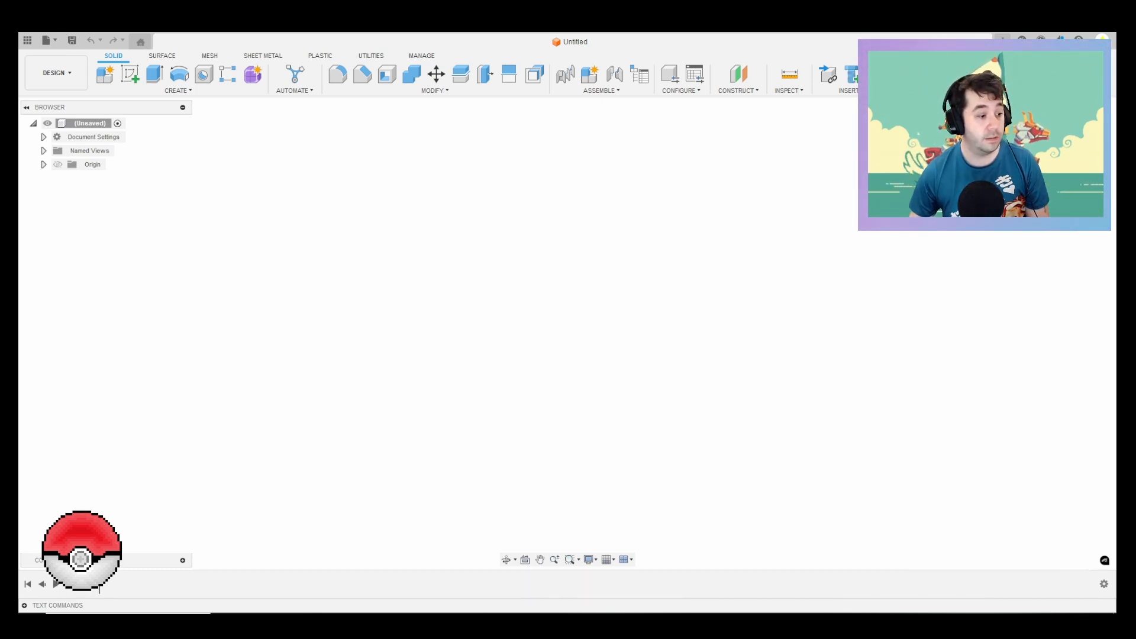
# Step: Switch to the web browser and look over the Bulbapedia Potion article, including its main artwork and trading card section
pyautogui.click(253, 622)
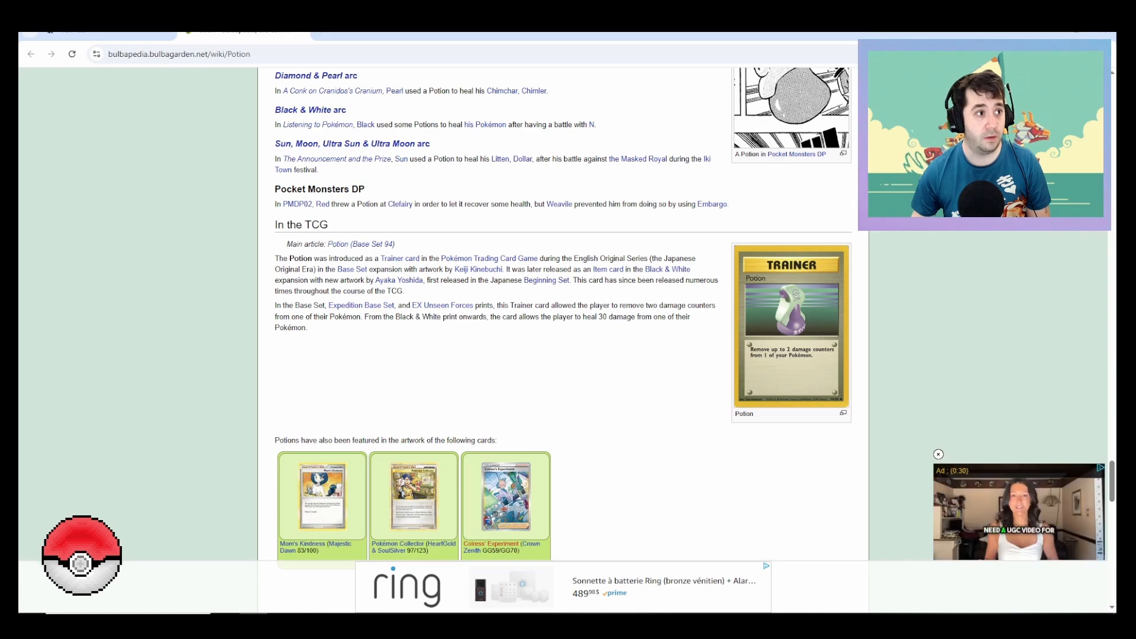
pyautogui.scroll(20, 562, 337)
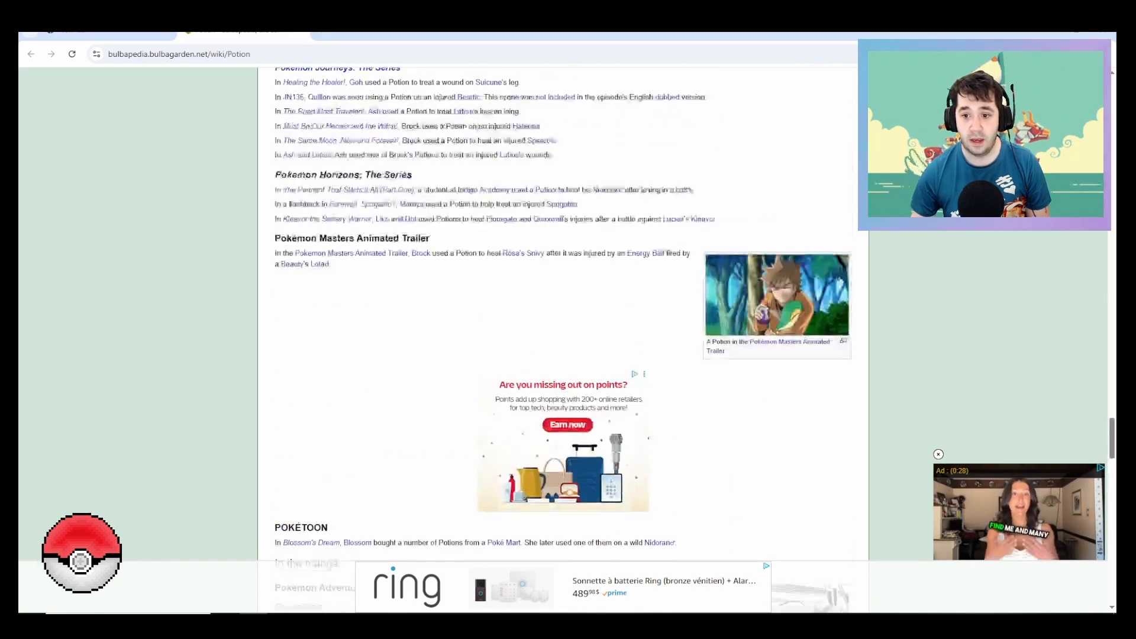
pyautogui.scroll(20, 562, 337)
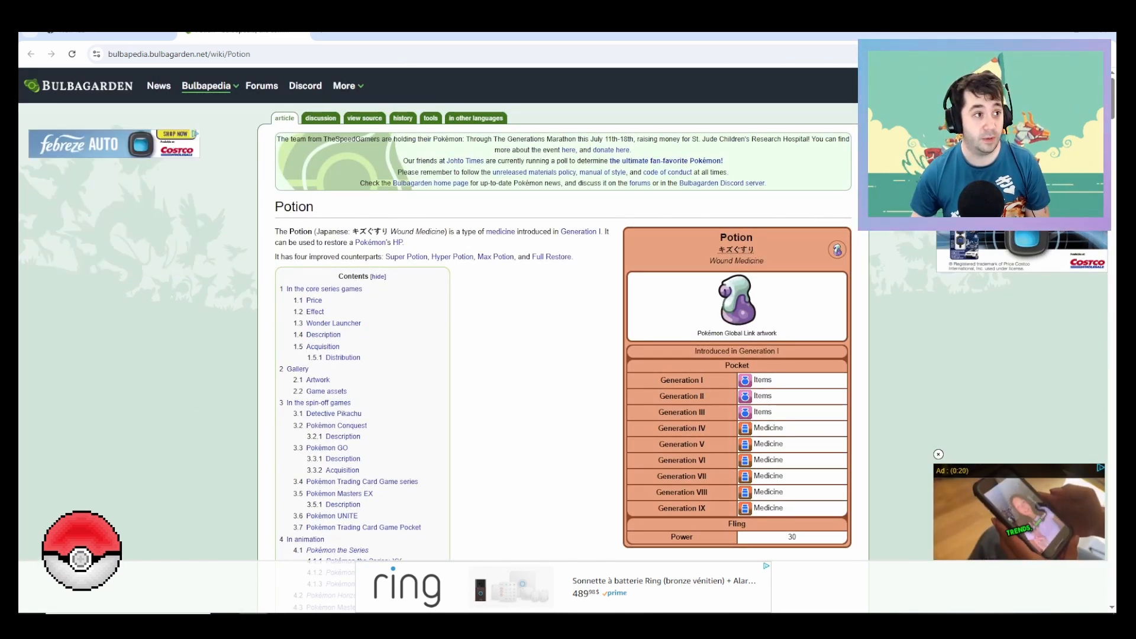
pyautogui.scroll(-1, 562, 338)
pyautogui.scroll(-1, 562, 337)
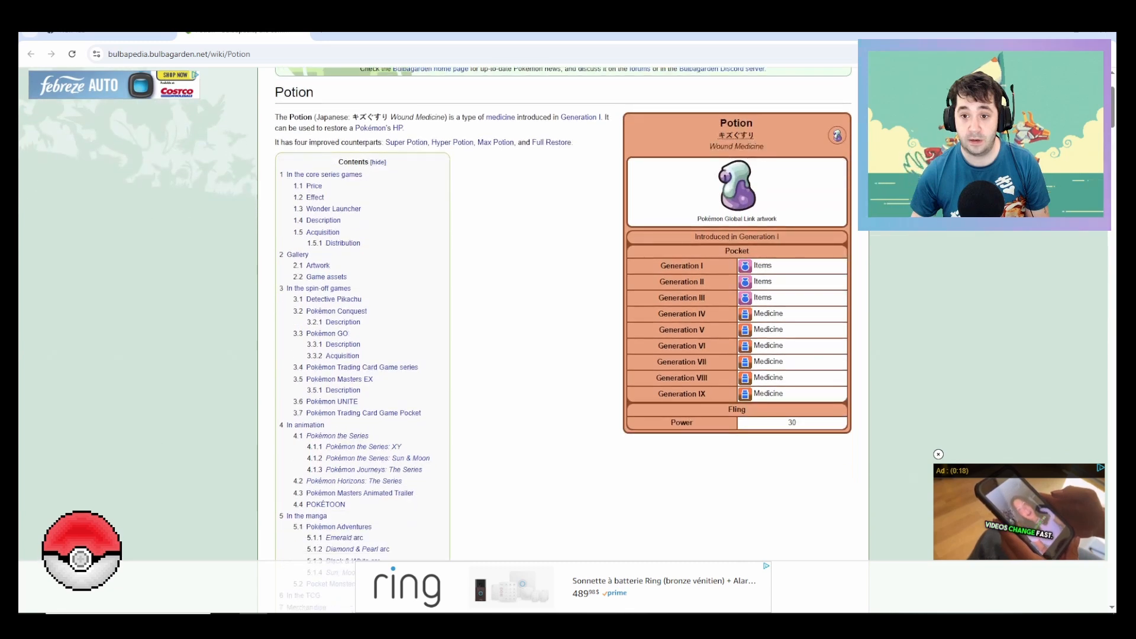
pyautogui.scroll(-1, 562, 337)
pyautogui.scroll(-8, 561, 337)
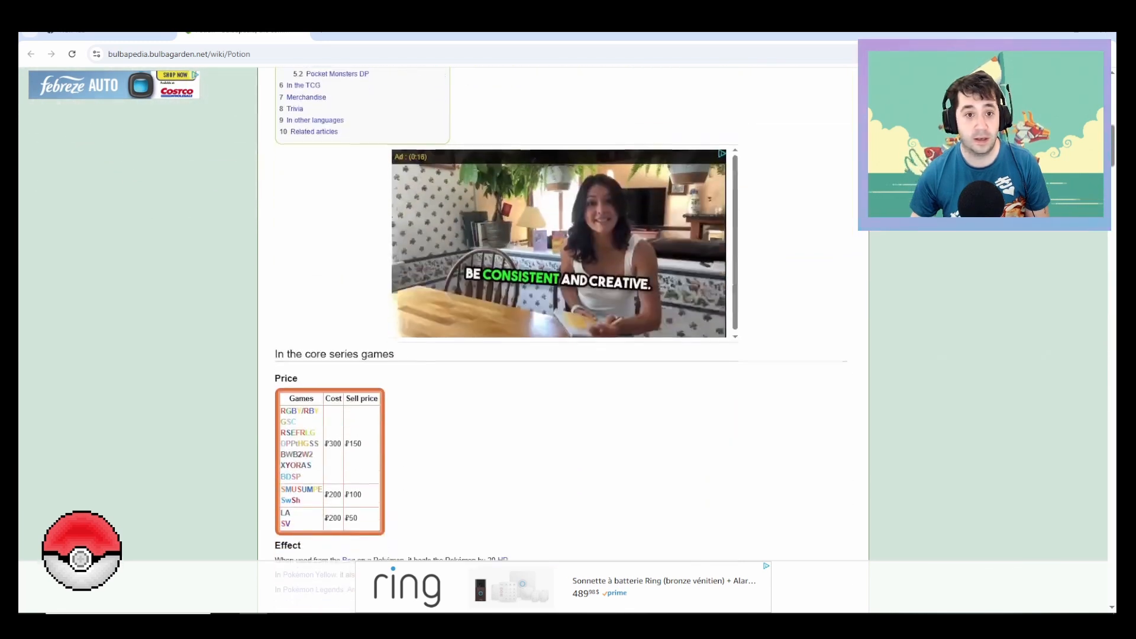
# Step: Search Google for "pokemon potion bottle" in a new browser tab
pyautogui.hotkey('ctrl', 't')
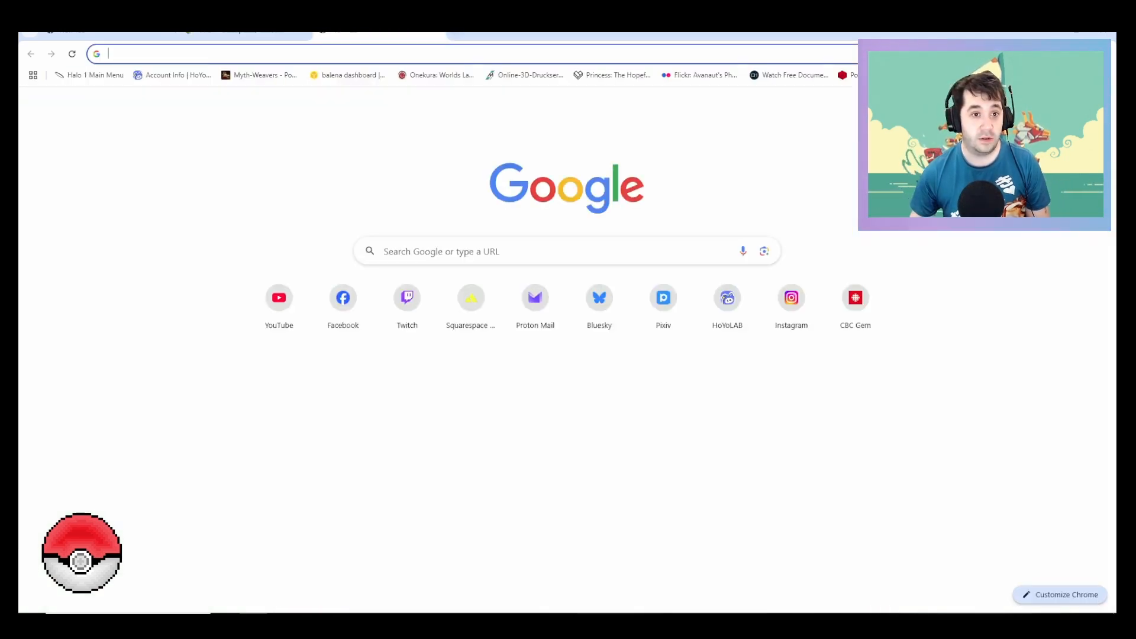
pyautogui.write('pok')
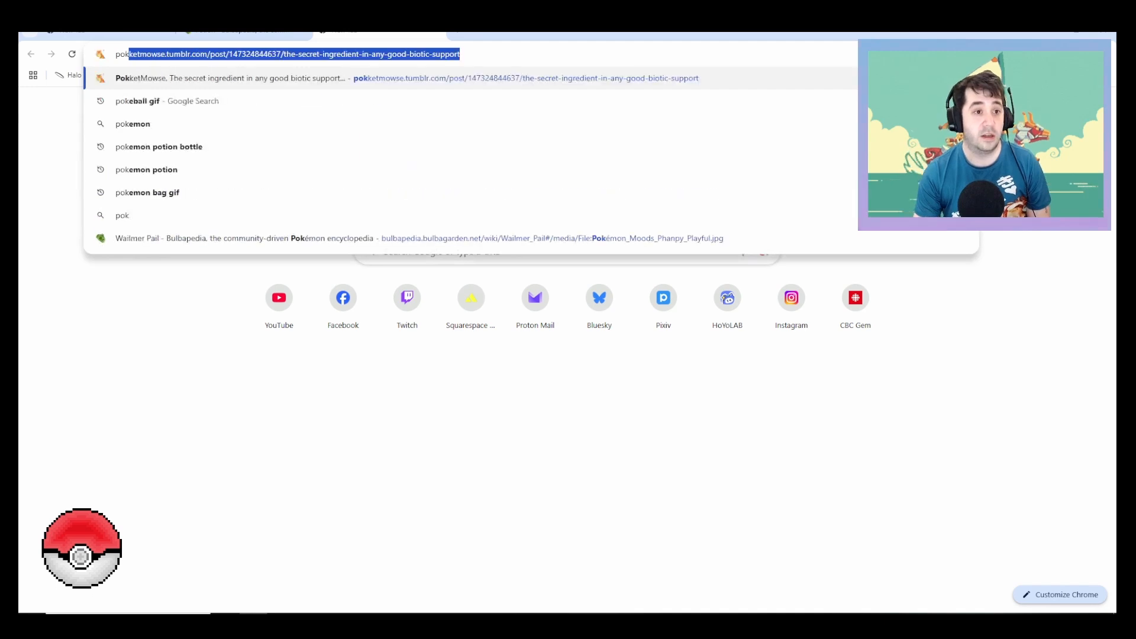
pyautogui.write('eball')
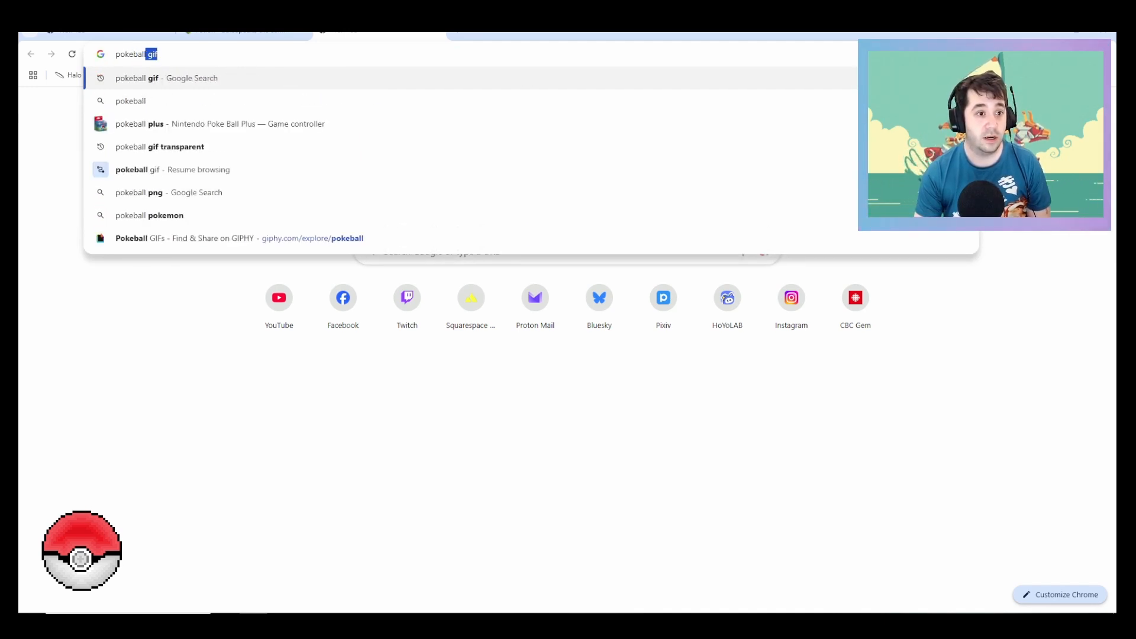
pyautogui.press('BackSpace')
pyautogui.press('BackSpace')
pyautogui.press('BackSpace')
pyautogui.press('BackSpace')
pyautogui.press('BackSpace')
pyautogui.write('mon')
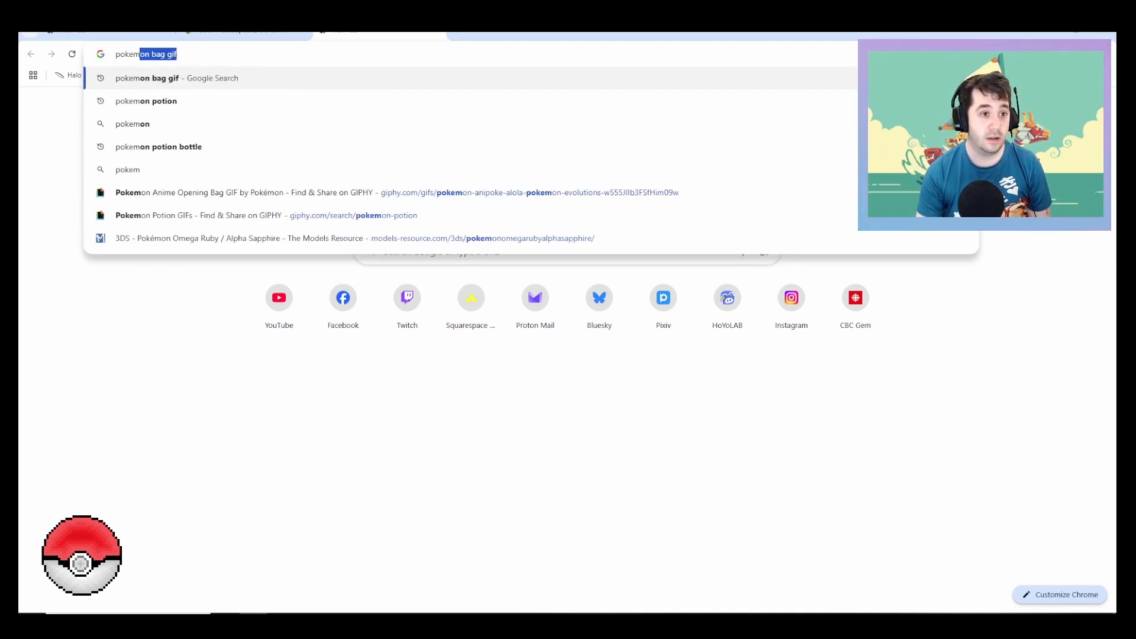
pyautogui.write(' po')
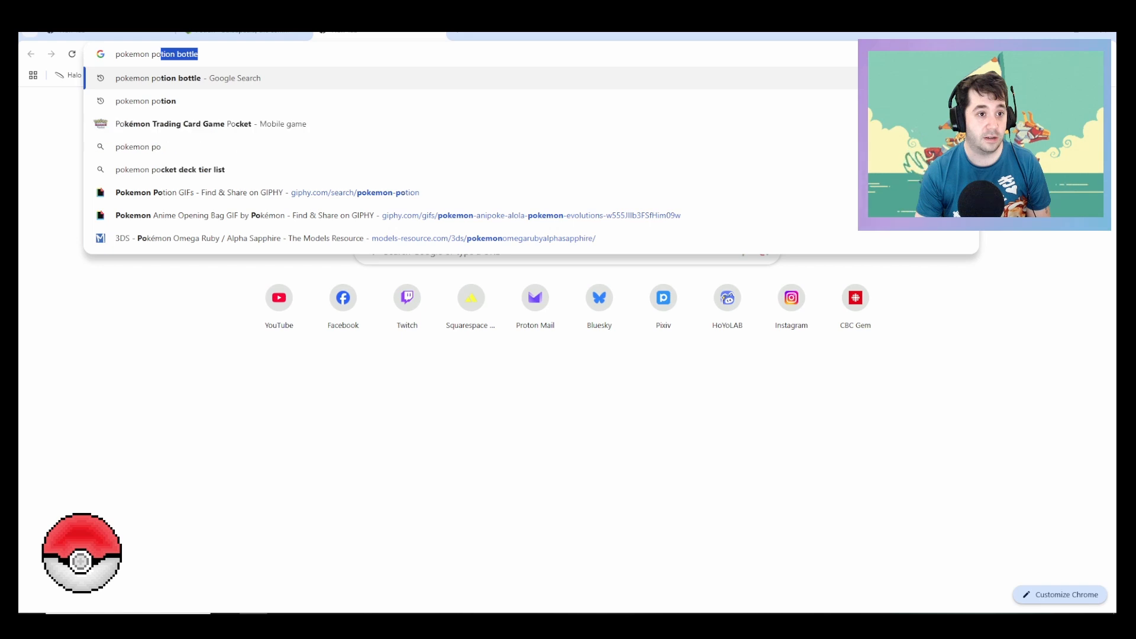
pyautogui.press('Return')
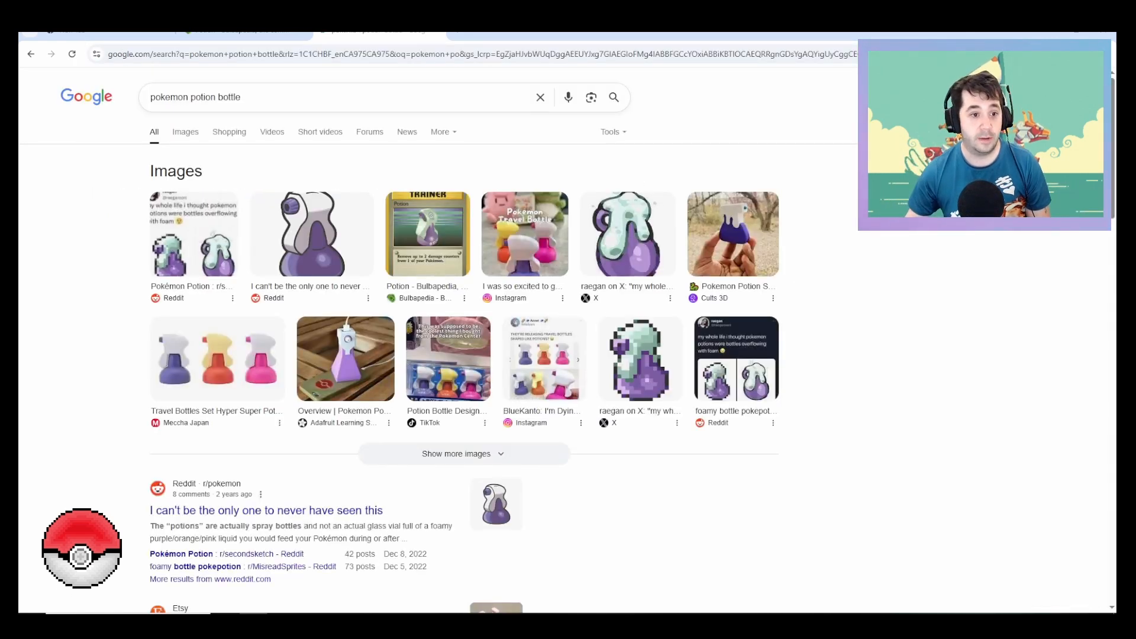
# Step: Open the Reddit "Pokémon Potion" post from the image results and examine its two potion drawings
pyautogui.click(194, 234)
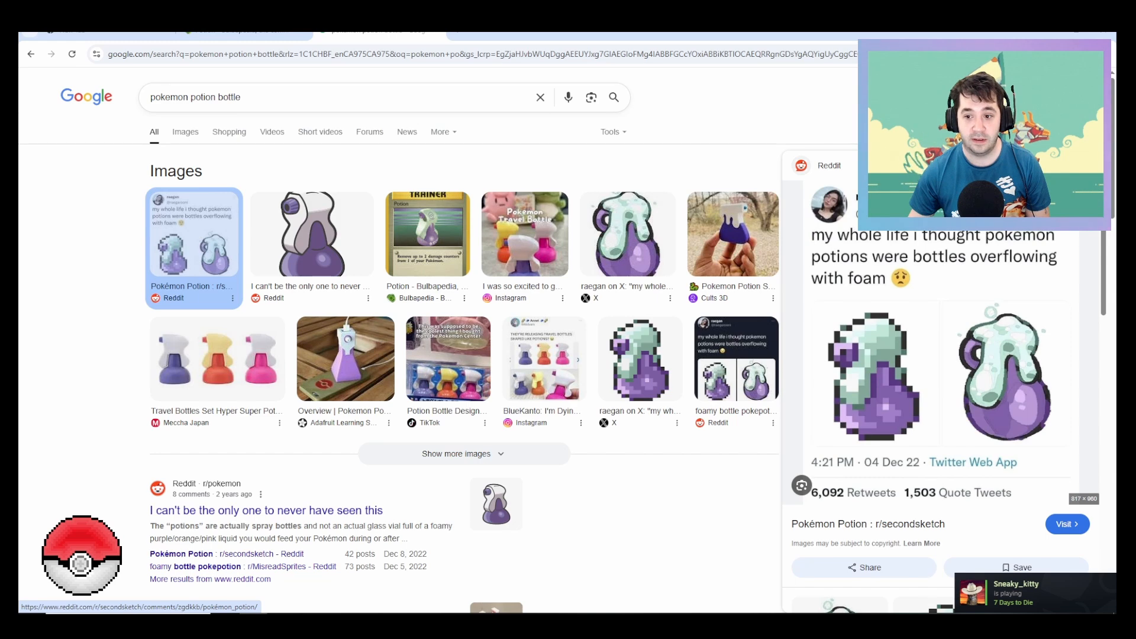
pyautogui.click(940, 379)
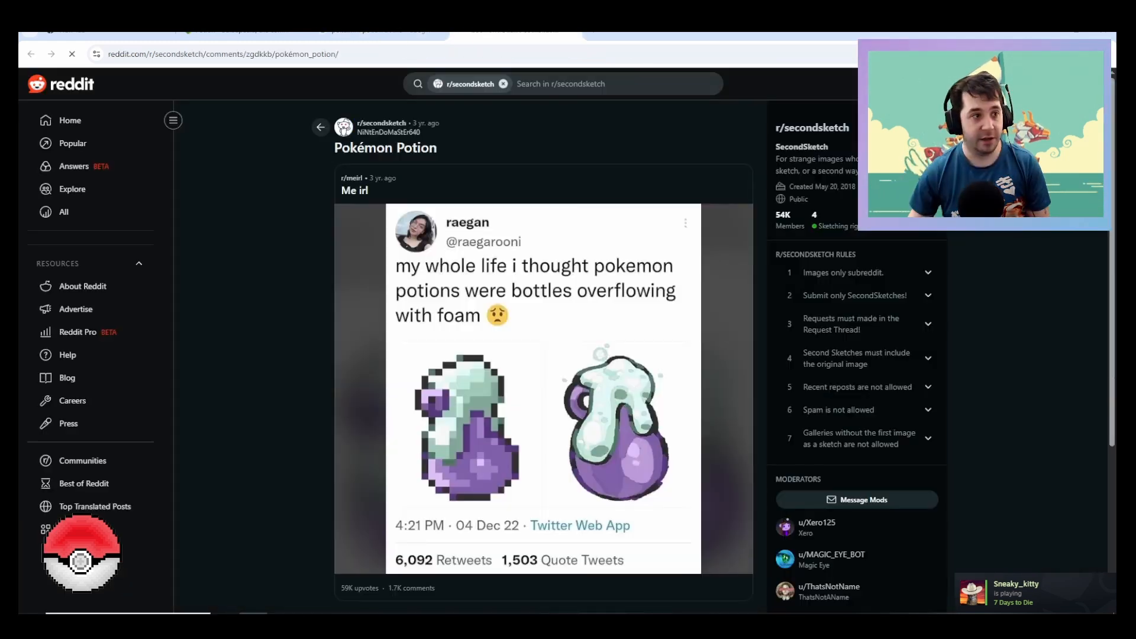
pyautogui.scroll(-2, 543, 357)
pyautogui.scroll(1, 543, 357)
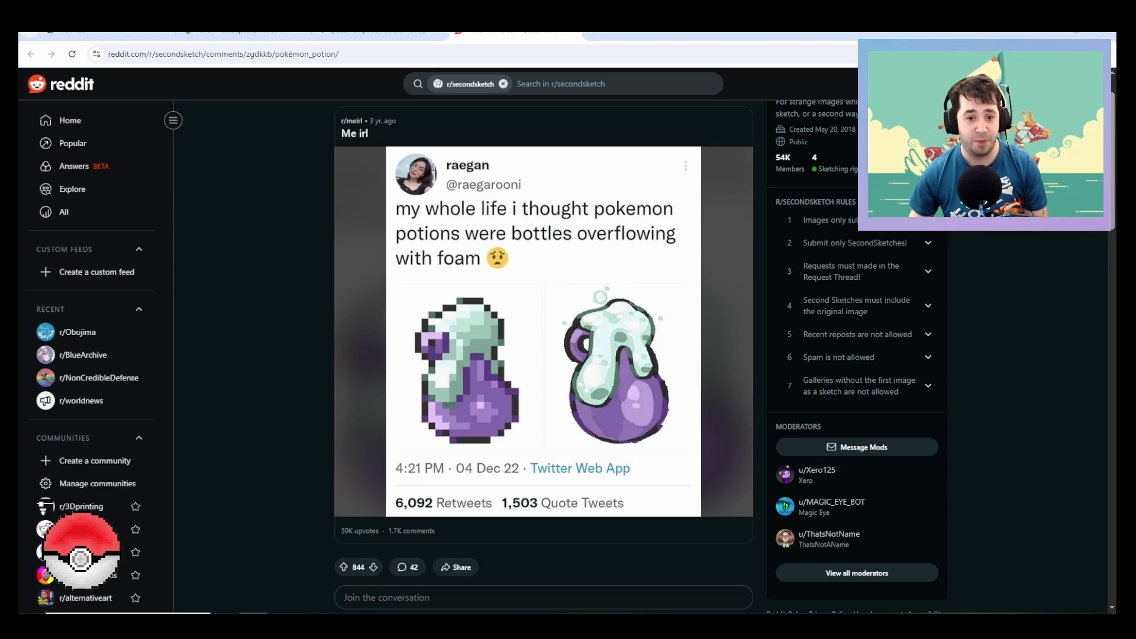
# Step: Return to the Bulbapedia Potion article and examine the potion's artwork, game assets and spin-off game appearances
pyautogui.click(251, 33)
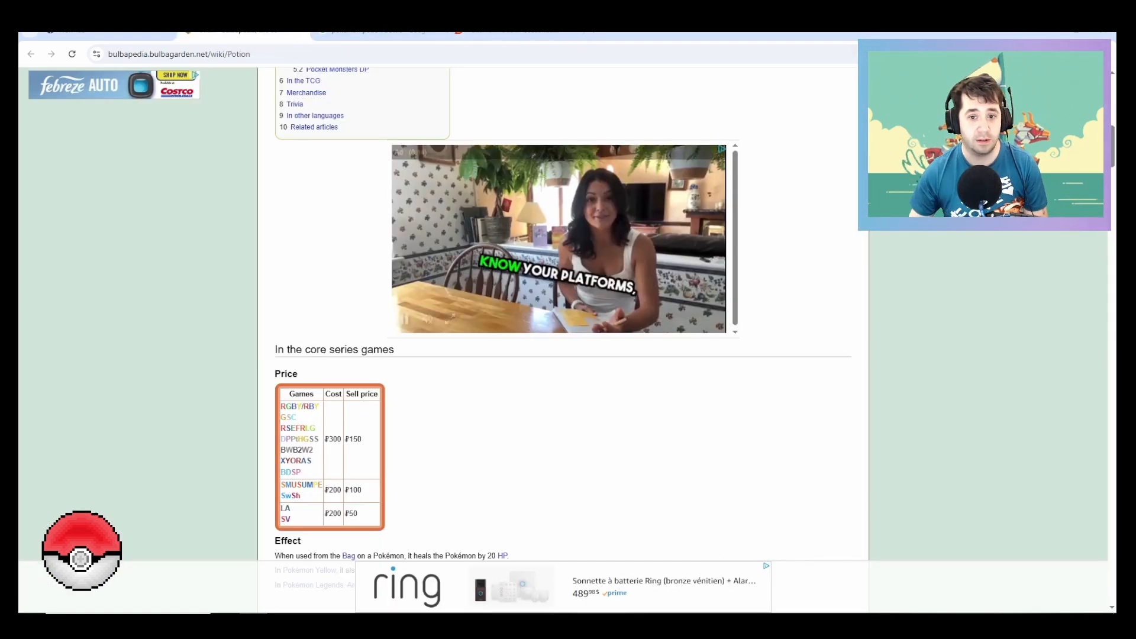
pyautogui.scroll(10, 562, 337)
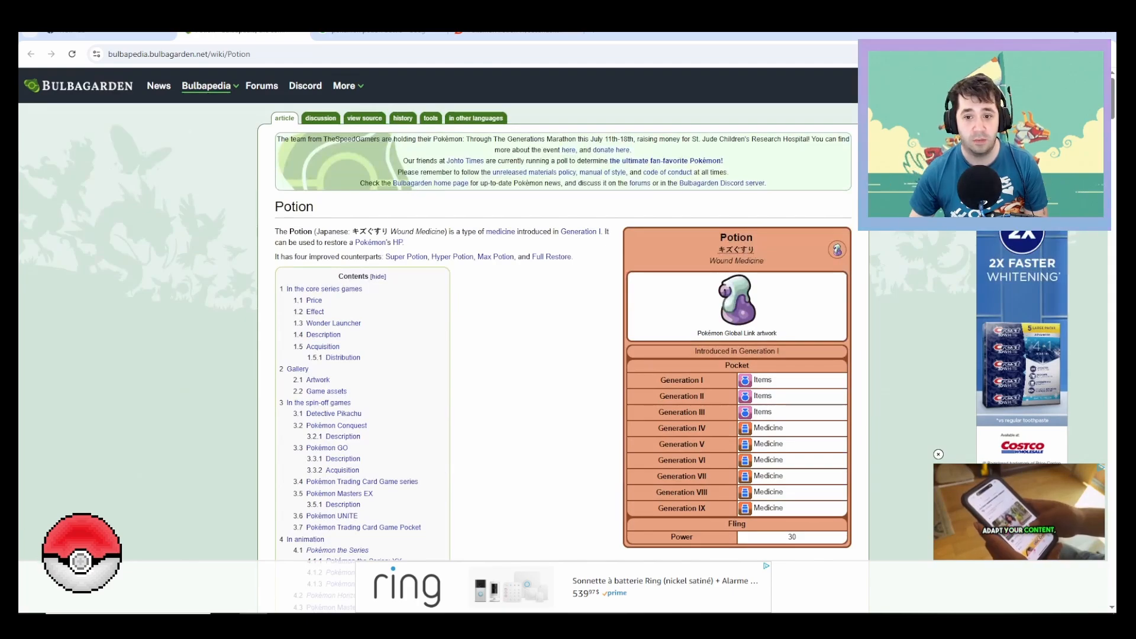
pyautogui.scroll(-8, 562, 337)
pyautogui.scroll(-20, 562, 340)
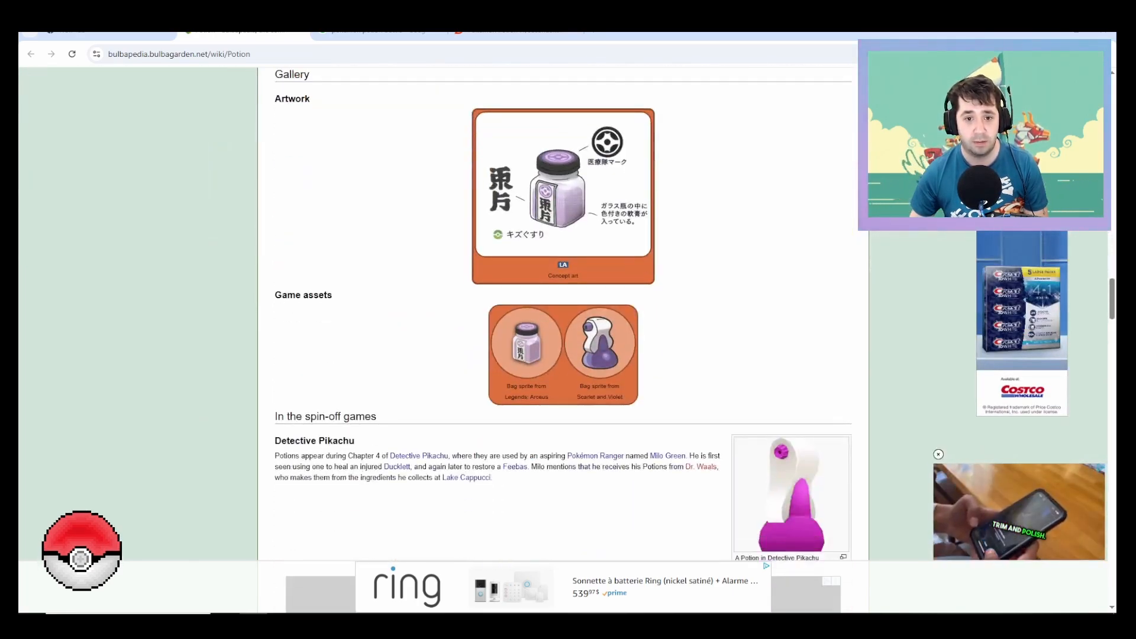
pyautogui.scroll(2, 562, 340)
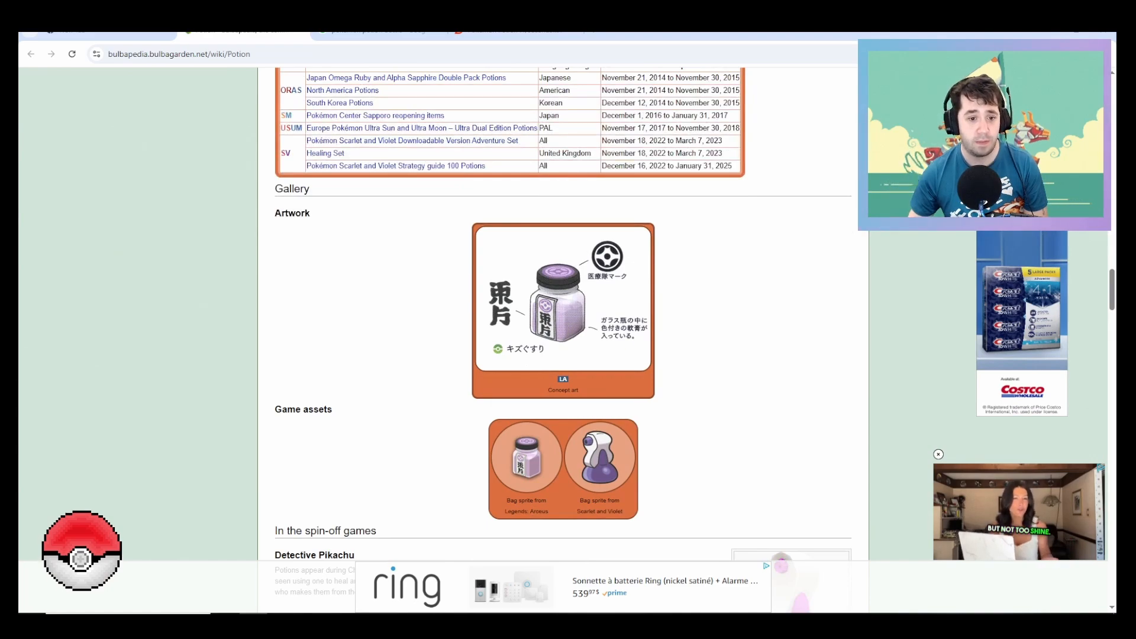
pyautogui.scroll(-5, 562, 340)
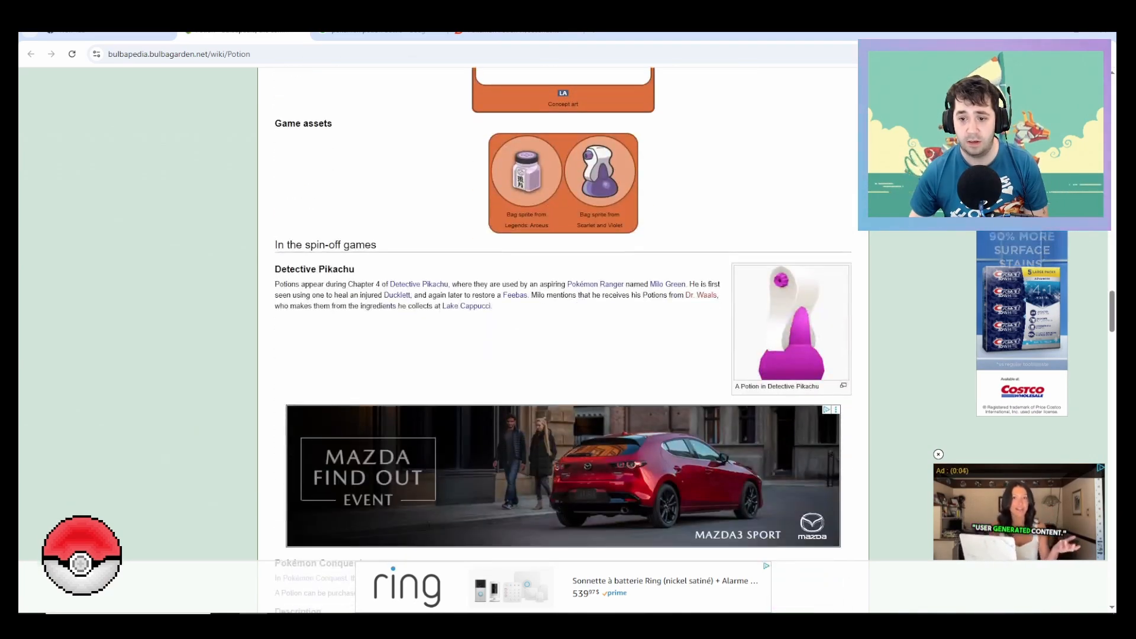
pyautogui.scroll(-18, 562, 340)
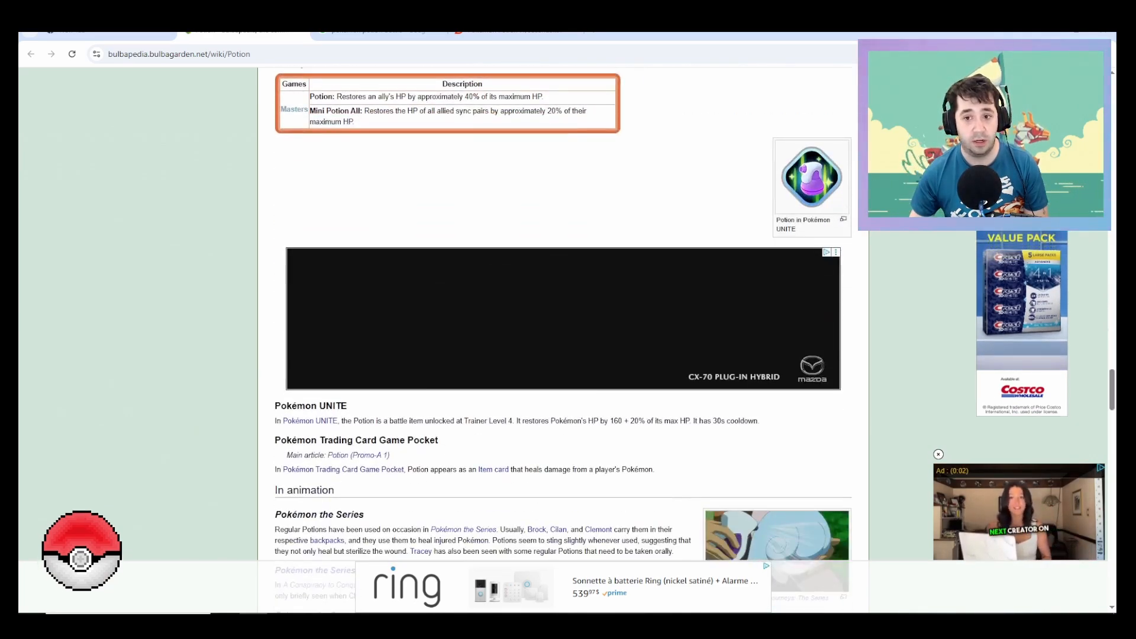
pyautogui.scroll(-13, 562, 340)
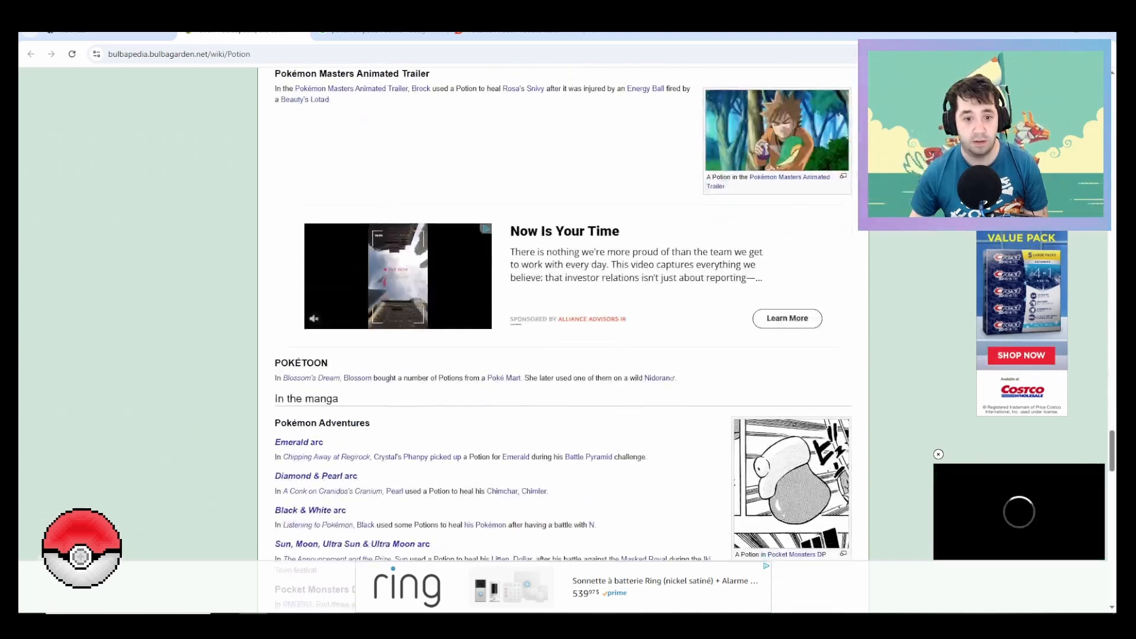
# Step: Examine the article's potion images from the animation and trading card sections through to the Merchandise gallery
pyautogui.scroll(4, 562, 340)
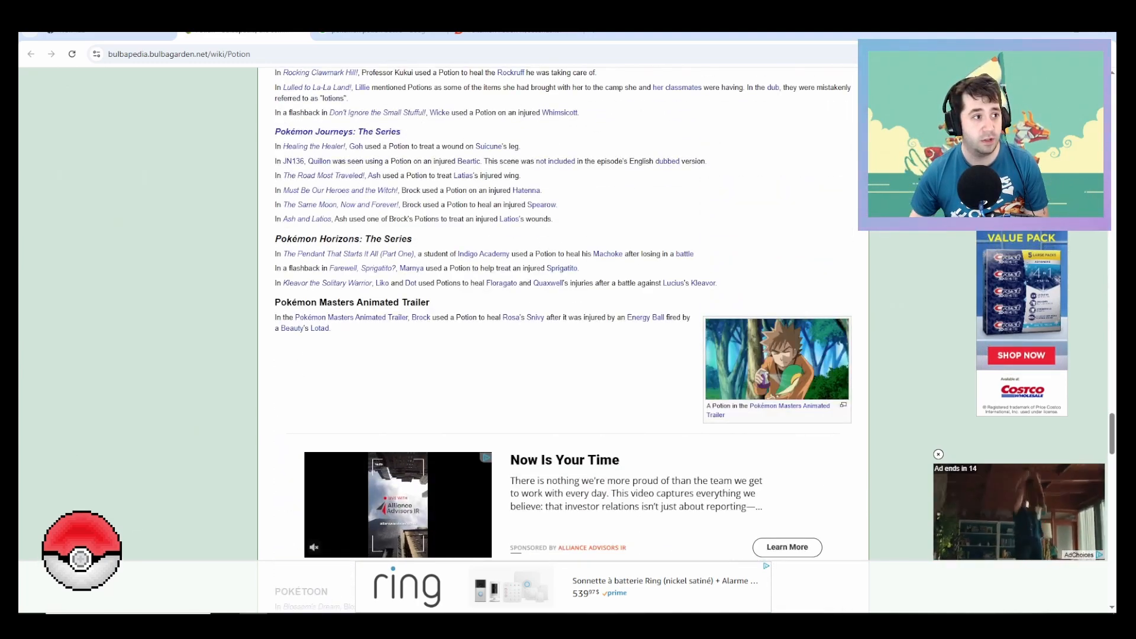
pyautogui.scroll(8, 562, 340)
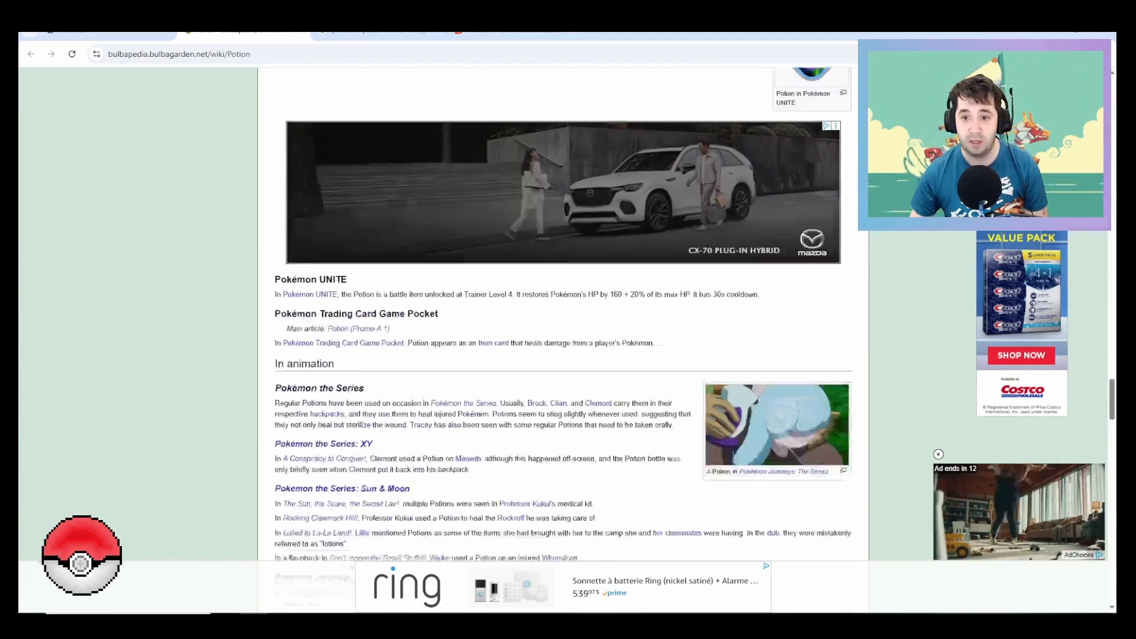
pyautogui.scroll(3, 562, 340)
pyautogui.scroll(-10, 562, 340)
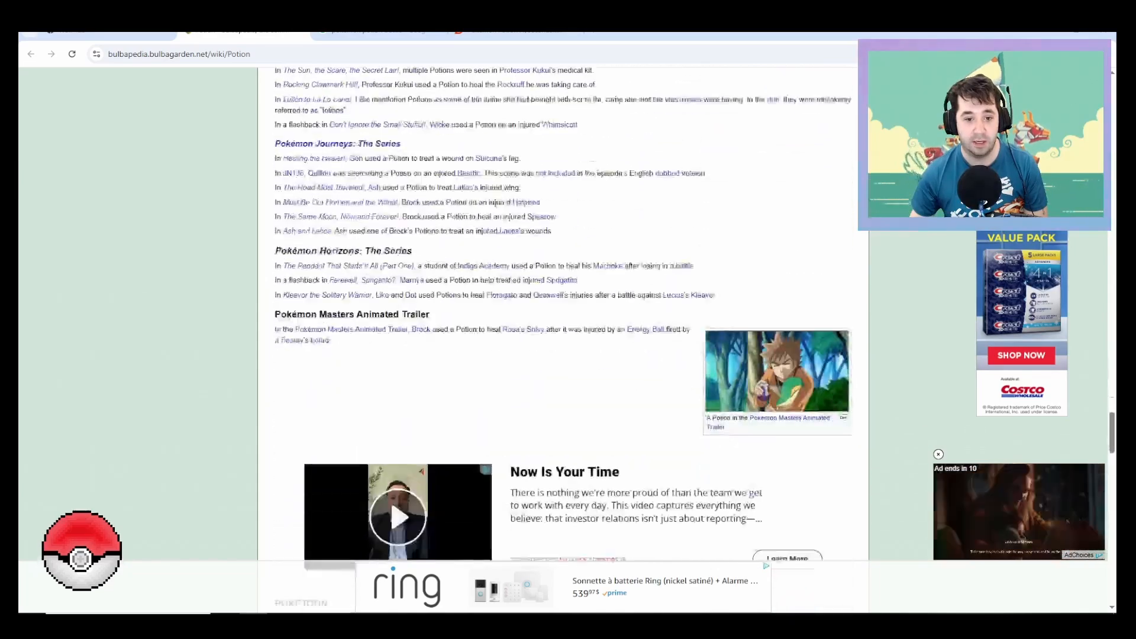
pyautogui.scroll(-7, 562, 340)
pyautogui.scroll(-4, 562, 340)
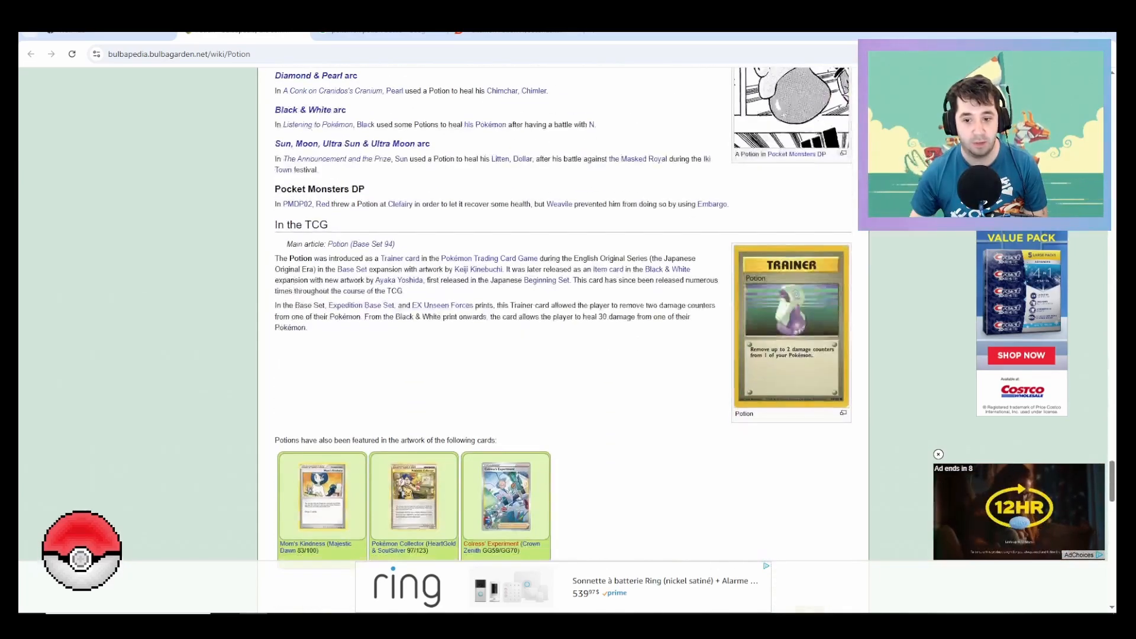
pyautogui.scroll(-6, 562, 340)
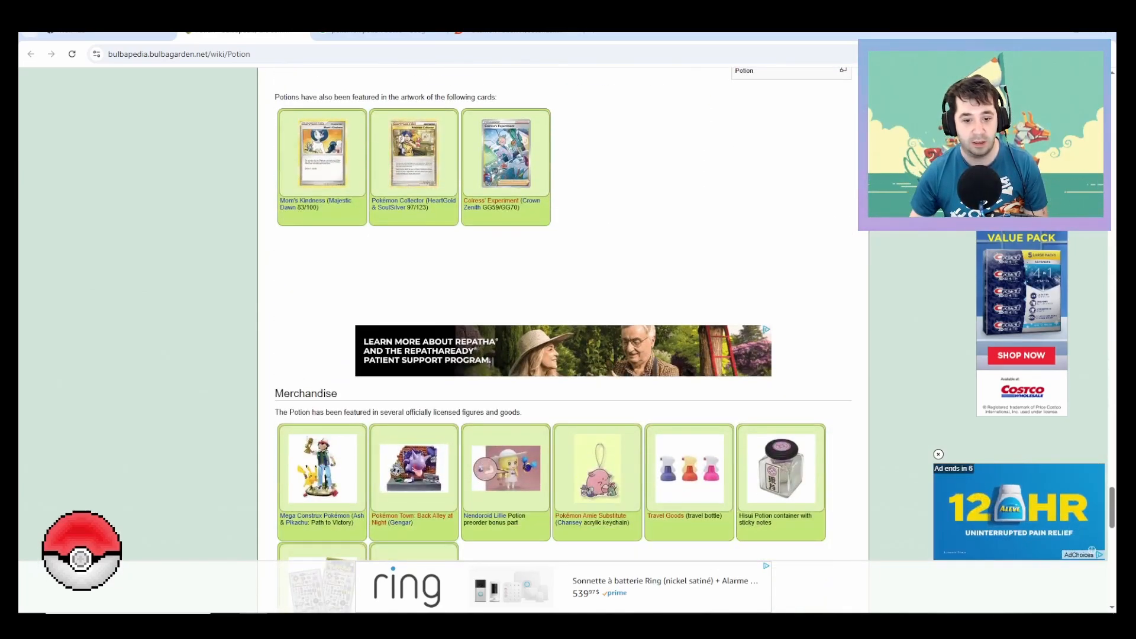
pyautogui.scroll(-1, 597, 355)
pyautogui.scroll(-1, 598, 355)
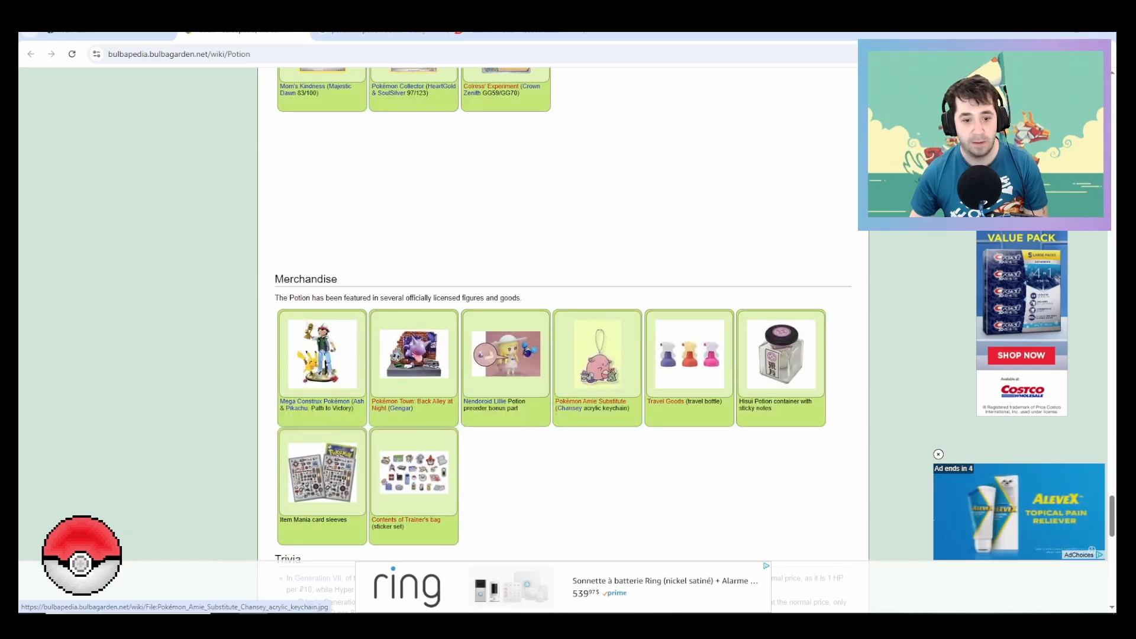
# Step: View the Merchandise pictures enlarged one after another, starting with the Ash & Pikachu figure, including the Travel Goods bottles
pyautogui.click(322, 353)
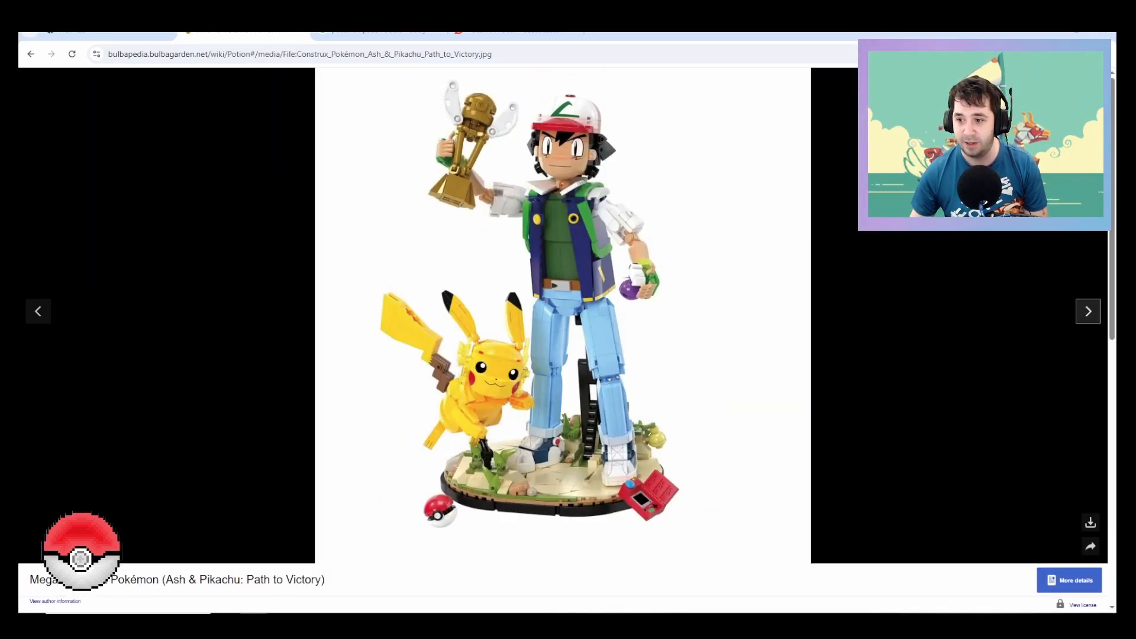
pyautogui.click(1088, 311)
pyautogui.click(1088, 311)
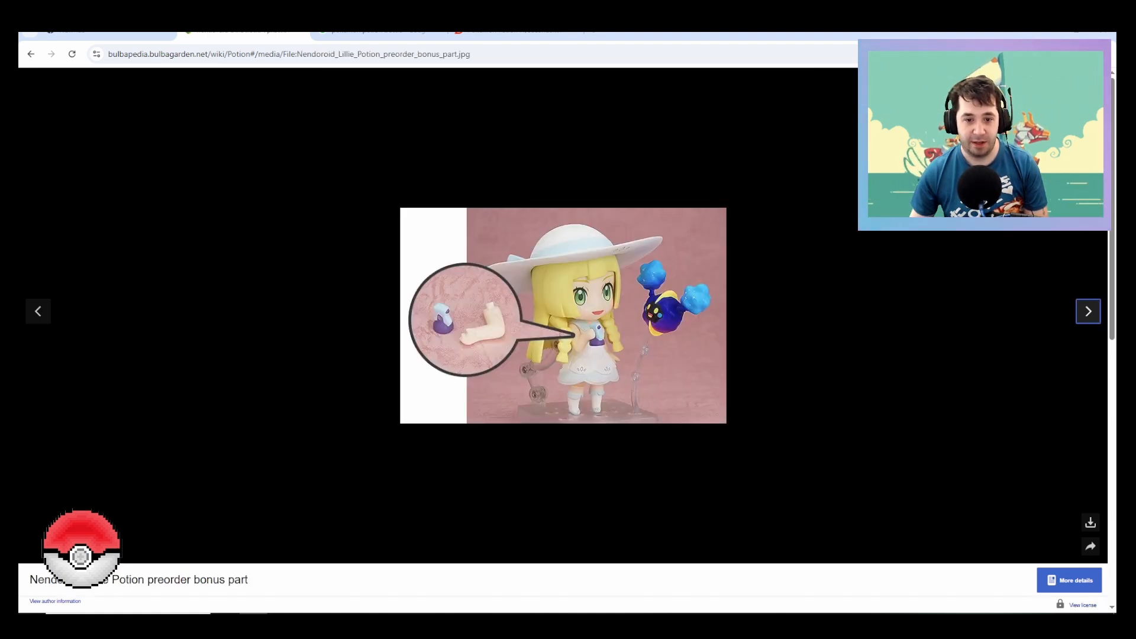
pyautogui.click(1088, 312)
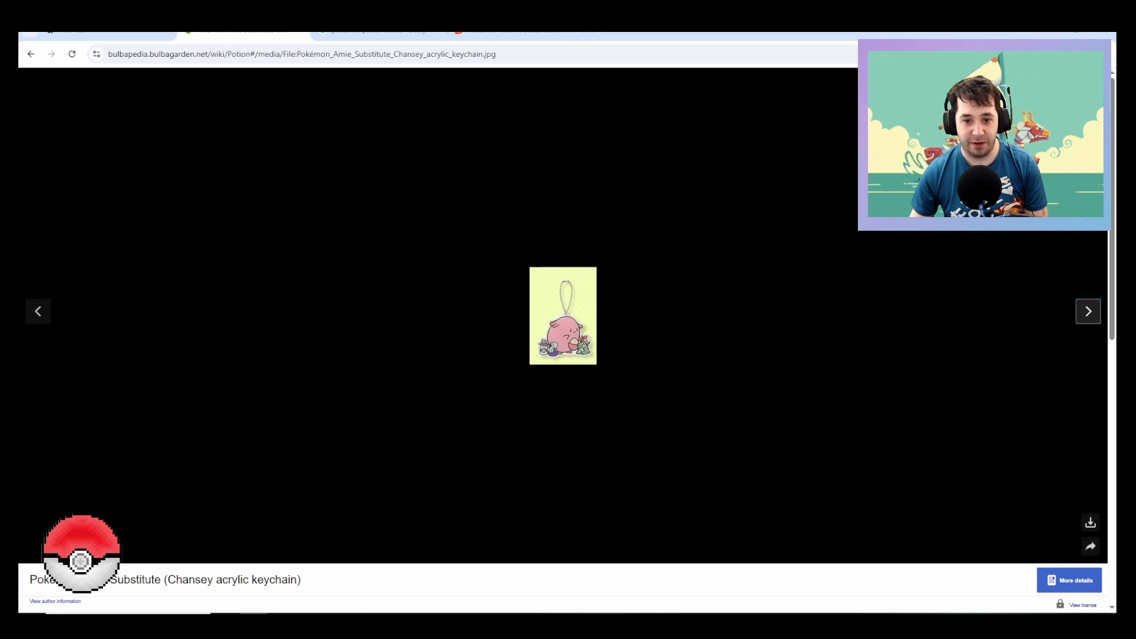
pyautogui.click(1088, 312)
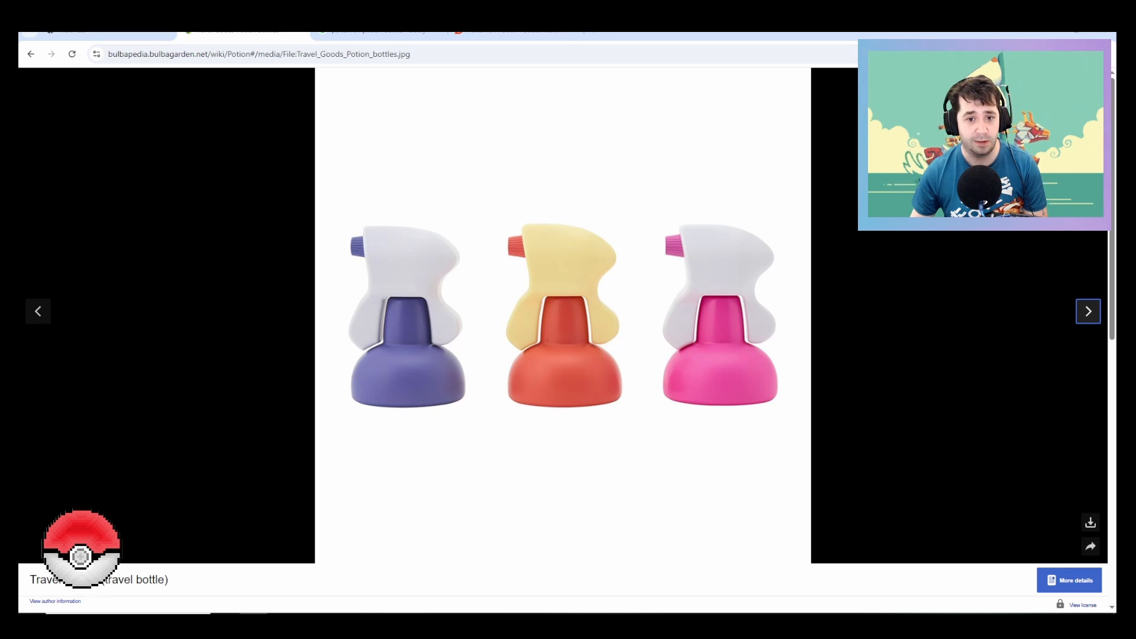
pyautogui.click(1087, 311)
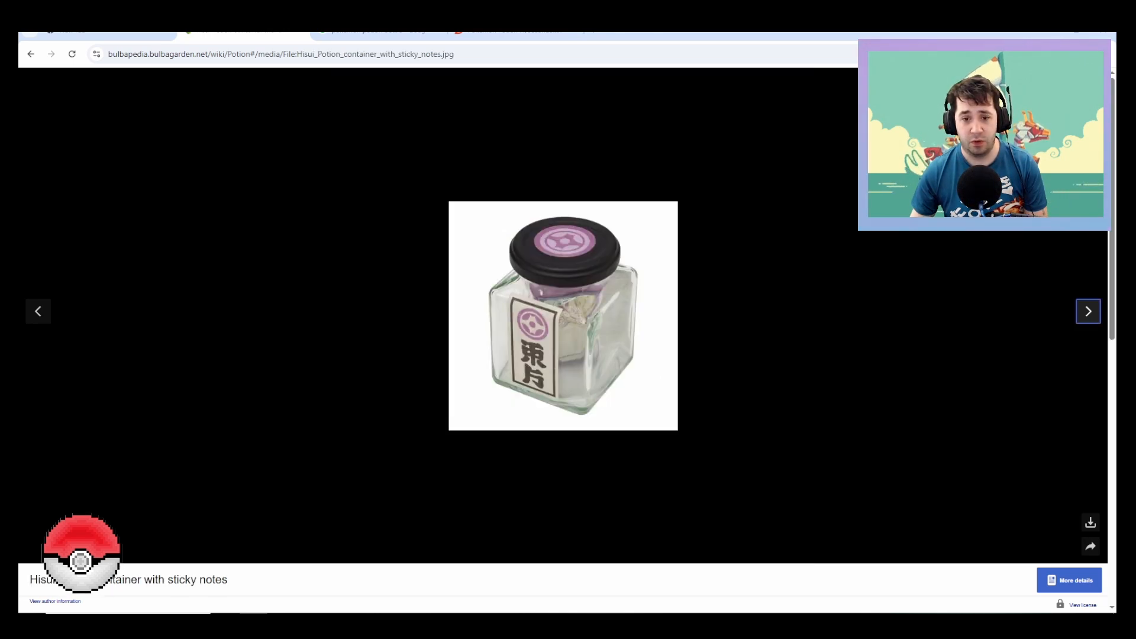
pyautogui.click(1087, 311)
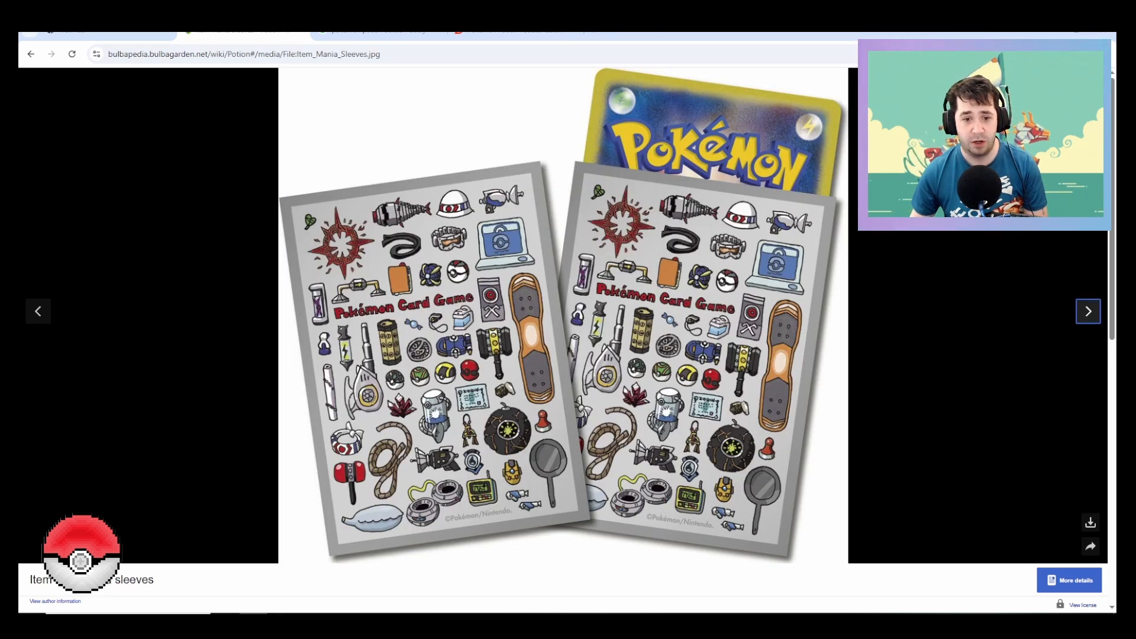
pyautogui.click(1087, 311)
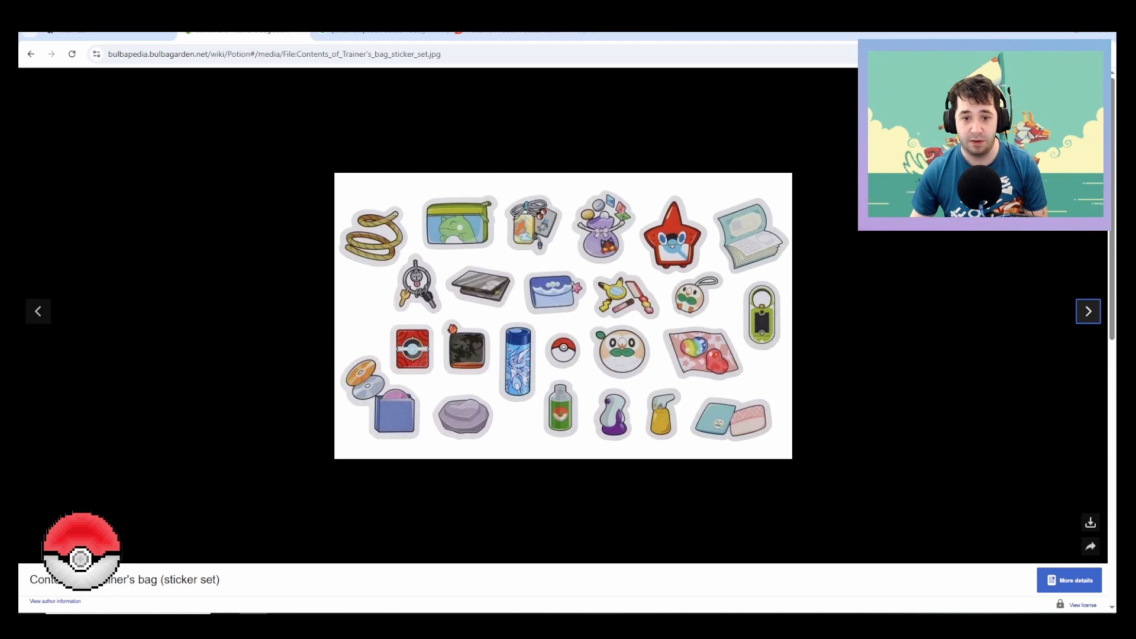
pyautogui.click(1088, 311)
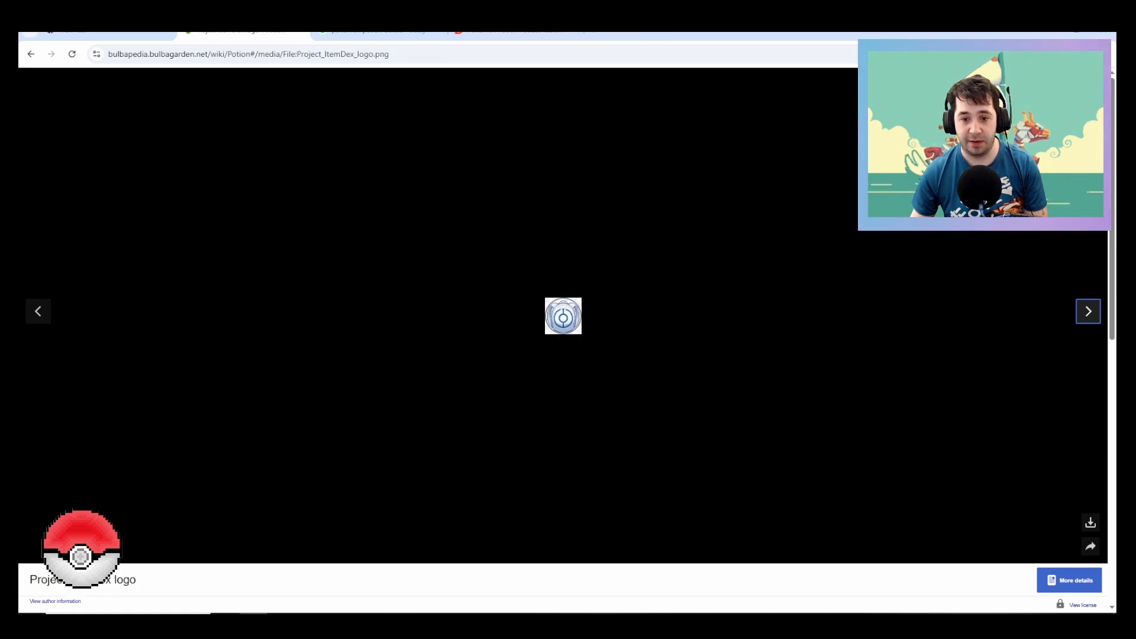
# Step: Leave the enlarged merchandise pictures and open the Potion Trainer card from the article's TCG section as a full-size image
pyautogui.click(1088, 311)
pyautogui.press('Escape')
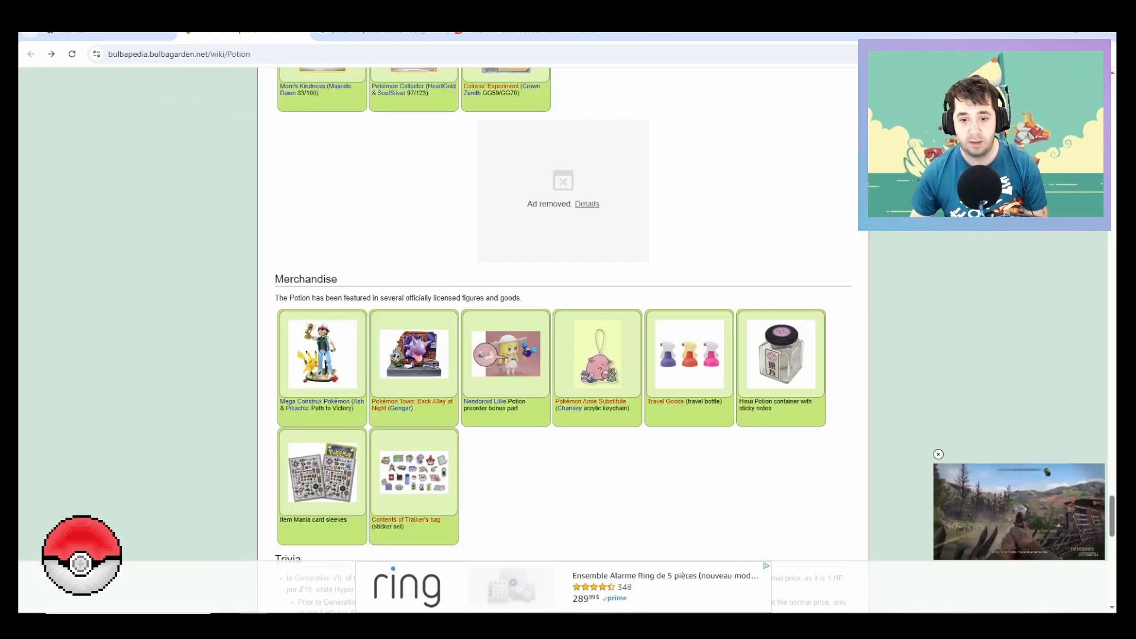
pyautogui.scroll(-4, 562, 337)
pyautogui.scroll(-10, 562, 337)
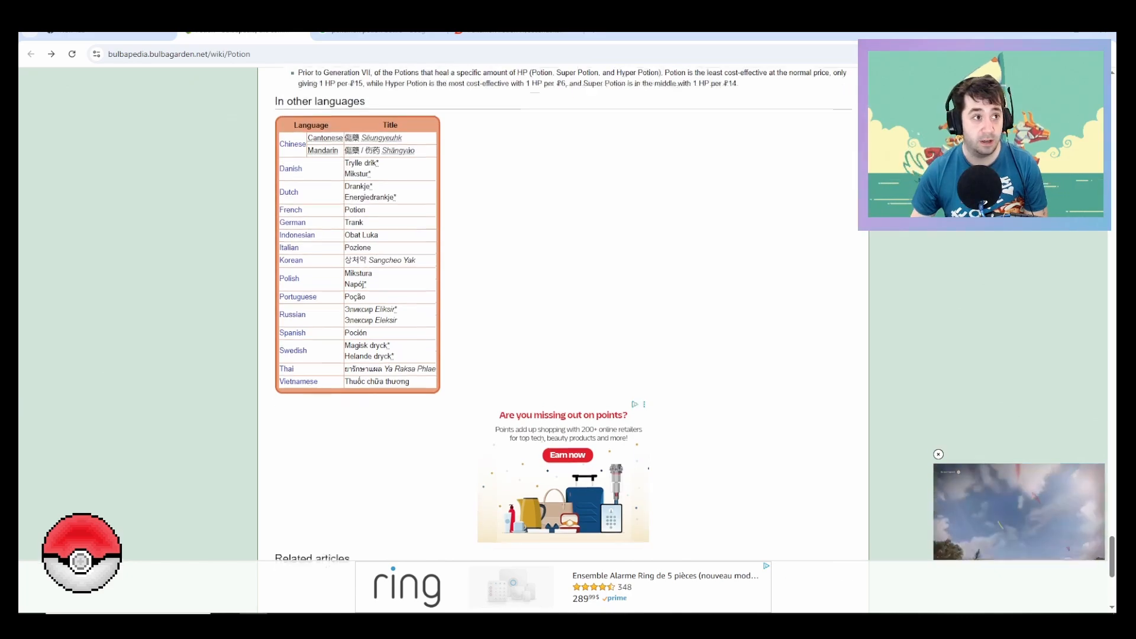
pyautogui.scroll(15, 561, 337)
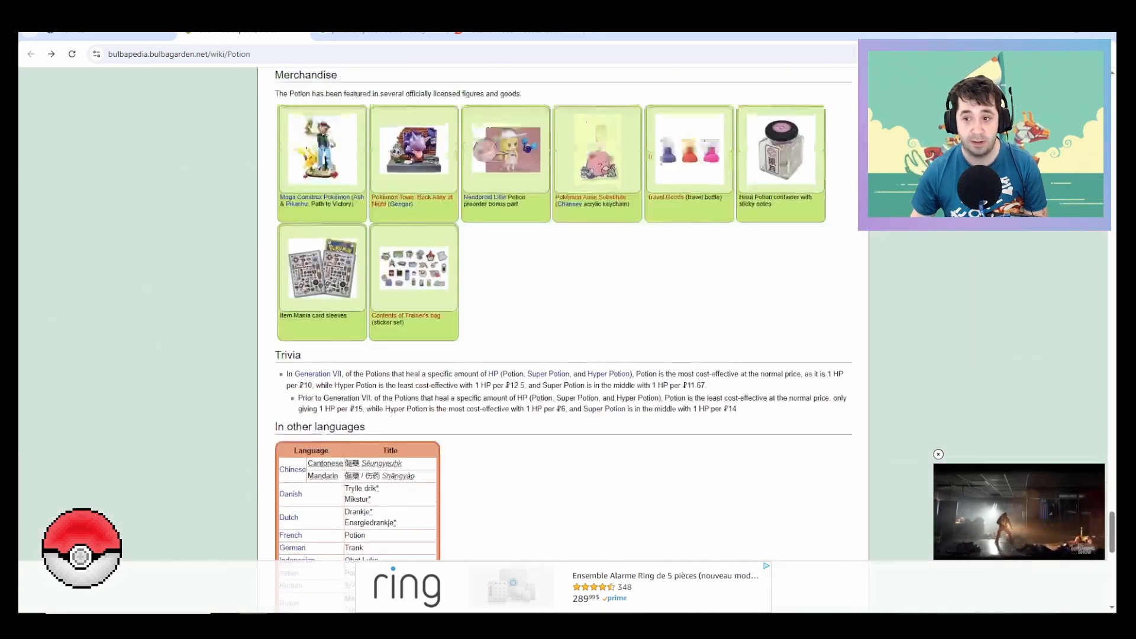
pyautogui.scroll(4, 562, 337)
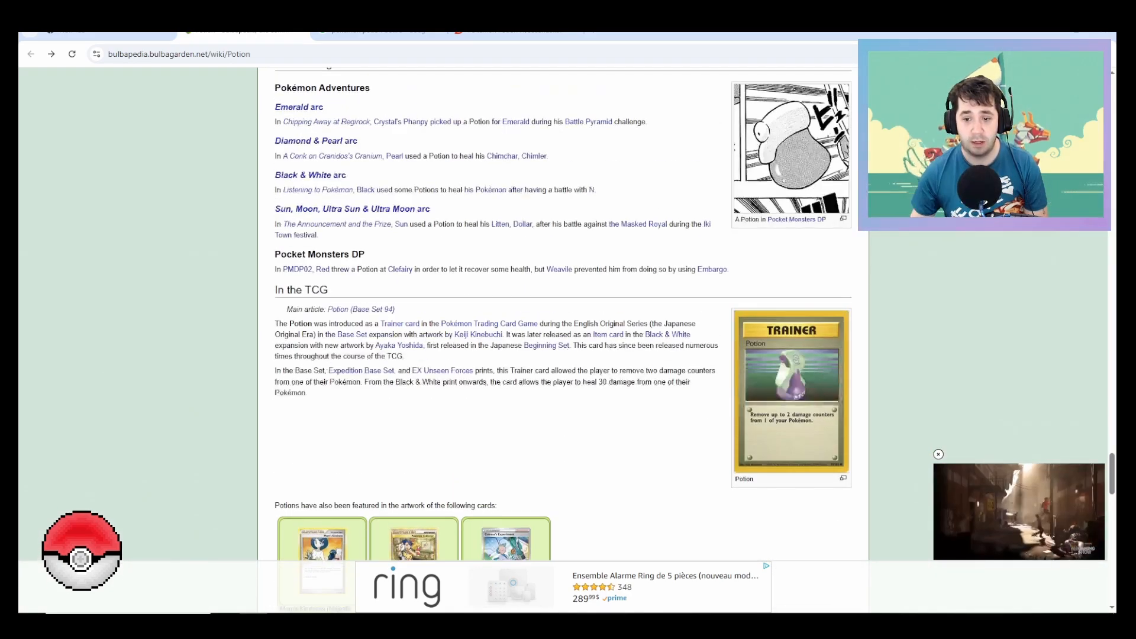
pyautogui.click(791, 391)
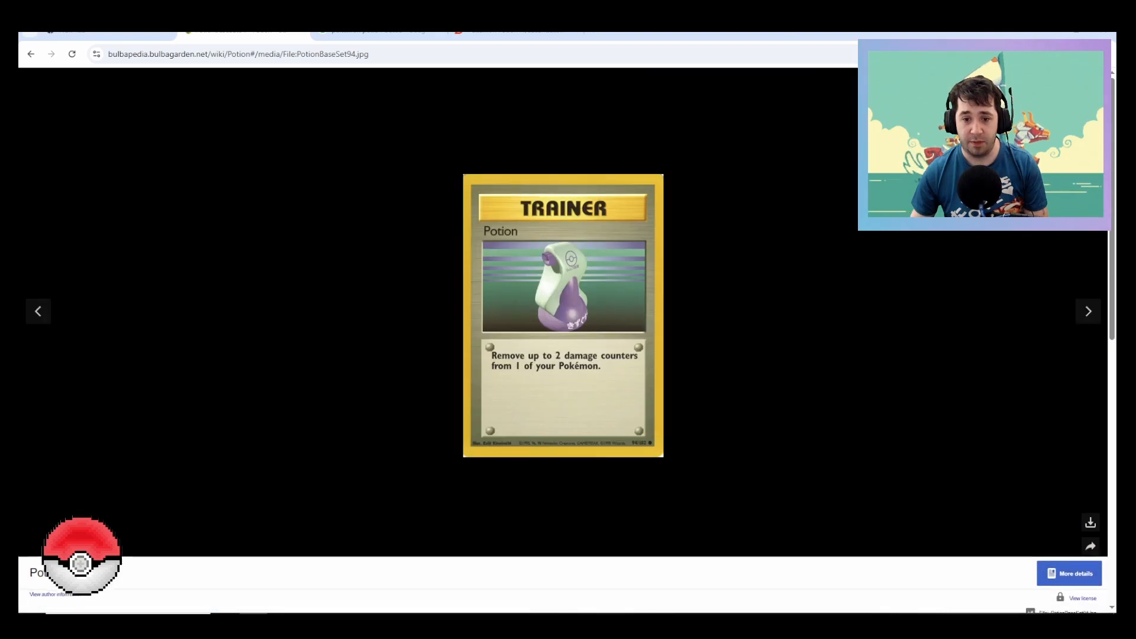
pyautogui.click(563, 315)
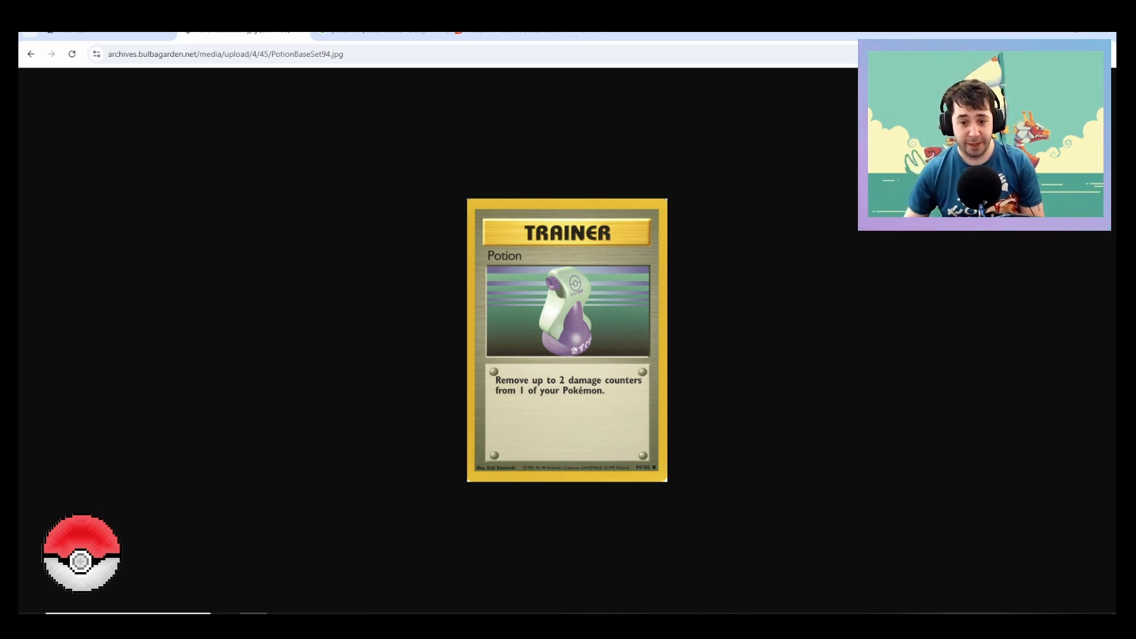
# Step: Start saving the Potion card image and browse to the Pokemon folder inside Costumes on the D: drive
pyautogui.rightClick(604, 358)
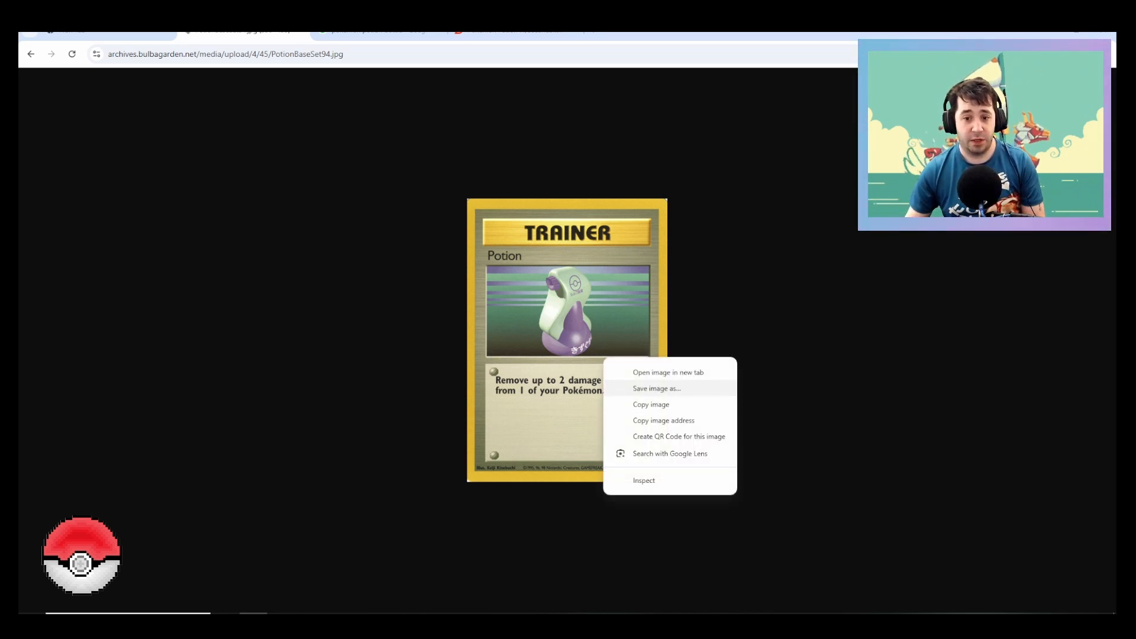
pyautogui.click(657, 388)
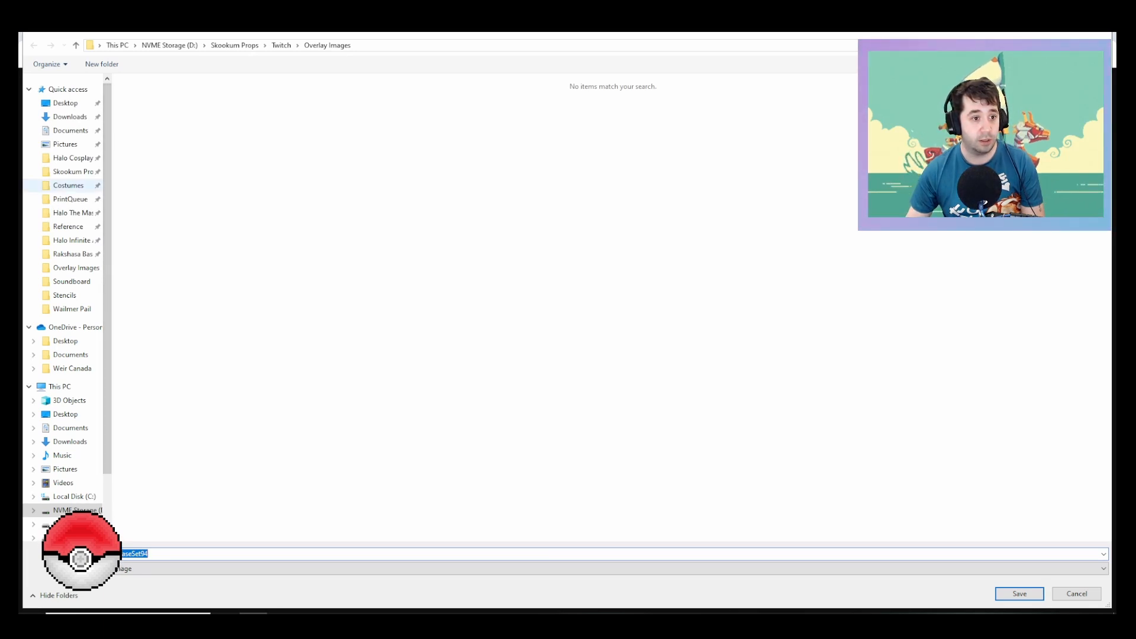
pyautogui.click(68, 185)
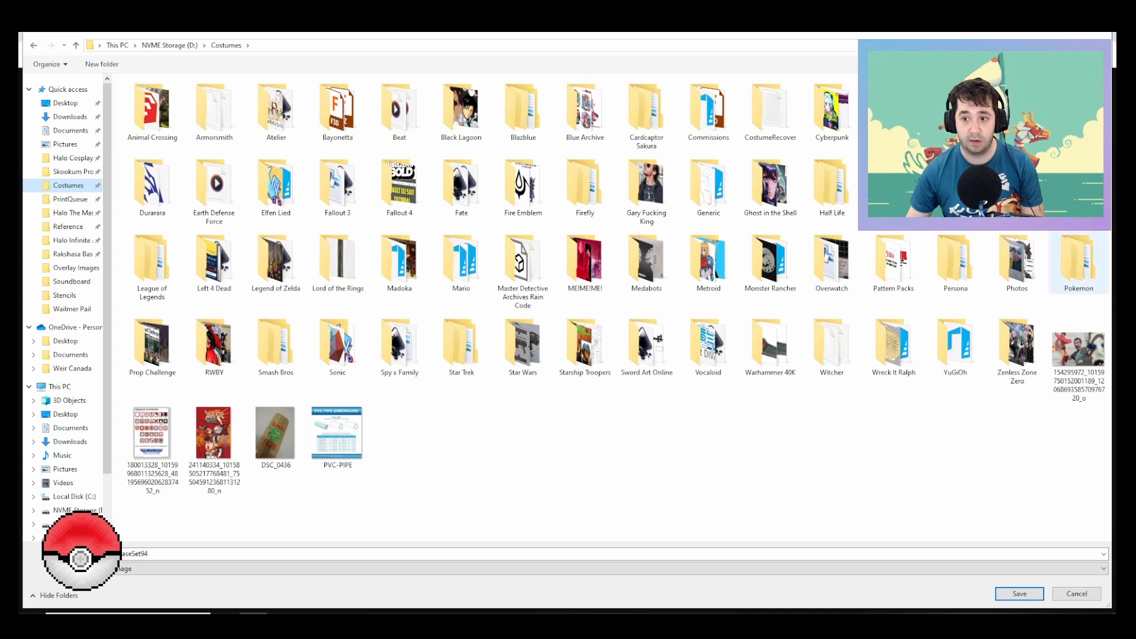
pyautogui.doubleClick(1078, 260)
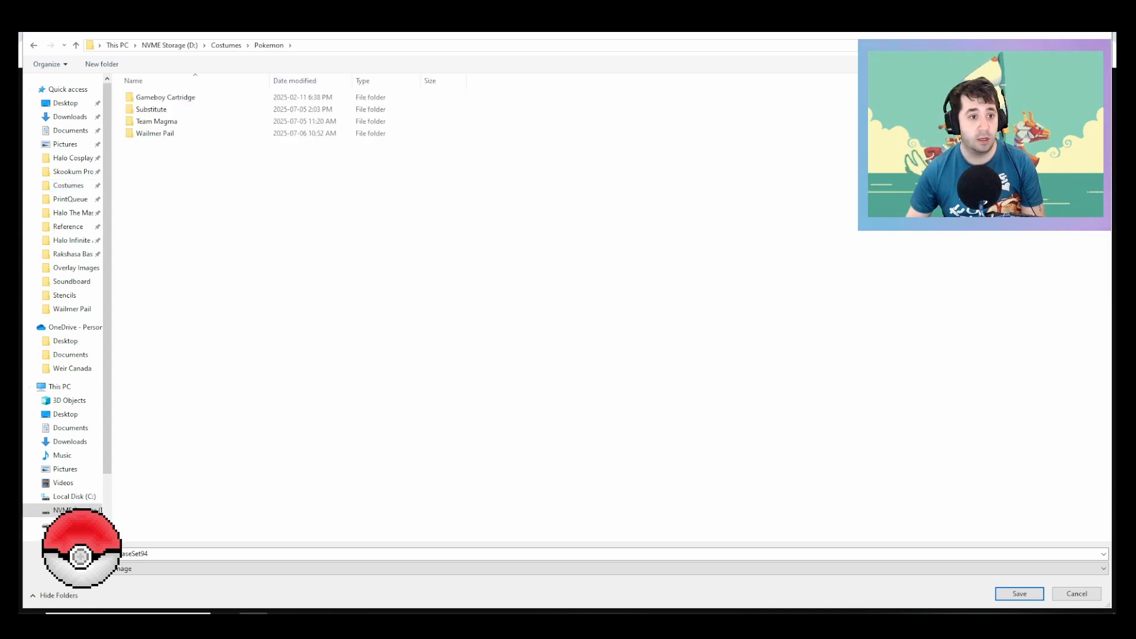
# Step: Create a folder named Potion inside the Pokemon folder and save the card image in it
pyautogui.rightClick(195, 213)
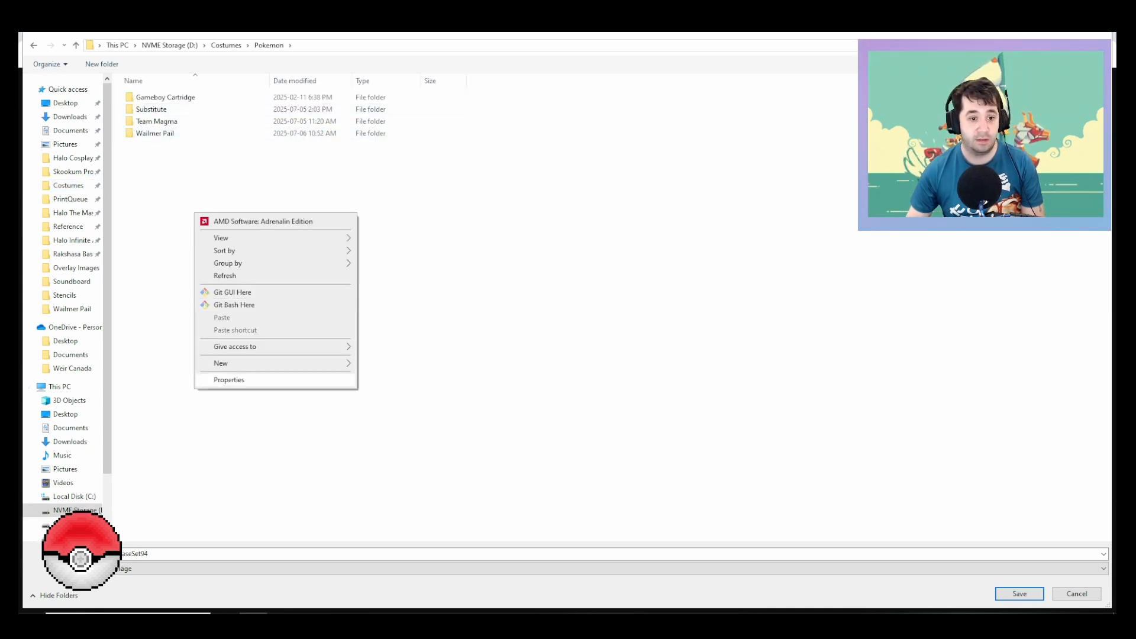
pyautogui.moveTo(278, 363)
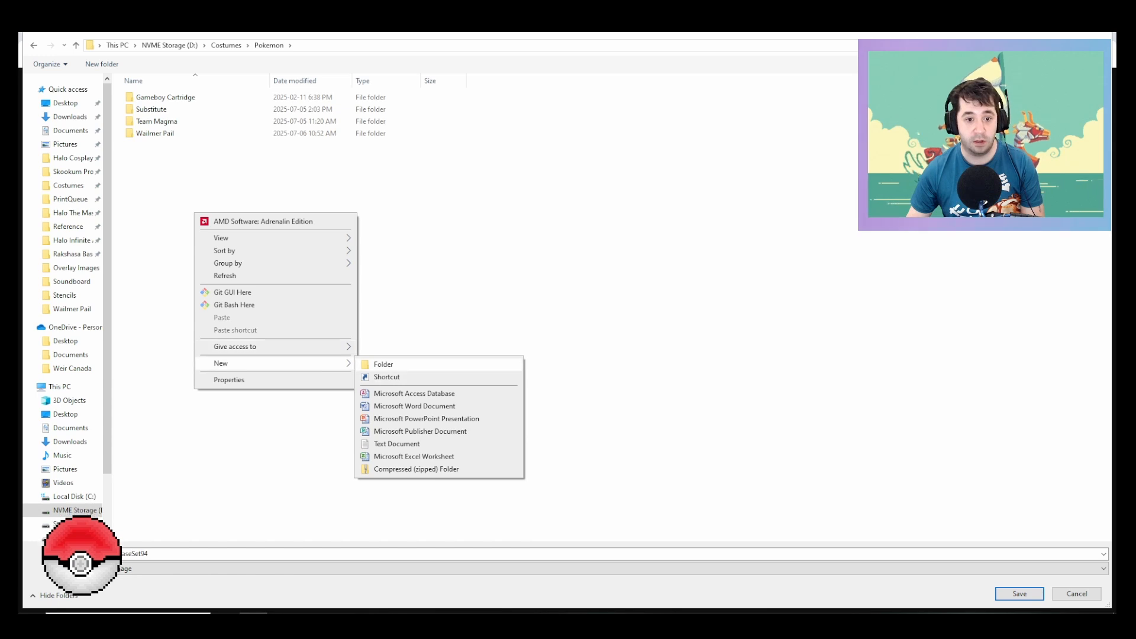
pyautogui.click(367, 363)
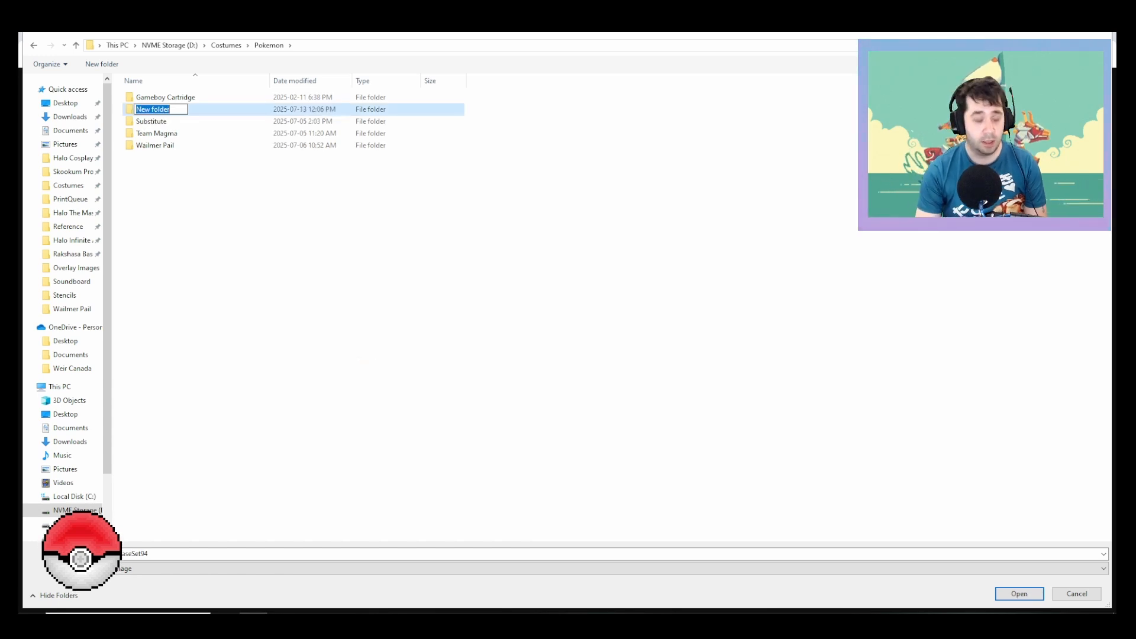
pyautogui.write('P')
pyautogui.write('otio')
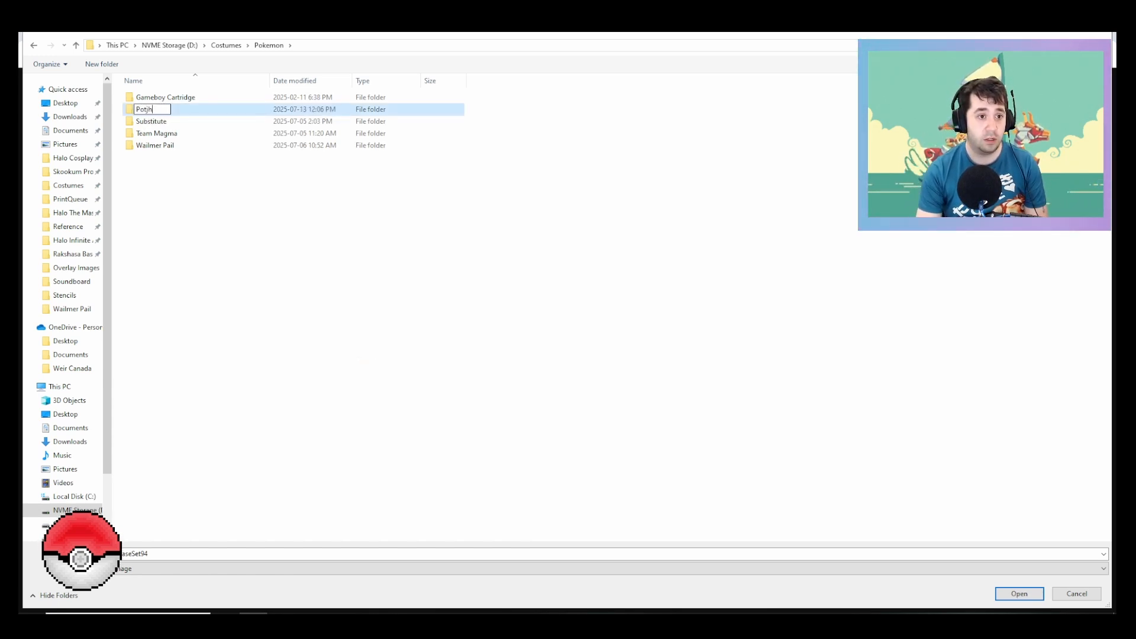
pyautogui.write('n')
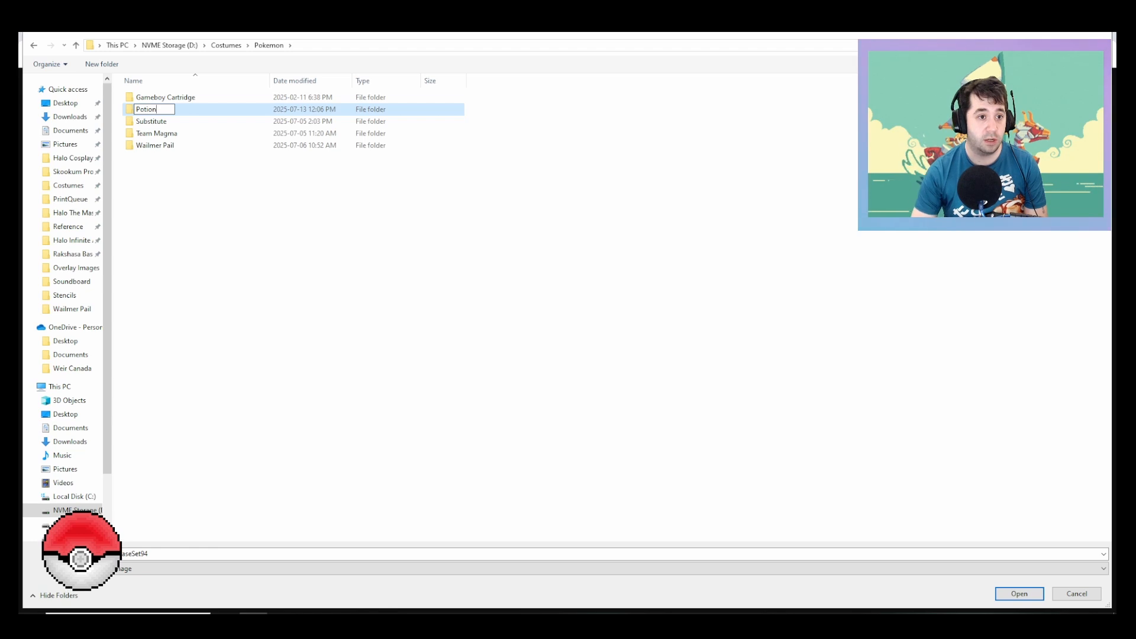
pyautogui.press('Return')
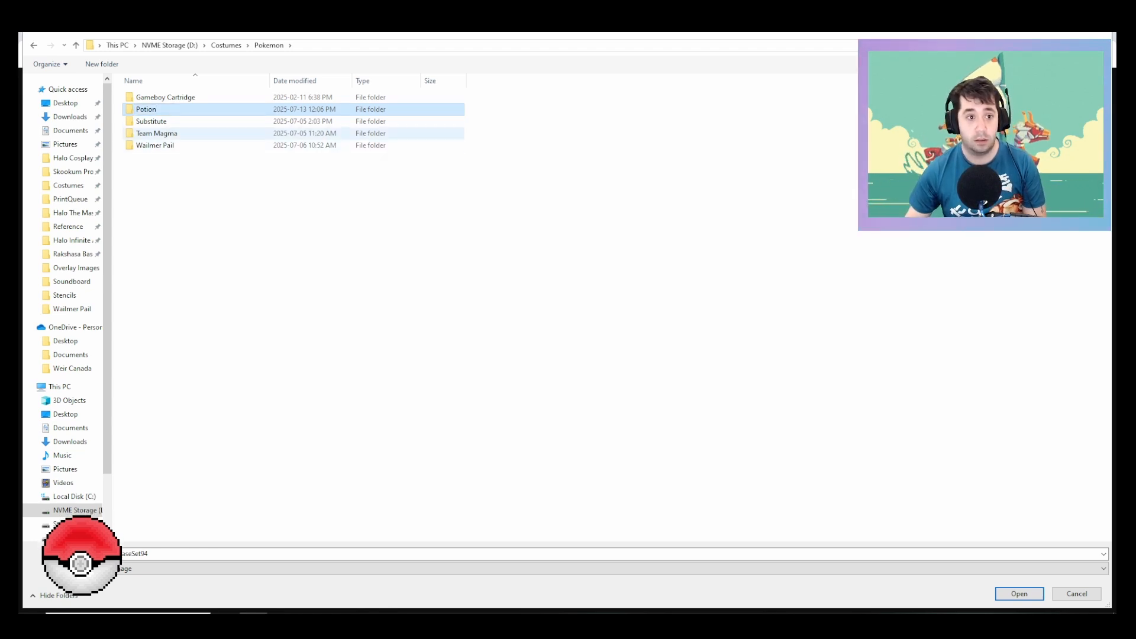
pyautogui.doubleClick(195, 111)
pyautogui.press('Return')
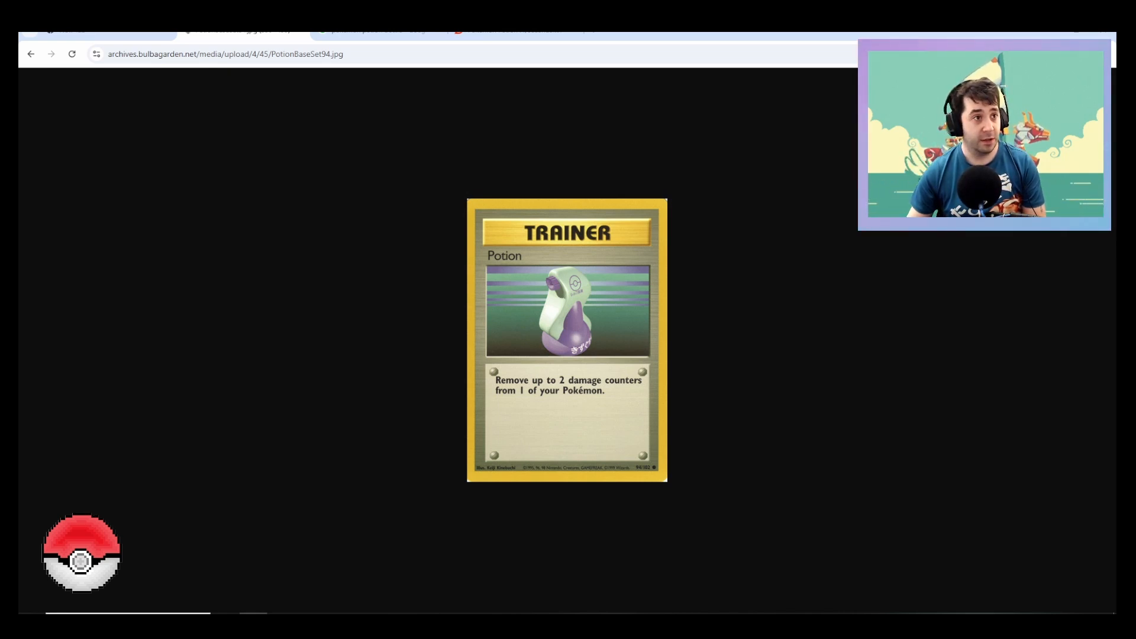
pyautogui.moveTo(253, 621)
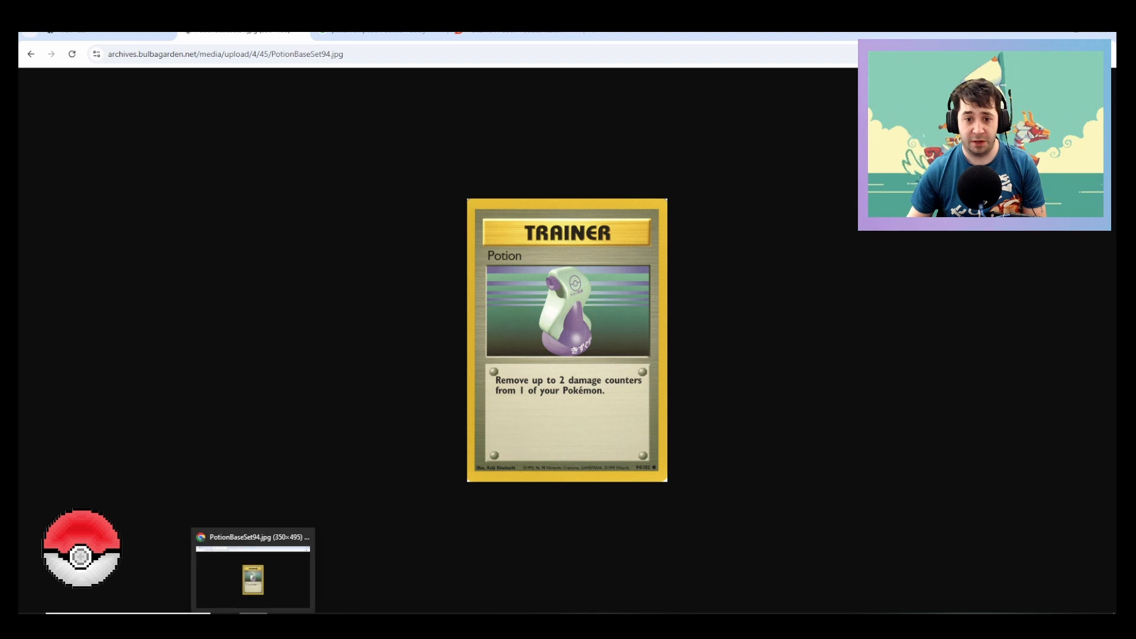
pyautogui.click(253, 621)
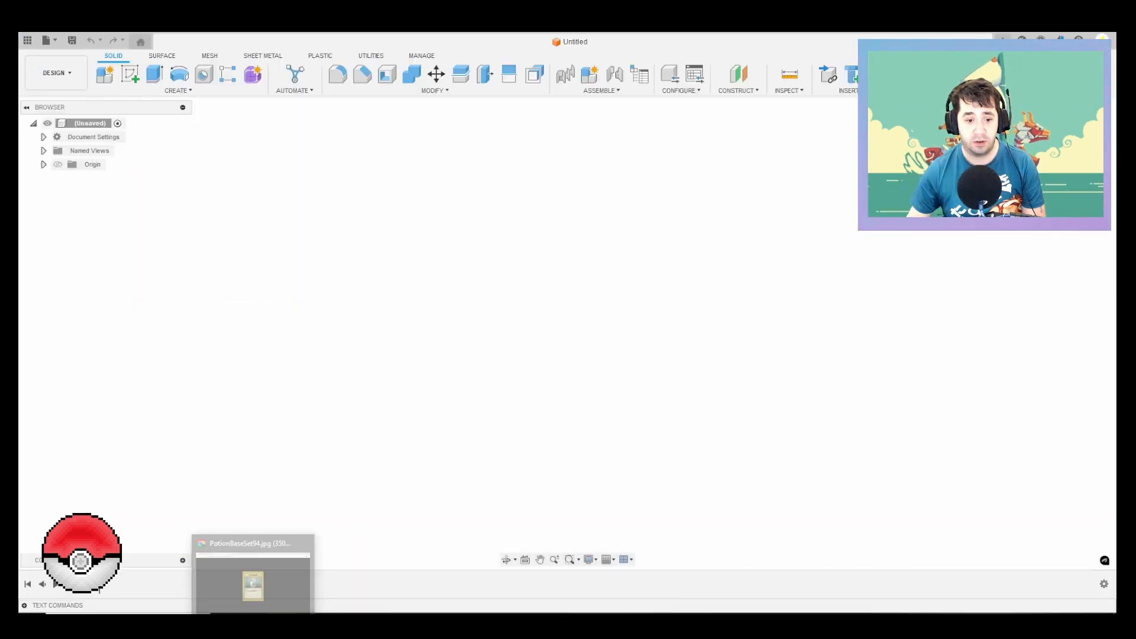
pyautogui.click(253, 621)
# Step: Return to the Bulbapedia Potion article and open the Pokémon GO section's potion picture enlarged
pyautogui.hotkey('alt', 'Left')
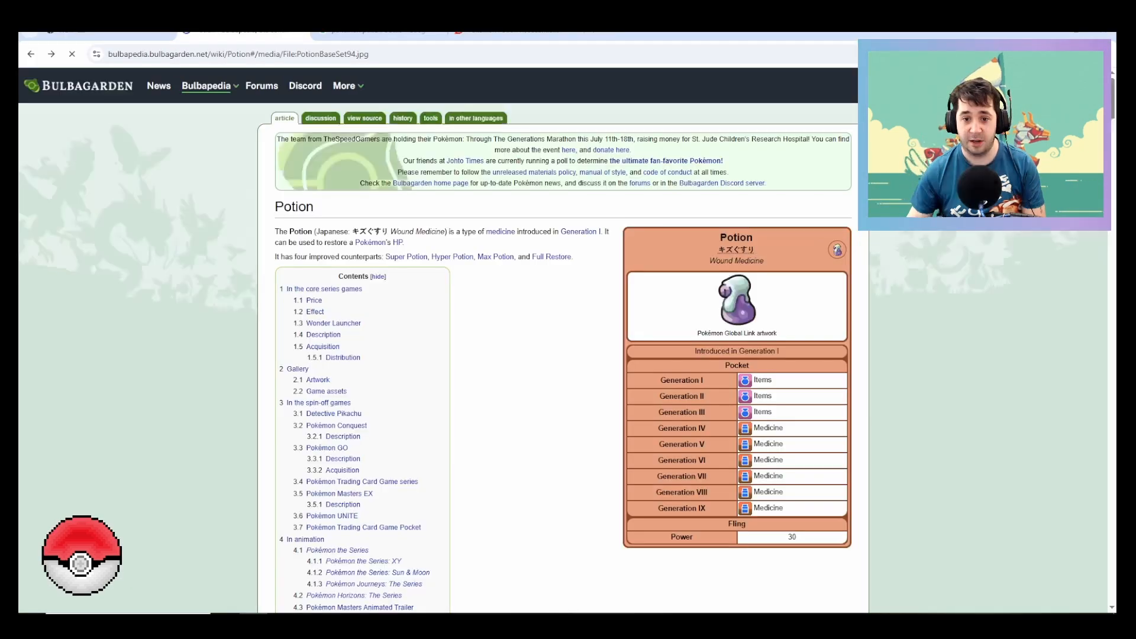
pyautogui.hotkey('alt', 'Left')
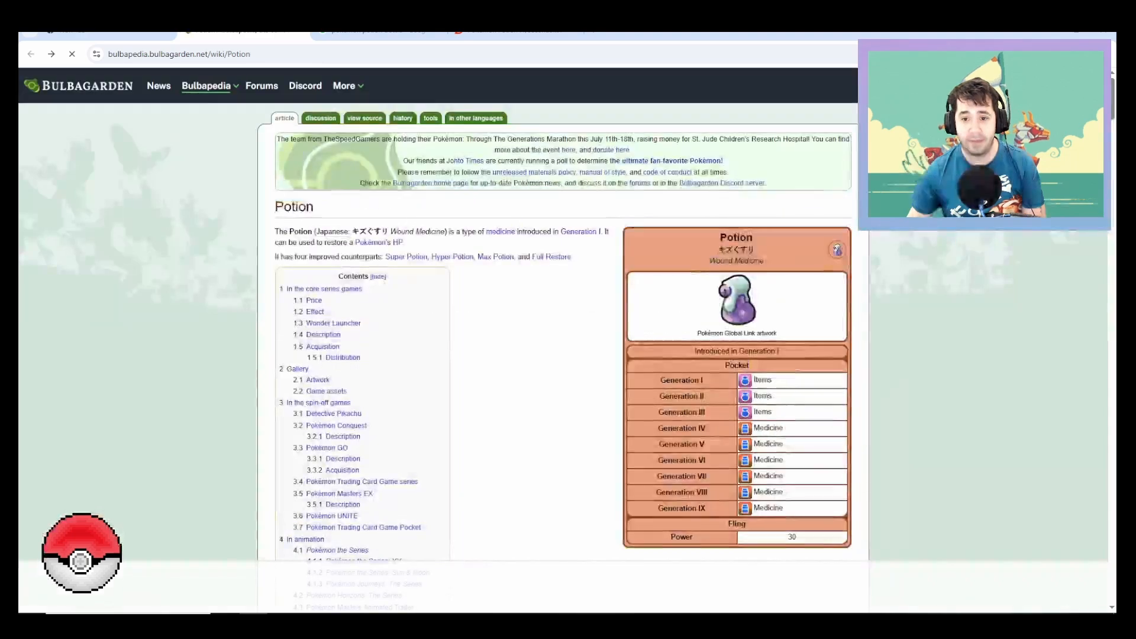
pyautogui.scroll(-5, 562, 340)
pyautogui.scroll(-20, 562, 340)
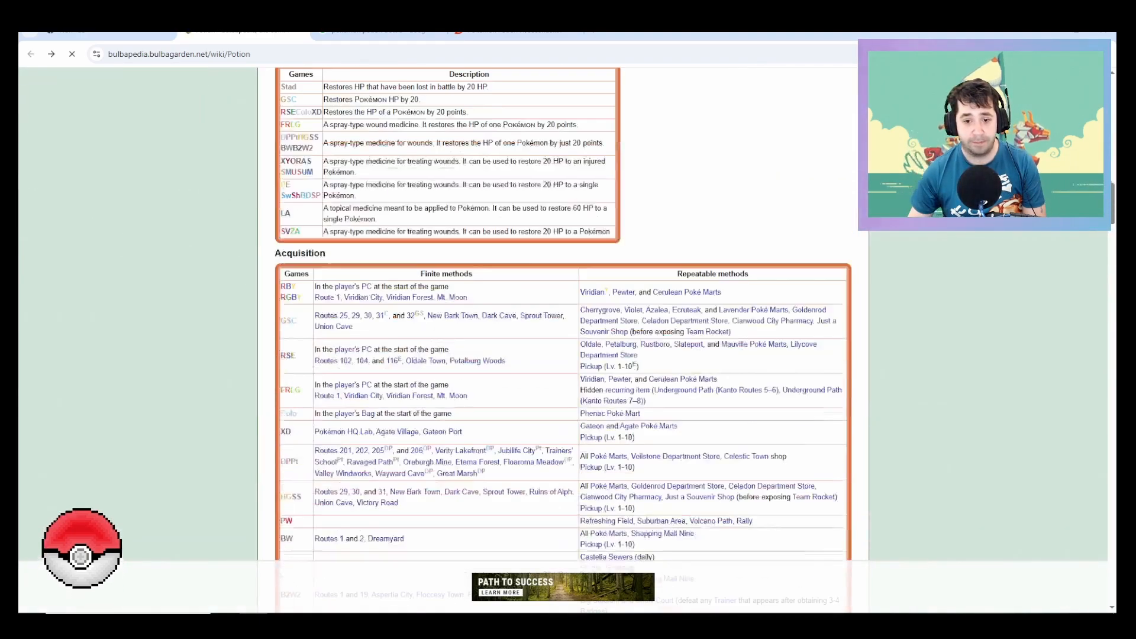
pyautogui.scroll(-15, 562, 341)
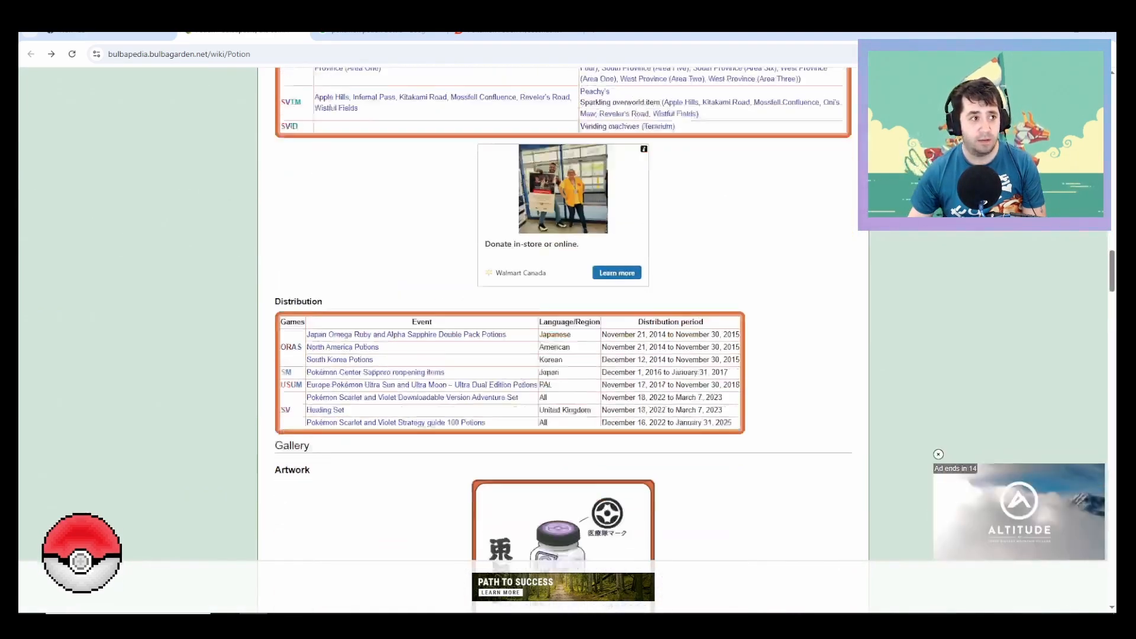
pyautogui.scroll(-12, 791, 278)
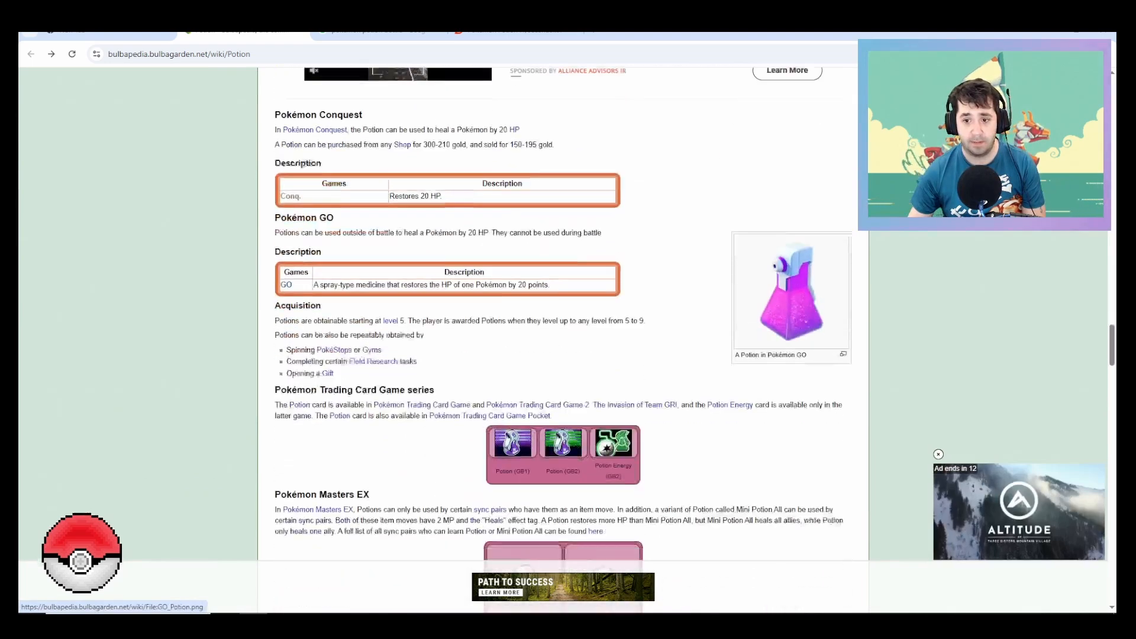
pyautogui.scroll(-1, 791, 278)
pyautogui.click(791, 278)
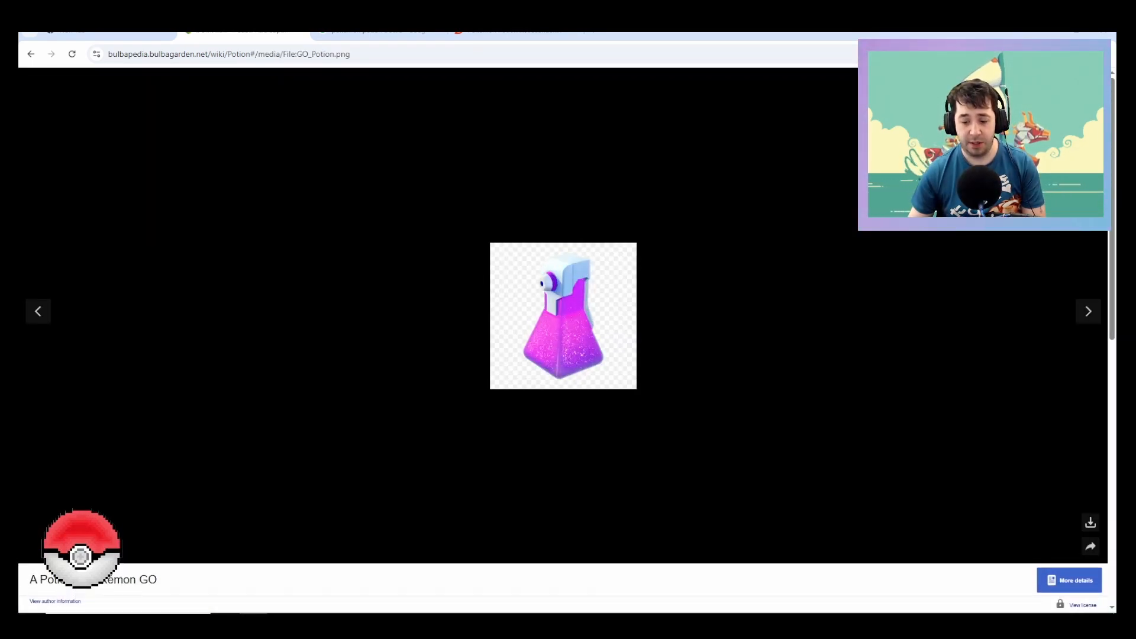
# Step: Save the Pokémon GO potion image into the Potion folder and close the enlarged view
pyautogui.rightClick(570, 312)
pyautogui.click(615, 340)
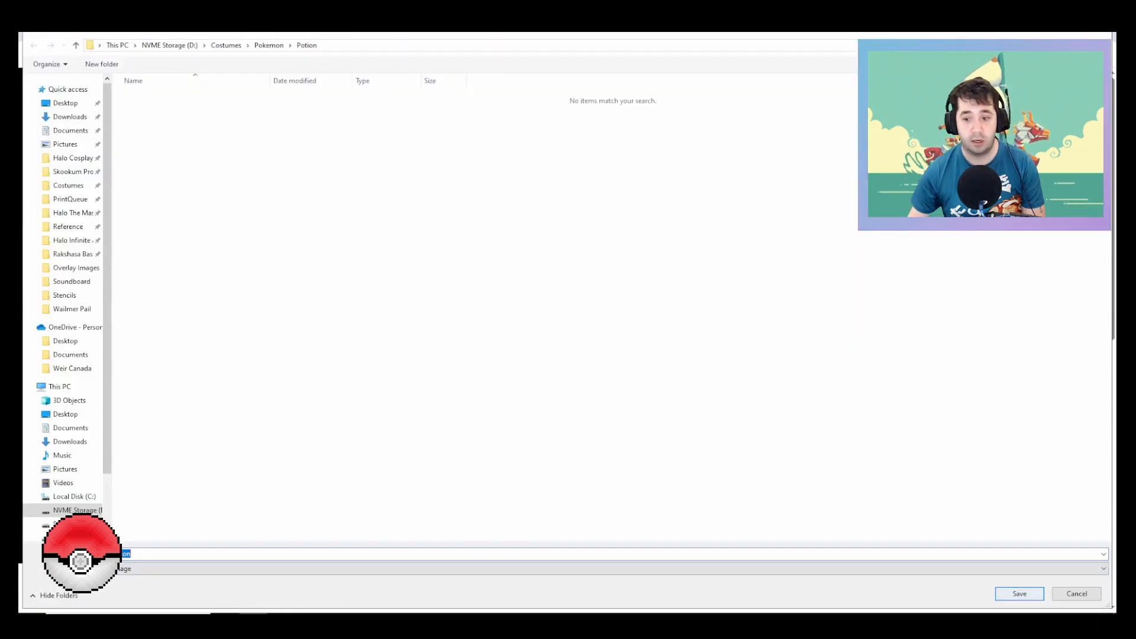
pyautogui.press('Return')
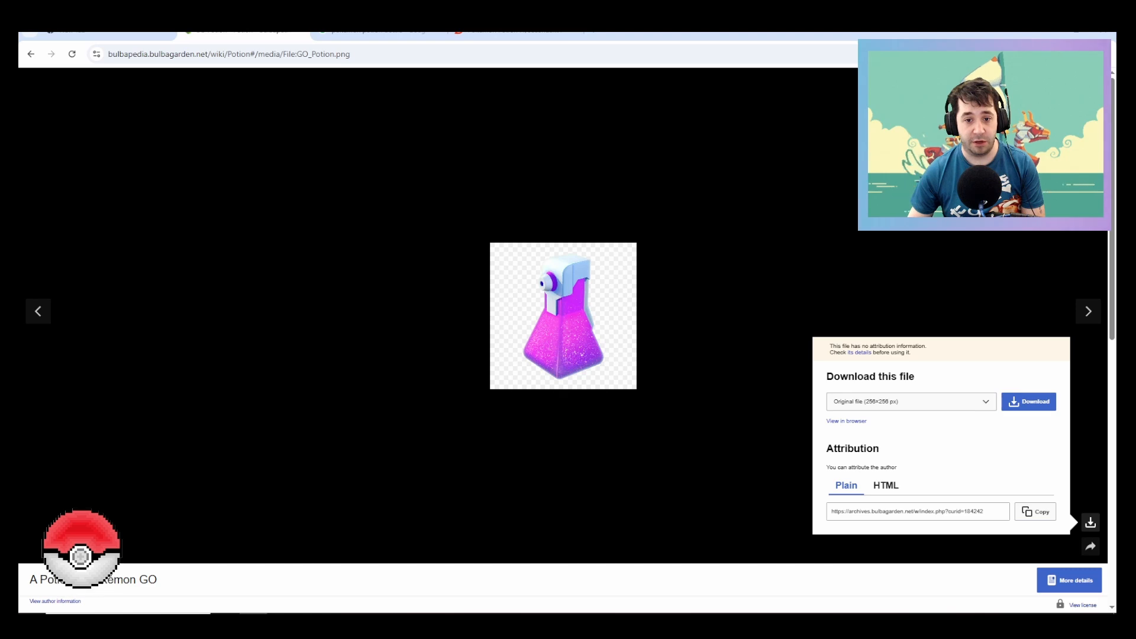
pyautogui.press('Escape')
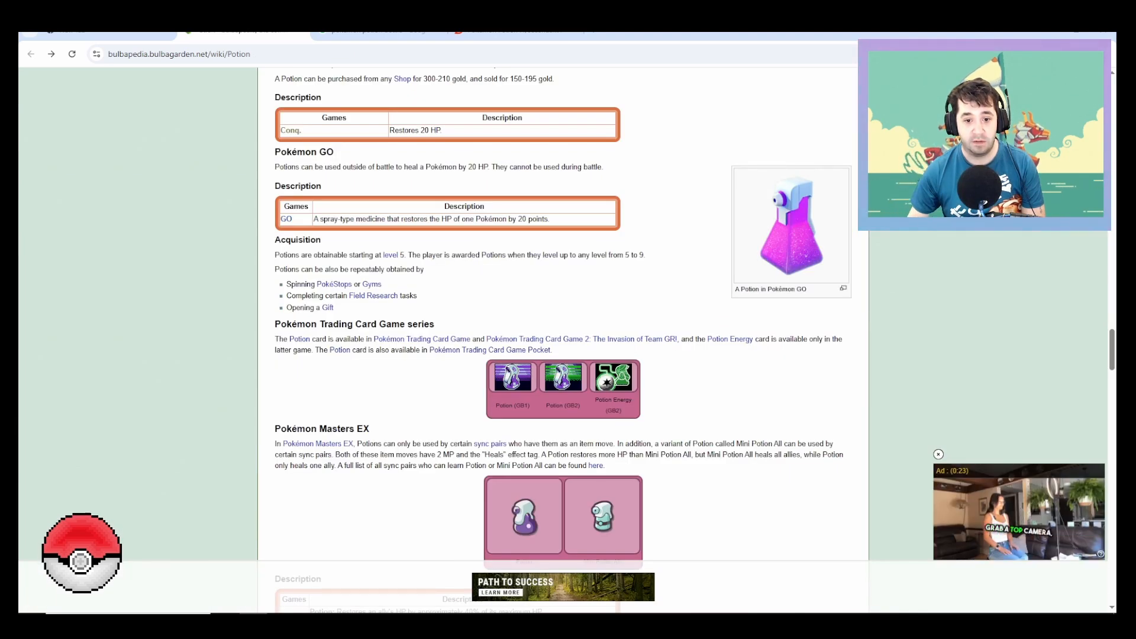
# Step: View the Trading Card Game series' Potion (GB1) sprite enlarged and examine the Pokémon Masters EX potion images
pyautogui.click(512, 377)
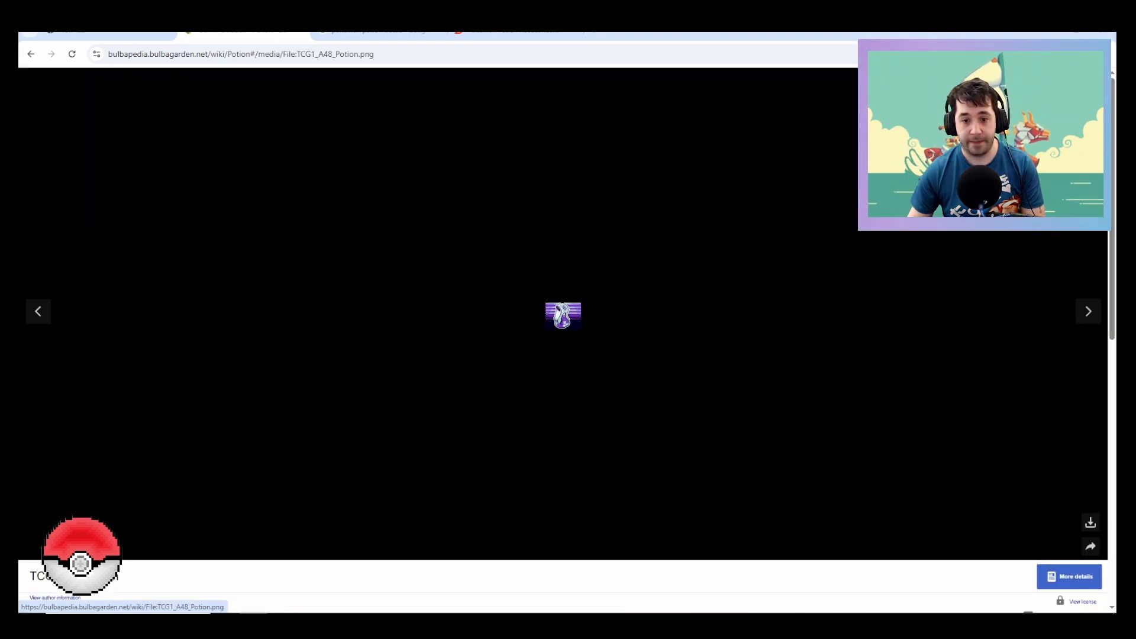
pyautogui.press('Escape')
pyautogui.scroll(-3, 562, 340)
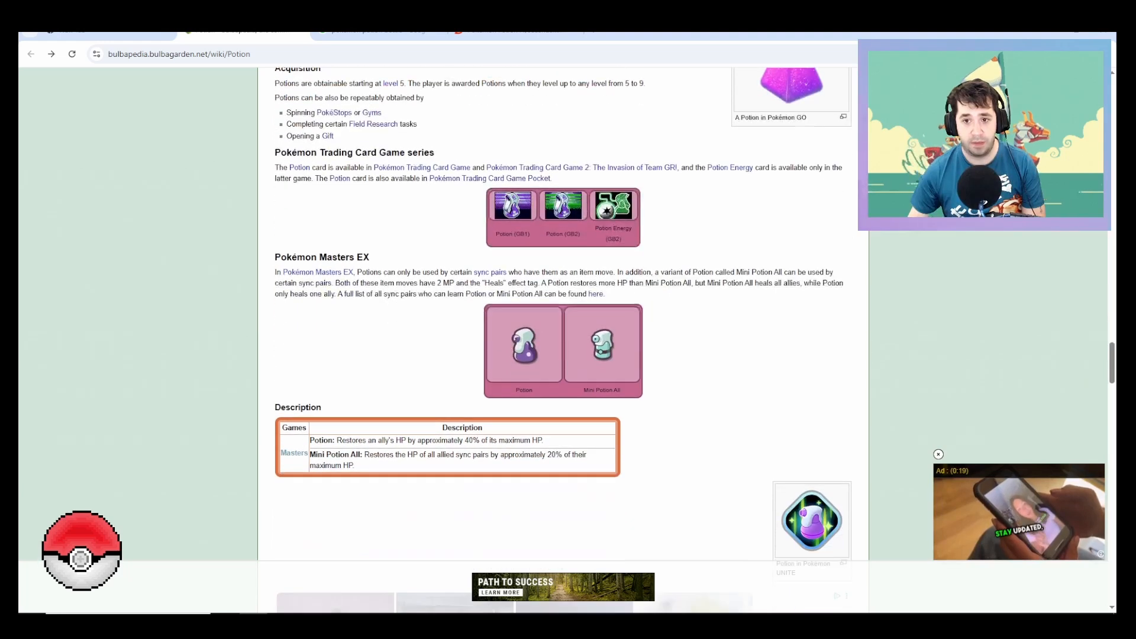
pyautogui.scroll(3, 563, 340)
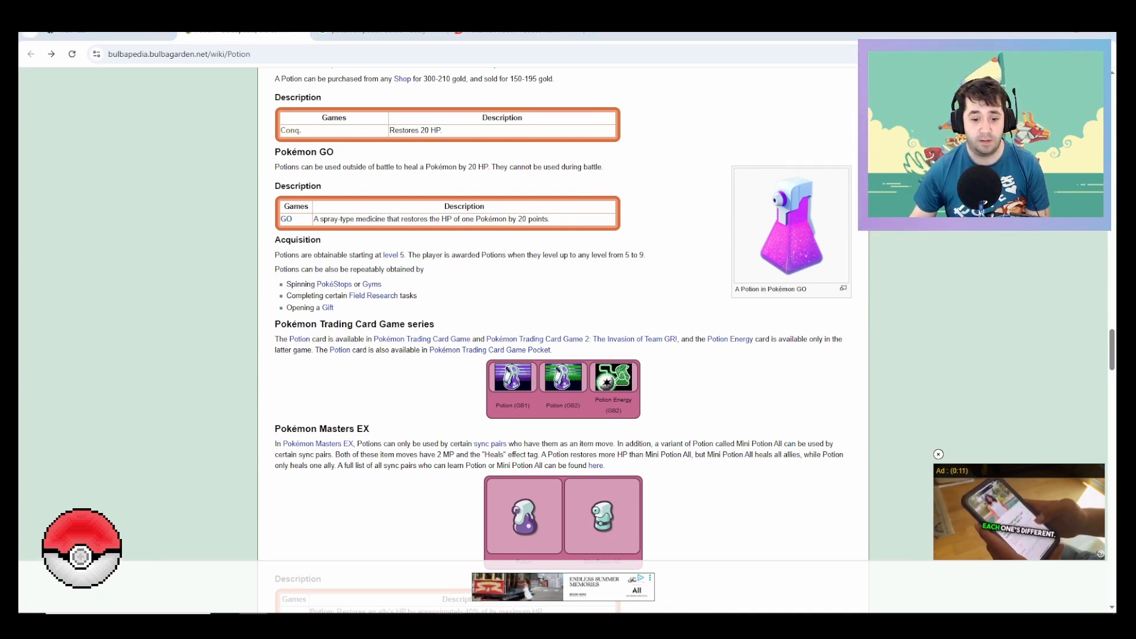
# Step: Switch to Fusion and insert PotionBaseSet94 from the computer's Costumes > Pokemon > Potion folder as a canvas
pyautogui.hotkey('alt', 'Tab')
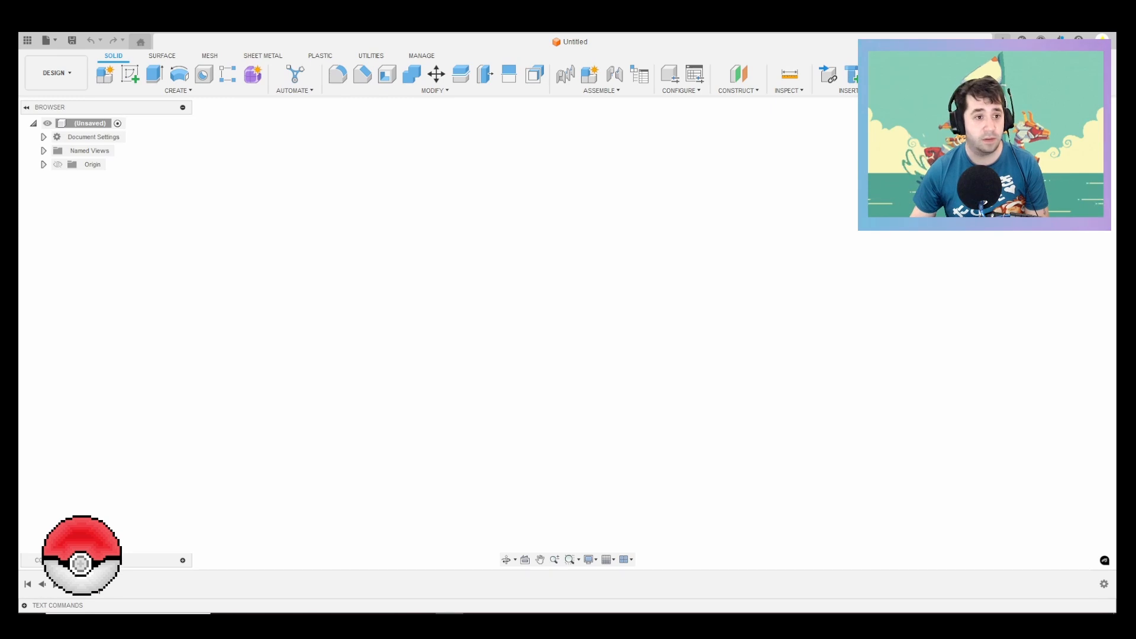
pyautogui.click(788, 91)
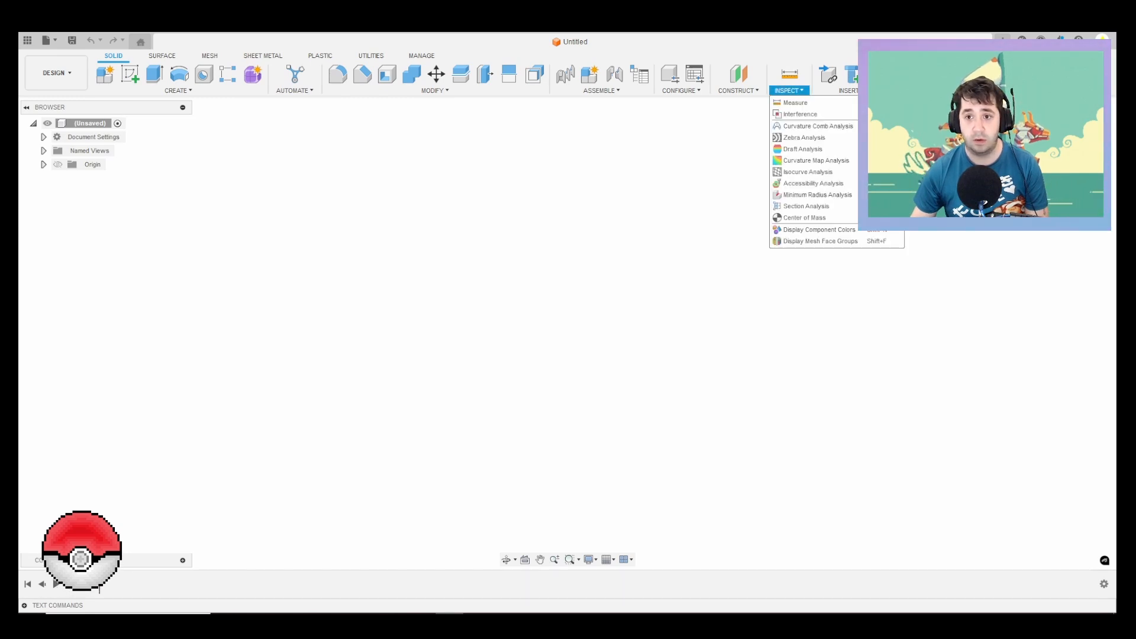
pyautogui.moveTo(843, 90)
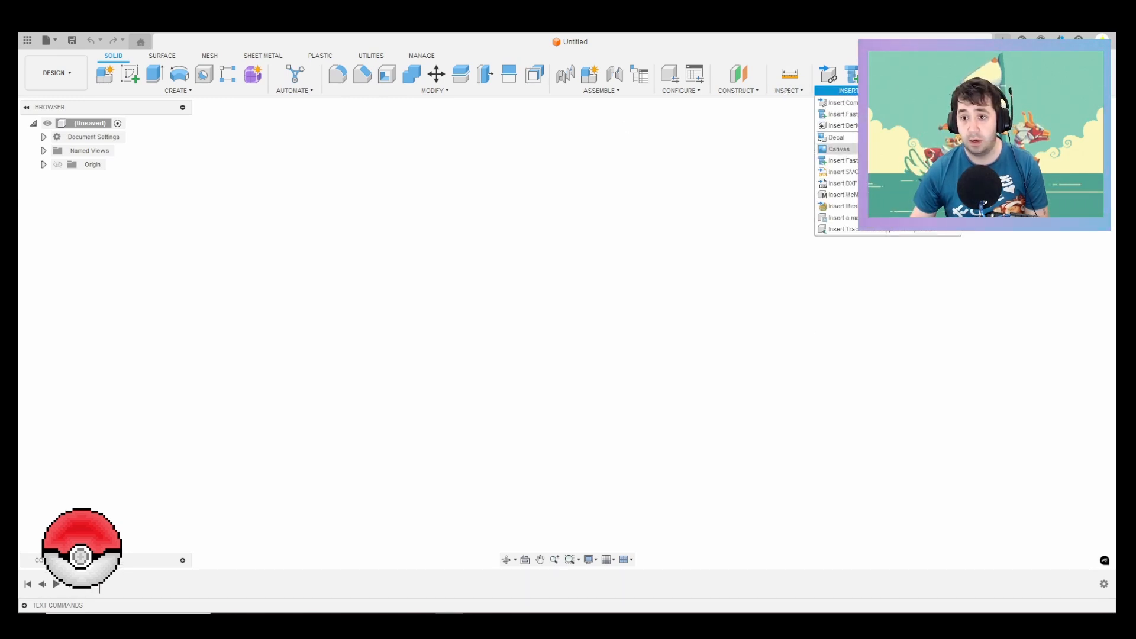
pyautogui.click(839, 149)
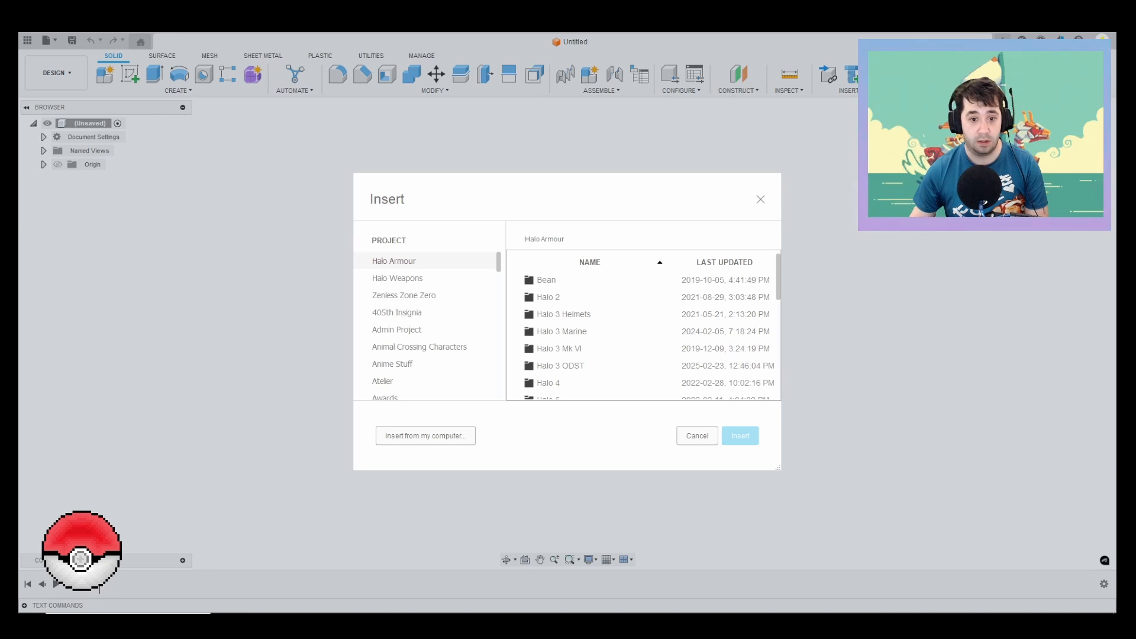
pyautogui.click(425, 435)
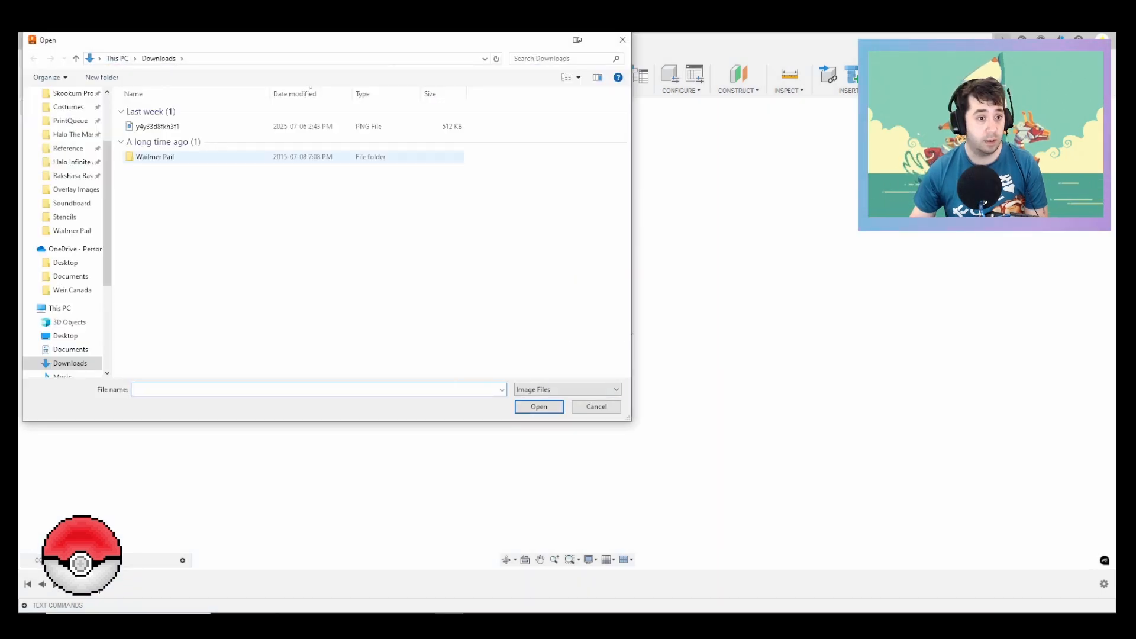
pyautogui.click(71, 231)
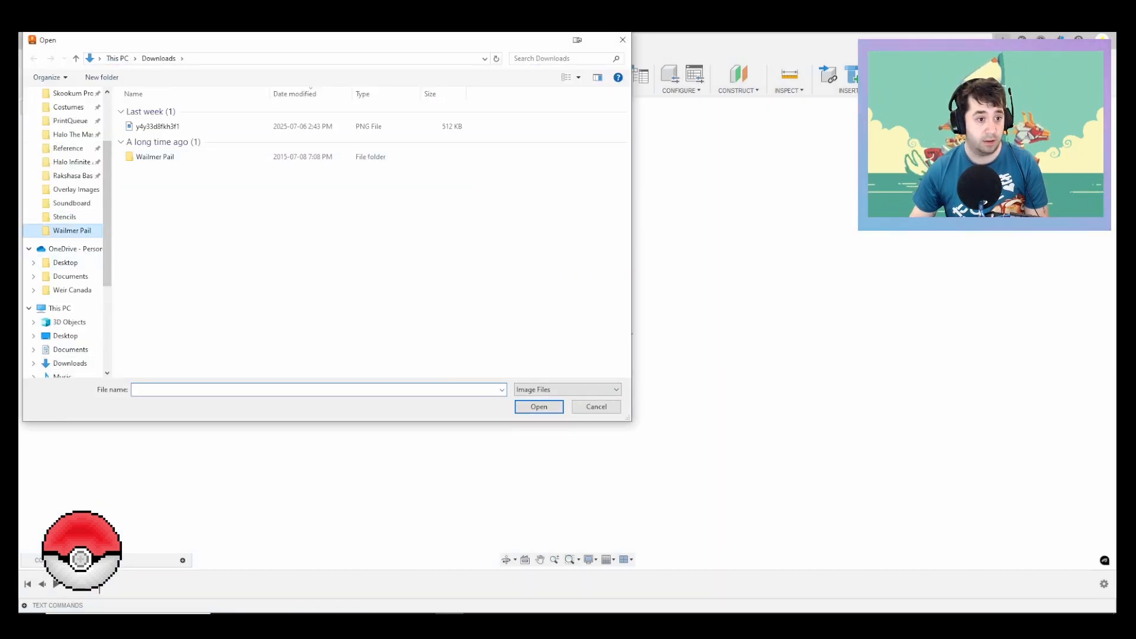
pyautogui.click(269, 58)
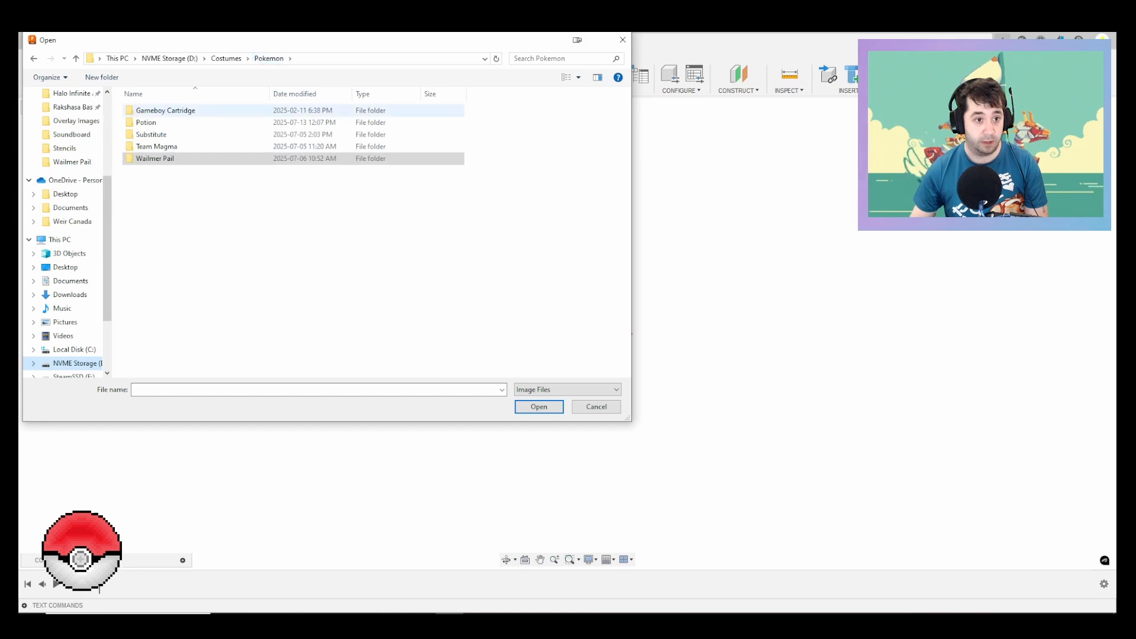
pyautogui.doubleClick(213, 122)
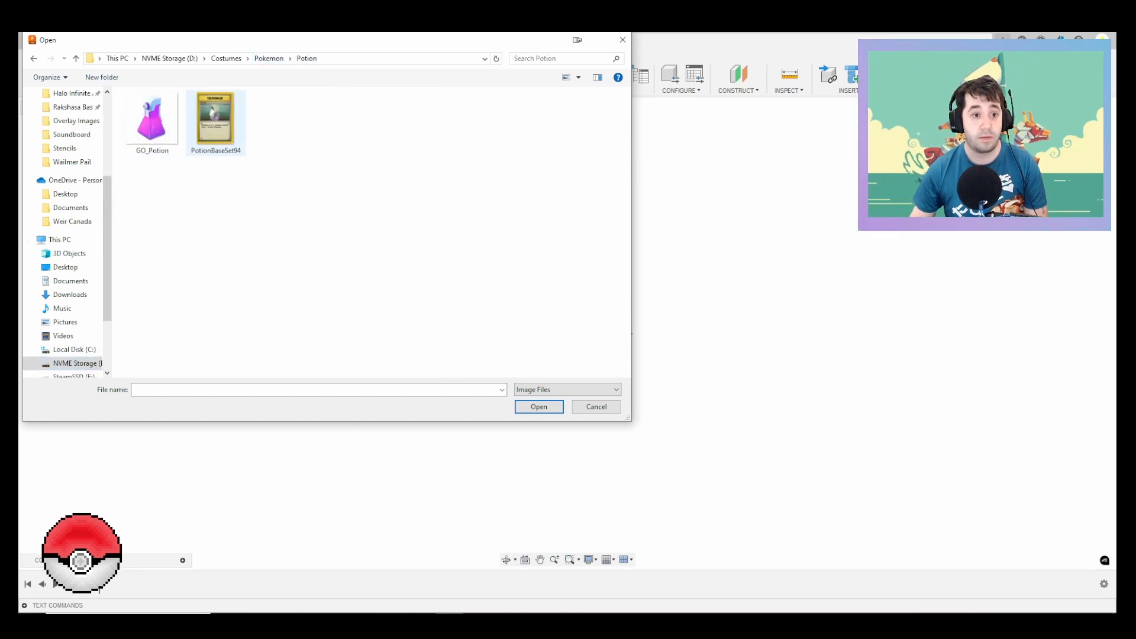
pyautogui.doubleClick(215, 123)
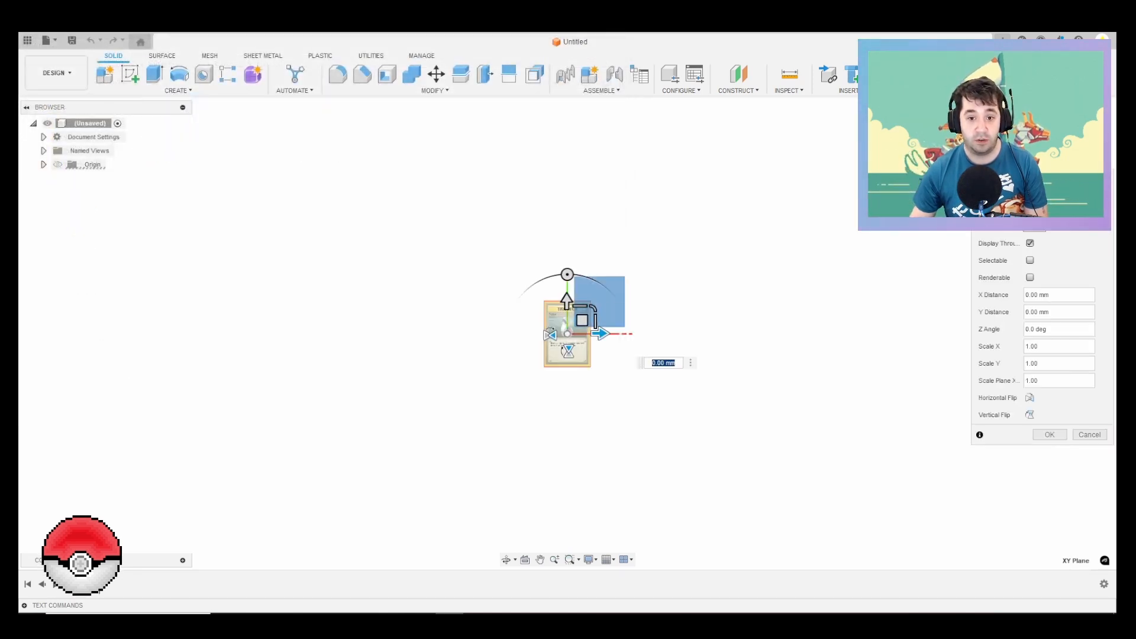
# Step: Scale the card canvas on the XY plane uniformly by a factor of about 8.8 and accept the placement
pyautogui.write('3.264')
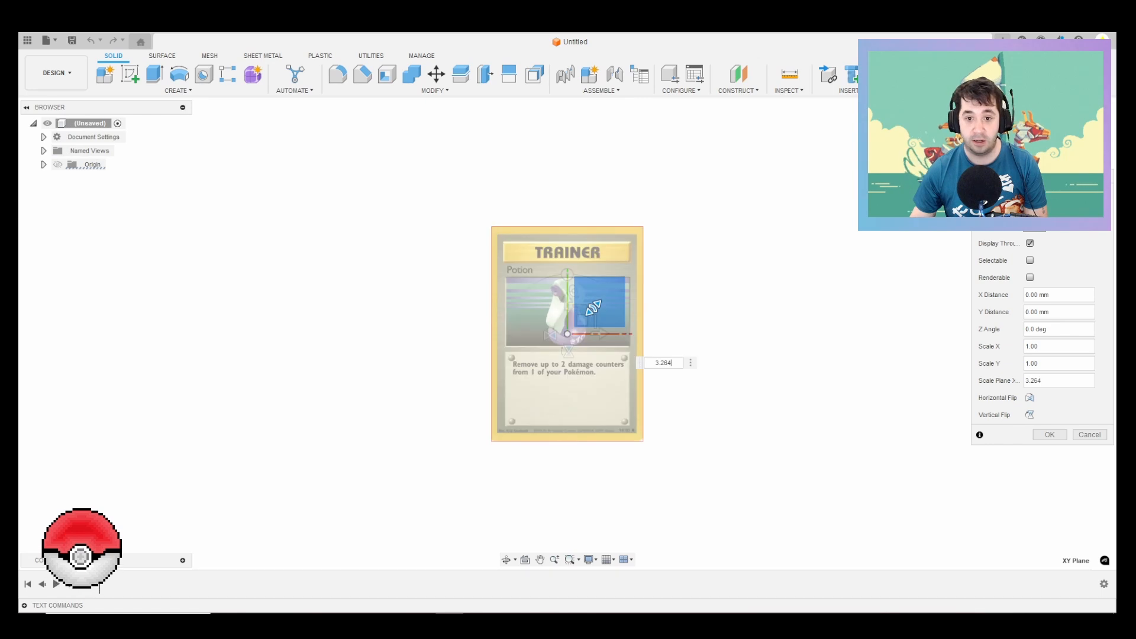
pyautogui.moveTo(593, 308); pyautogui.dragTo(677, 226)
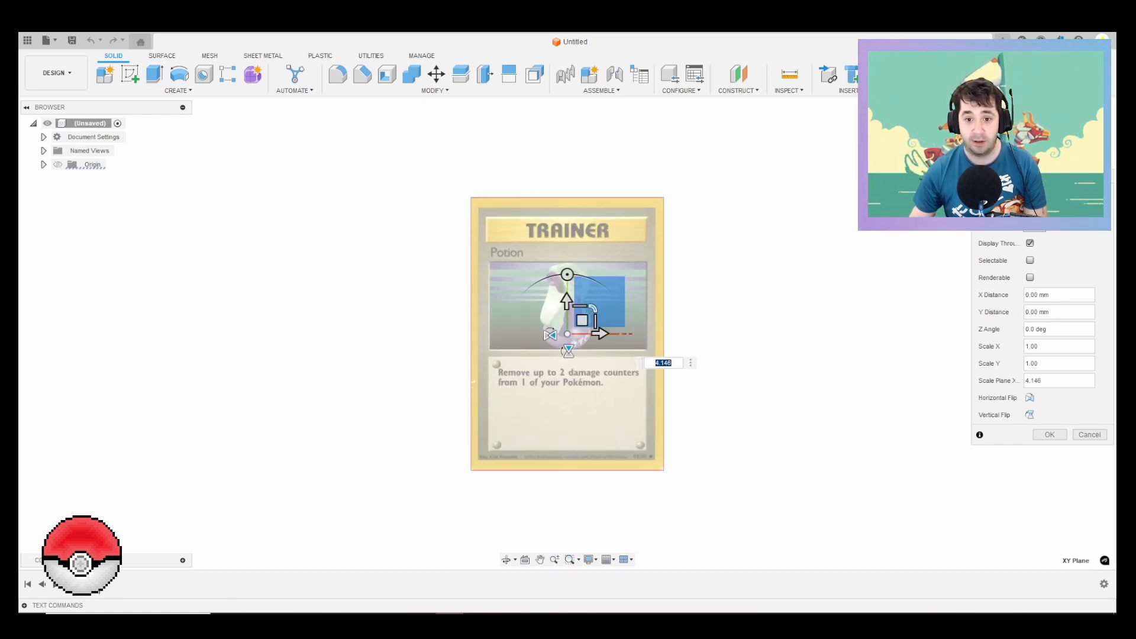
pyautogui.moveTo(593, 308); pyautogui.dragTo(623, 278)
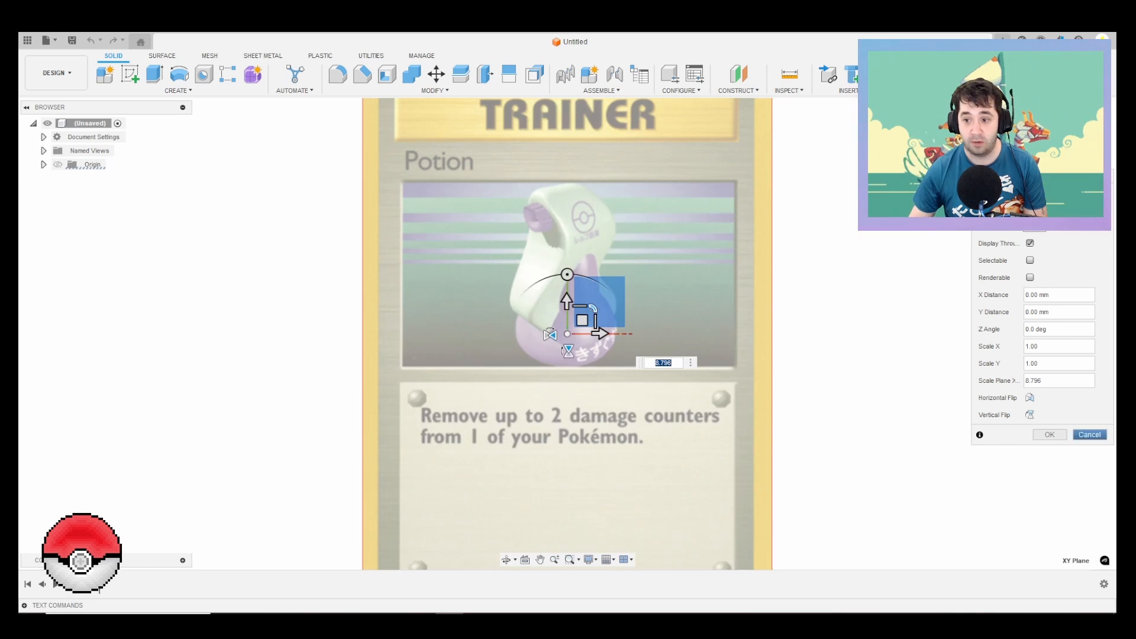
pyautogui.click(1049, 435)
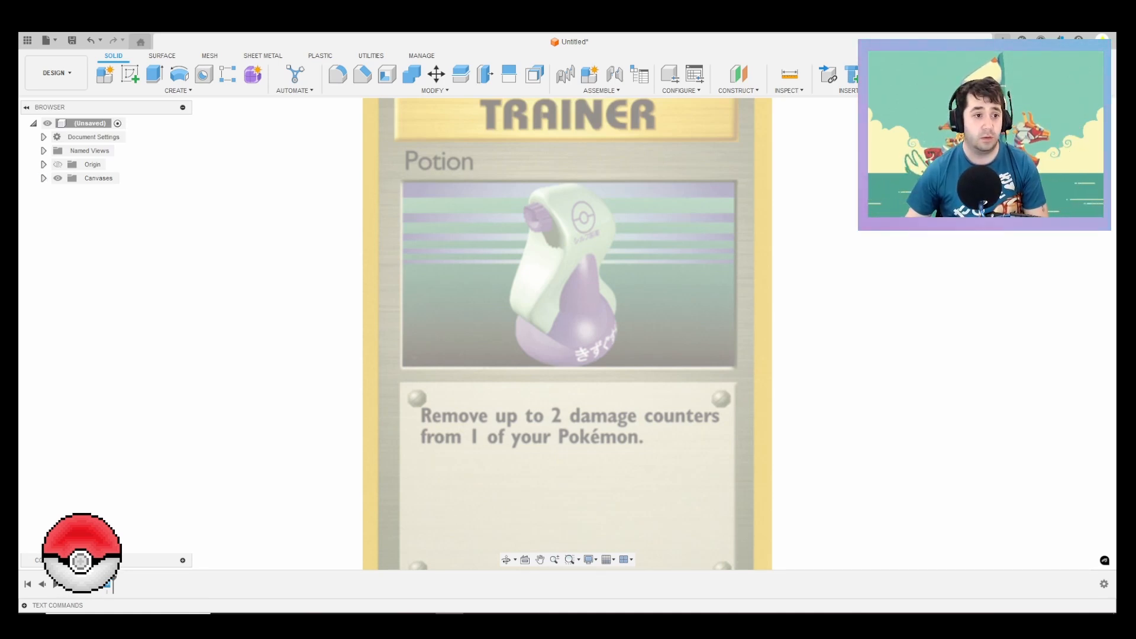
# Step: Calibrate the PotionBaseSet94 canvas, setting the distance between the top and bottom of the bottle artwork to 150 mm
pyautogui.click(44, 178)
pyautogui.click(120, 192)
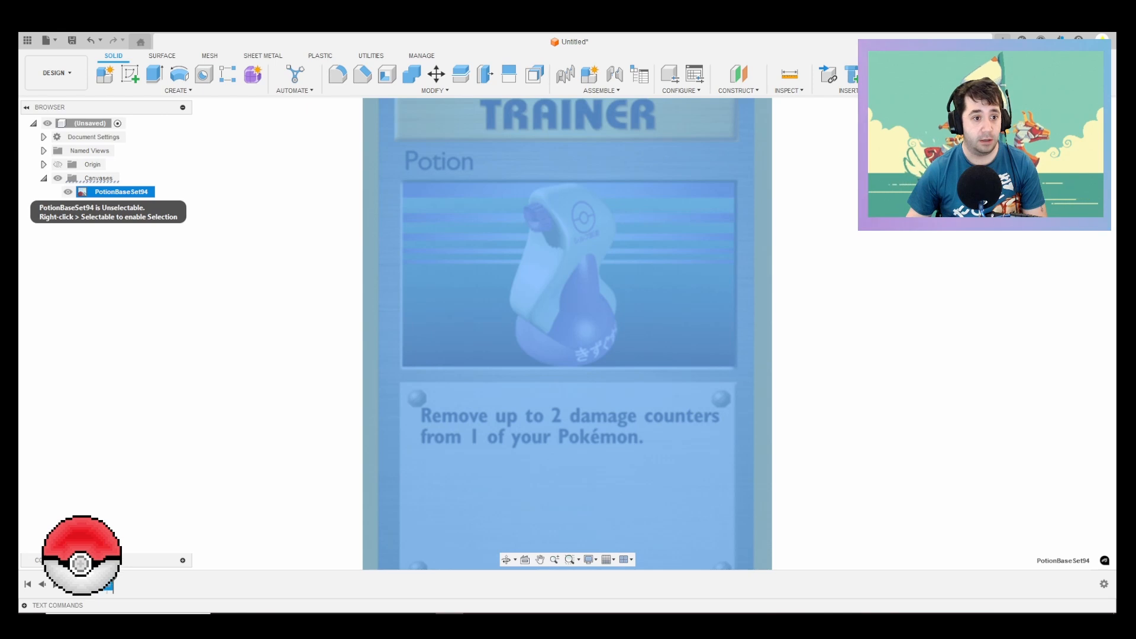
pyautogui.rightClick(110, 191)
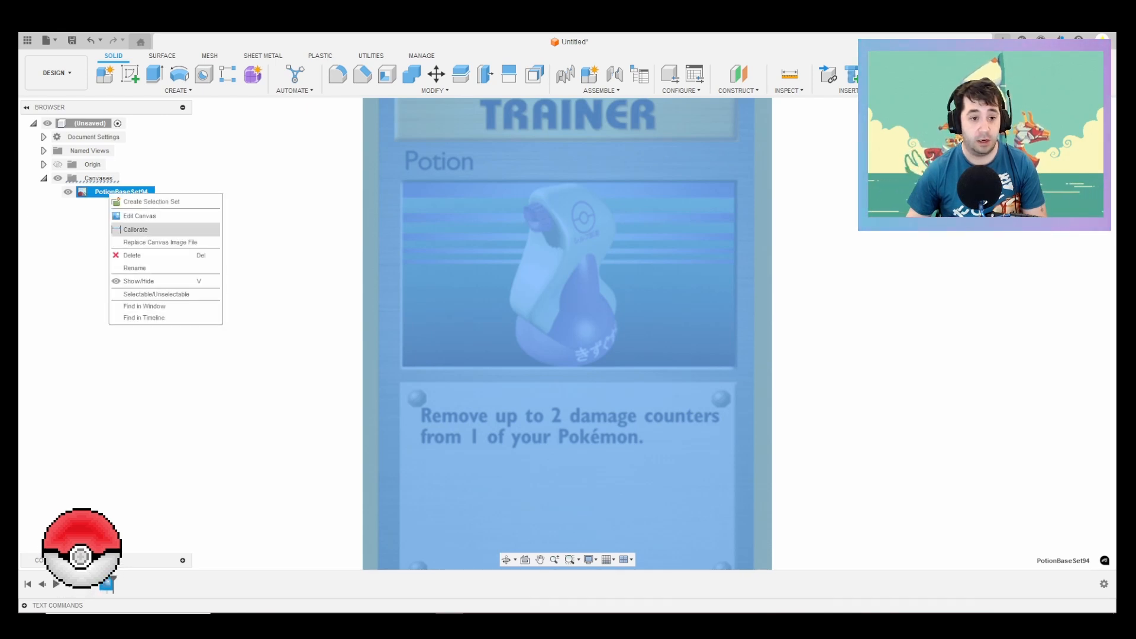
pyautogui.click(136, 229)
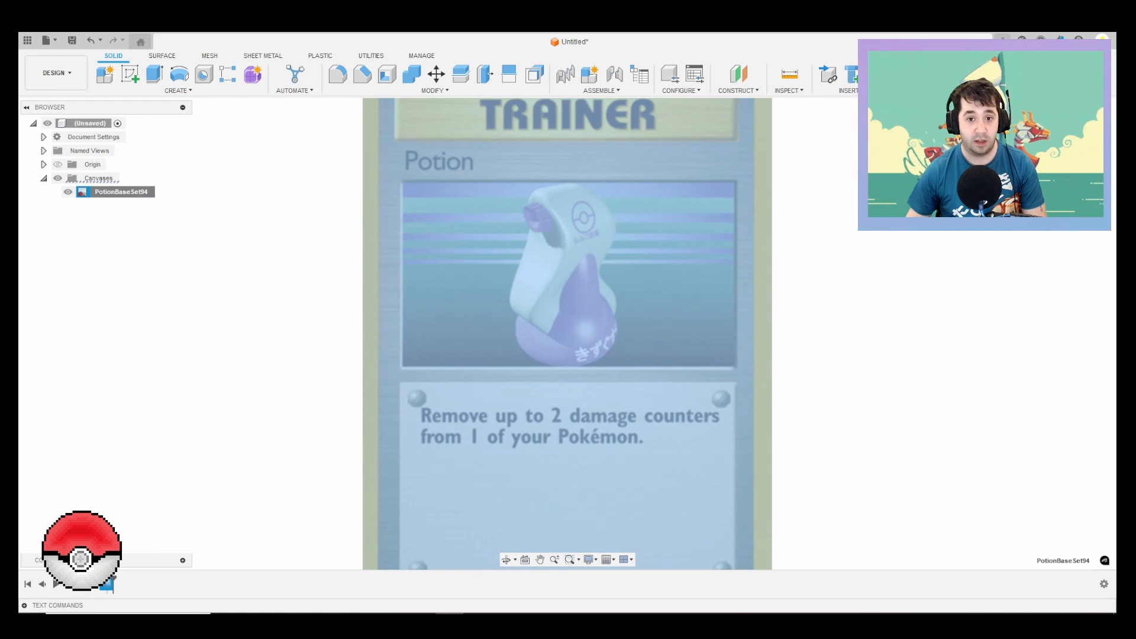
pyautogui.click(566, 182)
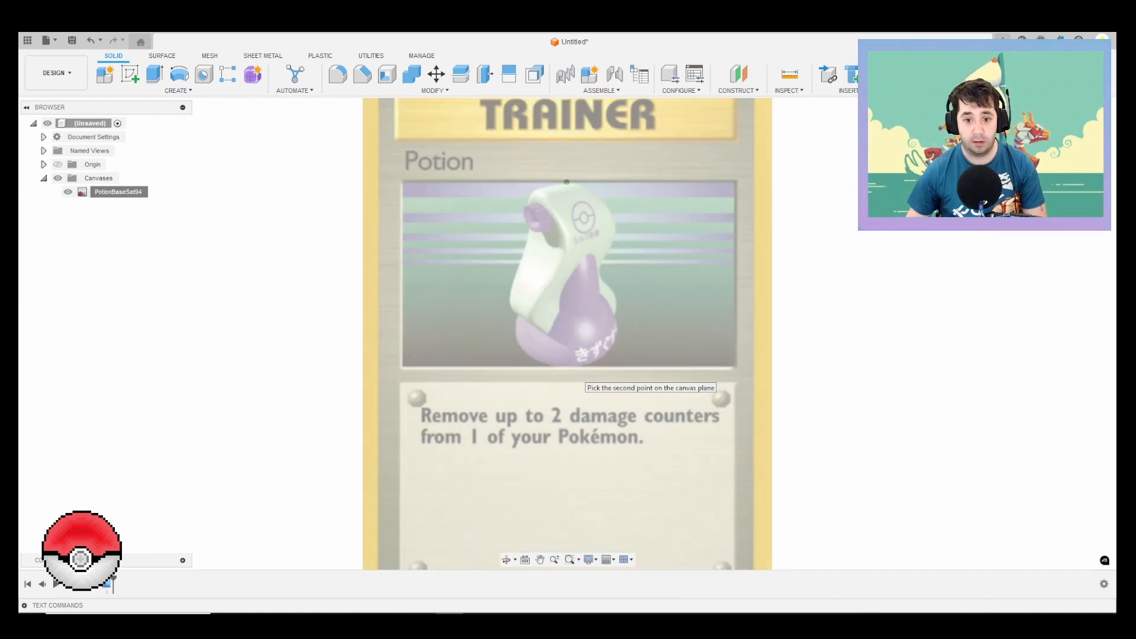
pyautogui.click(571, 368)
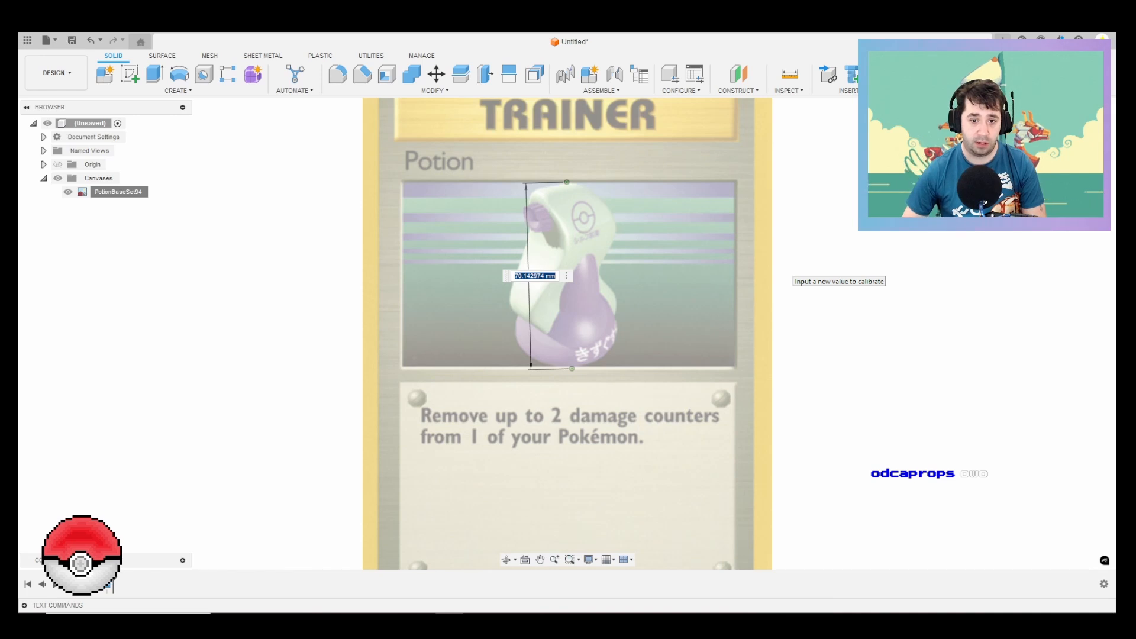
pyautogui.write('150')
pyautogui.press('Return')
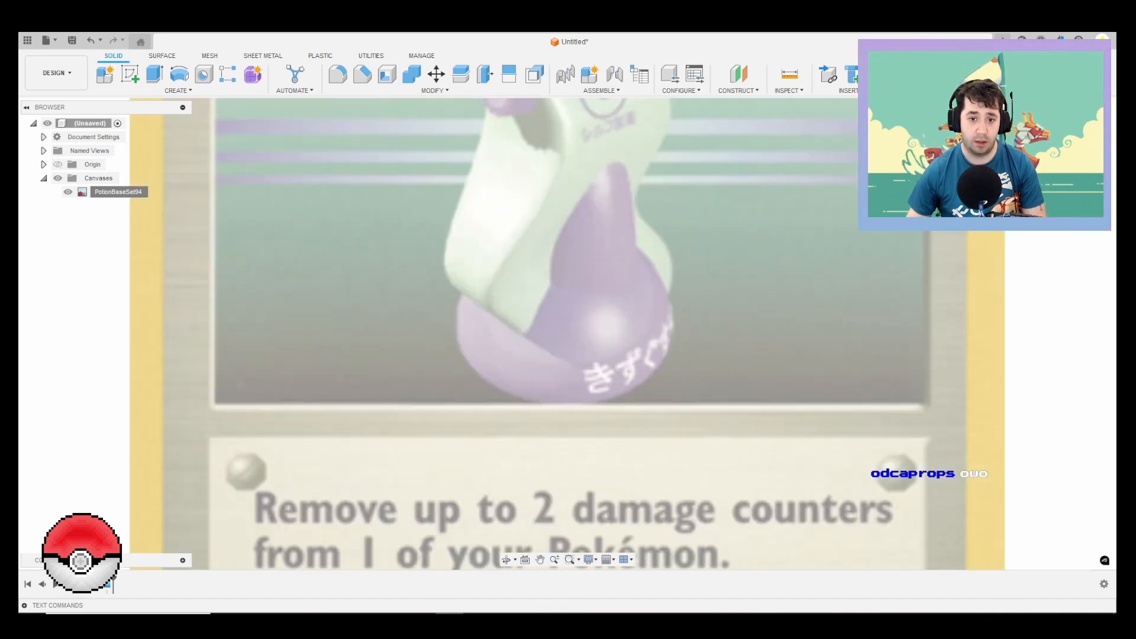
# Step: Show the origin and shift the PotionBaseSet94 canvas by -1.431 mm in X and -0.573 mm in Y
pyautogui.scroll(-1, 577, 354)
pyautogui.moveTo(576, 355); pyautogui.dragTo(553, 498, button='middle')
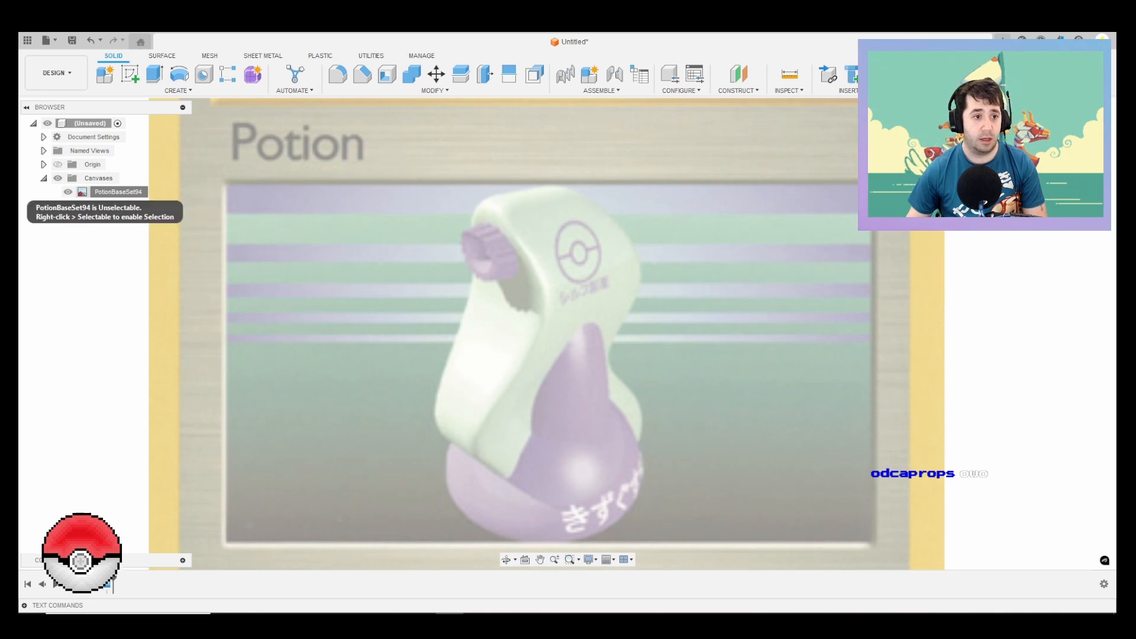
pyautogui.click(57, 164)
pyautogui.scroll(-2, 638, 227)
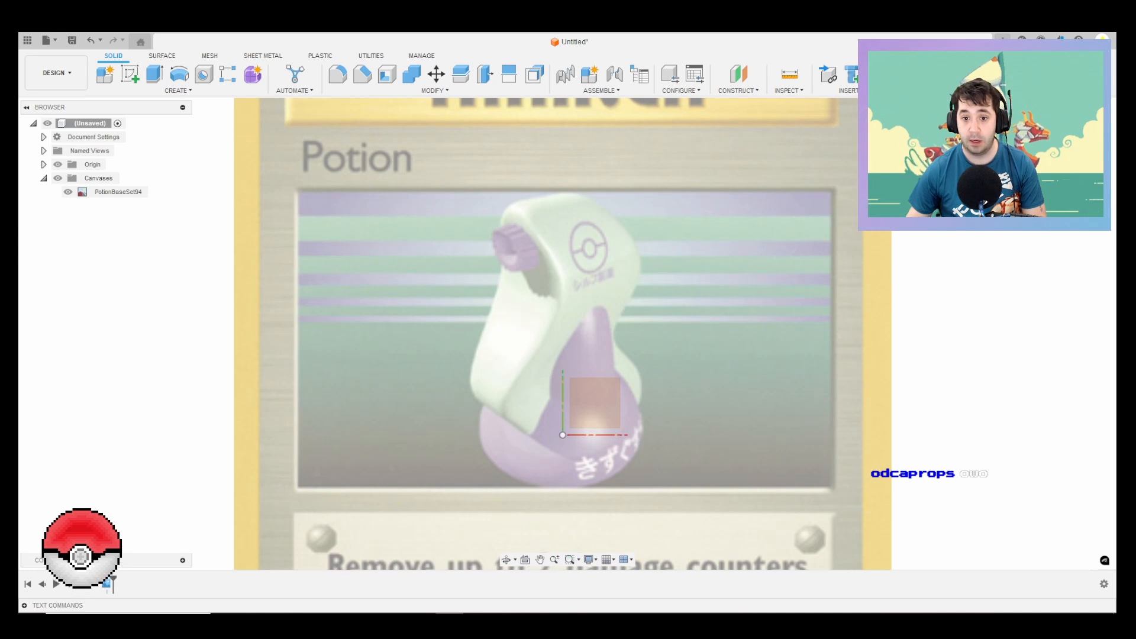
pyautogui.click(107, 192)
pyautogui.rightClick(105, 192)
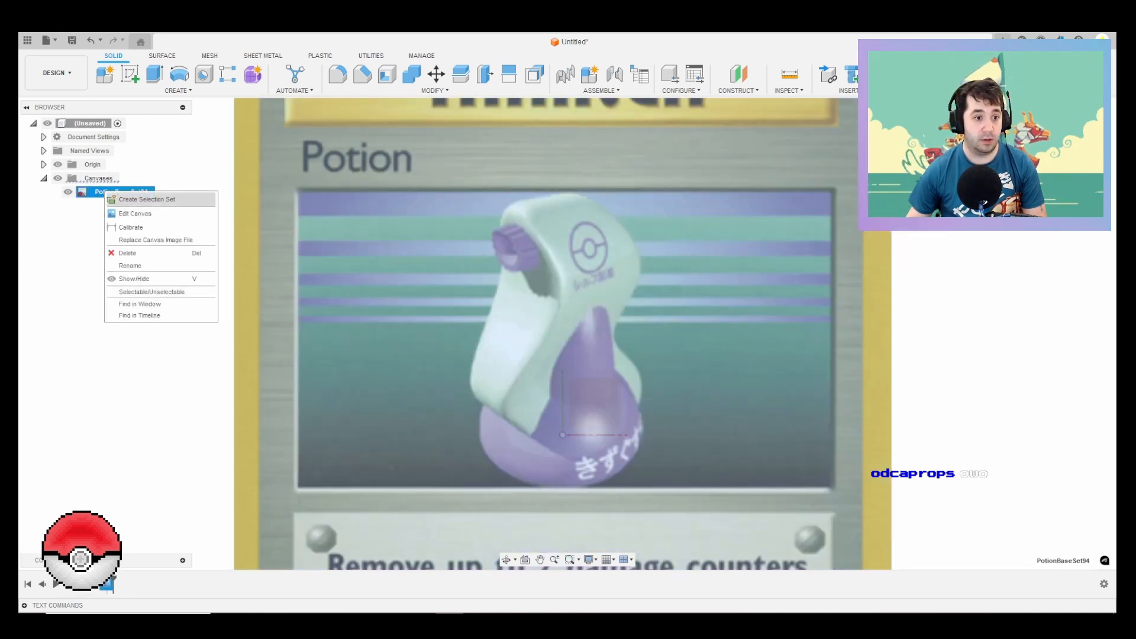
pyautogui.click(135, 213)
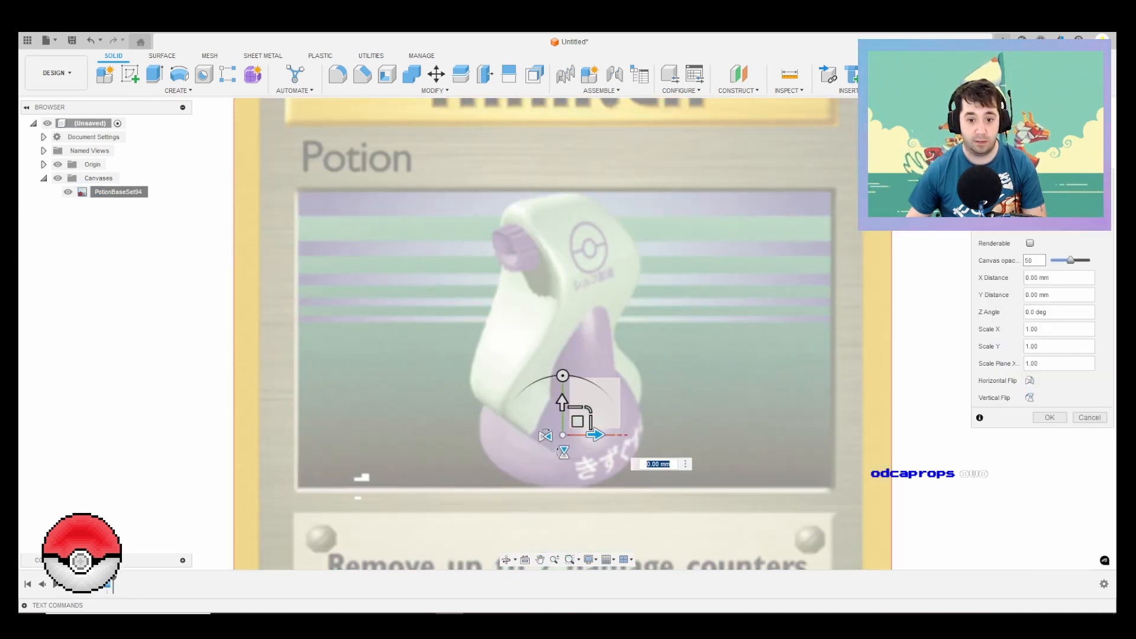
pyautogui.moveTo(577, 422); pyautogui.dragTo(574, 422)
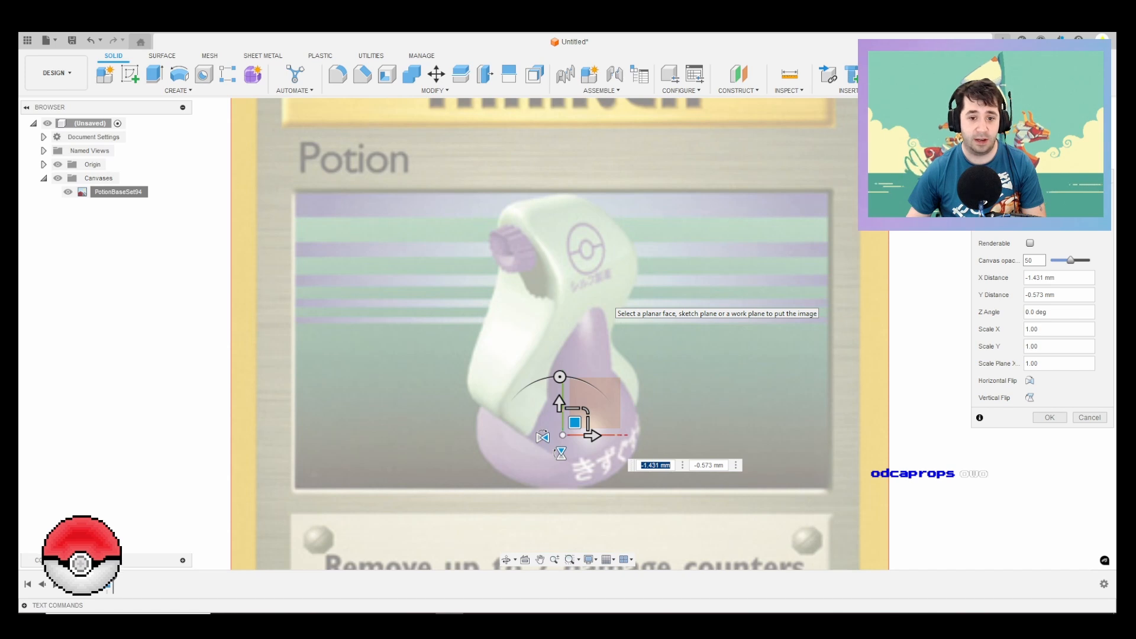
pyautogui.press('Return')
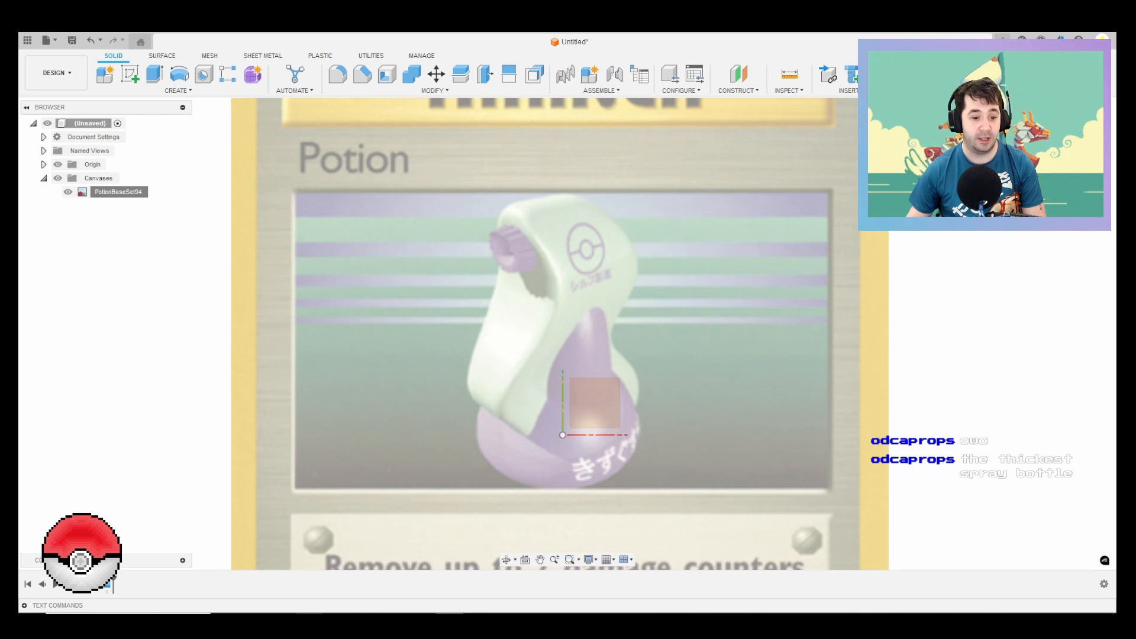
# Step: Open GO_Potion from the Potion folder to examine the Pokémon GO bottle shape, and return to the Fusion design
pyautogui.click(309, 623)
pyautogui.doubleClick(654, 187)
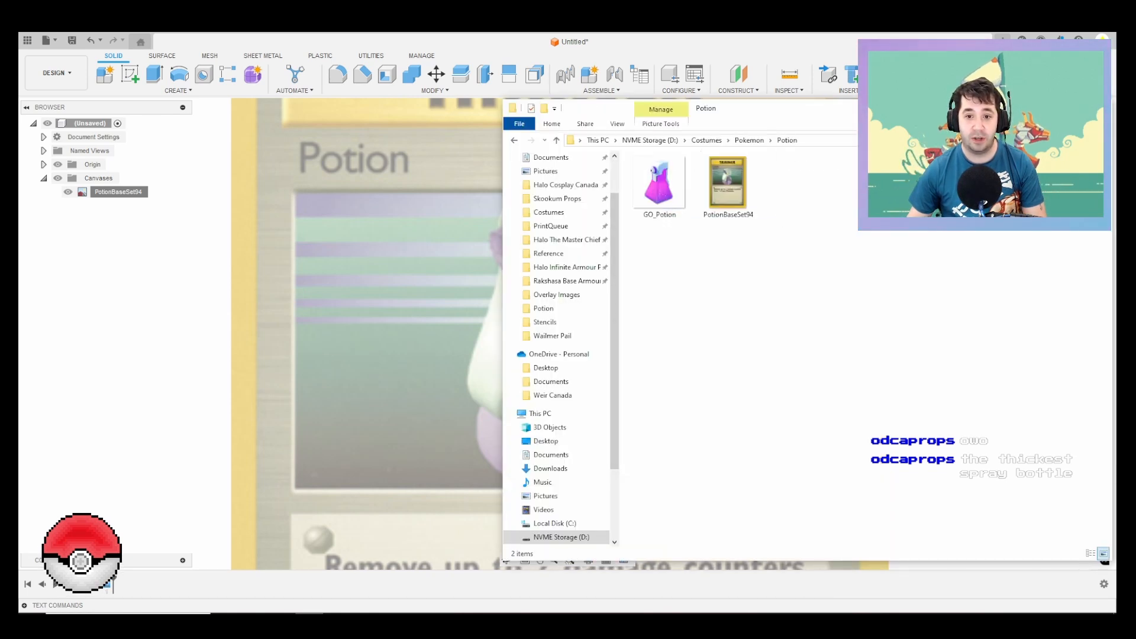
pyautogui.doubleClick(659, 188)
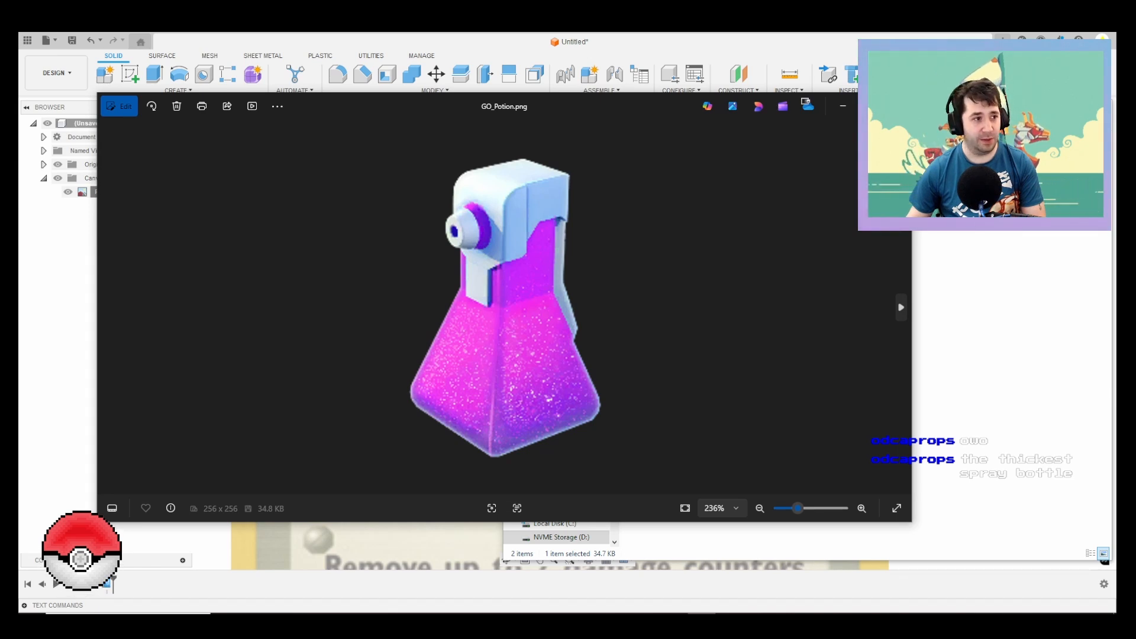
pyautogui.click(805, 89)
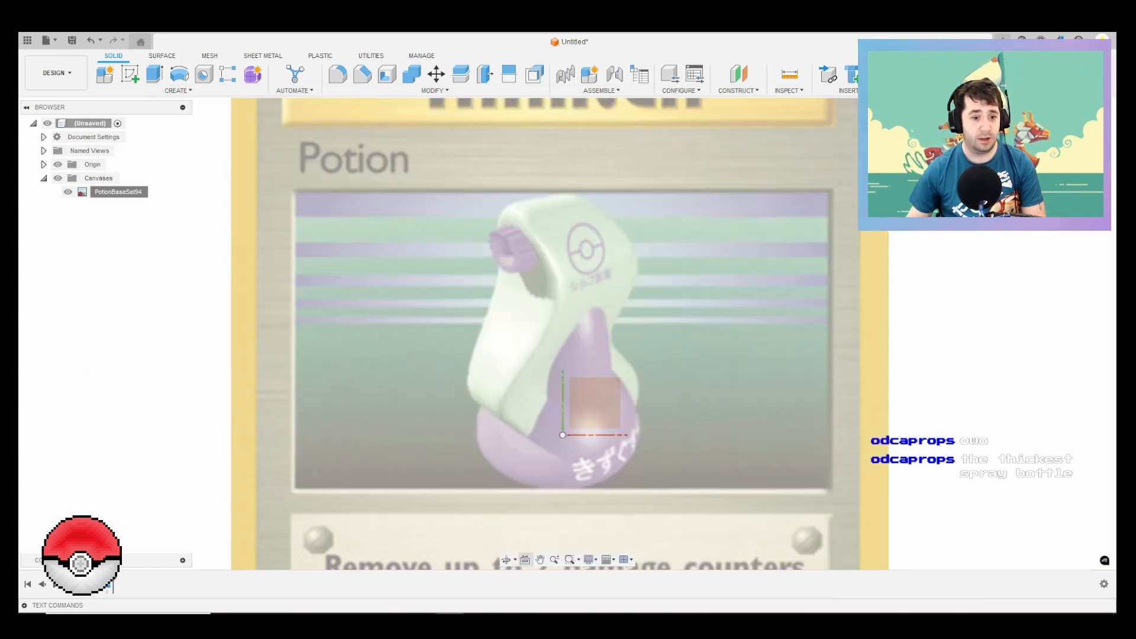
pyautogui.click(253, 613)
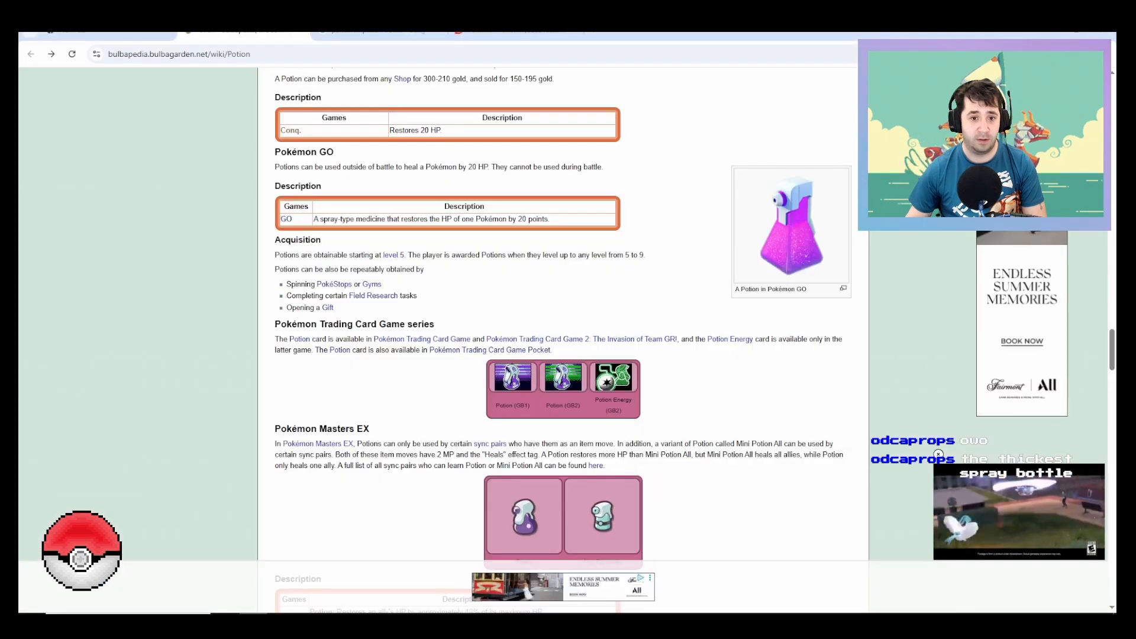
pyautogui.hotkey('ctrl', 't')
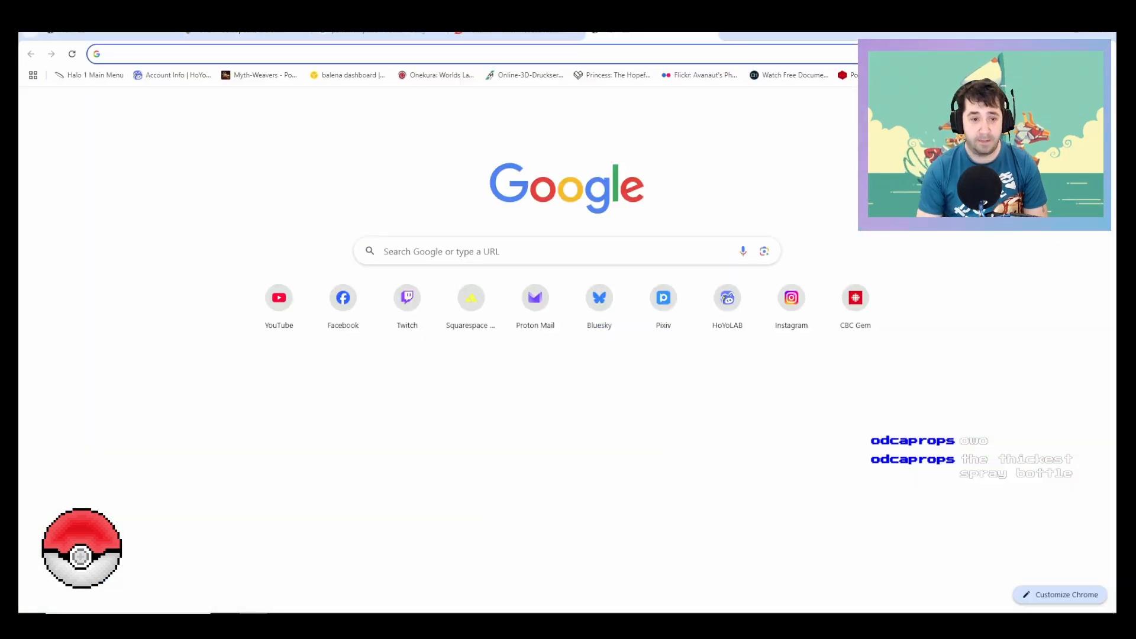
pyautogui.write('egyt')
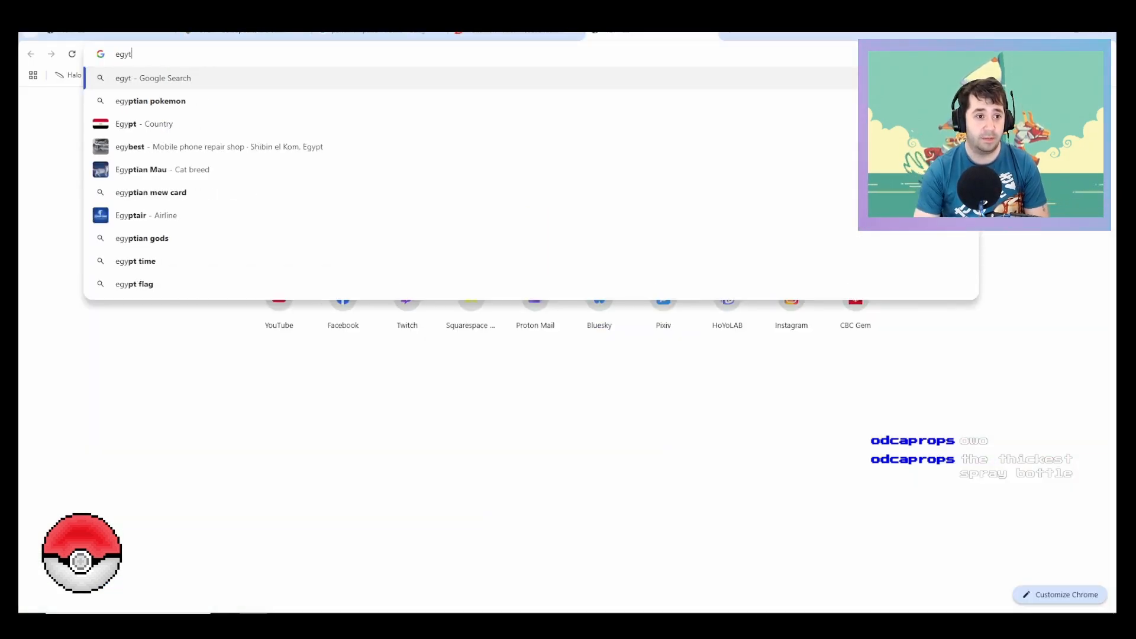
pyautogui.press('BackSpace')
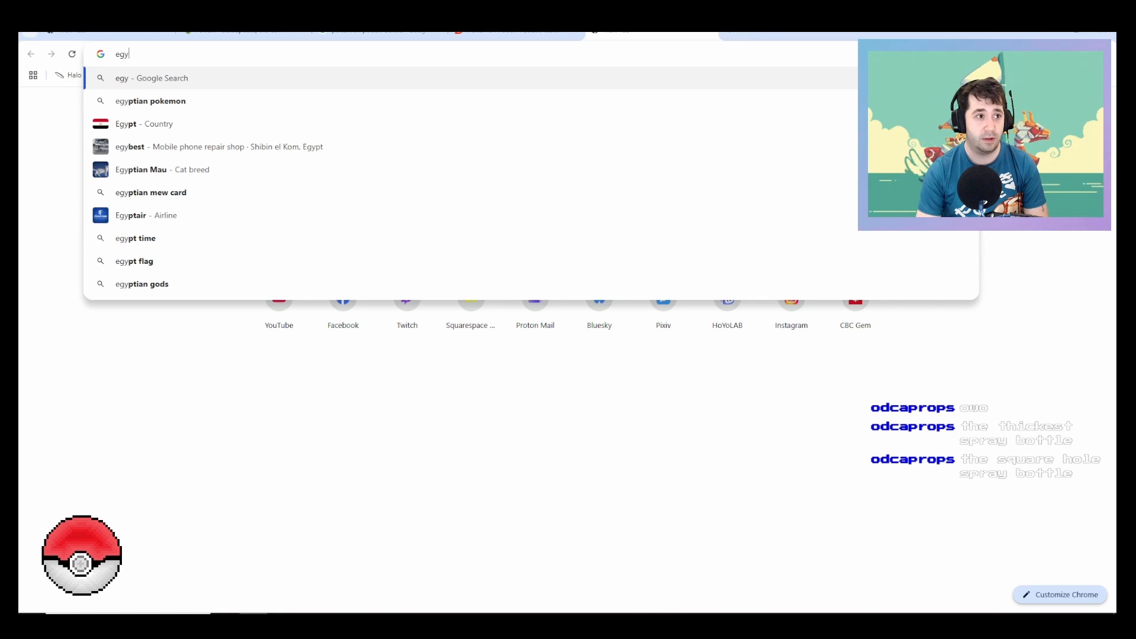
pyautogui.press('BackSpace')
pyautogui.press('BackSpace')
pyautogui.press('BackSpace')
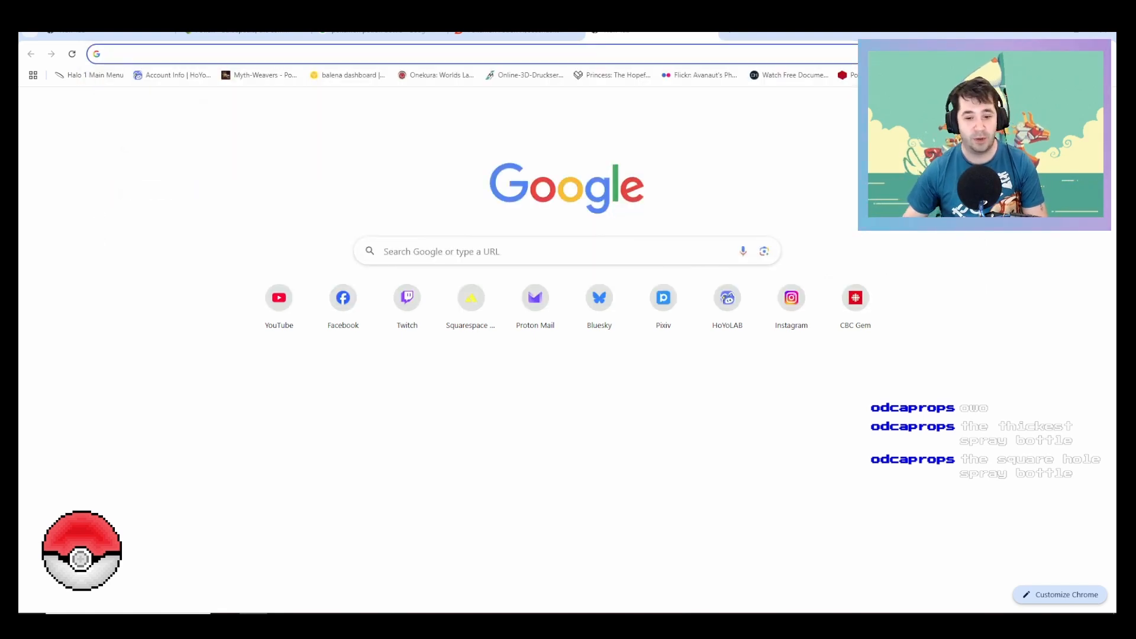
# Step: Switch to Fusion, start a sketch on the XY plane and draw a vertical line from 80 mm above the origin, through it, to 30 mm below
pyautogui.hotkey('alt', 'Tab')
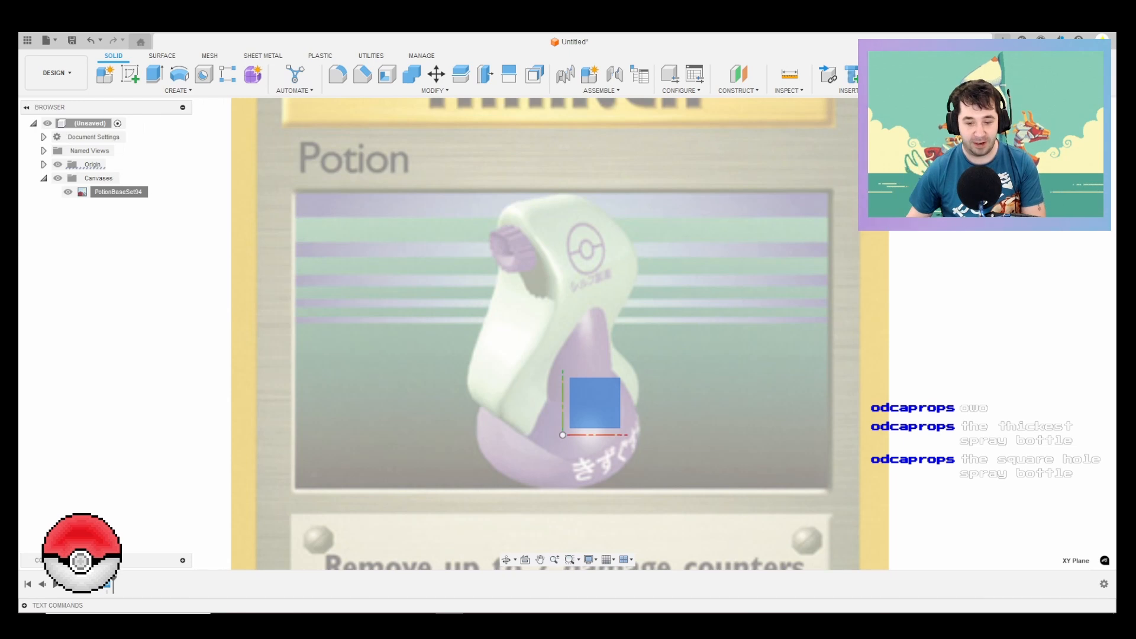
pyautogui.click(594, 402)
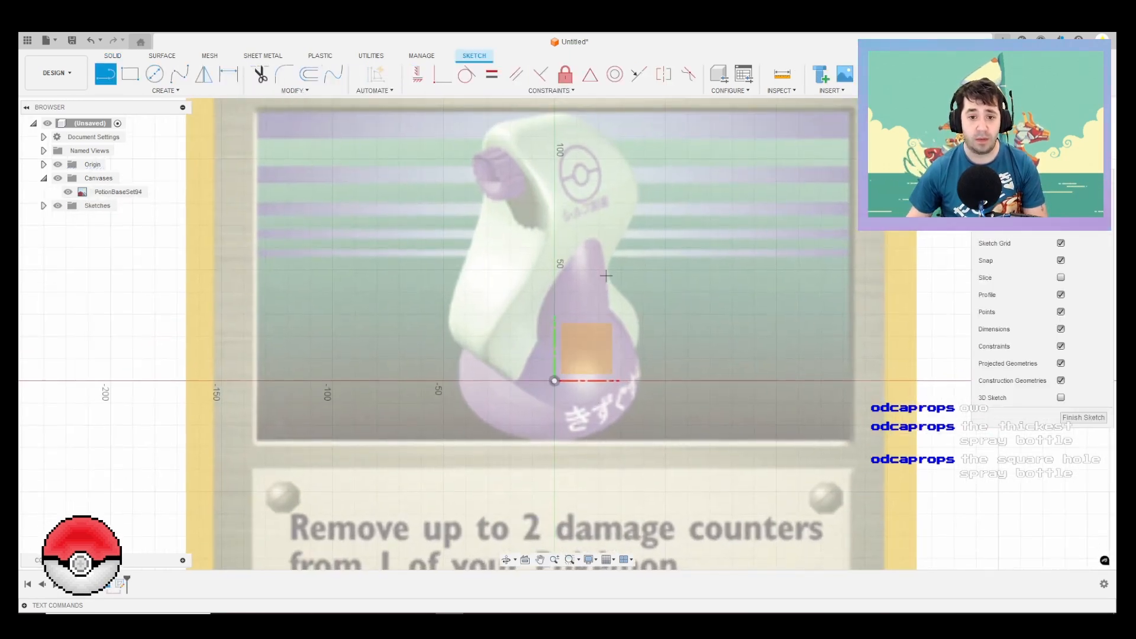
pyautogui.click(554, 203)
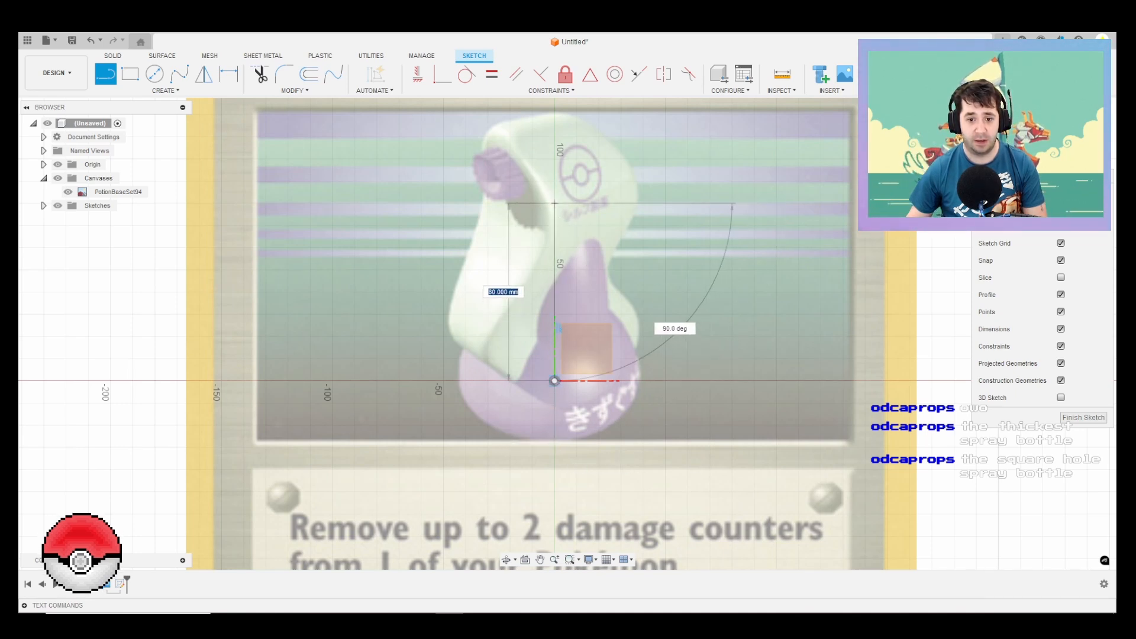
pyautogui.click(554, 381)
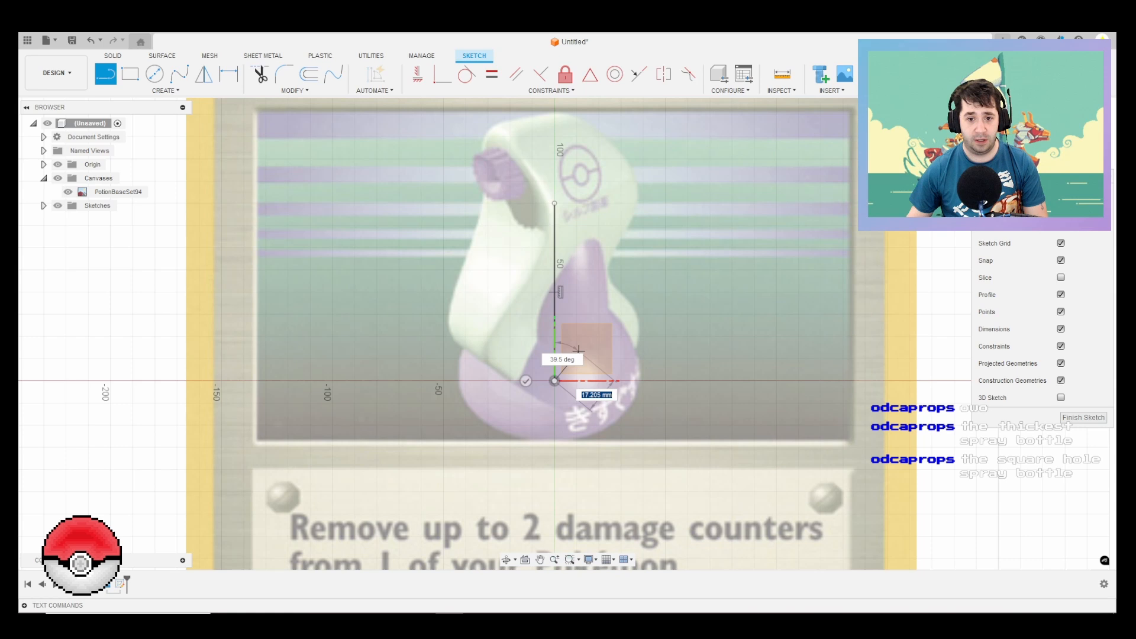
pyautogui.click(554, 447)
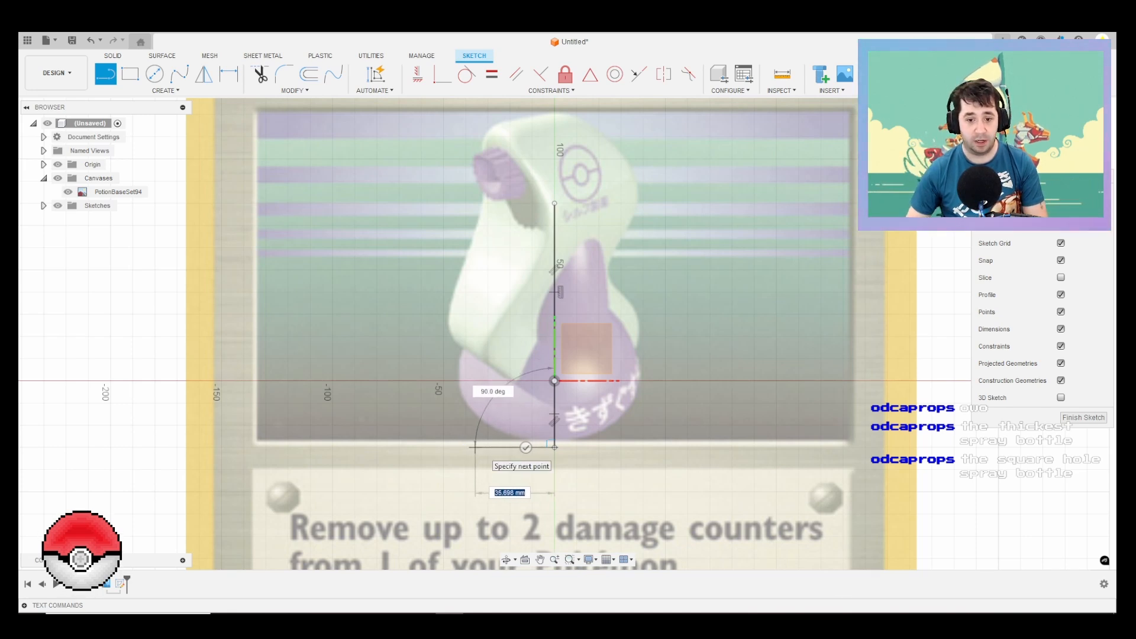
# Step: Draw a 35 mm horizontal base line running left from the lower end of the vertical line
pyautogui.write('35')
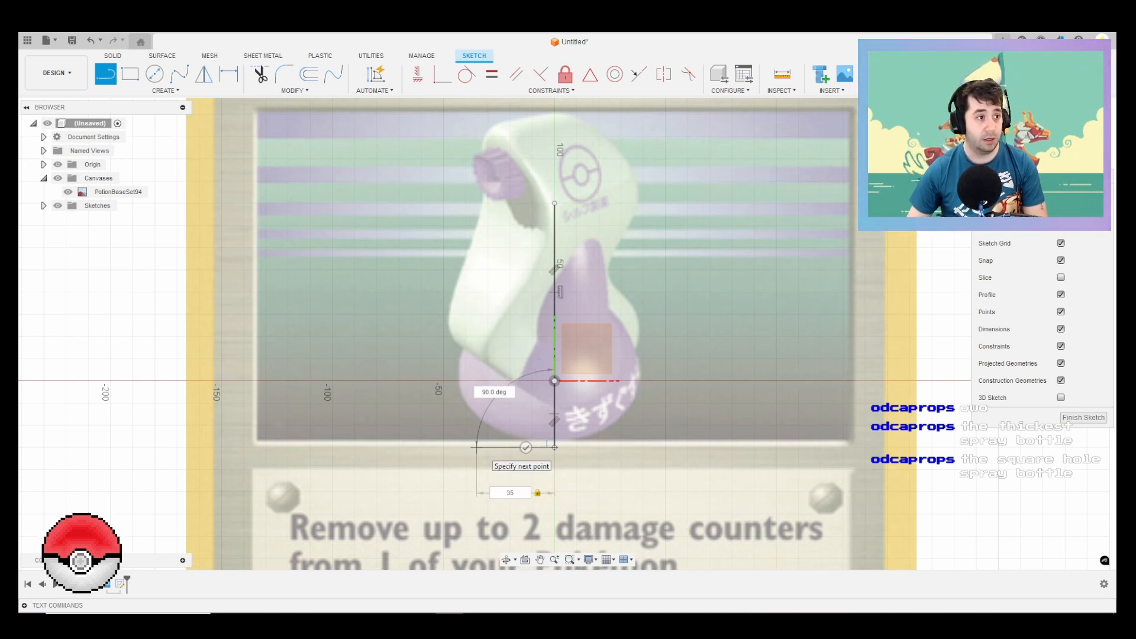
pyautogui.press('Return')
pyautogui.press('Escape')
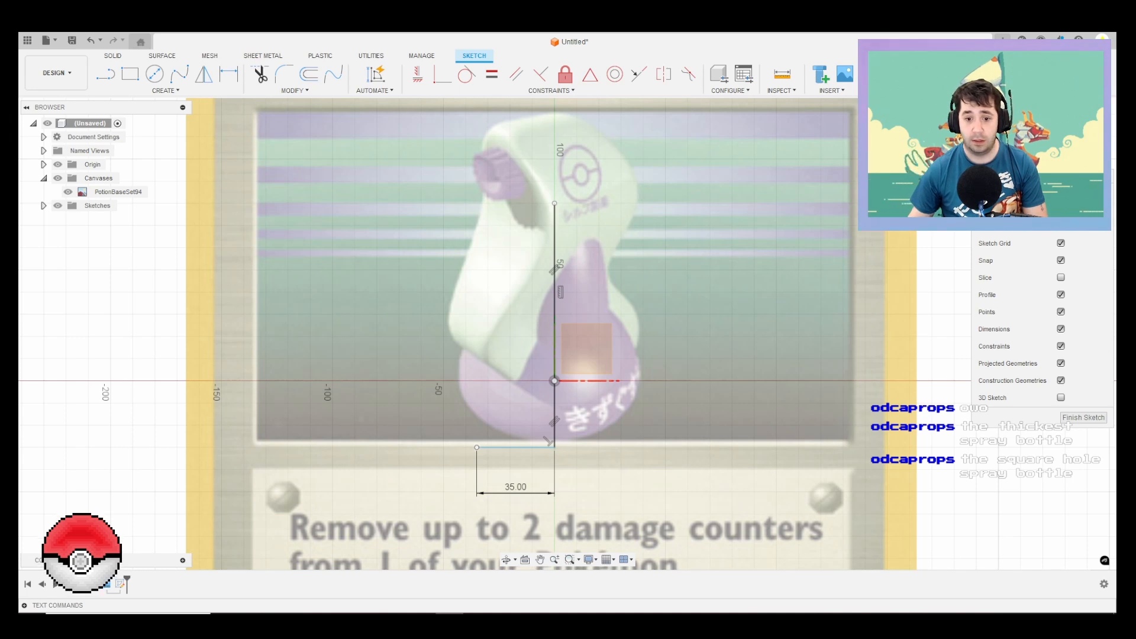
# Step: Dimension the vertical line segment below the origin to 30 mm
pyautogui.press('e')
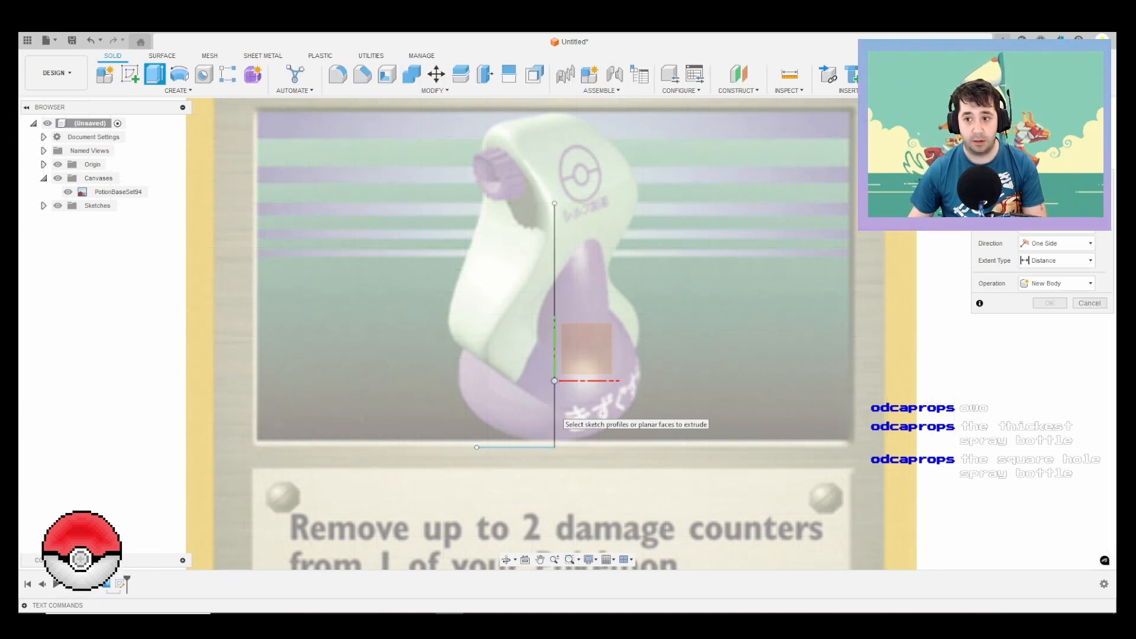
pyautogui.press('Escape')
pyautogui.press('d')
pyautogui.click(568, 382)
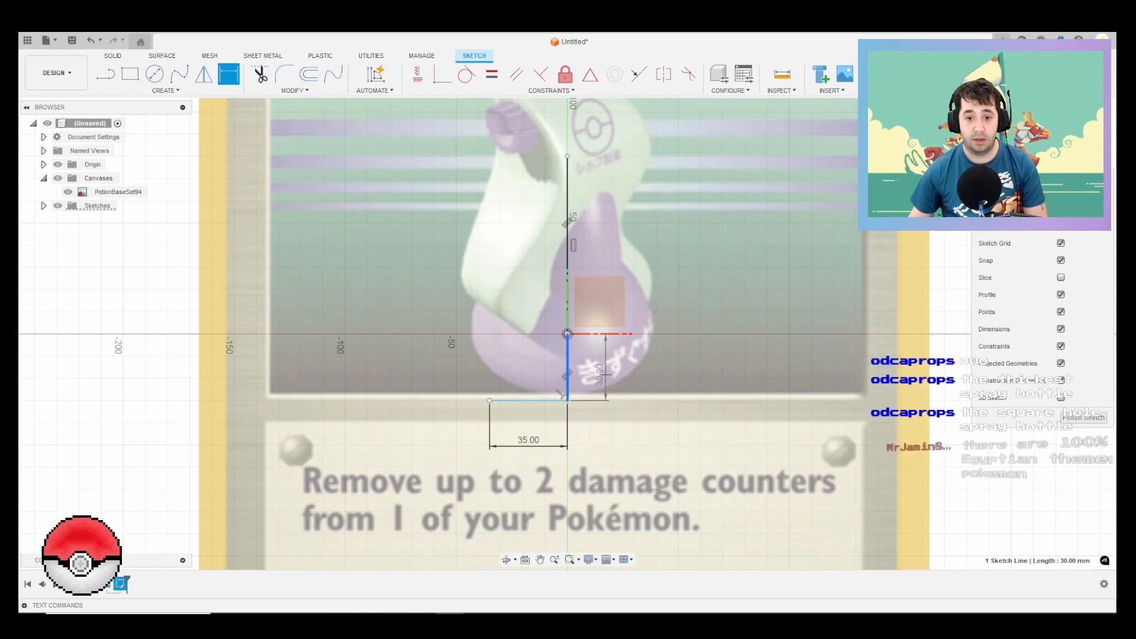
pyautogui.click(687, 364)
pyautogui.write('30')
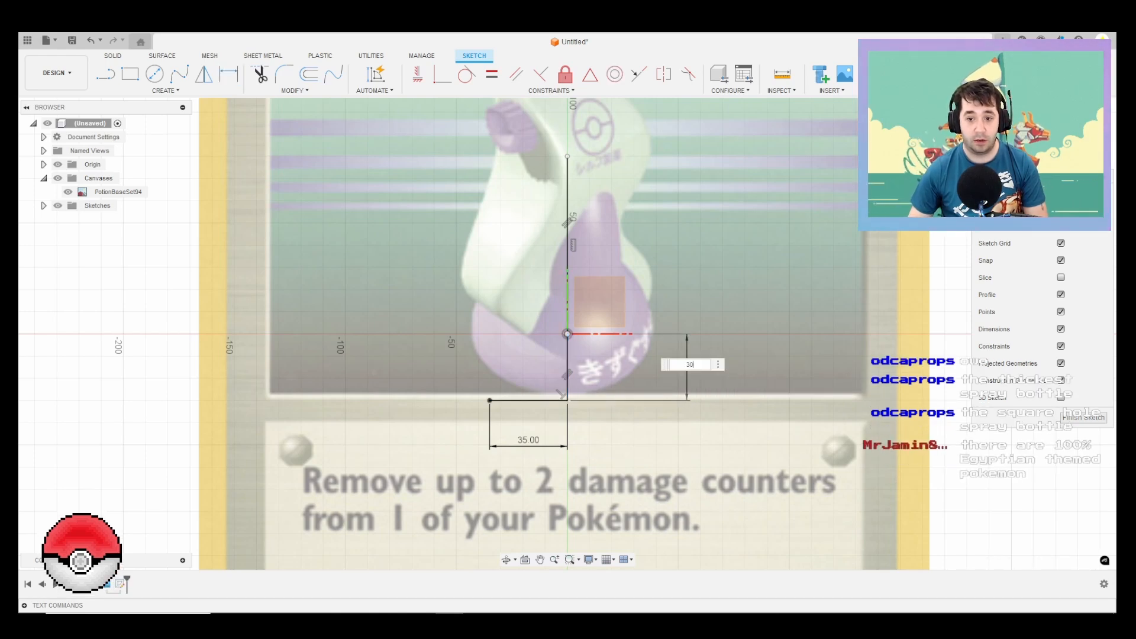
pyautogui.press('Return')
# Step: Dimension the vertical line segment above the origin to 80 mm
pyautogui.click(568, 230)
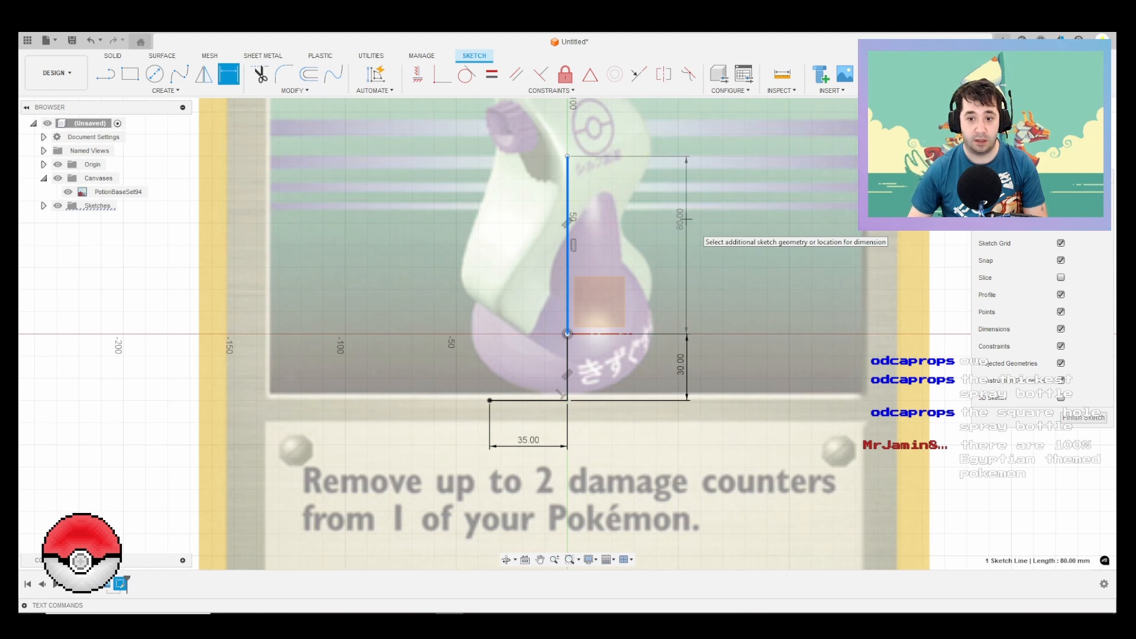
pyautogui.click(688, 249)
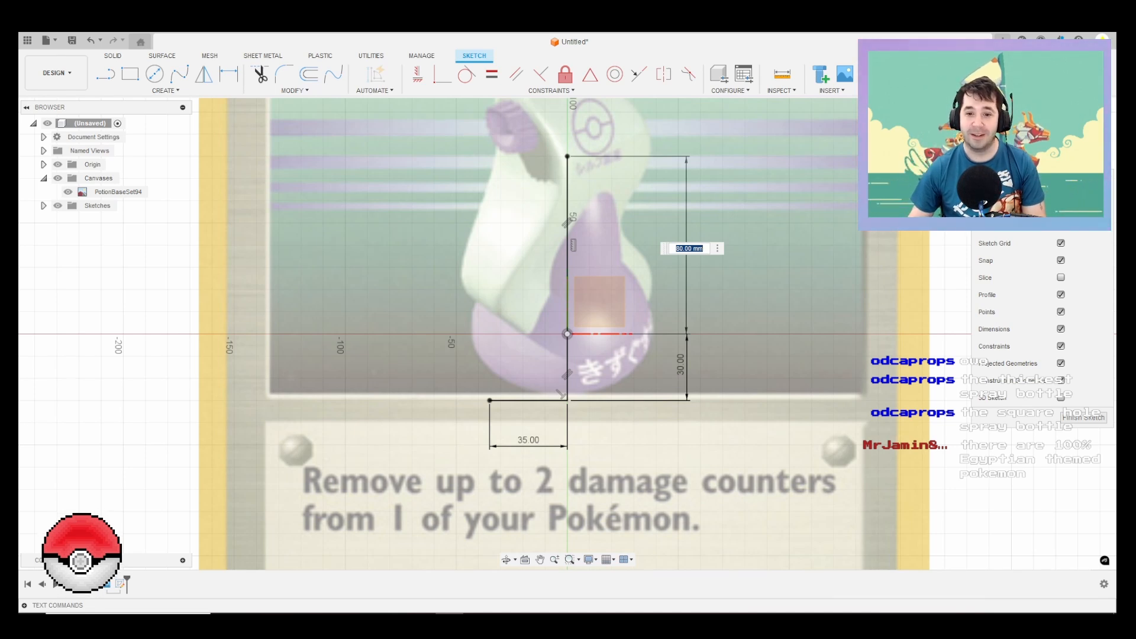
pyautogui.moveTo(771, 268); pyautogui.dragTo(779, 315, button='middle')
pyautogui.scroll(-1, 779, 315)
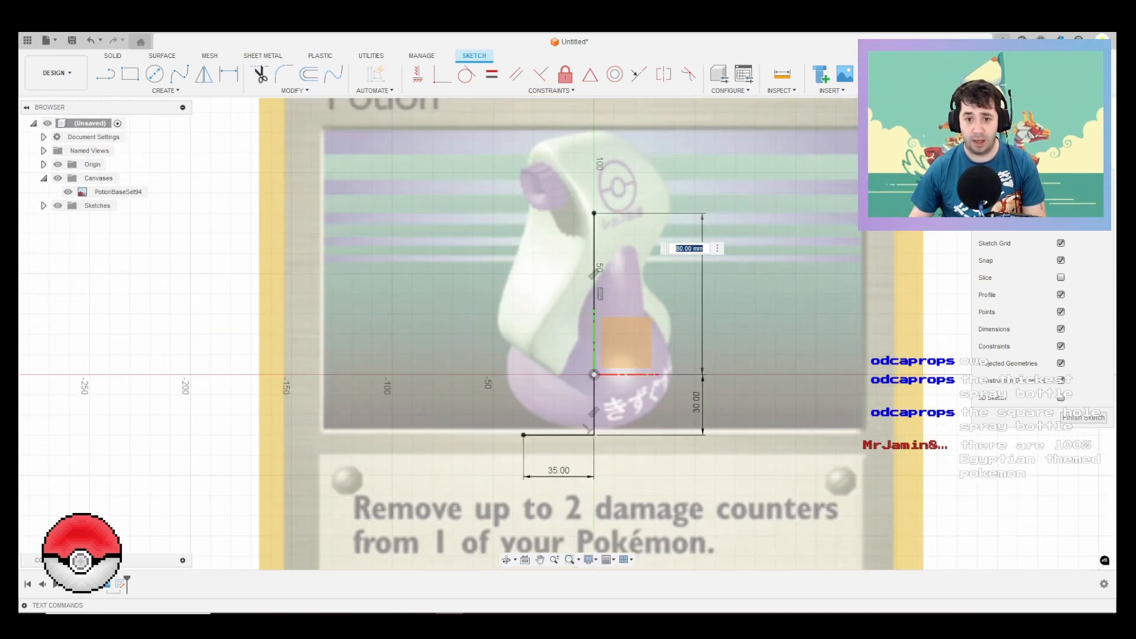
pyautogui.press('BackSpace')
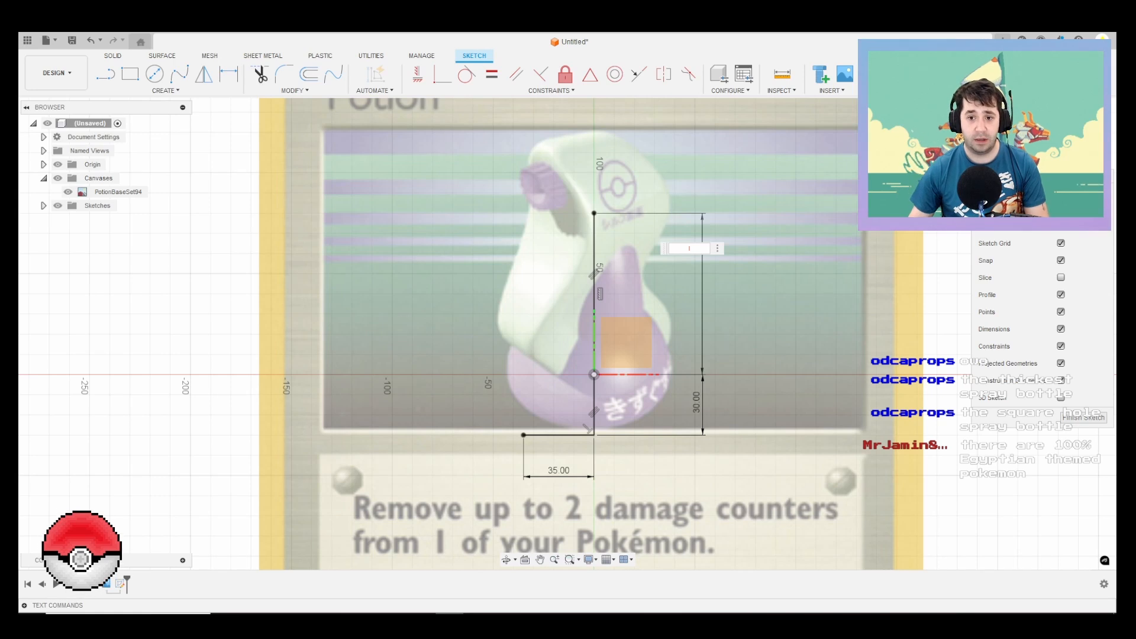
pyautogui.write('80')
pyautogui.press('Return')
# Step: Draw a 14 mm horizontal line running left from the upper end of the vertical line
pyautogui.press('l')
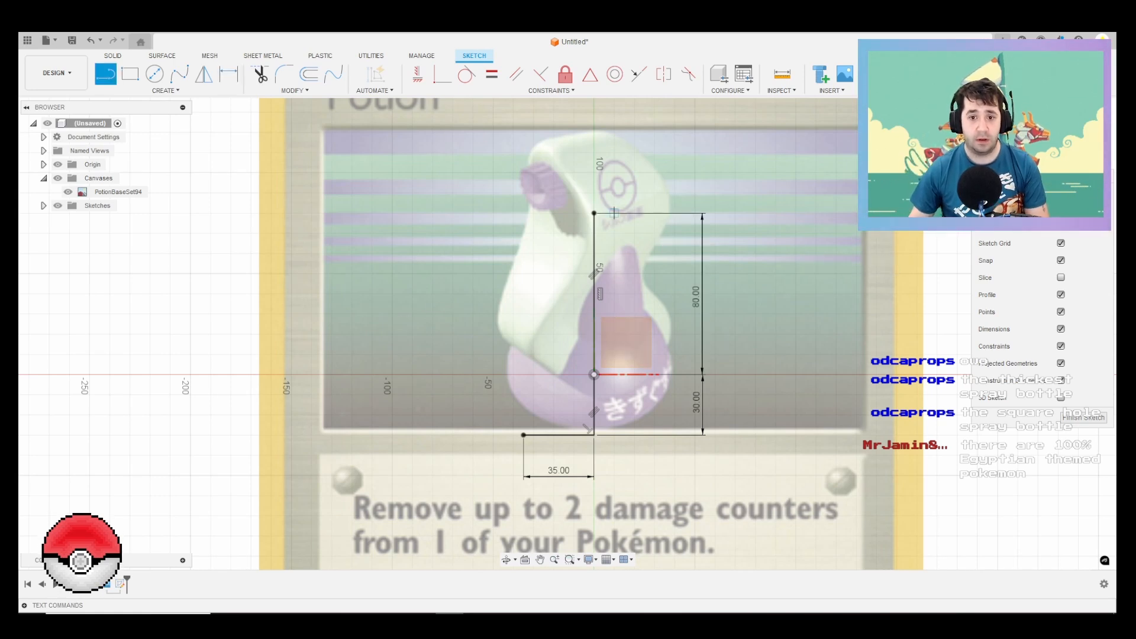
pyautogui.click(594, 213)
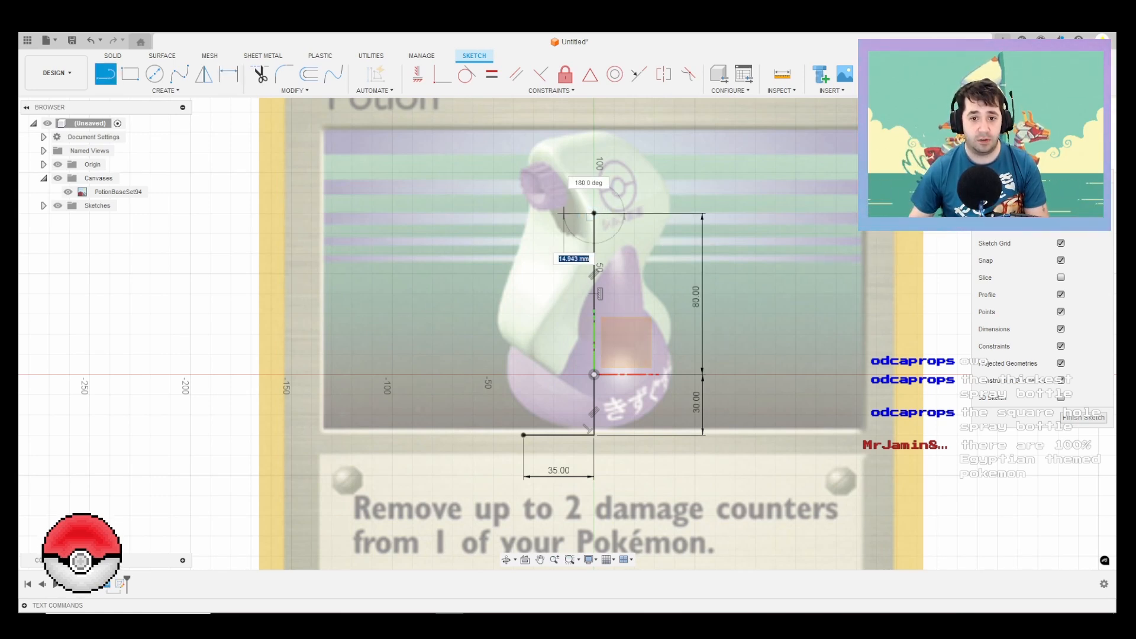
pyautogui.write('14')
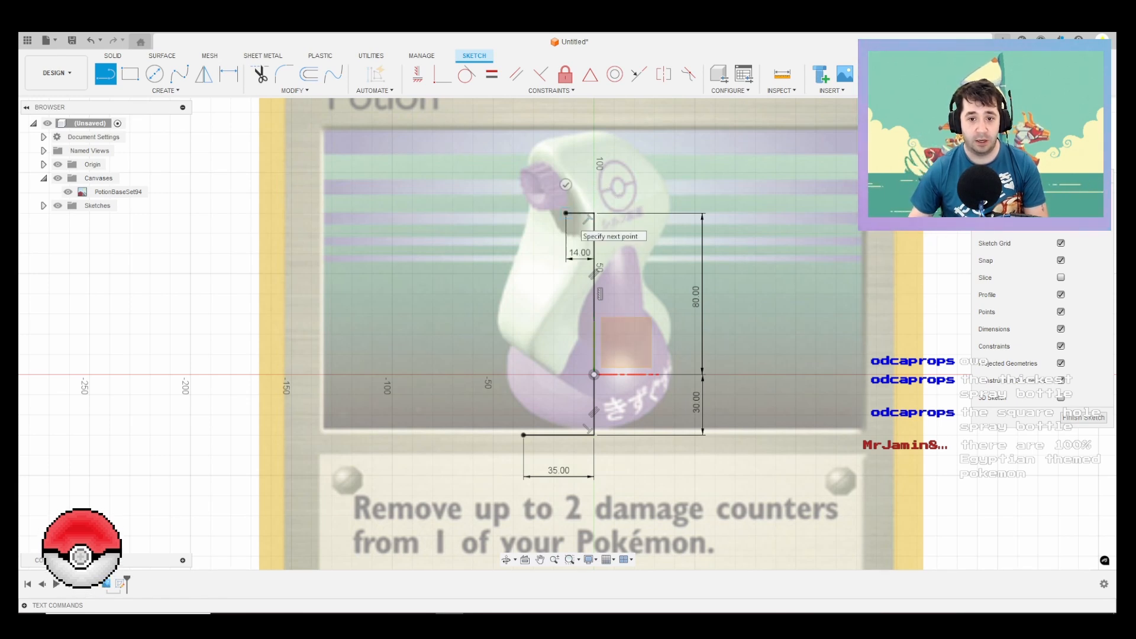
pyautogui.press('Return')
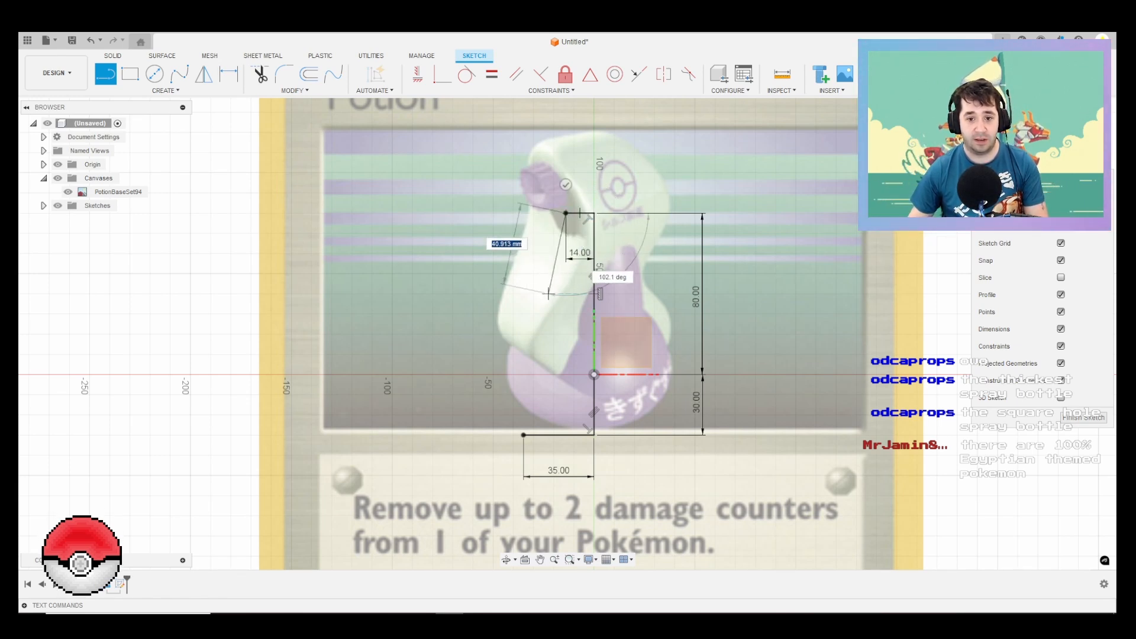
pyautogui.press('Escape')
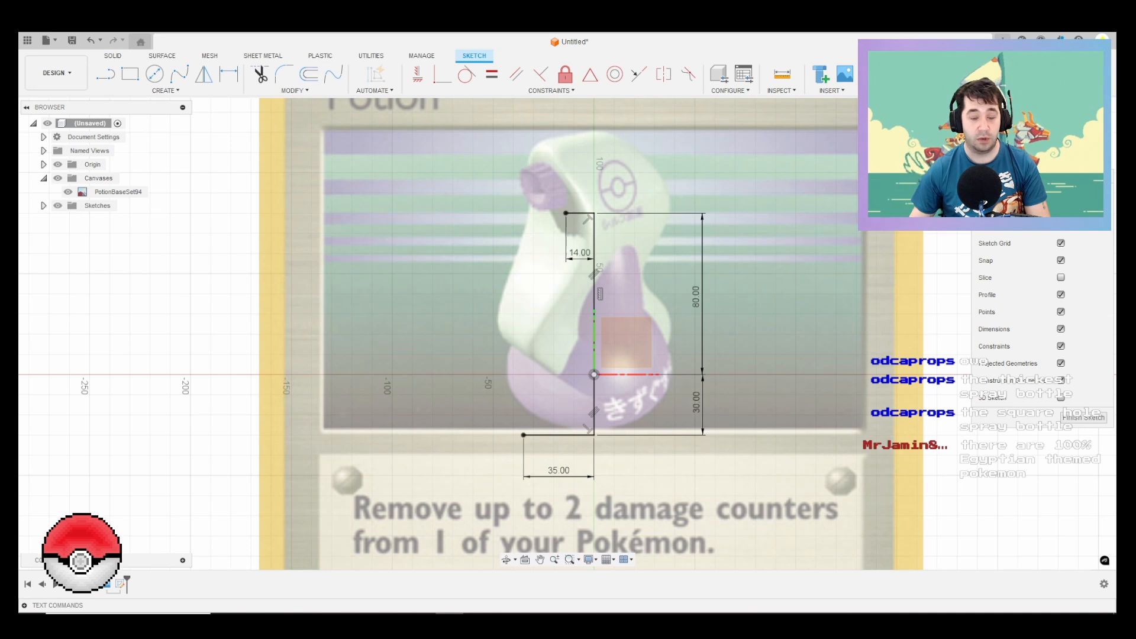
pyautogui.press('l')
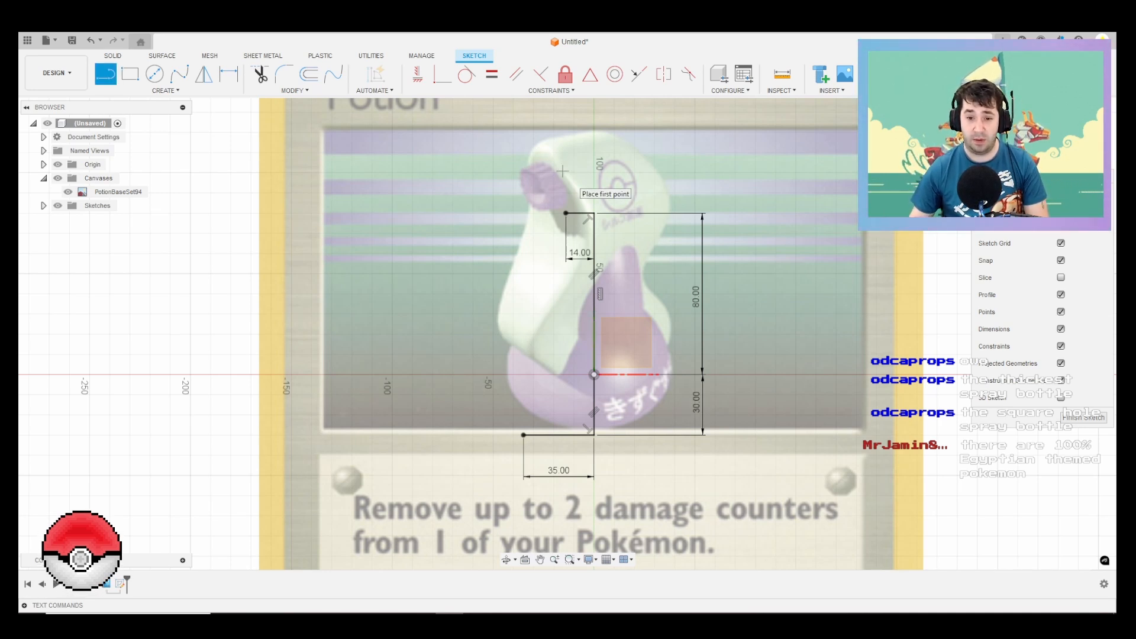
pyautogui.press('Escape')
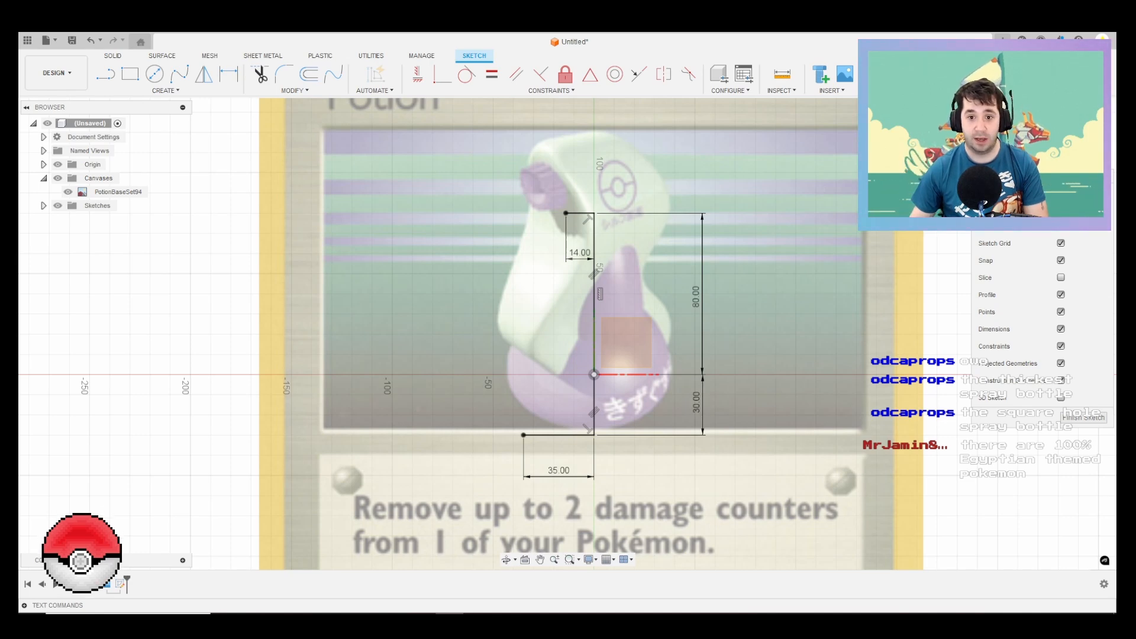
# Step: Switch to the browser and look through the Bulbapedia Potion article for reference images of the bottle
pyautogui.click(254, 613)
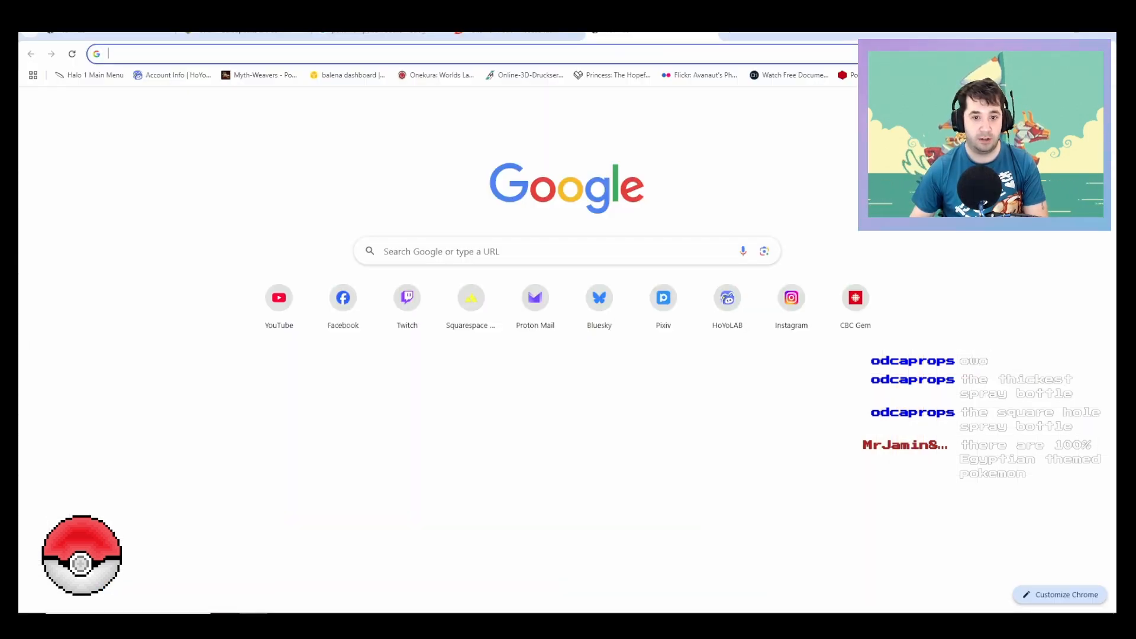
pyautogui.click(244, 34)
pyautogui.scroll(15, 563, 438)
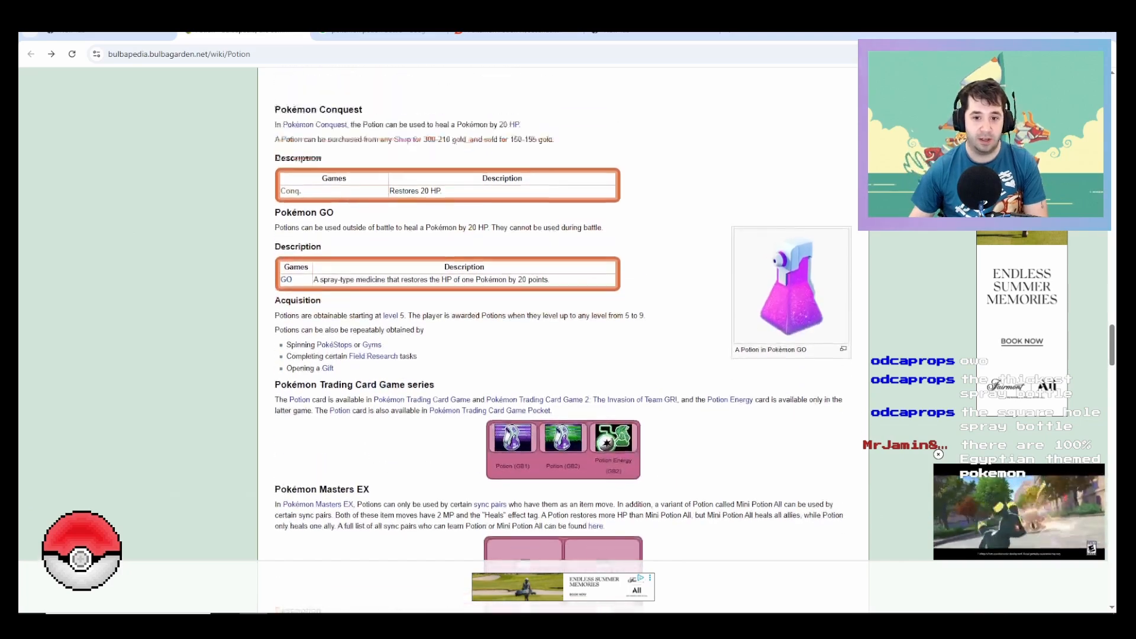
pyautogui.scroll(15, 563, 438)
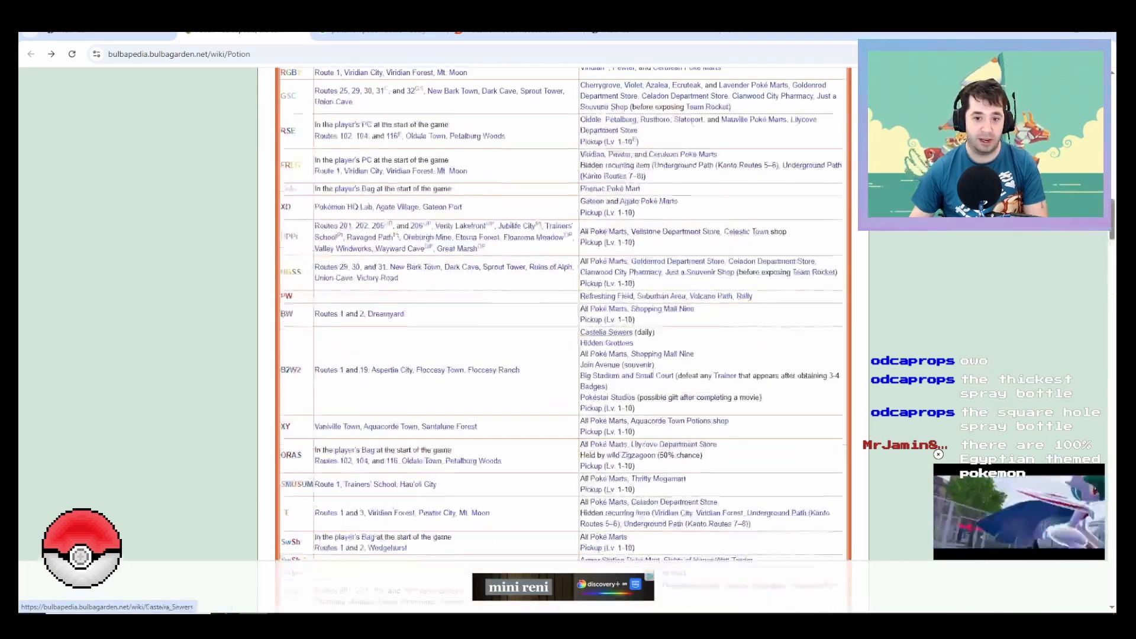
pyautogui.scroll(10, 563, 437)
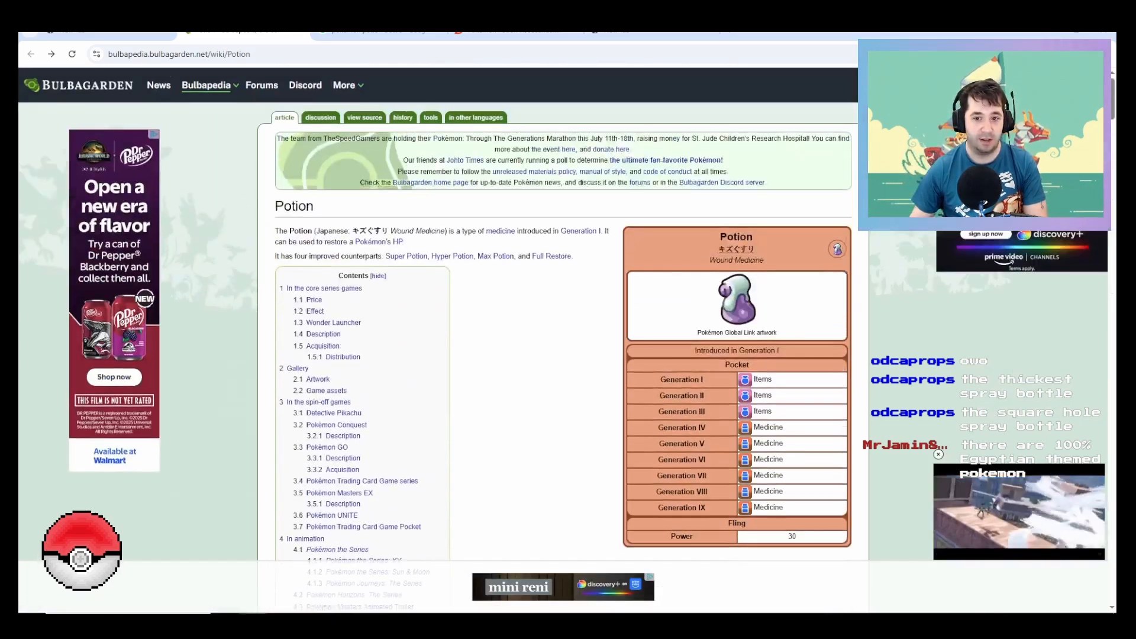
pyautogui.scroll(-20, 563, 438)
pyautogui.scroll(-15, 563, 437)
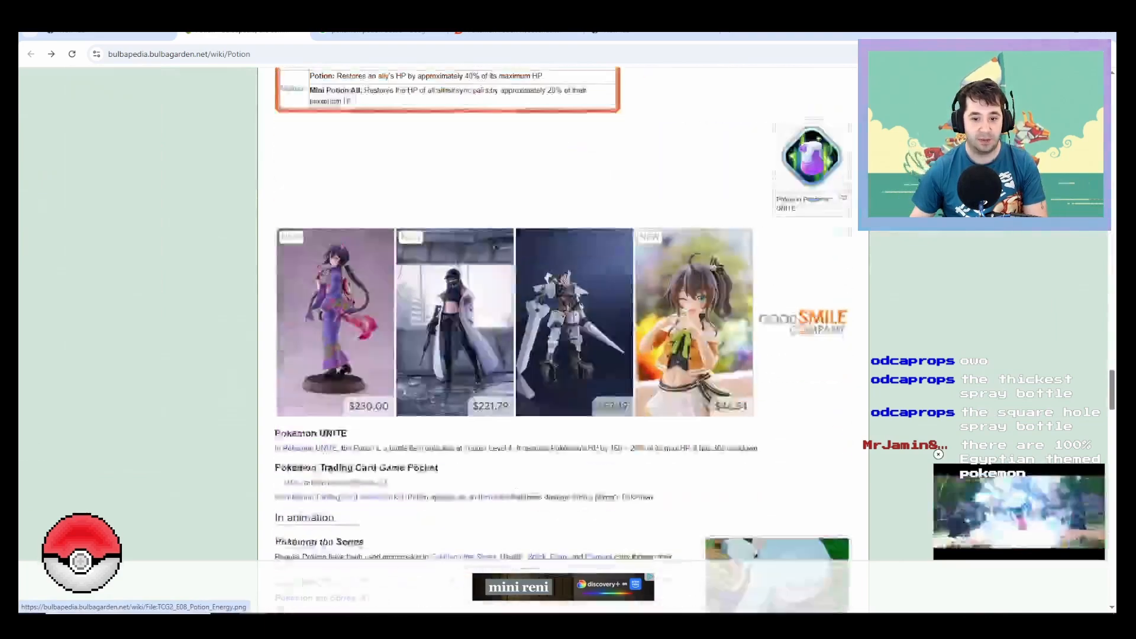
pyautogui.scroll(-2, 563, 438)
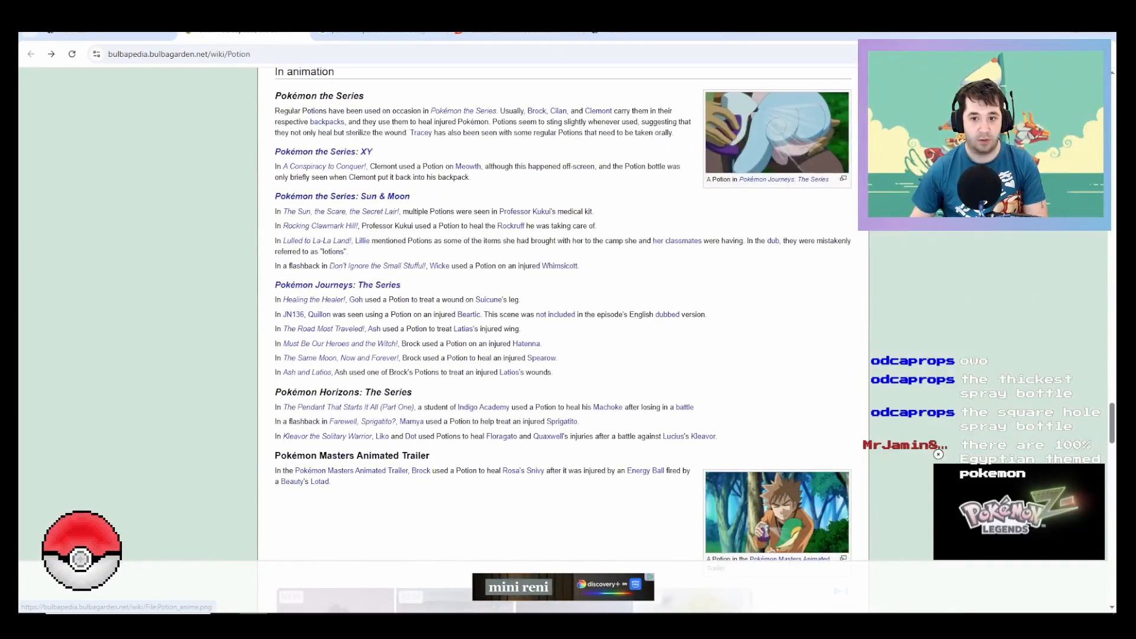
# Step: View the enlarged Potion images from Pokémon Journeys: The Series and the Pokémon Masters Animated Trailer
pyautogui.click(776, 139)
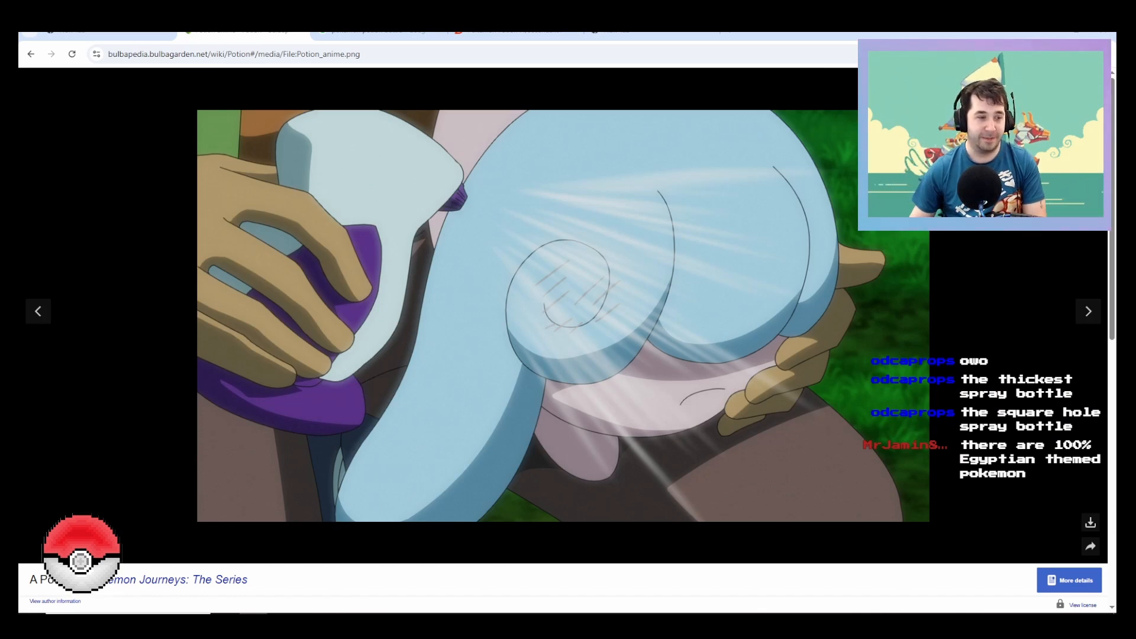
pyautogui.press('Escape')
pyautogui.scroll(-2, 777, 414)
pyautogui.click(776, 403)
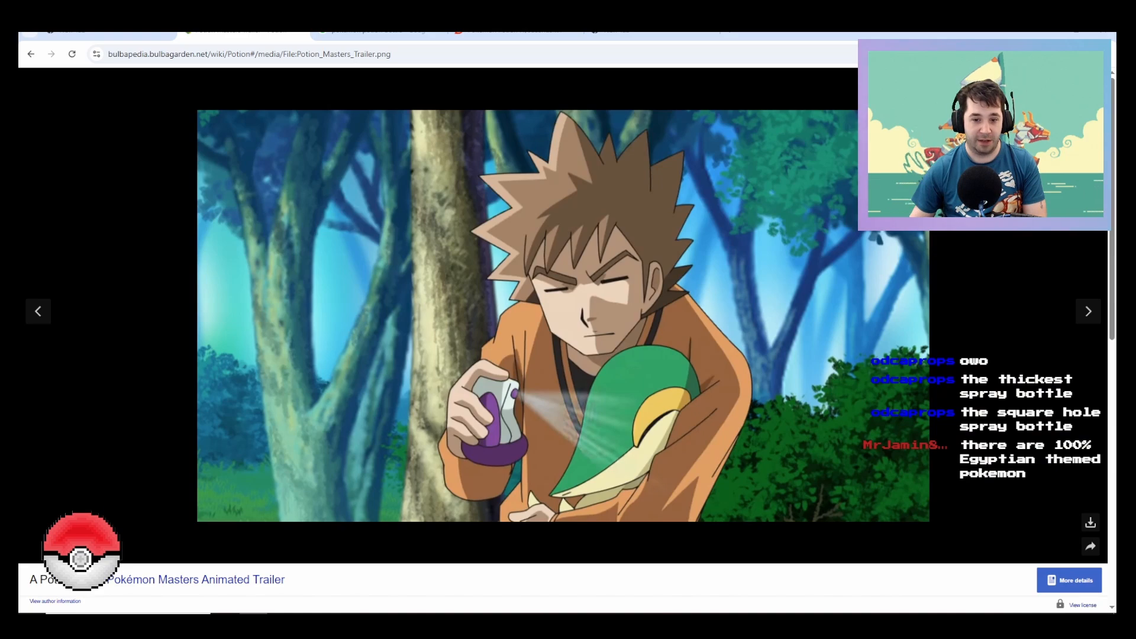
pyautogui.press('Escape')
# Step: Look through the rest of the Potion article, including its cards and merchandise, and switch back to Fusion
pyautogui.scroll(-7, 562, 337)
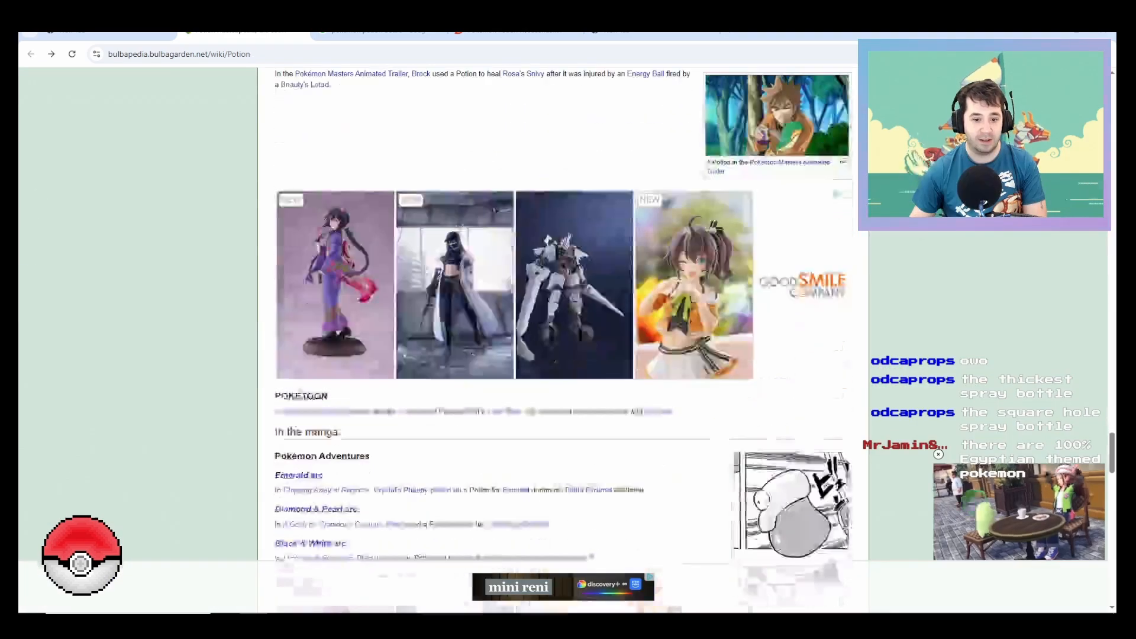
pyautogui.scroll(-15, 561, 337)
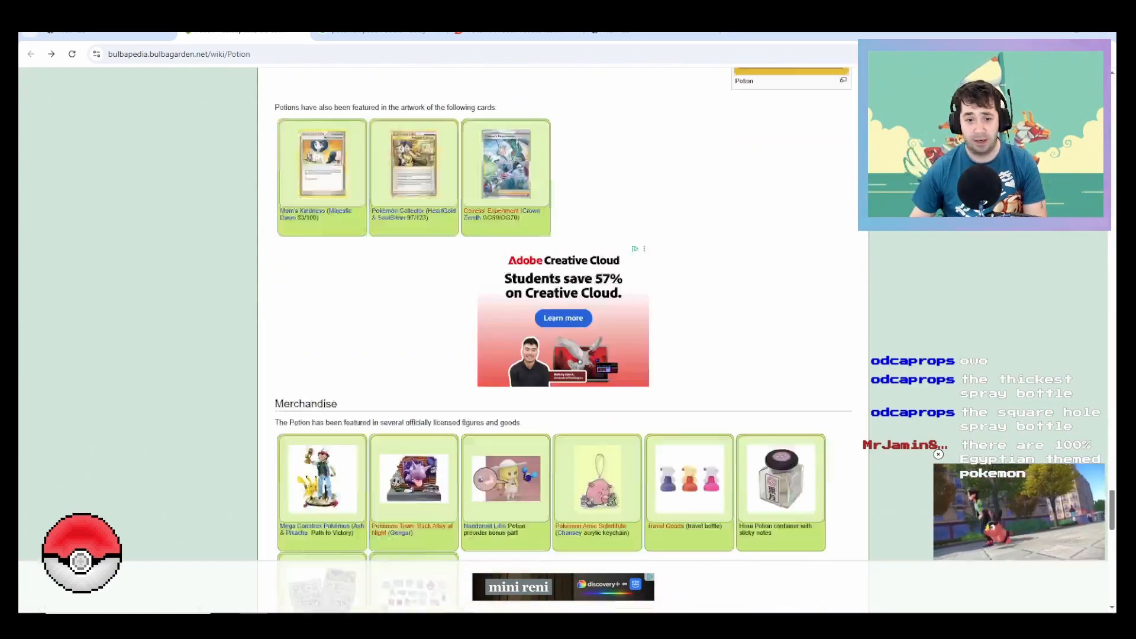
pyautogui.scroll(-7, 562, 337)
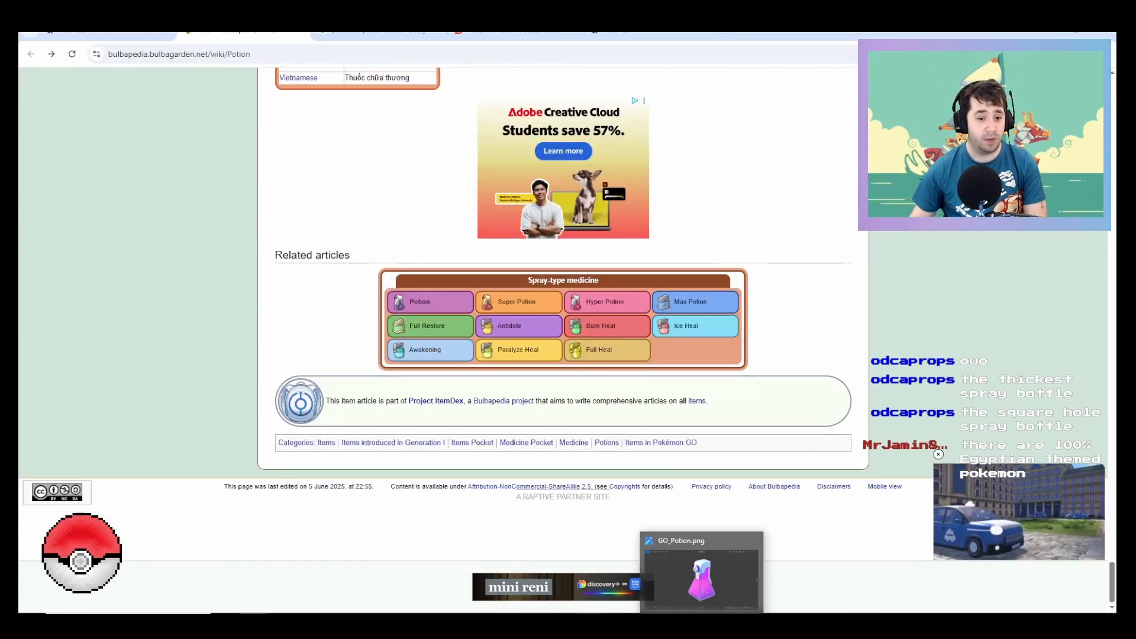
pyautogui.moveTo(449, 624)
pyautogui.click(449, 574)
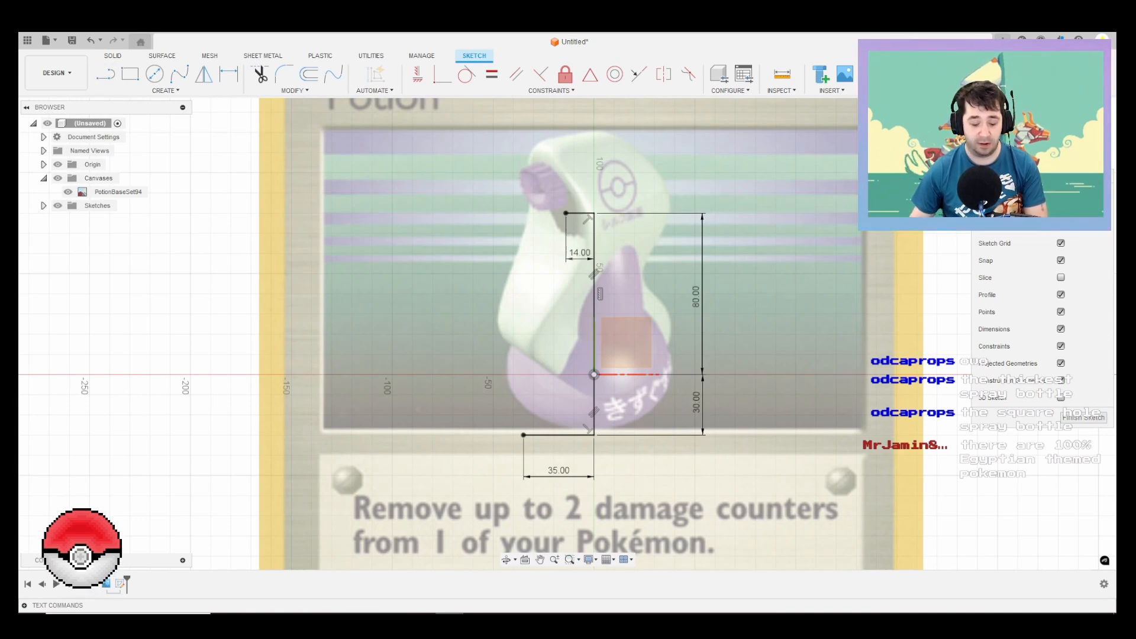
# Step: Draw a slanted line about 62 mm long from the outer end of the 14 mm line down toward the bottle's bulge
pyautogui.press('l')
pyautogui.moveTo(566, 213); pyautogui.dragTo(534, 334)
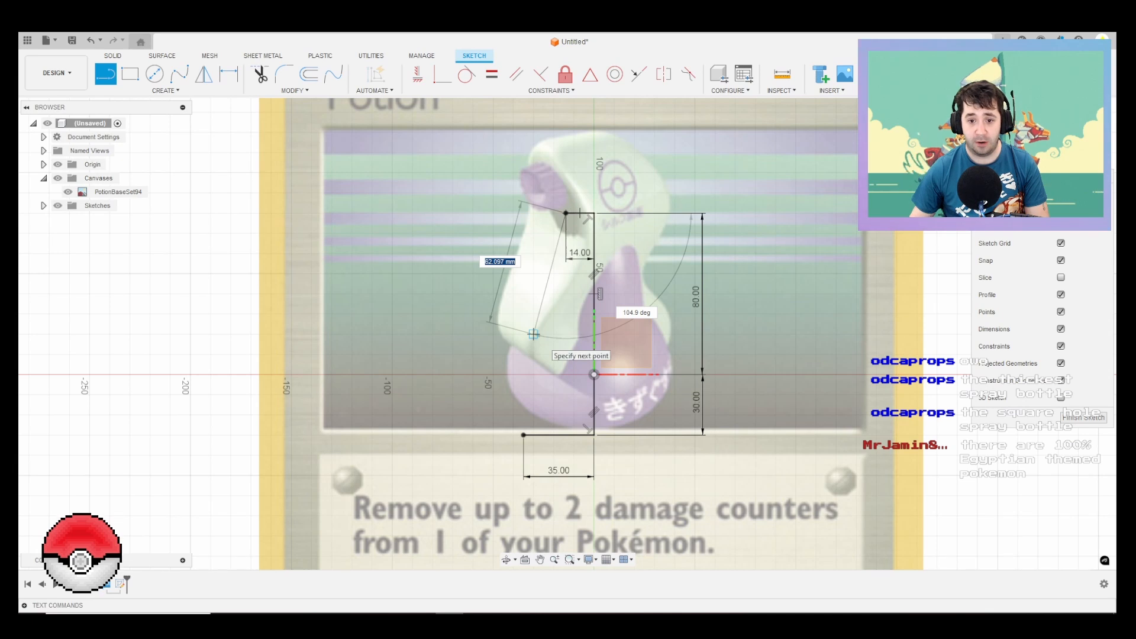
pyautogui.click(534, 335)
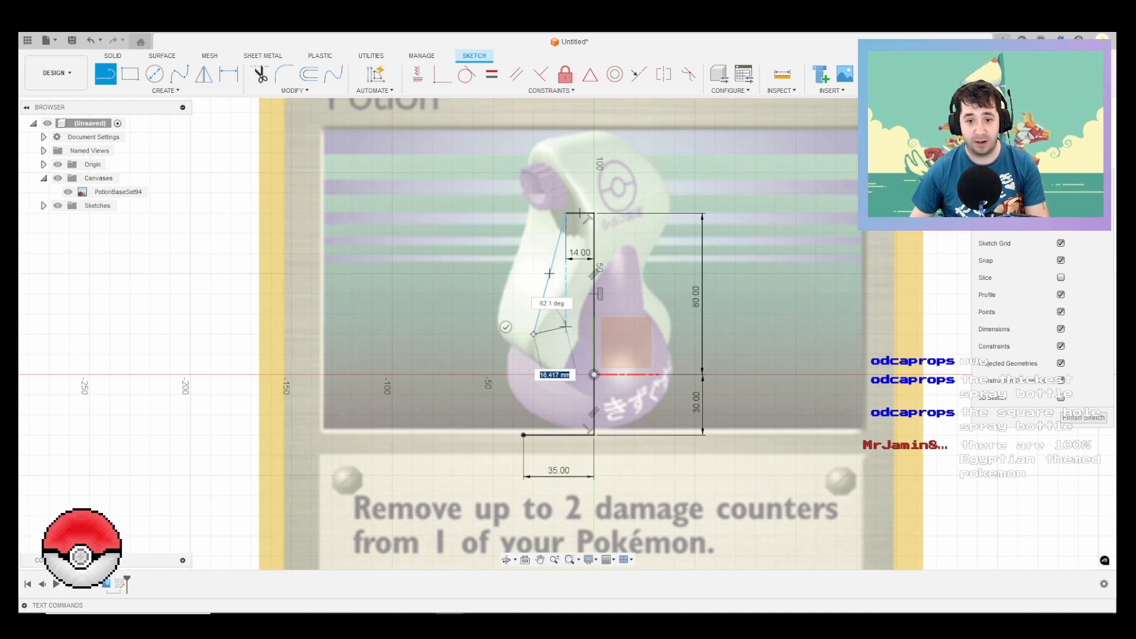
pyautogui.press('Escape')
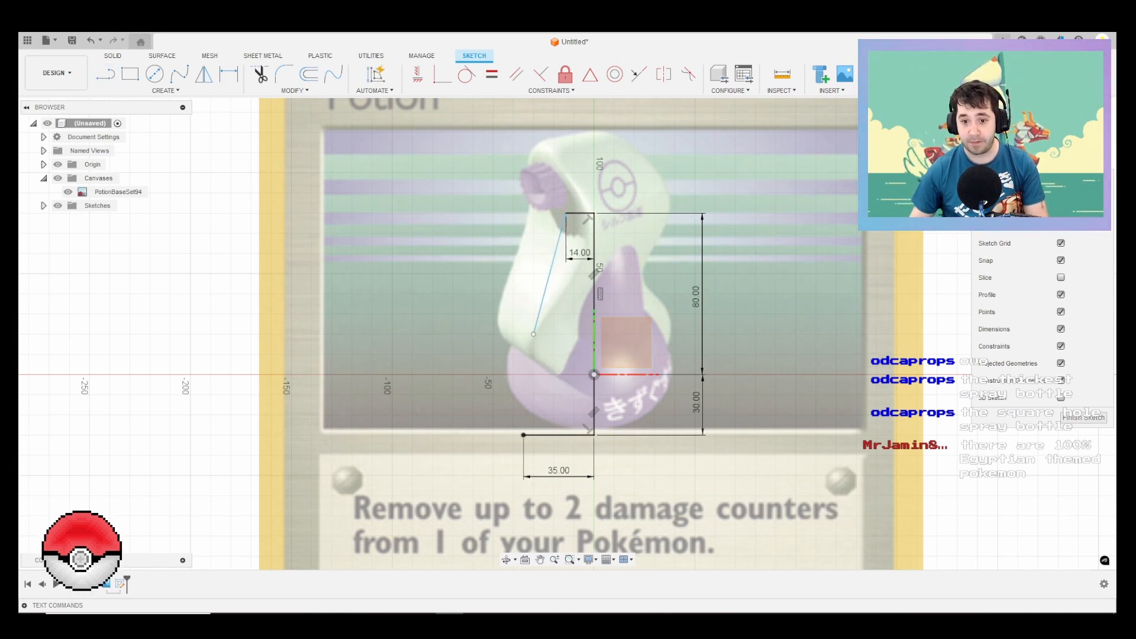
pyautogui.click(294, 90)
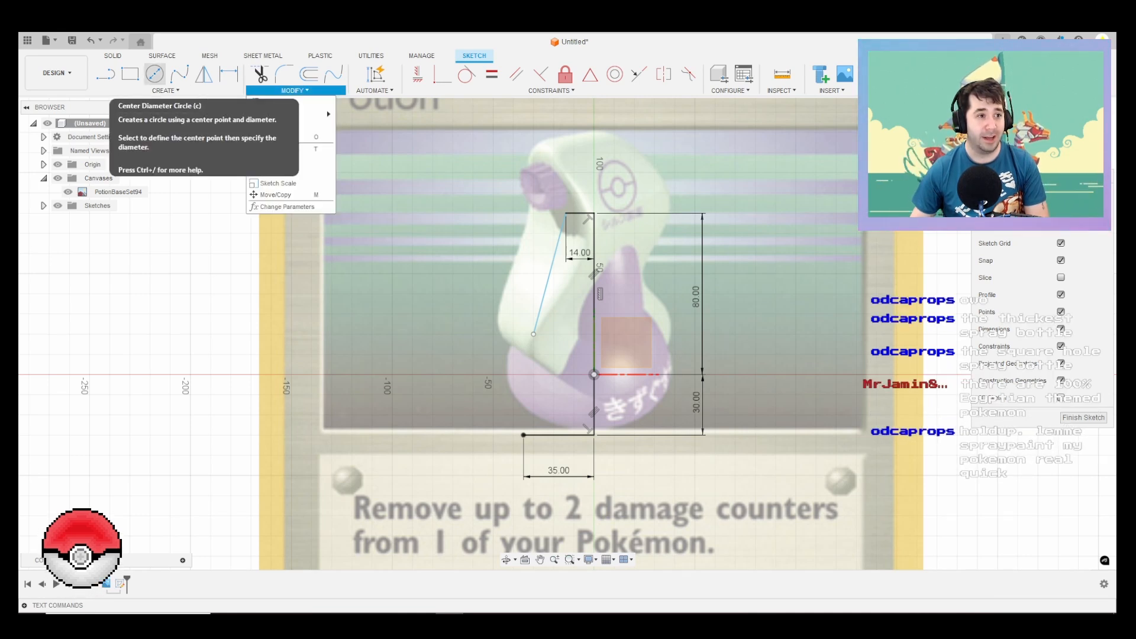
pyautogui.click(155, 74)
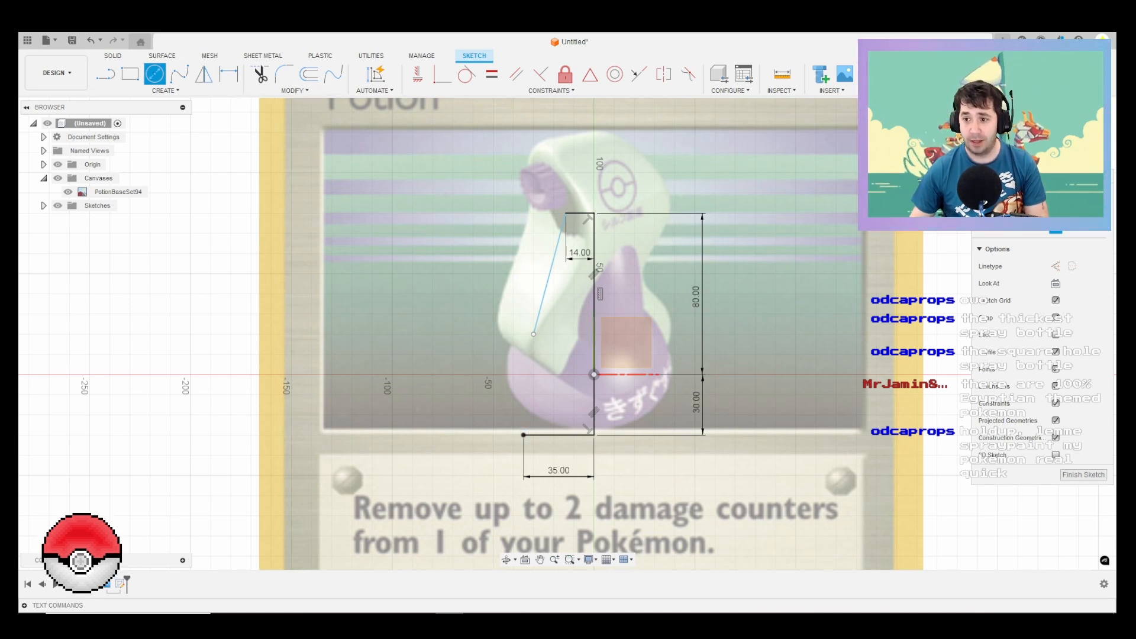
pyautogui.click(165, 90)
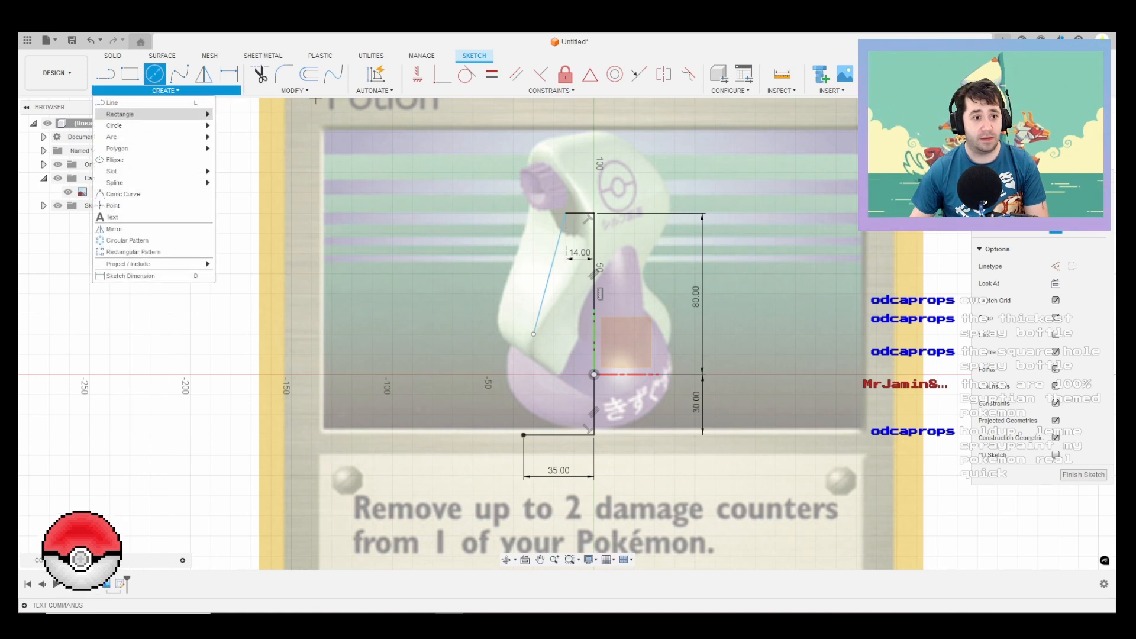
pyautogui.moveTo(177, 125)
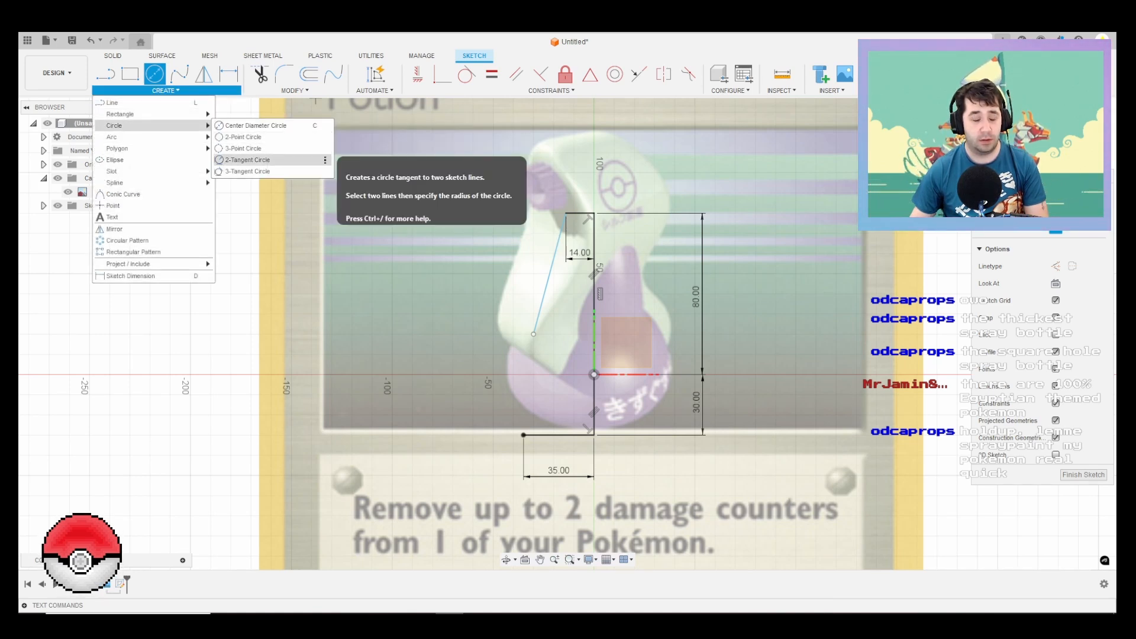
pyautogui.press('Escape')
pyautogui.click(557, 435)
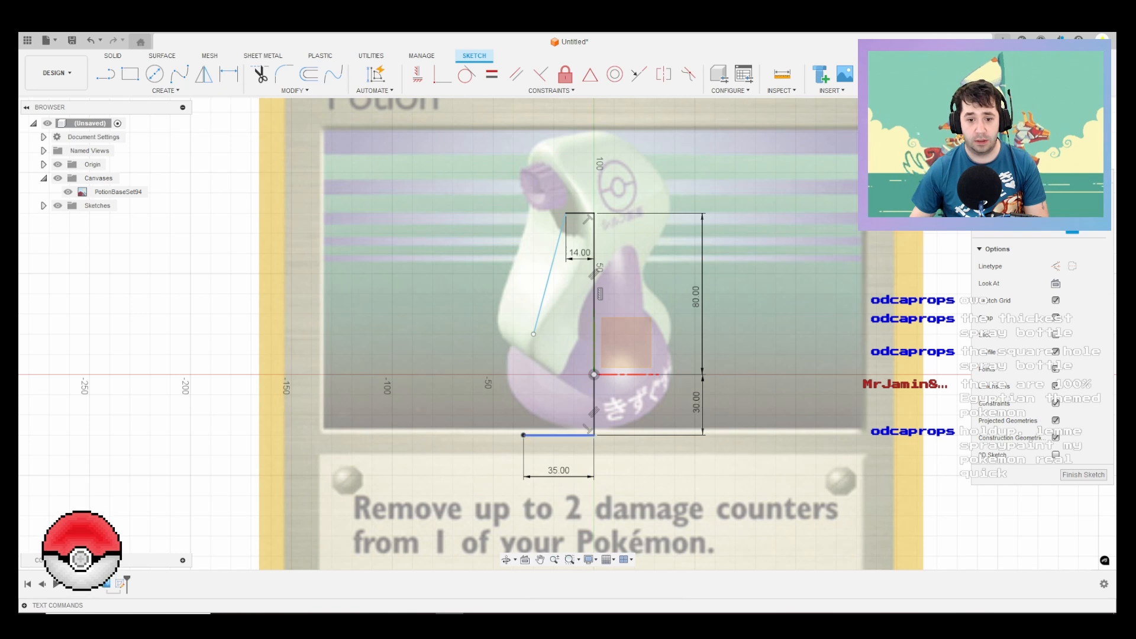
pyautogui.keyDown('ctrl'); pyautogui.click(548, 280); pyautogui.keyUp('ctrl')
pyautogui.press('c')
pyautogui.click(465, 382)
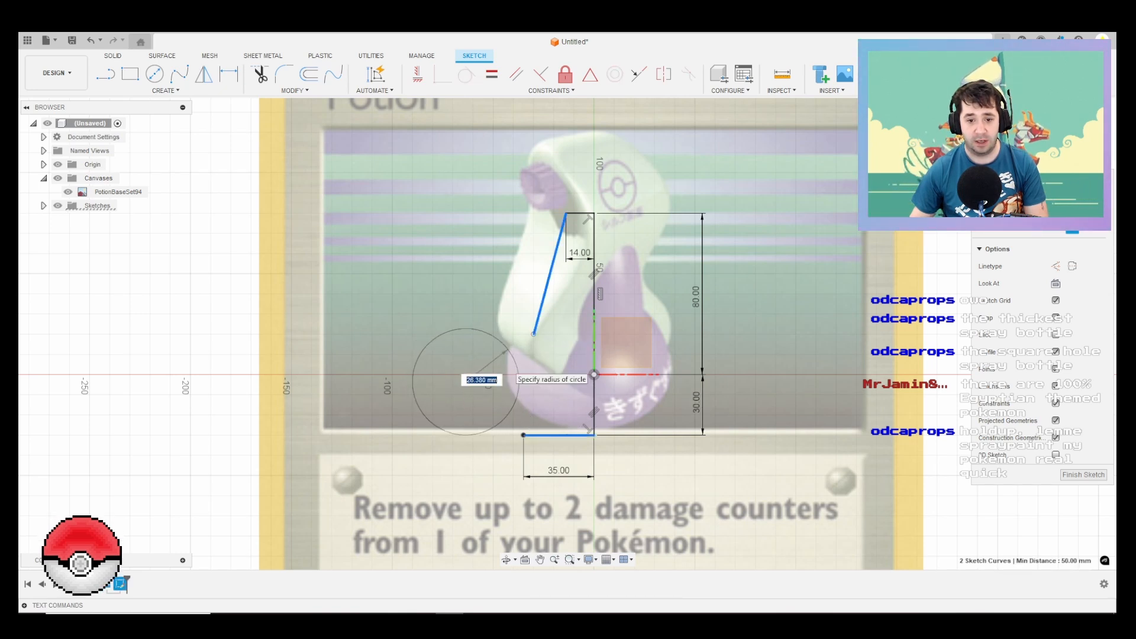
pyautogui.press('Escape')
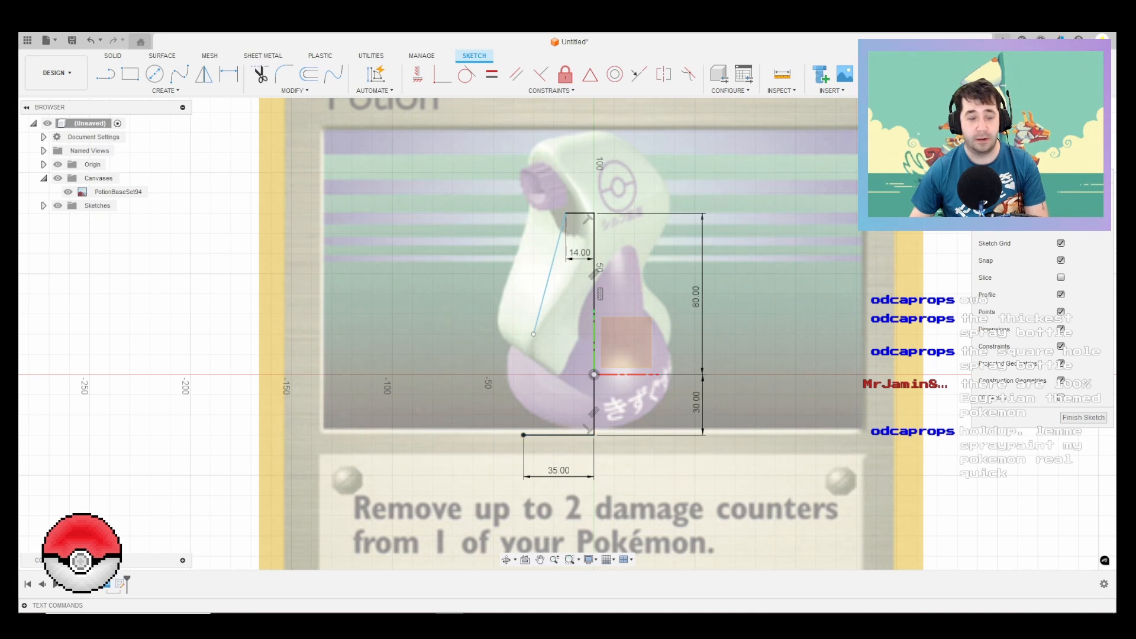
# Step: Draw a 3-point circle of about 30.5 mm radius through the outer ends of the base line and slanted line, bulging past the bottle's outline
pyautogui.click(165, 90)
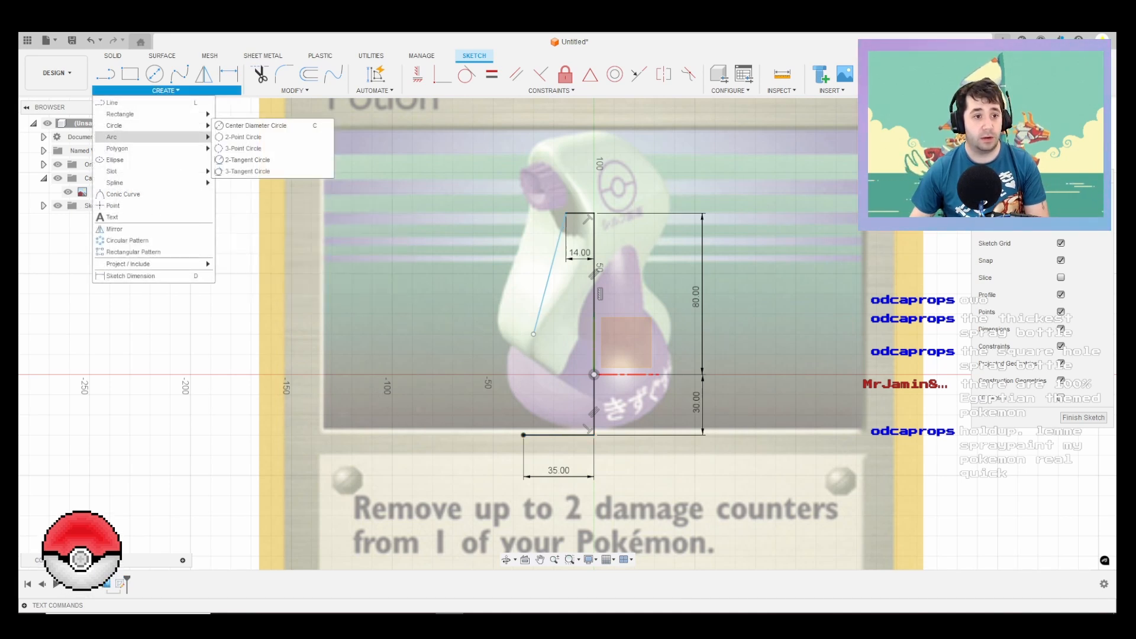
pyautogui.click(261, 147)
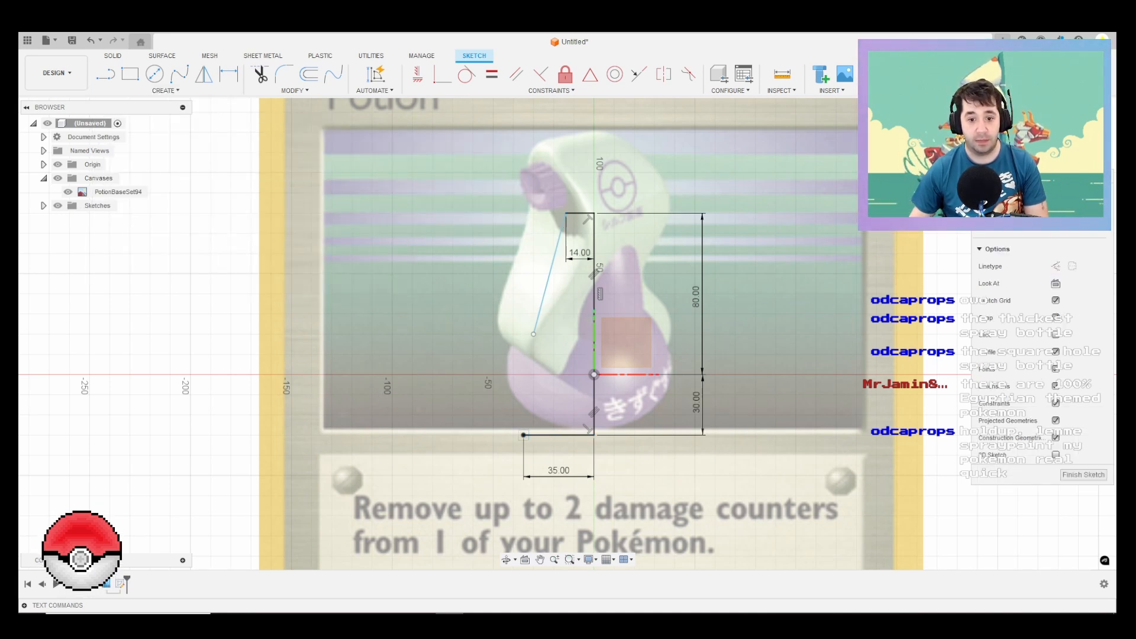
pyautogui.click(524, 435)
pyautogui.click(534, 334)
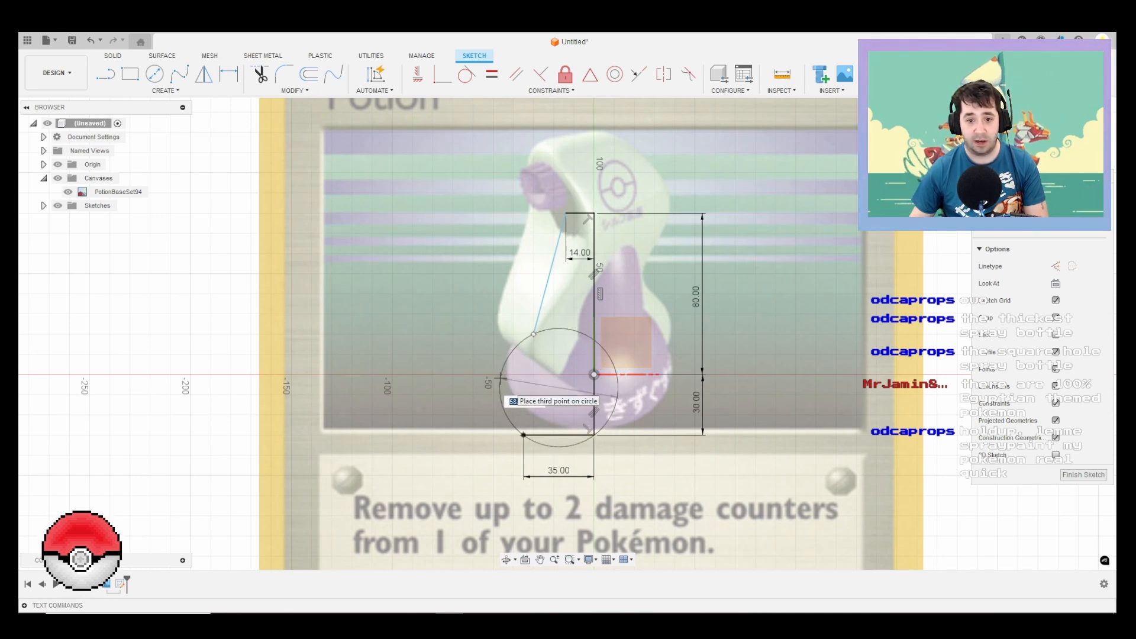
pyautogui.click(501, 384)
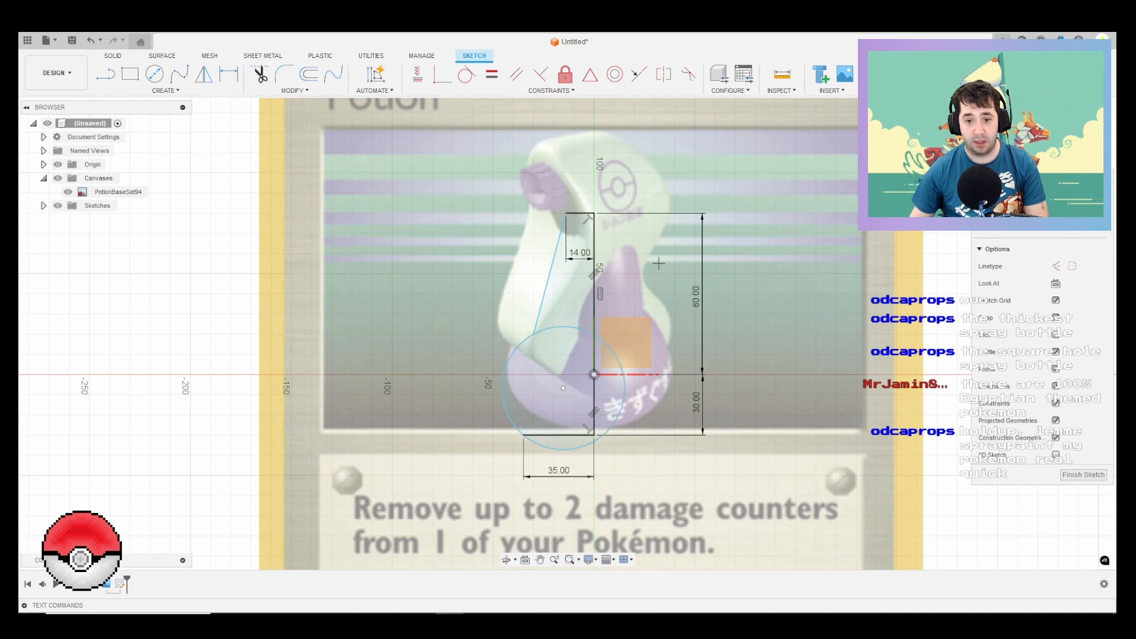
pyautogui.press('Escape')
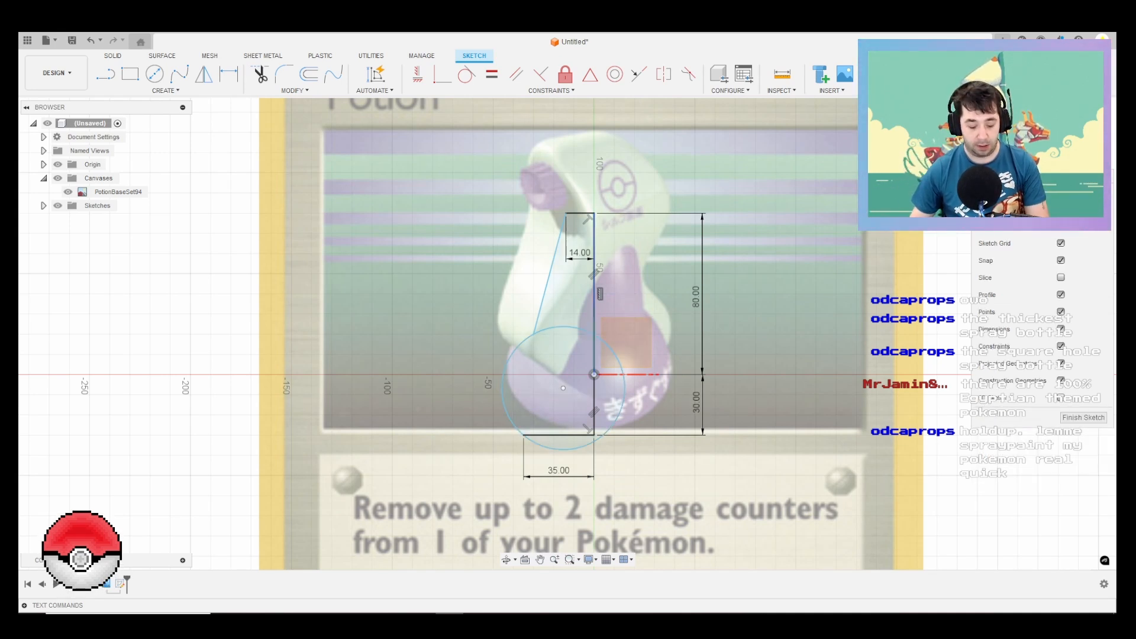
# Step: Trim the circle down to the outer arc joining the slanted line to the base line
pyautogui.press('t')
pyautogui.click(569, 327)
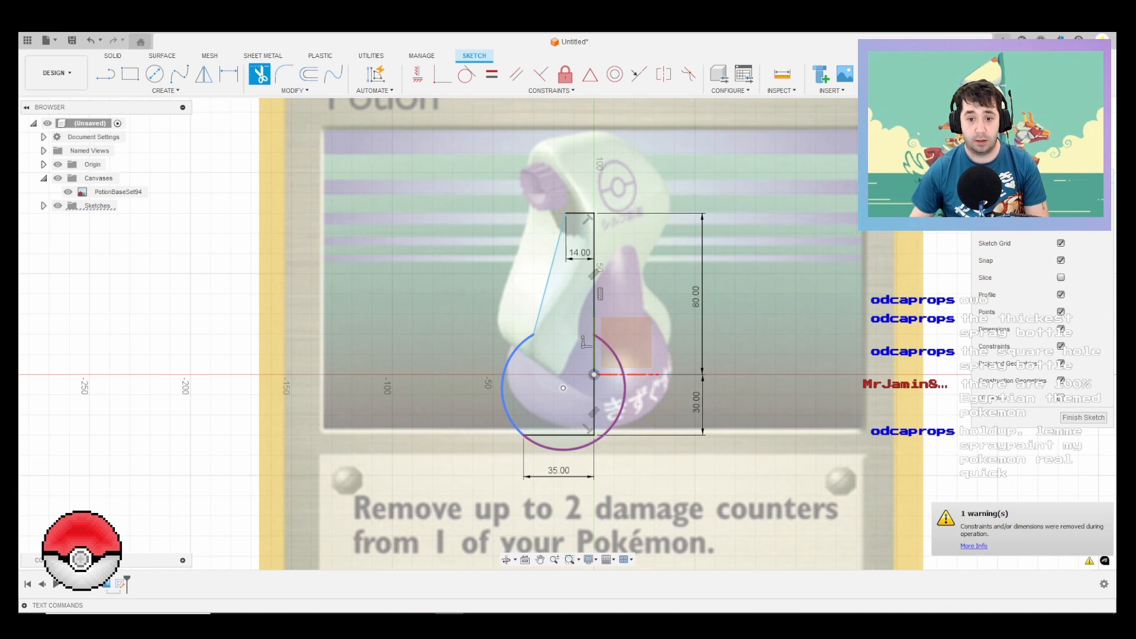
pyautogui.click(615, 356)
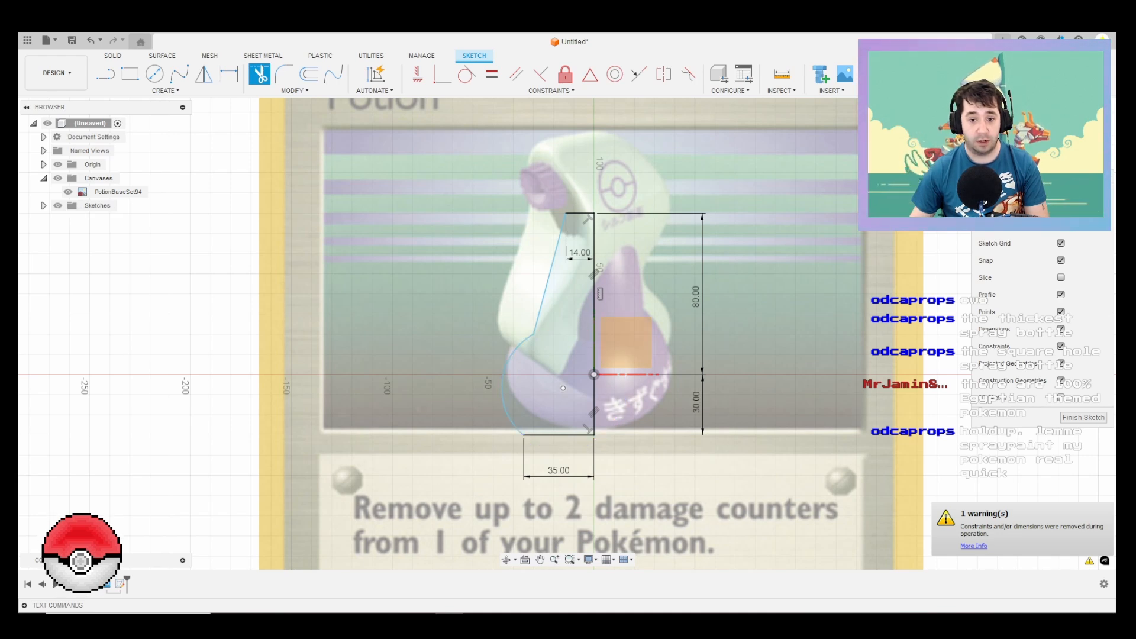
# Step: Fillet the corner between the slanted line and the bulge arc with a 40 mm radius
pyautogui.click(283, 74)
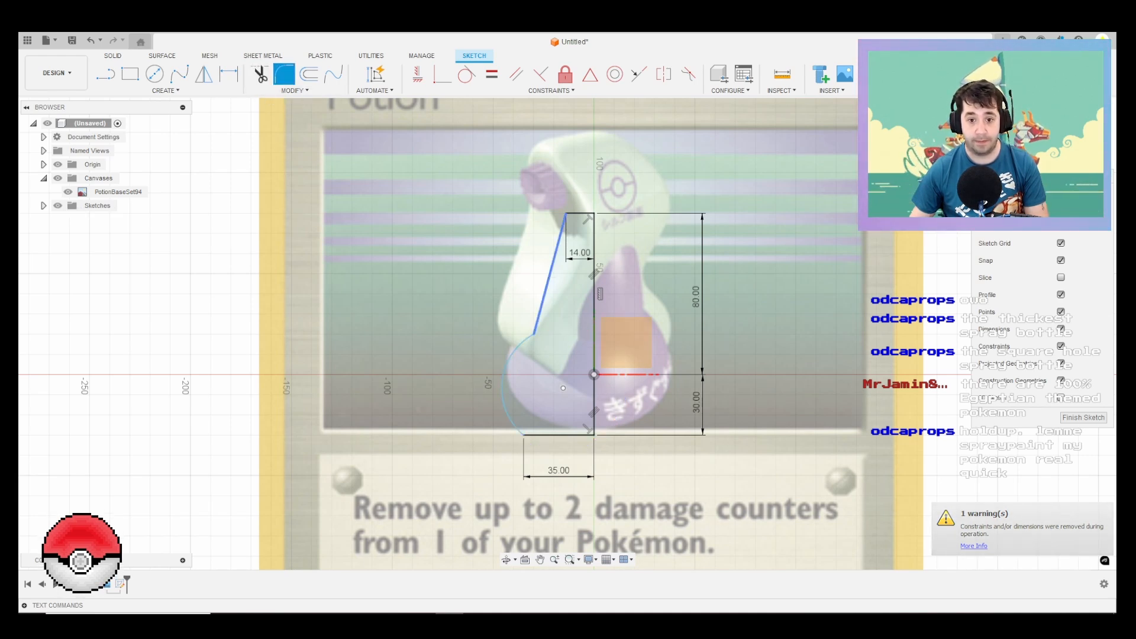
pyautogui.click(542, 303)
pyautogui.click(532, 333)
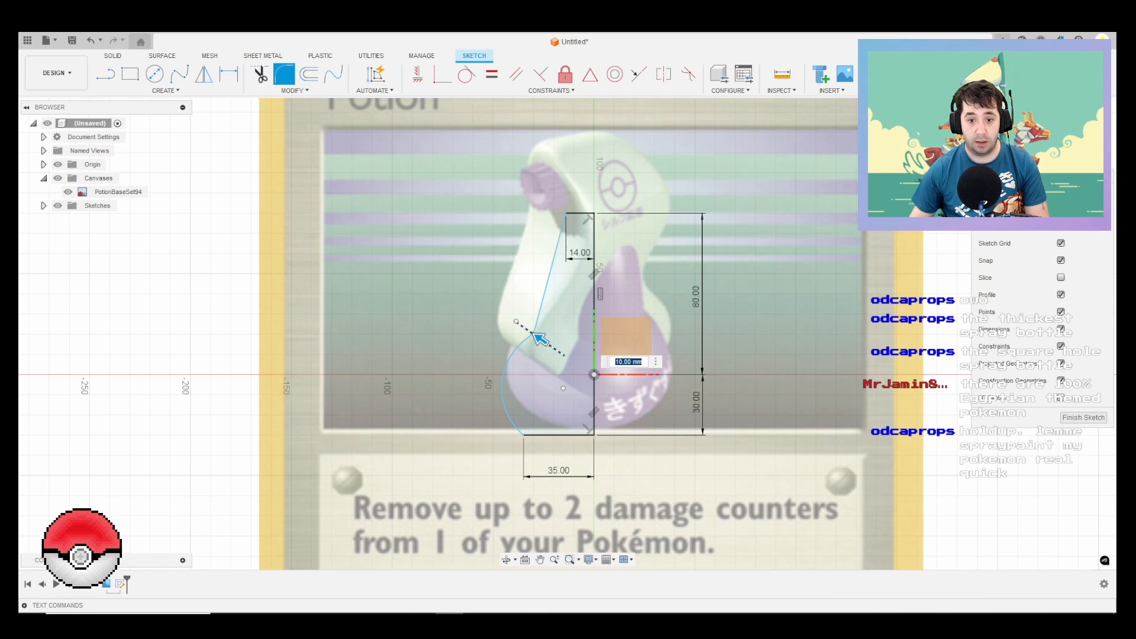
pyautogui.press('Return')
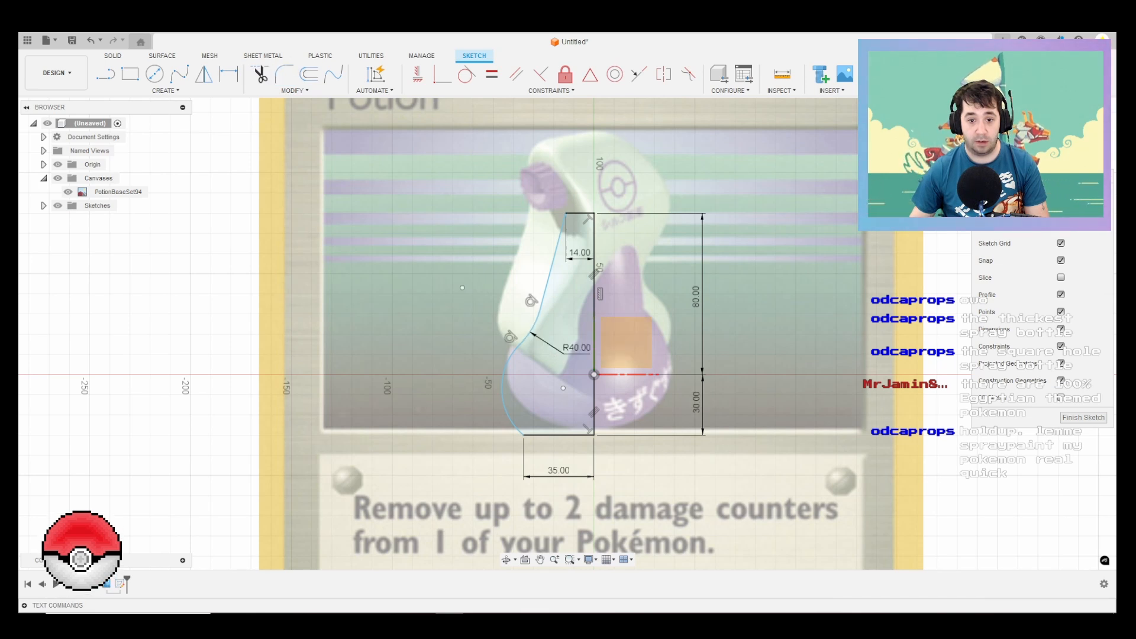
pyautogui.rightClick(471, 325)
pyautogui.click(478, 291)
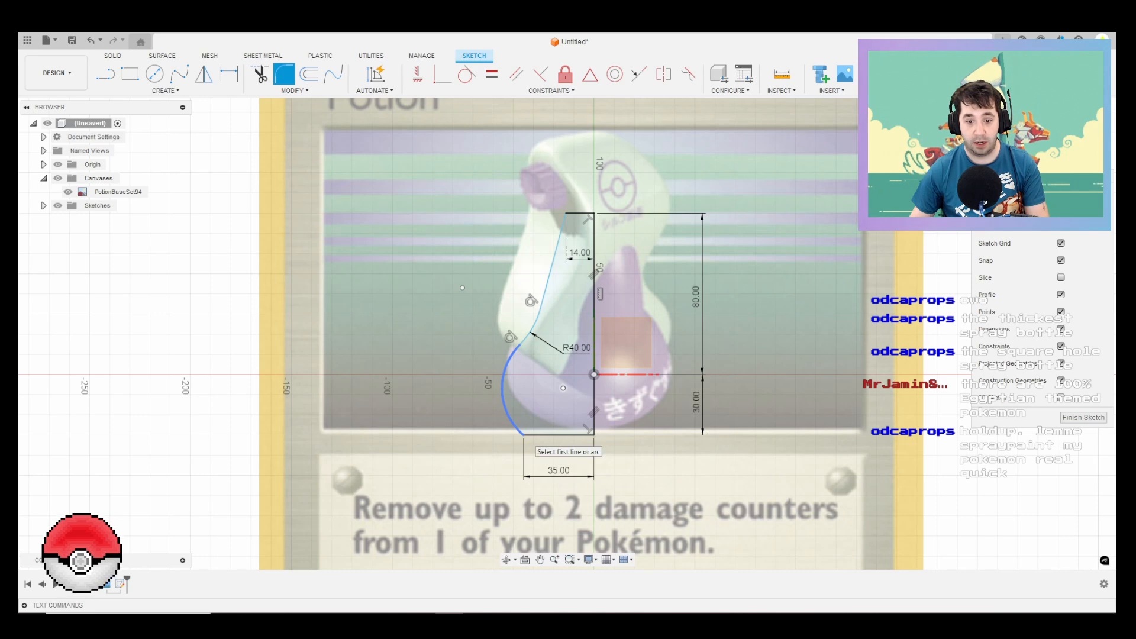
pyautogui.scroll(4, 526, 438)
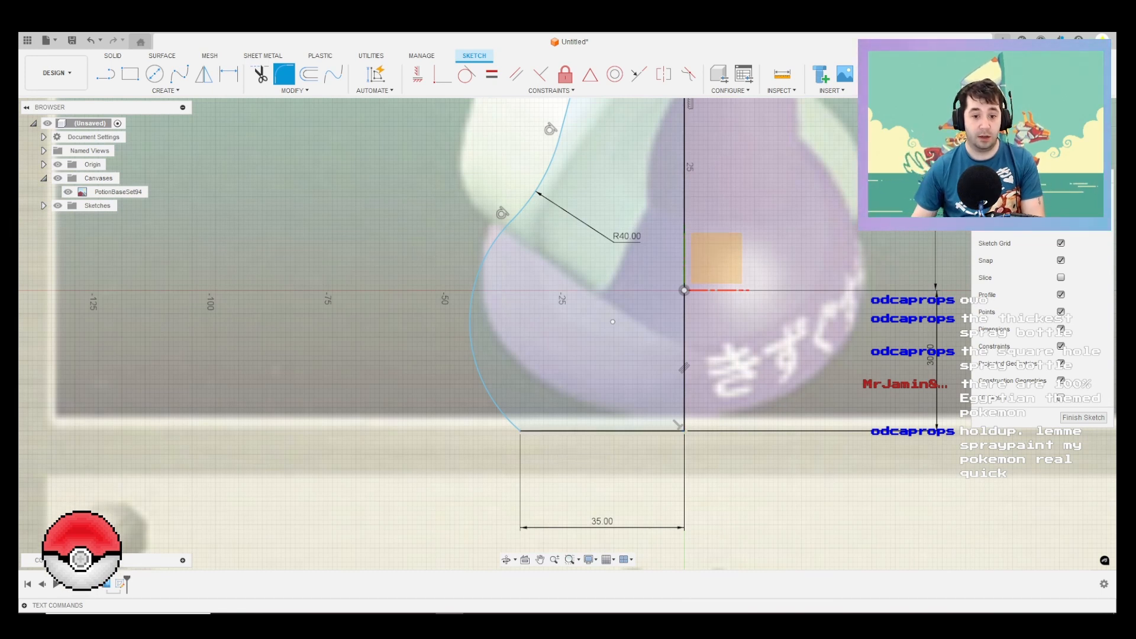
pyautogui.press('Escape')
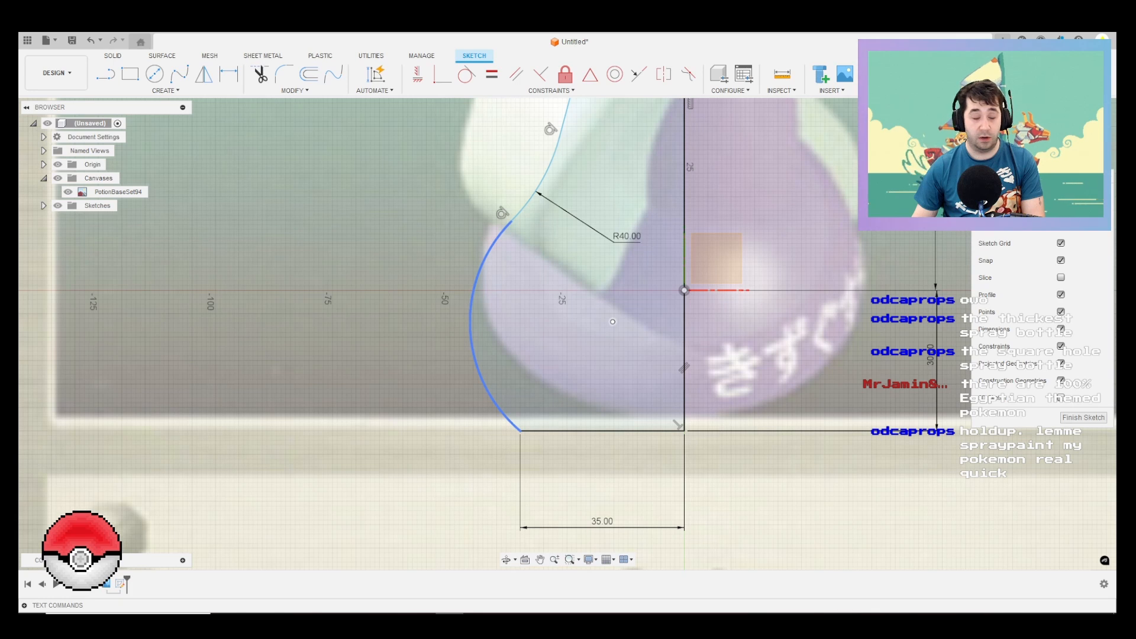
pyautogui.press('f')
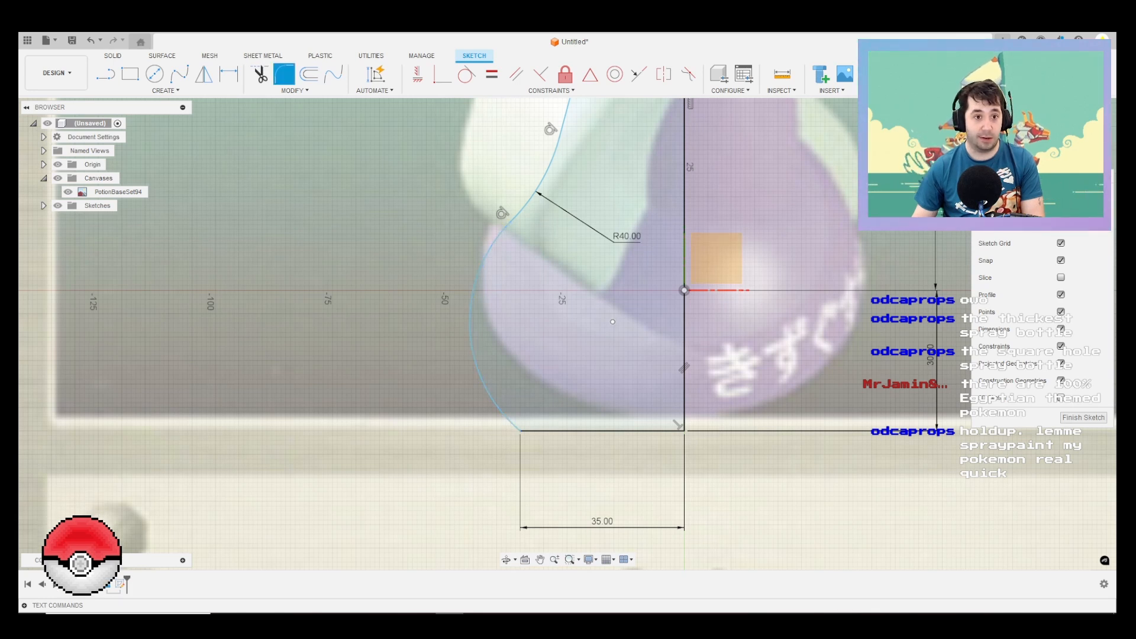
pyautogui.click(504, 415)
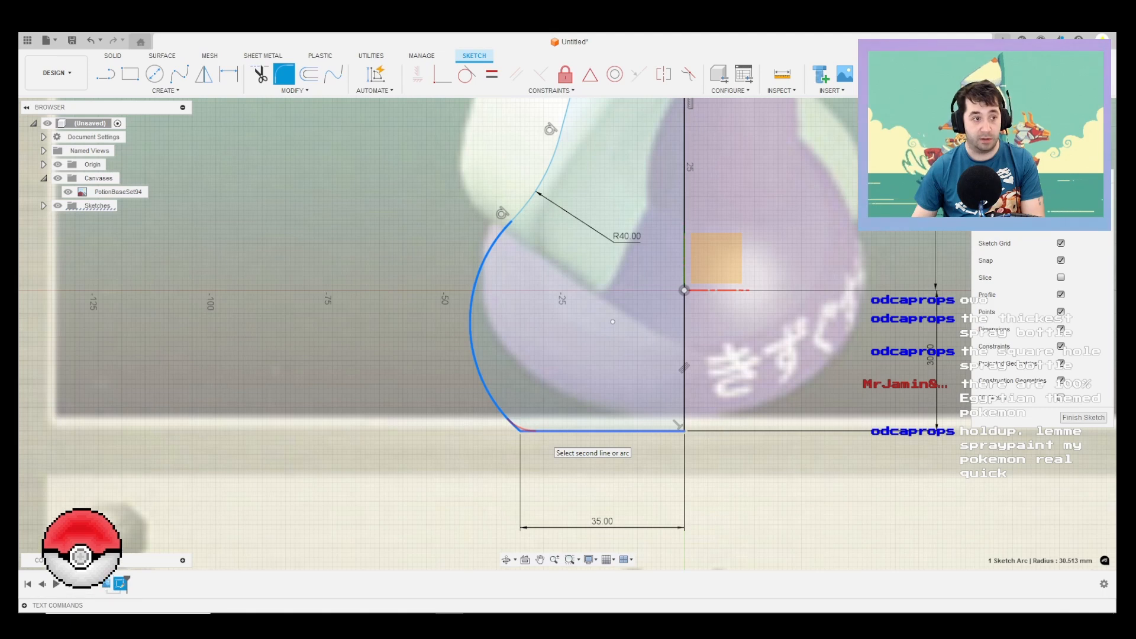
pyautogui.press('Escape')
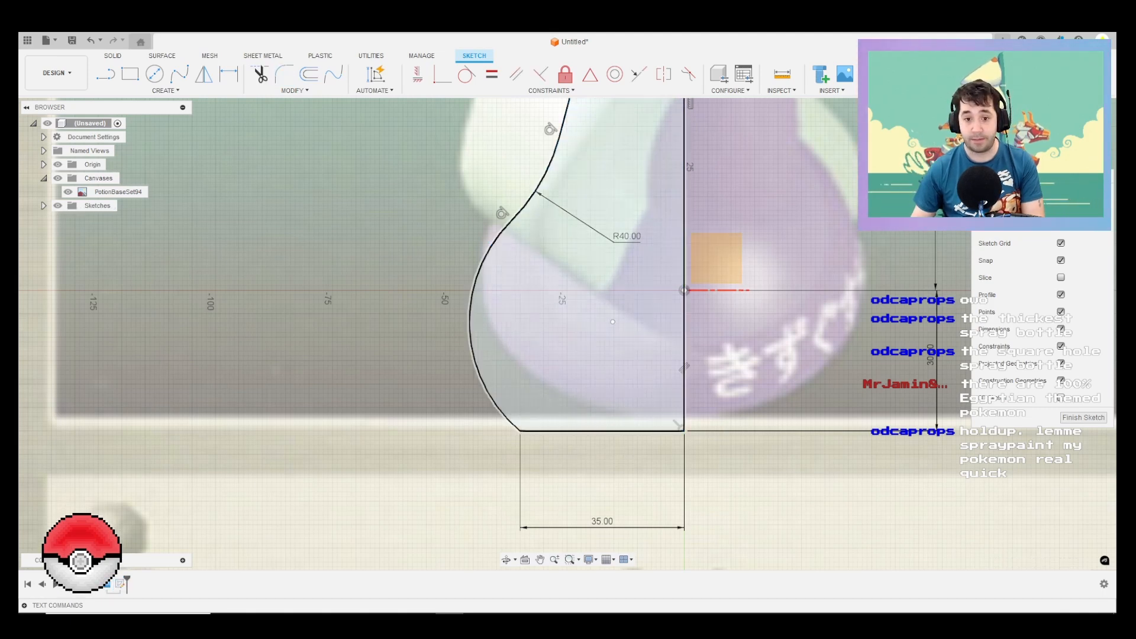
# Step: Offset the slanted line, fillet, bulge arc and base line 4 mm inward with Match Topology enabled
pyautogui.moveTo(681, 150); pyautogui.dragTo(630, 324, button='middle')
pyautogui.scroll(-1, 629, 324)
pyautogui.scroll(-1, 628, 323)
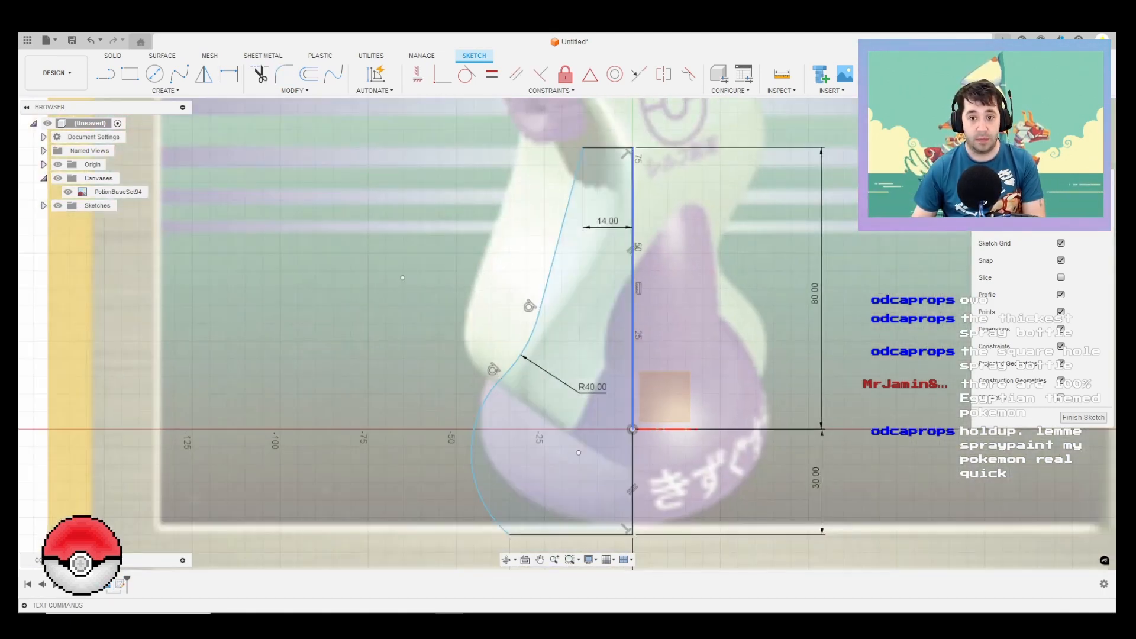
pyautogui.press('o')
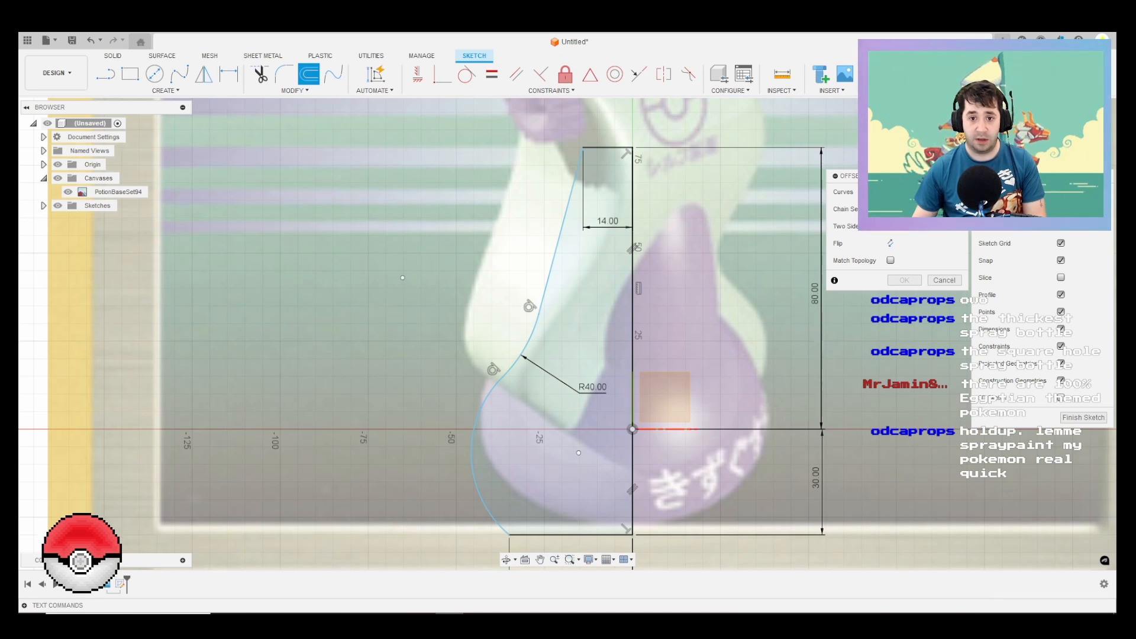
pyautogui.click(572, 188)
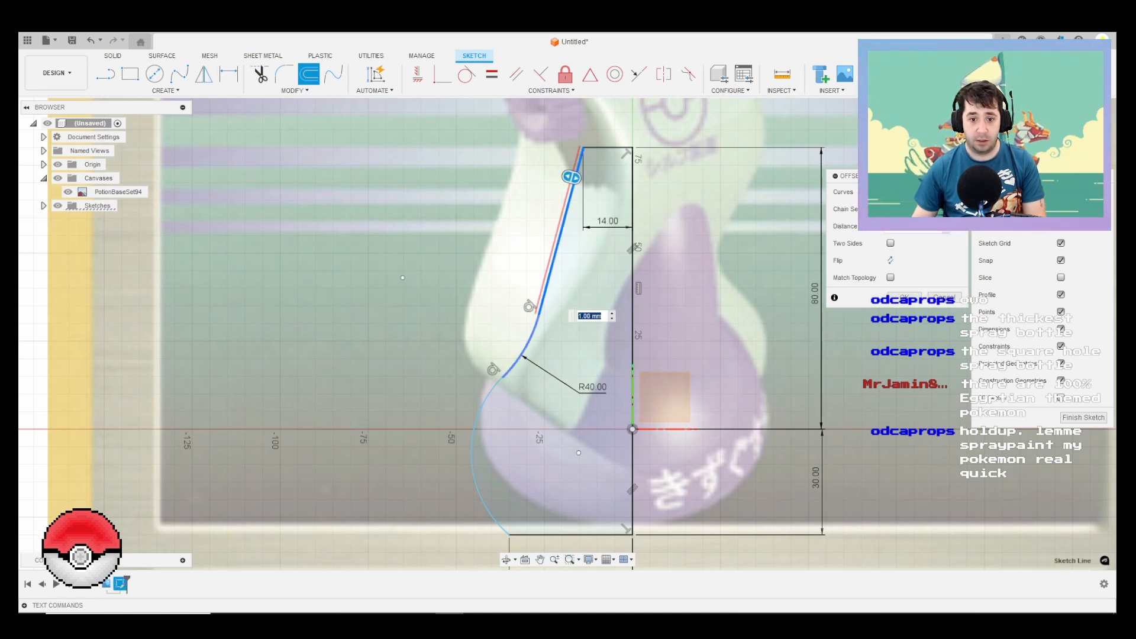
pyautogui.click(533, 331)
pyautogui.click(486, 399)
pyautogui.click(527, 535)
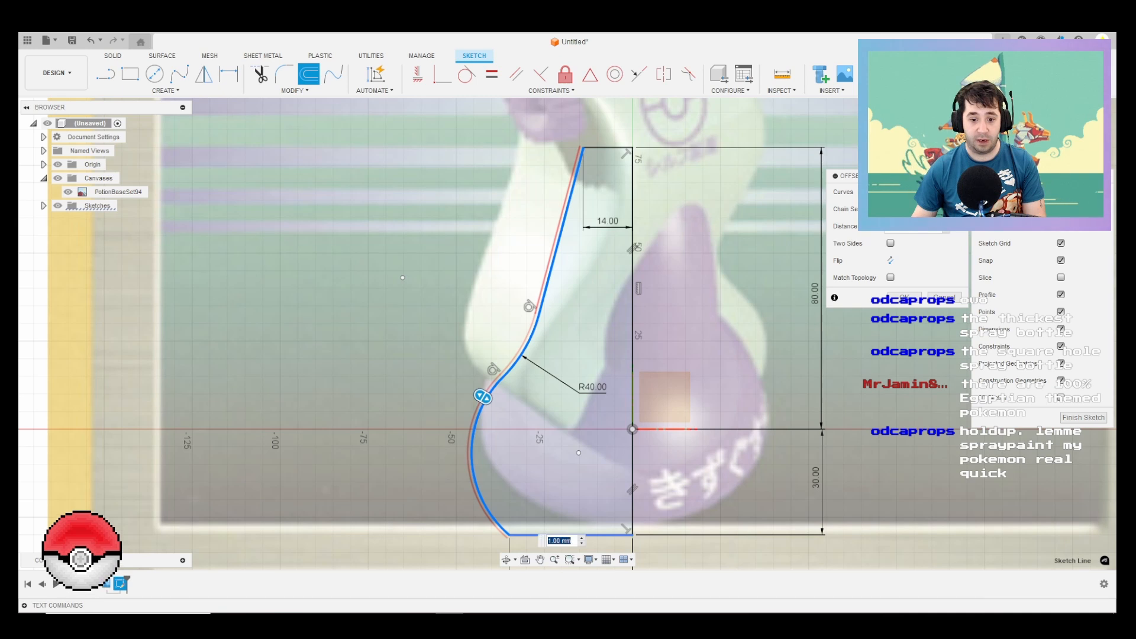
pyautogui.scroll(2, 528, 533)
pyautogui.moveTo(526, 538); pyautogui.dragTo(527, 521)
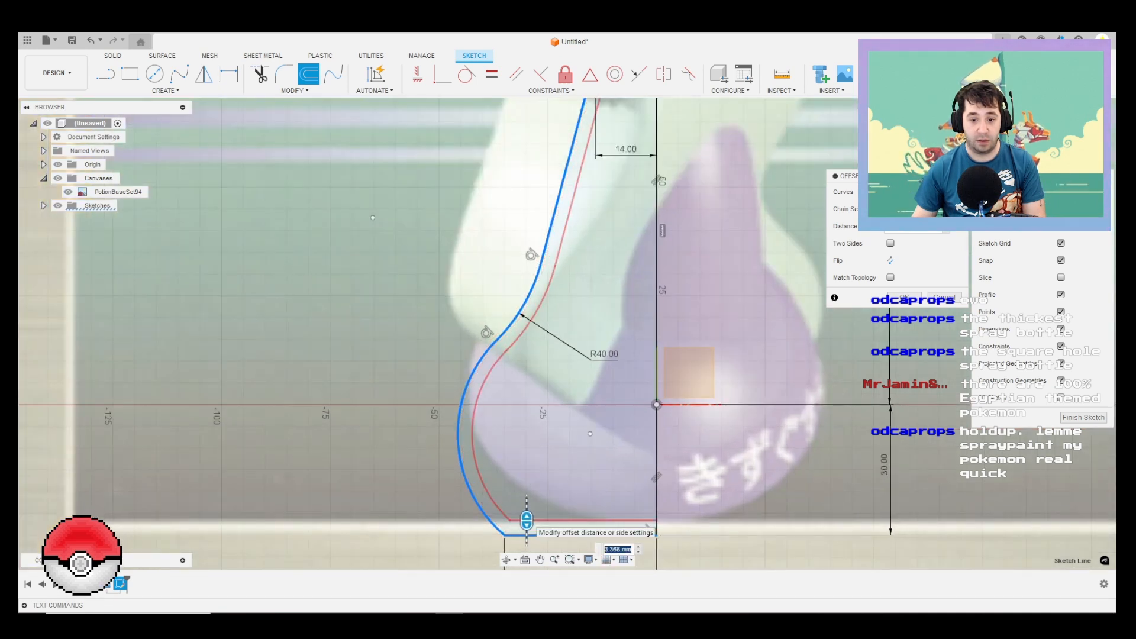
pyautogui.write('4')
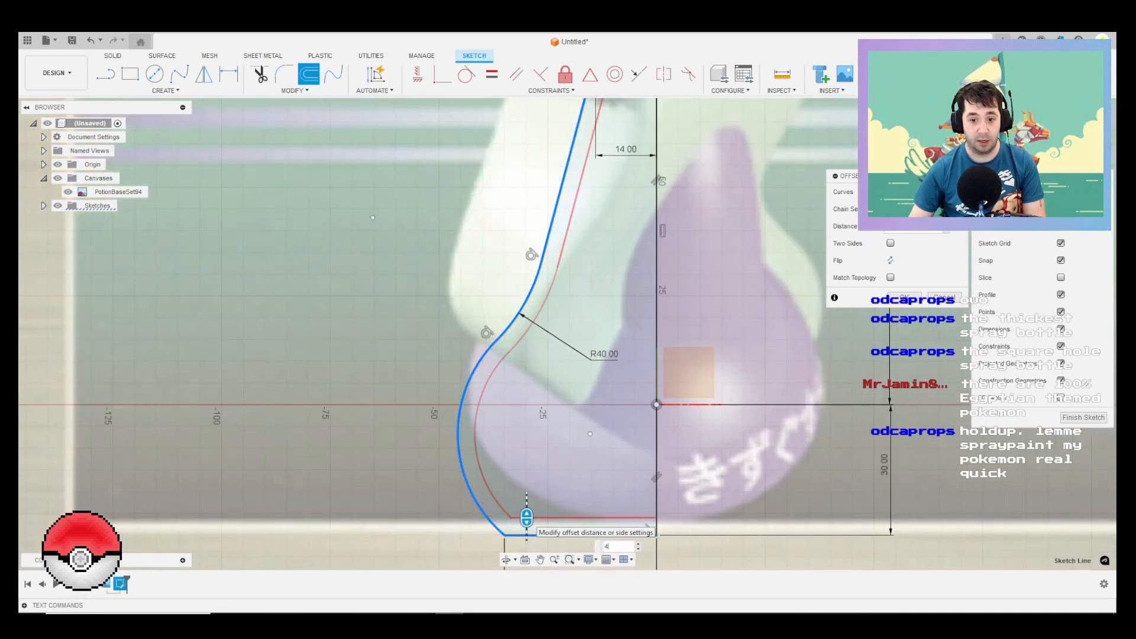
pyautogui.moveTo(582, 331); pyautogui.dragTo(535, 443, button='middle')
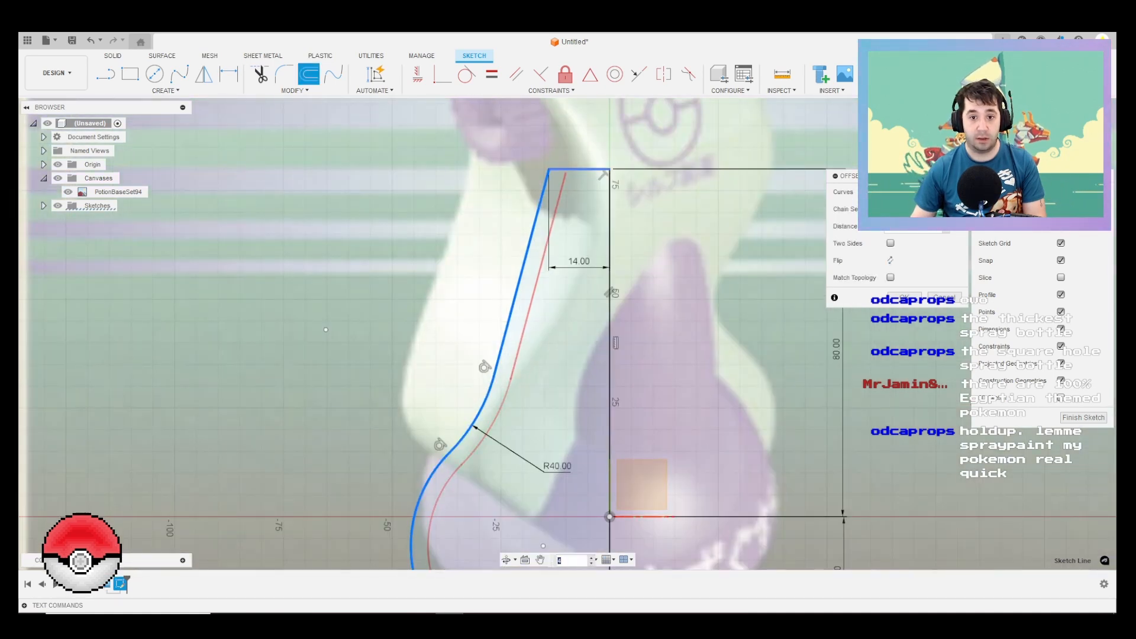
pyautogui.scroll(-3, 568, 147)
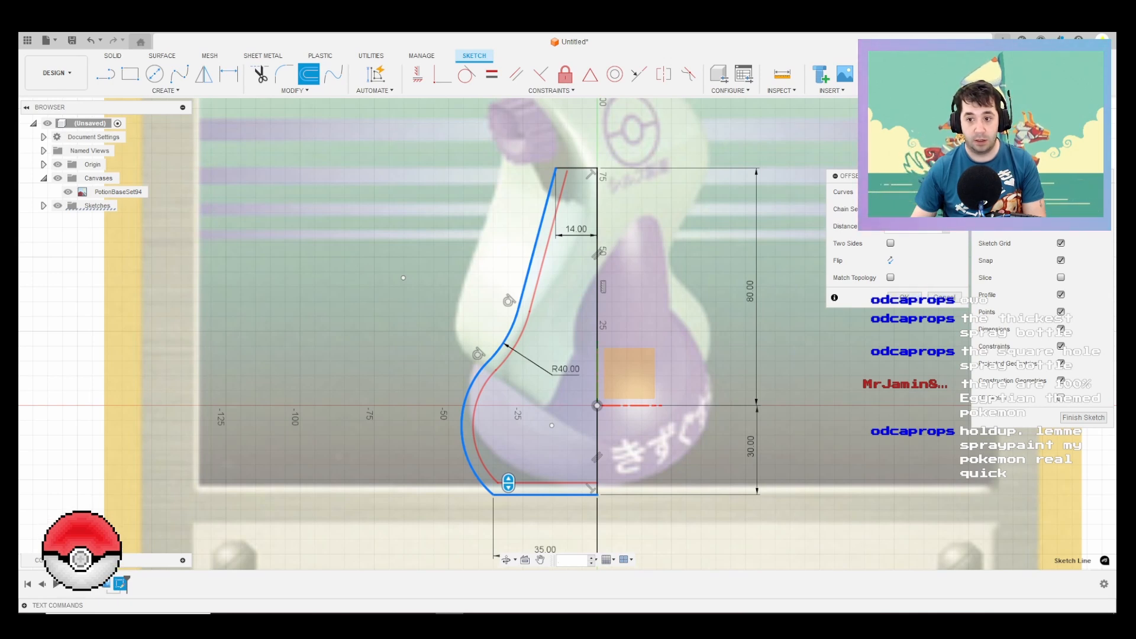
pyautogui.click(890, 277)
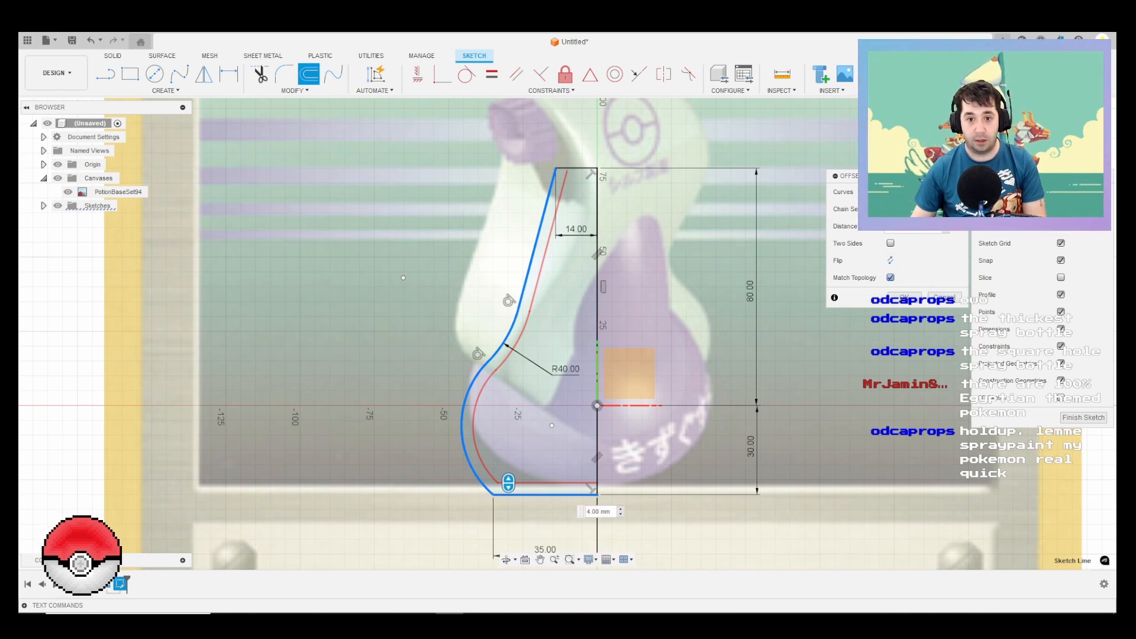
pyautogui.click(904, 296)
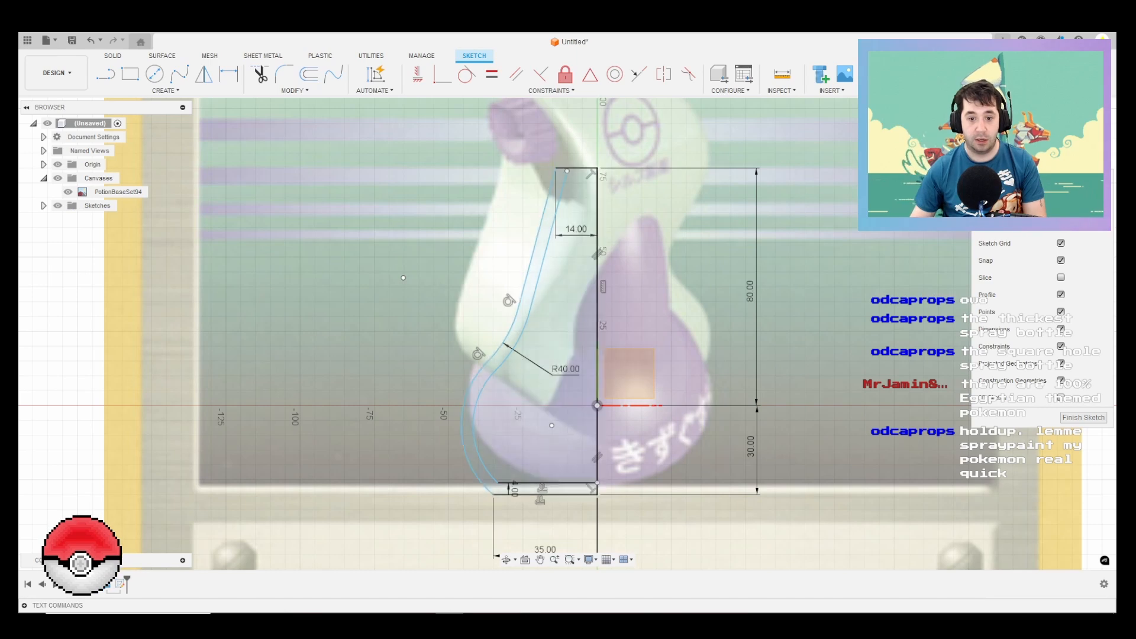
# Step: Draw a short line from the upper end of the inner wall offset, continuing its slope past the 14 mm neck line
pyautogui.scroll(-2, 557, 126)
pyautogui.scroll(5, 561, 164)
pyautogui.press('l')
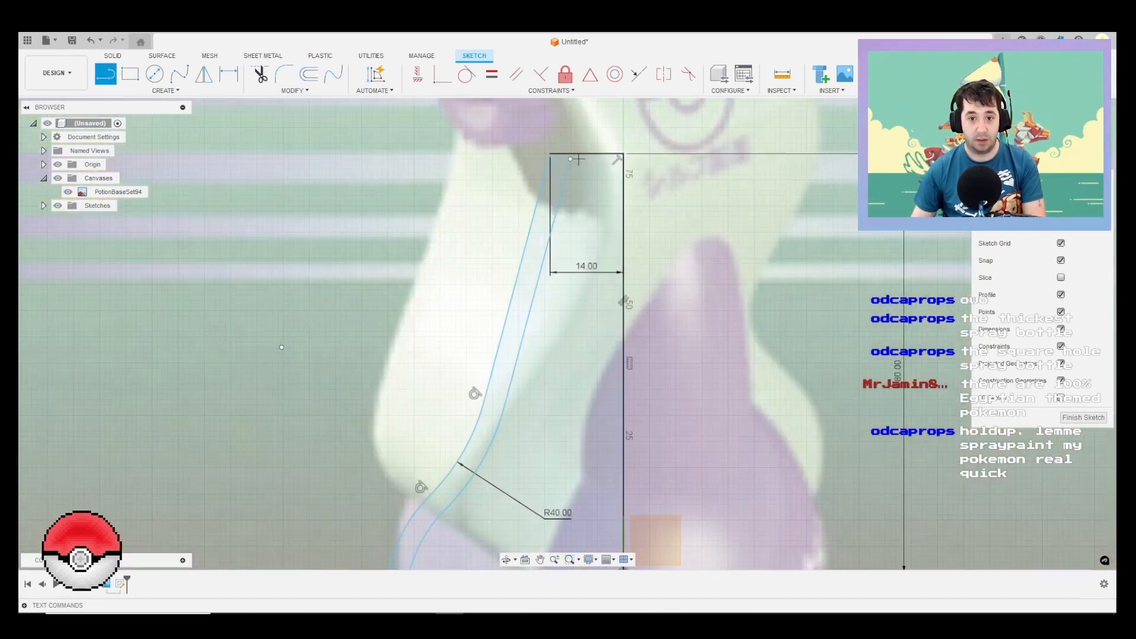
pyautogui.click(569, 159)
pyautogui.click(579, 126)
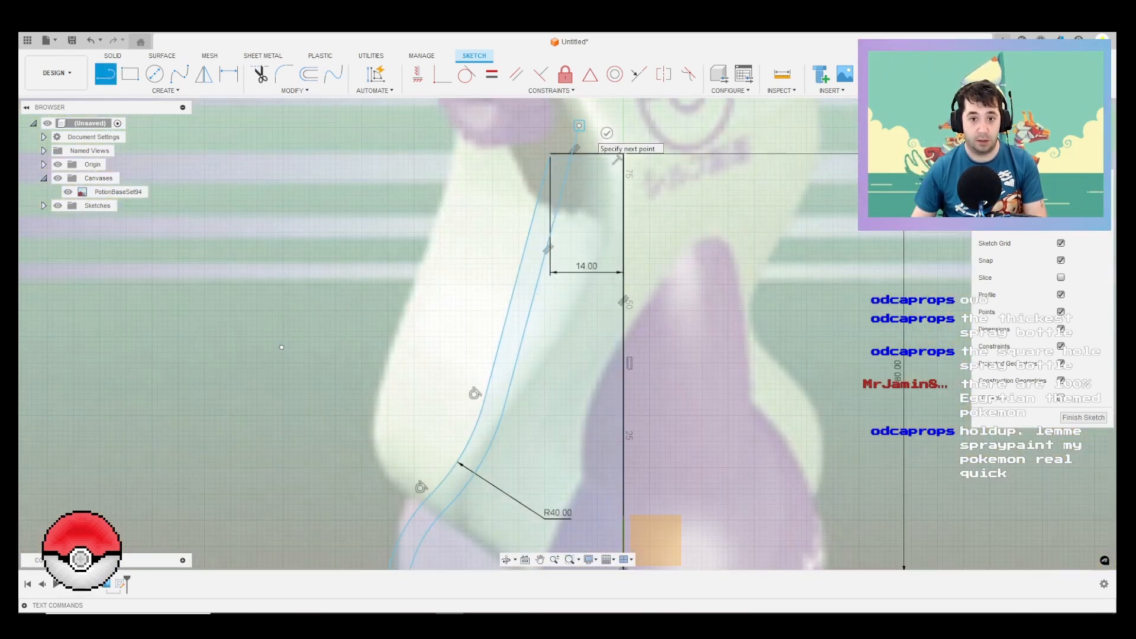
pyautogui.press('Escape')
# Step: Check that the region between the bottle outline and its inner offset forms one closed wall profile
pyautogui.click(559, 172)
pyautogui.scroll(-2, 571, 171)
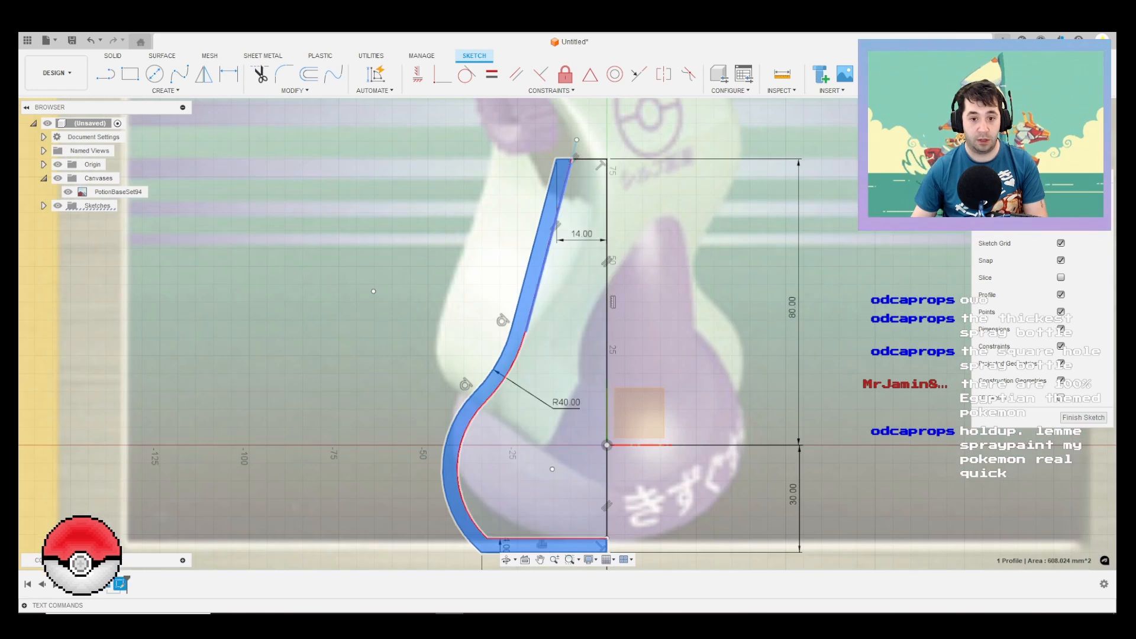
pyautogui.scroll(-2, 574, 309)
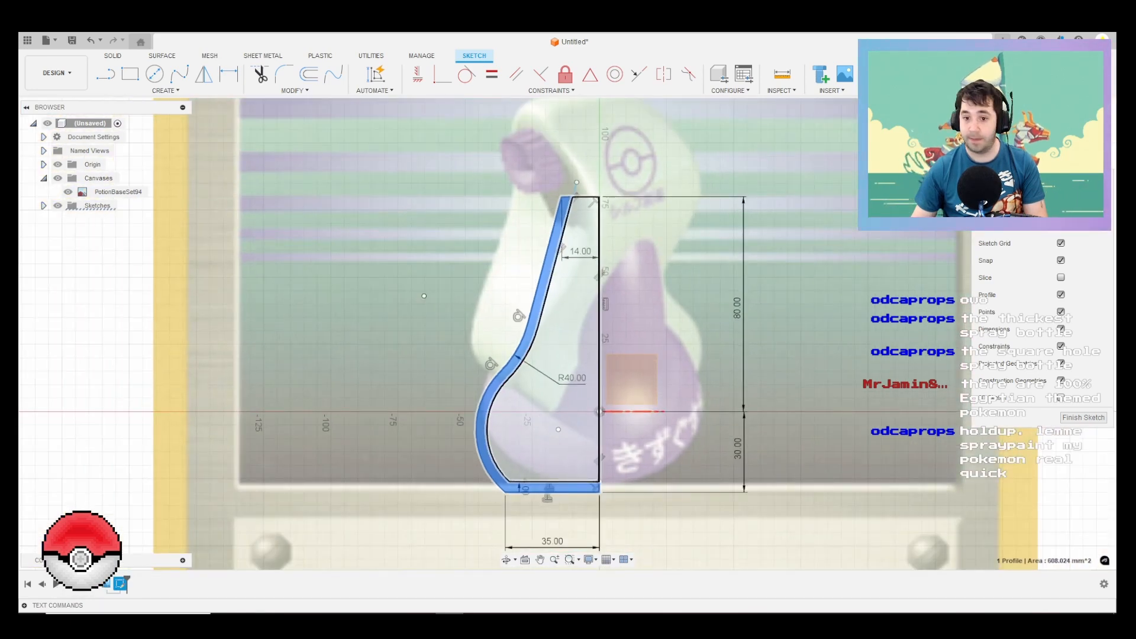
pyautogui.press('Return')
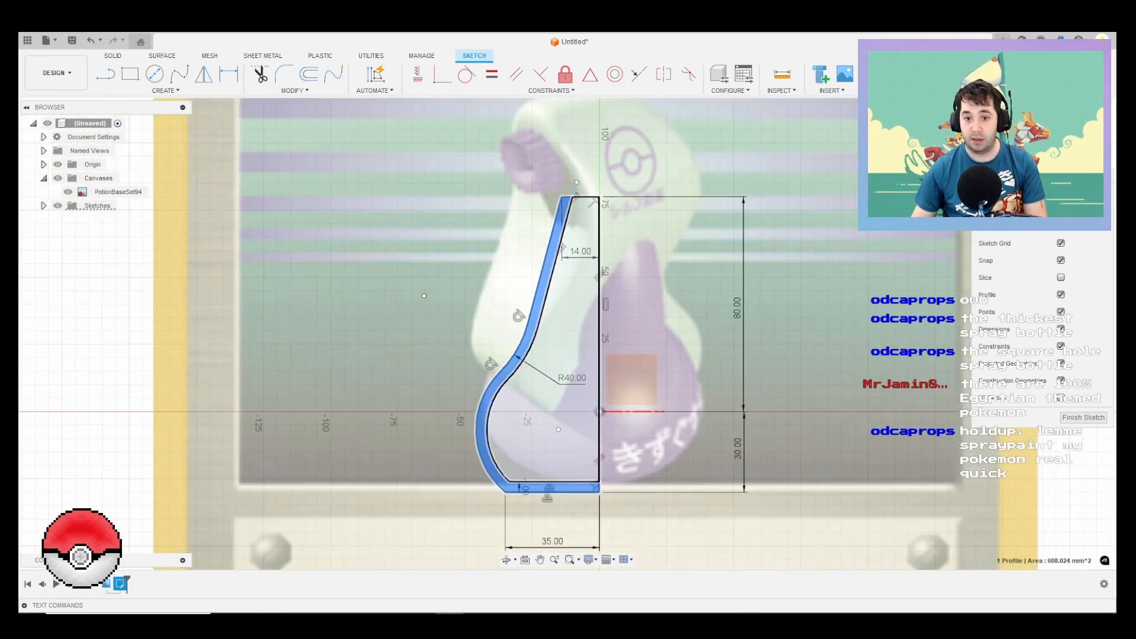
pyautogui.press('Escape')
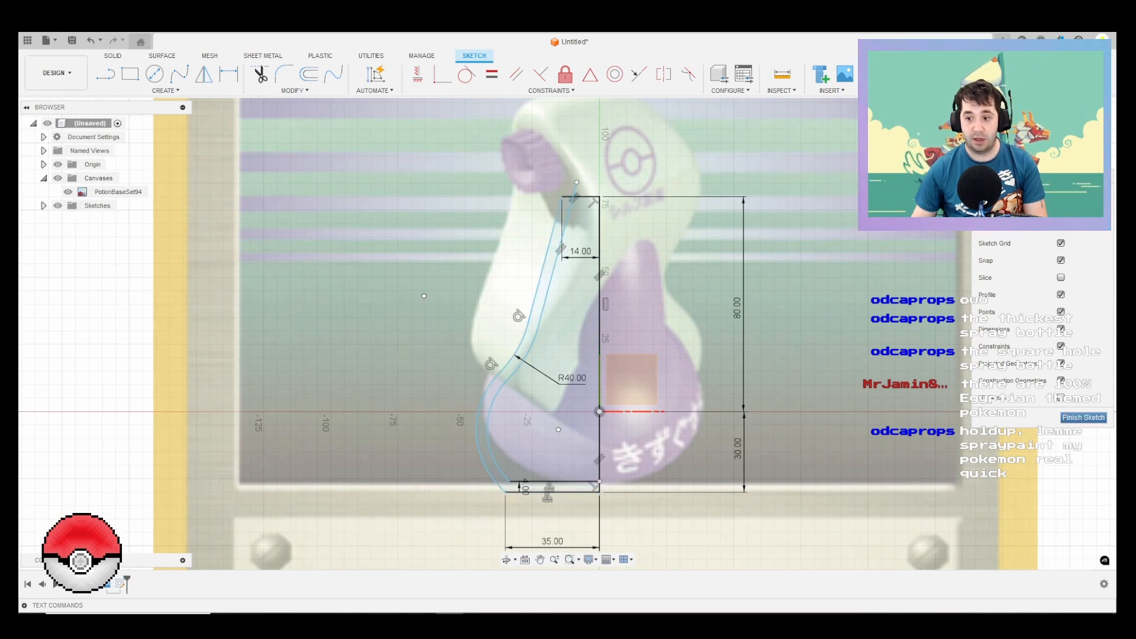
# Step: Finish the sketch and revolve the wall profile 360° about the vertical centre line as a new body
pyautogui.click(1083, 417)
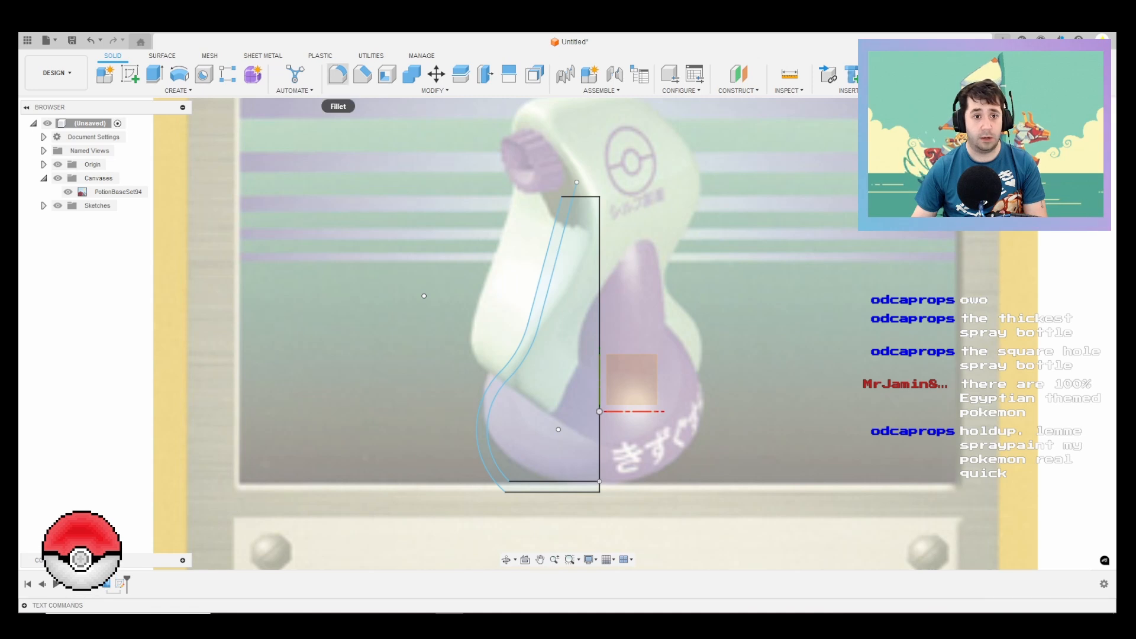
pyautogui.click(179, 74)
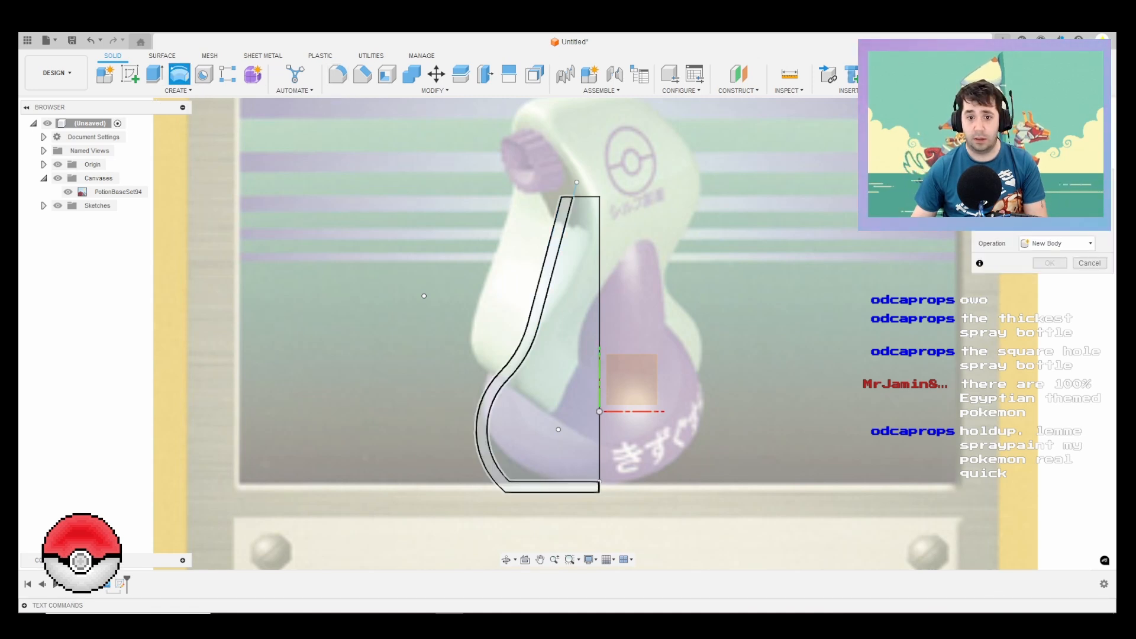
pyautogui.click(524, 345)
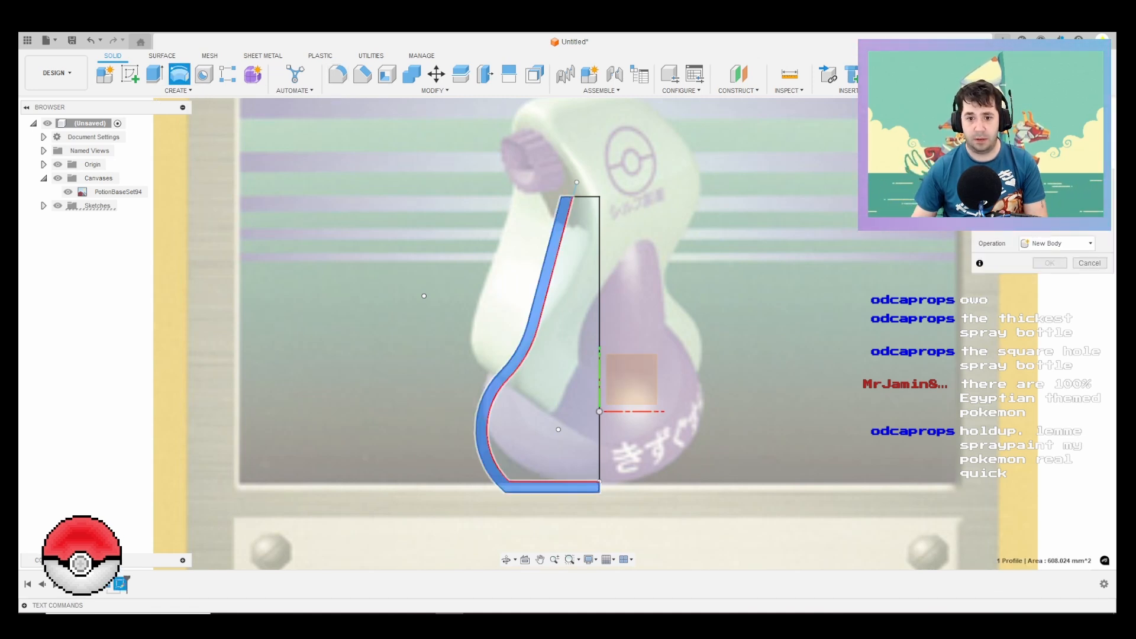
pyautogui.click(599, 364)
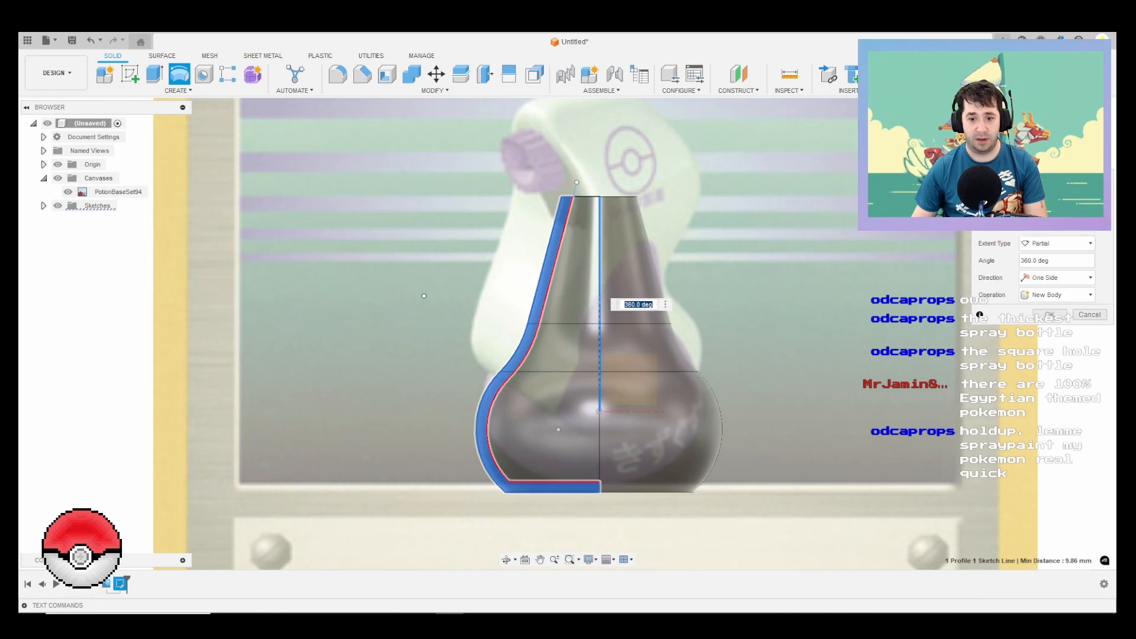
pyautogui.press('Return')
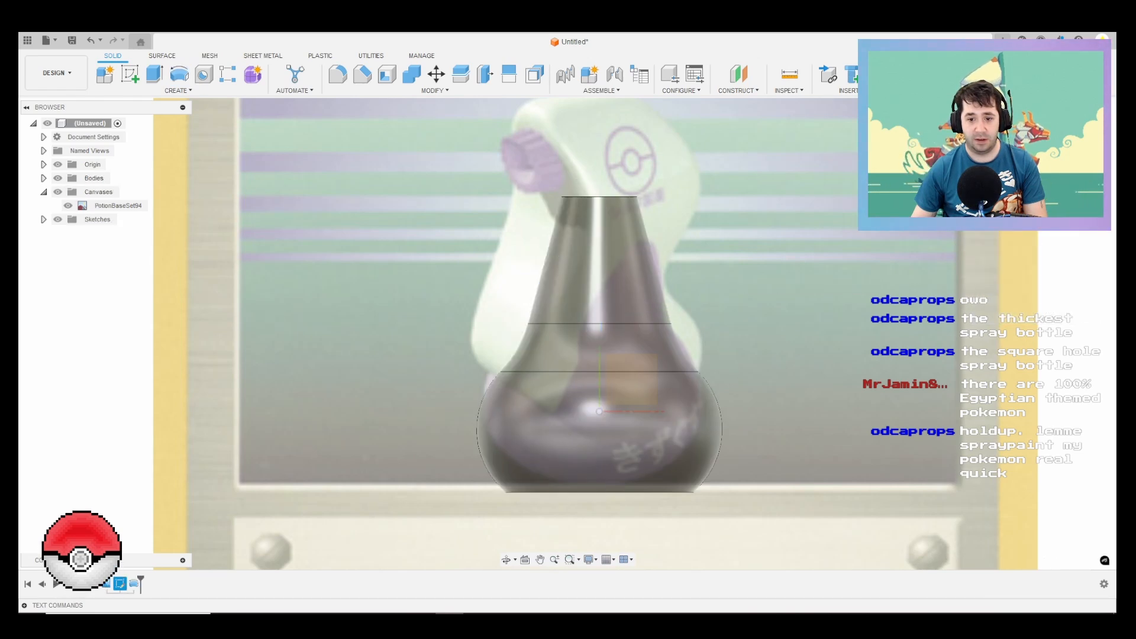
# Step: Compare the revolved bottle body with the potion artwork on the canvas by hiding and reshowing the body
pyautogui.keyDown('shift'); pyautogui.moveTo(615, 171); pyautogui.dragTo(648, 240, button='middle'); pyautogui.keyUp('shift')
pyautogui.scroll(-1, 858, 275)
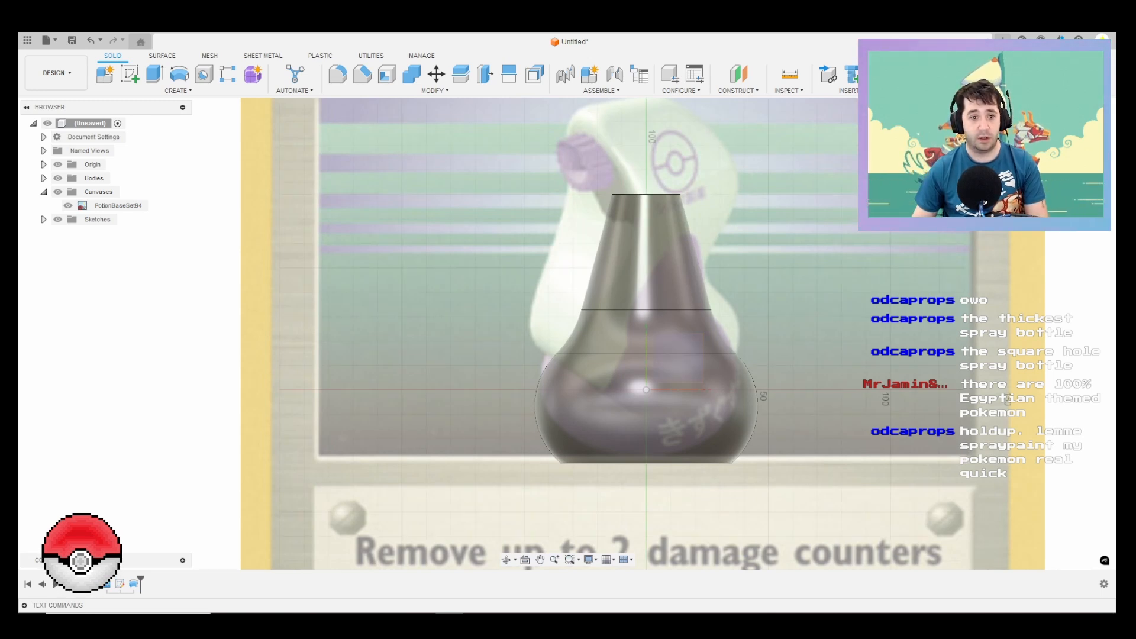
pyautogui.click(43, 178)
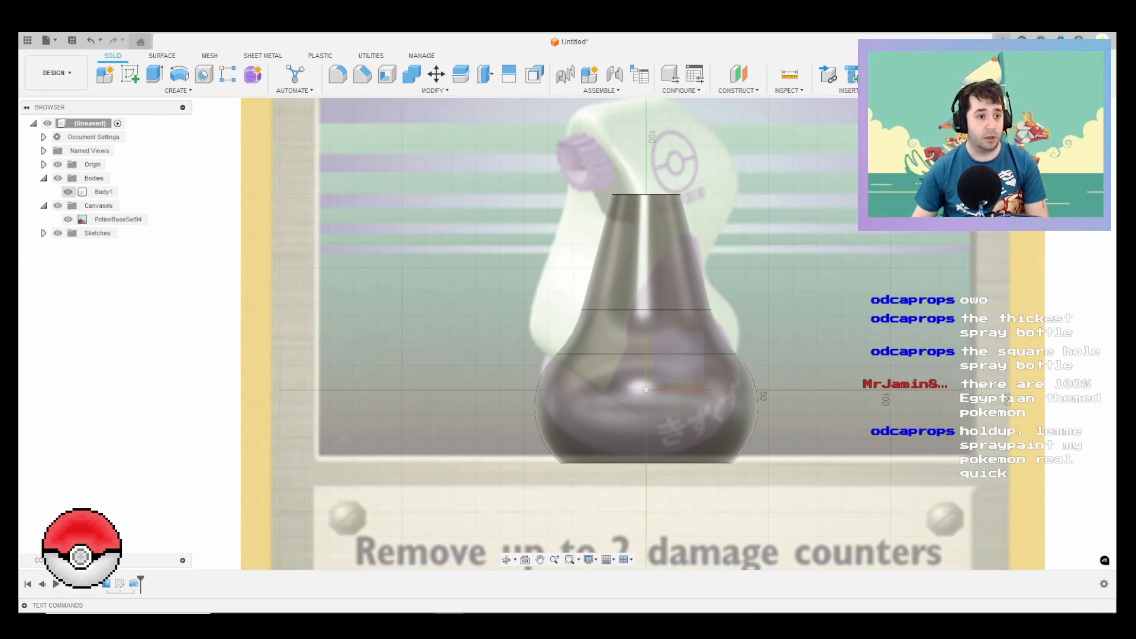
pyautogui.click(68, 191)
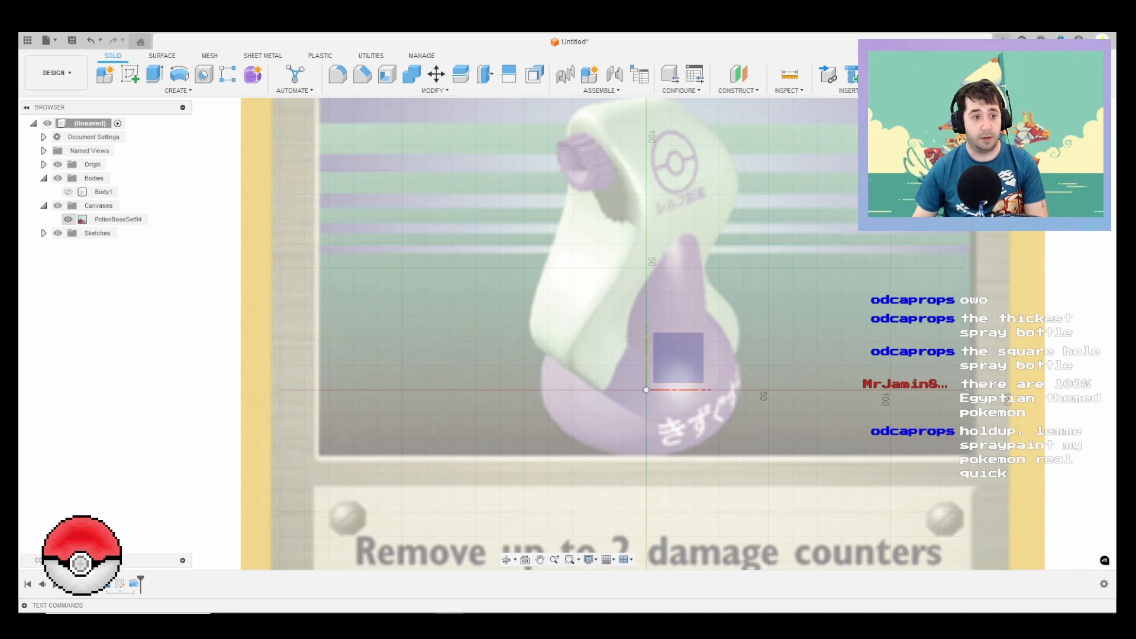
pyautogui.click(68, 192)
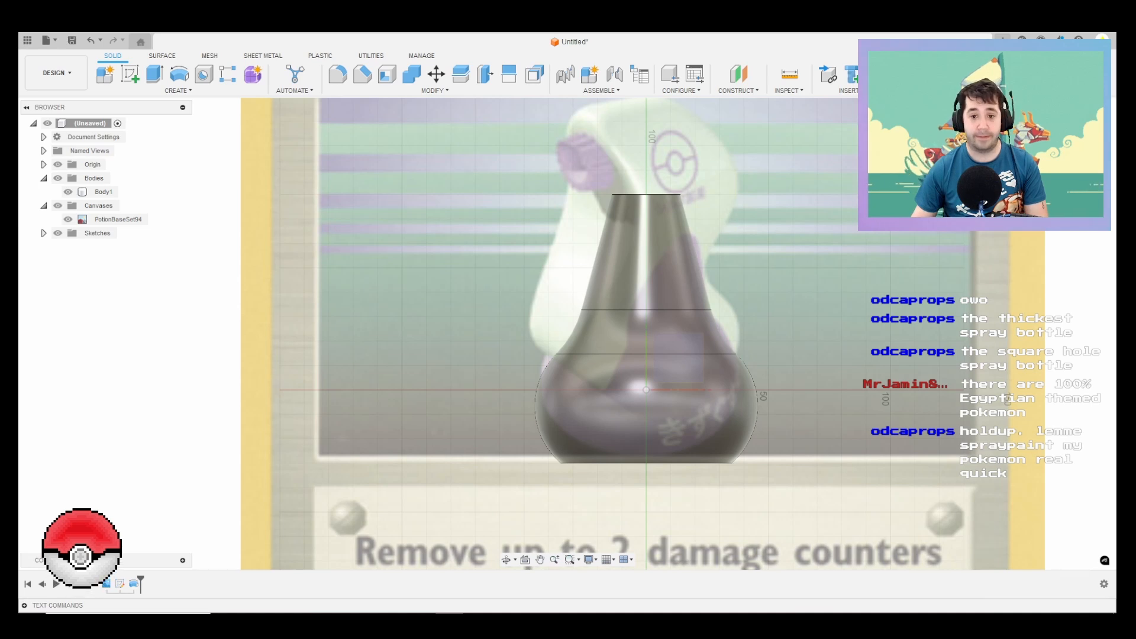
# Step: Start a sketch on the XY plane and draw a vertical 120 mm construction line upward from the origin
pyautogui.moveTo(702, 348); pyautogui.dragTo(623, 292, button='middle')
pyautogui.click(599, 302)
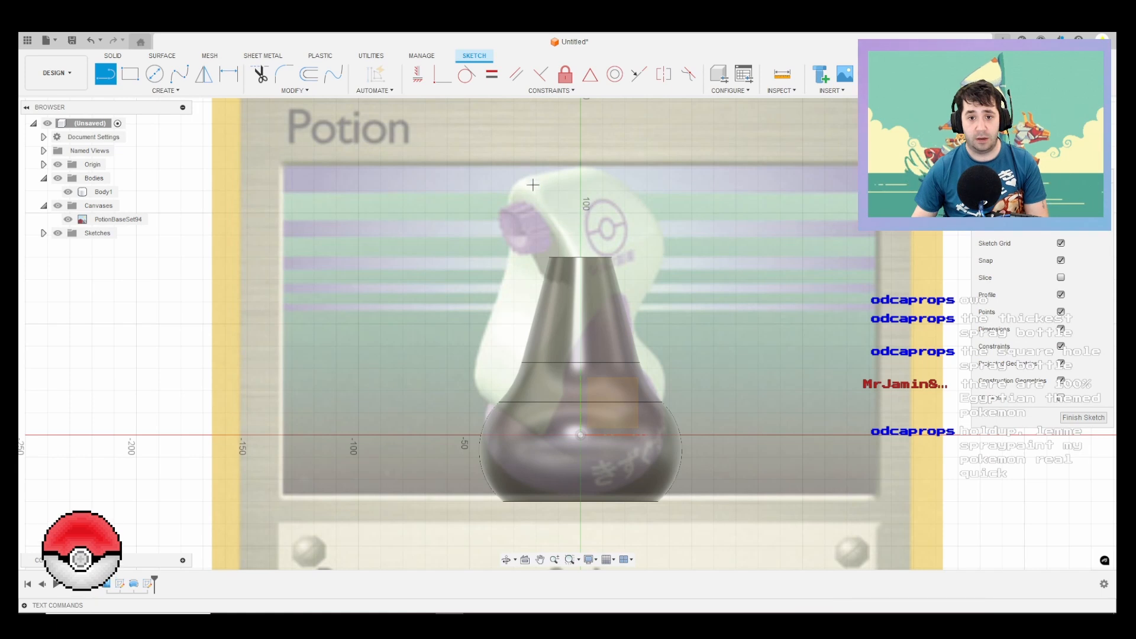
pyautogui.click(579, 435)
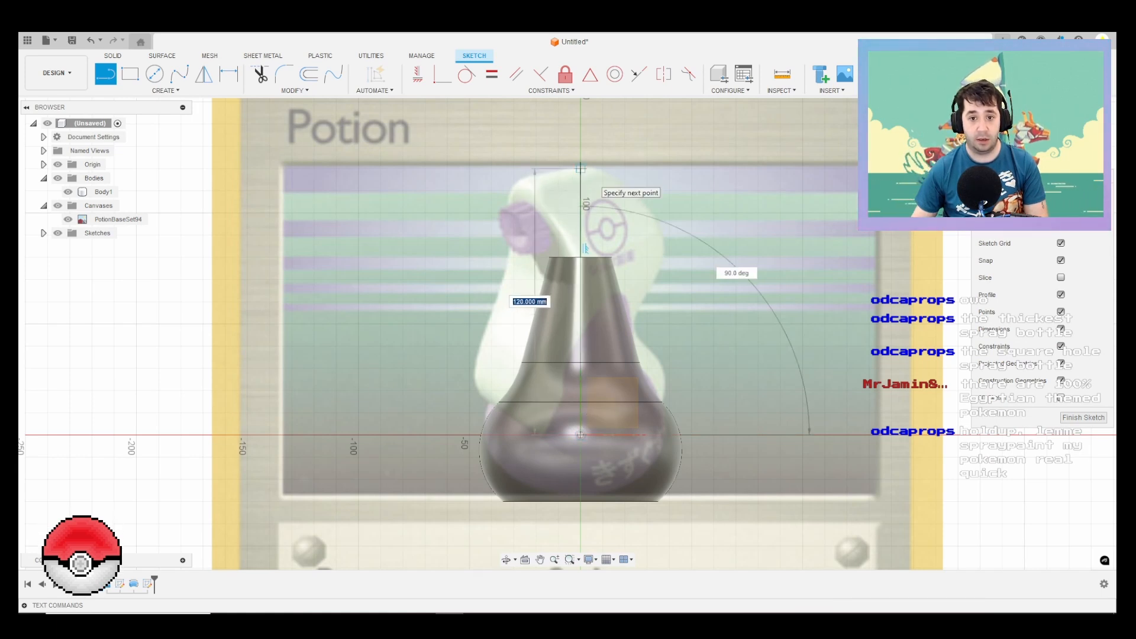
pyautogui.click(580, 170)
pyautogui.press('Escape')
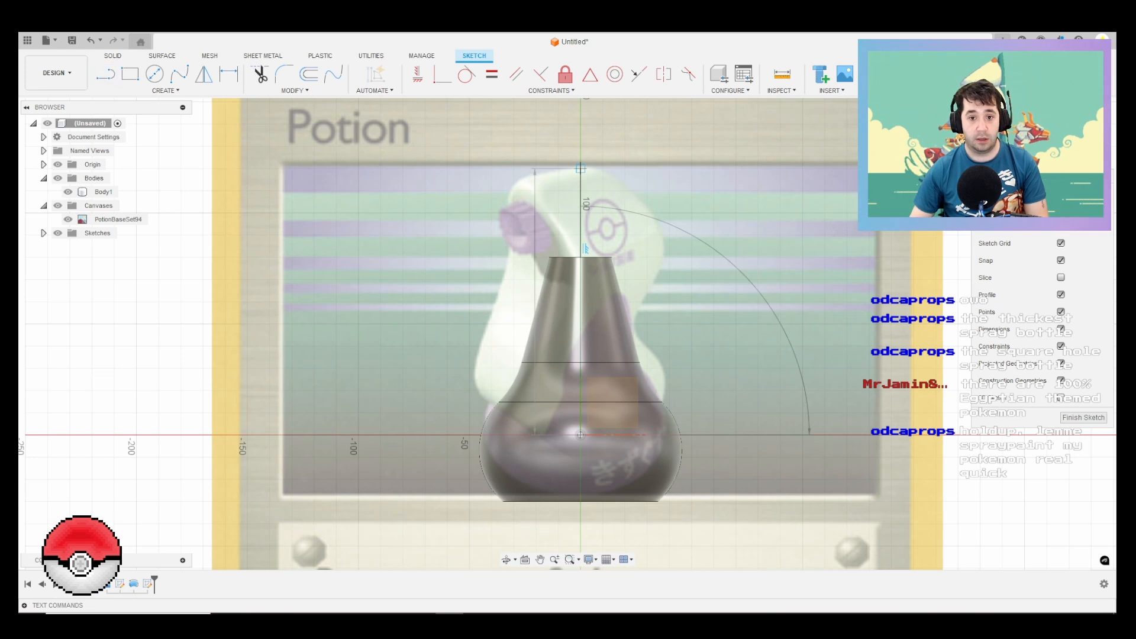
pyautogui.click(585, 302)
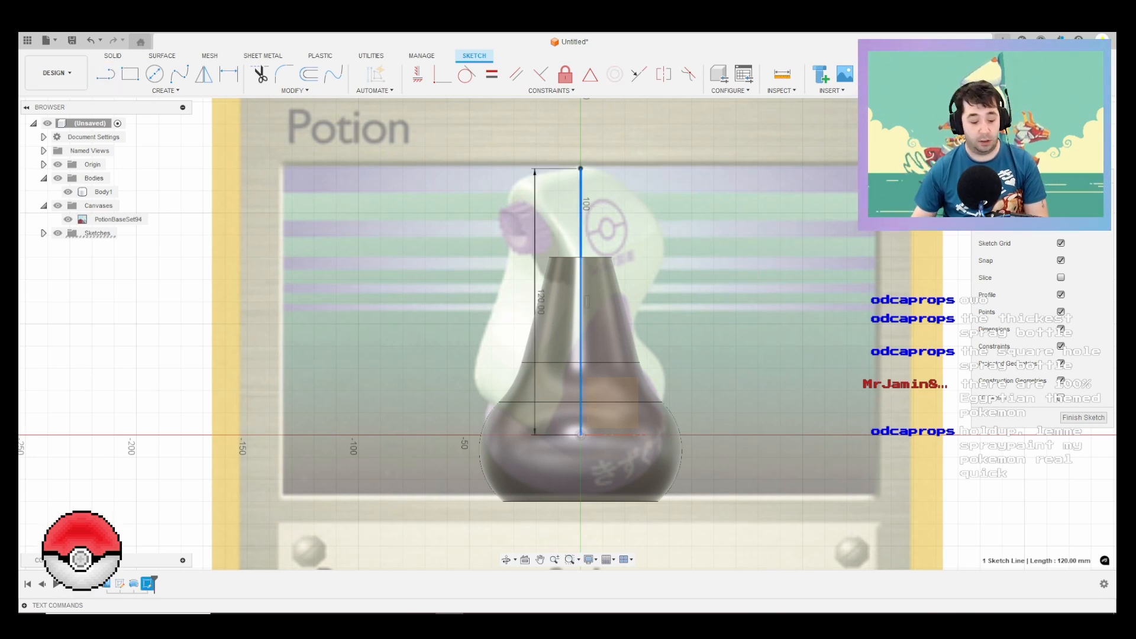
pyautogui.press('x')
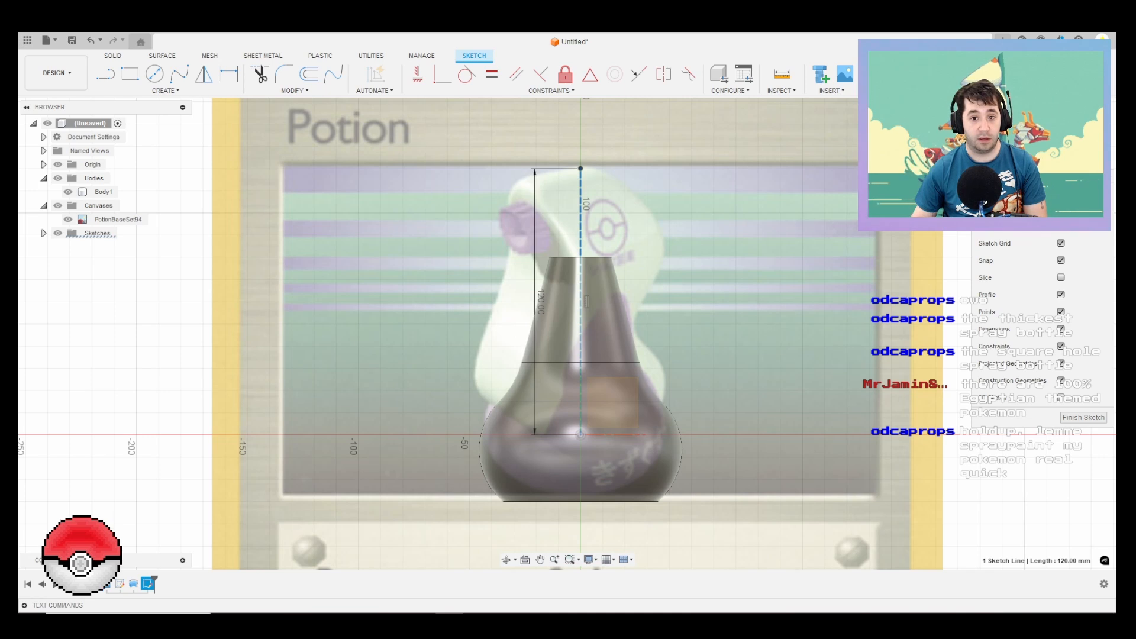
pyautogui.press('Escape')
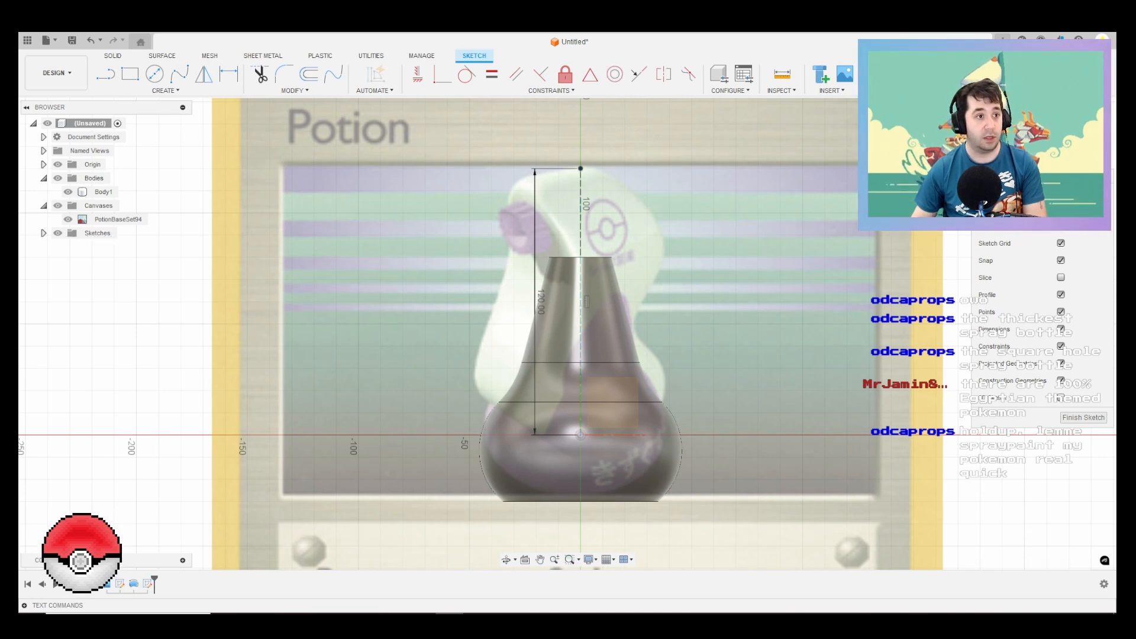
# Step: Draw a horizontal line about 30 mm long from the upper end of the construction line toward the nozzle side
pyautogui.press('l')
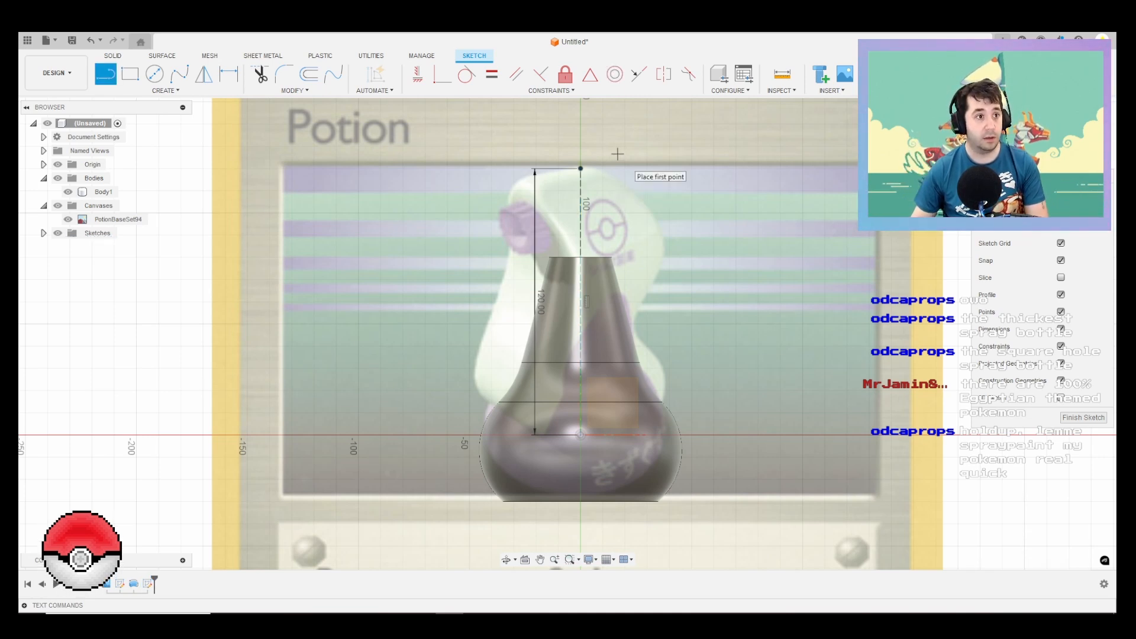
pyautogui.click(581, 169)
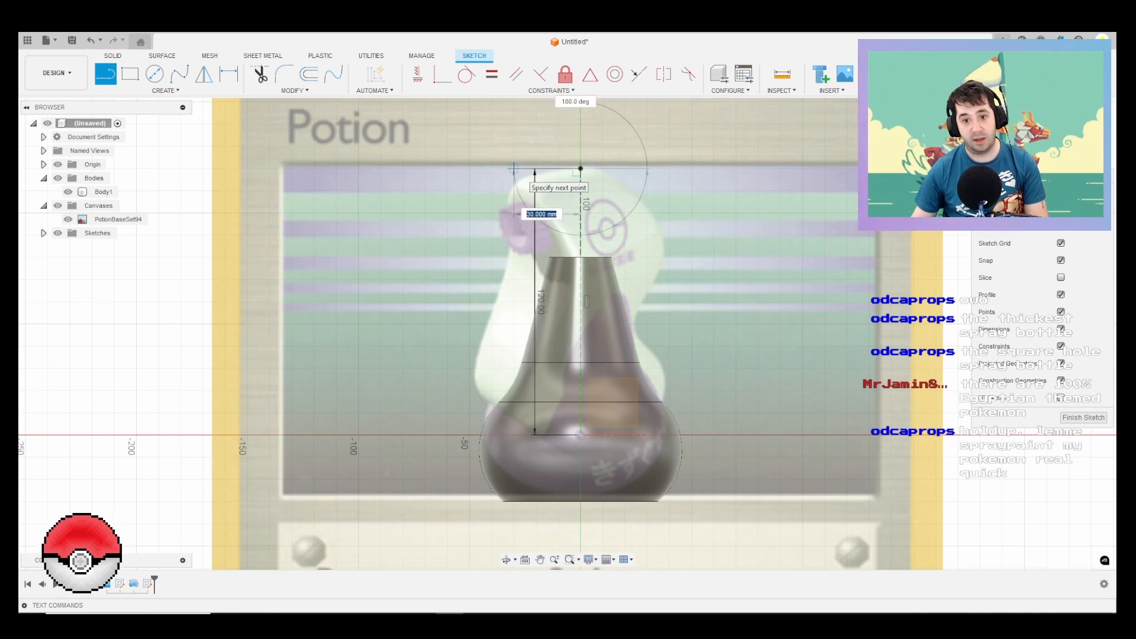
pyautogui.click(514, 170)
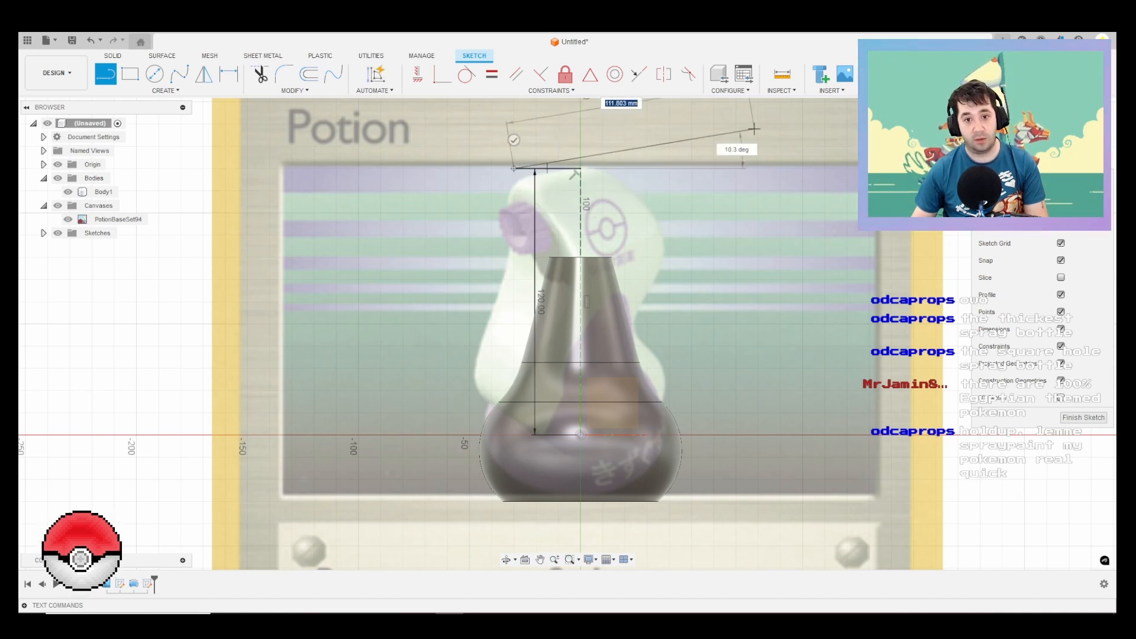
pyautogui.press('Escape')
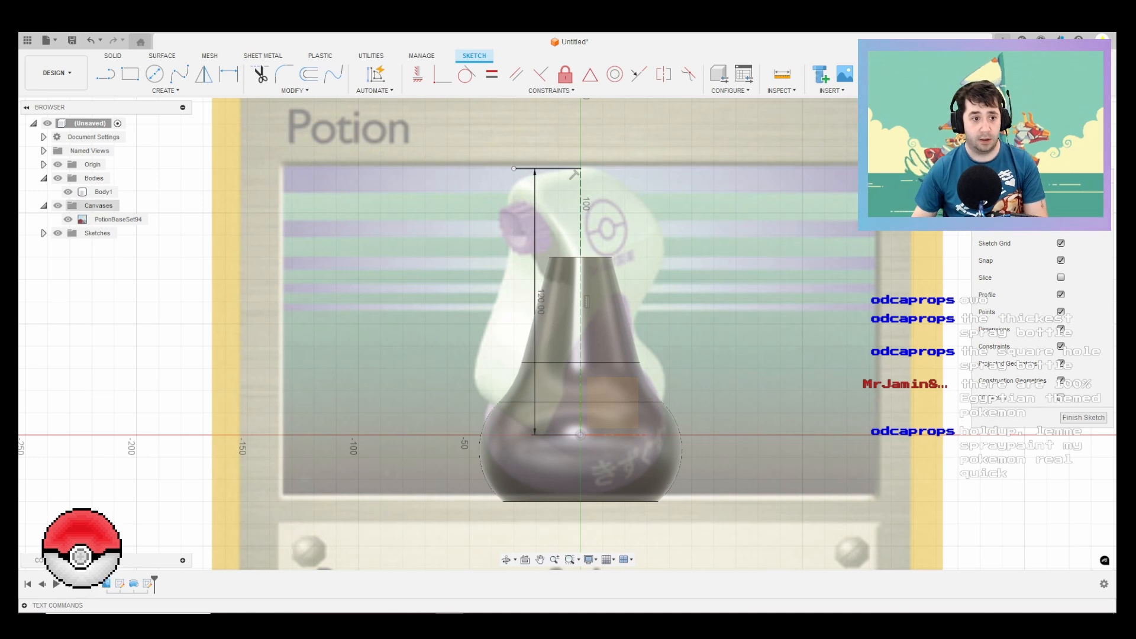
# Step: Check the bottle body against the canvas artwork in the sketch by toggling the body's visibility off and back on
pyautogui.click(89, 219)
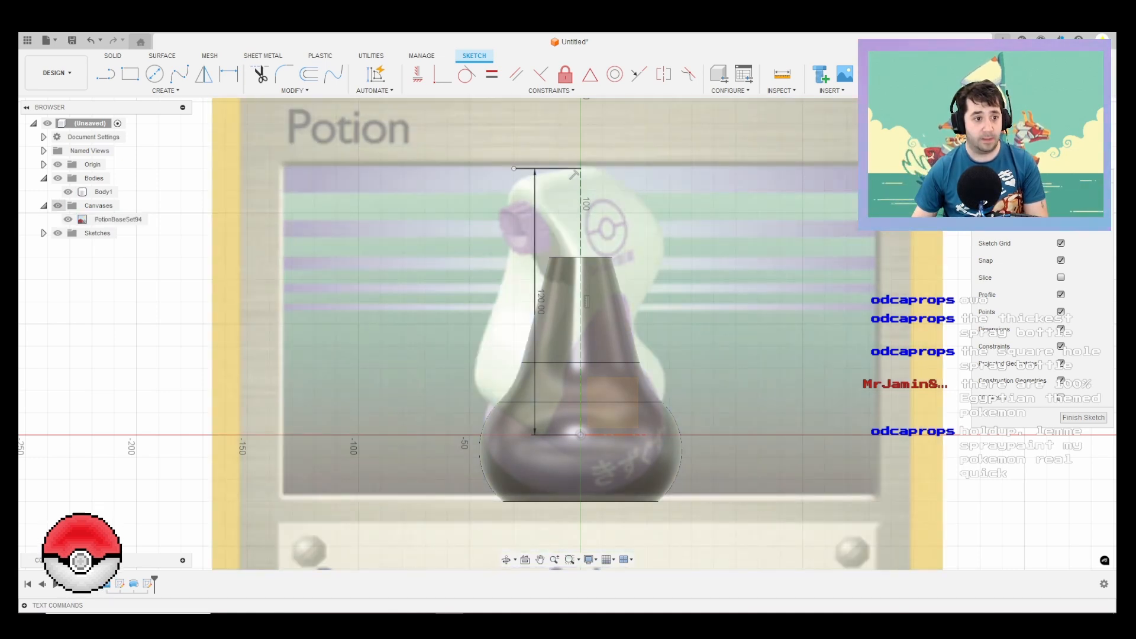
pyautogui.click(68, 192)
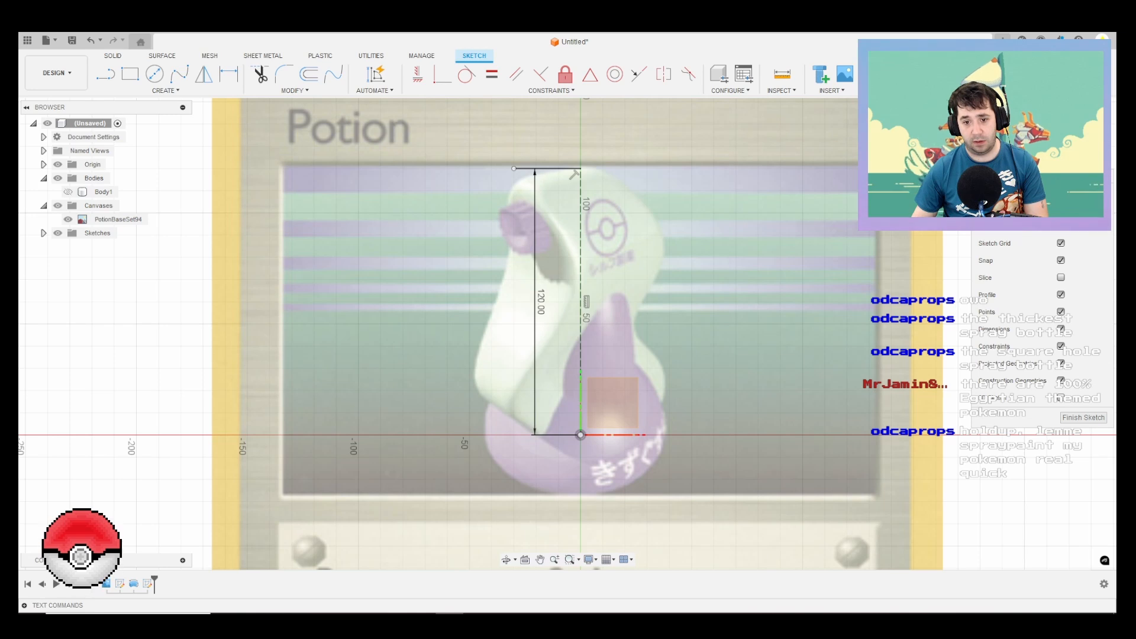
pyautogui.click(68, 192)
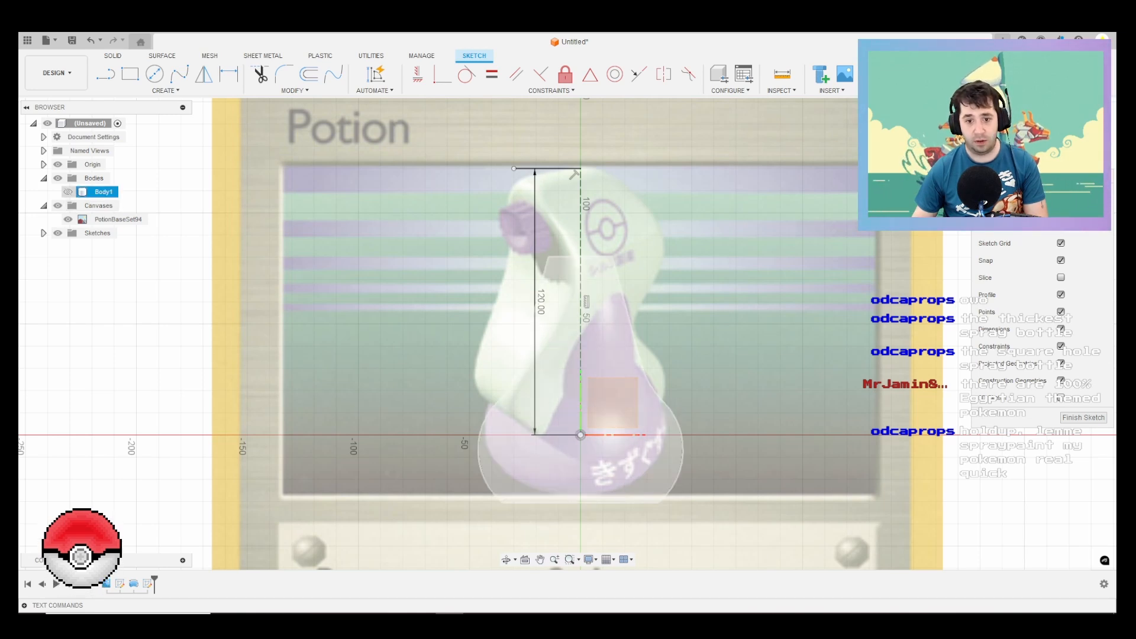
pyautogui.click(68, 191)
# Step: Draw connected lines from the bottle's nozzle-side shoulder: about 25 mm outward, followed by about 71 mm up to the nozzle's lower edge
pyautogui.press('l')
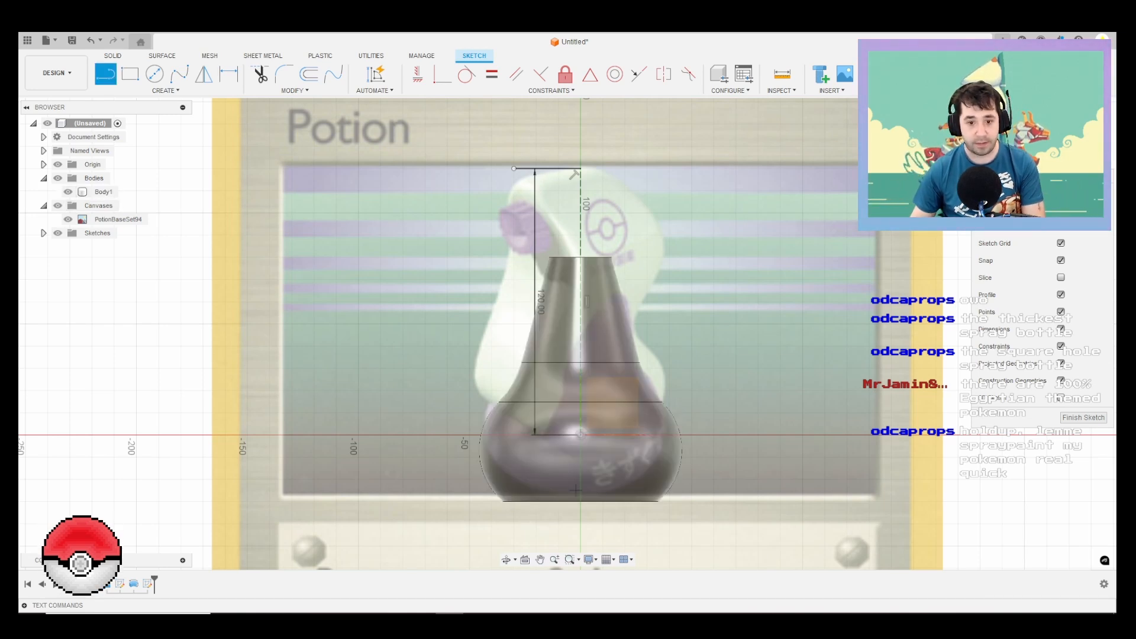
pyautogui.click(498, 425)
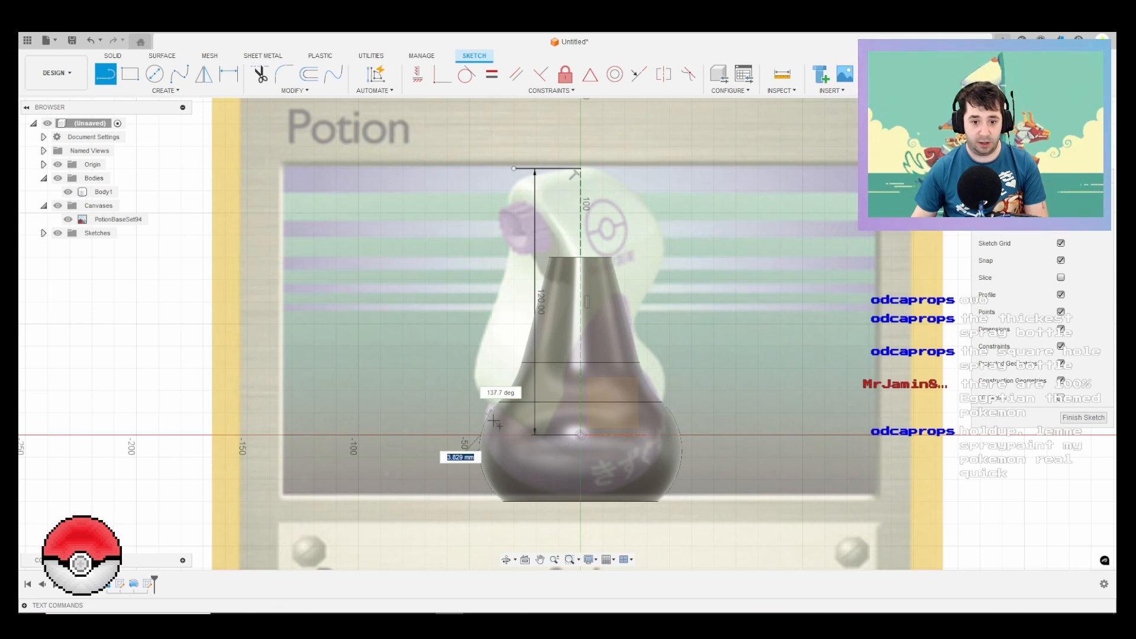
pyautogui.click(457, 395)
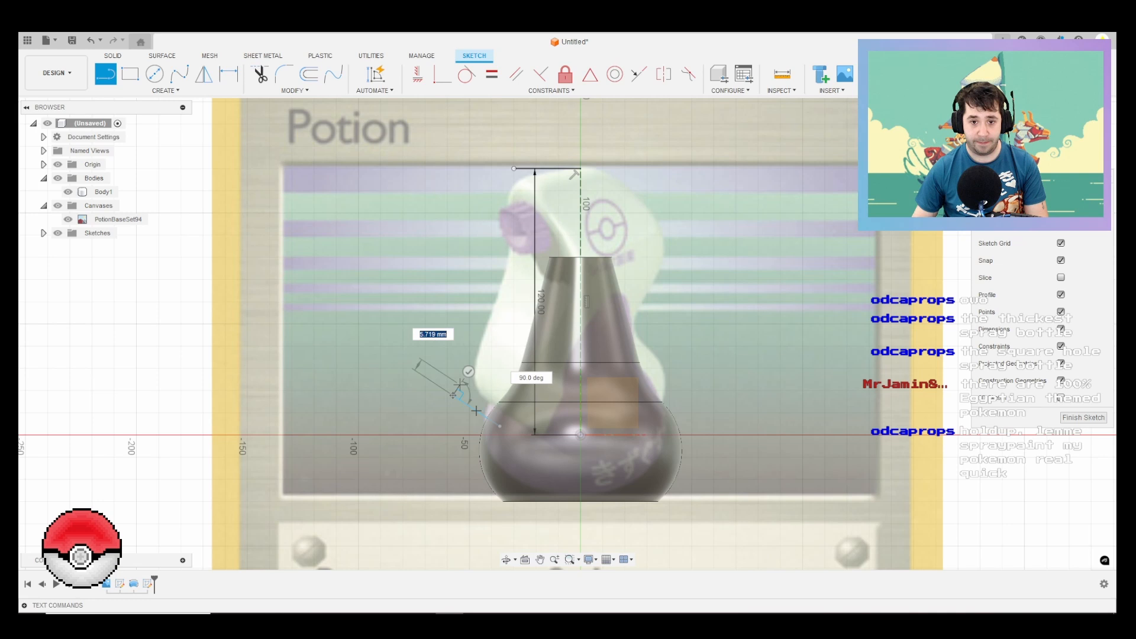
pyautogui.click(520, 253)
pyautogui.moveTo(521, 253); pyautogui.dragTo(521, 164)
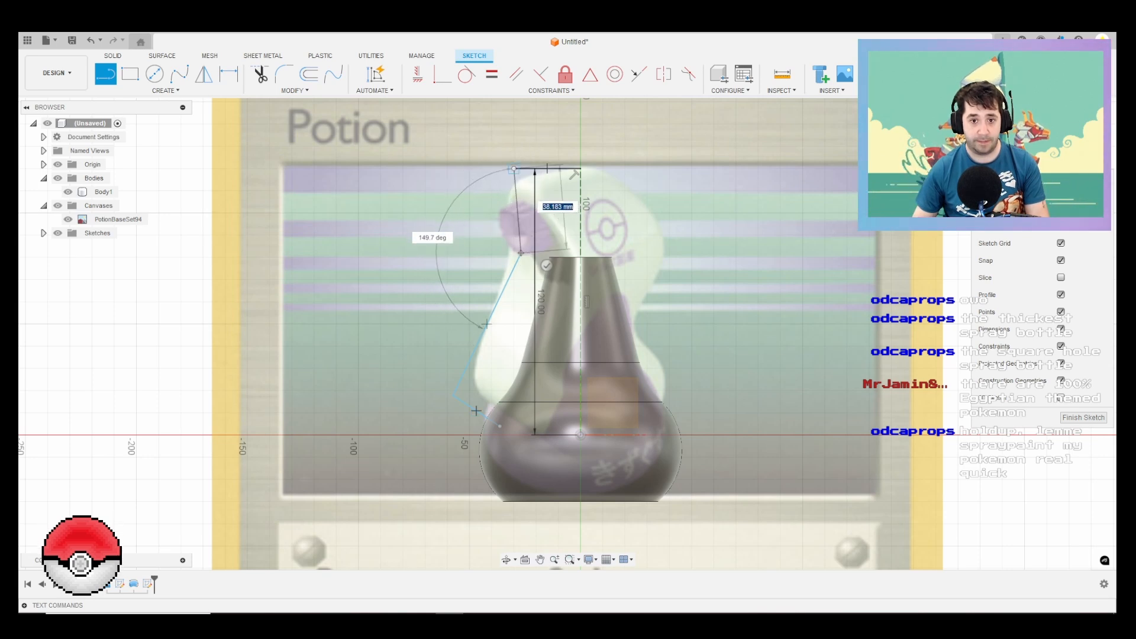
# Step: Extend the outline to the top line's height and about 40 mm across to the centre line, deleting the shorter overlapping horizontal line
pyautogui.click(491, 169)
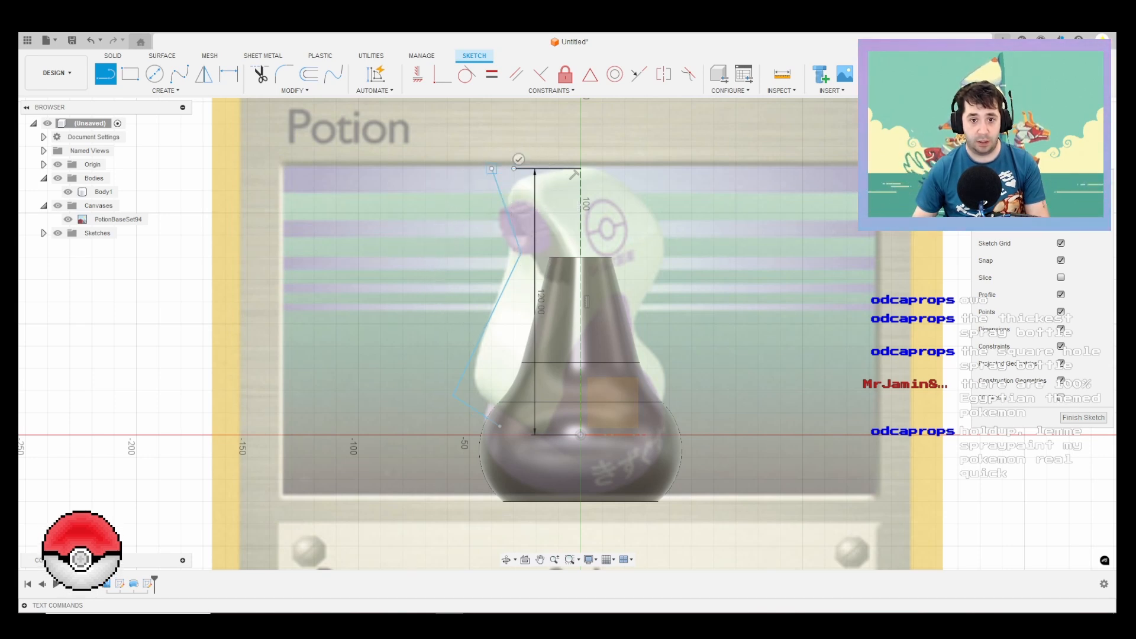
pyautogui.click(559, 168)
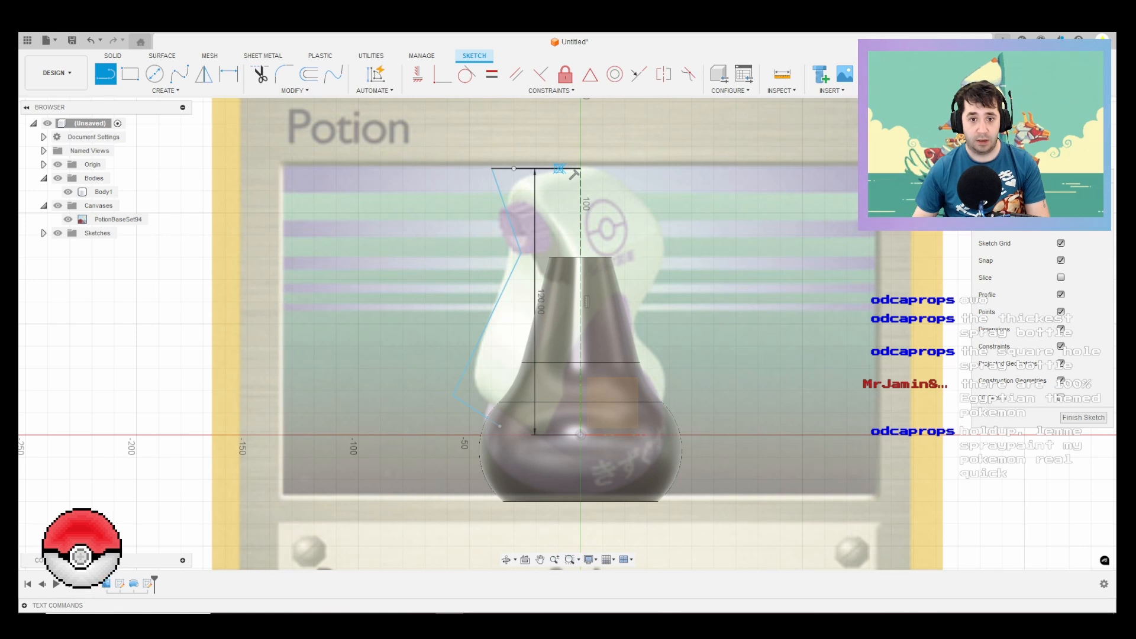
pyautogui.press('Escape')
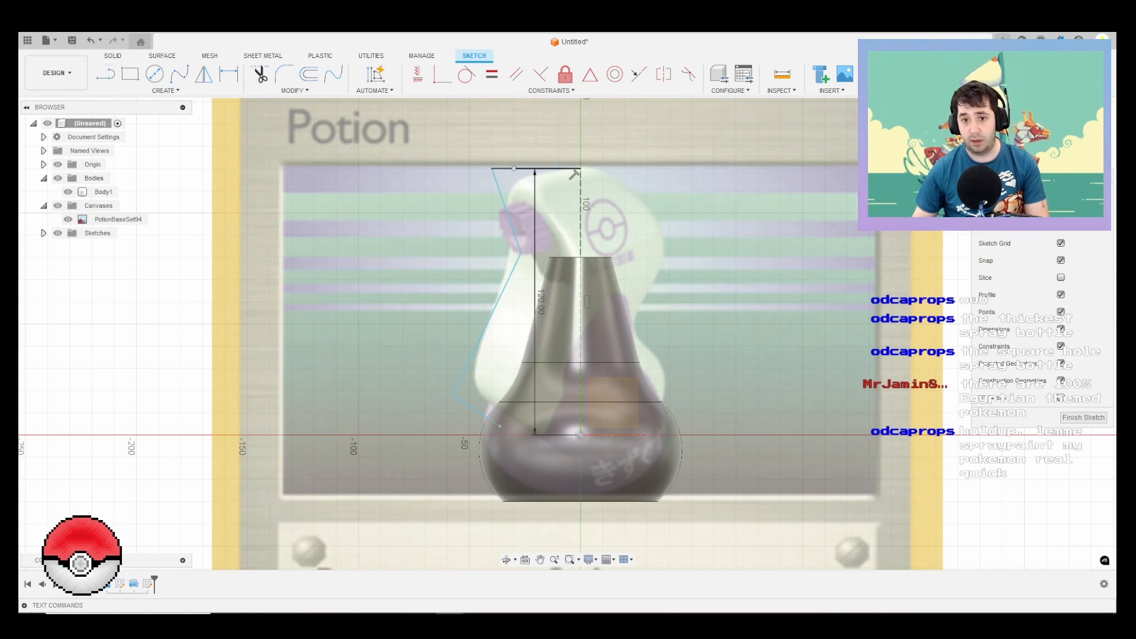
pyautogui.click(559, 168)
pyautogui.press('Delete')
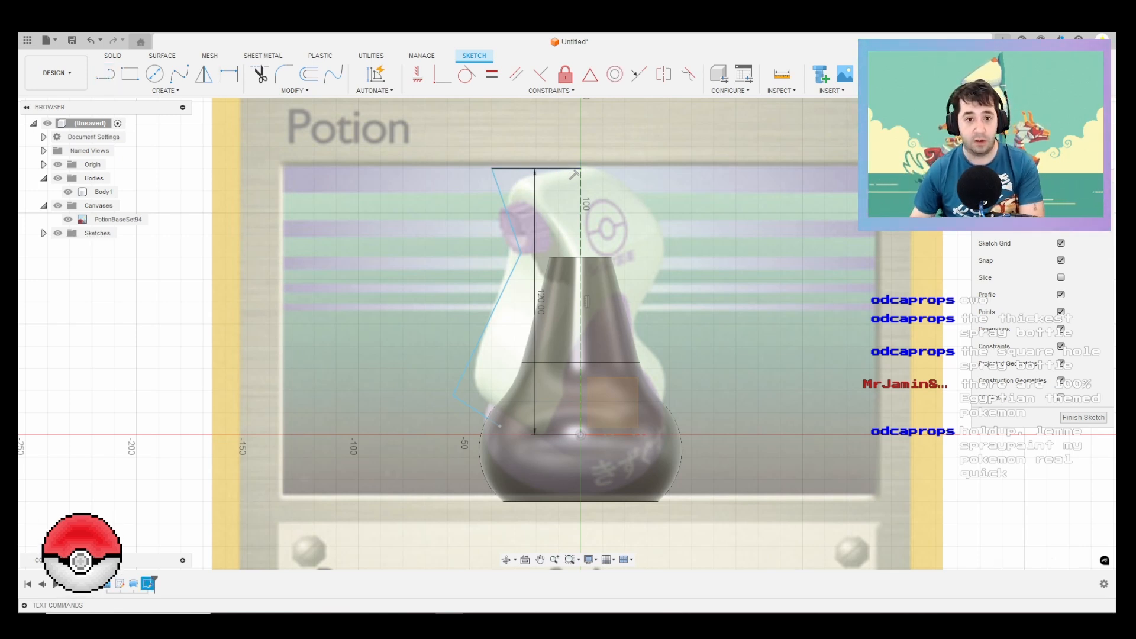
pyautogui.press('d')
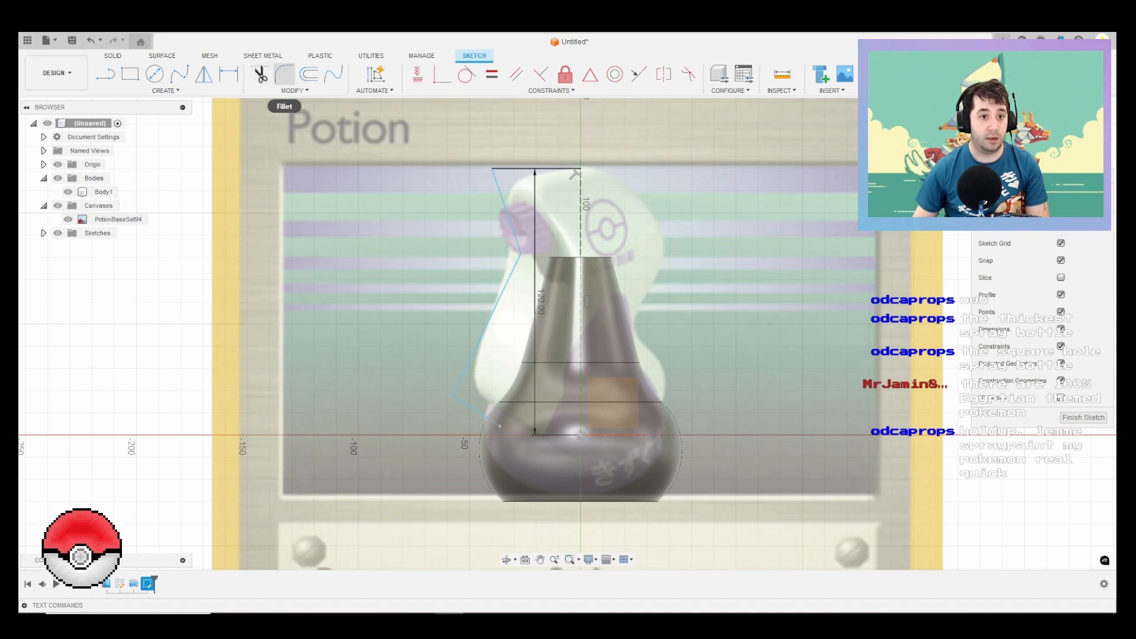
# Step: Fillet the outline's lower outer corner beside the bottle's shoulder with a 20 mm radius
pyautogui.click(284, 74)
pyautogui.click(452, 395)
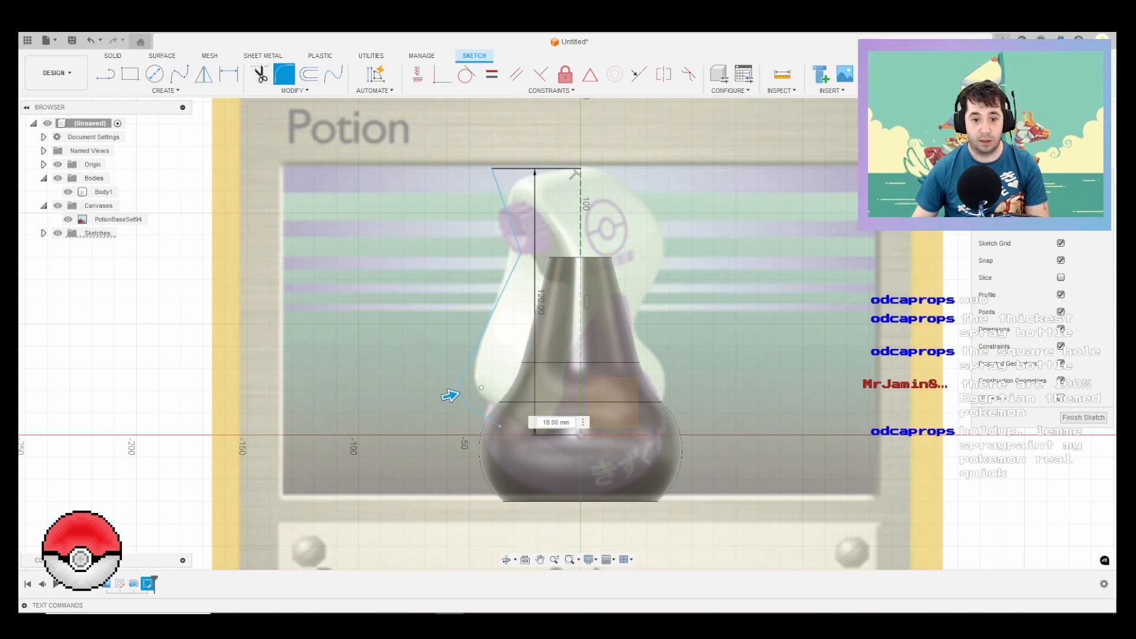
pyautogui.scroll(2, 444, 393)
pyautogui.moveTo(444, 393); pyautogui.dragTo(454, 391)
pyautogui.press('Return')
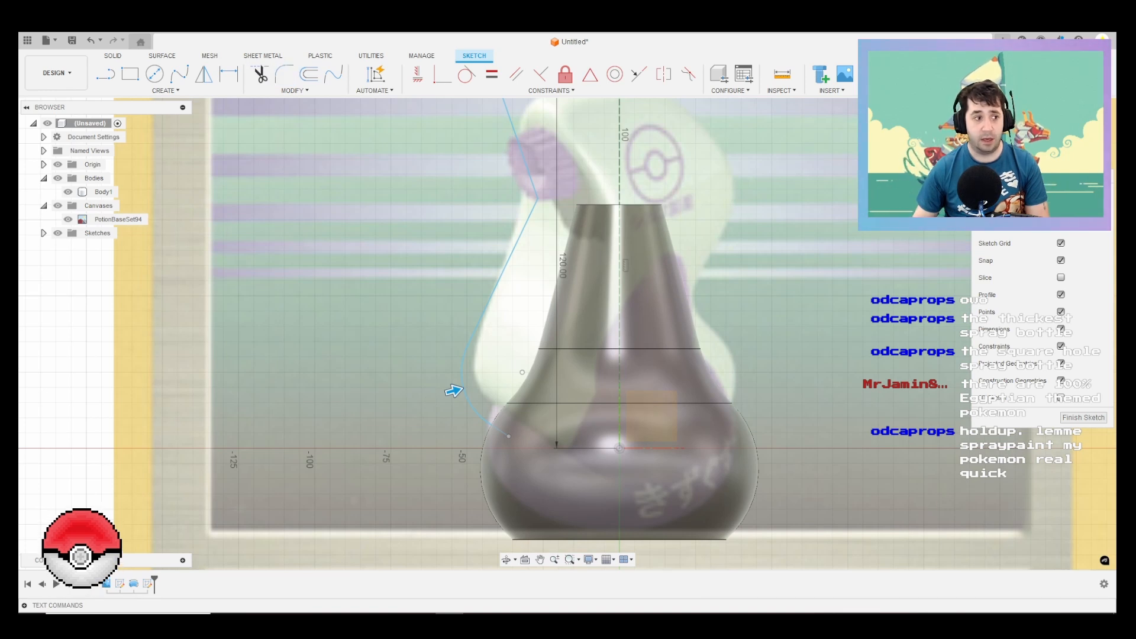
# Step: Fillet the outline's inward corner just below the nozzle with a 15 mm radius
pyautogui.rightClick(411, 279)
pyautogui.click(411, 245)
pyautogui.moveTo(520, 148); pyautogui.dragTo(494, 233, button='middle')
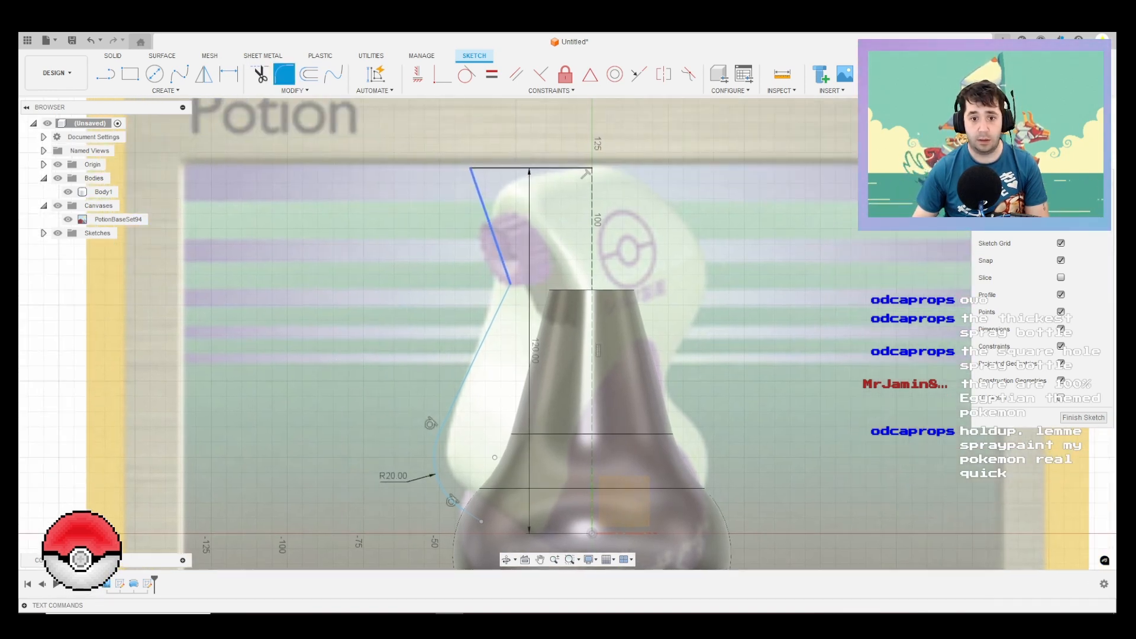
pyautogui.click(495, 238)
pyautogui.click(504, 296)
pyautogui.scroll(2, 513, 289)
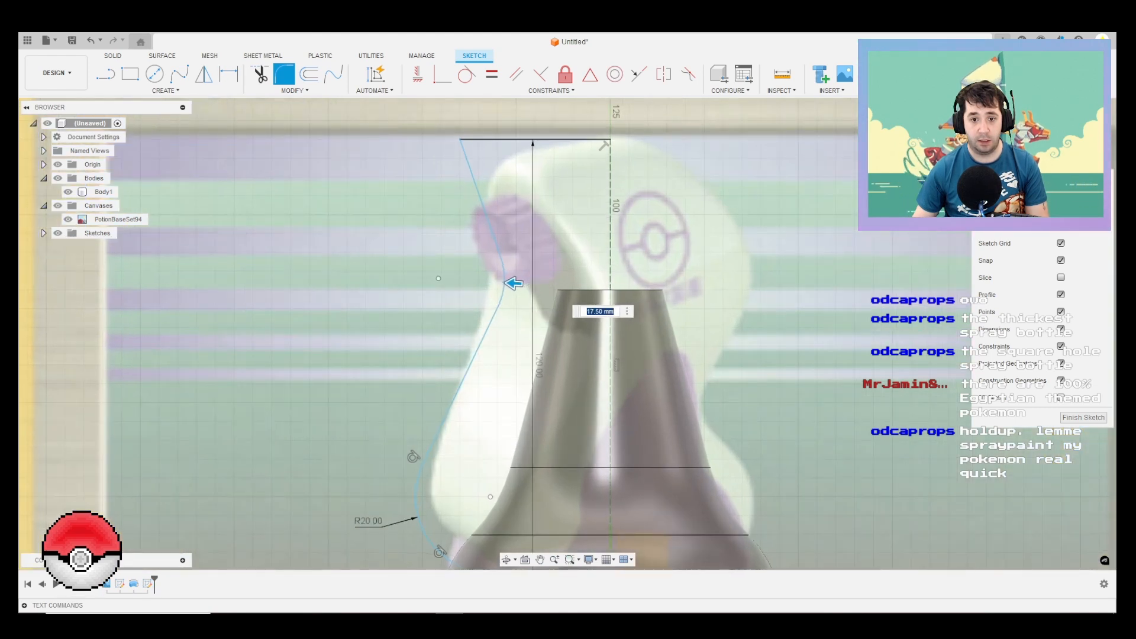
pyautogui.moveTo(513, 283); pyautogui.dragTo(523, 284)
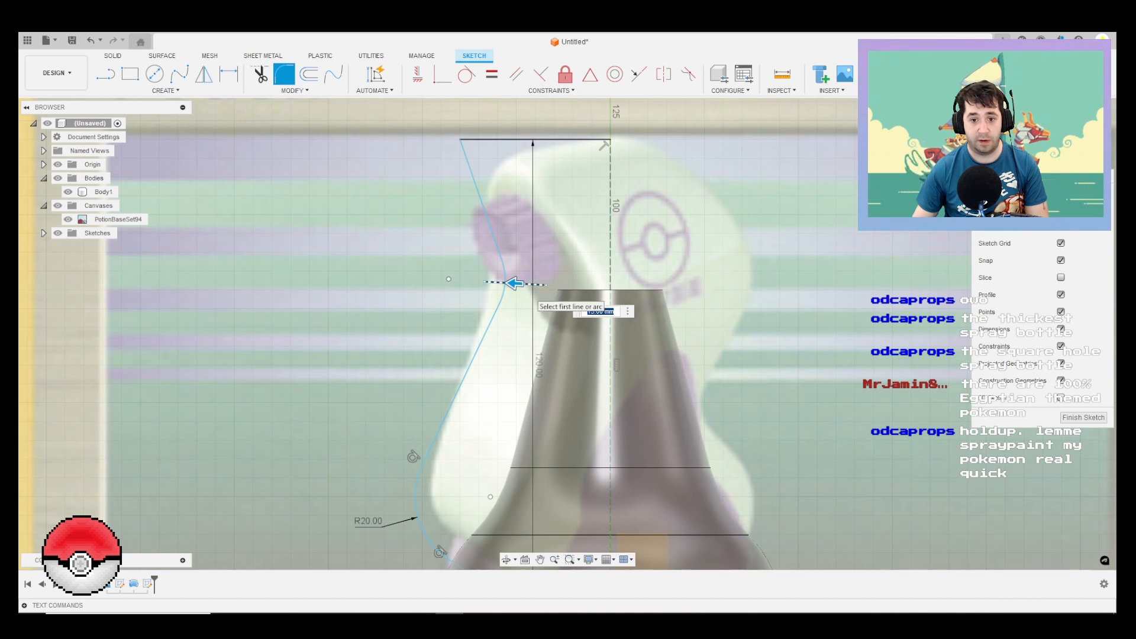
pyautogui.press('Return')
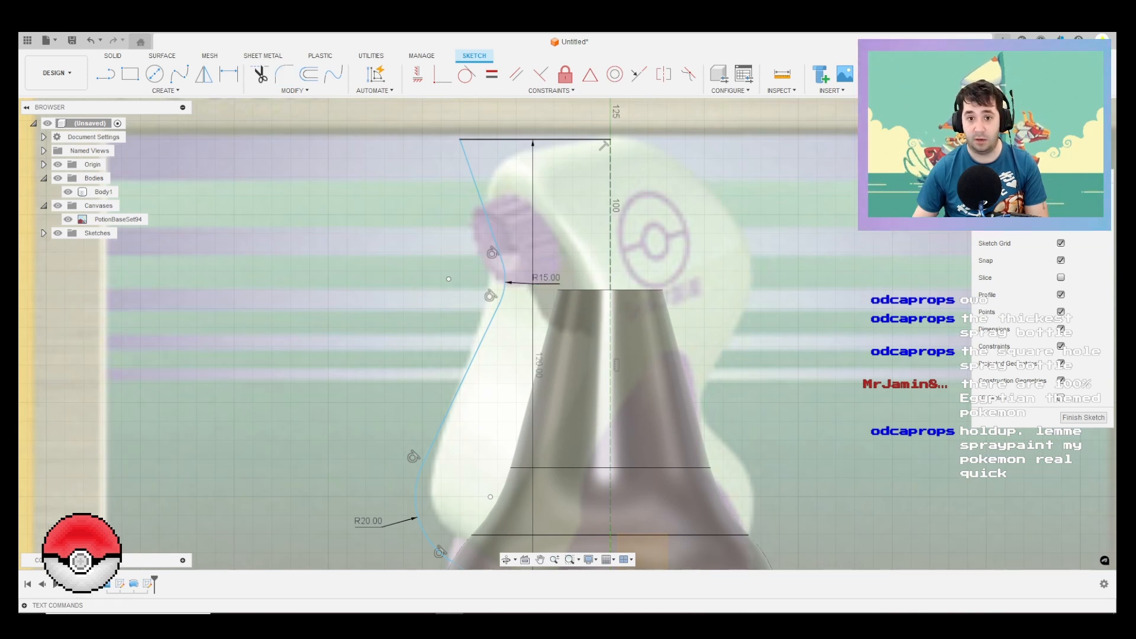
pyautogui.scroll(-2, 549, 235)
pyautogui.click(591, 156)
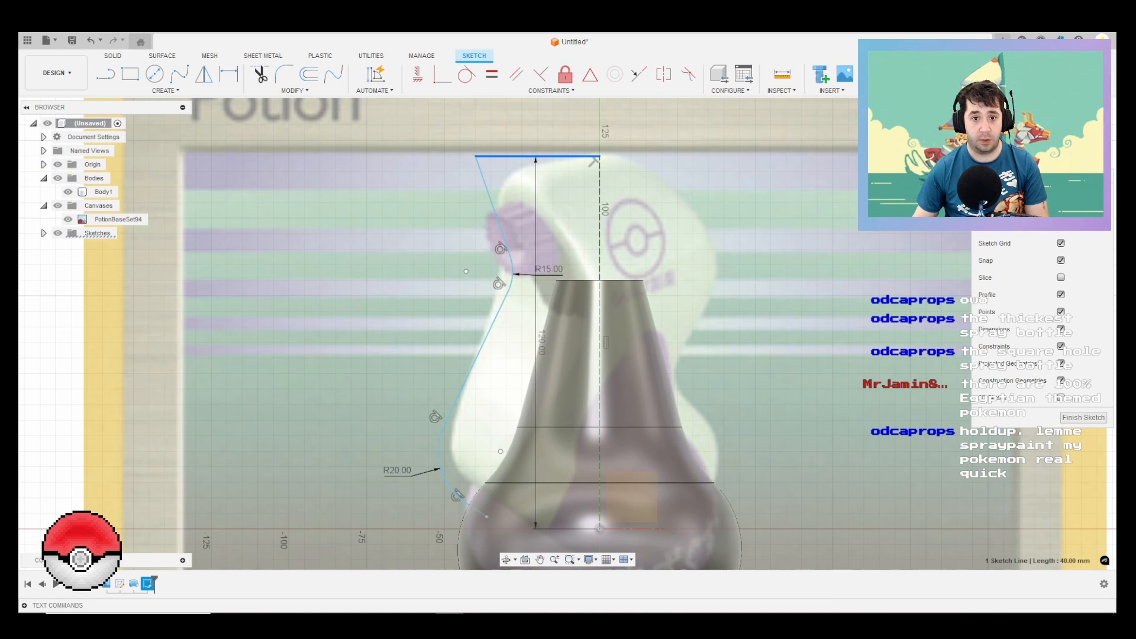
pyautogui.scroll(-2, 593, 161)
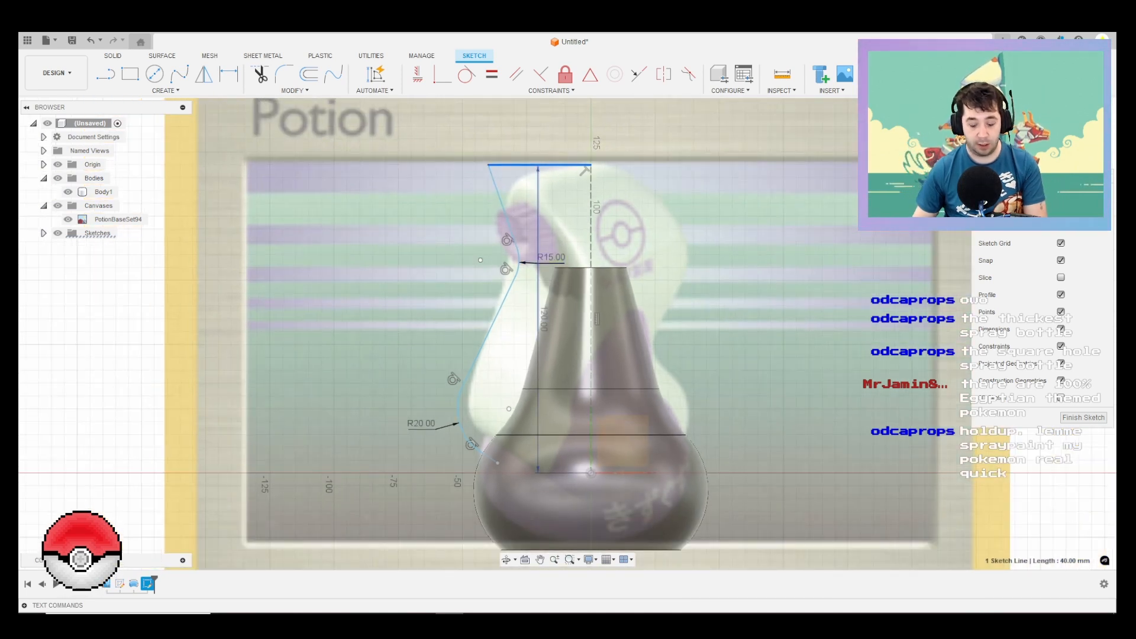
pyautogui.press('l')
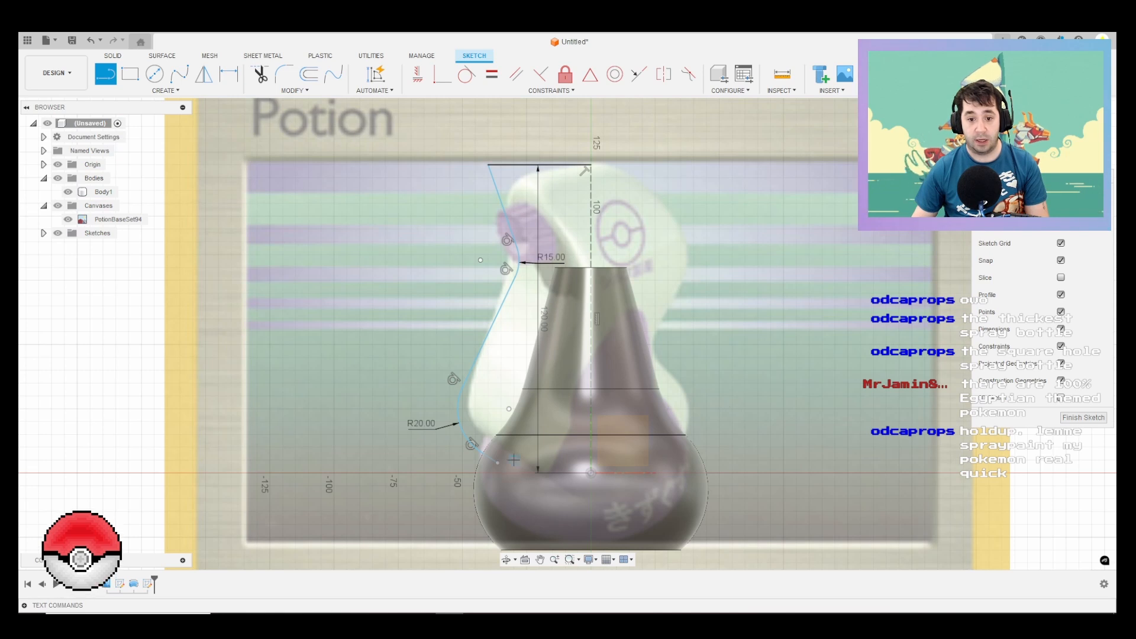
pyautogui.click(497, 462)
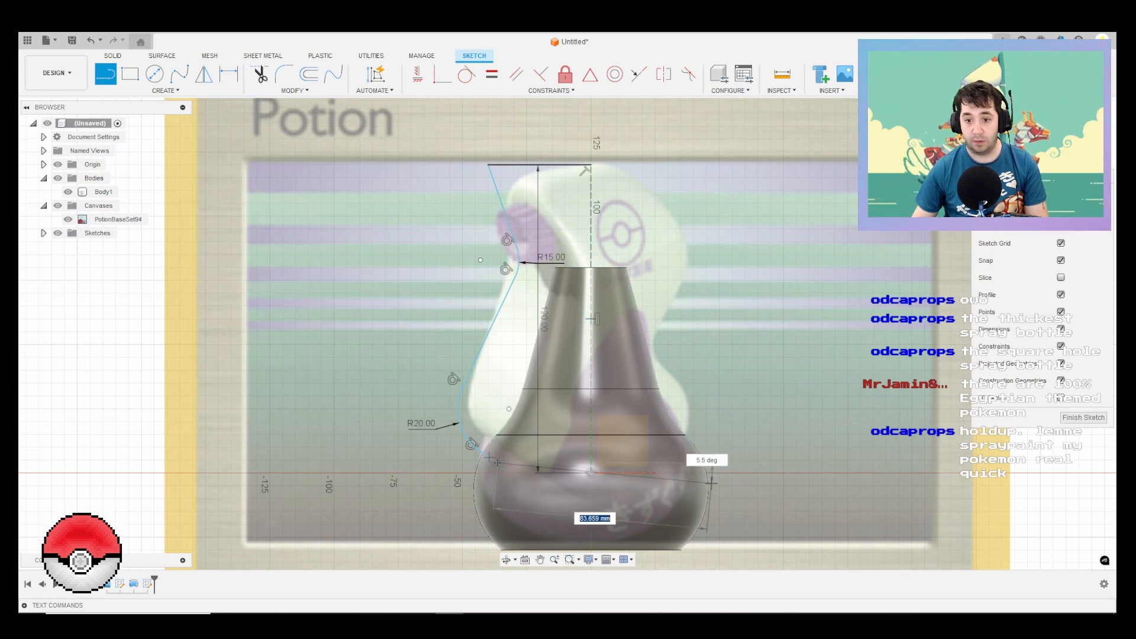
pyautogui.scroll(2, 709, 479)
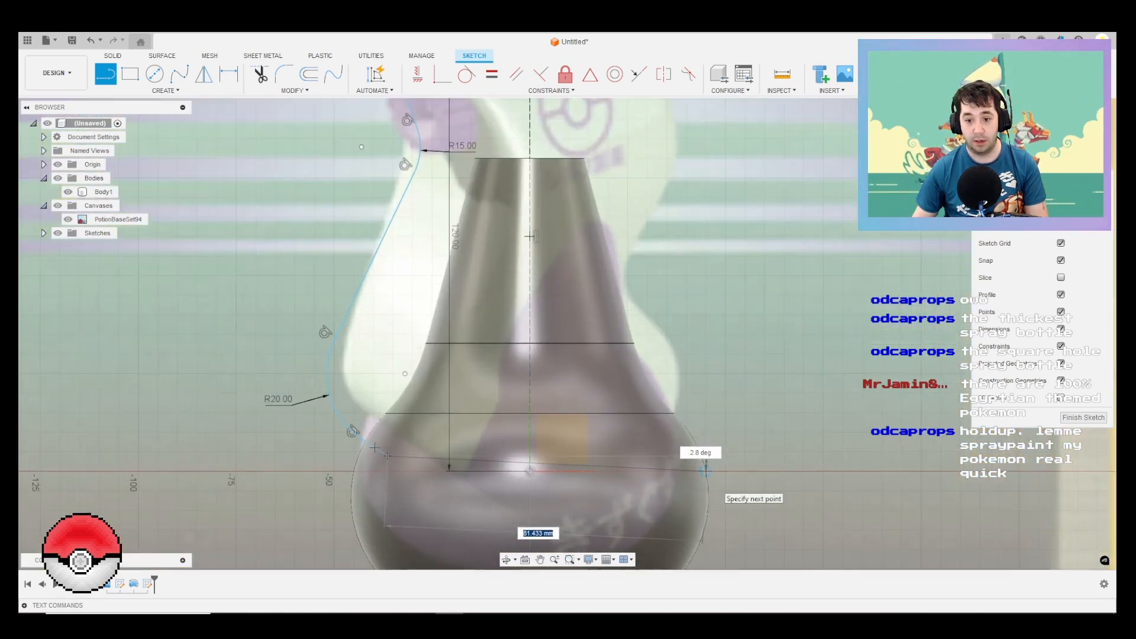
pyautogui.press('Escape')
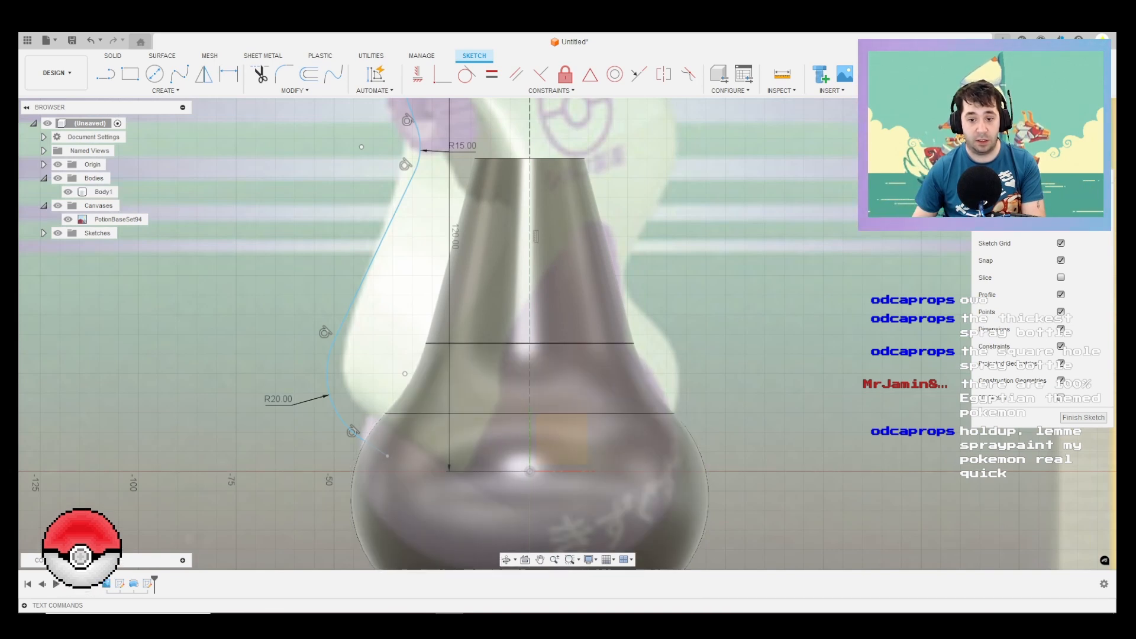
# Step: Project the bottle body's outline into the sketch
pyautogui.press('p')
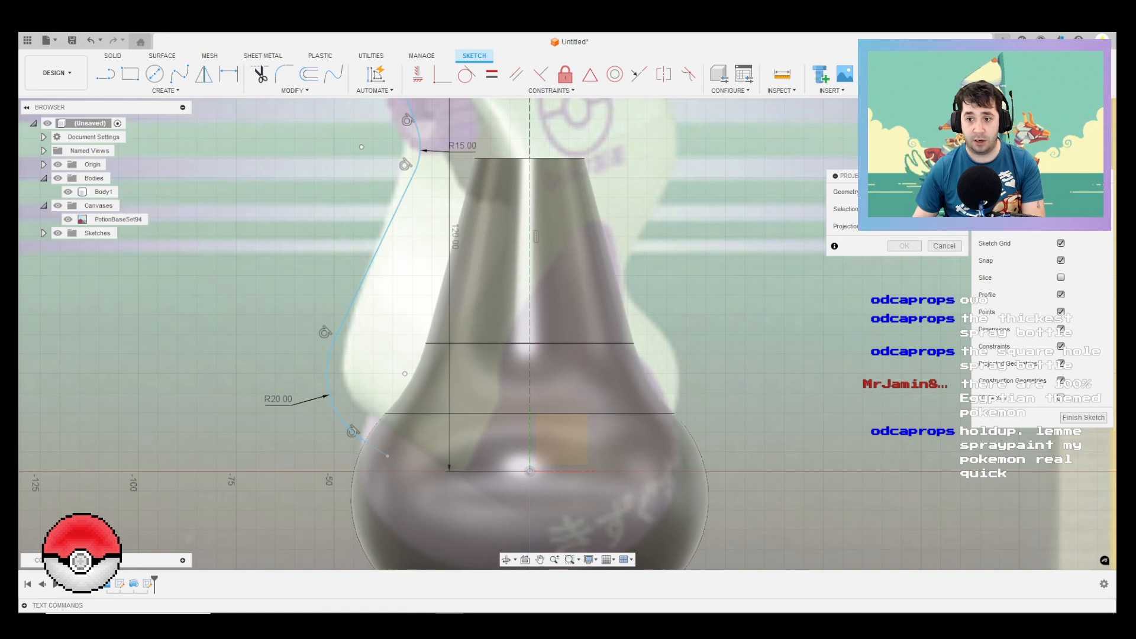
pyautogui.click(71, 197)
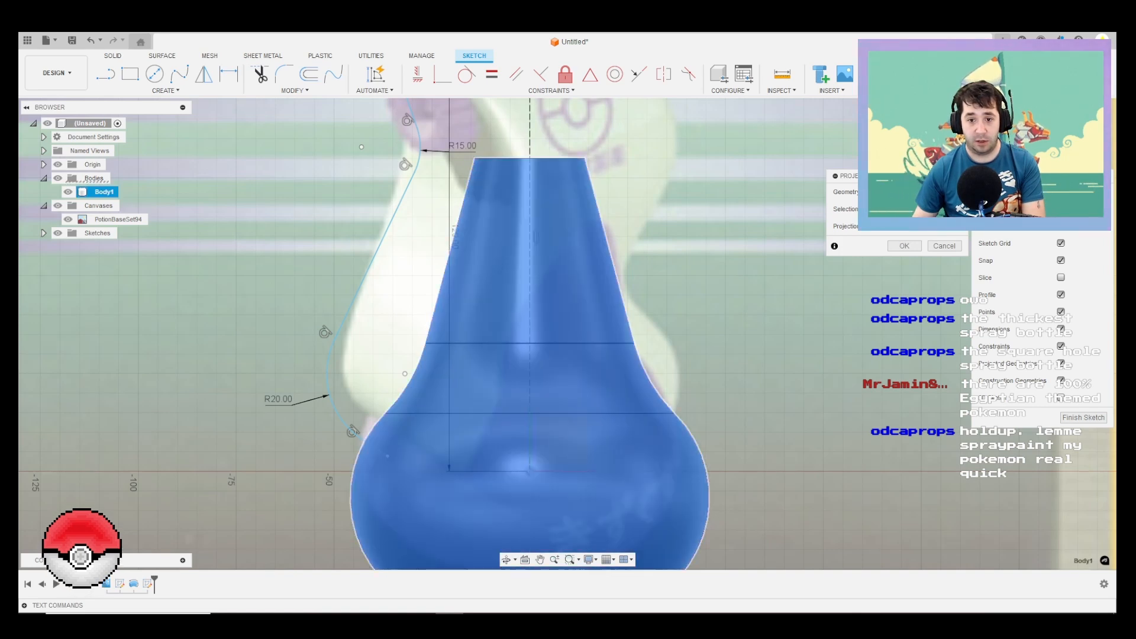
pyautogui.press('Return')
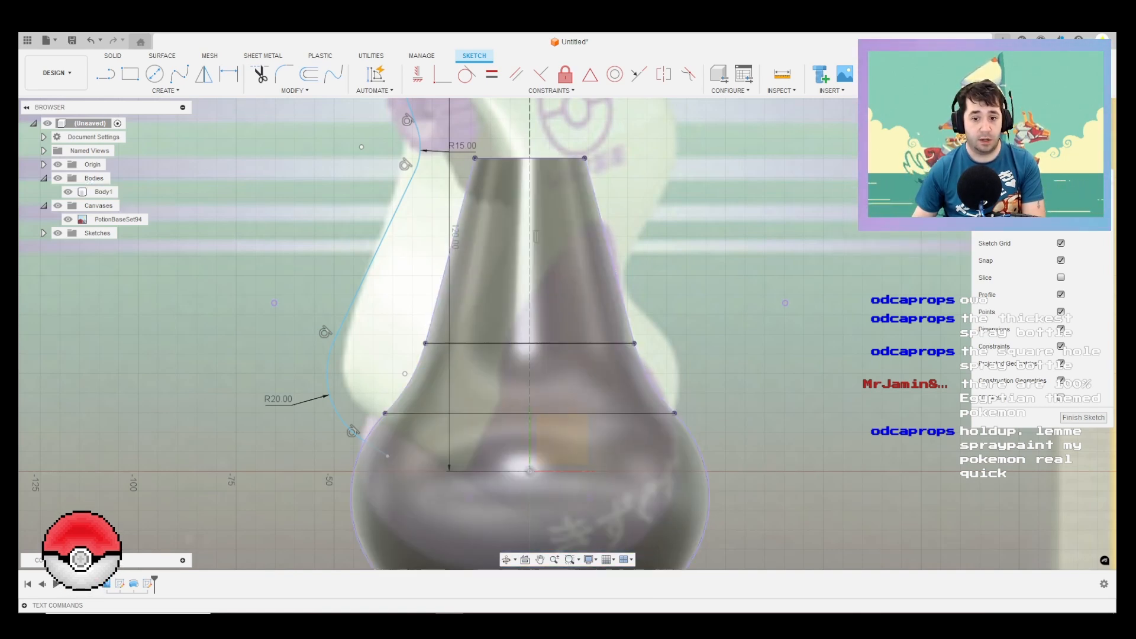
pyautogui.click(684, 426)
pyautogui.click(652, 387)
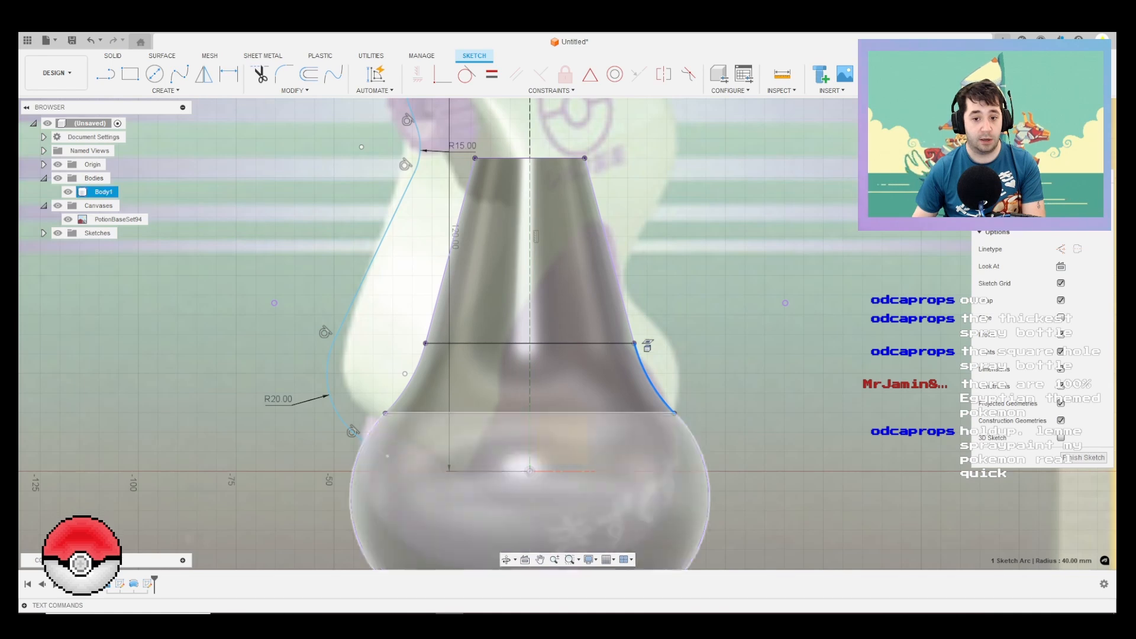
pyautogui.press('l')
pyautogui.moveTo(656, 296)
pyautogui.mouseDown(button='middle')
pyautogui.moveTo(570, 385)
pyautogui.moveTo(570, 314)
pyautogui.mouseUp(button='middle')
pyautogui.scroll(-2, 605, 366)
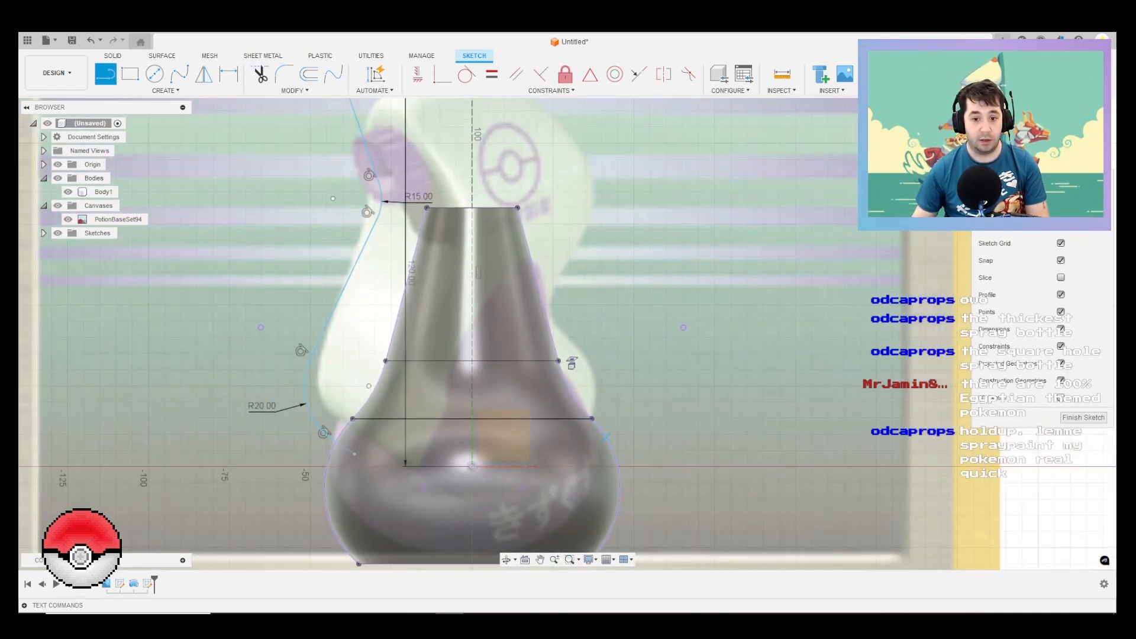
pyautogui.press('Escape')
# Step: Sketch four connected lines around the spray head's back, from the bottle's right shoulder upward, the first about 16 mm and the third about 46 mm
pyautogui.press('l')
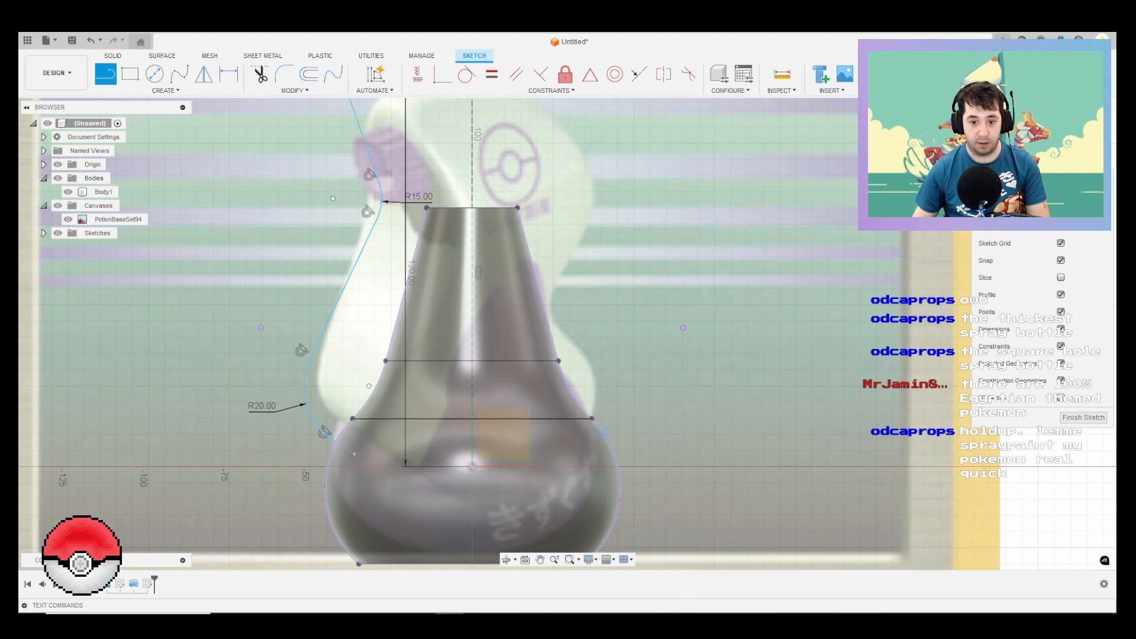
pyautogui.click(602, 432)
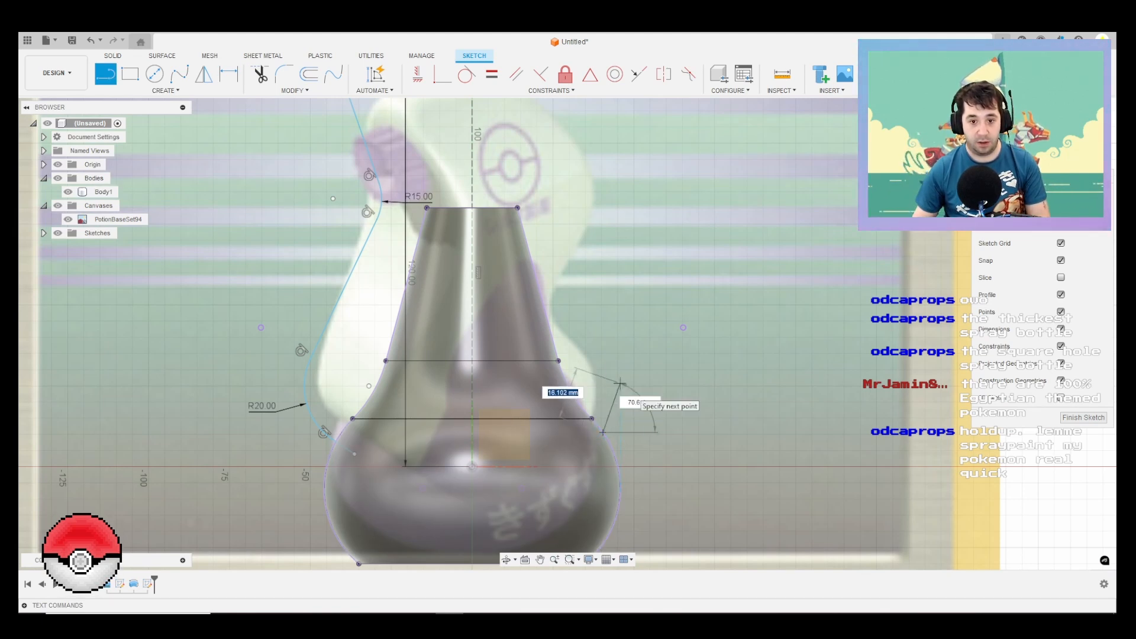
pyautogui.click(620, 383)
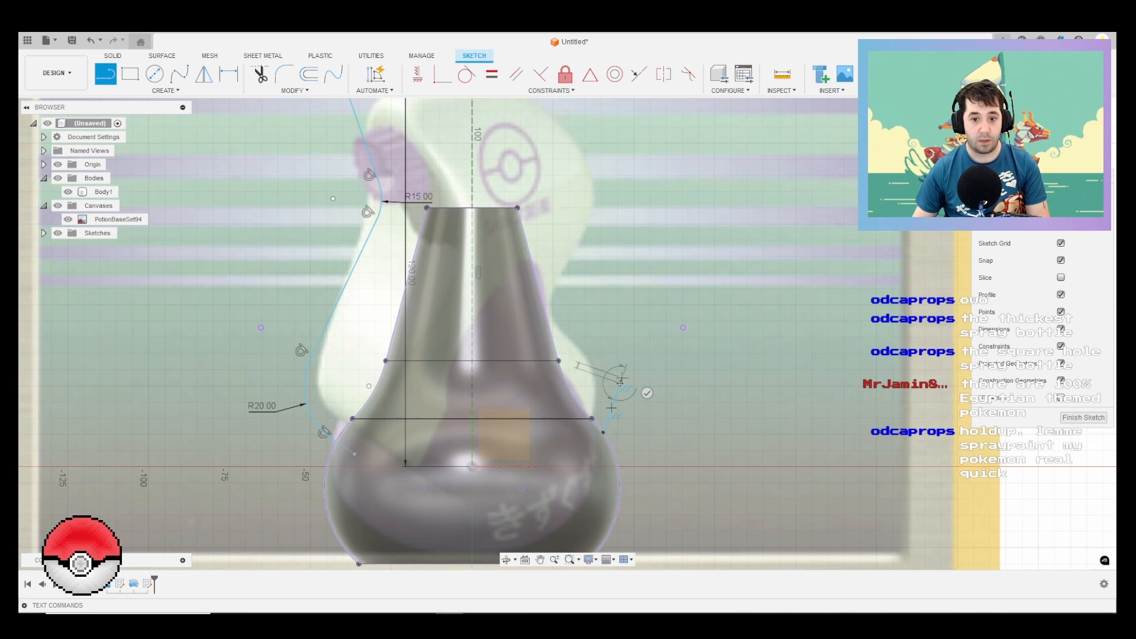
pyautogui.click(562, 329)
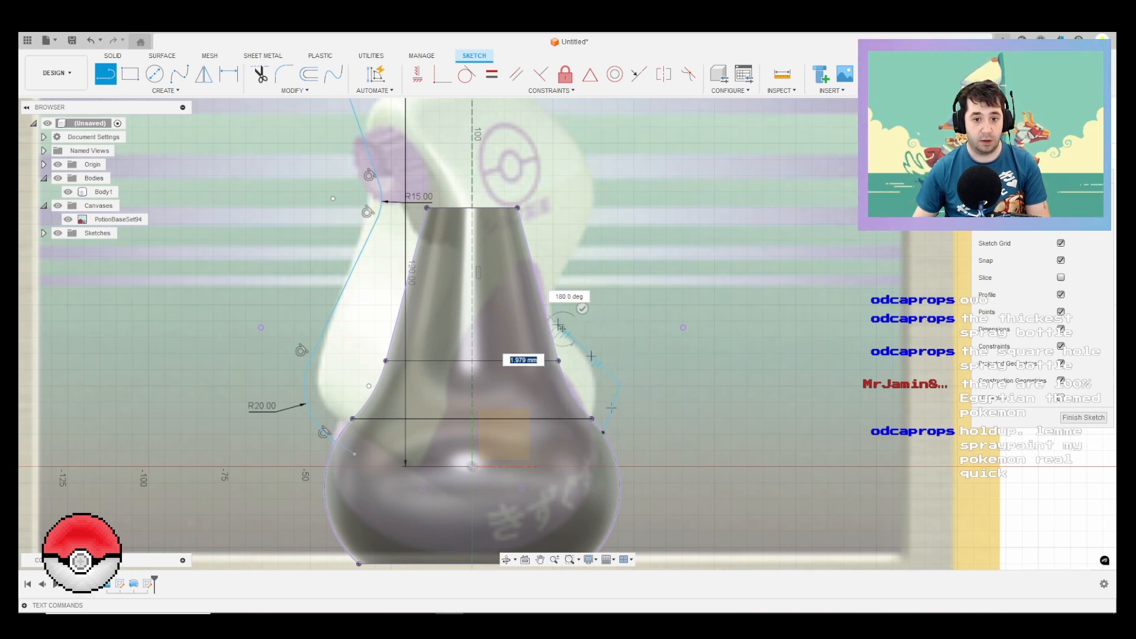
pyautogui.moveTo(562, 256)
pyautogui.mouseDown(button='middle')
pyautogui.moveTo(549, 381)
pyautogui.moveTo(551, 371)
pyautogui.mouseUp(button='middle')
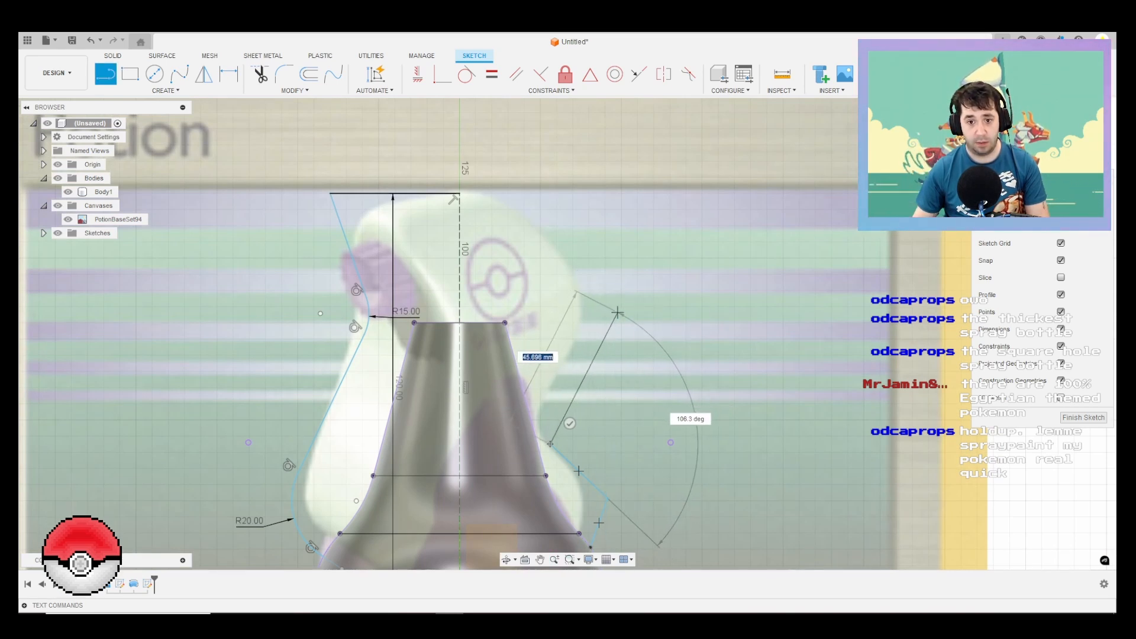
pyautogui.click(617, 312)
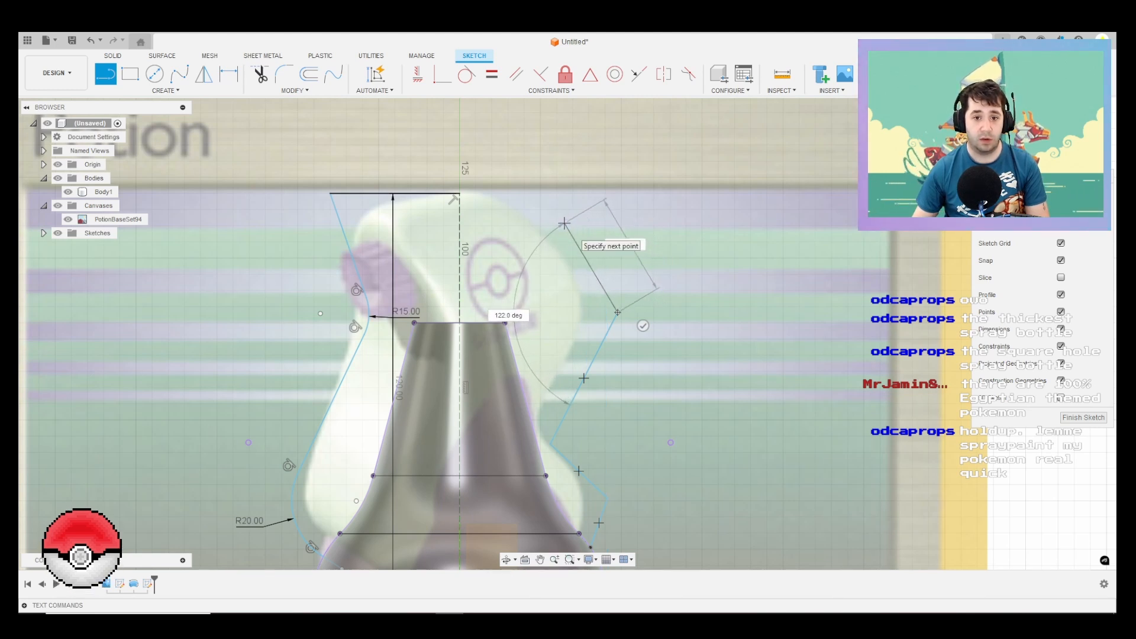
pyautogui.click(599, 253)
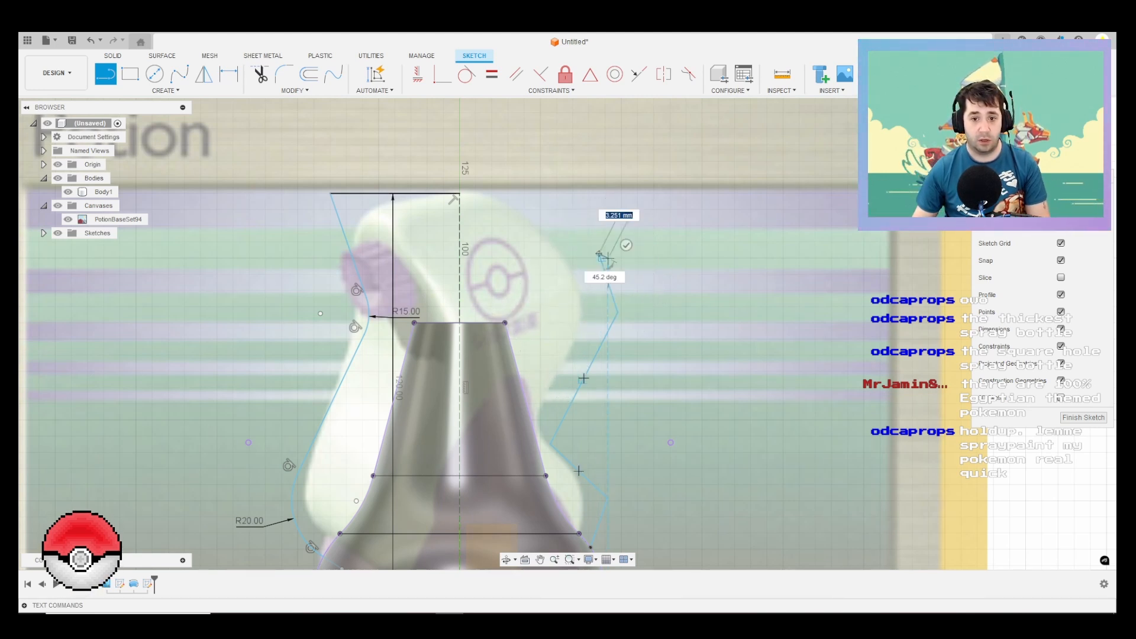
pyautogui.press('Escape')
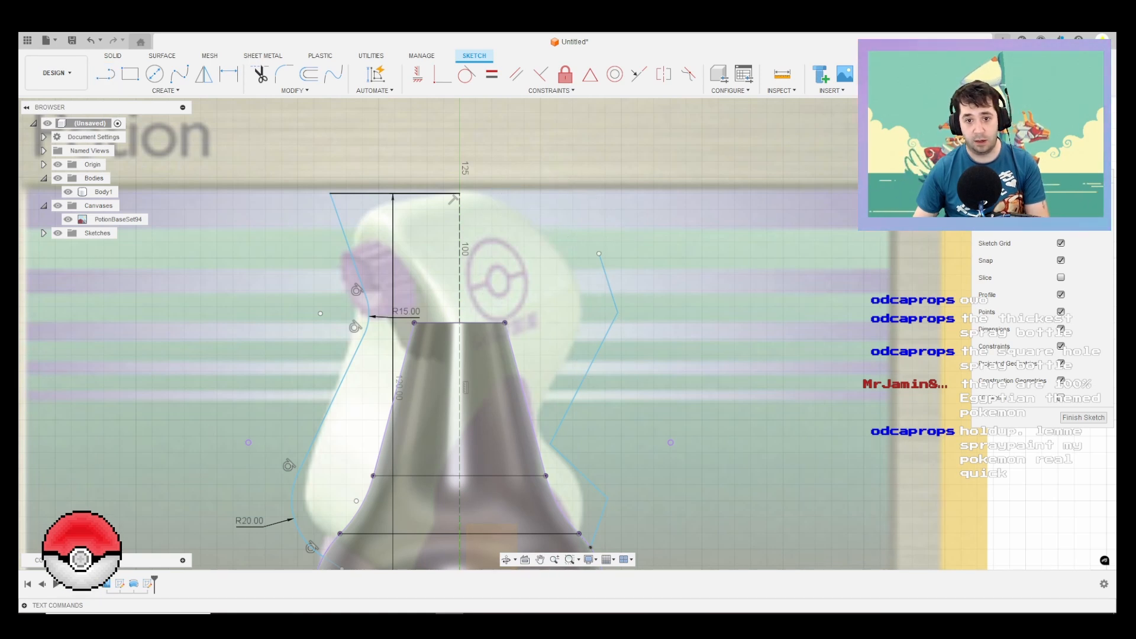
# Step: Extend the top line 20 mm past the centre line and join its end to the back outline with a sloping line
pyautogui.press('l')
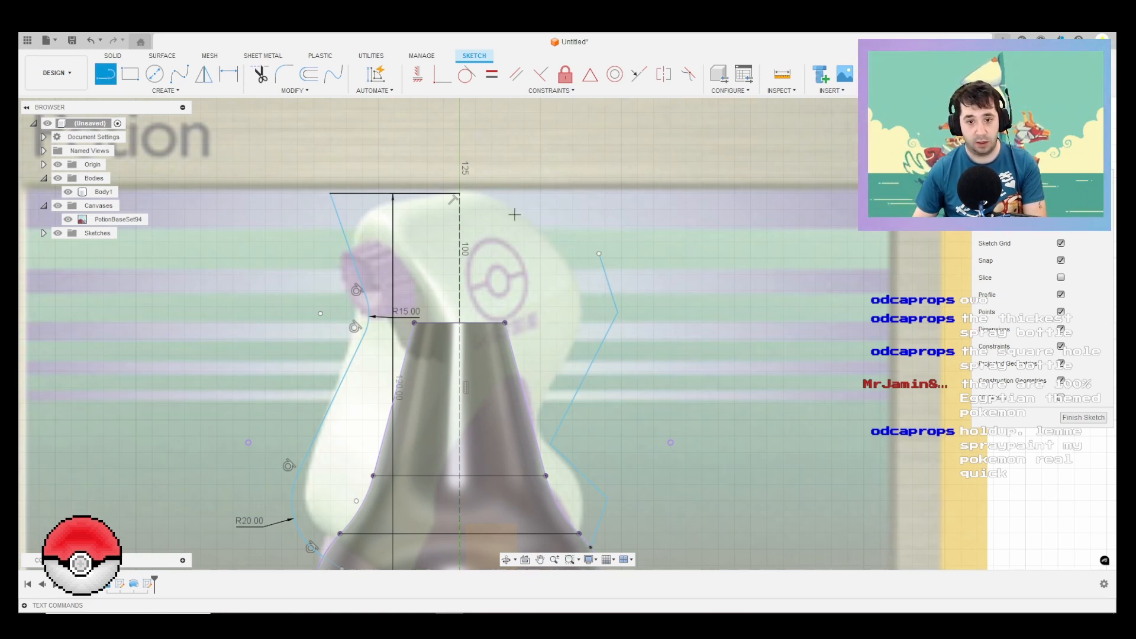
pyautogui.click(459, 193)
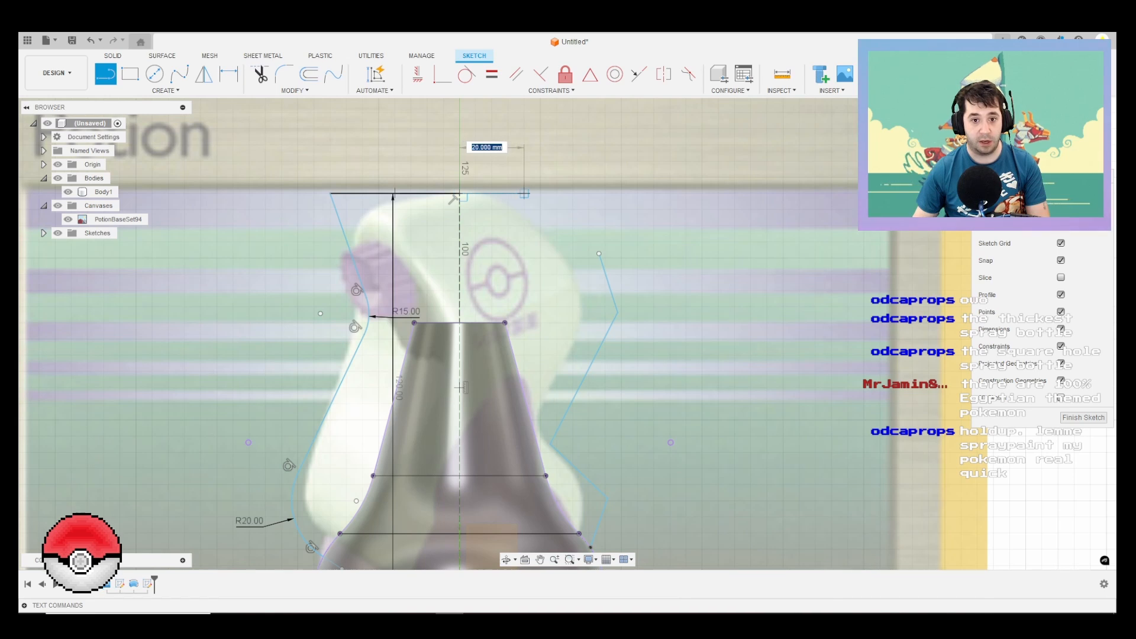
pyautogui.write('20')
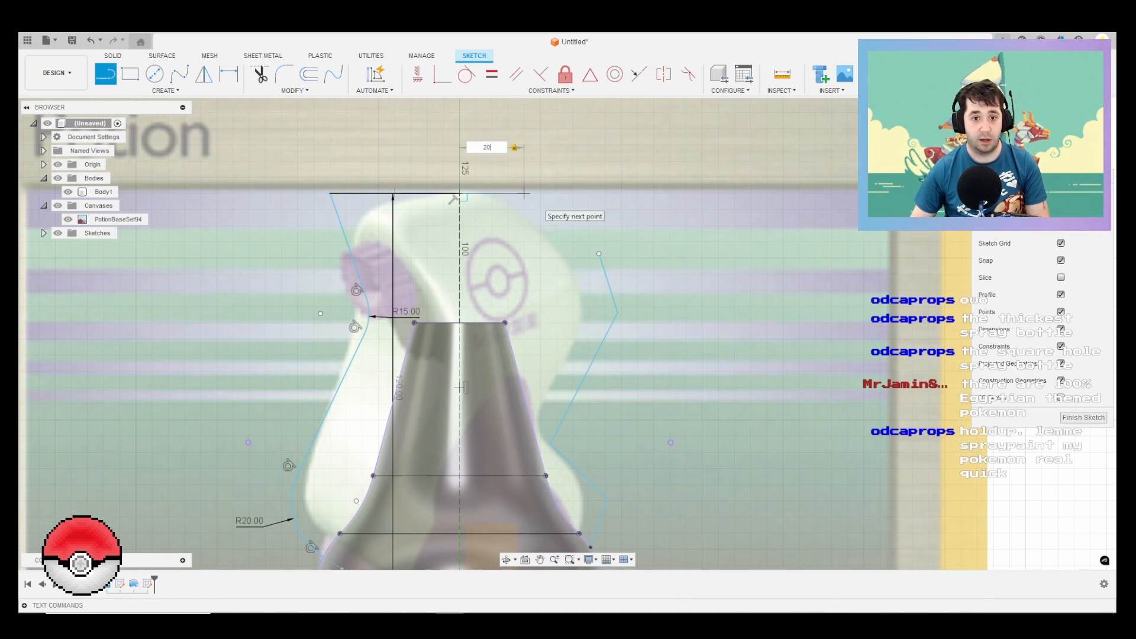
pyautogui.press('Return')
pyautogui.press('l')
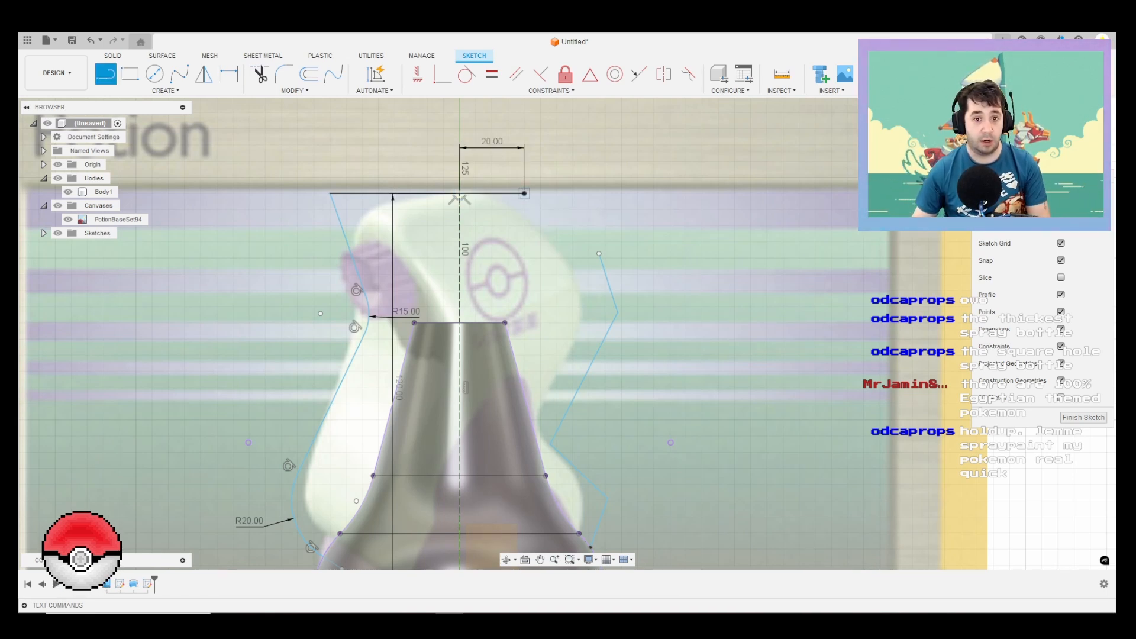
pyautogui.click(524, 194)
pyautogui.press('Escape')
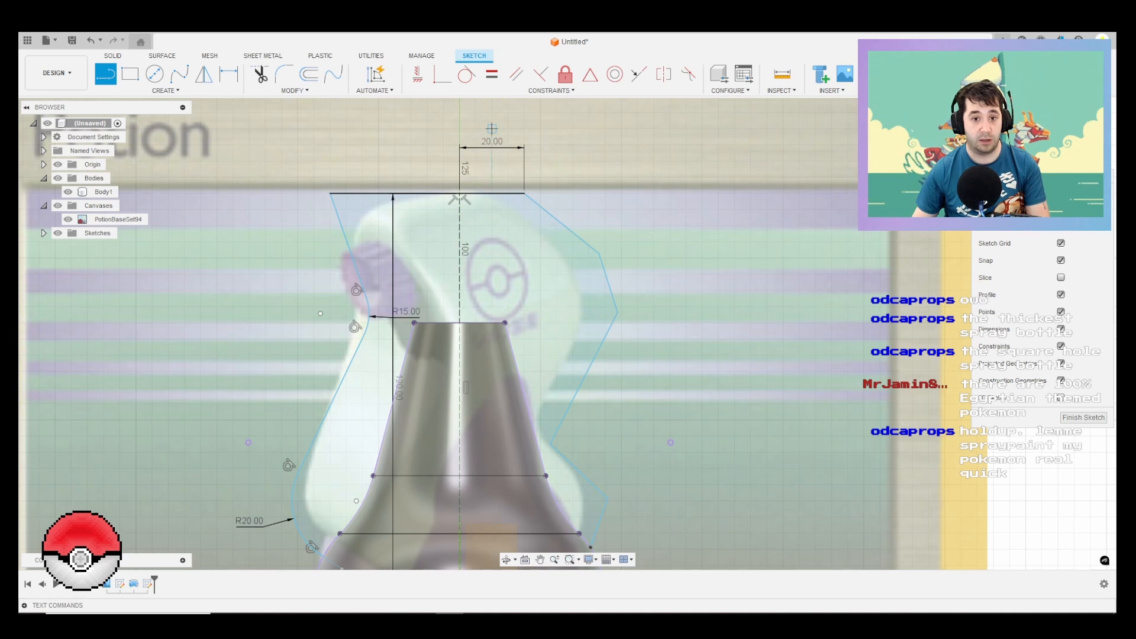
pyautogui.press('Escape')
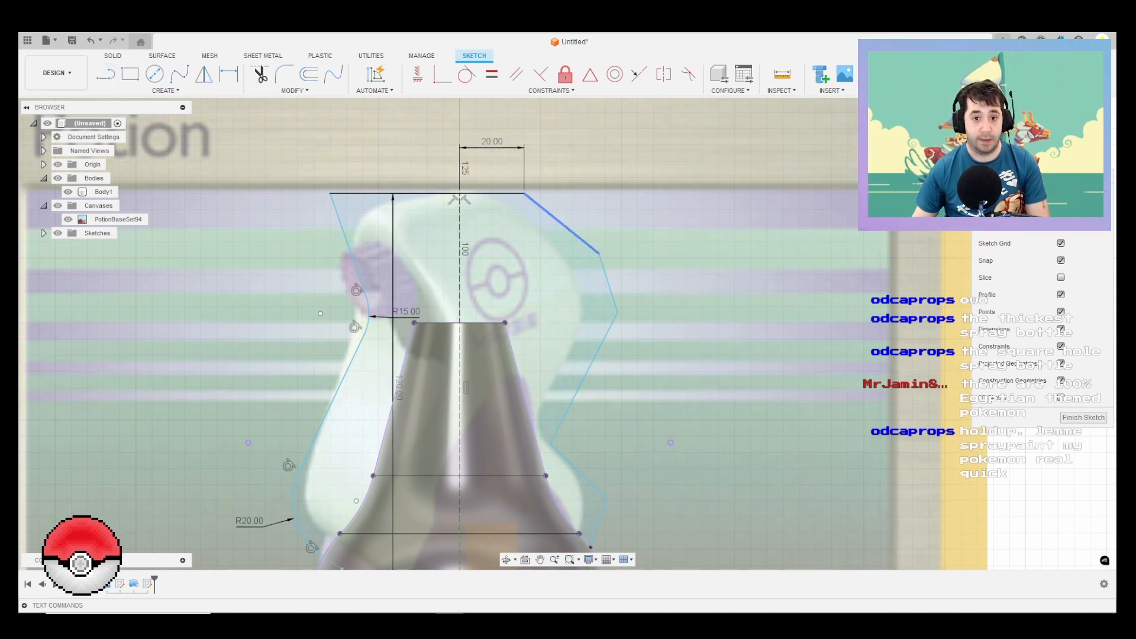
# Step: Fillet the back outline's upper corner, below the sloping line, with a 12.5 mm radius
pyautogui.click(284, 74)
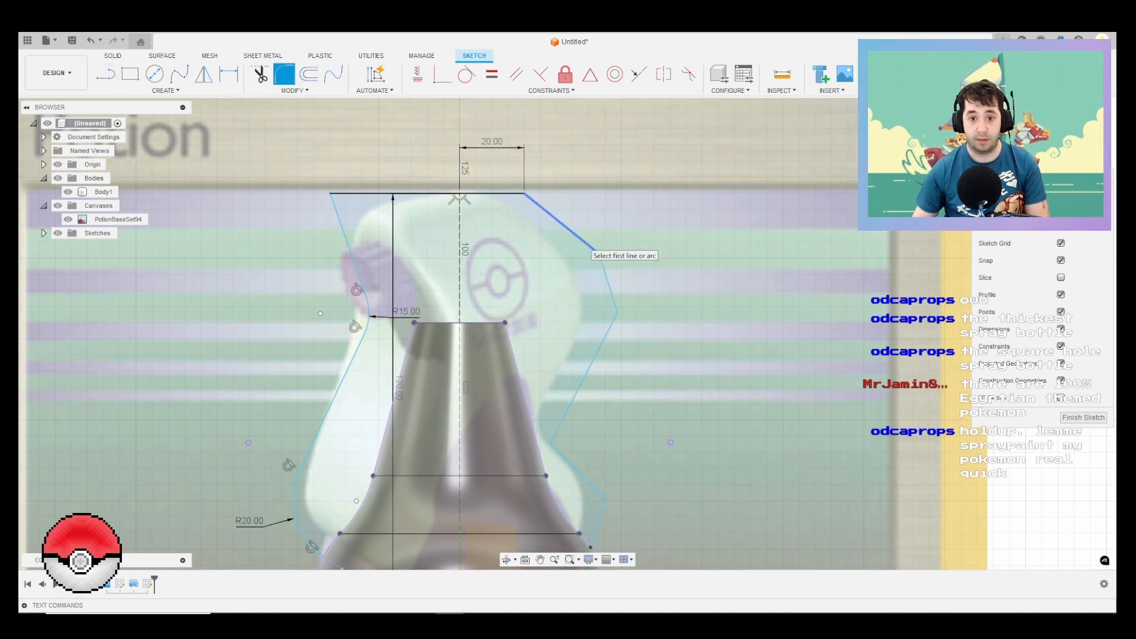
pyautogui.click(589, 245)
pyautogui.click(606, 278)
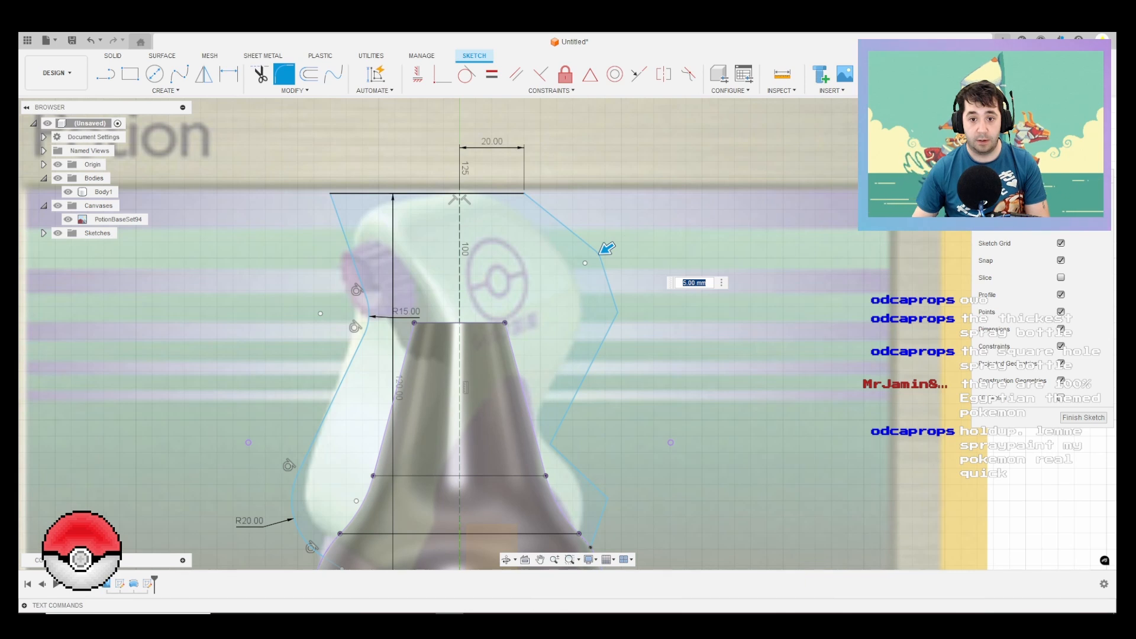
pyautogui.moveTo(603, 251); pyautogui.dragTo(614, 245)
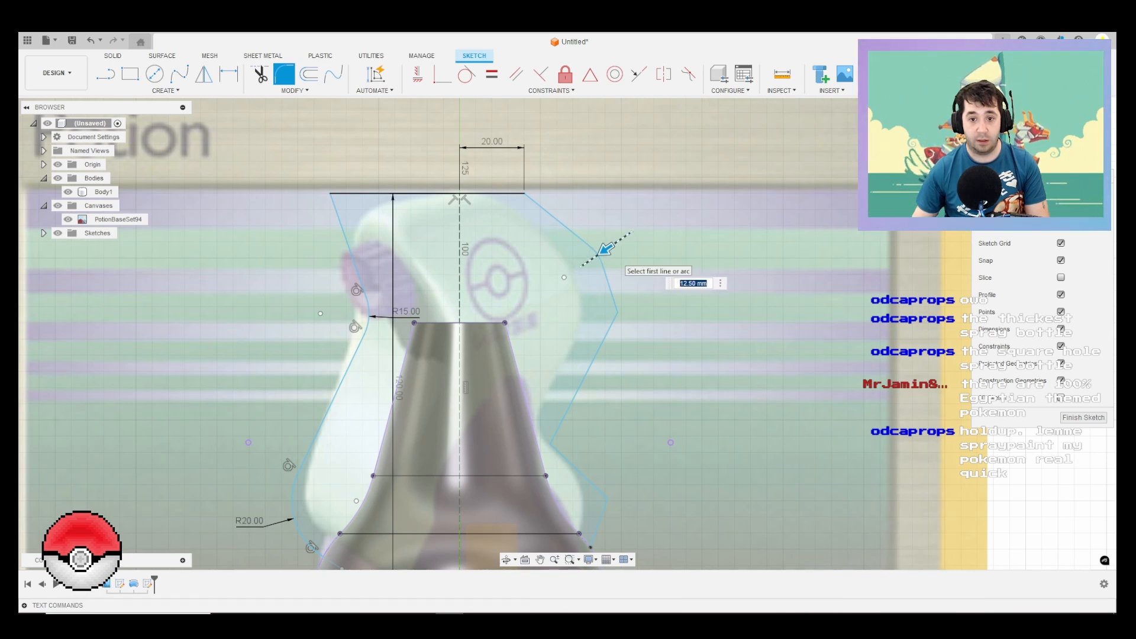
pyautogui.press('Return')
pyautogui.rightClick(659, 266)
pyautogui.click(663, 231)
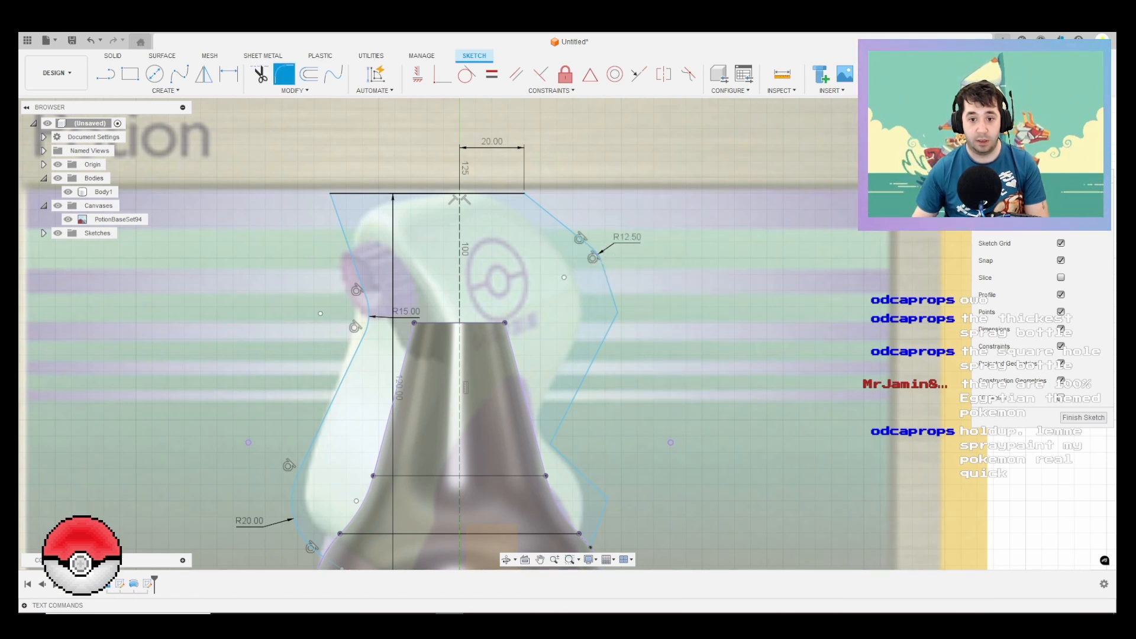
# Step: Fillet the outermost corner at the back of the spray head with a 20 mm radius
pyautogui.click(611, 289)
pyautogui.click(604, 338)
pyautogui.moveTo(626, 313); pyautogui.dragTo(623, 313)
pyautogui.press('Return')
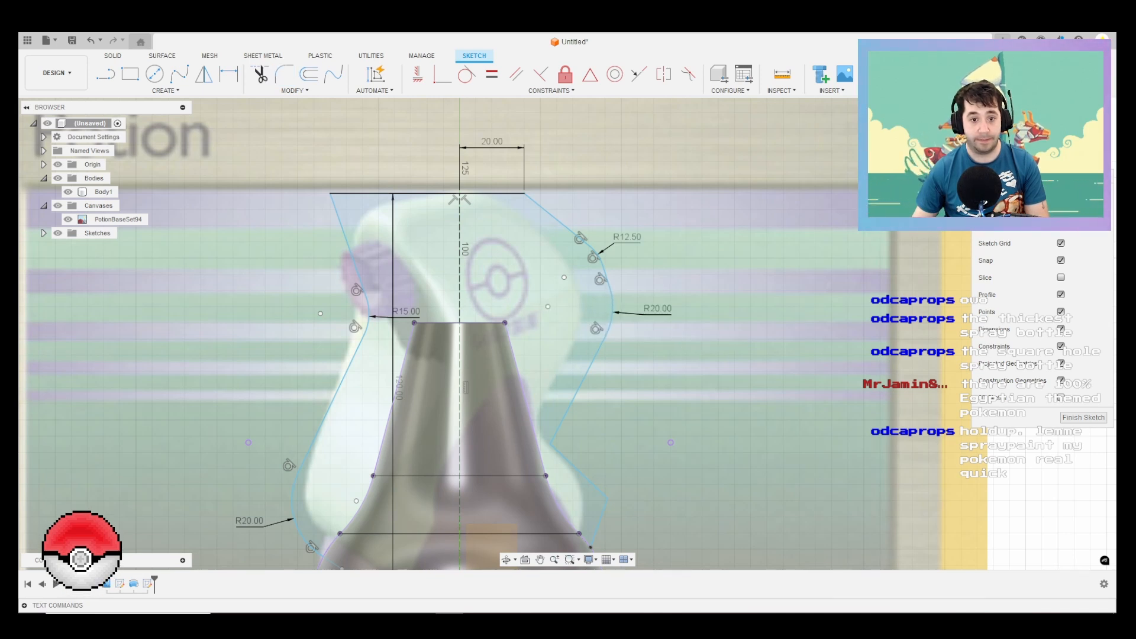
pyautogui.moveTo(711, 408); pyautogui.dragTo(735, 282, button='middle')
pyautogui.rightClick(735, 282)
pyautogui.click(736, 247)
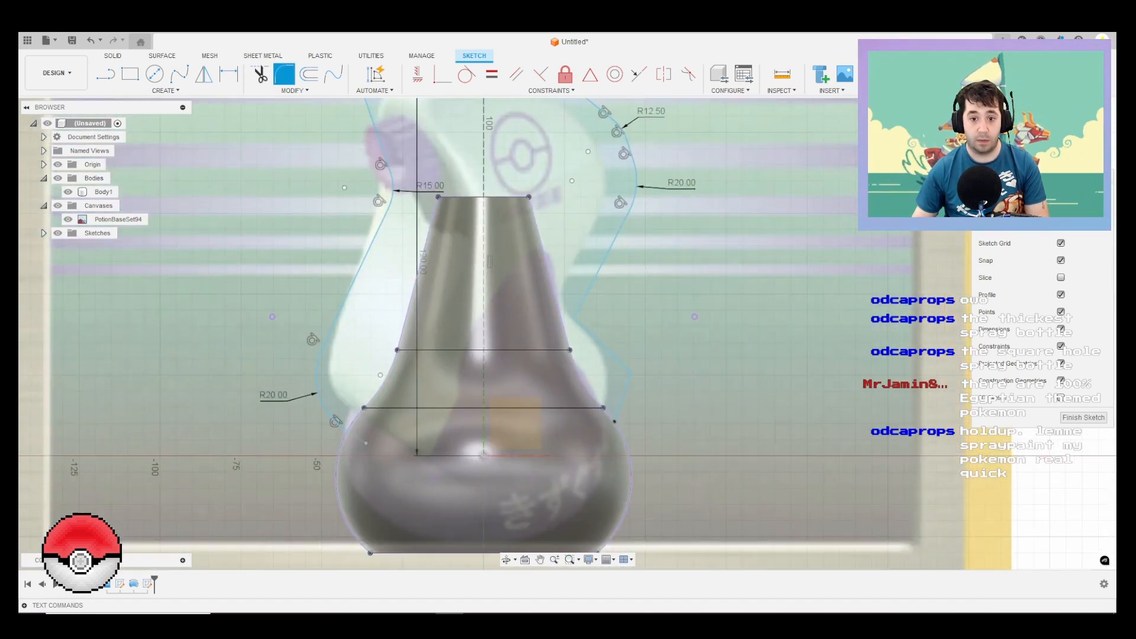
# Step: Fillet the back outline's inward corner beside the bottle's neck with a 15 mm radius
pyautogui.click(585, 302)
pyautogui.click(585, 327)
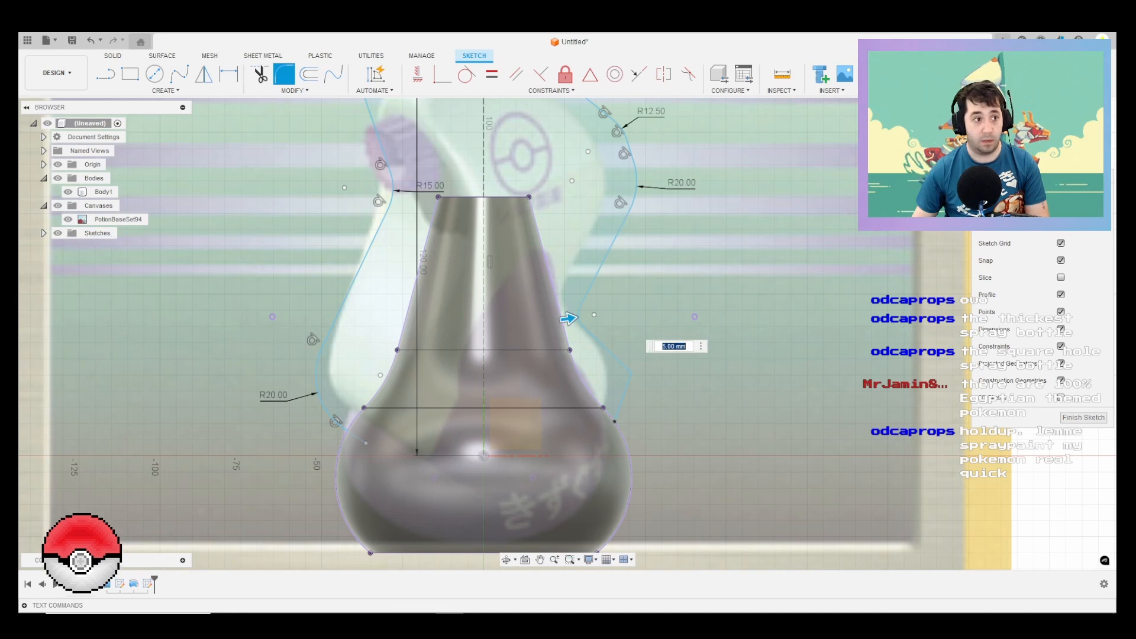
pyautogui.scroll(1, 580, 327)
pyautogui.moveTo(568, 318); pyautogui.dragTo(579, 316)
pyautogui.scroll(1, 580, 315)
pyautogui.press('Return')
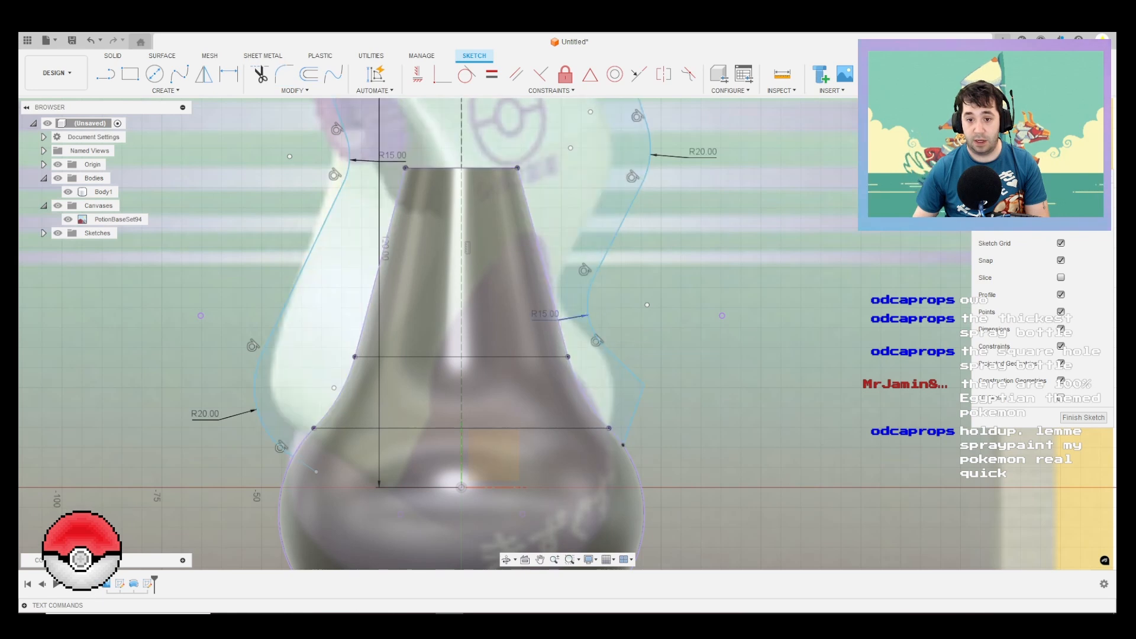
pyautogui.rightClick(775, 259)
pyautogui.click(775, 225)
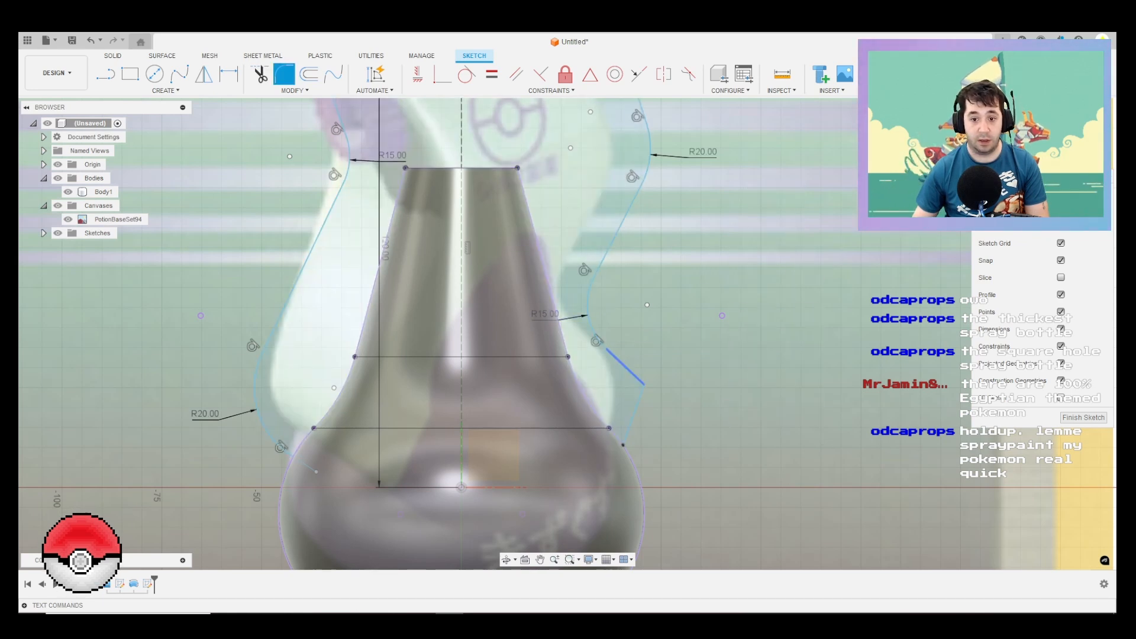
# Step: Fillet the back outline's lower outer corner above the bottle's shoulder with an 18 mm radius
pyautogui.click(628, 369)
pyautogui.click(637, 403)
pyautogui.scroll(2, 652, 390)
pyautogui.moveTo(651, 383); pyautogui.dragTo(632, 386)
pyautogui.press('Return')
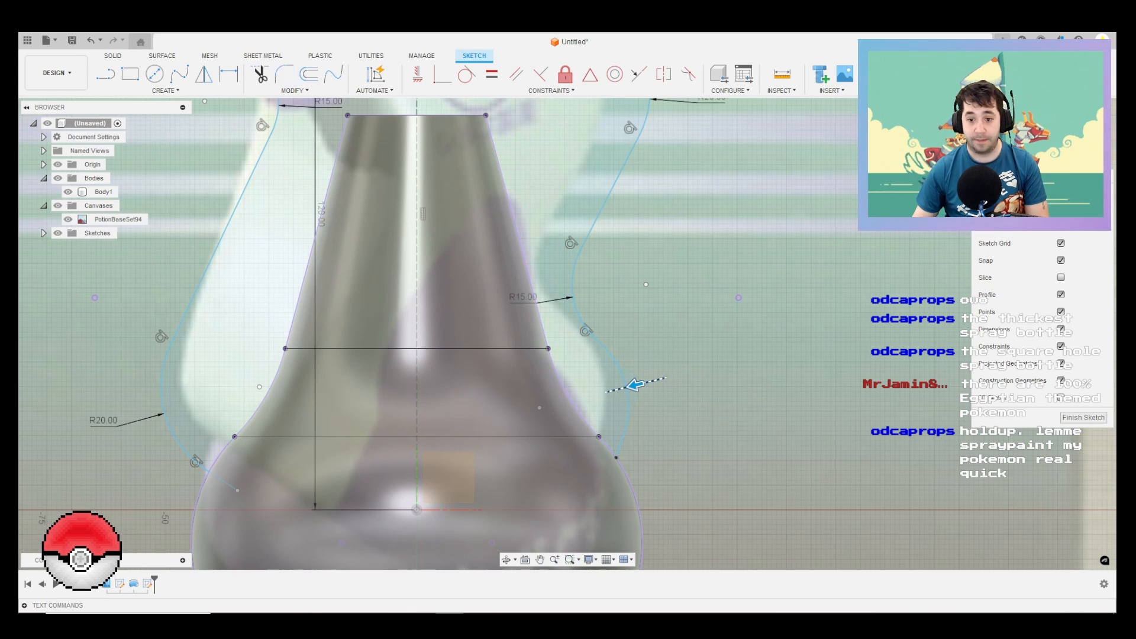
pyautogui.scroll(-2, 684, 360)
pyautogui.scroll(-5, 689, 407)
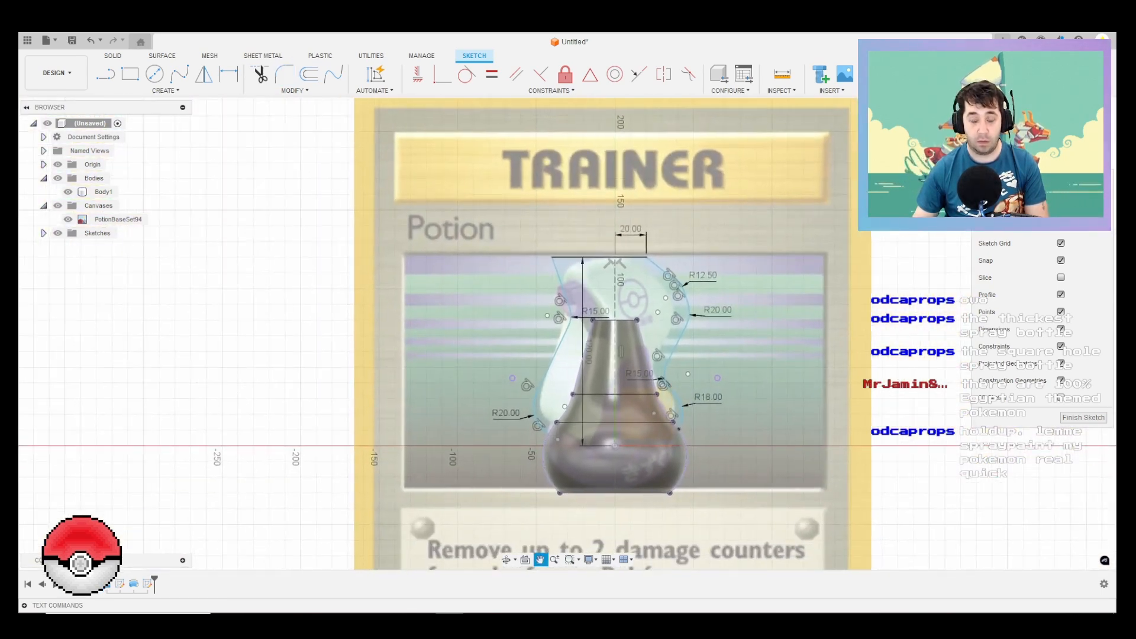
# Step: Finish the outline sketch and start a new sketch on the side origin plane perpendicular to the canvas
pyautogui.moveTo(670, 330)
pyautogui.keyDown('shift'); pyautogui.mouseDown(button='middle')
pyautogui.moveTo(827, 345)
pyautogui.moveTo(701, 348)
pyautogui.moveTo(713, 352)
pyautogui.mouseUp(button='middle'); pyautogui.keyUp('shift')
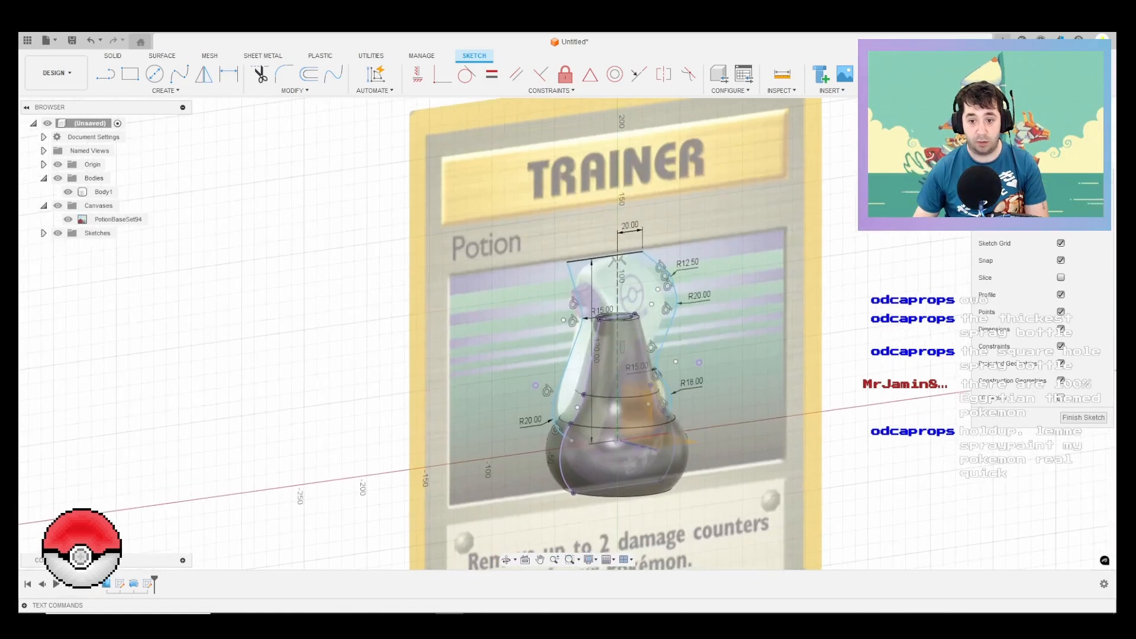
pyautogui.click(1083, 417)
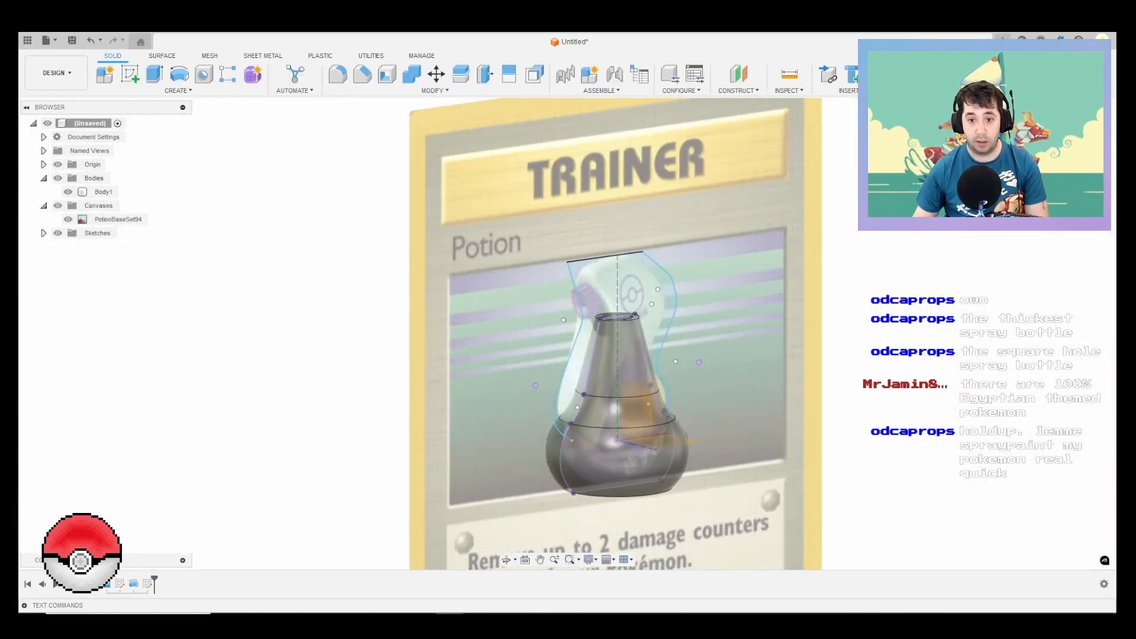
pyautogui.click(1068, 140)
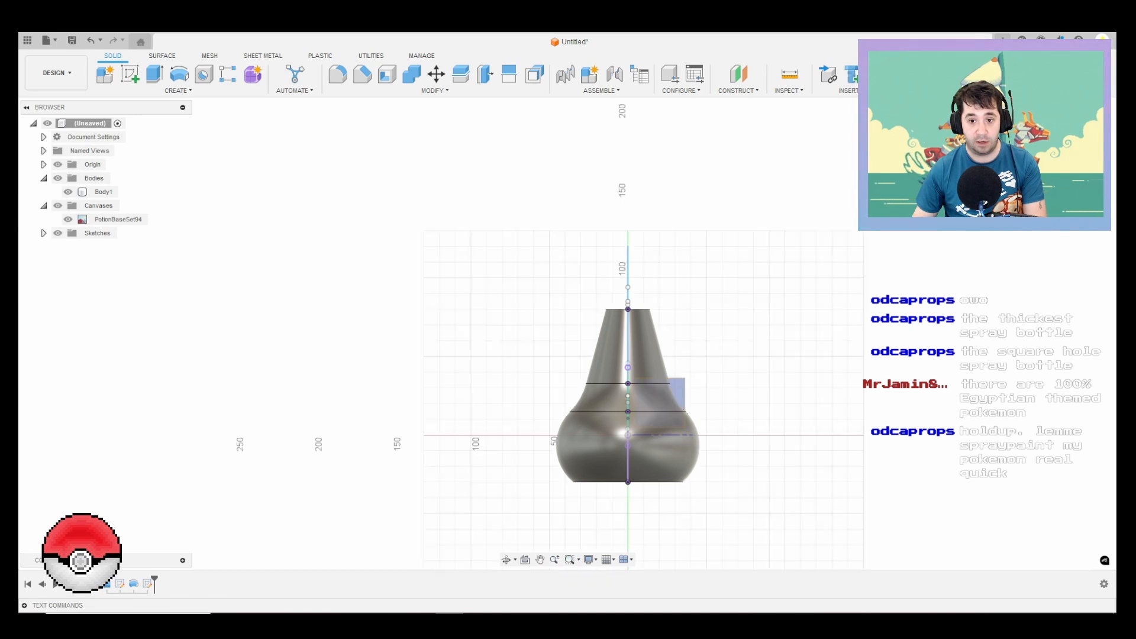
pyautogui.click(676, 394)
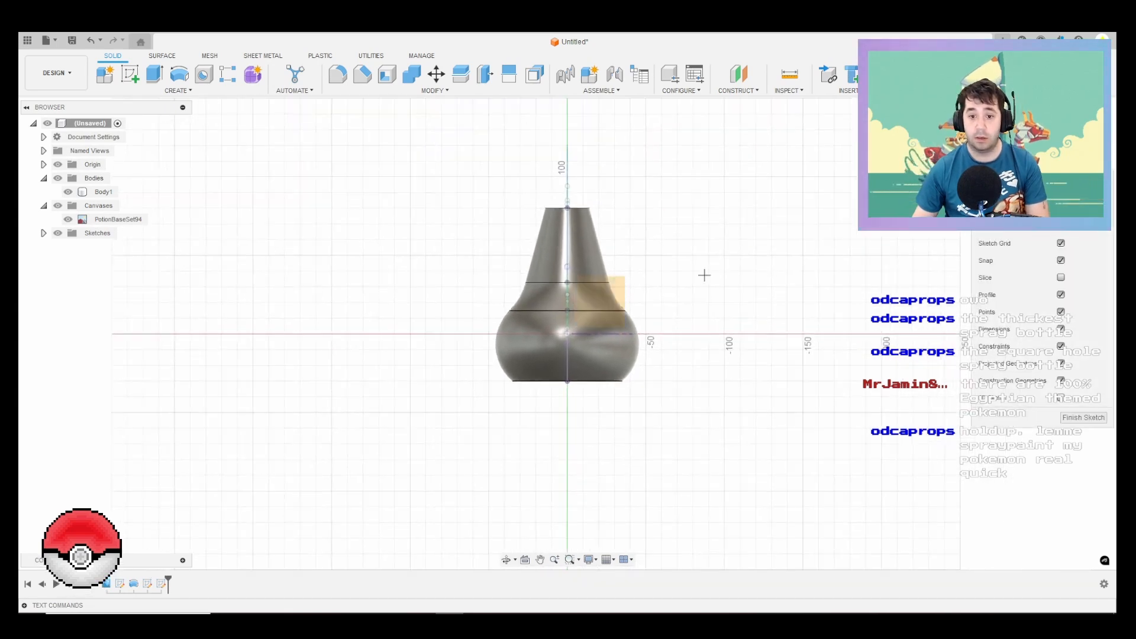
pyautogui.keyDown('shift'); pyautogui.moveTo(703, 274); pyautogui.dragTo(706, 279, button='middle'); pyautogui.keyUp('shift')
# Step: Hide the bottle body and select the outline's 40 mm top line for projection into the side sketch
pyautogui.press('l')
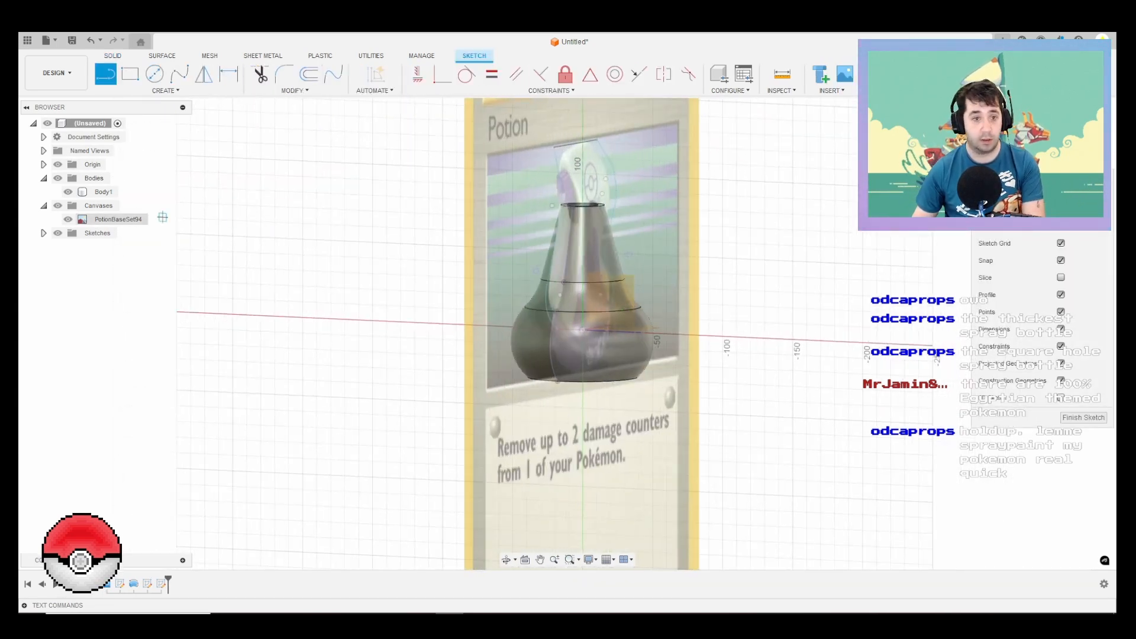
pyautogui.click(68, 192)
pyautogui.press('p')
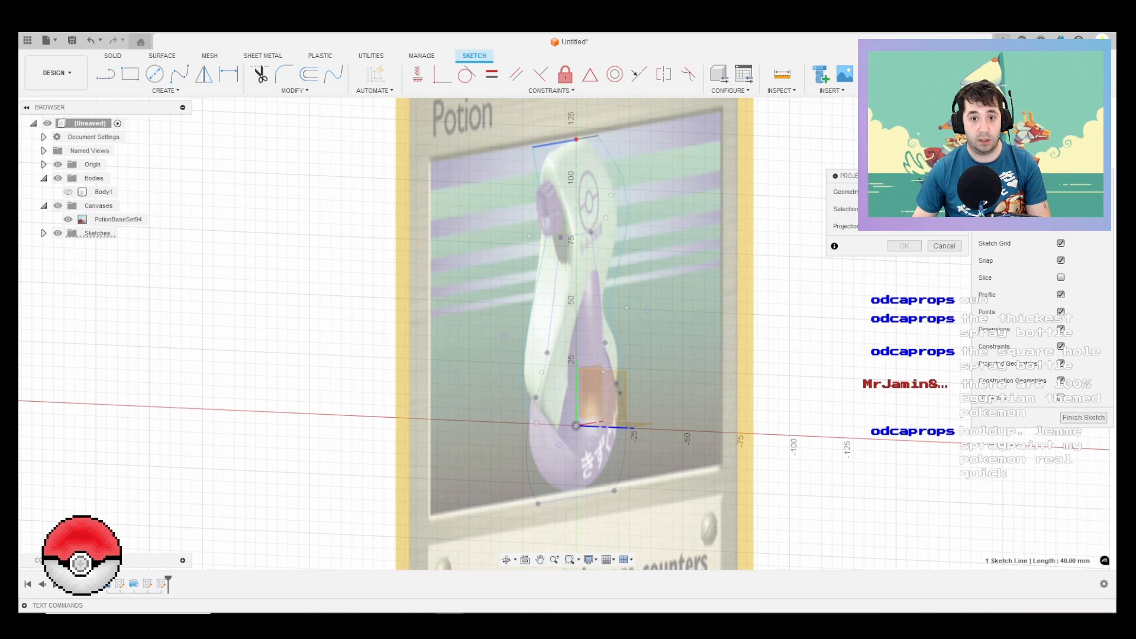
pyautogui.click(565, 142)
pyautogui.scroll(3, 564, 142)
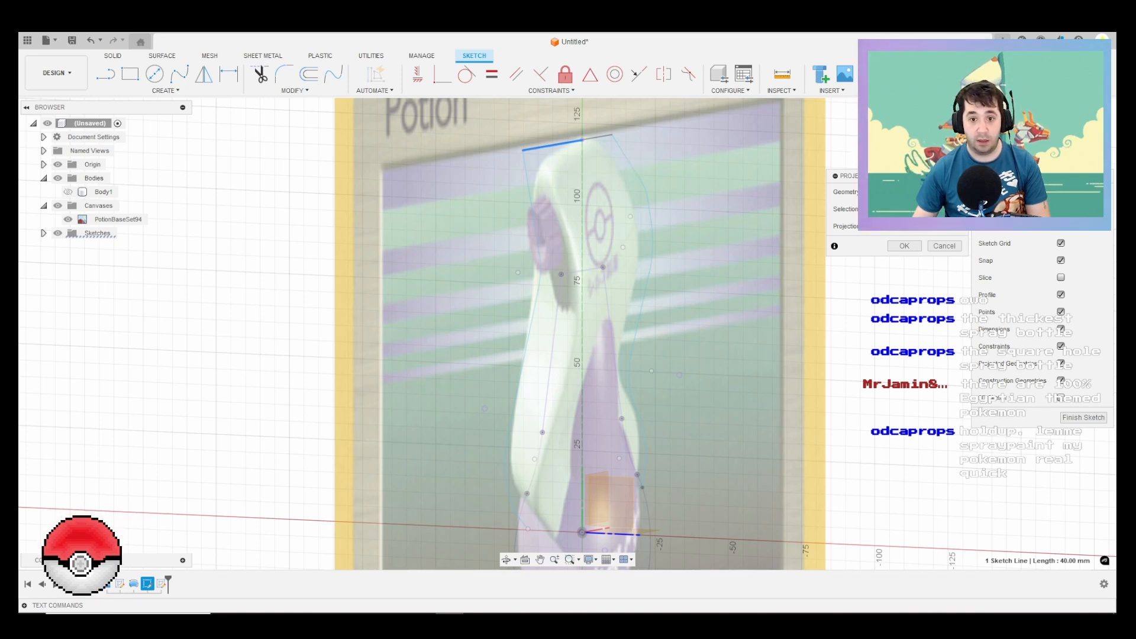
pyautogui.keyDown('shift'); pyautogui.moveTo(556, 148); pyautogui.dragTo(370, 154, button='middle'); pyautogui.keyUp('shift')
pyautogui.scroll(-1, 540, 264)
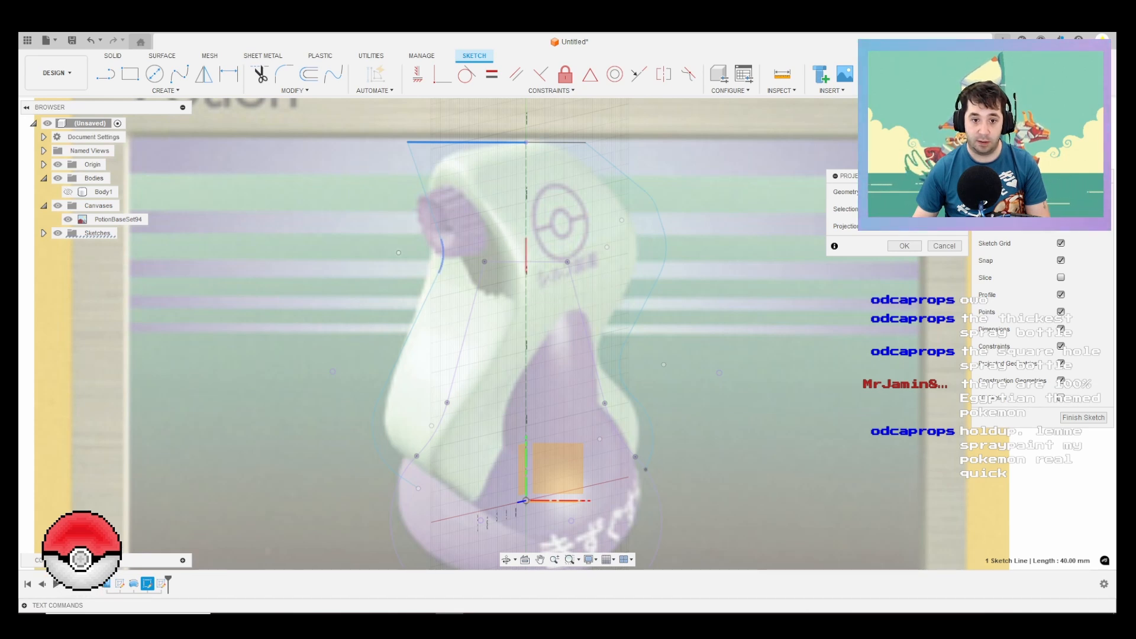
# Step: Add the arc below the nozzle and the front outline's lower end point to the projection selection
pyautogui.click(442, 260)
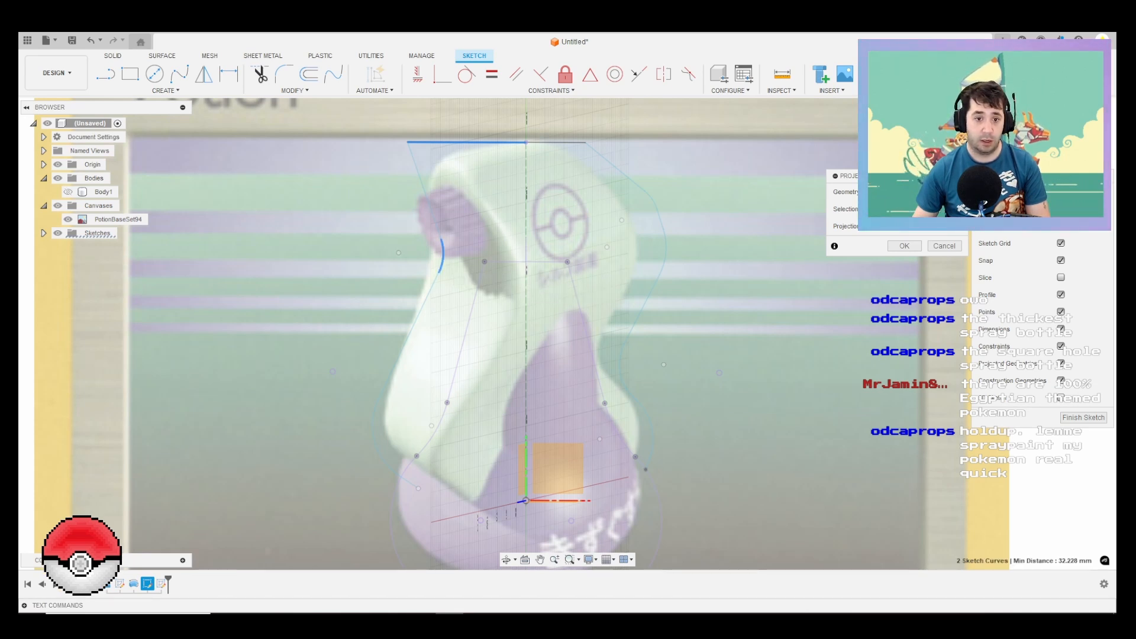
pyautogui.scroll(2, 441, 260)
pyautogui.keyDown('shift'); pyautogui.moveTo(455, 261); pyautogui.dragTo(503, 264, button='middle'); pyautogui.keyUp('shift')
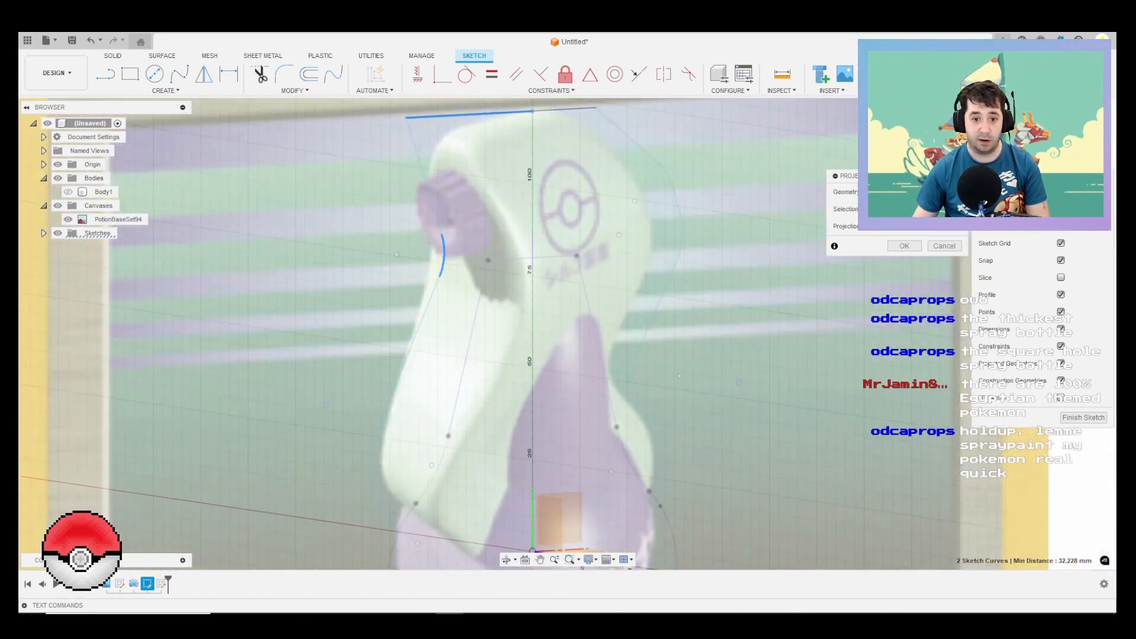
pyautogui.moveTo(591, 414)
pyautogui.mouseDown(button='middle')
pyautogui.moveTo(574, 314)
pyautogui.moveTo(512, 314)
pyautogui.mouseUp(button='middle')
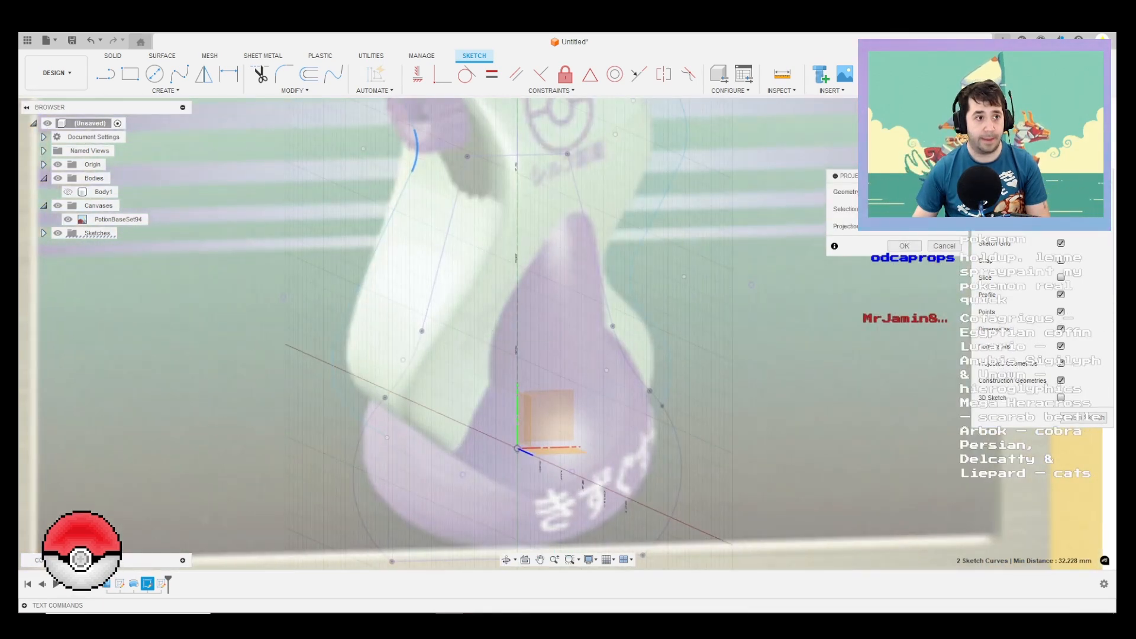
pyautogui.click(1077, 144)
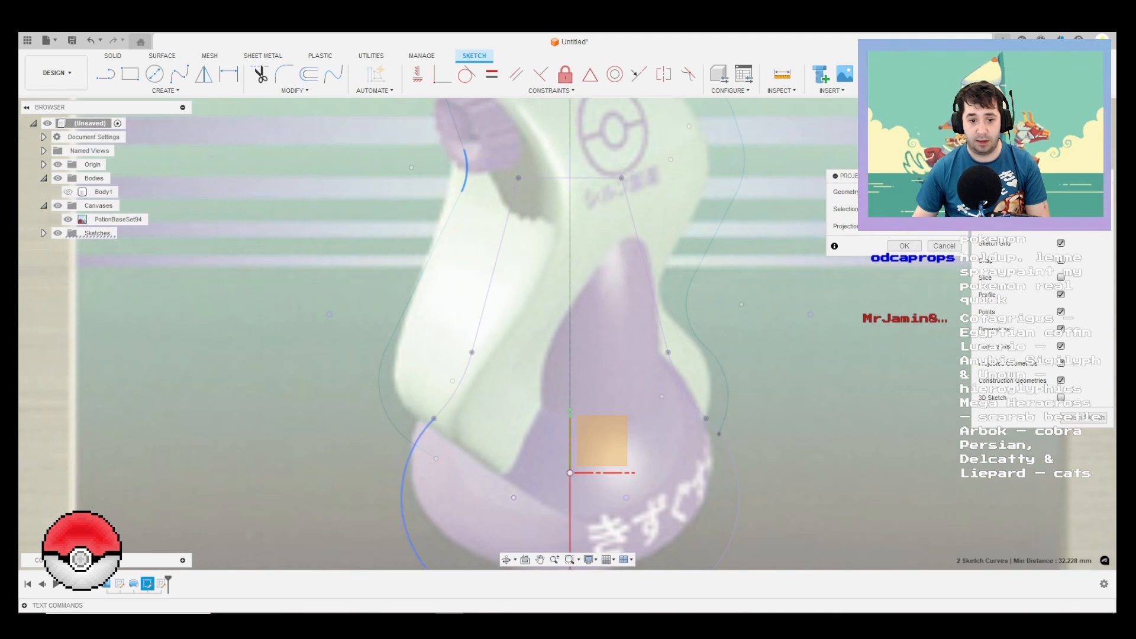
pyautogui.click(412, 442)
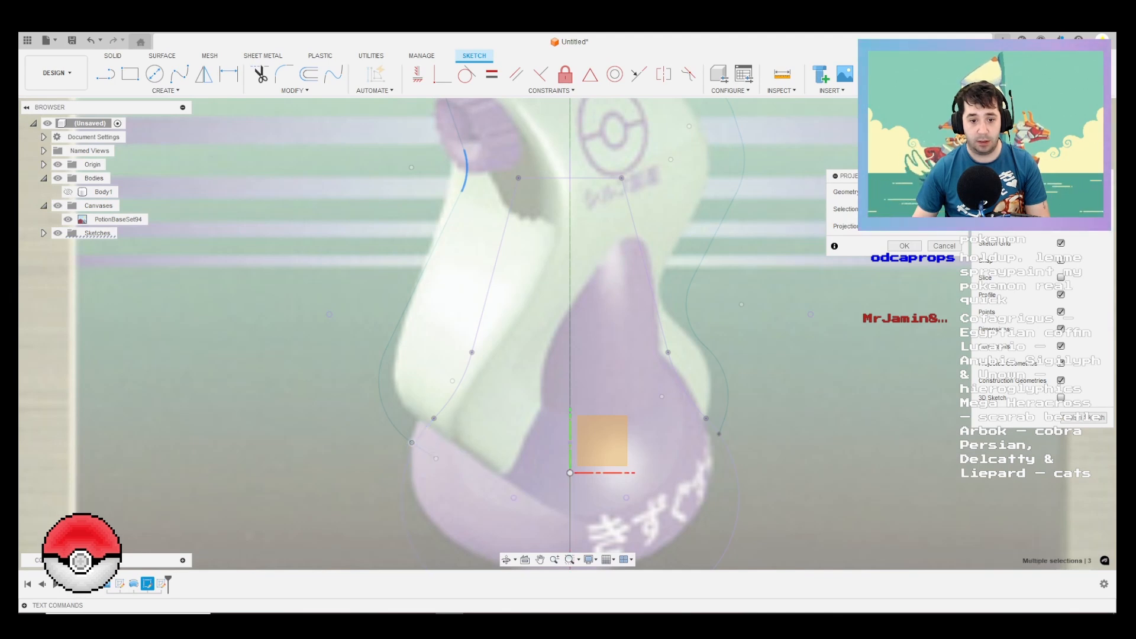
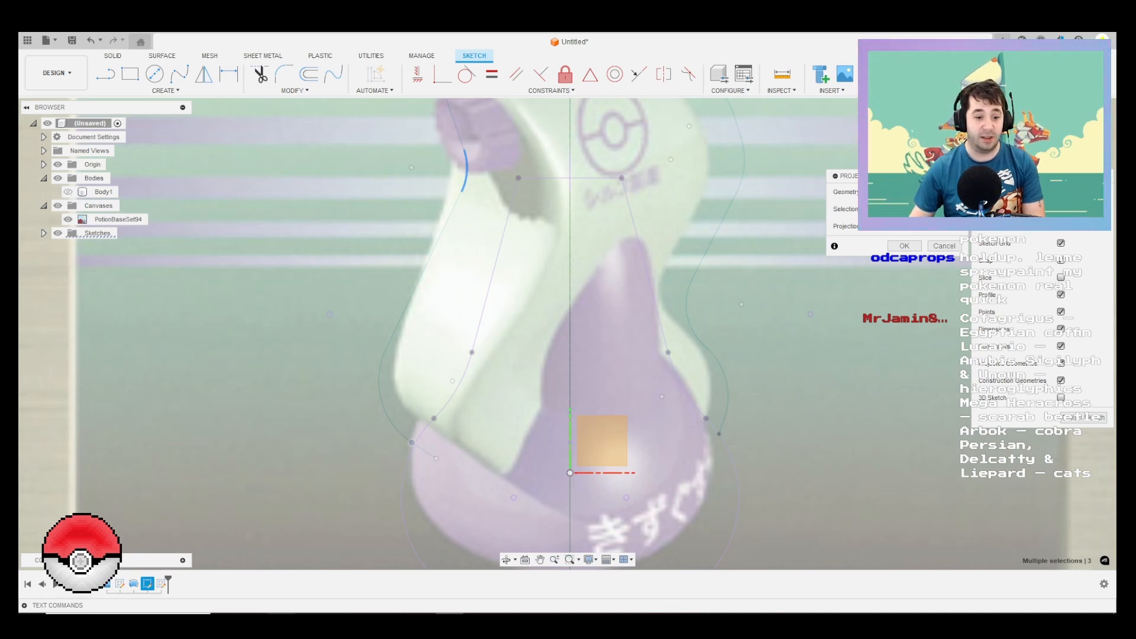
# Step: Switch to the web browser, search for "mega heracross" and examine the Mega Heracross official artwork on Pokémon Database
pyautogui.hotkey('alt', 'Tab')
pyautogui.hotkey('ctrl', 't')
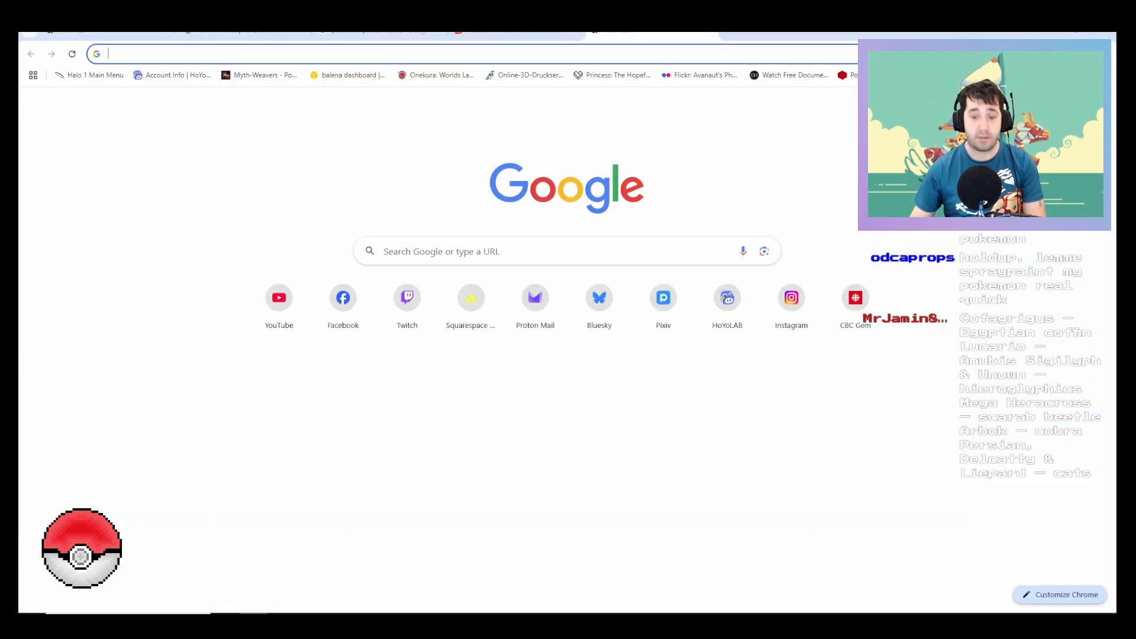
pyautogui.write('mega he')
pyautogui.write('ra')
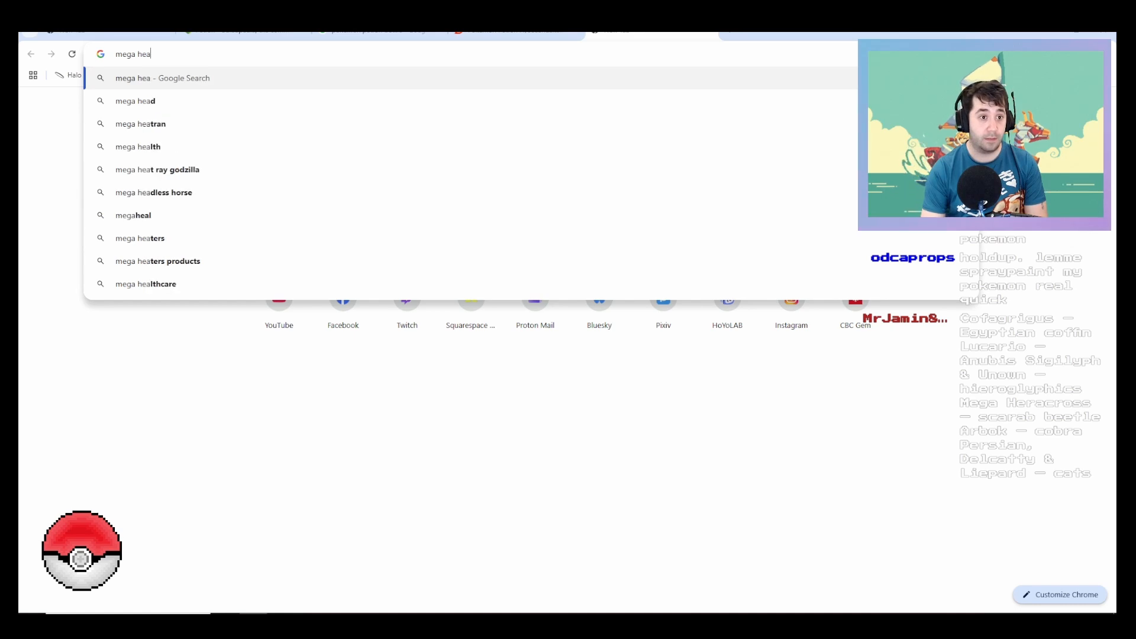
pyautogui.press('Return')
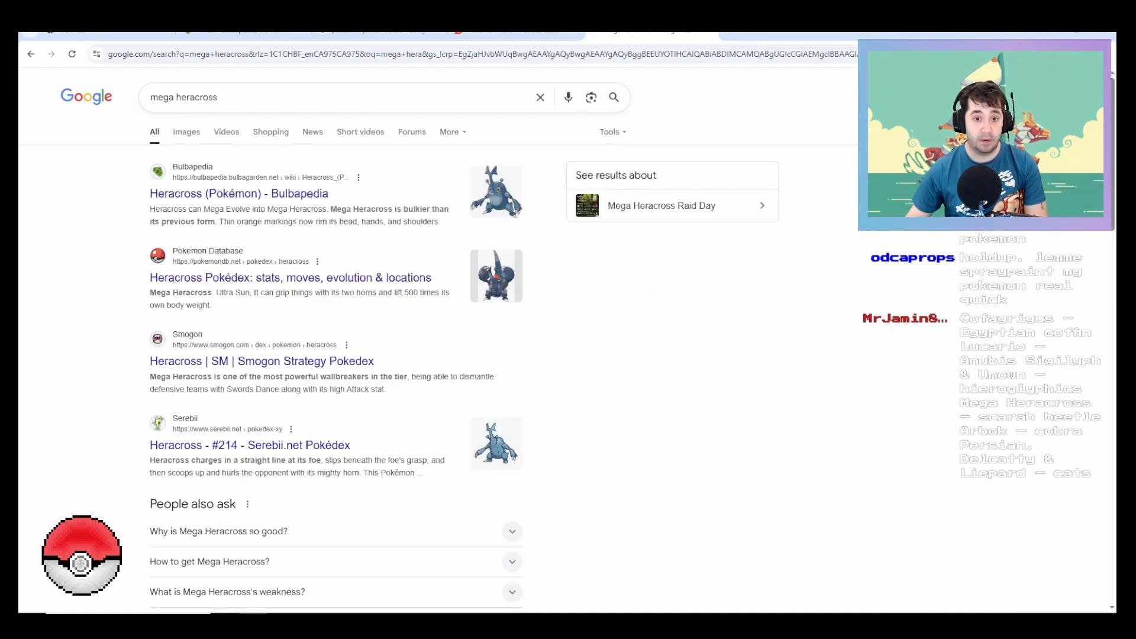
pyautogui.click(290, 277)
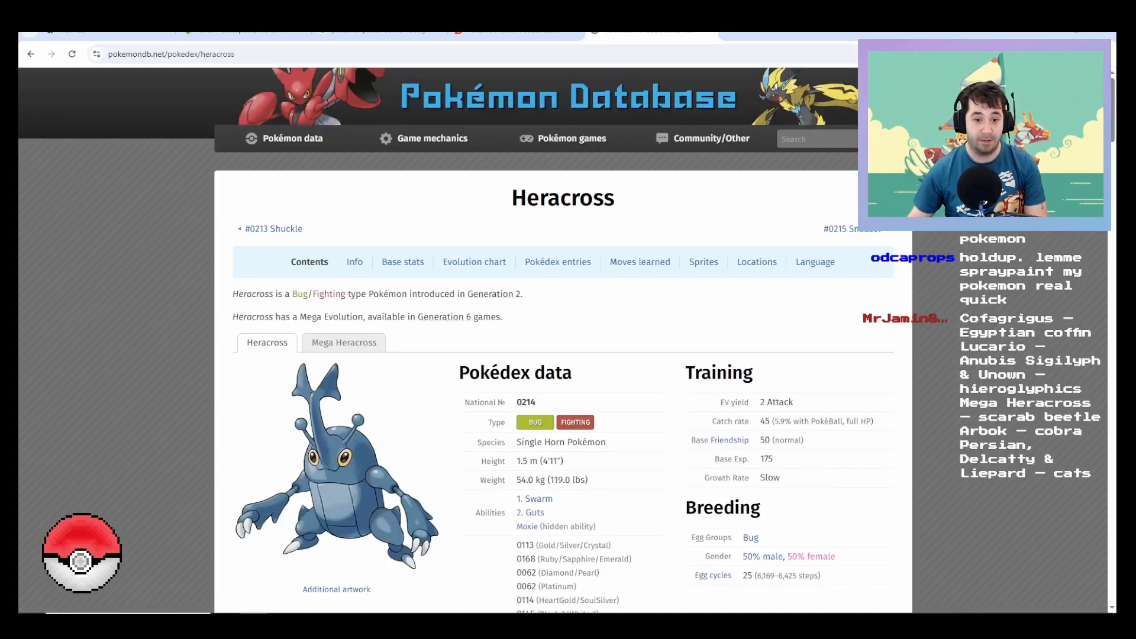
pyautogui.scroll(-3, 344, 171)
pyautogui.click(344, 171)
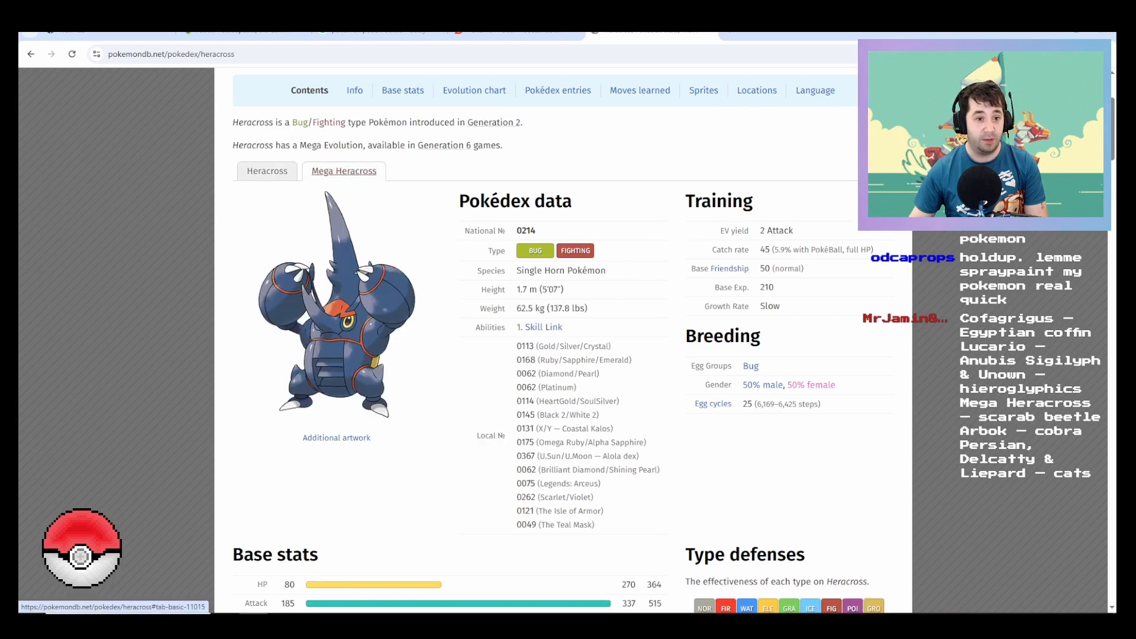
pyautogui.click(337, 302)
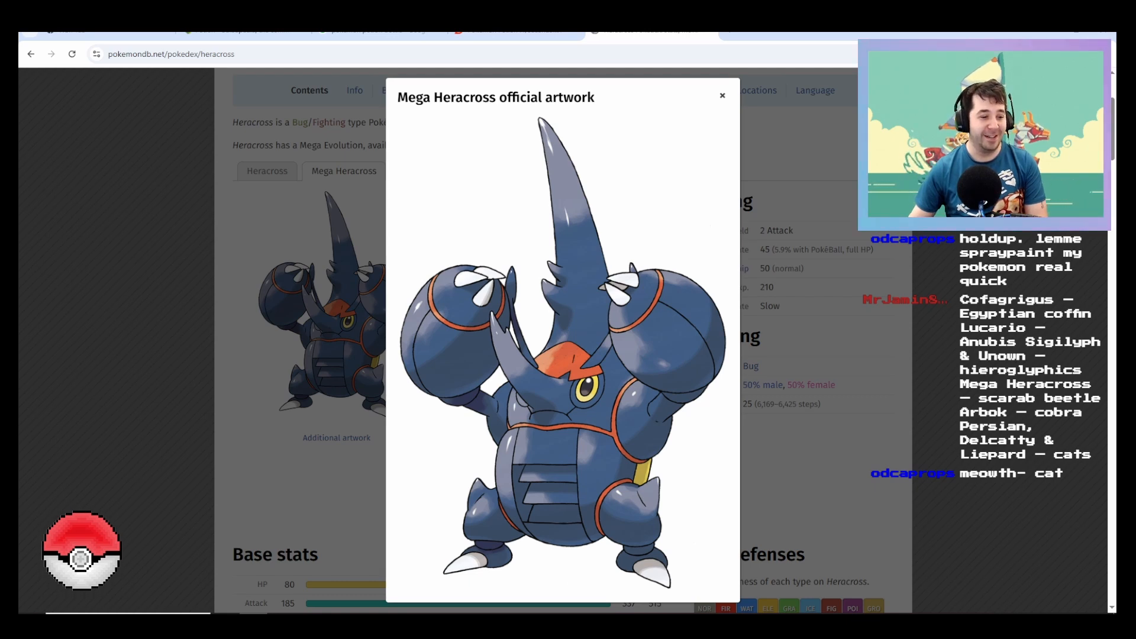
pyautogui.press('Escape')
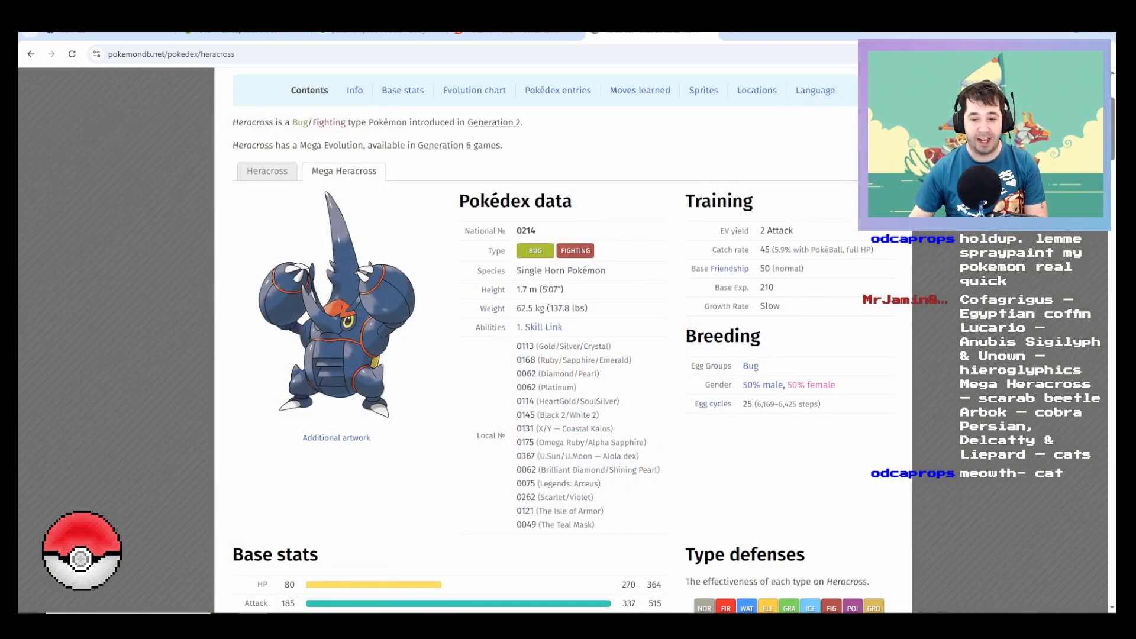
pyautogui.click(449, 620)
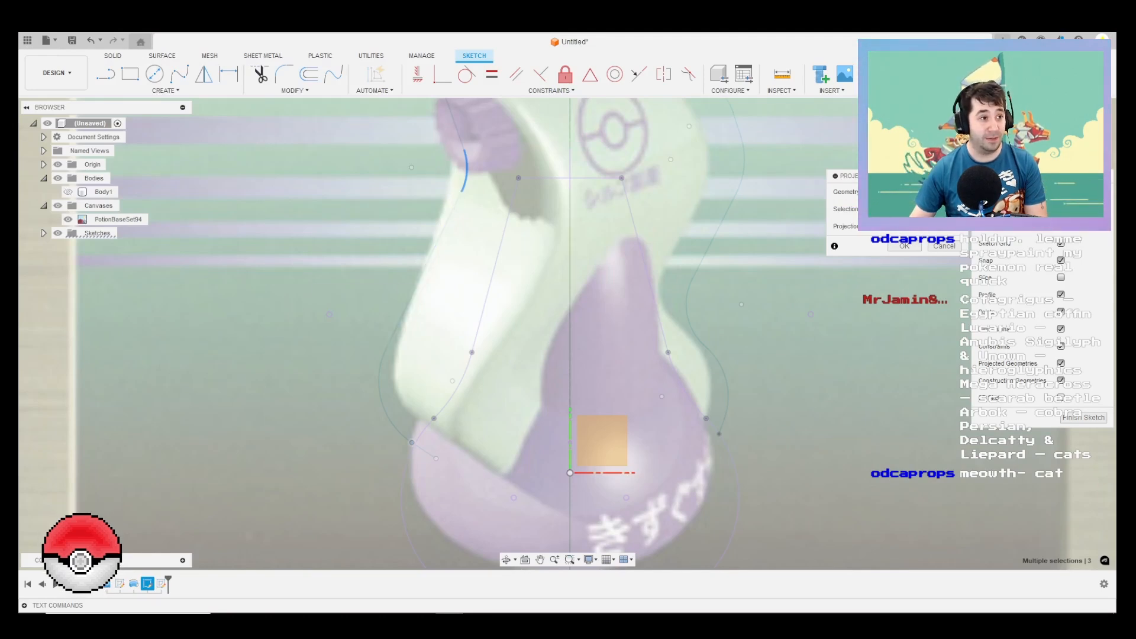
# Step: Add the back outline's lower end point to the projection selection and project the selected geometry into the side sketch
pyautogui.moveTo(298, 275); pyautogui.dragTo(277, 323, button='middle')
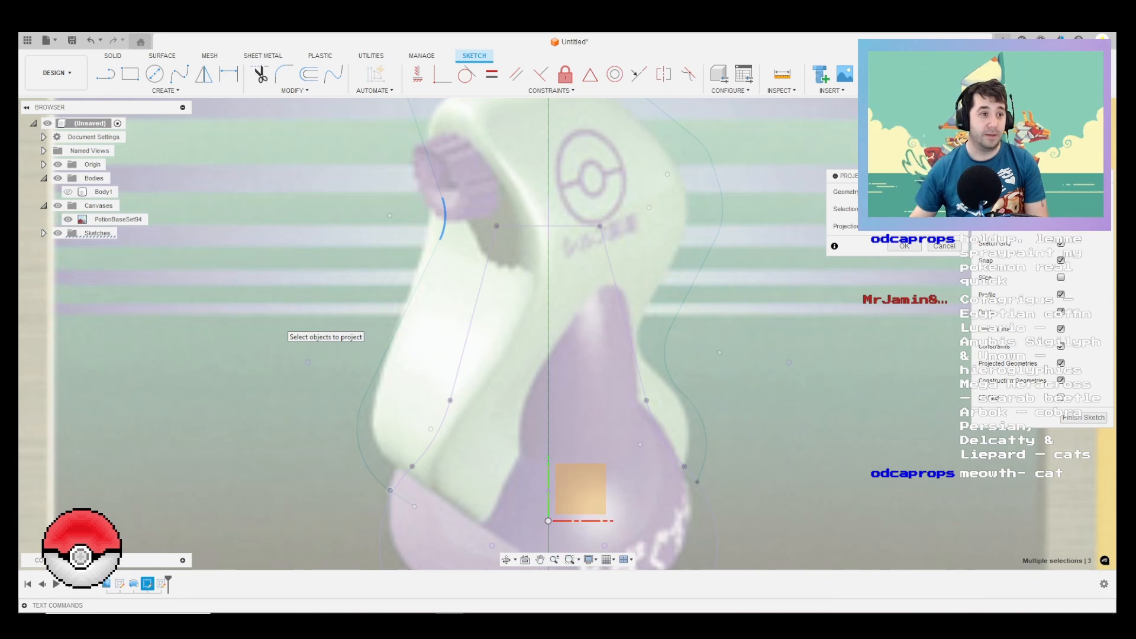
pyautogui.scroll(-2, 579, 362)
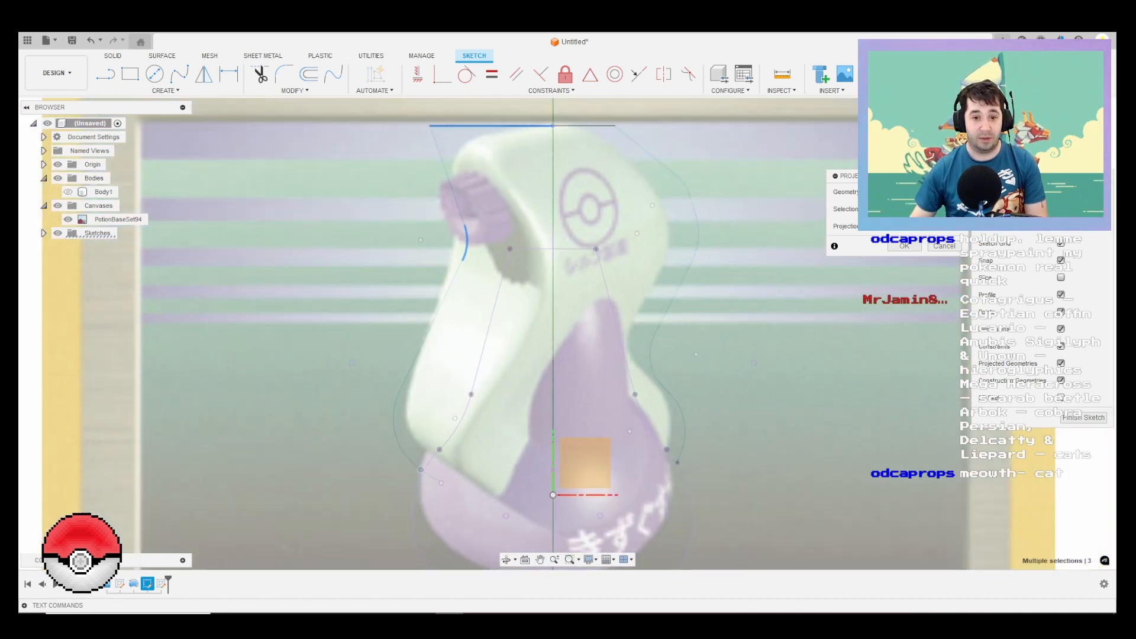
pyautogui.moveTo(578, 362)
pyautogui.keyDown('shift'); pyautogui.mouseDown(button='middle')
pyautogui.moveTo(598, 372)
pyautogui.moveTo(781, 363)
pyautogui.moveTo(673, 367)
pyautogui.mouseUp(button='middle'); pyautogui.keyUp('shift')
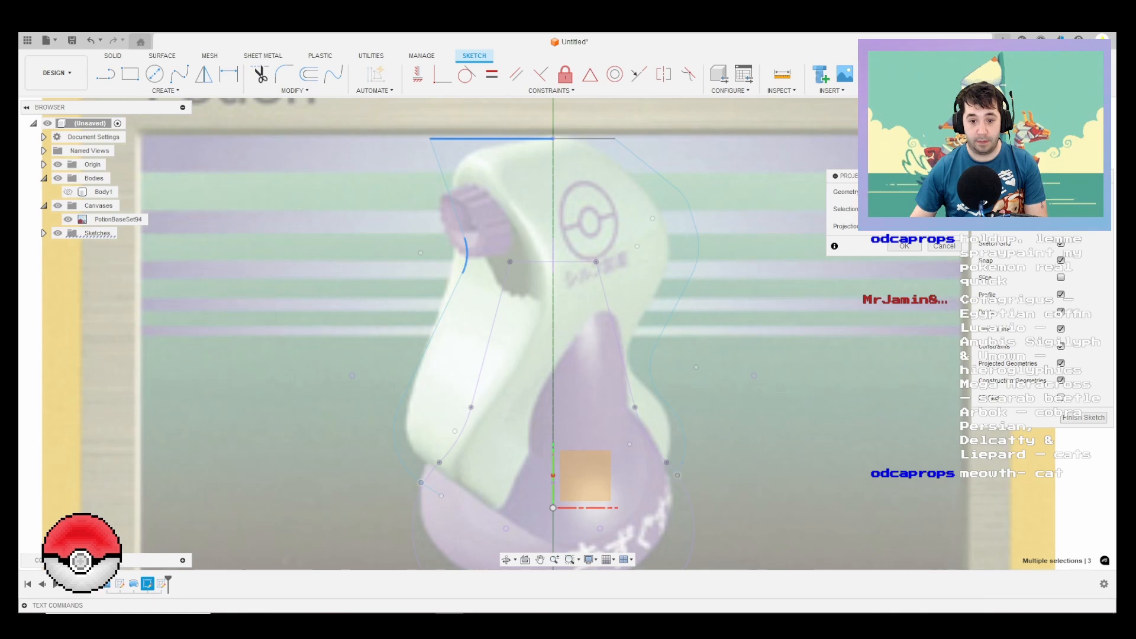
pyautogui.click(677, 475)
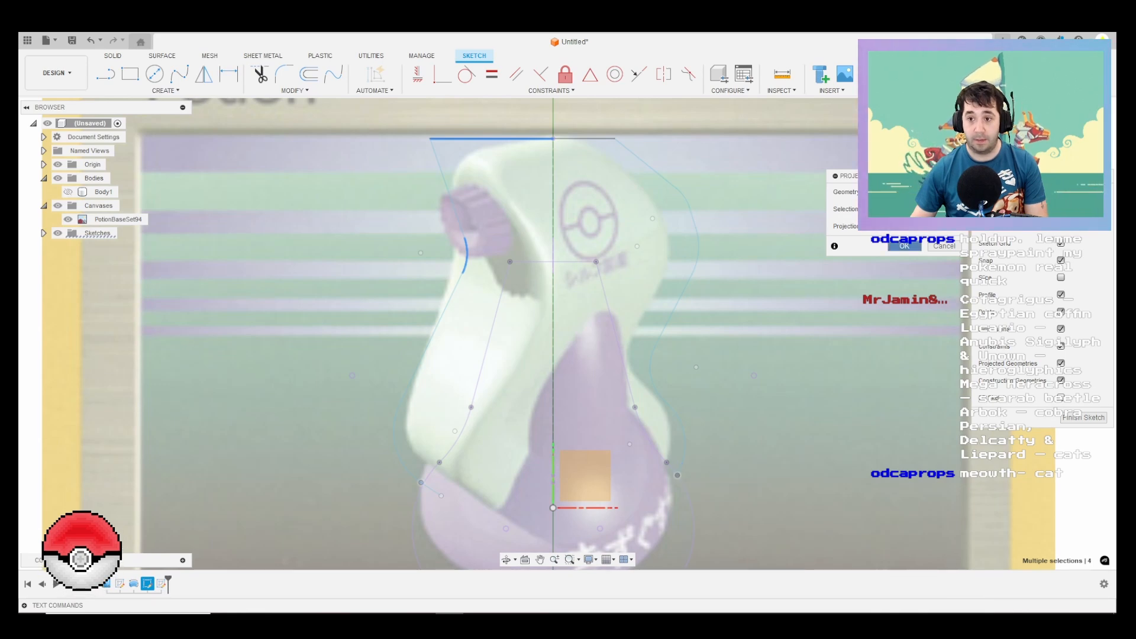
pyautogui.click(903, 246)
# Step: View the side sketch plane head-on and hide the front-view outline sketch, Sketch2
pyautogui.scroll(-3, 595, 290)
pyautogui.keyDown('shift'); pyautogui.moveTo(586, 313); pyautogui.dragTo(763, 304, button='middle'); pyautogui.keyUp('shift')
pyautogui.click(1079, 133)
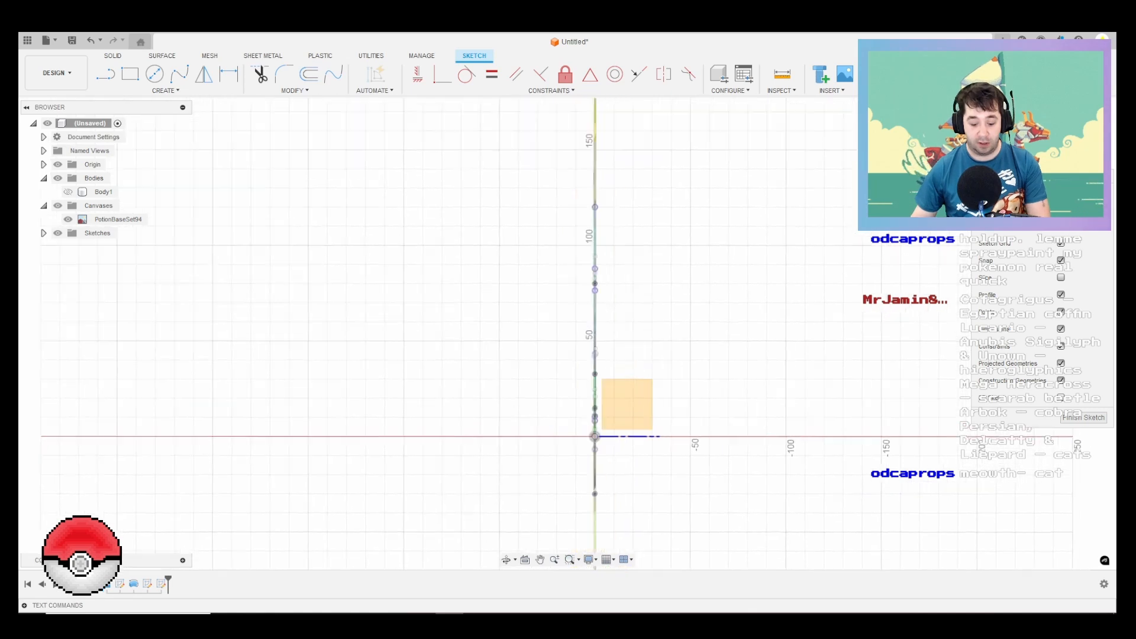
pyautogui.press('l')
pyautogui.scroll(1, 582, 229)
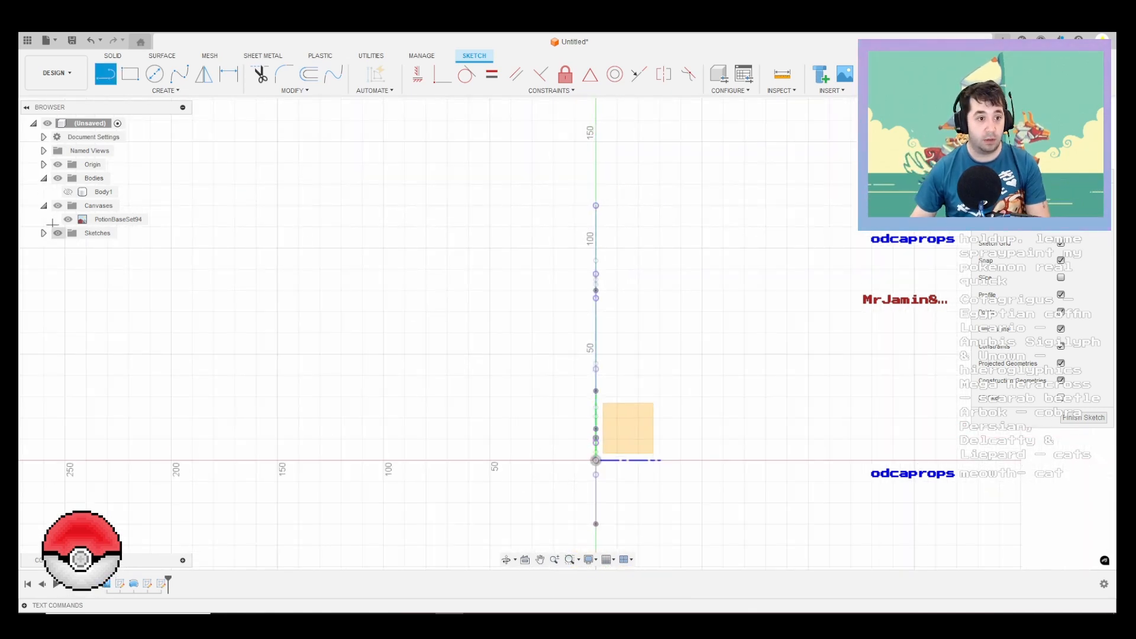
pyautogui.click(44, 233)
pyautogui.click(68, 260)
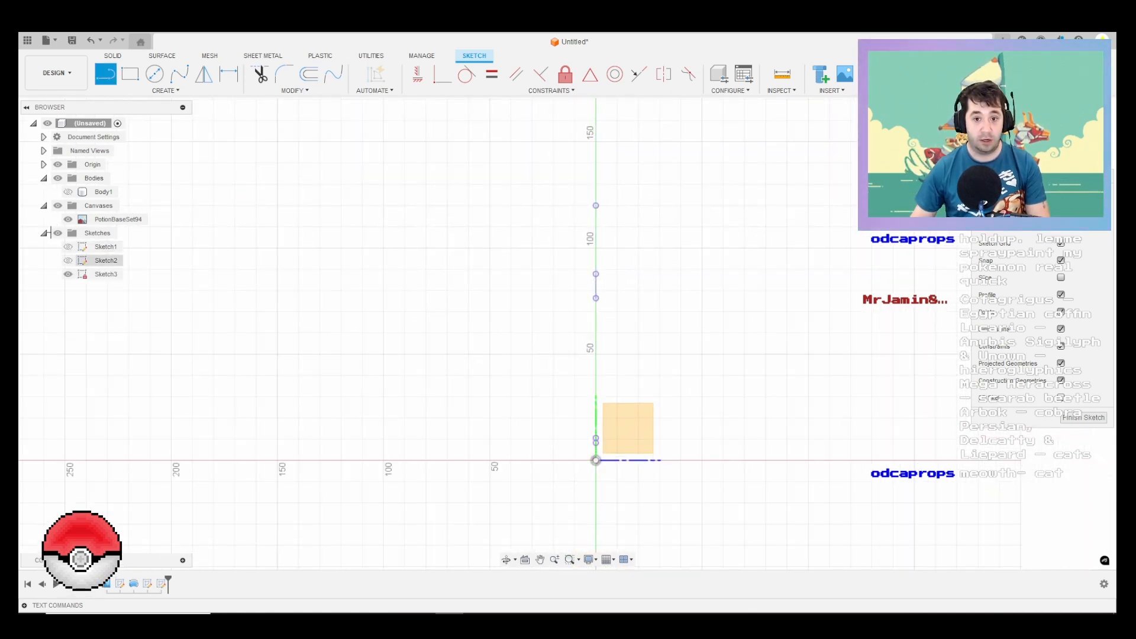
# Step: Draw a 20 mm horizontal line outward from the topmost projected point on the vertical axis
pyautogui.moveTo(596, 206); pyautogui.dragTo(637, 205)
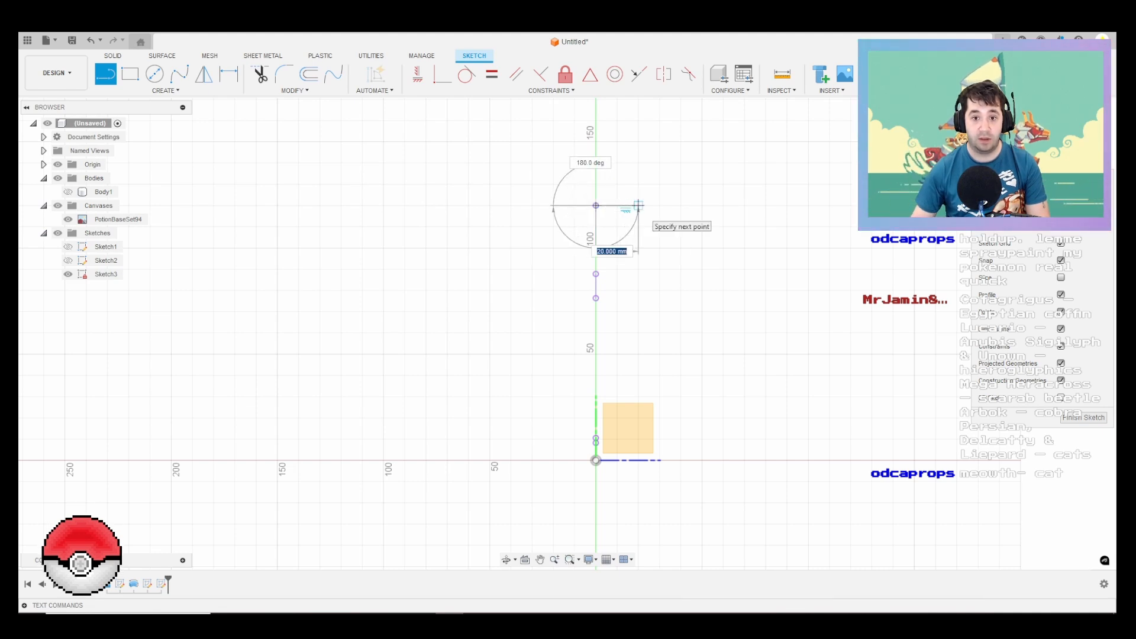
pyautogui.write('20')
pyautogui.press('Return')
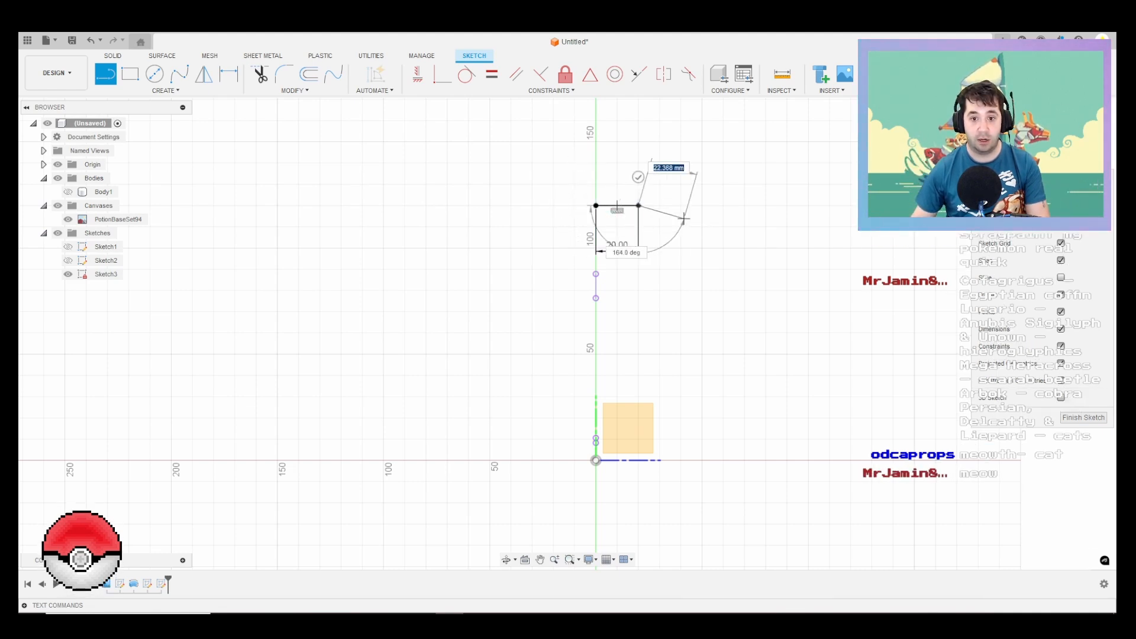
pyautogui.press('Escape')
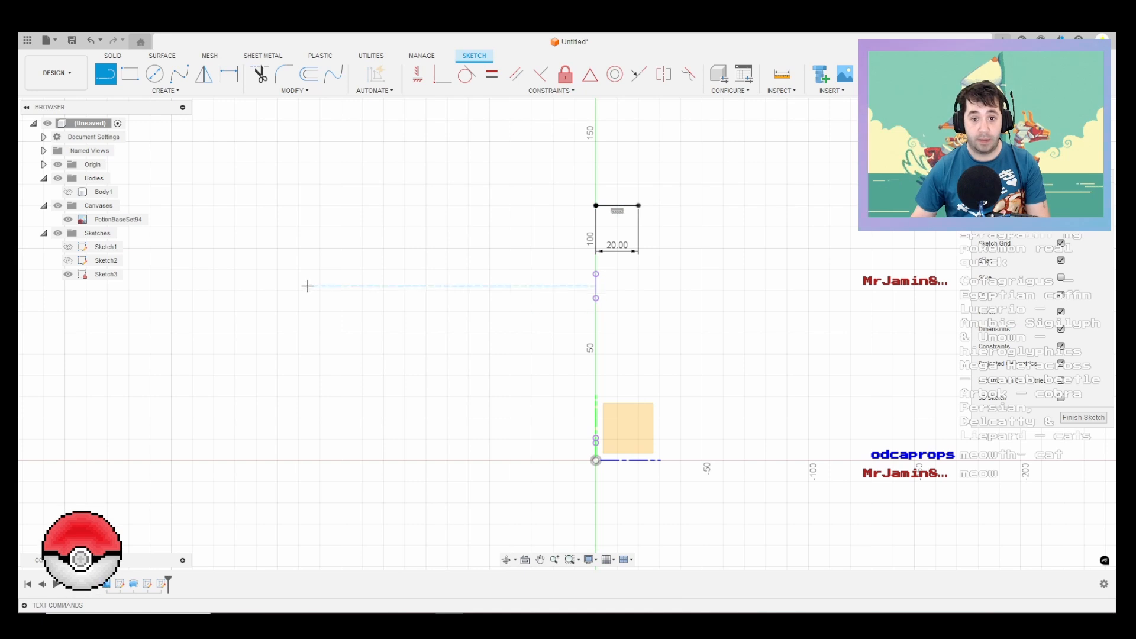
# Step: Show the bottle body and draw a 40 mm horizontal construction line from the midpoint of the projected nozzle arc
pyautogui.click(67, 192)
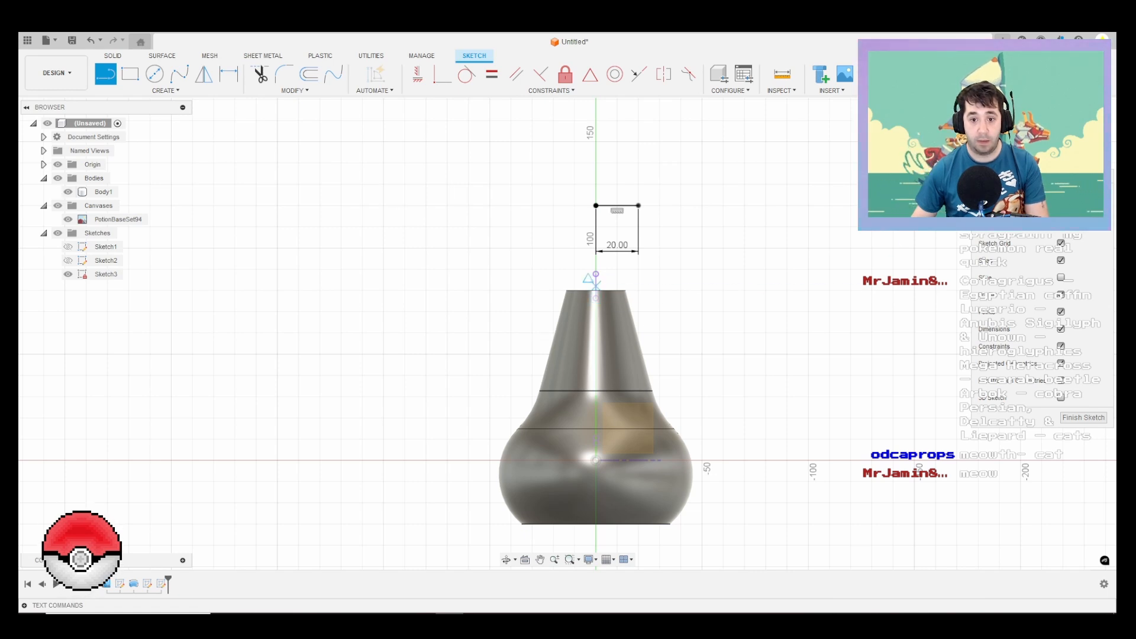
pyautogui.click(595, 286)
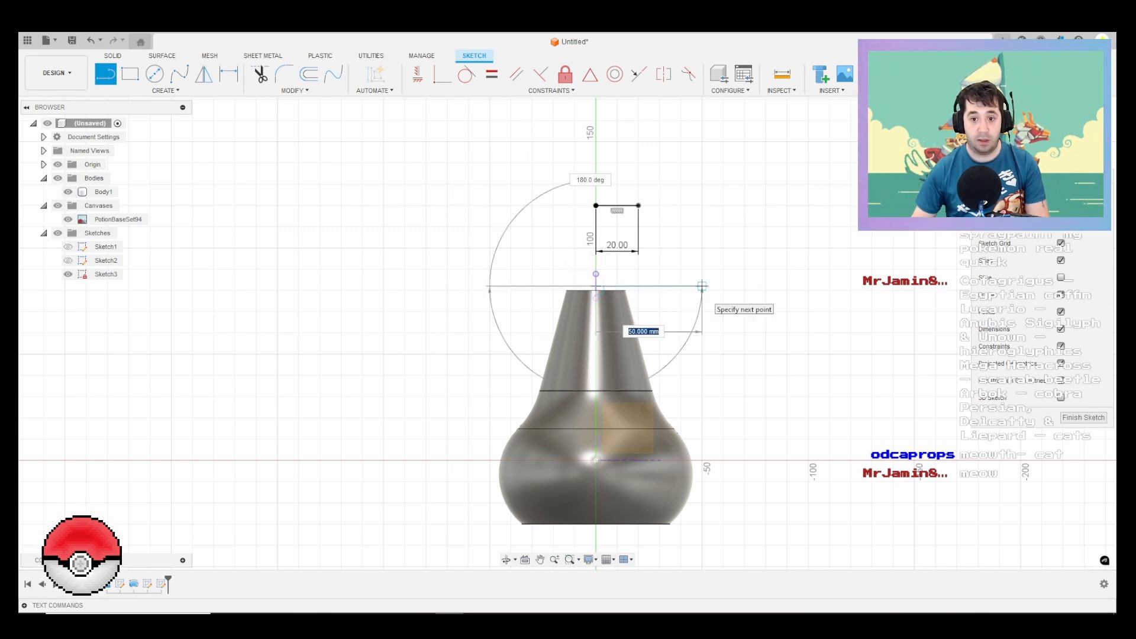
pyautogui.write('40')
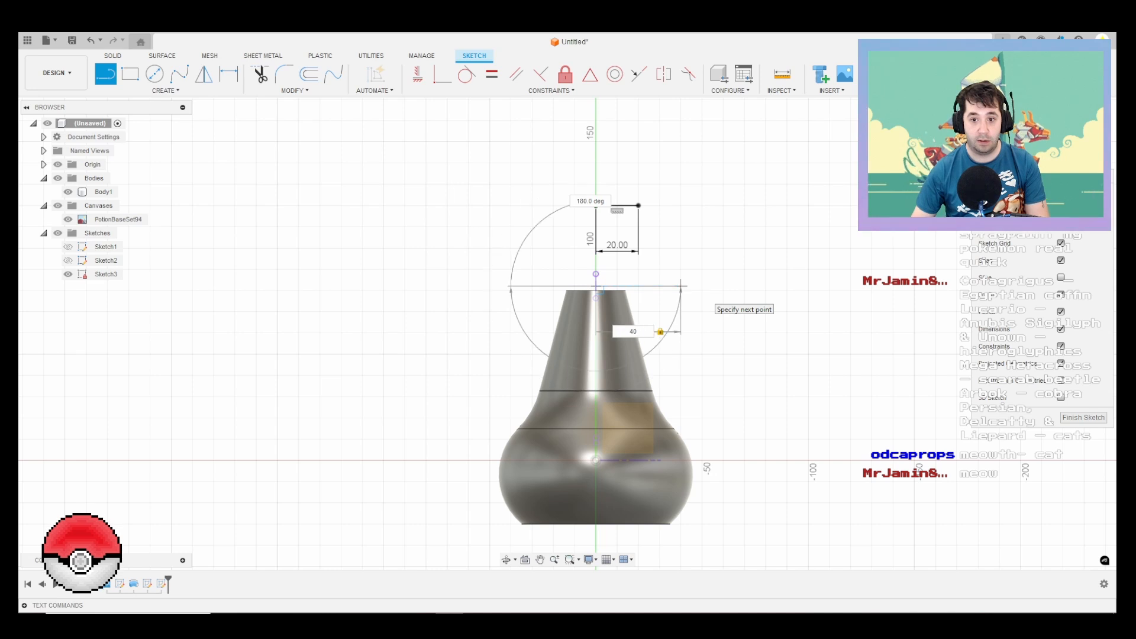
pyautogui.press('Return')
pyautogui.press('Escape')
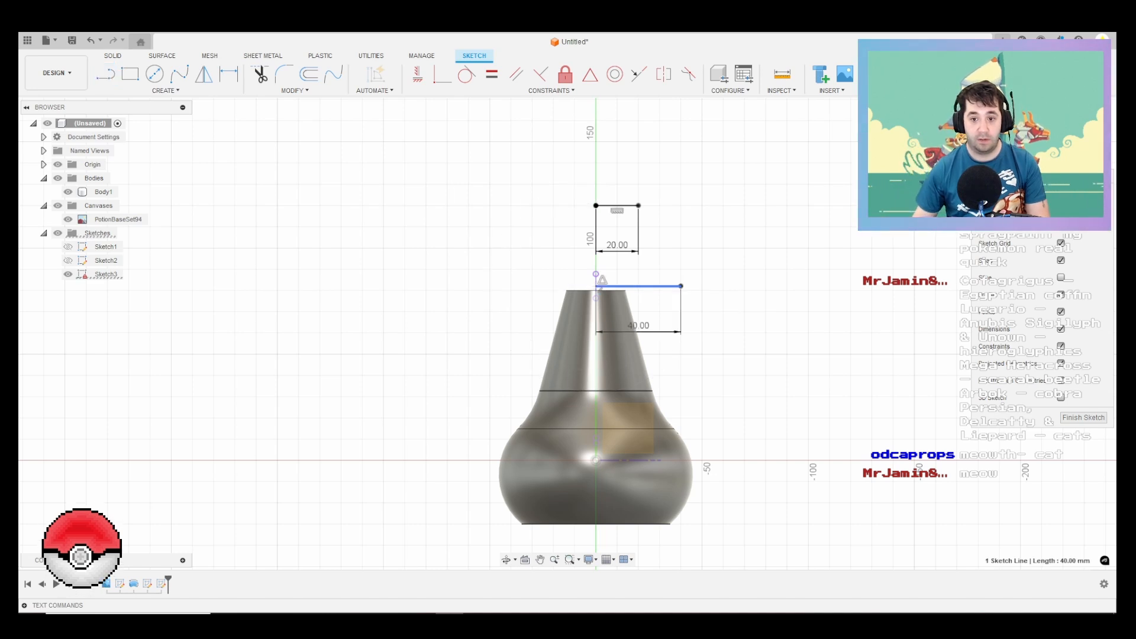
pyautogui.press('Escape')
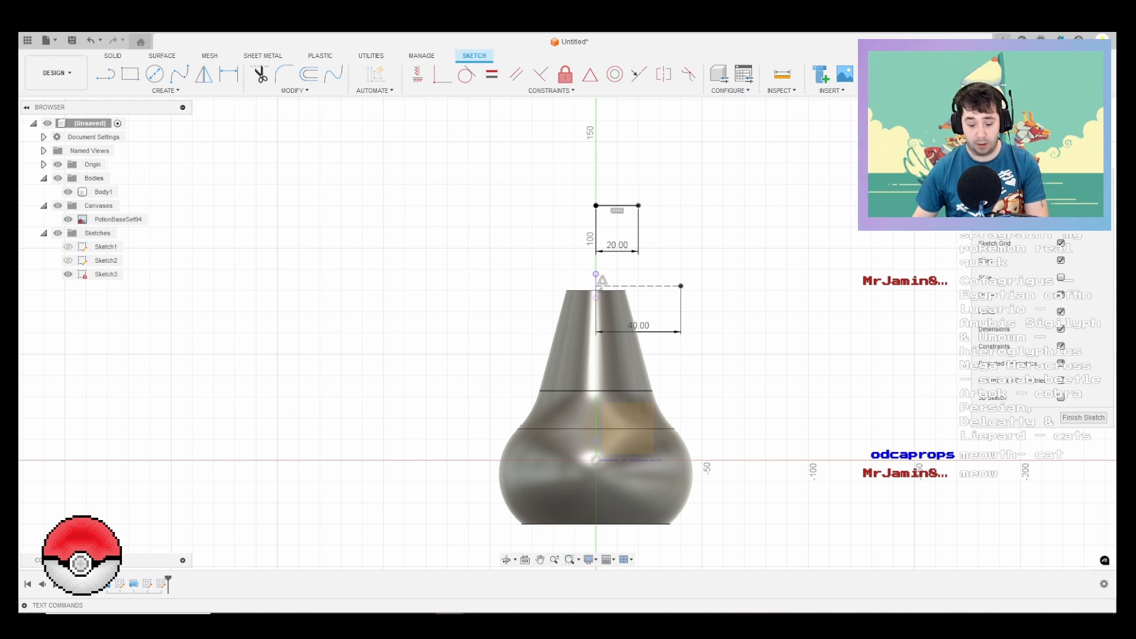
pyautogui.press('l')
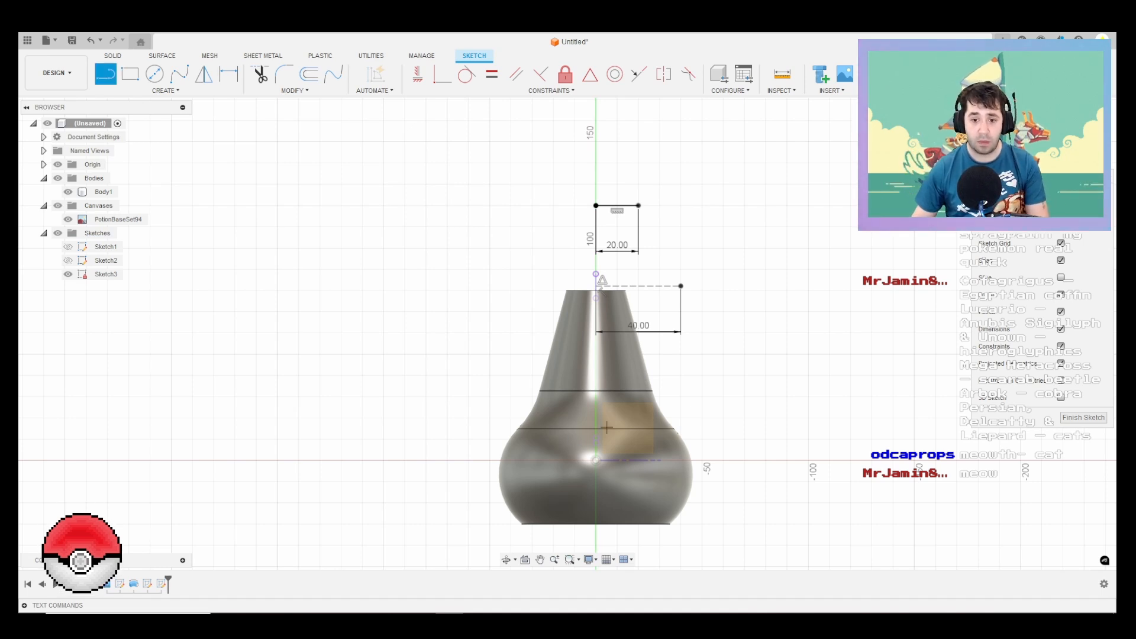
pyautogui.keyDown('shift'); pyautogui.moveTo(616, 418); pyautogui.dragTo(559, 425, button='middle'); pyautogui.keyUp('shift')
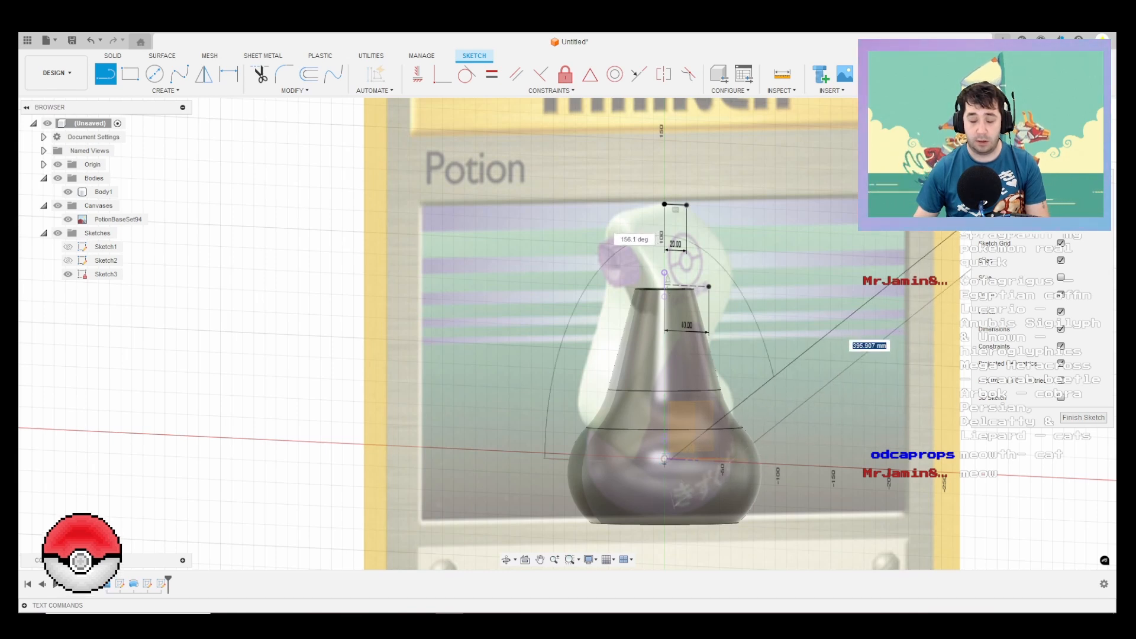
pyautogui.click(1078, 134)
pyautogui.press('Escape')
# Step: Draw a 20 mm horizontal line outward from the projected lower end point near the bottle's shoulder
pyautogui.press('l')
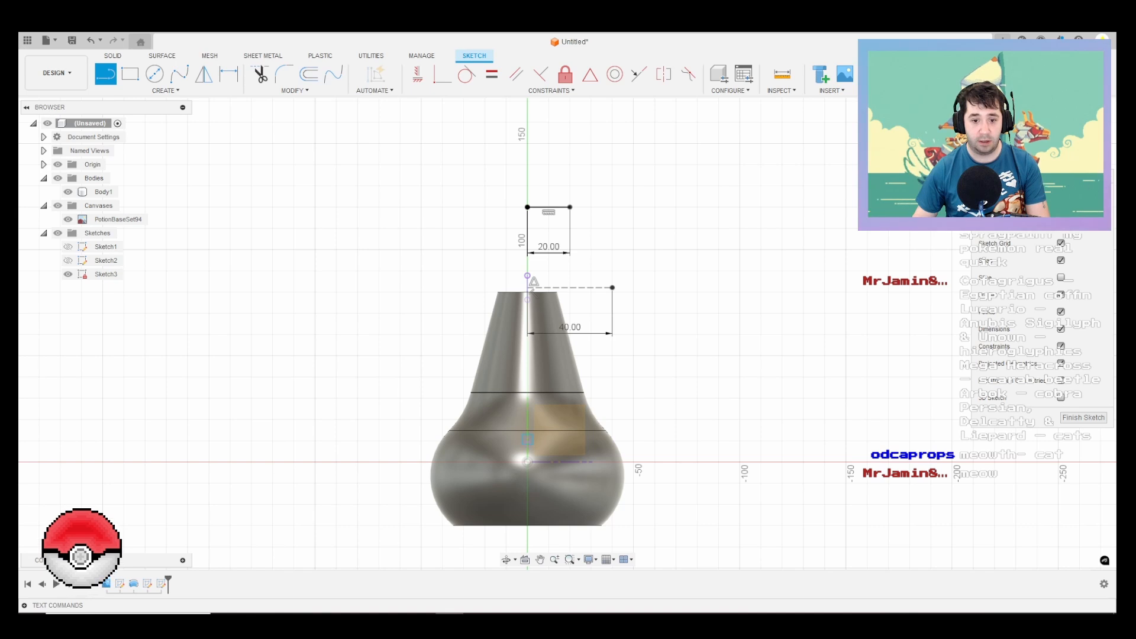
pyautogui.click(527, 439)
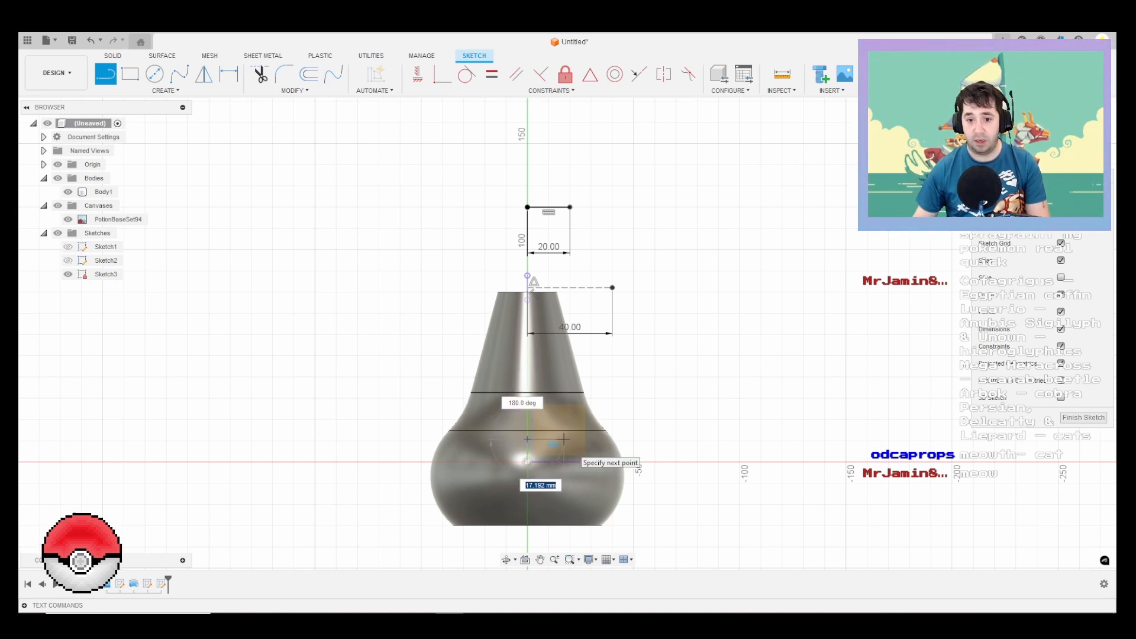
pyautogui.write('20')
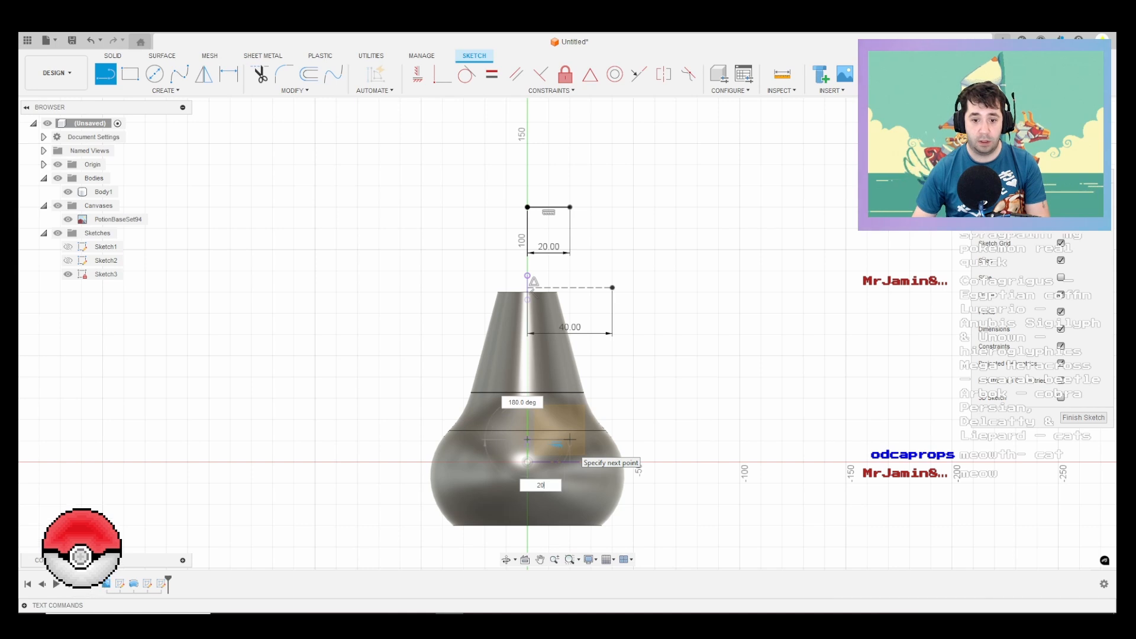
pyautogui.press('Return')
pyautogui.moveTo(569, 439); pyautogui.dragTo(663, 563)
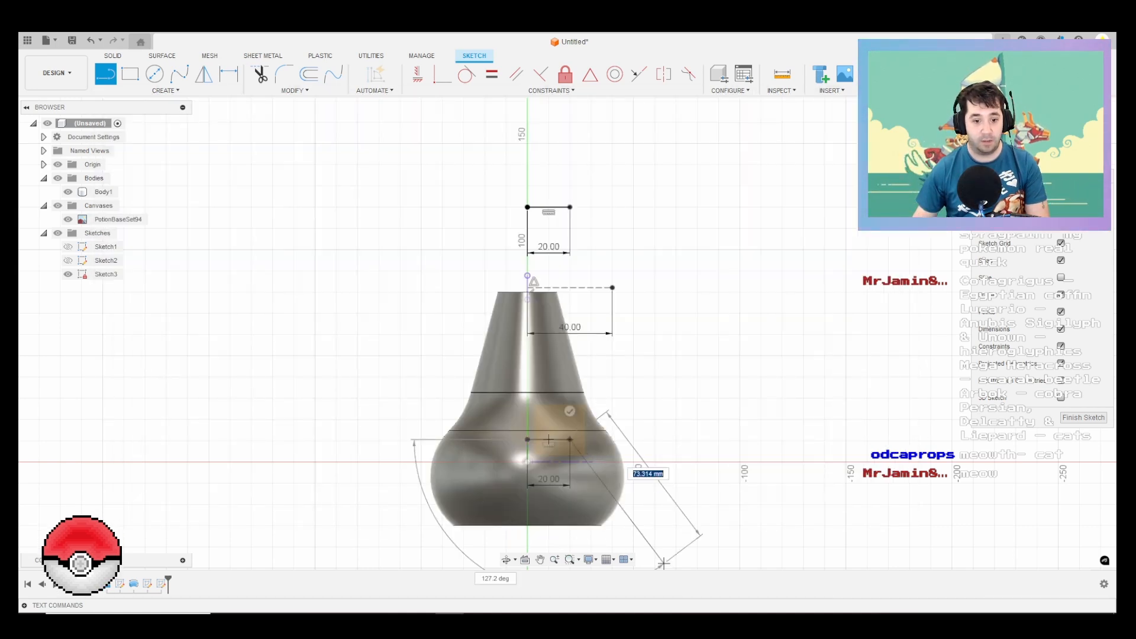
# Step: Examine the reference images GO_Potion.png and PotionBaseSet94.jpg for the shape of the spray head around the bottle
pyautogui.hotkey('alt', 'Tab')
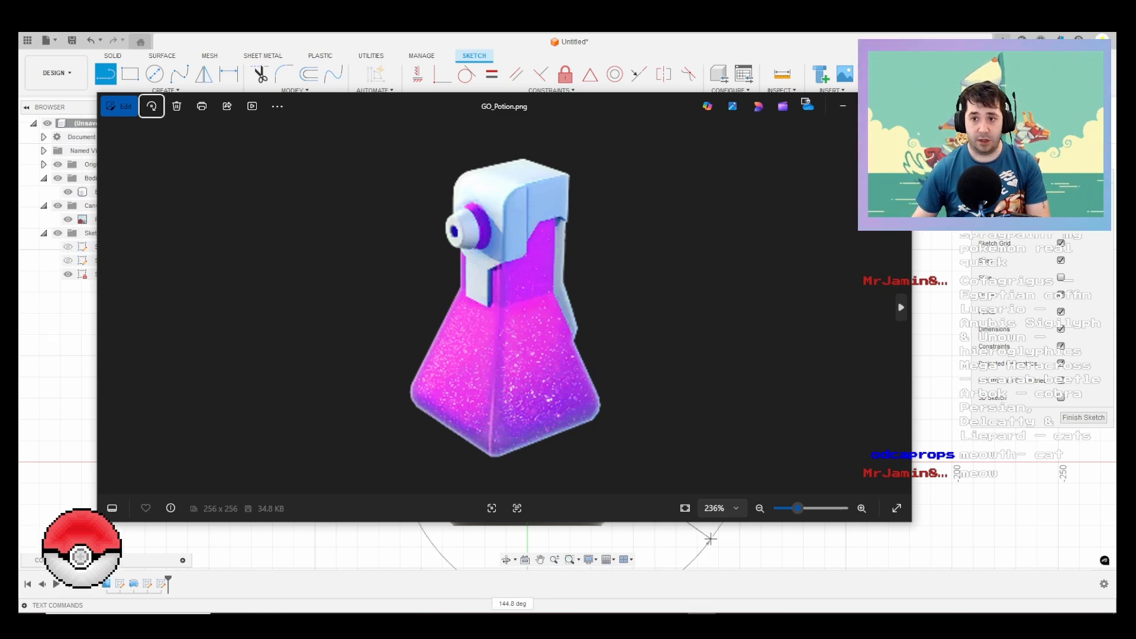
pyautogui.hotkey('alt', 'Tab')
pyautogui.hotkey('alt', 'Tab')
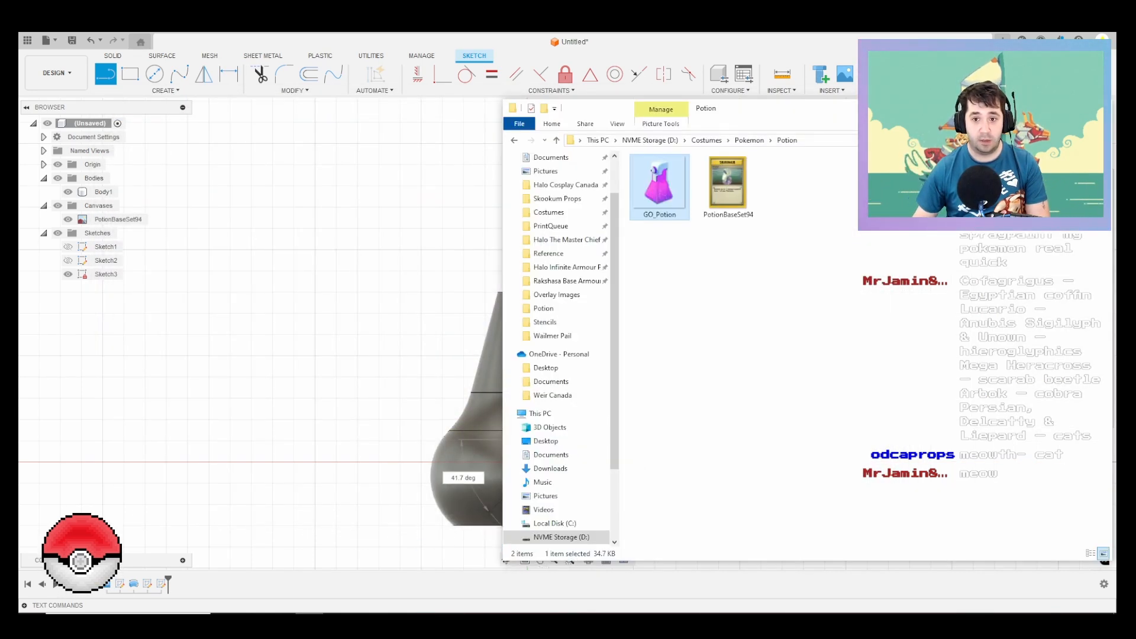
pyautogui.press('Right')
pyautogui.press('Return')
pyautogui.scroll(5, 504, 307)
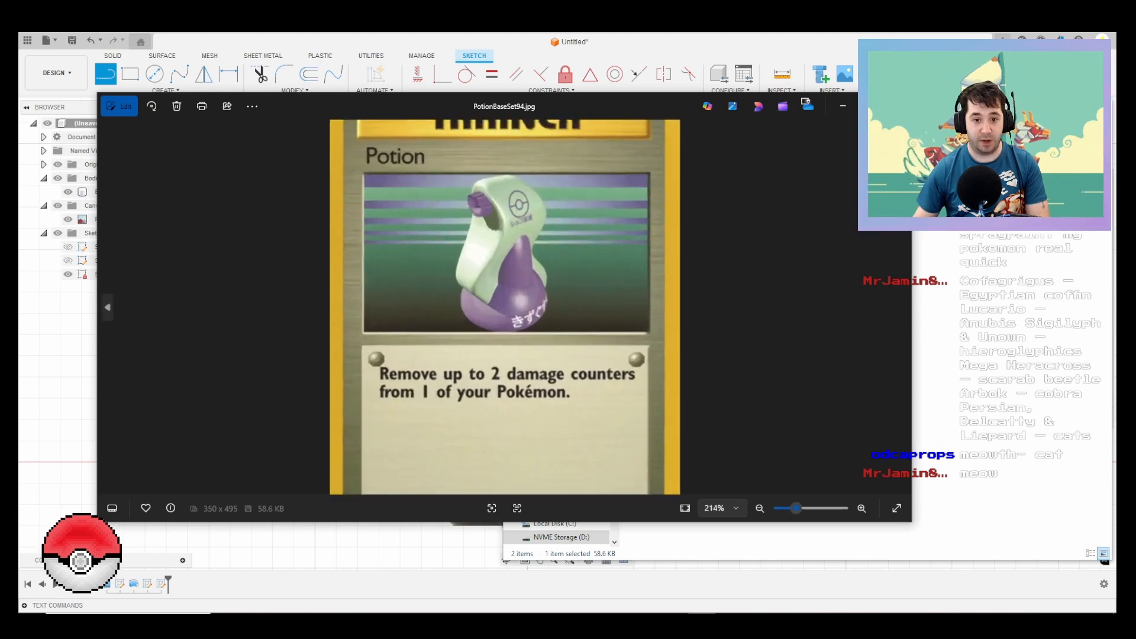
pyautogui.scroll(-4, 504, 307)
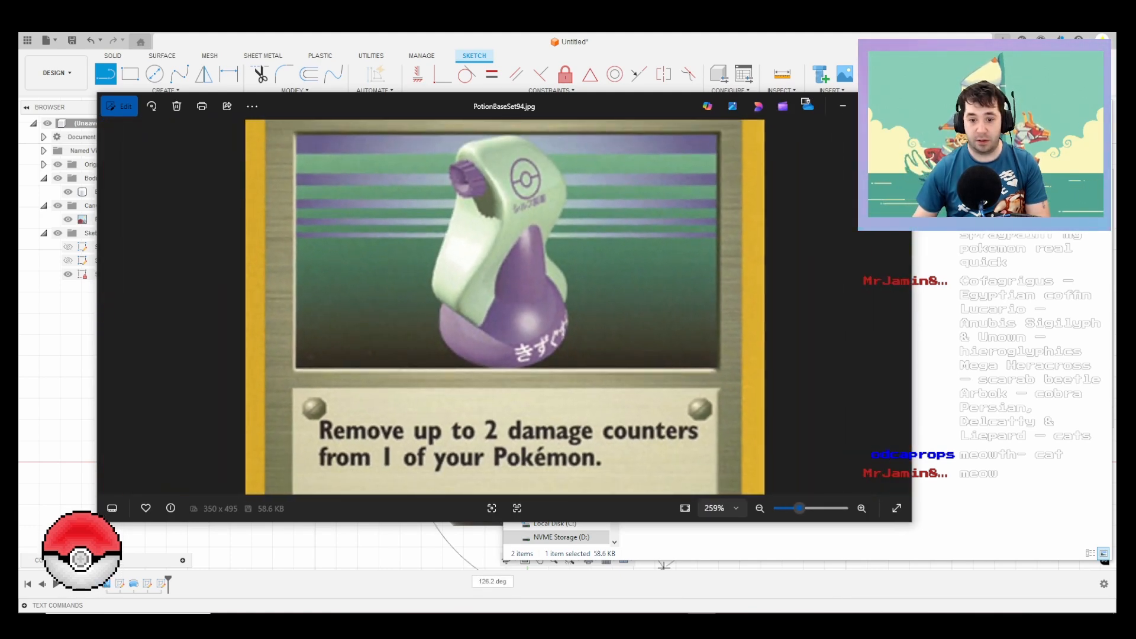
pyautogui.hotkey('alt', 'Tab')
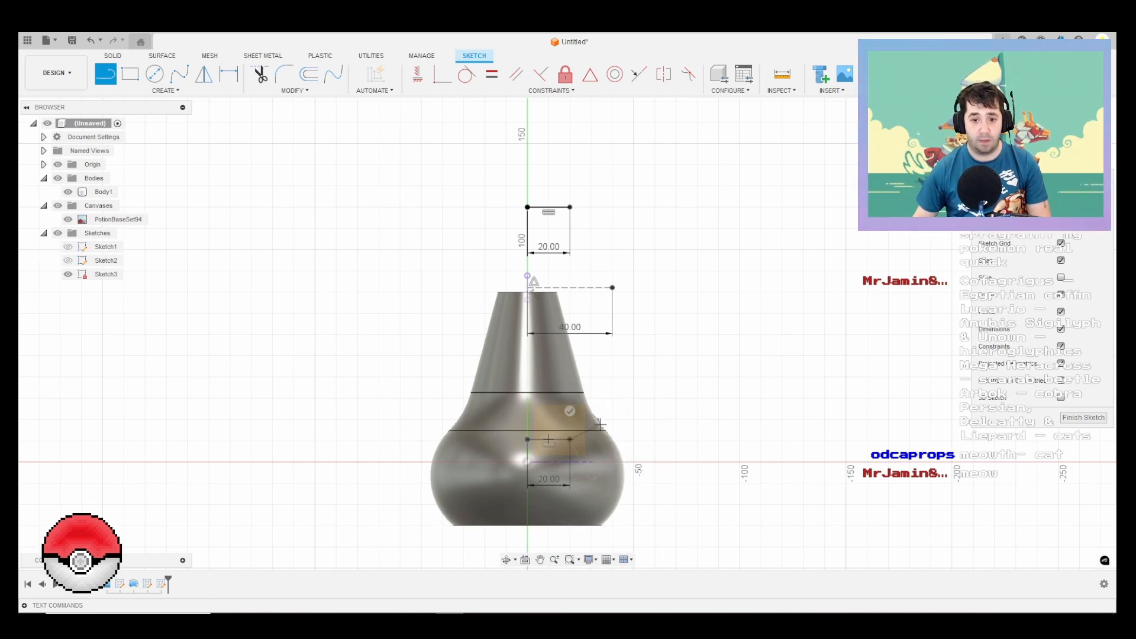
# Step: Set the length of the lower horizontal line near the bottle's shoulder to 10 mm
pyautogui.press('Escape')
pyautogui.click(548, 481)
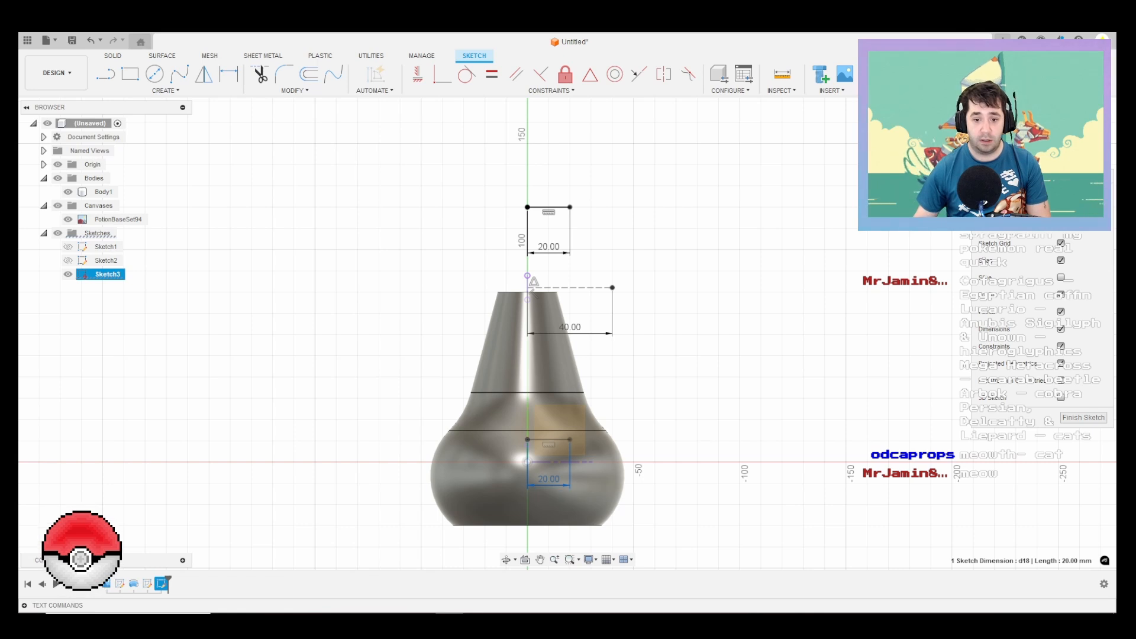
pyautogui.doubleClick(548, 478)
pyautogui.write('10')
pyautogui.press('Return')
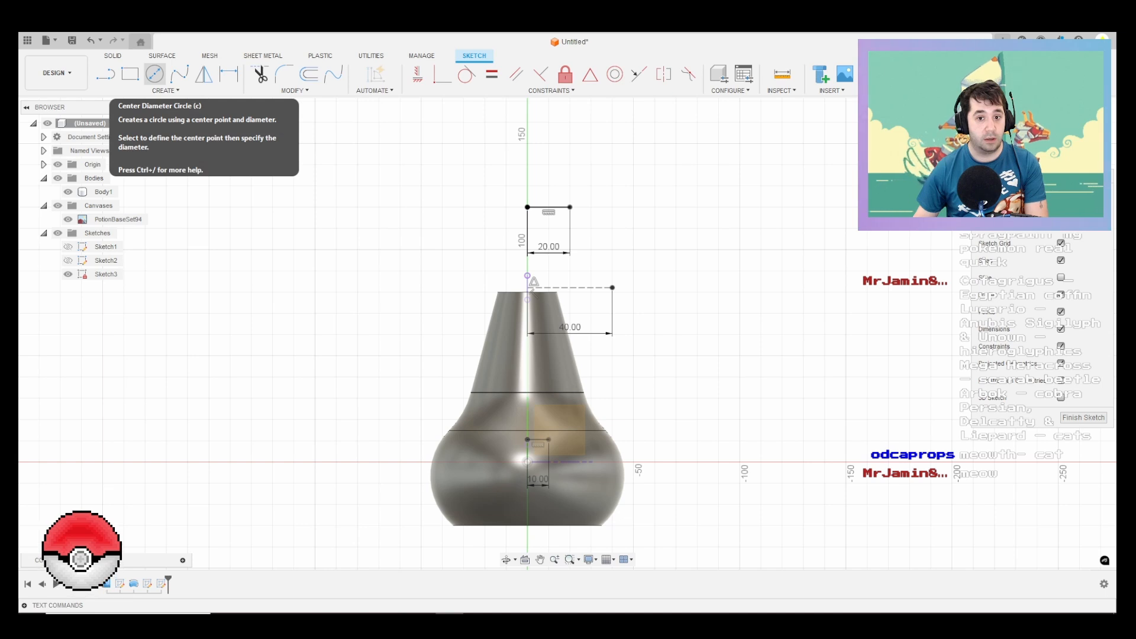
pyautogui.click(154, 74)
pyautogui.click(166, 90)
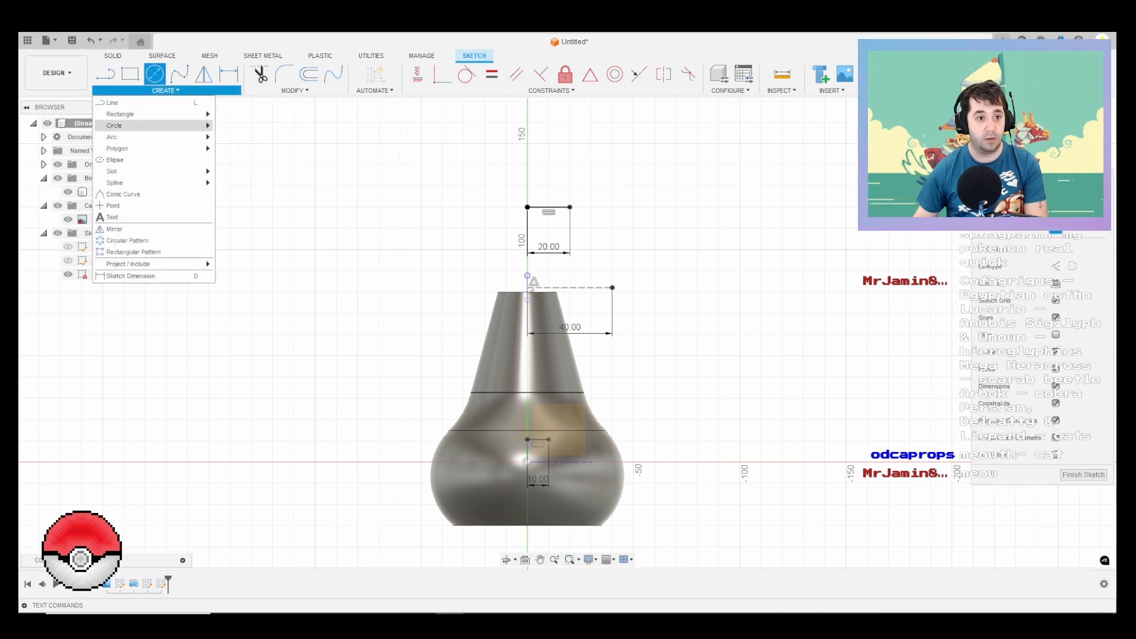
pyautogui.moveTo(151, 125)
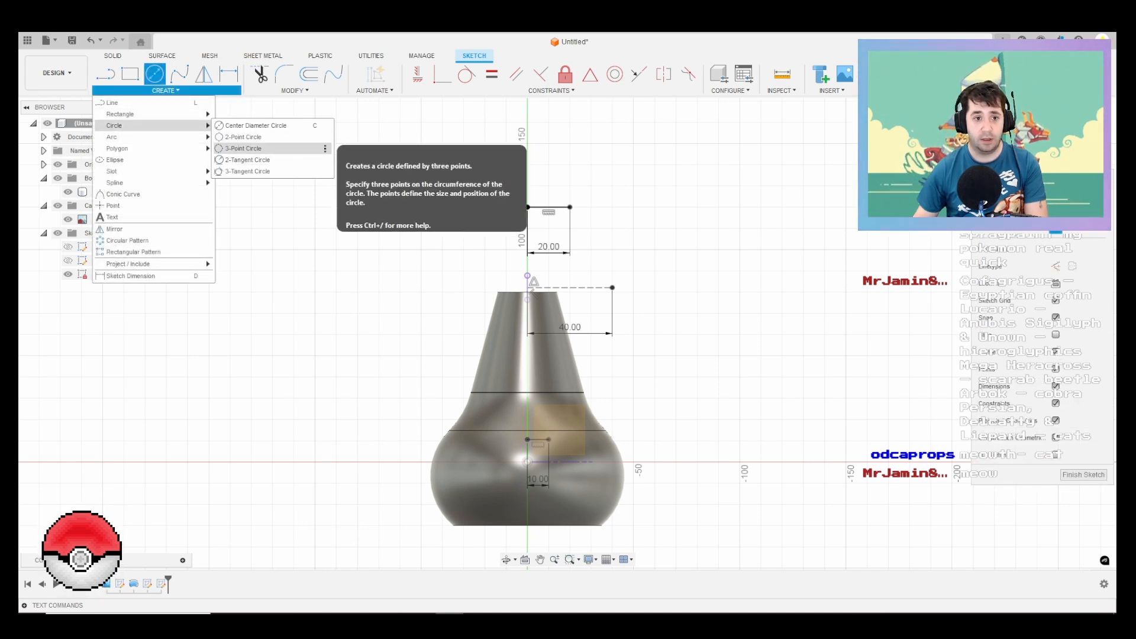
pyautogui.click(242, 148)
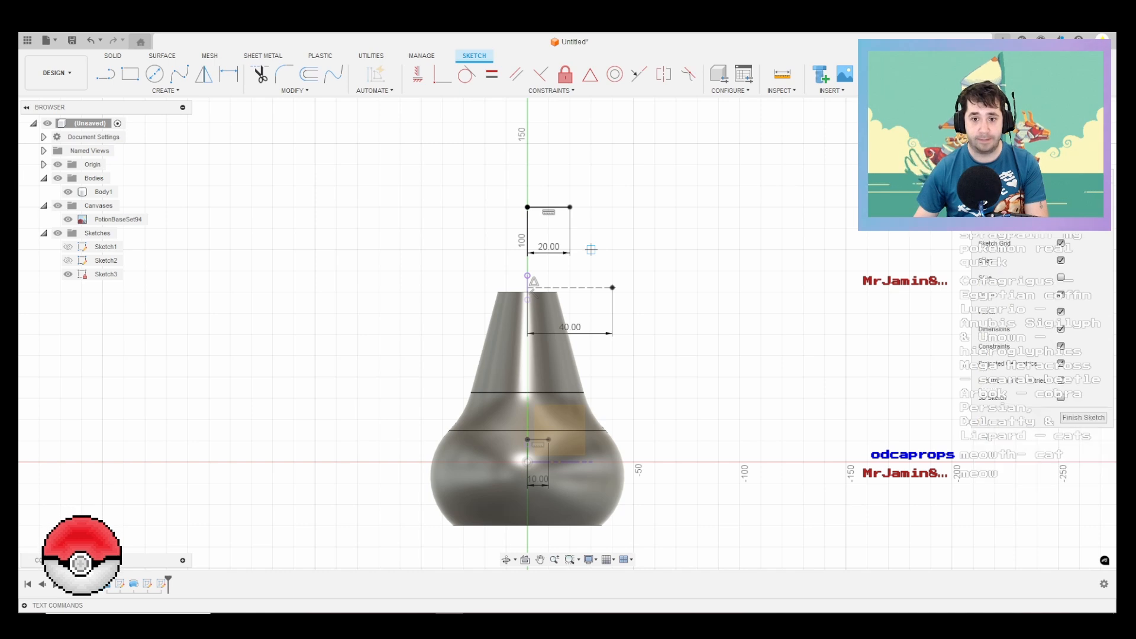
# Step: Connect the outer ends of the 20 mm, 40 mm and 10 mm horizontal lines with two slanted lines
pyautogui.press('l')
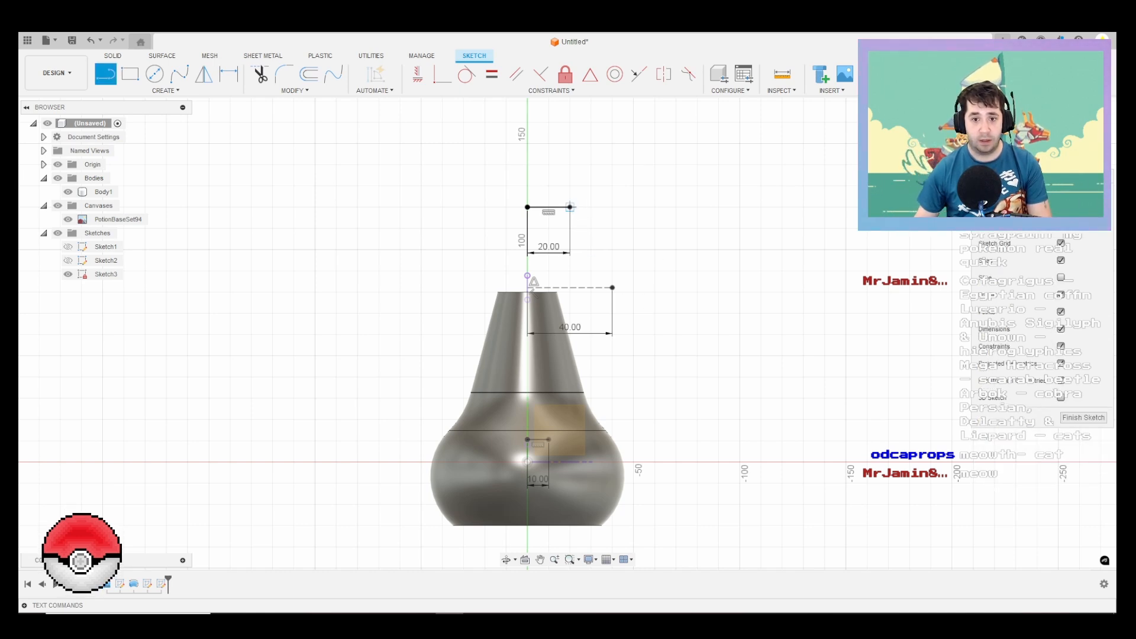
pyautogui.moveTo(570, 207); pyautogui.dragTo(613, 288)
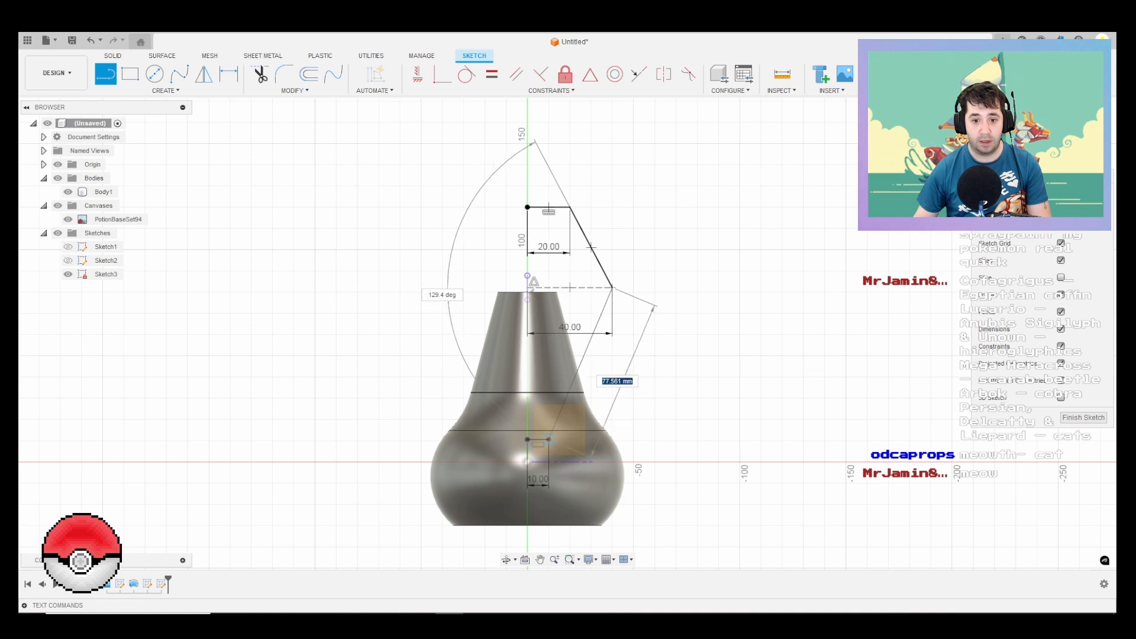
pyautogui.click(550, 439)
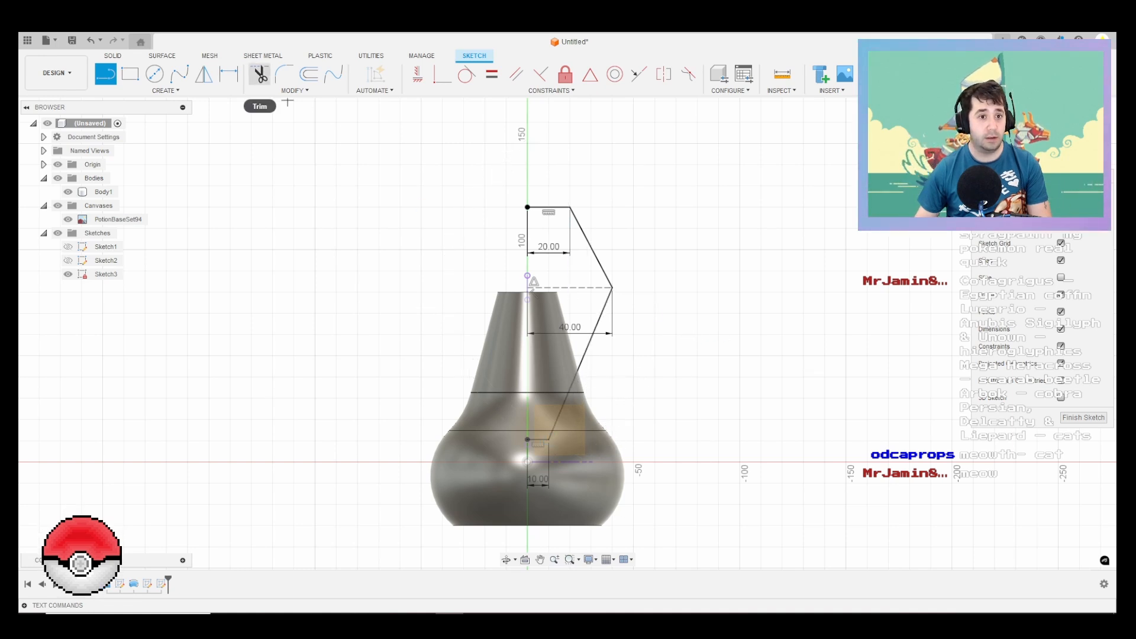
# Step: Fillet the corner between the two slanted lines with a 30 mm radius
pyautogui.click(284, 74)
pyautogui.click(595, 255)
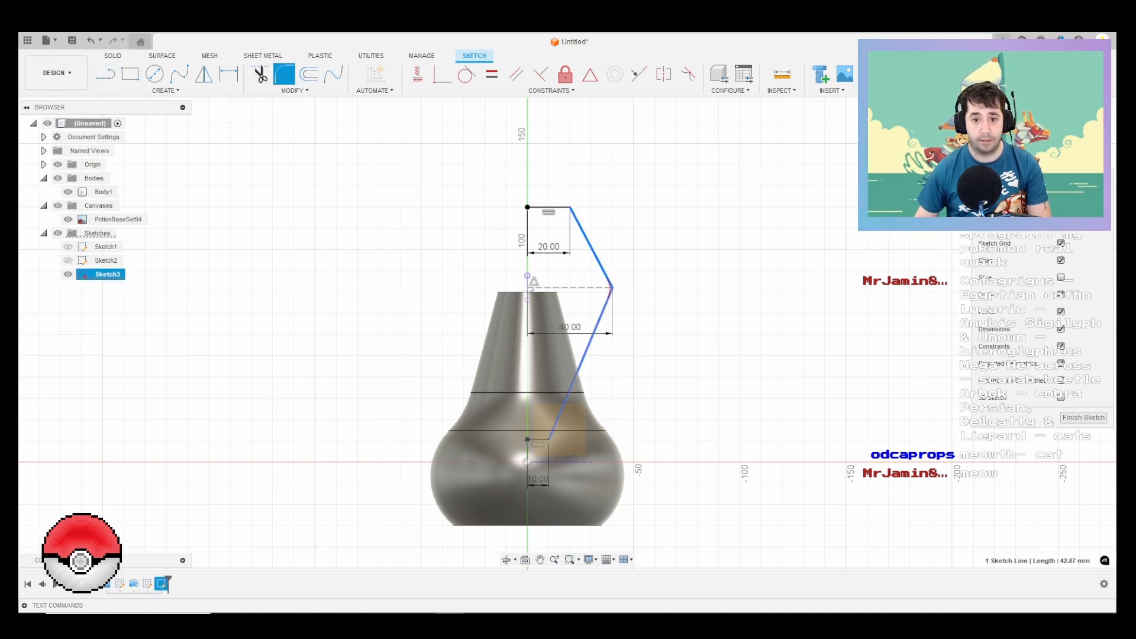
pyautogui.click(607, 299)
pyautogui.scroll(2, 609, 289)
pyautogui.moveTo(610, 288); pyautogui.dragTo(603, 287)
pyautogui.write('30')
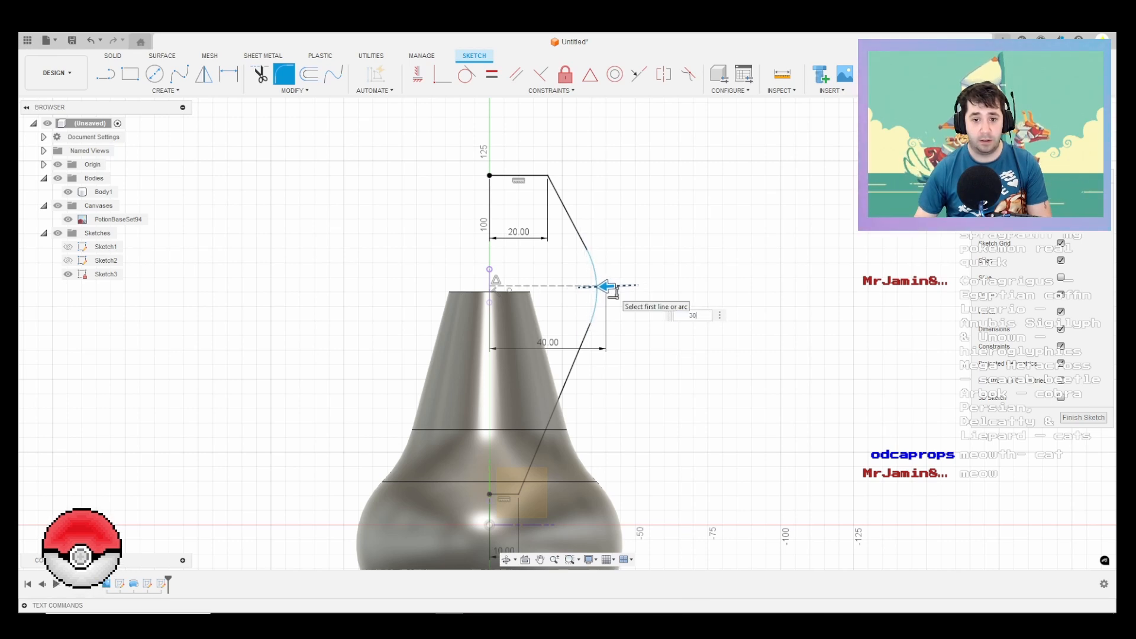
pyautogui.press('Return')
# Step: Close the side profile with a vertical line from the topmost axis point to the lower end point
pyautogui.press('l')
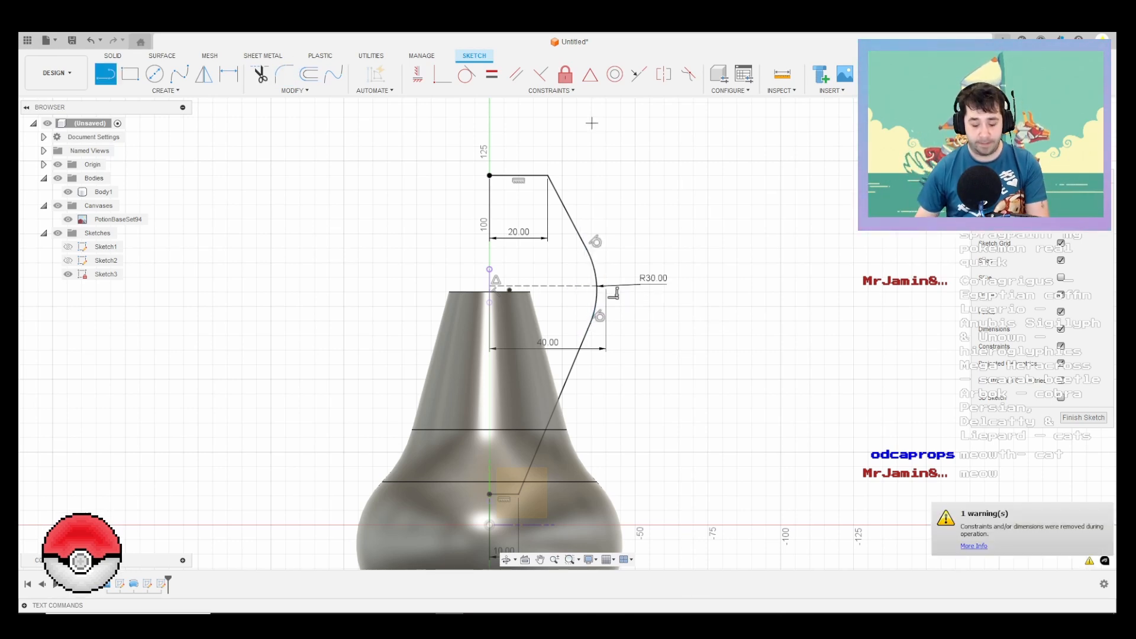
pyautogui.click(489, 175)
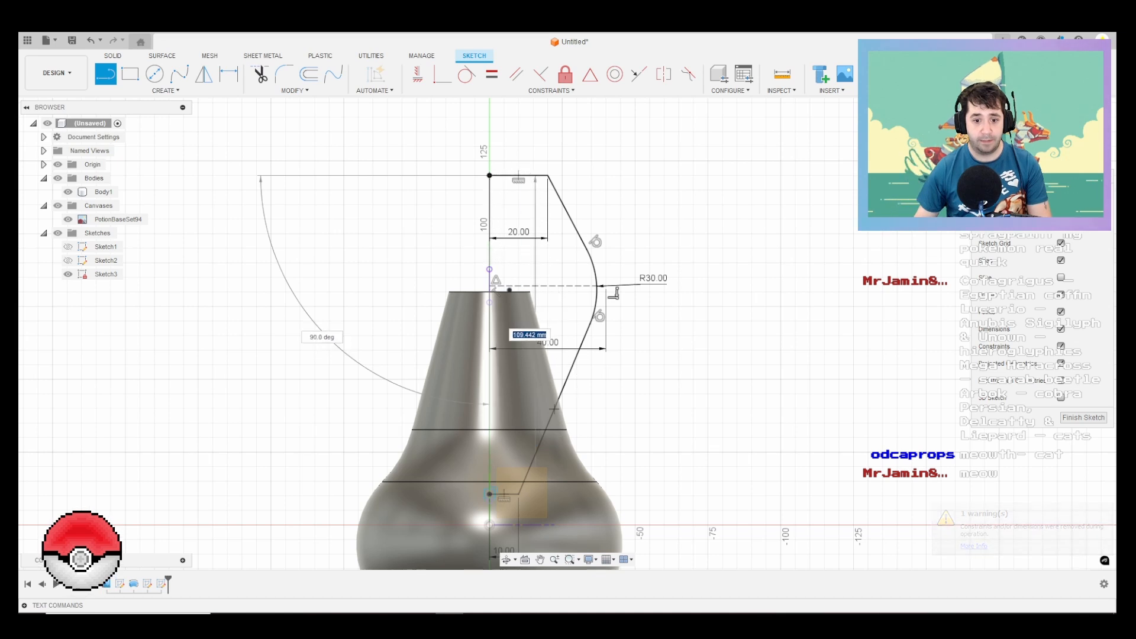
pyautogui.click(489, 493)
# Step: Hide the bottle body, show Sketch2, and extrude the closed side profile symmetrically by 60 mm per side as a new body
pyautogui.scroll(-5, 545, 393)
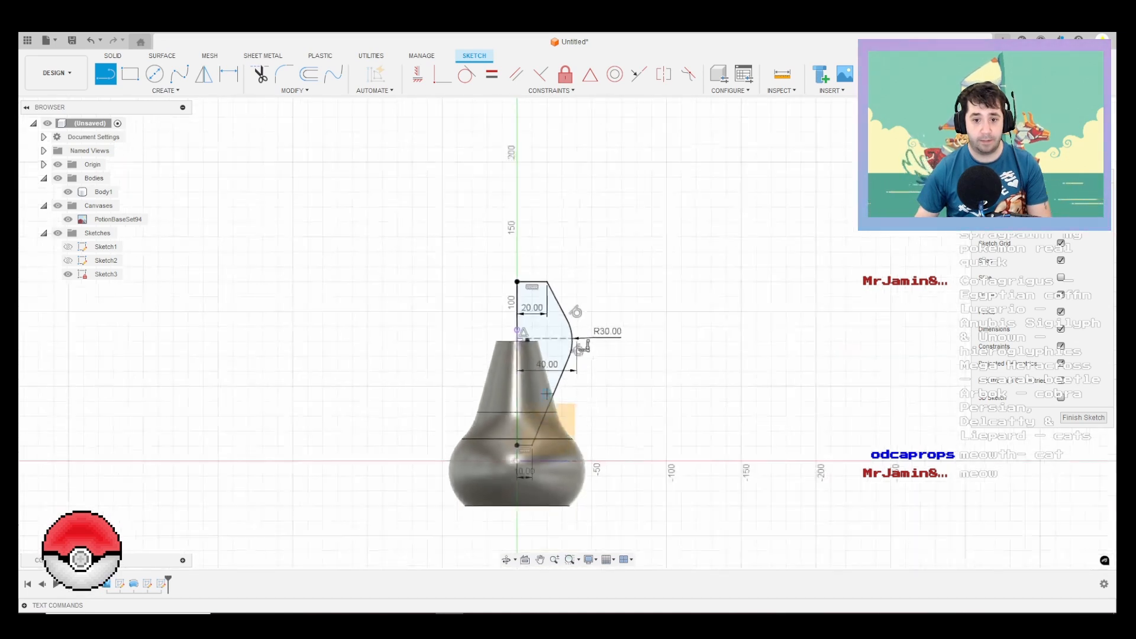
pyautogui.keyDown('shift'); pyautogui.moveTo(597, 361); pyautogui.dragTo(515, 373, button='middle'); pyautogui.keyUp('shift')
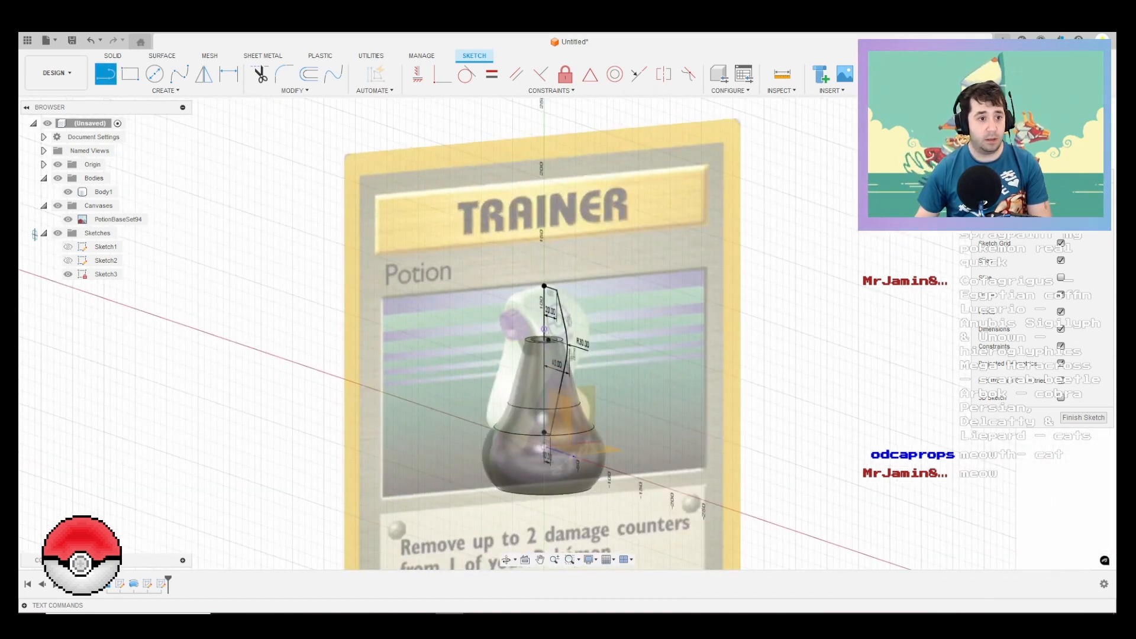
pyautogui.click(68, 191)
pyautogui.press('e')
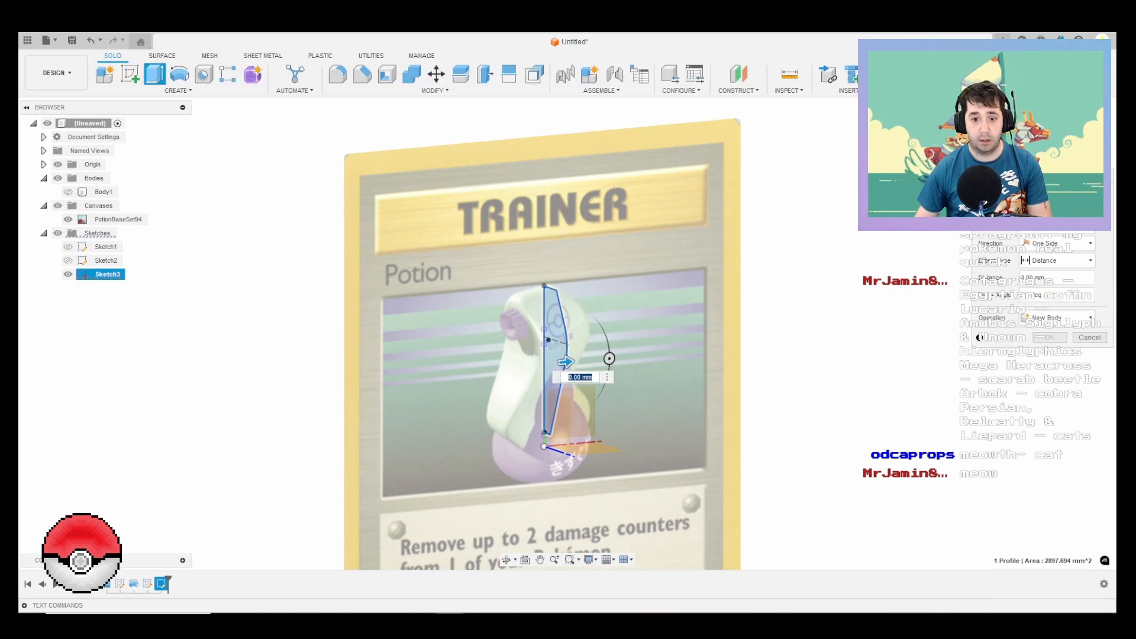
pyautogui.click(1077, 135)
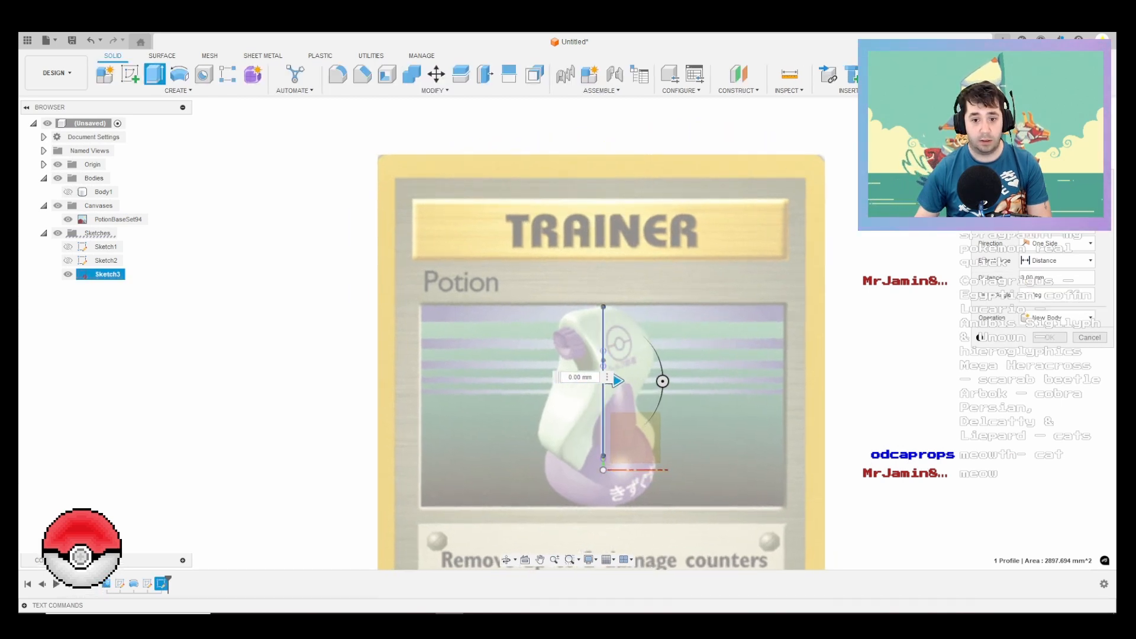
pyautogui.moveTo(617, 380)
pyautogui.mouseDown()
pyautogui.moveTo(421, 382)
pyautogui.moveTo(510, 382)
pyautogui.mouseUp()
pyautogui.click(68, 260)
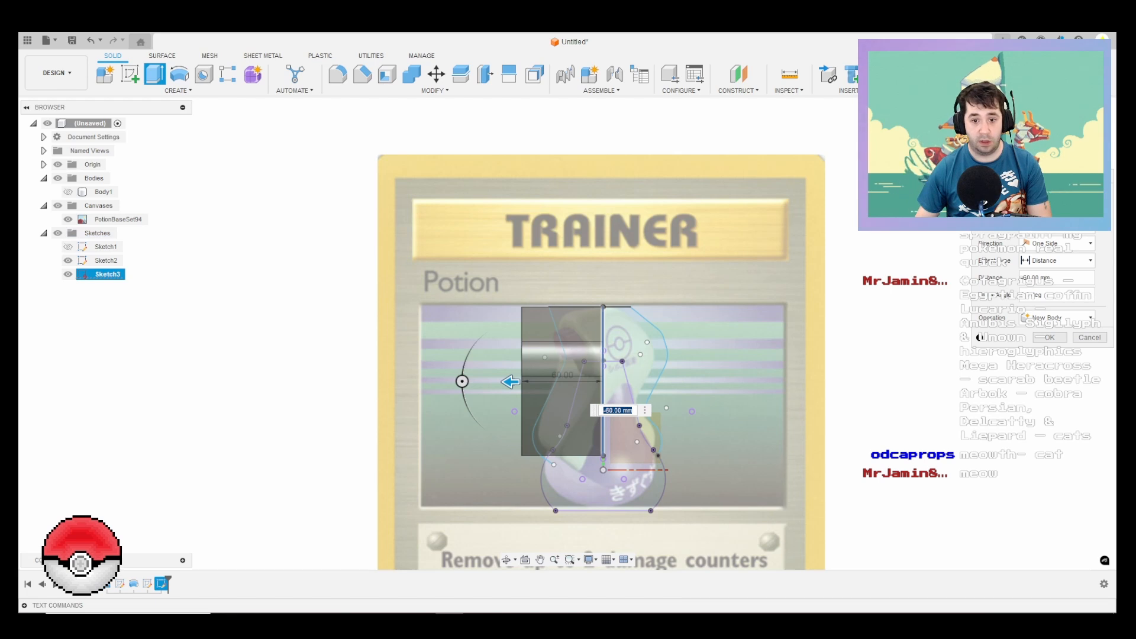
pyautogui.click(1056, 244)
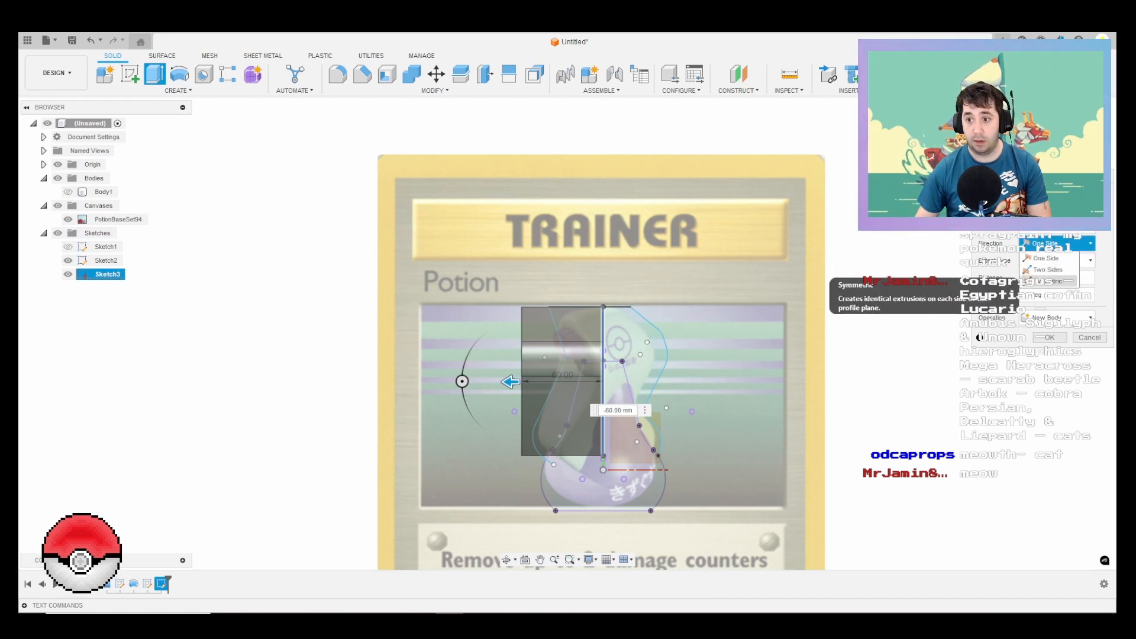
pyautogui.click(1047, 281)
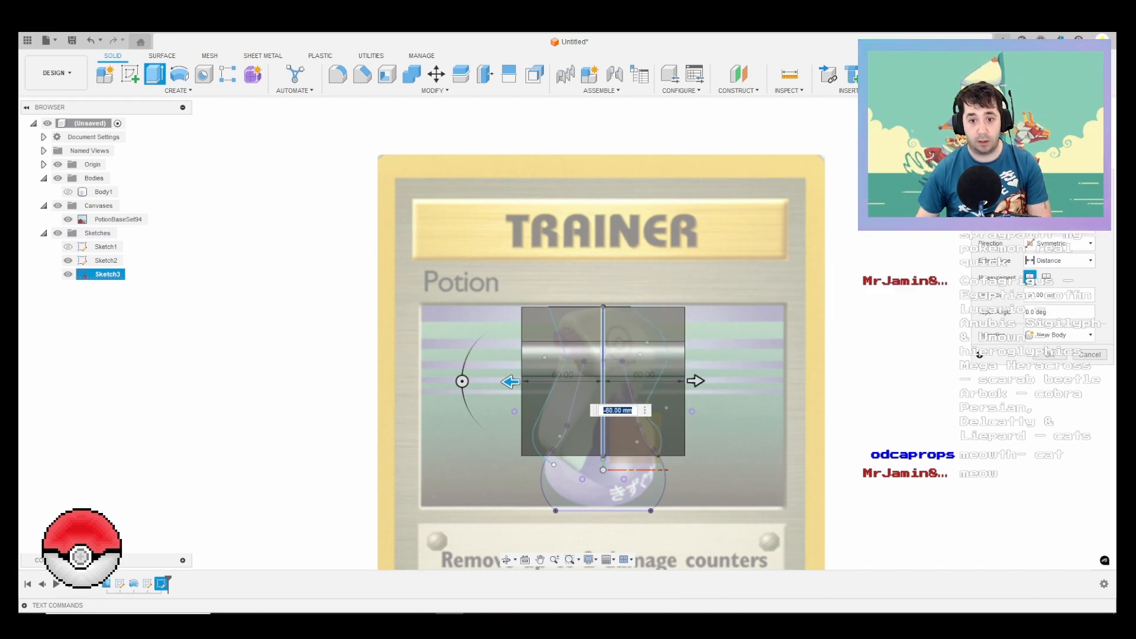
pyautogui.press('Return')
# Step: Extrude the spray head outline in Sketch2 by 70 mm to one side through the block, using the Intersect operation
pyautogui.keyDown('shift'); pyautogui.moveTo(568, 355); pyautogui.dragTo(799, 393, button='middle'); pyautogui.keyUp('shift')
pyautogui.press('e')
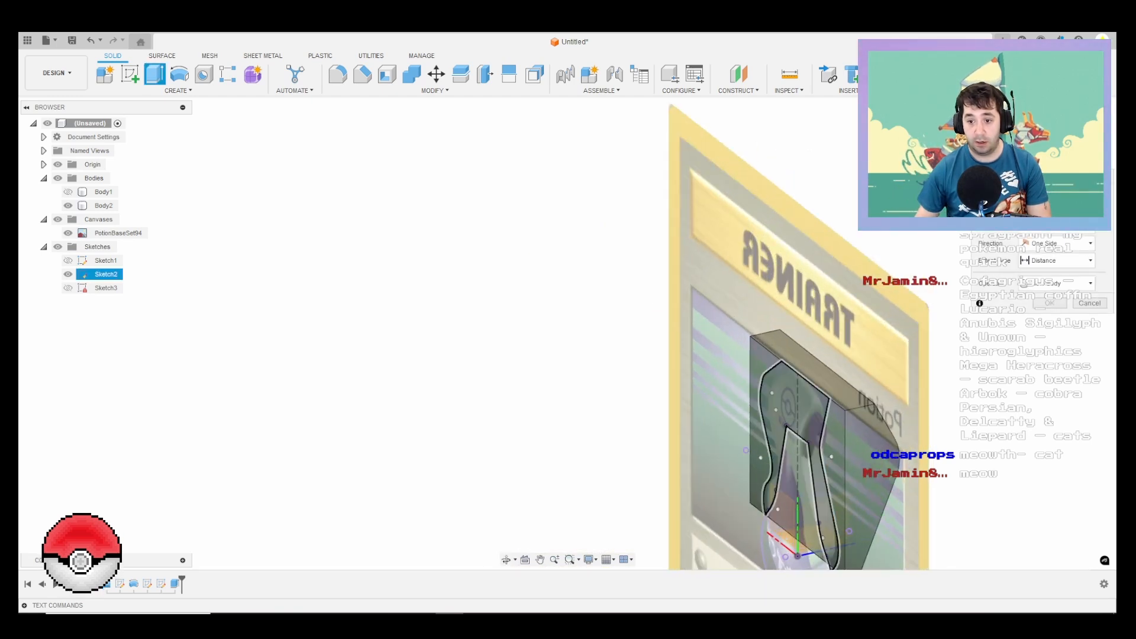
pyautogui.click(790, 403)
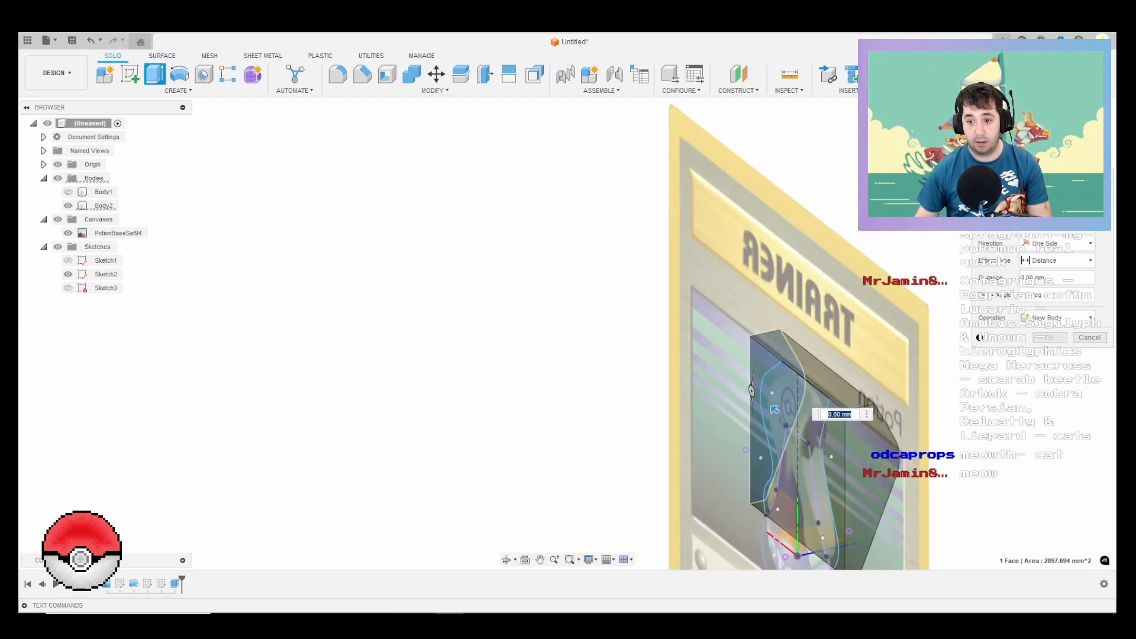
pyautogui.click(774, 409)
pyautogui.click(776, 410)
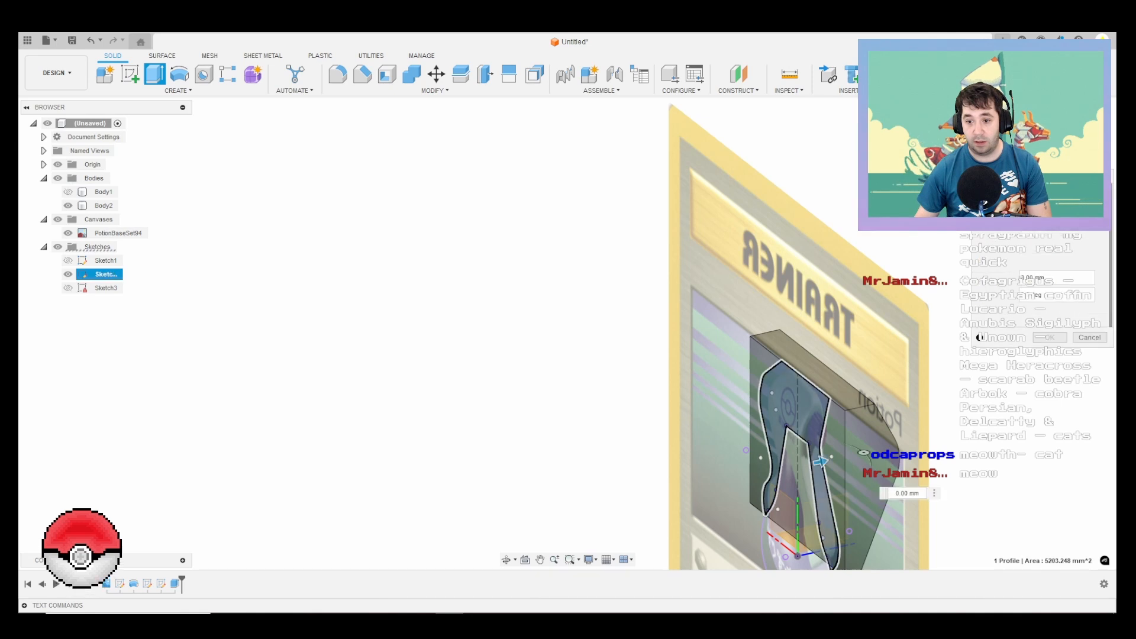
pyautogui.keyDown('shift'); pyautogui.moveTo(778, 414); pyautogui.dragTo(874, 466, button='middle'); pyautogui.keyUp('shift')
pyautogui.moveTo(874, 466); pyautogui.dragTo(970, 496)
pyautogui.click(1057, 317)
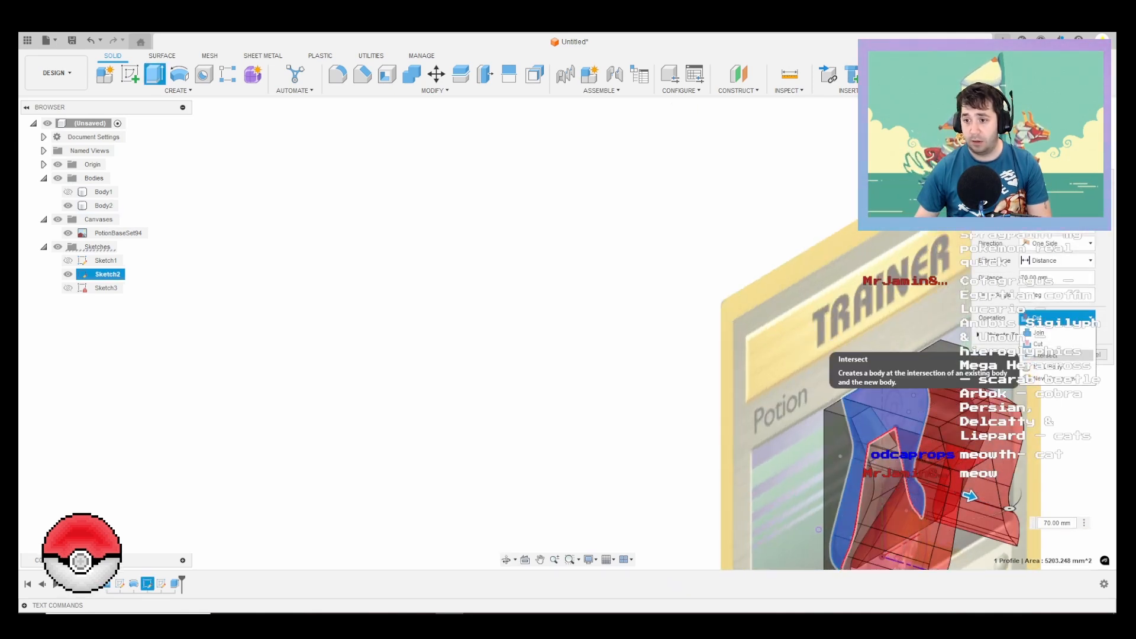
pyautogui.click(1044, 355)
pyautogui.moveTo(852, 333); pyautogui.dragTo(773, 254, button='middle')
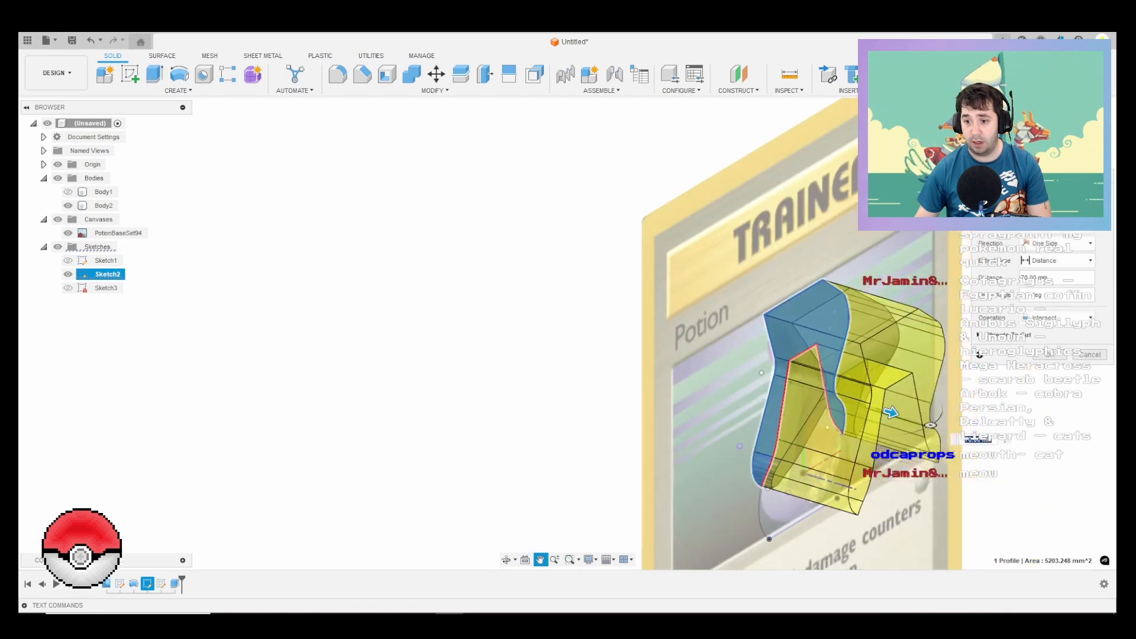
pyautogui.scroll(-4, 774, 254)
pyautogui.press('Return')
# Step: Show the bottle body and examine how the spray head sits around it against the card artwork
pyautogui.scroll(4, 821, 348)
pyautogui.keyDown('shift'); pyautogui.moveTo(820, 349); pyautogui.dragTo(819, 298, button='middle'); pyautogui.keyUp('shift')
pyautogui.scroll(-1, 332, 224)
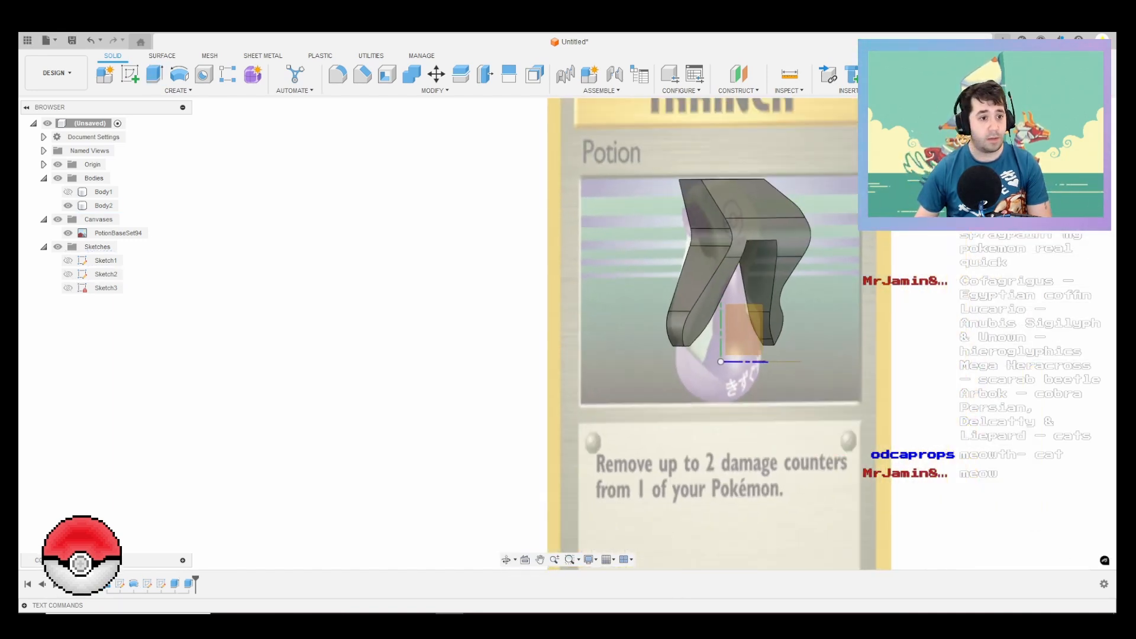
pyautogui.click(68, 191)
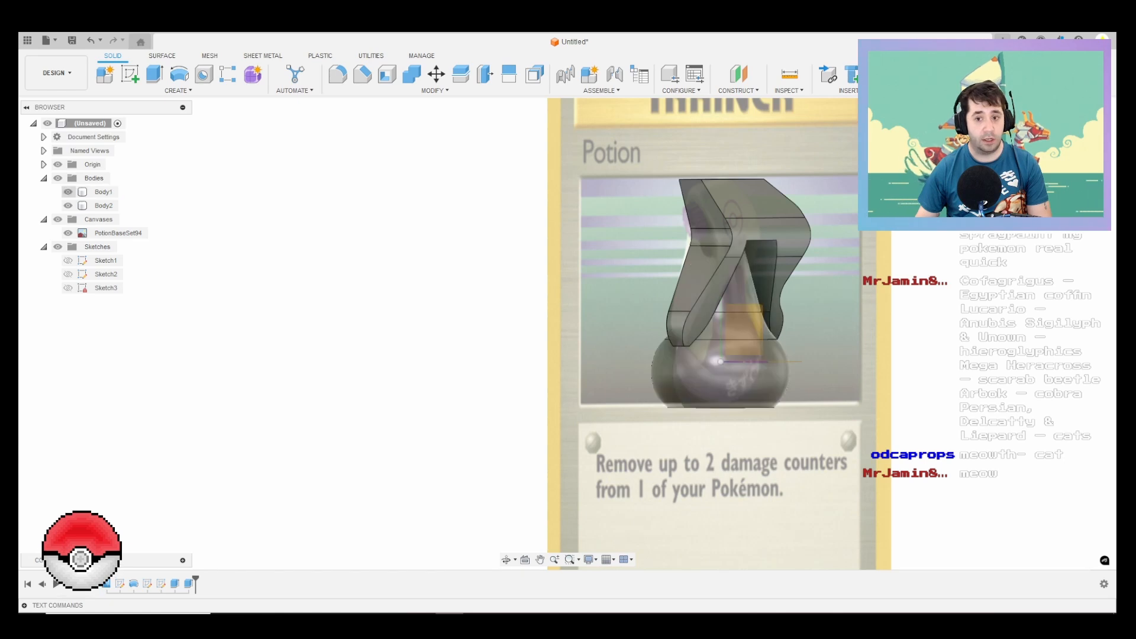
pyautogui.keyDown('shift'); pyautogui.moveTo(752, 288); pyautogui.dragTo(826, 263, button='middle'); pyautogui.keyUp('shift')
pyautogui.scroll(-1, 825, 264)
pyautogui.scroll(3, 811, 251)
pyautogui.scroll(1, 816, 233)
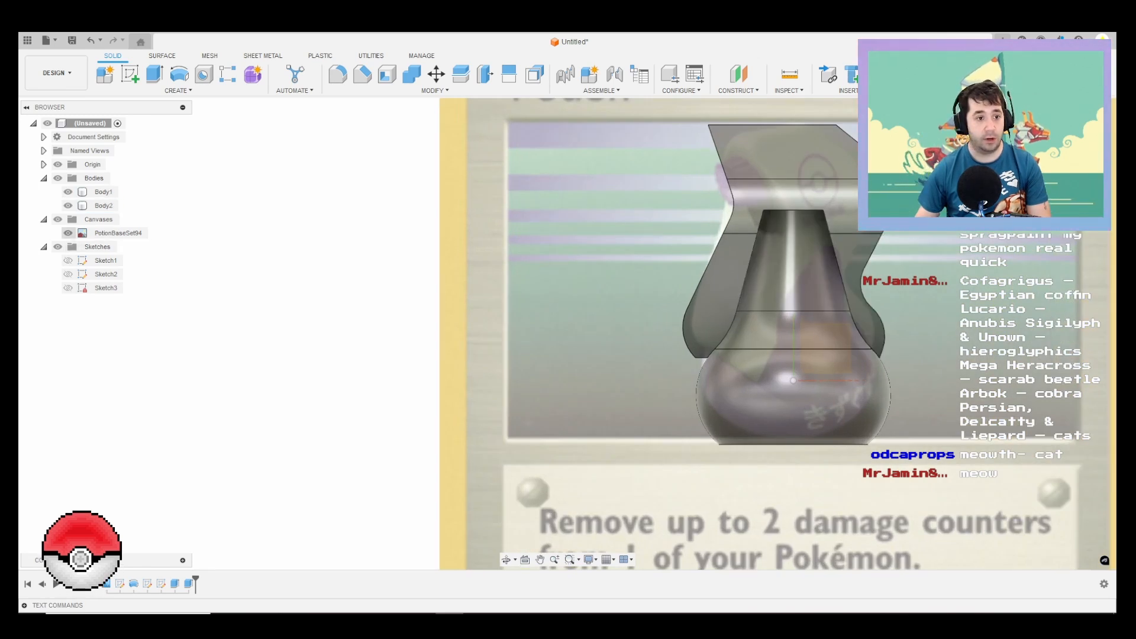
# Step: Show Sketch2 and hide both the spray head body and the bottle body
pyautogui.click(68, 274)
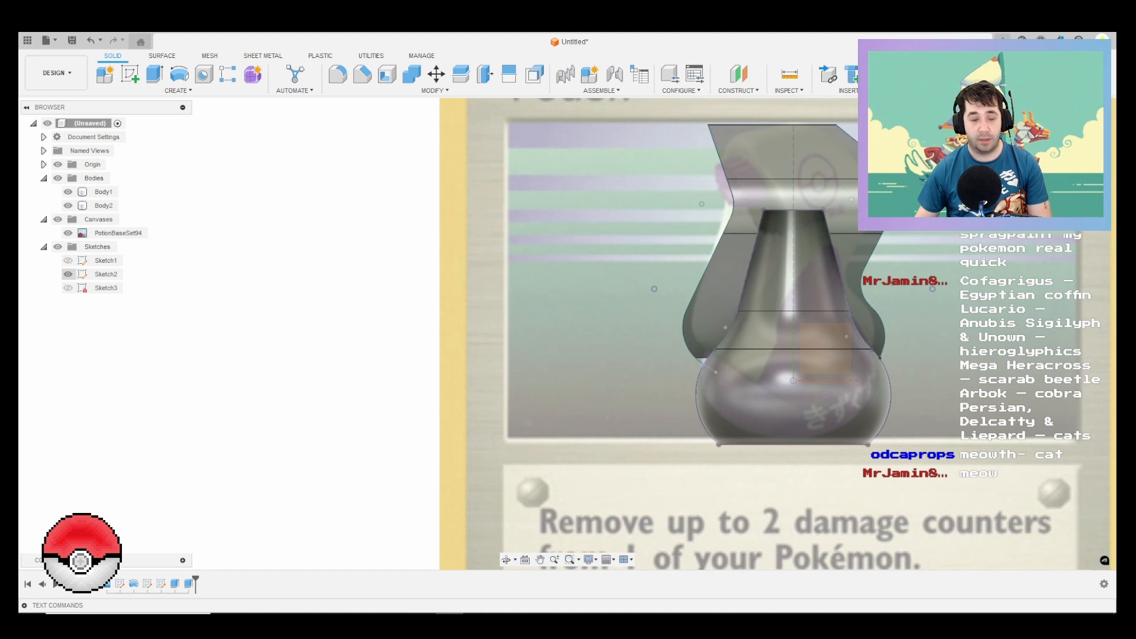
pyautogui.click(68, 205)
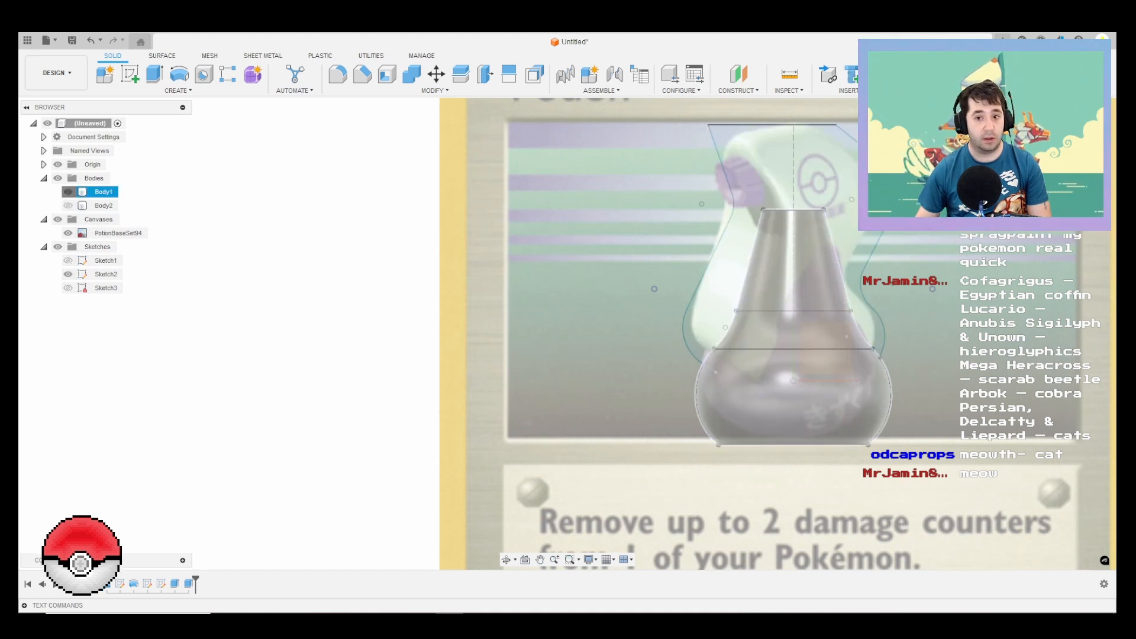
pyautogui.click(68, 191)
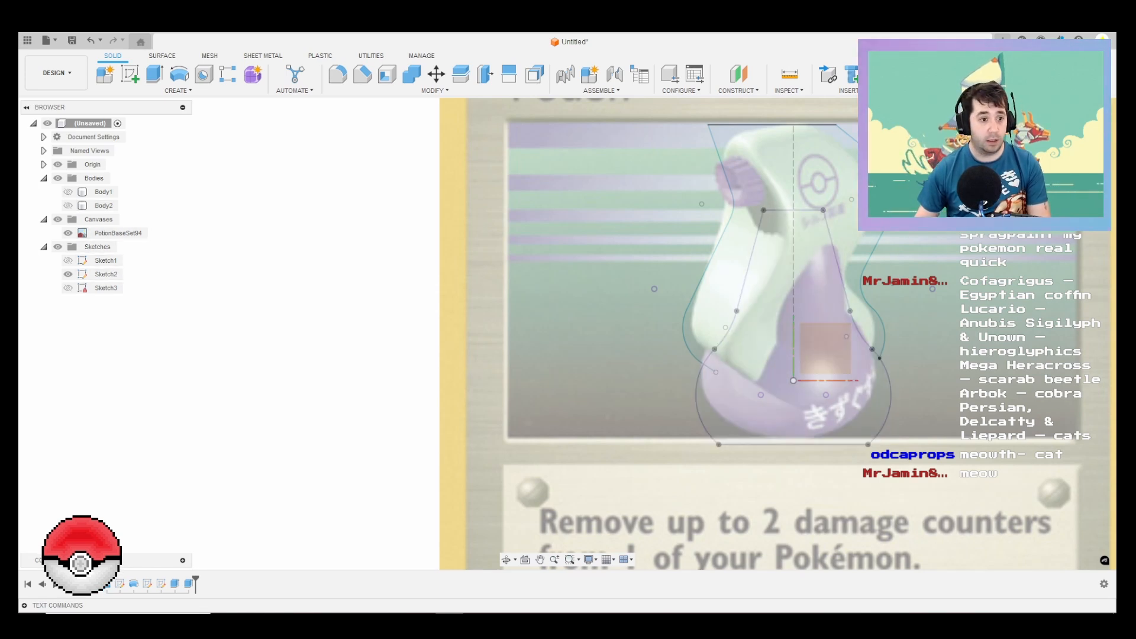
# Step: Edit Sketch2 to add a line about 83 mm long joining the two lower ends of the spray head outline, and hide the finished sketch
pyautogui.rightClick(111, 275)
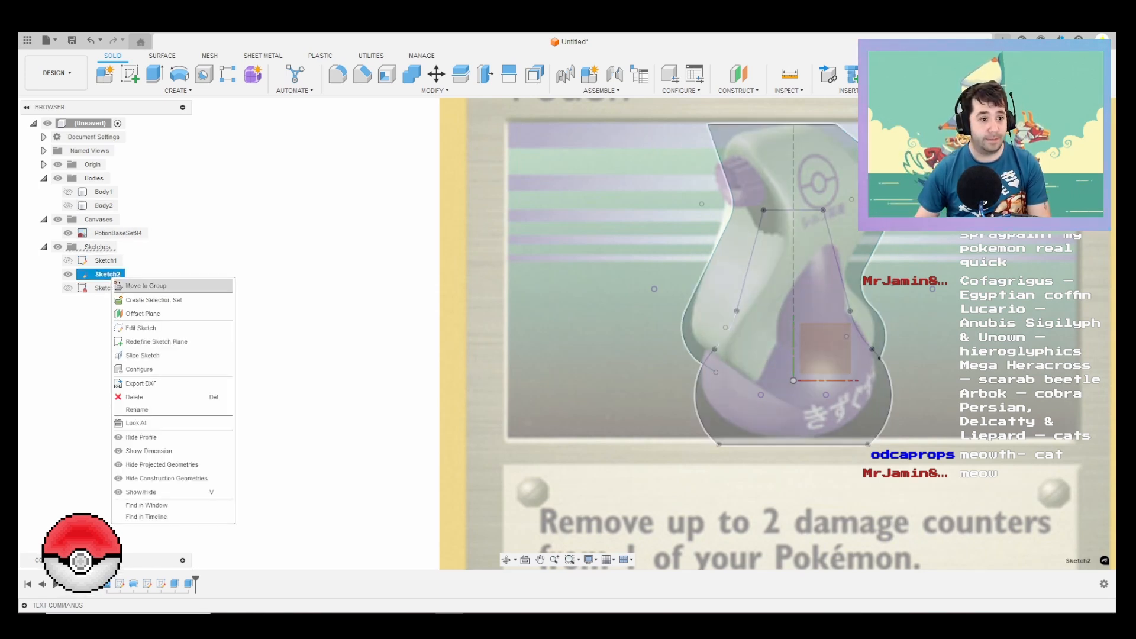
pyautogui.click(141, 327)
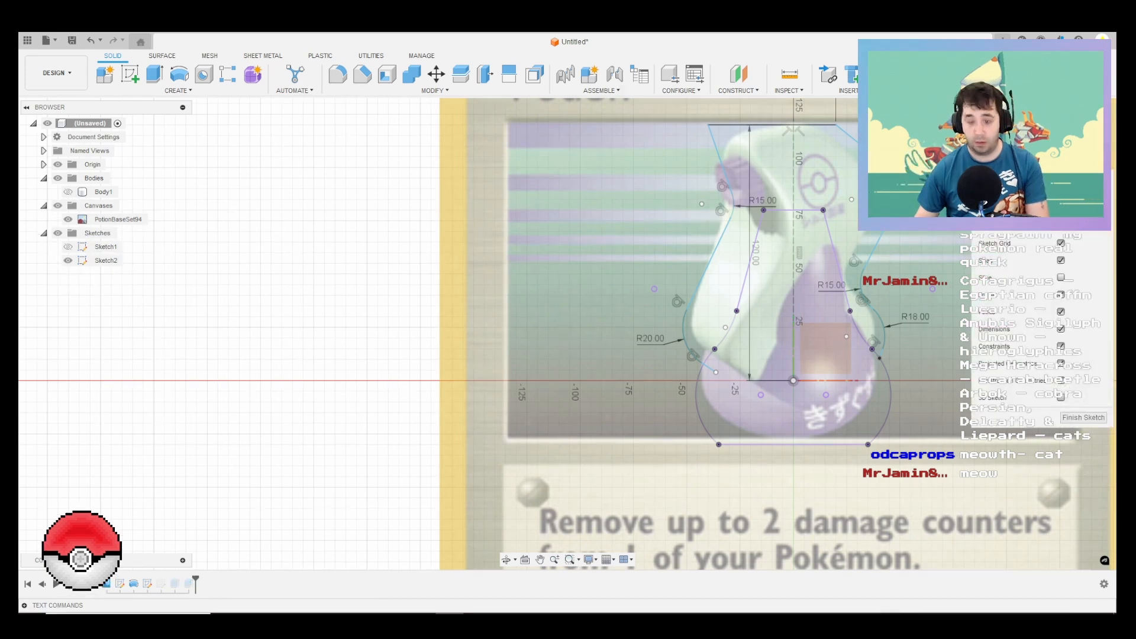
pyautogui.click(704, 364)
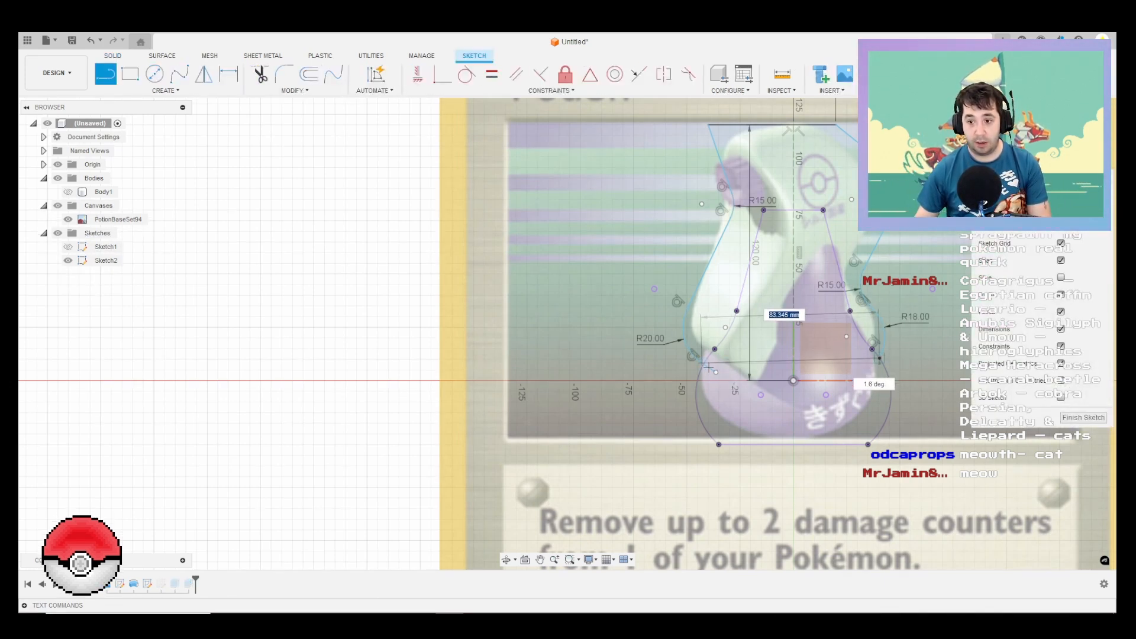
pyautogui.click(879, 358)
pyautogui.click(1083, 417)
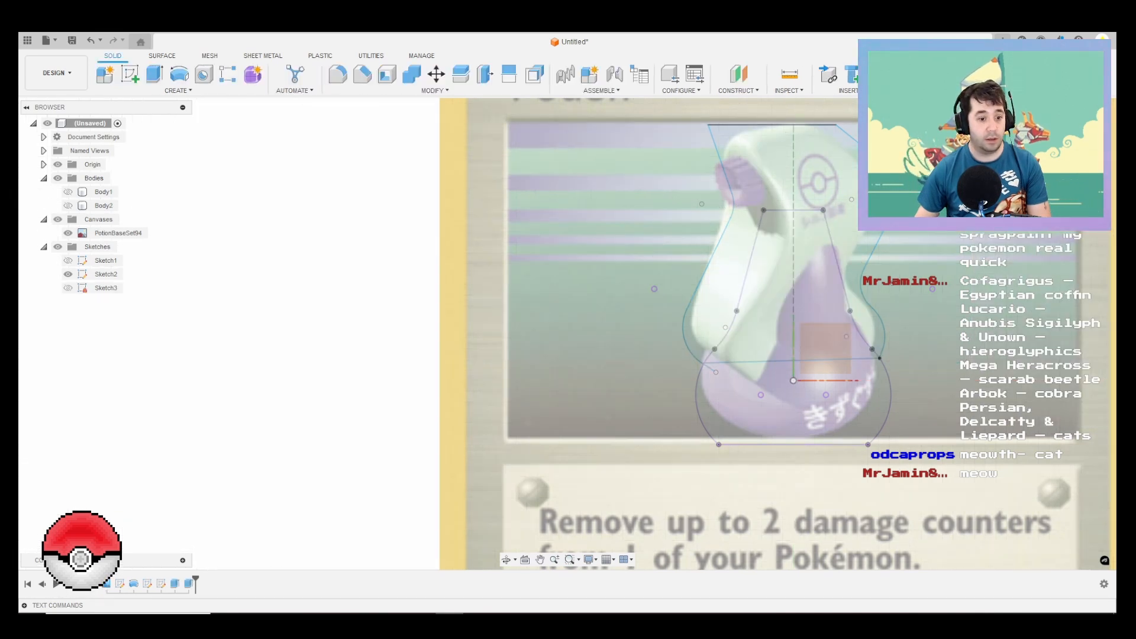
pyautogui.click(68, 274)
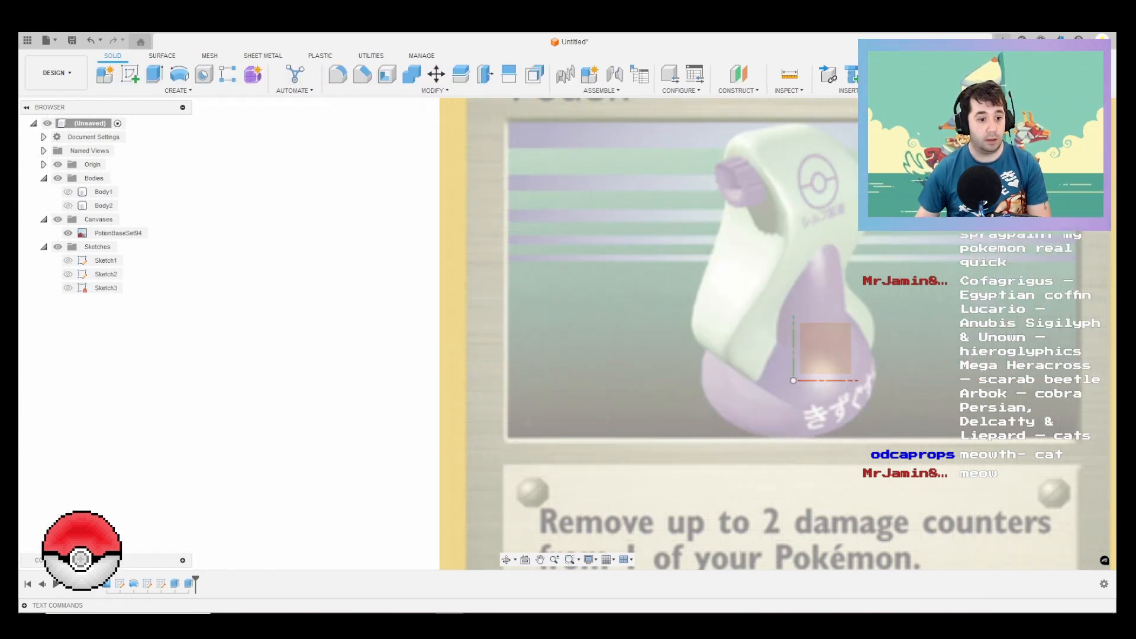
# Step: Edit the 70 mm Intersect extrude to also include the tapered inner region of the spray head outline
pyautogui.rightClick(189, 584)
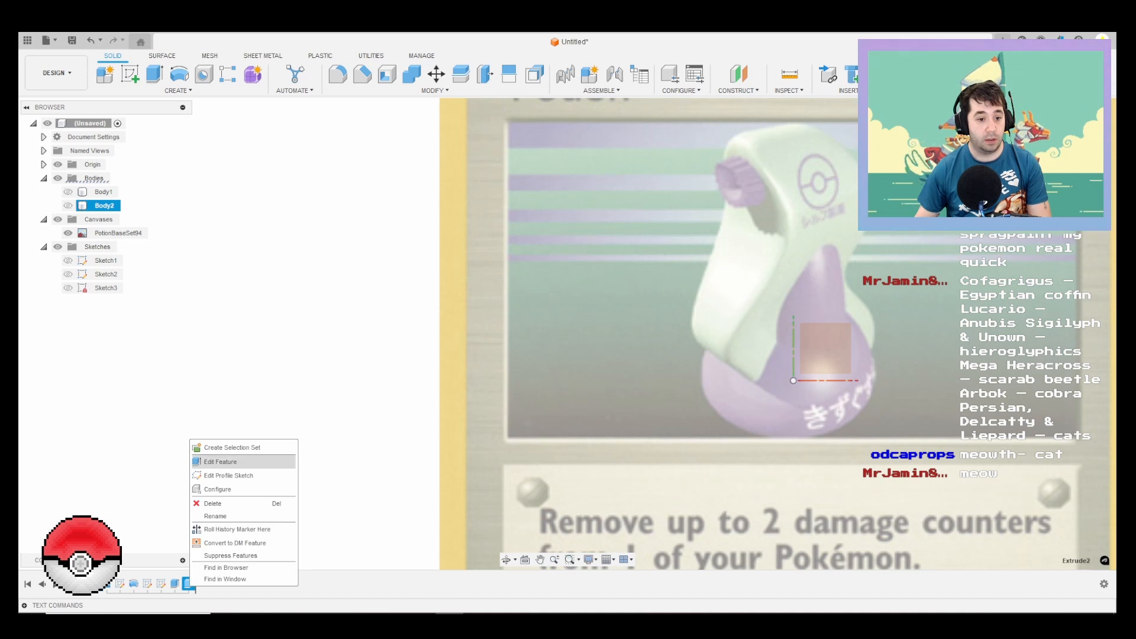
pyautogui.click(224, 461)
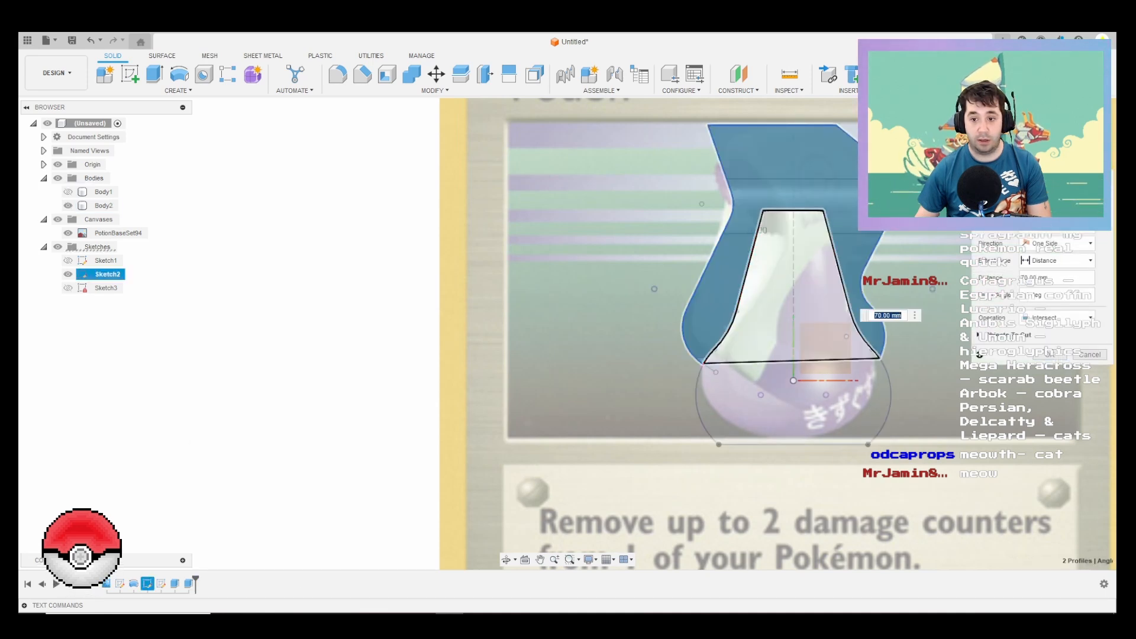
pyautogui.click(793, 290)
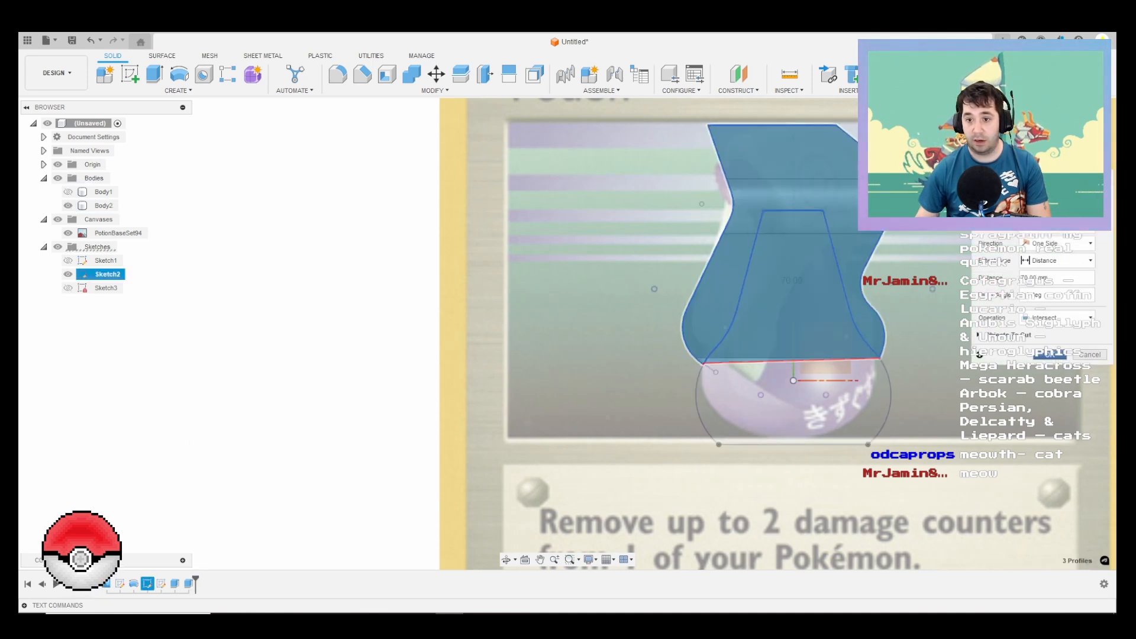
pyautogui.scroll(1, 433, 257)
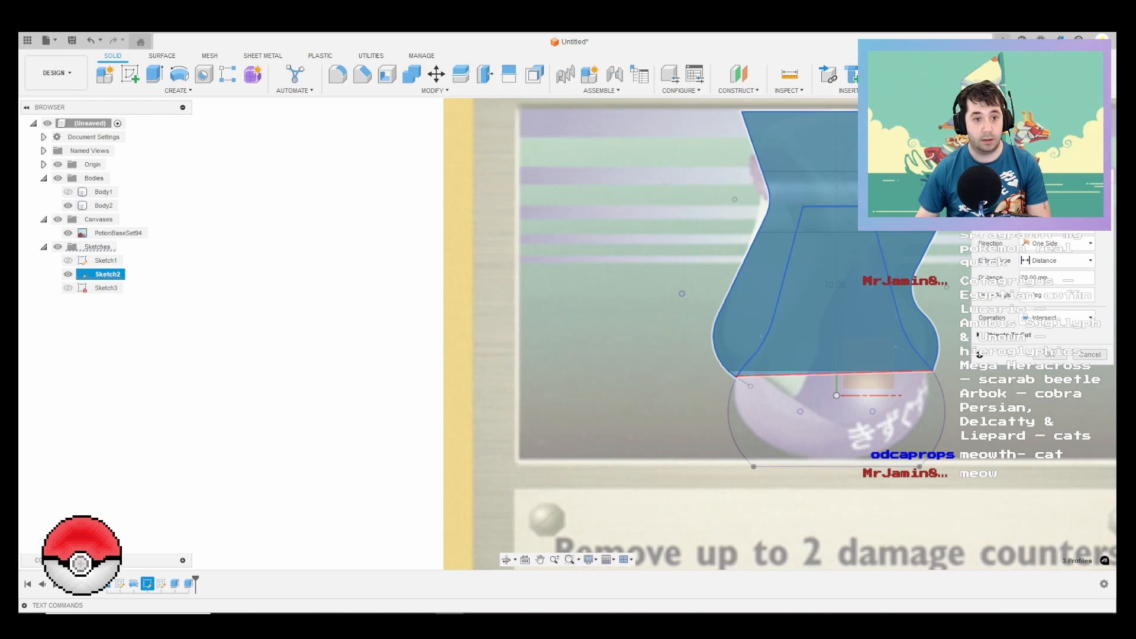
pyautogui.click(1050, 354)
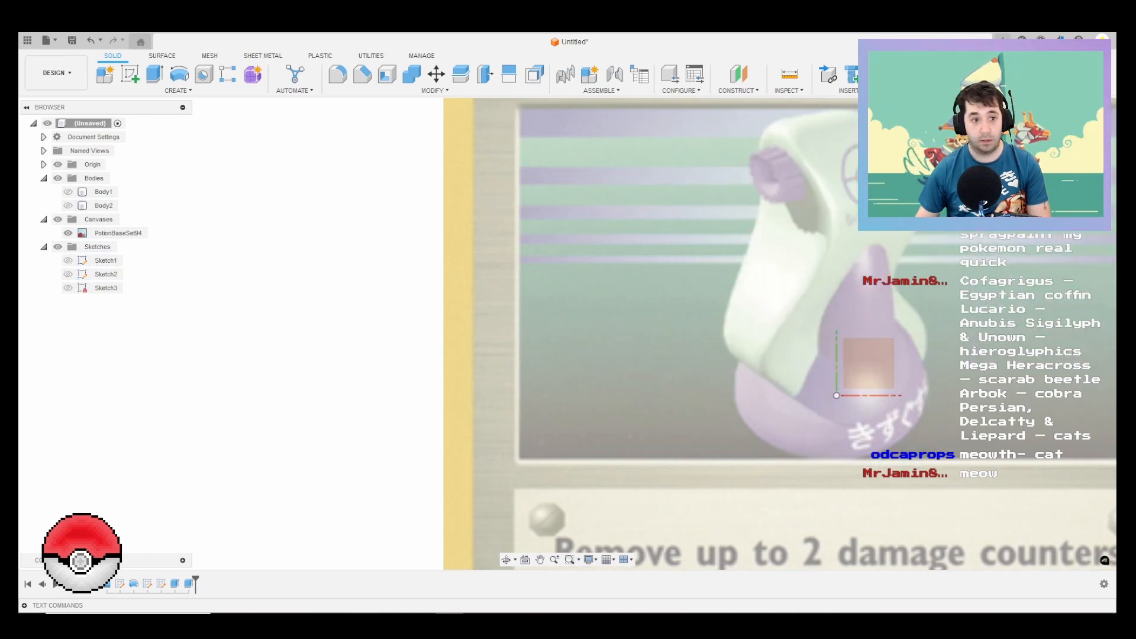
# Step: Show the spray head body, the bottle body and Sketch3 together
pyautogui.click(68, 206)
pyautogui.click(68, 191)
pyautogui.moveTo(604, 294)
pyautogui.keyDown('shift'); pyautogui.mouseDown(button='middle')
pyautogui.moveTo(651, 299)
pyautogui.moveTo(604, 296)
pyautogui.mouseUp(button='middle'); pyautogui.keyUp('shift')
pyautogui.moveTo(740, 249)
pyautogui.keyDown('shift'); pyautogui.mouseDown(button='middle')
pyautogui.moveTo(698, 248)
pyautogui.moveTo(760, 245)
pyautogui.moveTo(764, 268)
pyautogui.mouseUp(button='middle'); pyautogui.keyUp('shift')
pyautogui.scroll(-1, 175, 258)
pyautogui.click(68, 288)
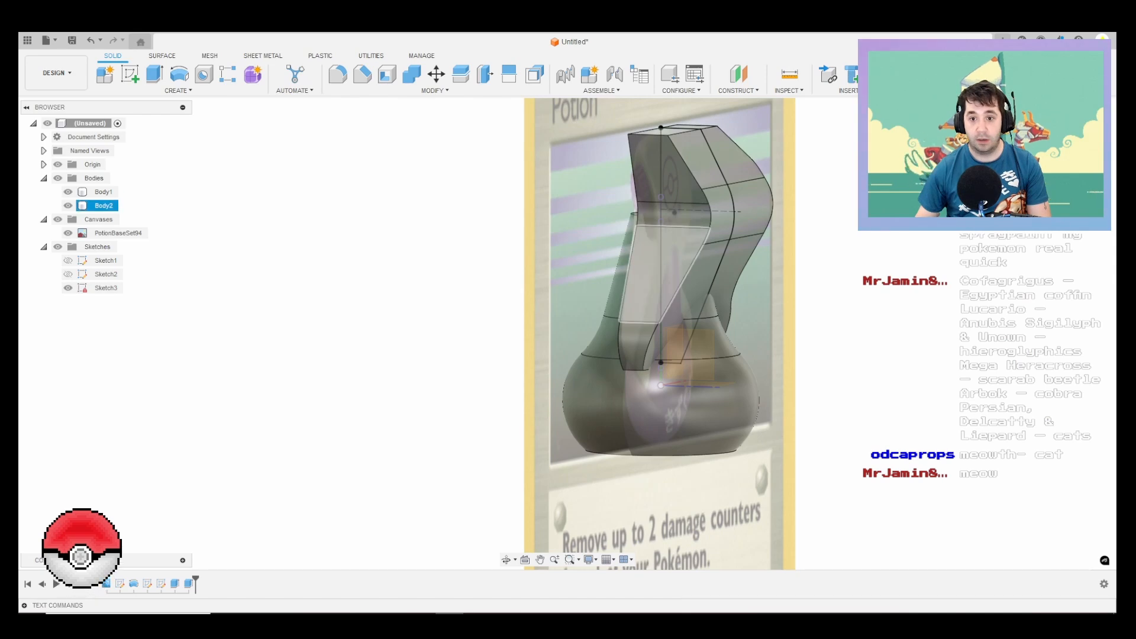
# Step: Edit Sketch3 to set the distance from the centreline to the profile's rounded bulge to 30 mm, and finish the sketch
pyautogui.rightClick(100, 288)
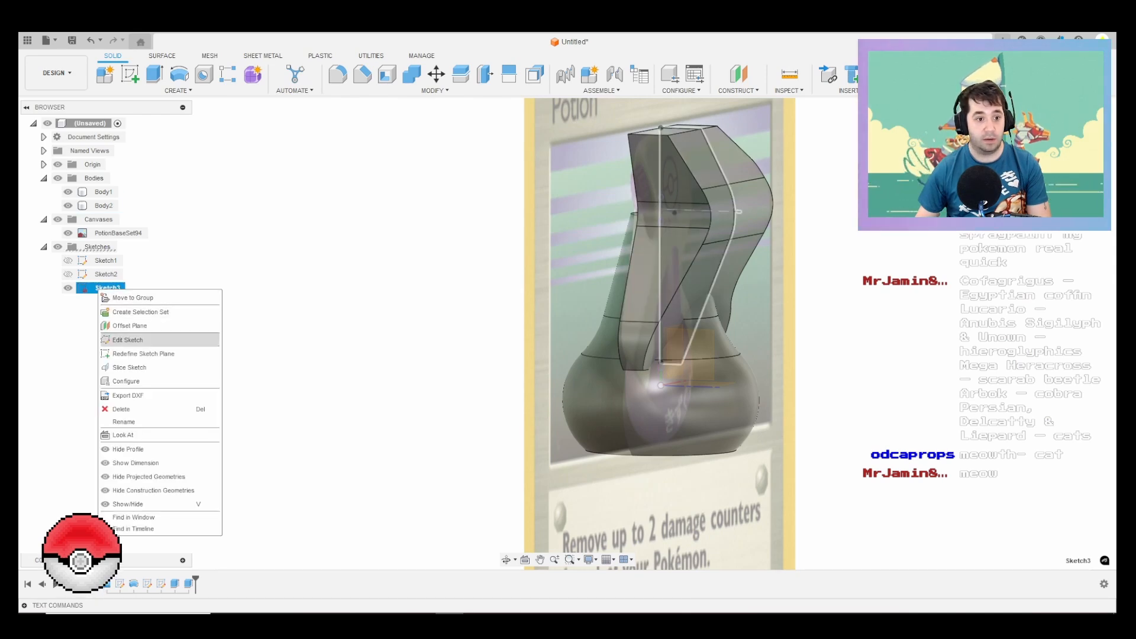
pyautogui.click(127, 339)
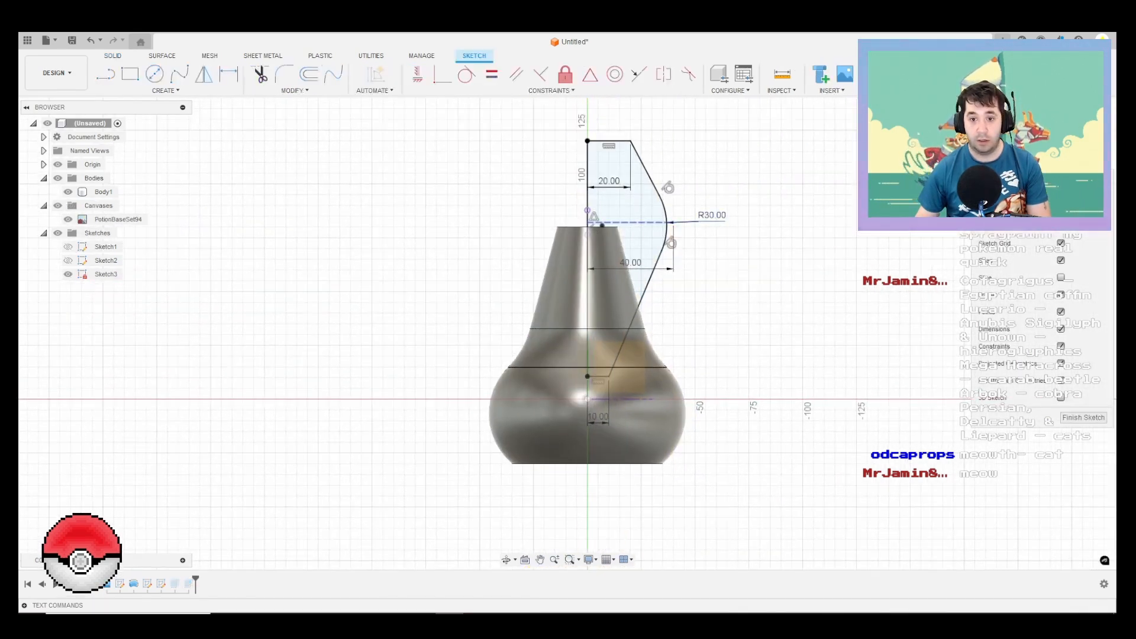
pyautogui.scroll(3, 619, 223)
pyautogui.doubleClick(630, 262)
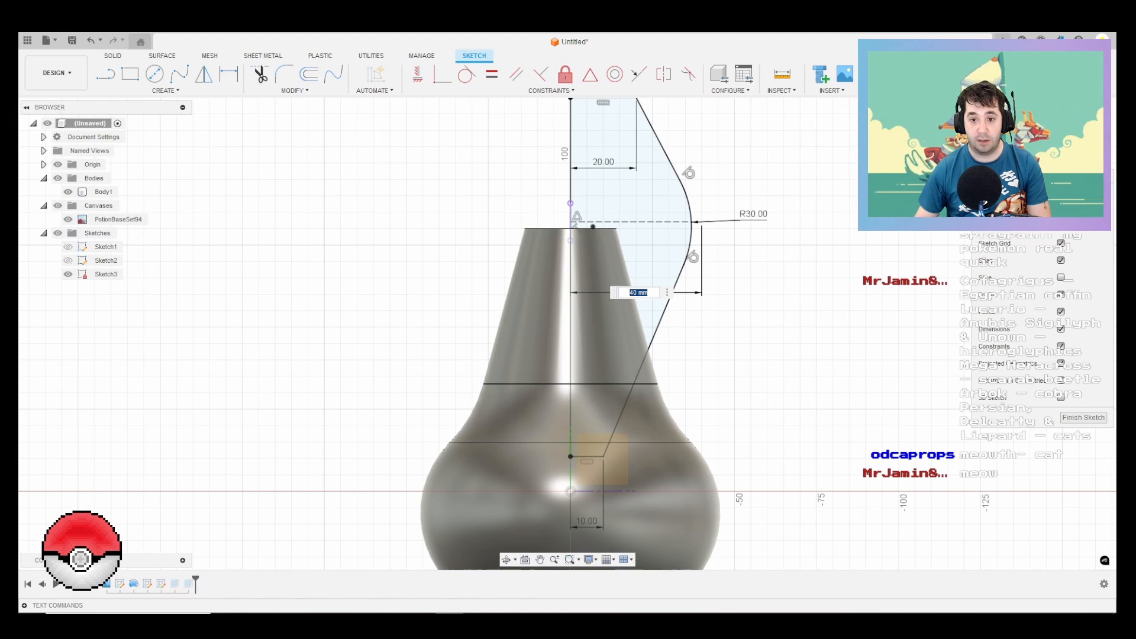
pyautogui.press('Return')
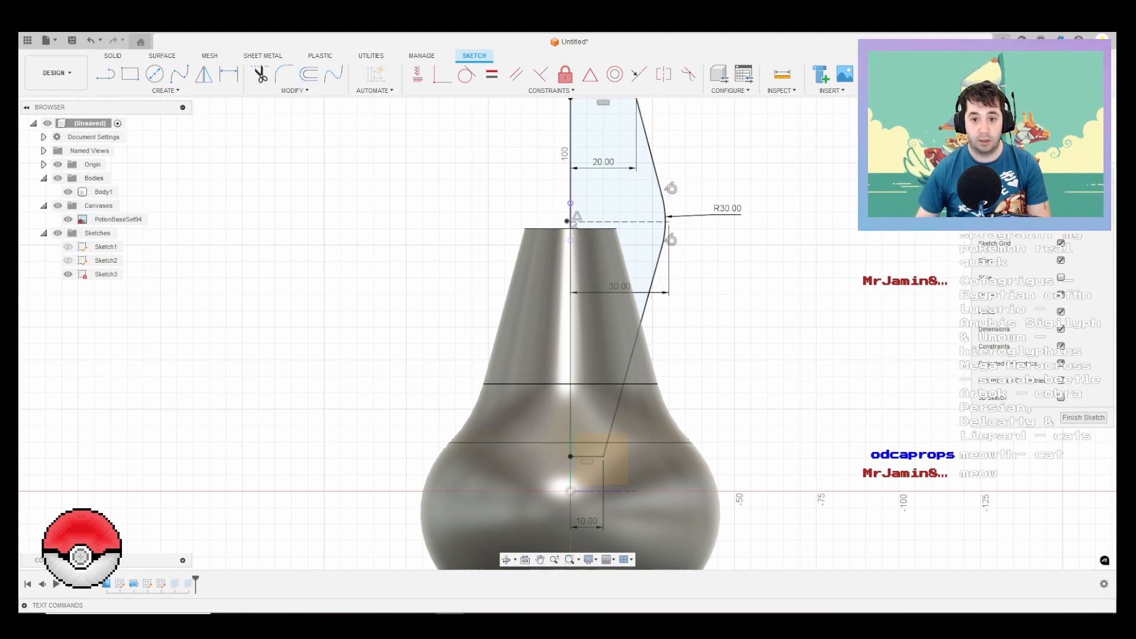
pyautogui.moveTo(958, 248)
pyautogui.keyDown('shift'); pyautogui.mouseDown(button='middle')
pyautogui.moveTo(867, 284)
pyautogui.moveTo(858, 272)
pyautogui.mouseUp(button='middle'); pyautogui.keyUp('shift')
pyautogui.scroll(-1, 858, 272)
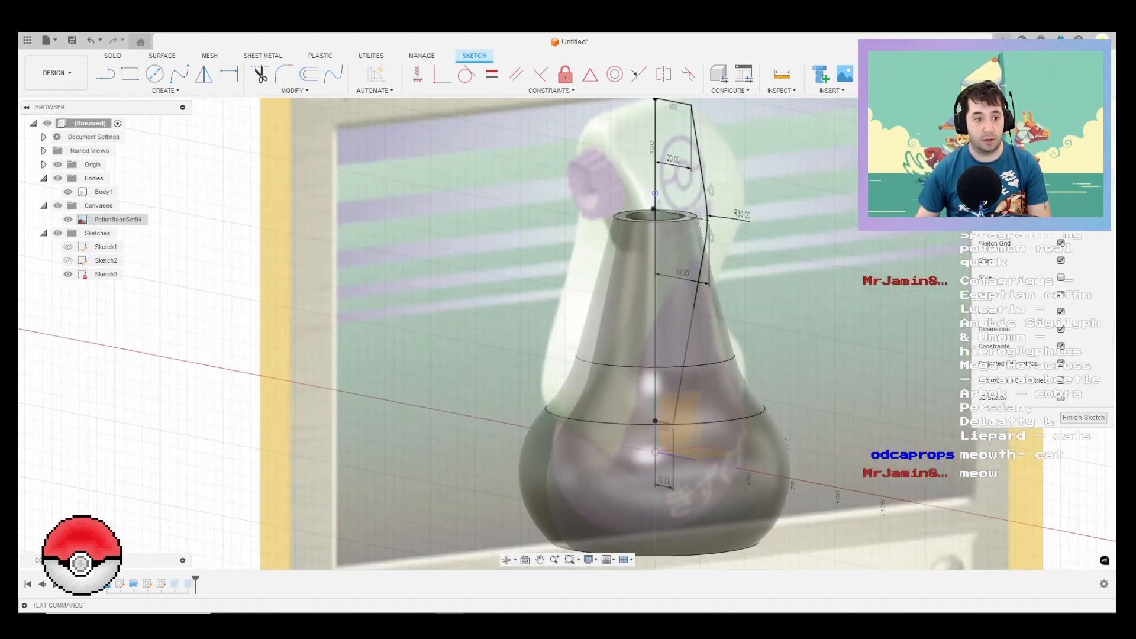
pyautogui.click(1083, 418)
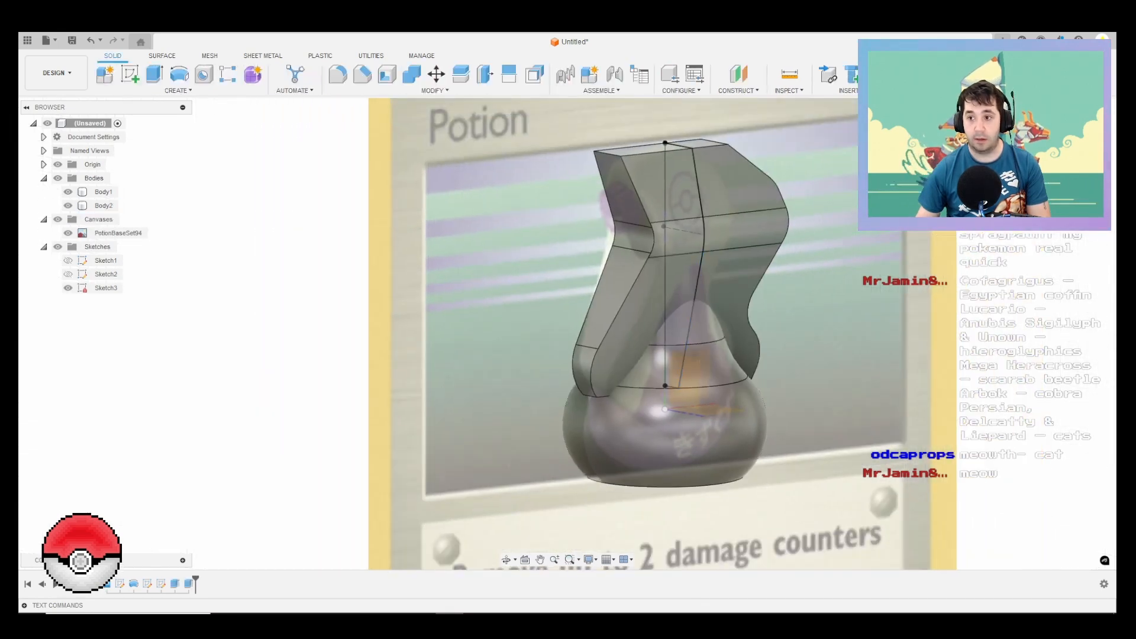
pyautogui.click(1080, 136)
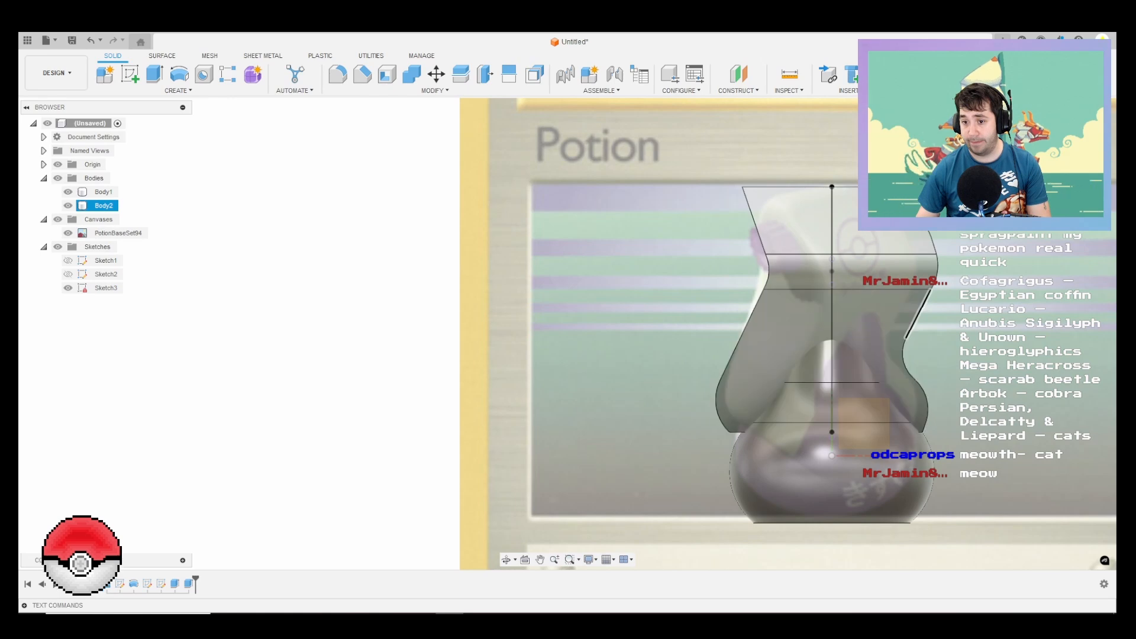
# Step: Show Sketch2 and open it to review the spray head outline against the bottle and card artwork
pyautogui.keyDown('shift'); pyautogui.moveTo(769, 361); pyautogui.dragTo(881, 352, button='middle'); pyautogui.keyUp('shift')
pyautogui.scroll(-1, 851, 332)
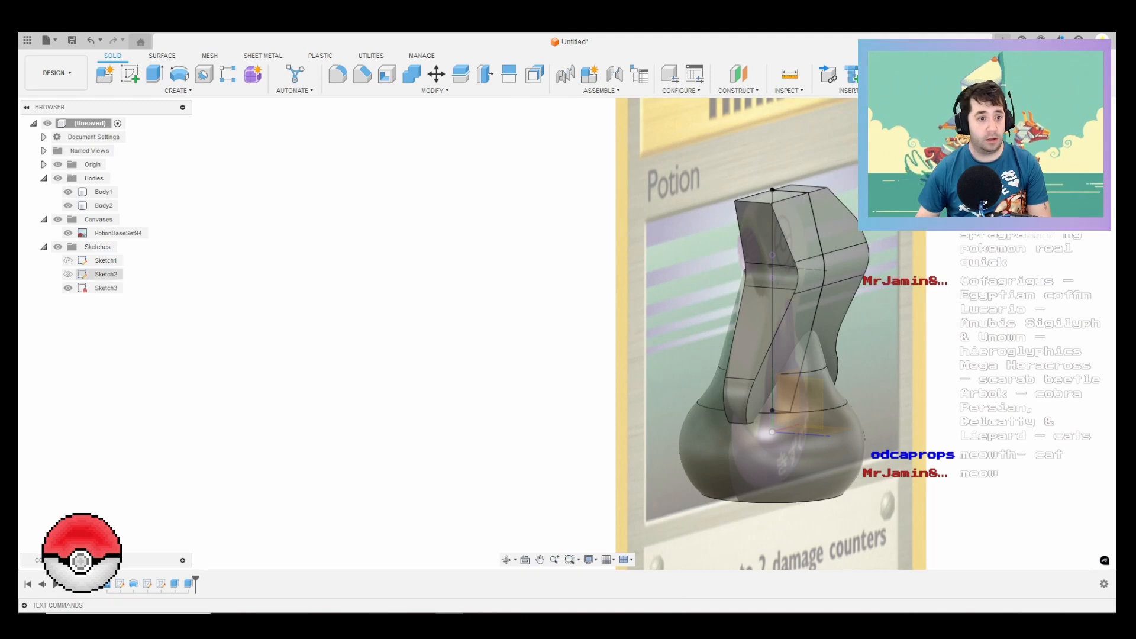
pyautogui.click(68, 274)
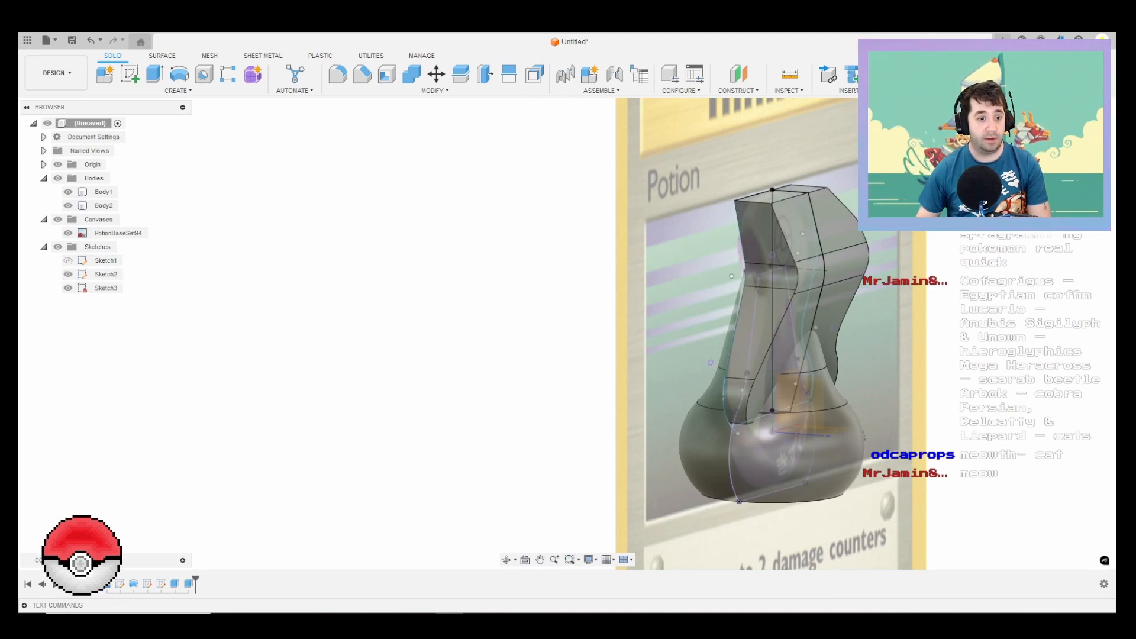
pyautogui.rightClick(104, 274)
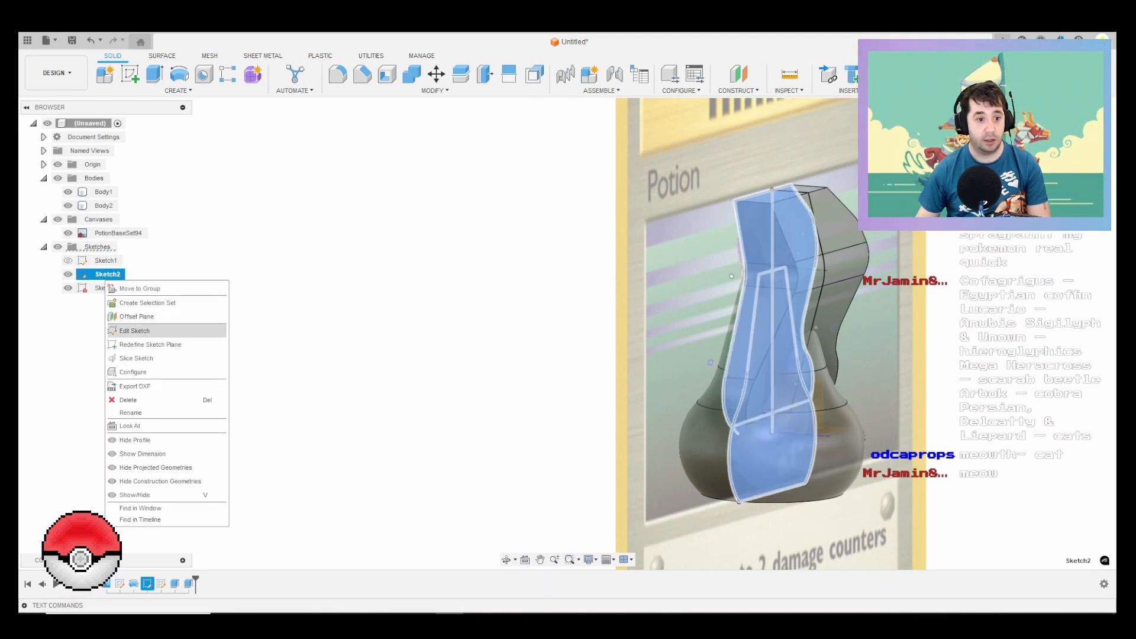
pyautogui.click(134, 330)
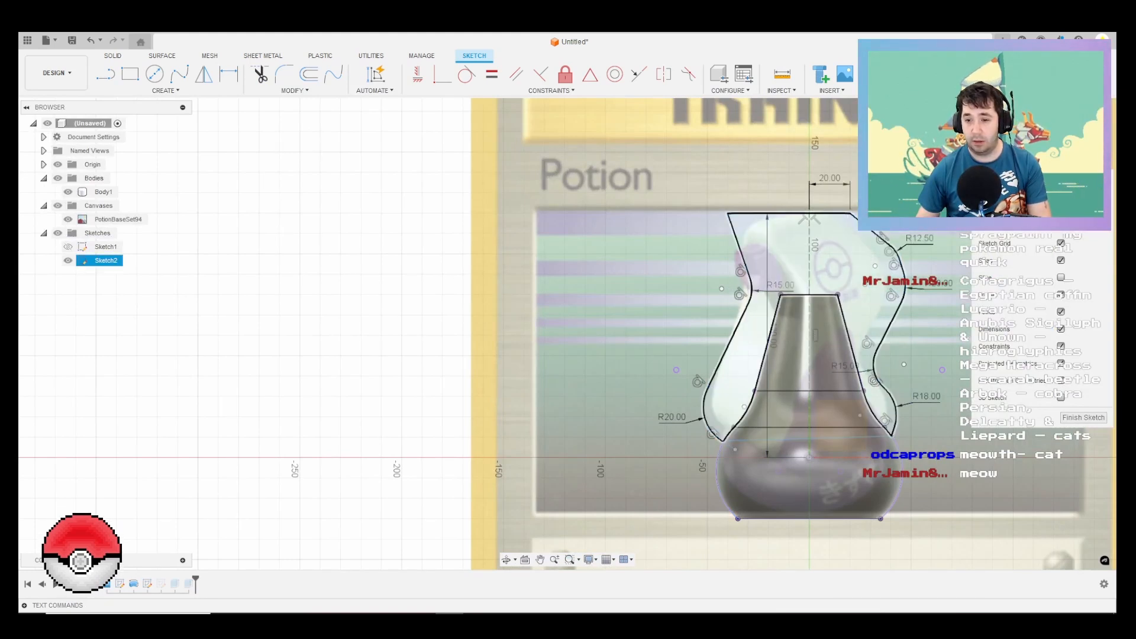
pyautogui.click(1083, 418)
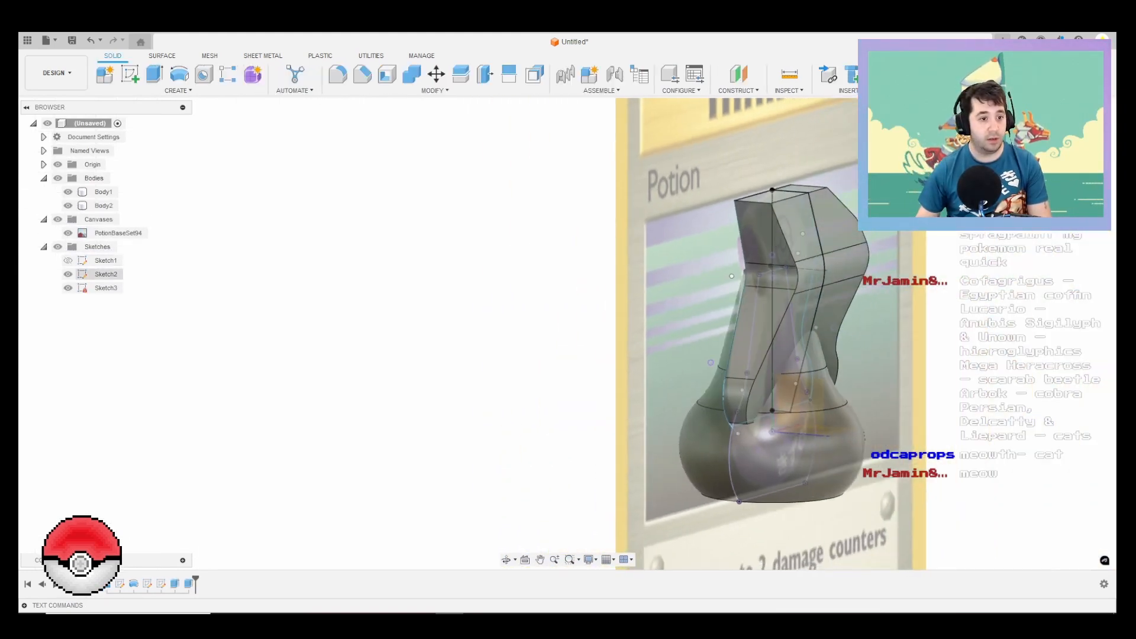
# Step: Edit Sketch3 to set the width of the profile's lower edge to 15 mm
pyautogui.rightClick(106, 288)
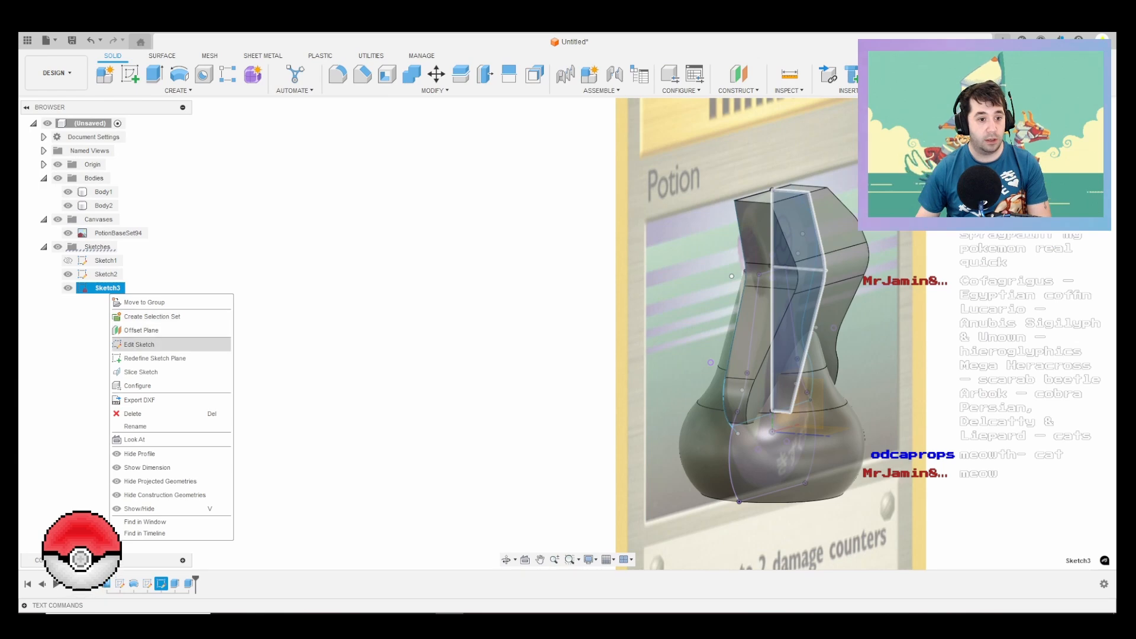
pyautogui.click(134, 345)
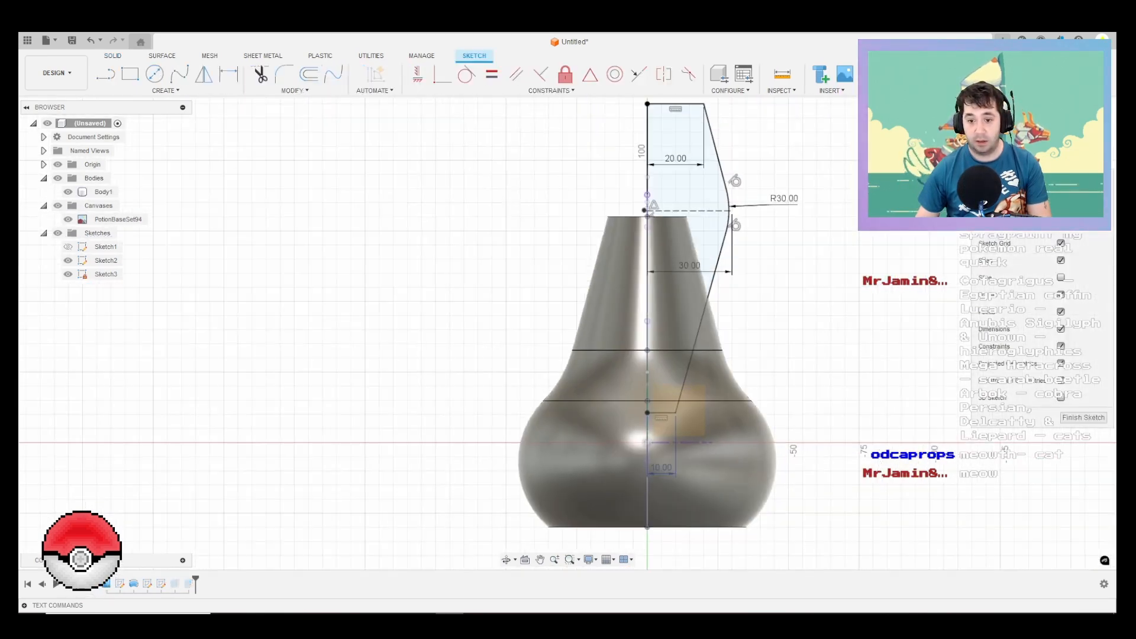
pyautogui.doubleClick(661, 467)
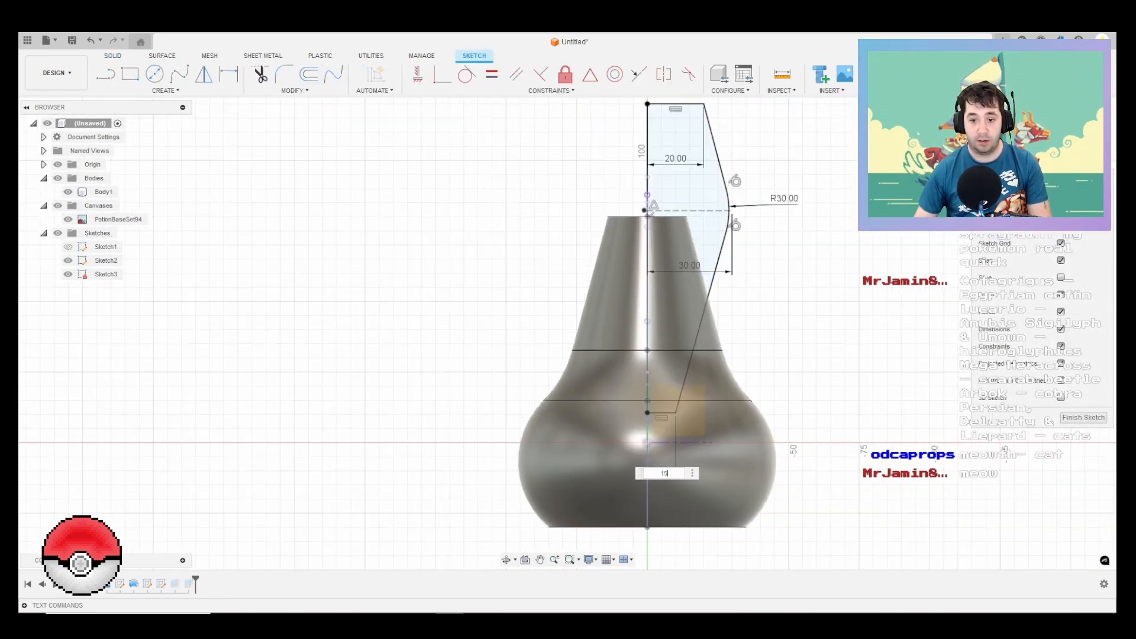
pyautogui.write('15')
pyautogui.press('Return')
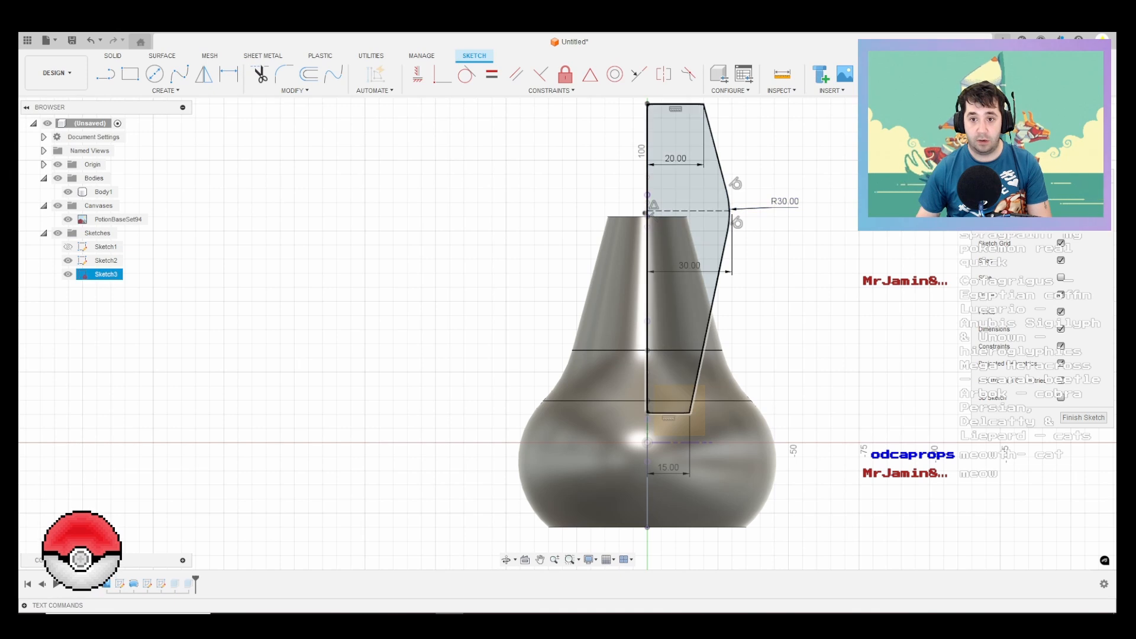
# Step: Set the width of the Sketch3 profile's top edge to 15 mm and finish the sketch
pyautogui.click(675, 159)
pyautogui.doubleClick(675, 158)
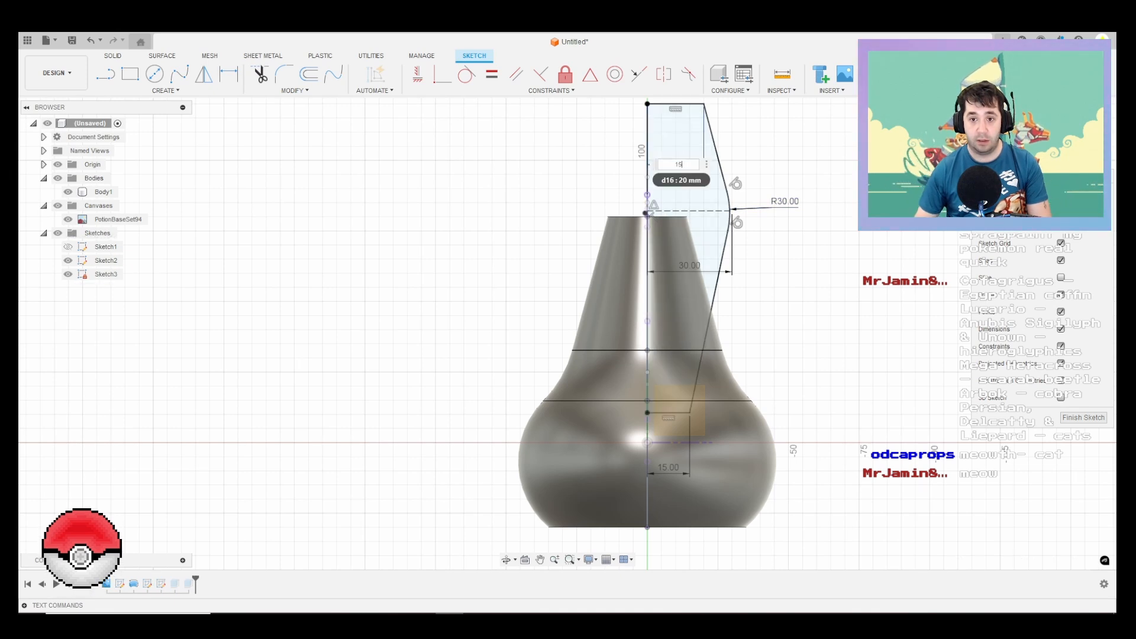
pyautogui.write('15')
pyautogui.press('Return')
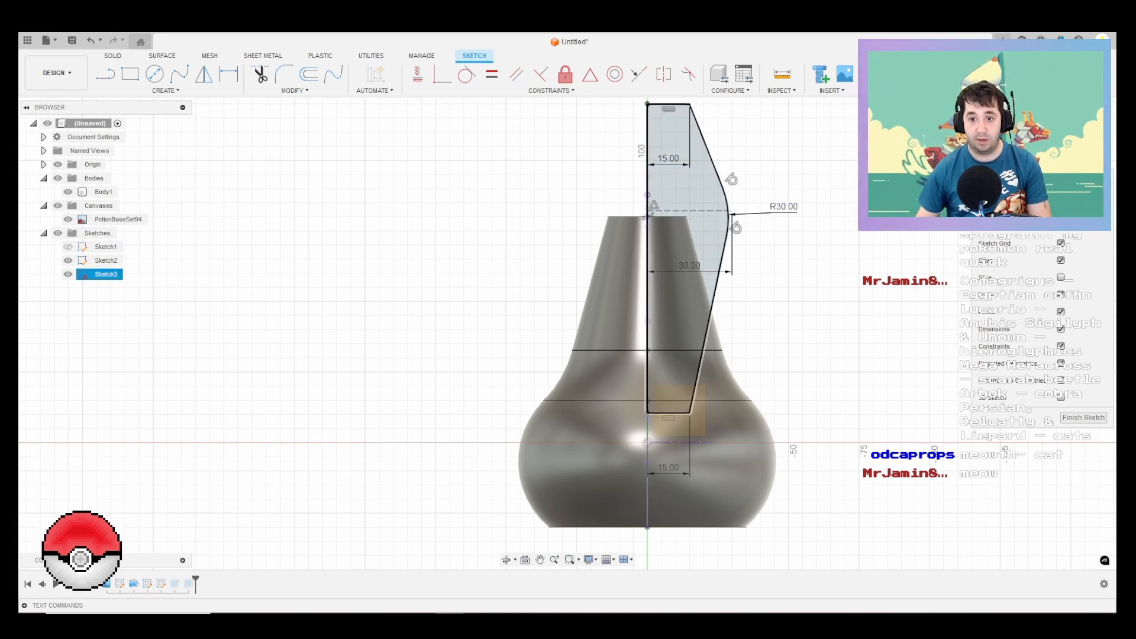
pyautogui.click(1083, 418)
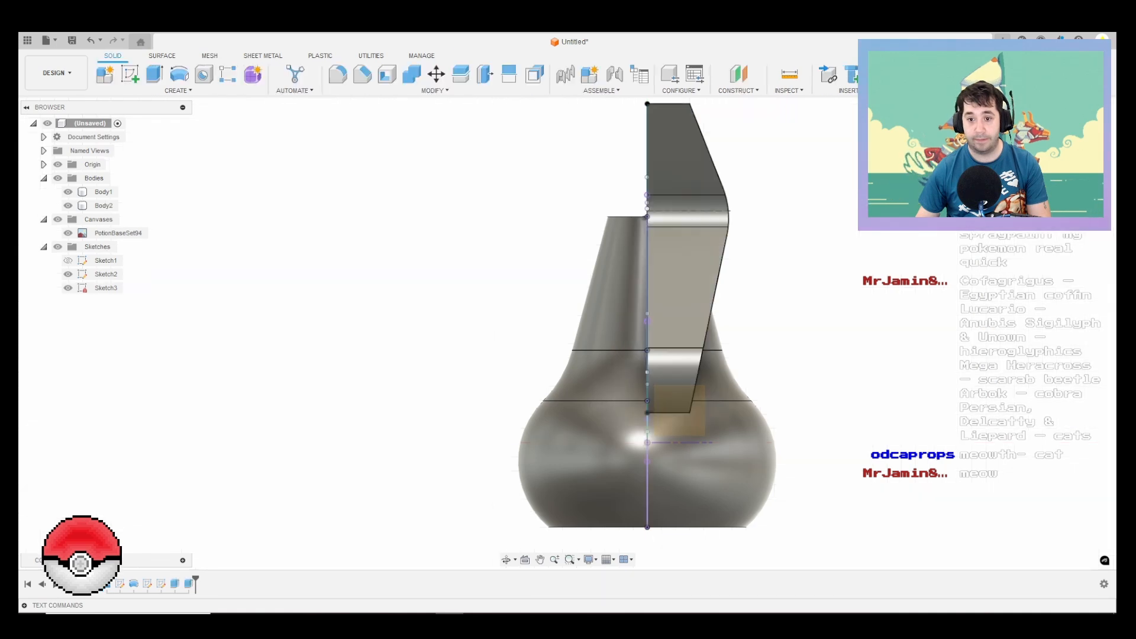
# Step: Check the slimmer spray head, and reopen Sketch3 to set the distance from the centreline to the rounded bulge to 25 mm
pyautogui.moveTo(875, 337)
pyautogui.keyDown('shift'); pyautogui.mouseDown(button='middle')
pyautogui.moveTo(704, 361)
pyautogui.moveTo(678, 337)
pyautogui.mouseUp(button='middle'); pyautogui.keyUp('shift')
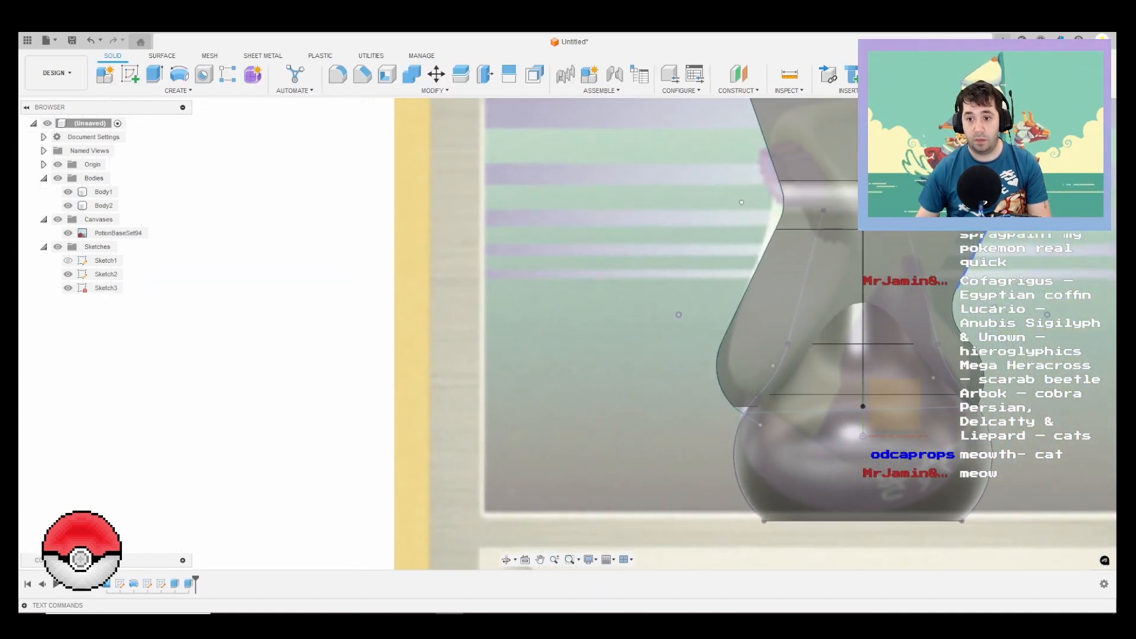
pyautogui.moveTo(843, 296); pyautogui.dragTo(818, 313, button='middle')
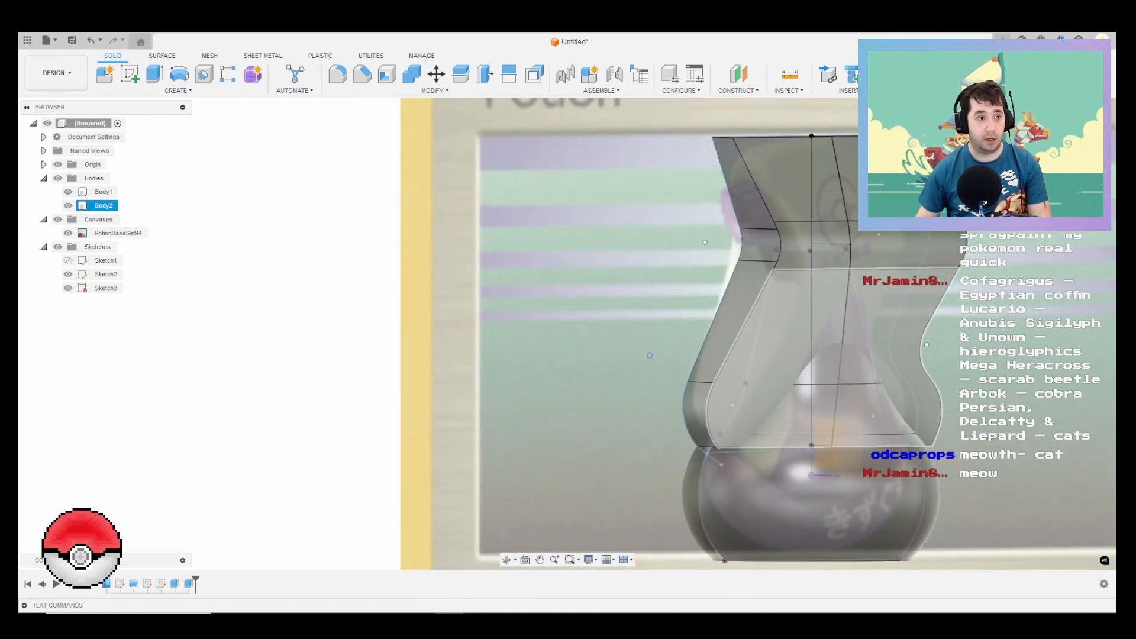
pyautogui.moveTo(731, 325)
pyautogui.keyDown('shift'); pyautogui.mouseDown(button='middle')
pyautogui.moveTo(780, 339)
pyautogui.moveTo(819, 325)
pyautogui.moveTo(722, 339)
pyautogui.moveTo(711, 329)
pyautogui.moveTo(771, 319)
pyautogui.mouseUp(button='middle'); pyautogui.keyUp('shift')
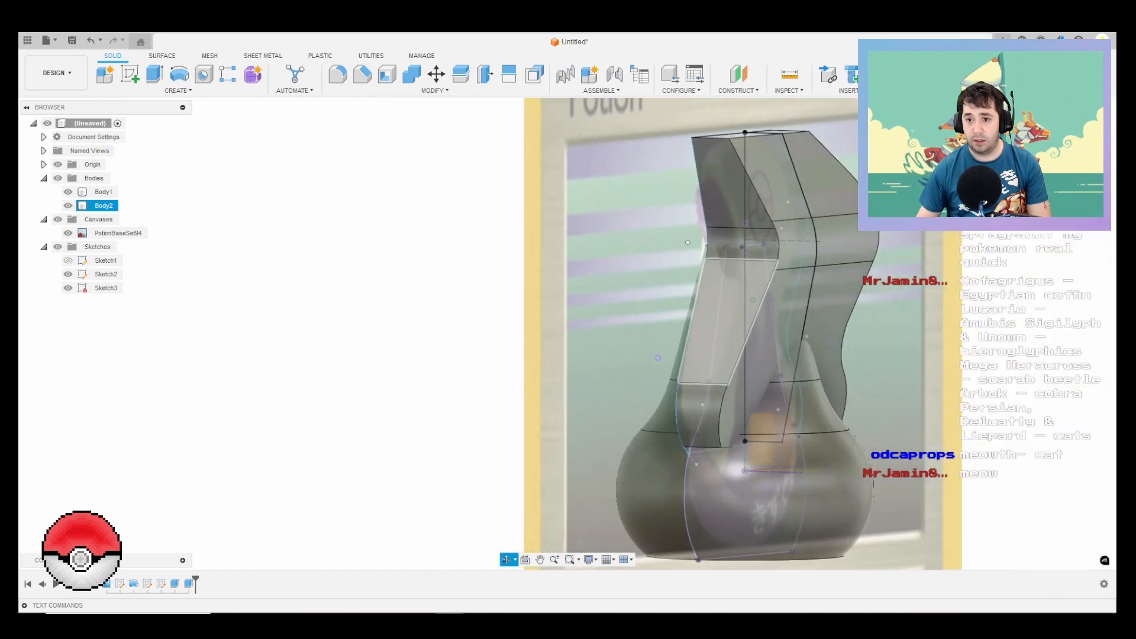
pyautogui.scroll(-3, 772, 307)
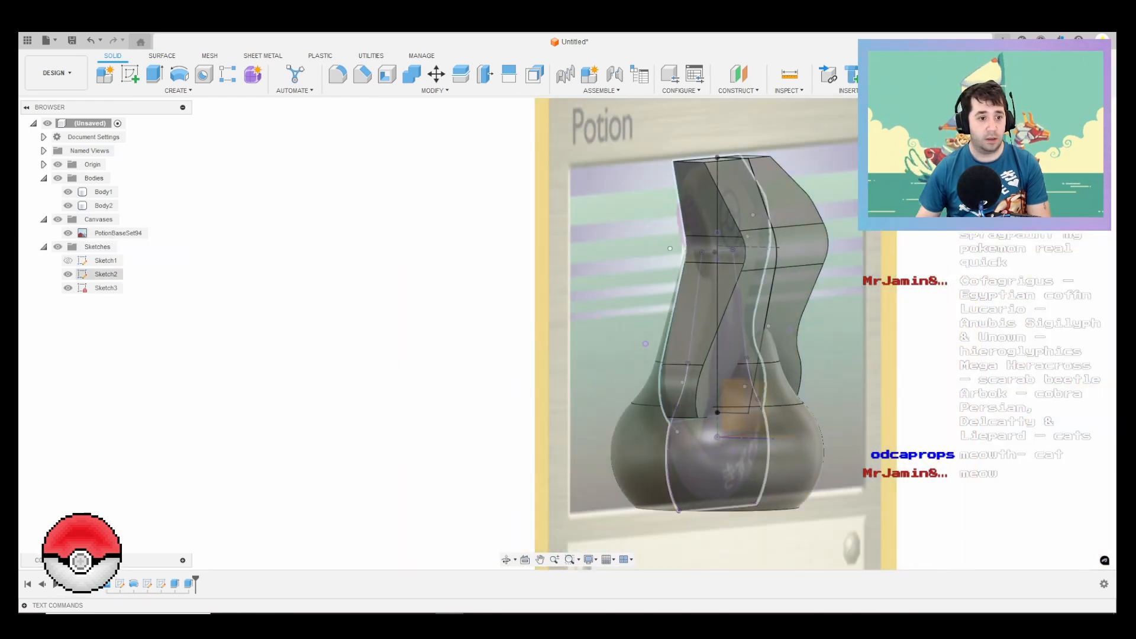
pyautogui.rightClick(101, 288)
pyautogui.click(132, 336)
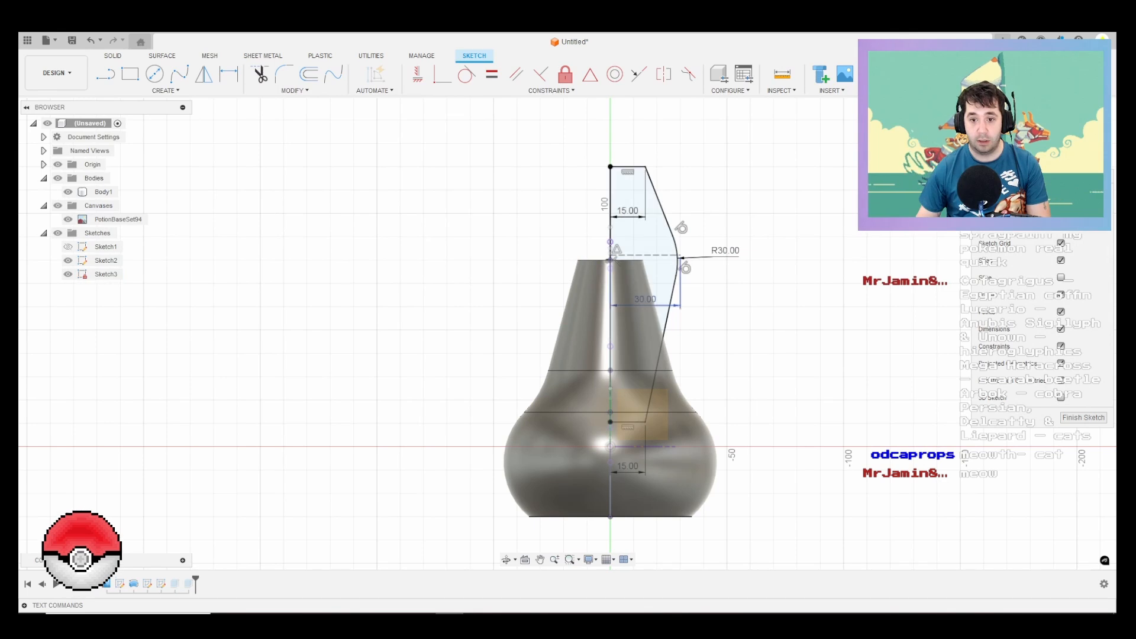
pyautogui.doubleClick(644, 298)
pyautogui.write('25')
pyautogui.press('Return')
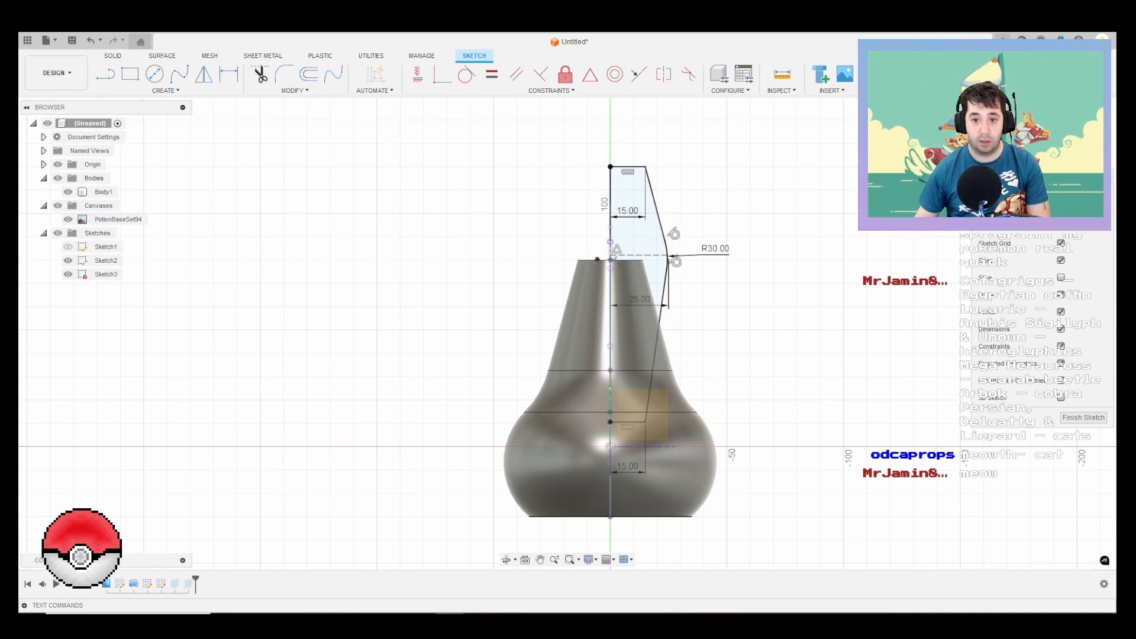
# Step: Set the Sketch3 profile's top edge to 20 mm and its bulge distance to 28 mm, and finish the sketch
pyautogui.doubleClick(628, 210)
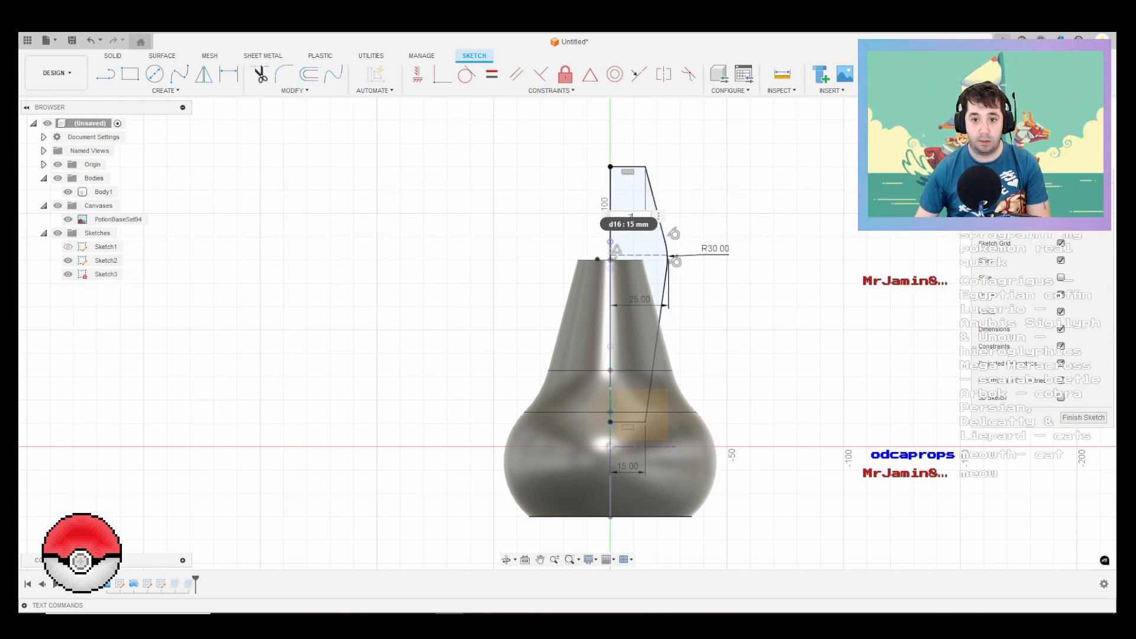
pyautogui.write('20')
pyautogui.press('Return')
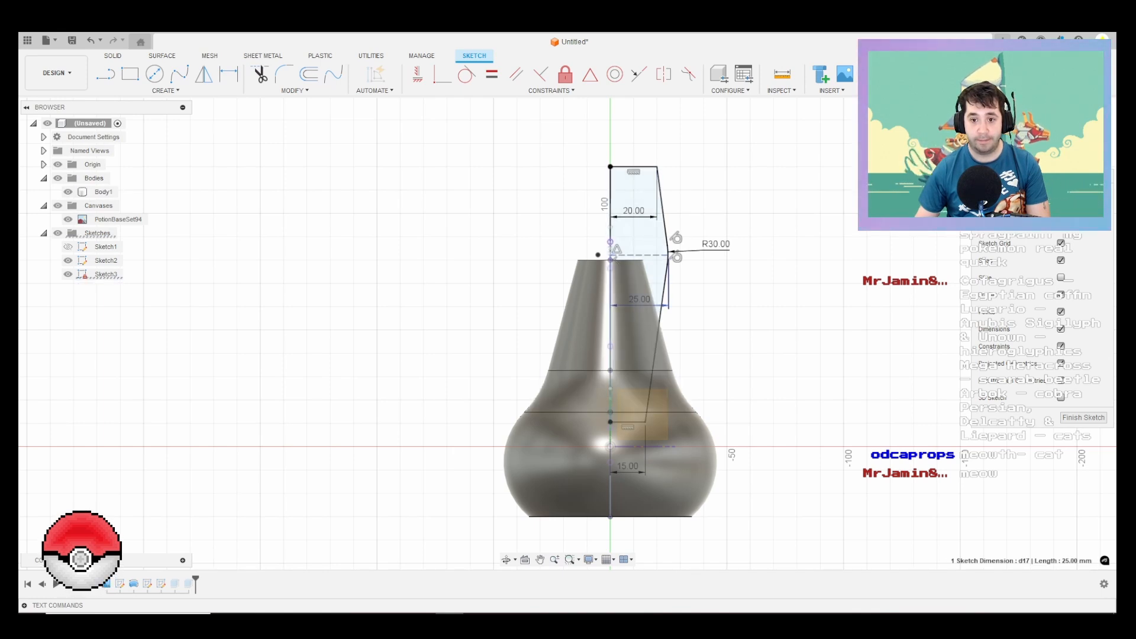
pyautogui.doubleClick(639, 299)
pyautogui.write('28')
pyautogui.press('Return')
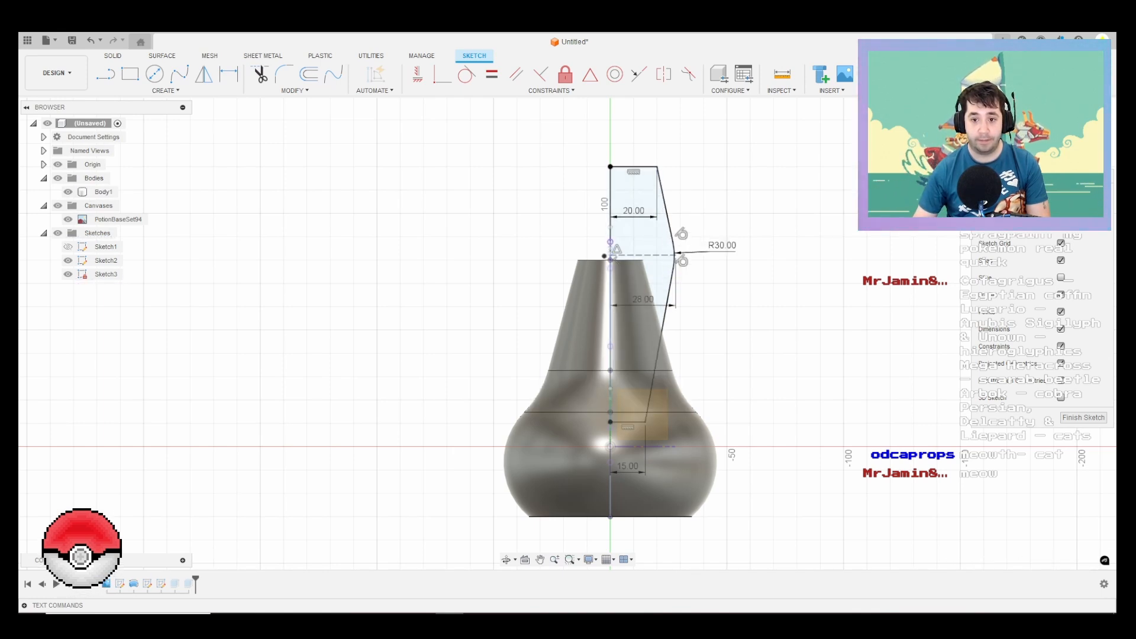
pyautogui.keyDown('shift'); pyautogui.moveTo(716, 466); pyautogui.dragTo(745, 465, button='middle'); pyautogui.keyUp('shift')
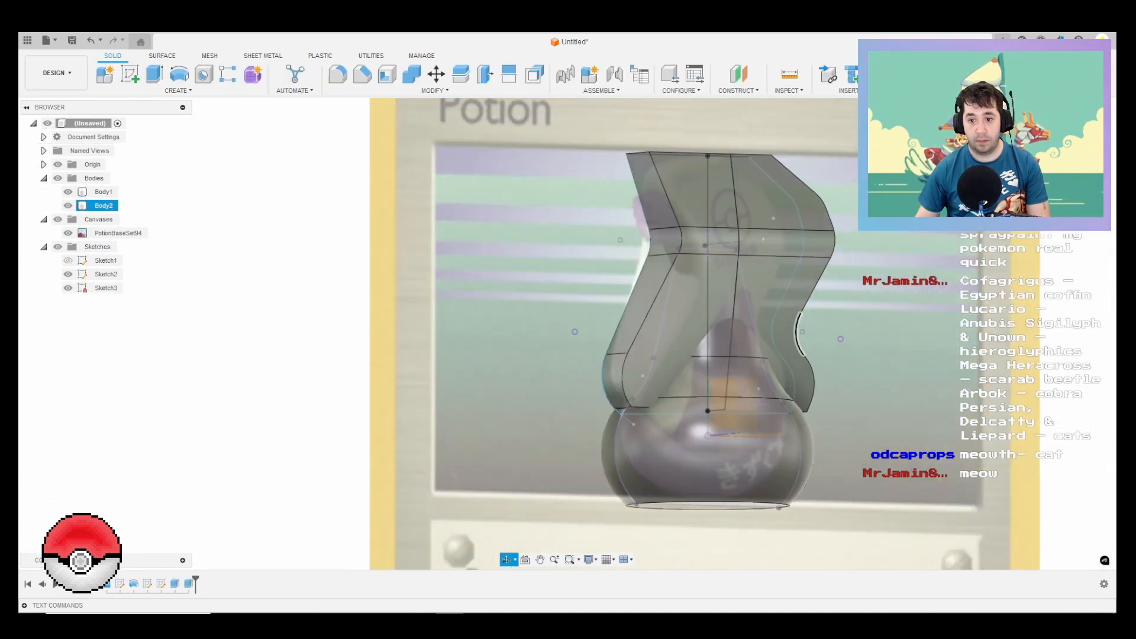
# Step: Reopen Sketch3 to edit the spray head's side profile
pyautogui.keyDown('shift'); pyautogui.moveTo(799, 334); pyautogui.dragTo(878, 343, button='middle'); pyautogui.keyUp('shift')
pyautogui.click(107, 288)
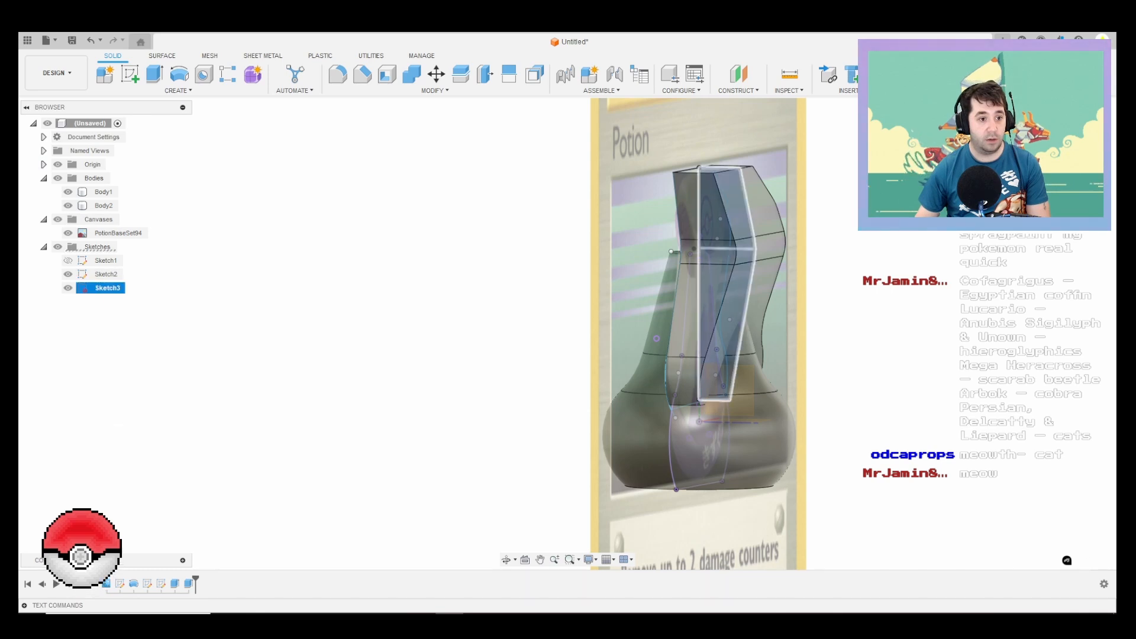
pyautogui.rightClick(110, 289)
pyautogui.click(139, 340)
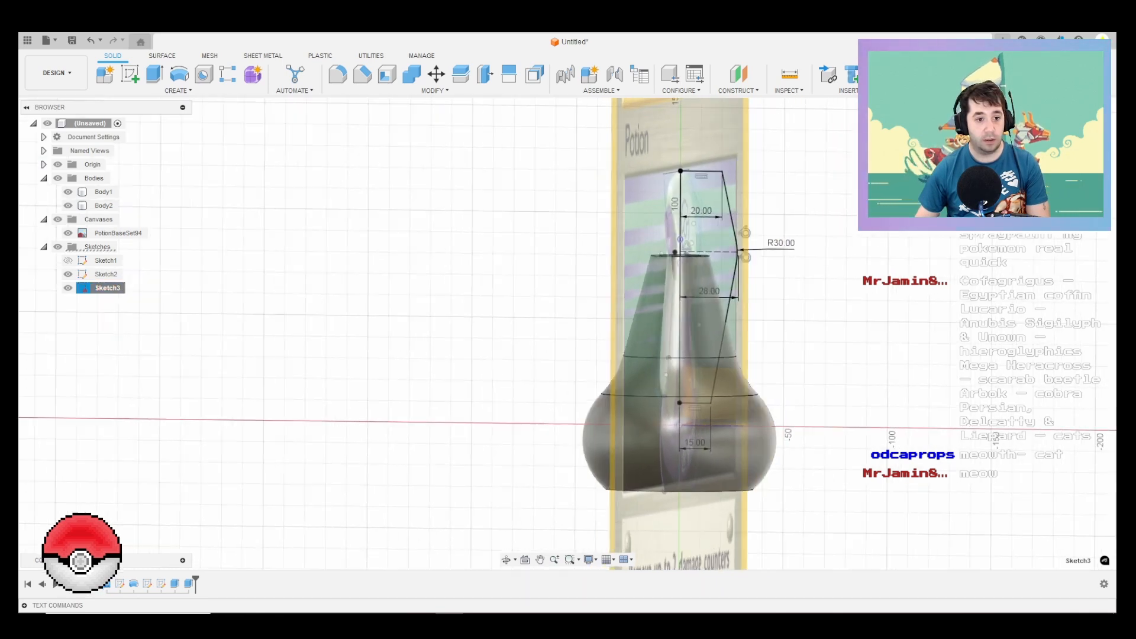
# Step: Try a 17 mm width for the Sketch3 profile's top edge, and undo that change
pyautogui.doubleClick(664, 217)
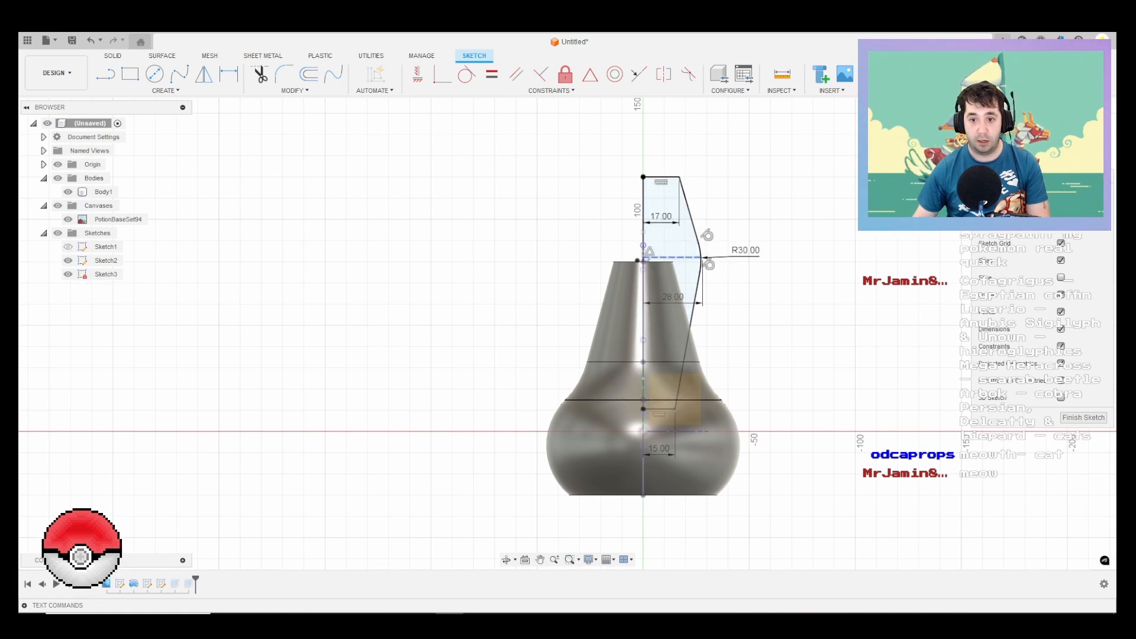
pyautogui.click(676, 257)
pyautogui.scroll(3, 706, 235)
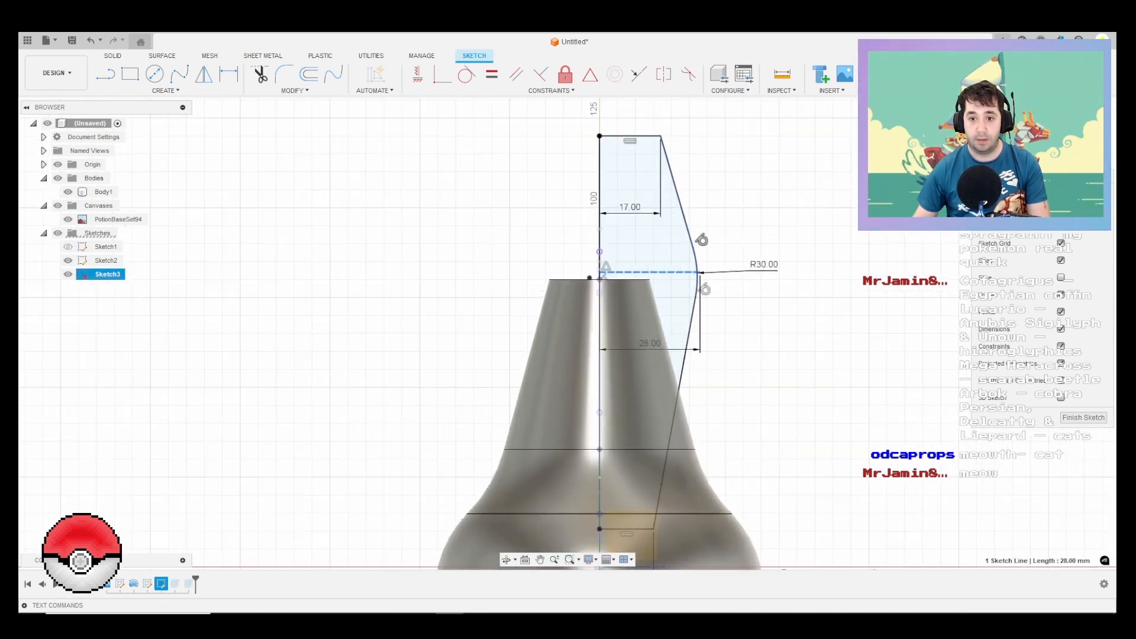
pyautogui.click(663, 247)
pyautogui.hotkey('ctrl', 'z')
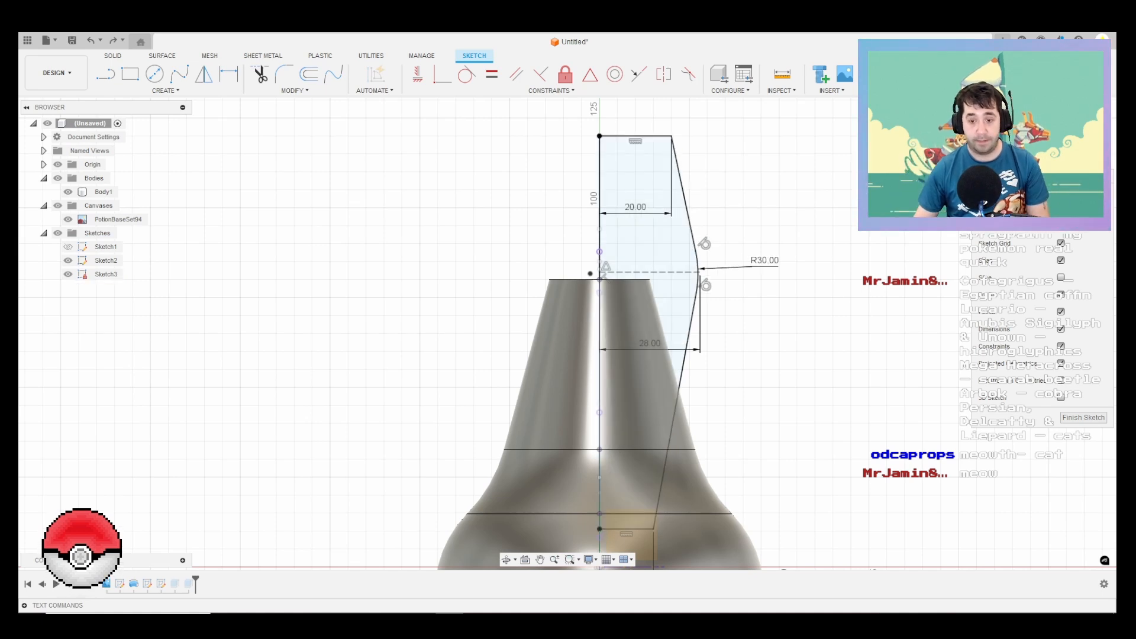
# Step: Draw a horizontal 30 mm line out from the centreline just above the bulge's dashed line, and make it a construction line
pyautogui.press('l')
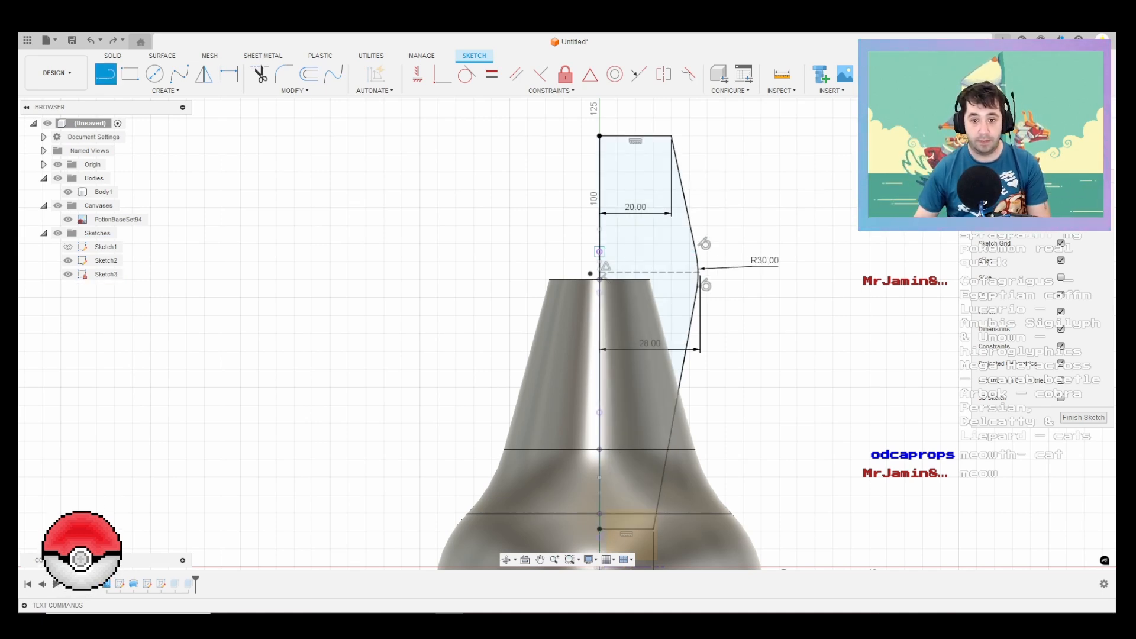
pyautogui.click(599, 252)
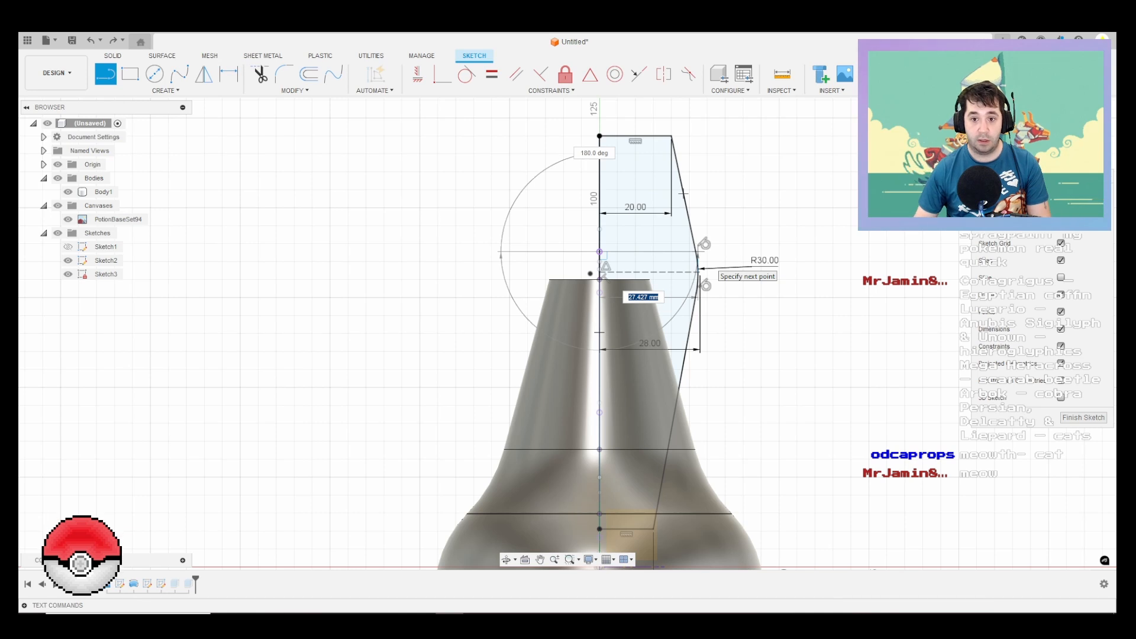
pyautogui.press('Tab')
pyautogui.press('Return')
pyautogui.press('Escape')
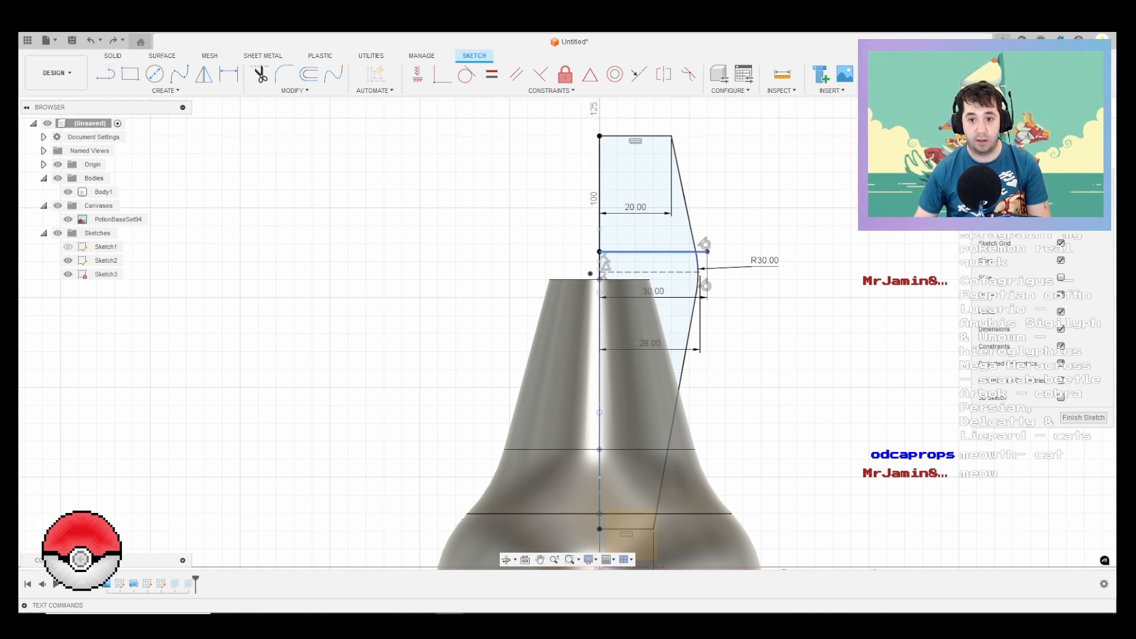
pyautogui.click(654, 252)
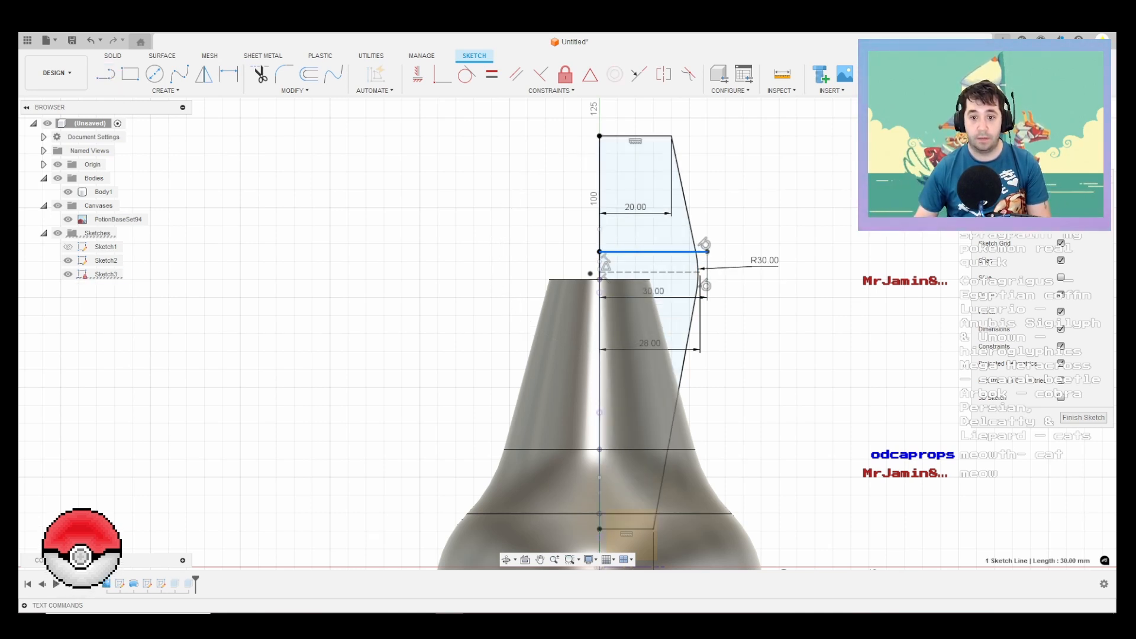
pyautogui.press('x')
# Step: Draw a second outline from the top edge's outer corner through the 30 mm line's end to the lower edge's outer corner
pyautogui.press('l')
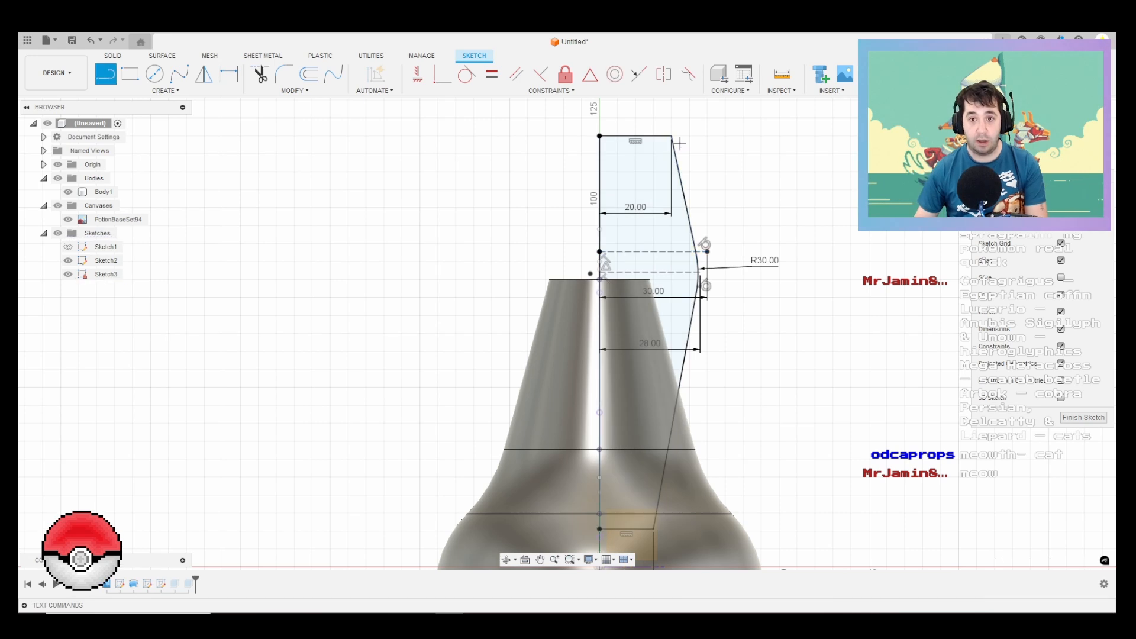
pyautogui.click(672, 136)
pyautogui.click(705, 243)
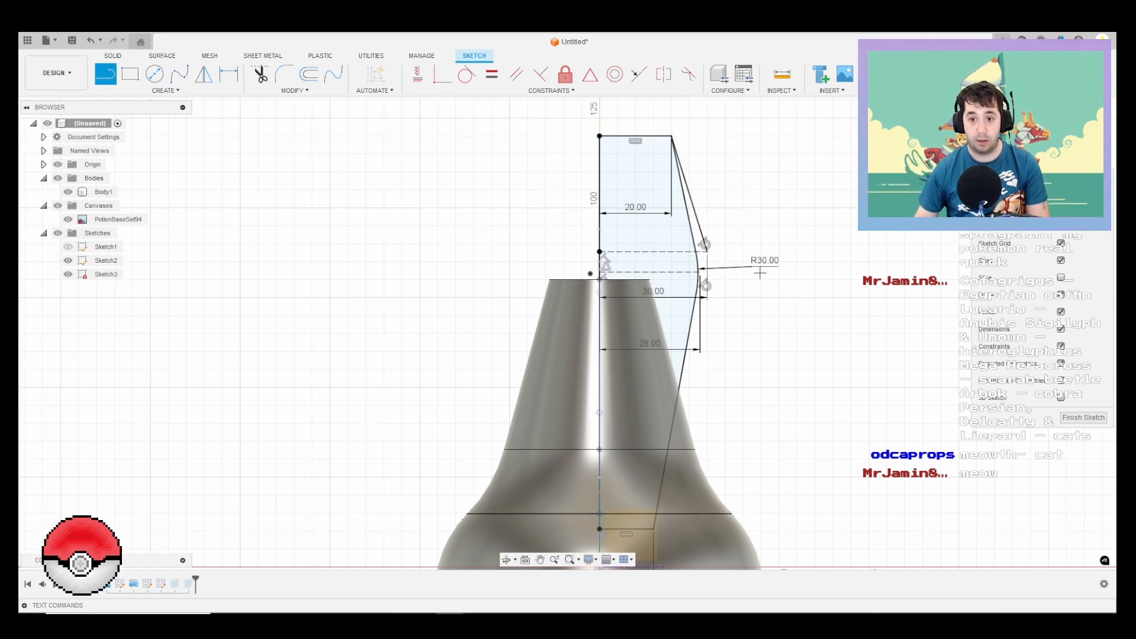
pyautogui.moveTo(653, 529); pyautogui.dragTo(633, 456, button='middle')
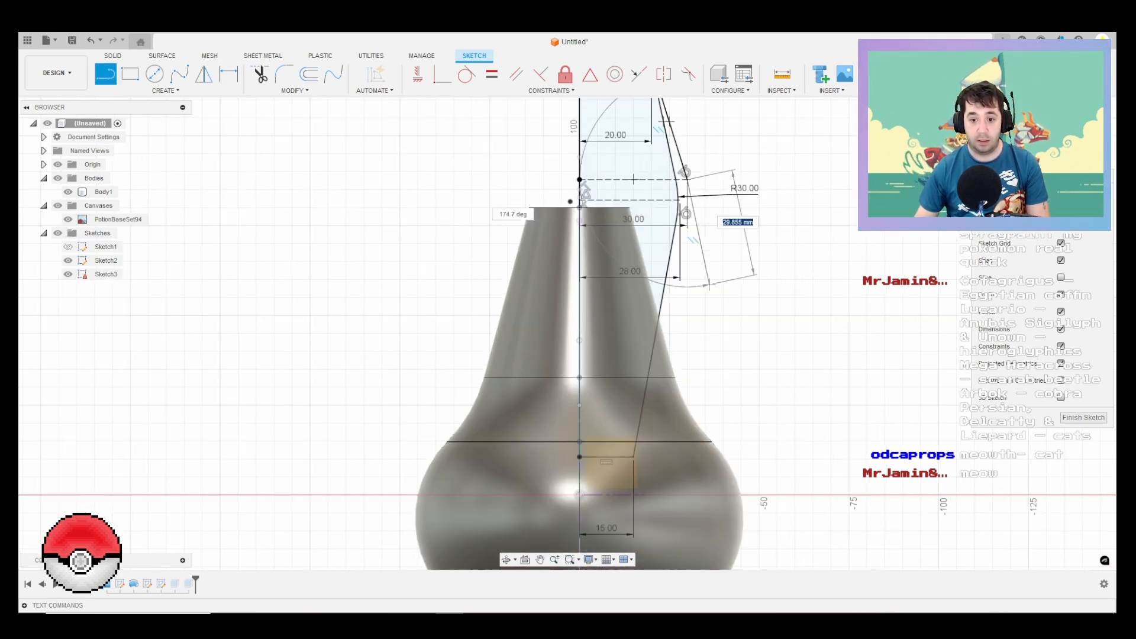
pyautogui.click(633, 456)
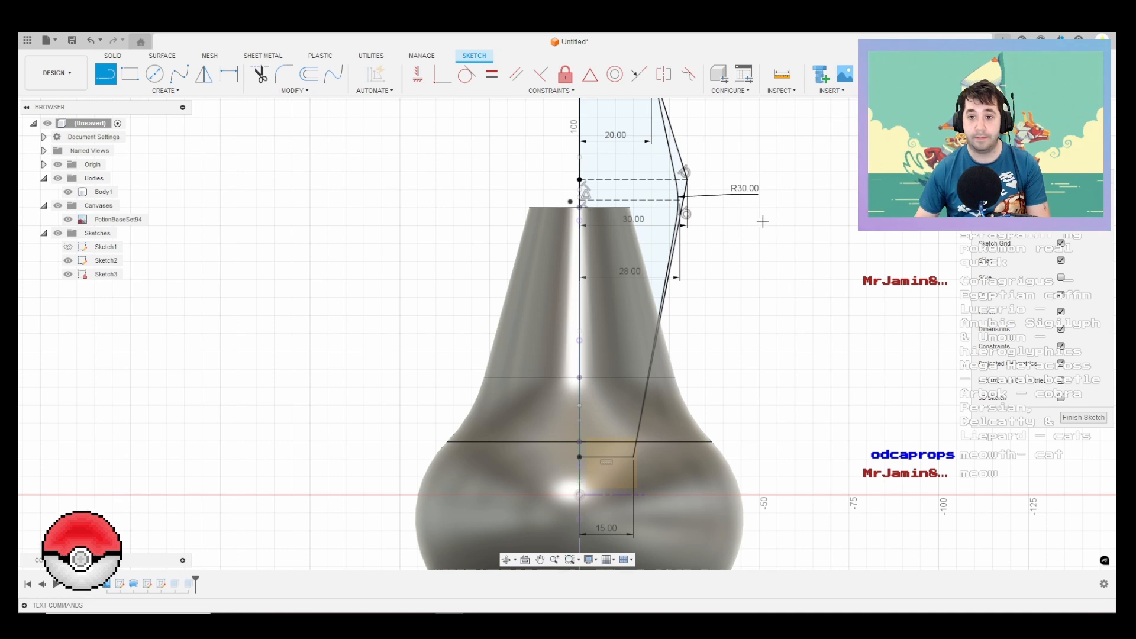
# Step: Fillet the new outline's corner with a 30 mm radius and finish the sketch
pyautogui.click(284, 74)
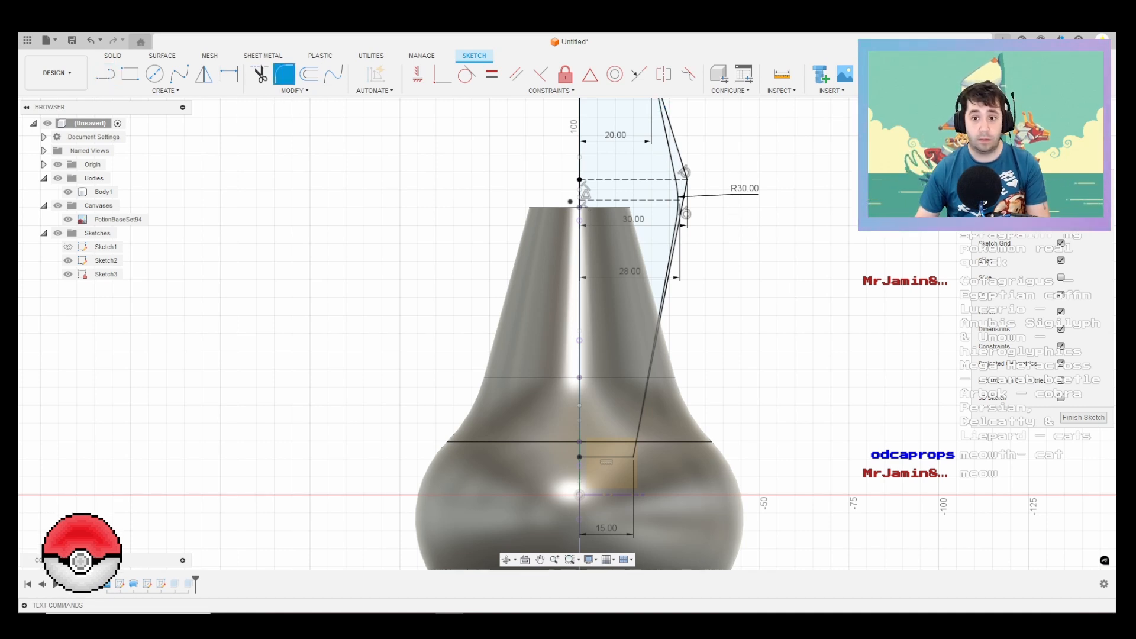
pyautogui.click(686, 176)
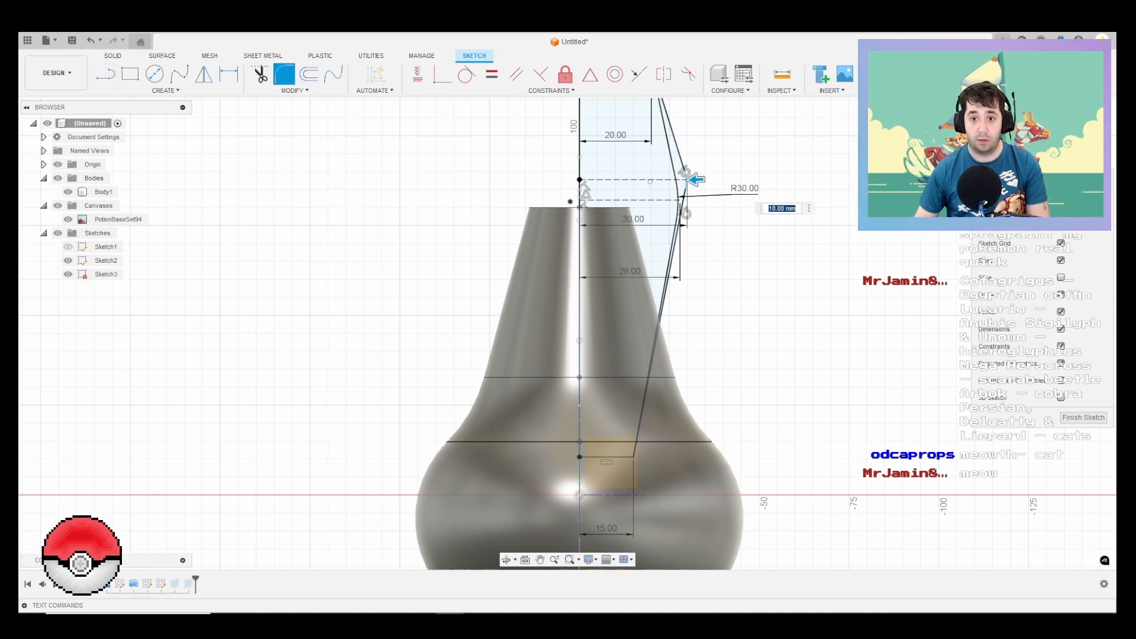
pyautogui.press('Return')
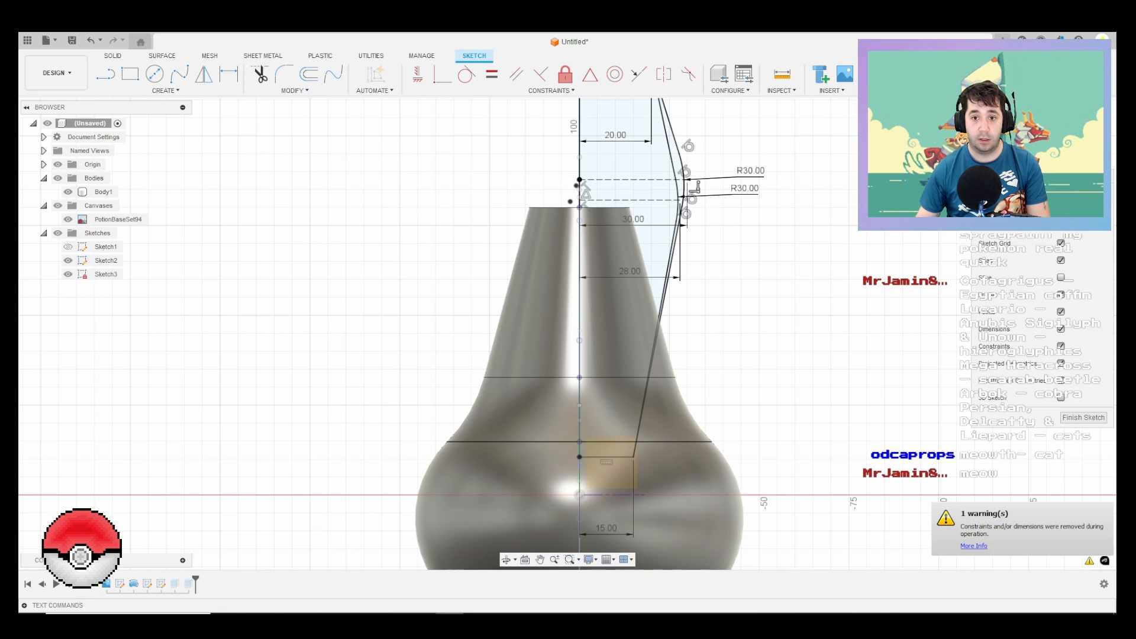
pyautogui.click(645, 178)
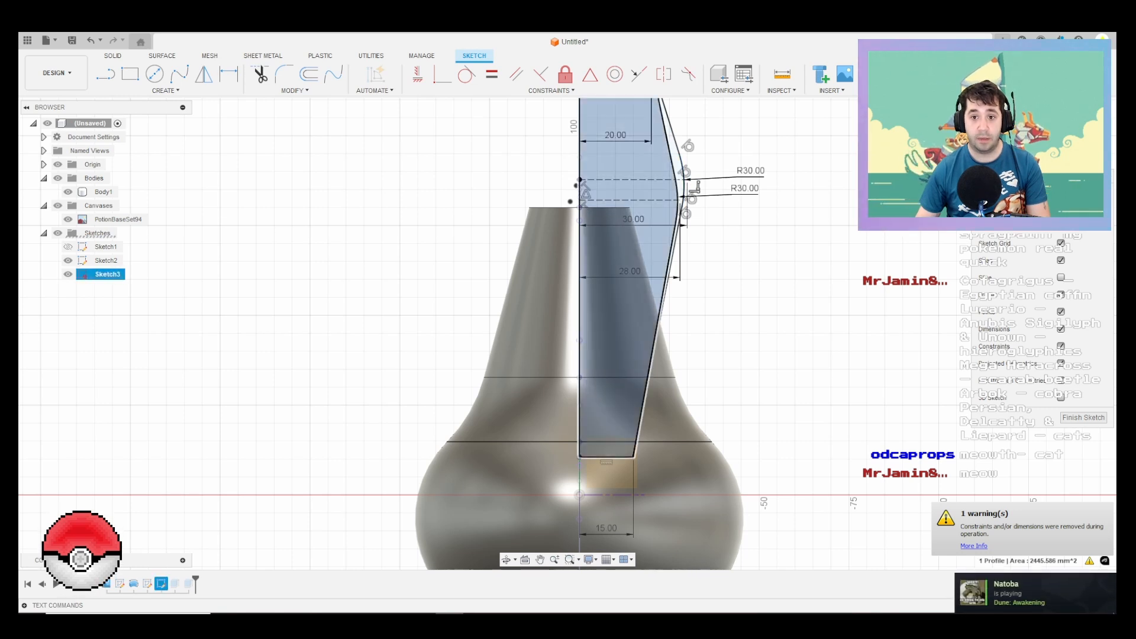
pyautogui.click(1083, 417)
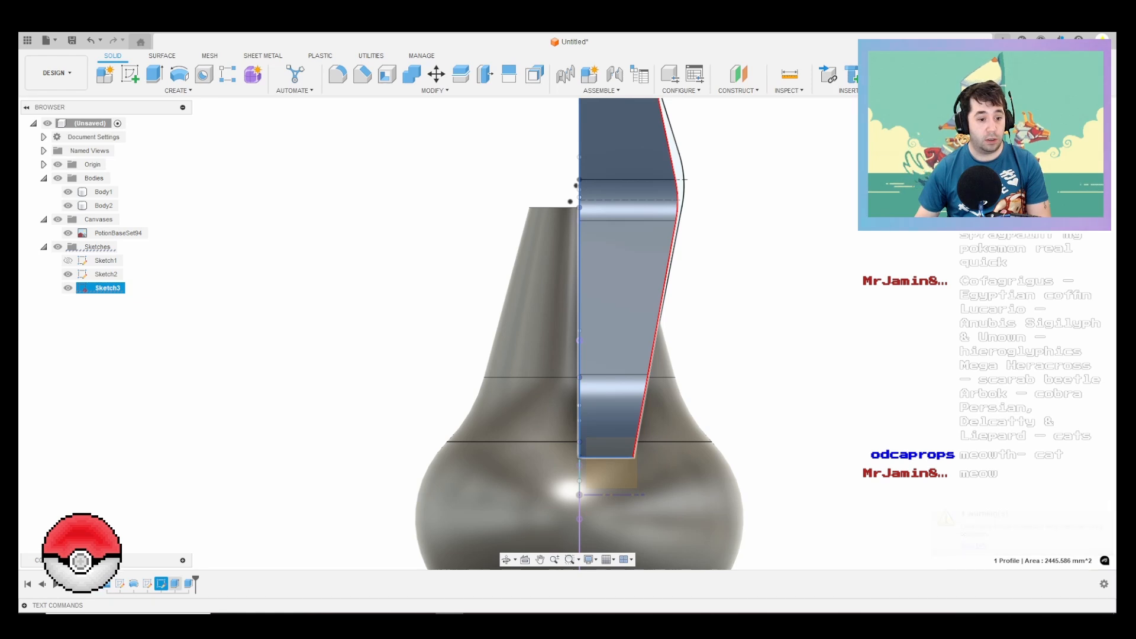
# Step: Edit the profile's symmetric 60 mm extrusion to include the strip between the old and new outlines, hiding Body1
pyautogui.rightClick(176, 582)
pyautogui.click(207, 455)
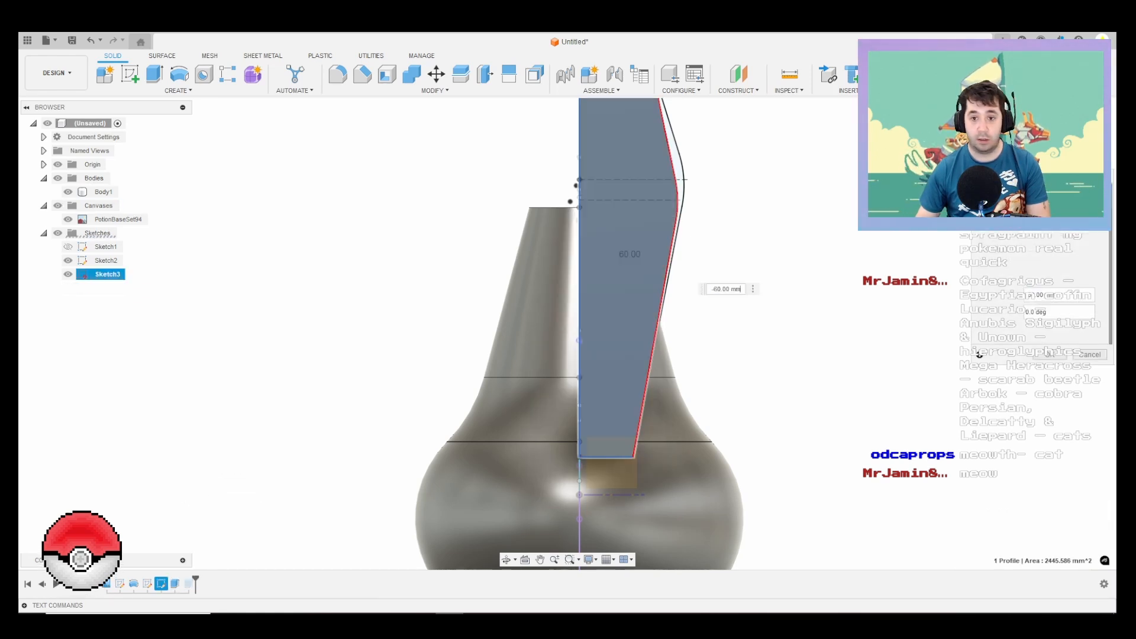
pyautogui.click(679, 168)
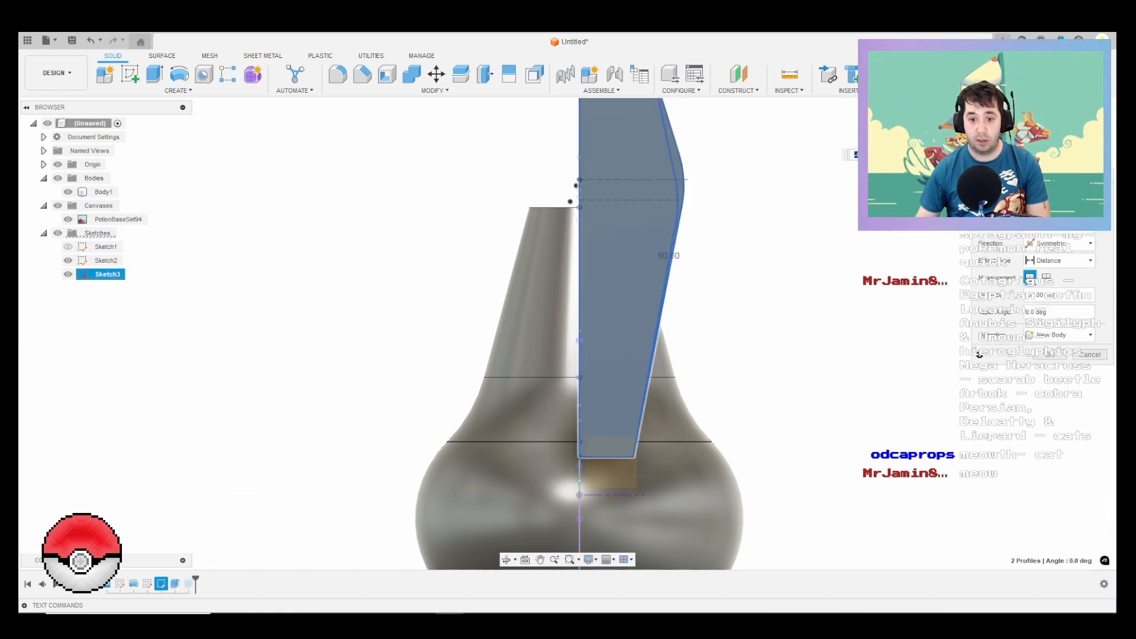
pyautogui.click(68, 192)
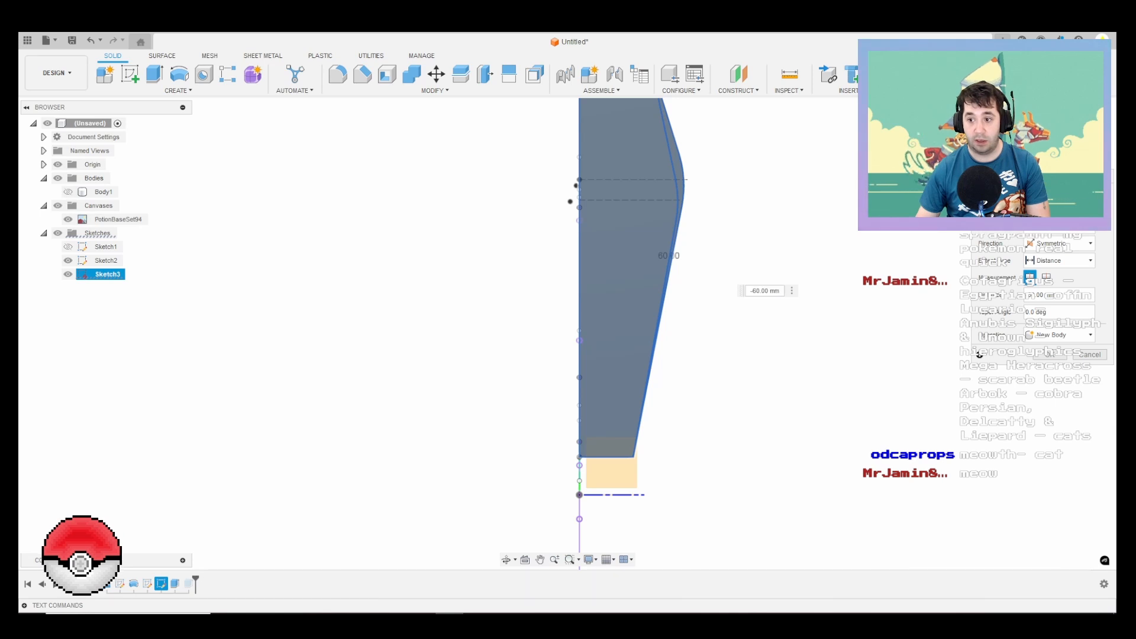
pyautogui.click(1050, 354)
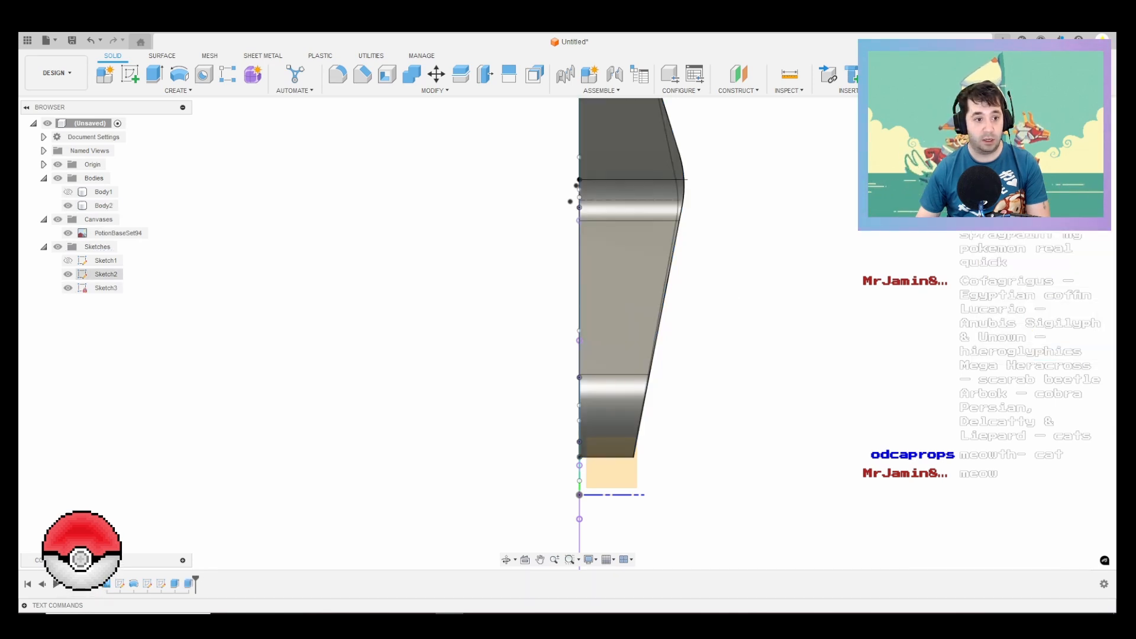
# Step: Hide Sketch2 and Sketch3, and show Body1 again beside the spray head
pyautogui.click(68, 273)
pyautogui.click(68, 287)
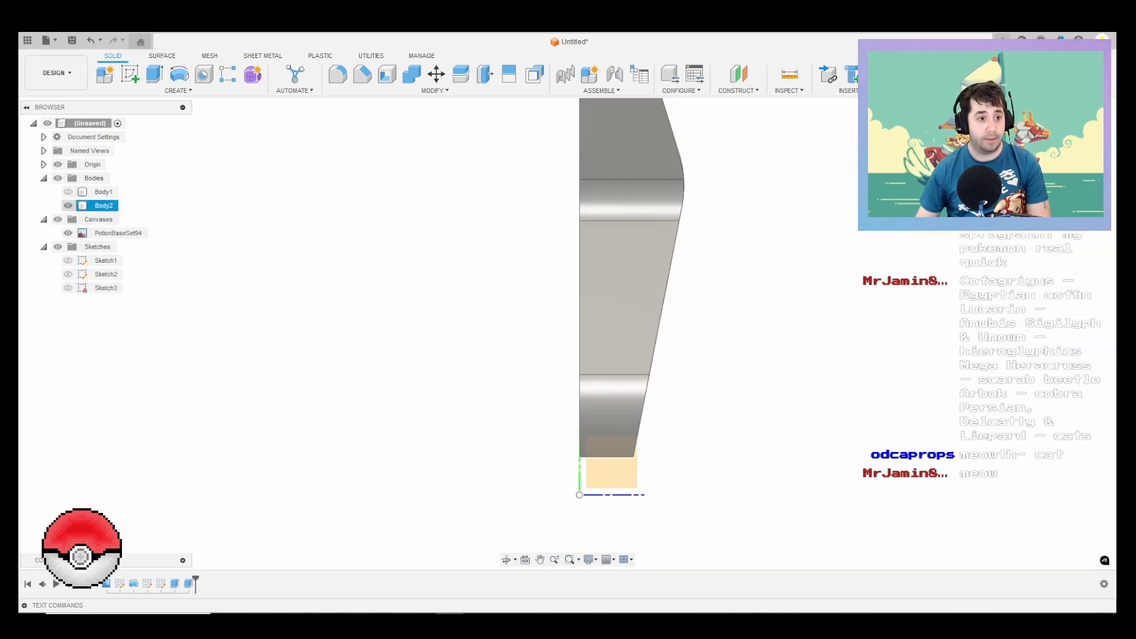
pyautogui.click(68, 192)
pyautogui.keyDown('shift'); pyautogui.moveTo(650, 368); pyautogui.dragTo(574, 373, button='middle'); pyautogui.keyUp('shift')
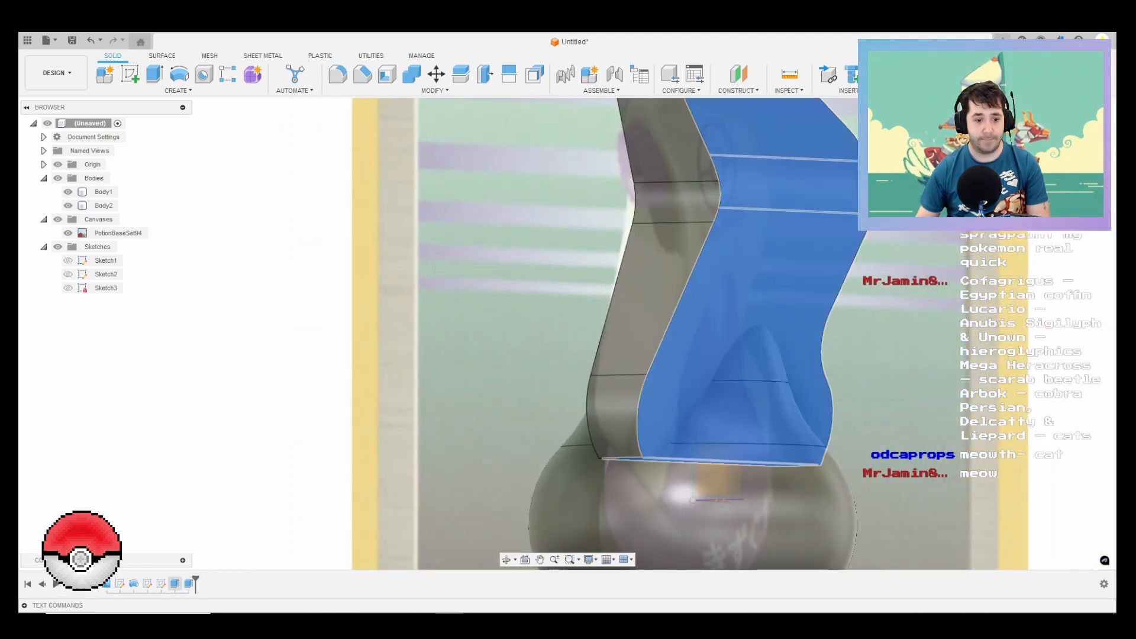
# Step: Reopen Sketch3 and convert the old inner outline to construction geometry
pyautogui.rightClick(175, 583)
pyautogui.click(176, 583)
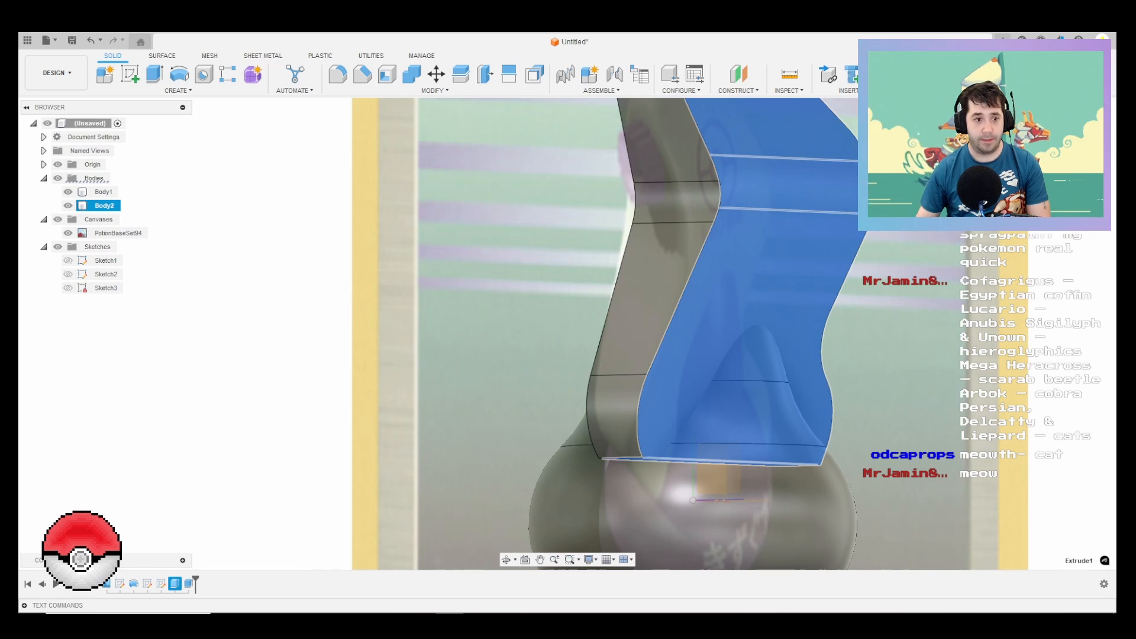
pyautogui.rightClick(106, 287)
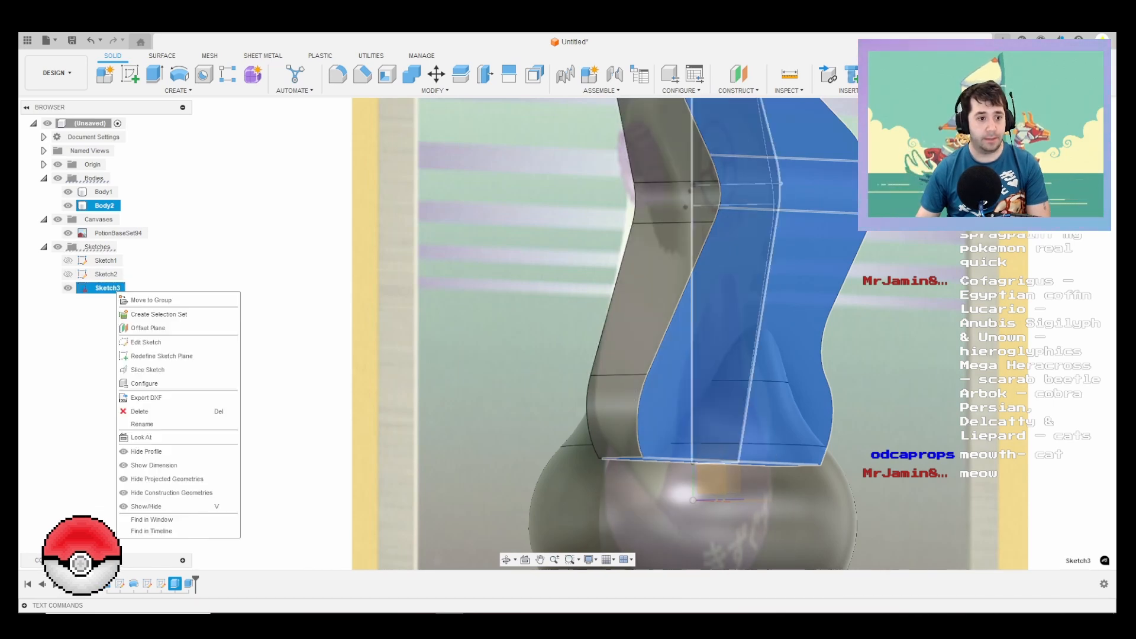
pyautogui.click(145, 342)
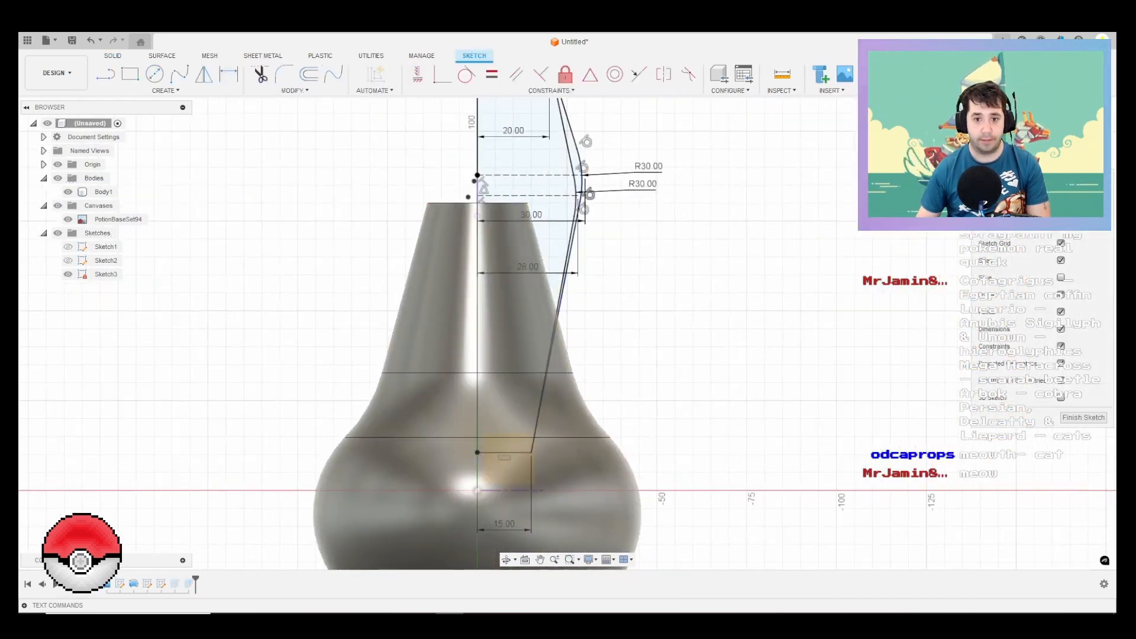
pyautogui.doubleClick(571, 199)
pyautogui.press('x')
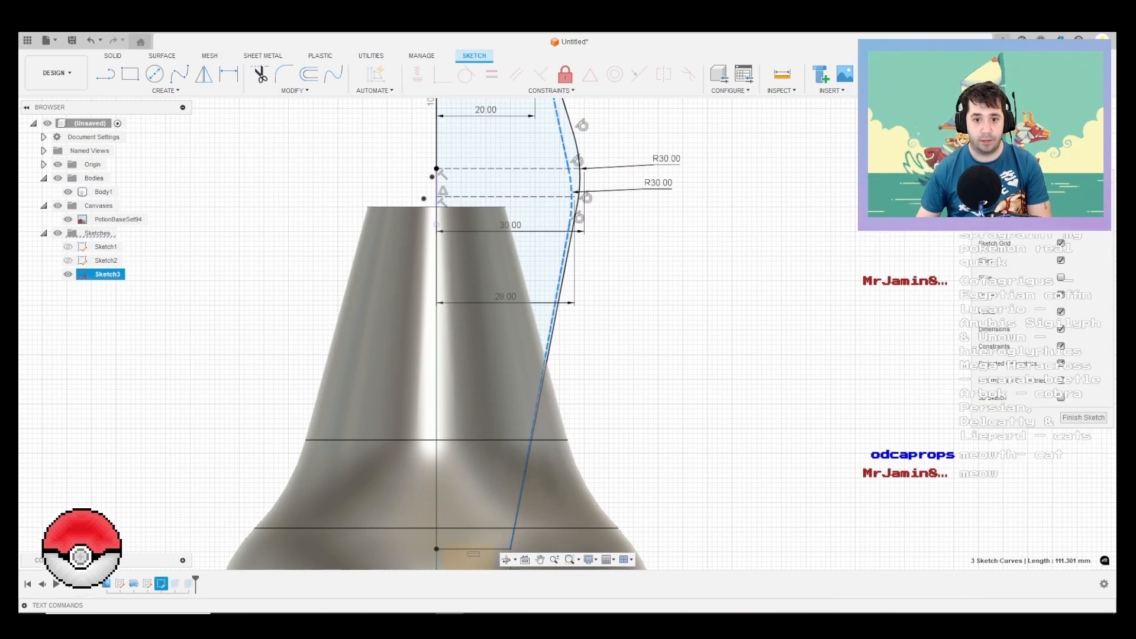
# Step: Try a 35 mm radius on the outer outline's rounded bulge, change it to 40 mm, and finish the sketch
pyautogui.click(639, 248)
pyautogui.moveTo(638, 248); pyautogui.dragTo(671, 406, button='middle')
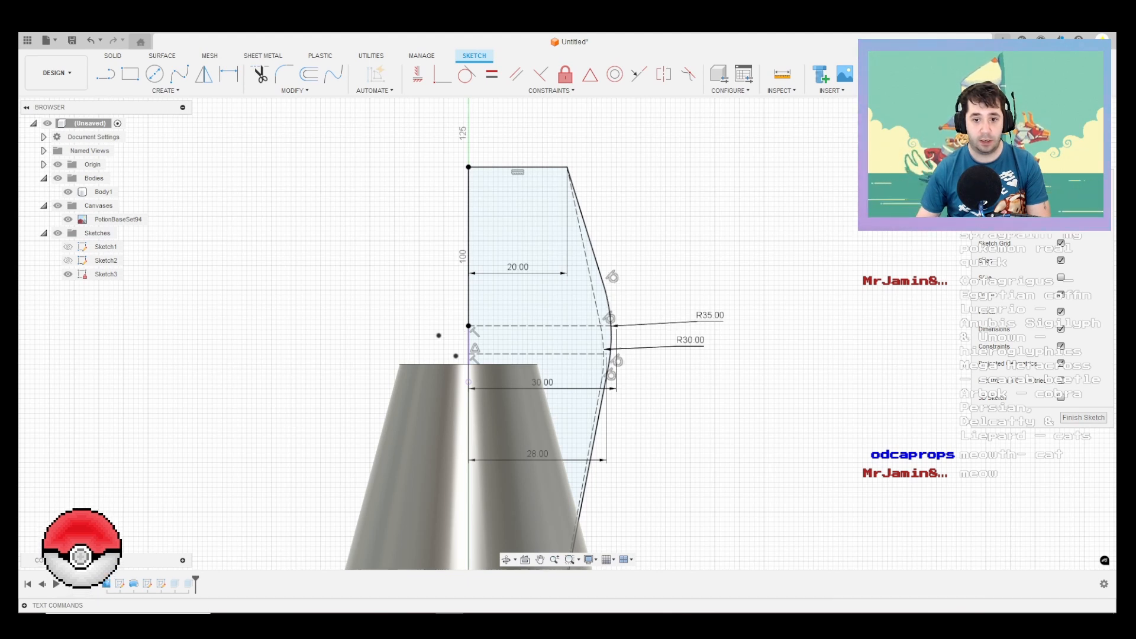
pyautogui.doubleClick(710, 316)
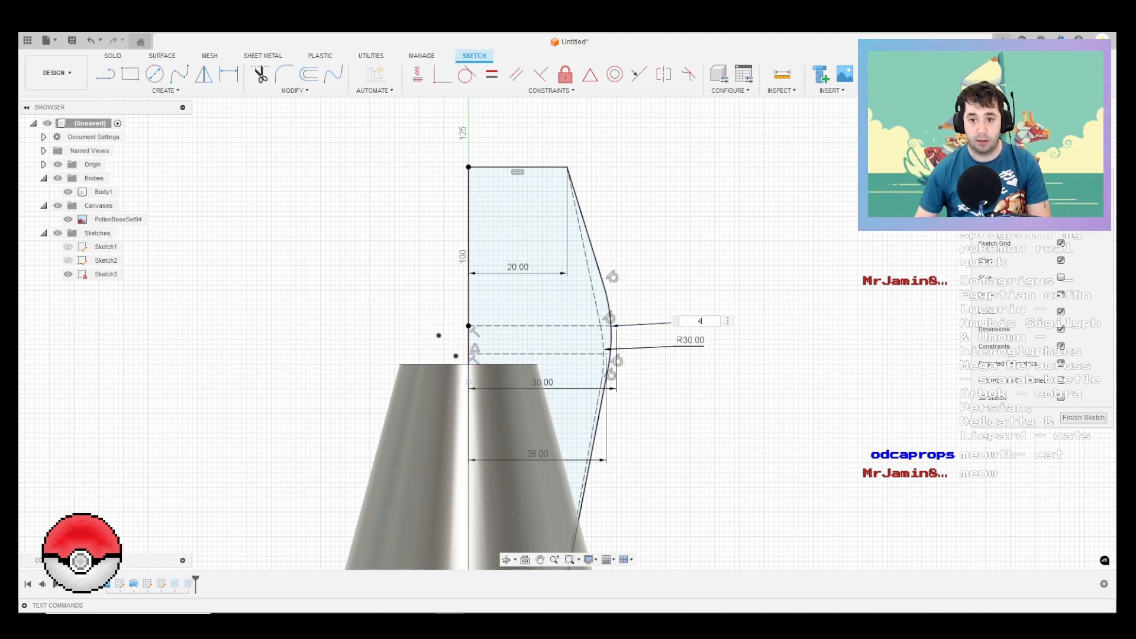
pyautogui.click(1083, 418)
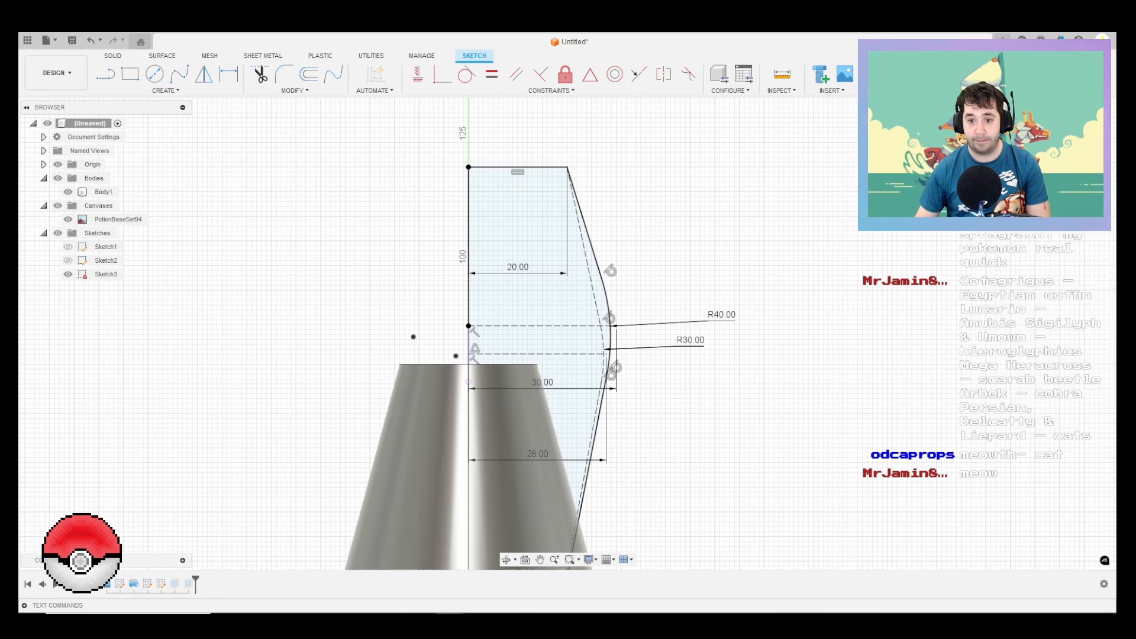
# Step: Examine the reshaped spray head from several angles against the bottle and the Potion card image
pyautogui.keyDown('shift'); pyautogui.moveTo(730, 355); pyautogui.dragTo(561, 366, button='middle'); pyautogui.keyUp('shift')
pyautogui.moveTo(674, 359)
pyautogui.keyDown('shift'); pyautogui.mouseDown(button='middle')
pyautogui.moveTo(730, 357)
pyautogui.moveTo(660, 356)
pyautogui.moveTo(761, 358)
pyautogui.moveTo(672, 356)
pyautogui.moveTo(689, 357)
pyautogui.mouseUp(button='middle'); pyautogui.keyUp('shift')
pyautogui.scroll(-3, 718, 356)
pyautogui.scroll(1, 717, 355)
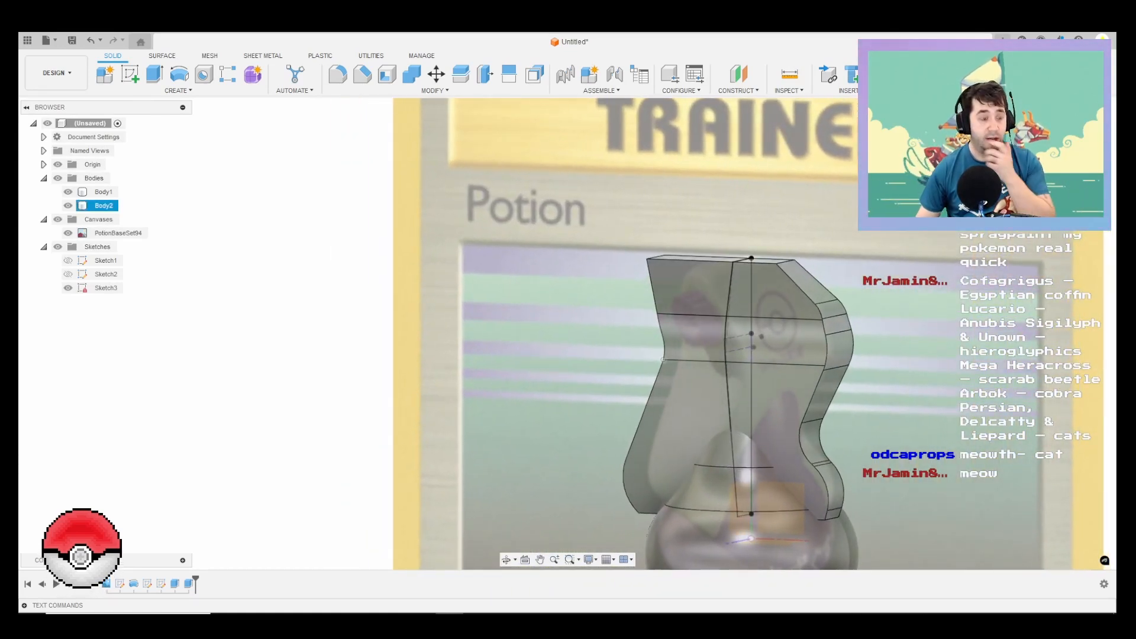
pyautogui.press('Escape')
pyautogui.scroll(2, 804, 350)
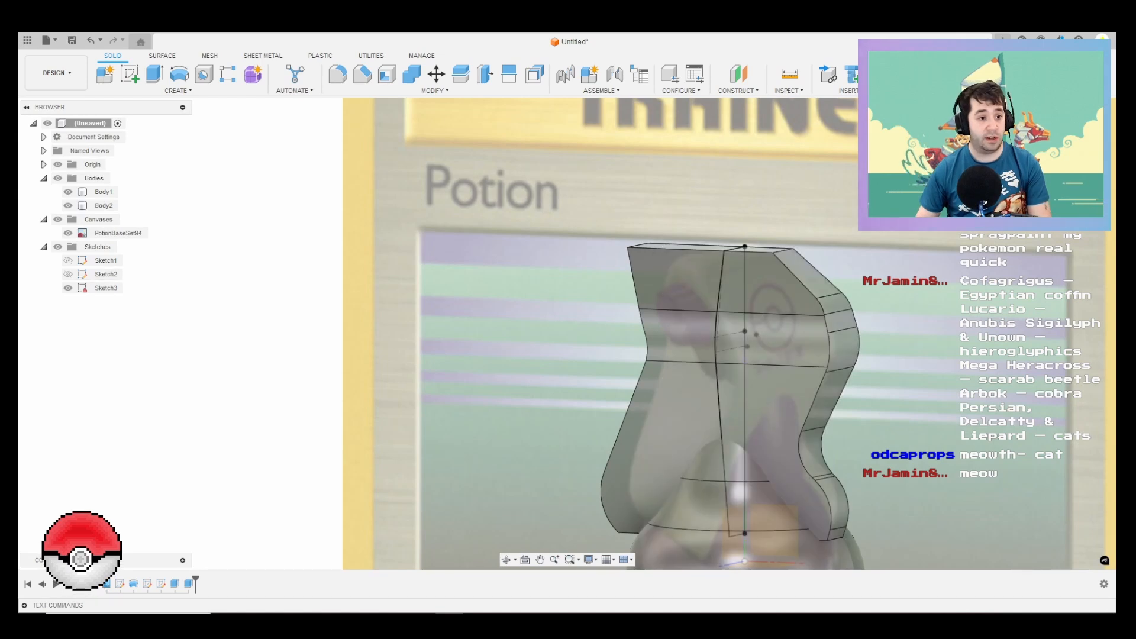
pyautogui.scroll(-3, 822, 348)
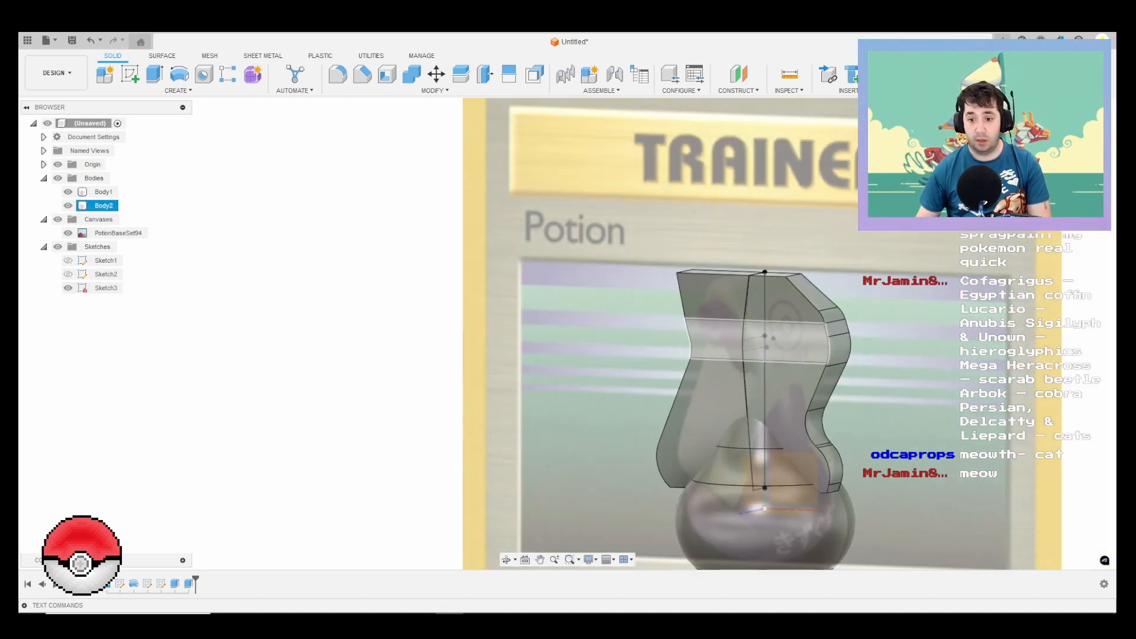
pyautogui.moveTo(751, 355)
pyautogui.keyDown('shift'); pyautogui.mouseDown(button='middle')
pyautogui.moveTo(985, 357)
pyautogui.moveTo(746, 351)
pyautogui.moveTo(722, 375)
pyautogui.moveTo(746, 374)
pyautogui.moveTo(718, 375)
pyautogui.moveTo(789, 371)
pyautogui.mouseUp(button='middle'); pyautogui.keyUp('shift')
pyautogui.scroll(-1, 678, 218)
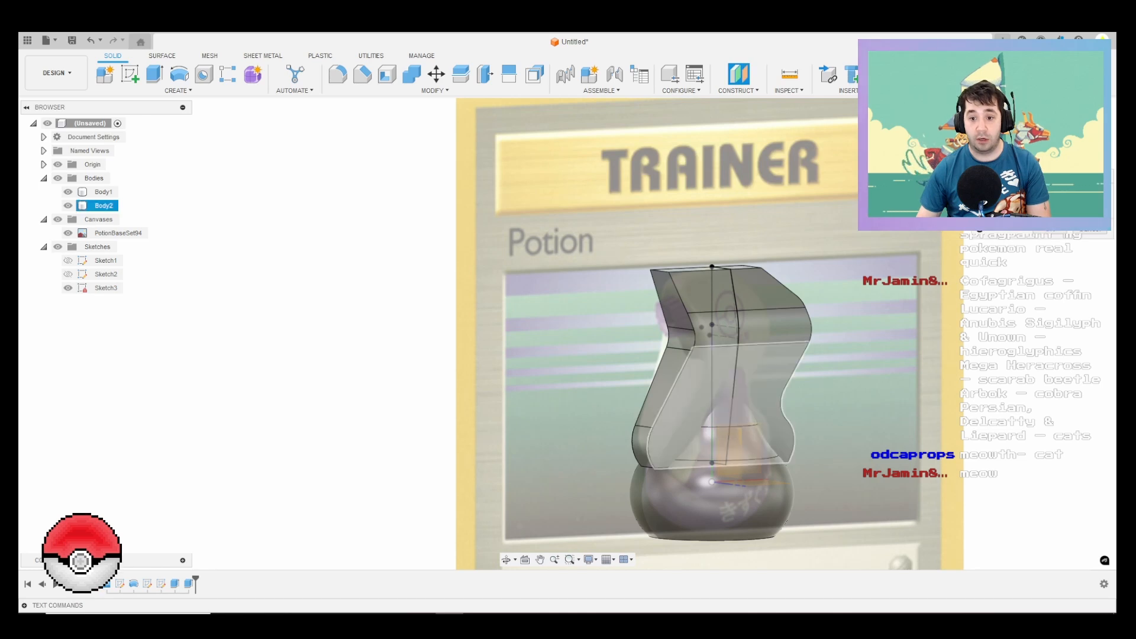
# Step: Create a construction plane offset -29.466 mm from the YZ plane, at the inner bend of the spray head's front edge
pyautogui.click(729, 452)
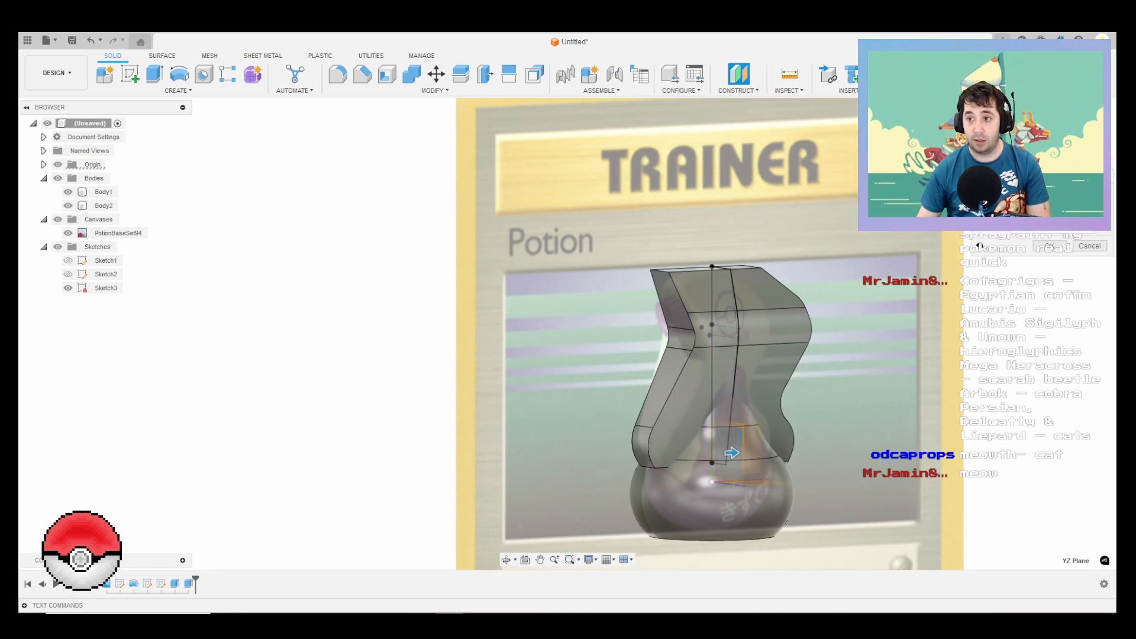
pyautogui.click(1075, 135)
pyautogui.scroll(3, 743, 325)
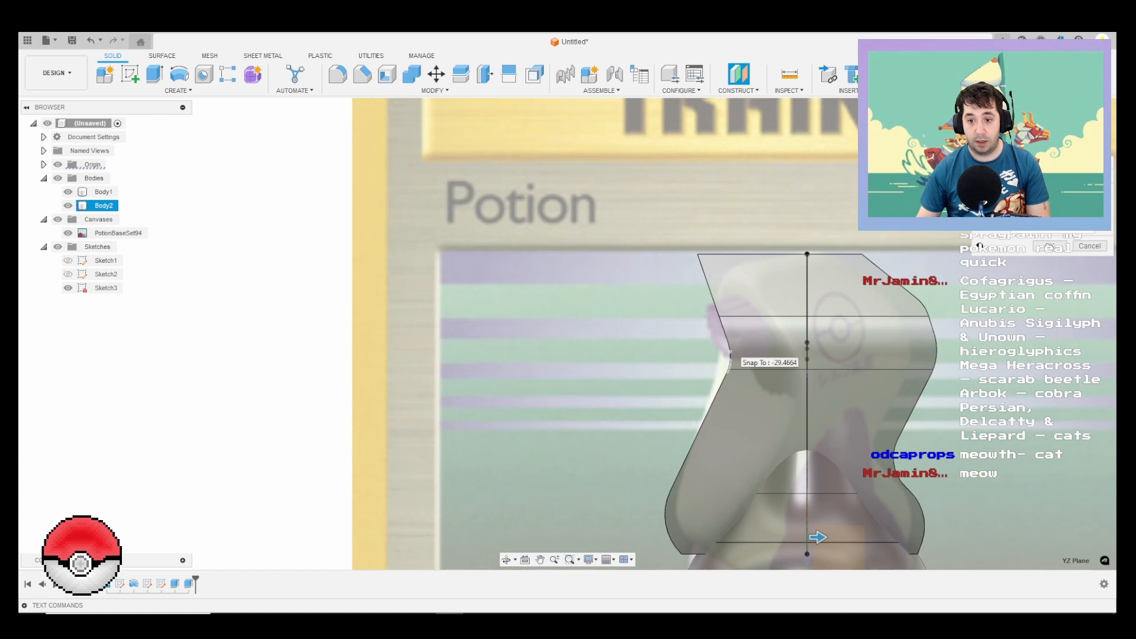
pyautogui.moveTo(817, 536); pyautogui.dragTo(715, 537)
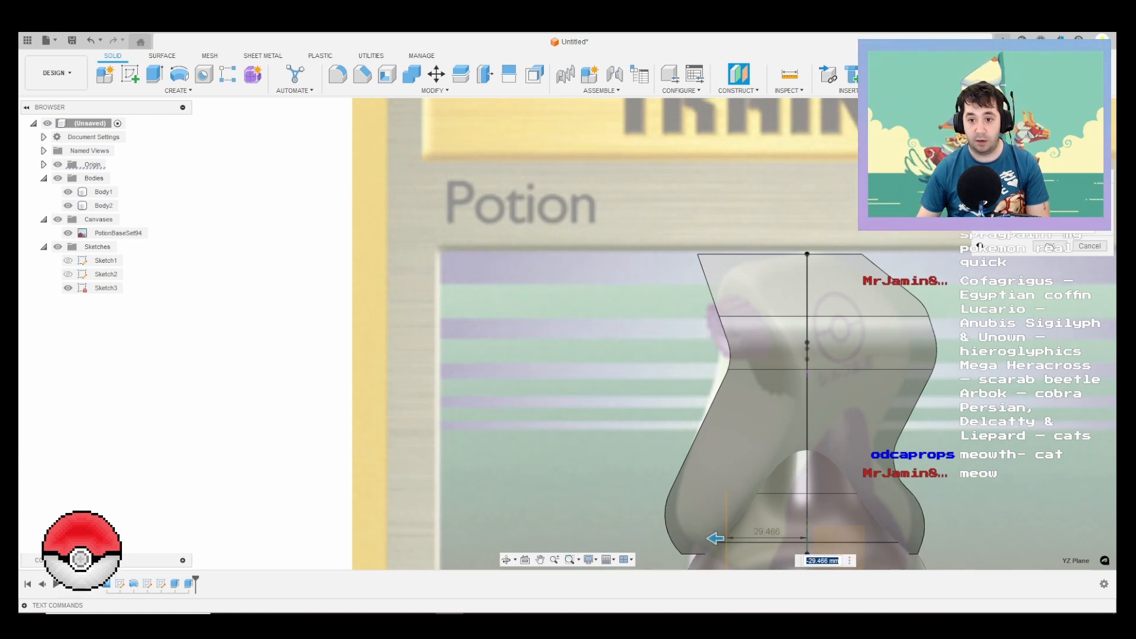
pyautogui.press('Return')
pyautogui.scroll(-3, 737, 386)
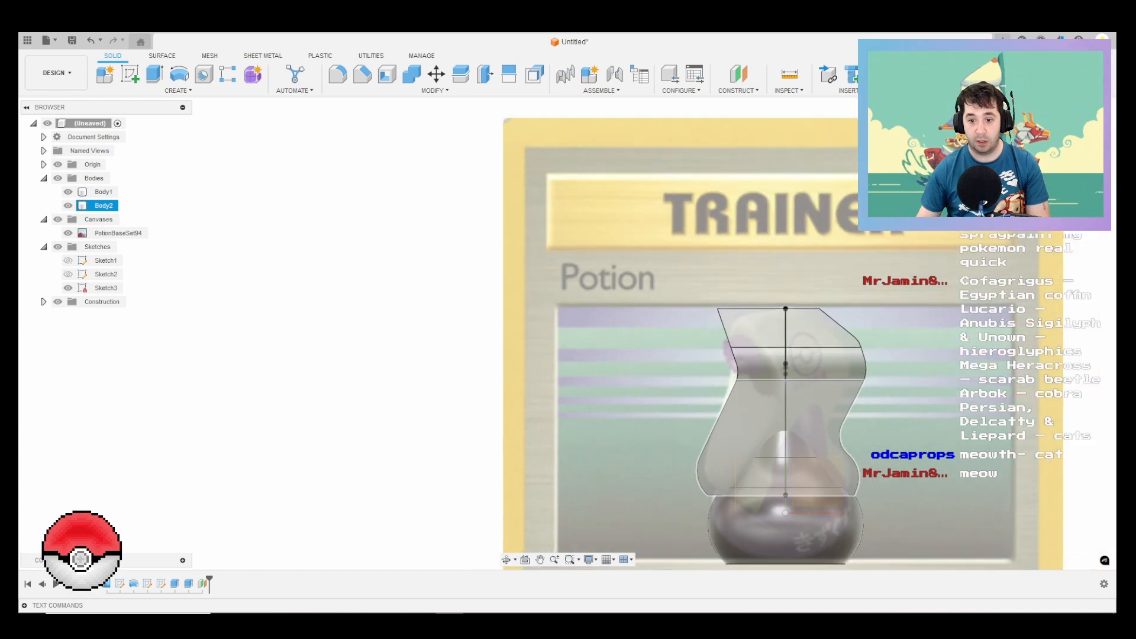
# Step: Start a sketch on the new offset plane and check the nozzle's position in the Potion card image
pyautogui.keyDown('shift'); pyautogui.moveTo(713, 467); pyautogui.dragTo(737, 439, button='middle'); pyautogui.keyUp('shift')
pyautogui.scroll(3, 735, 445)
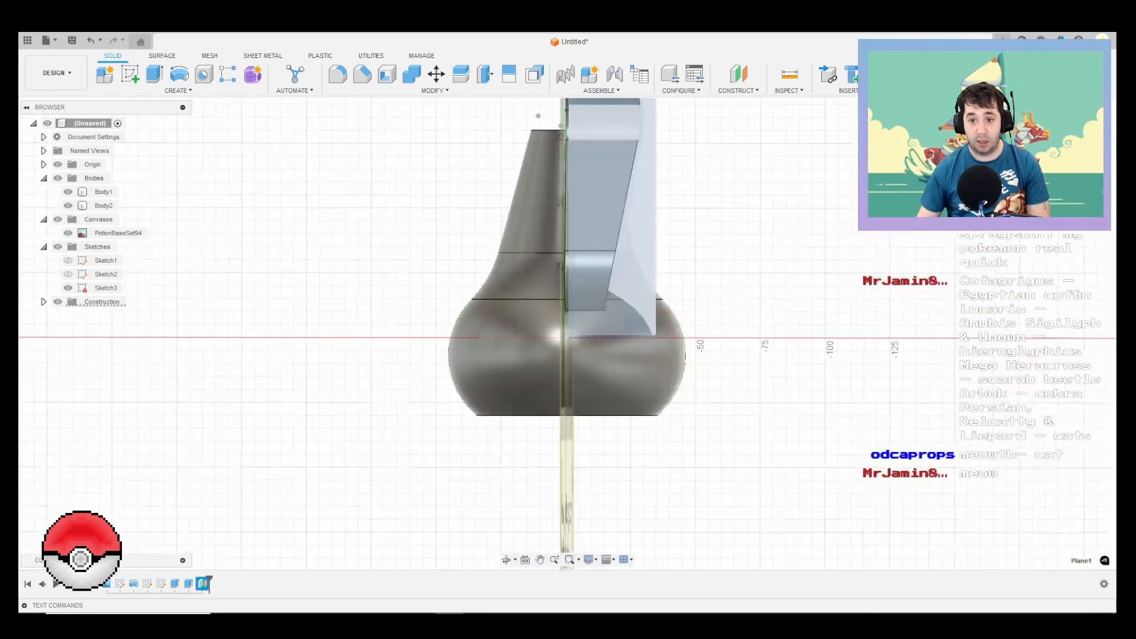
pyautogui.moveTo(725, 230); pyautogui.dragTo(734, 429, button='middle')
pyautogui.press('c')
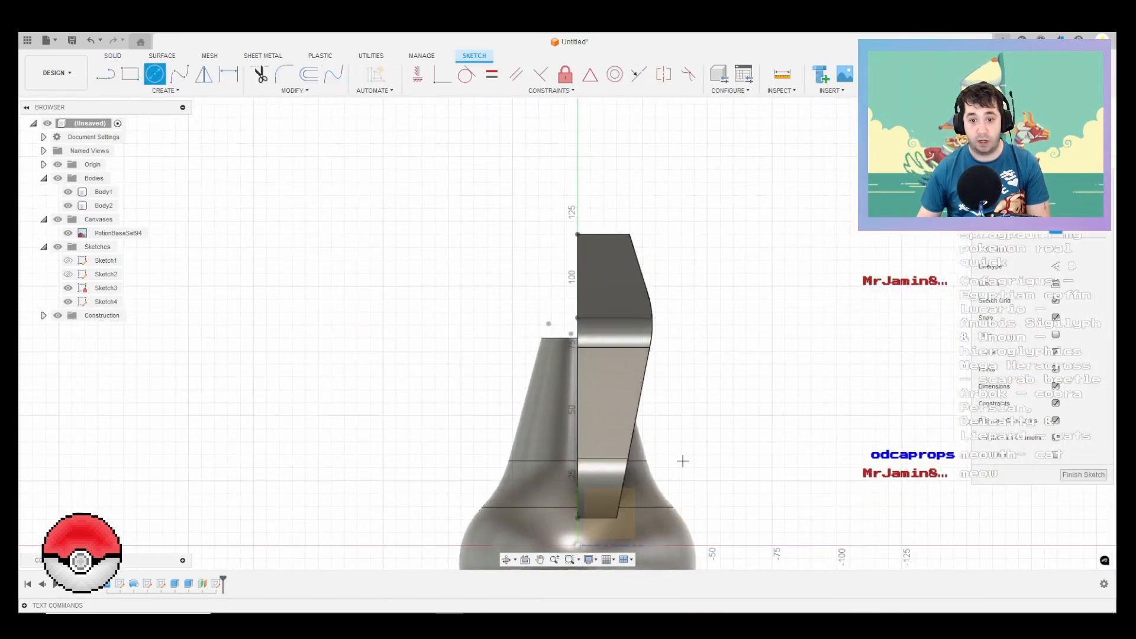
pyautogui.click(701, 624)
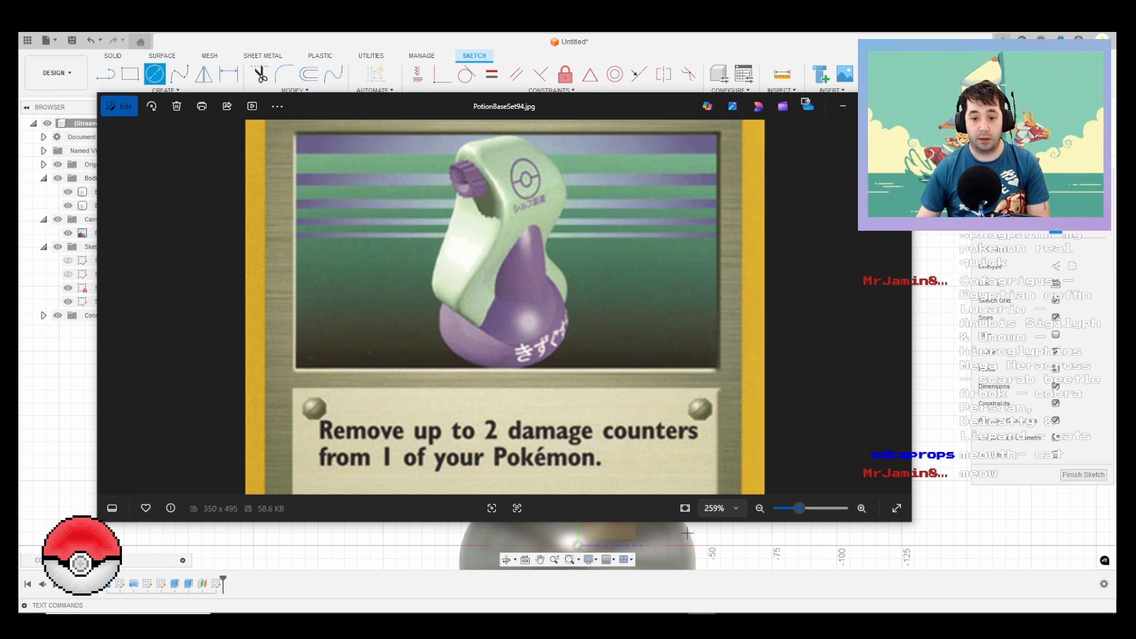
pyautogui.click(701, 625)
pyautogui.scroll(2, 567, 298)
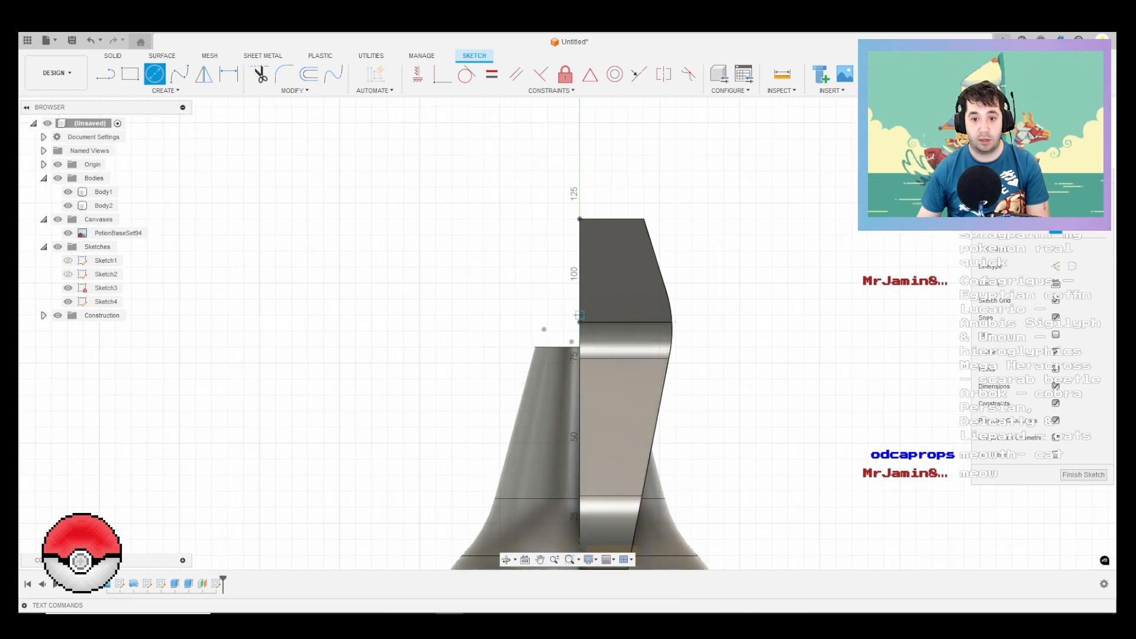
pyautogui.scroll(-3, 580, 283)
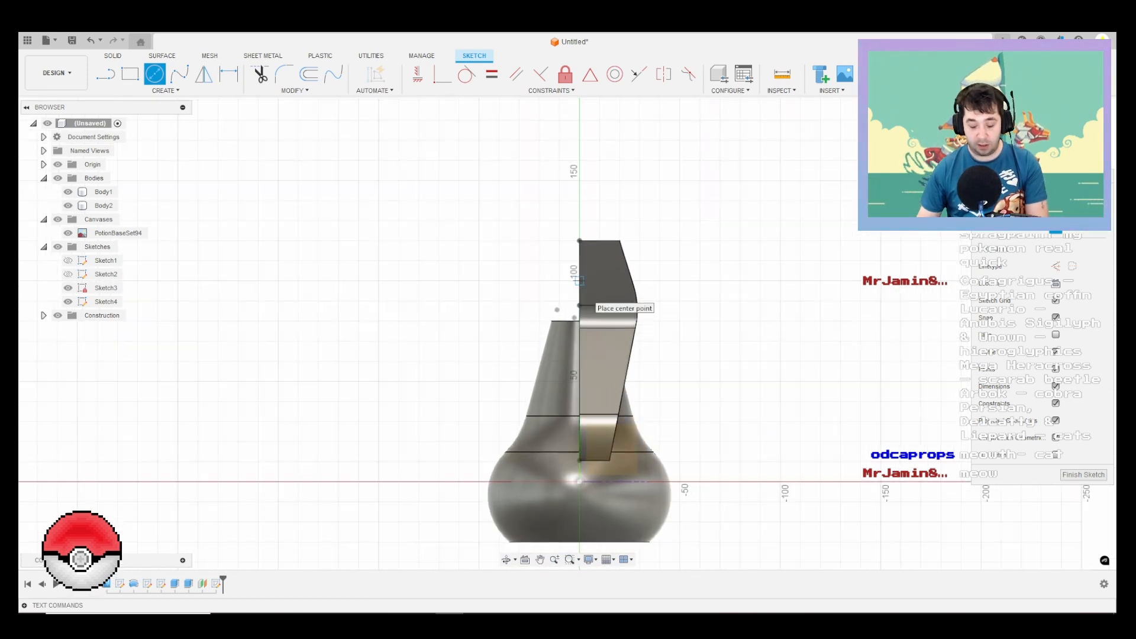
# Step: Draw an 85 mm vertical line upward from the lower corner of the spray head
pyautogui.press('l')
pyautogui.click(580, 460)
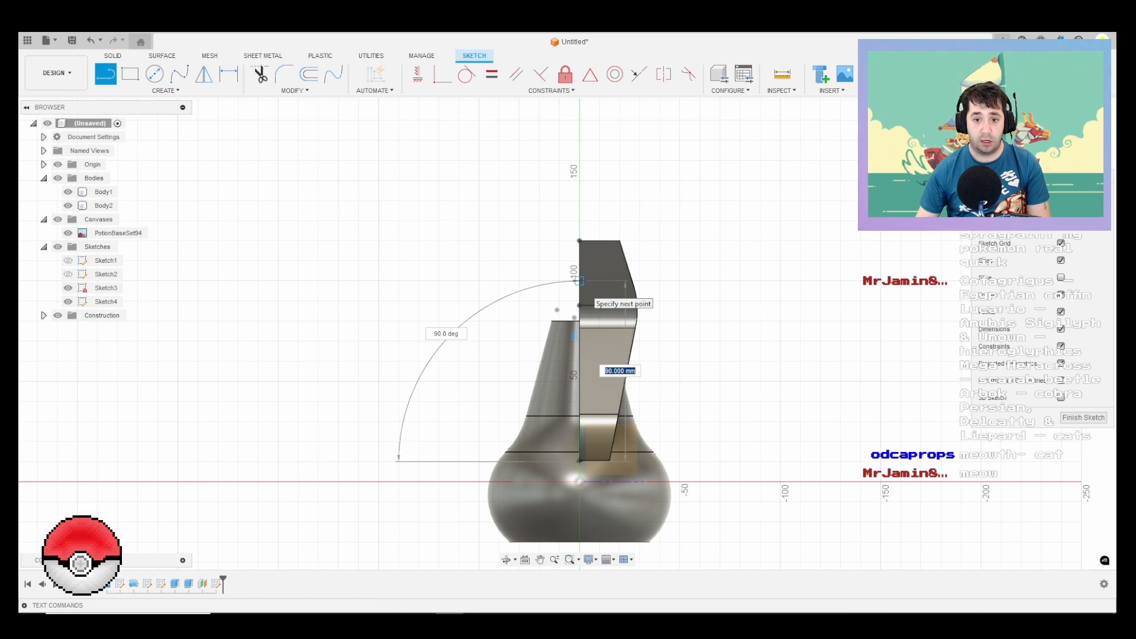
pyautogui.write('85')
pyautogui.press('Tab')
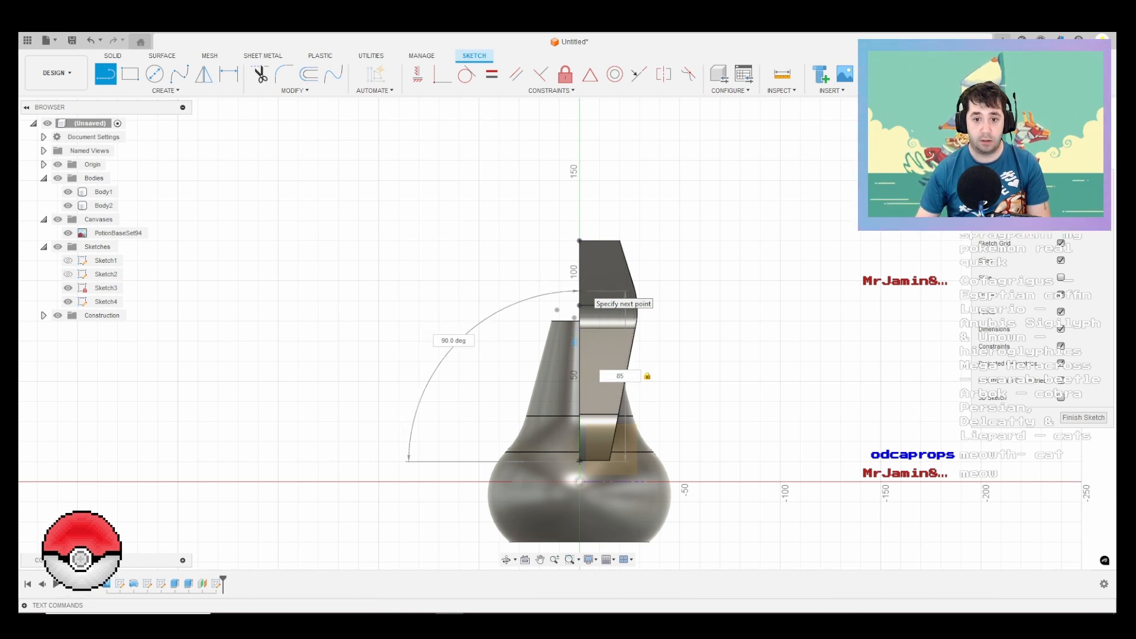
pyautogui.press('Tab')
pyautogui.press('Tab')
pyautogui.press('Tab')
pyautogui.press('Tab')
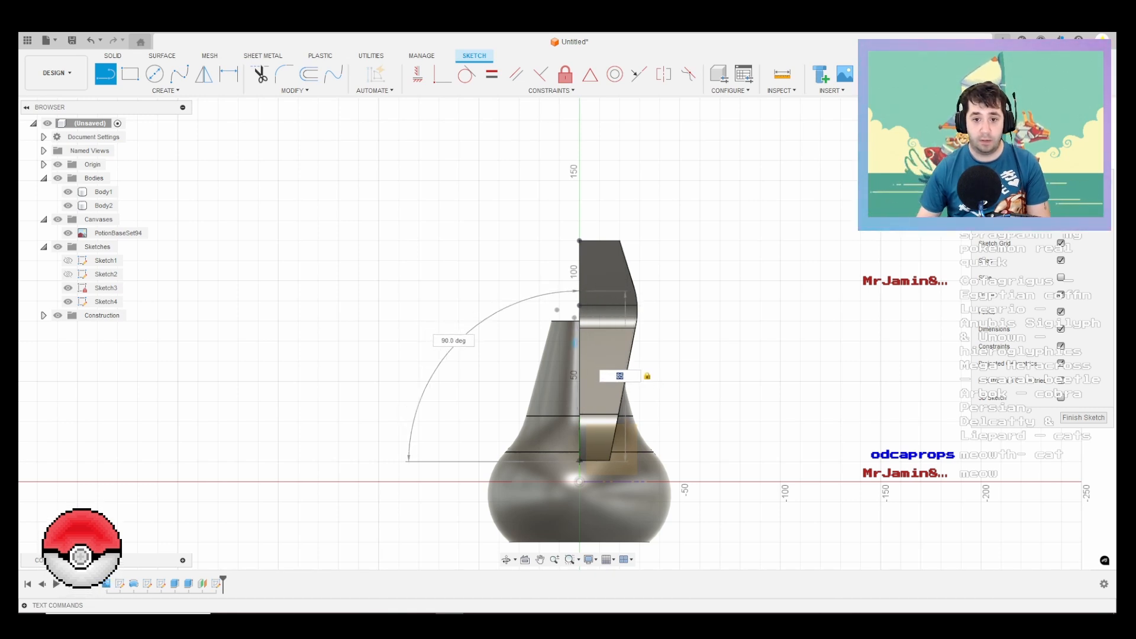
pyautogui.press('Return')
pyautogui.press('Escape')
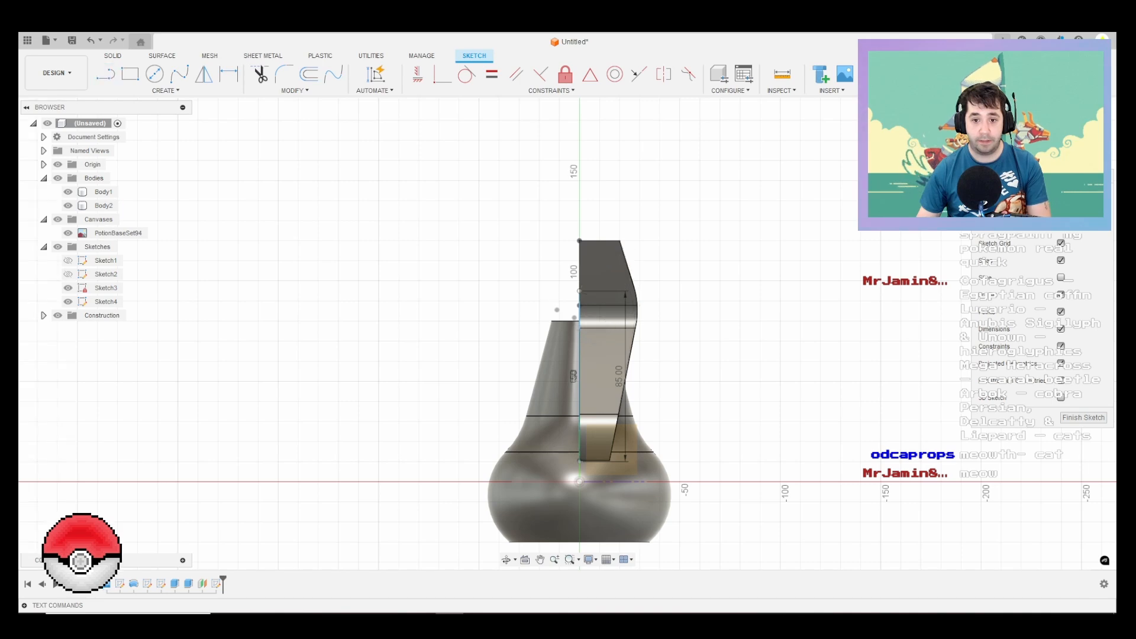
# Step: Delete the 85 mm vertical line from the sketch
pyautogui.scroll(10, 580, 318)
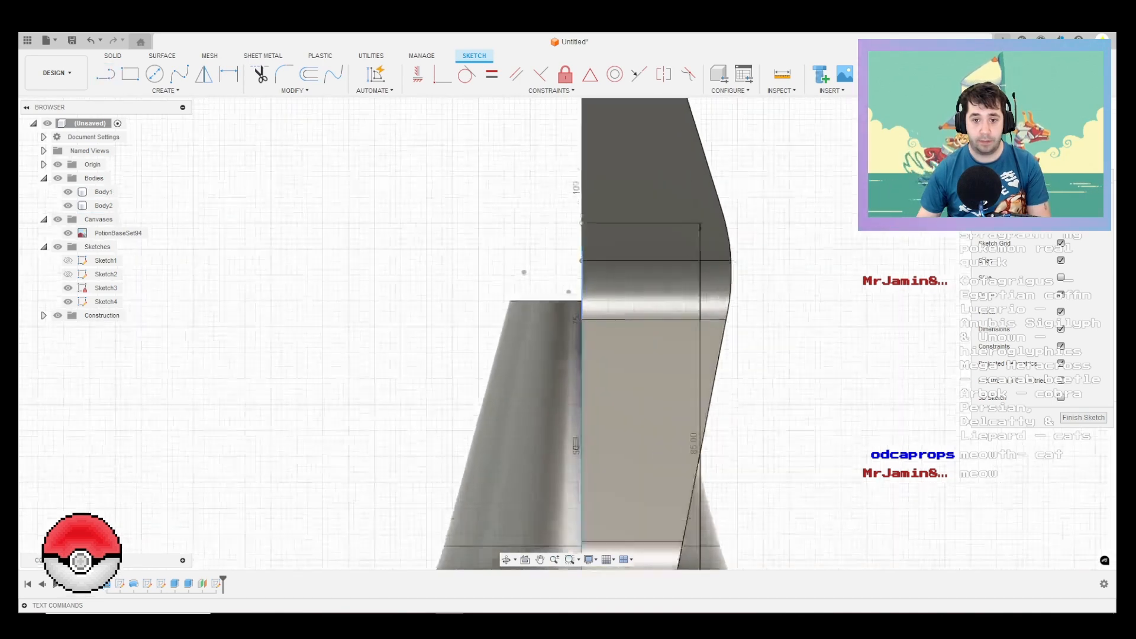
pyautogui.scroll(1, 579, 245)
pyautogui.click(579, 234)
pyautogui.scroll(-9, 580, 232)
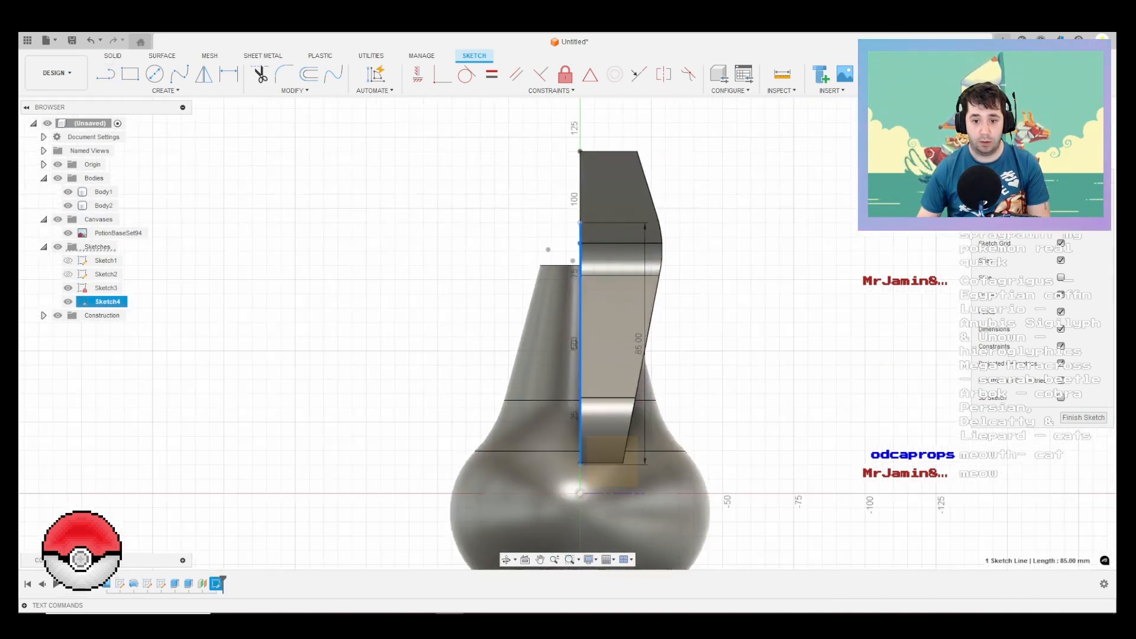
pyautogui.press('Delete')
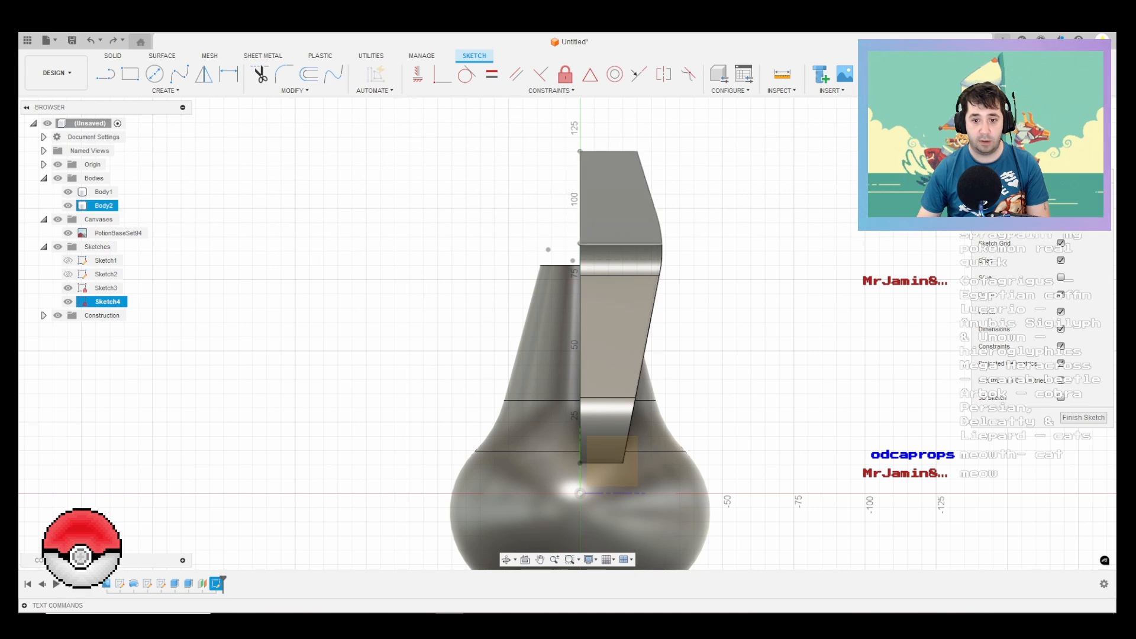
# Step: Draw a 95 mm vertical line upward from the origin and make it construction geometry
pyautogui.press('l')
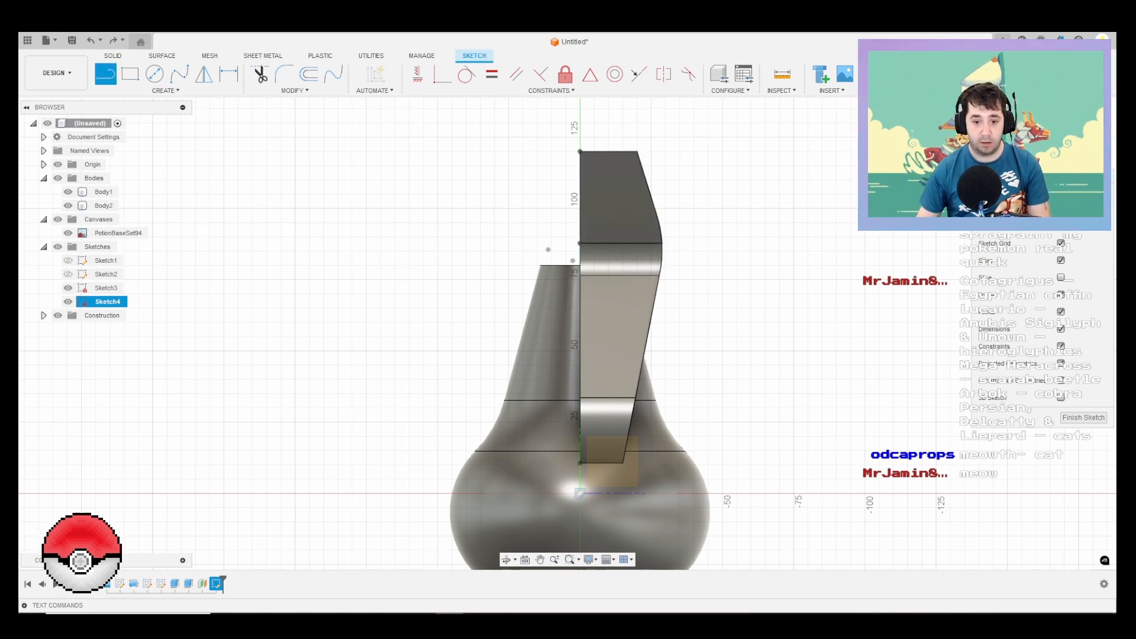
pyautogui.click(579, 492)
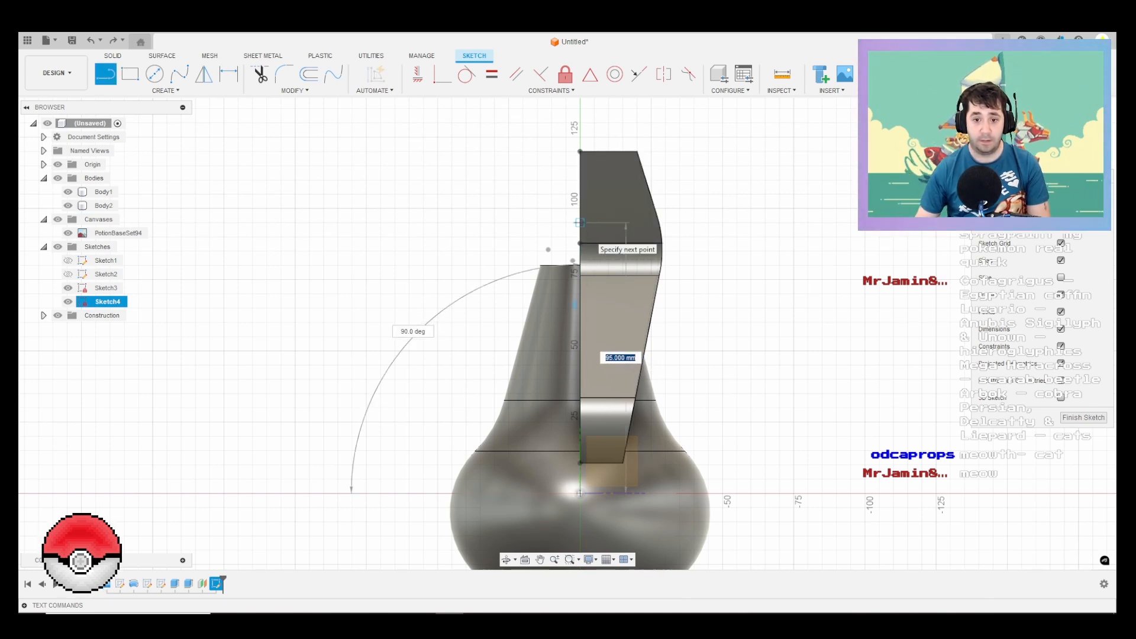
pyautogui.press('Return')
pyautogui.press('Escape')
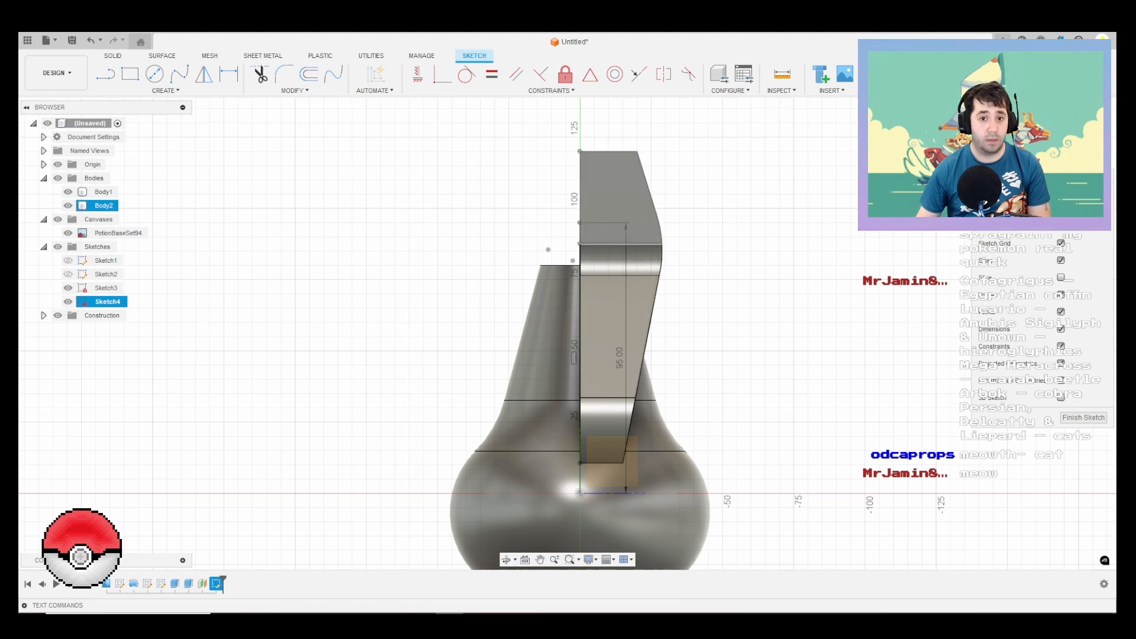
pyautogui.click(580, 325)
# Step: Draw a 27.5 mm diameter circle centred on the upper end of the construction line
pyautogui.press('c')
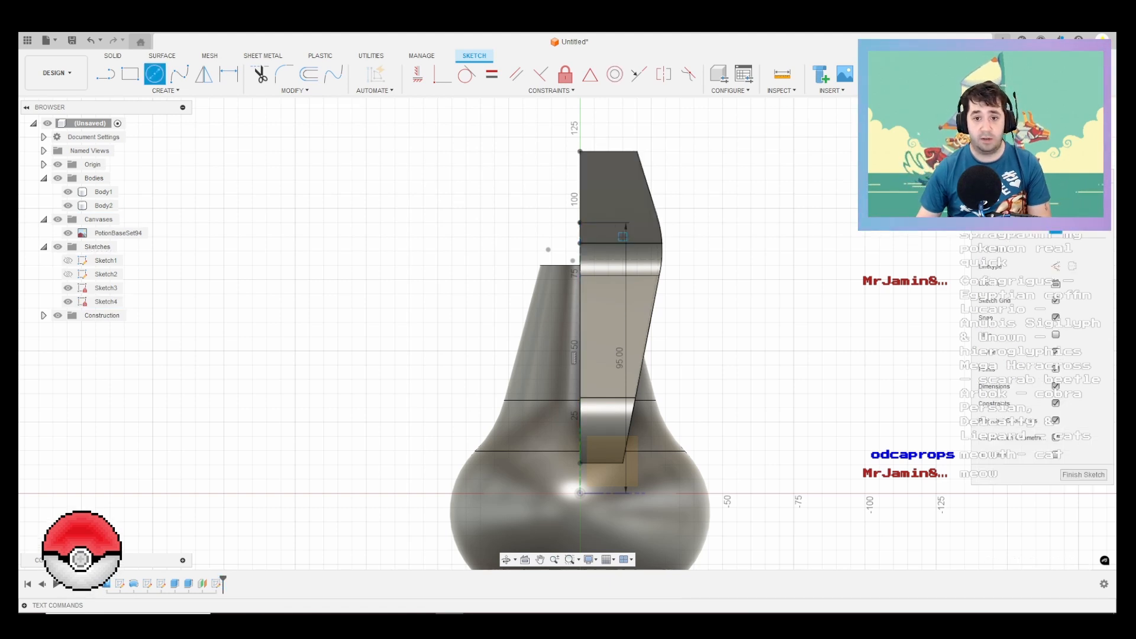
pyautogui.click(580, 223)
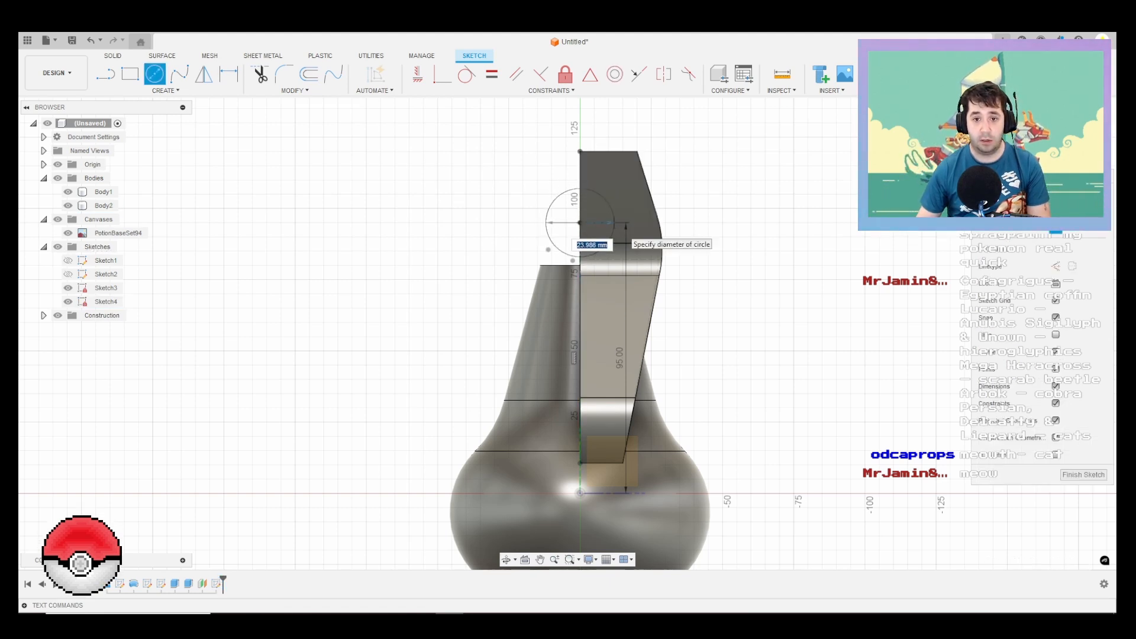
pyautogui.press('Tab')
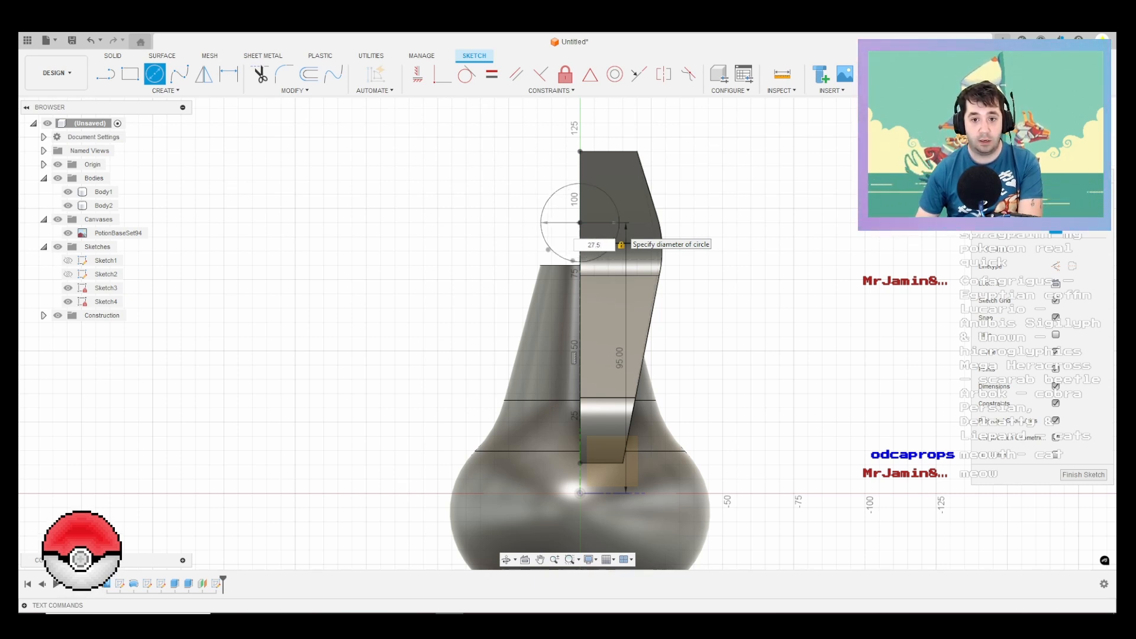
pyautogui.press('Return')
# Step: Extrude the nozzle circle -15 mm as a cut, outward through the front of the spray head
pyautogui.moveTo(621, 236)
pyautogui.keyDown('shift'); pyautogui.mouseDown(button='middle')
pyautogui.moveTo(520, 260)
pyautogui.moveTo(437, 240)
pyautogui.moveTo(476, 254)
pyautogui.mouseUp(button='middle'); pyautogui.keyUp('shift')
pyautogui.scroll(3, 638, 254)
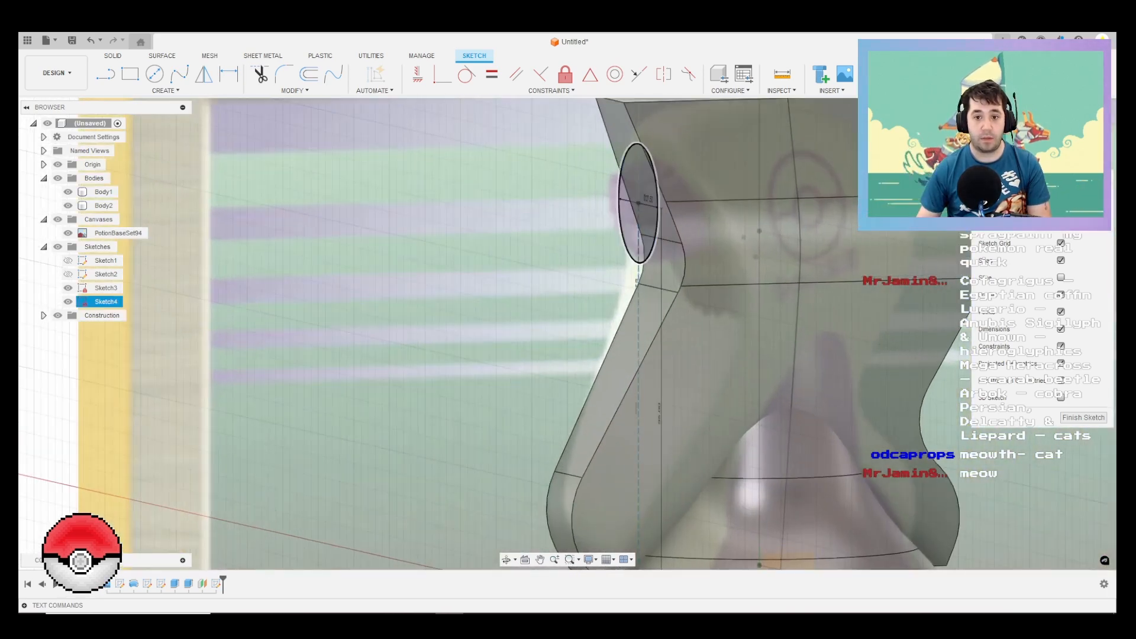
pyautogui.press('e')
pyautogui.click(636, 218)
pyautogui.scroll(-3, 636, 218)
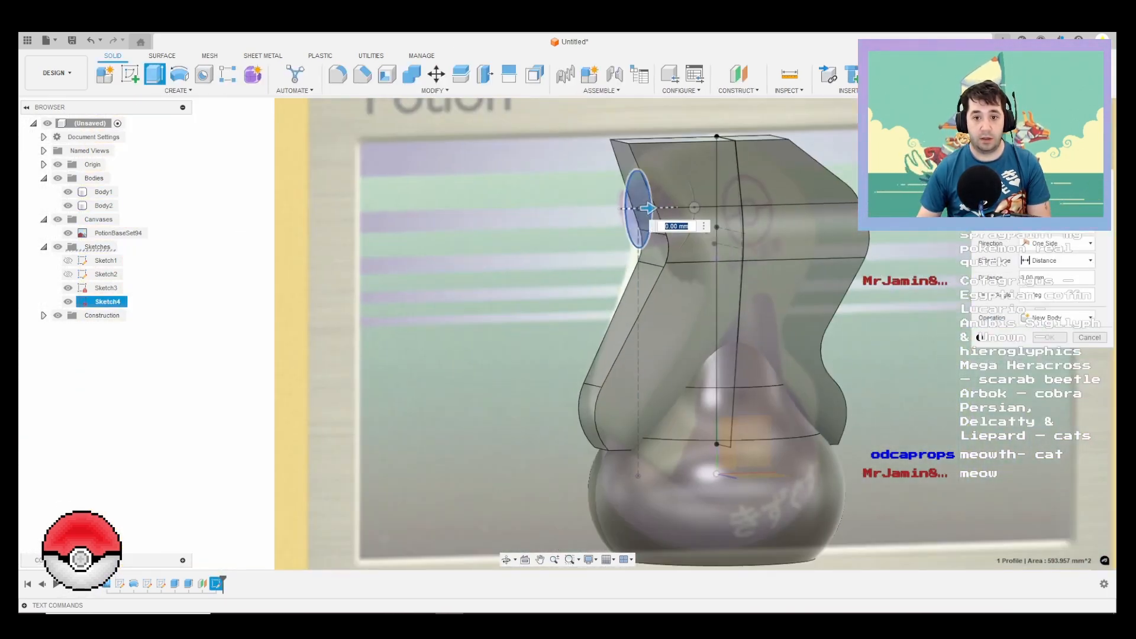
pyautogui.keyDown('shift'); pyautogui.moveTo(668, 237); pyautogui.dragTo(615, 235, button='middle'); pyautogui.keyUp('shift')
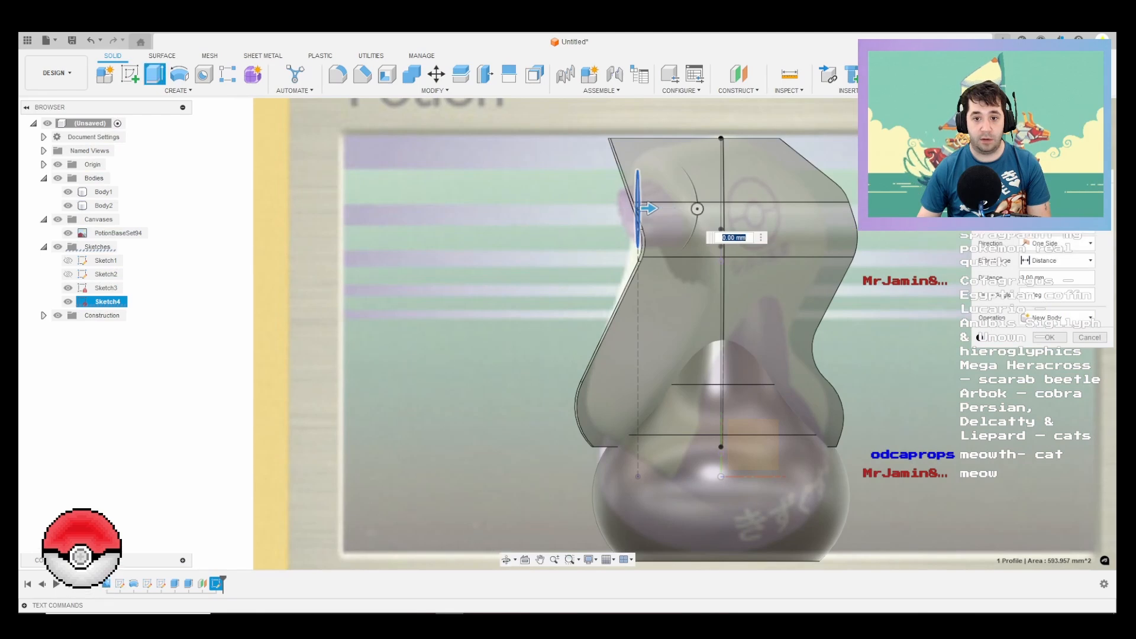
pyautogui.moveTo(649, 208); pyautogui.dragTo(583, 209)
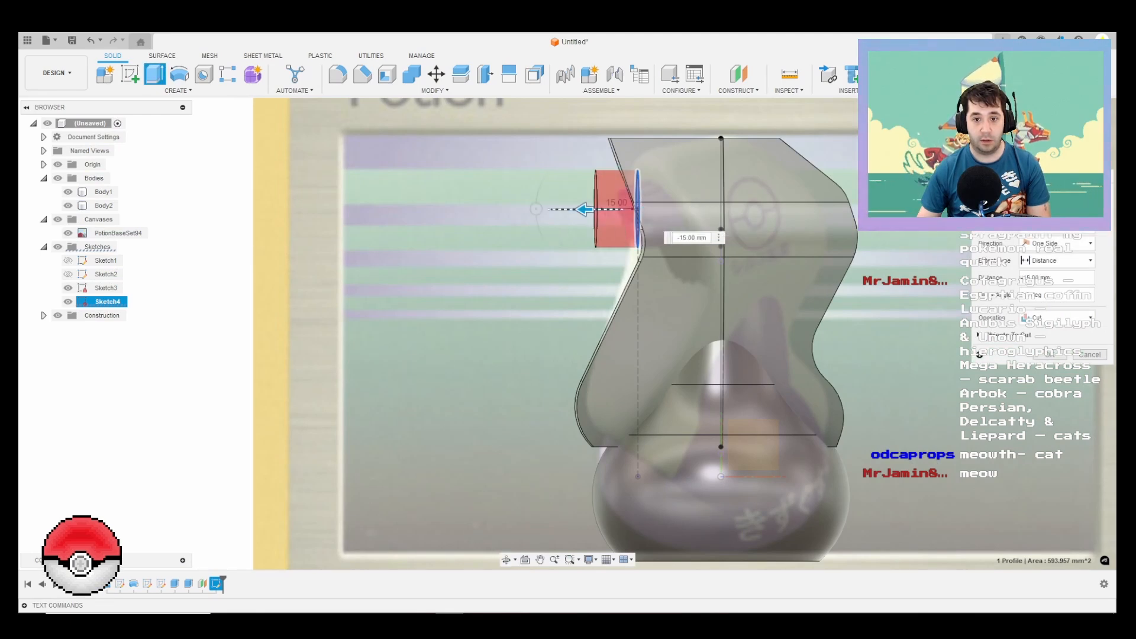
pyautogui.keyDown('shift'); pyautogui.moveTo(514, 237); pyautogui.dragTo(796, 241, button='middle'); pyautogui.keyUp('shift')
pyautogui.scroll(1, 1100, 167)
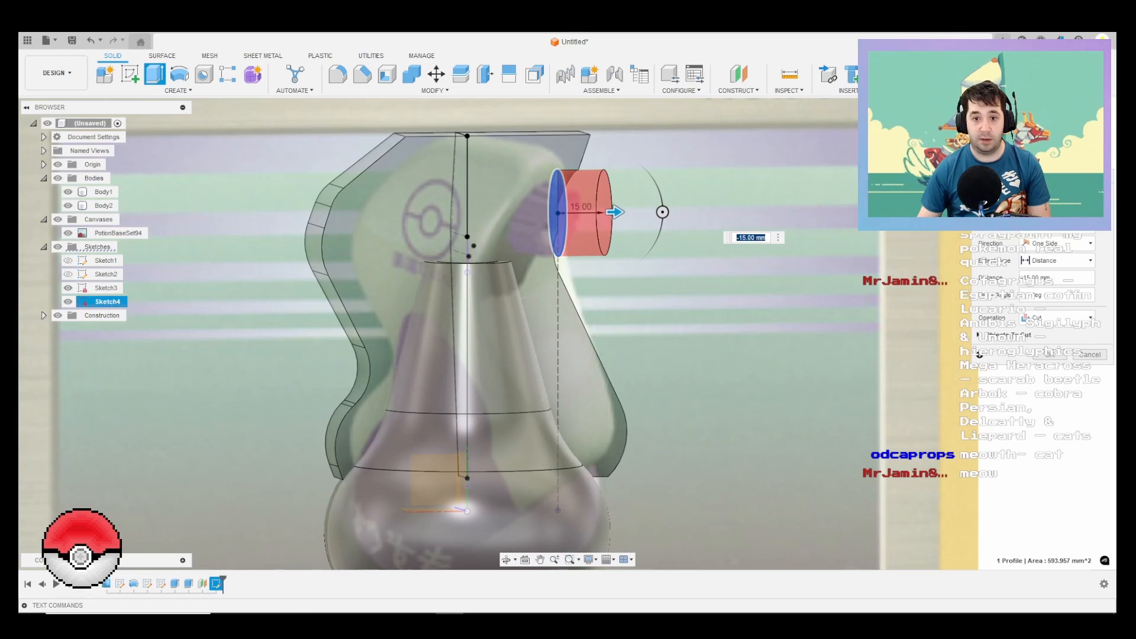
# Step: Make the nozzle cut two-sided with -5 mm on the inward side of the spray head, and complete it
pyautogui.click(1056, 243)
pyautogui.click(1048, 268)
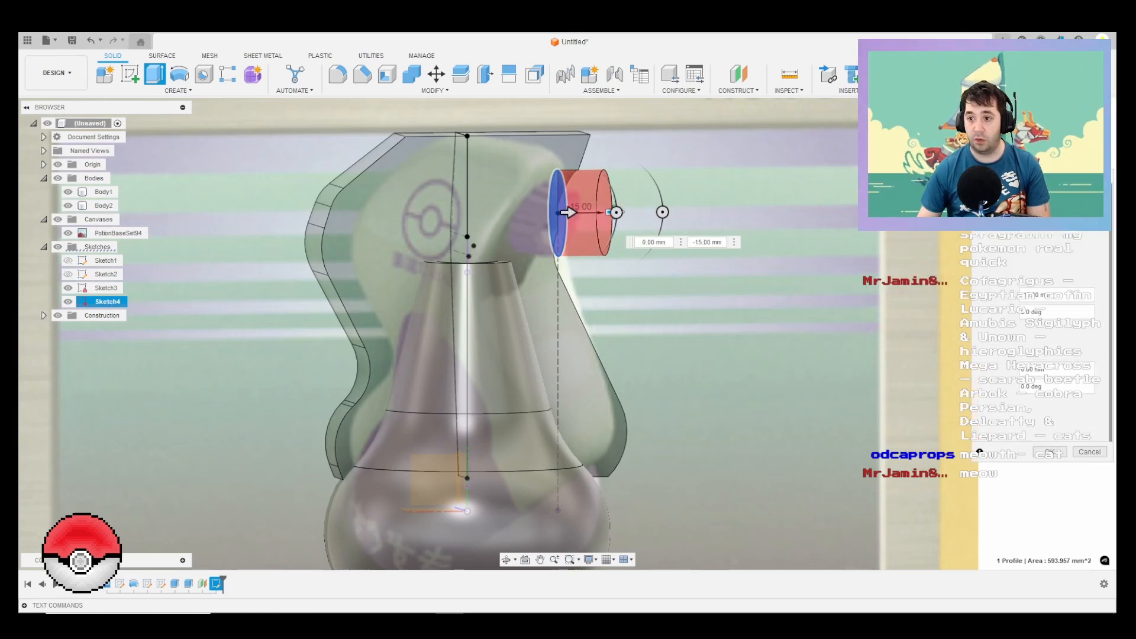
pyautogui.scroll(2, 567, 234)
pyautogui.moveTo(566, 208); pyautogui.dragTo(526, 209)
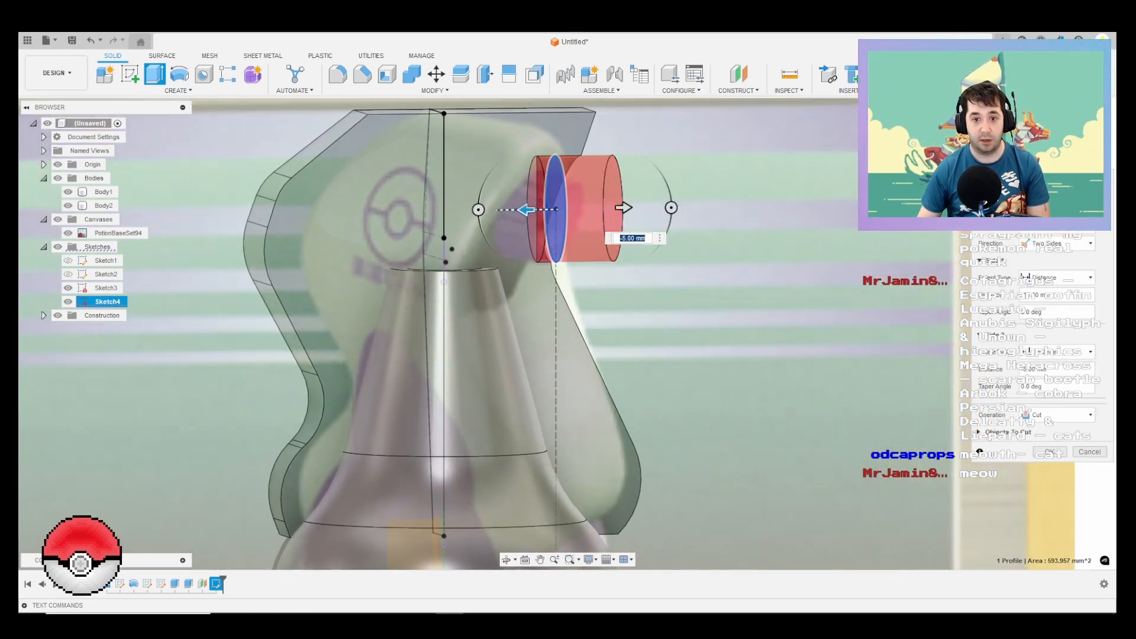
pyautogui.keyDown('shift'); pyautogui.moveTo(597, 266); pyautogui.dragTo(533, 269, button='middle'); pyautogui.keyUp('shift')
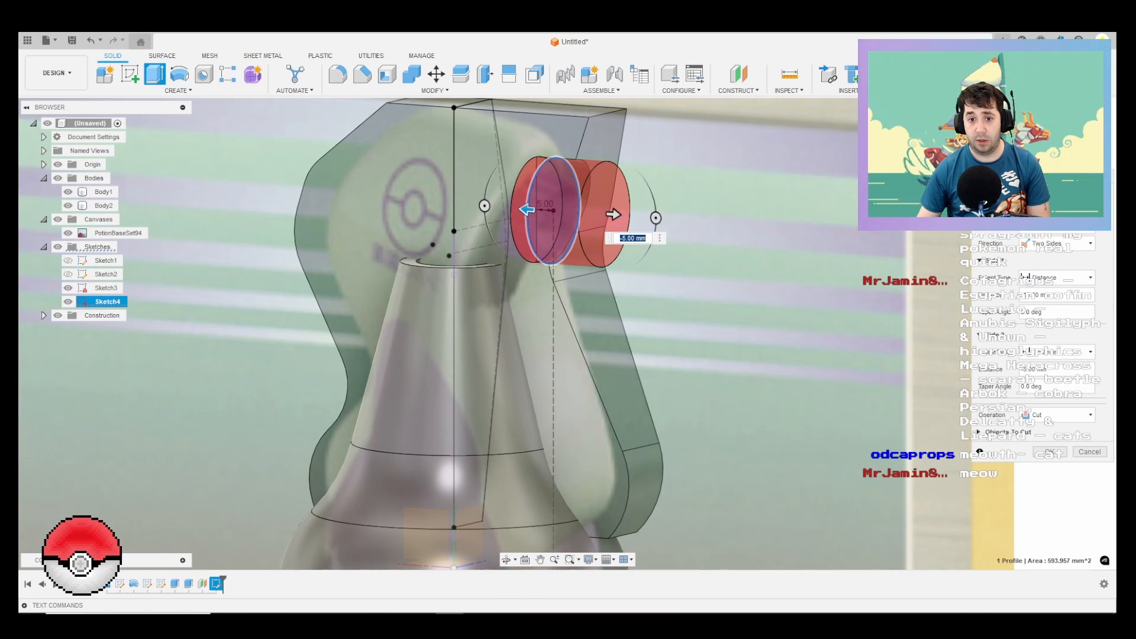
pyautogui.moveTo(525, 234)
pyautogui.keyDown('shift'); pyautogui.mouseDown(button='middle')
pyautogui.moveTo(576, 226)
pyautogui.moveTo(543, 244)
pyautogui.mouseUp(button='middle'); pyautogui.keyUp('shift')
pyautogui.scroll(-1, 557, 223)
pyautogui.press('Return')
pyautogui.scroll(-2, 543, 244)
pyautogui.scroll(2, 543, 245)
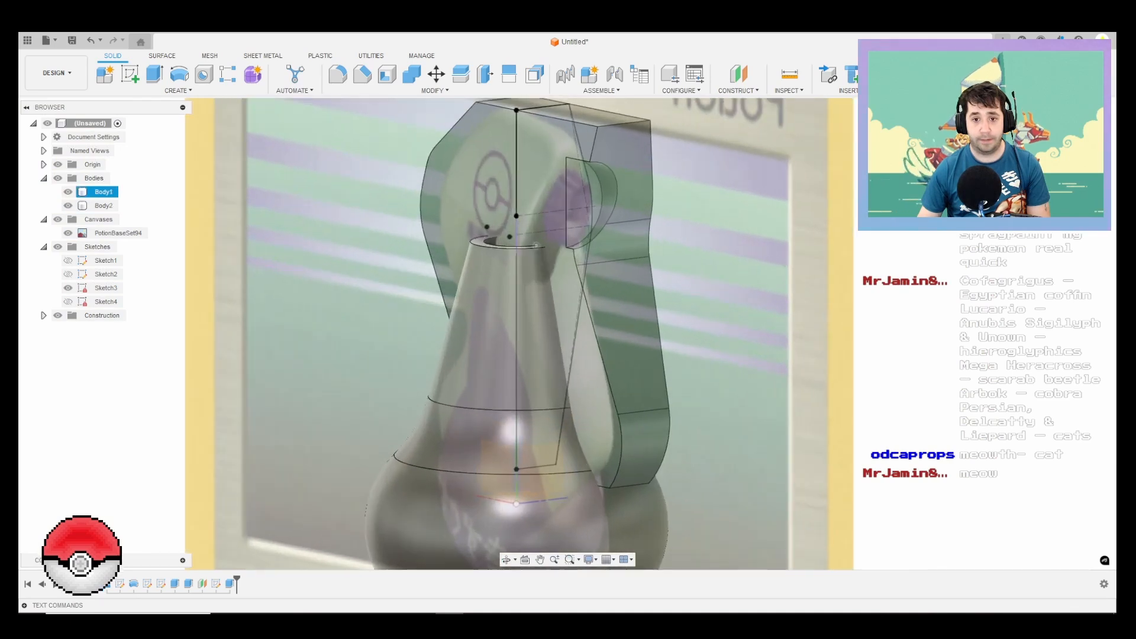
# Step: Show the nozzle circle's sketch and extrude the circle 5 mm inward into the spray head
pyautogui.click(68, 301)
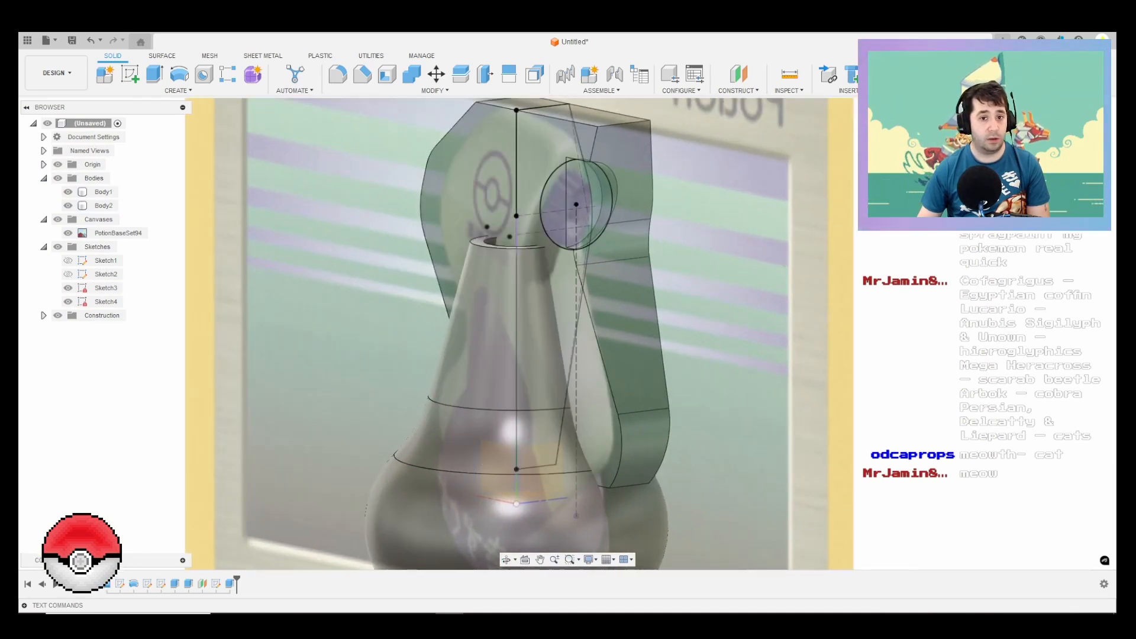
pyautogui.click(68, 301)
pyautogui.click(560, 215)
pyautogui.keyDown('shift'); pyautogui.moveTo(561, 214); pyautogui.dragTo(600, 217, button='middle'); pyautogui.keyUp('shift')
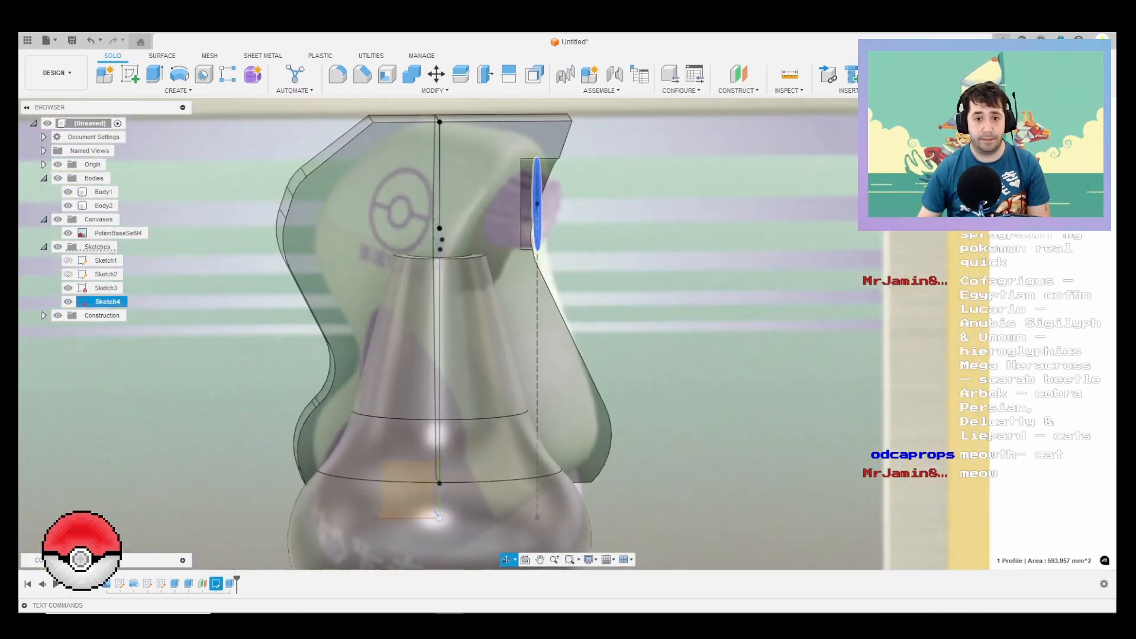
pyautogui.press('e')
pyautogui.scroll(1, 547, 220)
pyautogui.moveTo(526, 200); pyautogui.dragTo(507, 200)
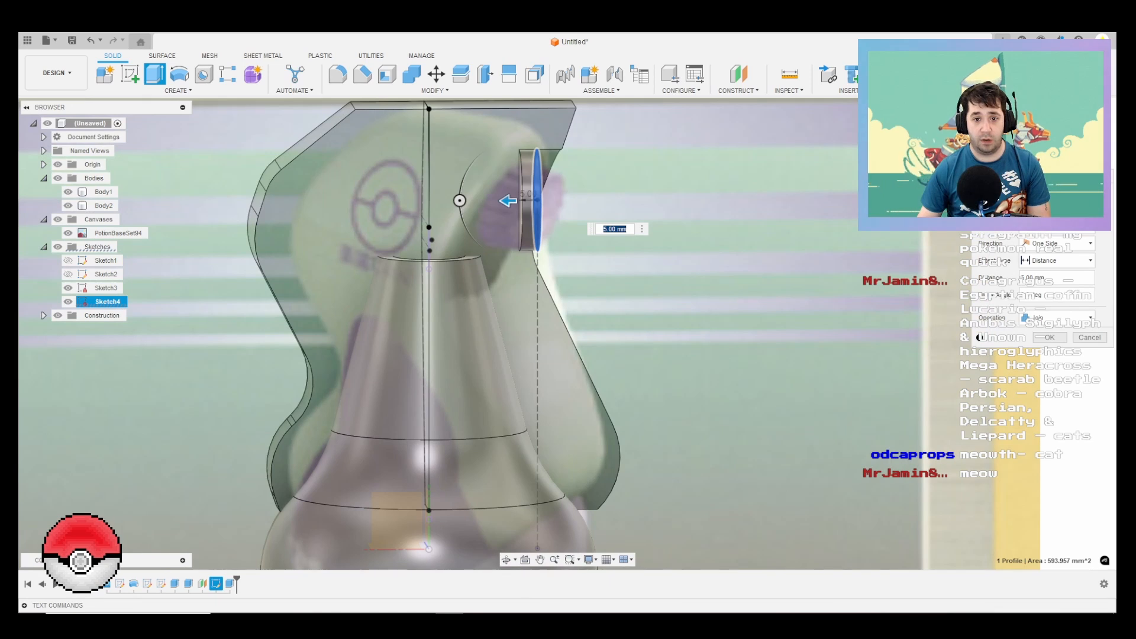
# Step: Make the nozzle extrusion two-sided, extending 16 mm outward with a -7.5 degree taper on the outward side
pyautogui.click(1059, 243)
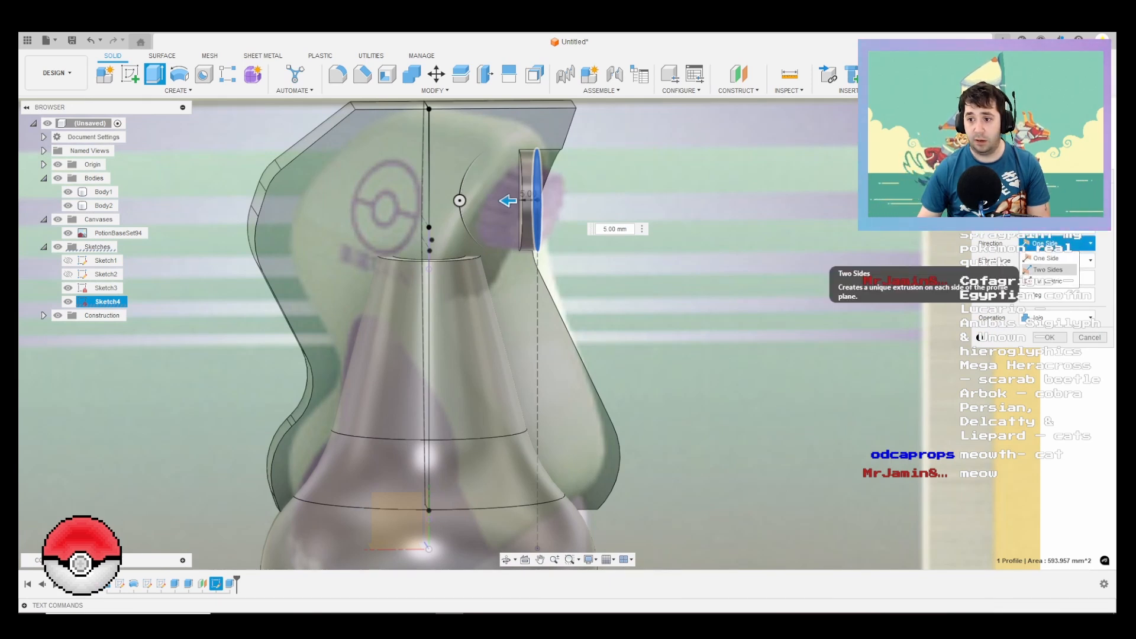
pyautogui.click(1047, 270)
pyautogui.scroll(3, 542, 223)
pyautogui.moveTo(545, 190); pyautogui.dragTo(665, 201)
pyautogui.click(665, 191)
pyautogui.moveTo(698, 266)
pyautogui.keyDown('shift'); pyautogui.mouseDown(button='middle')
pyautogui.moveTo(355, 267)
pyautogui.moveTo(704, 266)
pyautogui.moveTo(692, 267)
pyautogui.mouseUp(button='middle'); pyautogui.keyUp('shift')
pyautogui.moveTo(618, 190); pyautogui.dragTo(675, 196)
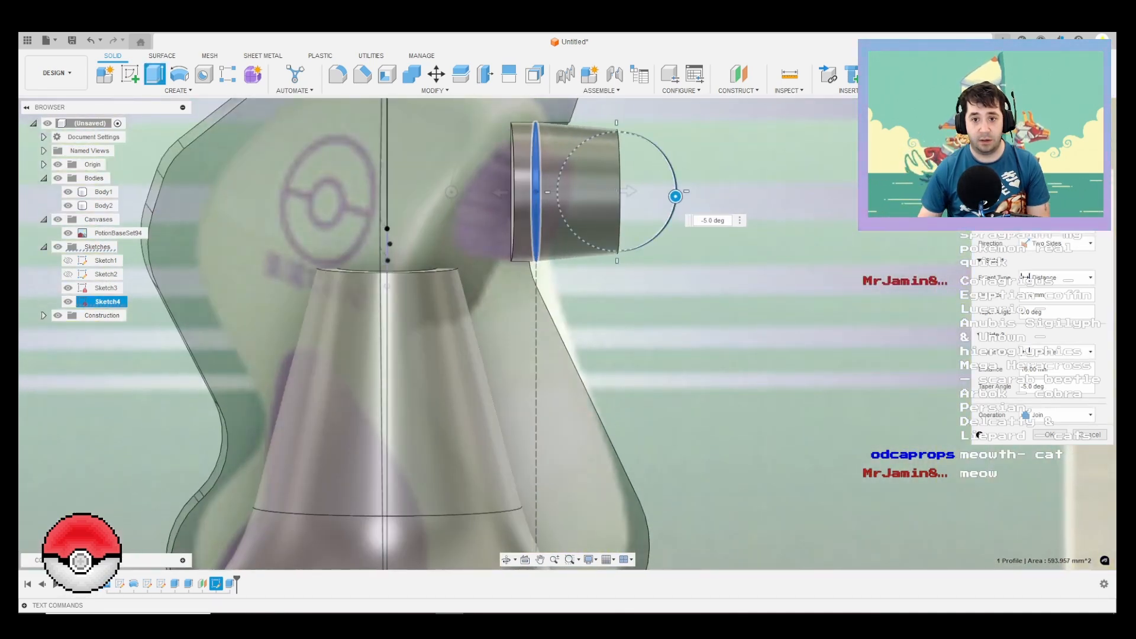
pyautogui.scroll(2, 668, 181)
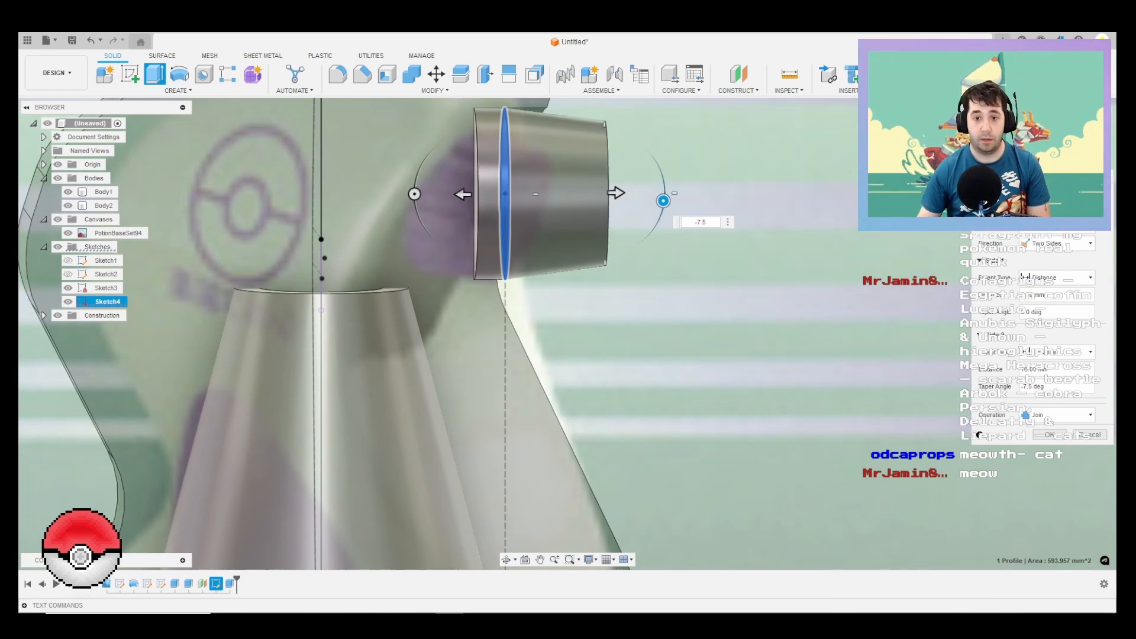
pyautogui.keyDown('shift'); pyautogui.moveTo(701, 155); pyautogui.dragTo(663, 186, button='middle'); pyautogui.keyUp('shift')
pyautogui.scroll(-2, 663, 187)
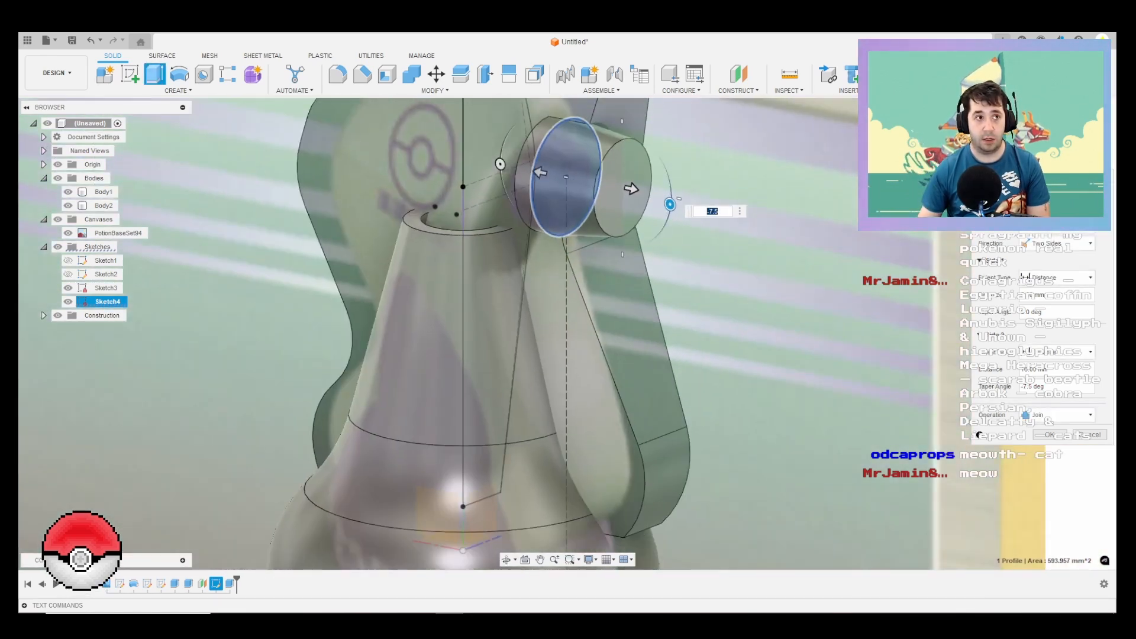
pyautogui.moveTo(660, 243); pyautogui.dragTo(562, 304, button='middle')
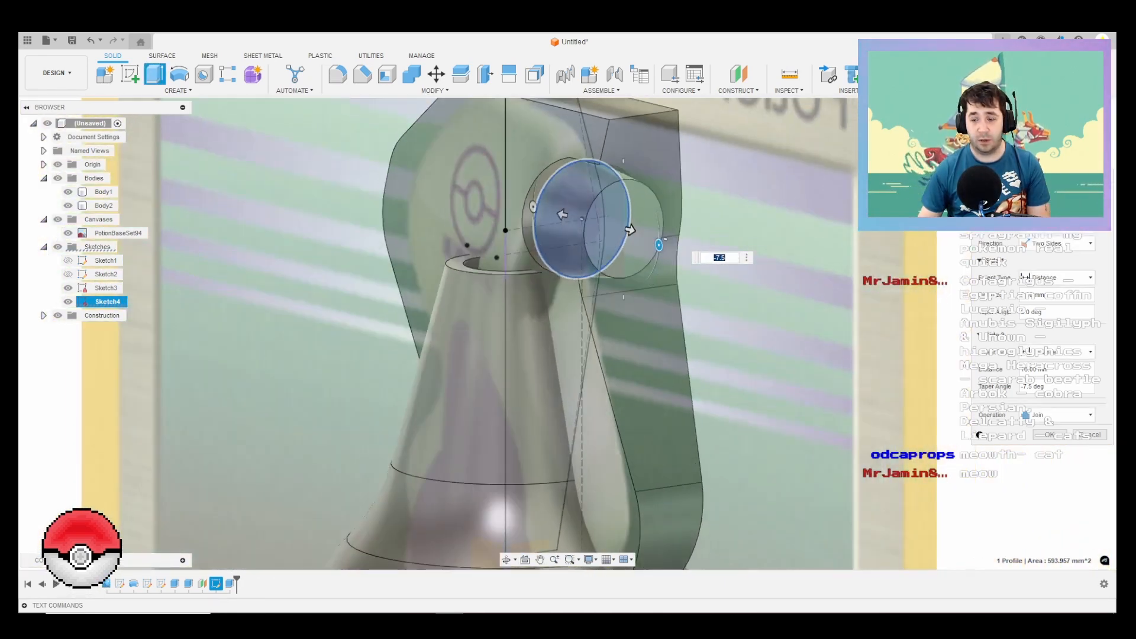
# Step: Set the nozzle extrusion to create a new body and complete it
pyautogui.click(1058, 414)
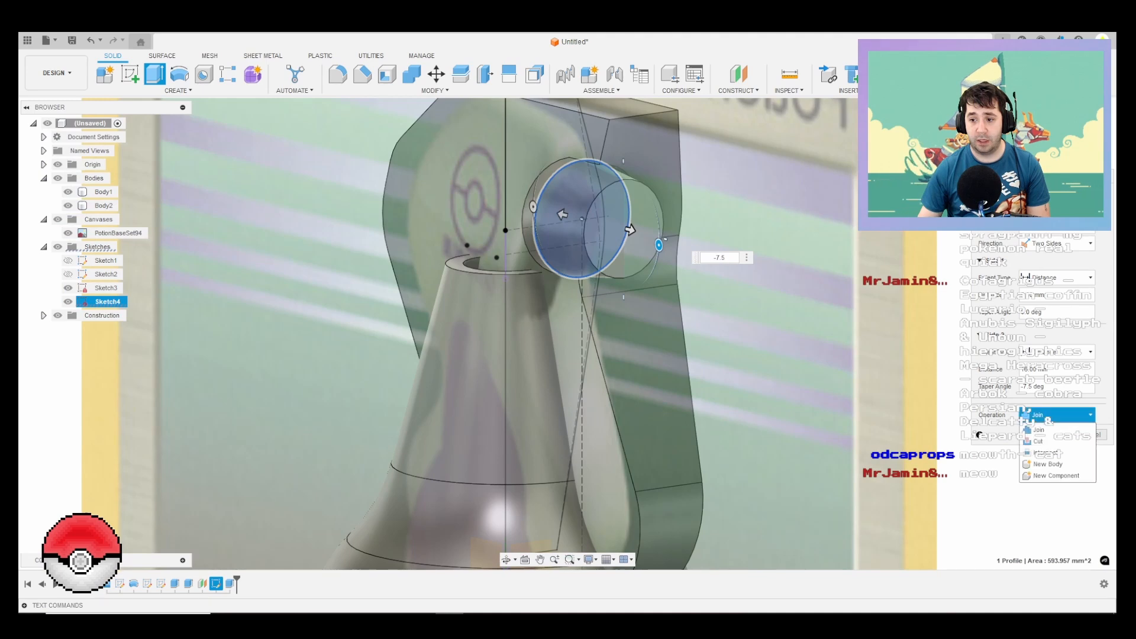
pyautogui.click(1047, 460)
pyautogui.click(1048, 435)
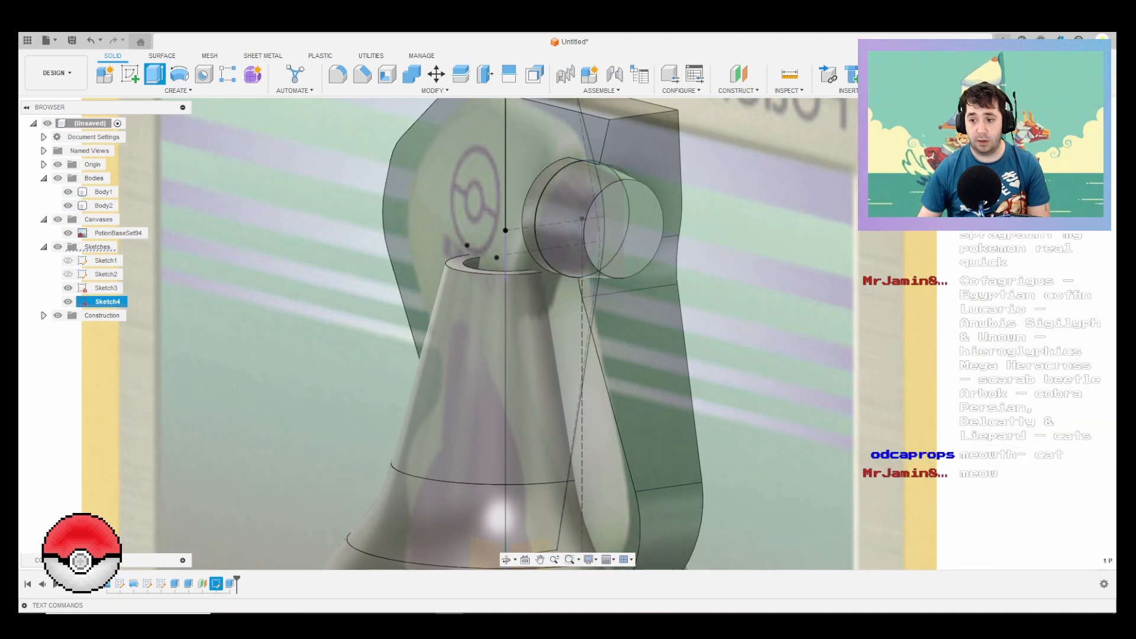
# Step: Hide the nozzle circle's sketch and the other visible sketch, and clear the selection of the nozzle's front edge
pyautogui.moveTo(617, 230); pyautogui.dragTo(592, 345, button='middle')
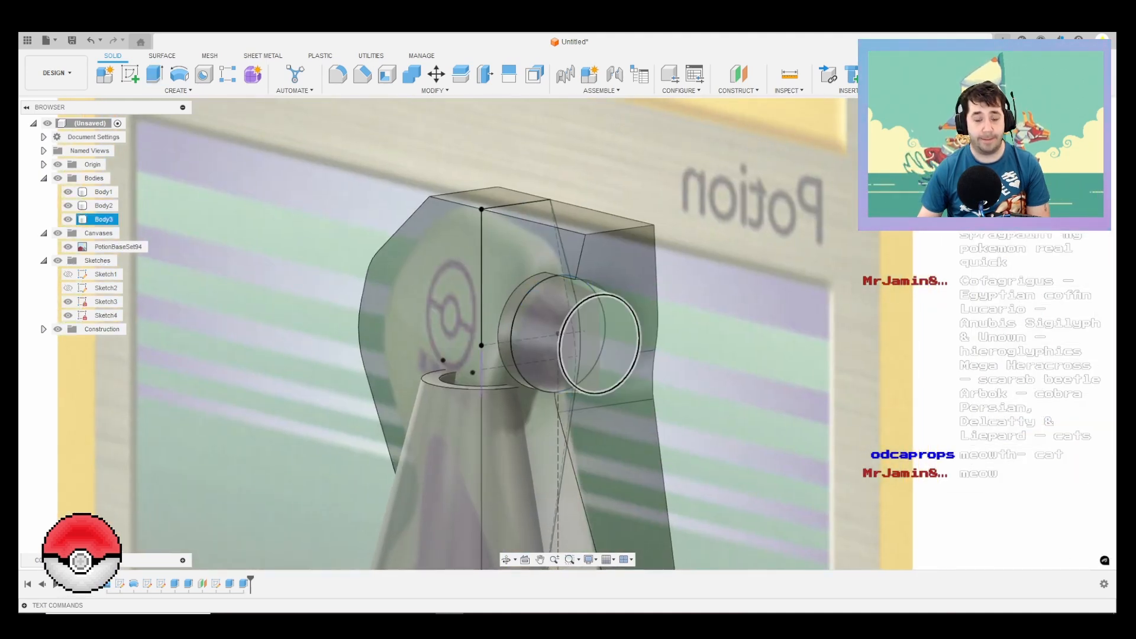
pyautogui.click(631, 311)
pyautogui.keyDown('shift'); pyautogui.moveTo(663, 286); pyautogui.dragTo(509, 284, button='middle'); pyautogui.keyUp('shift')
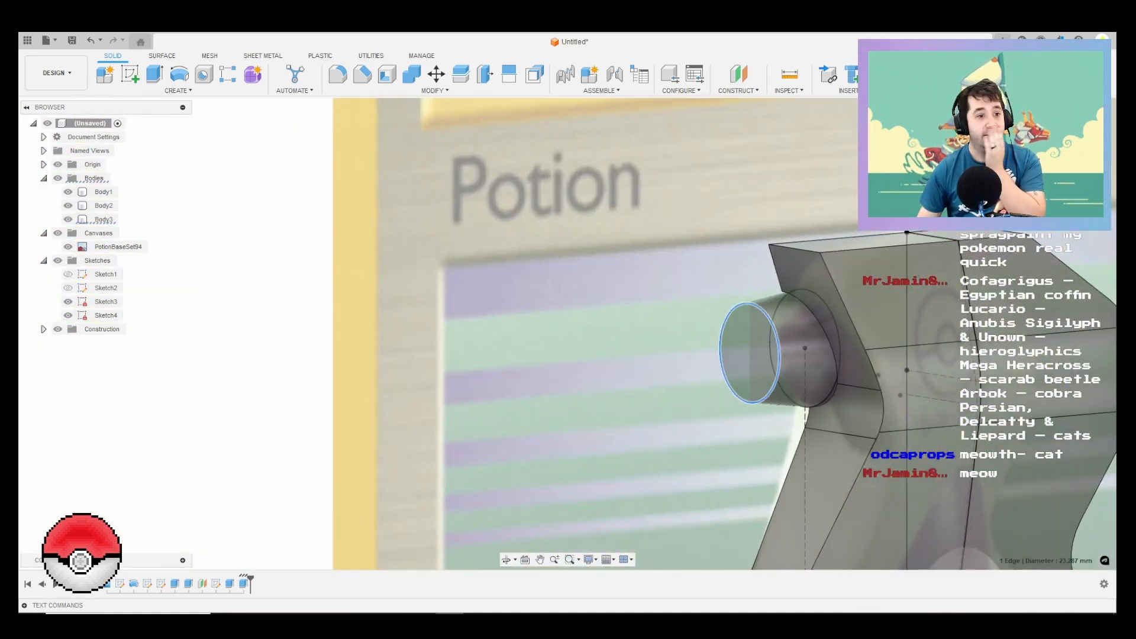
pyautogui.click(68, 315)
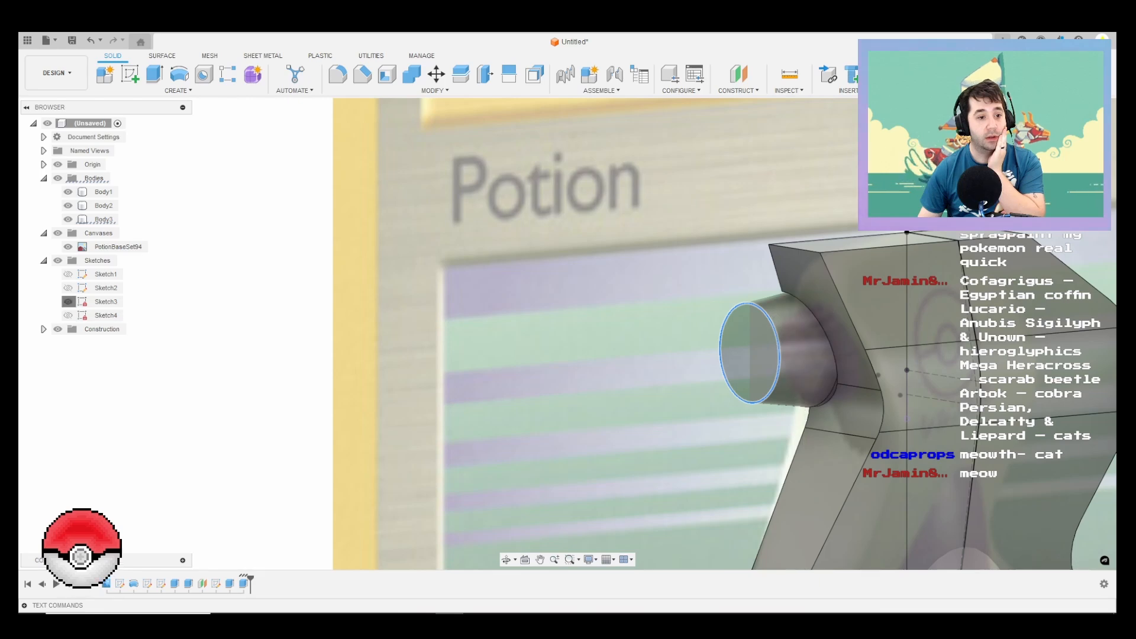
pyautogui.click(68, 301)
pyautogui.press('Escape')
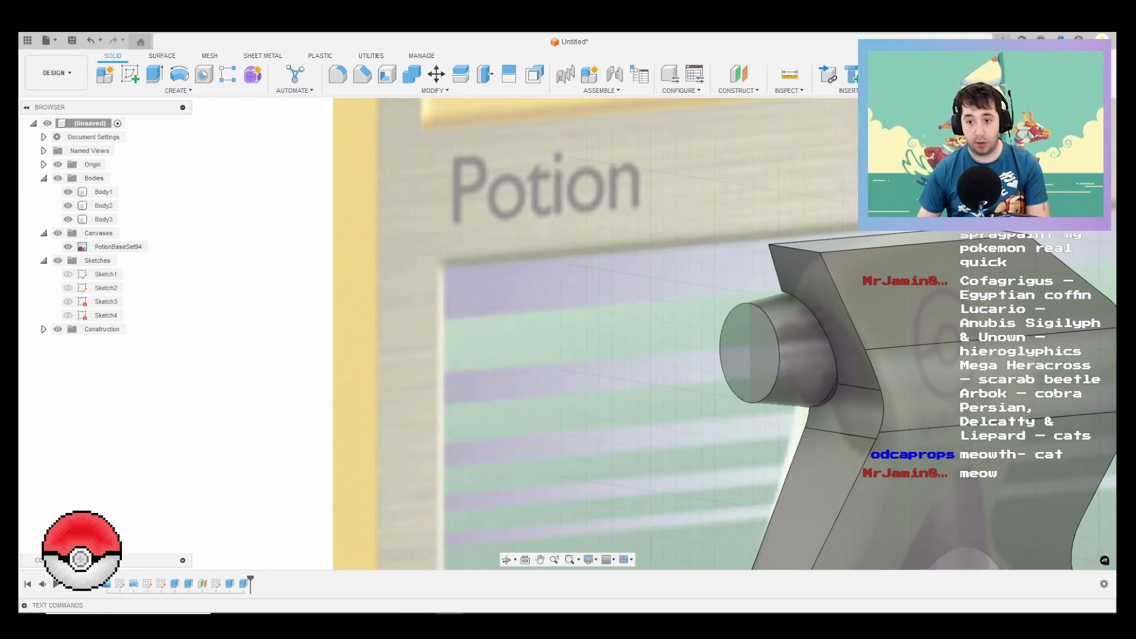
# Step: Start a sketch on the plane of the reference image and leave only the nozzle body visible
pyautogui.click(1079, 133)
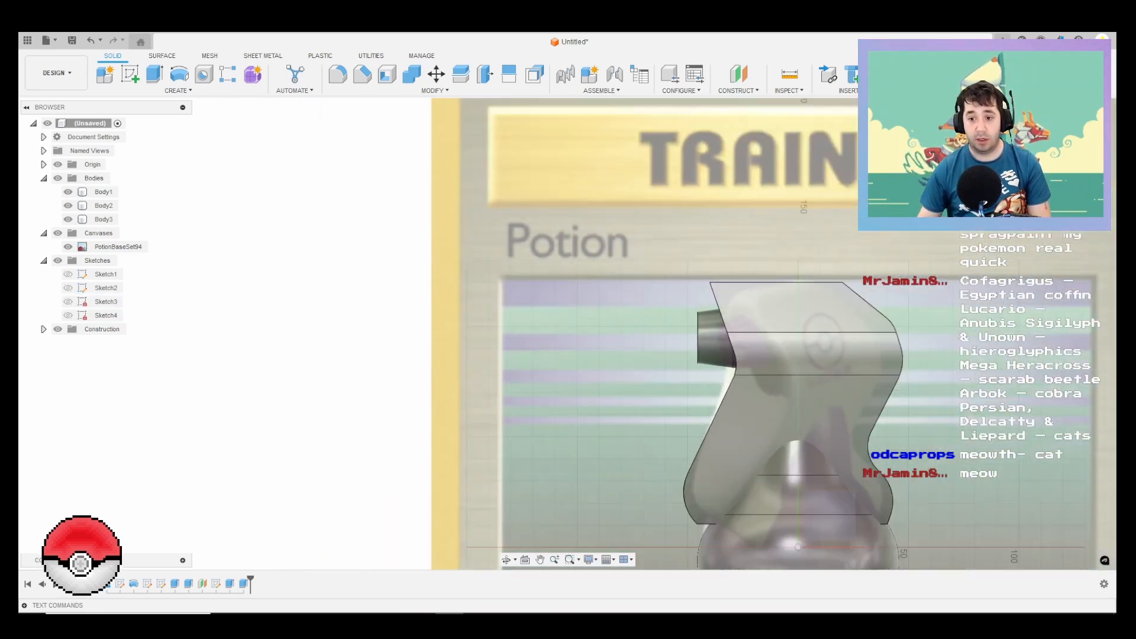
pyautogui.click(793, 474)
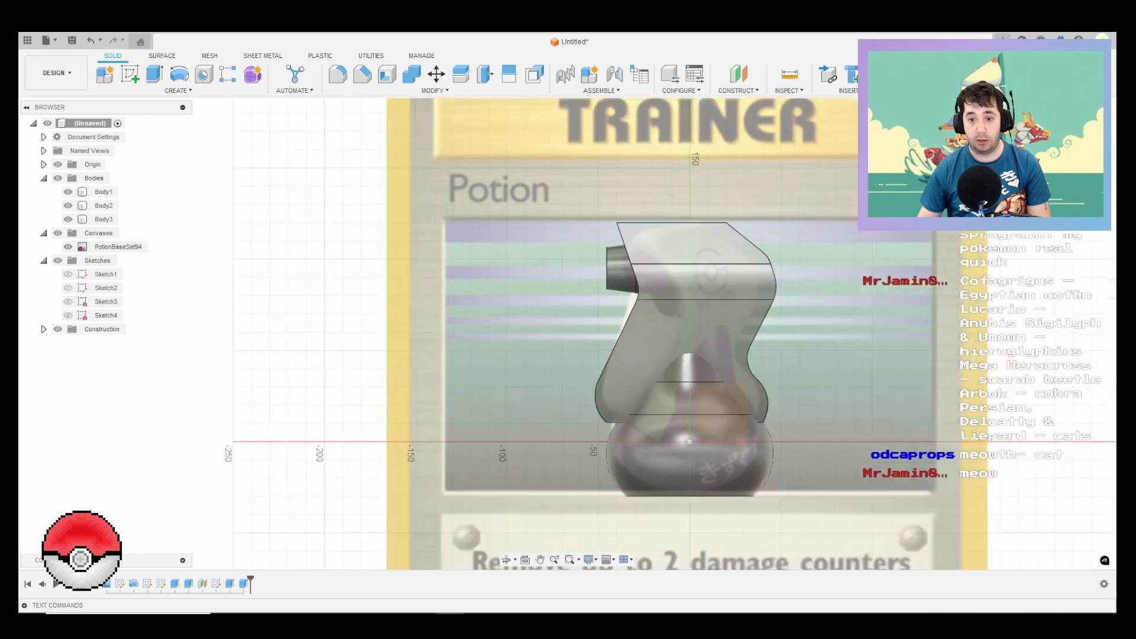
pyautogui.moveTo(581, 219); pyautogui.dragTo(612, 355, button='middle')
pyautogui.scroll(-1, 612, 355)
pyautogui.click(68, 219)
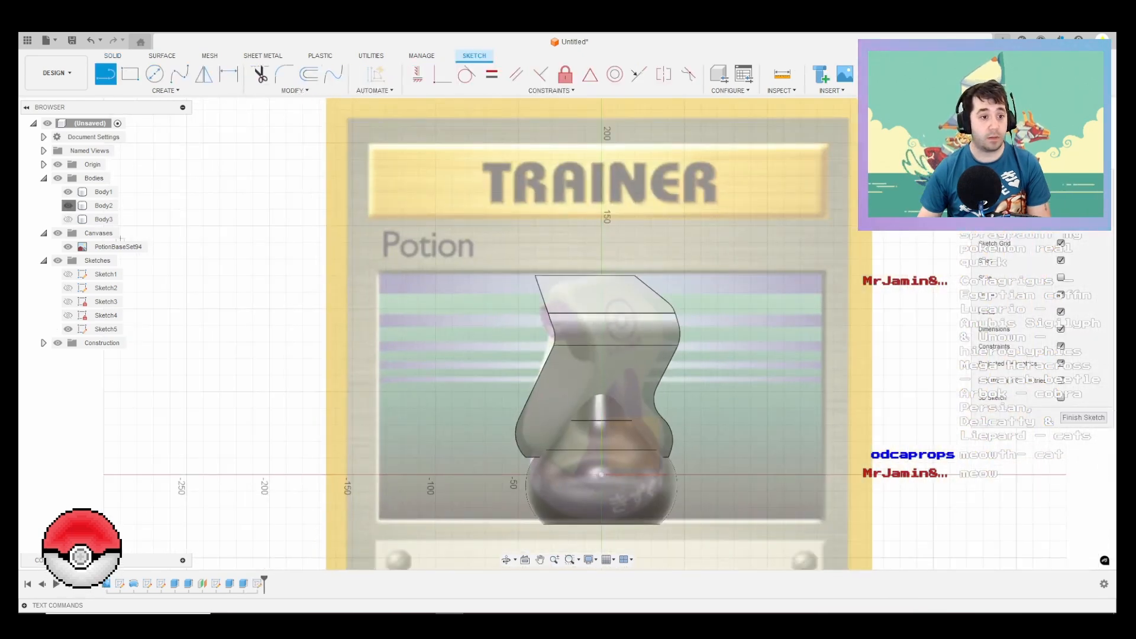
pyautogui.click(68, 205)
pyautogui.click(68, 192)
pyautogui.click(68, 218)
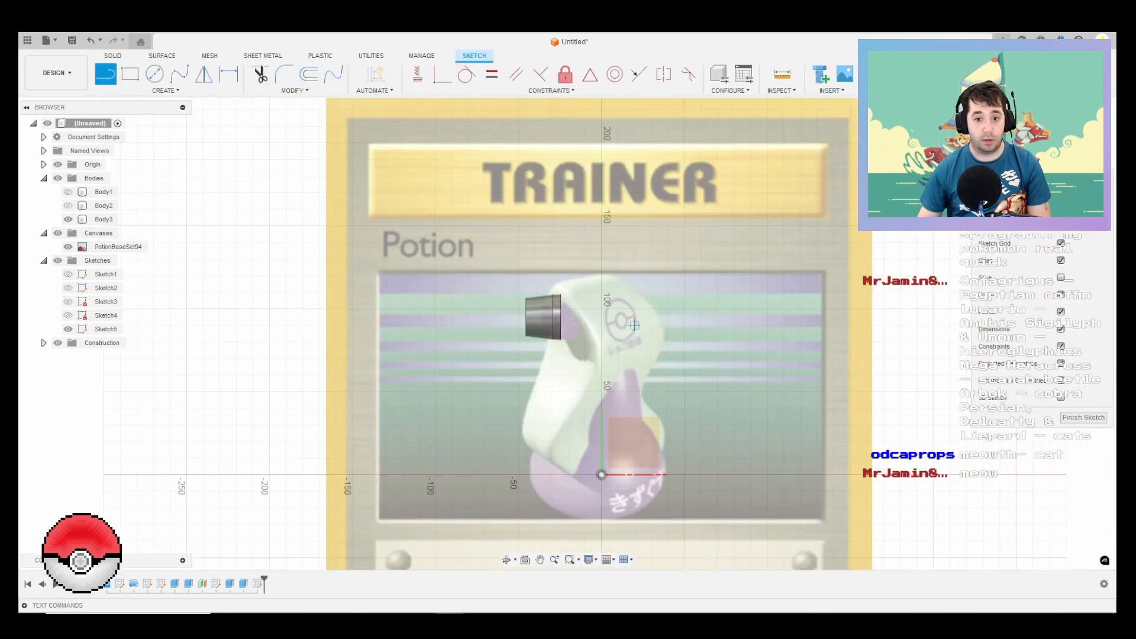
# Step: Project the nozzle body's outline into the sketch
pyautogui.scroll(3, 631, 319)
pyautogui.press('p')
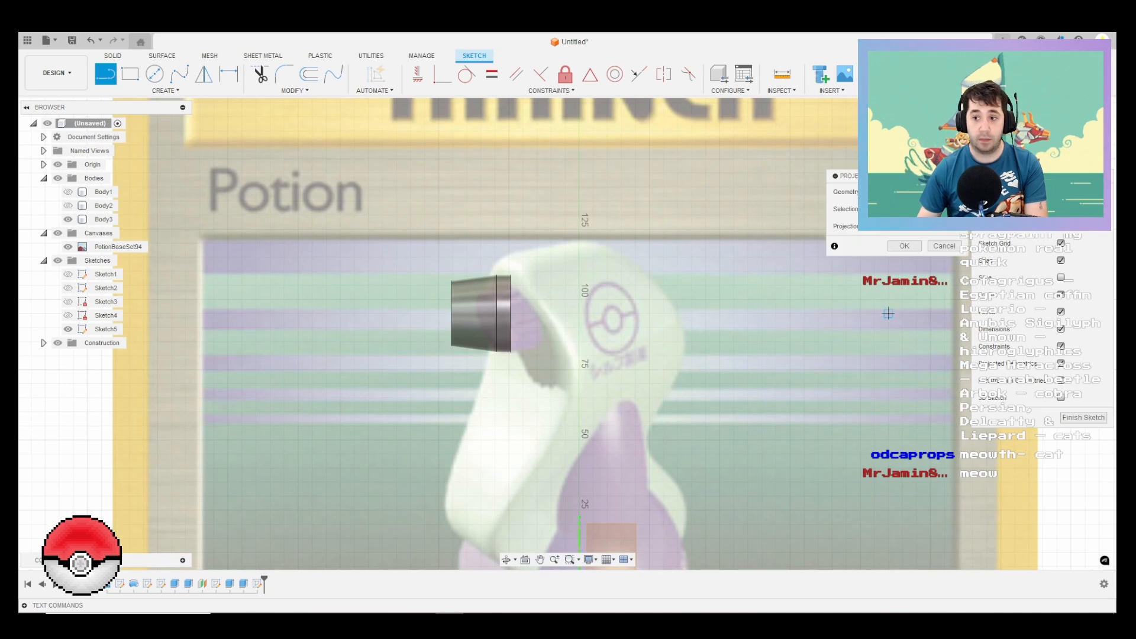
pyautogui.click(103, 220)
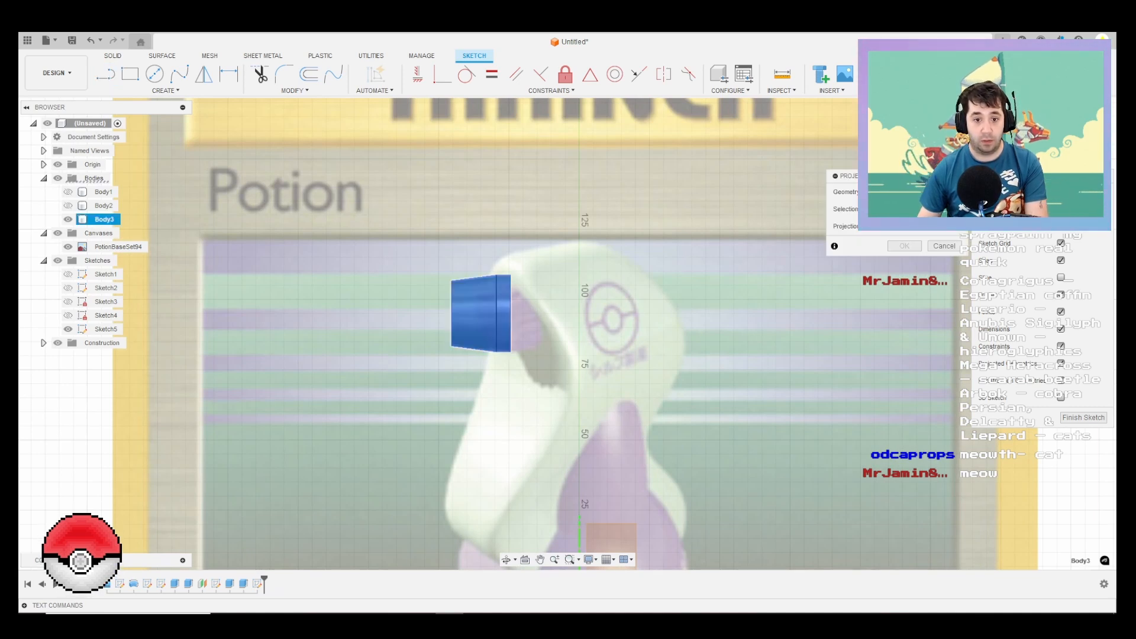
pyautogui.press('Return')
# Step: Draw a horizontal line about 65.5 mm long from the middle of the nozzle's rear edge outward past its front, and finish the sketch
pyautogui.press('l')
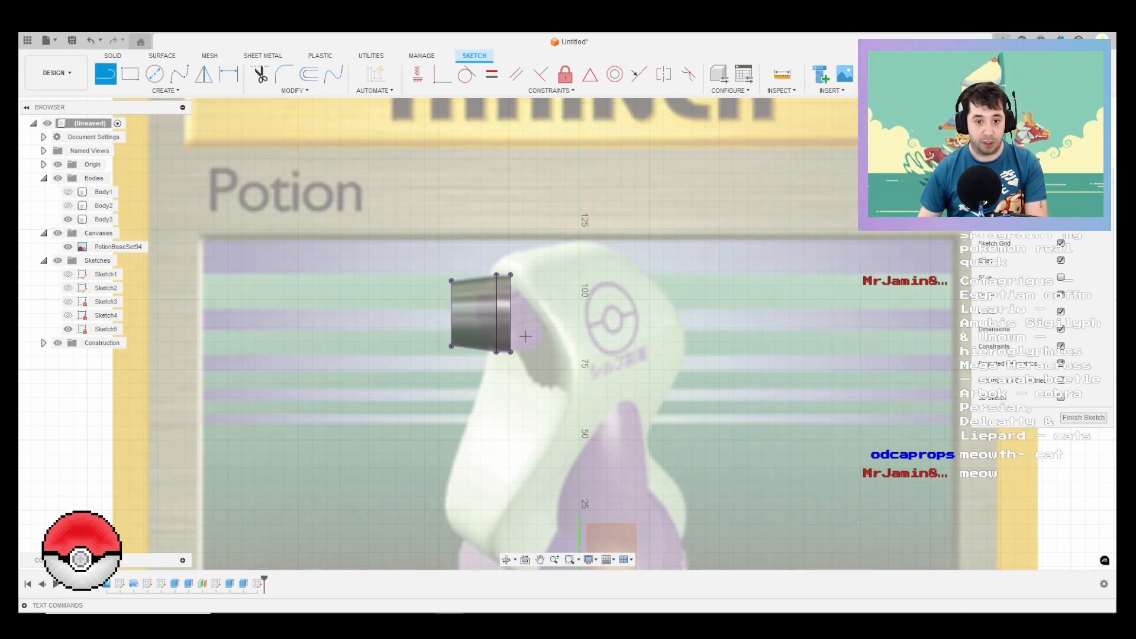
pyautogui.click(510, 313)
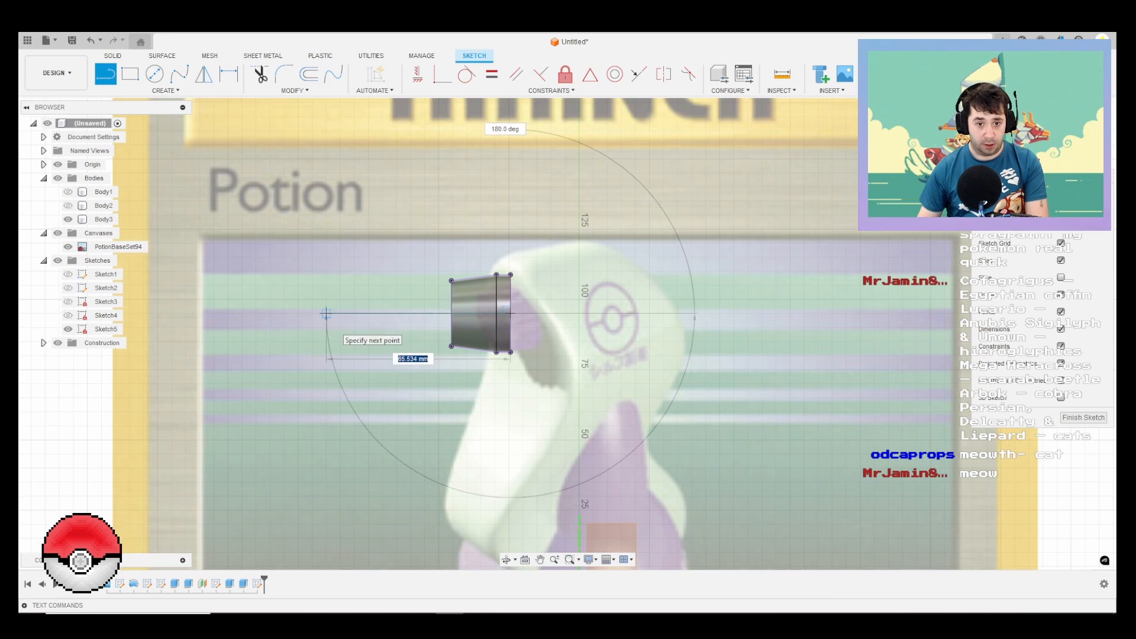
pyautogui.click(326, 313)
pyautogui.press('Escape')
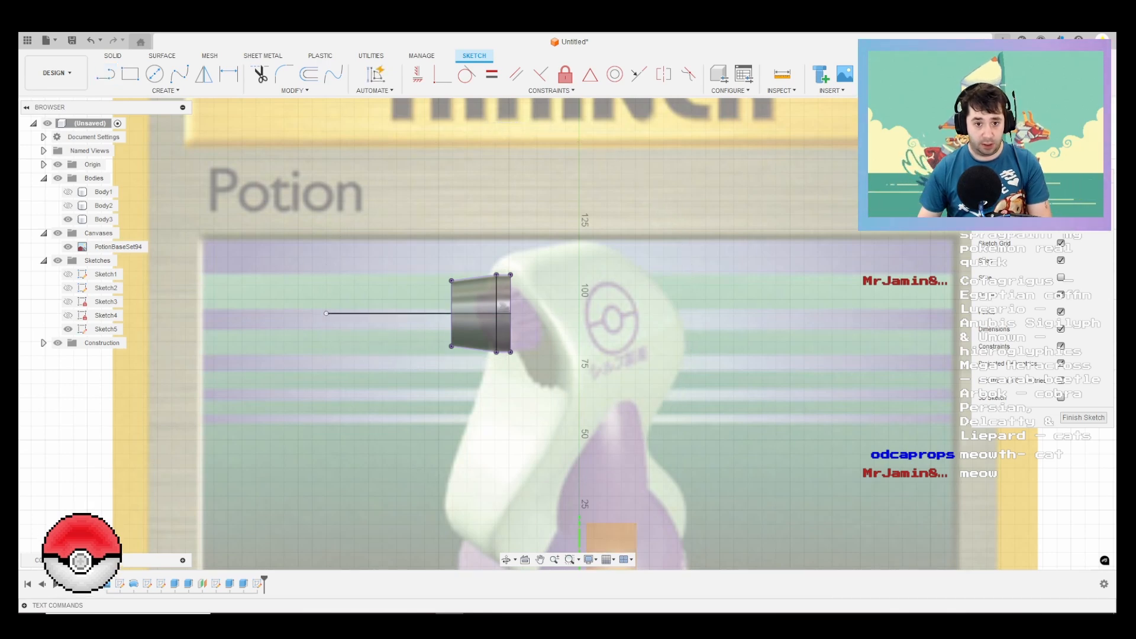
pyautogui.click(1083, 417)
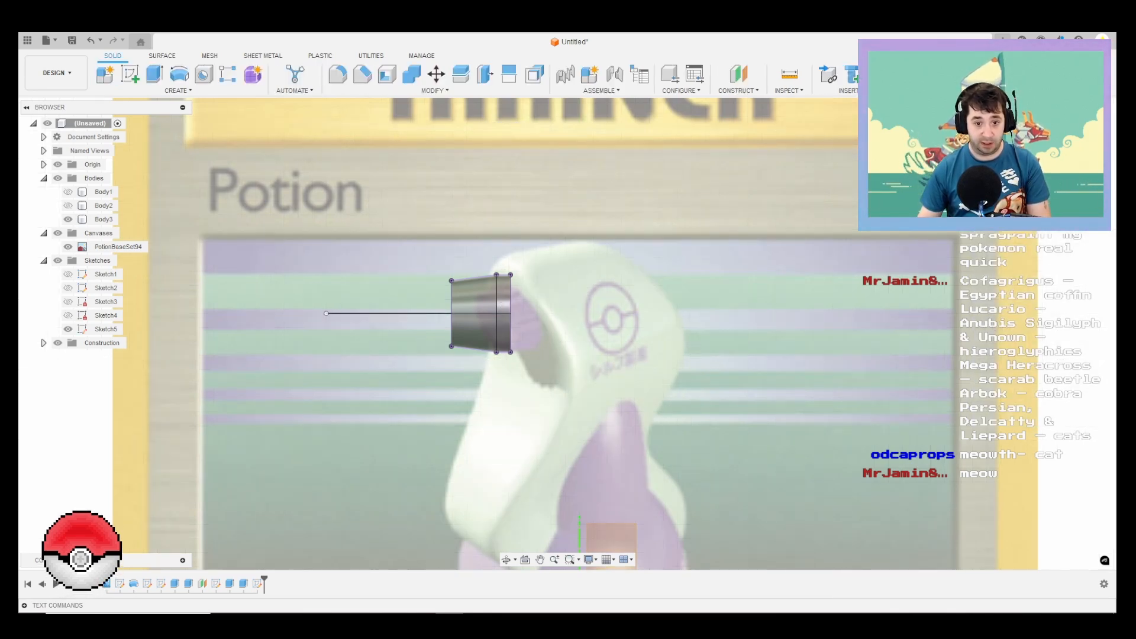
# Step: Split the nozzle's tapered outer face with the horizontal sketch line
pyautogui.scroll(3, 401, 307)
pyautogui.keyDown('shift'); pyautogui.moveTo(325, 238); pyautogui.dragTo(427, 284, button='middle'); pyautogui.keyUp('shift')
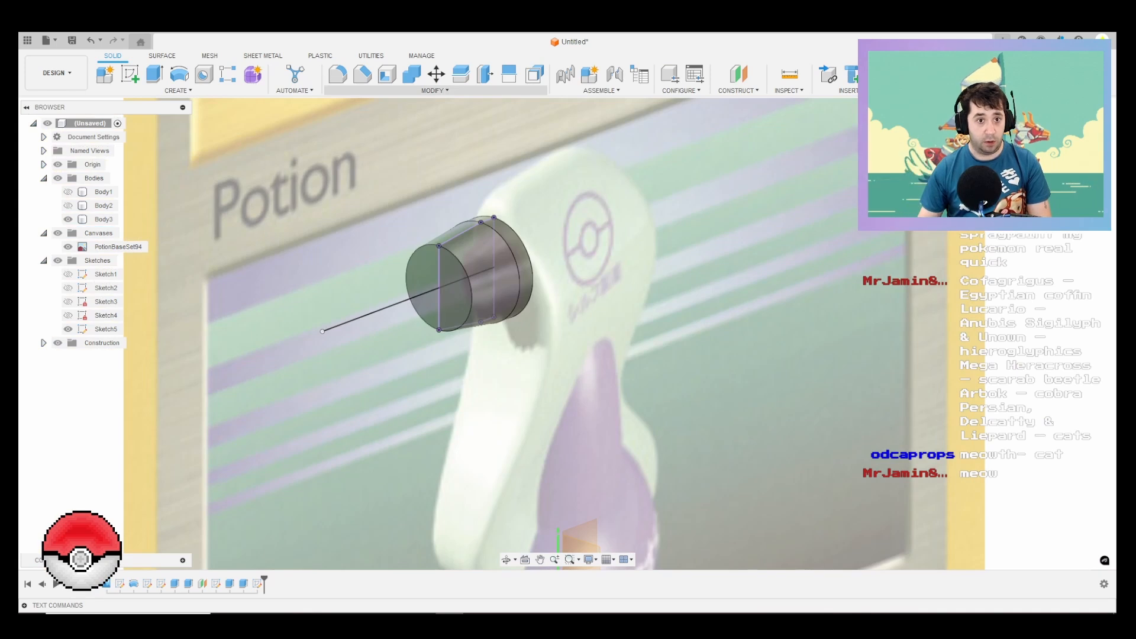
pyautogui.click(433, 90)
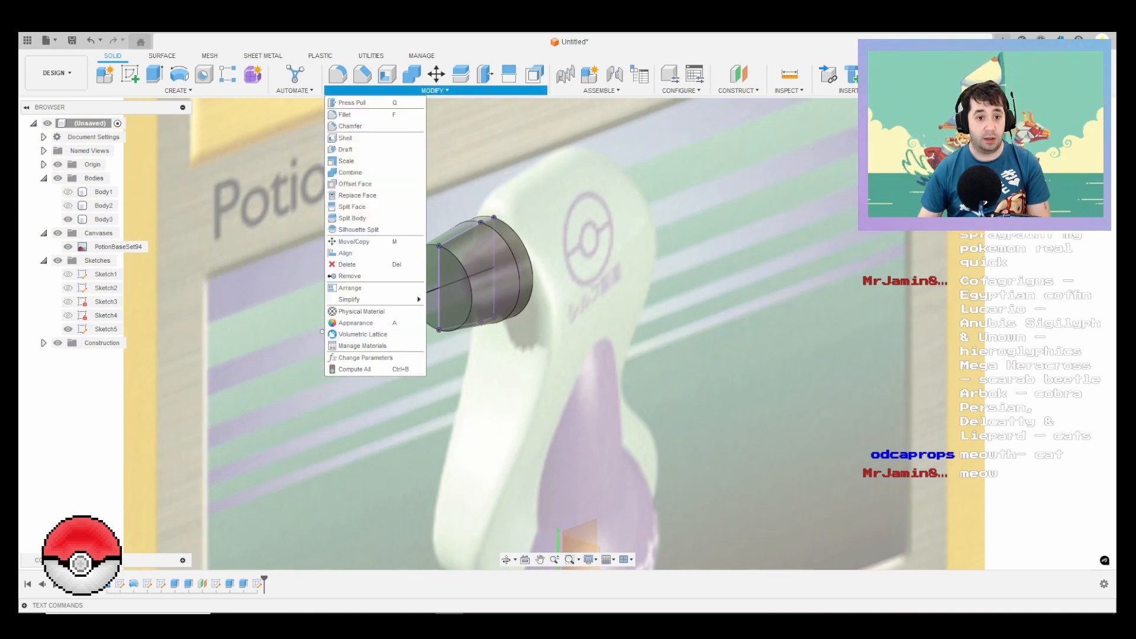
pyautogui.click(361, 207)
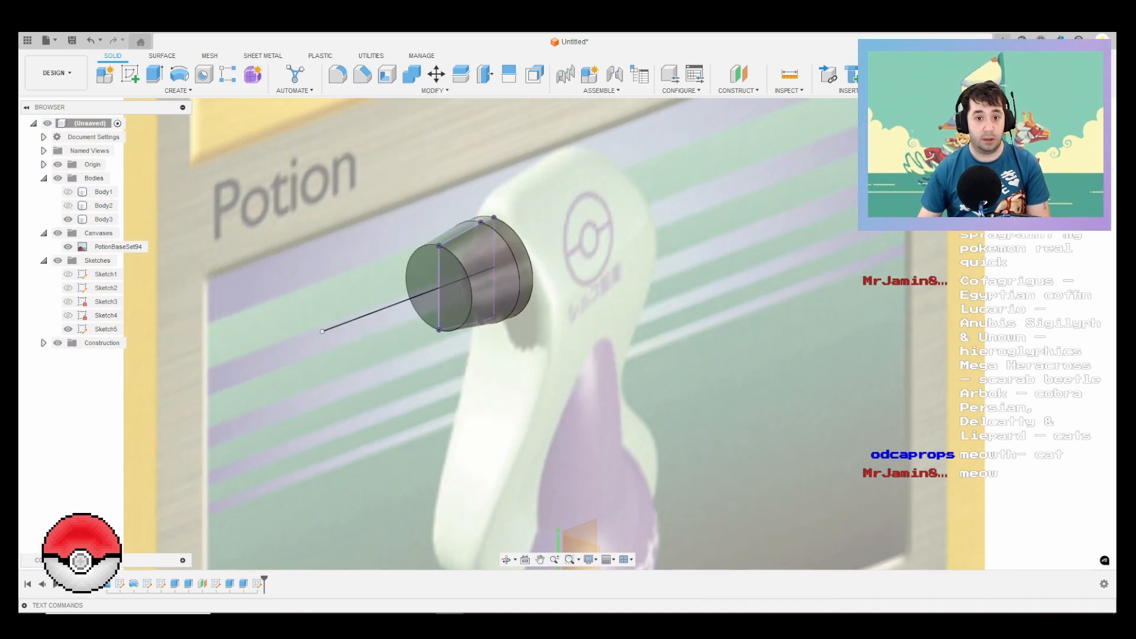
pyautogui.click(486, 294)
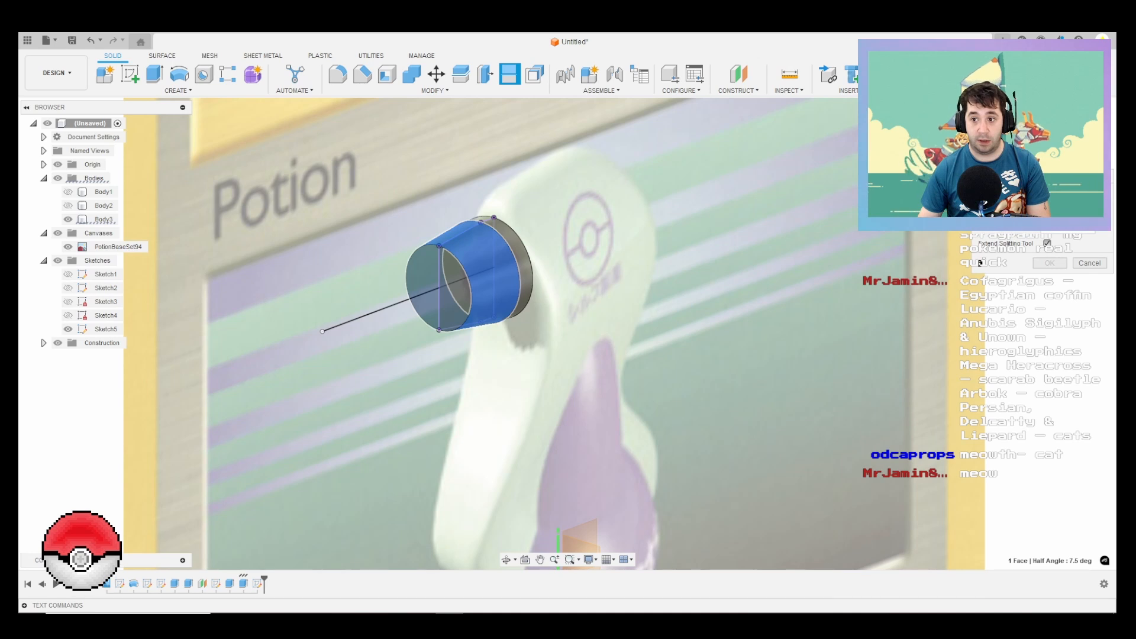
pyautogui.click(1049, 263)
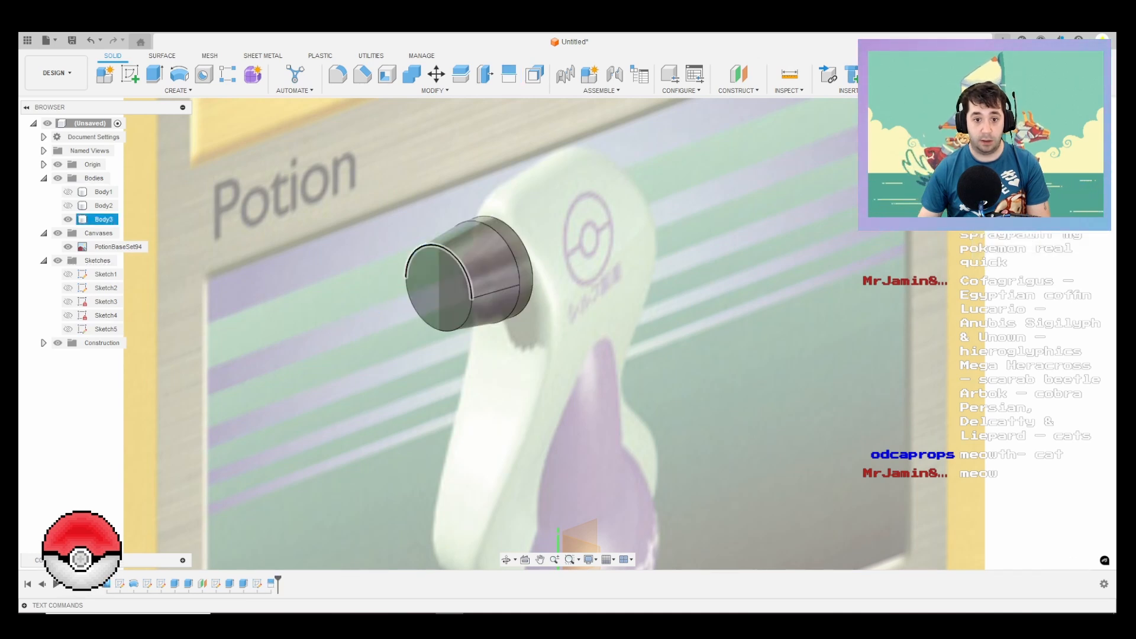
# Step: Cut a groove along the split edge of the nozzle's tapered face using Pipe with a square section of 2 mm
pyautogui.click(496, 290)
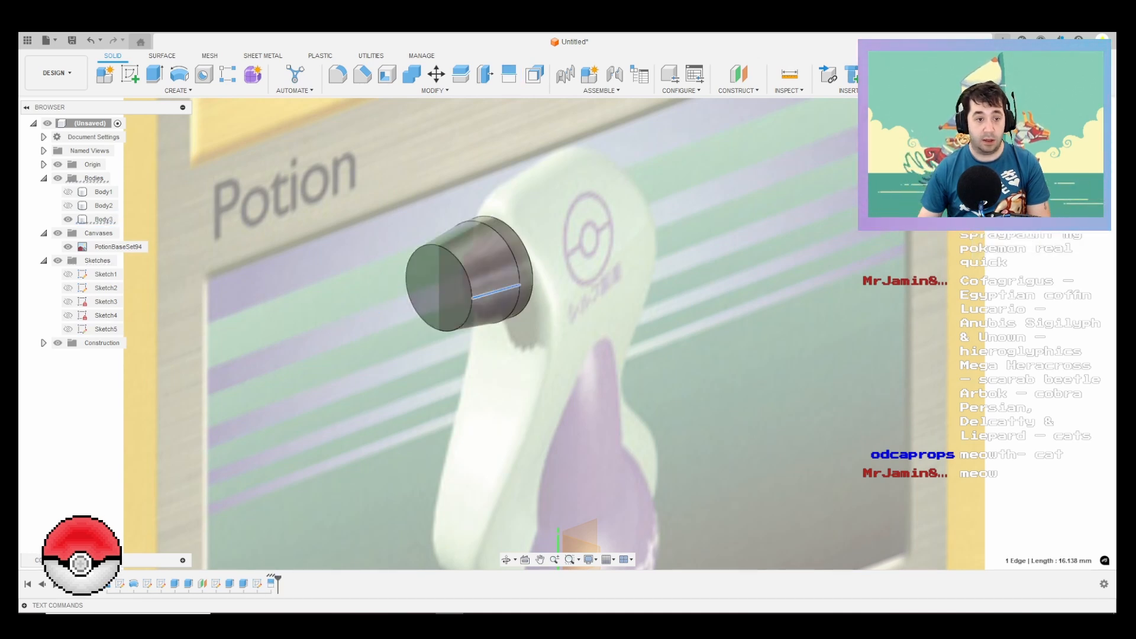
pyautogui.click(178, 90)
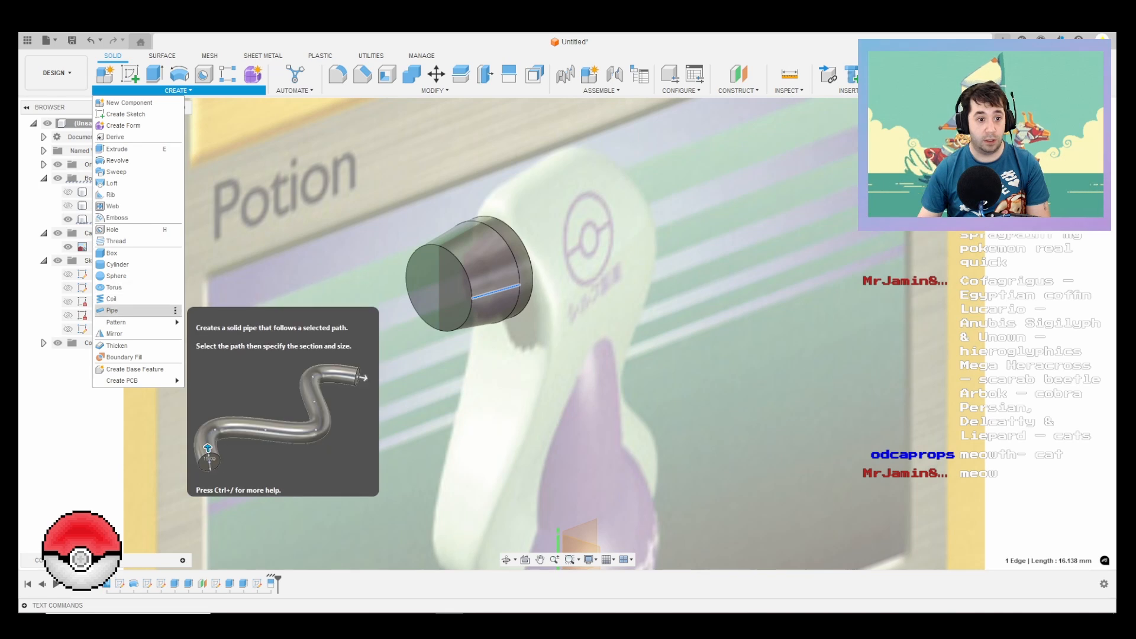
pyautogui.click(119, 299)
pyautogui.scroll(2, 546, 270)
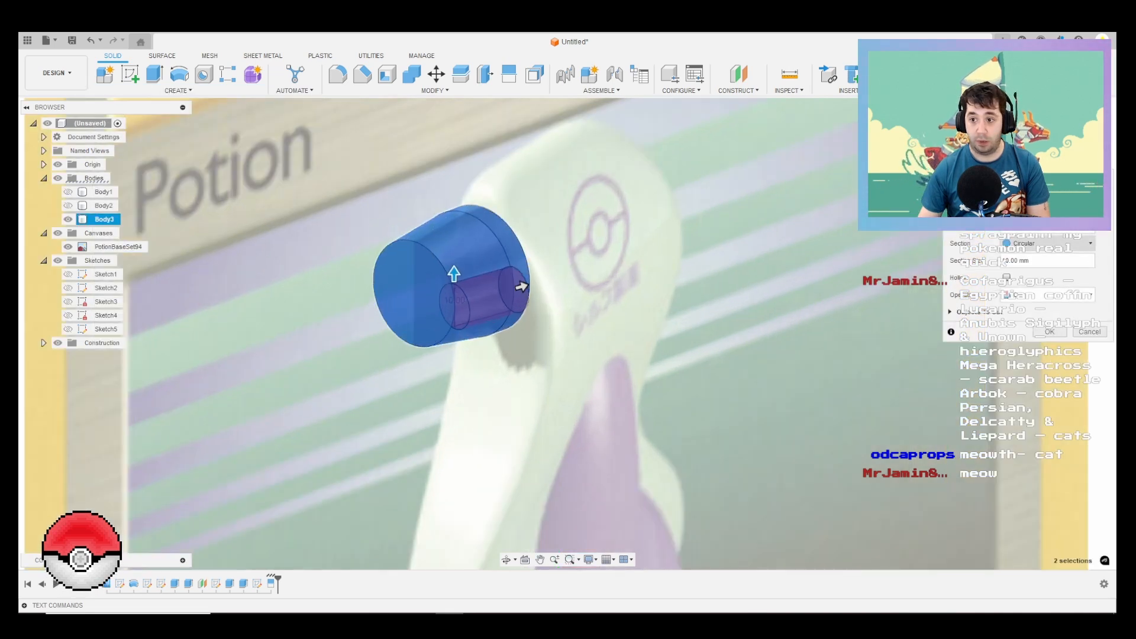
pyautogui.click(1047, 243)
pyautogui.click(1026, 281)
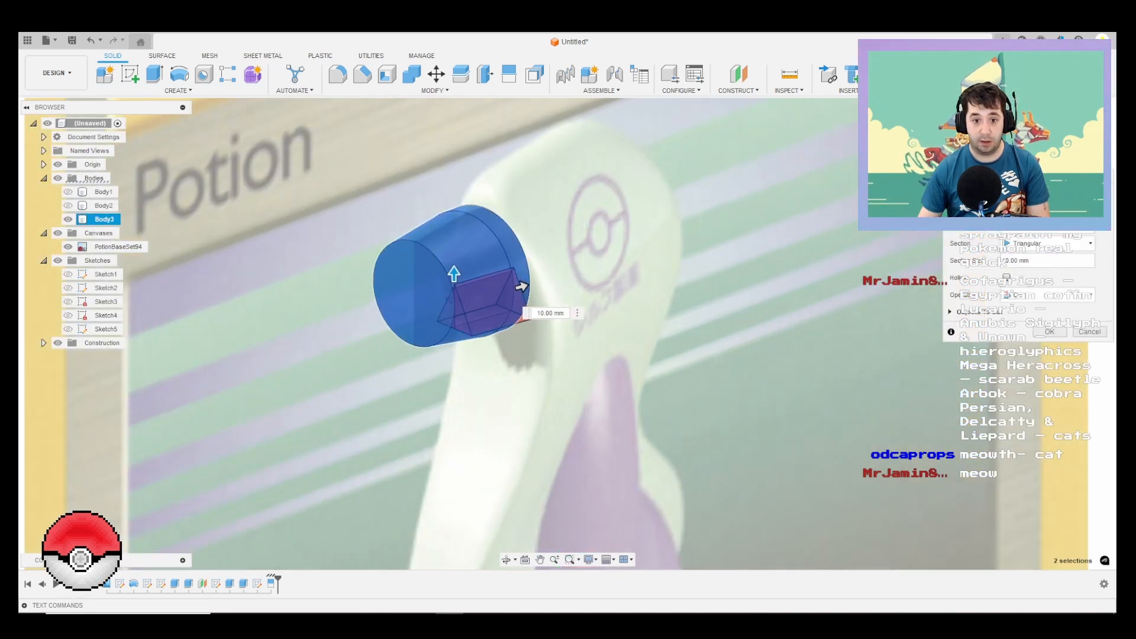
pyautogui.click(1047, 243)
pyautogui.click(1026, 271)
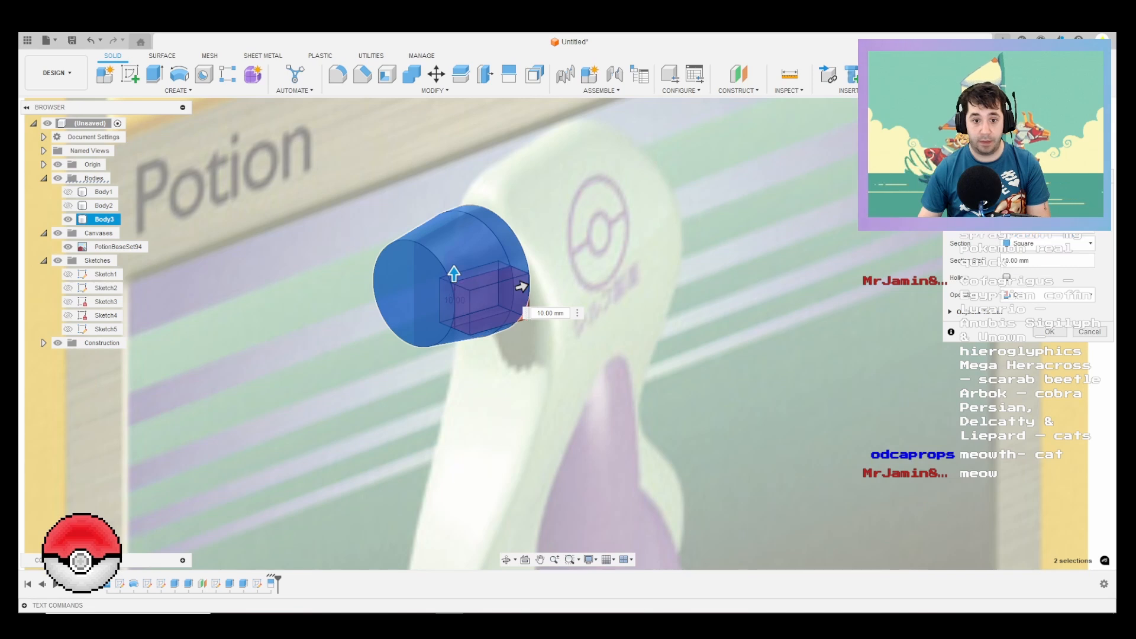
pyautogui.scroll(2, 529, 291)
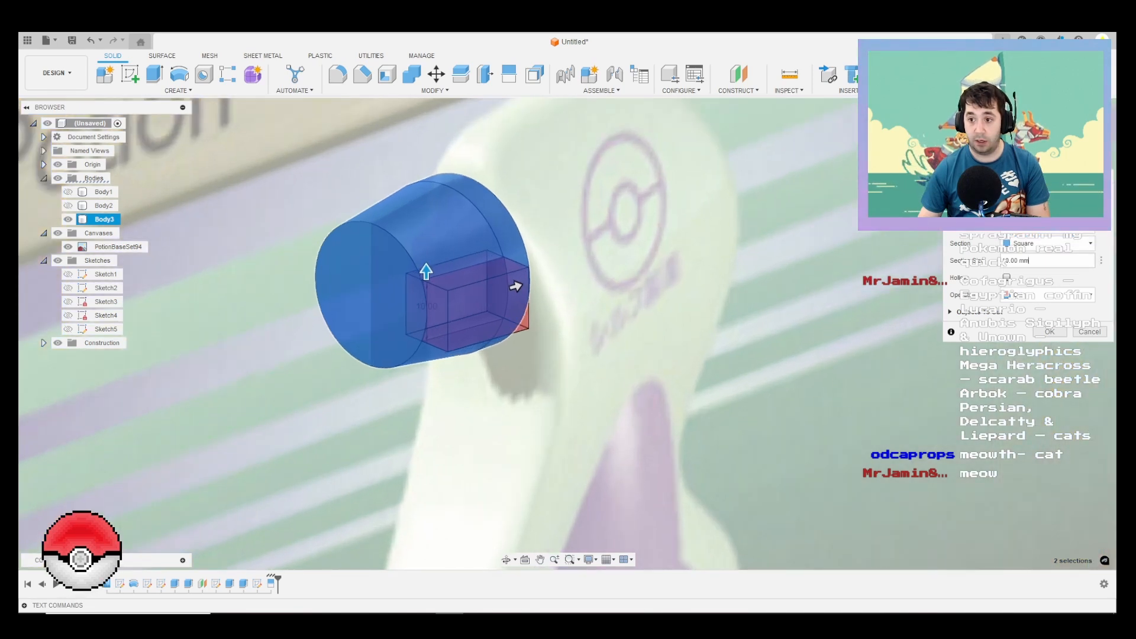
pyautogui.moveTo(1032, 260); pyautogui.dragTo(958, 260)
pyautogui.write('1')
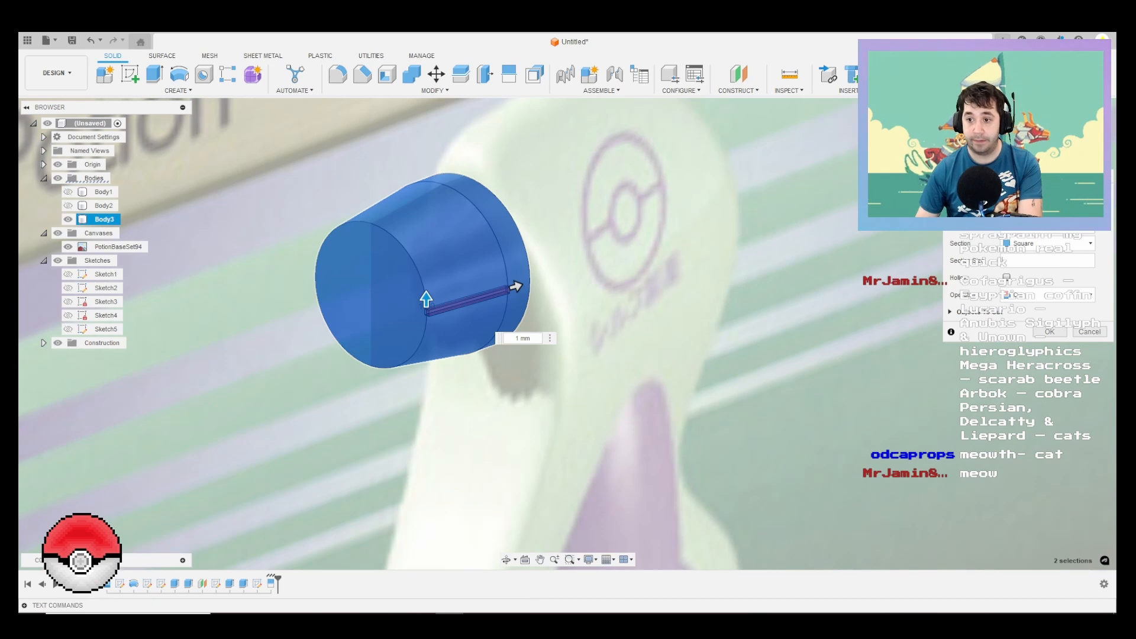
pyautogui.write('2')
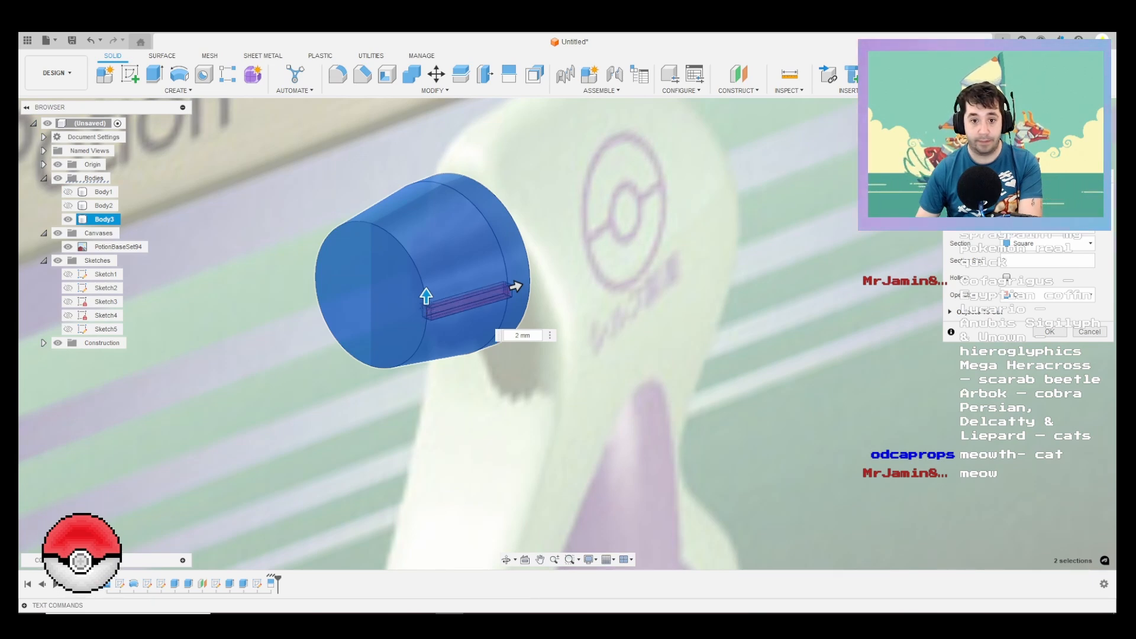
pyautogui.press('Return')
# Step: Extrude the groove's front end face 9 mm forward as a cut out through the nozzle's front
pyautogui.keyDown('shift'); pyautogui.moveTo(438, 254); pyautogui.dragTo(603, 260, button='middle'); pyautogui.keyUp('shift')
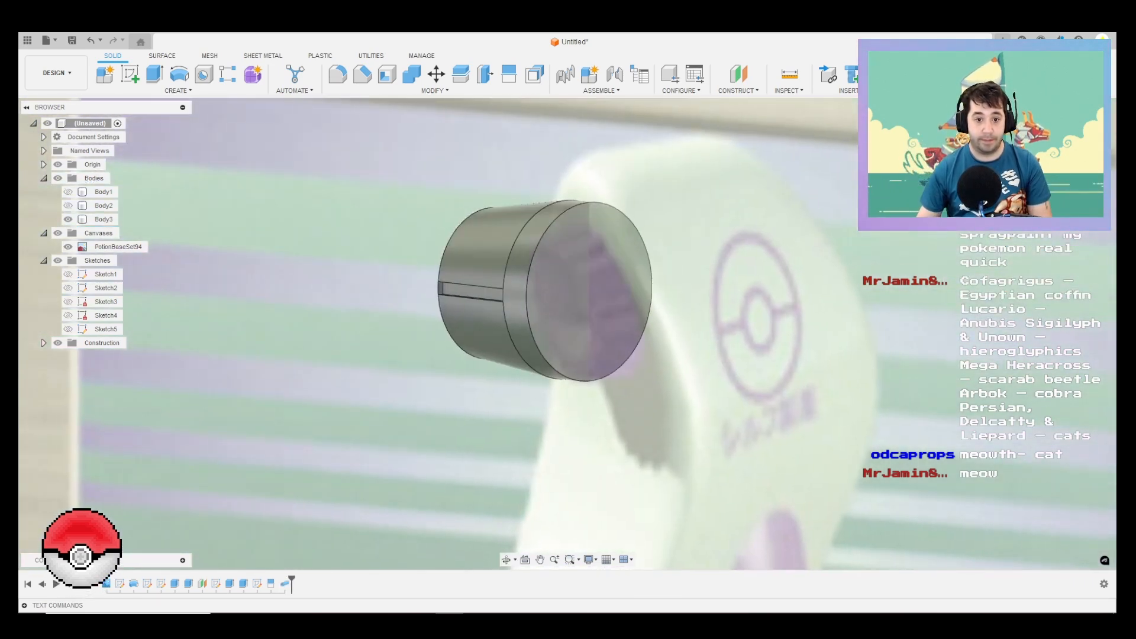
pyautogui.scroll(5, 432, 286)
pyautogui.click(453, 295)
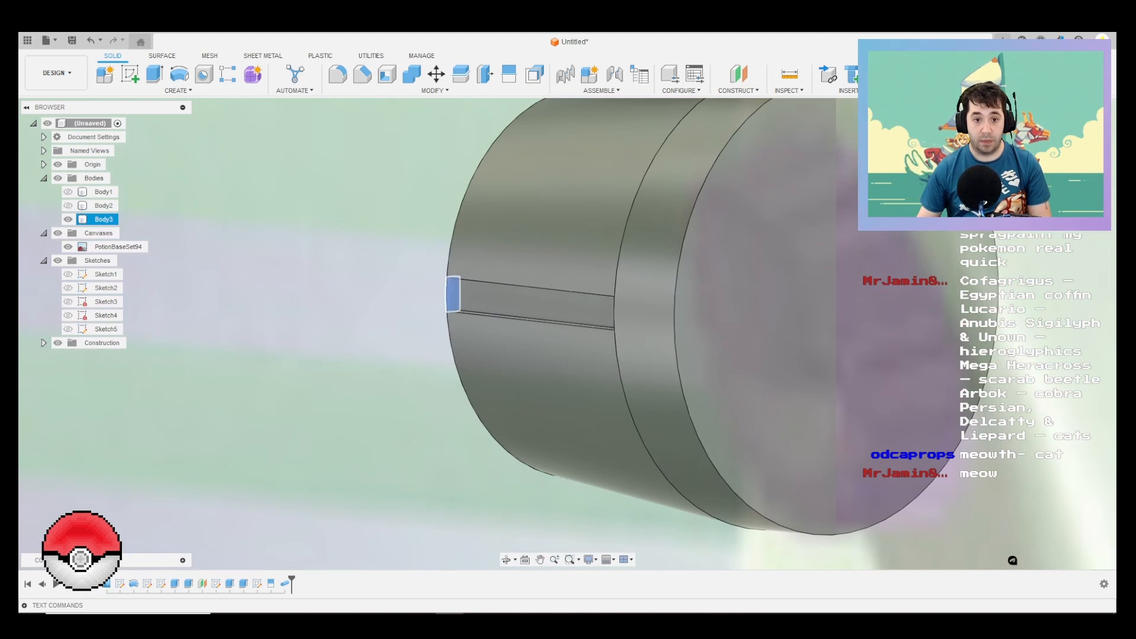
pyautogui.press('e')
pyautogui.moveTo(453, 296); pyautogui.dragTo(353, 282)
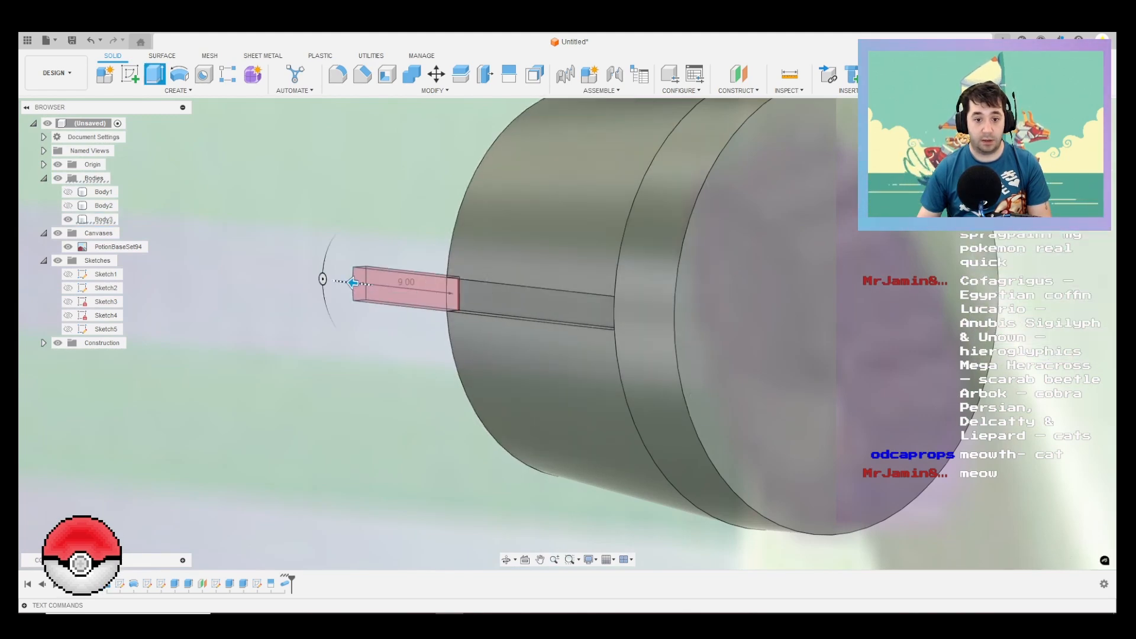
pyautogui.press('Return')
# Step: Circular-pattern the pipe and extrude features of the groove around the nozzle's axis with 16 instances over the full circle
pyautogui.scroll(-5, 475, 264)
pyautogui.keyDown('shift'); pyautogui.moveTo(475, 264); pyautogui.dragTo(586, 278, button='middle'); pyautogui.keyUp('shift')
pyautogui.click(178, 91)
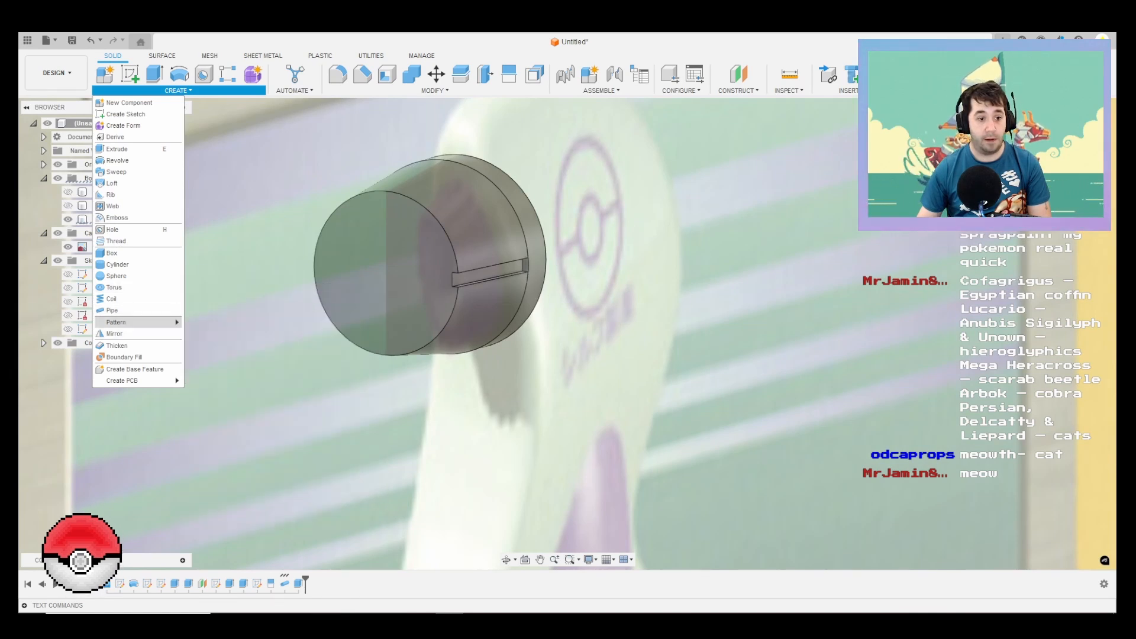
pyautogui.moveTo(136, 322)
pyautogui.click(219, 333)
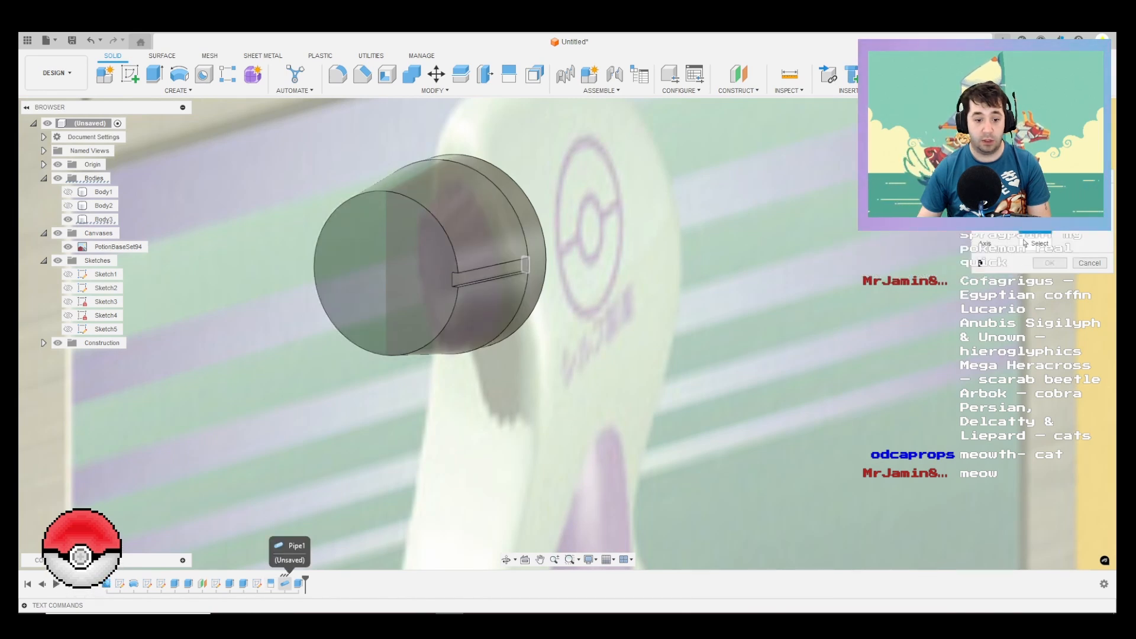
pyautogui.click(285, 582)
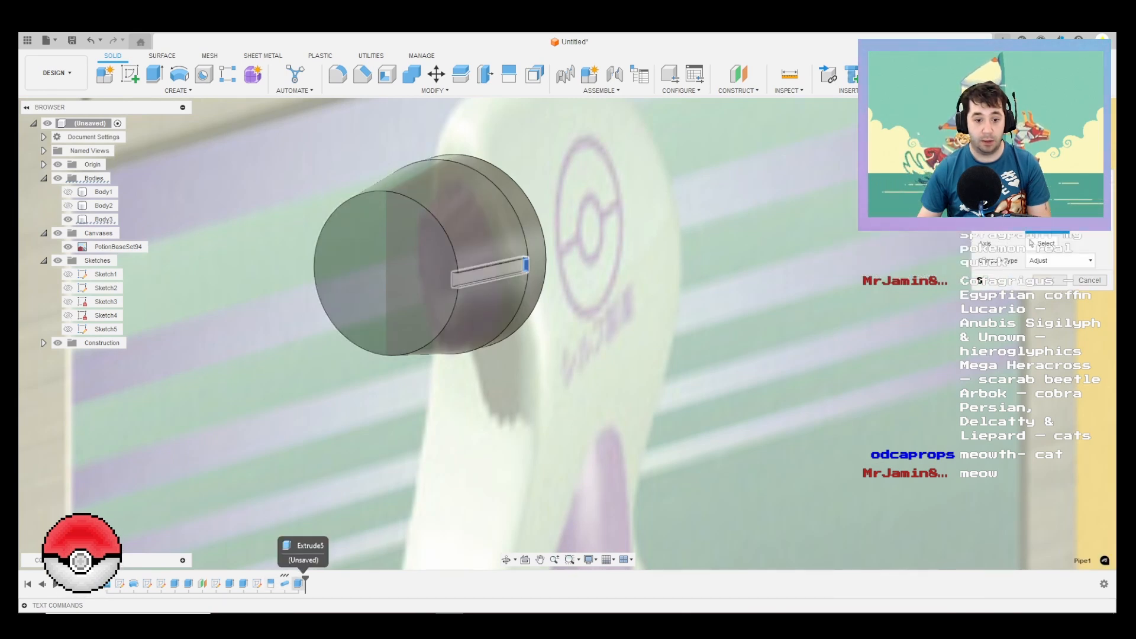
pyautogui.click(298, 582)
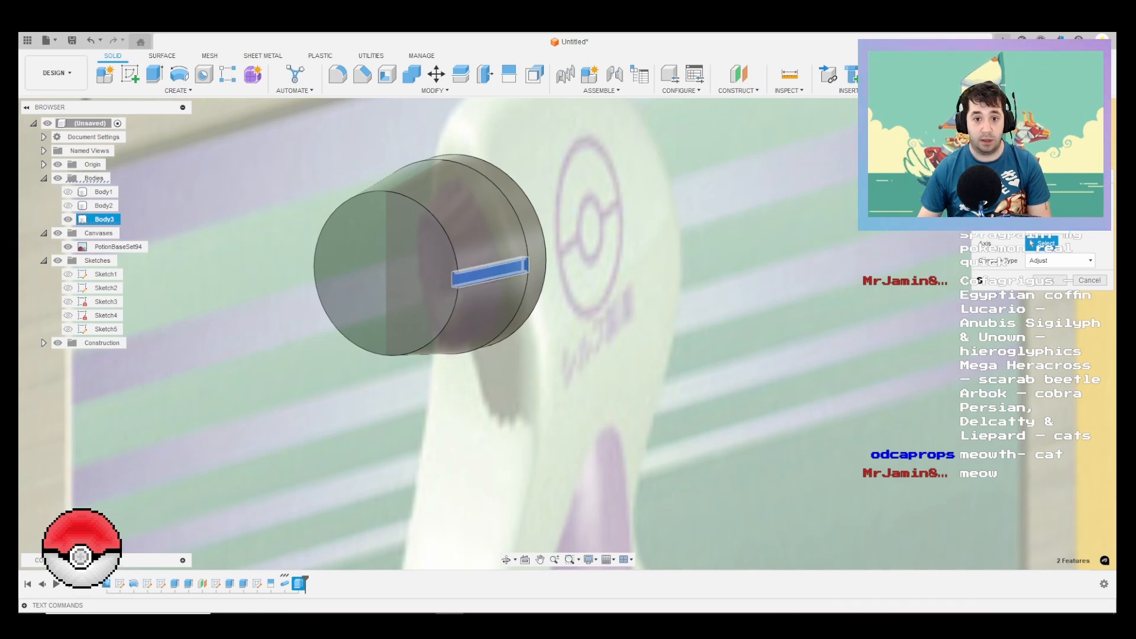
pyautogui.click(541, 228)
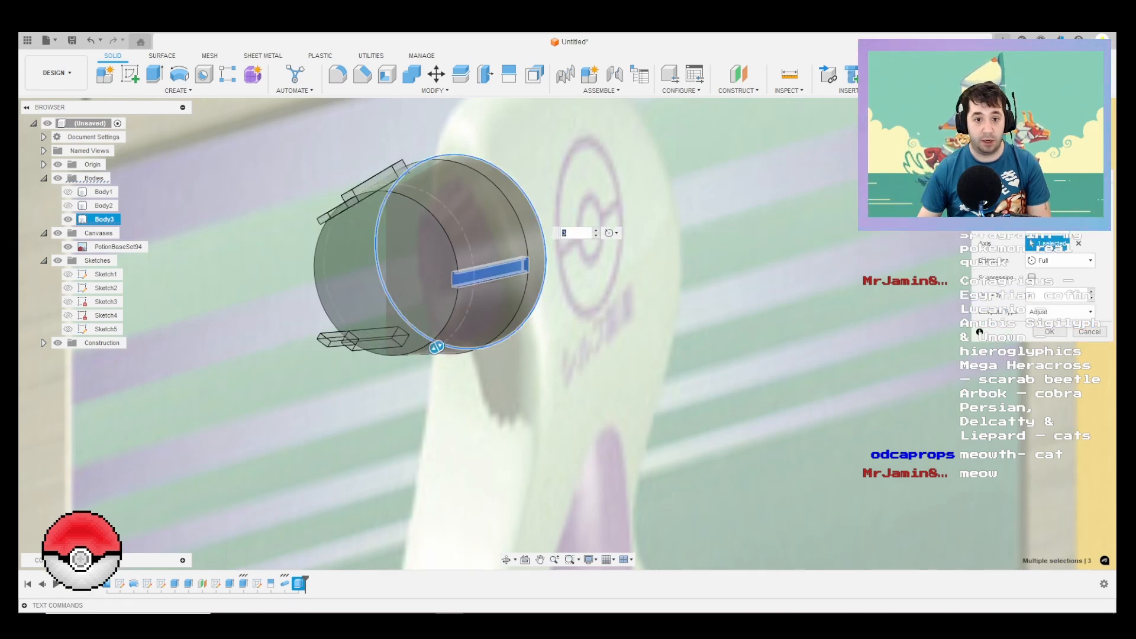
pyautogui.moveTo(541, 237)
pyautogui.keyDown('shift'); pyautogui.mouseDown(button='middle')
pyautogui.moveTo(642, 266)
pyautogui.moveTo(540, 255)
pyautogui.mouseUp(button='middle'); pyautogui.keyUp('shift')
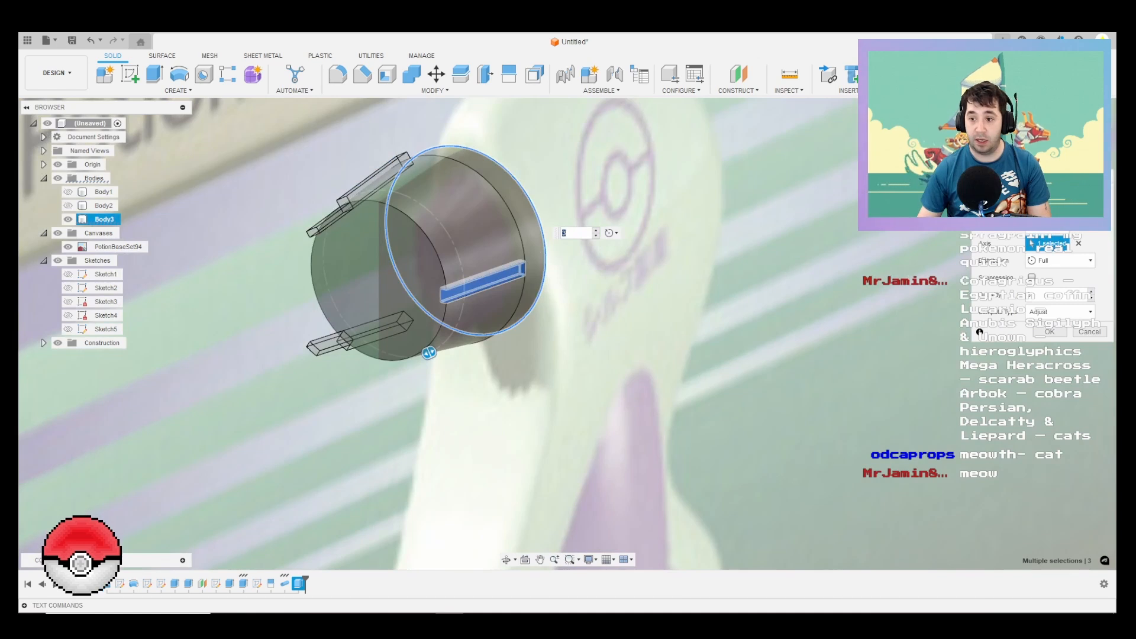
pyautogui.click(1054, 294)
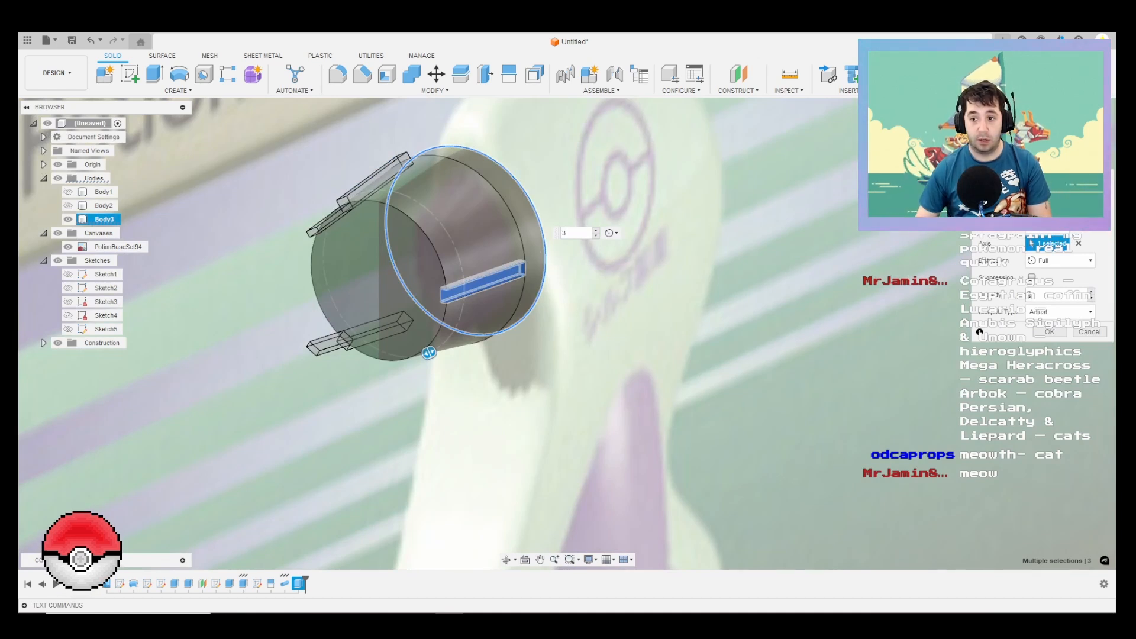
pyautogui.write('16')
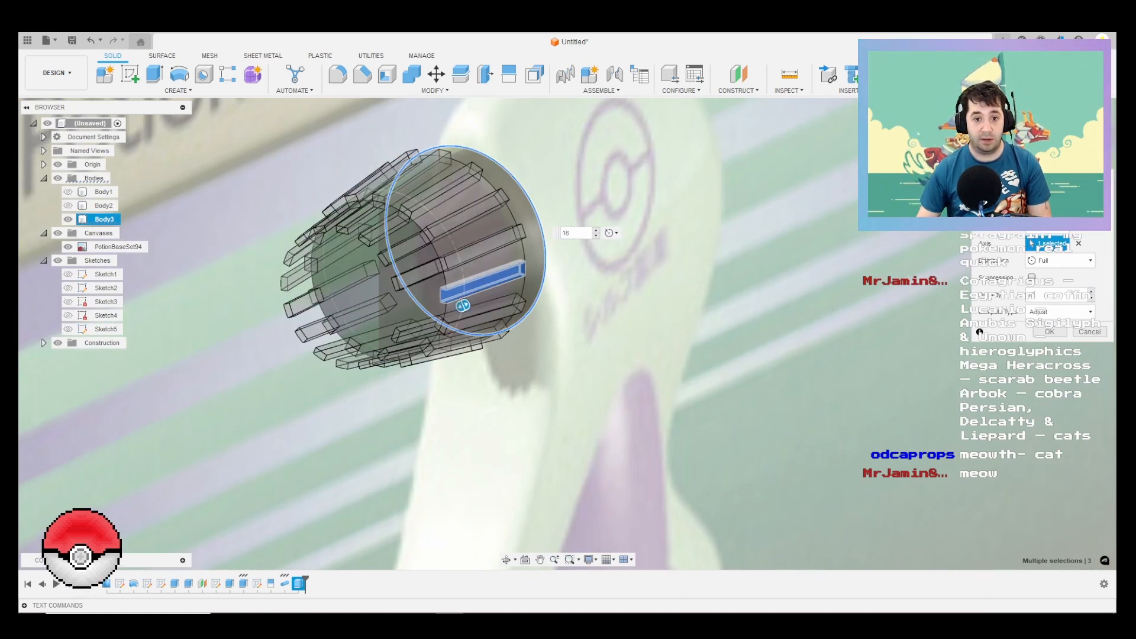
pyautogui.press('Return')
# Step: Chamfer the edges of the nozzle's notched front face by 0.5 mm
pyautogui.keyDown('shift'); pyautogui.moveTo(539, 260); pyautogui.dragTo(521, 245, button='middle'); pyautogui.keyUp('shift')
pyautogui.moveTo(417, 204); pyautogui.dragTo(507, 301, button='middle')
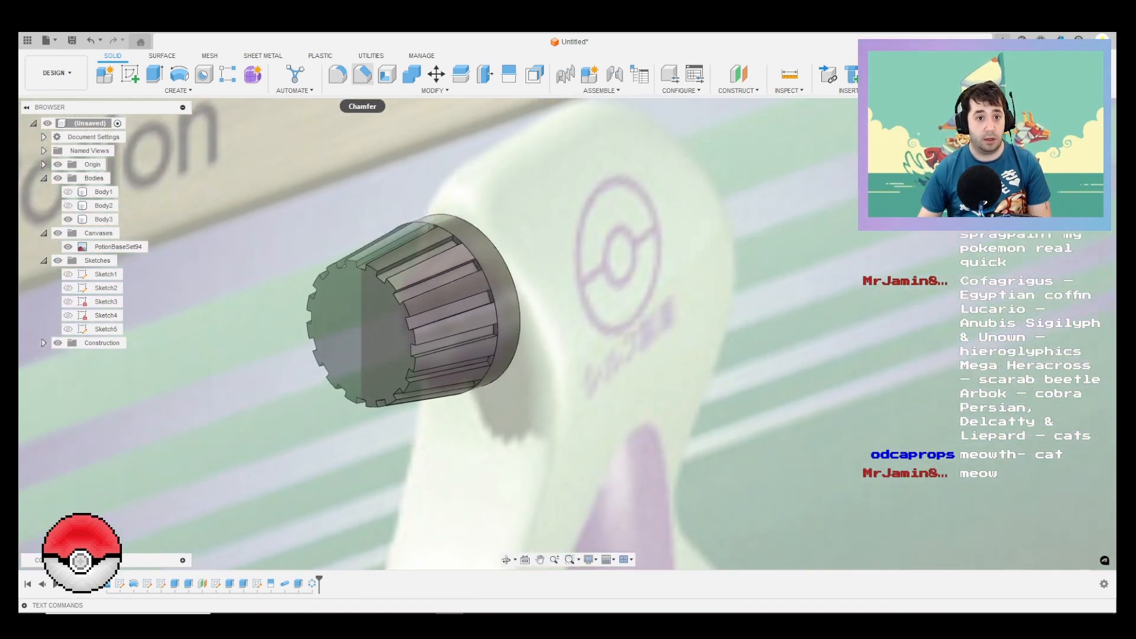
pyautogui.click(363, 74)
pyautogui.click(404, 325)
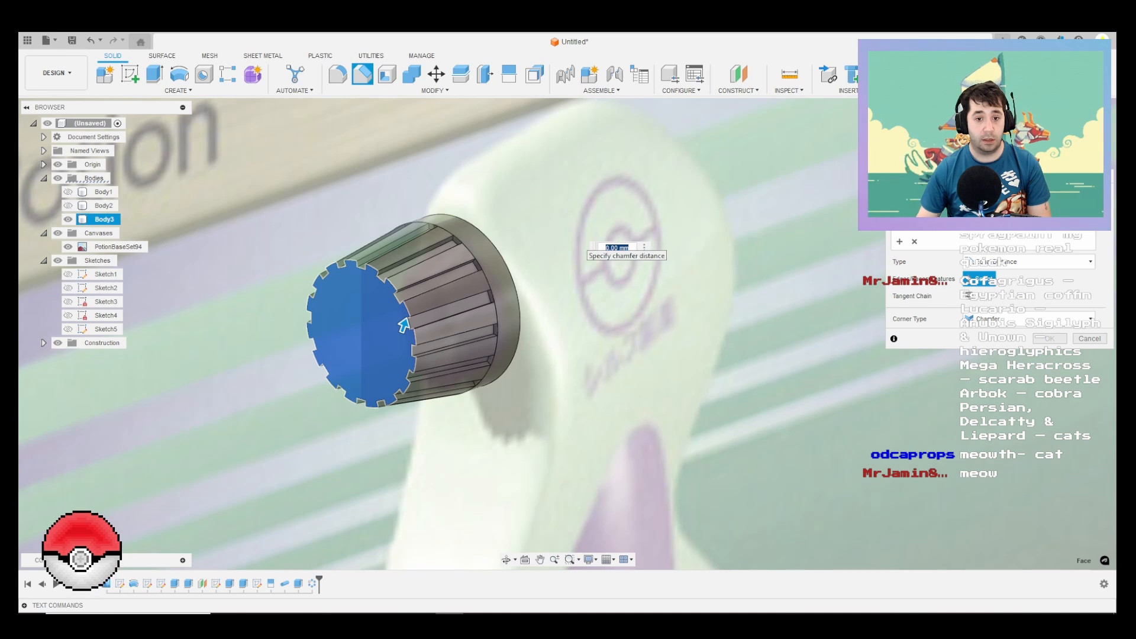
pyautogui.write('1')
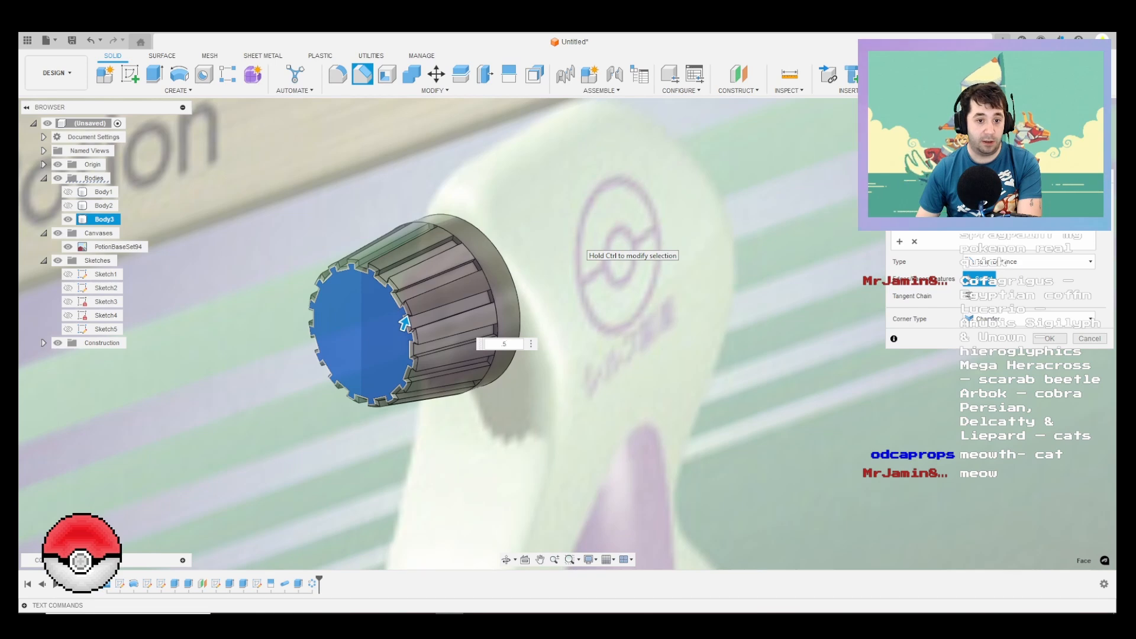
pyautogui.press('Return')
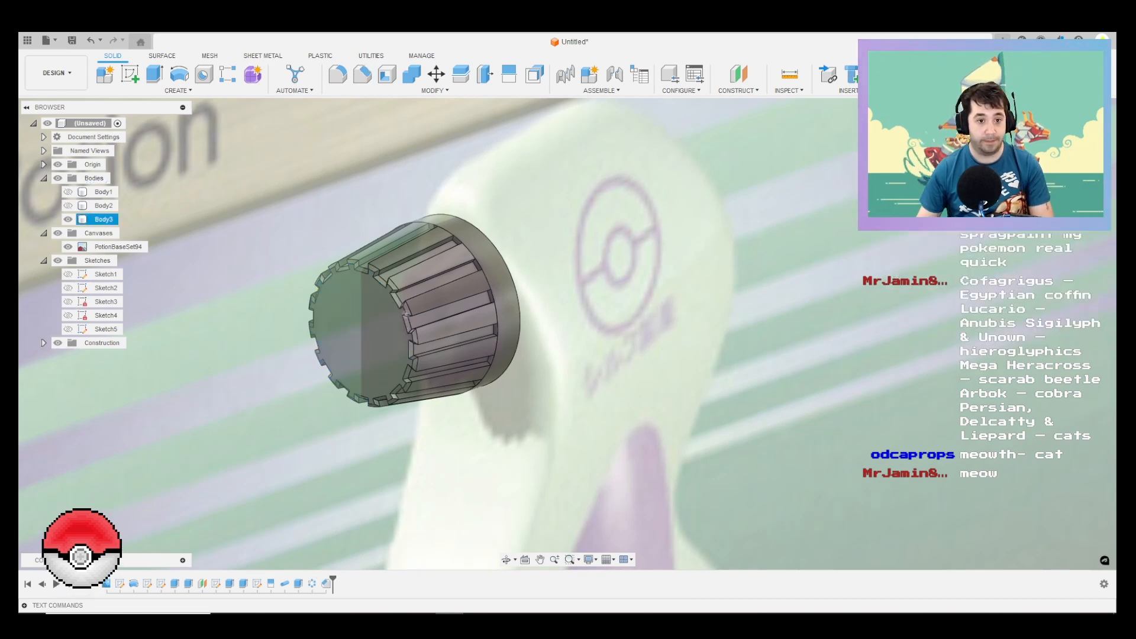
# Step: Cut a simple 10 mm diameter hole from the centre of the nozzle's rear face through to its front
pyautogui.keyDown('shift'); pyautogui.moveTo(403, 324); pyautogui.dragTo(382, 314, button='middle'); pyautogui.keyUp('shift')
pyautogui.scroll(-2, 379, 311)
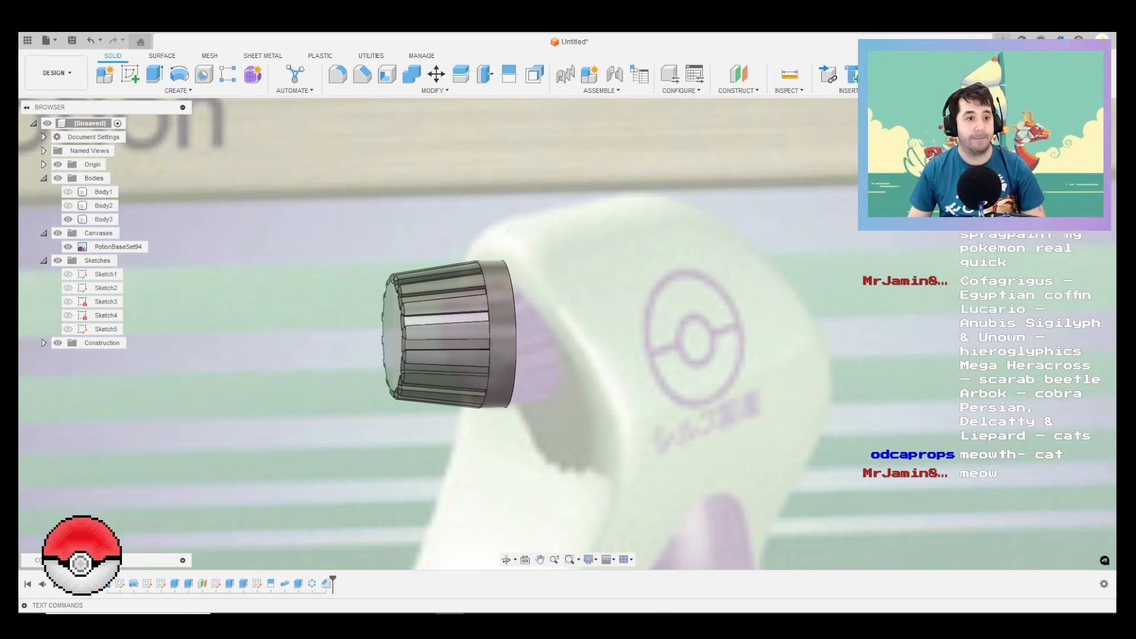
pyautogui.click(178, 90)
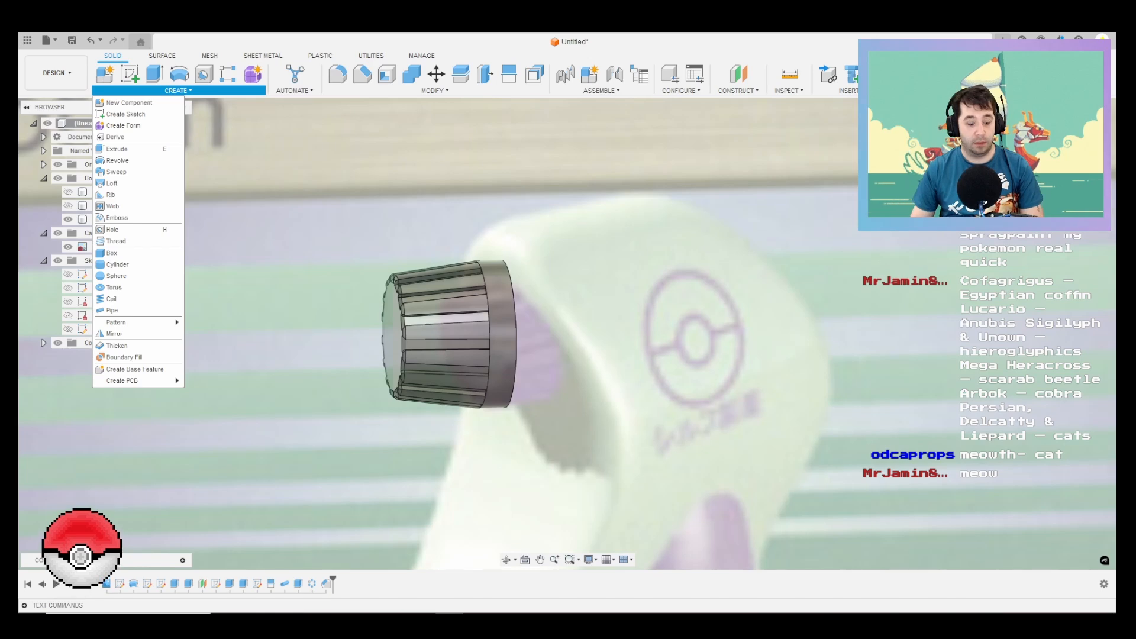
pyautogui.press('h')
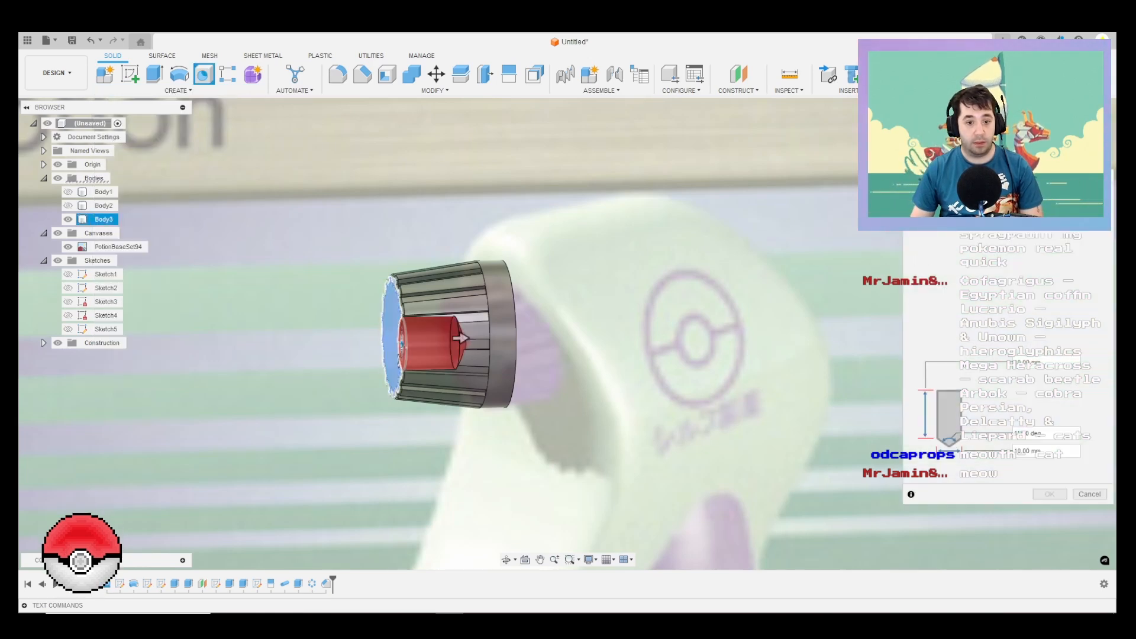
pyautogui.keyDown('shift'); pyautogui.moveTo(308, 319); pyautogui.dragTo(403, 318, button='middle'); pyautogui.keyUp('shift')
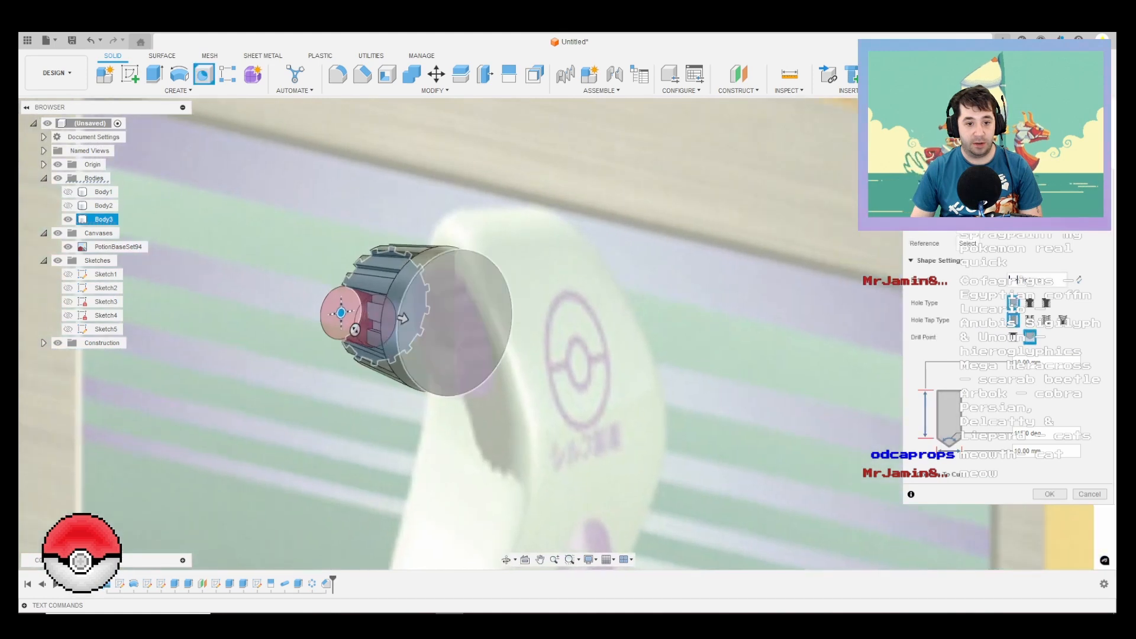
pyautogui.click(1007, 209)
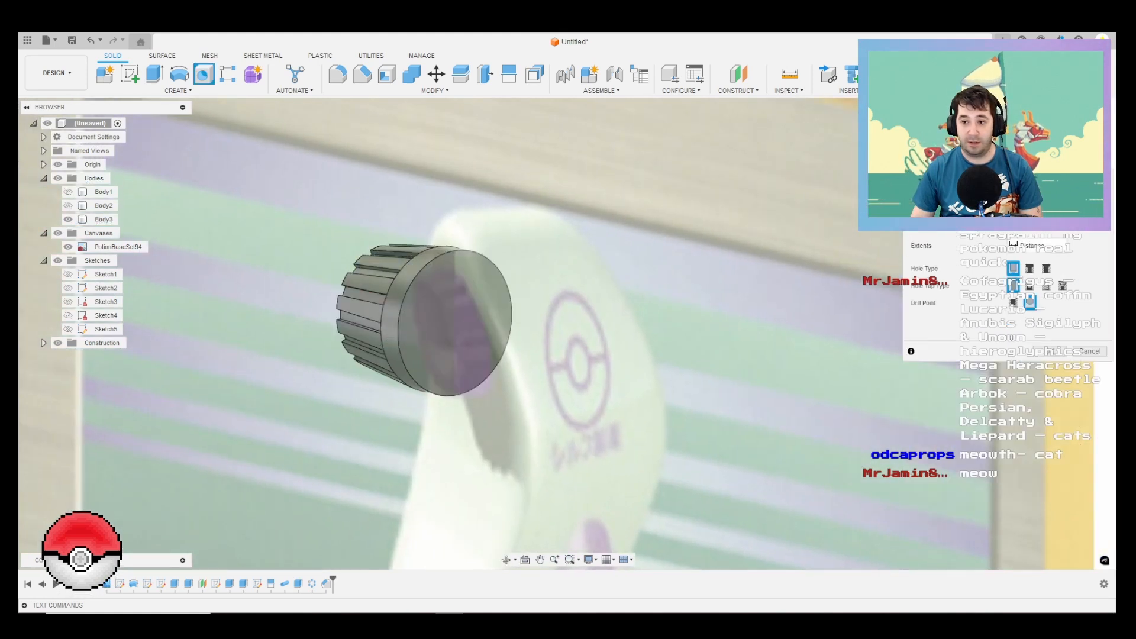
pyautogui.click(454, 323)
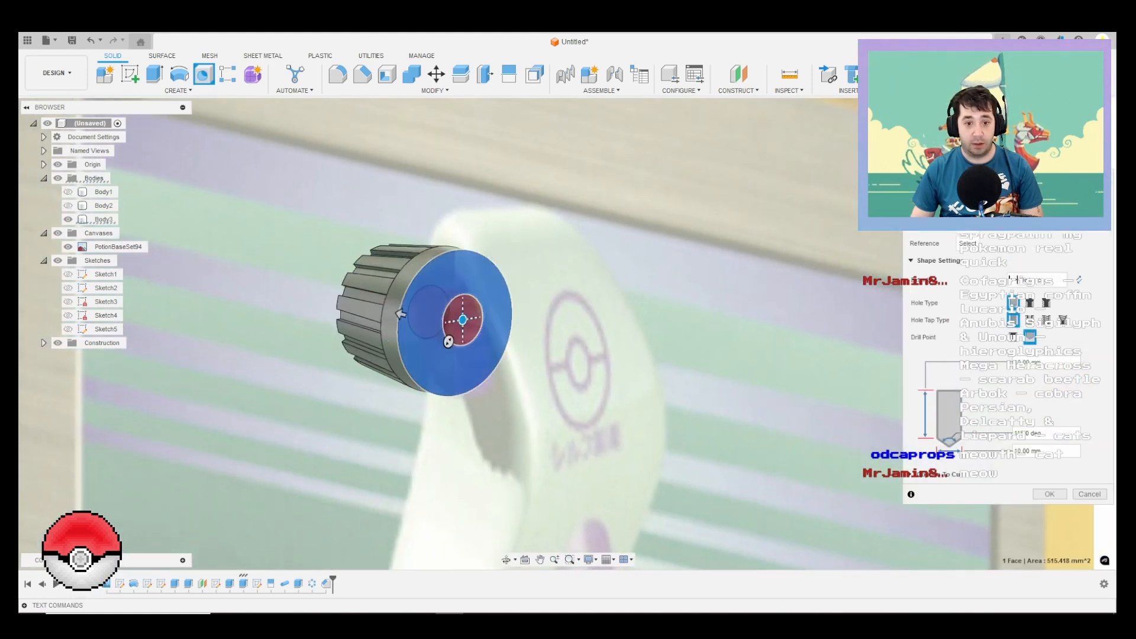
pyautogui.keyDown('shift'); pyautogui.moveTo(431, 328); pyautogui.dragTo(603, 334, button='middle'); pyautogui.keyUp('shift')
pyautogui.moveTo(378, 335); pyautogui.dragTo(322, 354)
pyautogui.keyDown('shift'); pyautogui.moveTo(334, 342); pyautogui.dragTo(169, 340, button='middle'); pyautogui.keyUp('shift')
pyautogui.keyDown('shift'); pyautogui.moveTo(485, 340); pyautogui.dragTo(294, 342, button='middle'); pyautogui.keyUp('shift')
pyautogui.press('Return')
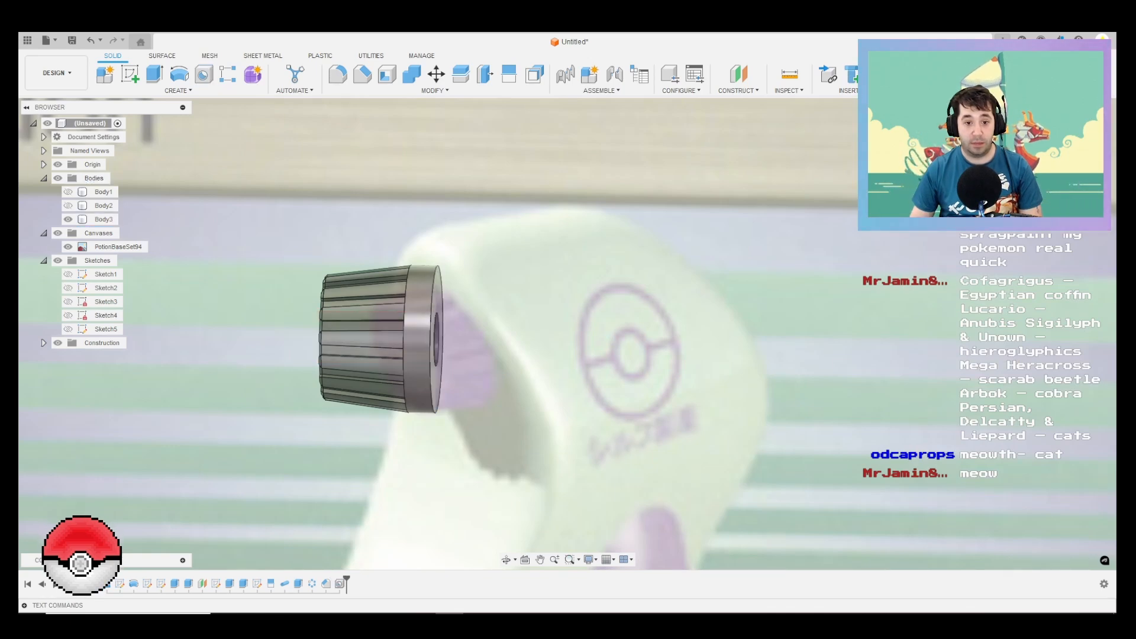
# Step: Open the McMaster-Carr component catalogue and search it for squirt bottles
pyautogui.keyDown('shift'); pyautogui.moveTo(473, 344); pyautogui.dragTo(163, 348, button='middle'); pyautogui.keyUp('shift')
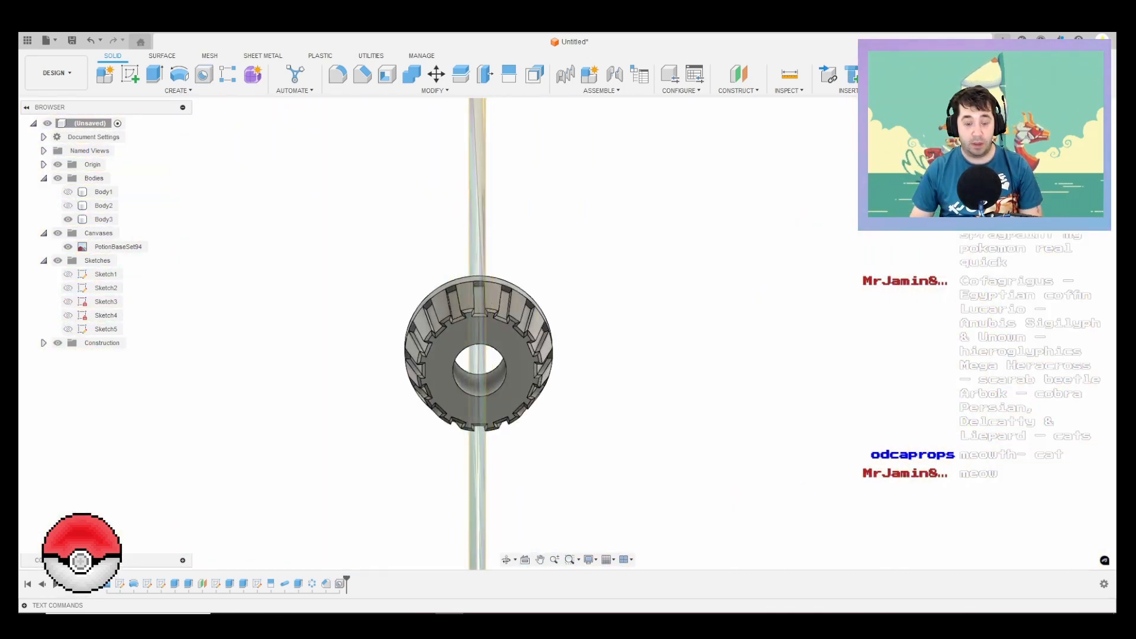
pyautogui.click(848, 90)
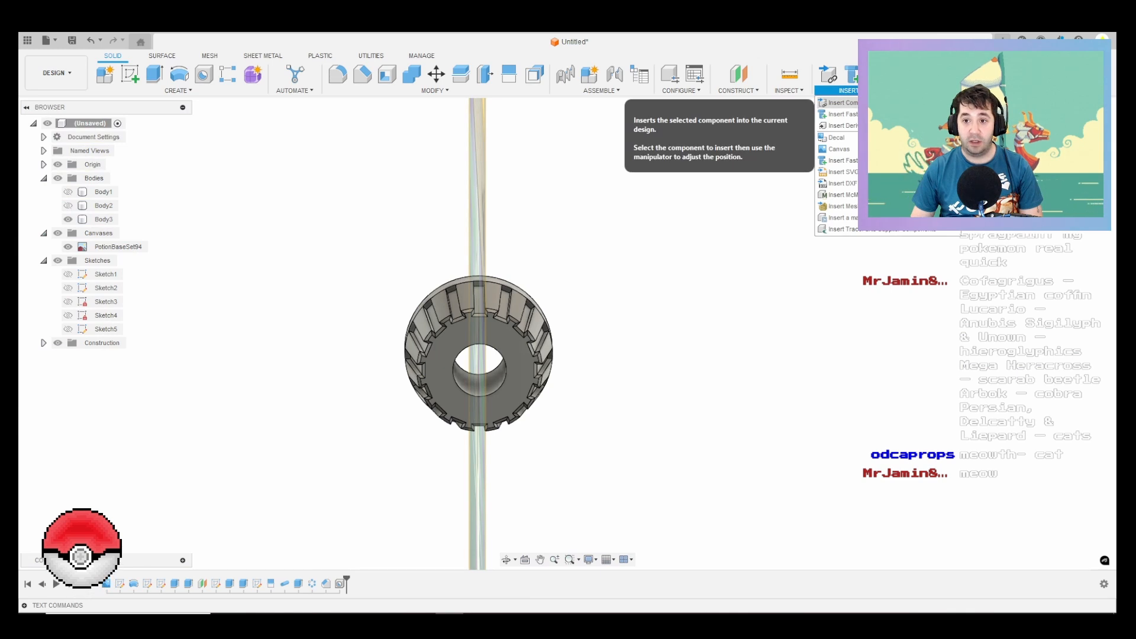
pyautogui.click(842, 195)
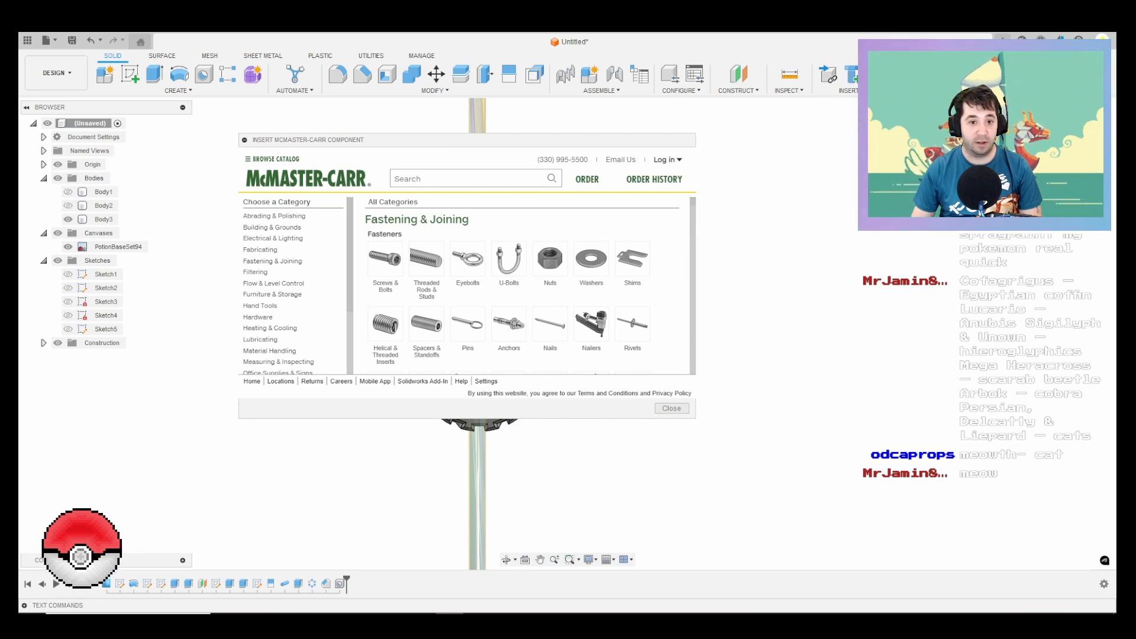
pyautogui.write('squir')
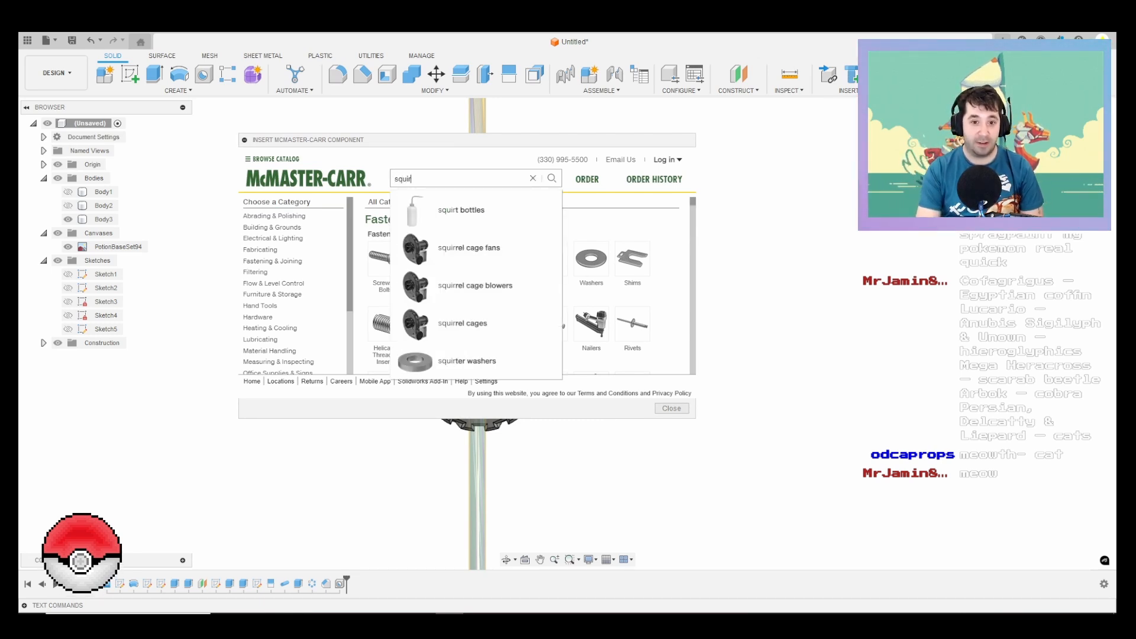
pyautogui.click(461, 210)
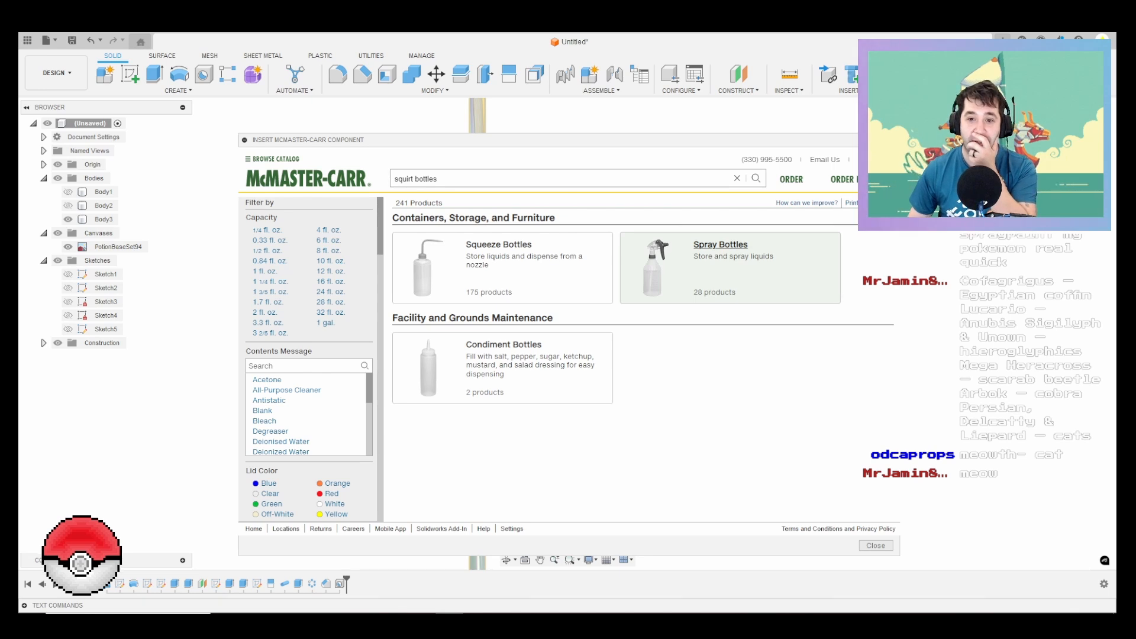
# Step: Browse the Spray Bottles category in a widened catalogue window and view the details of the 24 fl. oz. high-output bottle 4398T1
pyautogui.click(720, 244)
pyautogui.scroll(-3, 643, 360)
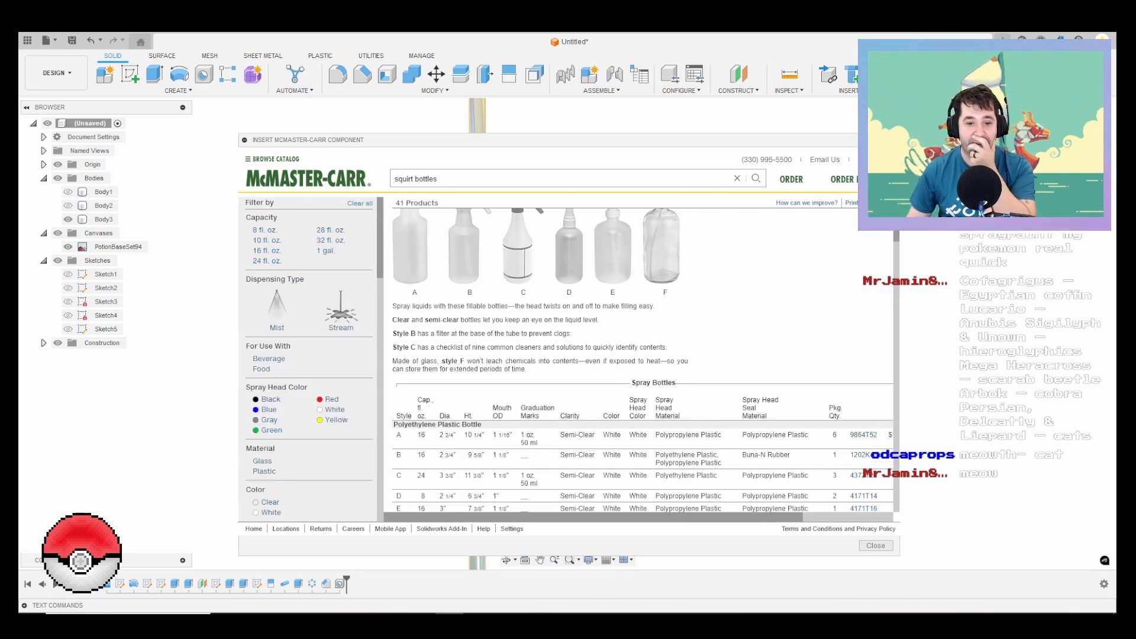
pyautogui.scroll(-2, 643, 360)
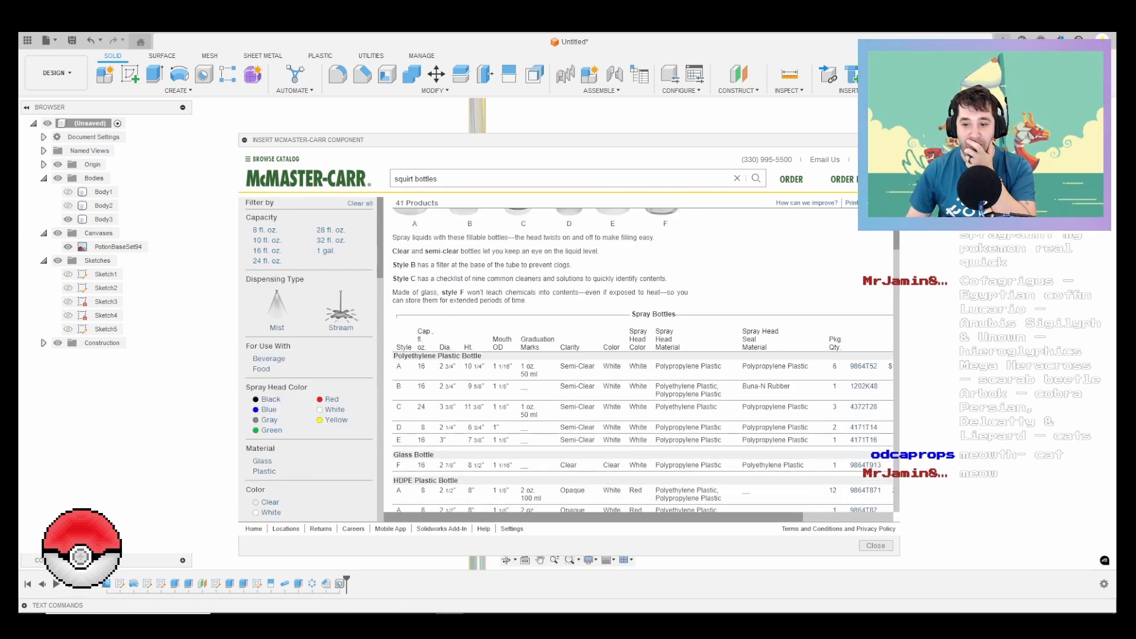
pyautogui.moveTo(899, 535); pyautogui.dragTo(1041, 535)
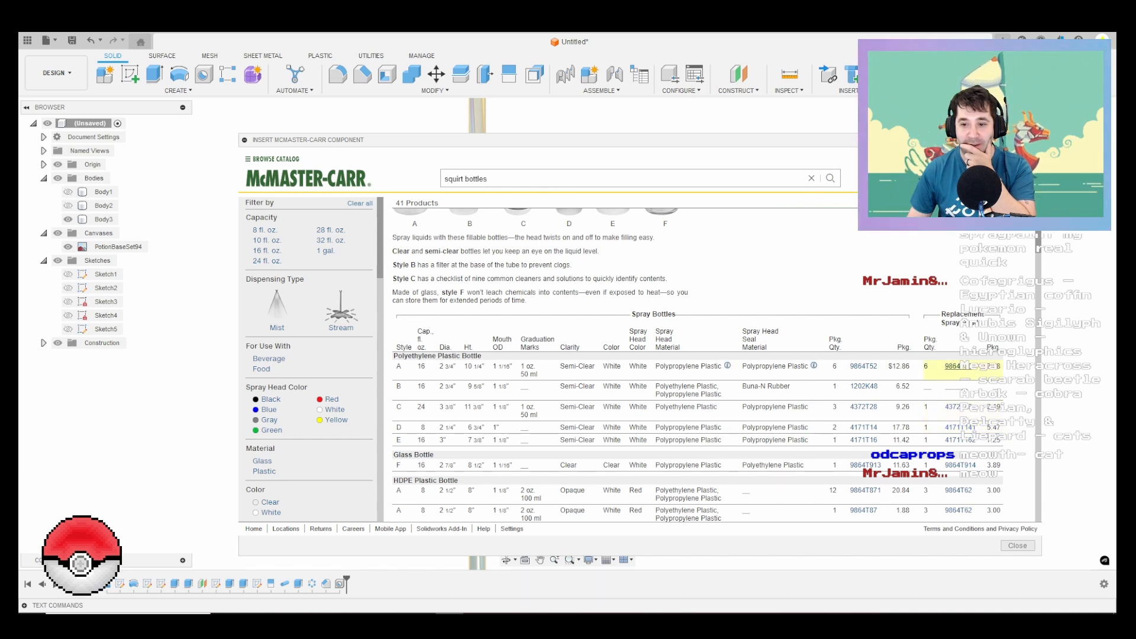
pyautogui.scroll(-6, 643, 360)
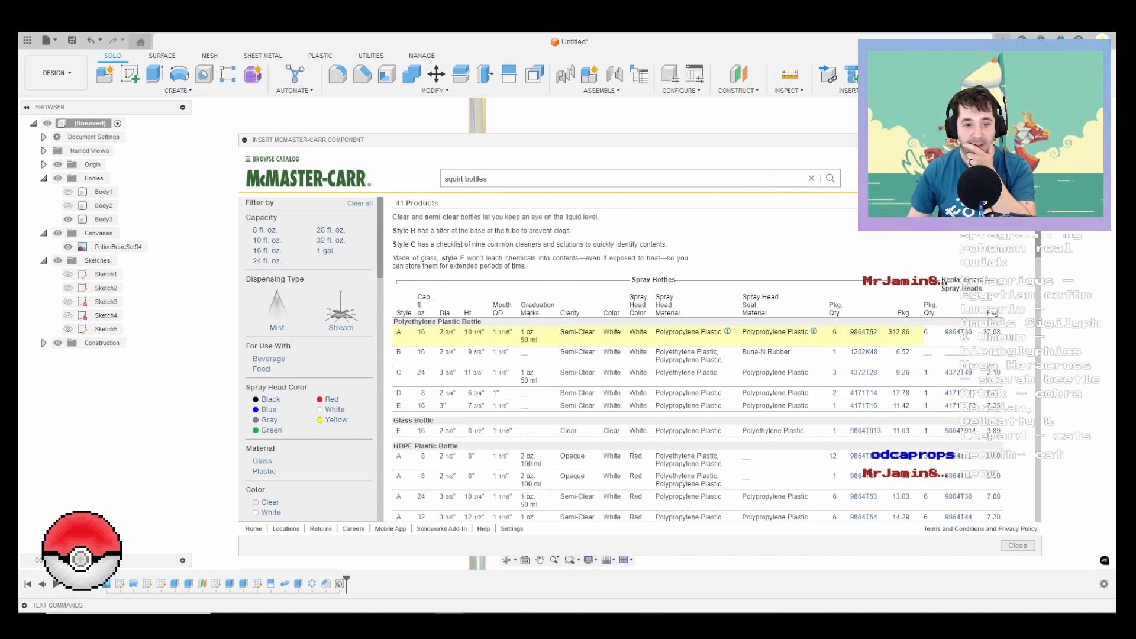
pyautogui.scroll(-7, 710, 364)
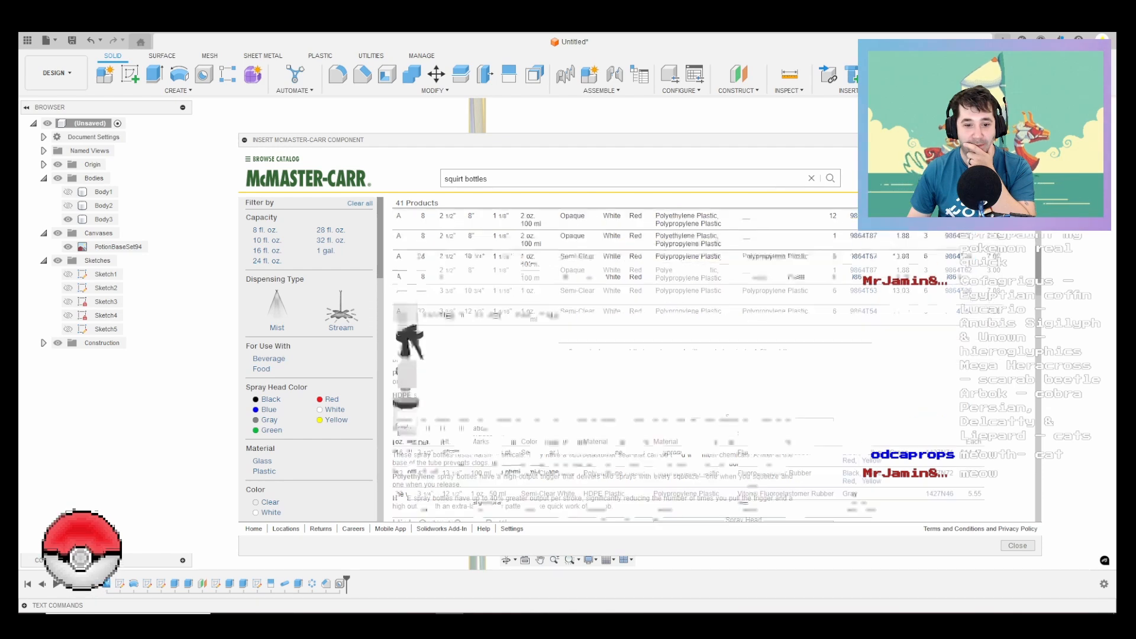
pyautogui.scroll(-5, 651, 364)
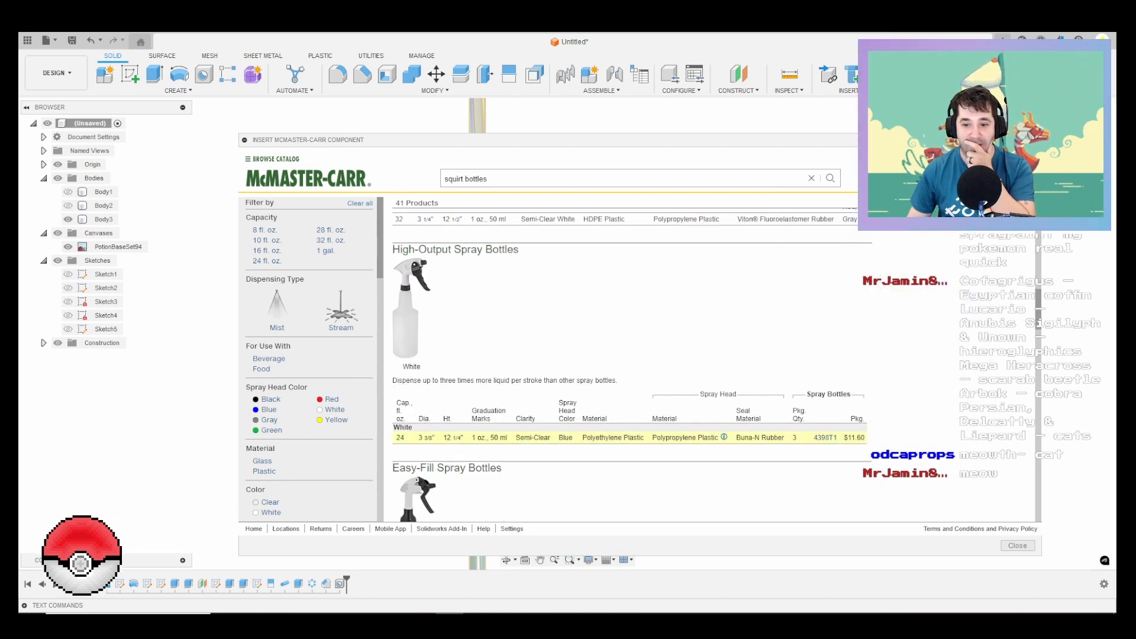
pyautogui.click(825, 438)
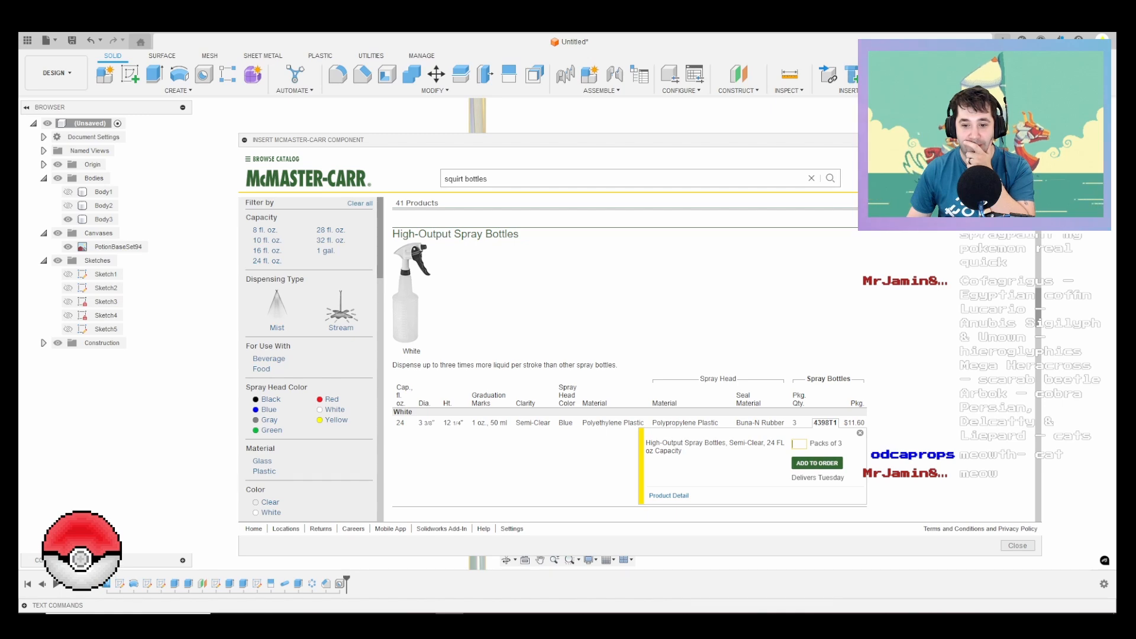
pyautogui.scroll(6, 621, 364)
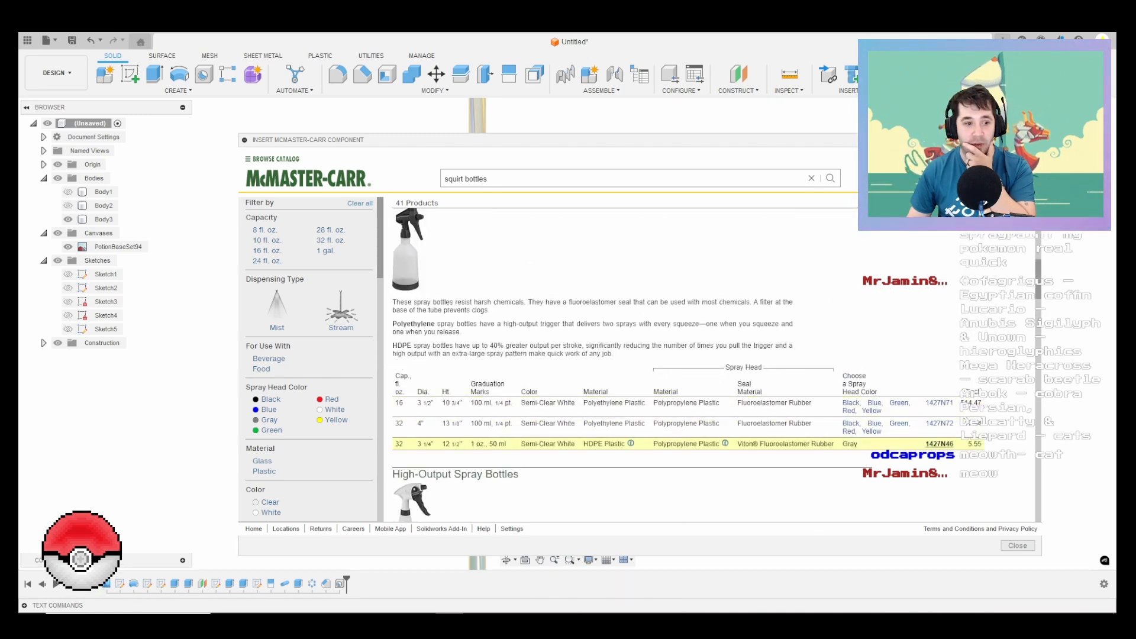
# Step: Select the 32 fl. oz. HDPE spray bottle for harsh chemicals, 1427N46, and set its CAD format to 3-D STEP
pyautogui.click(938, 443)
pyautogui.scroll(-2, 939, 444)
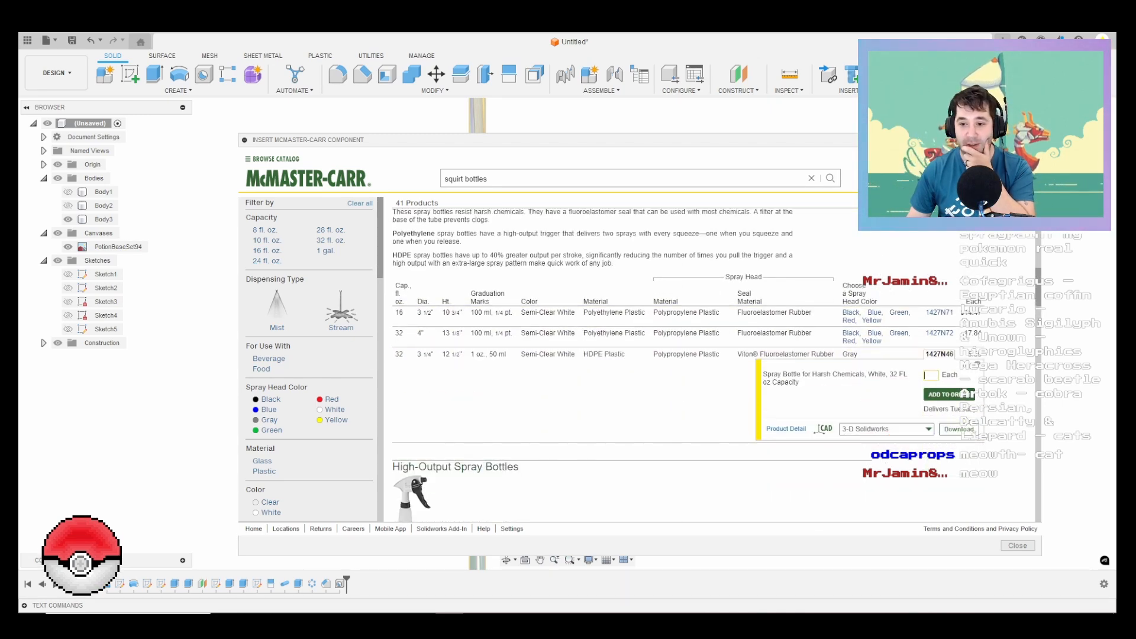
pyautogui.click(911, 429)
pyautogui.click(876, 493)
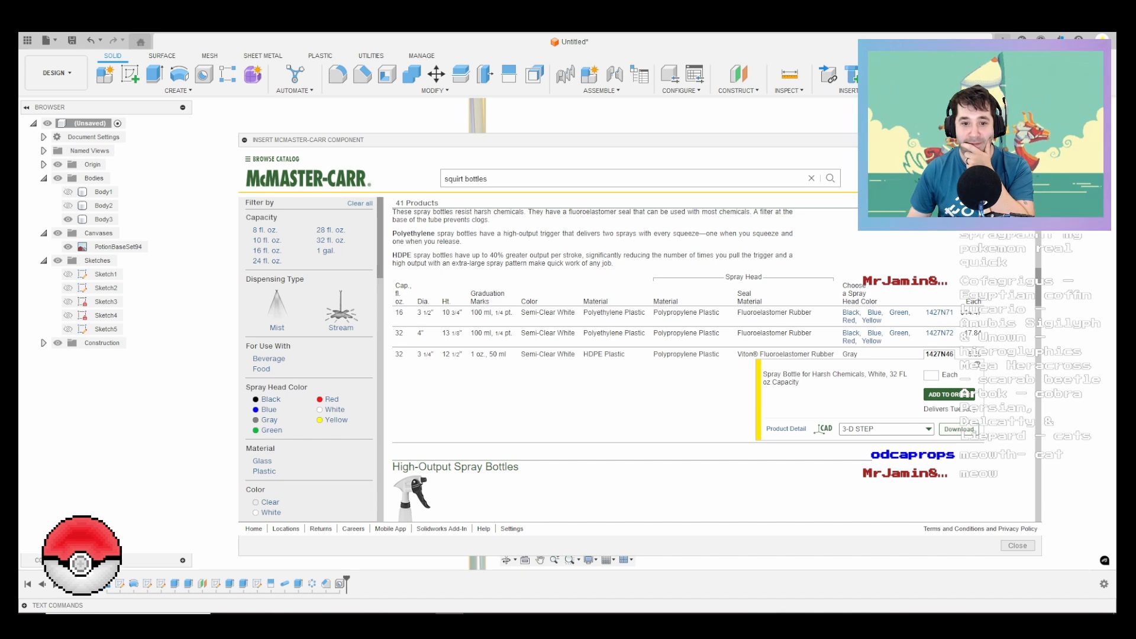
pyautogui.scroll(3, 714, 365)
pyautogui.scroll(-4, 714, 365)
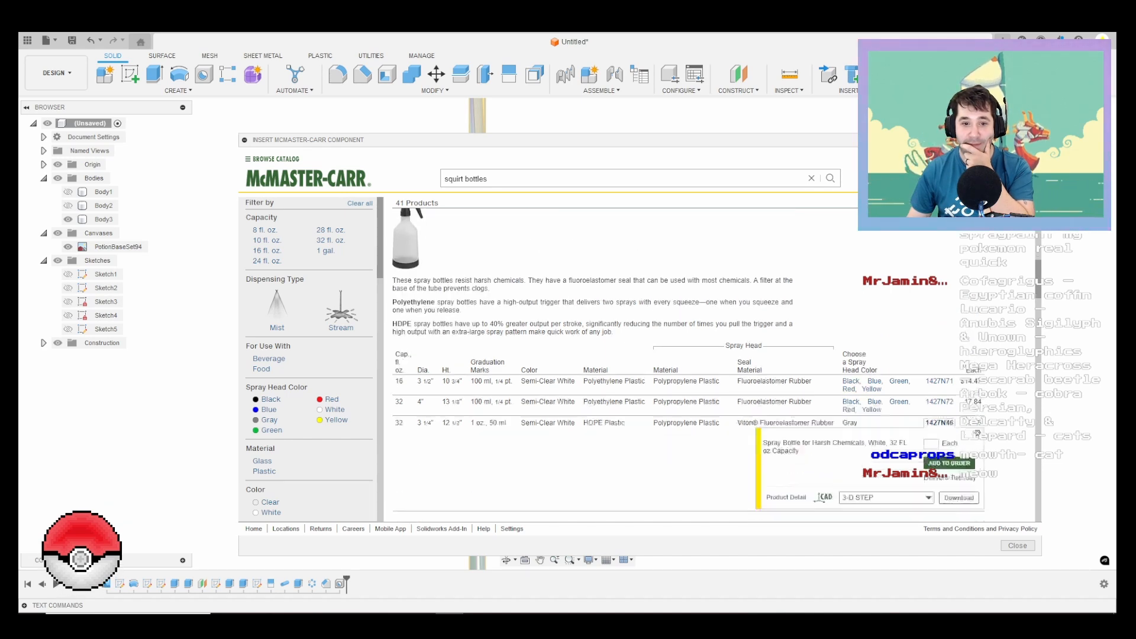
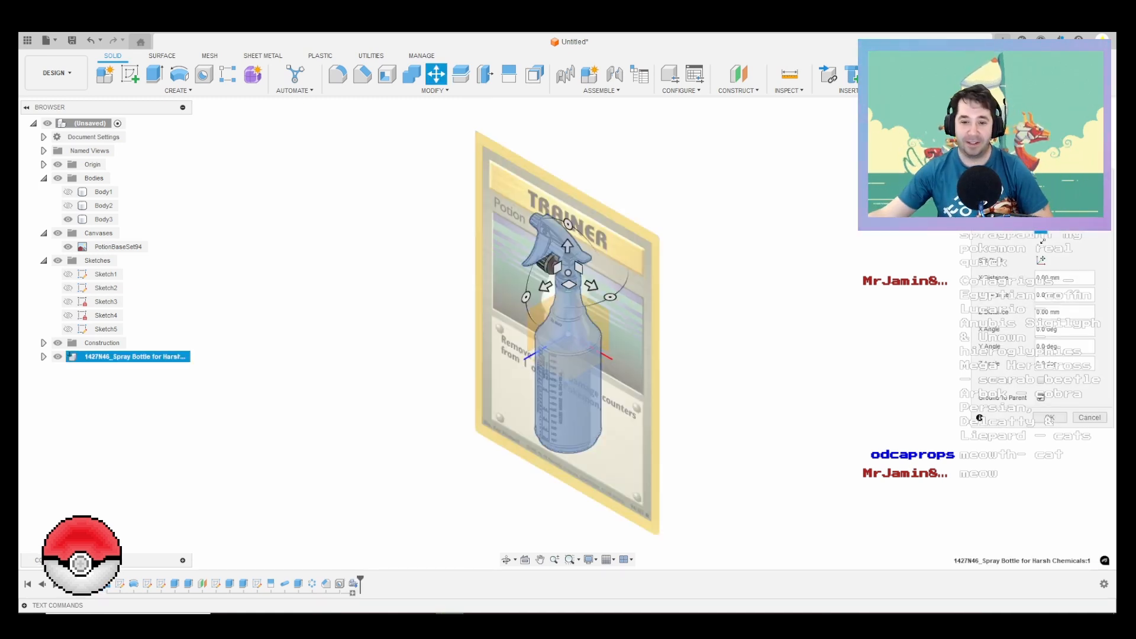
# Step: Move the inserted spray bottle component 150 mm along X so it sits beside the Potion model
pyautogui.keyDown('shift'); pyautogui.moveTo(450, 302); pyautogui.dragTo(537, 243, button='middle'); pyautogui.keyUp('shift')
pyautogui.scroll(4, 537, 243)
pyautogui.scroll(3, 492, 207)
pyautogui.moveTo(492, 207)
pyautogui.keyDown('shift'); pyautogui.mouseDown(button='middle')
pyautogui.moveTo(632, 210)
pyautogui.moveTo(487, 210)
pyautogui.moveTo(498, 210)
pyautogui.mouseUp(button='middle'); pyautogui.keyUp('shift')
pyautogui.scroll(-1, 728, 355)
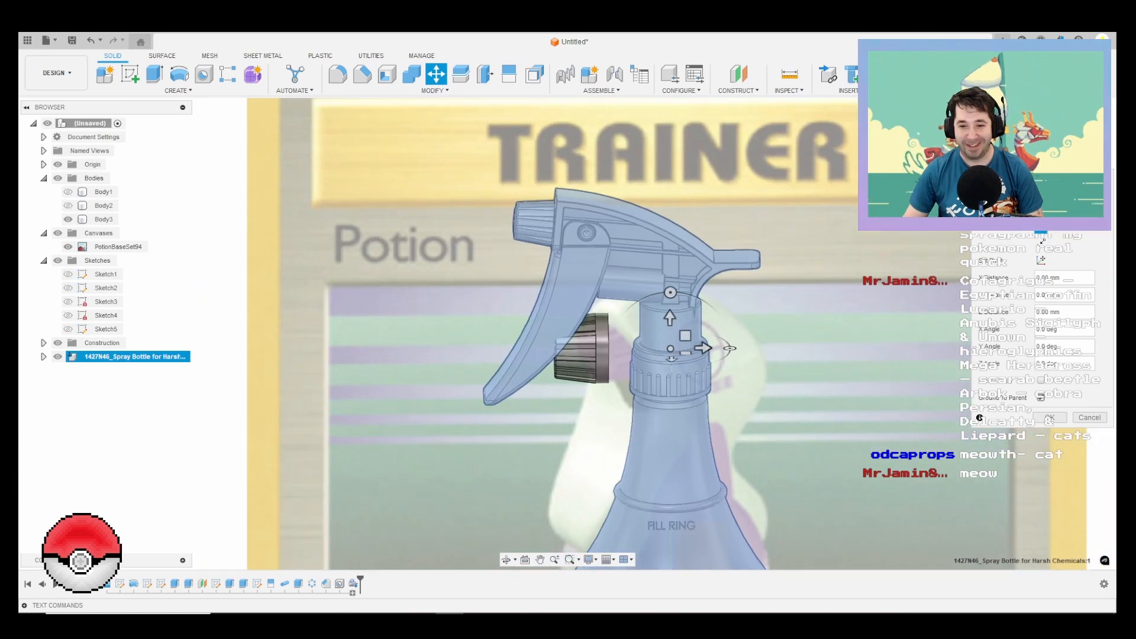
pyautogui.moveTo(703, 348); pyautogui.dragTo(932, 347)
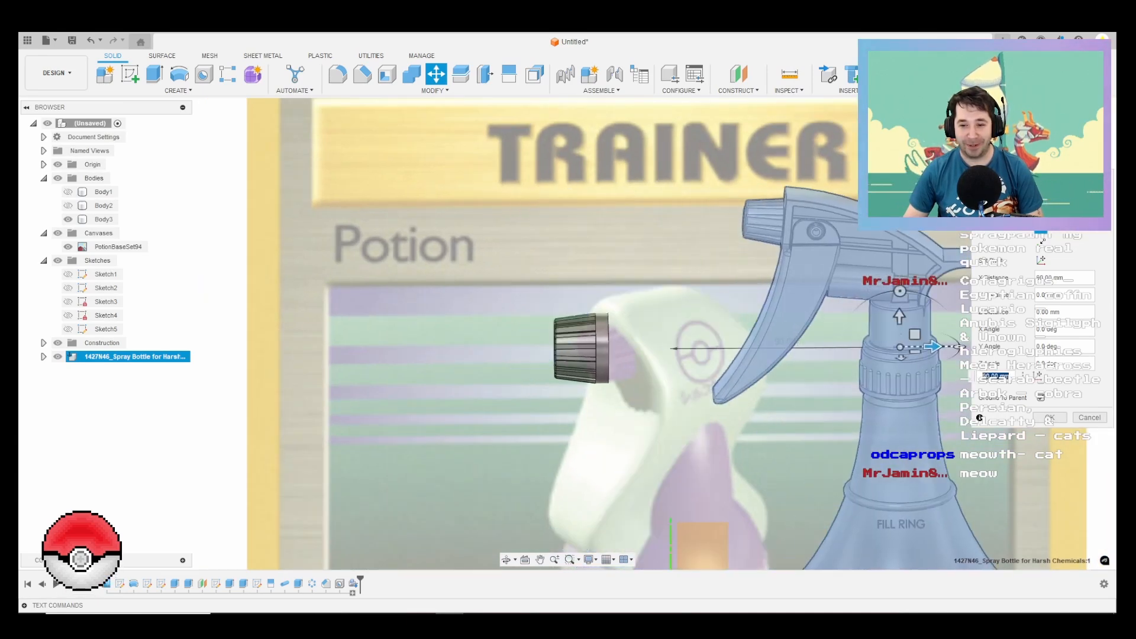
pyautogui.scroll(-3, 798, 377)
pyautogui.moveTo(855, 408)
pyautogui.keyDown('shift'); pyautogui.mouseDown(button='middle')
pyautogui.moveTo(914, 387)
pyautogui.moveTo(935, 394)
pyautogui.moveTo(855, 399)
pyautogui.mouseUp(button='middle'); pyautogui.keyUp('shift')
pyautogui.write('120')
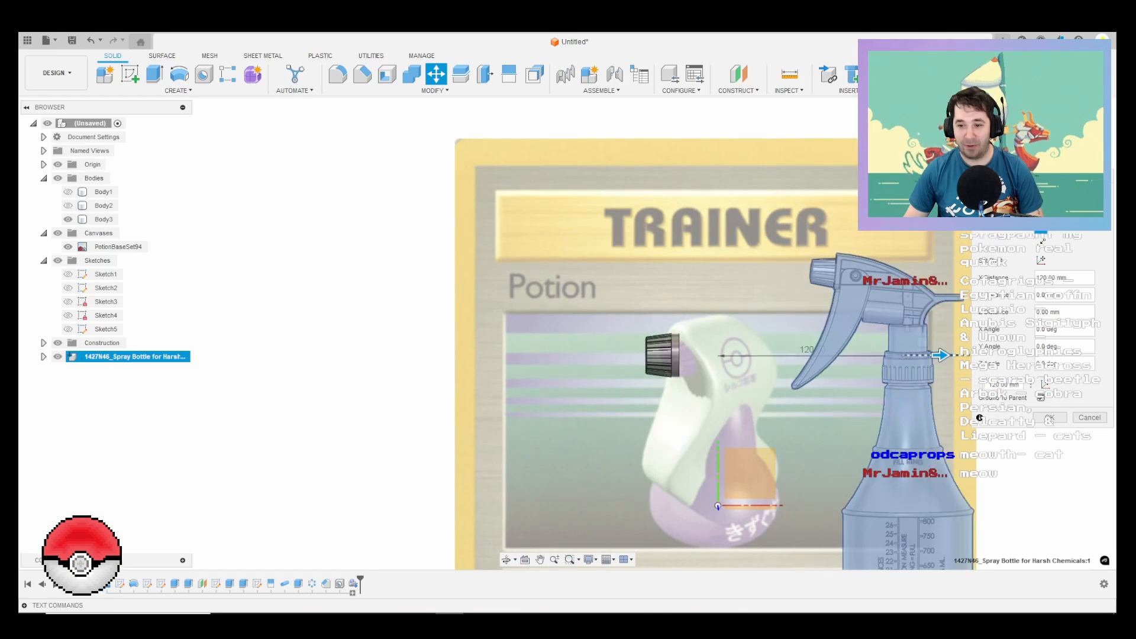
pyautogui.moveTo(964, 356); pyautogui.dragTo(808, 264, button='middle')
pyautogui.moveTo(783, 264); pyautogui.dragTo(831, 264)
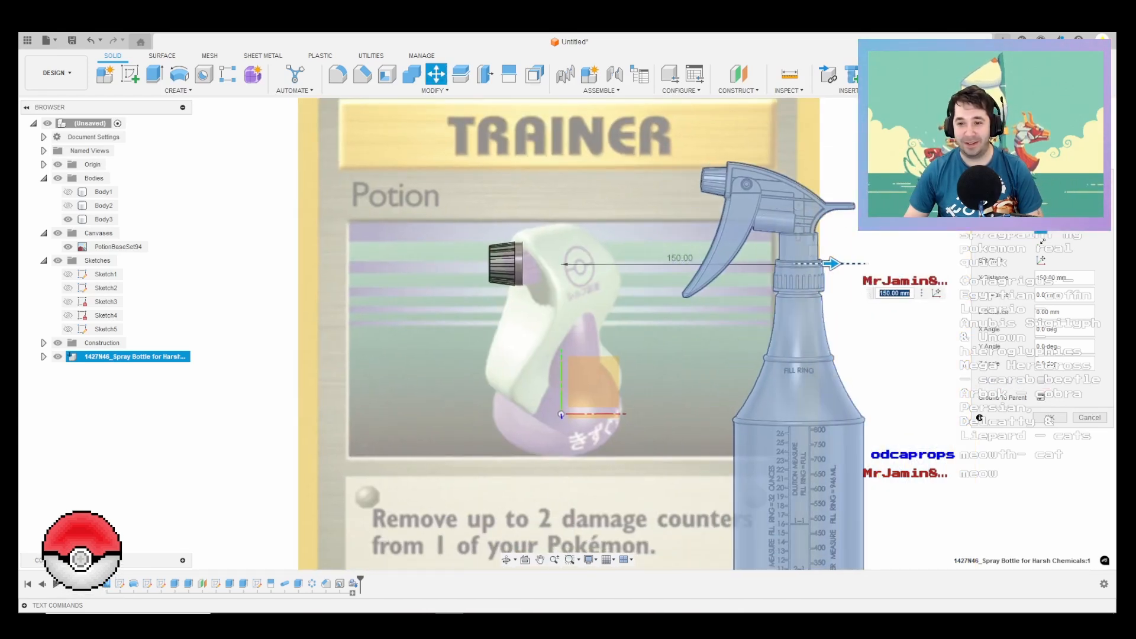
pyautogui.click(1050, 419)
# Step: Examine the trigger mechanism and internal passages of the inserted spray bottle with a temporary section analysis on the XY plane
pyautogui.scroll(5, 727, 157)
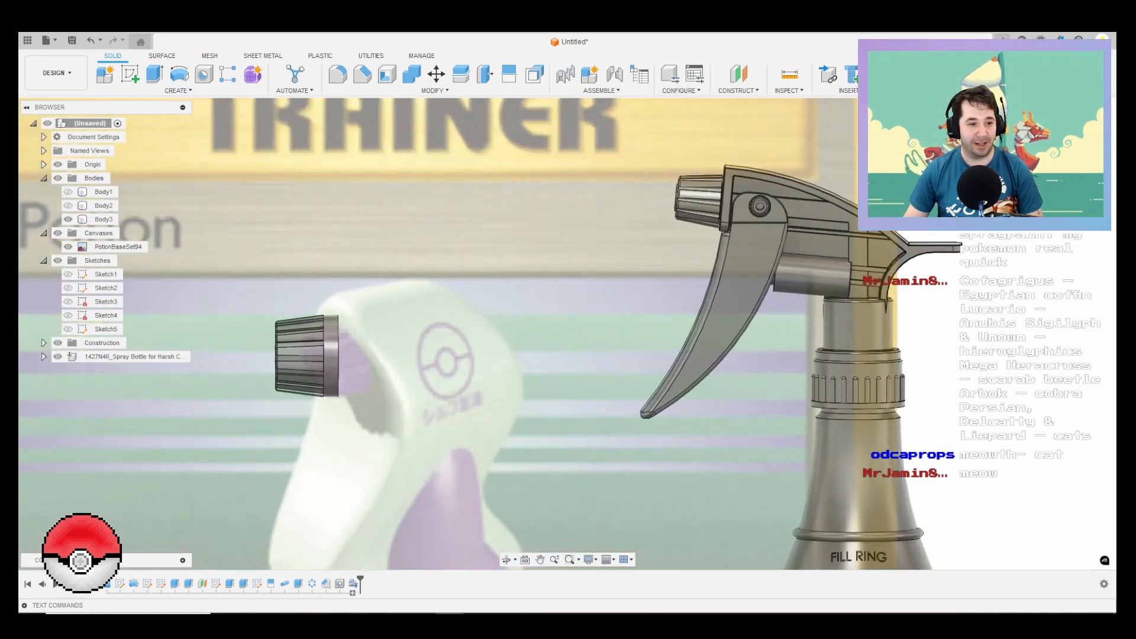
pyautogui.click(43, 356)
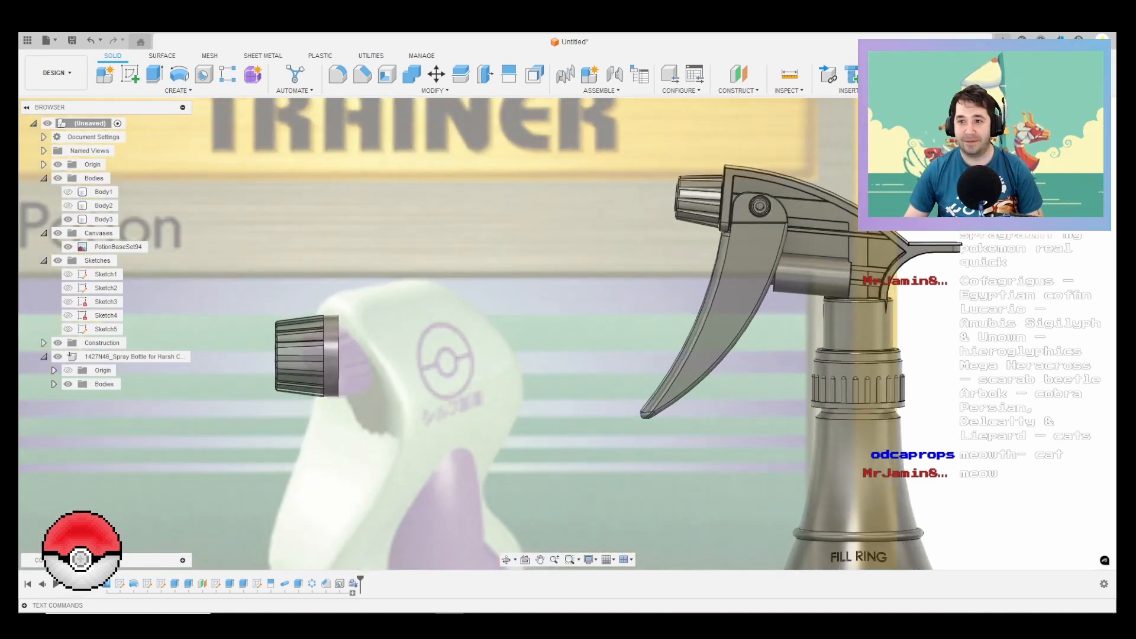
pyautogui.click(847, 90)
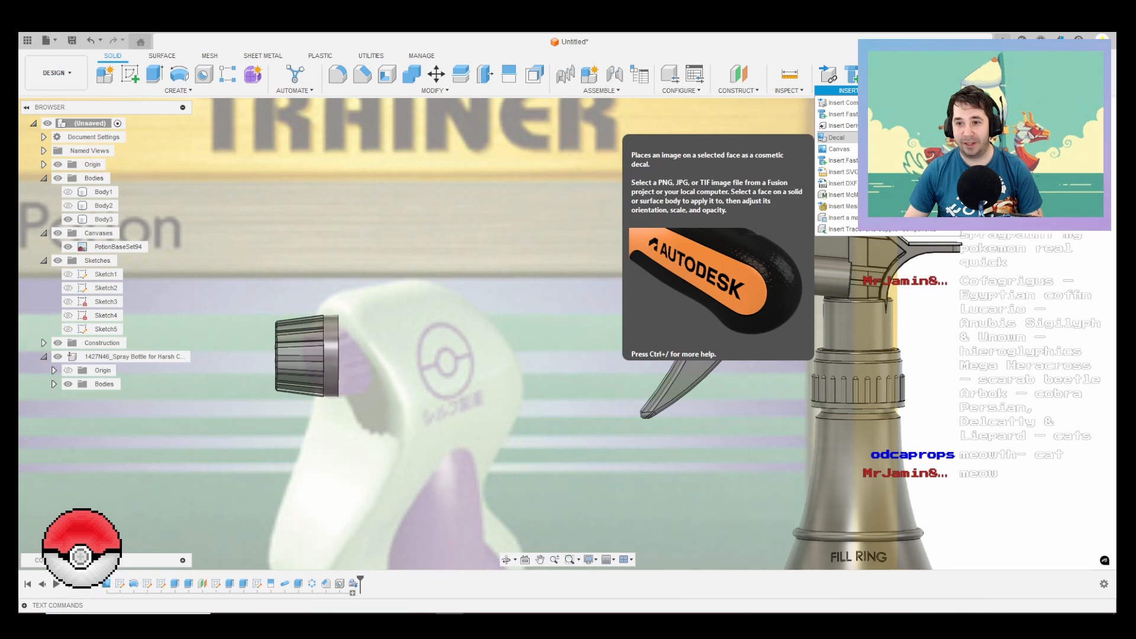
pyautogui.click(789, 90)
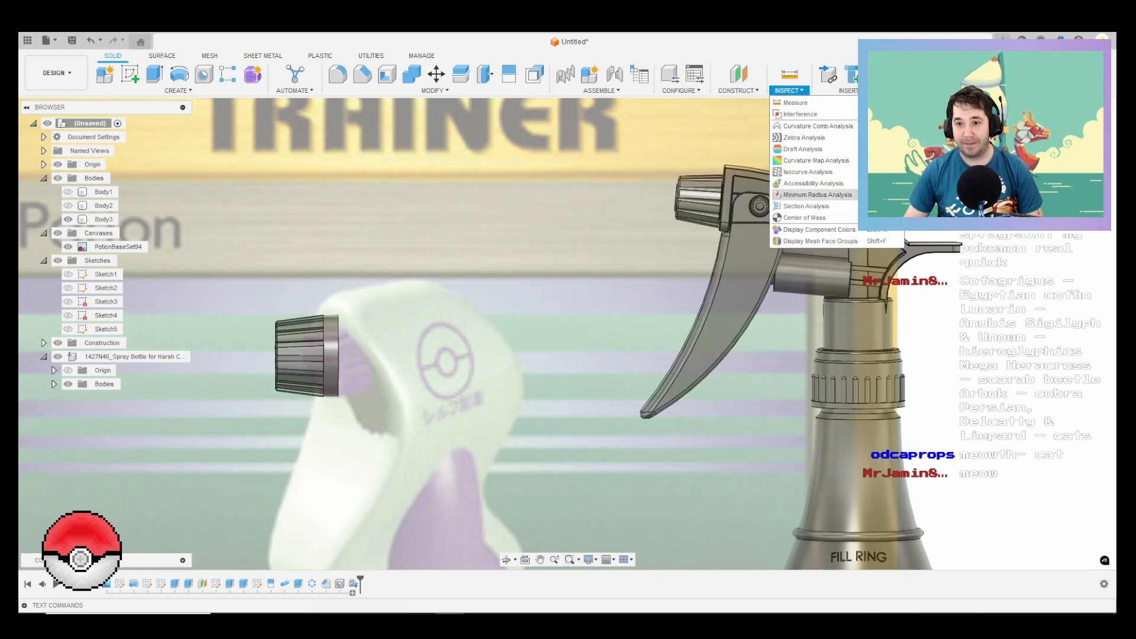
pyautogui.scroll(-4, 798, 219)
pyautogui.scroll(5, 713, 307)
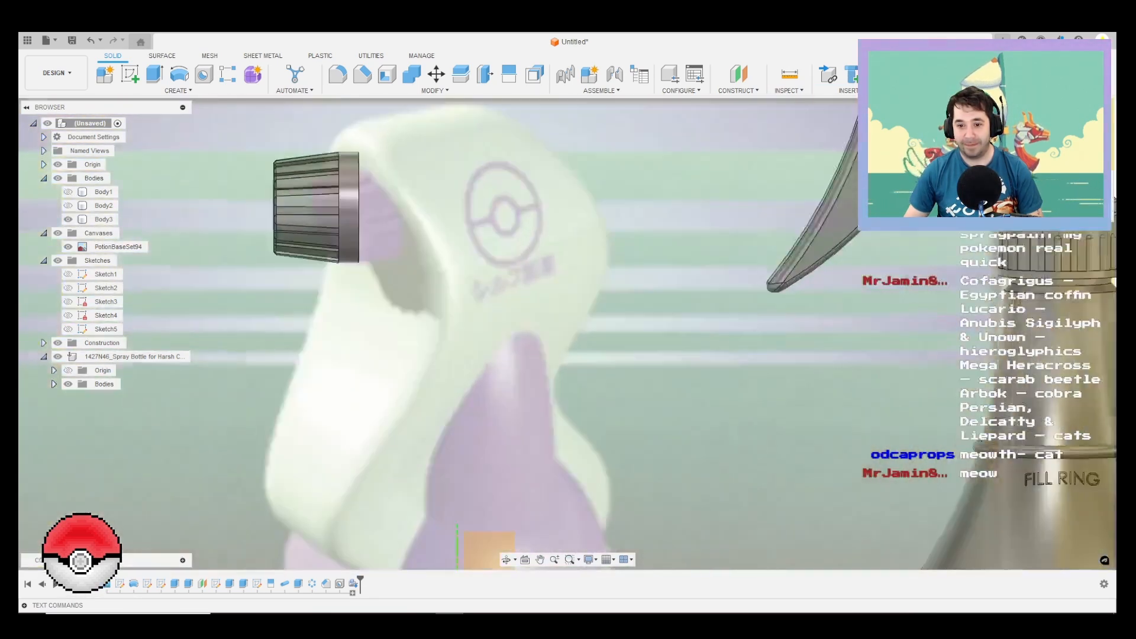
pyautogui.scroll(-5, 713, 307)
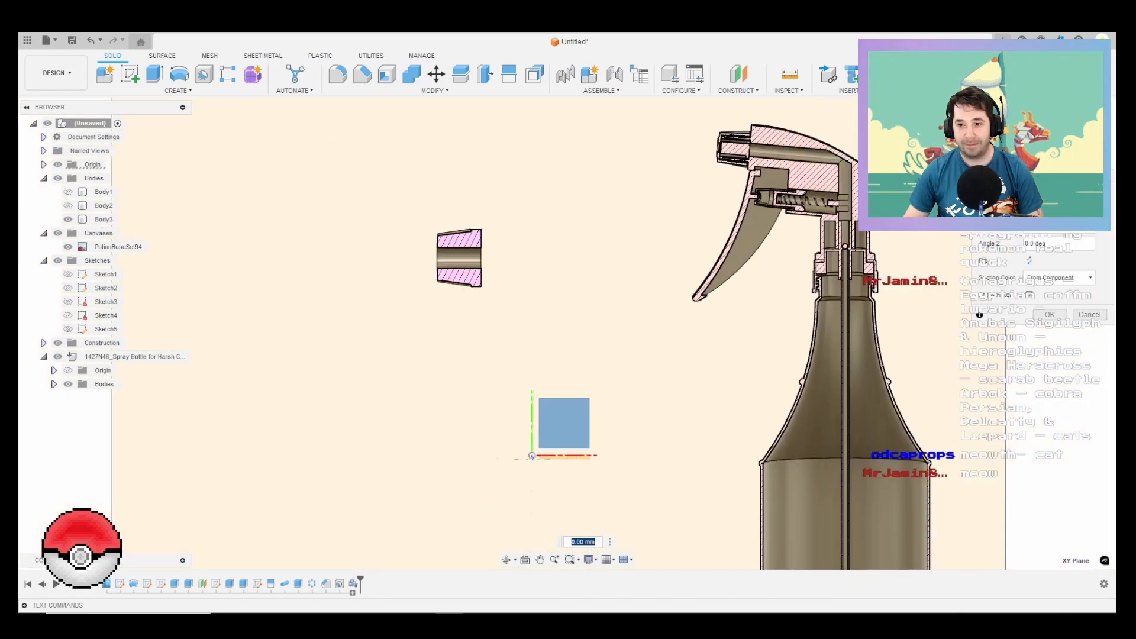
pyautogui.scroll(5, 852, 183)
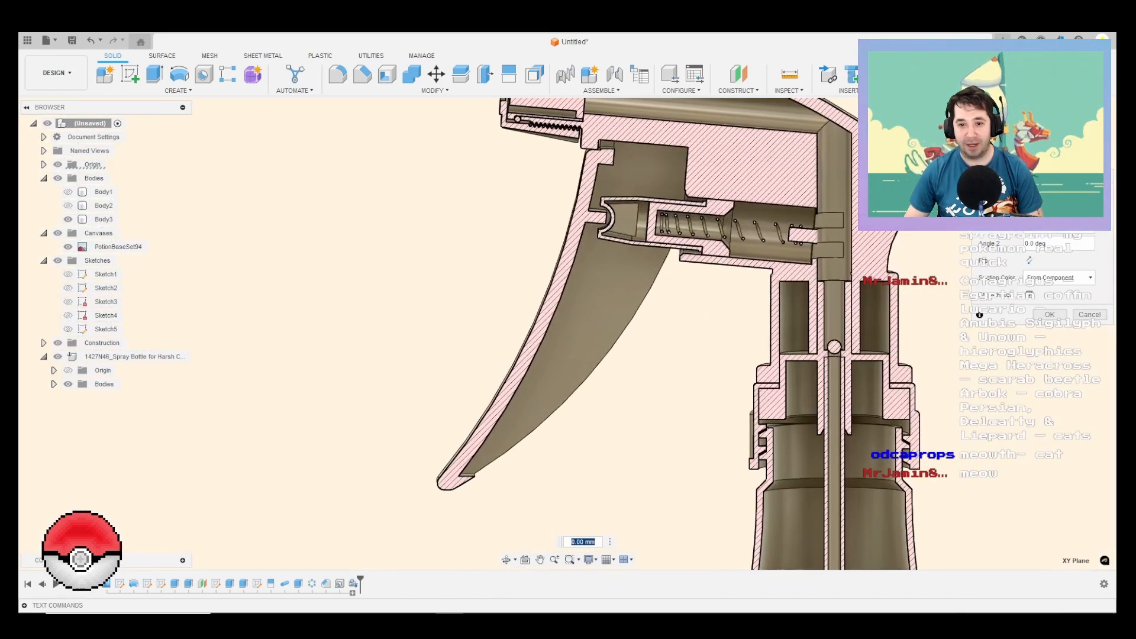
pyautogui.scroll(-4, 775, 233)
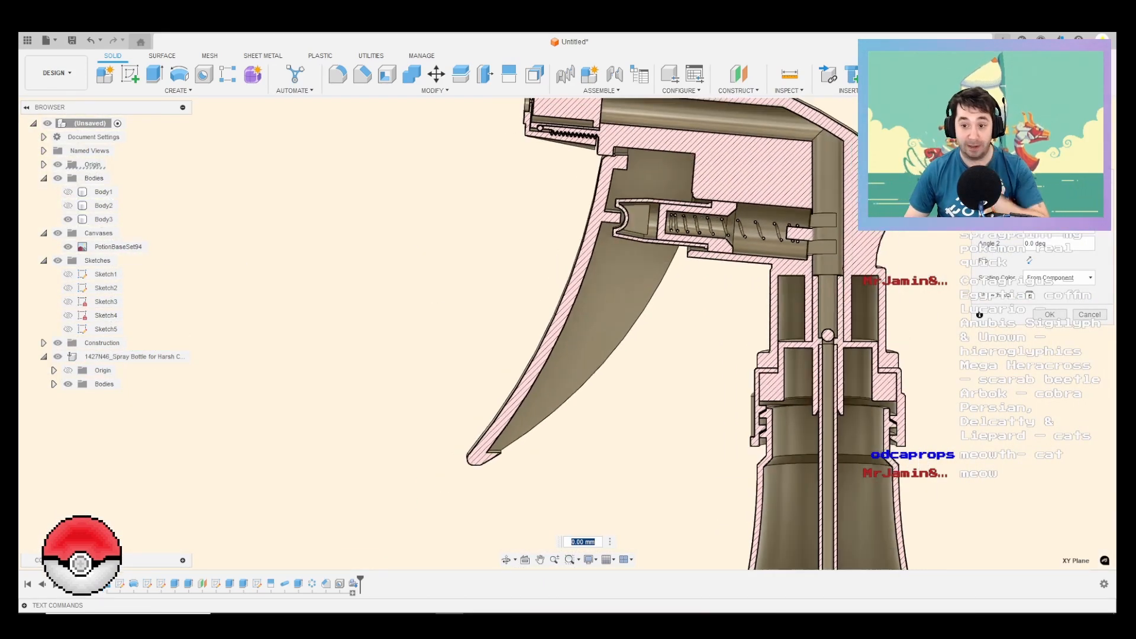
pyautogui.moveTo(775, 232)
pyautogui.keyDown('shift'); pyautogui.mouseDown(button='middle')
pyautogui.moveTo(876, 278)
pyautogui.moveTo(1041, 266)
pyautogui.moveTo(828, 261)
pyautogui.moveTo(786, 239)
pyautogui.moveTo(750, 161)
pyautogui.moveTo(754, 178)
pyautogui.moveTo(905, 196)
pyautogui.moveTo(760, 213)
pyautogui.moveTo(753, 243)
pyautogui.moveTo(753, 218)
pyautogui.moveTo(790, 198)
pyautogui.moveTo(804, 210)
pyautogui.mouseUp(button='middle'); pyautogui.keyUp('shift')
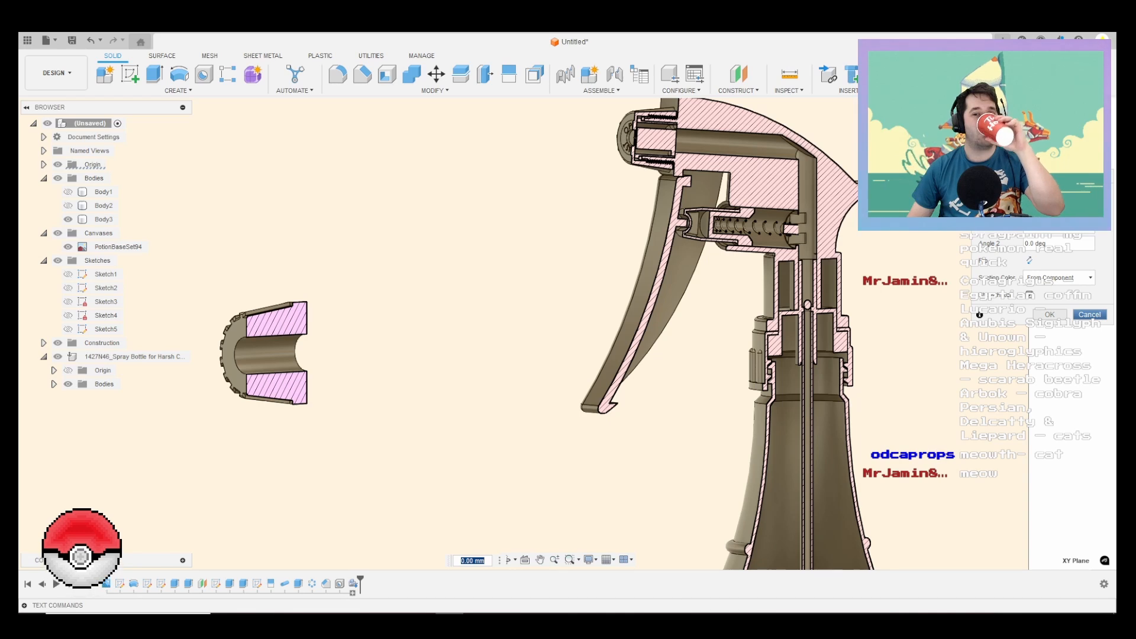
pyautogui.click(1089, 315)
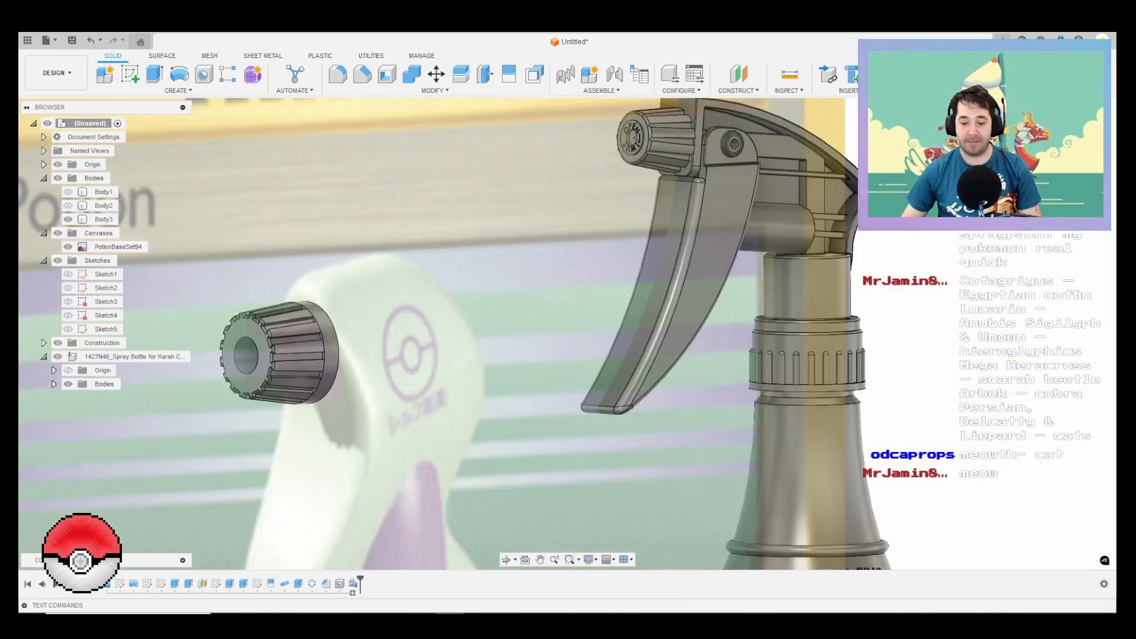
# Step: Undo the move and the insertion of the McMaster-Carr spray bottle
pyautogui.scroll(-3, 819, 323)
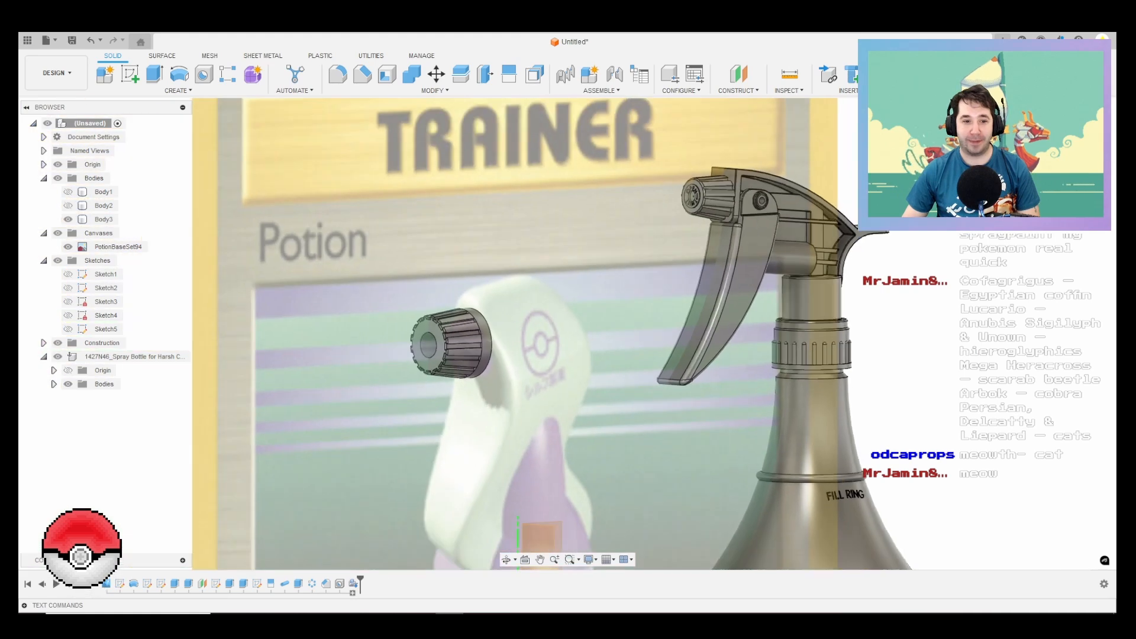
pyautogui.hotkey('ctrl', 'z')
pyautogui.hotkey('ctrl', 'z')
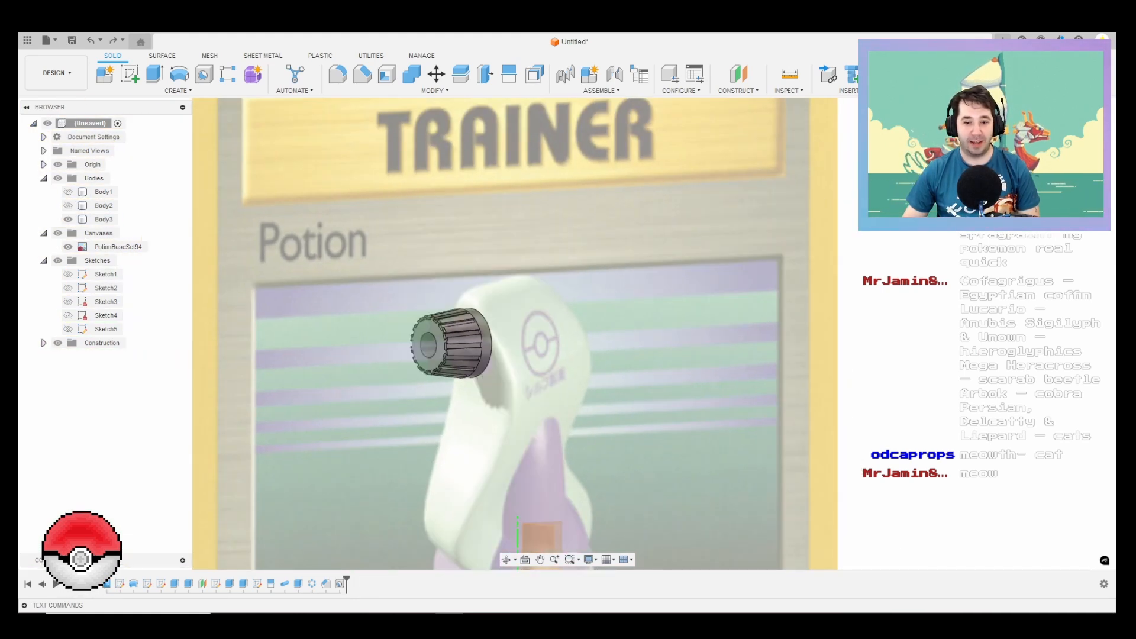
# Step: Make the hidden bodies Body1 and Body2 visible together with the nozzle
pyautogui.scroll(-4, 592, 346)
pyautogui.keyDown('shift'); pyautogui.moveTo(591, 346); pyautogui.dragTo(518, 349, button='middle'); pyautogui.keyUp('shift')
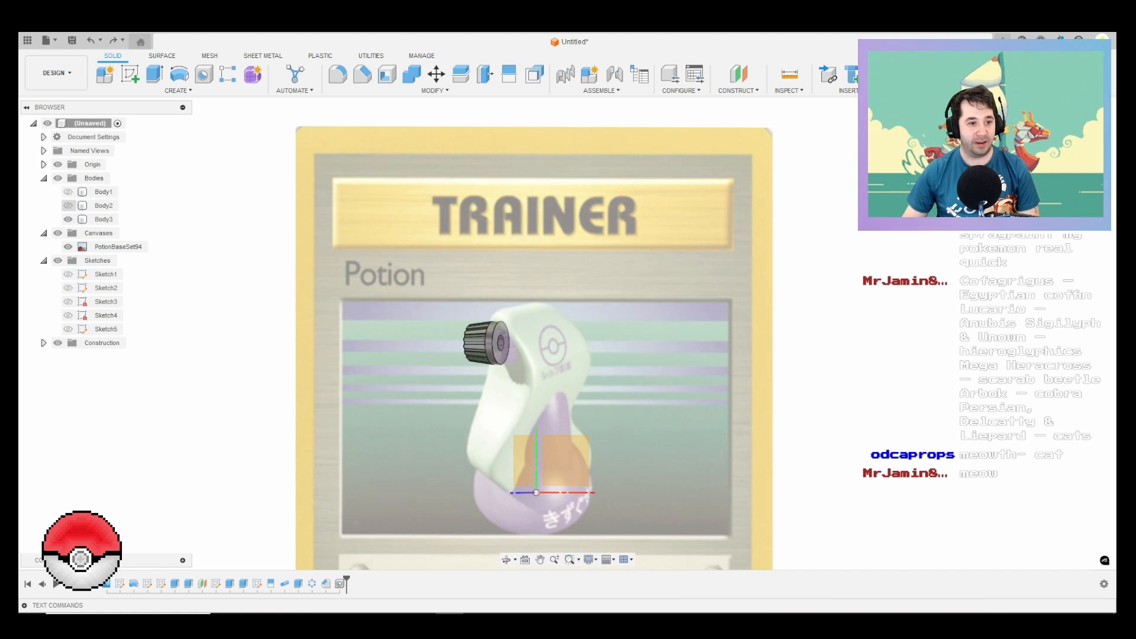
pyautogui.click(68, 205)
pyautogui.click(68, 193)
pyautogui.scroll(-3, 533, 348)
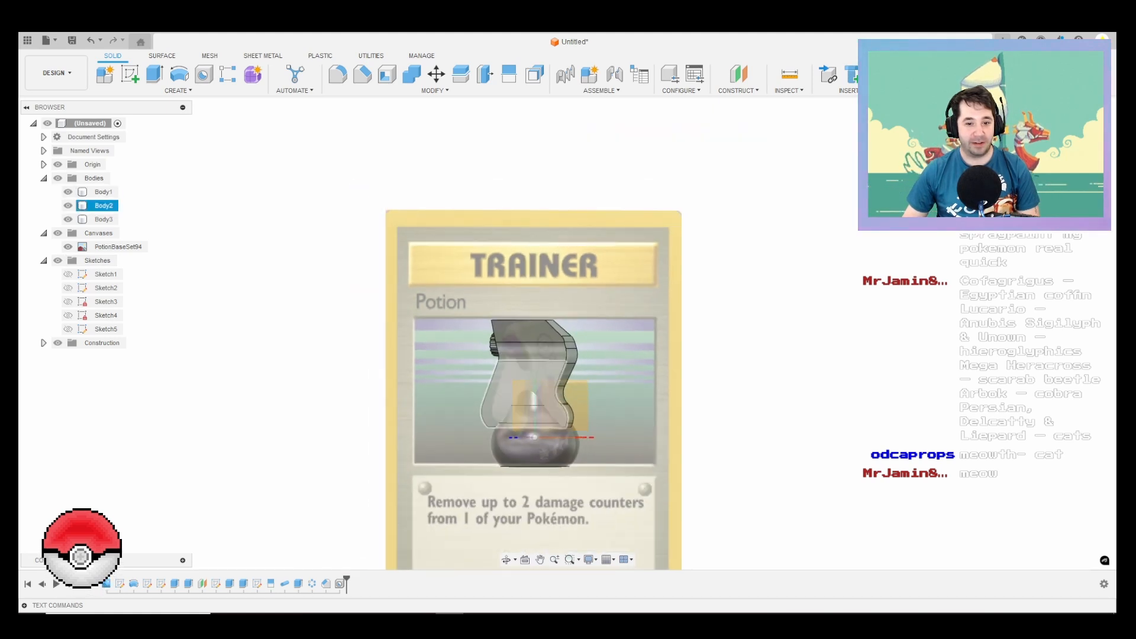
pyautogui.moveTo(531, 436)
pyautogui.keyDown('shift'); pyautogui.mouseDown(button='middle')
pyautogui.moveTo(515, 438)
pyautogui.moveTo(522, 431)
pyautogui.mouseUp(button='middle'); pyautogui.keyUp('shift')
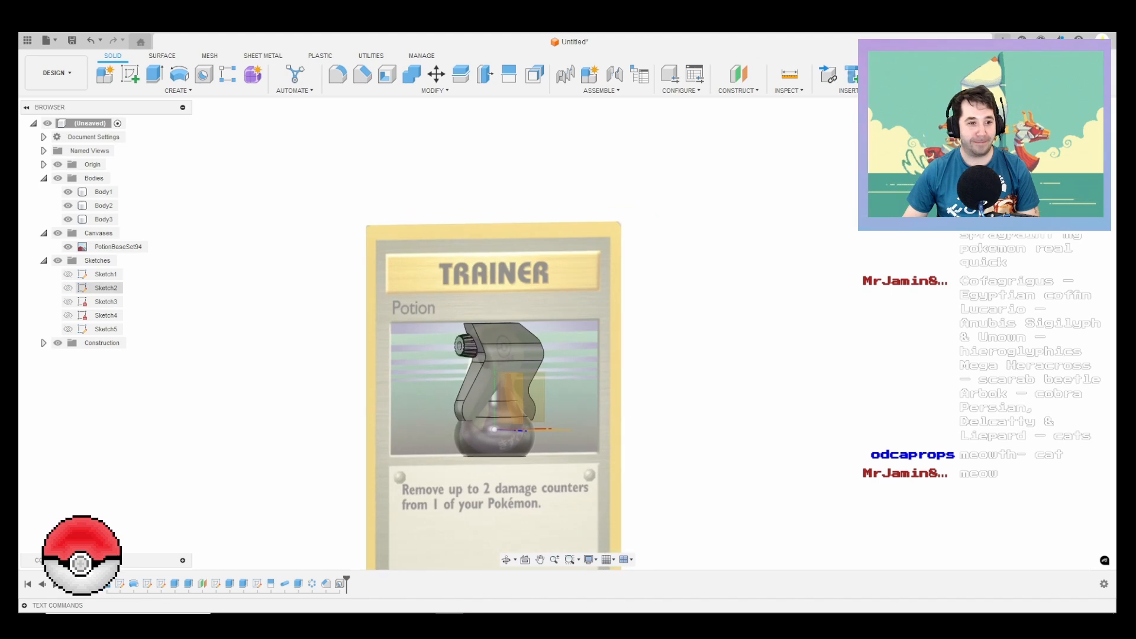
# Step: Show Sketch1 and set the bottle profile's vertical dimension below the origin to 50 mm
pyautogui.click(68, 273)
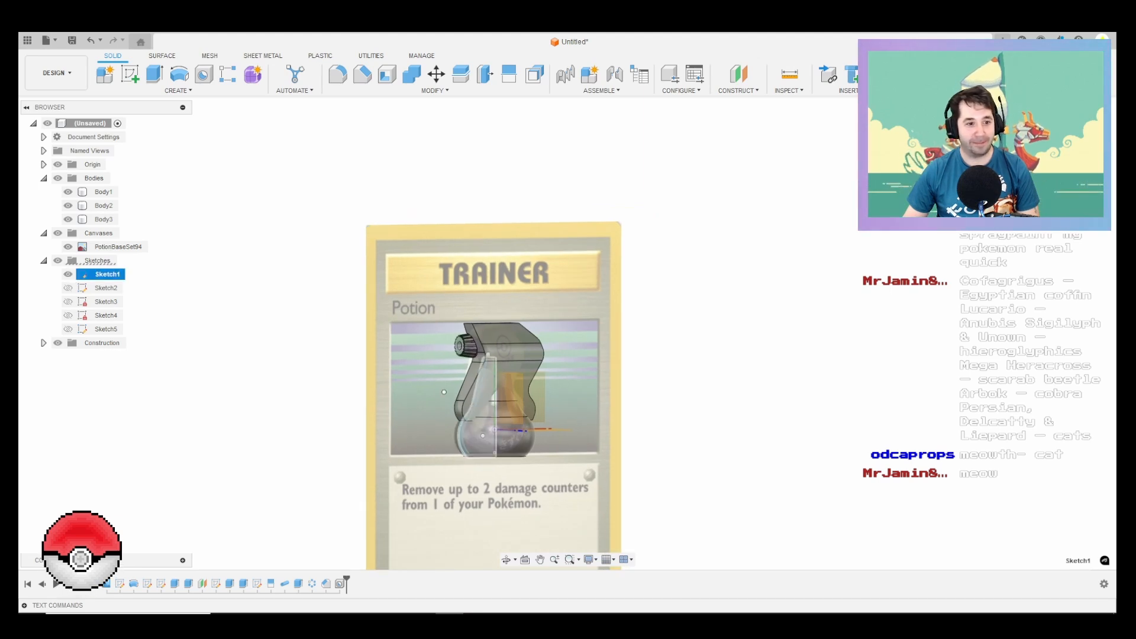
pyautogui.rightClick(95, 274)
pyautogui.click(124, 326)
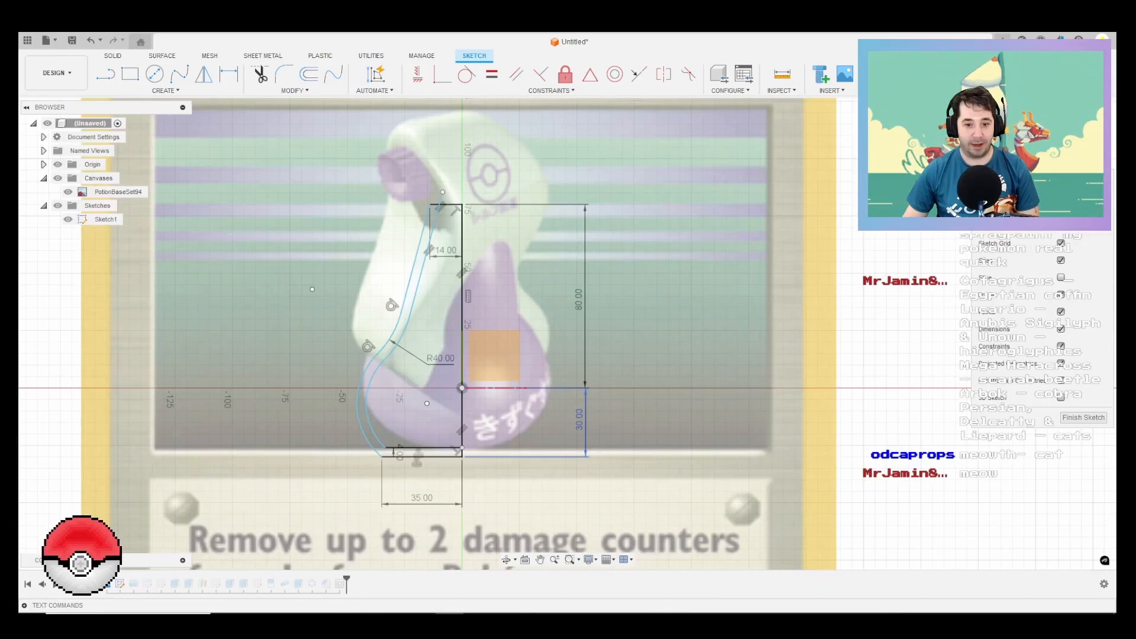
pyautogui.doubleClick(579, 420)
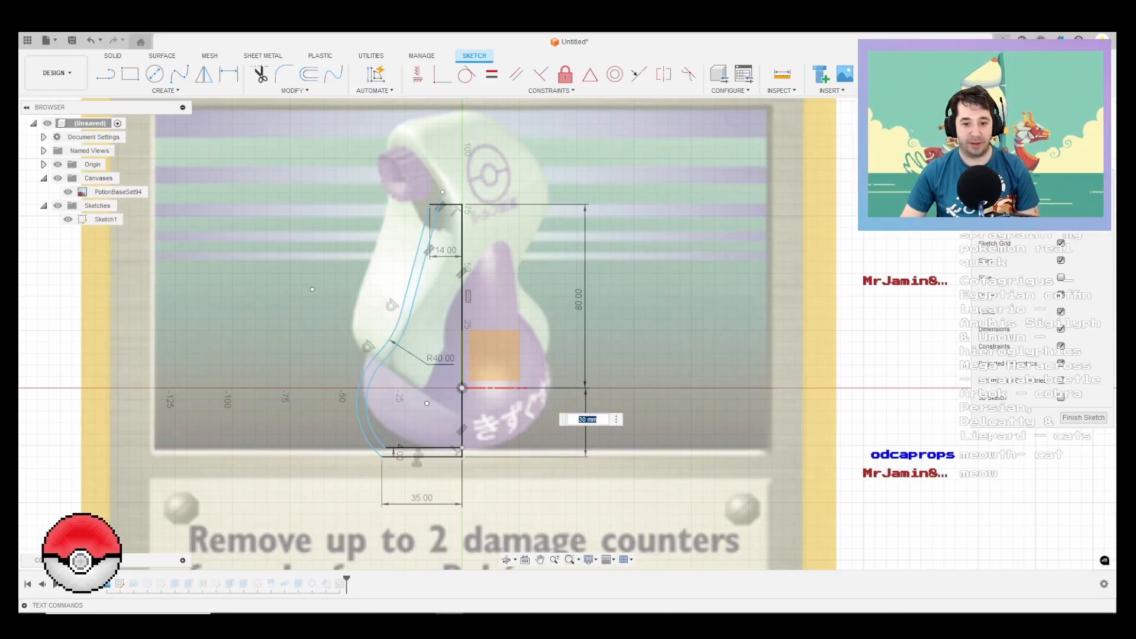
pyautogui.press('Return')
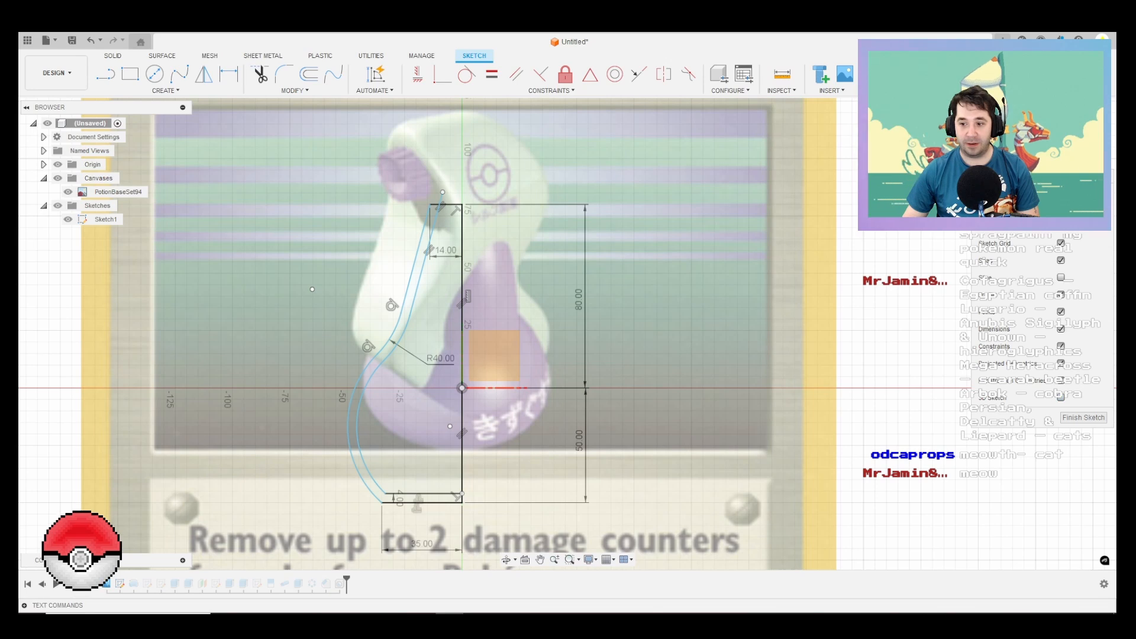
pyautogui.click(1083, 417)
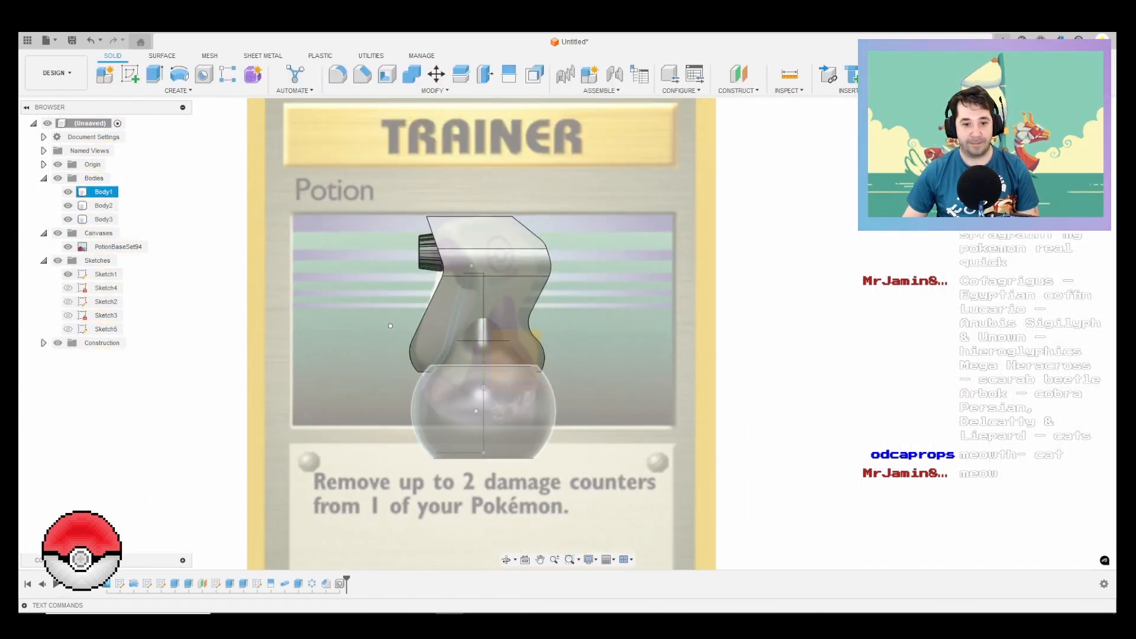
# Step: Edit Sketch1 again and shift the R40 arc of the bottle's outline downward to slim the bulb
pyautogui.scroll(3, 440, 385)
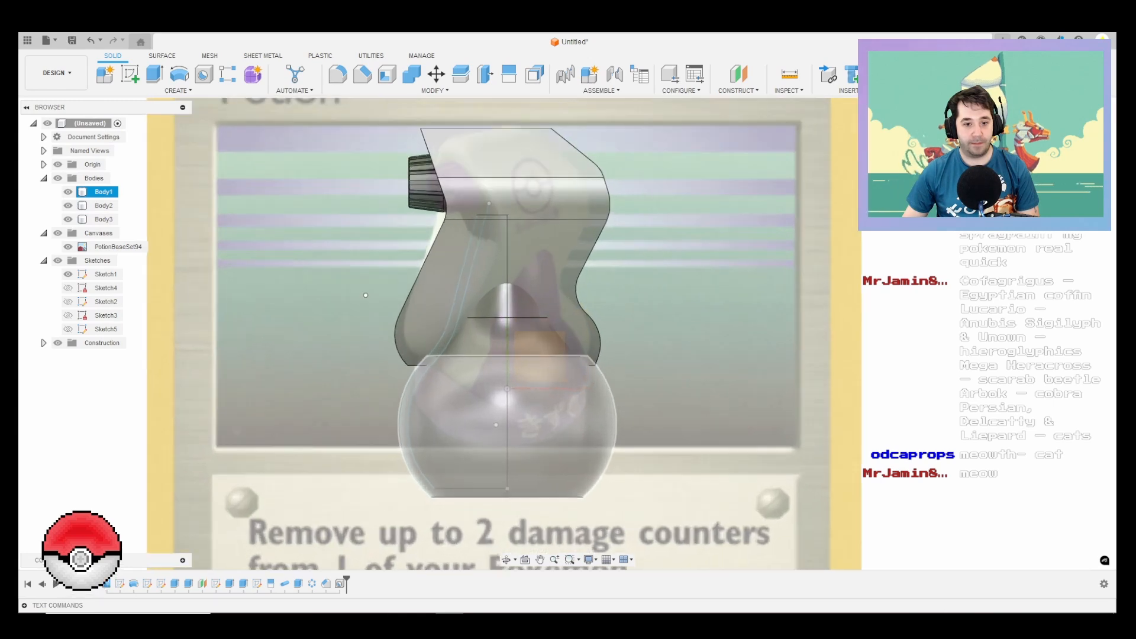
pyautogui.rightClick(104, 274)
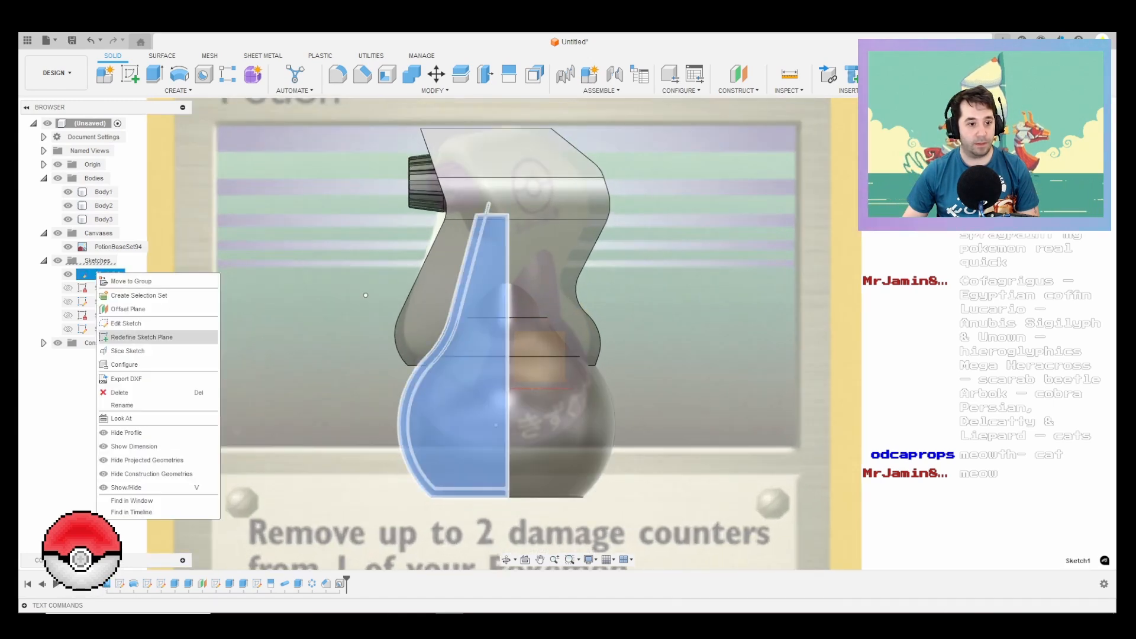
pyautogui.click(124, 331)
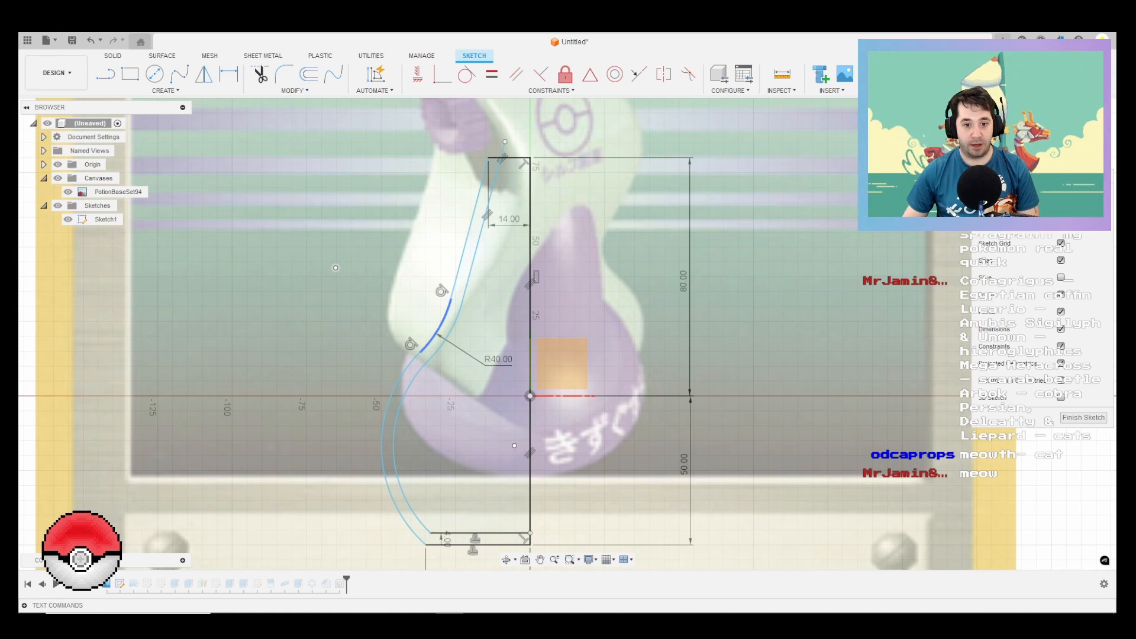
pyautogui.moveTo(436, 330)
pyautogui.mouseDown()
pyautogui.moveTo(435, 365)
pyautogui.moveTo(437, 354)
pyautogui.mouseUp()
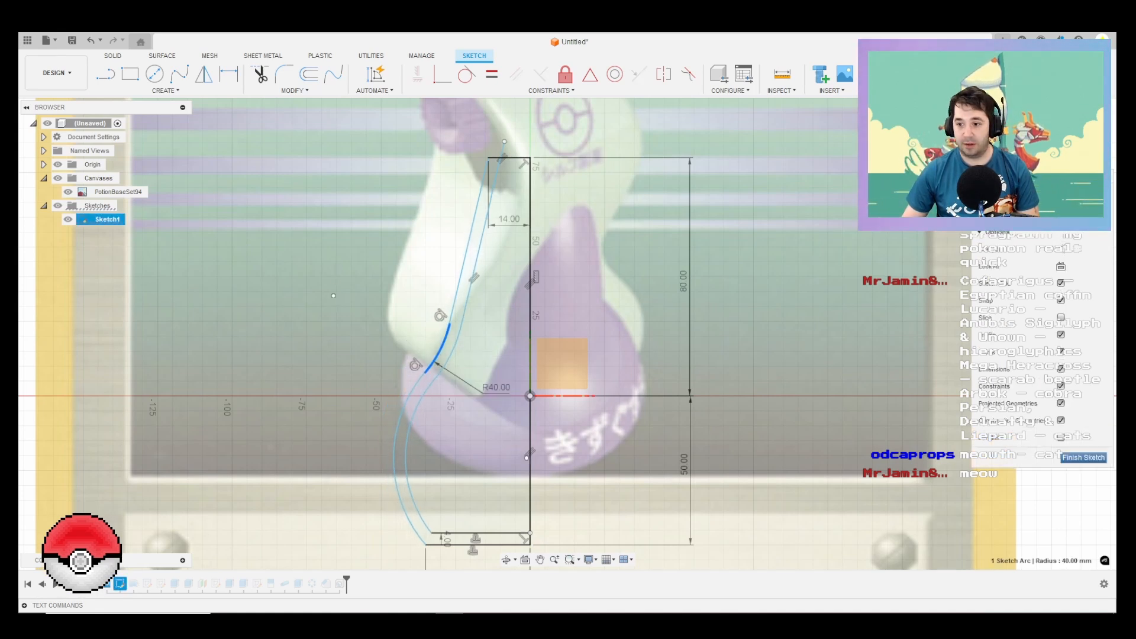
pyautogui.click(1083, 457)
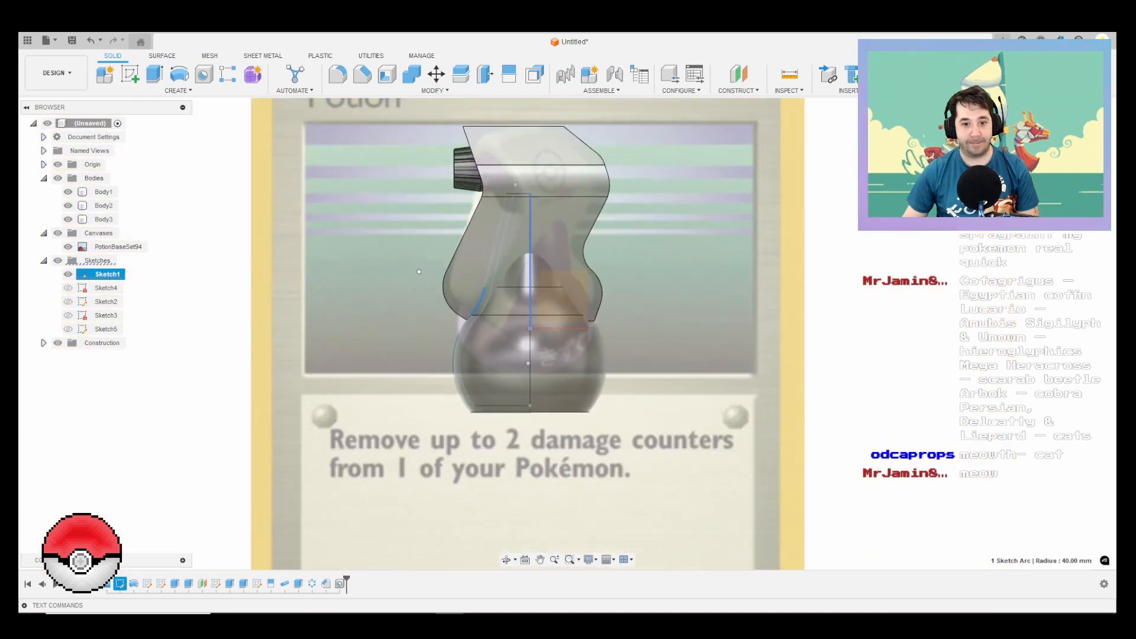
# Step: Examine the reshaped bottle from several sides and review the sprayer outline in Sketch2 against it
pyautogui.keyDown('shift'); pyautogui.moveTo(698, 343); pyautogui.dragTo(283, 344, button='middle'); pyautogui.keyUp('shift')
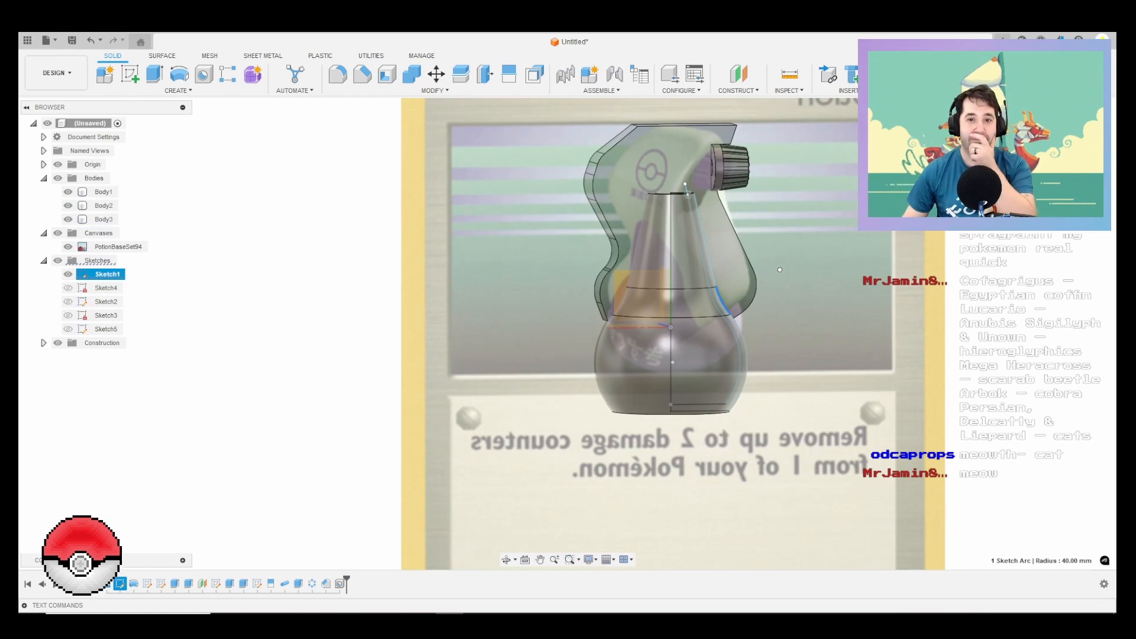
pyautogui.scroll(2, 779, 269)
pyautogui.keyDown('shift'); pyautogui.moveTo(806, 285); pyautogui.dragTo(580, 303, button='middle'); pyautogui.keyUp('shift')
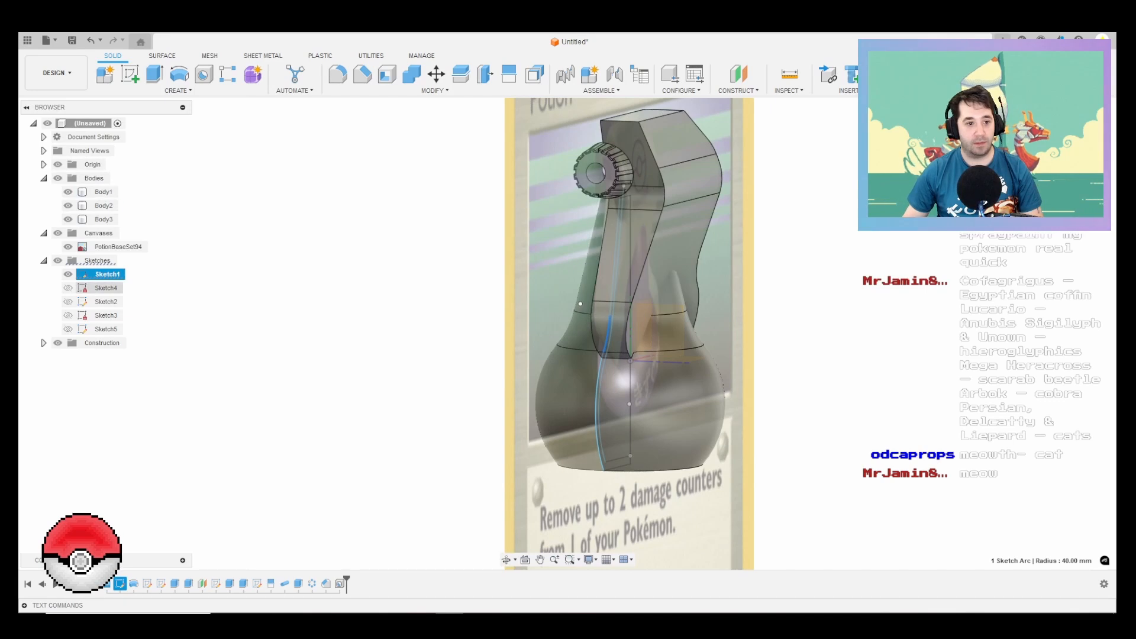
pyautogui.click(107, 288)
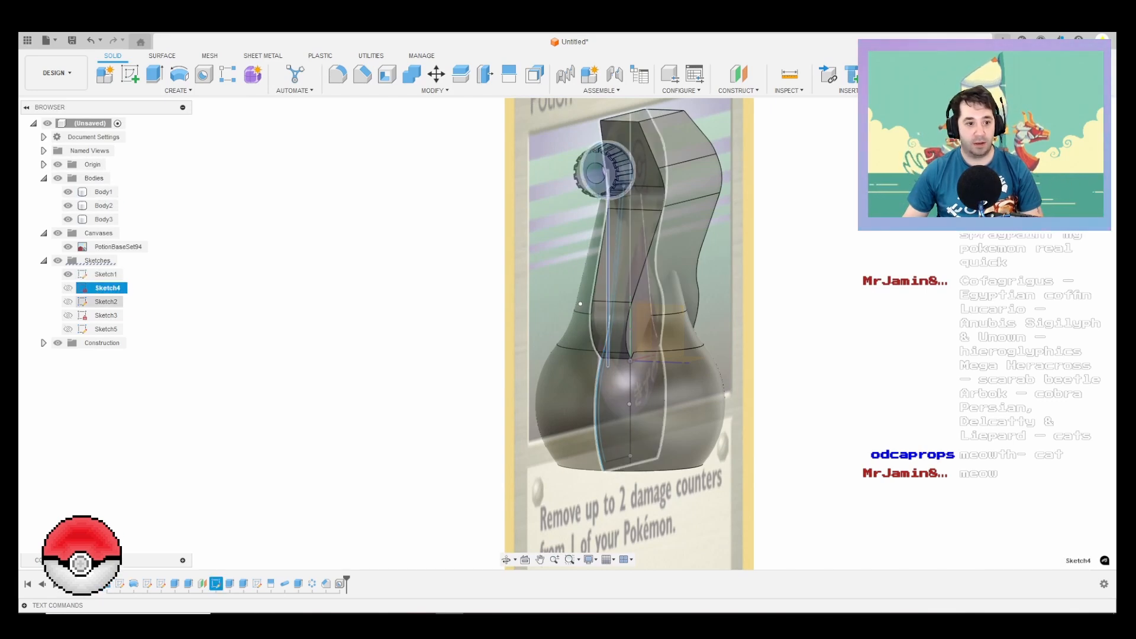
pyautogui.click(107, 301)
pyautogui.rightClick(116, 304)
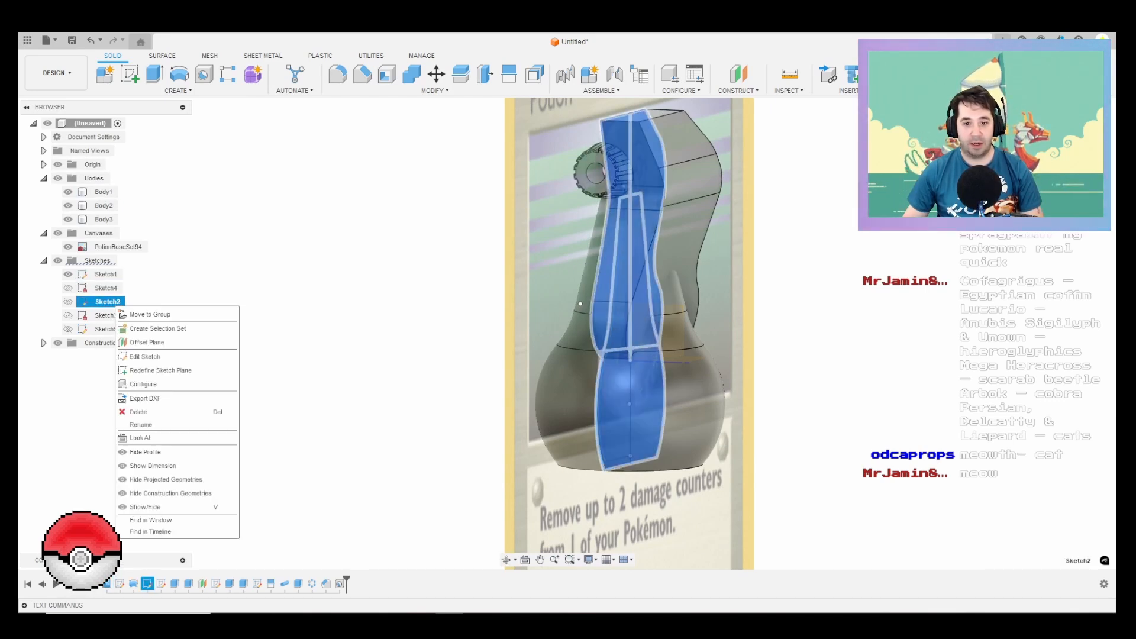
pyautogui.click(145, 356)
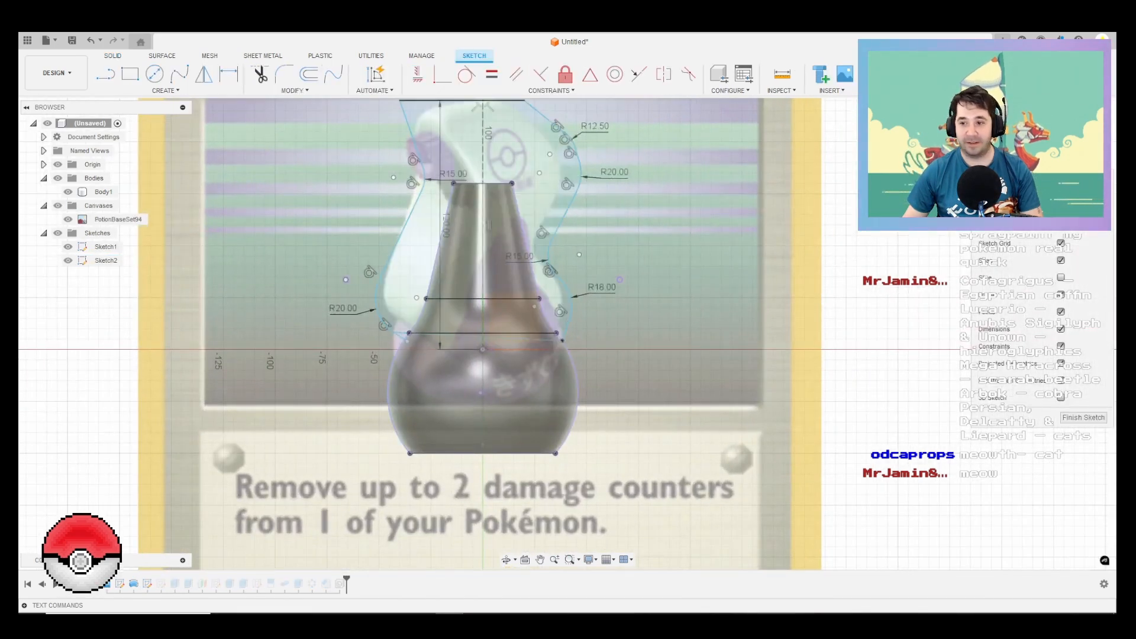
pyautogui.click(1083, 417)
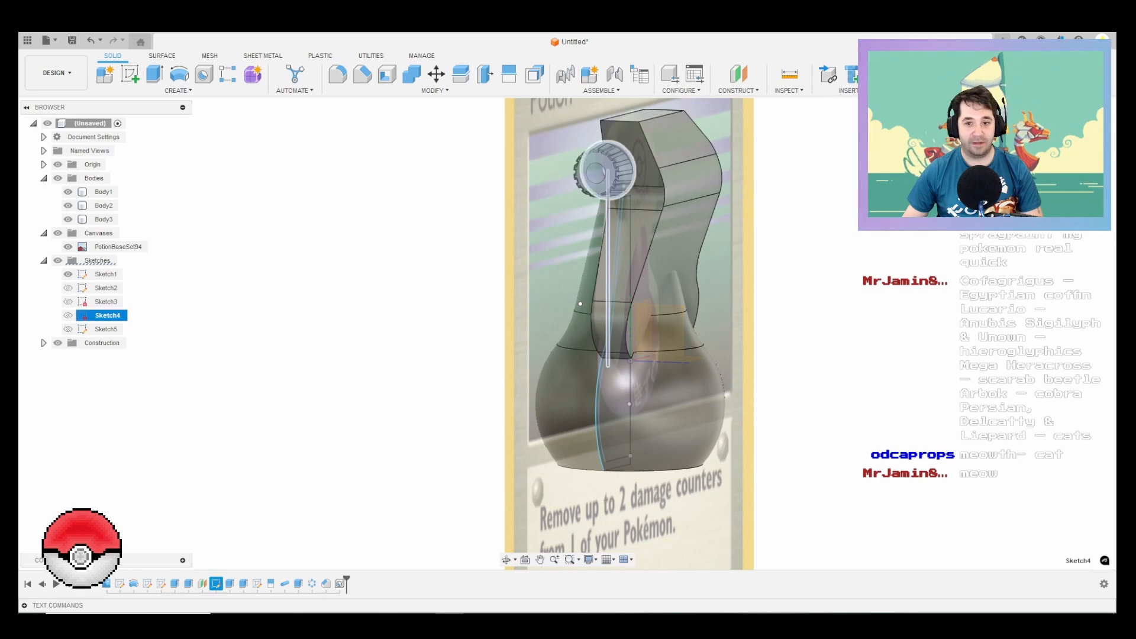
# Step: Edit Sketch3 and set the sprayer profile's 30 mm horizontal dimension at its widest bulge to 27.5 mm
pyautogui.rightClick(106, 303)
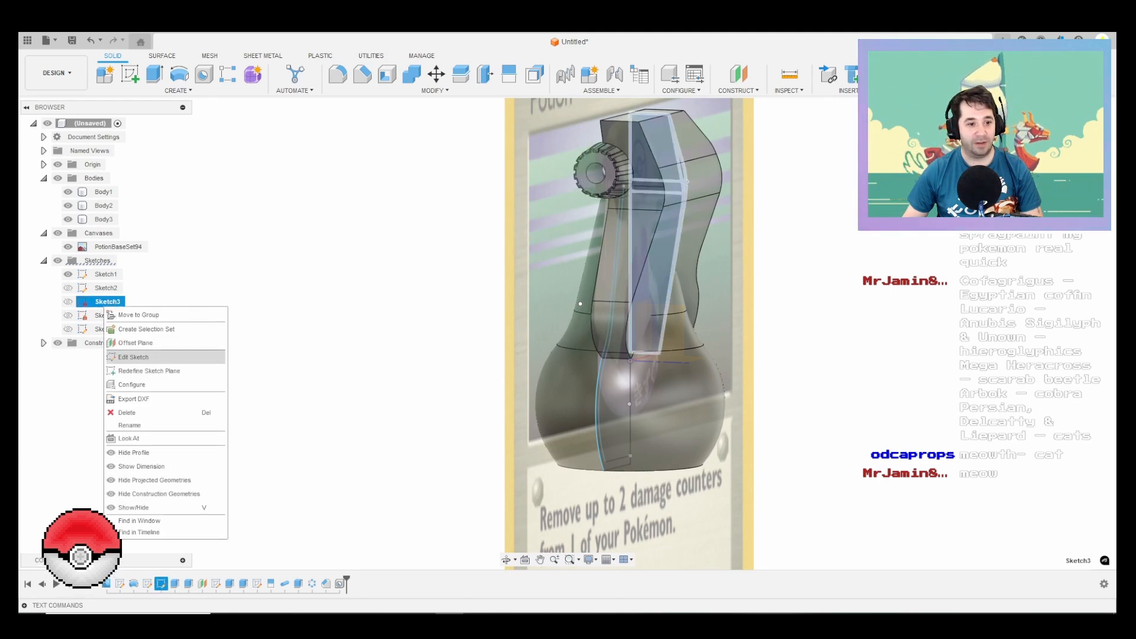
pyautogui.click(133, 357)
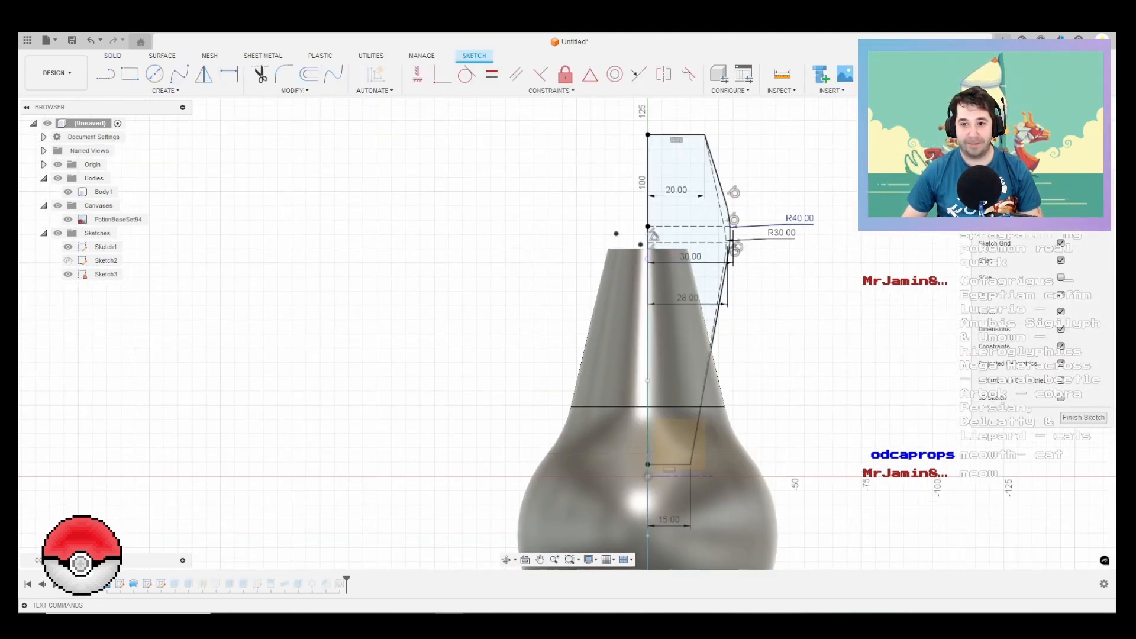
pyautogui.doubleClick(681, 259)
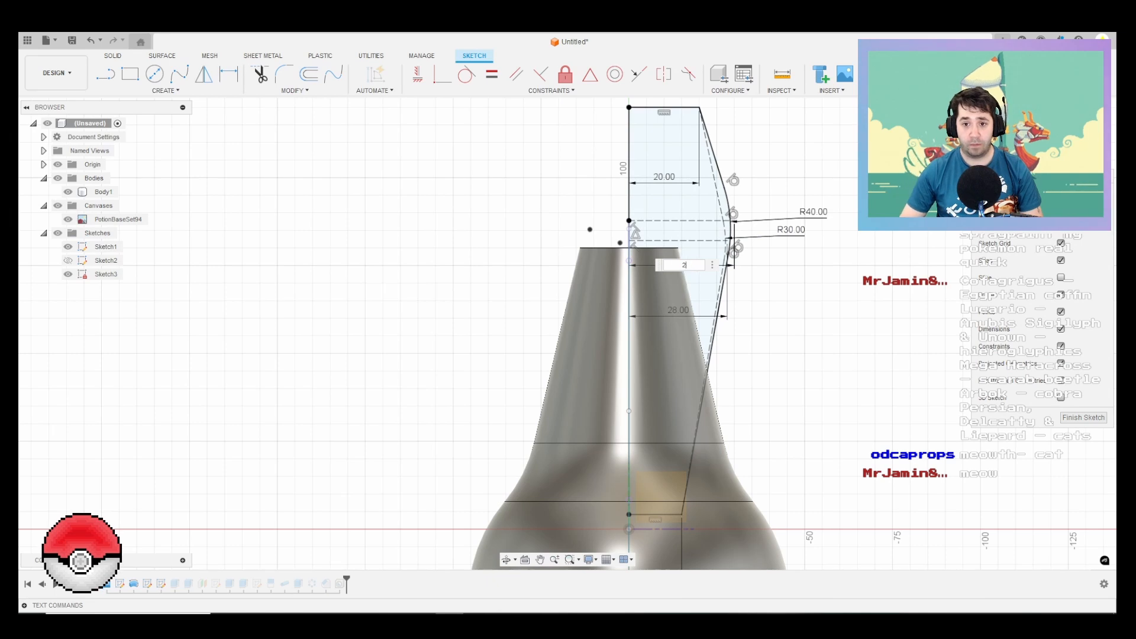
pyautogui.press('Return')
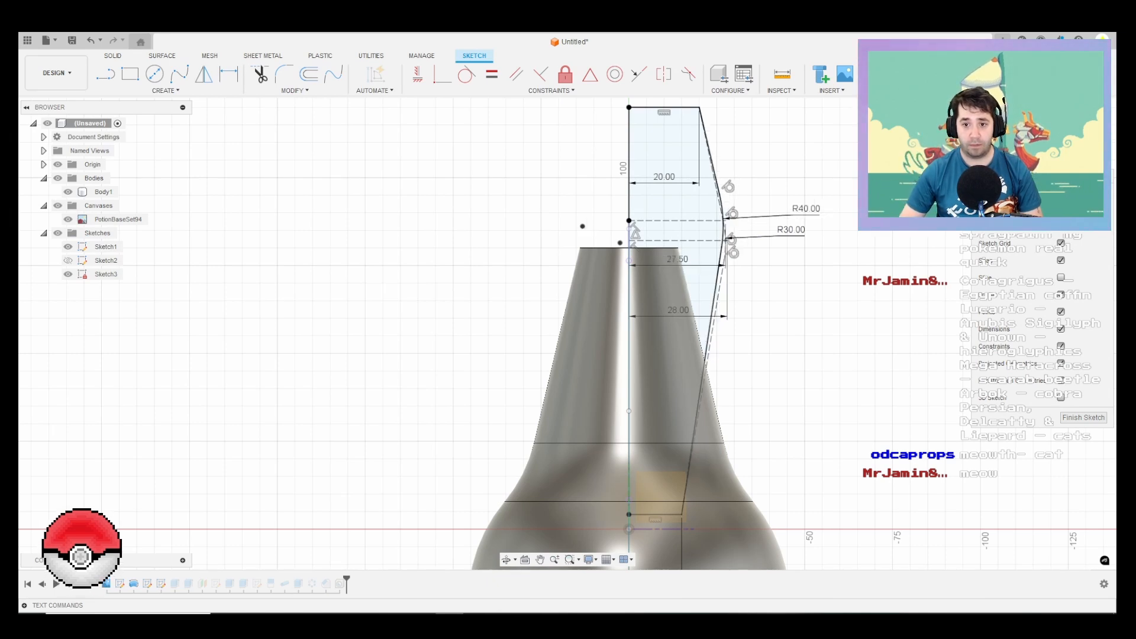
pyautogui.click(1083, 418)
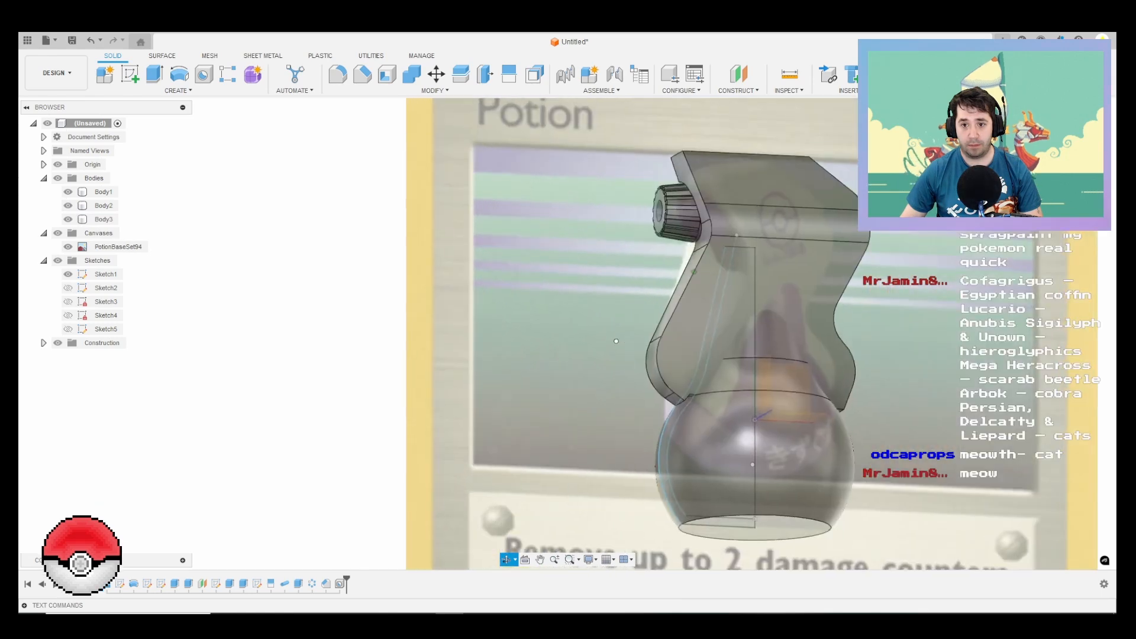
pyautogui.keyDown('shift'); pyautogui.moveTo(694, 272); pyautogui.dragTo(856, 295, button='middle'); pyautogui.keyUp('shift')
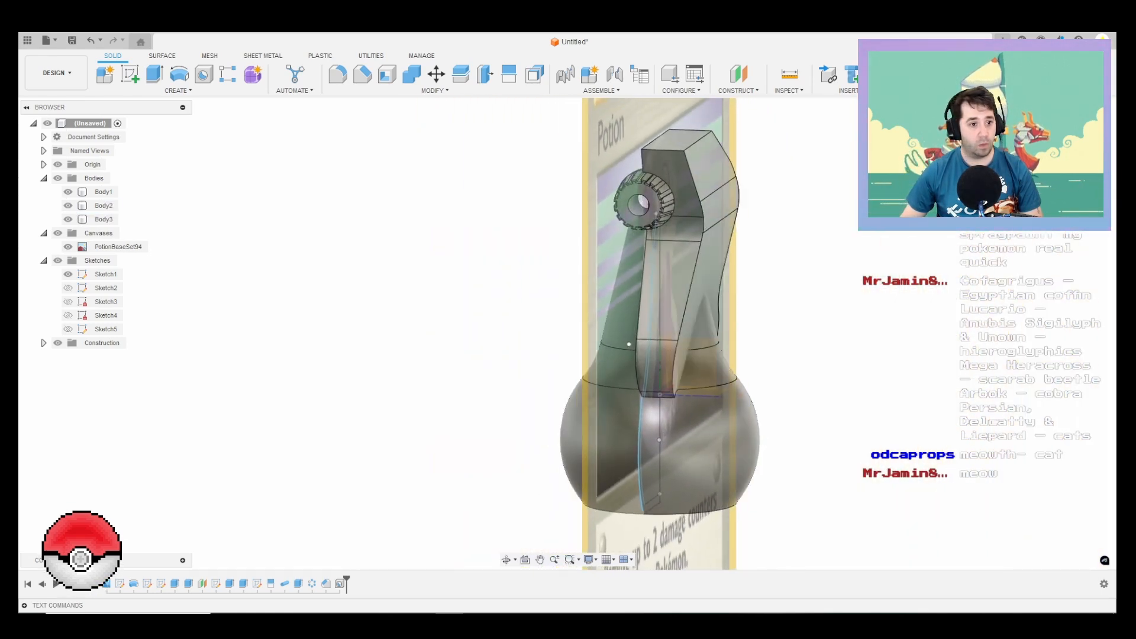
# Step: Edit Sketch3 again and set the width of the sprayer profile's top edge to 17.5 mm
pyautogui.rightClick(106, 303)
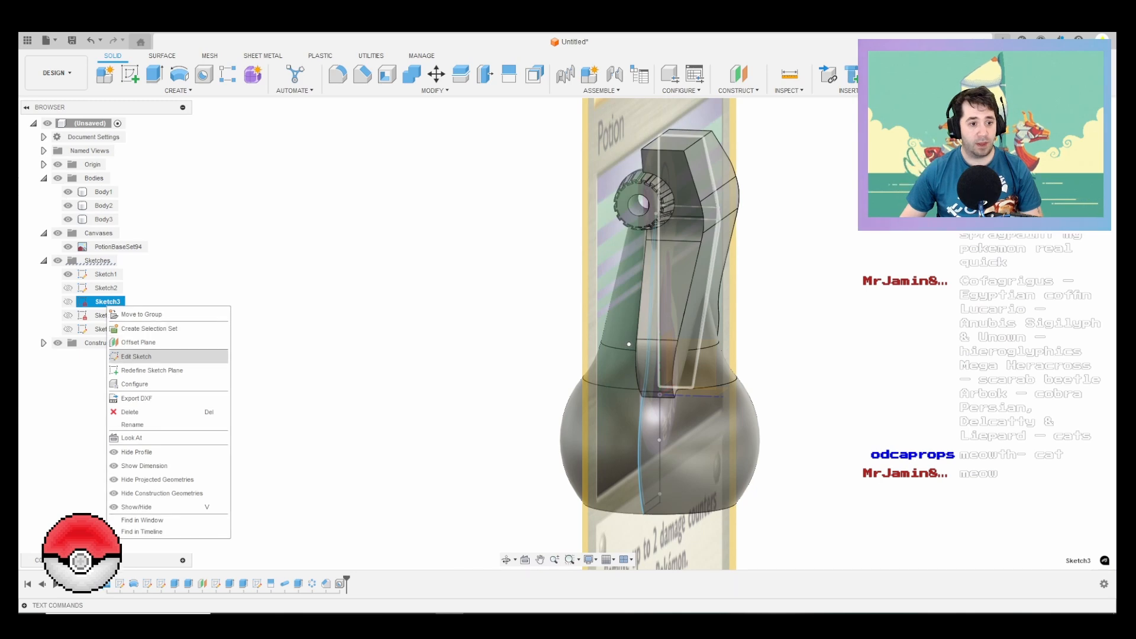
pyautogui.click(136, 356)
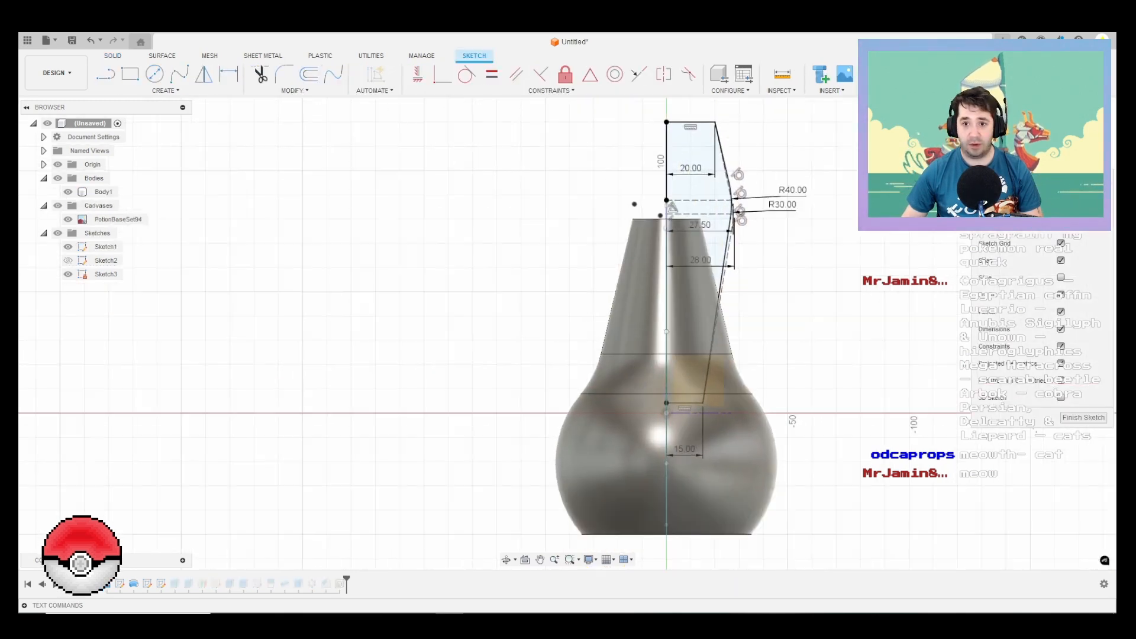
pyautogui.scroll(2, 723, 132)
pyautogui.doubleClick(683, 178)
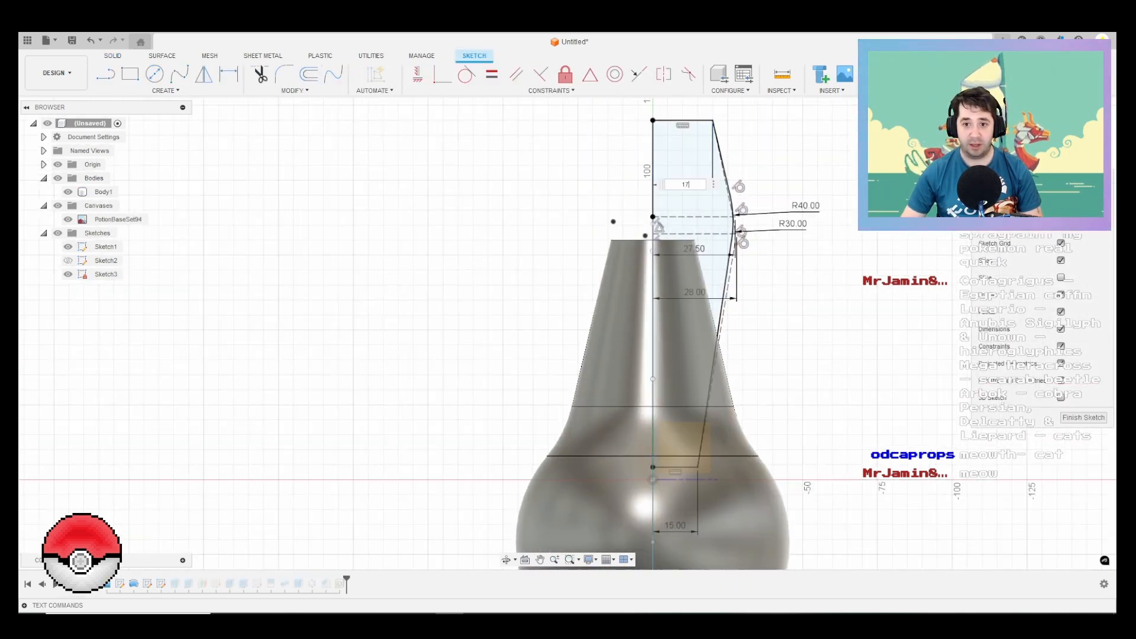
pyautogui.press('Return')
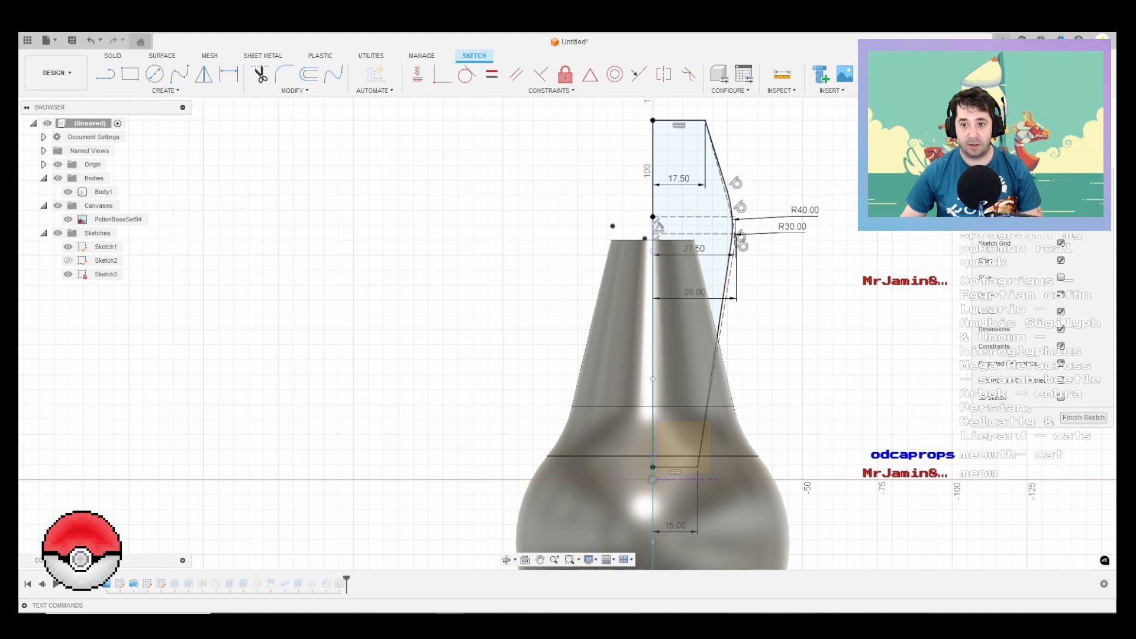
# Step: Set the sprayer sketch's 28 mm horizontal dimension to 27.5 mm
pyautogui.scroll(1, 754, 227)
pyautogui.scroll(6, 736, 212)
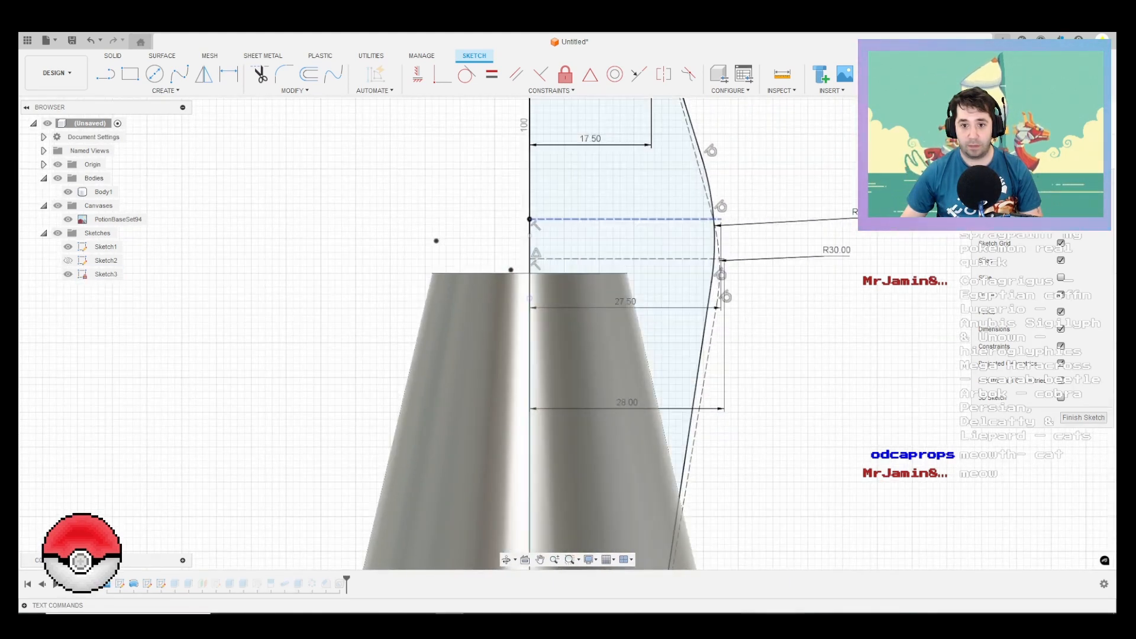
pyautogui.doubleClick(627, 402)
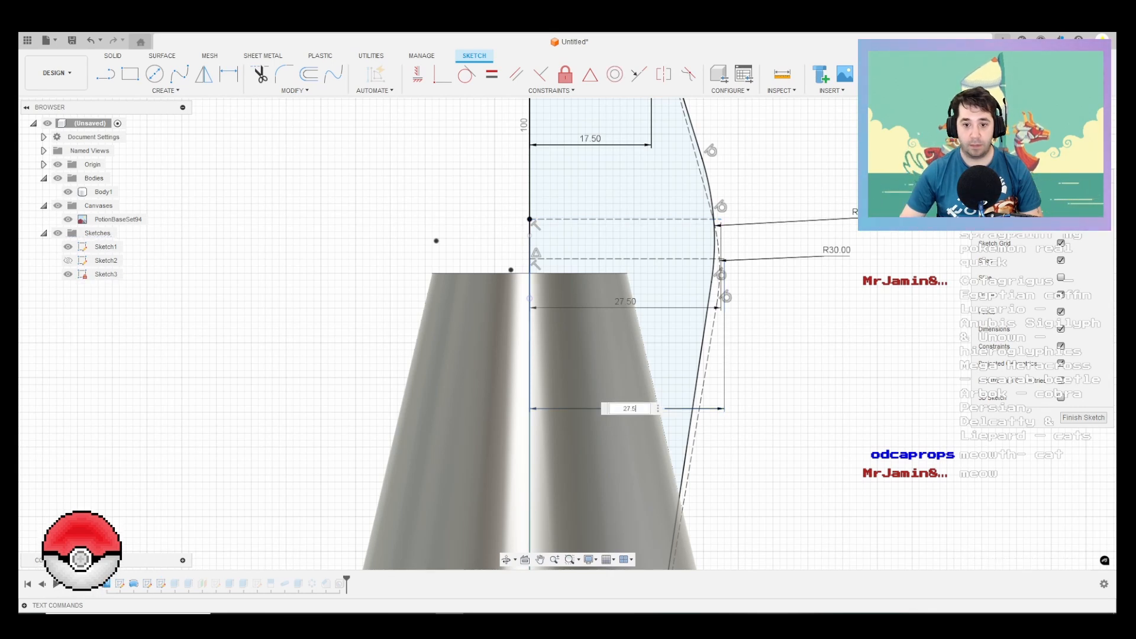
pyautogui.press('Return')
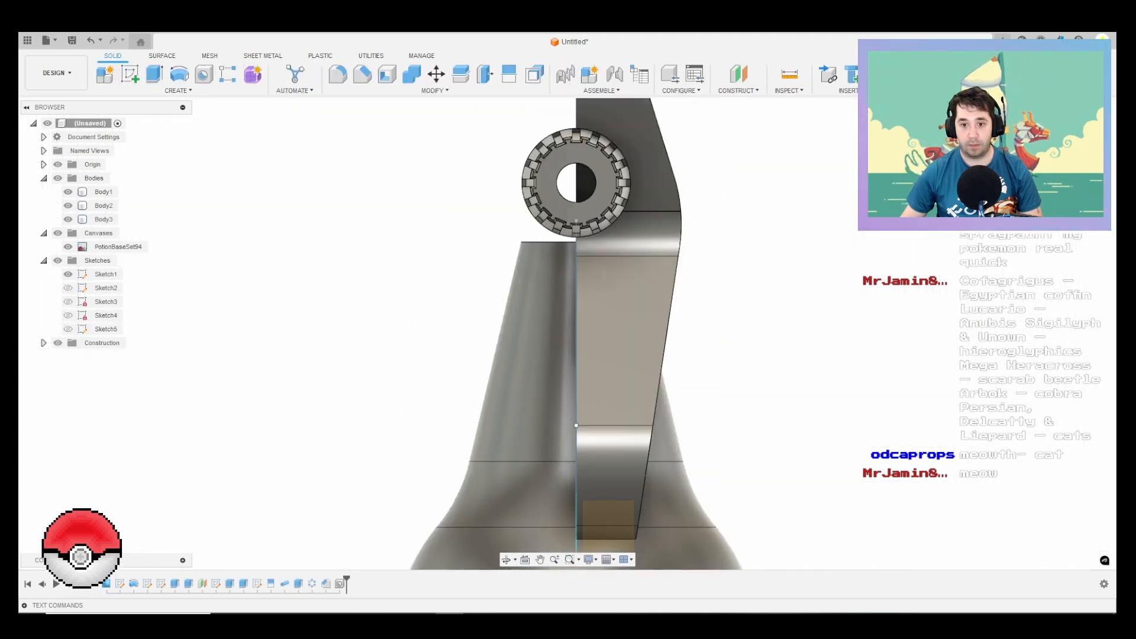
# Step: Enlarge the nozzle recess in Body2 by offsetting its curved face 0.3 mm
pyautogui.keyDown('shift'); pyautogui.moveTo(592, 320); pyautogui.dragTo(619, 321, button='middle'); pyautogui.keyUp('shift')
pyautogui.keyDown('shift'); pyautogui.moveTo(751, 254); pyautogui.dragTo(656, 254, button='middle'); pyautogui.keyUp('shift')
pyautogui.moveTo(601, 314)
pyautogui.keyDown('shift'); pyautogui.mouseDown(button='middle')
pyautogui.moveTo(628, 318)
pyautogui.moveTo(613, 310)
pyautogui.mouseUp(button='middle'); pyautogui.keyUp('shift')
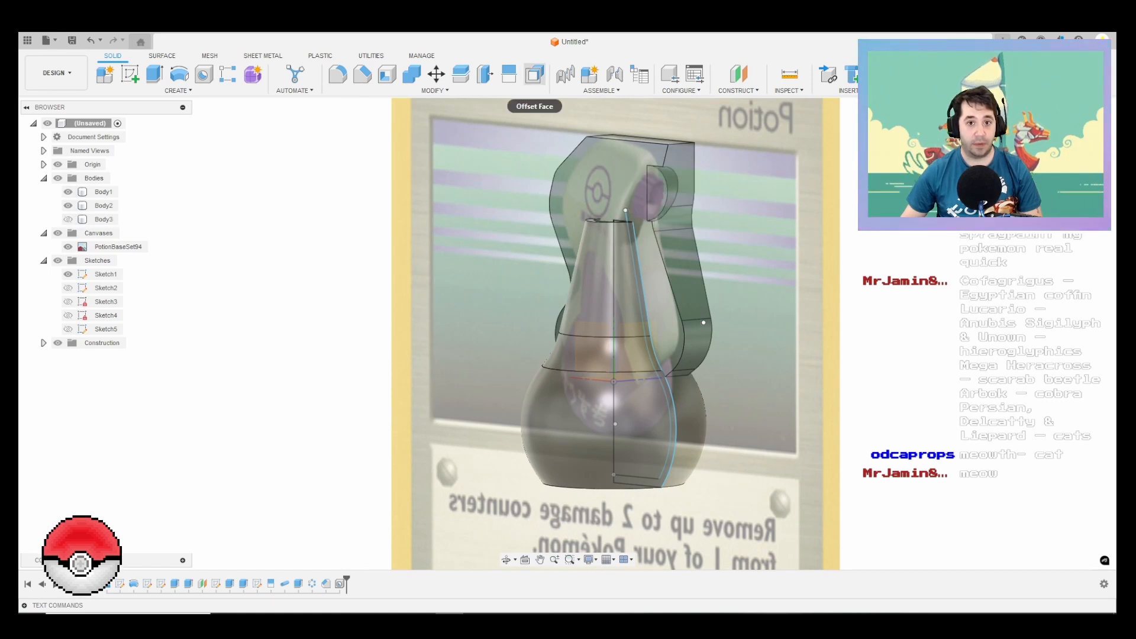
pyautogui.click(535, 74)
pyautogui.scroll(4, 638, 188)
pyautogui.click(686, 194)
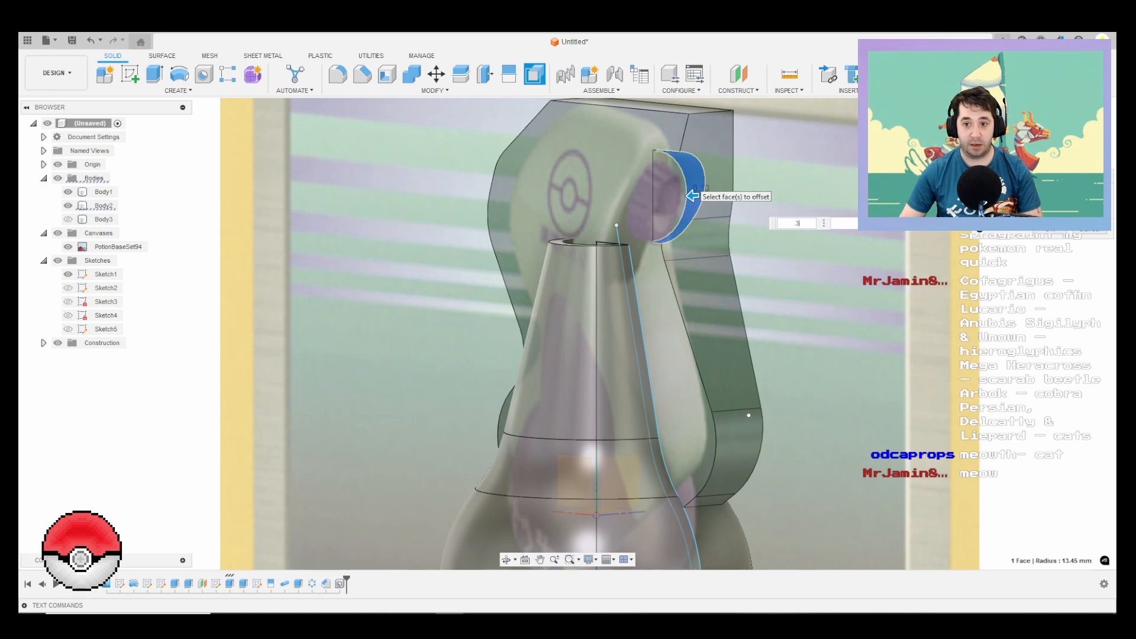
pyautogui.press('Return')
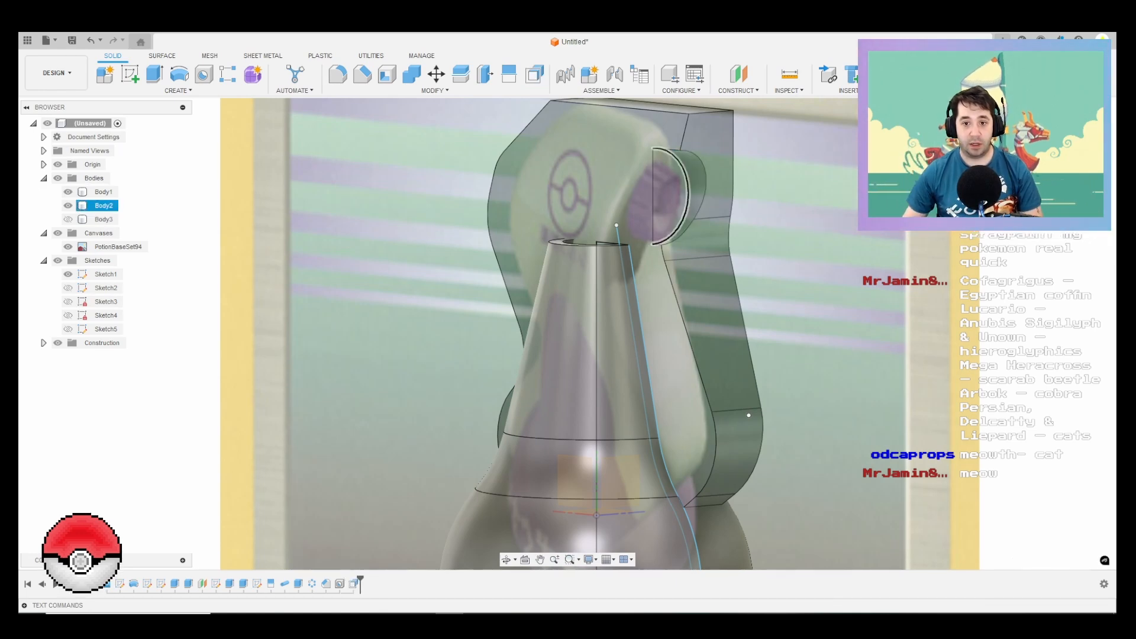
# Step: Show Body3 again and check from several sides how the nozzle fits the sprayer recess
pyautogui.click(68, 220)
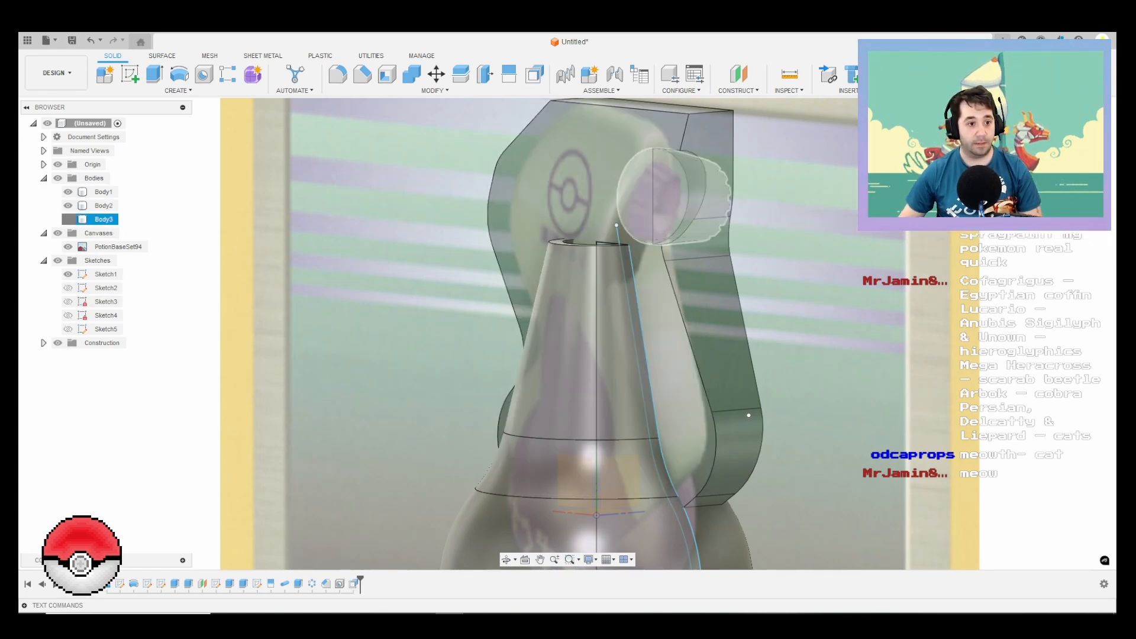
pyautogui.scroll(-5, 615, 255)
pyautogui.keyDown('shift'); pyautogui.moveTo(616, 260); pyautogui.dragTo(379, 266, button='middle'); pyautogui.keyUp('shift')
pyautogui.keyDown('shift'); pyautogui.moveTo(710, 296); pyautogui.dragTo(441, 314, button='middle'); pyautogui.keyUp('shift')
pyautogui.keyDown('shift'); pyautogui.moveTo(664, 255); pyautogui.dragTo(882, 275, button='middle'); pyautogui.keyUp('shift')
# Step: Cut the bottle Body1 out of the sprayer Body2 with Combine, keeping the tool body
pyautogui.scroll(4, 650, 232)
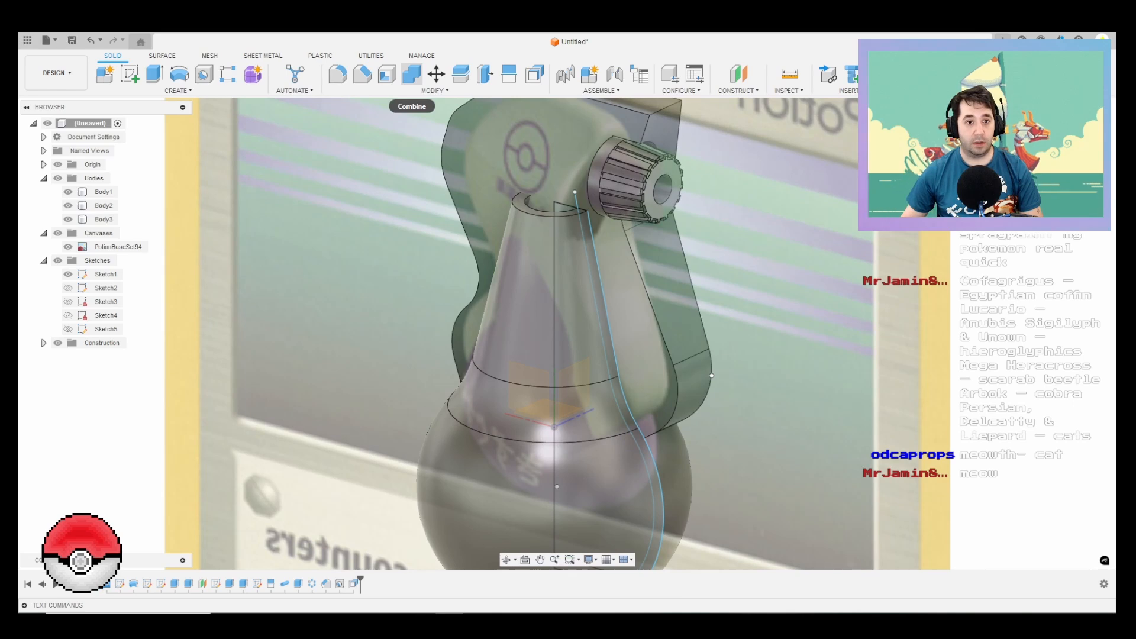
pyautogui.click(669, 296)
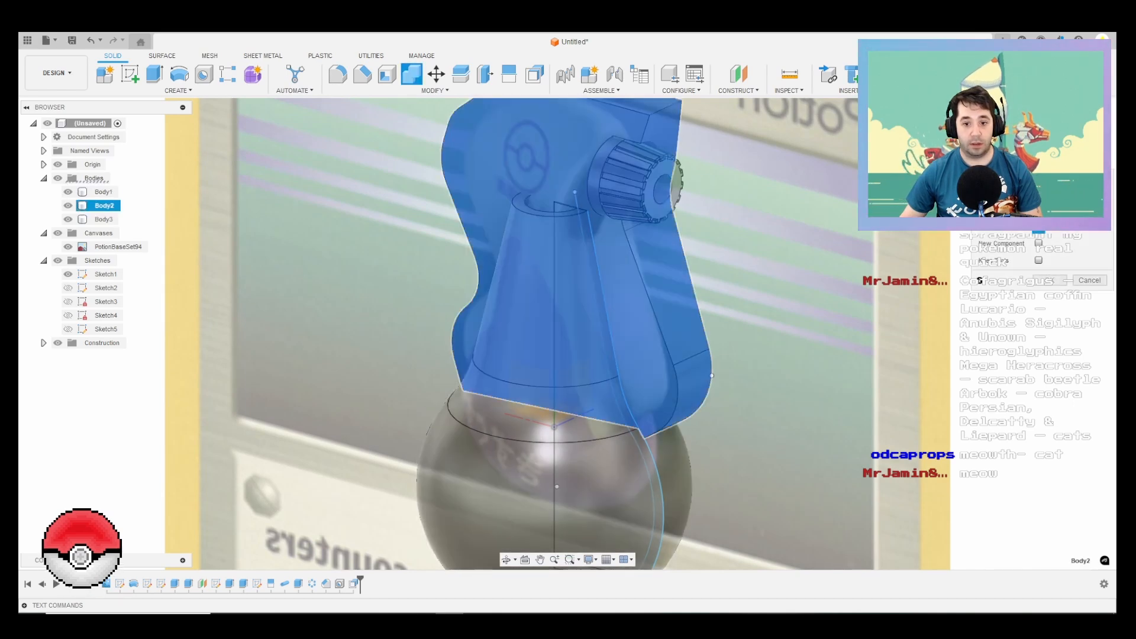
pyautogui.click(615, 462)
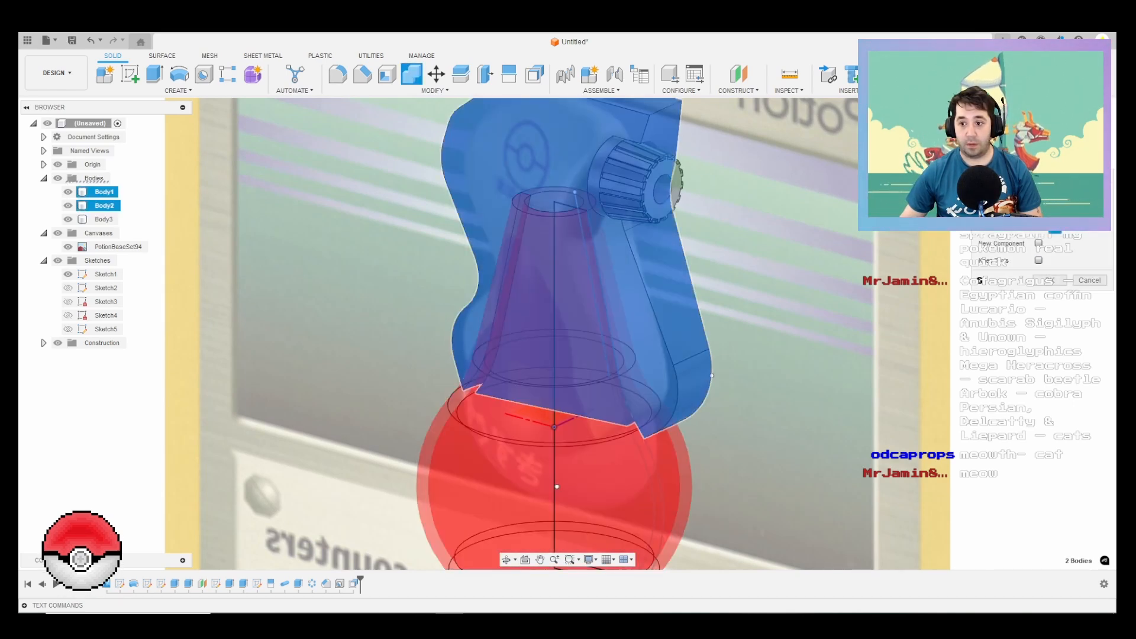
pyautogui.click(1056, 280)
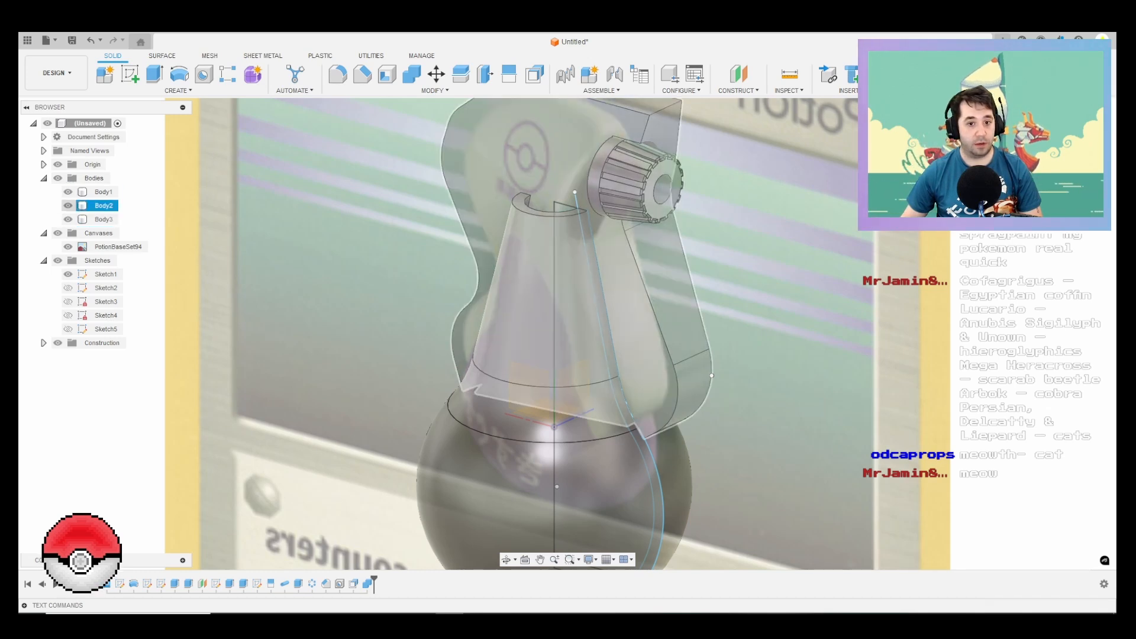
# Step: Hide Body1, Body3, all sketches and the canvases so only the sprayer's Body2 remains in view
pyautogui.click(68, 219)
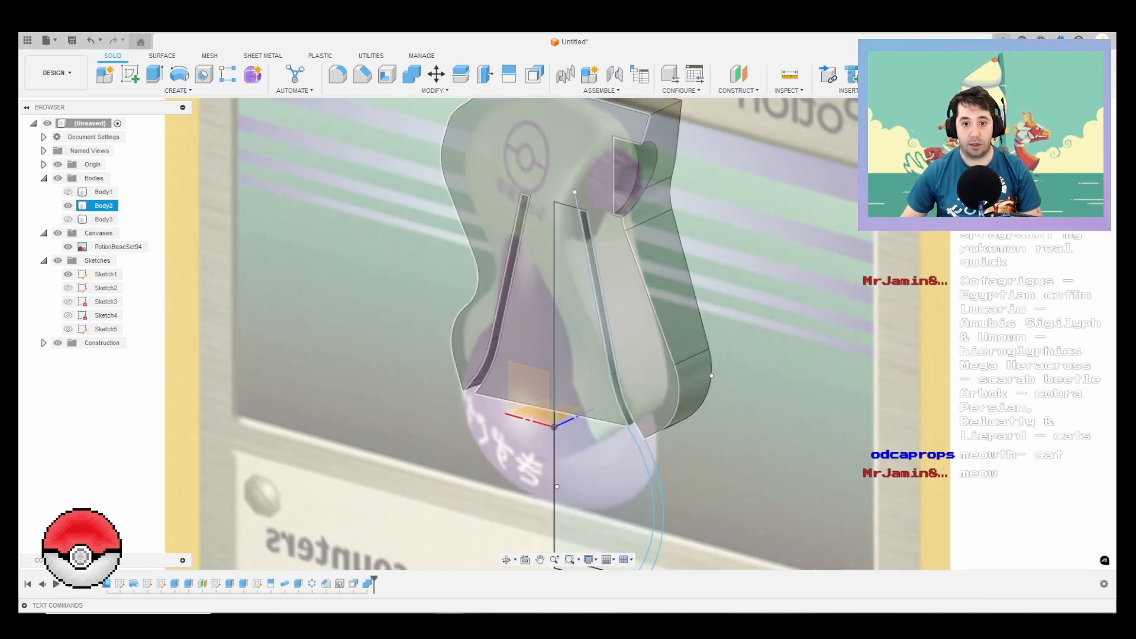
pyautogui.keyDown('shift'); pyautogui.moveTo(616, 408); pyautogui.dragTo(580, 281, button='middle'); pyautogui.keyUp('shift')
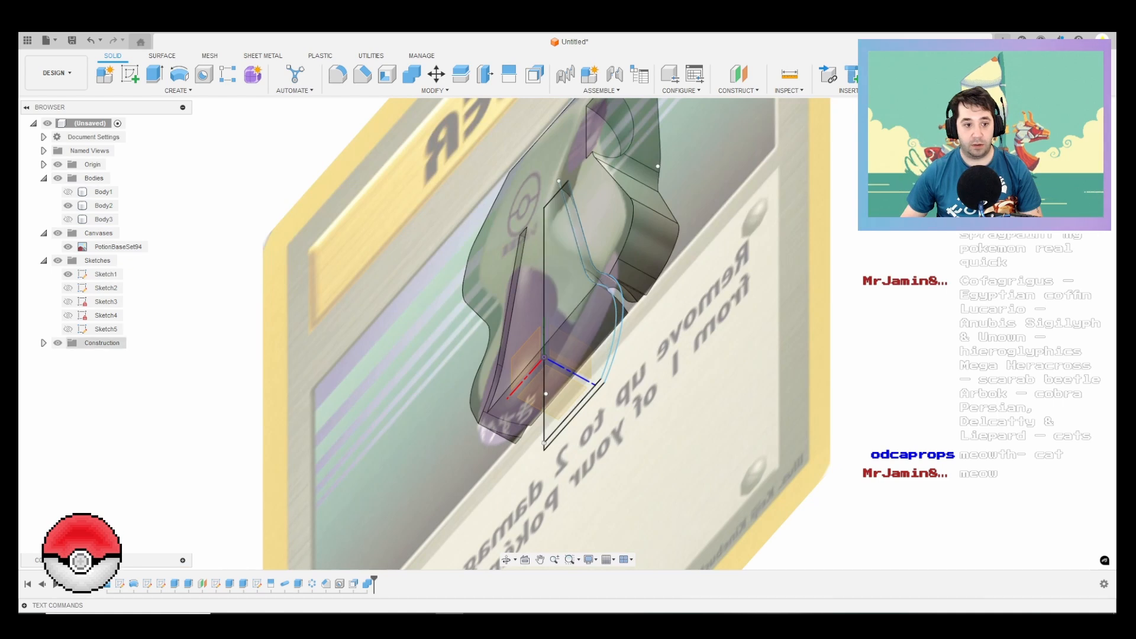
pyautogui.click(57, 260)
pyautogui.click(58, 233)
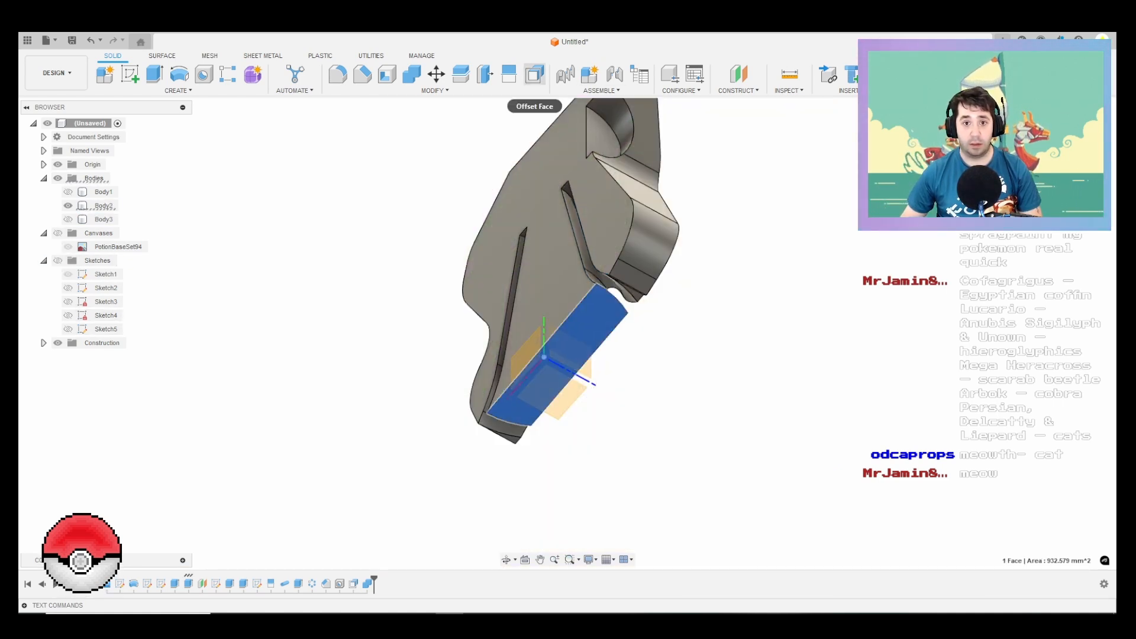
pyautogui.click(535, 74)
pyautogui.moveTo(577, 325); pyautogui.dragTo(569, 182)
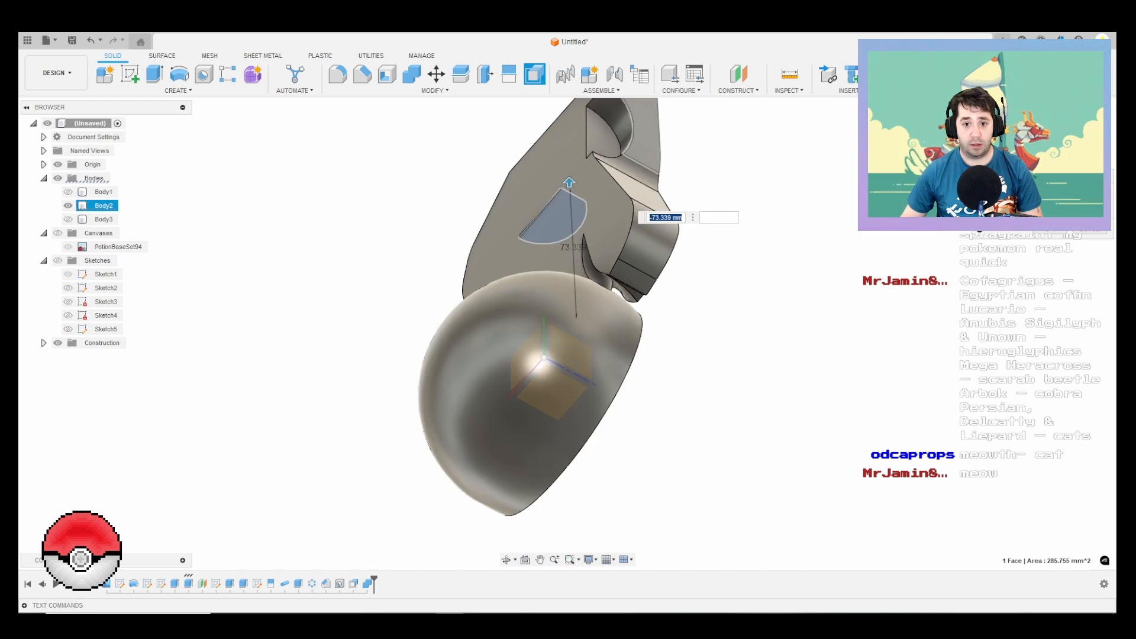
pyautogui.press('Escape')
# Step: Split Body2 using the small top face of the curved groove left by the bottle neck
pyautogui.keyDown('shift'); pyautogui.moveTo(582, 265); pyautogui.dragTo(618, 290, button='middle'); pyautogui.keyUp('shift')
pyautogui.scroll(1, 618, 290)
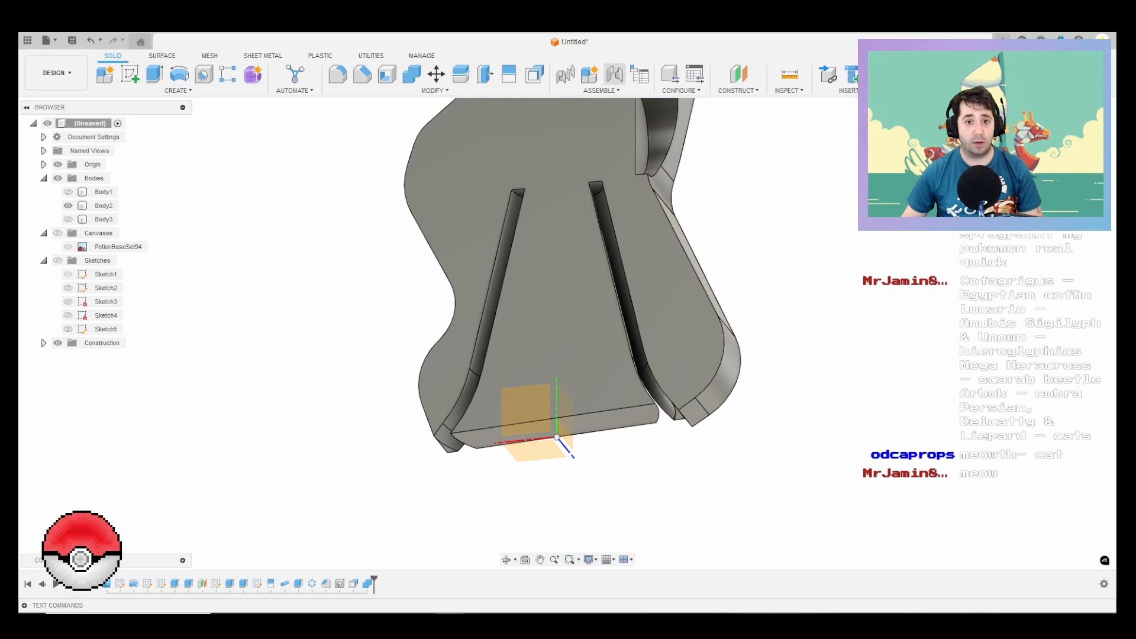
pyautogui.click(460, 74)
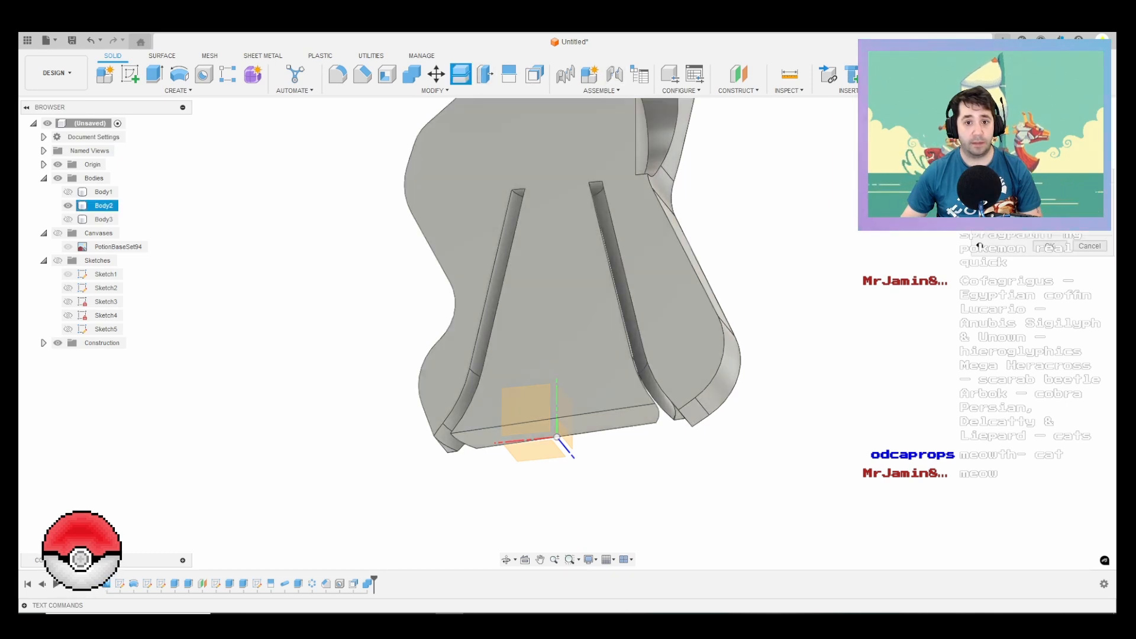
pyautogui.scroll(4, 599, 188)
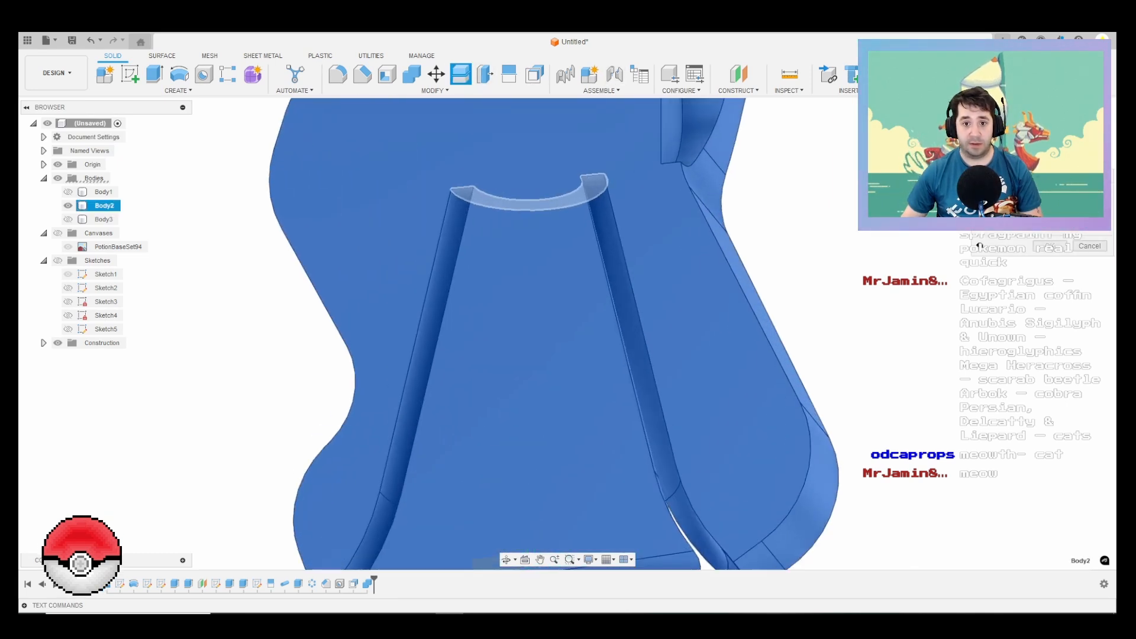
pyautogui.click(598, 187)
pyautogui.press('Return')
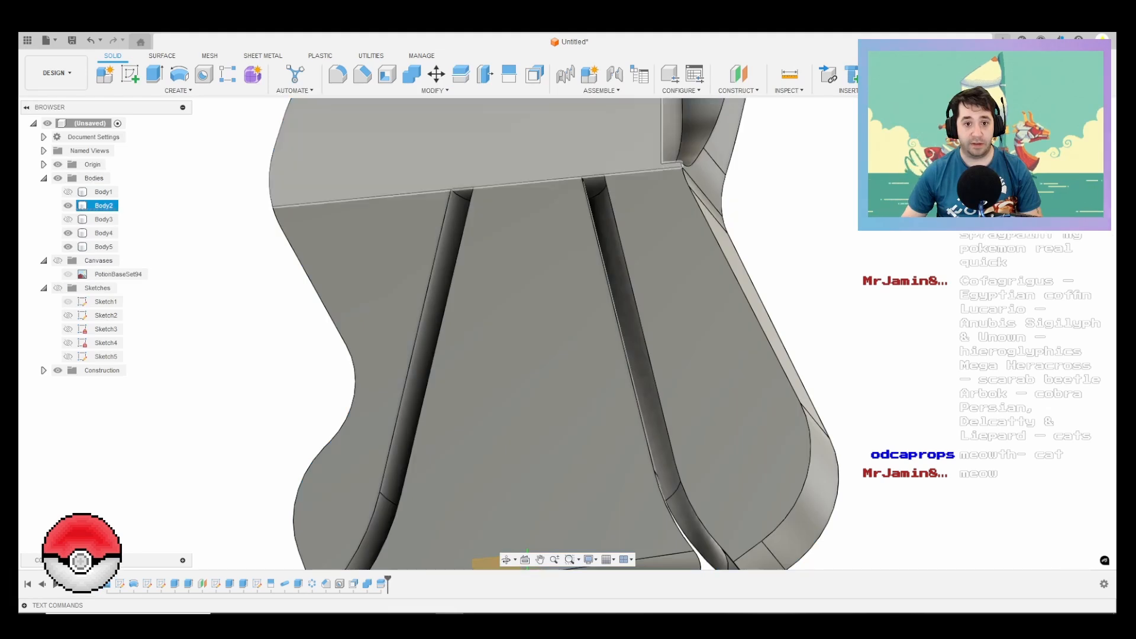
# Step: Hide the inner core piece of the split and join Body2 with Body5 without keeping the tool body
pyautogui.click(535, 331)
pyautogui.press('v')
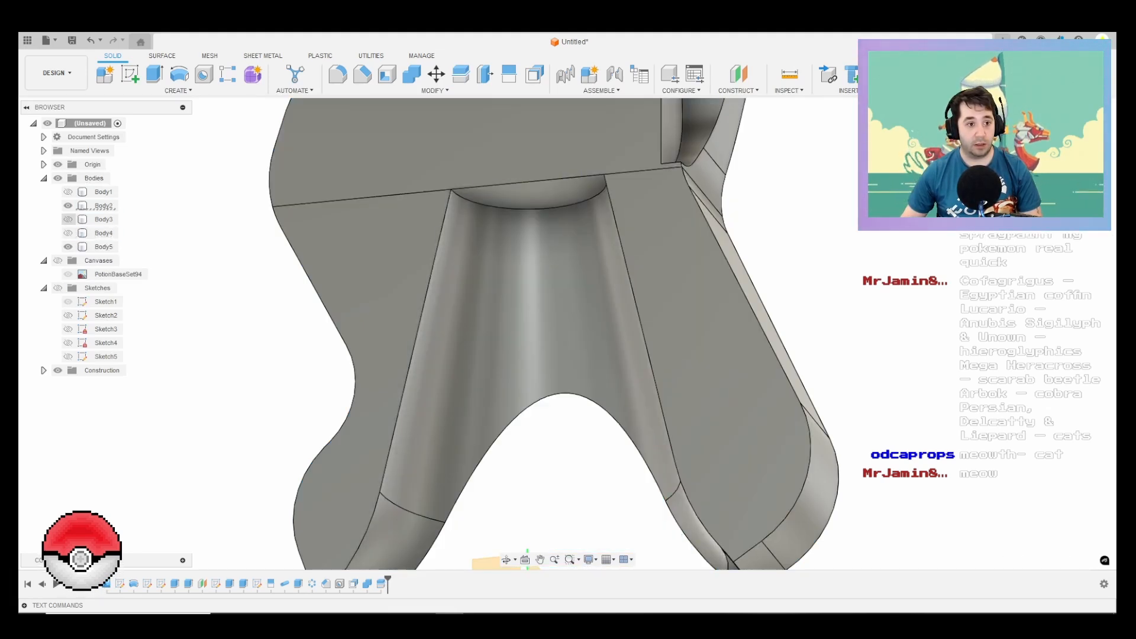
pyautogui.click(412, 74)
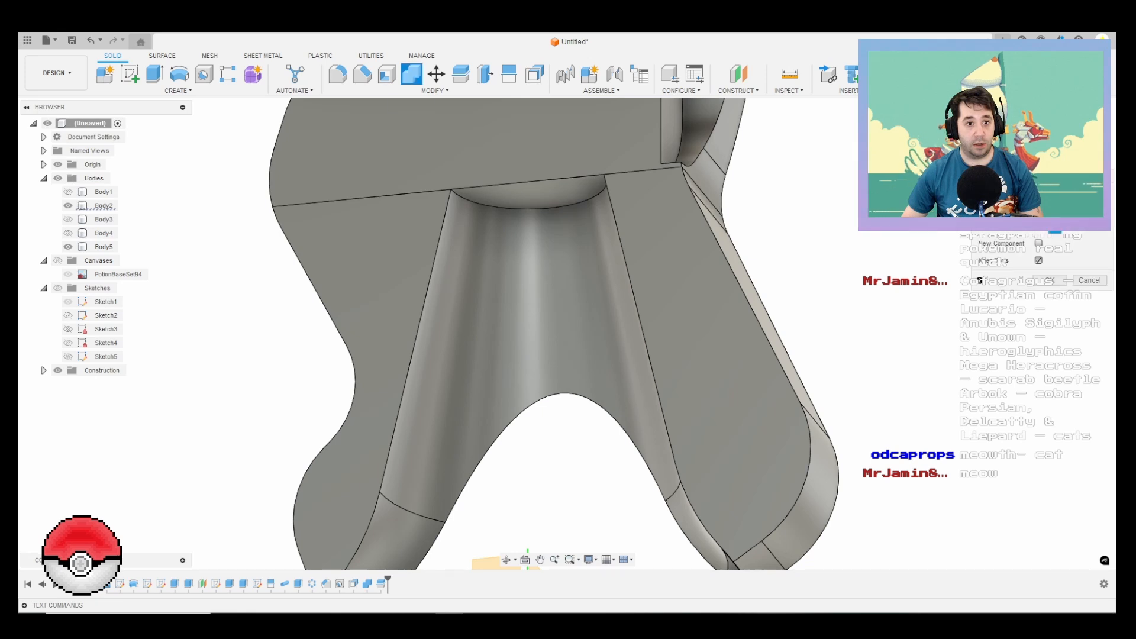
pyautogui.click(104, 205)
pyautogui.click(104, 247)
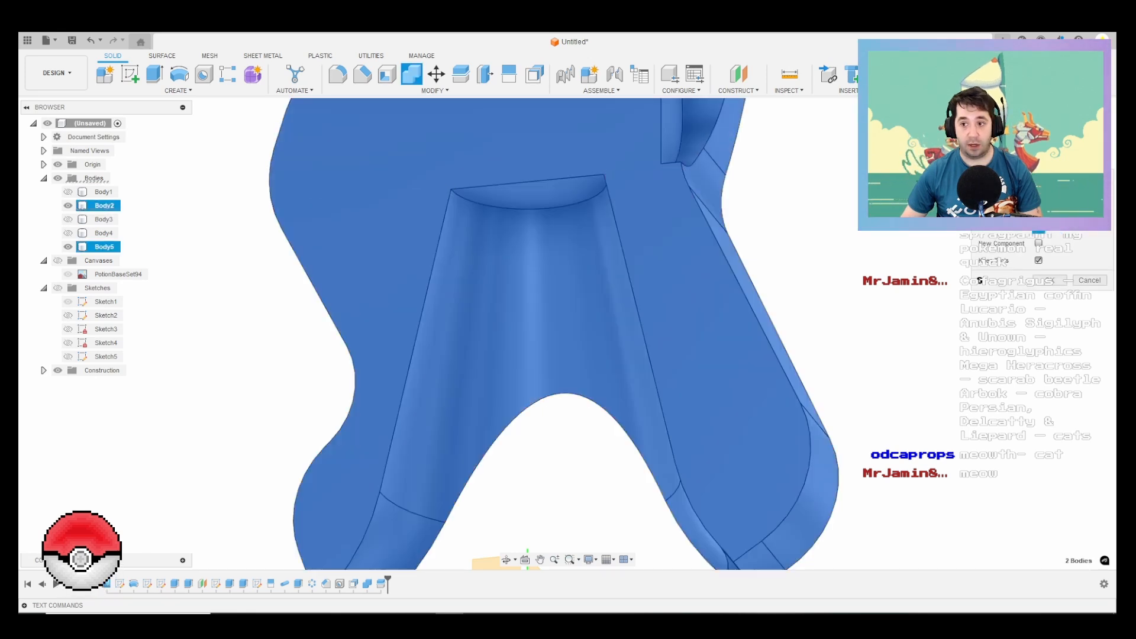
pyautogui.click(1051, 280)
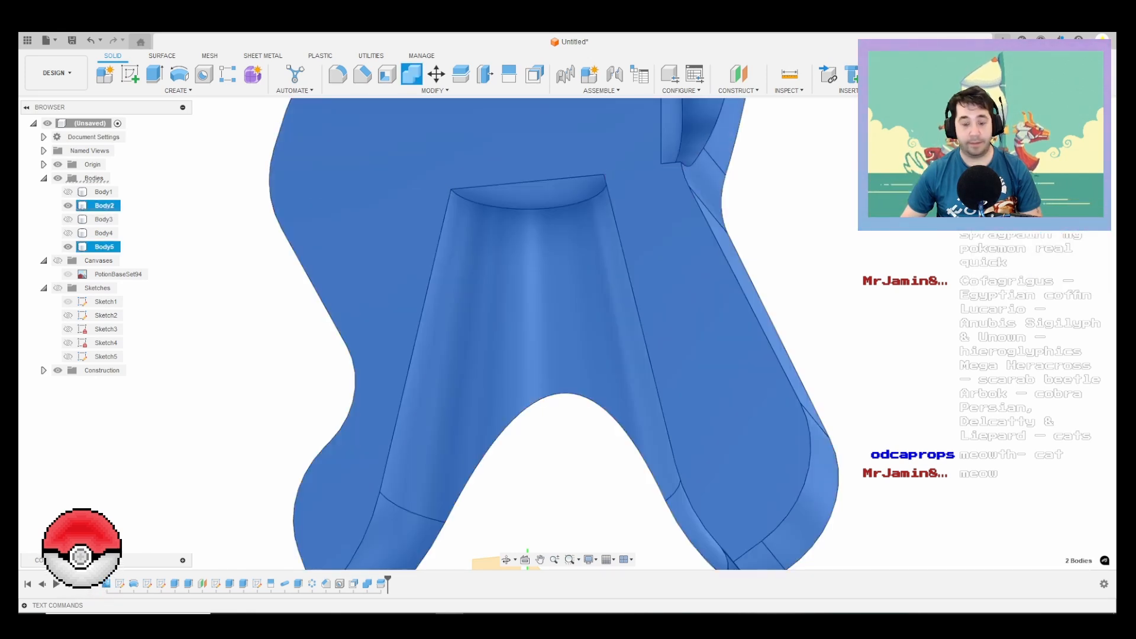
# Step: Offset the curved groove's cone, top and flared leg faces on Body2 to adjust the bottle clearance
pyautogui.click(534, 74)
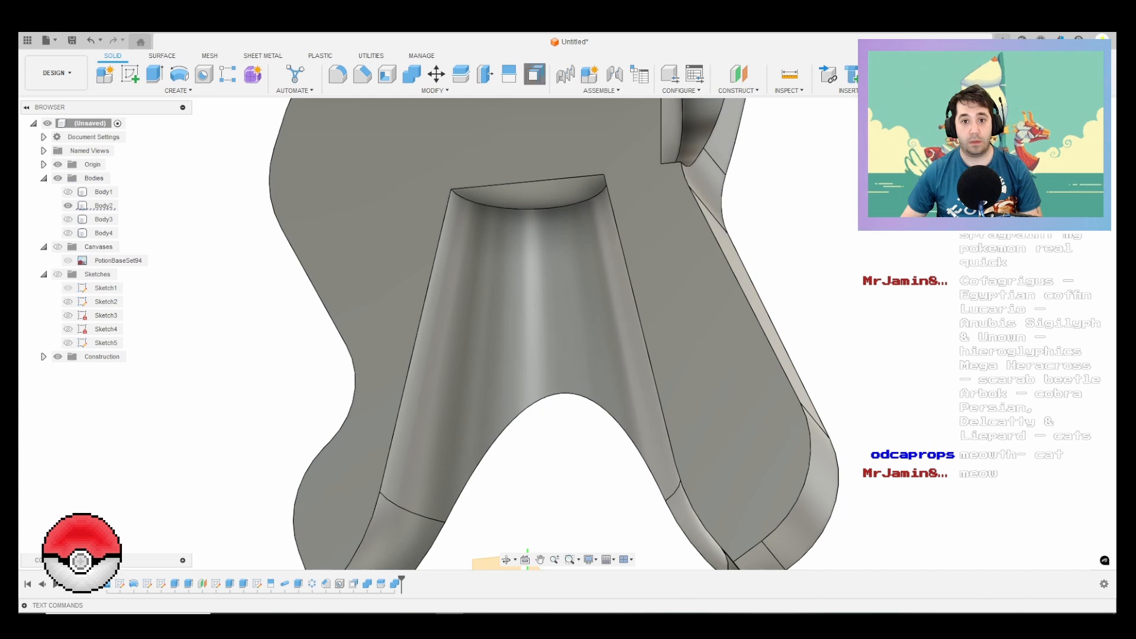
pyautogui.click(500, 265)
pyautogui.click(523, 202)
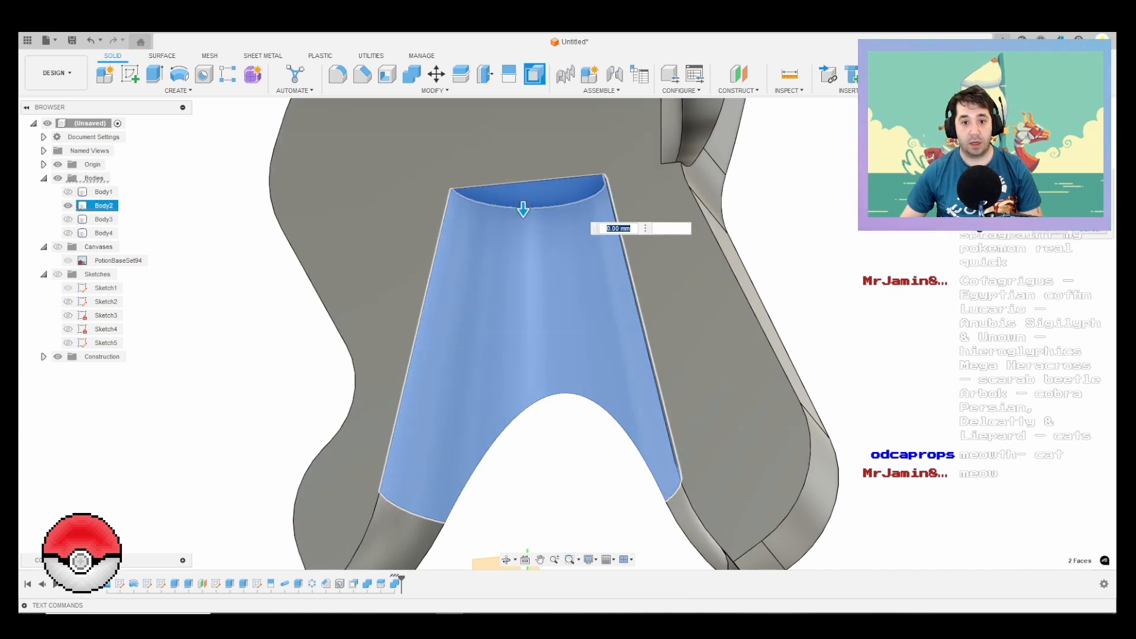
pyautogui.moveTo(394, 541); pyautogui.dragTo(388, 327, button='middle')
pyautogui.click(387, 349)
pyautogui.scroll(2, 367, 405)
pyautogui.click(348, 395)
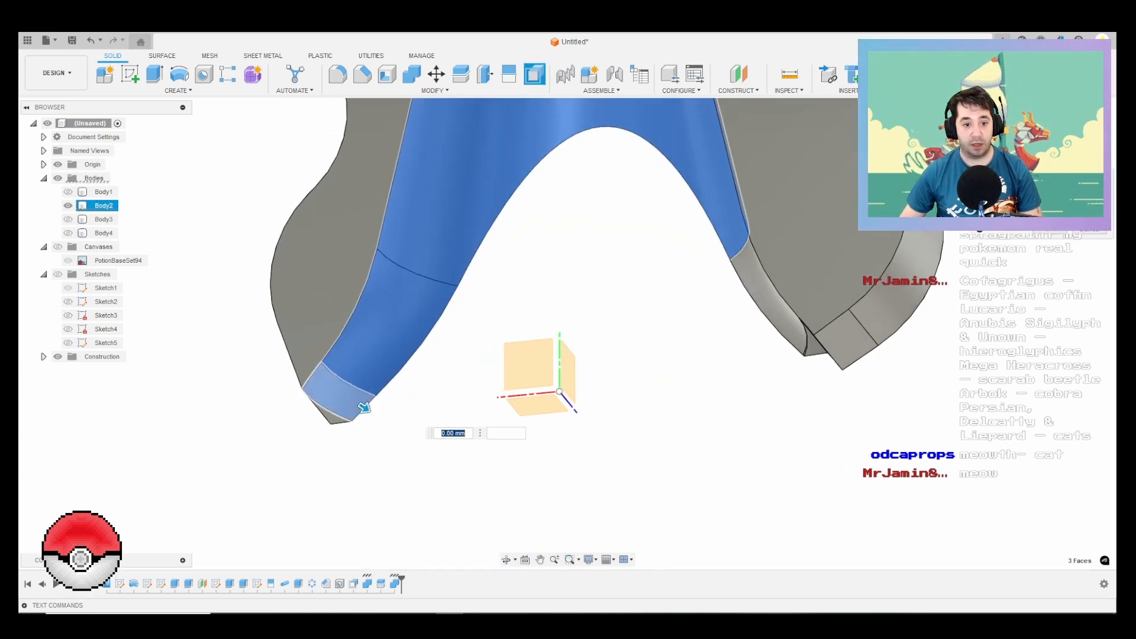
pyautogui.click(769, 299)
pyautogui.keyDown('shift'); pyautogui.moveTo(713, 215); pyautogui.dragTo(964, 227, button='middle'); pyautogui.keyUp('shift')
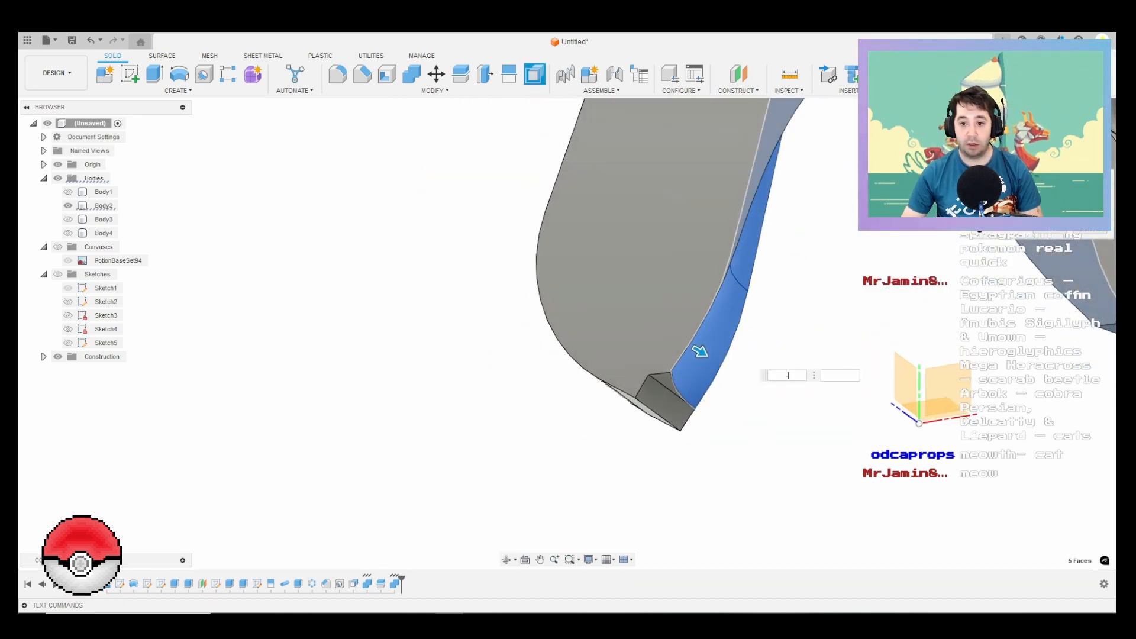
pyautogui.press('Return')
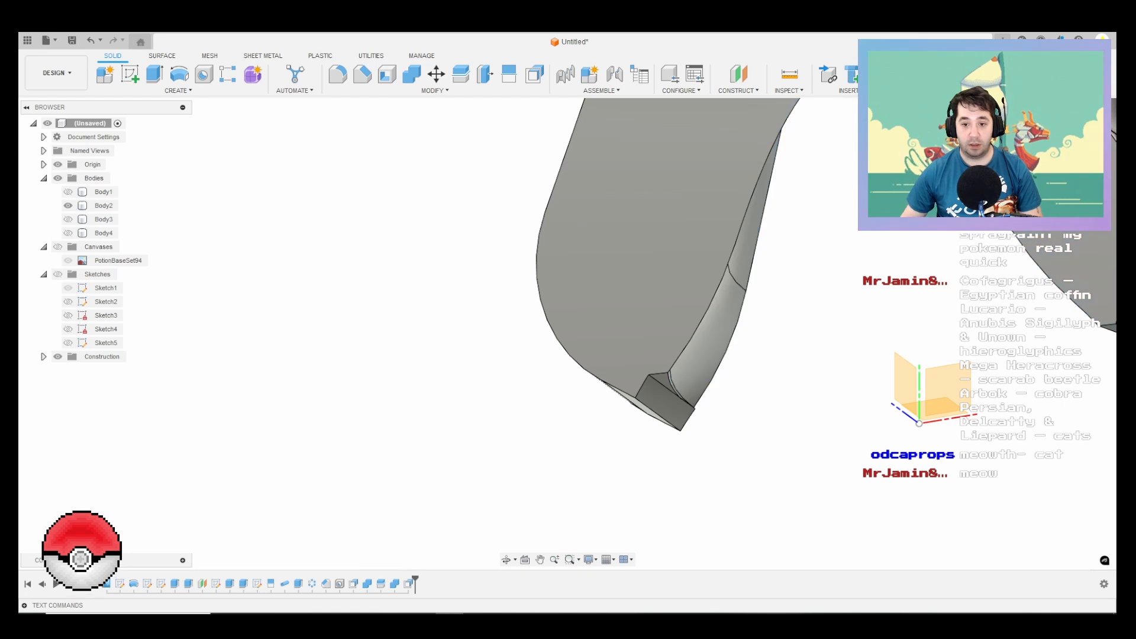
# Step: Offset the small triangular ledge face at the tip of the sprayer's leg by about 3.15 mm
pyautogui.scroll(4, 655, 382)
pyautogui.keyDown('shift'); pyautogui.moveTo(690, 357); pyautogui.dragTo(734, 352, button='middle'); pyautogui.keyUp('shift')
pyautogui.click(698, 354)
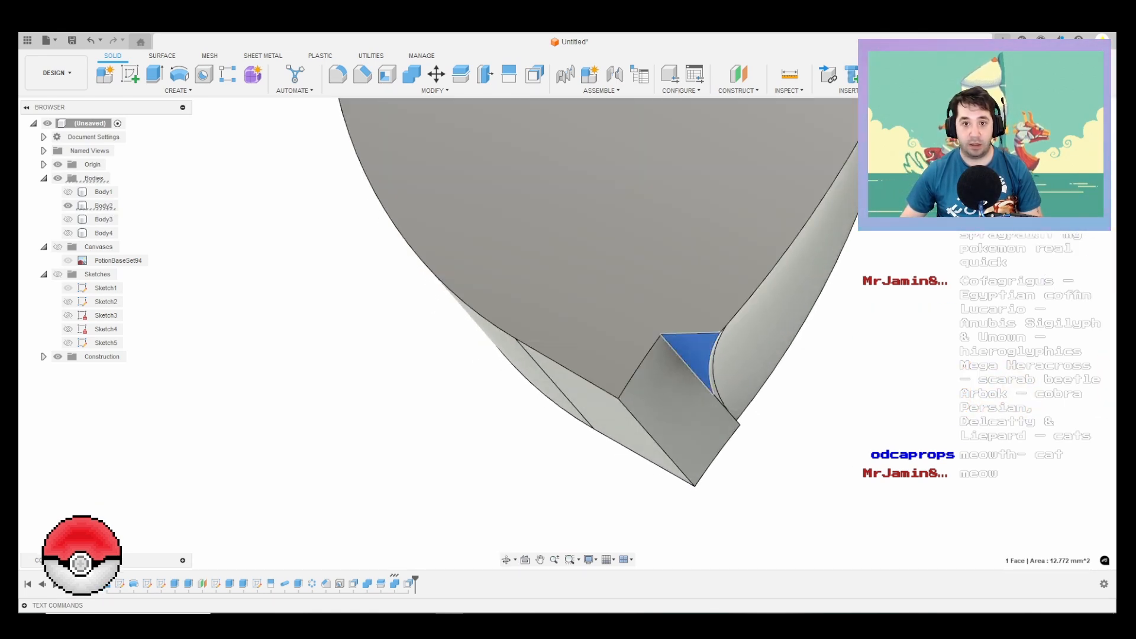
pyautogui.click(534, 74)
pyautogui.moveTo(702, 358); pyautogui.dragTo(619, 398)
pyautogui.press('Return')
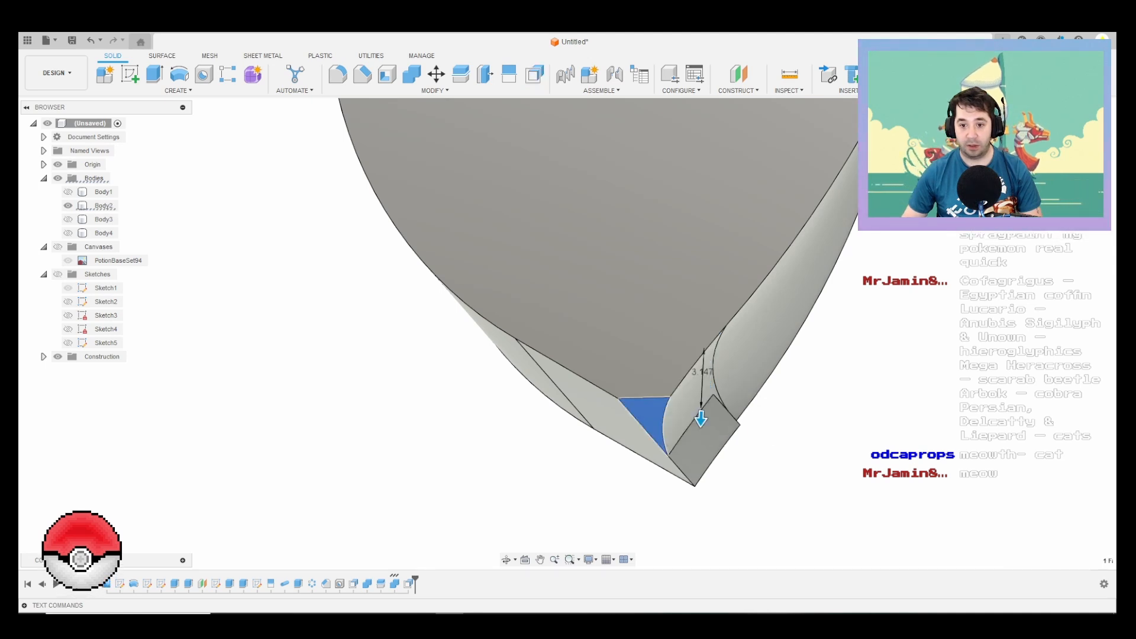
# Step: Offset the remaining thin sliver face beside the groove at the leg tip by -1 mm
pyautogui.keyDown('shift'); pyautogui.moveTo(619, 398); pyautogui.dragTo(751, 331, button='middle'); pyautogui.keyUp('shift')
pyautogui.scroll(6, 774, 409)
pyautogui.click(704, 405)
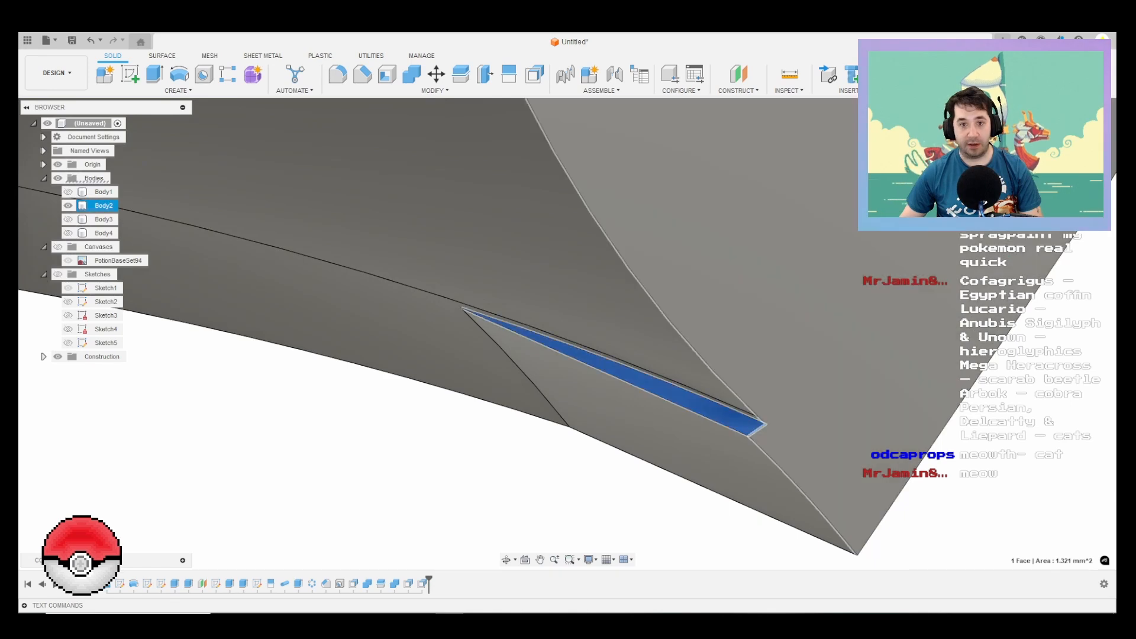
pyautogui.click(534, 74)
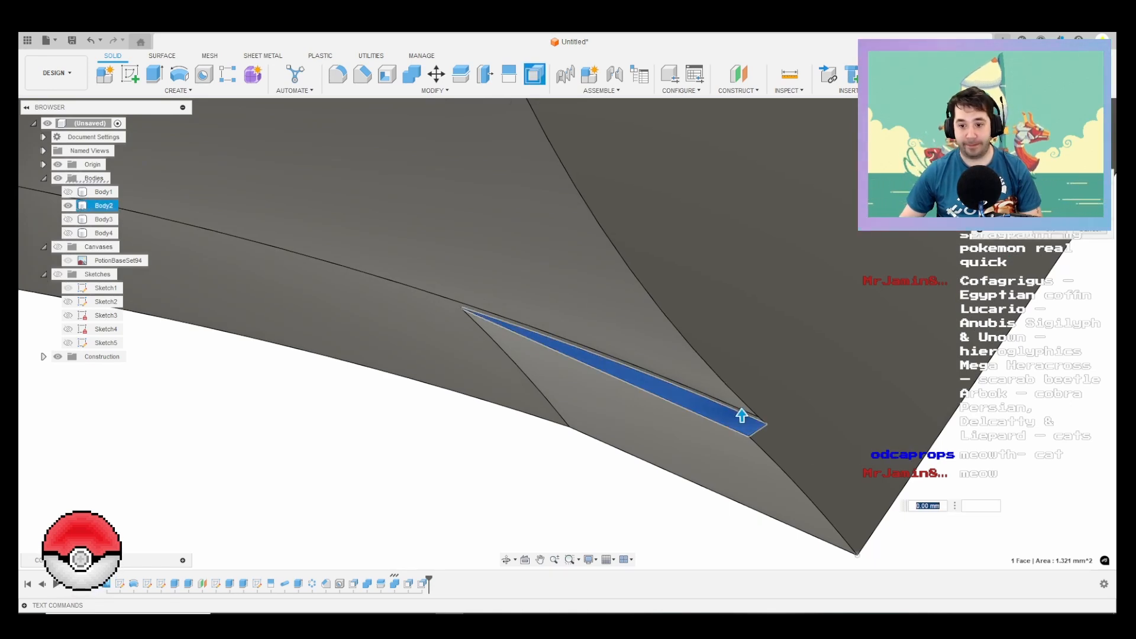
pyautogui.write('-1')
pyautogui.press('Return')
pyautogui.scroll(-3, 903, 319)
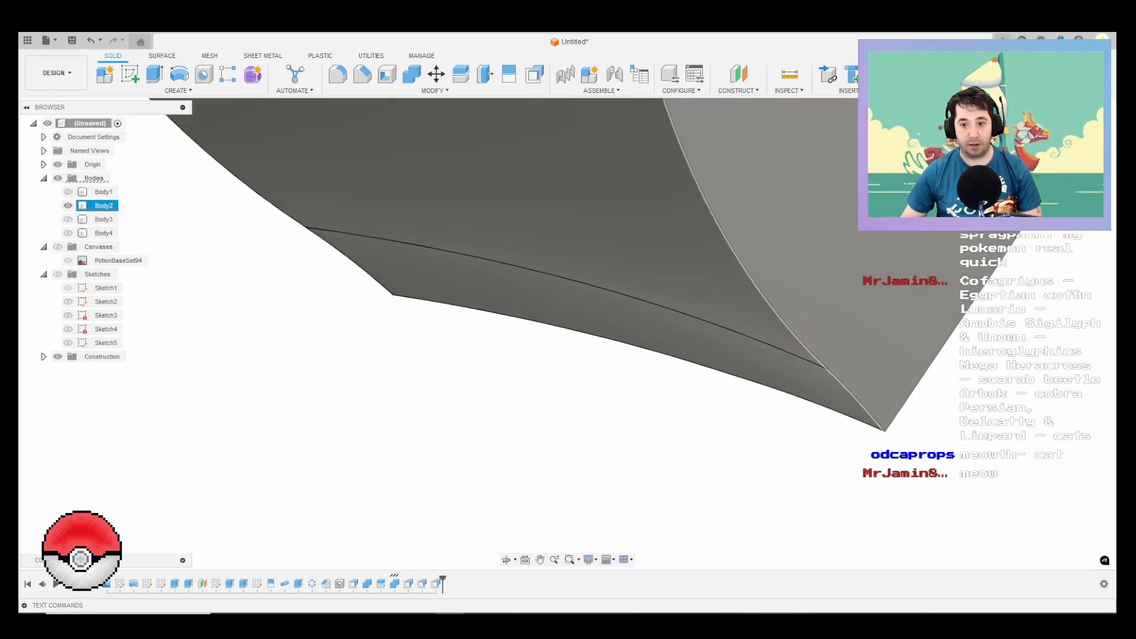
# Step: Show Body3 and Body4, and remove the leftover inner core piece Body4 from the design
pyautogui.scroll(-10, 744, 360)
pyautogui.keyDown('shift'); pyautogui.moveTo(677, 378); pyautogui.dragTo(553, 327, button='middle'); pyautogui.keyUp('shift')
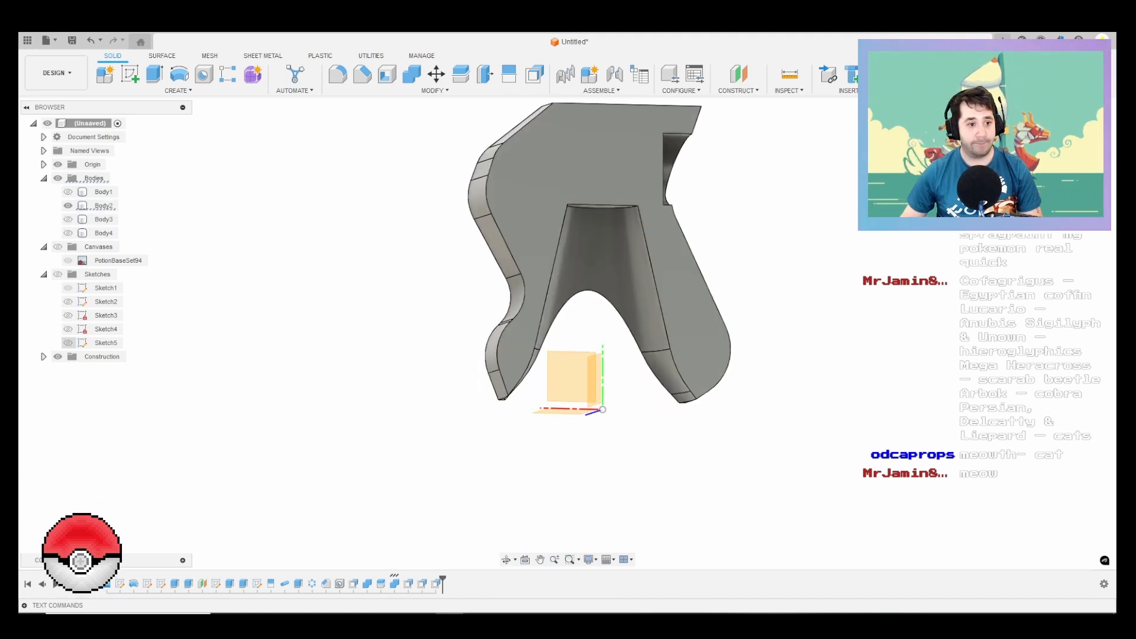
pyautogui.click(68, 218)
pyautogui.click(68, 233)
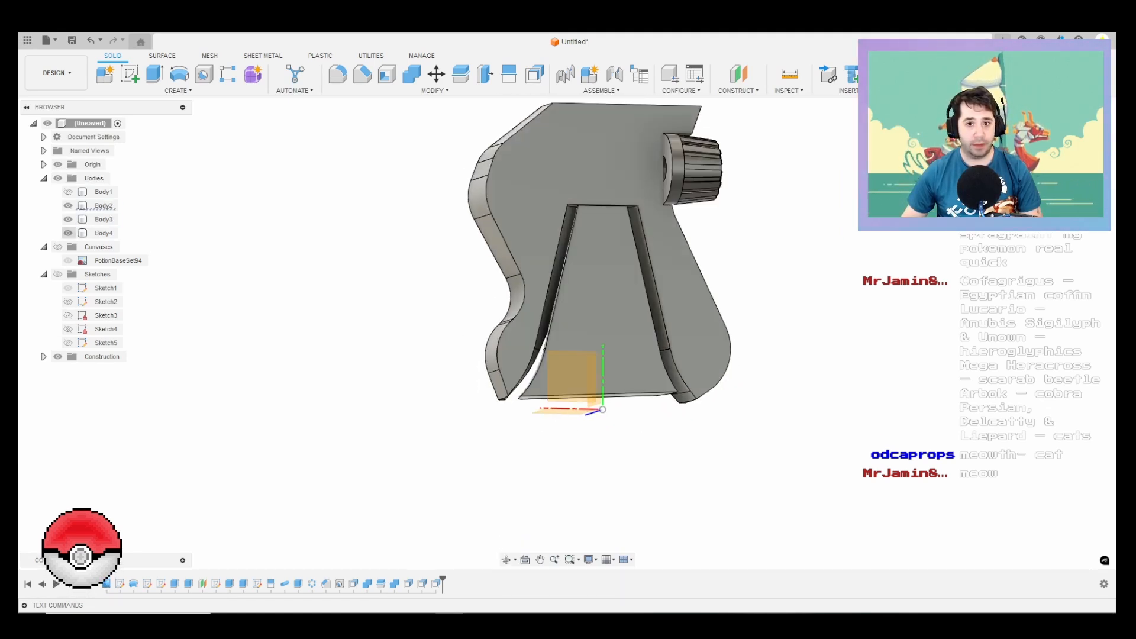
pyautogui.click(104, 205)
pyautogui.keyDown('shift'); pyautogui.moveTo(505, 248); pyautogui.dragTo(535, 251, button='middle'); pyautogui.keyUp('shift')
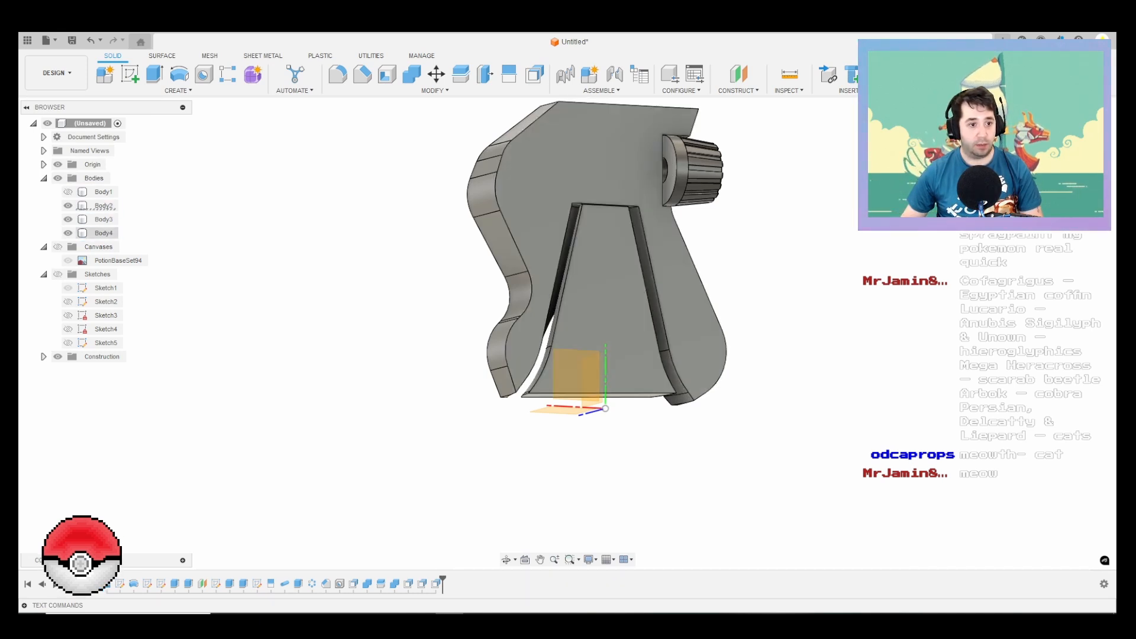
pyautogui.click(104, 233)
pyautogui.rightClick(112, 232)
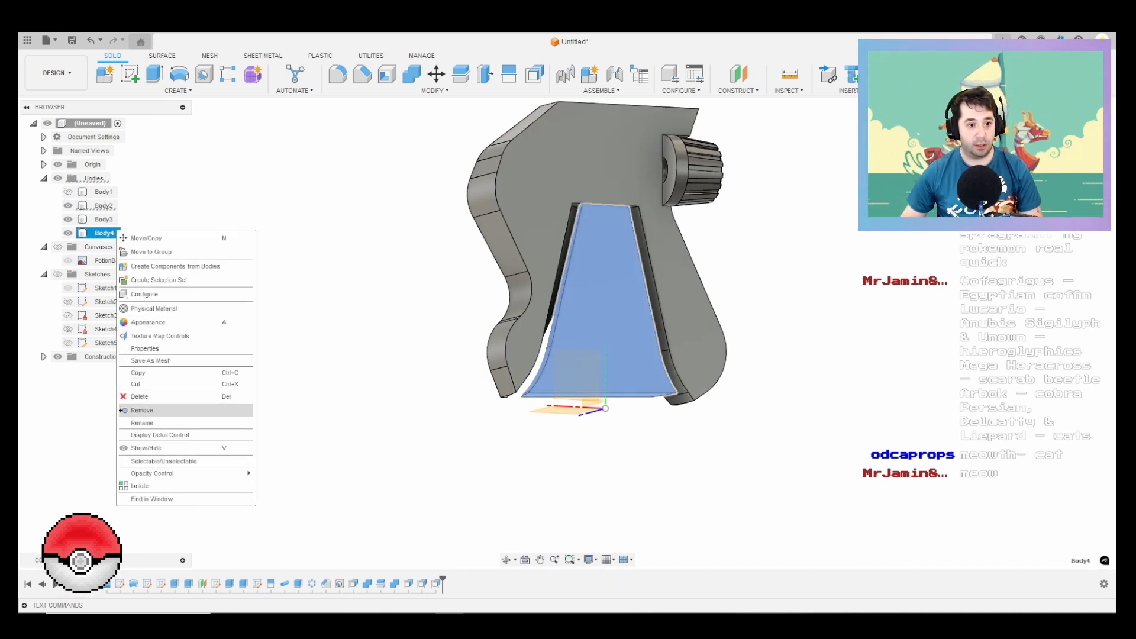
pyautogui.click(143, 410)
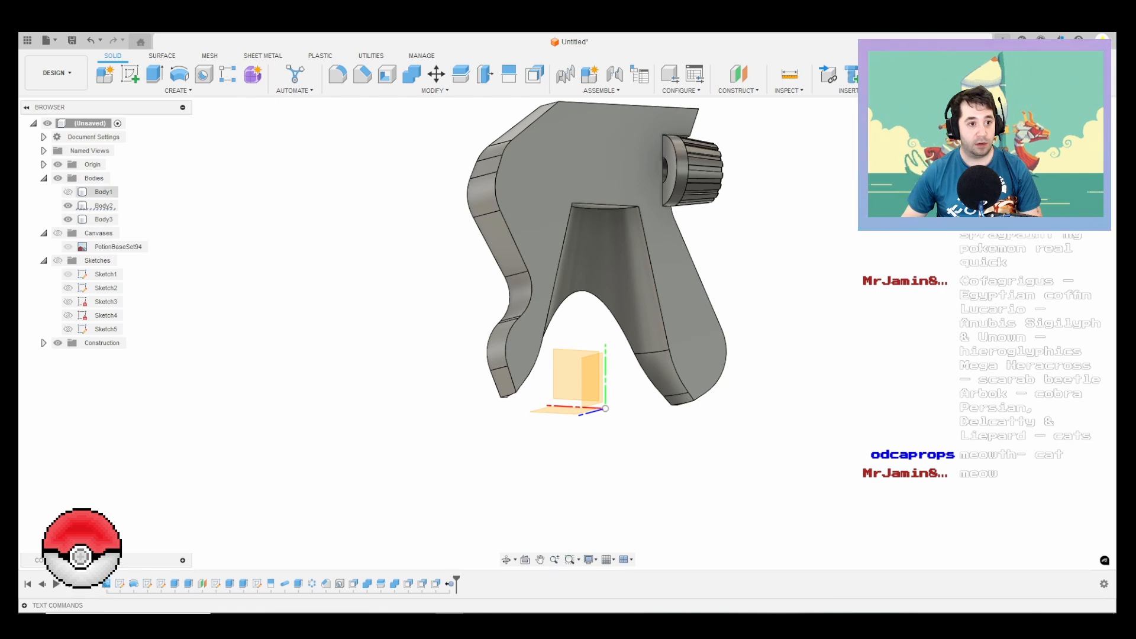
# Step: Show Body1 and offset the top ring face of the bottle neck by -10 mm
pyautogui.click(68, 192)
pyautogui.scroll(-3, 667, 317)
pyautogui.keyDown('shift'); pyautogui.moveTo(668, 316); pyautogui.dragTo(601, 313, button='middle'); pyautogui.keyUp('shift')
pyautogui.keyDown('shift'); pyautogui.moveTo(597, 216); pyautogui.dragTo(624, 241, button='middle'); pyautogui.keyUp('shift')
pyautogui.scroll(10, 621, 243)
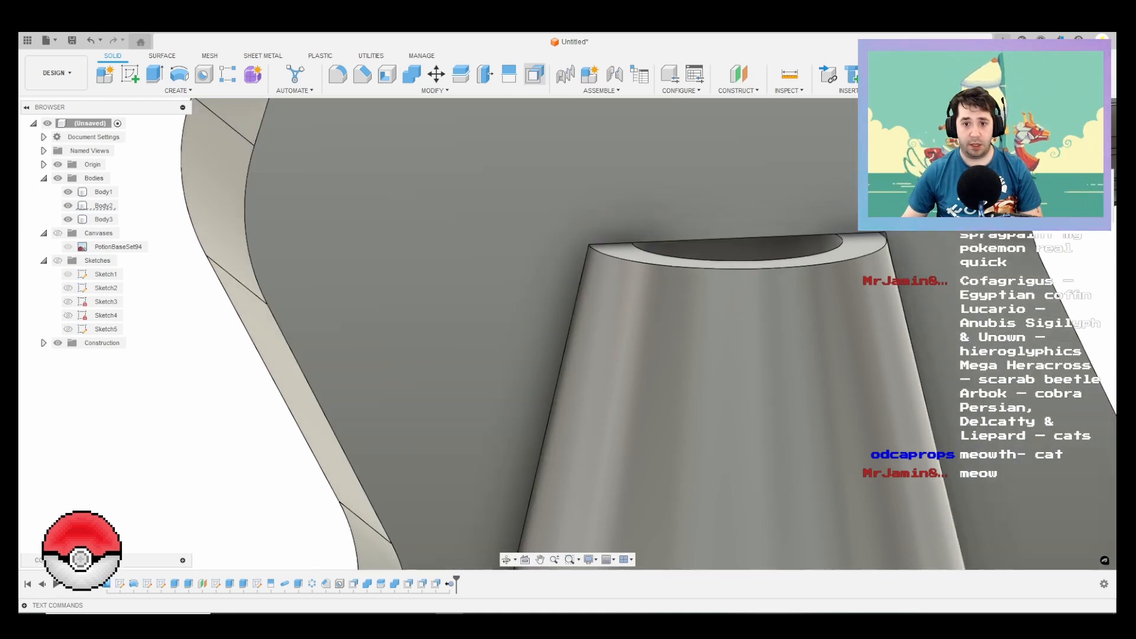
pyautogui.click(534, 74)
pyautogui.click(669, 250)
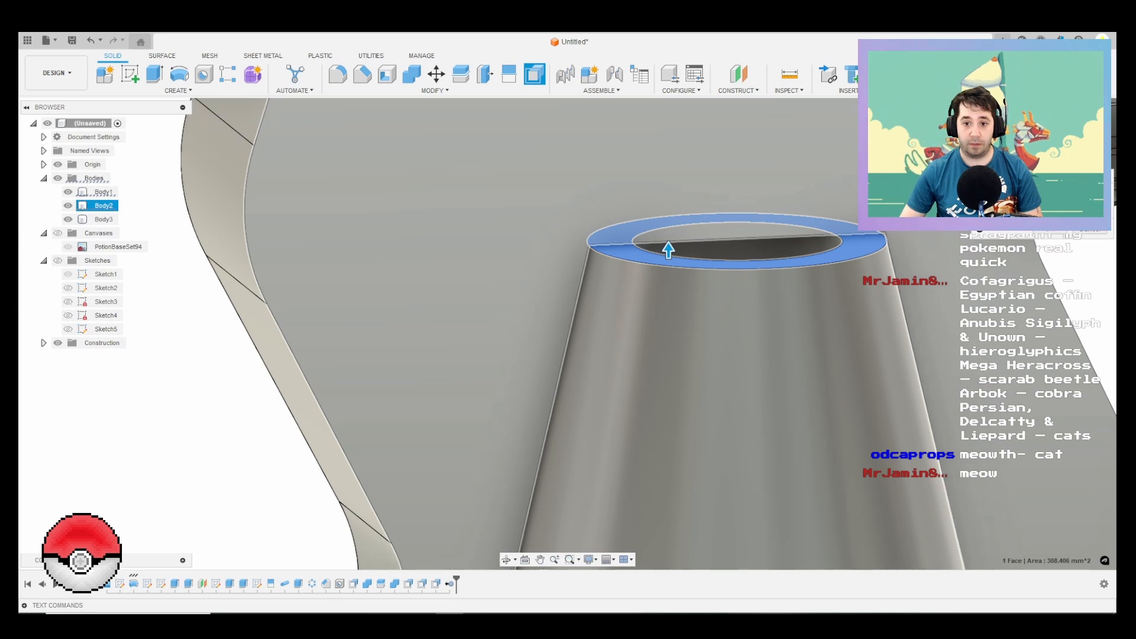
pyautogui.write('-10')
pyautogui.press('Return')
pyautogui.scroll(-3, 844, 323)
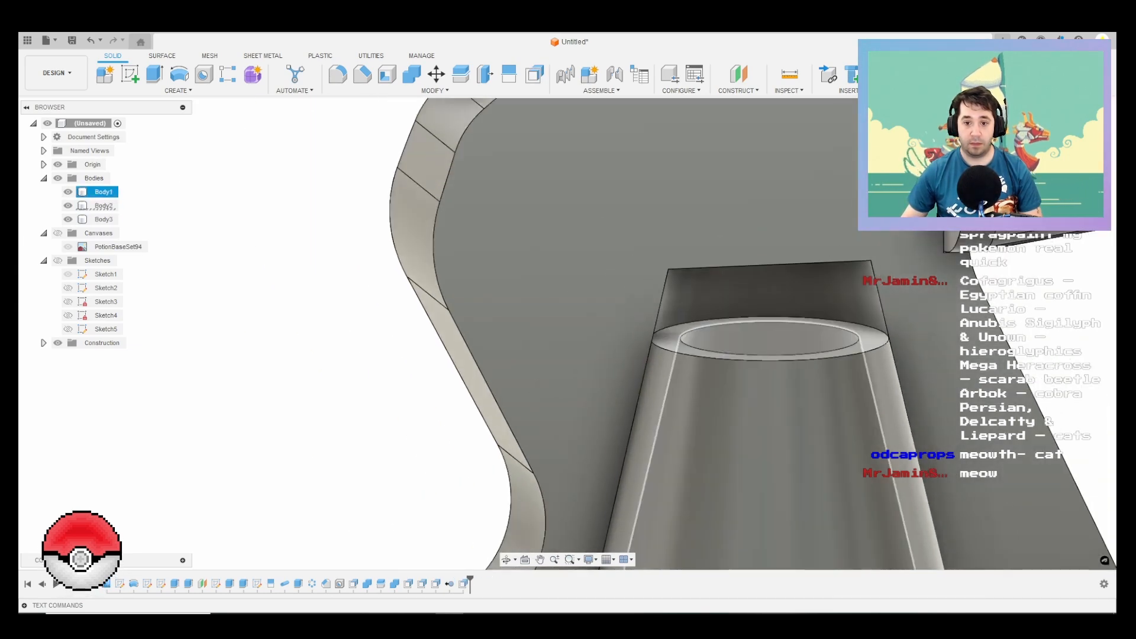
# Step: Extrude the bottle neck's top ring face 10 mm upward as a straight collar, with Body2 hidden
pyautogui.keyDown('shift'); pyautogui.moveTo(668, 331); pyautogui.dragTo(627, 340, button='middle'); pyautogui.keyUp('shift')
pyautogui.scroll(2, 662, 284)
pyautogui.click(626, 350)
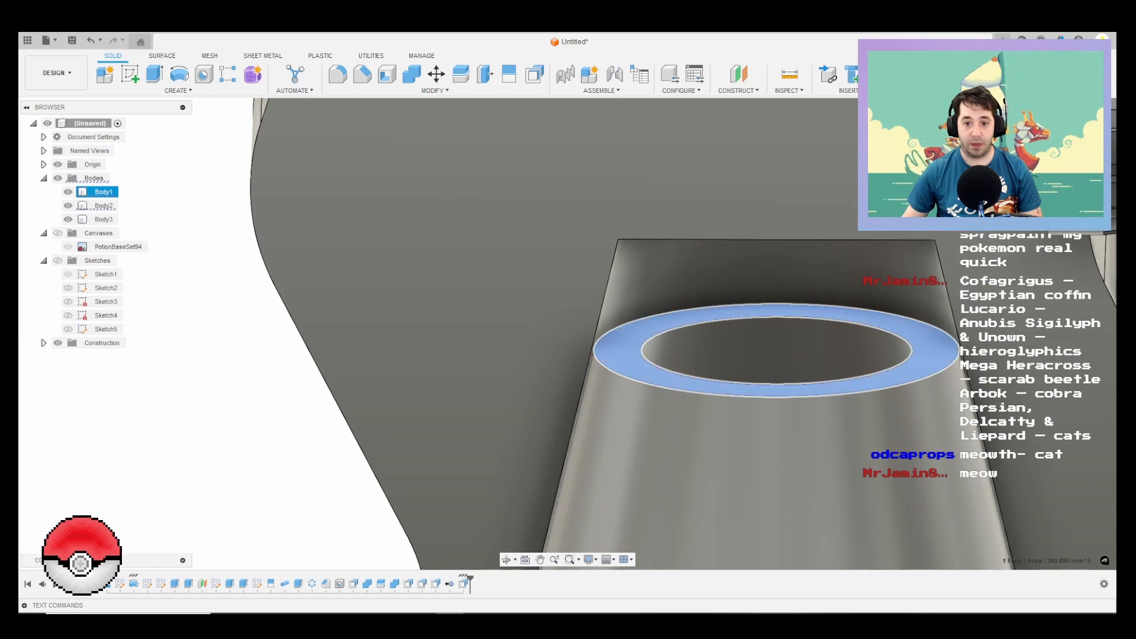
pyautogui.press('e')
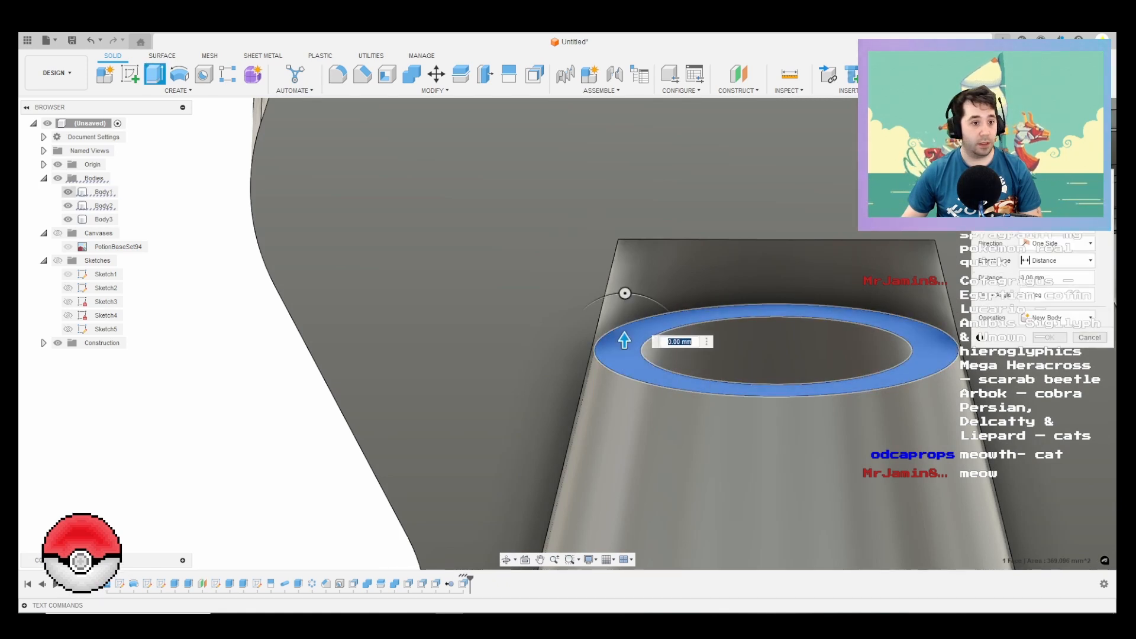
pyautogui.click(68, 191)
pyautogui.click(68, 206)
pyautogui.click(68, 192)
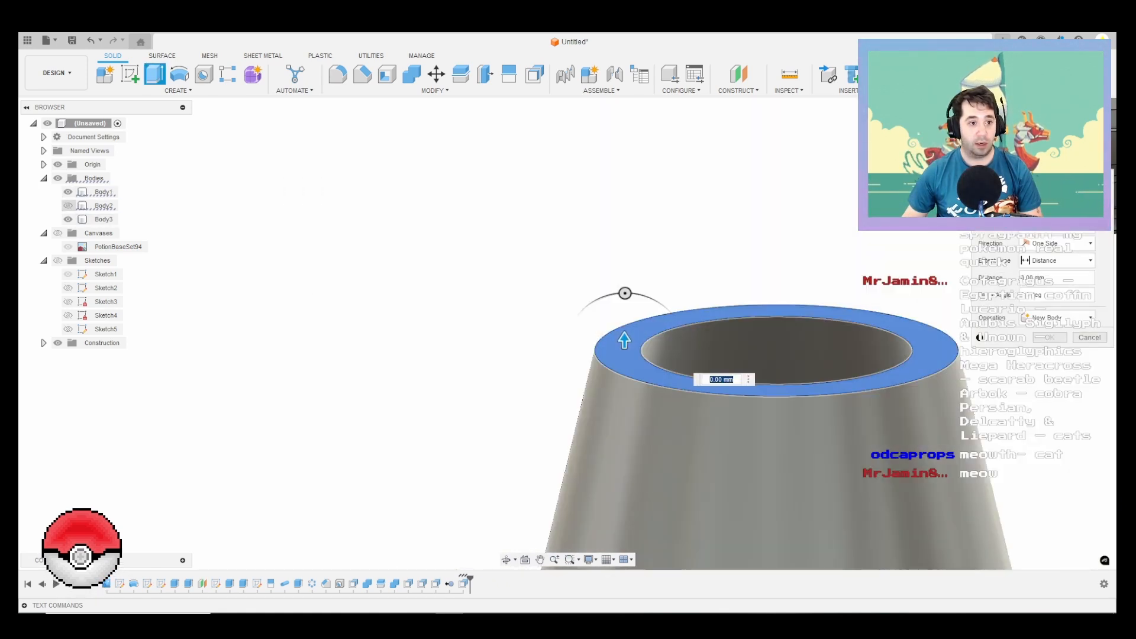
pyautogui.moveTo(624, 340); pyautogui.dragTo(625, 255)
pyautogui.press('Return')
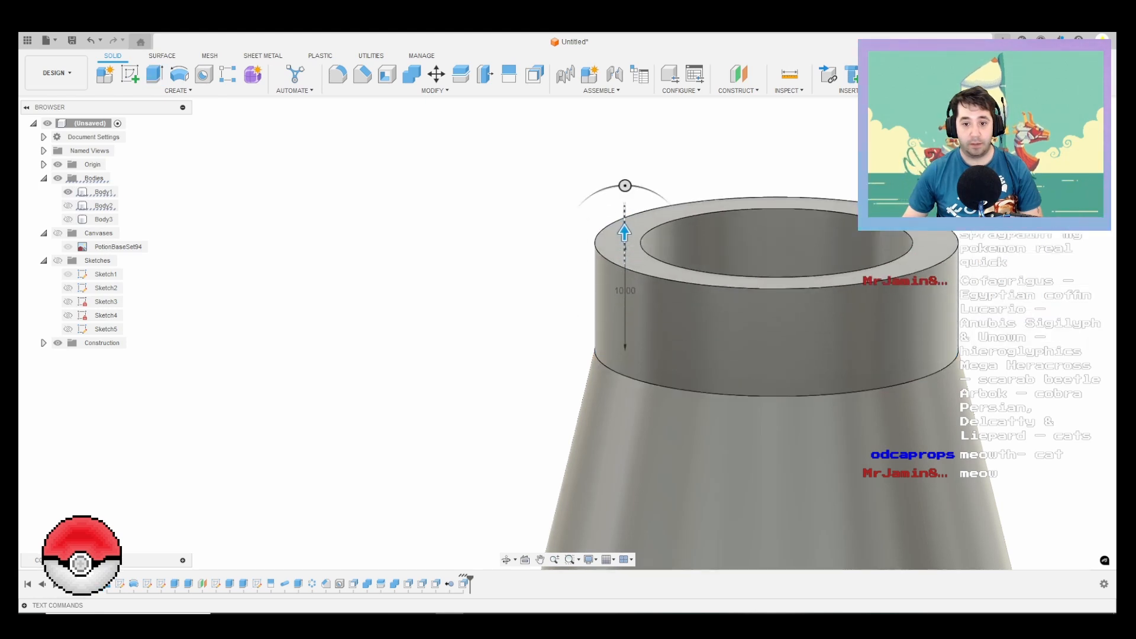
pyautogui.scroll(-3, 492, 302)
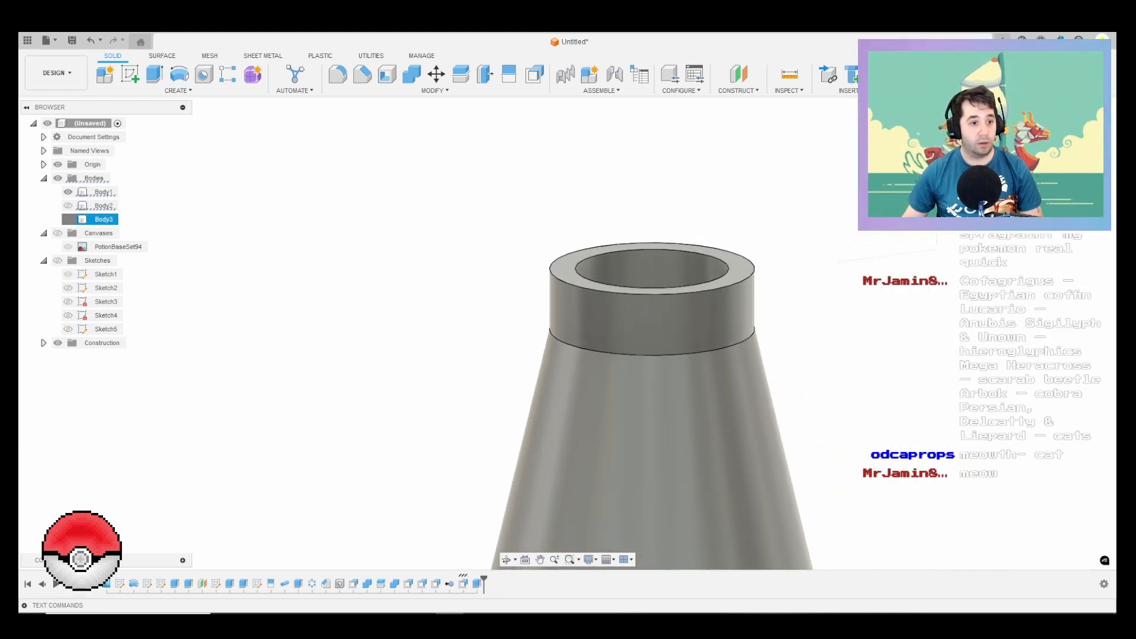
# Step: Show Body2, hide Body3, cut Body1 out of Body2 with Combine keeping the tool body, and hide Body1
pyautogui.click(68, 220)
pyautogui.click(68, 206)
pyautogui.click(68, 205)
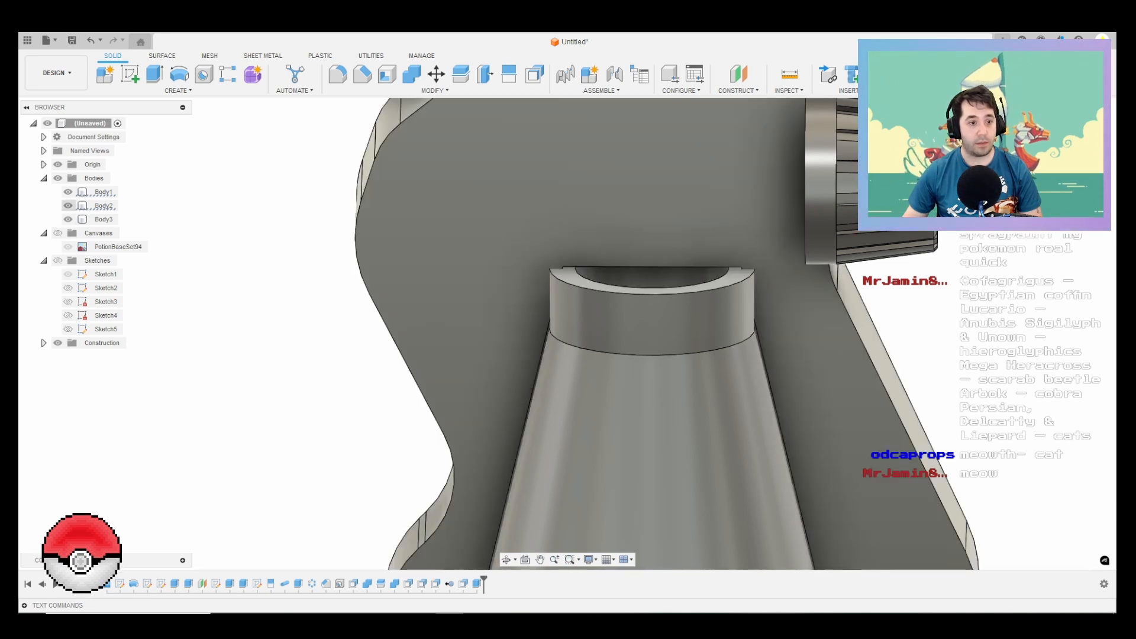
pyautogui.click(68, 220)
pyautogui.click(103, 206)
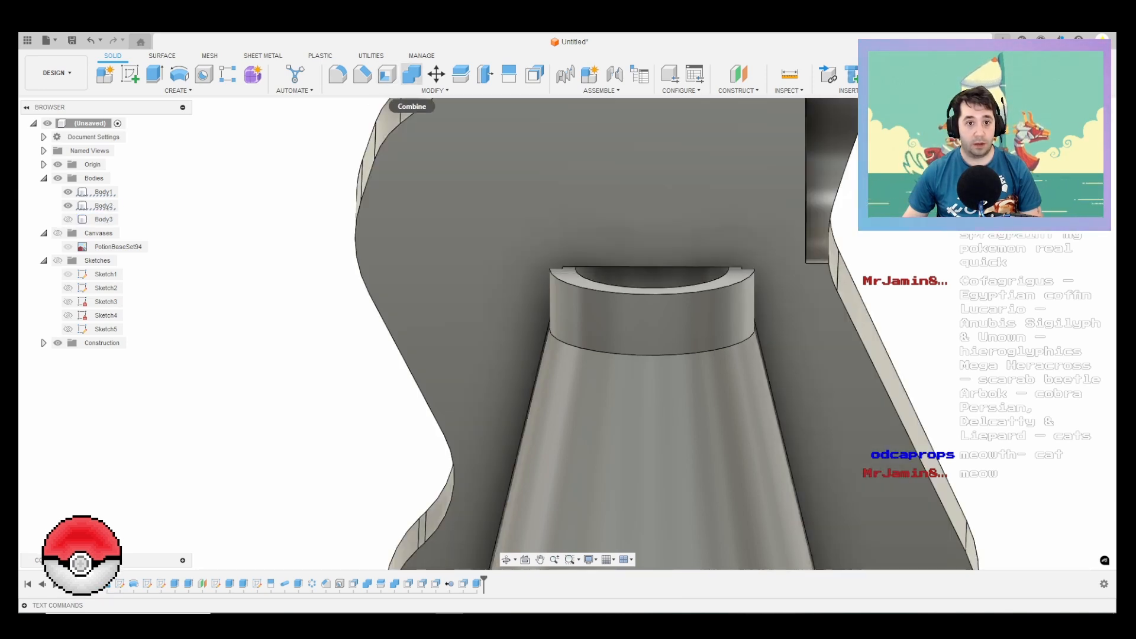
pyautogui.click(411, 74)
pyautogui.click(103, 192)
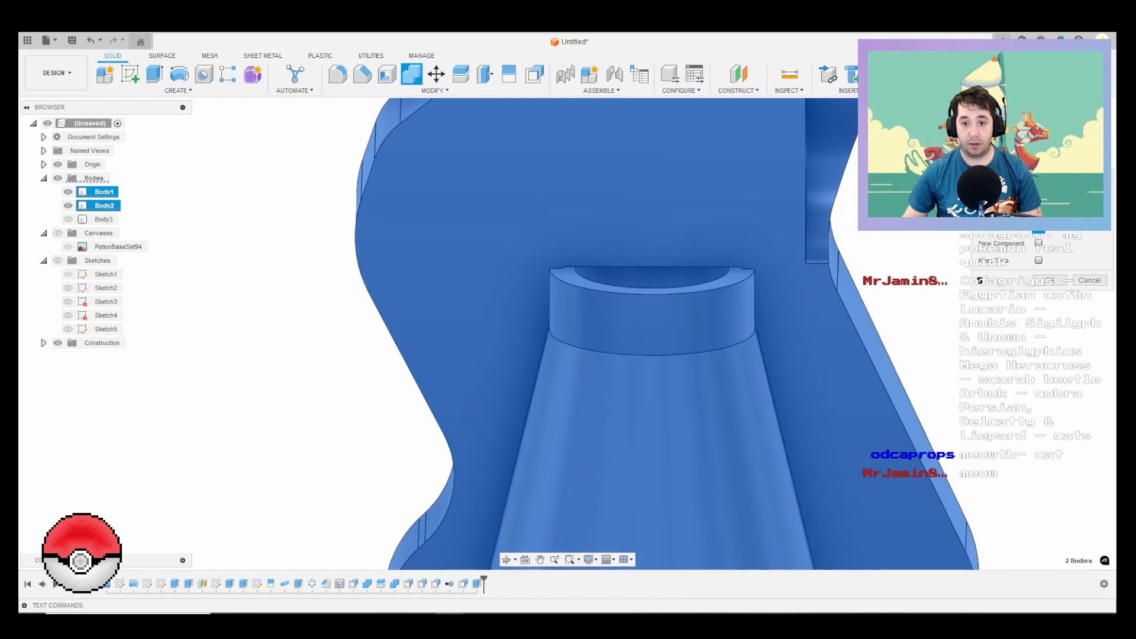
pyautogui.click(1038, 261)
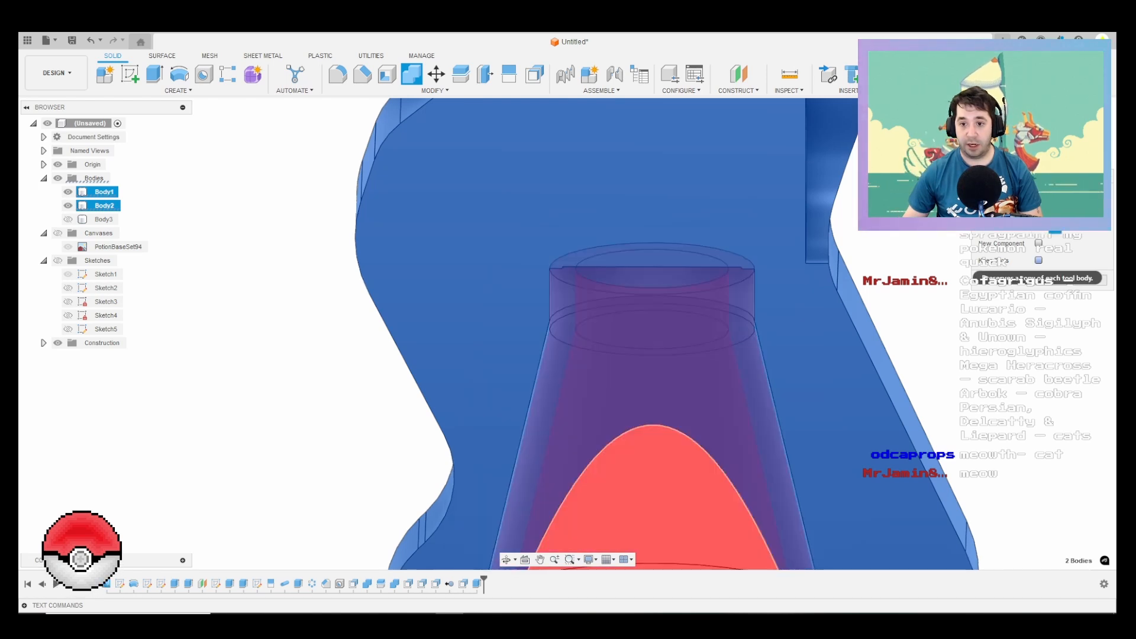
pyautogui.press('Return')
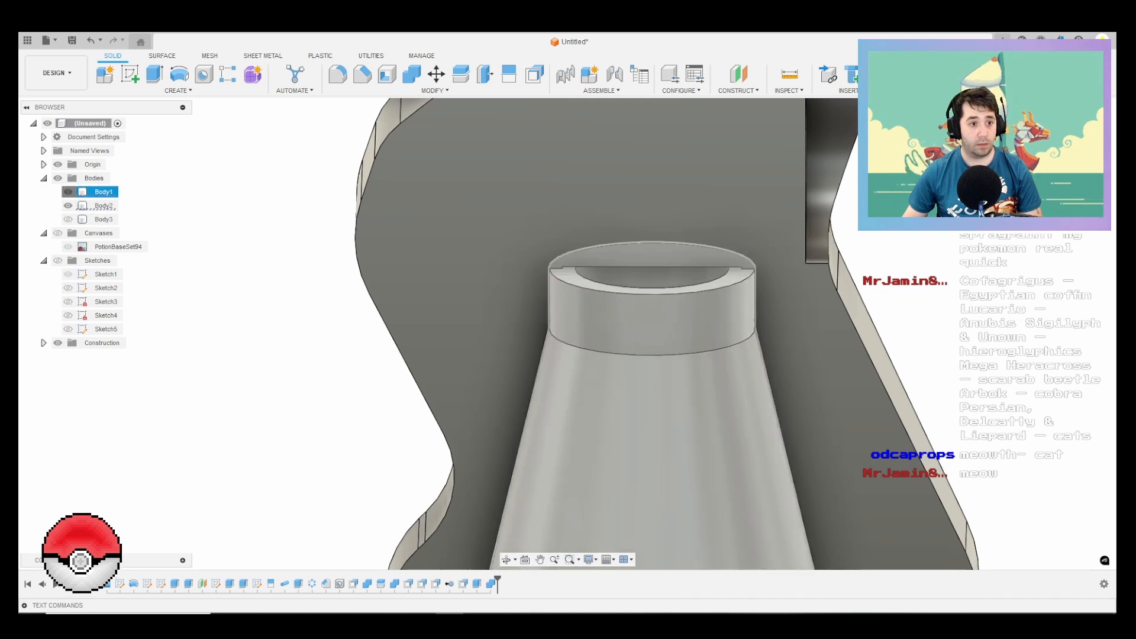
pyautogui.click(69, 192)
pyautogui.keyDown('shift'); pyautogui.moveTo(586, 455); pyautogui.dragTo(595, 308, button='middle'); pyautogui.keyUp('shift')
pyautogui.scroll(8, 571, 215)
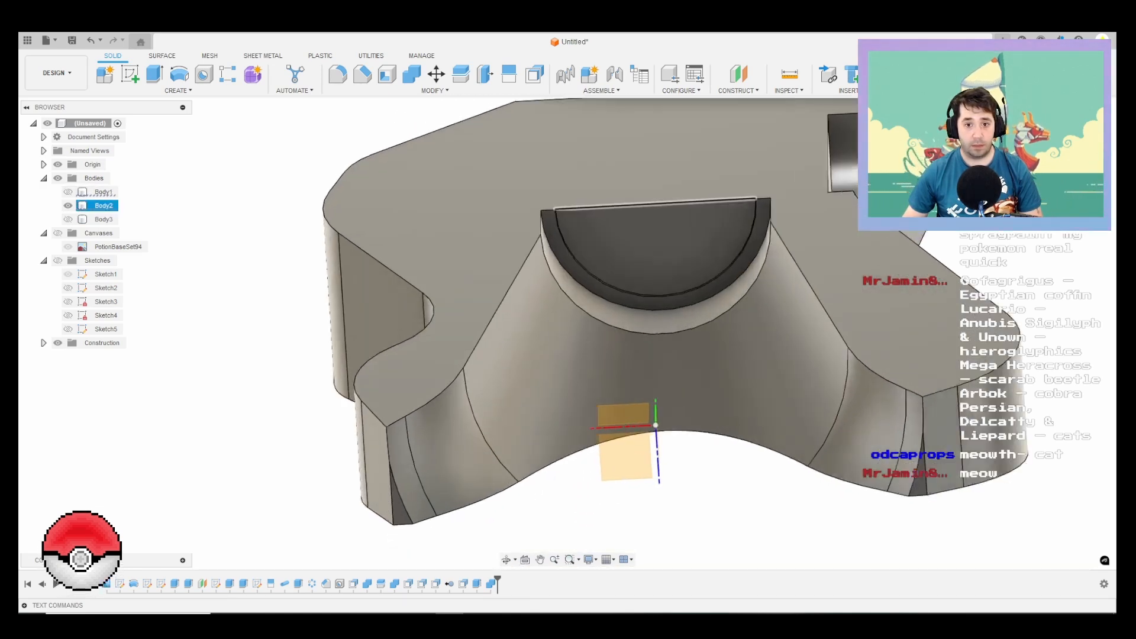
pyautogui.click(613, 256)
pyautogui.press('e')
pyautogui.keyDown('shift'); pyautogui.moveTo(613, 355); pyautogui.dragTo(591, 301, button='middle'); pyautogui.keyUp('shift')
pyautogui.scroll(-2, 568, 302)
pyautogui.press('Escape')
# Step: Extrude the half-ring face at the top of Body2's neck pocket into the sprayer body
pyautogui.click(556, 302)
pyautogui.press('e')
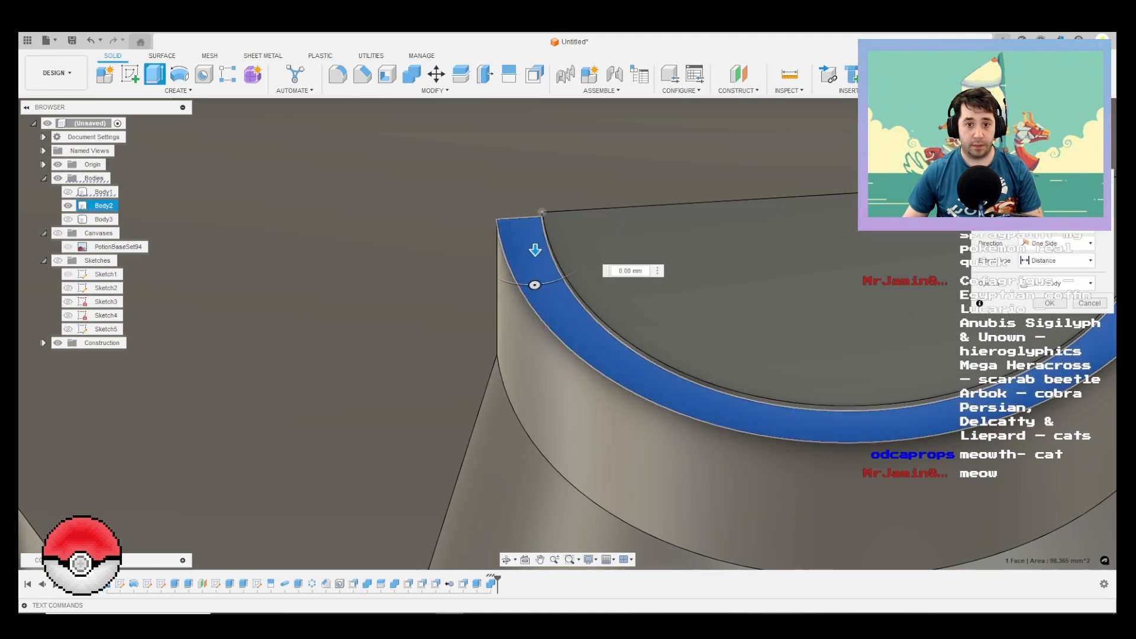
pyautogui.moveTo(535, 249); pyautogui.dragTo(645, 141)
pyautogui.press('Return')
# Step: Try to delete the thin curved sliver face between the ring and the inner face of the neck pocket
pyautogui.keyDown('shift'); pyautogui.moveTo(585, 313); pyautogui.dragTo(547, 252, button='middle'); pyautogui.keyUp('shift')
pyautogui.scroll(8, 548, 248)
pyautogui.click(549, 250)
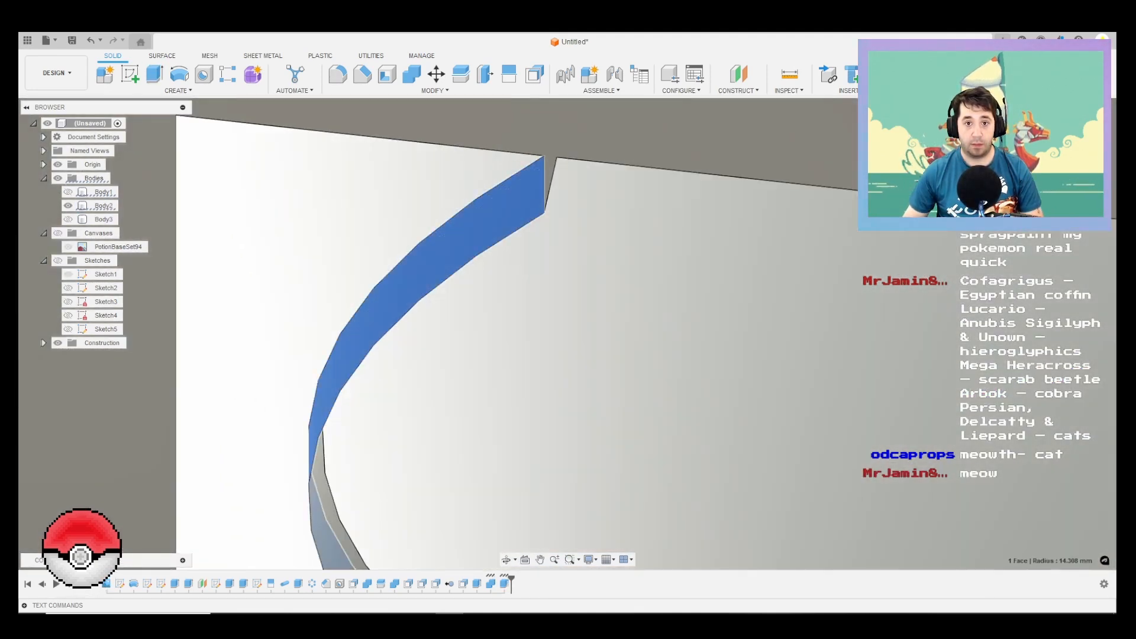
pyautogui.press('q')
pyautogui.press('Delete')
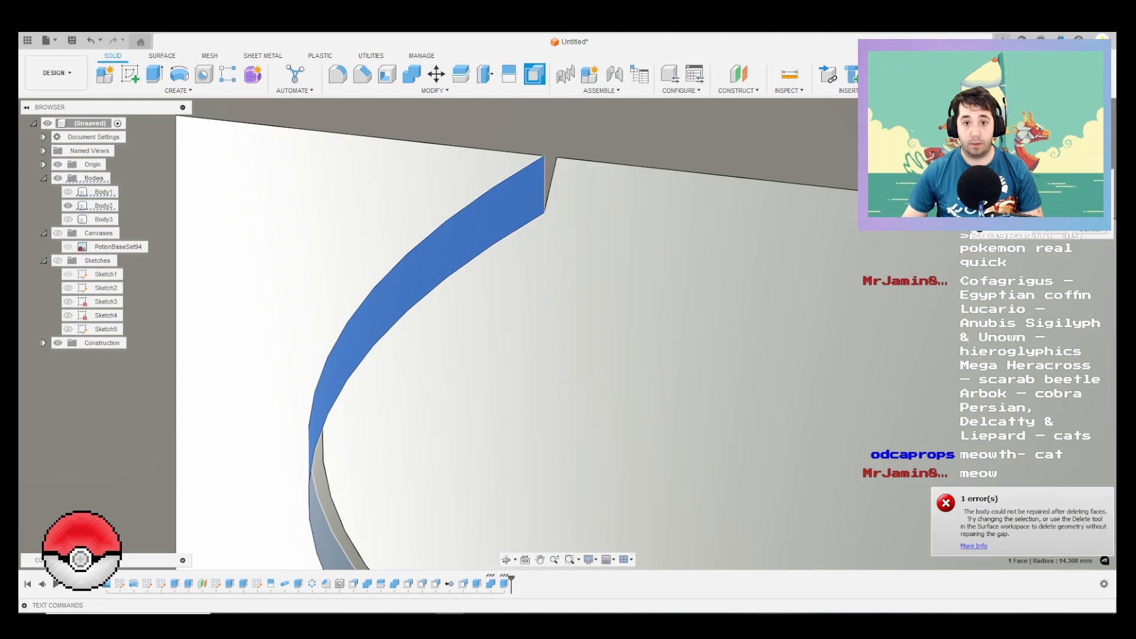
pyautogui.press('Escape')
# Step: Delete the residual face at the top of the neck pocket and show the grooved nozzle Body3
pyautogui.click(520, 204)
pyautogui.keyDown('shift'); pyautogui.moveTo(521, 204); pyautogui.dragTo(591, 213, button='middle'); pyautogui.keyUp('shift')
pyautogui.click(591, 221)
pyautogui.press('Delete')
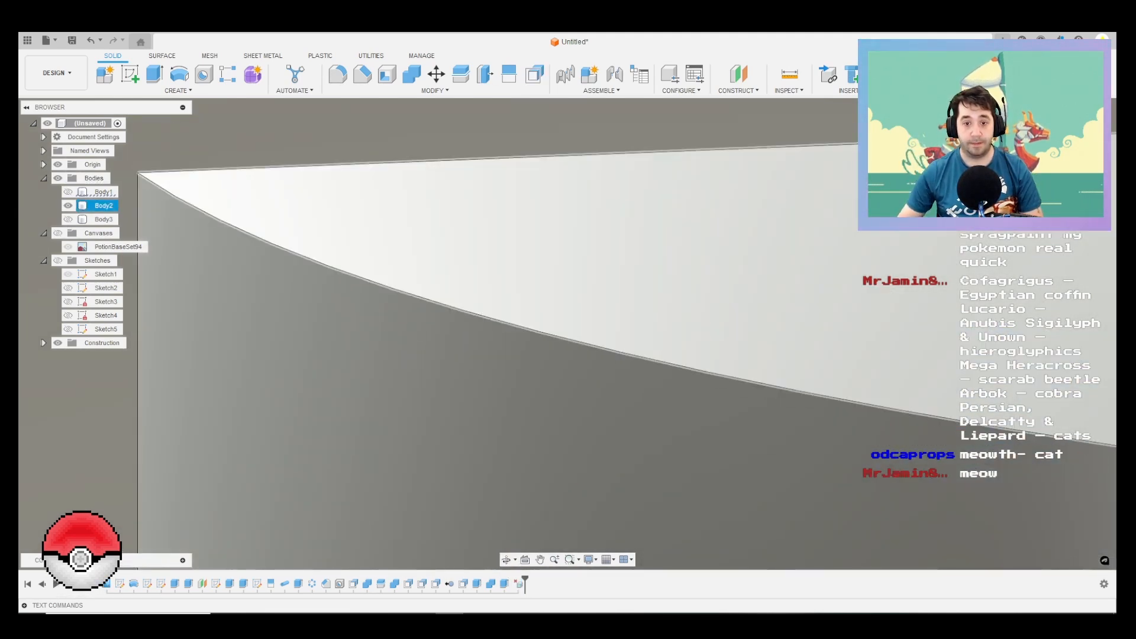
pyautogui.scroll(-10, 589, 267)
pyautogui.scroll(-4, 577, 325)
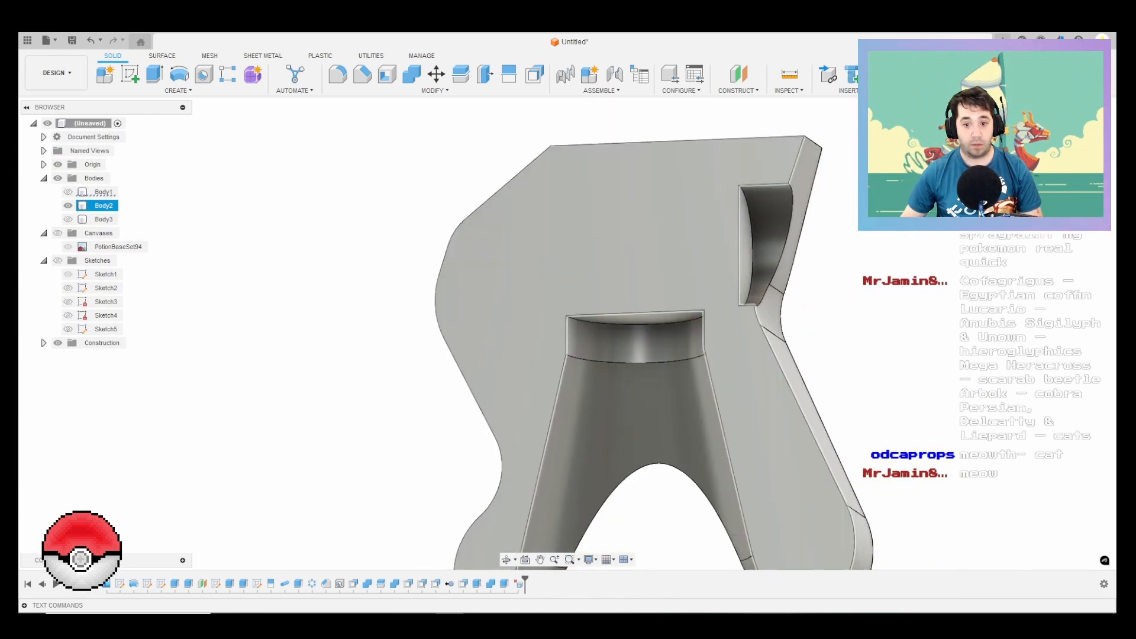
pyautogui.click(68, 220)
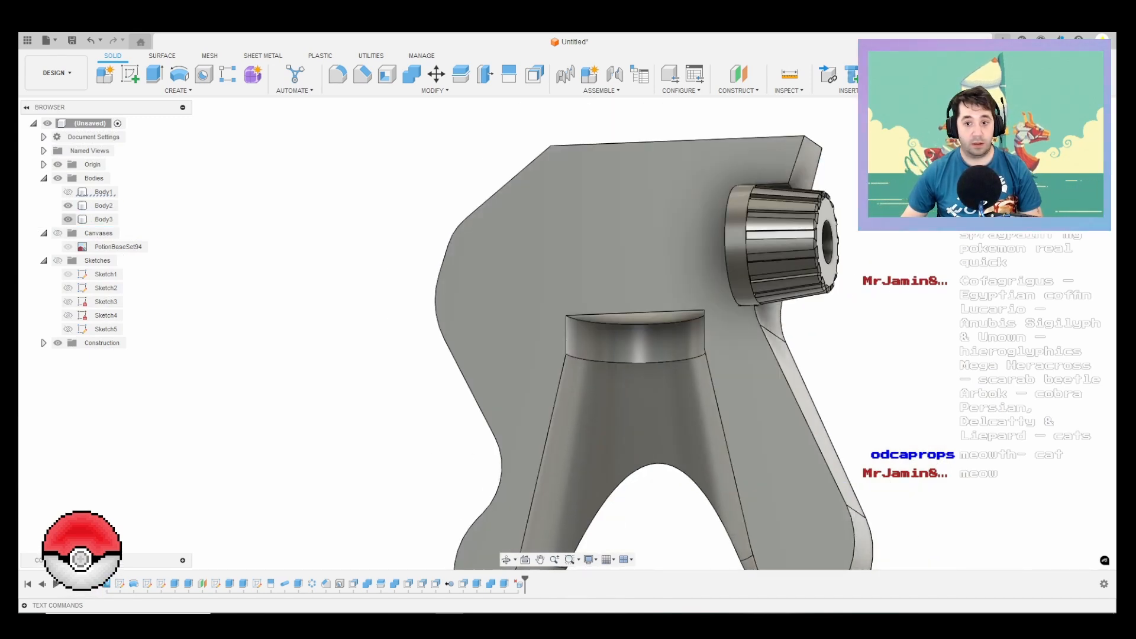
# Step: Hide Body3 and Body2 and show only the bottle, Body1
pyautogui.click(68, 219)
pyautogui.click(68, 205)
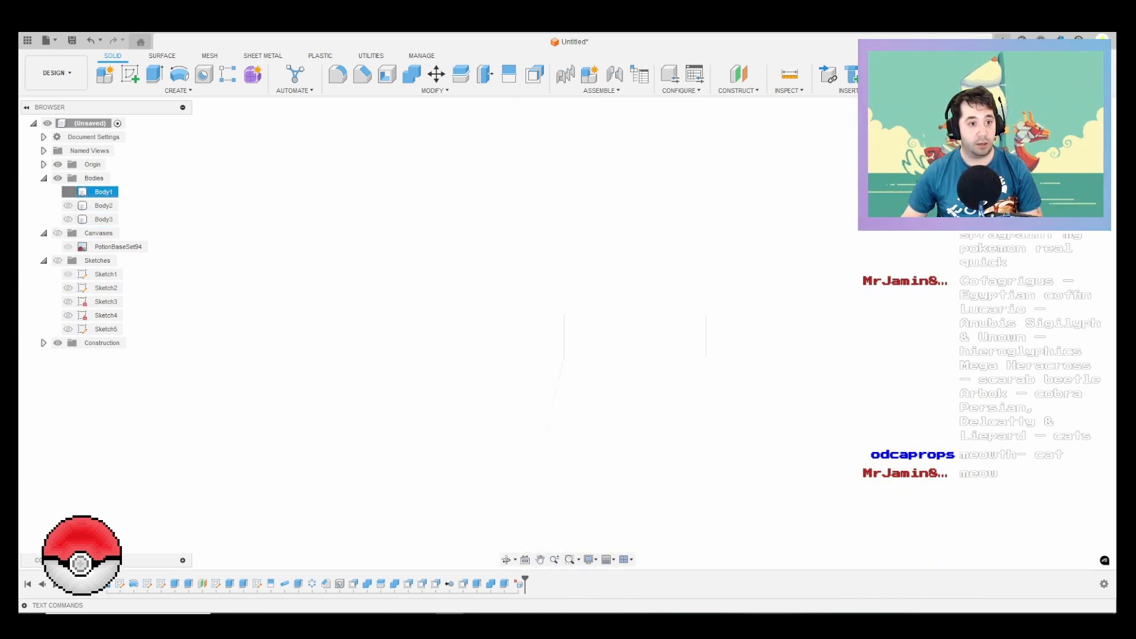
pyautogui.click(68, 192)
pyautogui.keyDown('shift'); pyautogui.moveTo(663, 260); pyautogui.dragTo(693, 307, button='middle'); pyautogui.keyUp('shift')
pyautogui.scroll(5, 693, 307)
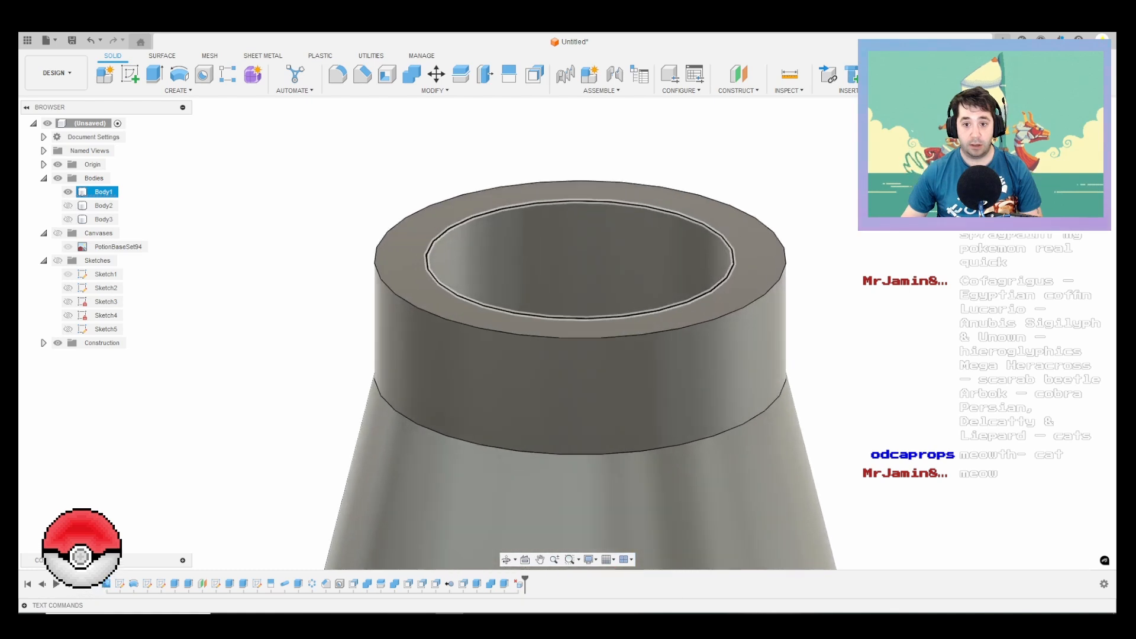
# Step: Start a 34 mm diameter coil on the flat top face of the bottle's neck, centred on the neck axis
pyautogui.scroll(4, 729, 288)
pyautogui.click(729, 287)
pyautogui.scroll(-4, 730, 287)
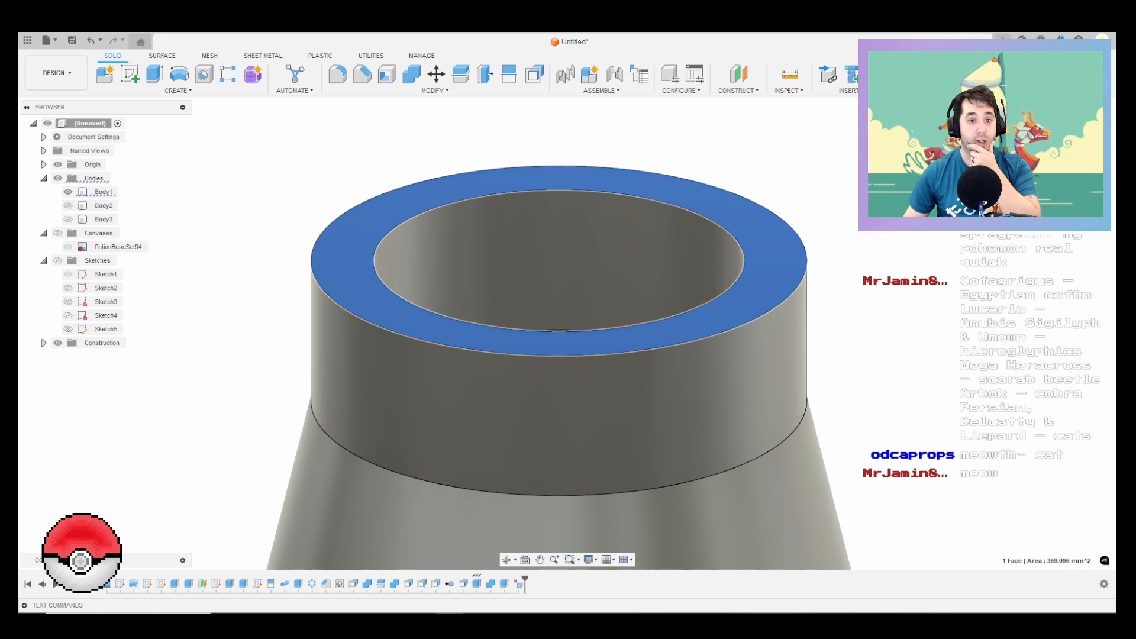
pyautogui.click(178, 90)
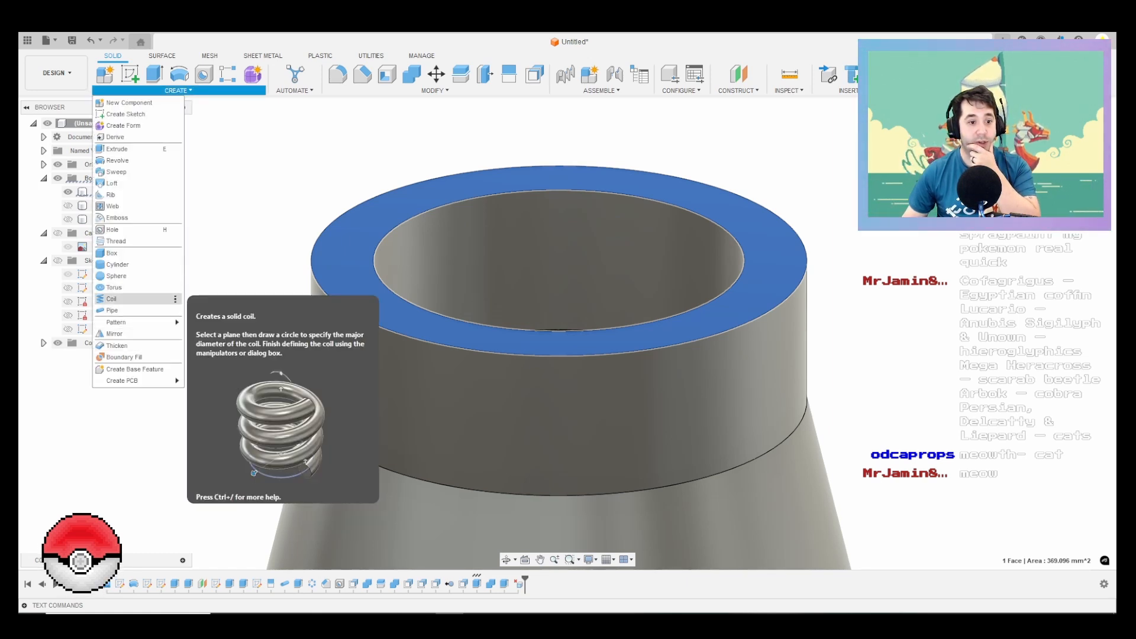
pyautogui.click(111, 299)
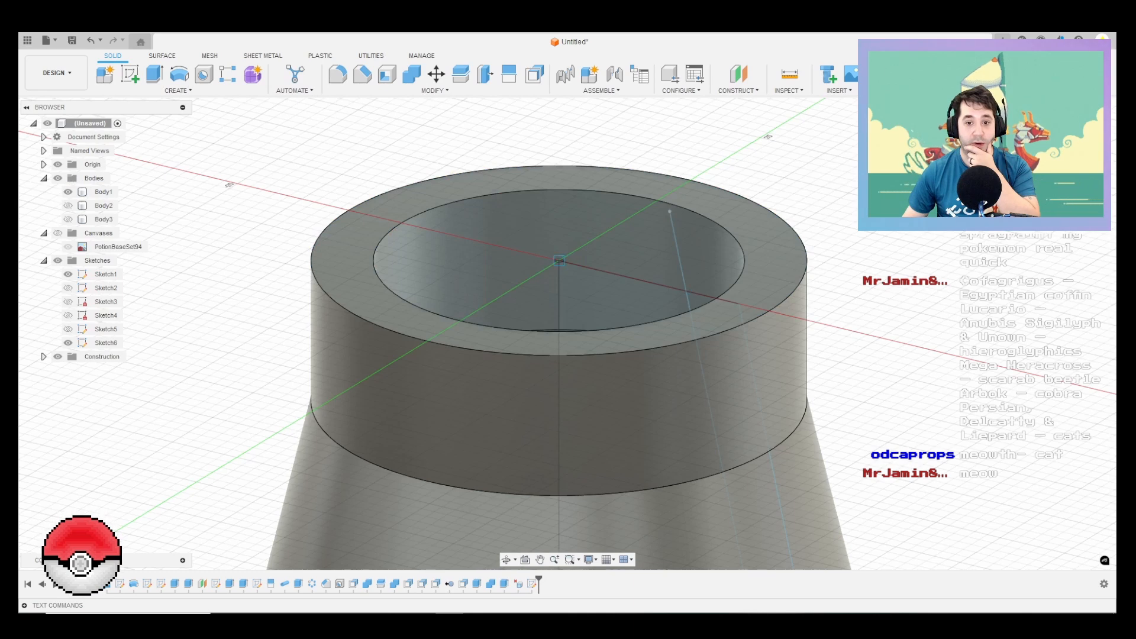
pyautogui.click(559, 260)
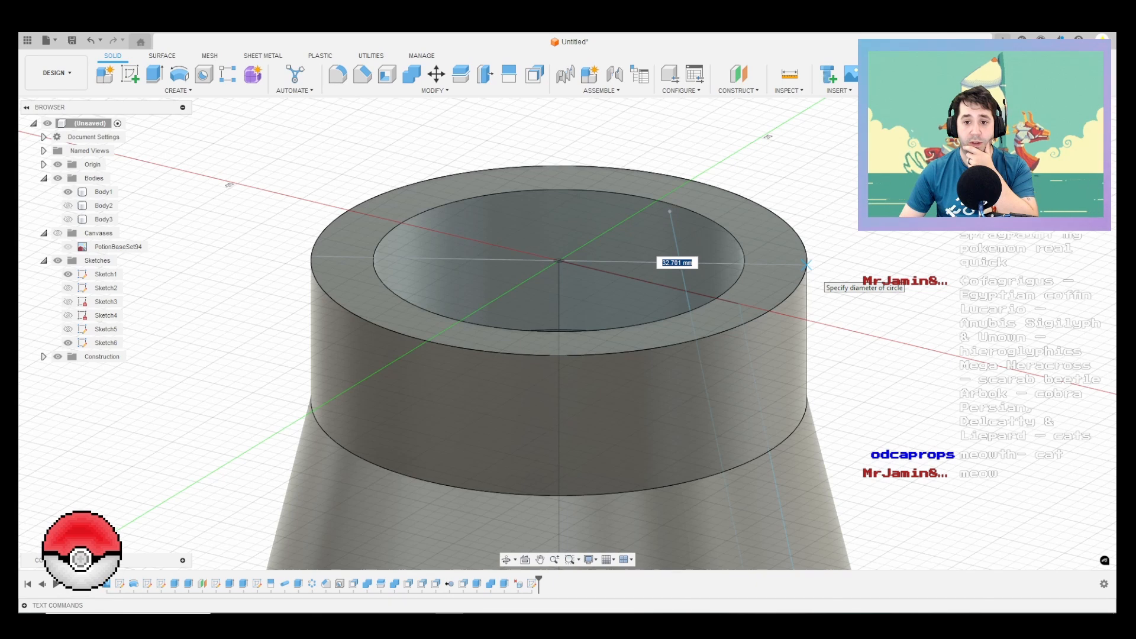
pyautogui.press('Tab')
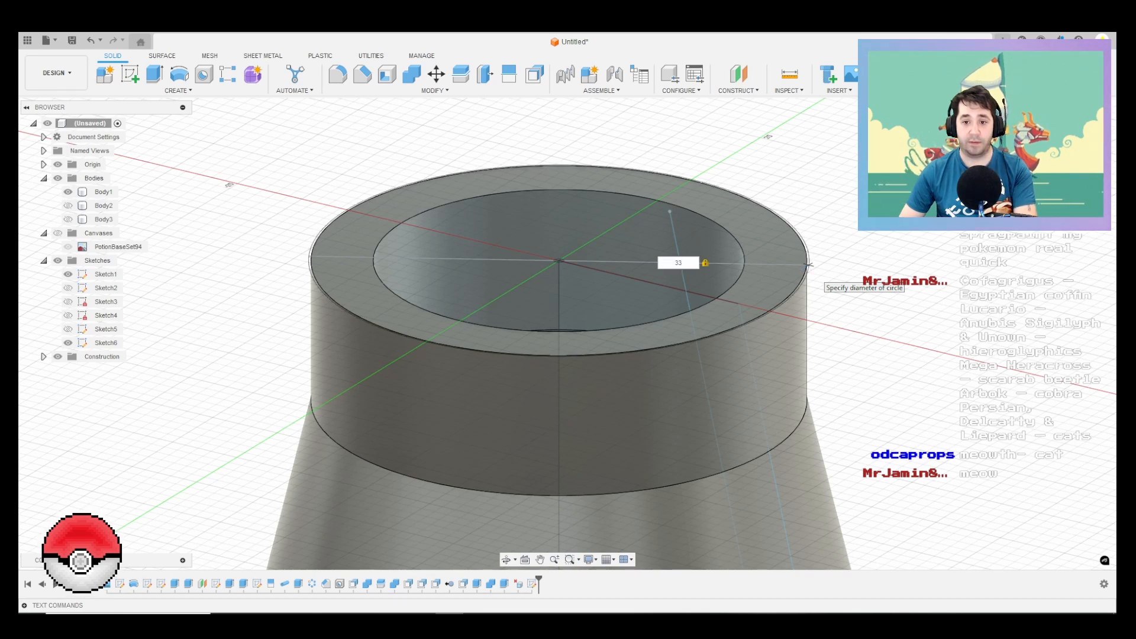
pyautogui.press('Return')
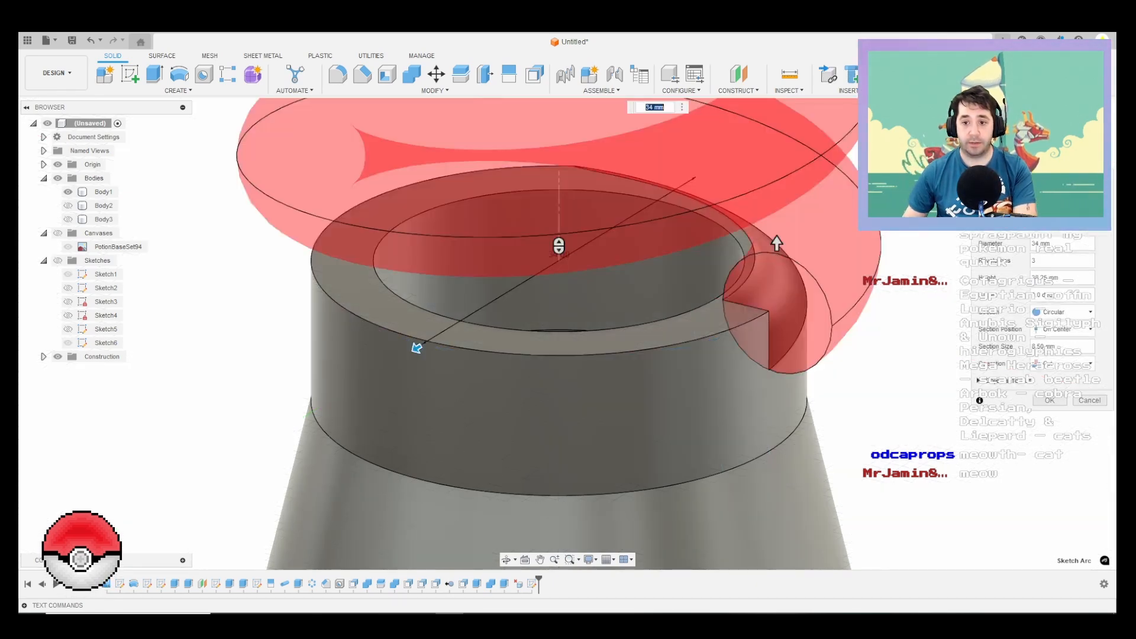
# Step: Set the coil to 2 revolutions, -10 mm height and section size 2, and join it to the bottle neck as a thread
pyautogui.scroll(-5, 745, 293)
pyautogui.scroll(-5, 746, 306)
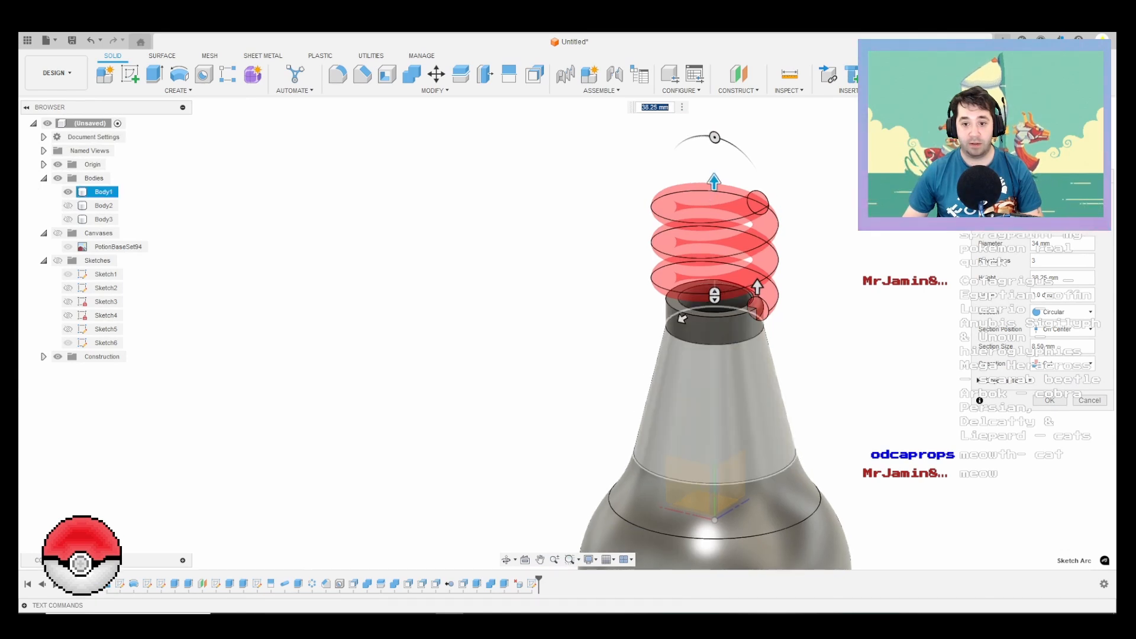
pyautogui.moveTo(713, 182); pyautogui.dragTo(727, 332)
pyautogui.scroll(3, 699, 340)
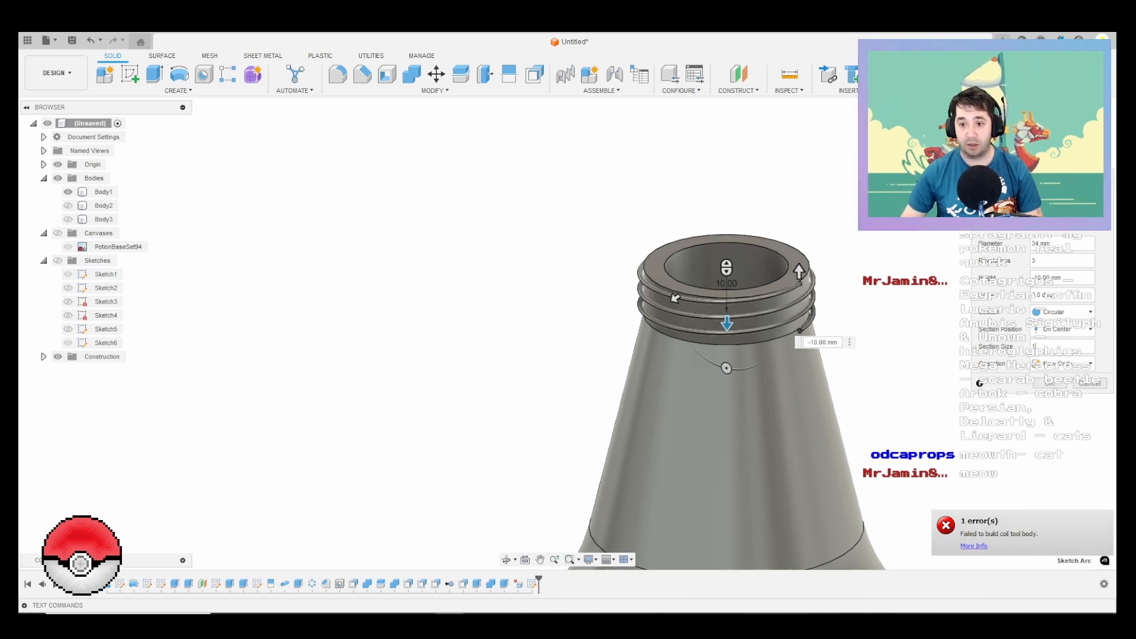
pyautogui.scroll(2, 888, 381)
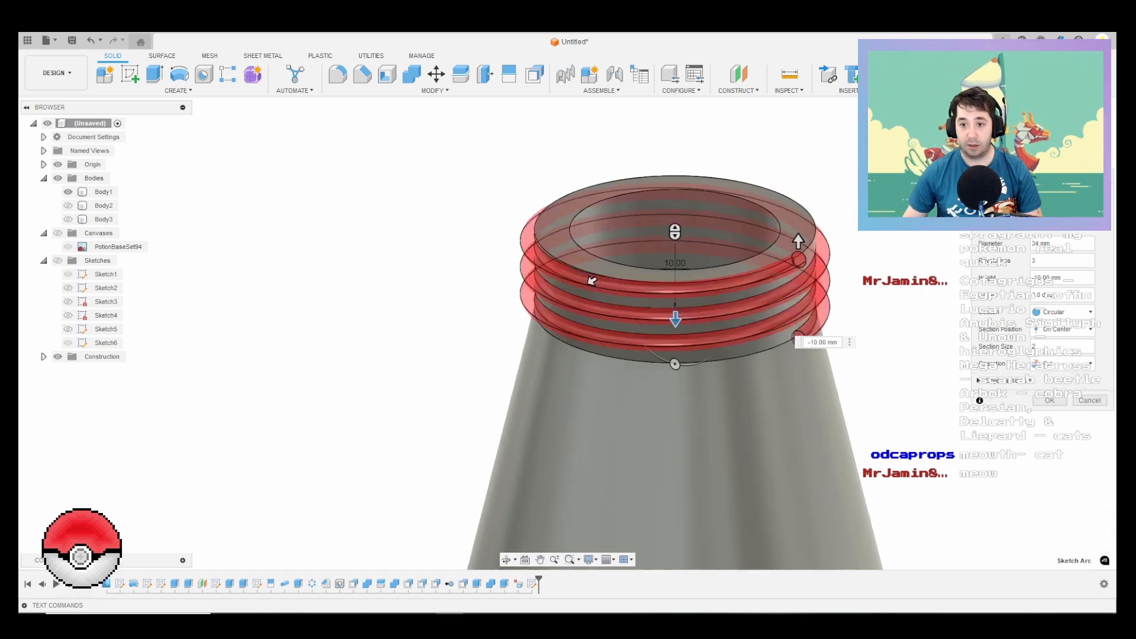
pyautogui.keyDown('shift'); pyautogui.moveTo(763, 348); pyautogui.dragTo(682, 307, button='middle'); pyautogui.keyUp('shift')
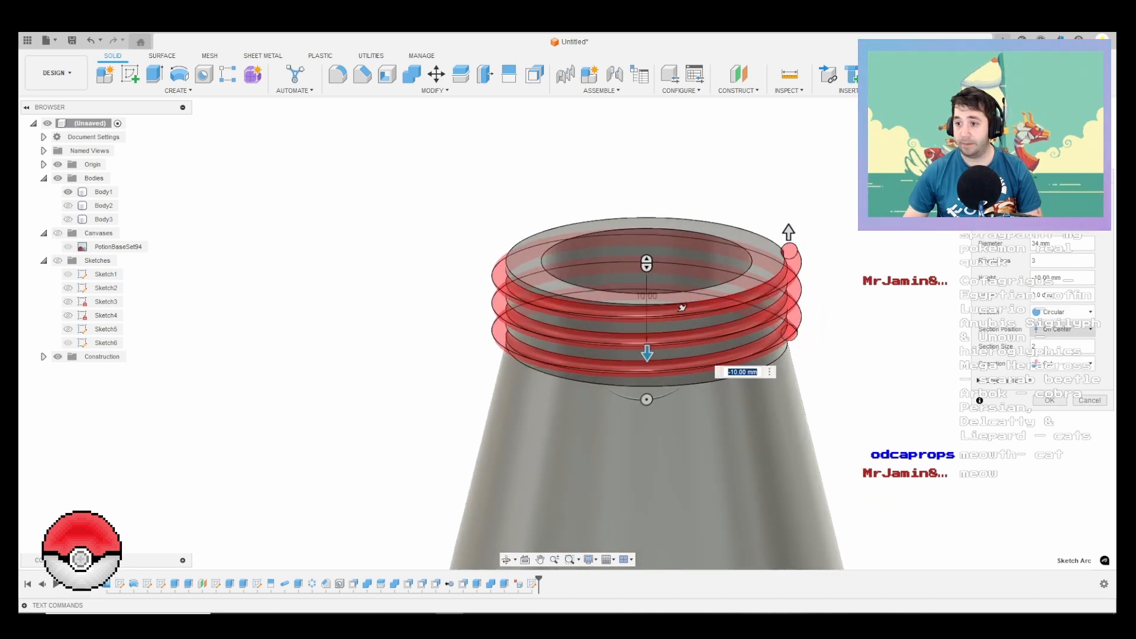
pyautogui.keyDown('shift'); pyautogui.moveTo(819, 300); pyautogui.dragTo(634, 291, button='middle'); pyautogui.keyUp('shift')
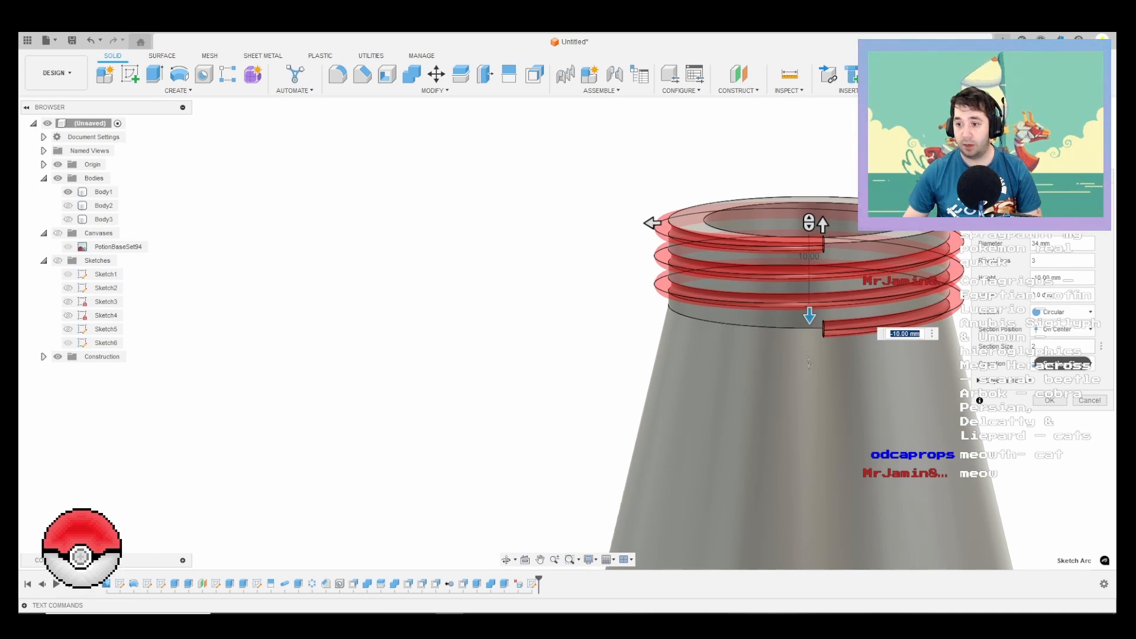
pyautogui.keyDown('shift'); pyautogui.moveTo(651, 223); pyautogui.dragTo(662, 200, button='middle'); pyautogui.keyUp('shift')
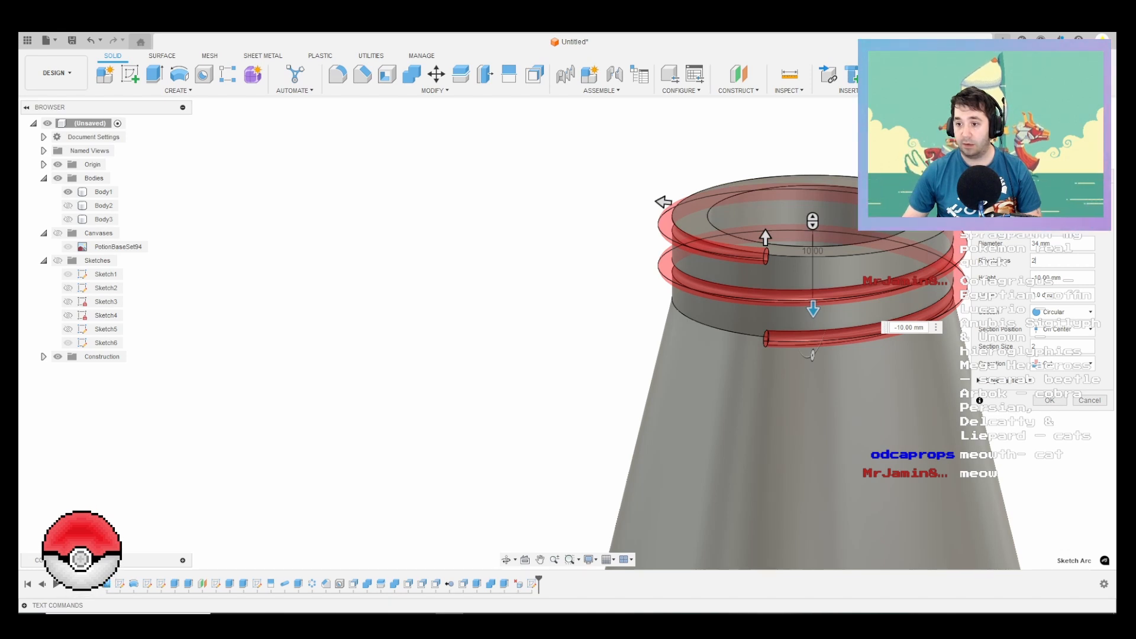
pyautogui.click(1062, 364)
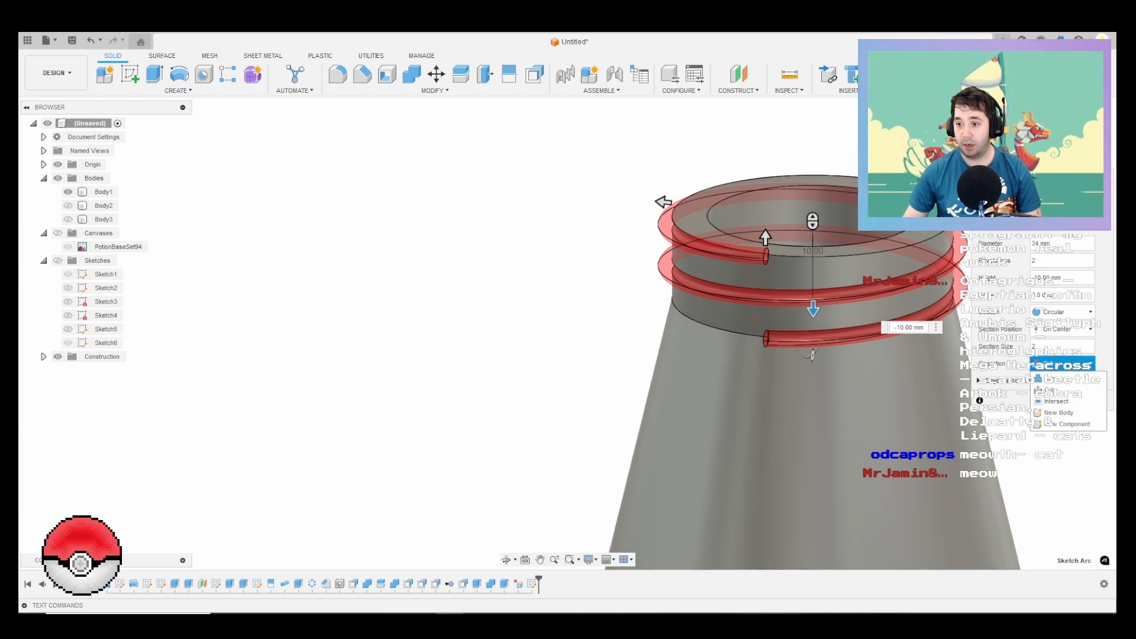
pyautogui.click(1053, 389)
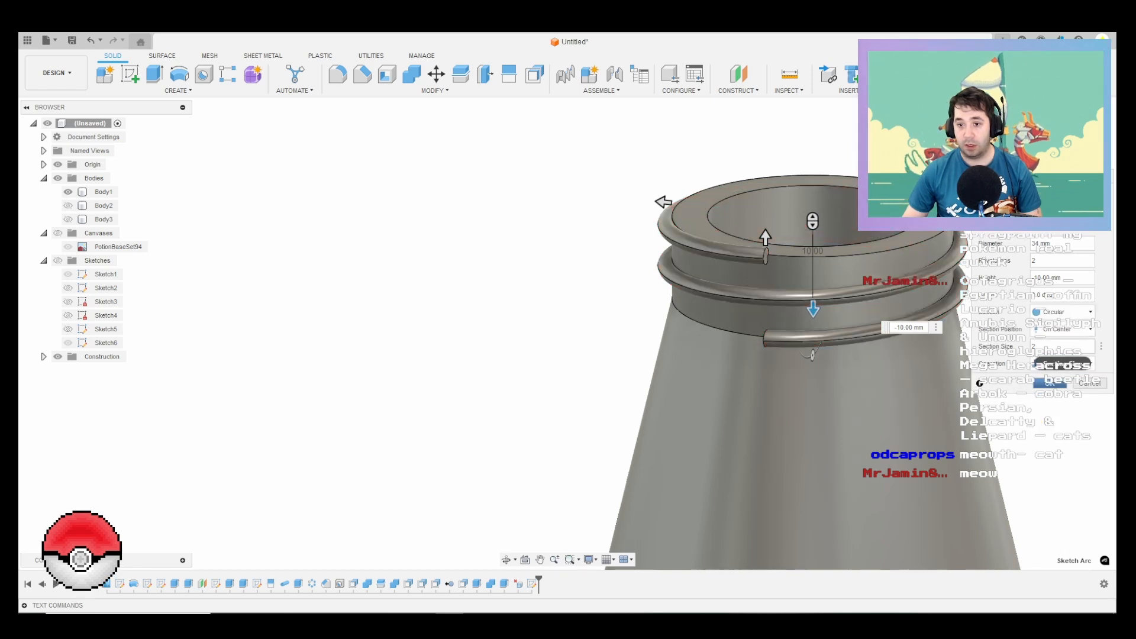
pyautogui.click(1049, 384)
# Step: Split Body1 at the neck's top face and remove the piece of thread sticking up above the rim
pyautogui.click(461, 74)
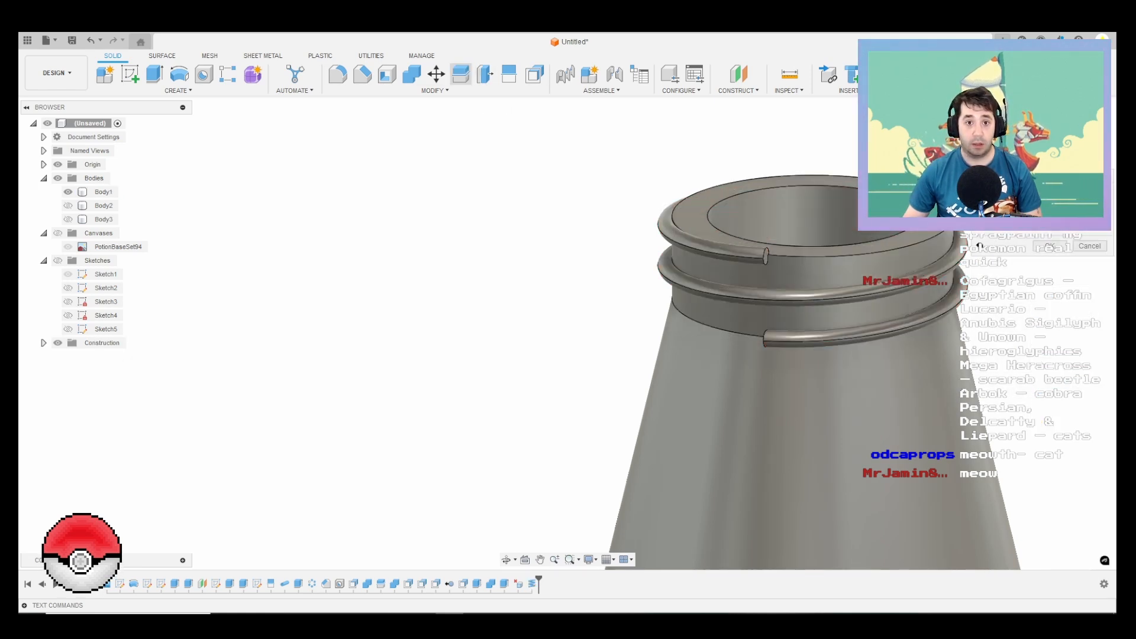
pyautogui.click(102, 191)
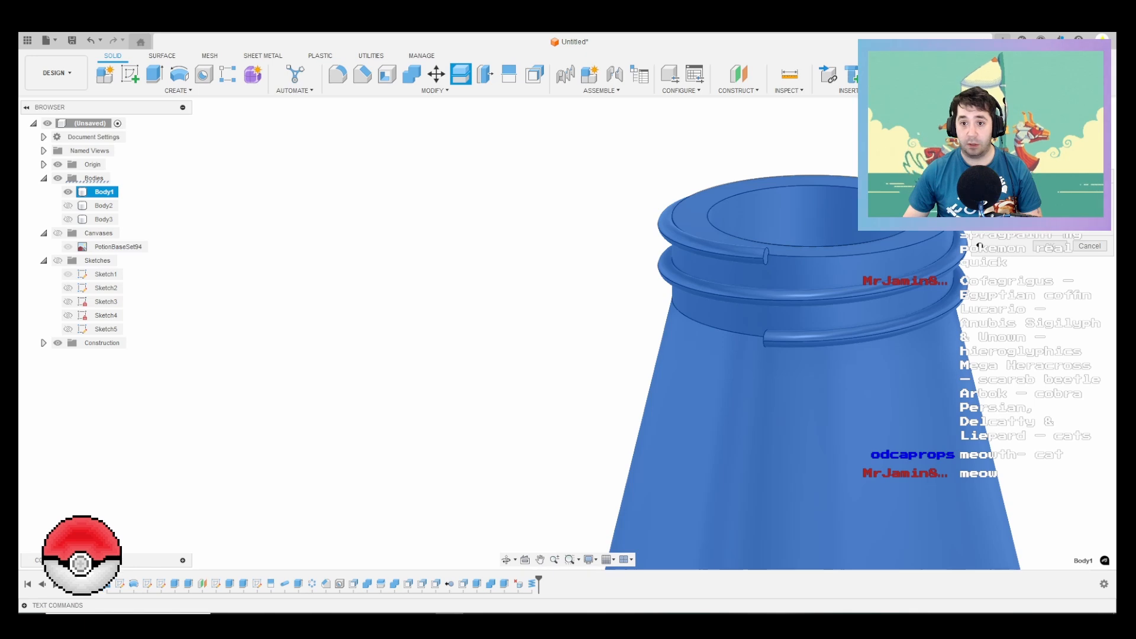
pyautogui.click(979, 245)
pyautogui.click(1052, 246)
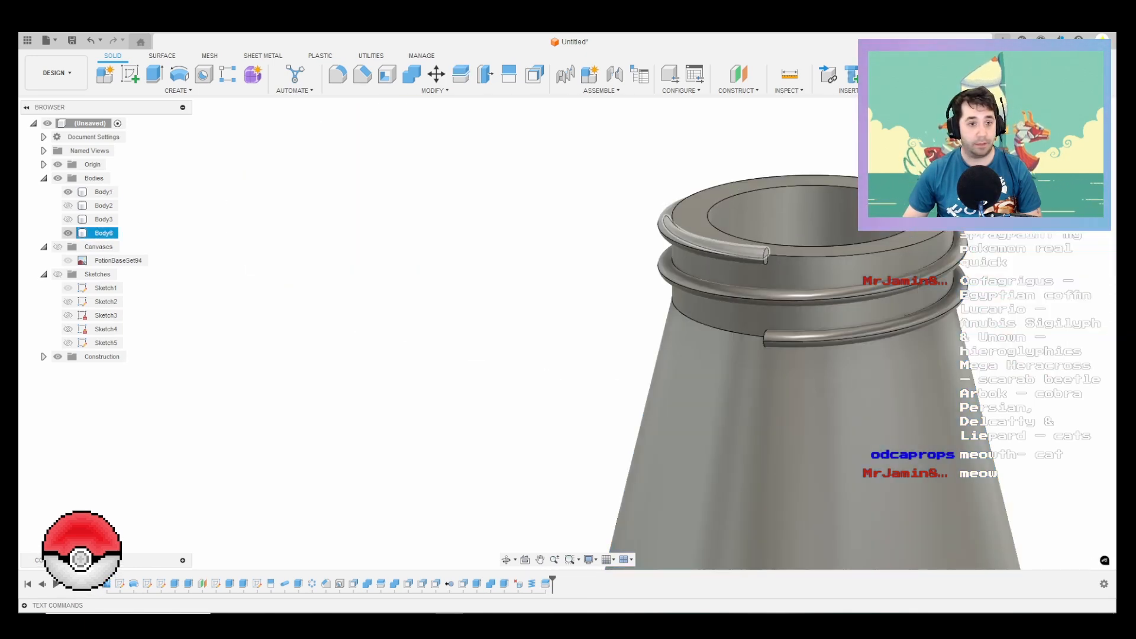
pyautogui.click(68, 232)
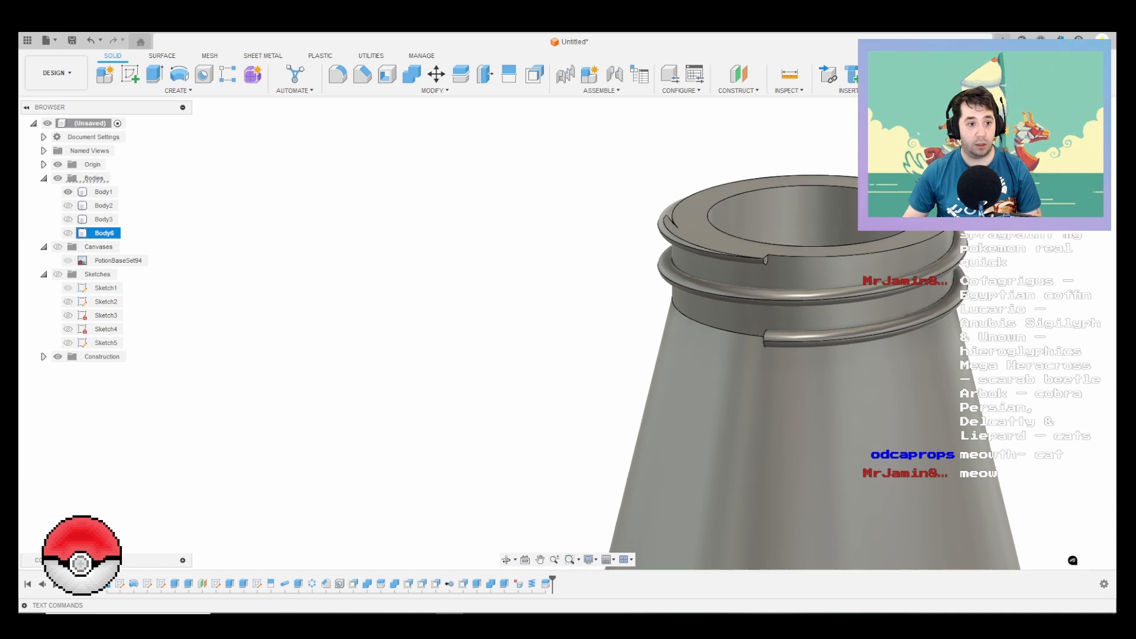
pyautogui.rightClick(105, 234)
pyautogui.click(137, 415)
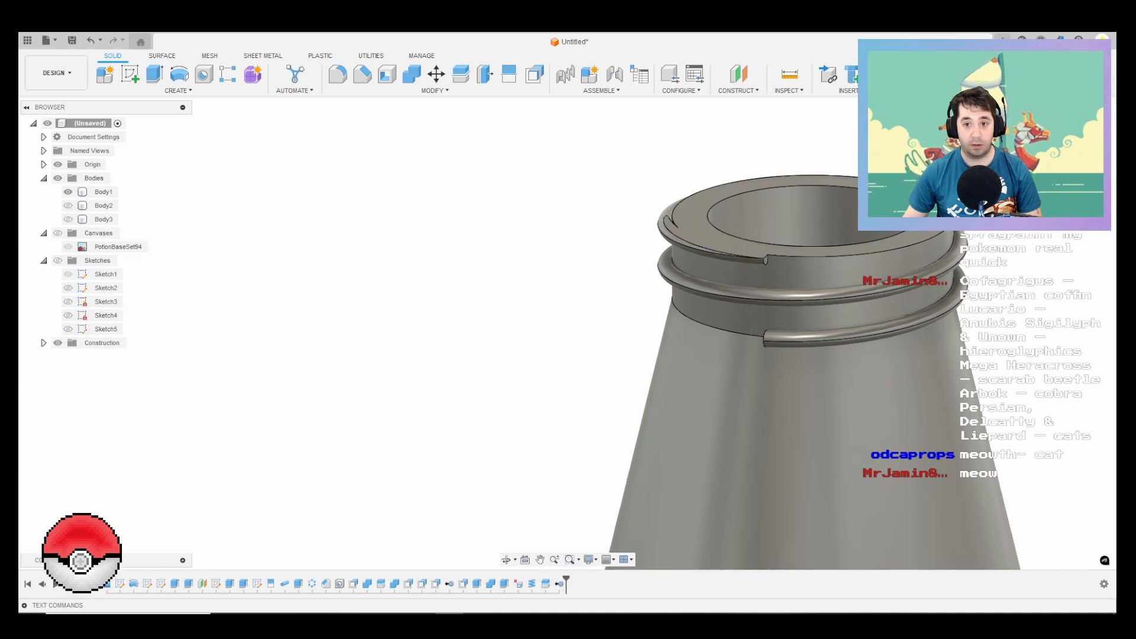
# Step: Try to fillet the edges at the upper and lower ends of the neck thread
pyautogui.click(338, 74)
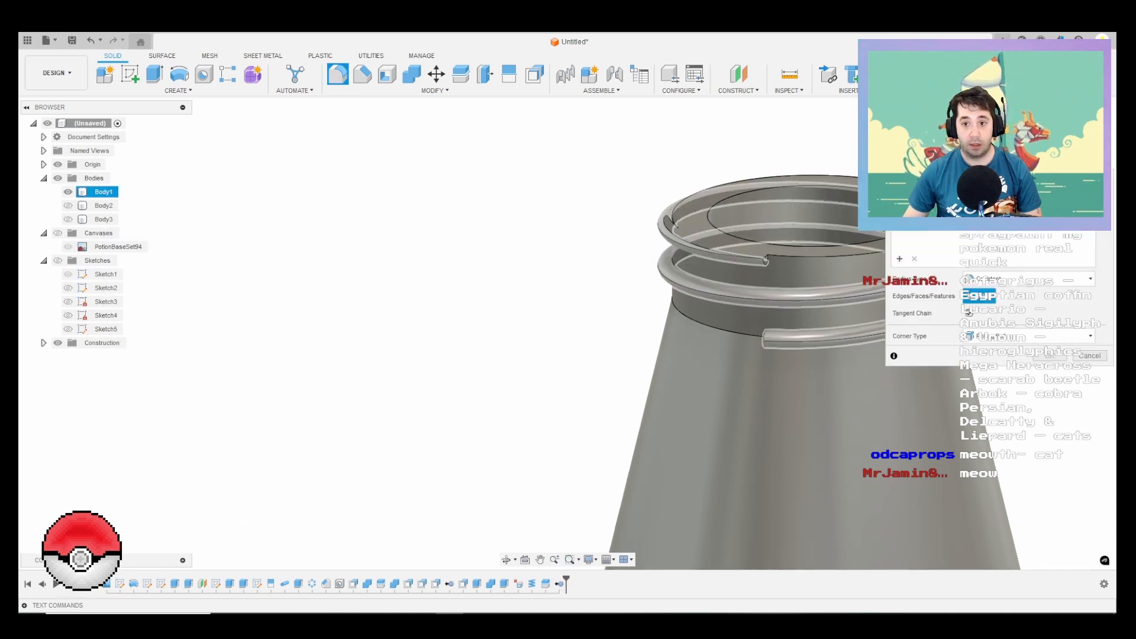
pyautogui.scroll(3, 729, 247)
pyautogui.click(731, 242)
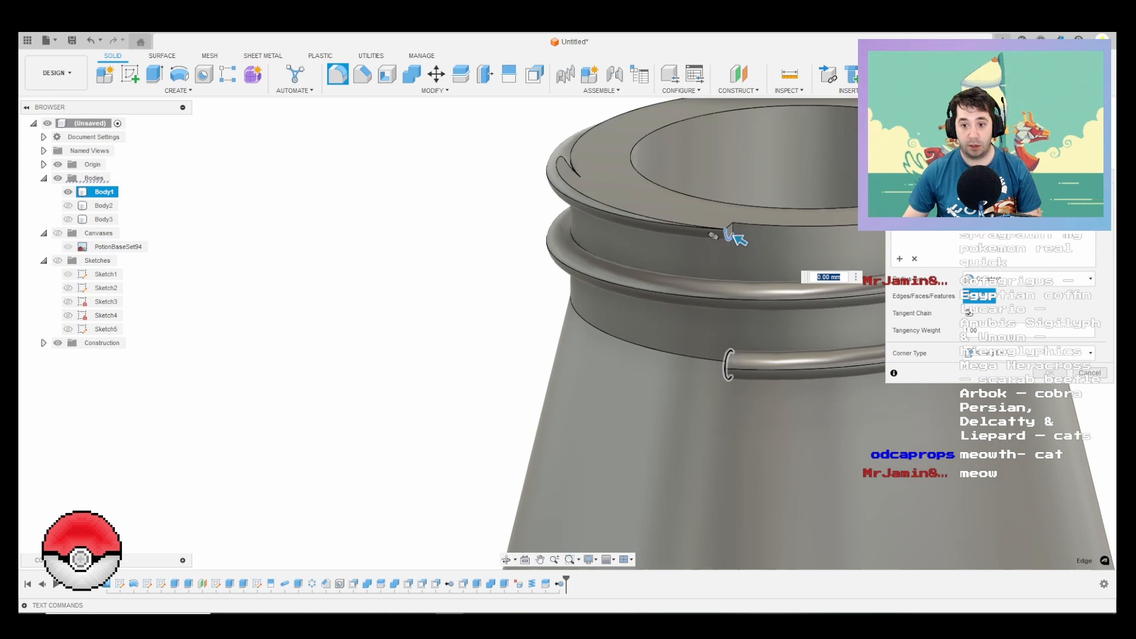
pyautogui.click(717, 360)
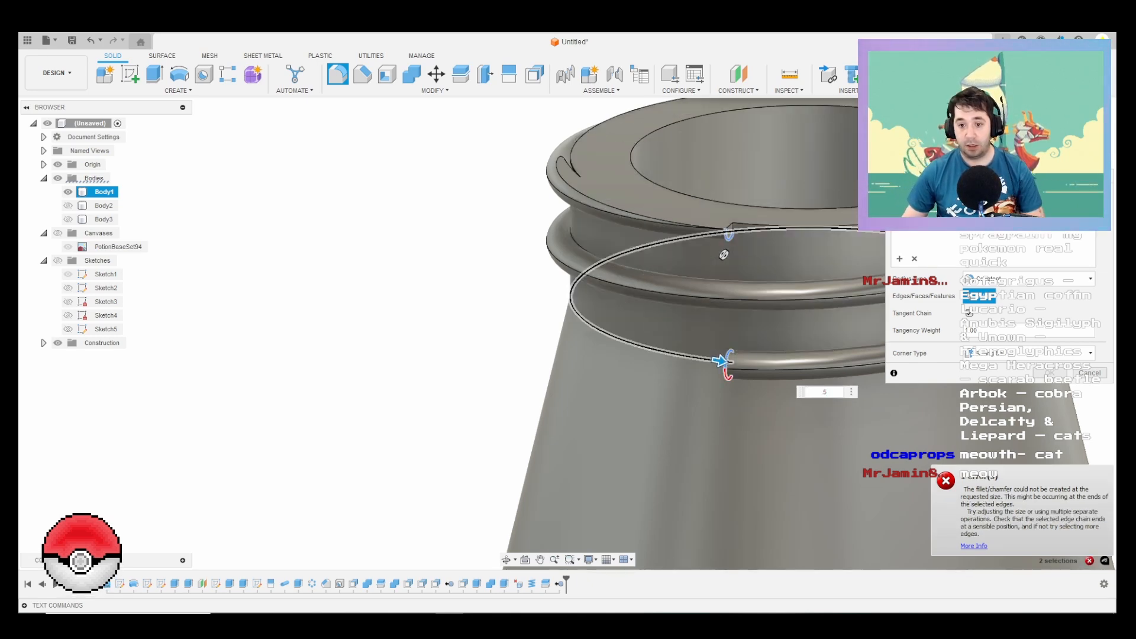
pyautogui.keyDown('shift'); pyautogui.moveTo(731, 355); pyautogui.dragTo(929, 344, button='middle'); pyautogui.keyUp('shift')
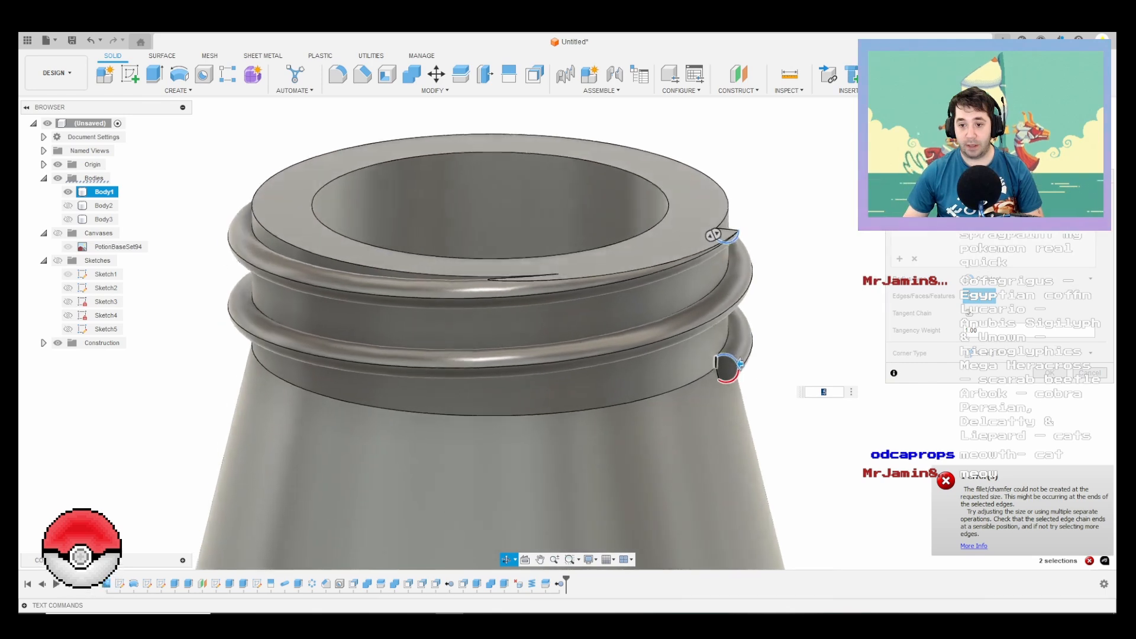
pyautogui.scroll(8, 728, 367)
pyautogui.scroll(-8, 716, 361)
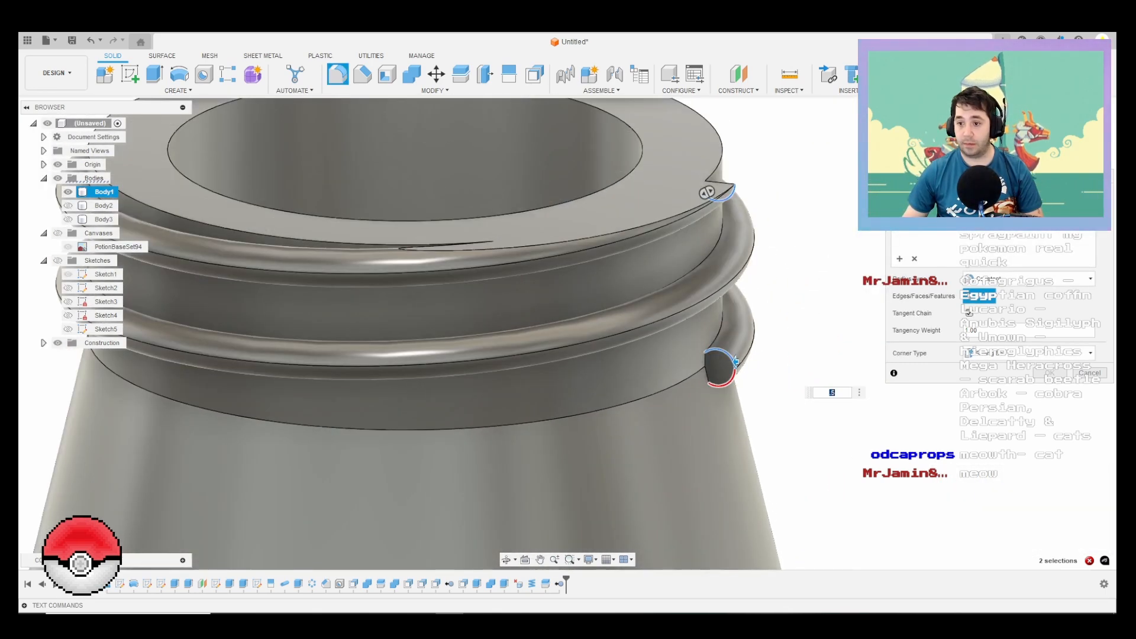
# Step: Clear the fillet selection and try to fillet the flat end face of the lower thread end instead
pyautogui.click(914, 258)
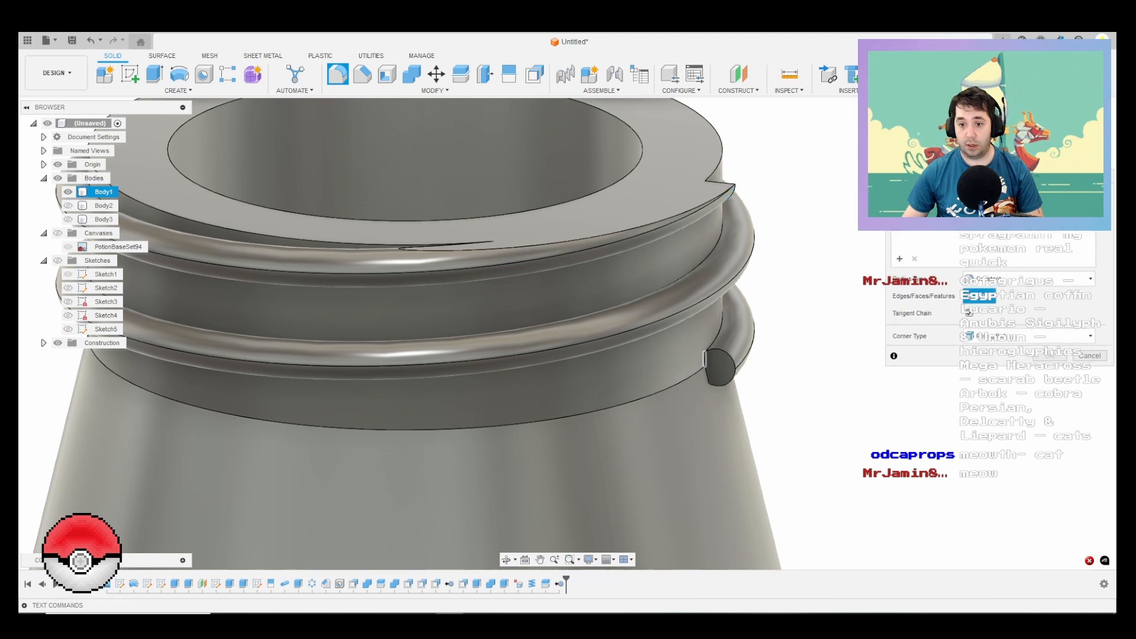
pyautogui.click(719, 368)
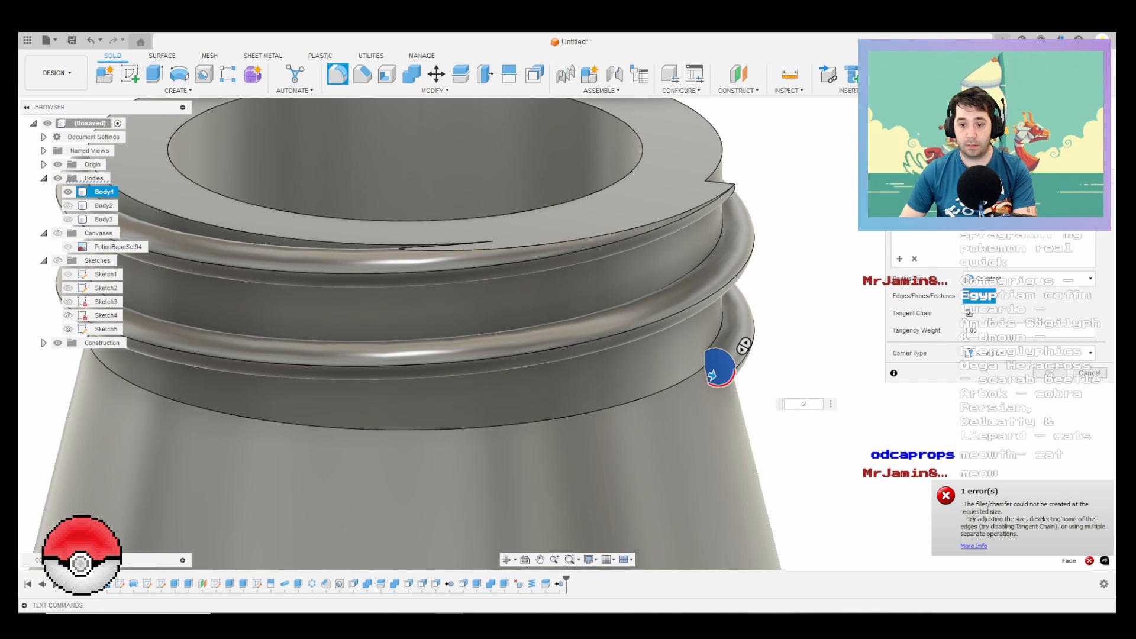
pyautogui.press('Escape')
pyautogui.scroll(-3, 756, 335)
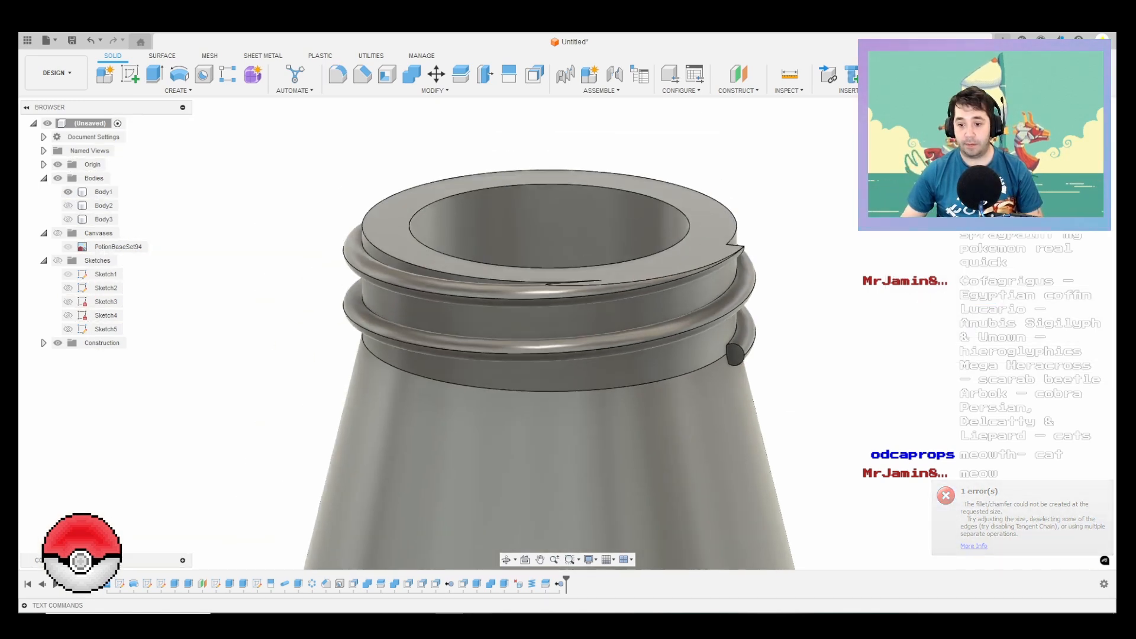
# Step: Edit the neck's coil feature to make the thread's section slightly thicker, keeping its 34 mm diameter
pyautogui.rightClick(531, 584)
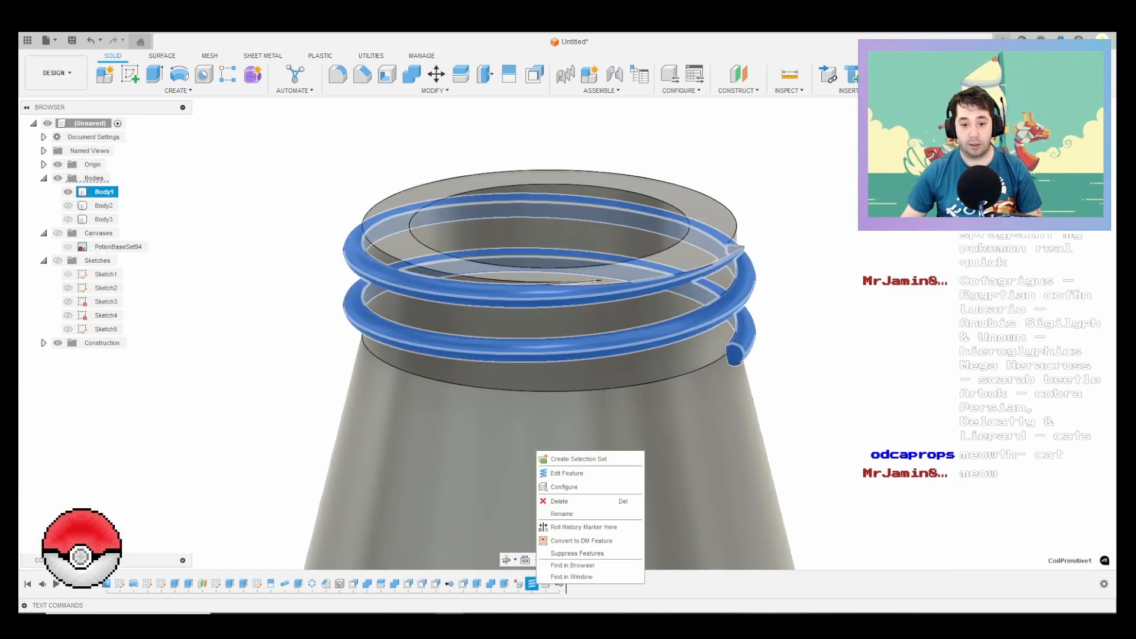
pyautogui.click(567, 473)
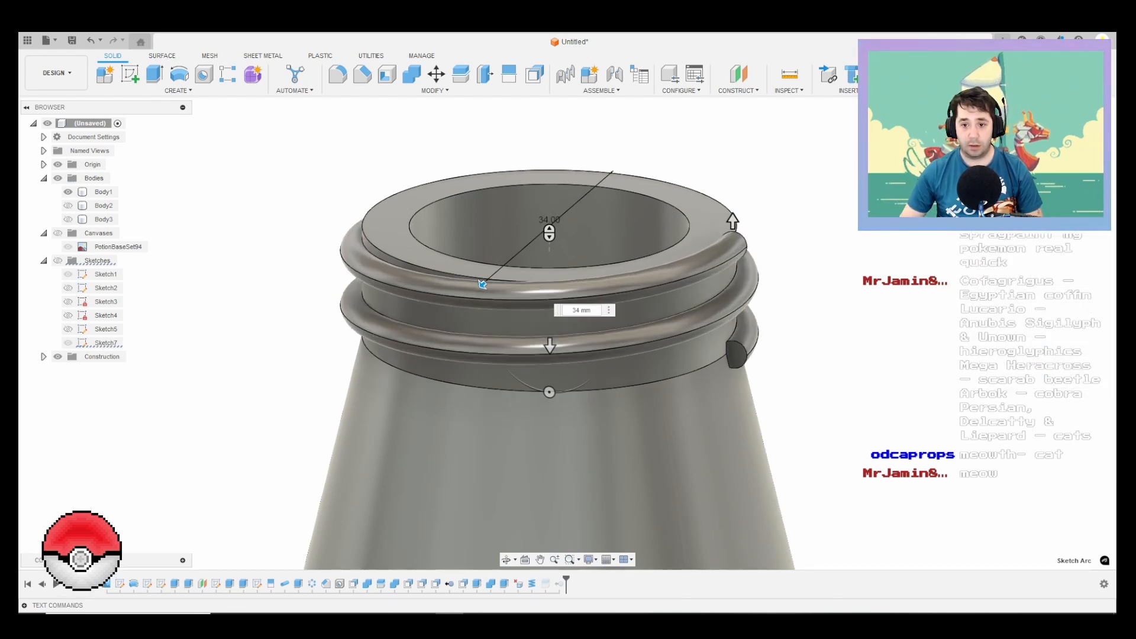
pyautogui.press('Return')
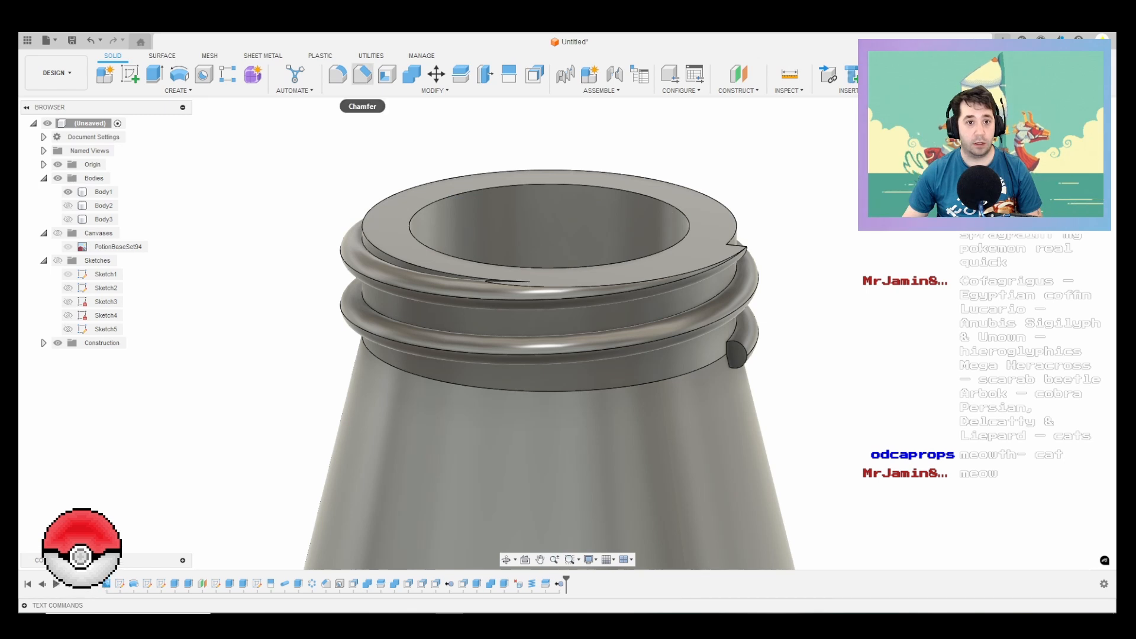
# Step: Try to fillet the edge around the lower end of the neck thread by 0.5 mm and clear the selection
pyautogui.click(362, 74)
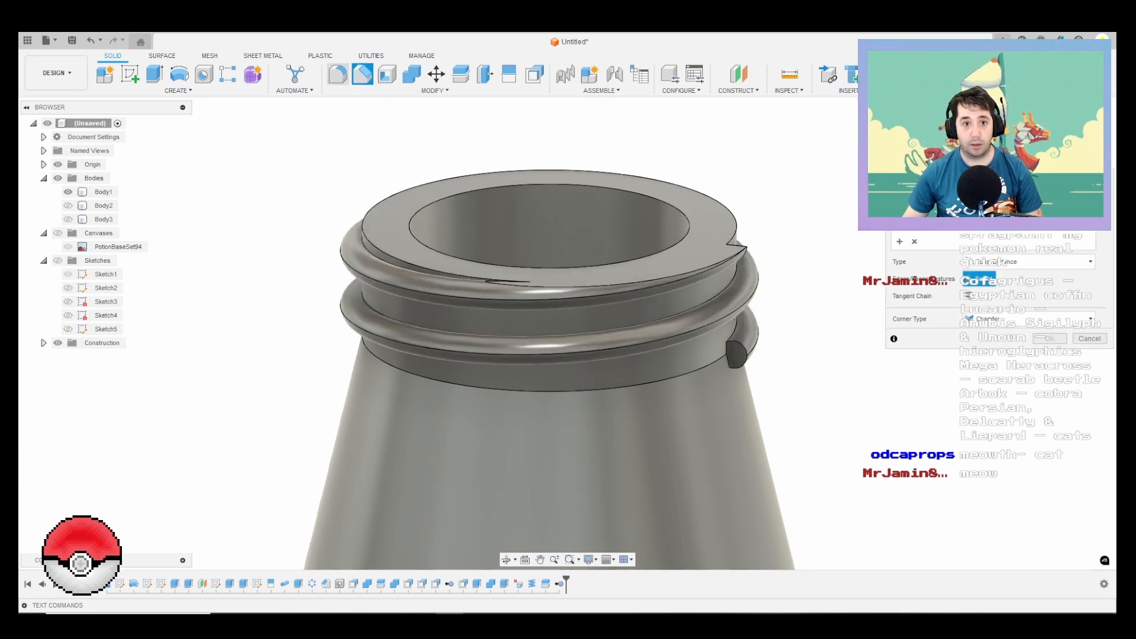
pyautogui.press('f')
pyautogui.click(756, 336)
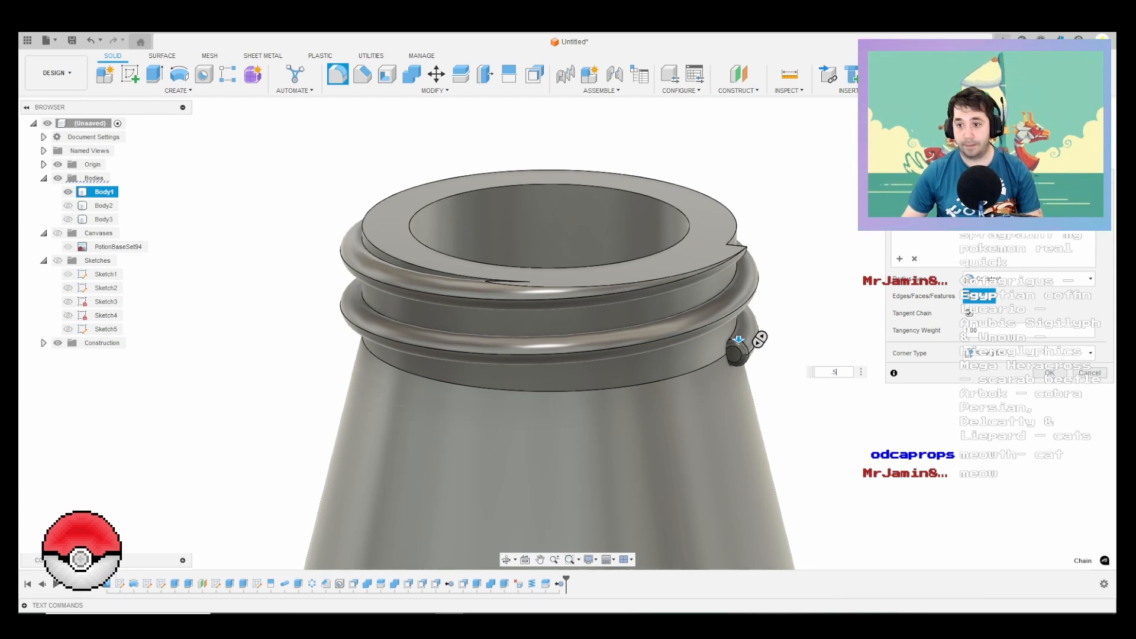
pyautogui.click(913, 258)
# Step: Try to fillet the flat end faces of the neck thread by 0.5 mm and clear the selection
pyautogui.keyDown('shift'); pyautogui.moveTo(730, 349); pyautogui.dragTo(734, 376, button='middle'); pyautogui.keyUp('shift')
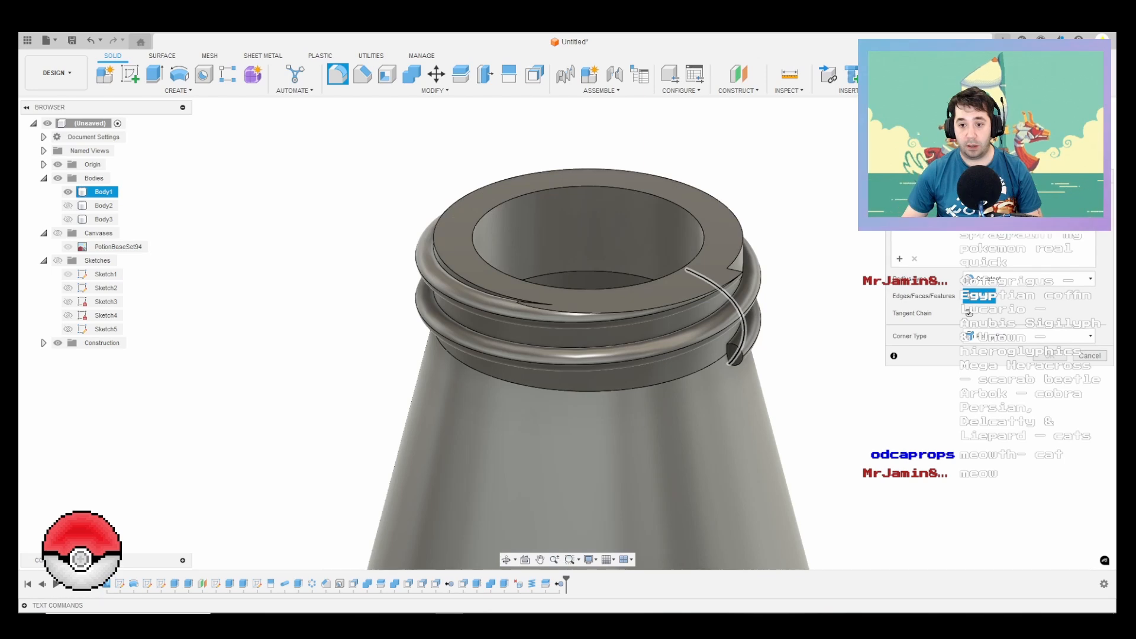
pyautogui.scroll(3, 734, 358)
pyautogui.scroll(5, 733, 358)
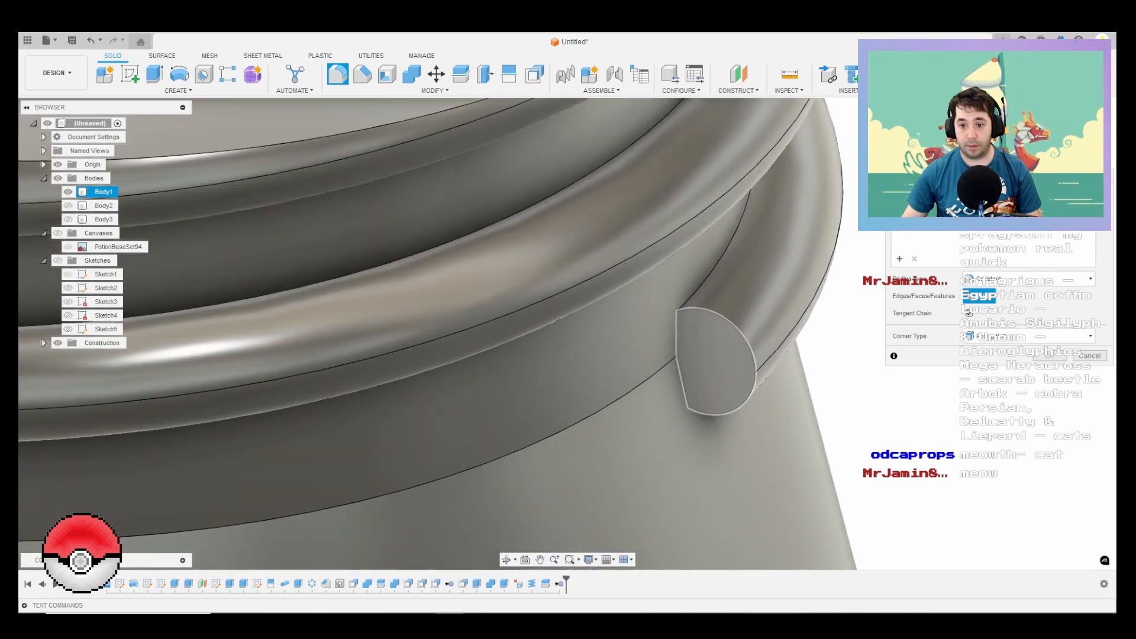
pyautogui.click(687, 383)
pyautogui.scroll(-10, 710, 355)
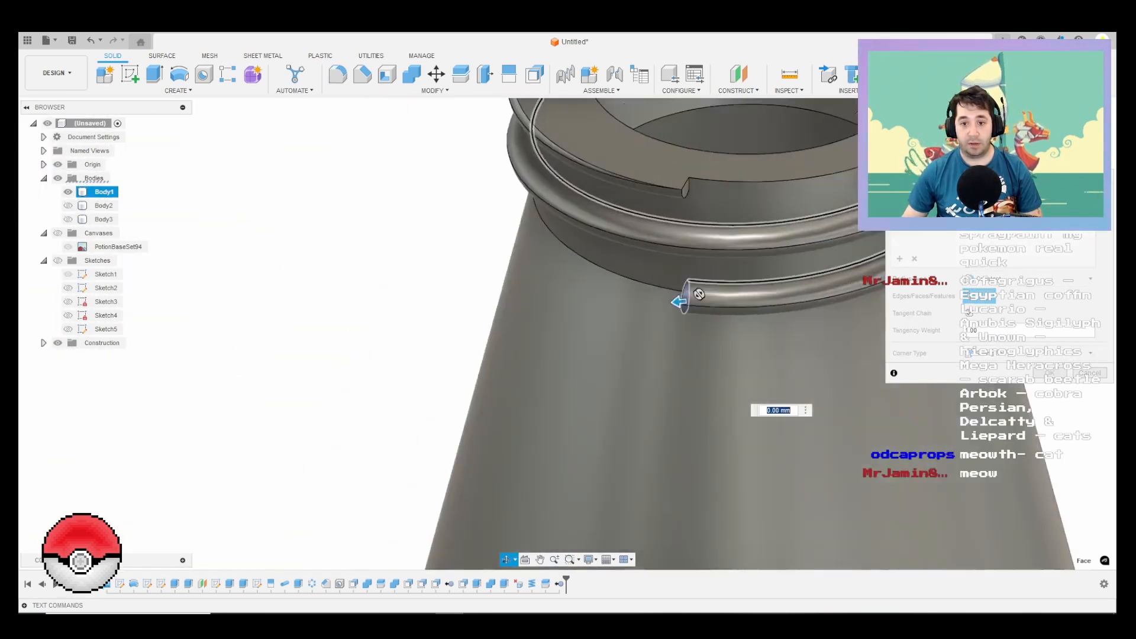
pyautogui.scroll(3, 680, 166)
pyautogui.click(678, 176)
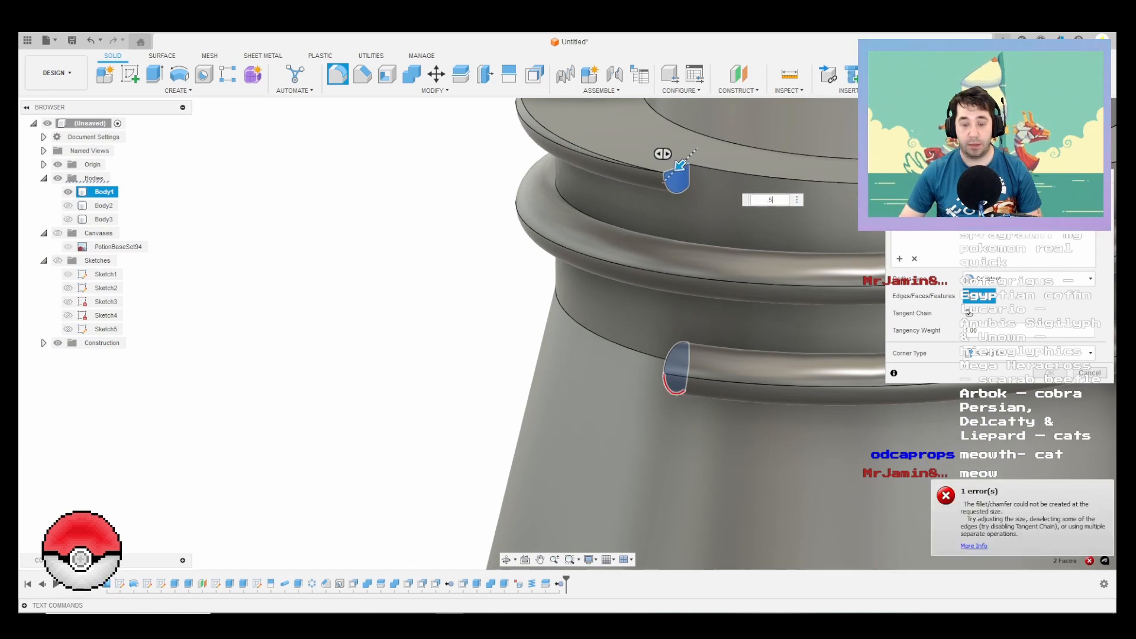
pyautogui.click(677, 171)
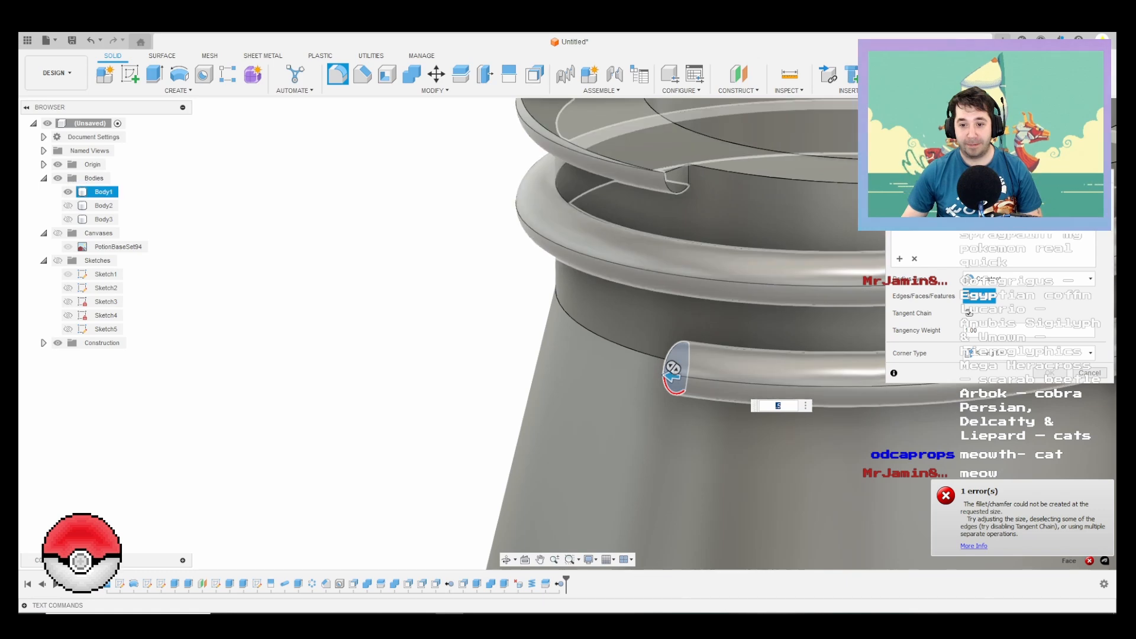
pyautogui.keyDown('shift'); pyautogui.moveTo(597, 231); pyautogui.dragTo(748, 236, button='middle'); pyautogui.keyUp('shift')
pyautogui.click(748, 322)
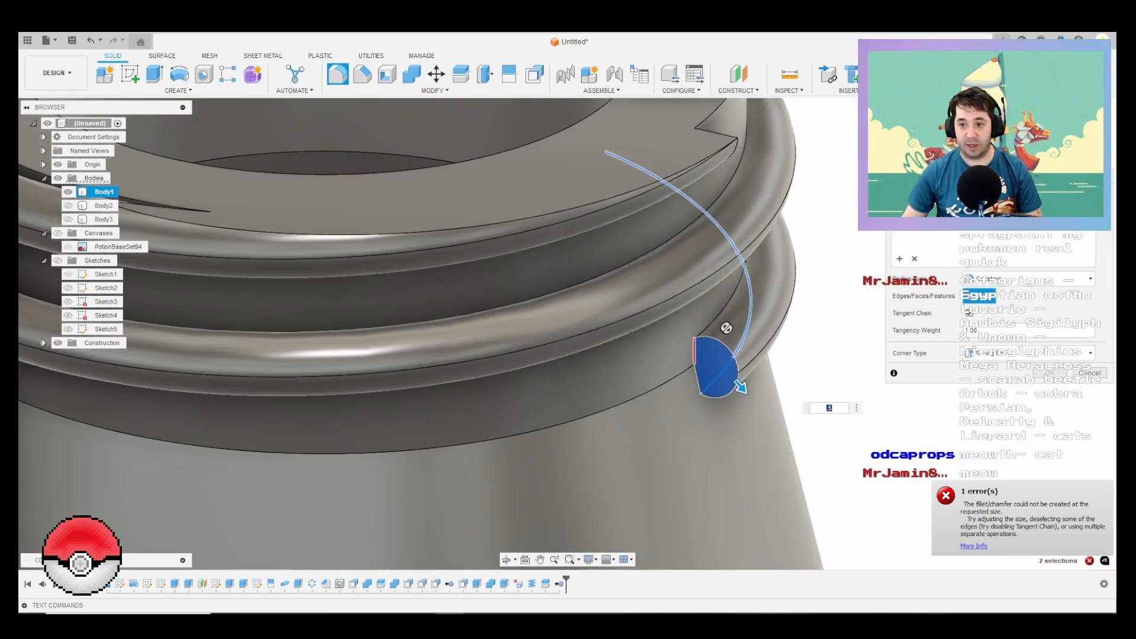
pyautogui.click(914, 259)
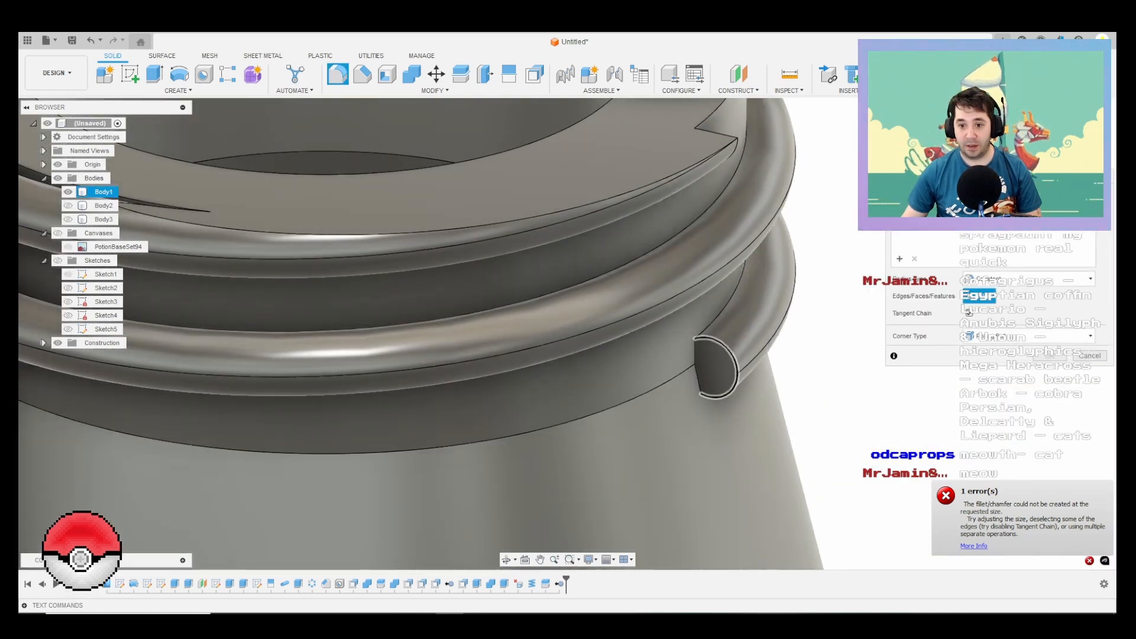
# Step: Fillet the curved edges at the upper and lower ends of the neck thread by 0.5 mm
pyautogui.click(731, 368)
pyautogui.scroll(-3, 719, 368)
pyautogui.keyDown('shift'); pyautogui.moveTo(719, 368); pyautogui.dragTo(722, 255, button='middle'); pyautogui.keyUp('shift')
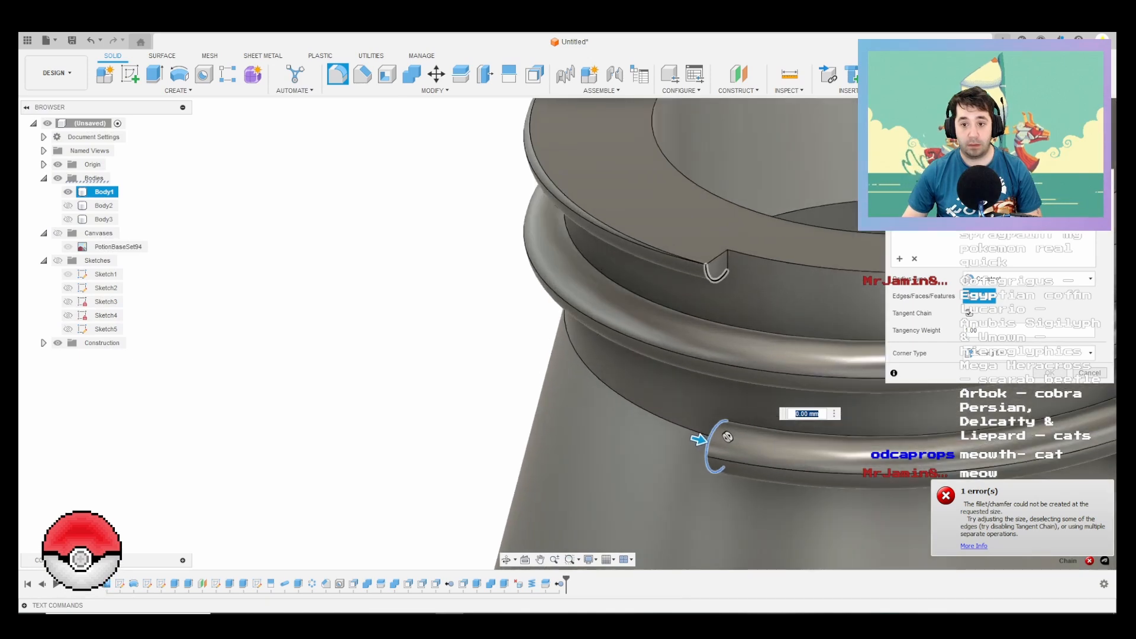
pyautogui.click(710, 273)
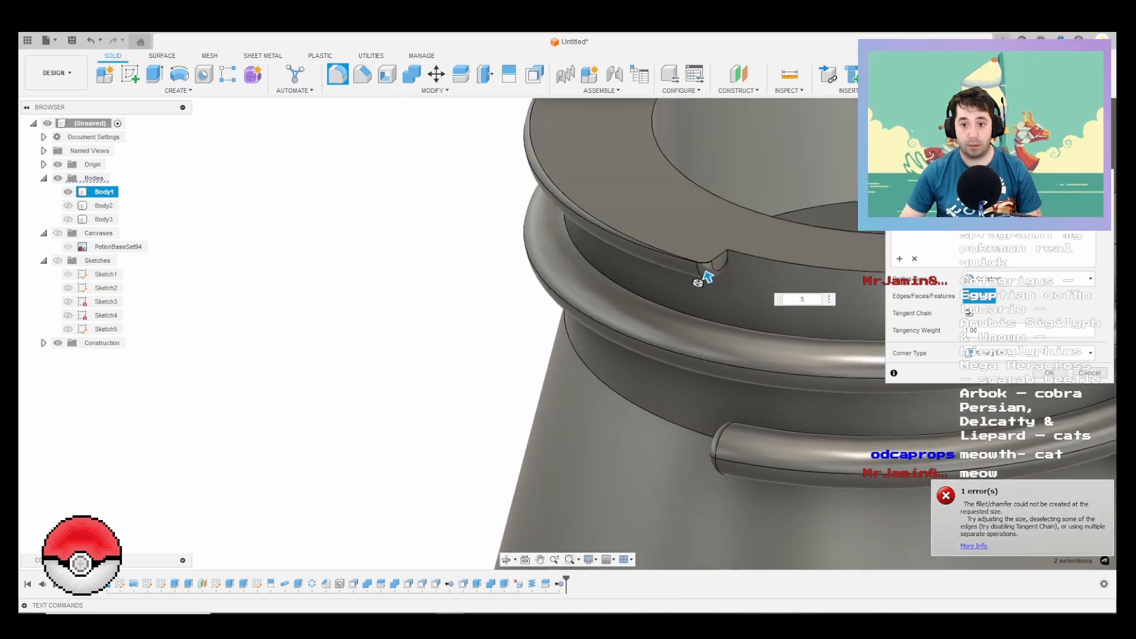
pyautogui.press('Escape')
# Step: Fillet the helical edge where the thread's upper side meets the bottle neck by 0.5 mm
pyautogui.scroll(-5, 710, 367)
pyautogui.rightClick(545, 363)
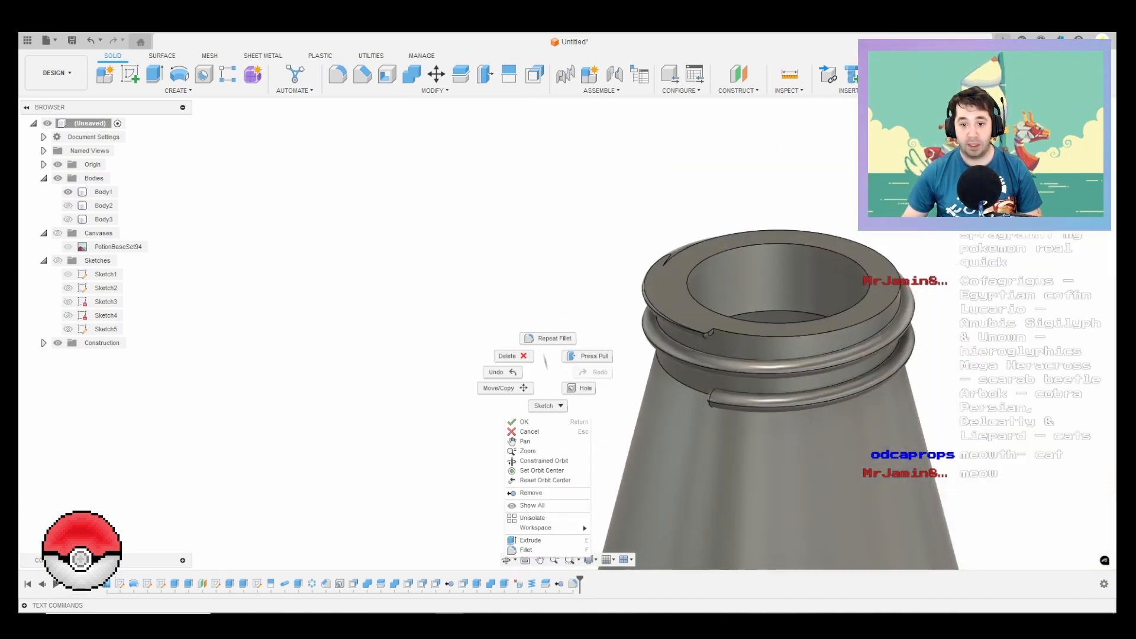
pyautogui.click(546, 337)
pyautogui.scroll(4, 807, 395)
pyautogui.click(704, 391)
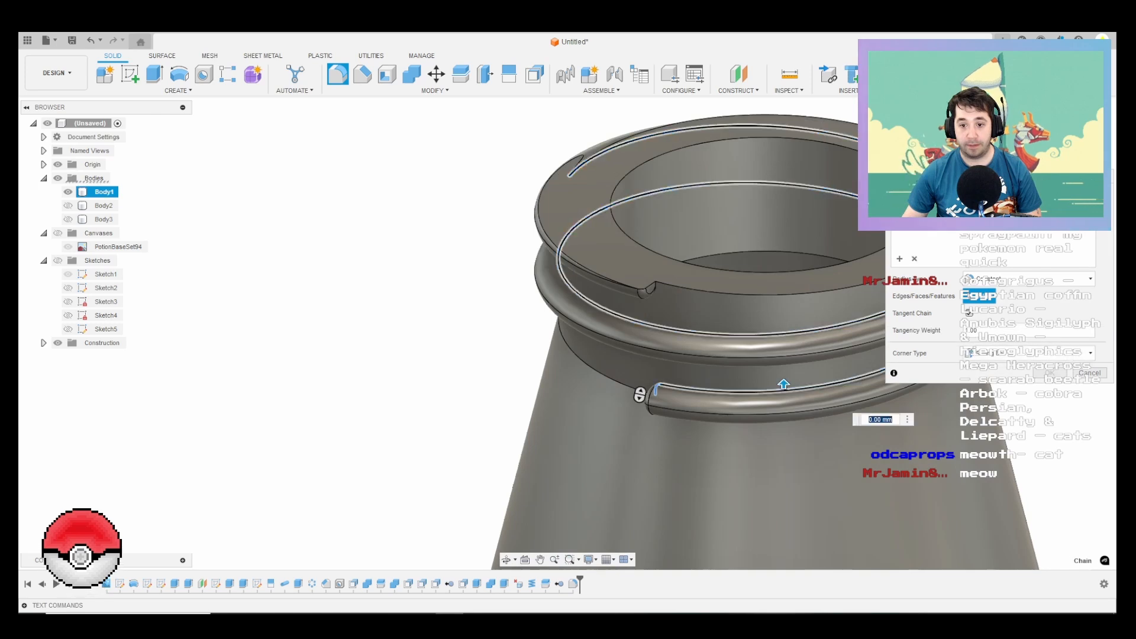
pyautogui.scroll(-4, 703, 402)
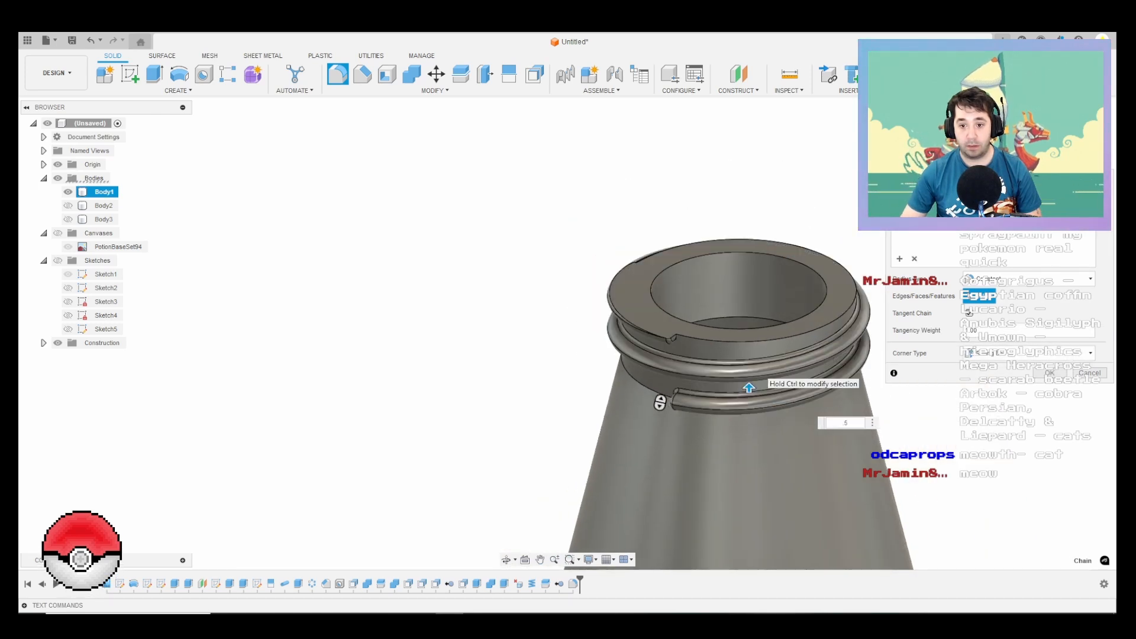
pyautogui.keyDown('shift'); pyautogui.moveTo(746, 302); pyautogui.dragTo(916, 239, button='middle'); pyautogui.keyUp('shift')
pyautogui.keyDown('shift'); pyautogui.moveTo(793, 353); pyautogui.dragTo(796, 317, button='middle'); pyautogui.keyUp('shift')
pyautogui.scroll(-2, 796, 317)
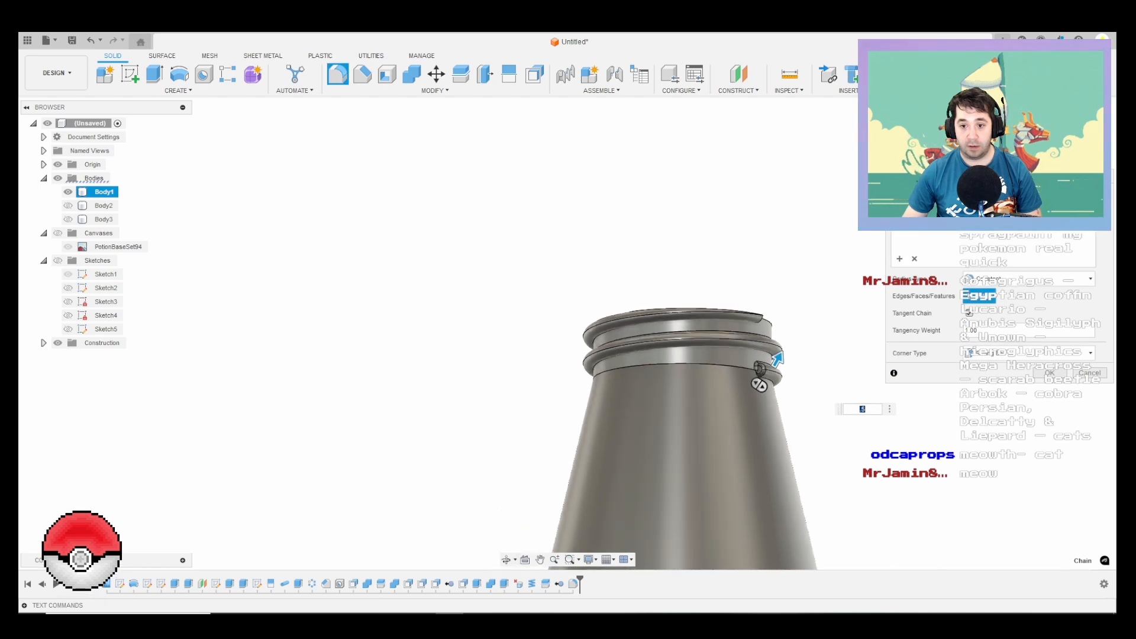
pyautogui.press('Return')
# Step: Fillet the helical edge where the thread's underside meets the bottle neck by 0.25 mm
pyautogui.rightClick(834, 280)
pyautogui.click(834, 247)
pyautogui.scroll(6, 748, 341)
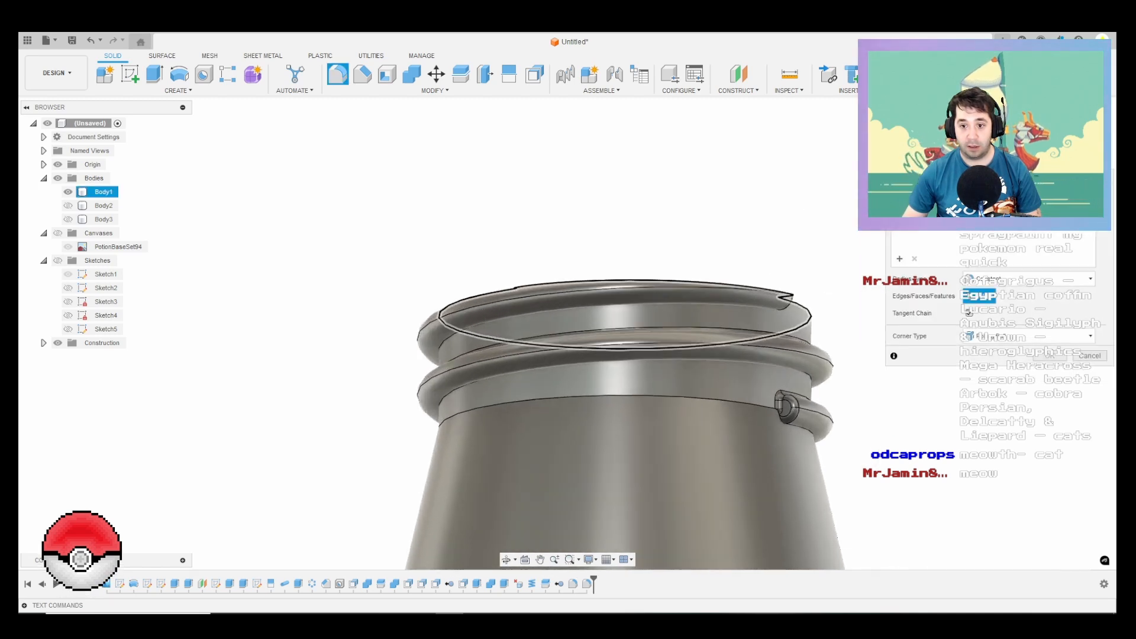
pyautogui.click(825, 392)
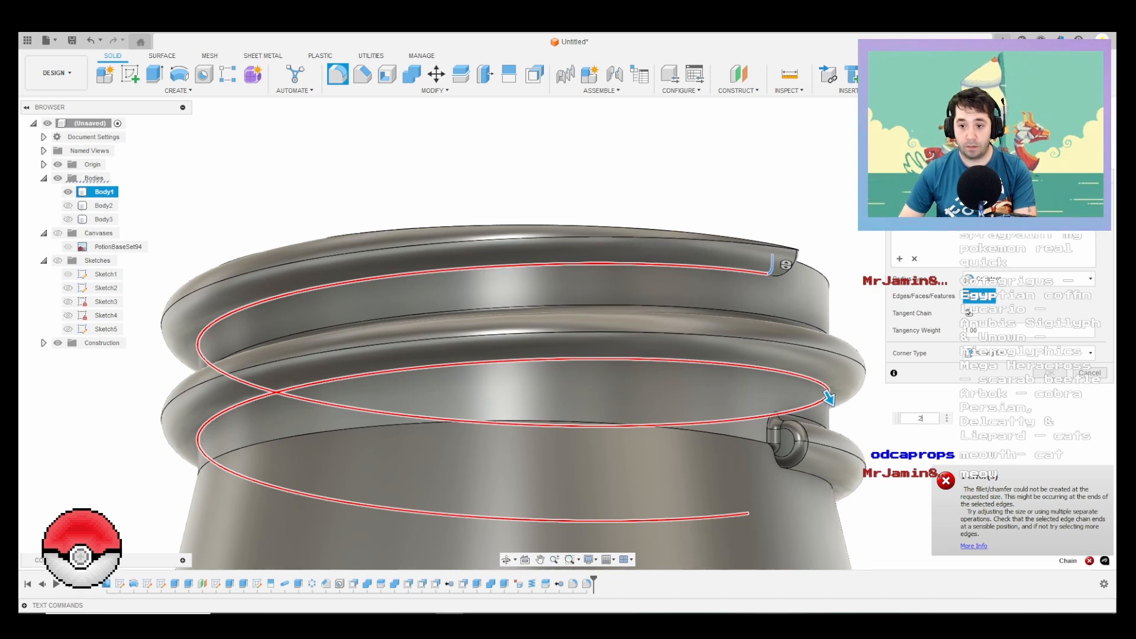
pyautogui.press('BackSpace')
pyautogui.write('25')
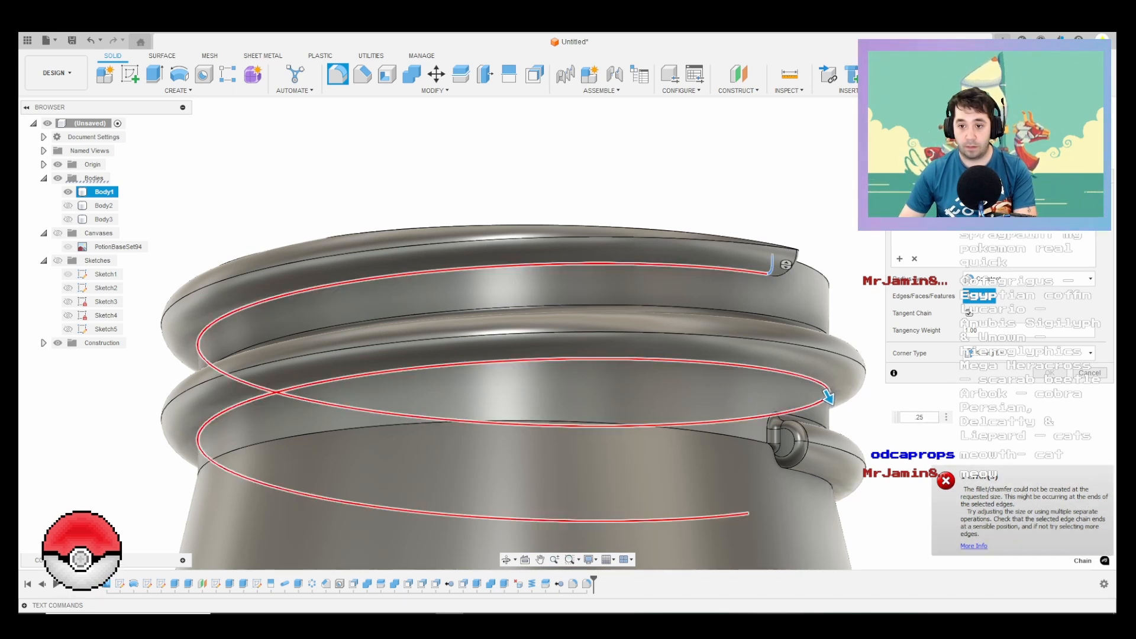
pyautogui.press('Return')
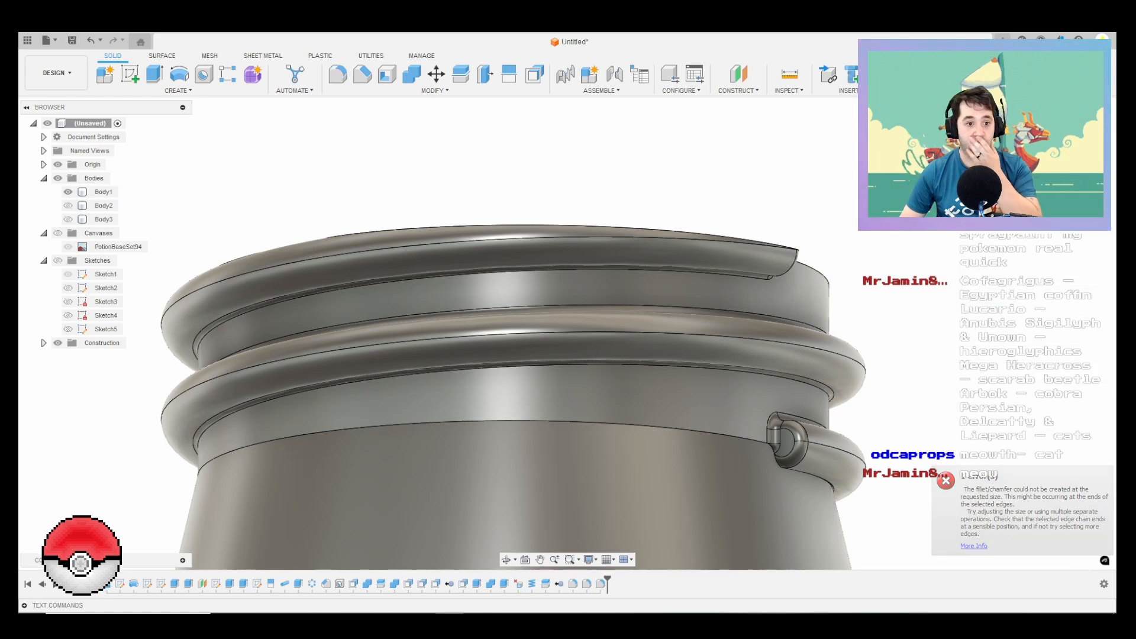
# Step: Show Body2 and mirror it across the vertical origin plane with the Join operation, keeping Body1 hidden so it is excluded
pyautogui.scroll(-3, 701, 247)
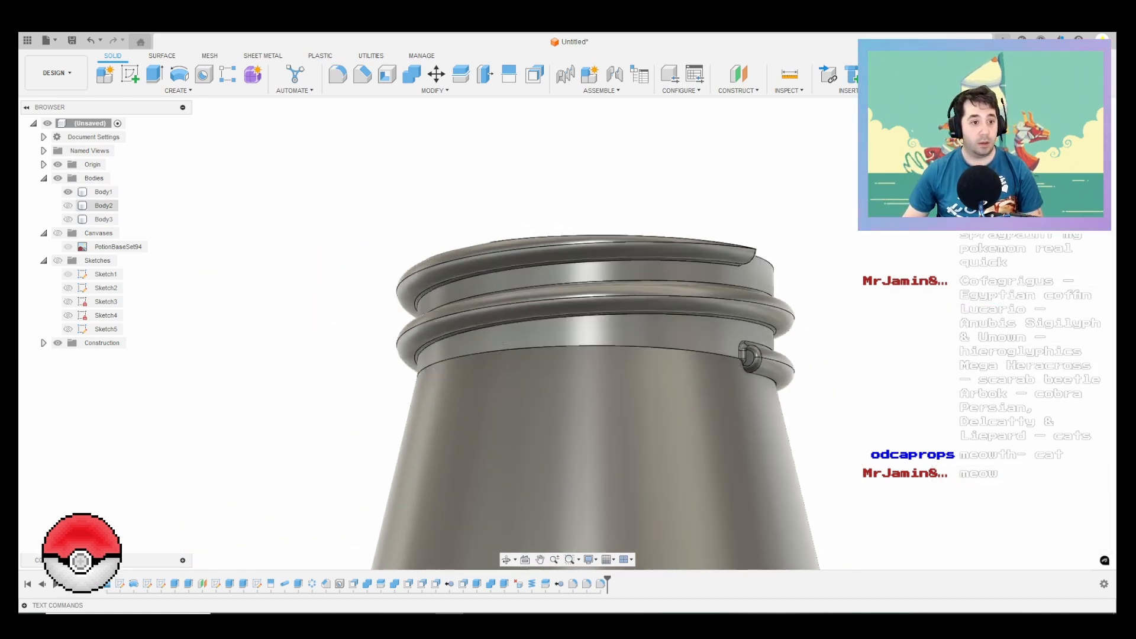
pyautogui.click(68, 206)
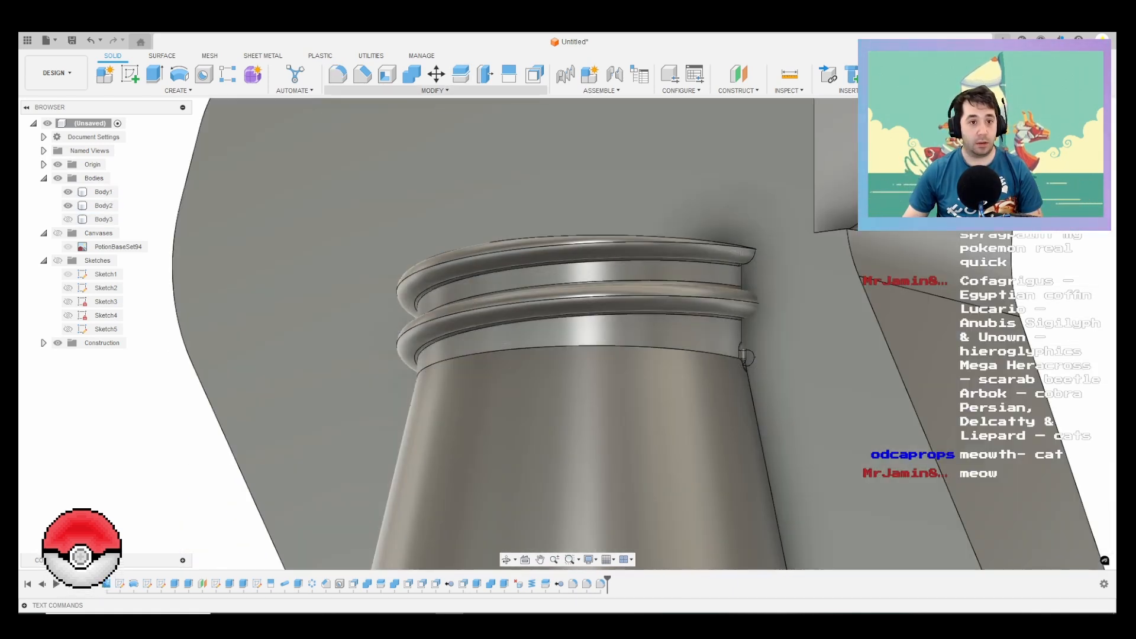
pyautogui.scroll(-2, 797, 299)
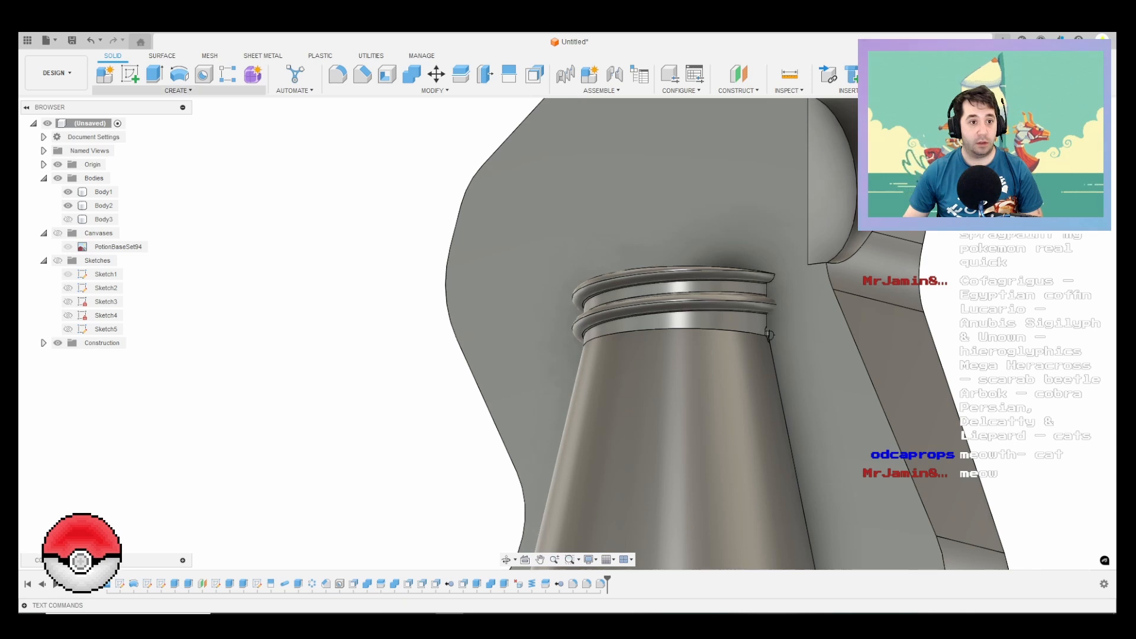
pyautogui.click(178, 90)
pyautogui.click(125, 334)
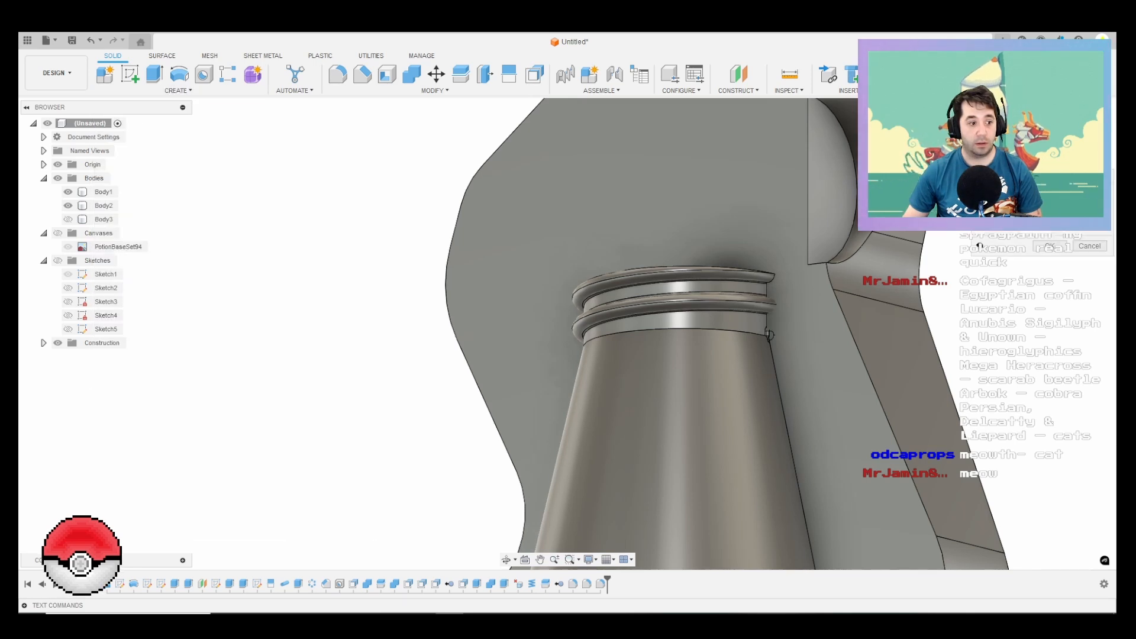
pyautogui.click(103, 205)
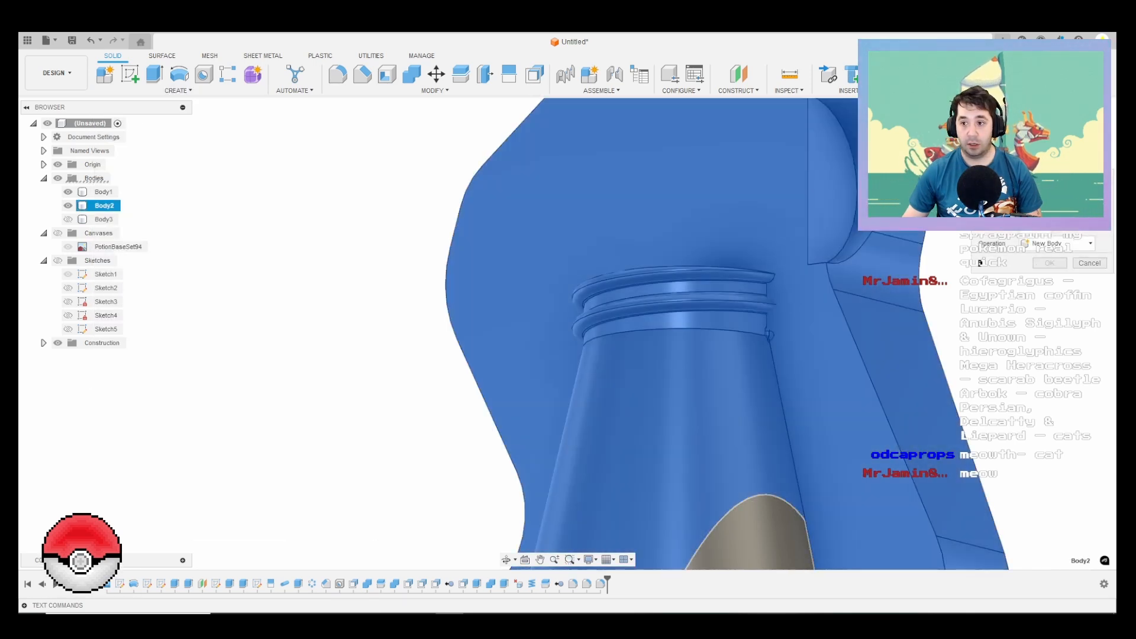
pyautogui.scroll(-8, 597, 237)
pyautogui.keyDown('shift'); pyautogui.moveTo(597, 237); pyautogui.dragTo(531, 322, button='middle'); pyautogui.keyUp('shift')
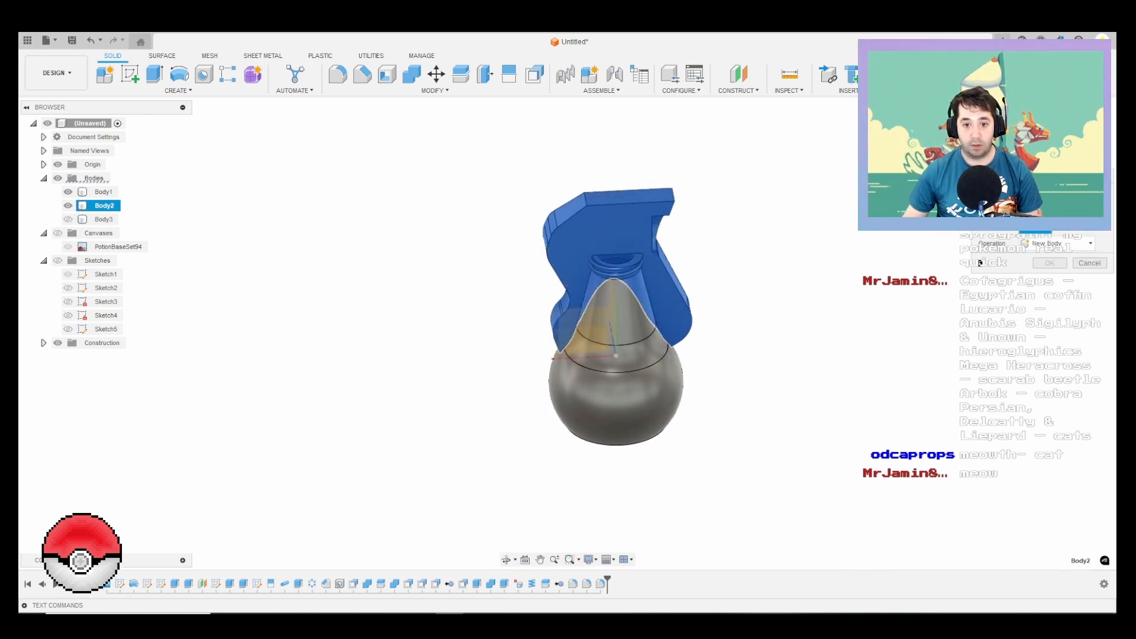
pyautogui.scroll(-4, 530, 323)
pyautogui.click(534, 318)
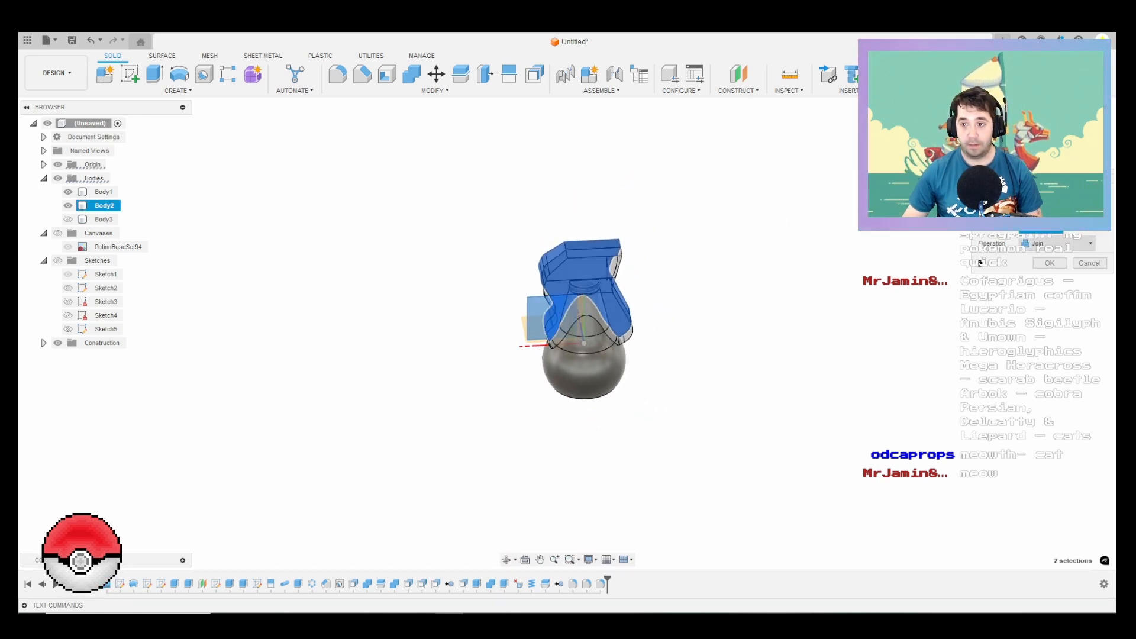
pyautogui.click(68, 192)
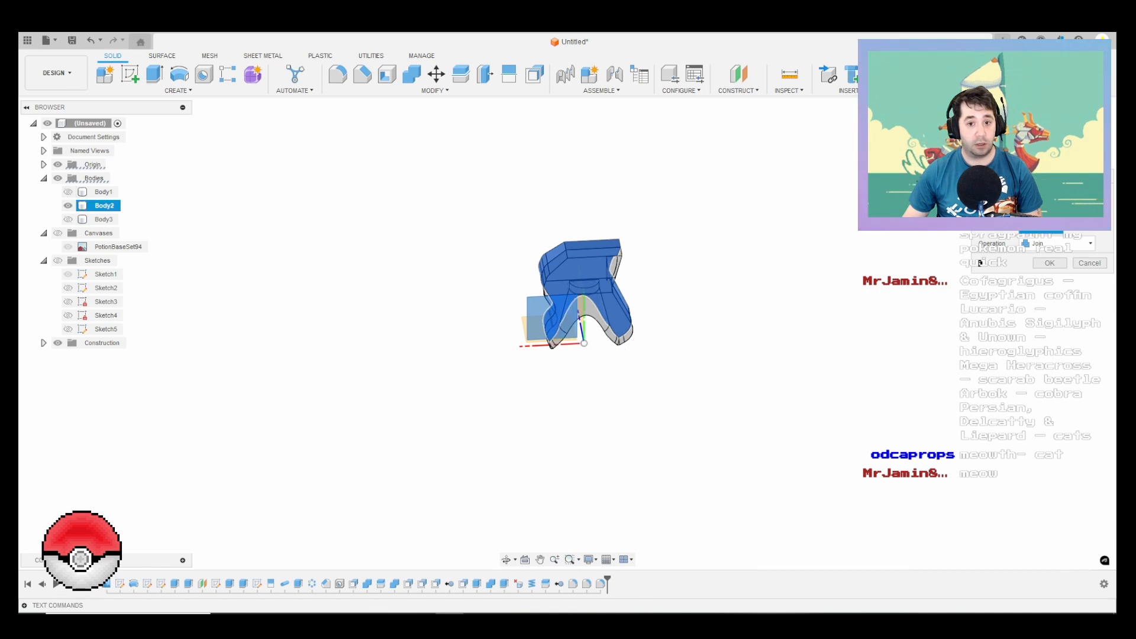
pyautogui.press('Return')
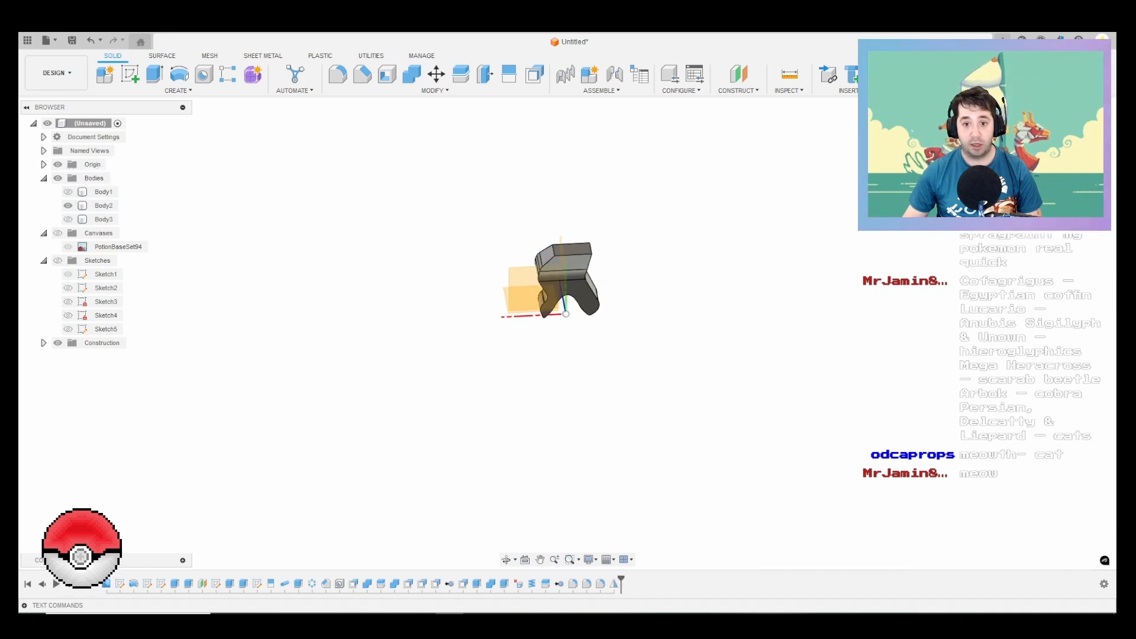
# Step: Show Body1 and cut it from Body2 with Combine, keeping the tool body
pyautogui.click(68, 192)
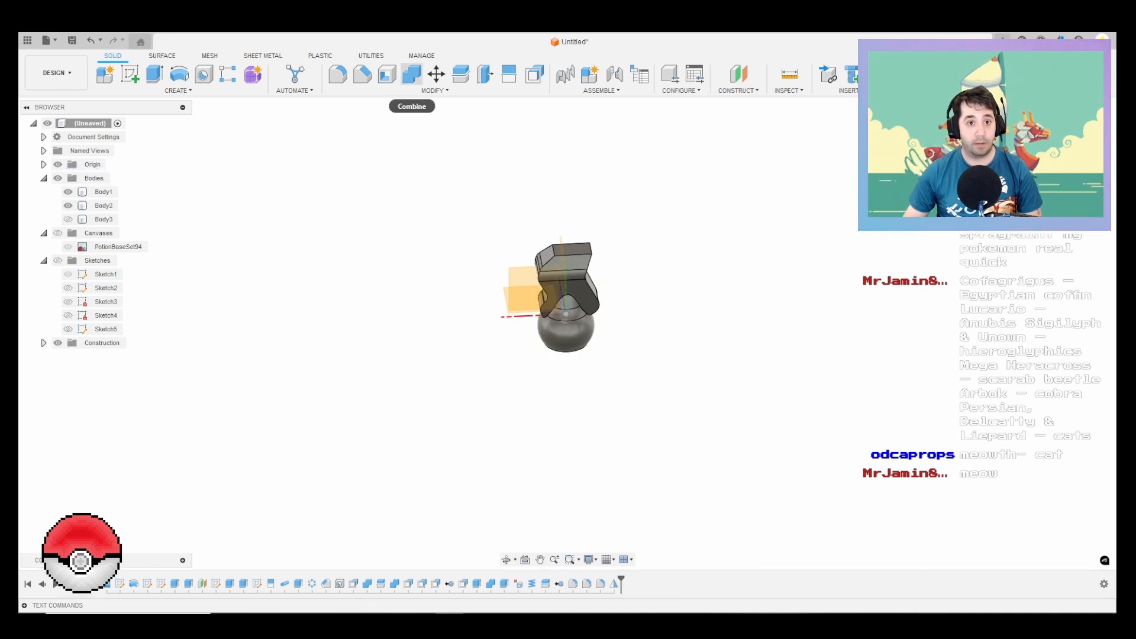
pyautogui.click(412, 73)
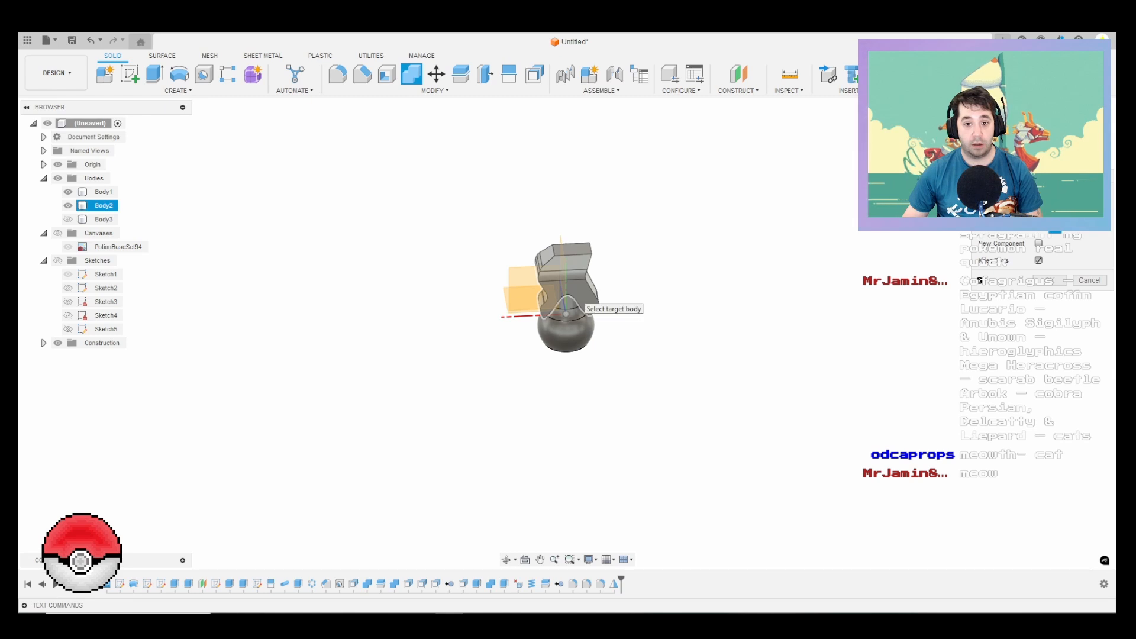
pyautogui.click(574, 289)
pyautogui.click(574, 322)
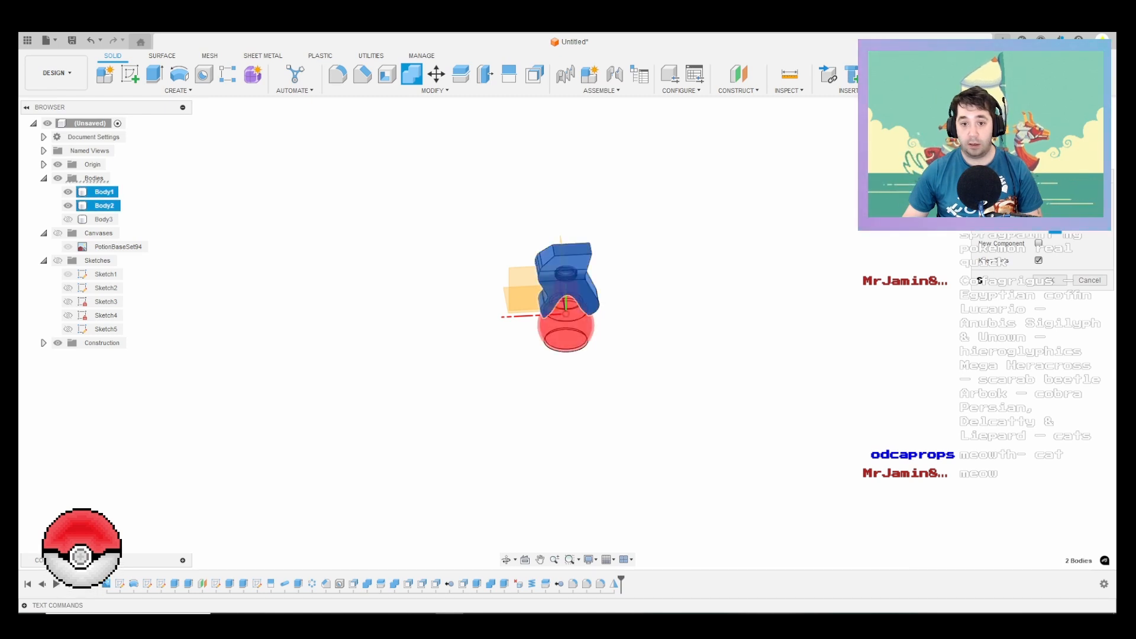
pyautogui.press('Return')
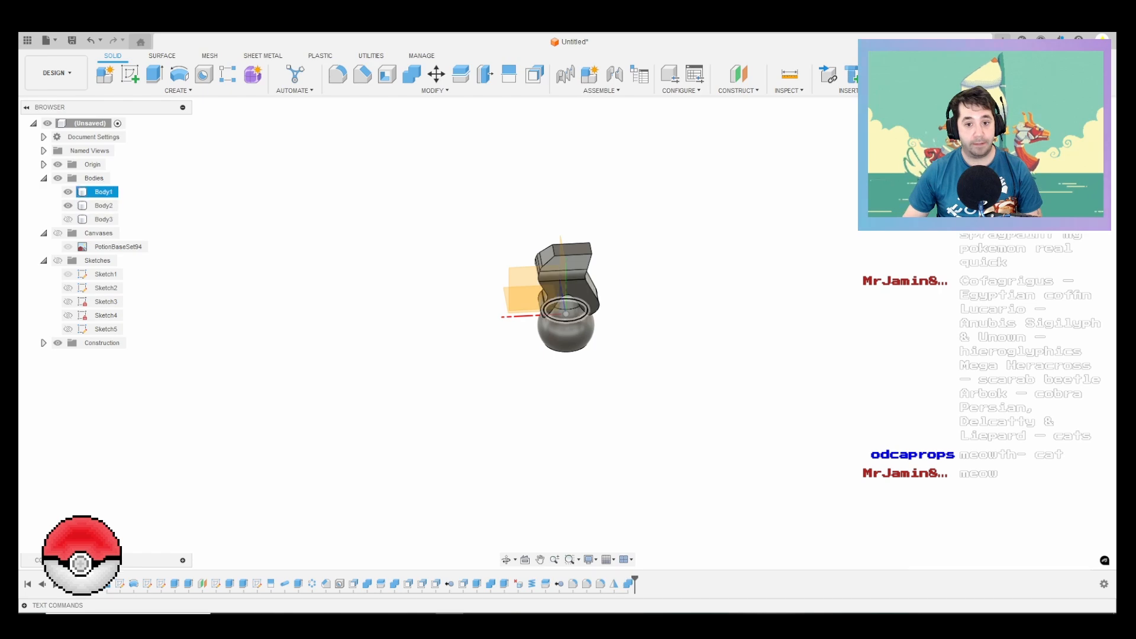
# Step: Hide Body1 to expose the thread groove cut inside Body2
pyautogui.scroll(4, 541, 273)
pyautogui.keyDown('shift'); pyautogui.moveTo(542, 281); pyautogui.dragTo(615, 205, button='middle'); pyautogui.keyUp('shift')
pyautogui.scroll(3, 627, 267)
pyautogui.scroll(8, 586, 322)
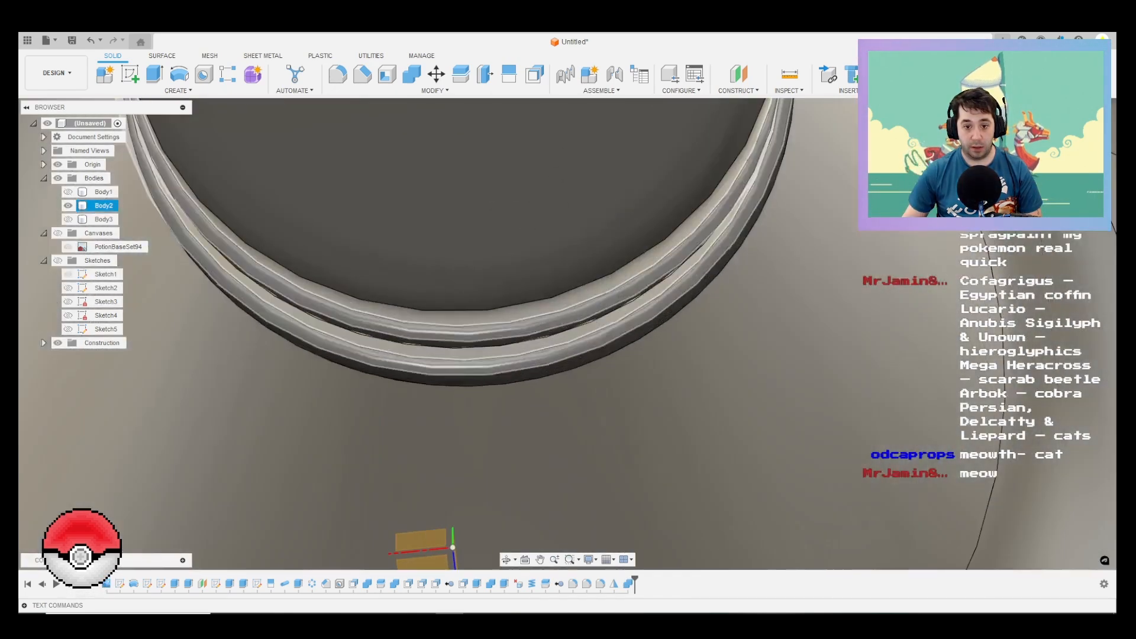
# Step: Try to offset the helical thread groove faces inside Body2 to add screw clearance
pyautogui.keyDown('shift'); pyautogui.moveTo(587, 321); pyautogui.dragTo(571, 292, button='middle'); pyautogui.keyUp('shift')
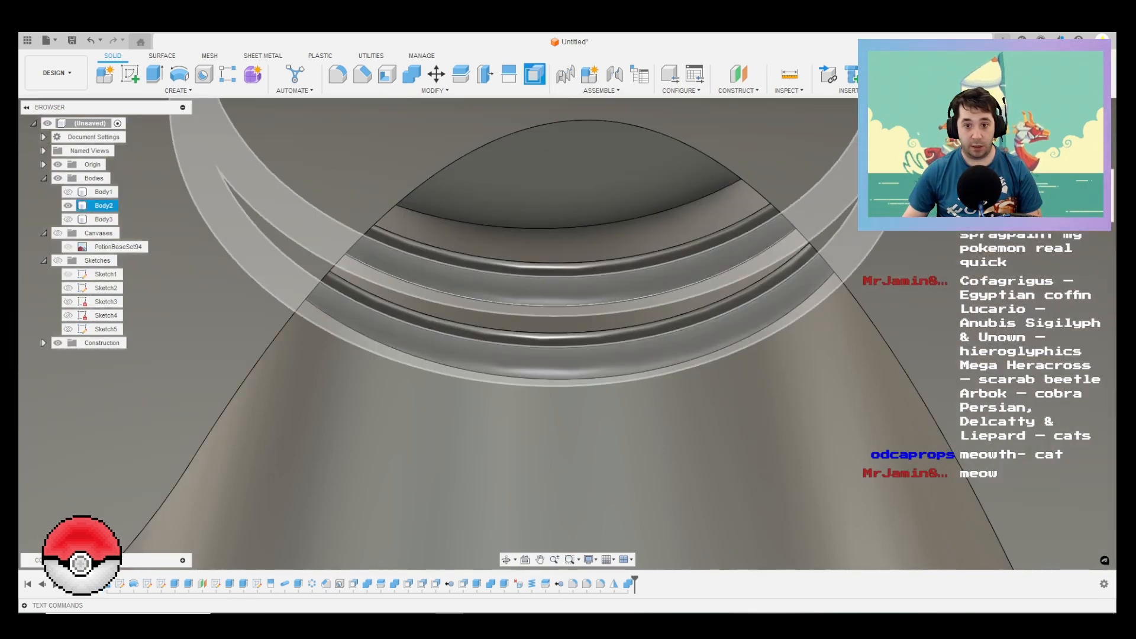
pyautogui.click(632, 288)
pyautogui.click(628, 267)
pyautogui.click(634, 340)
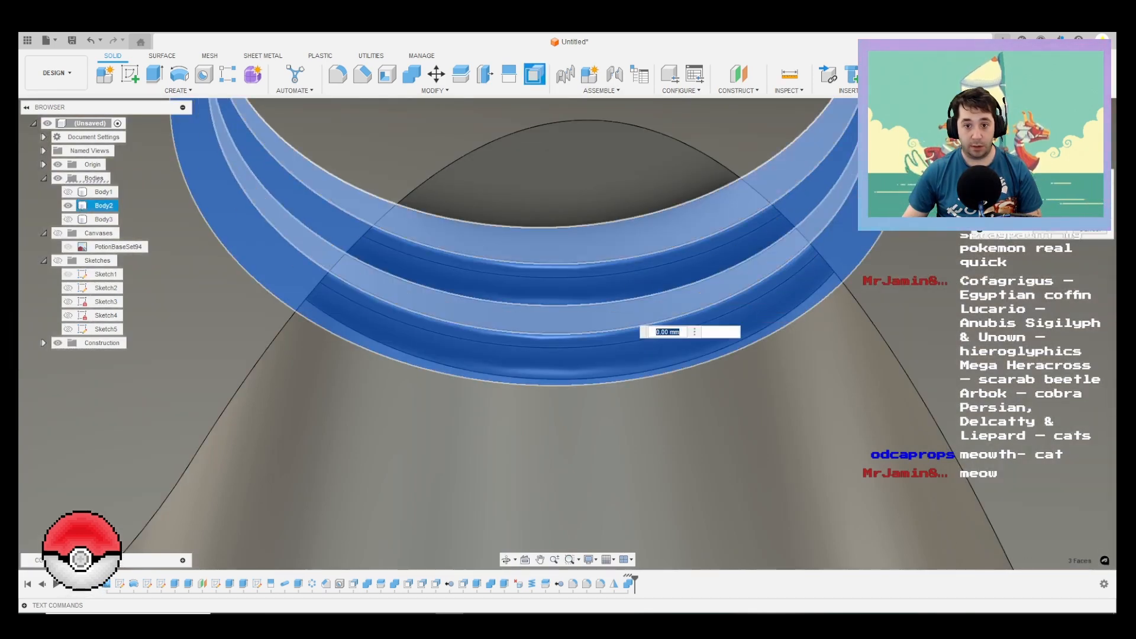
pyautogui.scroll(-8, 612, 260)
pyautogui.keyDown('shift'); pyautogui.moveTo(628, 155); pyautogui.dragTo(579, 370, button='middle'); pyautogui.keyUp('shift')
pyautogui.scroll(5, 577, 368)
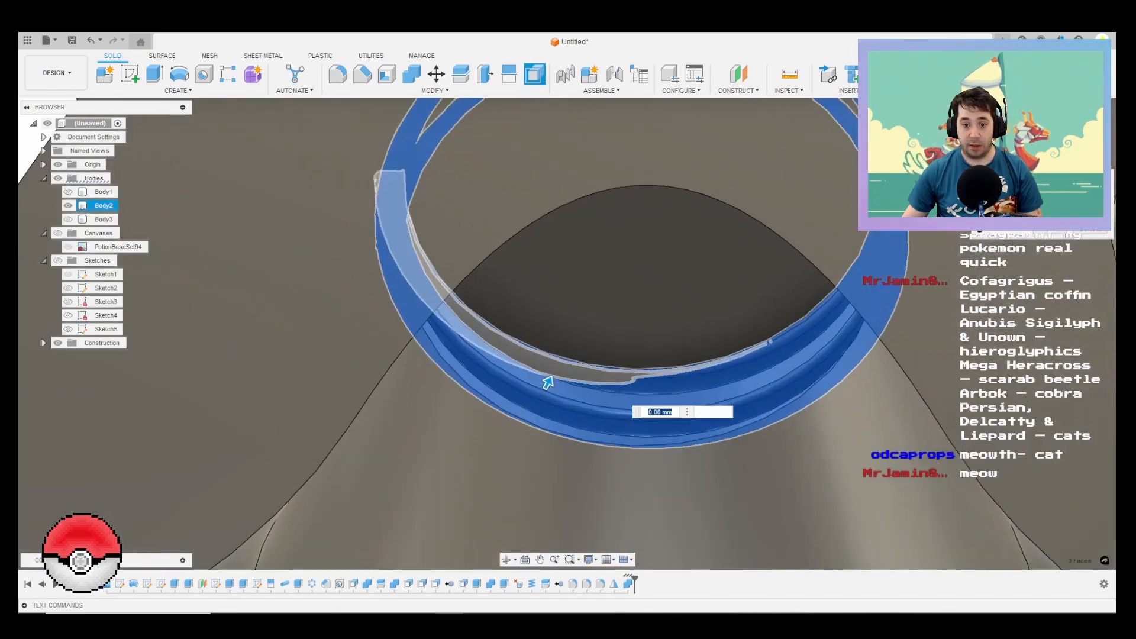
pyautogui.click(621, 347)
pyautogui.keyDown('shift'); pyautogui.moveTo(620, 347); pyautogui.dragTo(544, 255, button='middle'); pyautogui.keyUp('shift')
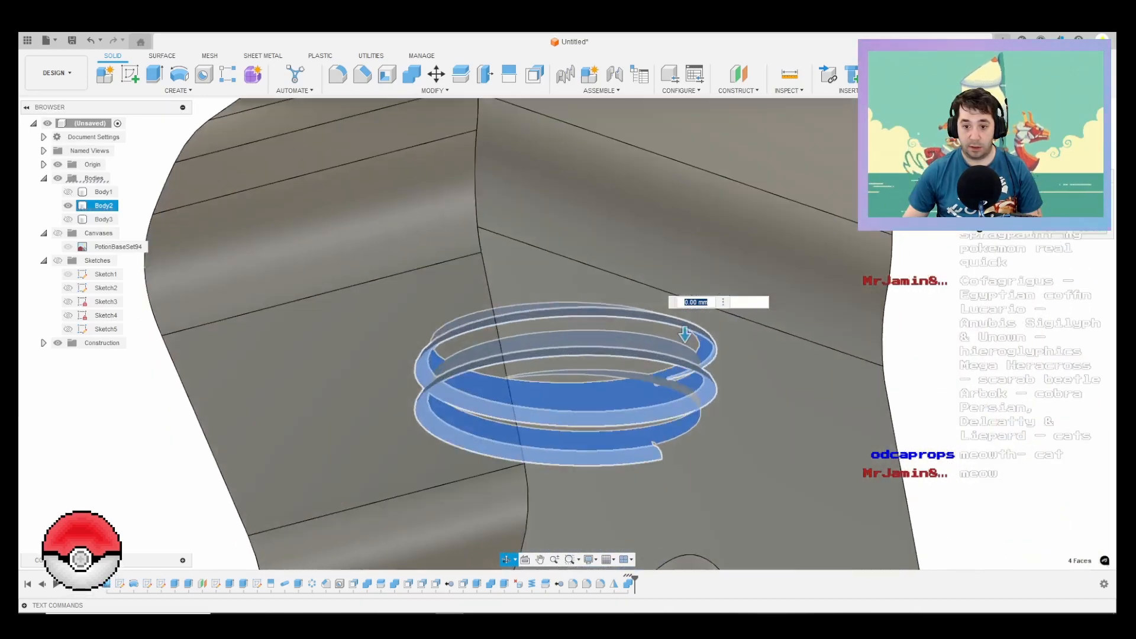
pyautogui.scroll(-1, 780, 312)
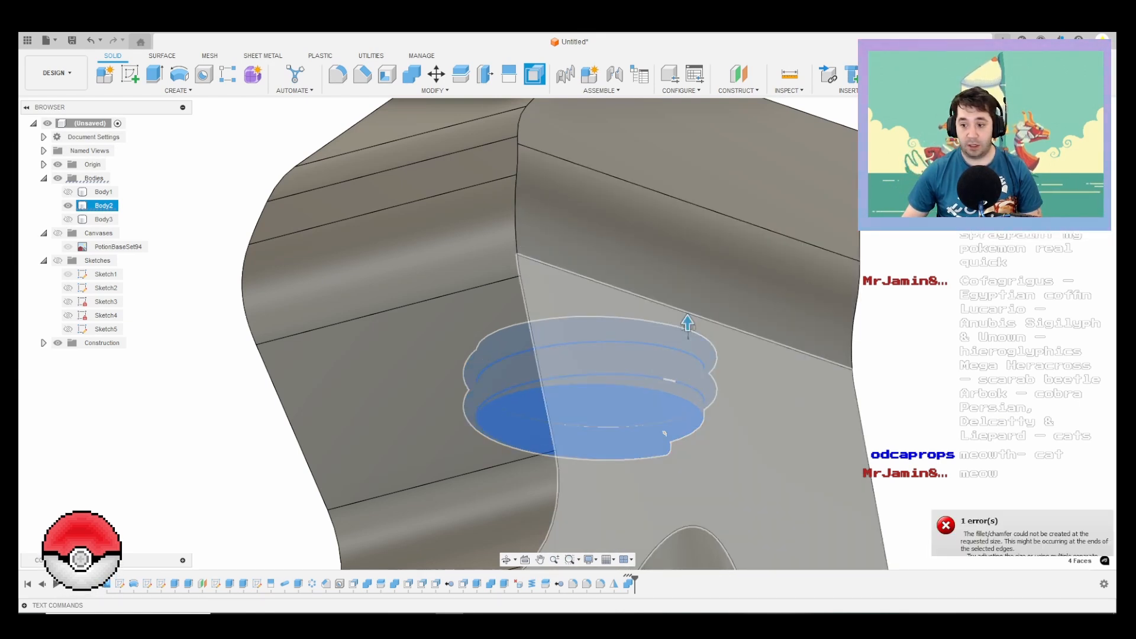
pyautogui.press('Escape')
pyautogui.scroll(-2, 734, 473)
pyautogui.moveTo(733, 478); pyautogui.dragTo(828, 296, button='middle')
pyautogui.scroll(-3, 946, 450)
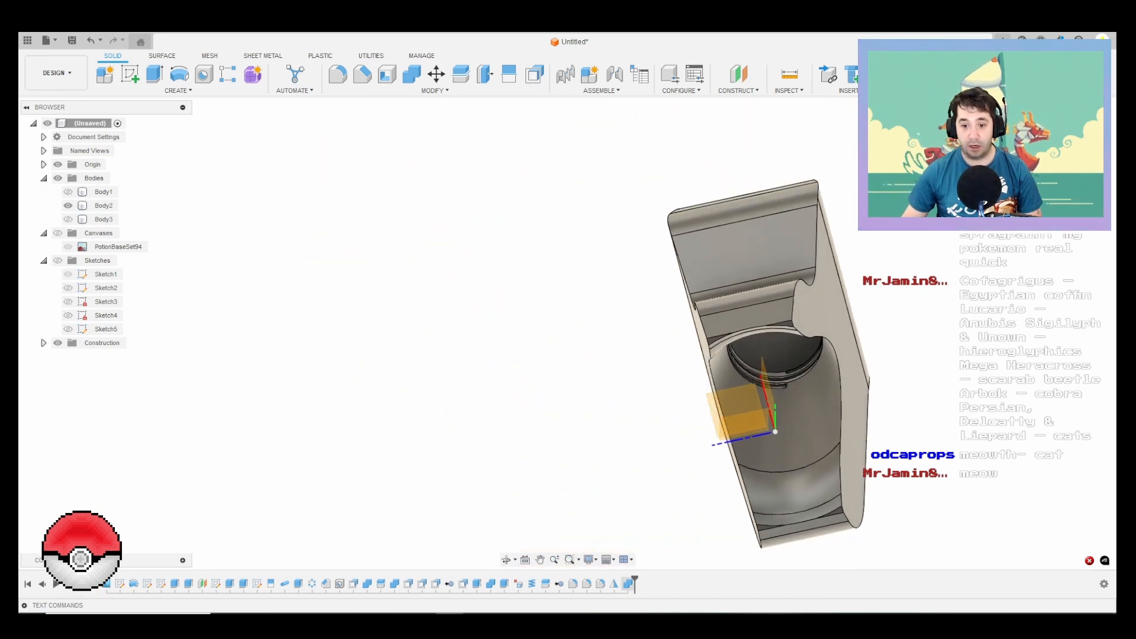
pyautogui.rightClick(970, 398)
pyautogui.click(970, 365)
pyautogui.scroll(8, 875, 367)
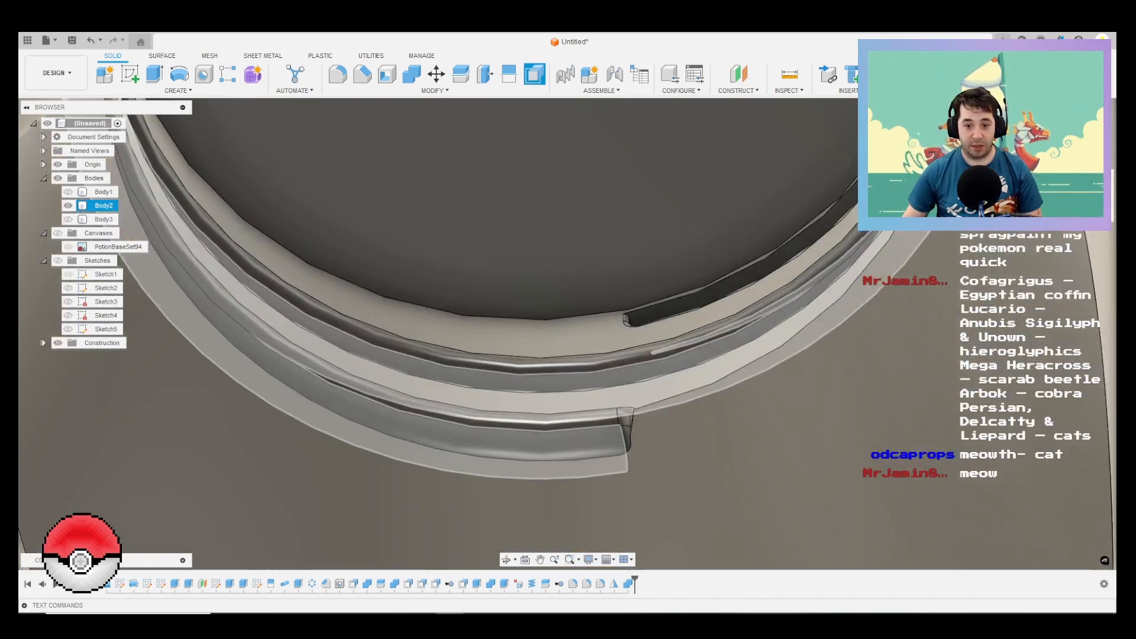
pyautogui.click(600, 416)
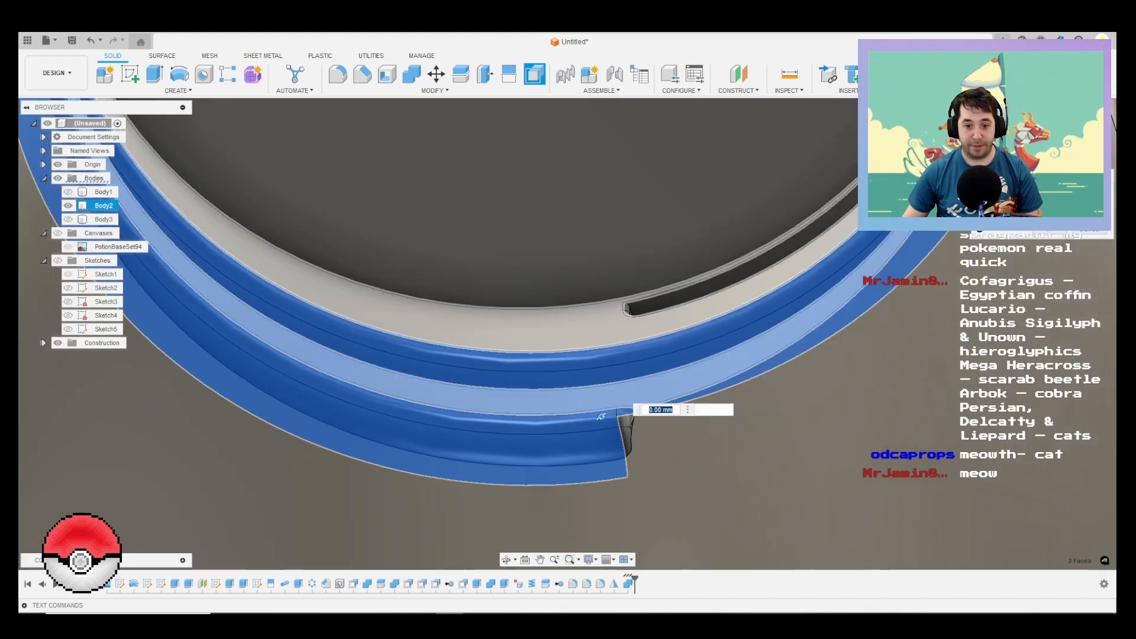
pyautogui.click(603, 411)
pyautogui.click(624, 412)
pyautogui.click(626, 435)
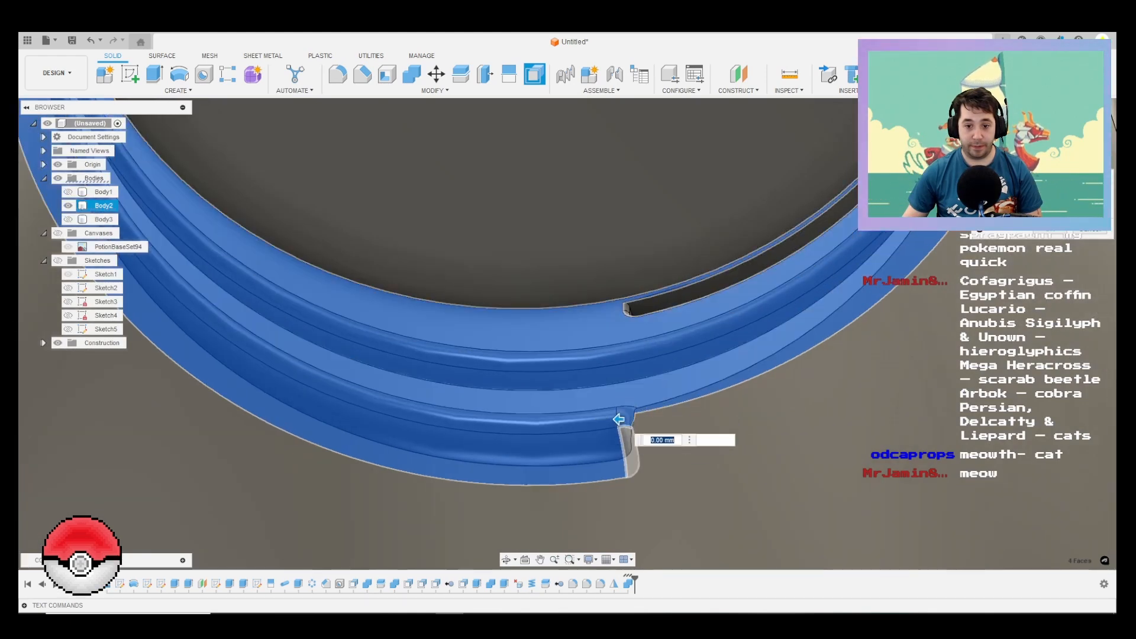
pyautogui.scroll(-3, 612, 428)
pyautogui.keyDown('shift'); pyautogui.moveTo(620, 423); pyautogui.dragTo(602, 445, button='middle'); pyautogui.keyUp('shift')
pyautogui.scroll(5, 602, 445)
pyautogui.click(594, 450)
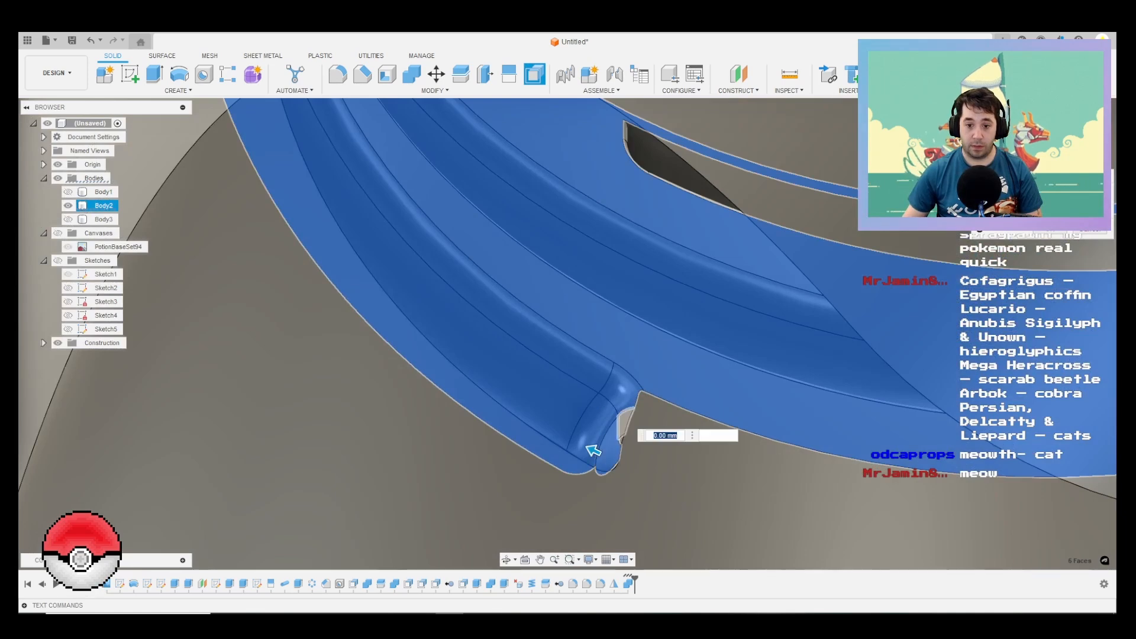
pyautogui.scroll(5, 618, 444)
pyautogui.click(632, 380)
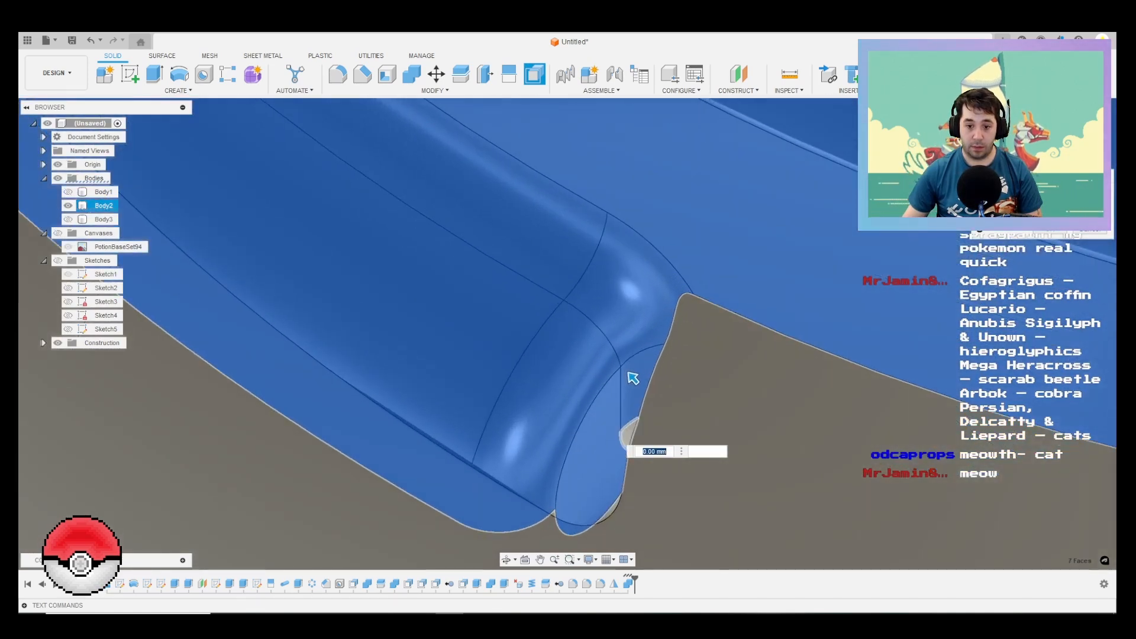
pyautogui.click(629, 431)
pyautogui.scroll(-4, 582, 482)
pyautogui.scroll(5, 584, 497)
pyautogui.click(599, 500)
pyautogui.scroll(-3, 596, 471)
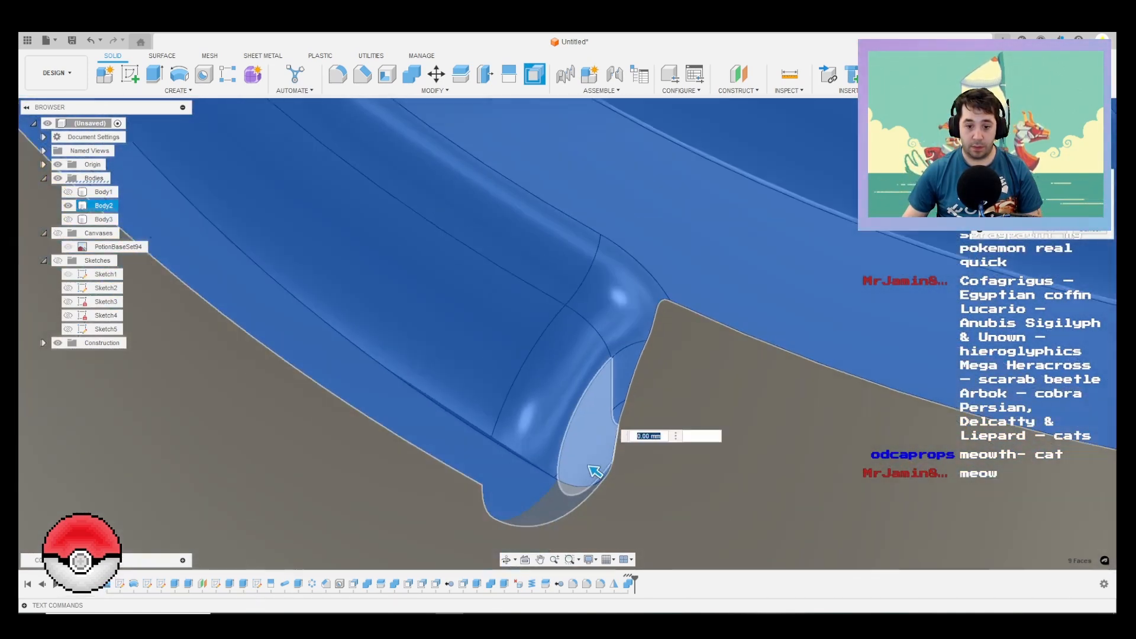
pyautogui.scroll(-5, 594, 470)
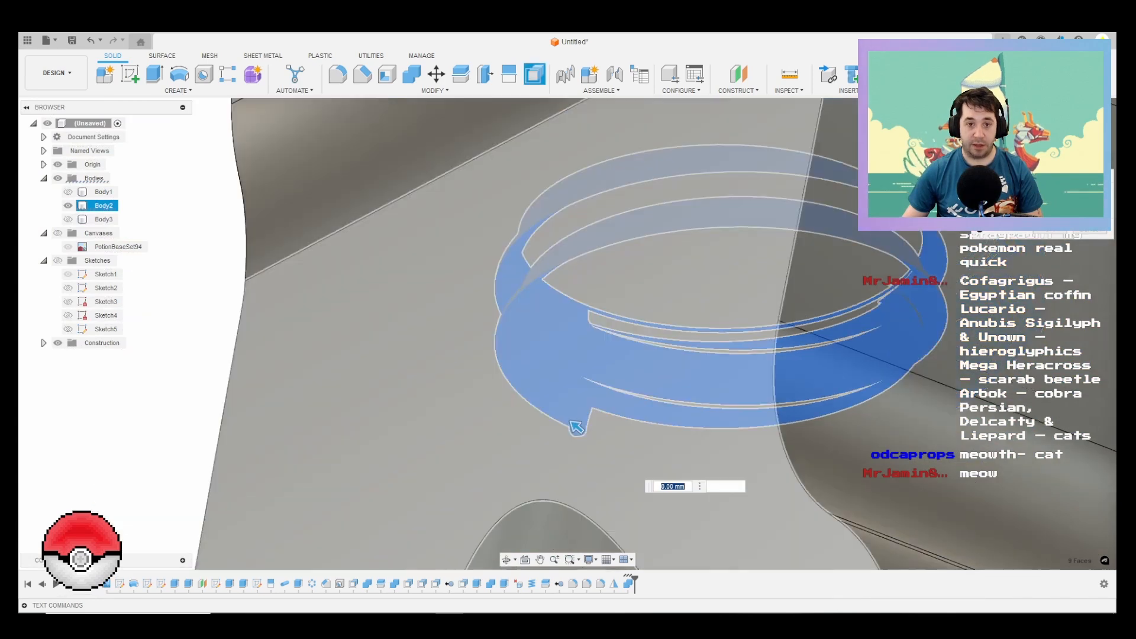
pyautogui.scroll(-4, 686, 249)
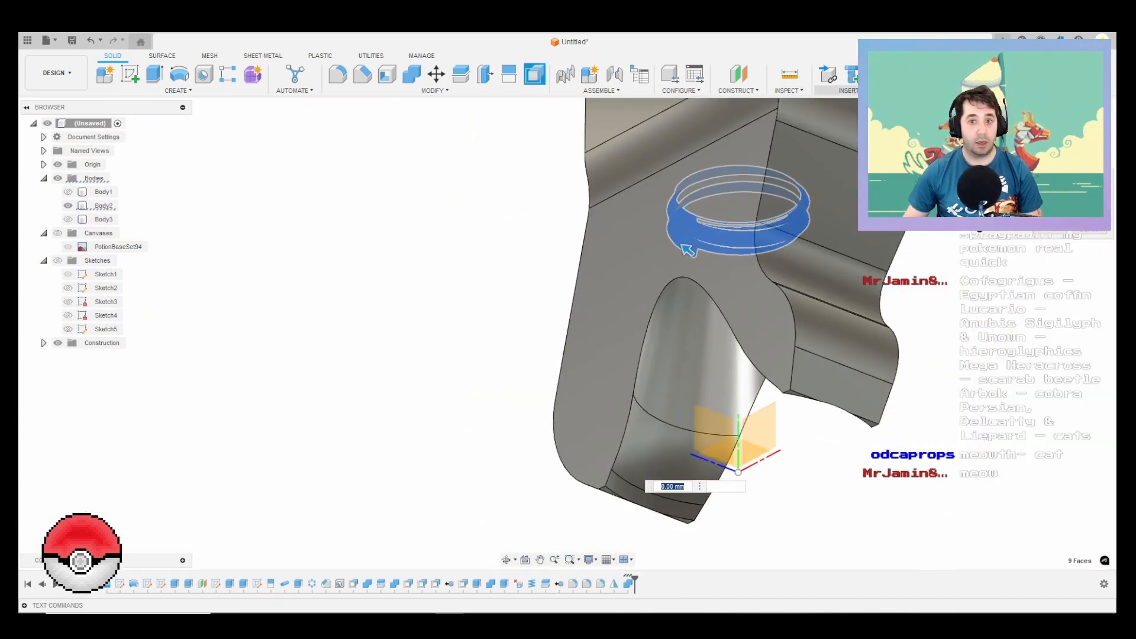
# Step: Try a section analysis of Body2 through the XY origin plane
pyautogui.click(789, 91)
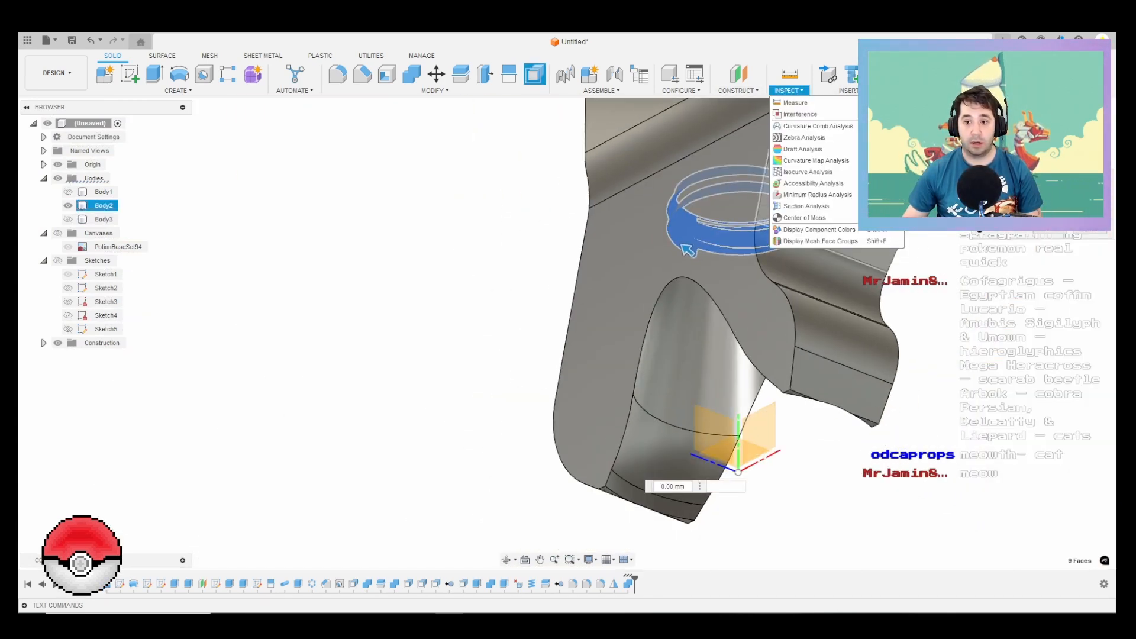
pyautogui.click(805, 205)
pyautogui.scroll(-2, 710, 346)
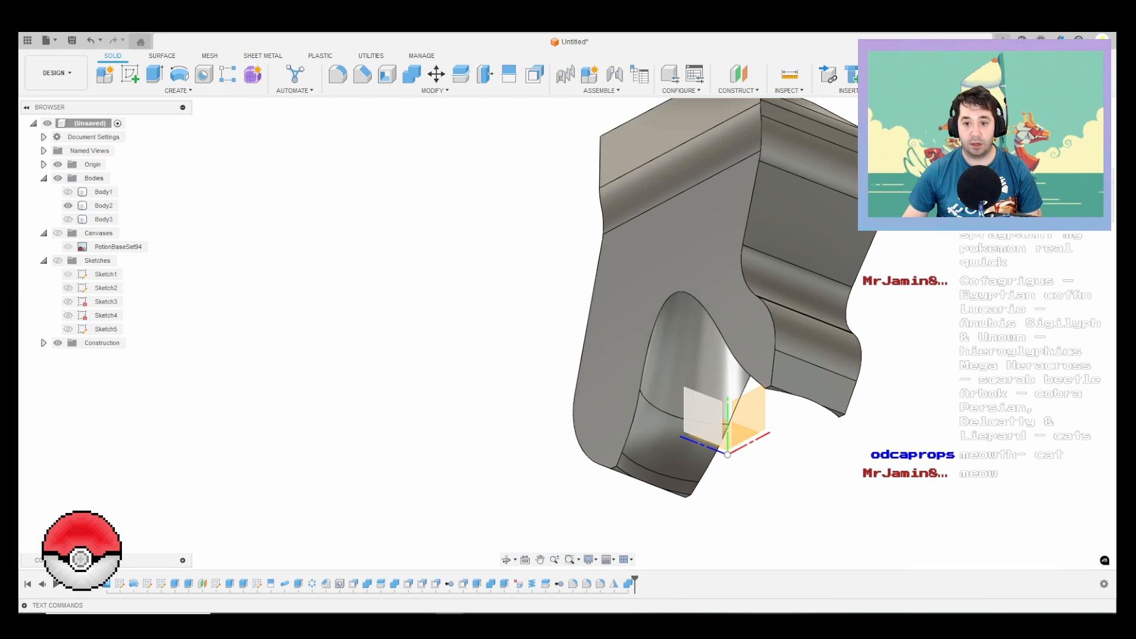
pyautogui.keyDown('shift'); pyautogui.moveTo(707, 414); pyautogui.dragTo(759, 445, button='middle'); pyautogui.keyUp('shift')
pyautogui.click(758, 445)
pyautogui.press('Return')
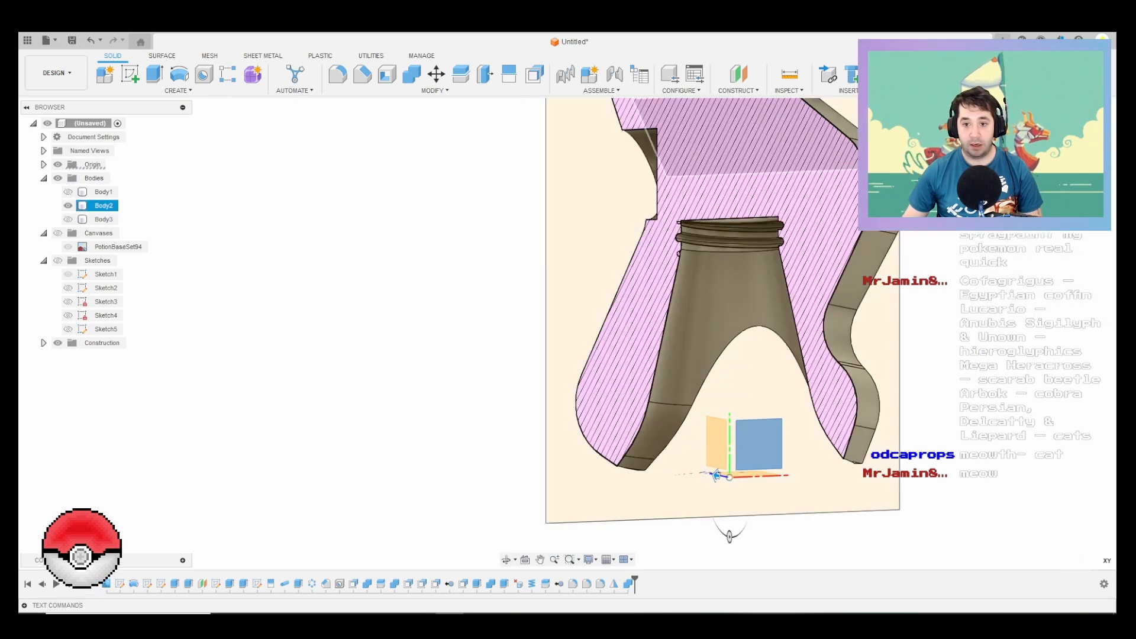
pyautogui.scroll(5, 692, 272)
pyautogui.scroll(-1, 608, 256)
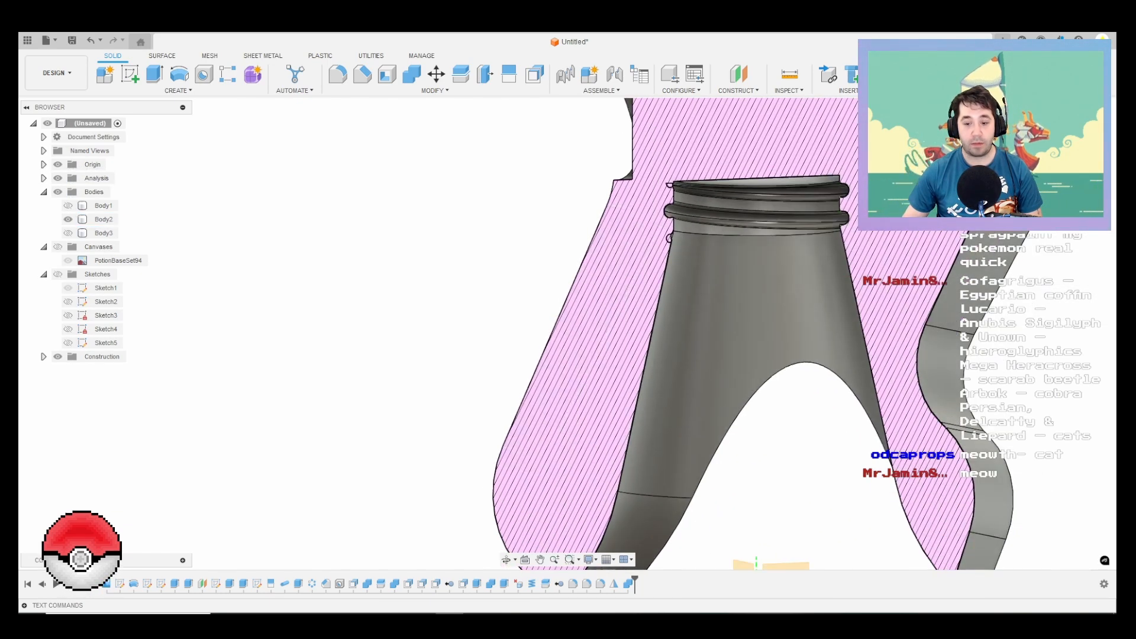
pyautogui.hotkey('ctrl', 'z')
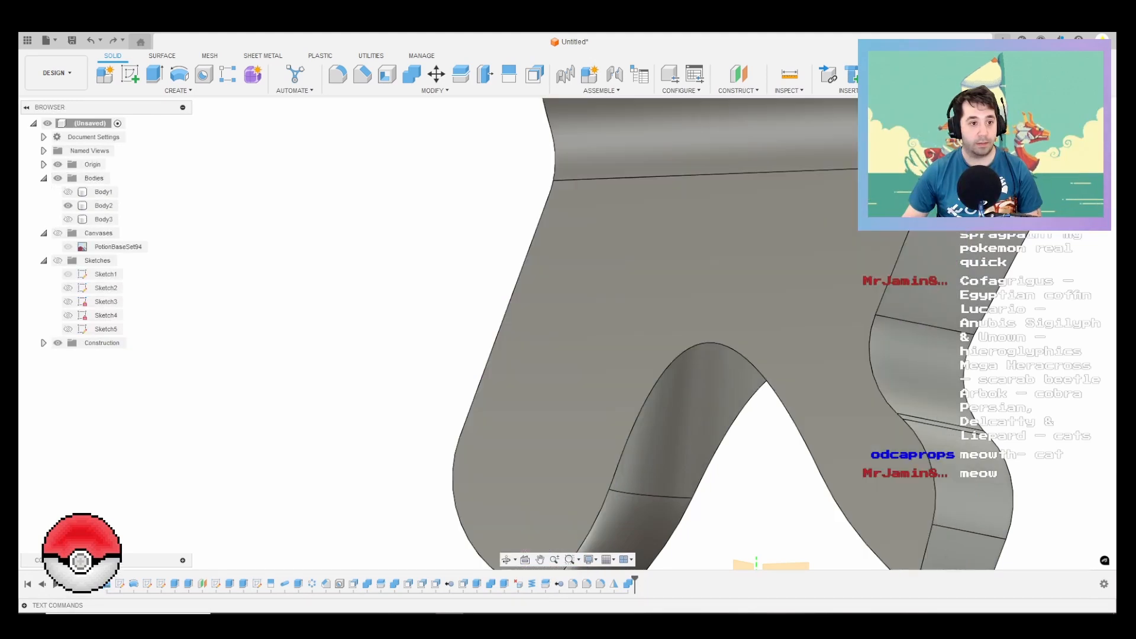
# Step: Create a section analysis of Body2 on the XY plane, turned around to cut away the opposite half
pyautogui.rightClick(351, 300)
pyautogui.click(352, 267)
pyautogui.scroll(-4, 568, 339)
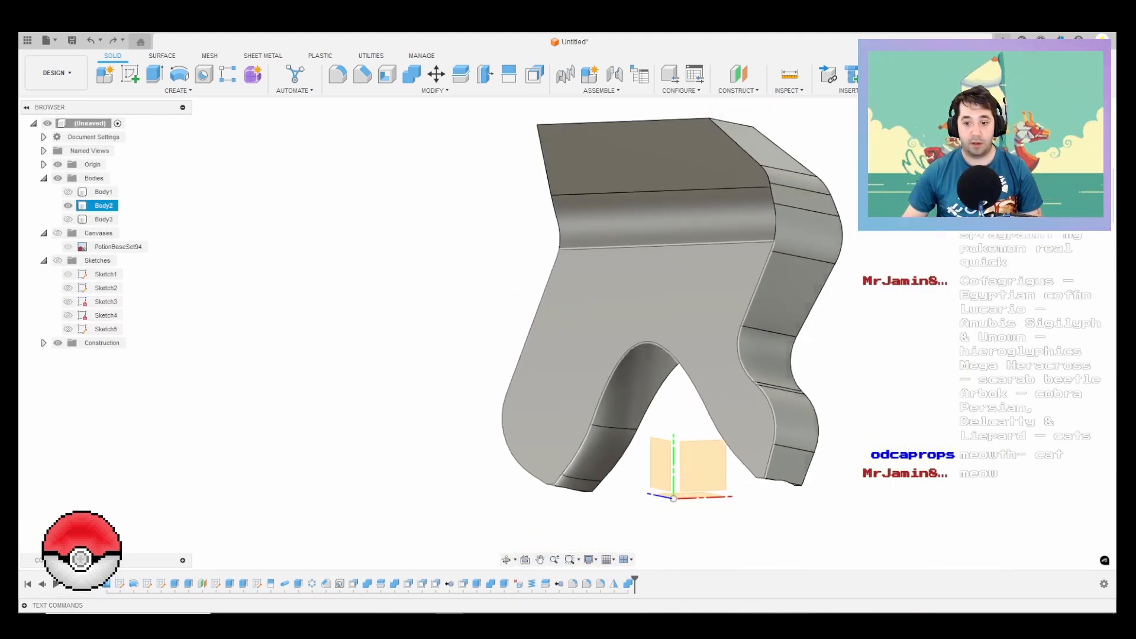
pyautogui.click(703, 465)
pyautogui.keyDown('shift'); pyautogui.moveTo(703, 465); pyautogui.dragTo(585, 464, button='middle'); pyautogui.keyUp('shift')
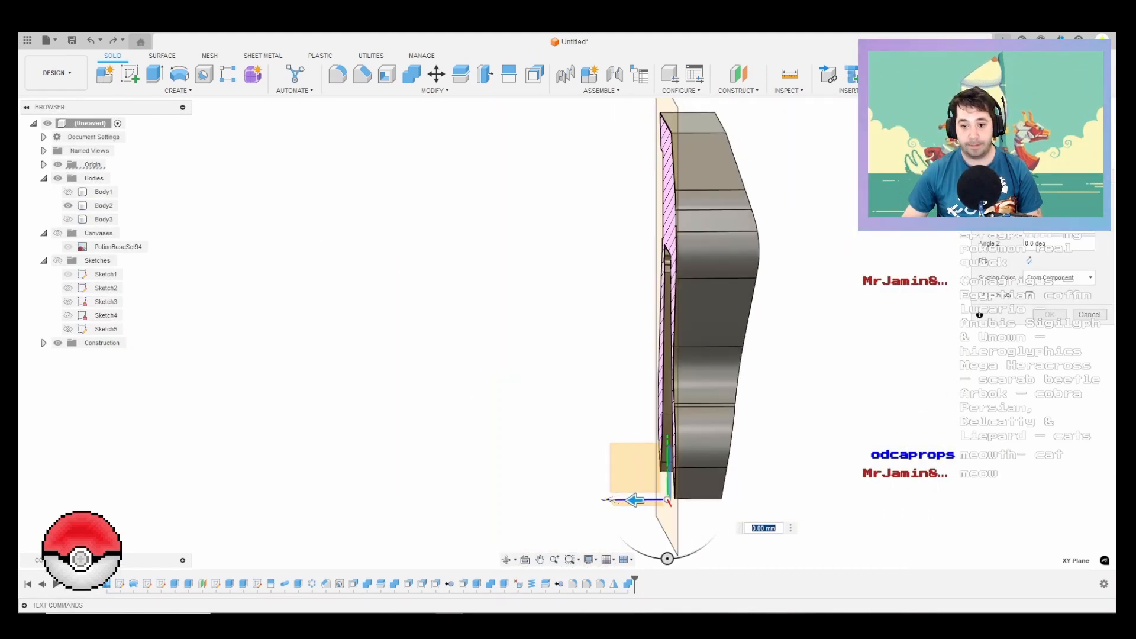
pyautogui.moveTo(667, 558); pyautogui.dragTo(654, 438)
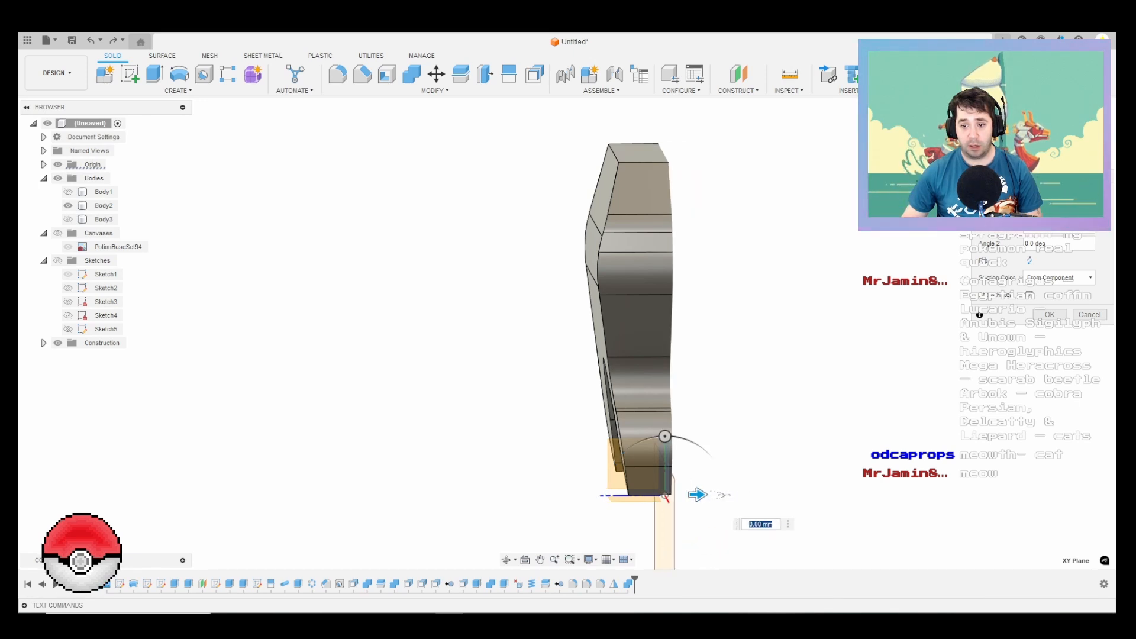
pyautogui.press('Return')
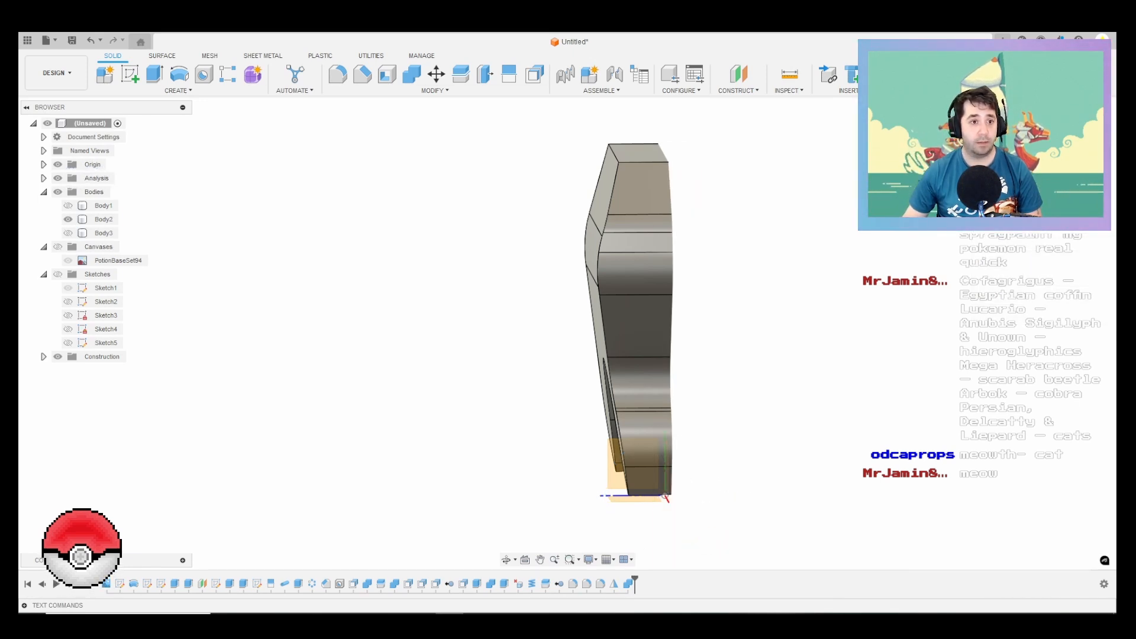
# Step: Try to offset the sectioned thread groove's faces together with the inner neck wall and fillets by a negative clearance distance
pyautogui.moveTo(550, 307)
pyautogui.keyDown('shift'); pyautogui.mouseDown(button='middle')
pyautogui.moveTo(674, 302)
pyautogui.moveTo(701, 320)
pyautogui.moveTo(565, 341)
pyautogui.moveTo(588, 307)
pyautogui.mouseUp(button='middle'); pyautogui.keyUp('shift')
pyautogui.scroll(6, 701, 321)
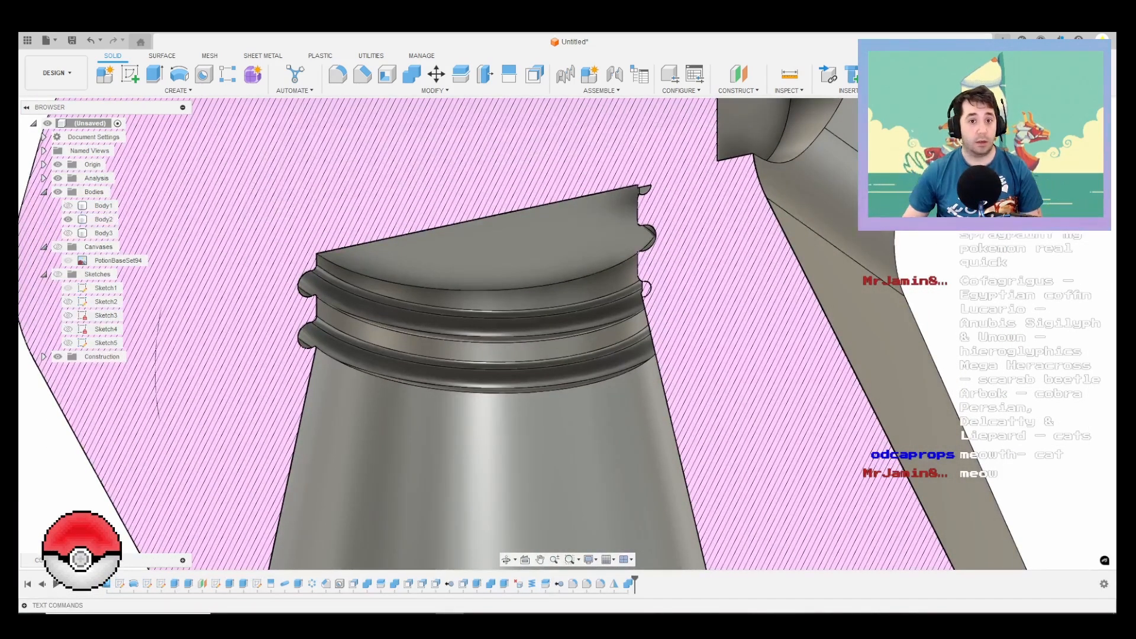
pyautogui.scroll(6, 309, 261)
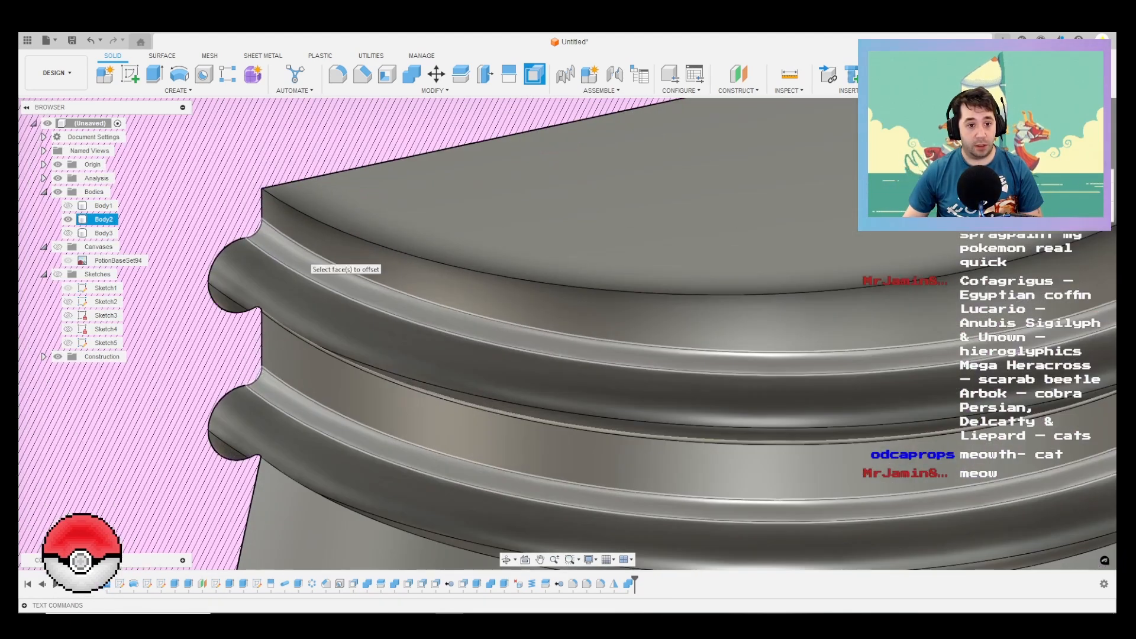
pyautogui.click(309, 257)
pyautogui.click(303, 234)
pyautogui.click(292, 288)
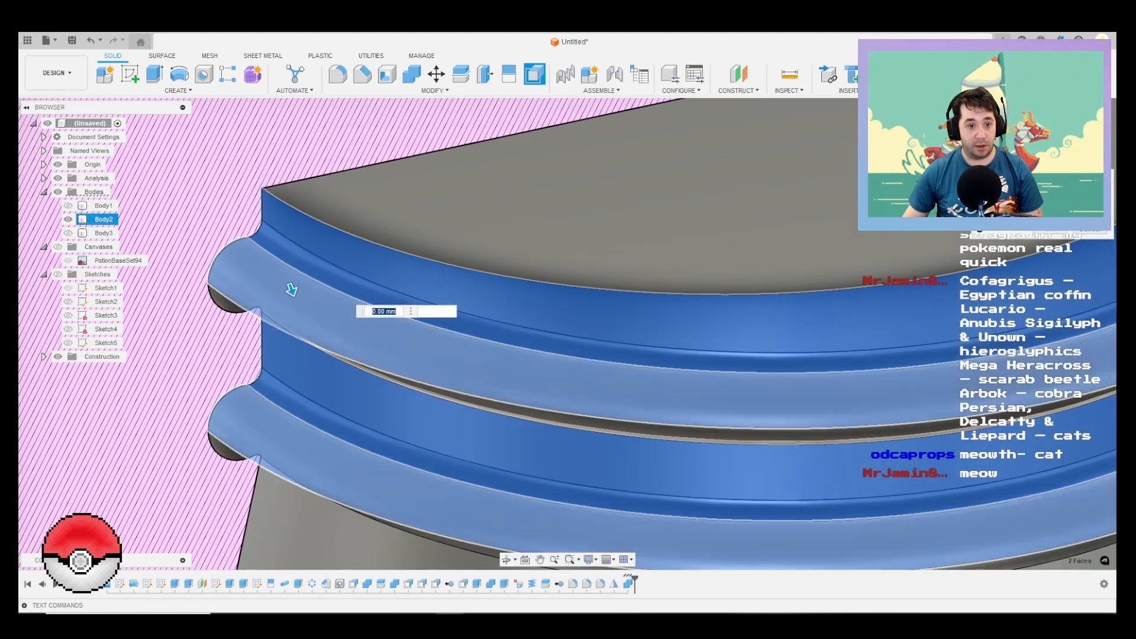
pyautogui.keyDown('shift'); pyautogui.moveTo(292, 289); pyautogui.dragTo(295, 246, button='middle'); pyautogui.keyUp('shift')
pyautogui.click(275, 343)
pyautogui.click(294, 362)
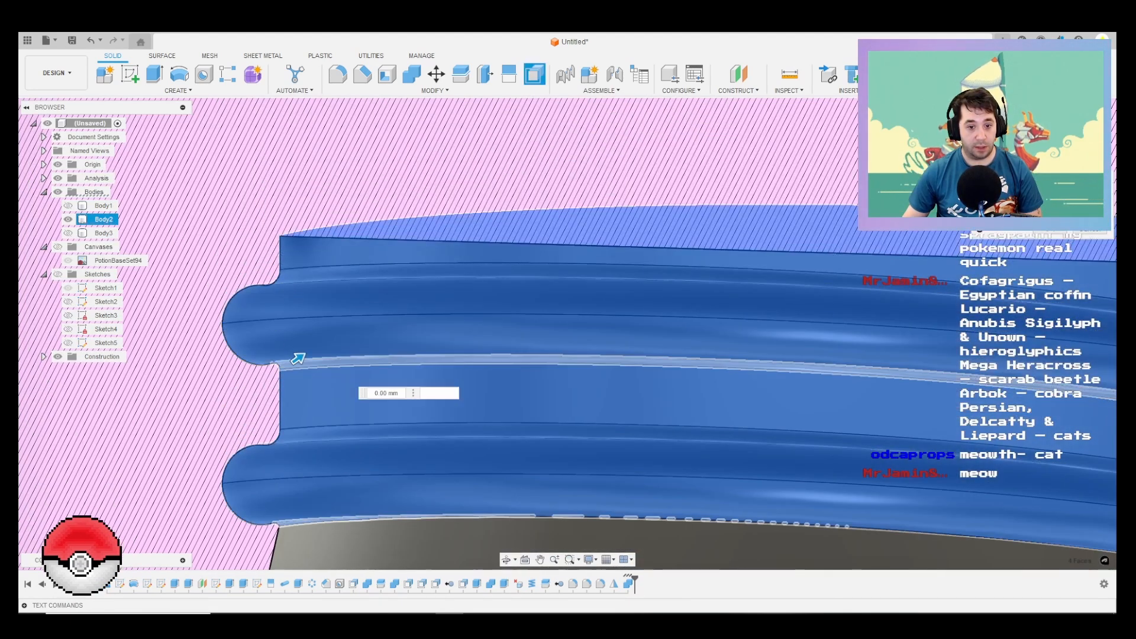
pyautogui.scroll(-4, 494, 407)
pyautogui.keyDown('shift'); pyautogui.moveTo(494, 407); pyautogui.dragTo(627, 381, button='middle'); pyautogui.keyUp('shift')
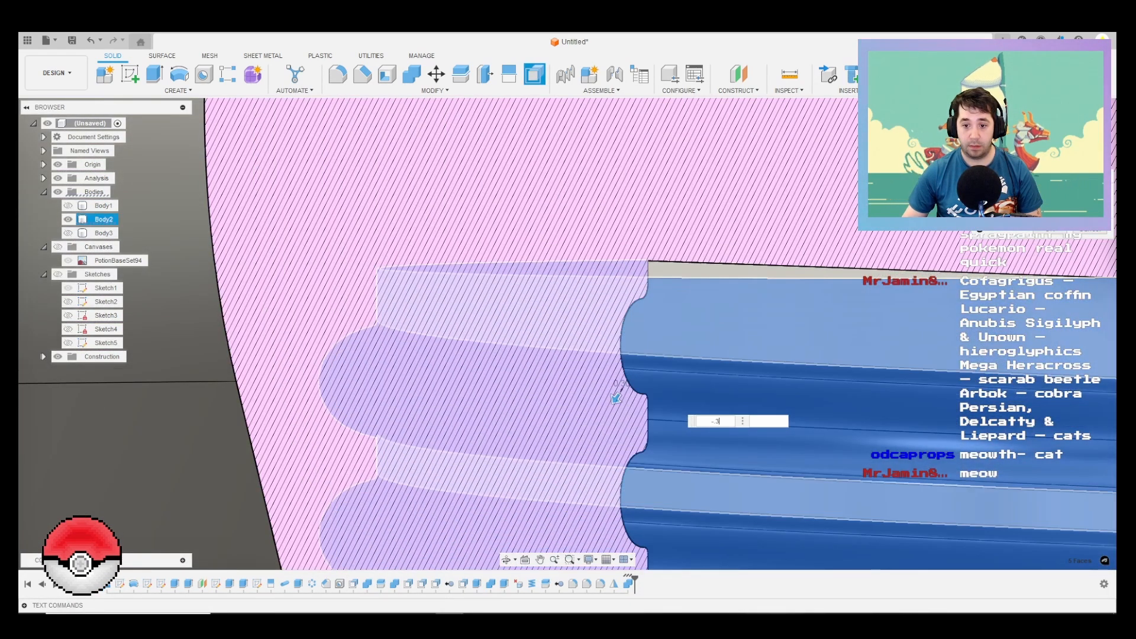
pyautogui.scroll(-3, 780, 325)
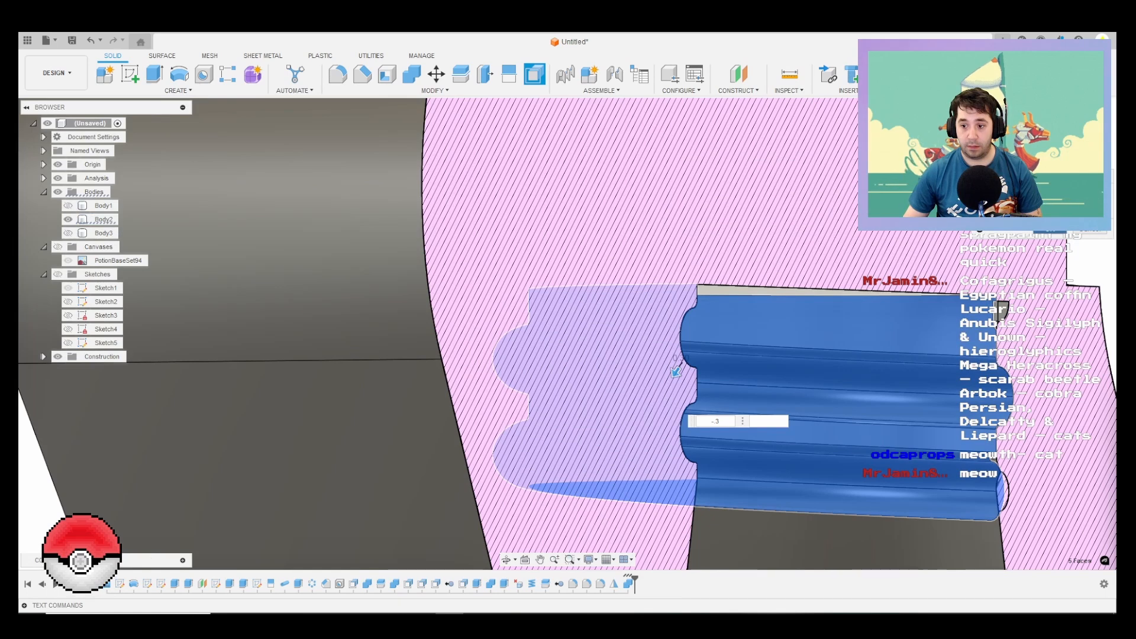
pyautogui.press('Return')
pyautogui.scroll(-3, 863, 458)
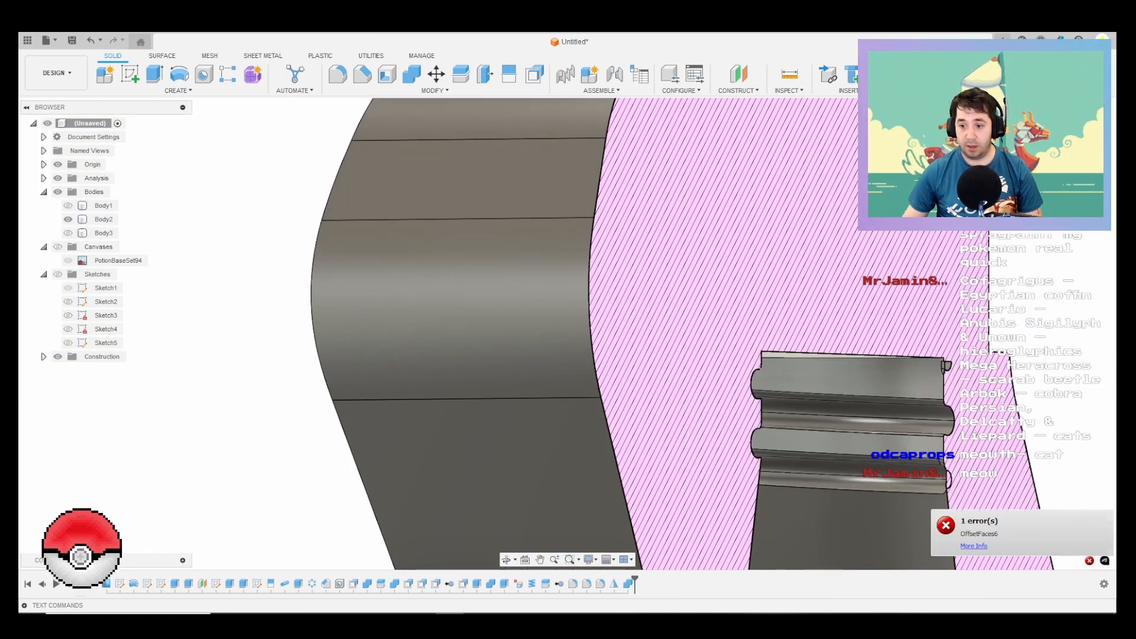
# Step: Start another face offset on Body2, selecting the sectioned thread groove faces, their fillets and the inner neck wall
pyautogui.rightClick(1047, 438)
pyautogui.scroll(3, 903, 478)
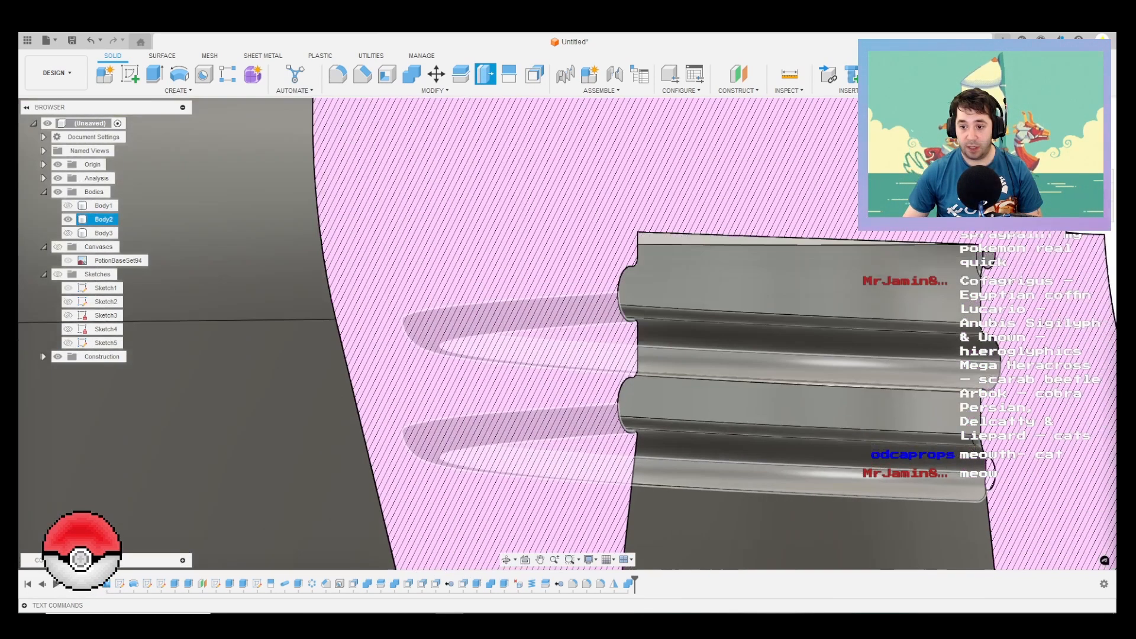
pyautogui.click(902, 481)
pyautogui.scroll(2, 900, 485)
pyautogui.click(963, 461)
pyautogui.click(966, 426)
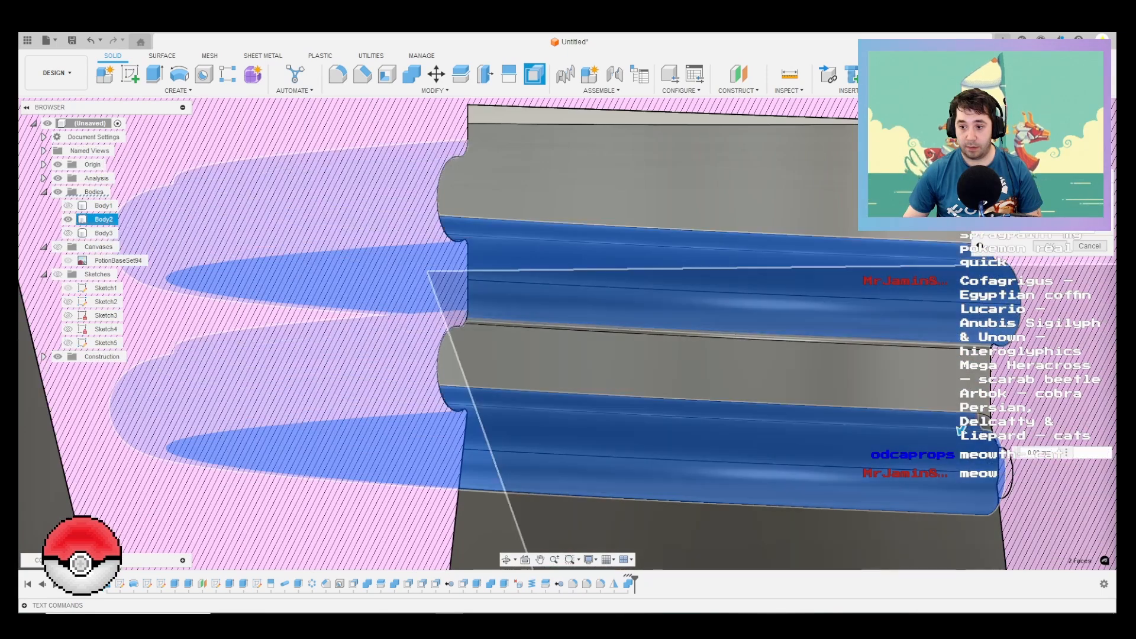
pyautogui.click(960, 419)
pyautogui.click(969, 373)
pyautogui.scroll(2, 982, 335)
pyautogui.scroll(2, 979, 349)
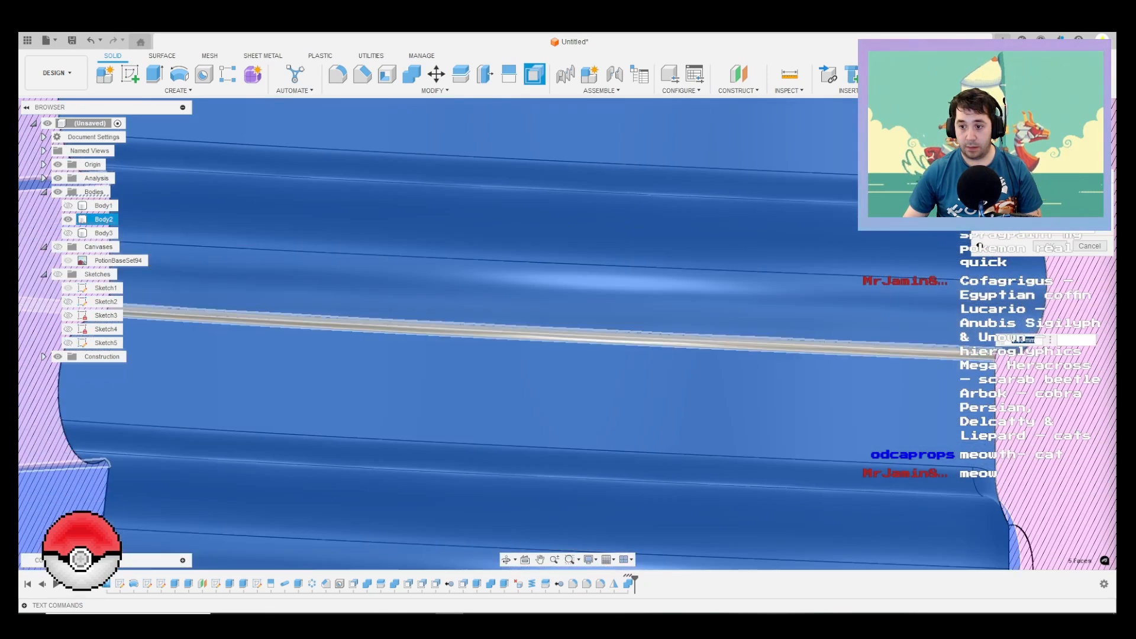
pyautogui.click(974, 349)
# Step: Add the faces at the upper end of the thread groove to the selection and try to offset them all
pyautogui.scroll(-2, 976, 350)
pyautogui.keyDown('shift'); pyautogui.moveTo(976, 352); pyautogui.dragTo(1024, 394, button='middle'); pyautogui.keyUp('shift')
pyautogui.keyDown('shift'); pyautogui.moveTo(947, 308); pyautogui.dragTo(905, 354, button='middle'); pyautogui.keyUp('shift')
pyautogui.scroll(-5, 896, 352)
pyautogui.scroll(2, 900, 277)
pyautogui.scroll(6, 979, 246)
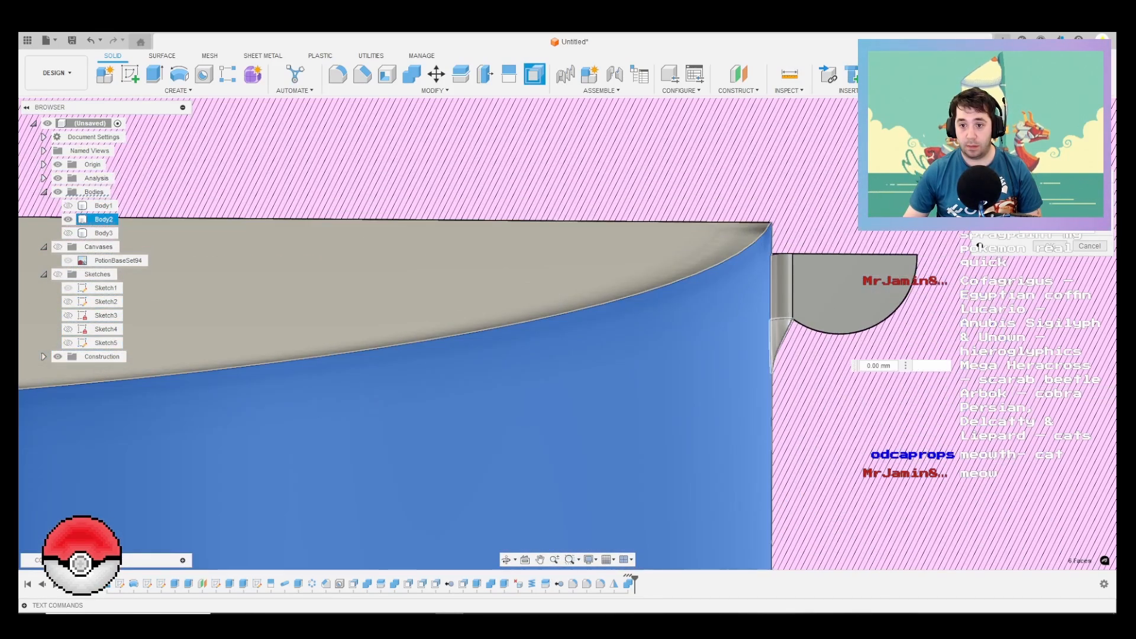
pyautogui.scroll(3, 880, 315)
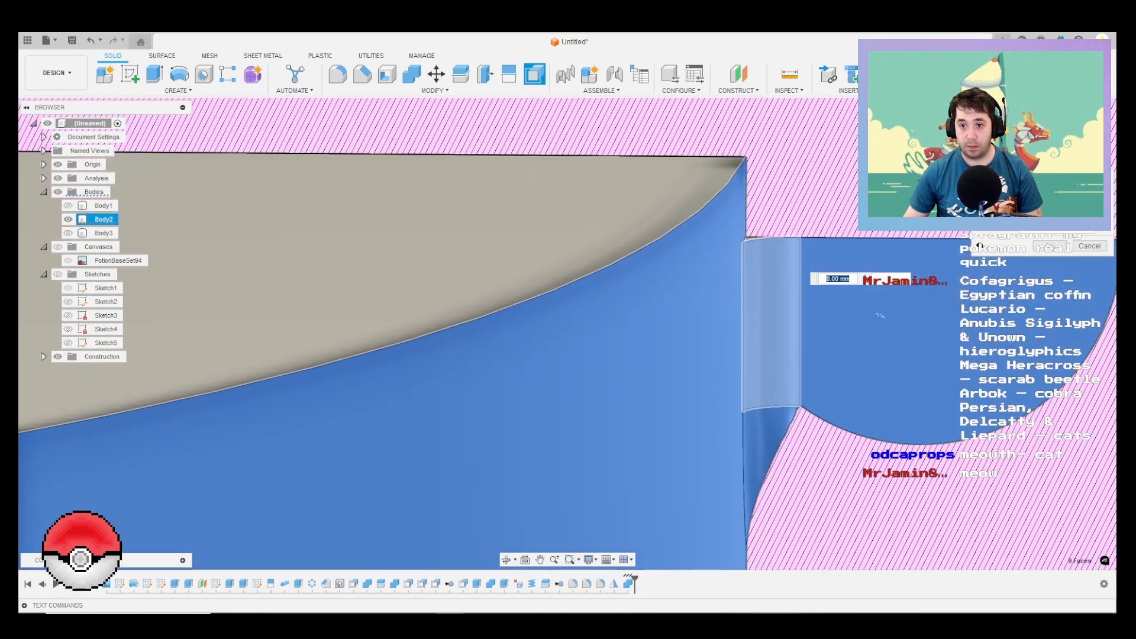
pyautogui.scroll(-5, 879, 316)
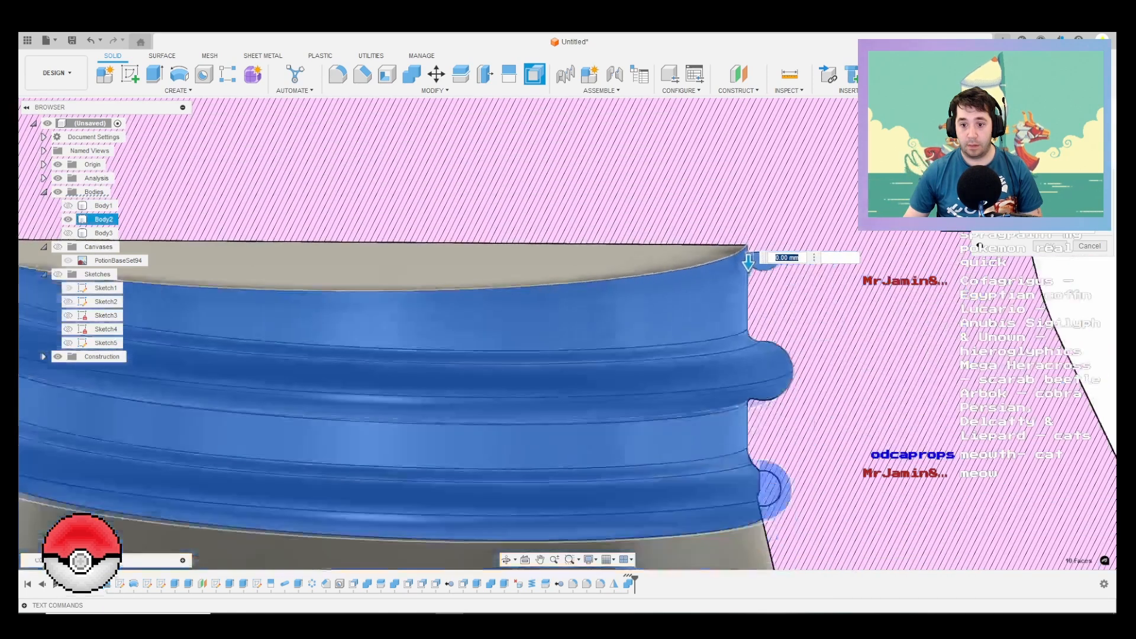
pyautogui.moveTo(533, 467); pyautogui.dragTo(579, 328, button='middle')
pyautogui.keyDown('shift'); pyautogui.moveTo(580, 328); pyautogui.dragTo(704, 409, button='middle'); pyautogui.keyUp('shift')
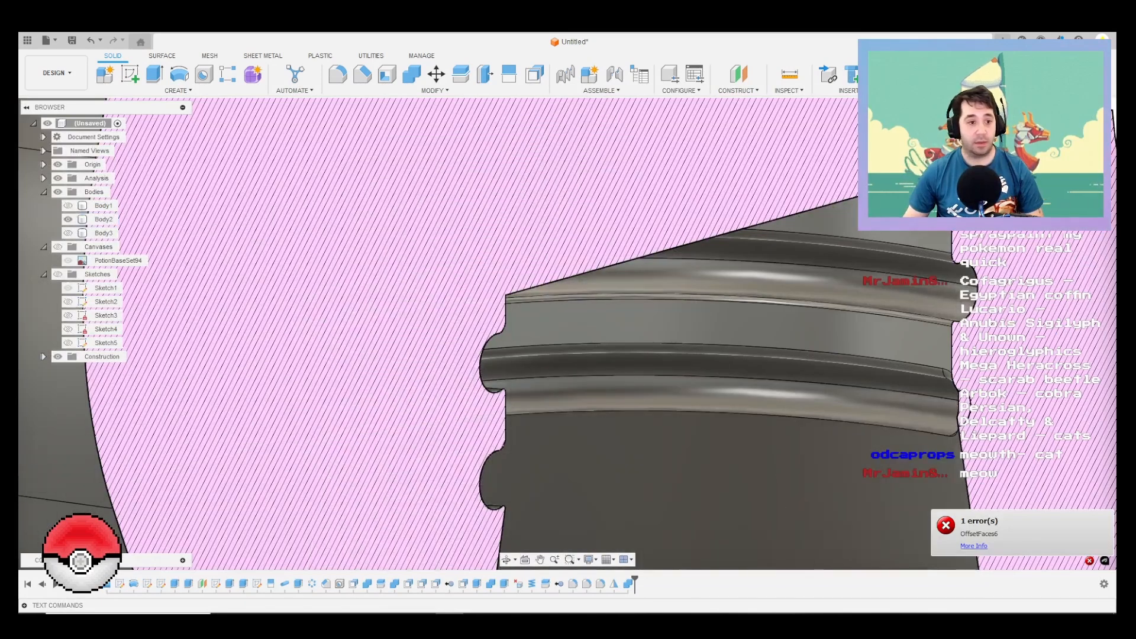
# Step: Undo the section analysis on the XY plane and create one of Body2 on the YZ plane
pyautogui.hotkey('ctrl', 'z')
pyautogui.scroll(-8, 719, 320)
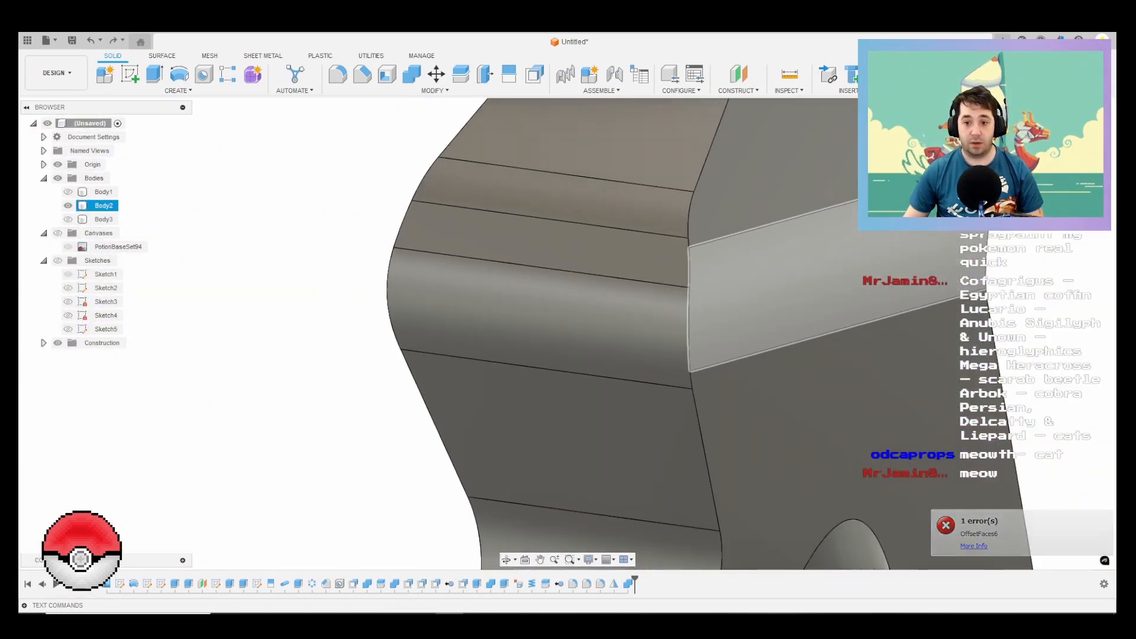
pyautogui.keyDown('shift'); pyautogui.moveTo(774, 296); pyautogui.dragTo(746, 236, button='middle'); pyautogui.keyUp('shift')
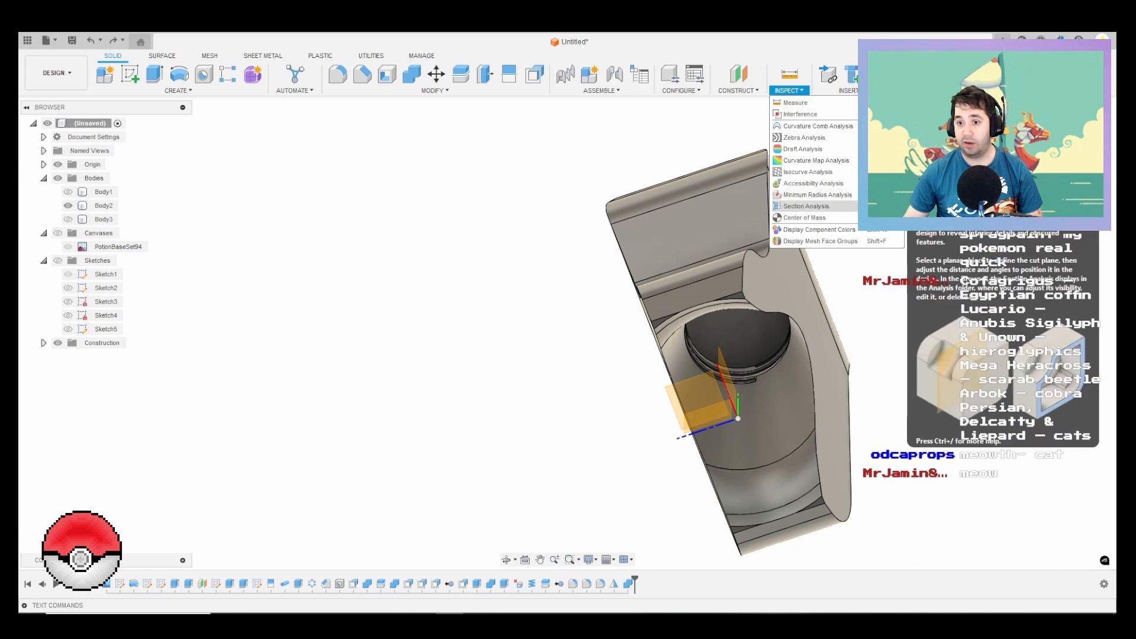
pyautogui.click(807, 206)
pyautogui.keyDown('shift'); pyautogui.moveTo(781, 367); pyautogui.dragTo(752, 337, button='middle'); pyautogui.keyUp('shift')
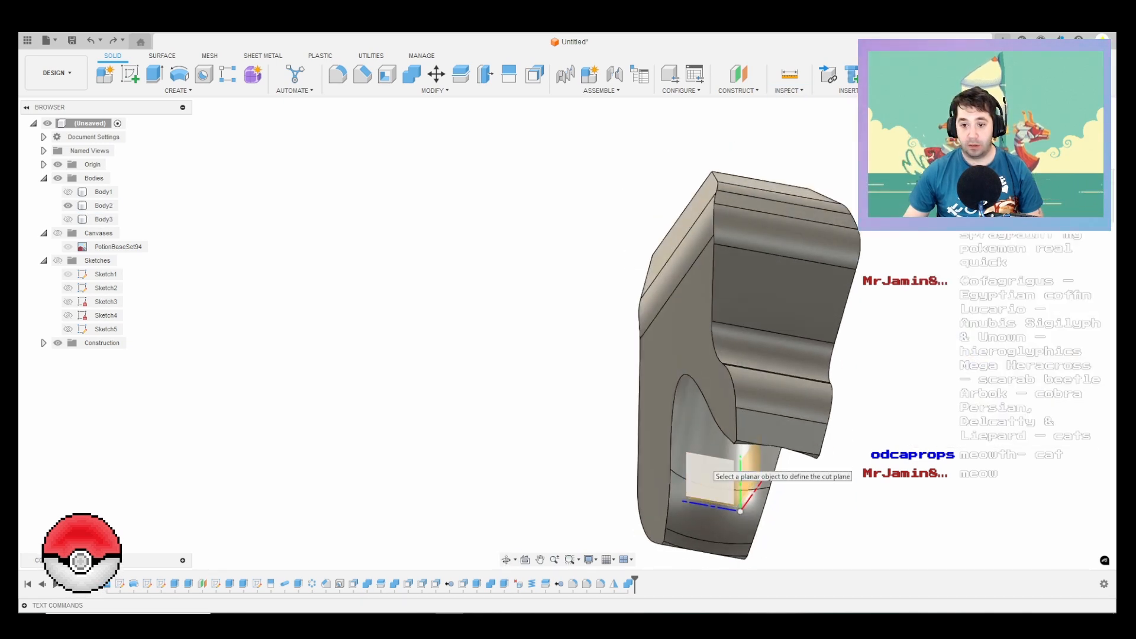
pyautogui.click(710, 471)
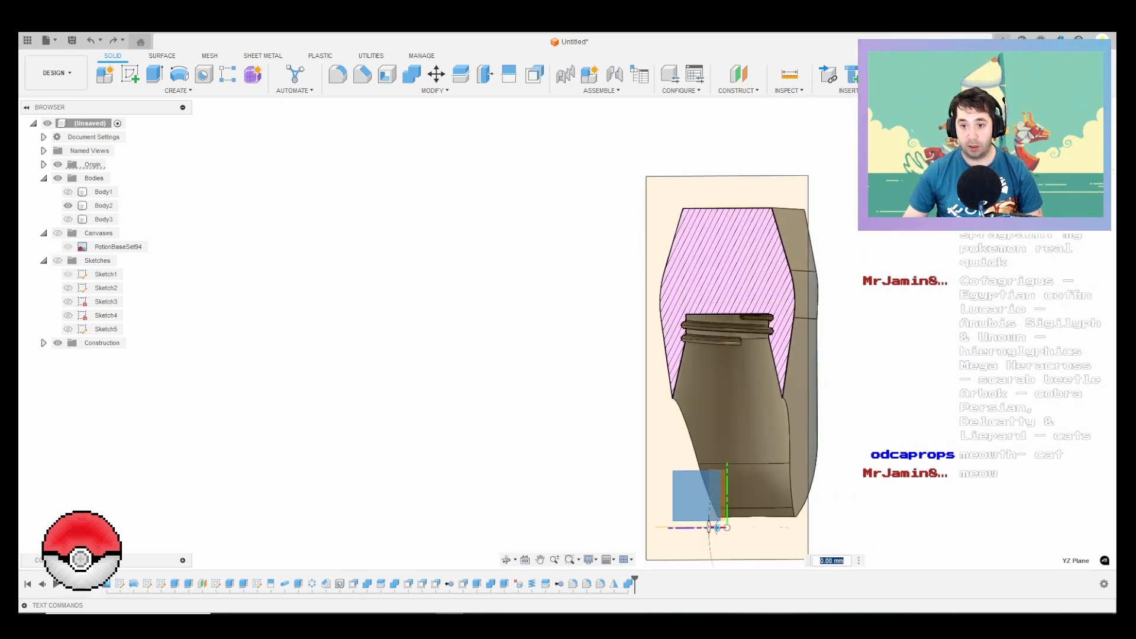
pyautogui.press('Return')
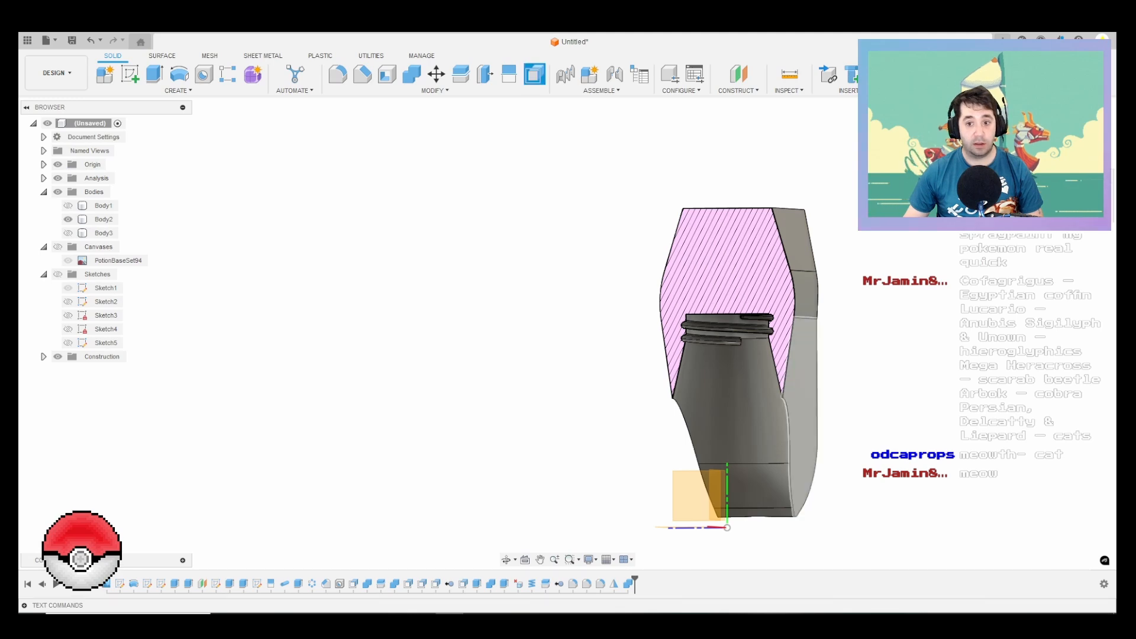
# Step: Start a face offset in Body2, selecting the helical thread groove faces, their fillets and the rounded faces at the lower groove end
pyautogui.scroll(8, 747, 349)
pyautogui.click(710, 324)
pyautogui.click(705, 313)
pyautogui.scroll(3, 705, 310)
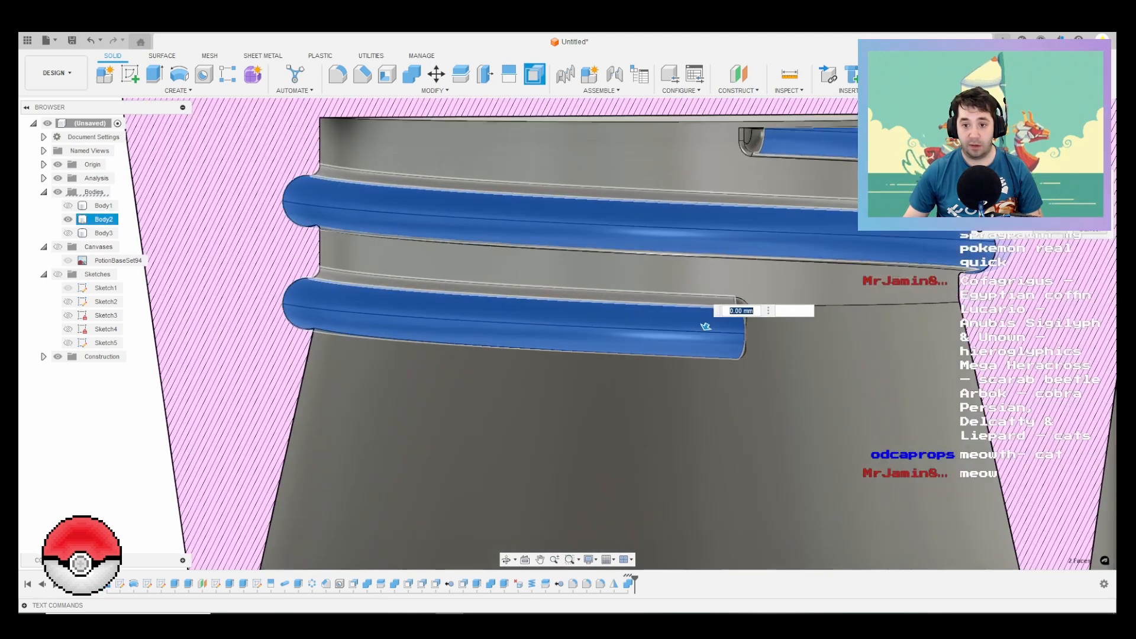
pyautogui.keyDown('shift'); pyautogui.moveTo(705, 313); pyautogui.dragTo(814, 343, button='middle'); pyautogui.keyUp('shift')
pyautogui.scroll(2, 814, 349)
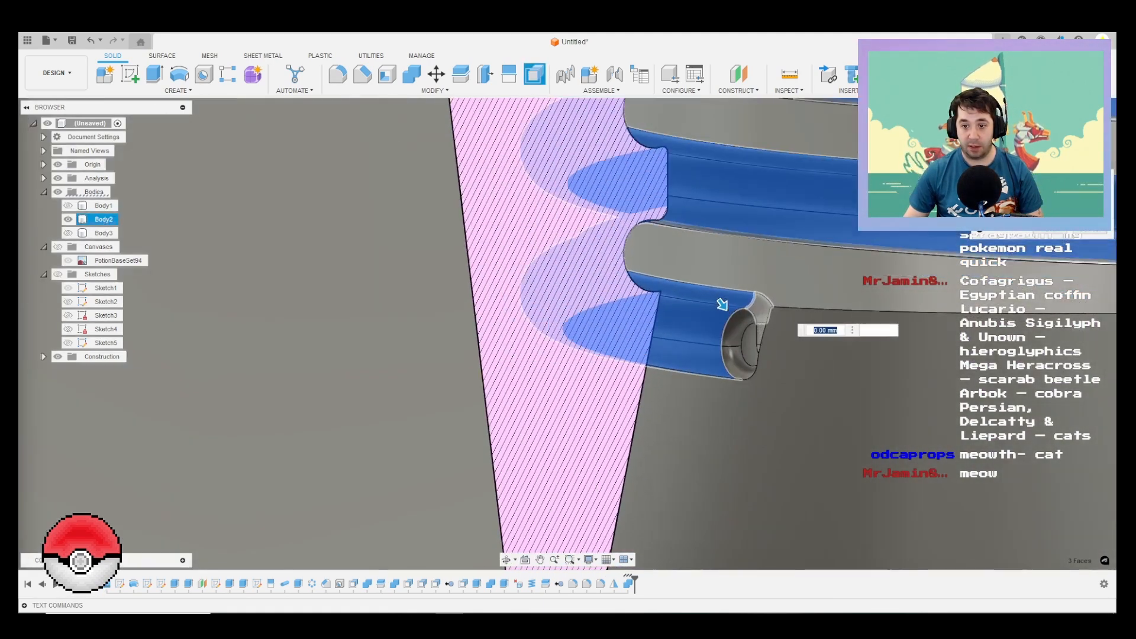
pyautogui.scroll(4, 763, 310)
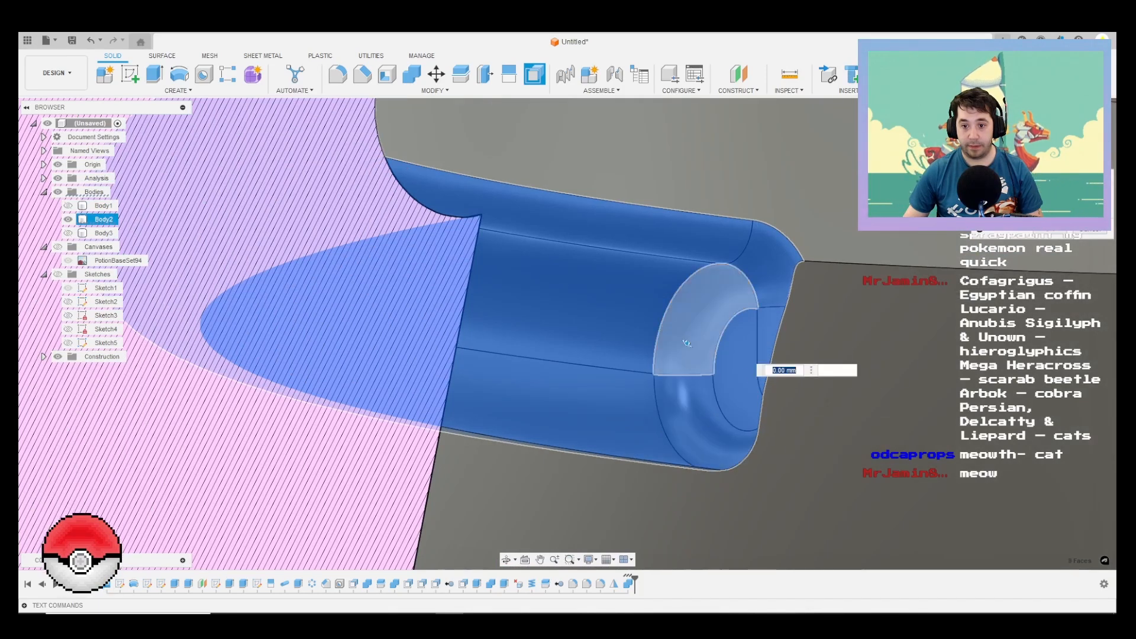
pyautogui.keyDown('shift'); pyautogui.moveTo(763, 371); pyautogui.dragTo(686, 339, button='middle'); pyautogui.keyUp('shift')
pyautogui.scroll(3, 689, 341)
pyautogui.scroll(-3, 683, 355)
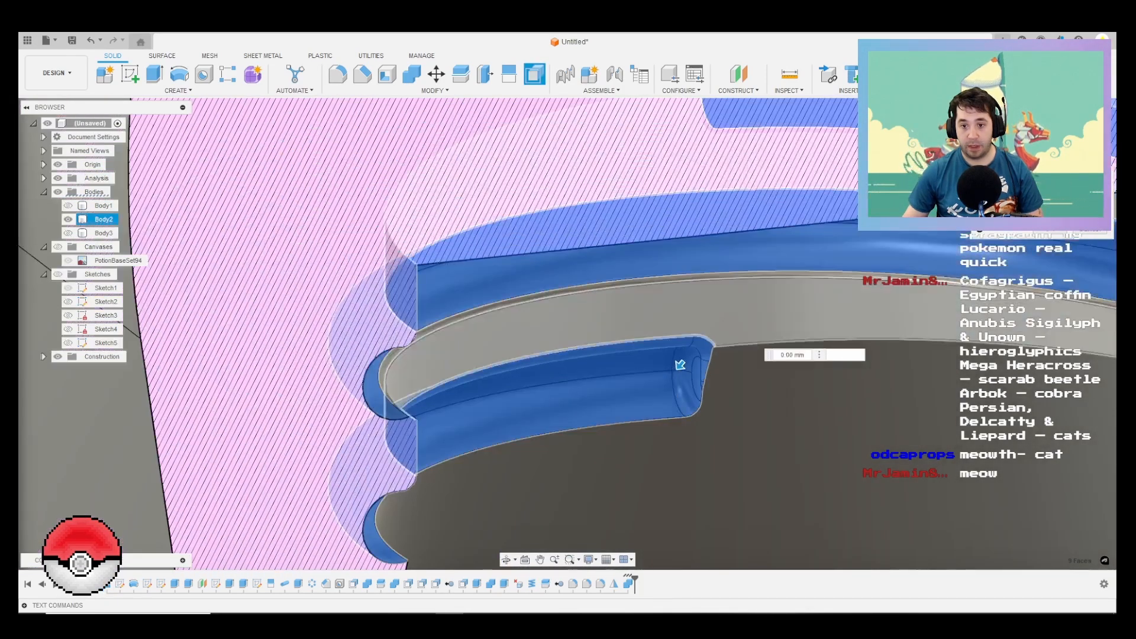
# Step: Add the inner neck wall and the outer faces of the upper groove end, and try a small negative offset
pyautogui.click(678, 312)
pyautogui.click(674, 280)
pyautogui.scroll(-3, 663, 312)
pyautogui.scroll(-1, 660, 317)
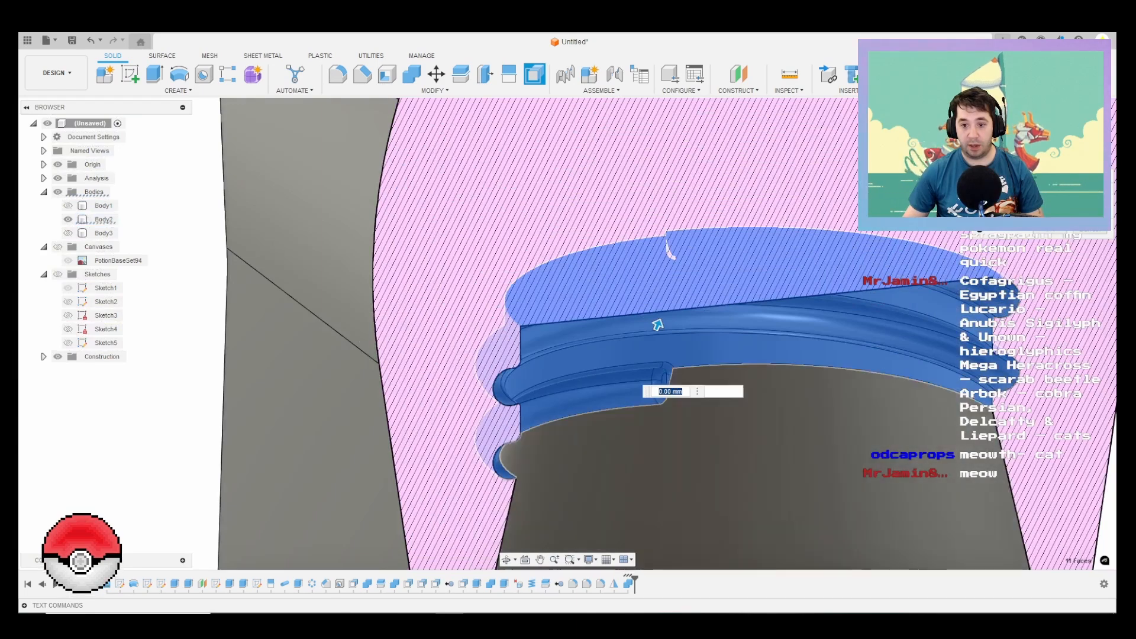
pyautogui.moveTo(658, 320); pyautogui.dragTo(618, 254, button='middle')
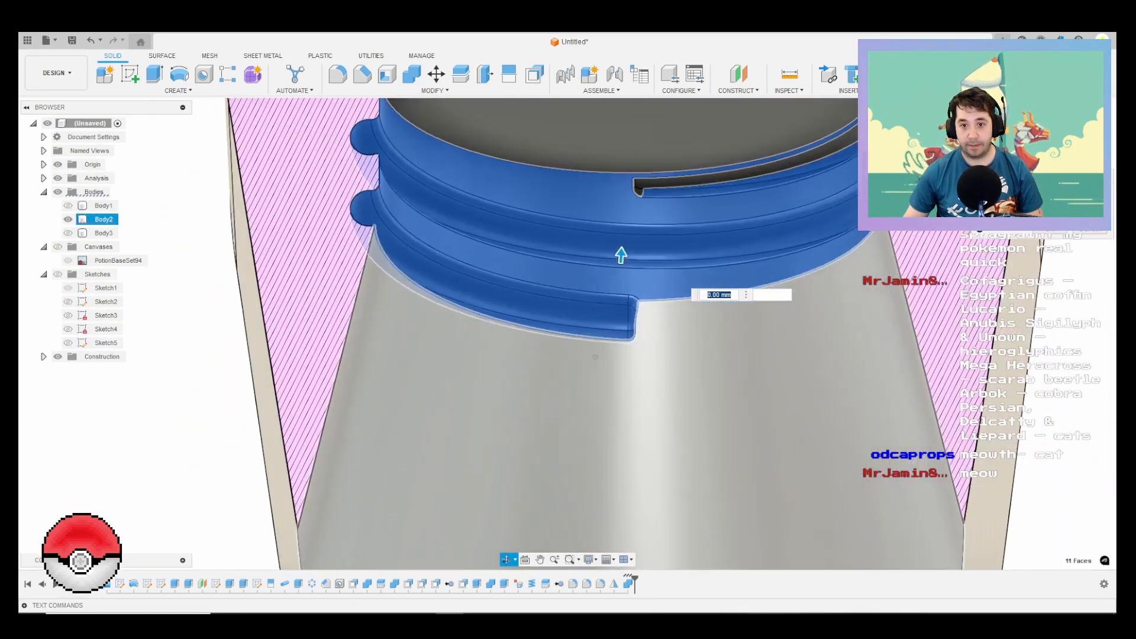
pyautogui.scroll(2, 604, 274)
pyautogui.scroll(5, 628, 205)
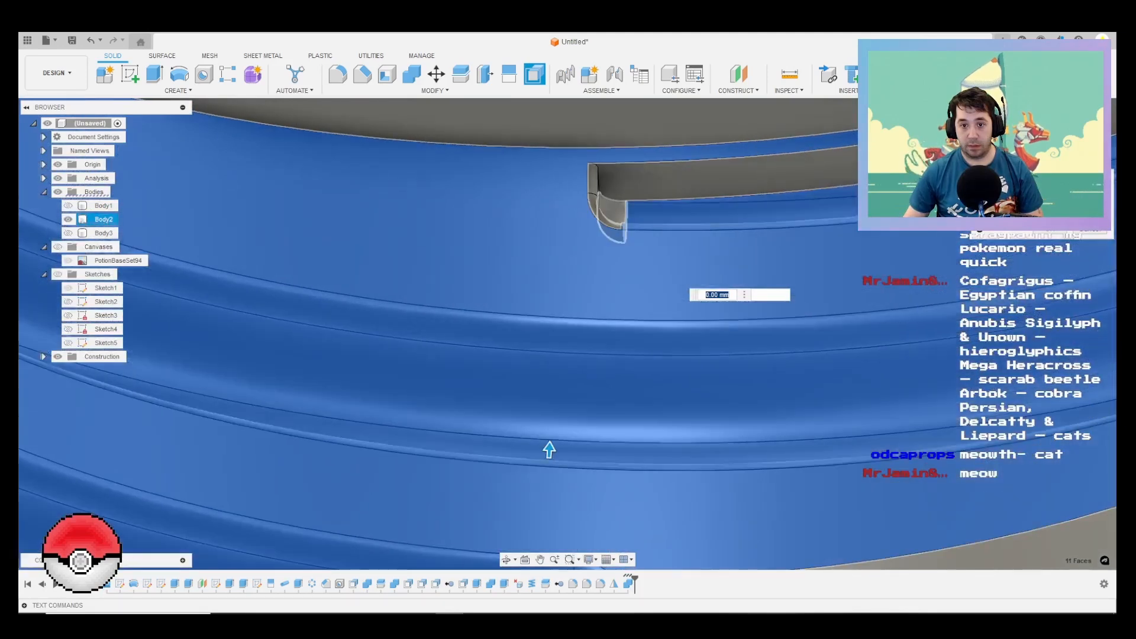
pyautogui.click(613, 212)
pyautogui.click(592, 179)
pyautogui.keyDown('shift'); pyautogui.moveTo(592, 180); pyautogui.dragTo(626, 180, button='middle'); pyautogui.keyUp('shift')
pyautogui.moveTo(571, 188); pyautogui.dragTo(562, 195)
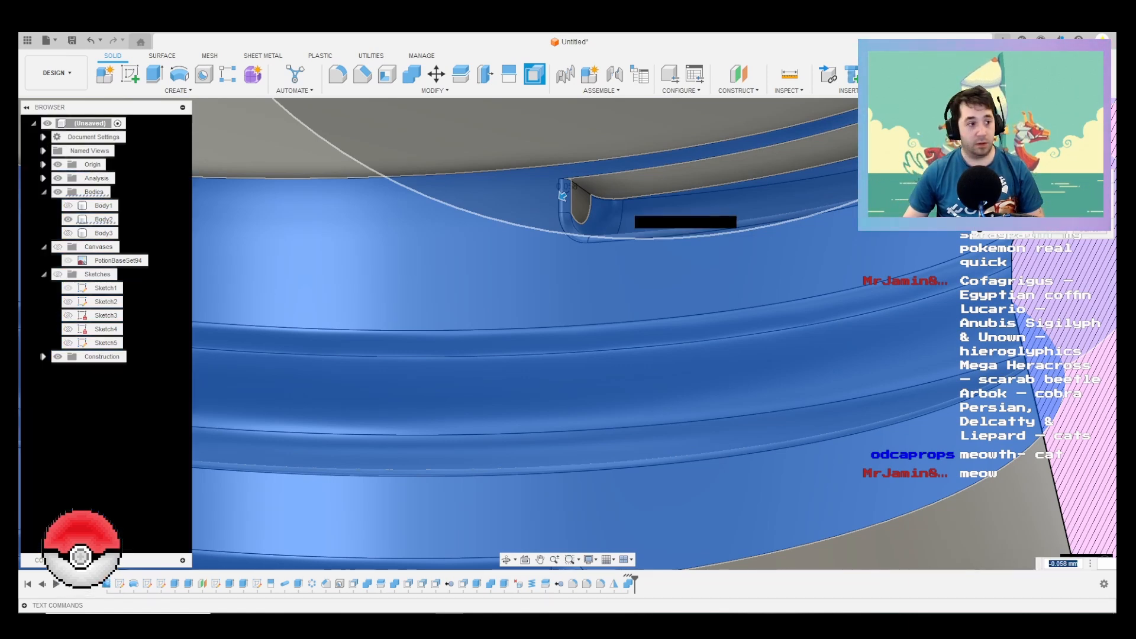
pyautogui.moveTo(562, 195); pyautogui.dragTo(342, 334)
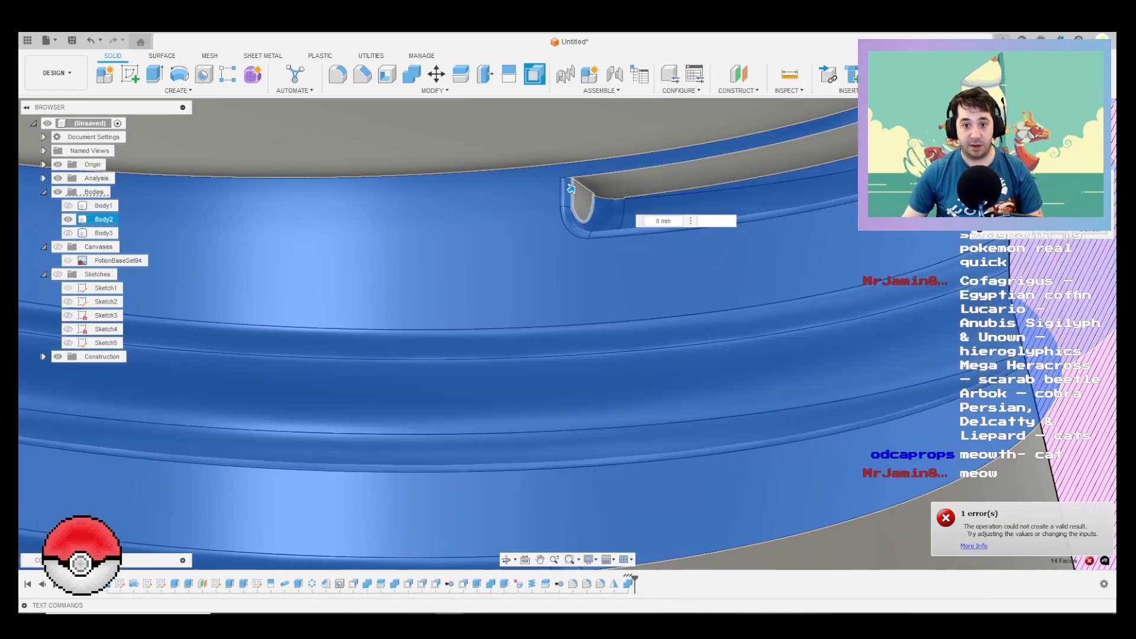
# Step: Add the remaining narrow and inner faces at the upper groove end and offset the whole selection by -0.1 mm
pyautogui.click(583, 204)
pyautogui.click(633, 182)
pyautogui.scroll(-5, 603, 201)
pyautogui.scroll(9, 603, 201)
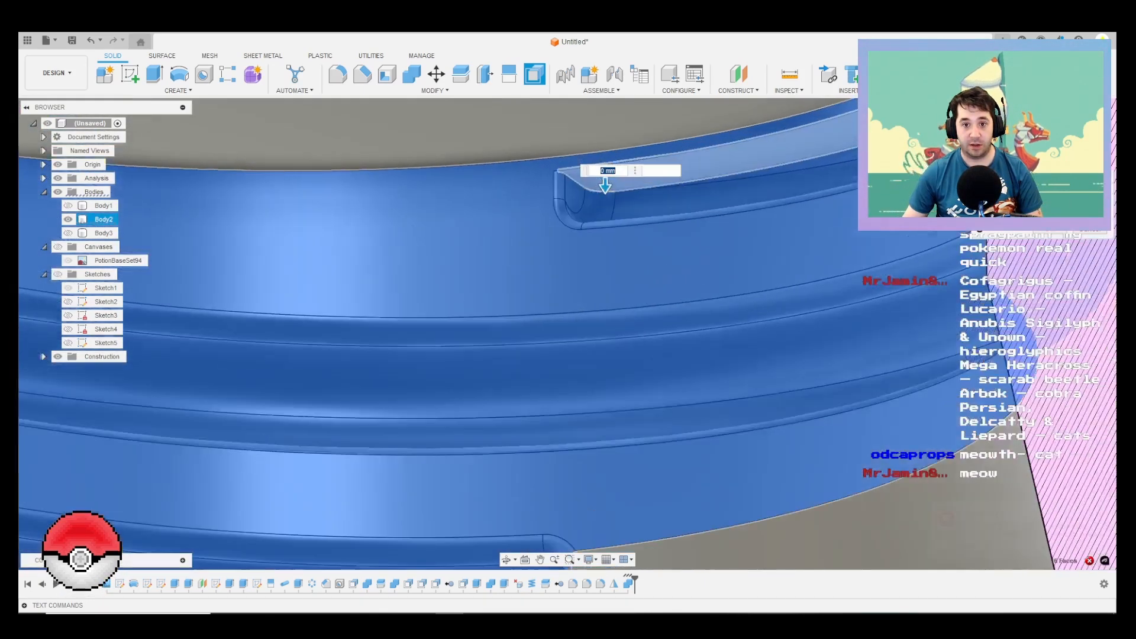
pyautogui.scroll(6, 663, 193)
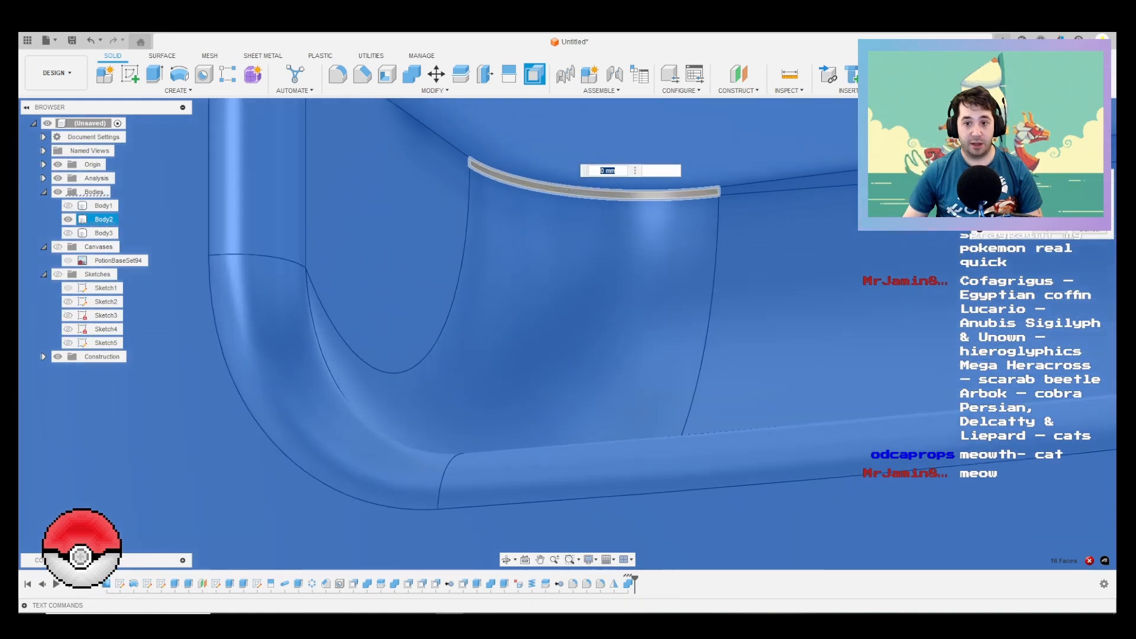
pyautogui.click(663, 192)
pyautogui.scroll(-4, 718, 178)
pyautogui.scroll(-10, 719, 234)
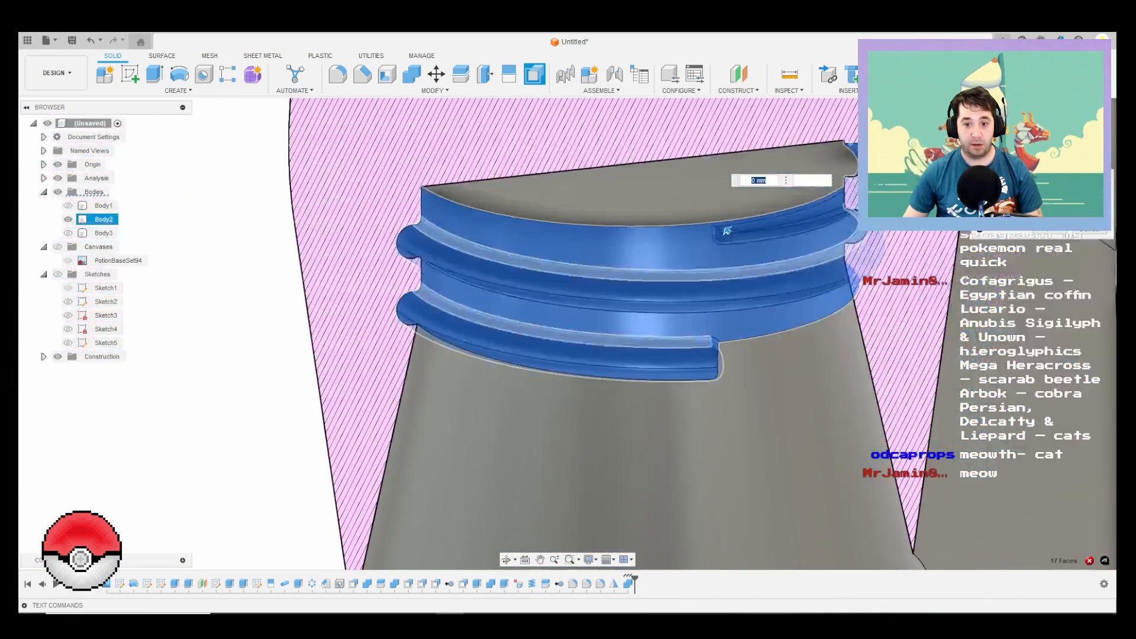
pyautogui.scroll(4, 703, 332)
pyautogui.keyDown('shift'); pyautogui.moveTo(739, 372); pyautogui.dragTo(716, 373, button='middle'); pyautogui.keyUp('shift')
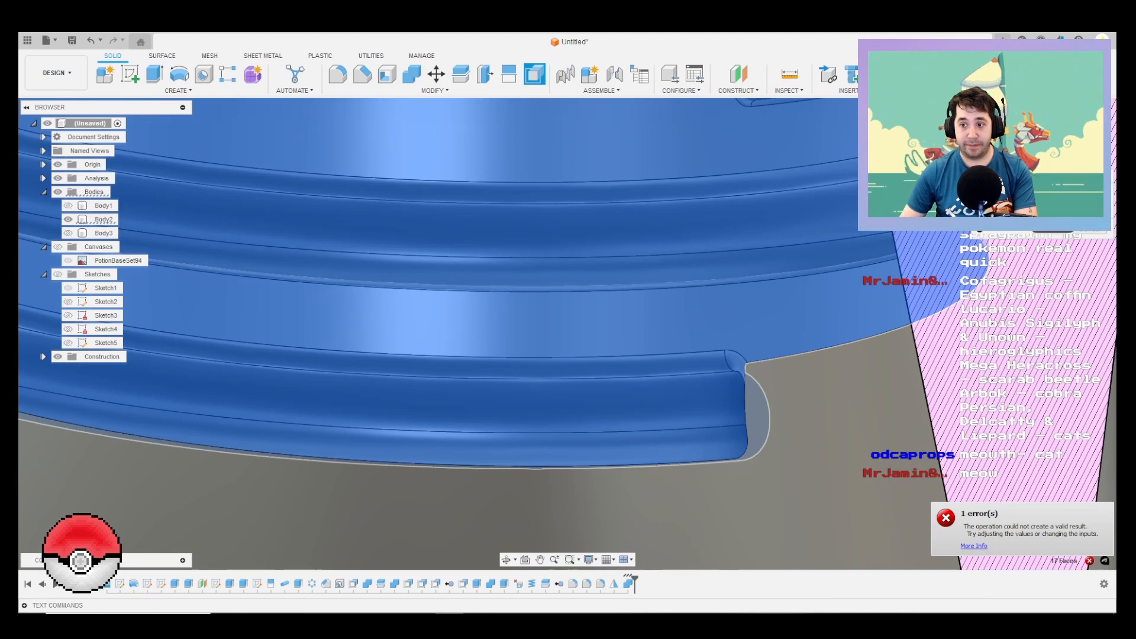
pyautogui.scroll(-5, 736, 187)
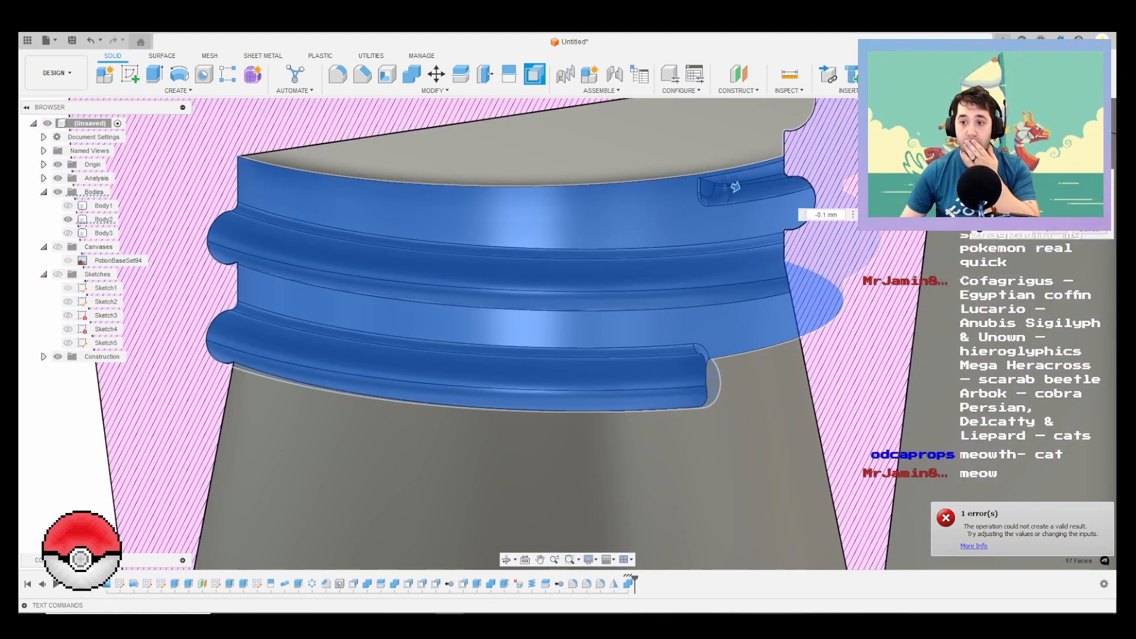
pyautogui.press('Return')
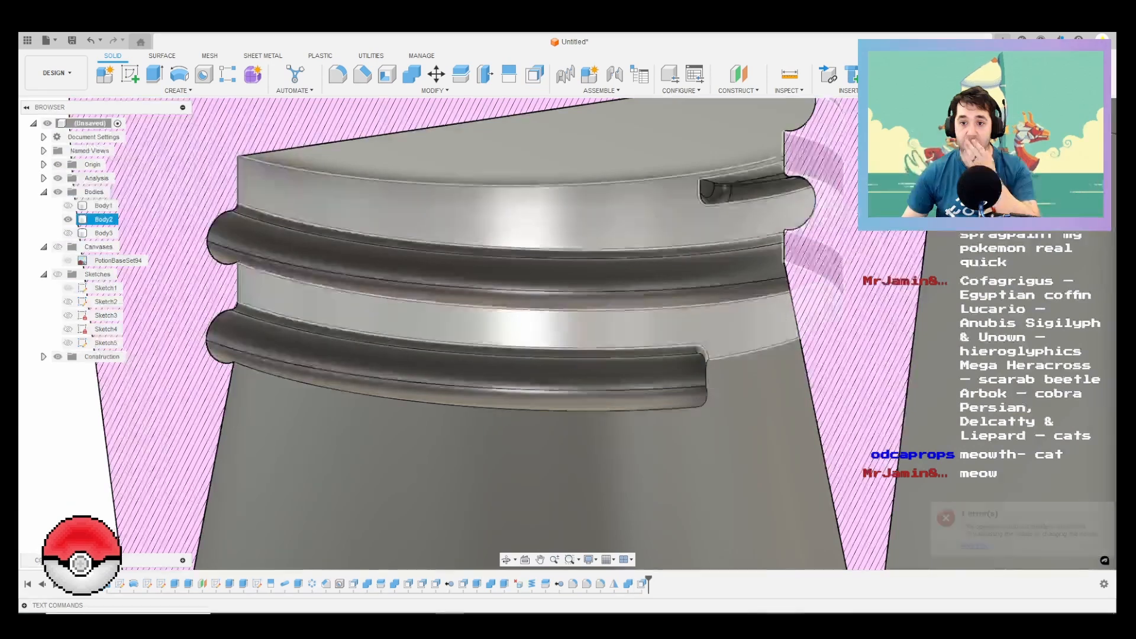
# Step: Examine the offset thread groove and neck wall in the sectioned view of Body2
pyautogui.scroll(-4, 528, 323)
pyautogui.moveTo(528, 323)
pyautogui.keyDown('shift'); pyautogui.mouseDown(button='middle')
pyautogui.moveTo(462, 298)
pyautogui.moveTo(502, 308)
pyautogui.moveTo(474, 320)
pyautogui.moveTo(517, 326)
pyautogui.mouseUp(button='middle'); pyautogui.keyUp('shift')
pyautogui.scroll(-3, 516, 326)
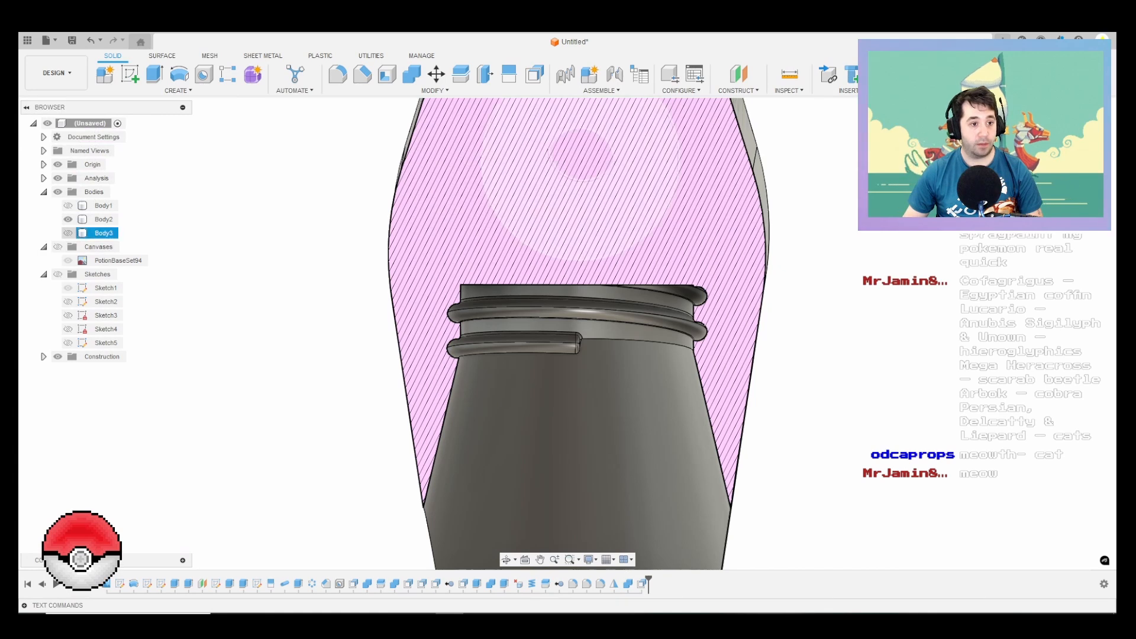
pyautogui.scroll(-3, 532, 370)
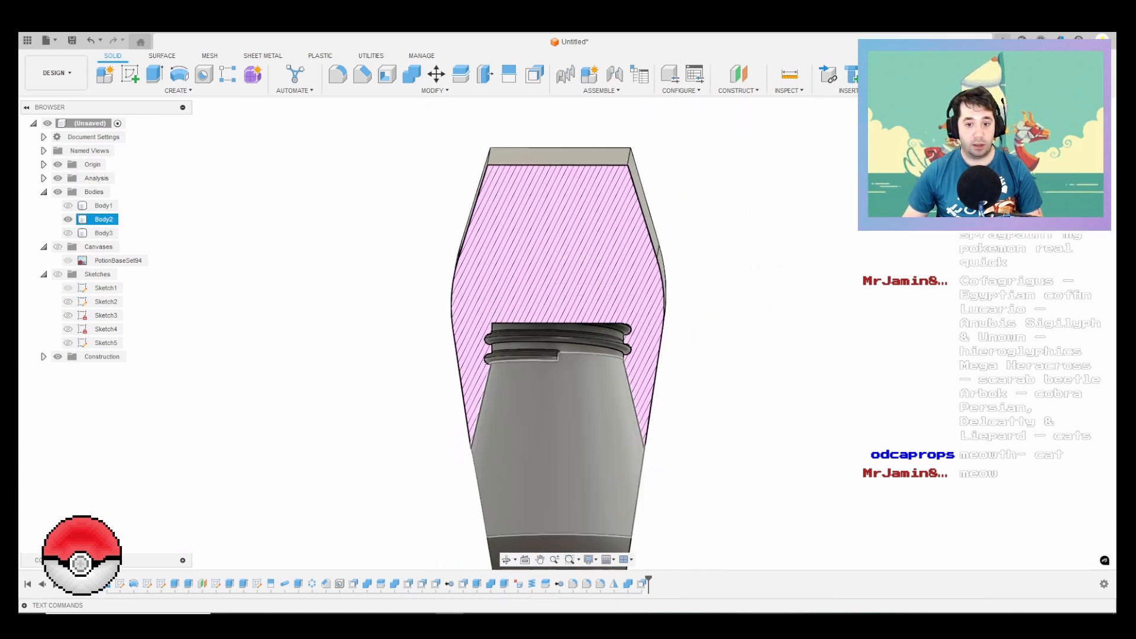
pyautogui.scroll(3, 596, 361)
pyautogui.scroll(2, 567, 359)
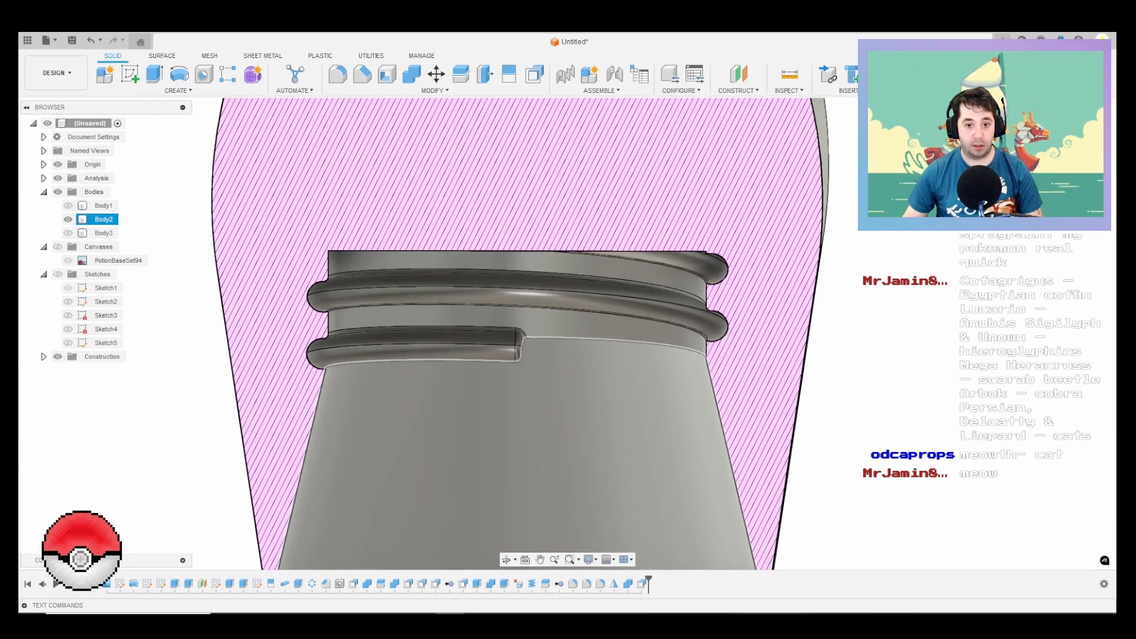
pyautogui.scroll(2, 519, 349)
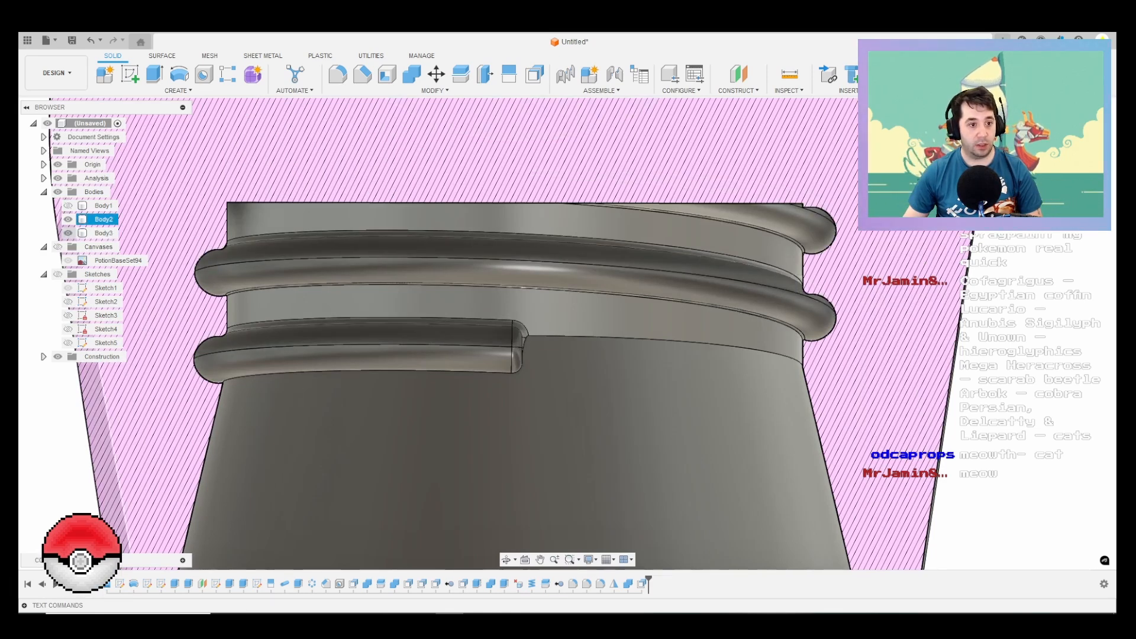
pyautogui.scroll(-3, 503, 310)
pyautogui.keyDown('shift'); pyautogui.moveTo(503, 310); pyautogui.dragTo(565, 279, button='middle'); pyautogui.keyUp('shift')
pyautogui.scroll(-5, 763, 135)
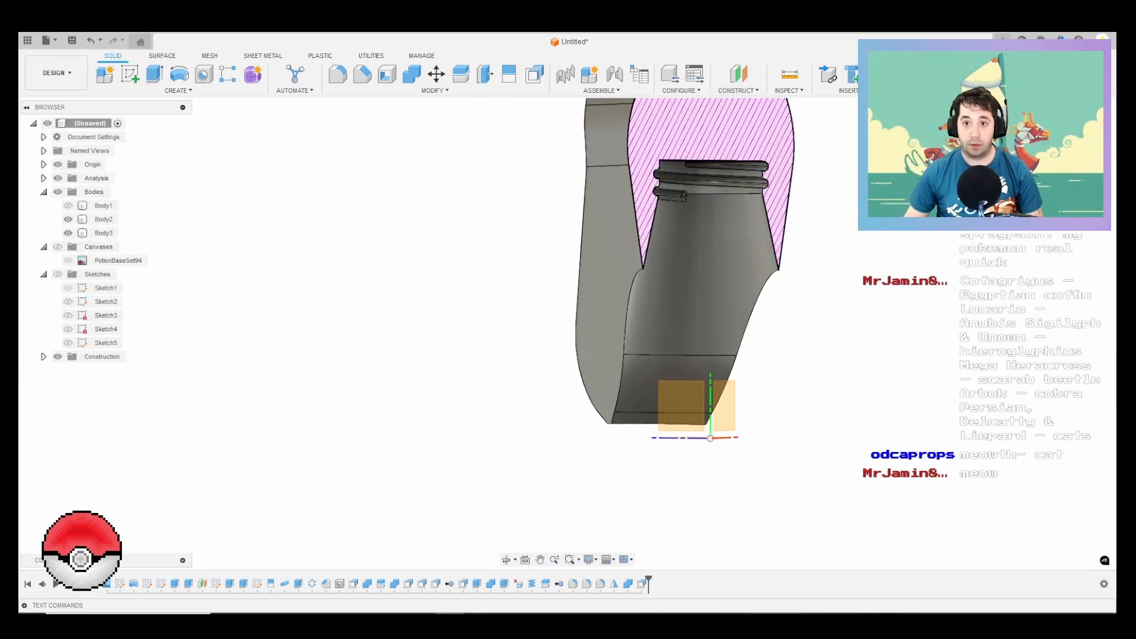
# Step: Create an offset construction plane from the XZ origin plane, snapped to the lower end of the thread groove
pyautogui.click(739, 74)
pyautogui.keyDown('shift'); pyautogui.moveTo(737, 408); pyautogui.dragTo(709, 442, button='middle'); pyautogui.keyUp('shift')
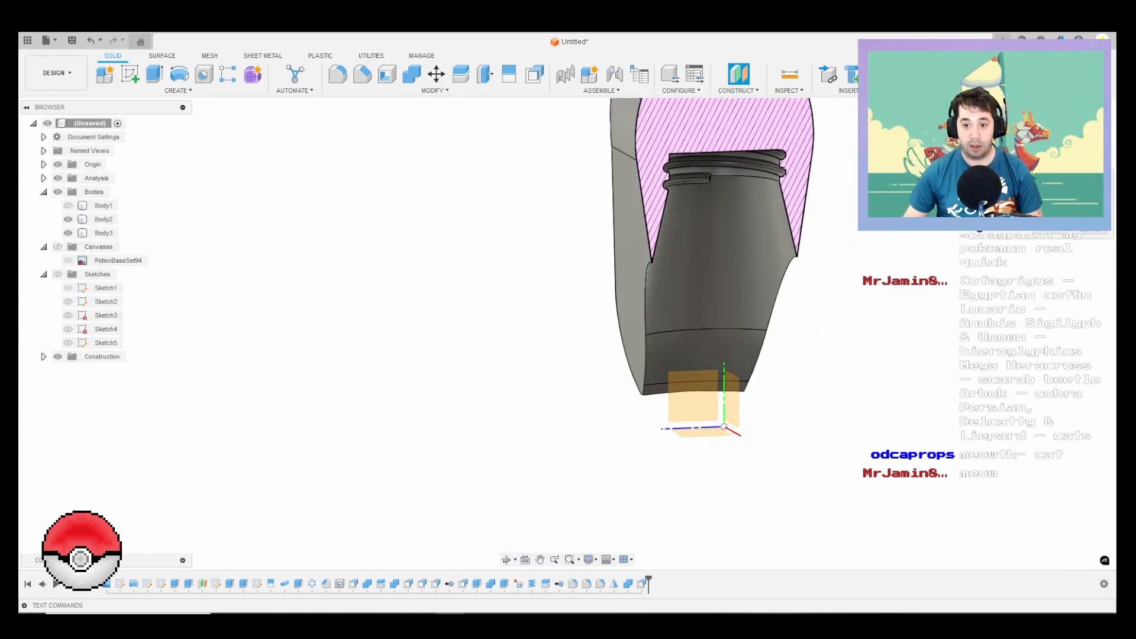
pyautogui.scroll(-2, 709, 442)
pyautogui.click(720, 431)
pyautogui.scroll(6, 728, 272)
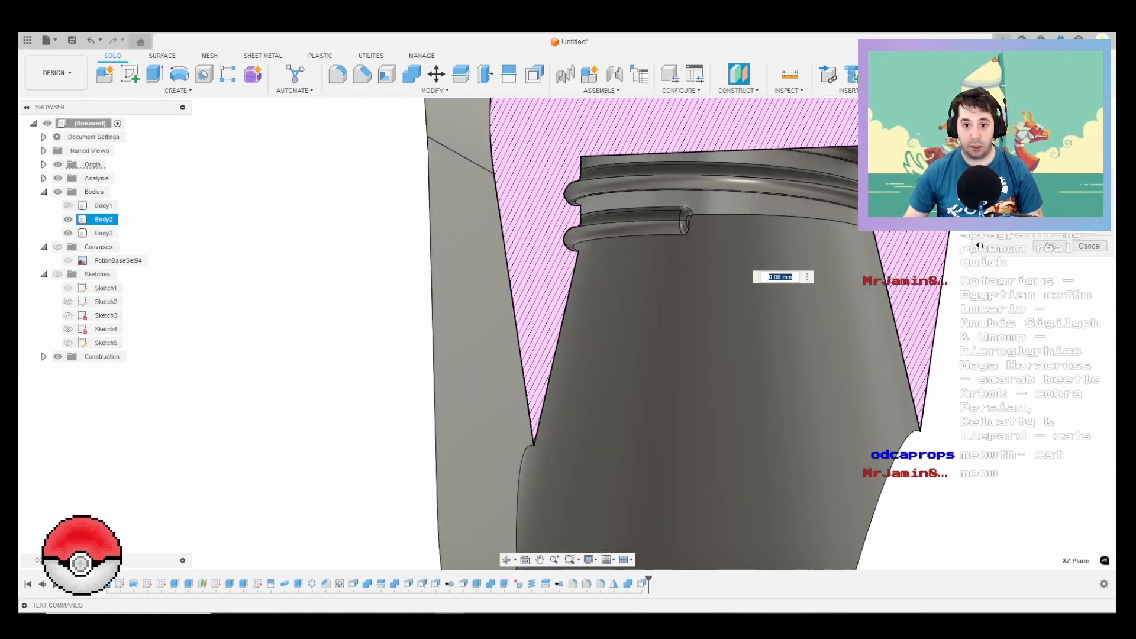
pyautogui.click(685, 207)
pyautogui.keyDown('shift'); pyautogui.moveTo(629, 243); pyautogui.dragTo(692, 236, button='middle'); pyautogui.keyUp('shift')
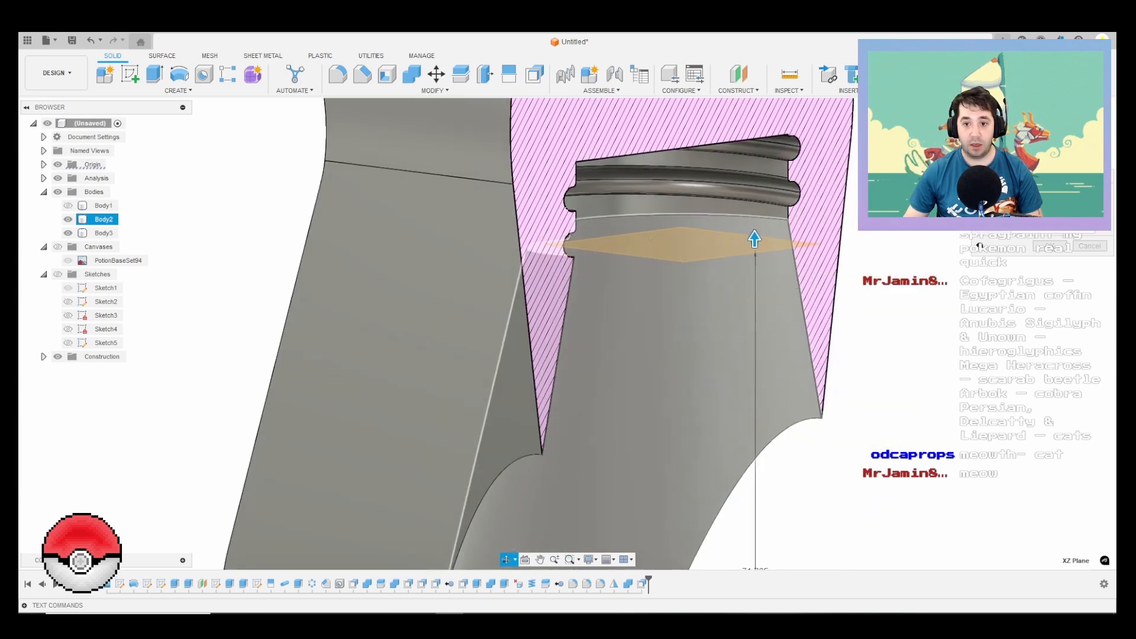
pyautogui.scroll(-2, 692, 236)
pyautogui.press('Return')
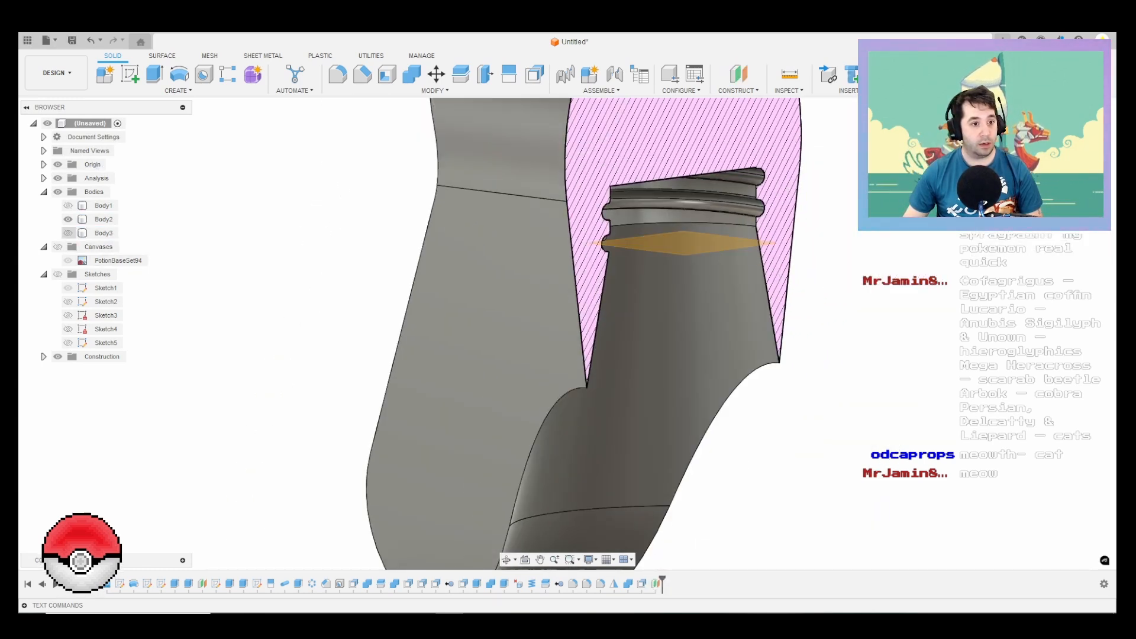
# Step: Show Body1 instead of Body2 and sketch an origin-centred circle about 36 mm in diameter on the new plane, reaching the thread's outer edge
pyautogui.click(68, 219)
pyautogui.click(68, 205)
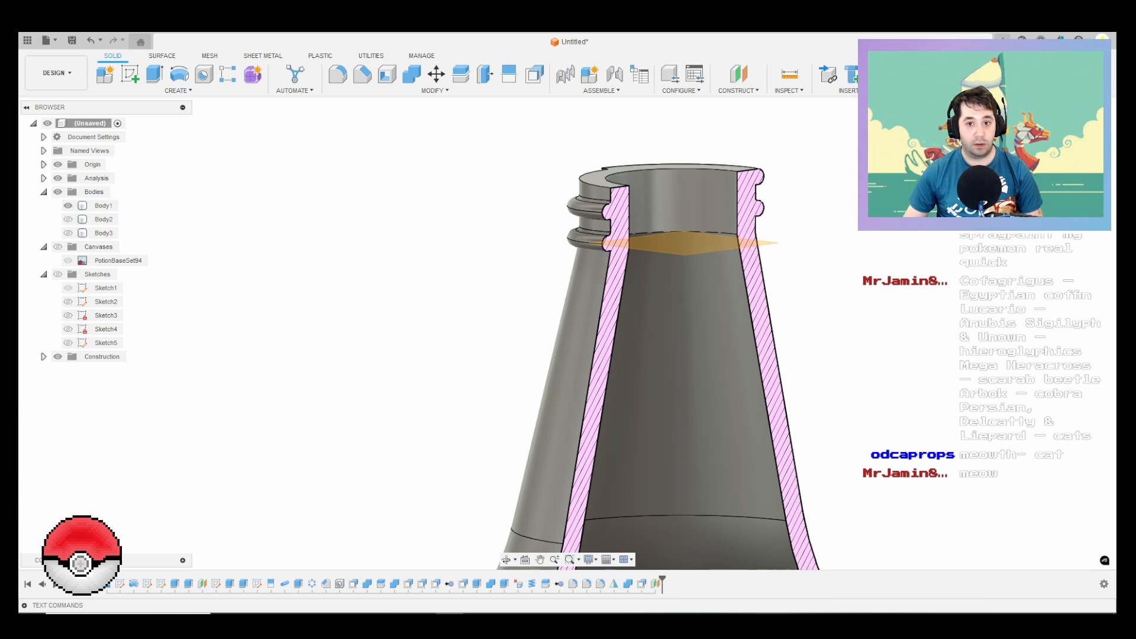
pyautogui.keyDown('shift'); pyautogui.moveTo(680, 237); pyautogui.dragTo(689, 340, button='middle'); pyautogui.keyUp('shift')
pyautogui.click(689, 340)
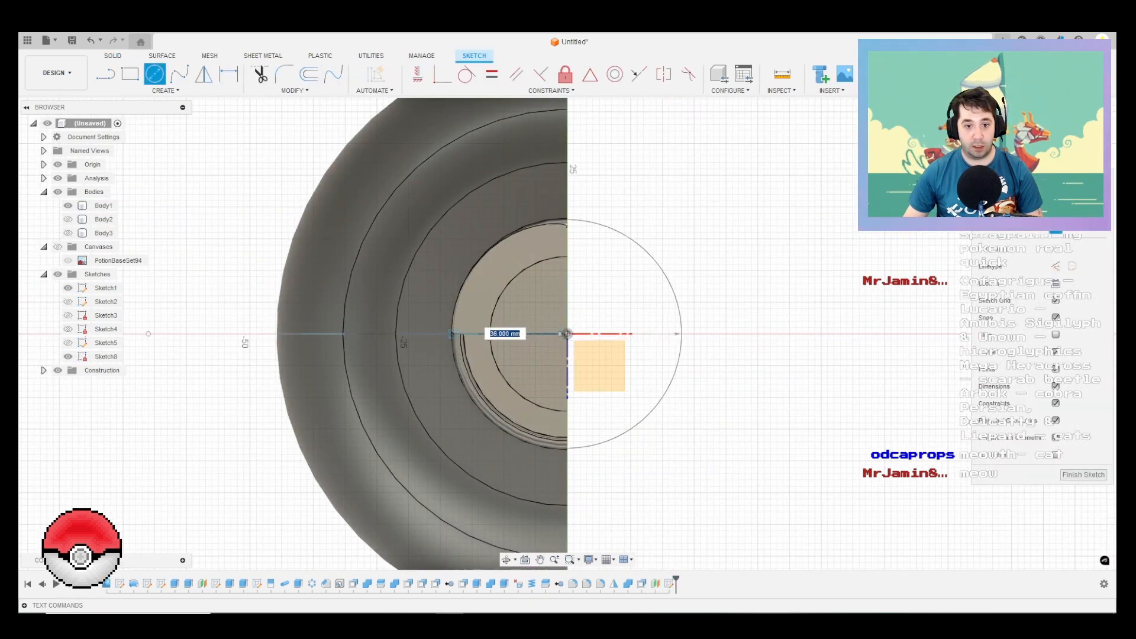
pyautogui.scroll(5, 447, 334)
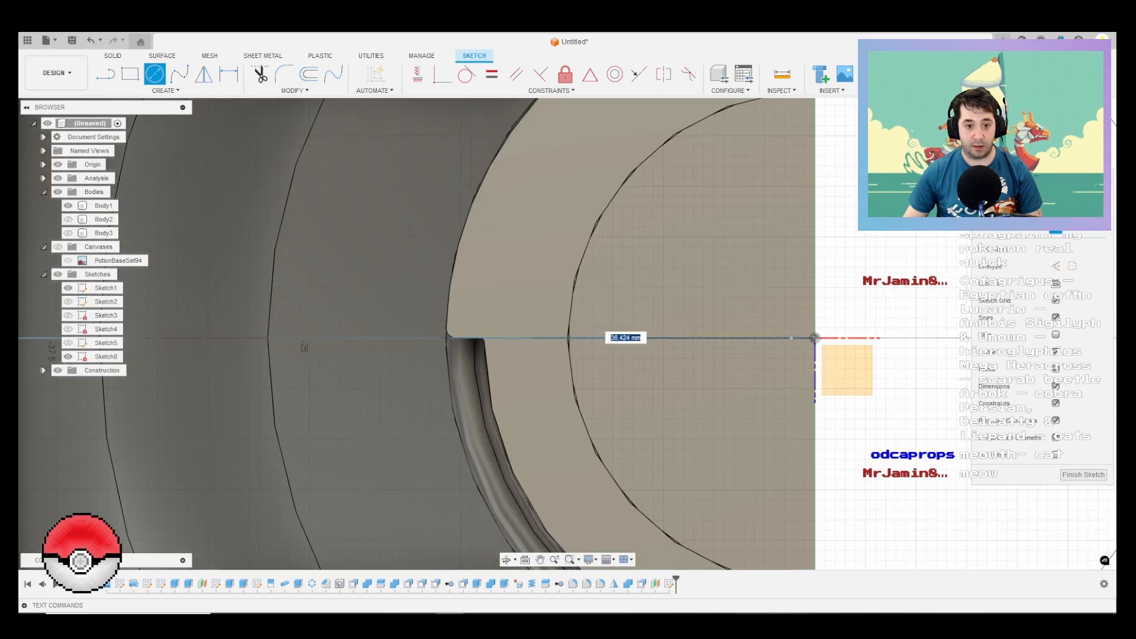
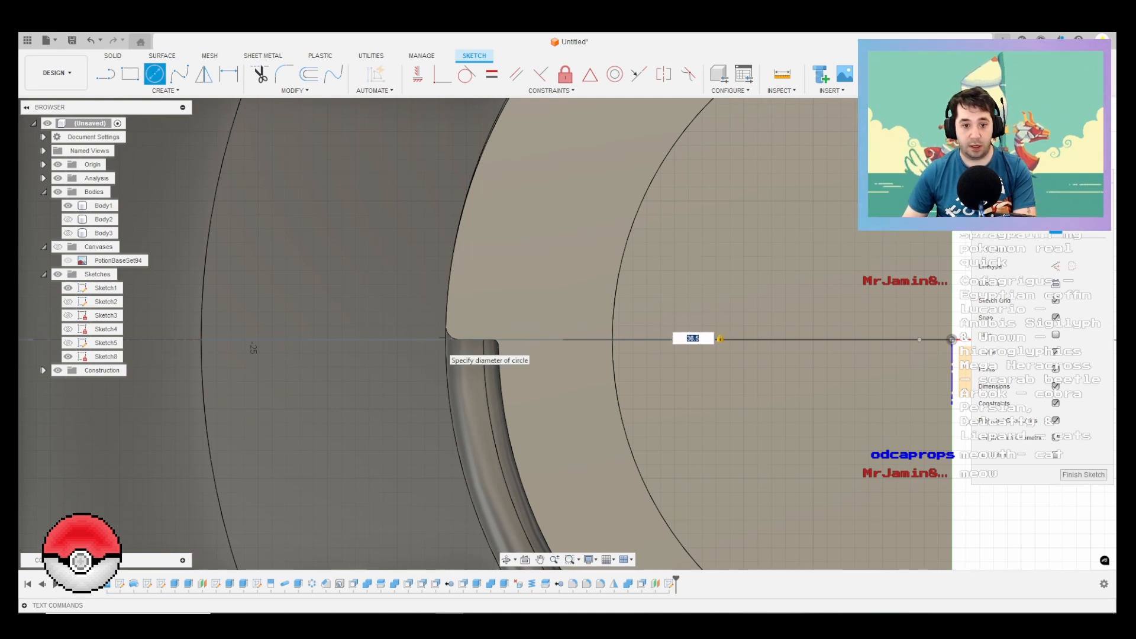
# Step: Finish the circle sketch at 36.5 mm diameter and display the sketches with Body2 in place of Body1
pyautogui.scroll(-3, 849, 289)
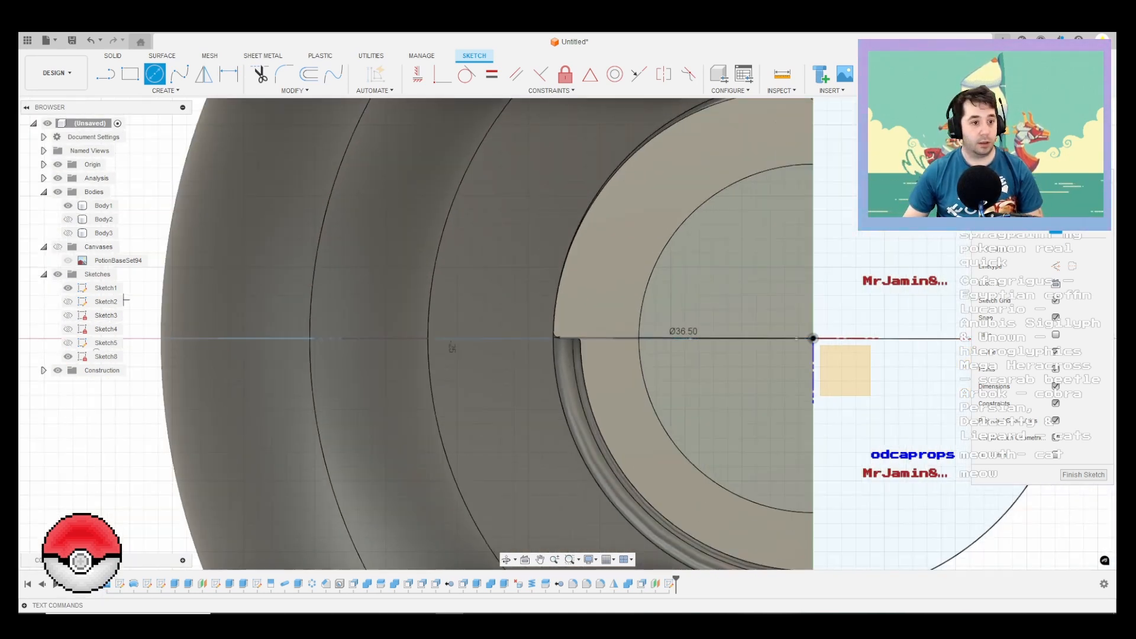
pyautogui.click(1083, 474)
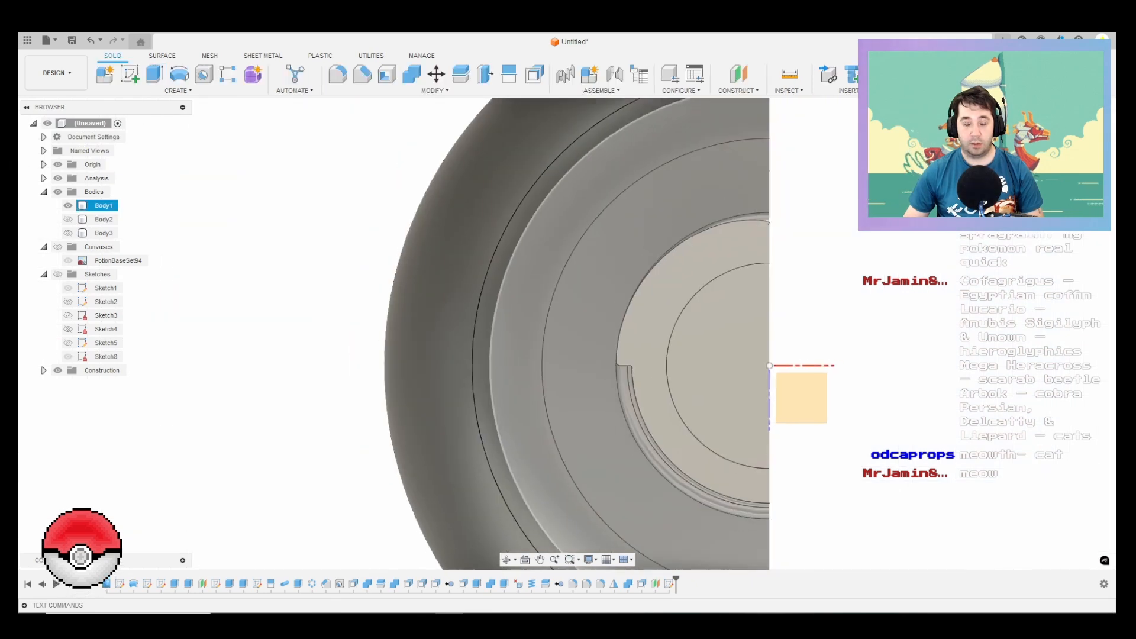
pyautogui.click(57, 274)
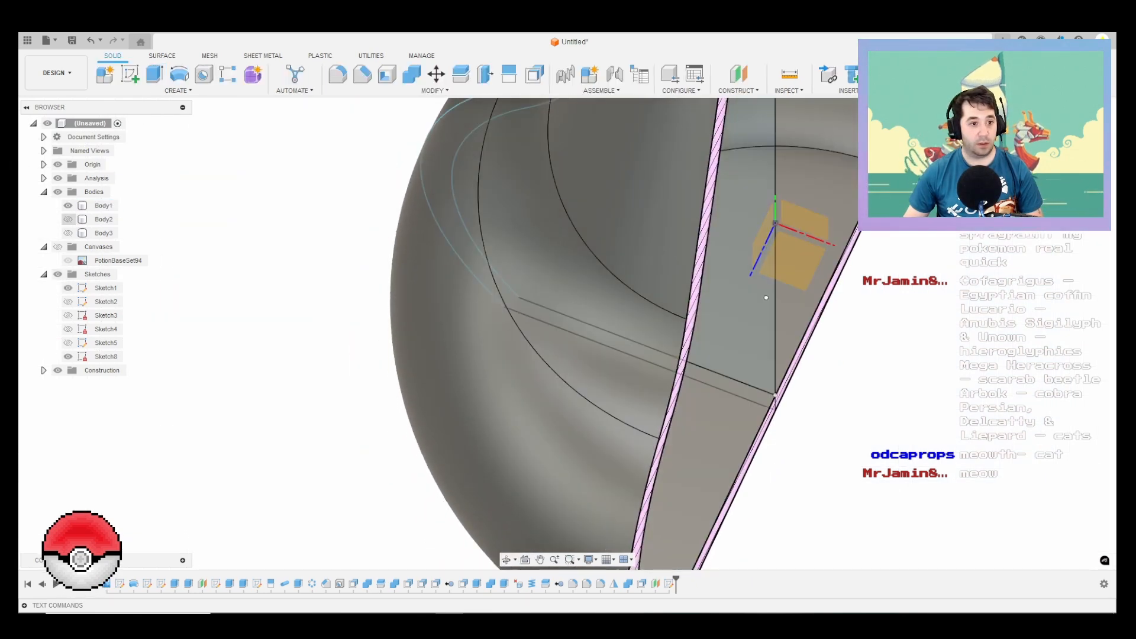
pyautogui.click(68, 206)
pyautogui.scroll(-4, 586, 373)
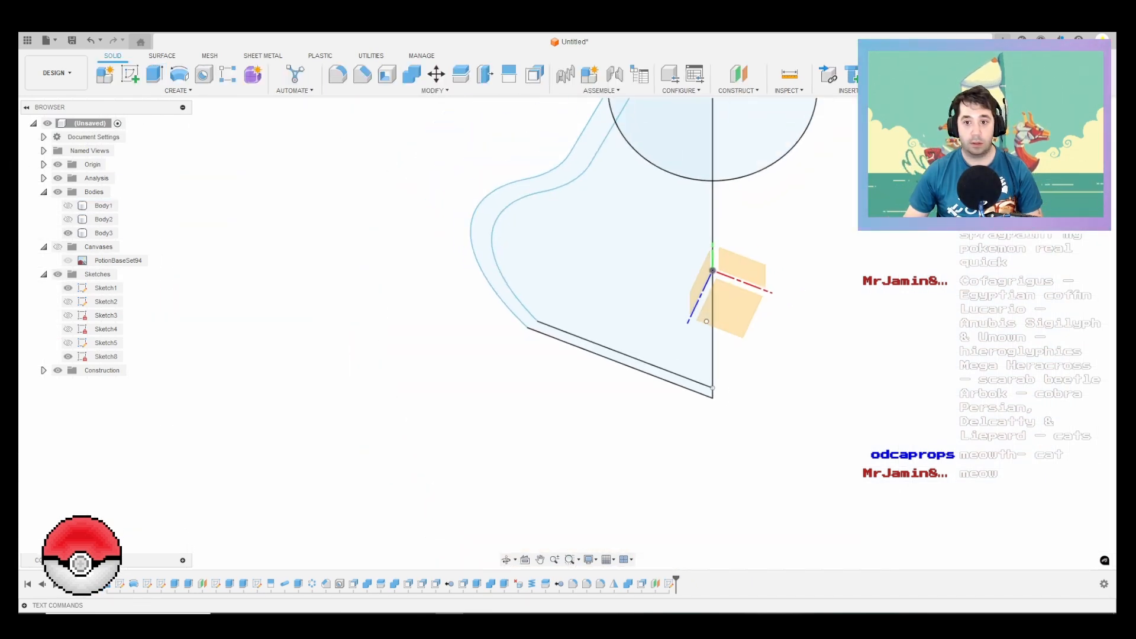
pyautogui.keyDown('shift'); pyautogui.moveTo(585, 373); pyautogui.dragTo(550, 243, button='middle'); pyautogui.keyUp('shift')
pyautogui.scroll(-1, 550, 243)
pyautogui.scroll(-1, 122, 225)
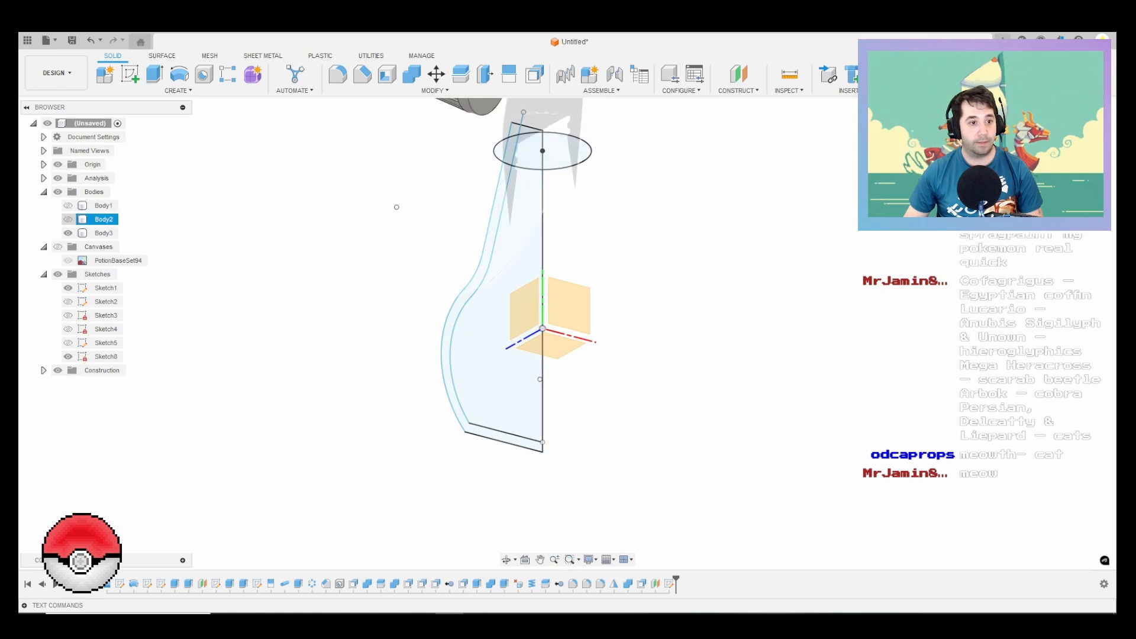
pyautogui.click(68, 219)
# Step: Extrude the sketched circle -30 mm as a cut, widening the bore of Body2 below the thread groove
pyautogui.moveTo(544, 152); pyautogui.dragTo(528, 313, button='middle')
pyautogui.scroll(3, 528, 313)
pyautogui.press('e')
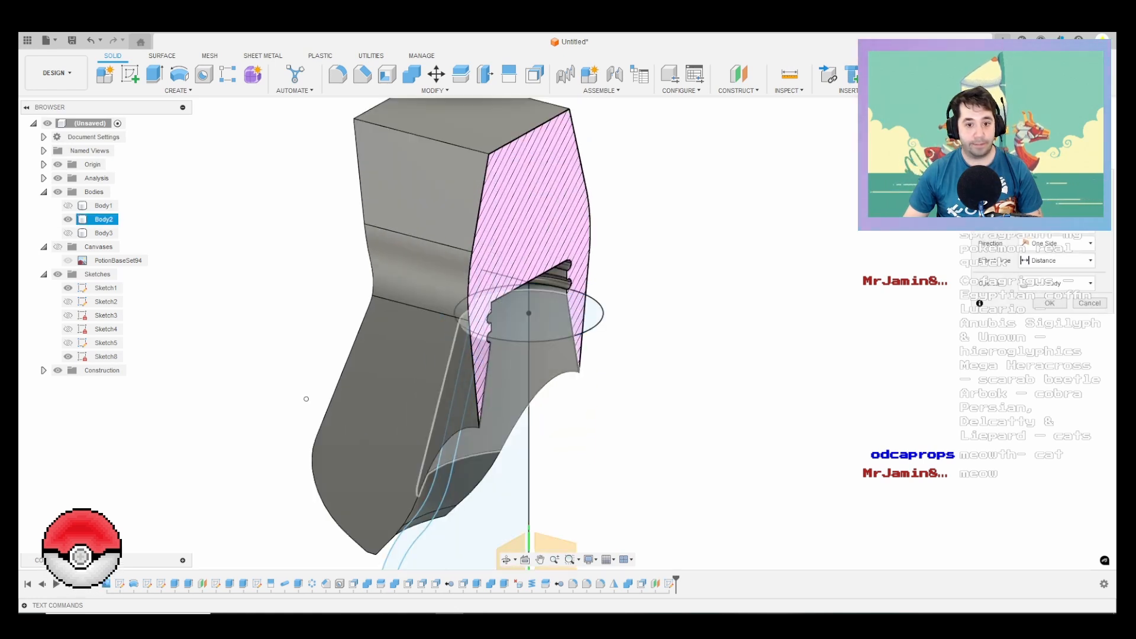
pyautogui.click(530, 316)
pyautogui.moveTo(312, 411)
pyautogui.keyDown('shift'); pyautogui.mouseDown(button='middle')
pyautogui.moveTo(298, 427)
pyautogui.moveTo(165, 295)
pyautogui.moveTo(184, 506)
pyautogui.moveTo(252, 424)
pyautogui.mouseUp(button='middle'); pyautogui.keyUp('shift')
pyautogui.write('-30')
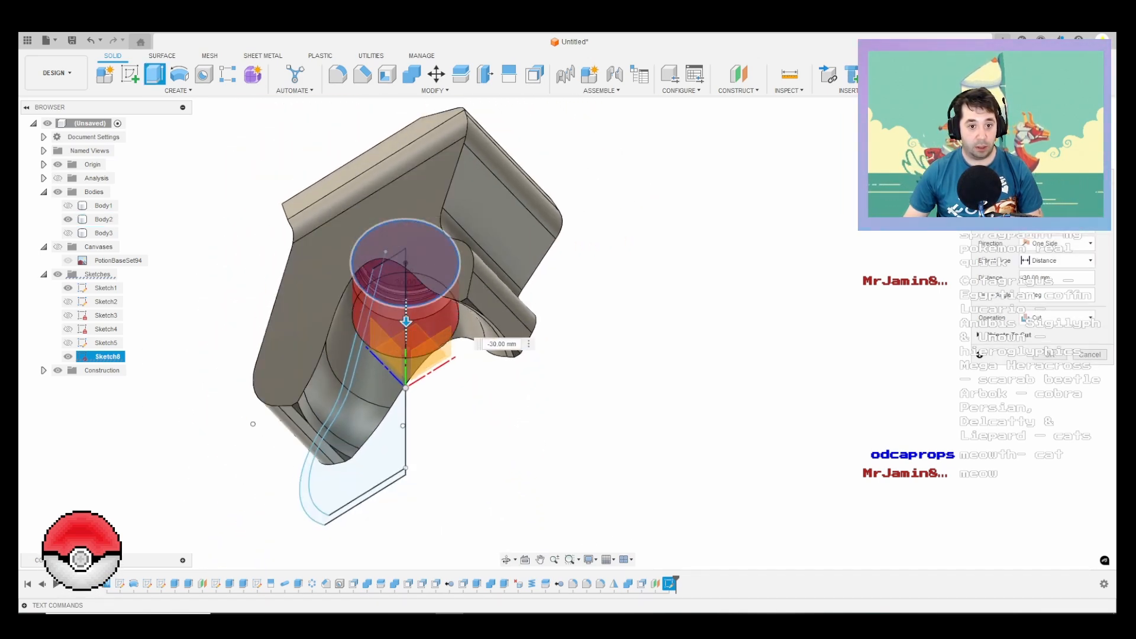
pyautogui.keyDown('shift'); pyautogui.moveTo(253, 423); pyautogui.dragTo(366, 506, button='middle'); pyautogui.keyUp('shift')
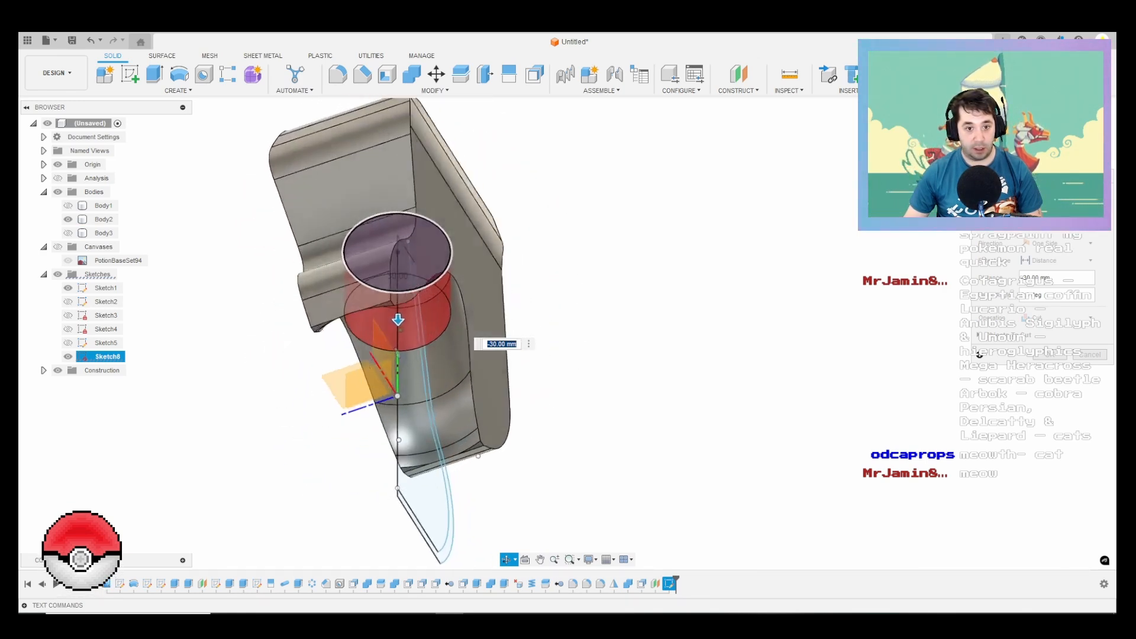
pyautogui.keyDown('shift'); pyautogui.moveTo(230, 303); pyautogui.dragTo(221, 321, button='middle'); pyautogui.keyUp('shift')
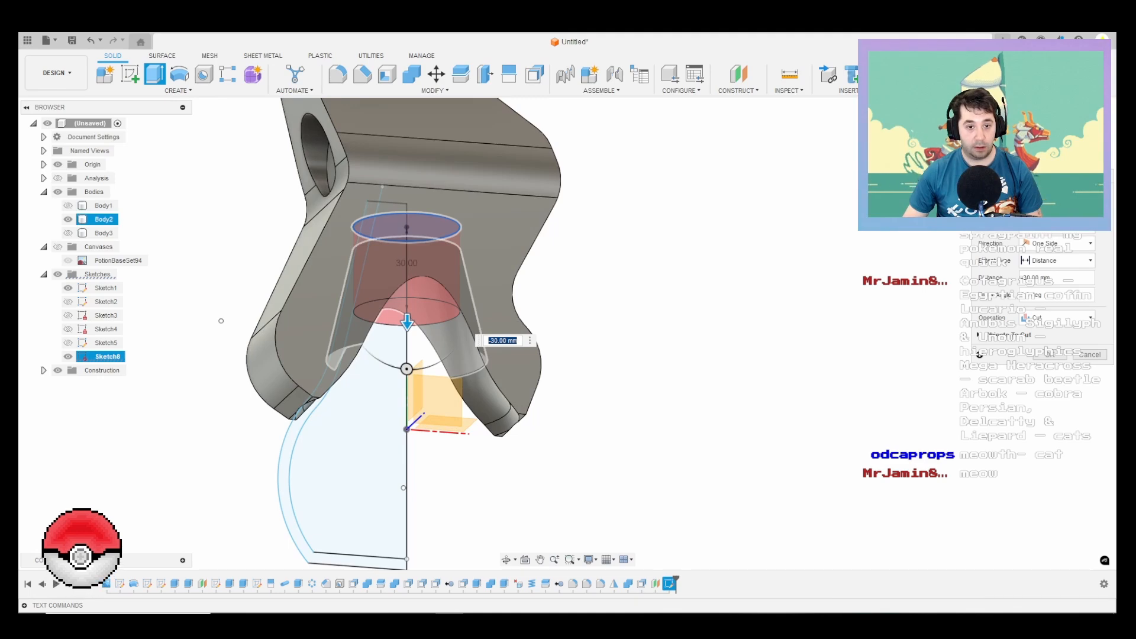
pyautogui.scroll(4, 420, 299)
pyautogui.press('Return')
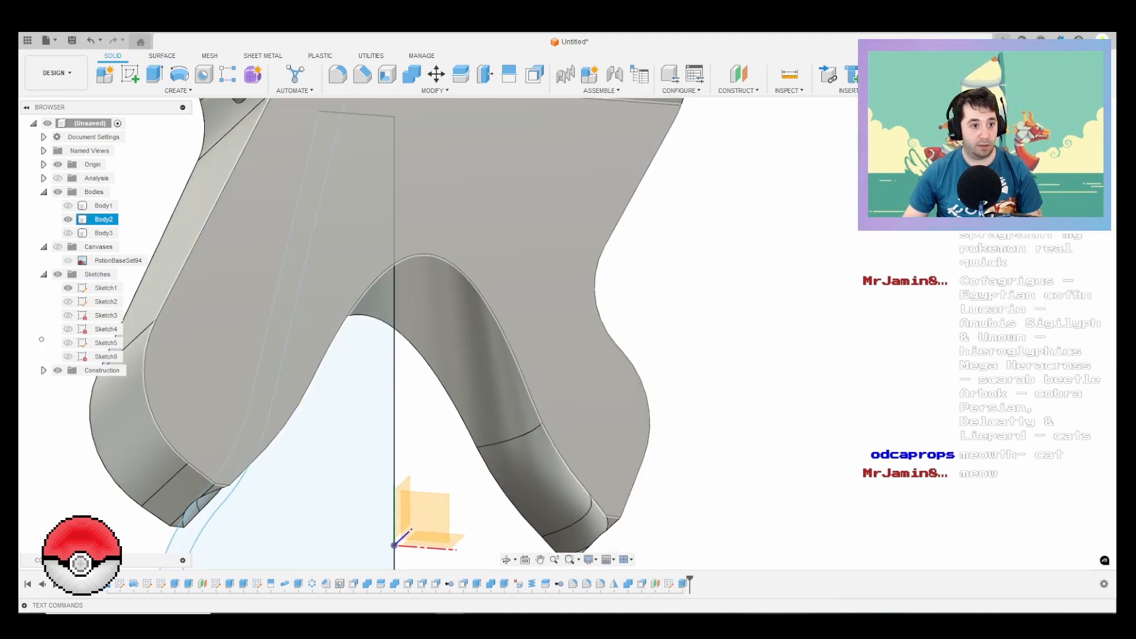
# Step: Turn the section analysis back on and examine the cut bore and lower thread end inside Body2
pyautogui.click(57, 179)
pyautogui.keyDown('shift'); pyautogui.moveTo(159, 402); pyautogui.dragTo(312, 446, button='middle'); pyautogui.keyUp('shift')
pyautogui.scroll(-2, 312, 447)
pyautogui.scroll(5, 452, 181)
pyautogui.moveTo(435, 181)
pyautogui.keyDown('shift'); pyautogui.mouseDown(button='middle')
pyautogui.moveTo(384, 195)
pyautogui.moveTo(332, 183)
pyautogui.moveTo(308, 159)
pyautogui.moveTo(402, 180)
pyautogui.moveTo(284, 155)
pyautogui.moveTo(396, 181)
pyautogui.moveTo(338, 164)
pyautogui.mouseUp(button='middle'); pyautogui.keyUp('shift')
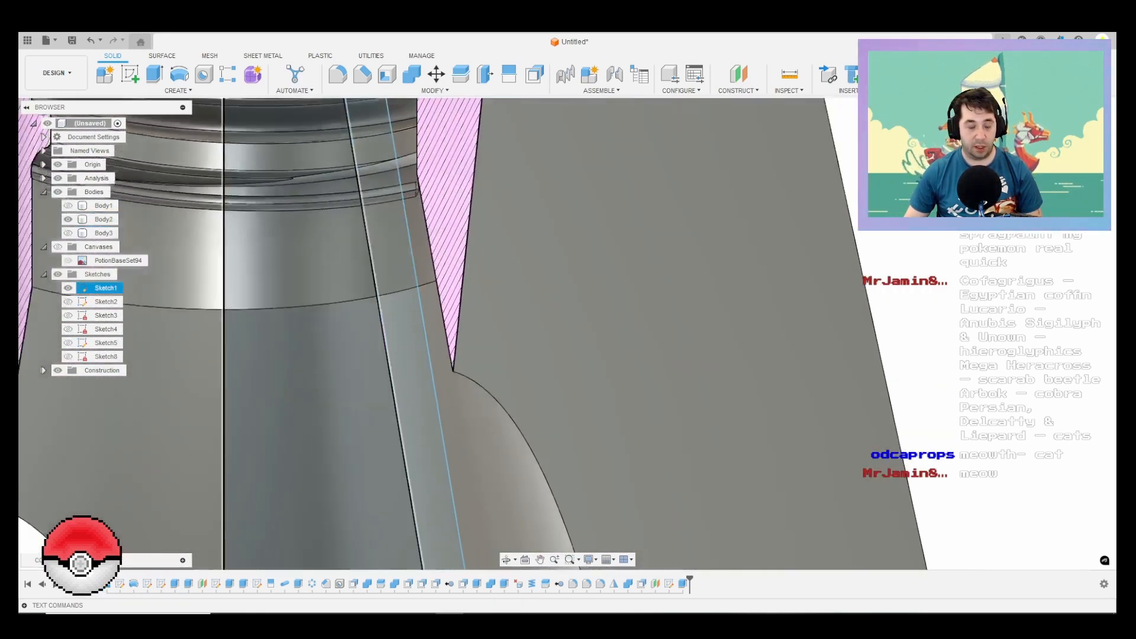
pyautogui.scroll(-5, 336, 163)
pyautogui.scroll(4, 287, 169)
pyautogui.scroll(3, 274, 191)
pyautogui.keyDown('shift'); pyautogui.moveTo(275, 190); pyautogui.dragTo(378, 159, button='middle'); pyautogui.keyUp('shift')
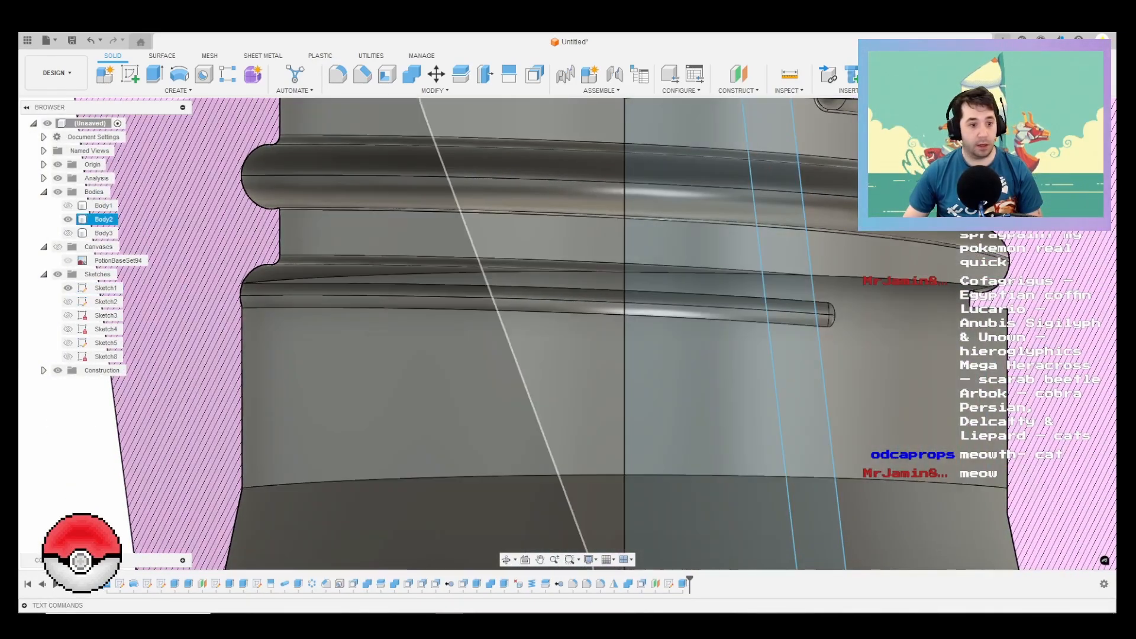
# Step: Reopen the circle sketch behind the bore cut and set the circle's diameter to 37 mm
pyautogui.click(105, 356)
pyautogui.click(68, 357)
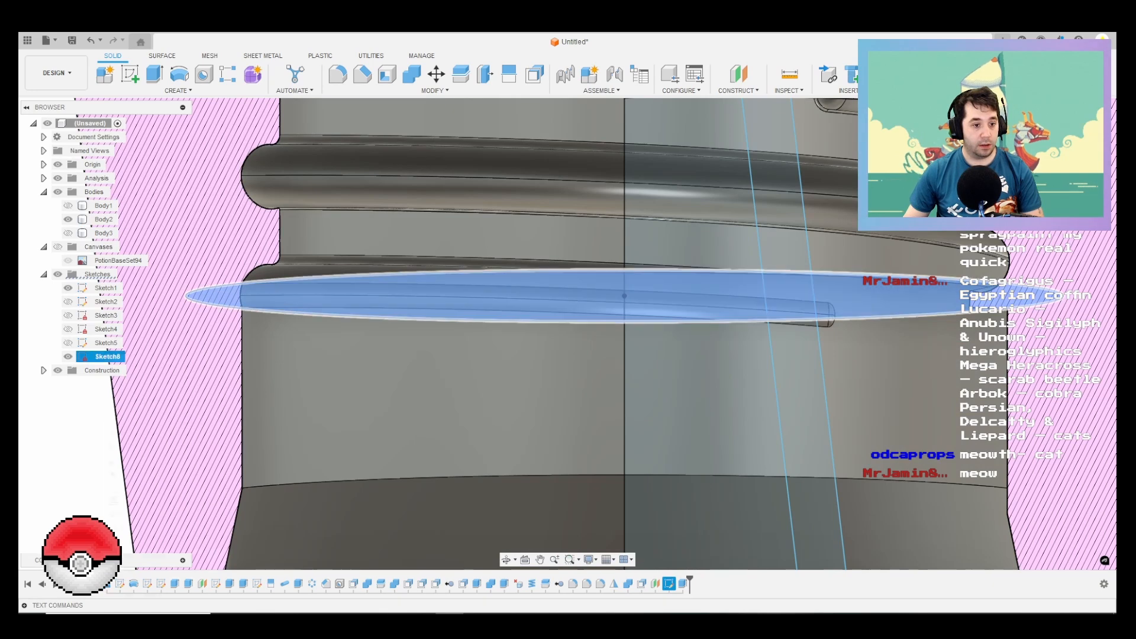
pyautogui.rightClick(105, 357)
pyautogui.click(135, 405)
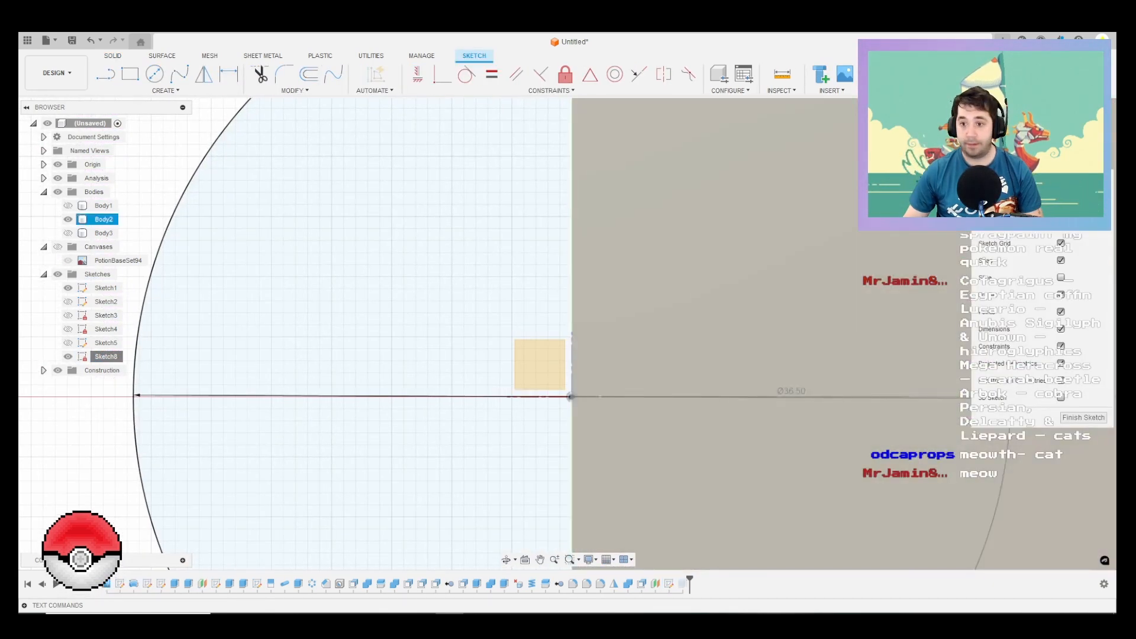
pyautogui.scroll(-3, 477, 334)
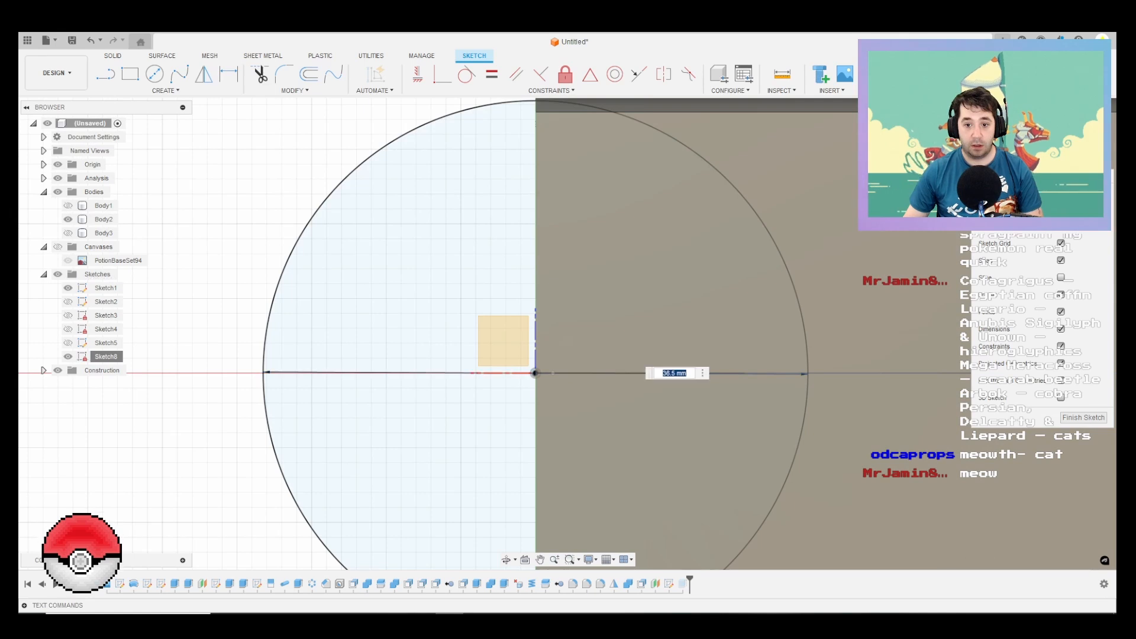
pyautogui.press('Return')
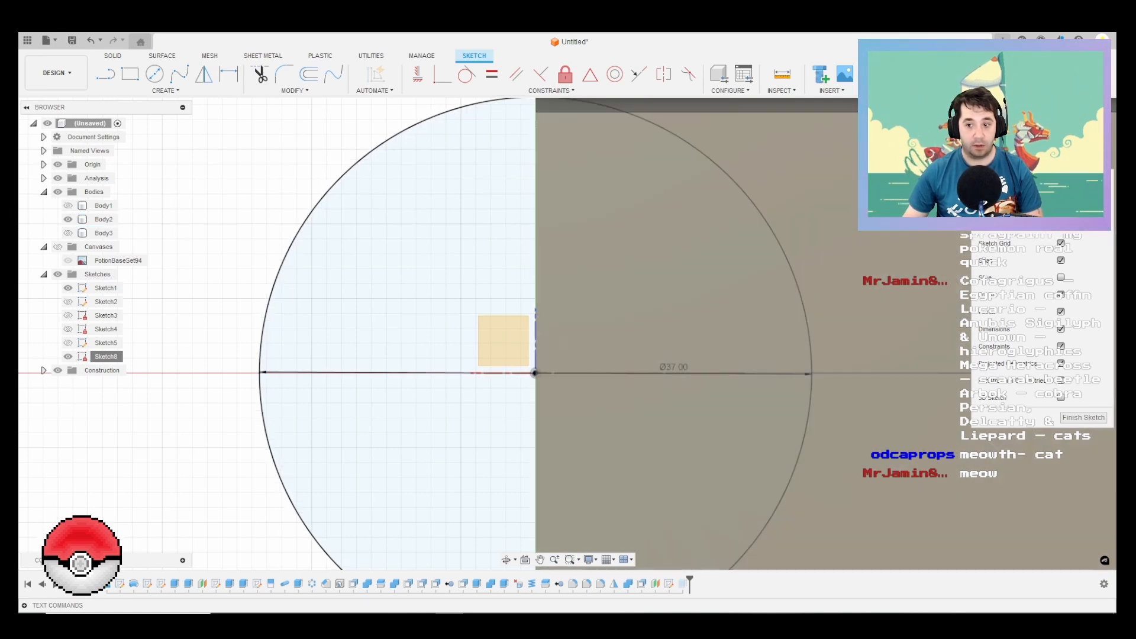
pyautogui.click(1083, 418)
# Step: Examine the widened bore of Body2 in section and show Body1 to compare the fit of the neck
pyautogui.scroll(-1, 455, 361)
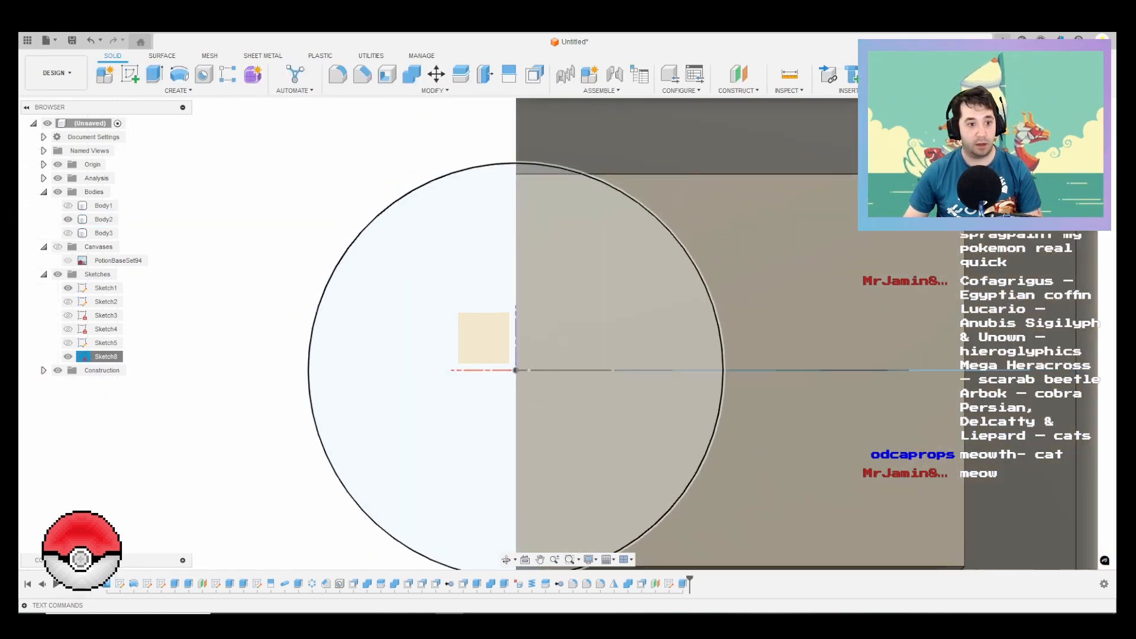
pyautogui.scroll(-3, 579, 322)
pyautogui.moveTo(578, 321)
pyautogui.keyDown('shift'); pyautogui.mouseDown(button='middle')
pyautogui.moveTo(592, 296)
pyautogui.moveTo(578, 248)
pyautogui.mouseUp(button='middle'); pyautogui.keyUp('shift')
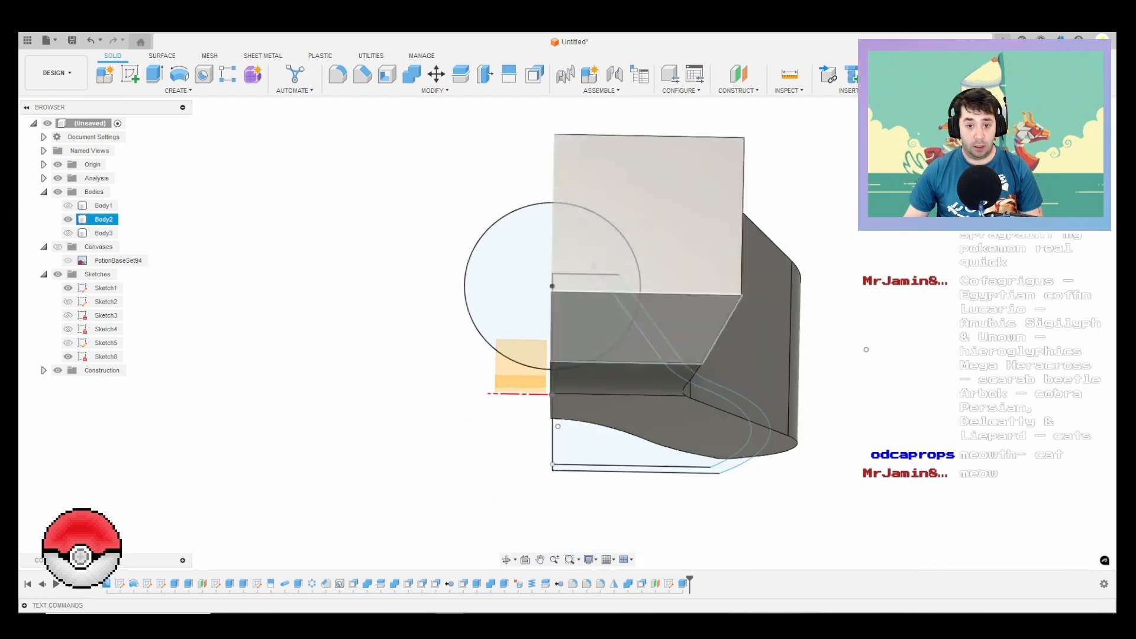
pyautogui.moveTo(579, 296)
pyautogui.keyDown('shift'); pyautogui.mouseDown(button='middle')
pyautogui.moveTo(621, 290)
pyautogui.moveTo(686, 255)
pyautogui.moveTo(523, 261)
pyautogui.moveTo(639, 301)
pyautogui.moveTo(606, 313)
pyautogui.mouseUp(button='middle'); pyautogui.keyUp('shift')
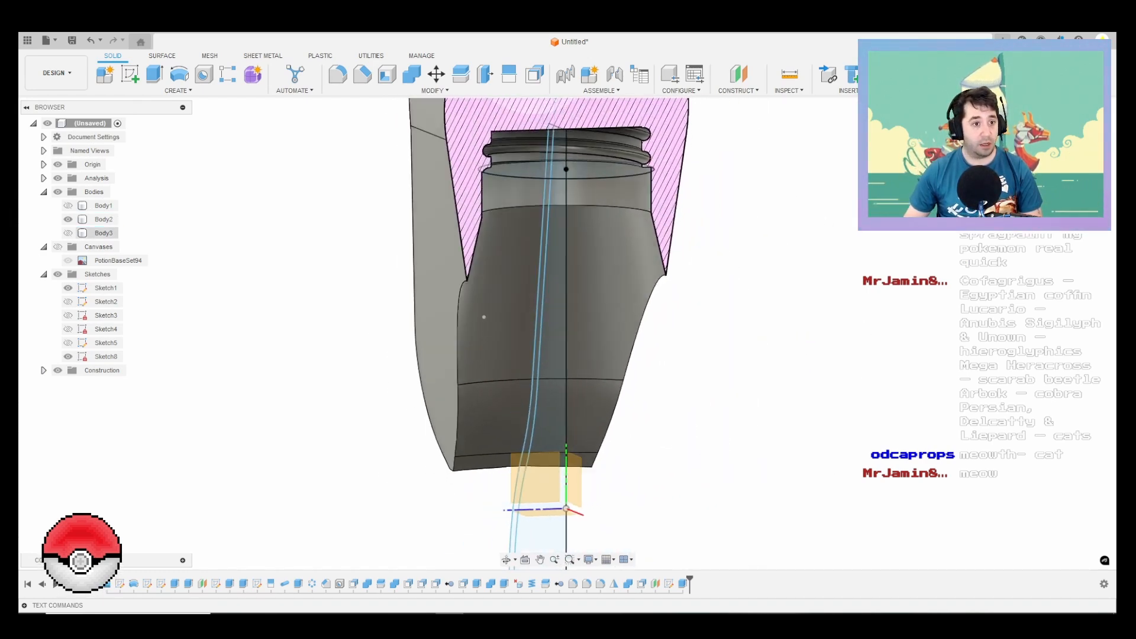
pyautogui.scroll(-5, 230, 305)
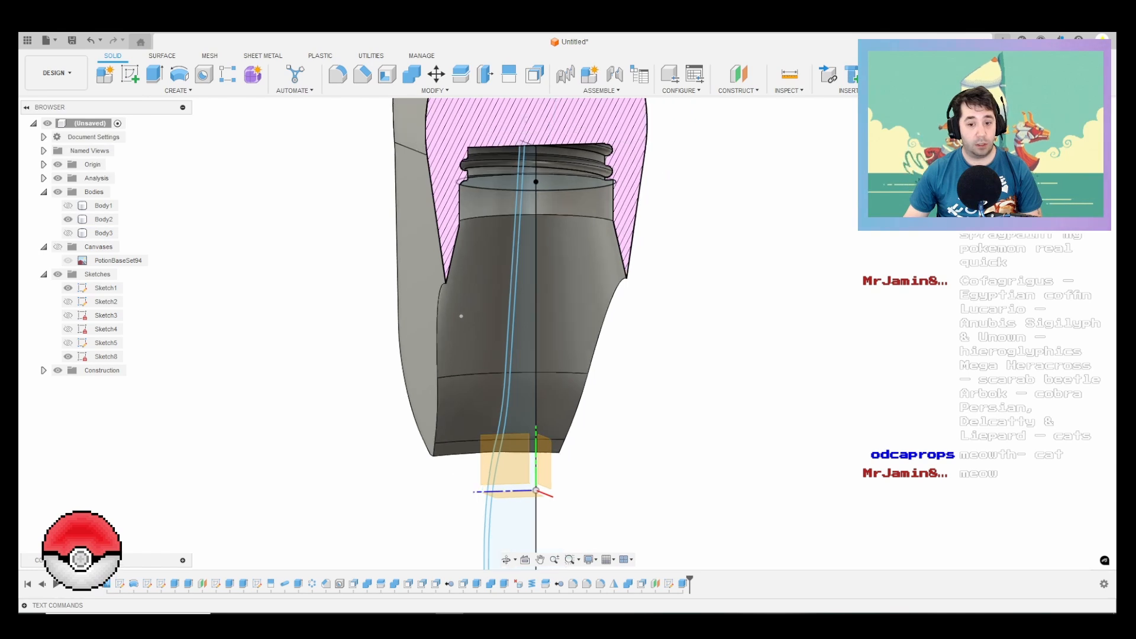
pyautogui.scroll(3, 254, 296)
pyautogui.moveTo(254, 295); pyautogui.dragTo(268, 336, button='middle')
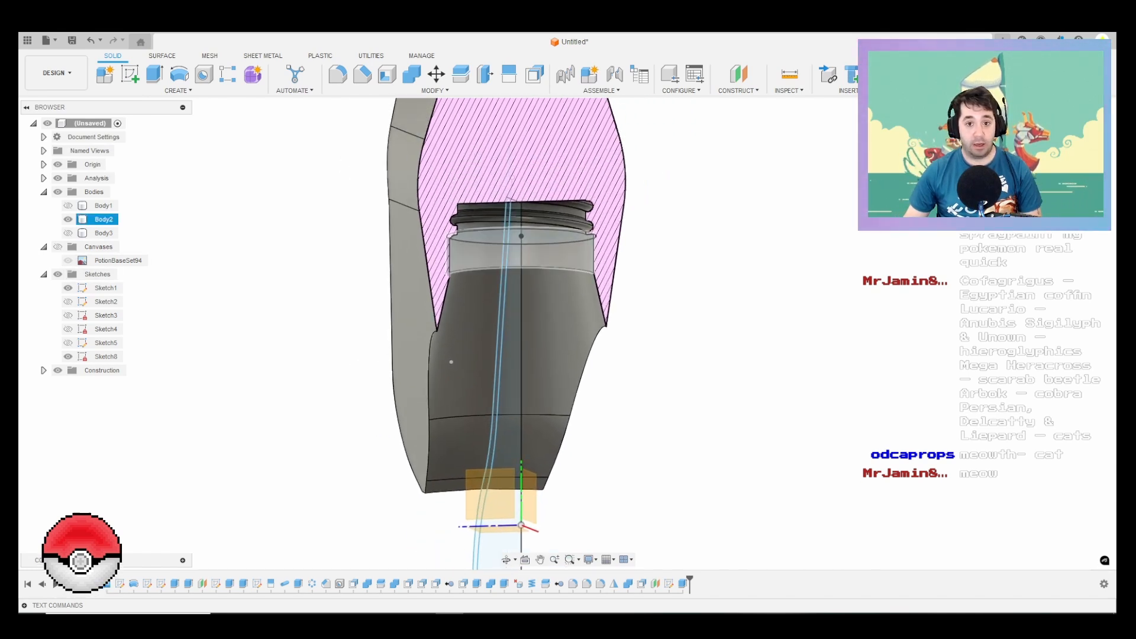
pyautogui.moveTo(526, 245)
pyautogui.mouseDown(button='middle')
pyautogui.moveTo(517, 349)
pyautogui.moveTo(615, 298)
pyautogui.moveTo(657, 294)
pyautogui.moveTo(595, 305)
pyautogui.mouseUp(button='middle')
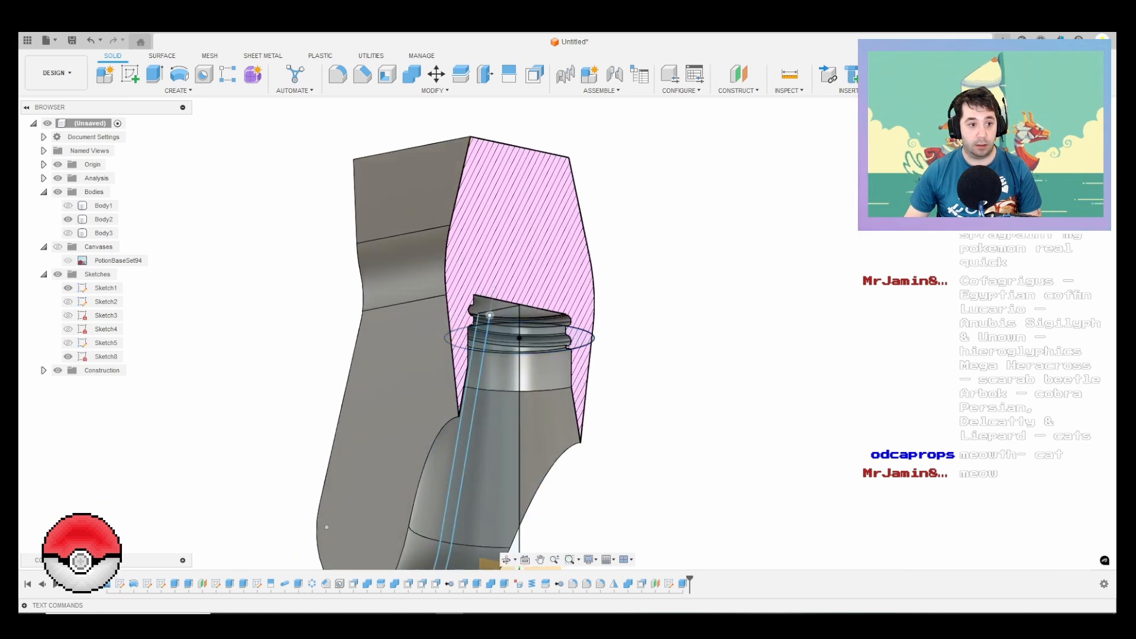
pyautogui.click(103, 206)
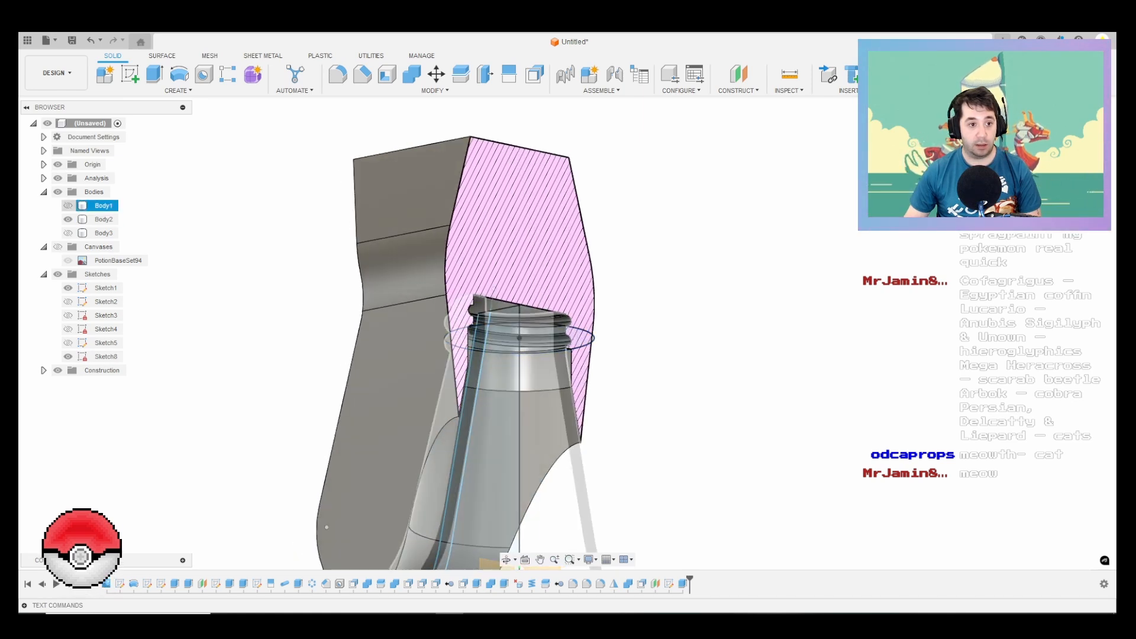
pyautogui.click(68, 205)
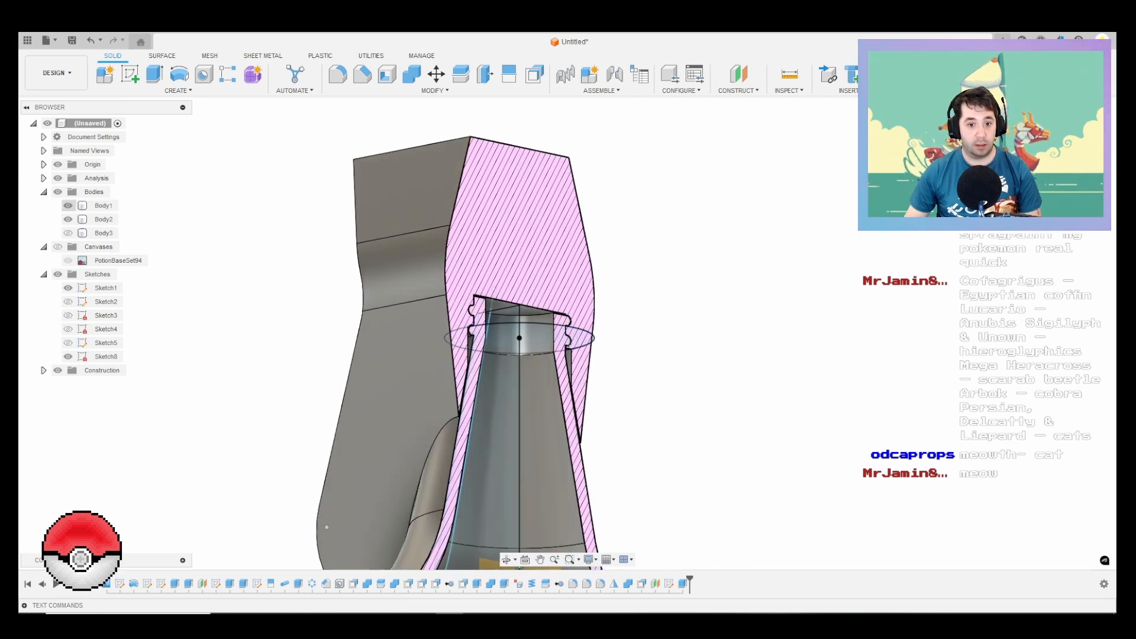
# Step: Turn off the section analysis and examine the sprayer head on the bottle from outside
pyautogui.click(57, 178)
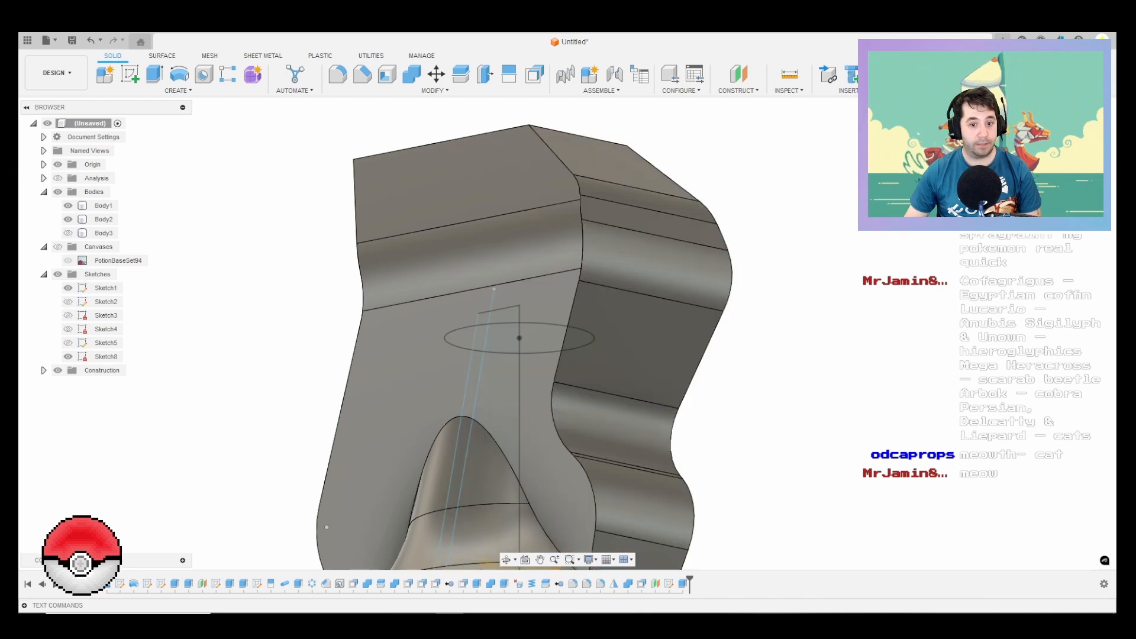
pyautogui.scroll(-4, 455, 261)
pyautogui.keyDown('shift'); pyautogui.moveTo(455, 261); pyautogui.dragTo(627, 248, button='middle'); pyautogui.keyUp('shift')
pyautogui.keyDown('shift'); pyautogui.moveTo(573, 216); pyautogui.dragTo(553, 228, button='middle'); pyautogui.keyUp('shift')
pyautogui.scroll(-1, 553, 228)
pyautogui.scroll(-3, 526, 249)
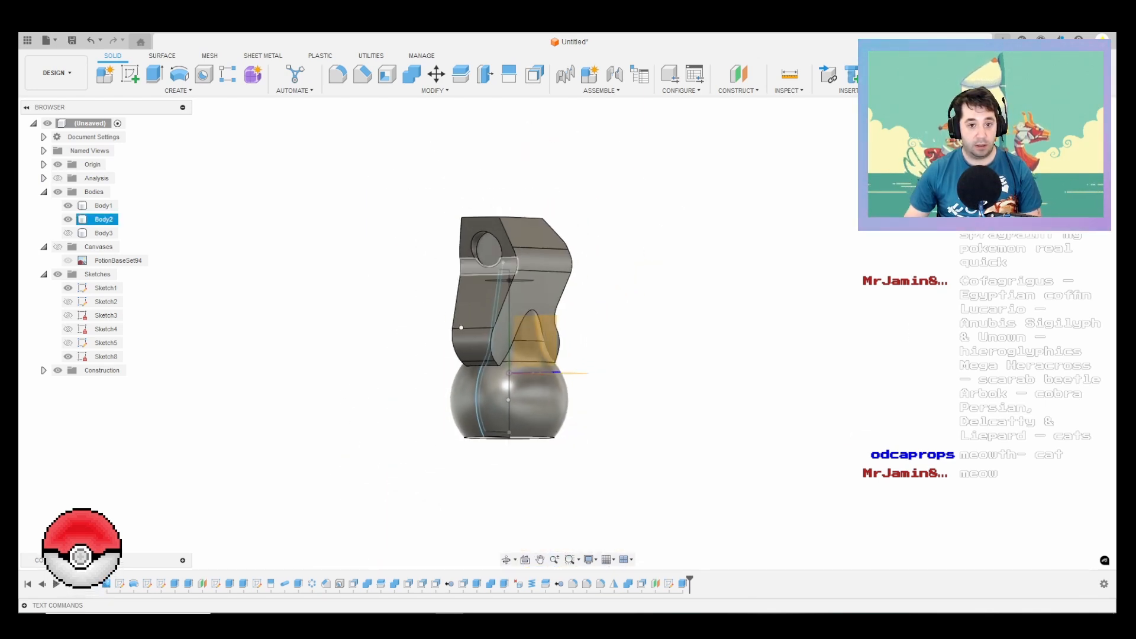
pyautogui.keyDown('shift'); pyautogui.moveTo(461, 327); pyautogui.dragTo(483, 317, button='middle'); pyautogui.keyUp('shift')
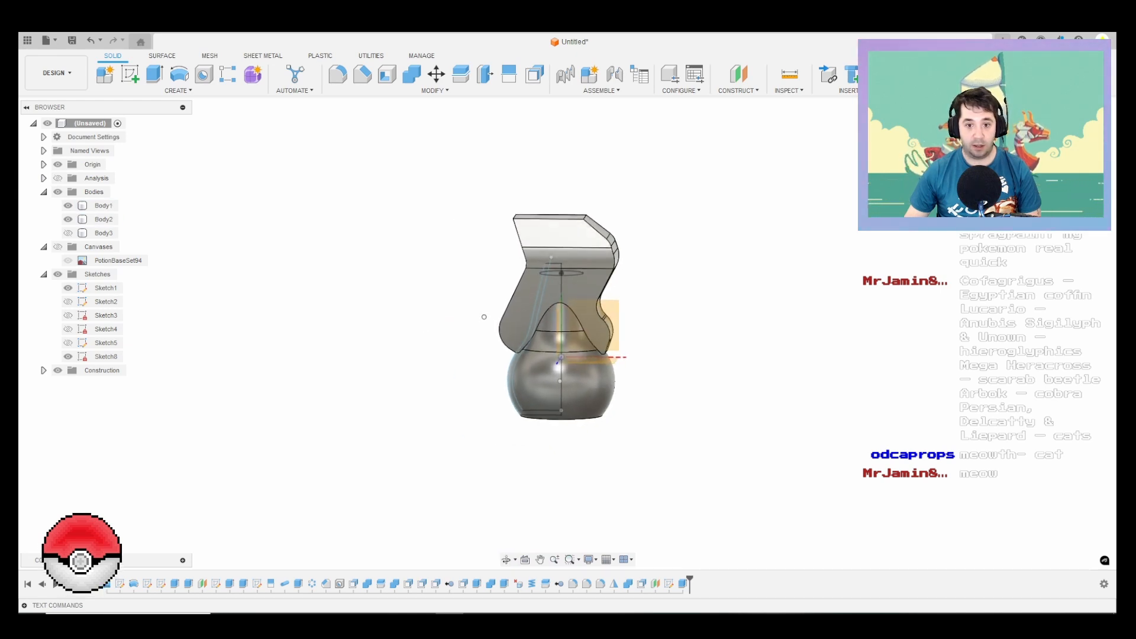
# Step: View the model from the front and hide Body1, leaving only the sprayer head body displayed
pyautogui.click(1078, 135)
pyautogui.click(68, 220)
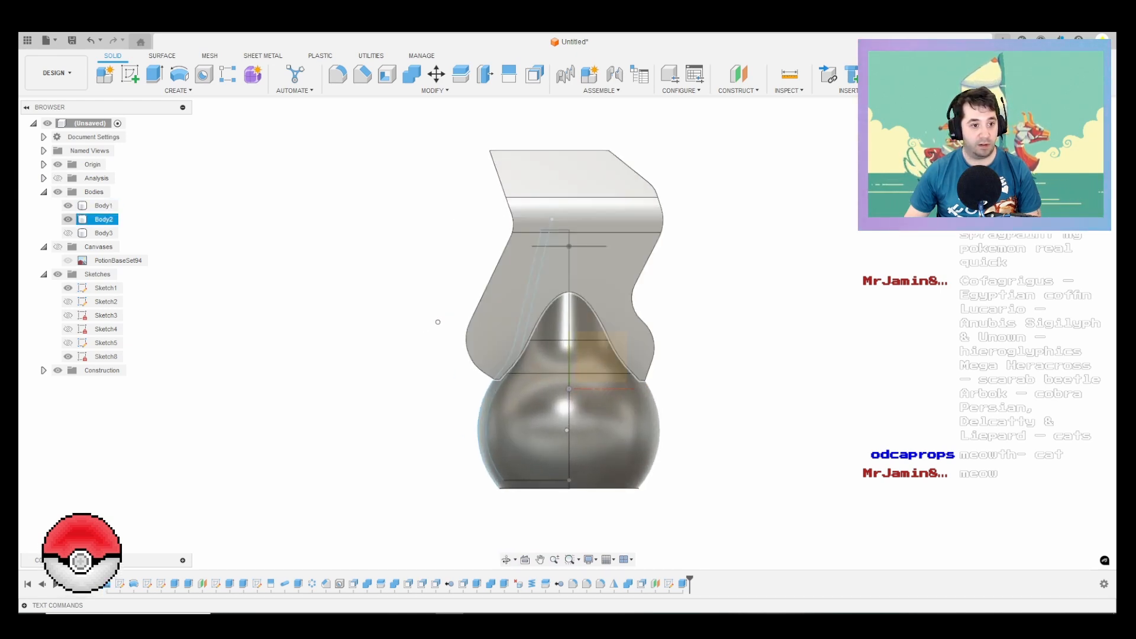
pyautogui.click(68, 205)
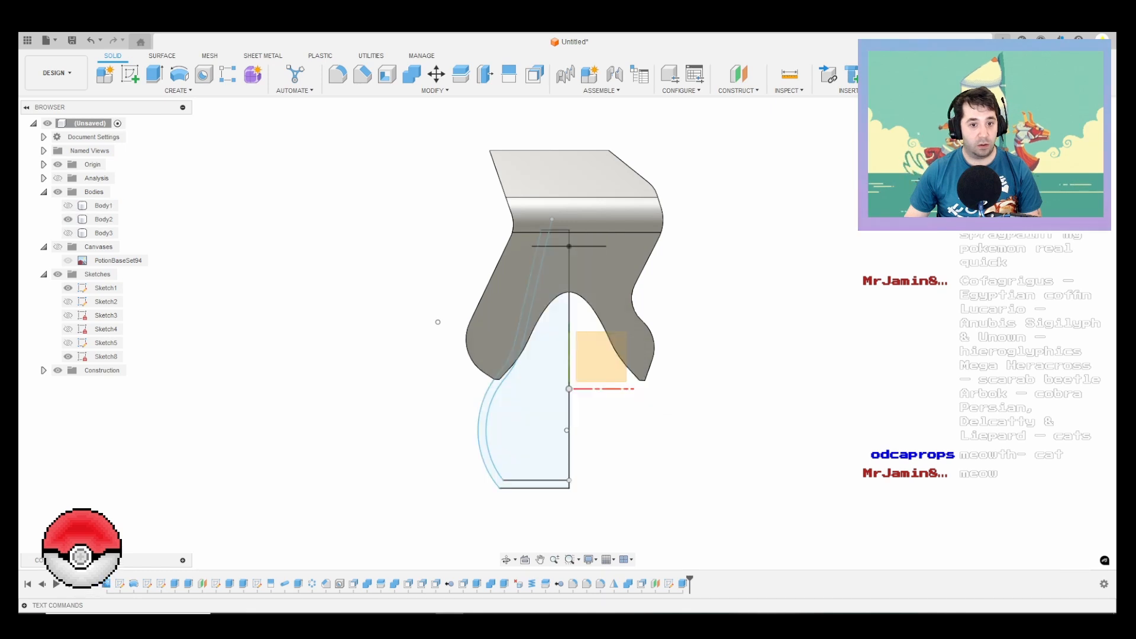
pyautogui.press('f')
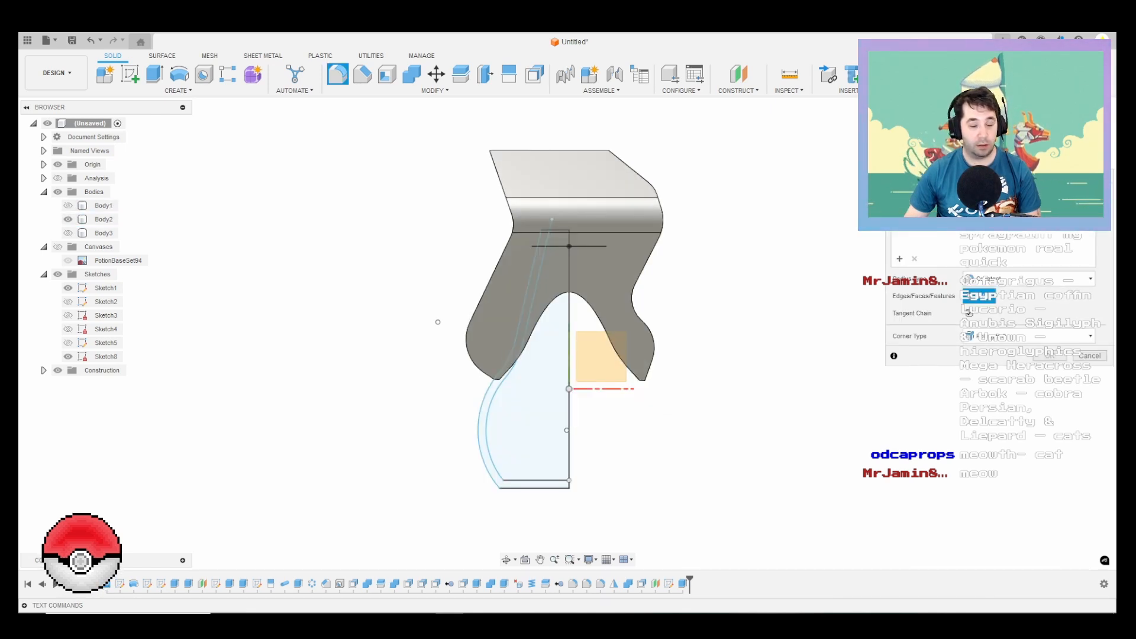
pyautogui.press('Escape')
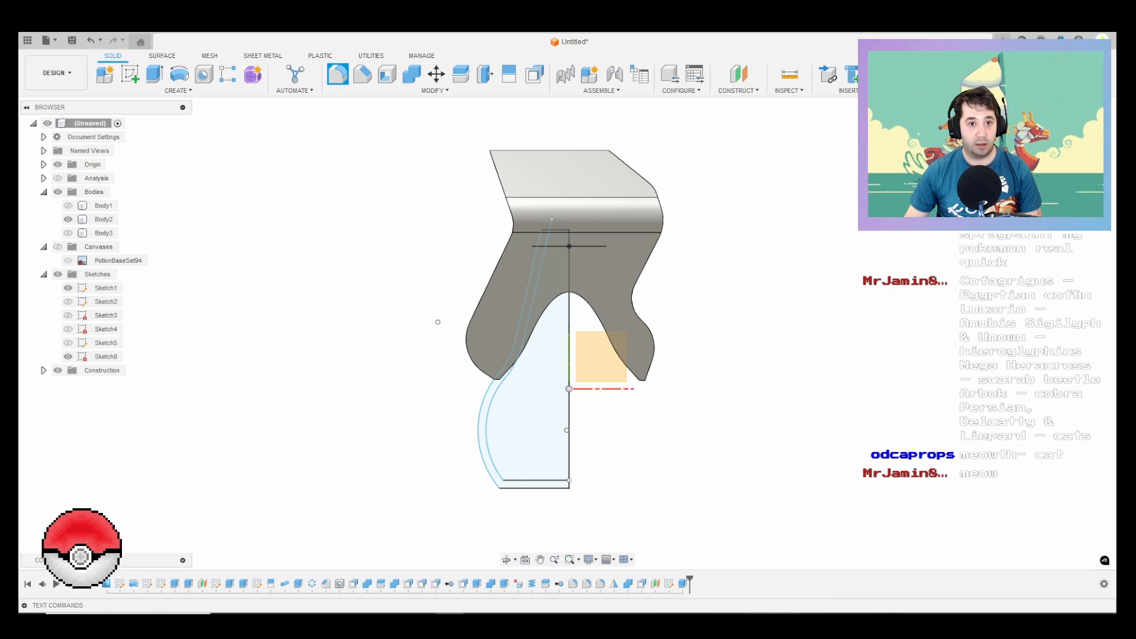
# Step: Create a construction plane offset upward from the XZ origin plane, passing through the sprayer head
pyautogui.keyDown('shift'); pyautogui.moveTo(591, 278); pyautogui.dragTo(514, 224, button='middle'); pyautogui.keyUp('shift')
pyautogui.moveTo(457, 364)
pyautogui.keyDown('shift'); pyautogui.mouseDown(button='middle')
pyautogui.moveTo(446, 312)
pyautogui.moveTo(461, 373)
pyautogui.moveTo(438, 326)
pyautogui.moveTo(460, 370)
pyautogui.mouseUp(button='middle'); pyautogui.keyUp('shift')
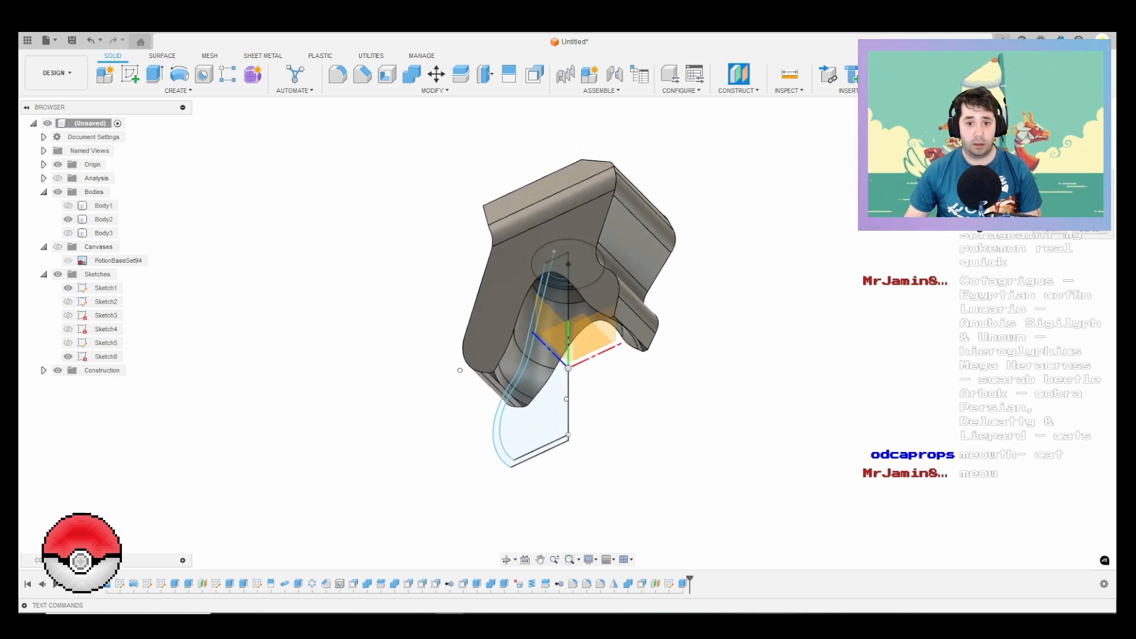
pyautogui.keyDown('shift'); pyautogui.moveTo(459, 371); pyautogui.dragTo(420, 342, button='middle'); pyautogui.keyUp('shift')
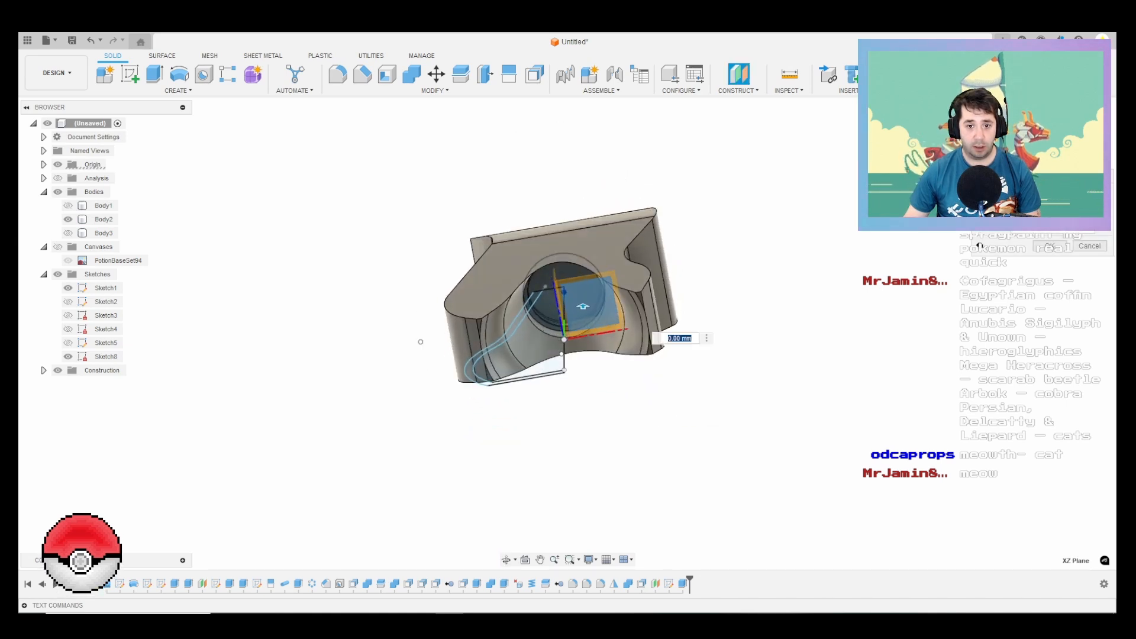
pyautogui.scroll(1, 564, 284)
pyautogui.moveTo(585, 308); pyautogui.dragTo(585, 251)
pyautogui.press('Return')
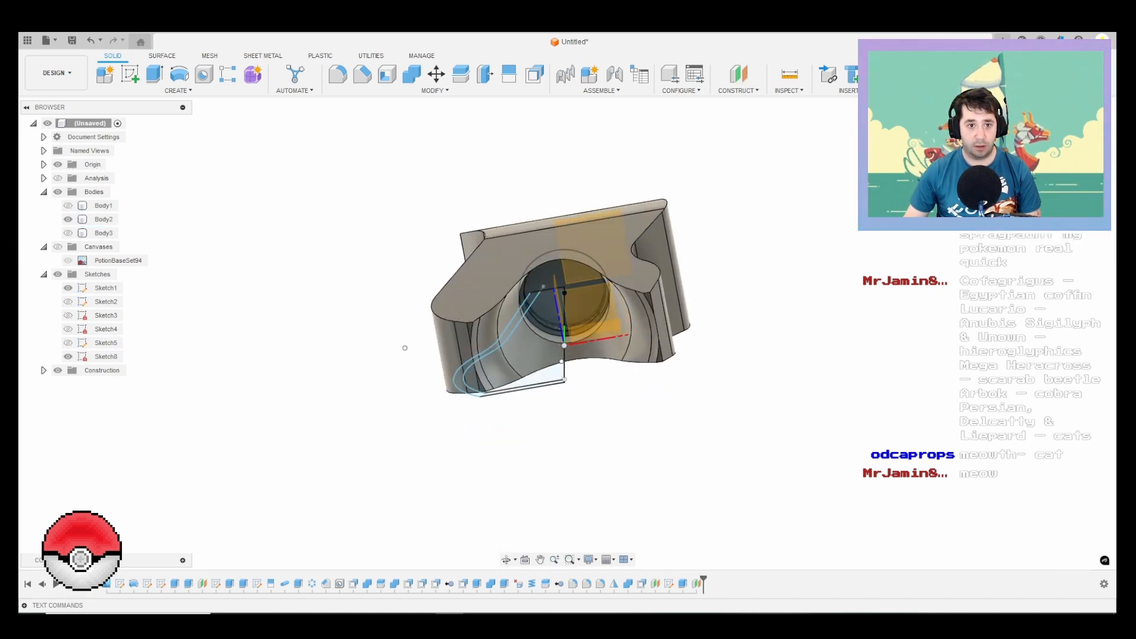
# Step: Split Body2 at the offset construction plane and hide the separated upper body, Body7
pyautogui.click(460, 74)
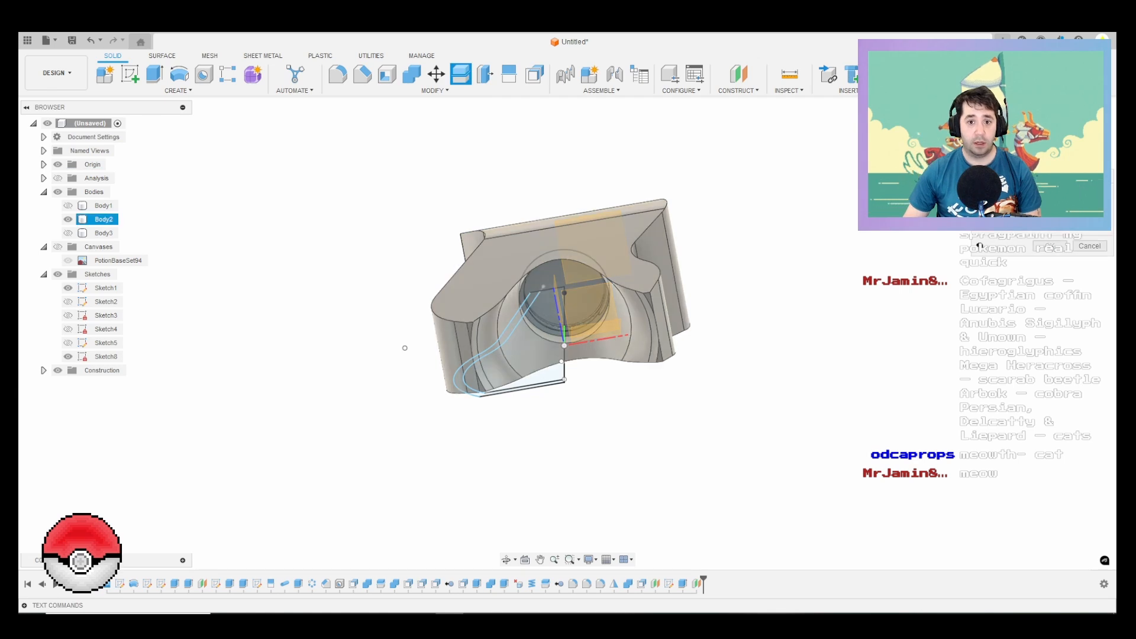
pyautogui.keyDown('shift'); pyautogui.moveTo(503, 261); pyautogui.dragTo(496, 319, button='middle'); pyautogui.keyUp('shift')
pyautogui.click(496, 320)
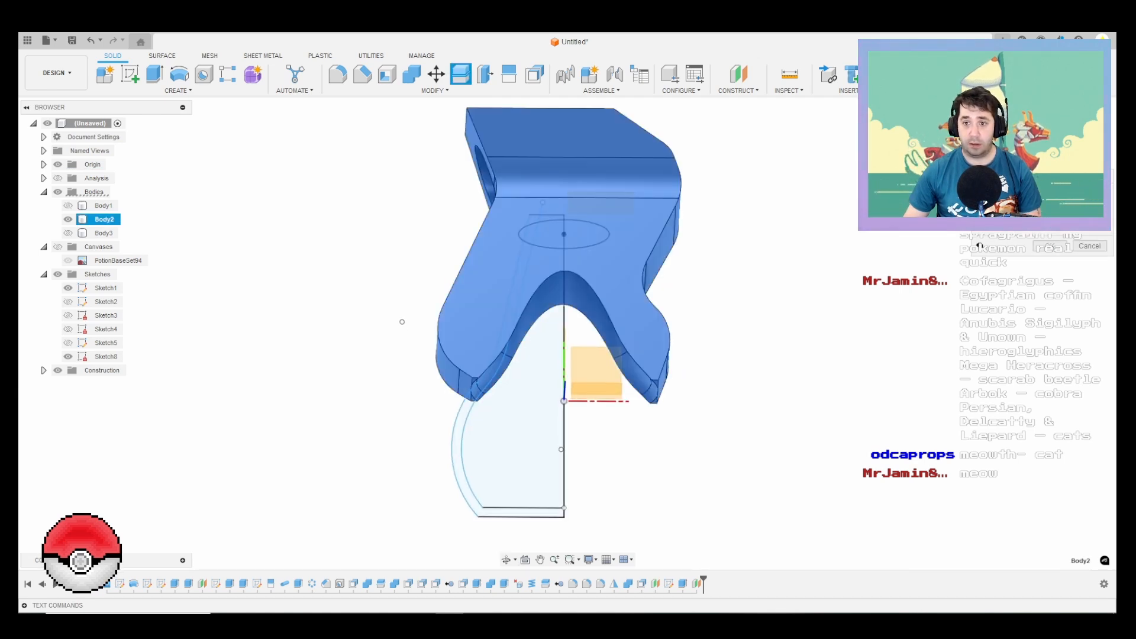
pyautogui.press('Return')
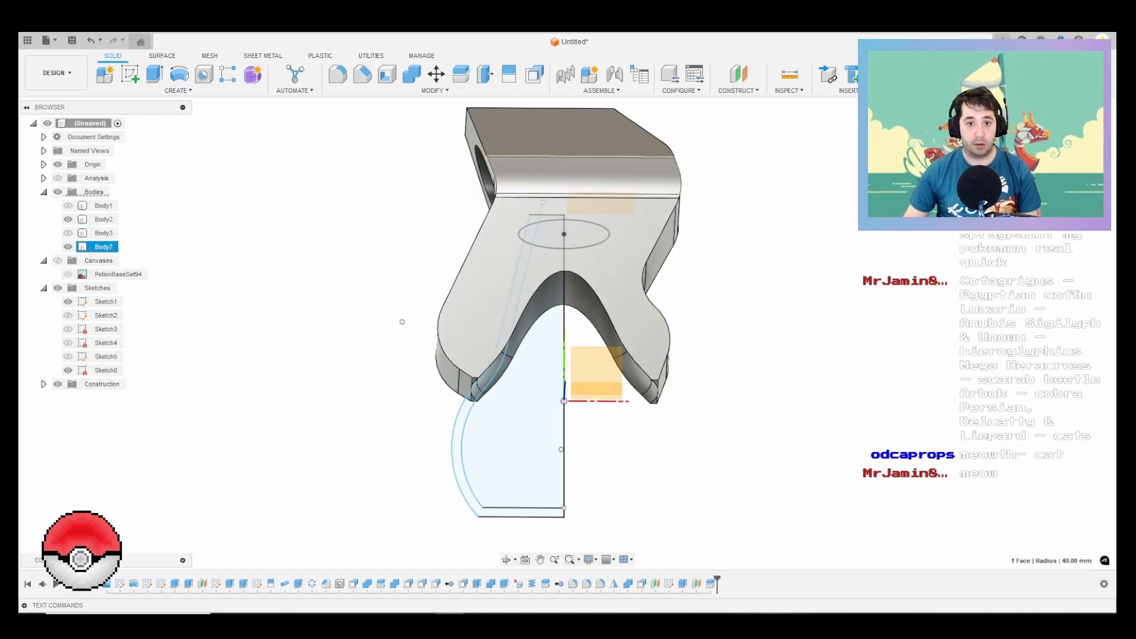
pyautogui.press('v')
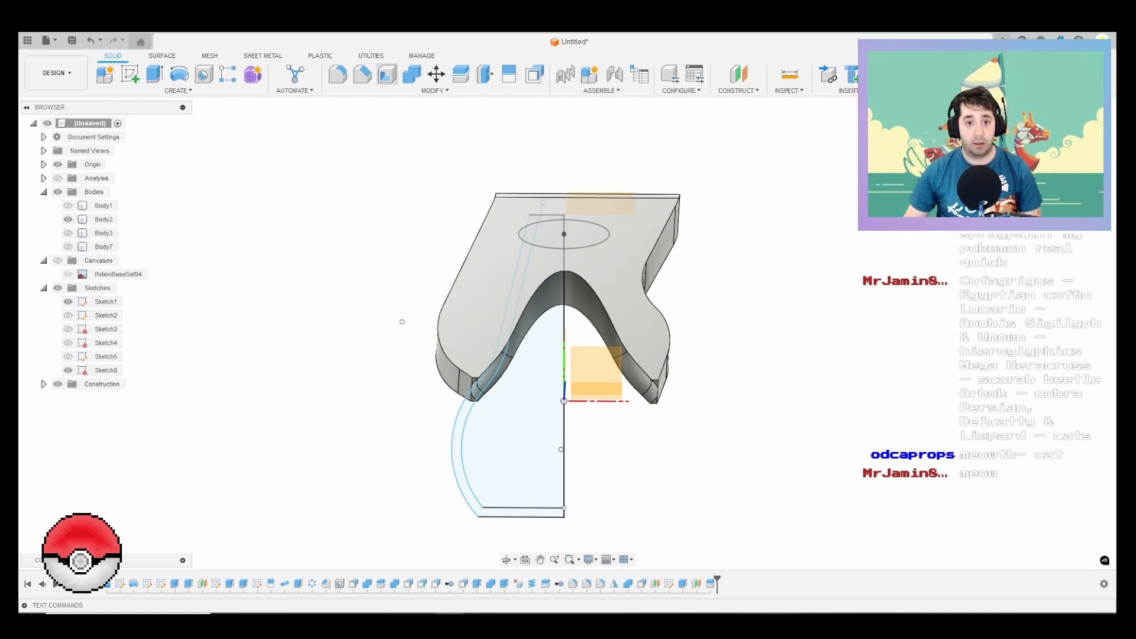
# Step: Try to shell Body2 with a 5 mm inside thickness, removing the curved saddle surface around the neck opening
pyautogui.click(387, 75)
pyautogui.keyDown('shift'); pyautogui.moveTo(509, 296); pyautogui.dragTo(530, 148, button='middle'); pyautogui.keyUp('shift')
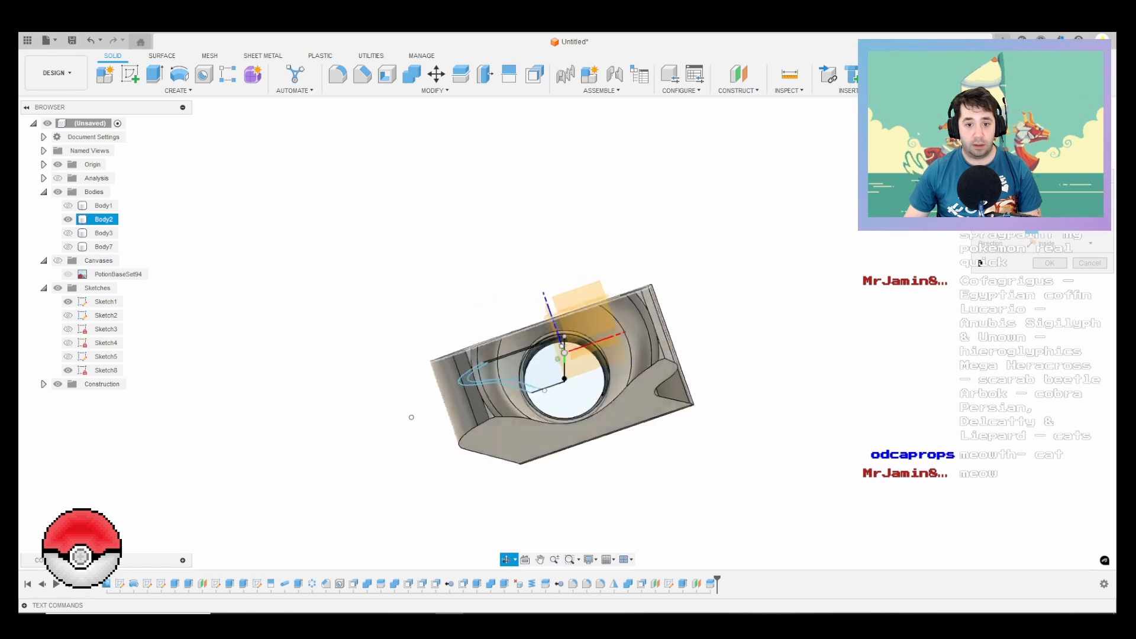
pyautogui.keyDown('shift'); pyautogui.moveTo(515, 427); pyautogui.dragTo(476, 349, button='middle'); pyautogui.keyUp('shift')
pyautogui.scroll(4, 509, 417)
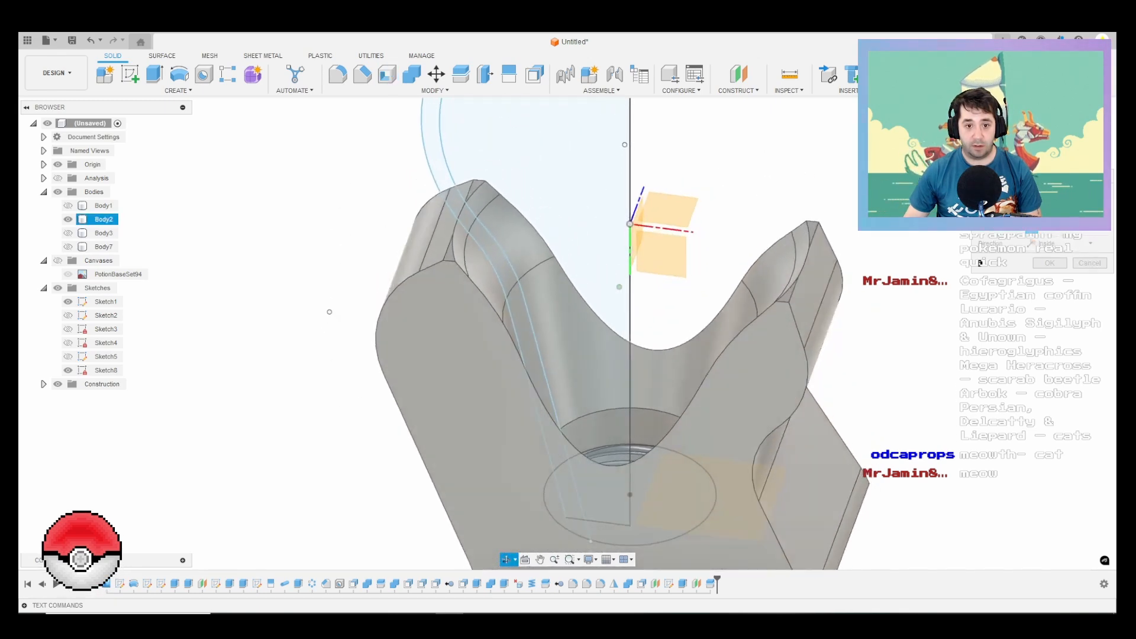
pyautogui.keyDown('shift'); pyautogui.moveTo(330, 311); pyautogui.dragTo(339, 336, button='middle'); pyautogui.keyUp('shift')
pyautogui.click(497, 280)
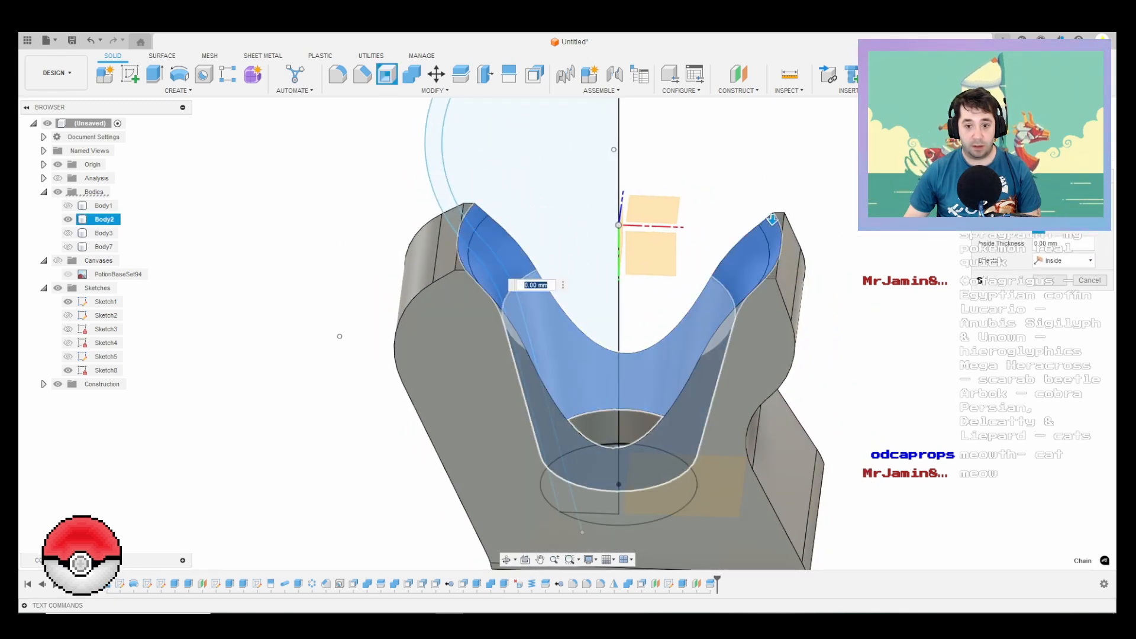
pyautogui.keyDown('shift'); pyautogui.moveTo(496, 276); pyautogui.dragTo(499, 314, button='middle'); pyautogui.keyUp('shift')
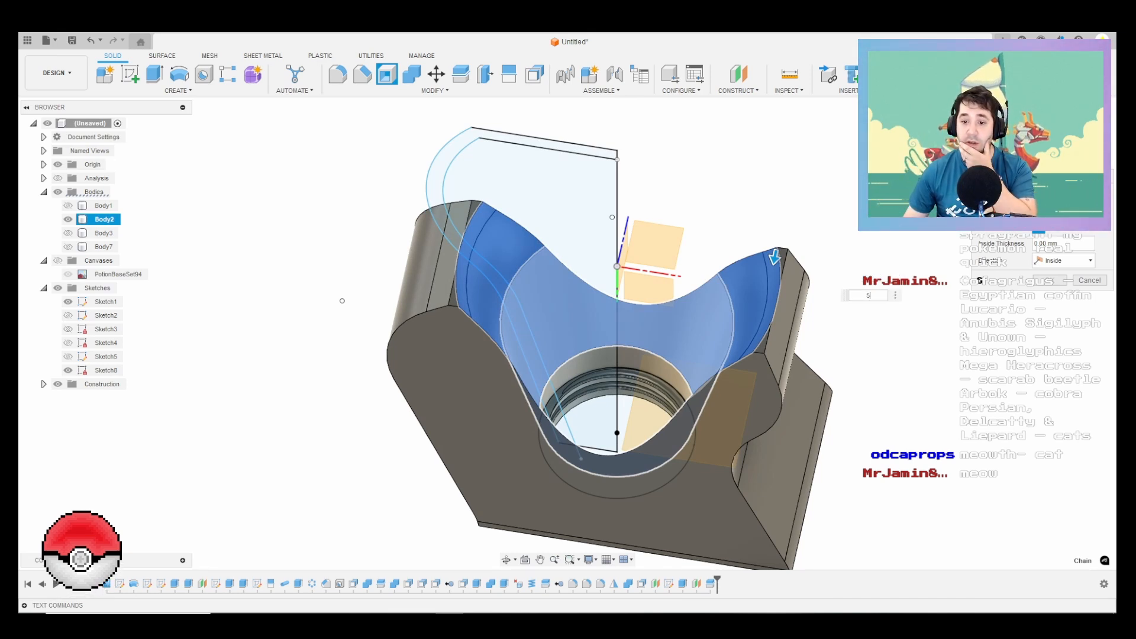
pyautogui.write('5')
pyautogui.press('Return')
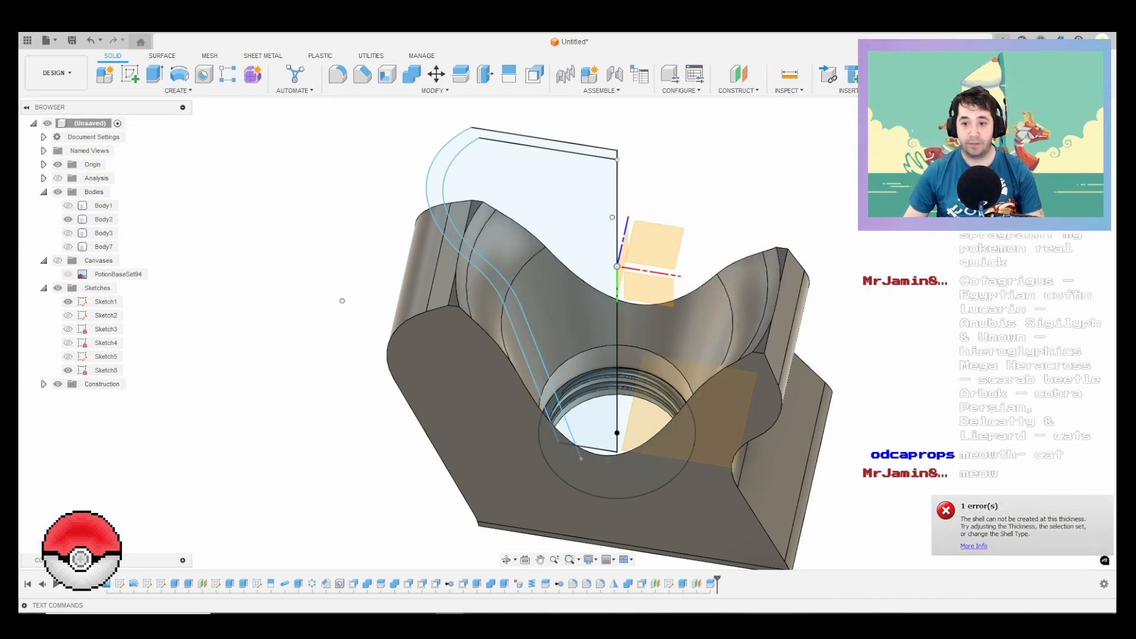
pyautogui.rightClick(918, 339)
pyautogui.click(918, 304)
pyautogui.click(103, 220)
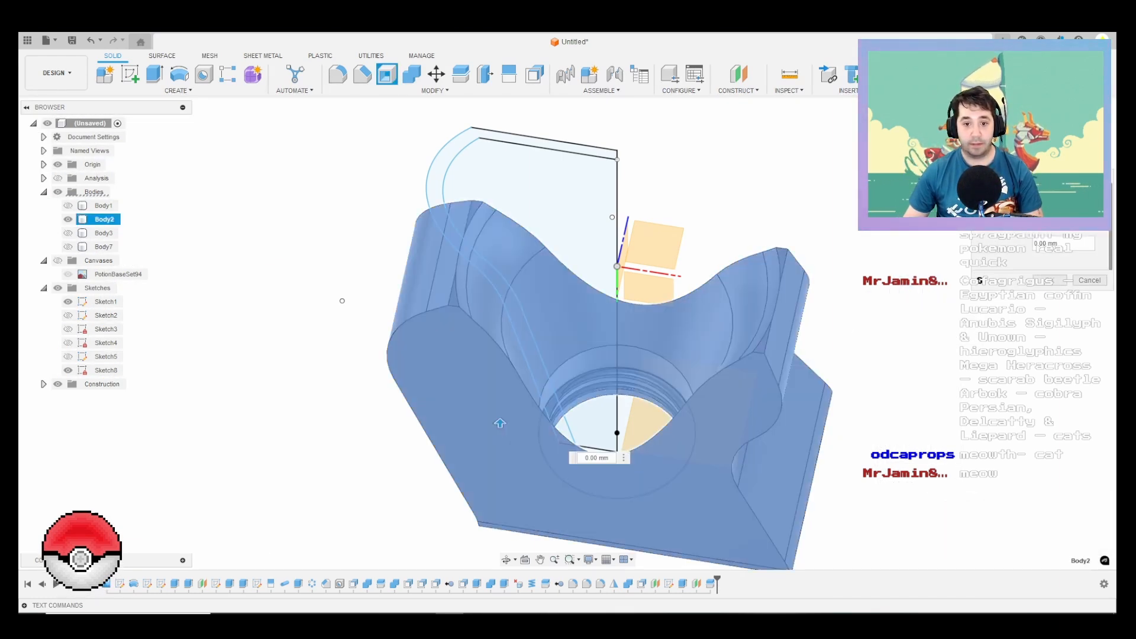
pyautogui.click(1089, 281)
# Step: Shell Body2 with a 5 mm inside thickness, removing the curved saddle faces around the neck opening
pyautogui.rightClick(1026, 279)
pyautogui.click(1026, 245)
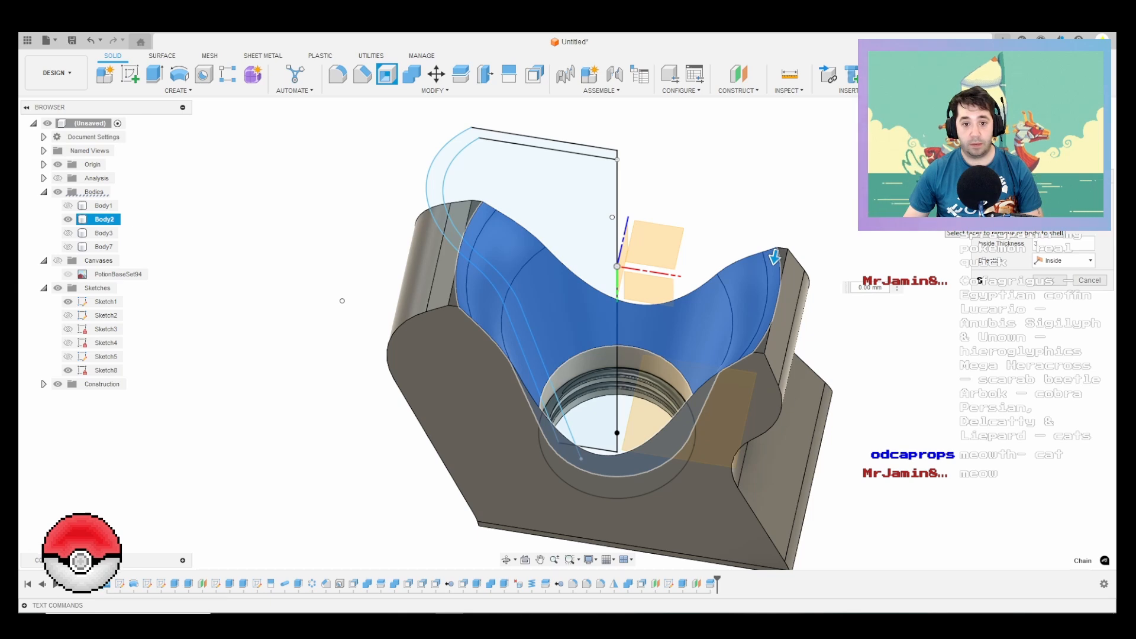
pyautogui.keyDown('shift'); pyautogui.moveTo(342, 300); pyautogui.dragTo(338, 338, button='middle'); pyautogui.keyUp('shift')
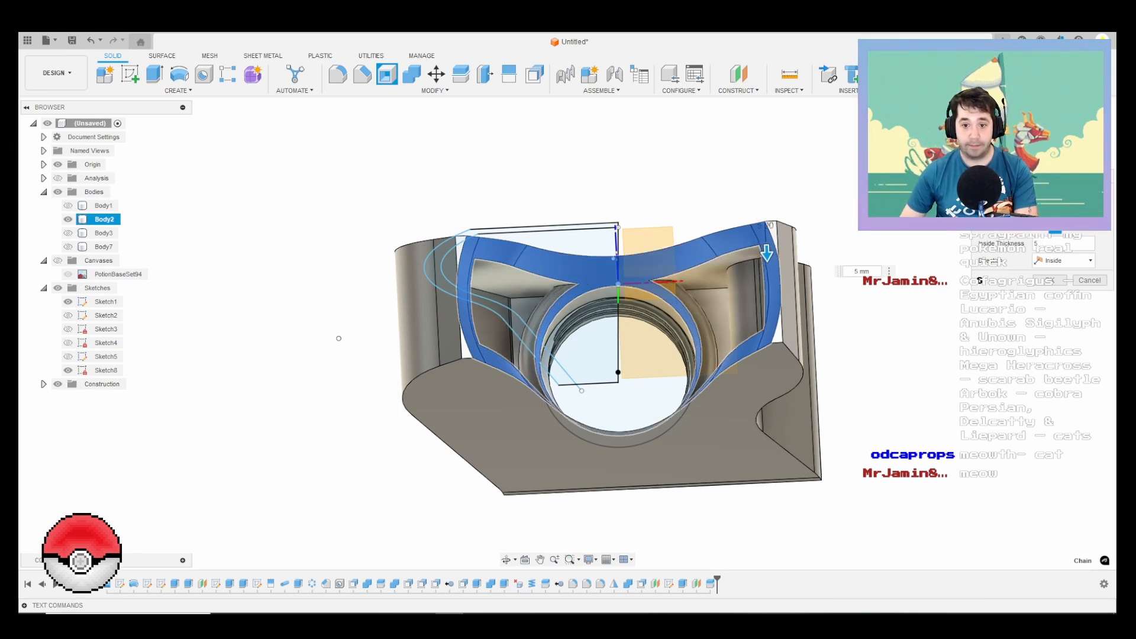
pyautogui.press('Return')
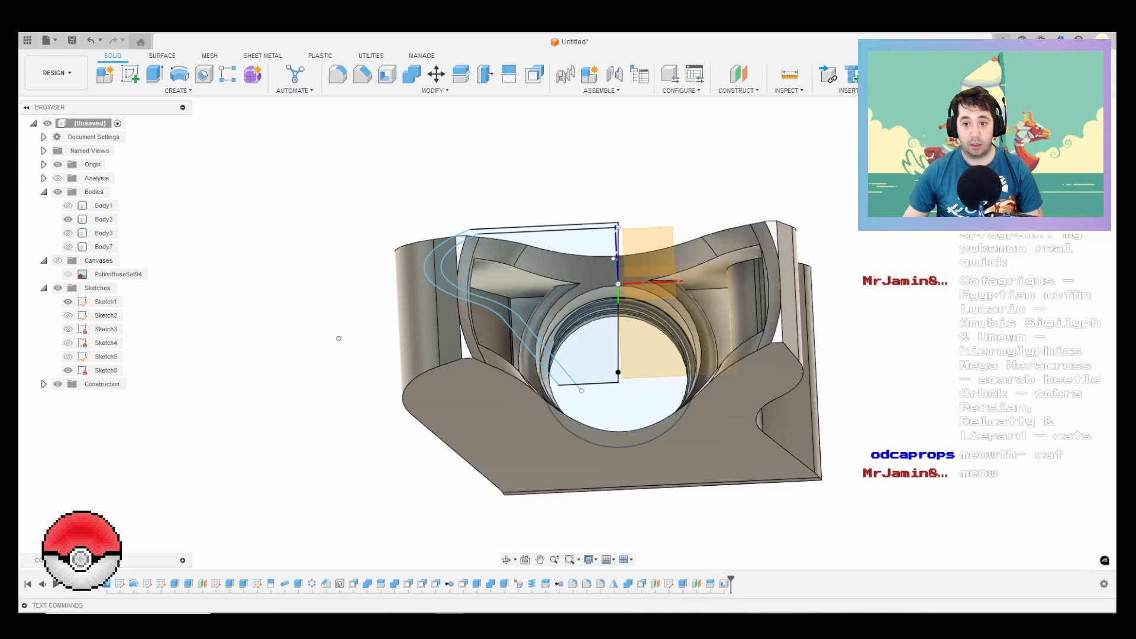
# Step: Check which bodies Body3 and Body1 are, leave both hidden, and show Body7 together with the shelled Body2
pyautogui.keyDown('shift'); pyautogui.moveTo(339, 338); pyautogui.dragTo(386, 395, button='middle'); pyautogui.keyUp('shift')
pyautogui.click(68, 232)
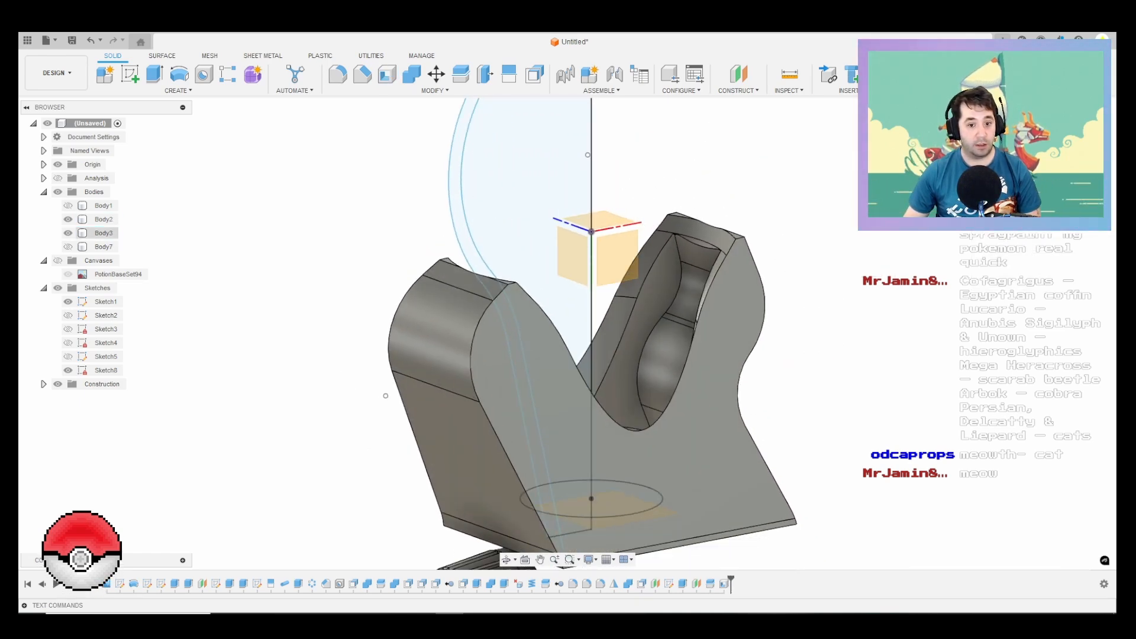
pyautogui.click(68, 233)
pyautogui.click(68, 206)
pyautogui.click(68, 206)
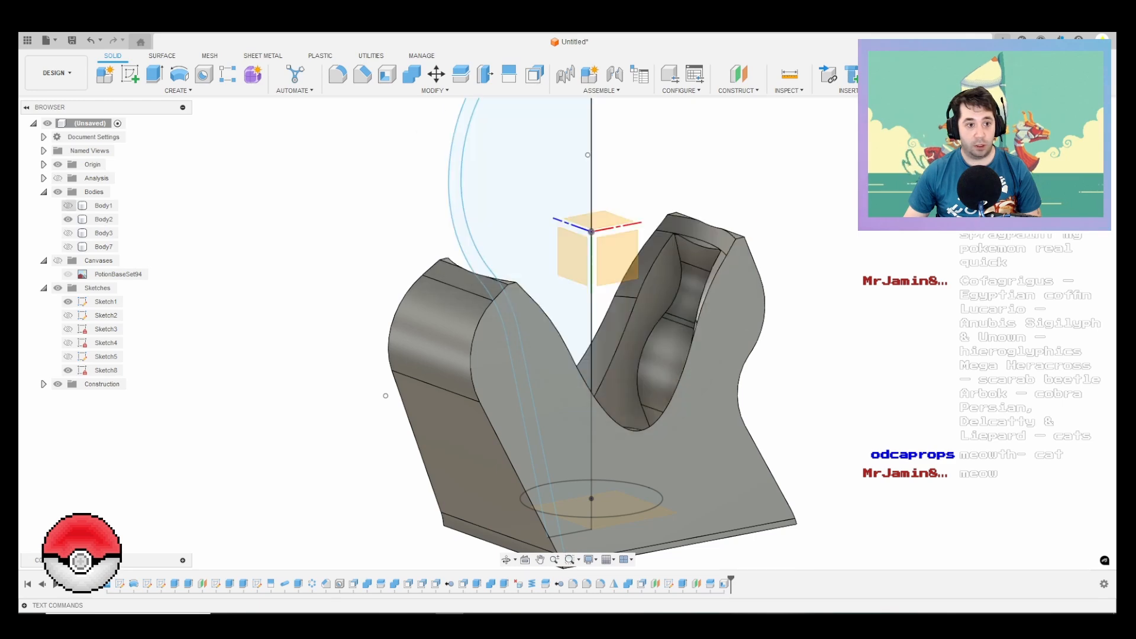
pyautogui.click(68, 246)
# Step: Combine Body2 and Body7 as a cut, keeping the tool body
pyautogui.scroll(-3, 452, 209)
pyautogui.keyDown('shift'); pyautogui.moveTo(476, 272); pyautogui.dragTo(461, 228, button='middle'); pyautogui.keyUp('shift')
pyautogui.keyDown('shift'); pyautogui.moveTo(386, 296); pyautogui.dragTo(687, 303, button='middle'); pyautogui.keyUp('shift')
pyautogui.keyDown('shift'); pyautogui.moveTo(337, 254); pyautogui.dragTo(388, 201, button='middle'); pyautogui.keyUp('shift')
pyautogui.scroll(-3, 387, 202)
pyautogui.click(412, 74)
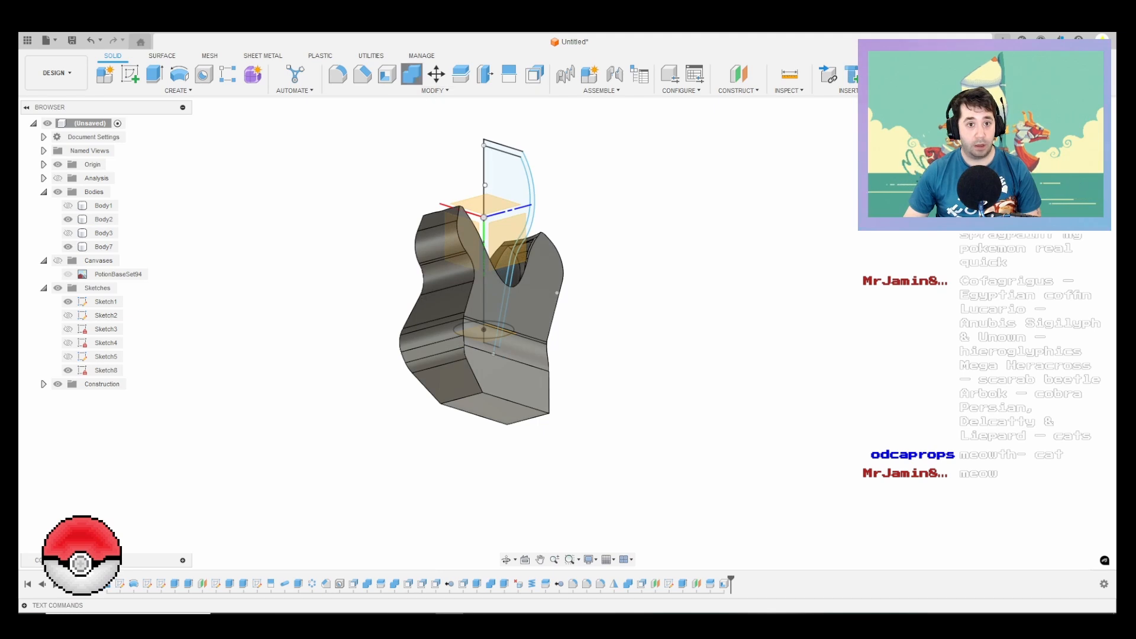
pyautogui.keyDown('shift'); pyautogui.moveTo(557, 292); pyautogui.dragTo(590, 249, button='middle'); pyautogui.keyUp('shift')
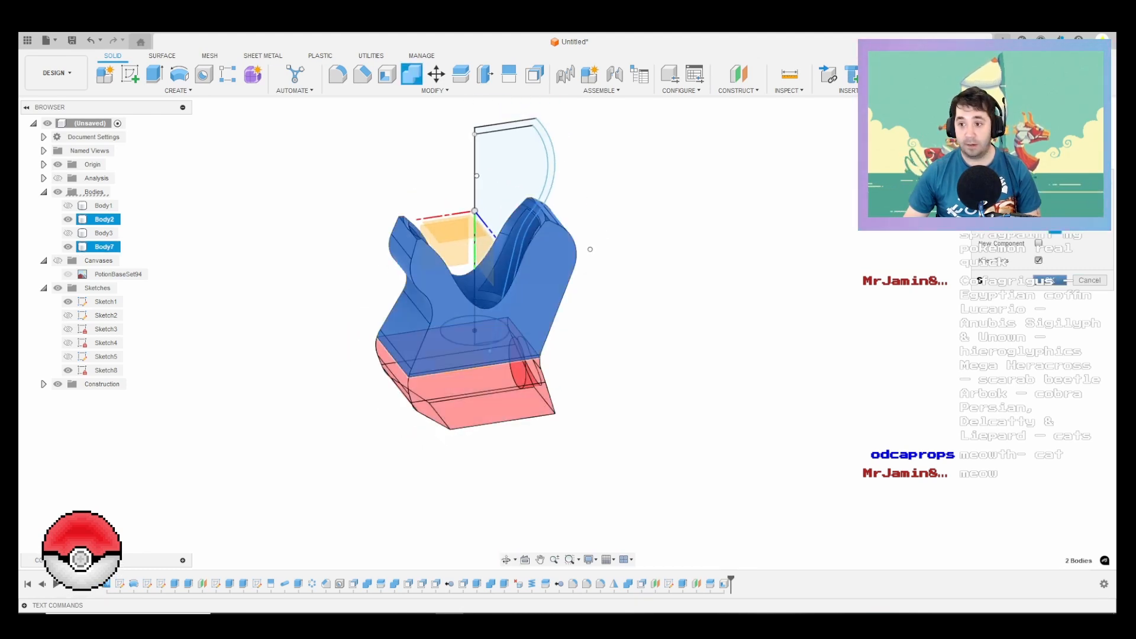
pyautogui.press('Return')
# Step: Fillet the two long parallel edges on the flat top of Body7 at 7.5 mm, checking the Potion card reference image
pyautogui.keyDown('shift'); pyautogui.moveTo(588, 246); pyautogui.dragTo(693, 222, button='middle'); pyautogui.keyUp('shift')
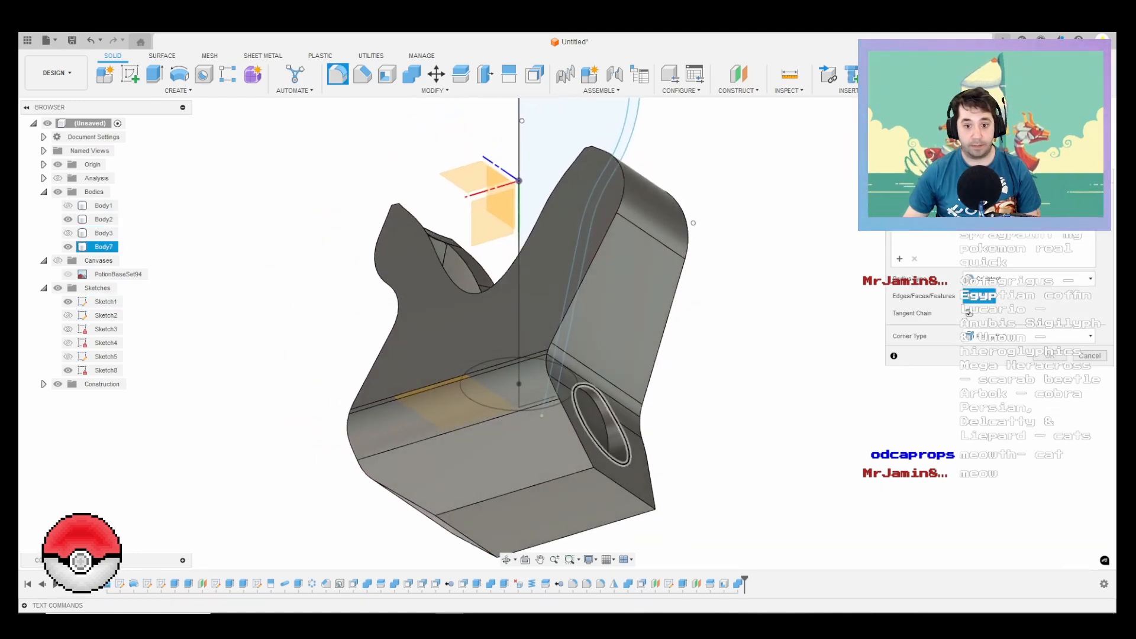
pyautogui.click(562, 478)
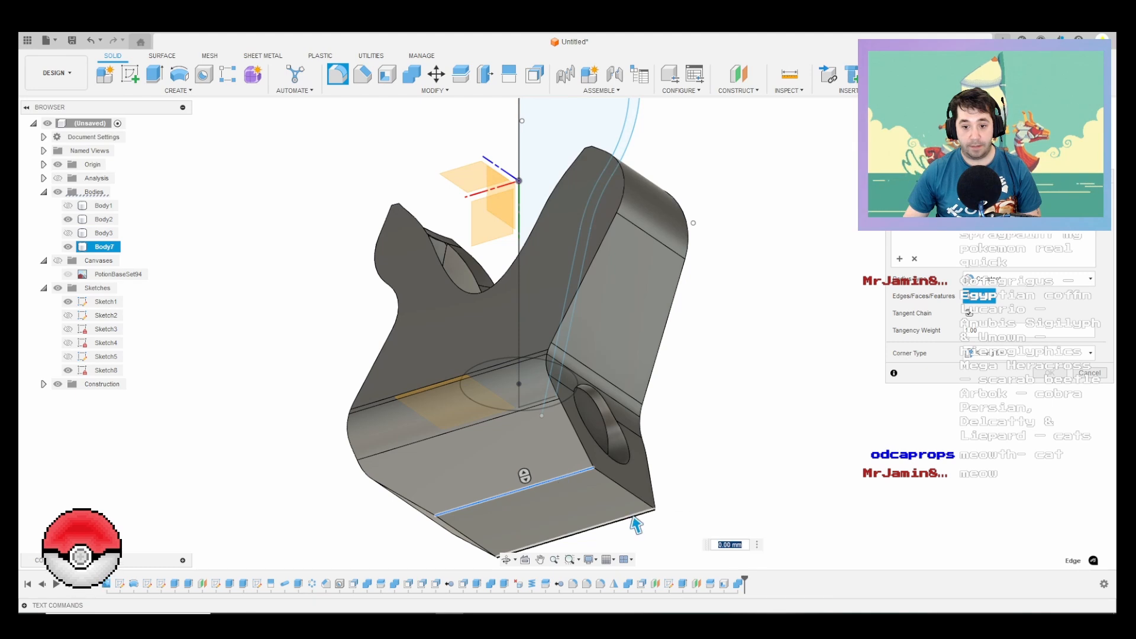
pyautogui.keyDown('shift'); pyautogui.moveTo(635, 518); pyautogui.dragTo(704, 379, button='middle'); pyautogui.keyUp('shift')
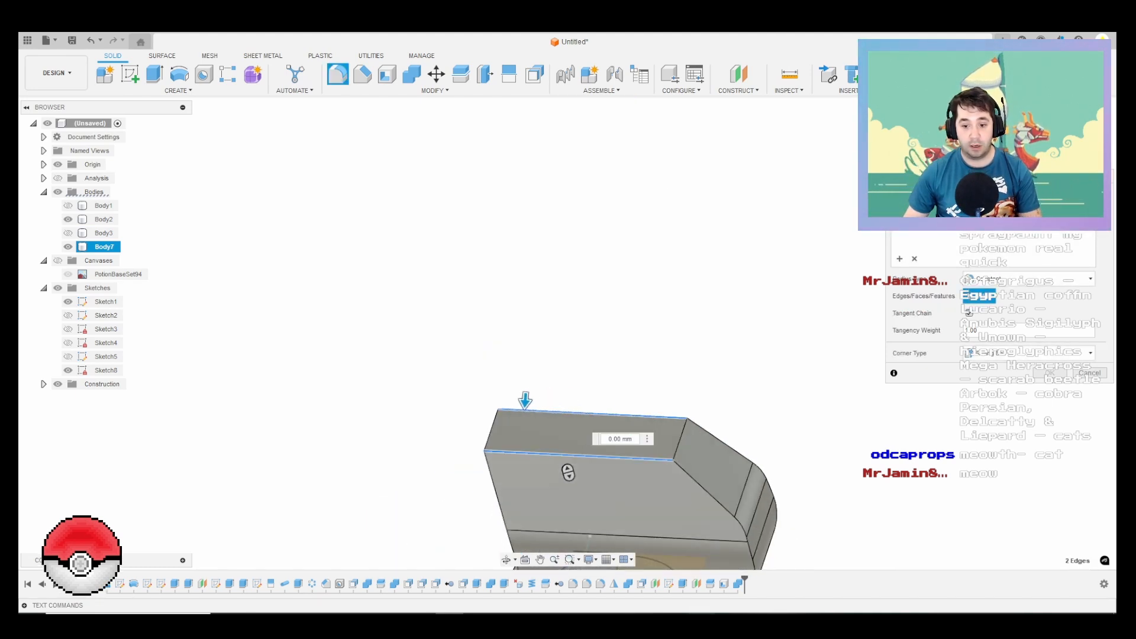
pyautogui.hotkey('alt', 'Tab')
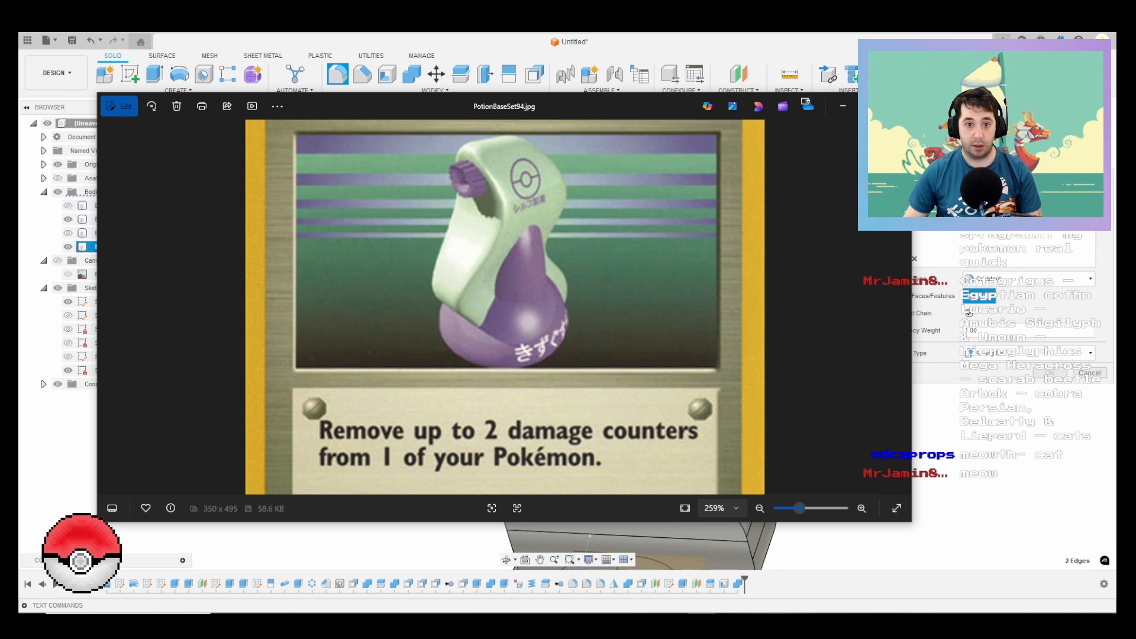
pyautogui.hotkey('alt', 'Tab')
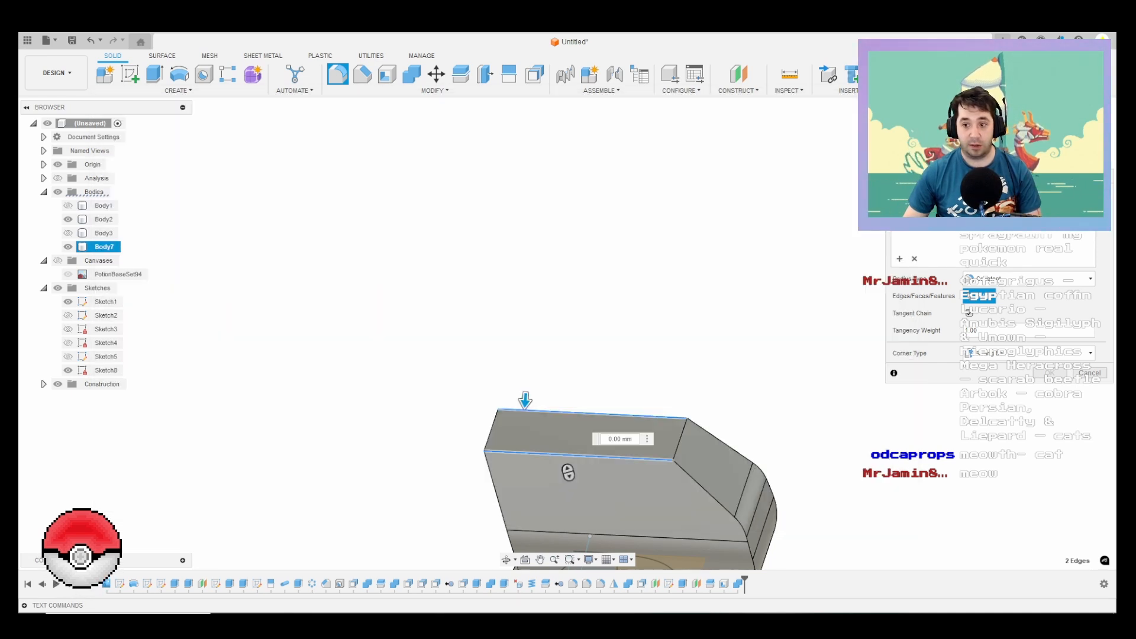
pyautogui.keyDown('shift'); pyautogui.moveTo(568, 473); pyautogui.dragTo(696, 464, button='middle'); pyautogui.keyUp('shift')
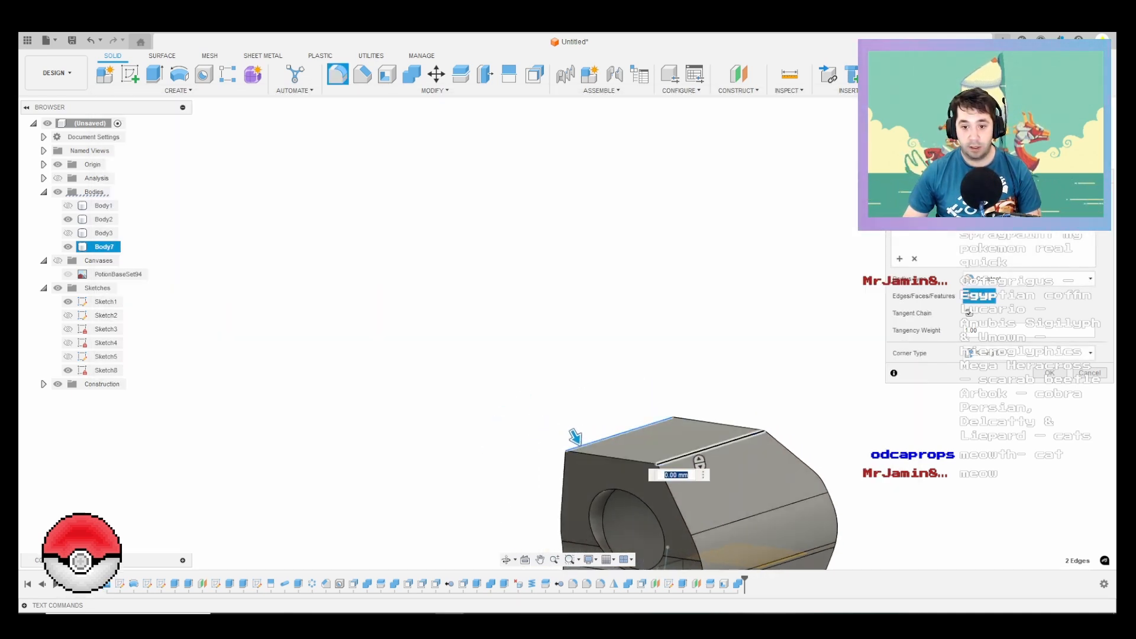
pyautogui.scroll(5, 697, 461)
pyautogui.scroll(2, 408, 414)
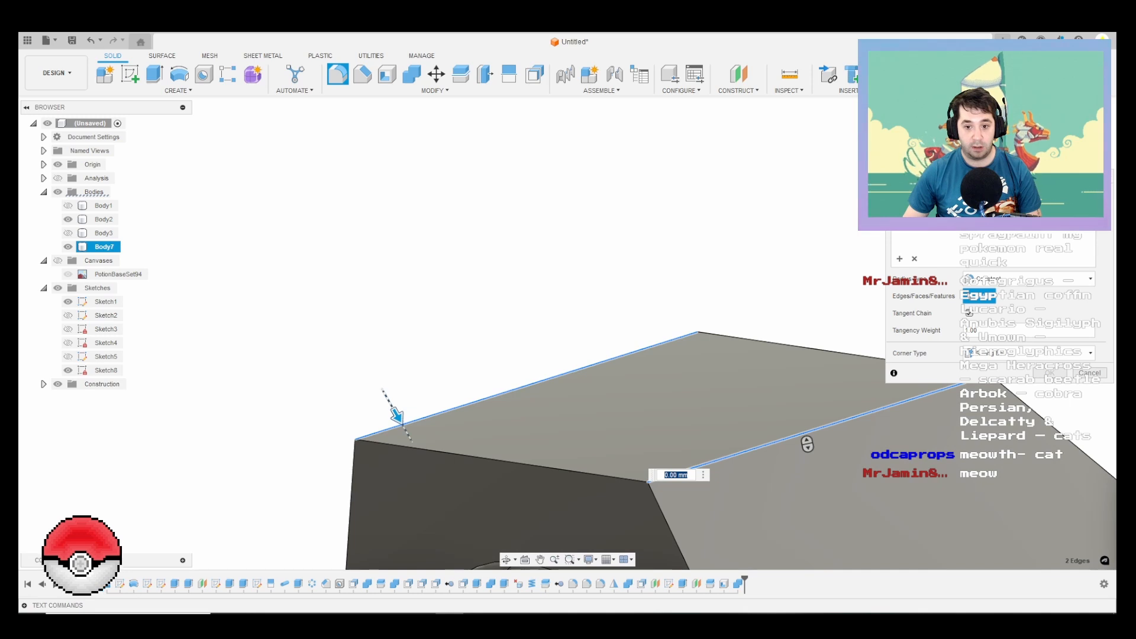
pyautogui.write('4')
pyautogui.press('Return')
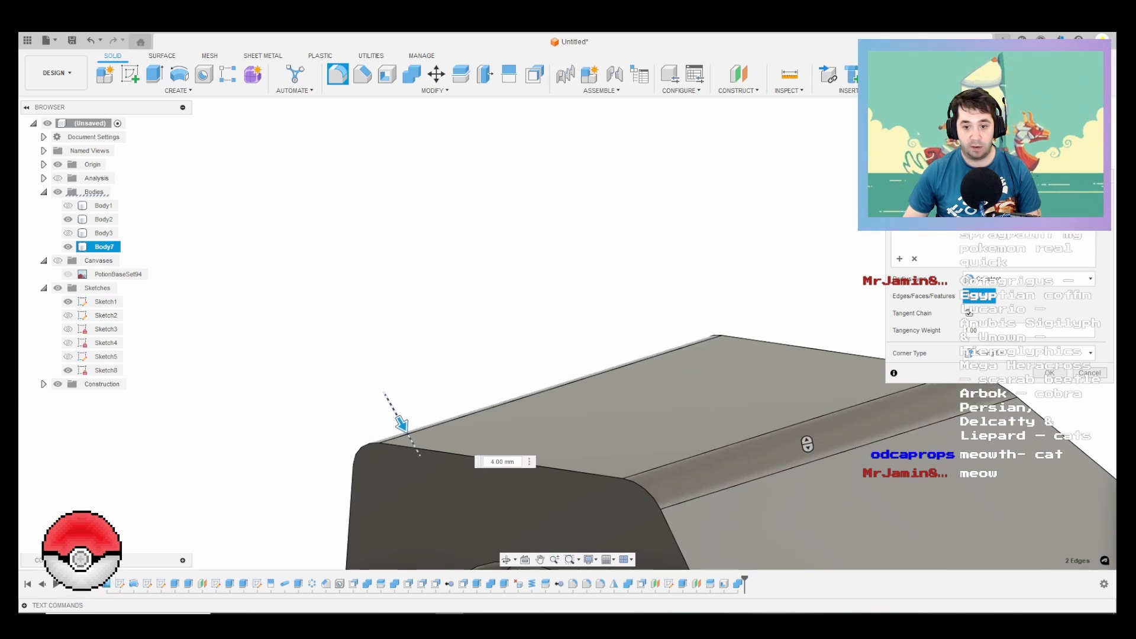
pyautogui.keyDown('shift'); pyautogui.moveTo(807, 443); pyautogui.dragTo(508, 410, button='middle'); pyautogui.keyUp('shift')
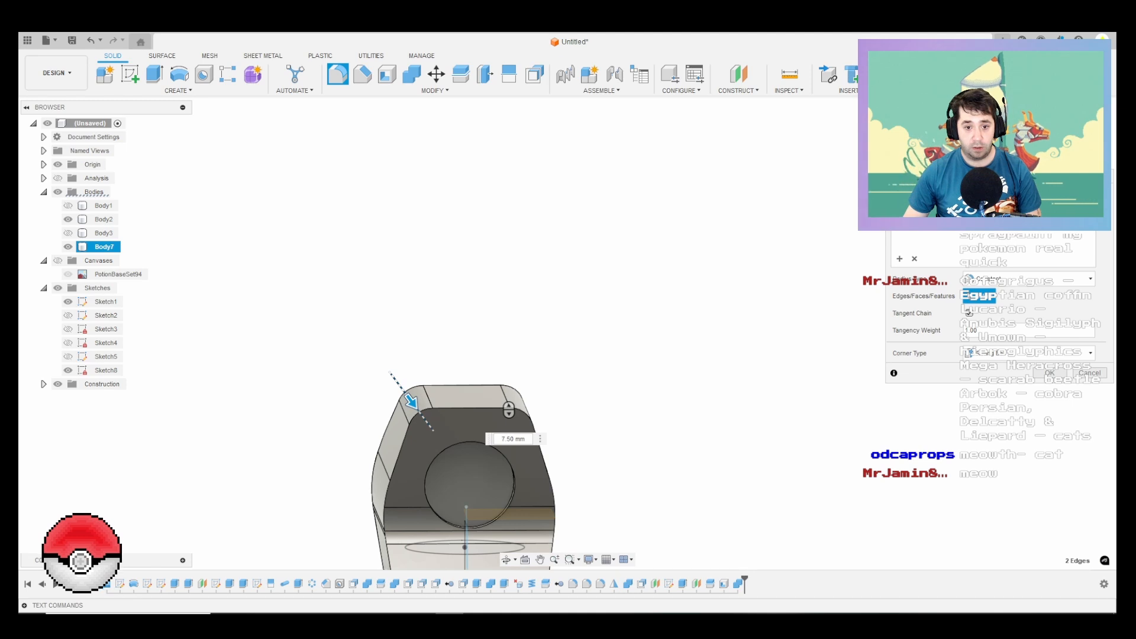
pyautogui.press('Return')
# Step: Fillet the edge chains on both sides of the curved rear face across Body7 and Body2 at about 5 mm
pyautogui.keyDown('shift'); pyautogui.moveTo(509, 409); pyautogui.dragTo(594, 322, button='middle'); pyautogui.keyUp('shift')
pyautogui.rightClick(593, 323)
pyautogui.click(593, 289)
pyautogui.moveTo(704, 408); pyautogui.dragTo(661, 173, button='middle')
pyautogui.scroll(-2, 661, 173)
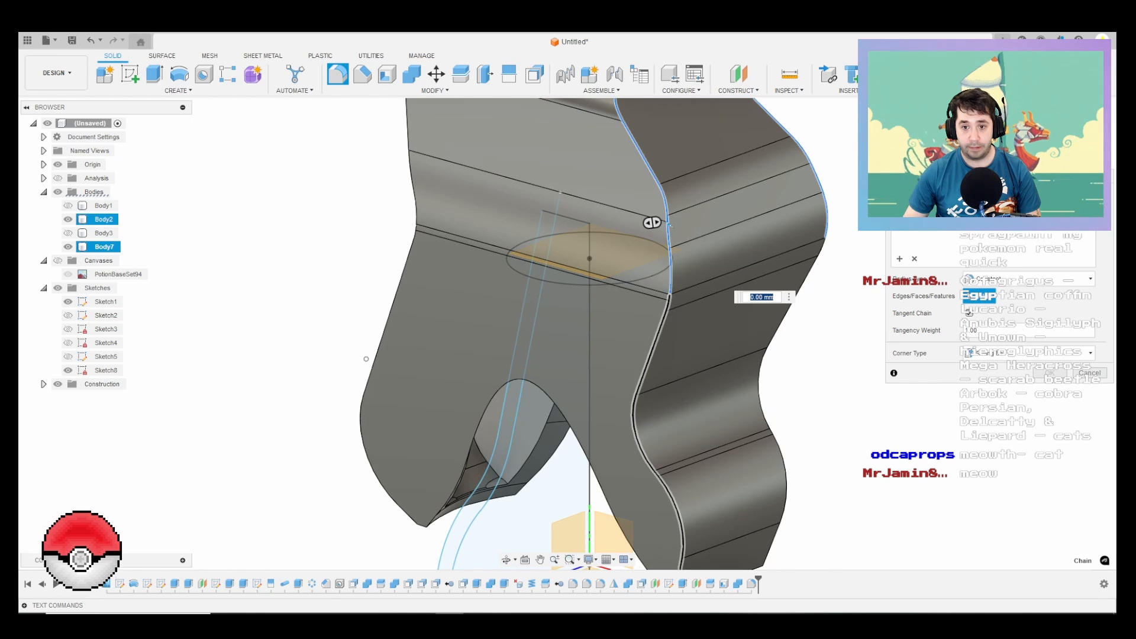
pyautogui.click(662, 323)
pyautogui.click(761, 362)
pyautogui.scroll(-3, 729, 378)
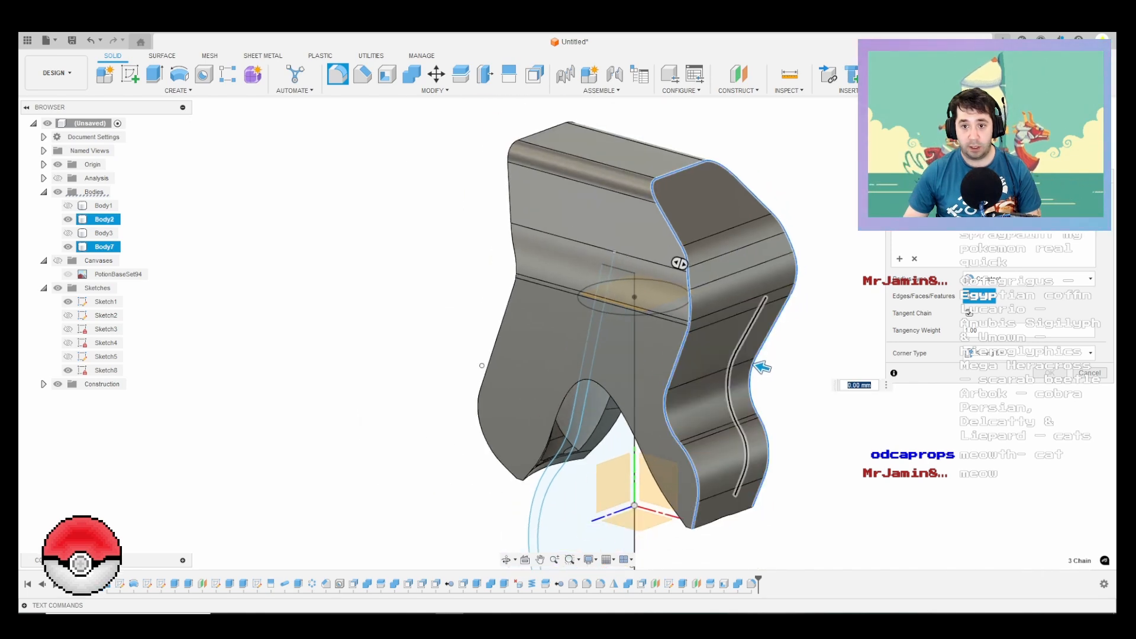
pyautogui.scroll(3, 731, 398)
pyautogui.moveTo(770, 353); pyautogui.dragTo(759, 350)
pyautogui.scroll(-3, 758, 408)
pyautogui.scroll(-1, 757, 405)
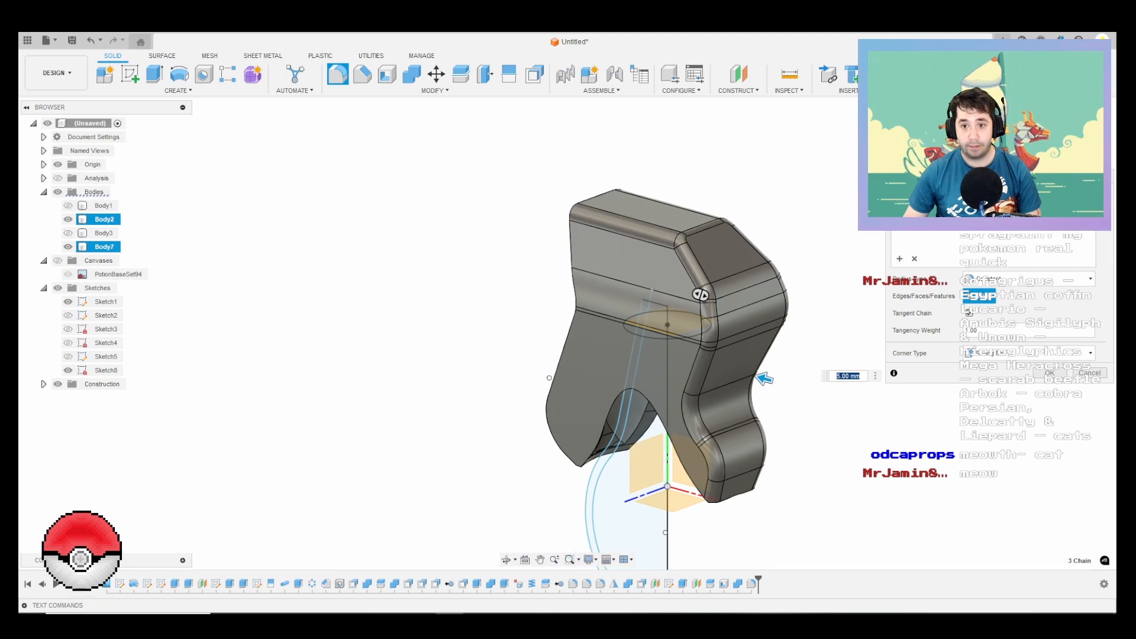
pyautogui.keyDown('shift'); pyautogui.moveTo(758, 405); pyautogui.dragTo(548, 376, button='middle'); pyautogui.keyUp('shift')
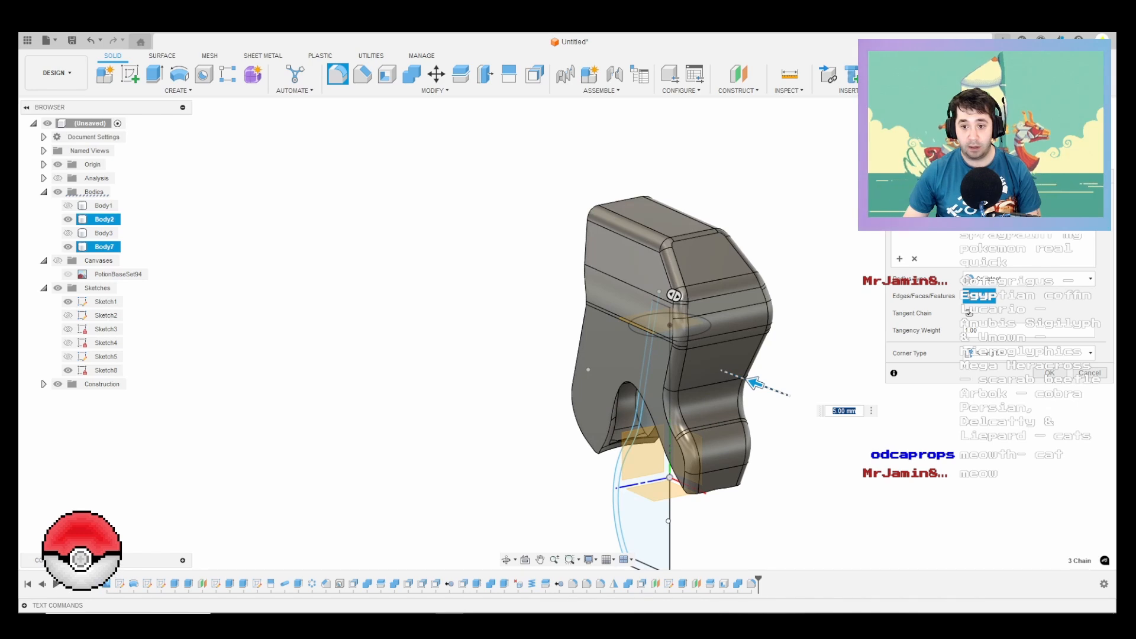
# Step: Set the rear edge fillet radius to 7.5 mm and apply it
pyautogui.write('7.5')
pyautogui.press('Return')
pyautogui.moveTo(753, 382); pyautogui.dragTo(755, 383)
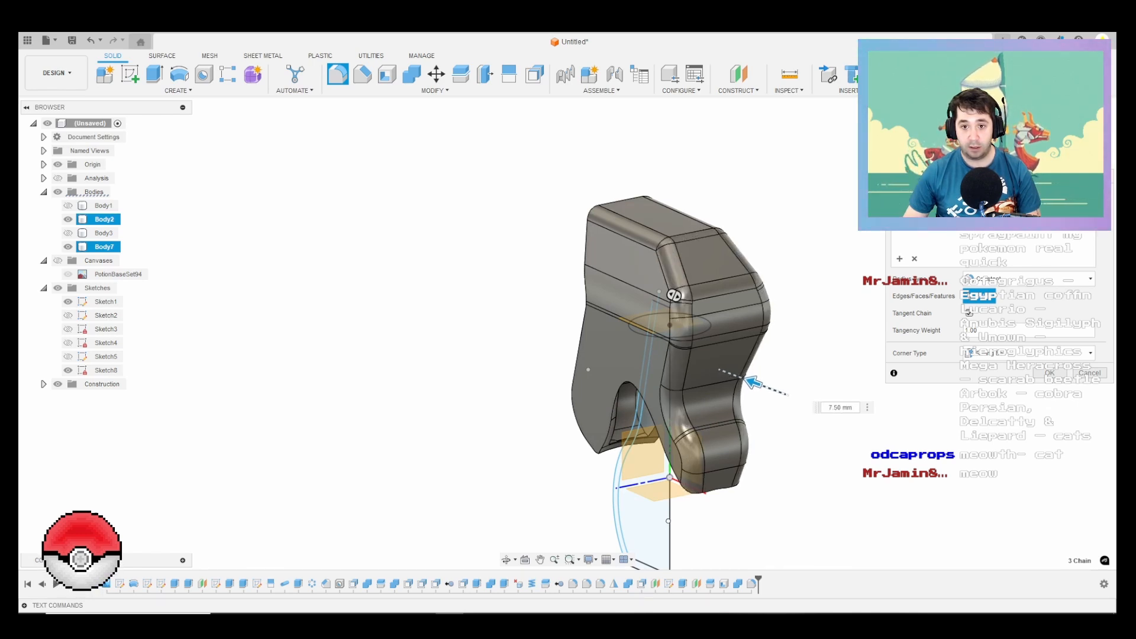
pyautogui.scroll(-1, 712, 357)
pyautogui.press('Return')
# Step: Begin a fillet of about 2.5 mm on the edge chains along both sides of the nozzle-side face across Body2 and Body7
pyautogui.keyDown('shift'); pyautogui.moveTo(712, 358); pyautogui.dragTo(881, 337, button='middle'); pyautogui.keyUp('shift')
pyautogui.scroll(-3, 881, 337)
pyautogui.rightClick(900, 344)
pyautogui.click(900, 312)
pyautogui.scroll(-1, 900, 312)
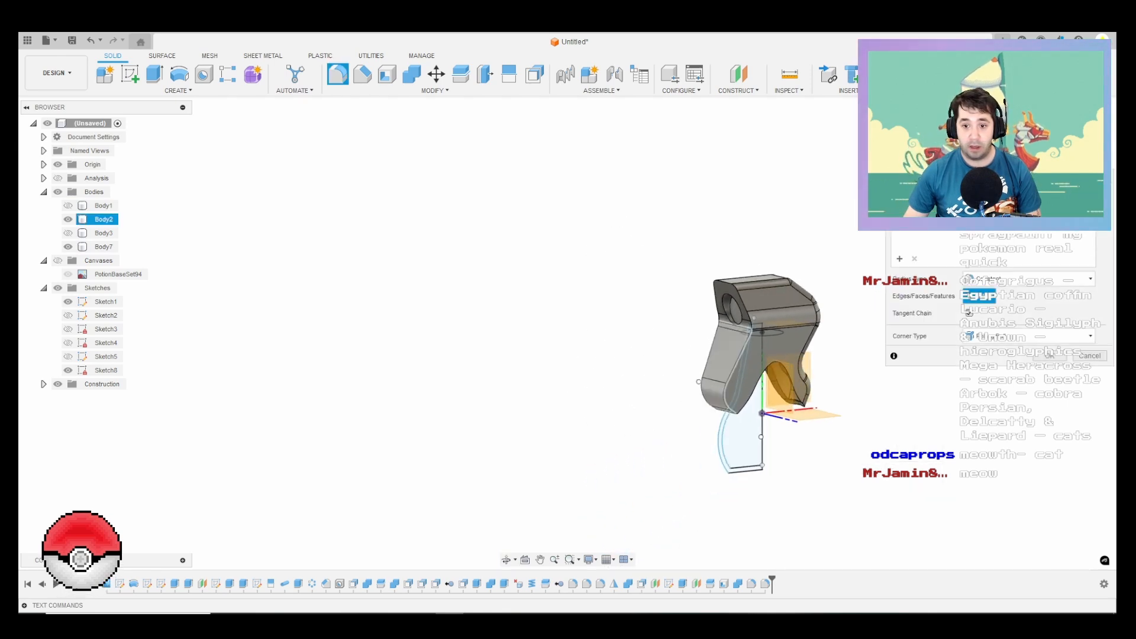
pyautogui.scroll(4, 725, 365)
pyautogui.click(749, 370)
pyautogui.scroll(3, 772, 291)
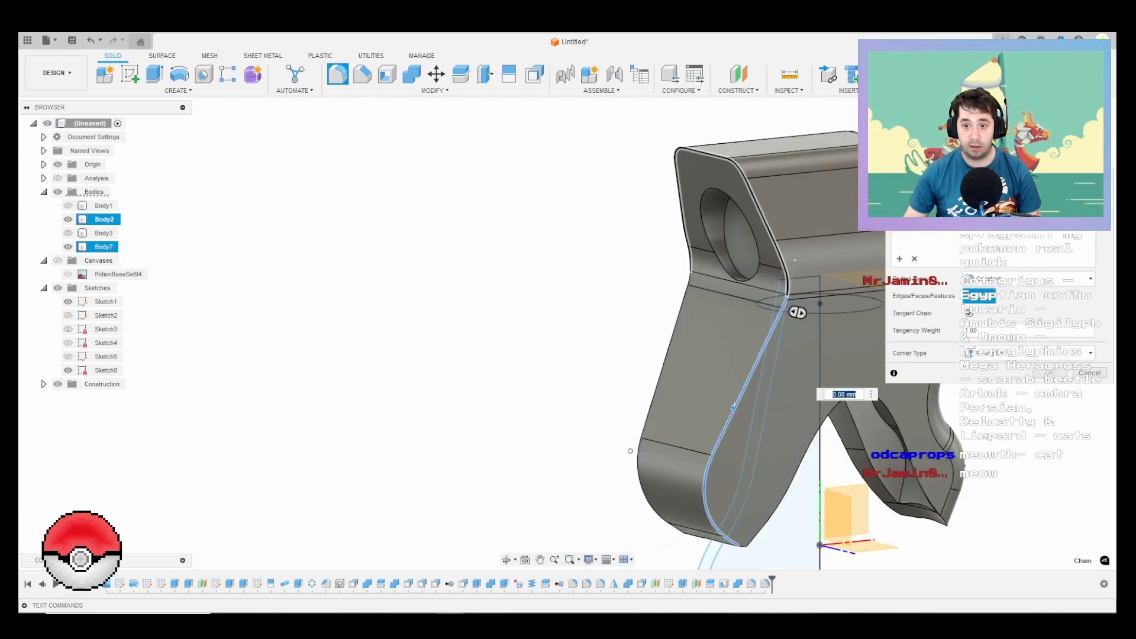
pyautogui.click(680, 317)
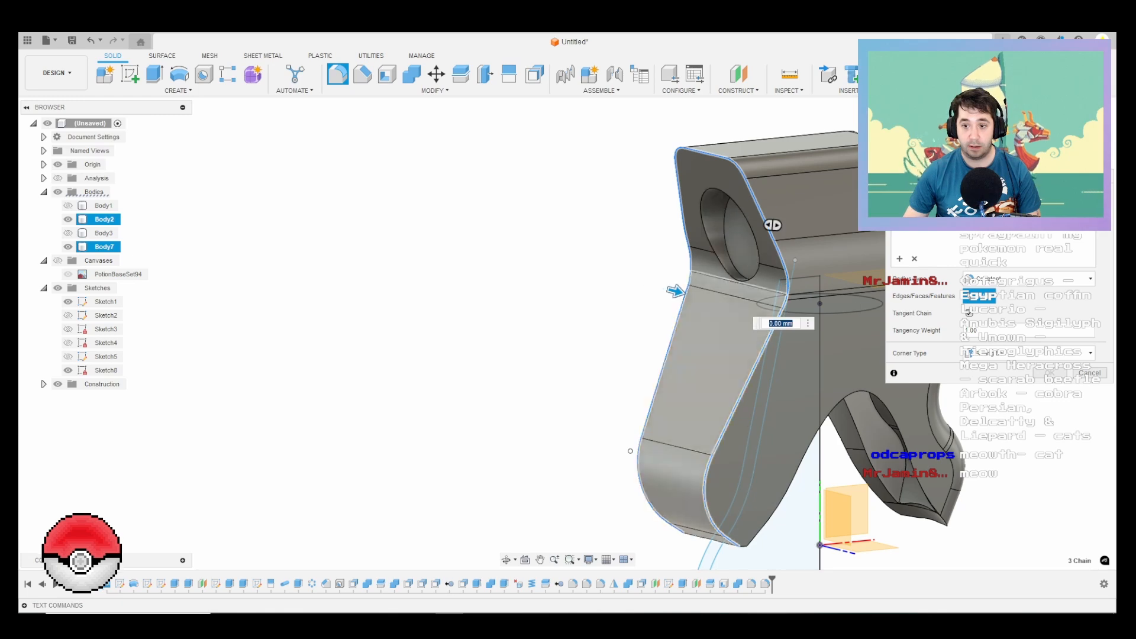
pyautogui.scroll(3, 692, 318)
pyautogui.moveTo(671, 282); pyautogui.dragTo(677, 283)
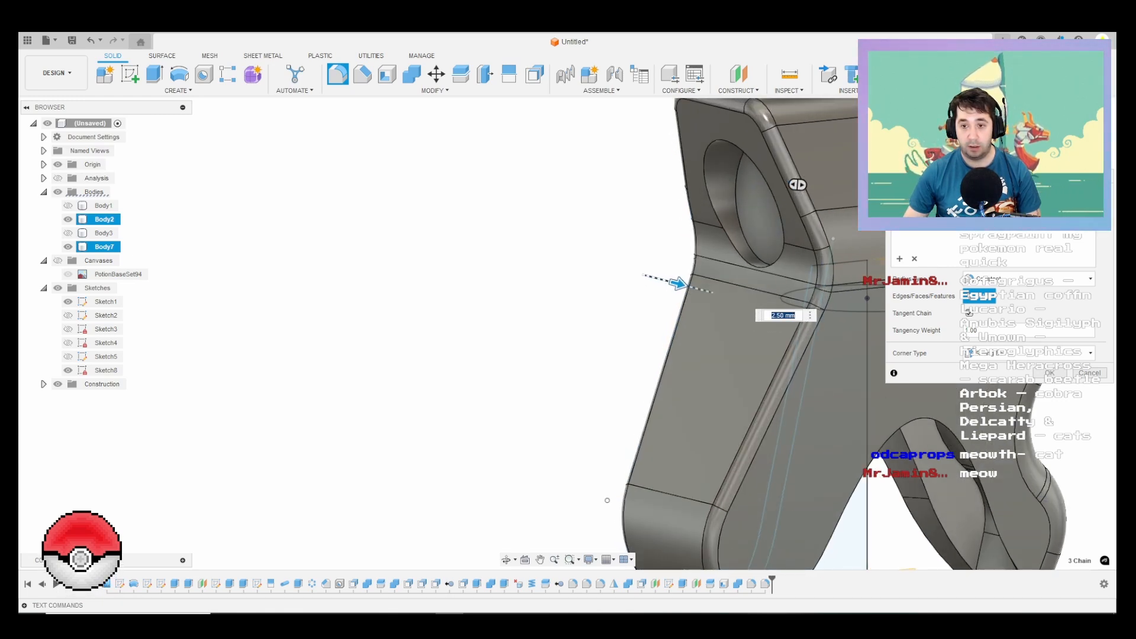
pyautogui.scroll(-3, 678, 289)
pyautogui.moveTo(677, 290)
pyautogui.keyDown('shift'); pyautogui.mouseDown(button='middle')
pyautogui.moveTo(881, 296)
pyautogui.moveTo(642, 291)
pyautogui.moveTo(697, 279)
pyautogui.mouseUp(button='middle'); pyautogui.keyUp('shift')
pyautogui.scroll(3, 697, 279)
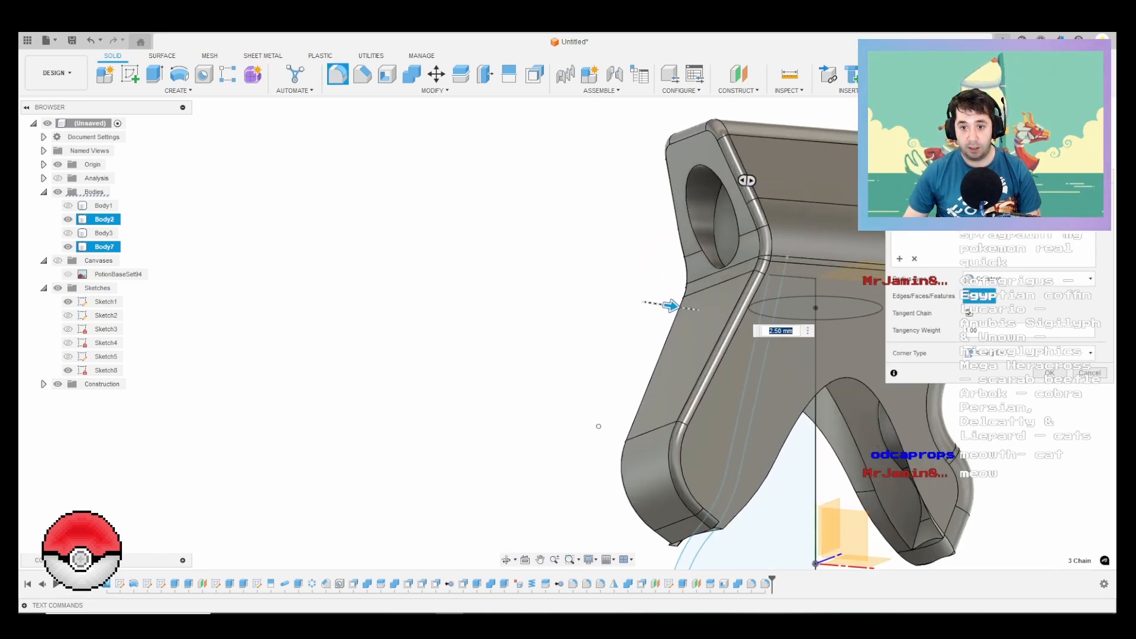
# Step: Add the short edges at the lower tip of the nozzle-side face to the fillet and apply it at 2.5 mm
pyautogui.moveTo(670, 306); pyautogui.dragTo(658, 305)
pyautogui.scroll(5, 732, 535)
pyautogui.click(684, 512)
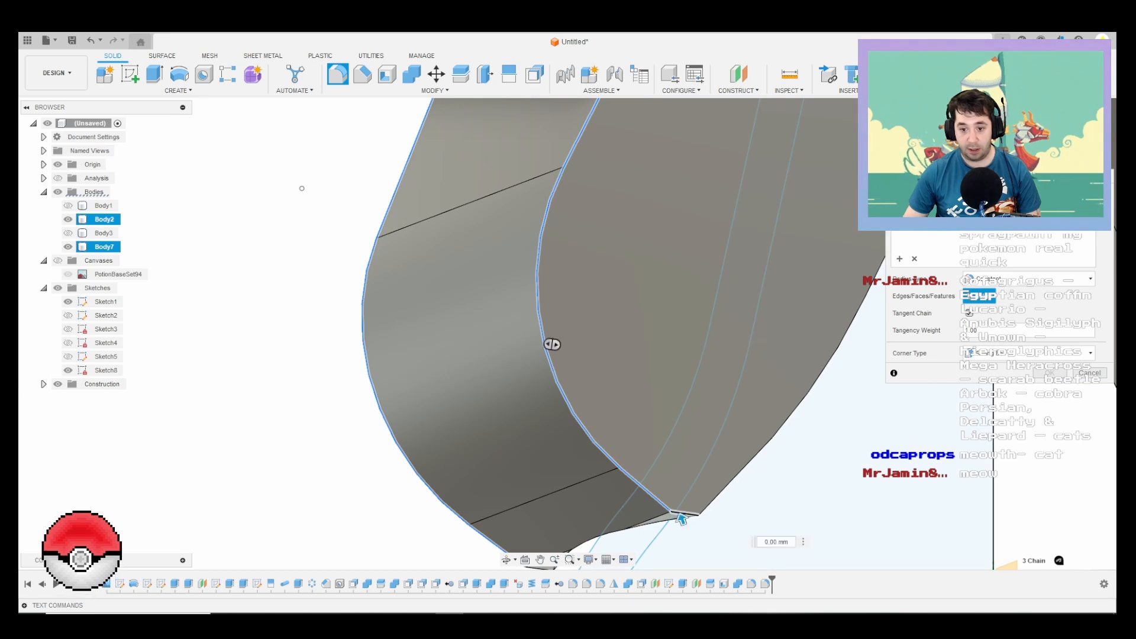
pyautogui.scroll(-4, 627, 420)
pyautogui.keyDown('shift'); pyautogui.moveTo(627, 420); pyautogui.dragTo(725, 415, button='middle'); pyautogui.keyUp('shift')
pyautogui.keyDown('shift'); pyautogui.moveTo(656, 483); pyautogui.dragTo(728, 461, button='middle'); pyautogui.keyUp('shift')
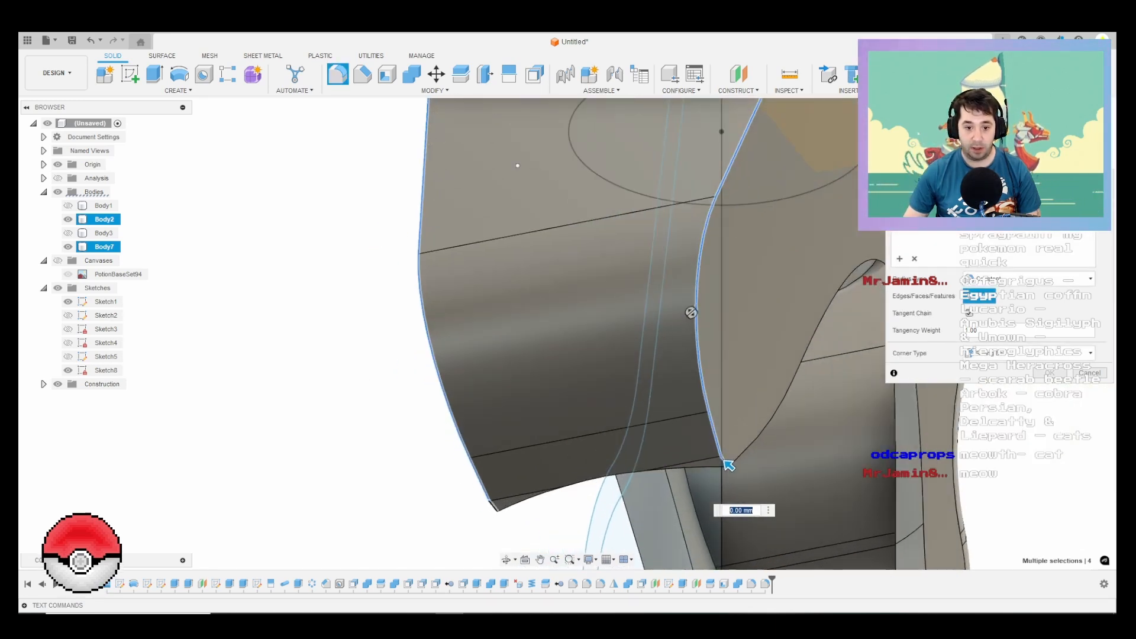
pyautogui.click(485, 511)
pyautogui.write('2.5')
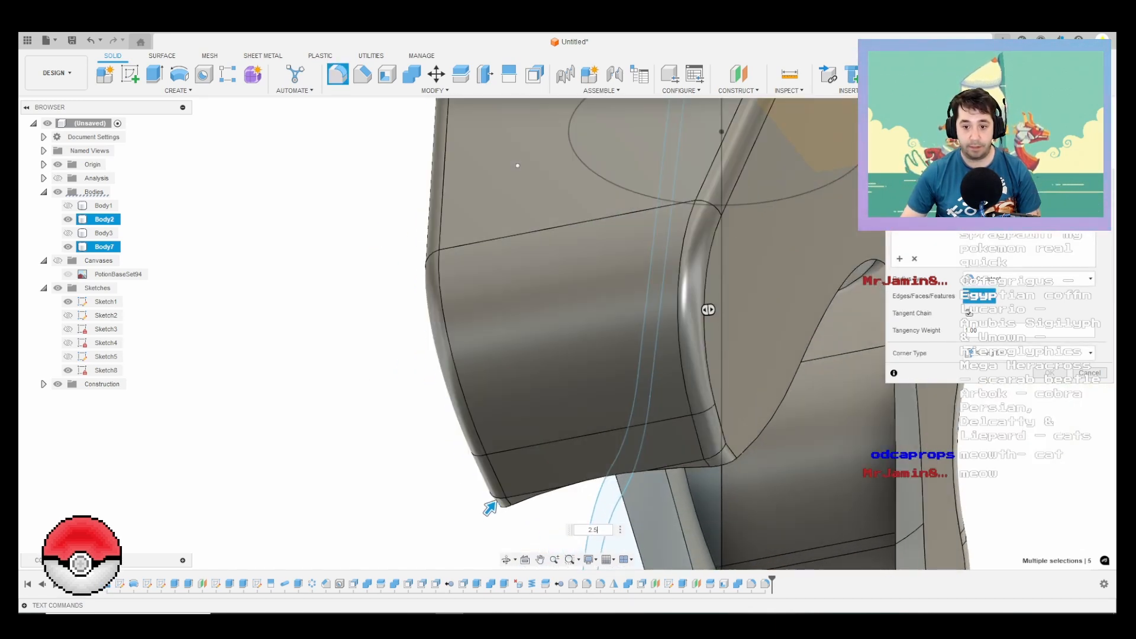
pyautogui.scroll(-6, 596, 440)
pyautogui.keyDown('shift'); pyautogui.moveTo(595, 437); pyautogui.dragTo(494, 482, button='middle'); pyautogui.keyUp('shift')
pyautogui.keyDown('shift'); pyautogui.moveTo(550, 355); pyautogui.dragTo(621, 374, button='middle'); pyautogui.keyUp('shift')
pyautogui.scroll(2, 622, 373)
pyautogui.press('Return')
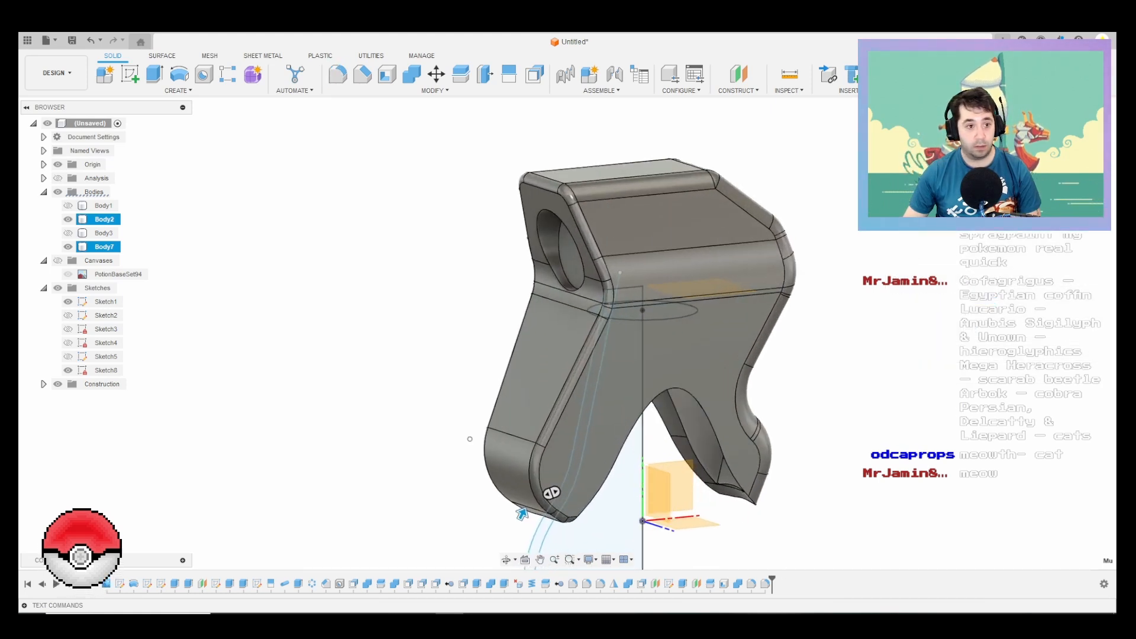
# Step: Show Body3 and Body1 again to view the complete bottle with its nozzle
pyautogui.click(68, 233)
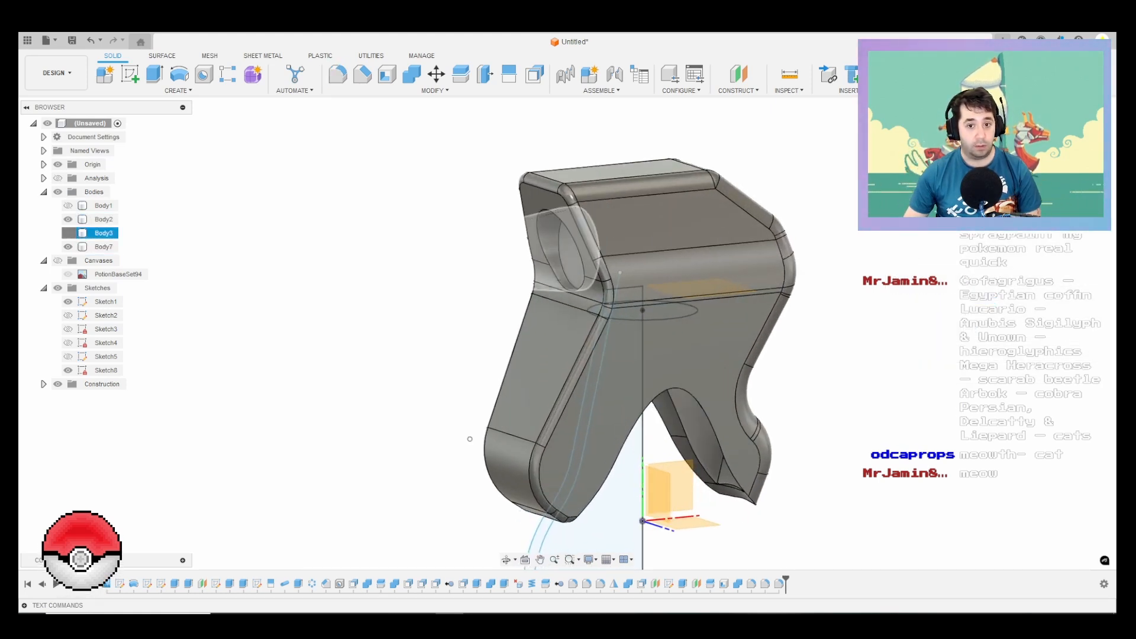
pyautogui.scroll(-3, 487, 255)
pyautogui.click(68, 205)
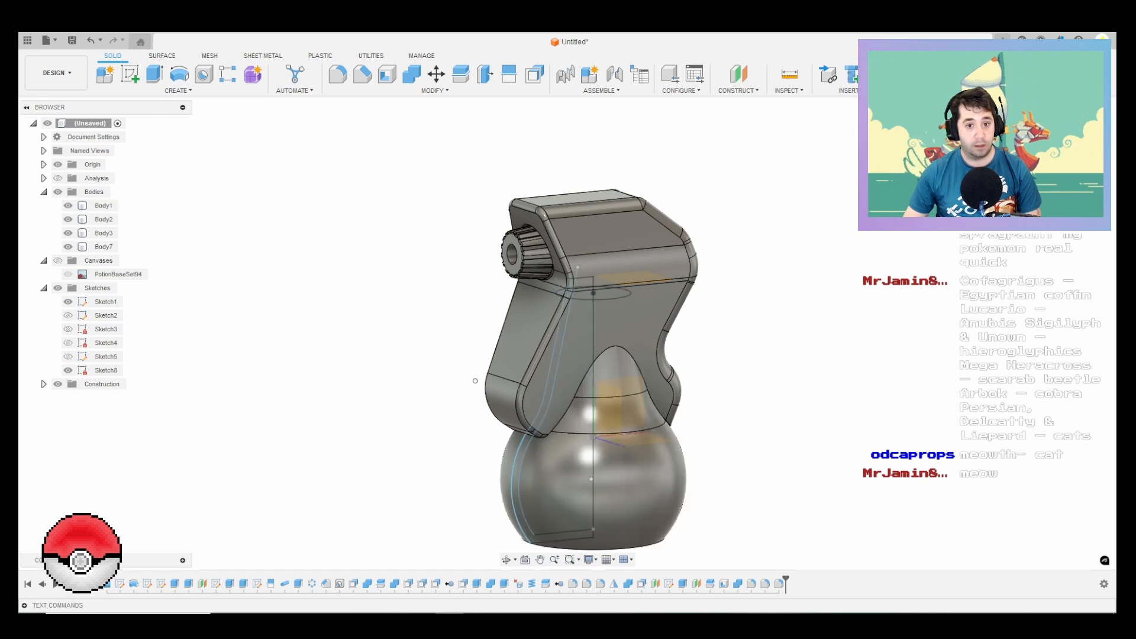
pyautogui.scroll(-2, 750, 333)
pyautogui.moveTo(750, 333)
pyautogui.keyDown('shift'); pyautogui.mouseDown(button='middle')
pyautogui.moveTo(725, 278)
pyautogui.moveTo(719, 319)
pyautogui.mouseUp(button='middle'); pyautogui.keyUp('shift')
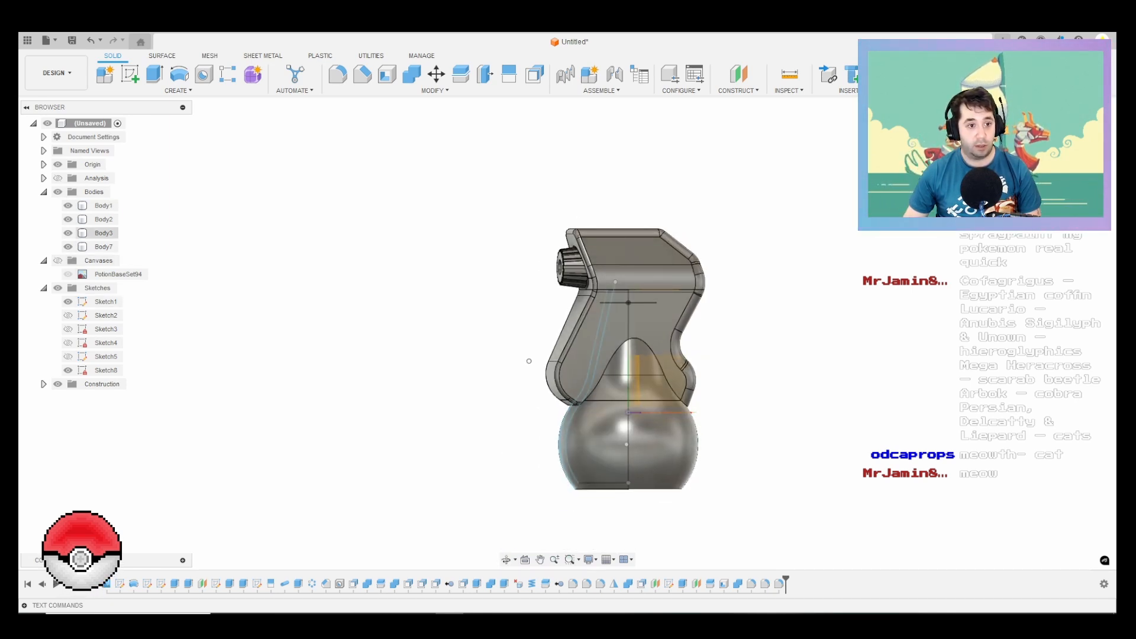
# Step: Save the design as "Potion - Pokemon Card Variant" in the Pokemon project
pyautogui.hotkey('ctrl', 's')
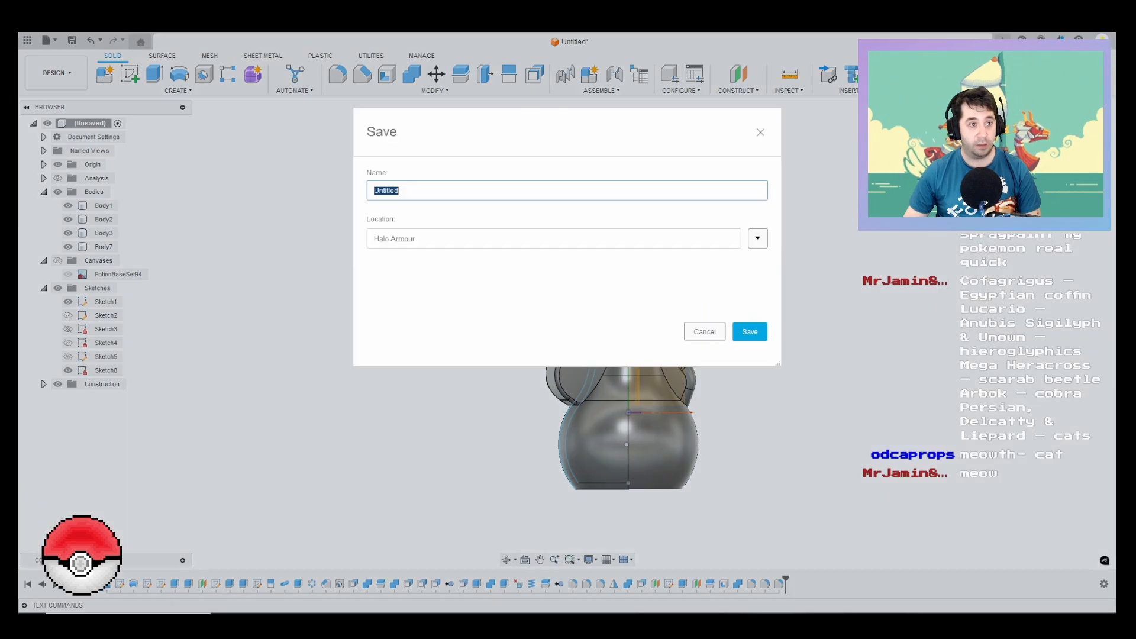
pyautogui.click(758, 238)
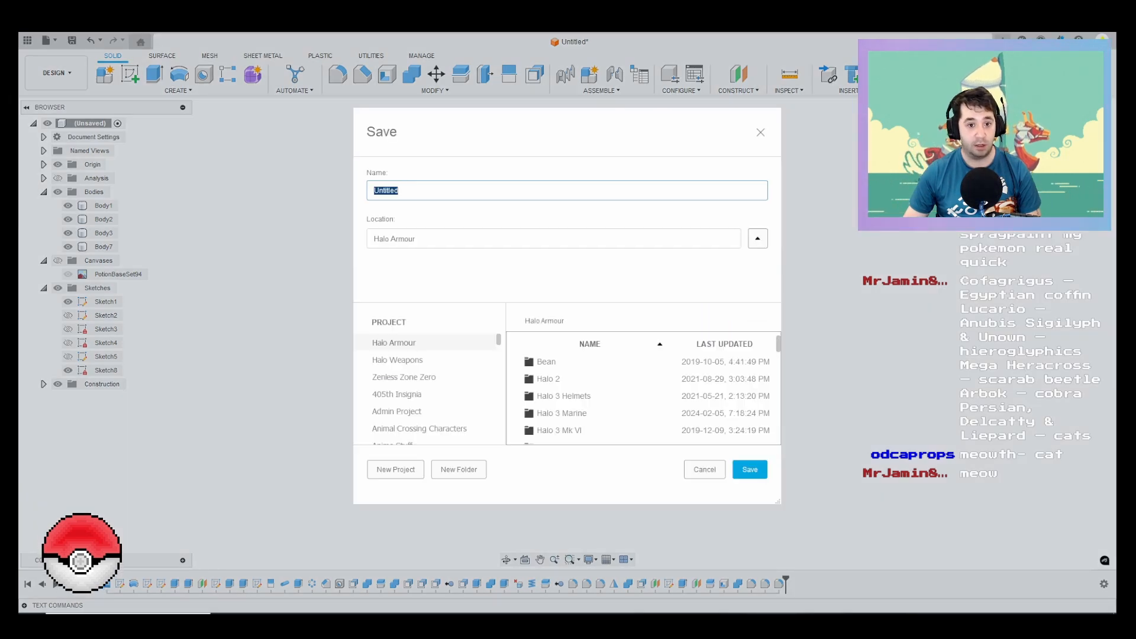
pyautogui.scroll(-3, 429, 384)
pyautogui.scroll(6, 429, 385)
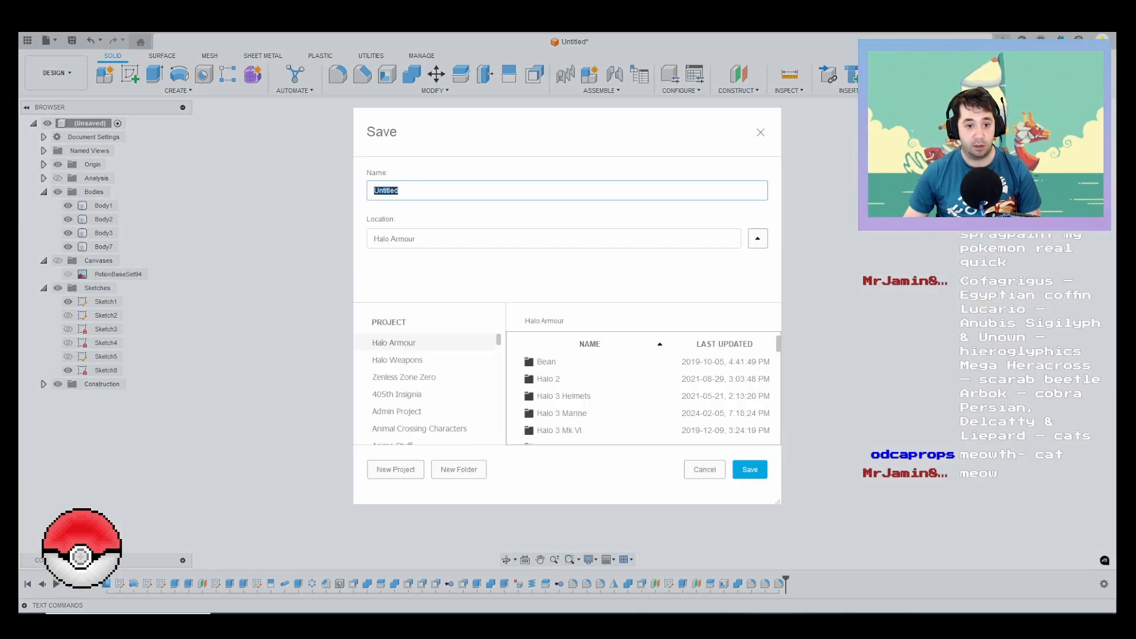
pyautogui.scroll(-15, 428, 384)
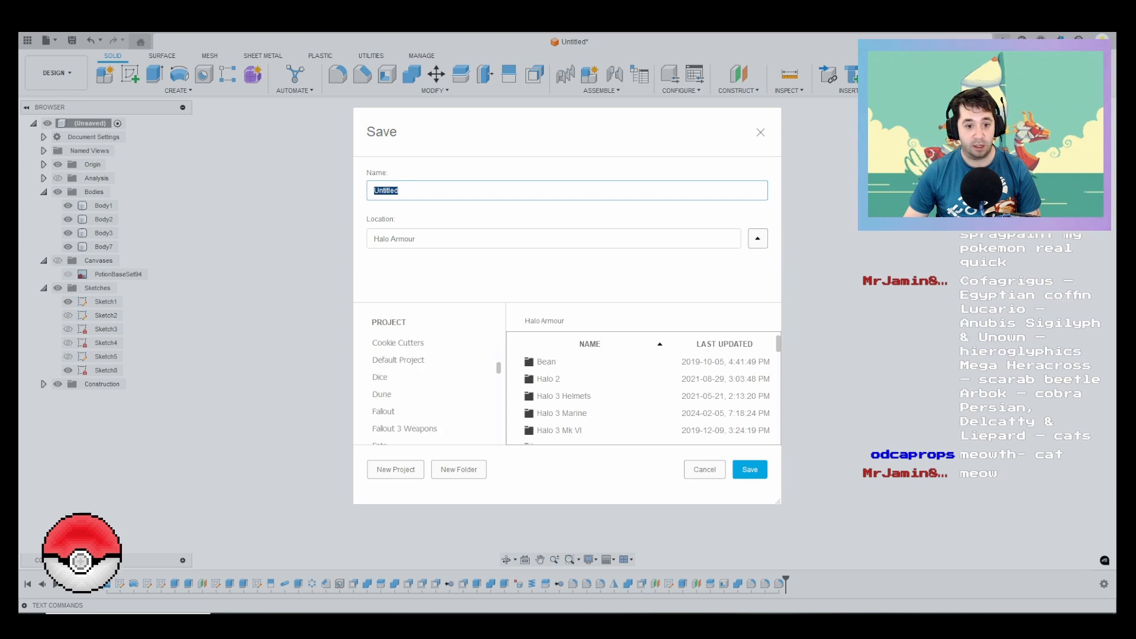
pyautogui.scroll(3, 428, 384)
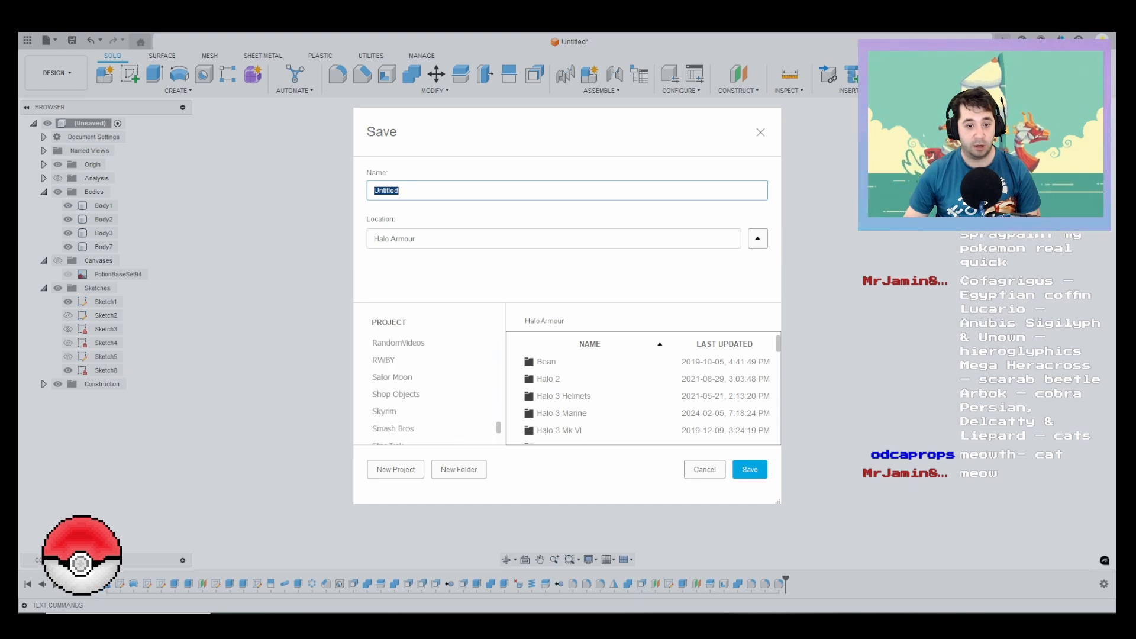
pyautogui.click(389, 342)
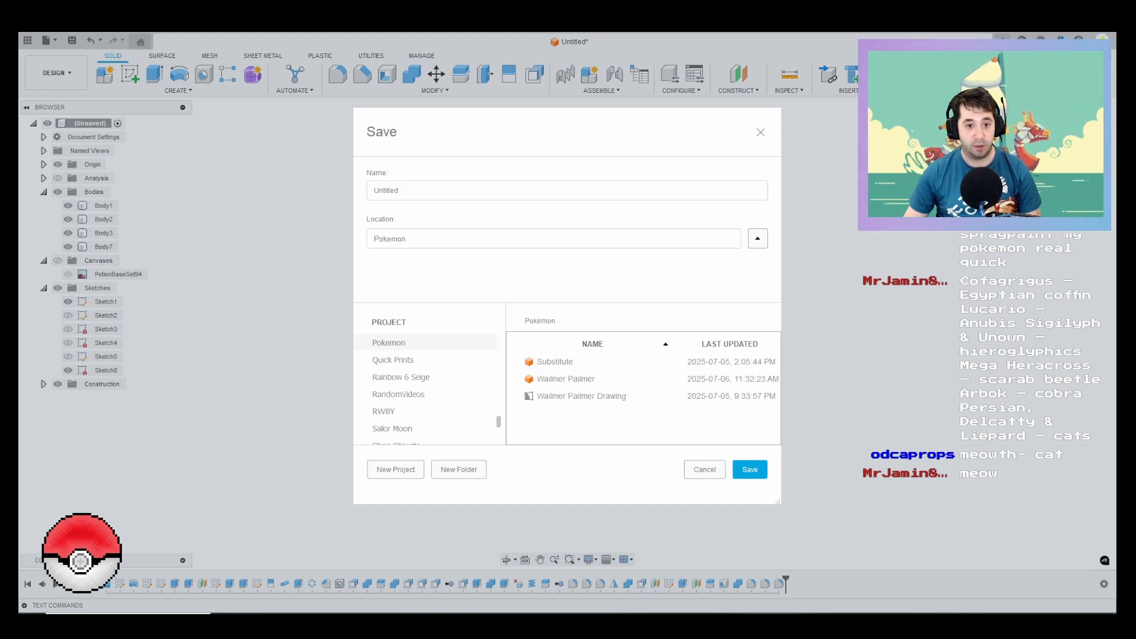
pyautogui.doubleClick(386, 190)
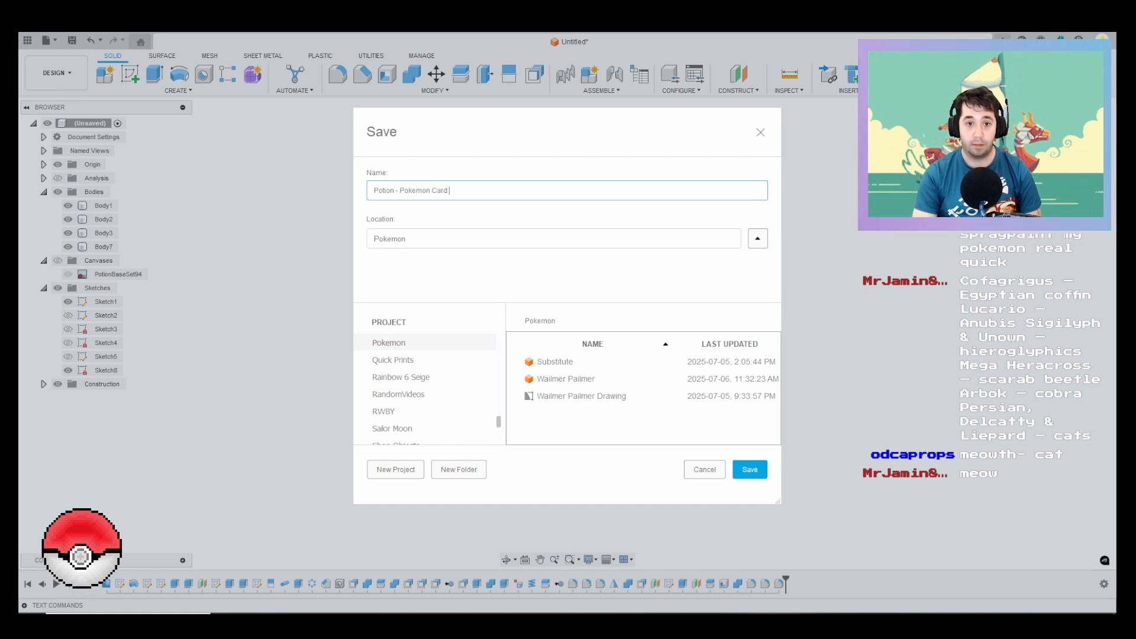
pyautogui.write('t')
pyautogui.press('Return')
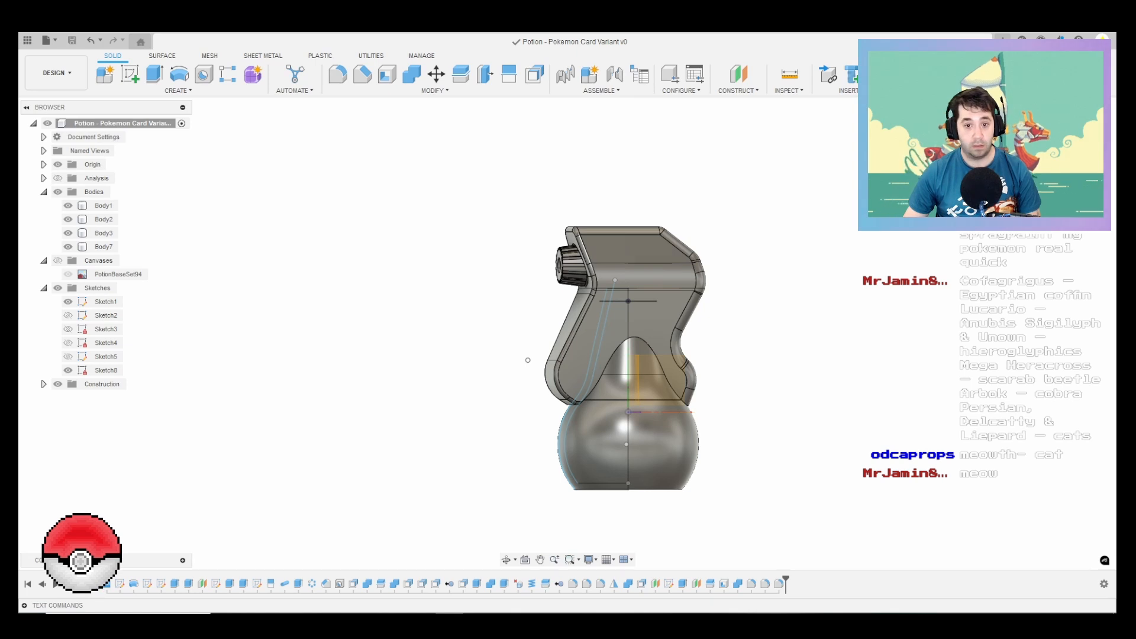
# Step: In Sketch1, set the bottle profile's lower vertical dimension to 60 mm and pull the outer arc slightly outward, then finish the sketch
pyautogui.rightClick(105, 301)
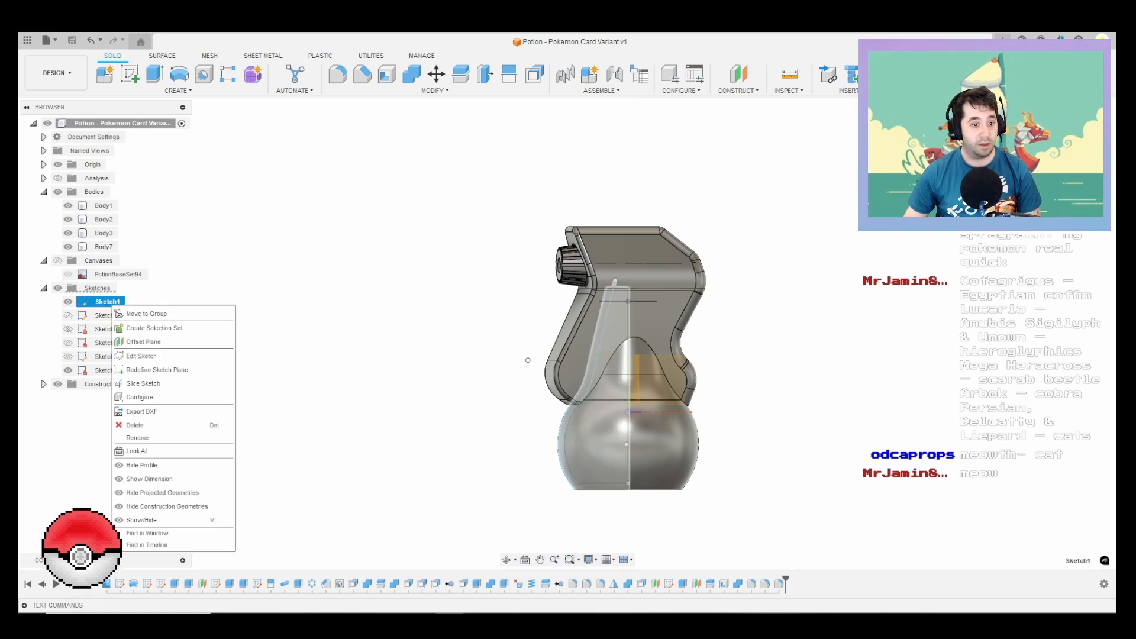
pyautogui.click(142, 356)
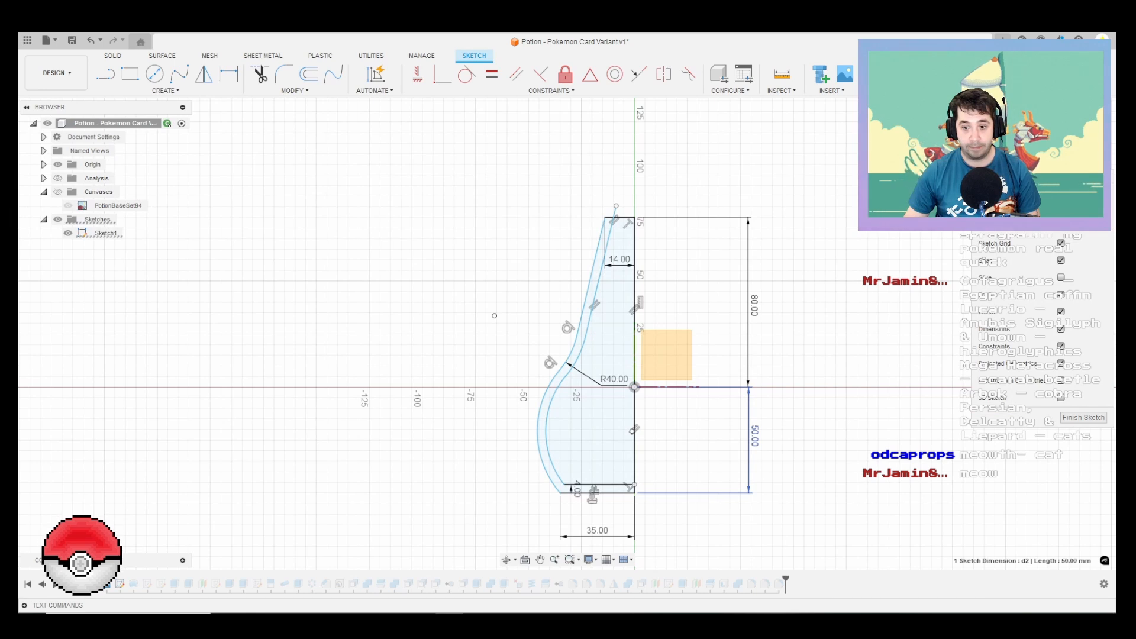
pyautogui.doubleClick(753, 436)
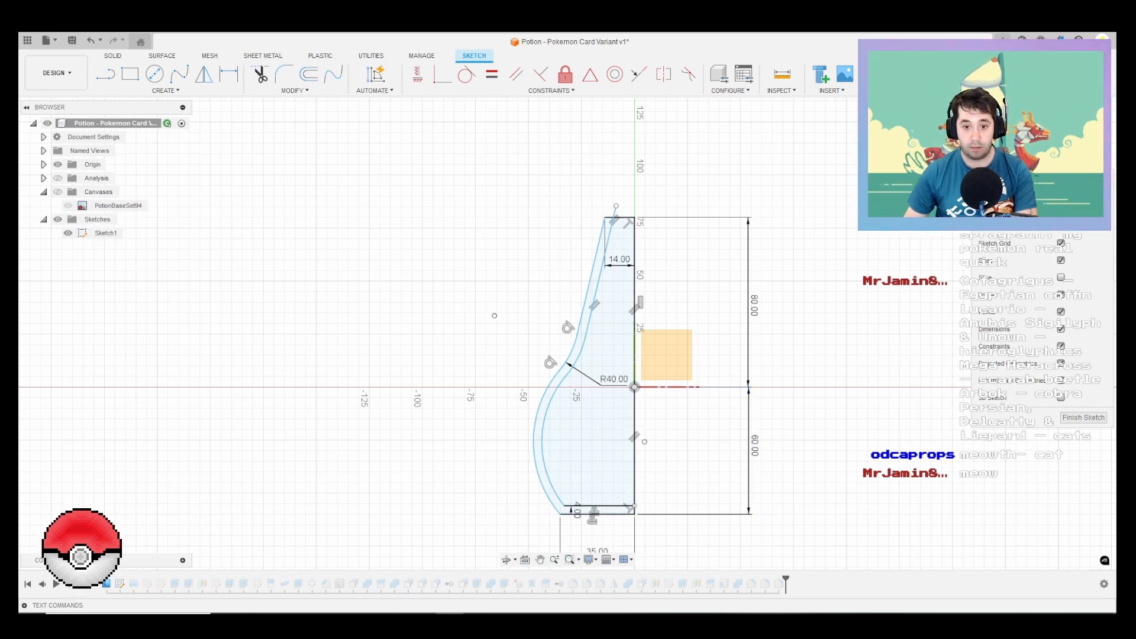
pyautogui.click(534, 442)
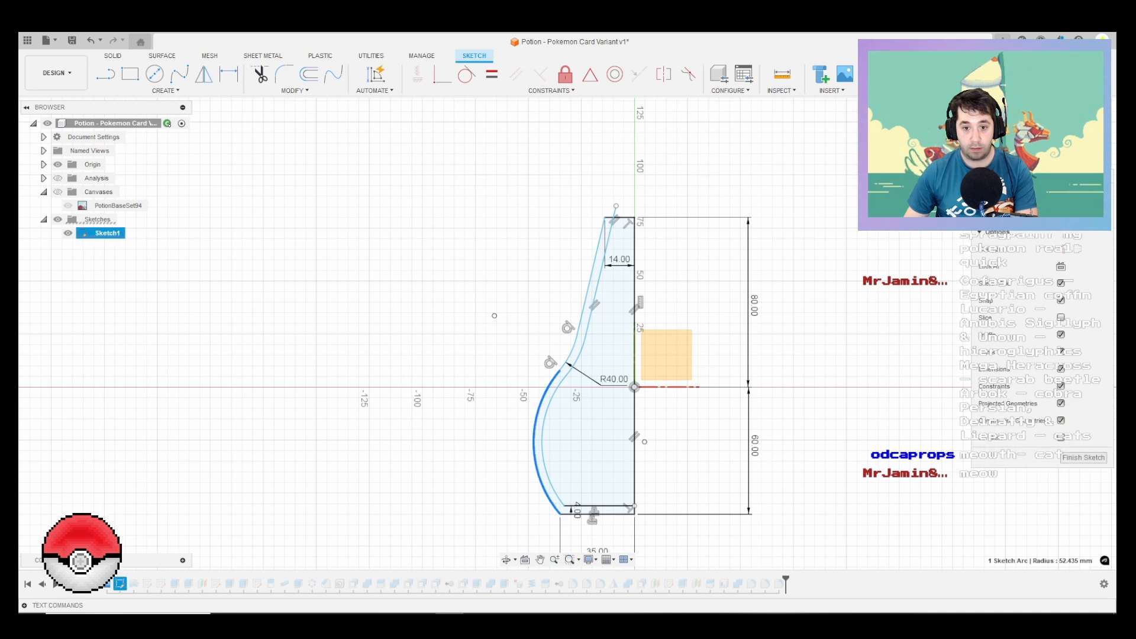
pyautogui.moveTo(533, 442); pyautogui.dragTo(528, 440)
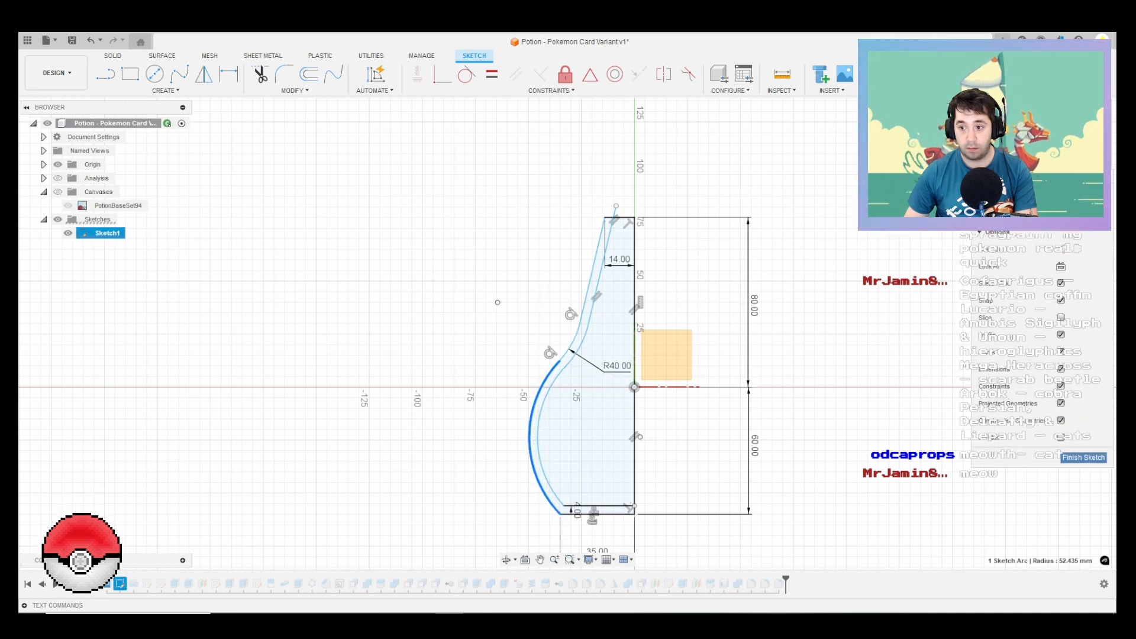
pyautogui.click(1083, 458)
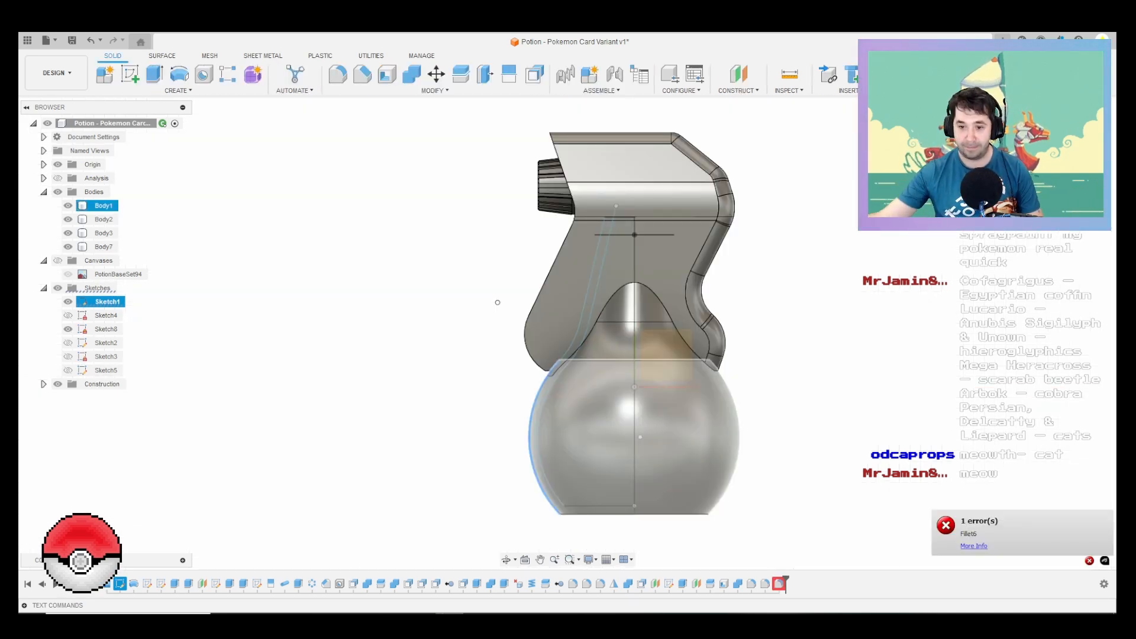
# Step: Try to offset the two small protruding faces at Body2's lower nozzle-side tip upward until the protrusions are gone
pyautogui.scroll(5, 467, 272)
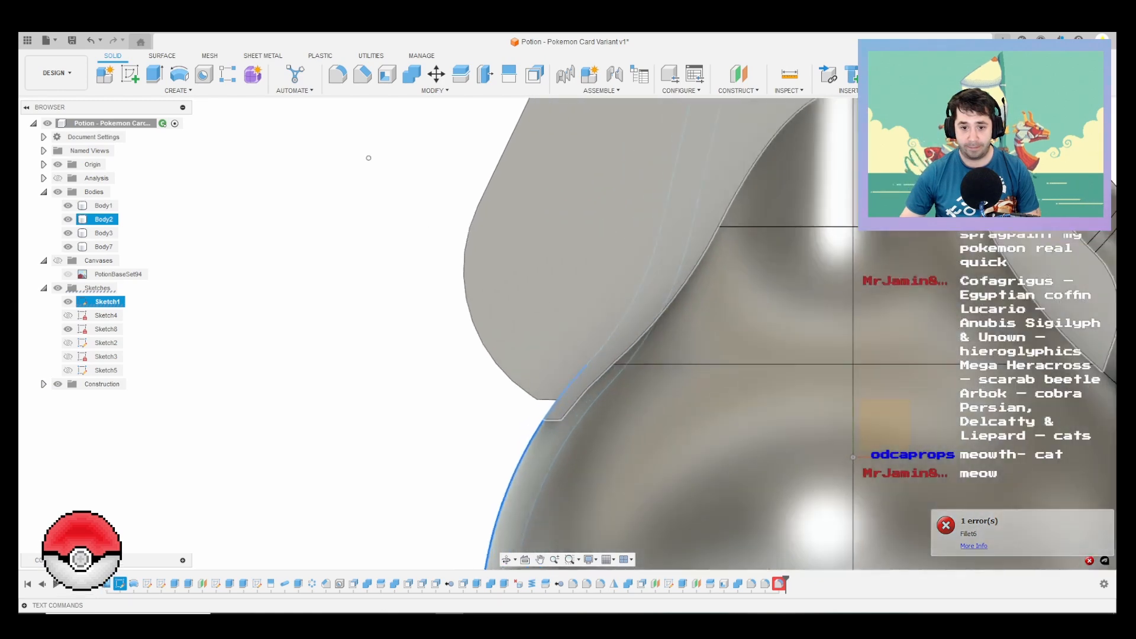
pyautogui.scroll(2, 553, 385)
pyautogui.keyDown('shift'); pyautogui.moveTo(553, 385); pyautogui.dragTo(575, 371, button='middle'); pyautogui.keyUp('shift')
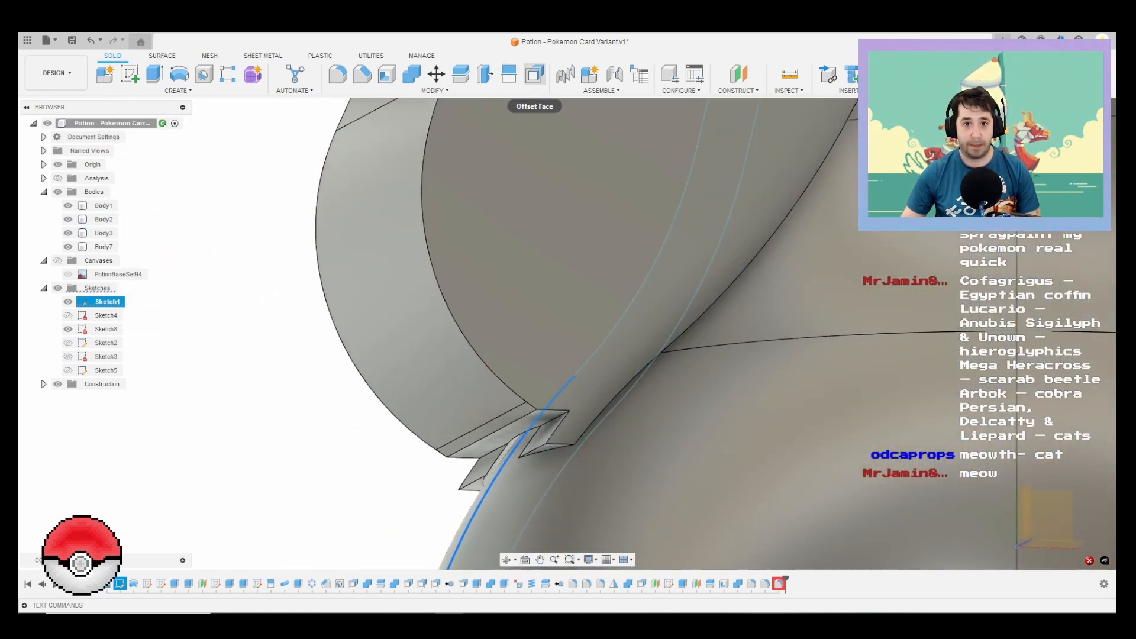
pyautogui.click(534, 74)
pyautogui.scroll(3, 535, 464)
pyautogui.click(553, 440)
pyautogui.scroll(1, 553, 440)
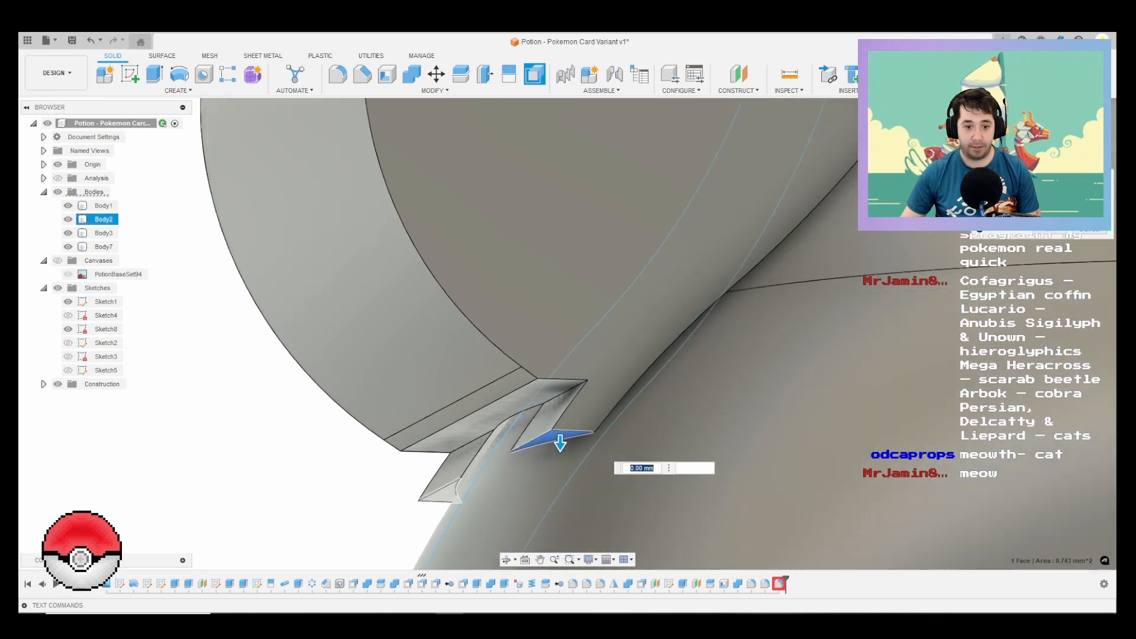
pyautogui.click(442, 492)
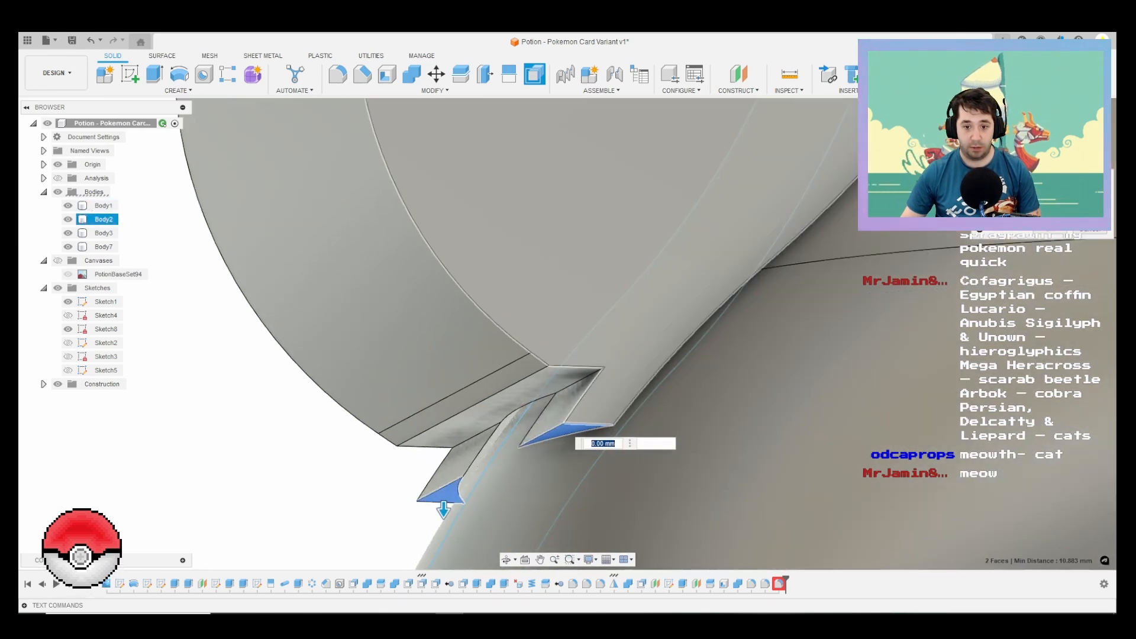
pyautogui.moveTo(443, 510); pyautogui.dragTo(444, 445)
pyautogui.press('Return')
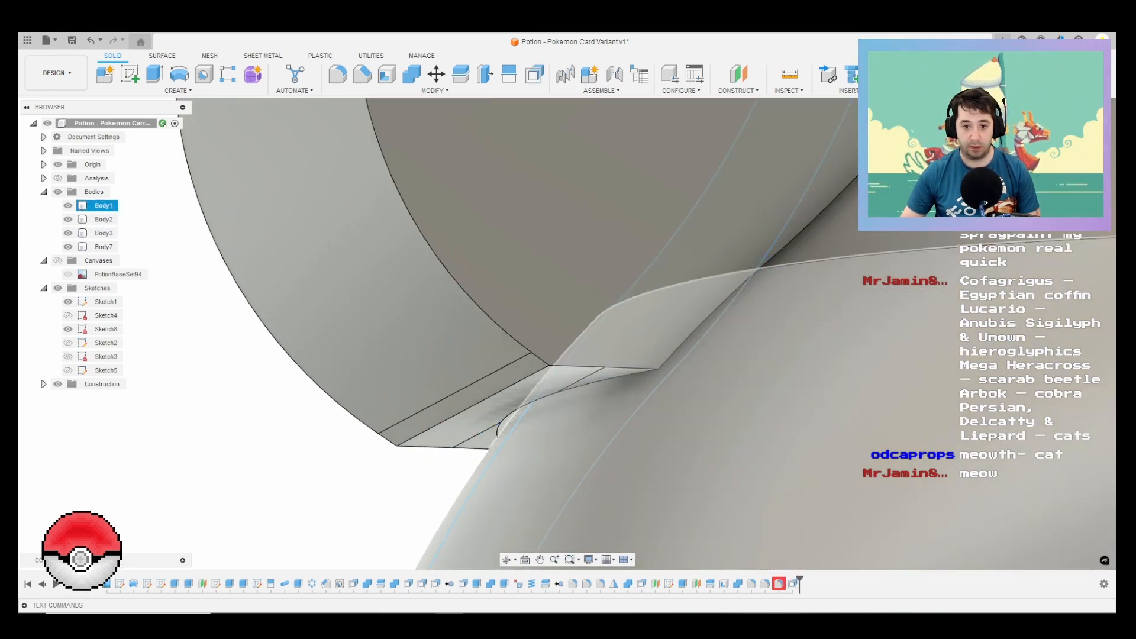
# Step: Open the failed fillet feature for editing, close it, and undo the offset of the protruding faces
pyautogui.rightClick(781, 585)
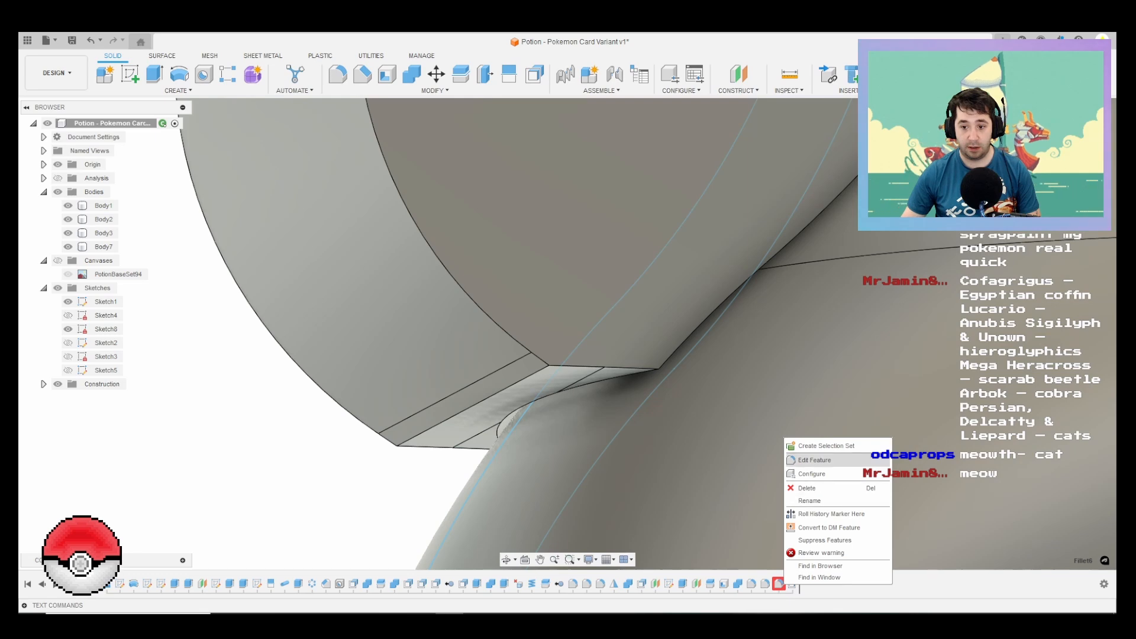
pyautogui.click(815, 460)
pyautogui.press('Return')
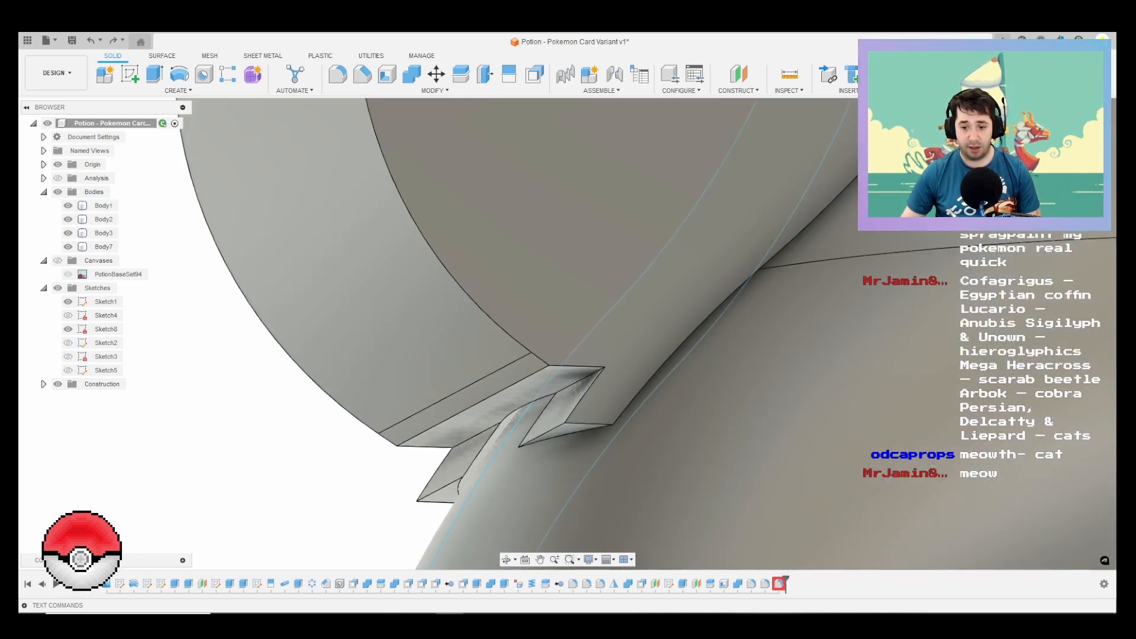
# Step: Roll the history back to before the failed fillet and offset Body2's two protruding lower tip faces upward until the protrusions are gone
pyautogui.moveTo(785, 580); pyautogui.dragTo(772, 582)
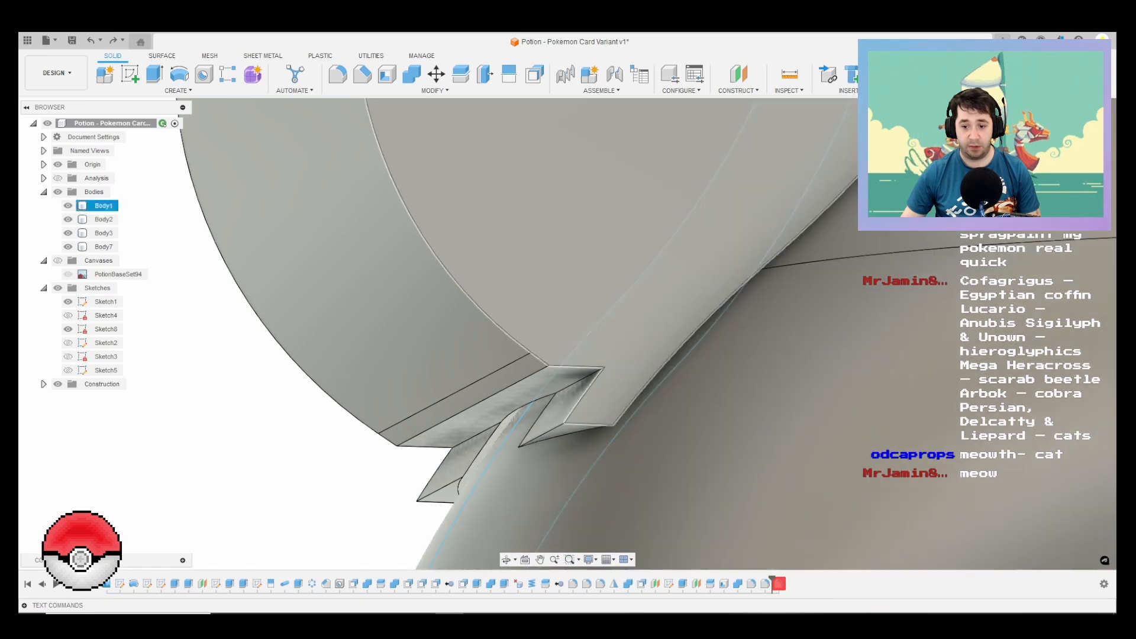
pyautogui.click(534, 74)
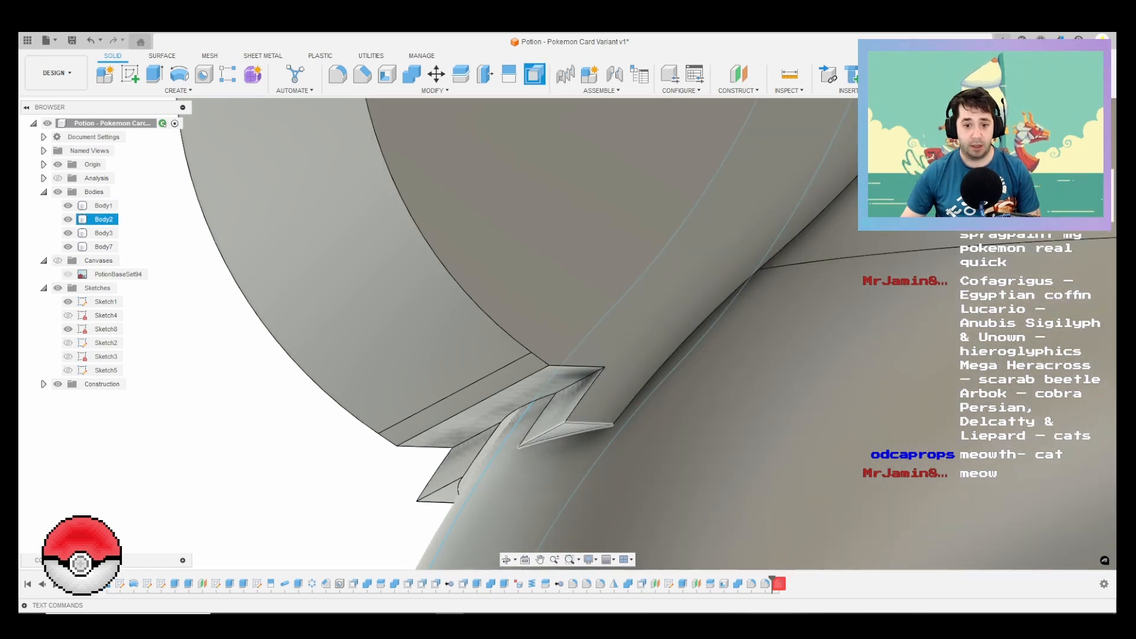
pyautogui.click(562, 435)
pyautogui.click(436, 489)
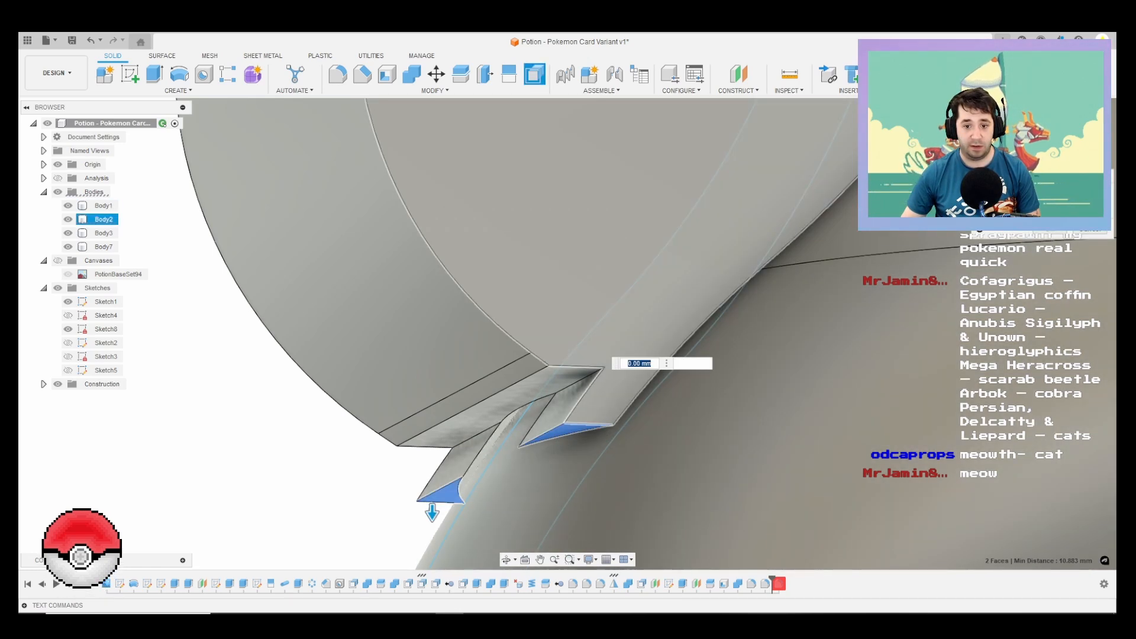
pyautogui.moveTo(431, 512); pyautogui.dragTo(432, 435)
pyautogui.press('Return')
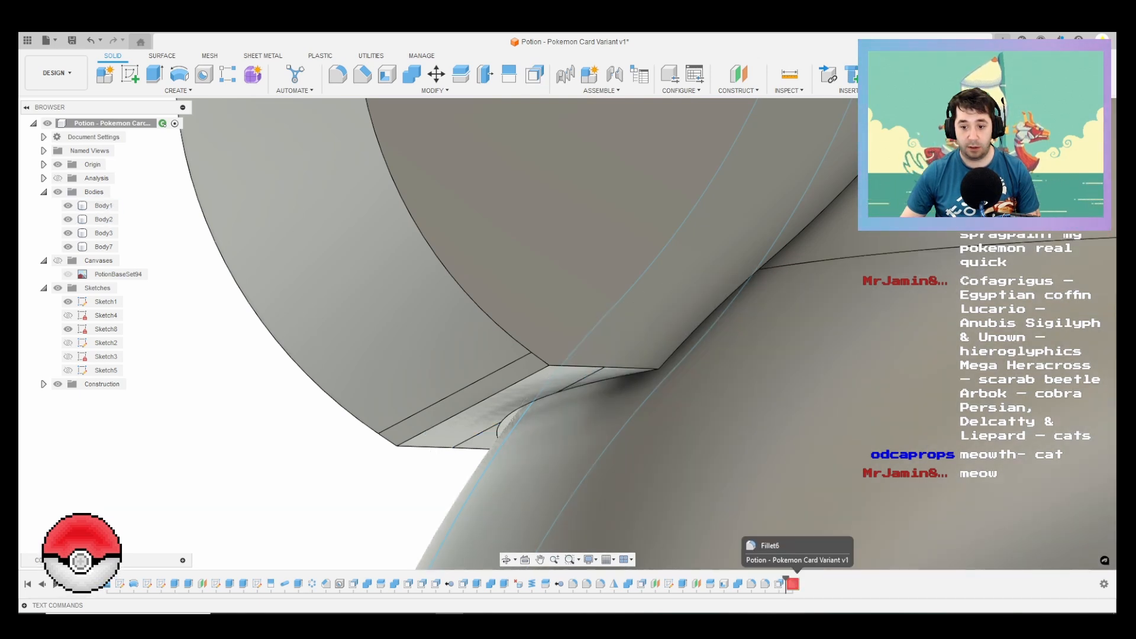
# Step: Roll the history forward and edit the failed 2.5 mm fillet, adding the two missing edge segments at the sprayer's lower tip
pyautogui.moveTo(785, 580); pyautogui.dragTo(799, 580)
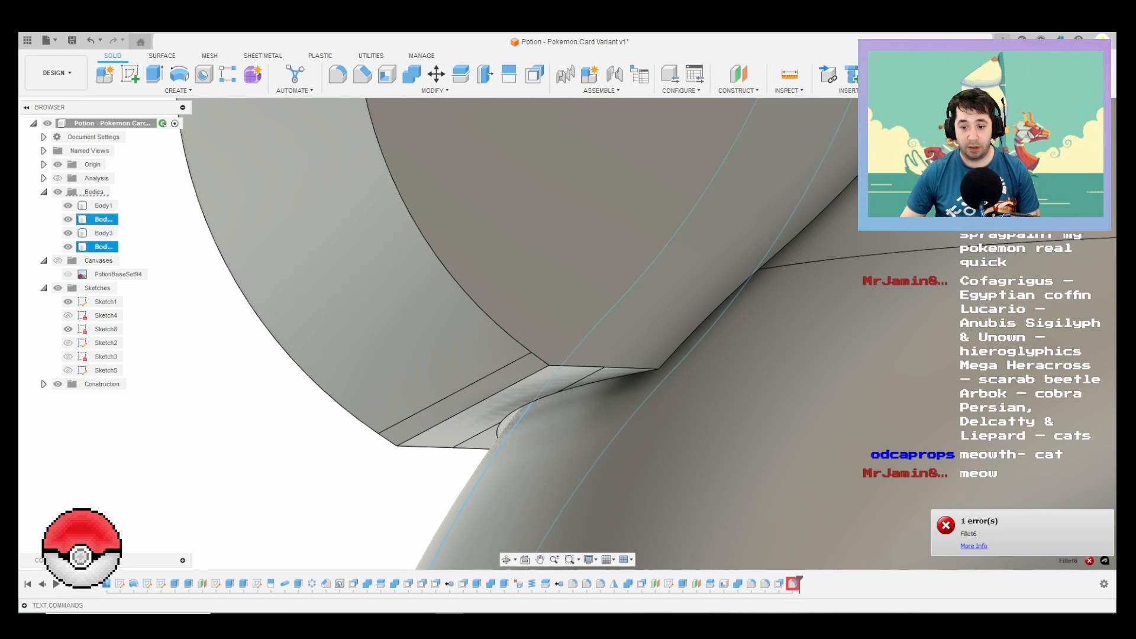
pyautogui.rightClick(793, 583)
pyautogui.click(840, 468)
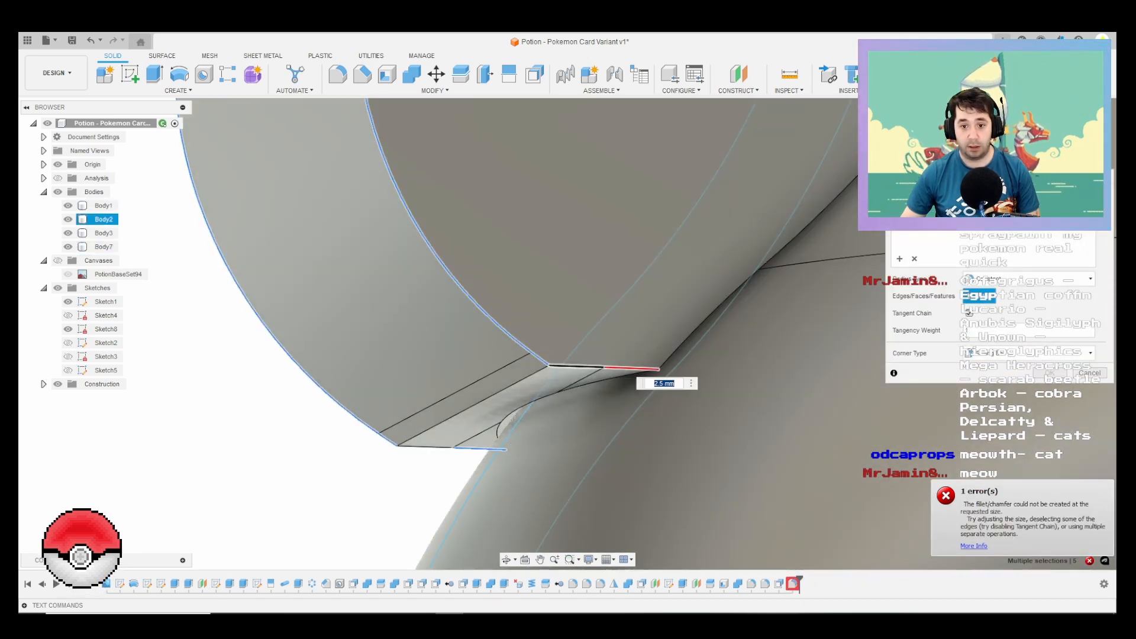
pyautogui.click(571, 366)
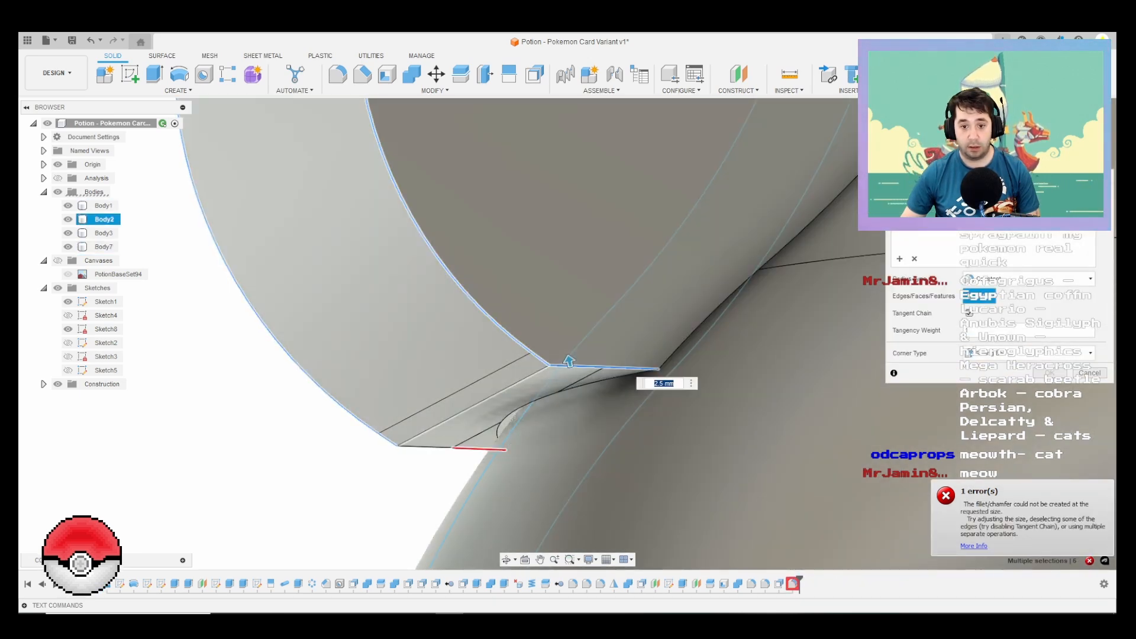
pyautogui.click(427, 447)
pyautogui.scroll(-10, 428, 441)
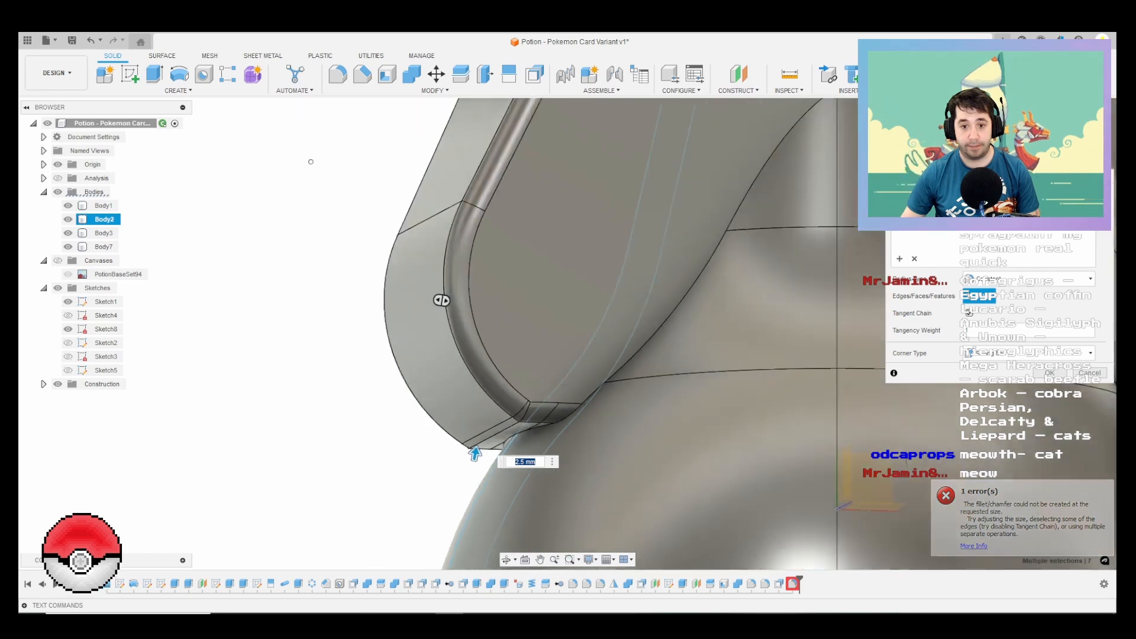
pyautogui.scroll(-3, 508, 340)
pyautogui.keyDown('shift'); pyautogui.moveTo(509, 340); pyautogui.dragTo(521, 381, button='middle'); pyautogui.keyUp('shift')
pyautogui.press('Return')
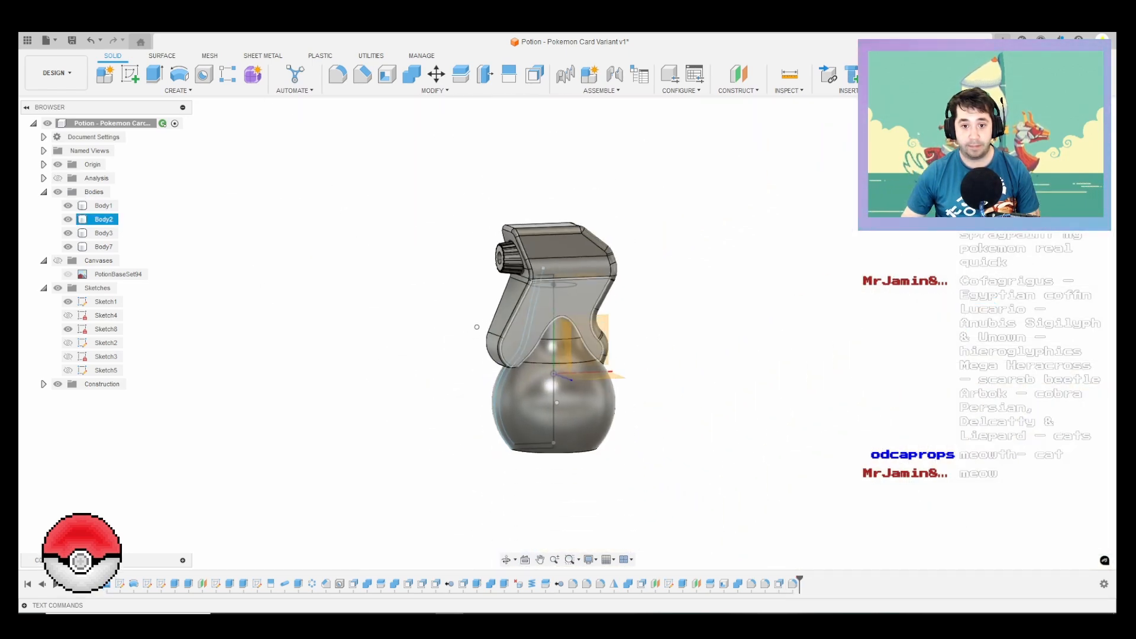
# Step: Hide the two visible sketches and the origin so that only the bottle bodies are displayed
pyautogui.scroll(5, 328, 308)
pyautogui.scroll(-2, 326, 303)
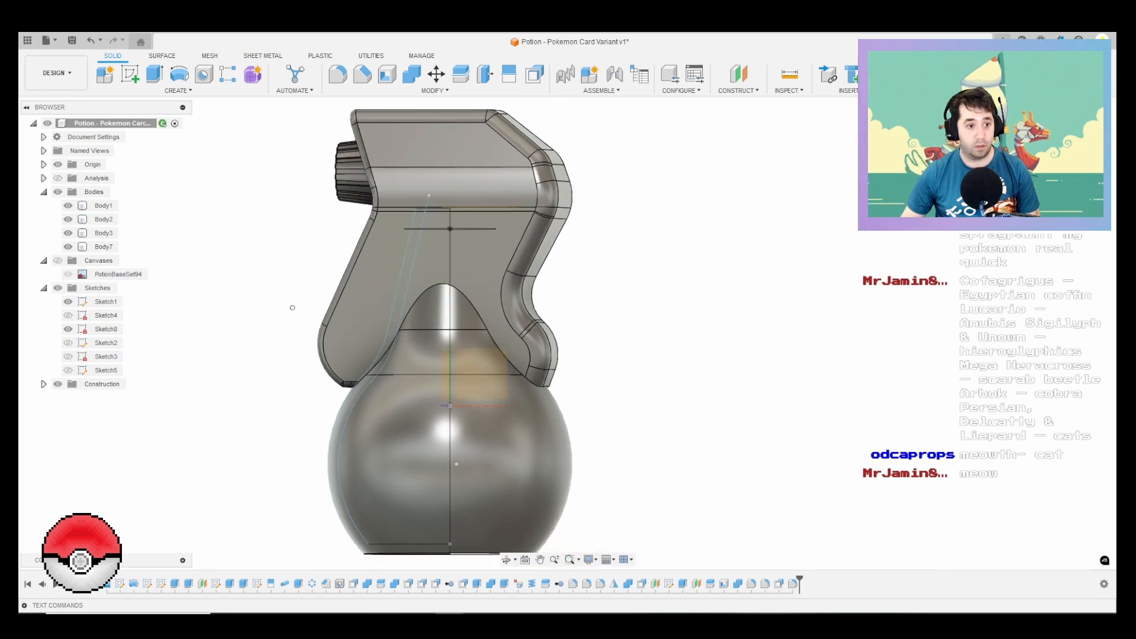
pyautogui.click(68, 302)
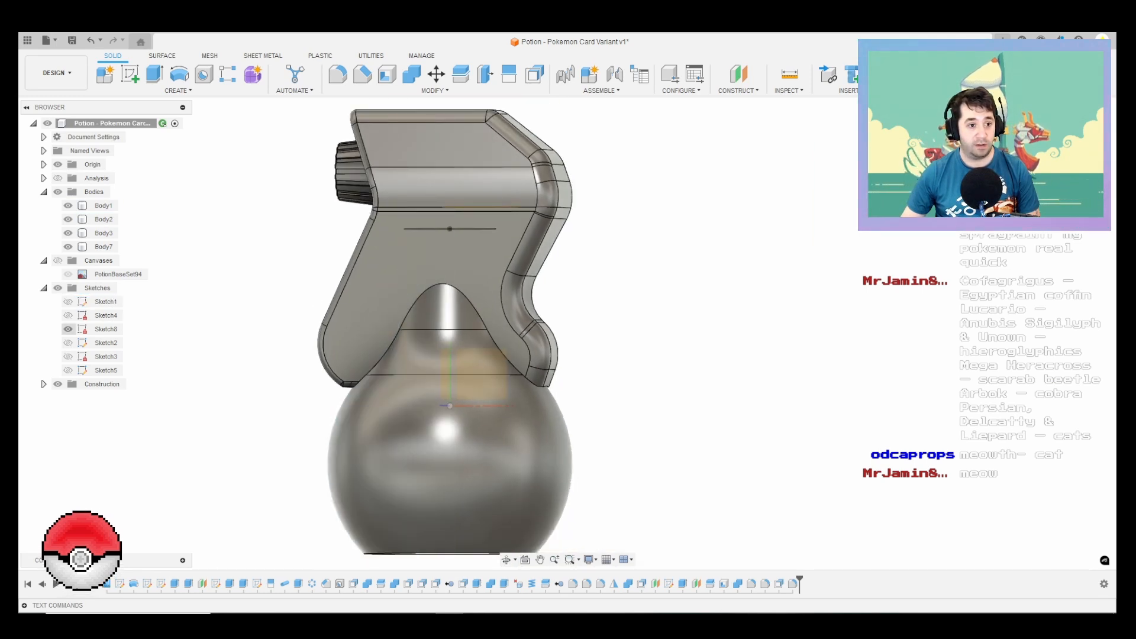
pyautogui.click(68, 329)
pyautogui.scroll(-4, 604, 464)
pyautogui.moveTo(550, 391)
pyautogui.keyDown('shift'); pyautogui.mouseDown(button='middle')
pyautogui.moveTo(751, 423)
pyautogui.moveTo(627, 429)
pyautogui.moveTo(621, 408)
pyautogui.moveTo(636, 404)
pyautogui.moveTo(485, 415)
pyautogui.mouseUp(button='middle'); pyautogui.keyUp('shift')
pyautogui.scroll(-1, 982, 213)
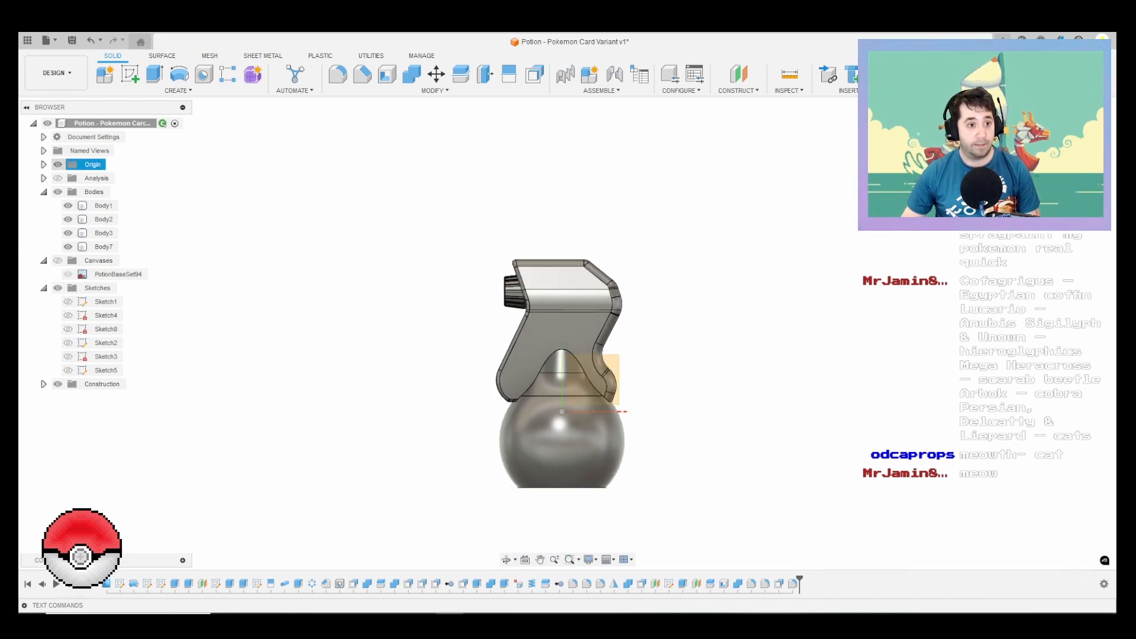
pyautogui.click(57, 164)
# Step: Show the PotionBaseSet94 card canvas to compare the bottle model with the card artwork
pyautogui.scroll(5, 568, 418)
pyautogui.moveTo(576, 418); pyautogui.dragTo(628, 353, button='middle')
pyautogui.scroll(-4, 630, 353)
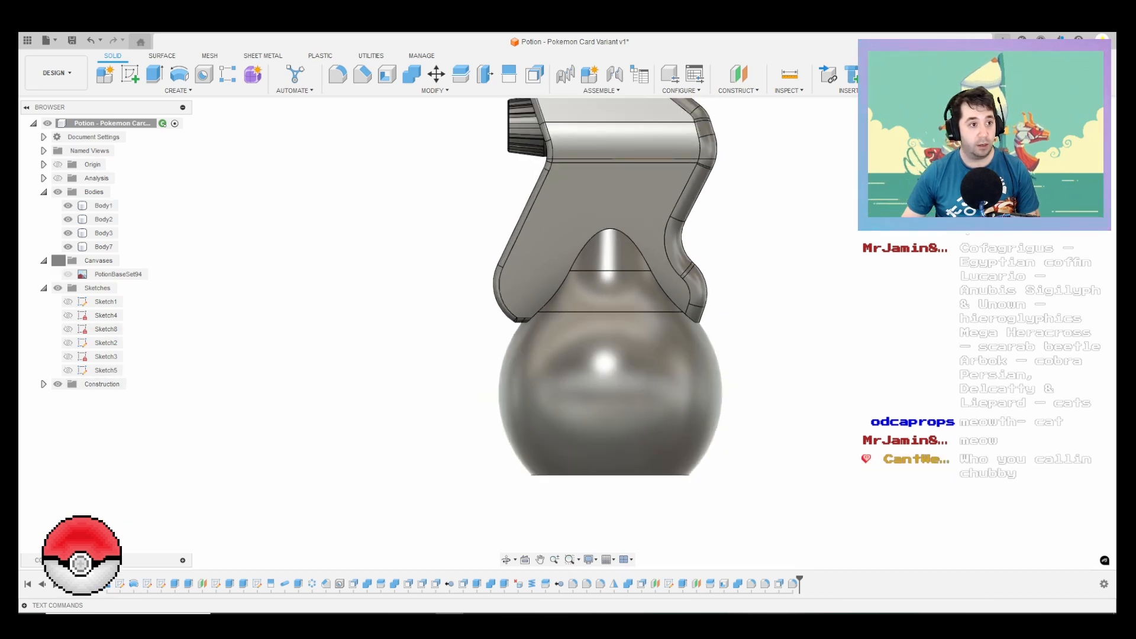
pyautogui.click(57, 260)
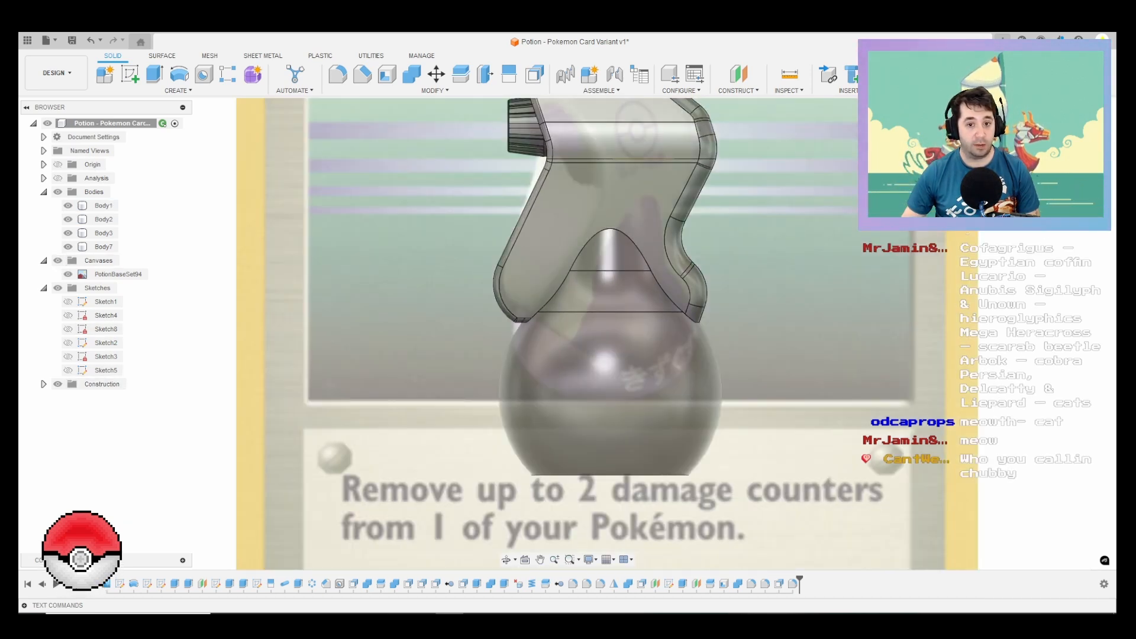
pyautogui.scroll(-3, 632, 340)
pyautogui.moveTo(631, 340); pyautogui.dragTo(632, 373, button='middle')
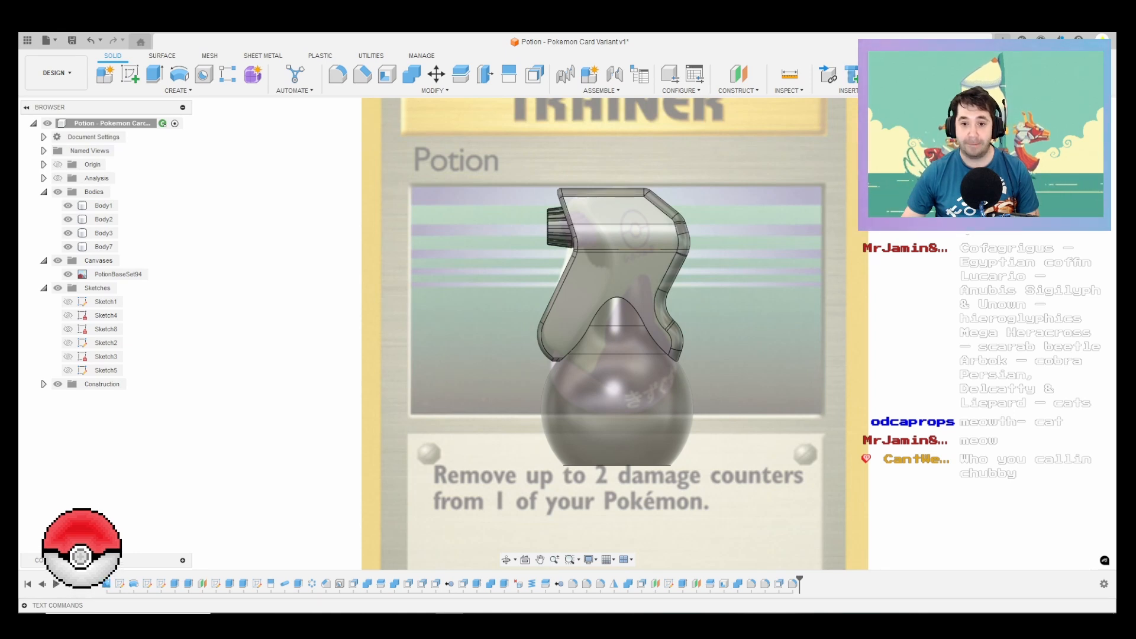
# Step: Download the Powder Coat - Rough (Grey) paint from the Fusion appearance library
pyautogui.press('a')
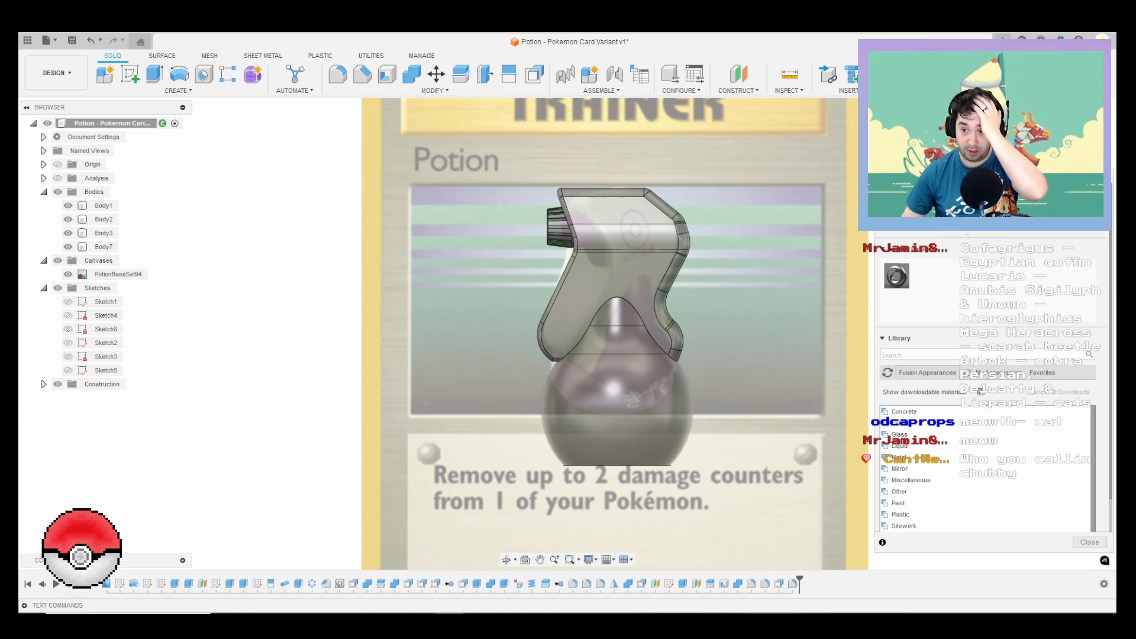
pyautogui.click(996, 373)
pyautogui.click(927, 372)
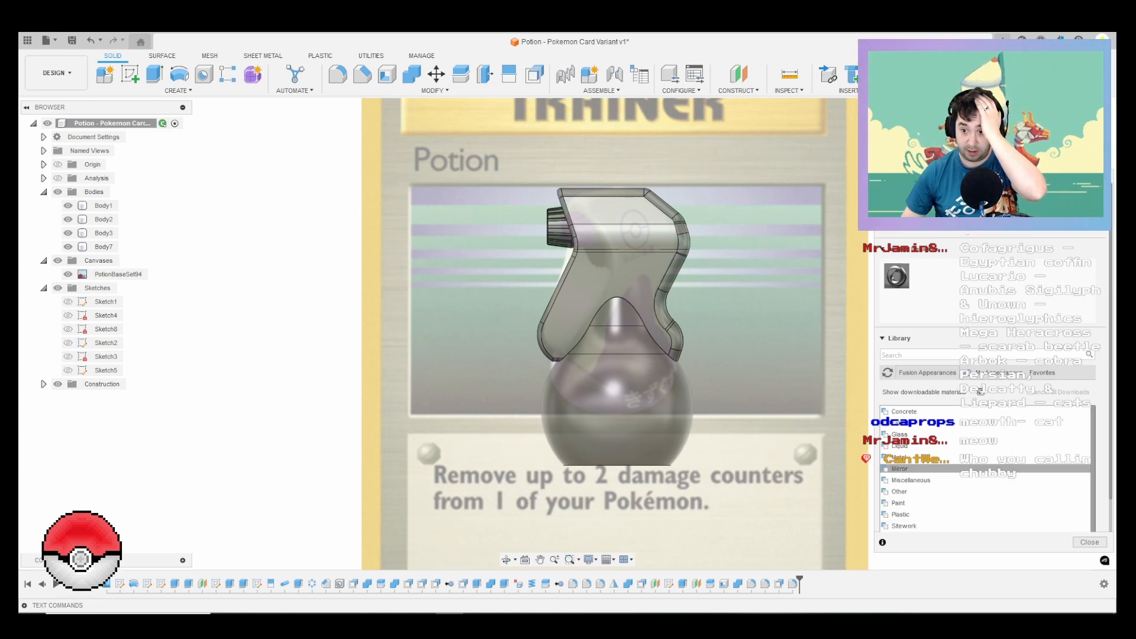
pyautogui.scroll(-1, 985, 467)
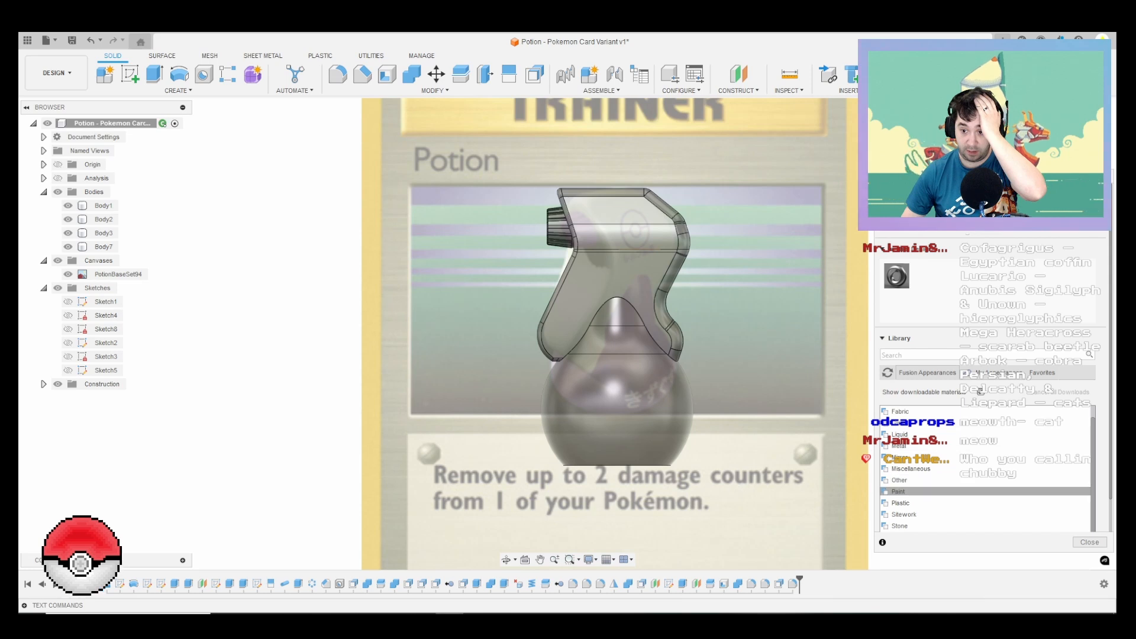
pyautogui.click(899, 492)
pyautogui.scroll(-3, 899, 491)
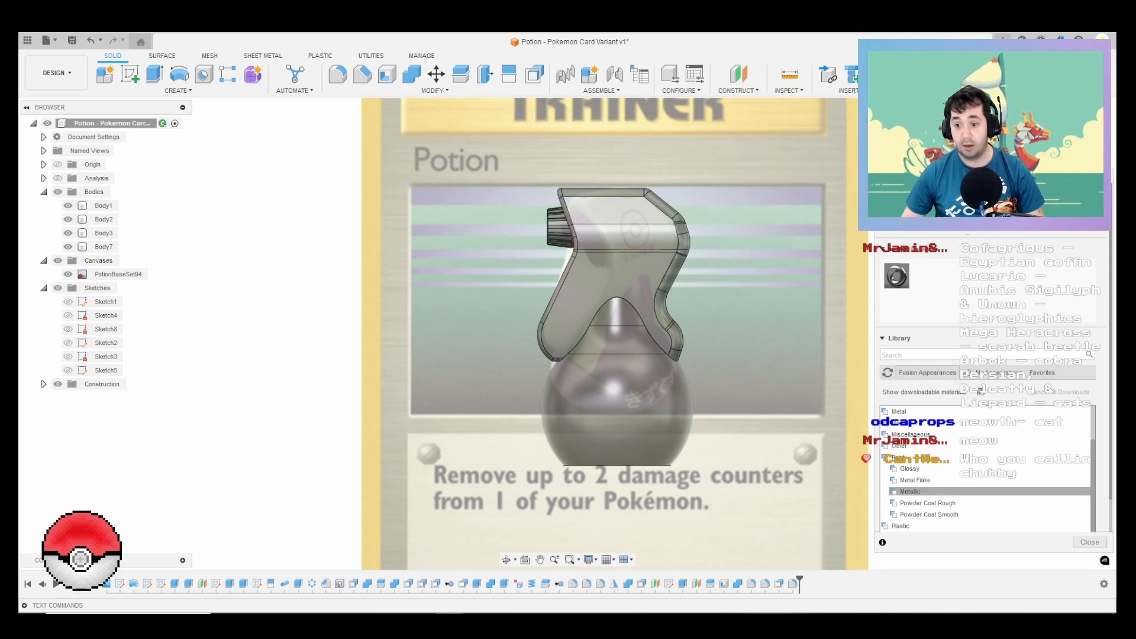
pyautogui.click(928, 502)
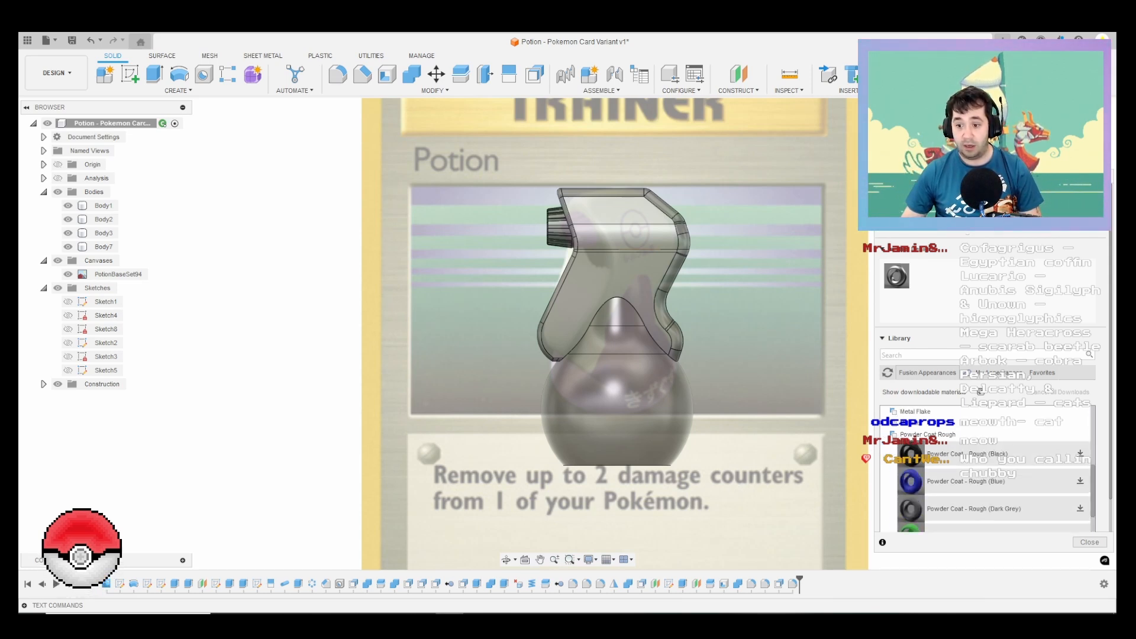
pyautogui.scroll(-3, 985, 473)
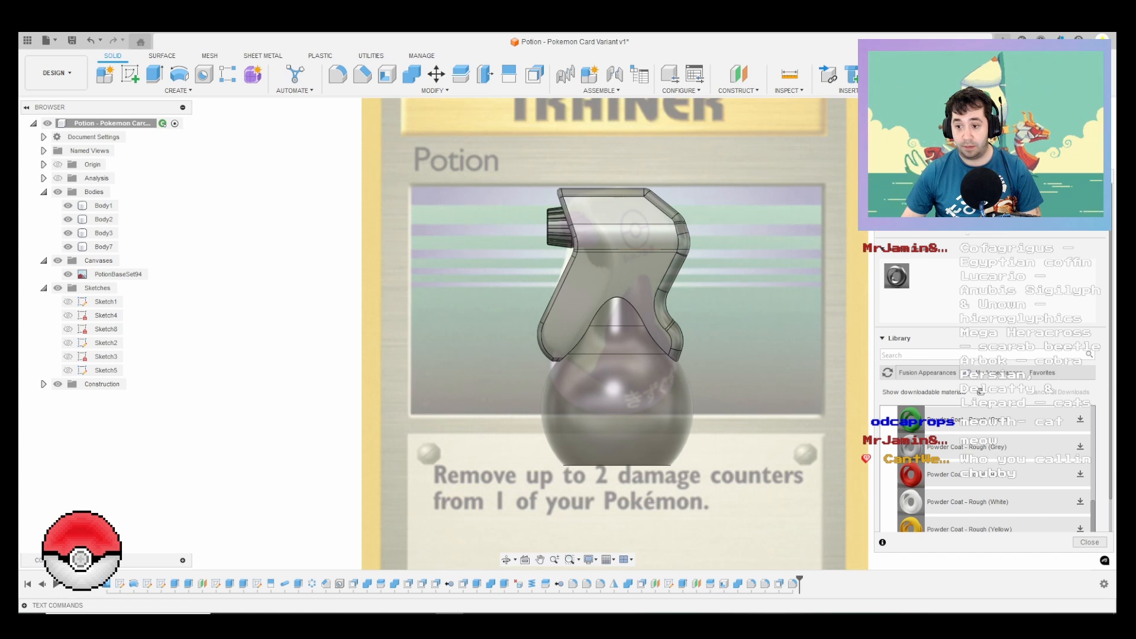
pyautogui.click(1080, 446)
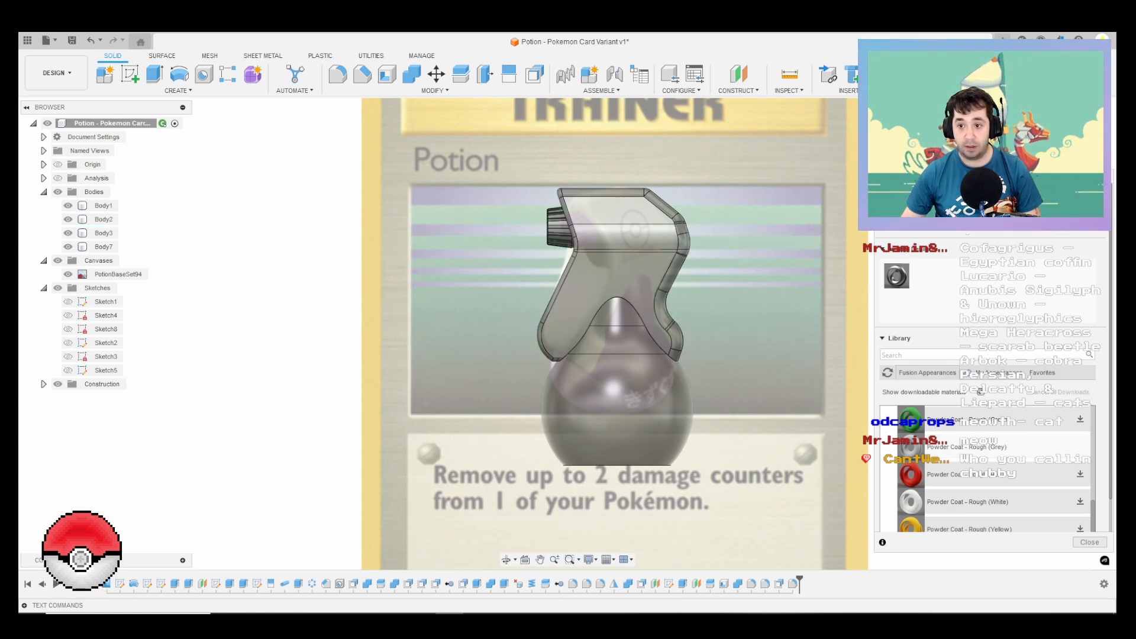
# Step: Join the sprayer's lower body, Body2, to its upper body, Body7, with Combine
pyautogui.click(412, 74)
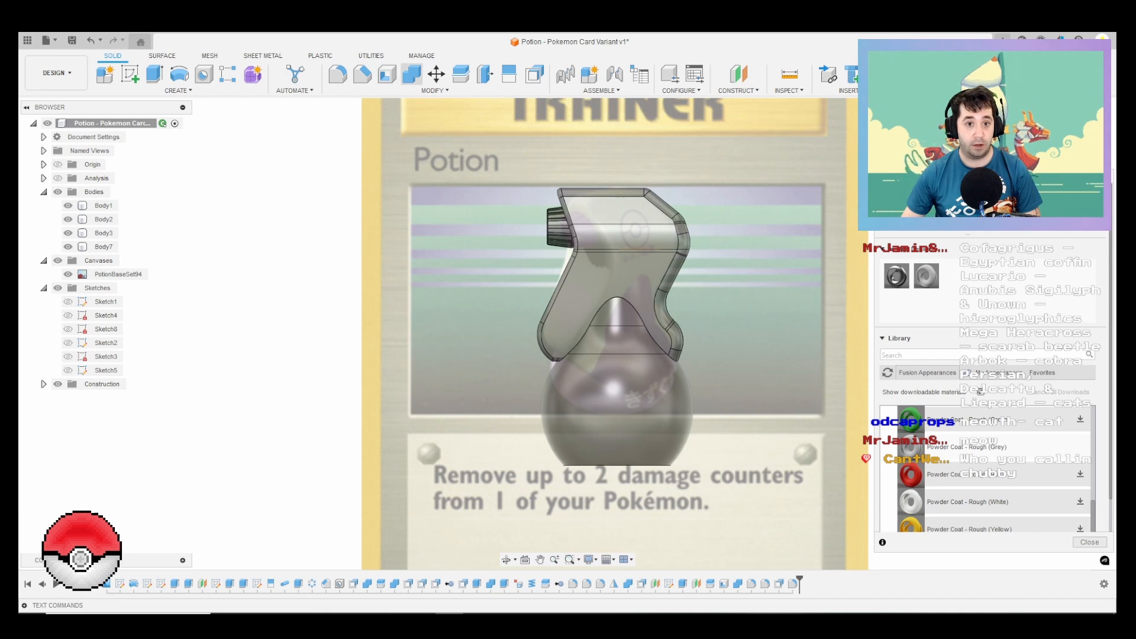
pyautogui.click(615, 228)
pyautogui.click(612, 278)
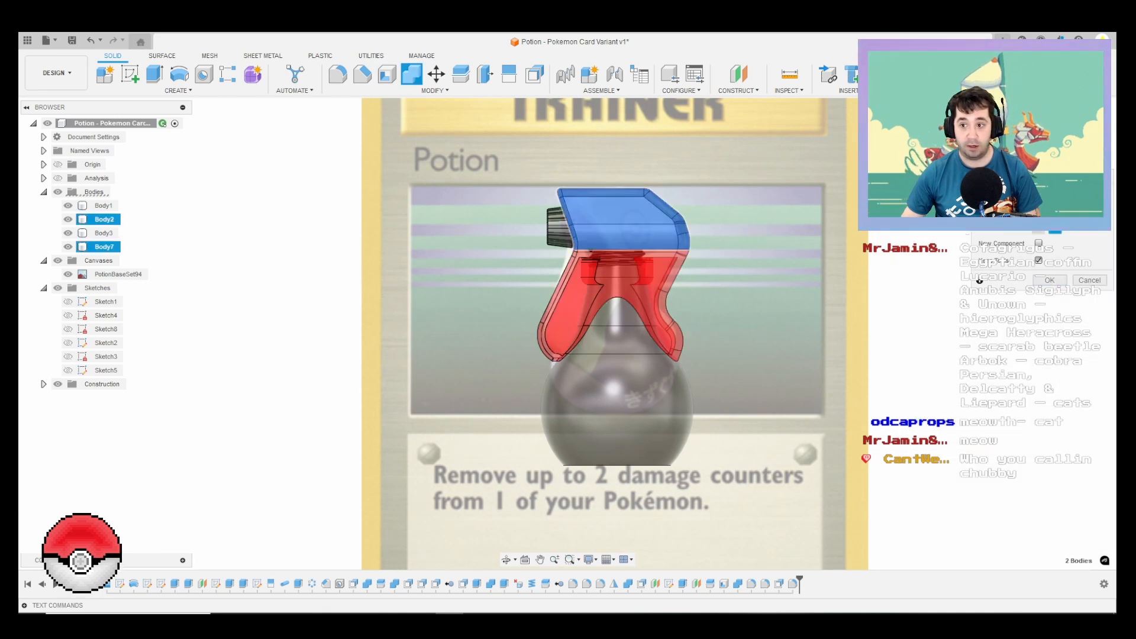
pyautogui.click(1049, 280)
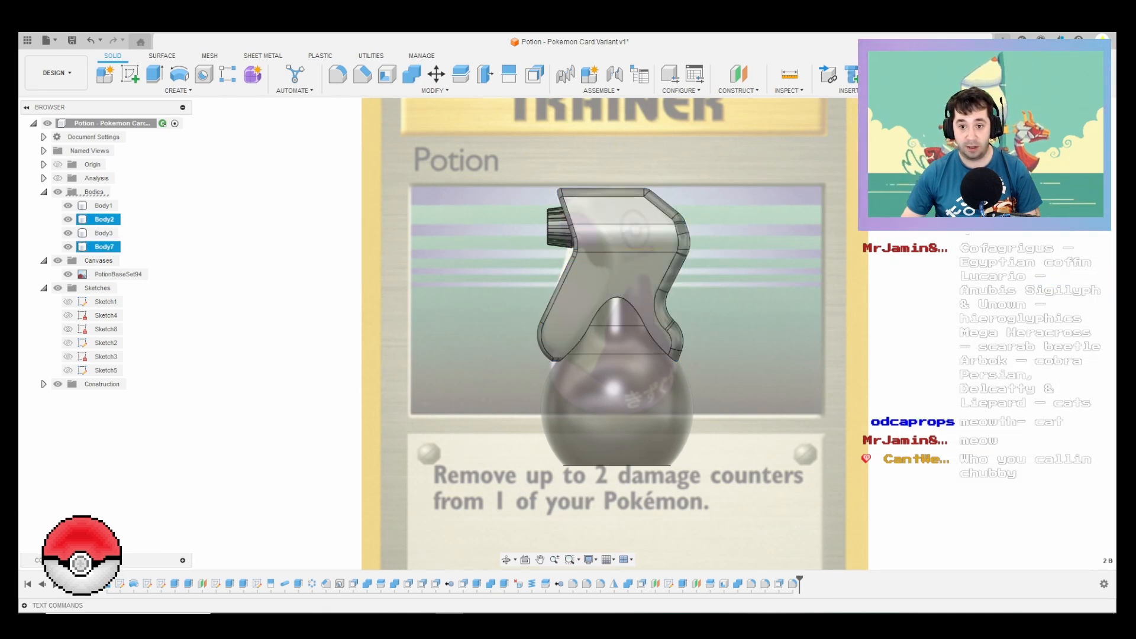
# Step: Apply the Powder Coat - Rough (Grey) appearance to the combined sprayer body
pyautogui.keyDown('shift'); pyautogui.moveTo(748, 313); pyautogui.dragTo(771, 328, button='middle'); pyautogui.keyUp('shift')
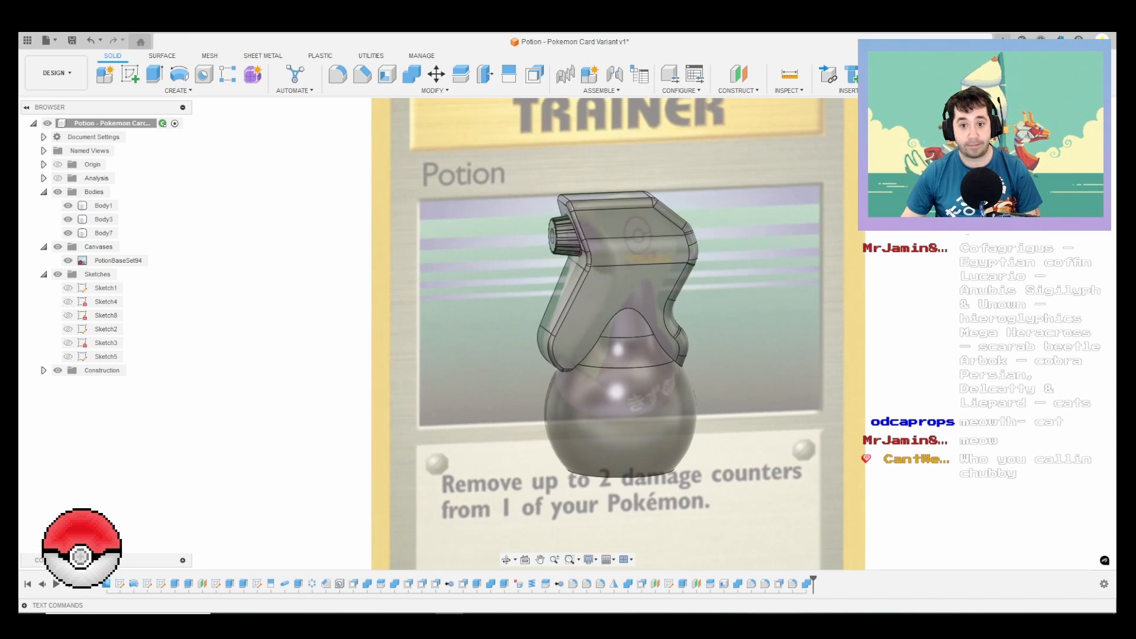
pyautogui.press('a')
pyautogui.moveTo(926, 276); pyautogui.dragTo(651, 278)
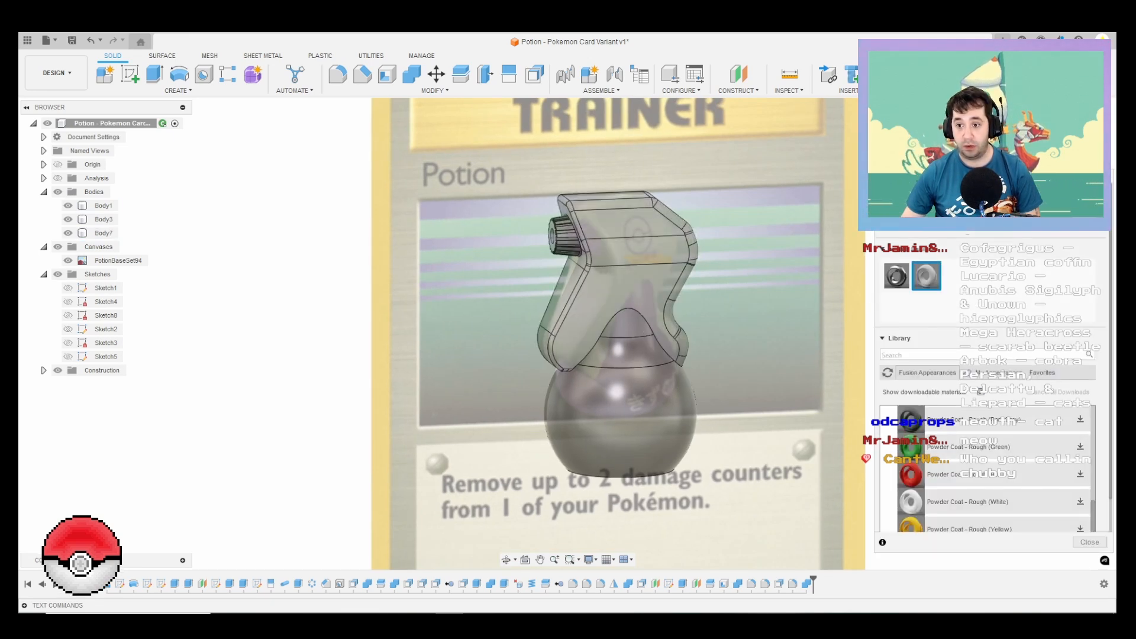
# Step: Browse the rough powder coats and the Plastic category of the appearance library for another finish
pyautogui.scroll(-3, 985, 468)
pyautogui.scroll(5, 985, 467)
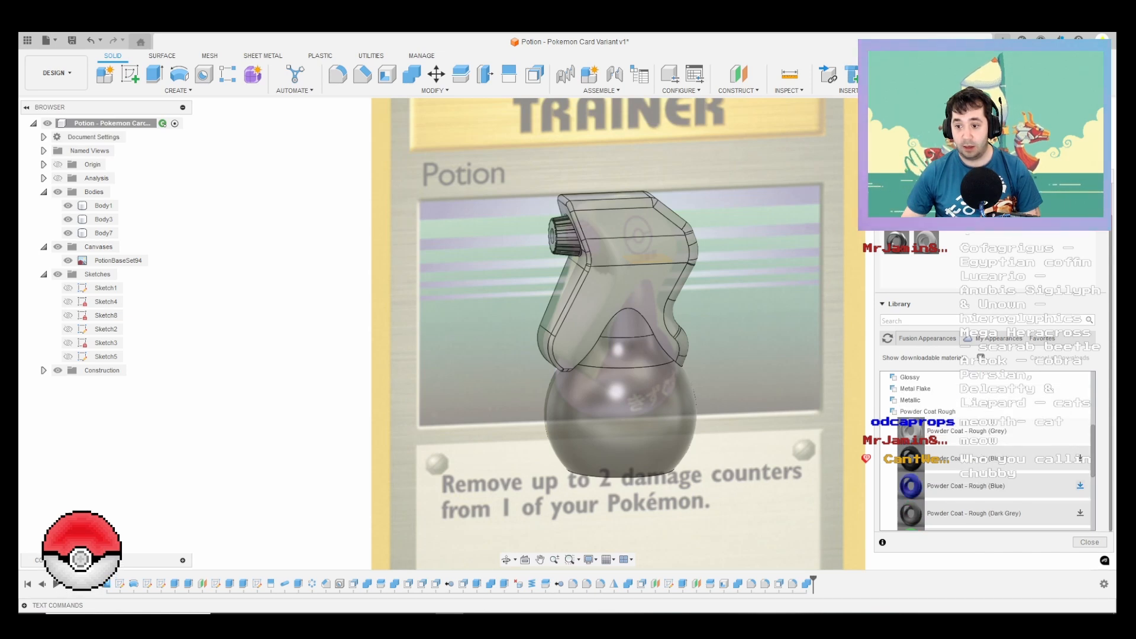
pyautogui.scroll(5, 985, 457)
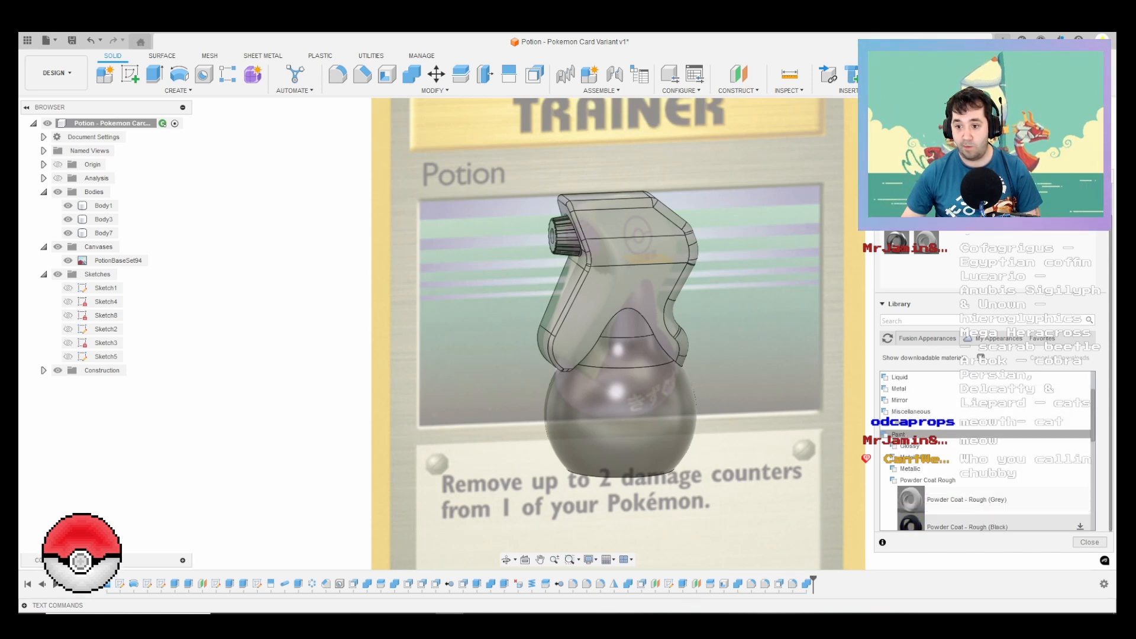
pyautogui.doubleClick(900, 468)
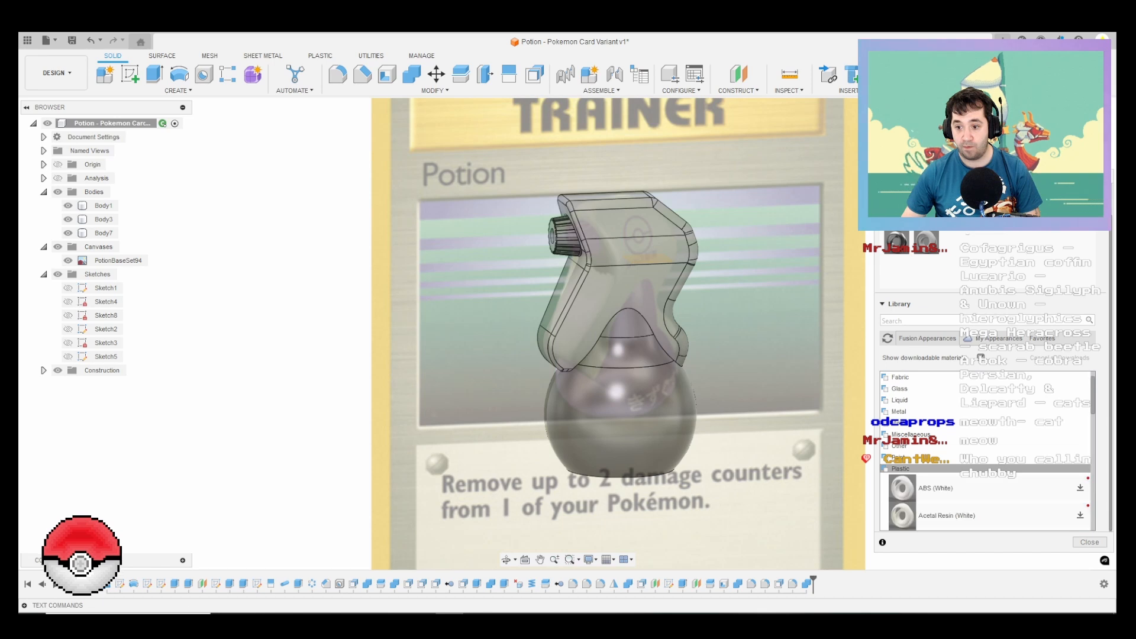
pyautogui.scroll(-10, 985, 457)
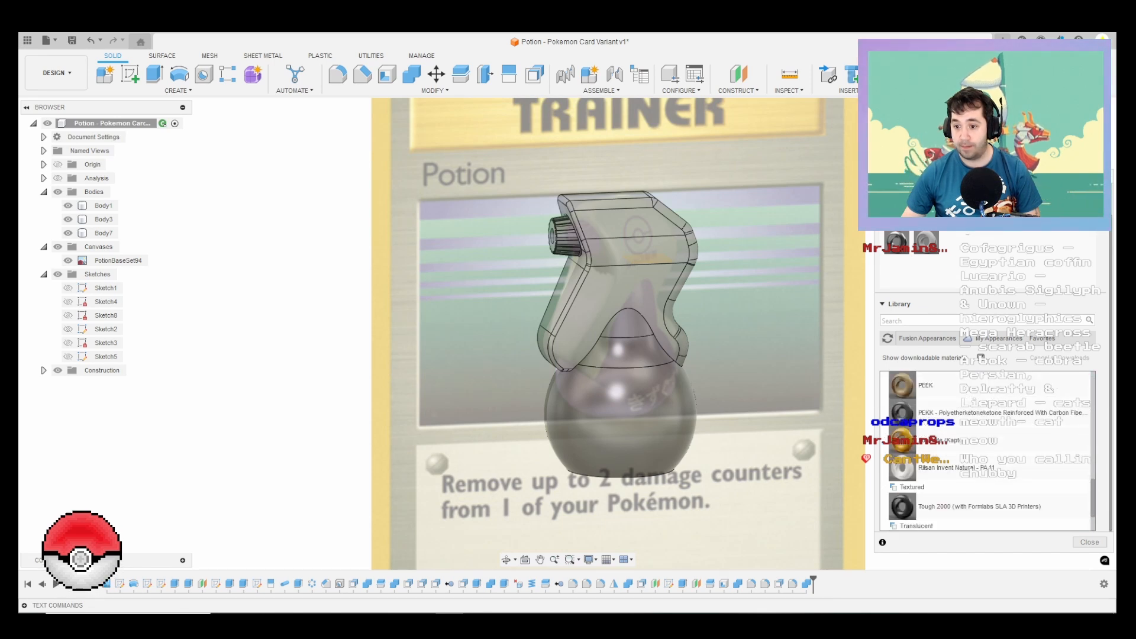
pyautogui.scroll(10, 984, 457)
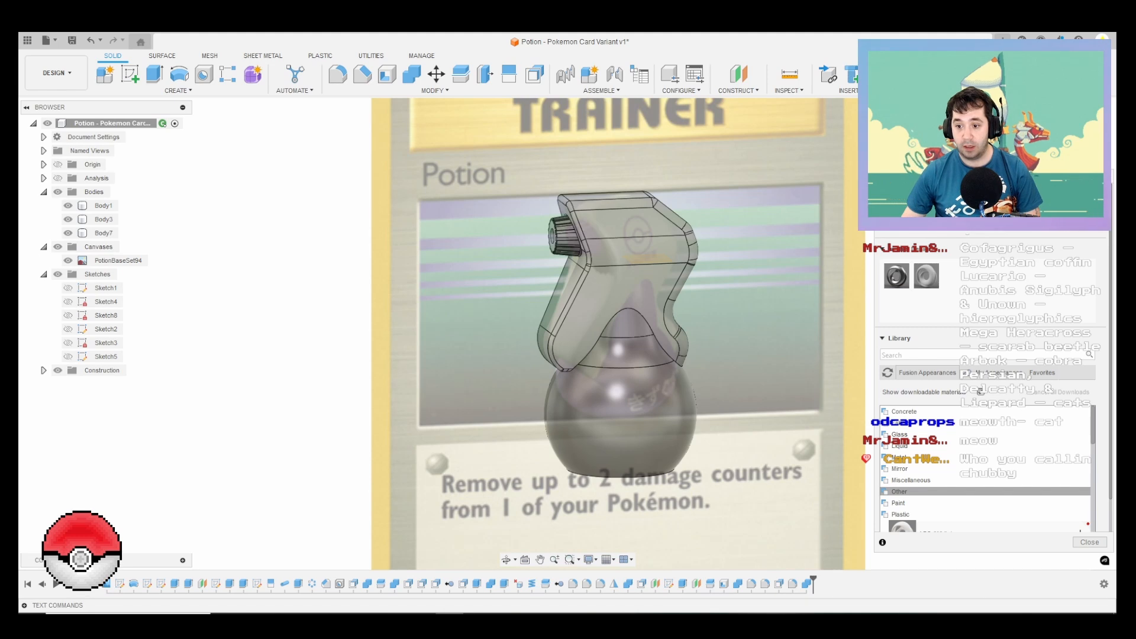
# Step: Apply the Powder Coat (Blue) paint from the Fusion appearance library to the bottle's round lower body, Body1
pyautogui.click(898, 502)
pyautogui.scroll(-2, 898, 495)
pyautogui.scroll(-2, 985, 474)
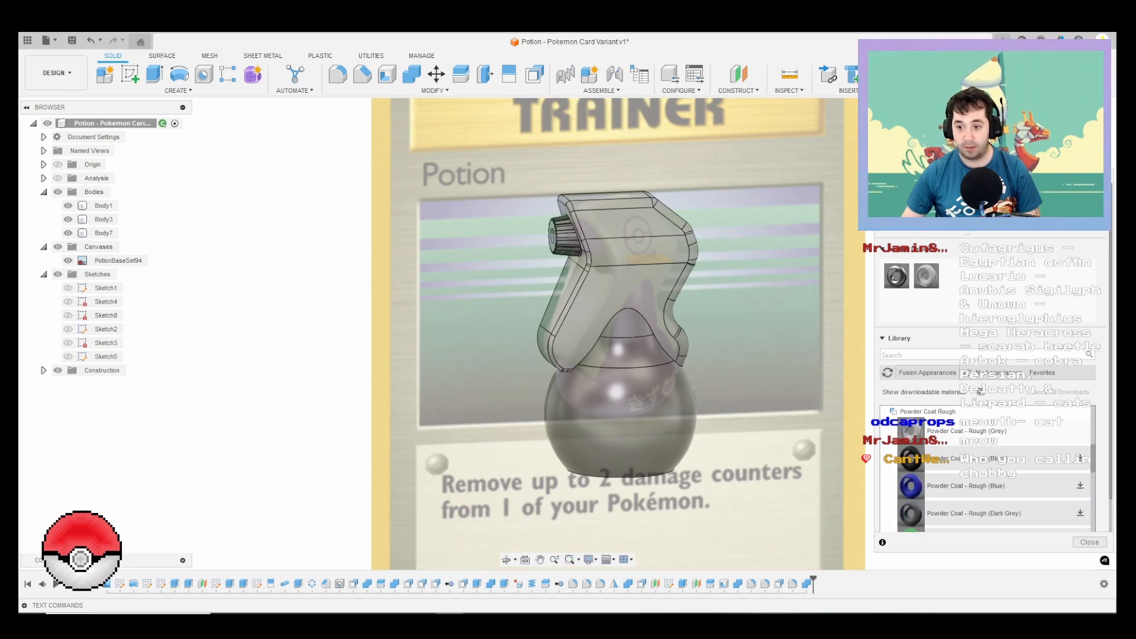
pyautogui.click(1080, 486)
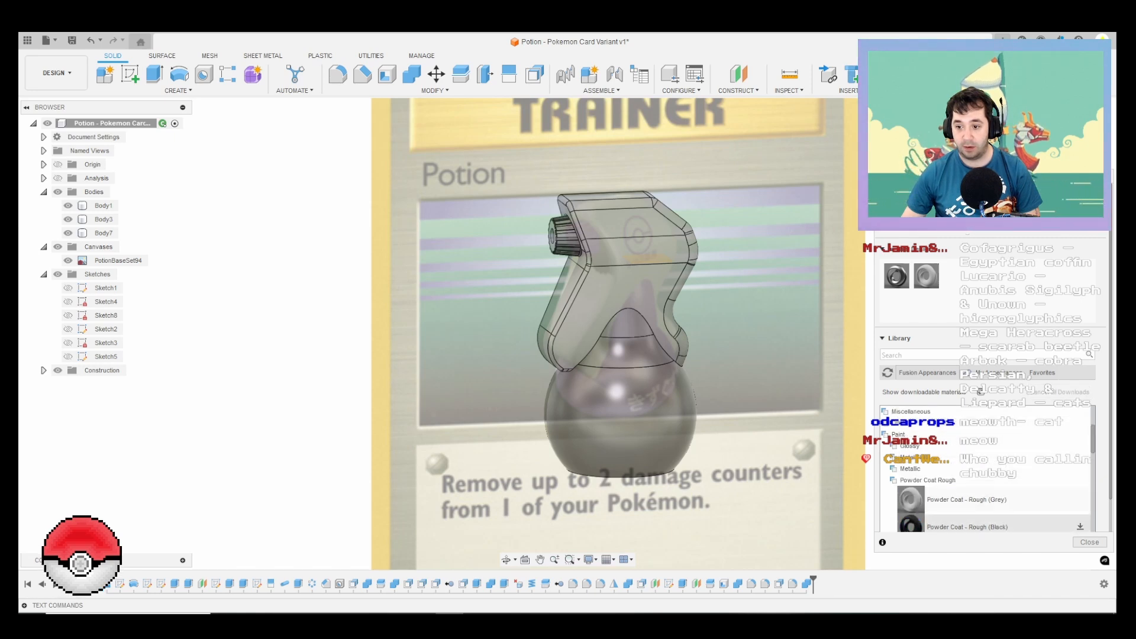
pyautogui.click(927, 480)
pyautogui.click(929, 492)
pyautogui.scroll(-2, 929, 492)
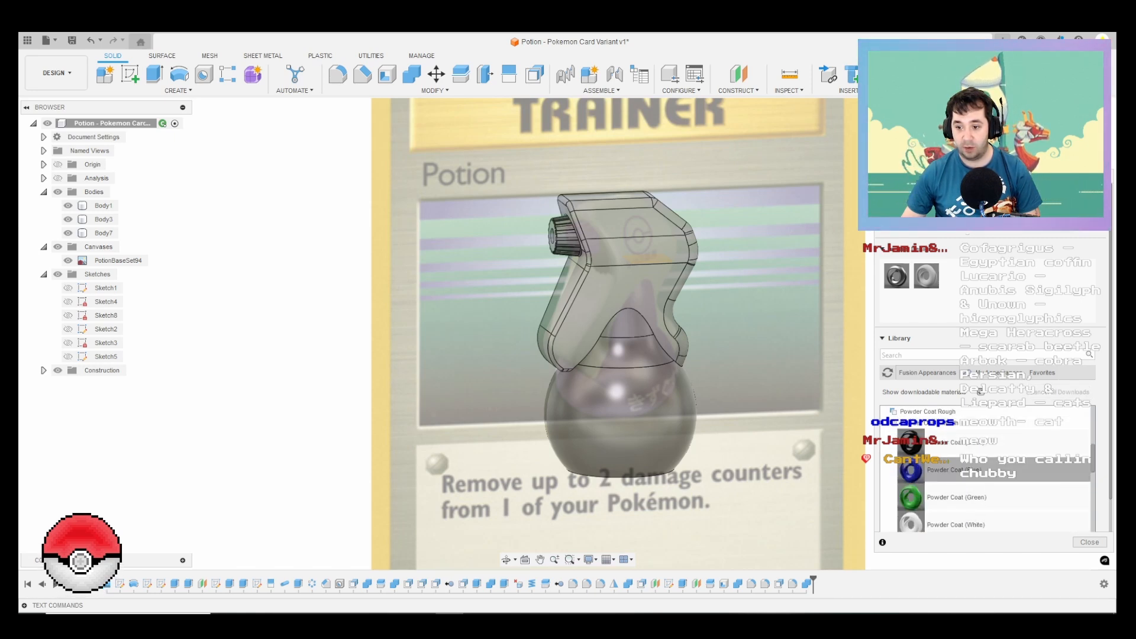
pyautogui.moveTo(911, 470); pyautogui.dragTo(618, 391)
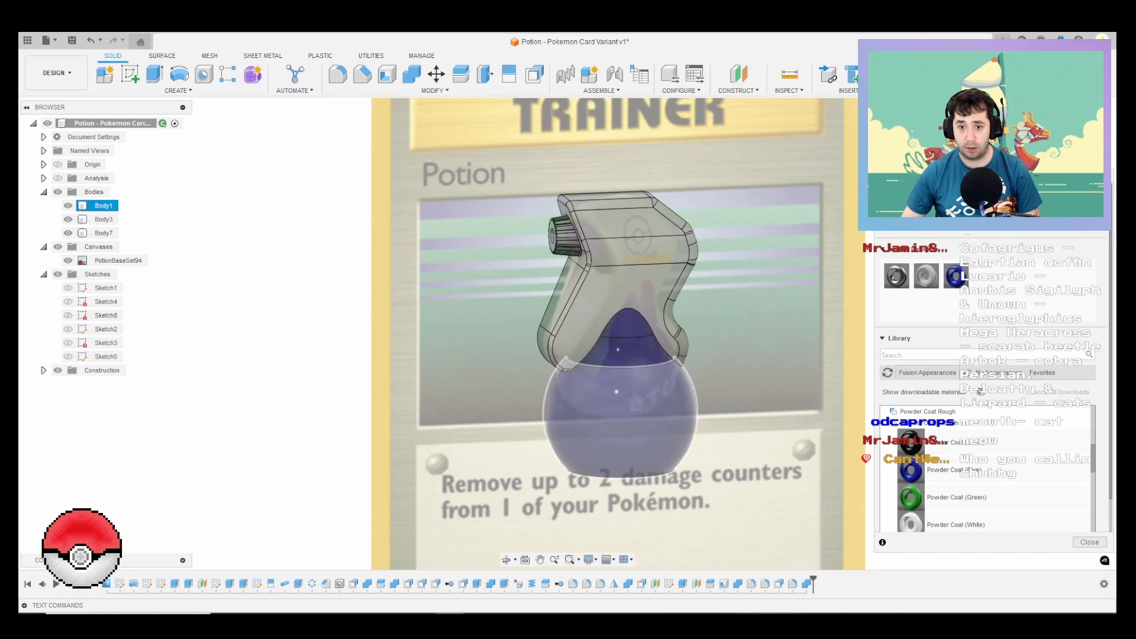
# Step: Edit the bottle's Powder Coat (Blue) appearance to a purple with RGB 152, 56, 187
pyautogui.rightClick(955, 273)
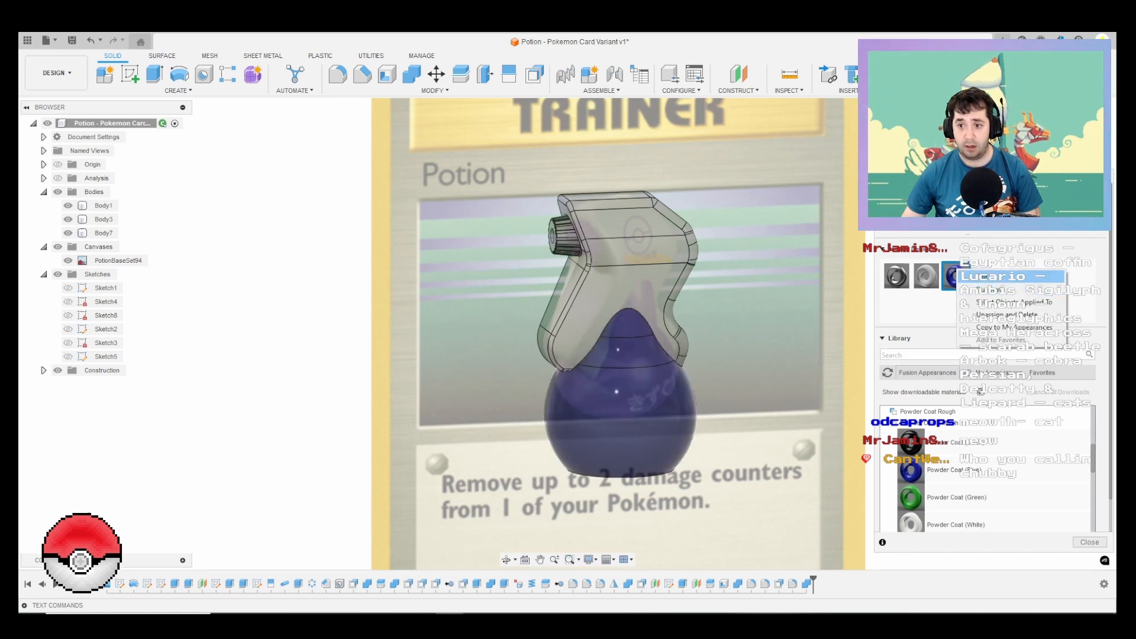
pyautogui.click(976, 280)
pyautogui.moveTo(786, 226); pyautogui.dragTo(781, 257)
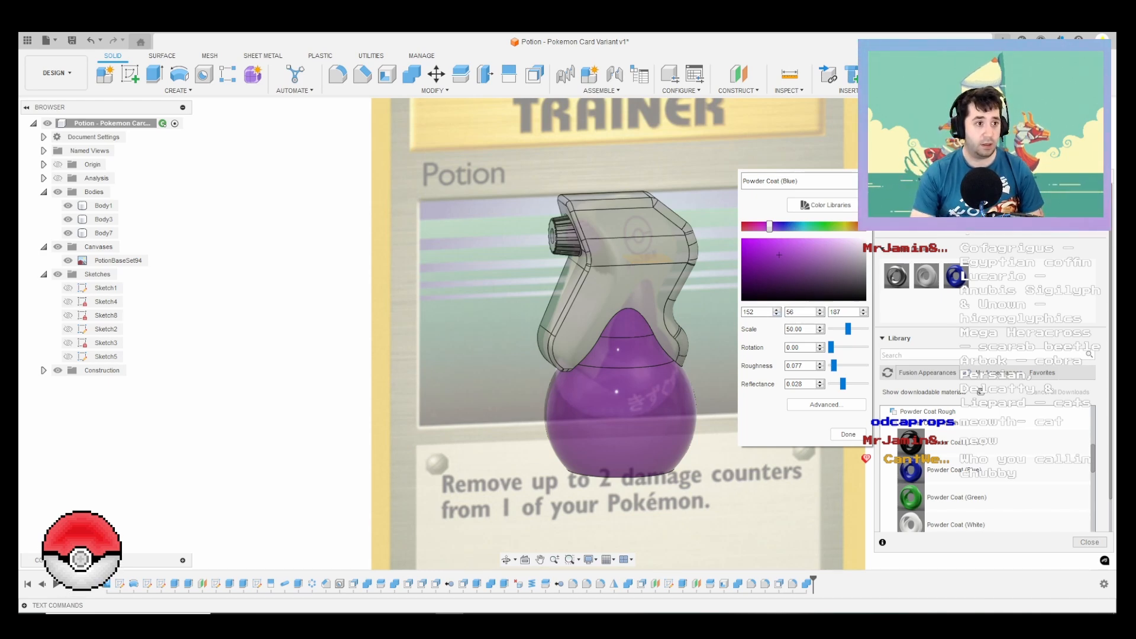
pyautogui.click(848, 434)
# Step: Launch Inkscape
pyautogui.press('super')
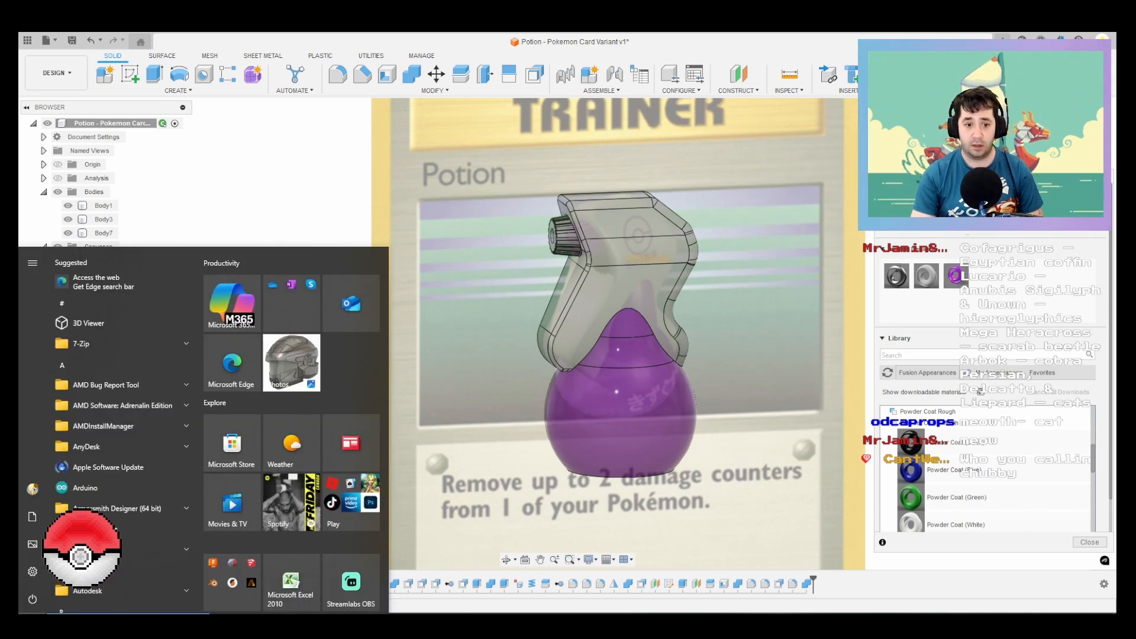
pyautogui.write('ink')
pyautogui.press('Return')
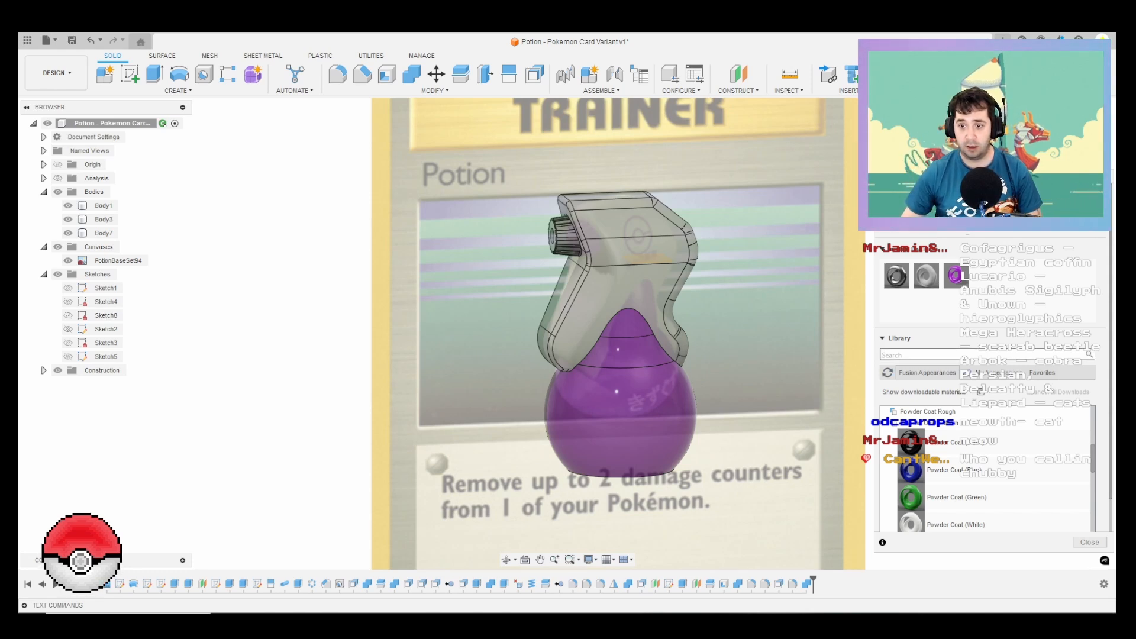
# Step: Reopen the bottle's purple appearance settings and read its RGB colour values
pyautogui.rightClick(947, 277)
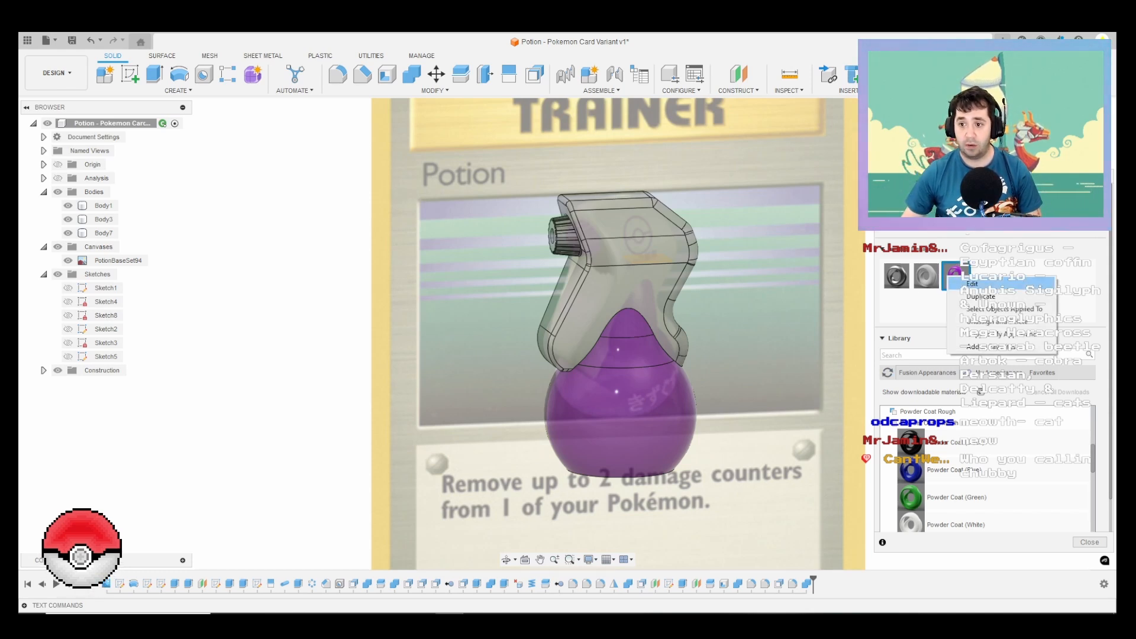
pyautogui.click(966, 284)
pyautogui.doubleClick(748, 311)
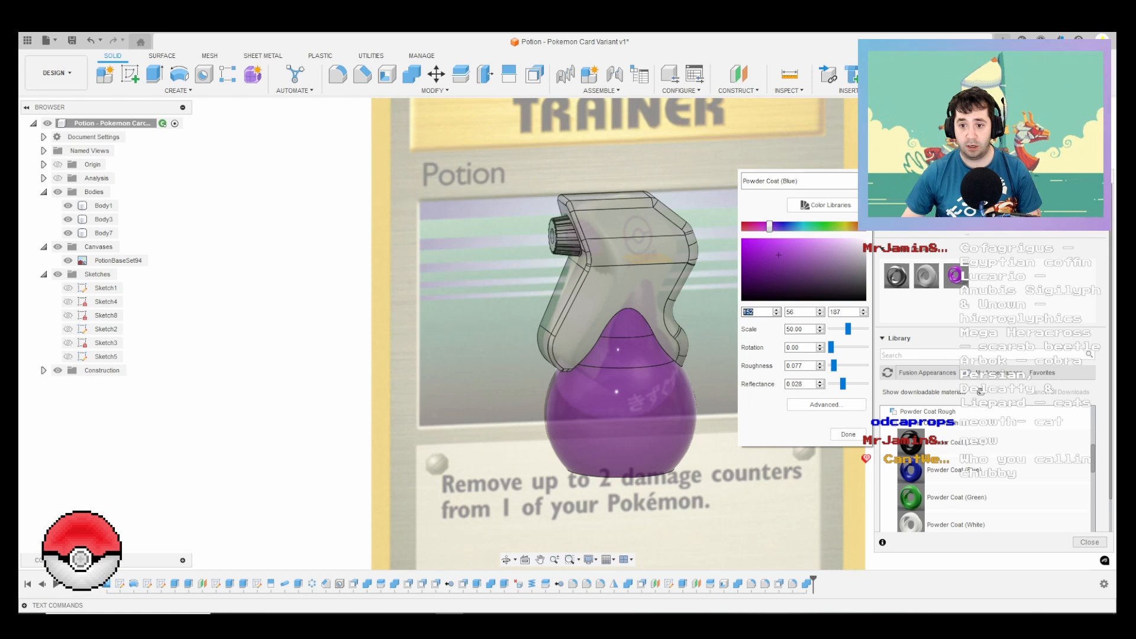
pyautogui.press('Tab')
pyautogui.press('Tab')
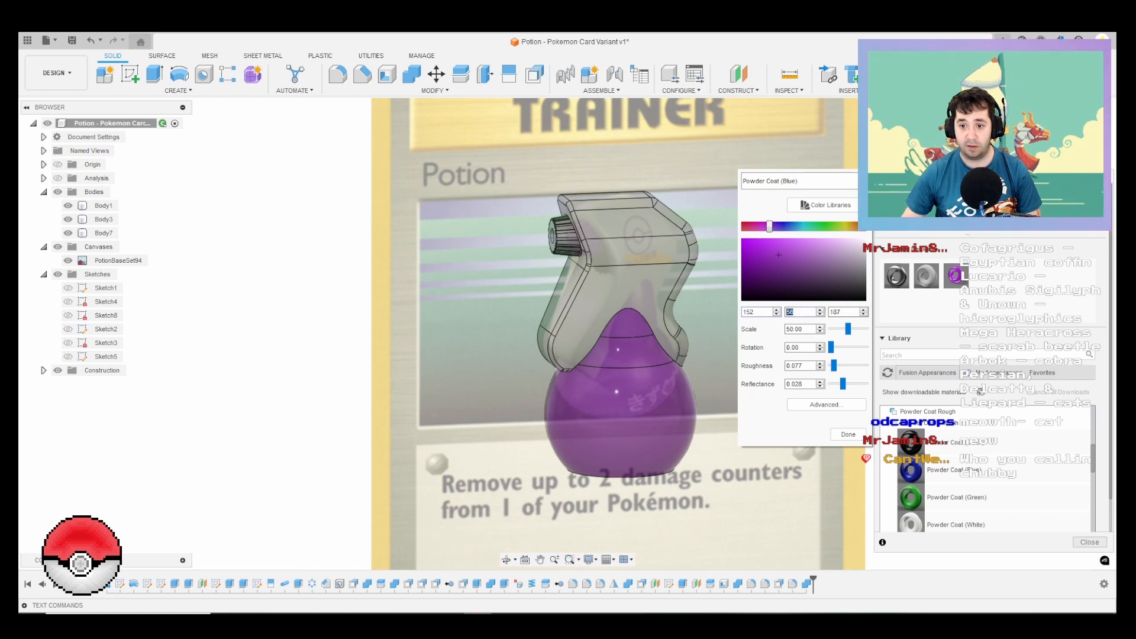
pyautogui.press('Return')
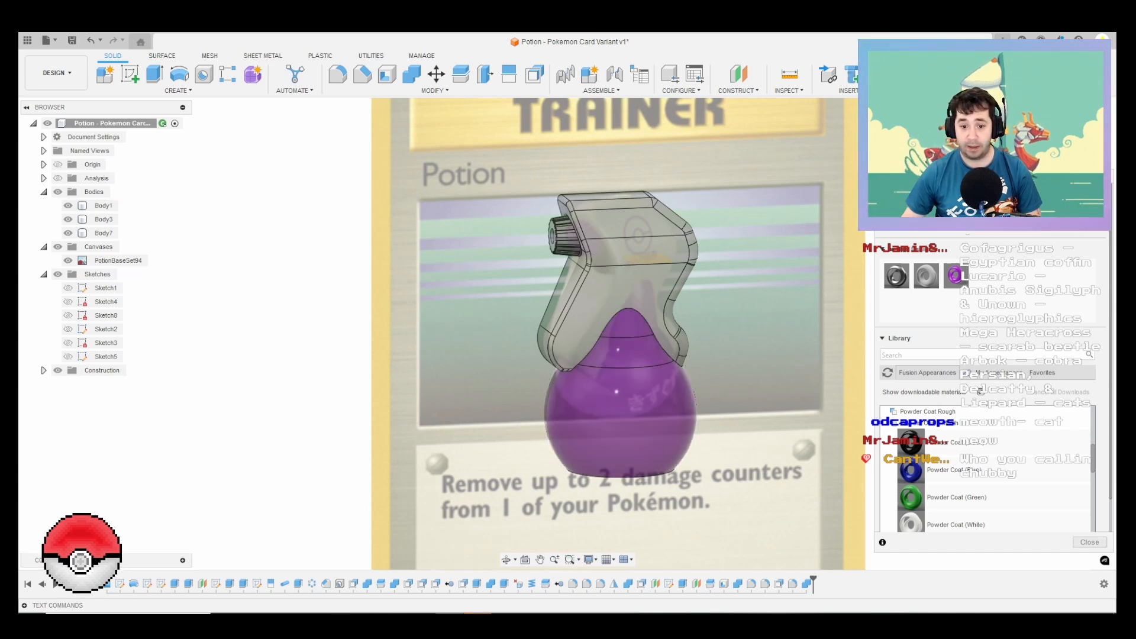
# Step: Switch to Inkscape, collapse the export area and draw an ellipse with radii of about 26 by 29 mm on the page
pyautogui.hotkey('alt', 'Tab')
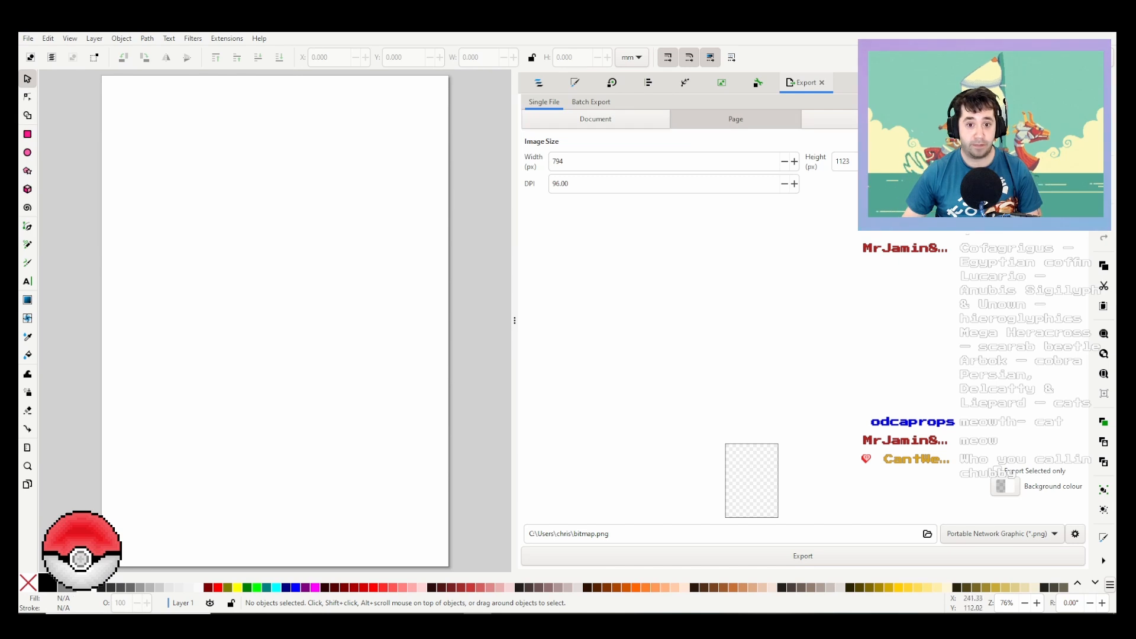
pyautogui.moveTo(514, 314); pyautogui.dragTo(1084, 316)
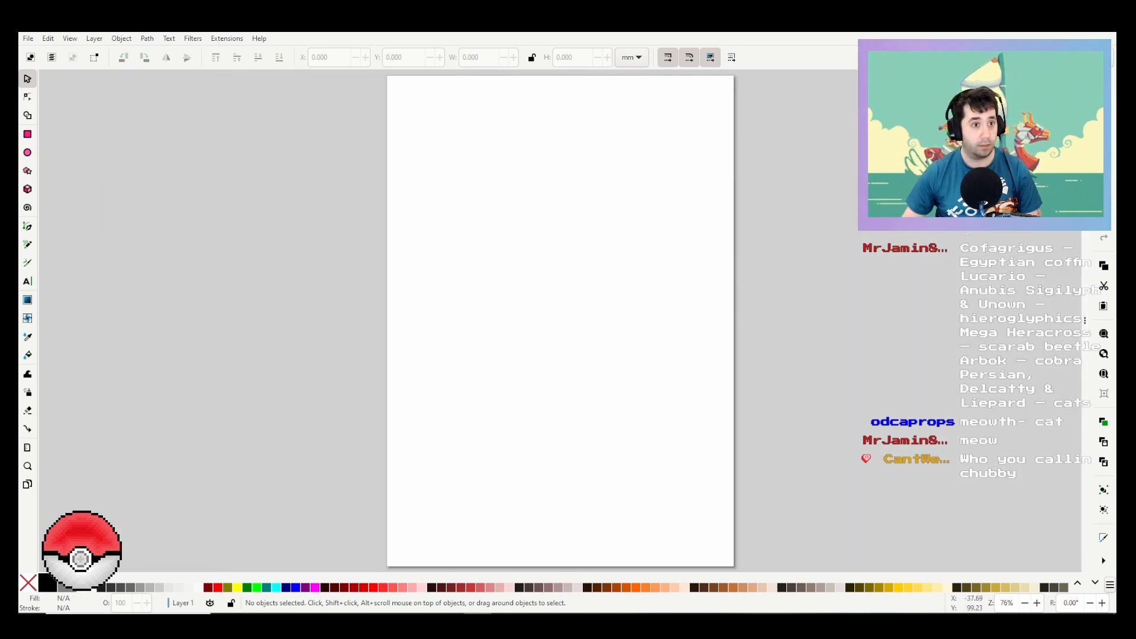
pyautogui.keyDown('ctrl'); pyautogui.scroll(2, 478, 256); pyautogui.keyUp('ctrl')
pyautogui.keyDown('ctrl'); pyautogui.scroll(-1, 478, 256); pyautogui.keyUp('ctrl')
pyautogui.keyDown('ctrl'); pyautogui.scroll(-1, 478, 256); pyautogui.keyUp('ctrl')
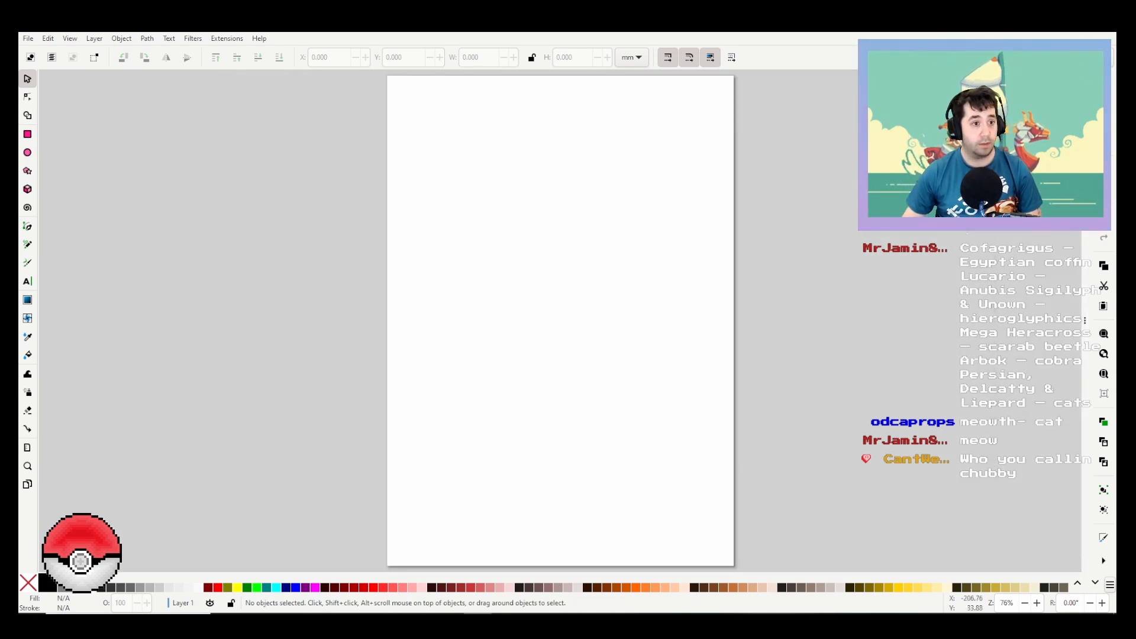
pyautogui.press('e')
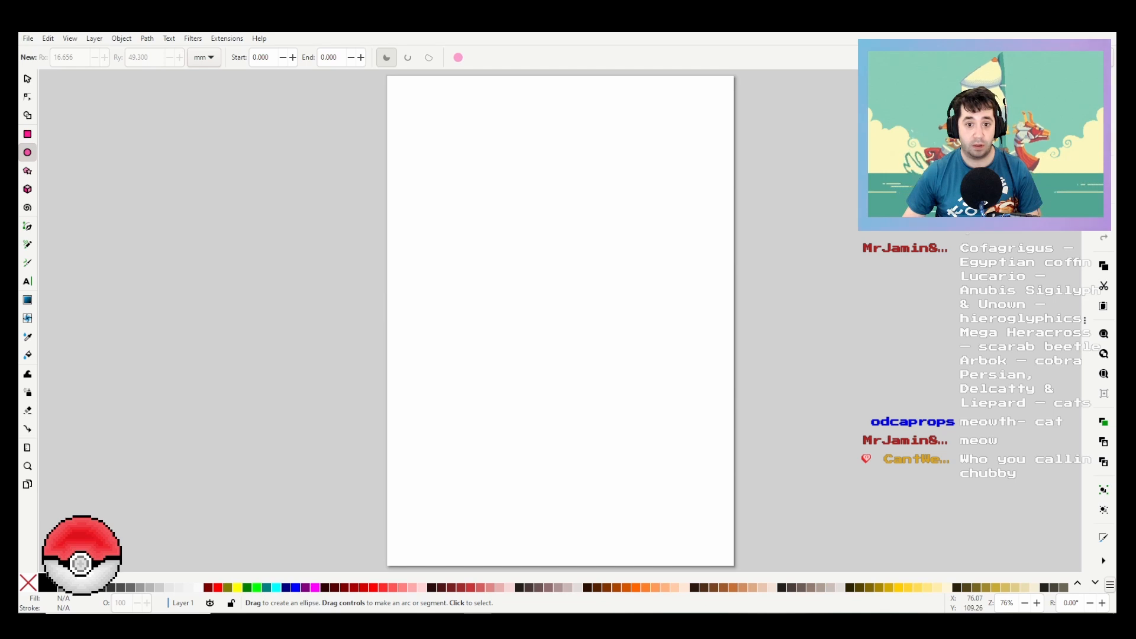
pyautogui.moveTo(489, 221); pyautogui.dragTo(575, 317)
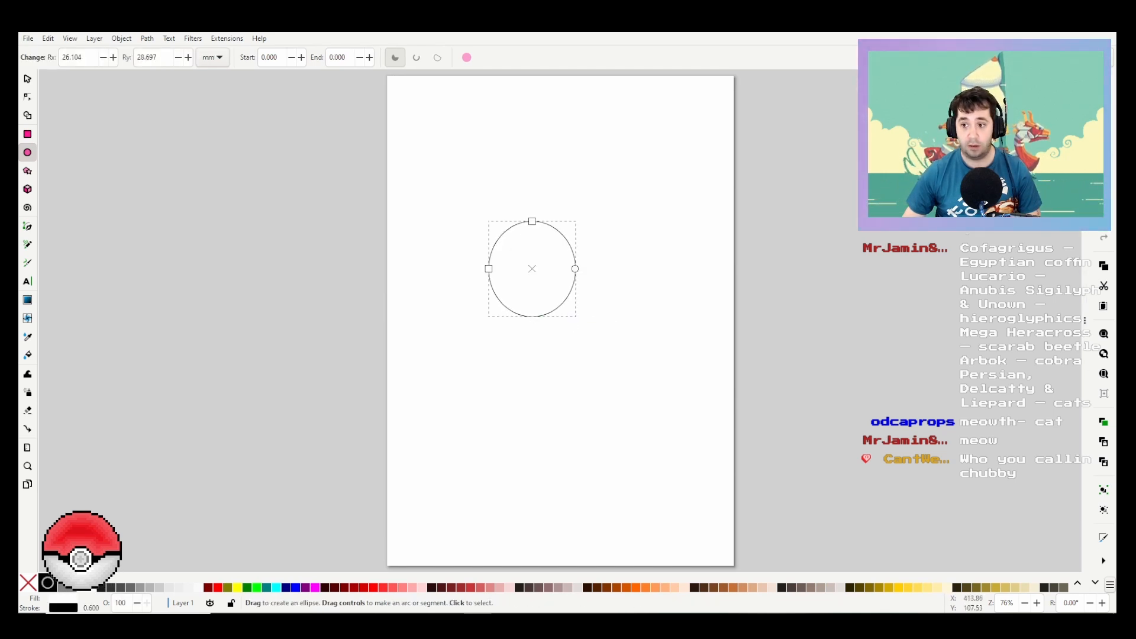
# Step: Set both the horizontal and vertical radii of the ellipse to 27 mm
pyautogui.click(1084, 320)
pyautogui.doubleClick(71, 57)
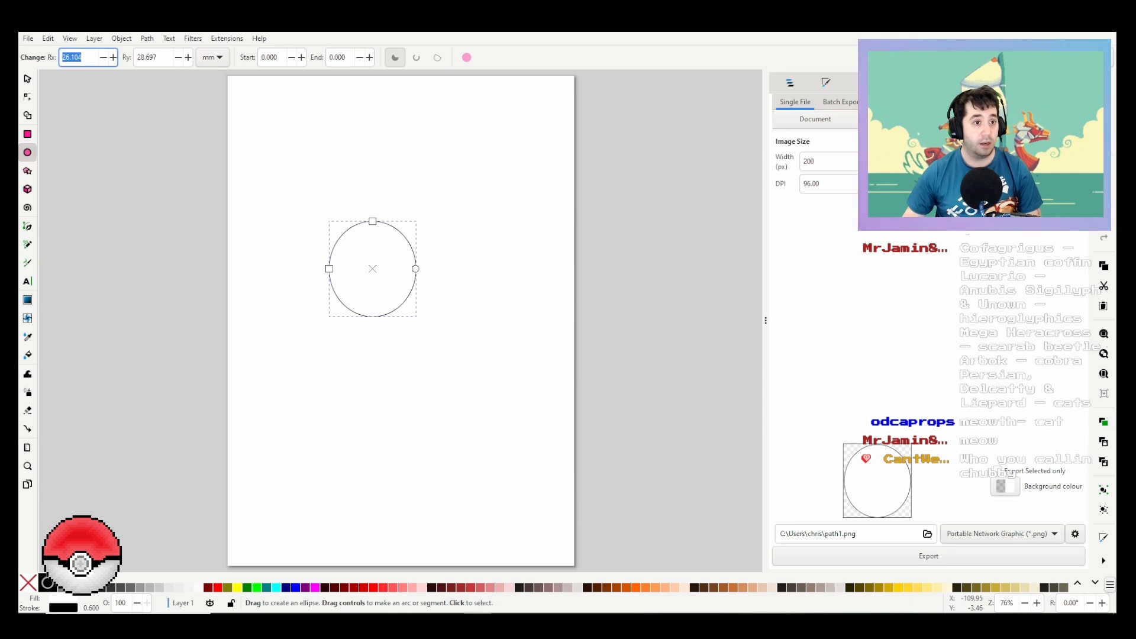
pyautogui.write('27')
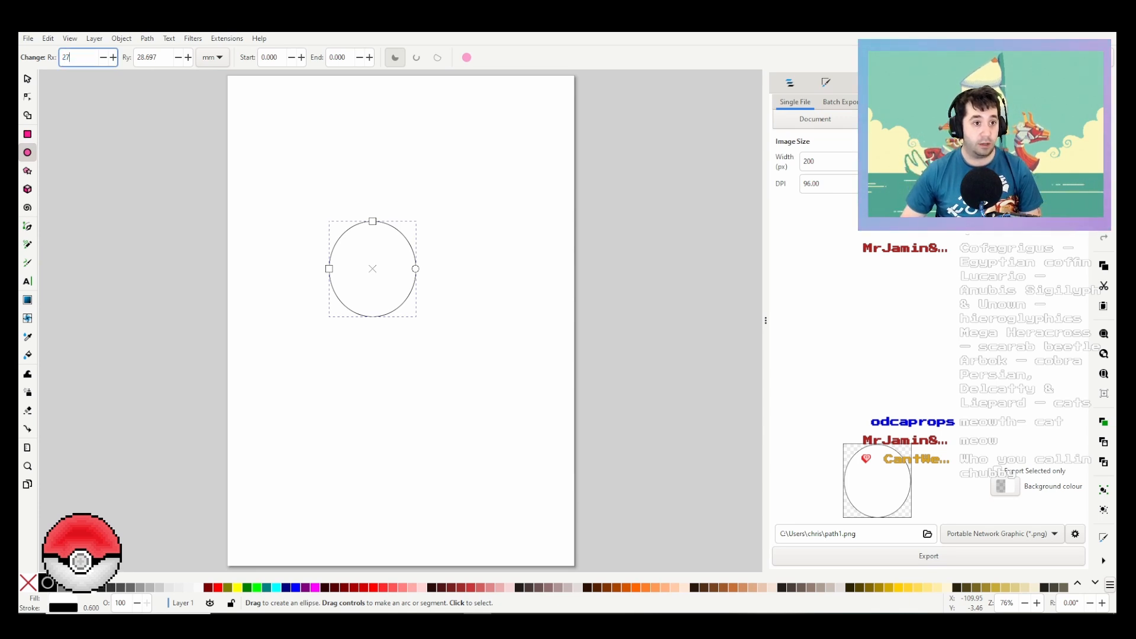
pyautogui.press('Tab')
pyautogui.write('27')
pyautogui.press('Return')
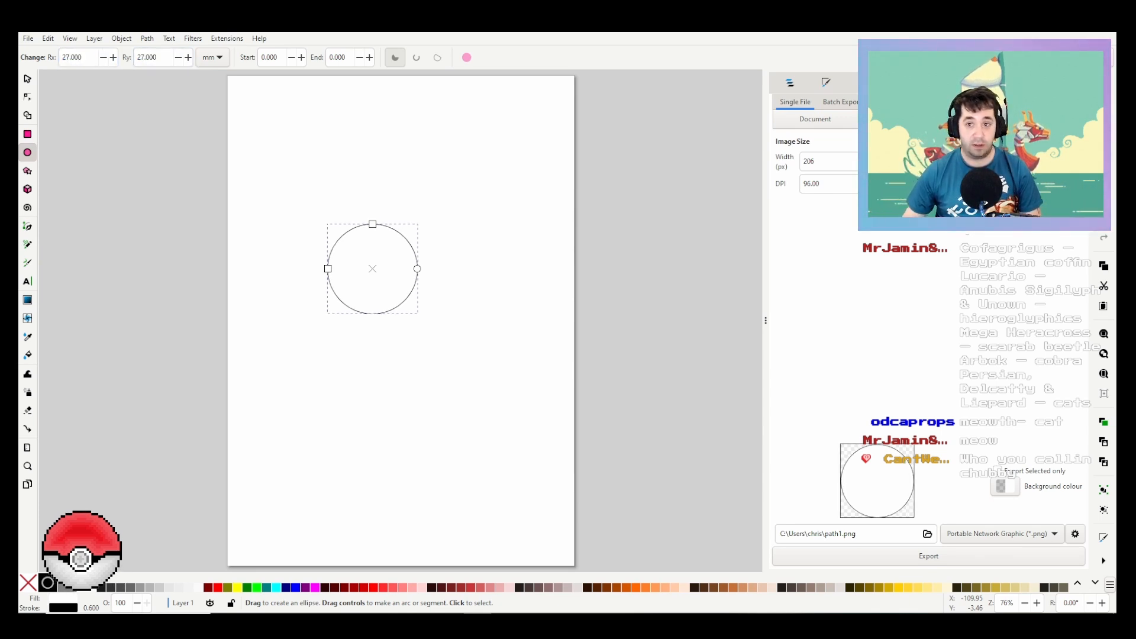
# Step: Increase the circle's stroke width to 3.300 in the Fill and Stroke settings
pyautogui.hotkey('ctrl', 'shift', 'f')
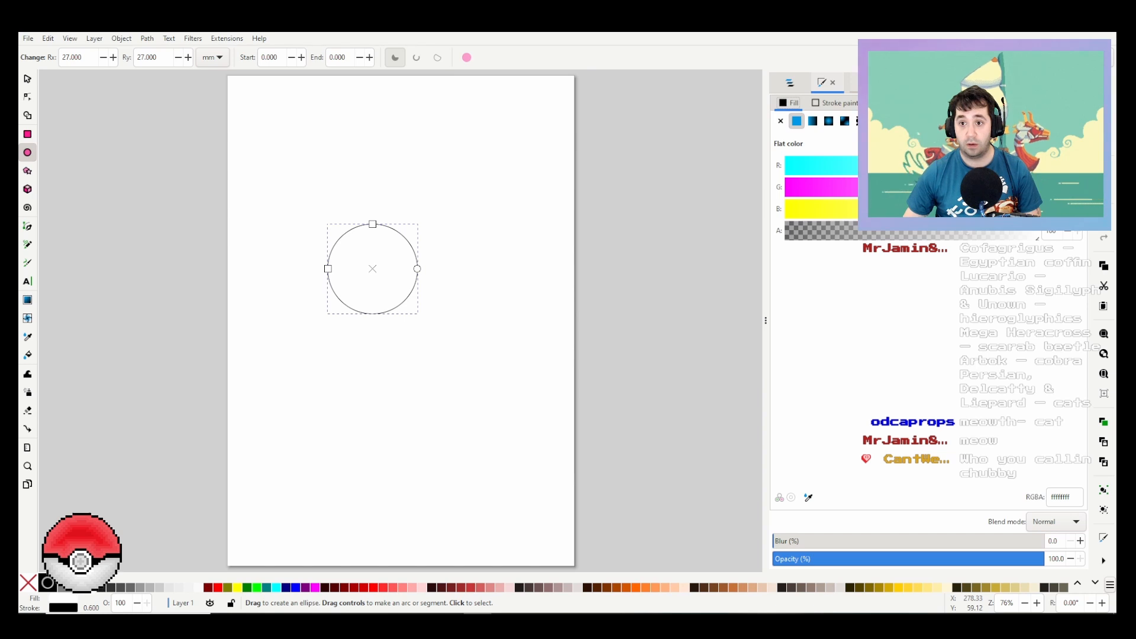
pyautogui.click(863, 82)
pyautogui.click(825, 83)
pyautogui.click(834, 102)
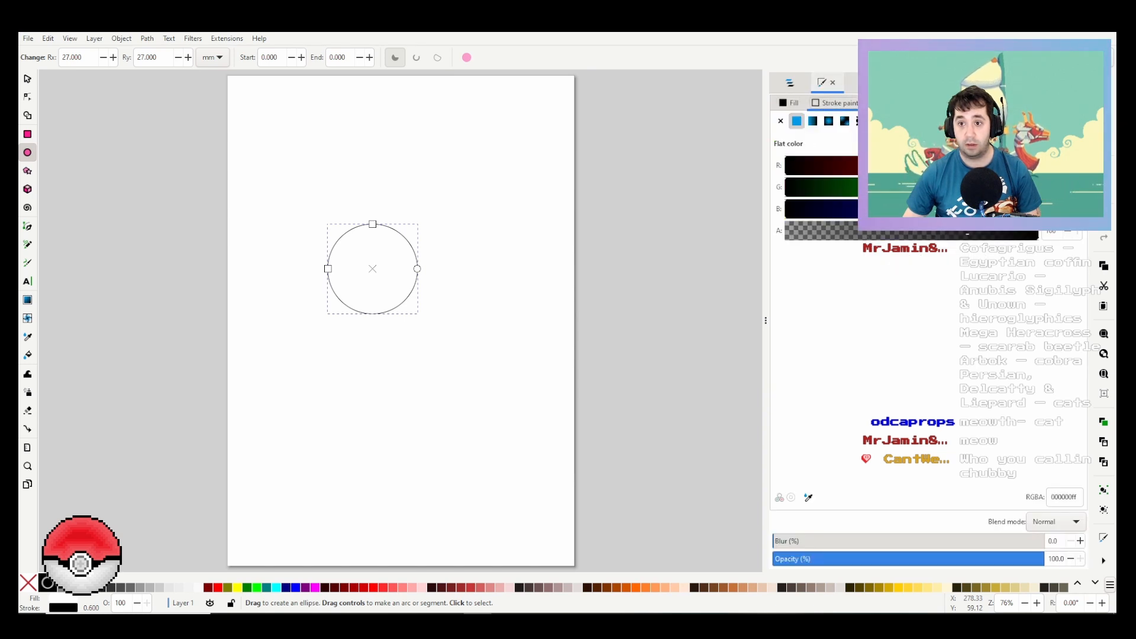
pyautogui.click(890, 103)
pyautogui.doubleClick(849, 125)
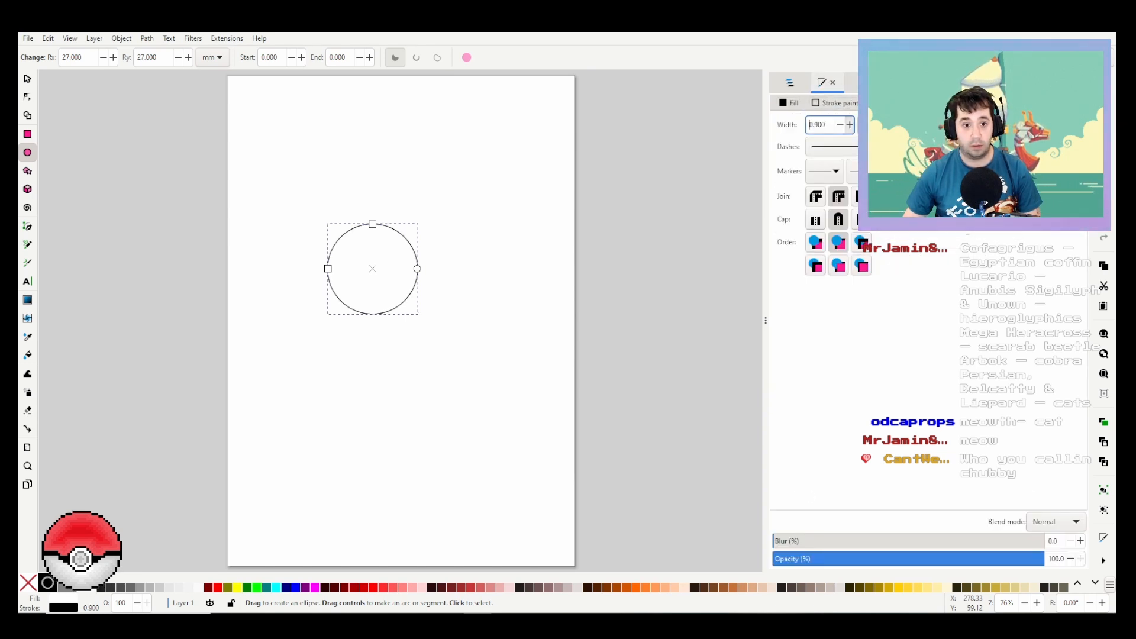
pyautogui.tripleClick(850, 125)
pyautogui.tripleClick(850, 125)
pyautogui.tripleClick(850, 125)
pyautogui.click(850, 125)
pyautogui.click(850, 124)
pyautogui.click(850, 125)
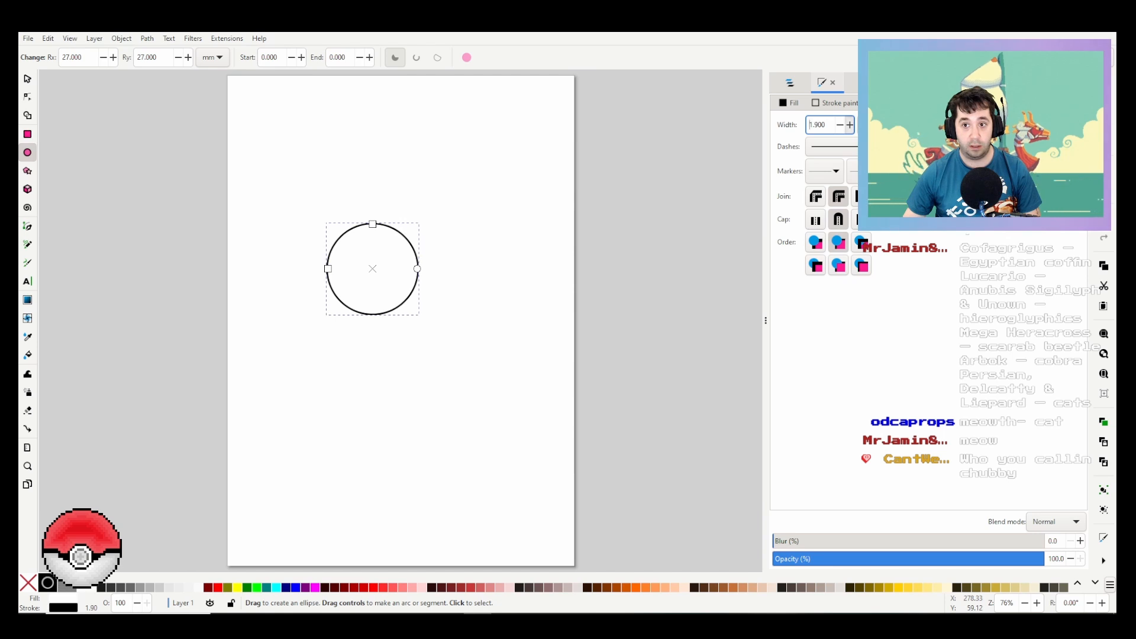
pyautogui.click(850, 125)
pyautogui.click(849, 125)
pyautogui.click(849, 125)
pyautogui.click(849, 125)
pyautogui.click(850, 125)
pyautogui.click(850, 125)
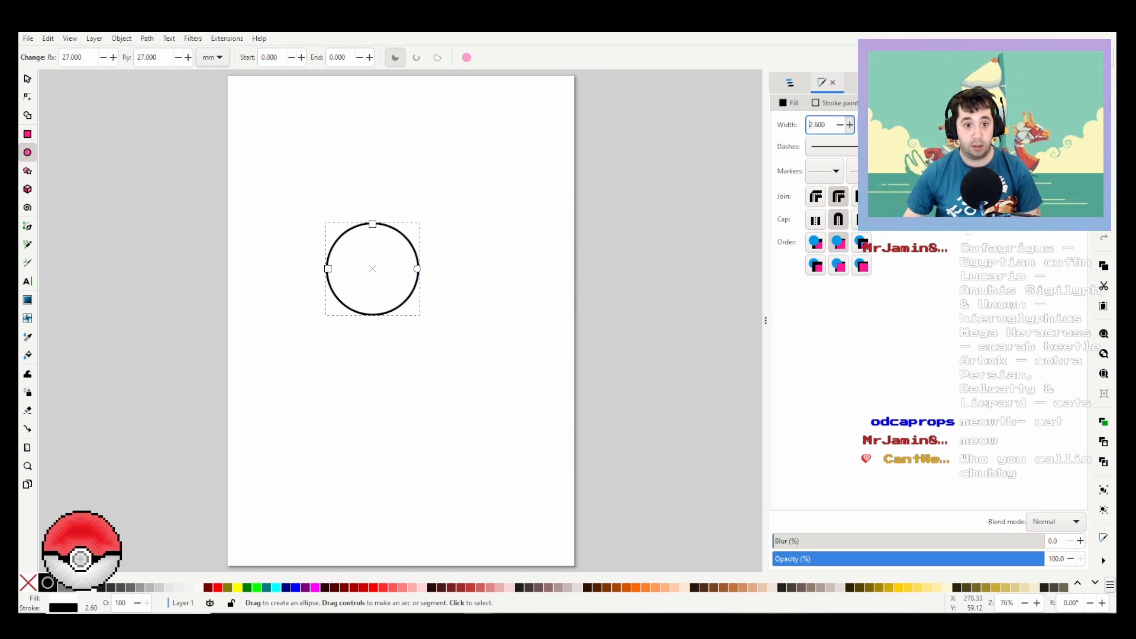
pyautogui.click(849, 125)
pyautogui.click(849, 125)
pyautogui.click(849, 125)
pyautogui.click(849, 125)
pyautogui.click(850, 124)
pyautogui.click(850, 125)
pyautogui.click(849, 125)
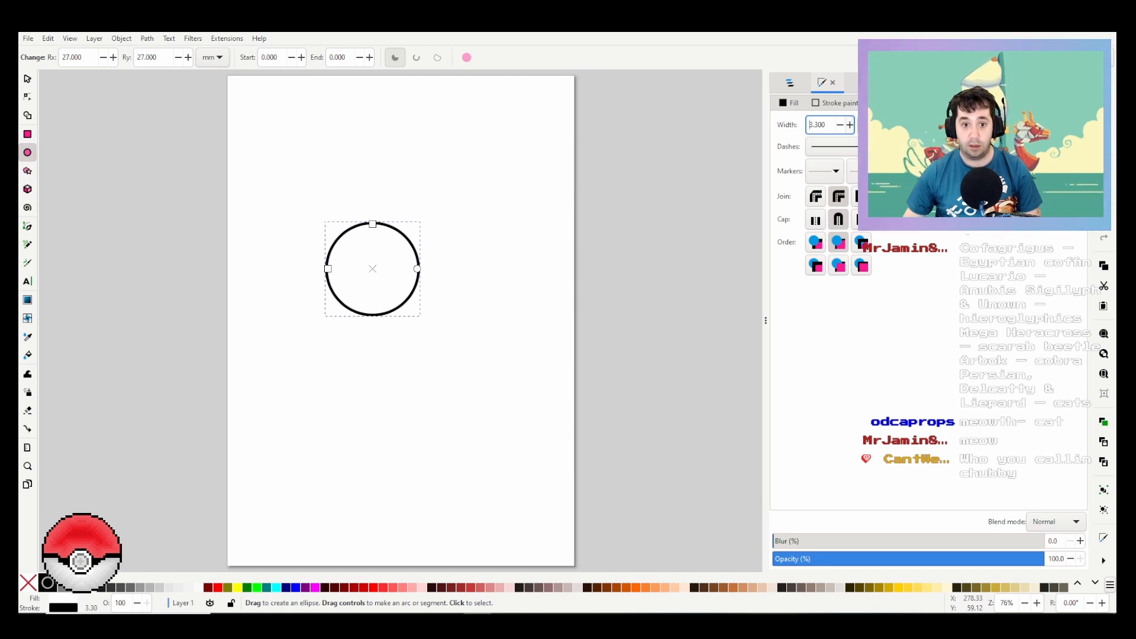
# Step: Set the circle's stroke colour to purple 9838bbff, taking RGB 152, 56, 187 from the bottle's appearance in Fusion
pyautogui.click(836, 103)
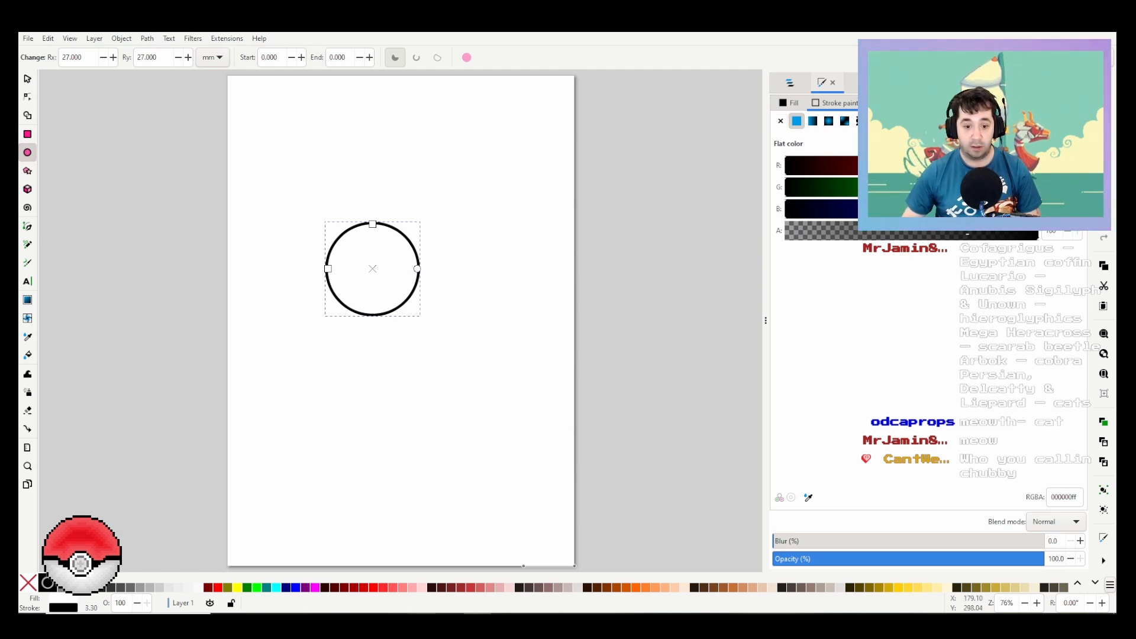
pyautogui.click(450, 613)
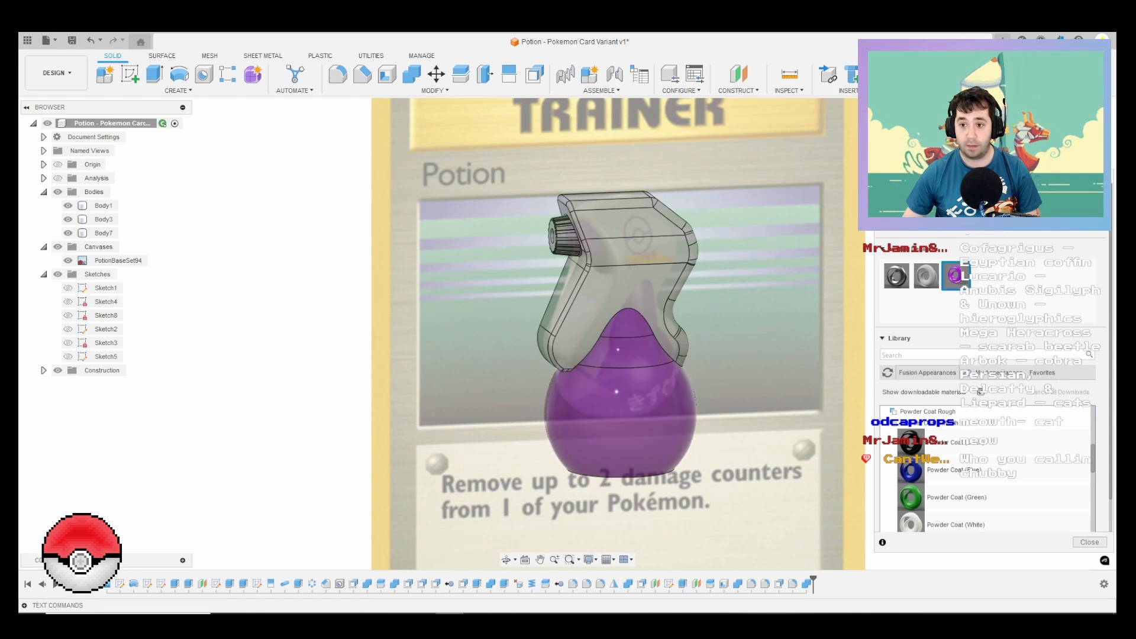
pyautogui.rightClick(956, 275)
pyautogui.click(987, 285)
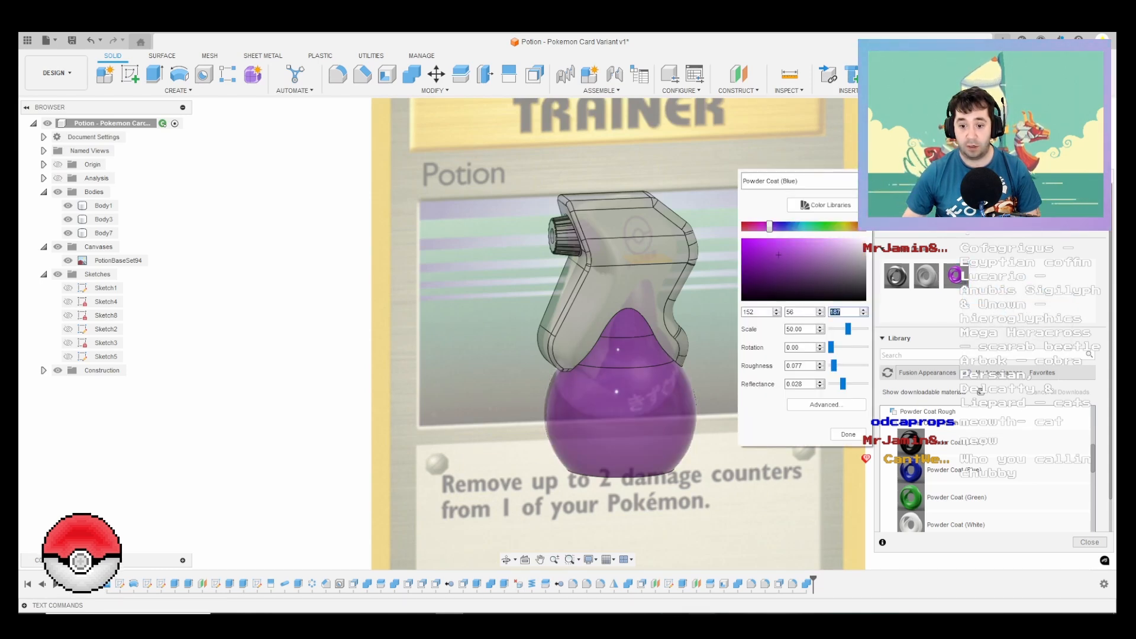
pyautogui.click(702, 621)
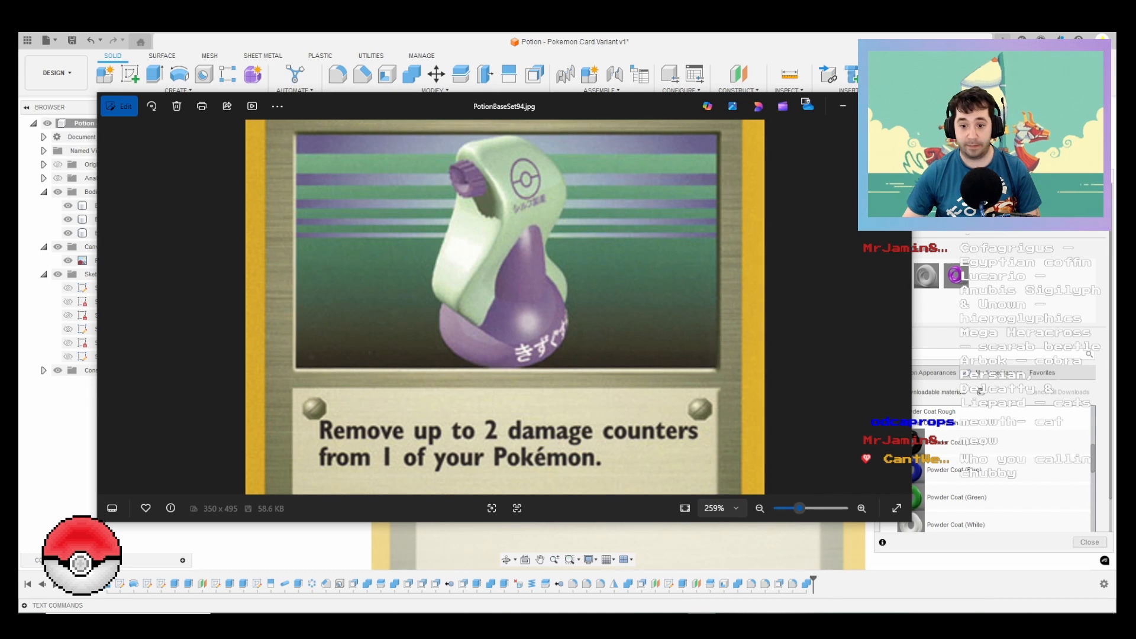
pyautogui.moveTo(478, 621)
pyautogui.click(513, 568)
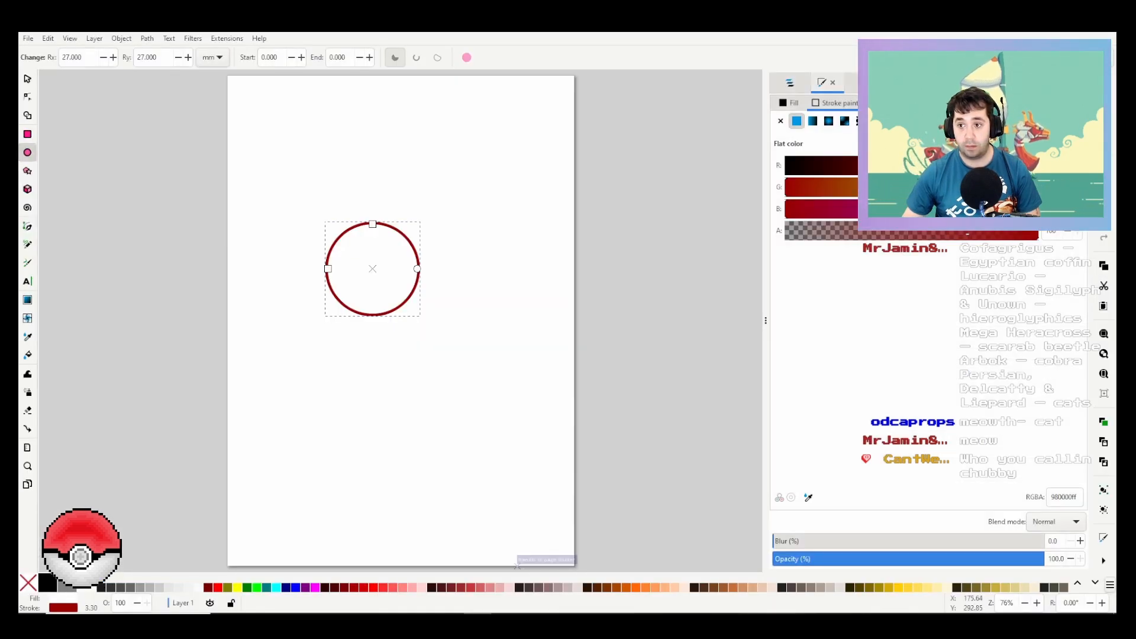
pyautogui.click(839, 187)
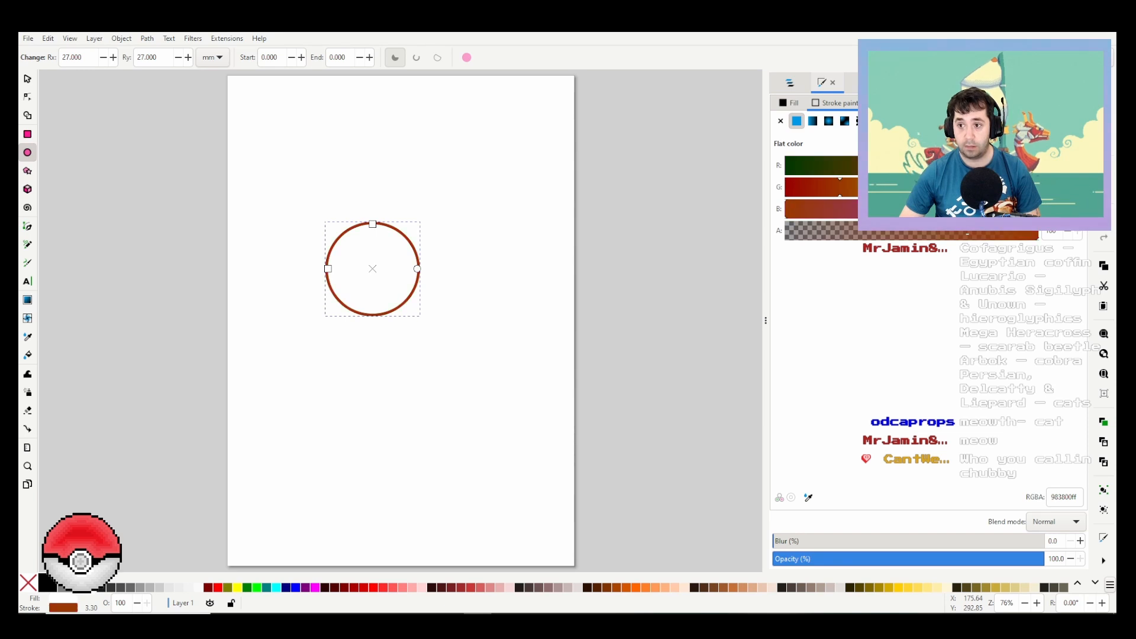
pyautogui.press('Tab')
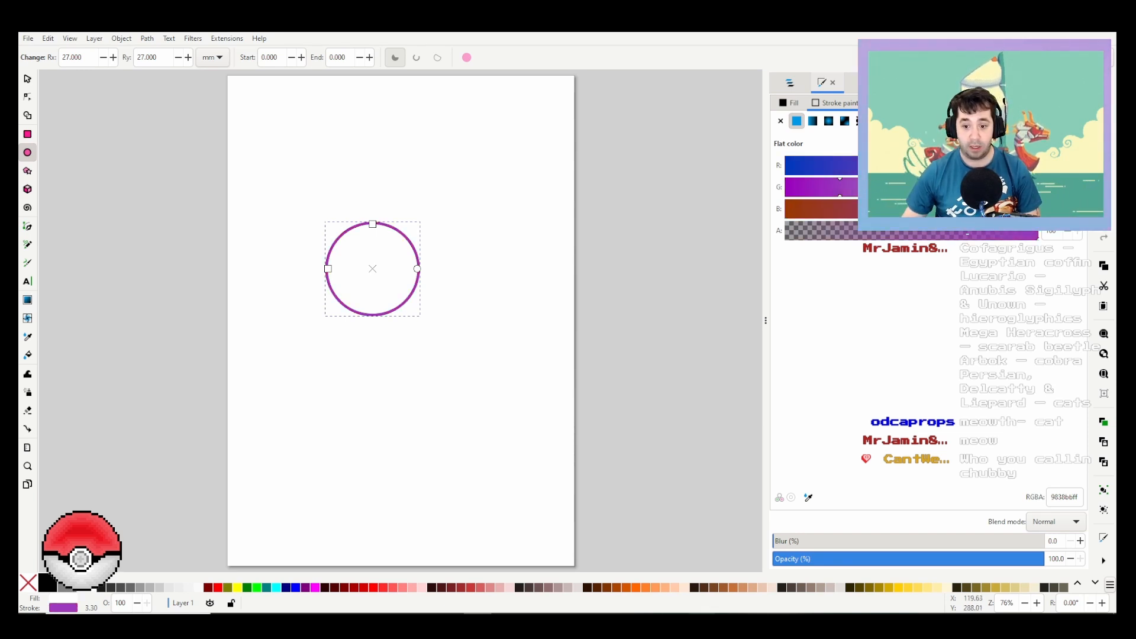
# Step: Switch to Photos and copy the card image PotionBaseSet94.jpg to the clipboard
pyautogui.click(702, 621)
pyautogui.rightClick(586, 281)
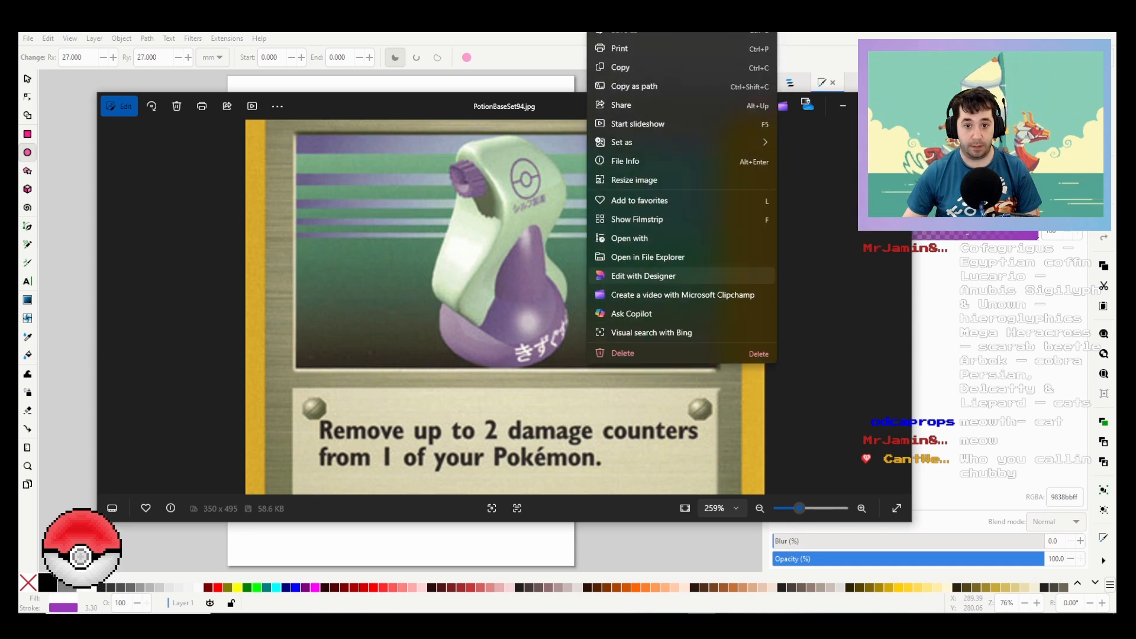
pyautogui.click(621, 67)
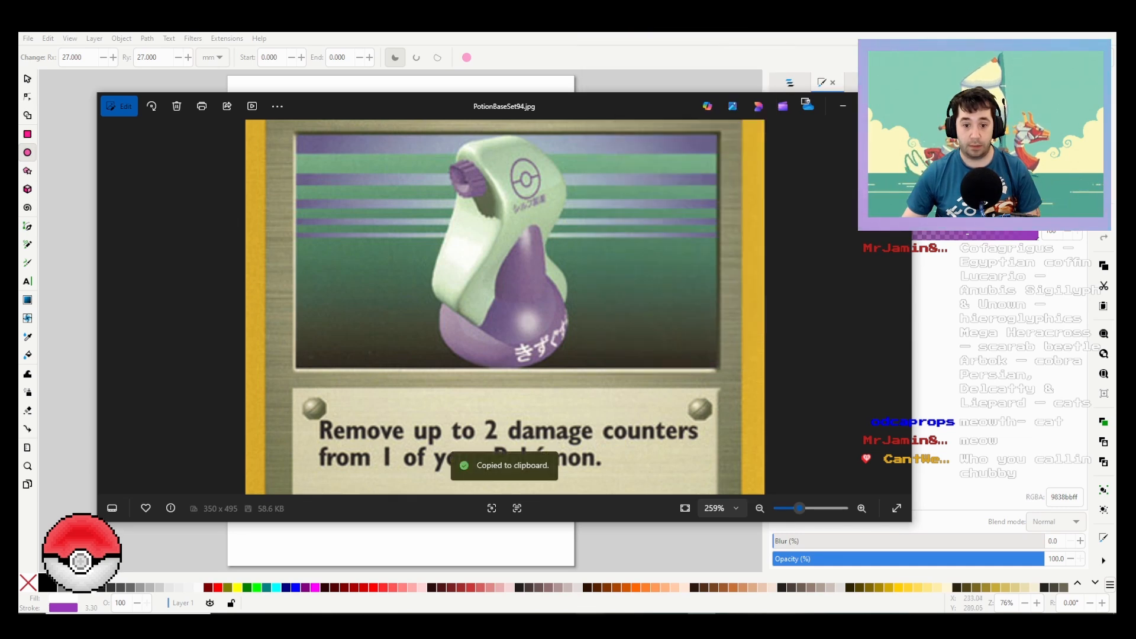
# Step: Return to Inkscape and paste the copied card image beside the purple circle, overlapping the page's right edge
pyautogui.click(842, 106)
pyautogui.click(573, 372)
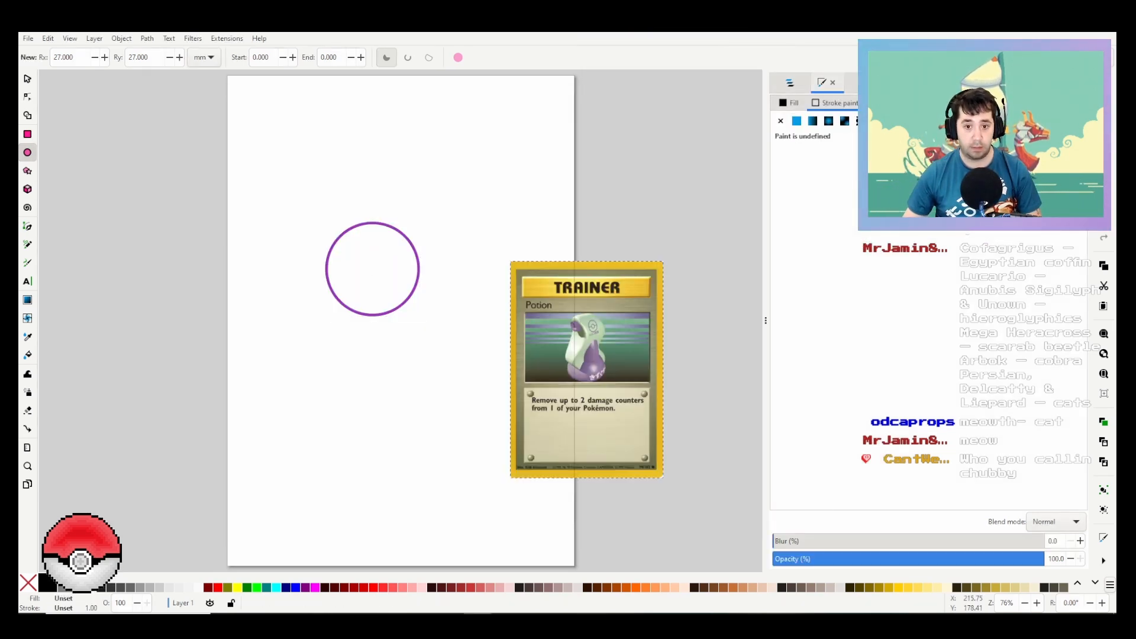
pyautogui.hotkey('ctrl', 'v')
# Step: Draw a small circle inside the large purple circle and set both its radii to 8 mm
pyautogui.keyDown('ctrl'); pyautogui.scroll(2, 577, 339); pyautogui.keyUp('ctrl')
pyautogui.moveTo(443, 331); pyautogui.dragTo(574, 379, button='middle')
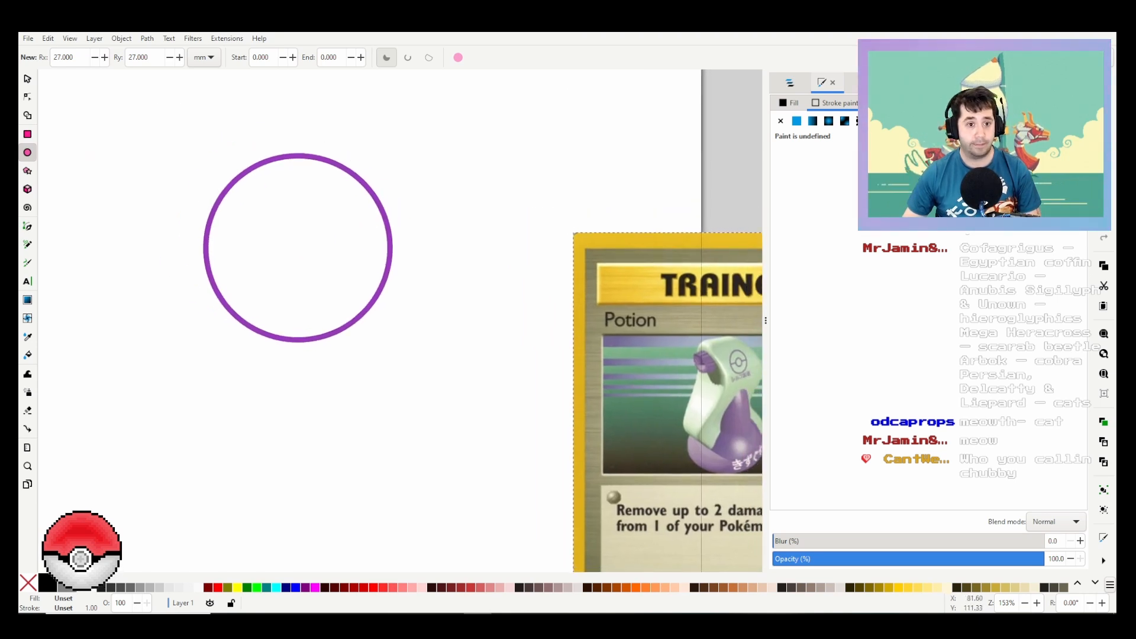
pyautogui.moveTo(266, 219); pyautogui.dragTo(329, 280)
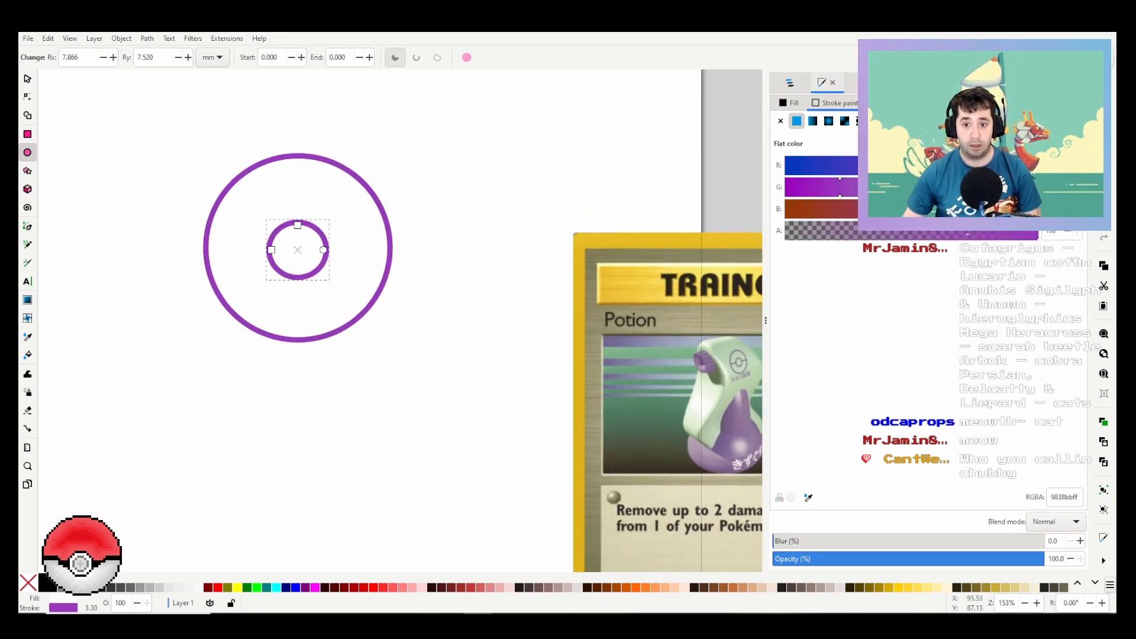
pyautogui.doubleClick(70, 58)
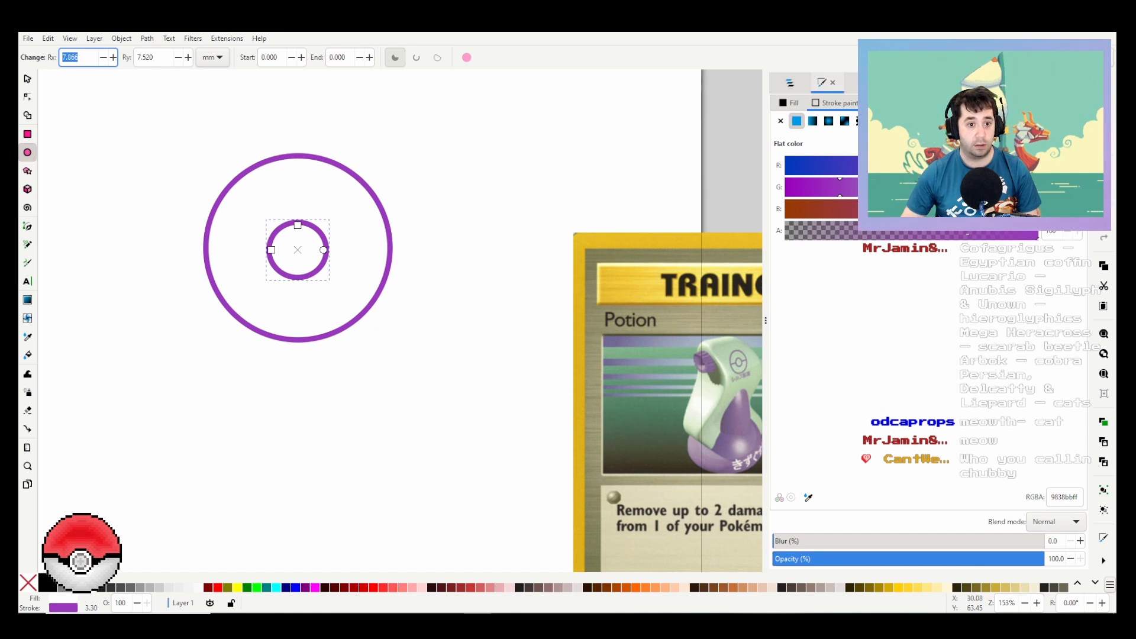
pyautogui.write('8')
pyautogui.press('Tab')
pyautogui.write('8')
pyautogui.press('Return')
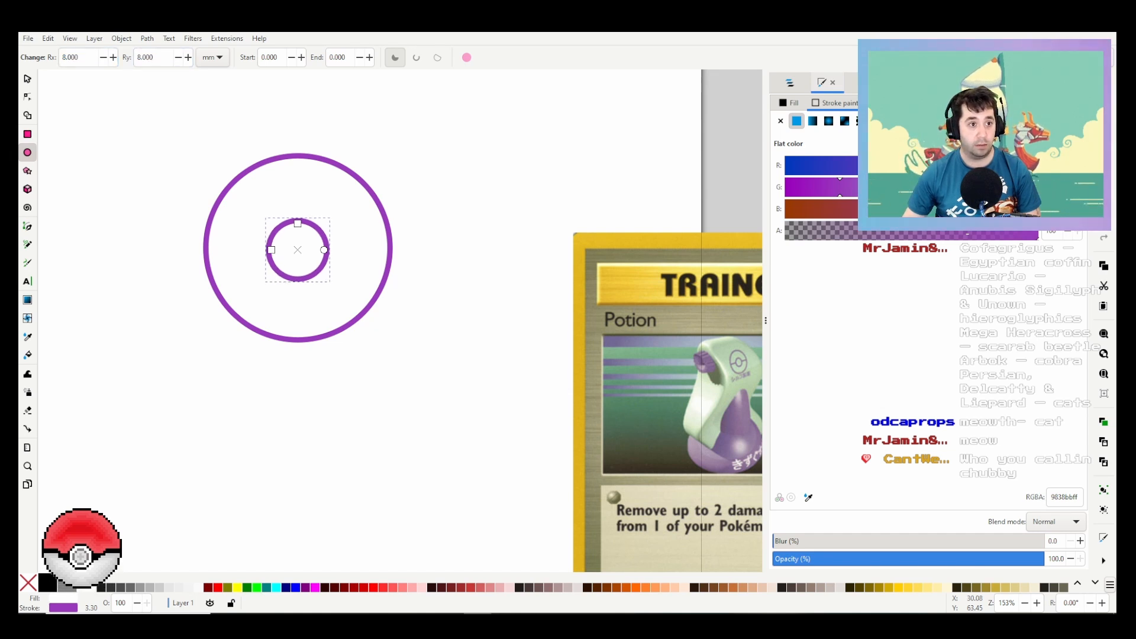
# Step: Move the small circle so that it is centred within the large circle
pyautogui.press('s')
pyautogui.click(297, 248)
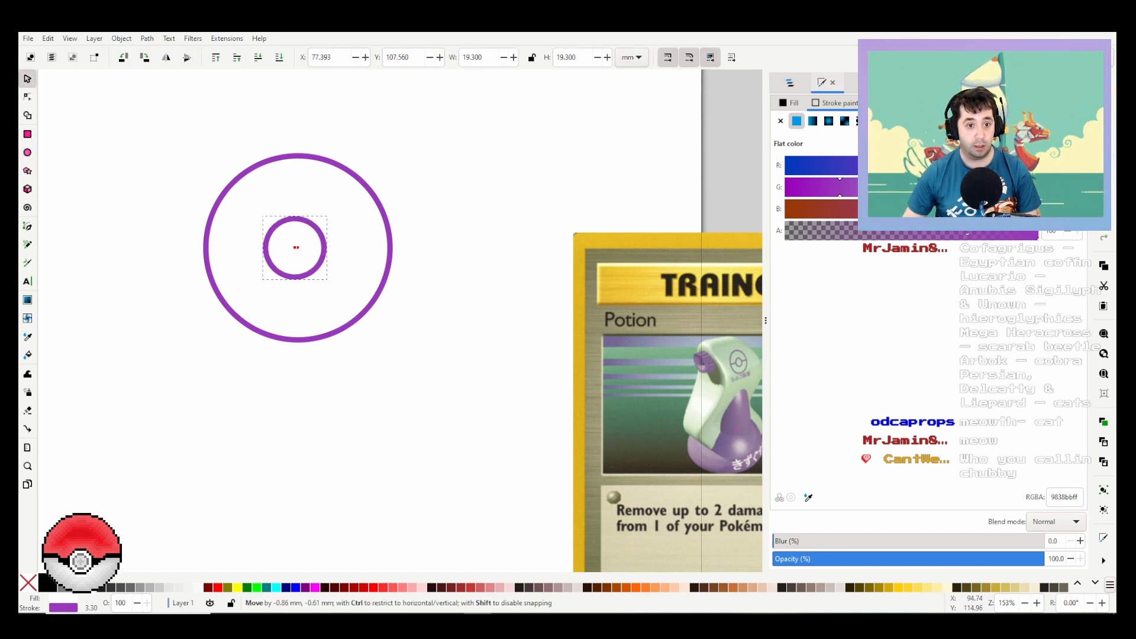
pyautogui.moveTo(298, 248); pyautogui.dragTo(298, 248)
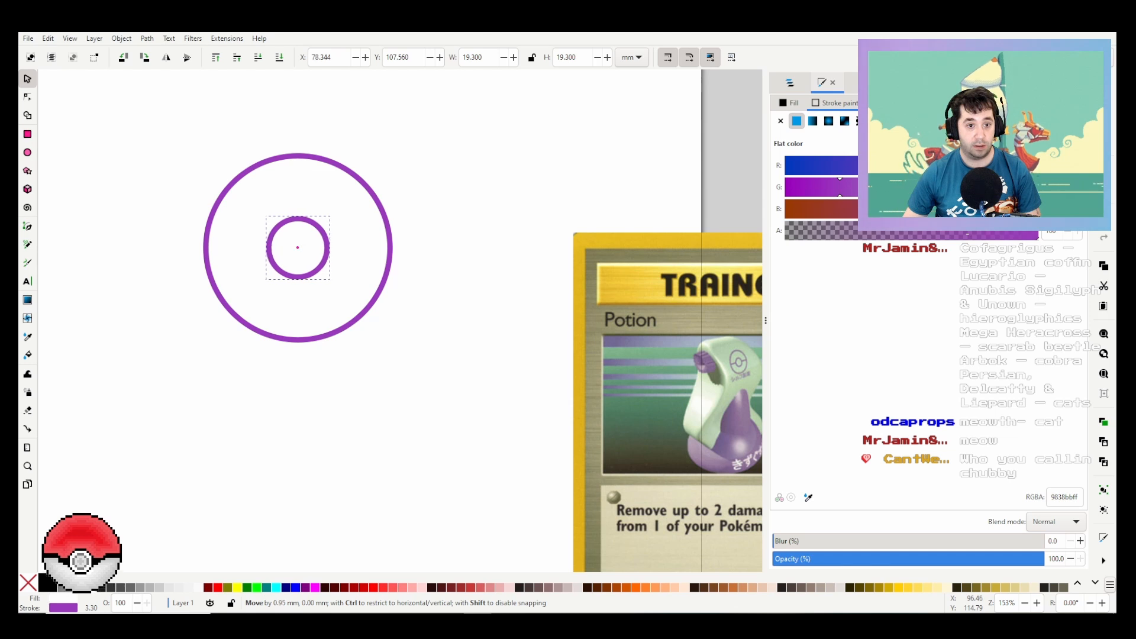
pyautogui.press('Escape')
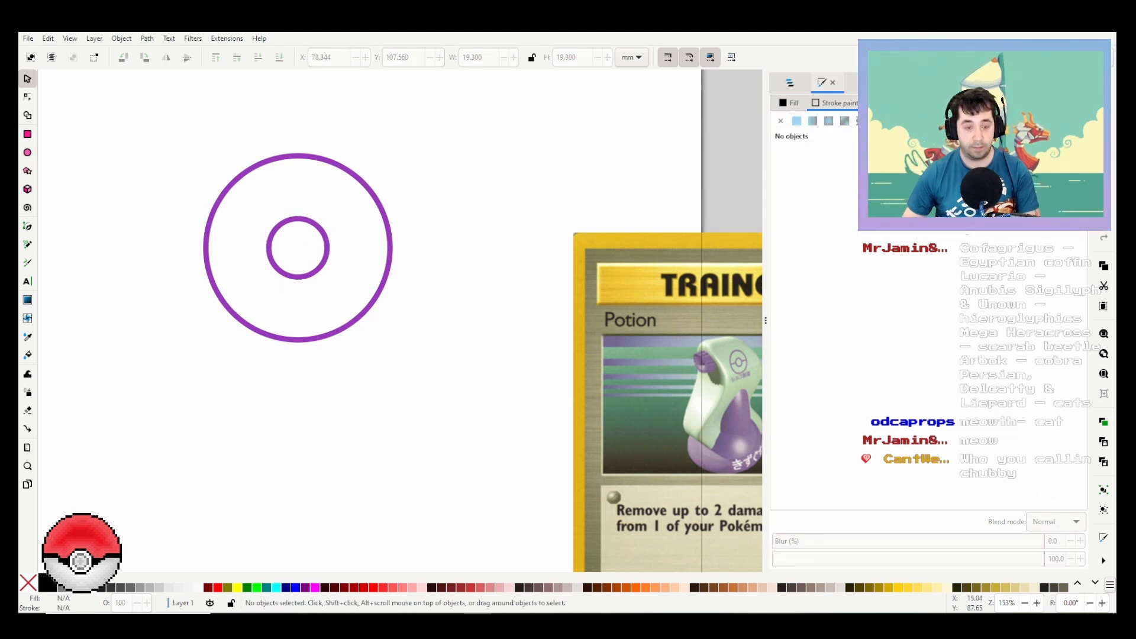
# Step: Draw two horizontal lines of 19 mm with the Pen tool, joining the small circle to the large circle on each side
pyautogui.press('b')
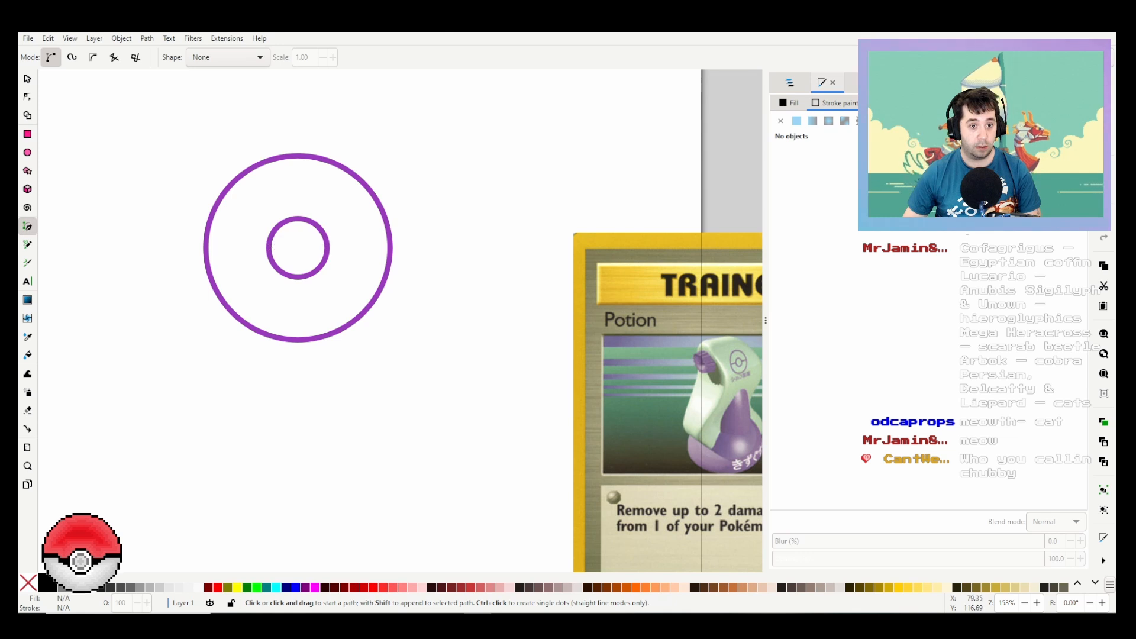
pyautogui.click(297, 247)
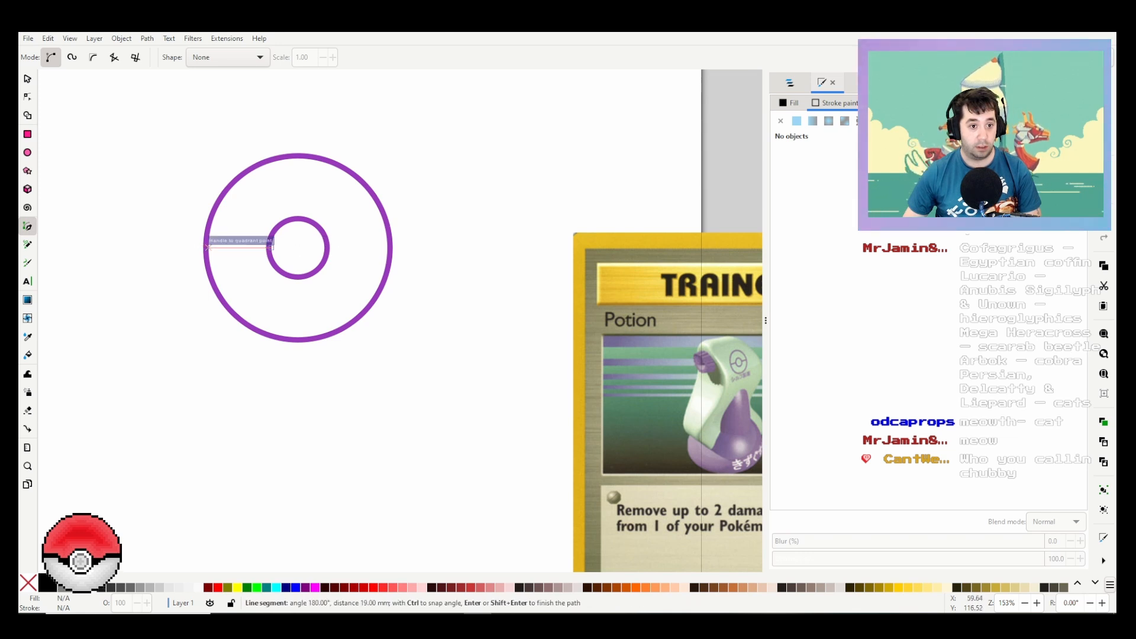
pyautogui.click(208, 247)
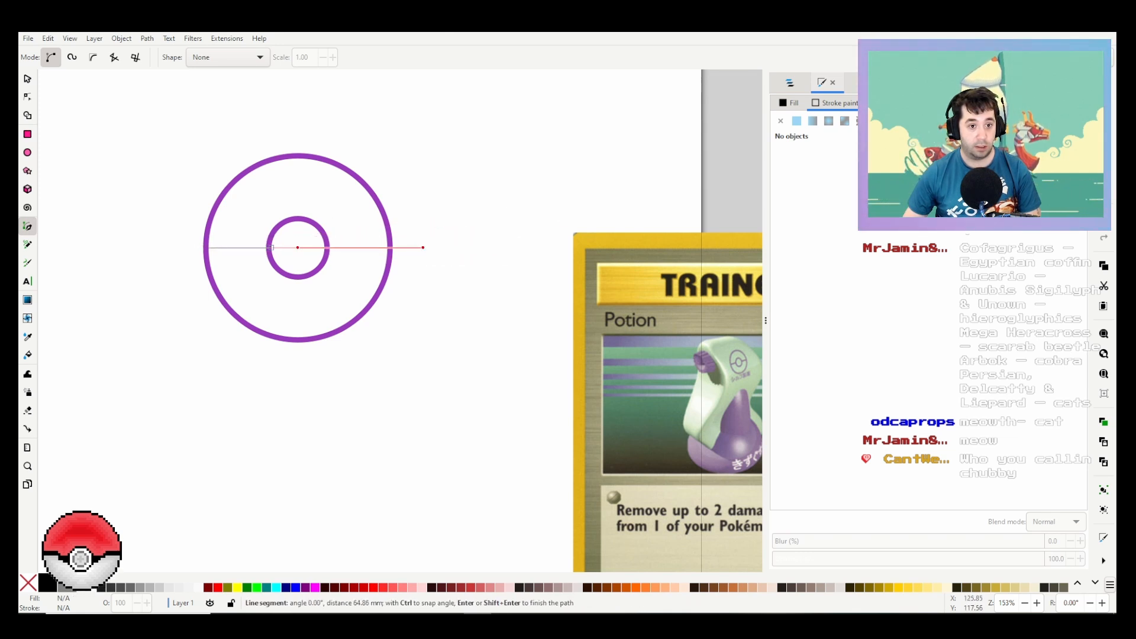
pyautogui.press('Return')
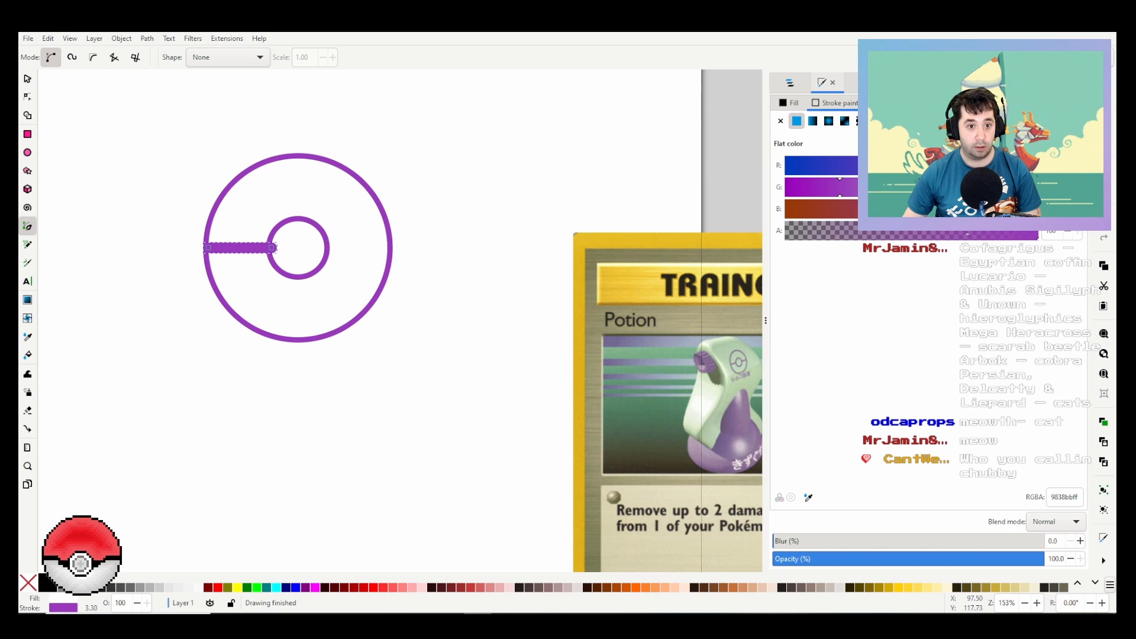
pyautogui.click(324, 247)
pyautogui.click(388, 247)
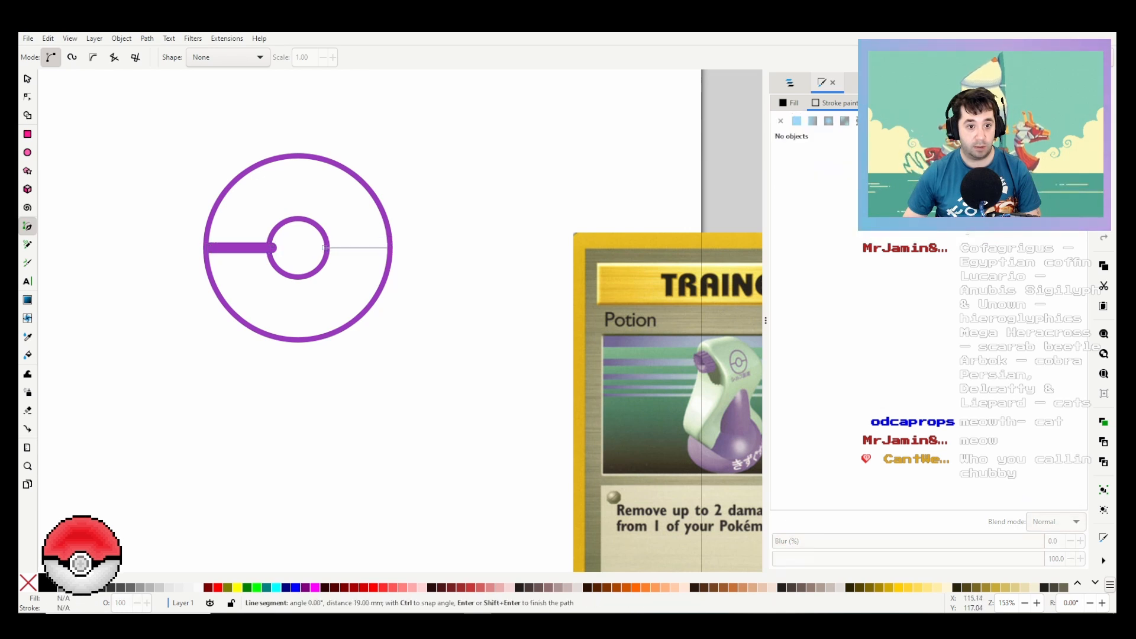
pyautogui.press('Return')
pyautogui.press('Escape')
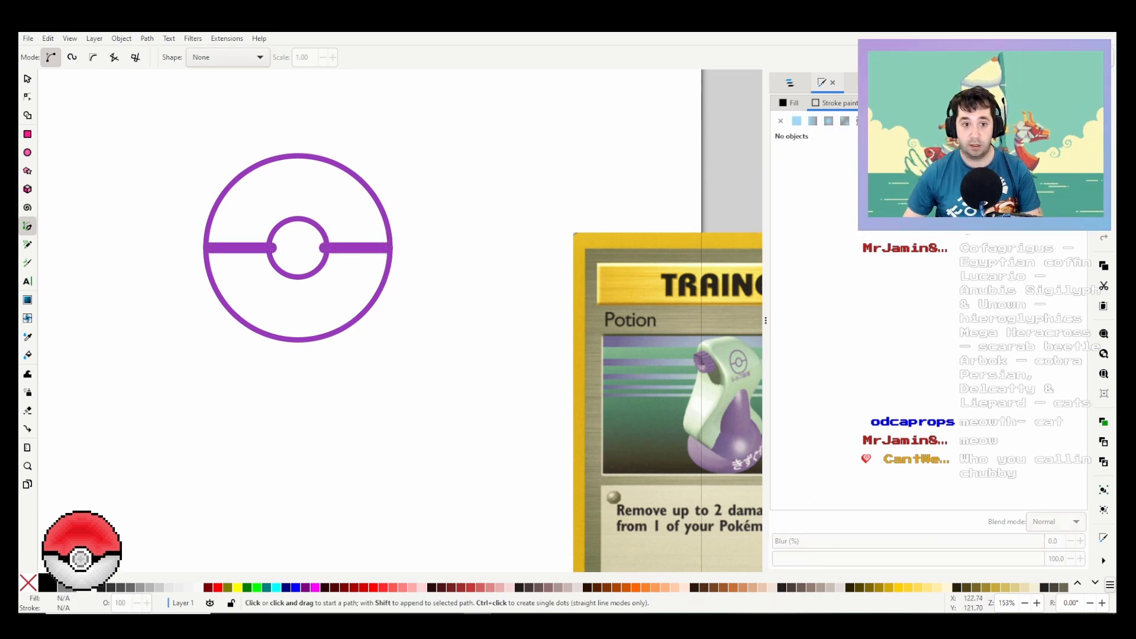
# Step: Give both horizontal bars butt caps and adjust the left bar's inner end to reach the small circle's outer edge
pyautogui.click(27, 79)
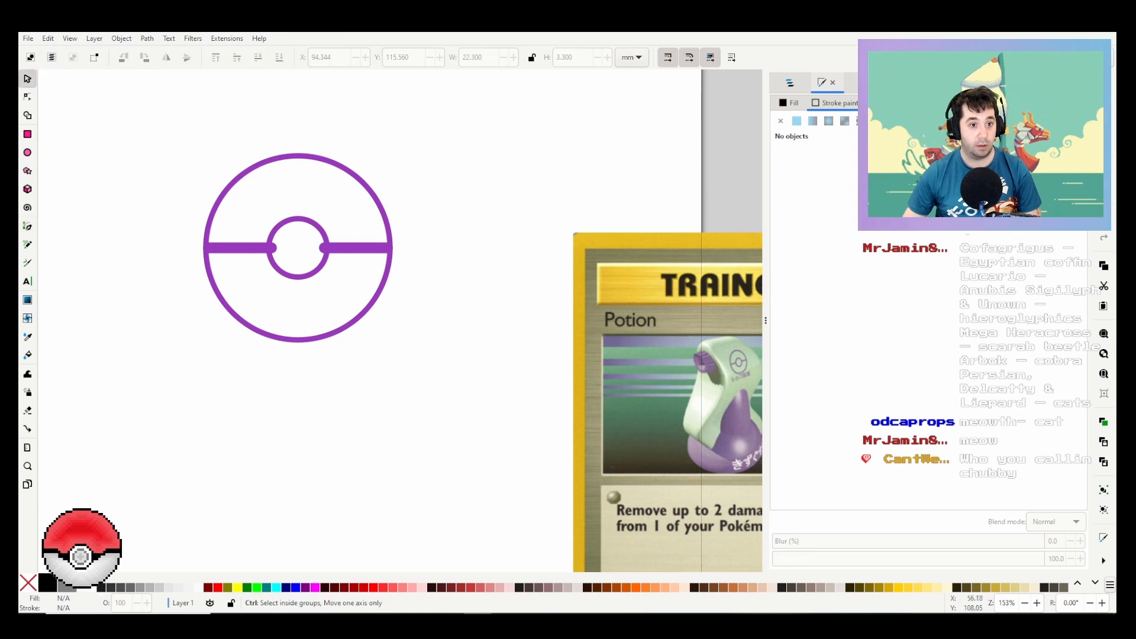
pyautogui.keyDown('ctrl'); pyautogui.scroll(2, 255, 207); pyautogui.keyUp('ctrl')
pyautogui.click(290, 312)
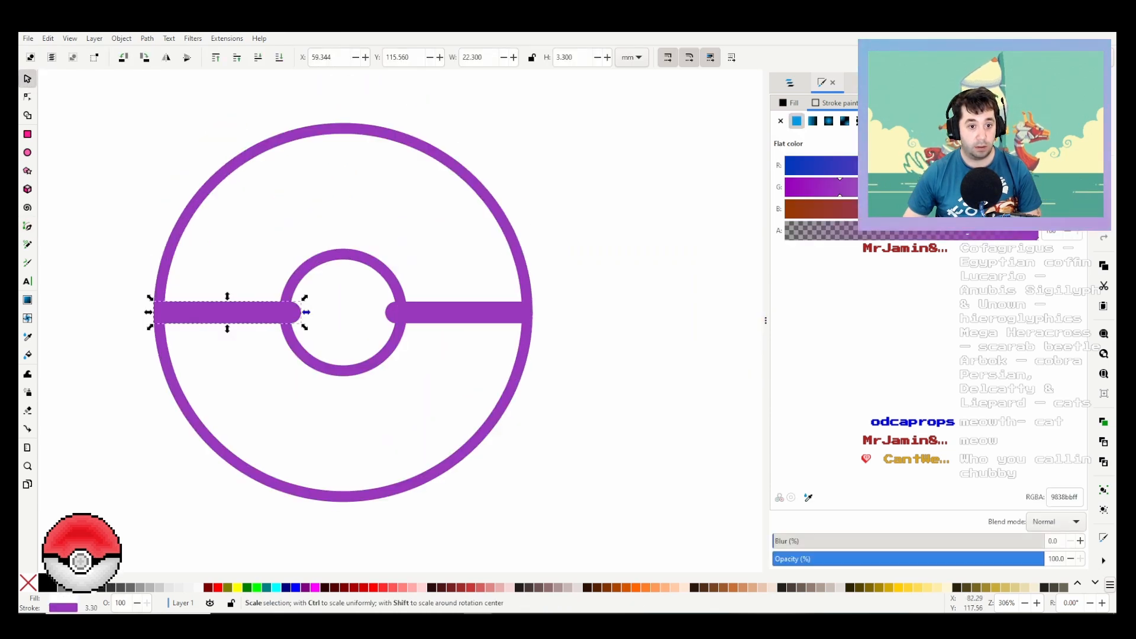
pyautogui.moveTo(304, 311); pyautogui.dragTo(280, 312)
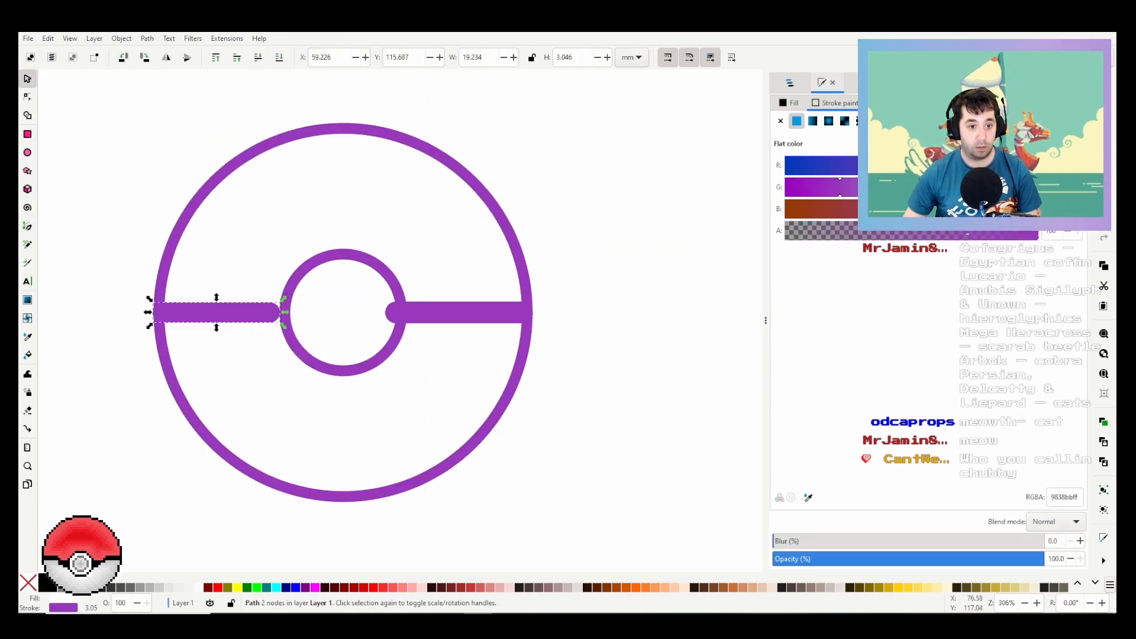
pyautogui.click(890, 103)
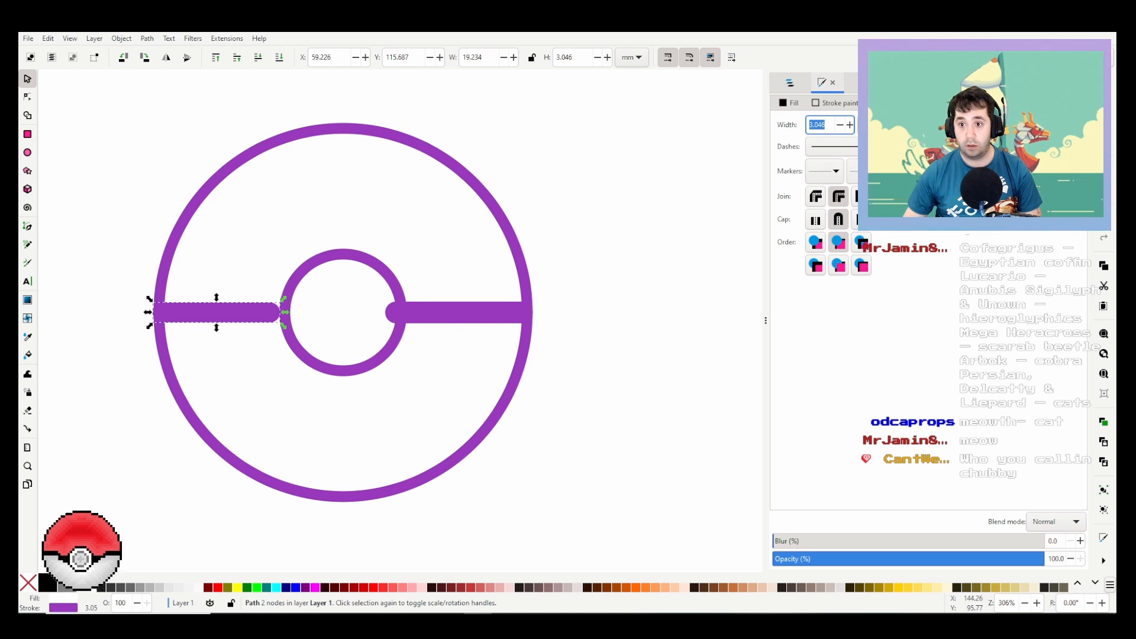
pyautogui.click(815, 220)
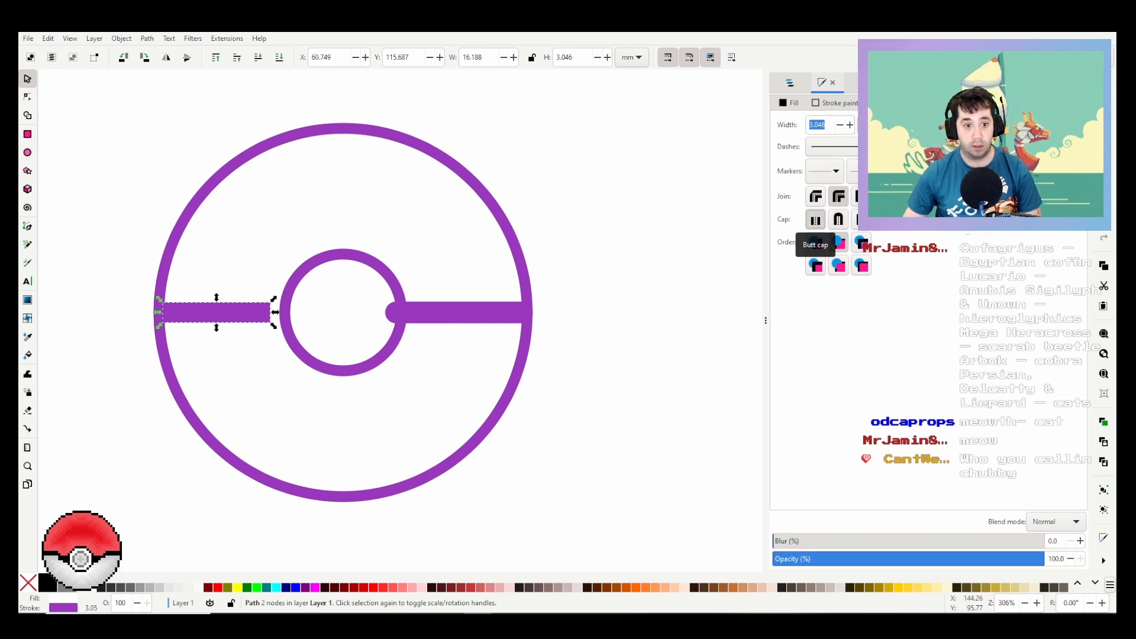
pyautogui.moveTo(273, 312)
pyautogui.mouseDown()
pyautogui.moveTo(285, 302)
pyautogui.moveTo(284, 312)
pyautogui.mouseUp()
pyautogui.click(442, 318)
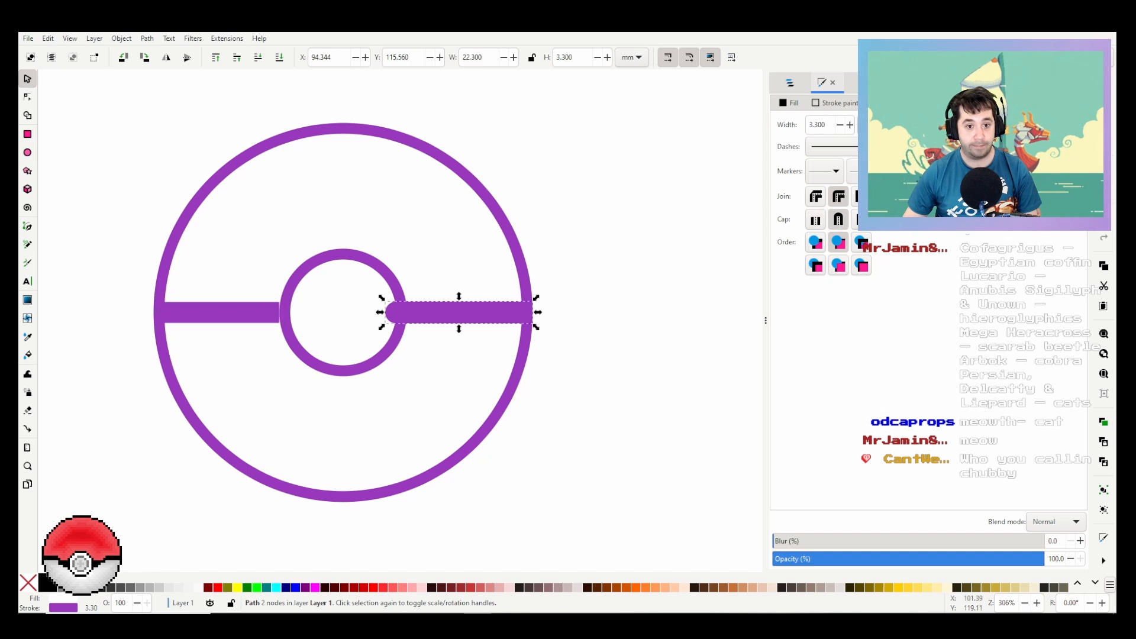
pyautogui.click(815, 220)
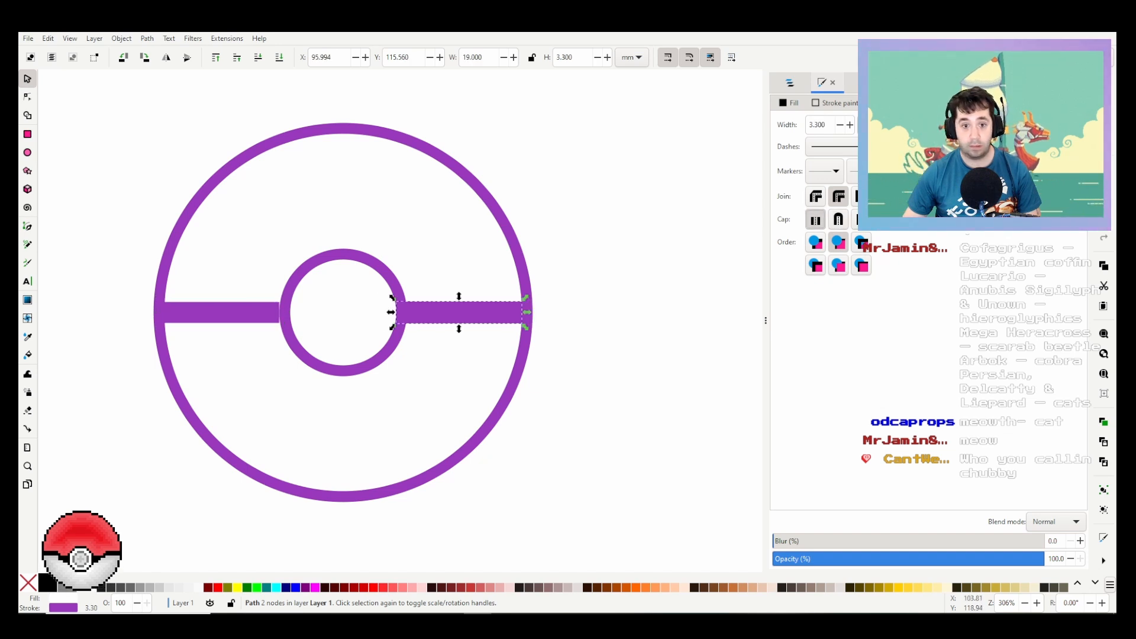
# Step: Stretch the left bar to about 19.2 mm so its inner end overlaps the small circle's ring
pyautogui.keyDown('ctrl'); pyautogui.scroll(2, 435, 278); pyautogui.keyUp('ctrl')
pyautogui.click(434, 284)
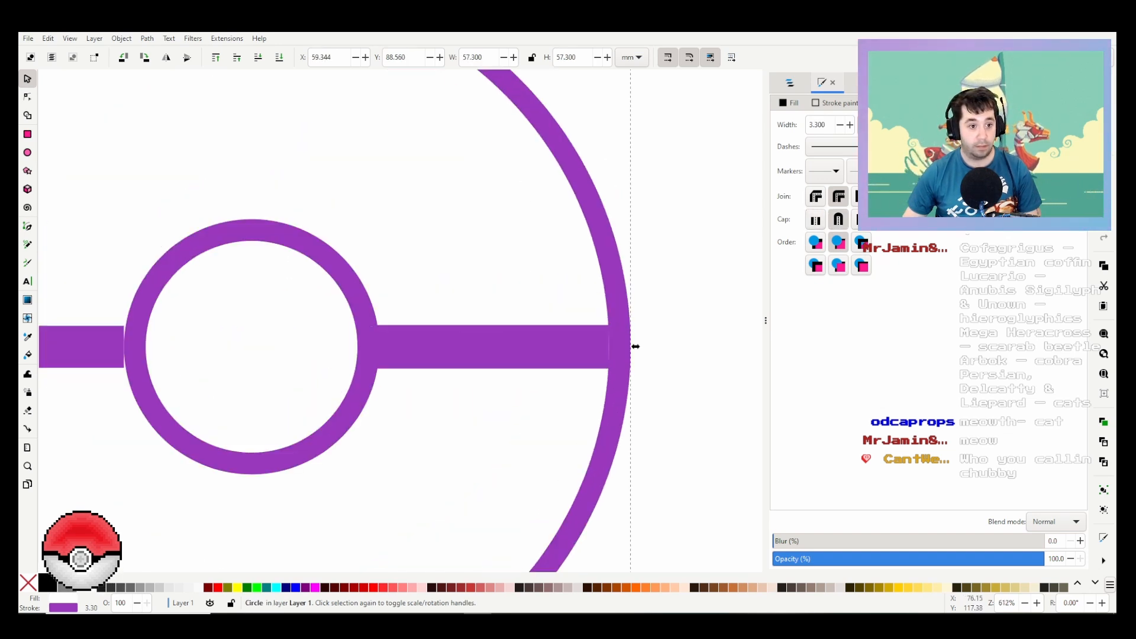
pyautogui.click(121, 347)
pyautogui.moveTo(124, 346); pyautogui.dragTo(145, 346)
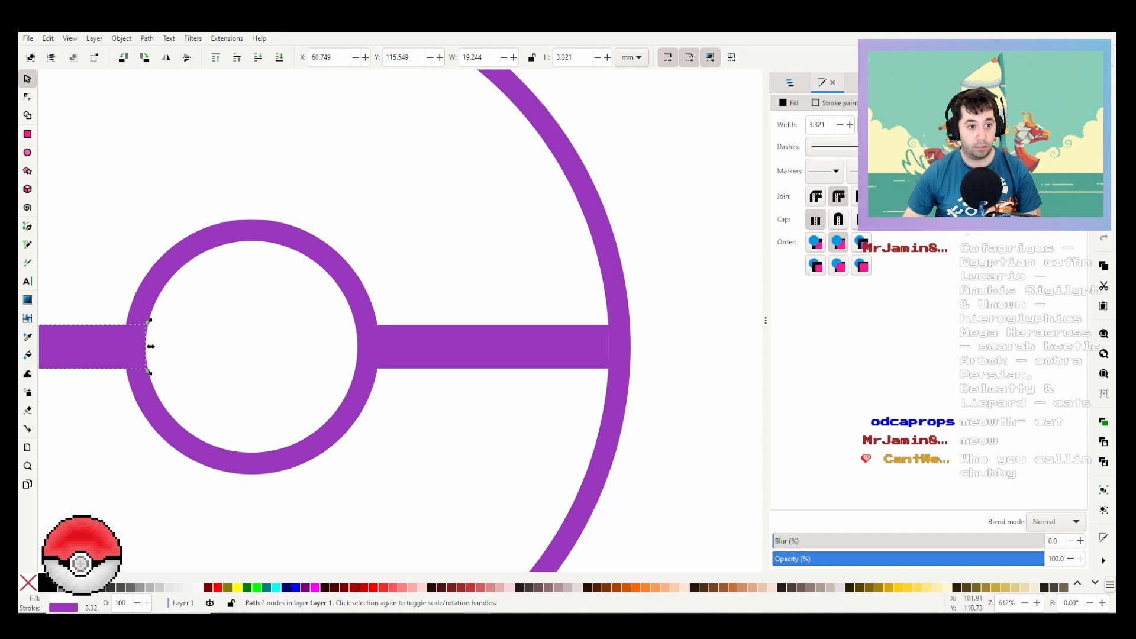
pyautogui.click(261, 316)
pyautogui.keyDown('ctrl'); pyautogui.scroll(-2, 428, 264); pyautogui.keyUp('ctrl')
pyautogui.keyDown('ctrl'); pyautogui.scroll(-1, 430, 260); pyautogui.keyUp('ctrl')
pyautogui.press('Escape')
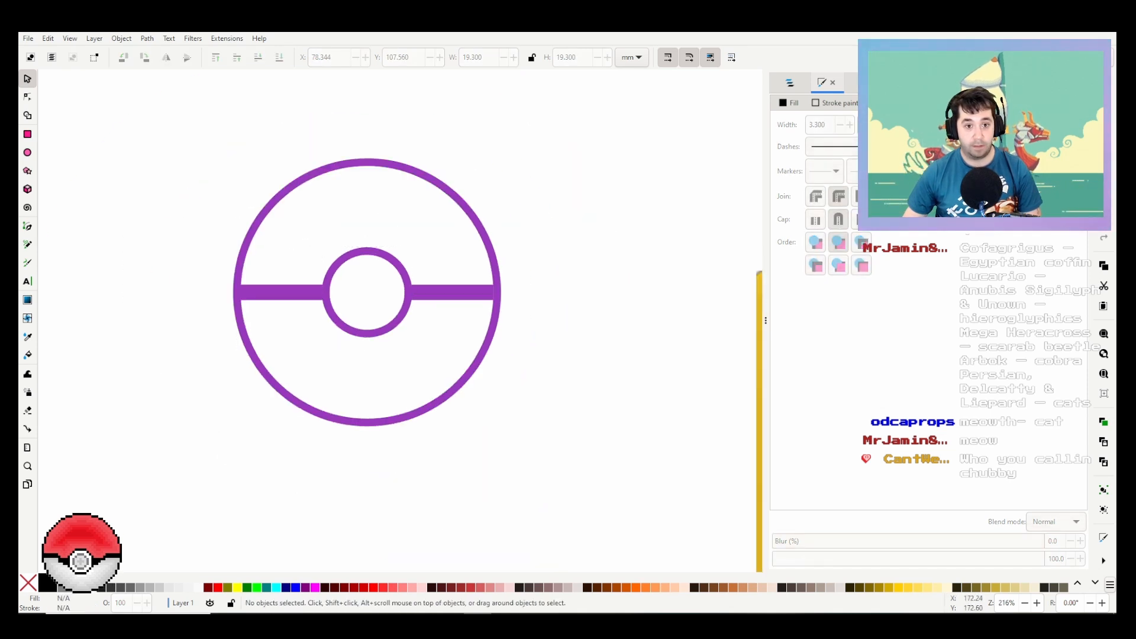
# Step: Switch to the card image in Photos and examine the bottle's Poké Ball logo and the Japanese lettering below it up close
pyautogui.hotkey('alt', 'Tab')
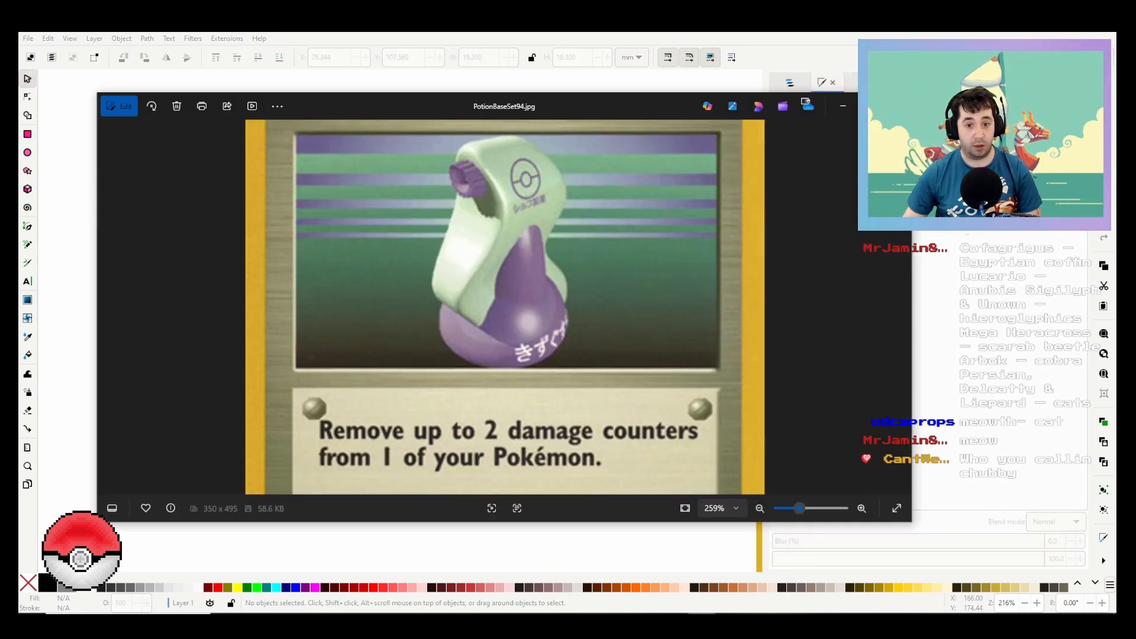
pyautogui.hotkey('alt', 'Tab')
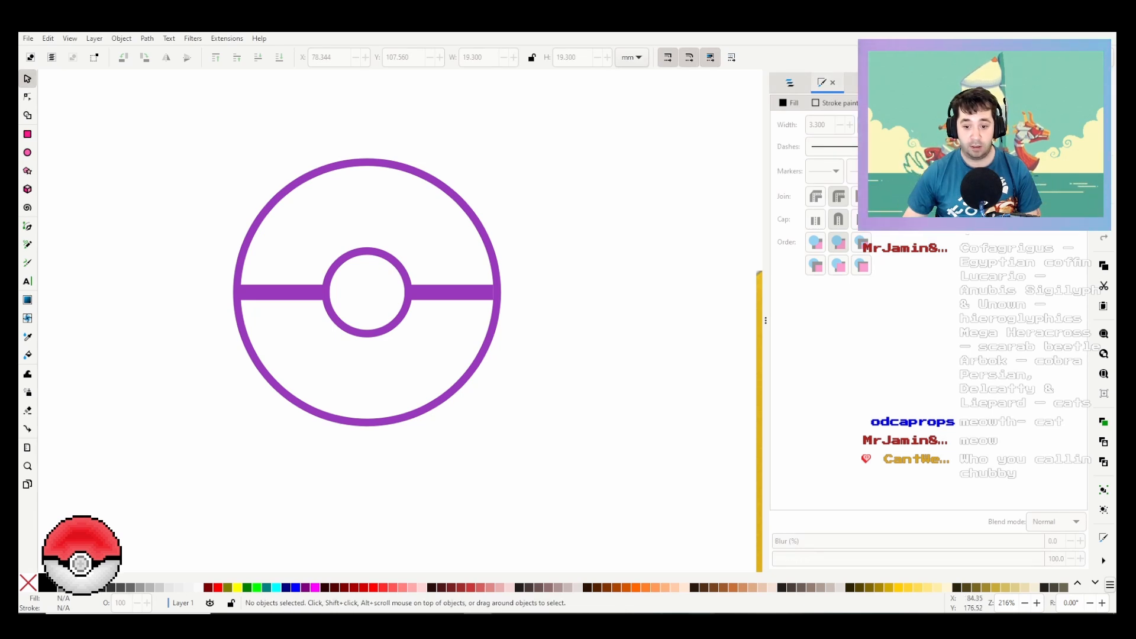
pyautogui.hotkey('alt', 'Tab')
pyautogui.scroll(5, 527, 201)
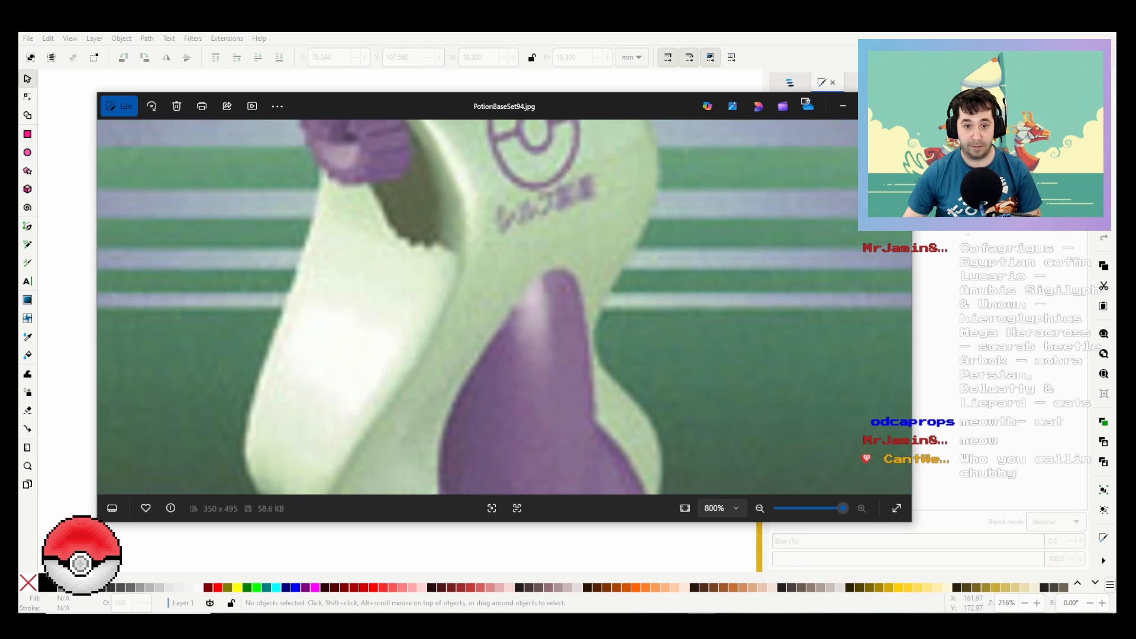
pyautogui.moveTo(526, 236); pyautogui.dragTo(519, 293)
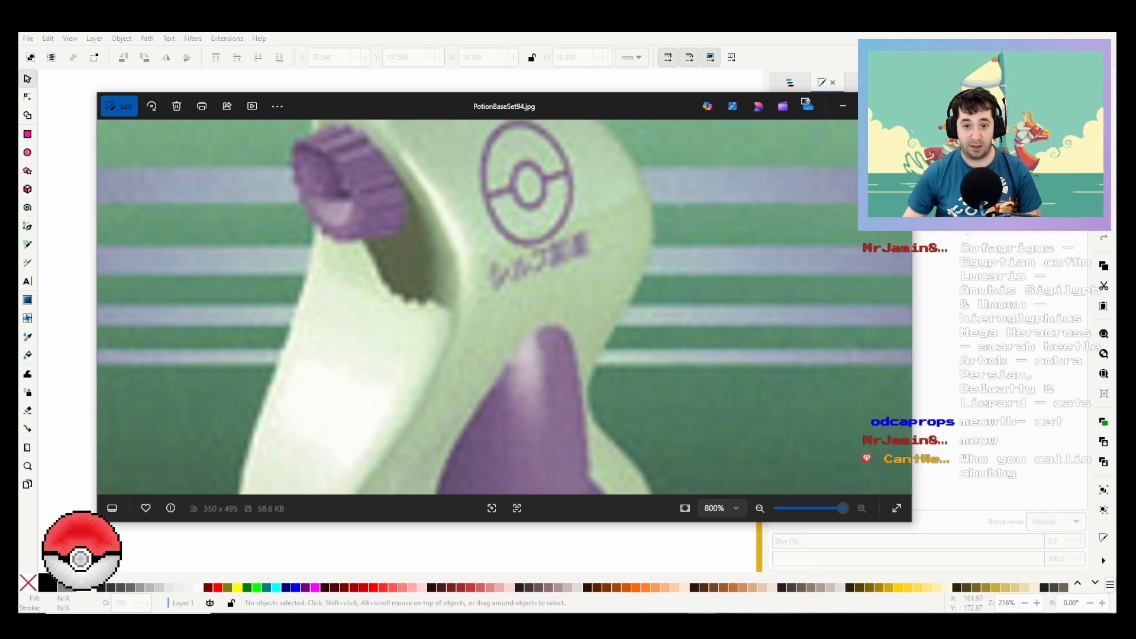
pyautogui.hotkey('alt', 'Tab')
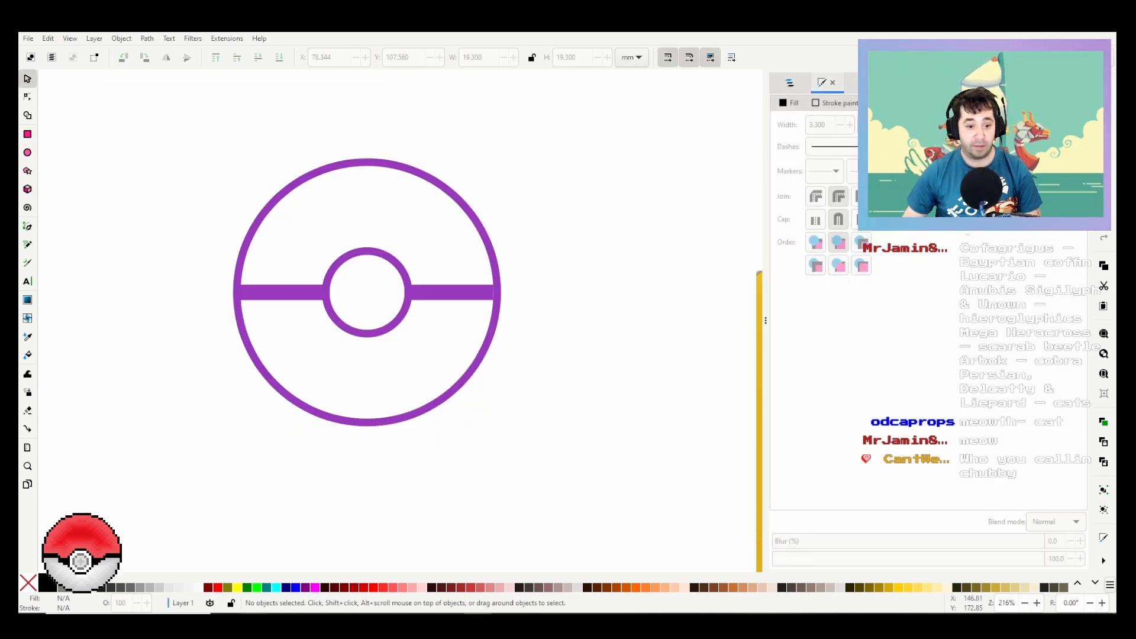
# Step: Switch to the browser, search for "english to japanese", translate "potion" and compare the translation with the lettering on the card image
pyautogui.hotkey('alt', 'Tab')
pyautogui.hotkey('ctrl', 't')
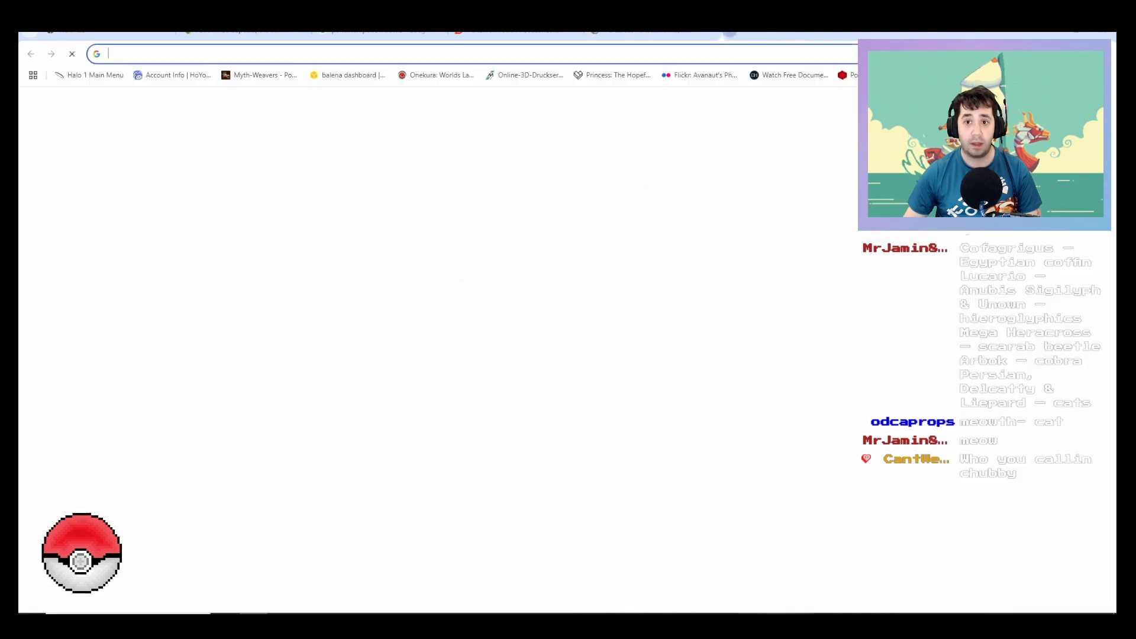
pyautogui.write('english to')
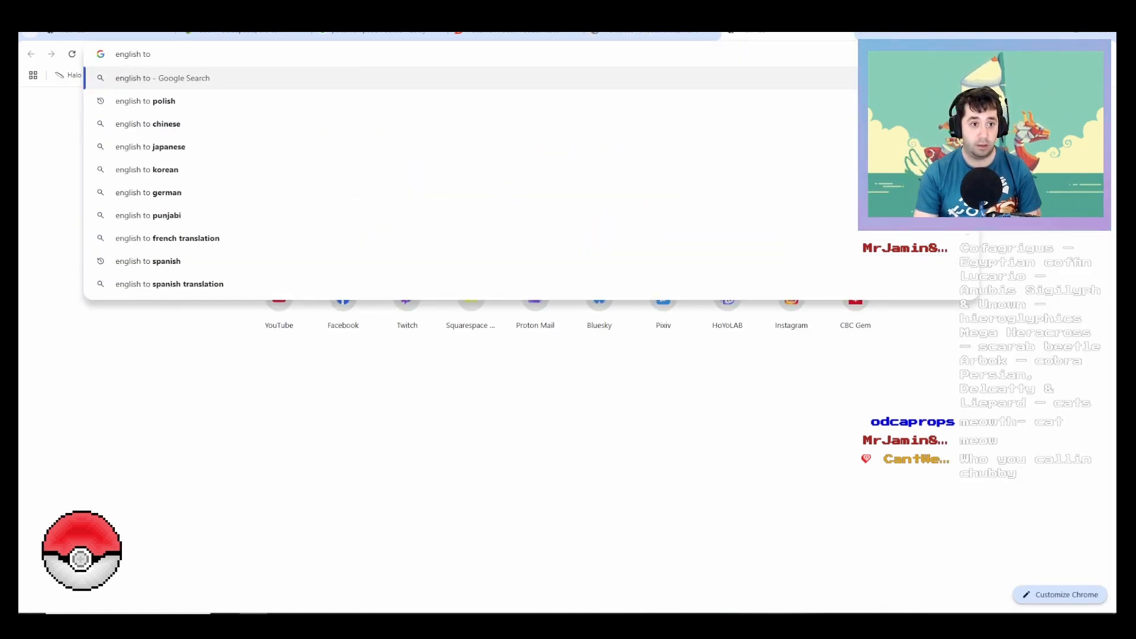
pyautogui.write('jap')
pyautogui.press('Return')
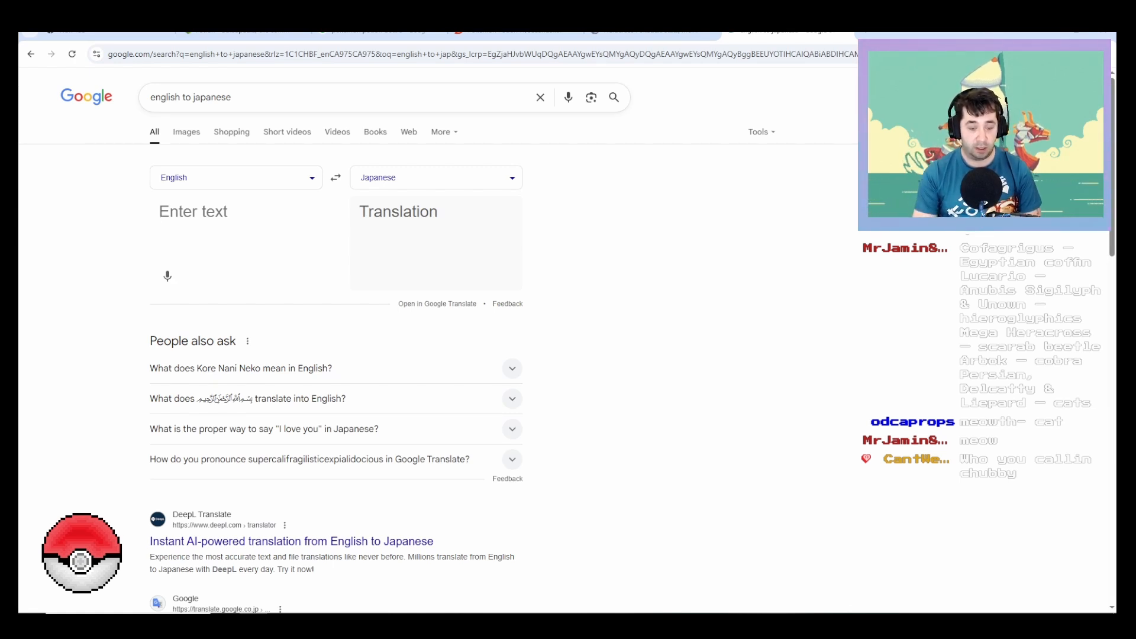
pyautogui.write('potion')
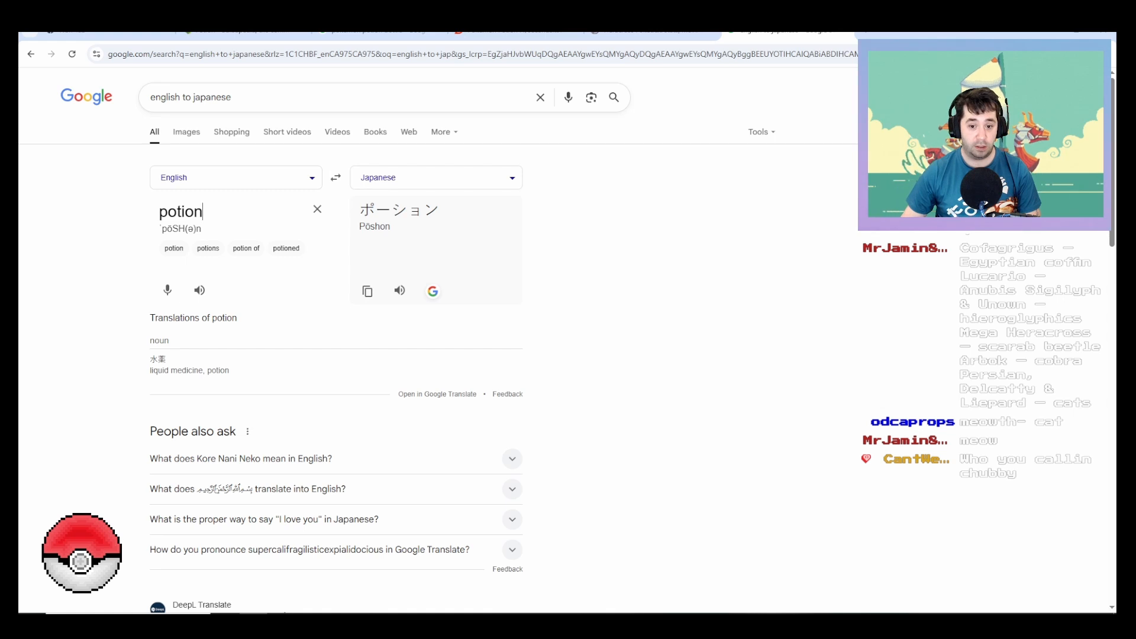
pyautogui.click(703, 613)
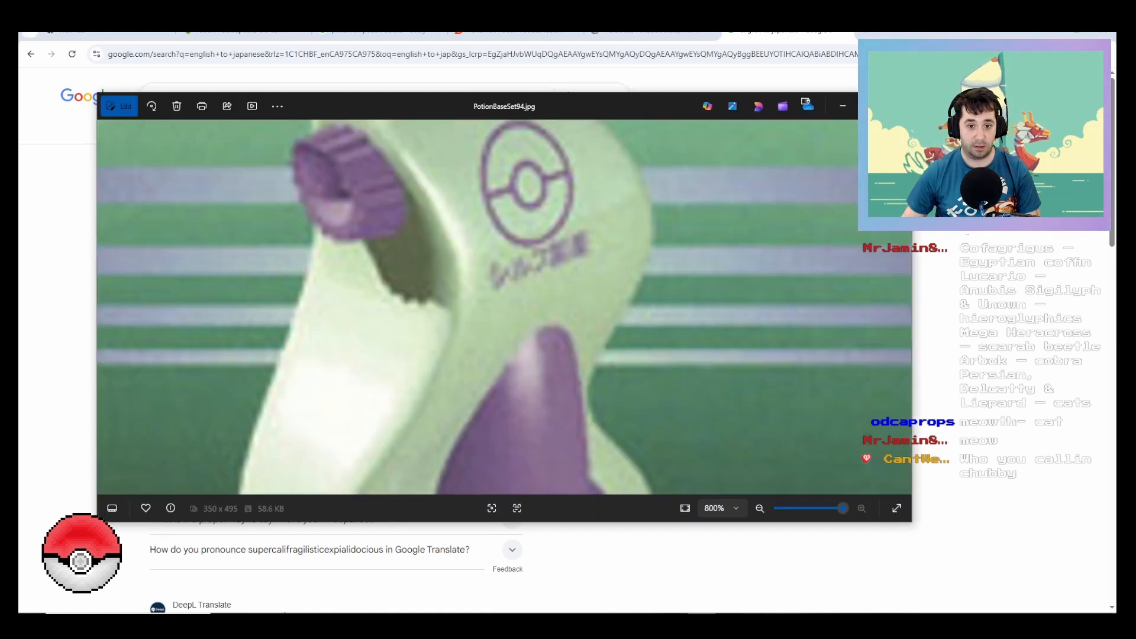
pyautogui.click(702, 613)
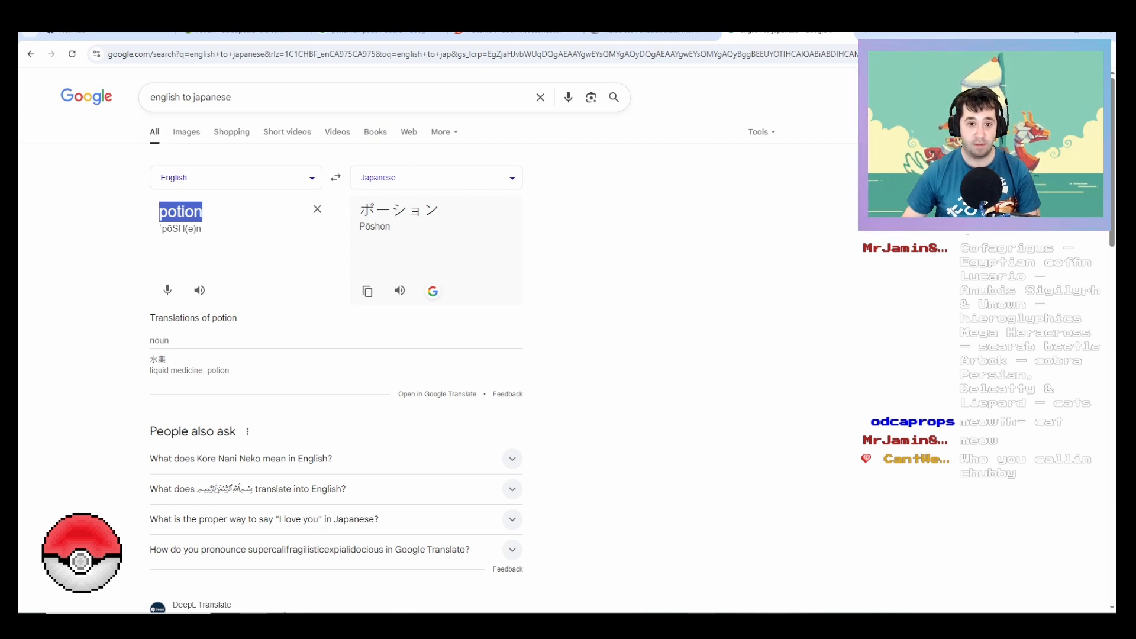
# Step: Recheck the lettering on the card image in Photos and translate 薬屋 from Japanese to English in the browser
pyautogui.click(702, 614)
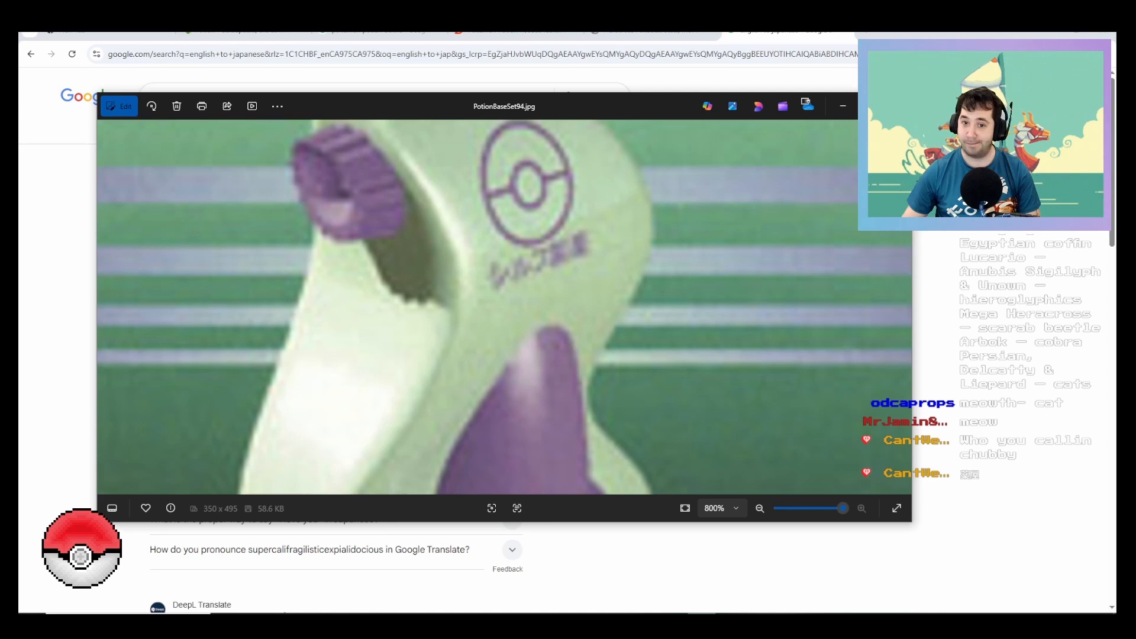
pyautogui.click(702, 613)
pyautogui.click(702, 613)
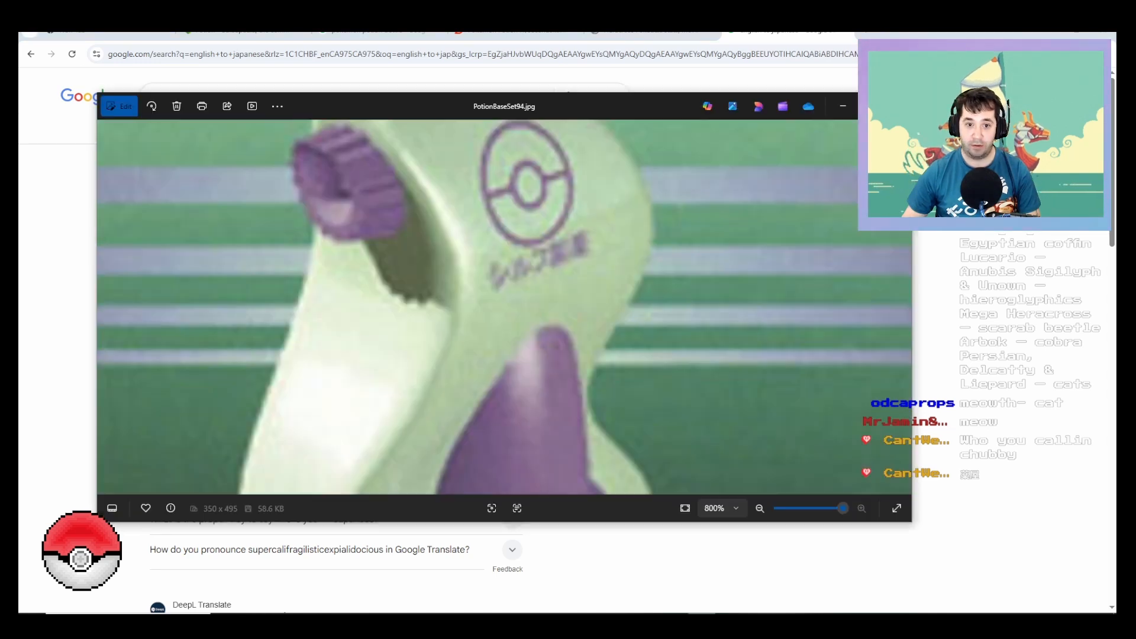
pyautogui.click(702, 614)
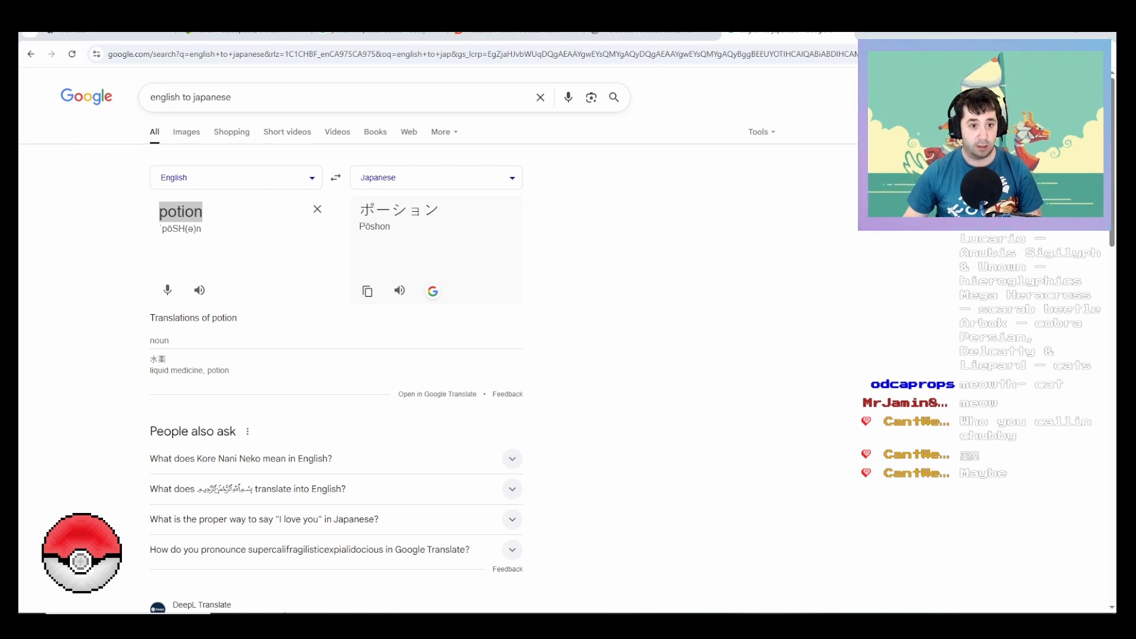
pyautogui.click(335, 177)
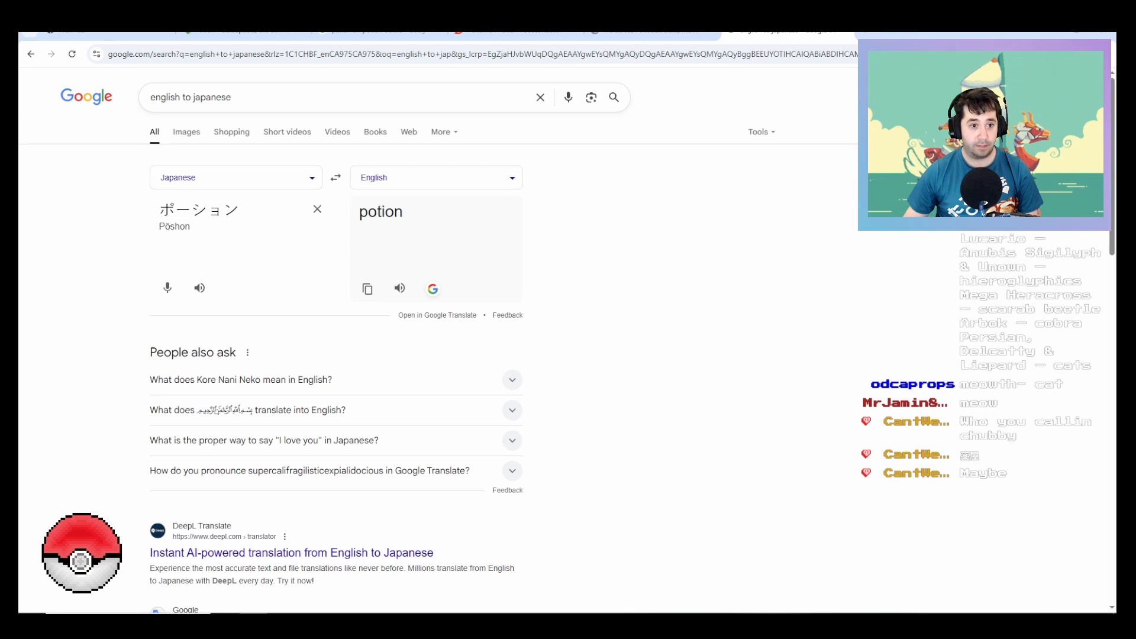
pyautogui.click(317, 209)
pyautogui.write('薬屋')
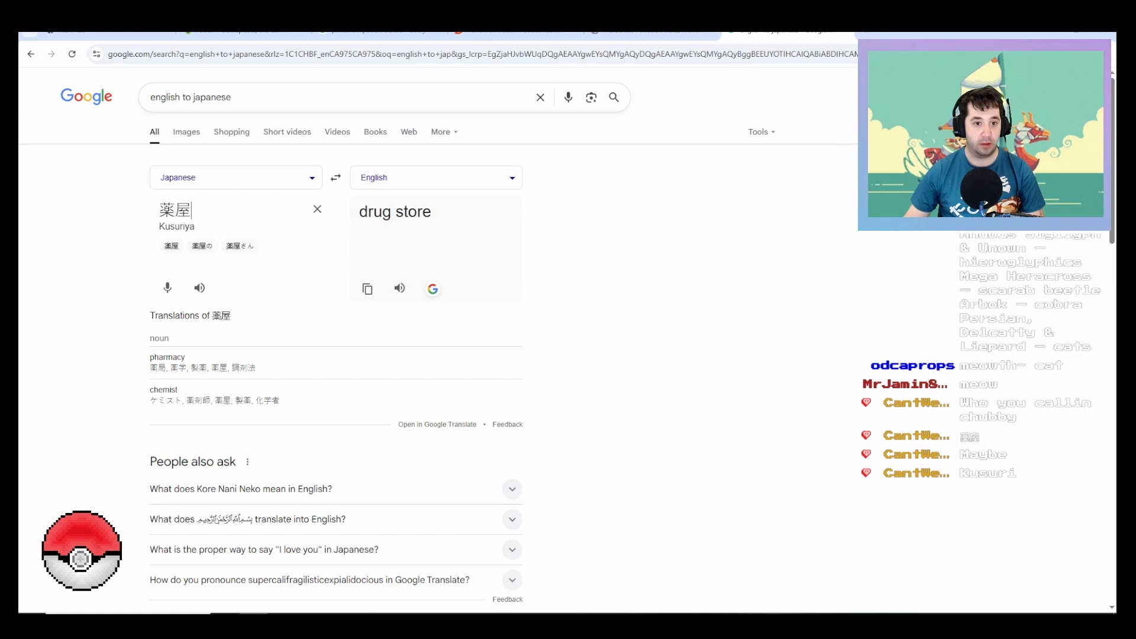
# Step: Translate "juice" from English to Japanese and copy the result ジュース
pyautogui.click(335, 178)
pyautogui.click(237, 212)
pyautogui.click(237, 212)
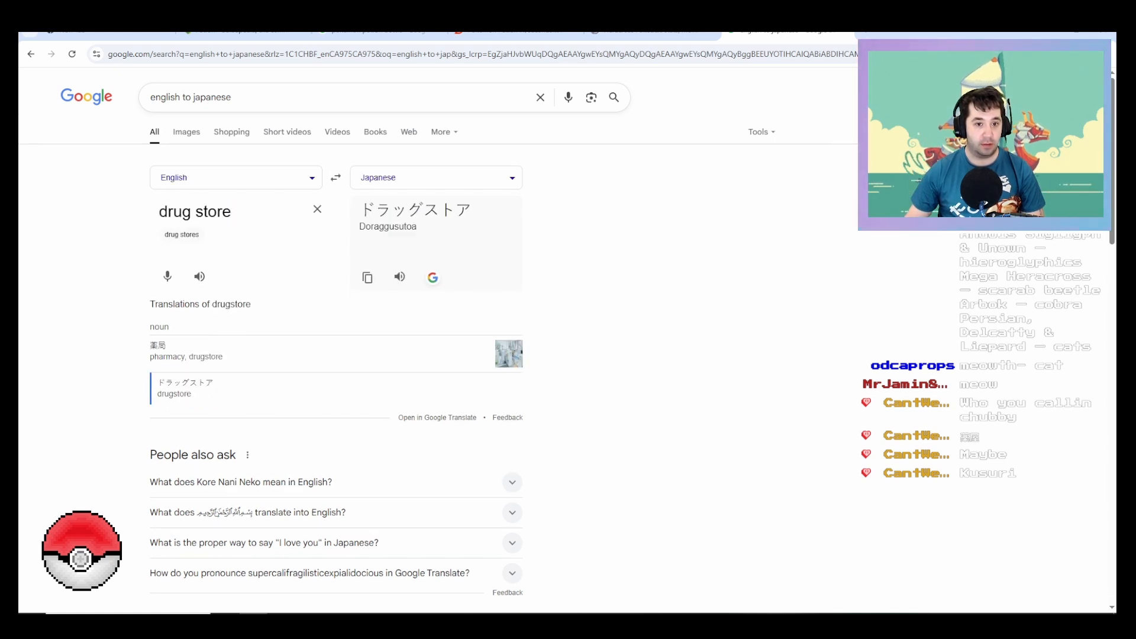
pyautogui.hotkey('ctrl', 'a')
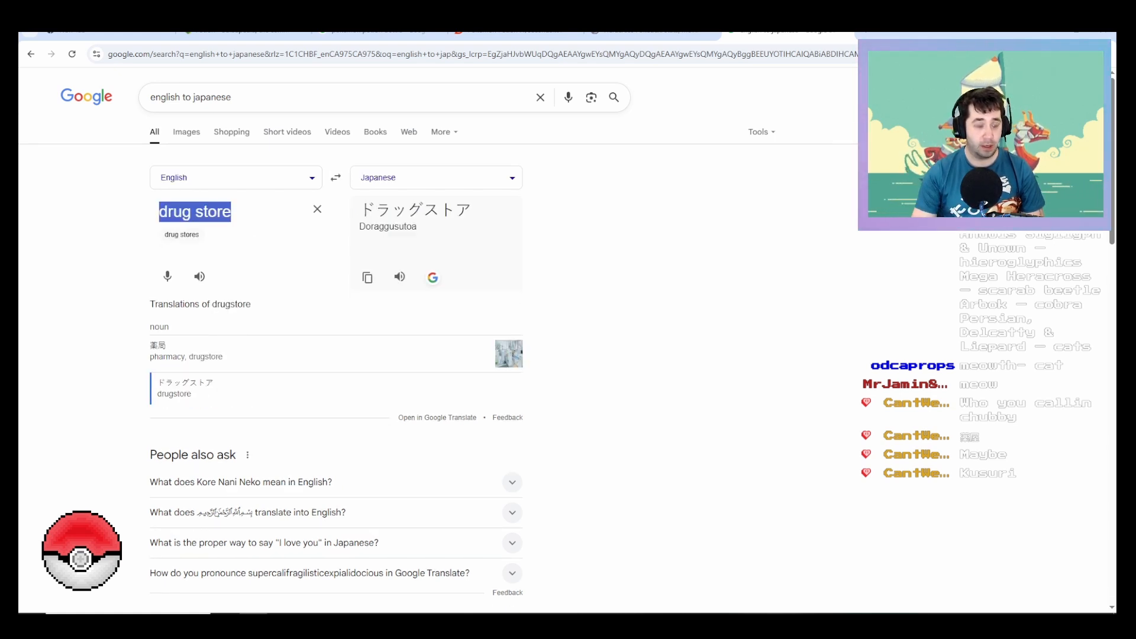
pyautogui.press('BackSpace')
pyautogui.write('j')
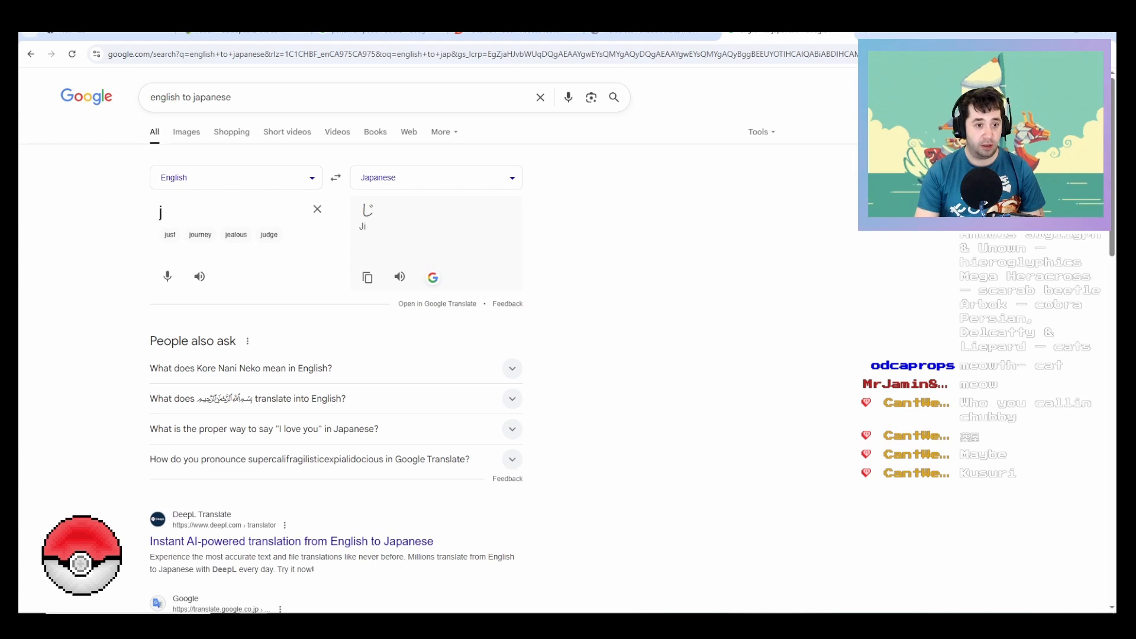
pyautogui.write('uice')
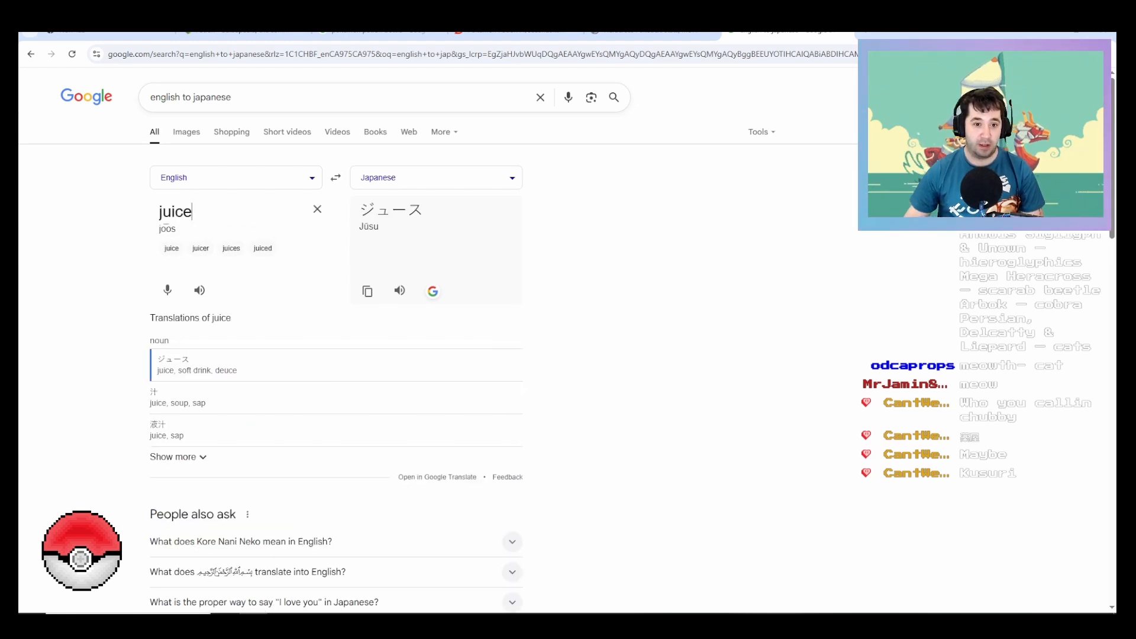
pyautogui.moveTo(423, 210); pyautogui.dragTo(358, 210)
pyautogui.hotkey('ctrl', 'c')
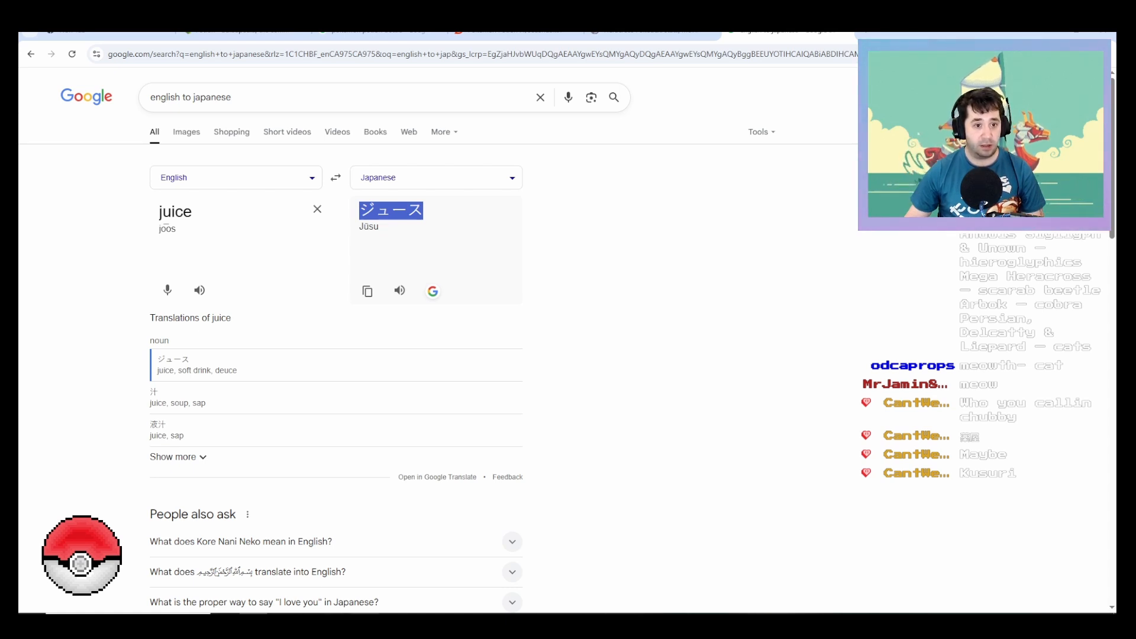
# Step: Switch to Inkscape and add the copied ジュース as a text object below the Poké Ball logo
pyautogui.moveTo(449, 623)
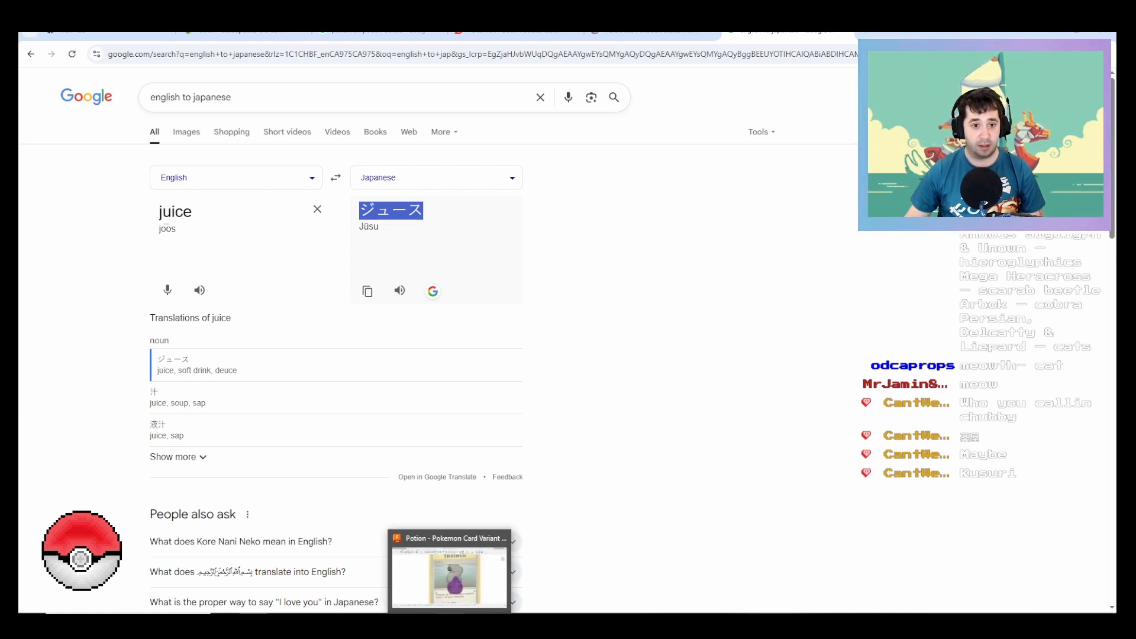
pyautogui.click(450, 576)
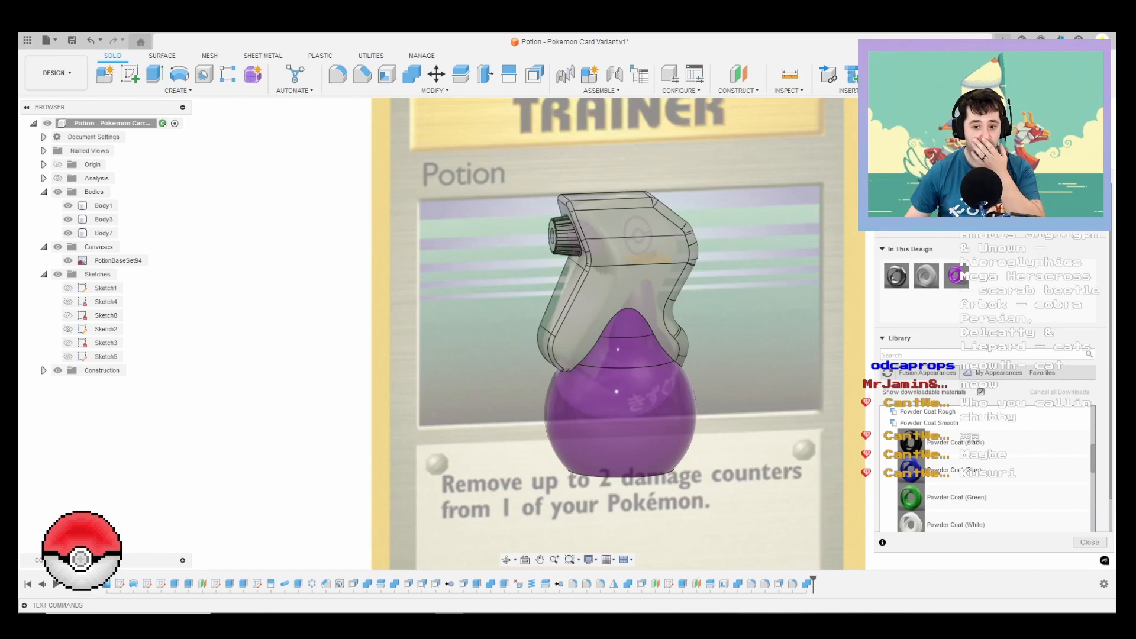
pyautogui.moveTo(503, 622)
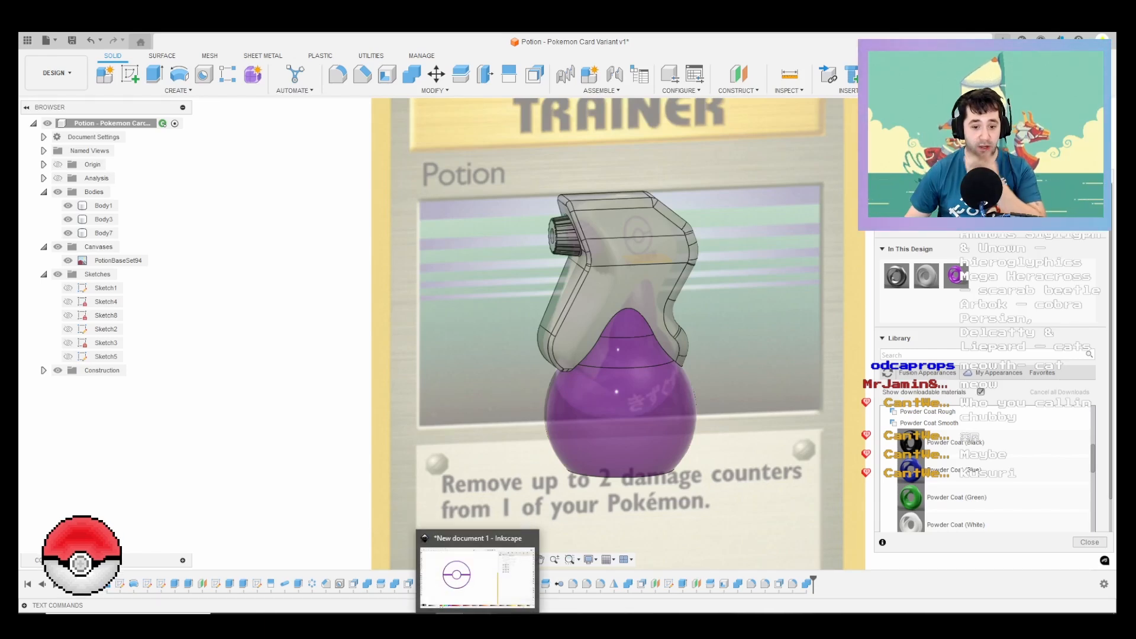
pyautogui.click(488, 568)
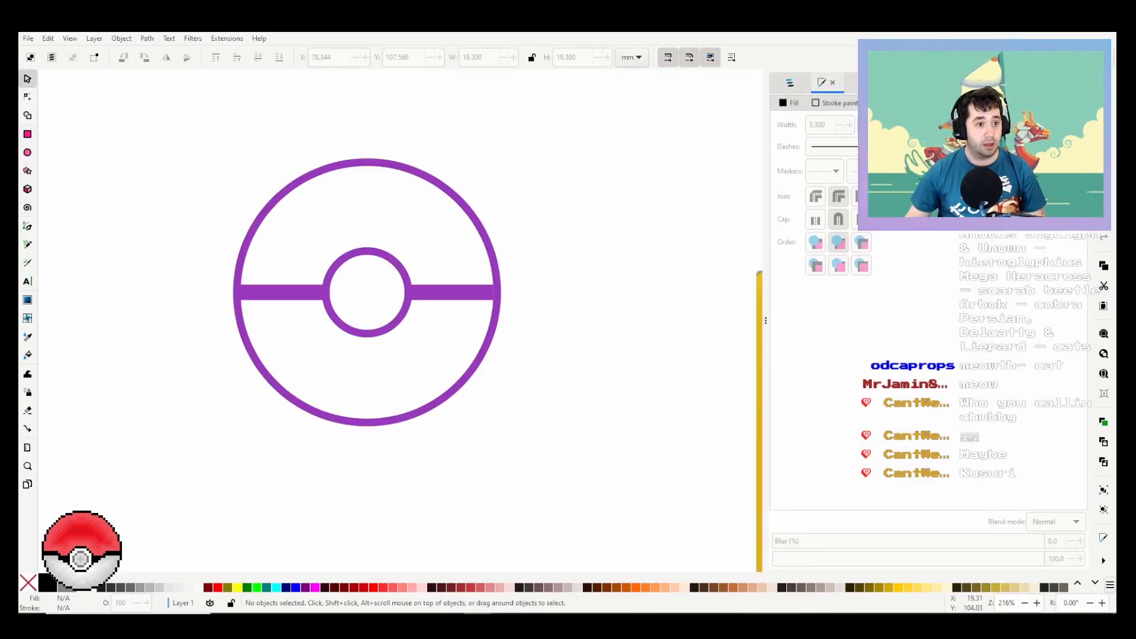
pyautogui.click(27, 281)
pyautogui.click(186, 501)
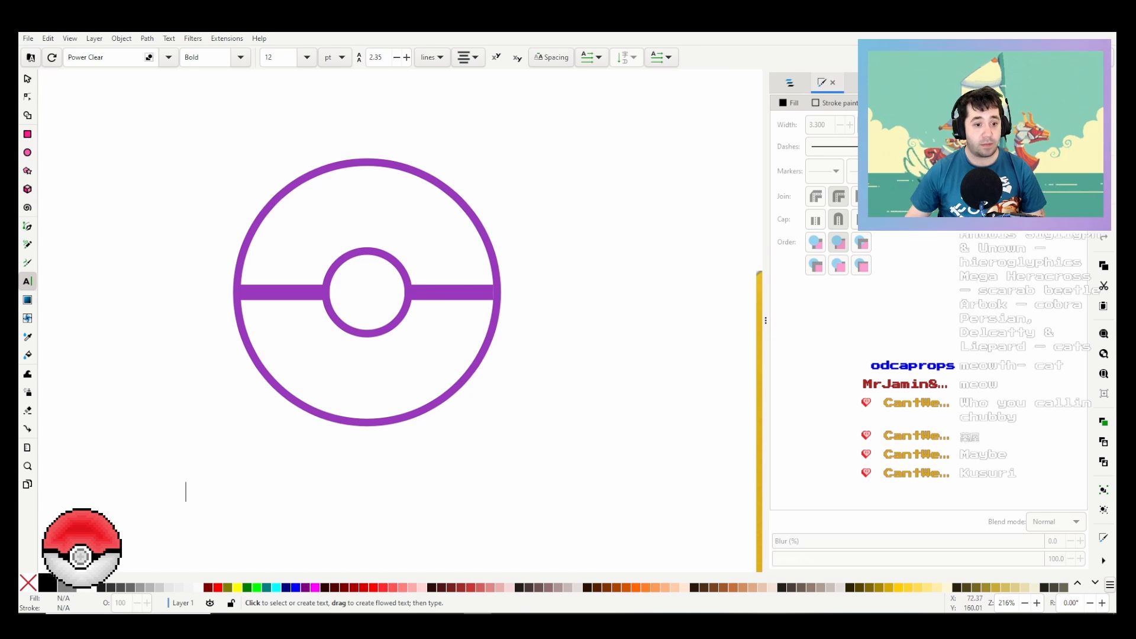
pyautogui.hotkey('ctrl', 'v')
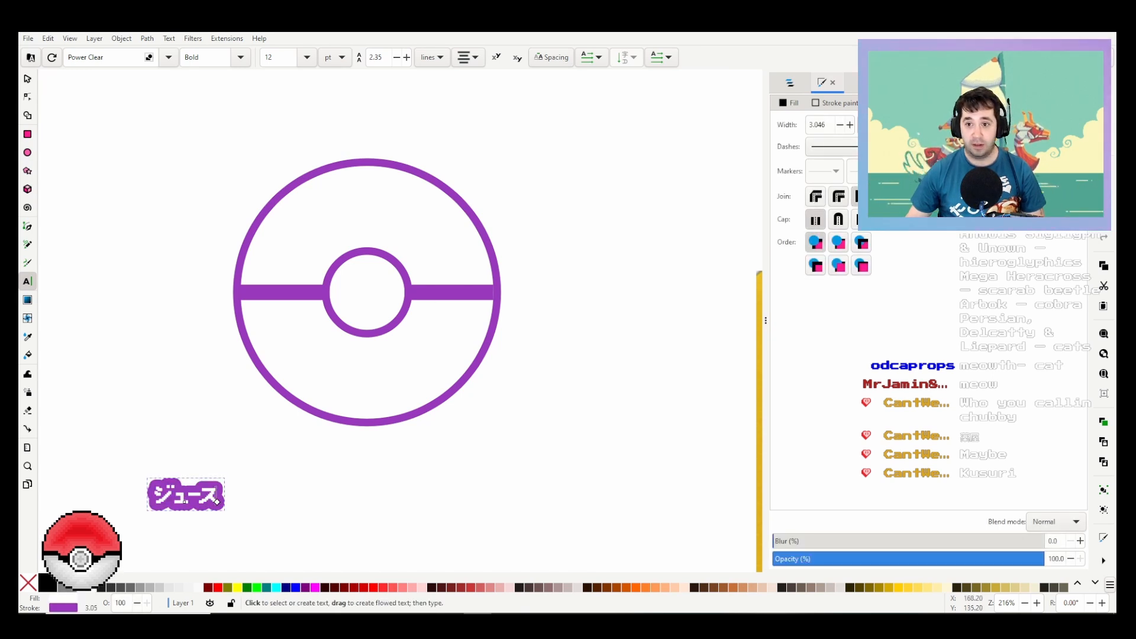
# Step: Remove the stroke from the ジュース text and set its flat fill colour to 9838bb
pyautogui.hotkey('ctrl', 'shift', 'f')
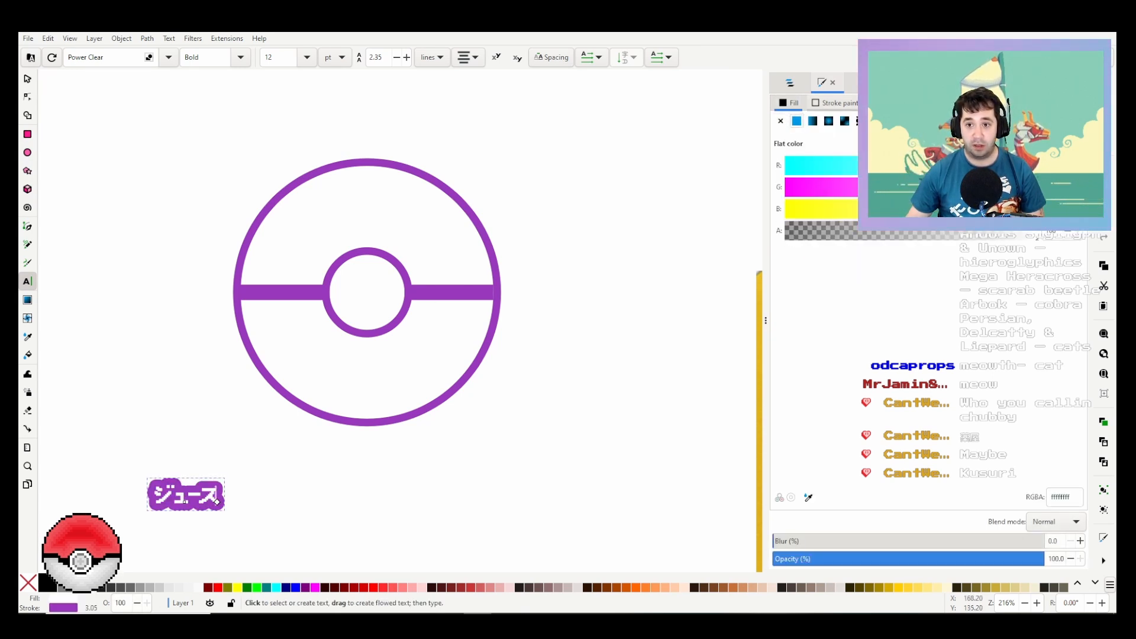
pyautogui.click(781, 121)
pyautogui.click(789, 103)
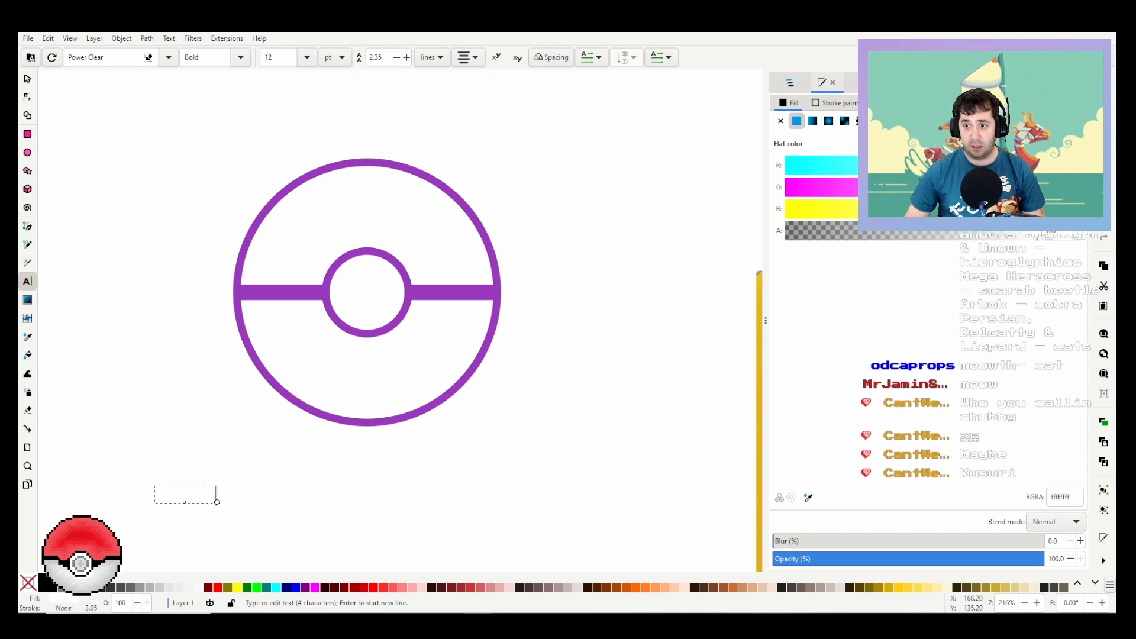
pyautogui.doubleClick(1059, 497)
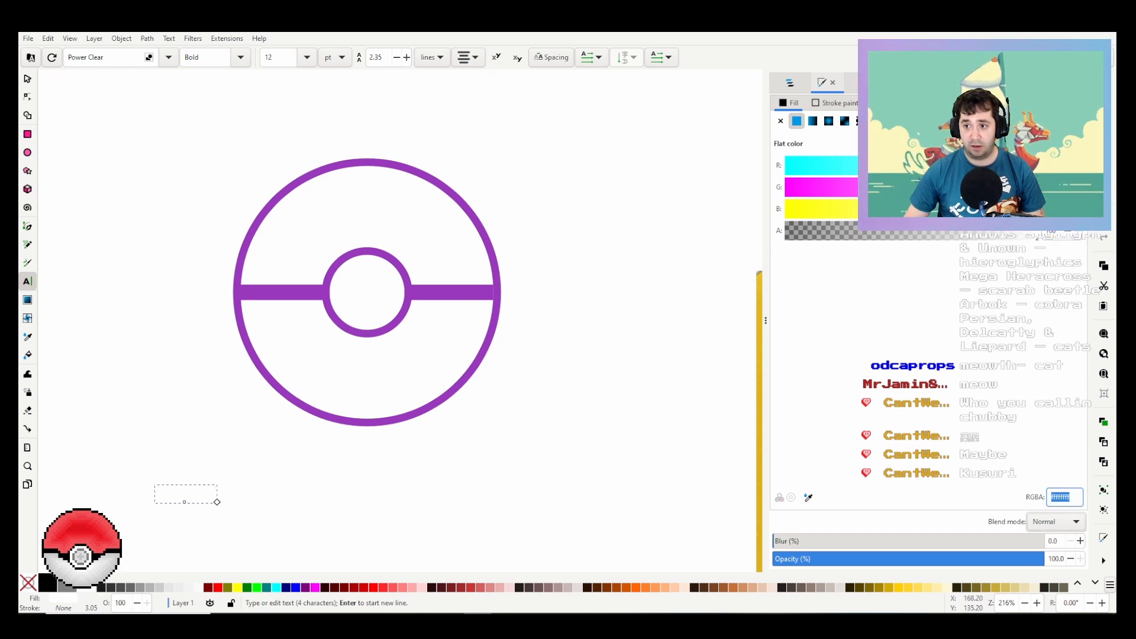
pyautogui.click(1059, 497)
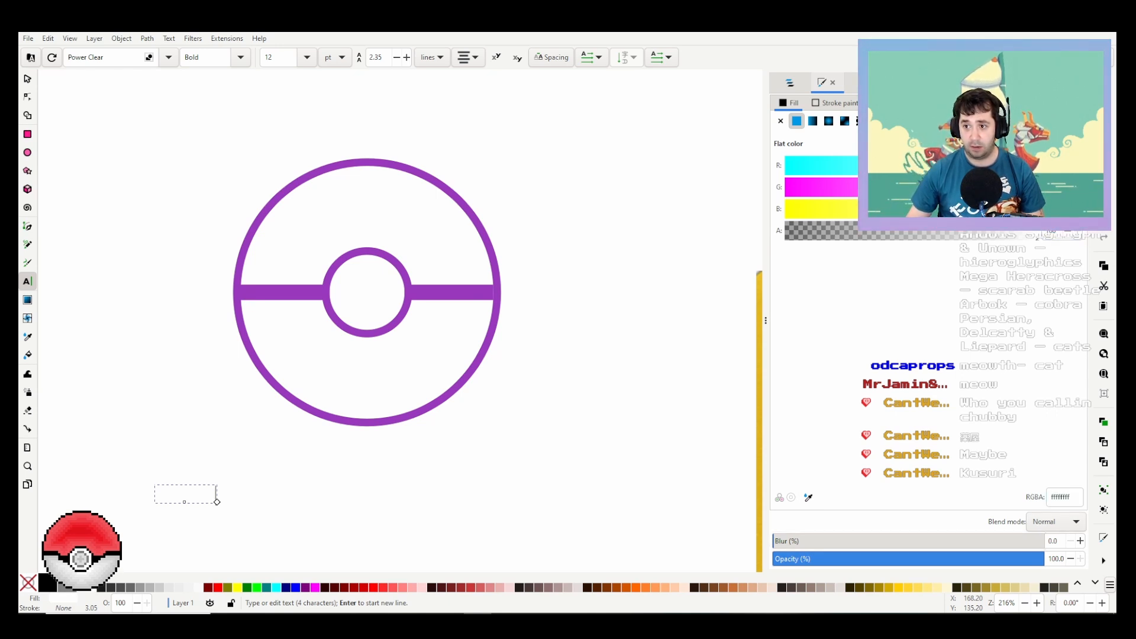
pyautogui.write('98')
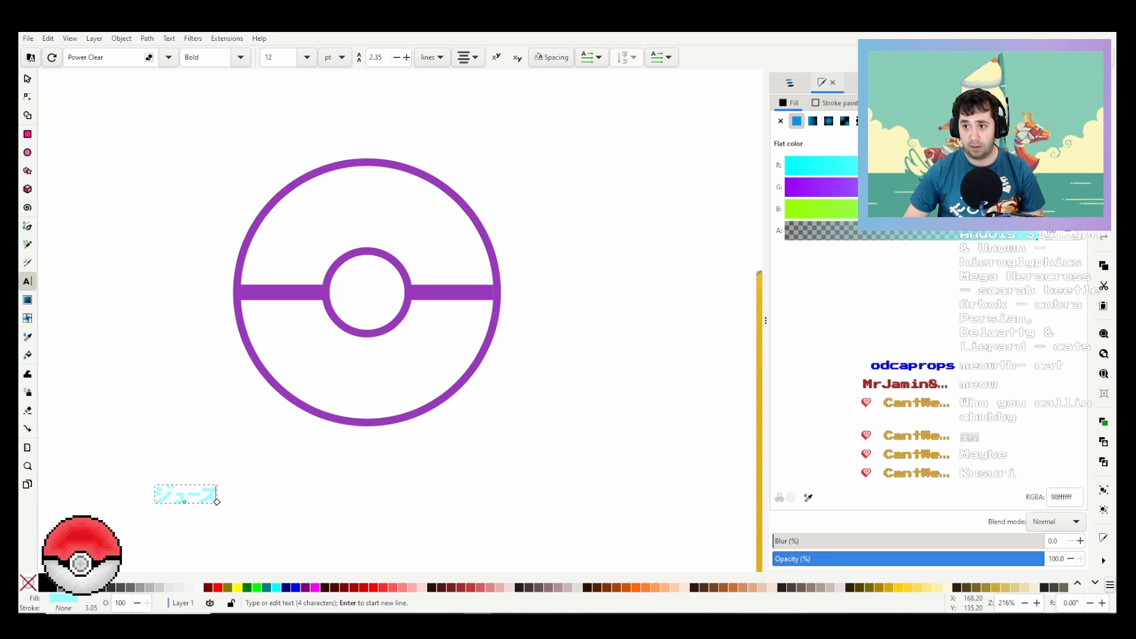
pyautogui.write('38')
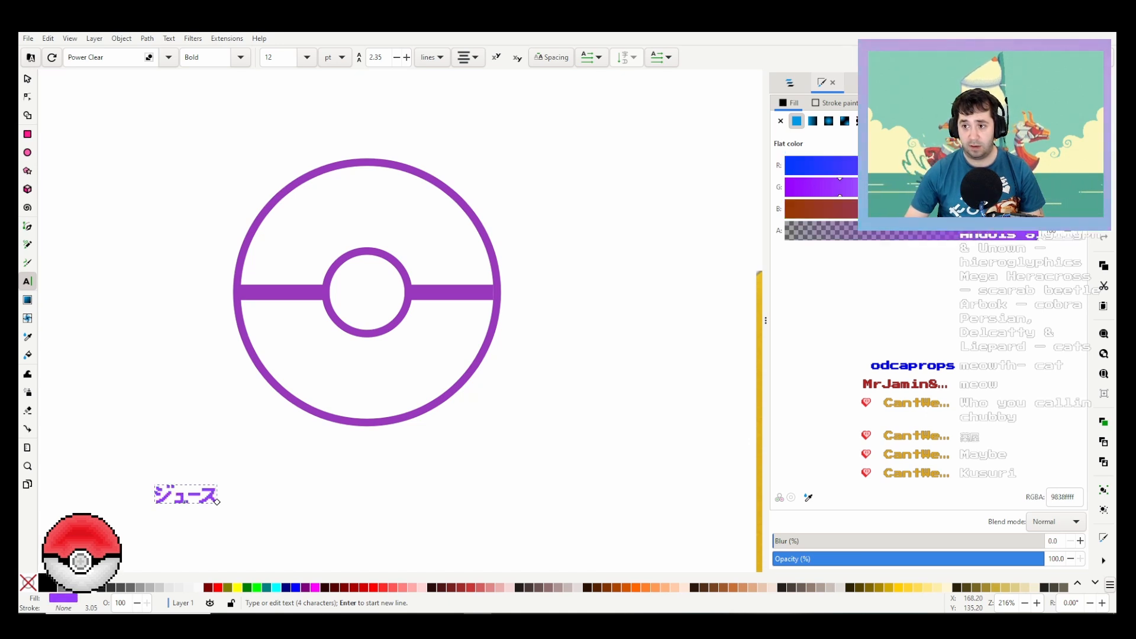
pyautogui.write('bb')
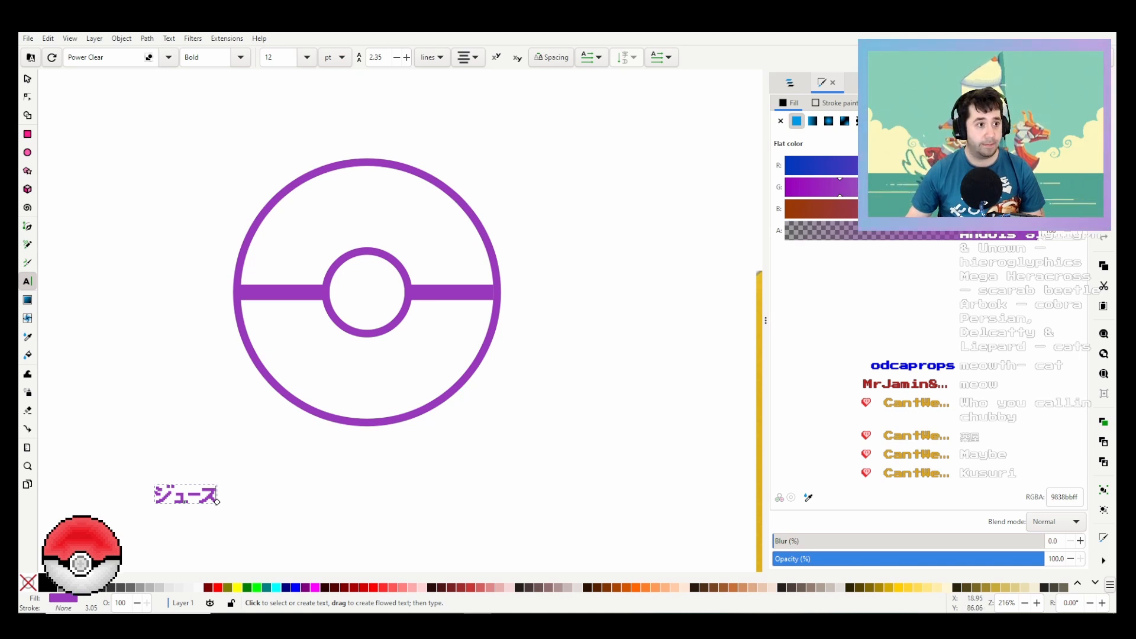
# Step: Append 薬屋 to the end of the ジュース text
pyautogui.click(478, 614)
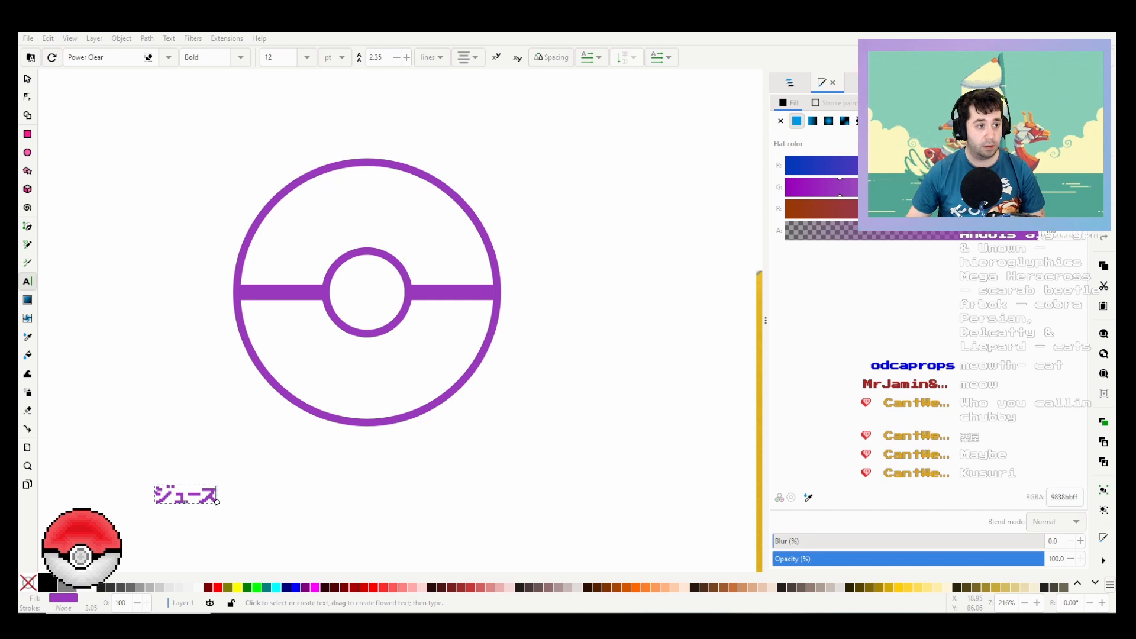
pyautogui.click(214, 494)
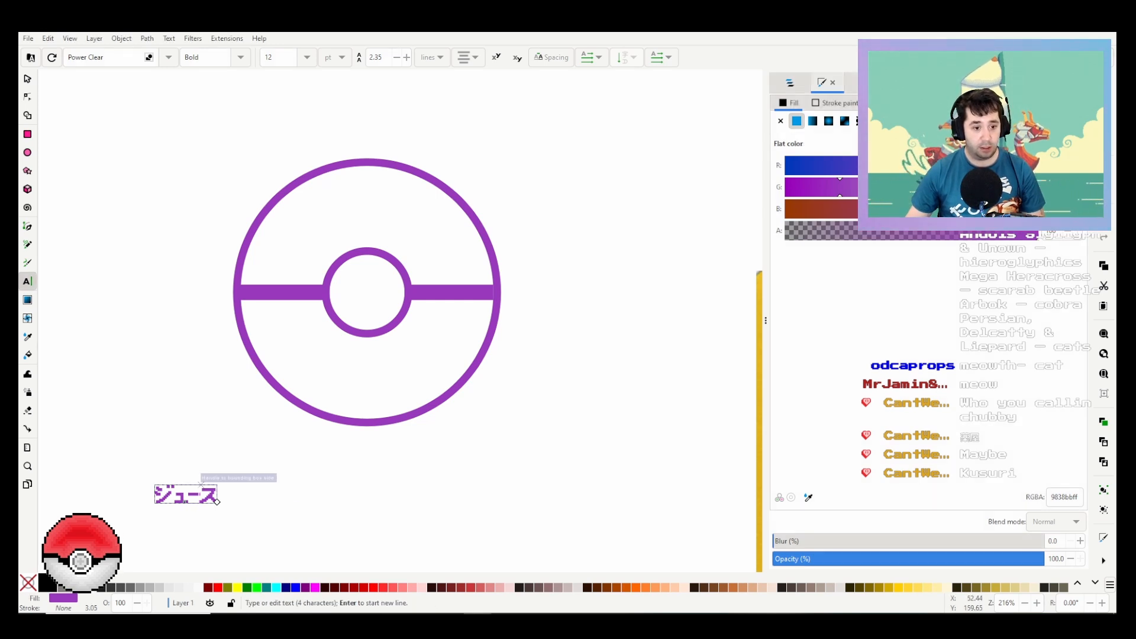
pyautogui.write('薬屋')
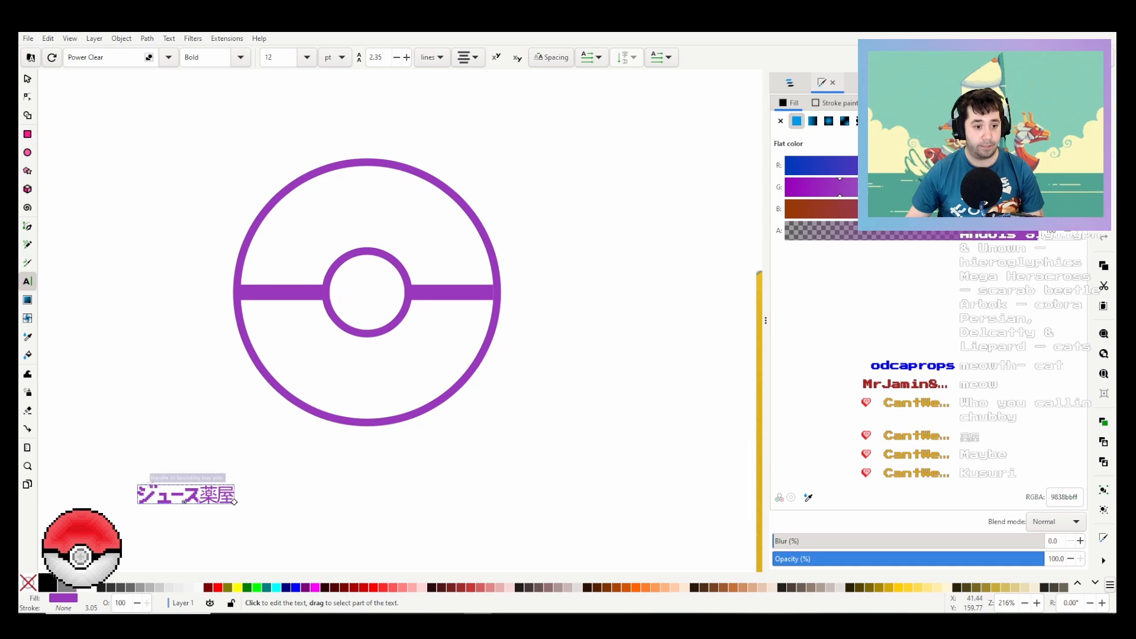
# Step: Set the entire ジュース薬屋 text to a 28 pt size and the sans-serif font
pyautogui.moveTo(138, 494); pyautogui.dragTo(235, 497)
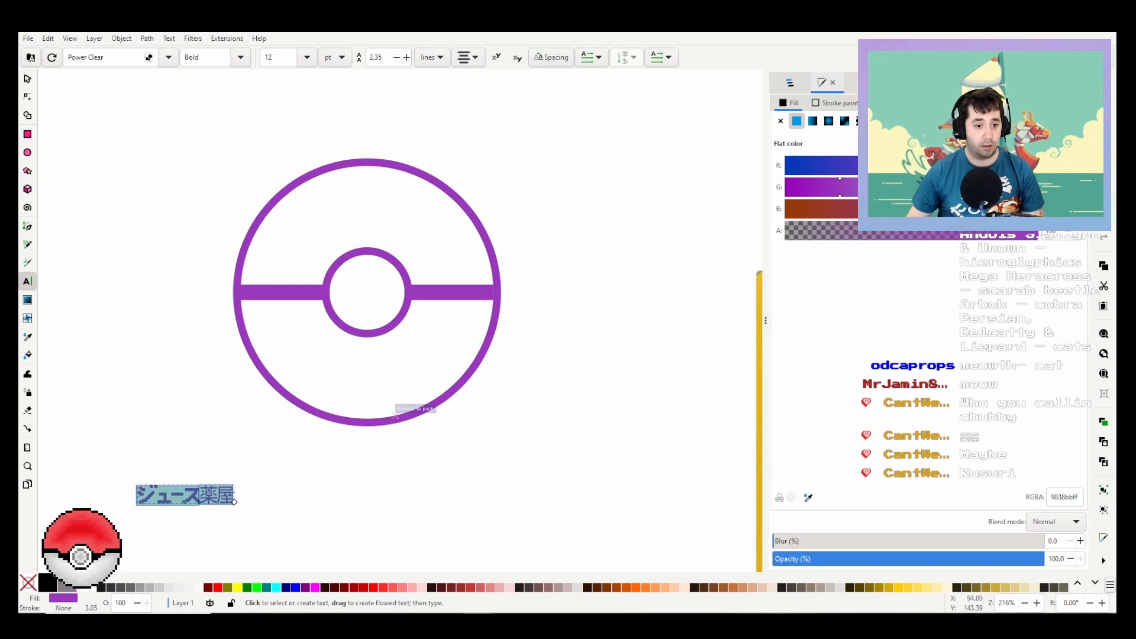
pyautogui.click(169, 58)
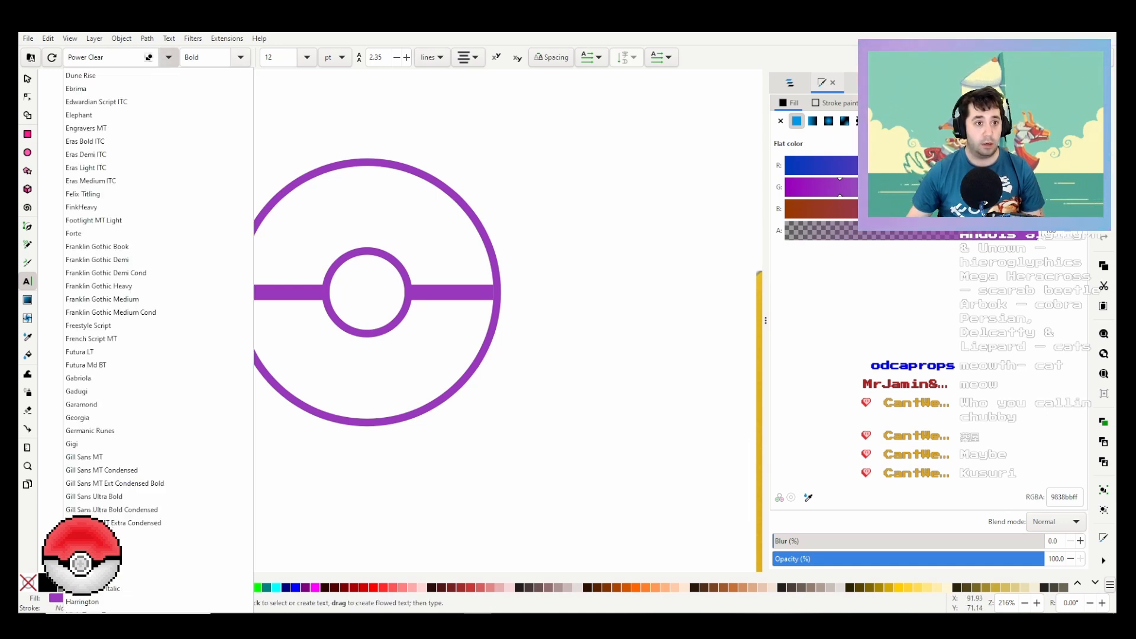
pyautogui.click(169, 58)
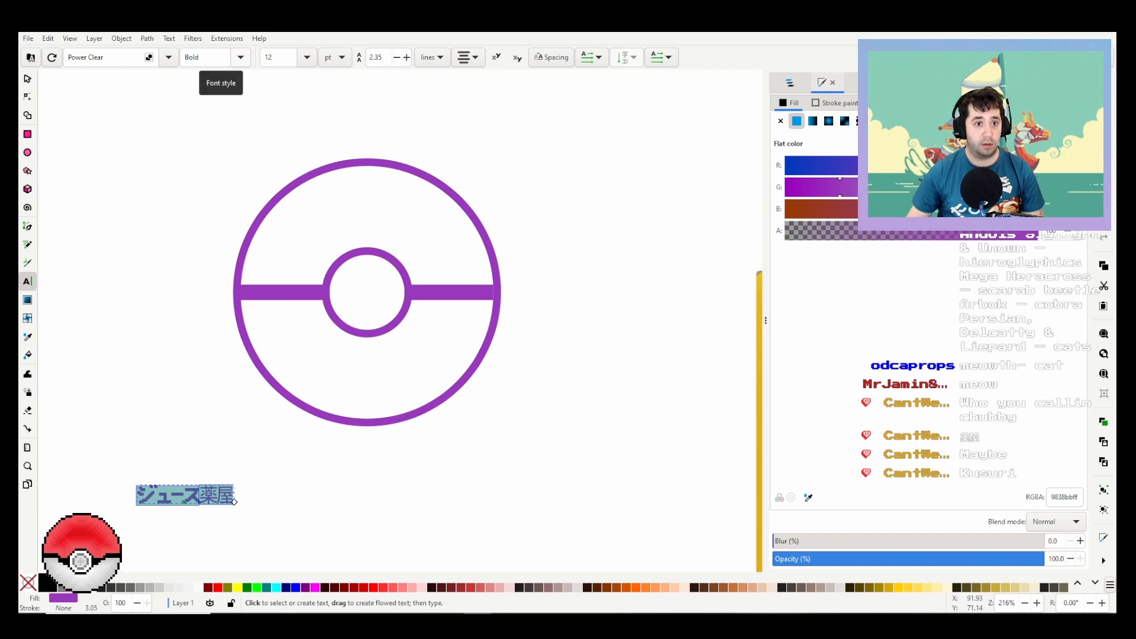
pyautogui.click(307, 58)
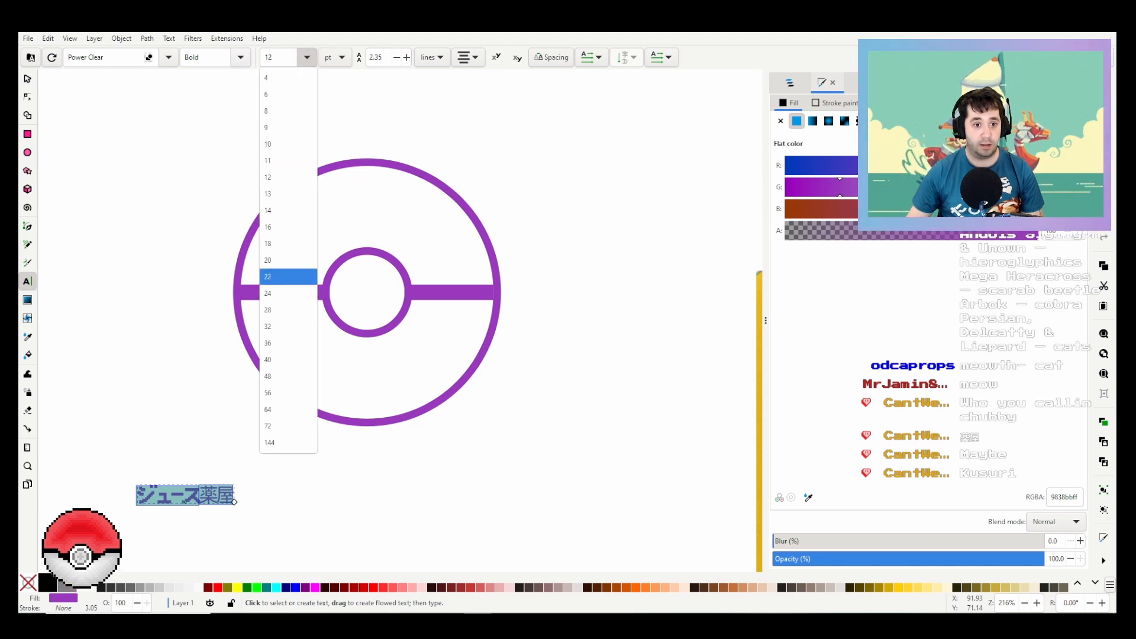
pyautogui.click(288, 310)
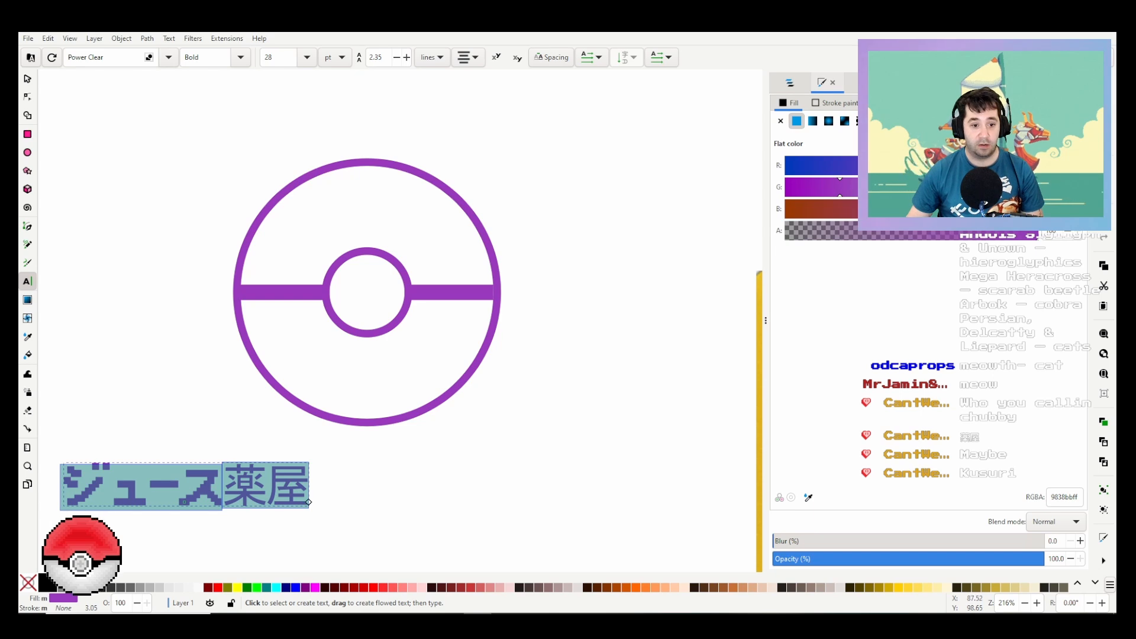
pyautogui.click(168, 58)
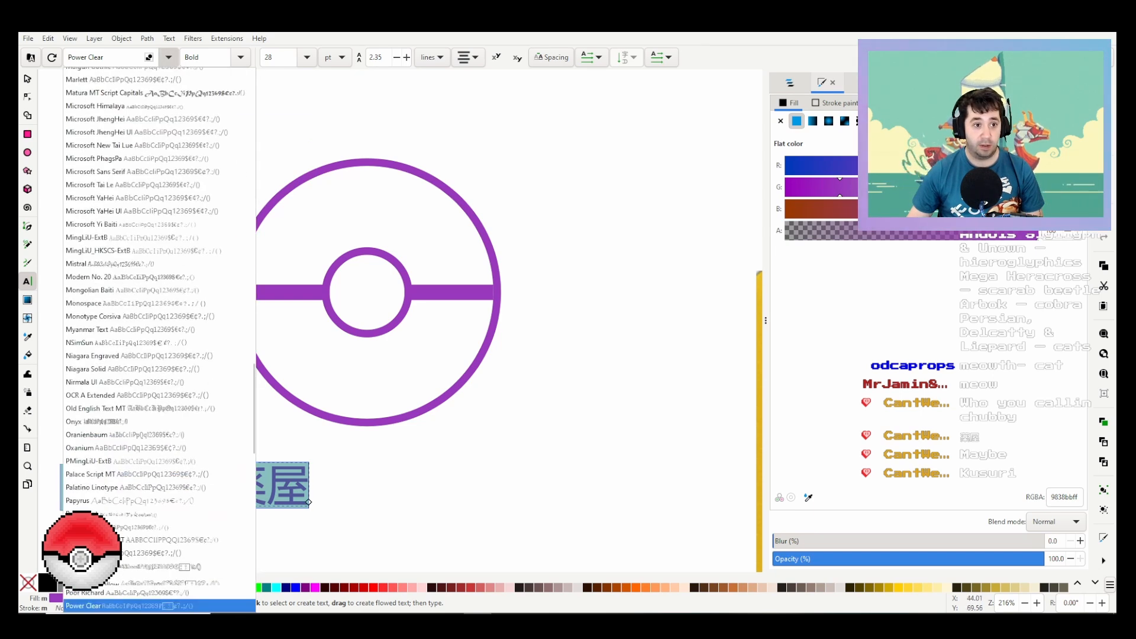
pyautogui.scroll(20, 170, 196)
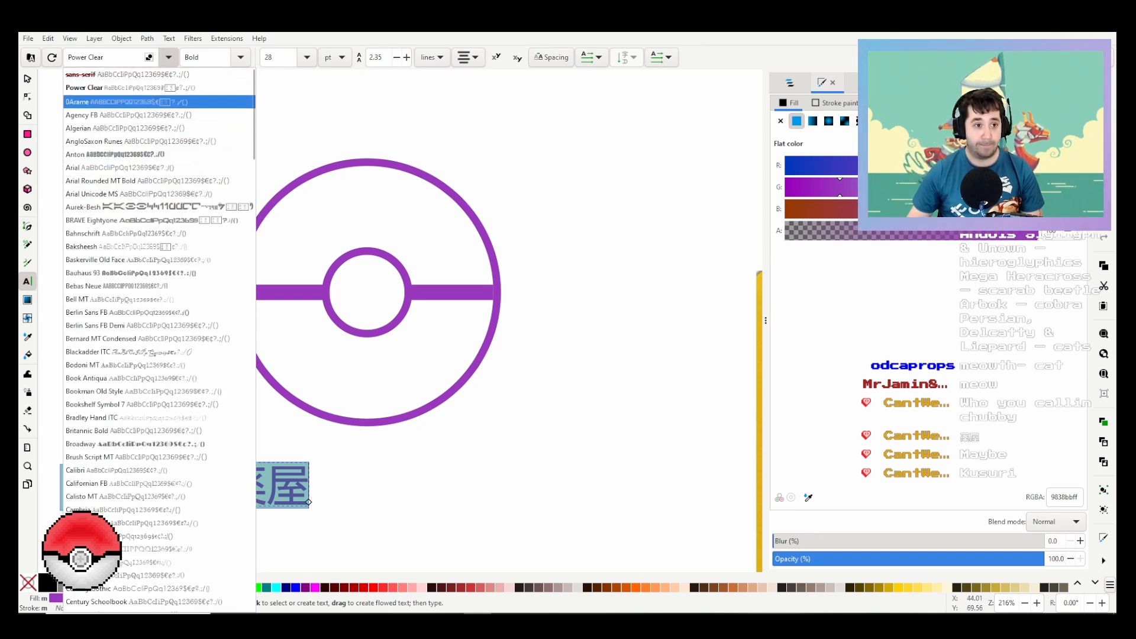
pyautogui.click(81, 74)
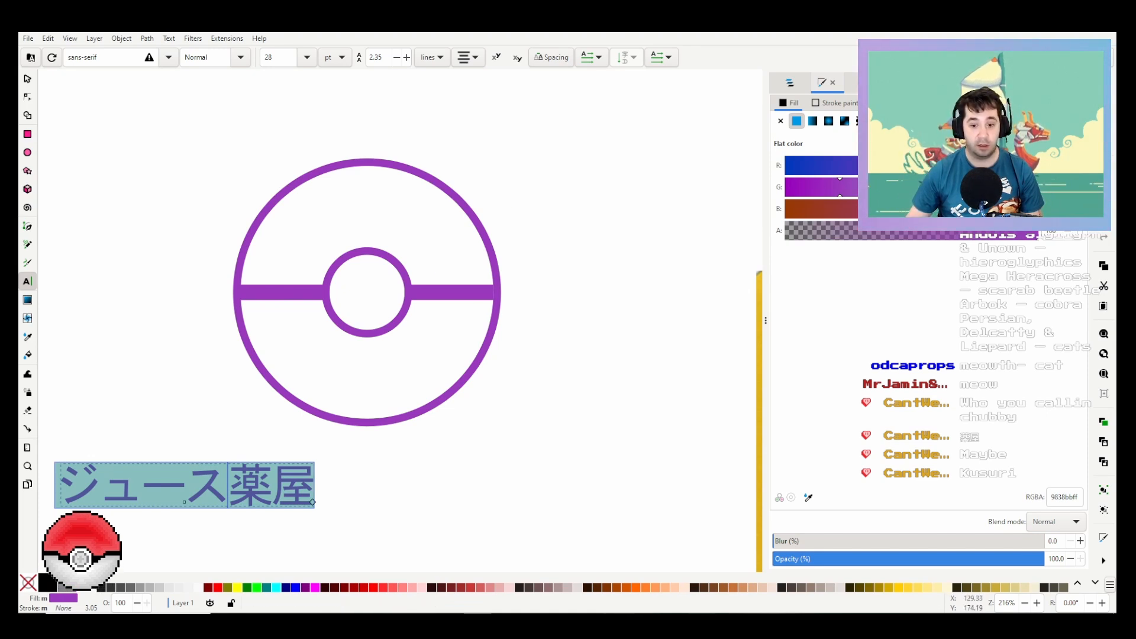
# Step: Check the PotionBaseSet94.jpg reference picture and centre the ジュース薬屋 text just beneath the Poké Ball logo
pyautogui.click(701, 623)
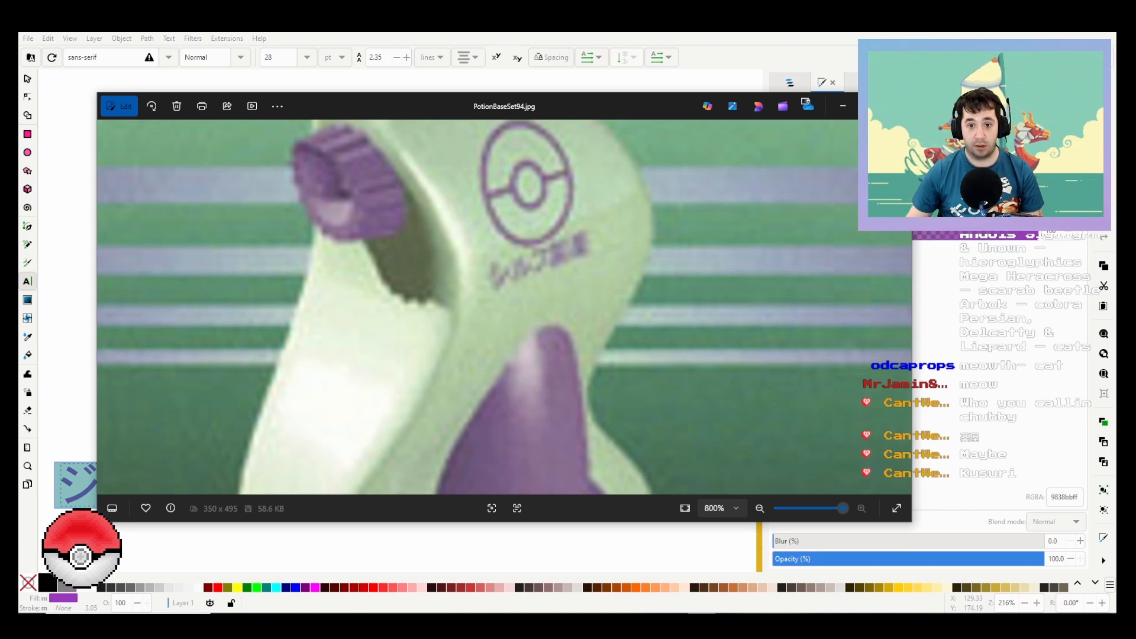
pyautogui.click(843, 106)
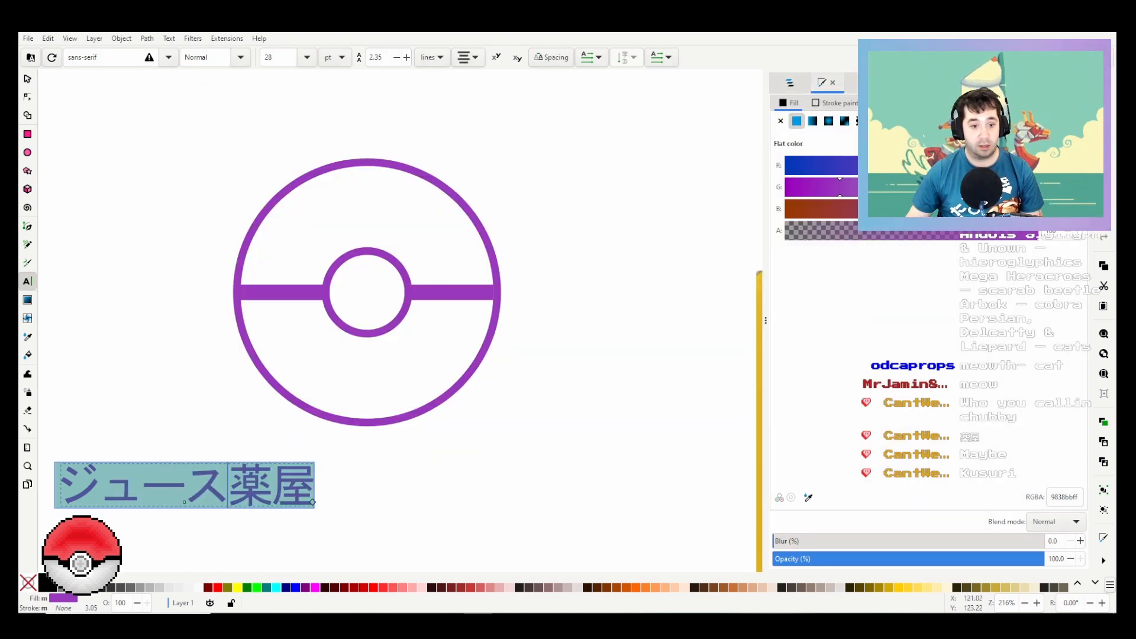
pyautogui.click(28, 78)
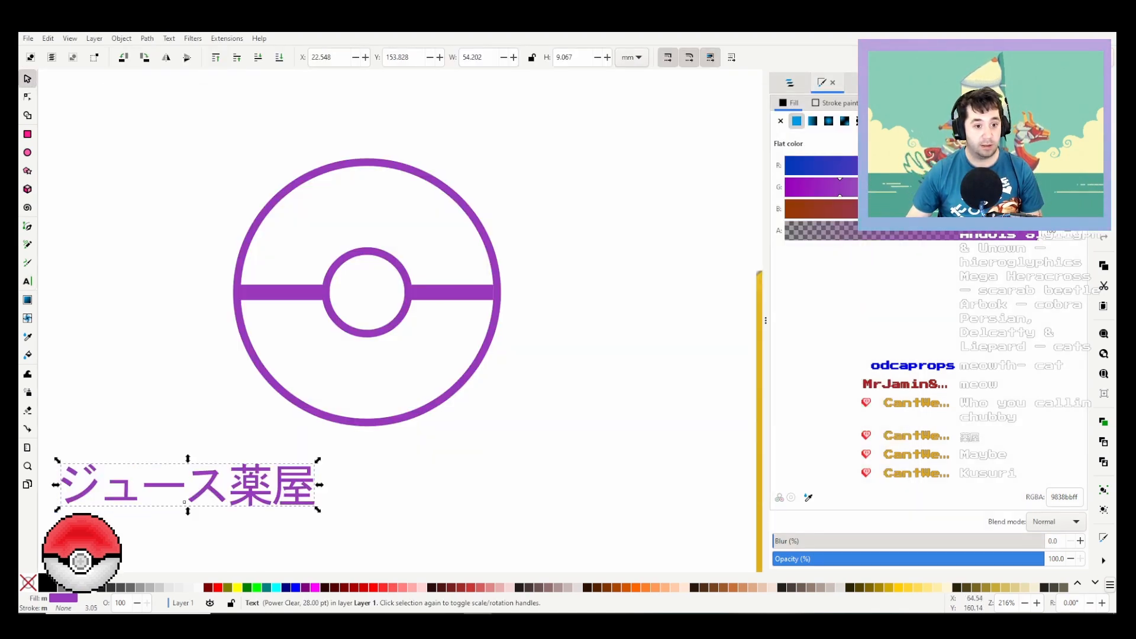
pyautogui.moveTo(259, 493); pyautogui.dragTo(439, 475)
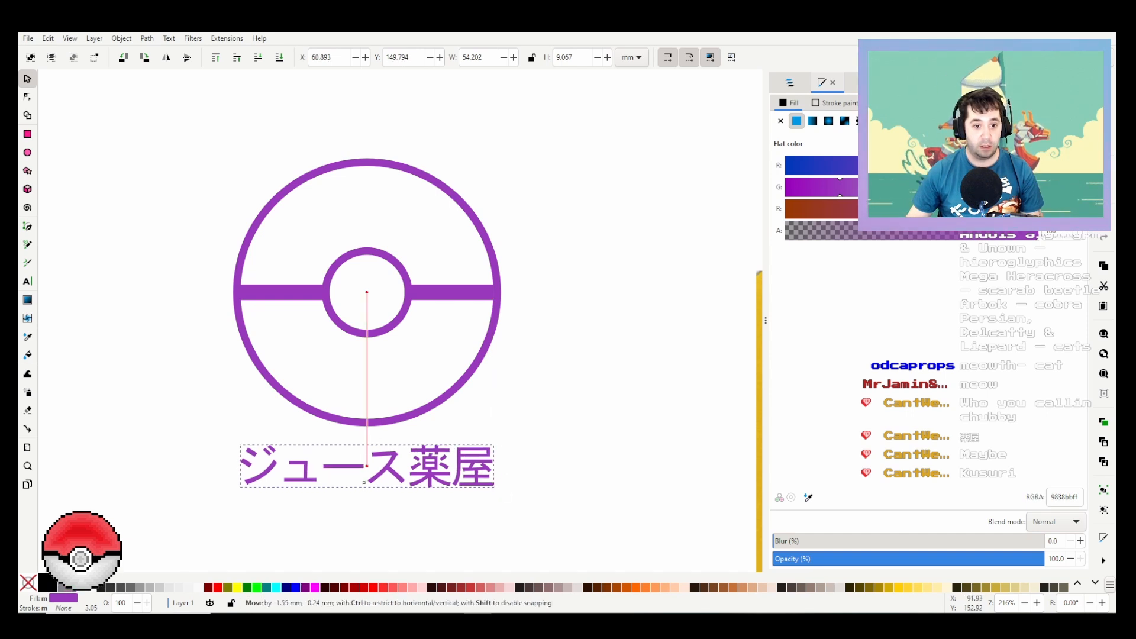
pyautogui.moveTo(367, 466); pyautogui.dragTo(367, 460)
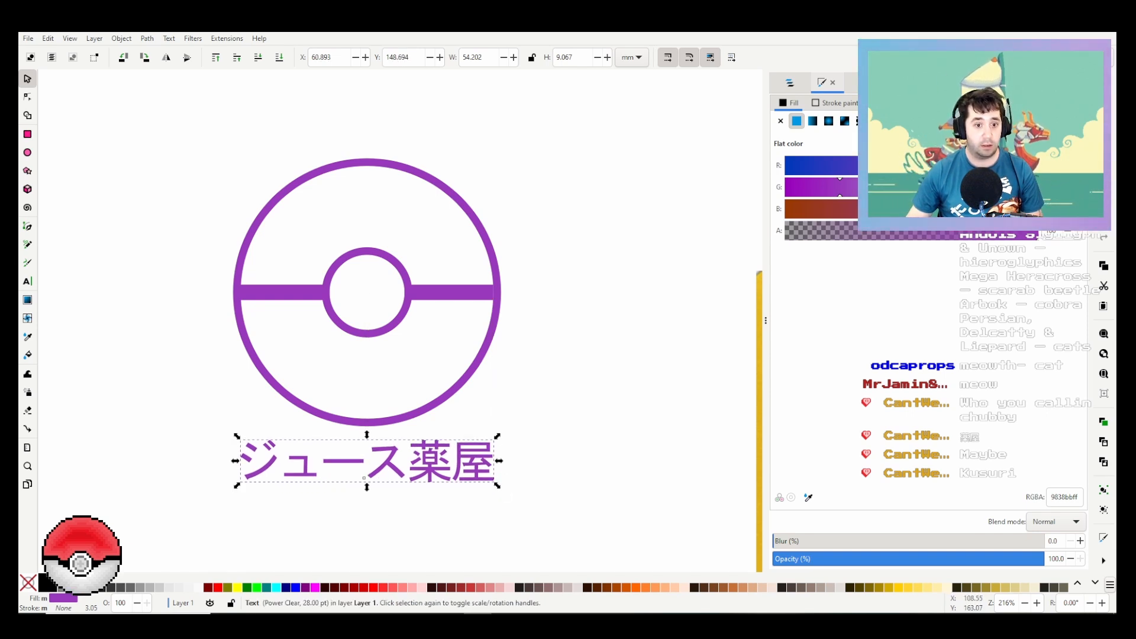
# Step: Thicken the entire ジュース薬屋 text with a flat 9838bb stroke of 0.546 width
pyautogui.doubleClick(368, 461)
pyautogui.hotkey('ctrl', 'a')
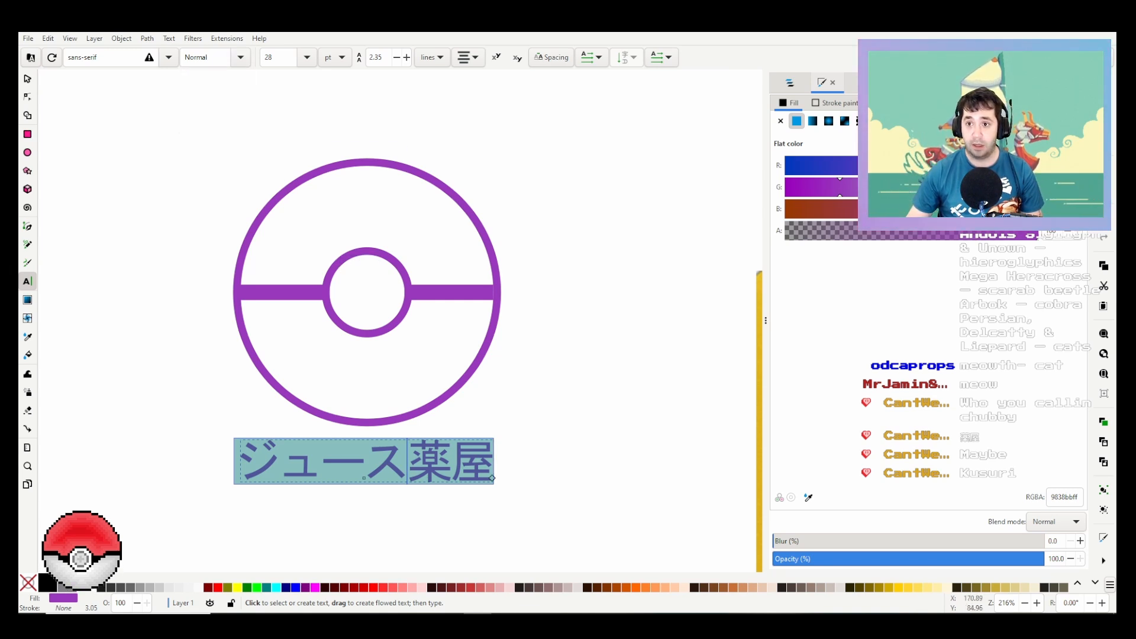
pyautogui.click(888, 103)
pyautogui.click(849, 103)
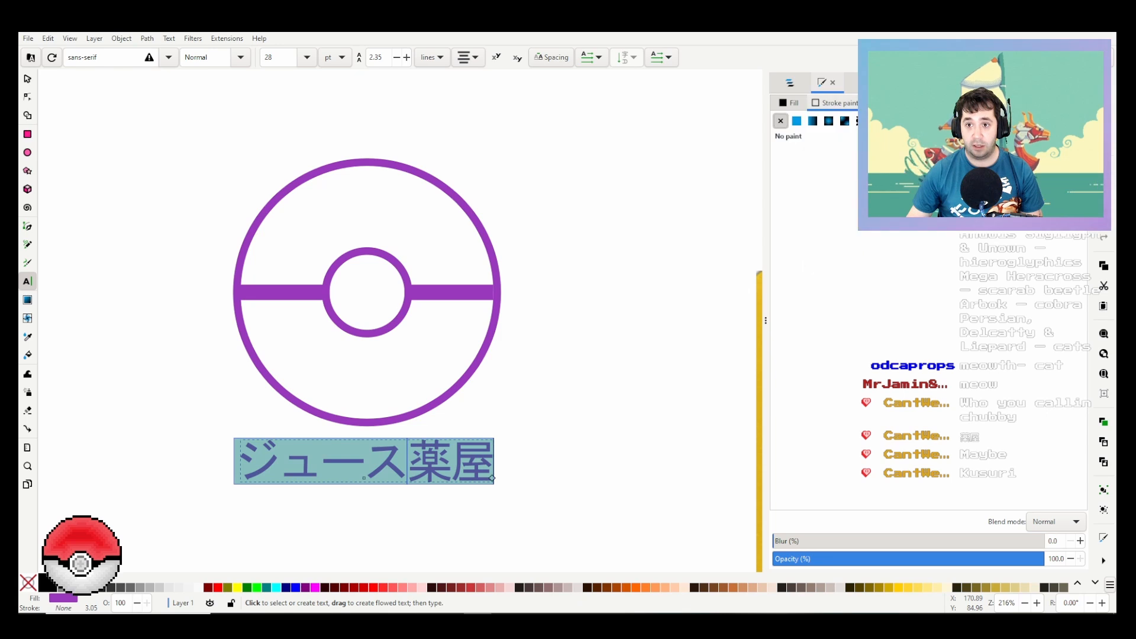
pyautogui.click(796, 121)
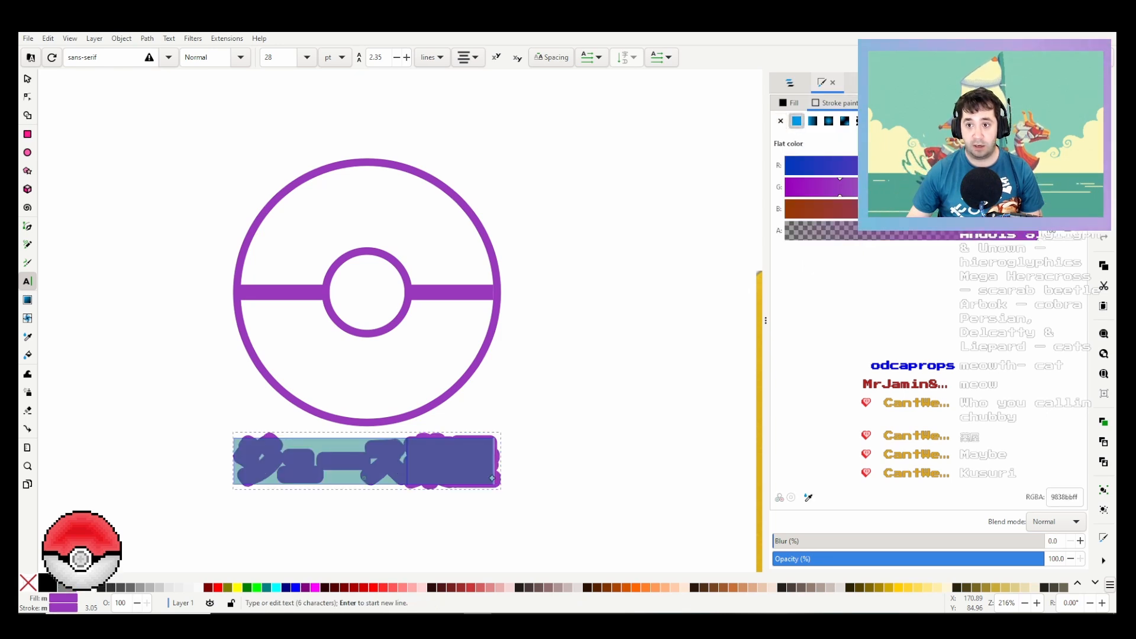
pyautogui.click(889, 103)
pyautogui.click(839, 125)
pyautogui.click(840, 125)
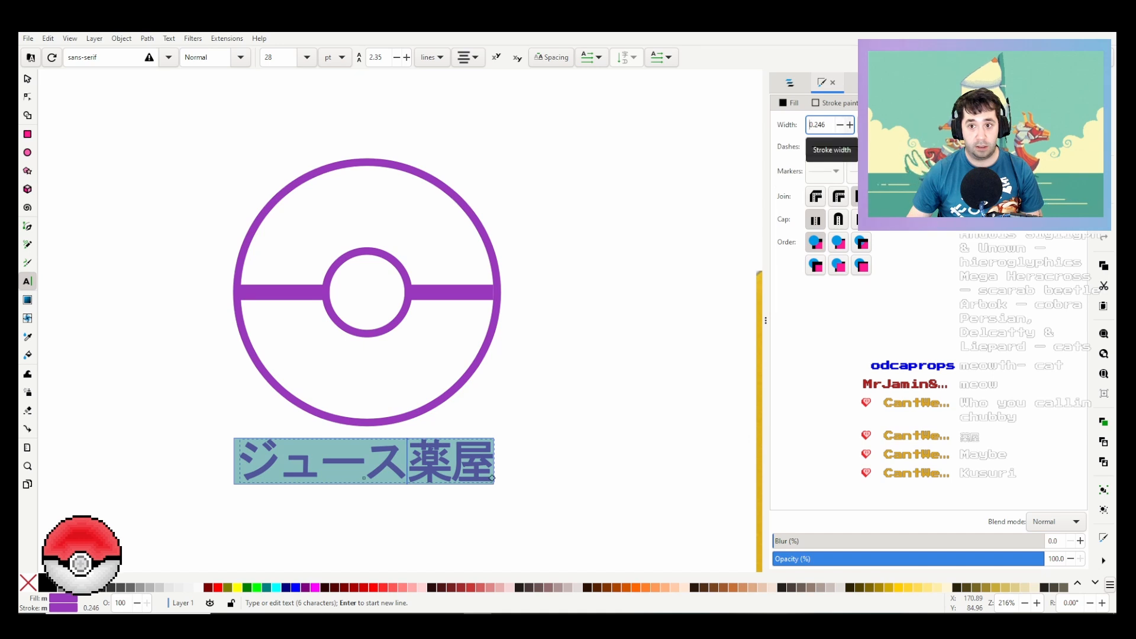
pyautogui.click(849, 124)
pyautogui.click(849, 125)
pyautogui.click(850, 125)
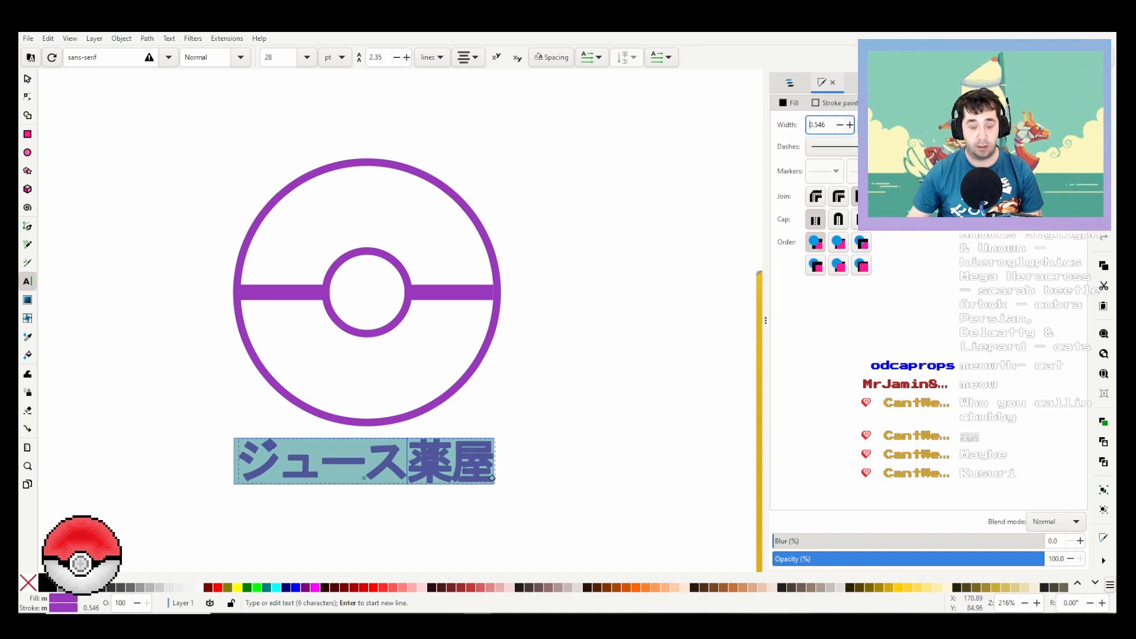
pyautogui.click(631, 313)
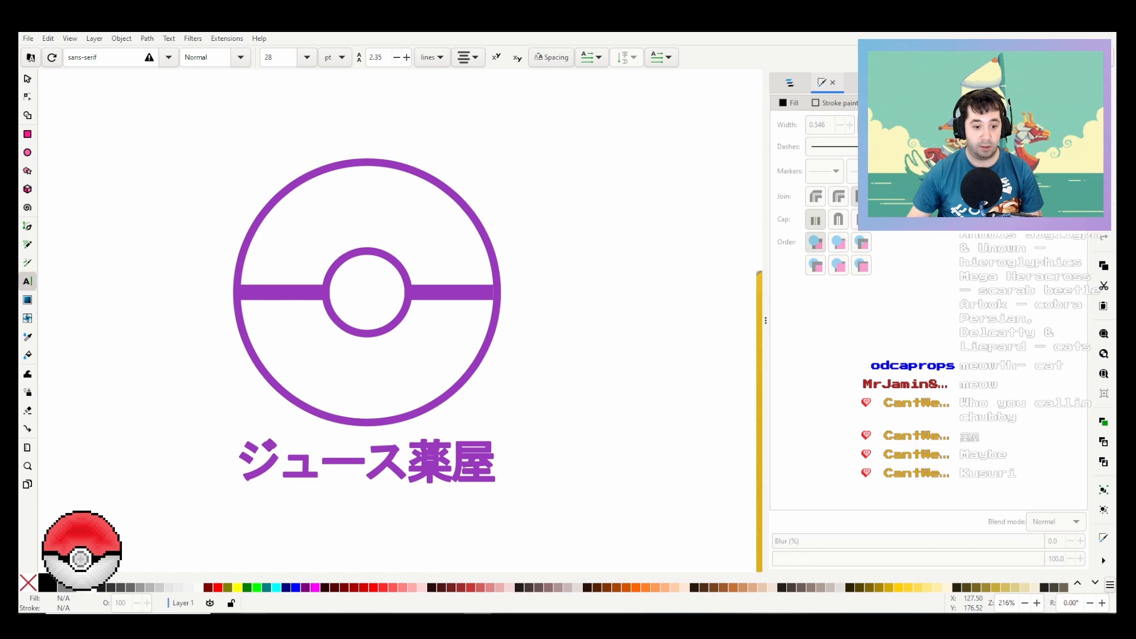
# Step: Switch to the browser's Google translator, clear the word juice and swap the languages to Japanese to English
pyautogui.hotkey('alt', 'Tab')
pyautogui.doubleClick(175, 212)
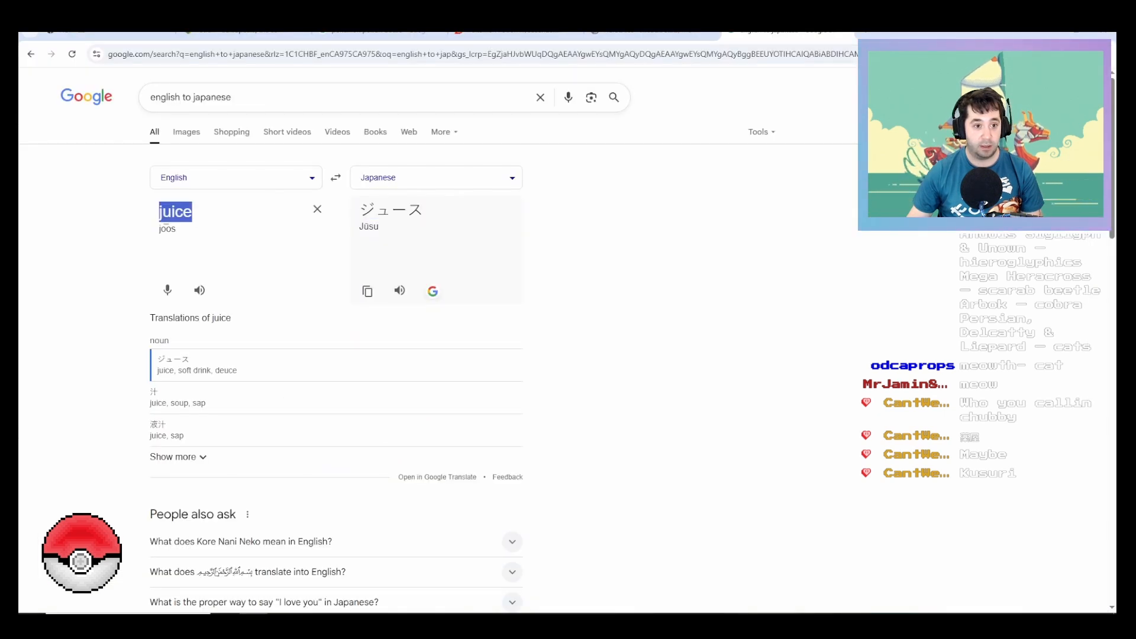
pyautogui.write('no')
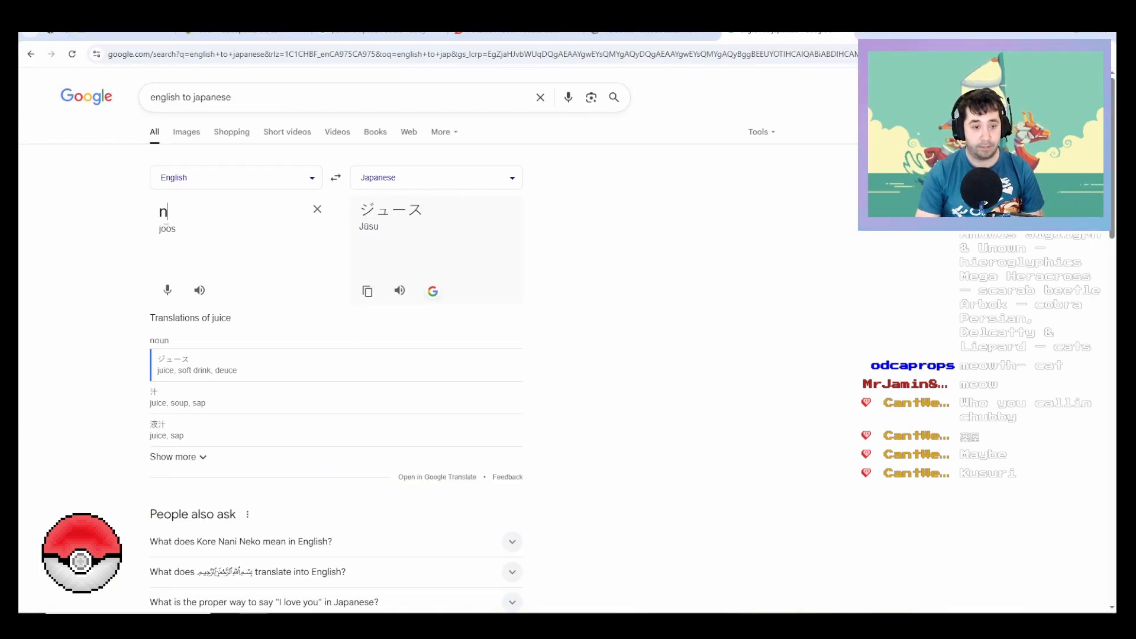
pyautogui.press('BackSpace')
pyautogui.press('BackSpace')
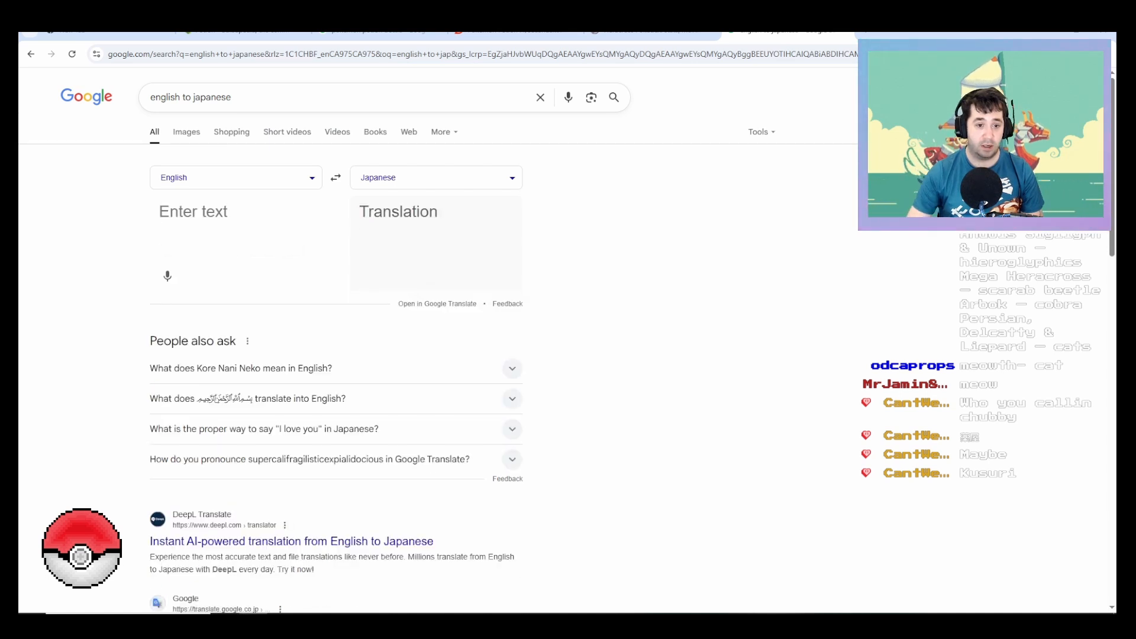
pyautogui.click(335, 177)
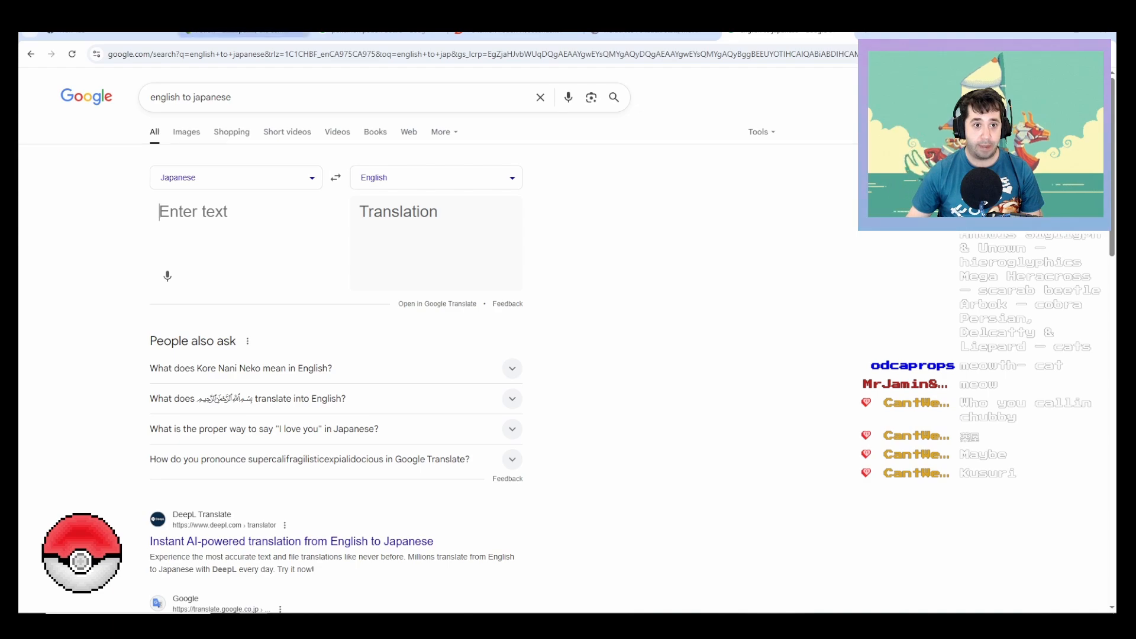
# Step: Examine the Bulbapedia Potion article and the Potion (Base Set 94) card page, including its card gallery and other-language titles
pyautogui.click(244, 34)
pyautogui.scroll(10, 563, 339)
pyautogui.scroll(10, 444, 296)
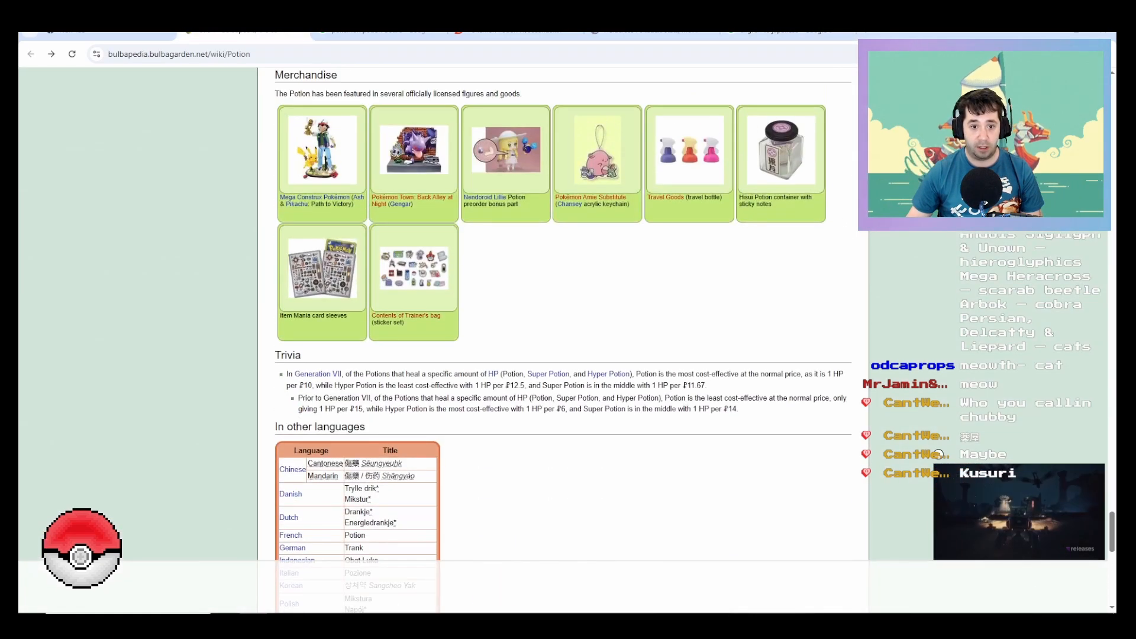
pyautogui.scroll(3, 562, 341)
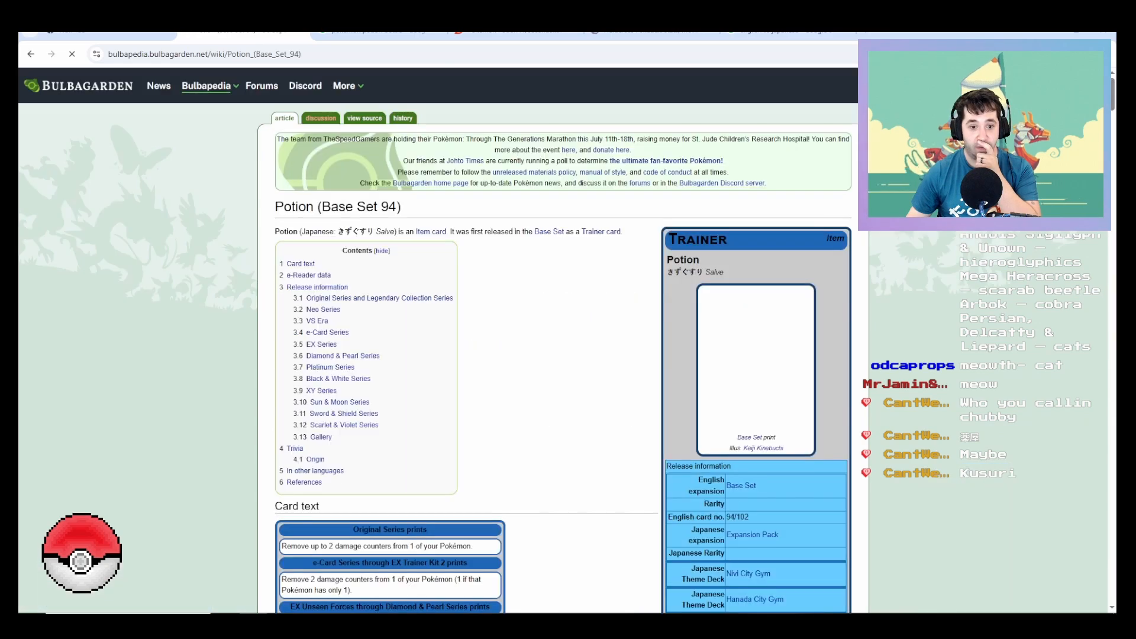
pyautogui.scroll(-4, 562, 340)
pyautogui.scroll(-15, 562, 340)
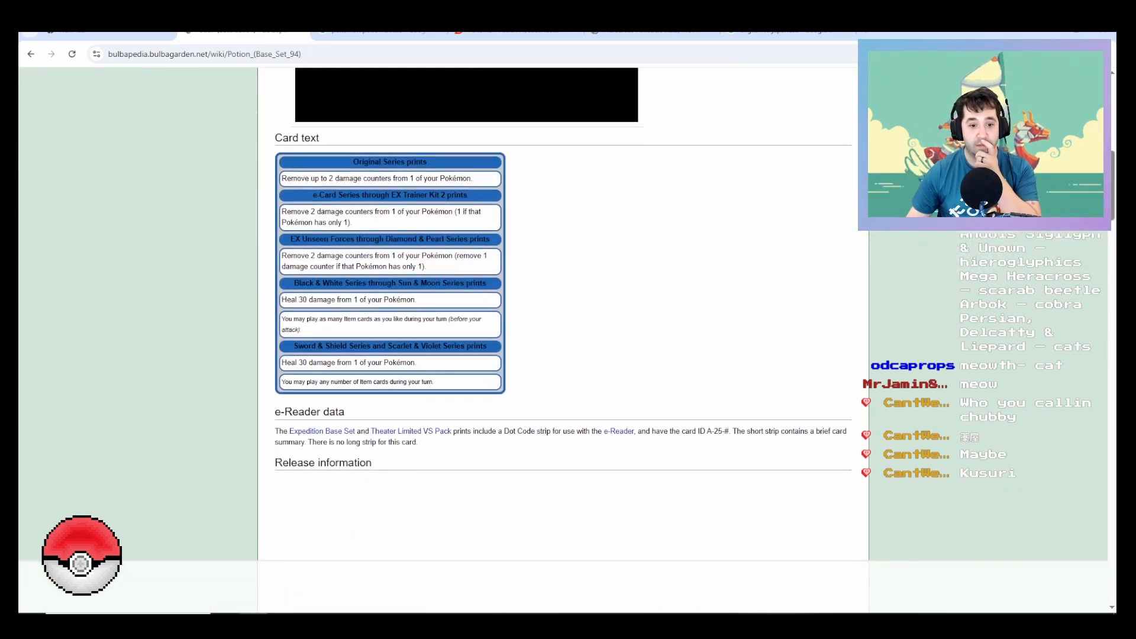
pyautogui.scroll(-10, 562, 340)
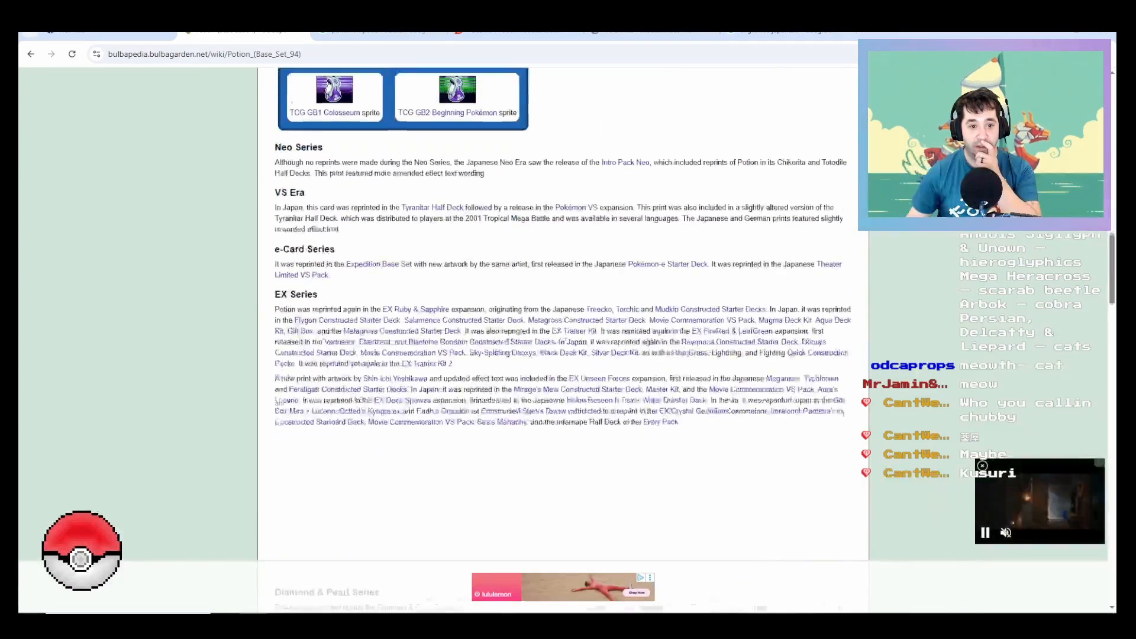
pyautogui.scroll(-15, 479, 340)
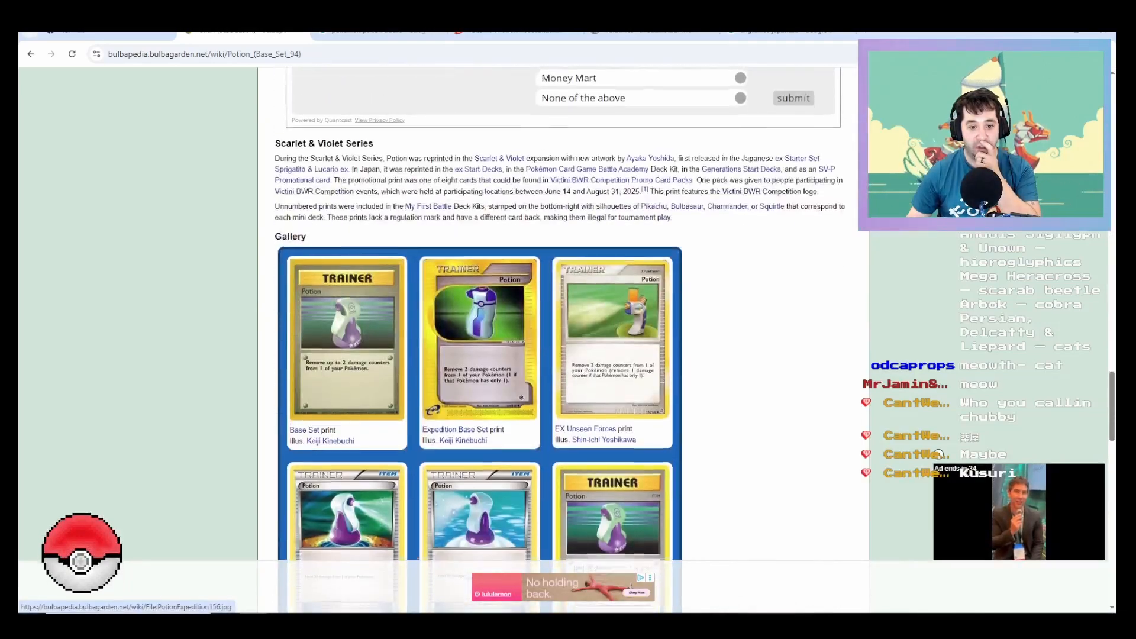
pyautogui.scroll(-5, 479, 341)
pyautogui.scroll(-9, 479, 260)
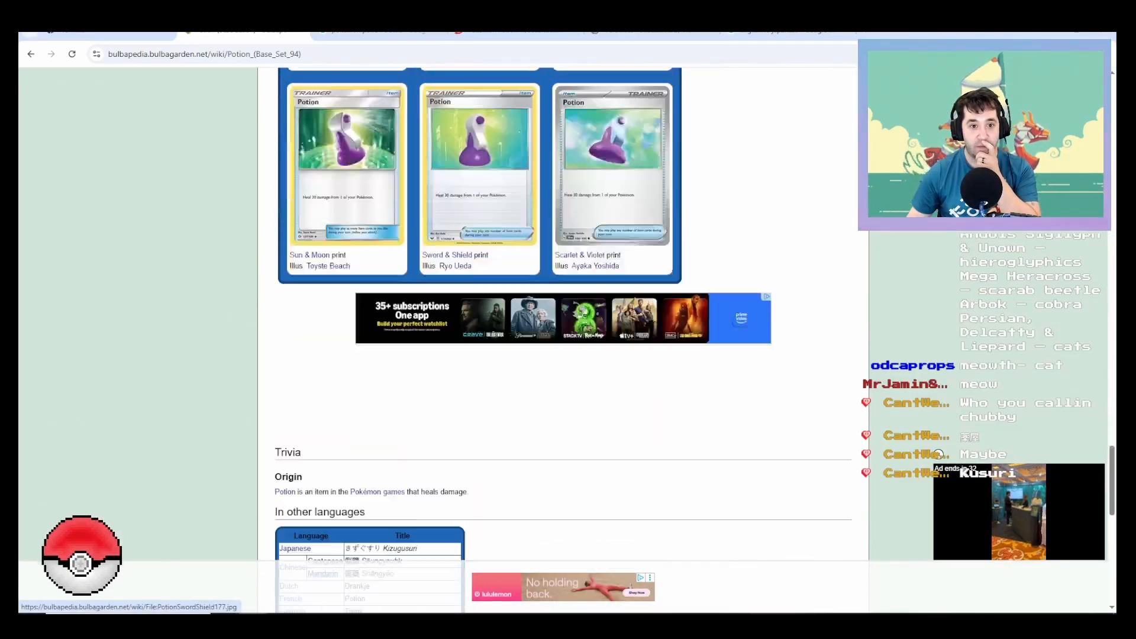
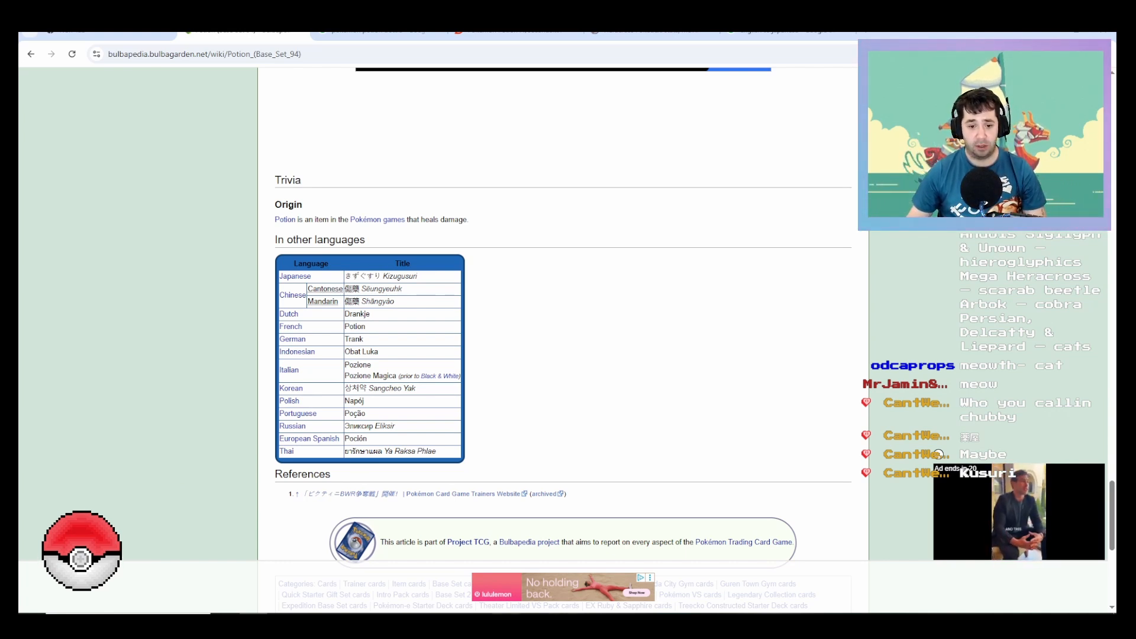
# Step: Switch to Inkscape and resize the page to fit the Poké Ball logo together with its Japanese text
pyautogui.hotkey('alt', 'Tab')
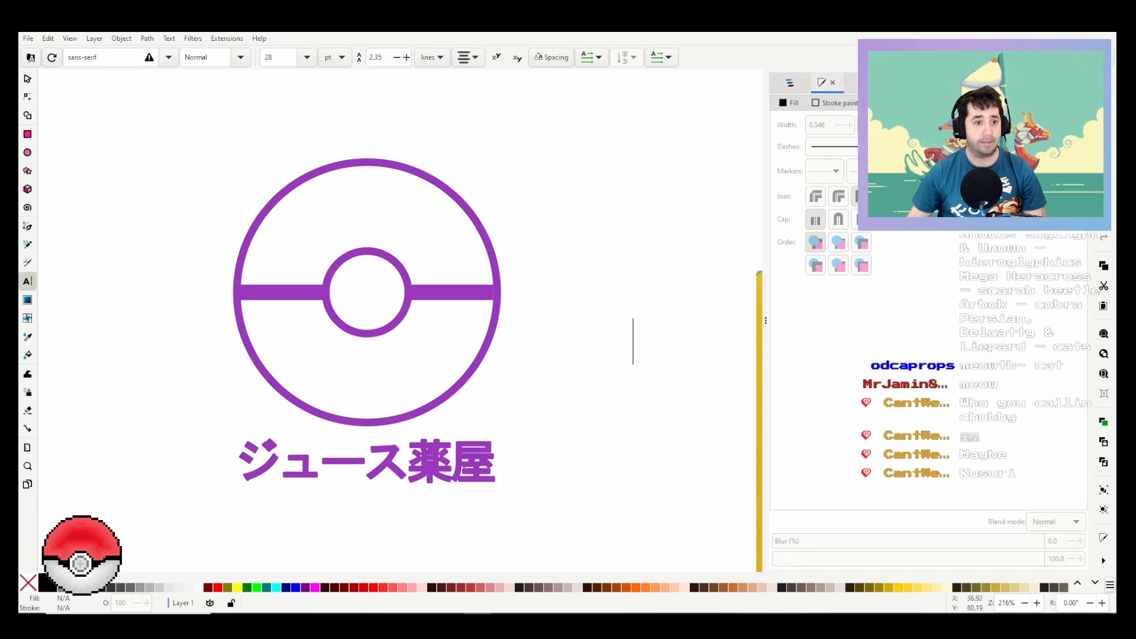
pyautogui.press('s')
pyautogui.moveTo(151, 128); pyautogui.dragTo(598, 526)
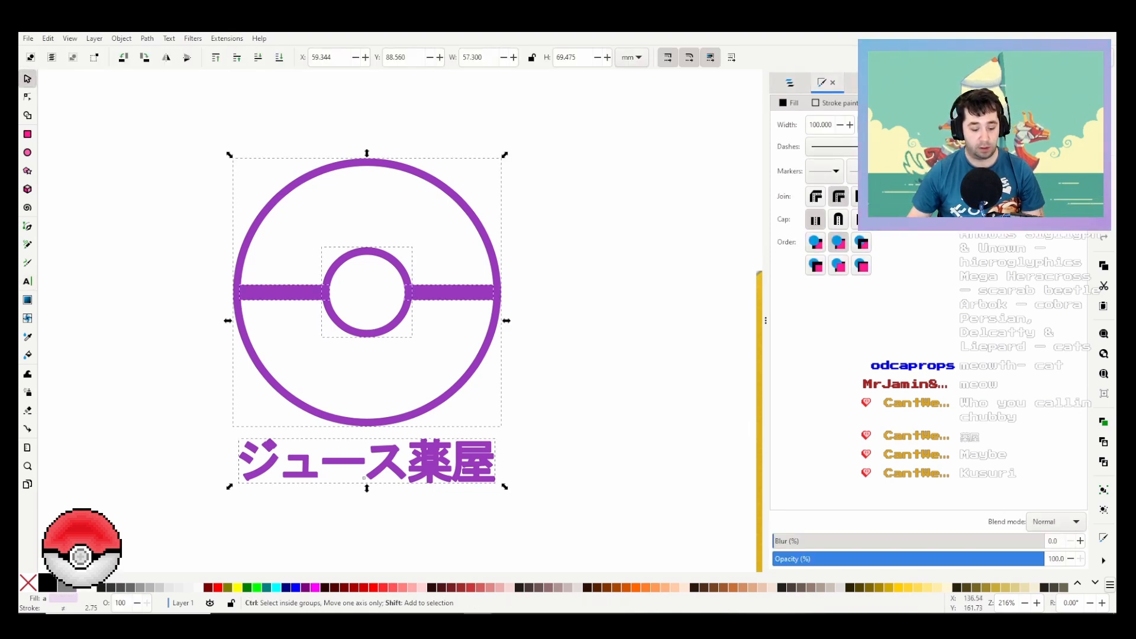
pyautogui.hotkey('ctrl', 'shift', 'r')
pyautogui.press('Escape')
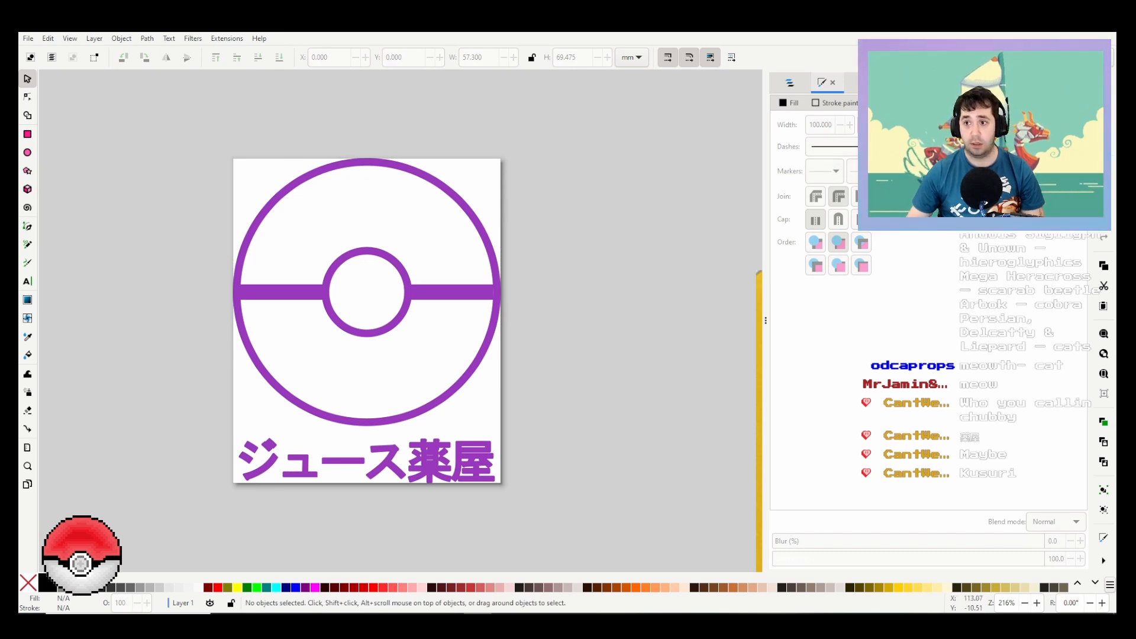
# Step: Set the PNG export resolution to 300 DPI
pyautogui.hotkey('ctrl', 'shift', 'e')
pyautogui.doubleClick(811, 184)
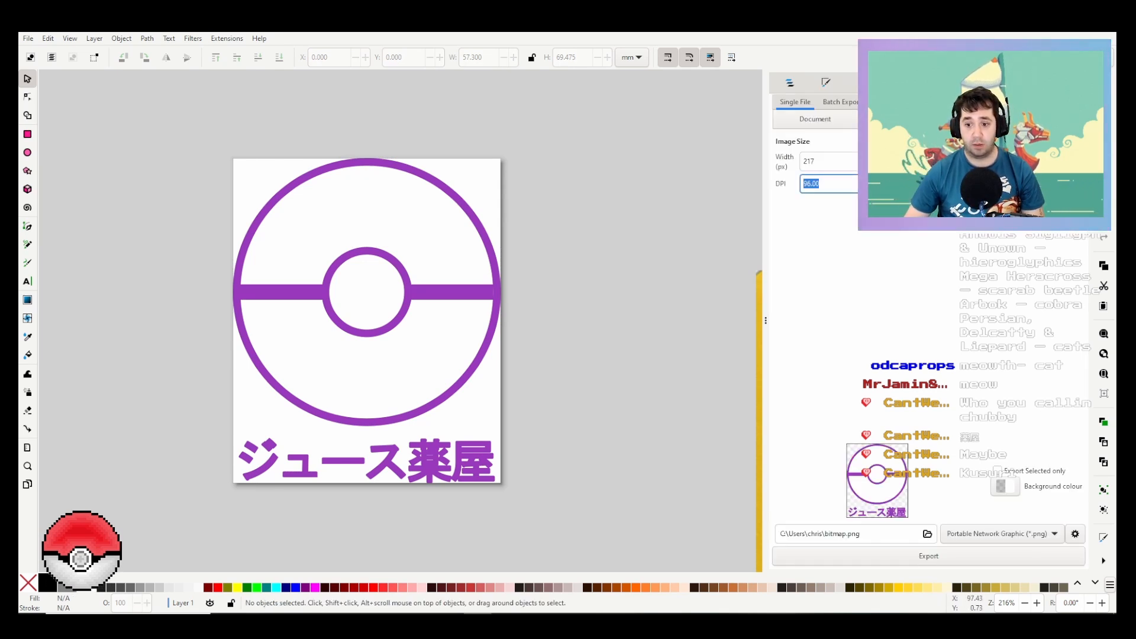
pyautogui.write('300')
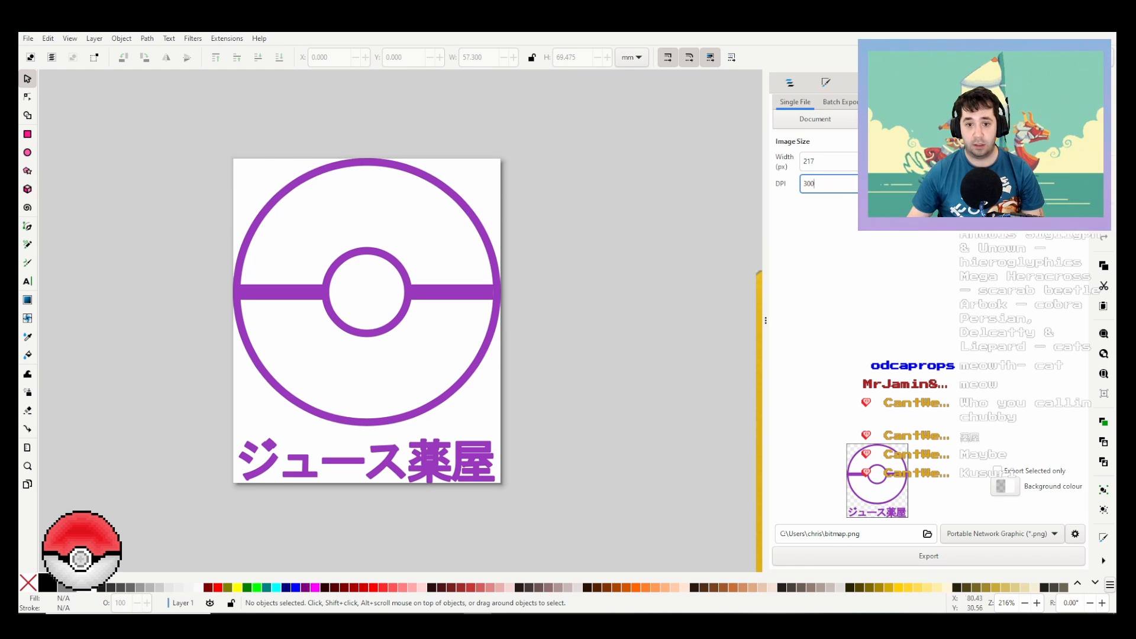
# Step: Remove the fill from the large outer circle of the Poké Ball logo, keeping its purple stroke
pyautogui.click(447, 313)
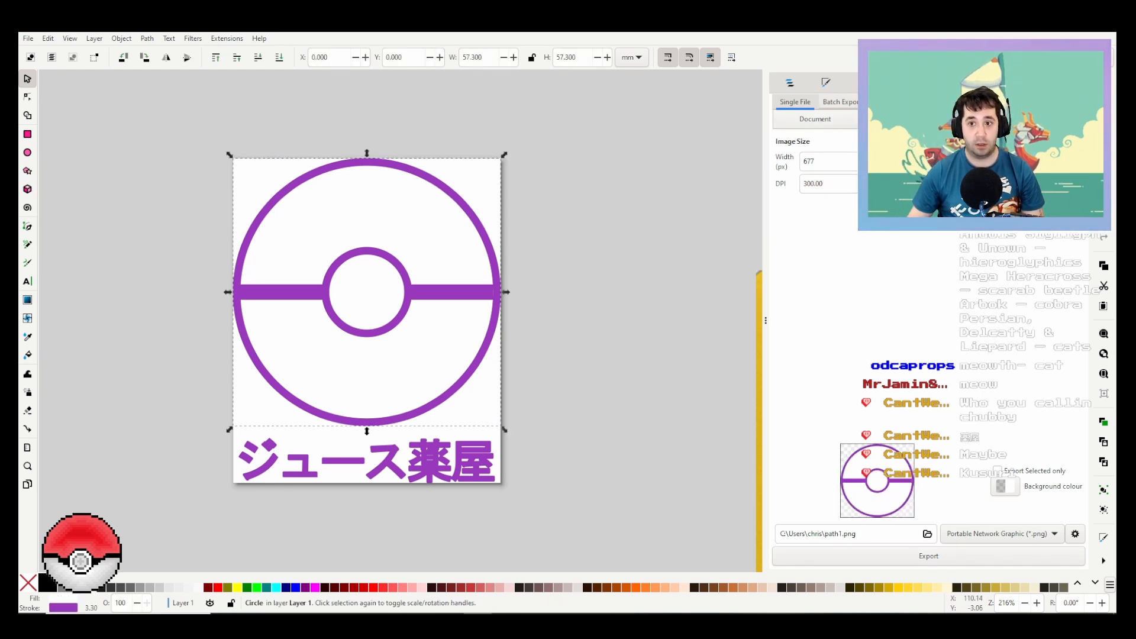
pyautogui.click(825, 83)
pyautogui.click(860, 83)
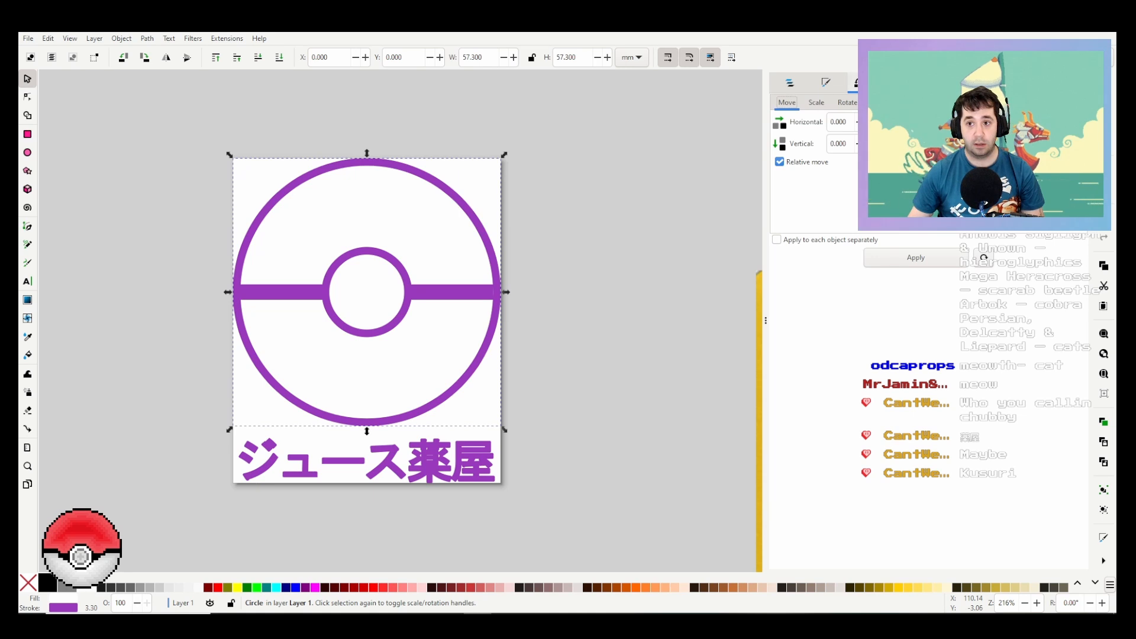
pyautogui.click(826, 83)
pyautogui.click(834, 103)
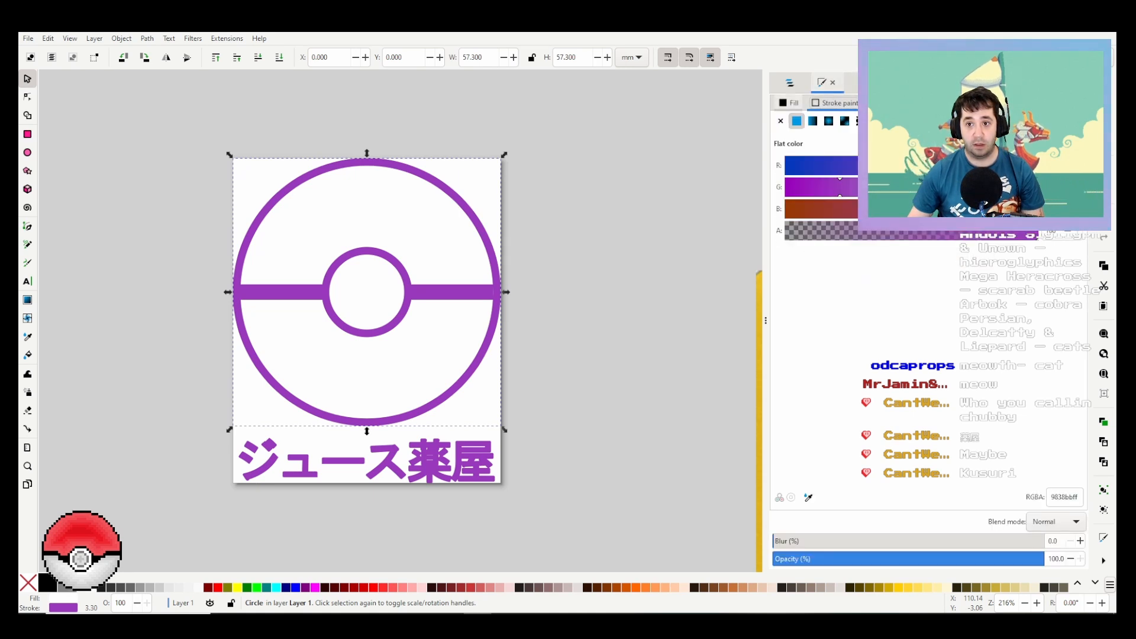
pyautogui.click(789, 103)
pyautogui.click(781, 120)
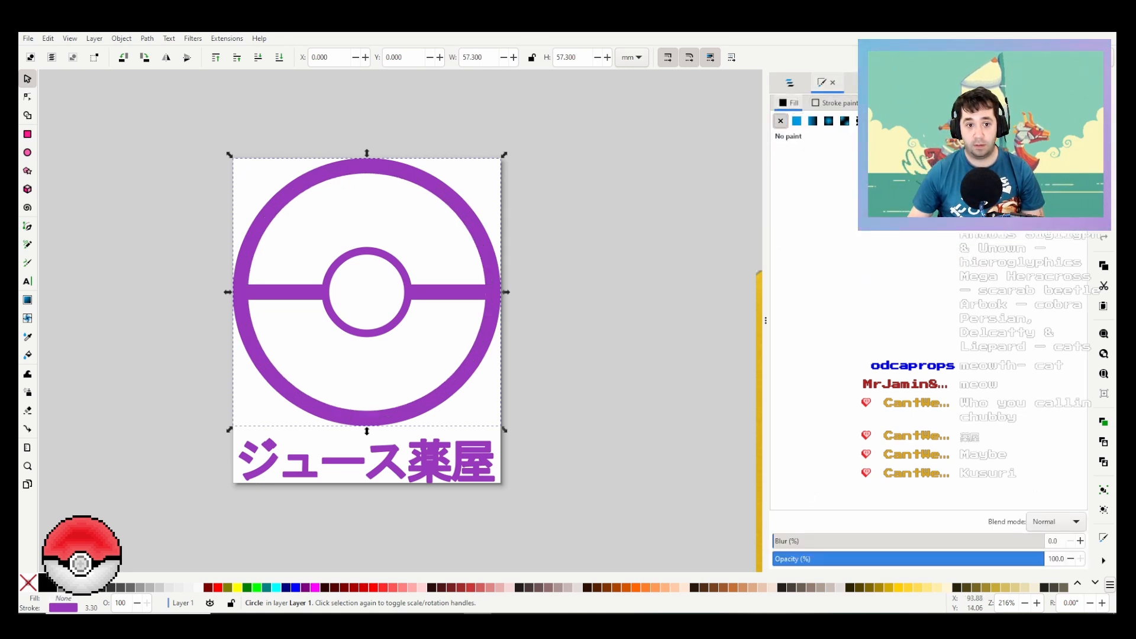
pyautogui.click(671, 223)
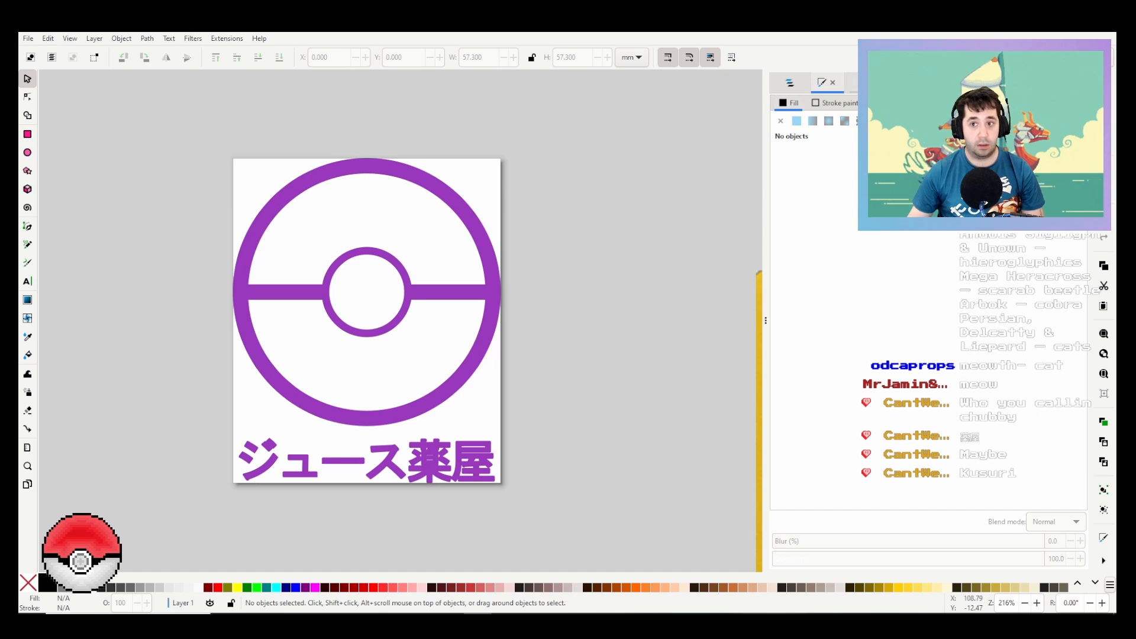
# Step: Choose the Potion folder as the export destination and Portable Network Graphic (*.png) as the file type
pyautogui.hotkey('ctrl', 'shift', 'e')
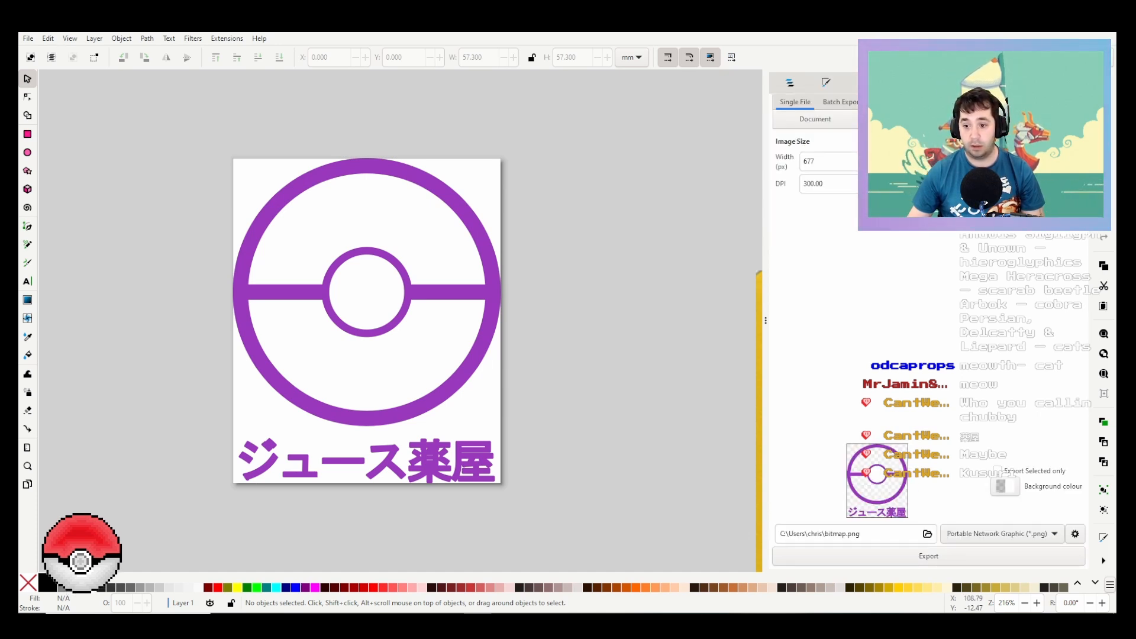
pyautogui.click(927, 533)
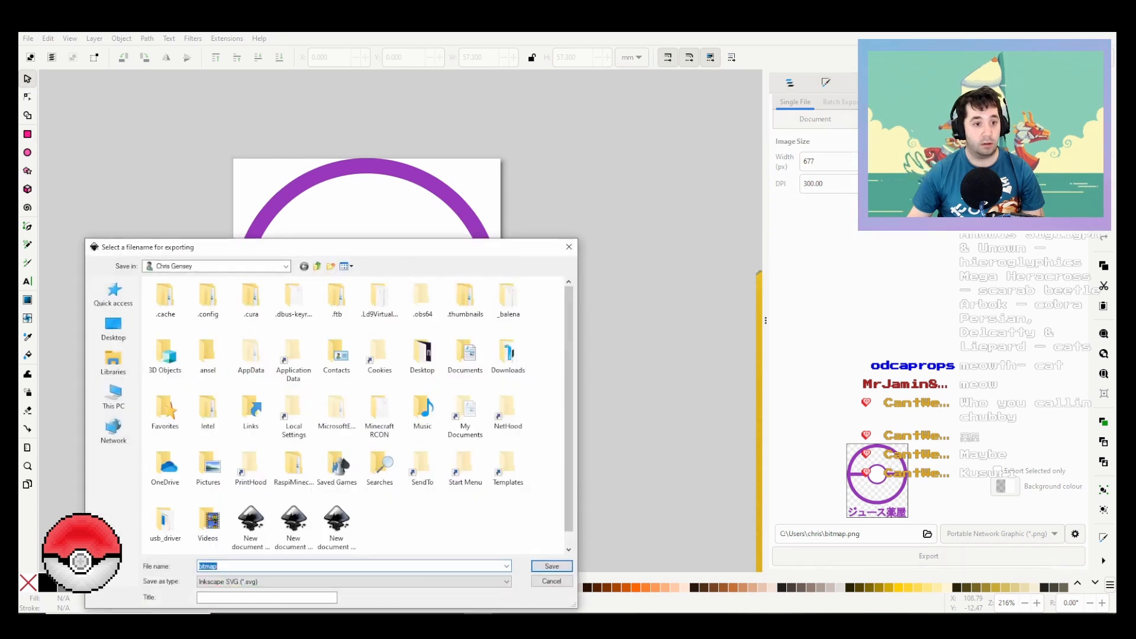
pyautogui.click(114, 294)
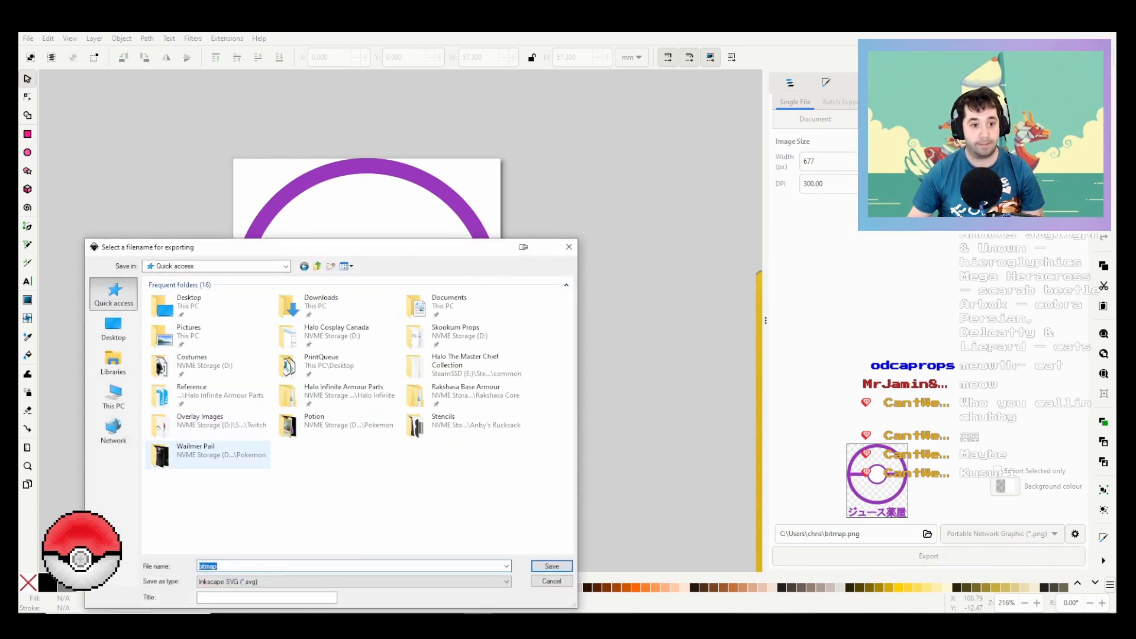
pyautogui.doubleClick(290, 423)
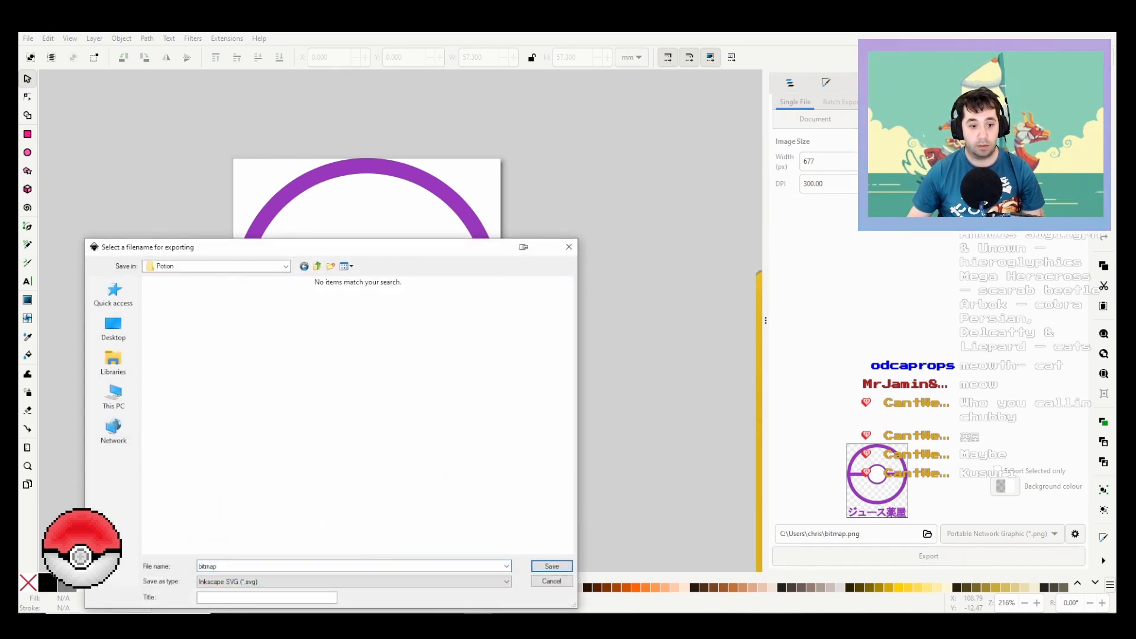
pyautogui.click(308, 582)
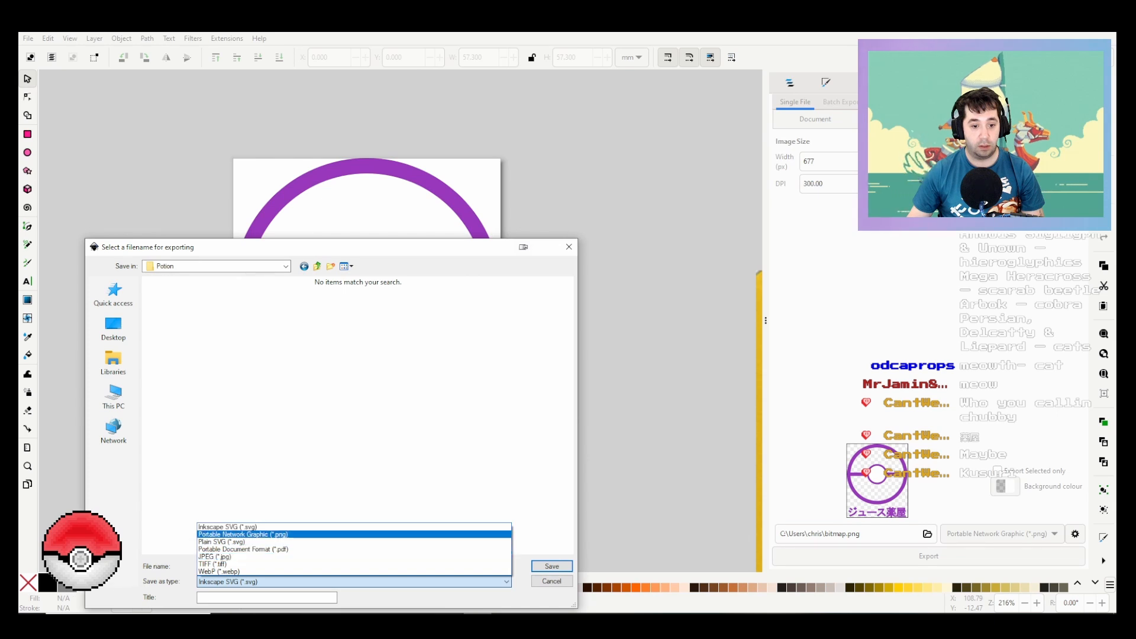
pyautogui.click(290, 534)
# Step: Name the export file PotionLabel and export the drawing
pyautogui.doubleClick(209, 566)
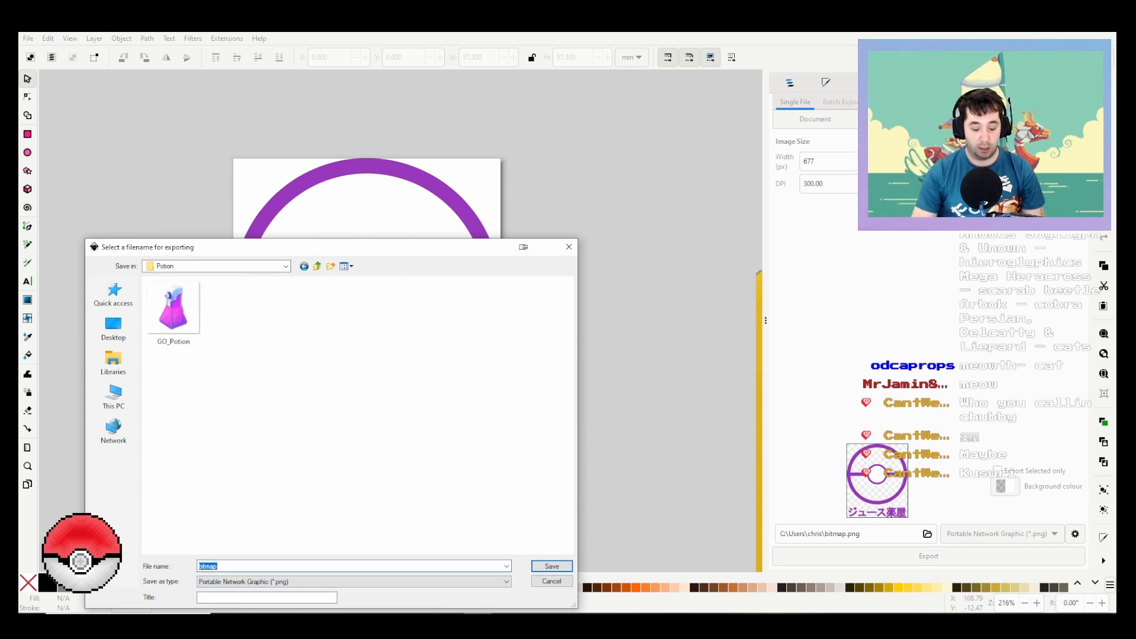
pyautogui.write('Potio')
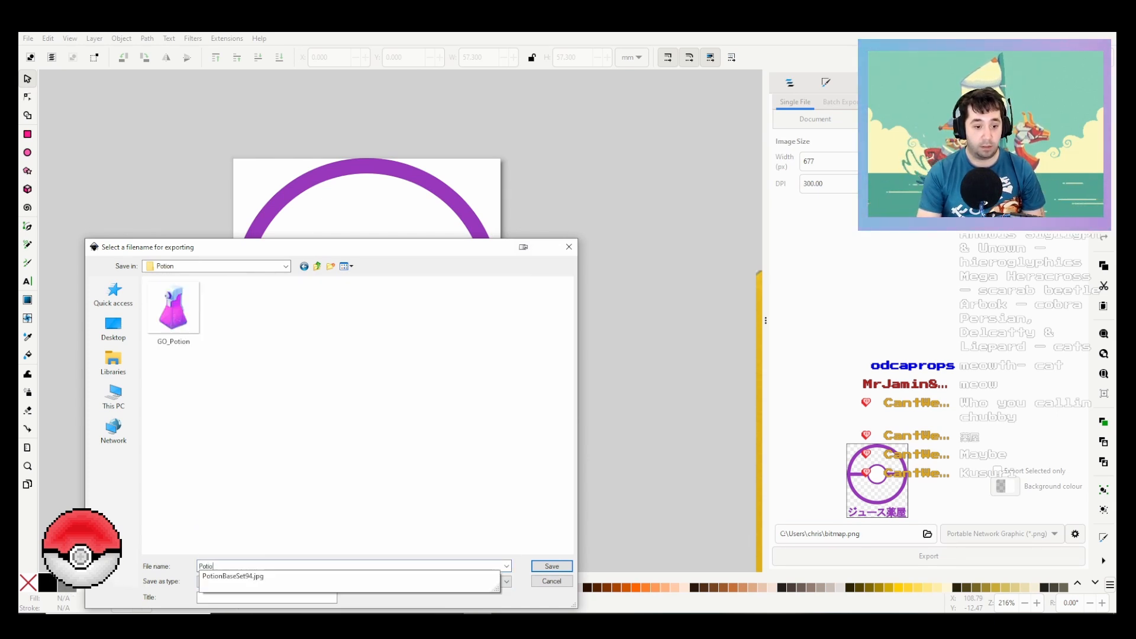
pyautogui.write('nLab')
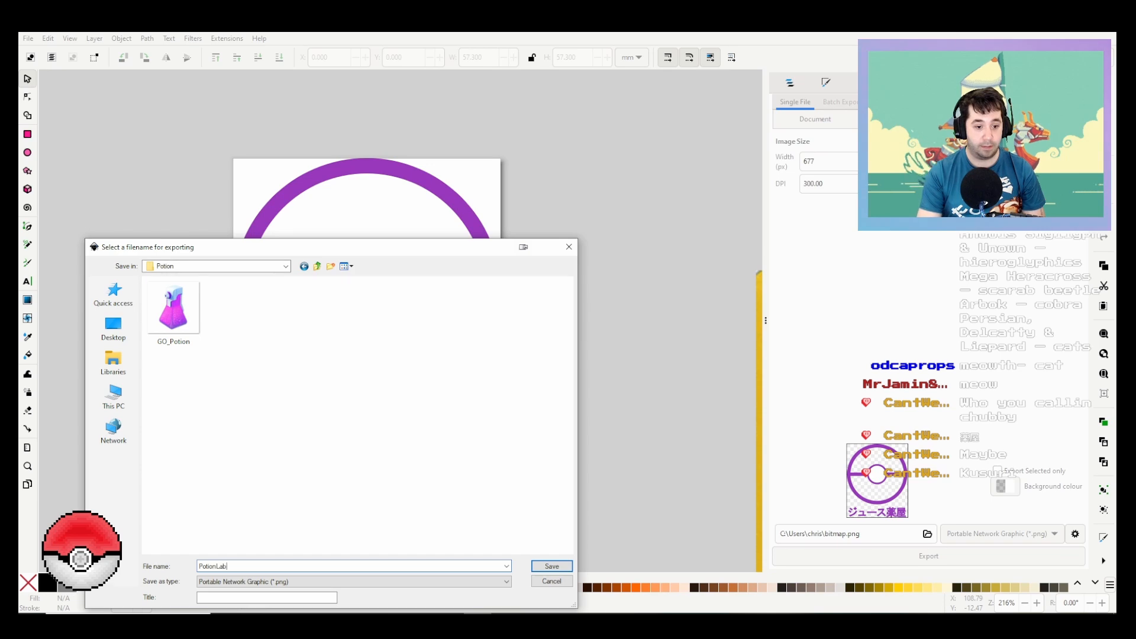
pyautogui.write('el')
pyautogui.press('Return')
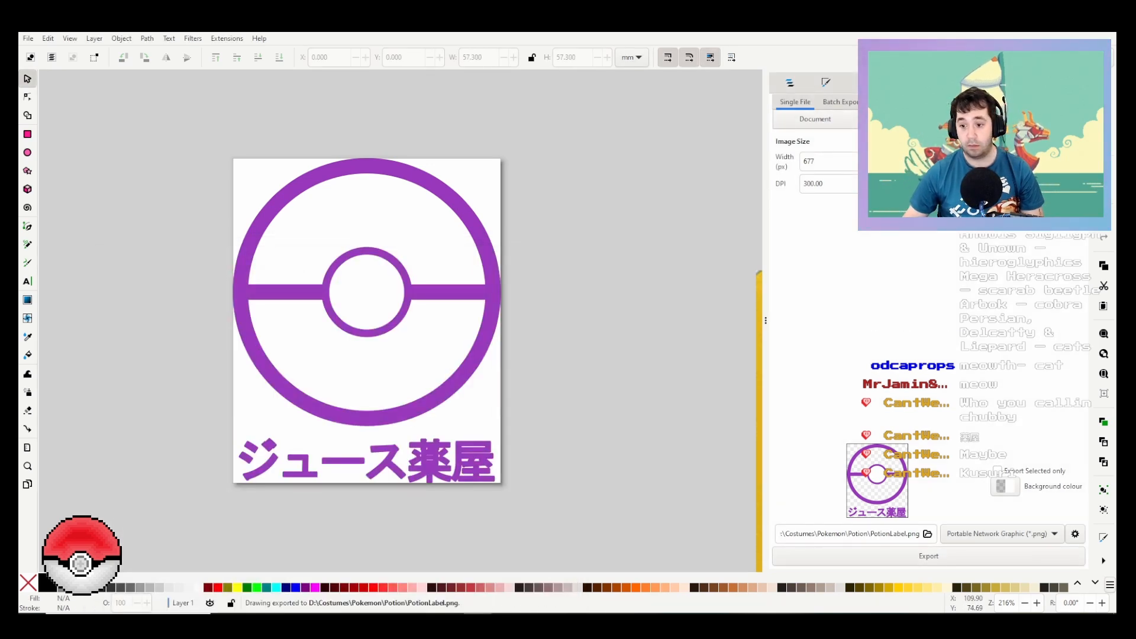
pyautogui.hotkey('alt', 'Tab')
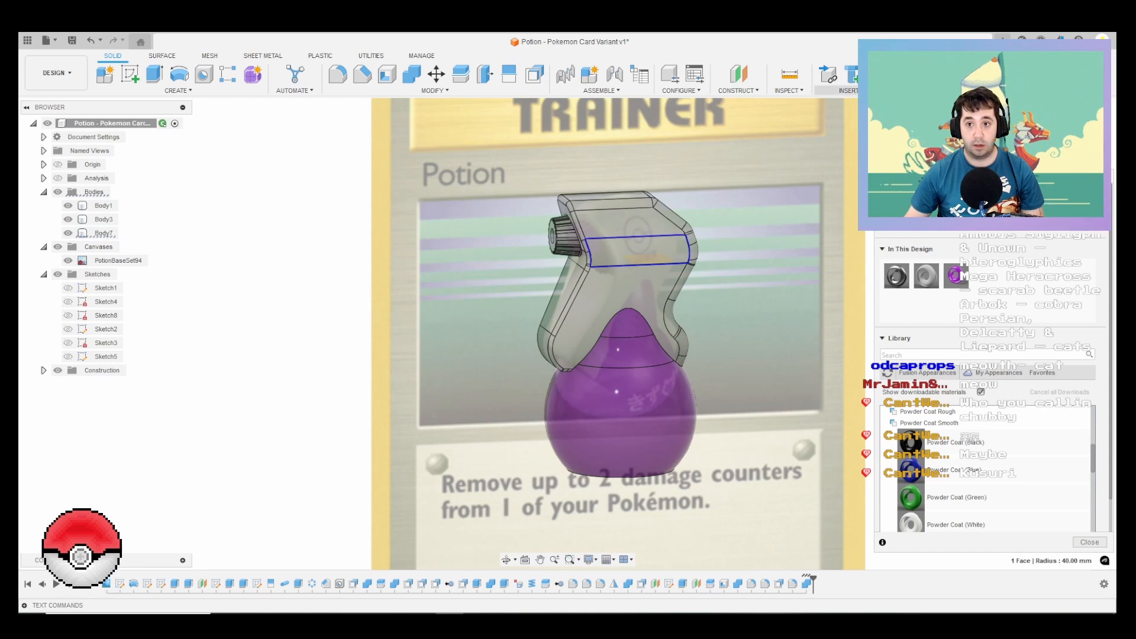
pyautogui.click(847, 90)
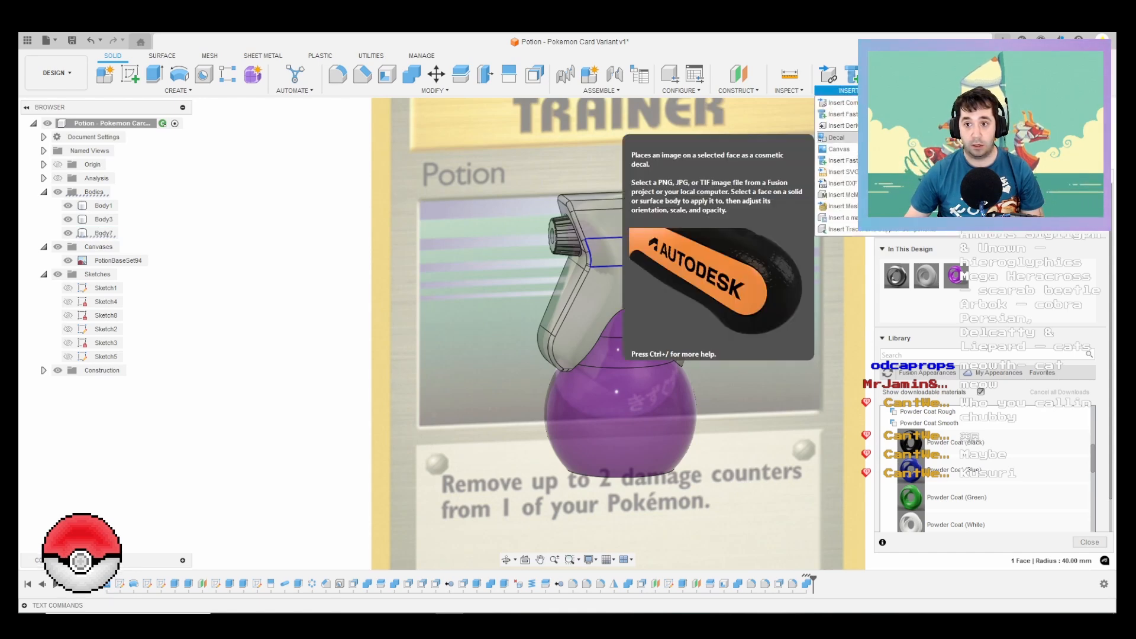
pyautogui.click(840, 103)
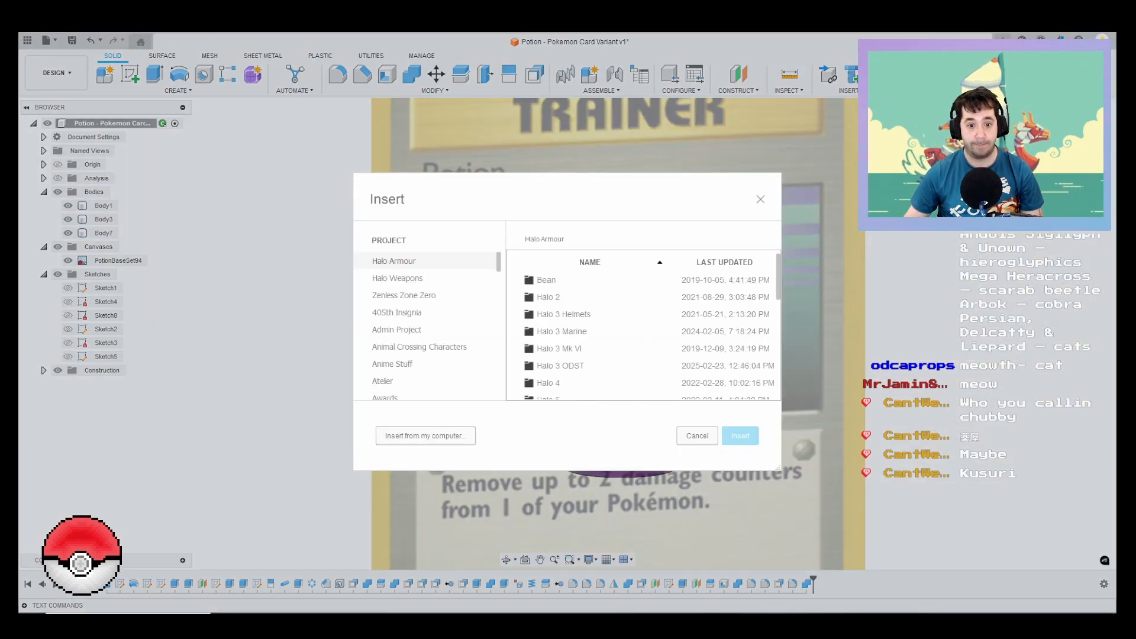
pyautogui.click(425, 436)
pyautogui.doubleClick(280, 121)
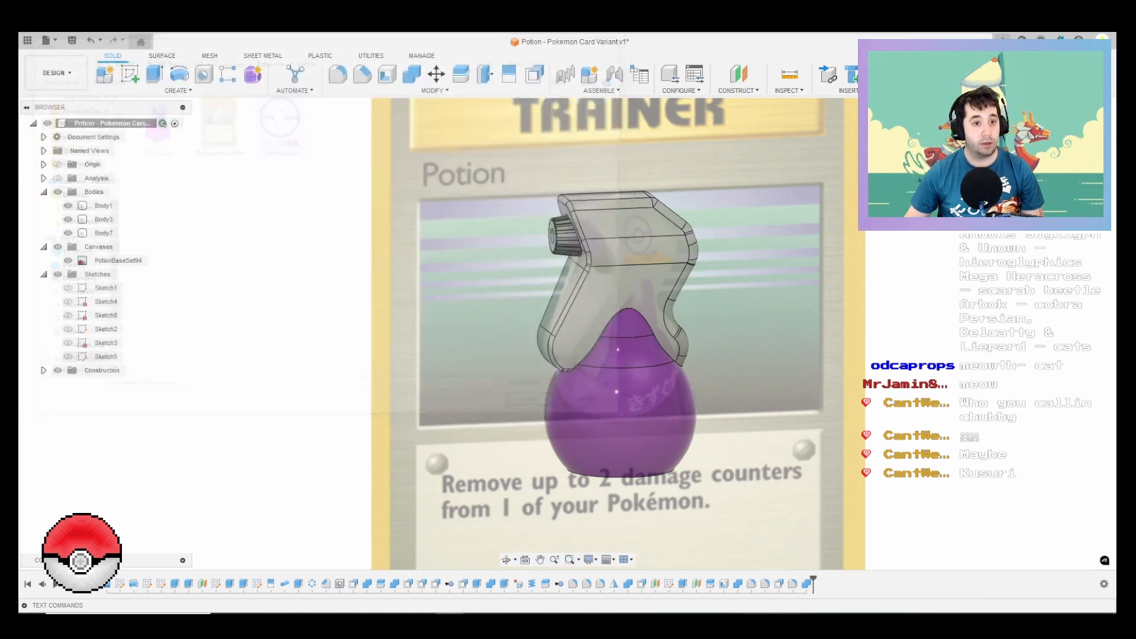
pyautogui.click(636, 259)
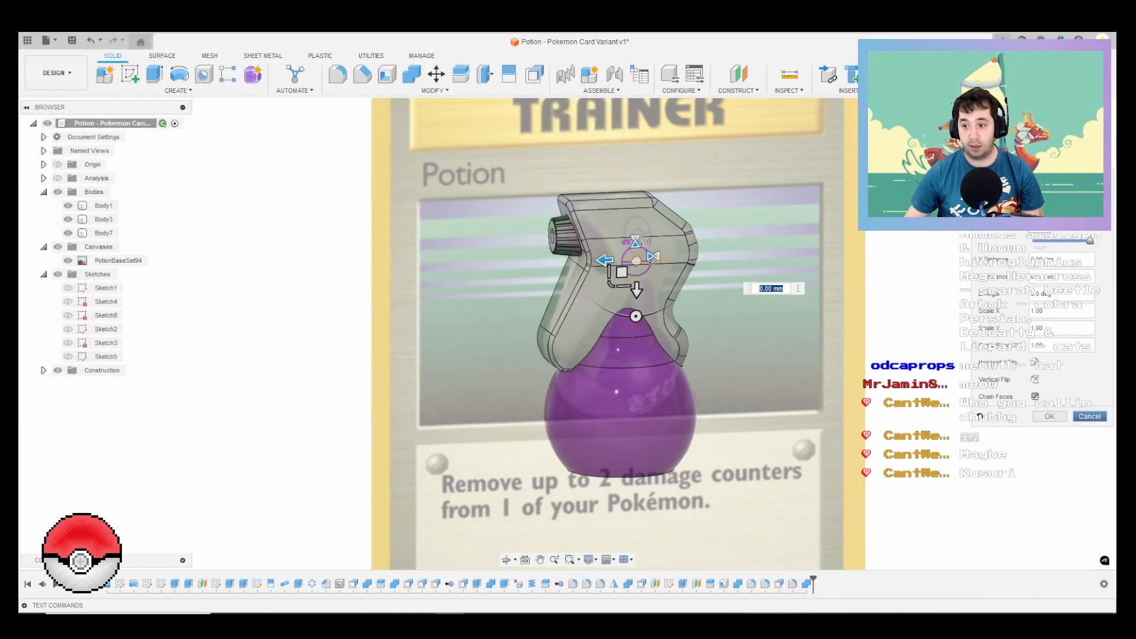
pyautogui.click(1089, 416)
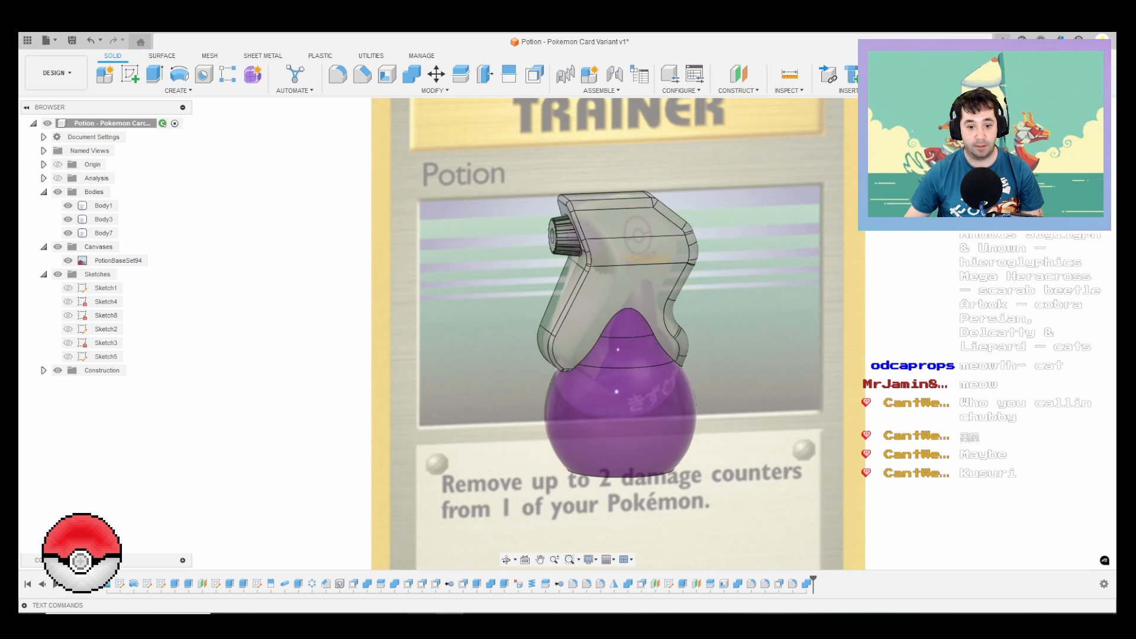
# Step: Switch back to Inkscape and remove the fill from the small inner circle of the Poké Ball logo
pyautogui.hotkey('alt', 'Tab')
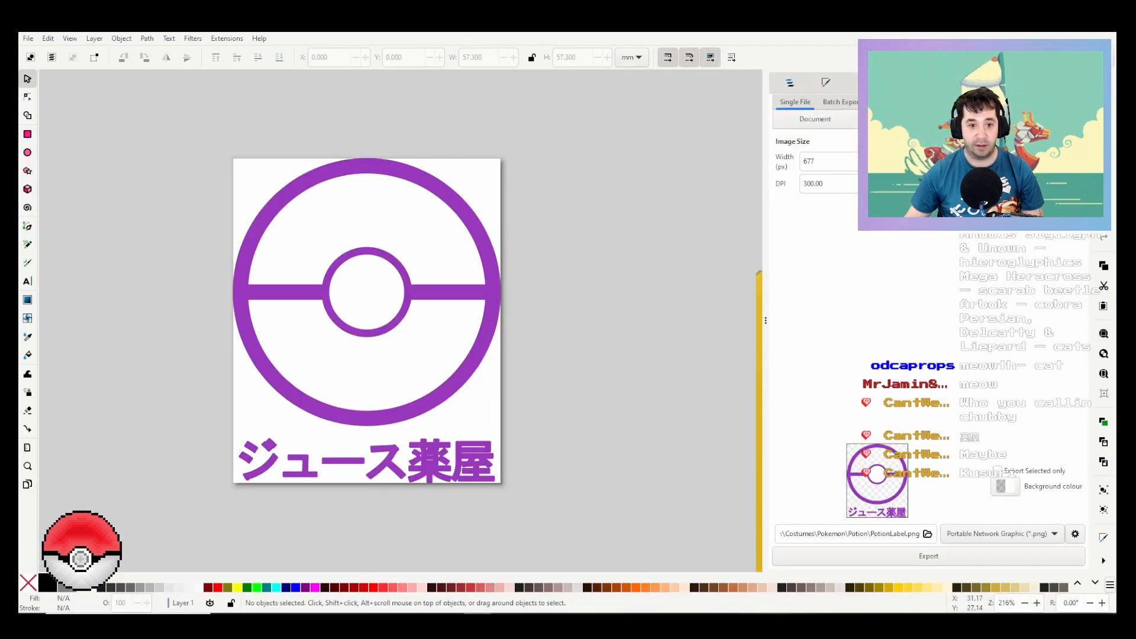
pyautogui.click(378, 285)
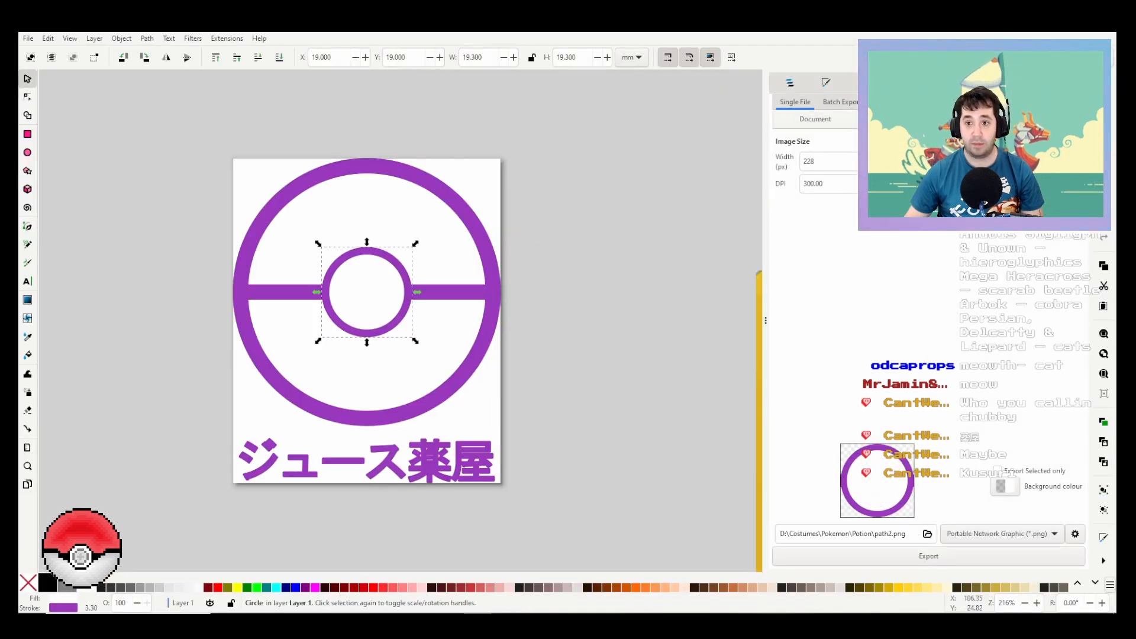
pyautogui.hotkey('ctrl', 'shift', 'f')
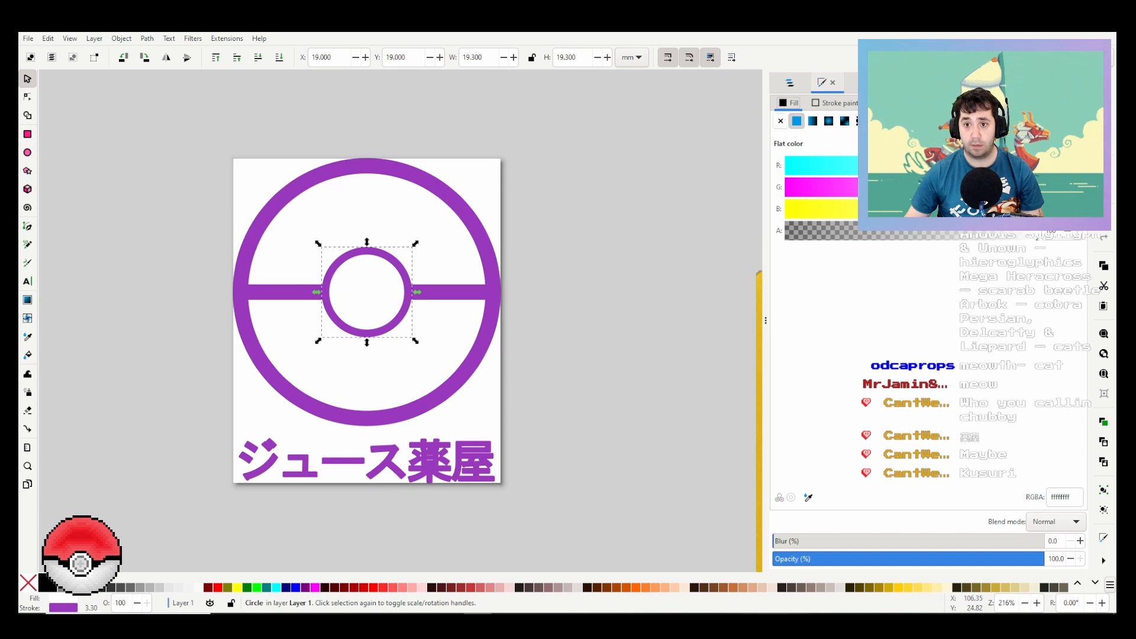
pyautogui.click(780, 121)
pyautogui.press('Escape')
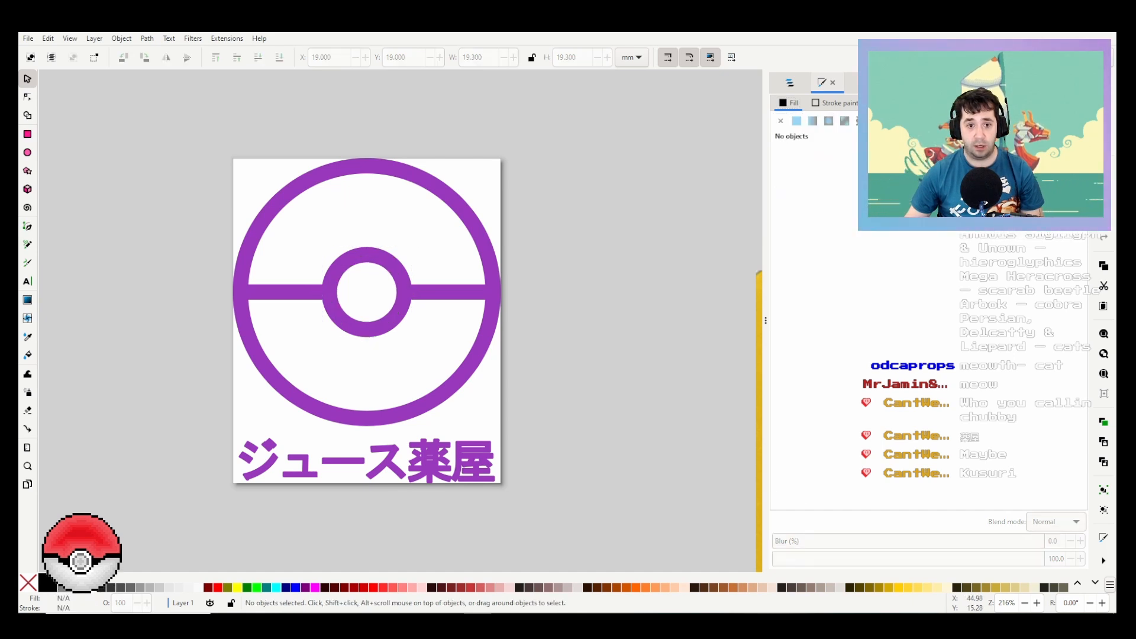
# Step: Export the whole drawing again as PotionLabel.png, overwriting the existing file
pyautogui.hotkey('ctrl', 'shift', 'e')
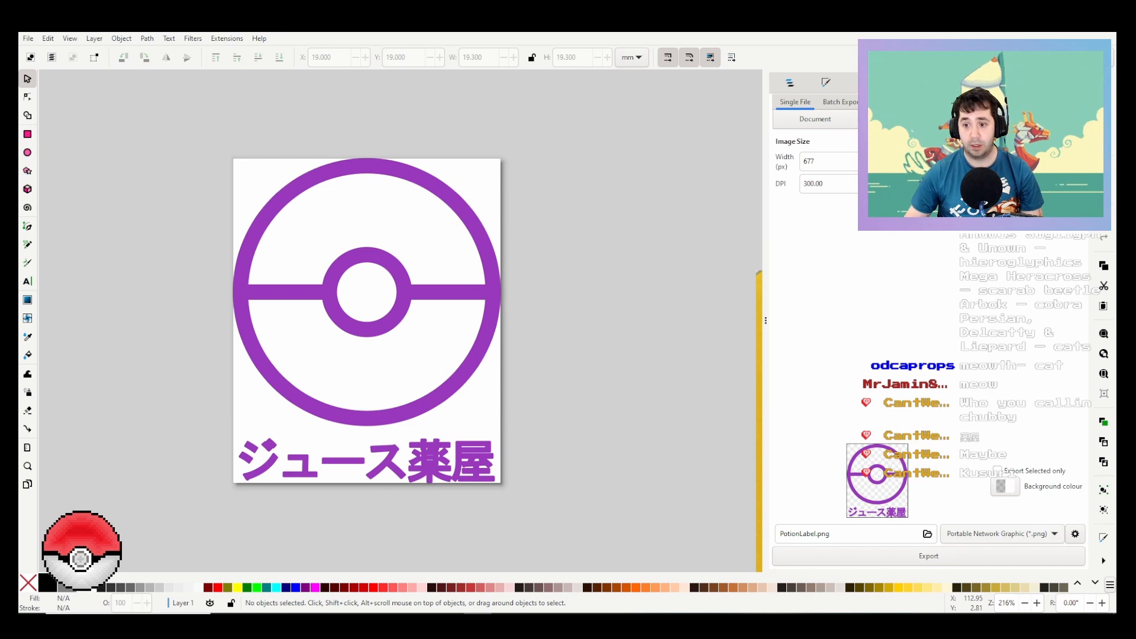
pyautogui.click(928, 556)
pyautogui.click(628, 365)
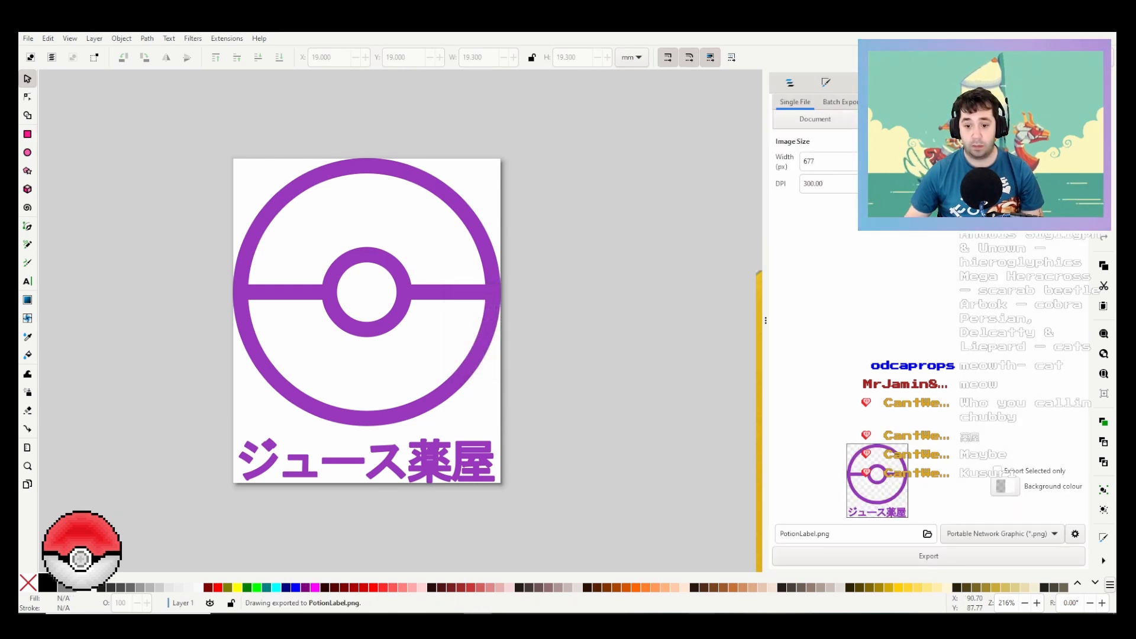
# Step: Switch to Fusion and insert PotionLabel.png from the computer as a decal on the side face of the bottle's sprayer head
pyautogui.moveTo(701, 623)
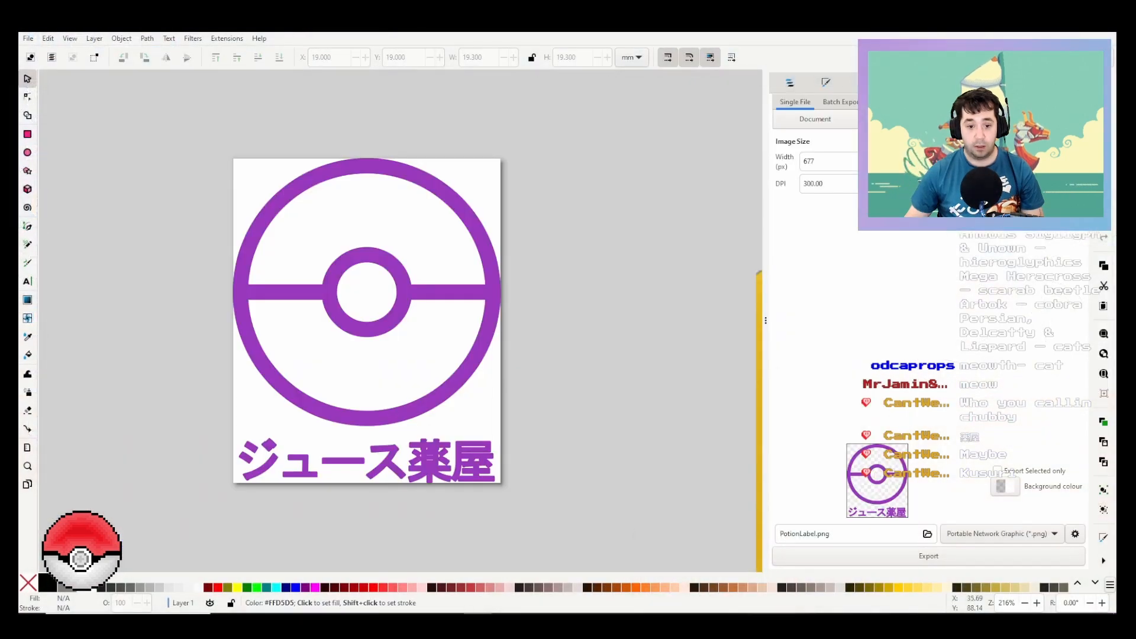
pyautogui.click(450, 622)
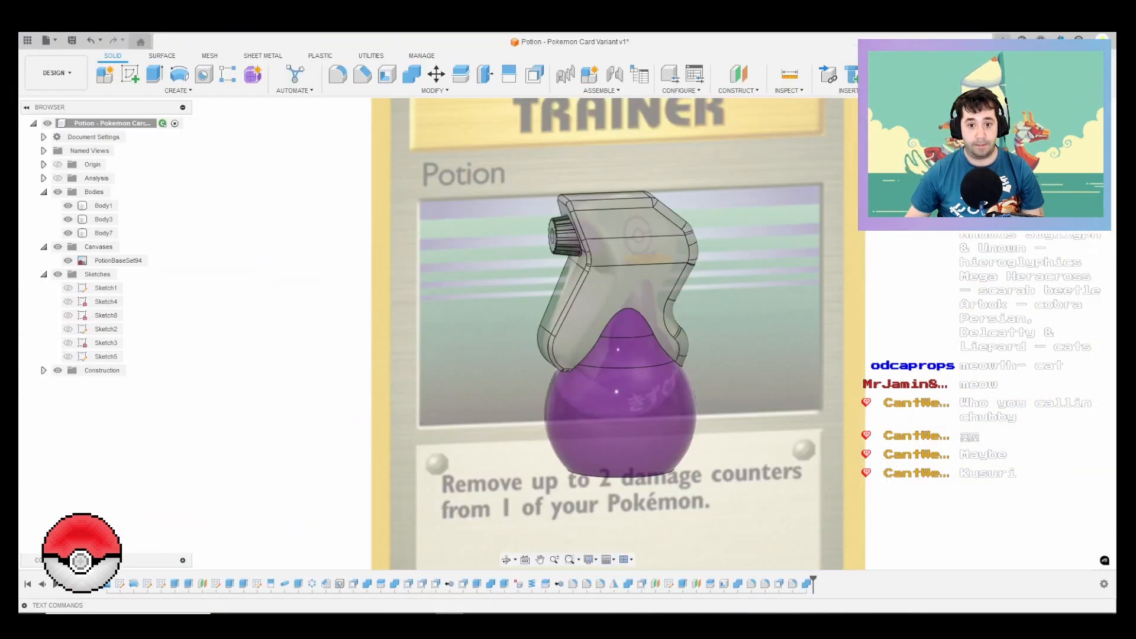
pyautogui.click(637, 252)
pyautogui.click(847, 90)
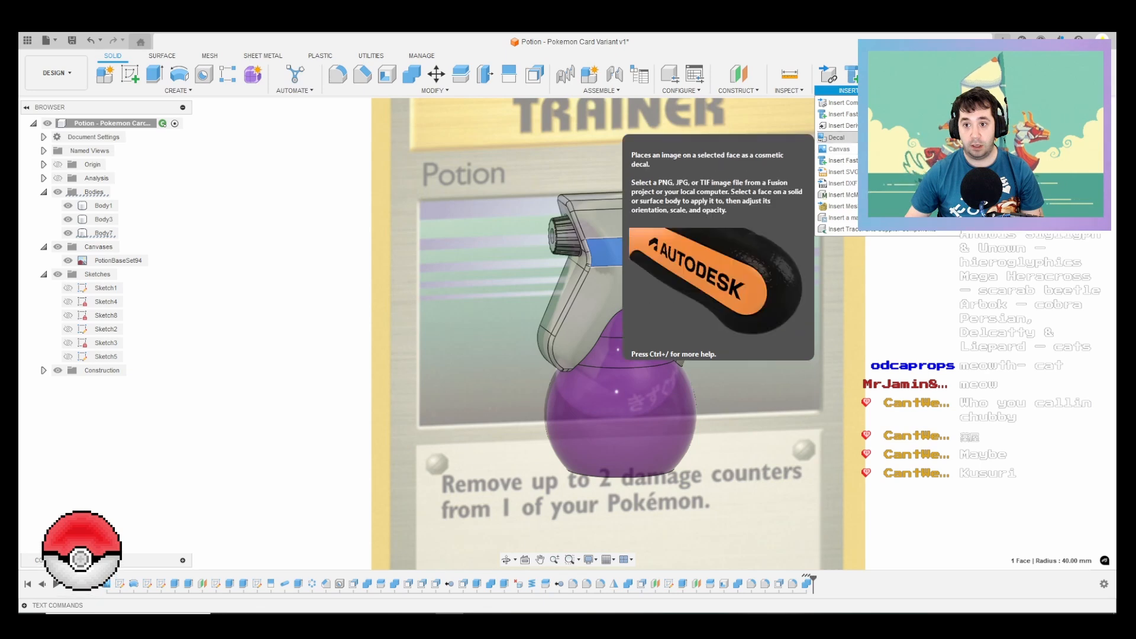
pyautogui.click(837, 137)
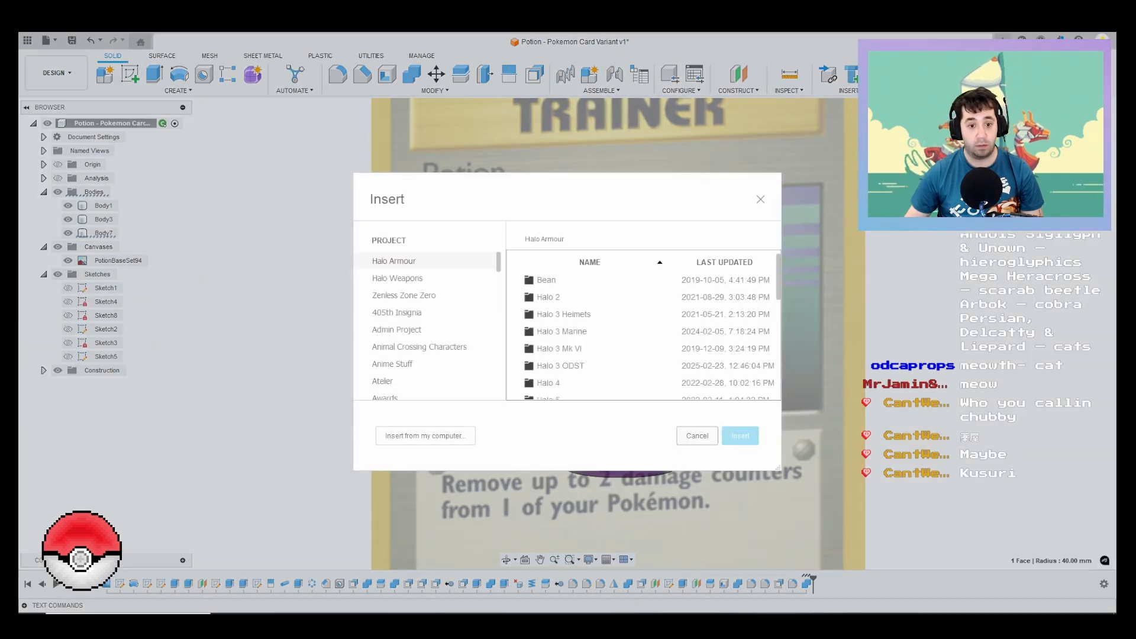
pyautogui.click(425, 436)
pyautogui.doubleClick(279, 118)
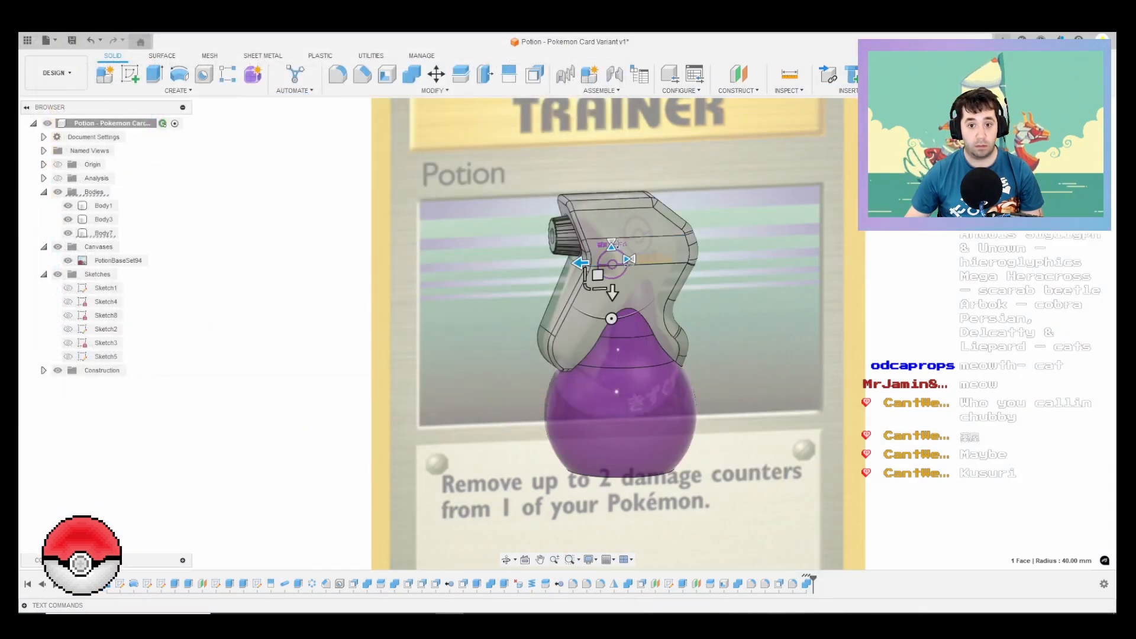
# Step: Rotate the label decal 180 degrees, enlarge it, and position it over the middle of the sprayer head's side
pyautogui.click(1079, 136)
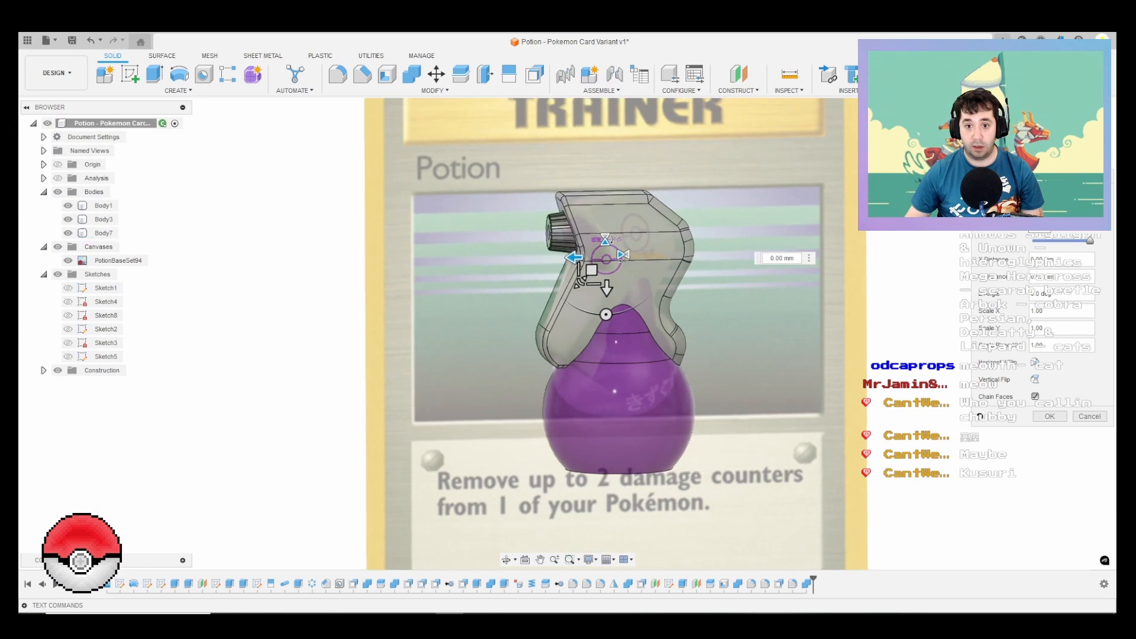
pyautogui.moveTo(596, 307); pyautogui.dragTo(596, 188)
pyautogui.scroll(3, 628, 240)
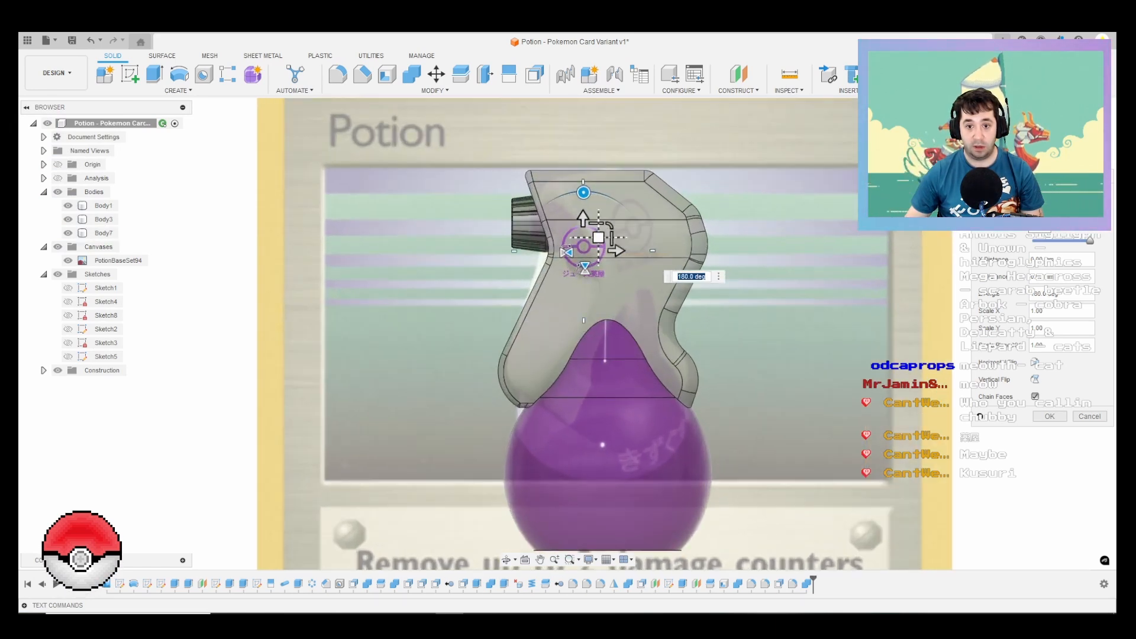
pyautogui.moveTo(598, 236); pyautogui.dragTo(623, 236)
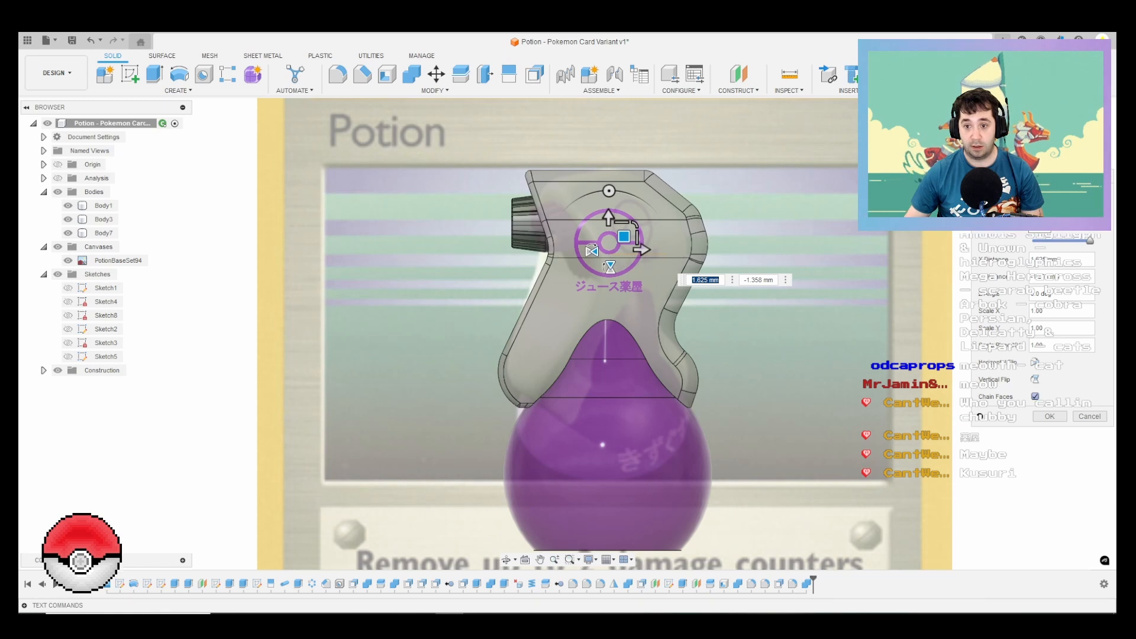
pyautogui.press('Return')
pyautogui.scroll(-3, 689, 284)
pyautogui.keyDown('shift'); pyautogui.moveTo(689, 284); pyautogui.dragTo(740, 304, button='middle'); pyautogui.keyUp('shift')
pyautogui.scroll(1, 739, 304)
# Step: Apply the purple Powder Coat (Blue) appearance from this design to the nozzle
pyautogui.press('a')
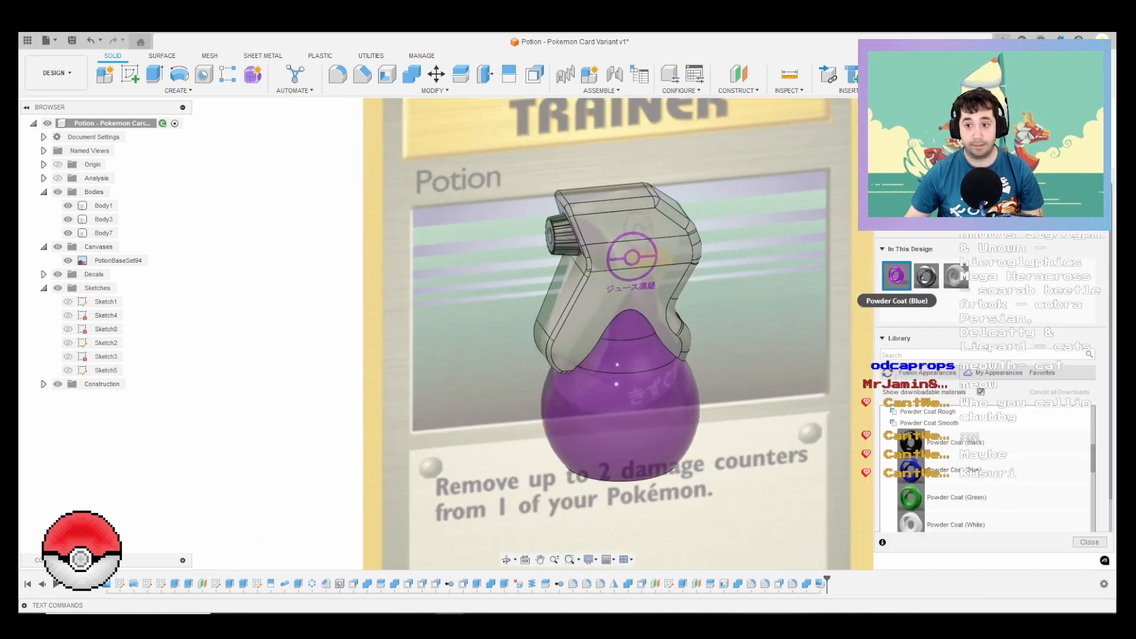
pyautogui.moveTo(896, 276); pyautogui.dragTo(565, 237)
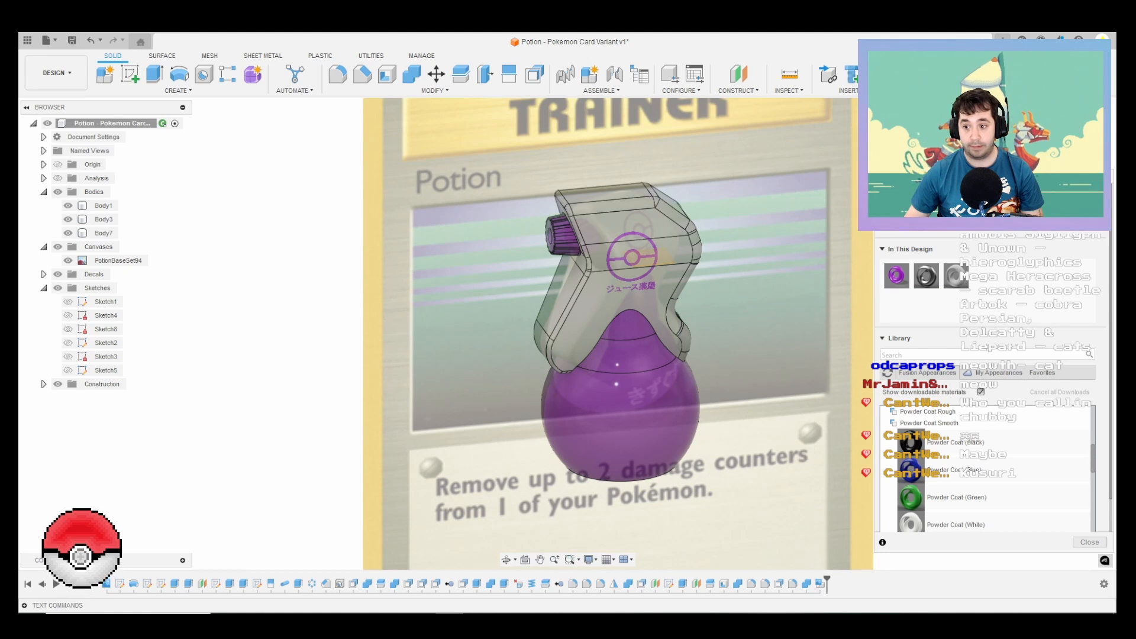
pyautogui.click(1089, 542)
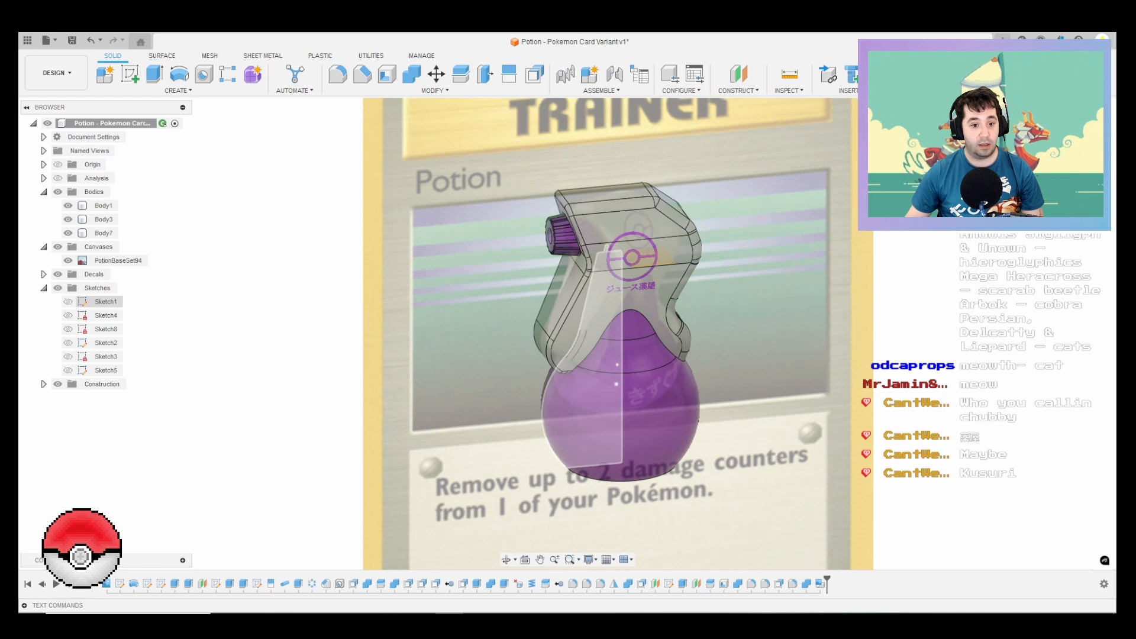
pyautogui.scroll(-3, 465, 340)
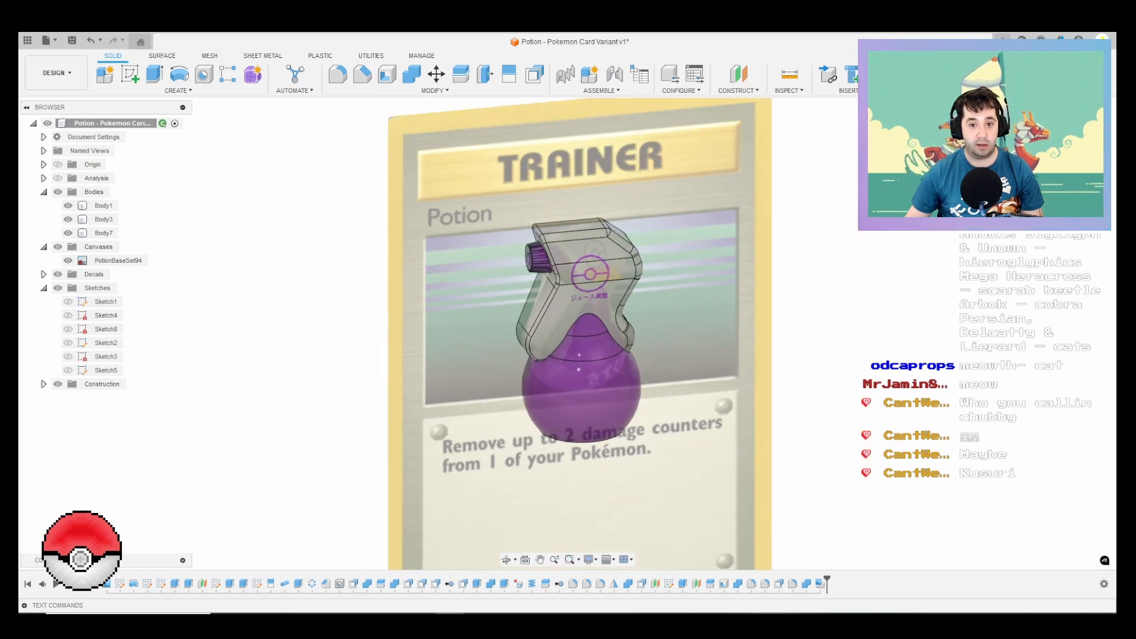
pyautogui.keyDown('shift'); pyautogui.moveTo(520, 311); pyautogui.dragTo(559, 308, button='middle'); pyautogui.keyUp('shift')
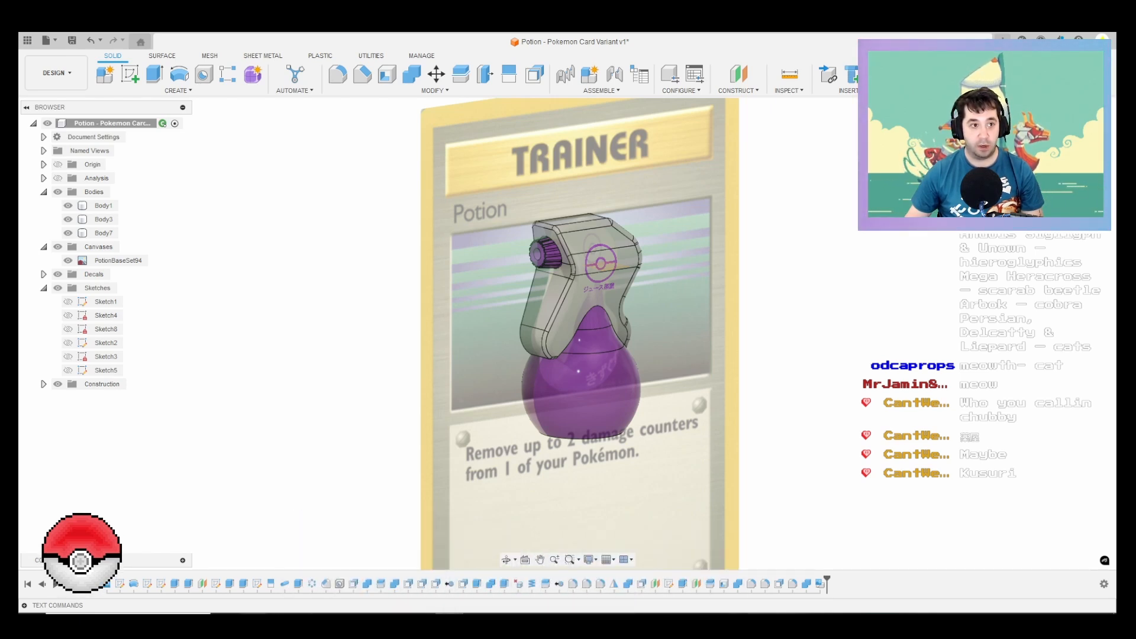
# Step: Switch to the web browser and search Google for "dimensions of a pokemon card"
pyautogui.click(253, 619)
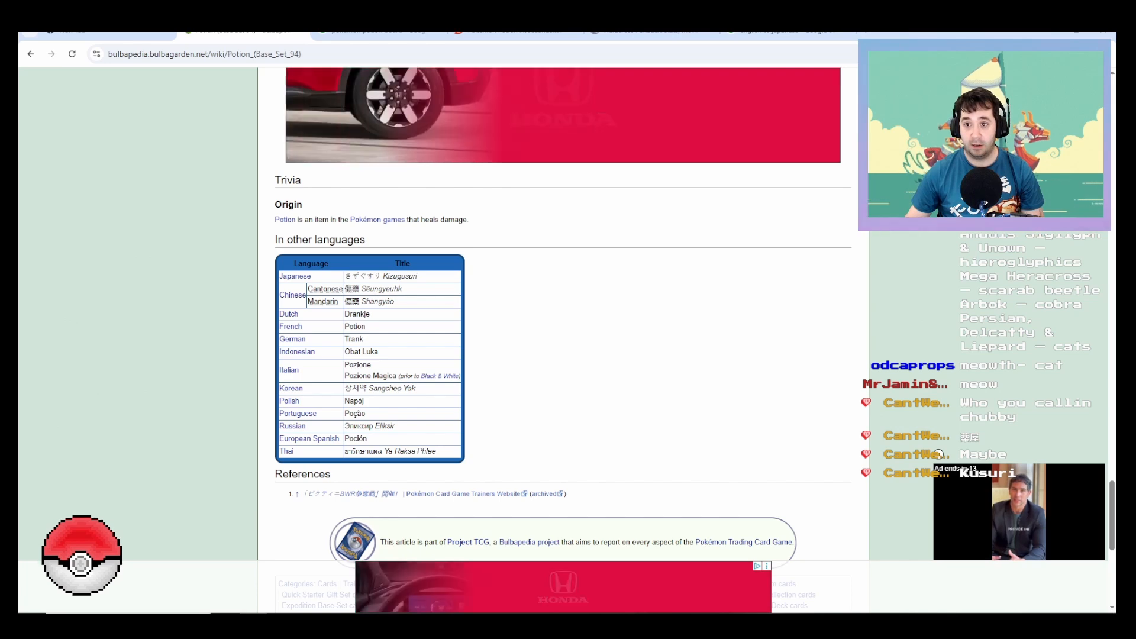
pyautogui.click(787, 33)
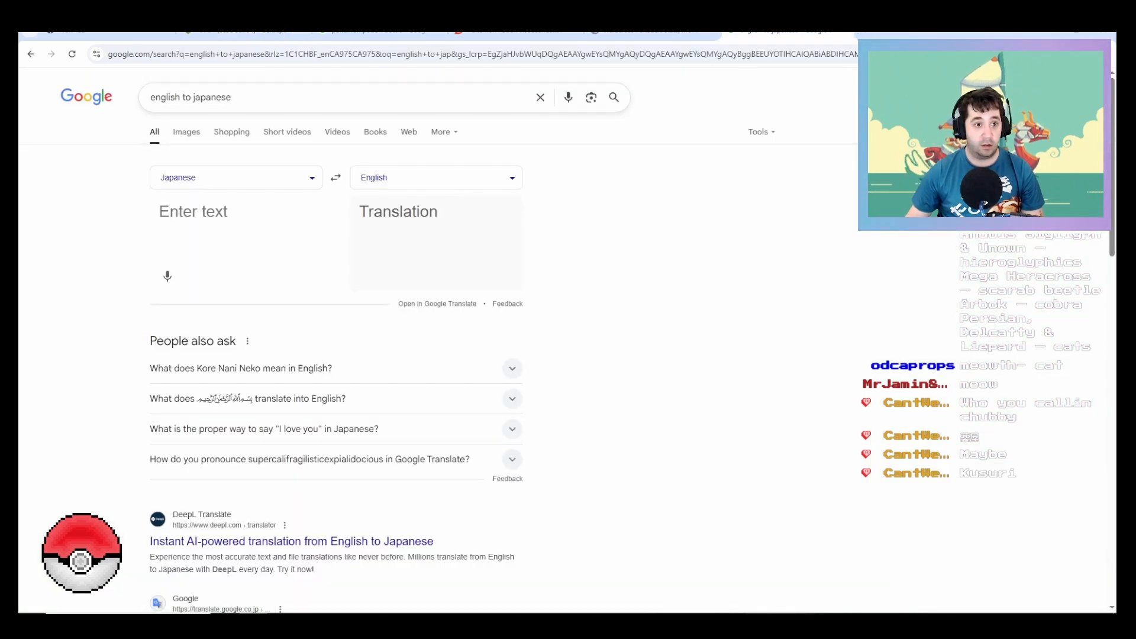
pyautogui.moveTo(236, 98); pyautogui.dragTo(148, 97)
pyautogui.write('dim')
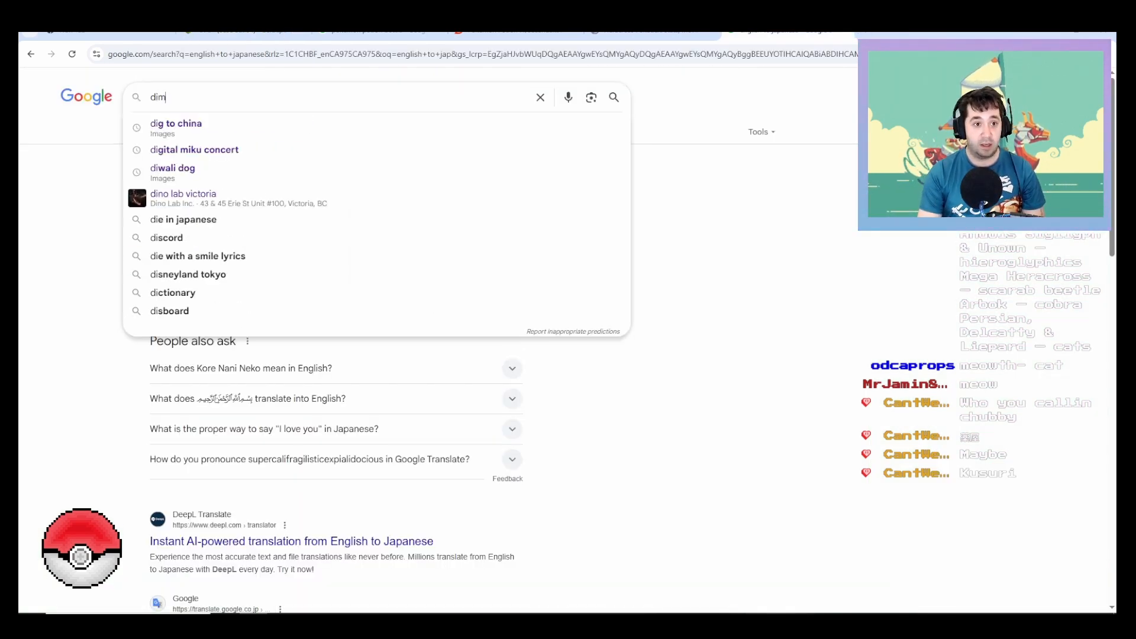
pyautogui.write('ensions of a po')
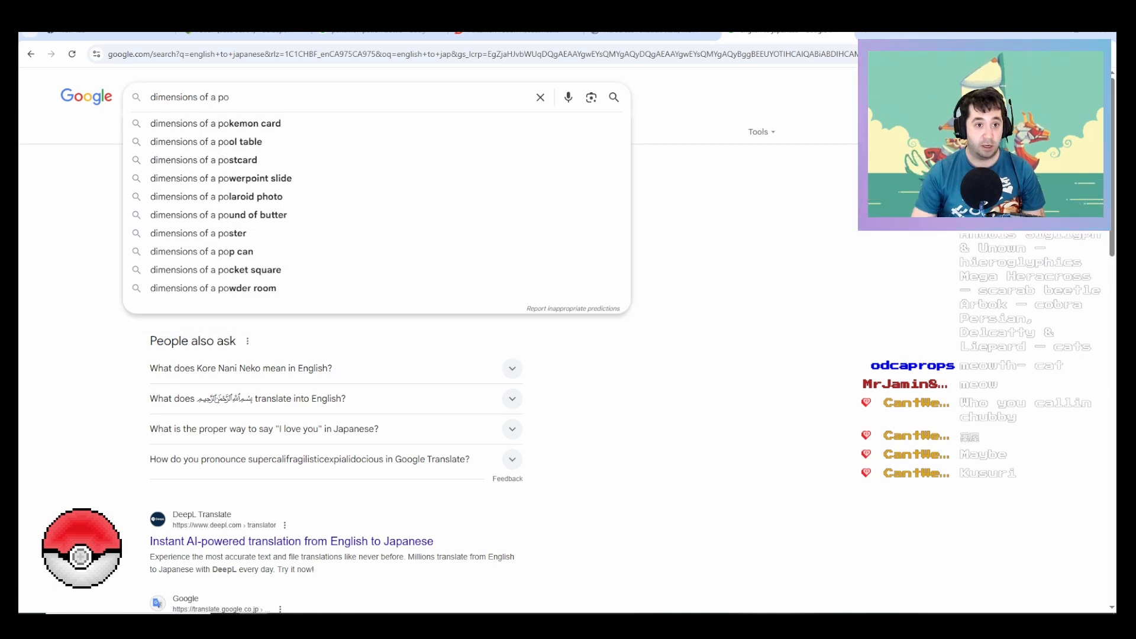
pyautogui.press('Down')
pyautogui.press('Return')
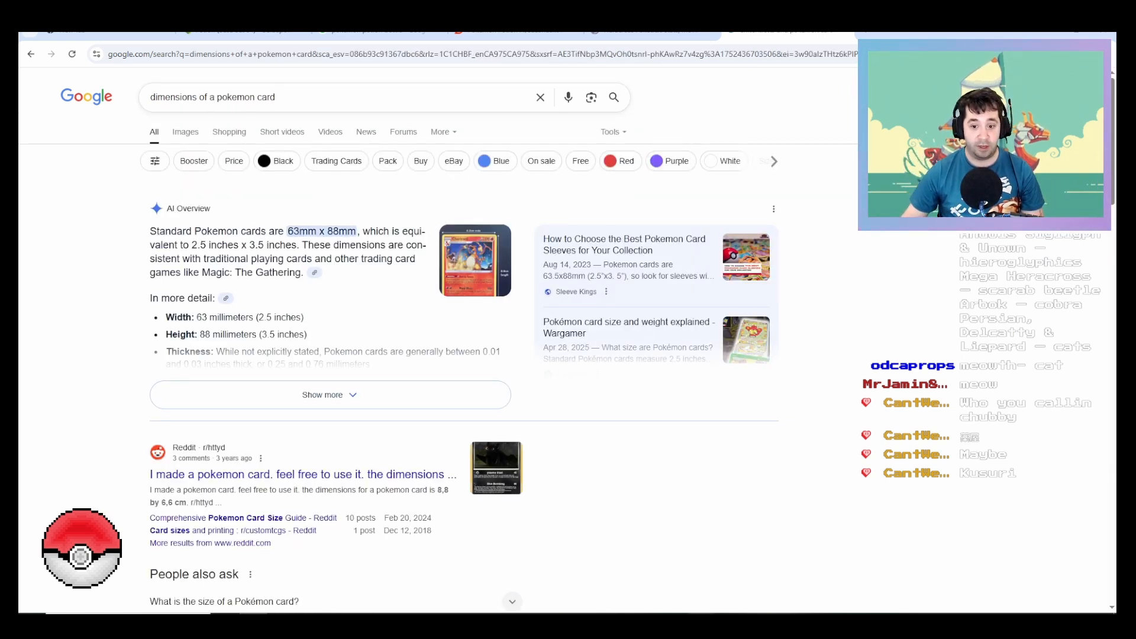
# Step: Switch back to Fusion and sketch a 63 mm wide, 88 mm tall rectangle beside the potion in the front view
pyautogui.click(449, 624)
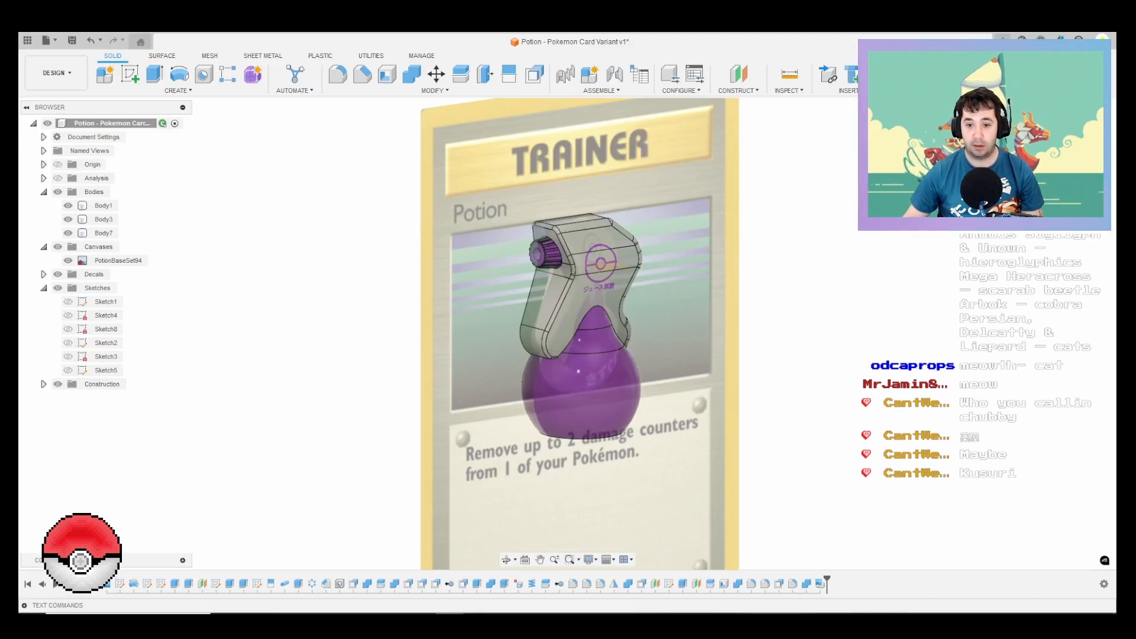
pyautogui.click(1077, 137)
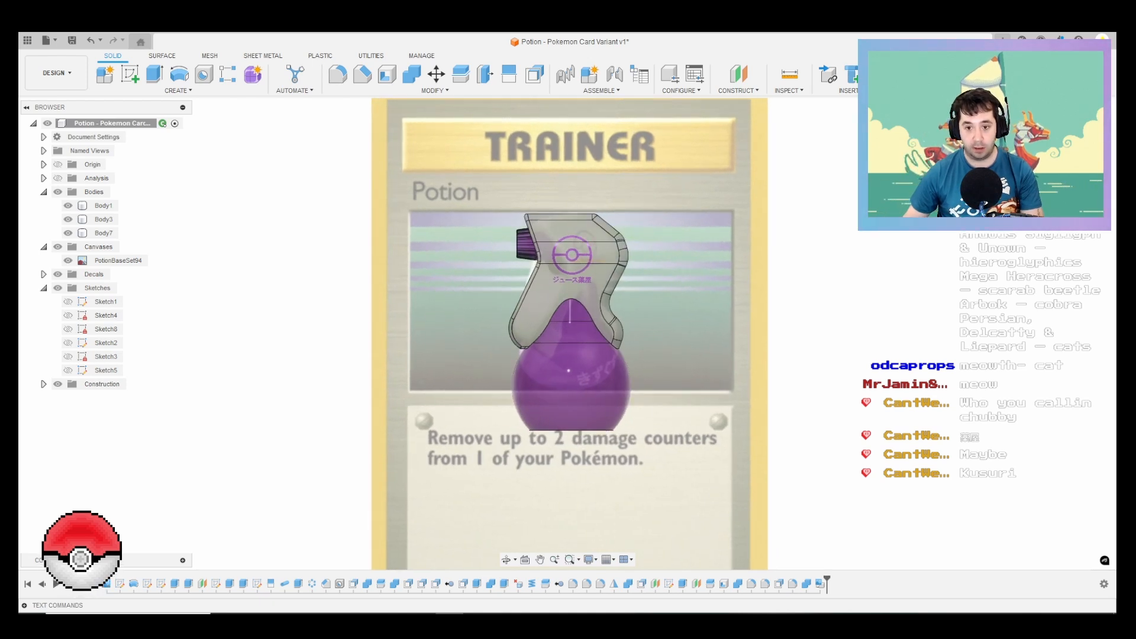
pyautogui.press('l')
pyautogui.click(617, 321)
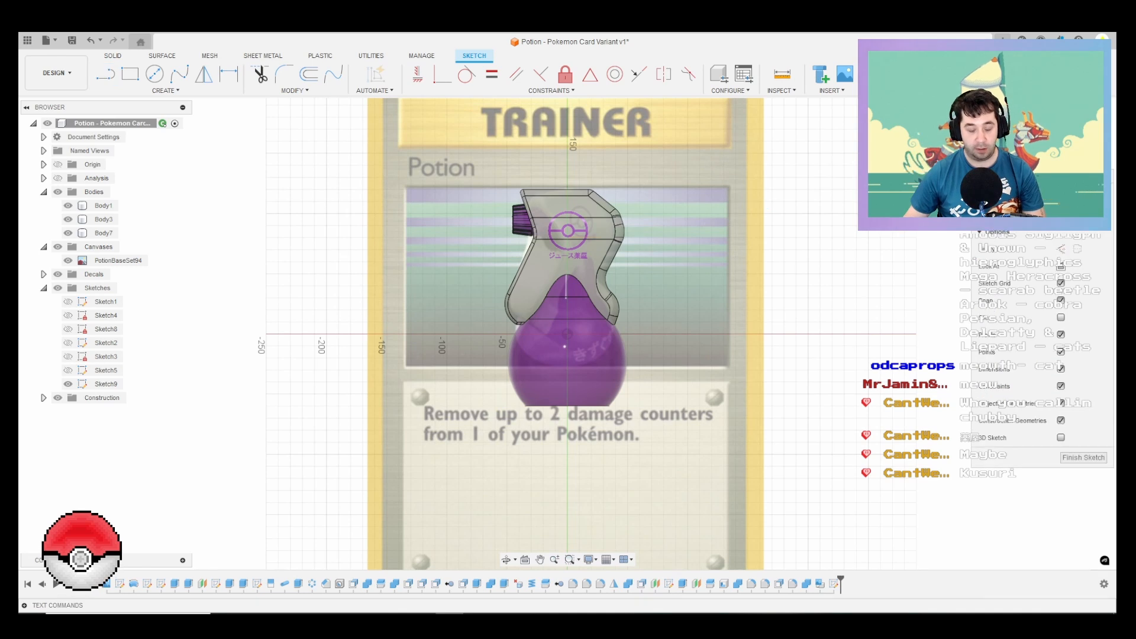
pyautogui.press('r')
pyautogui.click(724, 202)
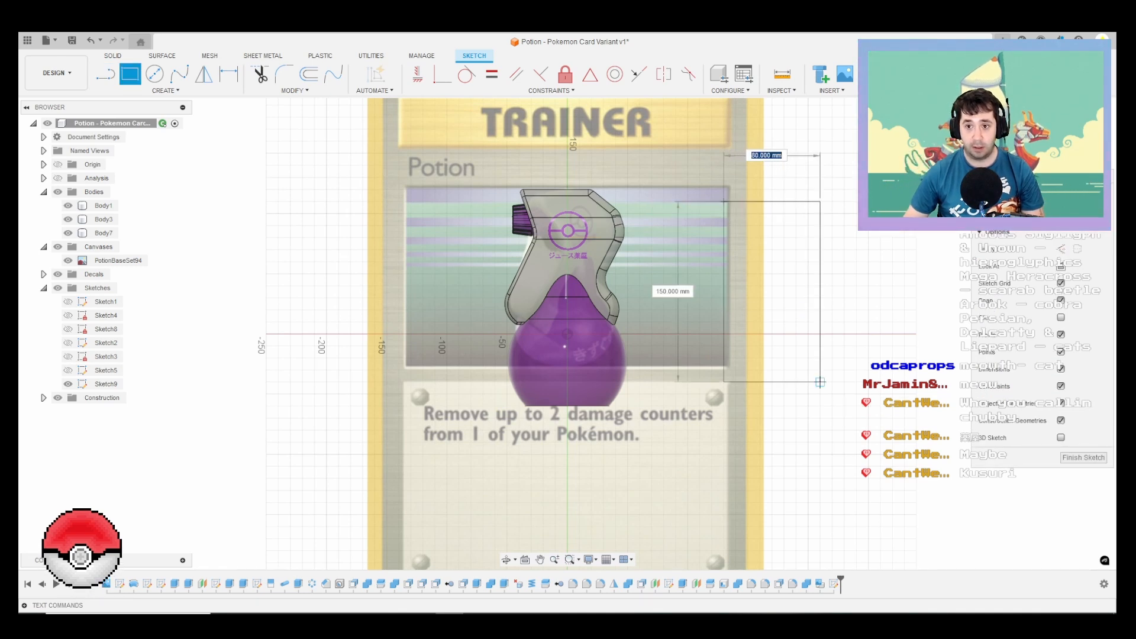
pyautogui.write('63')
pyautogui.press('Tab')
pyautogui.write('8')
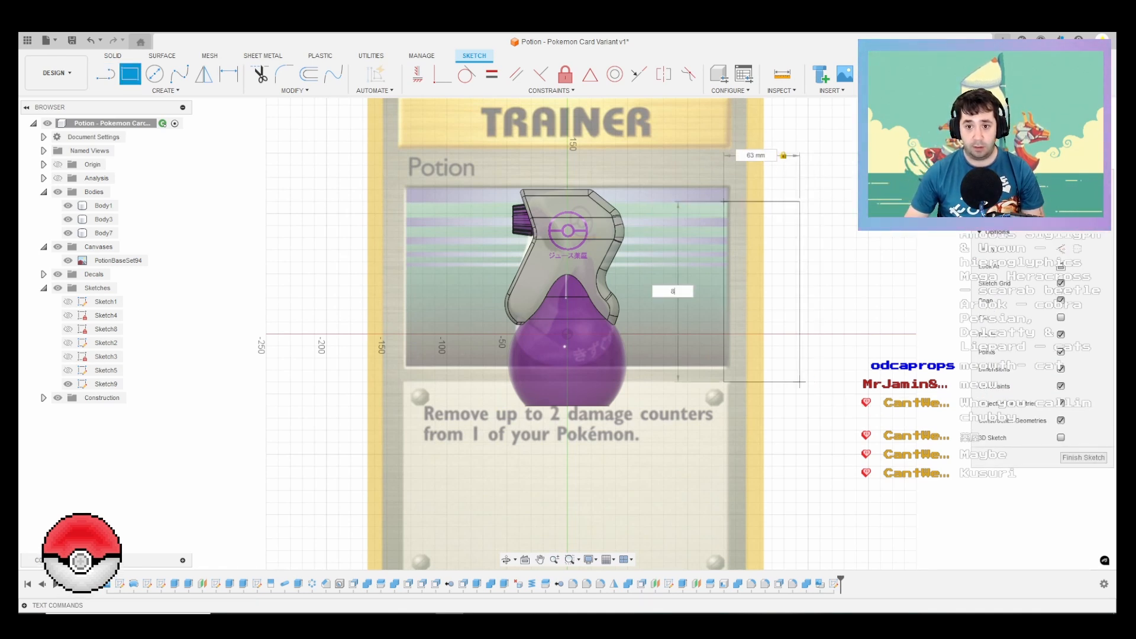
pyautogui.write('8')
pyautogui.press('Return')
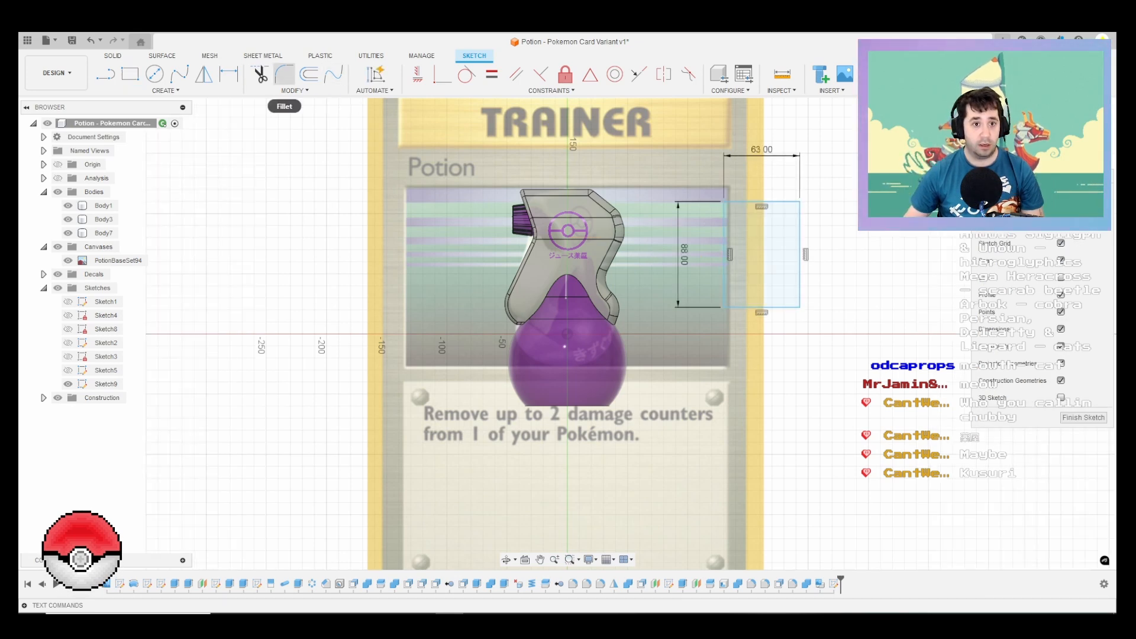
# Step: Fillet the corners of the card rectangle with a 1.5 mm radius
pyautogui.click(284, 75)
pyautogui.scroll(5, 735, 207)
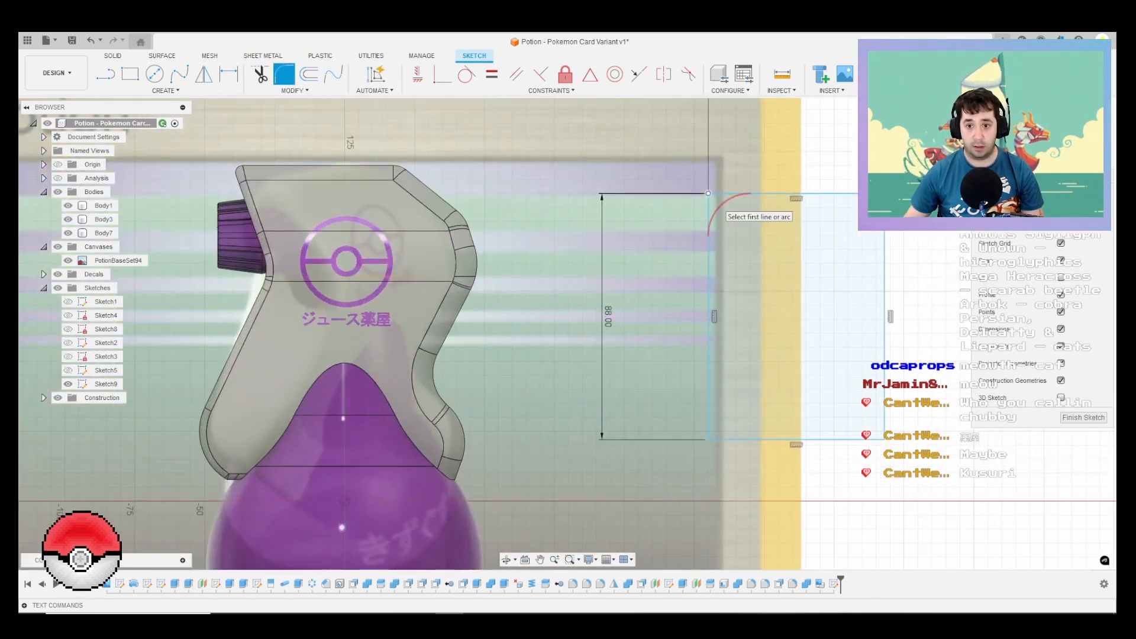
pyautogui.click(709, 194)
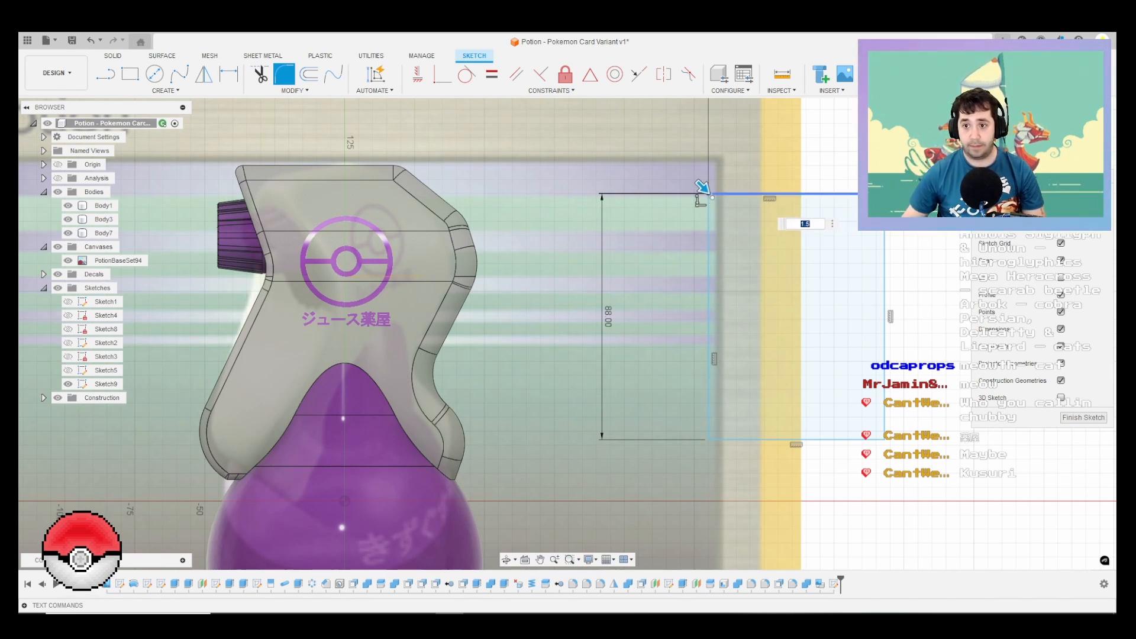
pyautogui.press('Return')
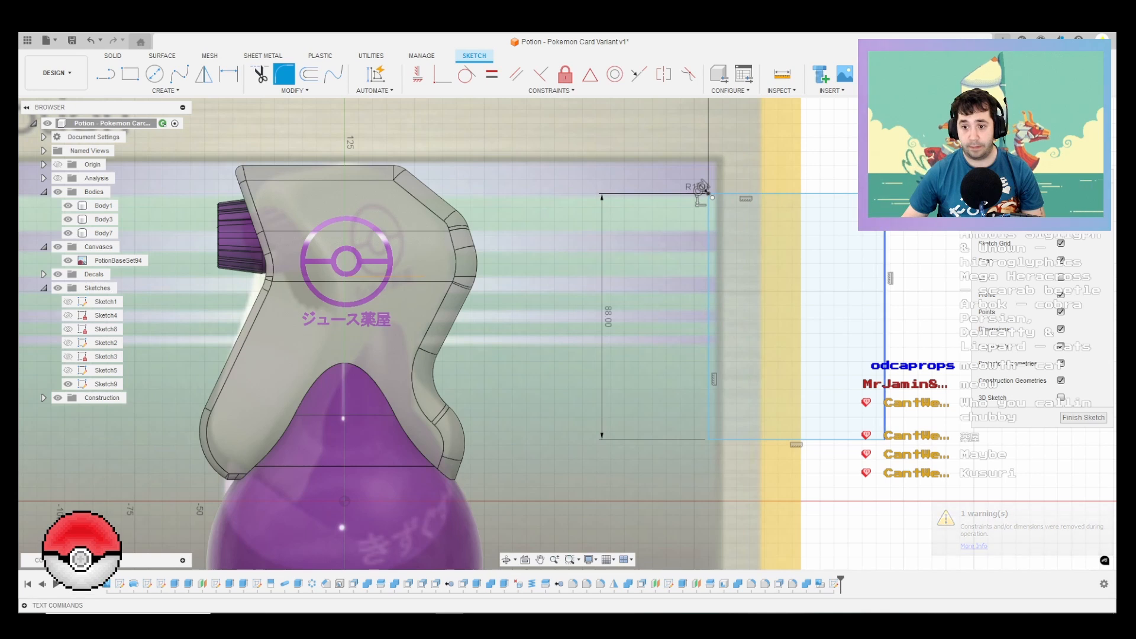
pyautogui.click(884, 422)
pyautogui.click(865, 439)
pyautogui.click(708, 414)
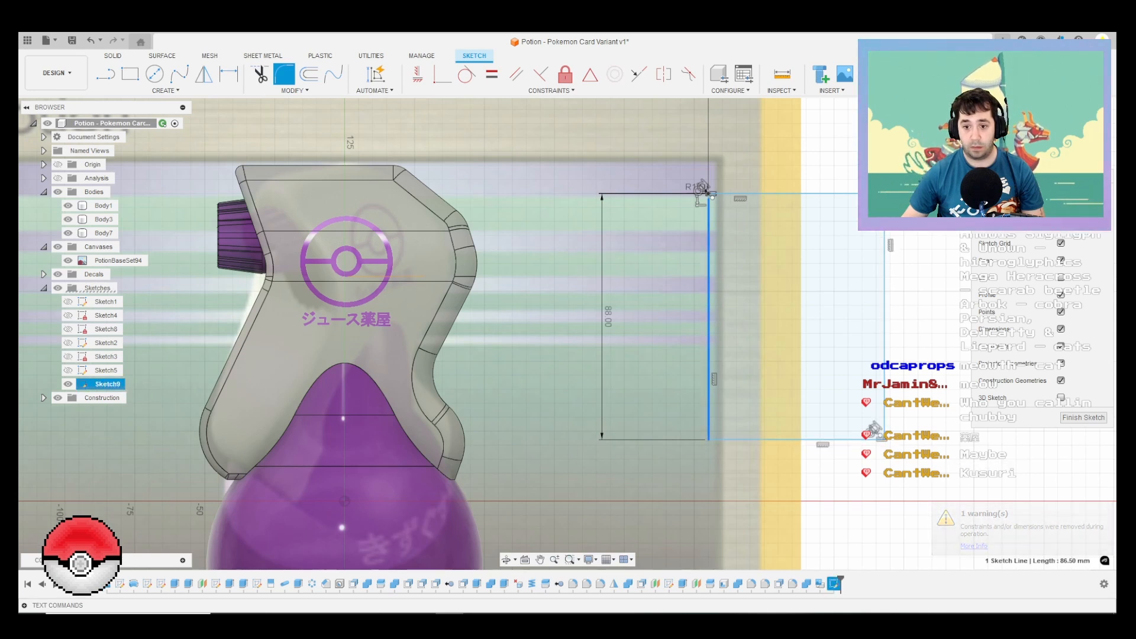
pyautogui.click(707, 437)
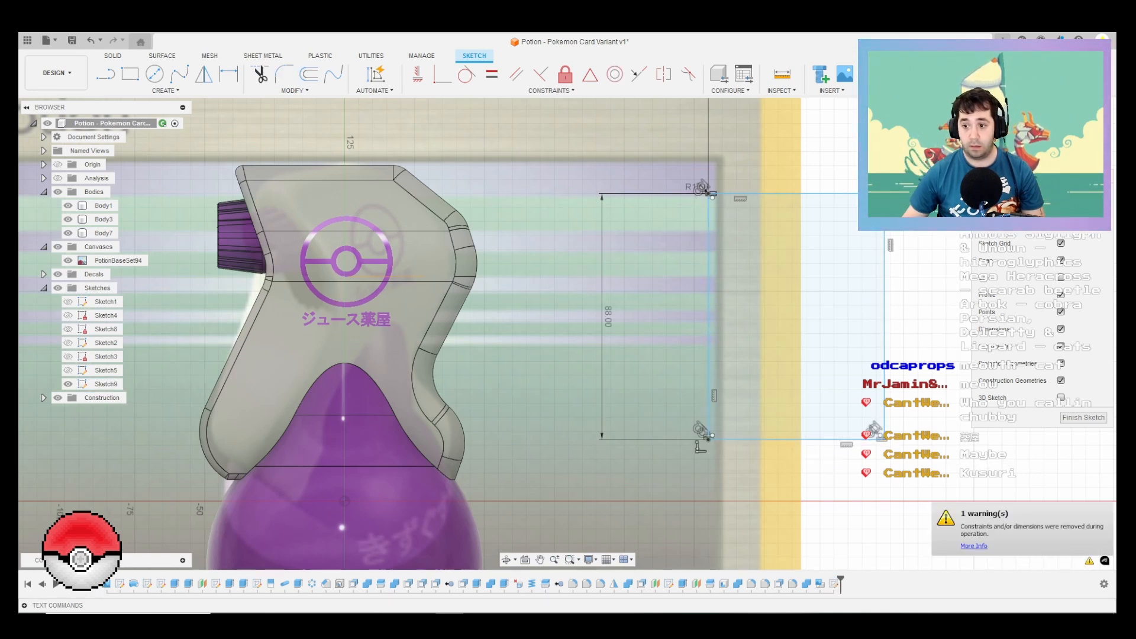
# Step: Extrude the rounded card profile 1 mm as a new body
pyautogui.press('e')
pyautogui.click(795, 320)
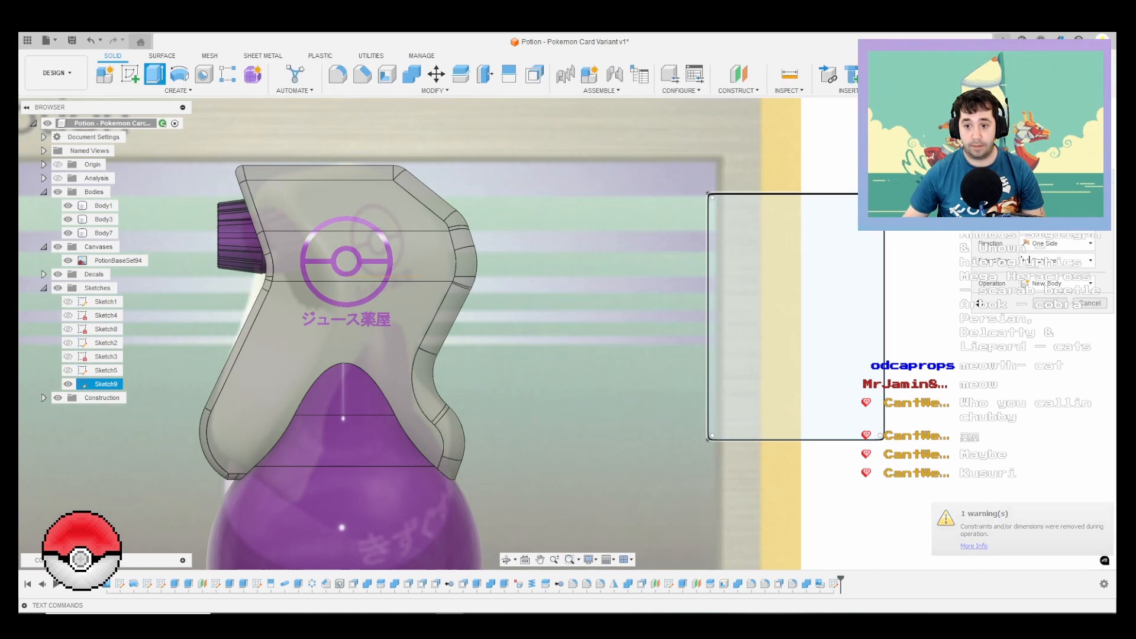
pyautogui.click(843, 409)
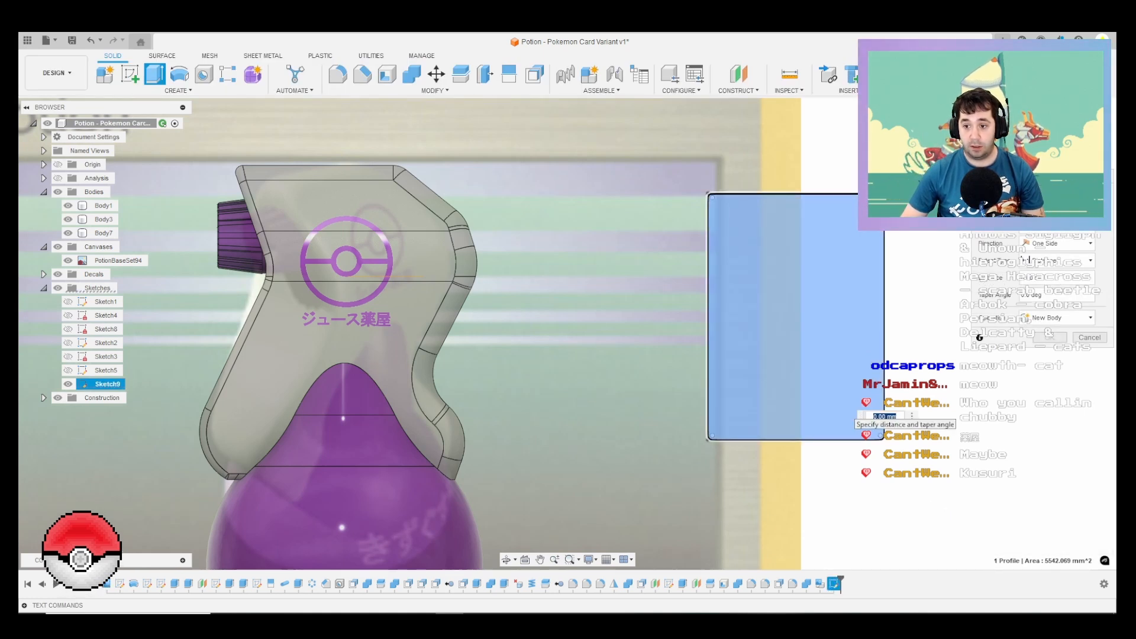
pyautogui.write('1')
pyautogui.press('Return')
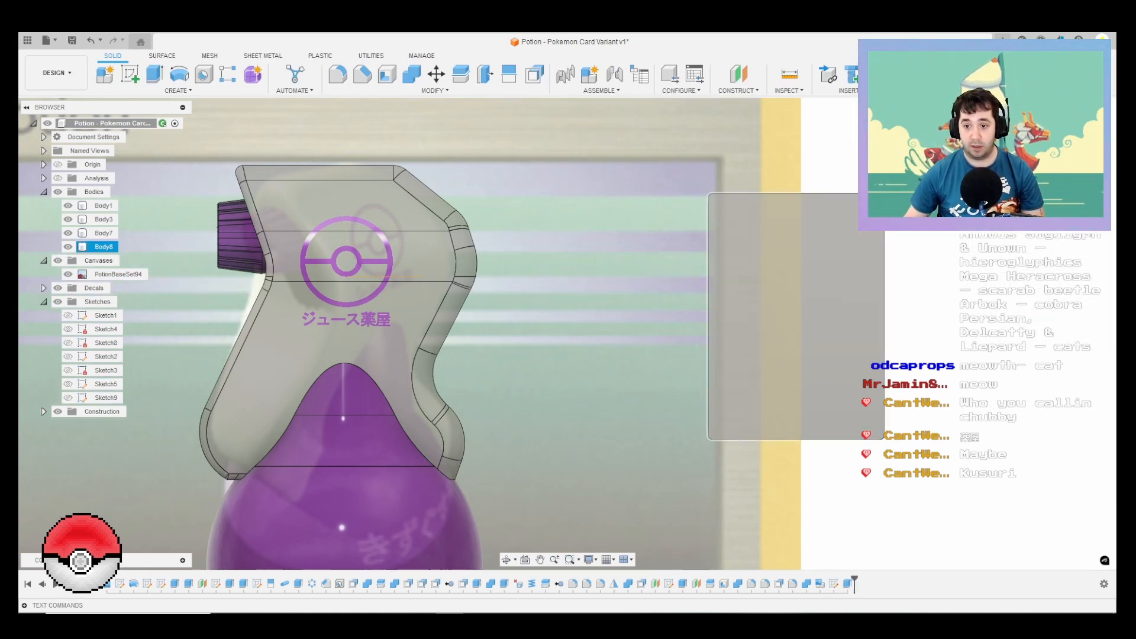
# Step: Insert the Potion Trainer card image from the computer as a decal on the card's front face, scaled and positioned to fill it
pyautogui.click(792, 314)
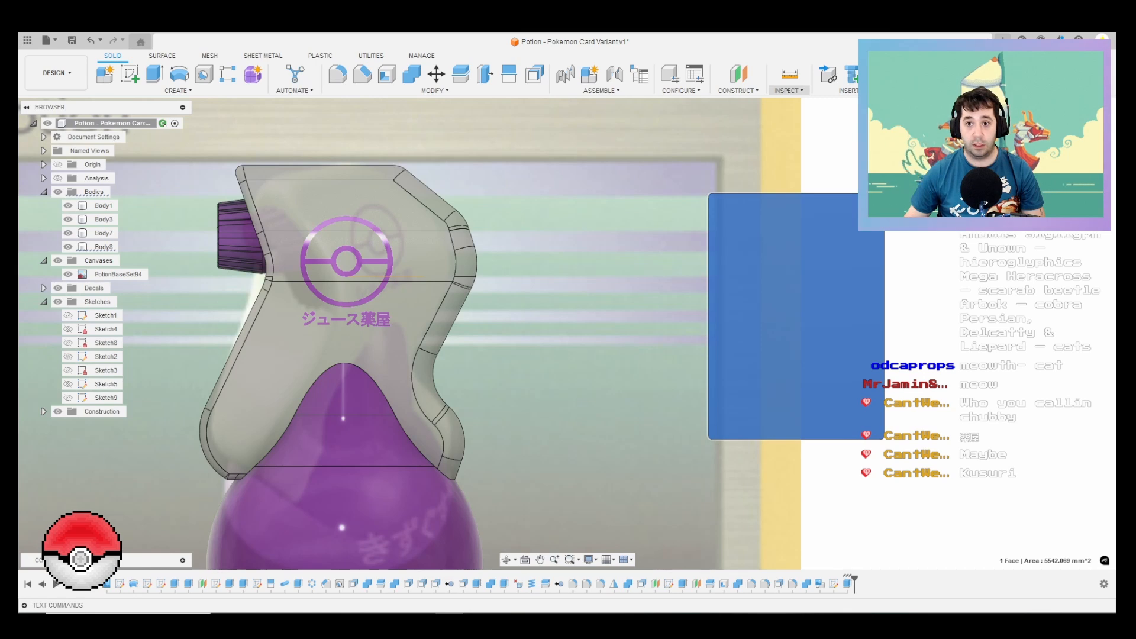
pyautogui.click(847, 91)
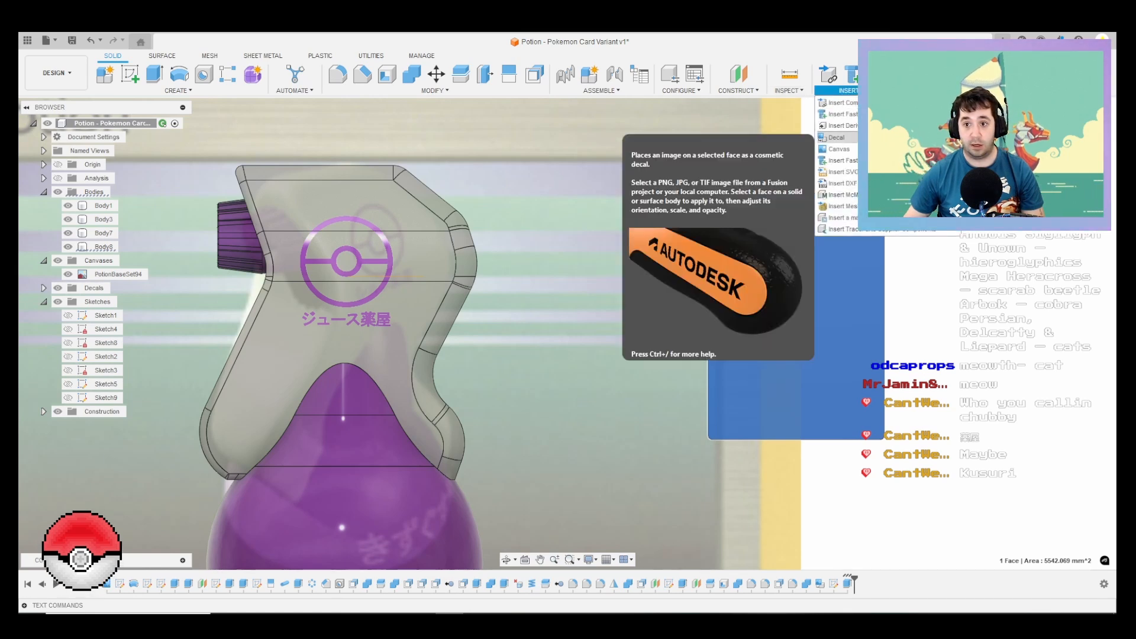
pyautogui.click(837, 138)
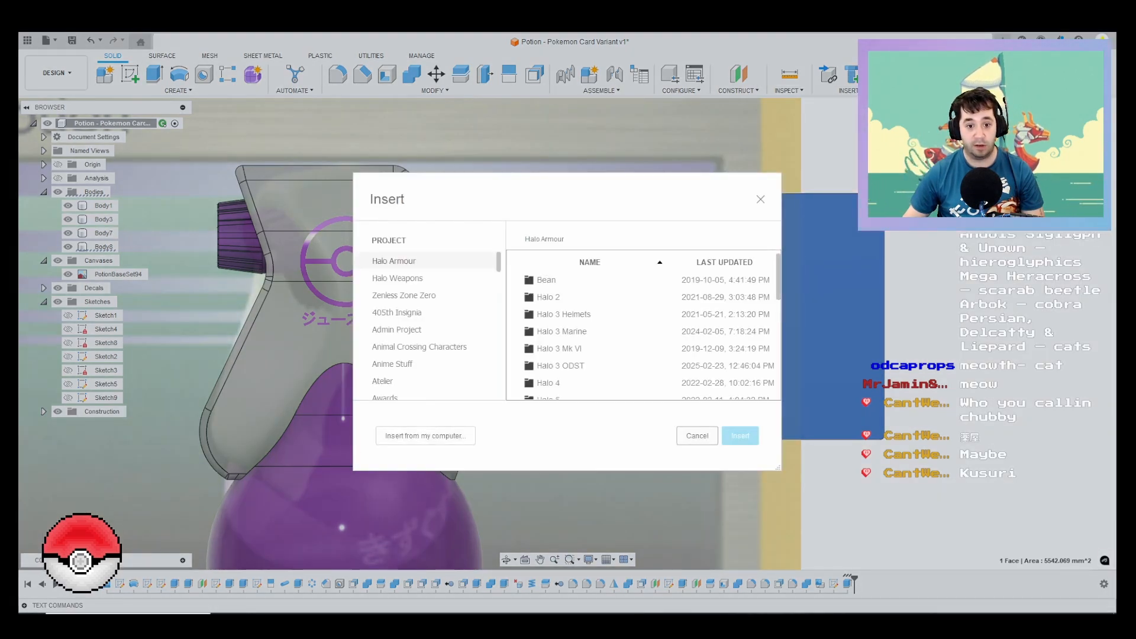
pyautogui.click(425, 435)
pyautogui.doubleClick(216, 122)
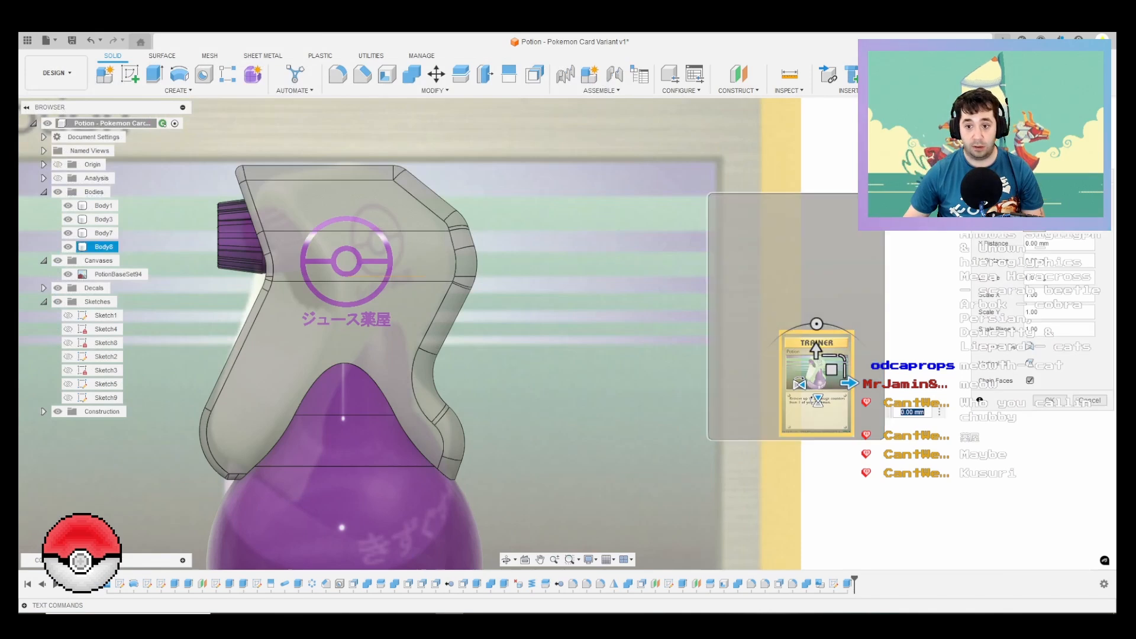
pyautogui.moveTo(831, 370); pyautogui.dragTo(865, 275)
pyautogui.moveTo(817, 324)
pyautogui.mouseDown()
pyautogui.moveTo(811, 307)
pyautogui.moveTo(824, 294)
pyautogui.moveTo(811, 303)
pyautogui.mouseUp()
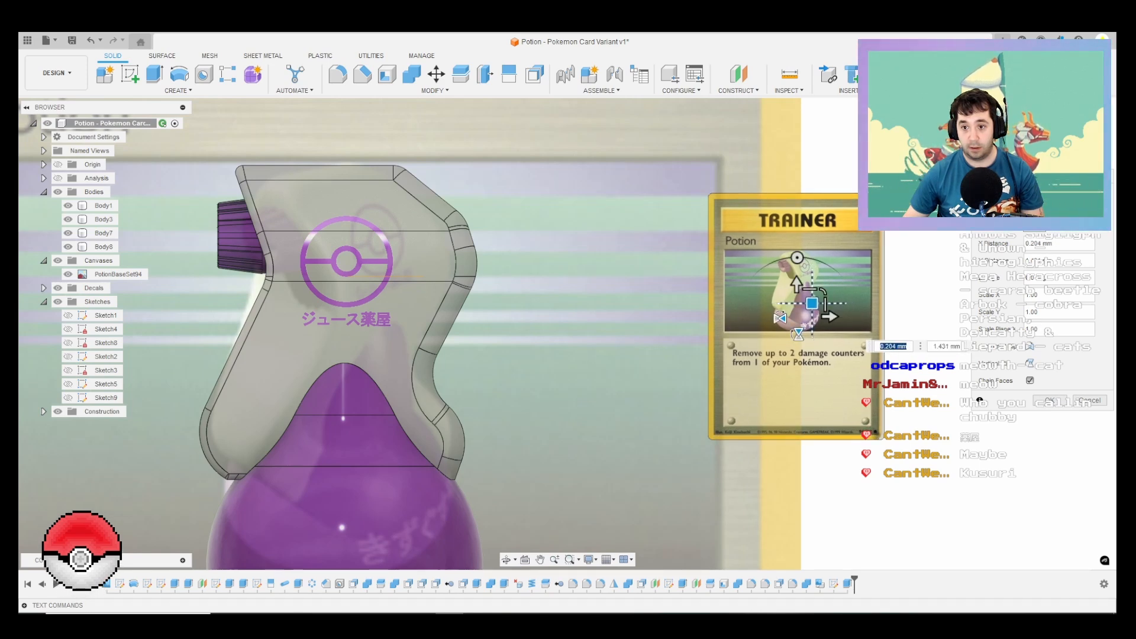
pyautogui.click(1048, 400)
# Step: Hide the reference canvas and rotate the card body 30 degrees about its vertical axis
pyautogui.scroll(-3, 885, 363)
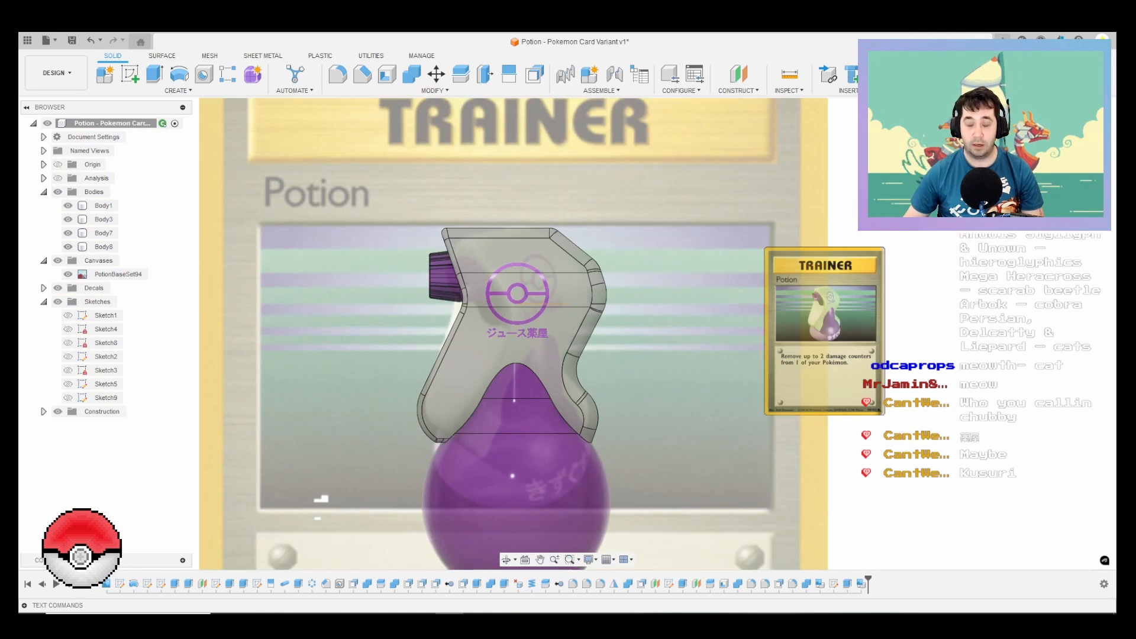
pyautogui.click(58, 260)
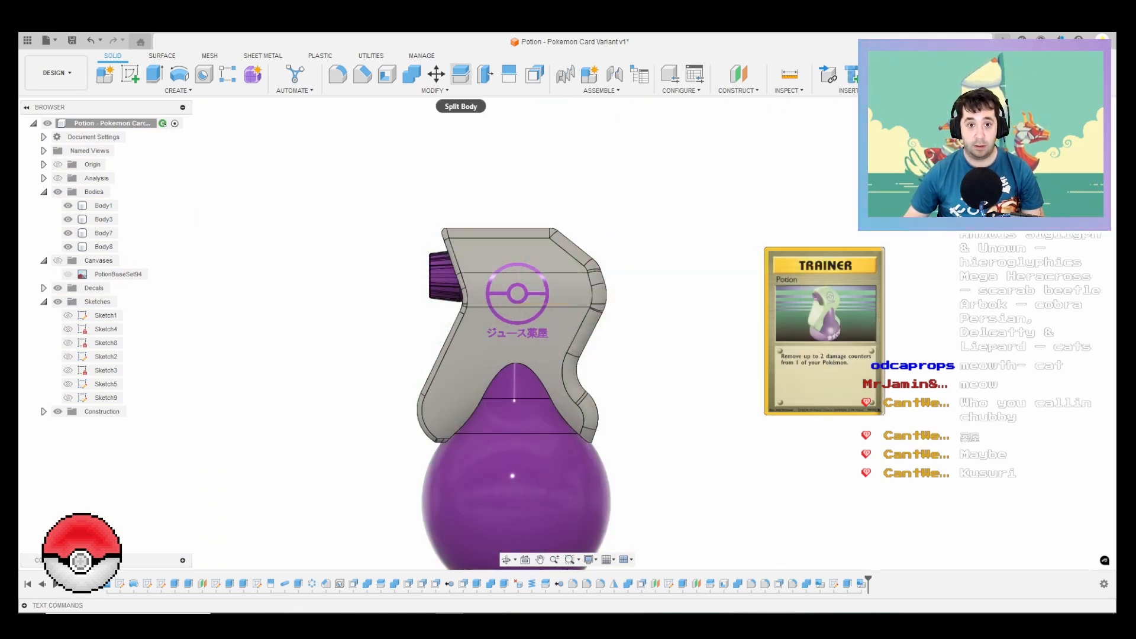
pyautogui.click(436, 73)
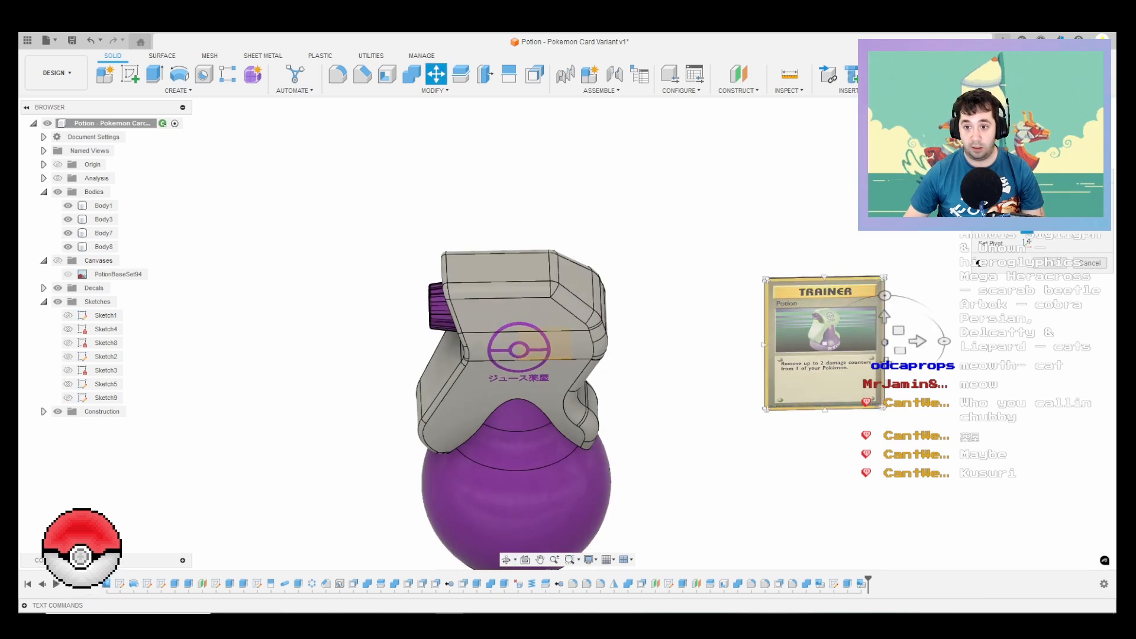
pyautogui.scroll(3, 849, 348)
pyautogui.moveTo(901, 346); pyautogui.dragTo(893, 367)
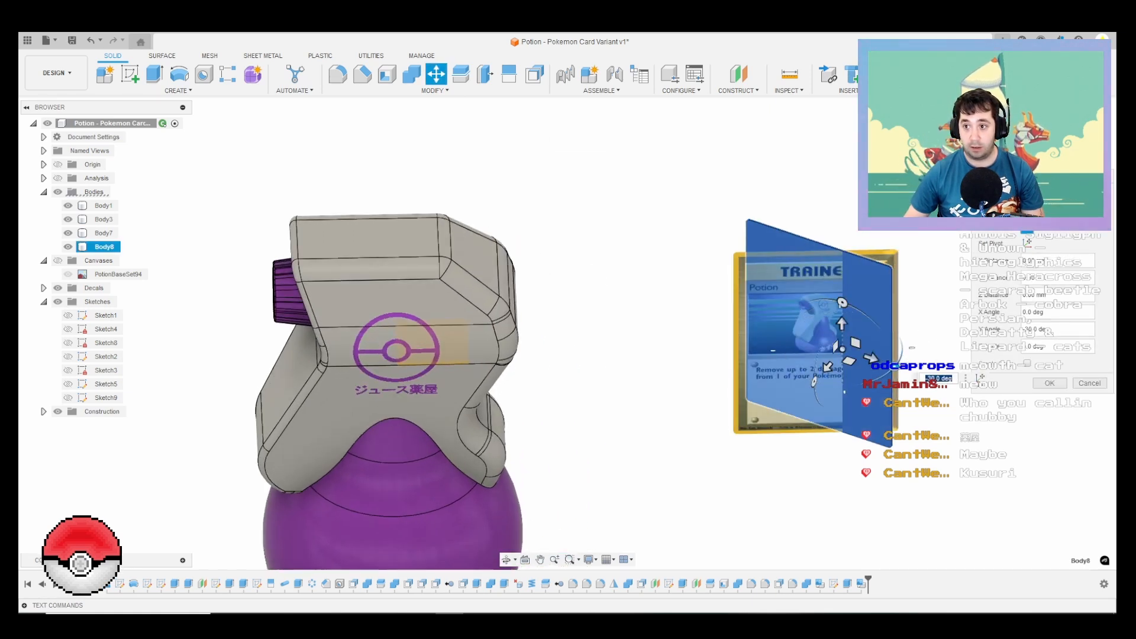
pyautogui.keyDown('shift'); pyautogui.moveTo(689, 394); pyautogui.dragTo(759, 321, button='middle'); pyautogui.keyUp('shift')
pyautogui.scroll(-3, 758, 321)
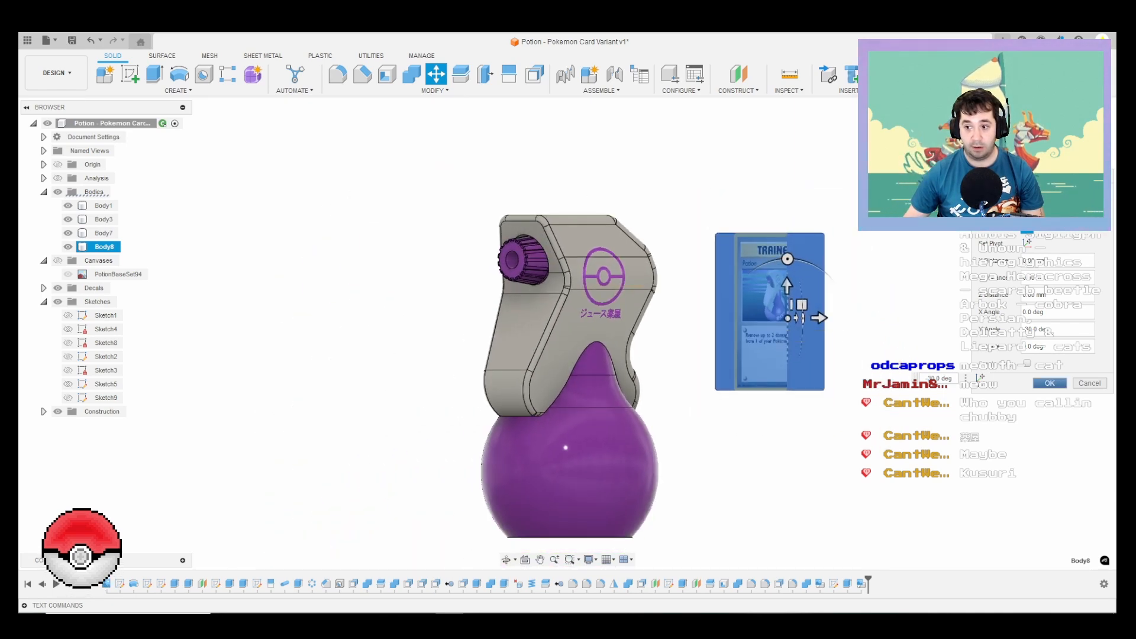
pyautogui.click(1049, 383)
# Step: Save the design with the rotated card beside the potion as a new version
pyautogui.scroll(-2, 905, 396)
pyautogui.keyDown('shift'); pyautogui.moveTo(736, 383); pyautogui.dragTo(612, 336, button='middle'); pyautogui.keyUp('shift')
pyautogui.scroll(1, 763, 413)
pyautogui.scroll(1, 764, 413)
pyautogui.scroll(-1, 657, 357)
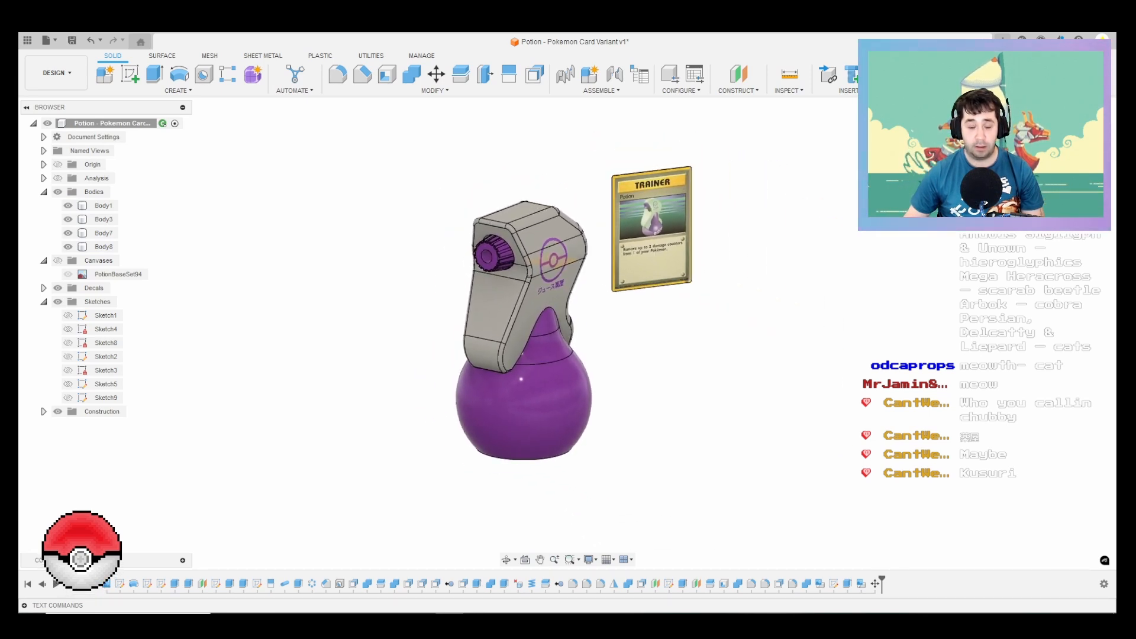
pyautogui.hotkey('ctrl', 's')
pyautogui.press('Return')
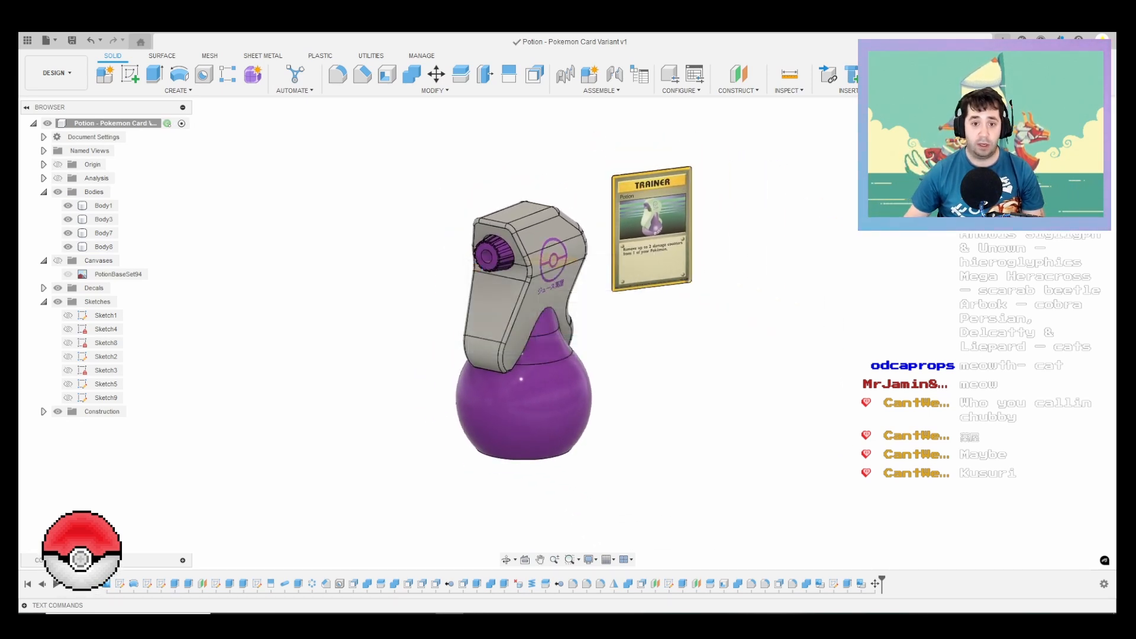
# Step: Inspect the potion and the card together from an angled front view
pyautogui.keyDown('shift'); pyautogui.moveTo(581, 306); pyautogui.dragTo(571, 306, button='middle'); pyautogui.keyUp('shift')
pyautogui.moveTo(736, 353)
pyautogui.keyDown('shift'); pyautogui.mouseDown(button='middle')
pyautogui.moveTo(725, 355)
pyautogui.moveTo(734, 360)
pyautogui.mouseUp(button='middle'); pyautogui.keyUp('shift')
pyautogui.scroll(-2, 733, 360)
pyautogui.scroll(2, 688, 379)
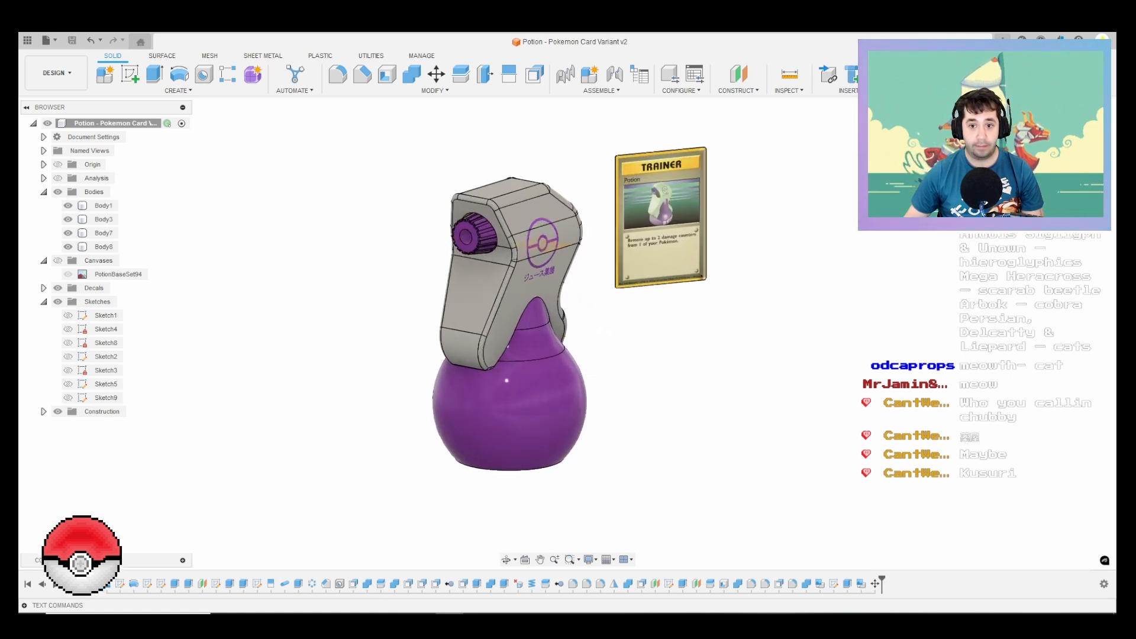
pyautogui.scroll(1, 683, 365)
pyautogui.moveTo(683, 365); pyautogui.dragTo(693, 384, button='middle')
pyautogui.scroll(-1, 694, 385)
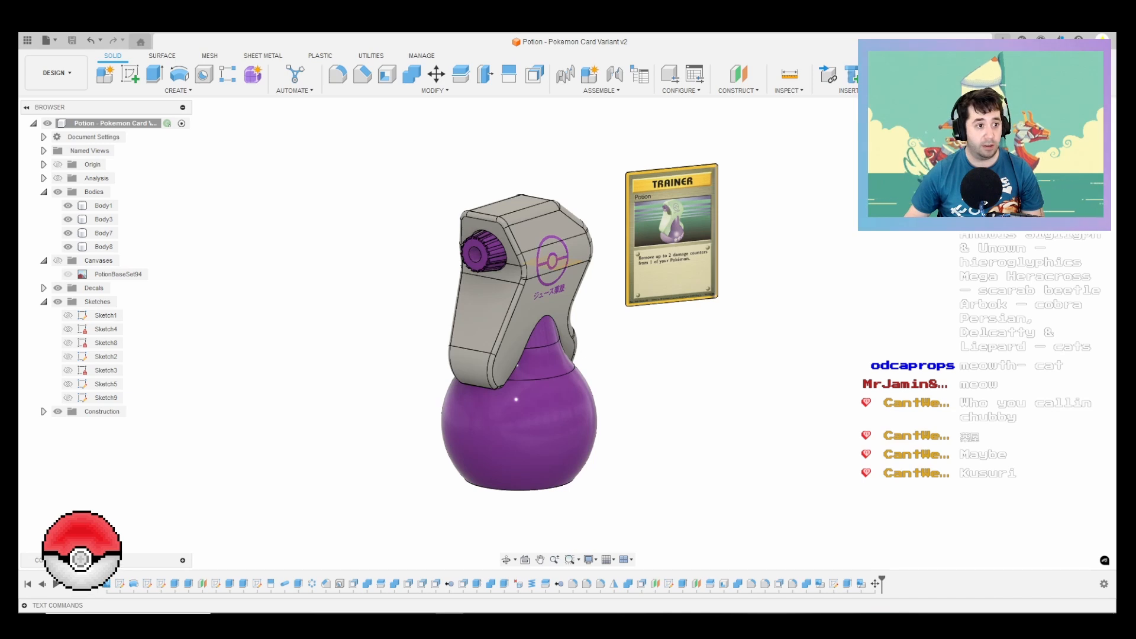
pyautogui.scroll(1, 686, 381)
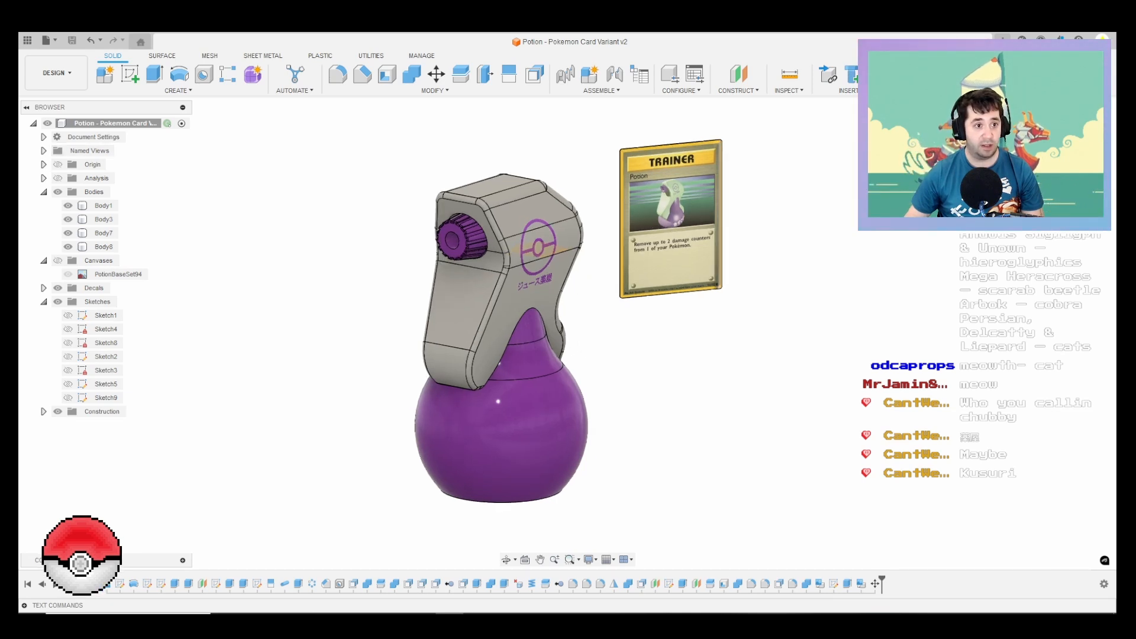
# Step: Switch to the Render workspace, hide all sketches and collapse their folder
pyautogui.click(56, 72)
pyautogui.click(45, 141)
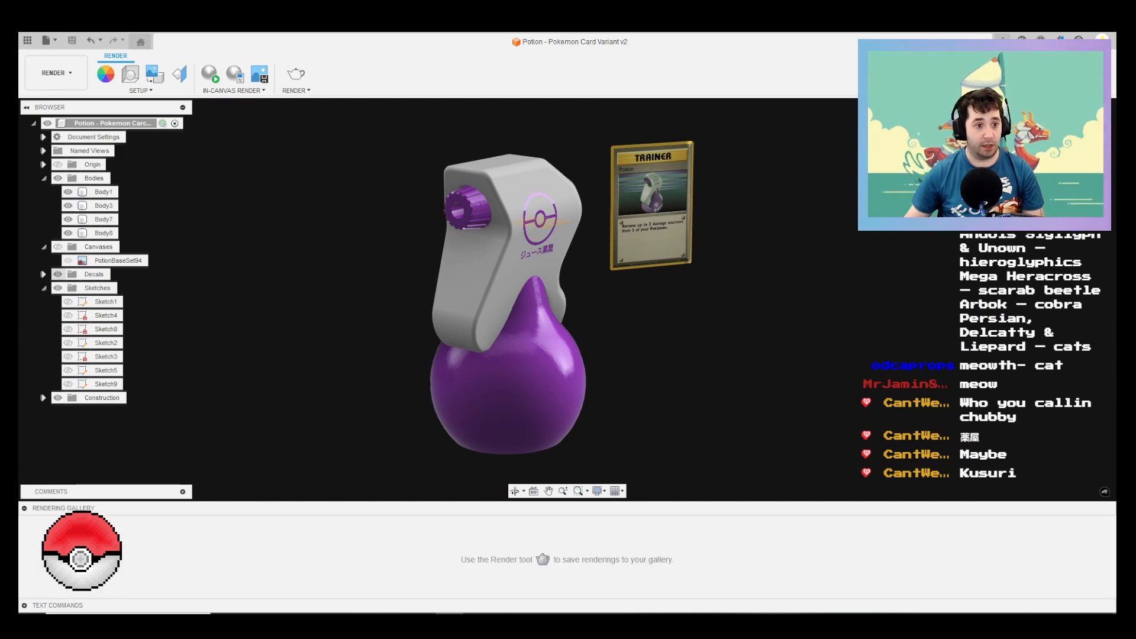
pyautogui.click(57, 288)
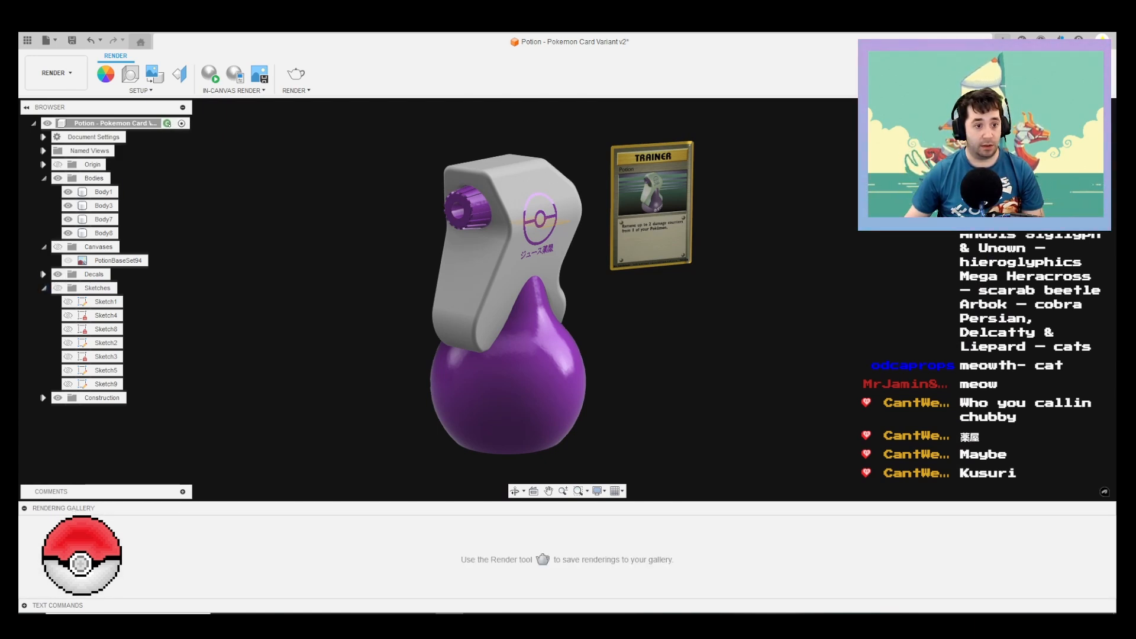
pyautogui.click(43, 288)
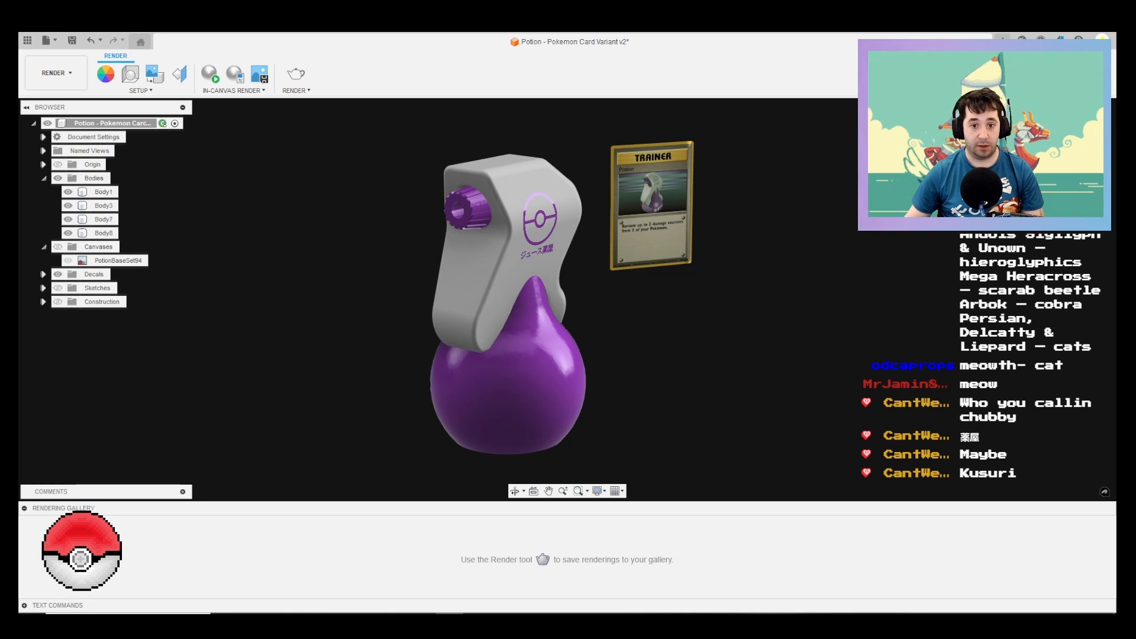
# Step: Apply the Grid Light environment to the render scene and rotate it to -31.4 degrees
pyautogui.scroll(1, 725, 390)
pyautogui.scroll(-1, 725, 391)
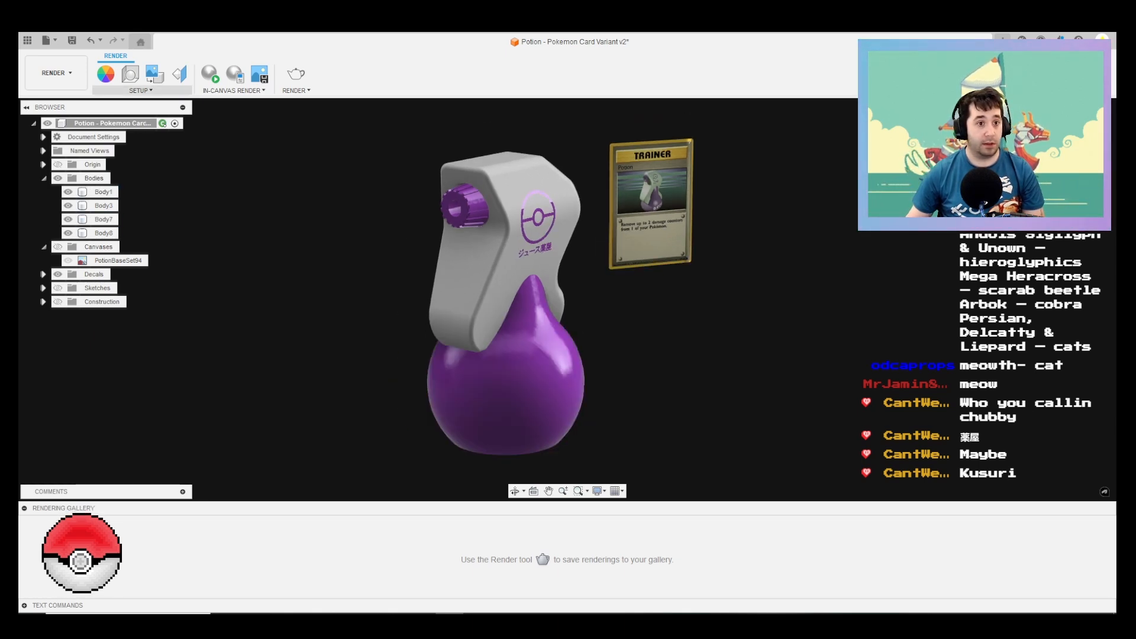
pyautogui.click(140, 90)
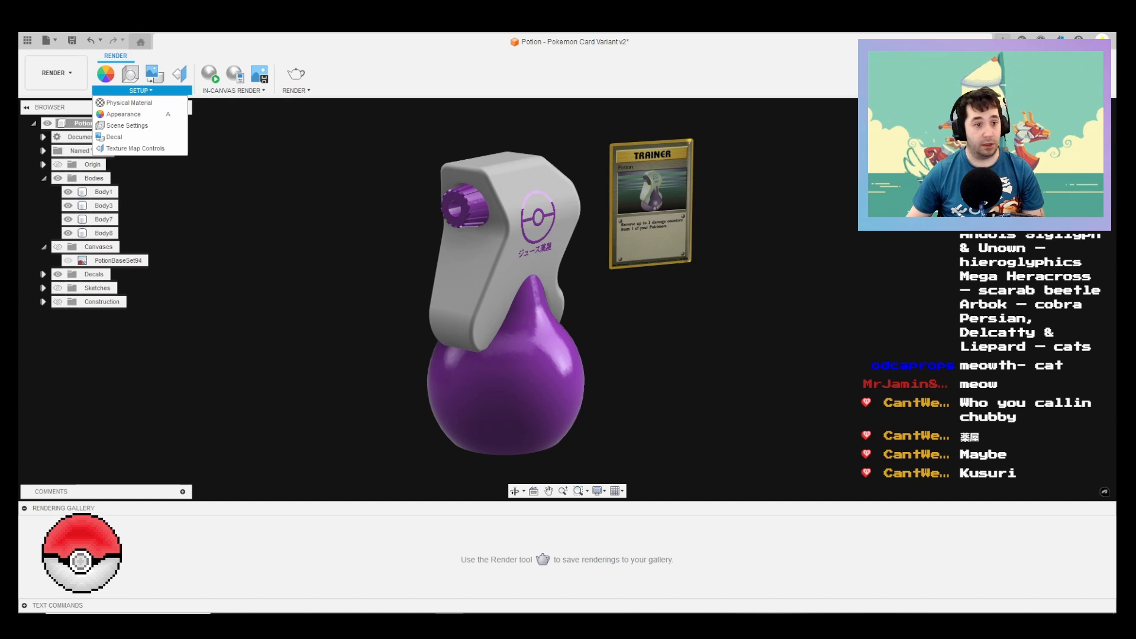
pyautogui.click(127, 125)
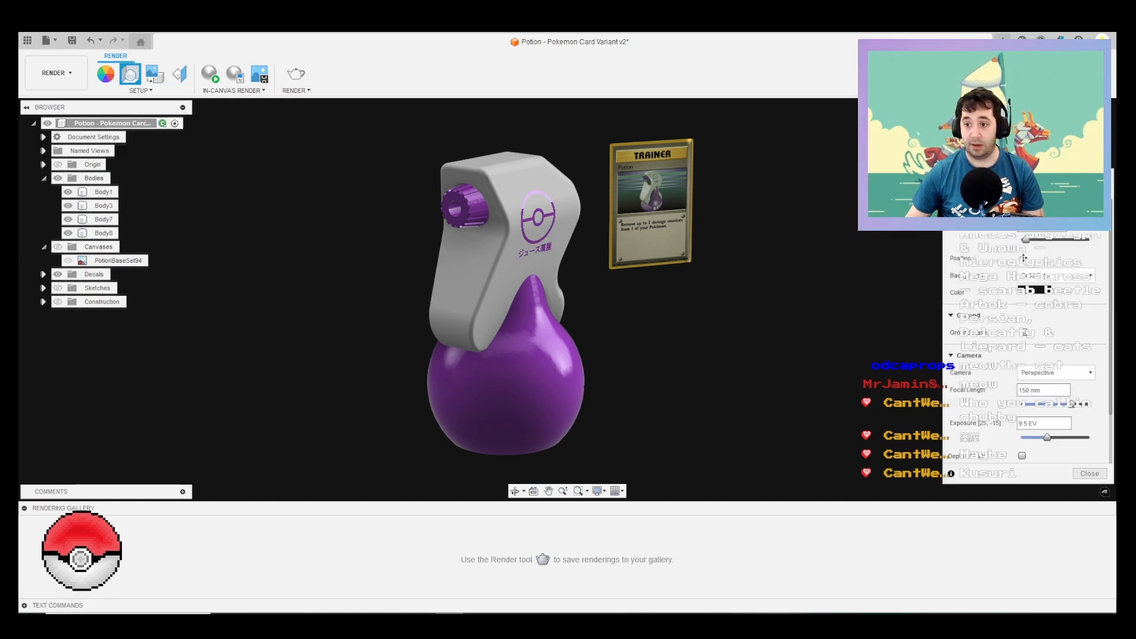
pyautogui.click(1021, 190)
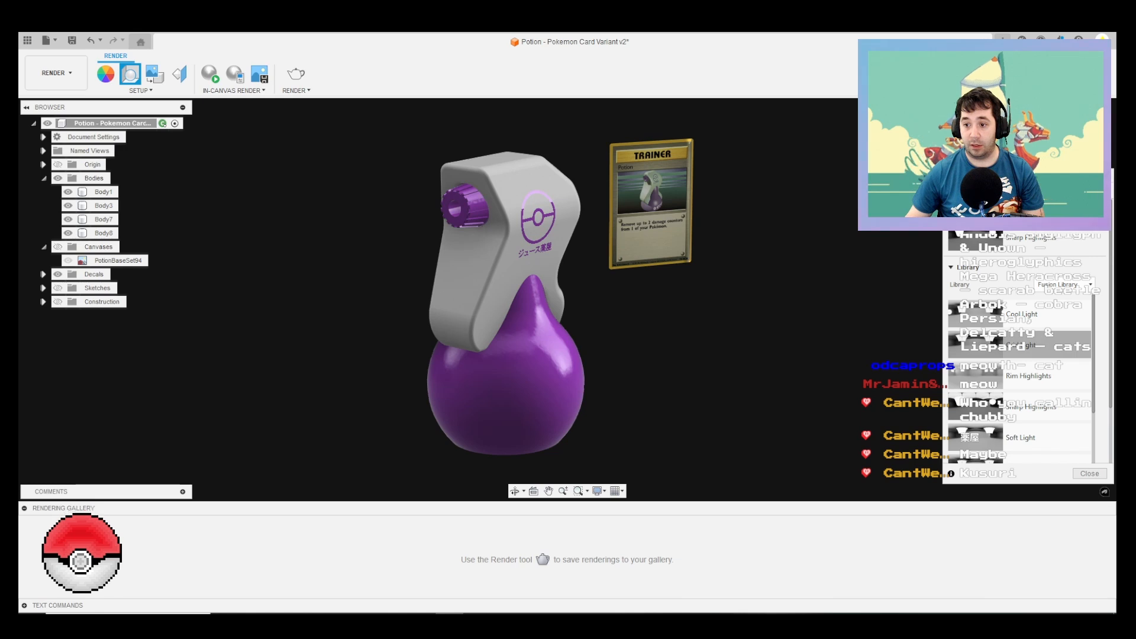
pyautogui.moveTo(975, 345); pyautogui.dragTo(975, 240)
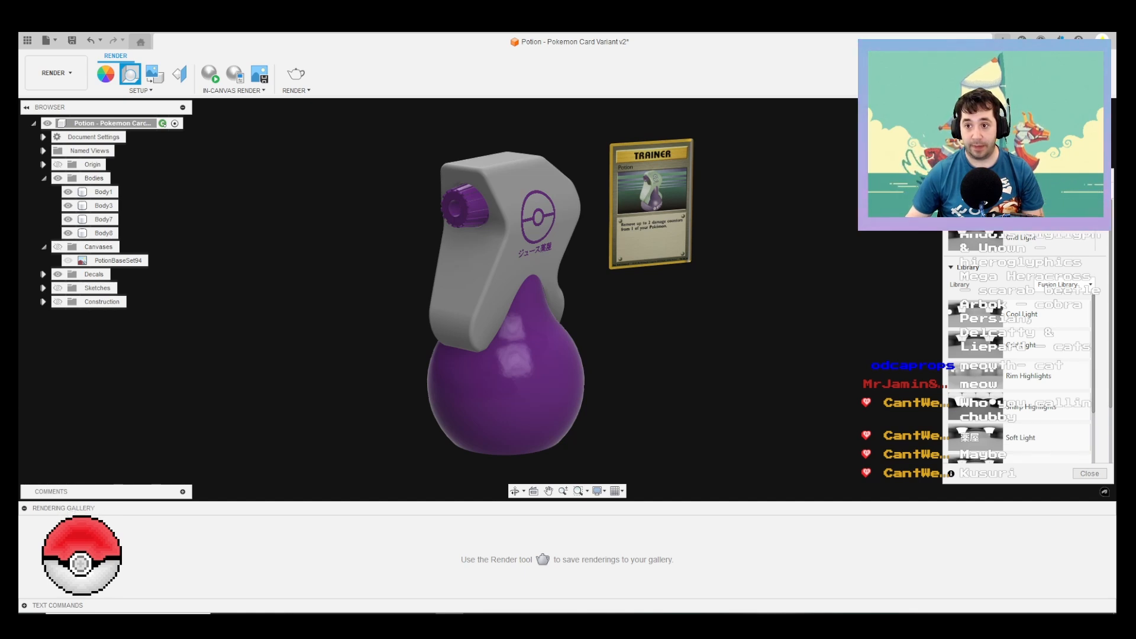
pyautogui.click(966, 191)
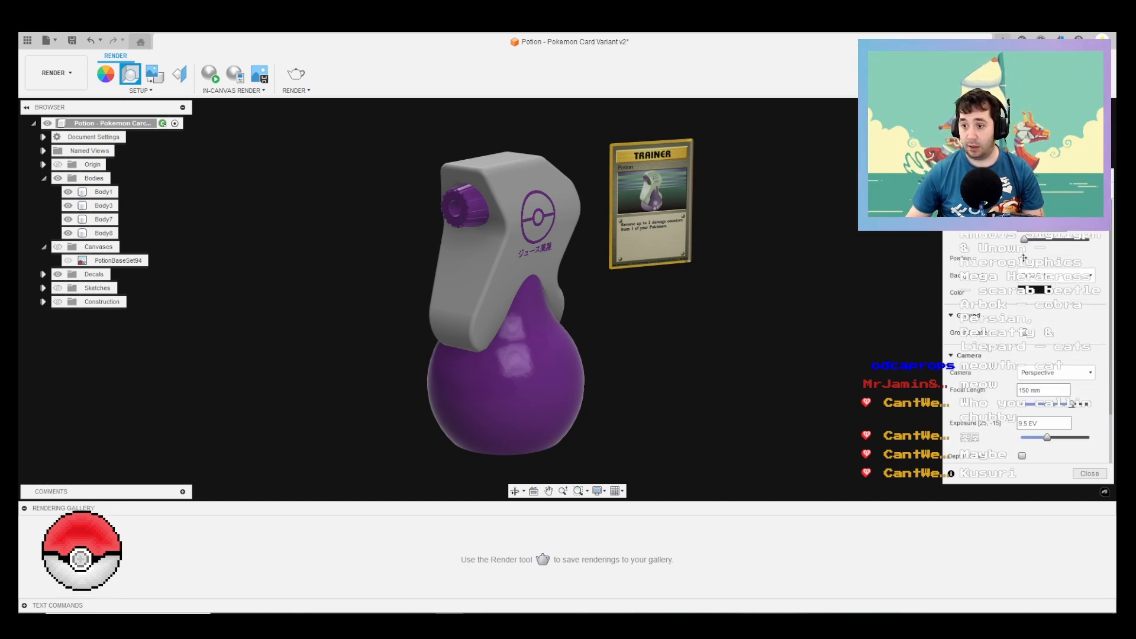
pyautogui.click(1024, 257)
pyautogui.moveTo(803, 374)
pyautogui.mouseDown()
pyautogui.moveTo(819, 374)
pyautogui.moveTo(777, 374)
pyautogui.moveTo(787, 374)
pyautogui.mouseUp()
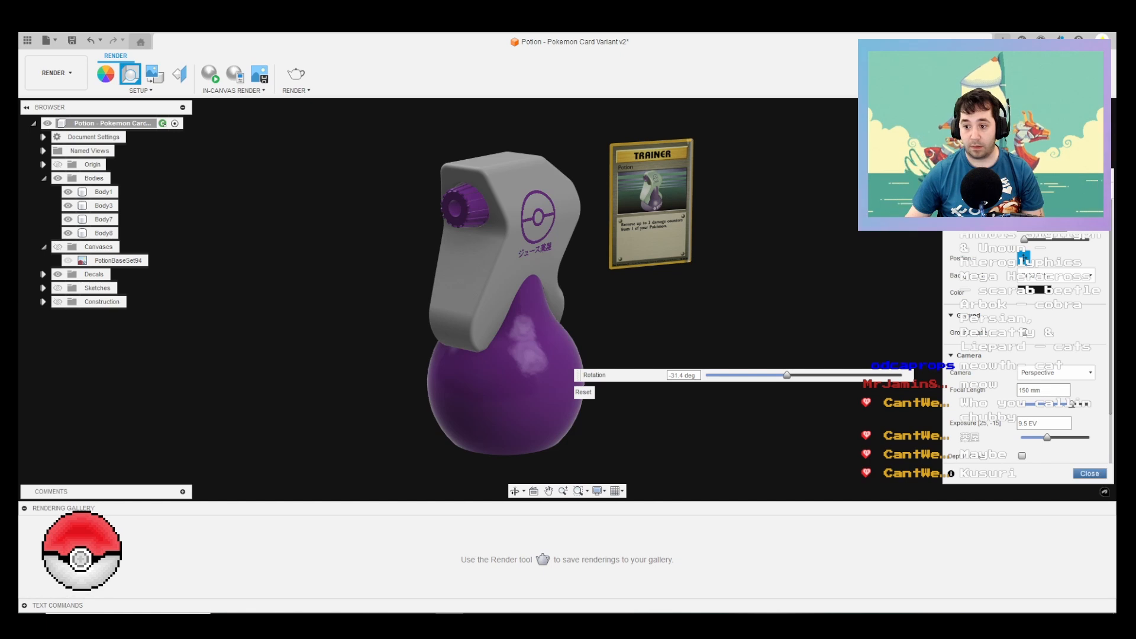
pyautogui.click(1089, 473)
# Step: Center the potion and card in the view and run an in-canvas render
pyautogui.scroll(2, 633, 290)
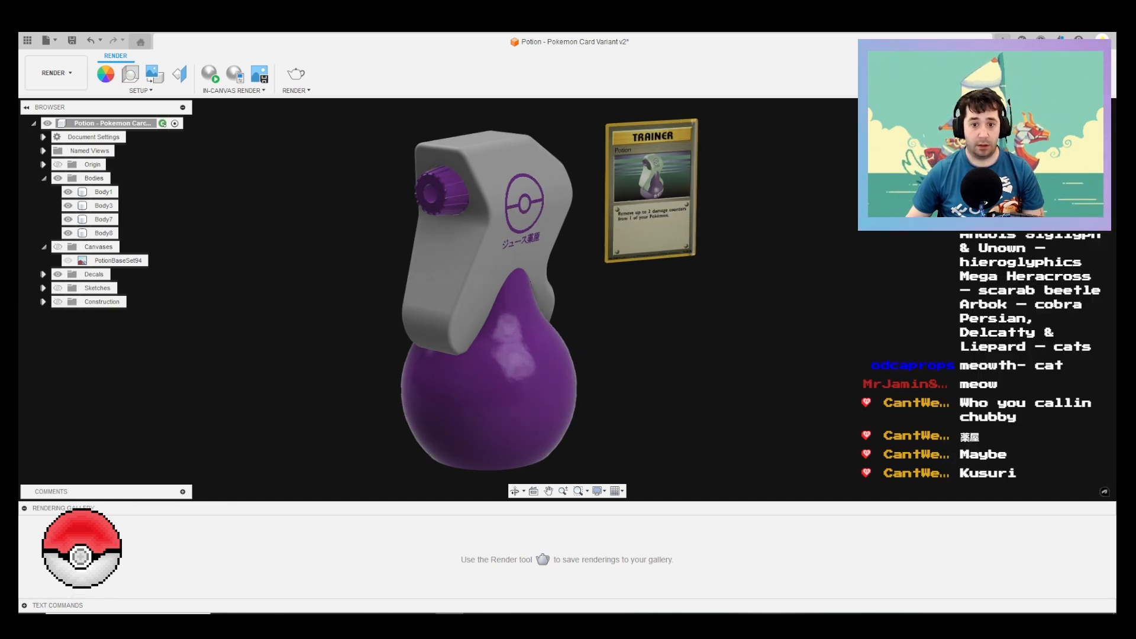
pyautogui.moveTo(632, 290); pyautogui.dragTo(688, 288, button='middle')
pyautogui.scroll(-1, 688, 289)
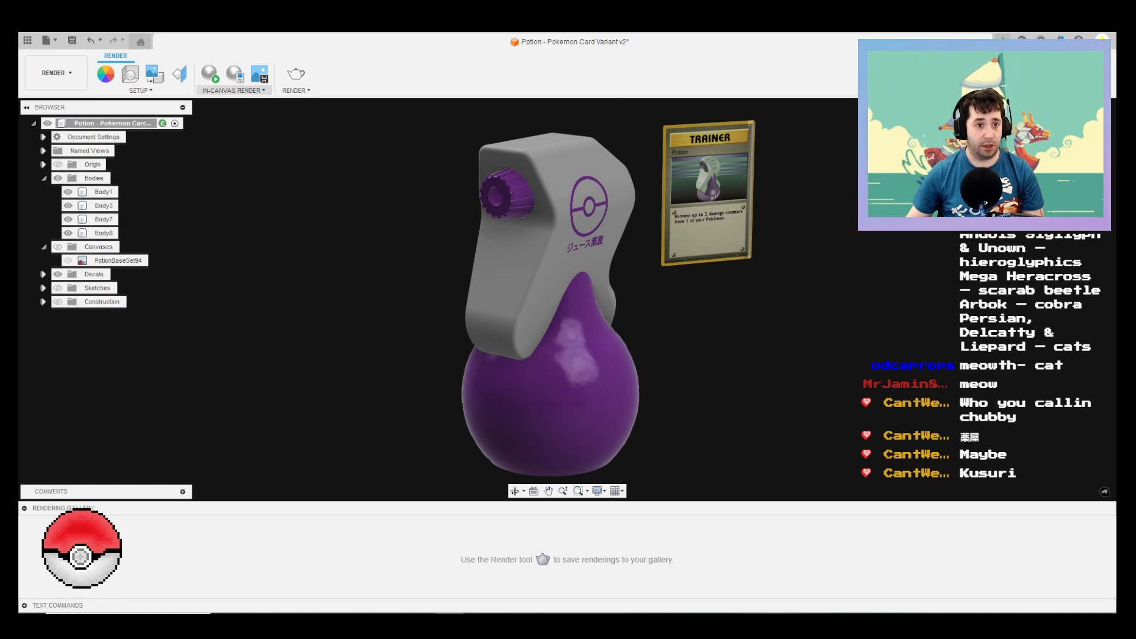
pyautogui.click(234, 90)
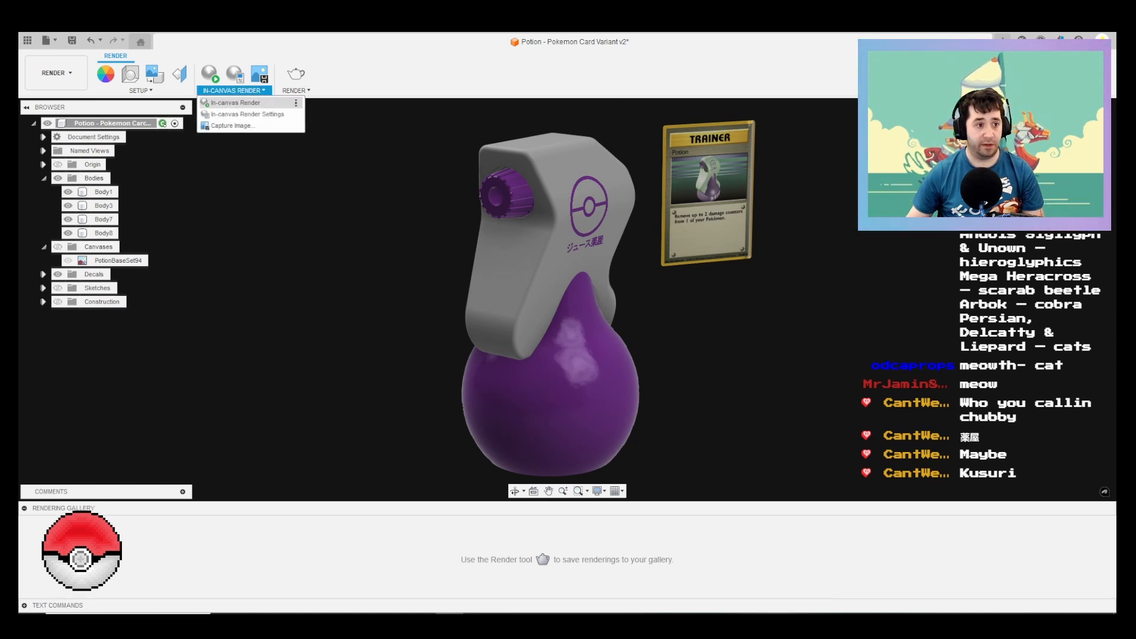
pyautogui.click(235, 103)
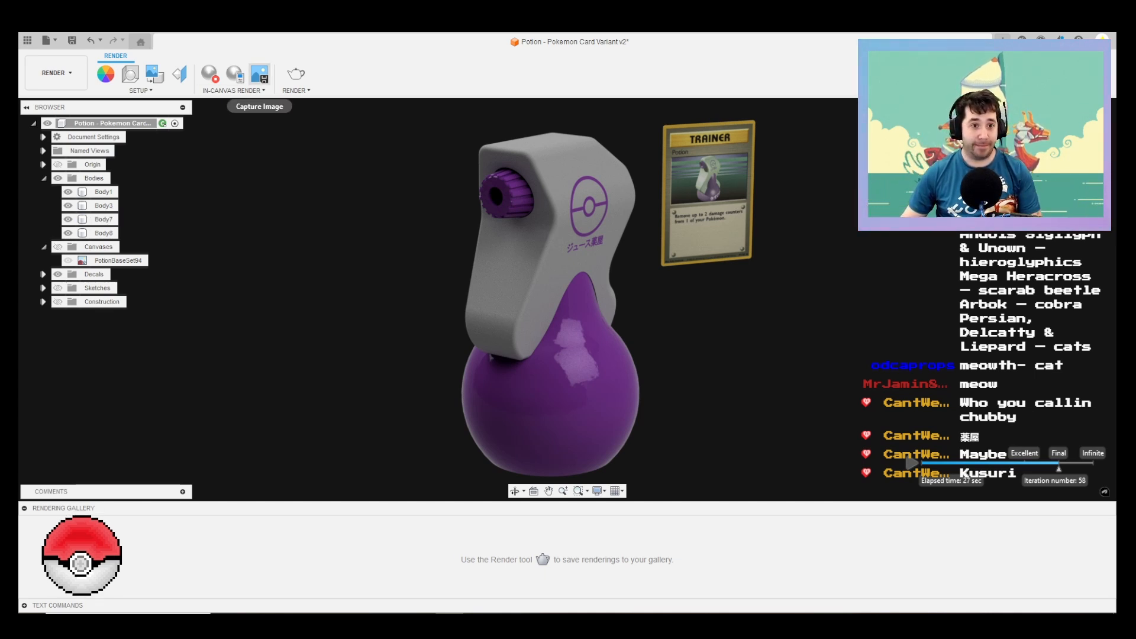
# Step: Capture the render at the current window size and save it as the PNG "Potion - Pokemon Card Variant v2" in D:/Costumes/Pokemon/Potion
pyautogui.click(259, 74)
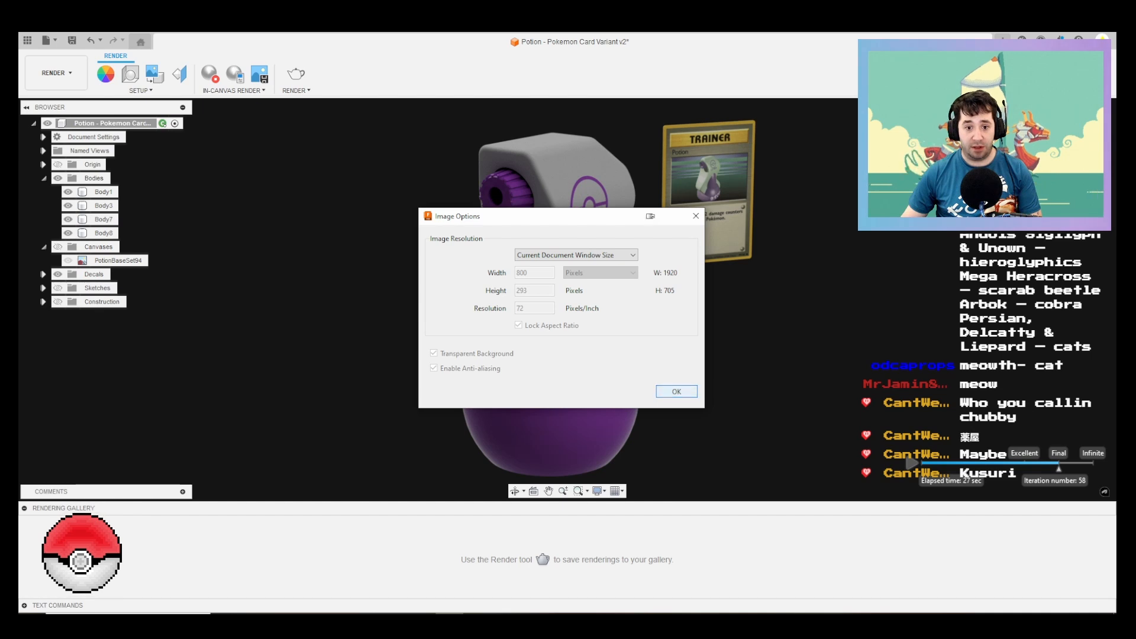
pyautogui.click(676, 392)
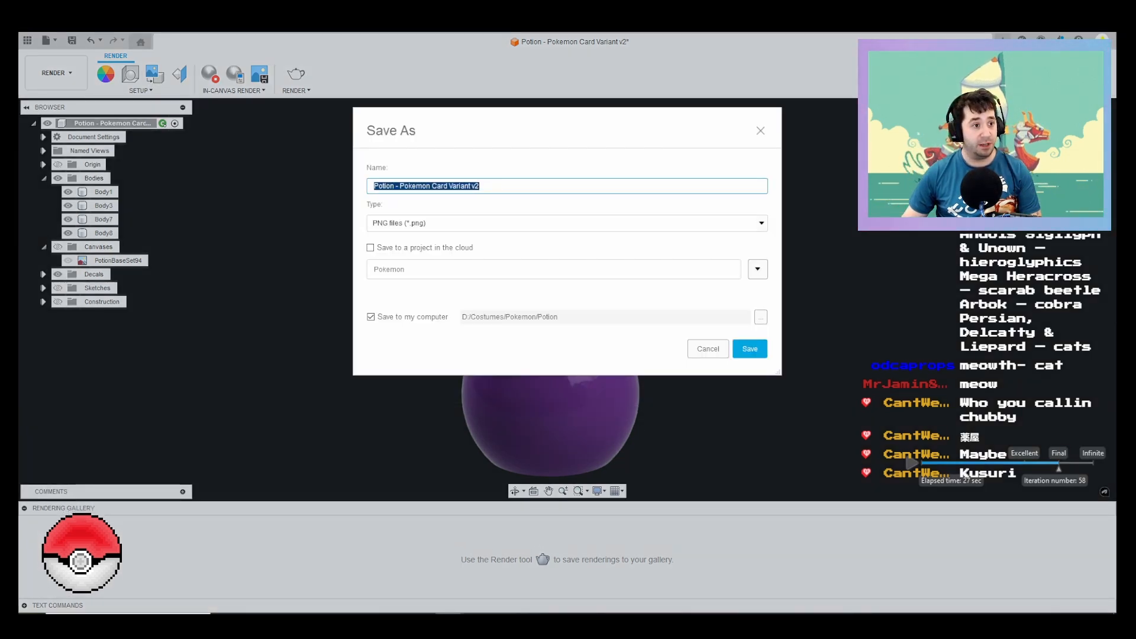
pyautogui.click(749, 348)
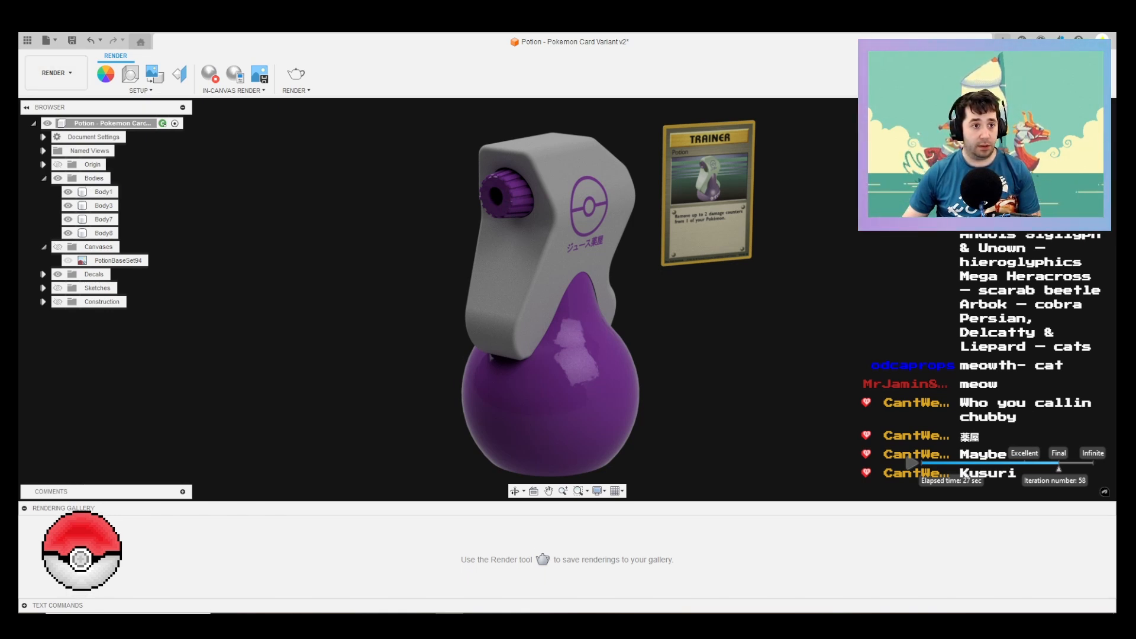
# Step: Return to the Design workspace and hide the card body
pyautogui.click(56, 73)
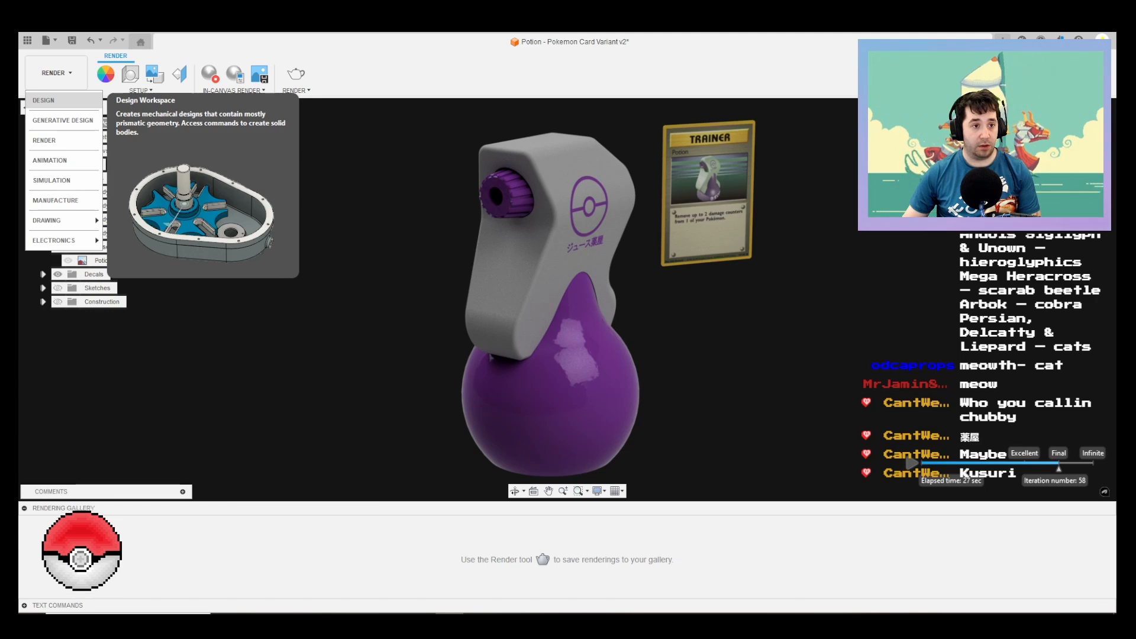
pyautogui.click(56, 100)
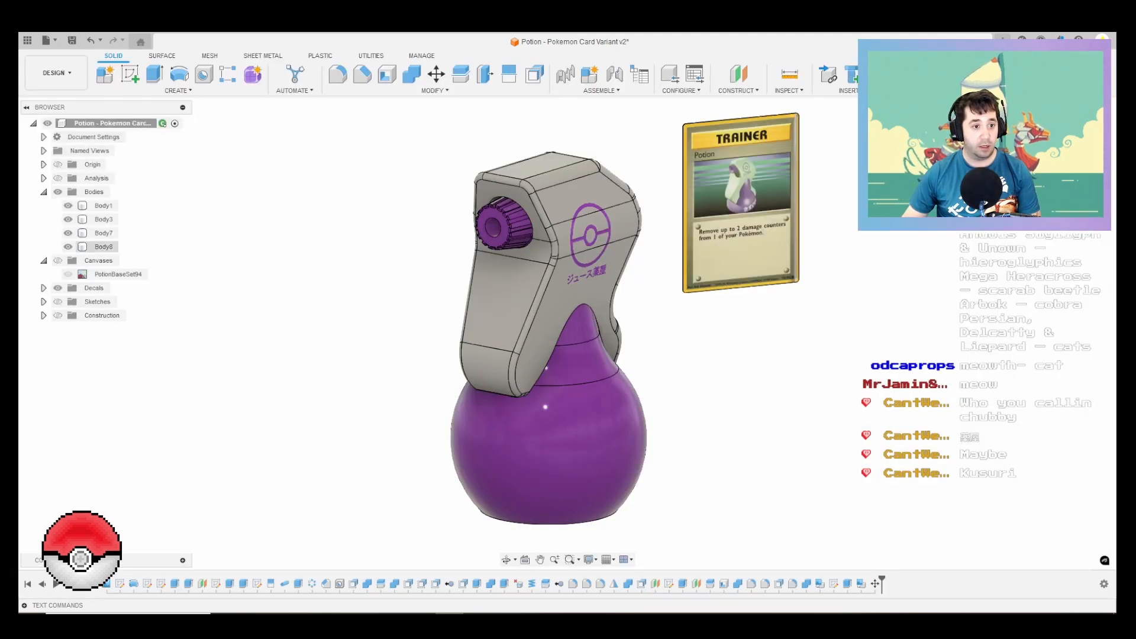
pyautogui.click(69, 248)
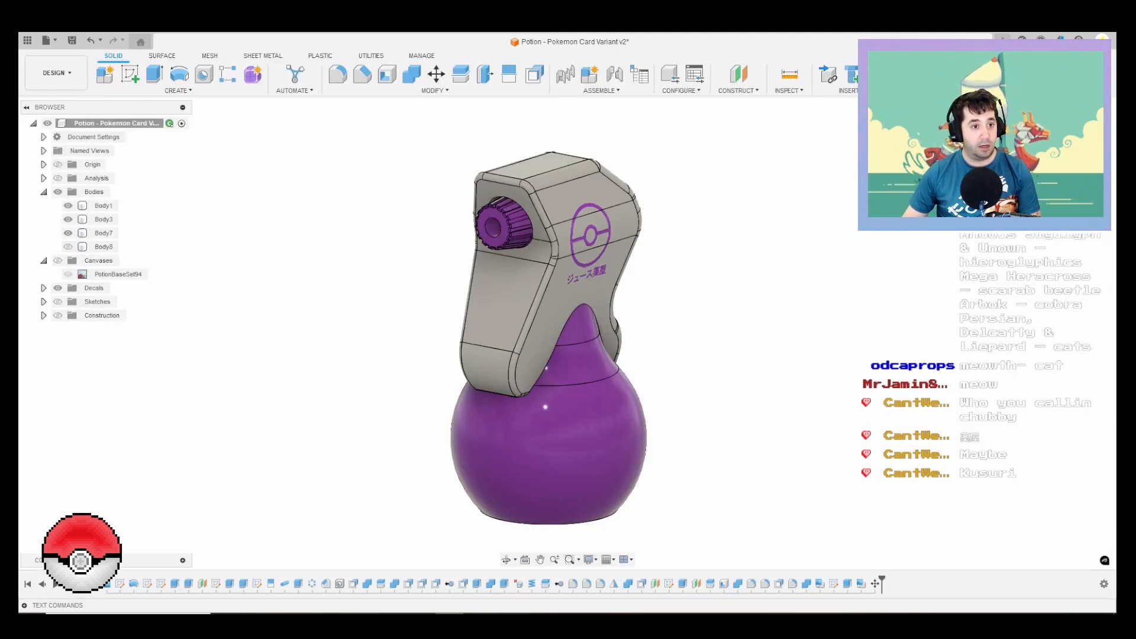
# Step: Create a from-scratch A3 drawing of the three visible potion bodies and place a side base view at the sheet's center
pyautogui.rightClick(116, 124)
pyautogui.press('Escape')
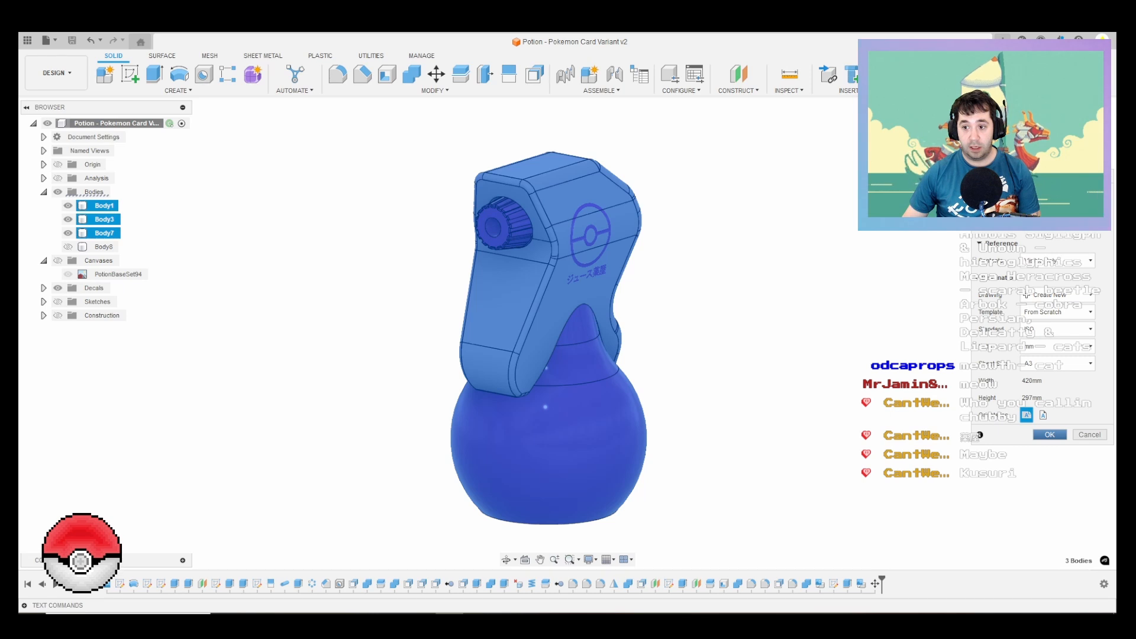
pyautogui.press('Return')
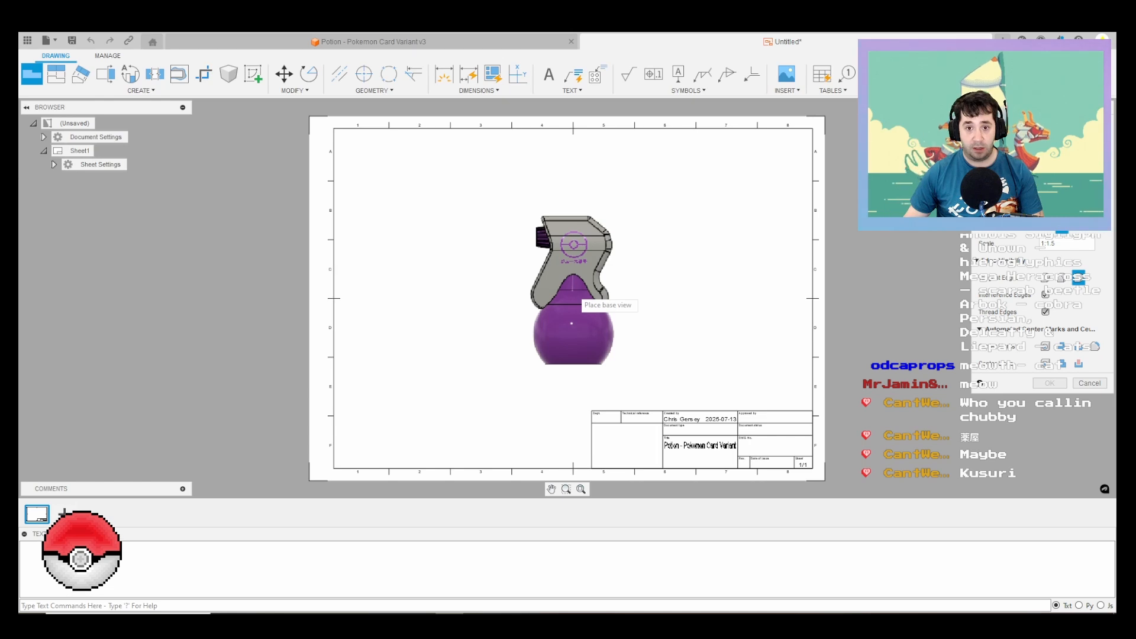
pyautogui.click(571, 323)
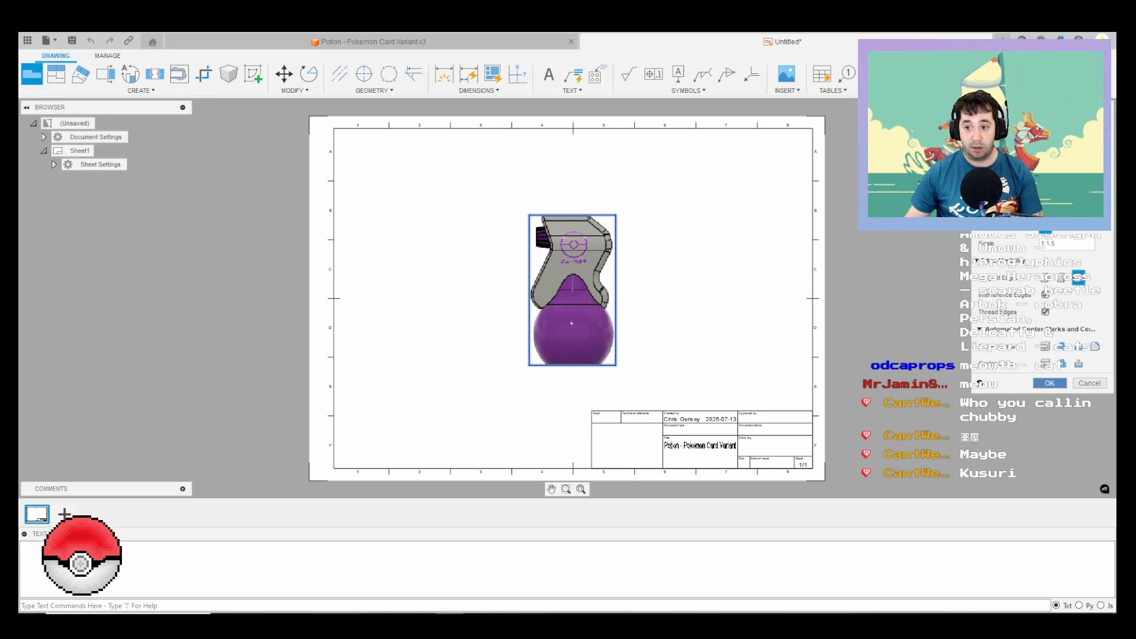
pyautogui.click(1049, 384)
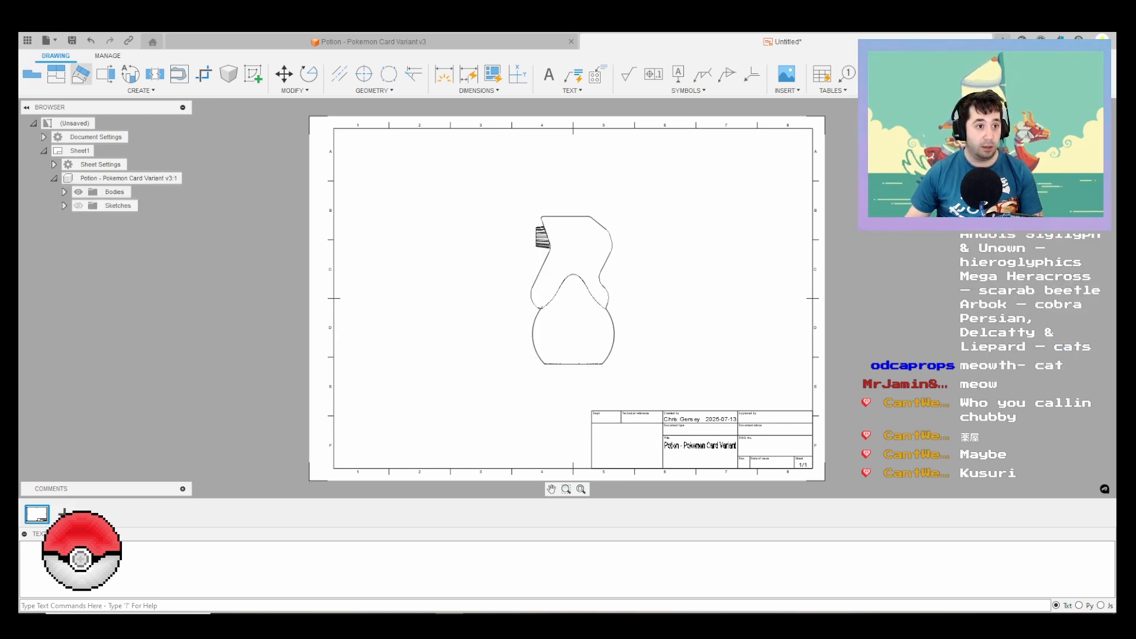
# Step: Project views from the base view to its left, right and above, plus an isometric view at the lower right of the sheet
pyautogui.click(56, 74)
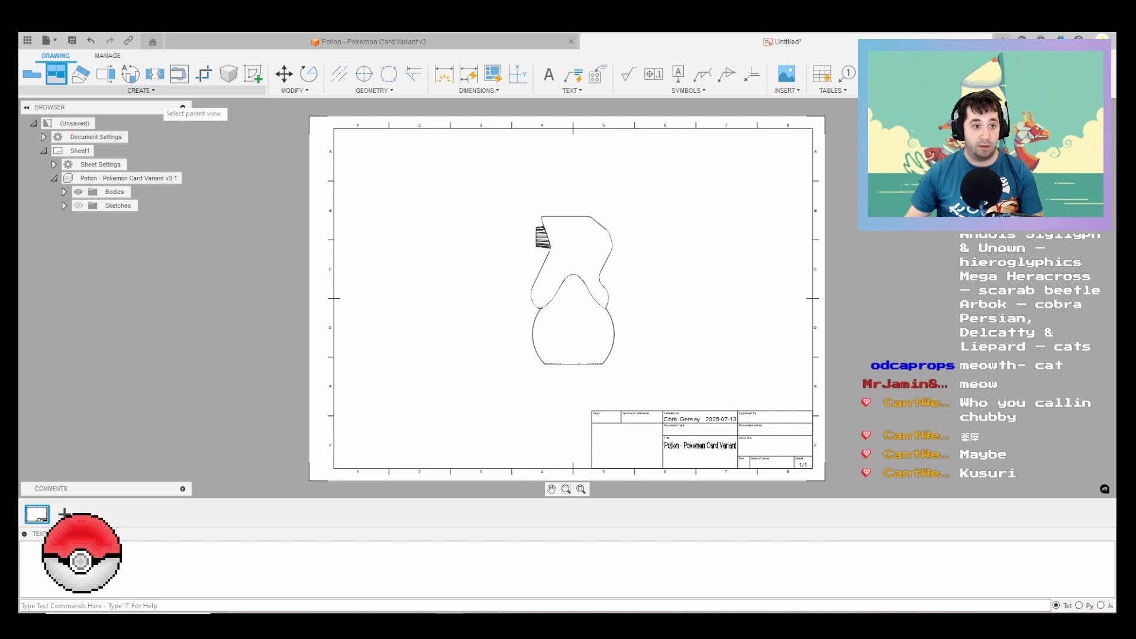
pyautogui.click(552, 296)
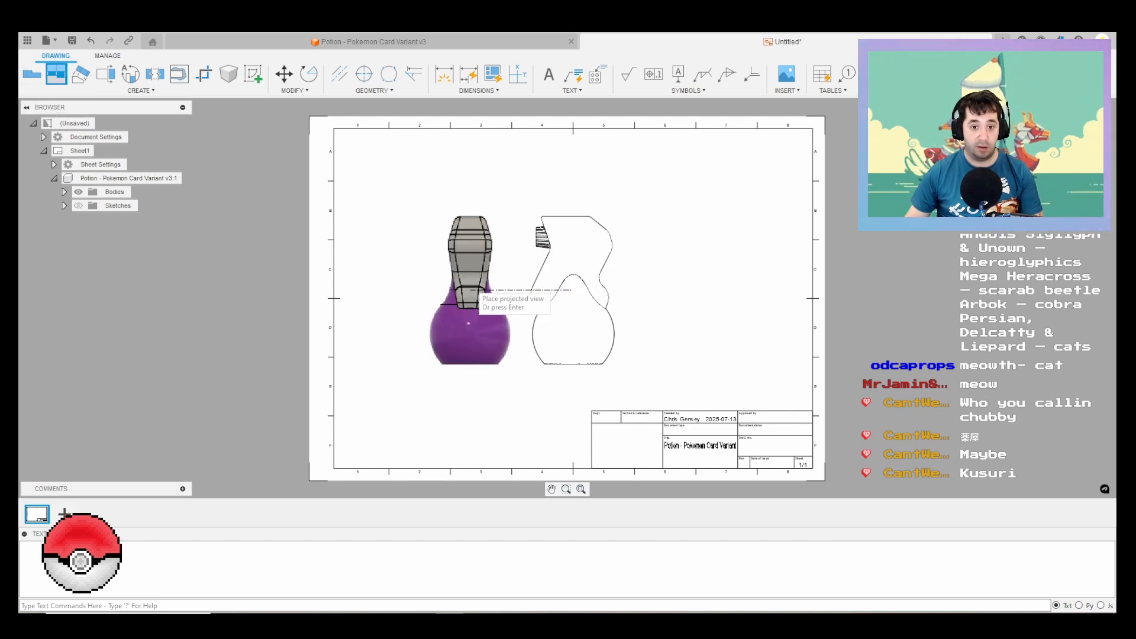
pyautogui.click(480, 302)
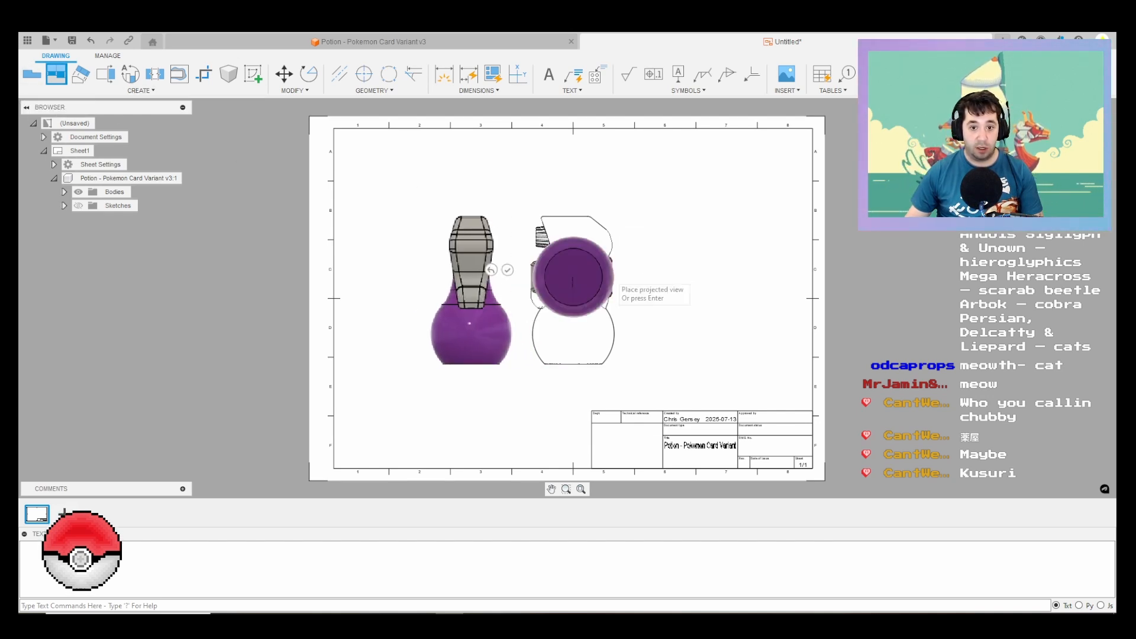
pyautogui.click(681, 291)
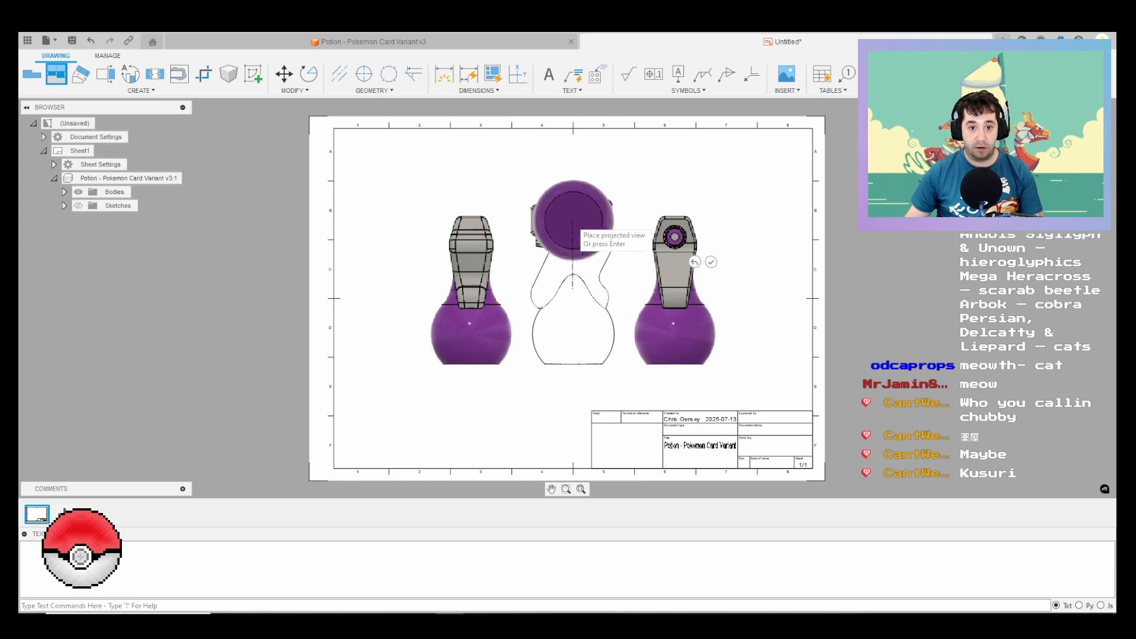
pyautogui.click(566, 180)
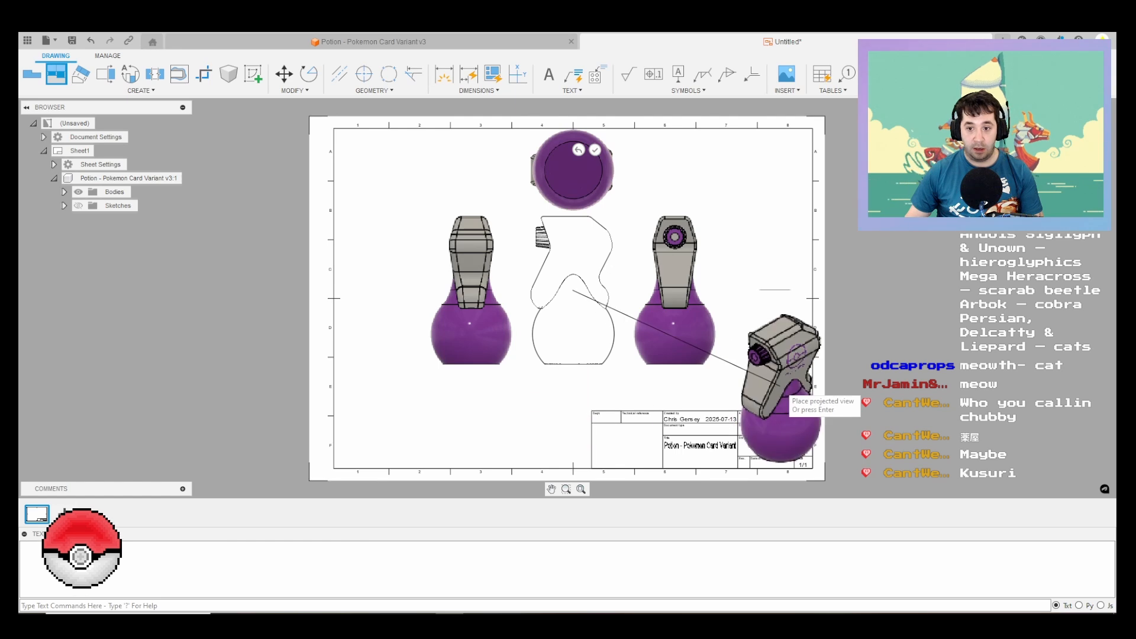
pyautogui.click(790, 394)
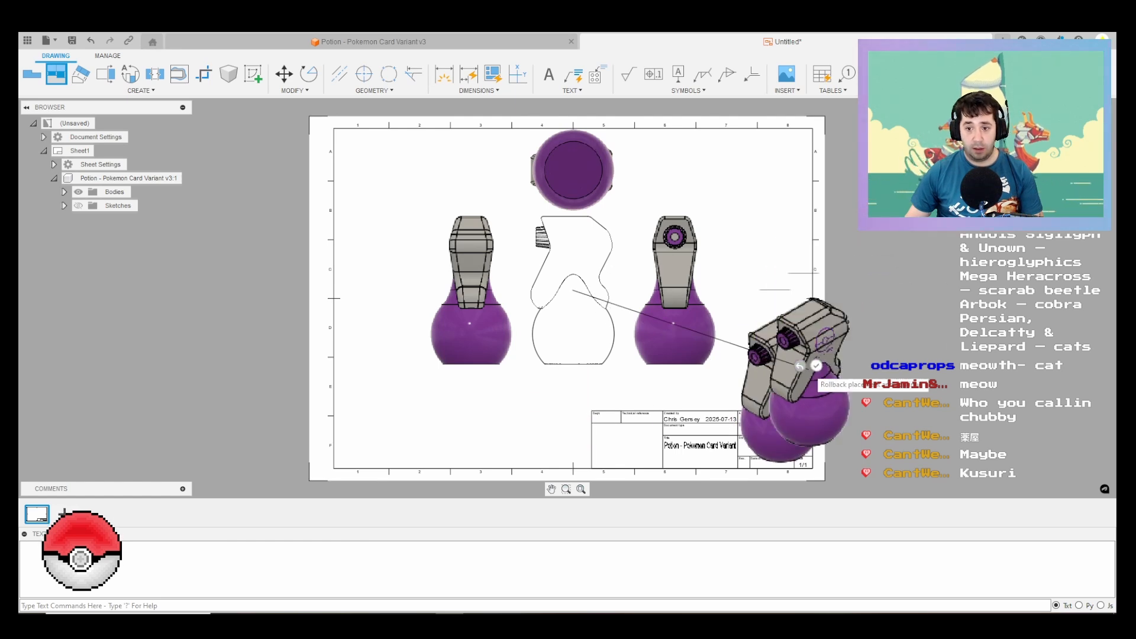
pyautogui.click(816, 366)
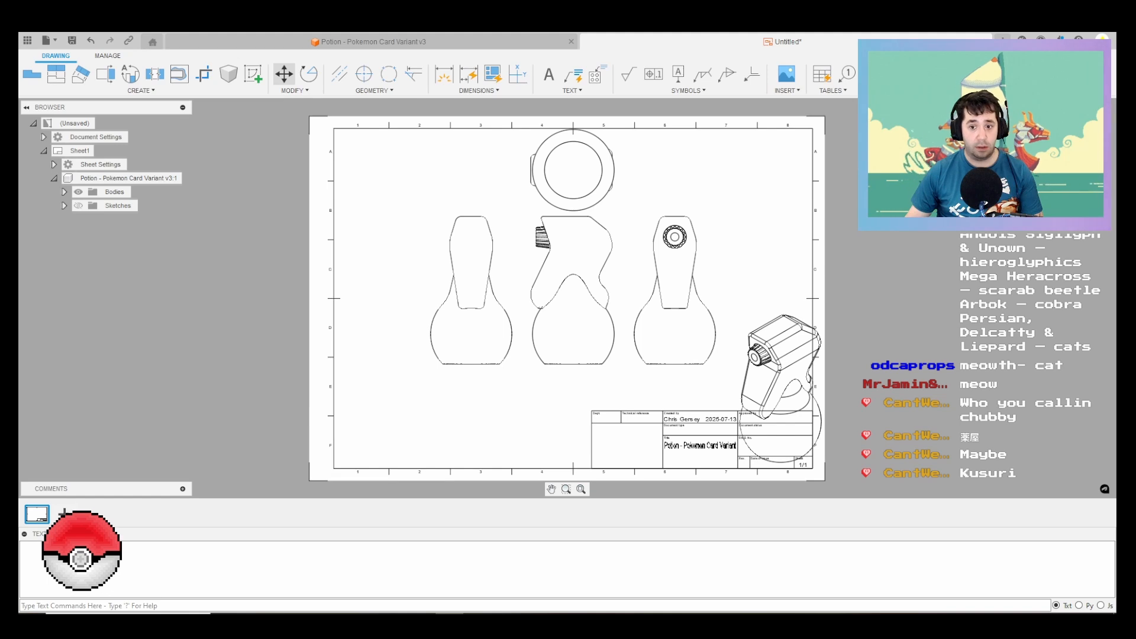
# Step: Move the isometric view off the title block to the lower-left area of the sheet
pyautogui.click(284, 74)
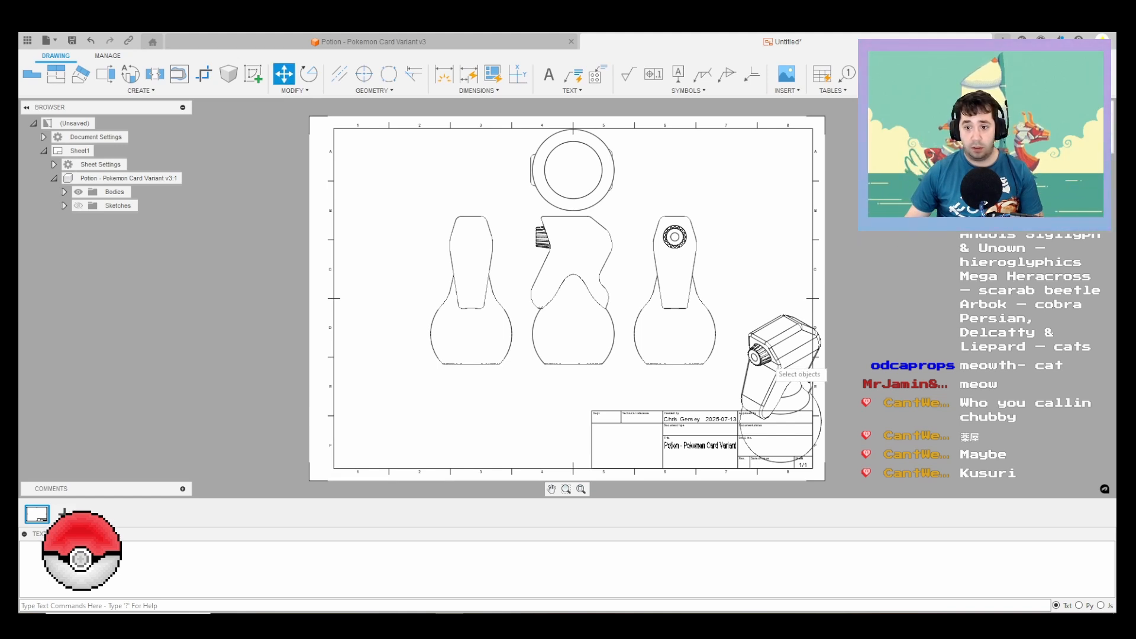
pyautogui.click(801, 334)
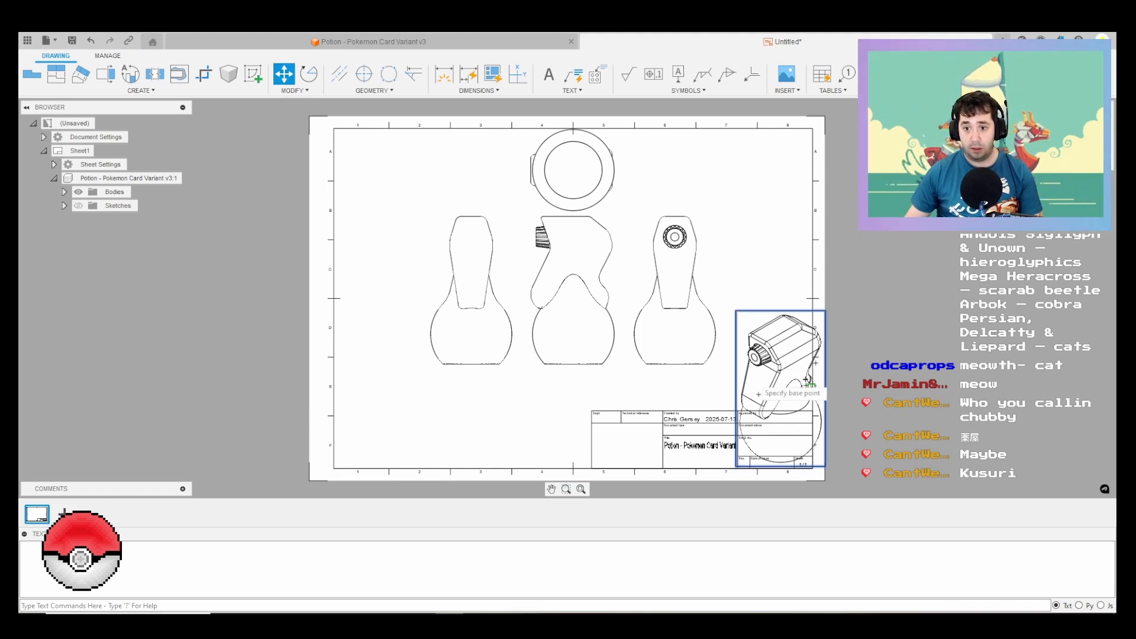
pyautogui.click(779, 370)
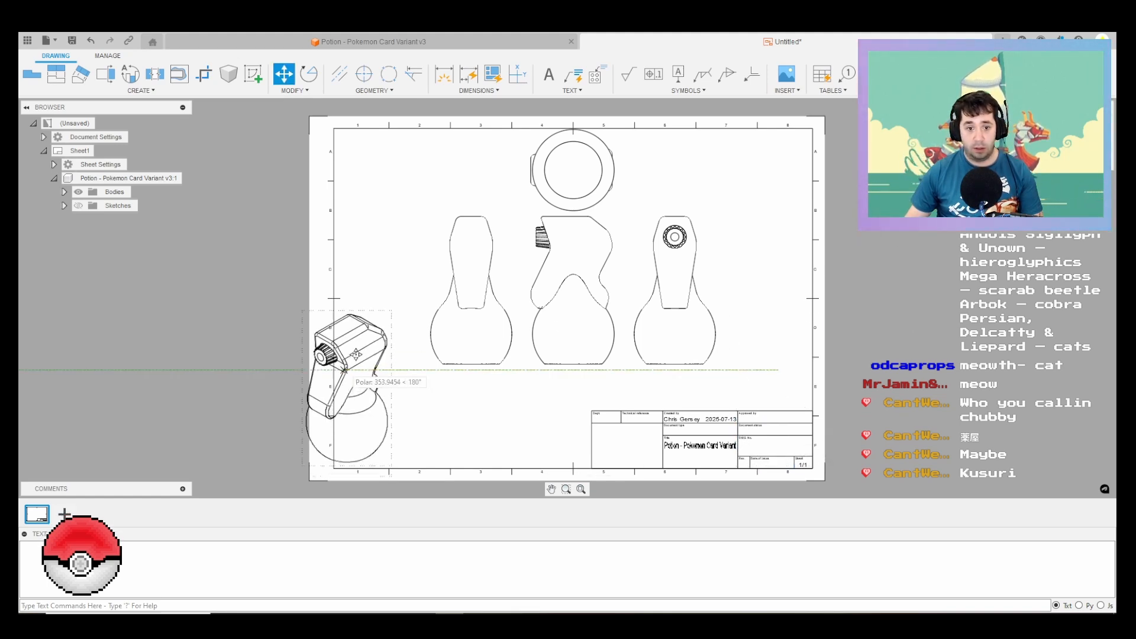
pyautogui.click(402, 346)
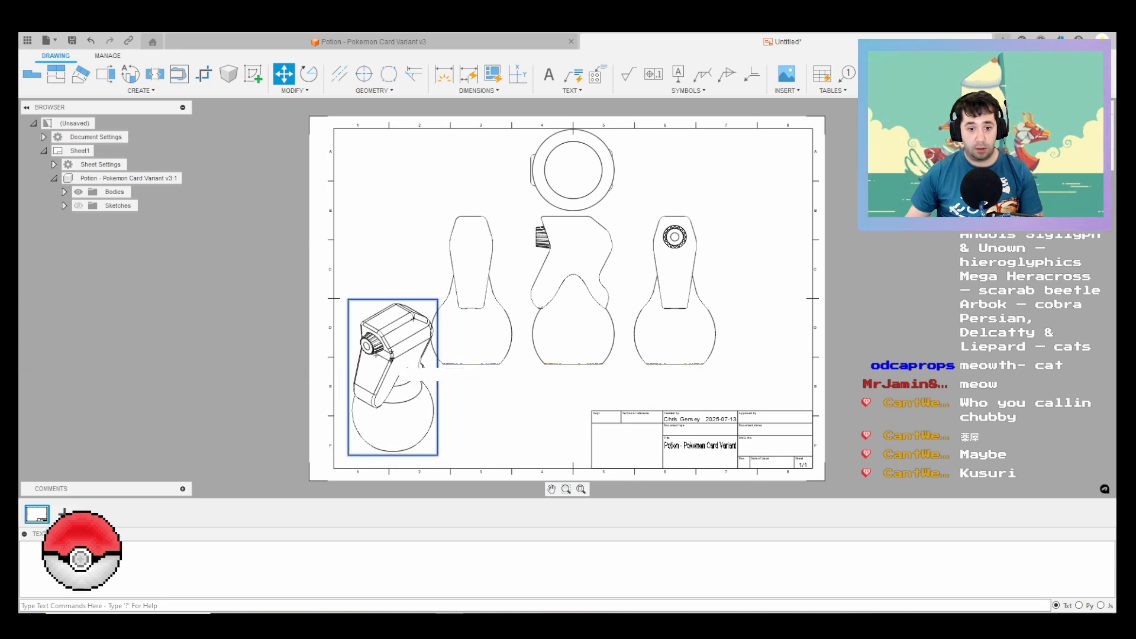
pyautogui.press('Return')
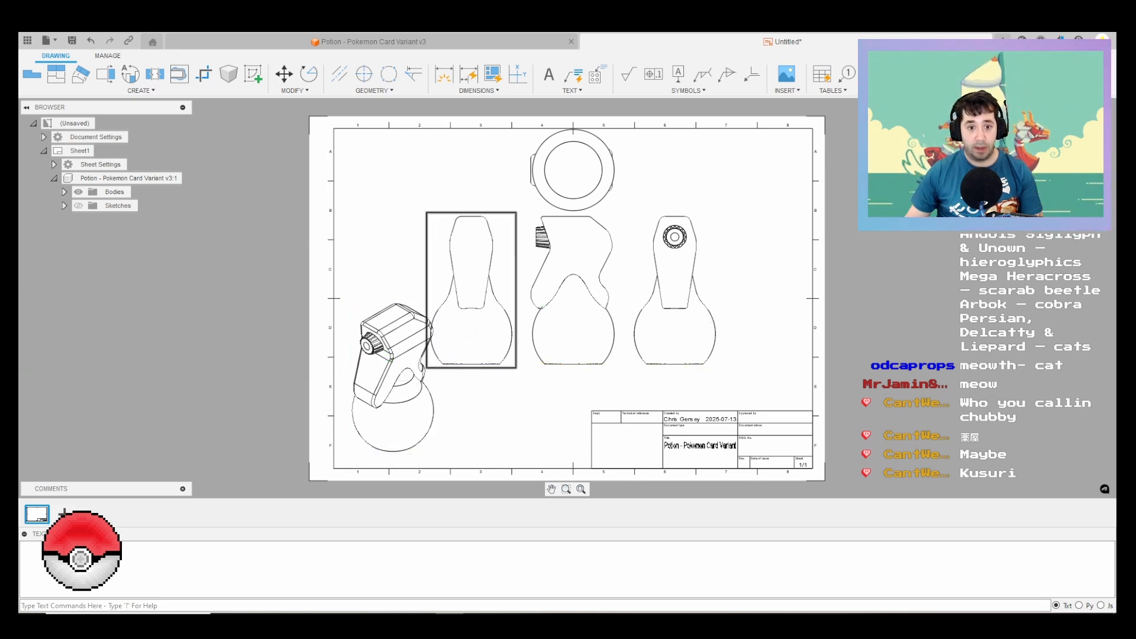
# Step: Move the base view and its three orthographic projections together, slightly right and down, clear of the isometric view
pyautogui.click(284, 74)
pyautogui.click(506, 311)
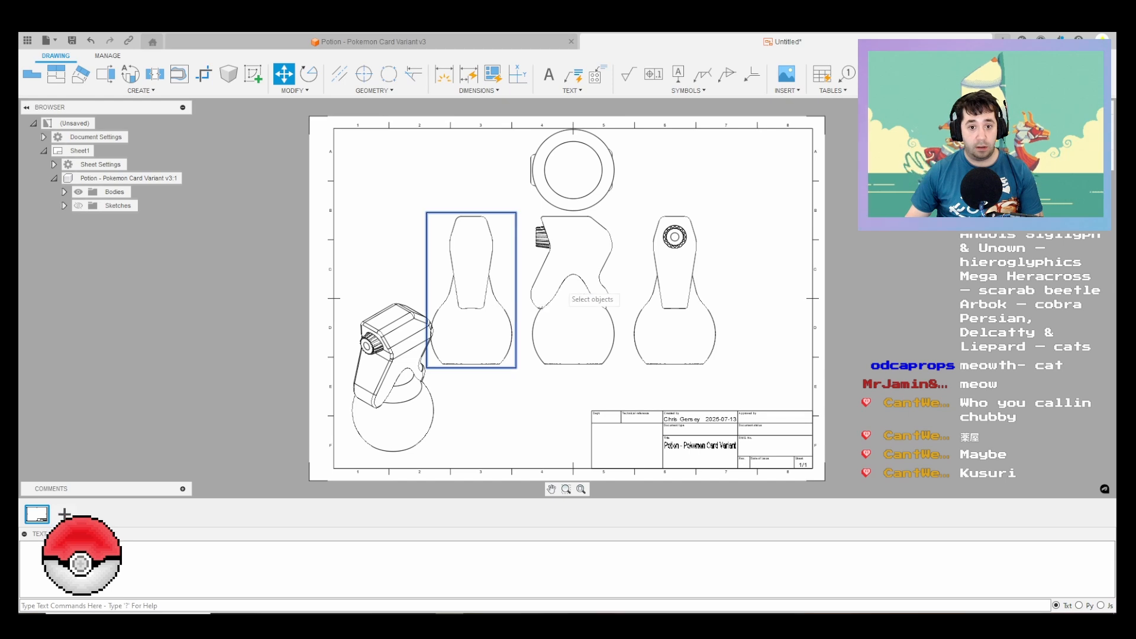
pyautogui.click(594, 299)
pyautogui.click(597, 181)
pyautogui.click(697, 261)
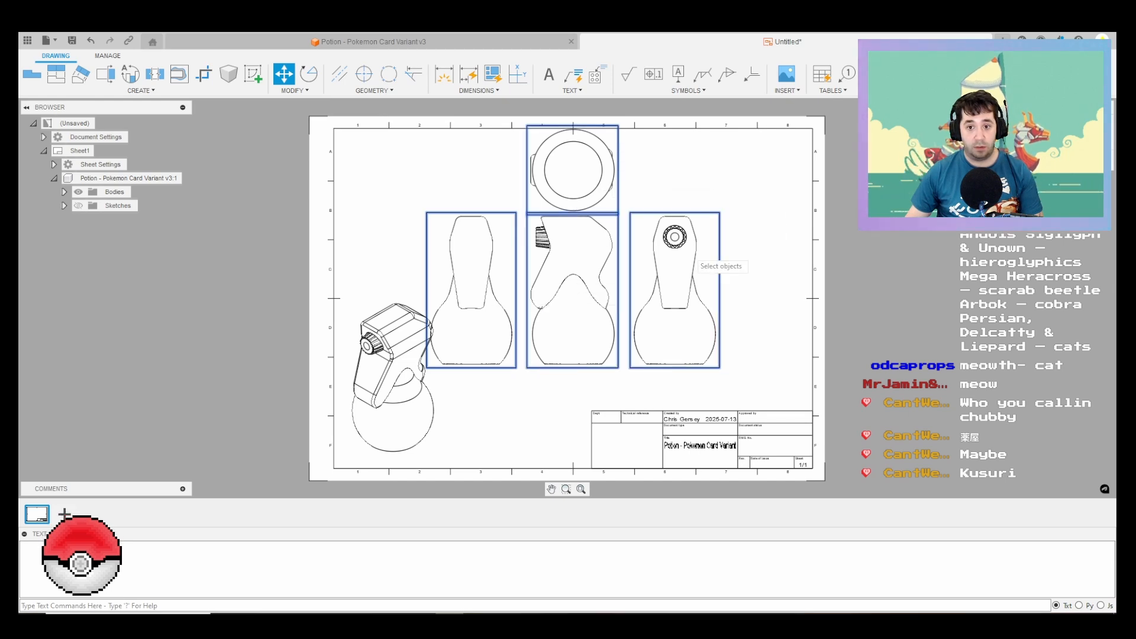
pyautogui.press('Return')
pyautogui.click(600, 240)
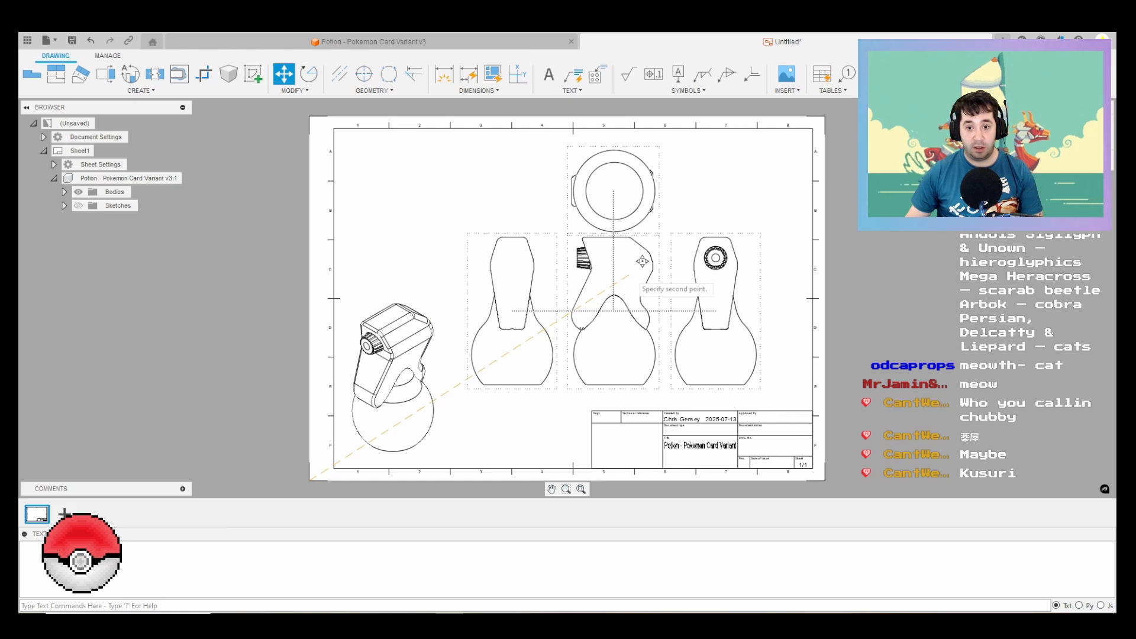
pyautogui.click(642, 261)
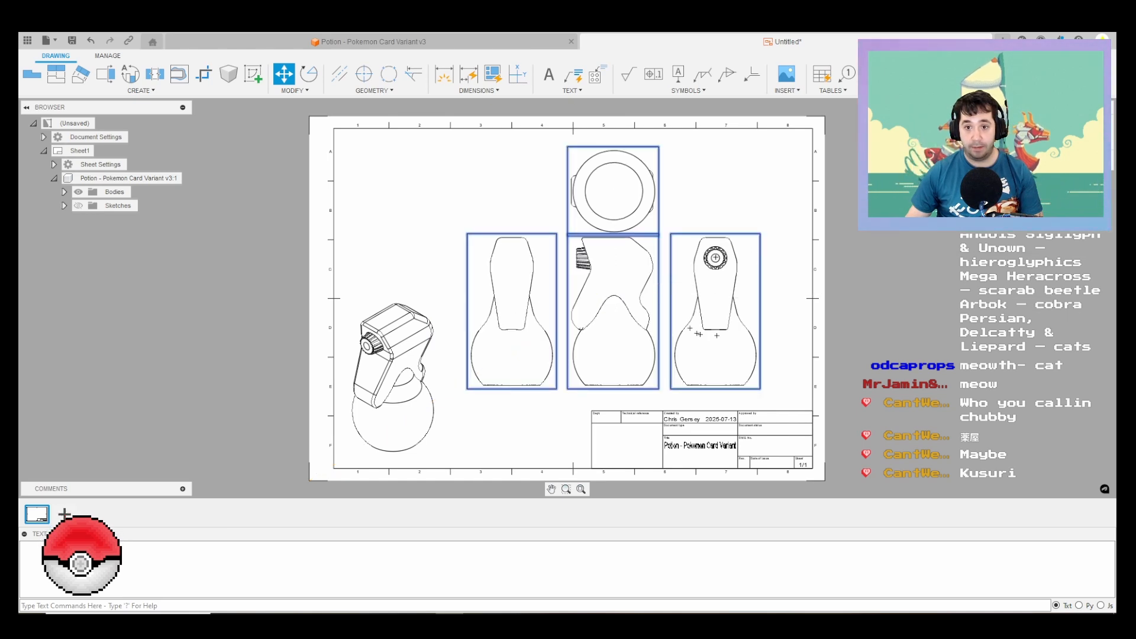
pyautogui.press('Return')
pyautogui.scroll(-1, 814, 348)
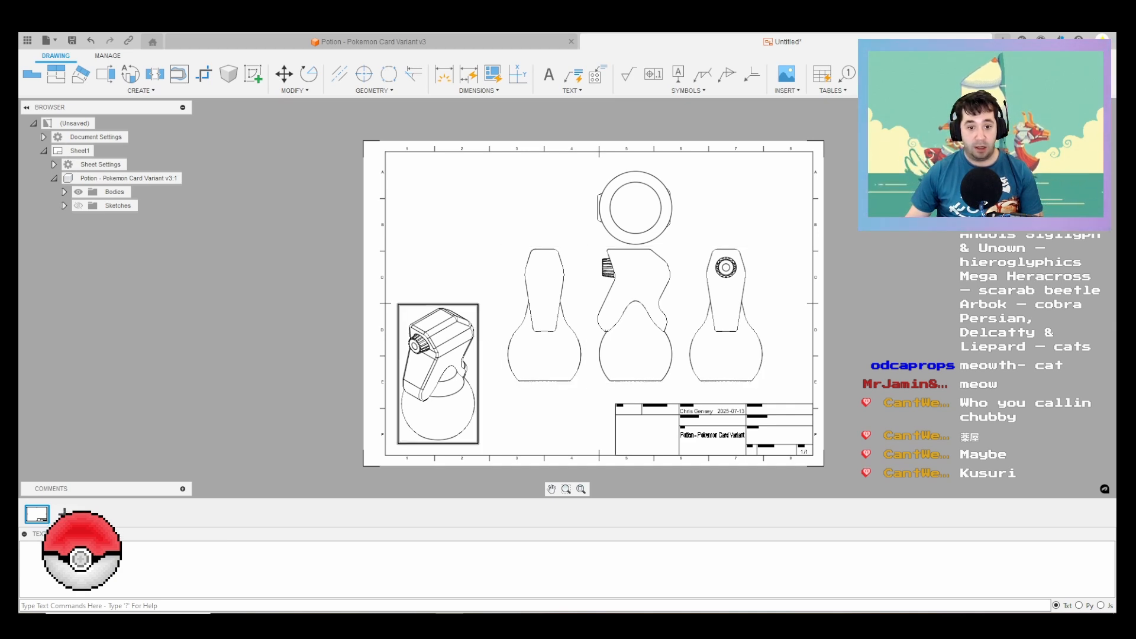
pyautogui.click(438, 374)
pyautogui.rightClick(441, 364)
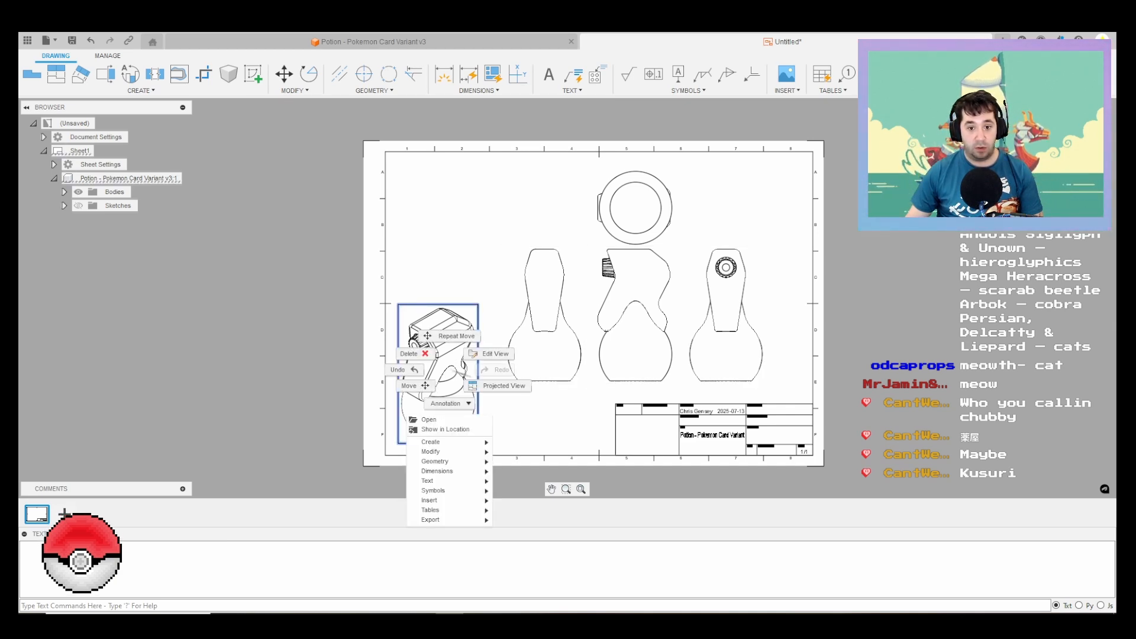
pyautogui.click(503, 386)
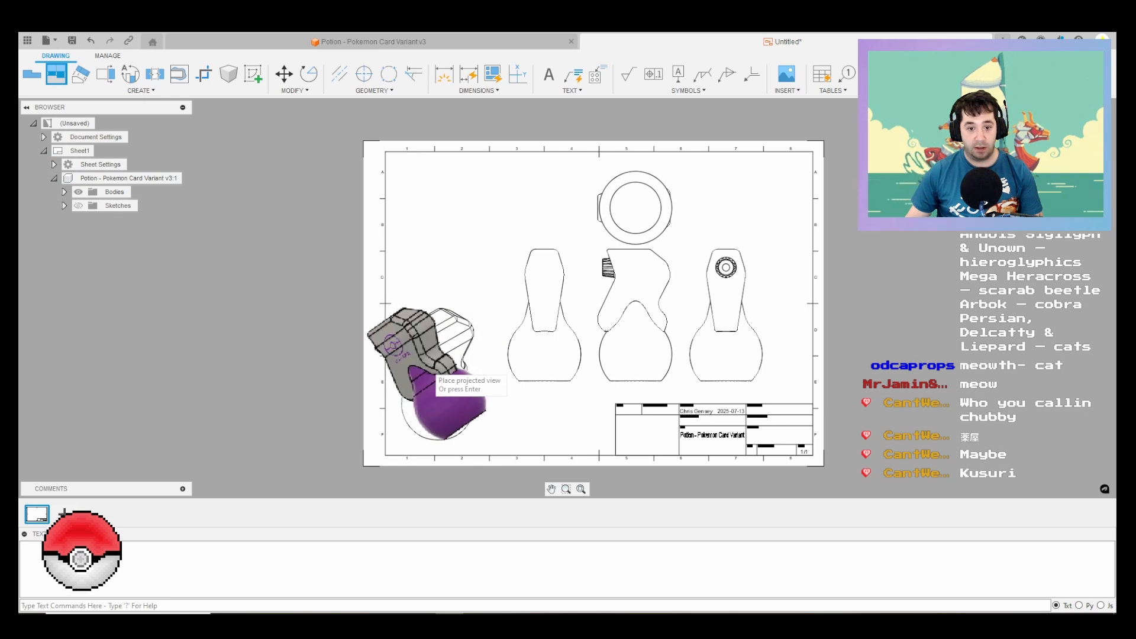
pyautogui.press('Escape')
# Step: Edit the isometric view so that it displays in a shaded style
pyautogui.rightClick(432, 344)
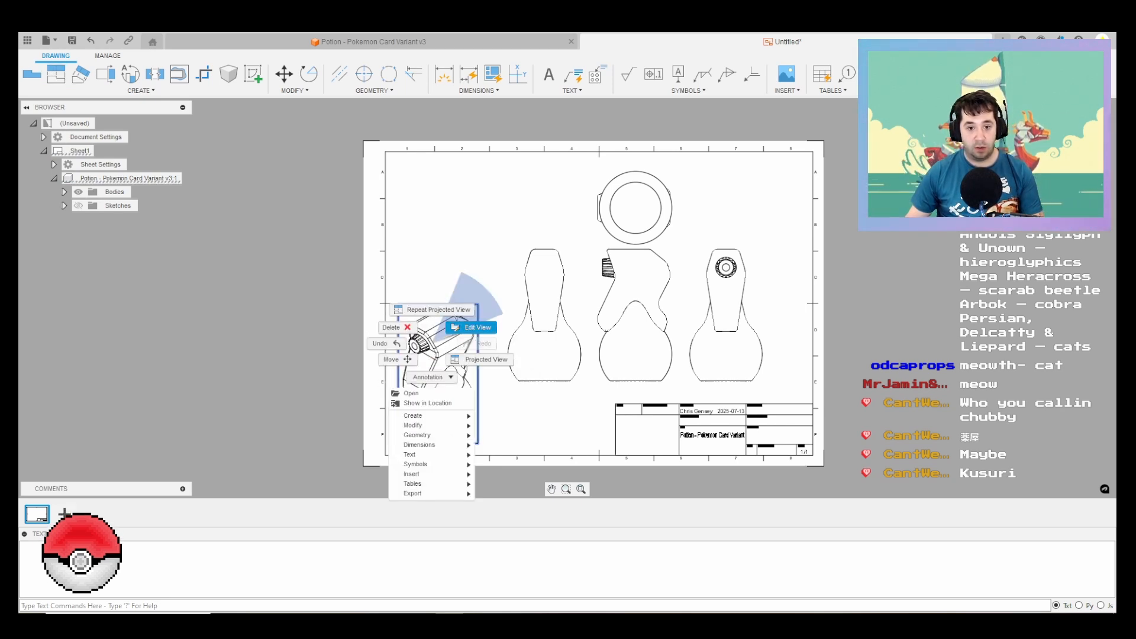
pyautogui.click(477, 327)
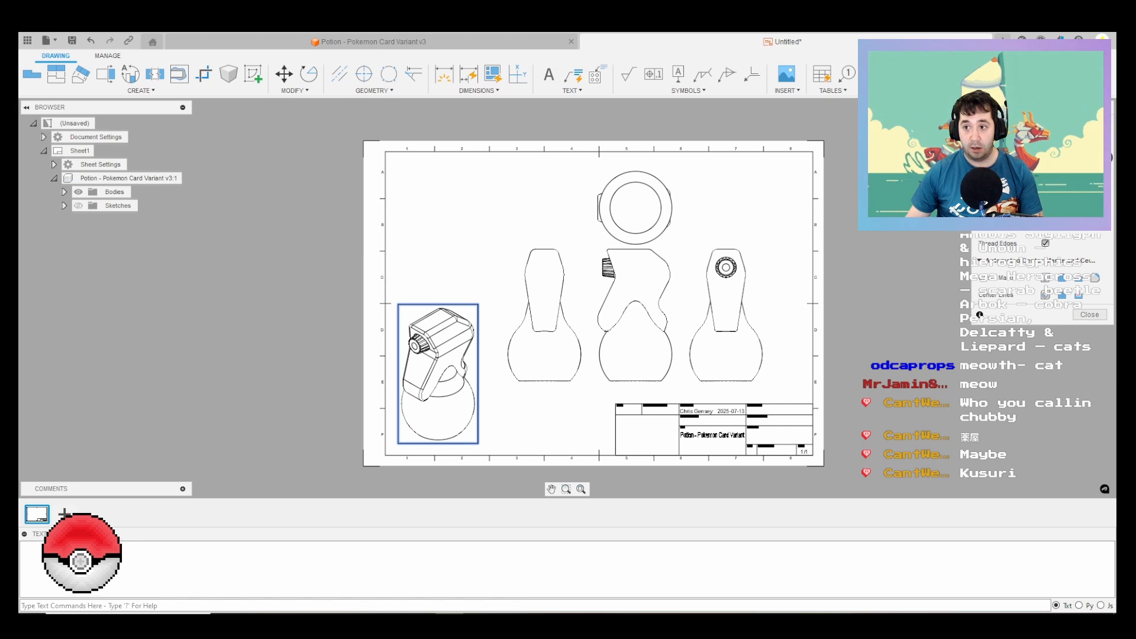
pyautogui.click(1079, 158)
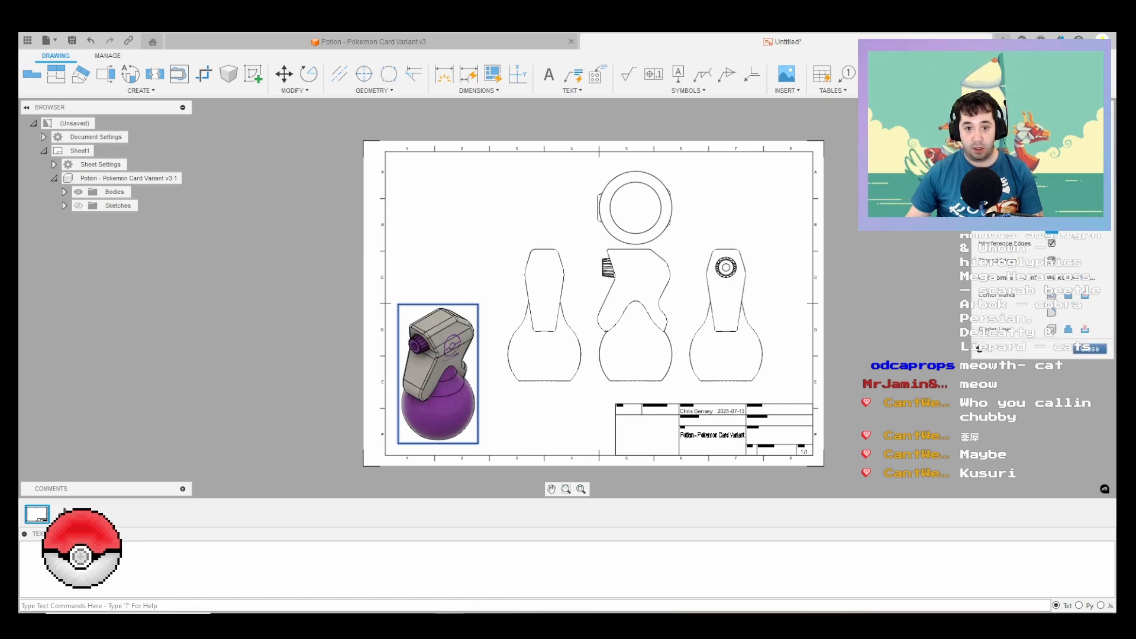
pyautogui.click(1089, 349)
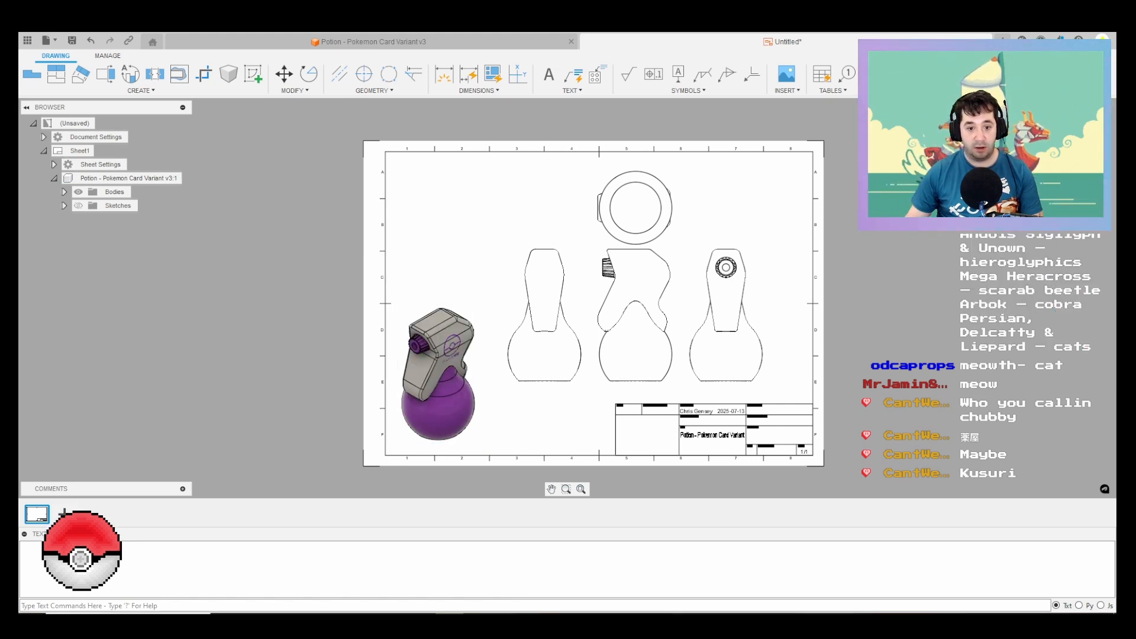
# Step: Check the shaded isometric view up close and save the drawing as "Potion - Pokemon Card Variant Drawing" in the Pokemon location
pyautogui.scroll(6, 477, 367)
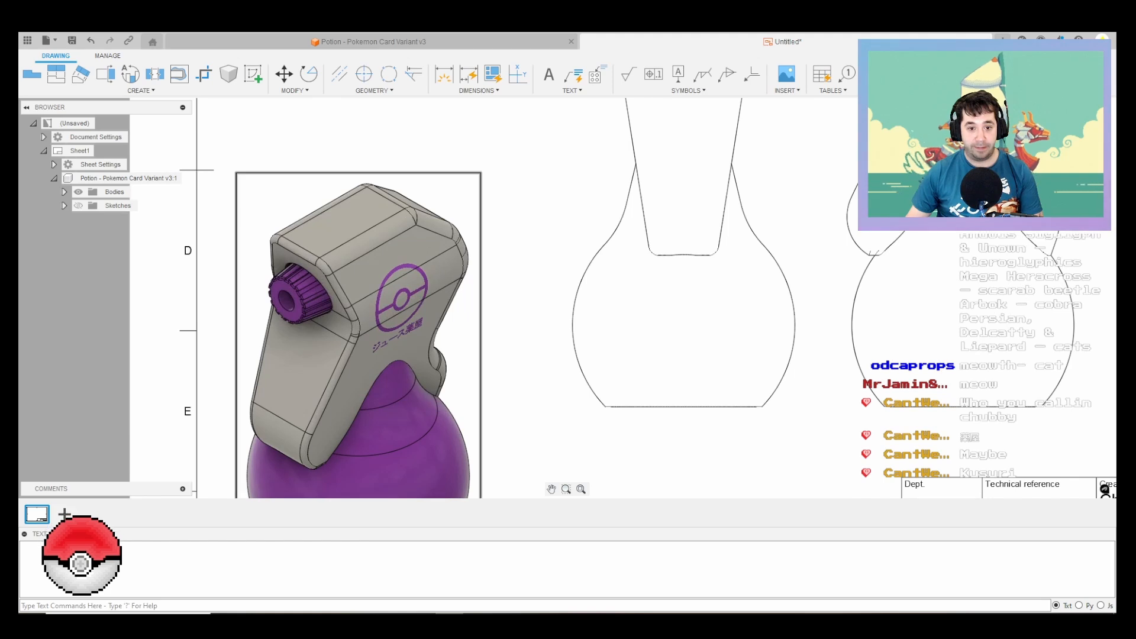
pyautogui.scroll(-5, 457, 365)
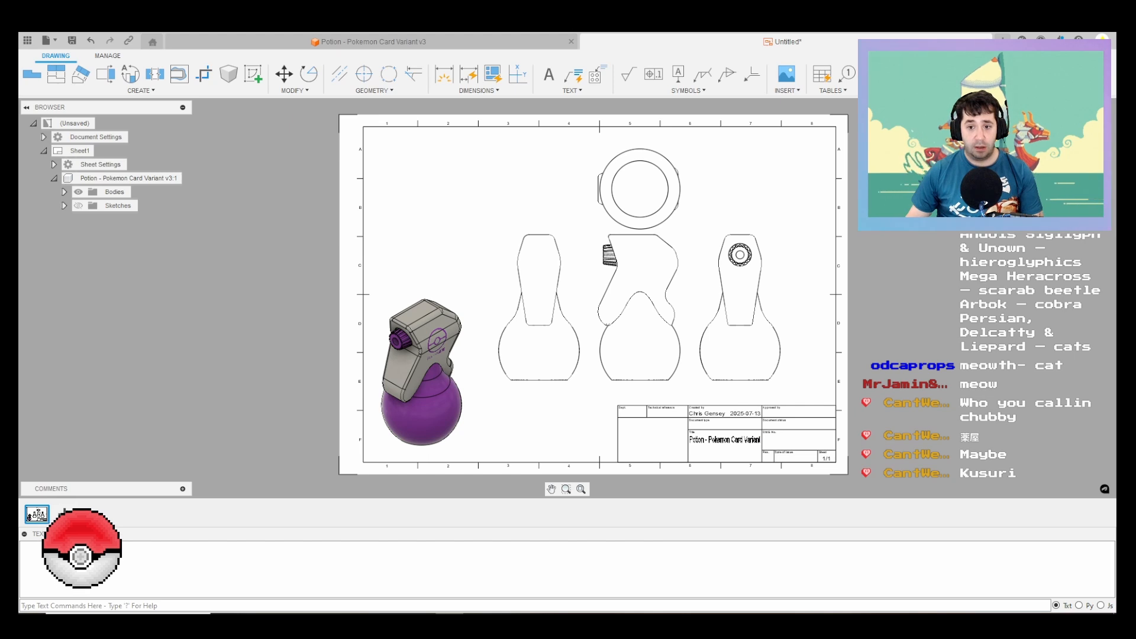
pyautogui.hotkey('ctrl', 's')
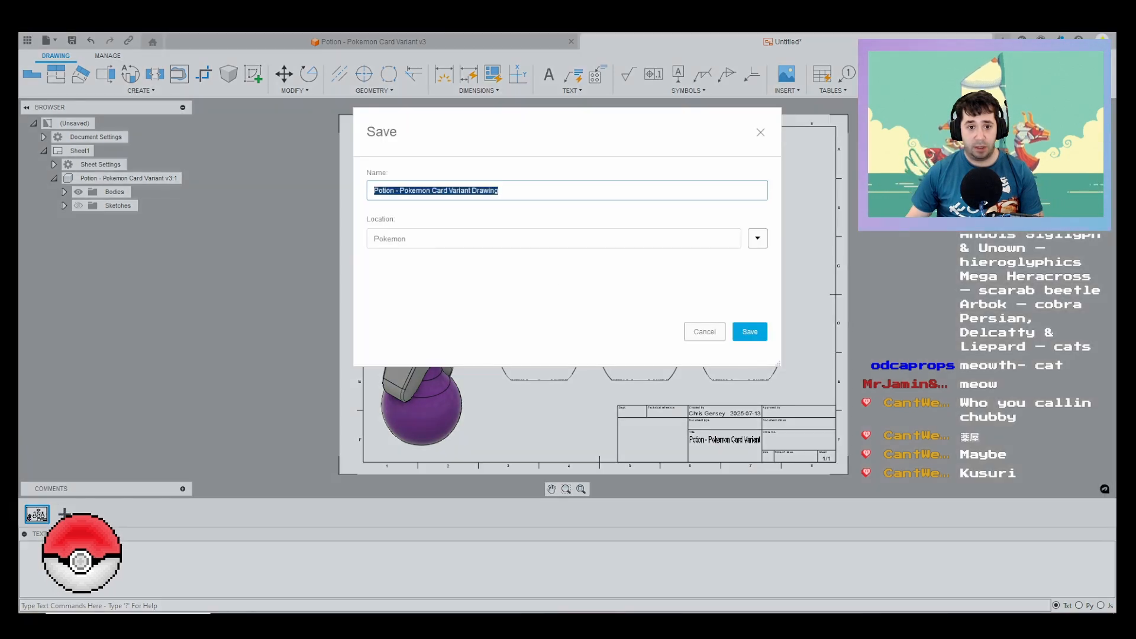
pyautogui.press('Return')
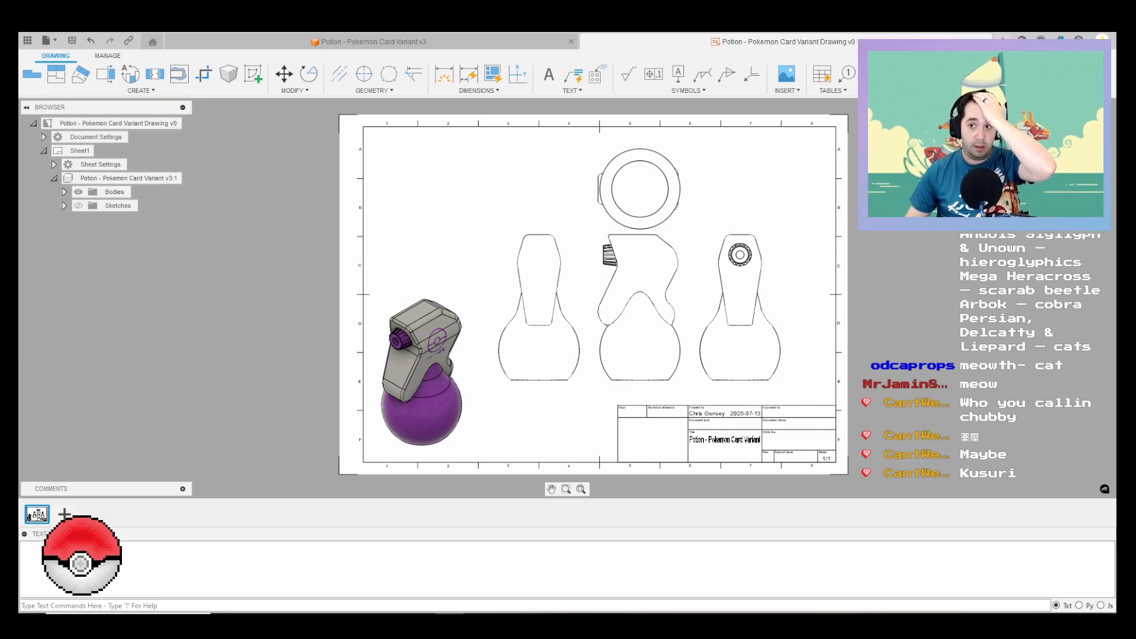
# Step: Return to the potion design and examine the spray head body and its side decal from several angles
pyautogui.click(371, 42)
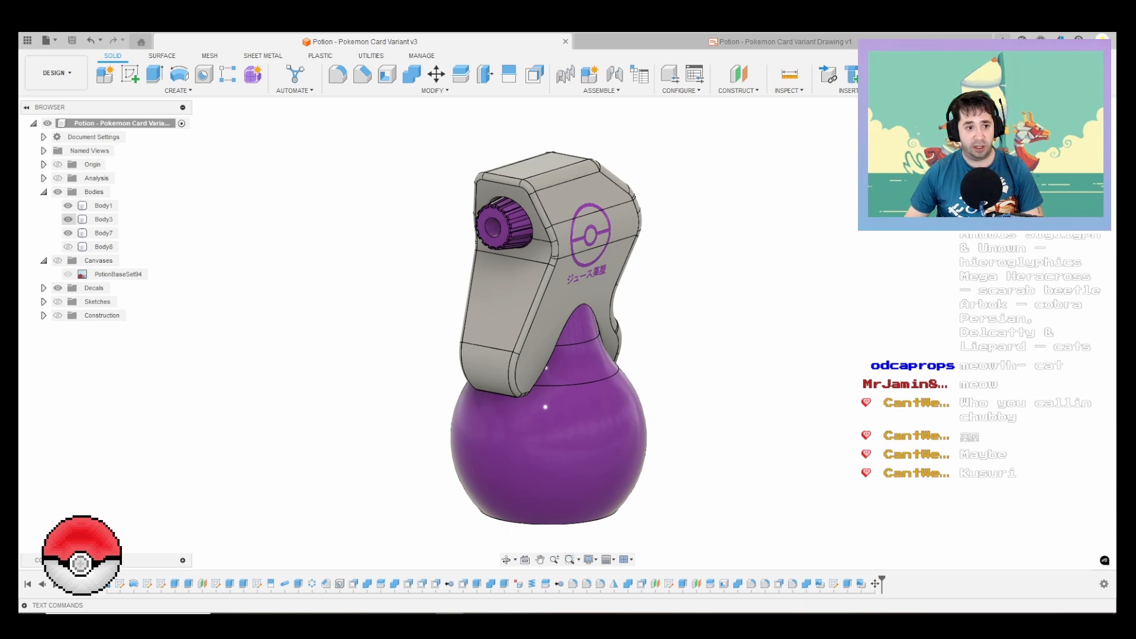
pyautogui.click(104, 233)
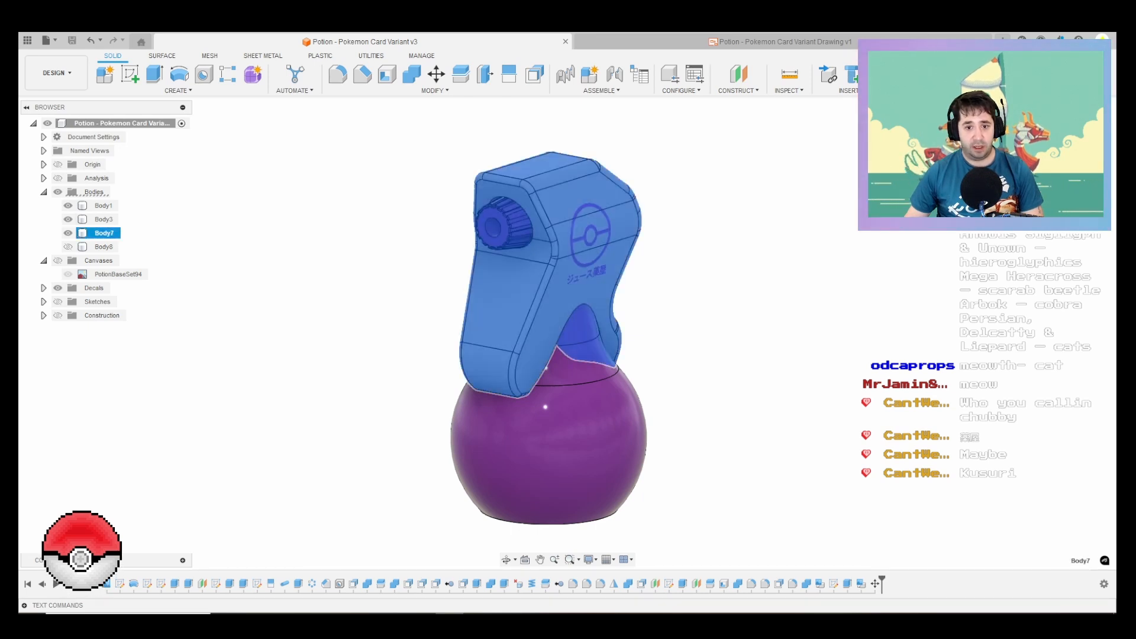
pyautogui.moveTo(414, 355)
pyautogui.keyDown('shift'); pyautogui.mouseDown(button='middle')
pyautogui.moveTo(825, 351)
pyautogui.moveTo(796, 322)
pyautogui.moveTo(760, 234)
pyautogui.moveTo(760, 409)
pyautogui.mouseUp(button='middle'); pyautogui.keyUp('shift')
pyautogui.scroll(3, 707, 355)
pyautogui.keyDown('shift'); pyautogui.moveTo(706, 355); pyautogui.dragTo(724, 335, button='middle'); pyautogui.keyUp('shift')
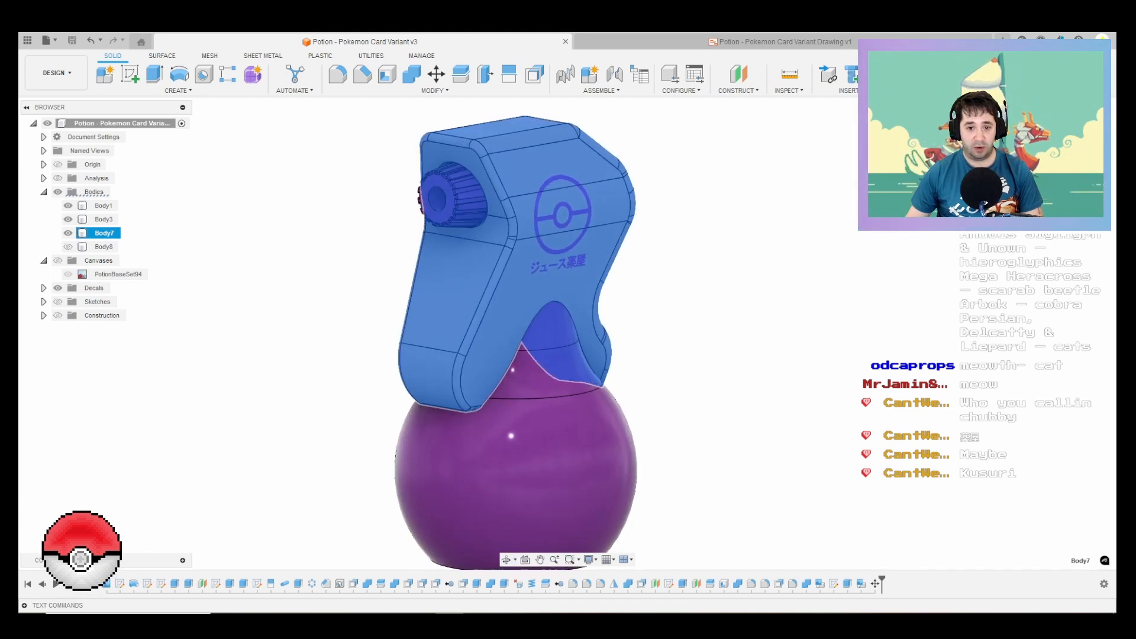
pyautogui.press('Escape')
pyautogui.moveTo(784, 355); pyautogui.dragTo(896, 341, button='middle')
pyautogui.scroll(-3, 839, 351)
pyautogui.scroll(2, 839, 350)
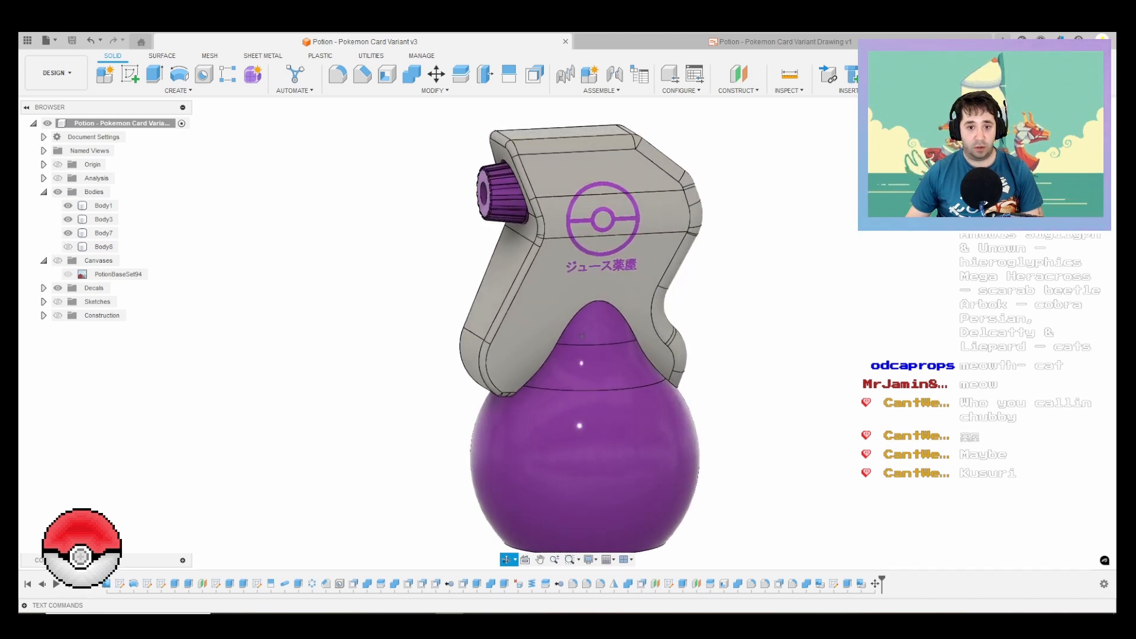
# Step: Examine the complete potion bottle, including its base, nozzle and side decal, from the side, back, front and below
pyautogui.scroll(-1, 769, 320)
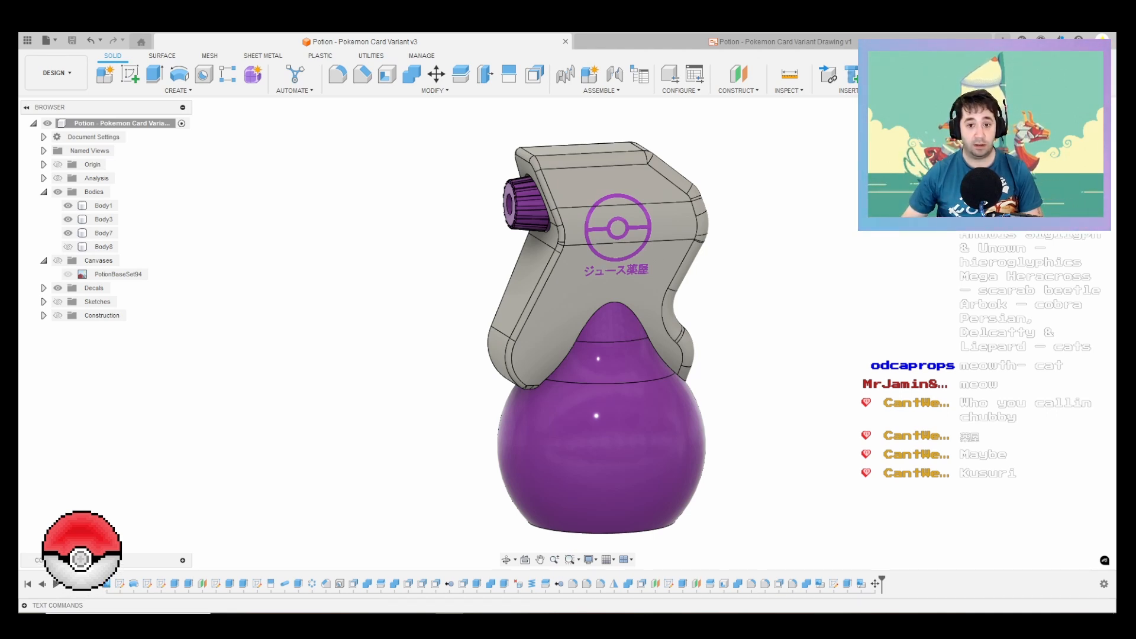
pyautogui.moveTo(769, 320); pyautogui.dragTo(731, 370, button='middle')
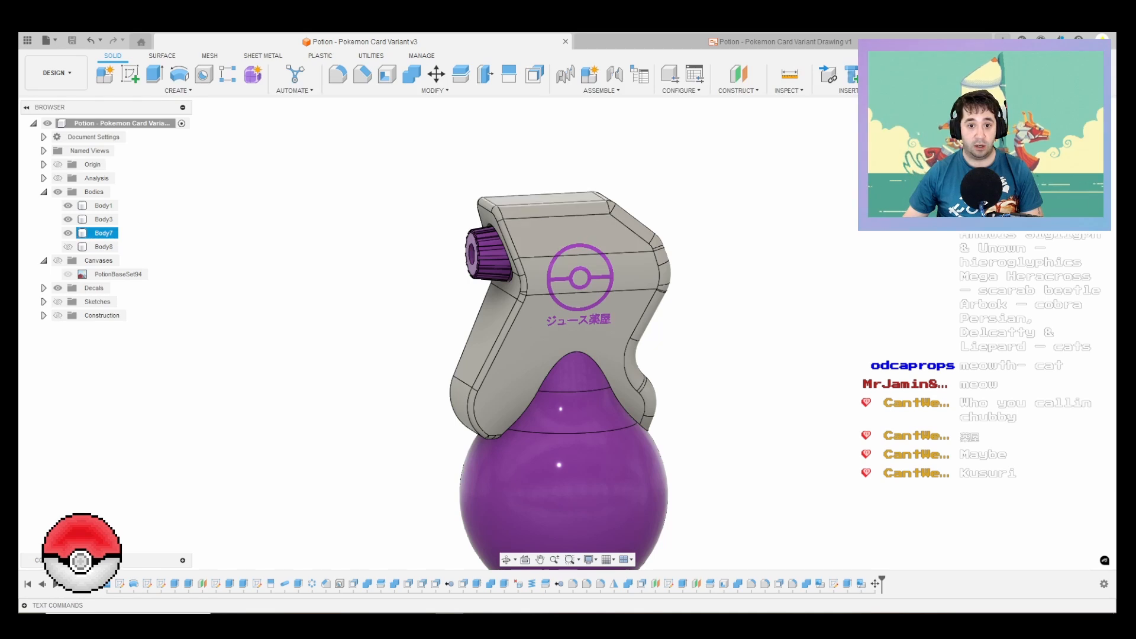
pyautogui.click(548, 200)
pyautogui.moveTo(562, 491); pyautogui.dragTo(558, 316, button='middle')
pyautogui.keyDown('shift'); pyautogui.moveTo(558, 355); pyautogui.dragTo(543, 303, button='middle'); pyautogui.keyUp('shift')
pyautogui.click(556, 445)
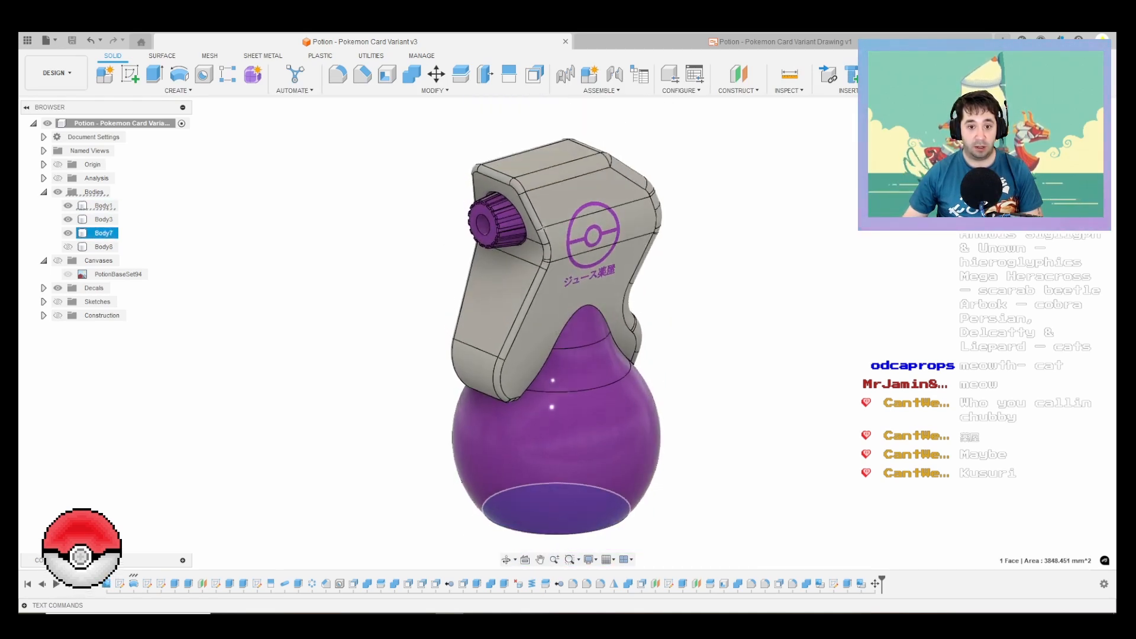
pyautogui.scroll(1, 533, 224)
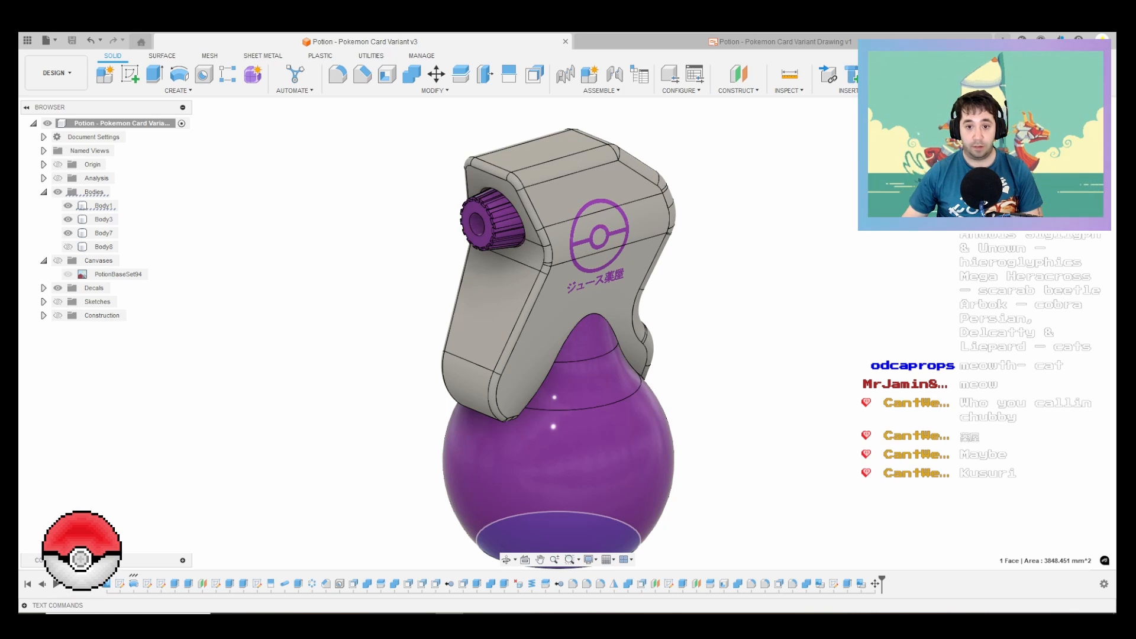
pyautogui.moveTo(562, 355); pyautogui.dragTo(554, 278, button='middle')
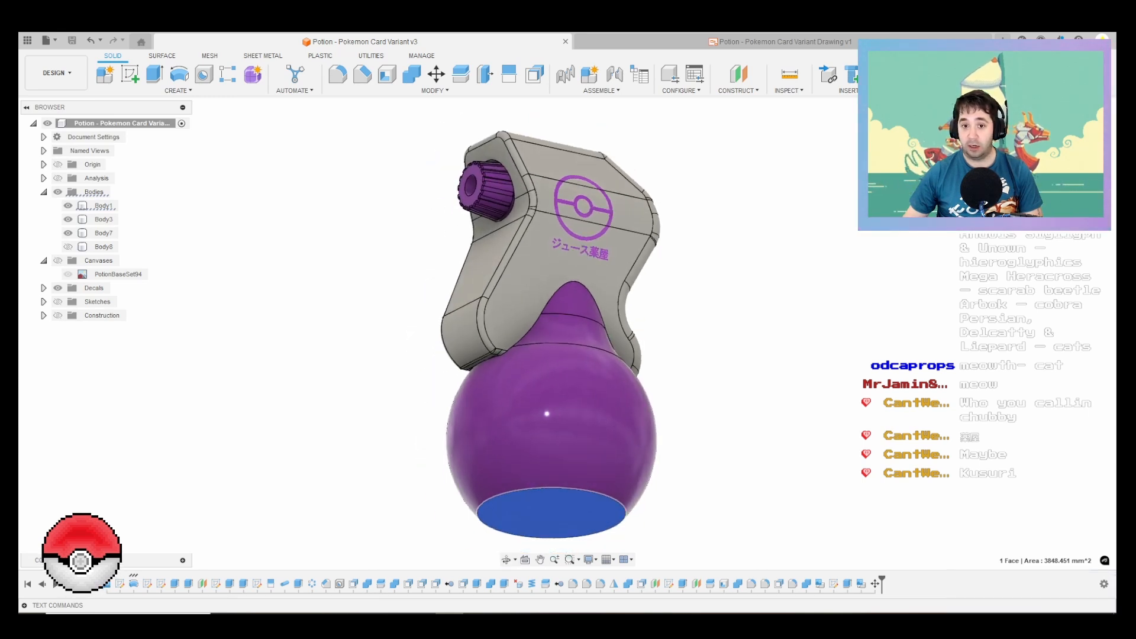
pyautogui.keyDown('shift'); pyautogui.moveTo(698, 227); pyautogui.dragTo(626, 240, button='middle'); pyautogui.keyUp('shift')
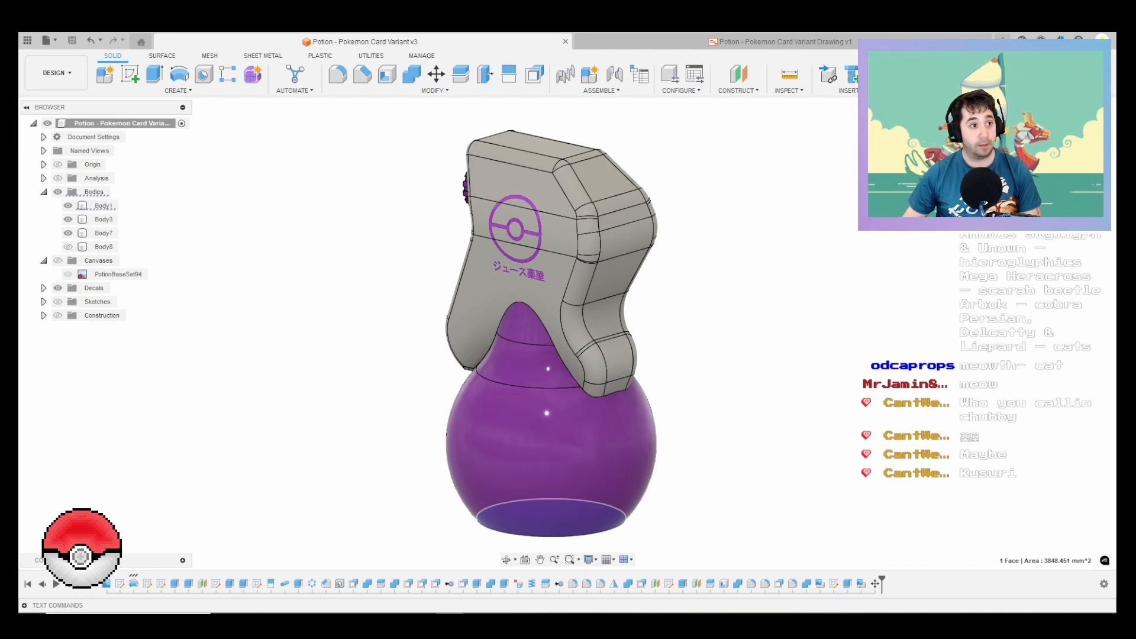
pyautogui.keyDown('shift'); pyautogui.moveTo(508, 296); pyautogui.dragTo(527, 332, button='middle'); pyautogui.keyUp('shift')
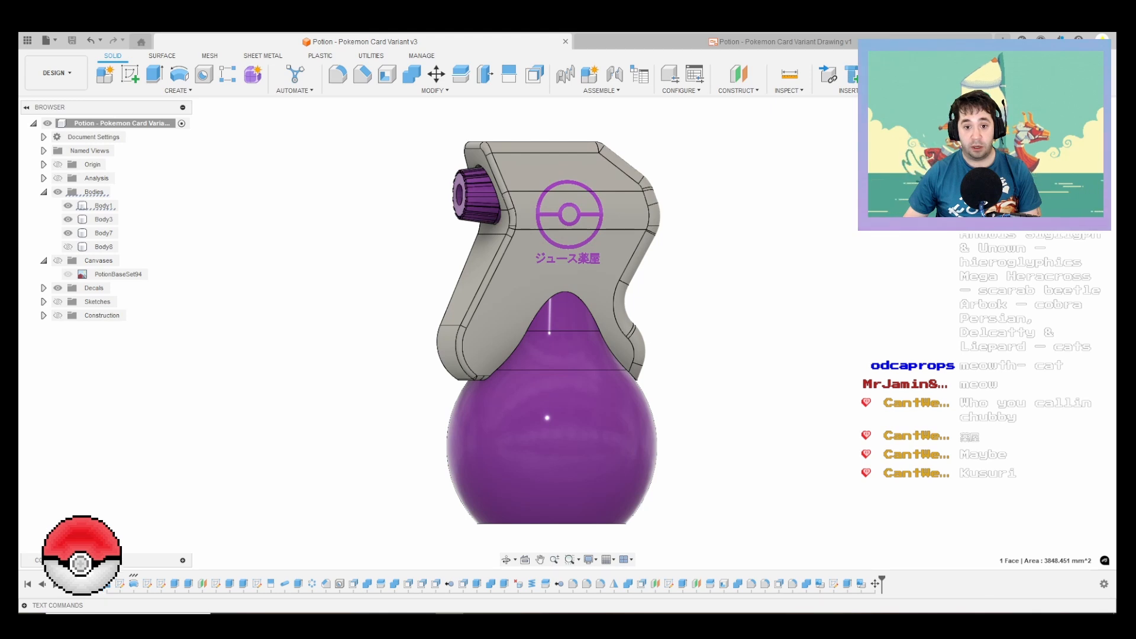
pyautogui.moveTo(533, 328)
pyautogui.keyDown('shift'); pyautogui.mouseDown(button='middle')
pyautogui.moveTo(482, 364)
pyautogui.moveTo(472, 354)
pyautogui.moveTo(527, 349)
pyautogui.mouseUp(button='middle'); pyautogui.keyUp('shift')
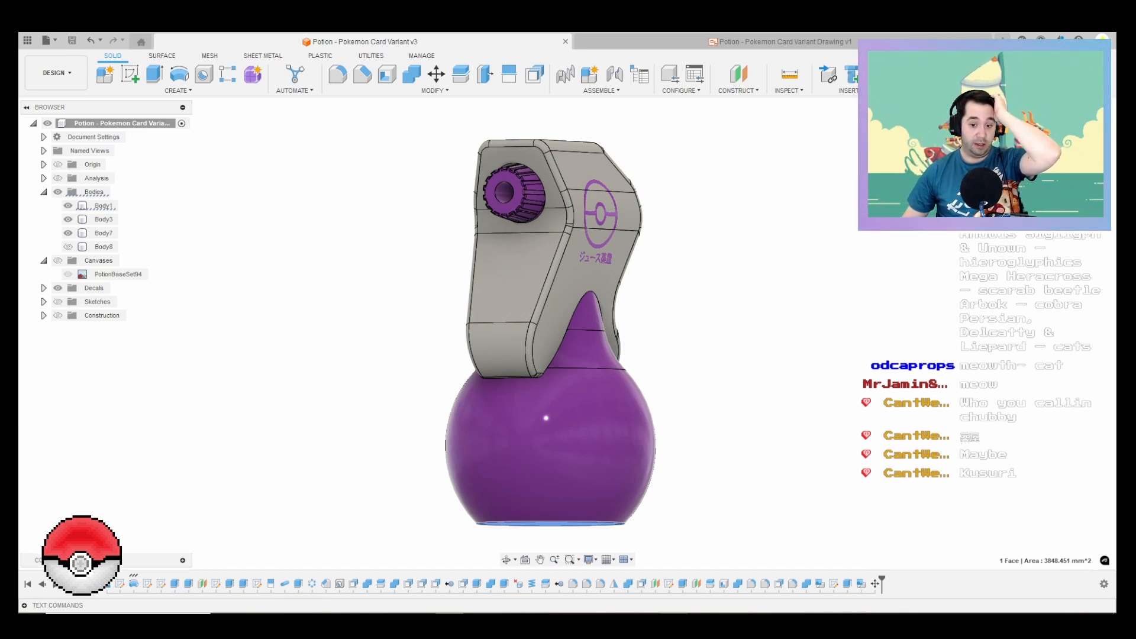
# Step: Put away the PotionBaseSet94 card image and view the GO_Potion picture from the Potion folder
pyautogui.click(702, 614)
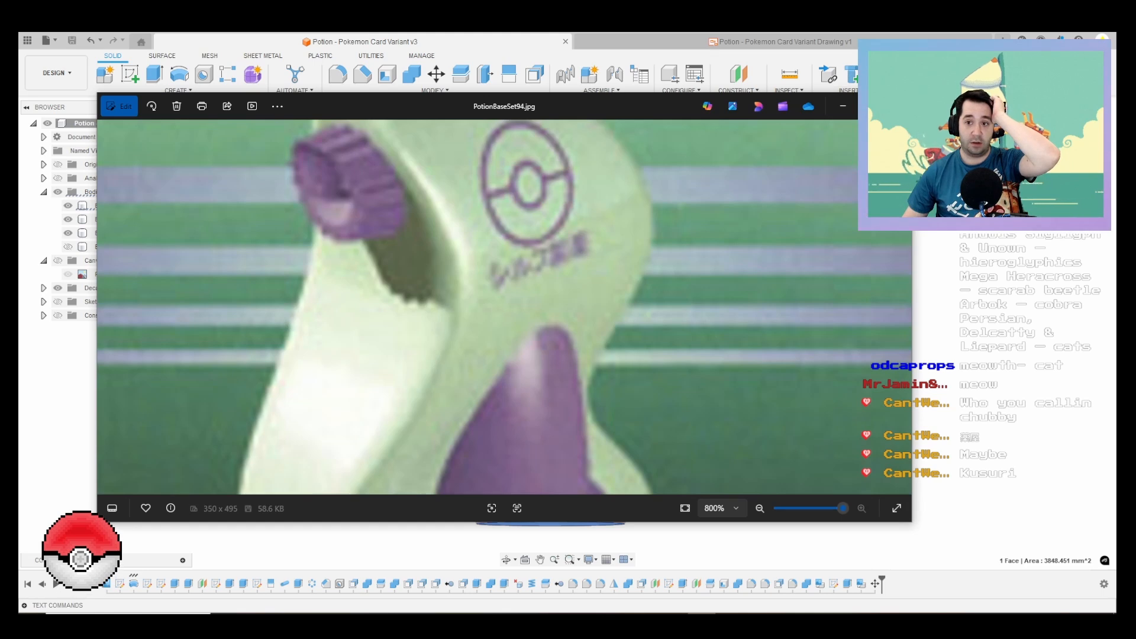
pyautogui.click(842, 106)
pyautogui.click(309, 614)
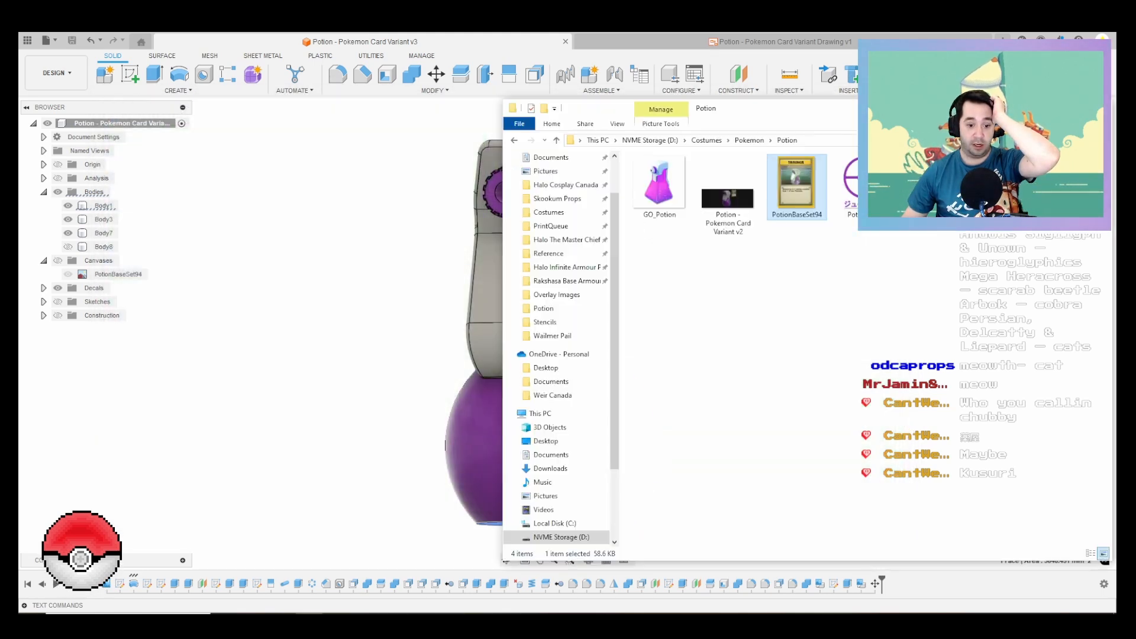
pyautogui.click(659, 187)
pyautogui.doubleClick(659, 187)
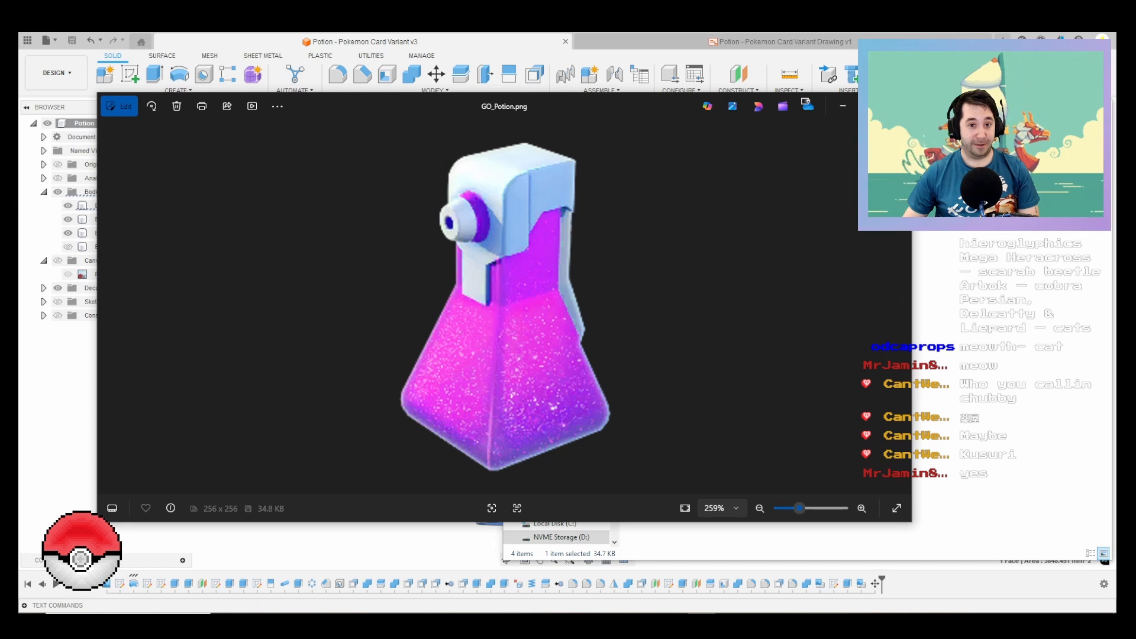
# Step: Create a new empty design, check the GO_Potion reference picture once more and put it away
pyautogui.click(982, 344)
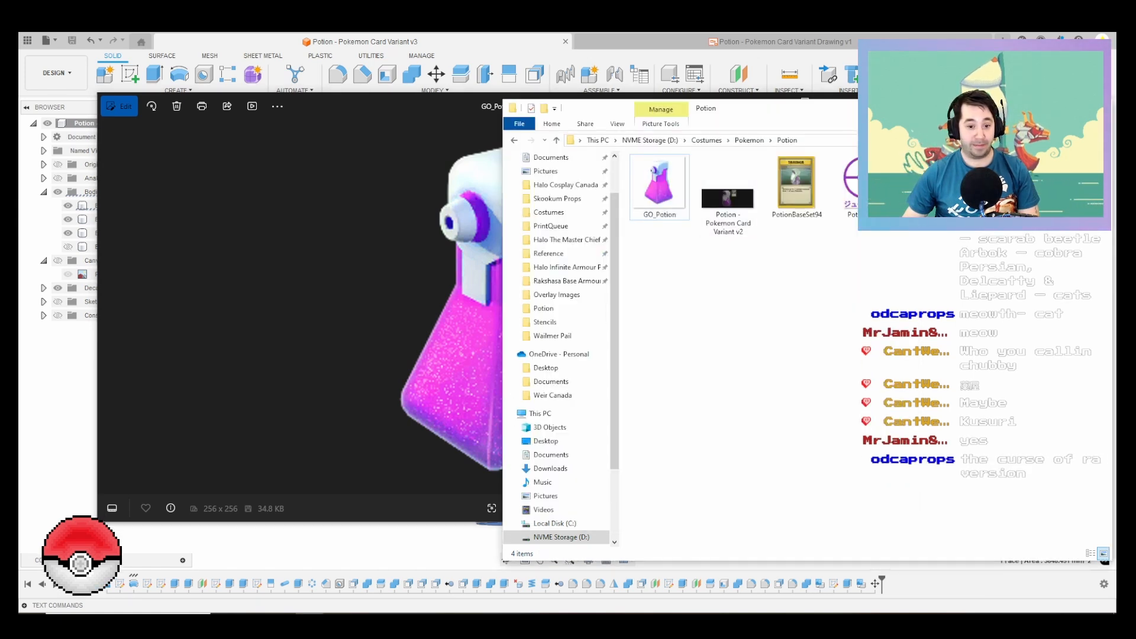
pyautogui.click(710, 56)
pyautogui.click(1002, 40)
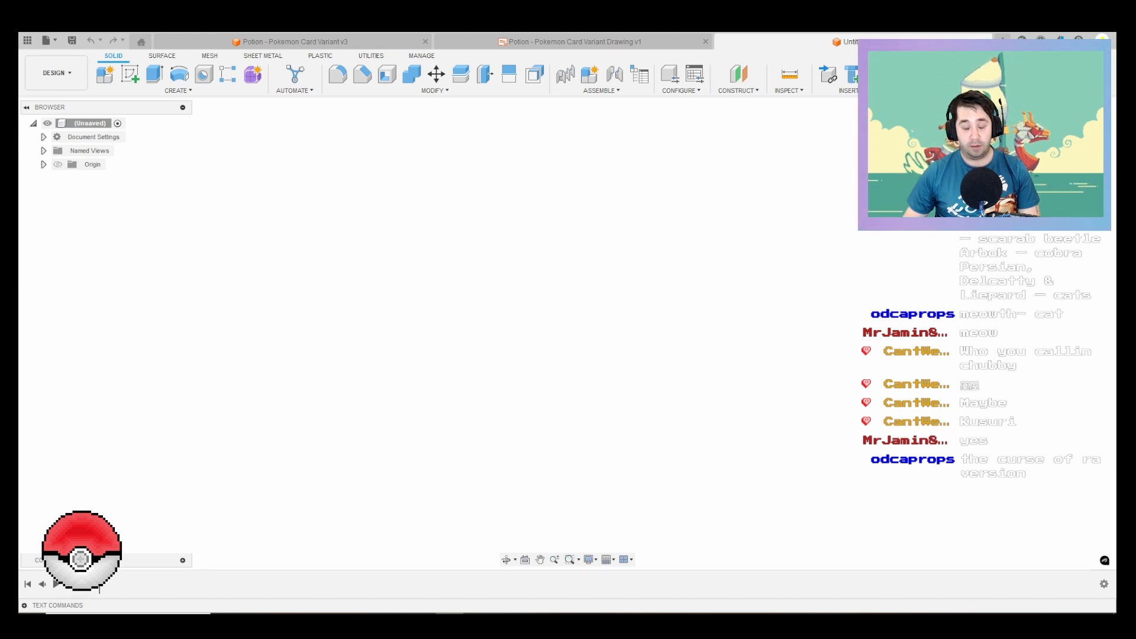
pyautogui.click(702, 620)
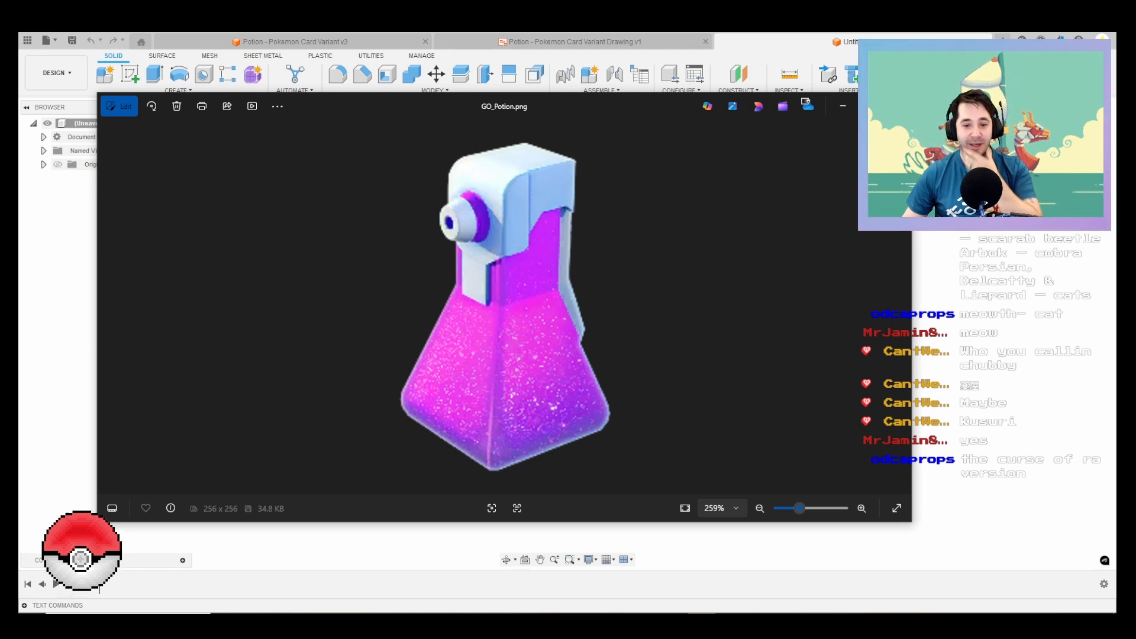
pyautogui.click(896, 105)
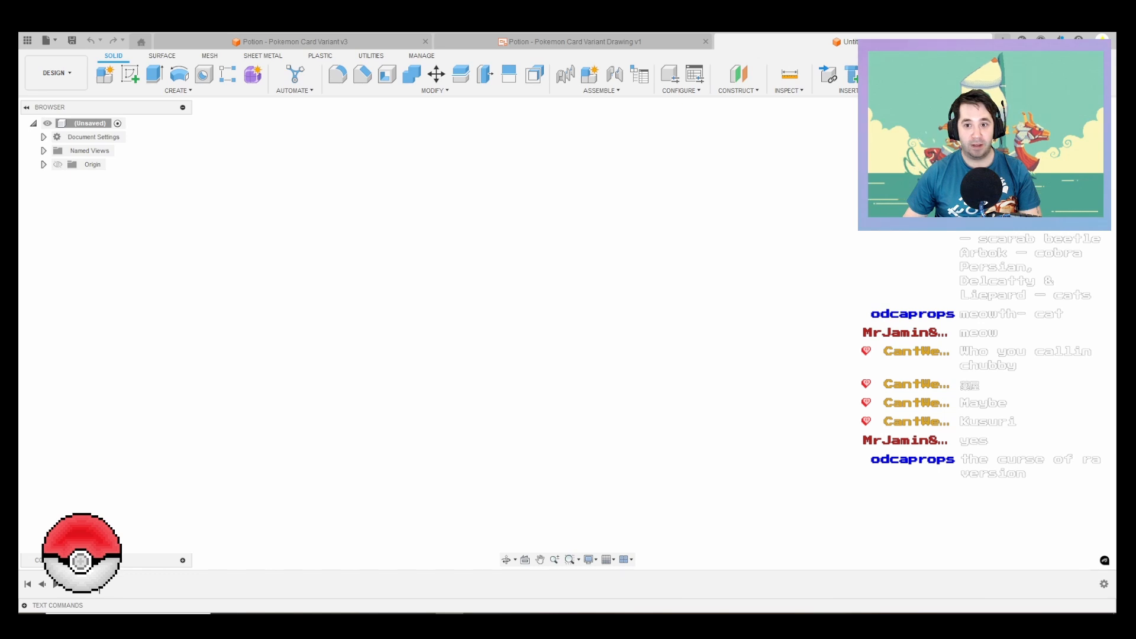
# Step: Insert the GO_Potion image as a canvas on the YZ plane with a plane scale of 4.908
pyautogui.click(843, 90)
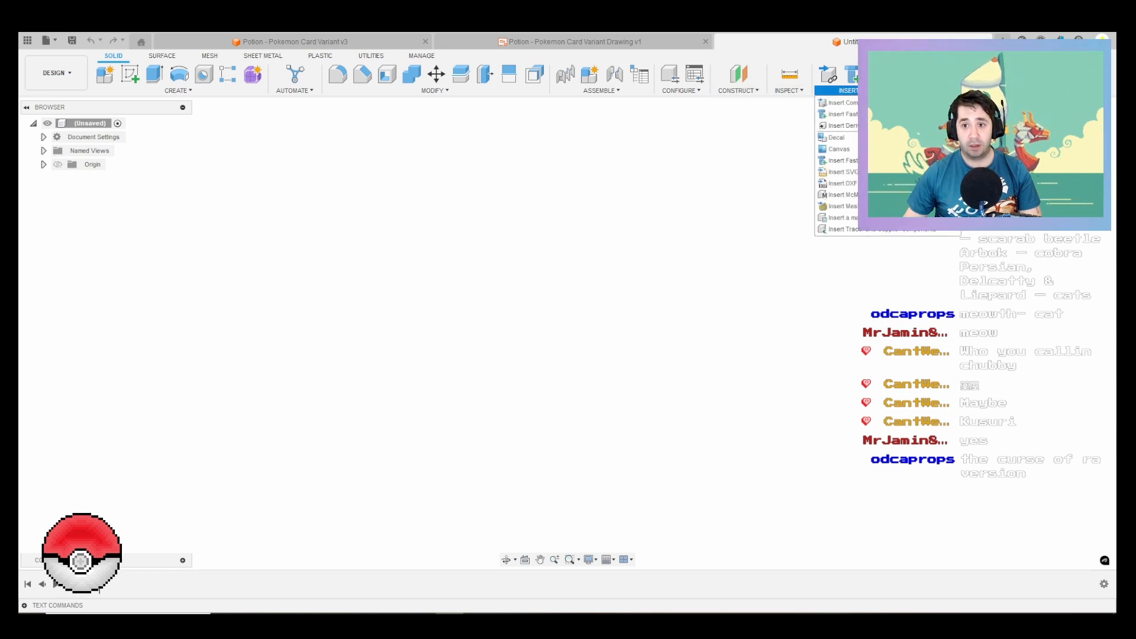
pyautogui.click(839, 149)
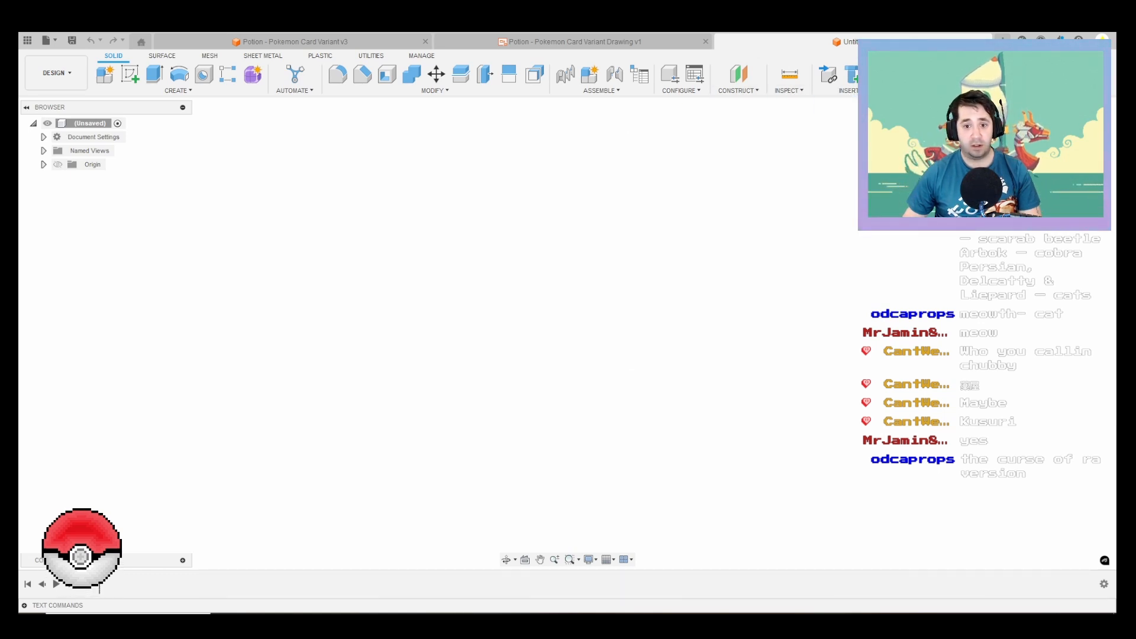
pyautogui.click(426, 436)
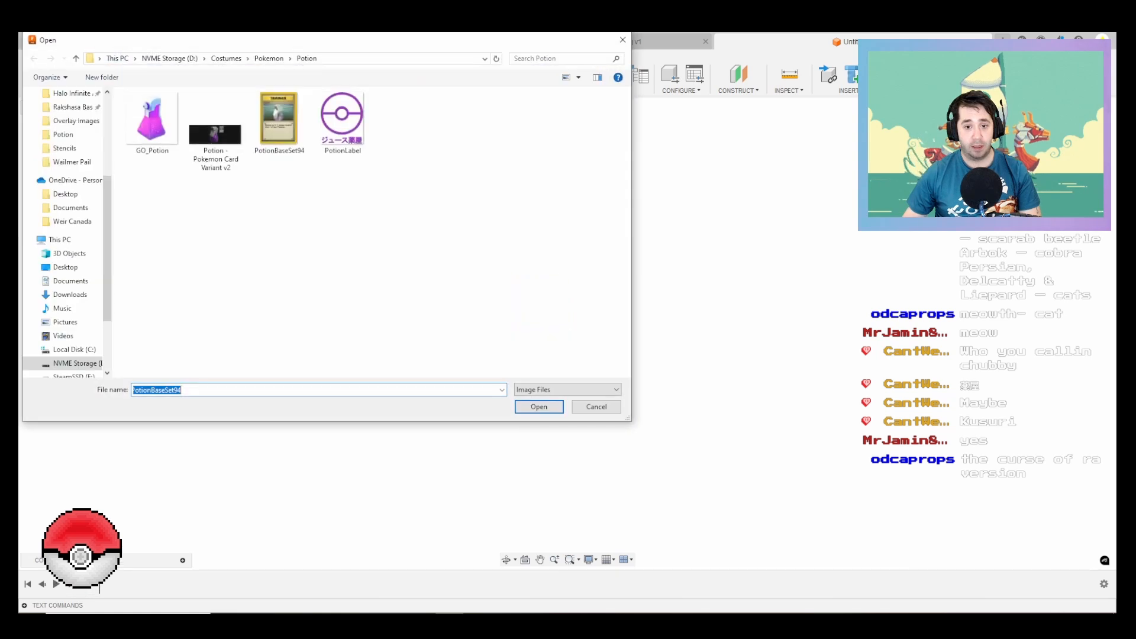
pyautogui.doubleClick(152, 121)
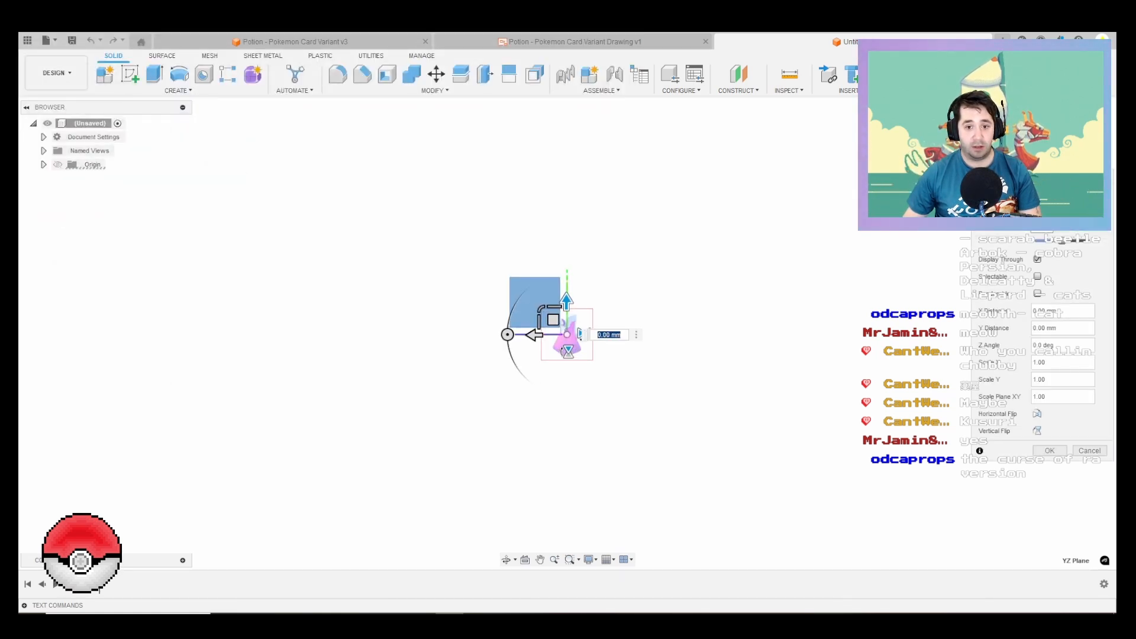
pyautogui.moveTo(540, 308); pyautogui.dragTo(482, 92)
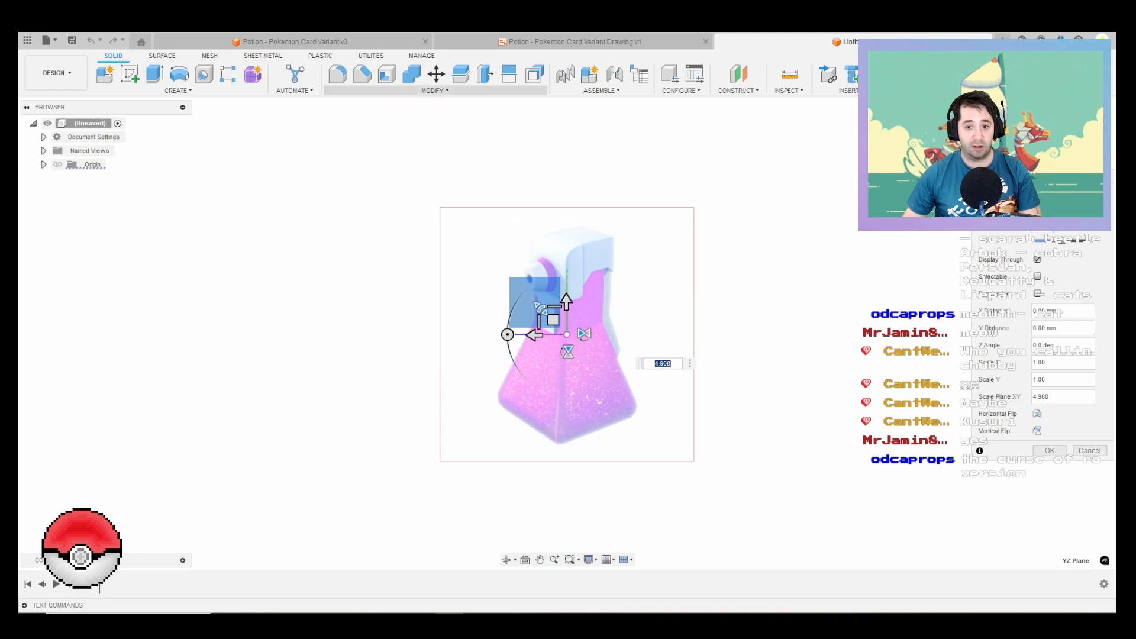
pyautogui.press('Return')
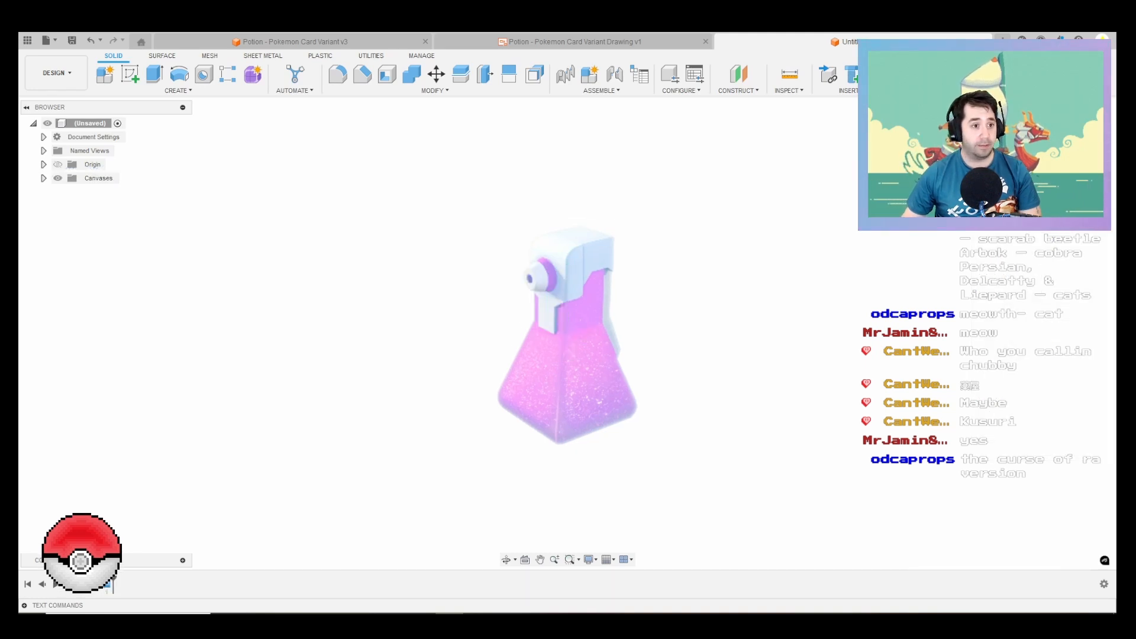
# Step: Calibrate the GO_Potion canvas to 6" between the top of the cap and the bottle's lowest corner
pyautogui.click(43, 178)
pyautogui.click(104, 191)
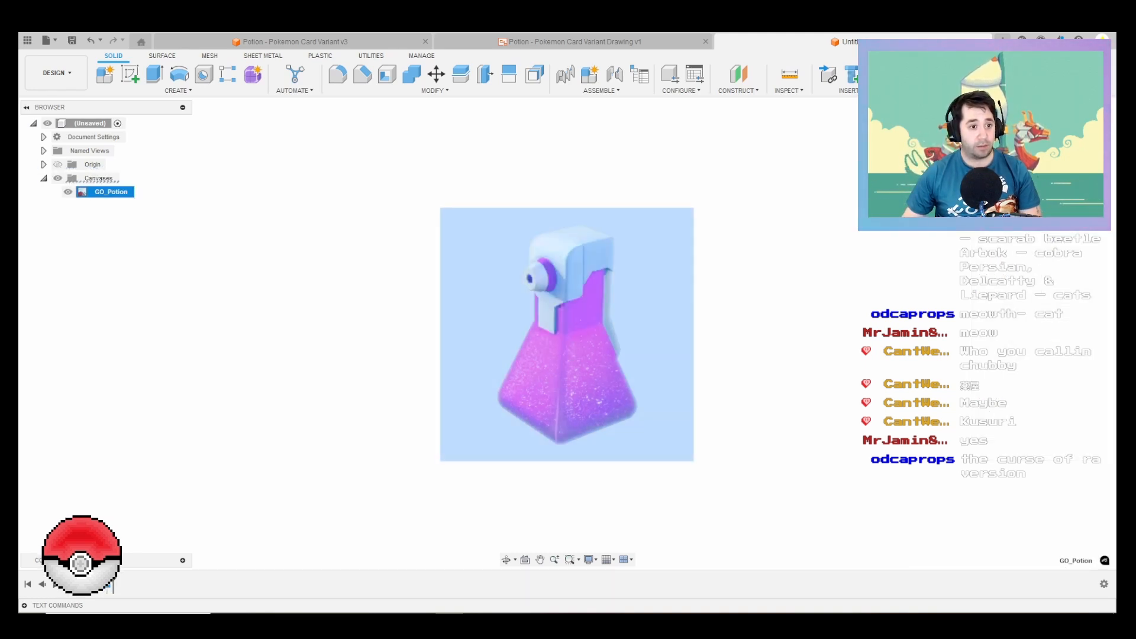
pyautogui.rightClick(109, 194)
pyautogui.click(139, 232)
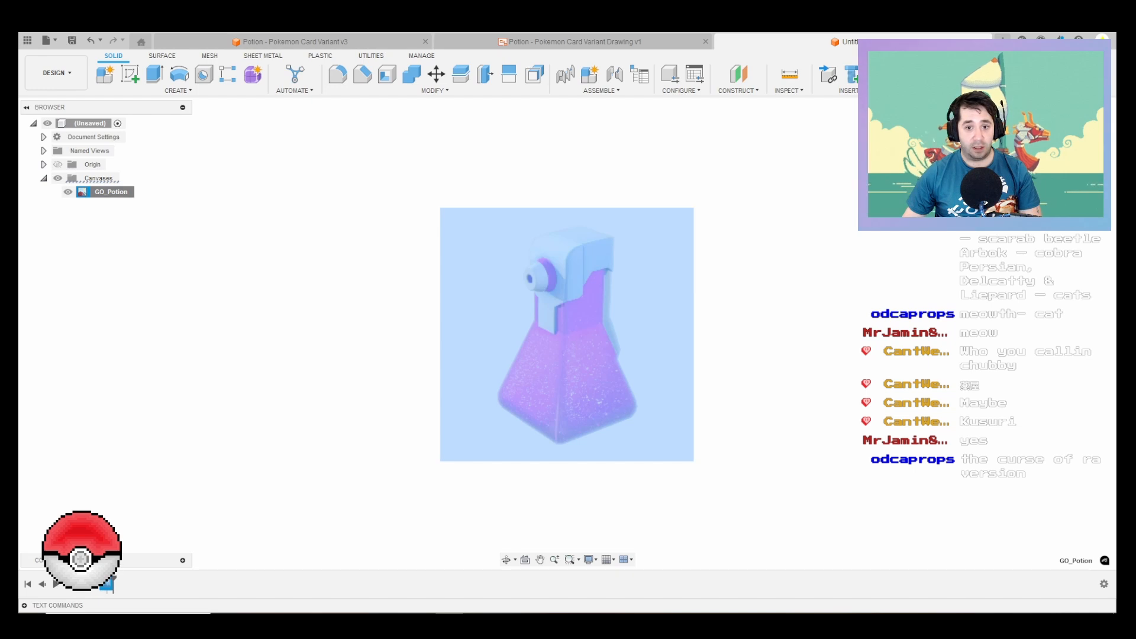
pyautogui.click(568, 229)
pyautogui.click(564, 443)
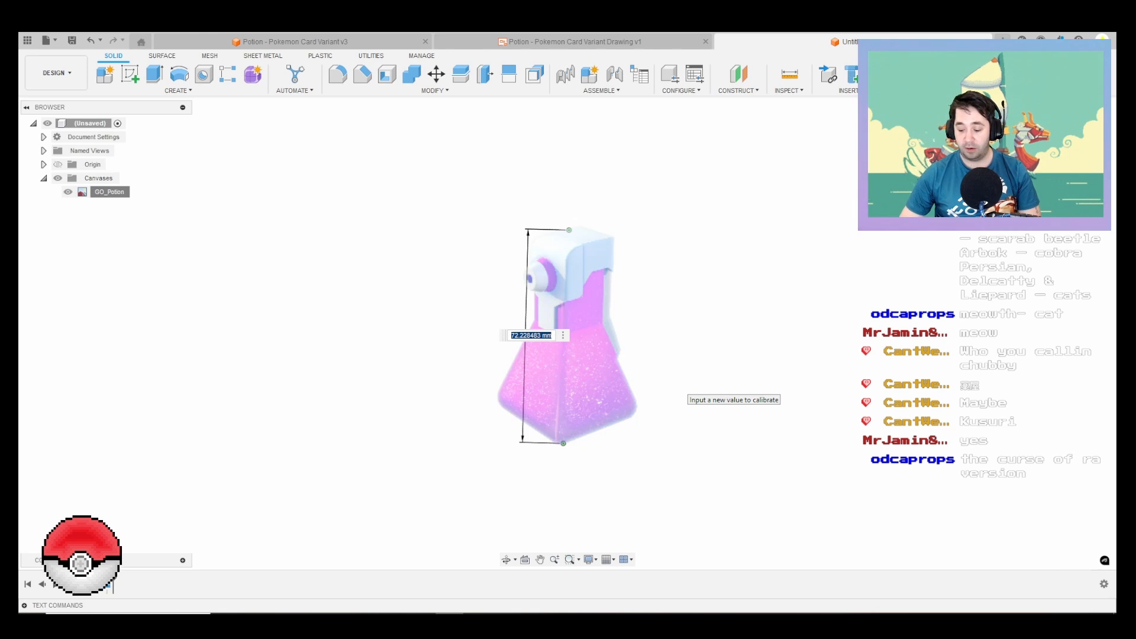
pyautogui.write('6')
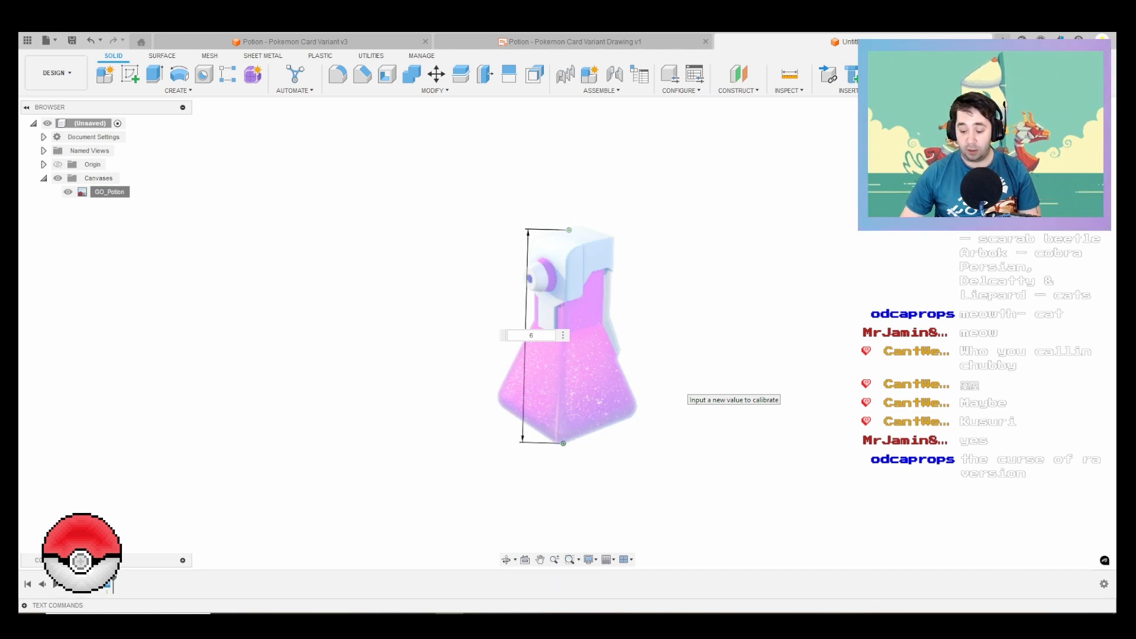
pyautogui.write('1')
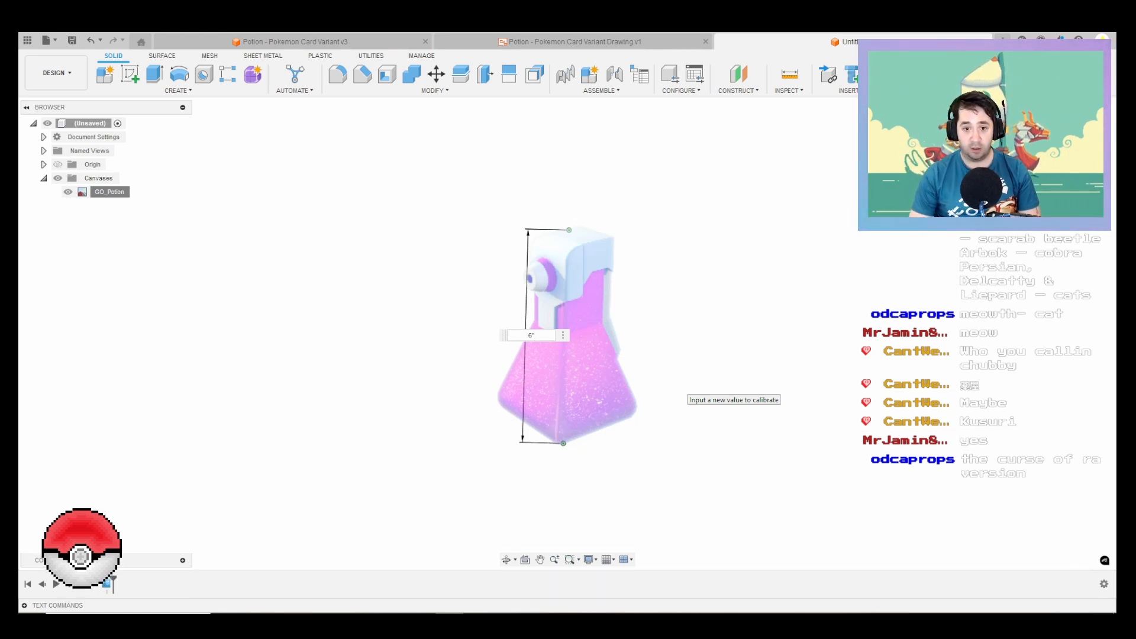
pyautogui.press('Return')
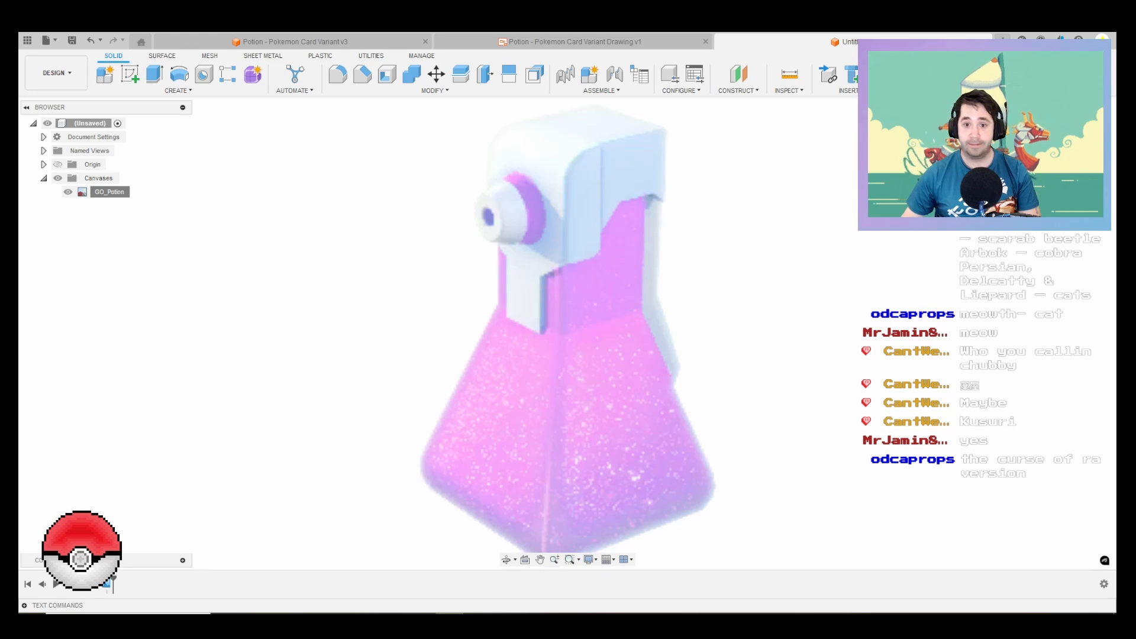
# Step: Create a construction plane offset -80 mm from the XZ plane, just below the bottle's base
pyautogui.scroll(-2, 743, 349)
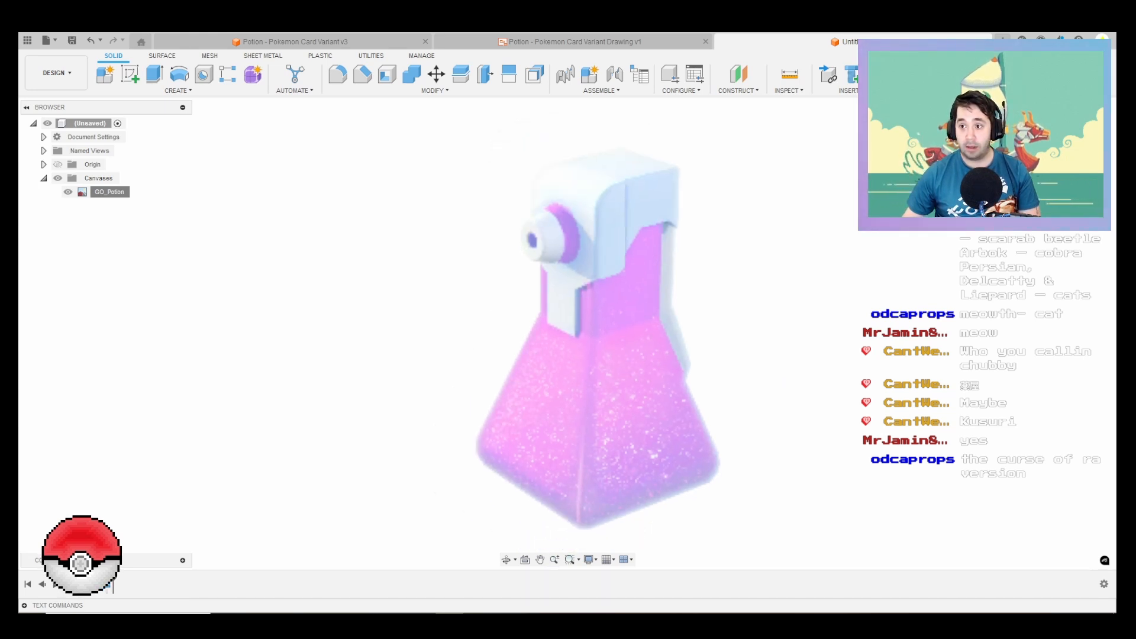
pyautogui.click(1109, 122)
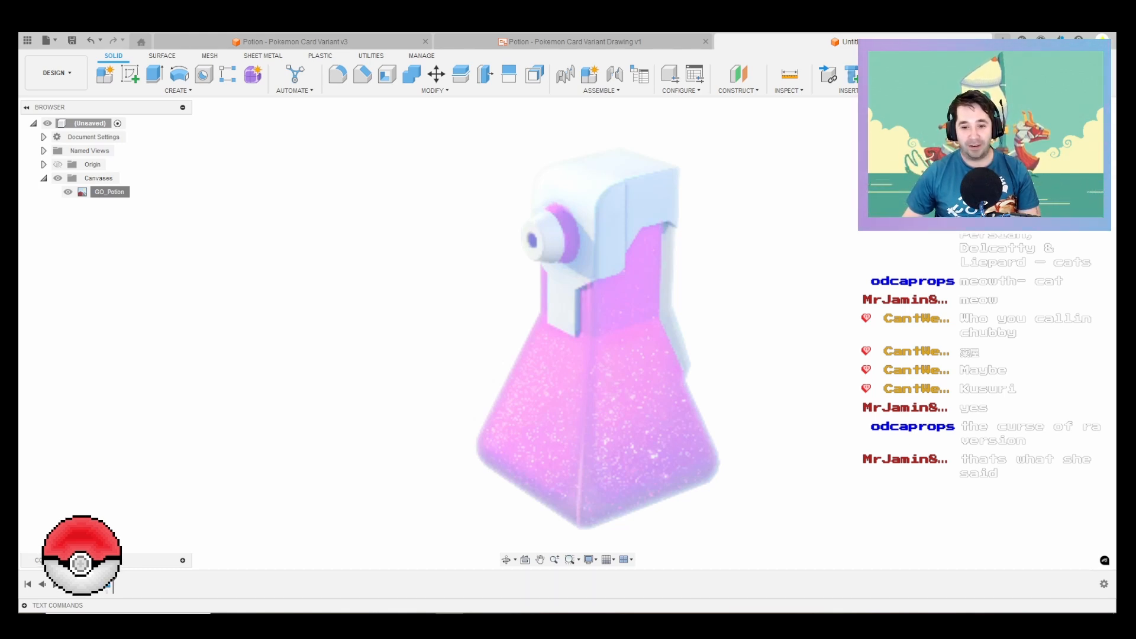
pyautogui.click(738, 74)
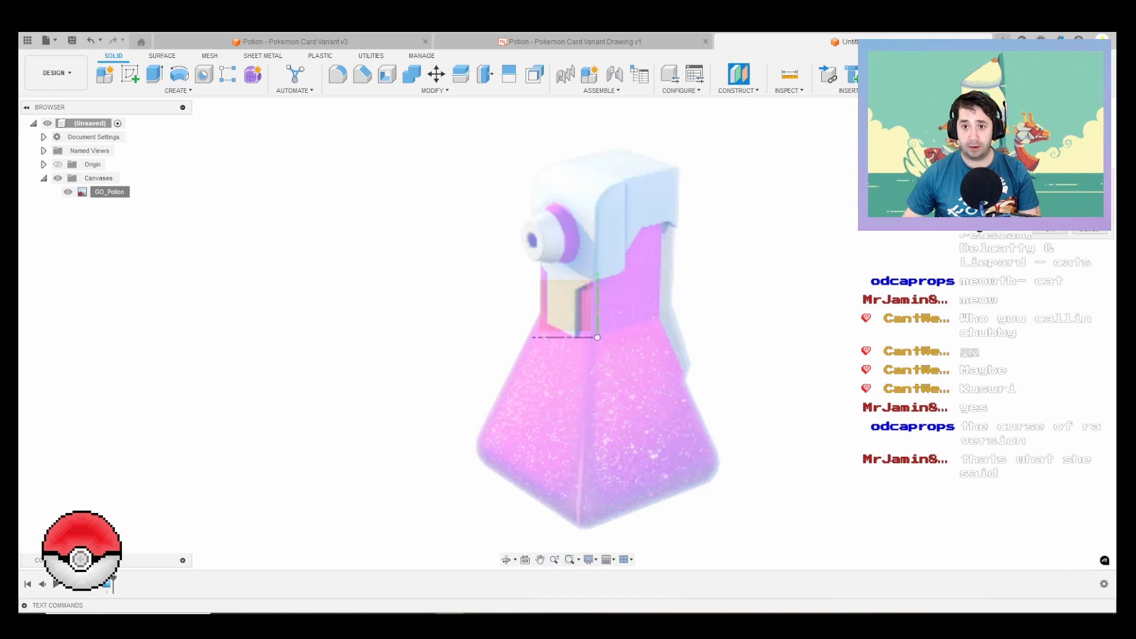
pyautogui.click(577, 337)
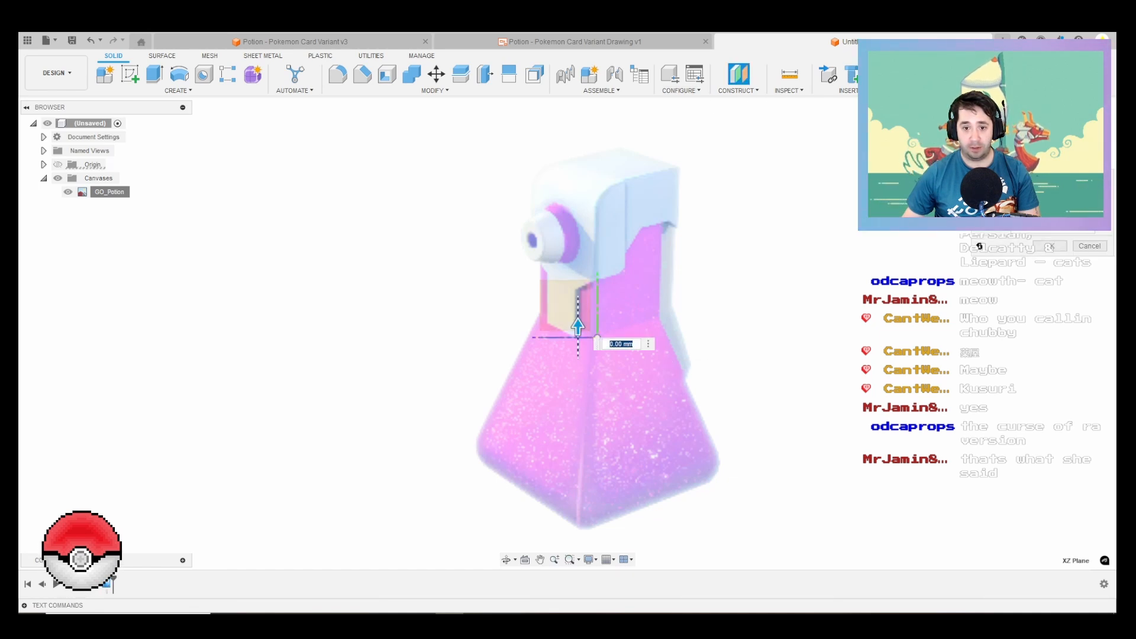
pyautogui.moveTo(578, 326); pyautogui.dragTo(579, 540)
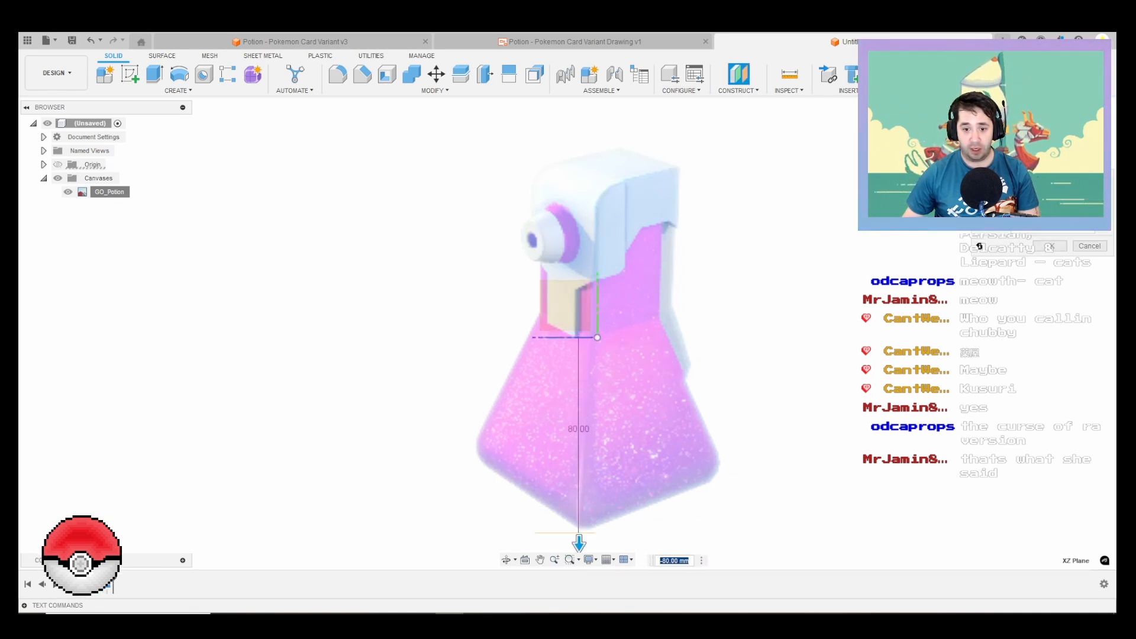
pyautogui.press('Return')
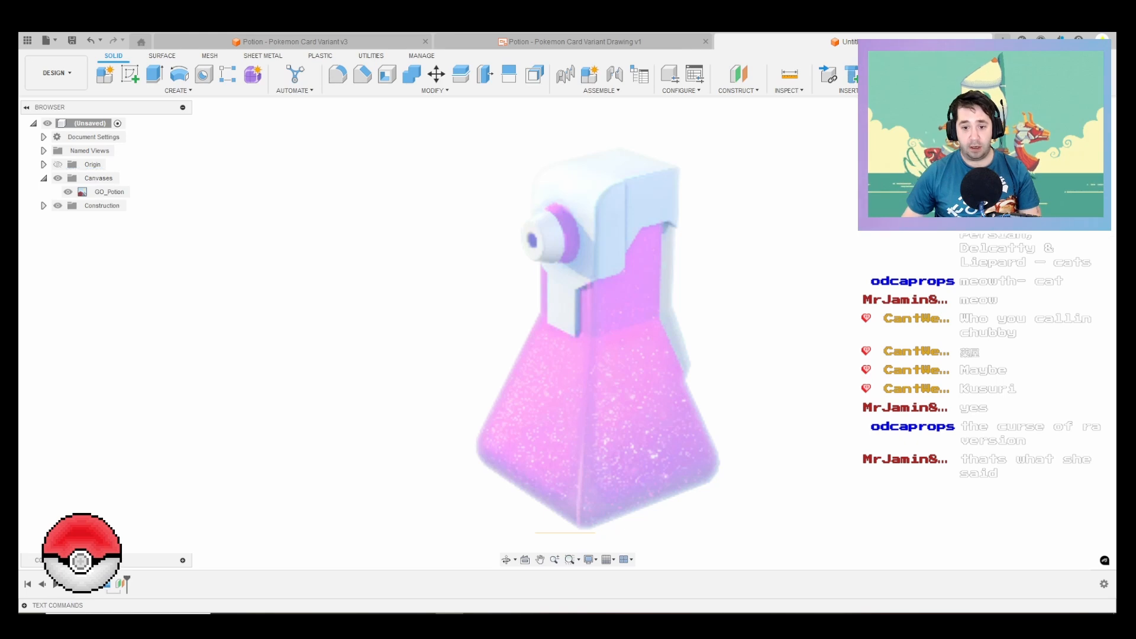
# Step: Sketch an 80 by 80 mm center rectangle on the offset construction plane below the bottle, centred on the origin
pyautogui.keyDown('shift'); pyautogui.moveTo(578, 378); pyautogui.dragTo(584, 415, button='middle'); pyautogui.keyUp('shift')
pyautogui.click(565, 526)
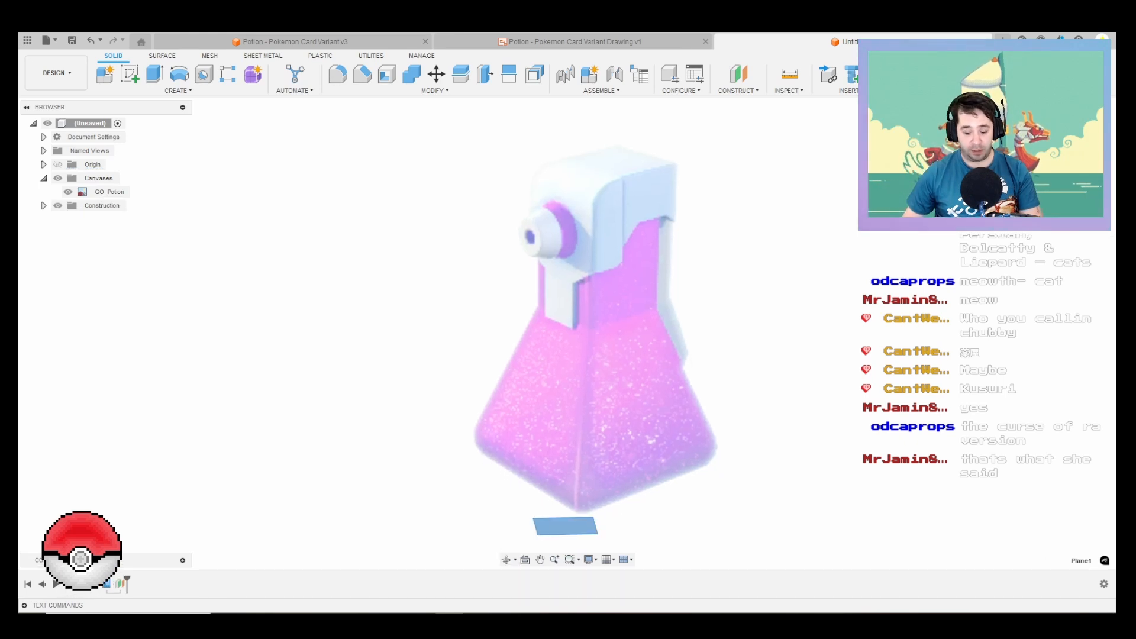
pyautogui.click(130, 74)
pyautogui.press('l')
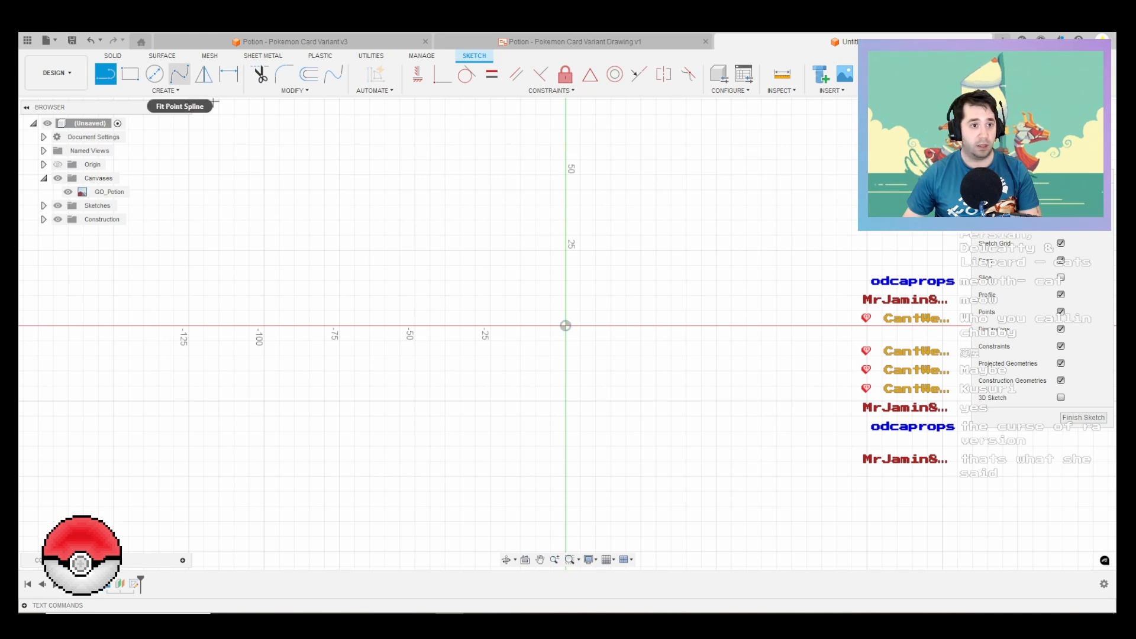
pyautogui.click(166, 91)
pyautogui.moveTo(124, 114)
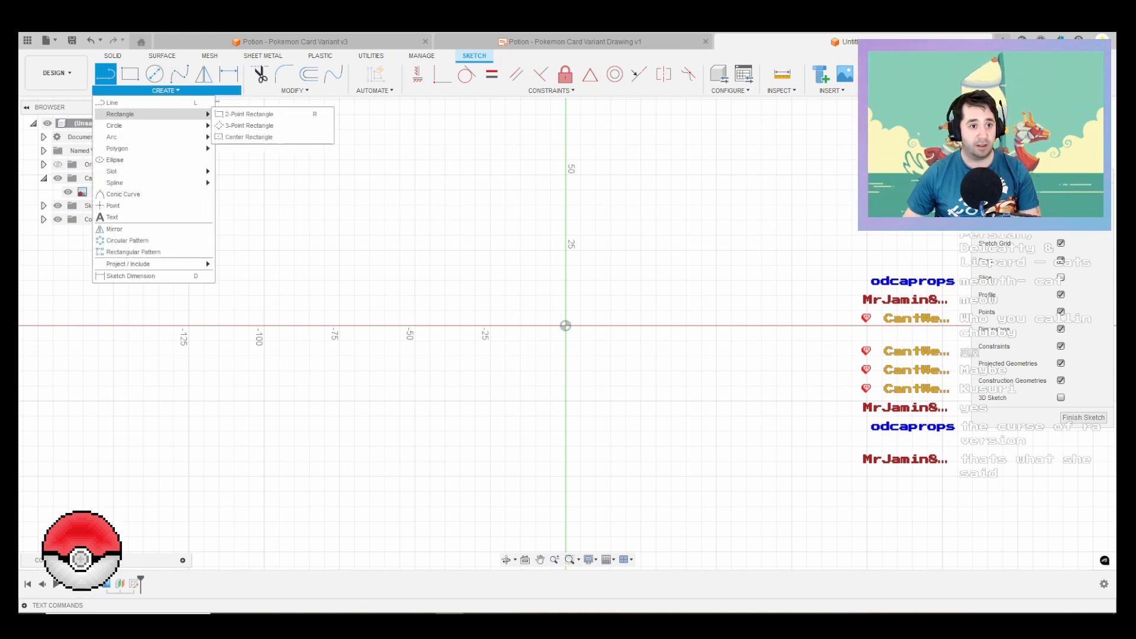
pyautogui.click(249, 137)
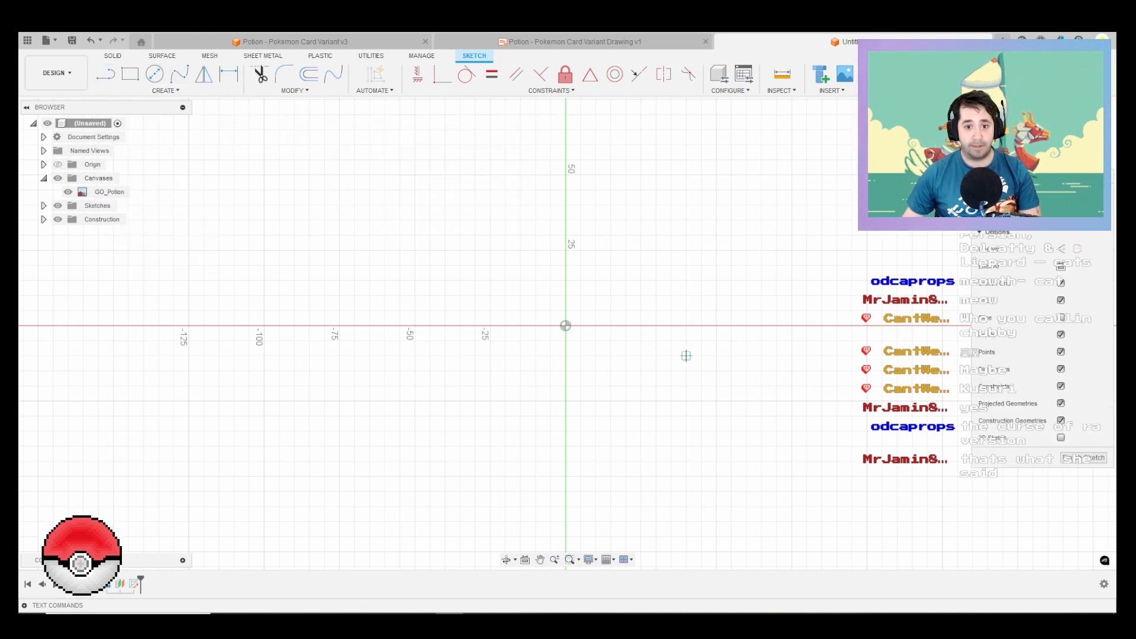
pyautogui.click(565, 326)
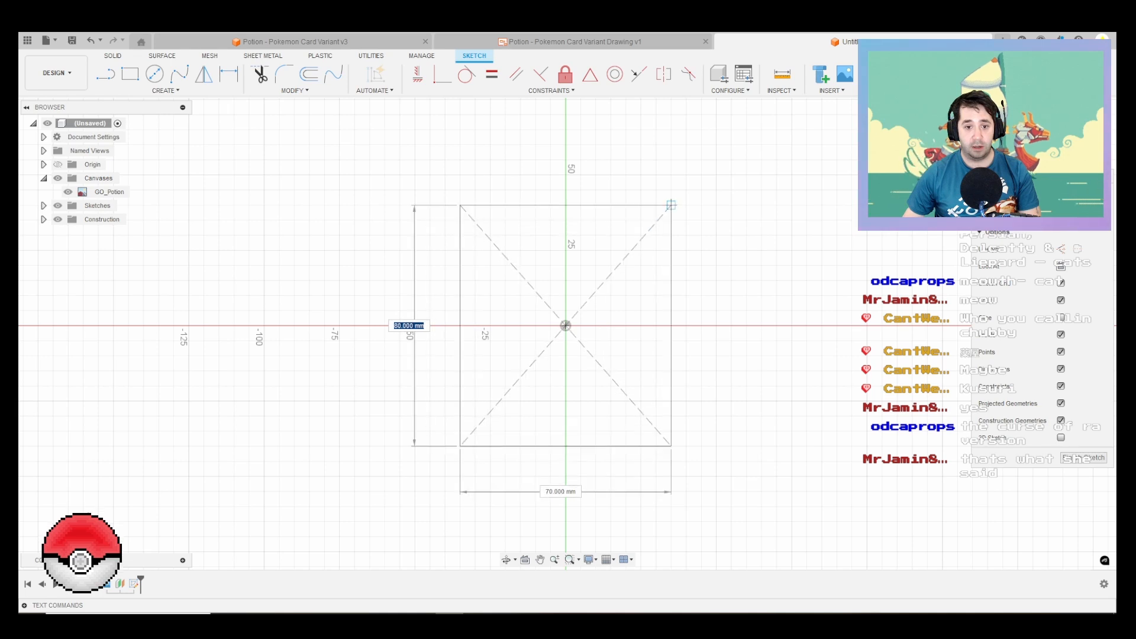
pyautogui.write('80')
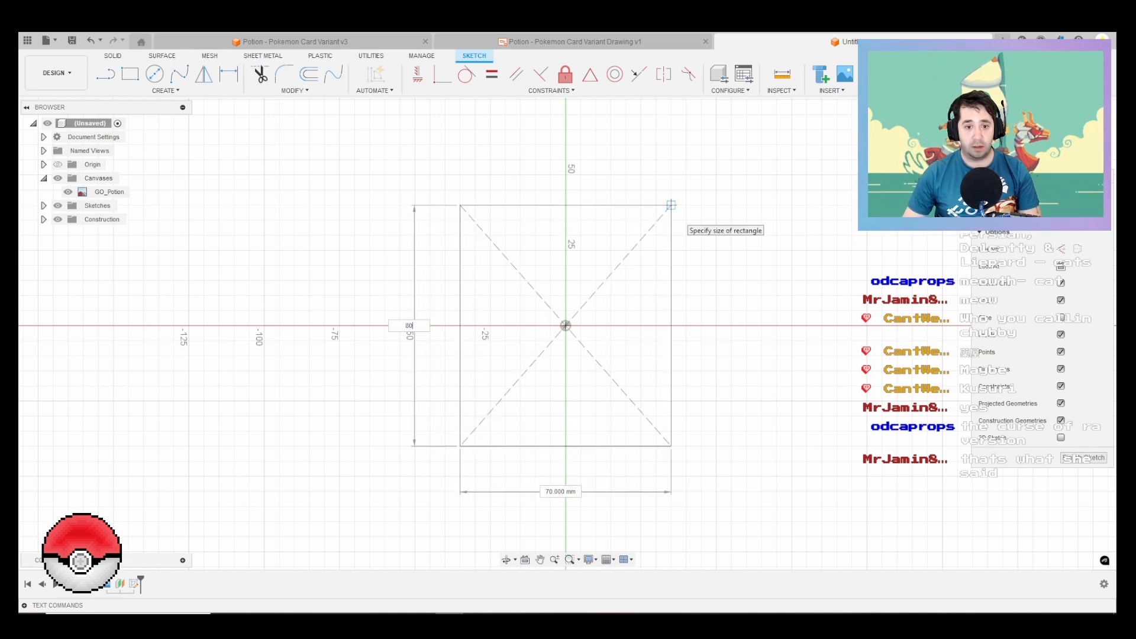
pyautogui.press('Tab')
pyautogui.write('80')
pyautogui.press('Return')
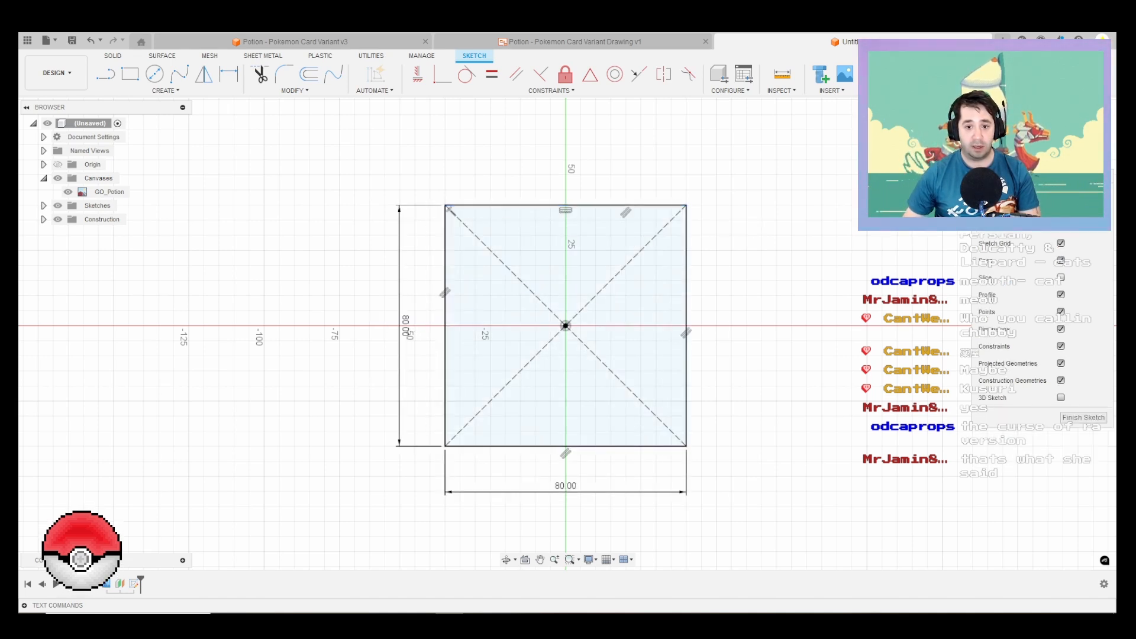
pyautogui.moveTo(680, 260)
pyautogui.keyDown('shift'); pyautogui.mouseDown(button='middle')
pyautogui.moveTo(585, 196)
pyautogui.moveTo(515, 159)
pyautogui.moveTo(467, 153)
pyautogui.mouseUp(button='middle'); pyautogui.keyUp('shift')
pyautogui.press('e')
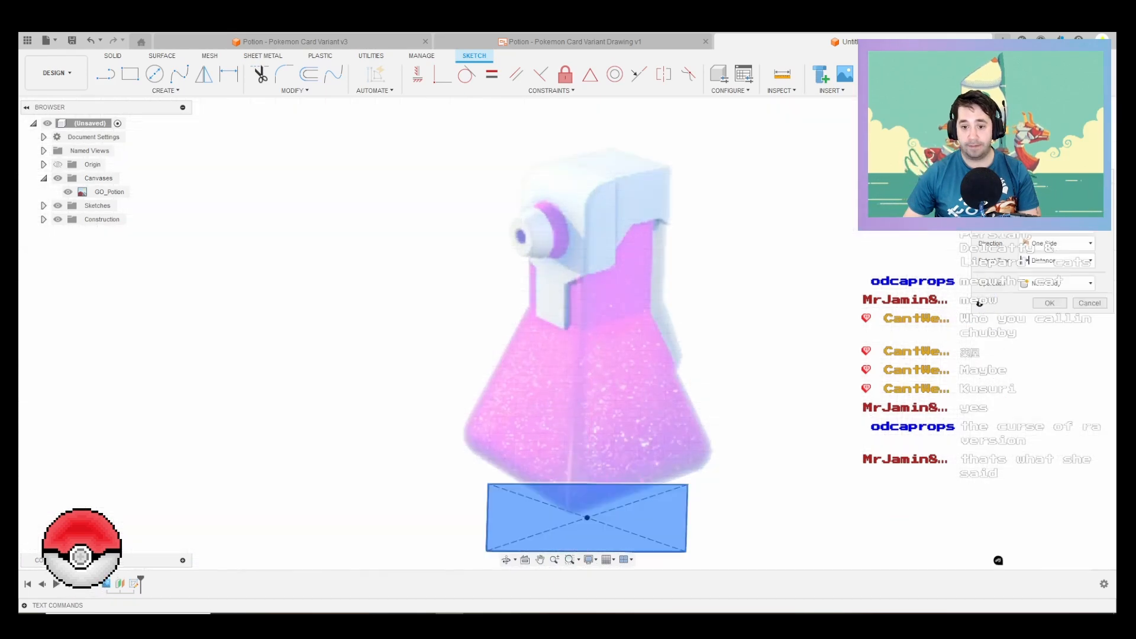
pyautogui.click(1096, 137)
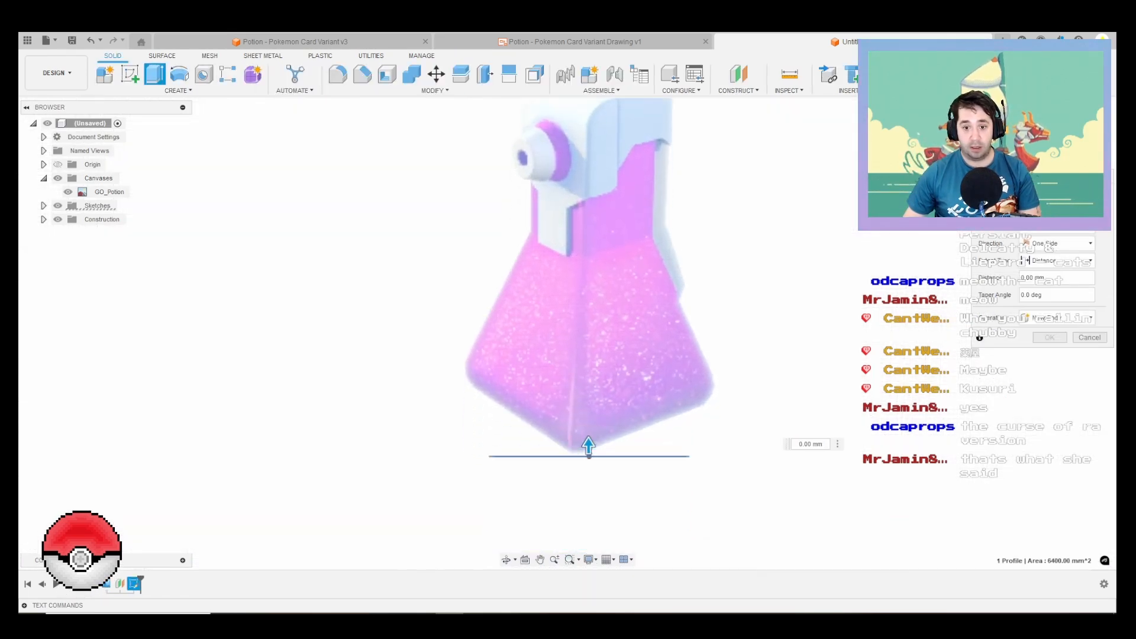
pyautogui.moveTo(588, 445); pyautogui.dragTo(589, 421)
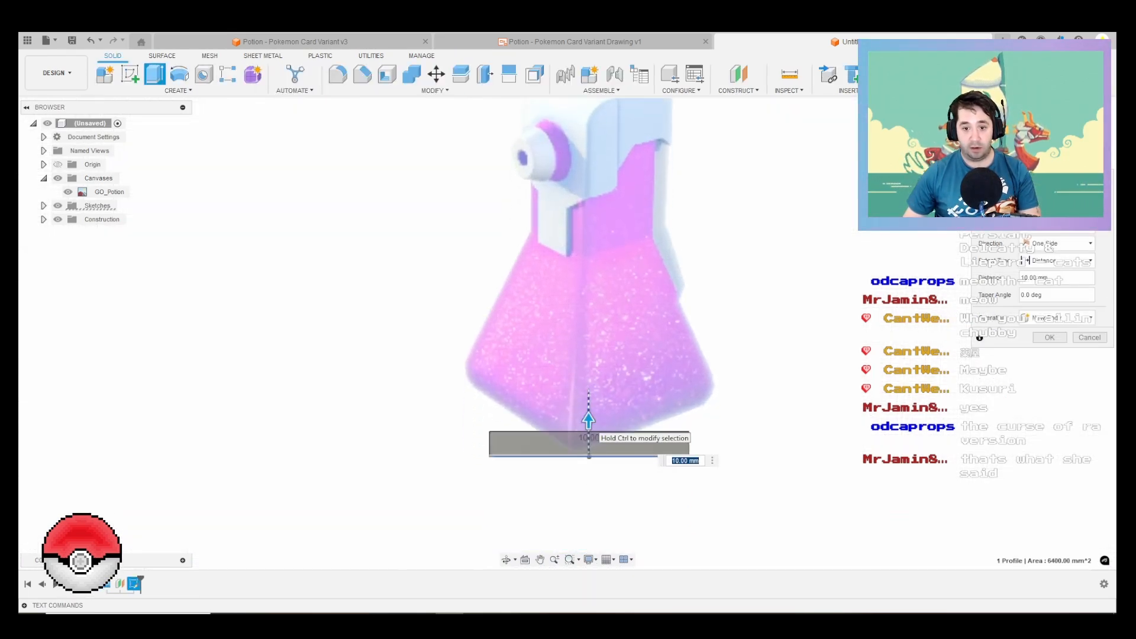
pyautogui.press('Escape')
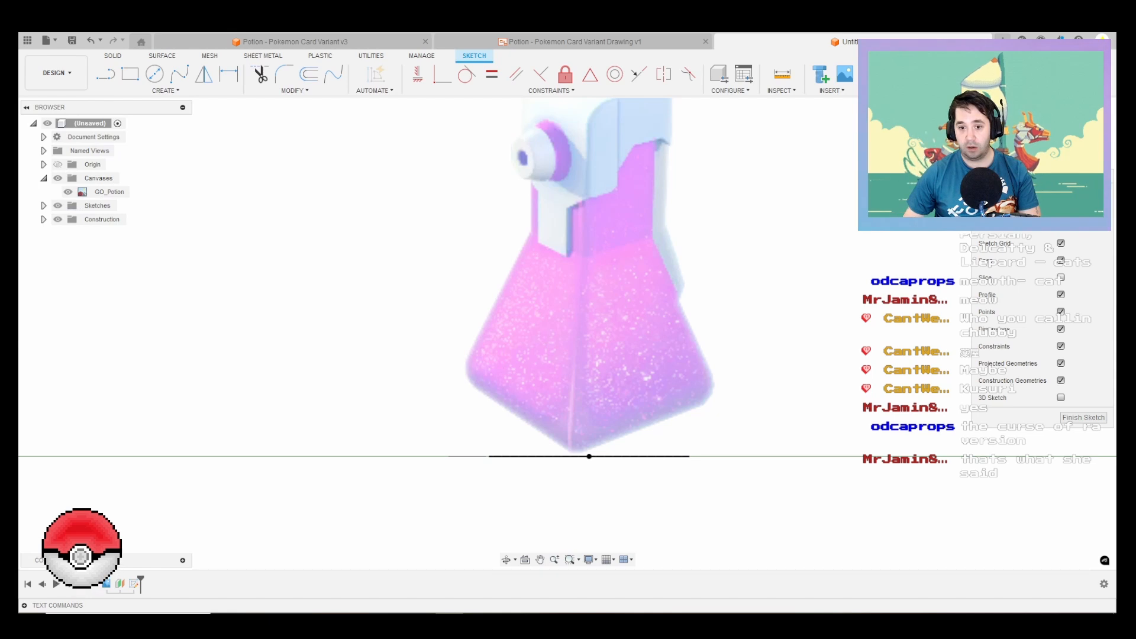
# Step: Extrude the square profile 5 mm upward with an outward taper to form the bottle's base slab
pyautogui.press('e')
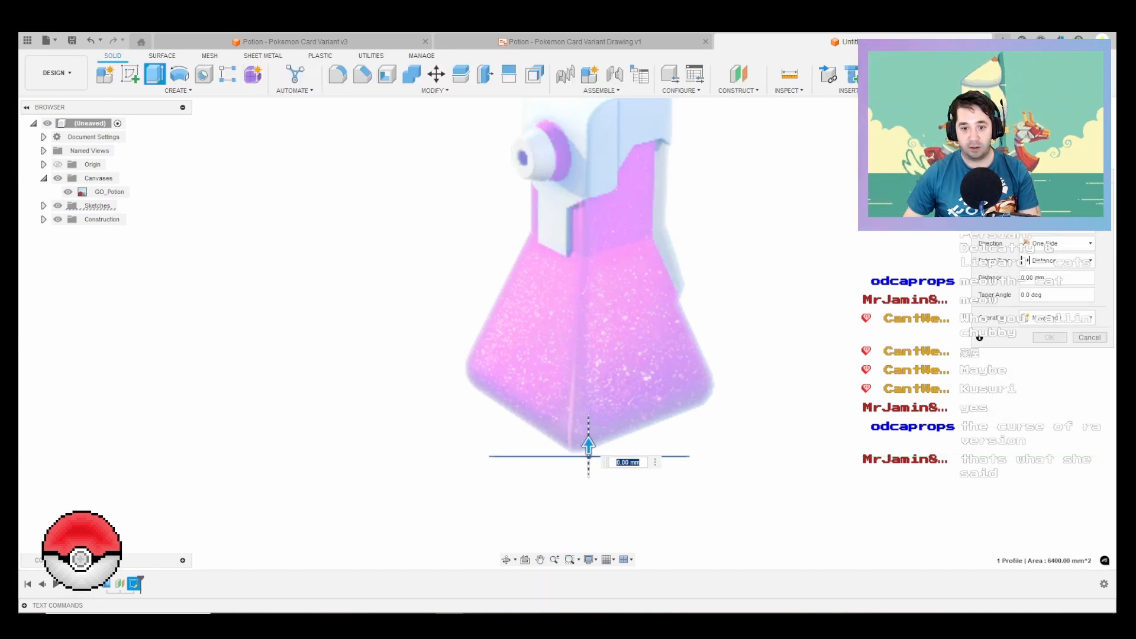
pyautogui.scroll(3, 587, 434)
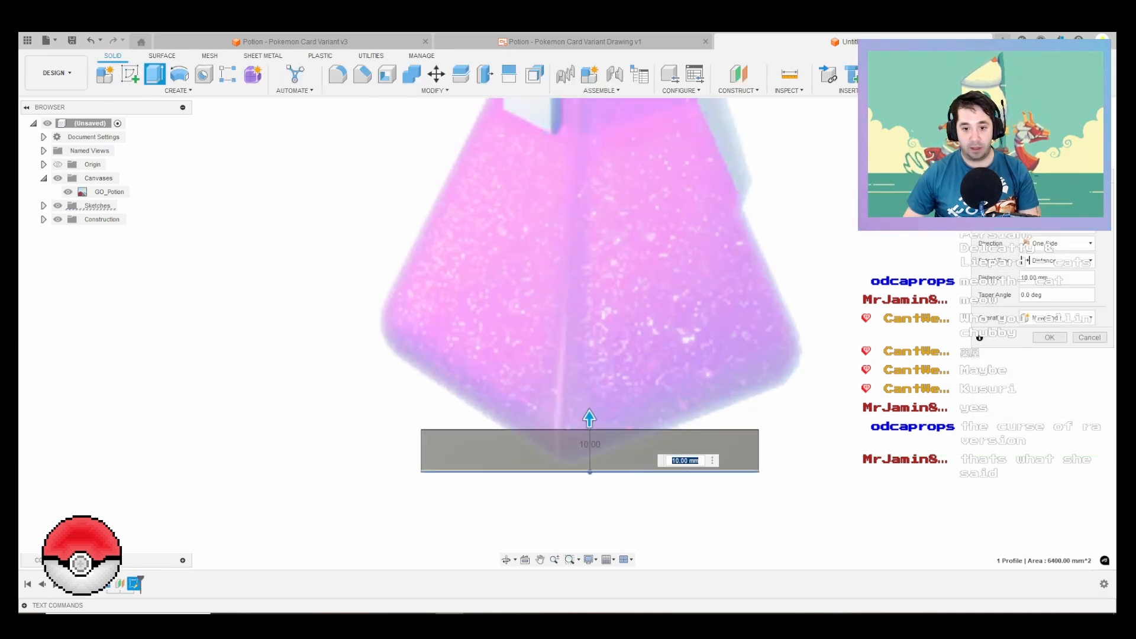
pyautogui.write('5')
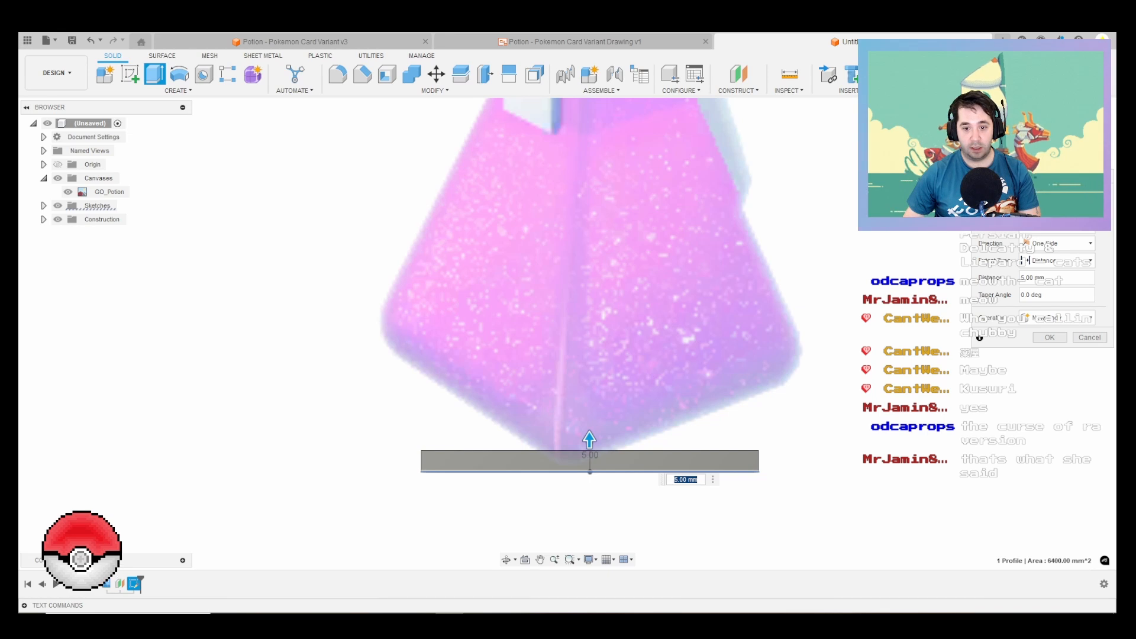
pyautogui.keyDown('shift'); pyautogui.moveTo(548, 370); pyautogui.dragTo(621, 404, button='middle'); pyautogui.keyUp('shift')
pyautogui.scroll(-1, 621, 404)
pyautogui.moveTo(621, 404); pyautogui.dragTo(645, 426)
pyautogui.press('Return')
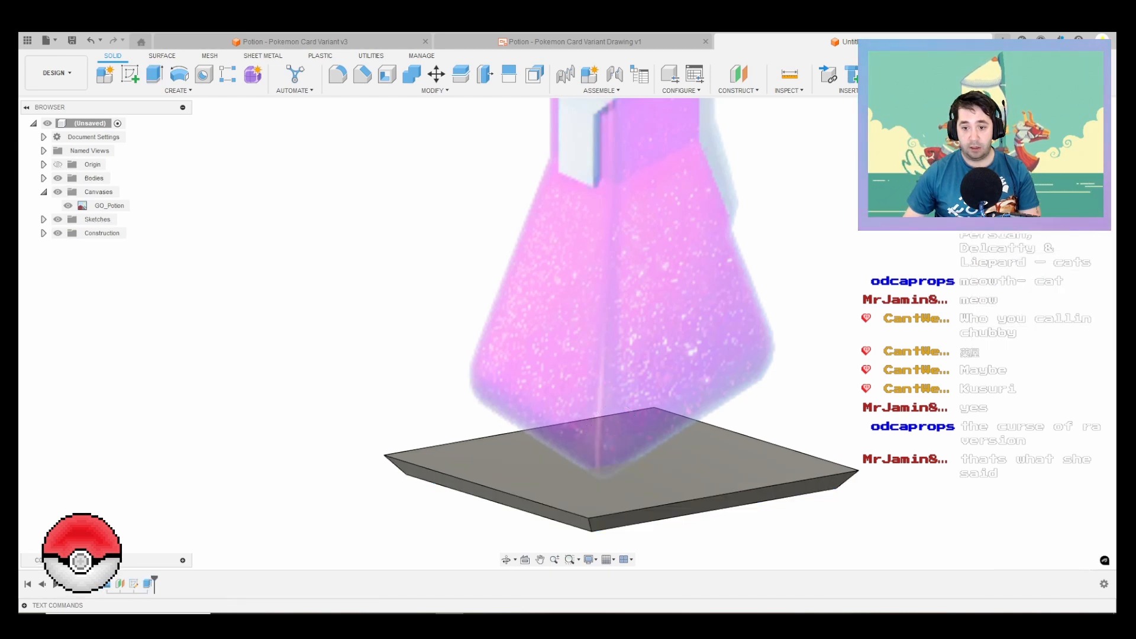
# Step: Extrude the top face of the base slab upward 75 mm toward the bottle's neck, joined to the slab
pyautogui.click(1078, 140)
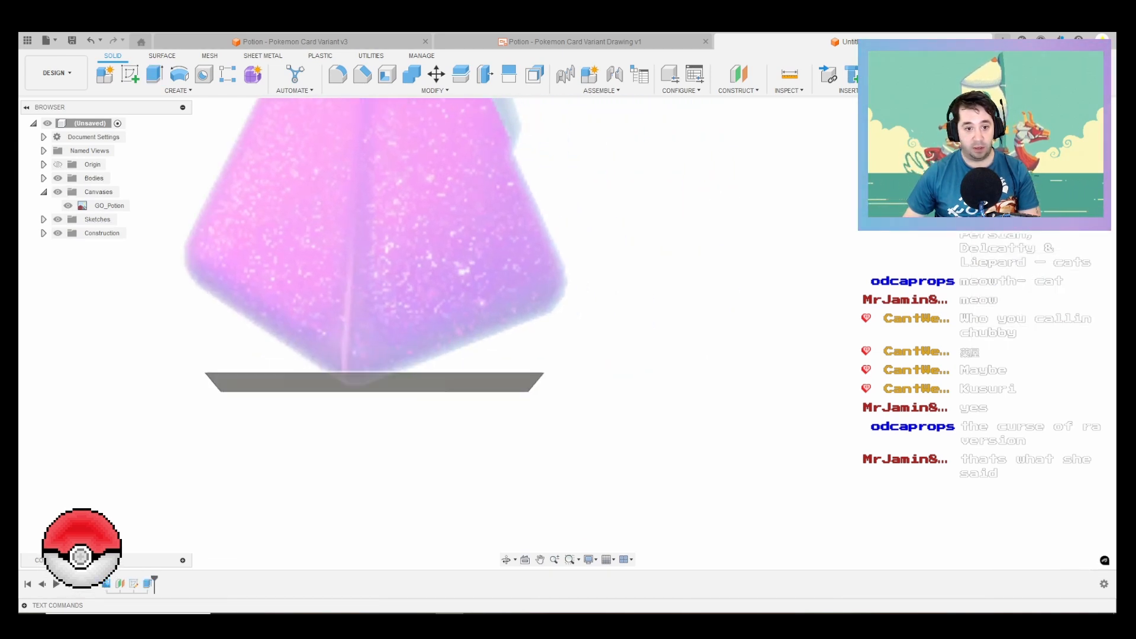
pyautogui.press('e')
pyautogui.keyDown('shift'); pyautogui.moveTo(372, 248); pyautogui.dragTo(406, 322, button='middle'); pyautogui.keyUp('shift')
pyautogui.click(406, 324)
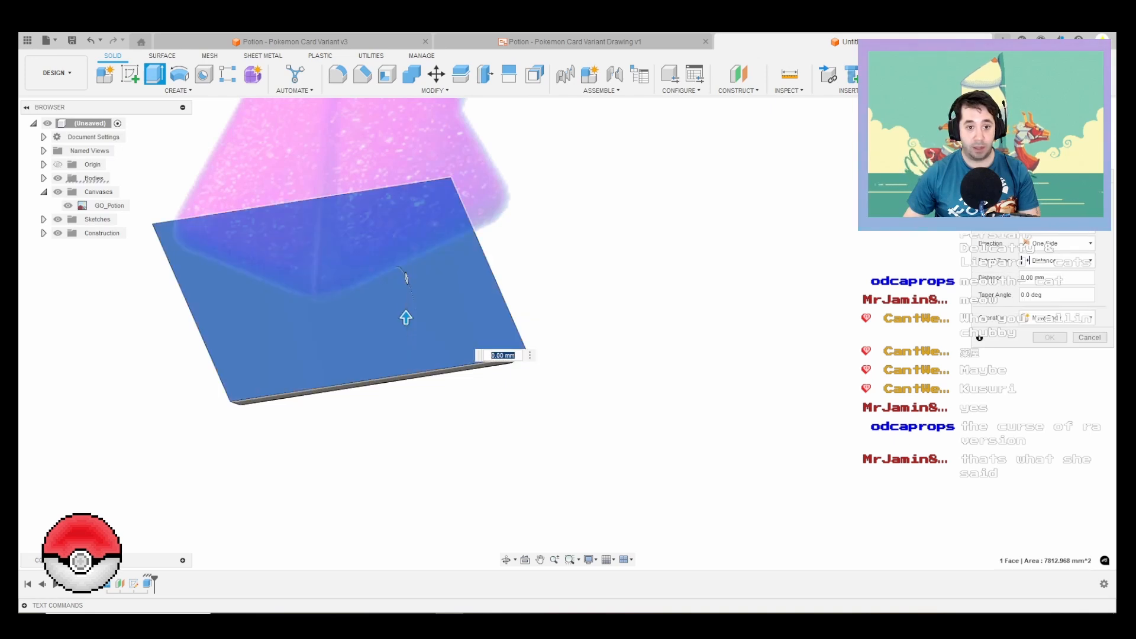
pyautogui.click(1079, 139)
pyautogui.moveTo(533, 125); pyautogui.dragTo(675, 440, button='middle')
pyautogui.moveTo(472, 404); pyautogui.dragTo(473, 141)
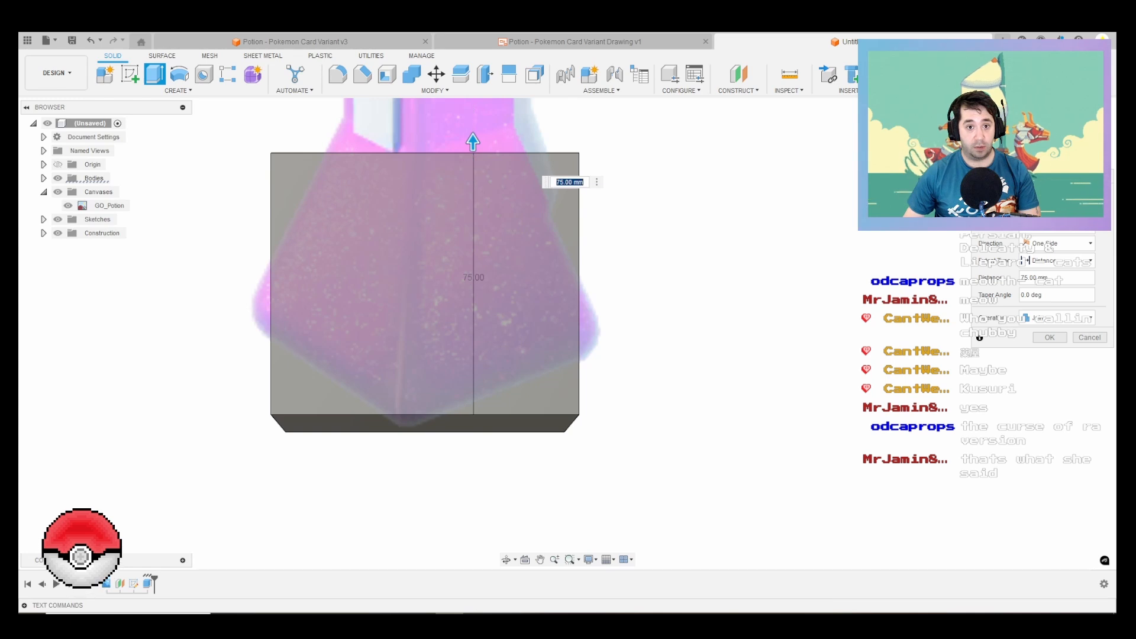
pyautogui.keyDown('shift'); pyautogui.moveTo(472, 142); pyautogui.dragTo(533, 169, button='middle'); pyautogui.keyUp('shift')
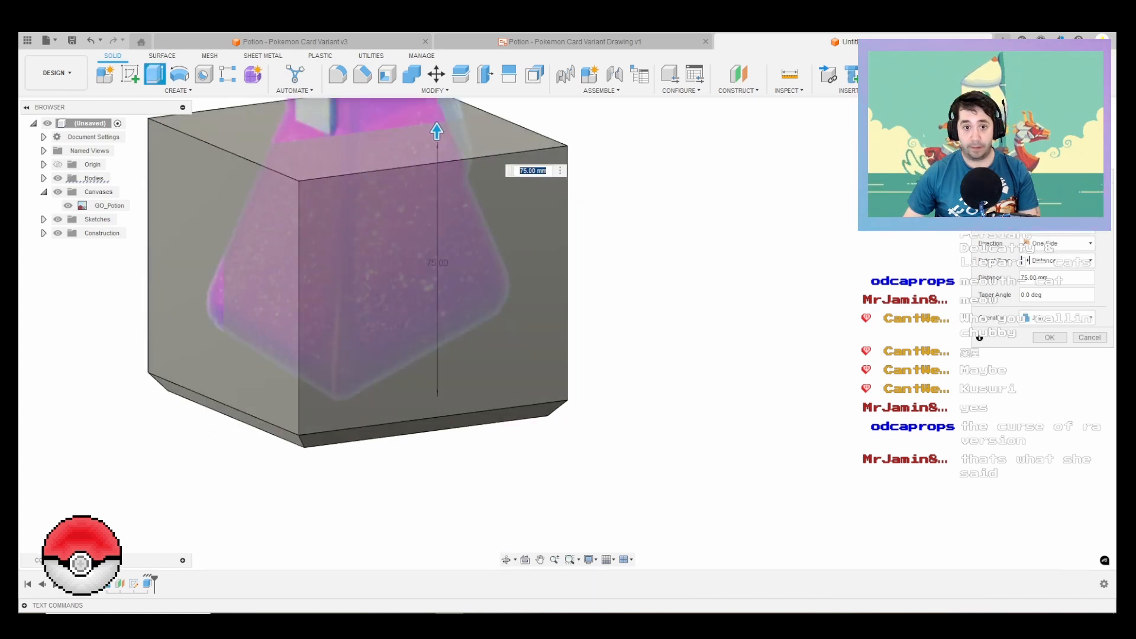
pyautogui.moveTo(426, 248); pyautogui.dragTo(564, 379, button='middle')
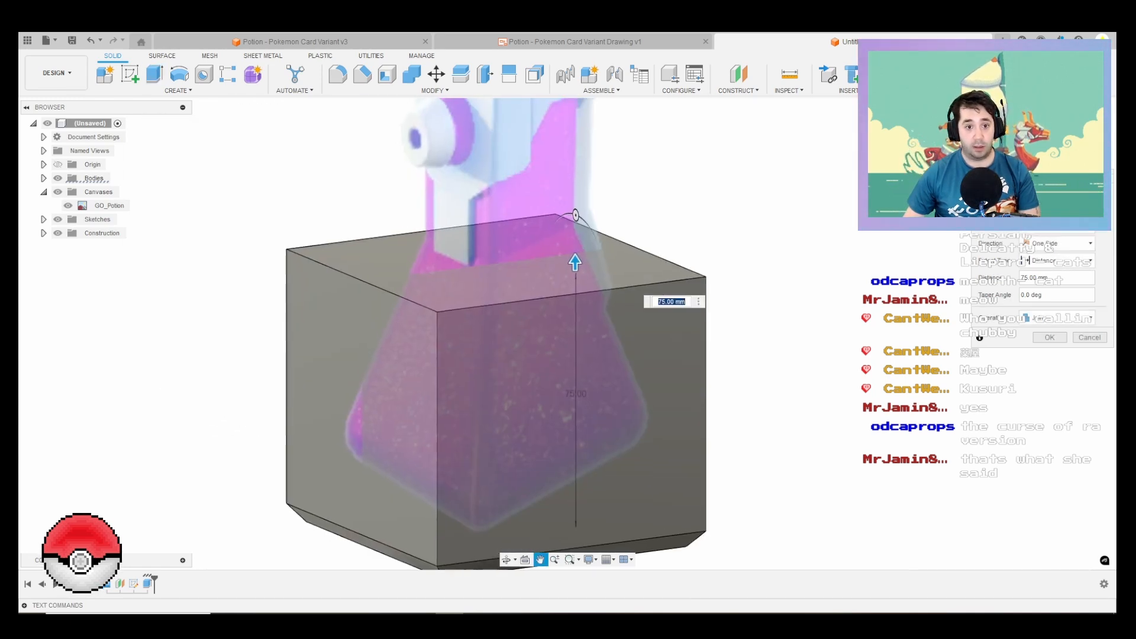
# Step: Taper the 75 mm extrusion inward at -17.5 degrees to form the sloping bottle body, and complete the extrusion
pyautogui.moveTo(576, 215)
pyautogui.mouseDown()
pyautogui.moveTo(589, 219)
pyautogui.moveTo(570, 214)
pyautogui.mouseUp()
pyautogui.click(1070, 140)
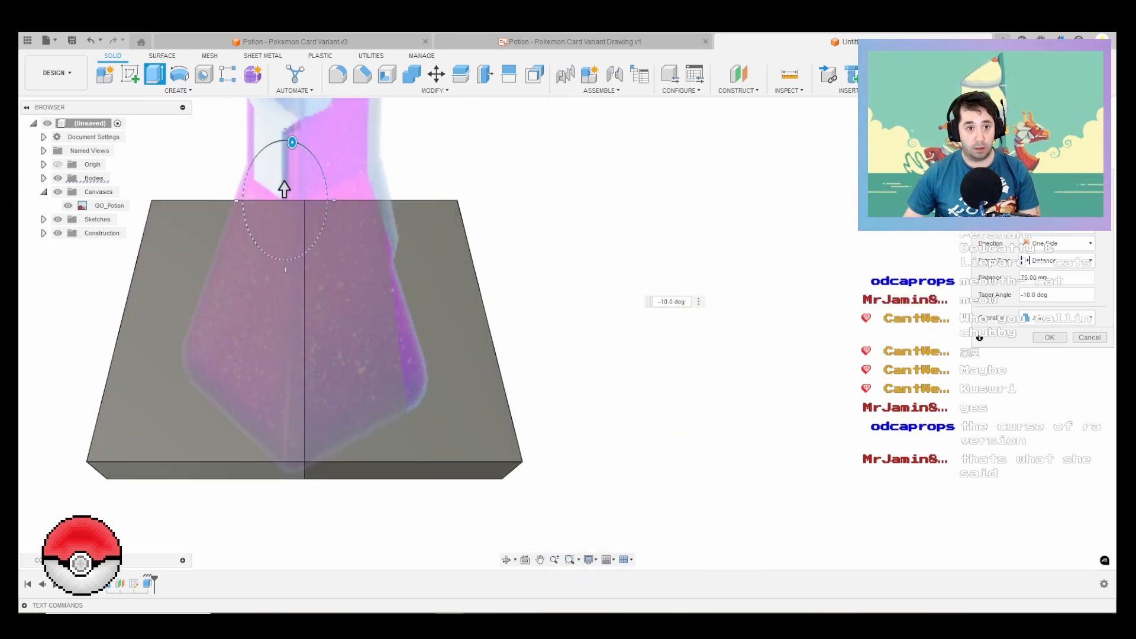
pyautogui.moveTo(292, 142); pyautogui.dragTo(285, 183)
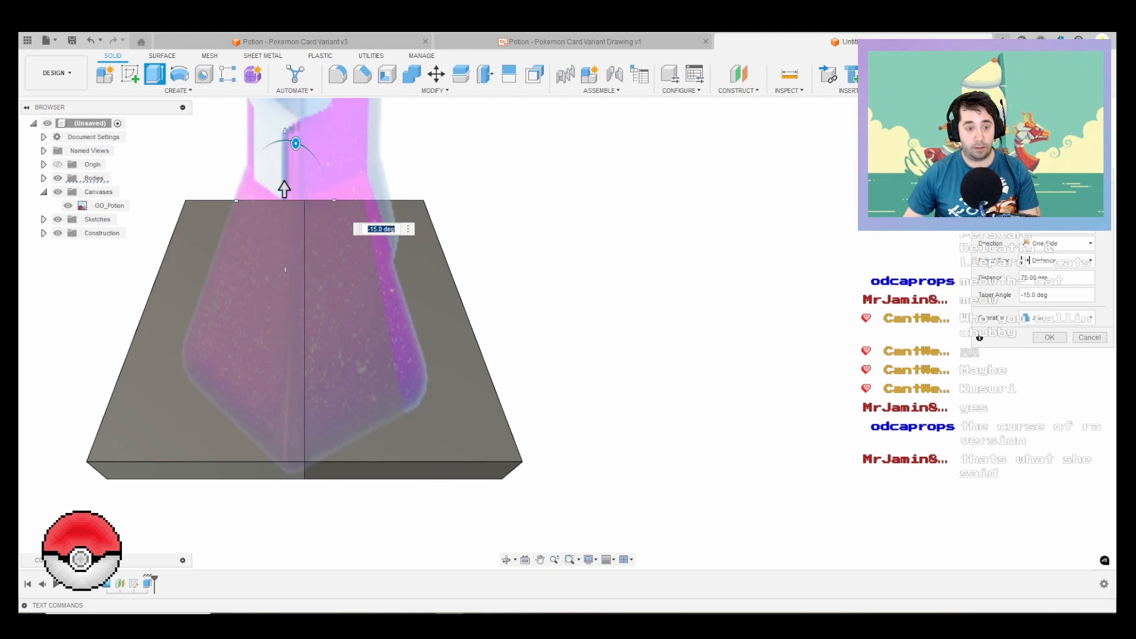
pyautogui.click(1069, 139)
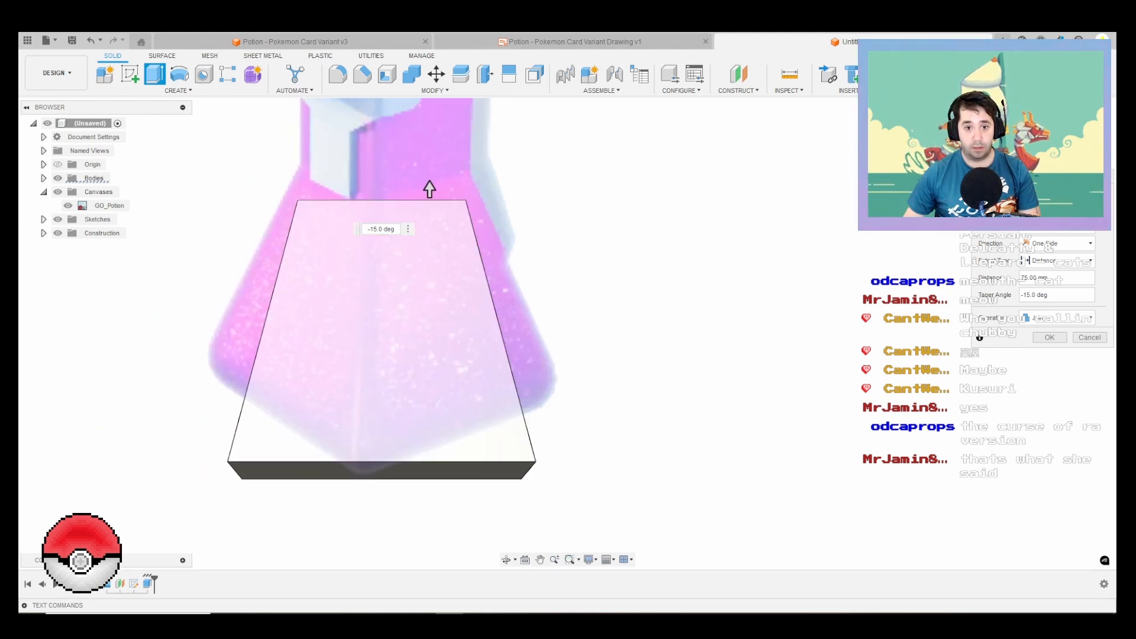
pyautogui.scroll(-2, 429, 194)
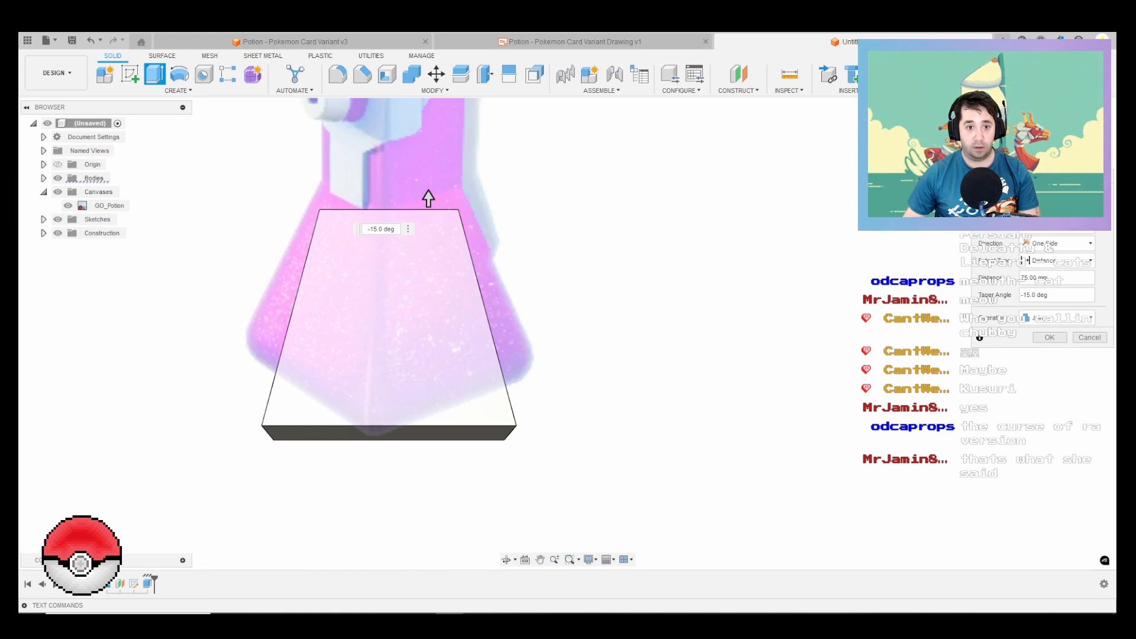
pyautogui.moveTo(396, 229); pyautogui.dragTo(366, 229)
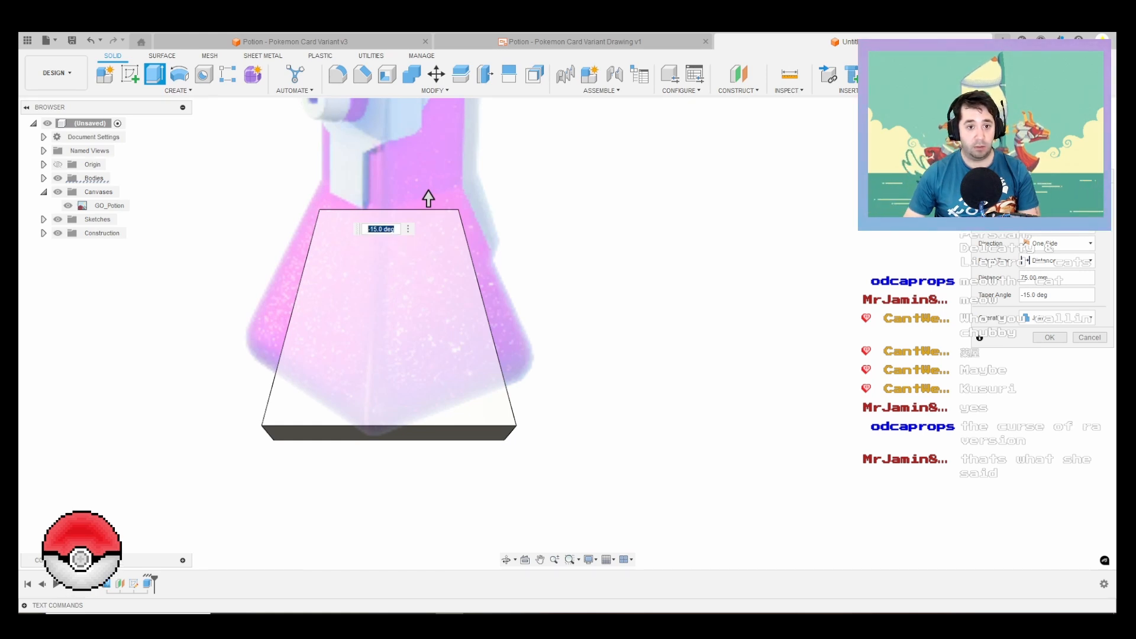
pyautogui.write('-20')
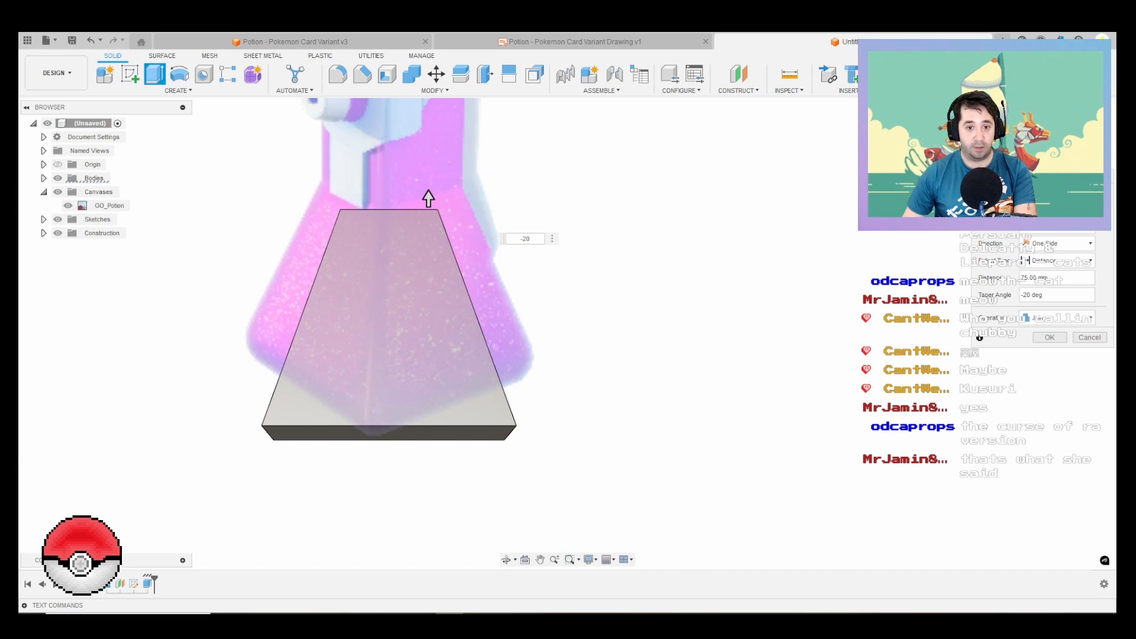
pyautogui.press('BackSpace')
pyautogui.press('BackSpace')
pyautogui.write('17.5')
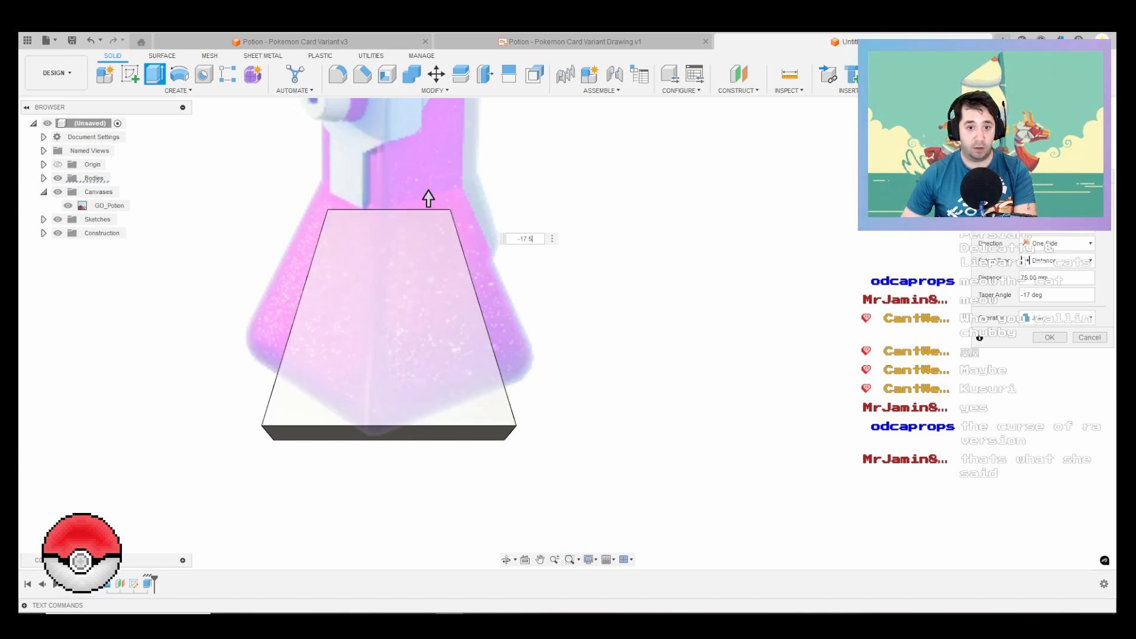
pyautogui.press('Return')
# Step: Extrude the tapered body's top face straight up 50 mm to form the bottle's square neck
pyautogui.scroll(-2, 428, 198)
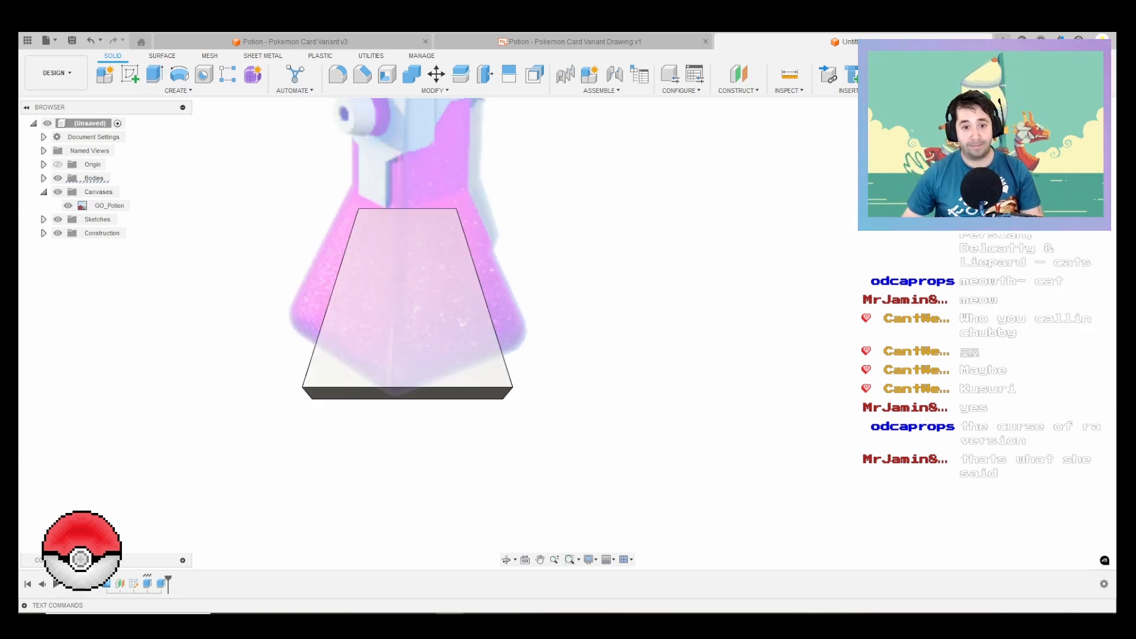
pyautogui.scroll(-2, 491, 198)
pyautogui.keyDown('shift'); pyautogui.moveTo(474, 220); pyautogui.dragTo(511, 260, button='middle'); pyautogui.keyUp('shift')
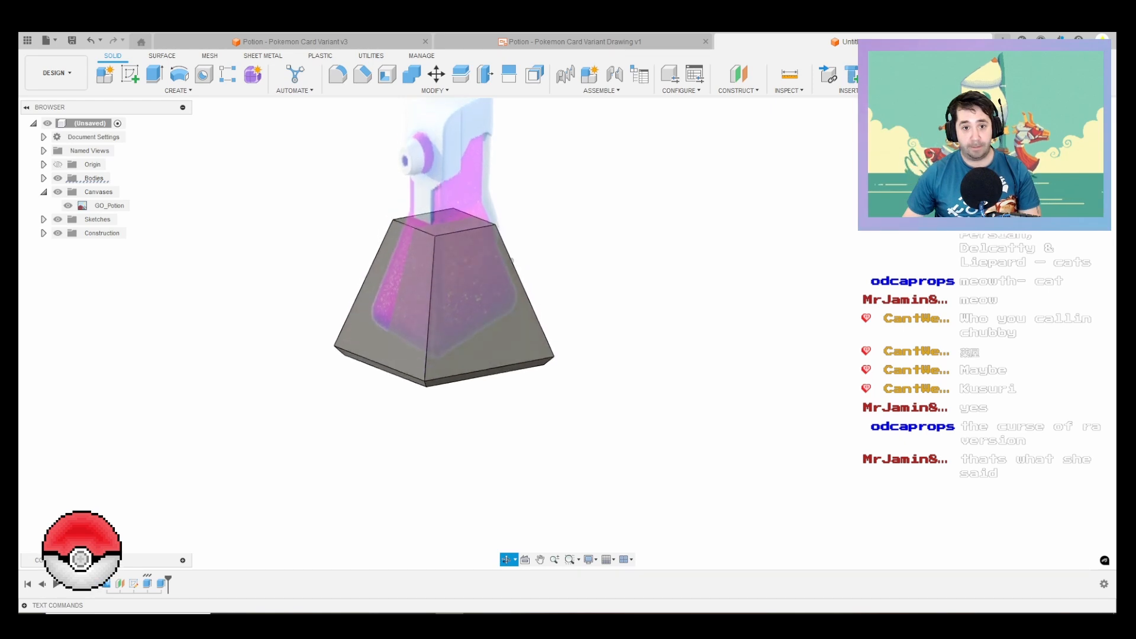
pyautogui.press('e')
pyautogui.click(443, 223)
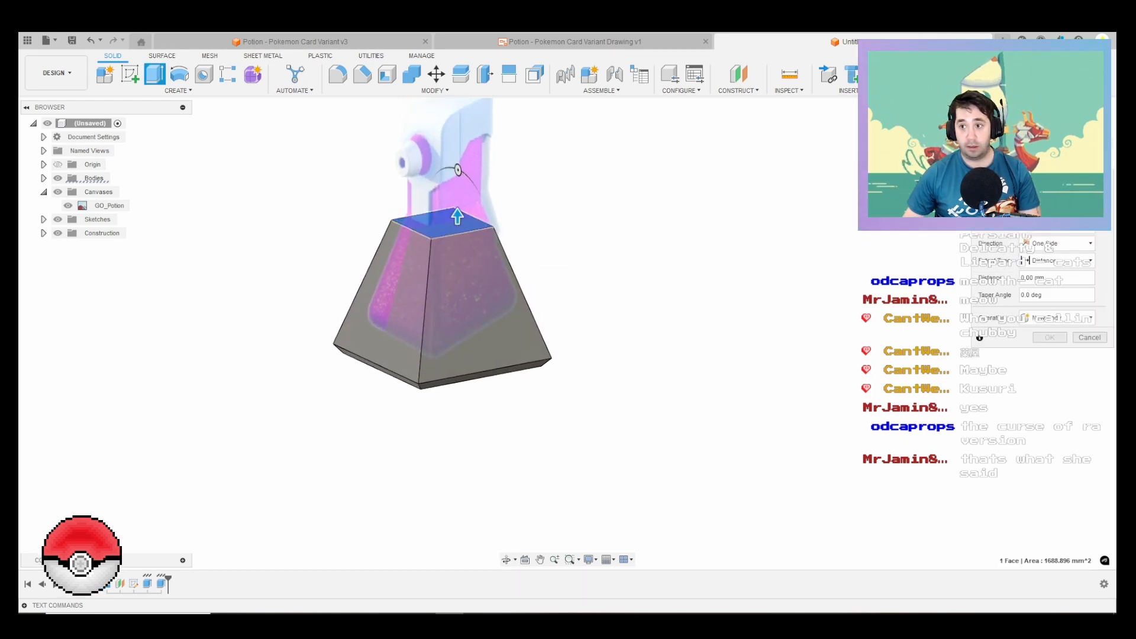
pyautogui.click(1079, 133)
pyautogui.moveTo(435, 236); pyautogui.dragTo(423, 303, button='middle')
pyautogui.scroll(4, 423, 302)
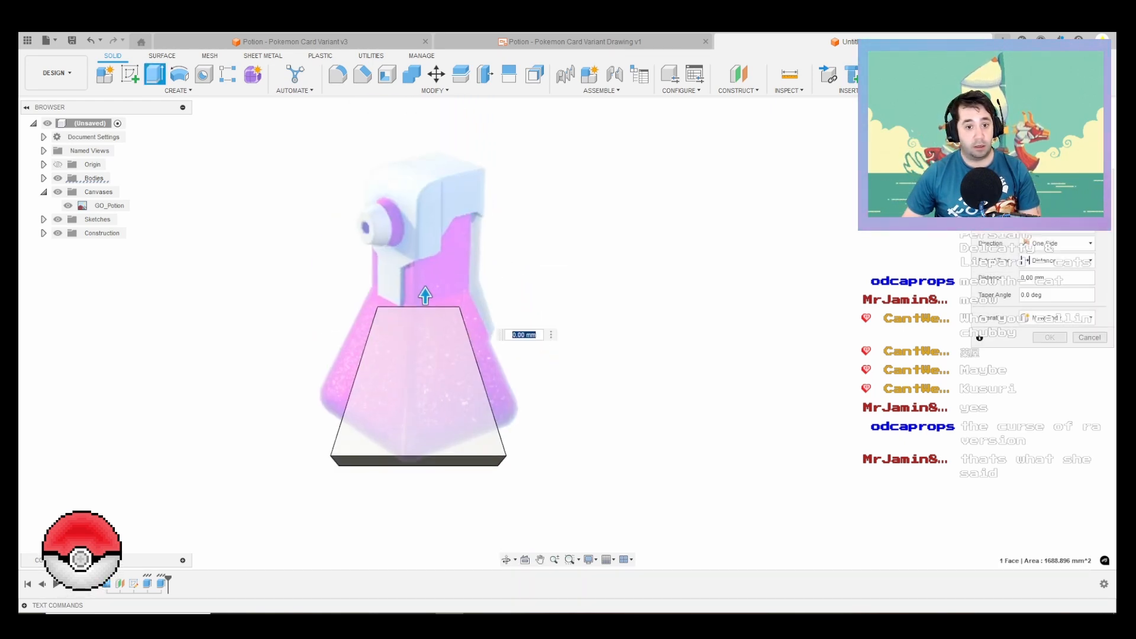
pyautogui.write('50')
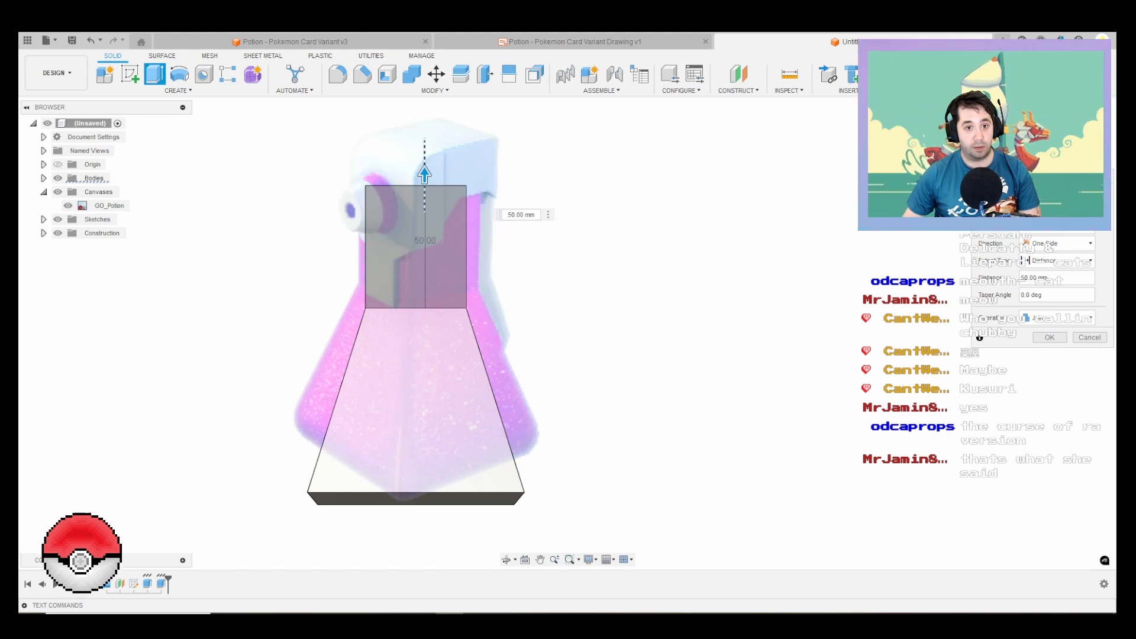
pyautogui.moveTo(424, 176)
pyautogui.mouseDown()
pyautogui.moveTo(424, 163)
pyautogui.moveTo(424, 173)
pyautogui.mouseUp()
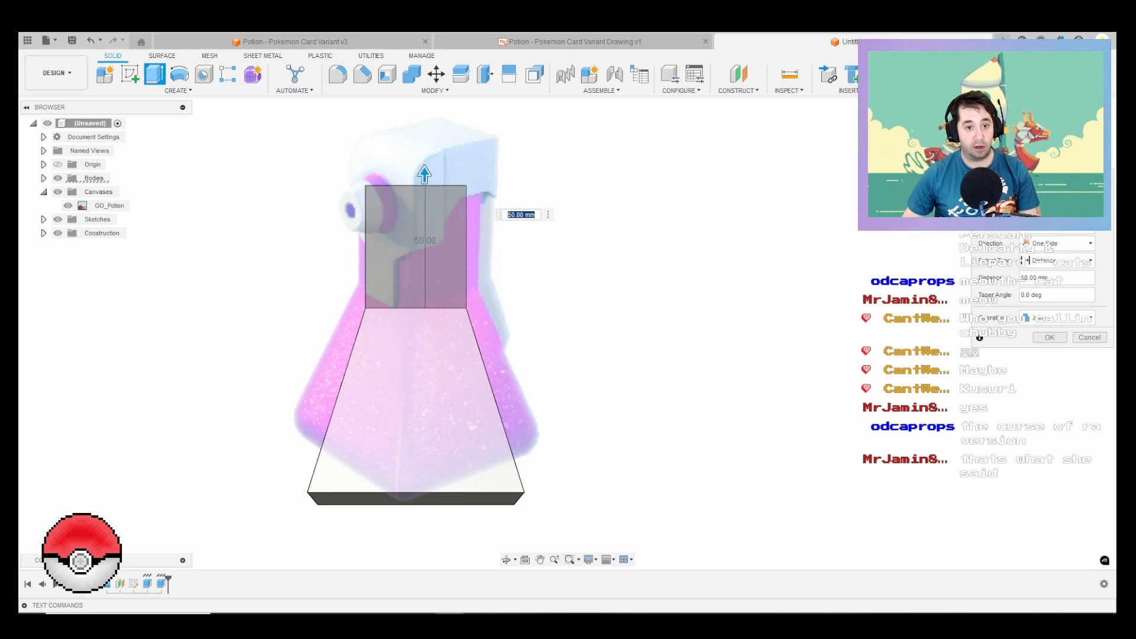
pyautogui.press('Return')
pyautogui.scroll(-3, 266, 281)
pyautogui.keyDown('shift'); pyautogui.moveTo(359, 284); pyautogui.dragTo(397, 260, button='middle'); pyautogui.keyUp('shift')
pyautogui.keyDown('shift'); pyautogui.moveTo(363, 281); pyautogui.dragTo(357, 346, button='middle'); pyautogui.keyUp('shift')
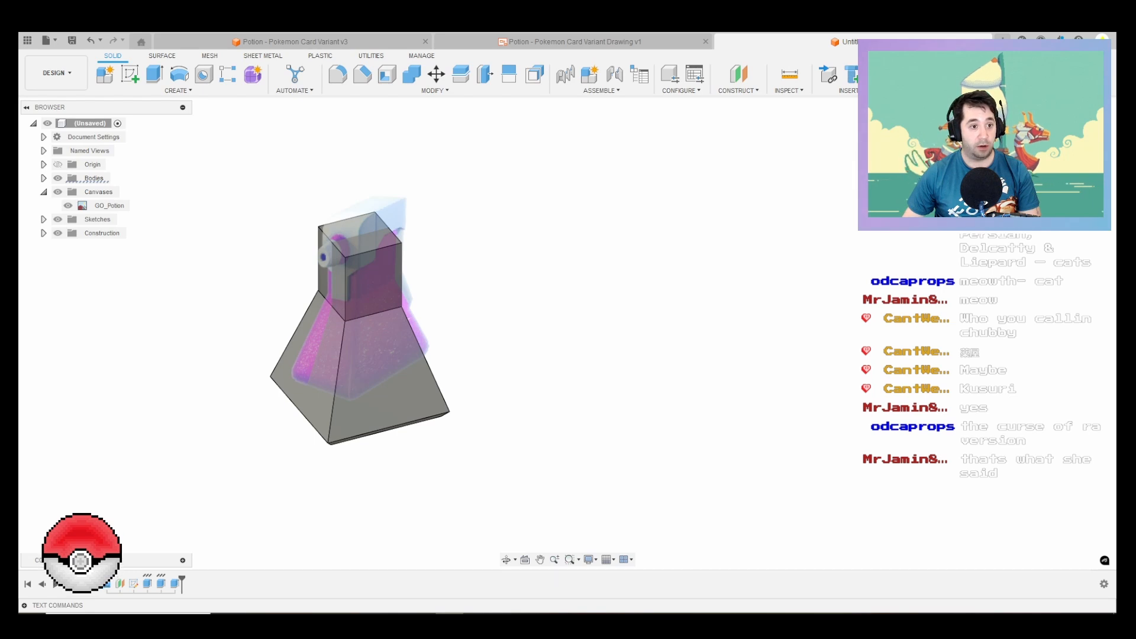
pyautogui.click(109, 206)
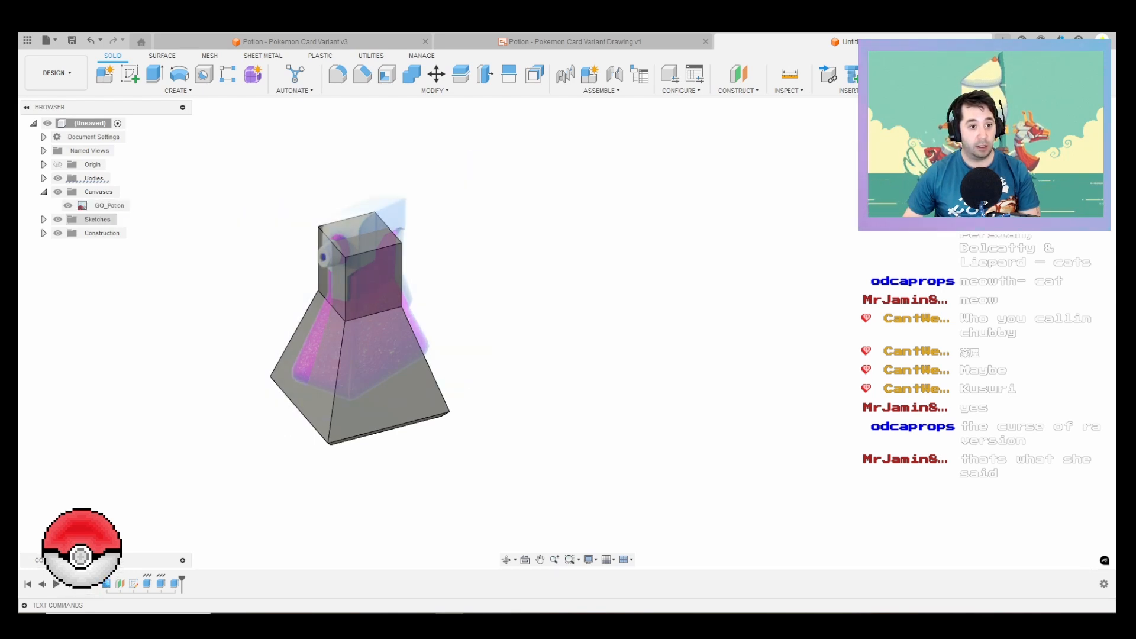
# Step: Start a sketch on the vertical plane facing the reference canvas and project the bottle body's outline into it
pyautogui.keyDown('shift'); pyautogui.moveTo(381, 337); pyautogui.dragTo(376, 286, button='middle'); pyautogui.keyUp('shift')
pyautogui.press('l')
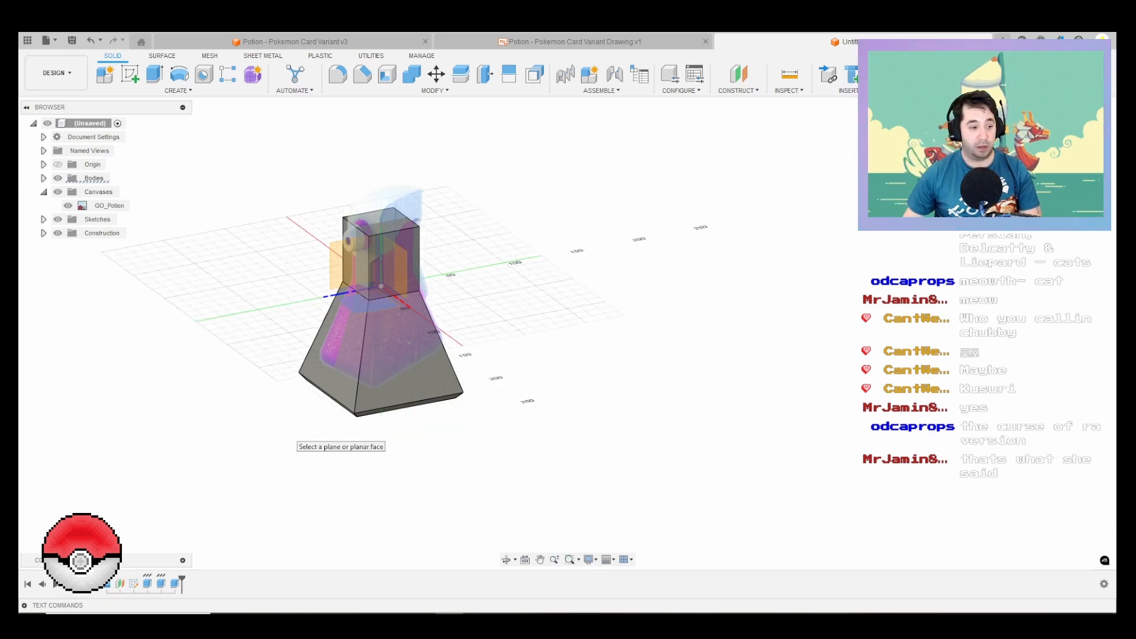
pyautogui.click(291, 436)
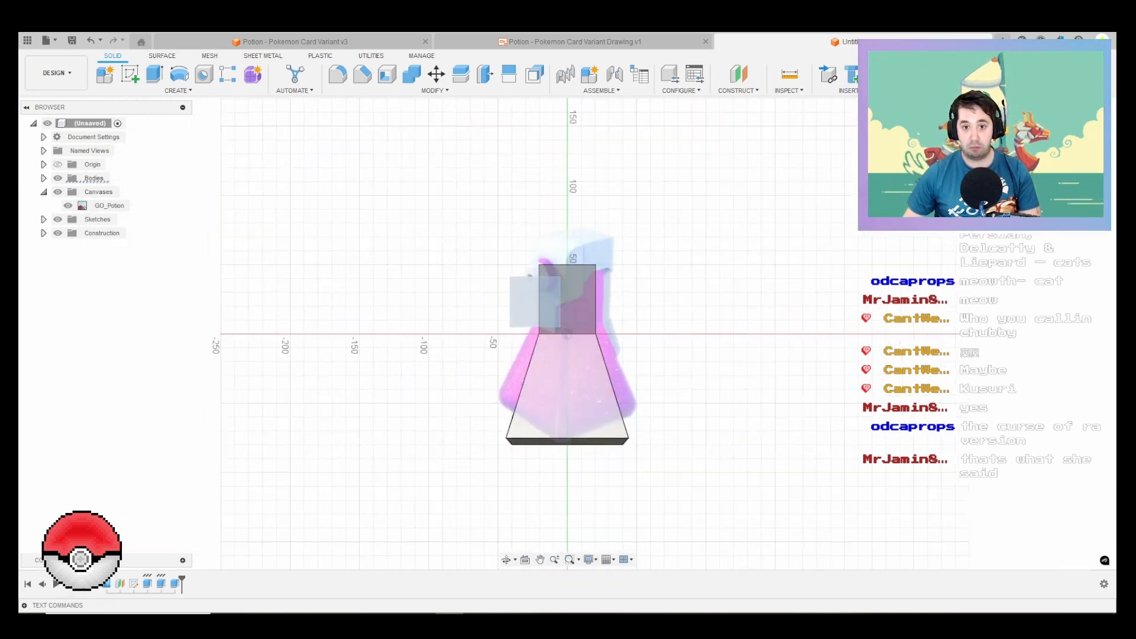
pyautogui.scroll(4, 602, 287)
pyautogui.scroll(1, 515, 316)
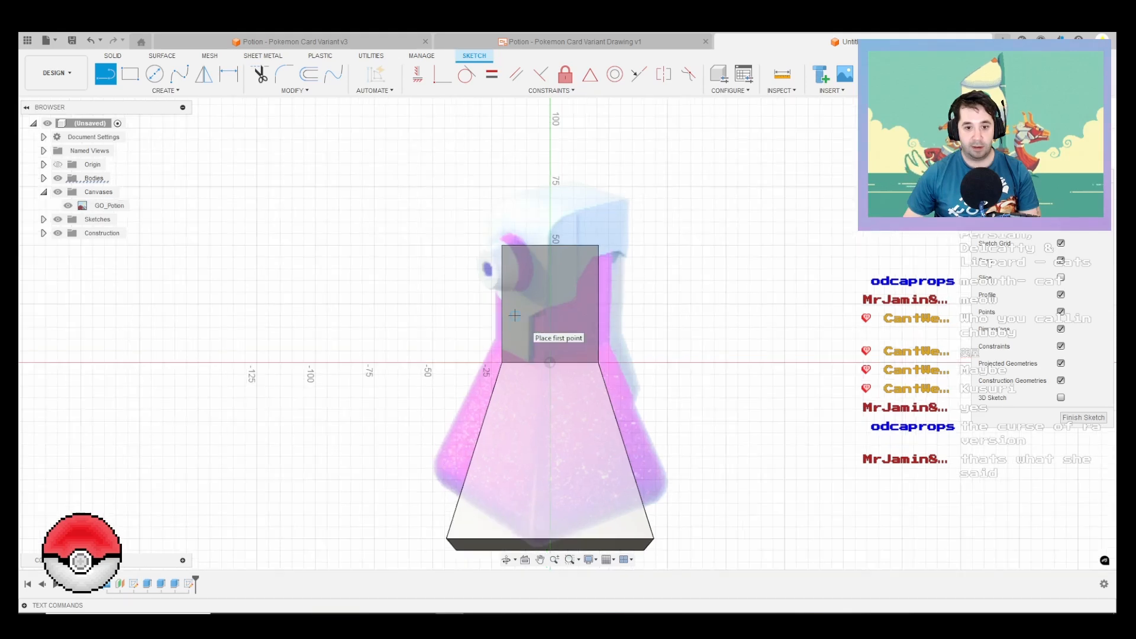
pyautogui.scroll(2, 515, 316)
pyautogui.press('p')
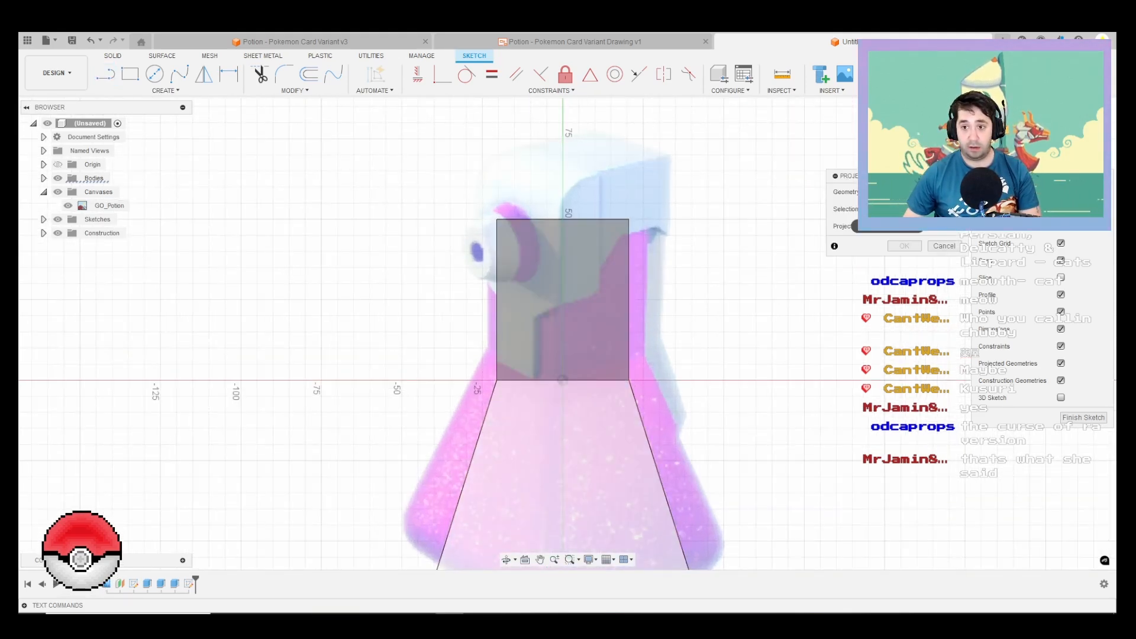
pyautogui.click(591, 296)
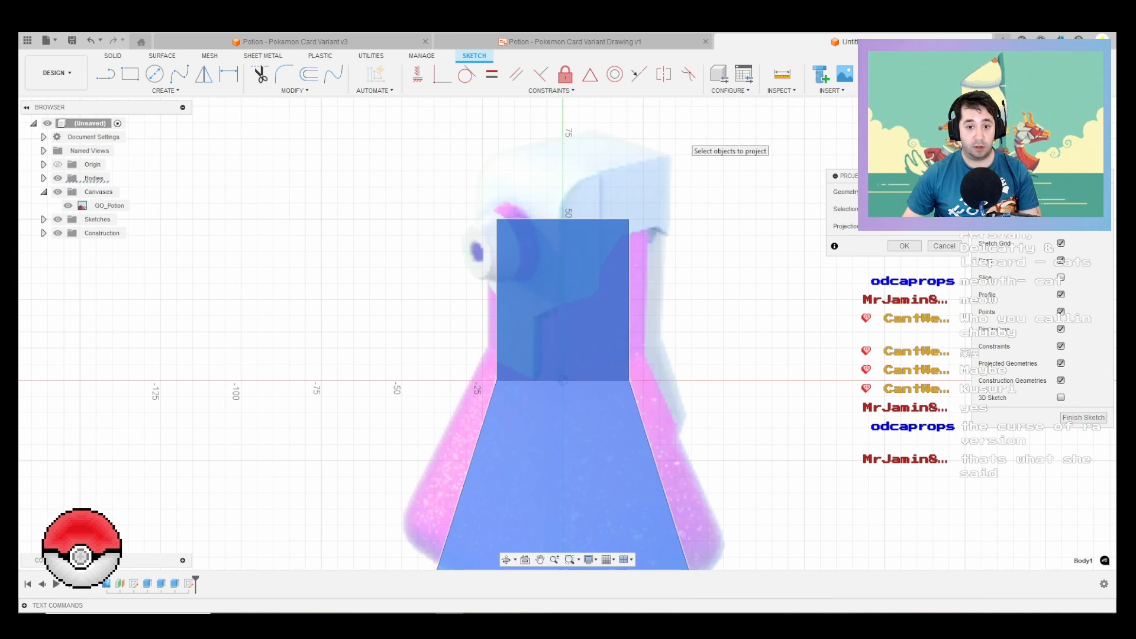
pyautogui.press('Return')
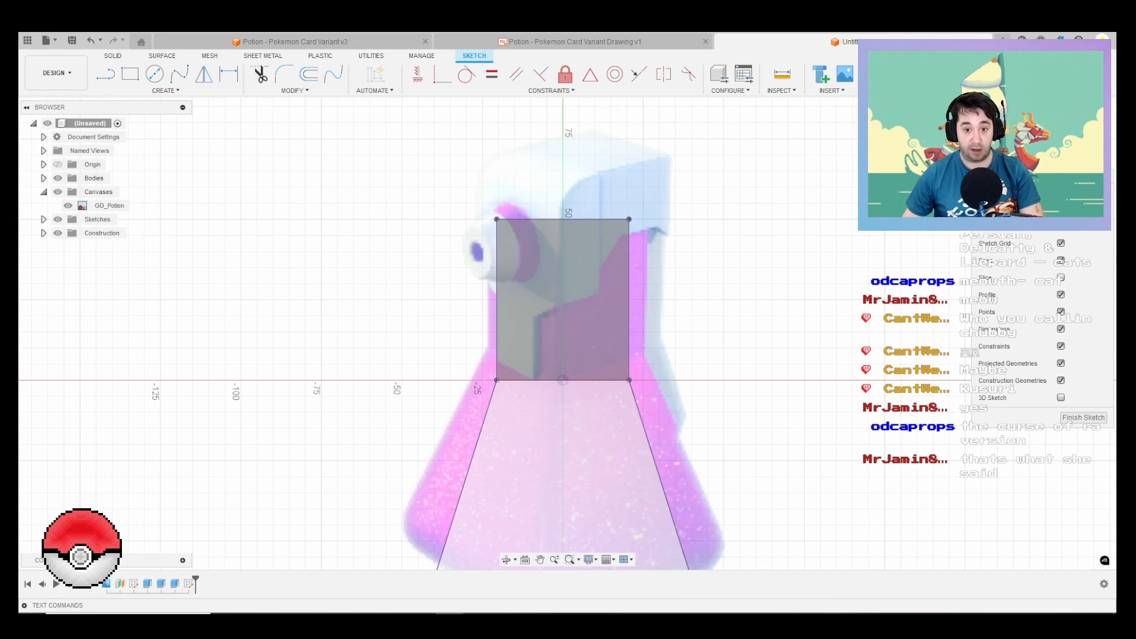
# Step: Offset the neck's projected vertical edge on the nozzle side outward by 6 mm
pyautogui.press('l')
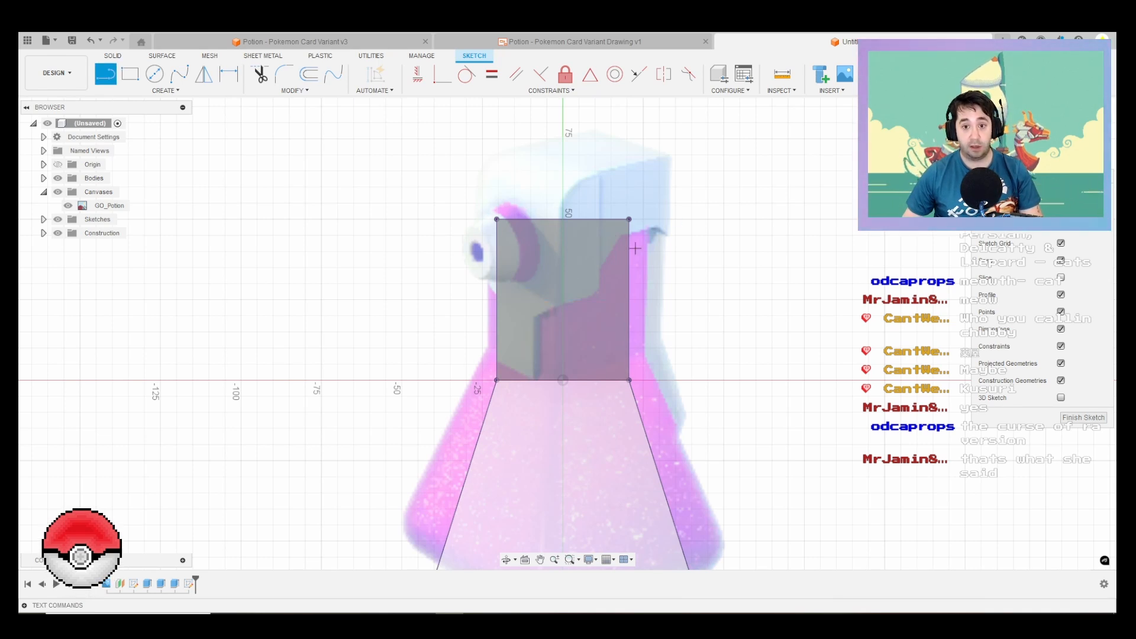
pyautogui.press('o')
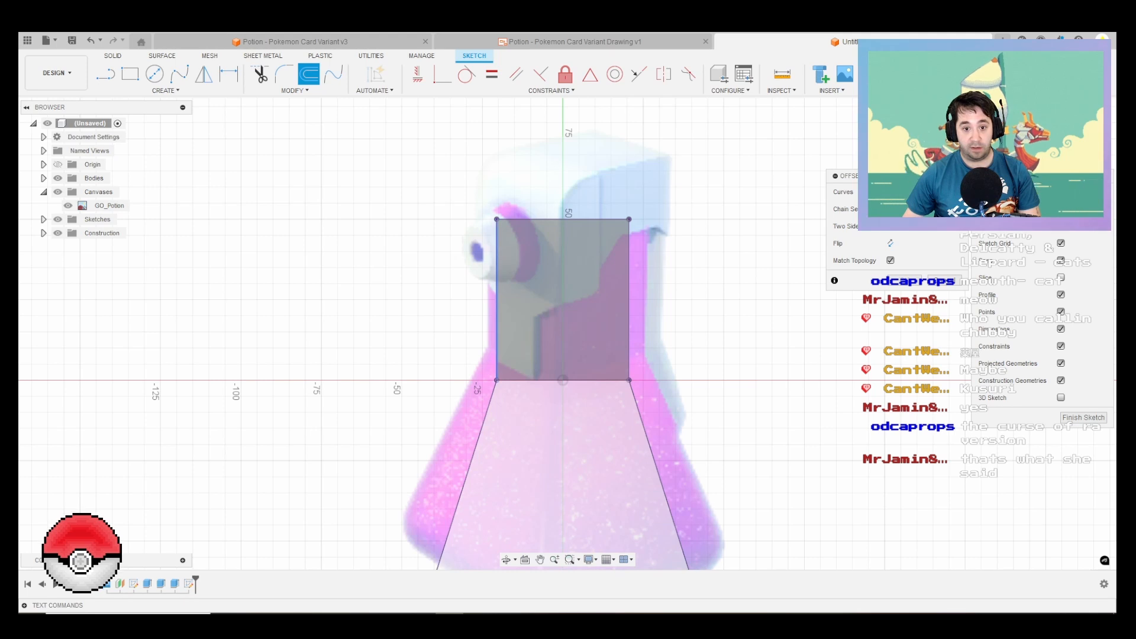
pyautogui.click(496, 310)
pyautogui.scroll(2, 494, 312)
pyautogui.moveTo(492, 313); pyautogui.dragTo(474, 313)
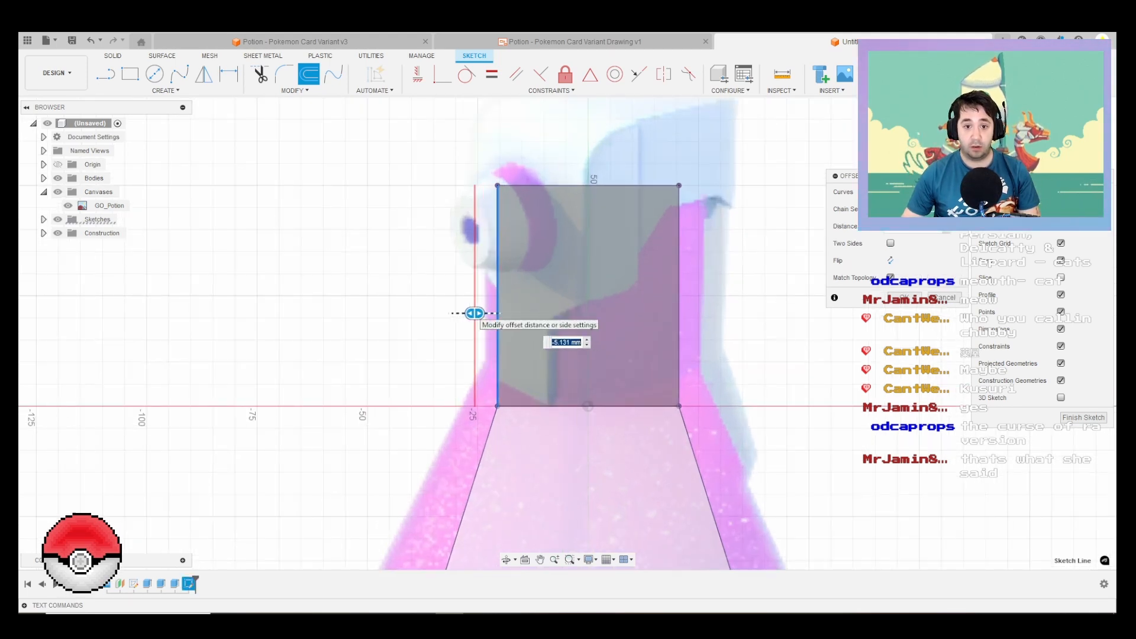
pyautogui.write('-6')
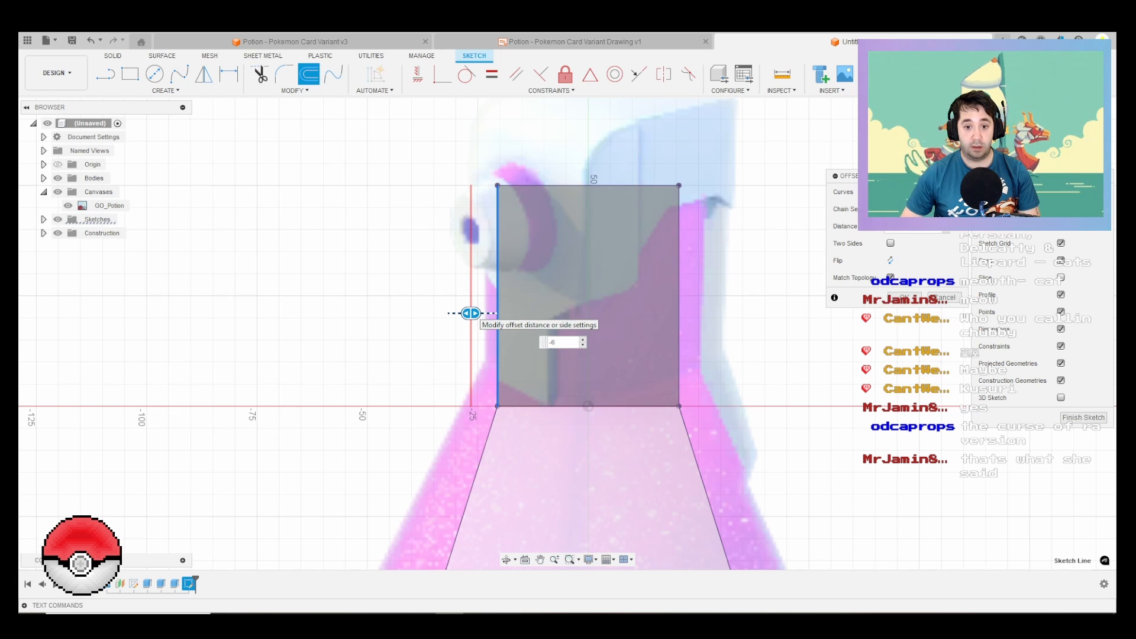
pyautogui.press('Return')
pyautogui.scroll(-2, 456, 294)
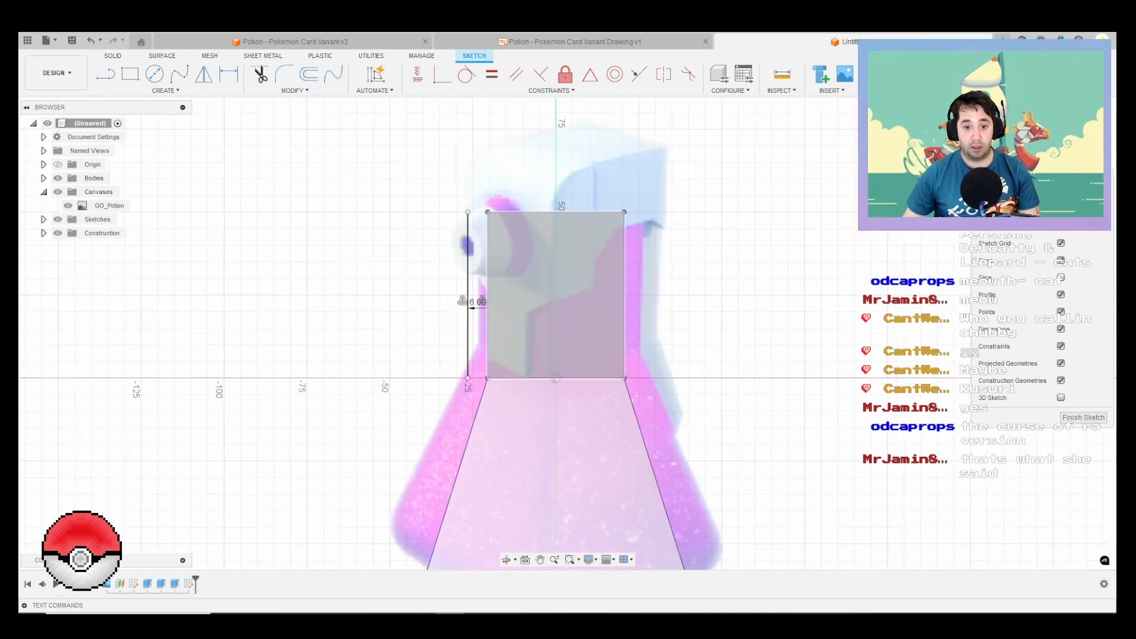
# Step: Connect the offset line's lower end to the neck's base corner and extend its upper end vertically by 17 mm
pyautogui.press('l')
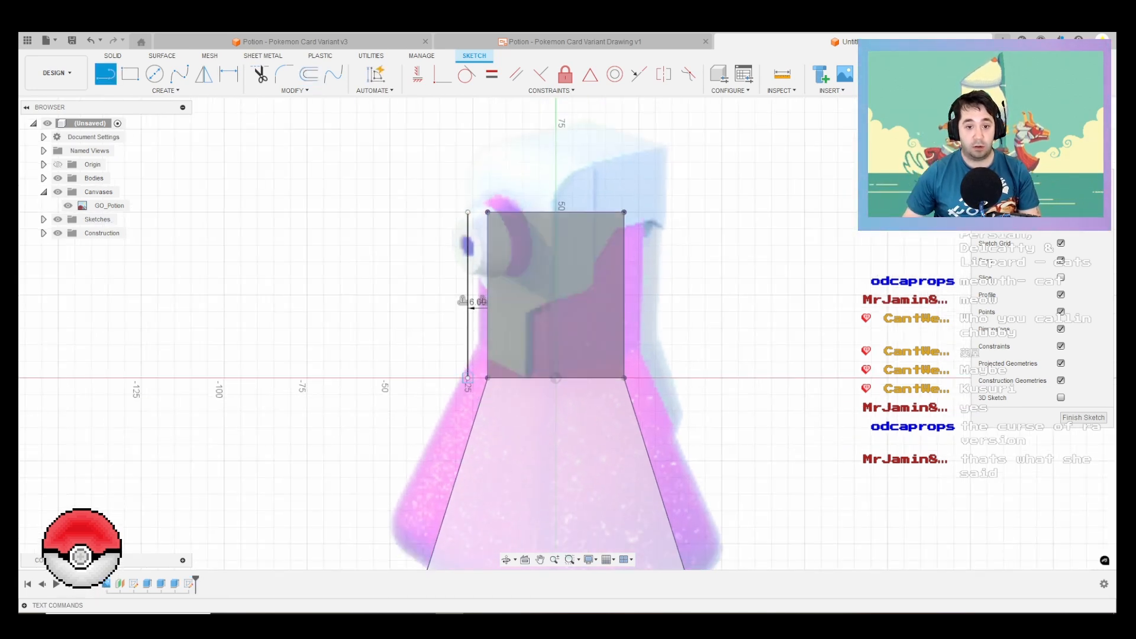
pyautogui.click(467, 377)
pyautogui.click(487, 377)
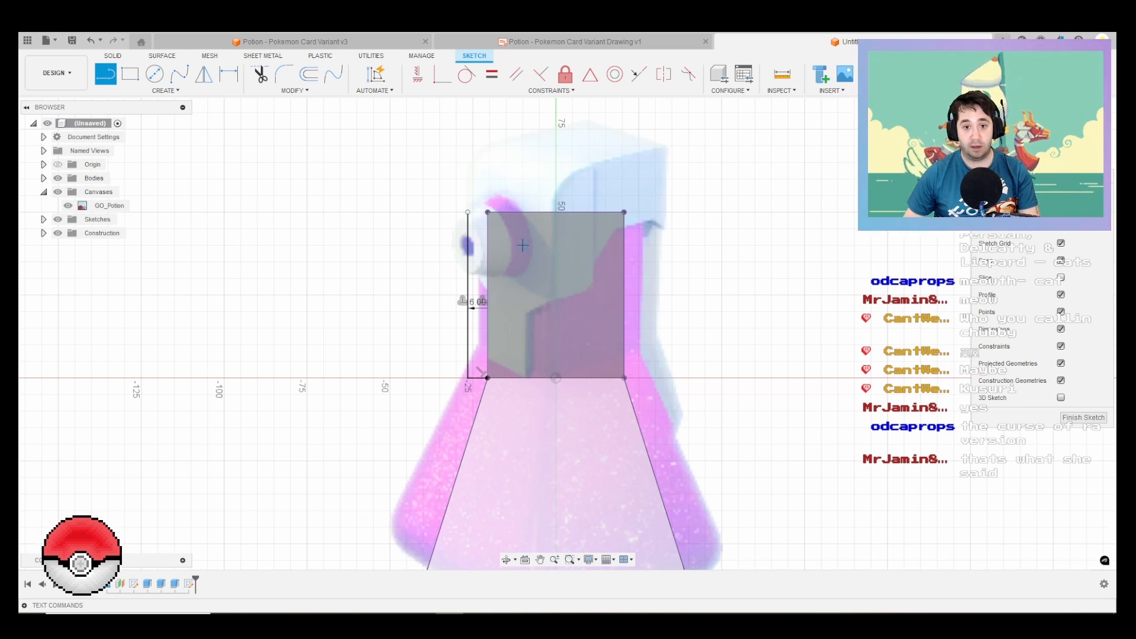
pyautogui.click(467, 212)
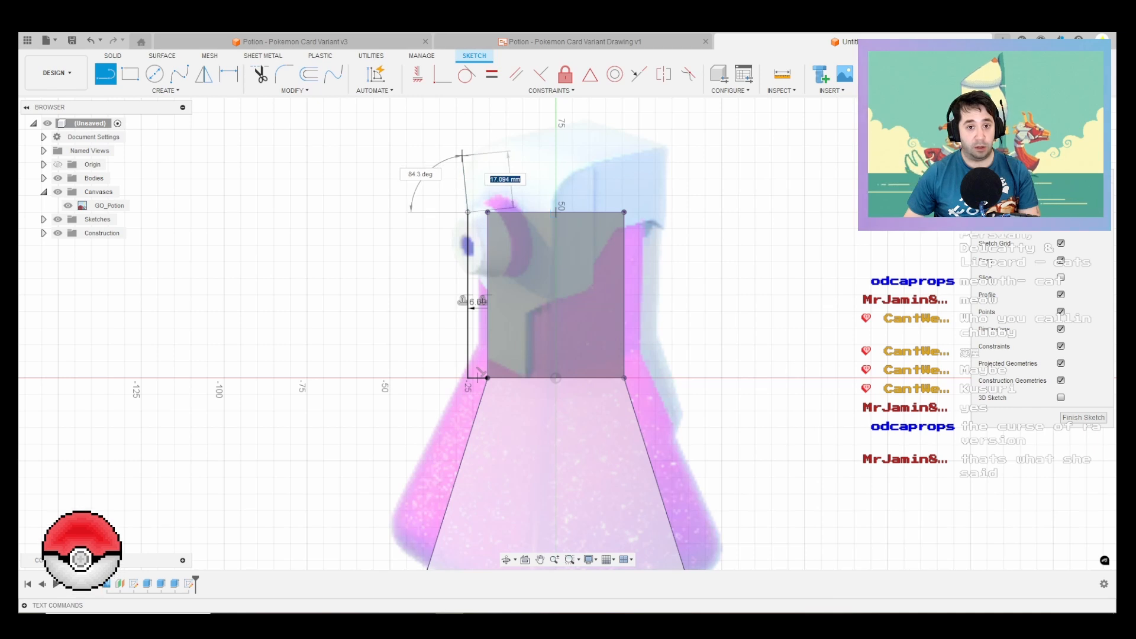
pyautogui.write('17')
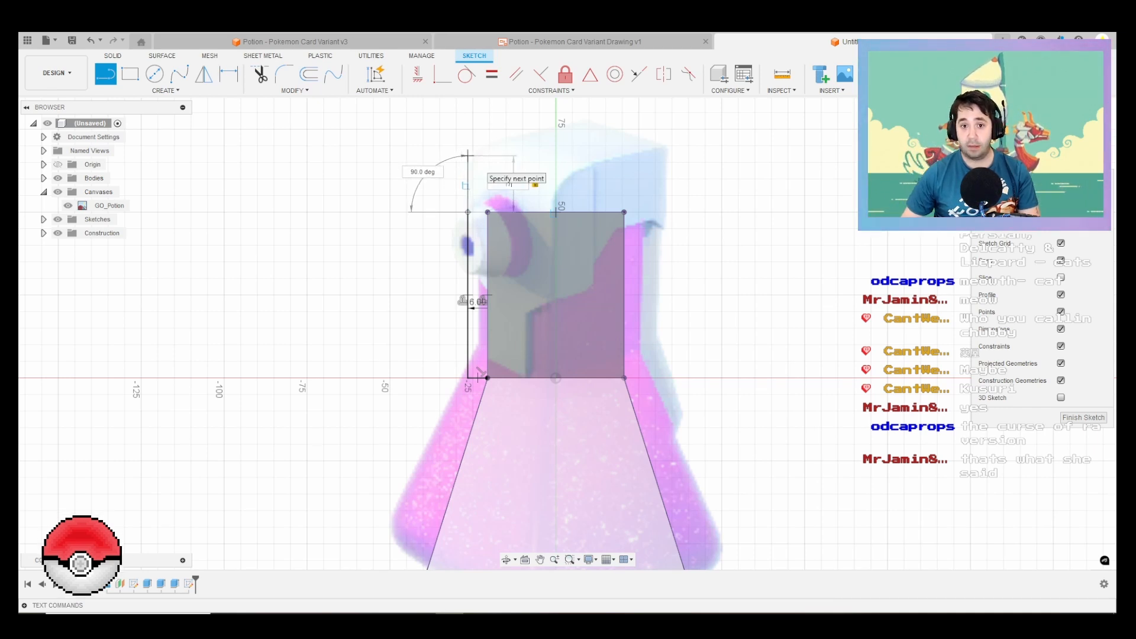
pyautogui.press('Return')
pyautogui.press('Escape')
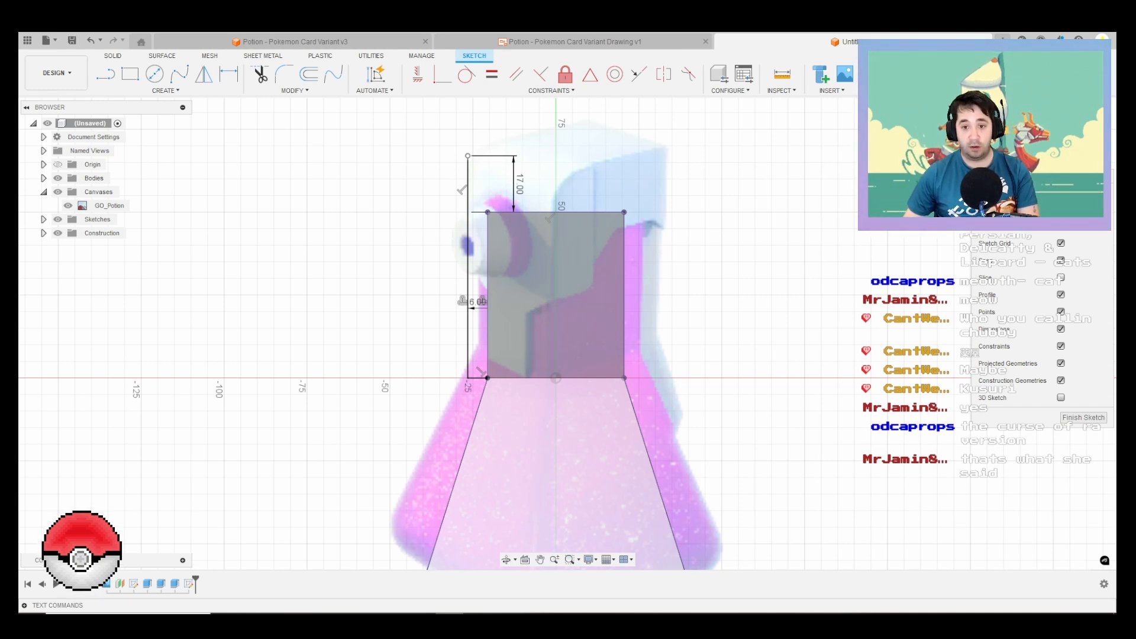
# Step: Draw a 60 mm horizontal line from the top of the 17 mm extension across the bottle cap
pyautogui.press('l')
pyautogui.click(467, 156)
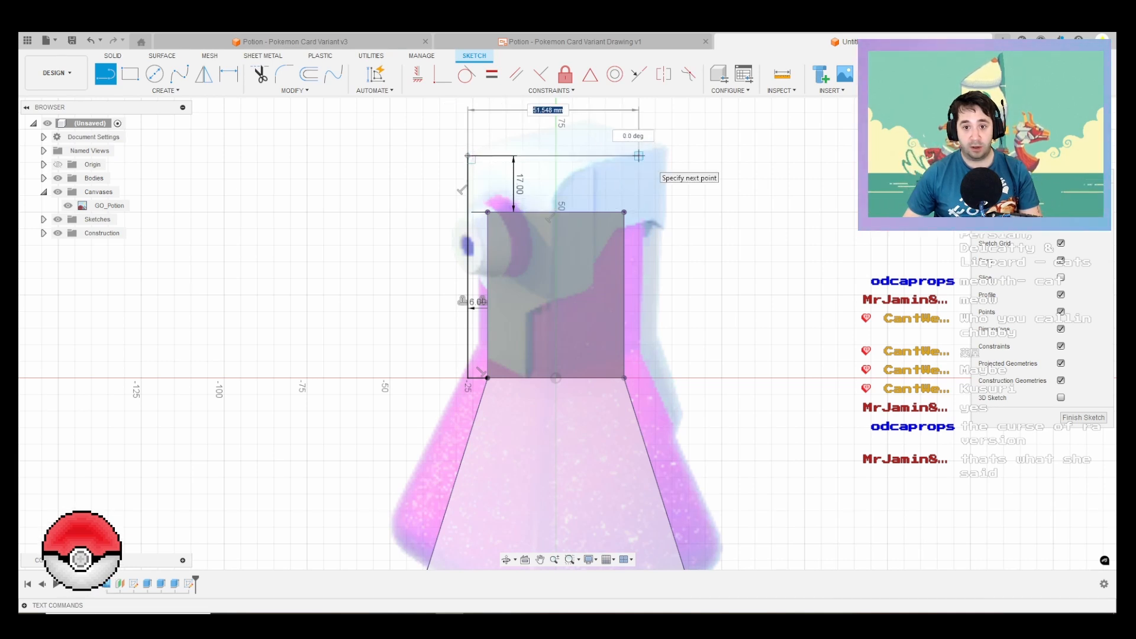
pyautogui.write('60')
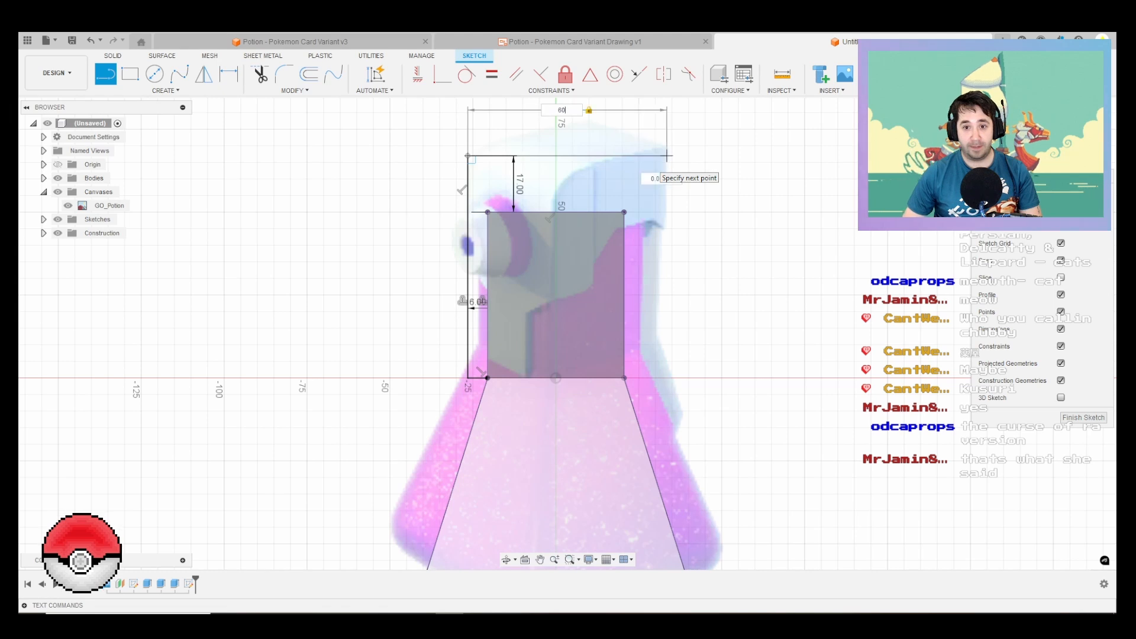
pyautogui.press('Return')
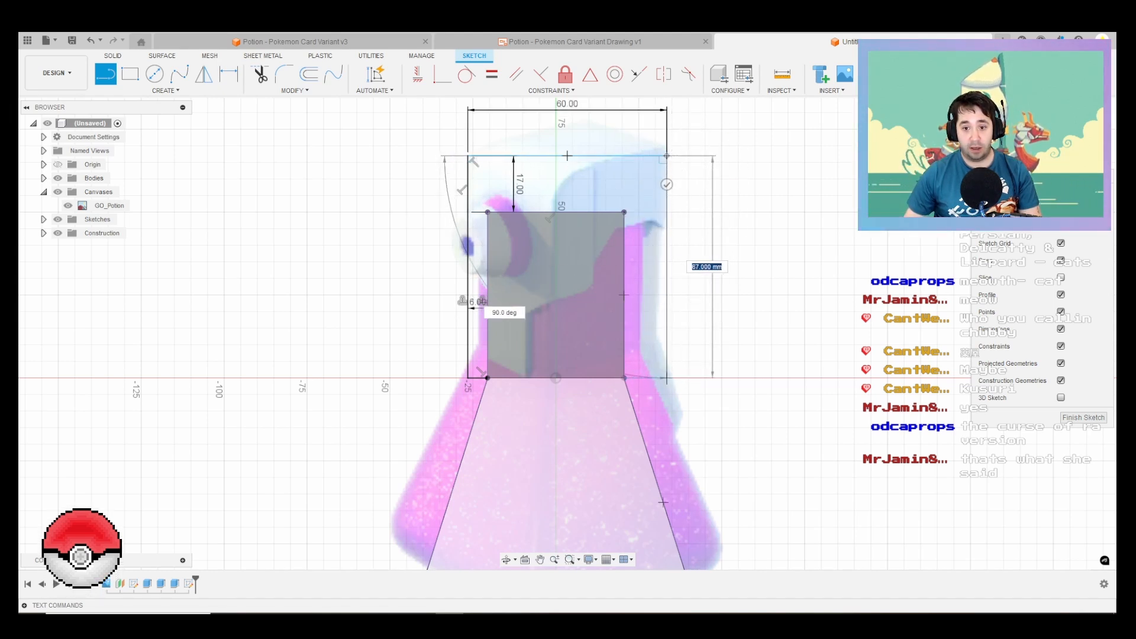
# Step: Draw the cap's rear edge down to the neck base, continue about 21.5 mm parallel to the body's slope, and close onto the body edge
pyautogui.click(667, 377)
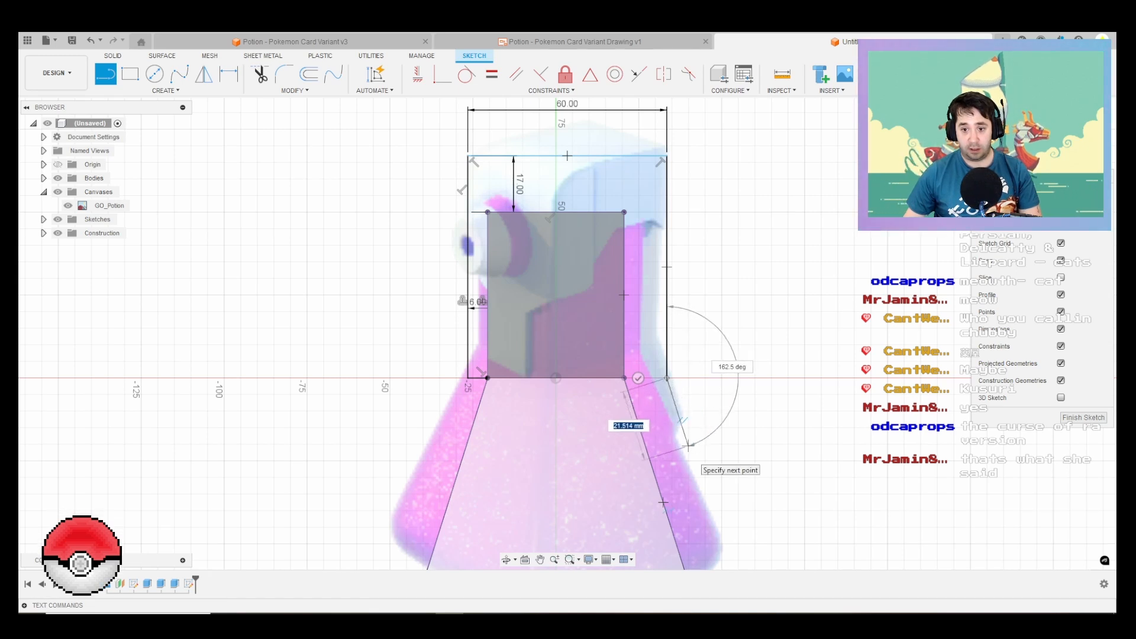
pyautogui.click(688, 445)
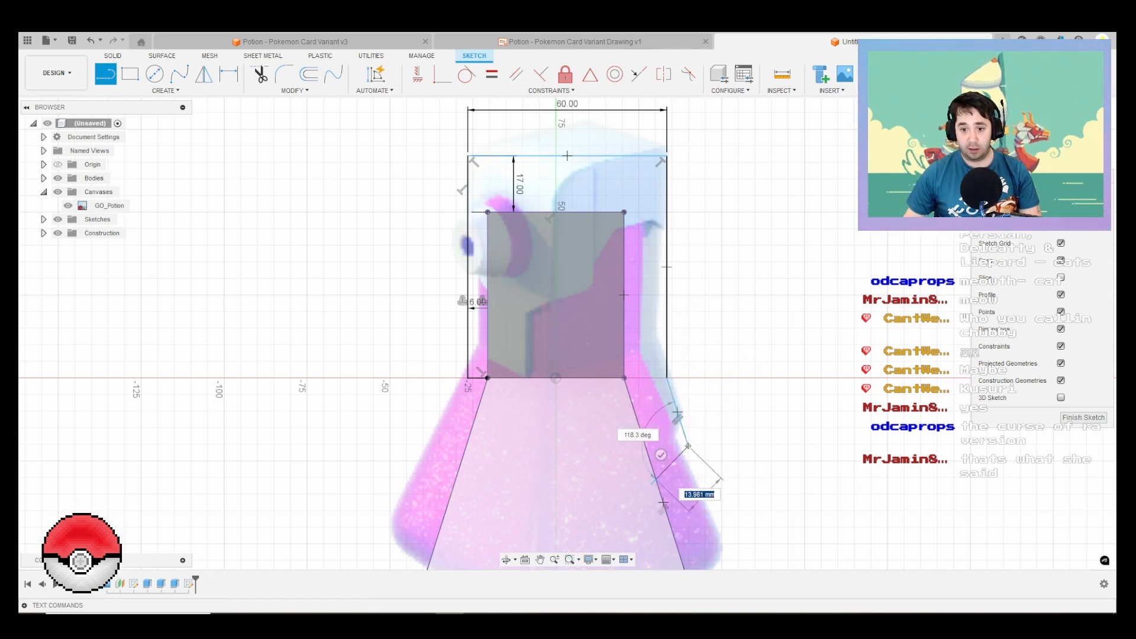
pyautogui.doubleClick(657, 479)
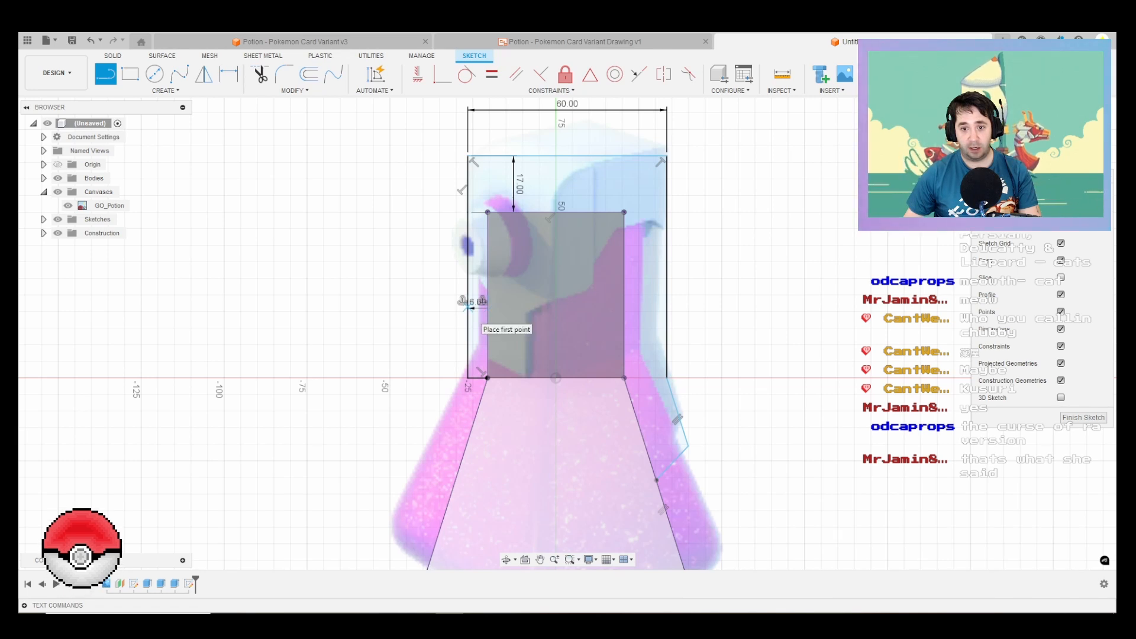
# Step: From the neck's centre, draw a horizontal line to the nozzle-side edge and a 15 mm line rising at 60 degrees toward the rear
pyautogui.click(555, 294)
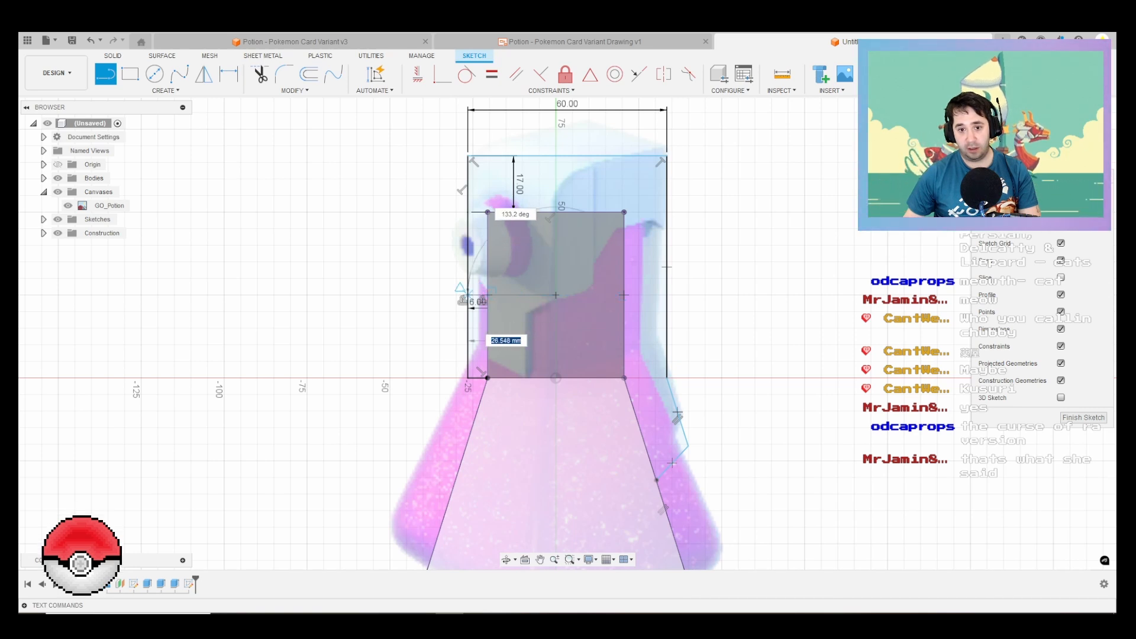
pyautogui.press('Escape')
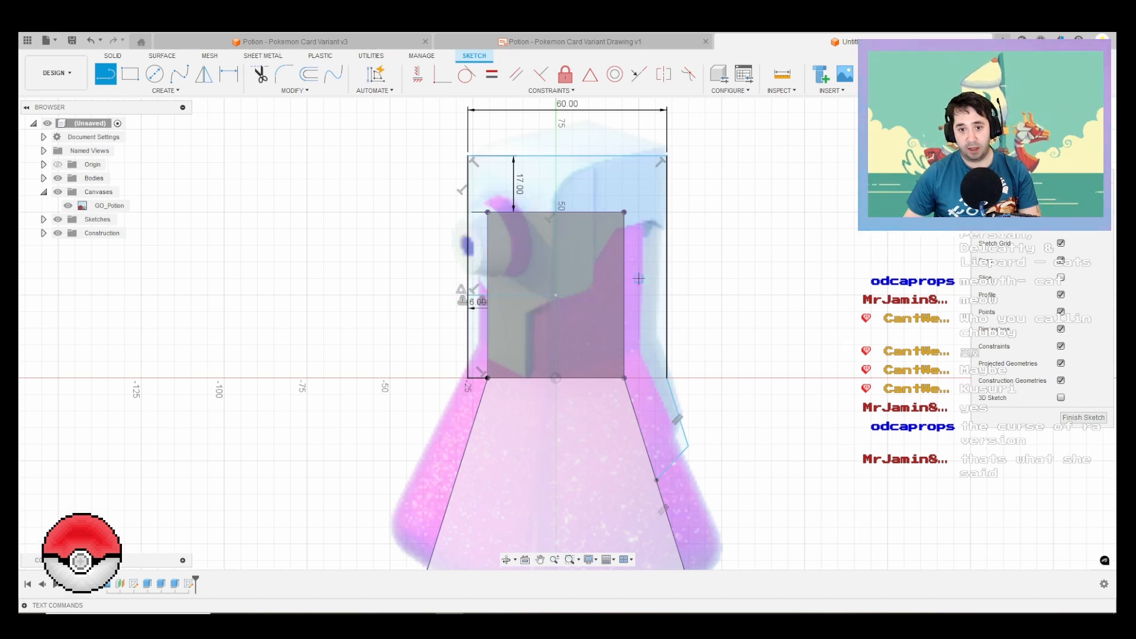
pyautogui.click(555, 294)
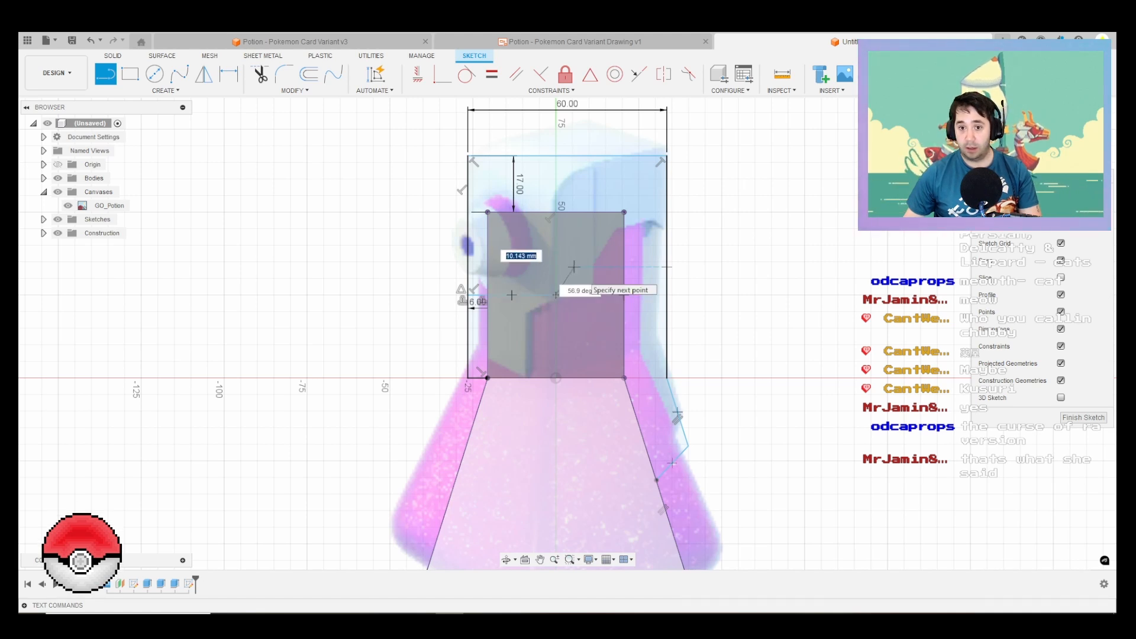
pyautogui.press('Tab')
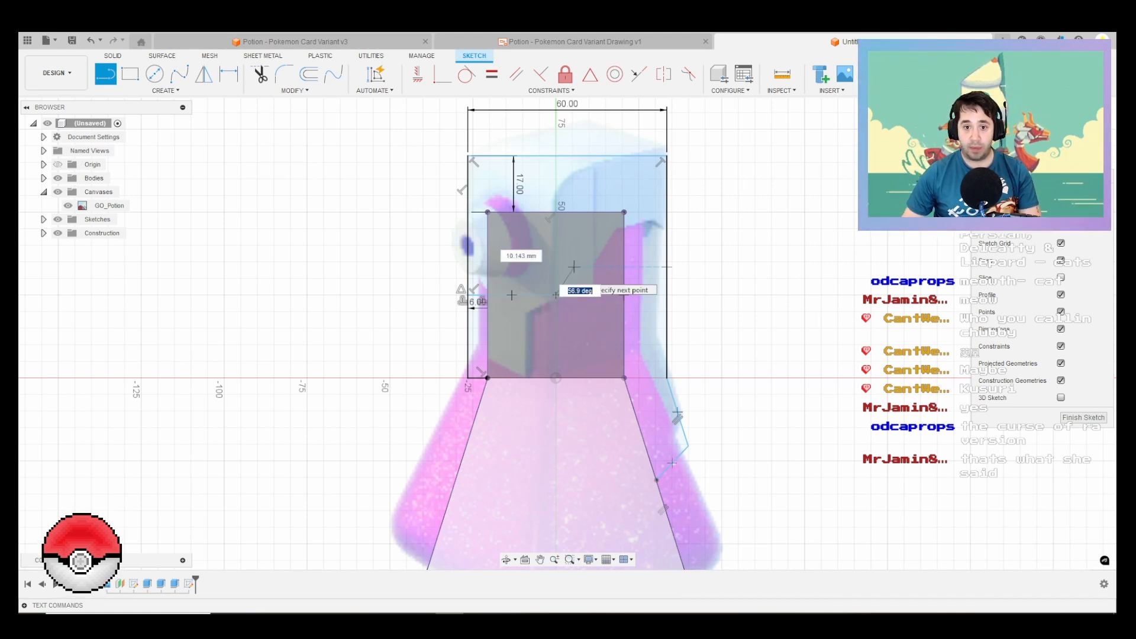
pyautogui.write('60')
pyautogui.press('Tab')
pyautogui.write('1')
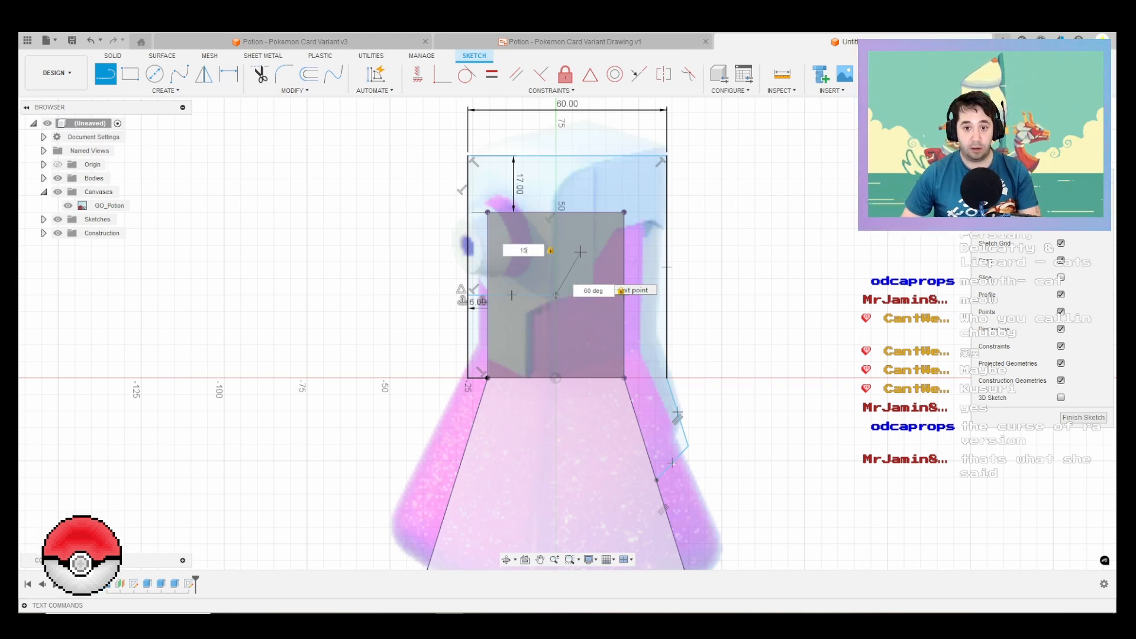
pyautogui.press('Return')
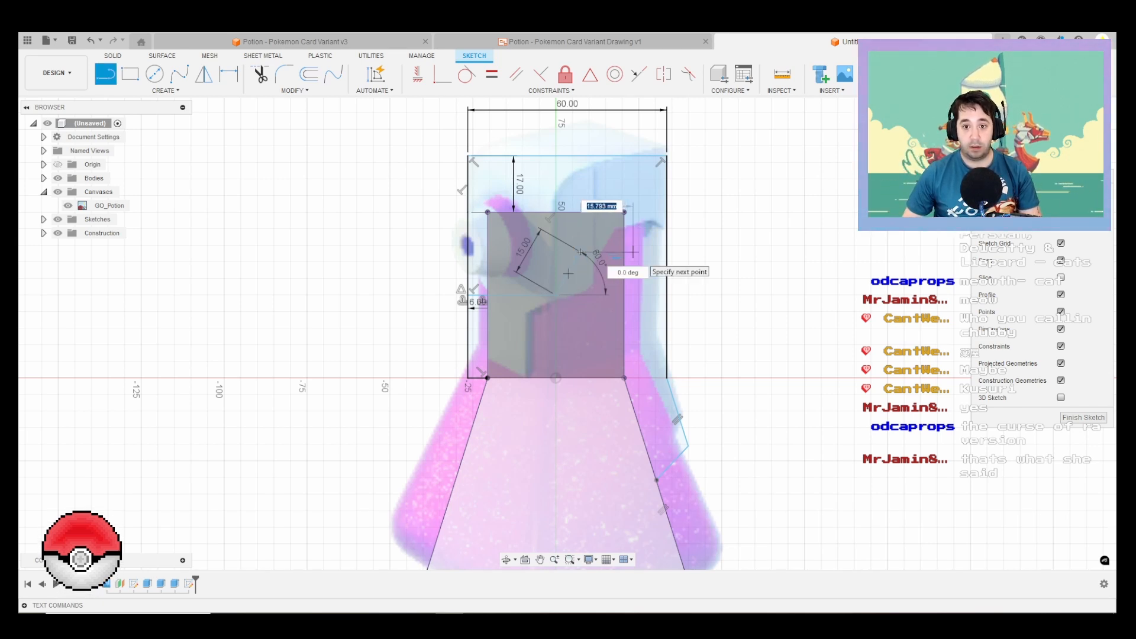
# Step: Continue with a 20 mm horizontal line and a sloping line of about 14.3 mm down to the cap's rear edge
pyautogui.write('20')
pyautogui.press('Return')
pyautogui.scroll(1, 632, 252)
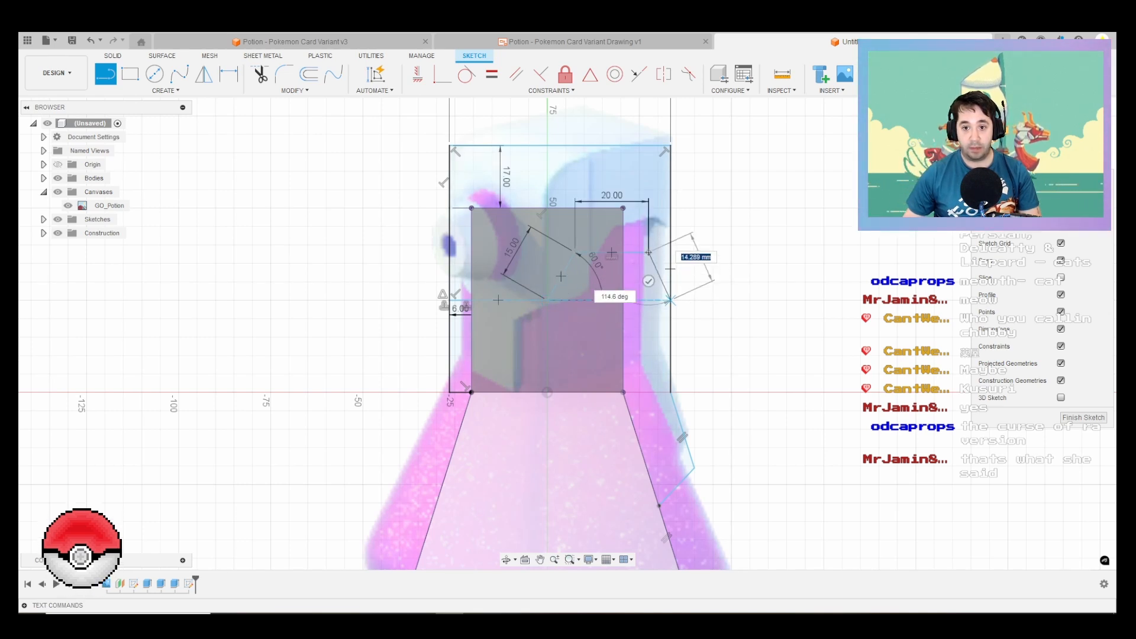
pyautogui.scroll(-1, 793, 258)
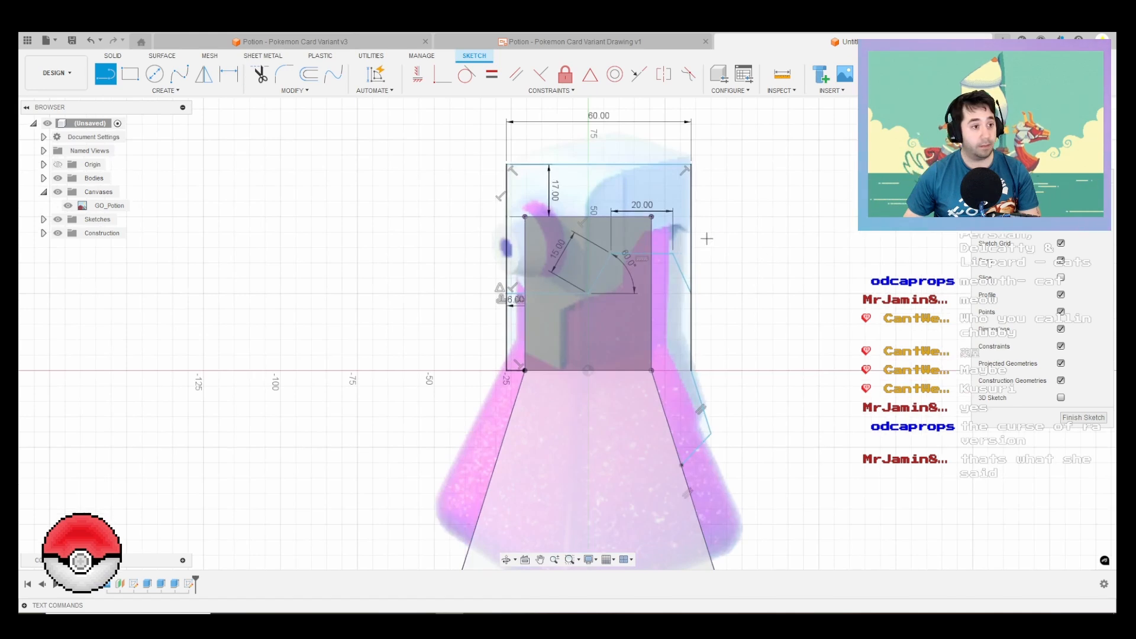
# Step: Select the cap's upper profile regions for an extrusion, including the area overlapping the neck, temporarily hiding the bottle body to reach it
pyautogui.press('e')
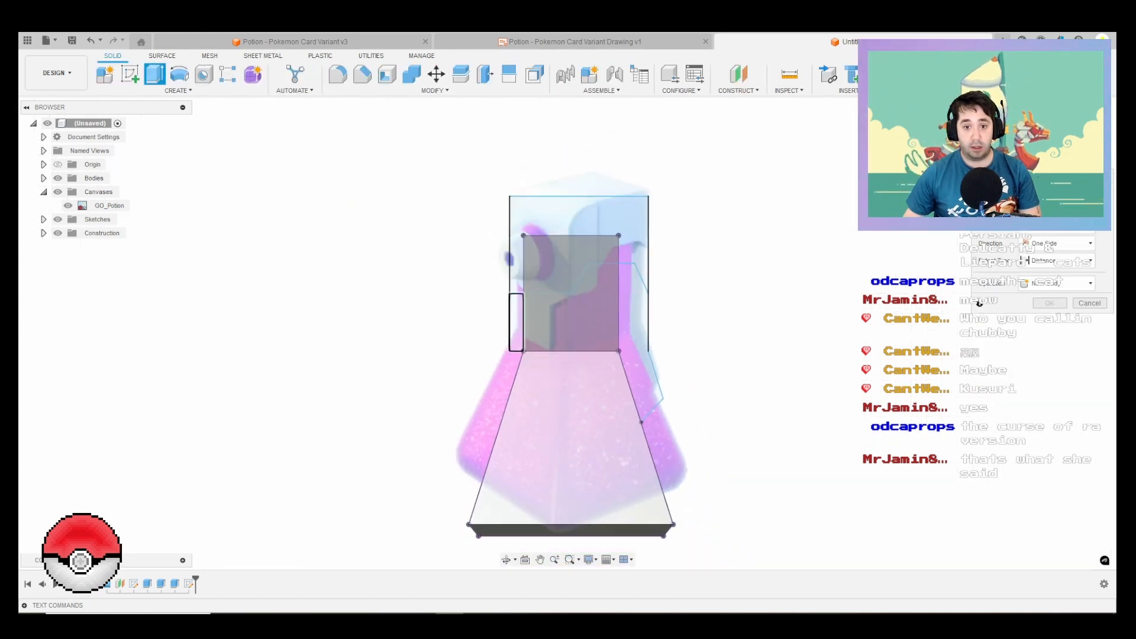
pyautogui.click(514, 273)
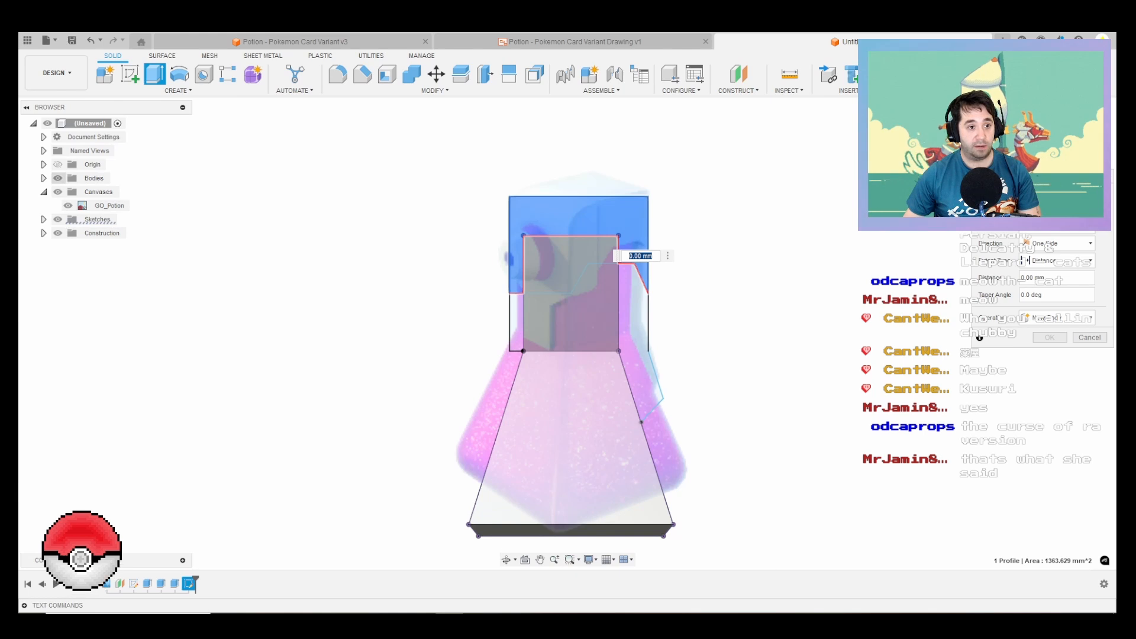
pyautogui.click(44, 178)
pyautogui.click(68, 191)
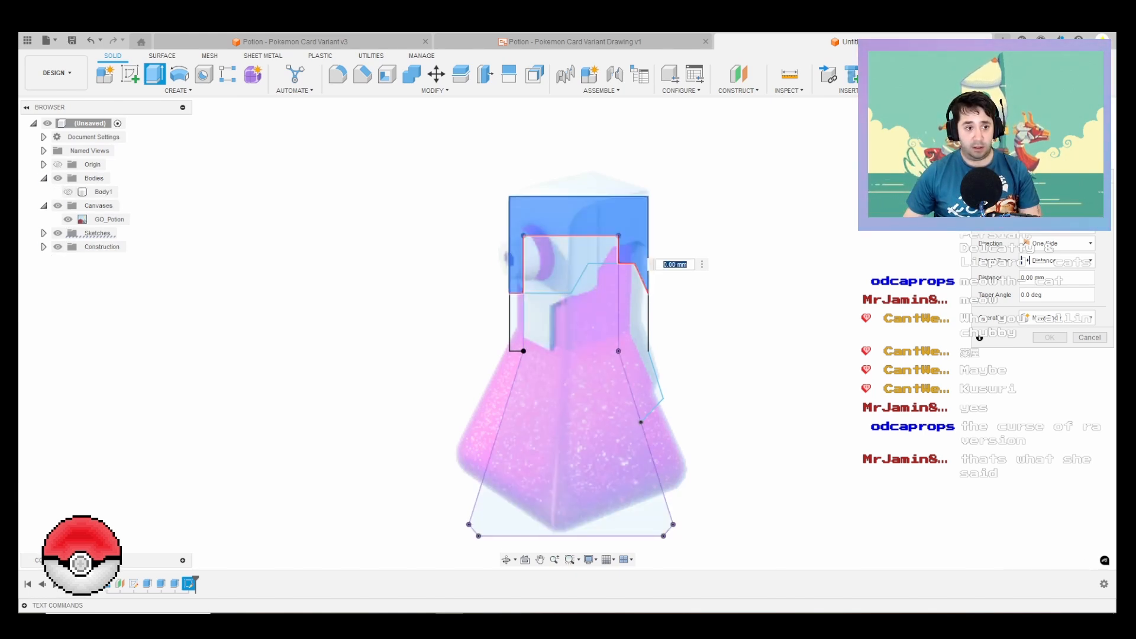
pyautogui.click(44, 247)
pyautogui.click(44, 233)
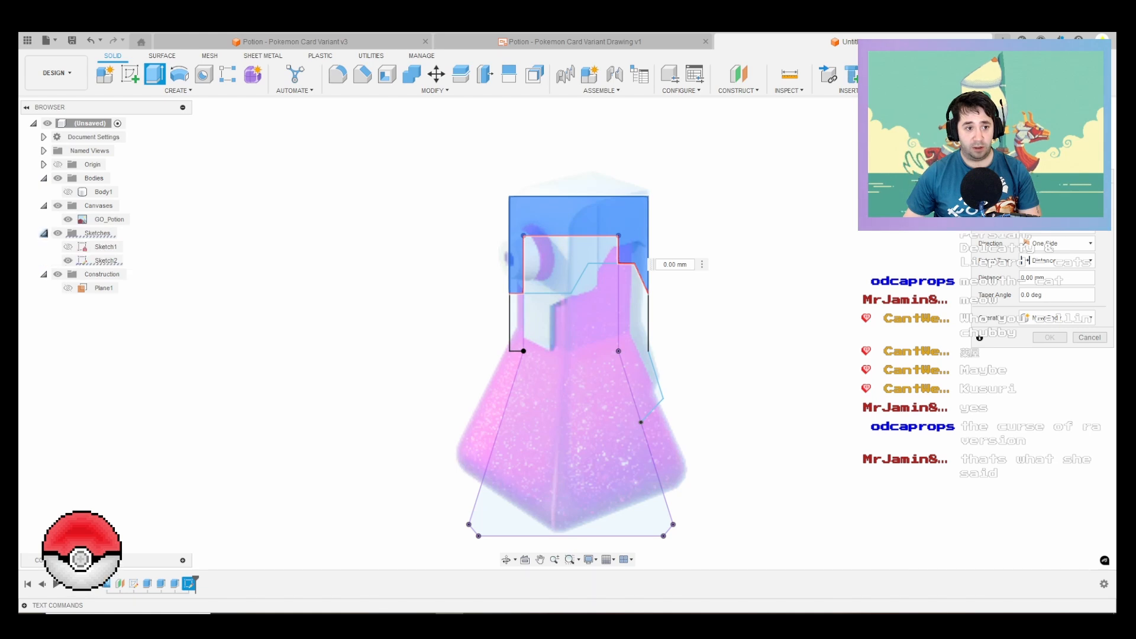
pyautogui.click(105, 260)
pyautogui.click(559, 267)
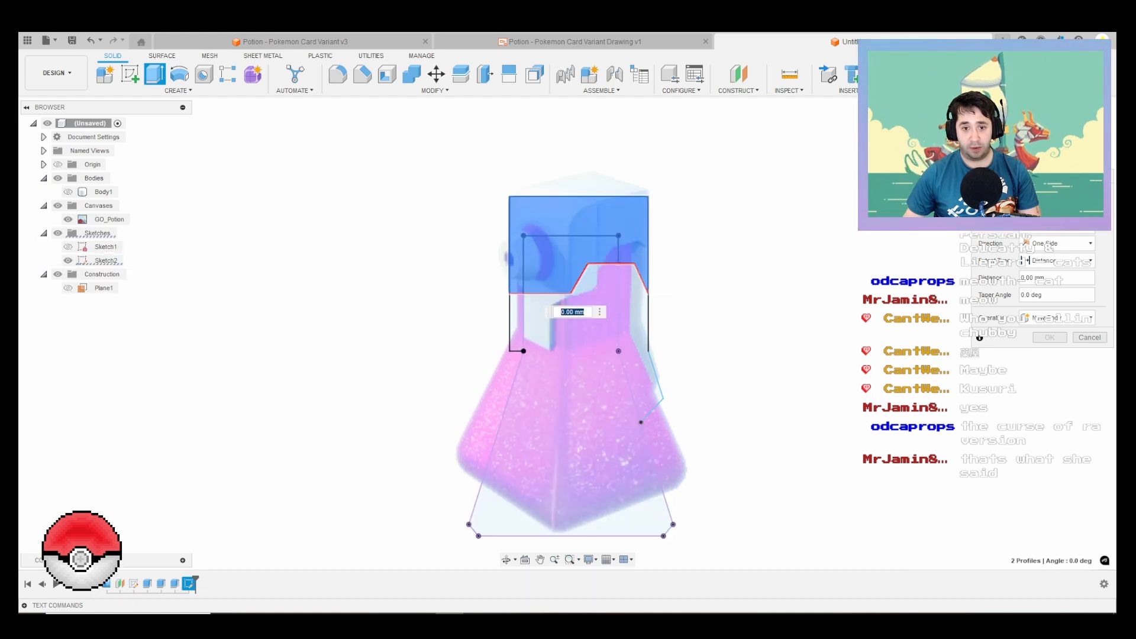
pyautogui.click(68, 192)
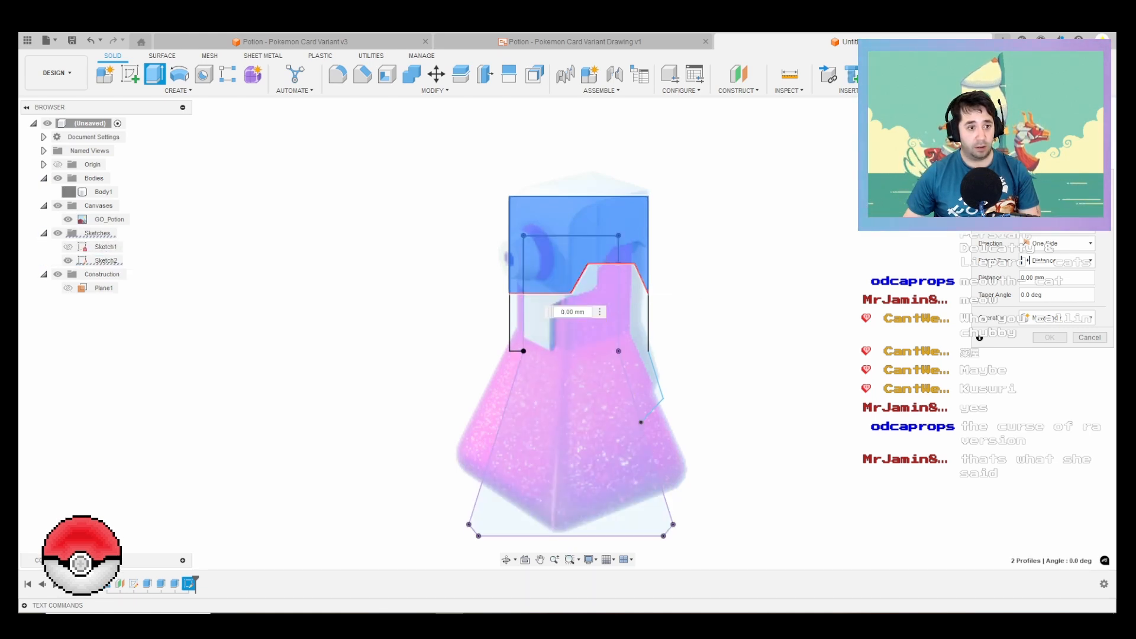
# Step: Extrude the selected cap profiles to one side by 20.548 mm + 6 mm, past the neck's face, as a new body
pyautogui.keyDown('shift'); pyautogui.moveTo(379, 296); pyautogui.dragTo(461, 322, button='middle'); pyautogui.keyUp('shift')
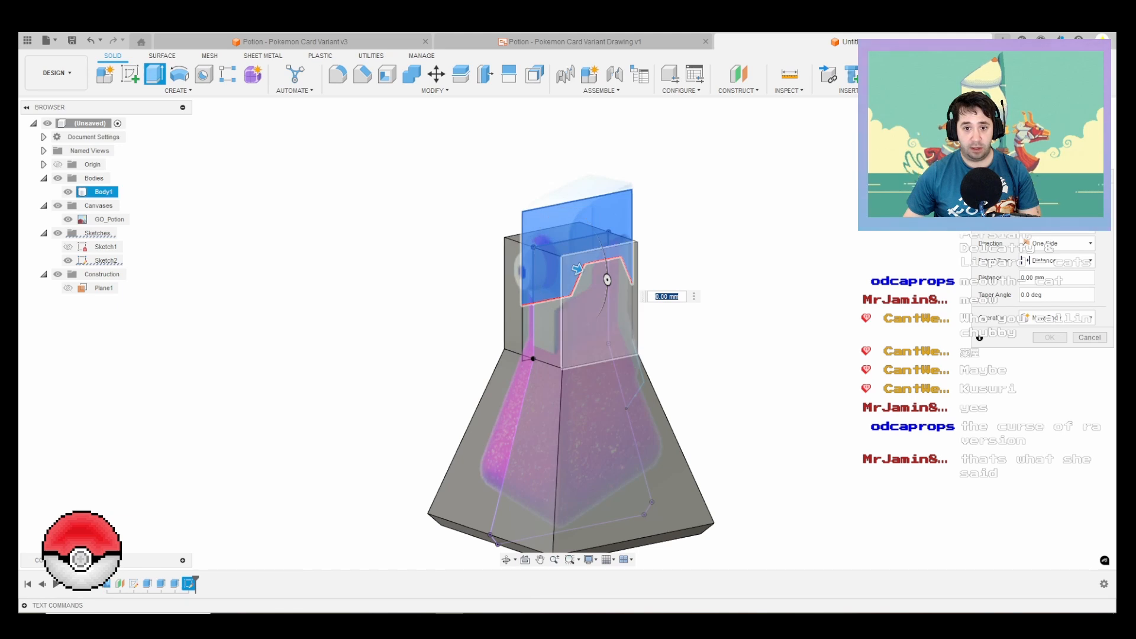
pyautogui.moveTo(577, 269); pyautogui.dragTo(606, 280)
pyautogui.scroll(3, 605, 281)
pyautogui.keyDown('shift'); pyautogui.moveTo(605, 280); pyautogui.dragTo(669, 284, button='middle'); pyautogui.keyUp('shift')
pyautogui.keyDown('shift'); pyautogui.moveTo(574, 290); pyautogui.dragTo(607, 266, button='middle'); pyautogui.keyUp('shift')
pyautogui.scroll(2, 607, 265)
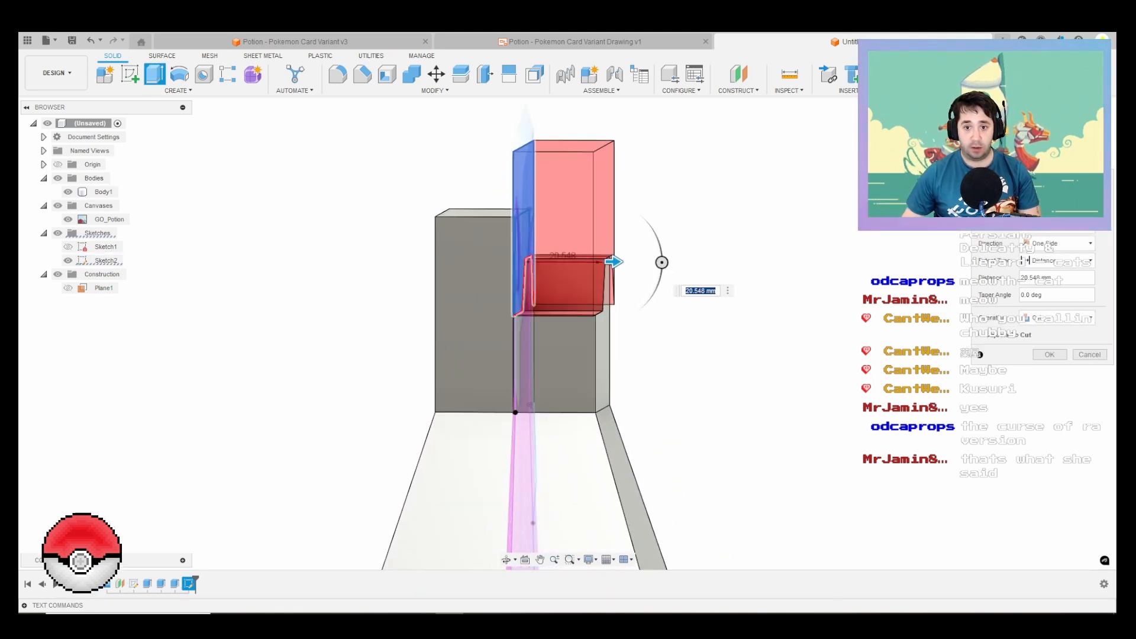
pyautogui.click(716, 290)
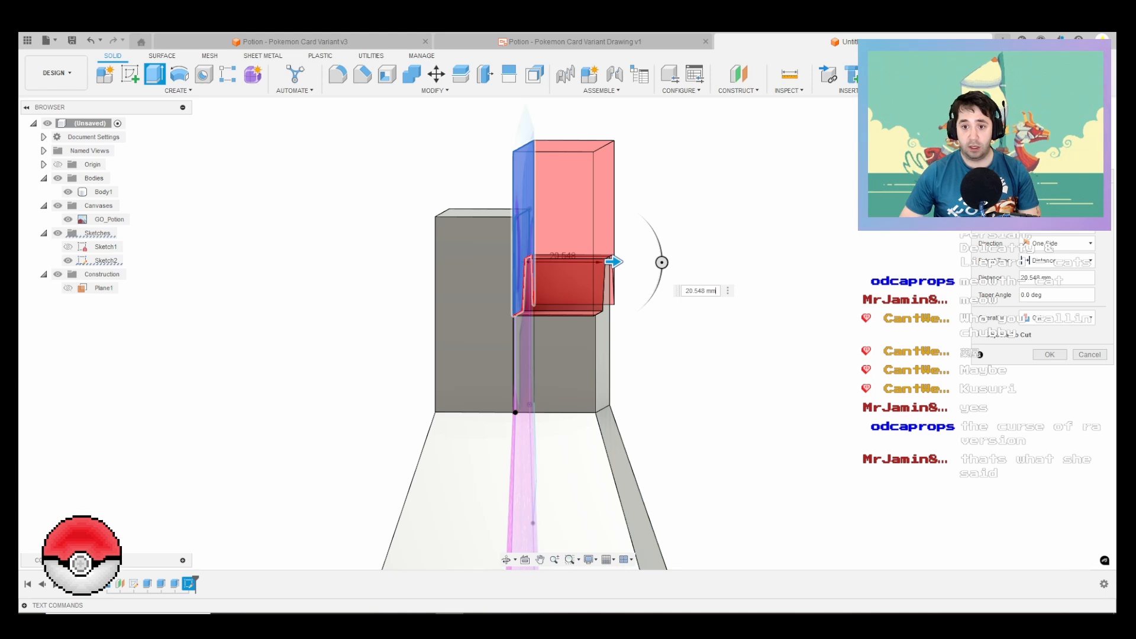
pyautogui.write('+')
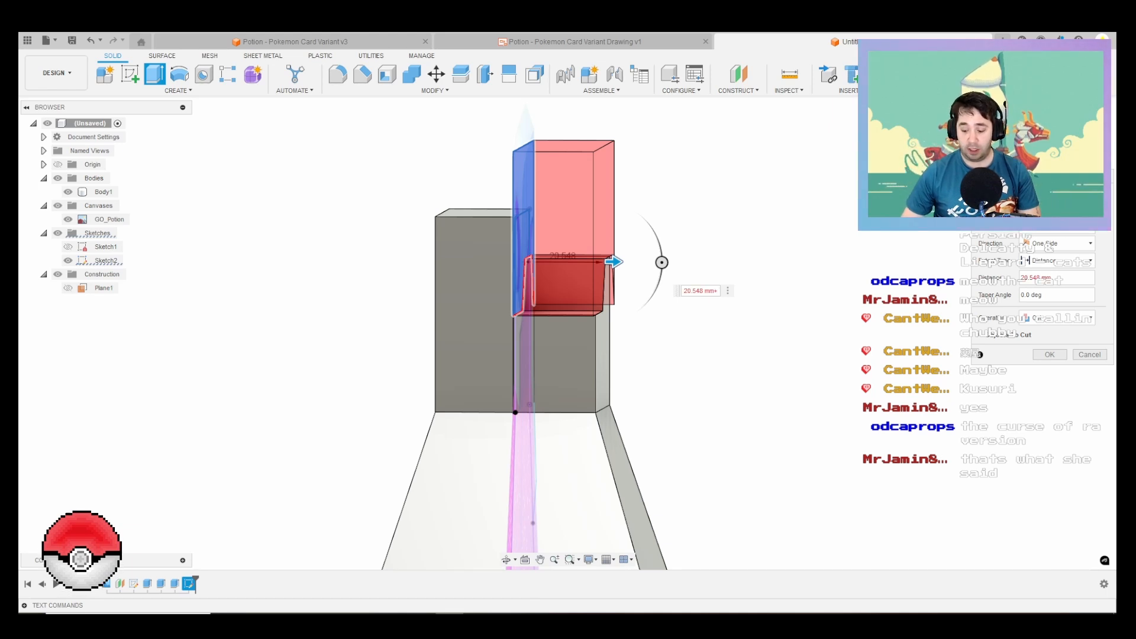
pyautogui.write('6')
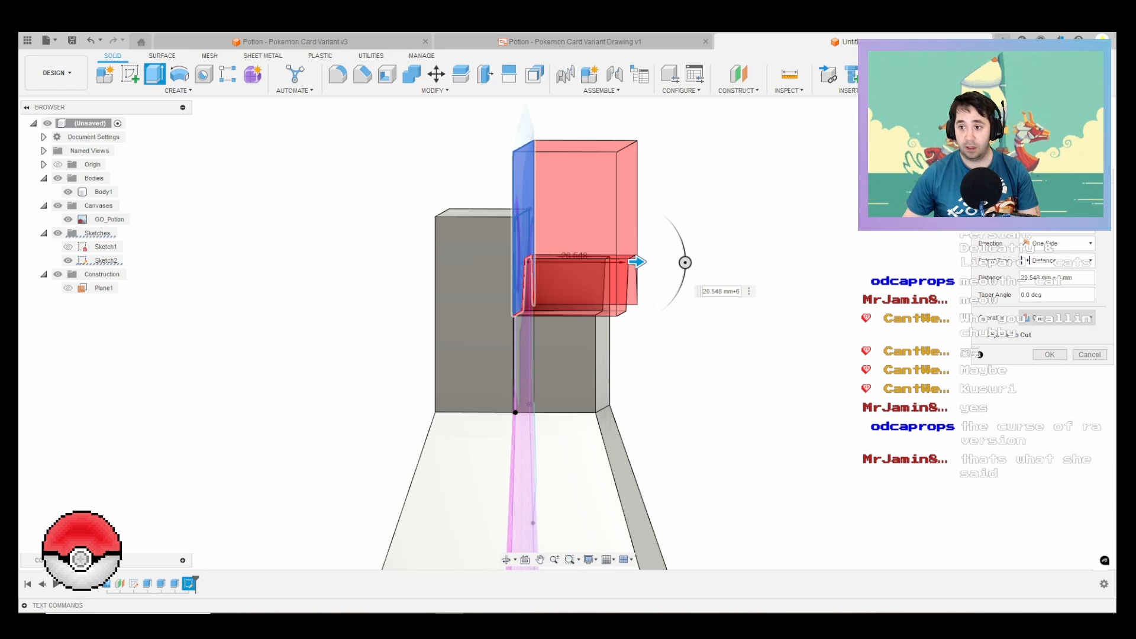
pyautogui.click(1057, 318)
pyautogui.click(1057, 367)
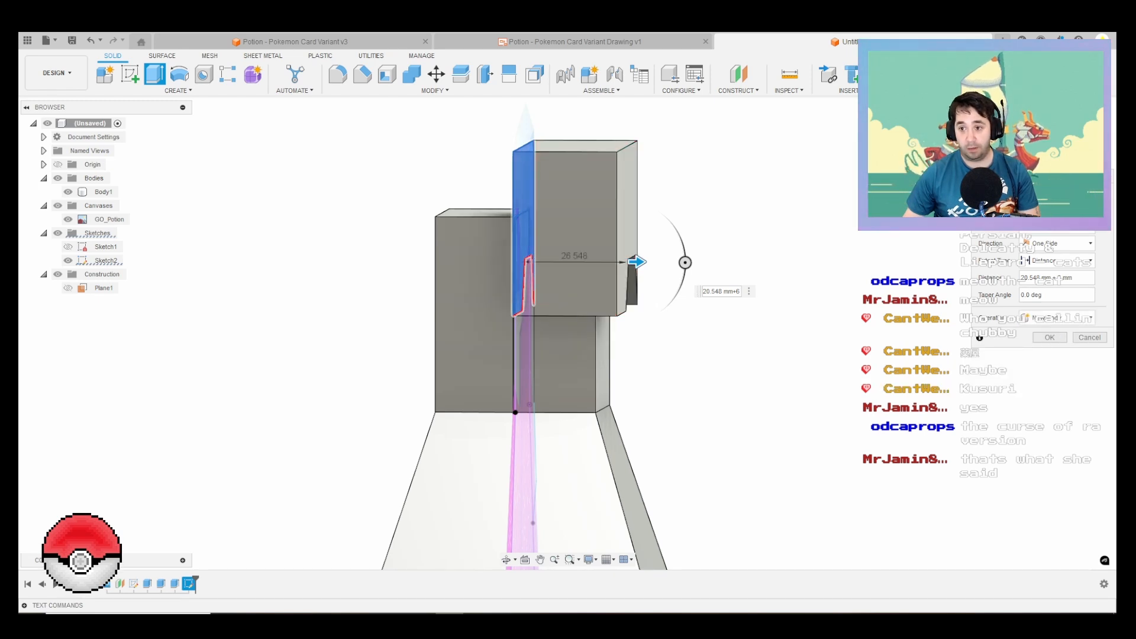
pyautogui.press('Return')
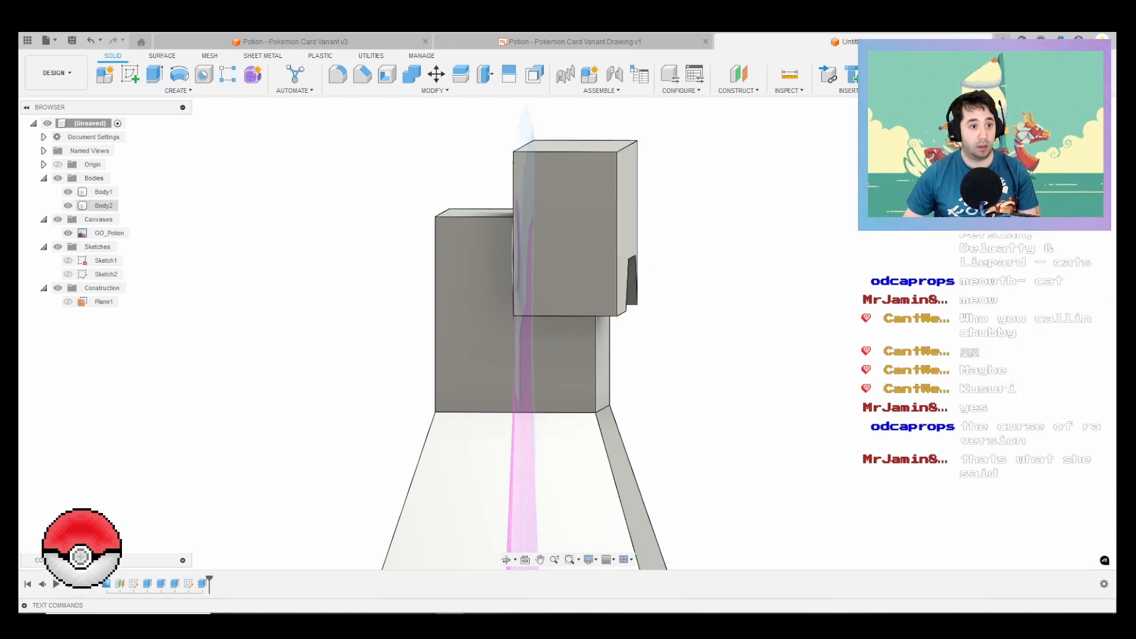
# Step: With the bottle body hidden and Sketch2 shown, extrude the narrow strip below the cap's nozzle side by 12.5 mm, joining it to the cap
pyautogui.click(101, 191)
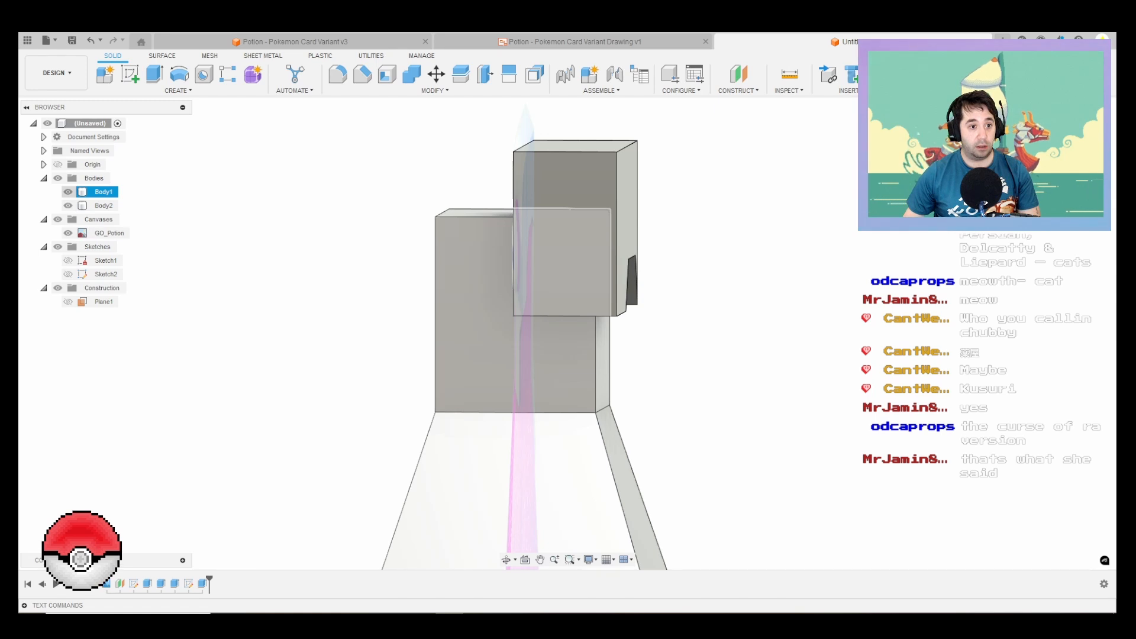
pyautogui.click(68, 191)
pyautogui.click(68, 274)
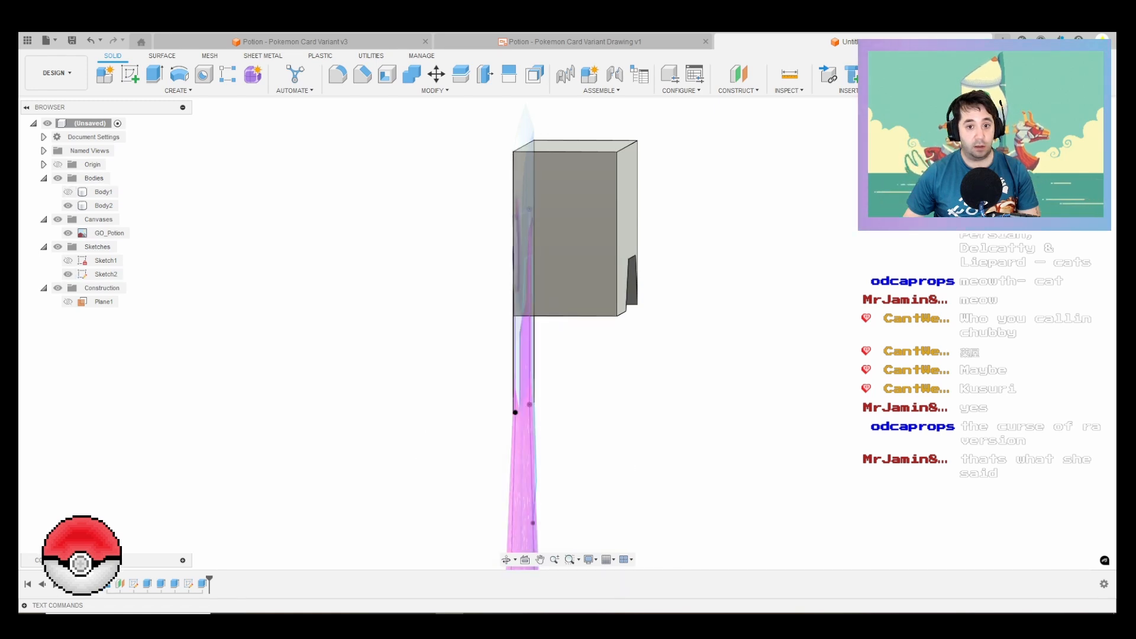
pyautogui.click(71, 278)
pyautogui.press('e')
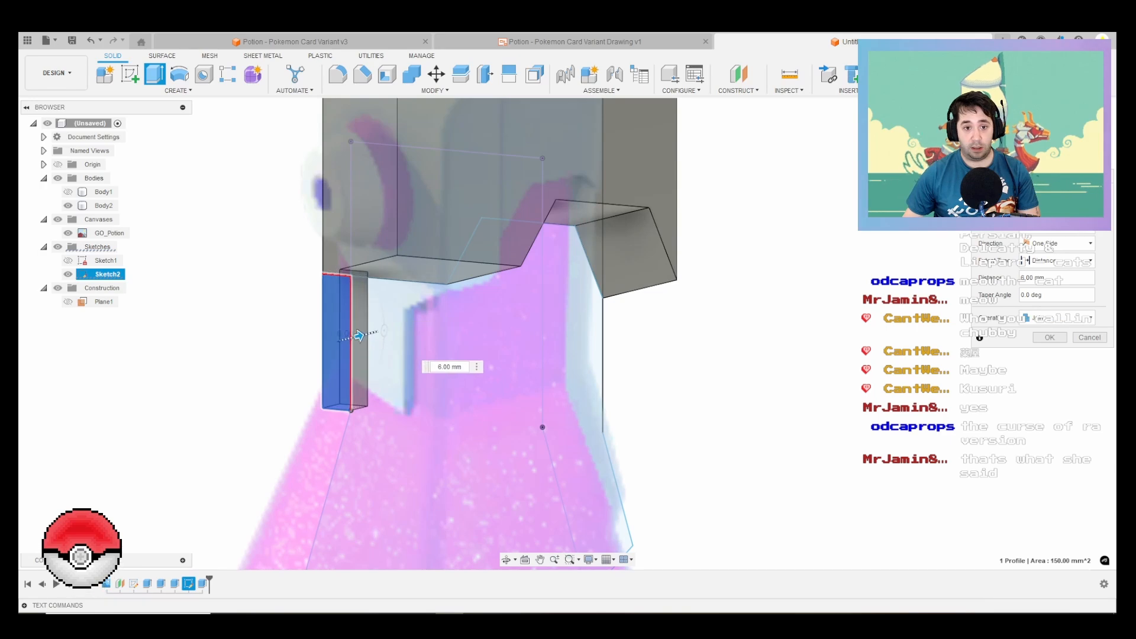
pyautogui.moveTo(358, 336); pyautogui.dragTo(379, 331)
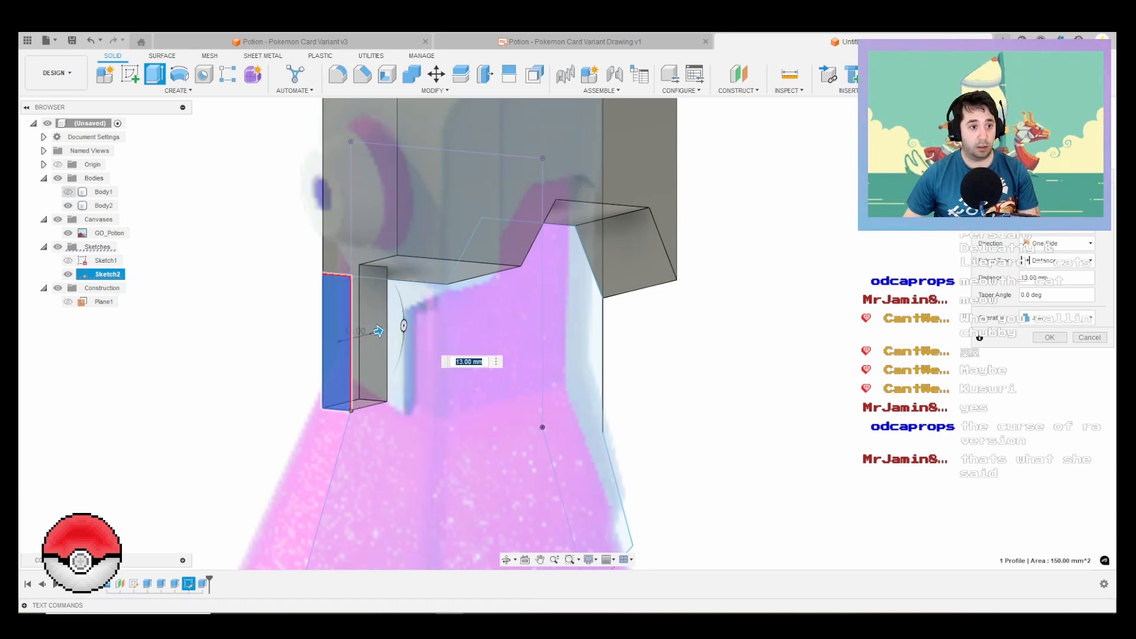
pyautogui.click(68, 192)
pyautogui.keyDown('shift'); pyautogui.moveTo(471, 282); pyautogui.dragTo(651, 299, button='middle'); pyautogui.keyUp('shift')
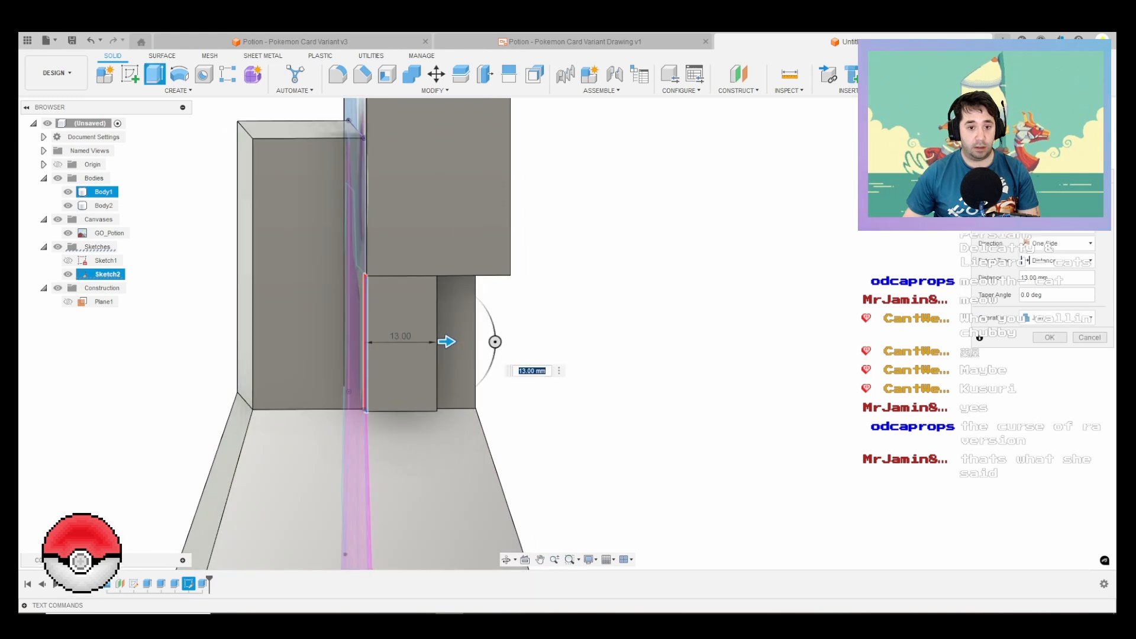
pyautogui.write('12.5')
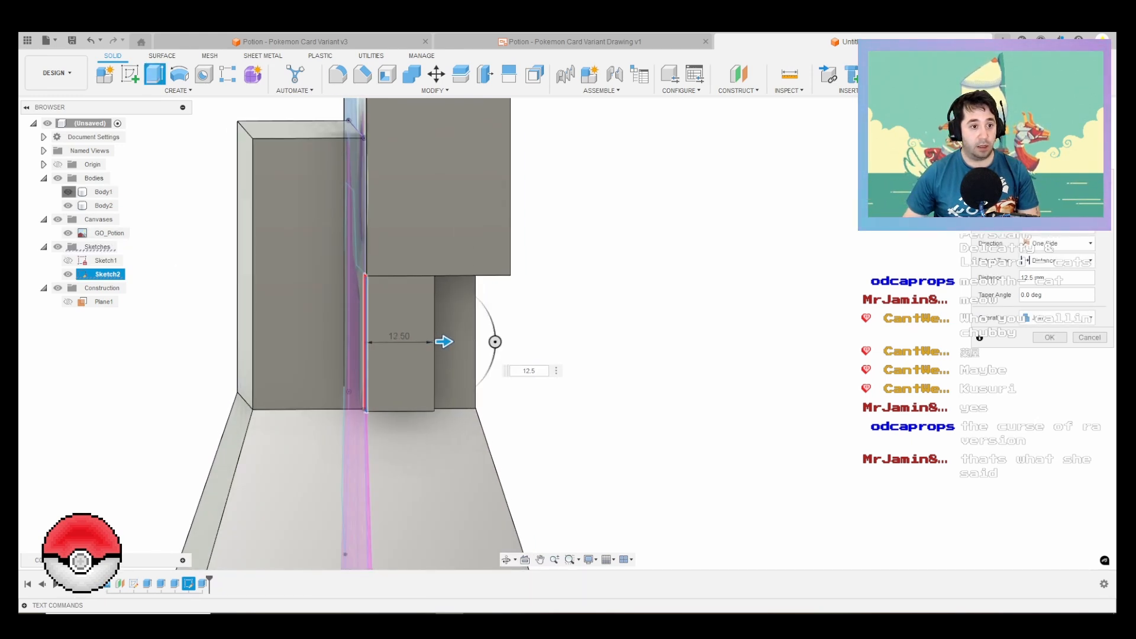
pyautogui.click(69, 192)
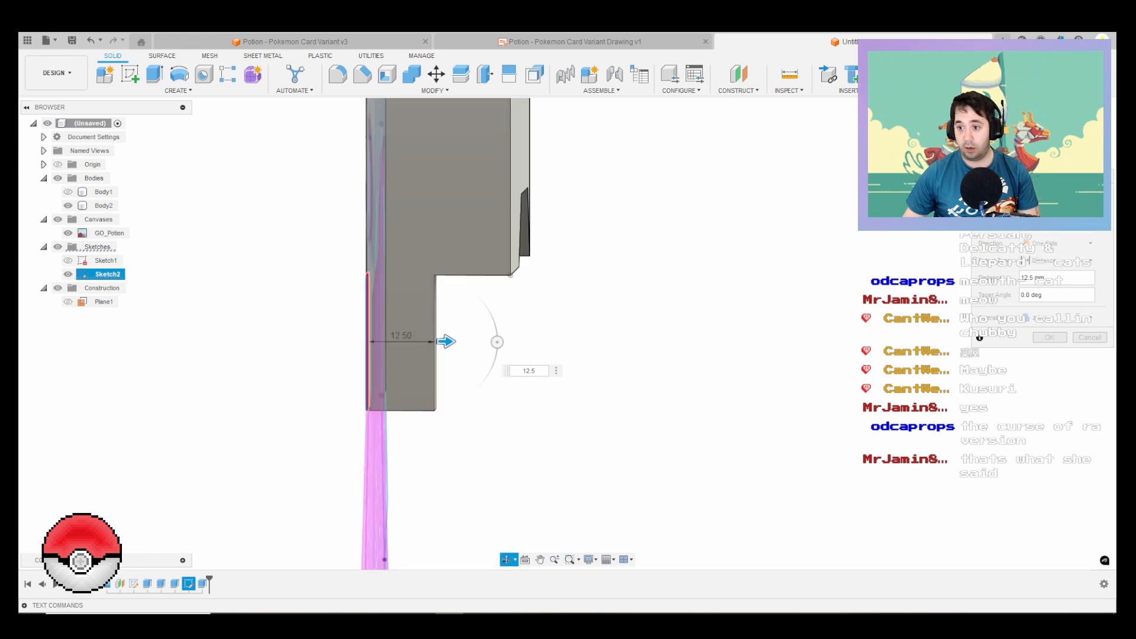
pyautogui.keyDown('shift'); pyautogui.moveTo(355, 468); pyautogui.dragTo(460, 441, button='middle'); pyautogui.keyUp('shift')
pyautogui.press('Return')
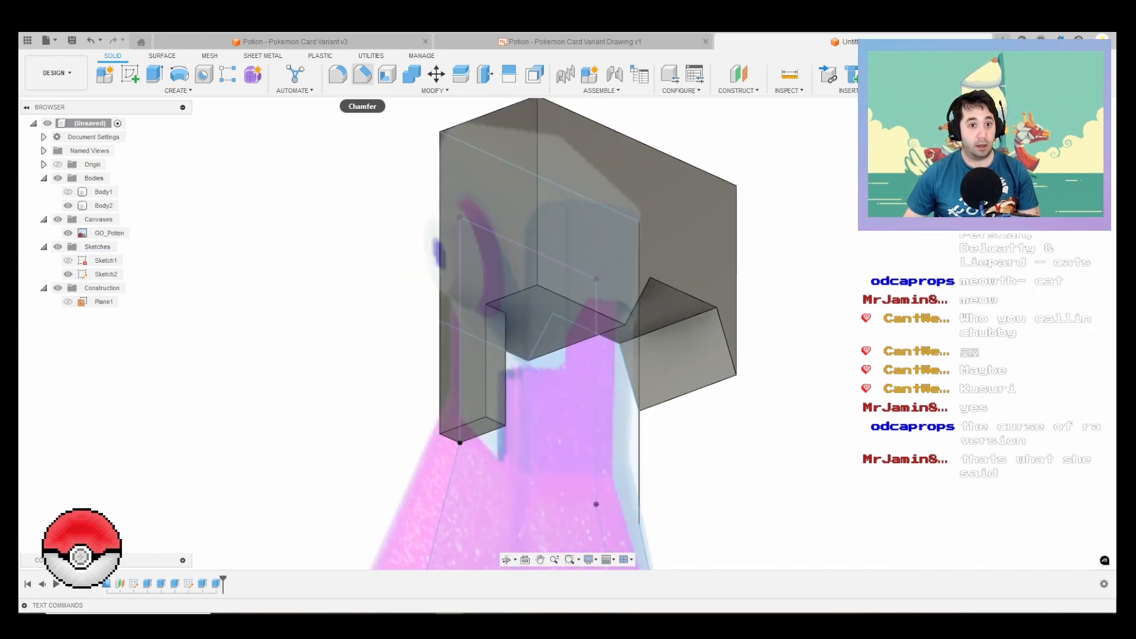
pyautogui.click(362, 74)
pyautogui.scroll(3, 536, 316)
pyautogui.click(496, 308)
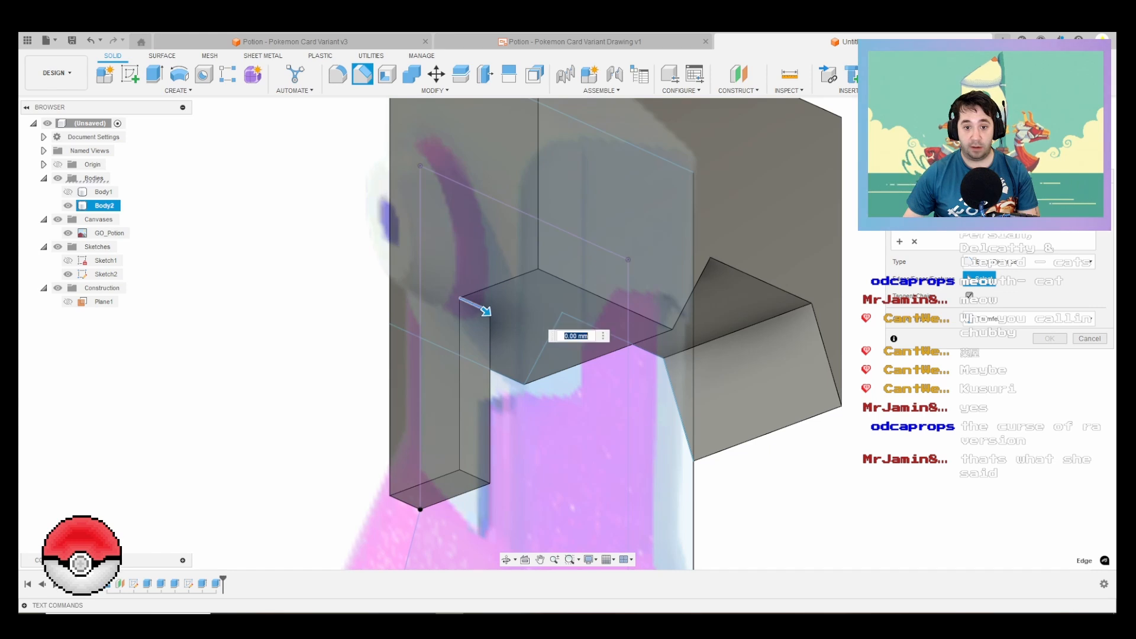
pyautogui.scroll(-4, 537, 373)
pyautogui.keyDown('shift'); pyautogui.moveTo(536, 374); pyautogui.dragTo(588, 355, button='middle'); pyautogui.keyUp('shift')
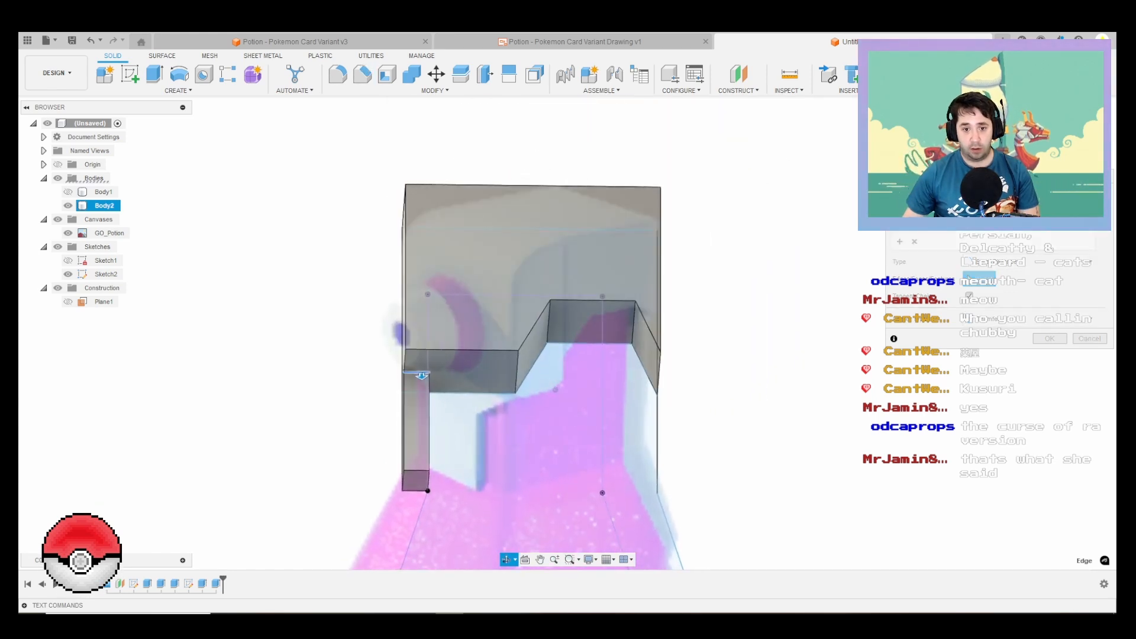
pyautogui.keyDown('shift'); pyautogui.moveTo(680, 177); pyautogui.dragTo(970, 184, button='middle'); pyautogui.keyUp('shift')
pyautogui.scroll(-4, 970, 180)
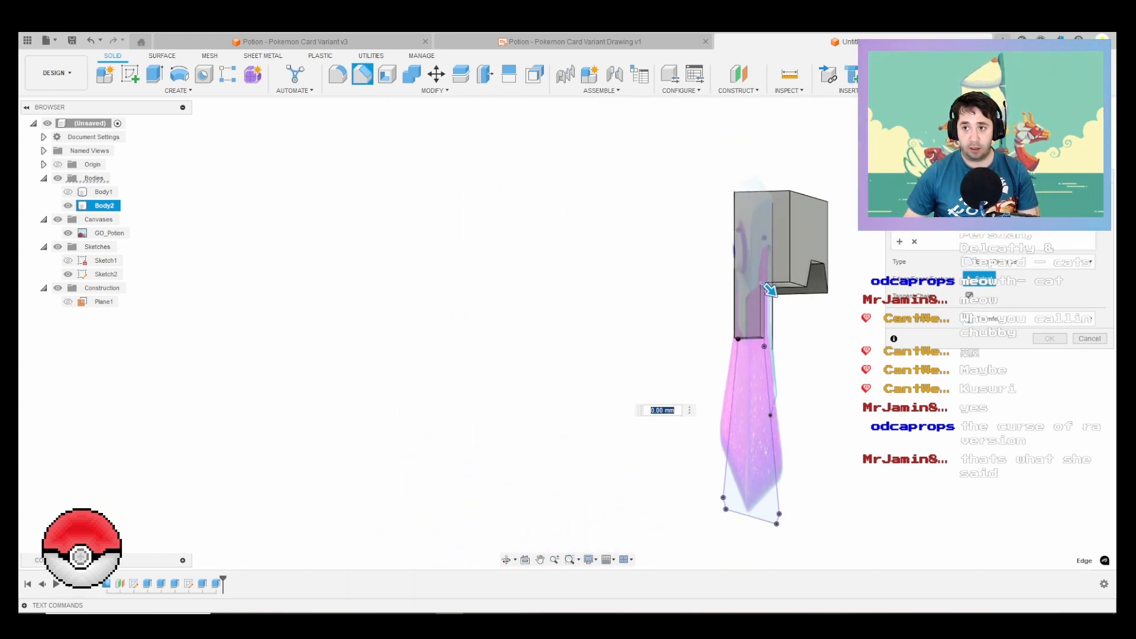
pyautogui.write('1')
pyautogui.scroll(6, 768, 291)
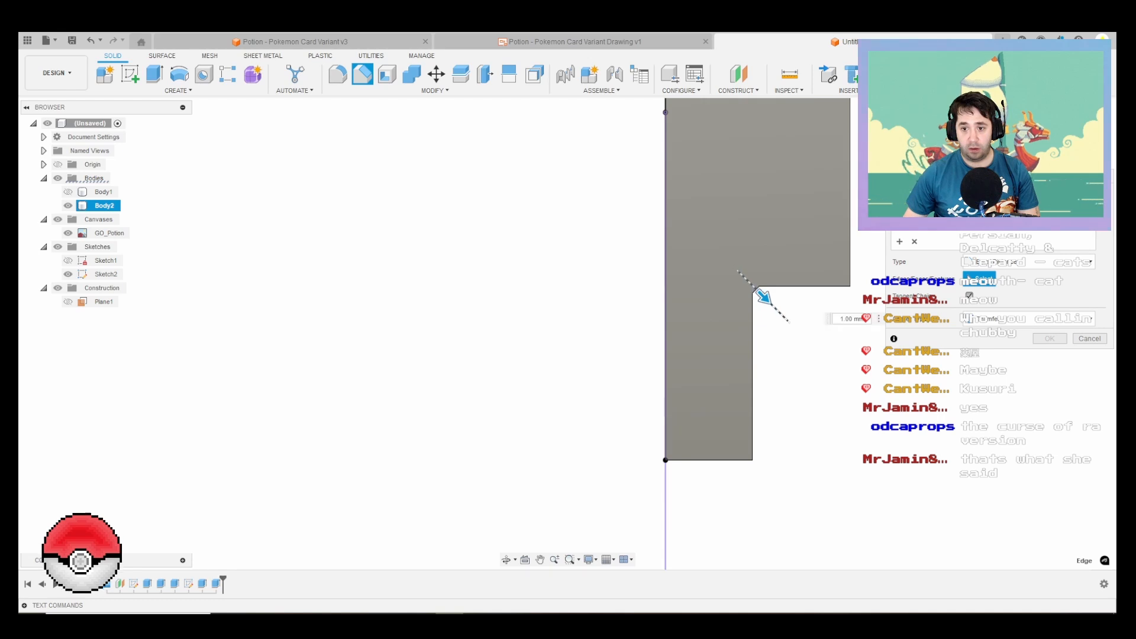
pyautogui.moveTo(764, 298); pyautogui.dragTo(809, 341)
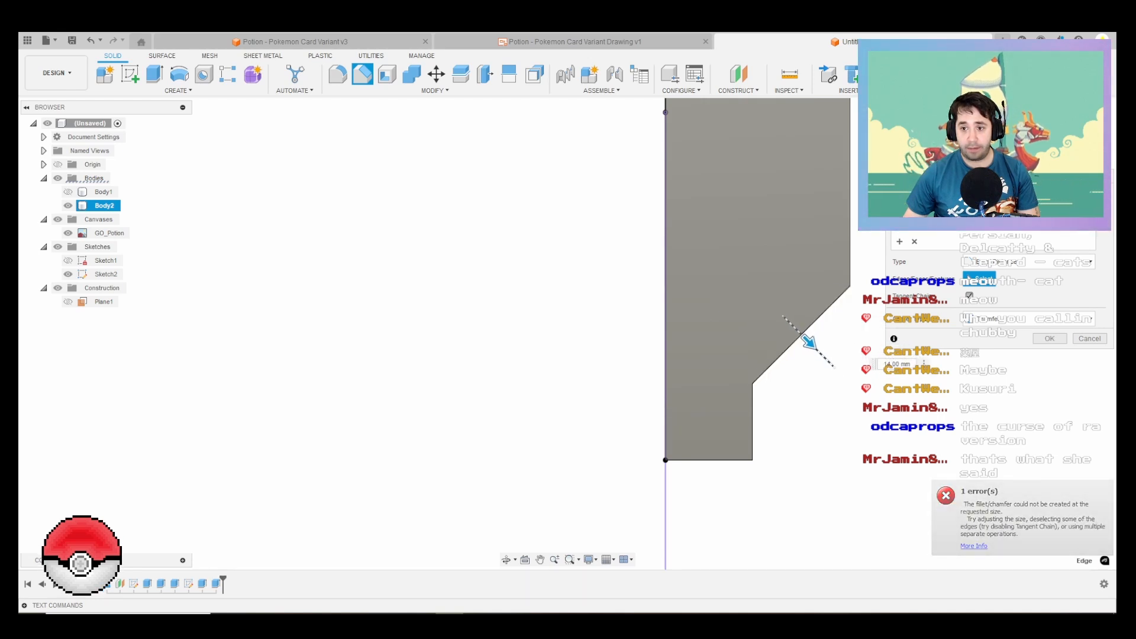
pyautogui.scroll(6, 751, 393)
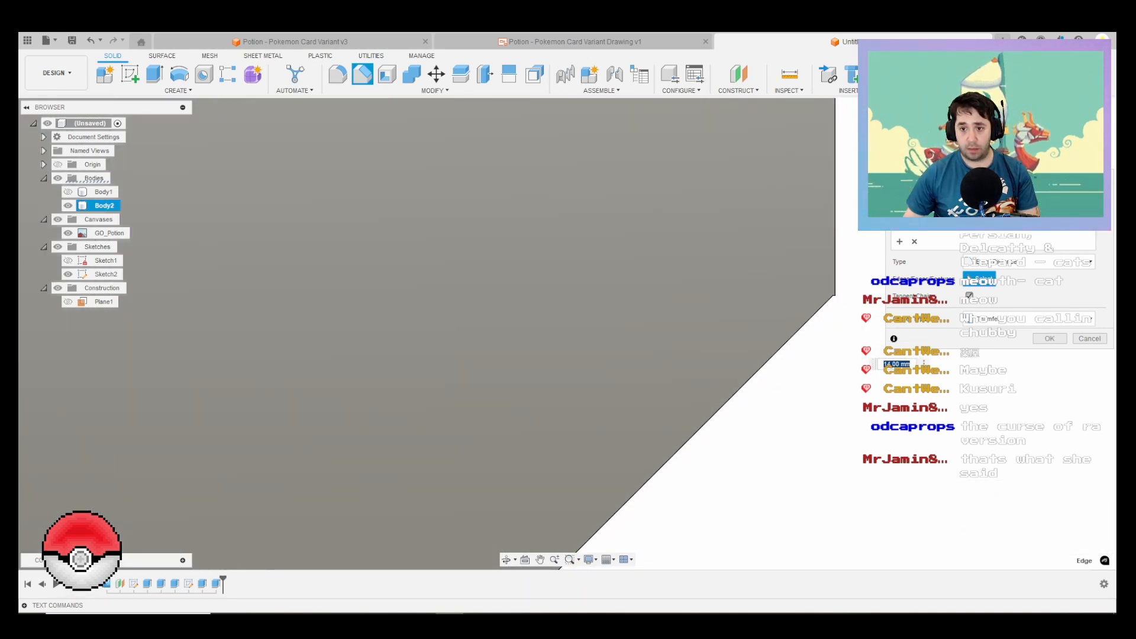
pyautogui.scroll(-5, 644, 482)
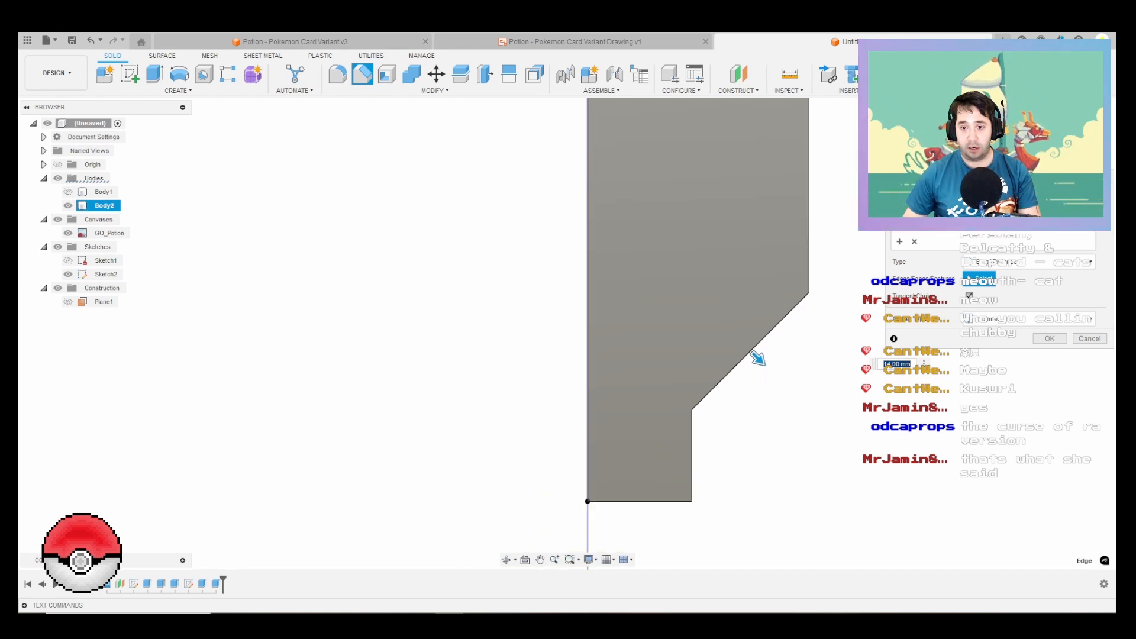
pyautogui.scroll(3, 752, 353)
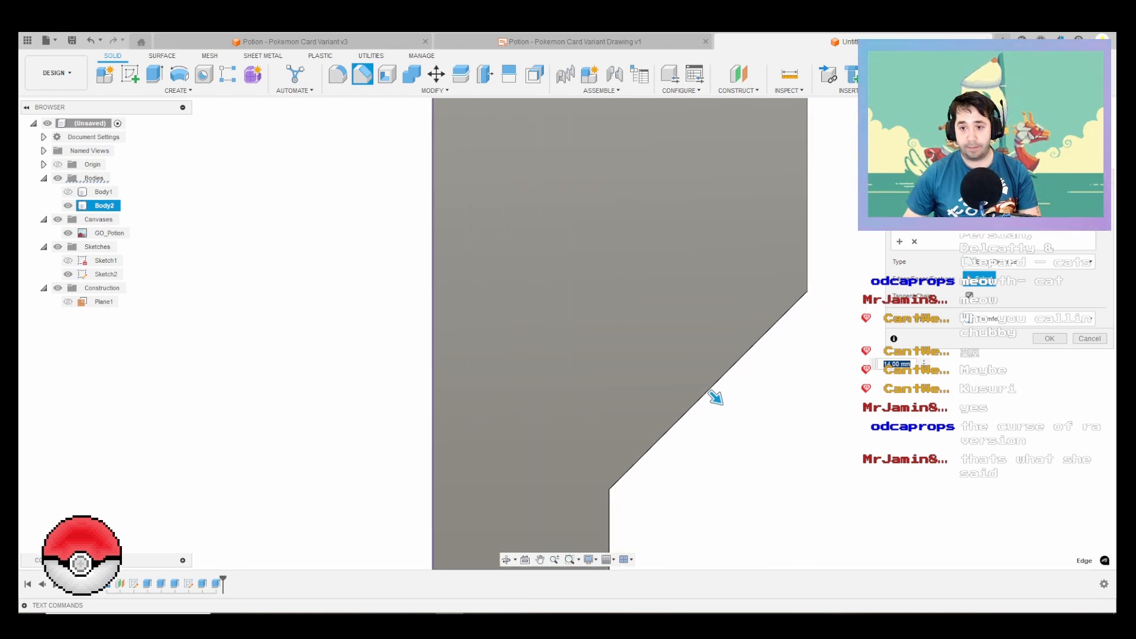
pyautogui.keyDown('shift'); pyautogui.moveTo(753, 353); pyautogui.dragTo(703, 237, button='middle'); pyautogui.keyUp('shift')
pyautogui.press('Escape')
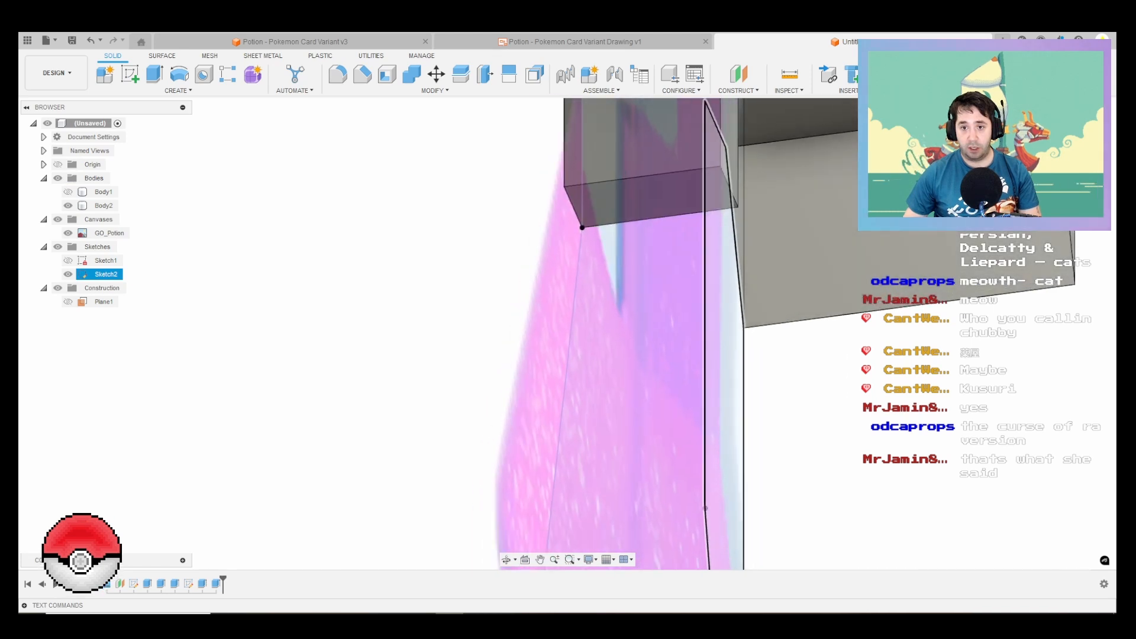
# Step: Measure the length of the cap's underside edge running outward from the joined strip
pyautogui.scroll(-3, 704, 178)
pyautogui.moveTo(704, 177); pyautogui.dragTo(654, 372, button='middle')
pyautogui.scroll(2, 653, 372)
pyautogui.click(728, 150)
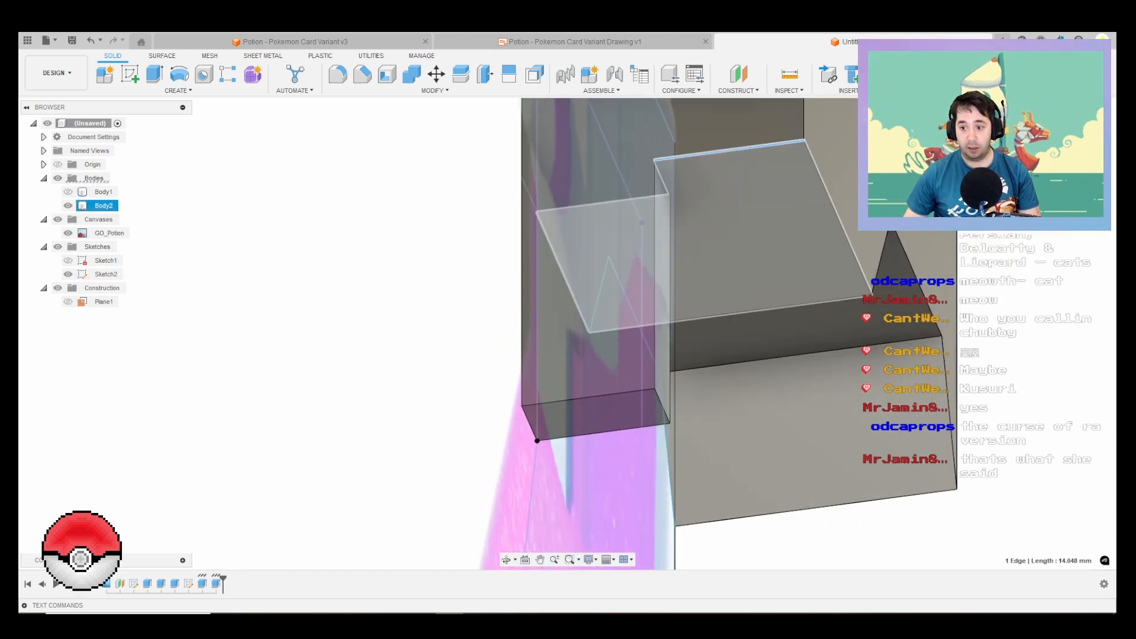
# Step: Chamfer the inner edge where the joined strip meets the cap's underside, using Distance and Angle with 14.048 mm and 40°
pyautogui.scroll(-1, 721, 225)
pyautogui.moveTo(730, 188); pyautogui.dragTo(689, 284, button='middle')
pyautogui.click(362, 74)
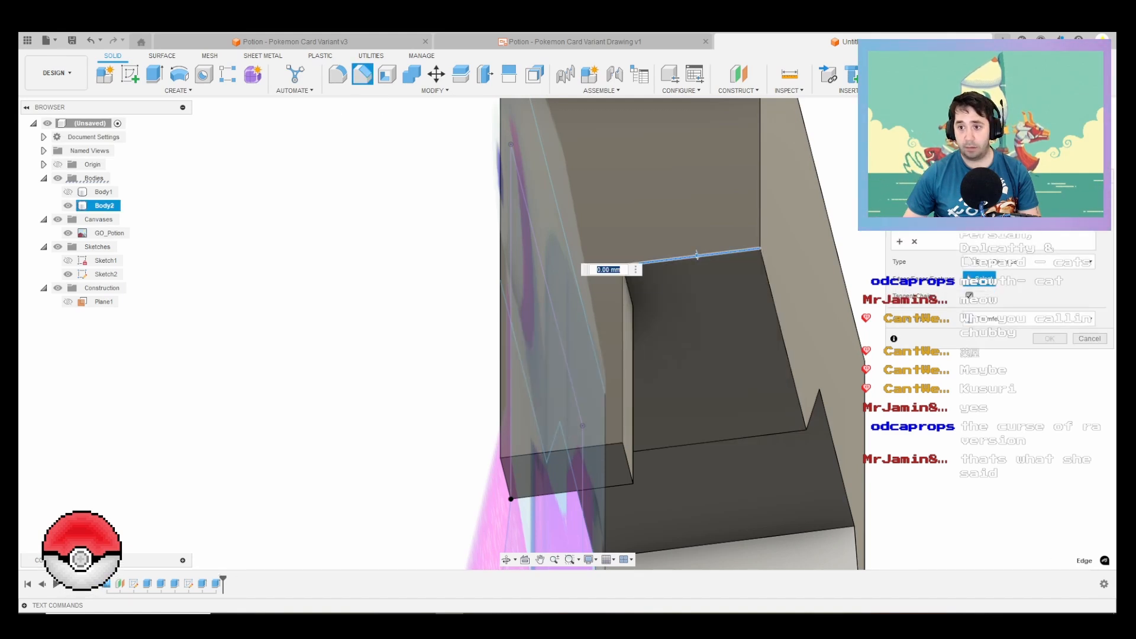
pyautogui.click(669, 259)
pyautogui.scroll(4, 593, 297)
pyautogui.click(651, 286)
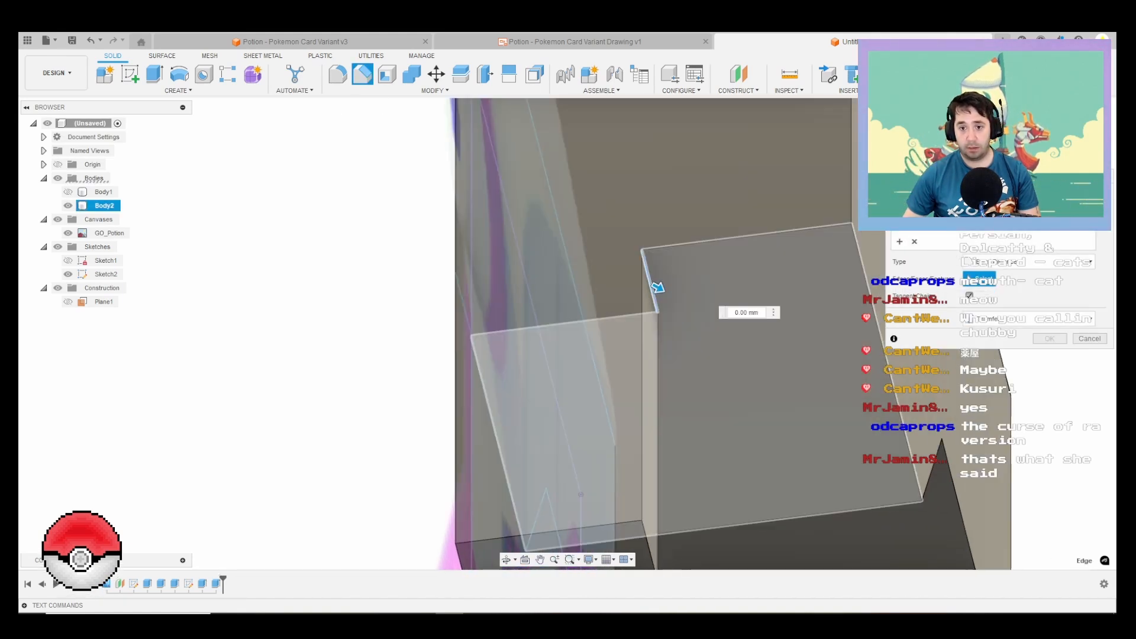
pyautogui.write('14.048')
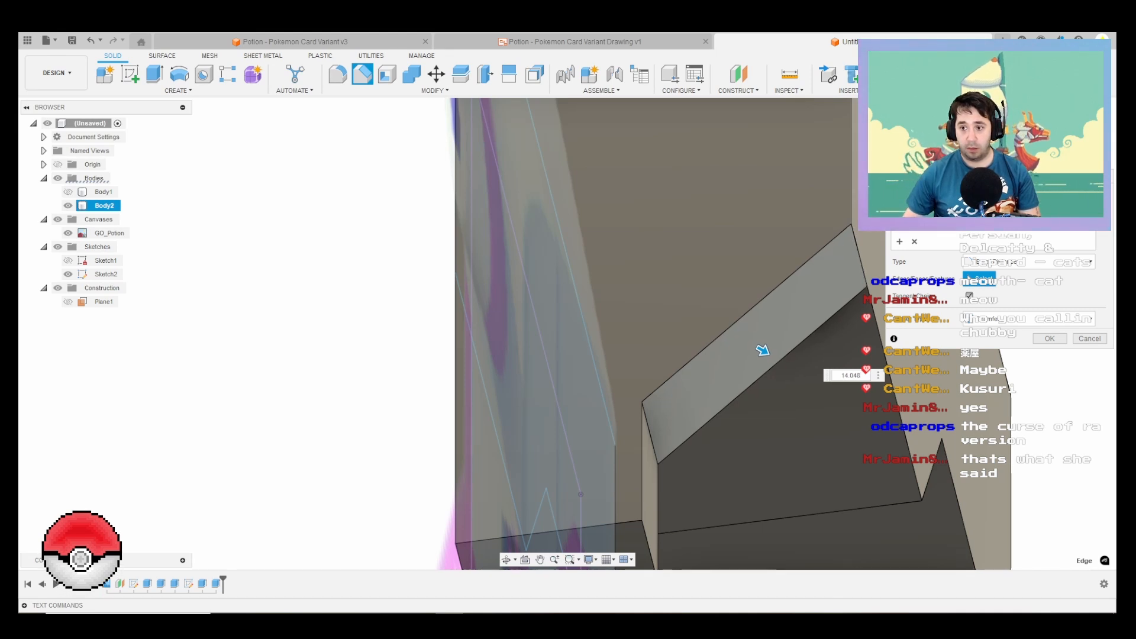
pyautogui.click(1029, 262)
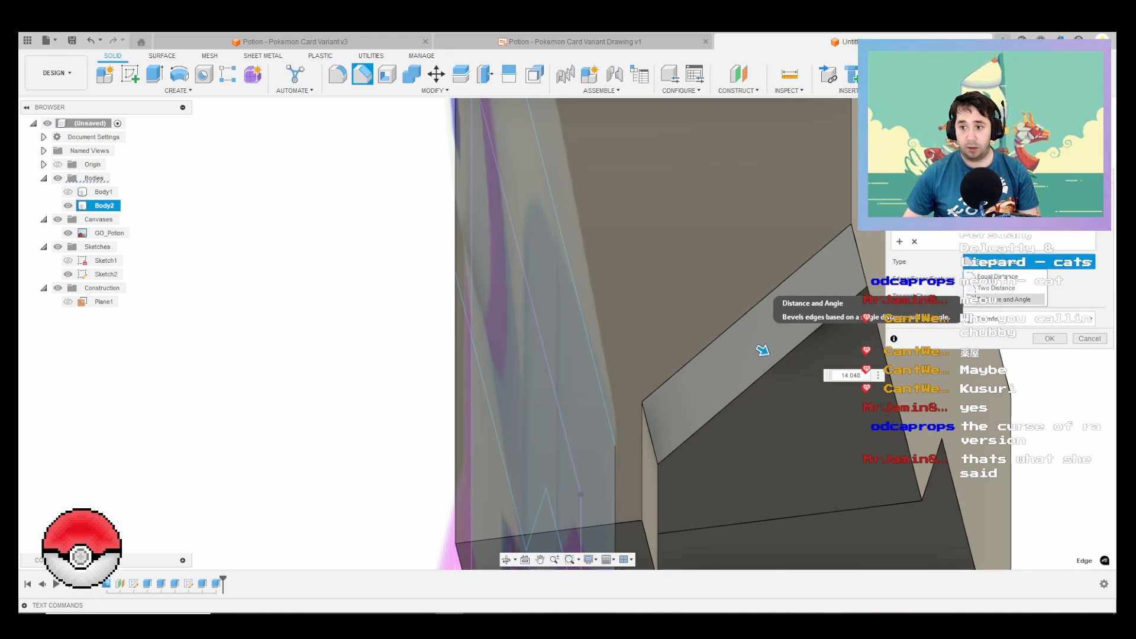
pyautogui.click(1005, 300)
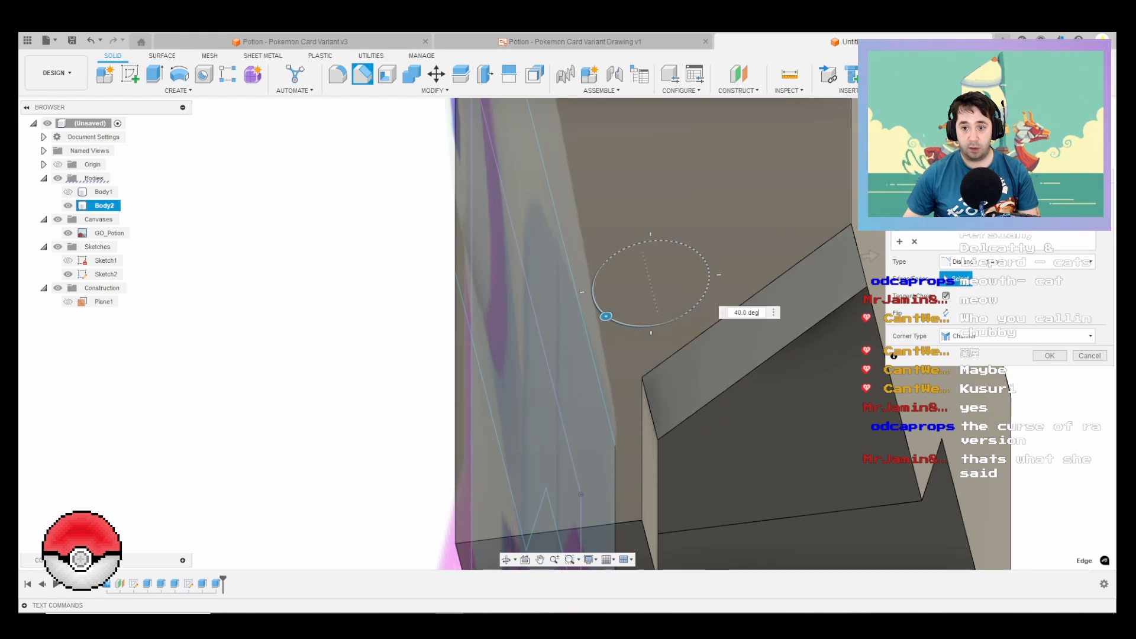
pyautogui.moveTo(870, 256)
pyautogui.keyDown('shift'); pyautogui.mouseDown(button='middle')
pyautogui.moveTo(698, 304)
pyautogui.moveTo(793, 284)
pyautogui.moveTo(778, 284)
pyautogui.moveTo(797, 294)
pyautogui.moveTo(776, 278)
pyautogui.mouseUp(button='middle'); pyautogui.keyUp('shift')
pyautogui.press('Return')
pyautogui.scroll(-4, 754, 284)
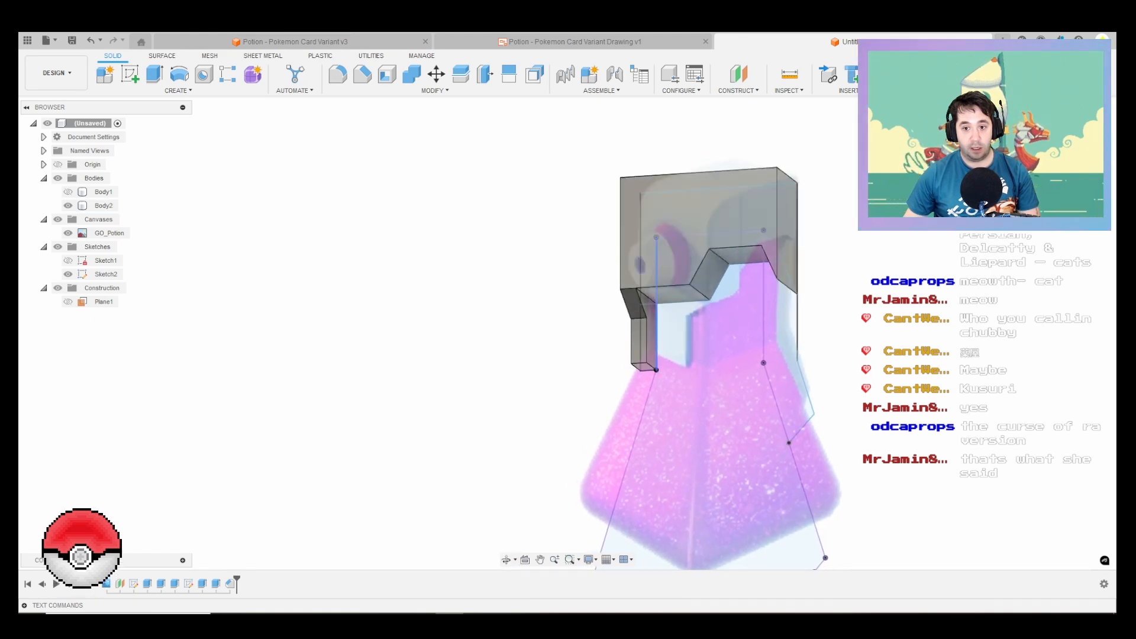
pyautogui.scroll(3, 638, 289)
pyautogui.click(648, 297)
pyautogui.scroll(4, 648, 298)
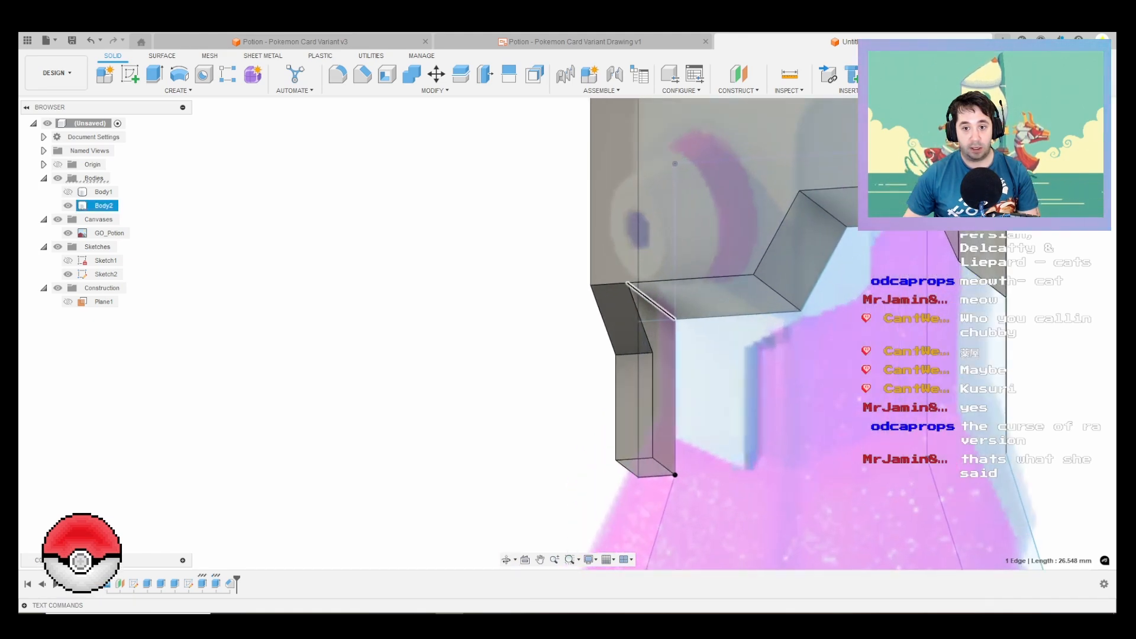
pyautogui.click(362, 74)
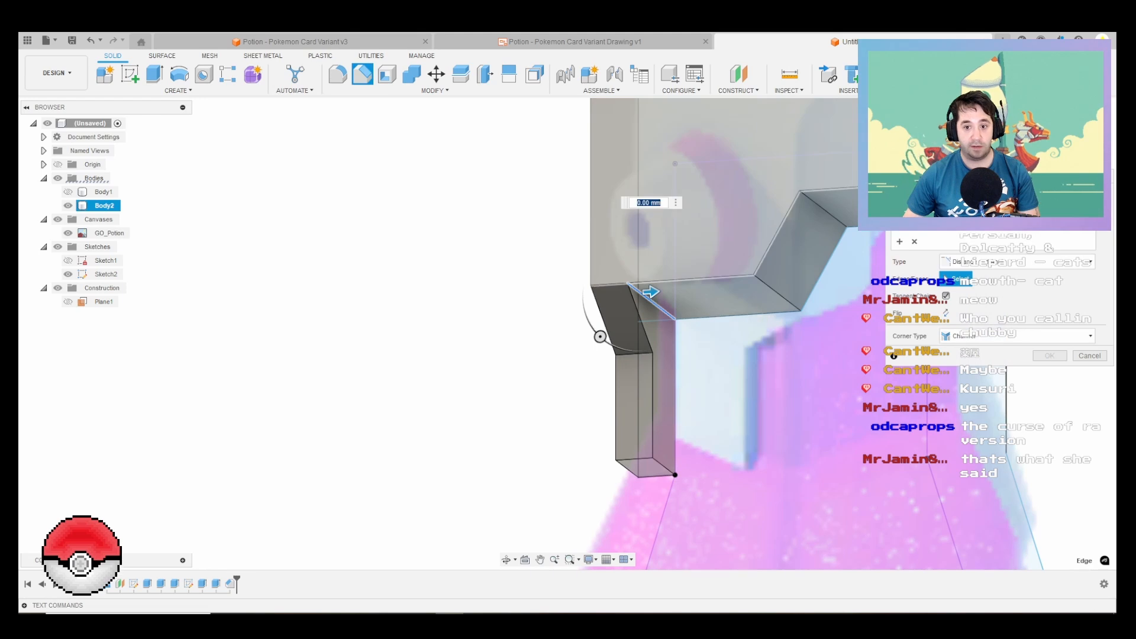
pyautogui.press('Escape')
pyautogui.scroll(-5, 584, 259)
pyautogui.keyDown('shift'); pyautogui.moveTo(594, 259); pyautogui.dragTo(651, 310, button='middle'); pyautogui.keyUp('shift')
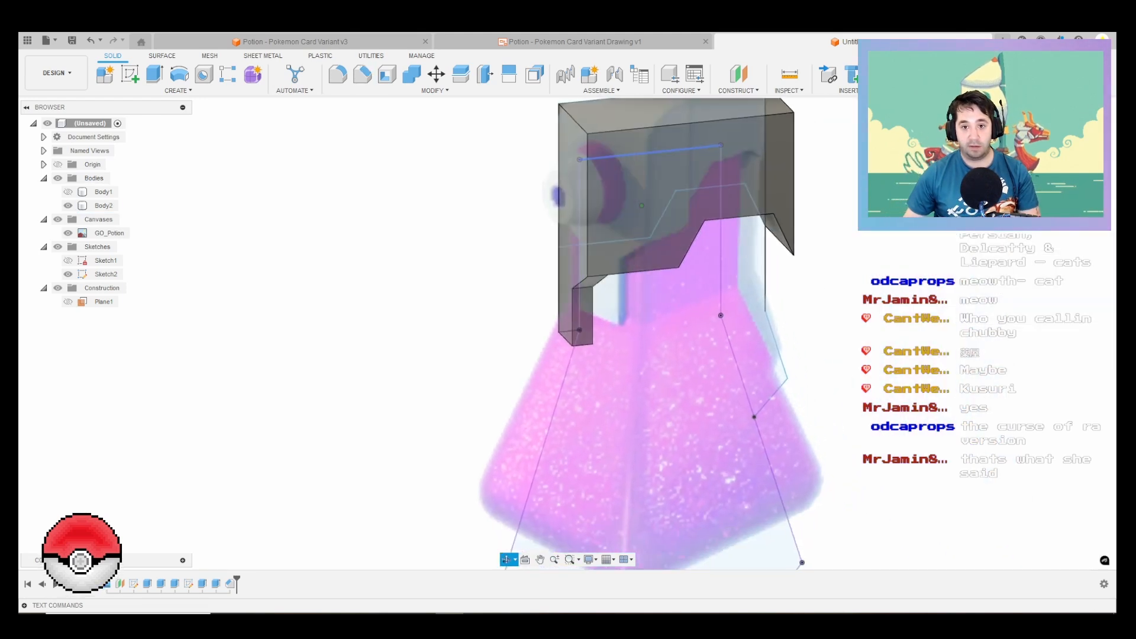
pyautogui.scroll(-2, 565, 210)
pyautogui.click(338, 74)
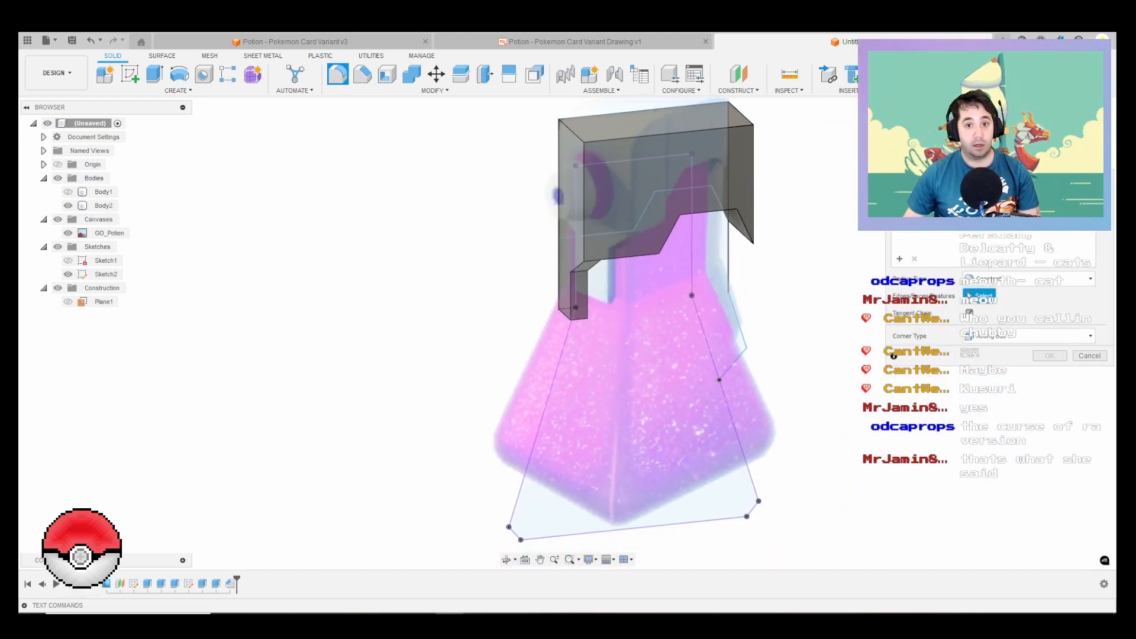
pyautogui.scroll(-2, 670, 203)
pyautogui.keyDown('shift'); pyautogui.moveTo(670, 203); pyautogui.dragTo(641, 175, button='middle'); pyautogui.keyUp('shift')
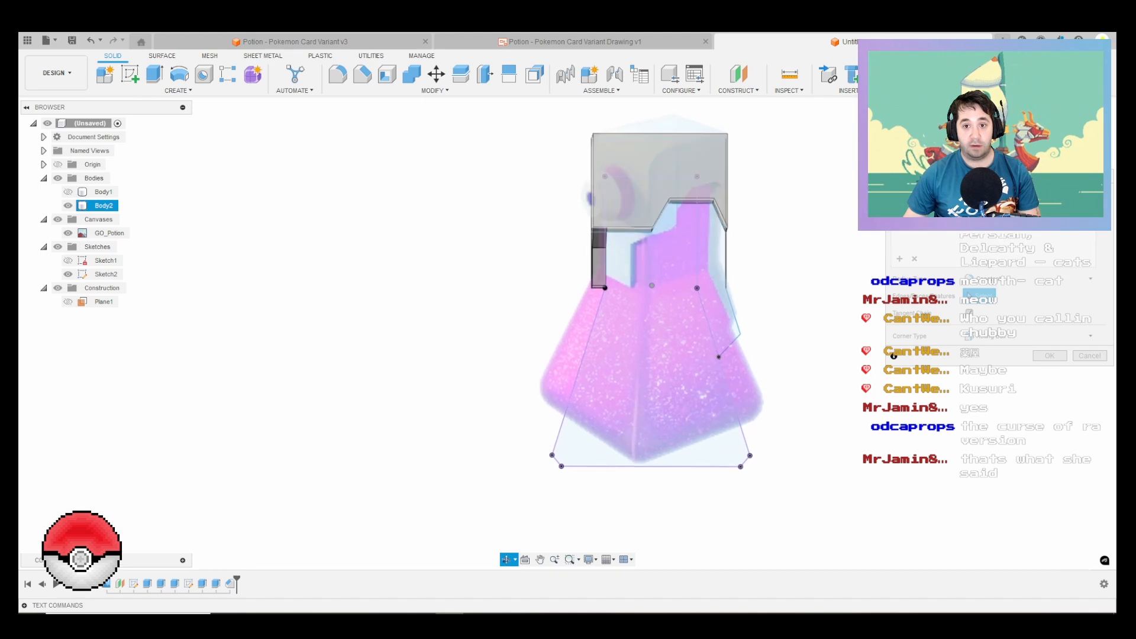
pyautogui.press('Escape')
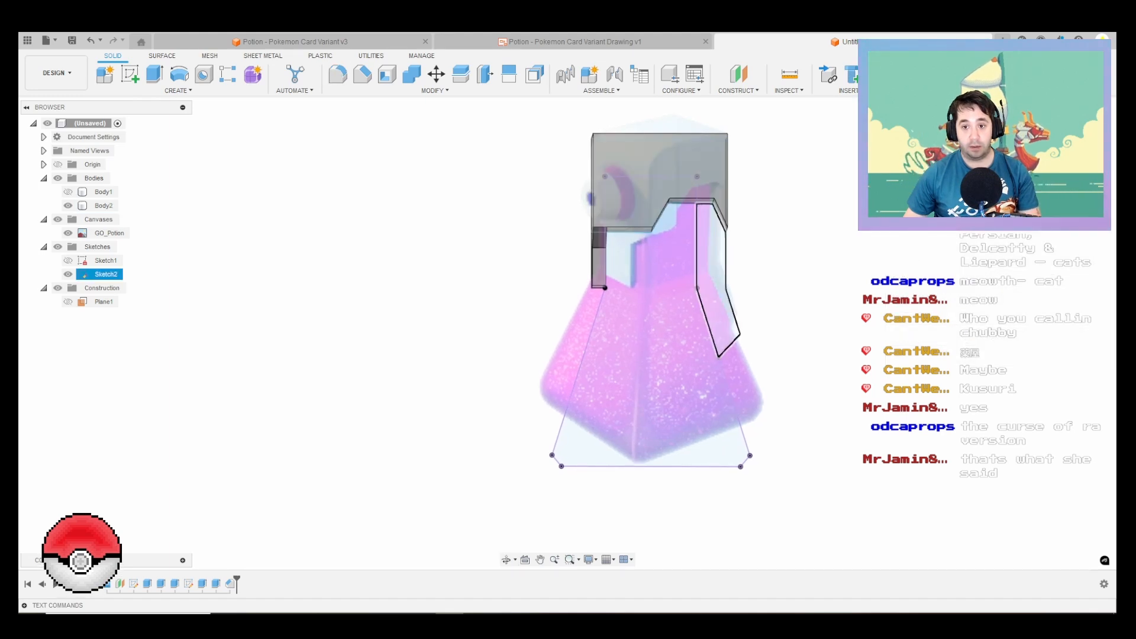
# Step: Set up a 12.5 mm extrusion of Sketch2's narrow rear strip profile together with the adjoining bottle profile
pyautogui.click(714, 251)
pyautogui.keyDown('shift'); pyautogui.moveTo(714, 251); pyautogui.dragTo(759, 247, button='middle'); pyautogui.keyUp('shift')
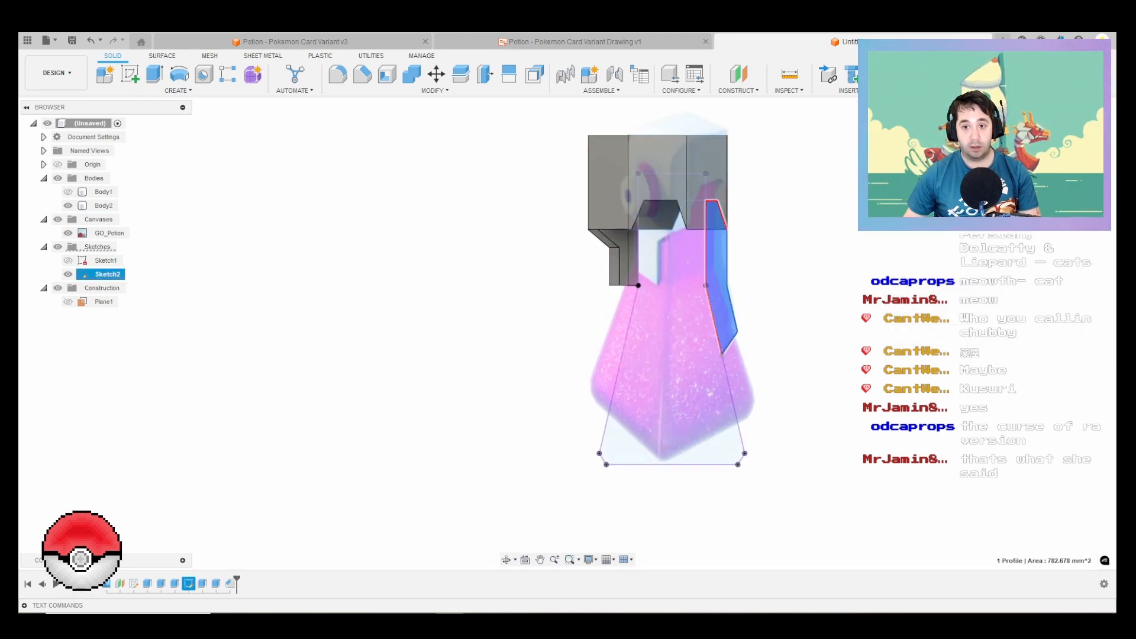
pyautogui.scroll(2, 718, 231)
pyautogui.press('e')
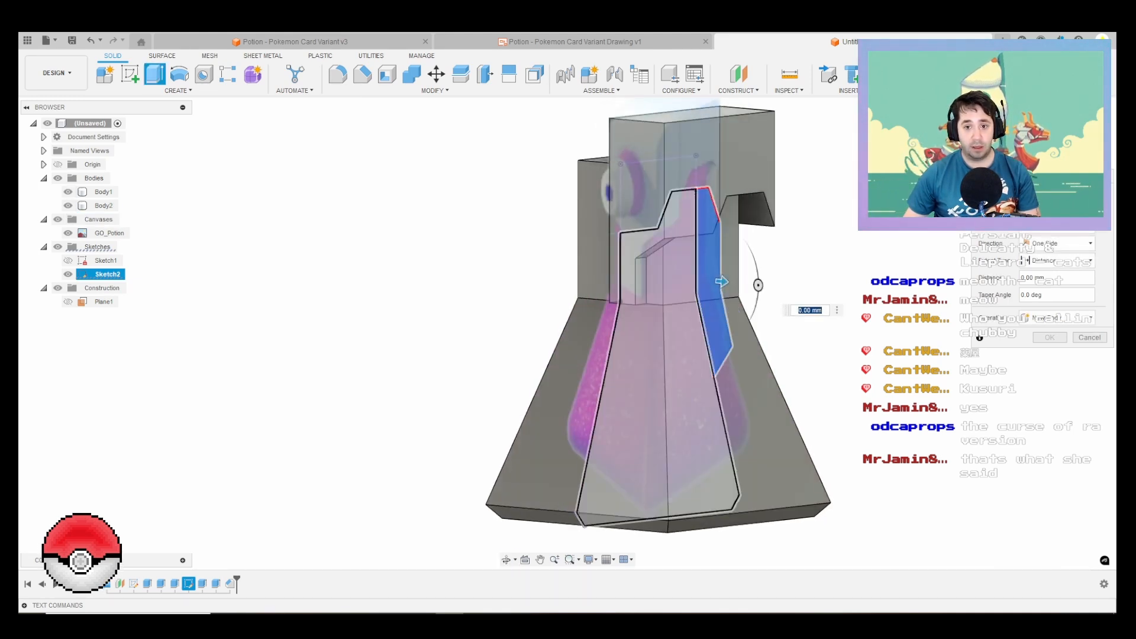
pyautogui.click(668, 349)
pyautogui.moveTo(668, 356); pyautogui.dragTo(692, 357)
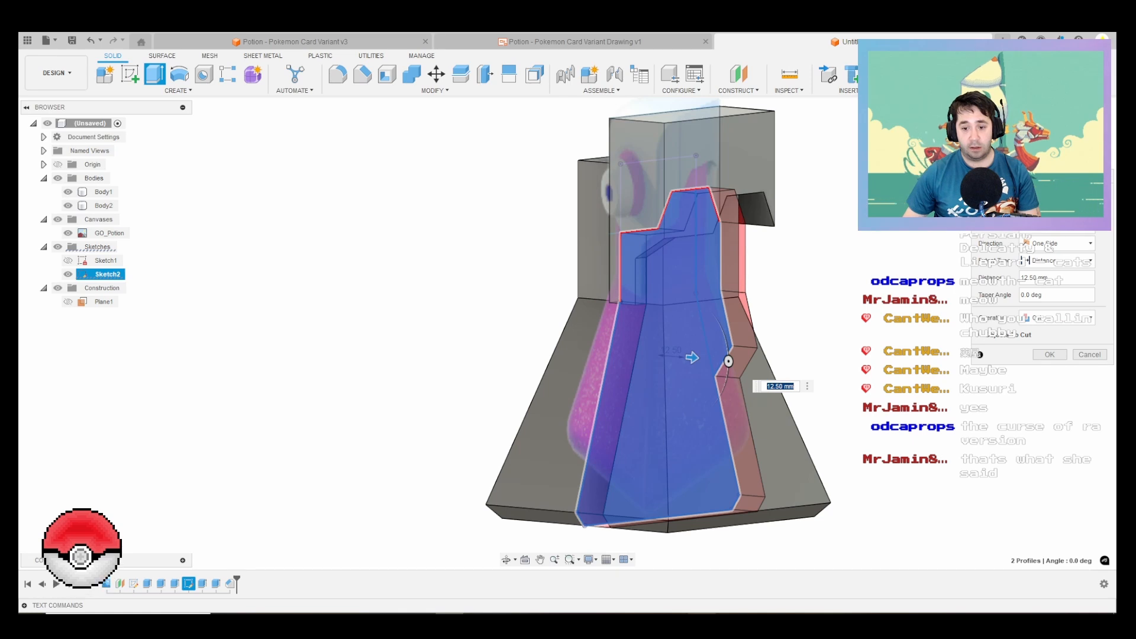
# Step: Examine the rear strip and neck area in the GO_Potion.png reference image, then return to the model
pyautogui.hotkey('alt', 'Tab')
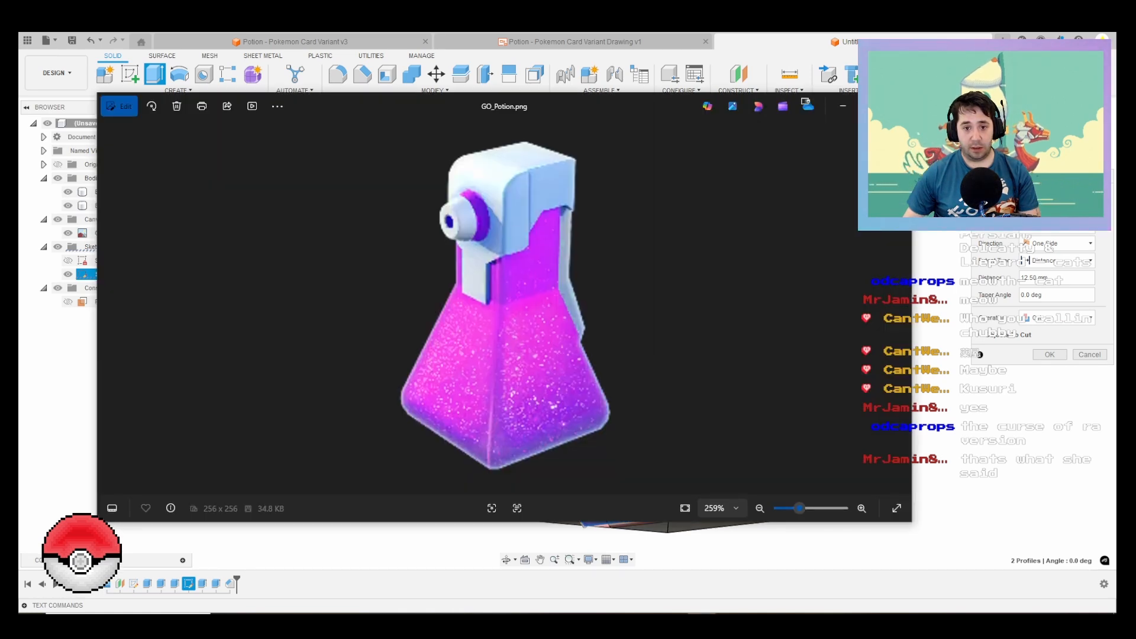
pyautogui.scroll(5, 504, 280)
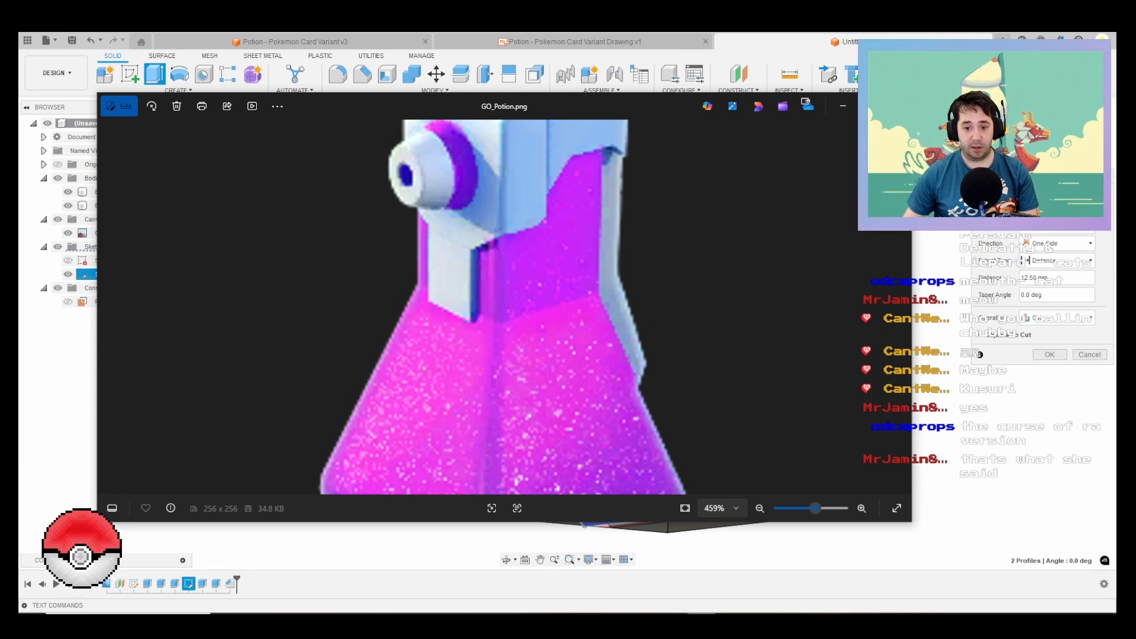
pyautogui.hotkey('alt', 'Tab')
# Step: Hide the bottle body and remove the bottle profile from the selection, keeping only the rear strip in the 12.5 mm extrusion
pyautogui.scroll(-3, 684, 359)
pyautogui.keyDown('shift'); pyautogui.moveTo(685, 360); pyautogui.dragTo(615, 361, button='middle'); pyautogui.keyUp('shift')
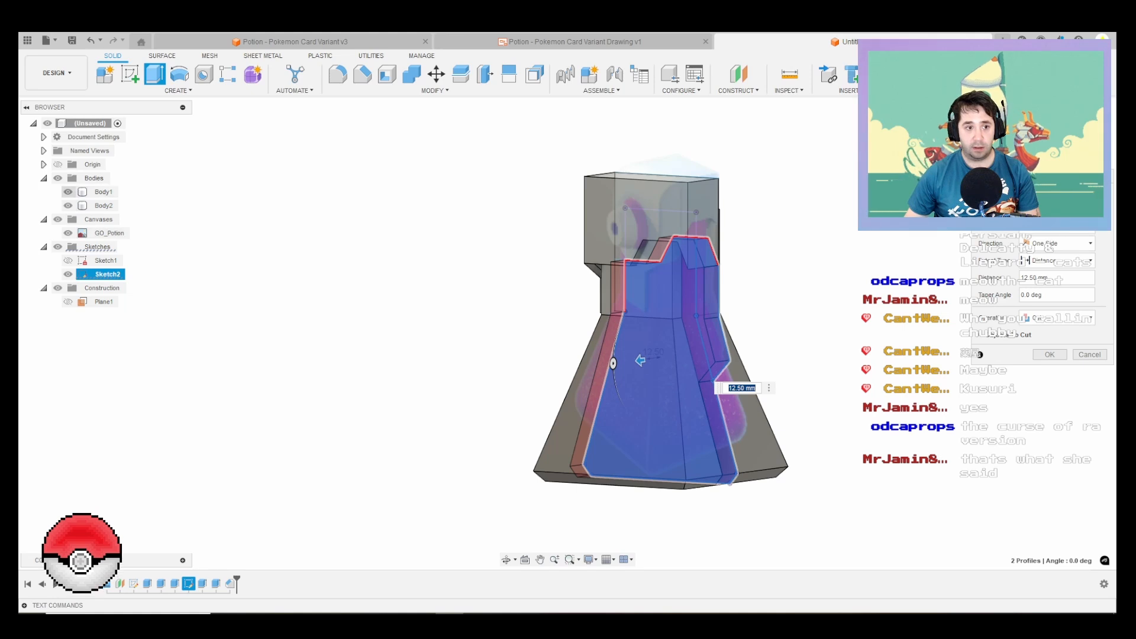
pyautogui.click(68, 192)
pyautogui.click(657, 372)
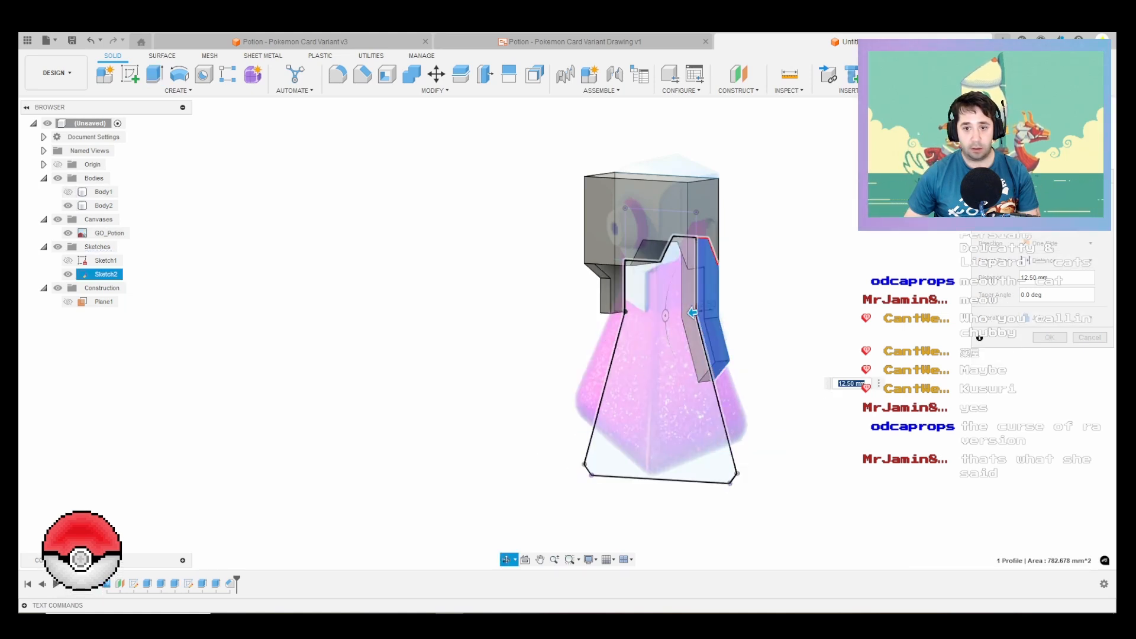
pyautogui.keyDown('shift'); pyautogui.moveTo(658, 373); pyautogui.dragTo(624, 372, button='middle'); pyautogui.keyUp('shift')
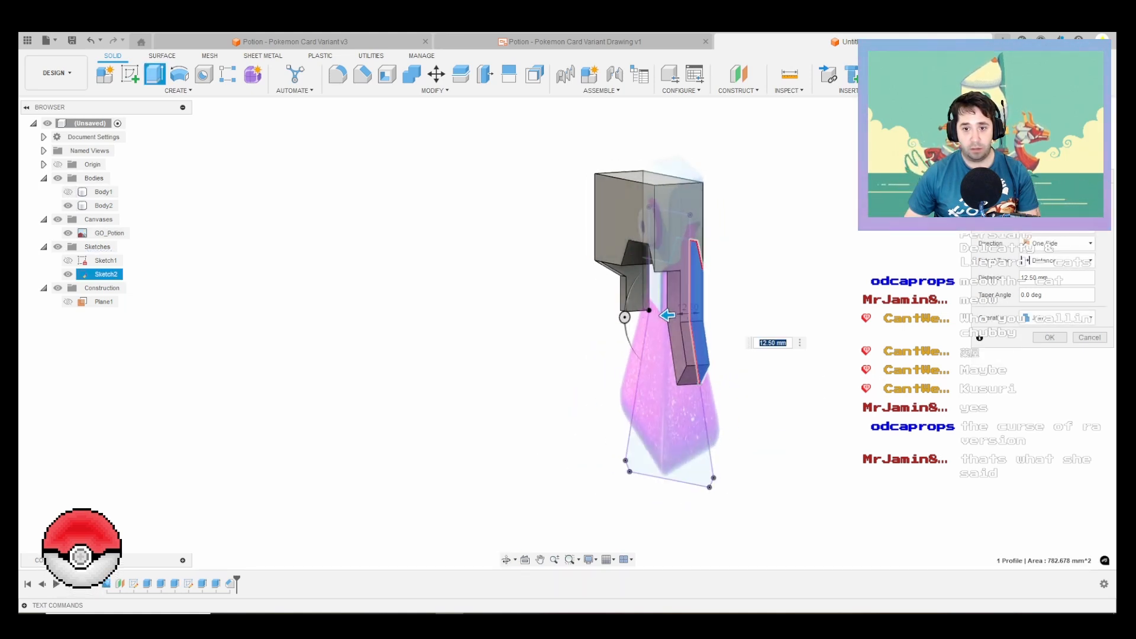
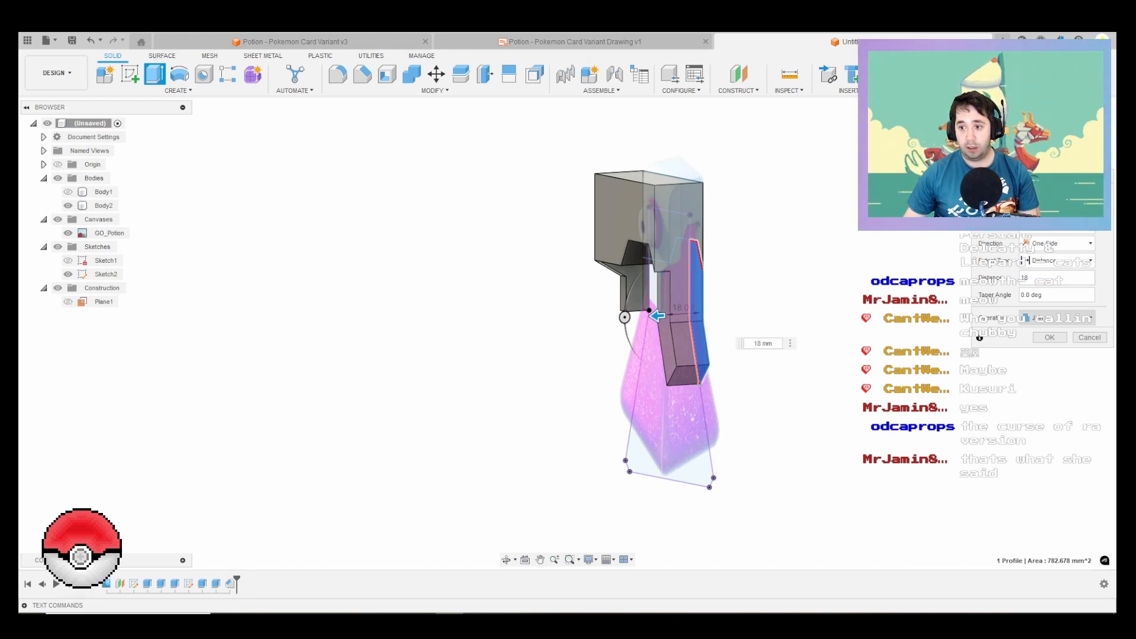
# Step: Change the rear strip extrusion's operation to New Body and complete it
pyautogui.click(1056, 318)
pyautogui.click(1056, 368)
pyautogui.click(1049, 337)
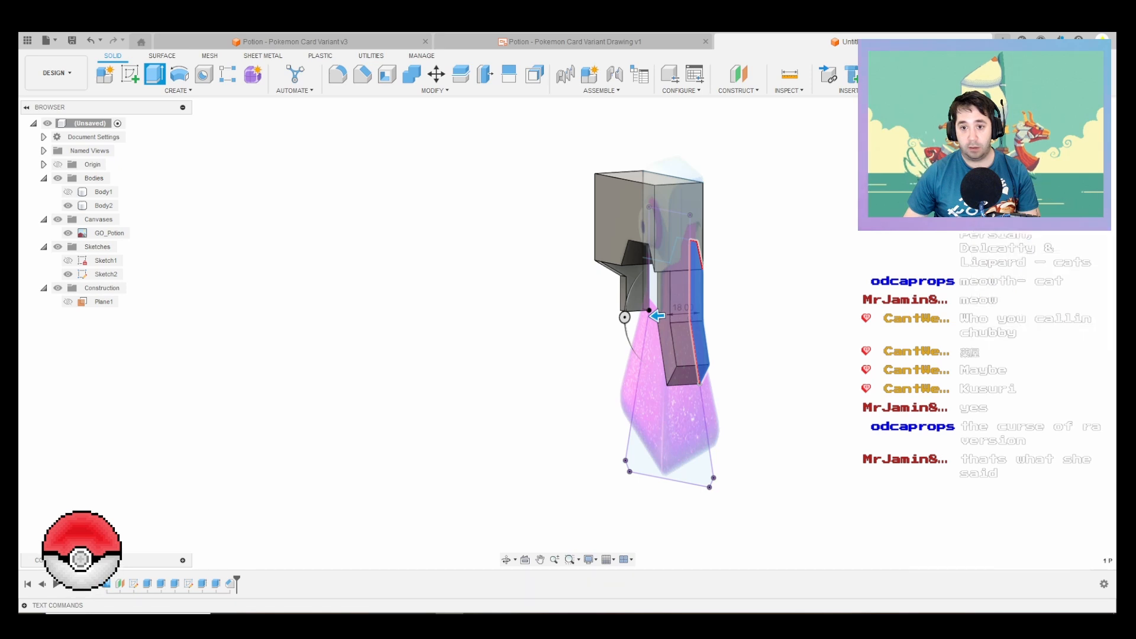
pyautogui.keyDown('shift'); pyautogui.moveTo(680, 232); pyautogui.dragTo(700, 260, button='middle'); pyautogui.keyUp('shift')
pyautogui.scroll(-1, 698, 262)
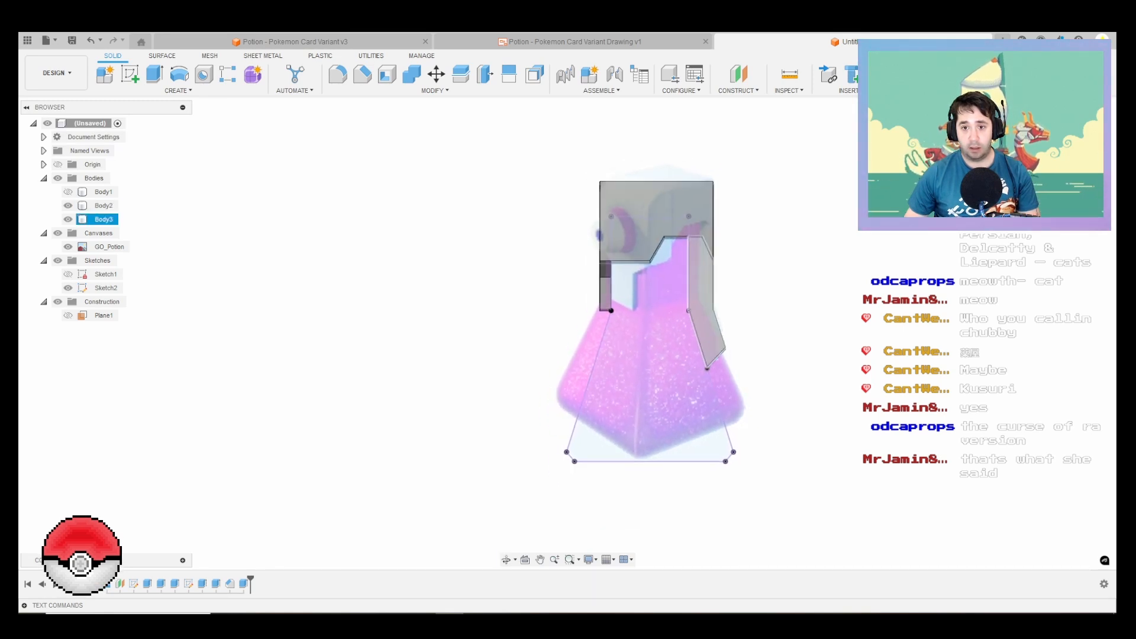
pyautogui.scroll(1, 689, 241)
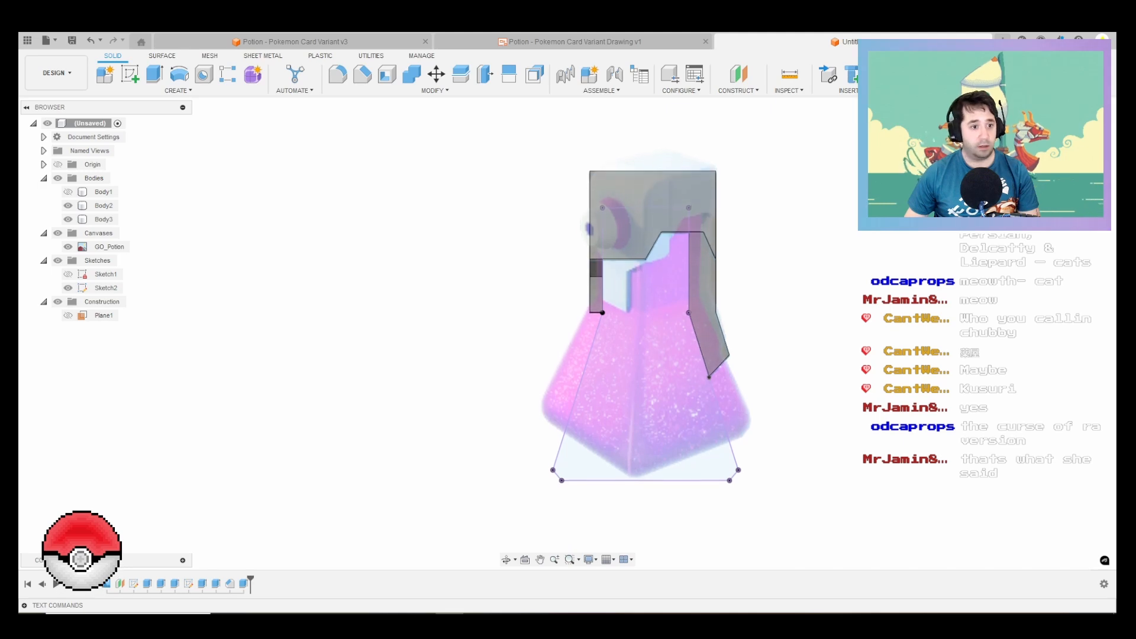
# Step: In Sketch2, draw an 8 mm vertical line up from the notch's lower corner and a sloping line of about 9 mm to its upper corner
pyautogui.click(105, 288)
pyautogui.rightClick(111, 288)
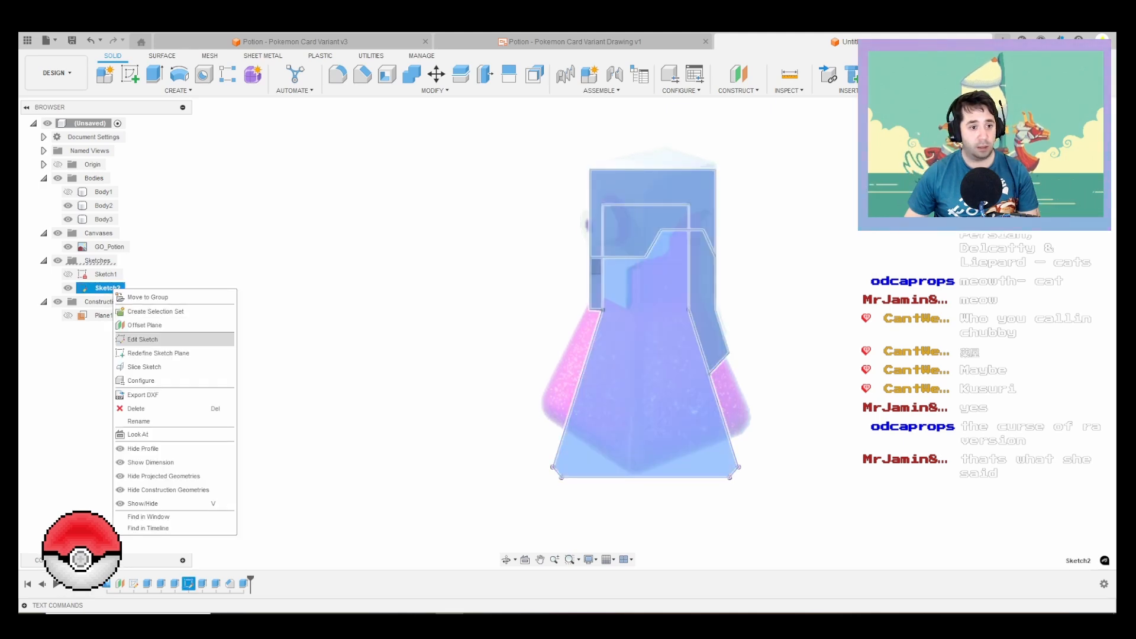
pyautogui.click(142, 339)
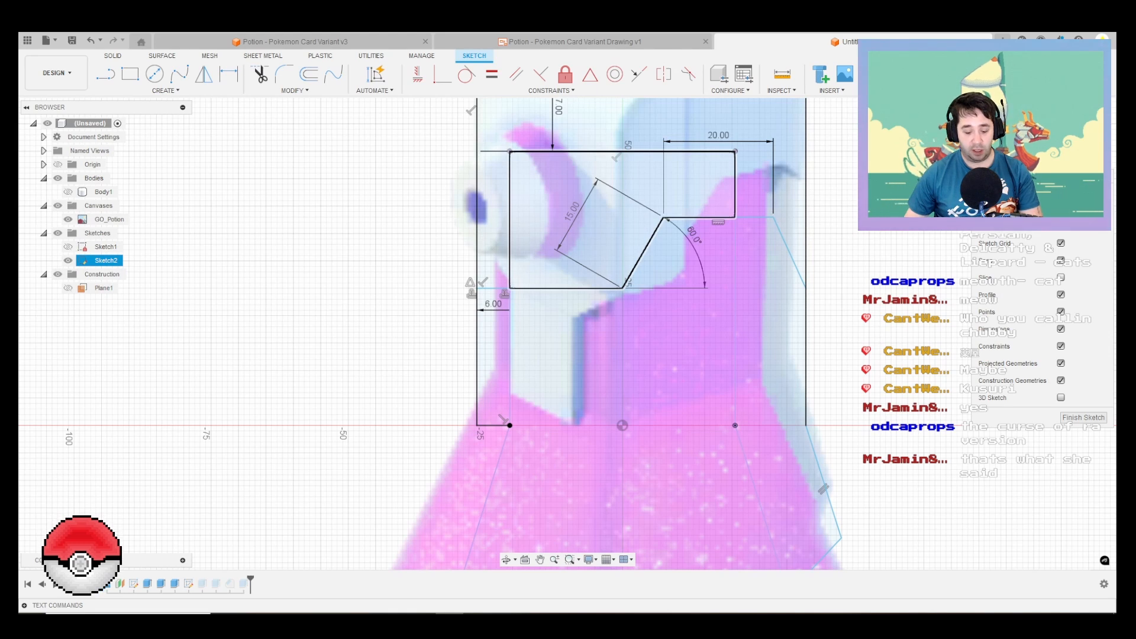
pyautogui.press('l')
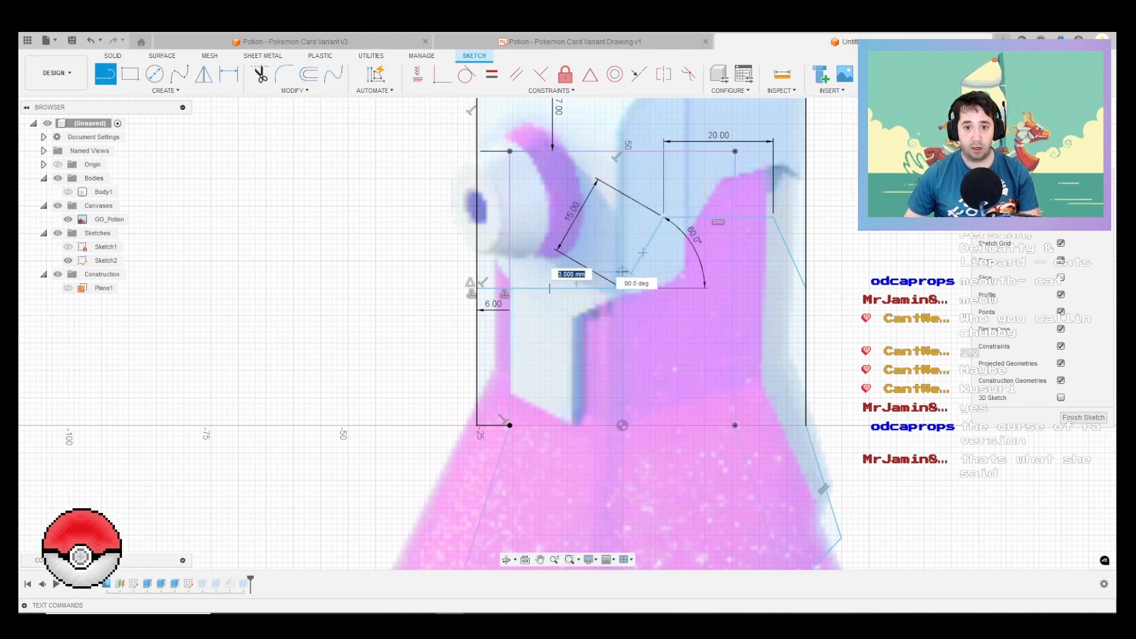
pyautogui.click(619, 285)
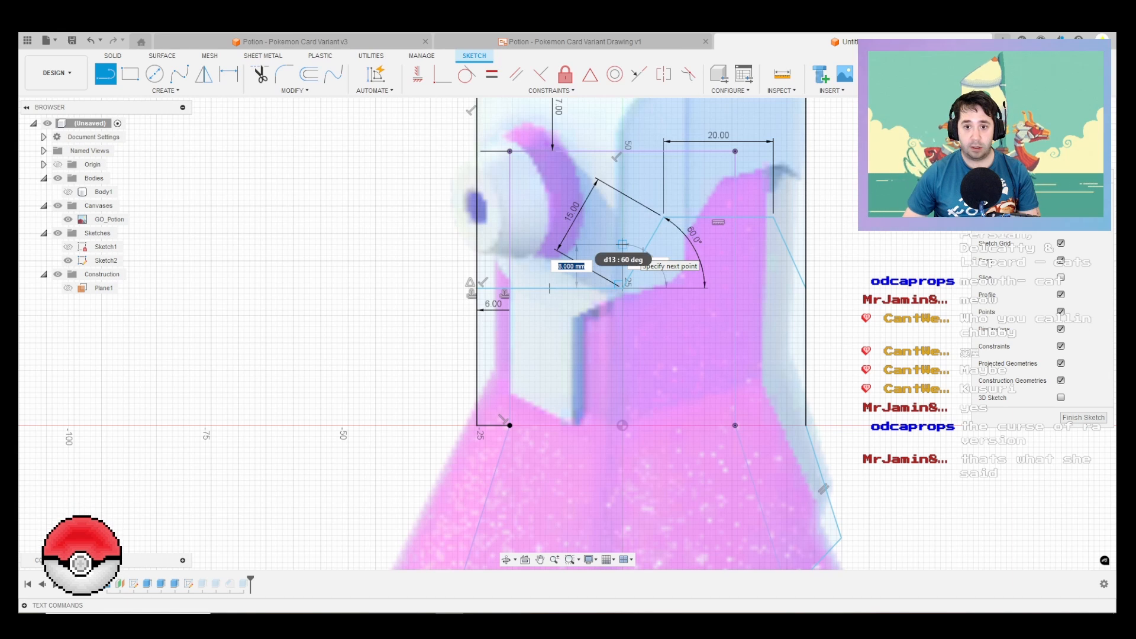
pyautogui.press('Return')
pyautogui.press('Escape')
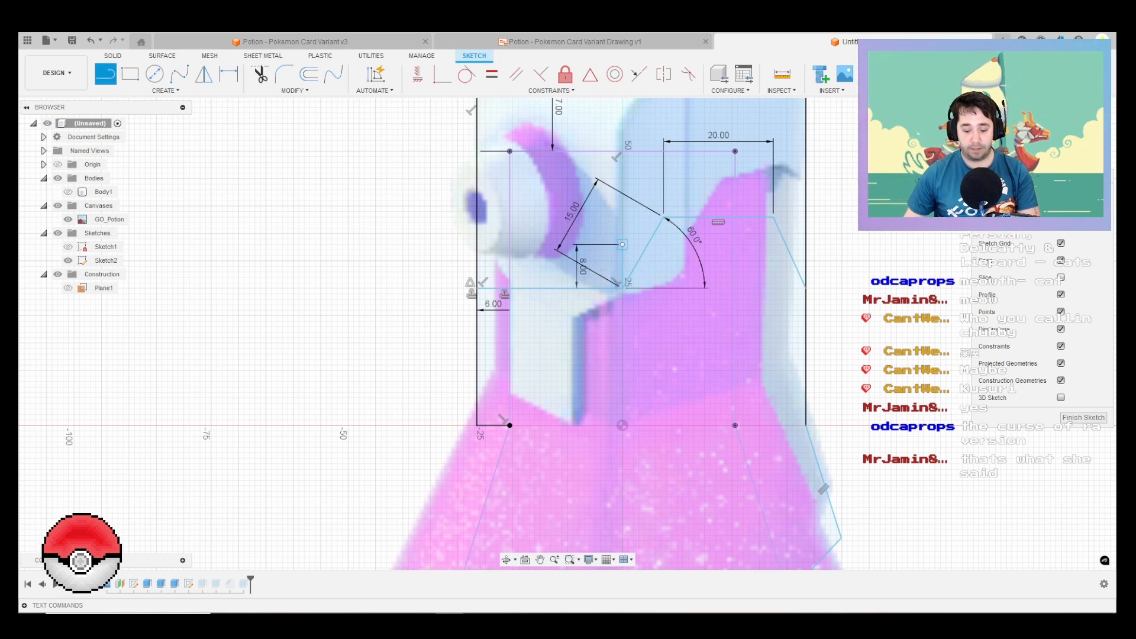
pyautogui.click(622, 243)
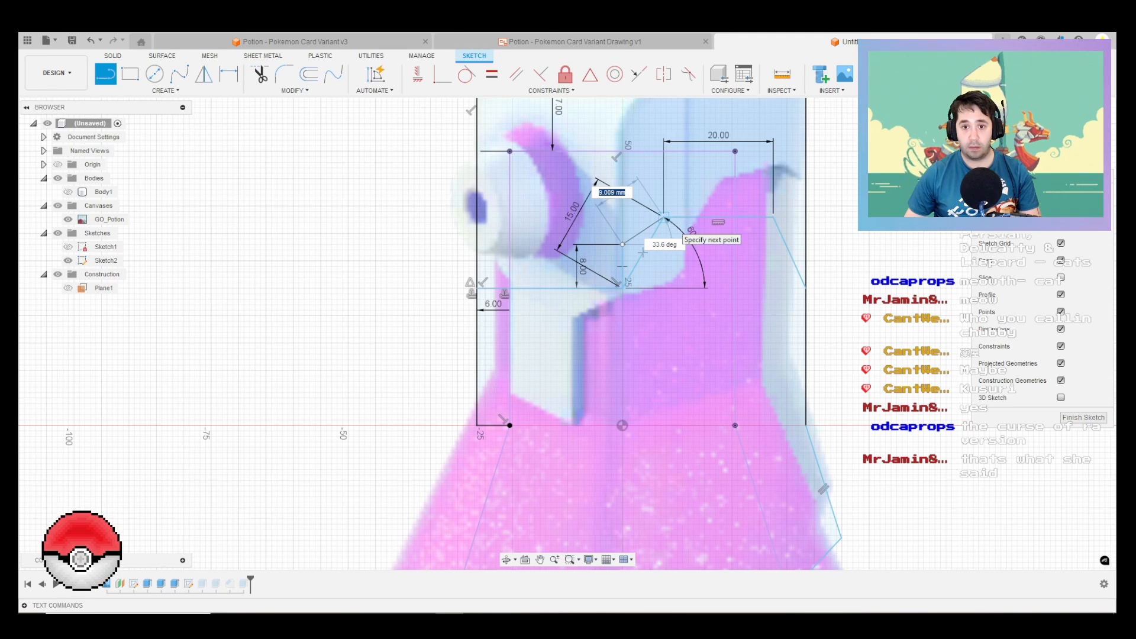
pyautogui.press('Escape')
pyautogui.press('Escape')
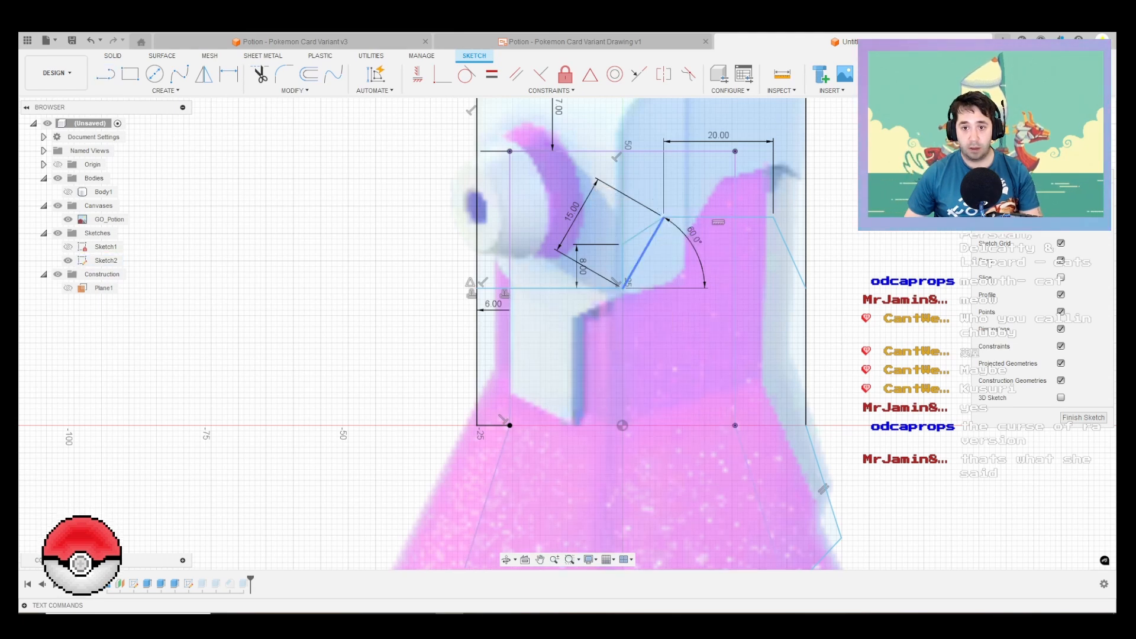
# Step: Convert the notch's 15 mm diagonal to a construction line and finish the sketch
pyautogui.click(643, 253)
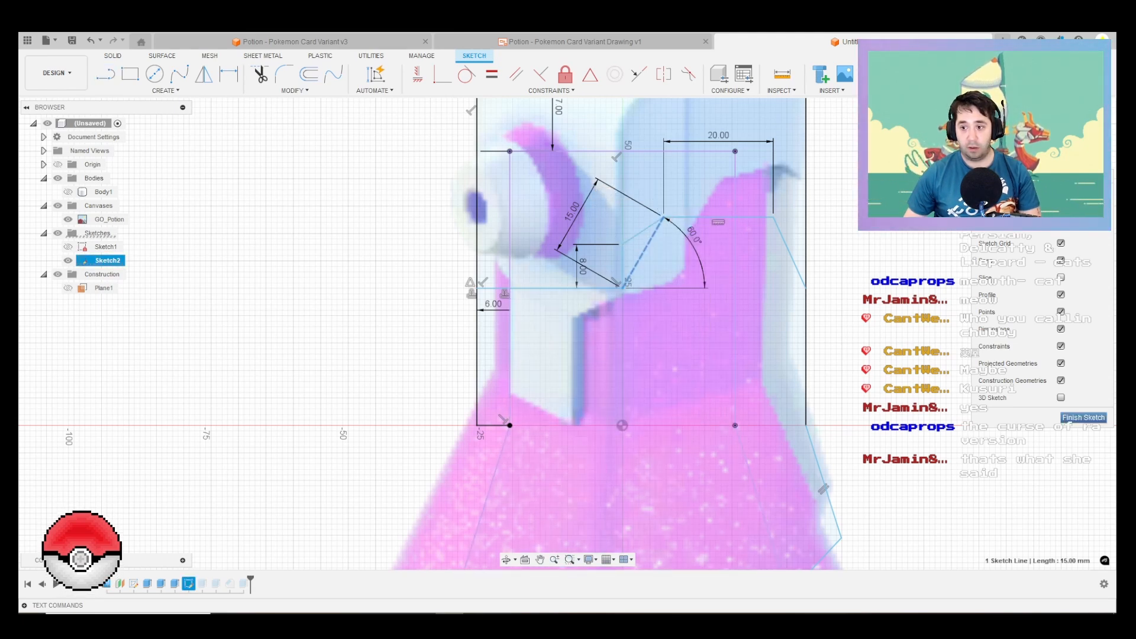
pyautogui.click(1083, 417)
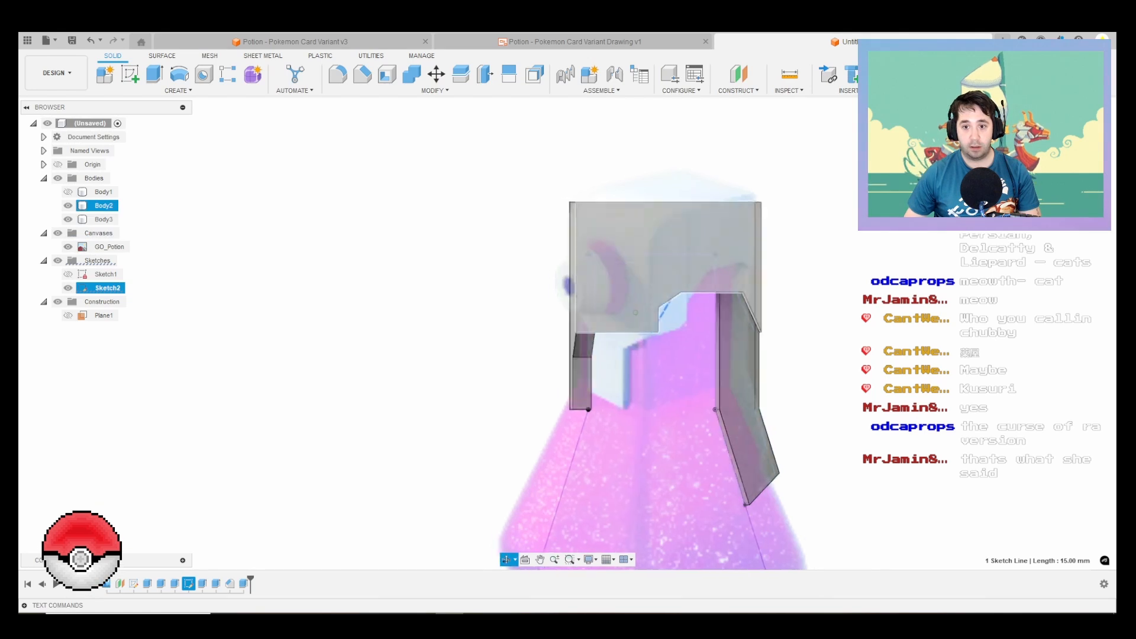
pyautogui.moveTo(635, 313)
pyautogui.keyDown('shift'); pyautogui.mouseDown(button='middle')
pyautogui.moveTo(728, 325)
pyautogui.moveTo(601, 323)
pyautogui.moveTo(656, 317)
pyautogui.moveTo(630, 318)
pyautogui.mouseUp(button='middle'); pyautogui.keyUp('shift')
# Step: Reopen Sketch2, try deleting the notch's 20 mm width dimension, undo the deletion and exit the sketch
pyautogui.rightClick(111, 290)
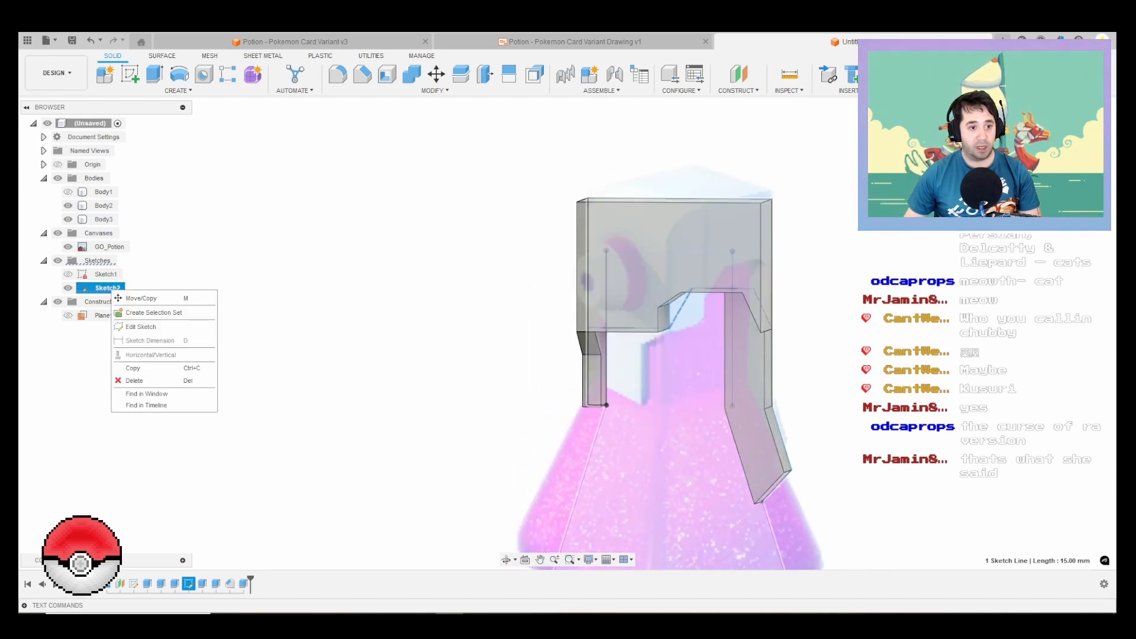
pyautogui.click(141, 326)
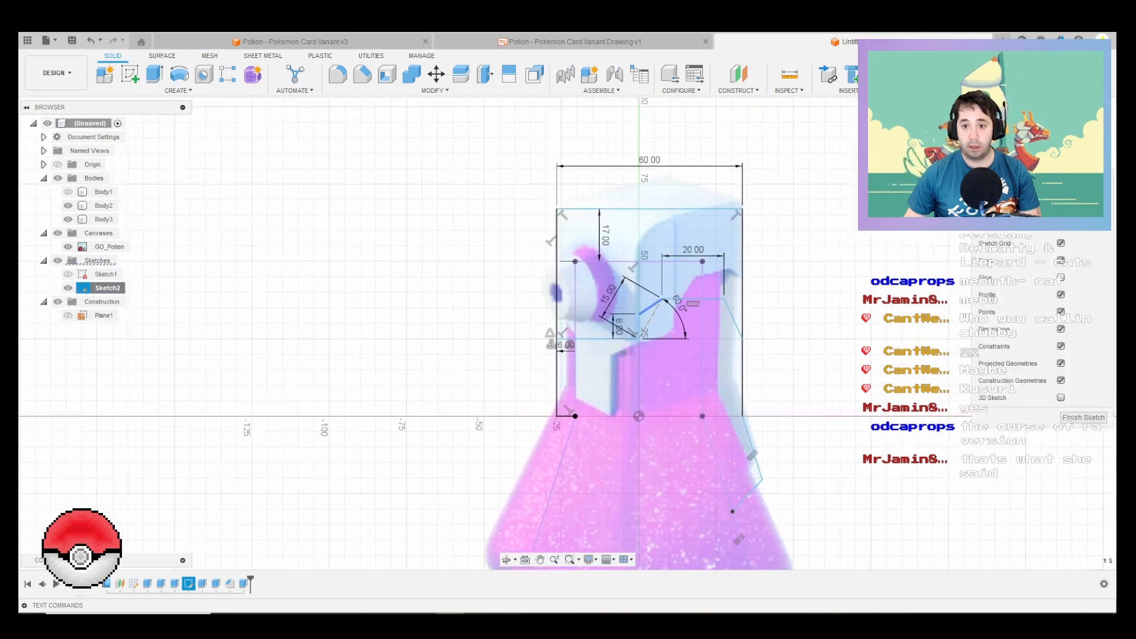
pyautogui.click(649, 305)
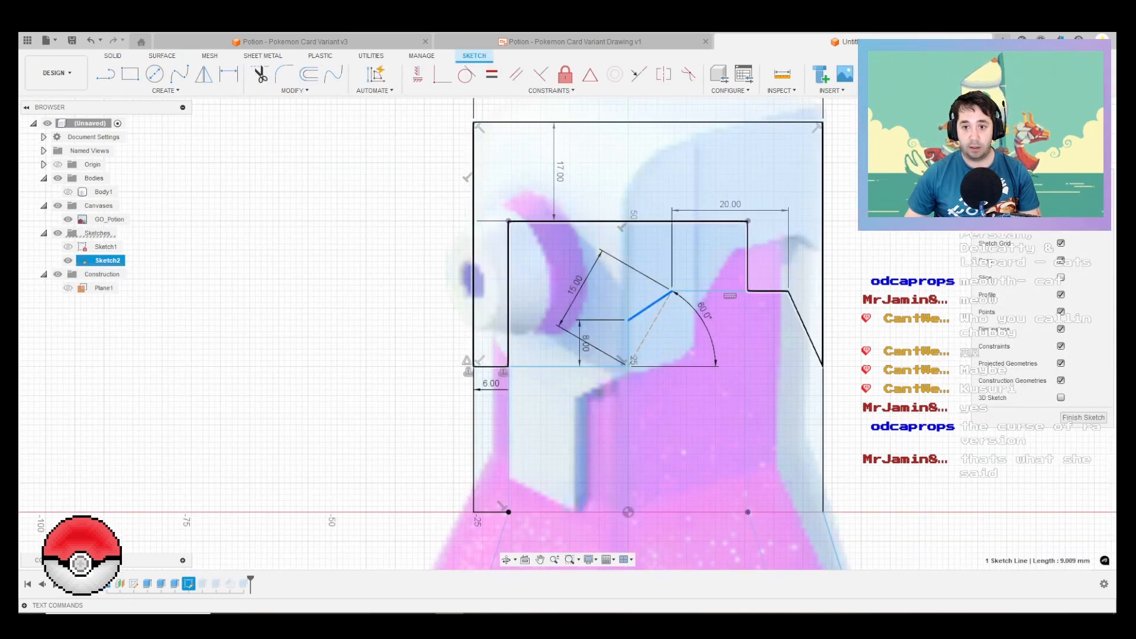
pyautogui.click(730, 204)
pyautogui.press('Delete')
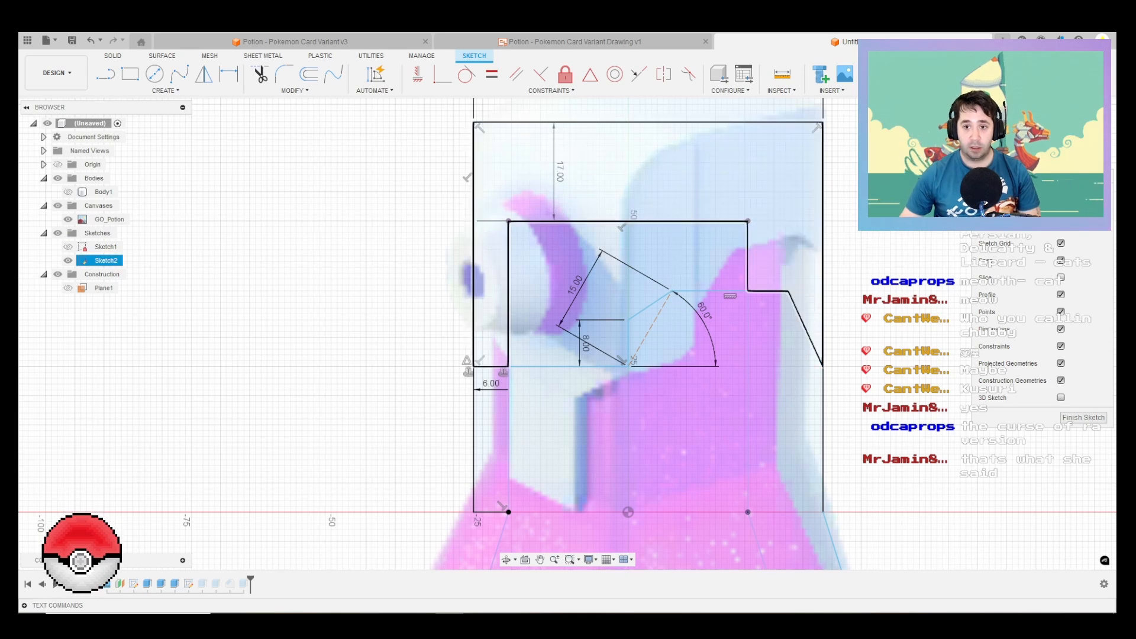
pyautogui.hotkey('ctrl', 'z')
pyautogui.scroll(1, 595, 301)
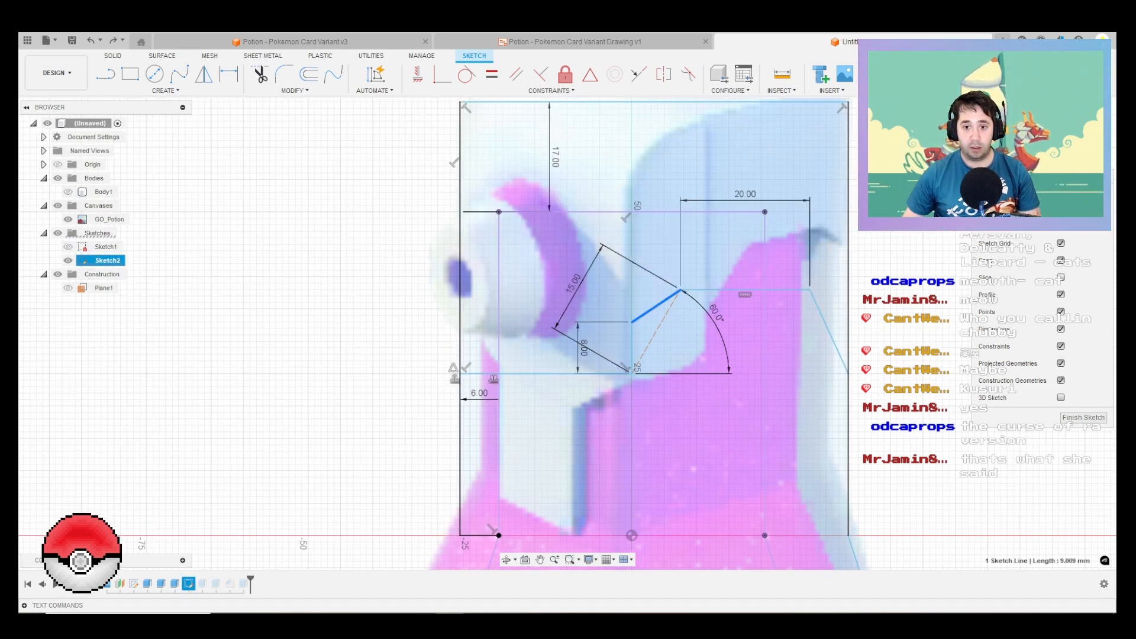
pyautogui.click(1083, 418)
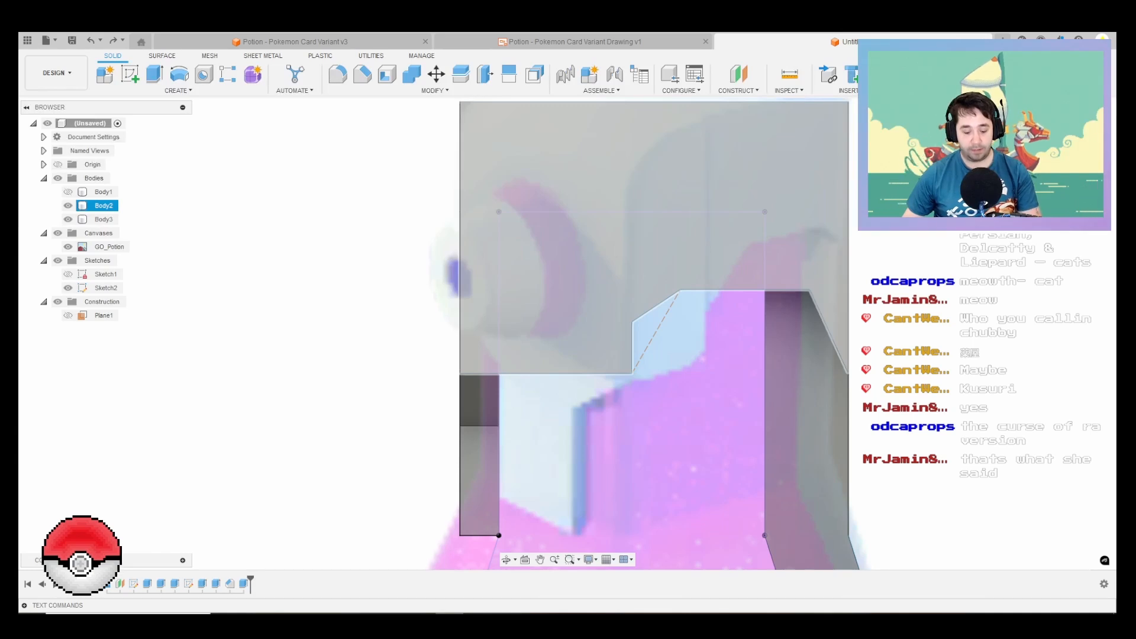
# Step: In Sketch2, replace the sloping 9 mm line with a 60° line from the 8 mm line's upper end to the notch's top level
pyautogui.doubleClick(656, 306)
pyautogui.click(741, 276)
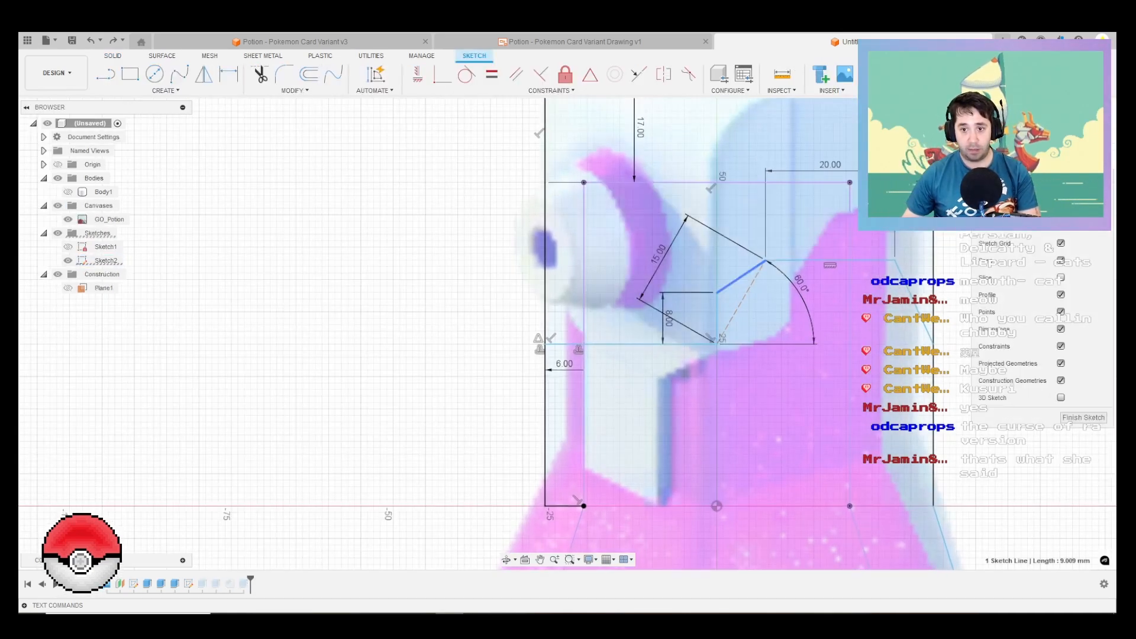
pyautogui.press('Delete')
pyautogui.press('l')
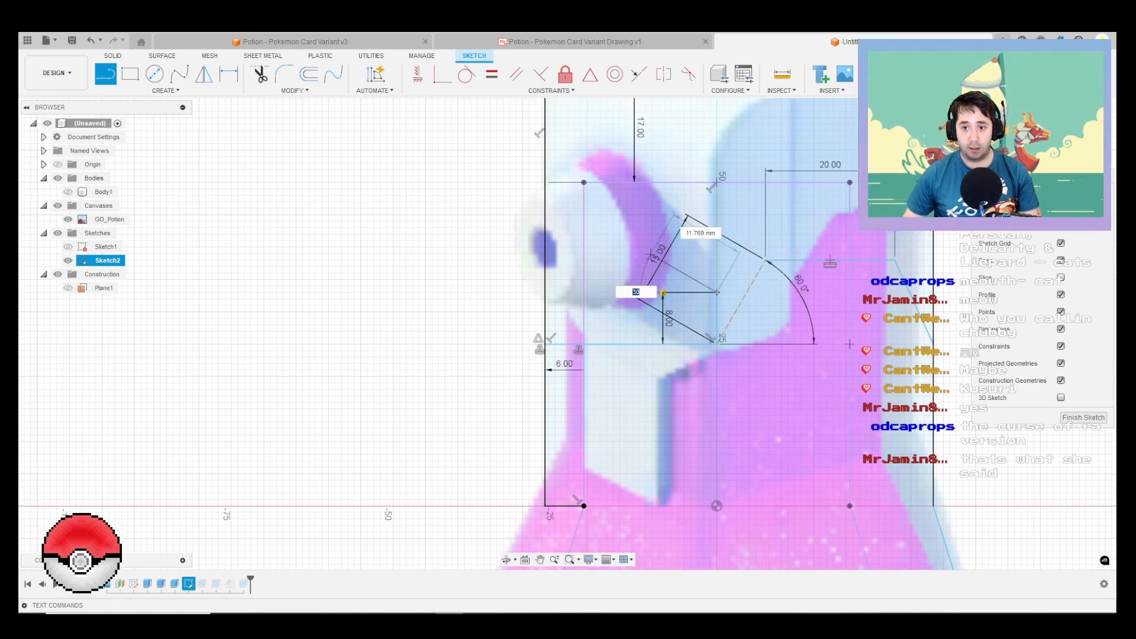
pyautogui.scroll(1, 783, 261)
pyautogui.scroll(4, 781, 255)
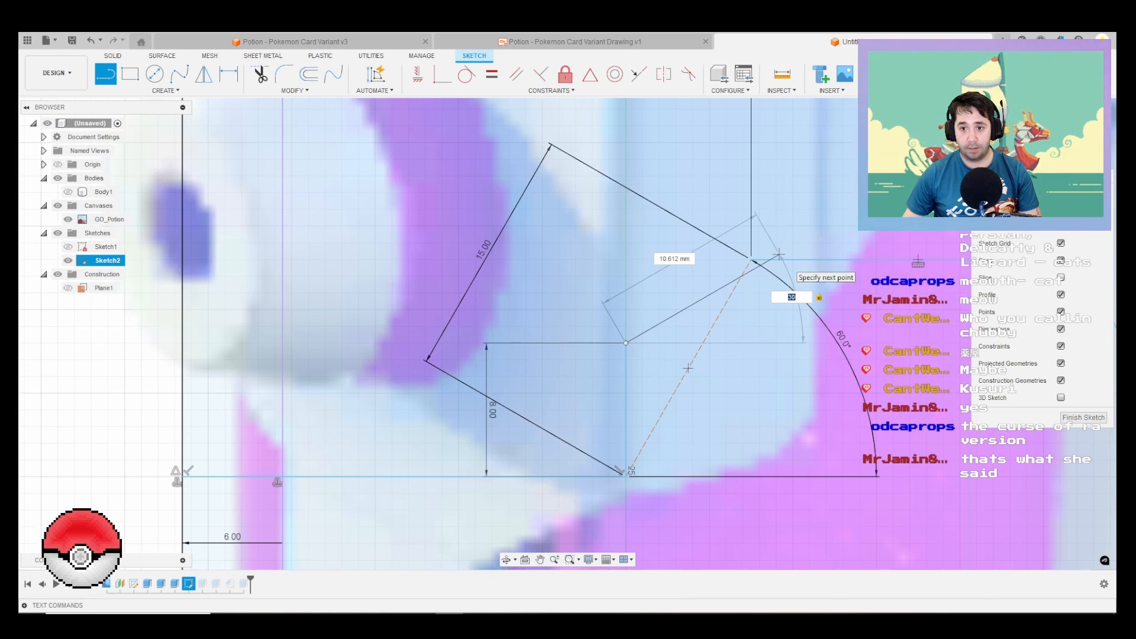
pyautogui.press('Tab')
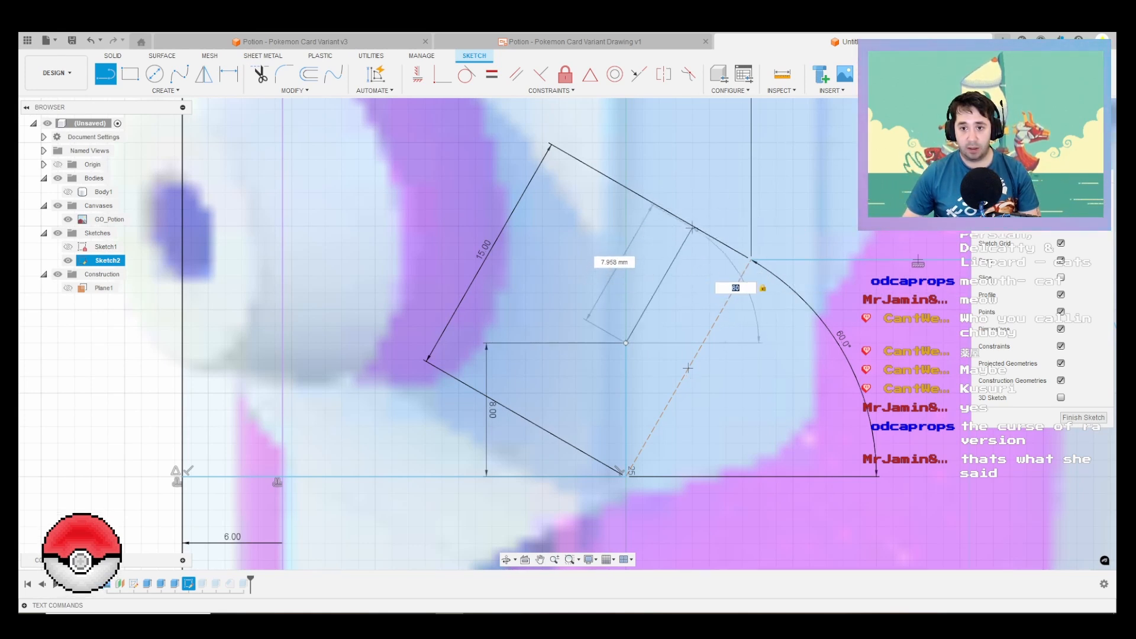
pyautogui.click(672, 263)
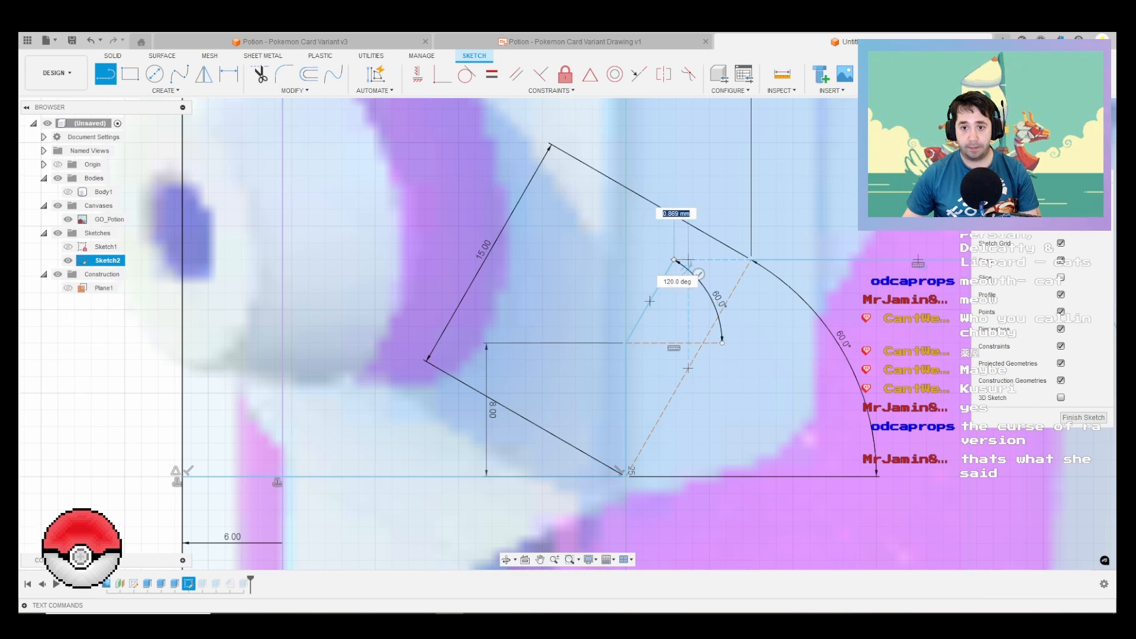
pyautogui.scroll(-3, 615, 260)
pyautogui.press('Escape')
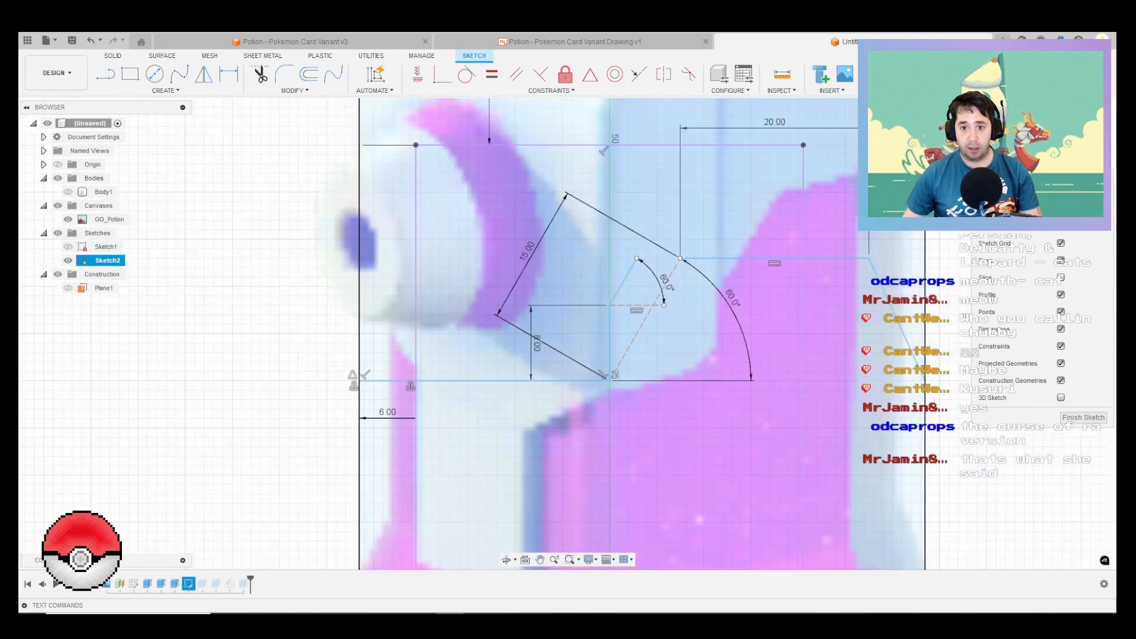
# Step: Delete the notch's 15 mm construction diagonal and undo the trial moves of the nearby line endpoints
pyautogui.moveTo(636, 258)
pyautogui.mouseDown()
pyautogui.moveTo(602, 258)
pyautogui.moveTo(639, 258)
pyautogui.mouseUp()
pyautogui.hotkey('ctrl', 'z')
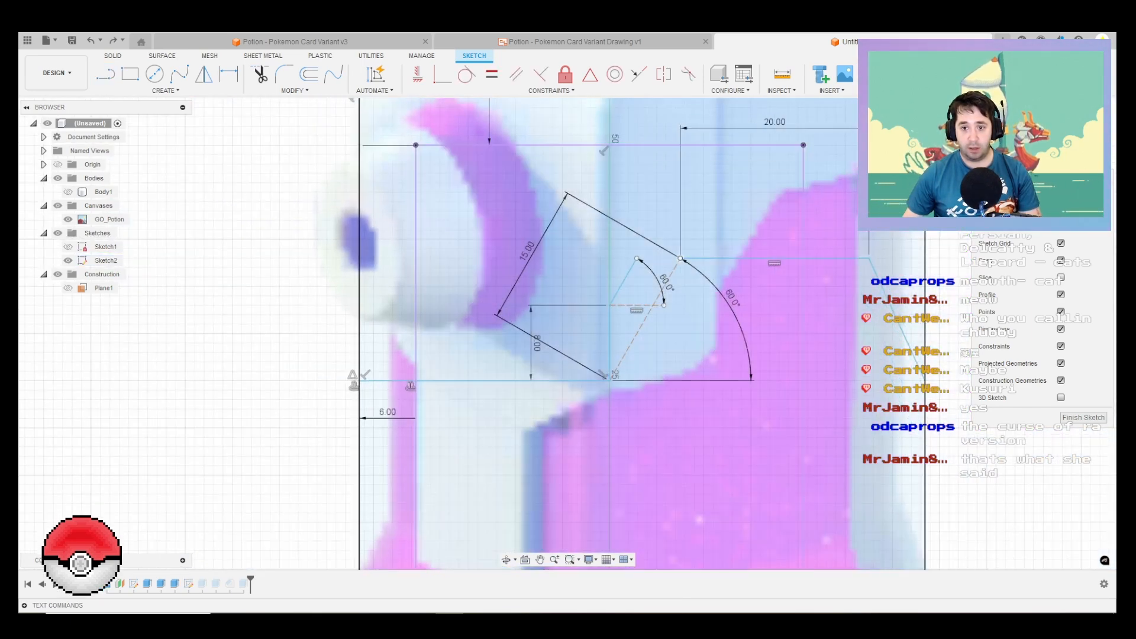
pyautogui.click(674, 269)
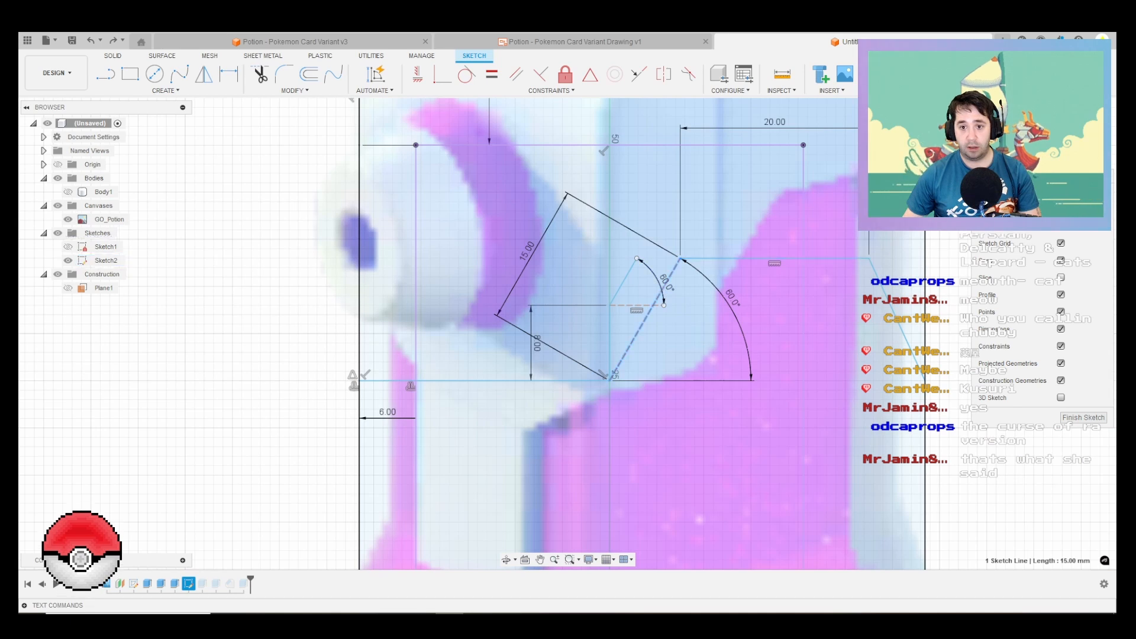
pyautogui.press('Delete')
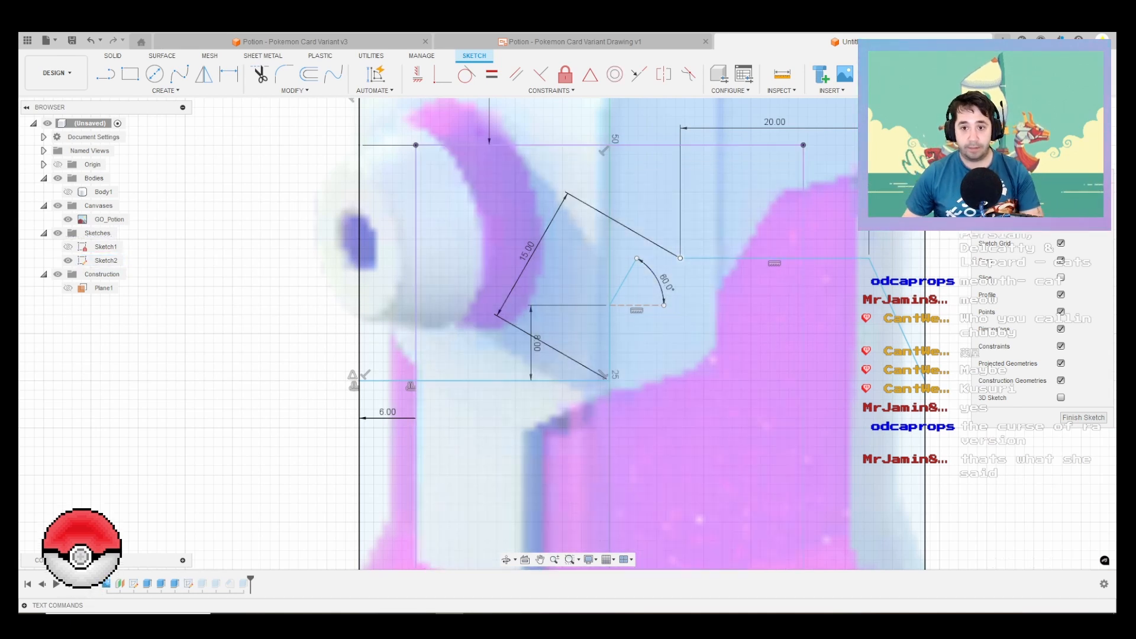
pyautogui.moveTo(680, 257); pyautogui.dragTo(638, 258)
pyautogui.hotkey('ctrl', 'z')
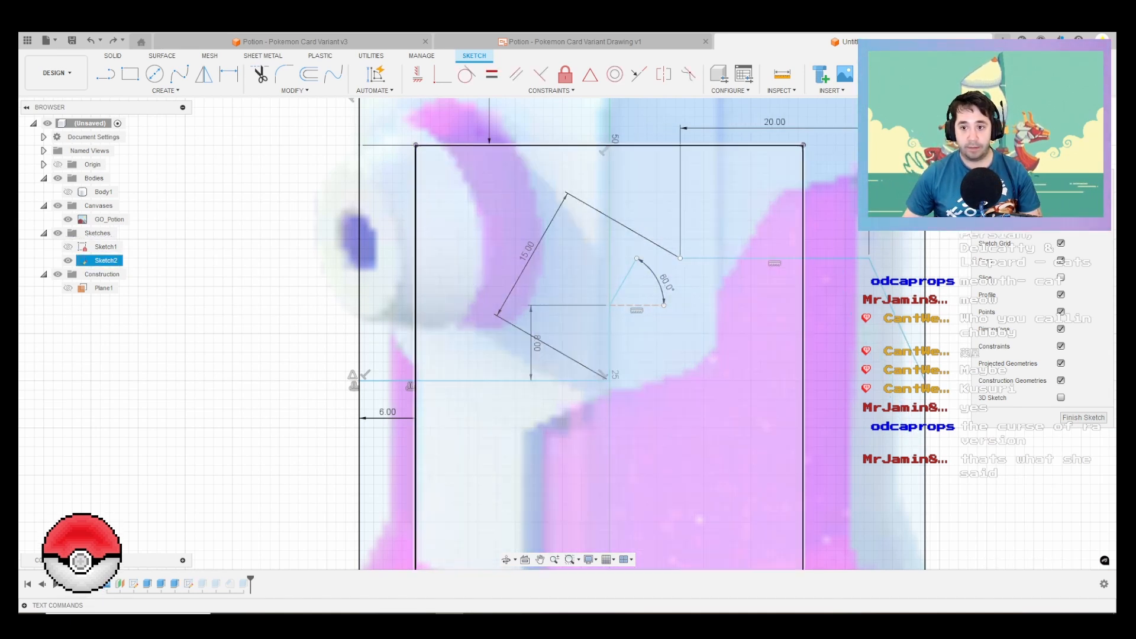
# Step: Draw a 20 mm horizontal line from the new slope's upper end, followed by a line descending at 60° to the slope's starting level
pyautogui.press('l')
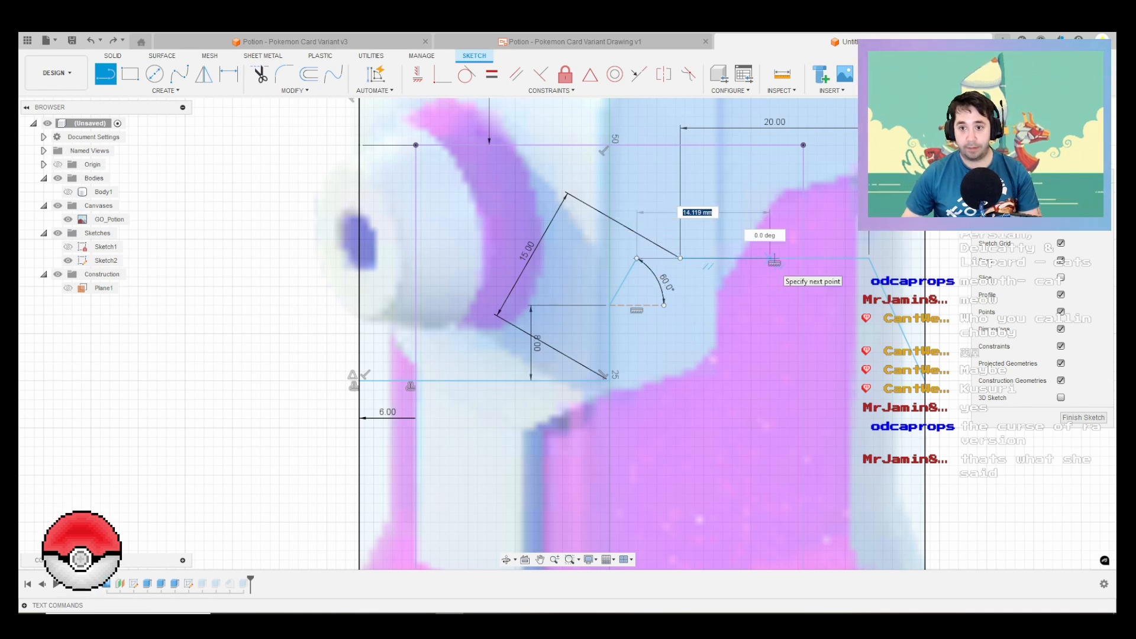
pyautogui.write('20')
pyautogui.press('Return')
pyautogui.press('Escape')
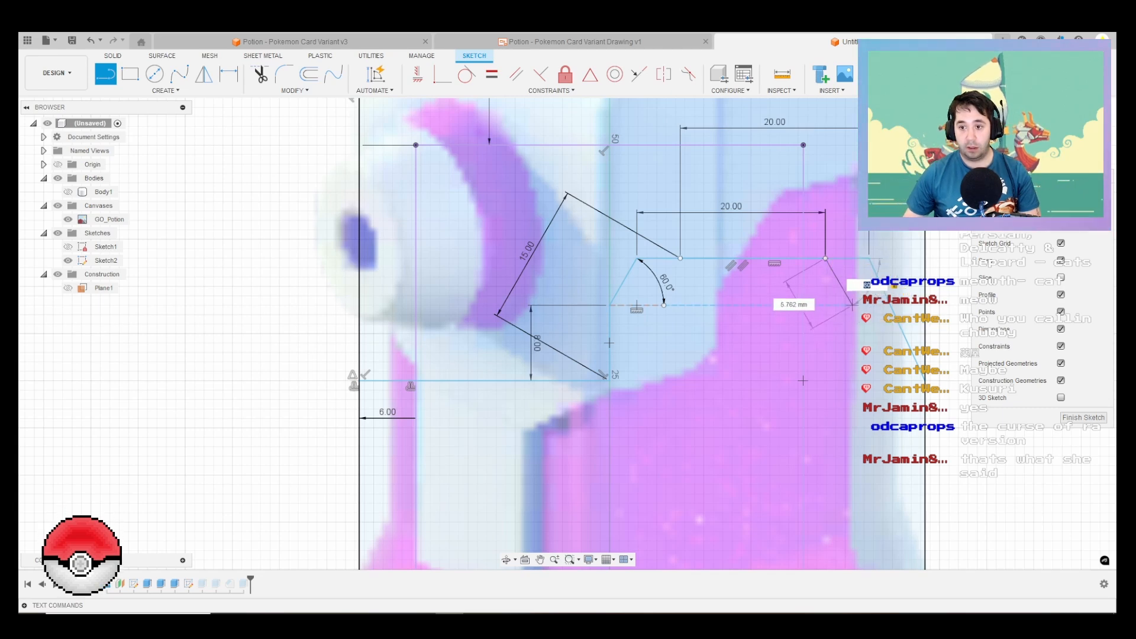
pyautogui.click(851, 304)
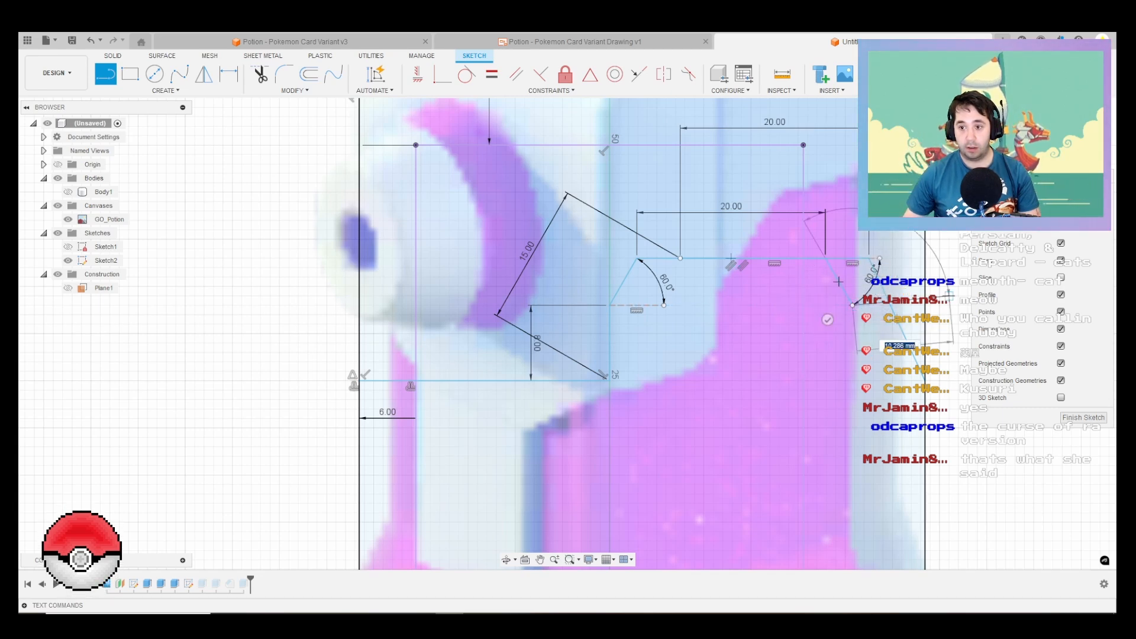
pyautogui.scroll(-3, 903, 314)
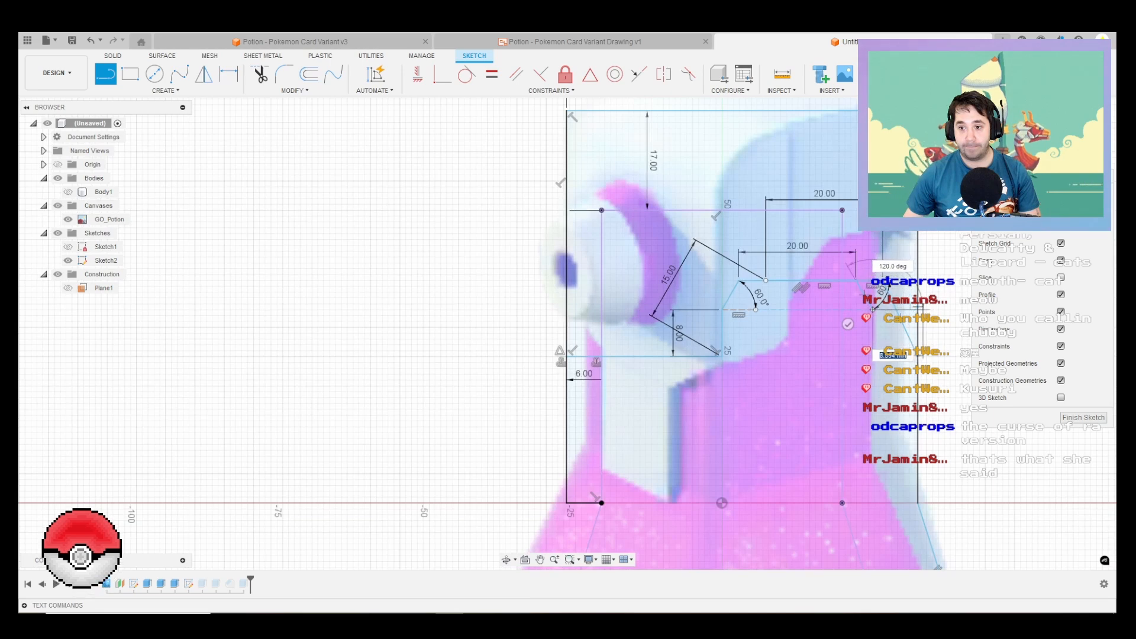
pyautogui.scroll(3, 917, 309)
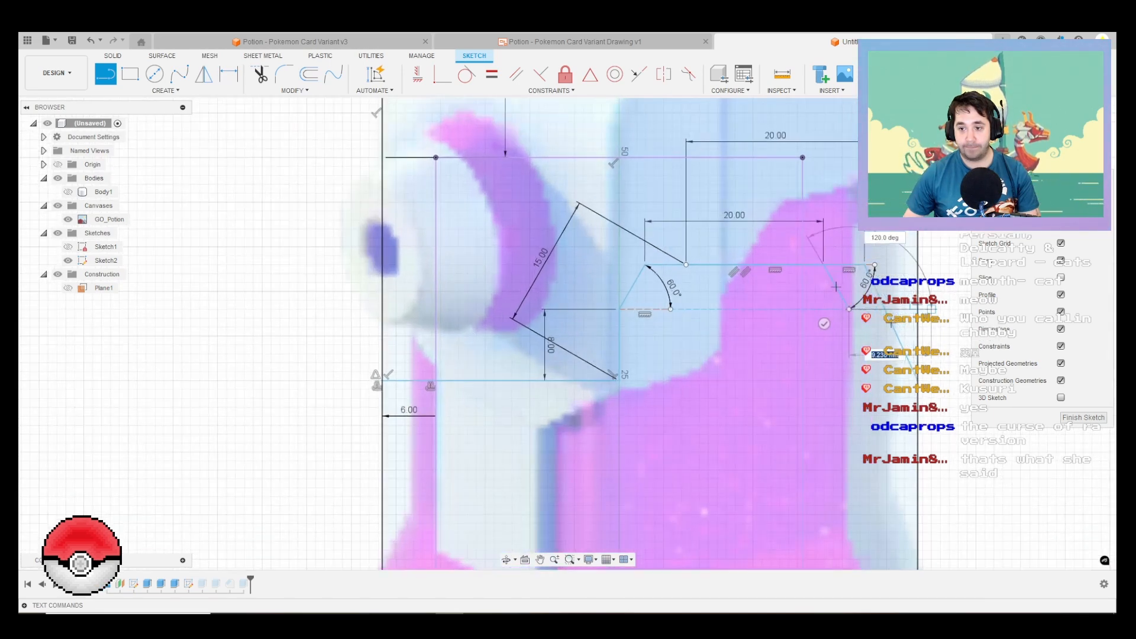
pyautogui.press('Escape')
# Step: Convert the old sloping line on the notch's rear side to construction geometry and finish the sketch
pyautogui.click(854, 305)
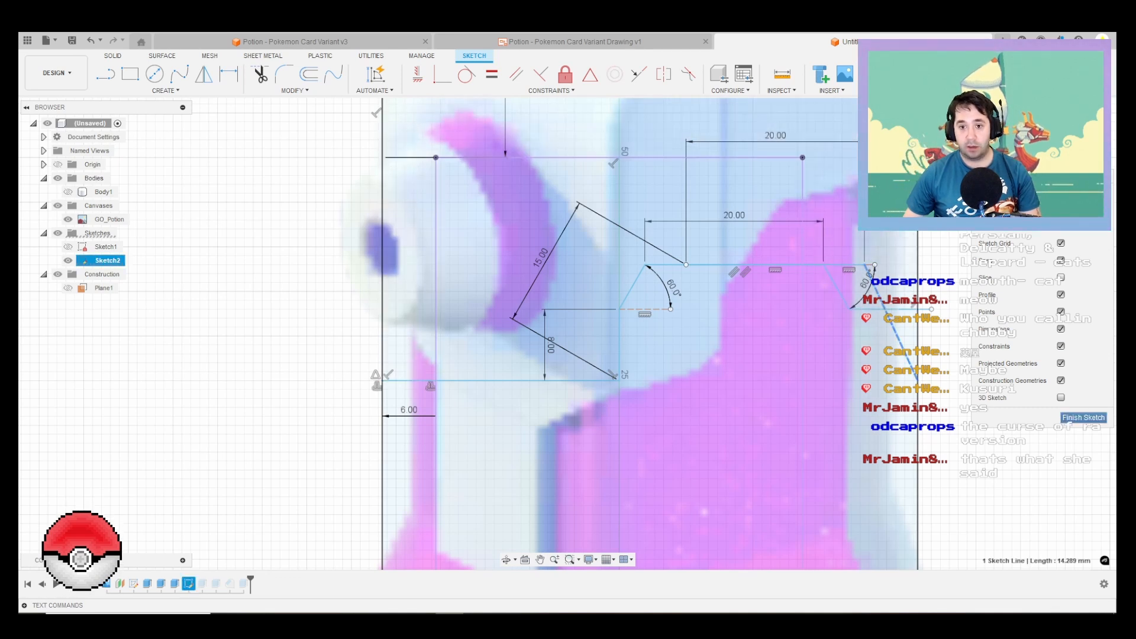
pyautogui.click(1083, 417)
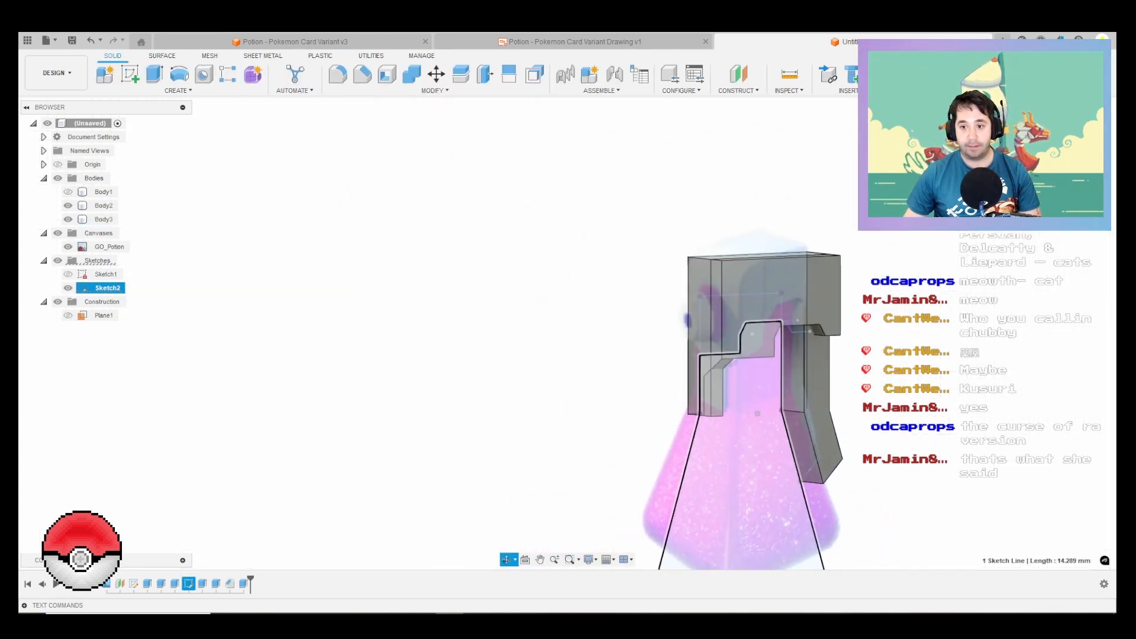
# Step: Offset the sloping face of the cap's underside notch to line up with the 60° slope above the notch's vertical wall
pyautogui.keyDown('shift'); pyautogui.moveTo(795, 396); pyautogui.dragTo(816, 337, button='middle'); pyautogui.keyUp('shift')
pyautogui.scroll(3, 815, 337)
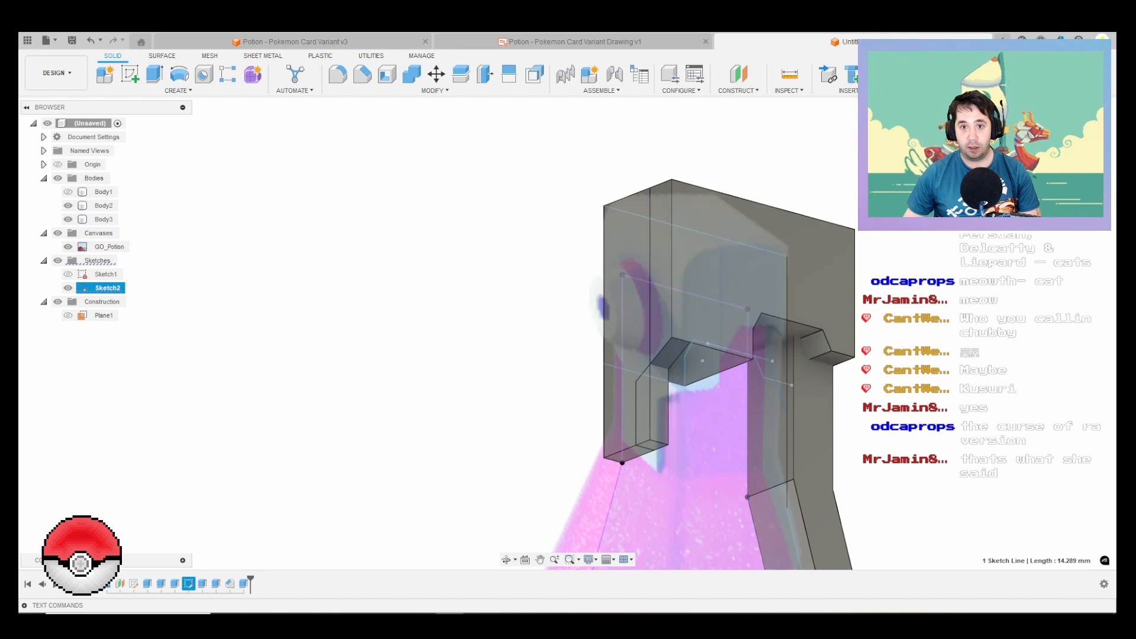
pyautogui.click(535, 74)
pyautogui.scroll(3, 828, 338)
pyautogui.click(807, 346)
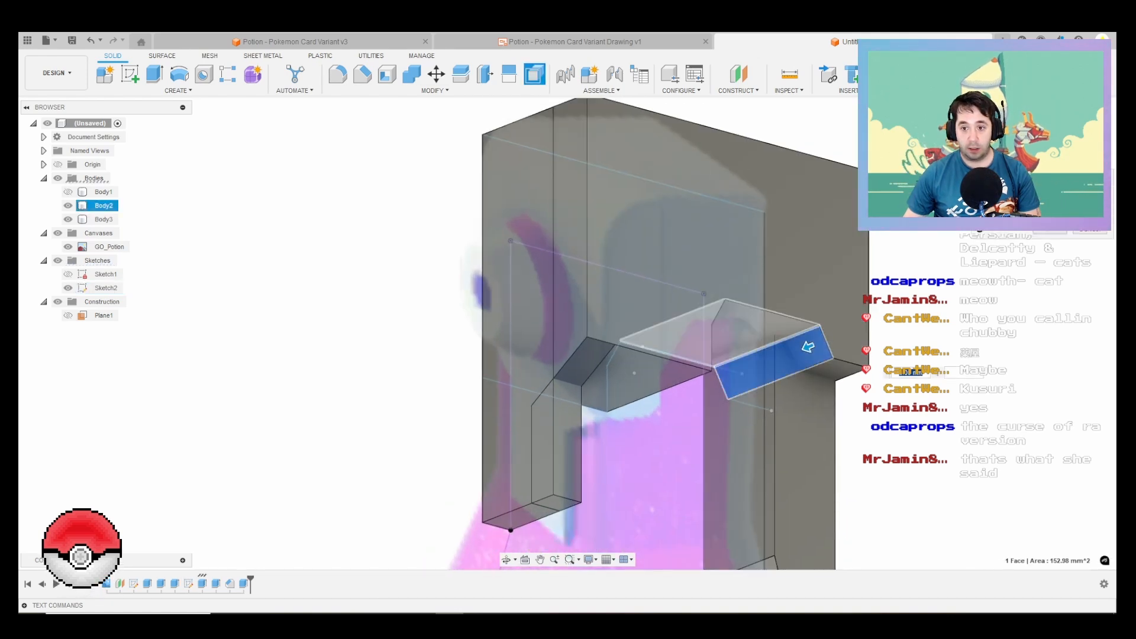
pyautogui.scroll(-3, 768, 356)
pyautogui.moveTo(795, 350); pyautogui.dragTo(733, 377)
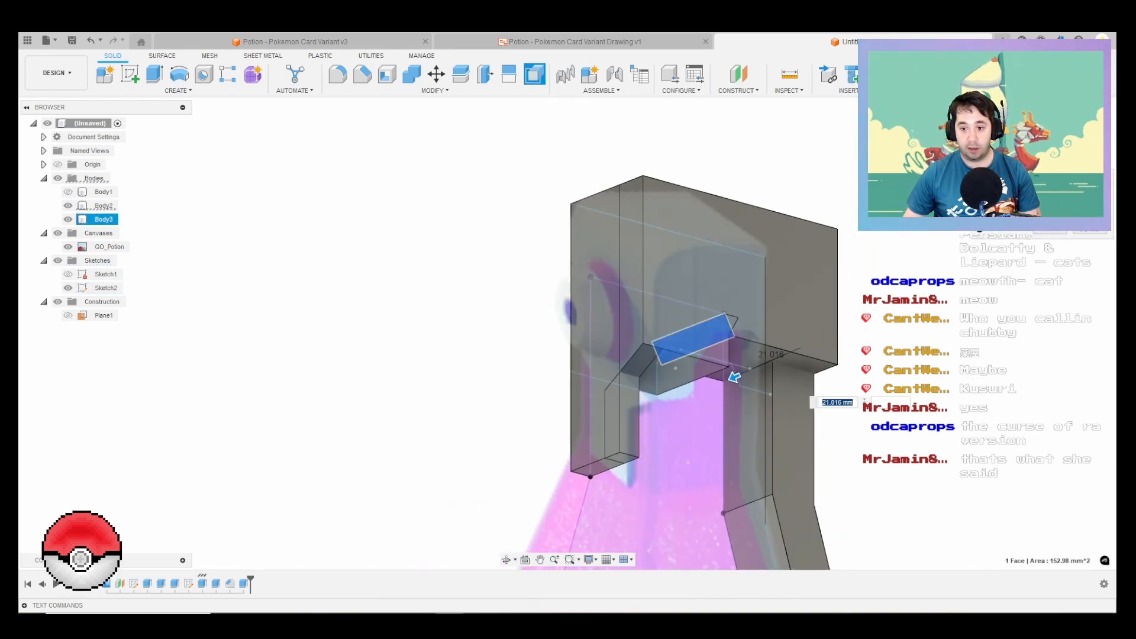
pyautogui.scroll(-1, 807, 421)
pyautogui.keyDown('shift'); pyautogui.moveTo(808, 421); pyautogui.dragTo(762, 461, button='middle'); pyautogui.keyUp('shift')
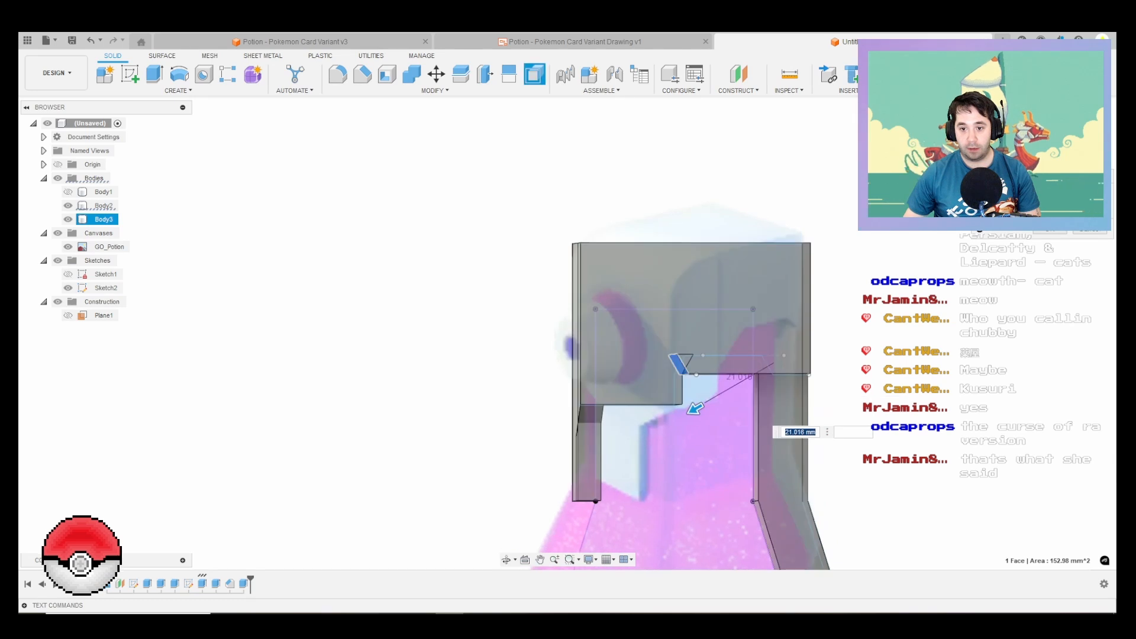
pyautogui.scroll(-1, 1032, 241)
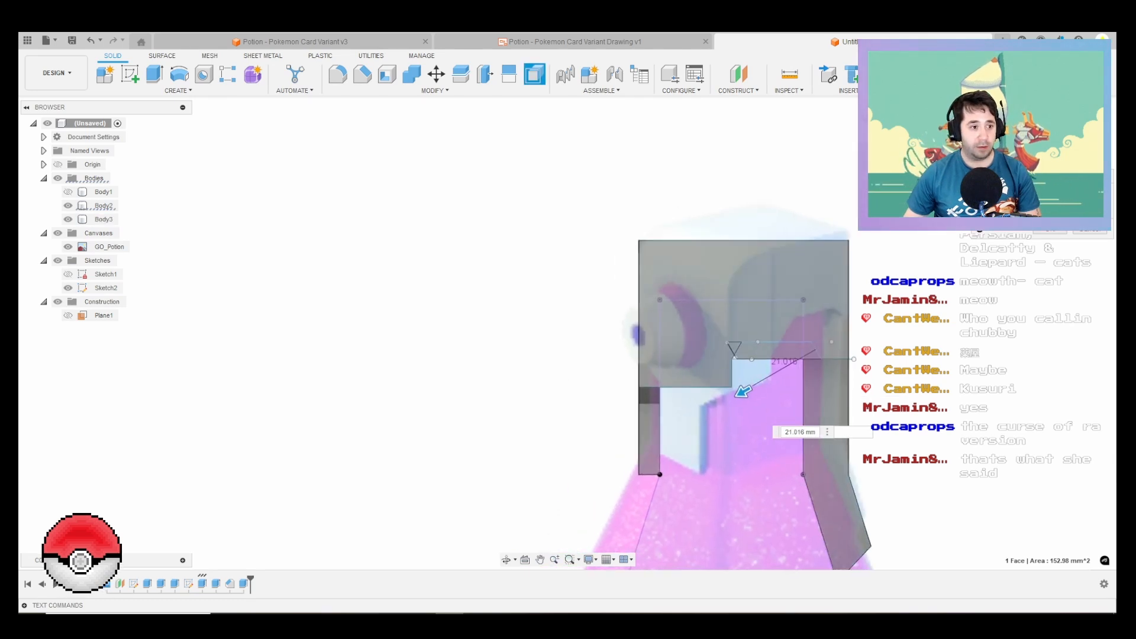
pyautogui.scroll(3, 871, 355)
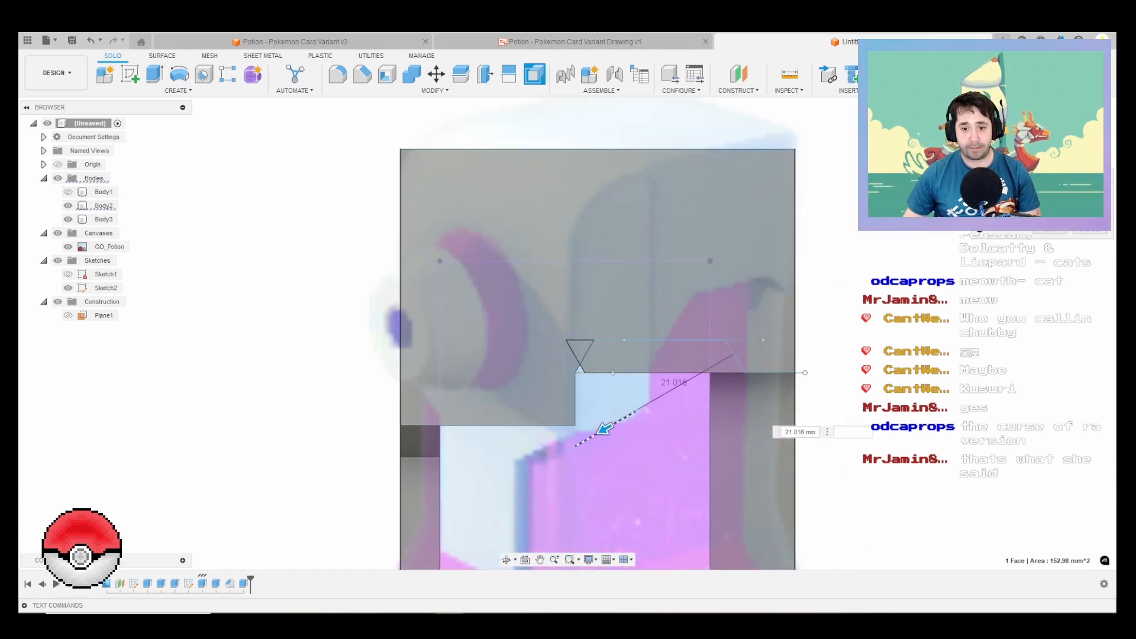
pyautogui.moveTo(605, 428); pyautogui.dragTo(688, 367)
pyautogui.scroll(4, 701, 372)
pyautogui.press('Return')
pyautogui.scroll(-8, 763, 331)
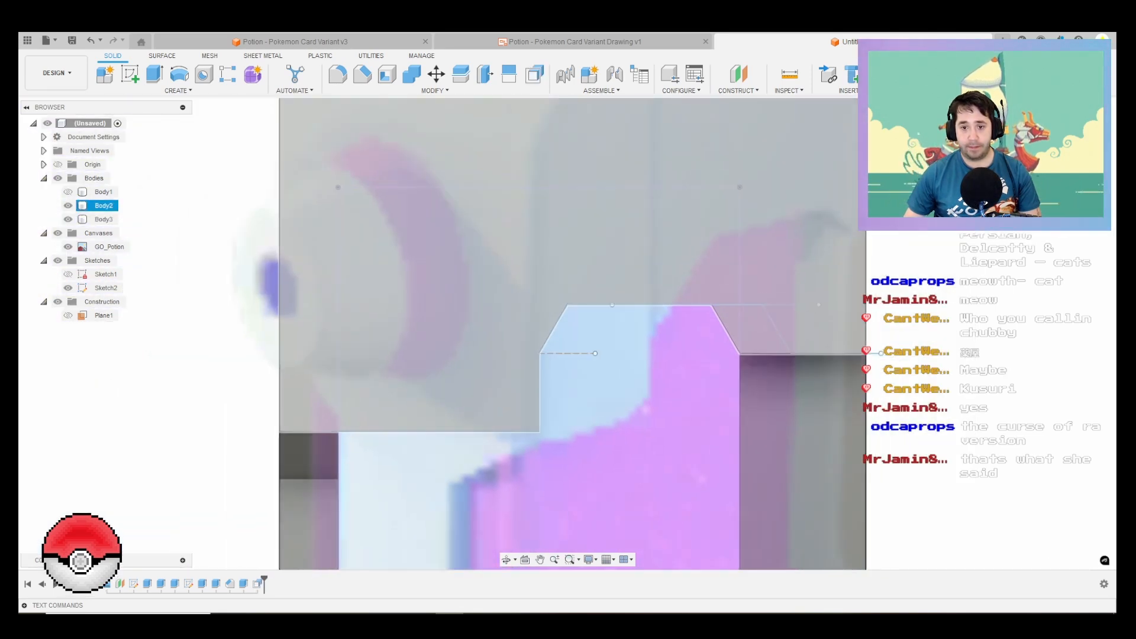
# Step: Redefine the 18 mm rear strip extrusion with both the rear strip and the front profile, and select the resulting front body
pyautogui.keyDown('shift'); pyautogui.moveTo(762, 330); pyautogui.dragTo(767, 368, button='middle'); pyautogui.keyUp('shift')
pyautogui.scroll(-1, 768, 369)
pyautogui.click(103, 219)
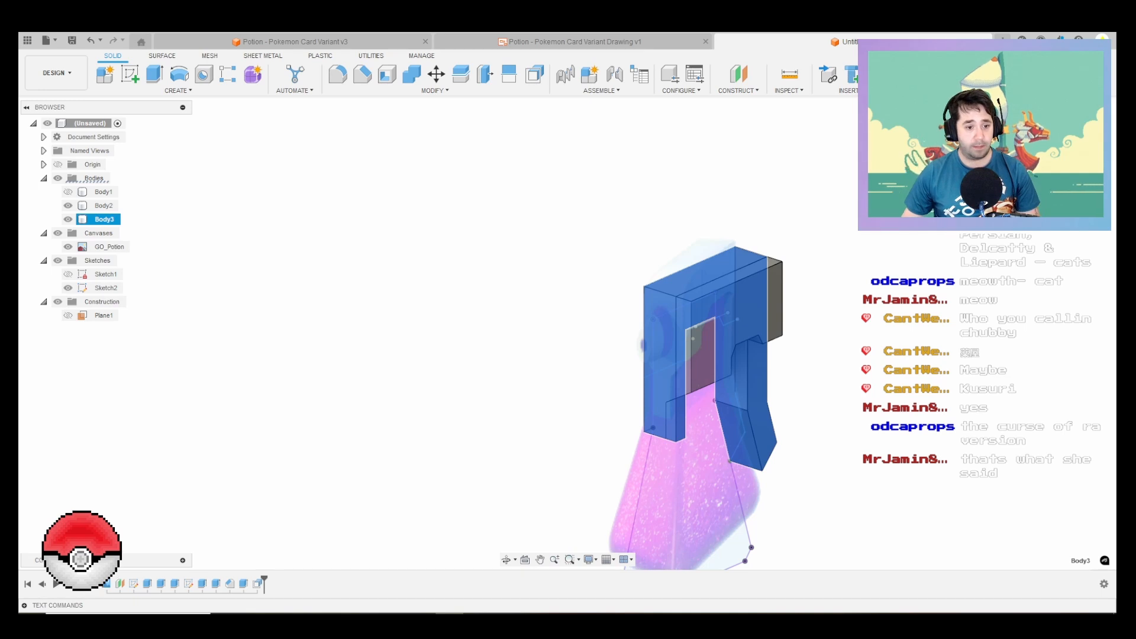
pyautogui.rightClick(244, 584)
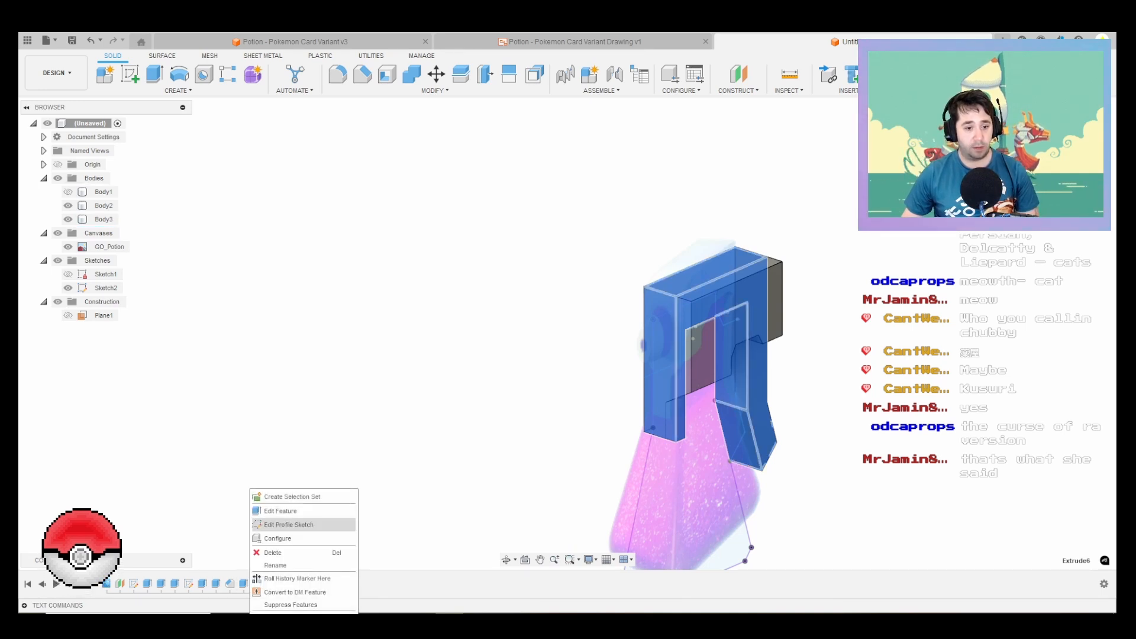
pyautogui.click(280, 511)
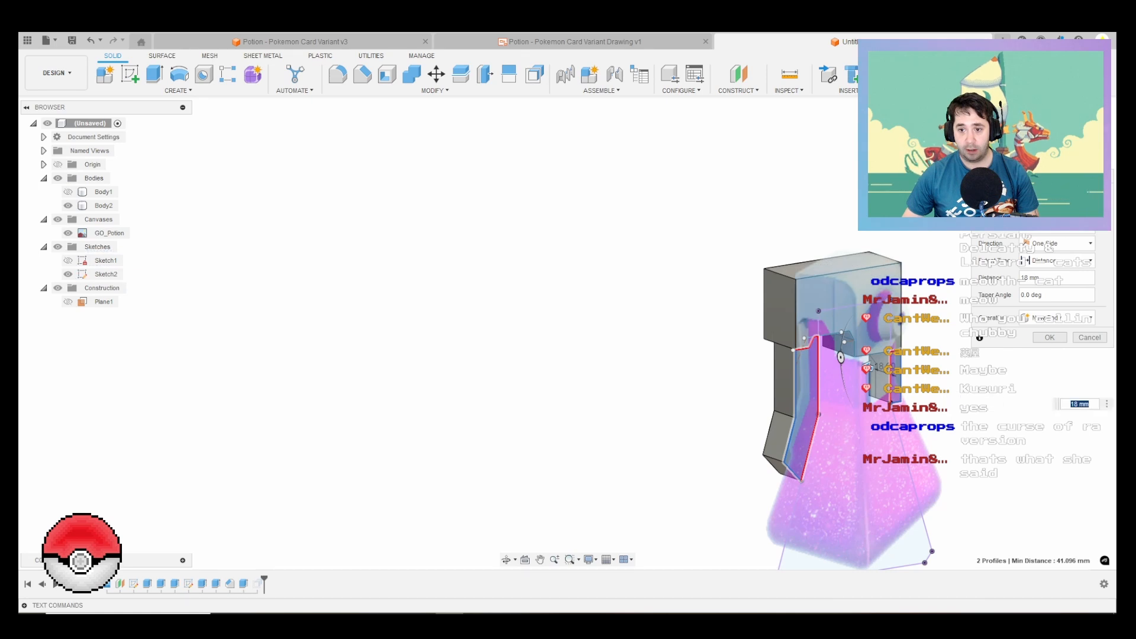
pyautogui.press('Return')
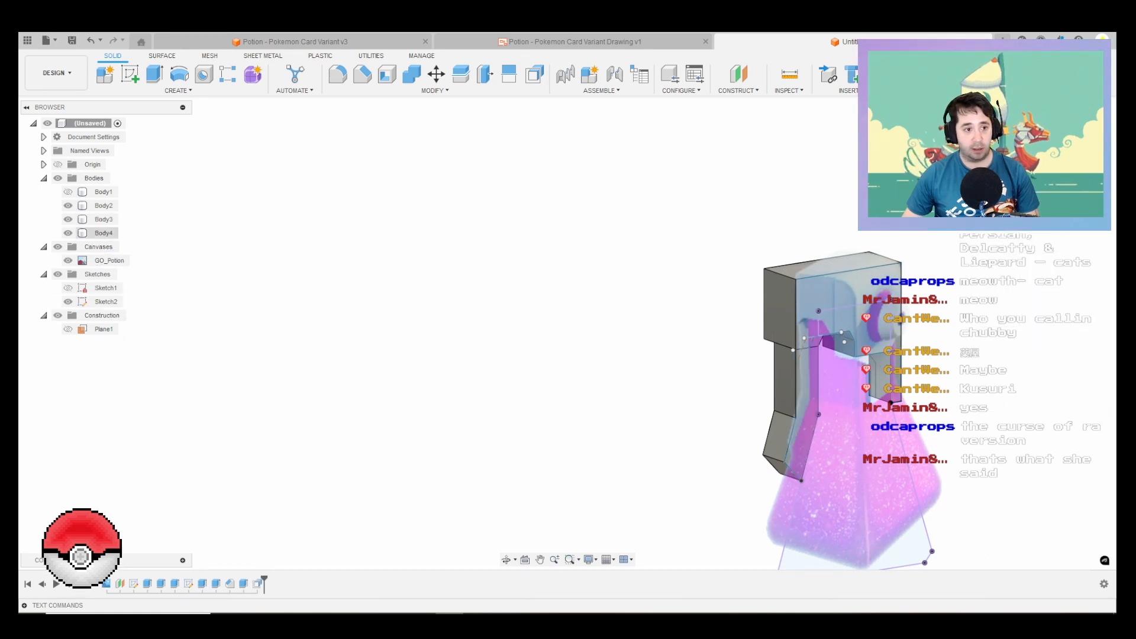
pyautogui.click(103, 233)
pyautogui.rightClick(105, 236)
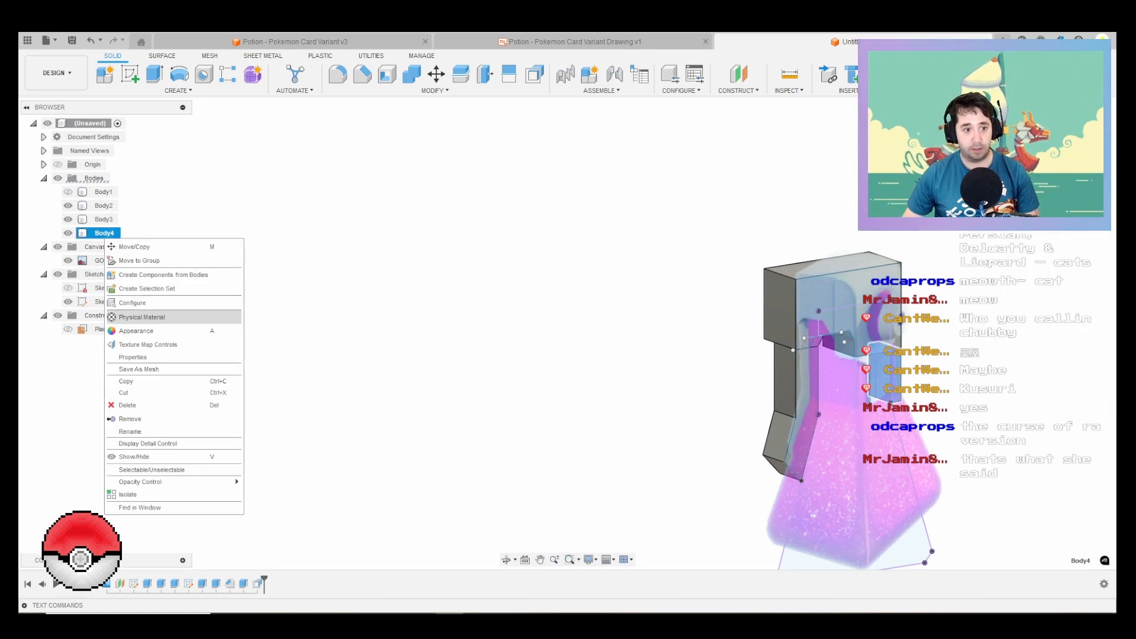
pyautogui.click(142, 317)
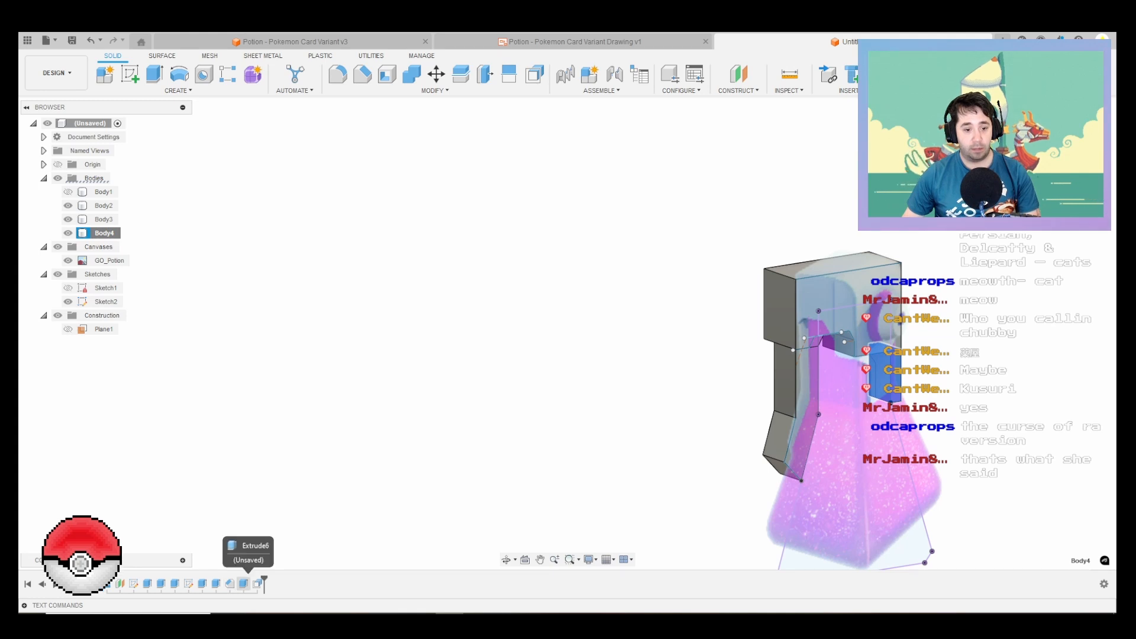
# Step: Remove the front profile from the 18 mm extrusion, keeping only the rear strip profile
pyautogui.click(243, 584)
pyautogui.rightClick(243, 583)
pyautogui.click(308, 511)
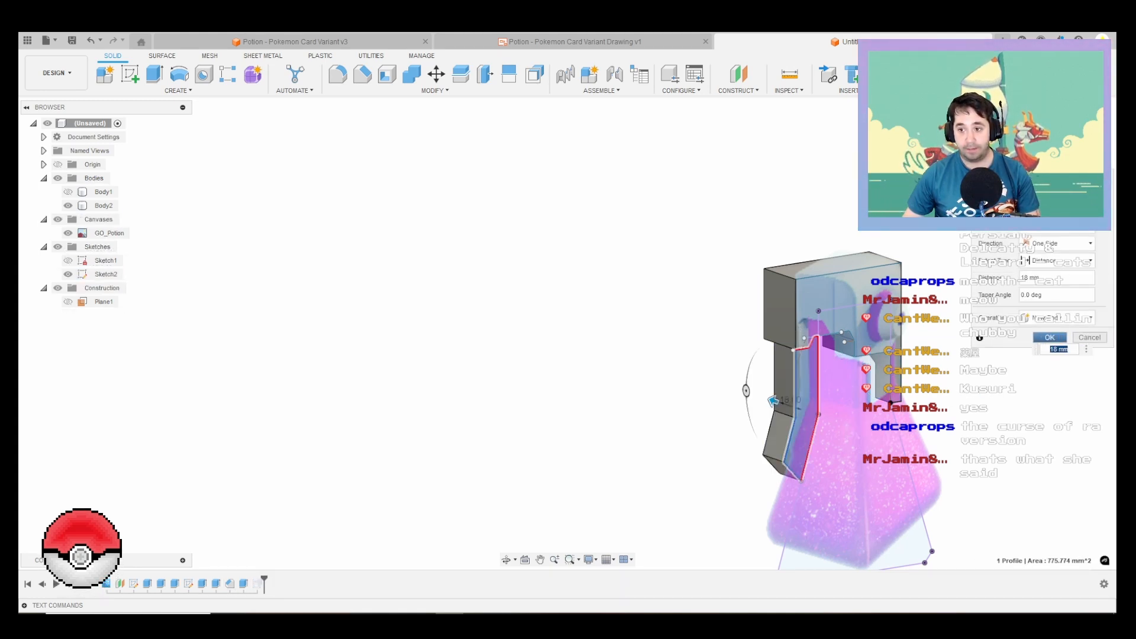
pyautogui.press('Return')
pyautogui.keyDown('shift'); pyautogui.moveTo(568, 367); pyautogui.dragTo(706, 340, button='middle'); pyautogui.keyUp('shift')
pyautogui.moveTo(852, 349)
pyautogui.keyDown('shift'); pyautogui.mouseDown(button='middle')
pyautogui.moveTo(825, 339)
pyautogui.moveTo(841, 335)
pyautogui.mouseUp(button='middle'); pyautogui.keyUp('shift')
pyautogui.scroll(5, 842, 336)
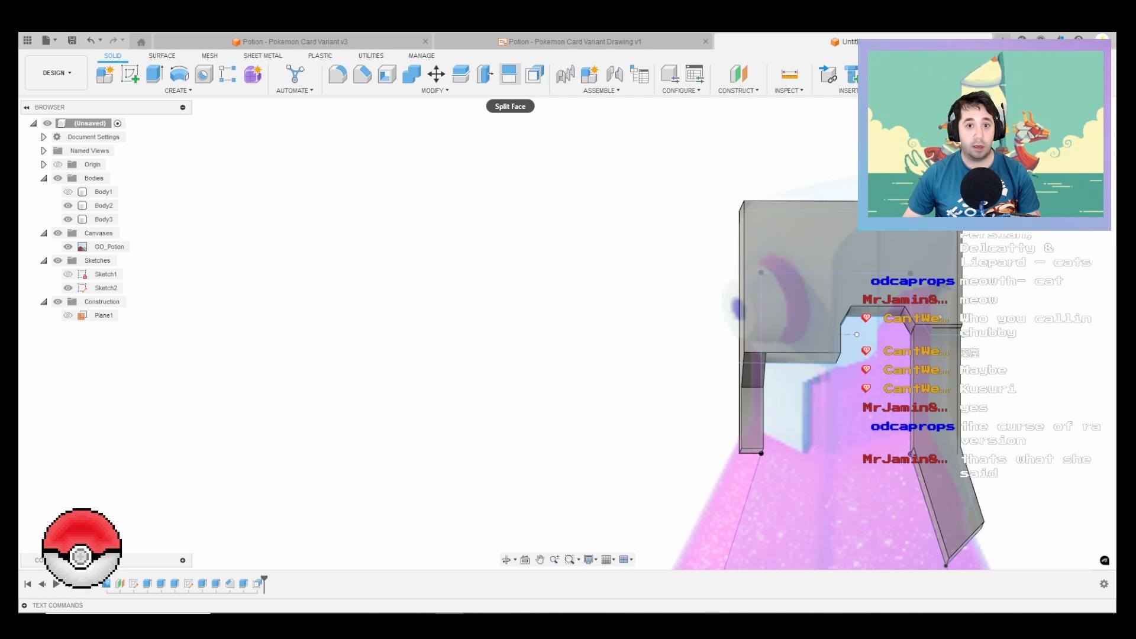
pyautogui.click(509, 75)
pyautogui.click(856, 335)
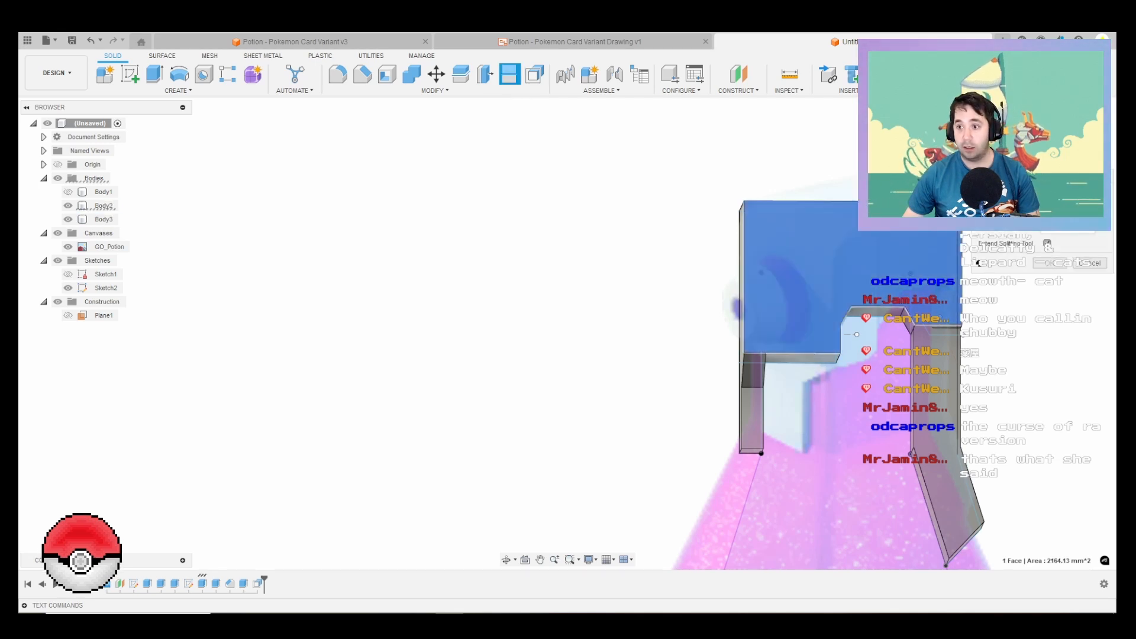
pyautogui.keyDown('shift'); pyautogui.moveTo(856, 319); pyautogui.dragTo(859, 291, button='middle'); pyautogui.keyUp('shift')
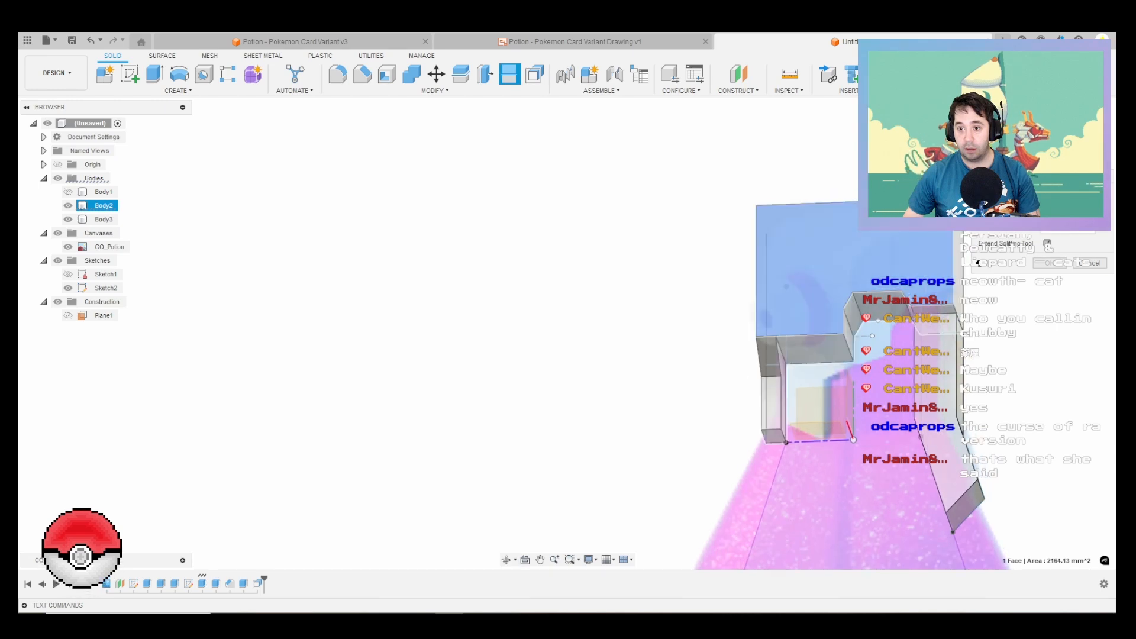
pyautogui.scroll(2, 855, 371)
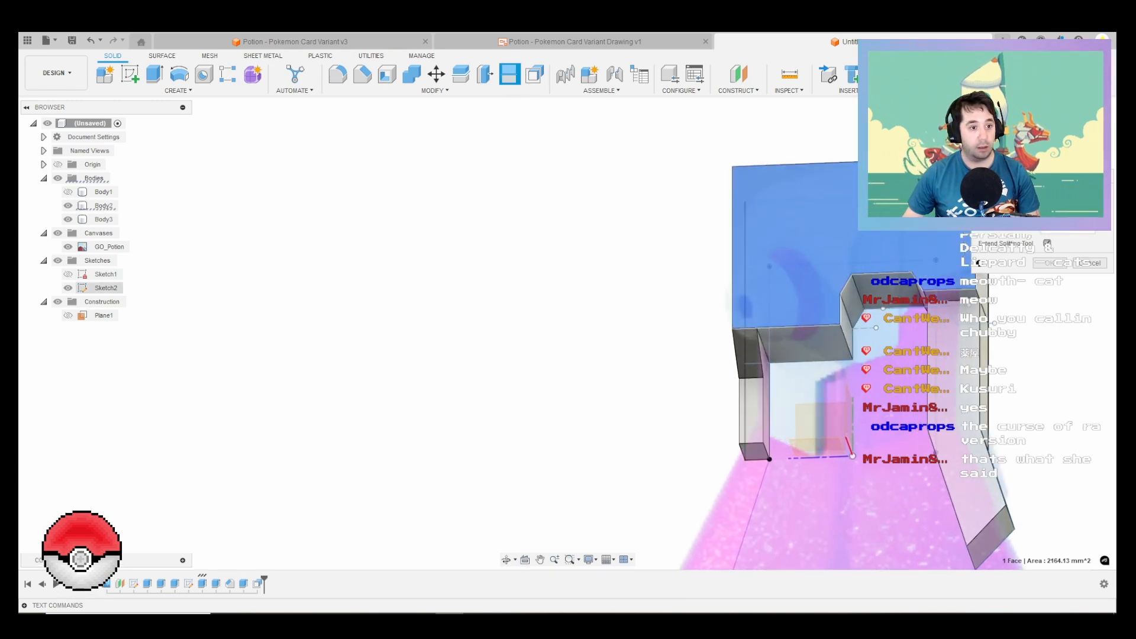
pyautogui.keyDown('shift'); pyautogui.moveTo(856, 370); pyautogui.dragTo(748, 357, button='middle'); pyautogui.keyUp('shift')
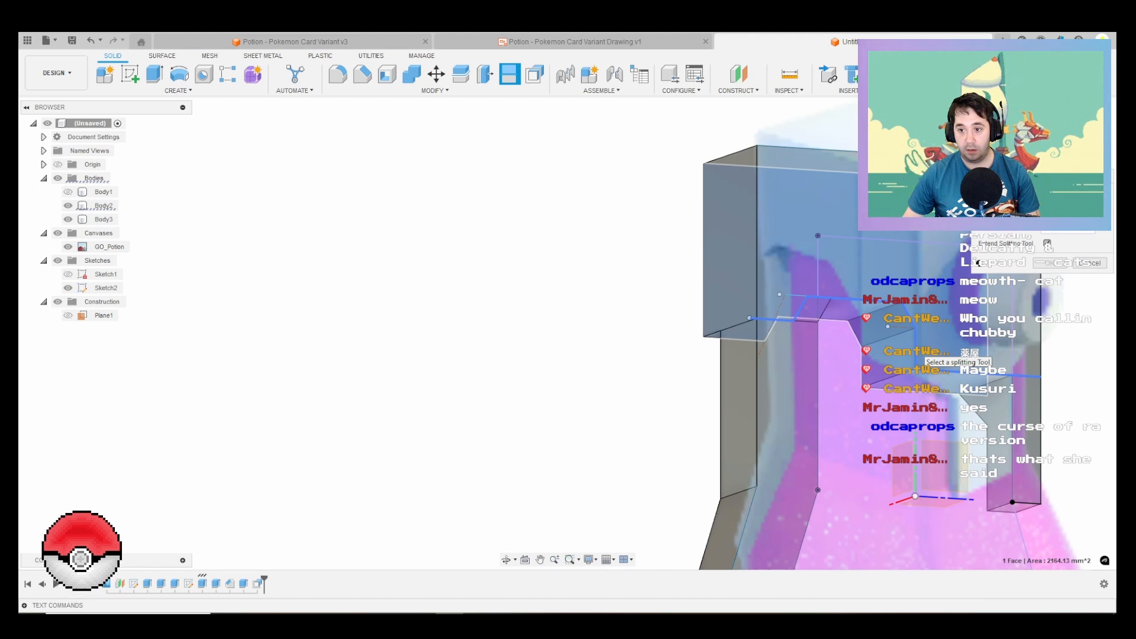
pyautogui.click(1090, 263)
# Step: Split the cap's large side face with Split Face, using the notch's vertical wall as the splitting tool
pyautogui.rightClick(624, 296)
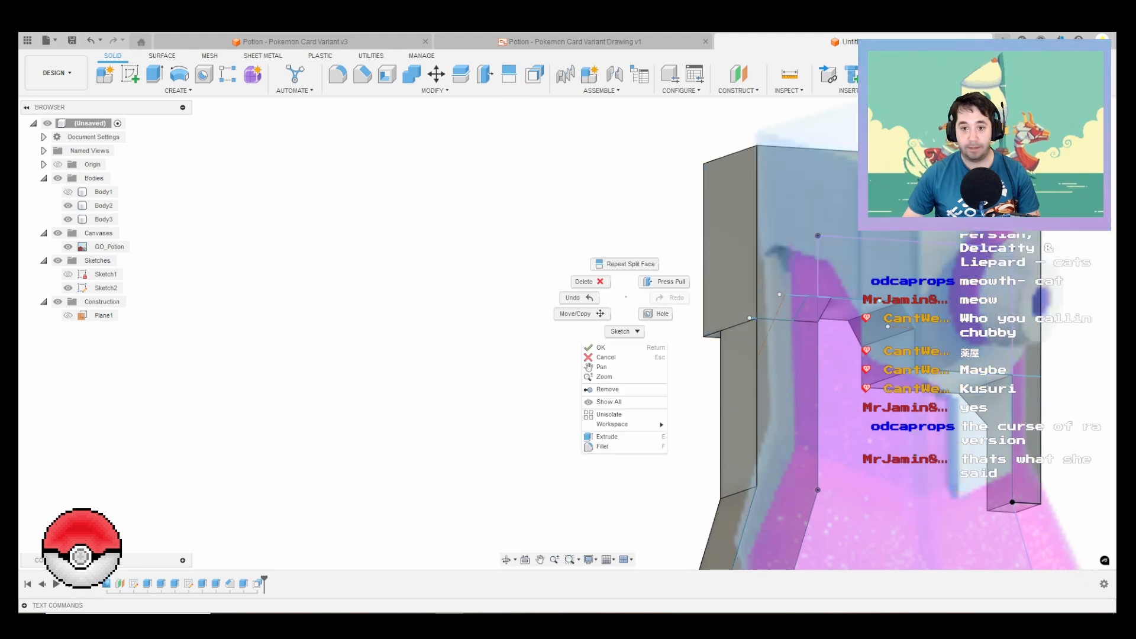
pyautogui.click(625, 264)
pyautogui.keyDown('shift'); pyautogui.moveTo(634, 275); pyautogui.dragTo(796, 281, button='middle'); pyautogui.keyUp('shift')
pyautogui.click(385, 228)
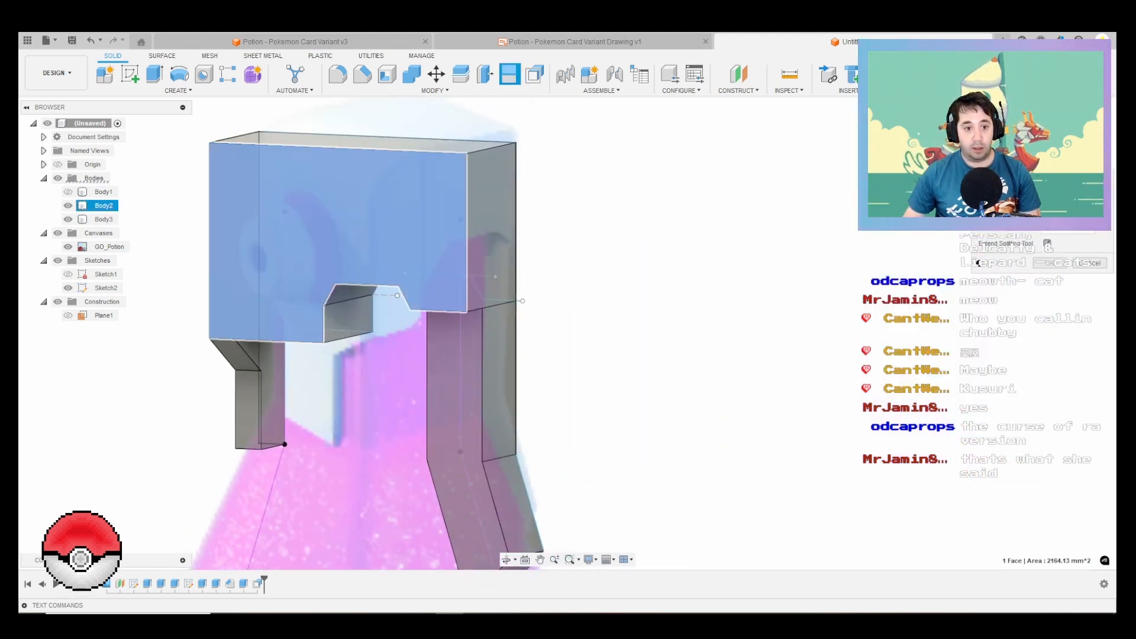
pyautogui.moveTo(525, 231)
pyautogui.keyDown('shift'); pyautogui.mouseDown(button='middle')
pyautogui.moveTo(511, 280)
pyautogui.moveTo(515, 245)
pyautogui.mouseUp(button='middle'); pyautogui.keyUp('shift')
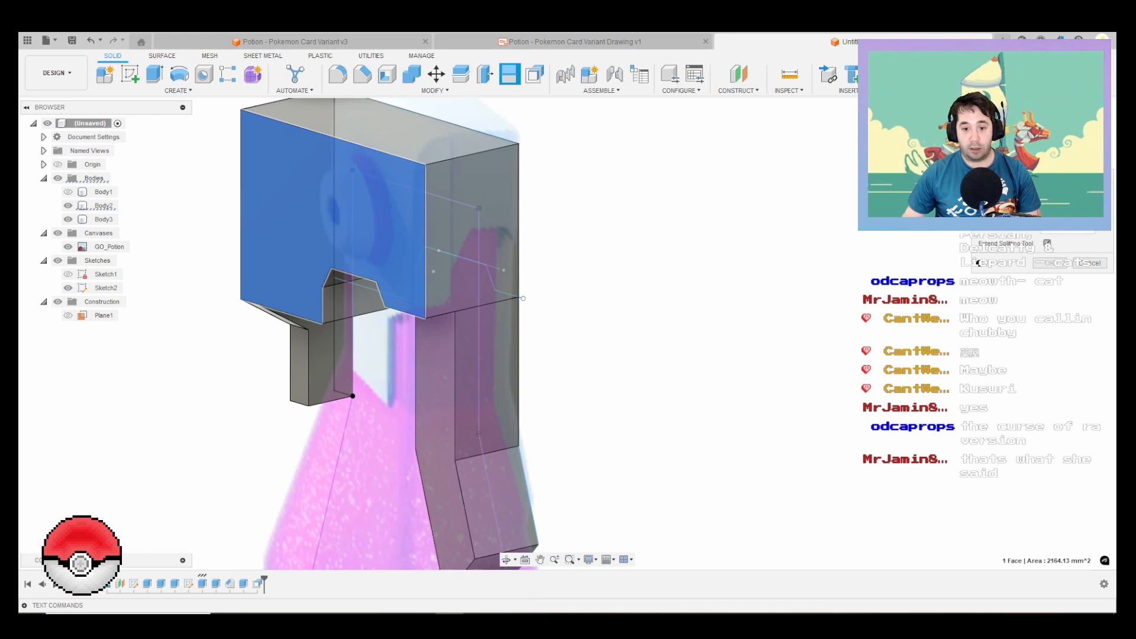
pyautogui.hotkey('alt', 'Tab')
pyautogui.moveTo(514, 246); pyautogui.dragTo(514, 382)
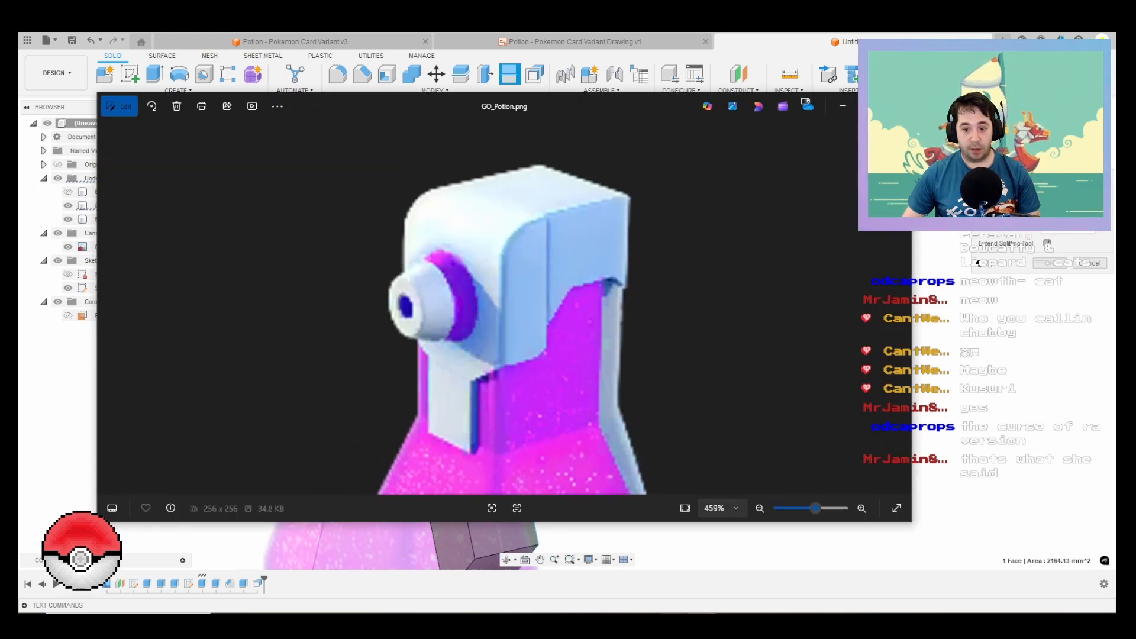
pyautogui.hotkey('alt', 'Tab')
pyautogui.keyDown('shift'); pyautogui.moveTo(563, 268); pyautogui.dragTo(342, 255, button='middle'); pyautogui.keyUp('shift')
pyautogui.click(1062, 210)
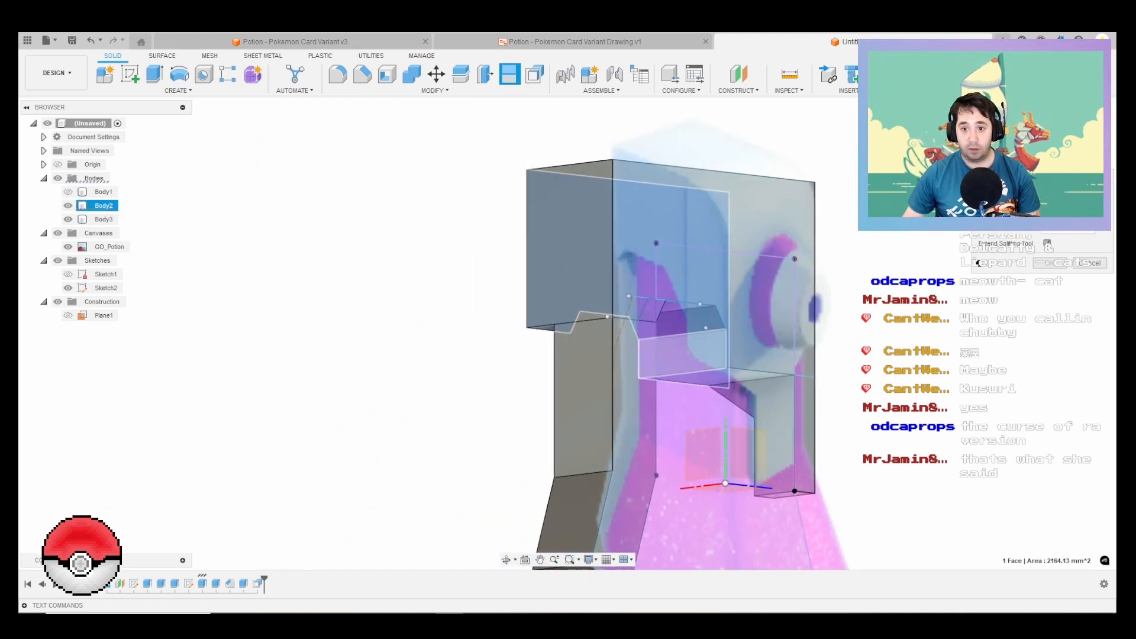
pyautogui.click(683, 355)
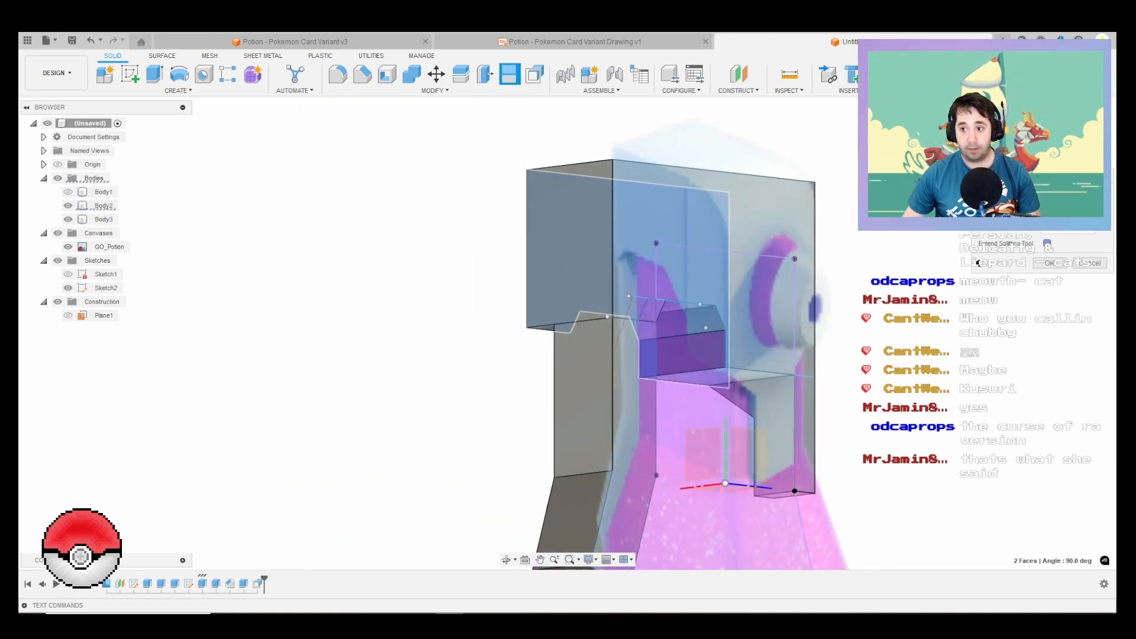
pyautogui.click(1049, 263)
# Step: Create a new sketch on the front portion of the cap's split side face
pyautogui.keyDown('shift'); pyautogui.moveTo(680, 267); pyautogui.dragTo(875, 302, button='middle'); pyautogui.keyUp('shift')
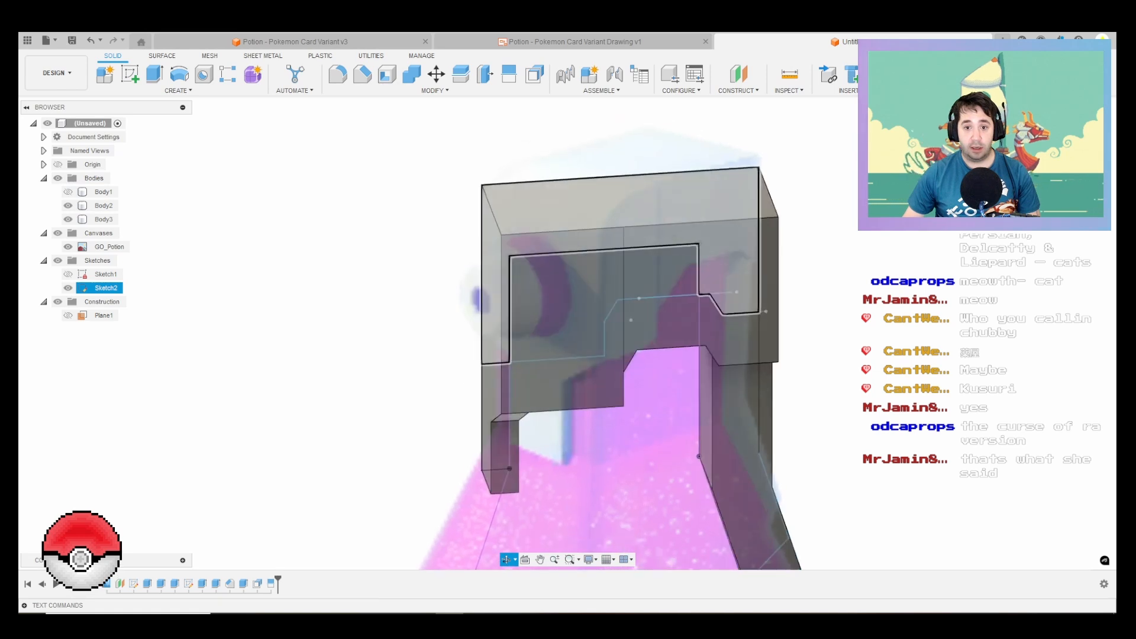
pyautogui.moveTo(709, 295)
pyautogui.keyDown('shift'); pyautogui.mouseDown(button='middle')
pyautogui.moveTo(736, 278)
pyautogui.moveTo(718, 276)
pyautogui.mouseUp(button='middle'); pyautogui.keyUp('shift')
pyautogui.scroll(-2, 737, 266)
pyautogui.scroll(1, 719, 277)
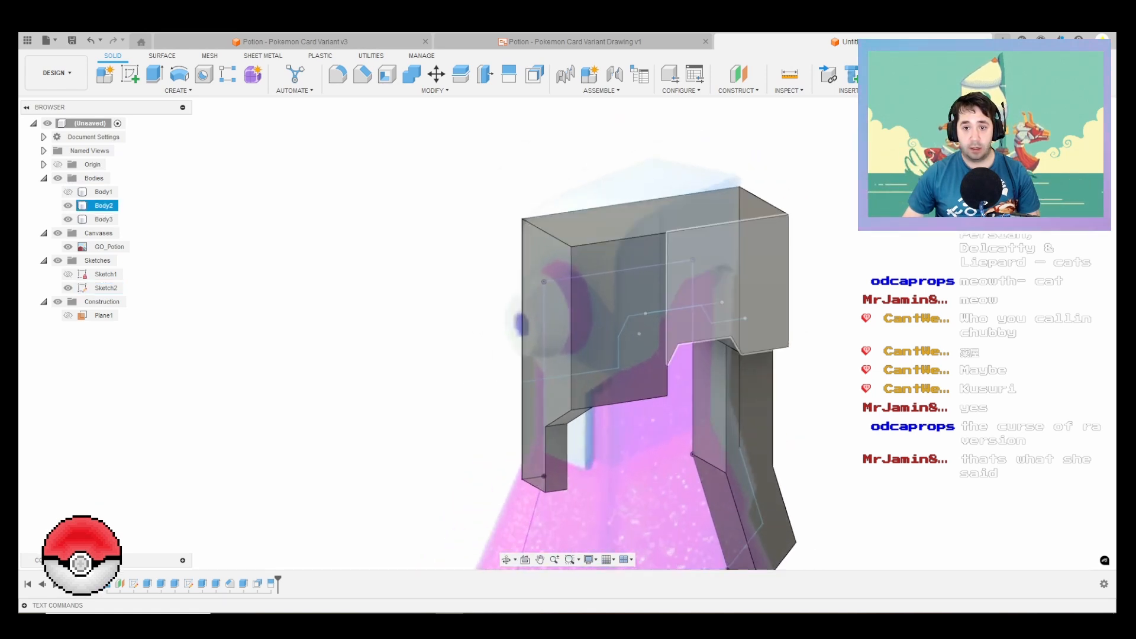
pyautogui.click(668, 277)
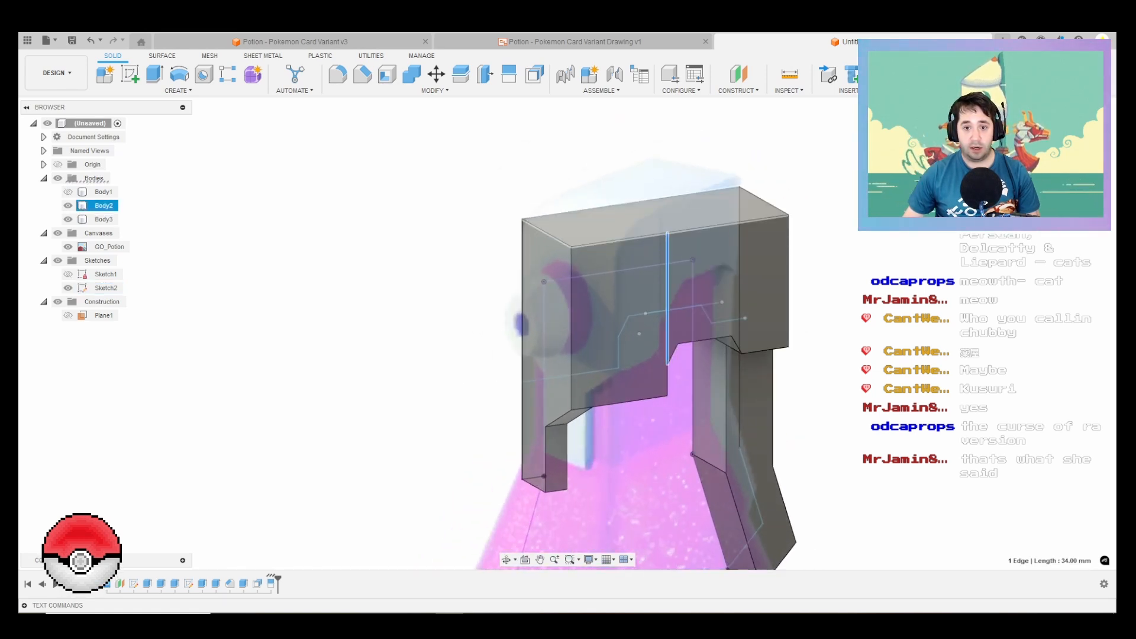
pyautogui.click(622, 290)
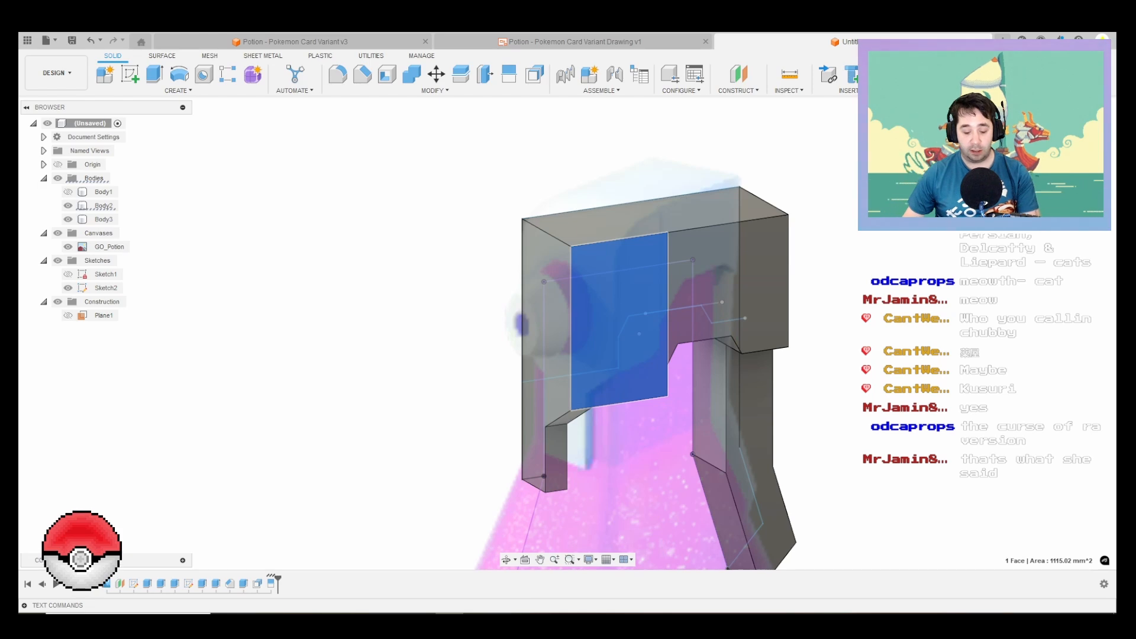
pyautogui.click(131, 74)
pyautogui.moveTo(631, 193); pyautogui.dragTo(699, 406, button='middle')
pyautogui.press('l')
pyautogui.scroll(2, 642, 320)
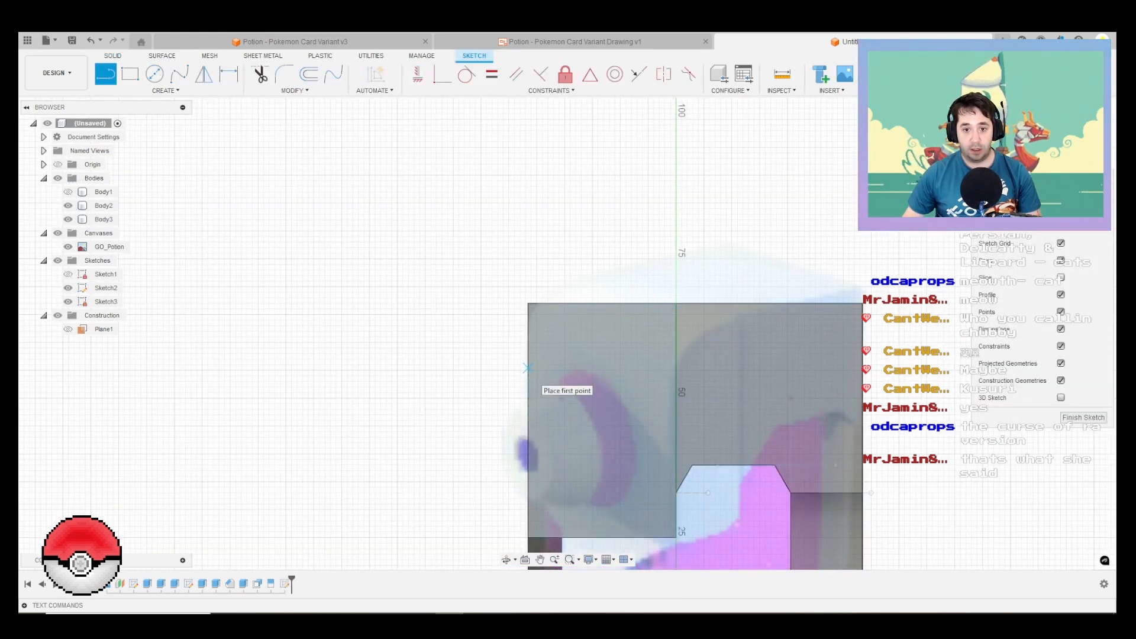
pyautogui.scroll(-2, 564, 386)
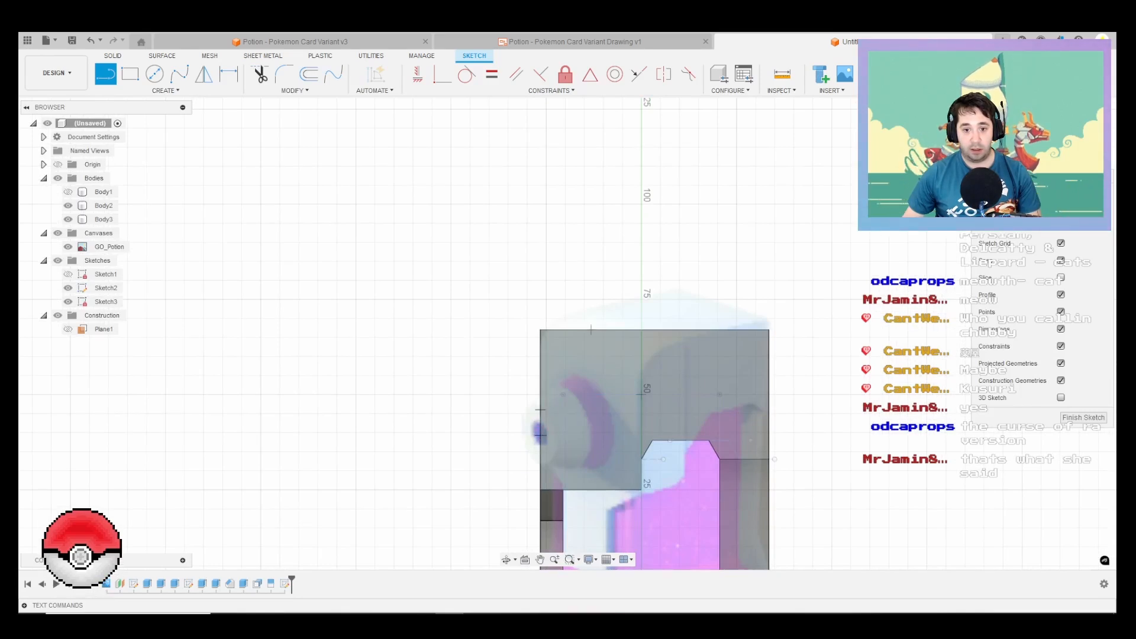
pyautogui.click(488, 436)
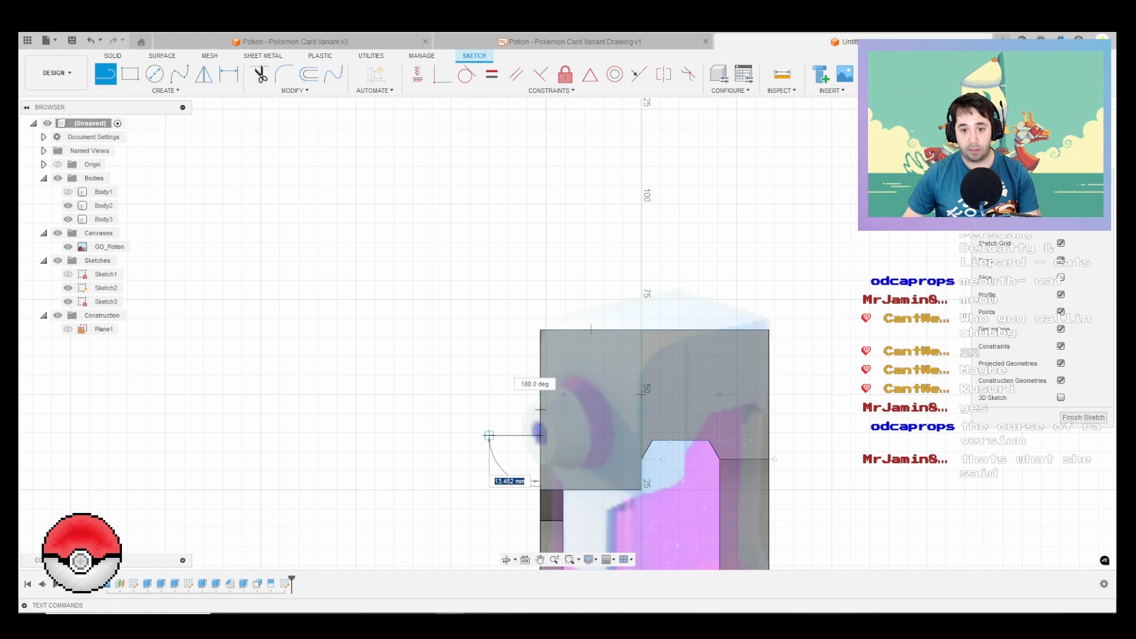
pyautogui.press('Escape')
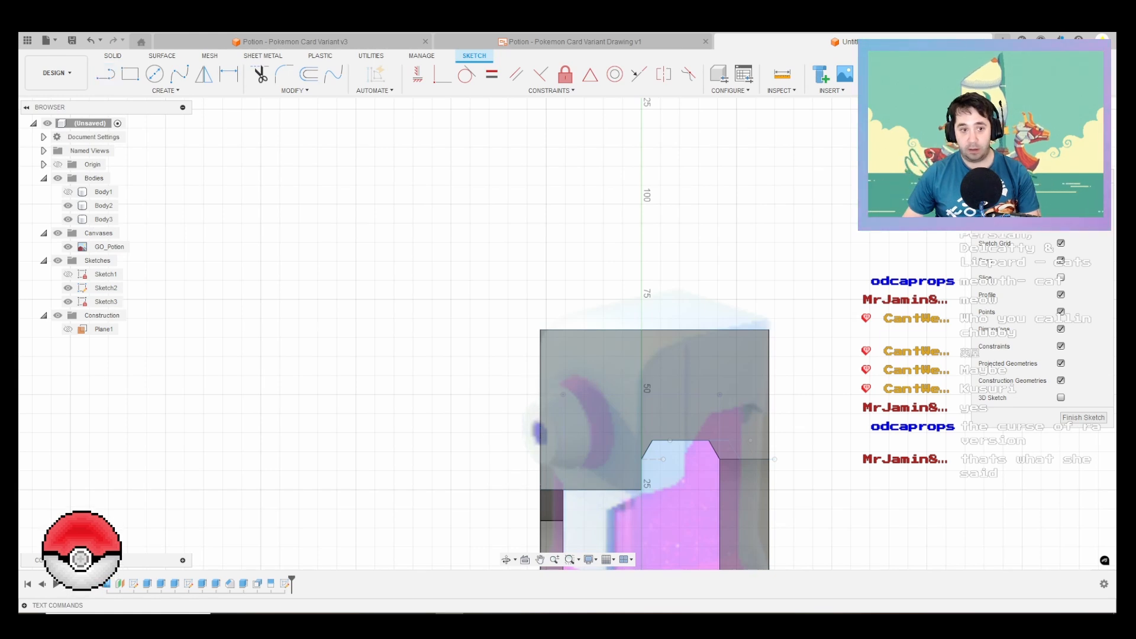
# Step: Sketch a horizontal line extending outward from the cap's front edge at the nozzle's height
pyautogui.press('l')
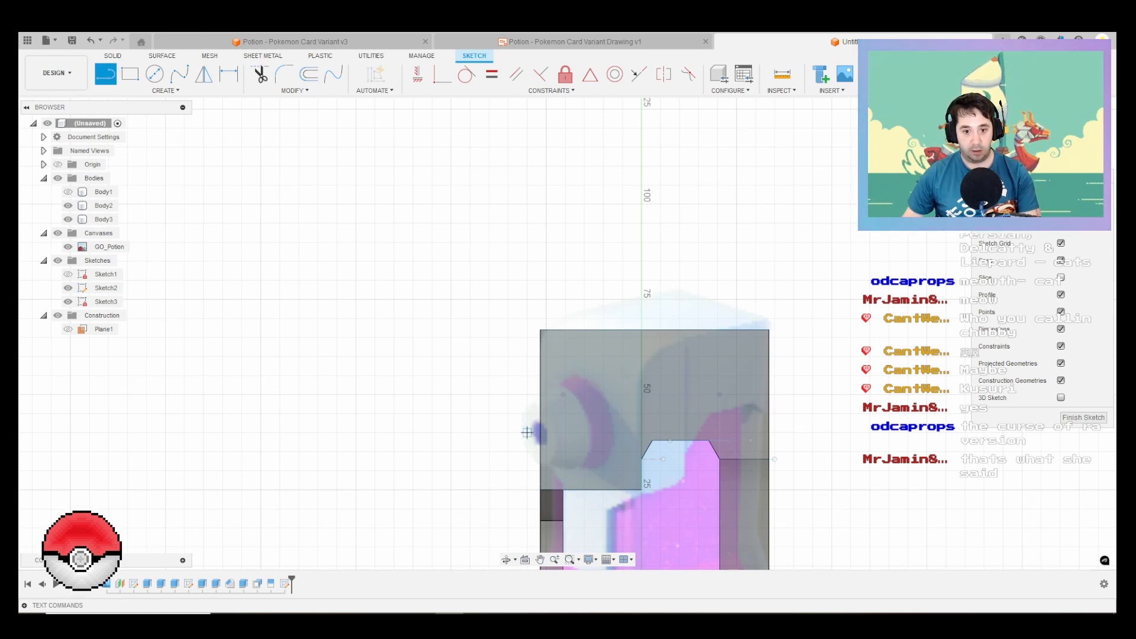
pyautogui.click(539, 442)
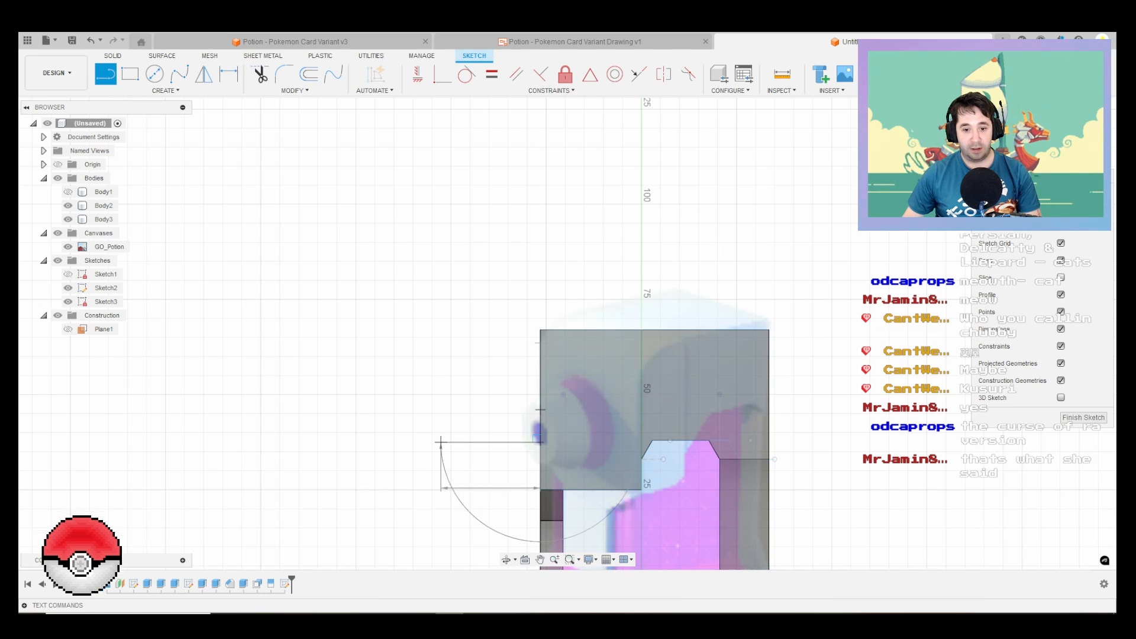
pyautogui.click(440, 442)
pyautogui.press('Escape')
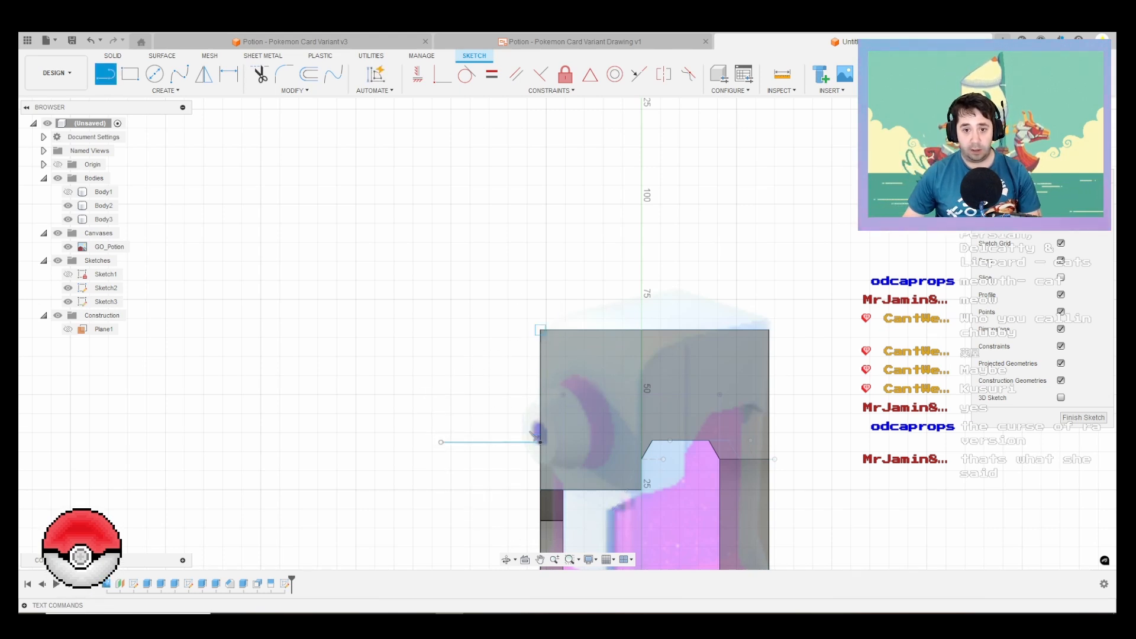
# Step: Sketch a 12 mm line down the front edge from the cap's upper front corner and a line along the upper edge to the split line
pyautogui.click(539, 330)
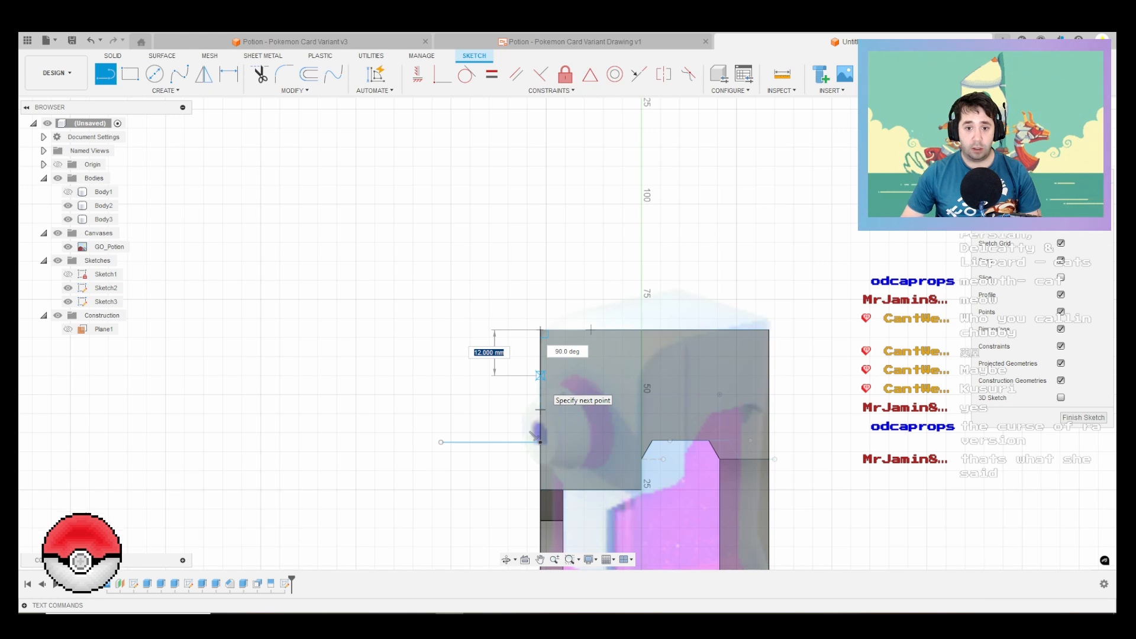
pyautogui.write('12')
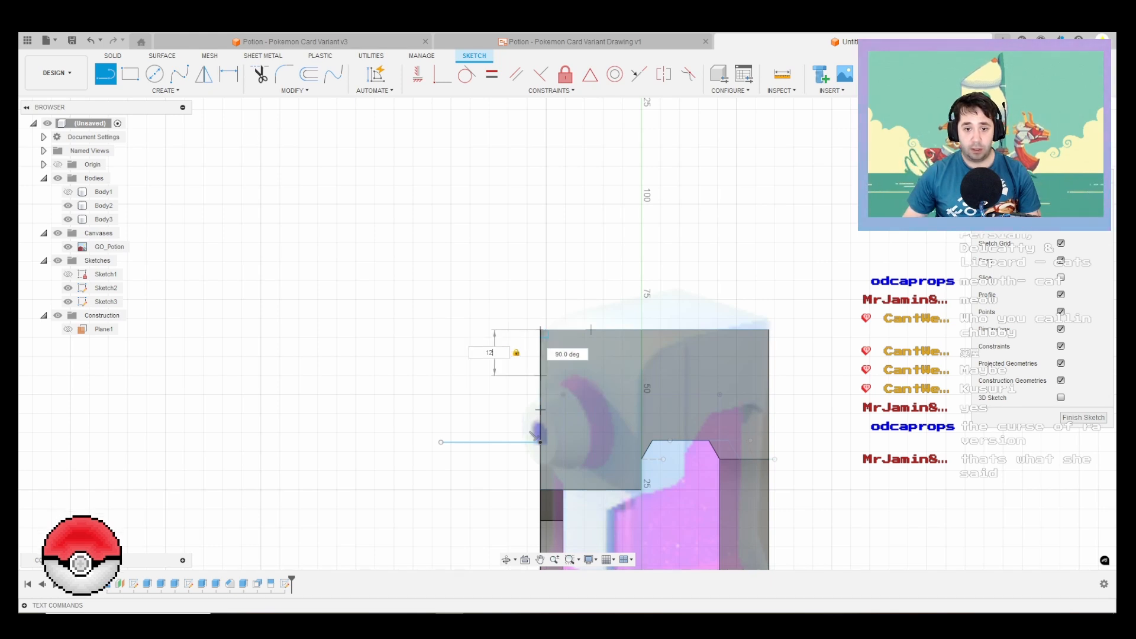
pyautogui.press('Return')
pyautogui.click(540, 330)
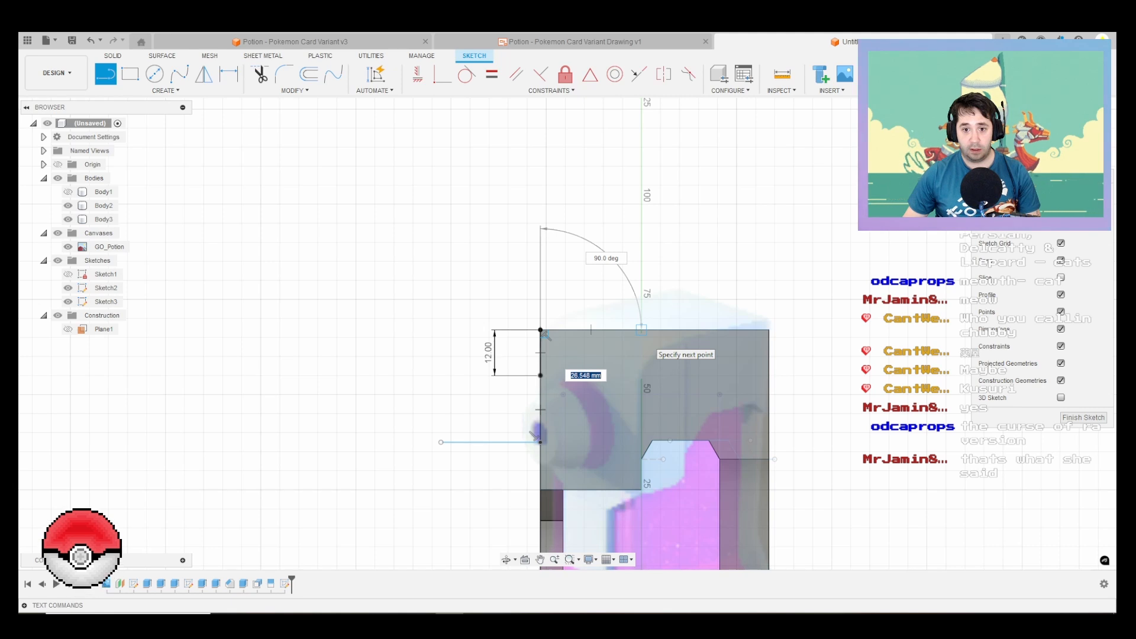
pyautogui.click(642, 330)
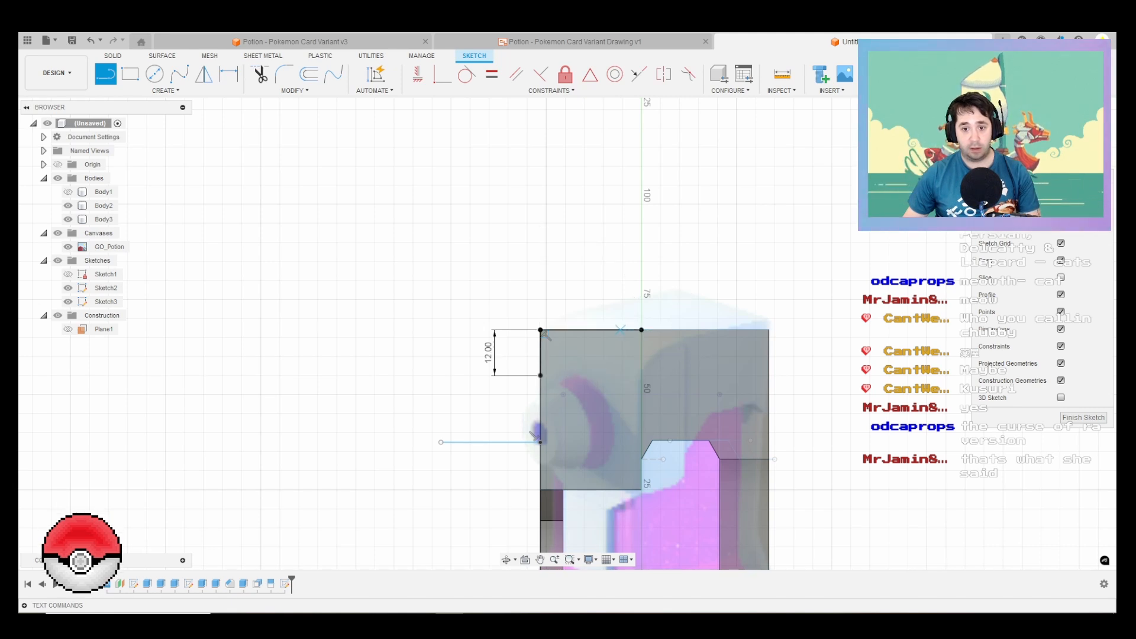
pyautogui.press('Escape')
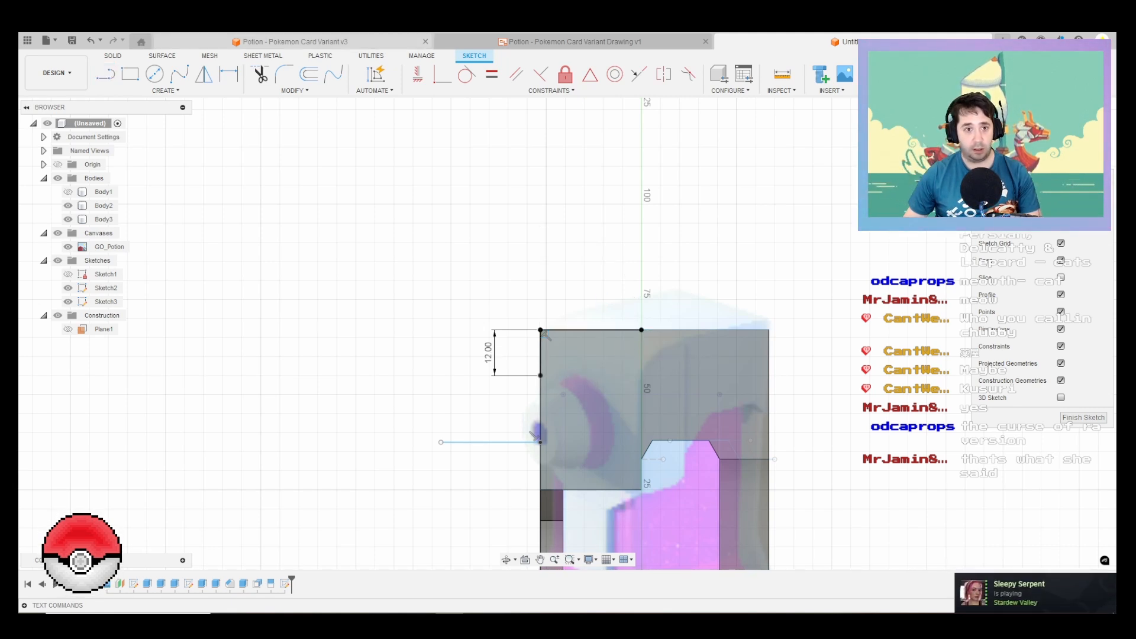
# Step: Try to draw a tangent arc from the lower end of the 12 mm line
pyautogui.click(165, 90)
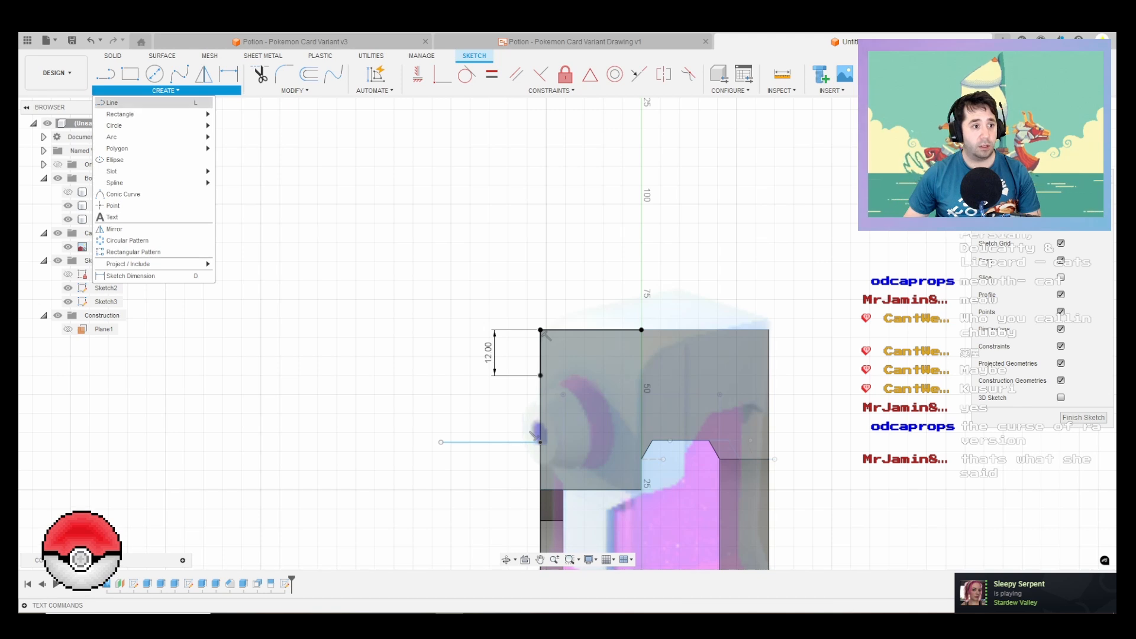
pyautogui.moveTo(177, 137)
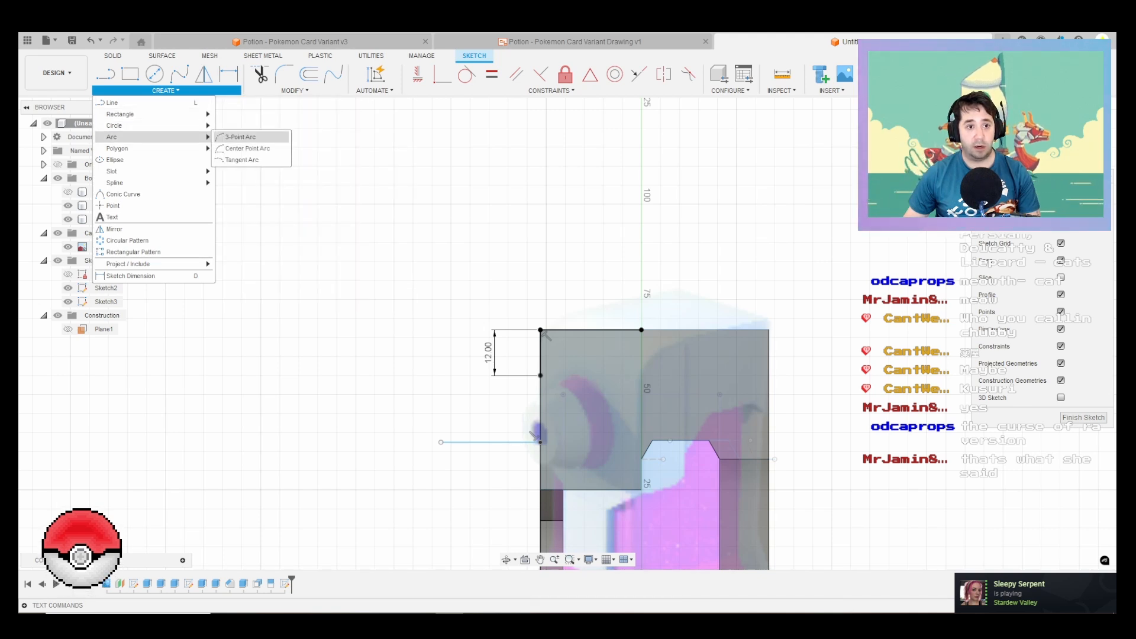
pyautogui.click(243, 160)
pyautogui.scroll(3, 520, 357)
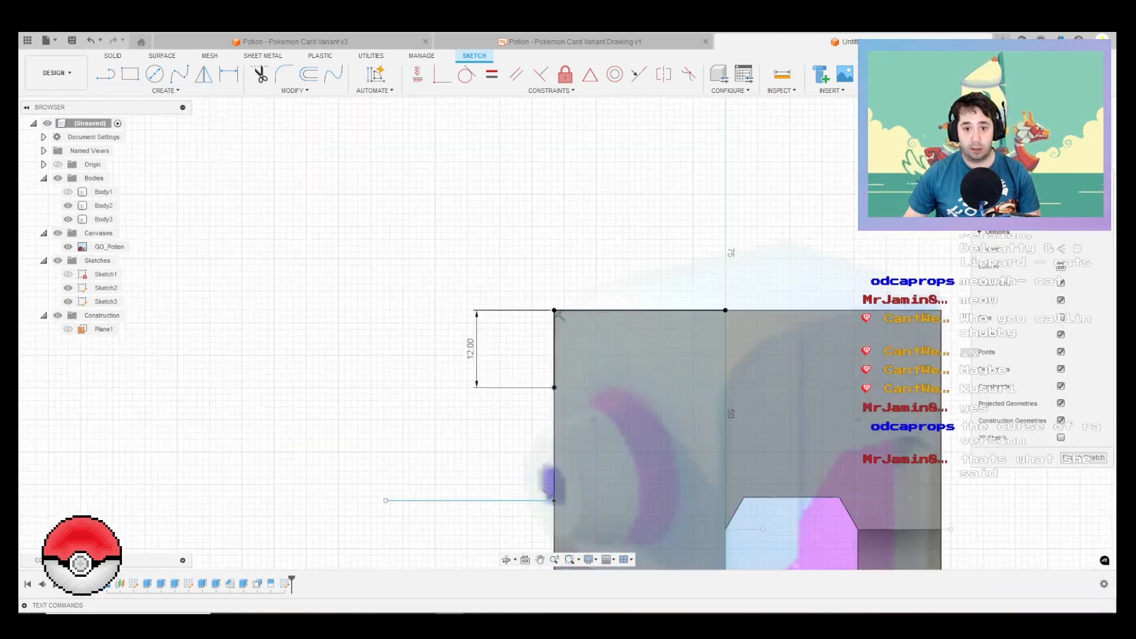
pyautogui.click(554, 388)
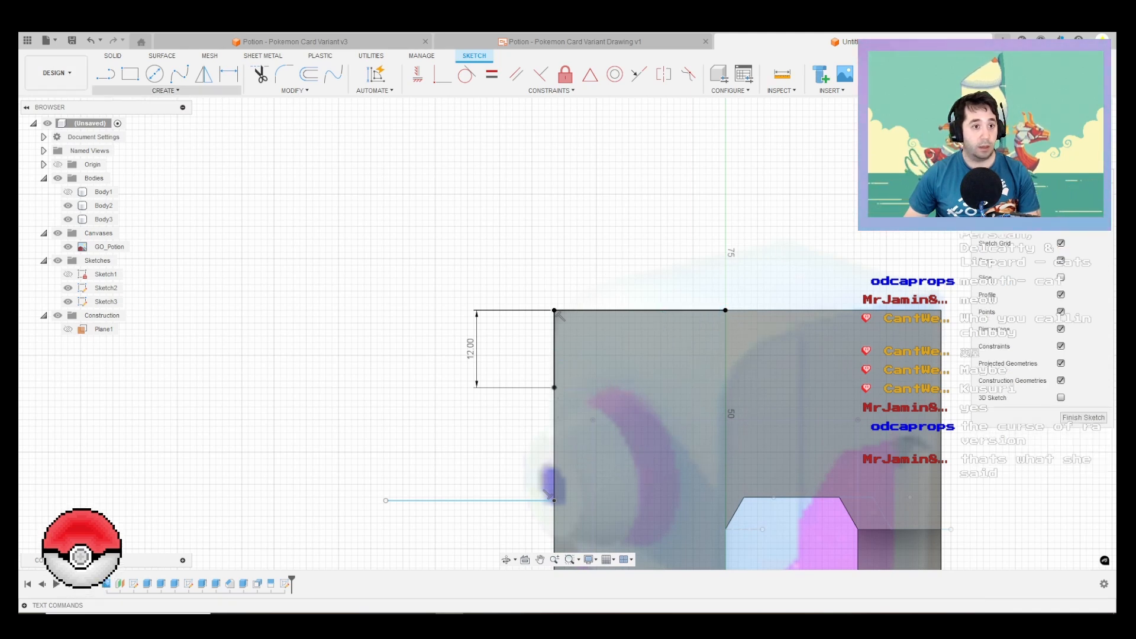
pyautogui.click(165, 90)
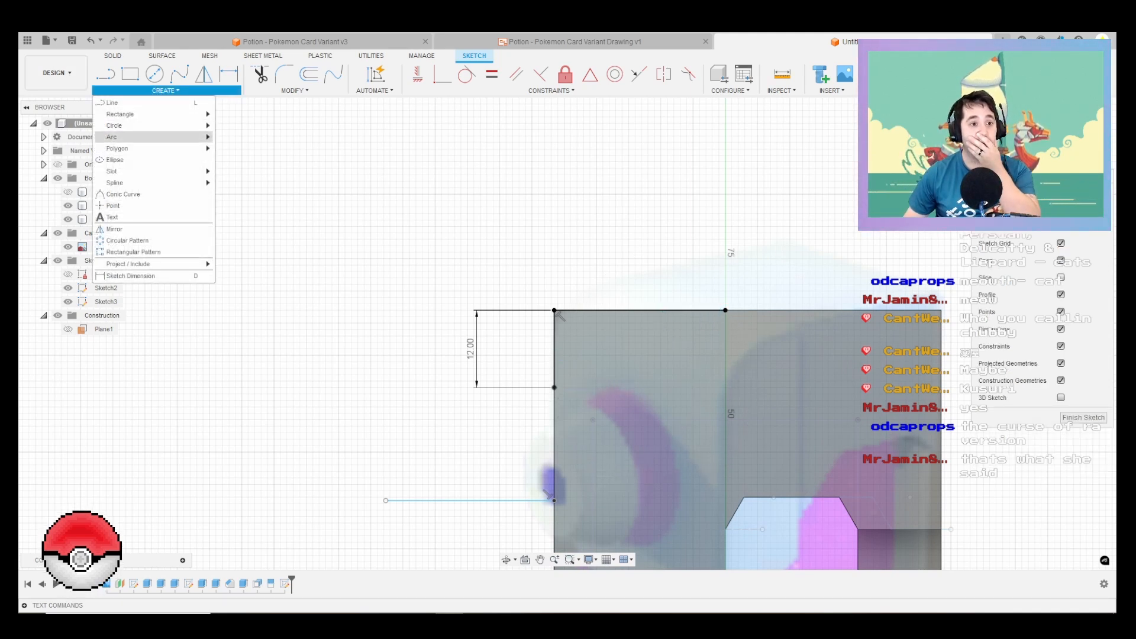
pyautogui.moveTo(119, 136)
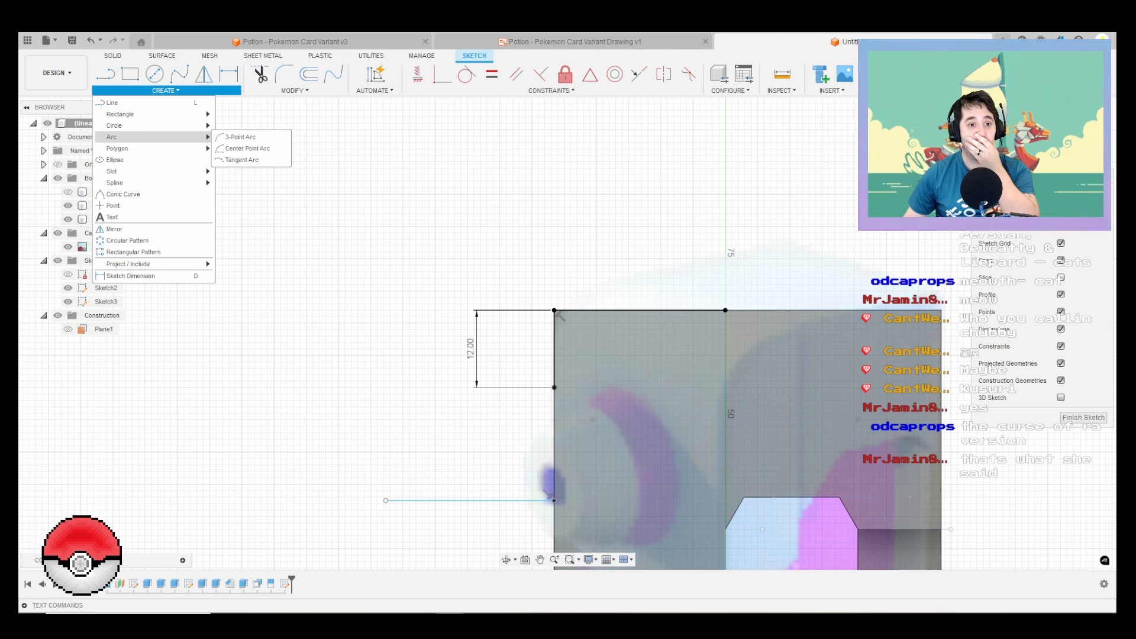
# Step: Try to join the 12 mm front line and the upper edge line with a Blend Curve
pyautogui.click(294, 90)
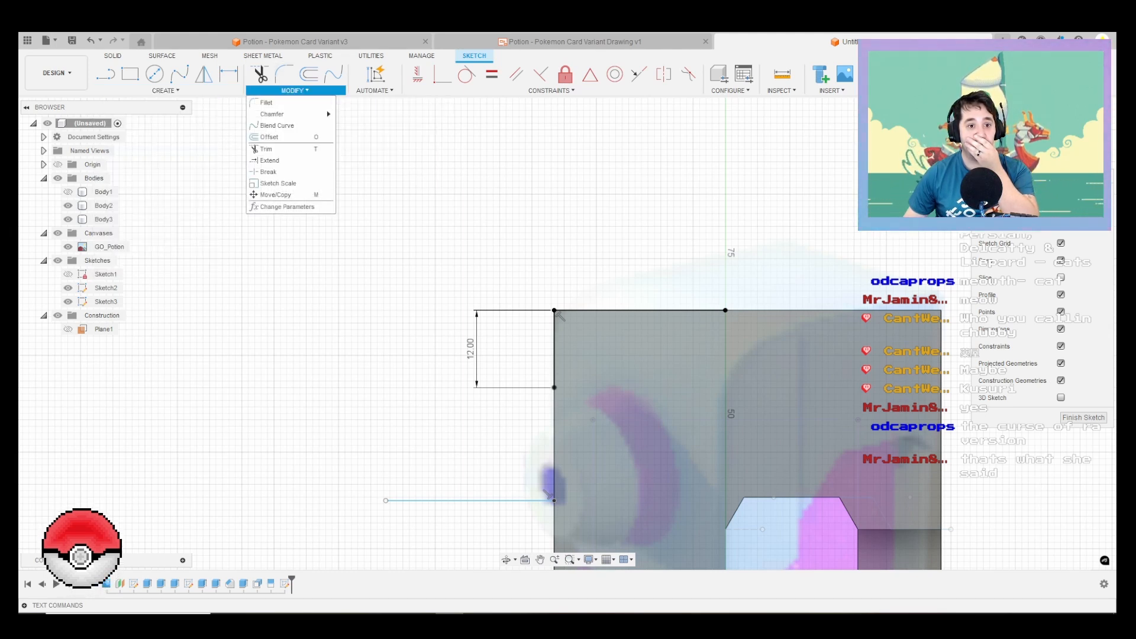
pyautogui.click(277, 125)
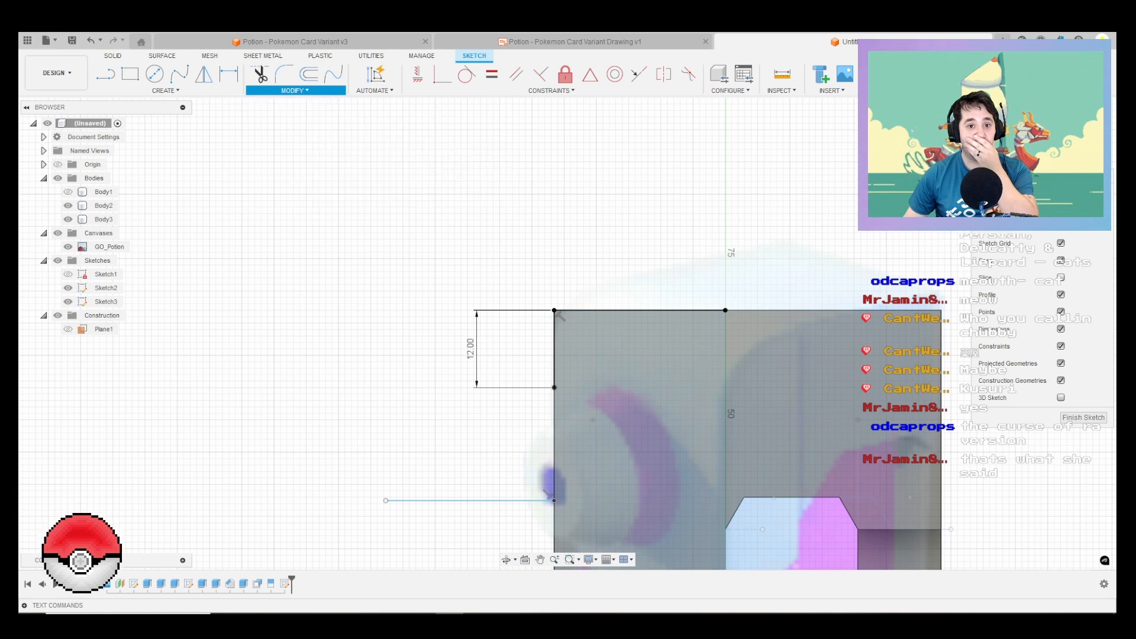
pyautogui.click(556, 322)
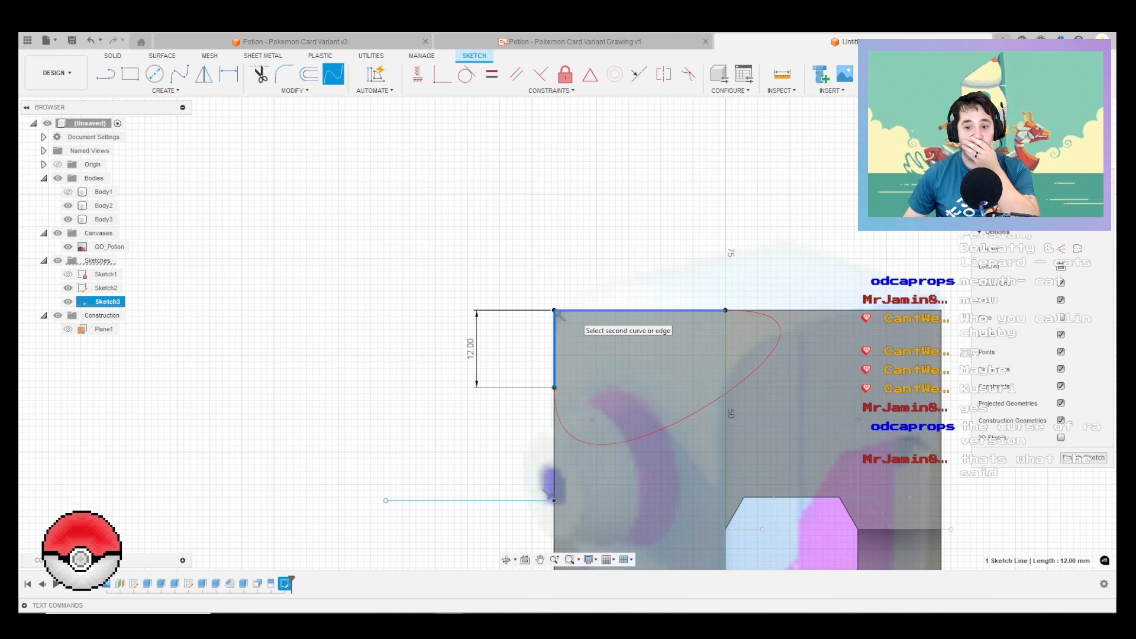
pyautogui.press('Escape')
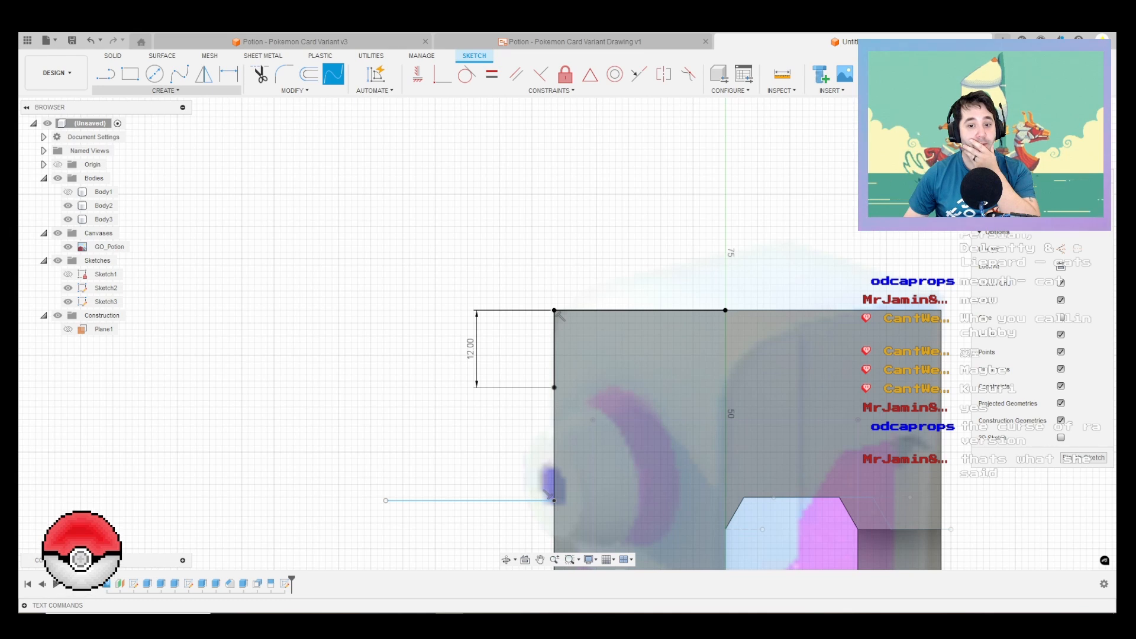
# Step: Try to fillet the corner between the front and upper sketch lines with a radius of about 20.5 mm
pyautogui.press('l')
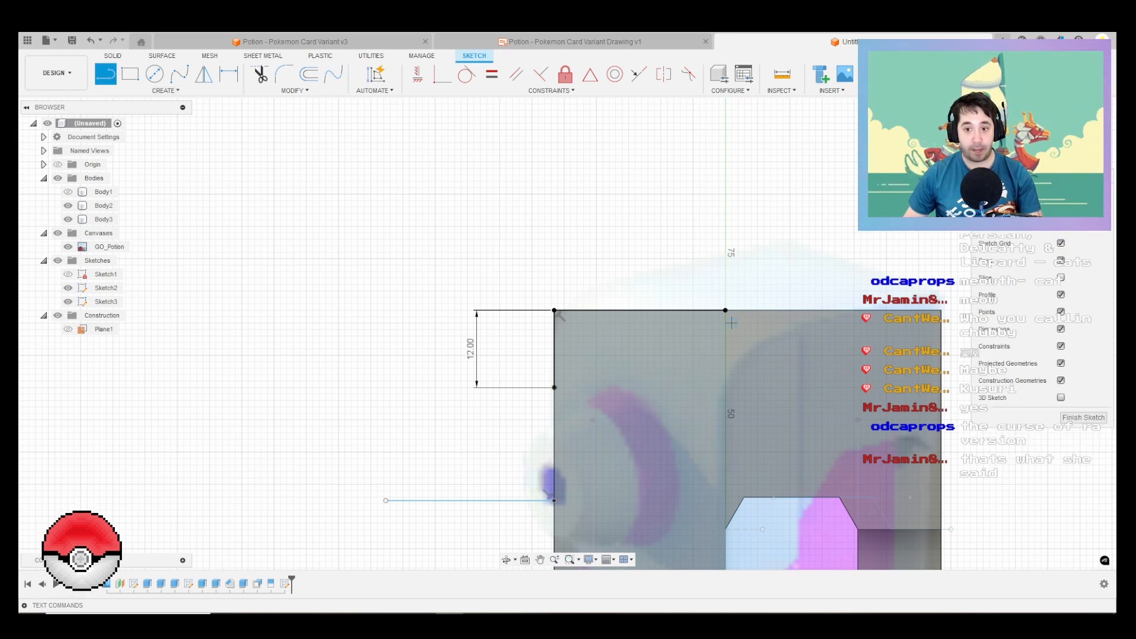
pyautogui.click(284, 74)
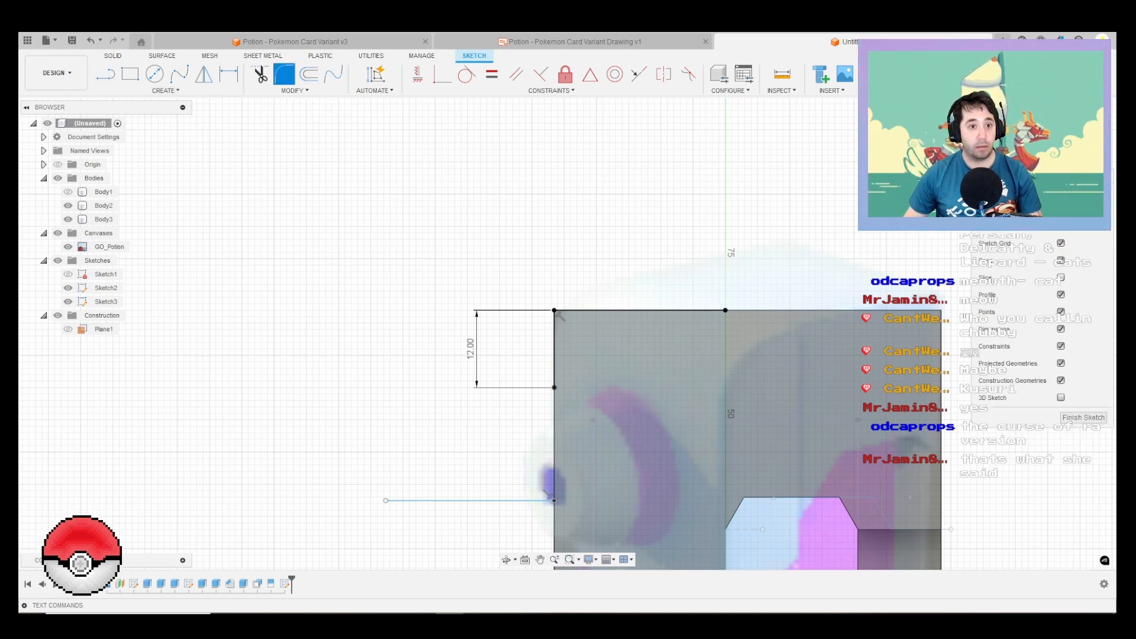
pyautogui.click(554, 310)
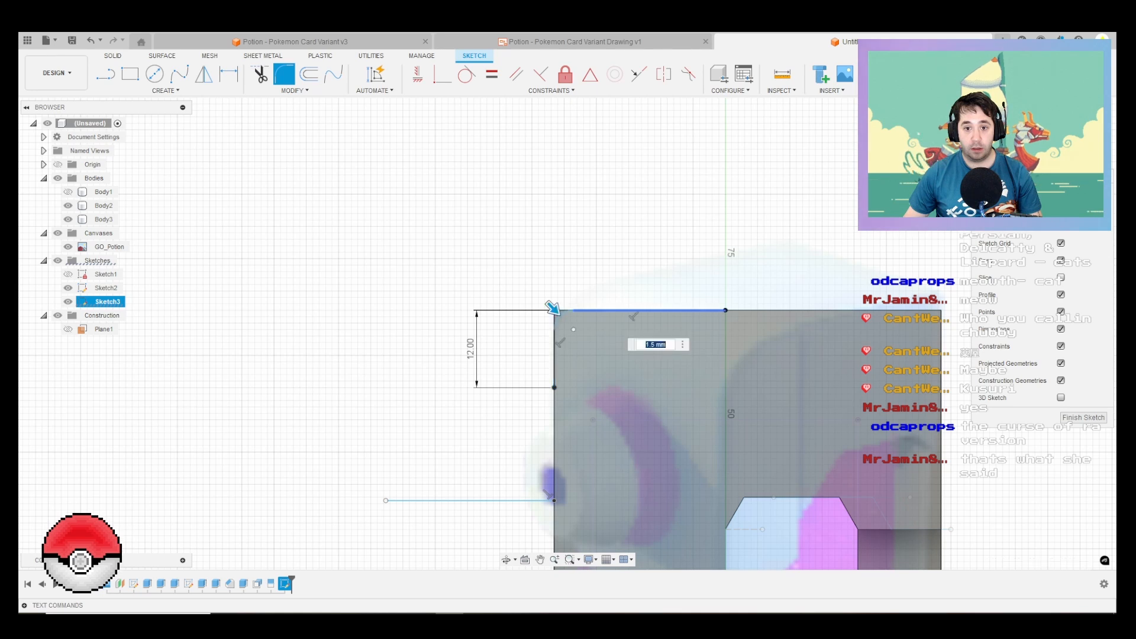
pyautogui.moveTo(569, 324); pyautogui.dragTo(587, 342)
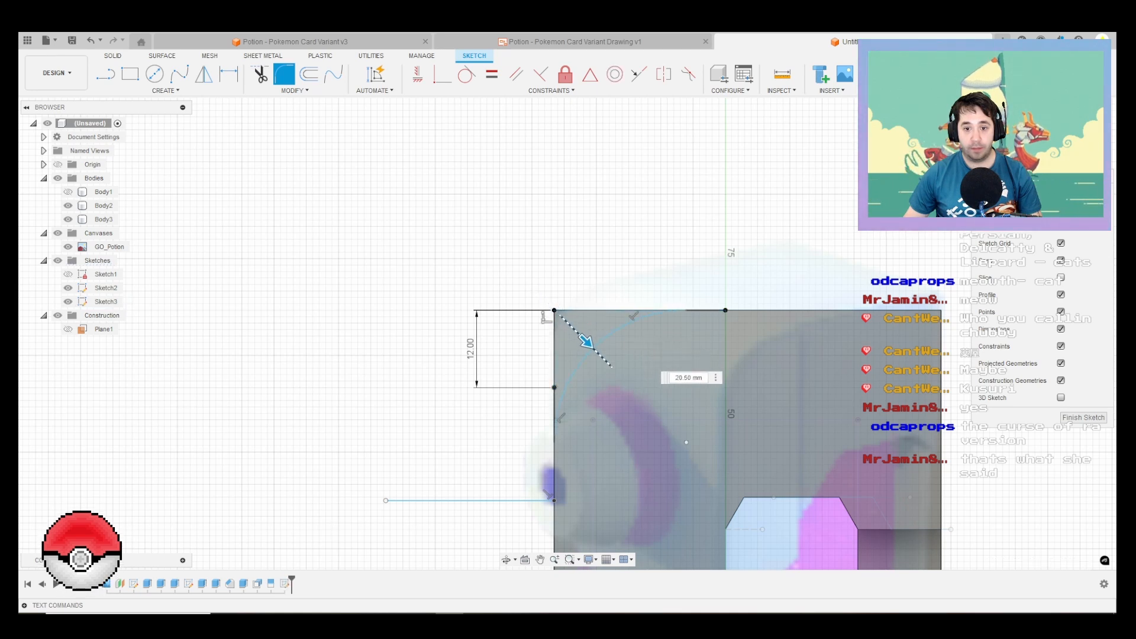
pyautogui.press('Escape')
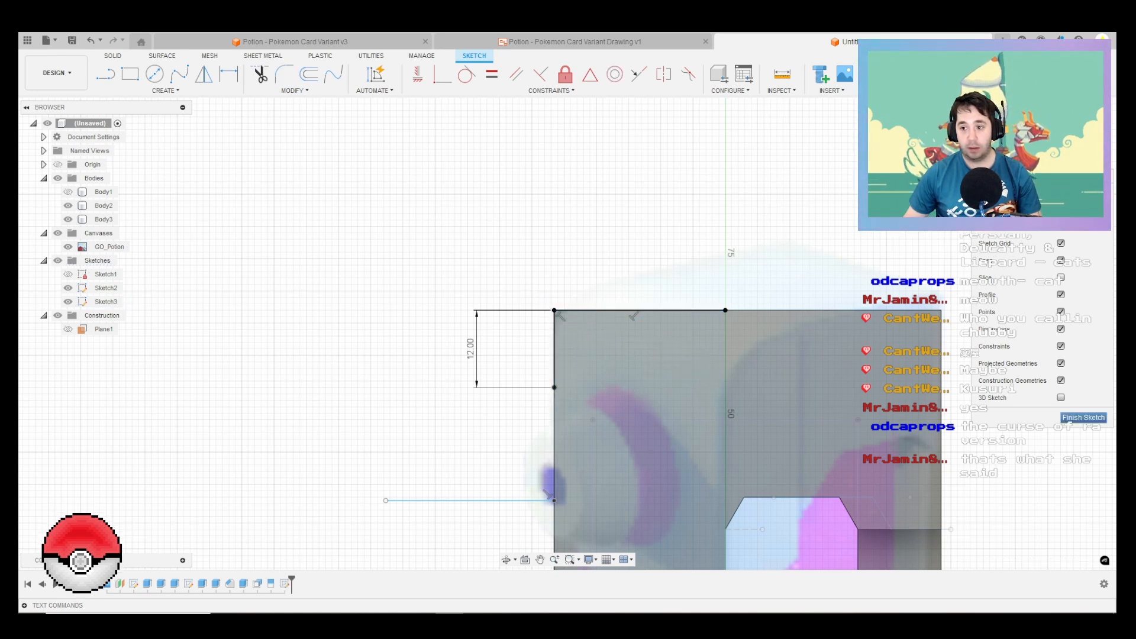
# Step: Finish and reopen the sketch on the cap's side face, and undo its creation
pyautogui.click(1083, 417)
pyautogui.doubleClick(285, 583)
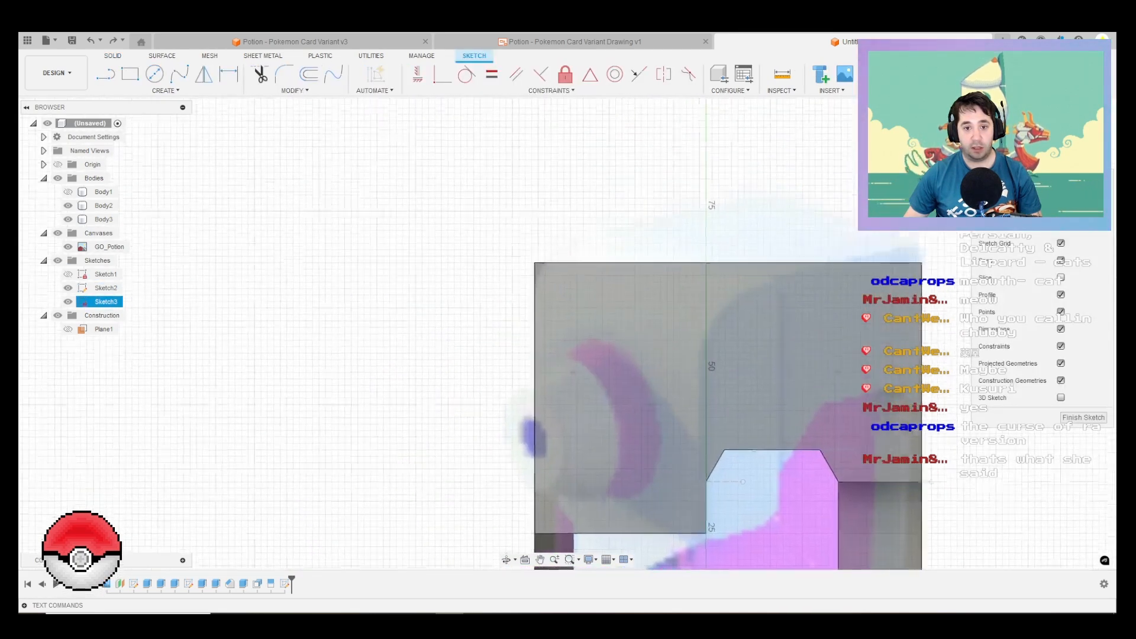
pyautogui.hotkey('ctrl', 'z')
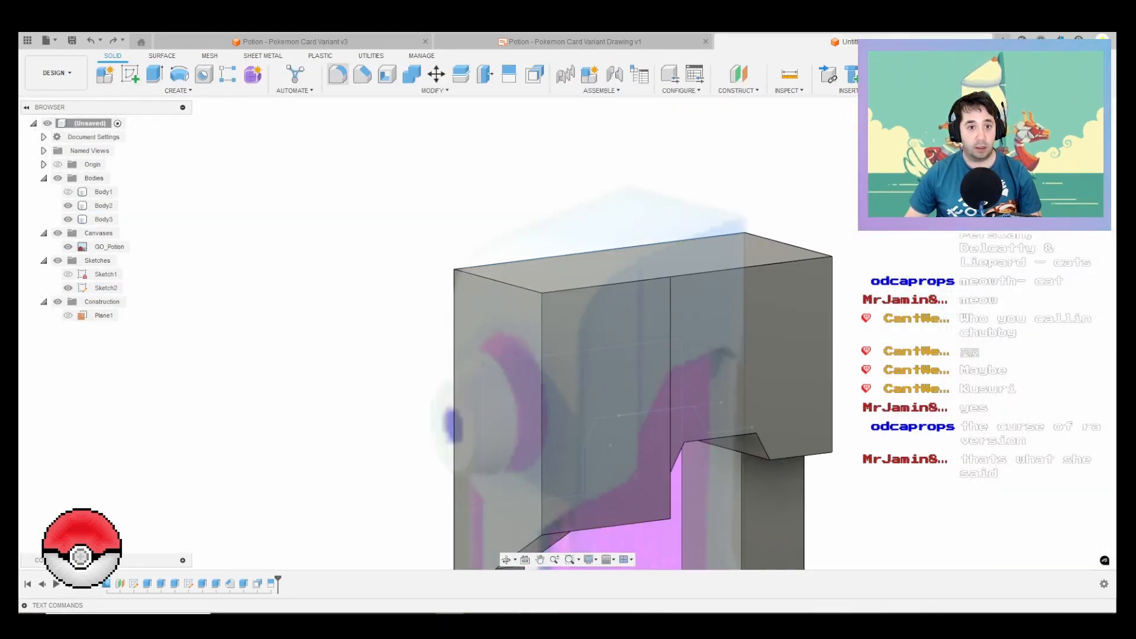
# Step: Try a constant-radius fillet of about 11.5 mm on the cap's upper front edge
pyautogui.click(338, 74)
pyautogui.click(482, 276)
pyautogui.scroll(2, 486, 270)
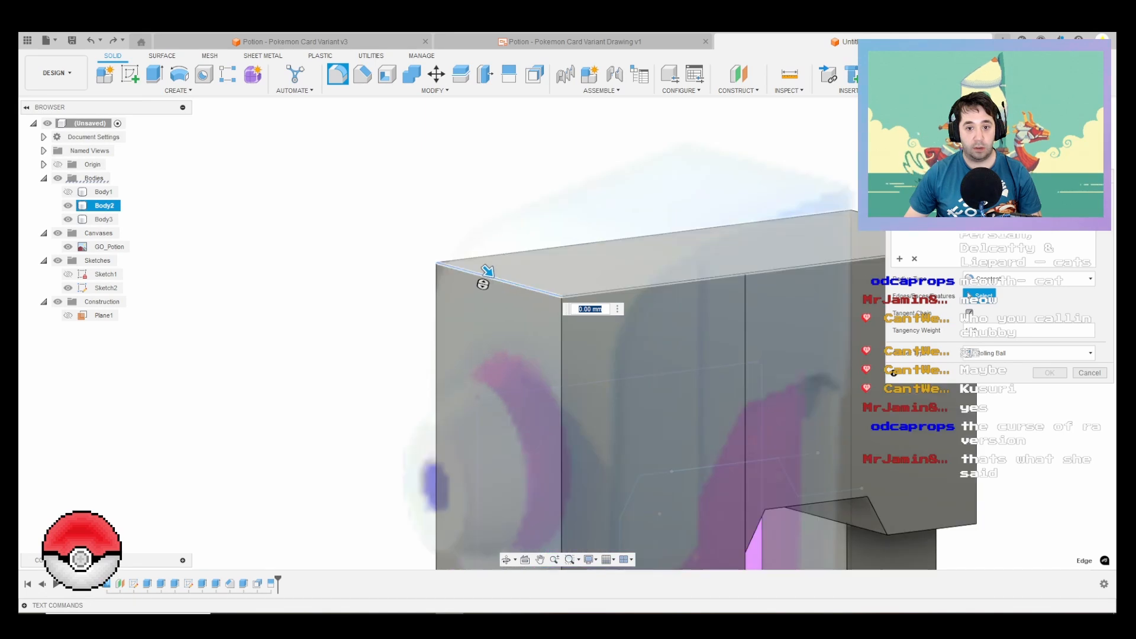
pyautogui.click(1013, 279)
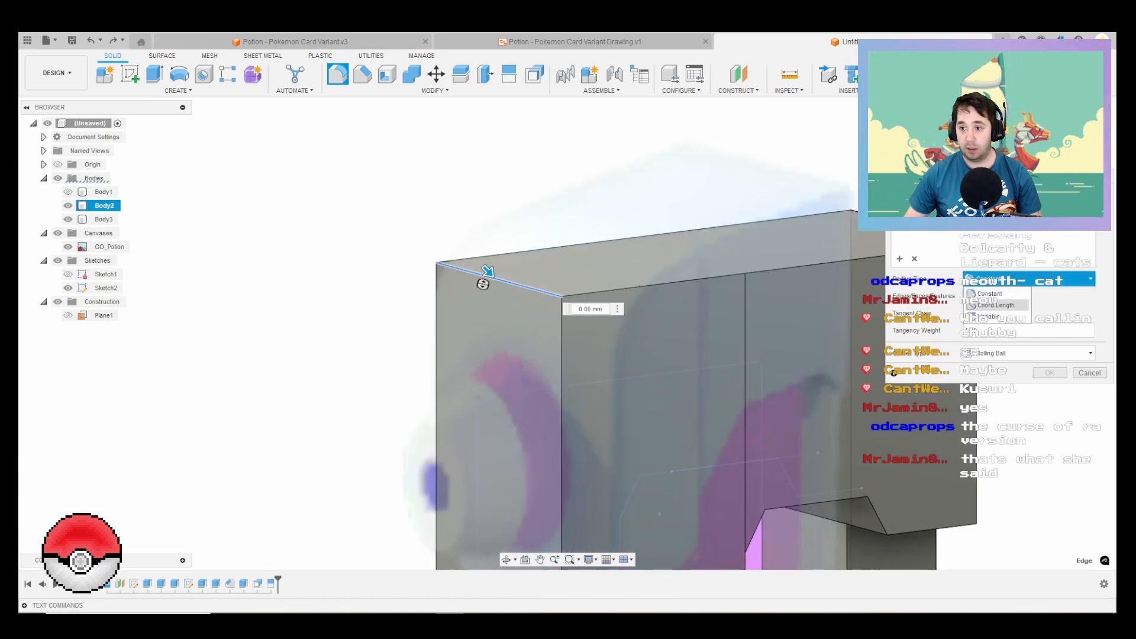
pyautogui.click(1013, 278)
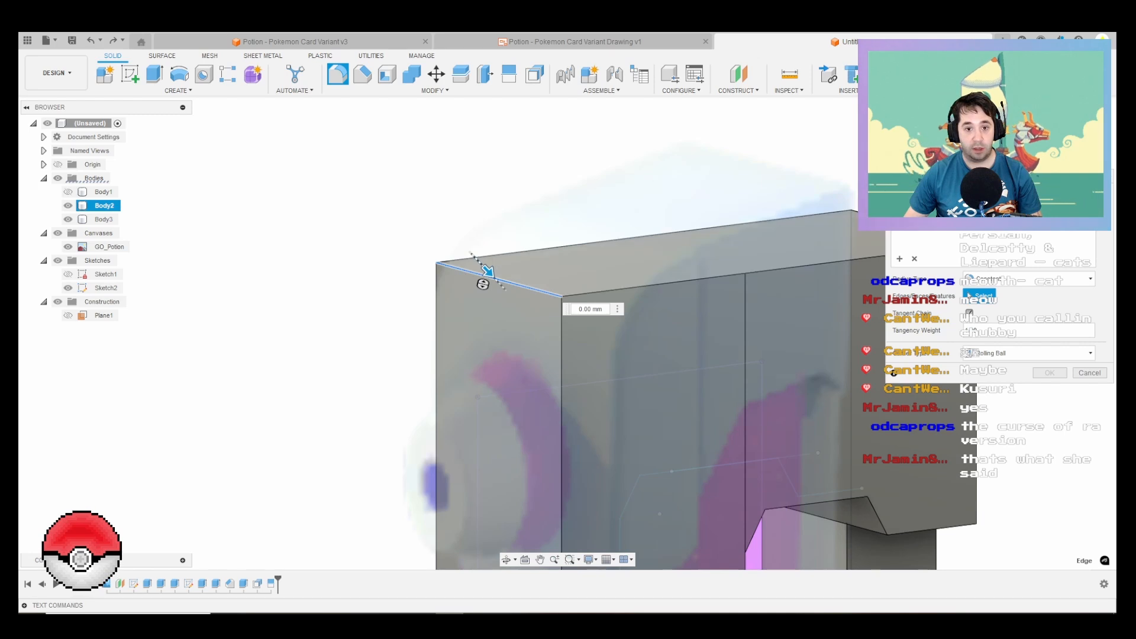
pyautogui.moveTo(488, 272); pyautogui.dragTo(514, 298)
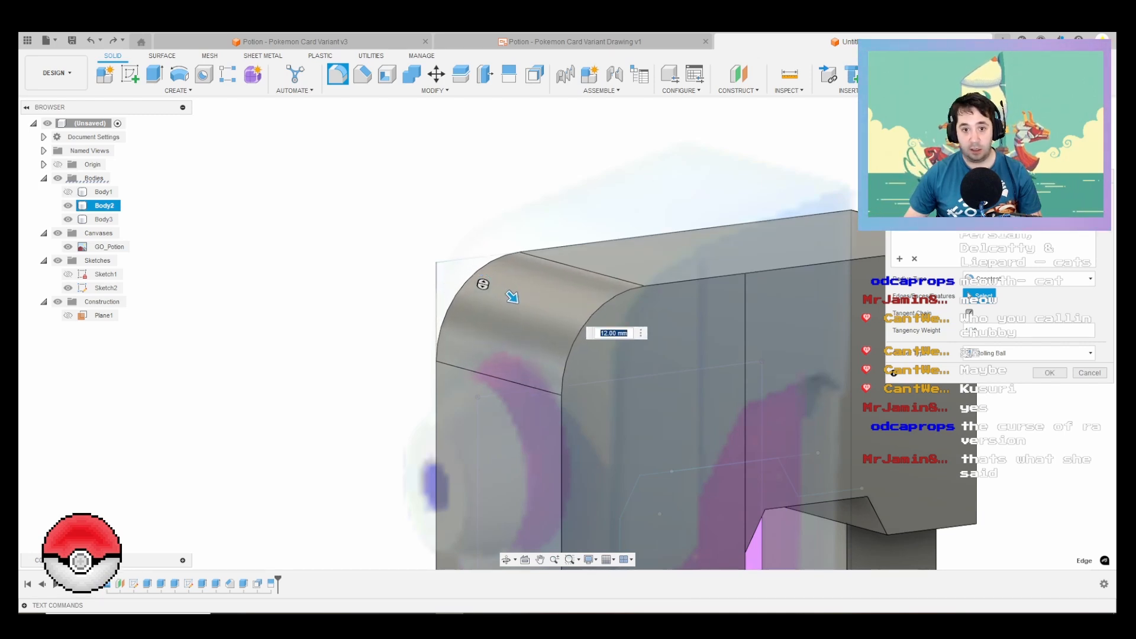
pyautogui.click(512, 297)
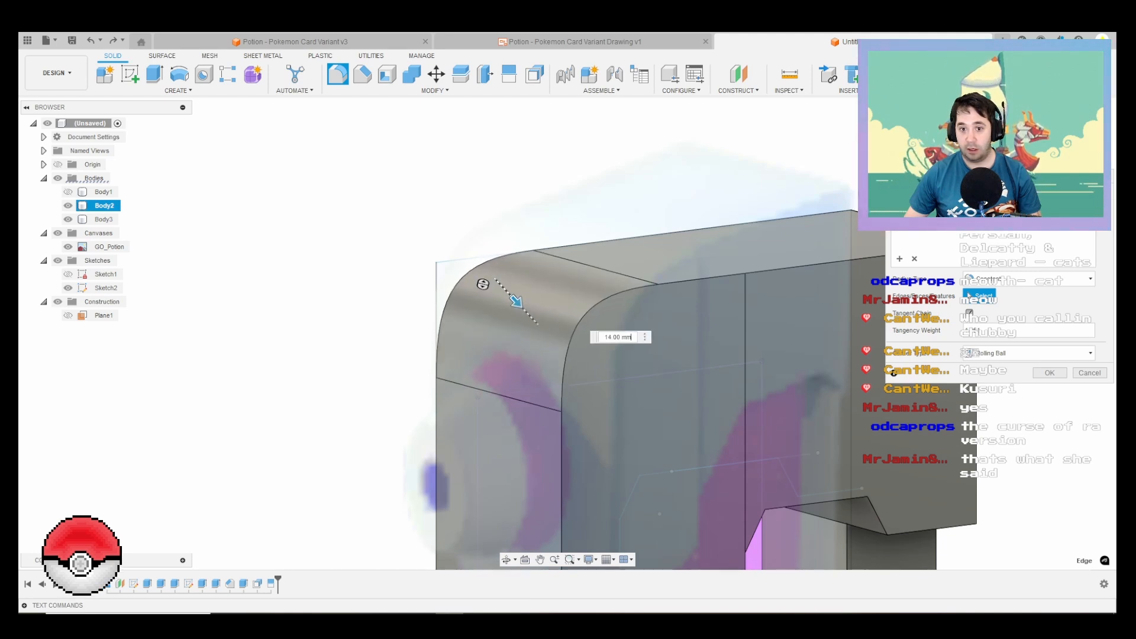
pyautogui.moveTo(512, 297); pyautogui.dragTo(510, 294)
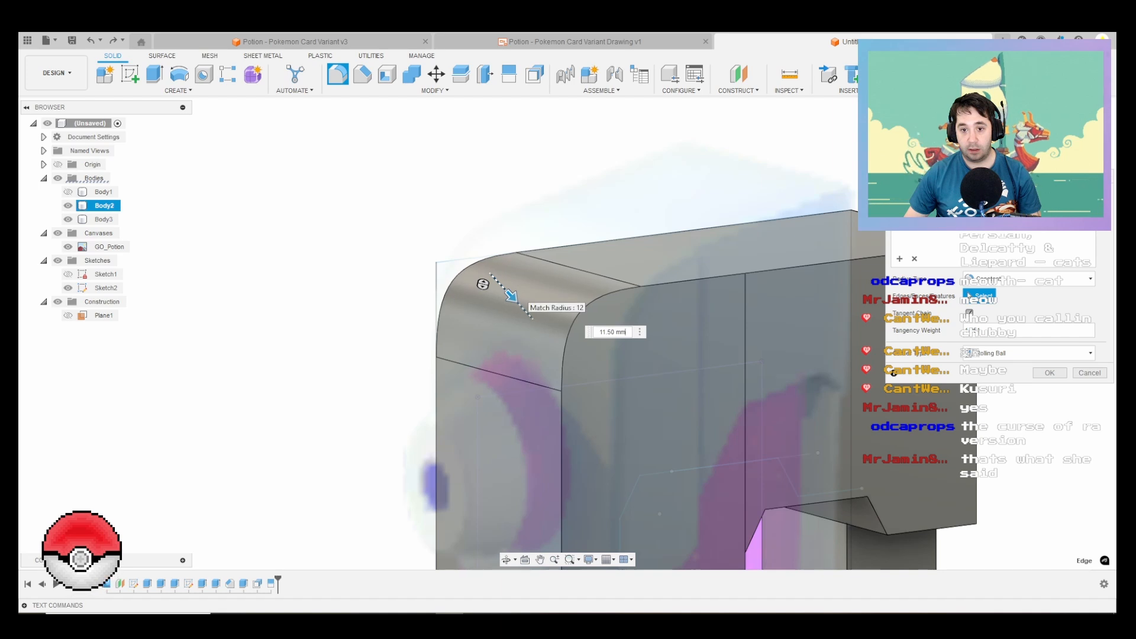
# Step: Try a Rule Fillet between the front and top faces of the spray cap instead of the constant-radius fillet
pyautogui.keyDown('shift'); pyautogui.moveTo(483, 284); pyautogui.dragTo(519, 265, button='middle'); pyautogui.keyUp('shift')
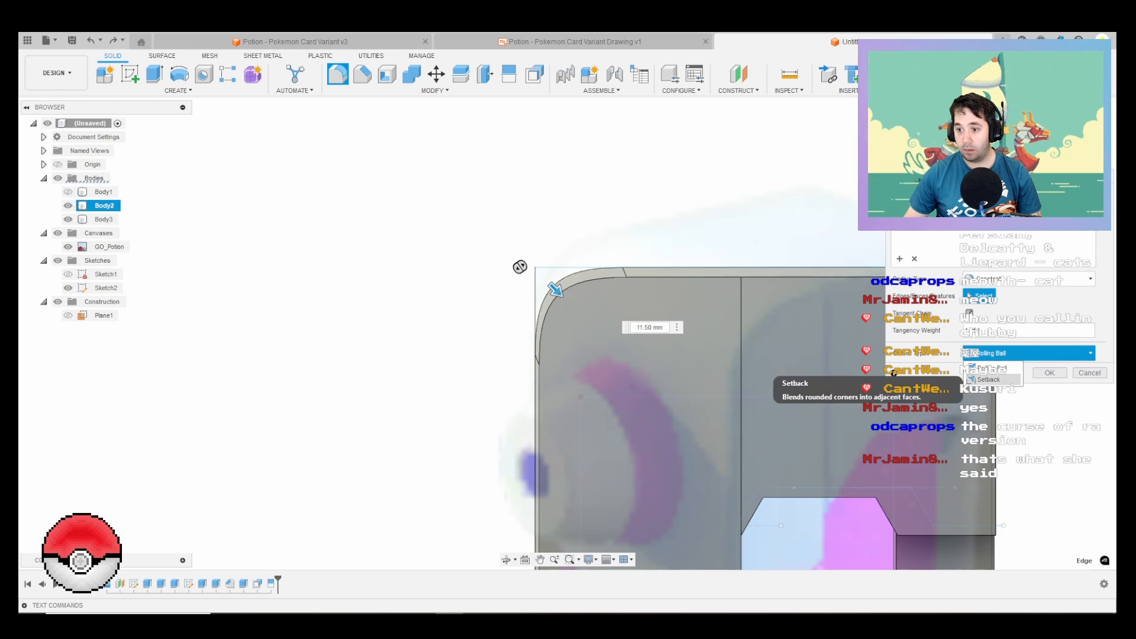
pyautogui.click(1029, 279)
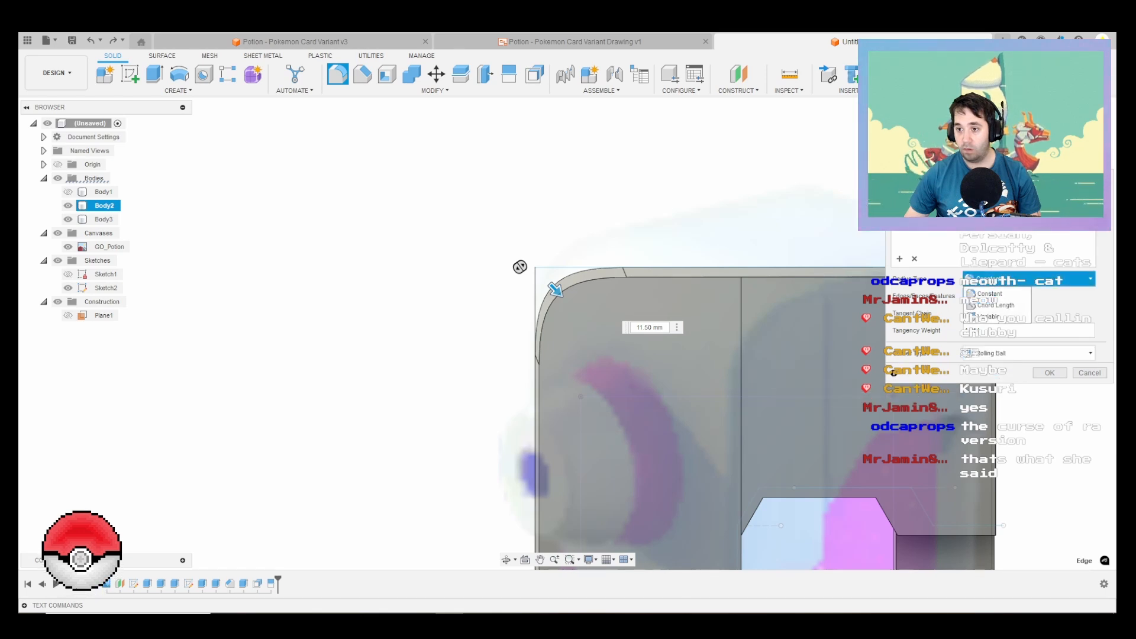
pyautogui.click(1029, 279)
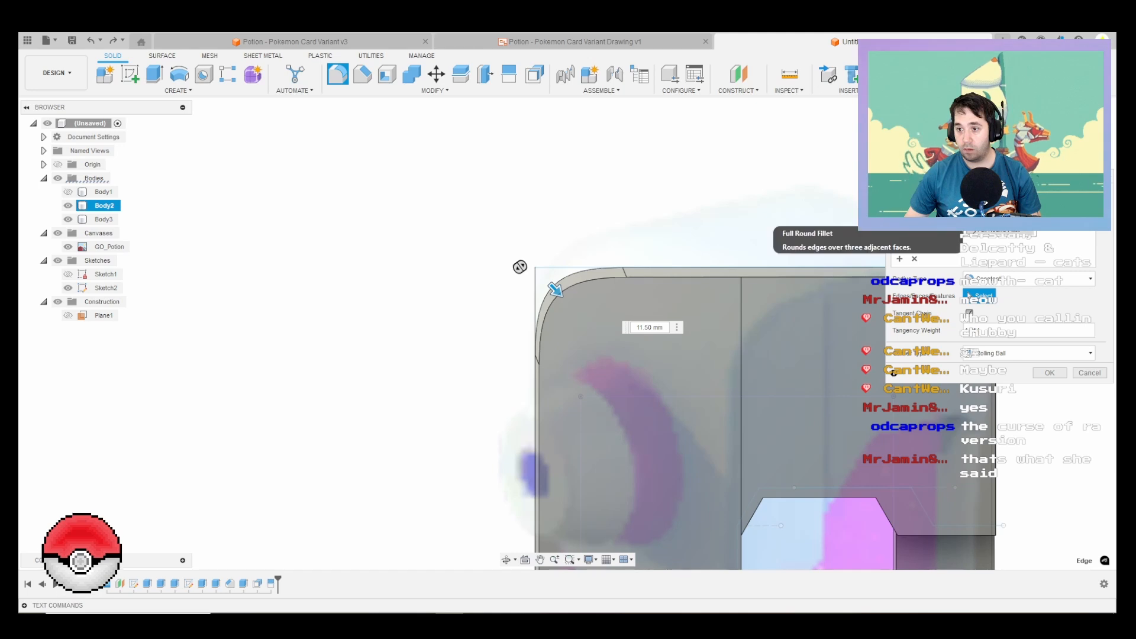
pyautogui.click(998, 217)
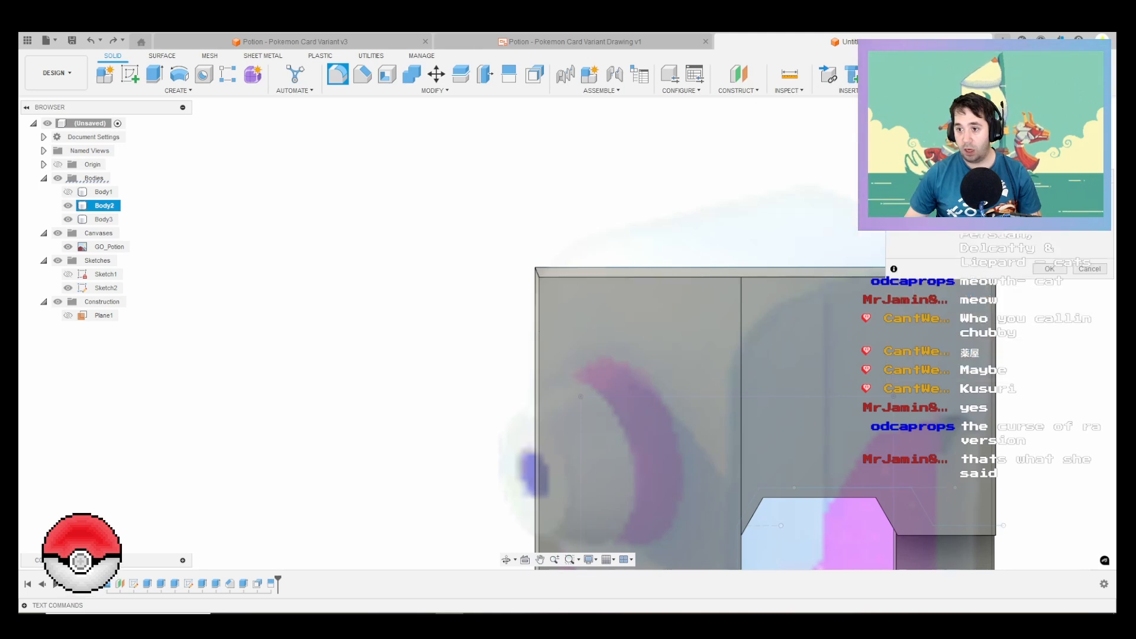
pyautogui.keyDown('shift'); pyautogui.moveTo(656, 331); pyautogui.dragTo(715, 372, button='middle'); pyautogui.keyUp('shift')
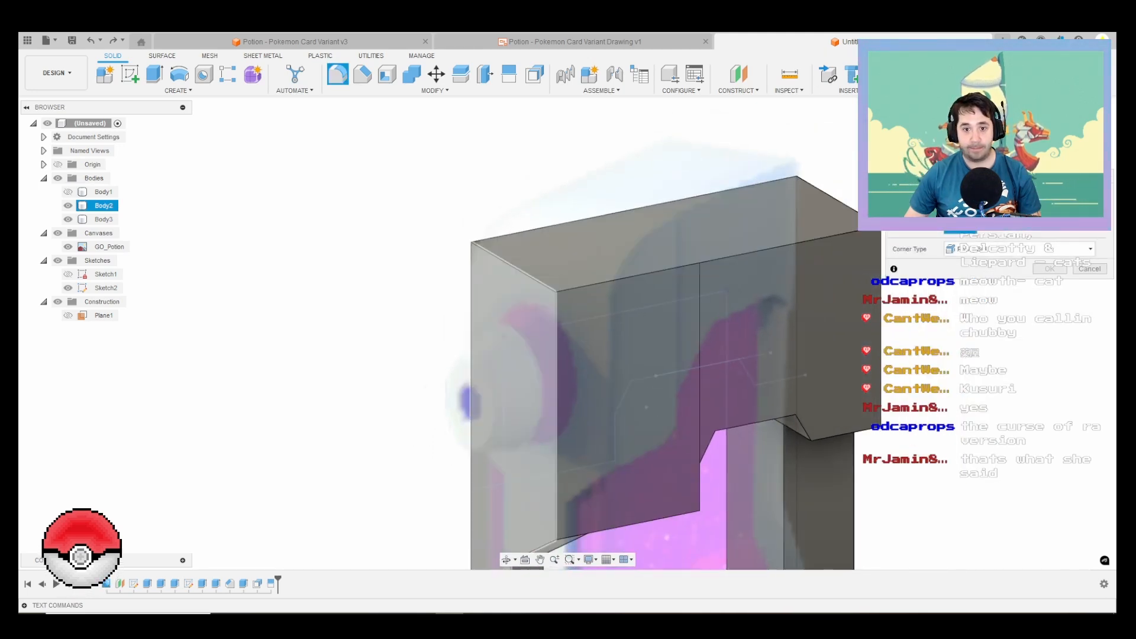
pyautogui.click(473, 414)
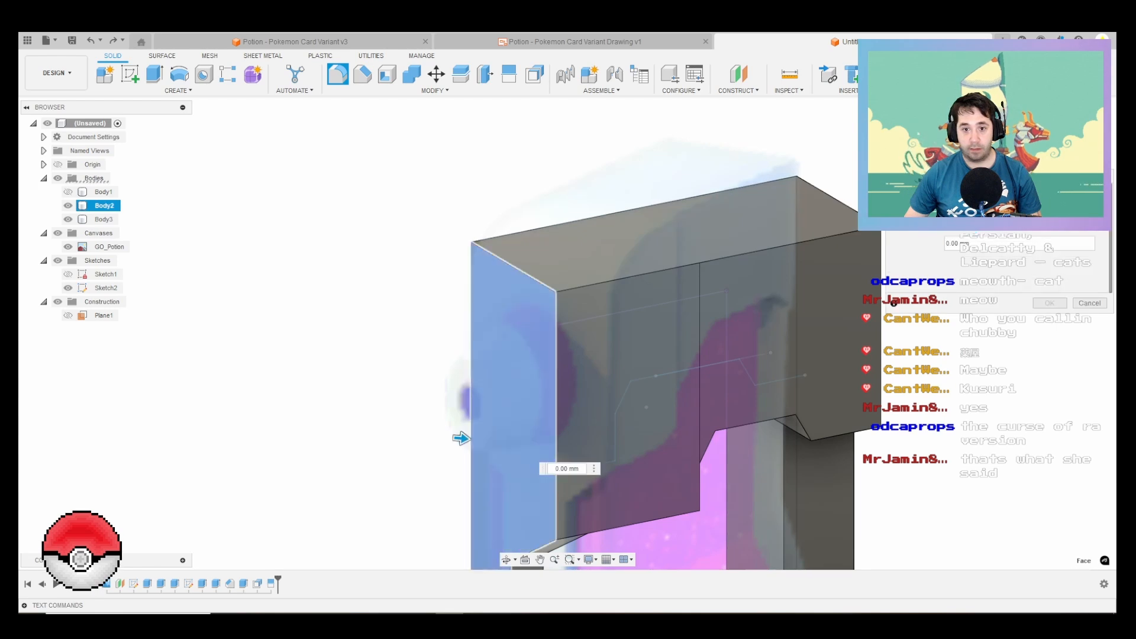
pyautogui.click(630, 200)
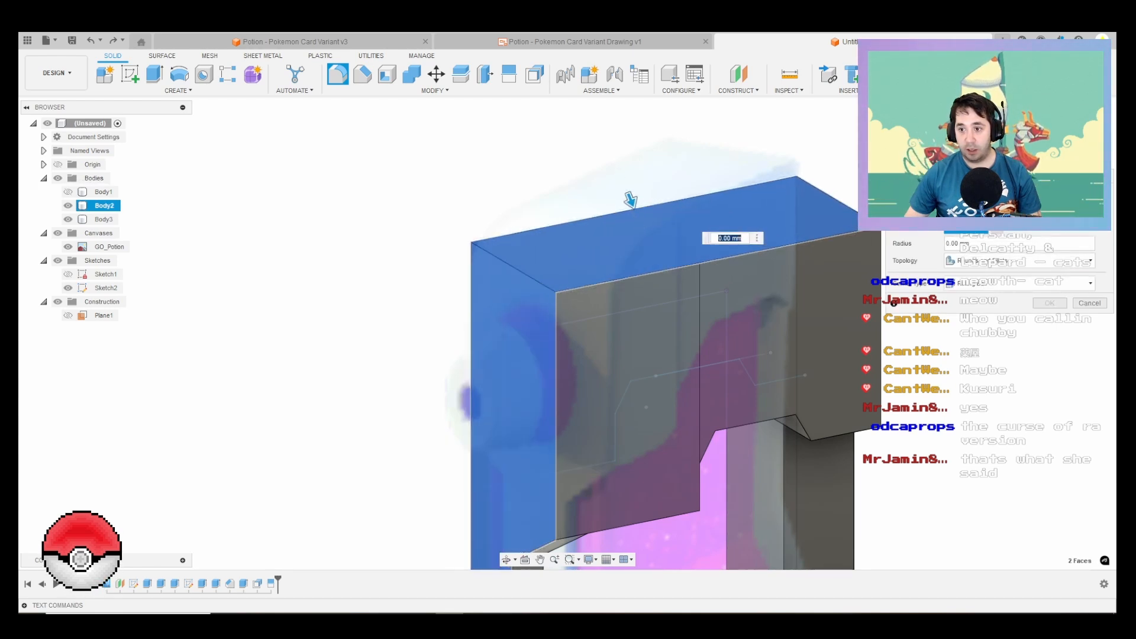
pyautogui.click(996, 227)
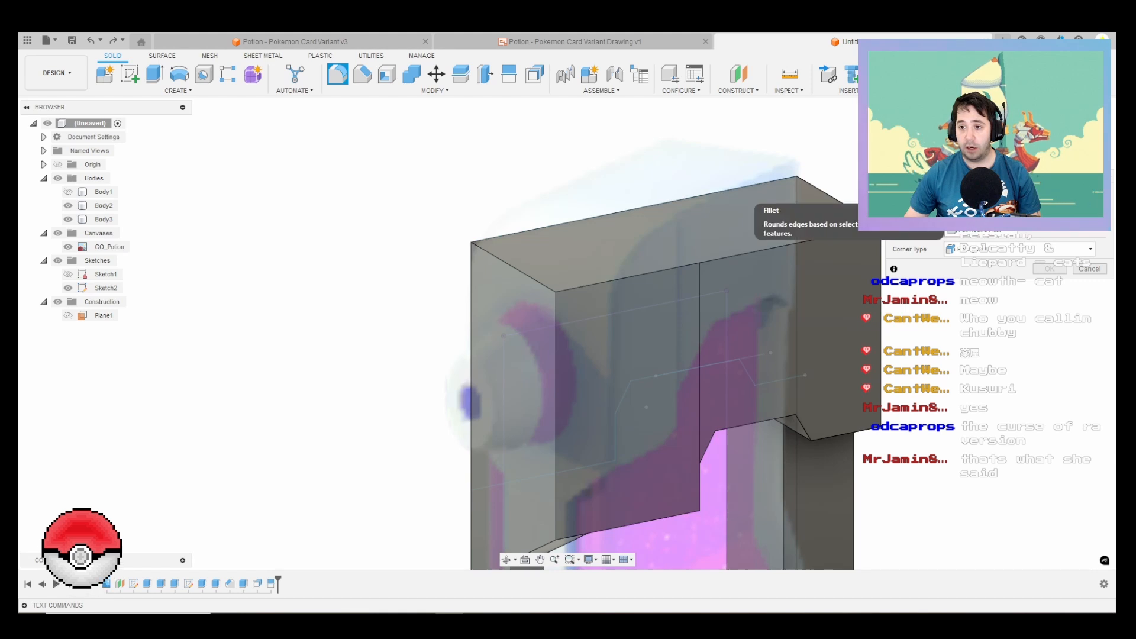
# Step: Start a regular fillet of the Chord Length type on the cap's upper front edge only and shape its rounding
pyautogui.click(976, 204)
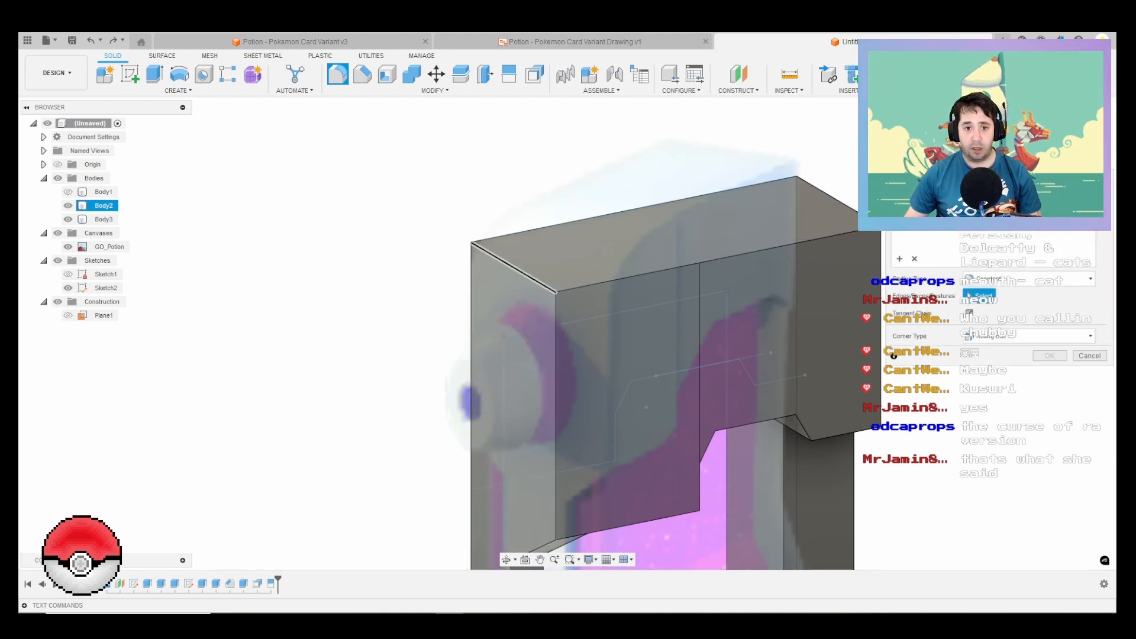
pyautogui.click(496, 260)
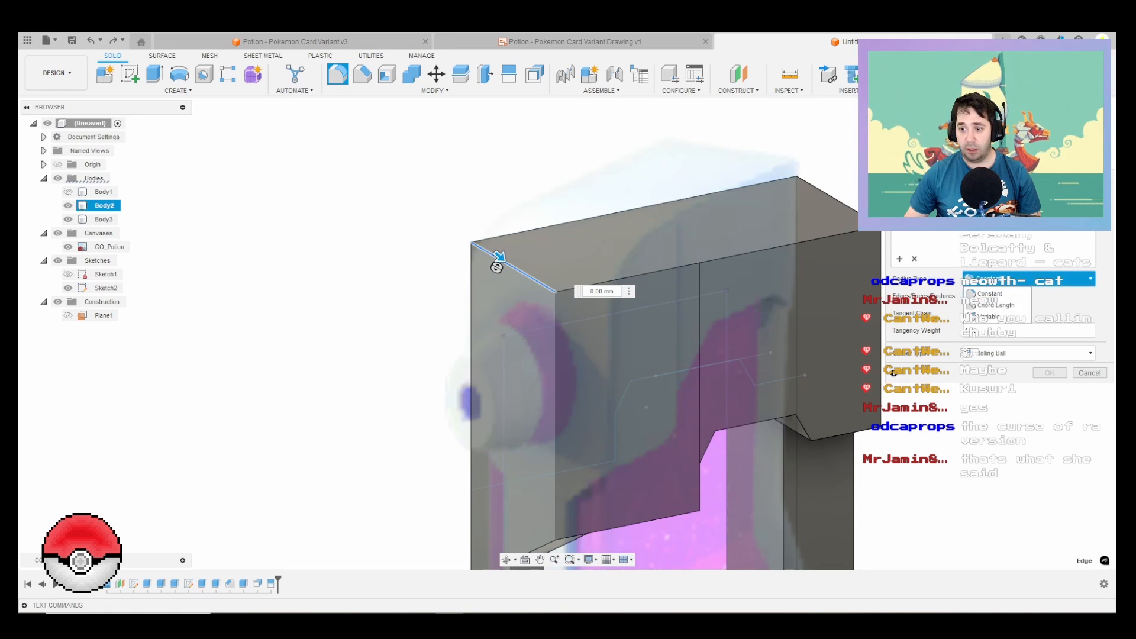
pyautogui.click(995, 305)
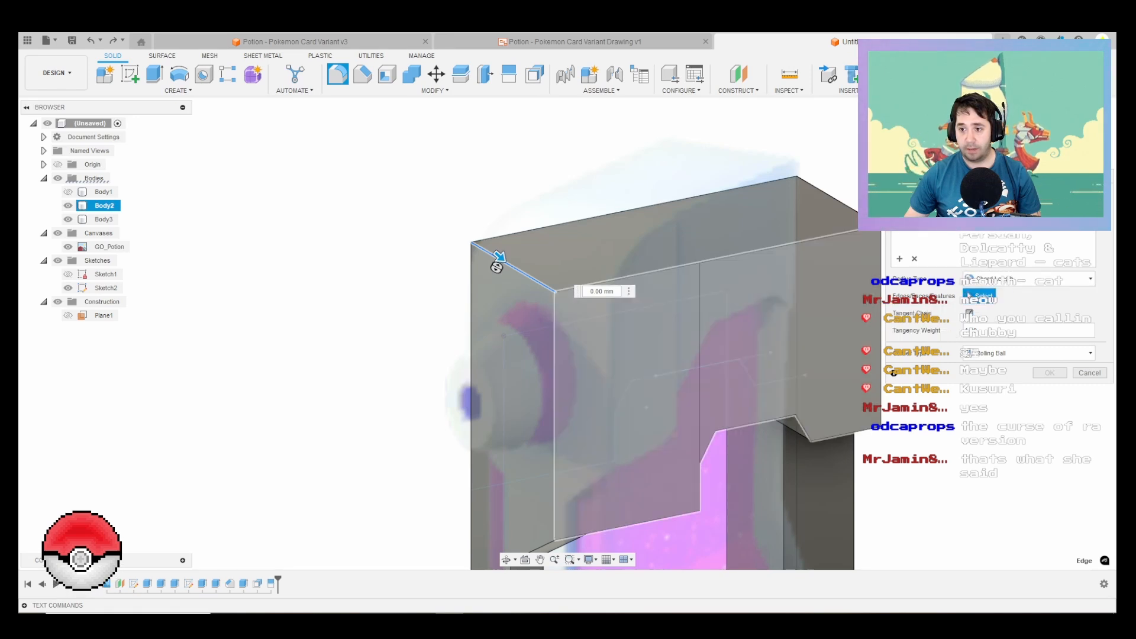
pyautogui.click(498, 255)
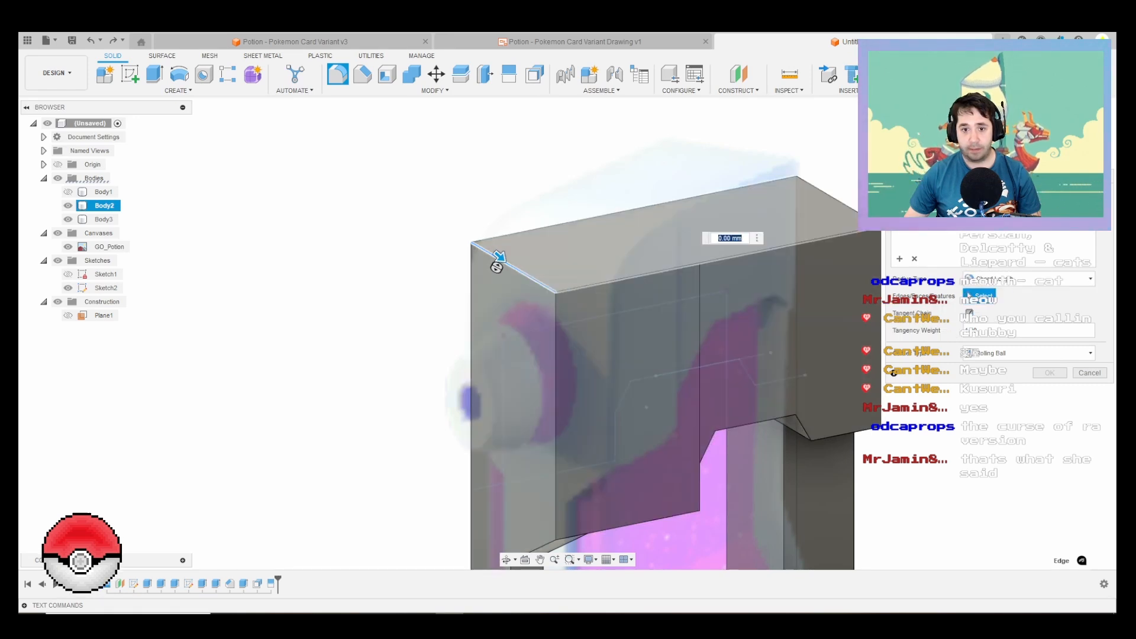
pyautogui.click(644, 277)
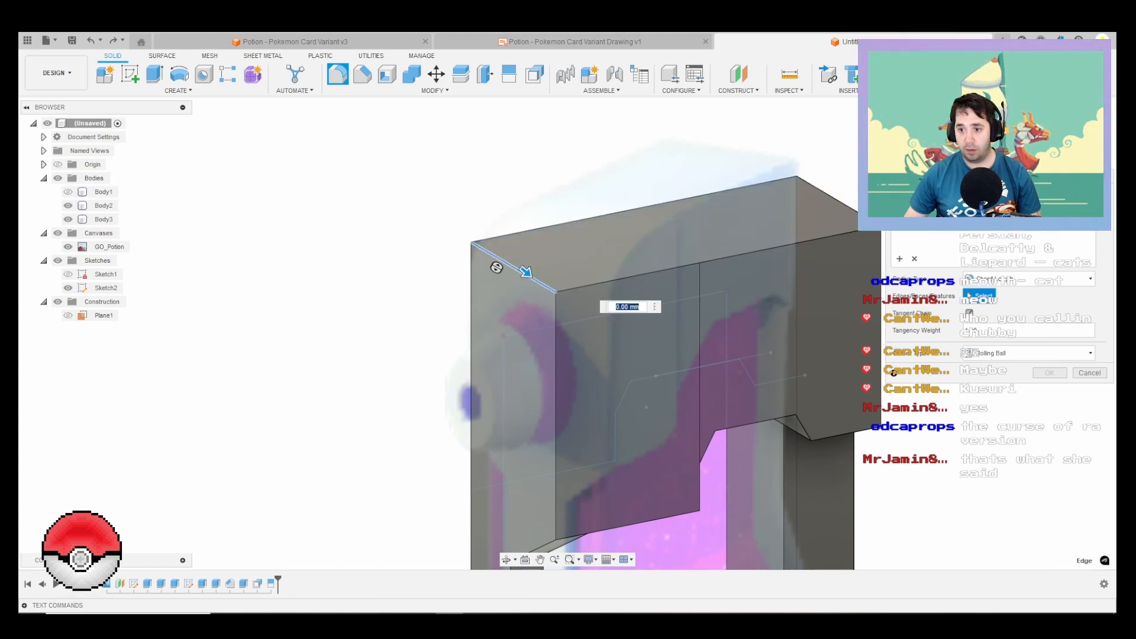
pyautogui.click(914, 258)
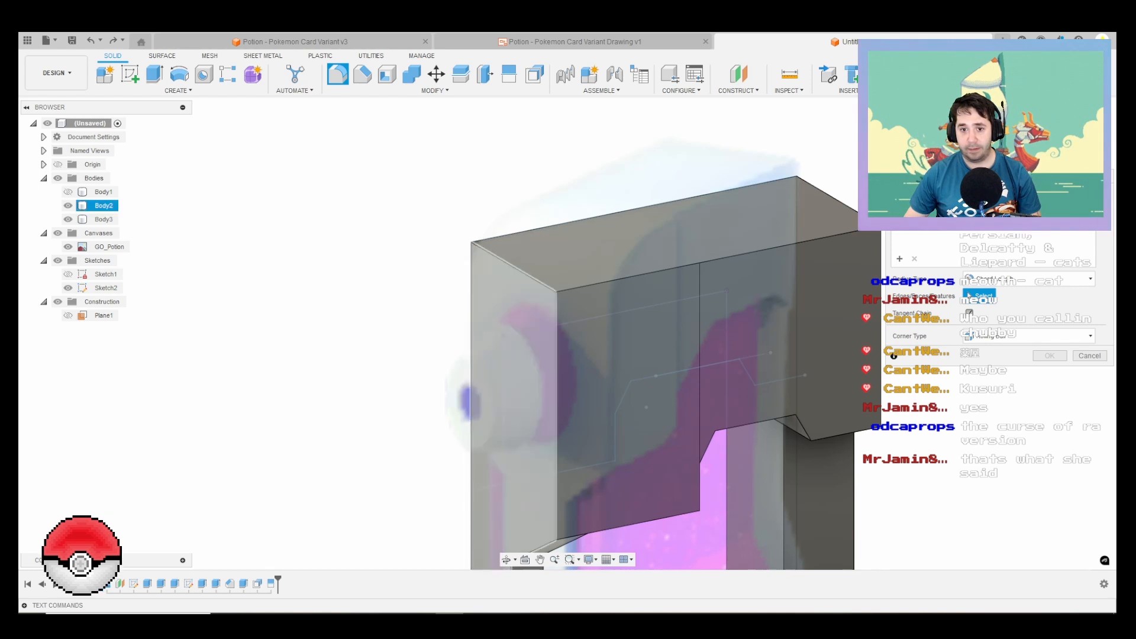
pyautogui.click(496, 266)
pyautogui.scroll(3, 565, 262)
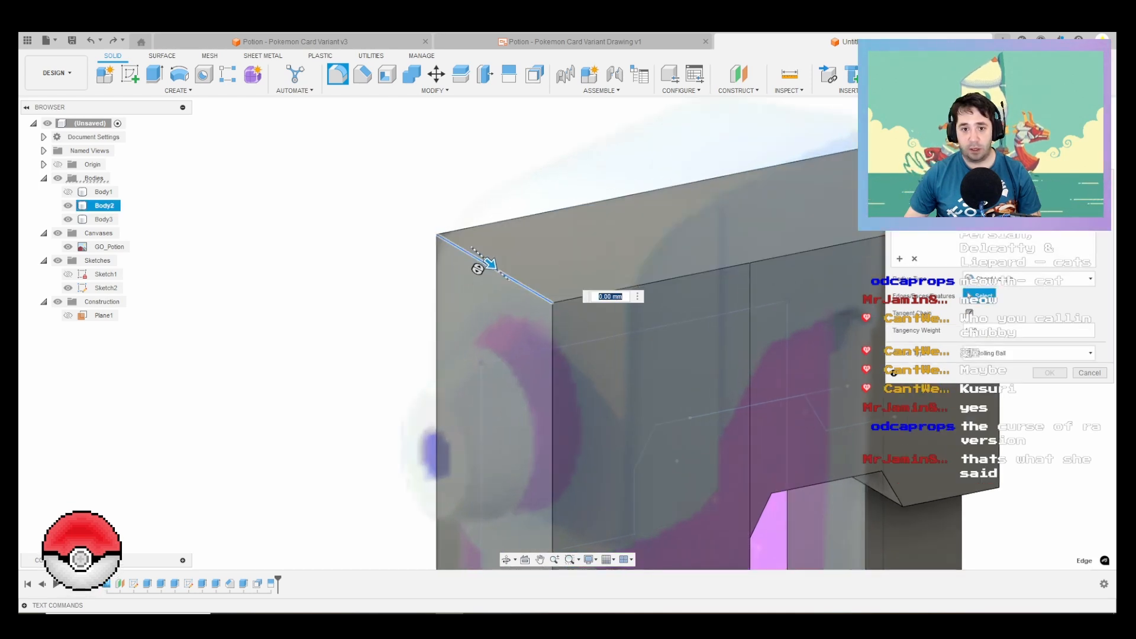
pyautogui.moveTo(490, 263); pyautogui.dragTo(519, 289)
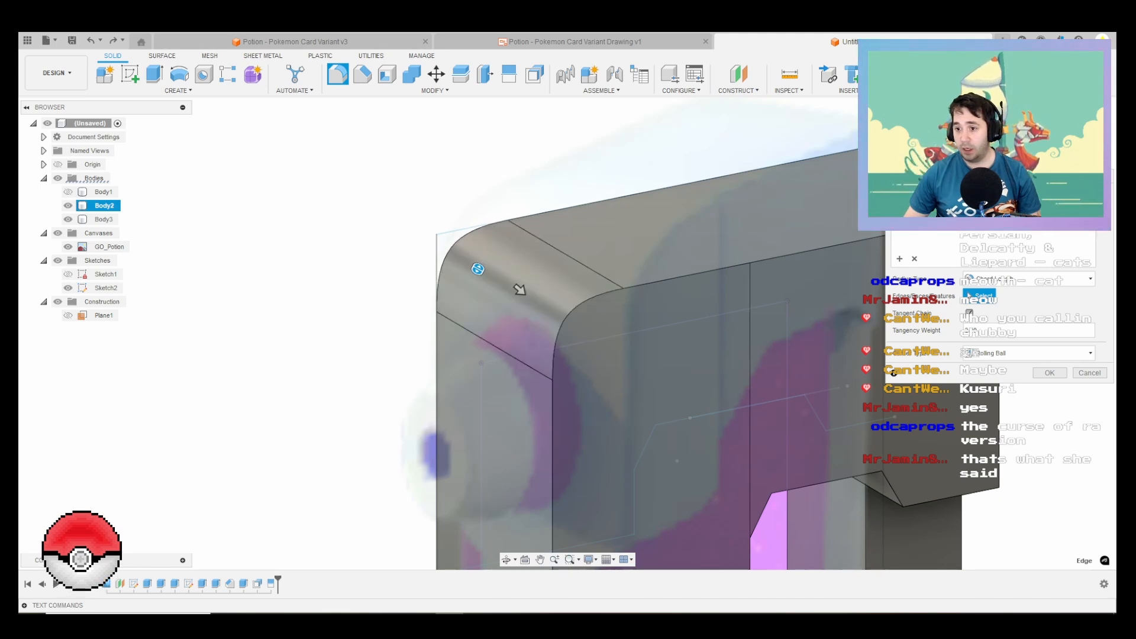
pyautogui.moveTo(519, 289)
pyautogui.keyDown('shift'); pyautogui.mouseDown(button='middle')
pyautogui.moveTo(560, 275)
pyautogui.moveTo(544, 307)
pyautogui.moveTo(558, 296)
pyautogui.moveTo(537, 283)
pyautogui.mouseUp(button='middle'); pyautogui.keyUp('shift')
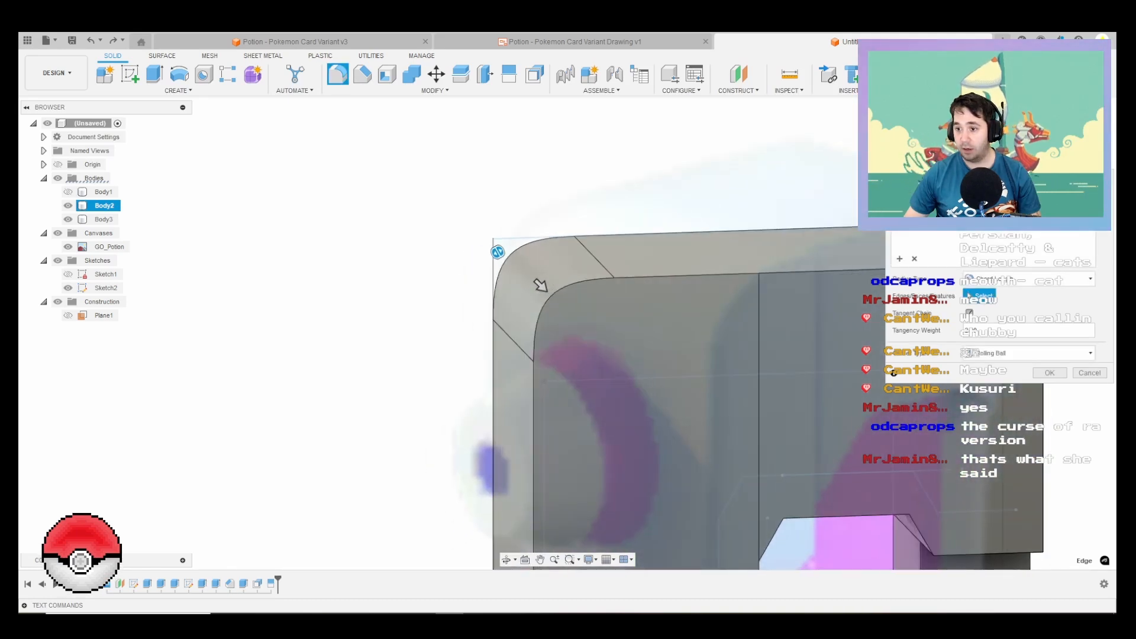
# Step: Set the fillet's corner type to Setback, enlarge its chord length to suit the reference image, and apply it
pyautogui.click(1028, 353)
pyautogui.click(1005, 379)
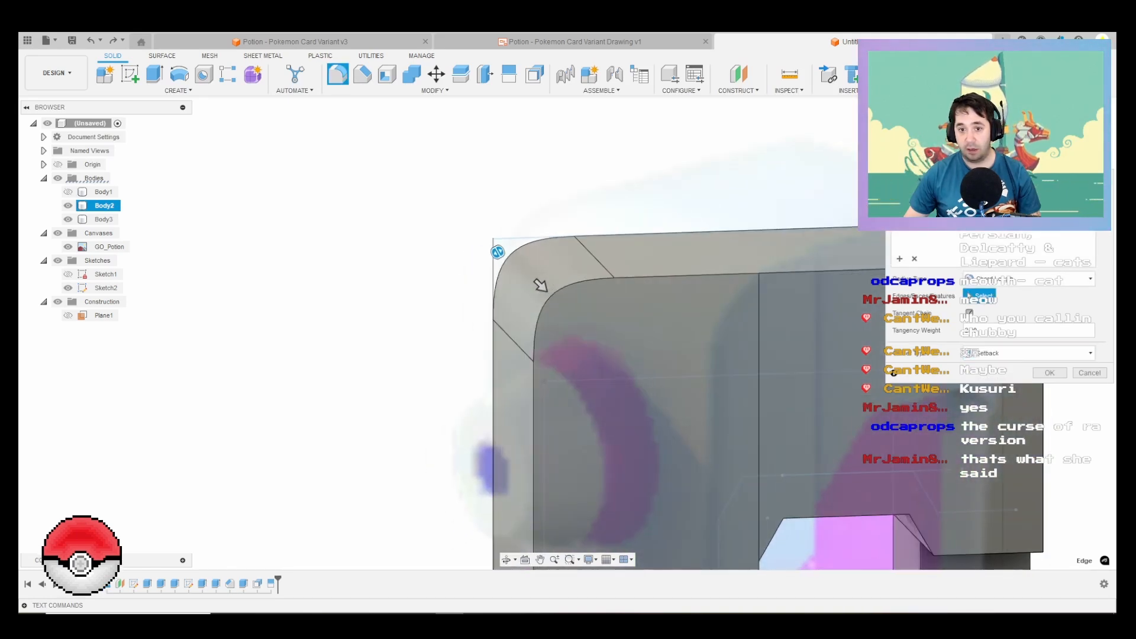
pyautogui.moveTo(541, 286); pyautogui.dragTo(565, 309)
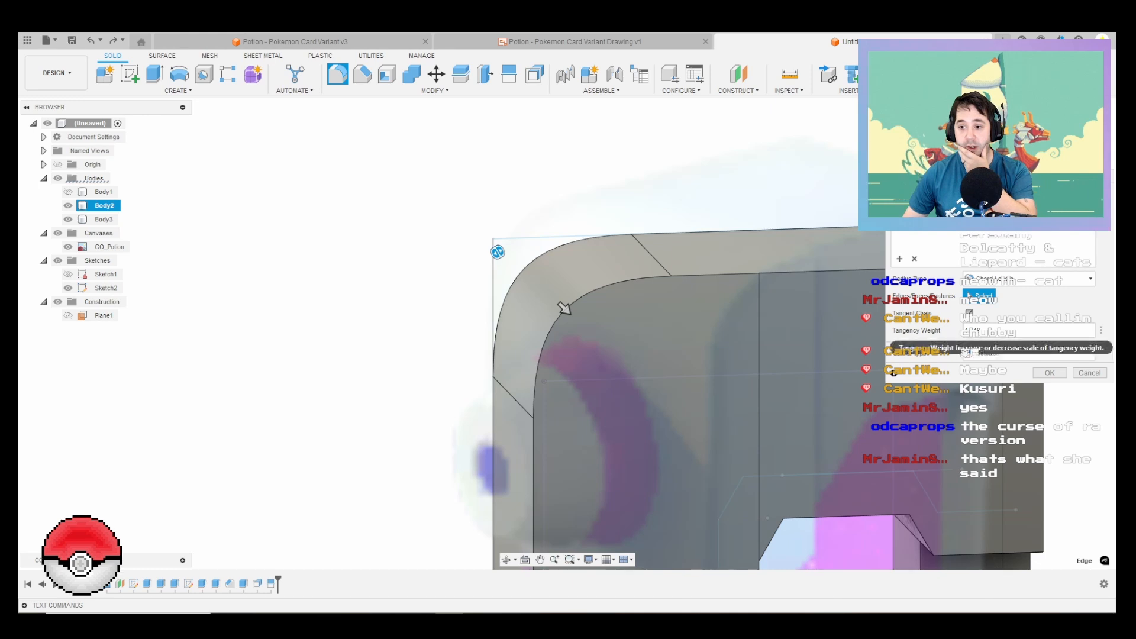
pyautogui.doubleClick(973, 331)
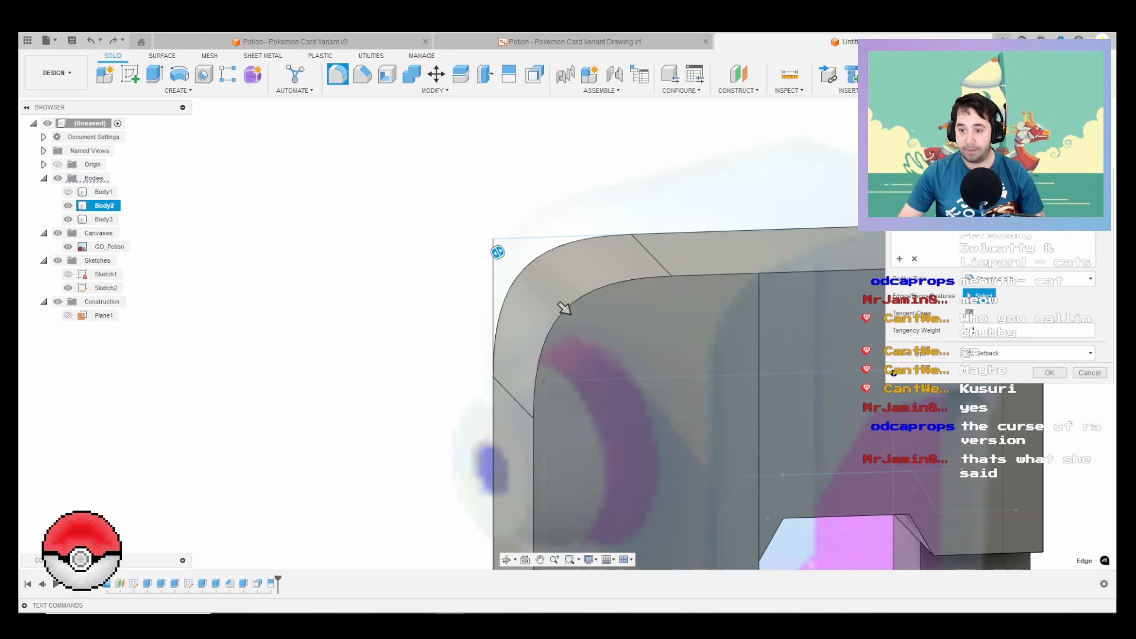
pyautogui.press('Return')
# Step: Cut a 1 mm square-section pipe along the vertical dividing edge on the cap's side to form a groove
pyautogui.scroll(-3, 355, 351)
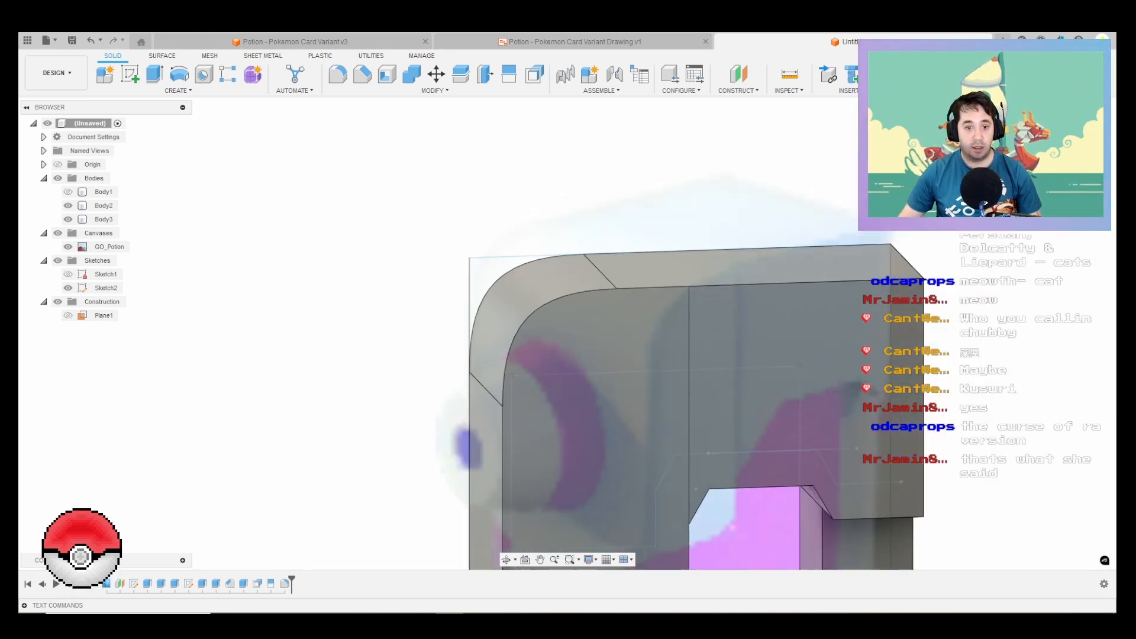
pyautogui.keyDown('shift'); pyautogui.moveTo(322, 299); pyautogui.dragTo(437, 331, button='middle'); pyautogui.keyUp('shift')
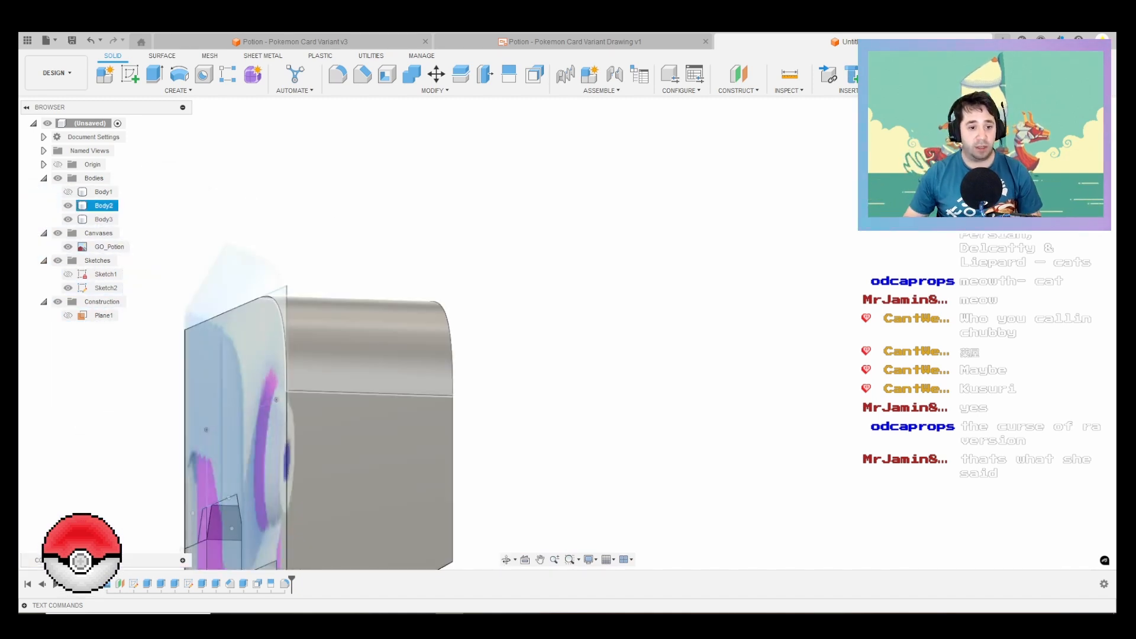
pyautogui.keyDown('shift'); pyautogui.moveTo(710, 331); pyautogui.dragTo(532, 352, button='middle'); pyautogui.keyUp('shift')
pyautogui.scroll(-4, 569, 343)
pyautogui.scroll(-1, 546, 351)
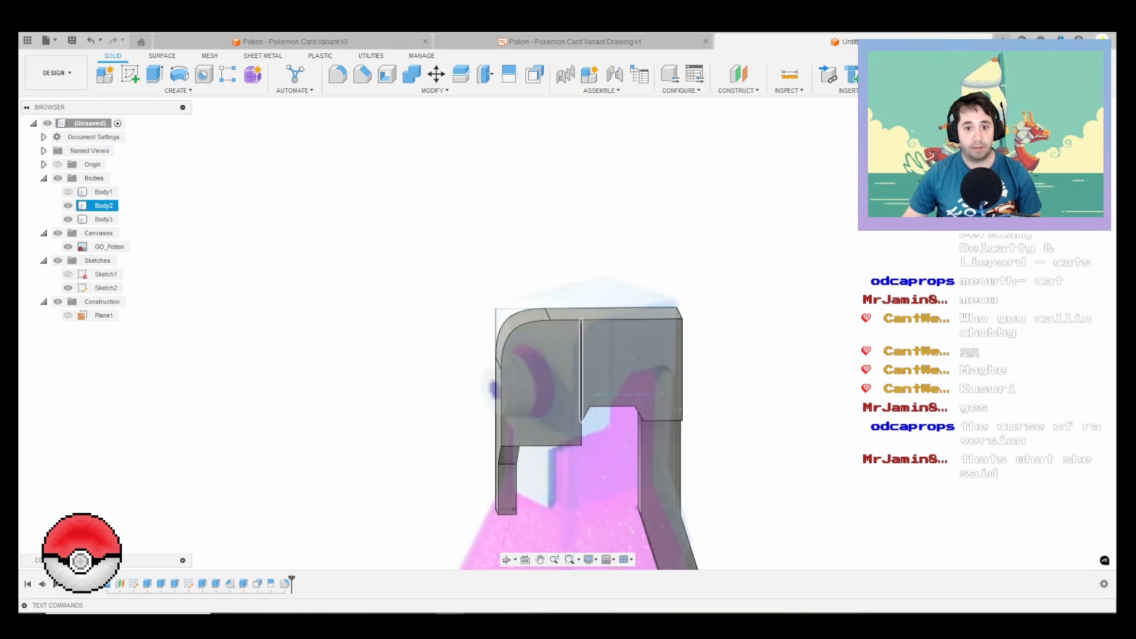
pyautogui.click(581, 349)
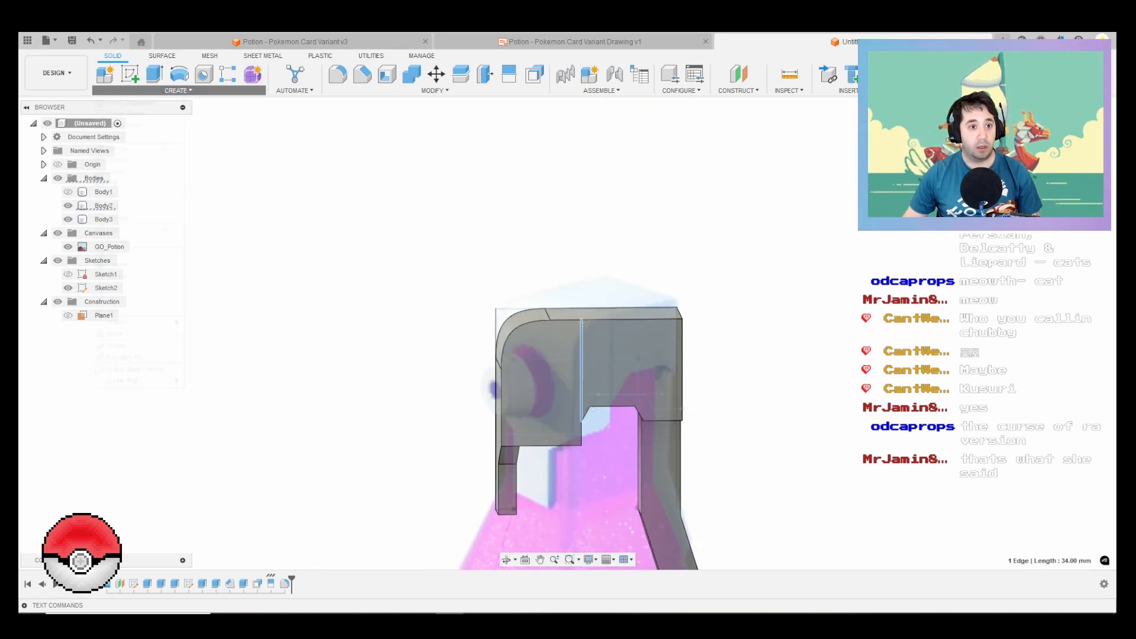
pyautogui.click(178, 90)
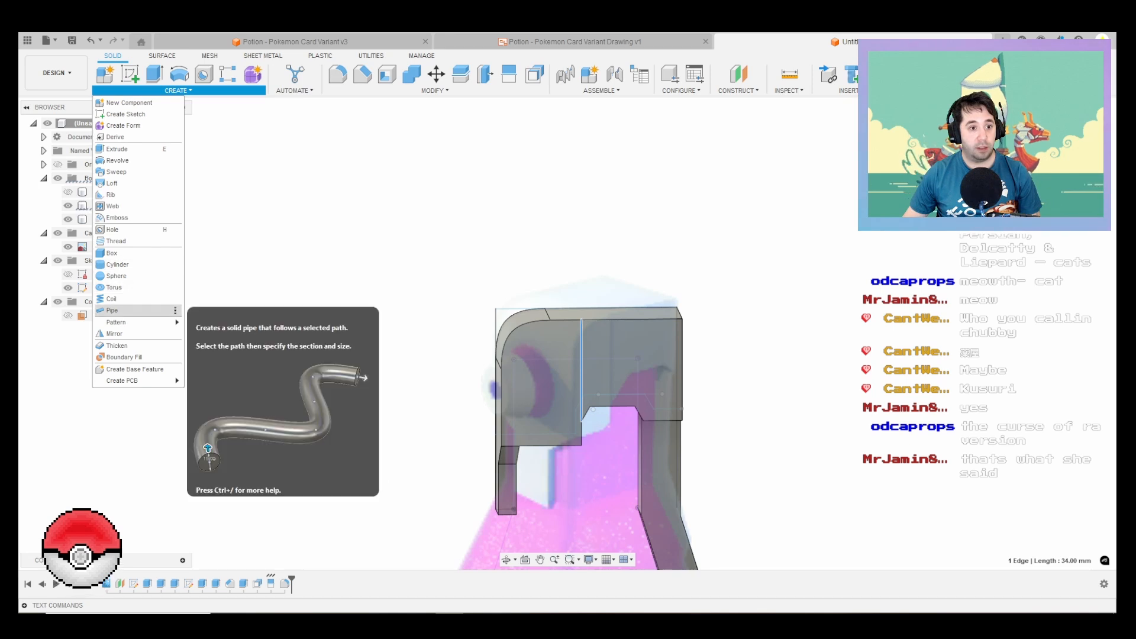
pyautogui.click(111, 310)
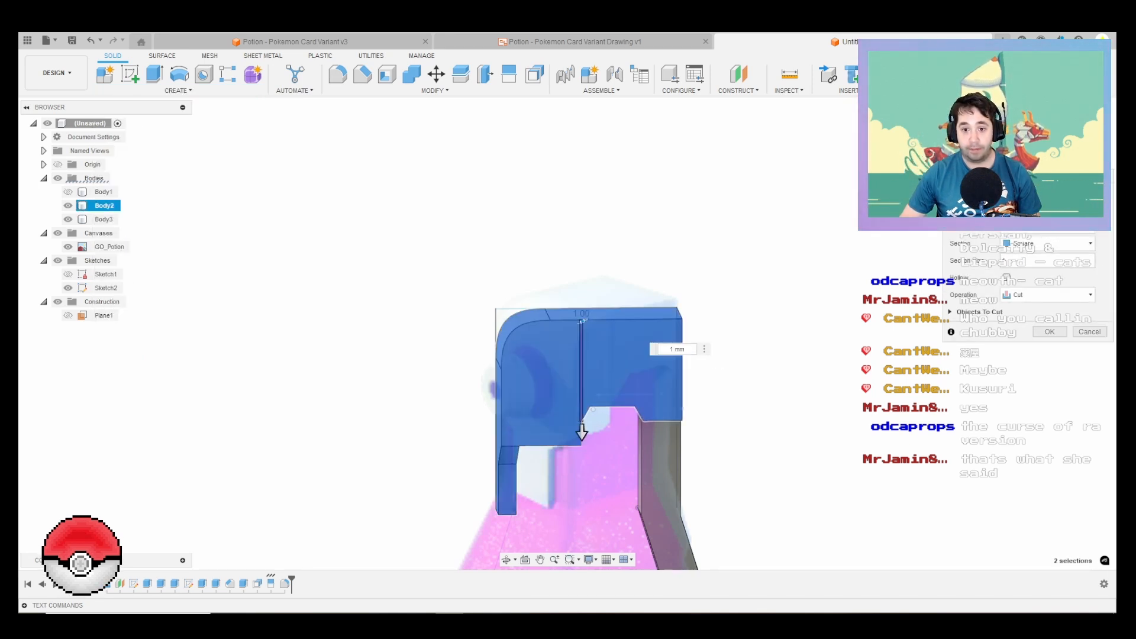
pyautogui.press('Return')
# Step: Try to offset the narrow side face of the new groove by 0.50 mm from underneath the cap
pyautogui.scroll(7, 601, 313)
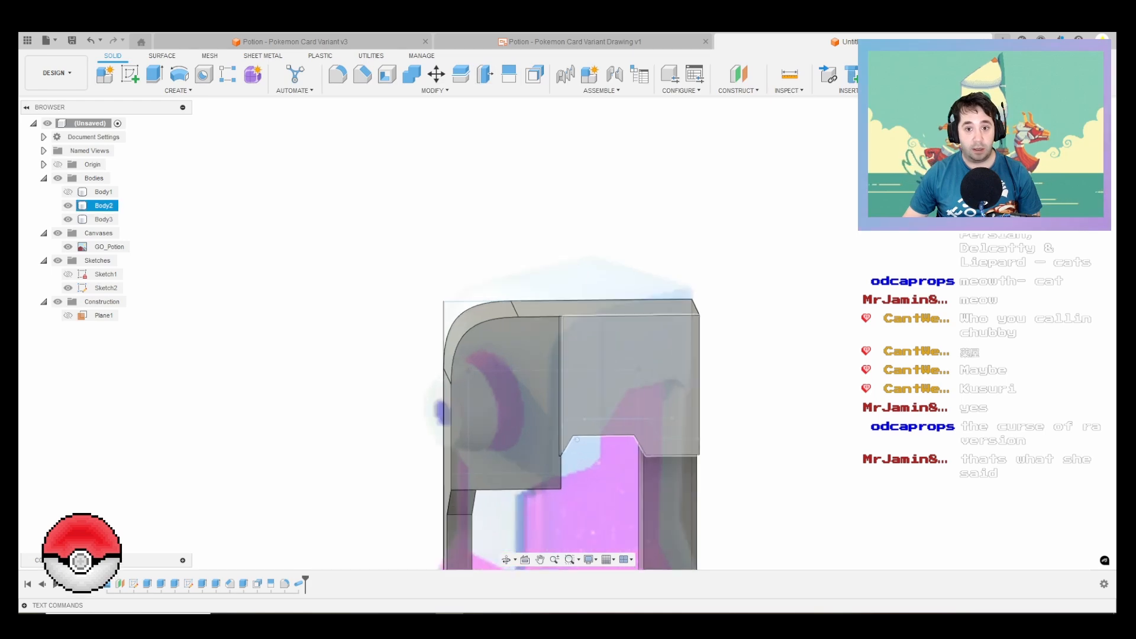
pyautogui.keyDown('shift'); pyautogui.moveTo(579, 311); pyautogui.dragTo(503, 308, button='middle'); pyautogui.keyUp('shift')
pyautogui.keyDown('shift'); pyautogui.moveTo(512, 171); pyautogui.dragTo(544, 251, button='middle'); pyautogui.keyUp('shift')
pyautogui.scroll(-1, 544, 251)
pyautogui.press('Escape')
pyautogui.click(535, 74)
pyautogui.scroll(5, 535, 440)
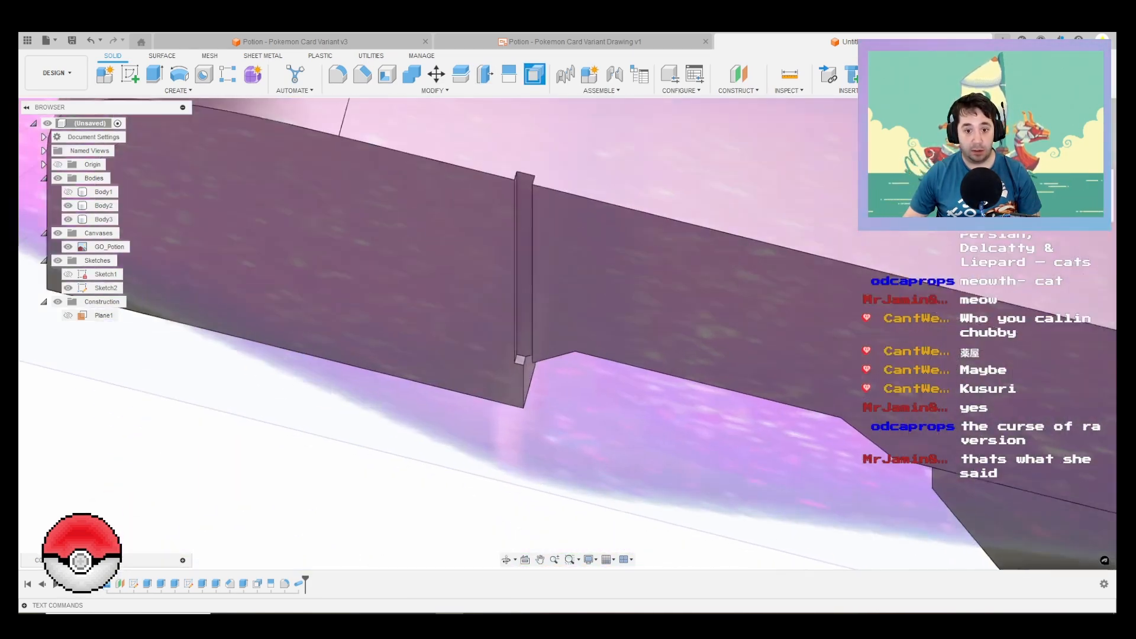
pyautogui.click(524, 368)
pyautogui.moveTo(525, 370); pyautogui.dragTo(586, 355)
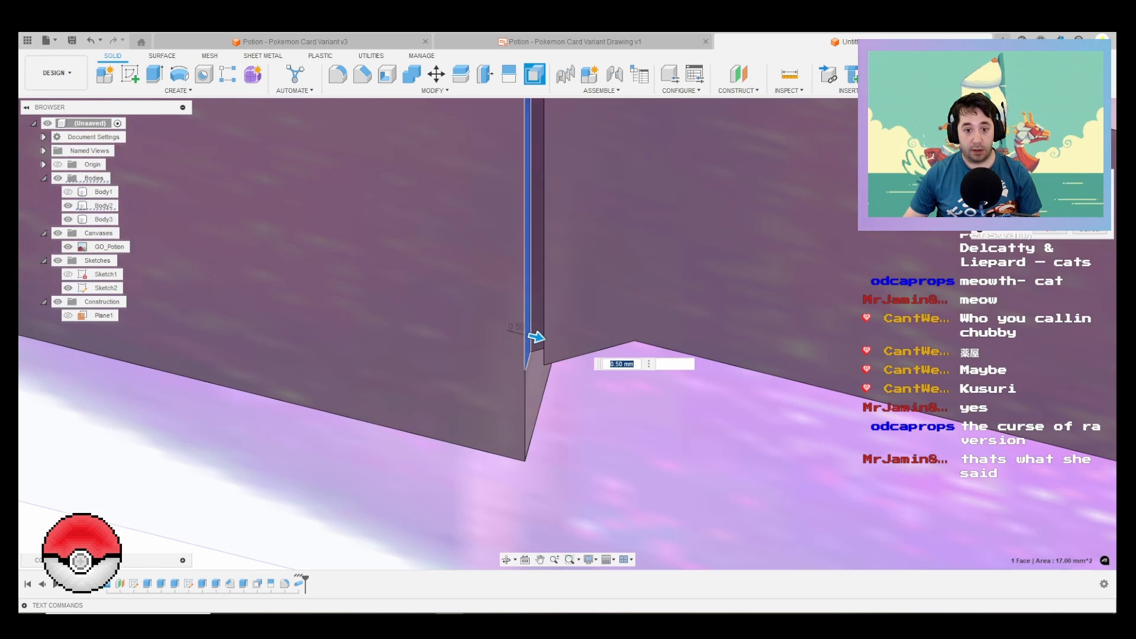
pyautogui.press('Return')
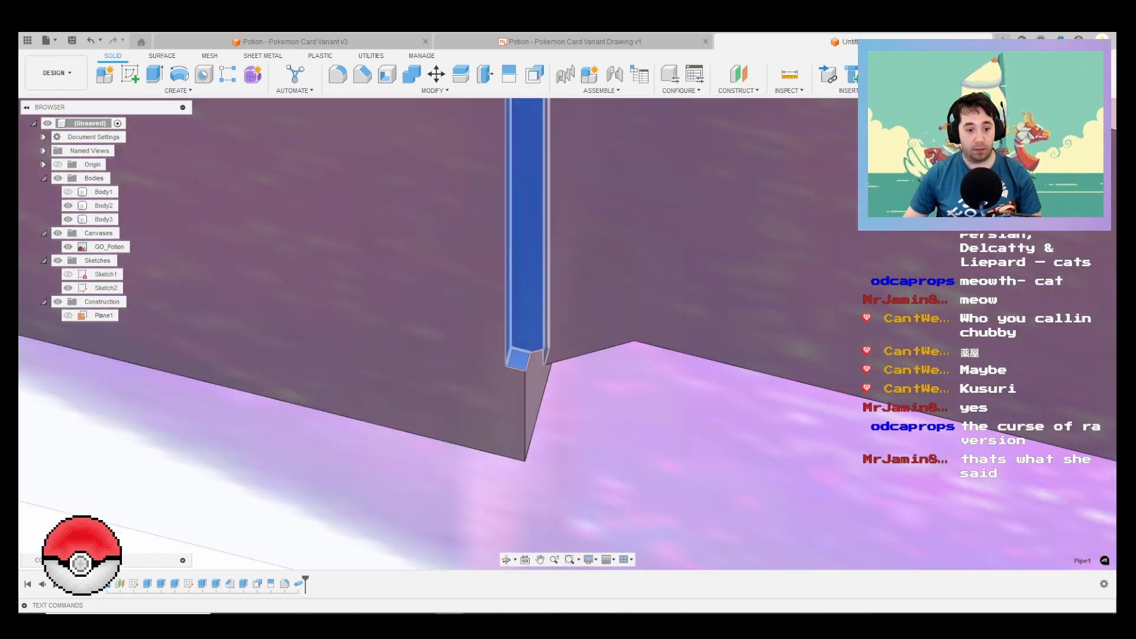
# Step: Review the groove's pipe cut settings, including which bodies it cuts, and close them
pyautogui.rightClick(300, 583)
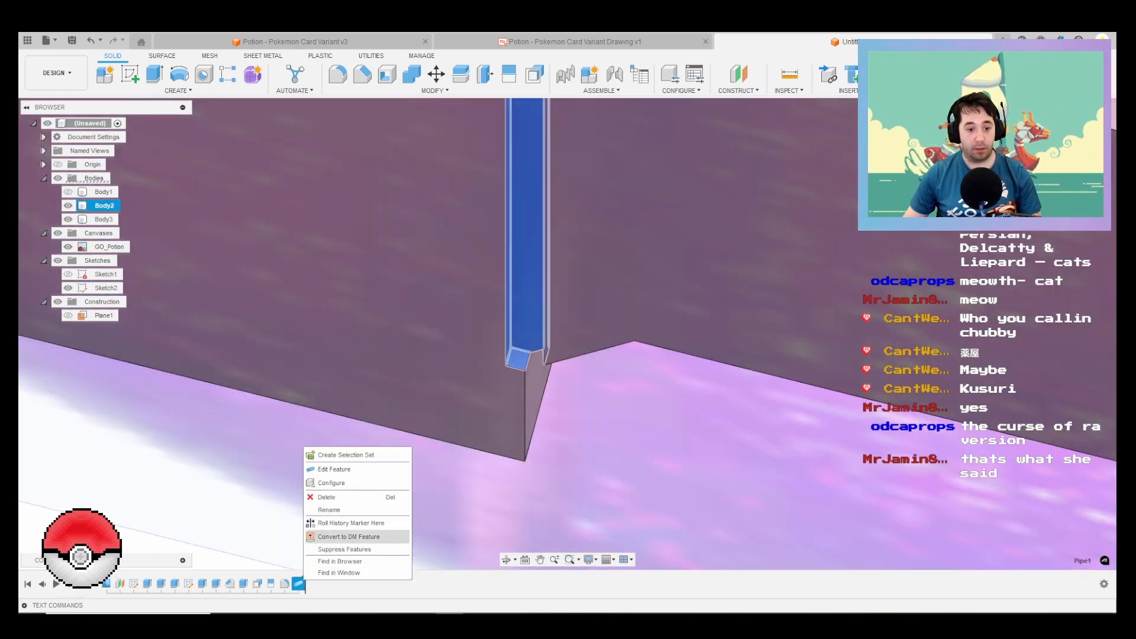
pyautogui.click(341, 469)
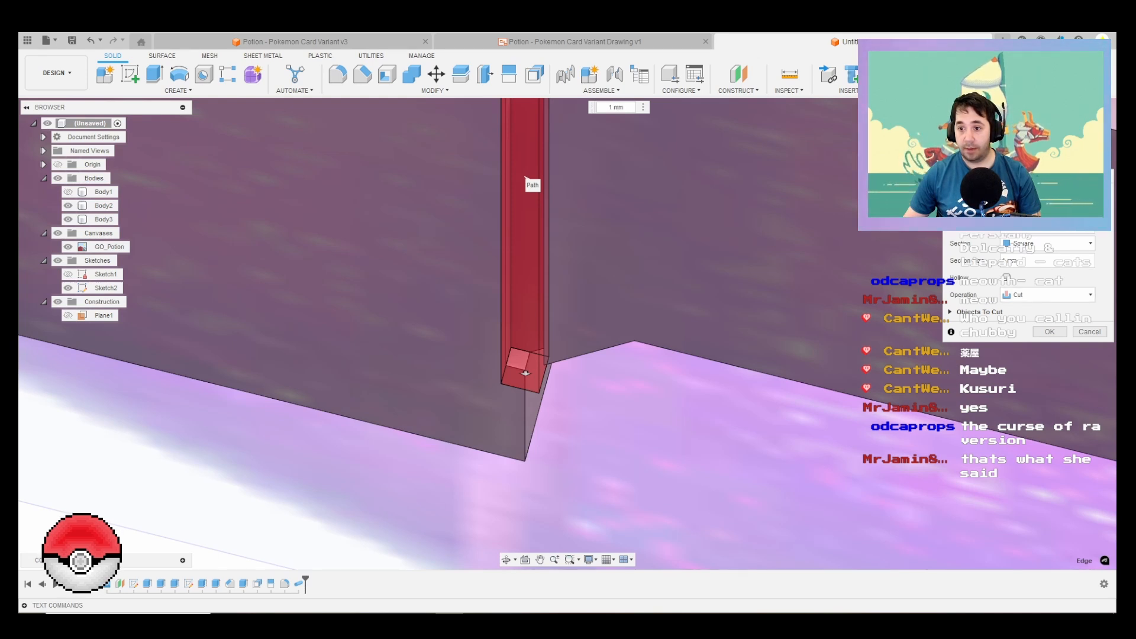
pyautogui.click(950, 311)
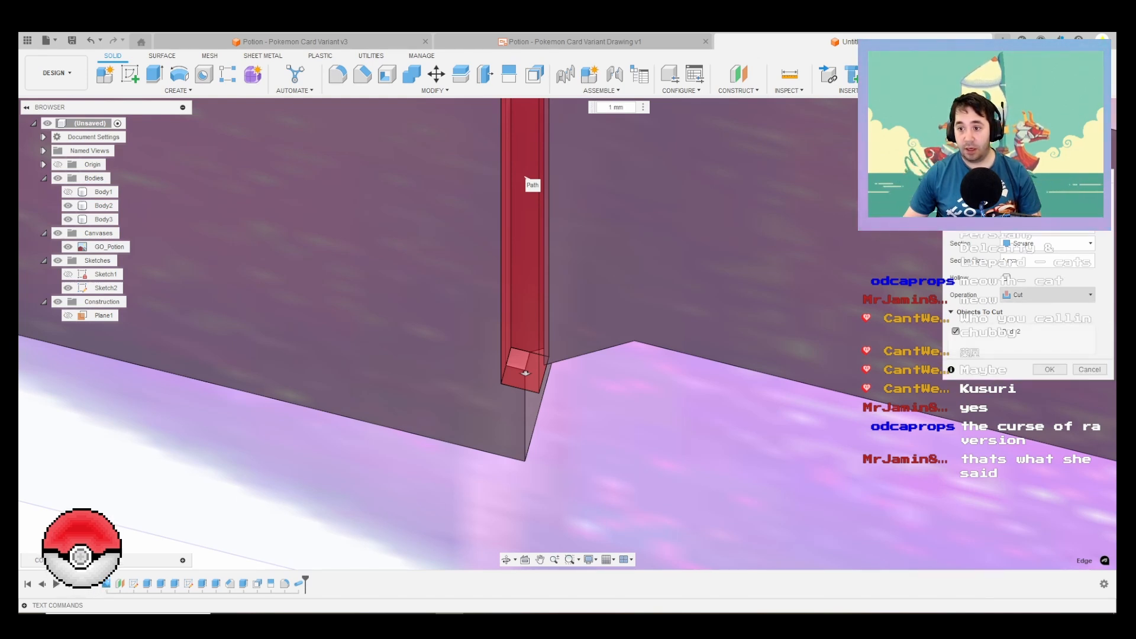
pyautogui.press('Return')
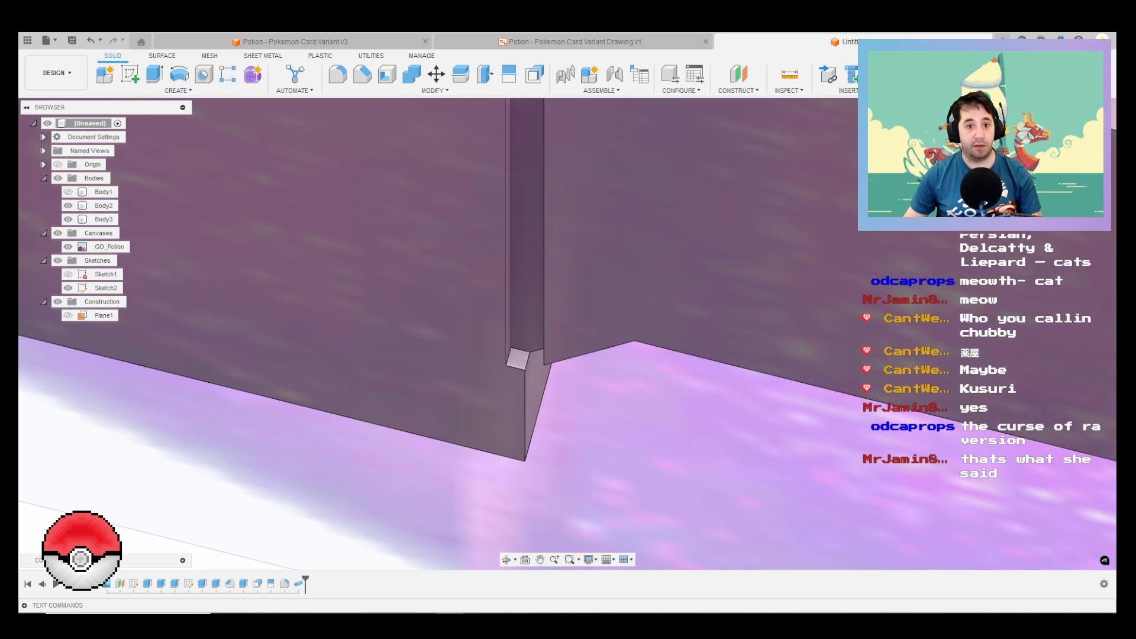
# Step: Offset the groove's front side face inward until it lines up with the cap's lower corner edge
pyautogui.click(534, 75)
pyautogui.click(518, 358)
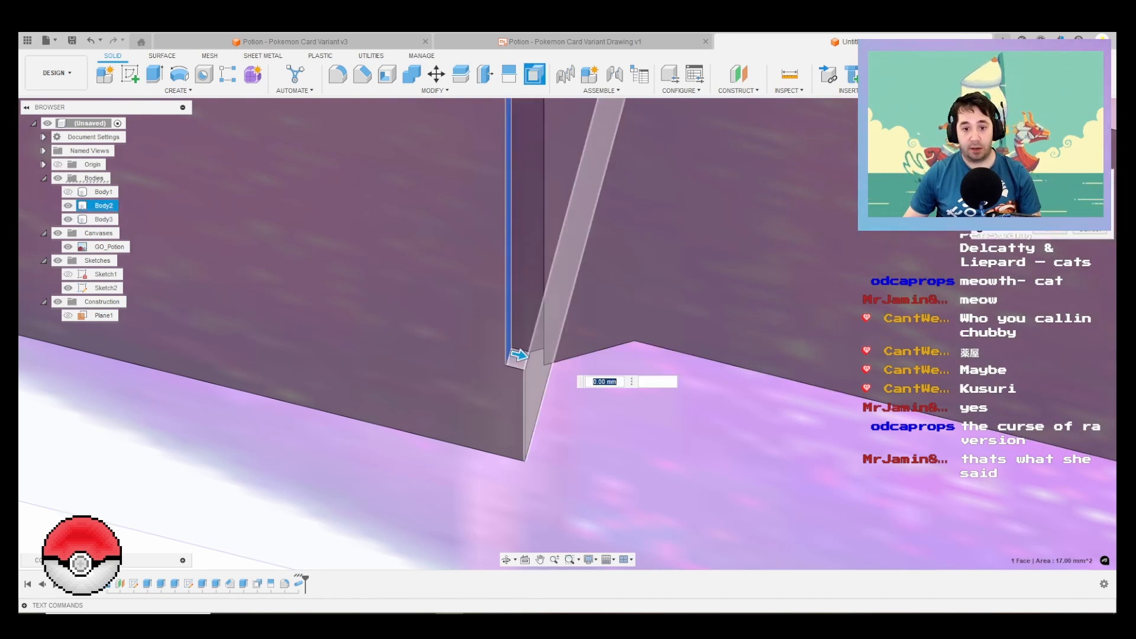
pyautogui.moveTo(524, 368); pyautogui.dragTo(595, 381)
pyautogui.press('Return')
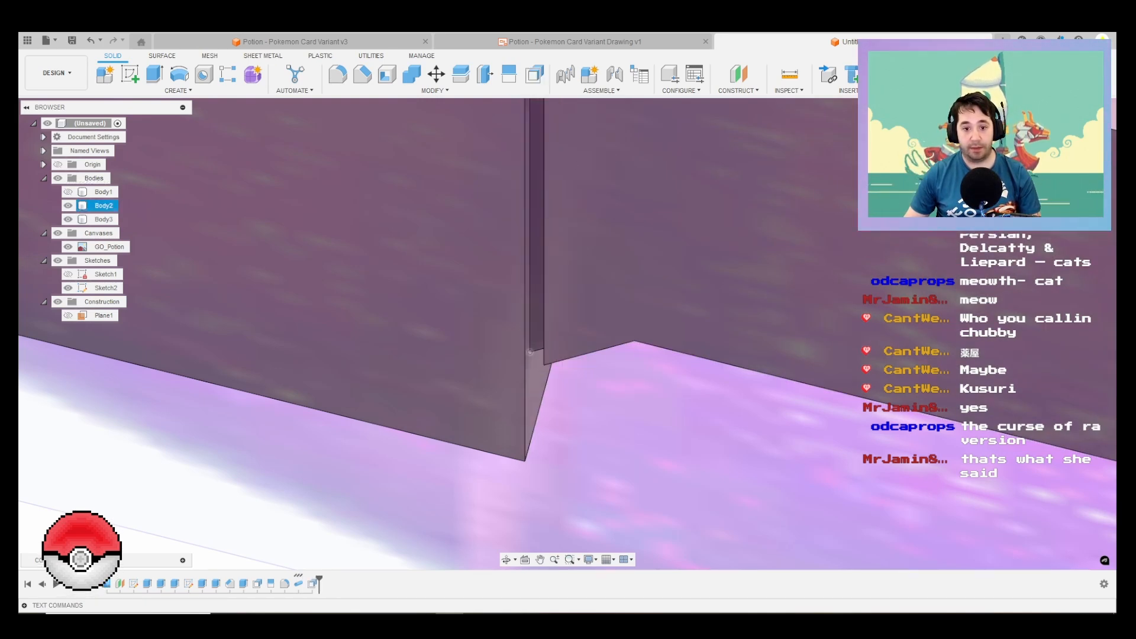
pyautogui.scroll(-3, 615, 396)
pyautogui.scroll(-3, 401, 480)
# Step: Offset the groove's opposite, rear side face outward to widen the groove
pyautogui.rightClick(228, 538)
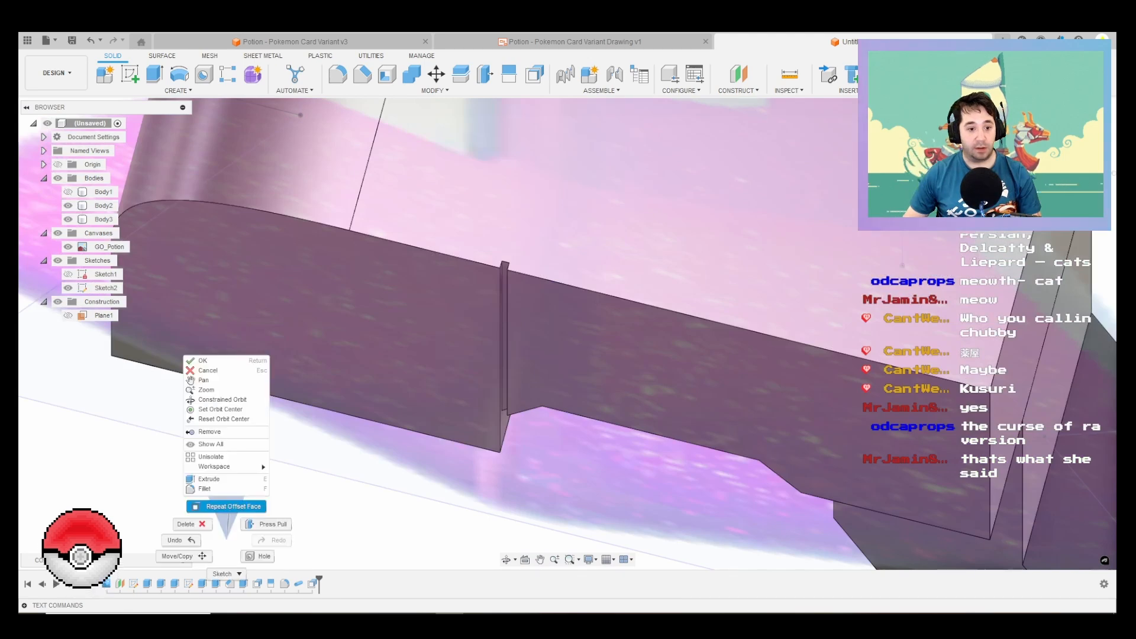
pyautogui.click(227, 507)
pyautogui.keyDown('shift'); pyautogui.moveTo(568, 355); pyautogui.dragTo(709, 343, button='middle'); pyautogui.keyUp('shift')
pyautogui.scroll(3, 517, 320)
pyautogui.scroll(3, 493, 291)
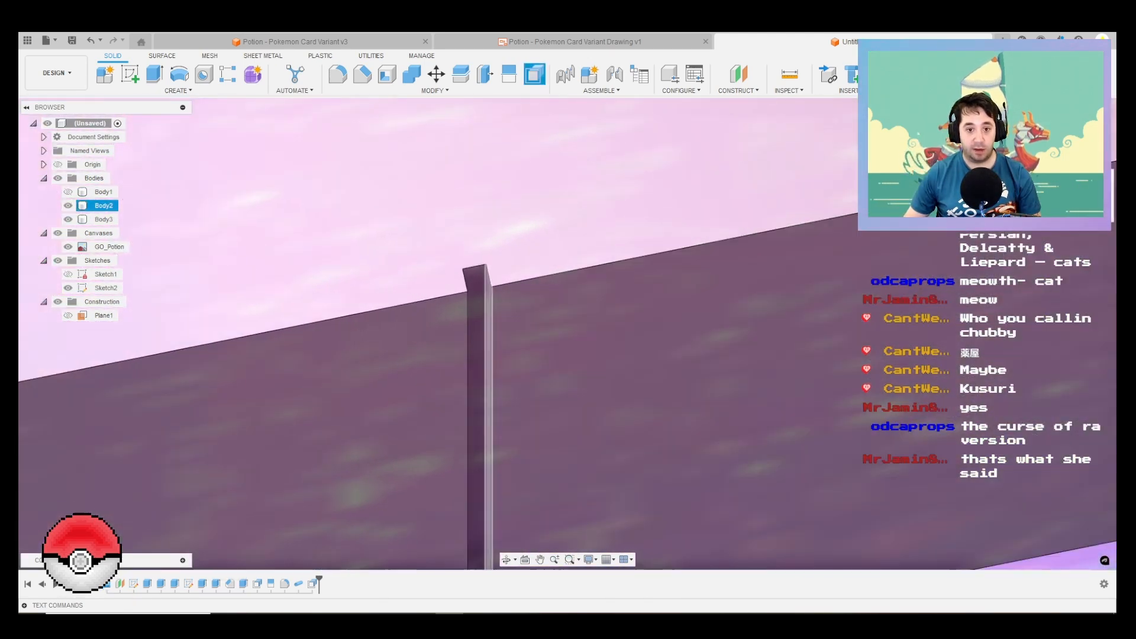
pyautogui.click(488, 292)
pyautogui.moveTo(489, 293); pyautogui.dragTo(575, 306)
pyautogui.press('Return')
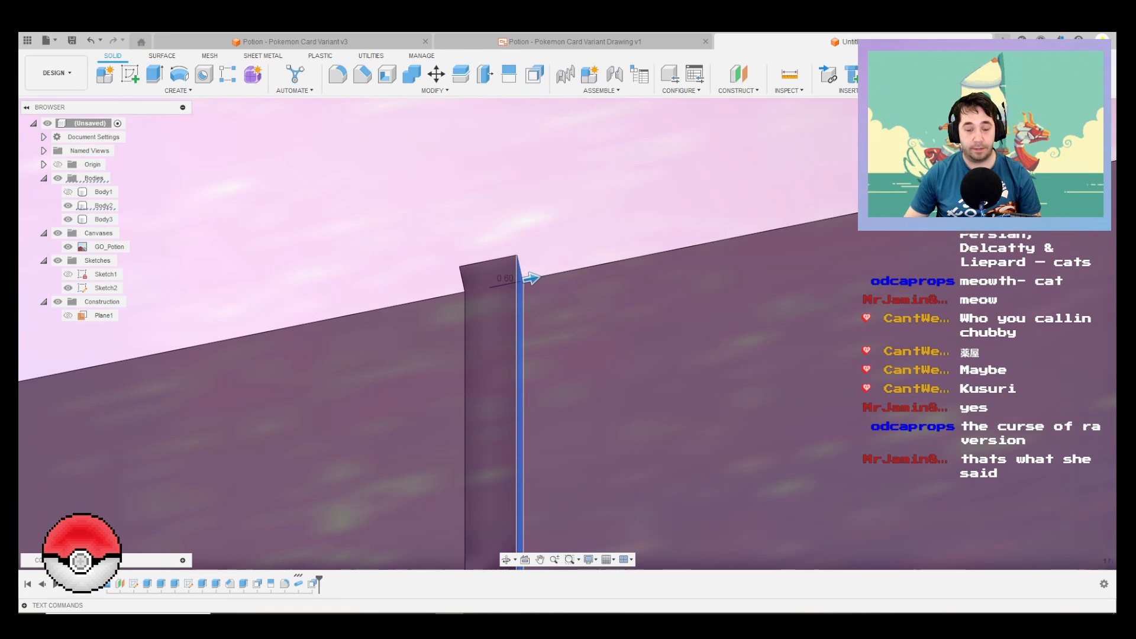
# Step: Sketch a 24 mm circle on the cap's flat front face, centred at the height of the nozzle in the reference image
pyautogui.scroll(-7, 609, 239)
pyautogui.keyDown('shift'); pyautogui.moveTo(610, 240); pyautogui.dragTo(621, 154, button='middle'); pyautogui.keyUp('shift')
pyautogui.scroll(-2, 616, 309)
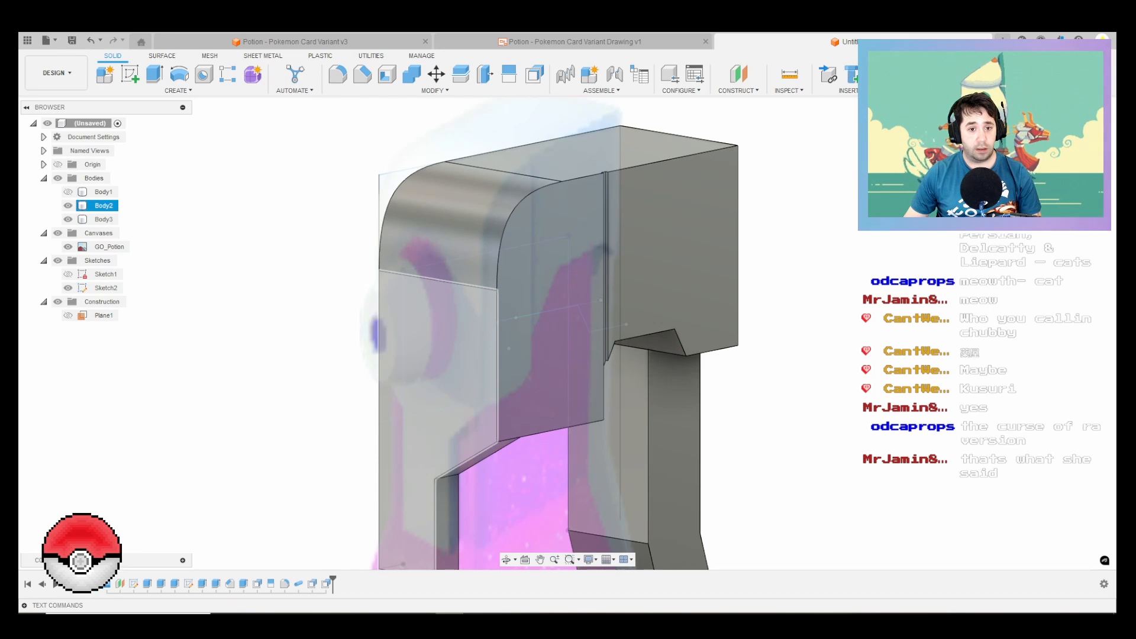
pyautogui.click(441, 373)
pyautogui.press('c')
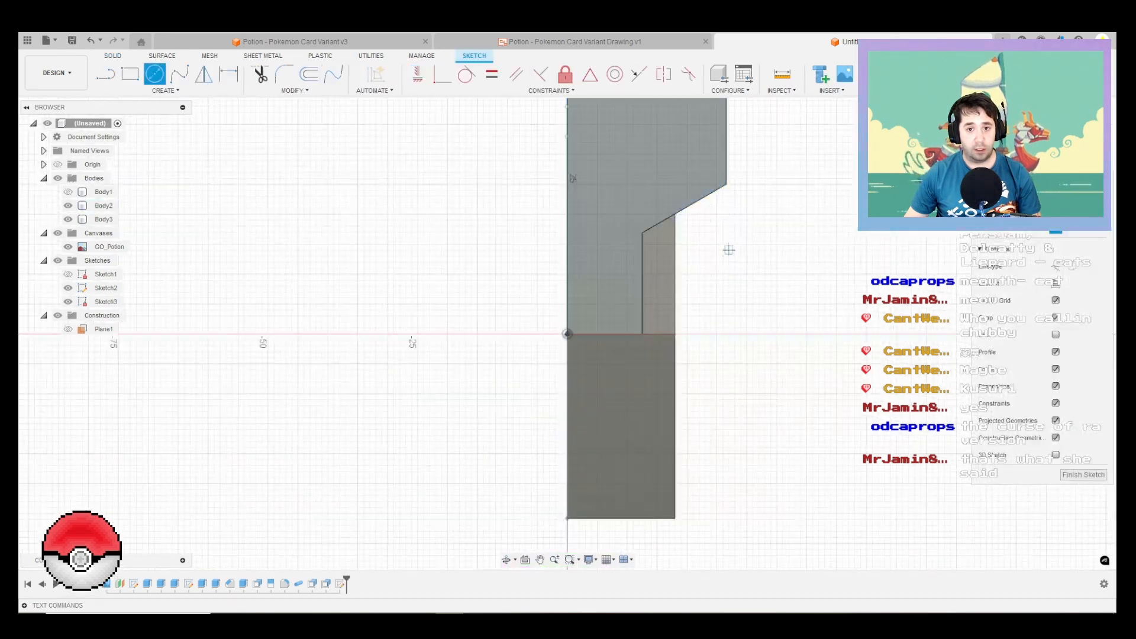
pyautogui.moveTo(816, 226)
pyautogui.mouseDown(button='middle')
pyautogui.moveTo(718, 289)
pyautogui.moveTo(589, 283)
pyautogui.mouseUp(button='middle')
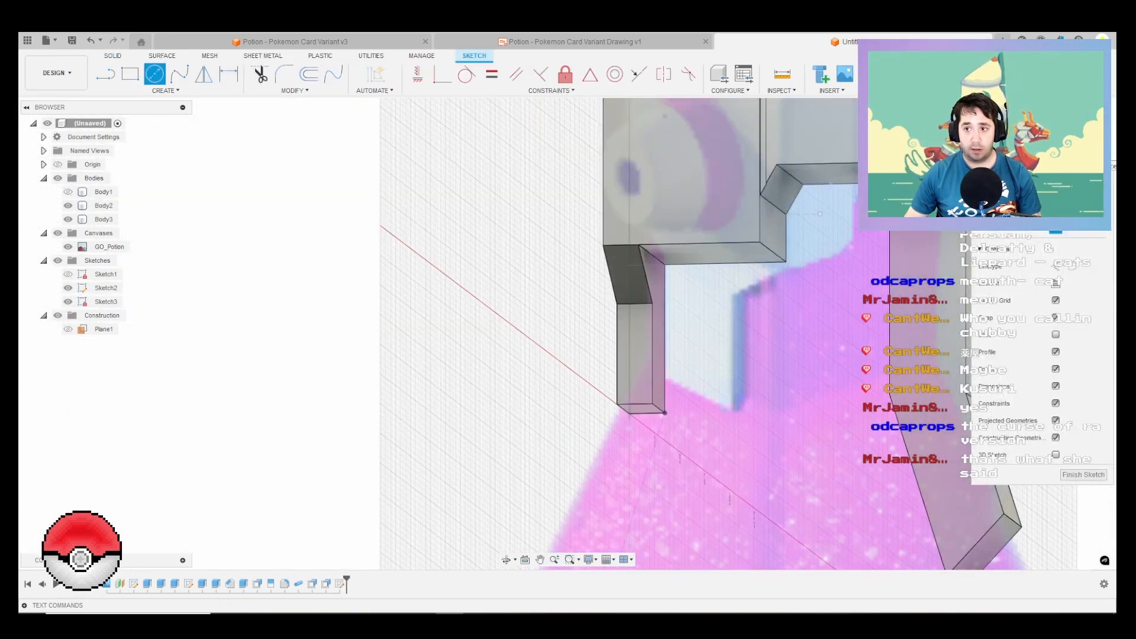
pyautogui.click(1080, 134)
pyautogui.moveTo(616, 180); pyautogui.dragTo(626, 311, button='middle')
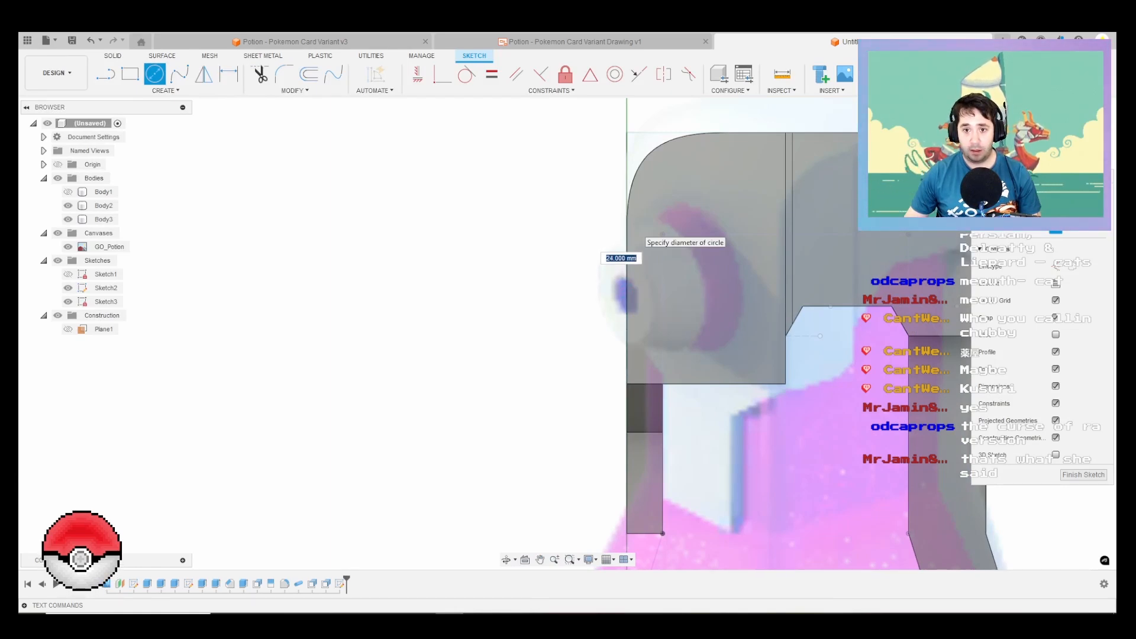
pyautogui.click(627, 222)
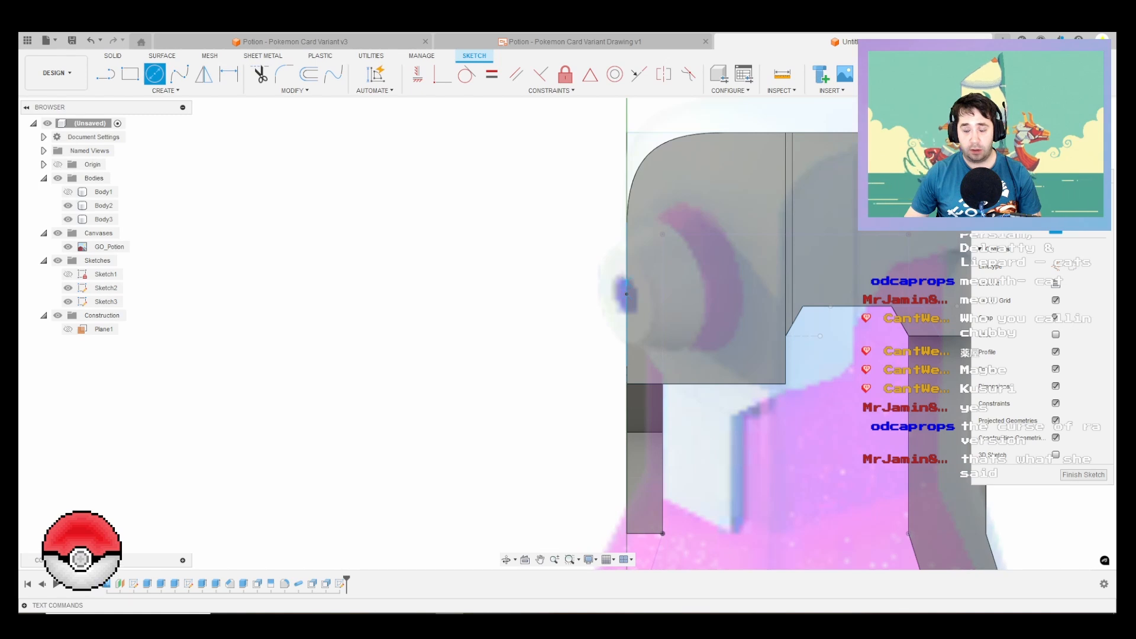
# Step: Extrude both halves of the circle 5 mm outward from the cap's front face
pyautogui.press('e')
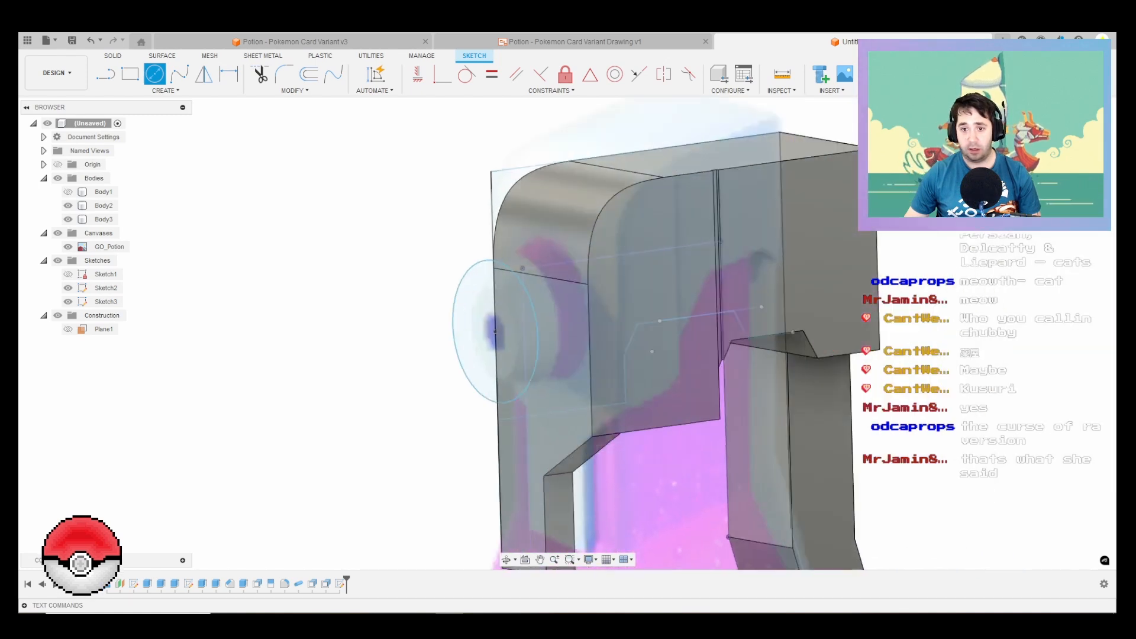
pyautogui.scroll(3, 402, 344)
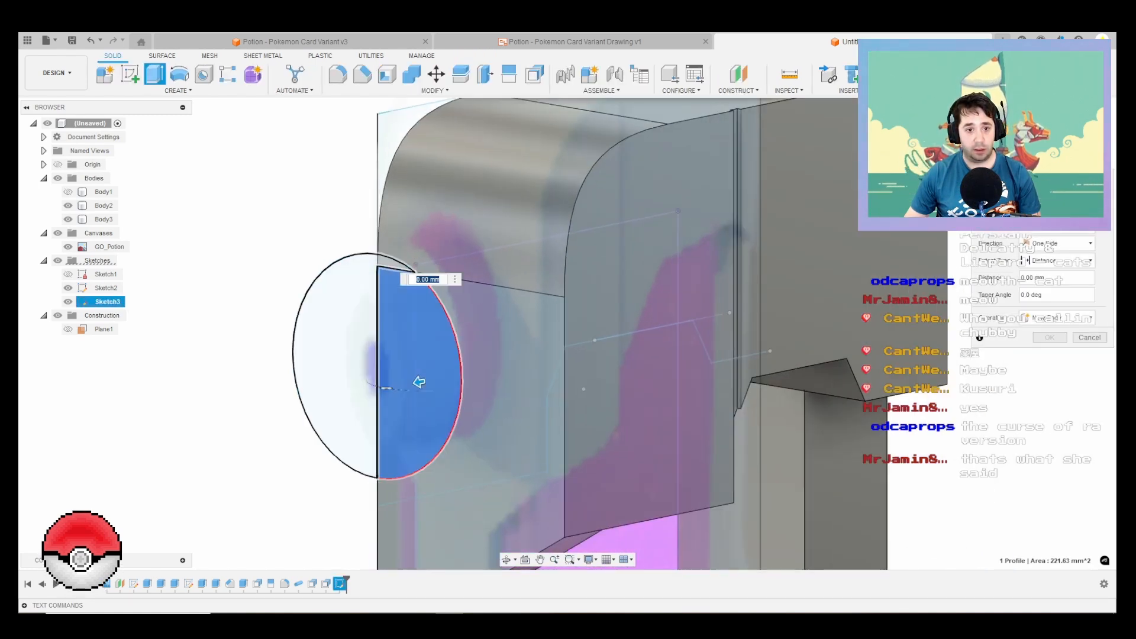
pyautogui.click(346, 355)
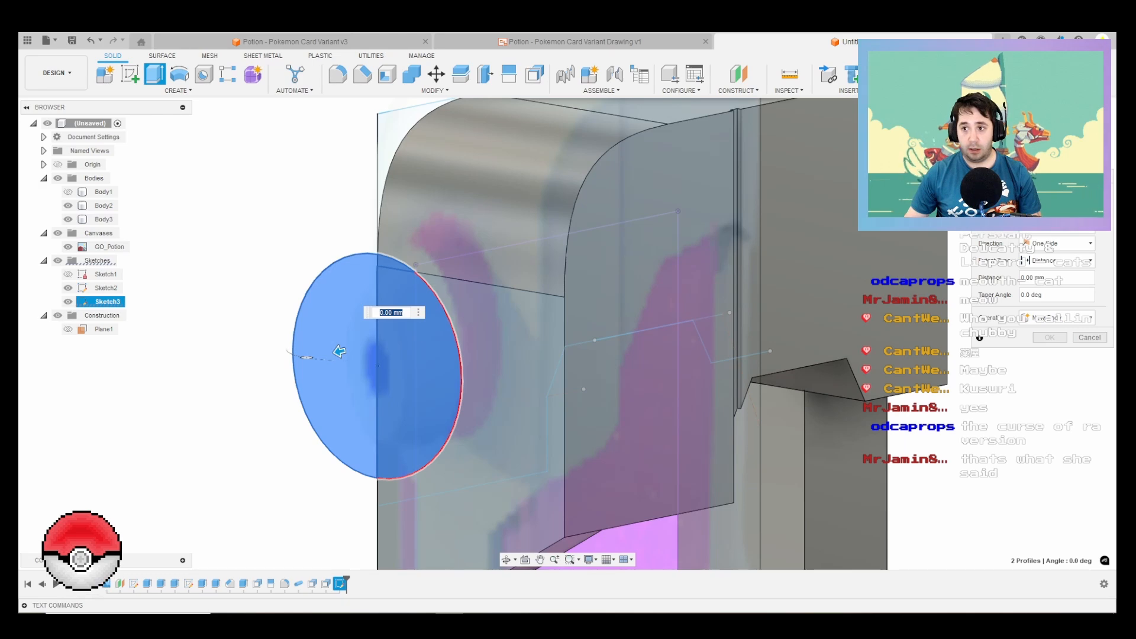
pyautogui.click(1083, 133)
pyautogui.moveTo(1006, 367); pyautogui.dragTo(700, 330, button='middle')
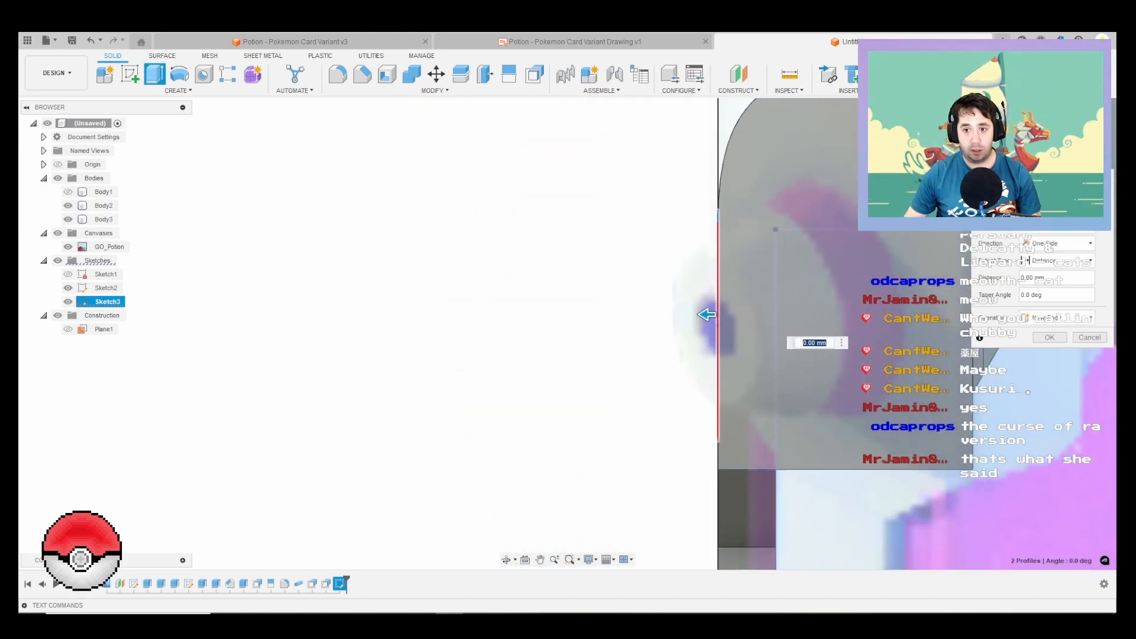
pyautogui.moveTo(706, 314); pyautogui.dragTo(658, 314)
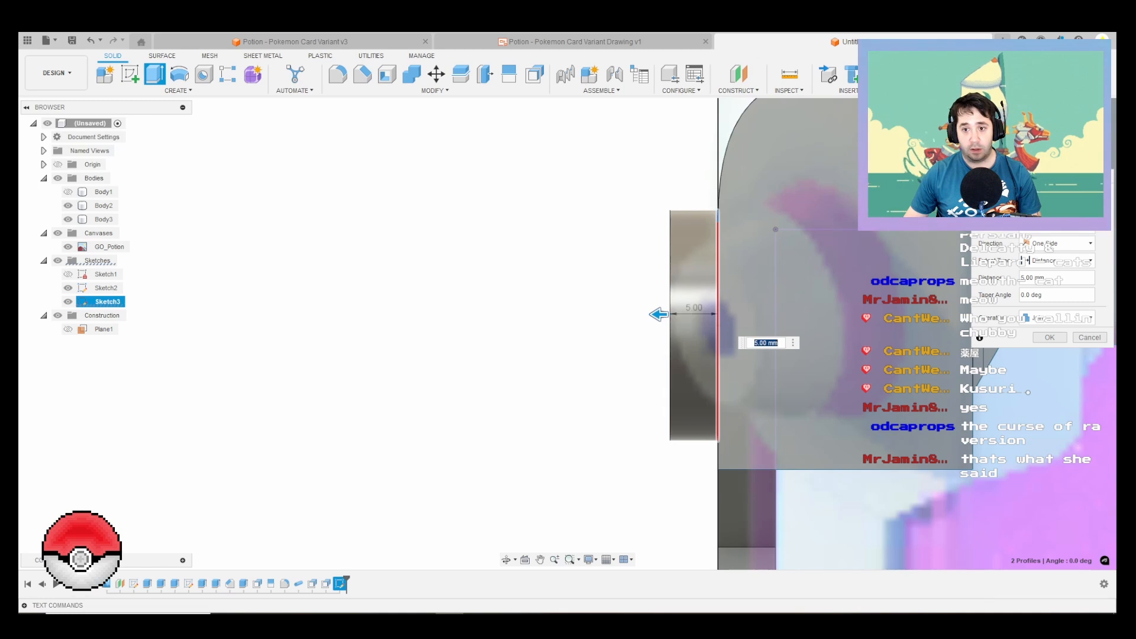
pyautogui.keyDown('shift'); pyautogui.moveTo(658, 314); pyautogui.dragTo(614, 321, button='middle'); pyautogui.keyUp('shift')
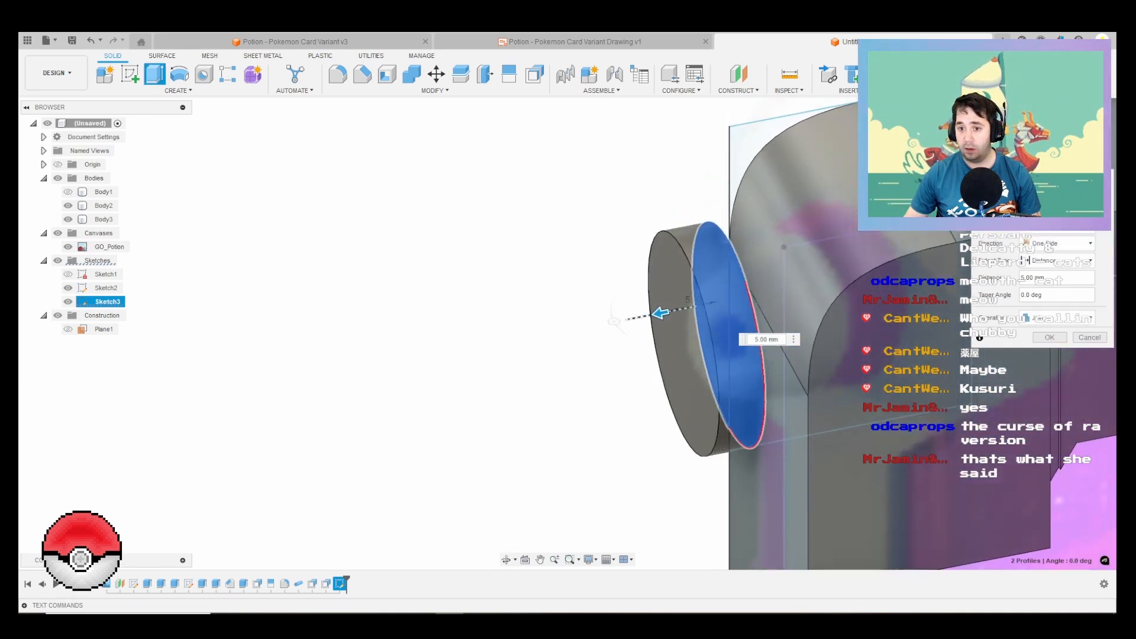
# Step: Set the nozzle base extrusion to 6 mm with a -20 degree taper and create it as a new body
pyautogui.moveTo(660, 313); pyautogui.dragTo(612, 331)
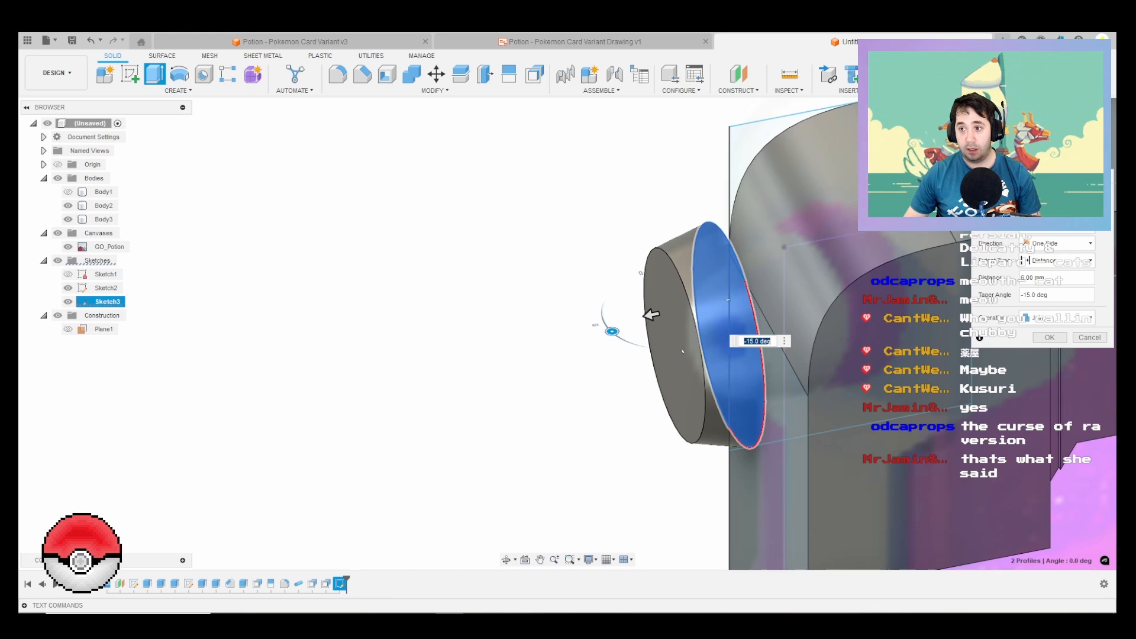
pyautogui.click(1080, 137)
pyautogui.moveTo(784, 360); pyautogui.dragTo(685, 35, button='middle')
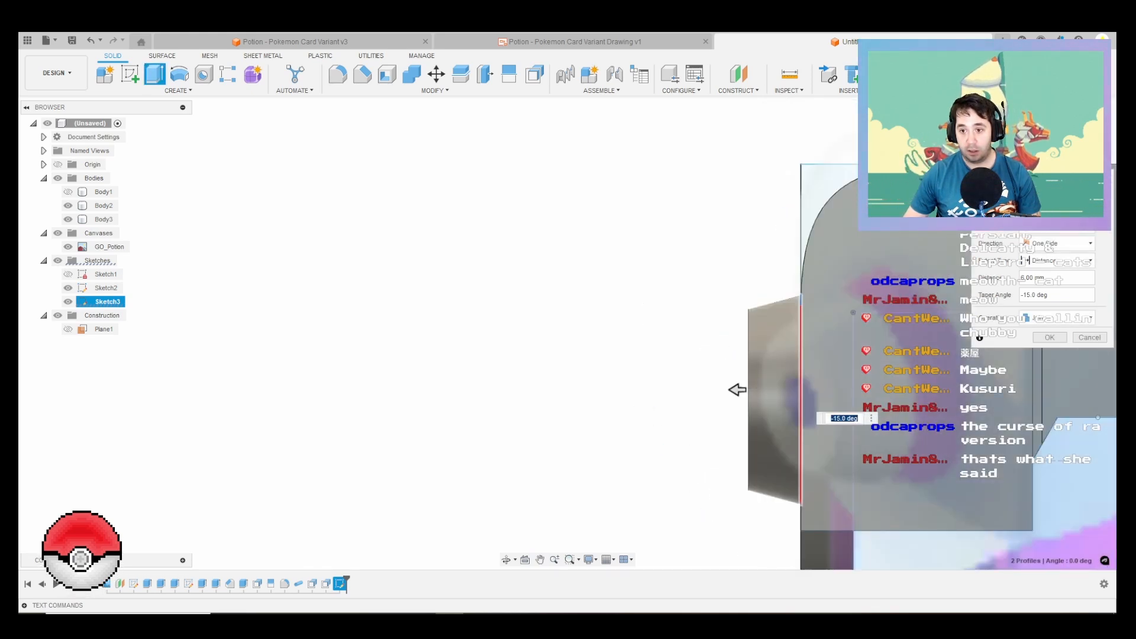
pyautogui.keyDown('shift'); pyautogui.moveTo(685, 354); pyautogui.dragTo(733, 408, button='middle'); pyautogui.keyUp('shift')
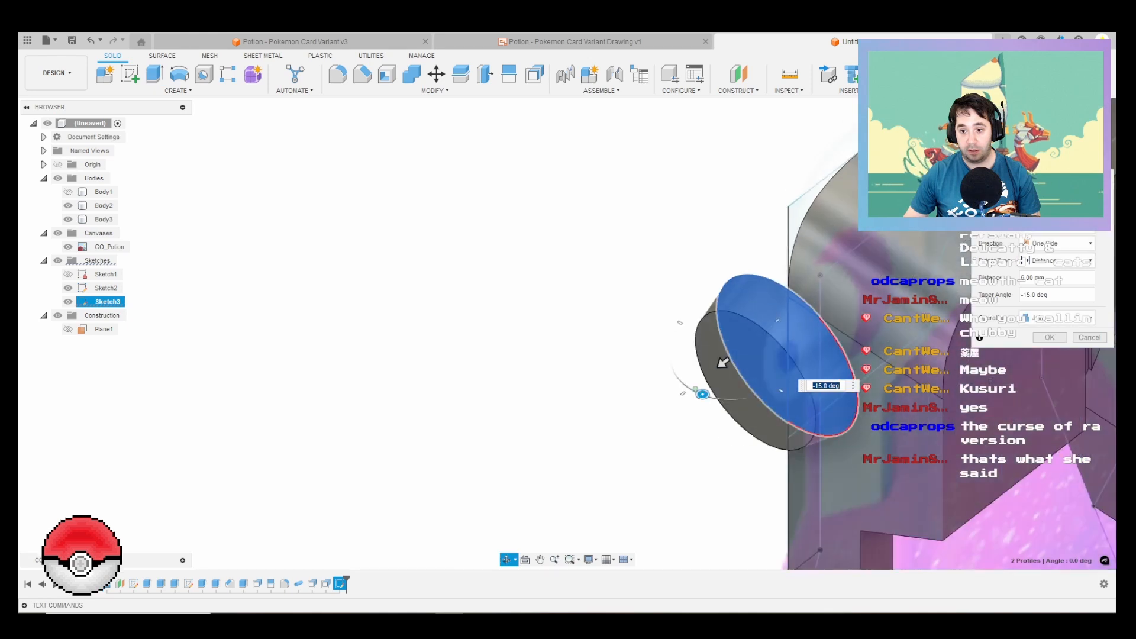
pyautogui.moveTo(703, 394); pyautogui.dragTo(707, 395)
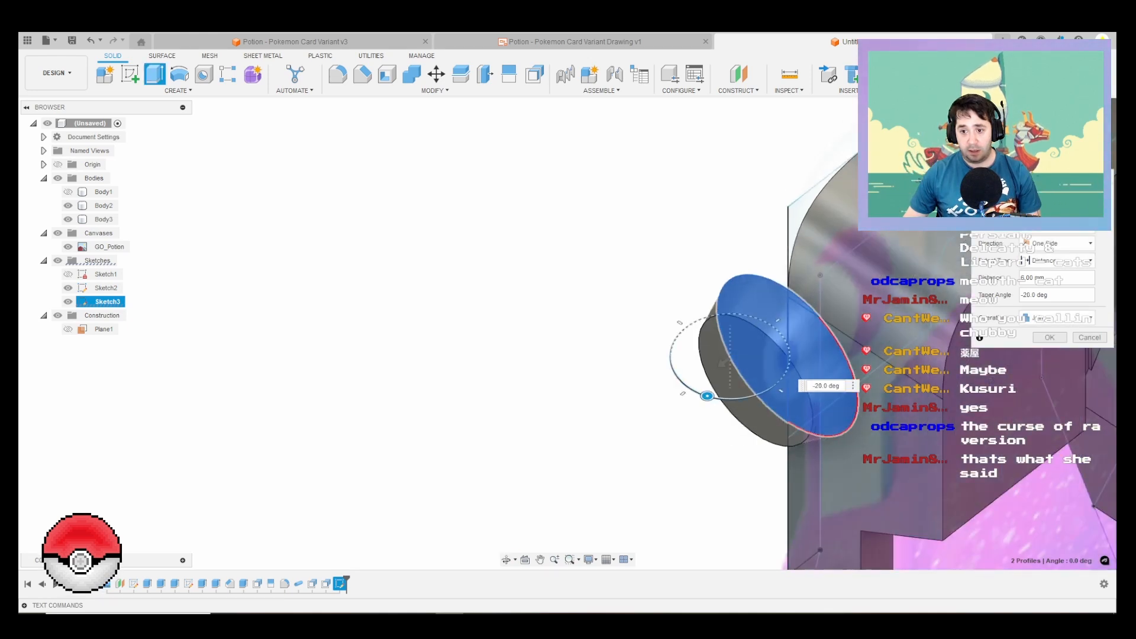
pyautogui.click(1057, 318)
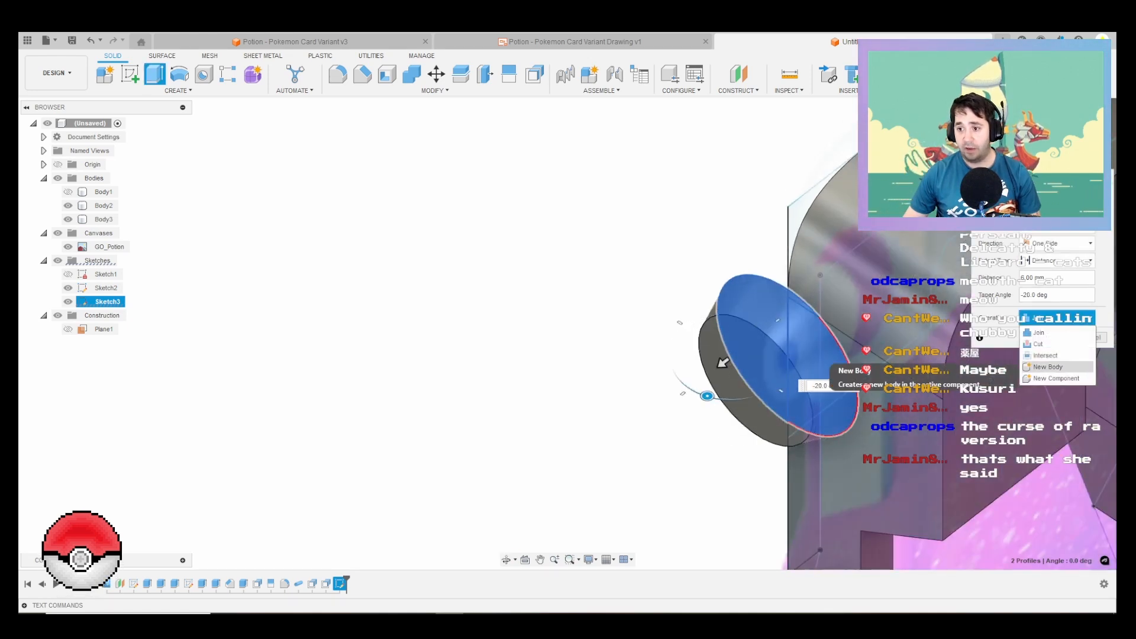
pyautogui.click(1057, 367)
pyautogui.click(1049, 337)
# Step: Extrude the nozzle base's front face 8 mm with a -20 degree taper as a new body
pyautogui.rightClick(562, 320)
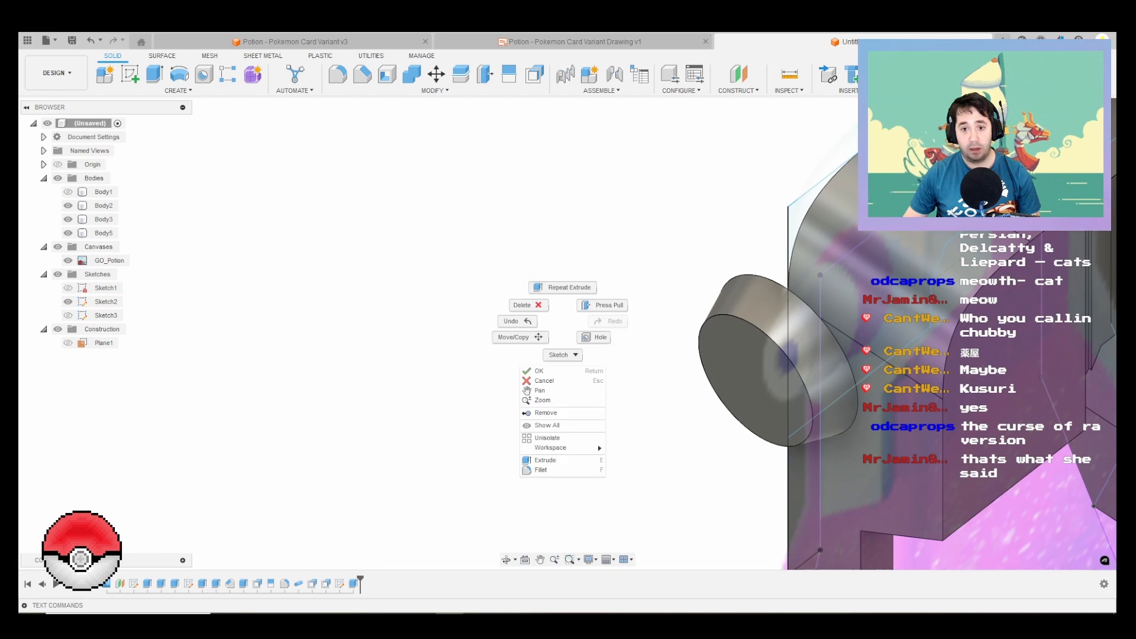
pyautogui.click(562, 288)
pyautogui.click(724, 392)
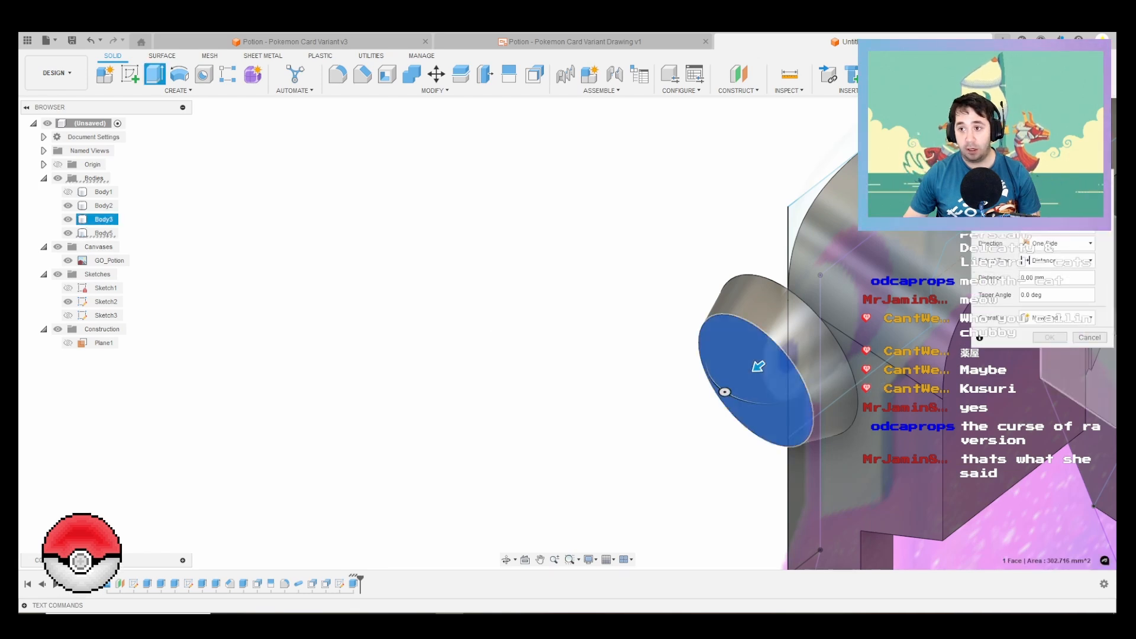
pyautogui.write('8')
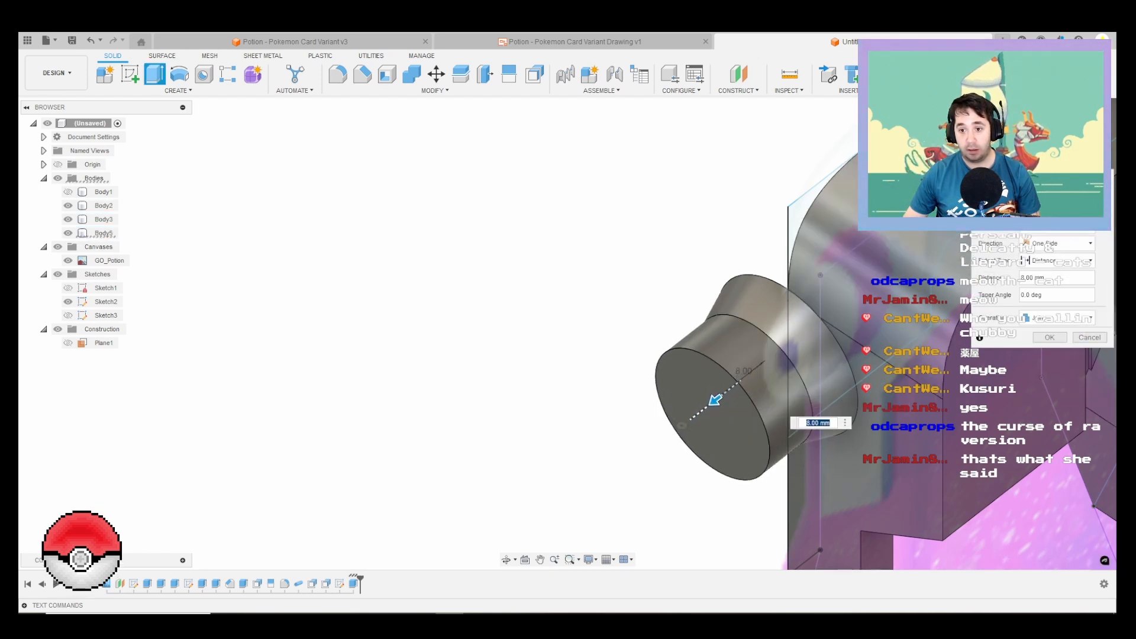
pyautogui.moveTo(682, 425); pyautogui.dragTo(698, 433)
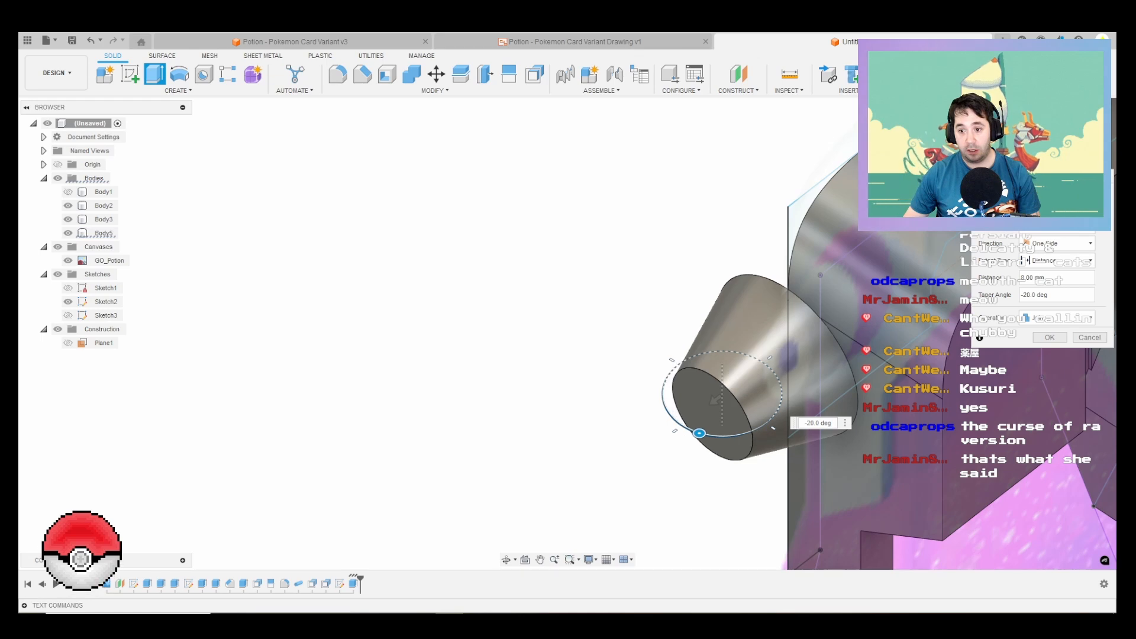
pyautogui.click(1058, 317)
pyautogui.click(1057, 366)
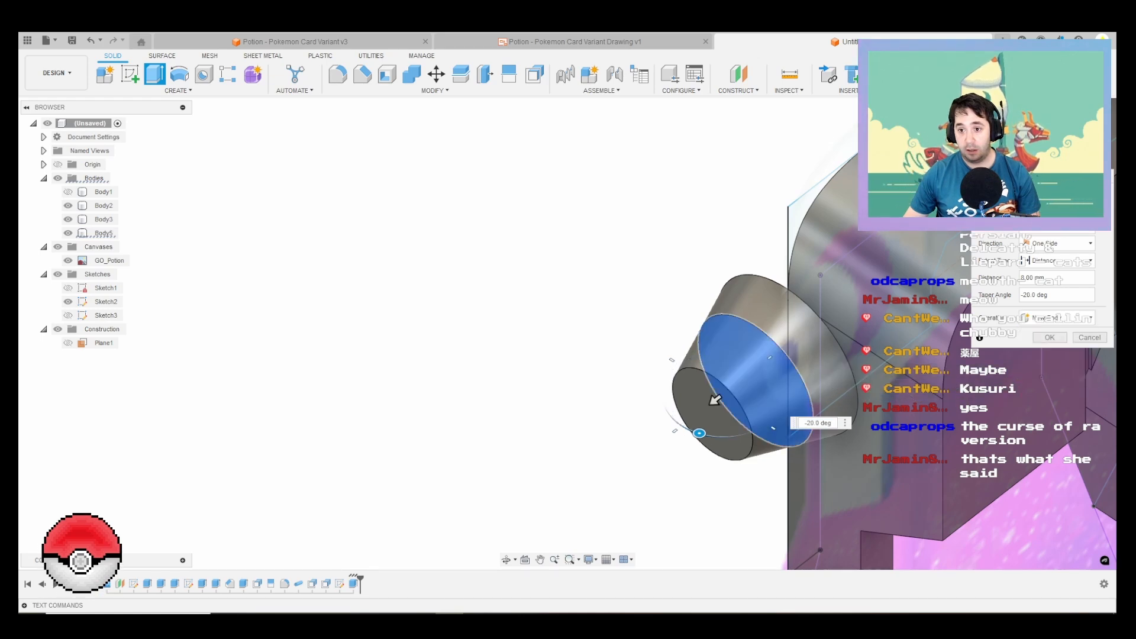
pyautogui.click(1050, 337)
# Step: Hide Body2 and cut a deep 5 mm diameter hole into the centre of the nozzle's front face
pyautogui.scroll(-3, 763, 374)
pyautogui.moveTo(840, 378)
pyautogui.keyDown('shift'); pyautogui.mouseDown(button='middle')
pyautogui.moveTo(760, 337)
pyautogui.moveTo(819, 373)
pyautogui.mouseUp(button='middle'); pyautogui.keyUp('shift')
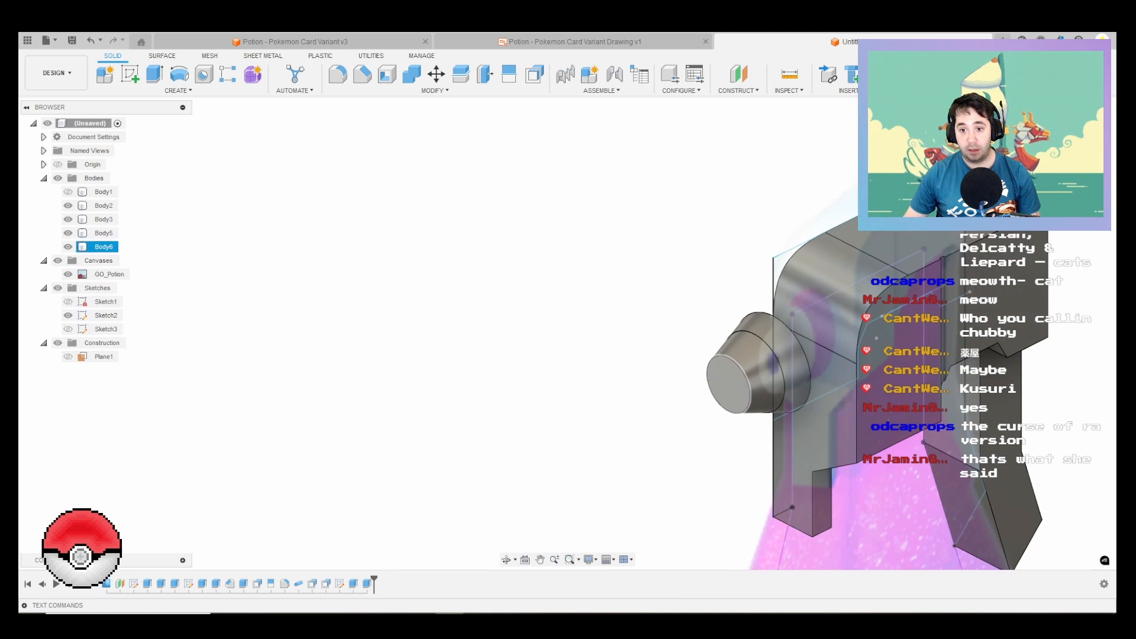
pyautogui.click(729, 384)
pyautogui.press('h')
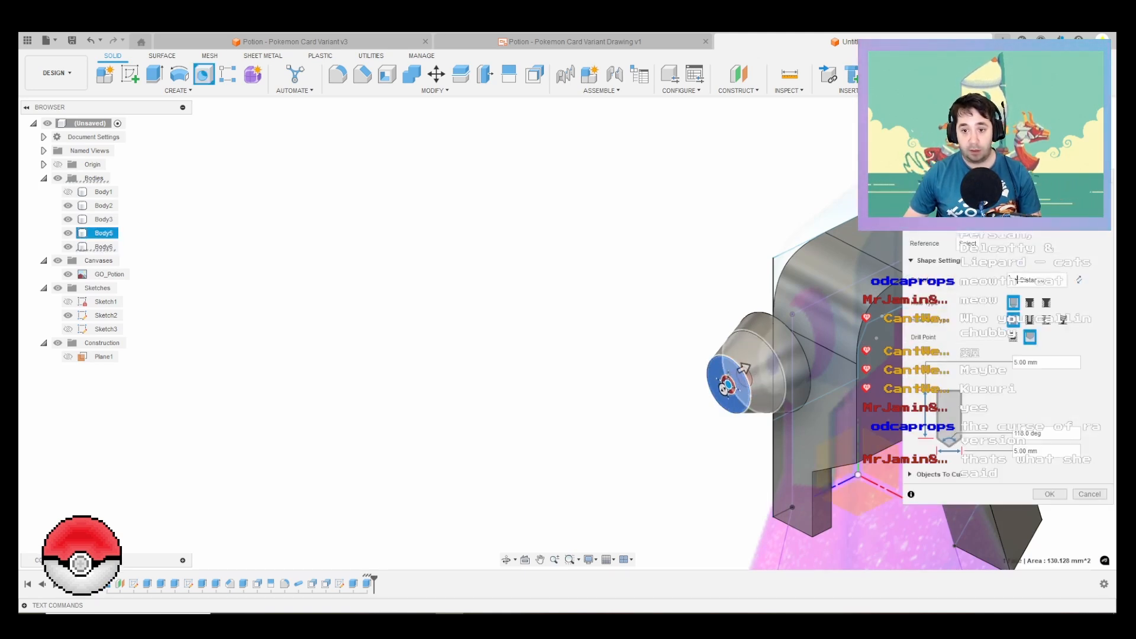
pyautogui.click(68, 205)
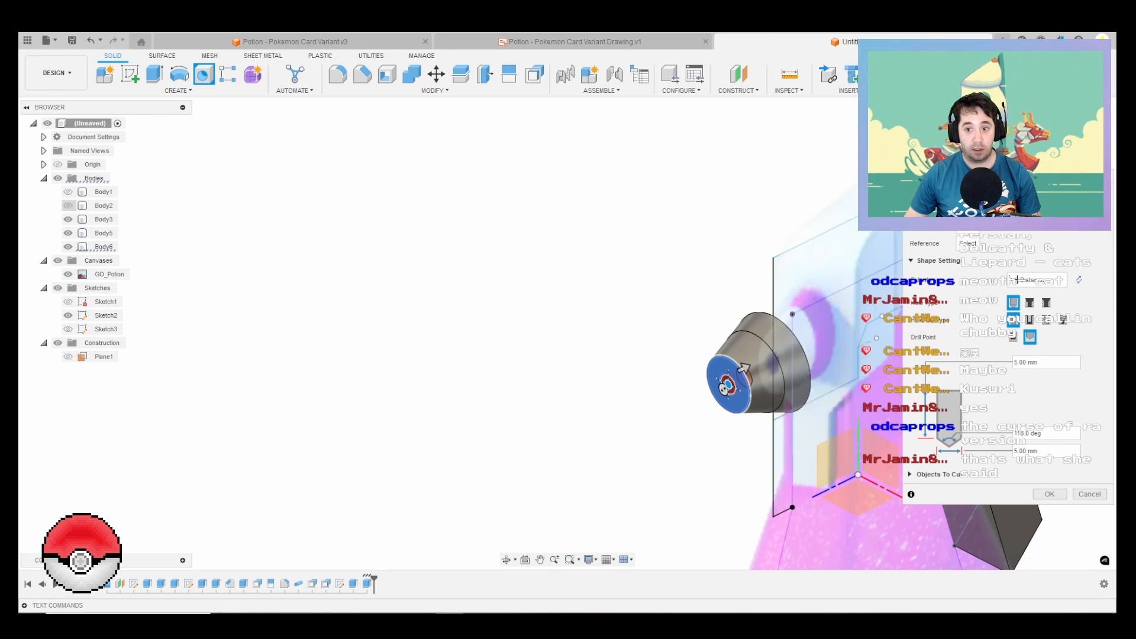
pyautogui.scroll(3, 743, 368)
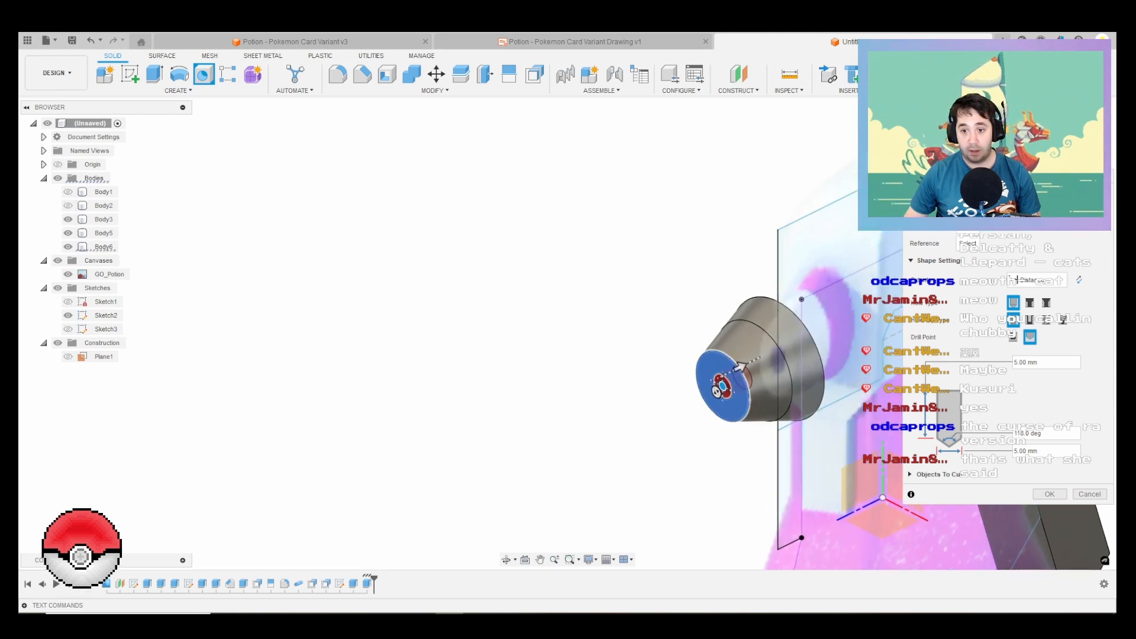
pyautogui.moveTo(738, 368); pyautogui.dragTo(894, 290)
pyautogui.press('Return')
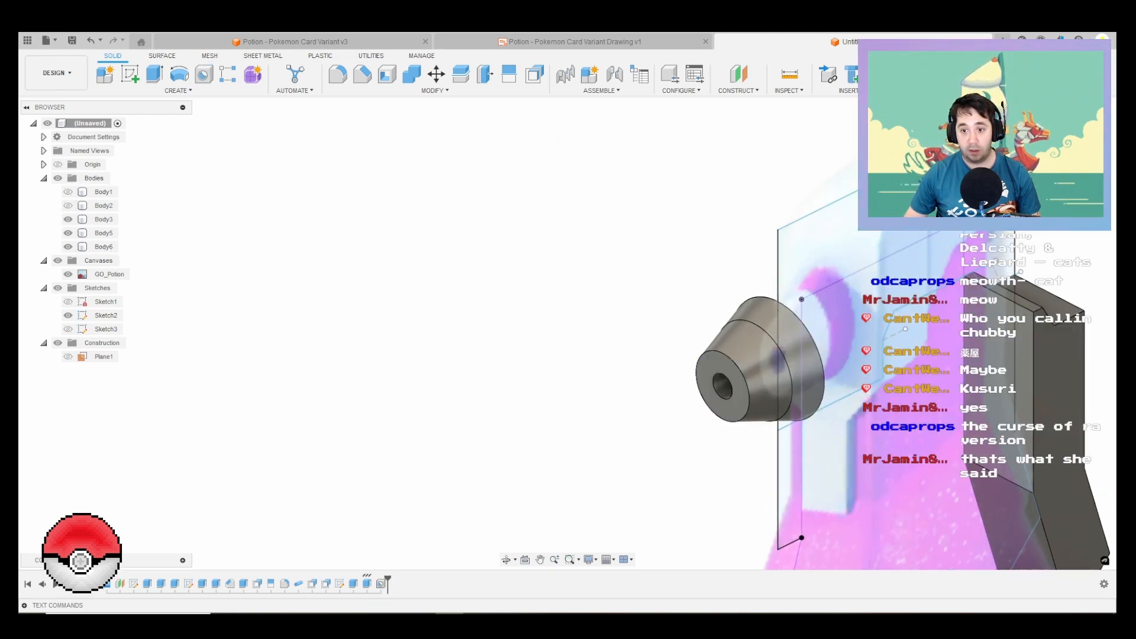
# Step: Chamfer the inner and outer edges of the nozzle's front face
pyautogui.click(362, 74)
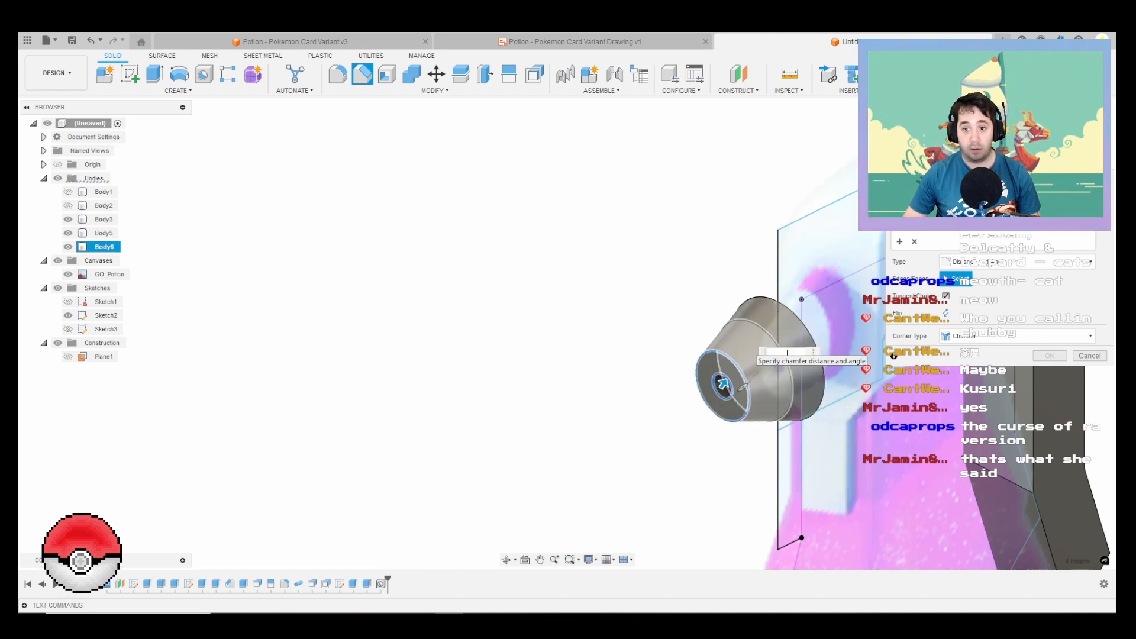
pyautogui.press('Escape')
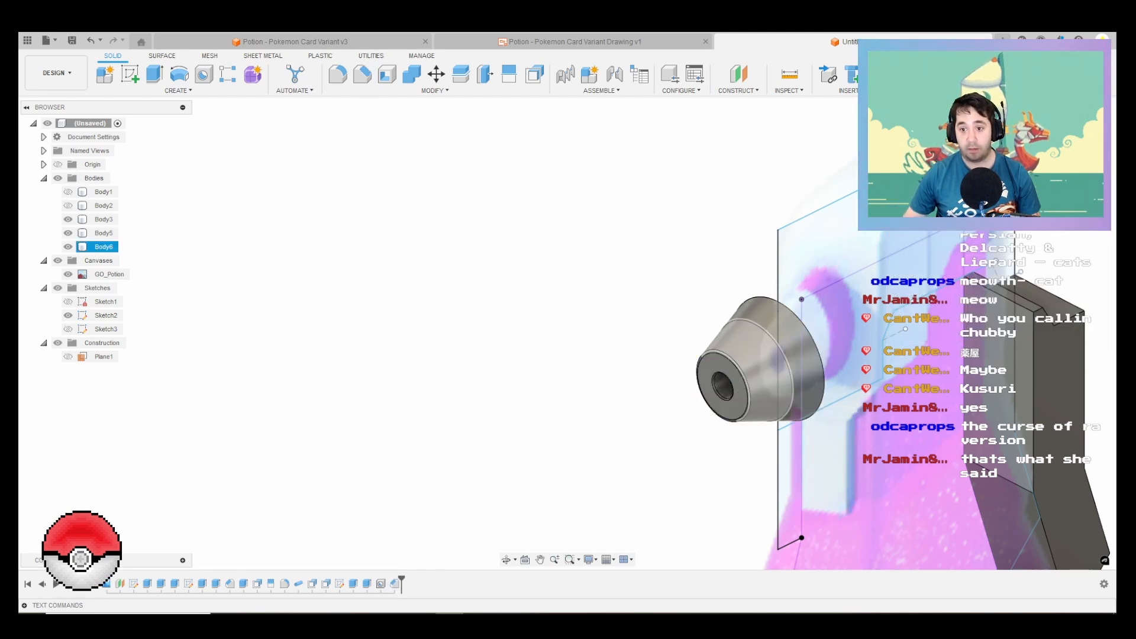
# Step: Show Body2 and Body1 again and check the whole bottle with its nozzle against the reference image
pyautogui.scroll(-4, 738, 349)
pyautogui.keyDown('shift'); pyautogui.moveTo(740, 355); pyautogui.dragTo(707, 354, button='middle'); pyautogui.keyUp('shift')
pyautogui.scroll(-2, 707, 354)
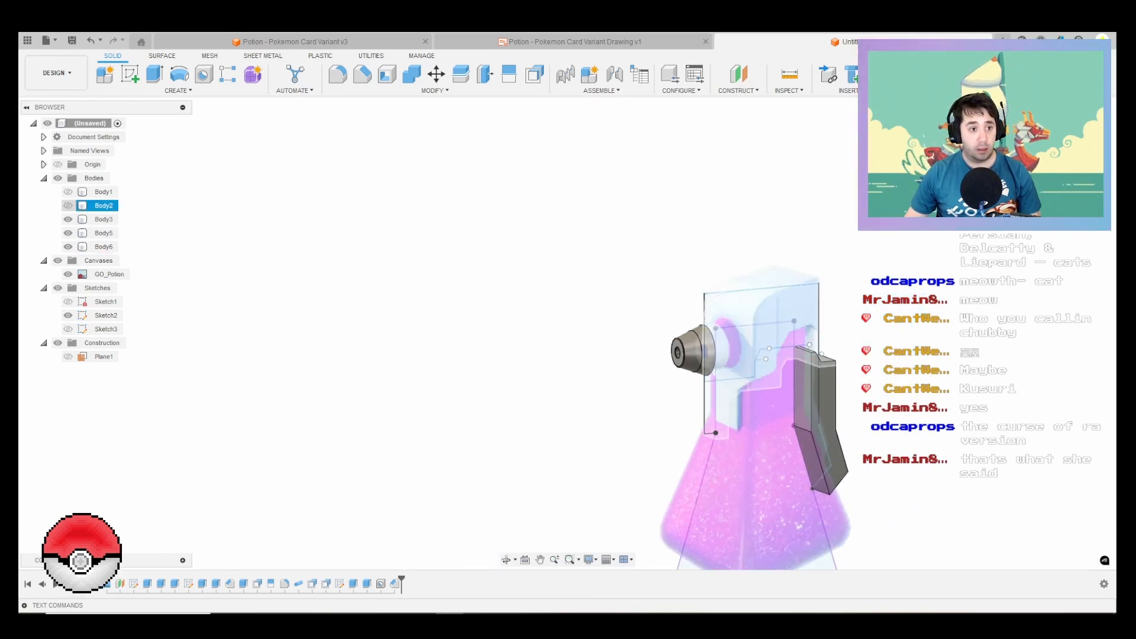
pyautogui.click(68, 205)
pyautogui.click(68, 191)
pyautogui.scroll(-1, 746, 343)
pyautogui.keyDown('shift'); pyautogui.moveTo(748, 338); pyautogui.dragTo(767, 378, button='middle'); pyautogui.keyUp('shift')
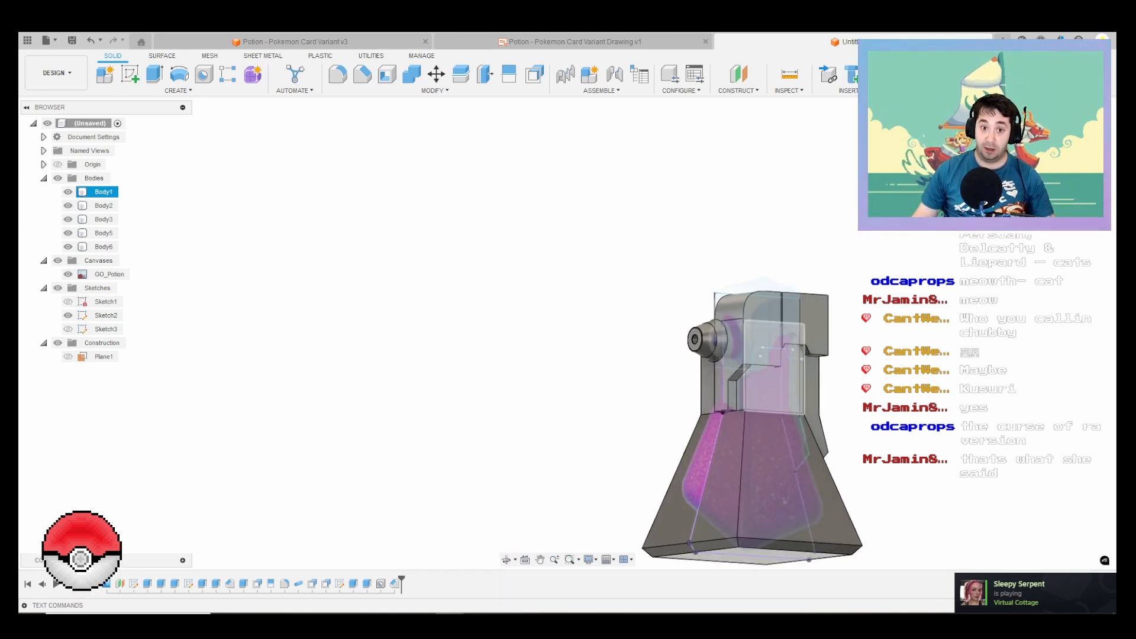
pyautogui.keyDown('shift'); pyautogui.moveTo(814, 414); pyautogui.dragTo(528, 434, button='middle'); pyautogui.keyUp('shift')
pyautogui.scroll(-1, 527, 435)
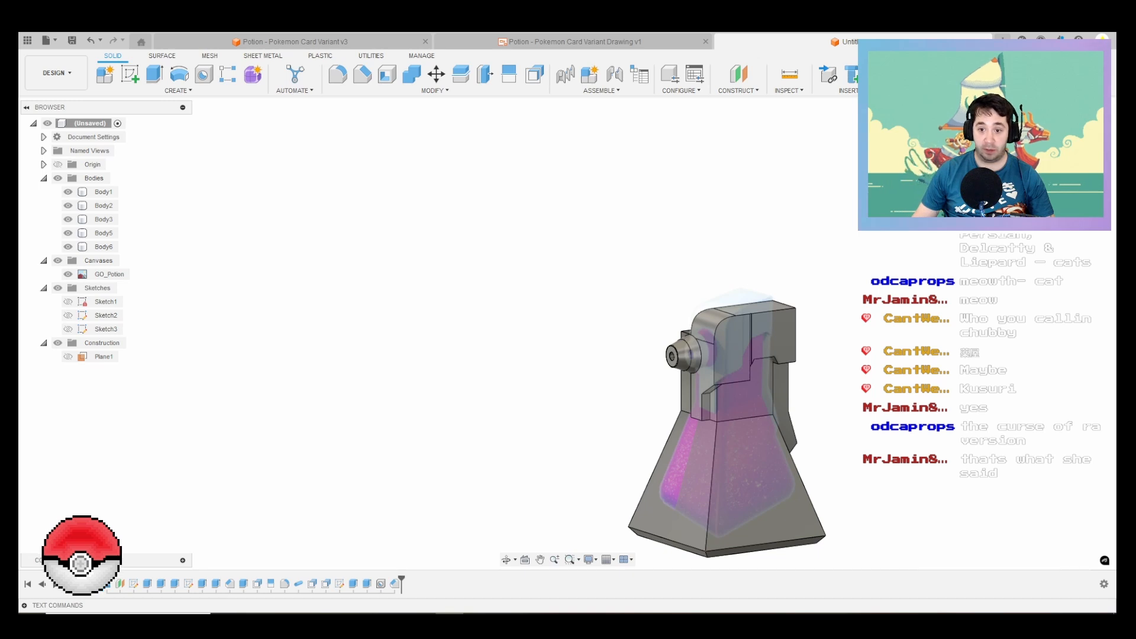
pyautogui.keyDown('shift'); pyautogui.moveTo(532, 414); pyautogui.dragTo(678, 423, button='middle'); pyautogui.keyUp('shift')
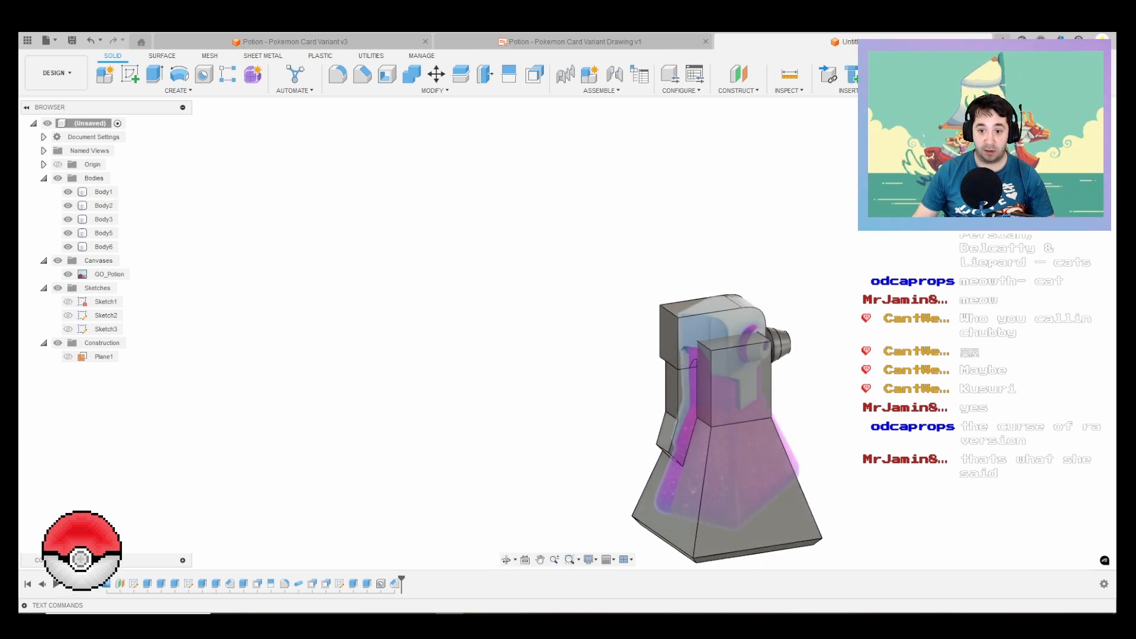
pyautogui.scroll(-1, 674, 254)
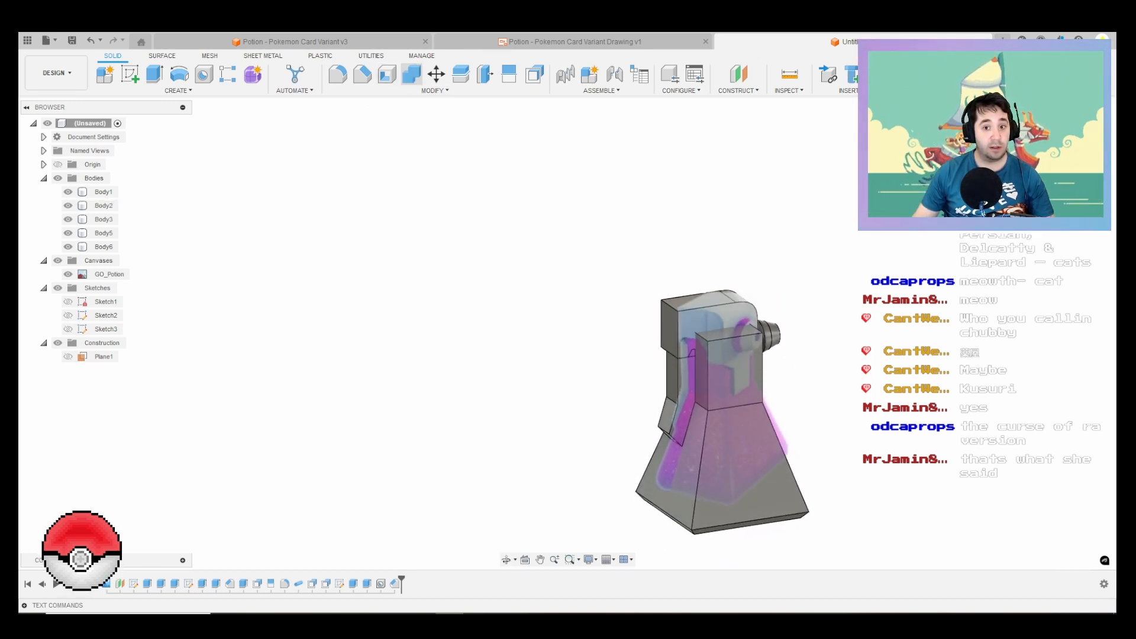
pyautogui.click(412, 75)
pyautogui.click(104, 192)
pyautogui.click(104, 206)
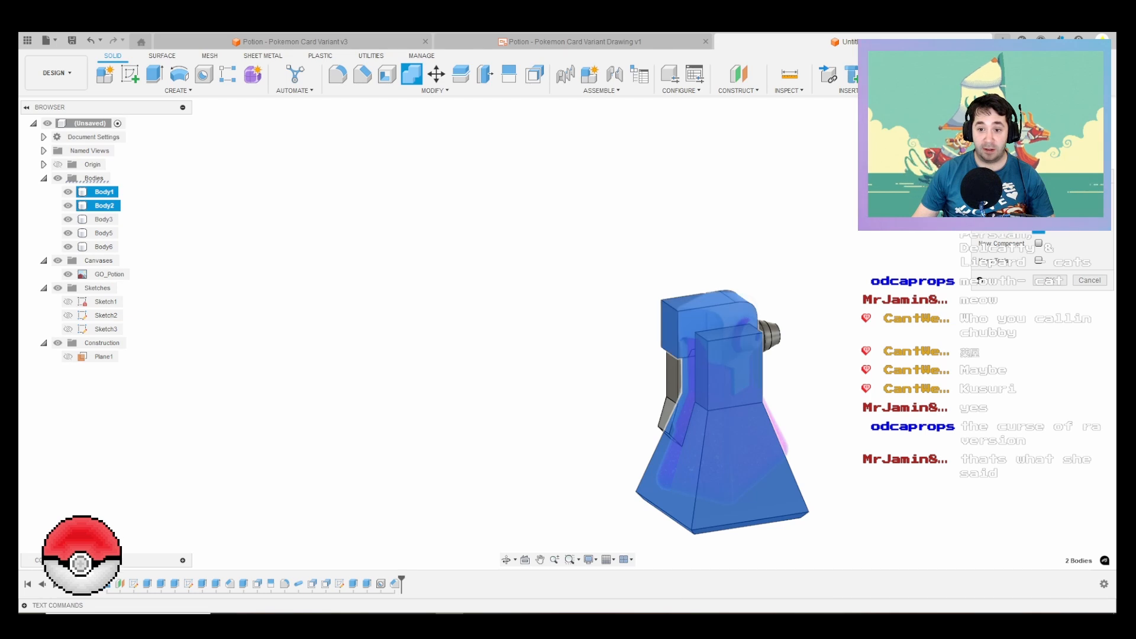
pyautogui.click(1052, 243)
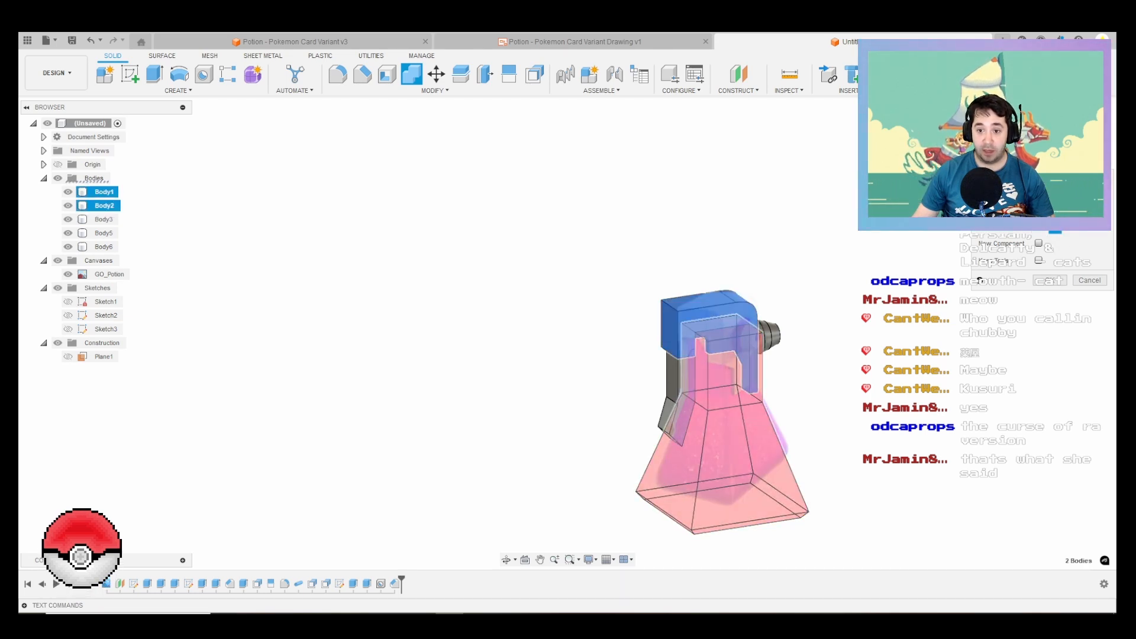
pyautogui.scroll(4, 743, 388)
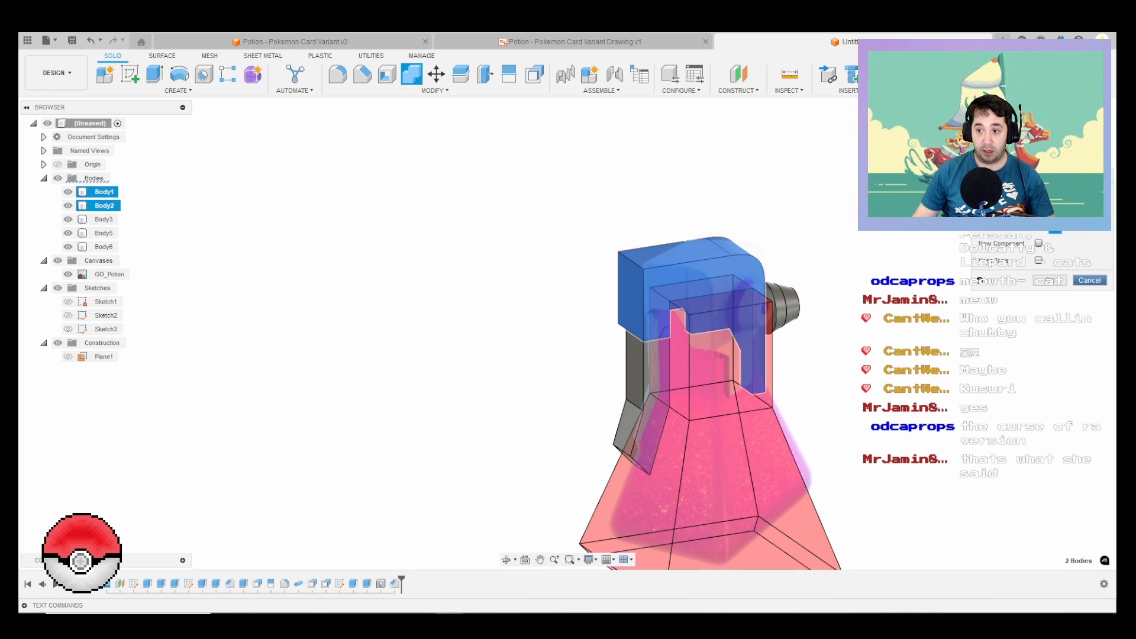
pyautogui.press('Return')
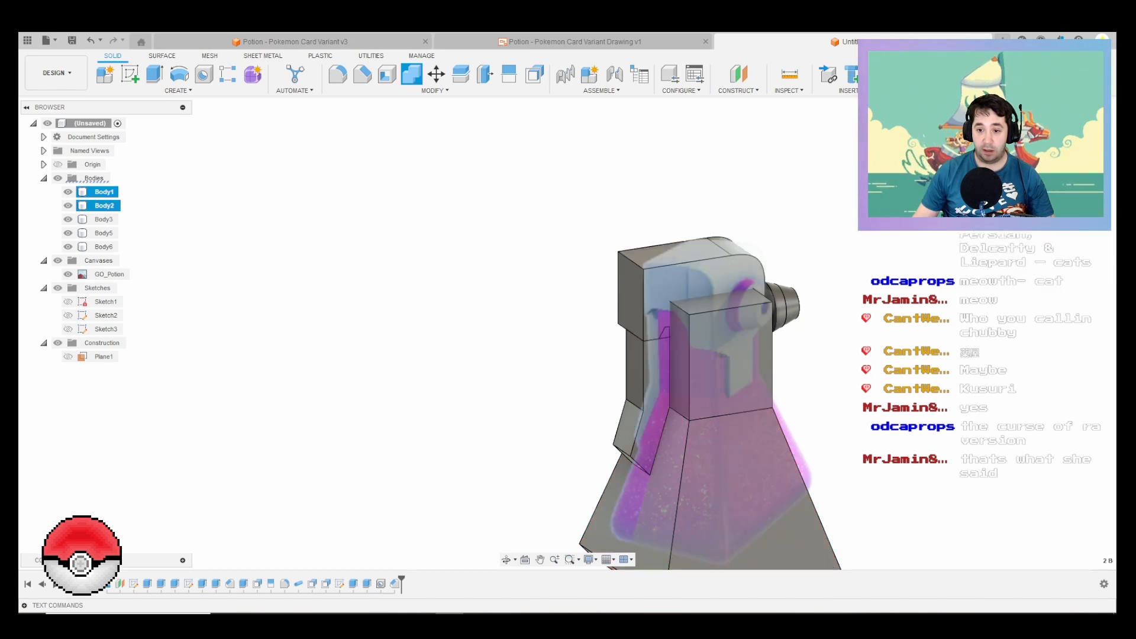
# Step: Hide the bottle and cap bodies, and extrude the back face of nozzle body Body5 4 mm toward the cap as a join
pyautogui.scroll(3, 806, 291)
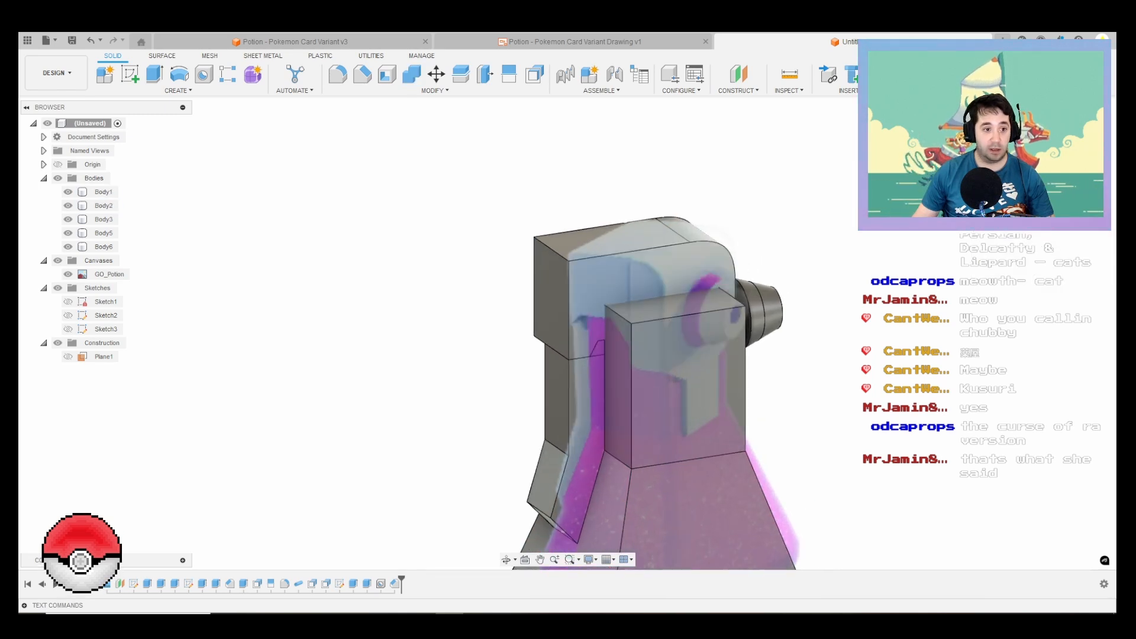
pyautogui.click(68, 205)
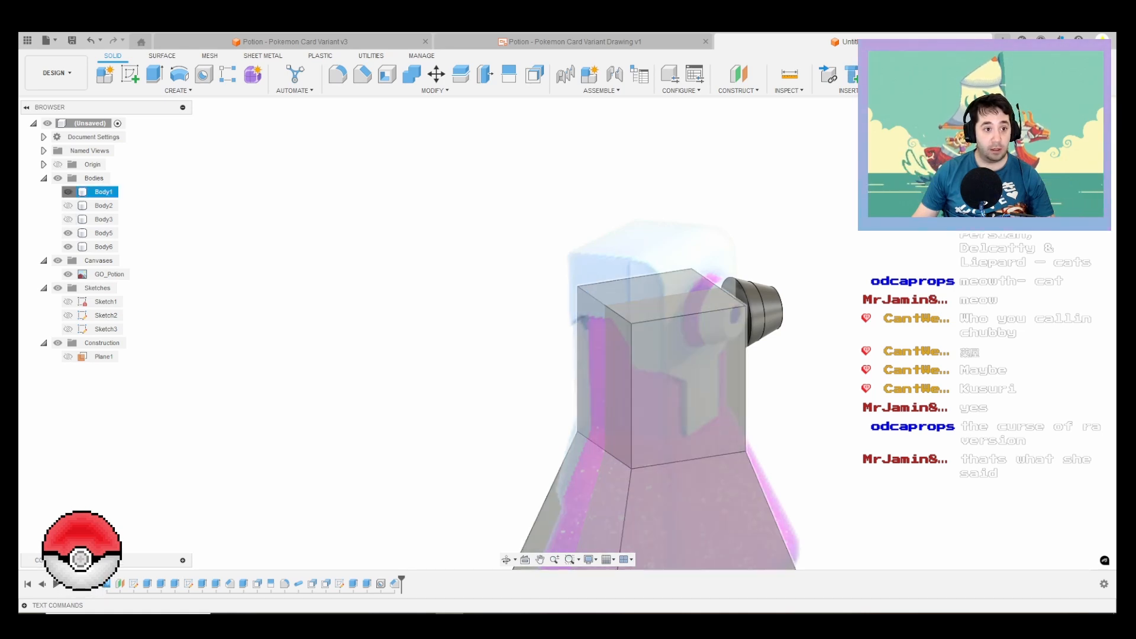
pyautogui.click(69, 192)
pyautogui.scroll(3, 704, 331)
pyautogui.press('e')
pyautogui.click(749, 322)
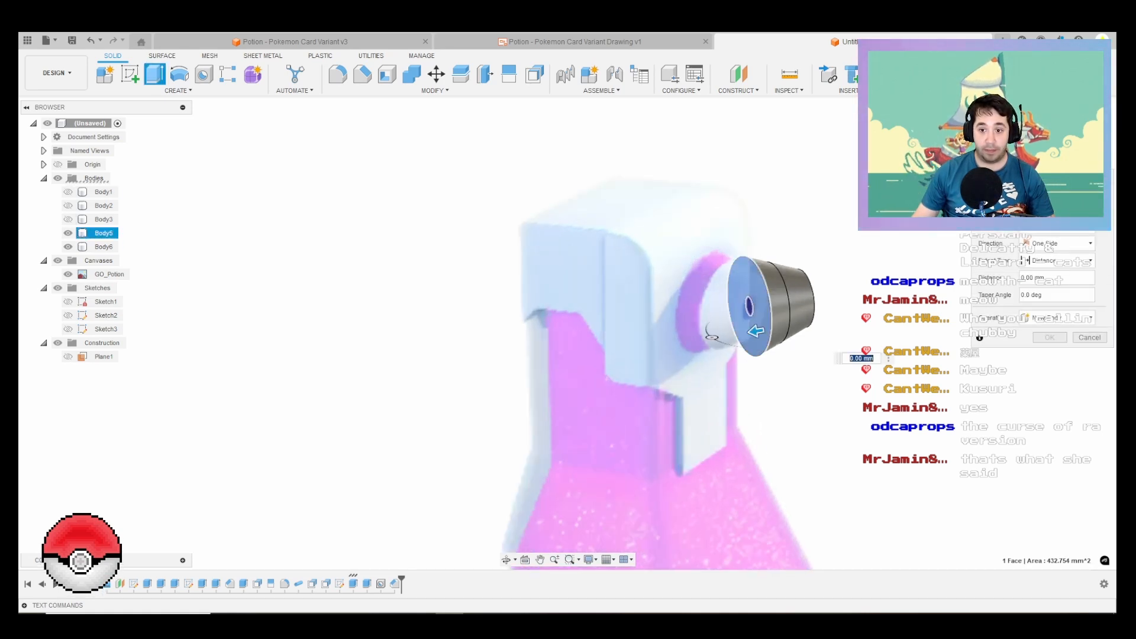
pyautogui.scroll(2, 749, 322)
pyautogui.moveTo(762, 333); pyautogui.dragTo(669, 337, button='middle')
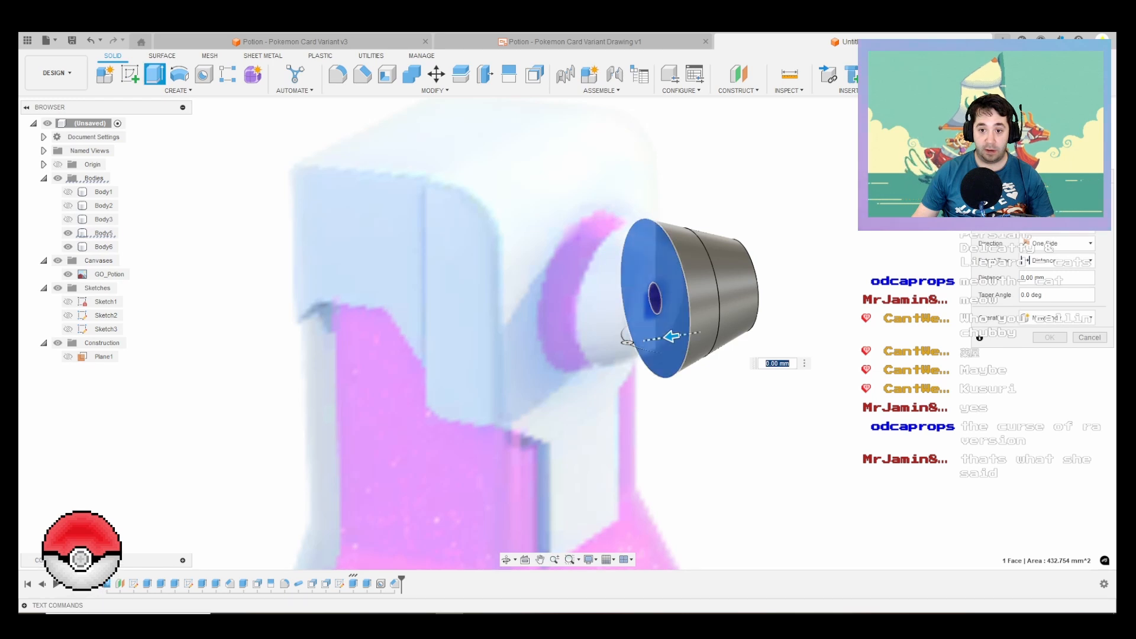
pyautogui.moveTo(669, 336); pyautogui.dragTo(647, 339)
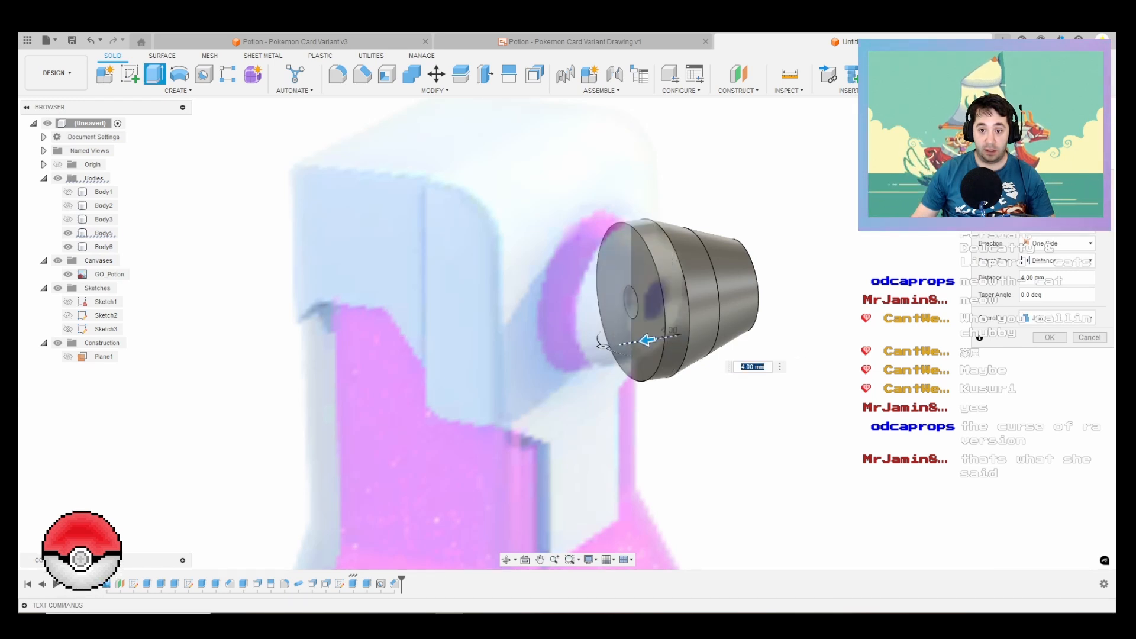
pyautogui.press('Return')
pyautogui.scroll(-4, 639, 331)
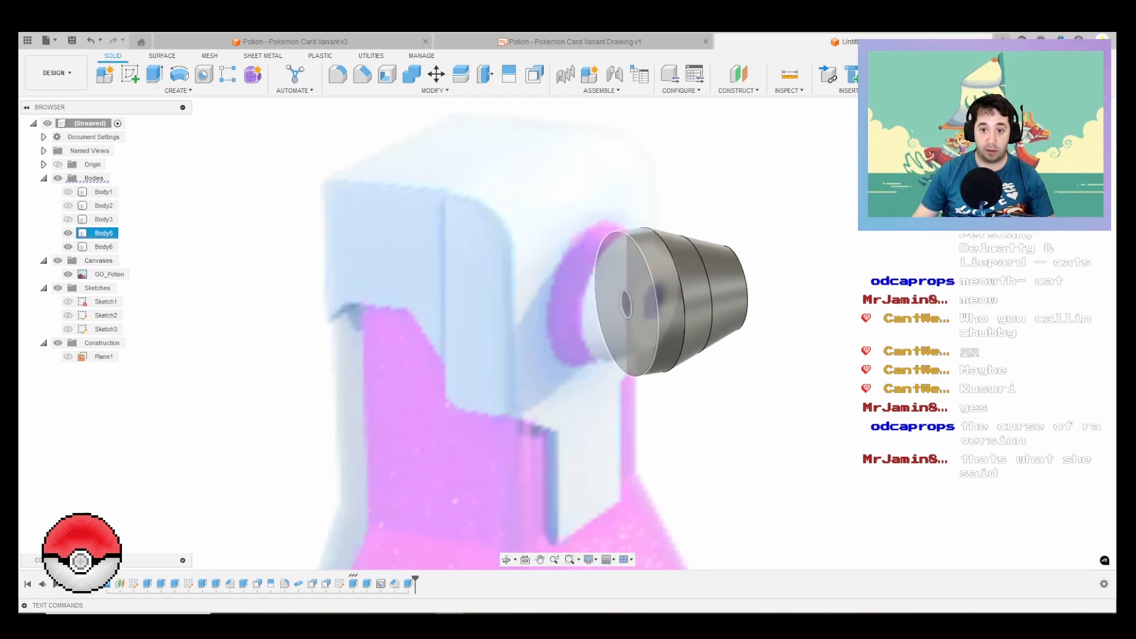
# Step: Hide the nozzle bodies, show Body2 and Body3, and mirror both across the bottle's centre plane
pyautogui.click(68, 233)
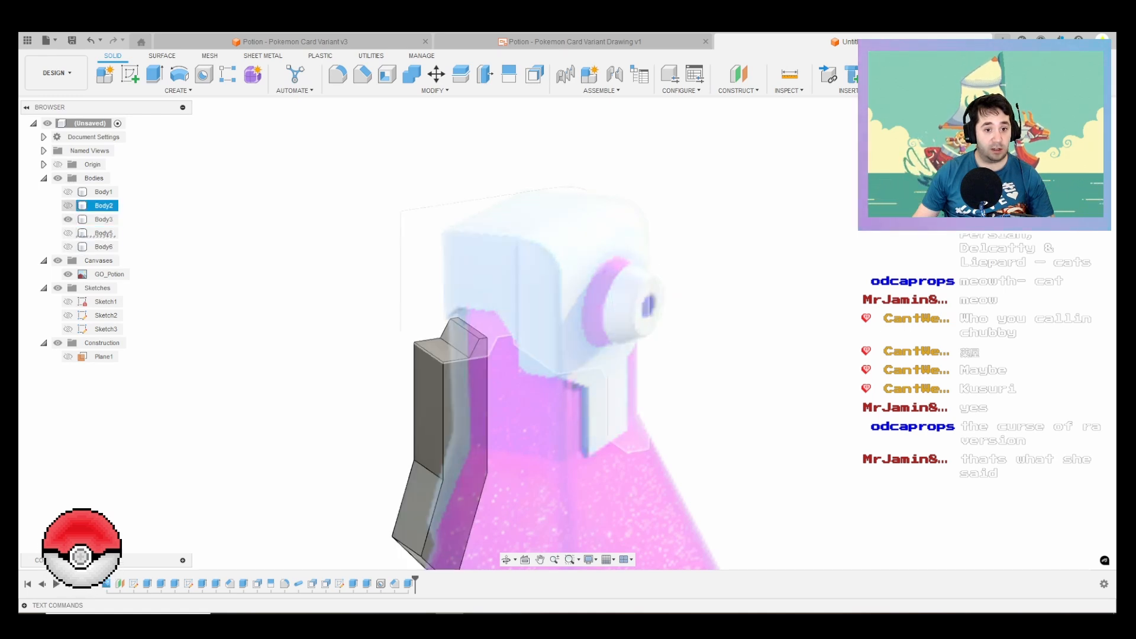
pyautogui.click(68, 205)
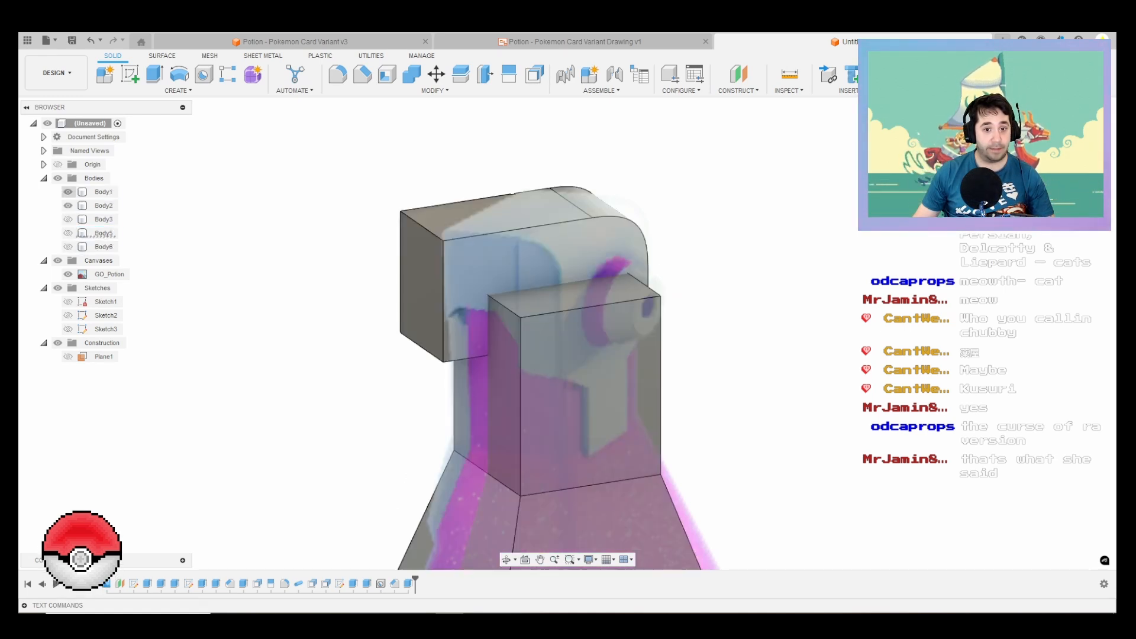
pyautogui.click(68, 218)
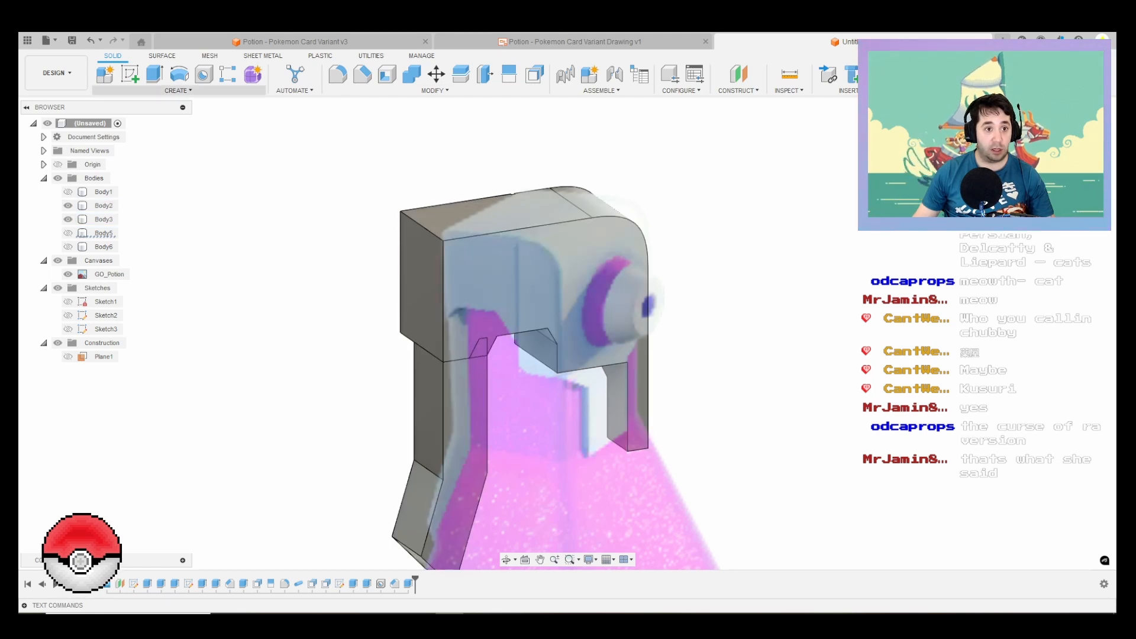
pyautogui.click(177, 90)
pyautogui.click(118, 333)
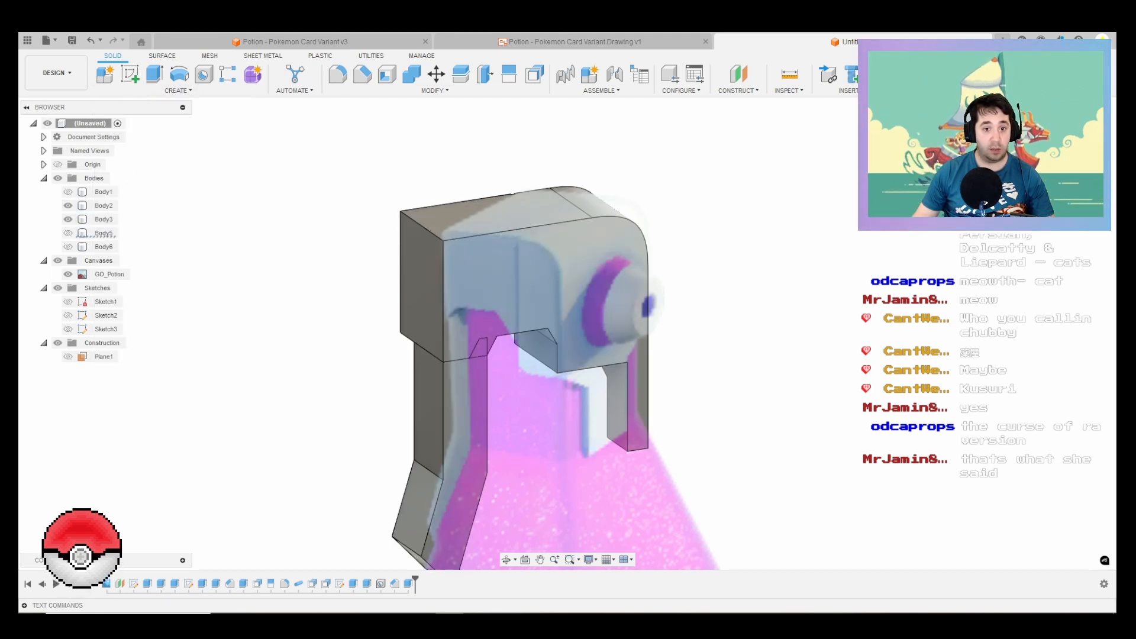
pyautogui.click(105, 205)
pyautogui.click(104, 219)
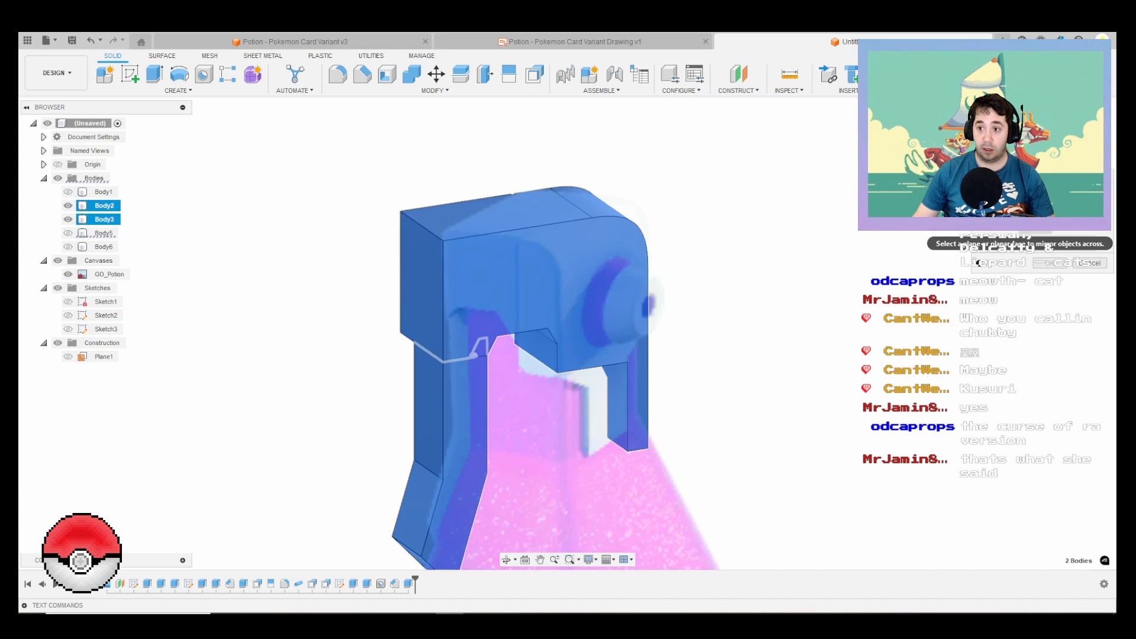
pyautogui.scroll(-3, 713, 277)
pyautogui.click(636, 366)
pyautogui.keyDown('shift'); pyautogui.moveTo(637, 366); pyautogui.dragTo(692, 333, button='middle'); pyautogui.keyUp('shift')
pyautogui.press('Return')
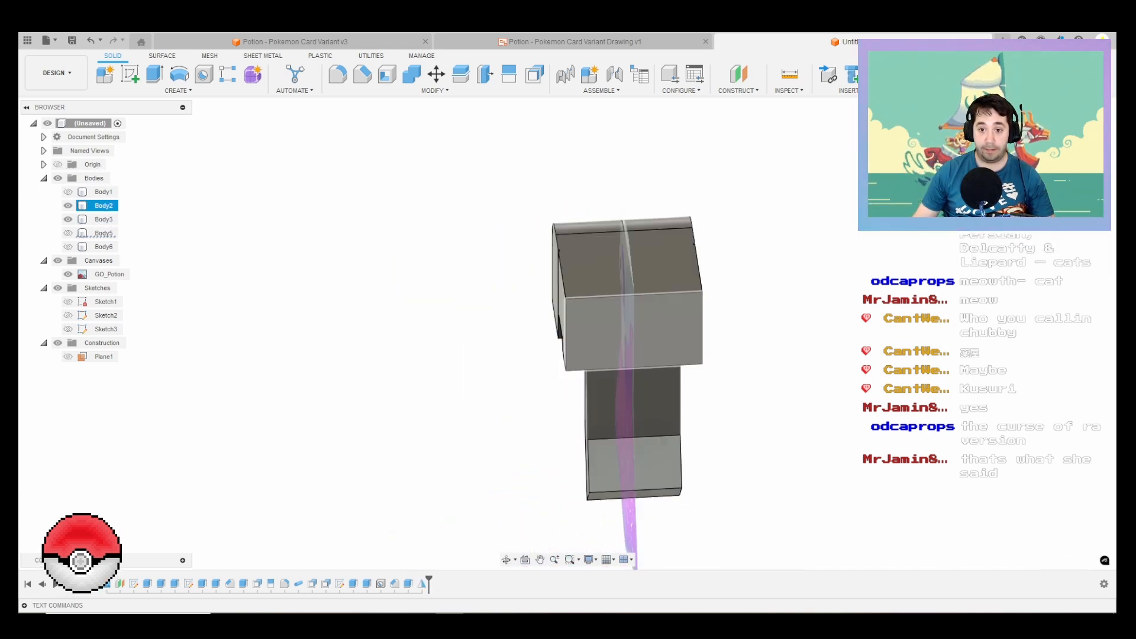
pyautogui.keyDown('shift'); pyautogui.moveTo(402, 332); pyautogui.dragTo(485, 274, button='middle'); pyautogui.keyUp('shift')
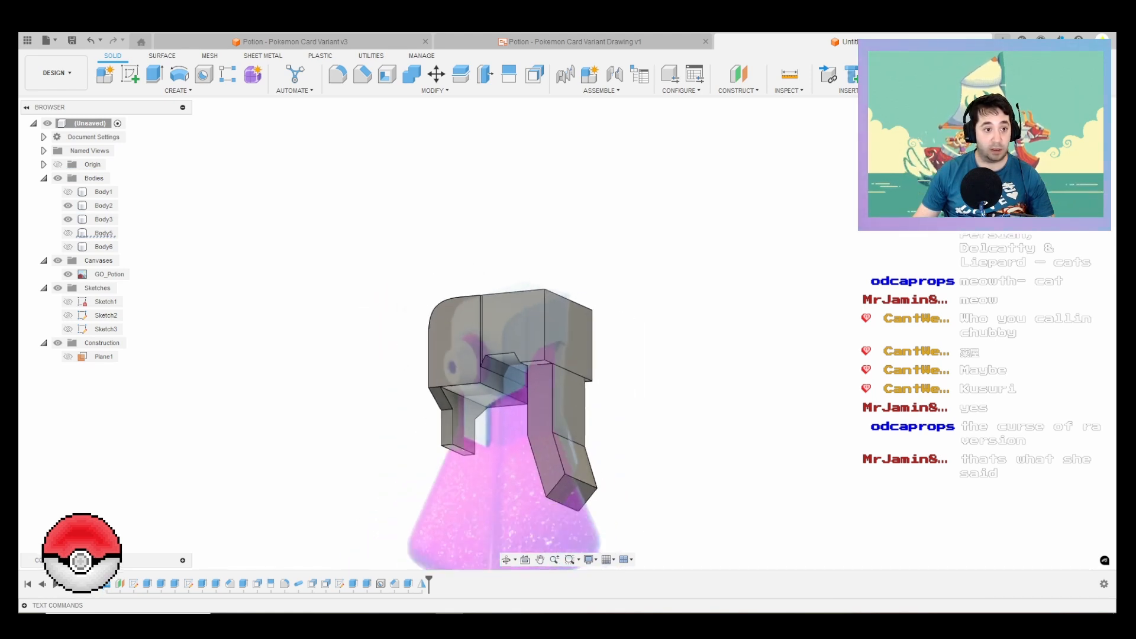
# Step: Show Body1 and use Combine to cut it out of the cap Body2, keeping the tool body
pyautogui.click(68, 191)
pyautogui.click(411, 74)
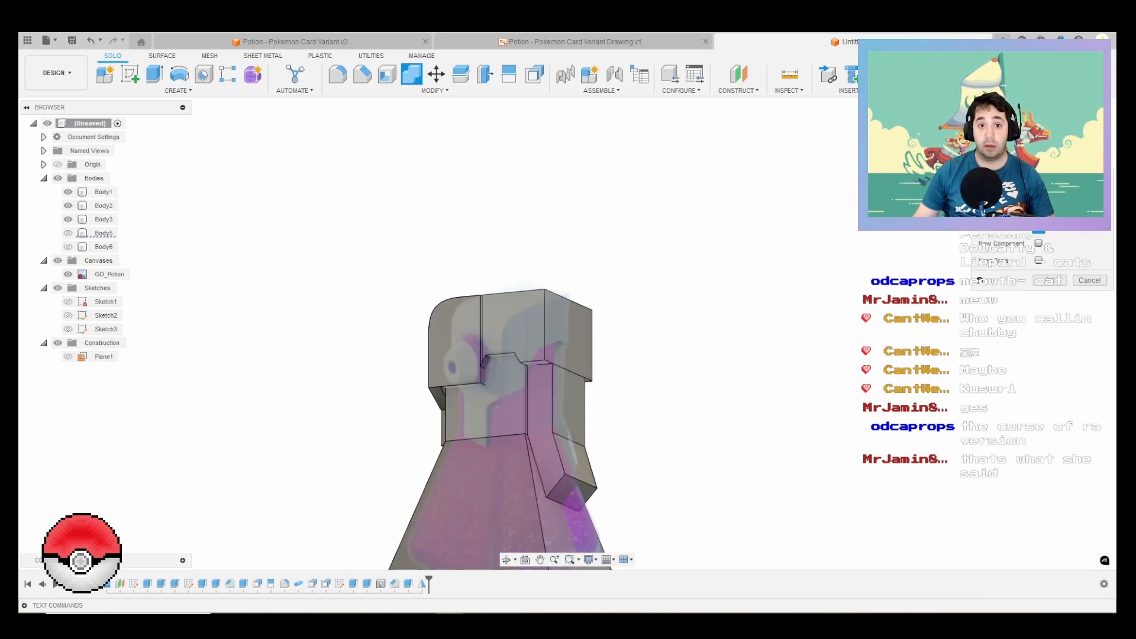
pyautogui.click(505, 323)
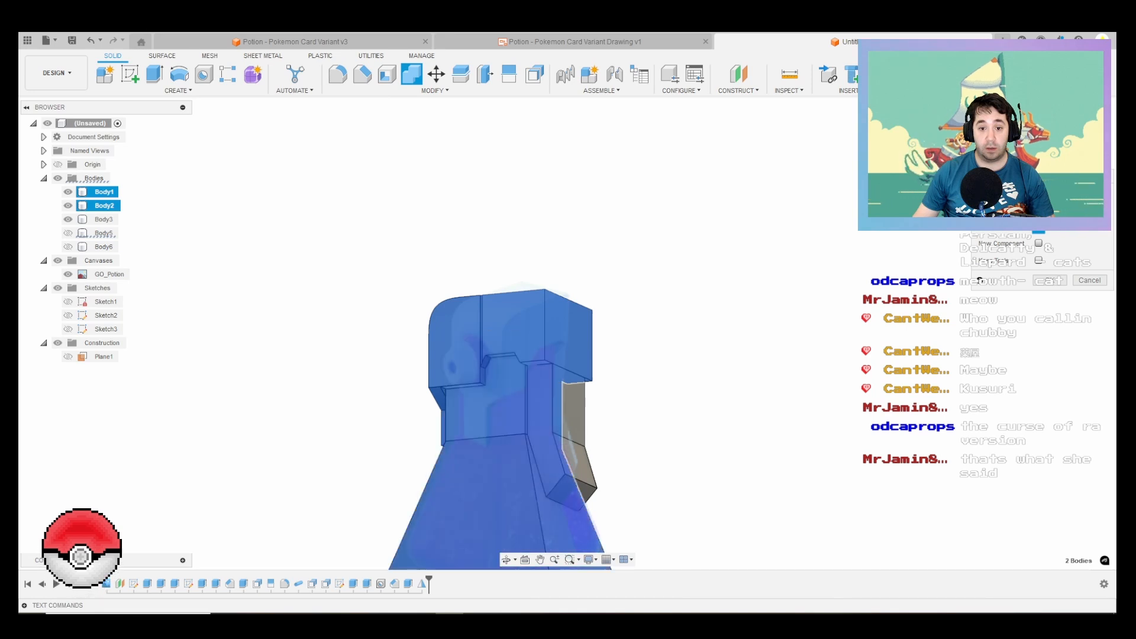
pyautogui.click(1055, 226)
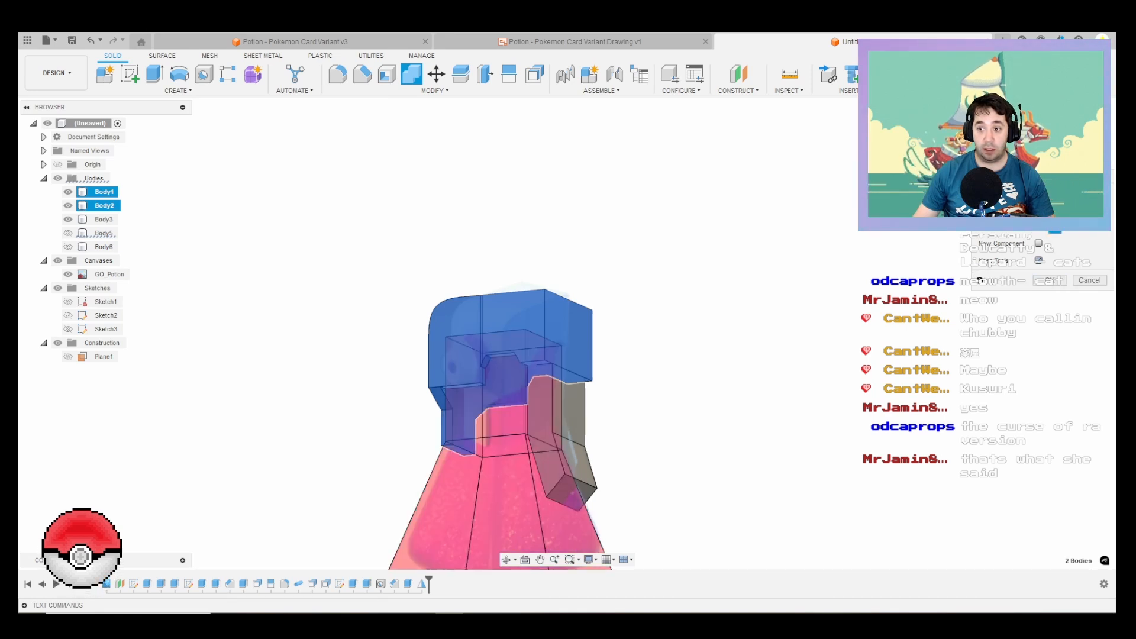
pyautogui.press('Return')
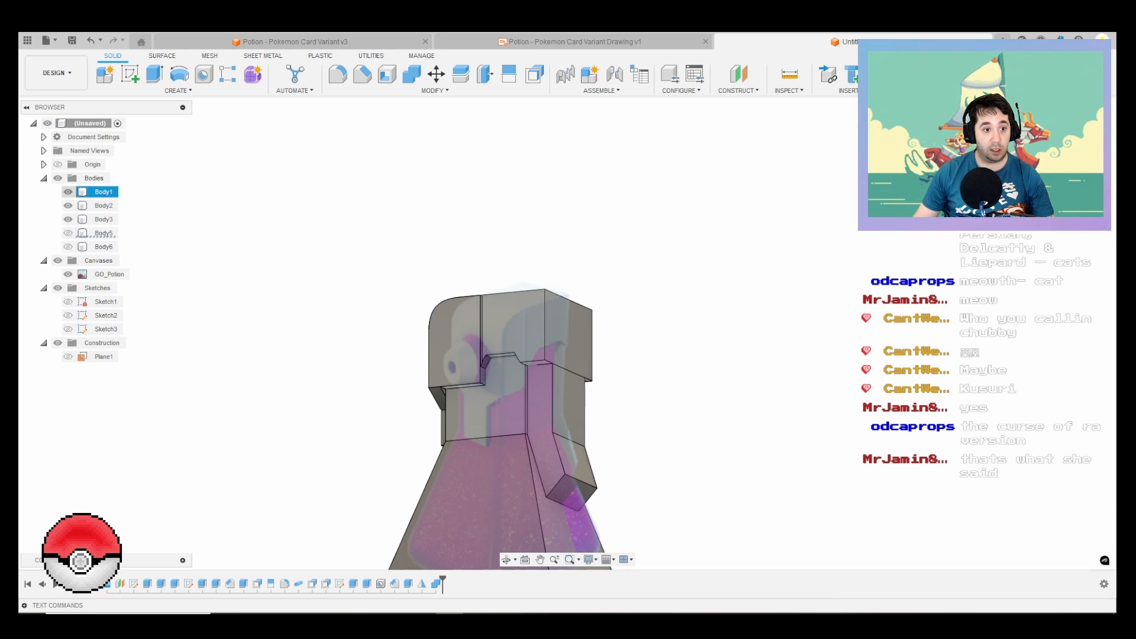
# Step: Hide Body1 and the reference canvas to expose the cap's hollow underside
pyautogui.click(68, 192)
pyautogui.scroll(3, 491, 367)
pyautogui.keyDown('shift'); pyautogui.moveTo(497, 370); pyautogui.dragTo(512, 346, button='middle'); pyautogui.keyUp('shift')
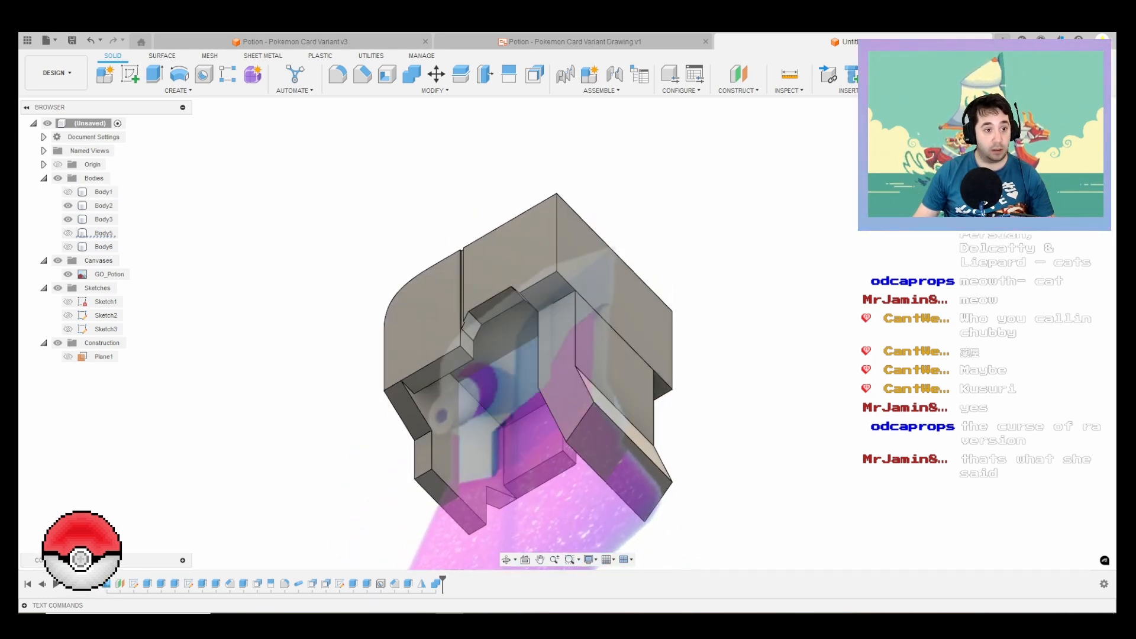
pyautogui.click(57, 261)
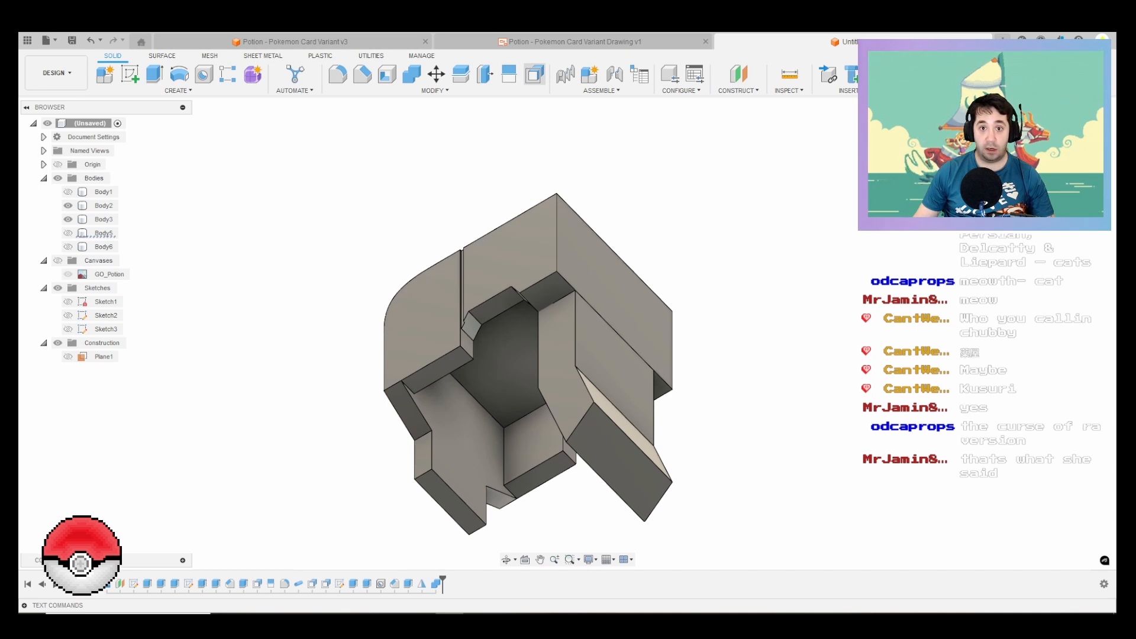
# Step: Offset the inner faces of the cap Body2 and the inner faces of the trigger Body3 by -0.3 mm
pyautogui.click(534, 74)
pyautogui.scroll(3, 561, 463)
pyautogui.click(459, 435)
pyautogui.click(516, 441)
pyautogui.click(473, 342)
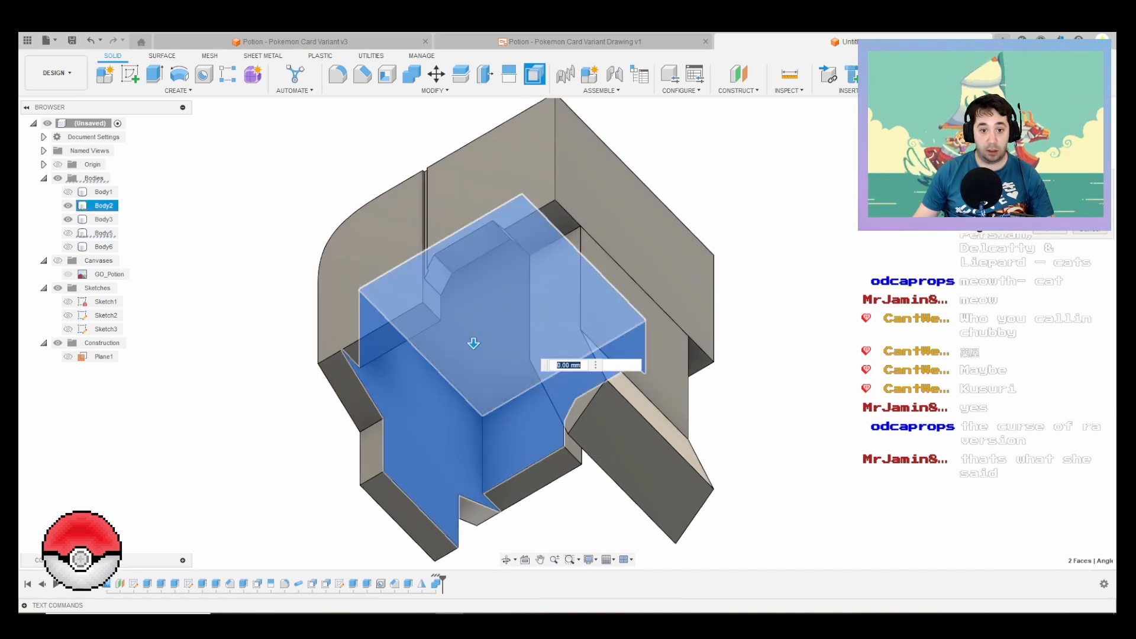
pyautogui.keyDown('shift'); pyautogui.moveTo(473, 342); pyautogui.dragTo(630, 351, button='middle'); pyautogui.keyUp('shift')
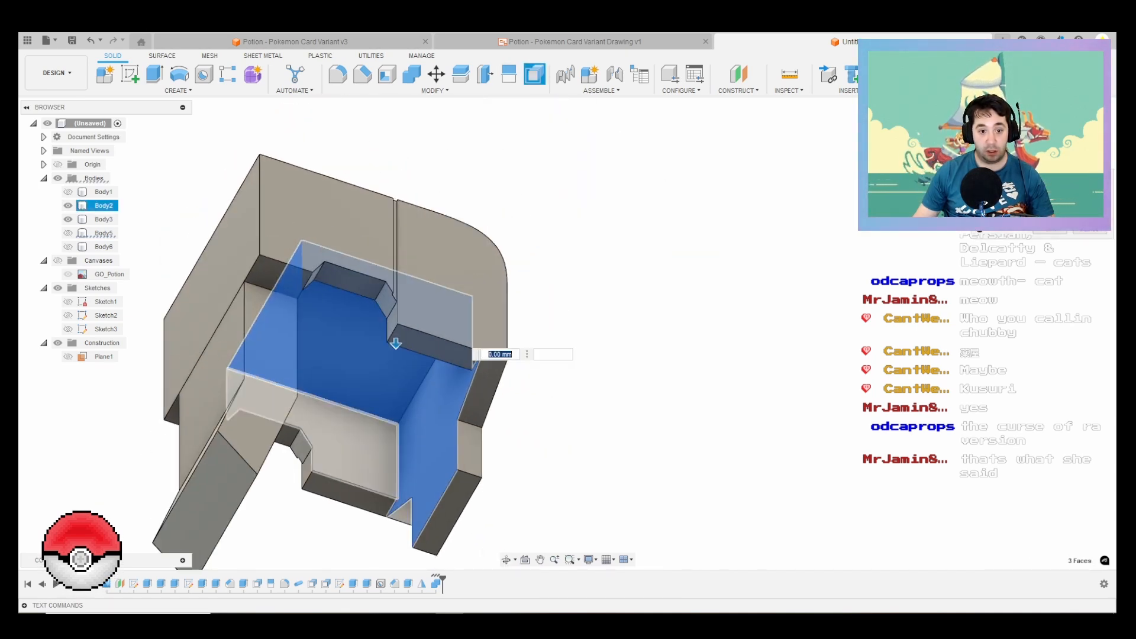
pyautogui.click(352, 436)
pyautogui.keyDown('shift'); pyautogui.moveTo(363, 407); pyautogui.dragTo(463, 307, button='middle'); pyautogui.keyUp('shift')
pyautogui.click(354, 347)
pyautogui.click(360, 426)
pyautogui.click(367, 491)
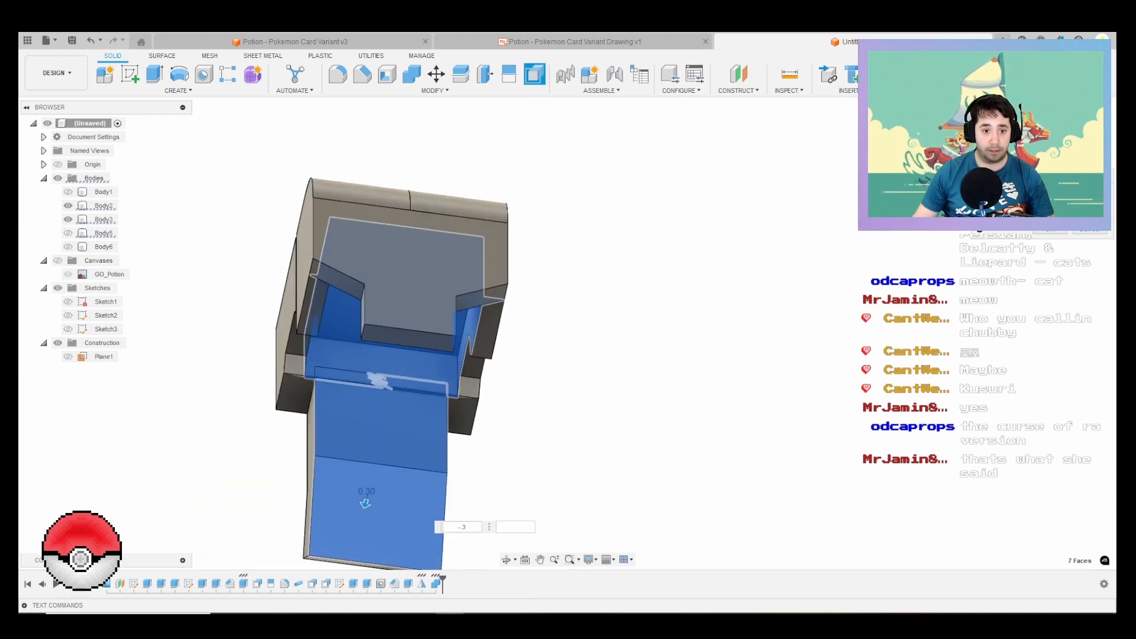
pyautogui.press('Return')
pyautogui.scroll(-3, 601, 232)
pyautogui.keyDown('shift'); pyautogui.moveTo(469, 330); pyautogui.dragTo(393, 332, button='middle'); pyautogui.keyUp('shift')
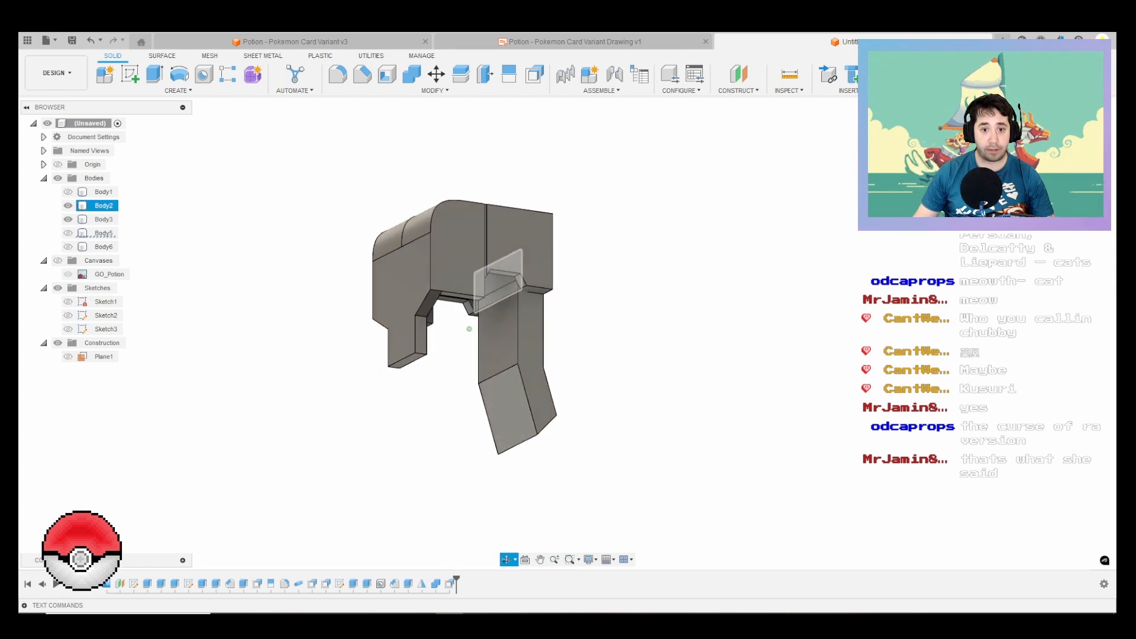
# Step: Show Body5 and Body6, and use Combine to cut Body5 out of the cap Body2, keeping the tool body
pyautogui.click(68, 247)
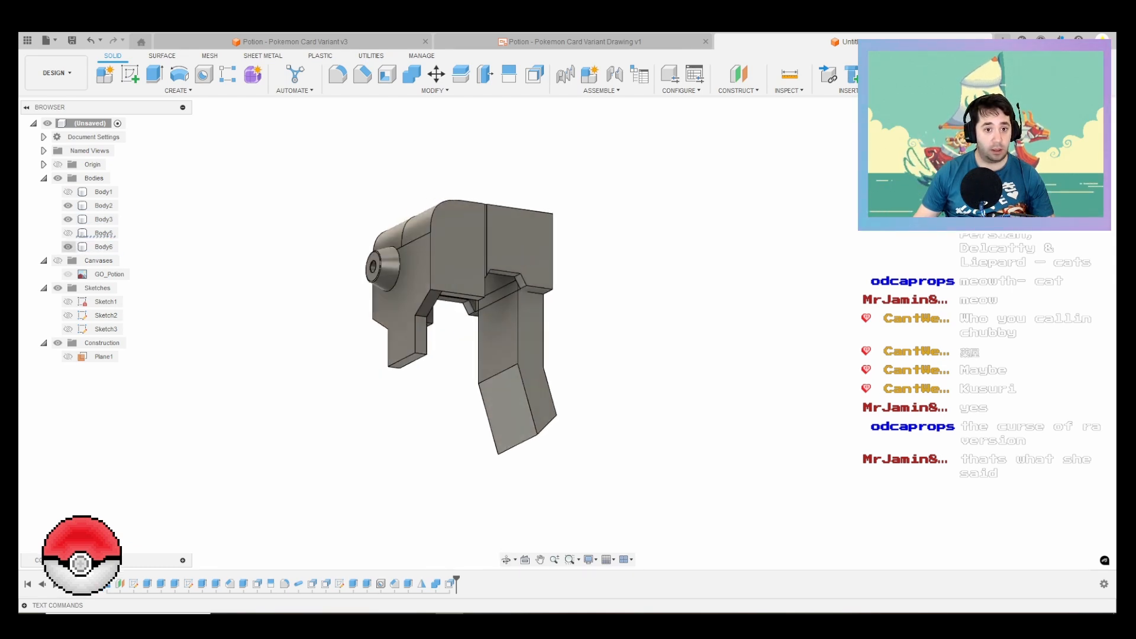
pyautogui.click(68, 233)
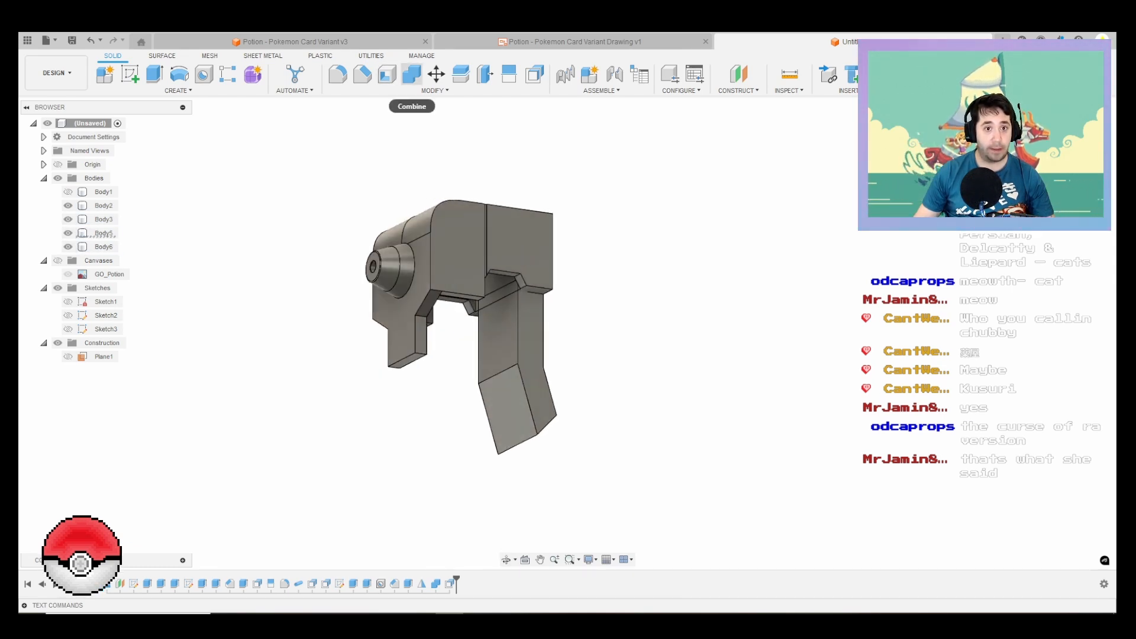
pyautogui.click(411, 74)
pyautogui.click(104, 206)
pyautogui.click(104, 233)
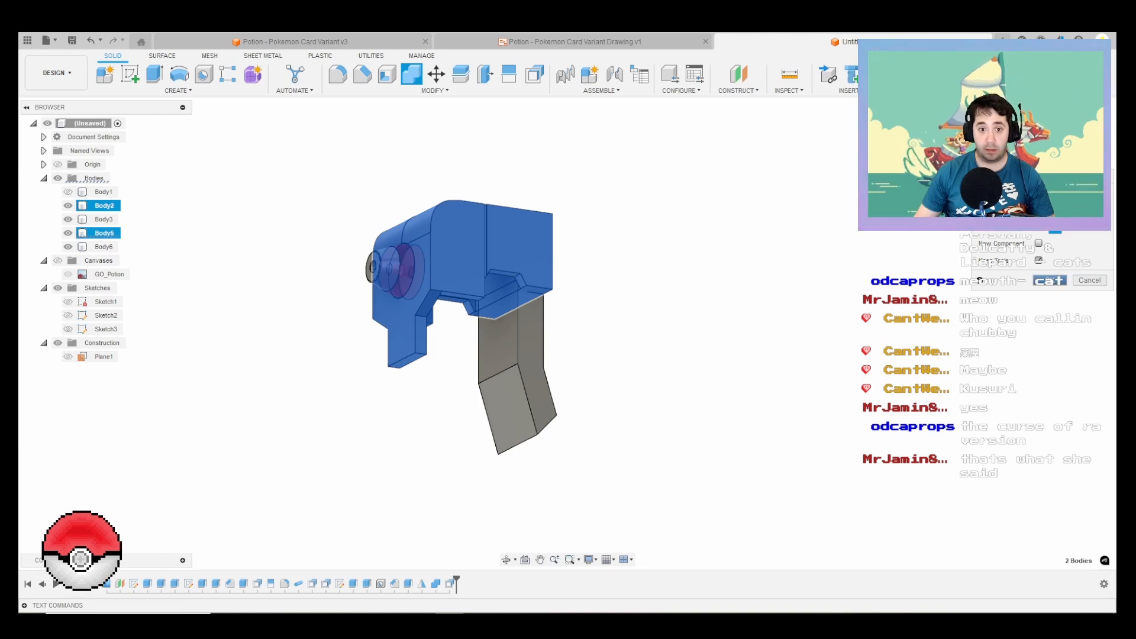
pyautogui.click(1049, 280)
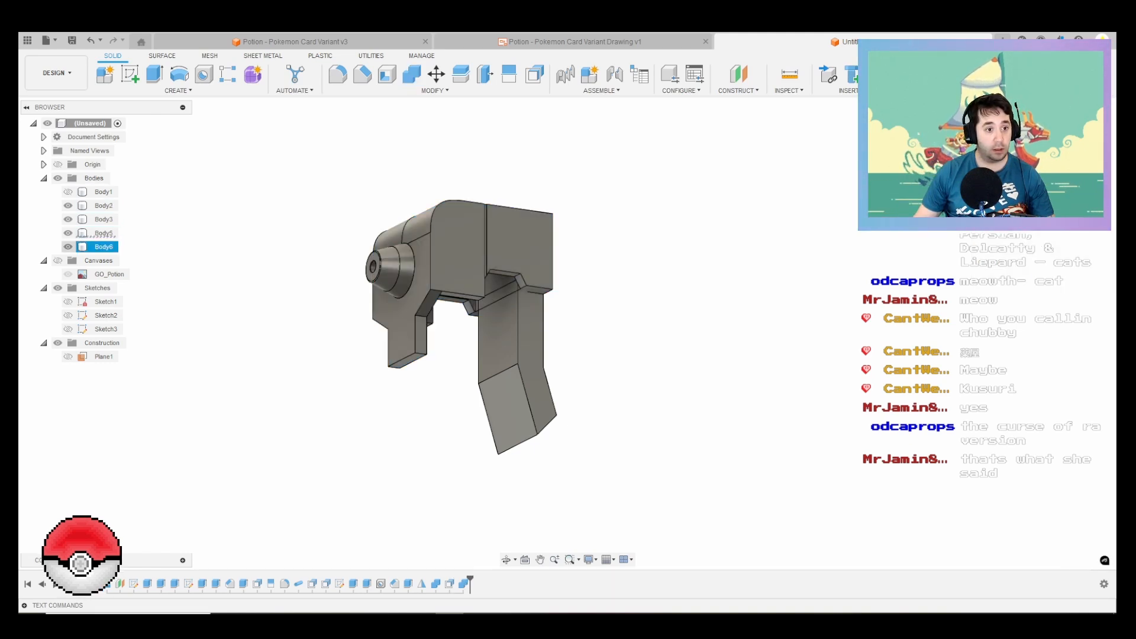
# Step: Hide Body5 and Body6 and examine the nozzle recess in the cap's front
pyautogui.click(68, 246)
pyautogui.click(68, 233)
pyautogui.click(68, 234)
pyautogui.click(68, 233)
pyautogui.scroll(3, 499, 304)
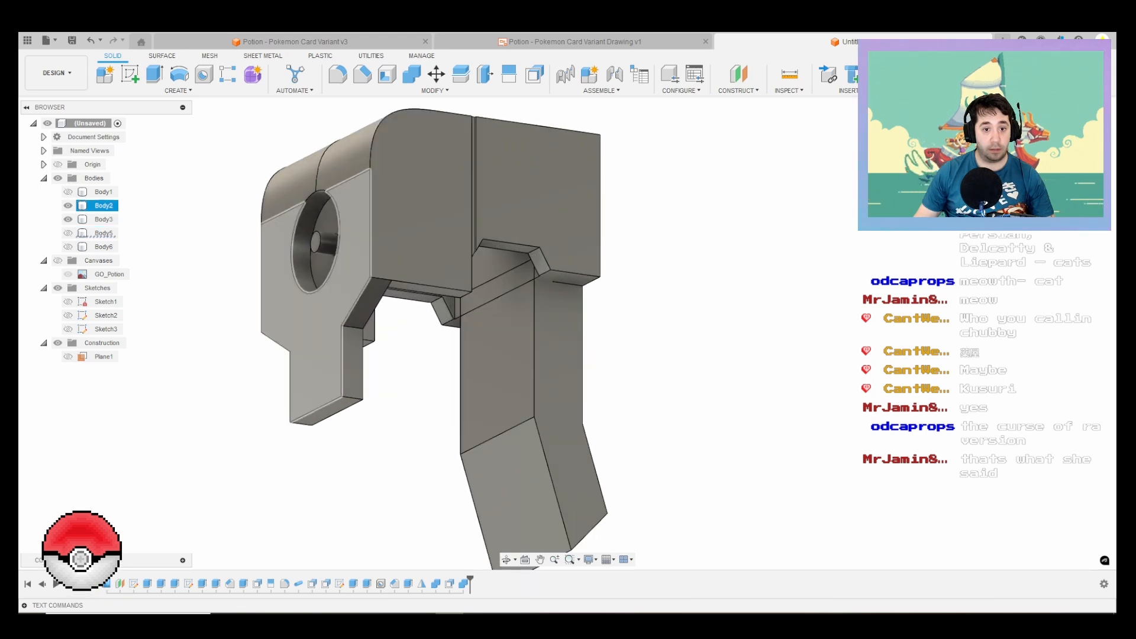
# Step: Extrude the round pin's end face in the cap's nozzle recess by -5 mm to cut the pin away
pyautogui.scroll(2, 350, 272)
pyautogui.click(300, 227)
pyautogui.press('e')
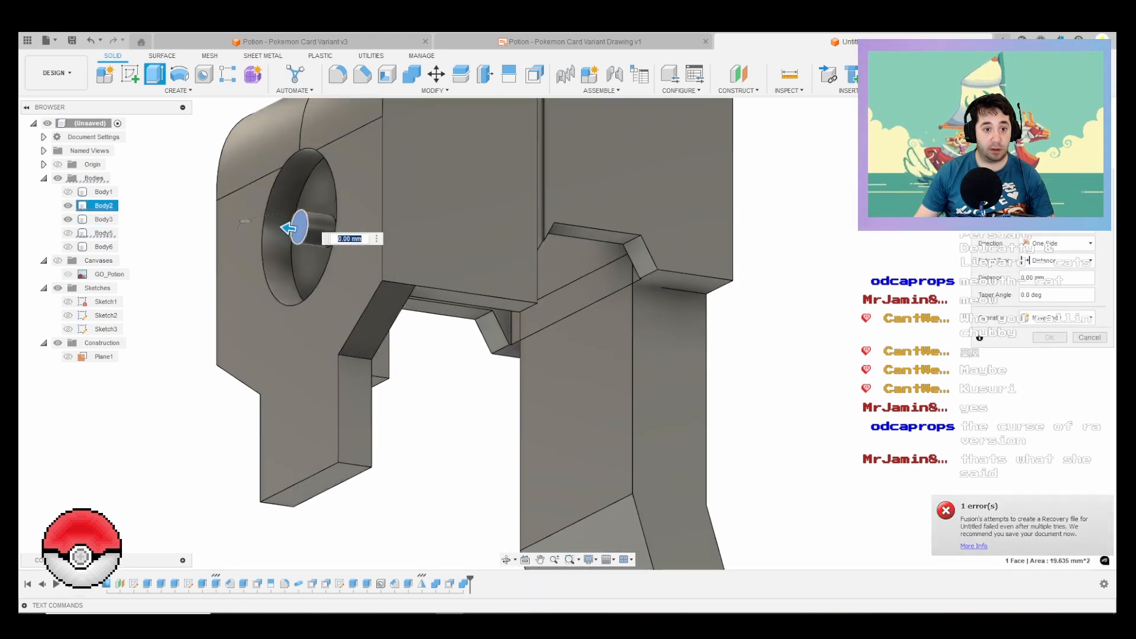
pyautogui.keyDown('shift'); pyautogui.moveTo(299, 227); pyautogui.dragTo(385, 278, button='middle'); pyautogui.keyUp('shift')
pyautogui.scroll(3, 361, 284)
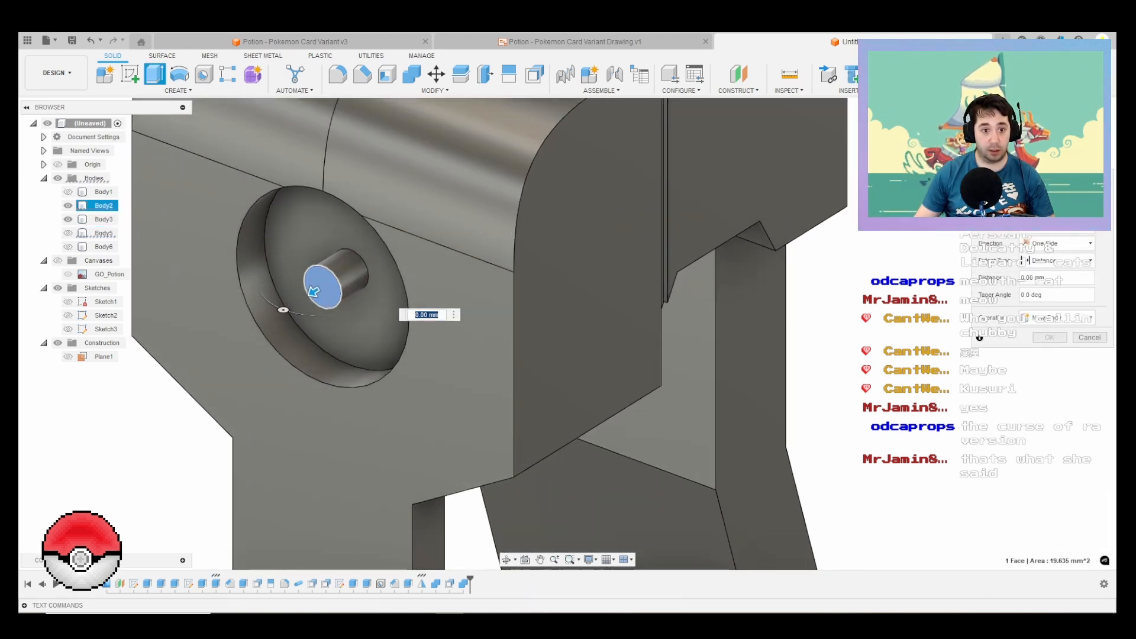
pyautogui.moveTo(313, 291); pyautogui.dragTo(354, 265)
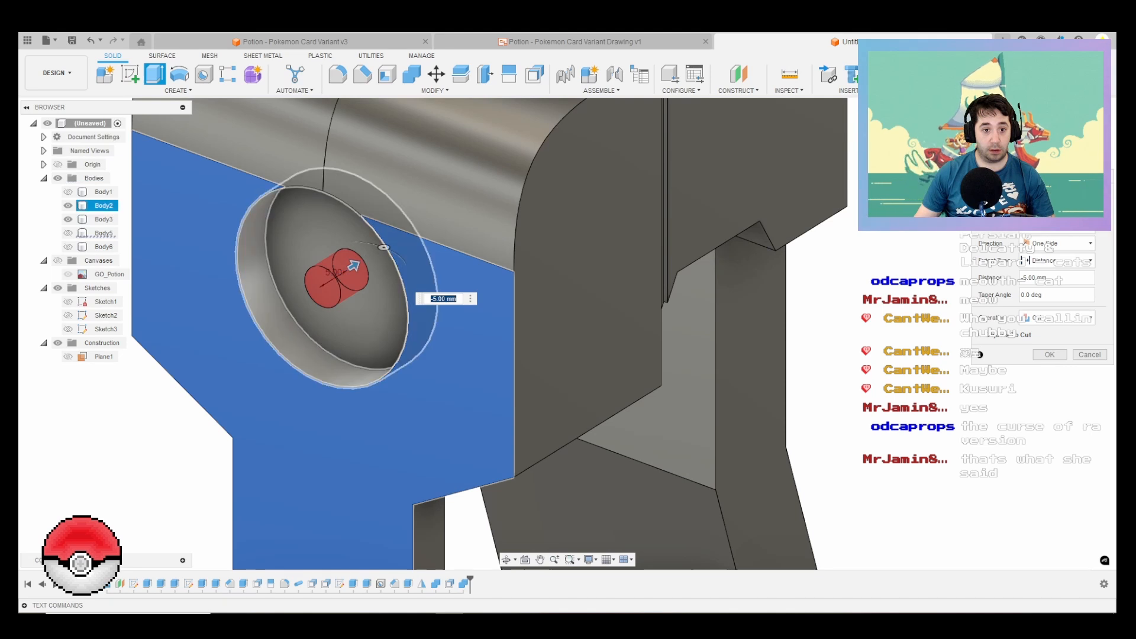
pyautogui.press('Return')
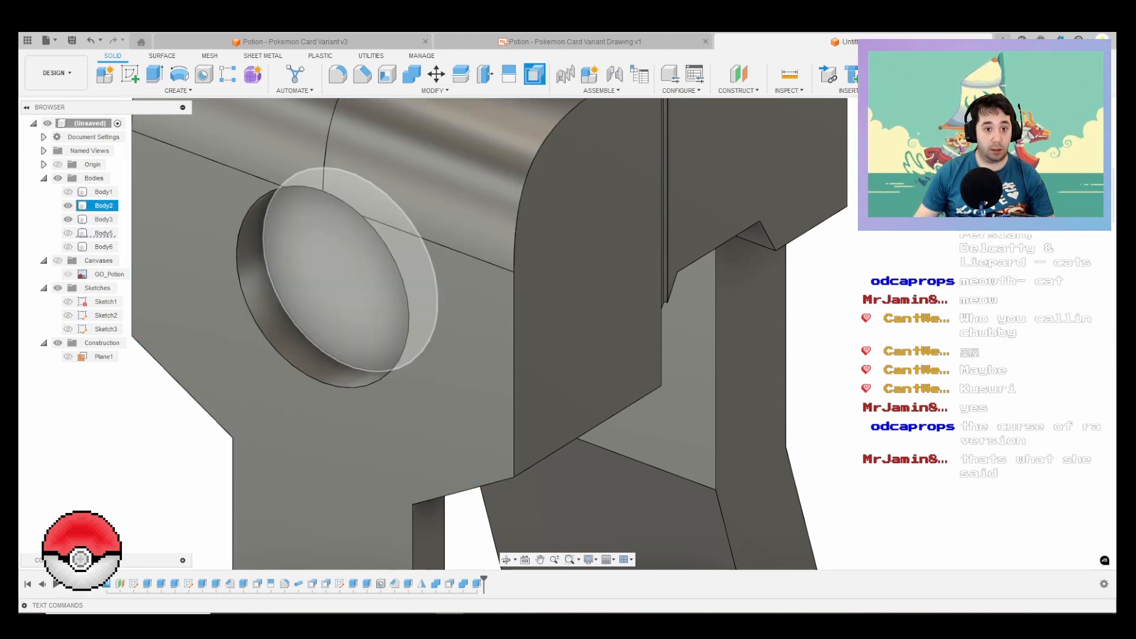
# Step: Offset the cylindrical wall of the cap's nozzle recess to enlarge it for clearance, and show Body5 and Body6
pyautogui.press('q')
pyautogui.click(336, 362)
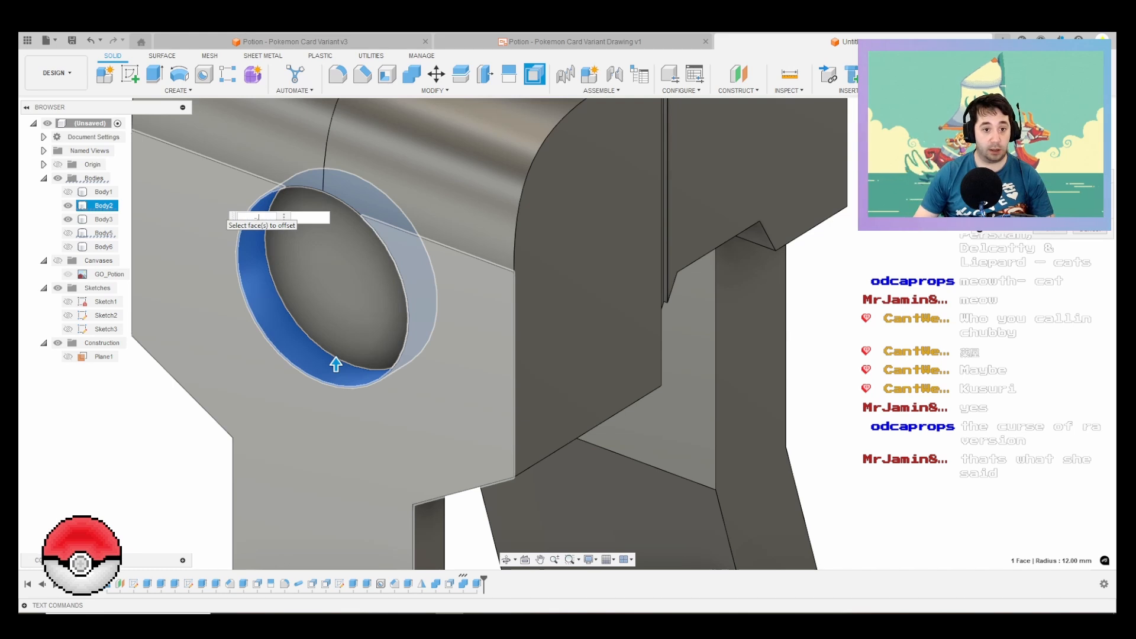
pyautogui.press('Return')
pyautogui.scroll(-5, 384, 303)
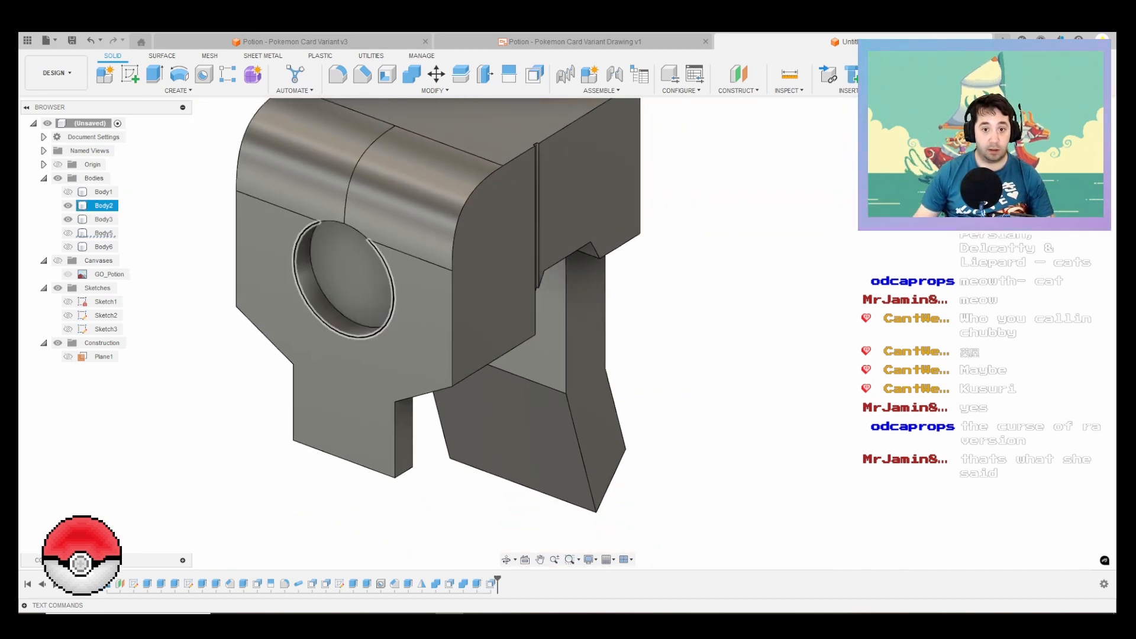
pyautogui.keyDown('shift'); pyautogui.moveTo(378, 307); pyautogui.dragTo(355, 277, button='middle'); pyautogui.keyUp('shift')
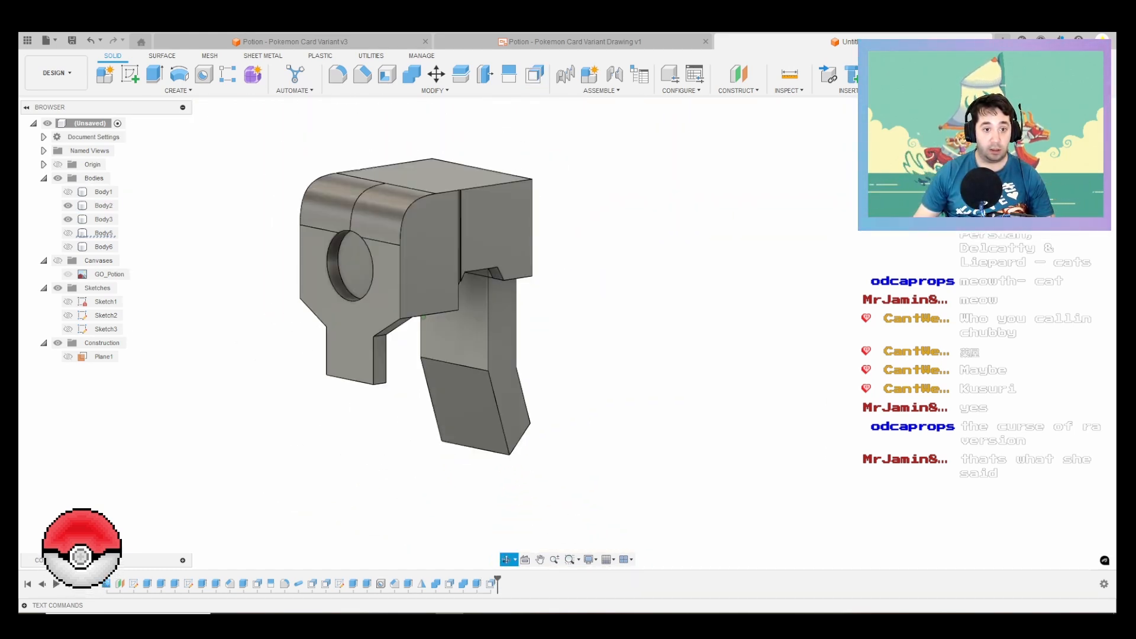
pyautogui.scroll(-1, 355, 276)
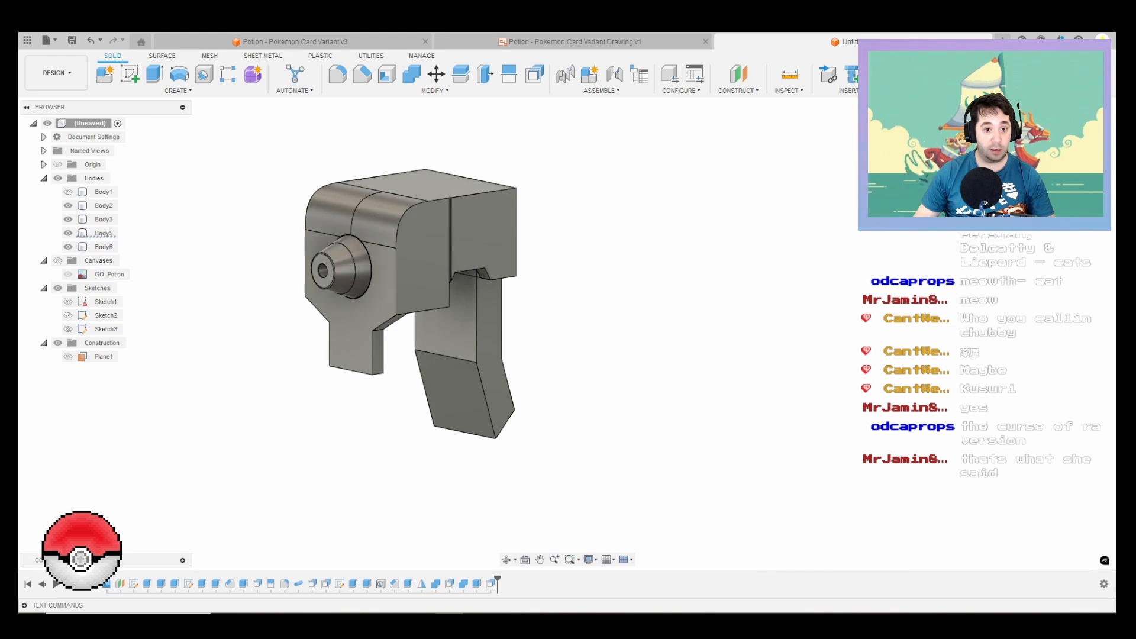
# Step: Chamfer the two short edges where the cap's side walls meet its front leg underneath, adjusting both chamfer distance and angle
pyautogui.keyDown('shift'); pyautogui.moveTo(403, 315); pyautogui.dragTo(373, 290, button='middle'); pyautogui.keyUp('shift')
pyautogui.keyDown('shift'); pyautogui.moveTo(509, 296); pyautogui.dragTo(482, 293, button='middle'); pyautogui.keyUp('shift')
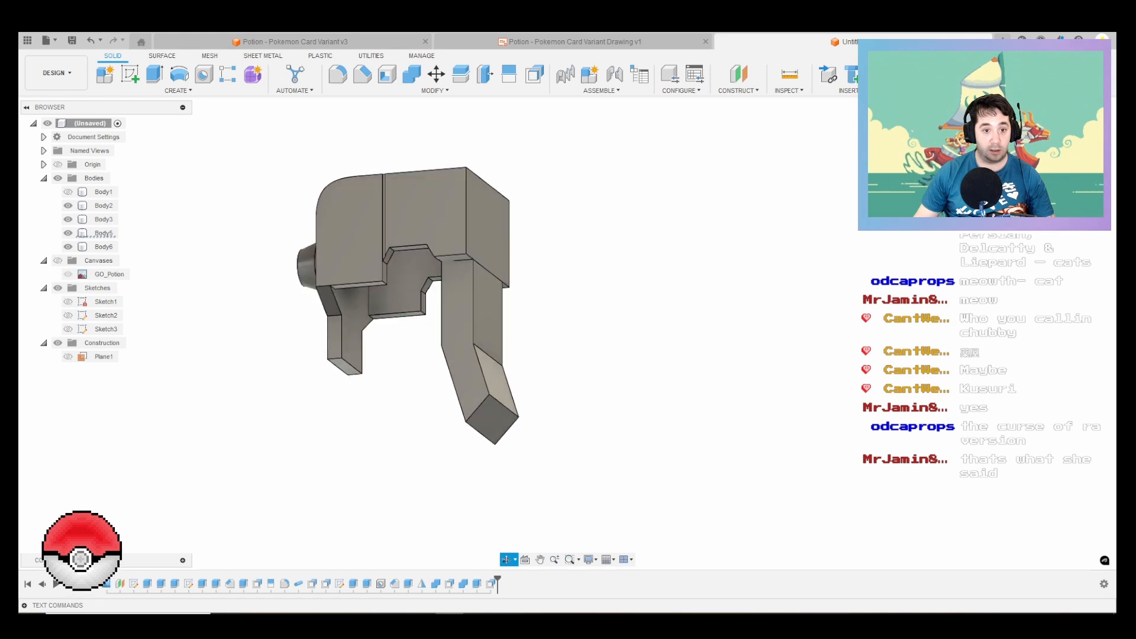
pyautogui.scroll(1, 336, 337)
pyautogui.scroll(6, 334, 289)
pyautogui.click(362, 74)
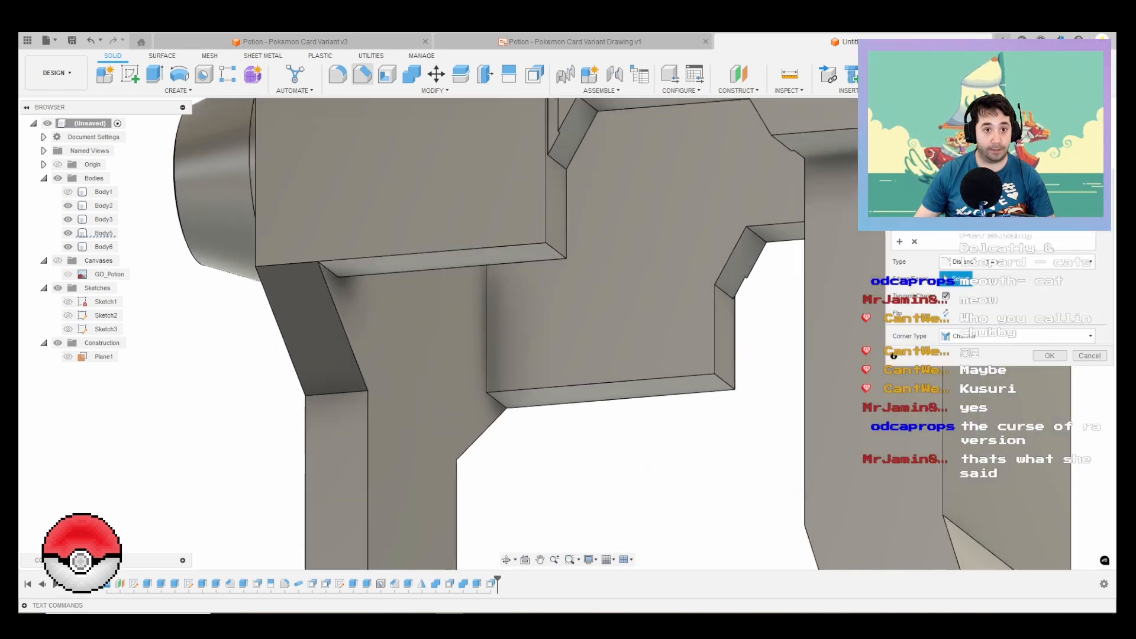
pyautogui.click(329, 270)
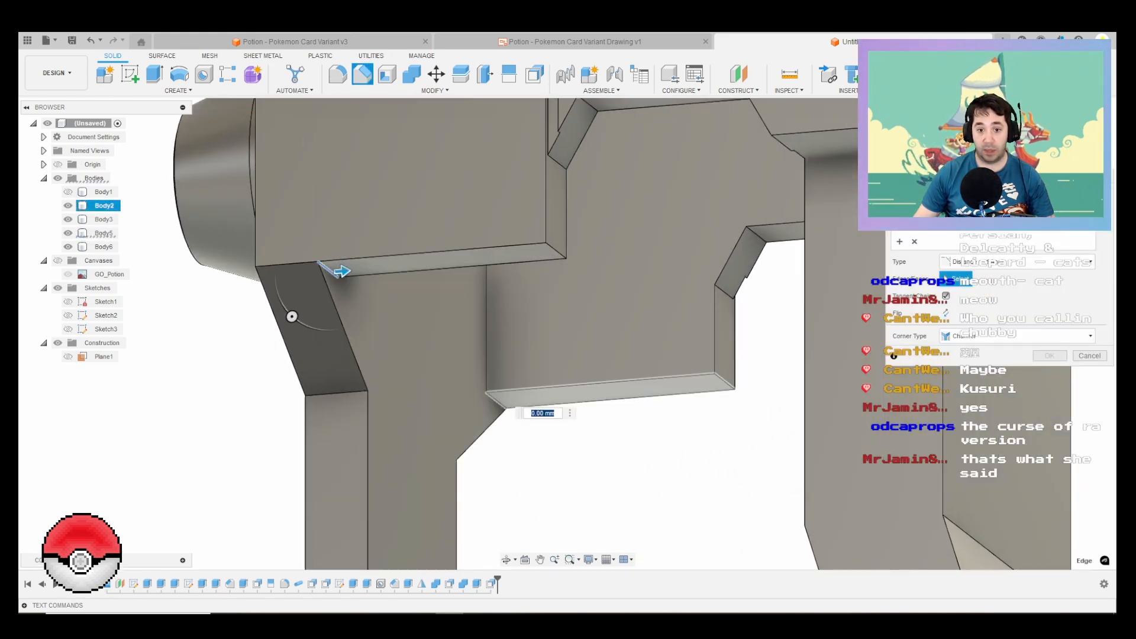
pyautogui.click(502, 403)
pyautogui.scroll(2, 506, 403)
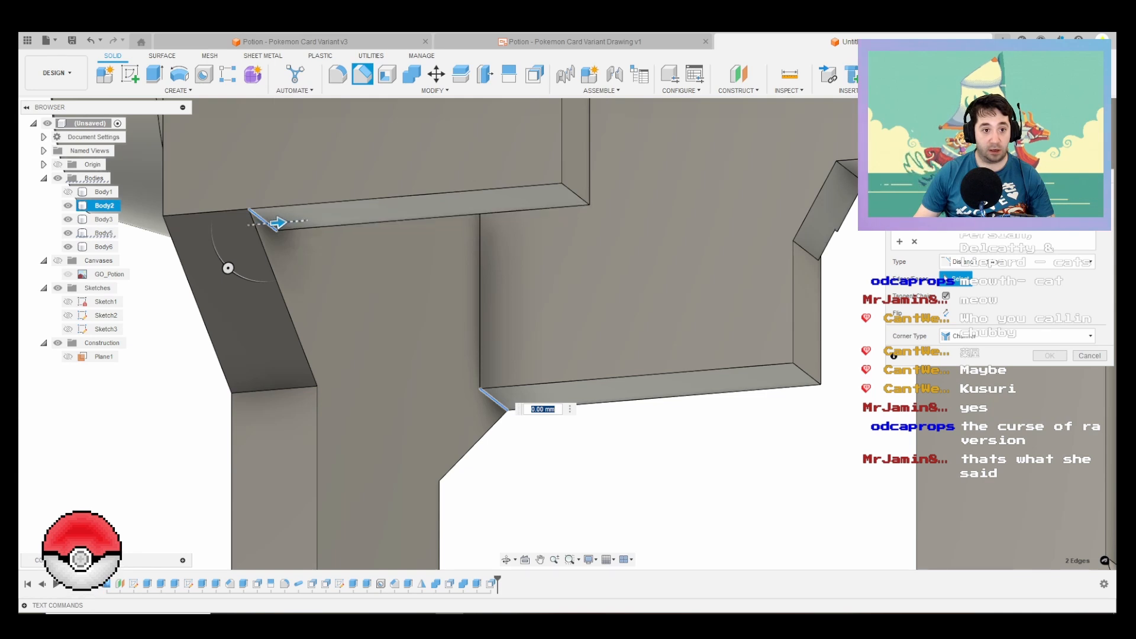
pyautogui.moveTo(276, 223); pyautogui.dragTo(323, 219)
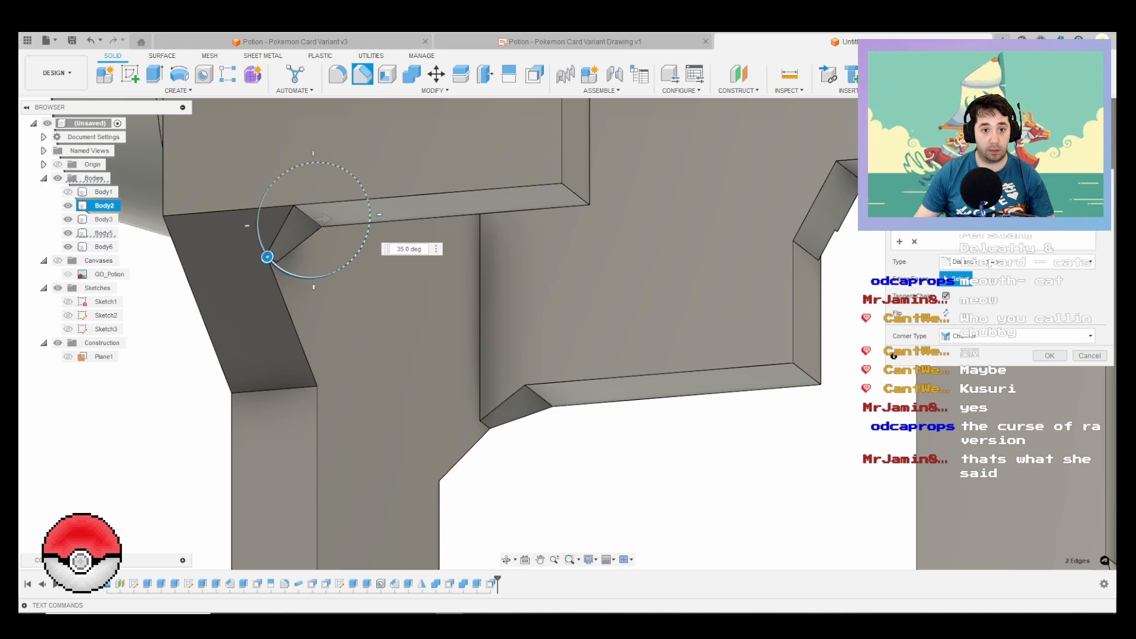
pyautogui.scroll(4, 230, 251)
pyautogui.keyDown('shift'); pyautogui.moveTo(236, 251); pyautogui.dragTo(313, 239, button='middle'); pyautogui.keyUp('shift')
pyautogui.scroll(-2, 314, 239)
pyautogui.press('Return')
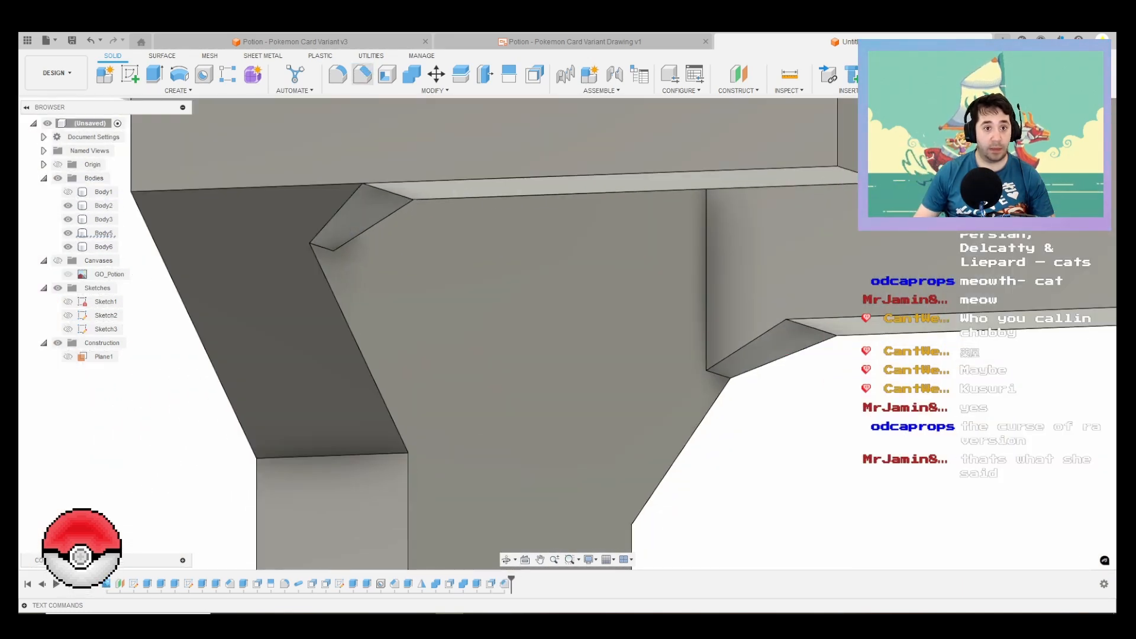
# Step: Fillet the two lower edges of the new chamfers on the cap's front leg with a 2 mm radius
pyautogui.click(338, 73)
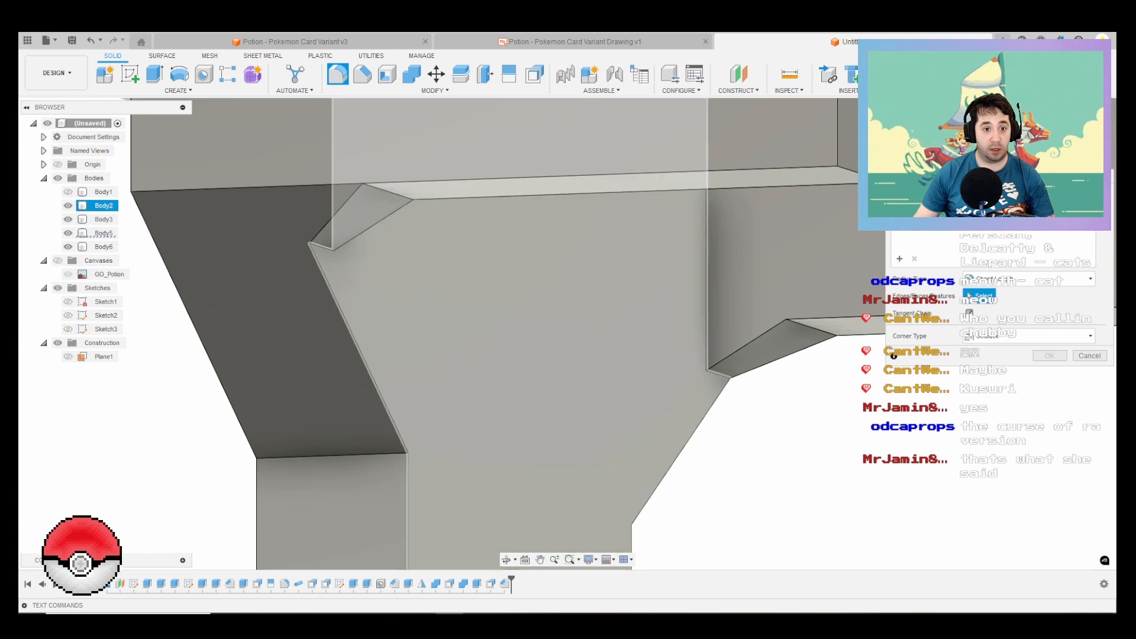
pyautogui.click(321, 246)
pyautogui.click(723, 376)
pyautogui.scroll(1, 730, 378)
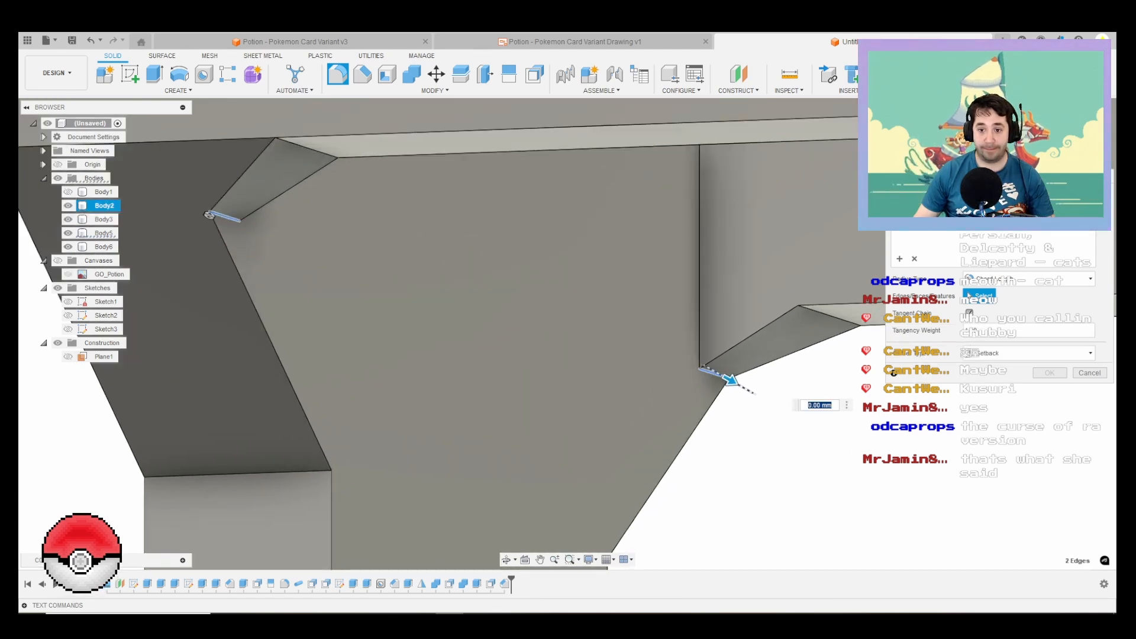
pyautogui.moveTo(727, 380); pyautogui.dragTo(741, 385)
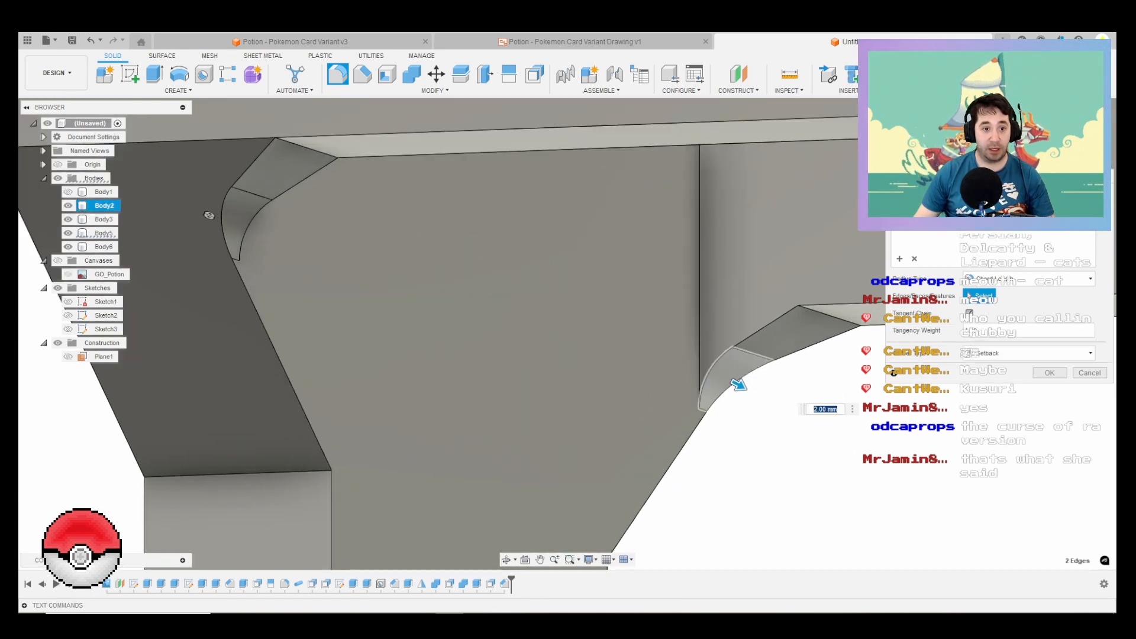
pyautogui.press('Return')
pyautogui.scroll(-6, 595, 322)
pyautogui.scroll(-3, 378, 295)
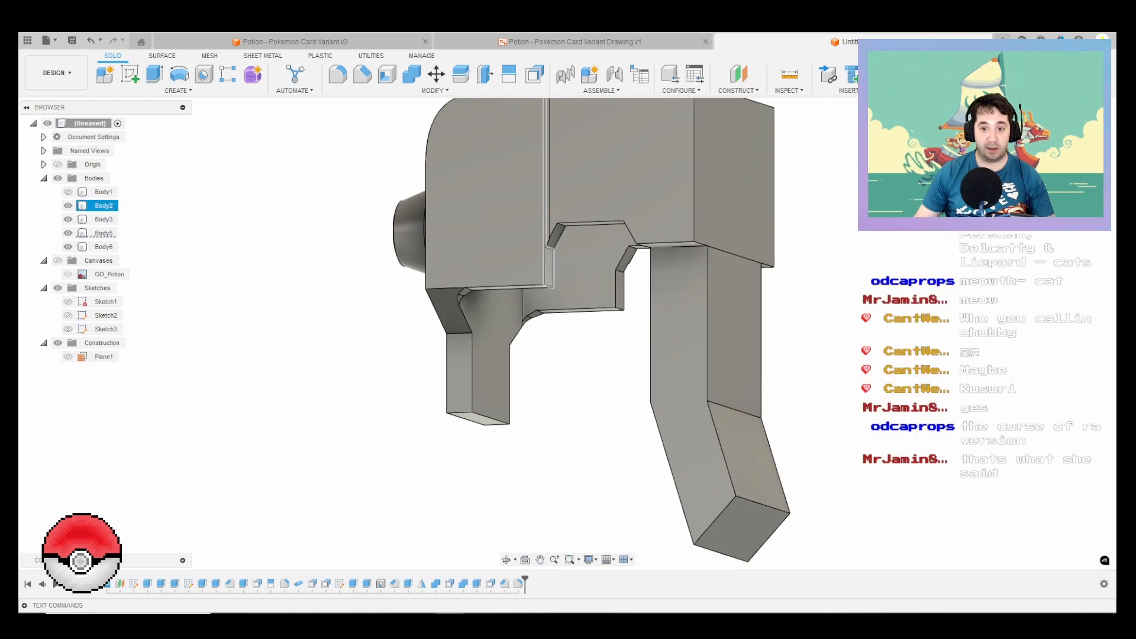
# Step: Use Combine to cut the cap Body2 out of the trigger Body3, keeping the tool body
pyautogui.keyDown('shift'); pyautogui.moveTo(583, 329); pyautogui.dragTo(535, 362, button='middle'); pyautogui.keyUp('shift')
pyautogui.click(412, 75)
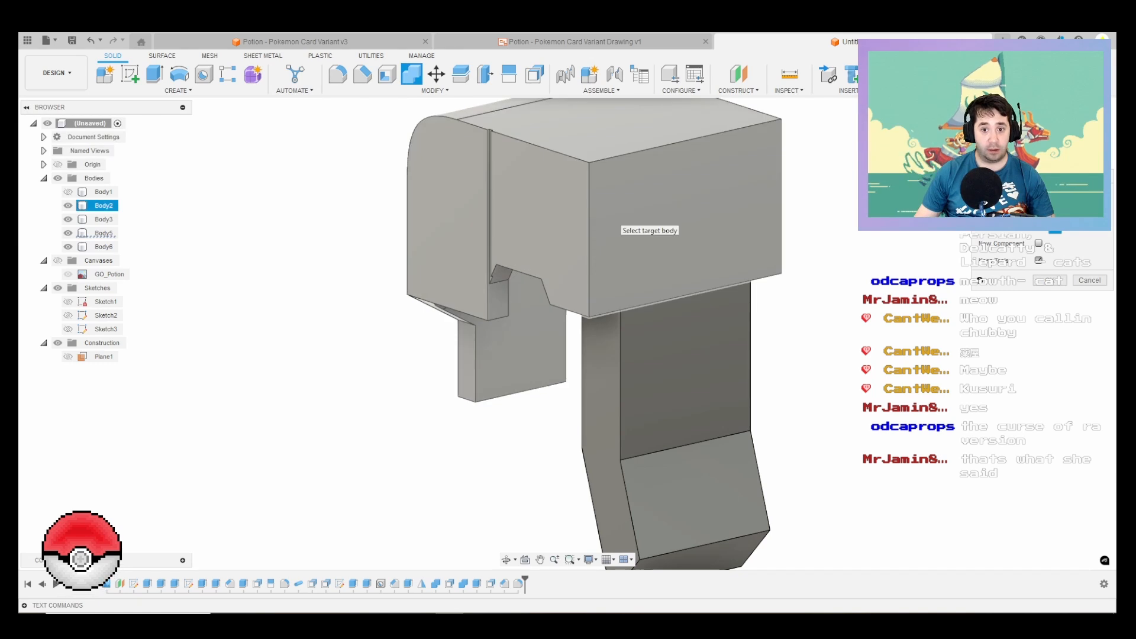
pyautogui.click(669, 361)
pyautogui.click(650, 237)
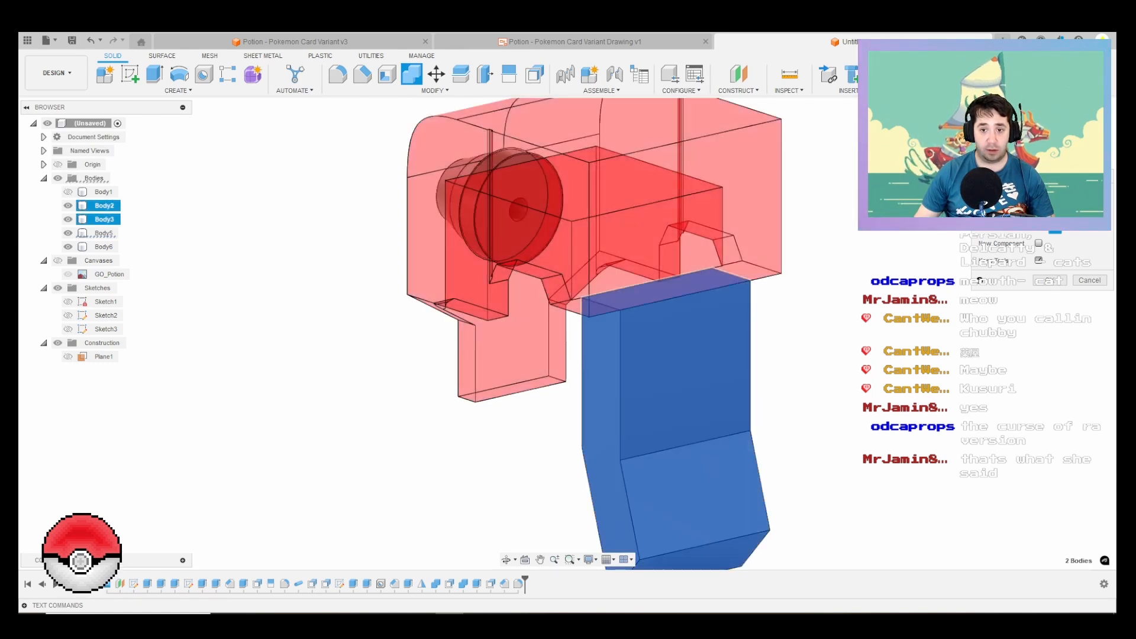
pyautogui.click(1050, 280)
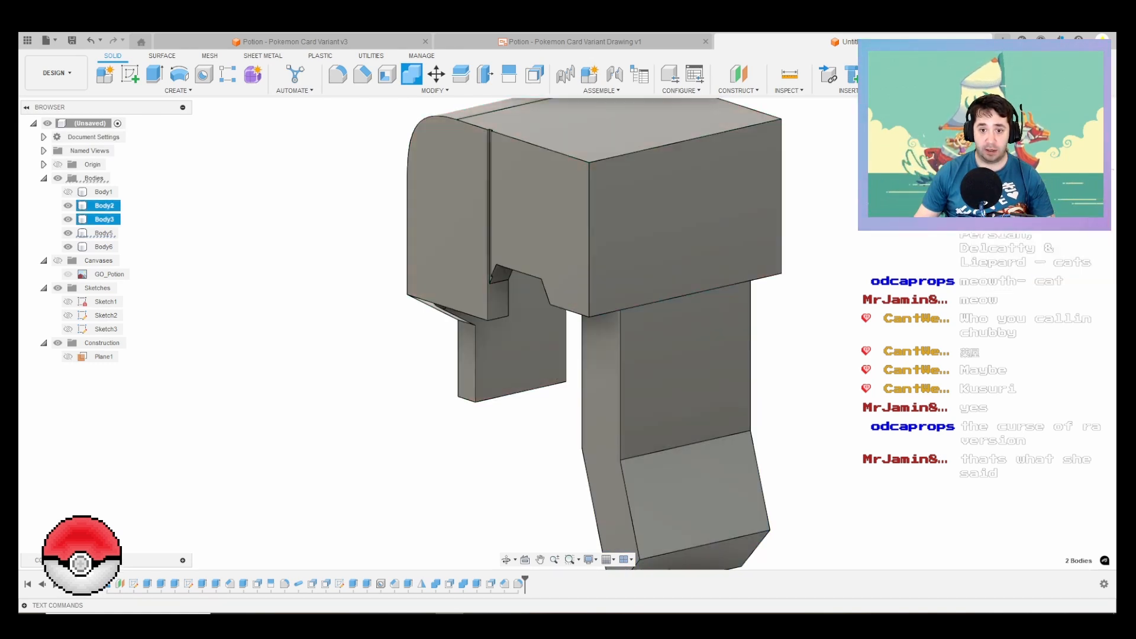
# Step: Check Body3 by toggling its visibility, and hide the cap Body2 to expose the trigger's cut top face
pyautogui.click(541, 225)
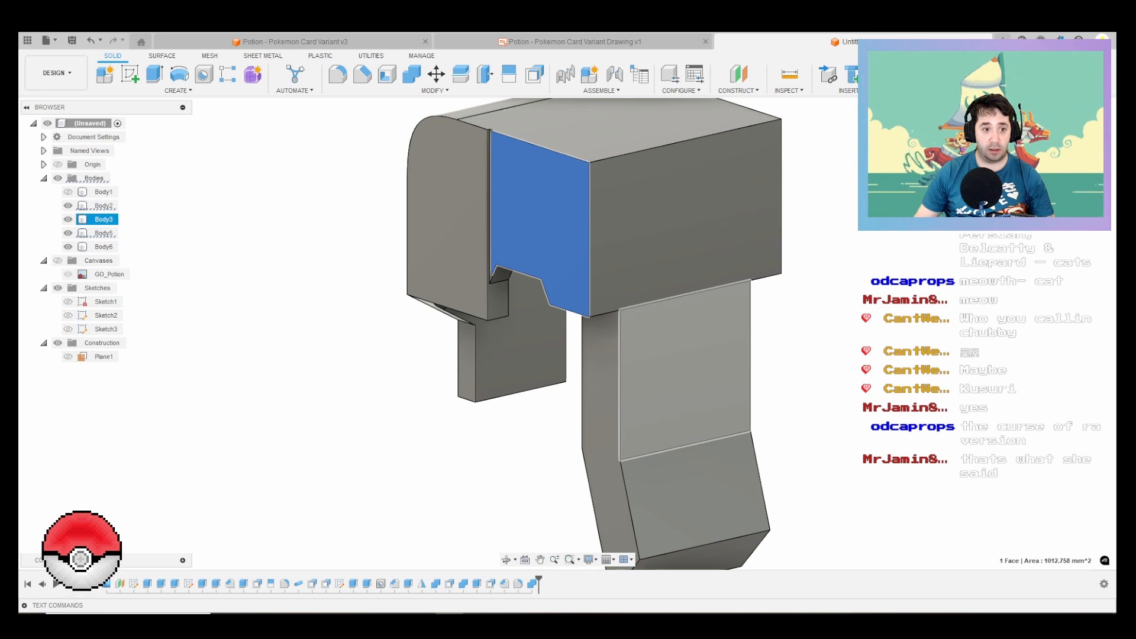
pyautogui.click(68, 220)
pyautogui.click(68, 220)
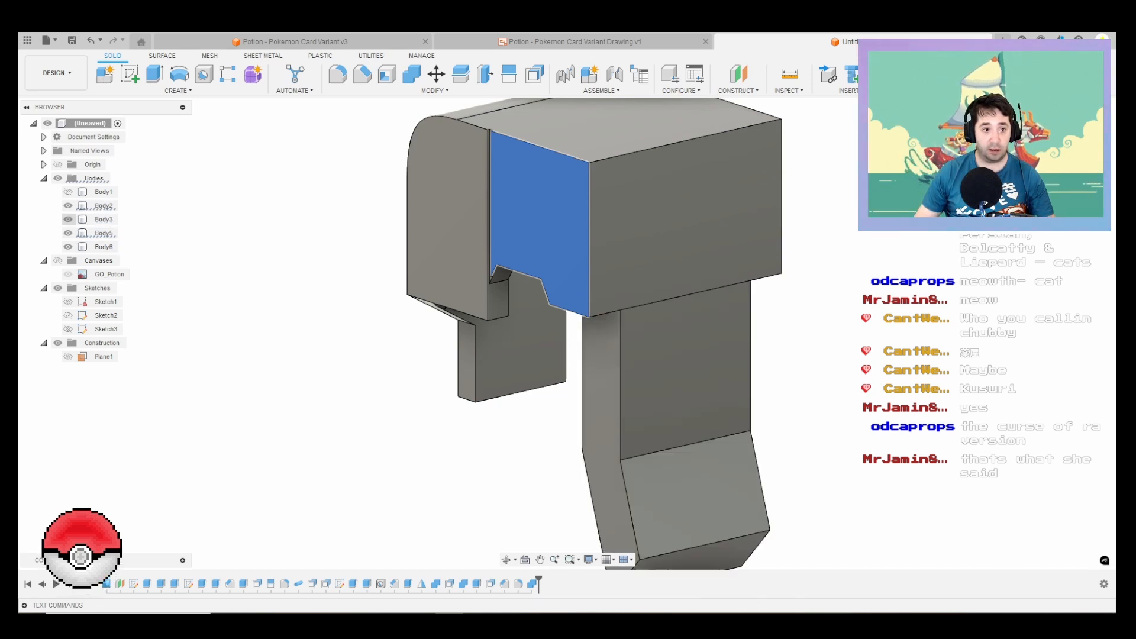
pyautogui.click(68, 205)
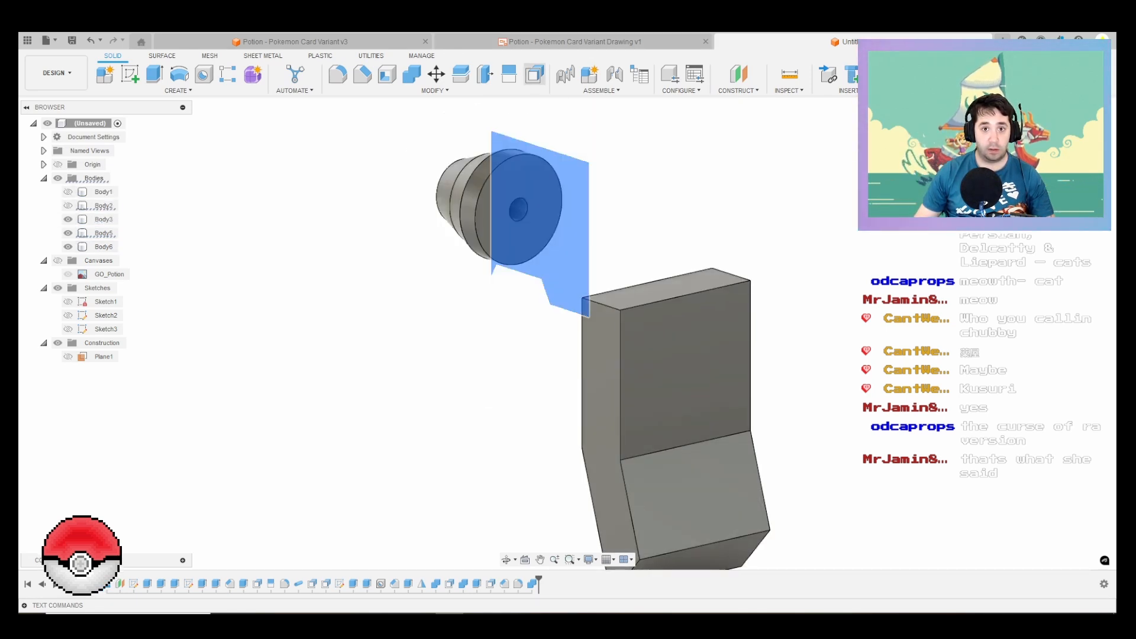
pyautogui.click(534, 74)
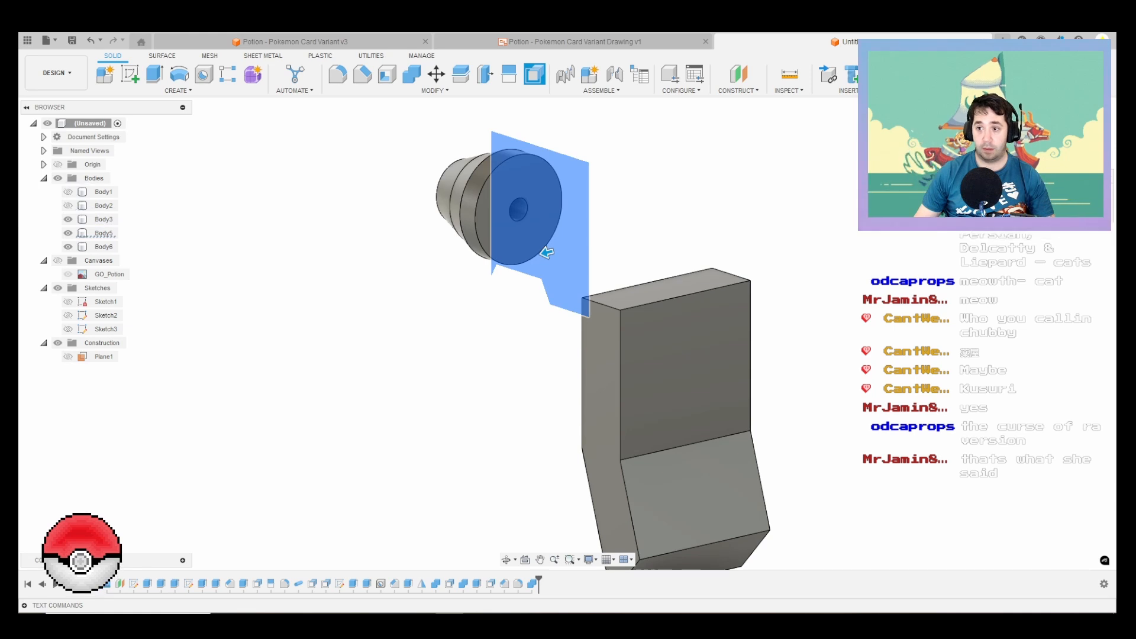
pyautogui.click(723, 278)
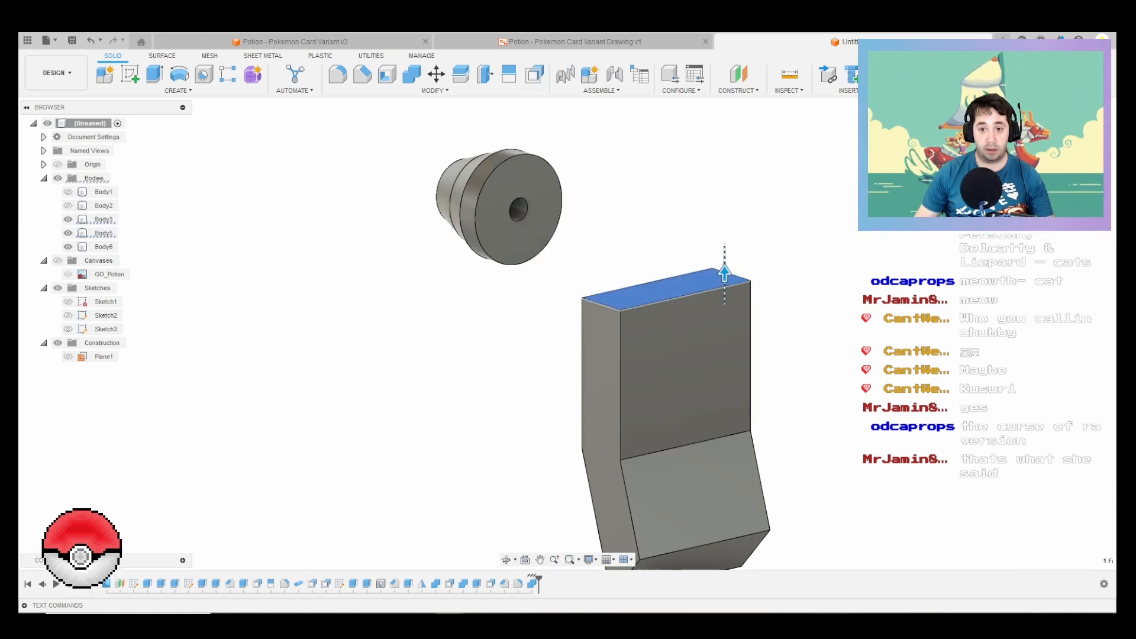
pyautogui.click(723, 286)
# Step: Extrude the trigger Body3's top face upward 24 mm, using the cap Body2 as a temporary height reference
pyautogui.press('e')
pyautogui.click(708, 282)
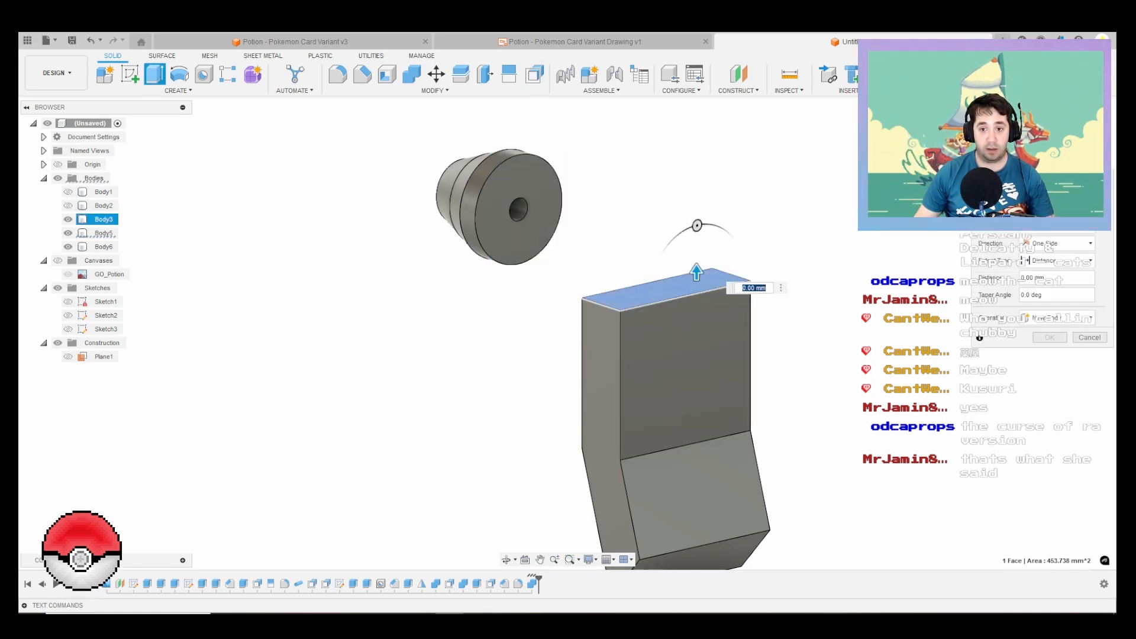
pyautogui.moveTo(697, 271); pyautogui.dragTo(696, 200)
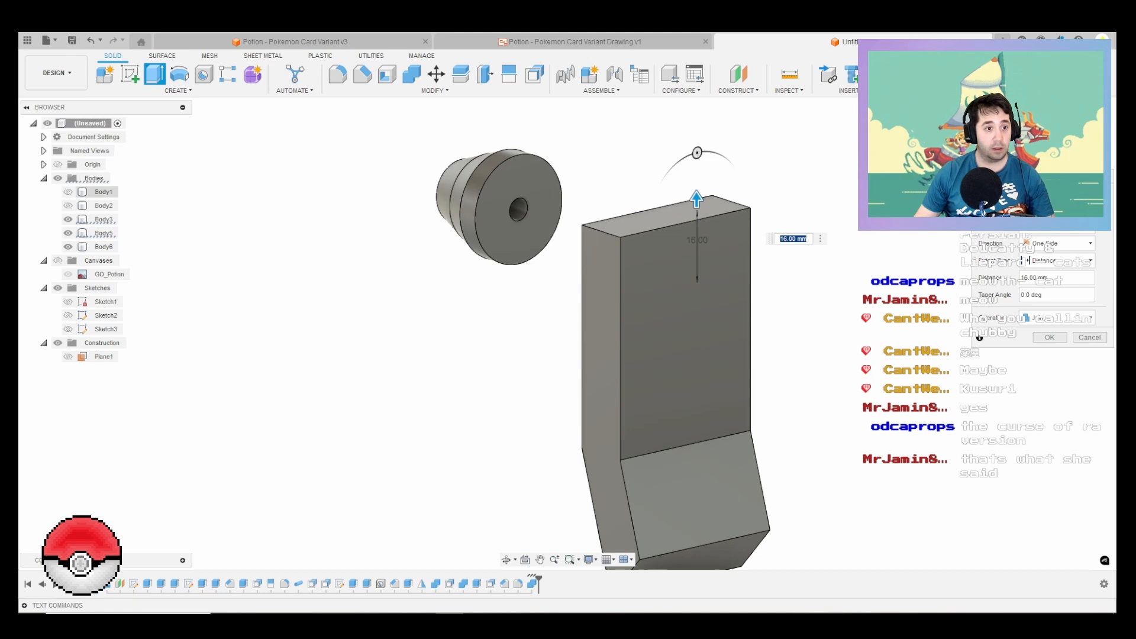
pyautogui.click(68, 205)
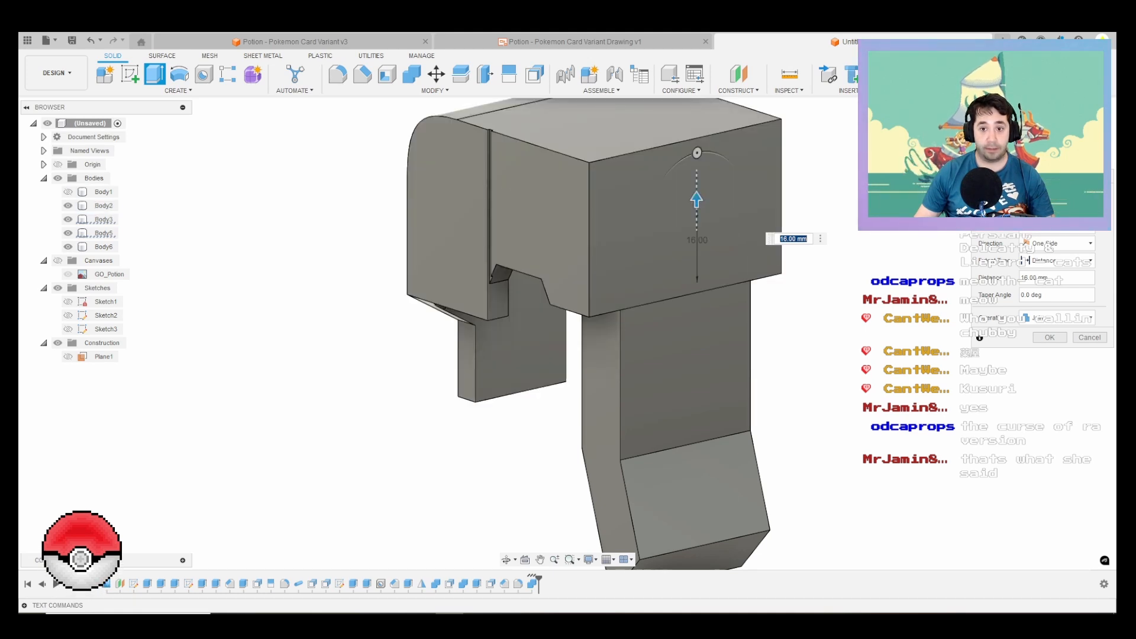
pyautogui.moveTo(696, 199); pyautogui.dragTo(696, 117)
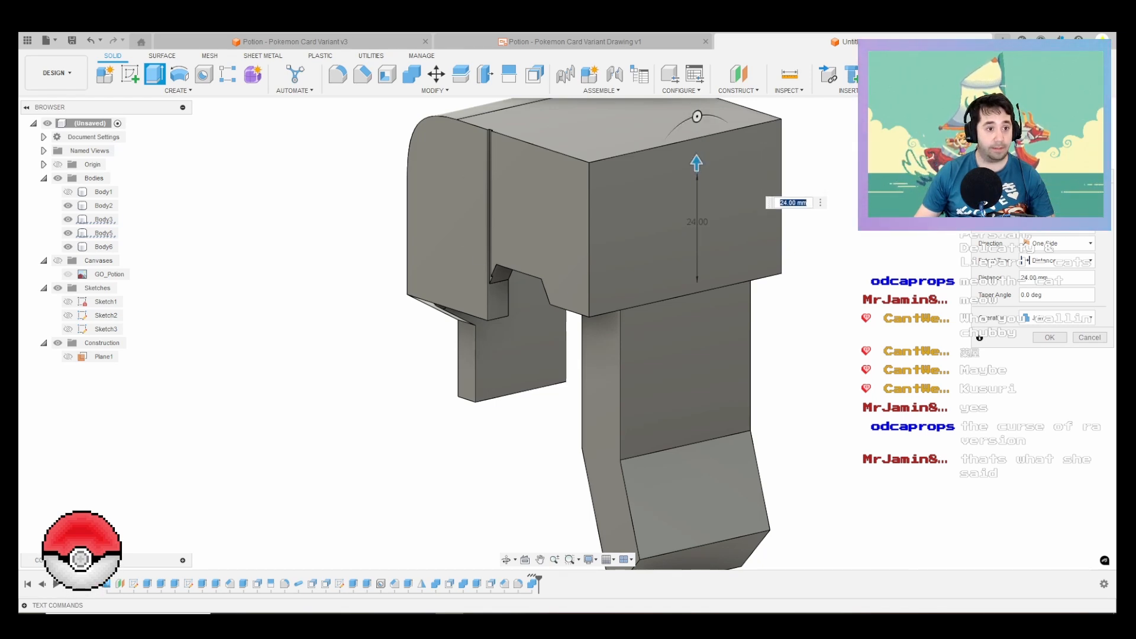
pyautogui.click(68, 205)
pyautogui.press('Return')
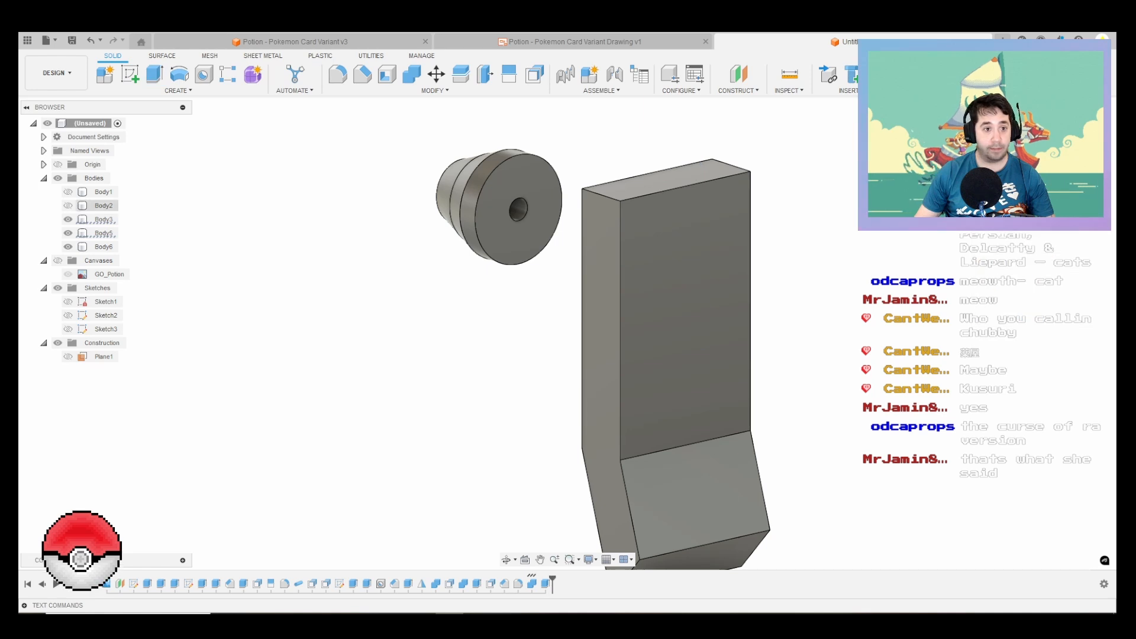
# Step: Show the cap Body2 and examine how the extended trigger sits against the cap's rear wall
pyautogui.click(104, 205)
pyautogui.click(68, 205)
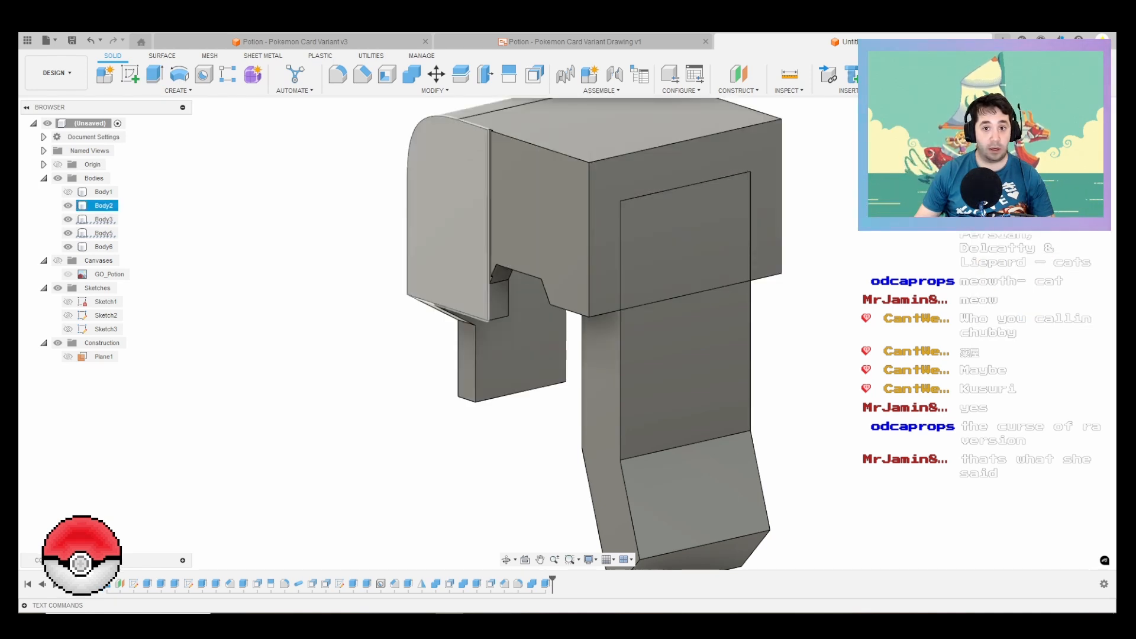
pyautogui.keyDown('shift'); pyautogui.moveTo(584, 326); pyautogui.dragTo(698, 266, button='middle'); pyautogui.keyUp('shift')
pyautogui.keyDown('shift'); pyautogui.moveTo(698, 118); pyautogui.dragTo(553, 130, button='middle'); pyautogui.keyUp('shift')
pyautogui.scroll(-1, 550, 127)
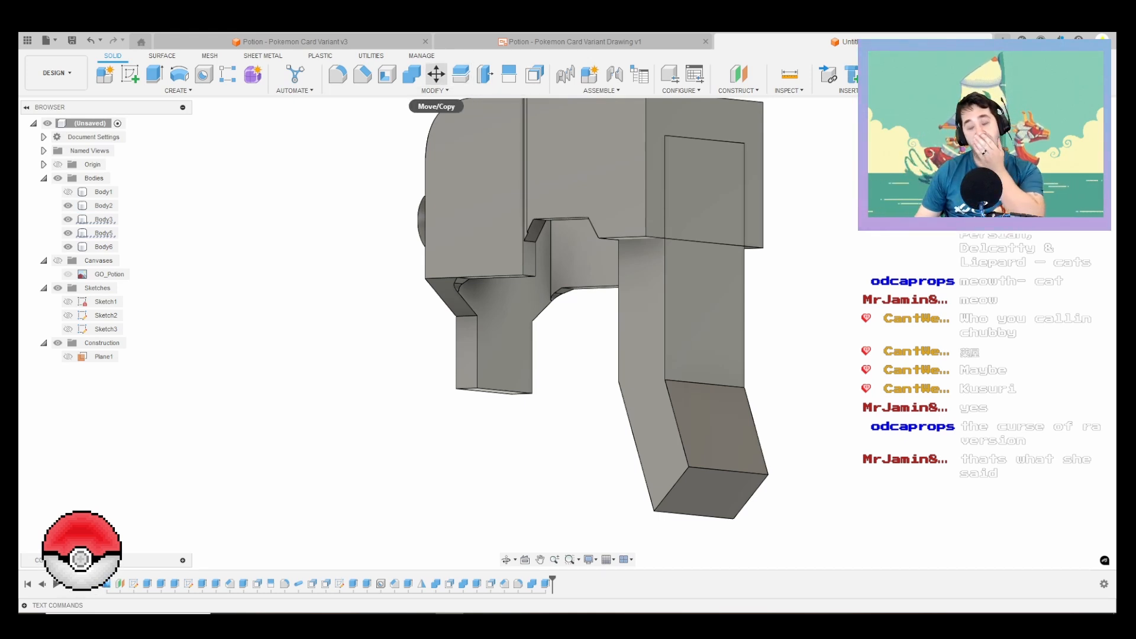
pyautogui.scroll(-2, 633, 249)
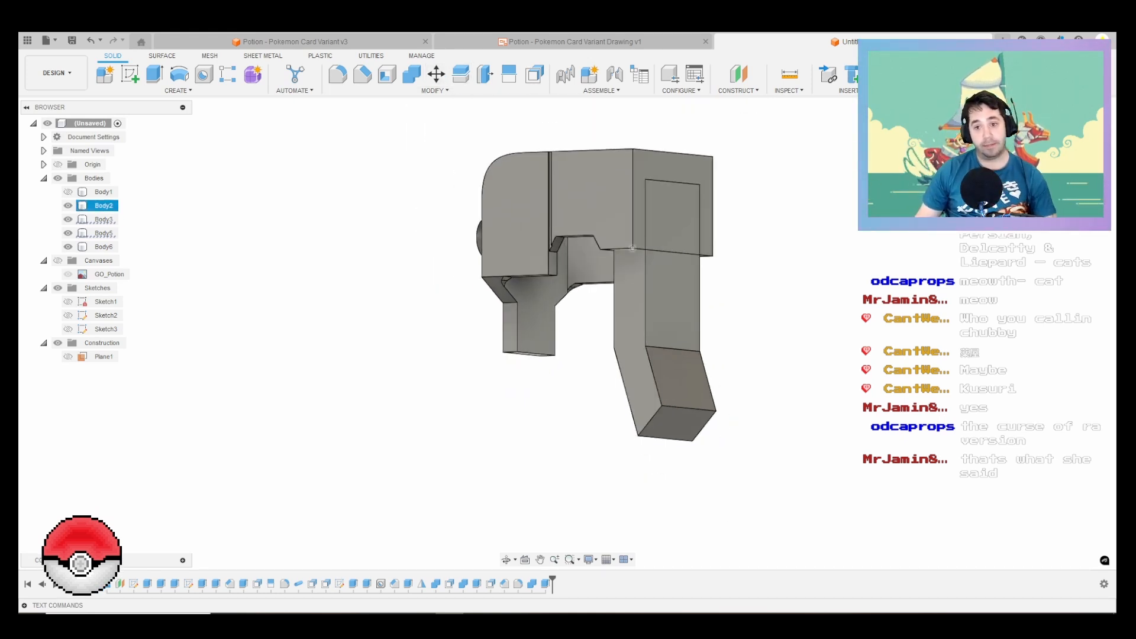
pyautogui.keyDown('shift'); pyautogui.moveTo(576, 288); pyautogui.dragTo(523, 332, button='middle'); pyautogui.keyUp('shift')
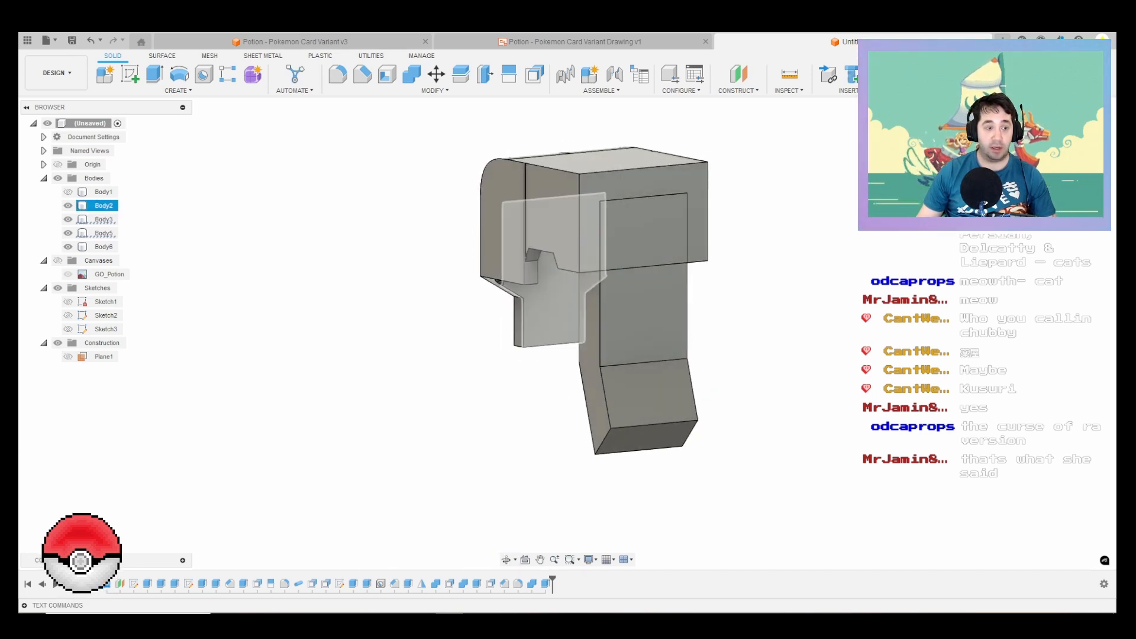
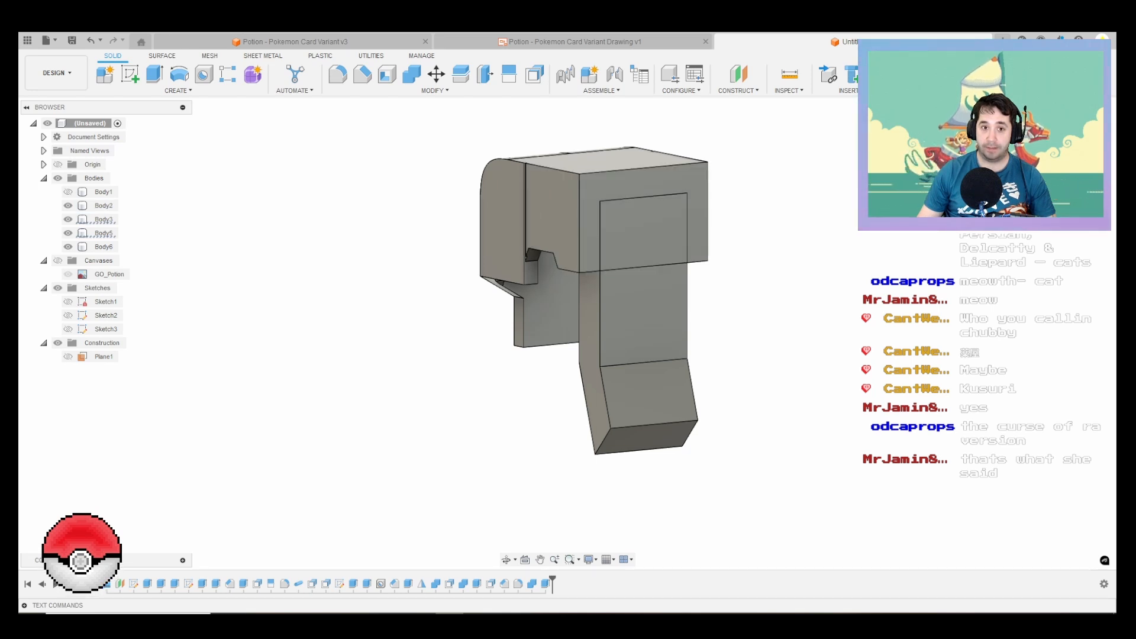
# Step: Use Combine to cut the trigger Body3 out of the cap Body2, keeping the tool body
pyautogui.click(411, 74)
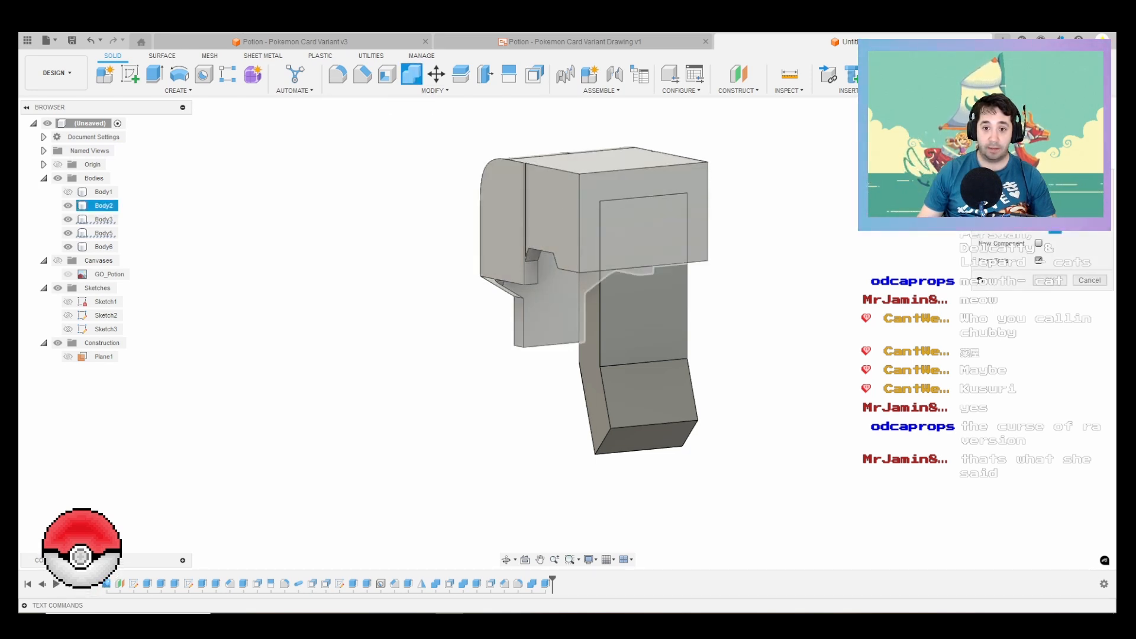
pyautogui.click(95, 218)
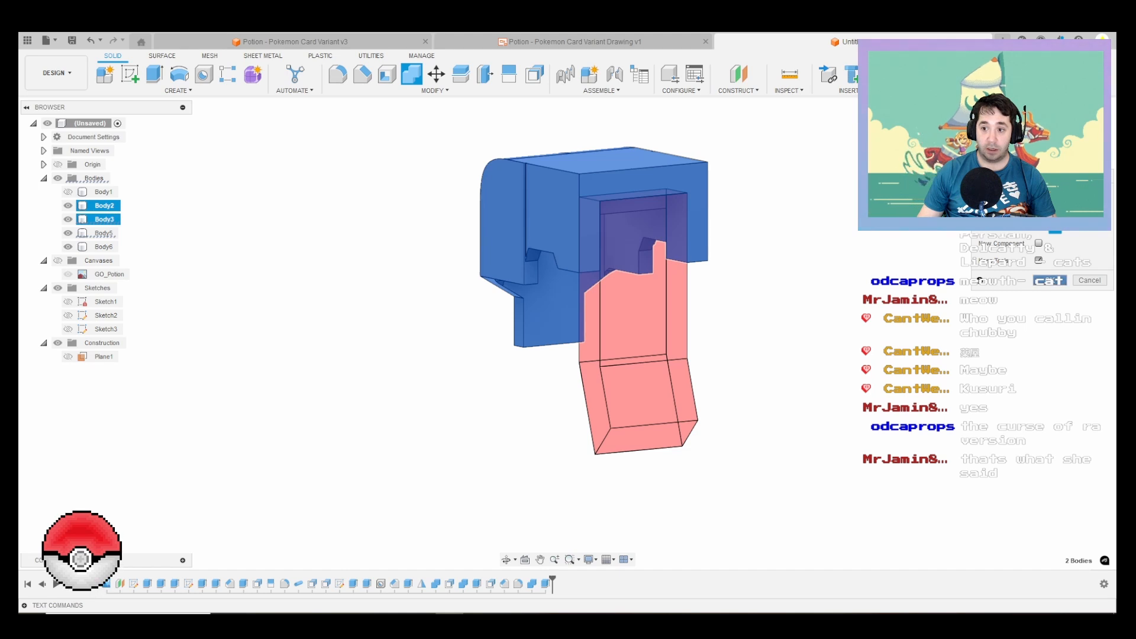
pyautogui.press('Return')
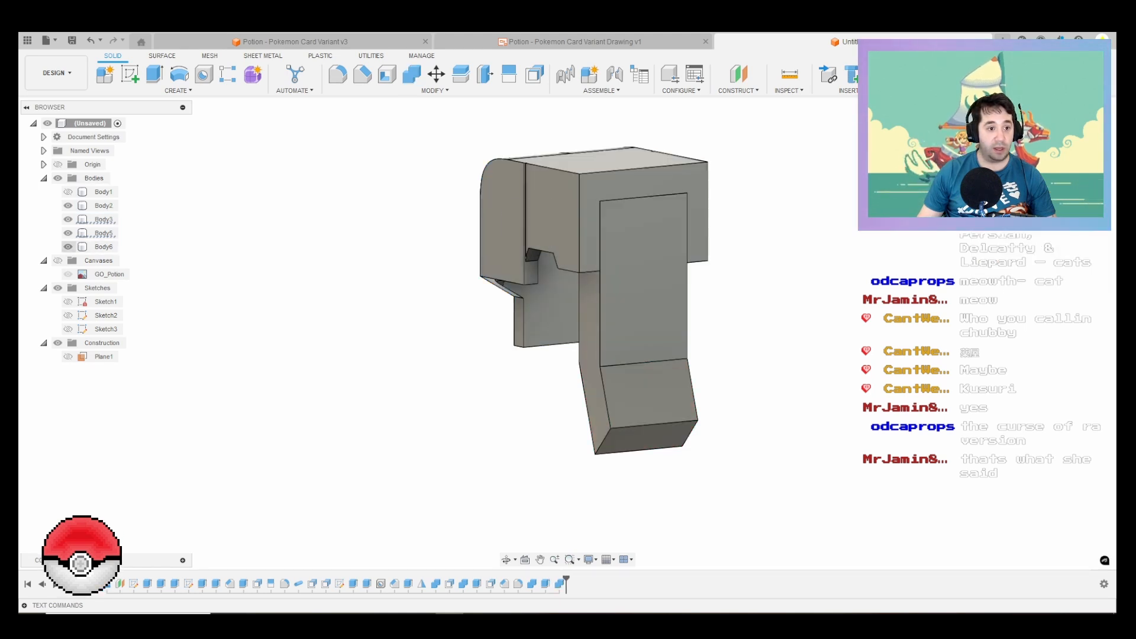
# Step: Hide the trigger Body3 and offset the four faces of its slot in the cap Body2 to add clearance
pyautogui.click(642, 272)
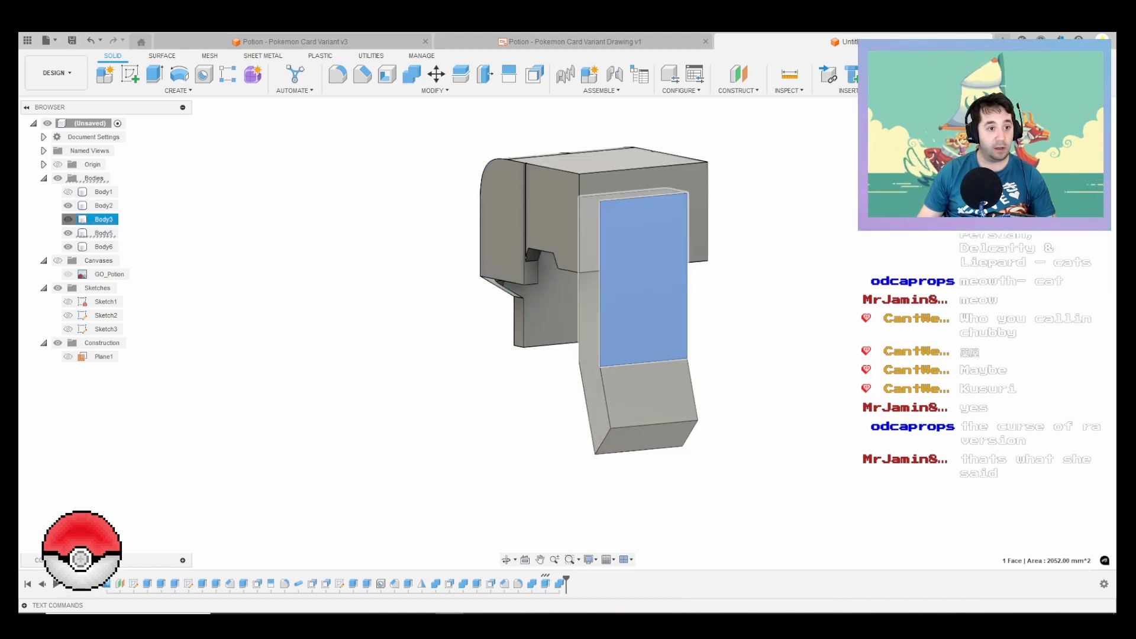
pyautogui.press('v')
pyautogui.click(534, 74)
pyautogui.keyDown('shift'); pyautogui.moveTo(676, 228); pyautogui.dragTo(668, 182, button='middle'); pyautogui.keyUp('shift')
pyautogui.scroll(2, 485, 180)
pyautogui.click(490, 183)
pyautogui.click(518, 161)
pyautogui.click(533, 178)
pyautogui.click(721, 218)
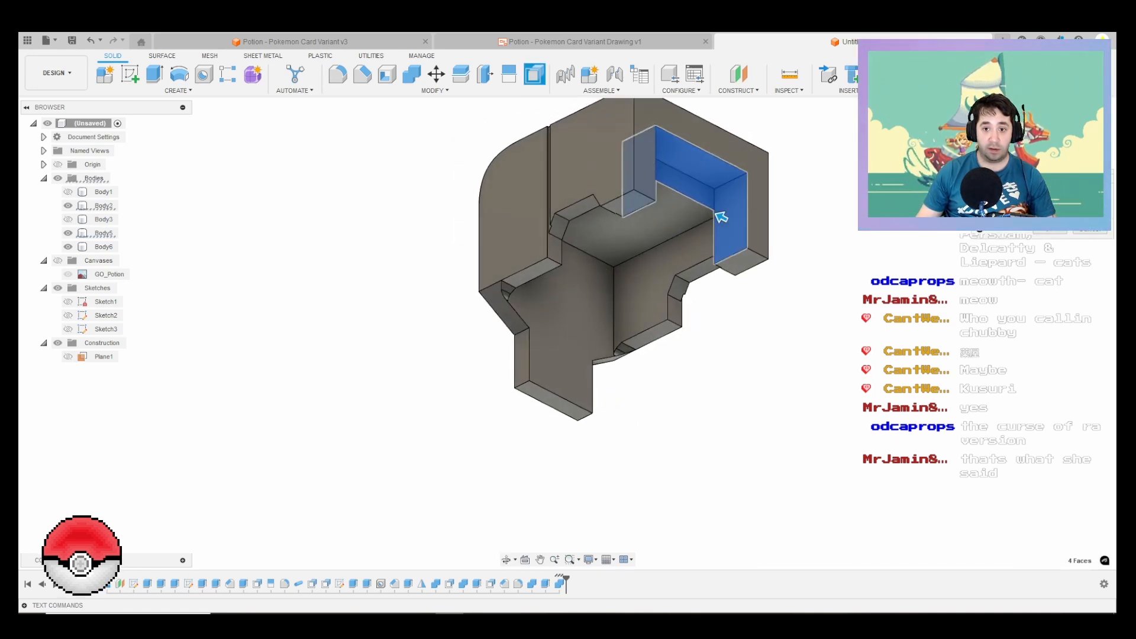
pyautogui.press('Return')
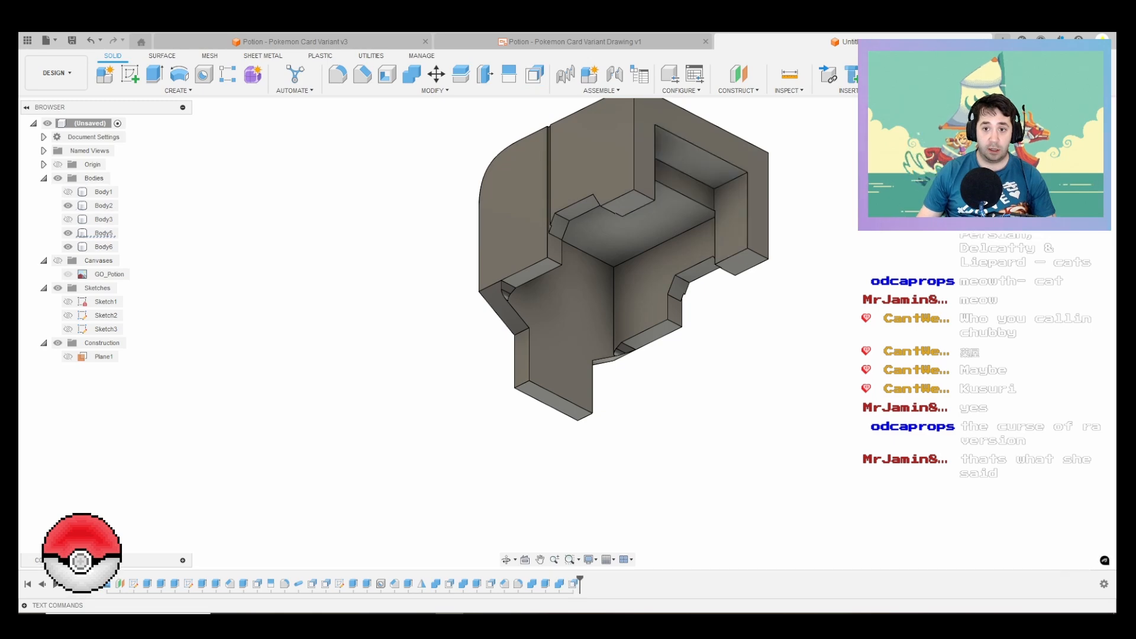
# Step: Examine the cap's slot up close, and show the trigger Body3 again to check the gap around it
pyautogui.scroll(2, 720, 208)
pyautogui.scroll(3, 722, 209)
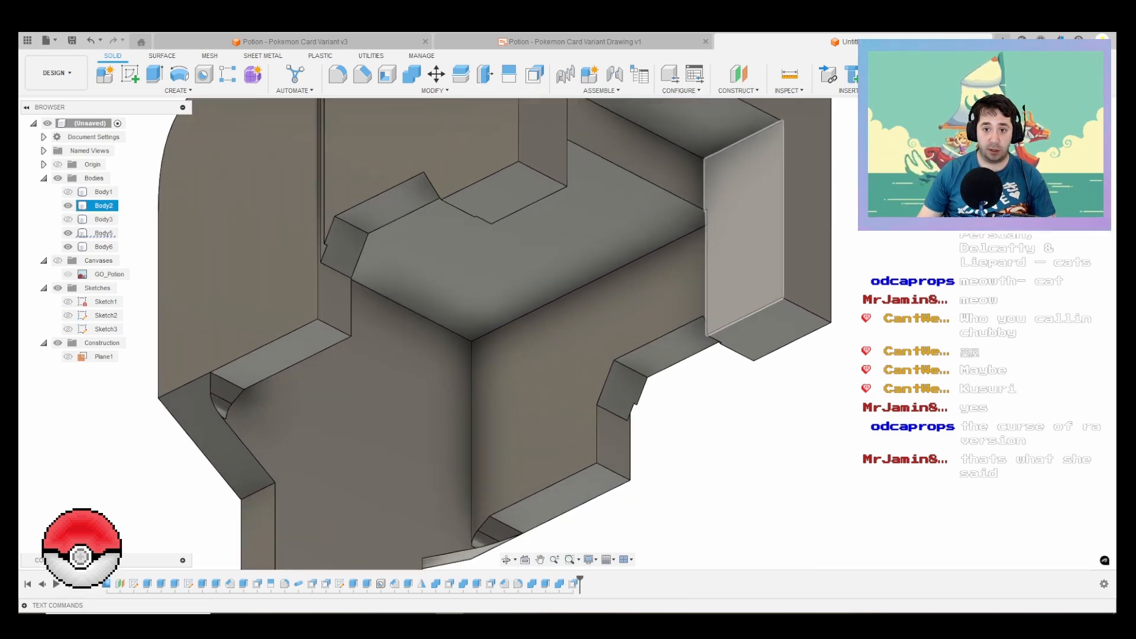
pyautogui.moveTo(722, 209)
pyautogui.keyDown('shift'); pyautogui.mouseDown(button='middle')
pyautogui.moveTo(755, 243)
pyautogui.moveTo(733, 210)
pyautogui.mouseUp(button='middle'); pyautogui.keyUp('shift')
pyautogui.click(682, 171)
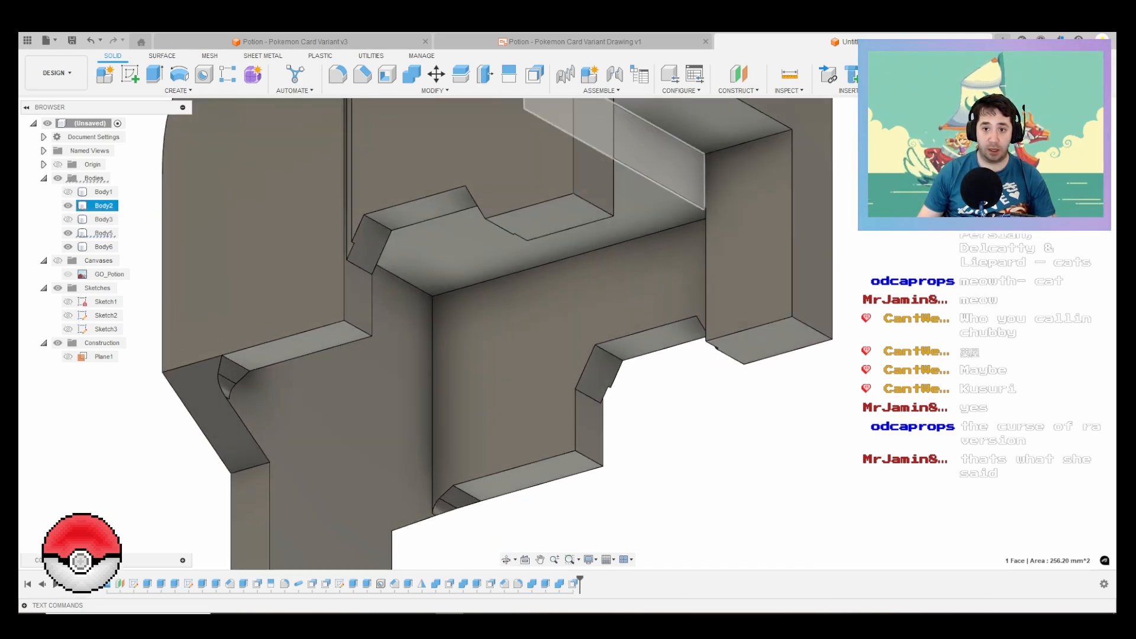
pyautogui.click(68, 220)
pyautogui.scroll(-3, 695, 355)
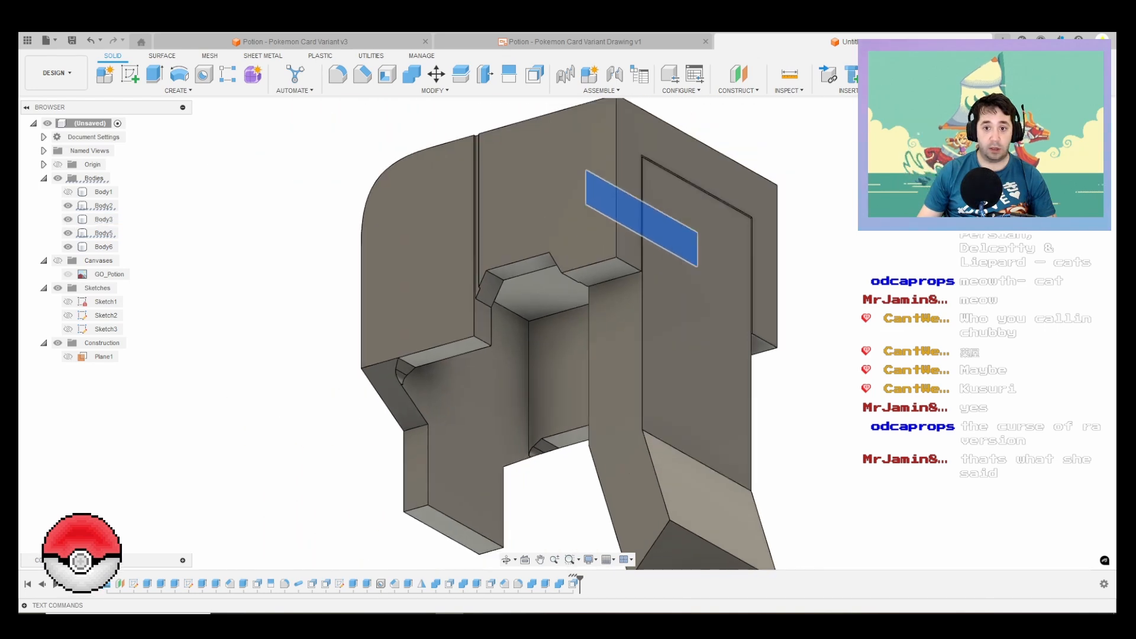
pyautogui.click(824, 320)
pyautogui.scroll(-2, 823, 319)
pyautogui.keyDown('shift'); pyautogui.moveTo(577, 328); pyautogui.dragTo(535, 324, button='middle'); pyautogui.keyUp('shift')
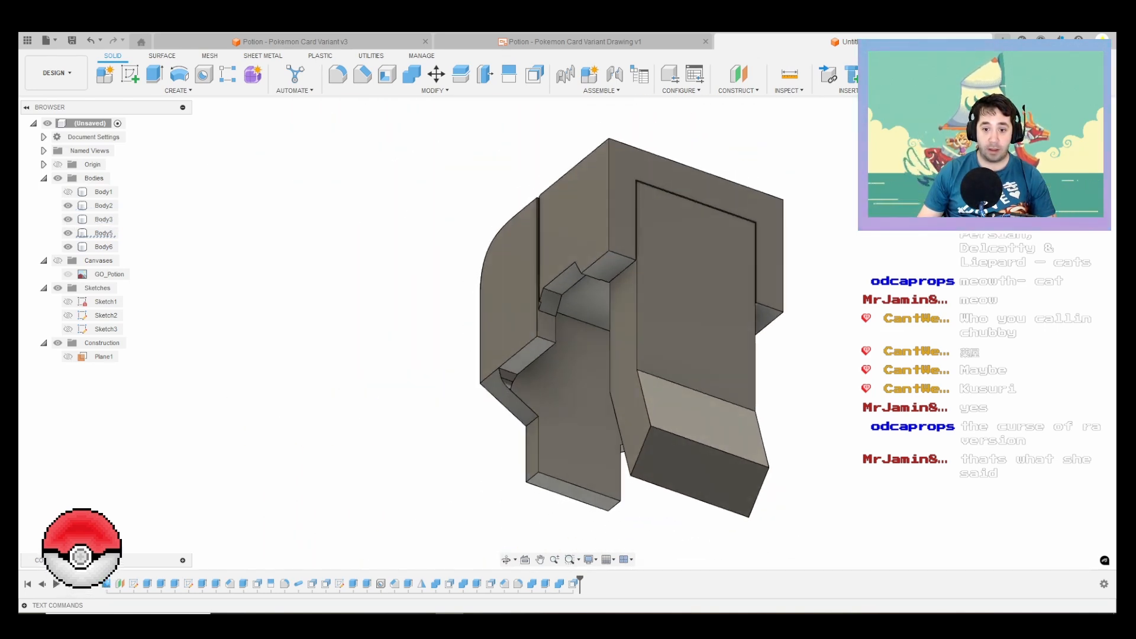
# Step: Fillet the two corner edges at the lower end of the trigger Body3 with a 10 mm radius
pyautogui.click(338, 74)
pyautogui.scroll(3, 597, 414)
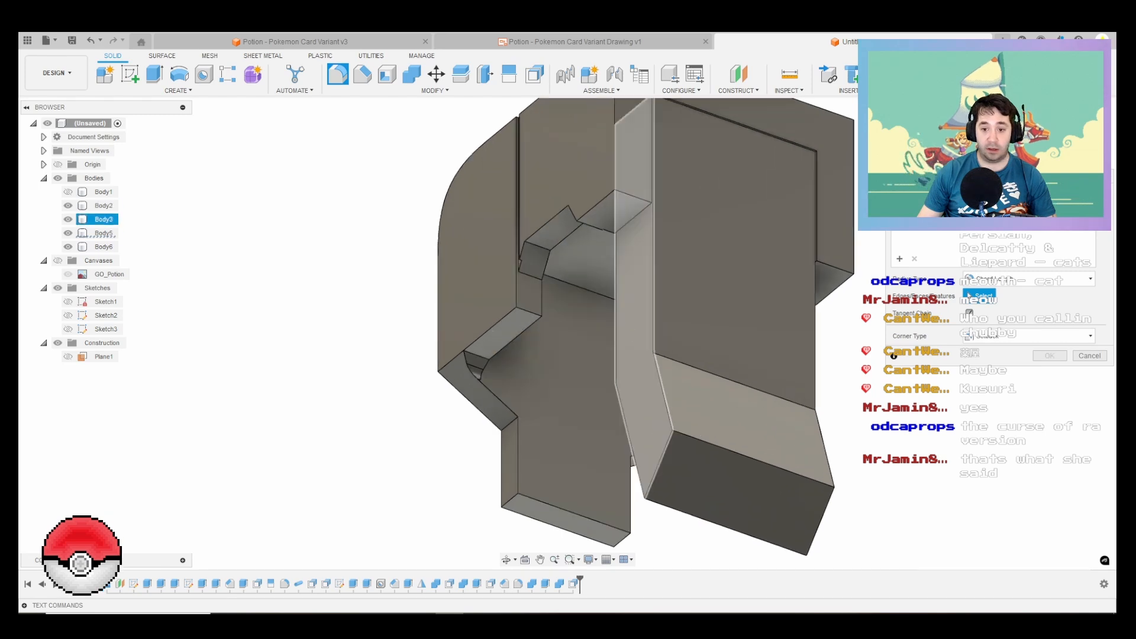
pyautogui.click(659, 458)
pyautogui.click(827, 504)
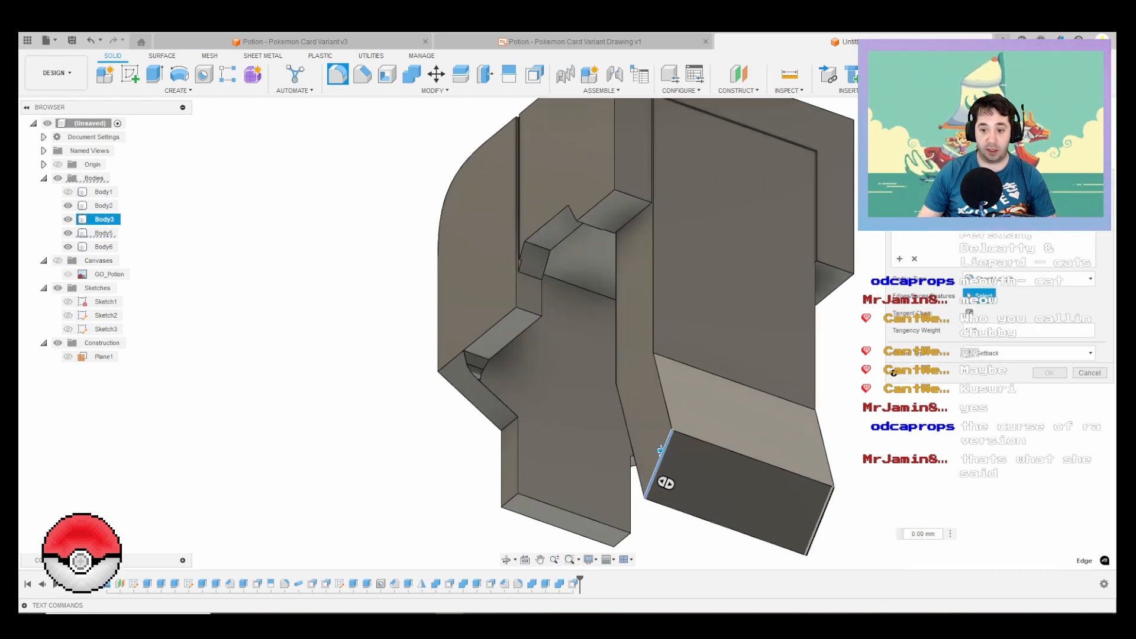
pyautogui.scroll(2, 828, 500)
pyautogui.moveTo(836, 510); pyautogui.dragTo(814, 500)
pyautogui.scroll(-5, 620, 367)
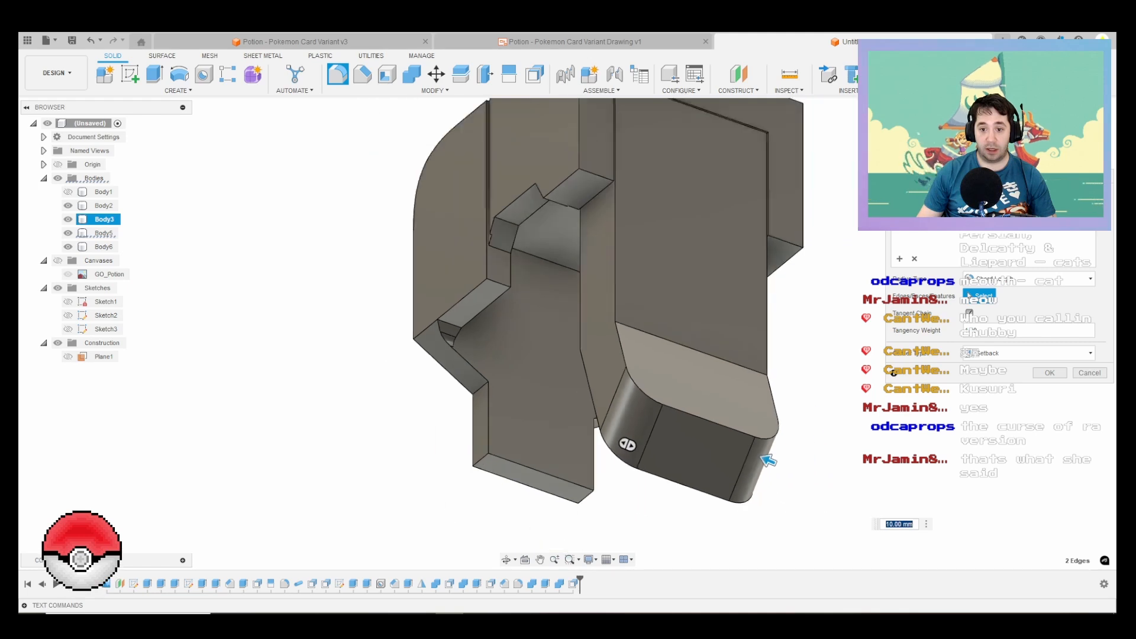
pyautogui.keyDown('shift'); pyautogui.moveTo(614, 337); pyautogui.dragTo(556, 409, button='middle'); pyautogui.keyUp('shift')
pyautogui.press('Return')
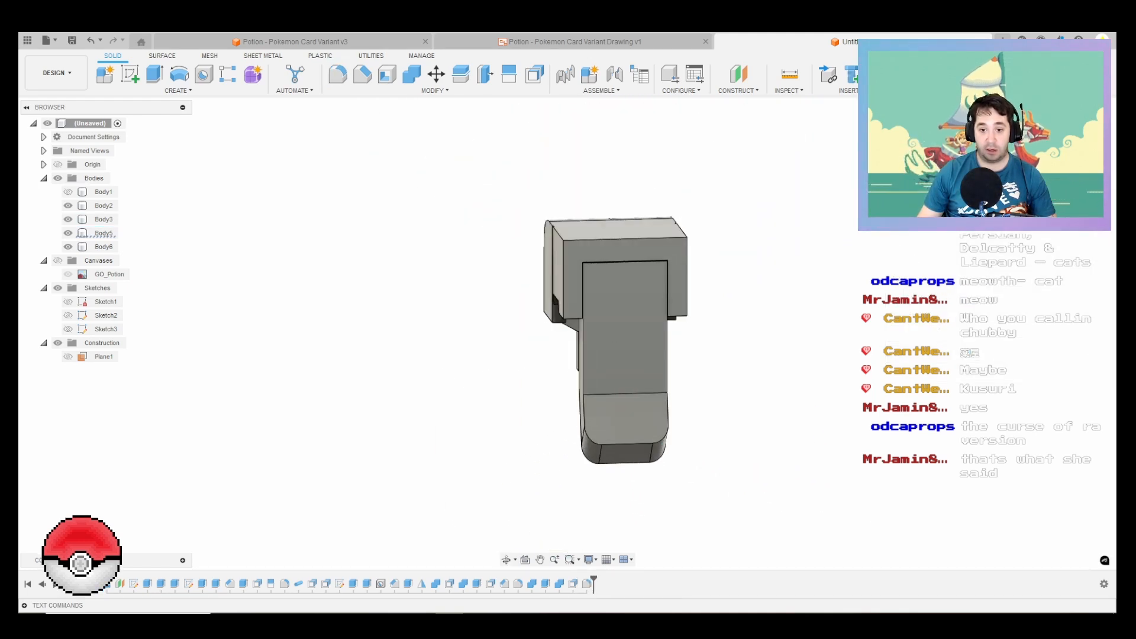
# Step: Fillet the bend edge across the trigger's outer rear face with a 5 mm radius
pyautogui.rightClick(748, 370)
pyautogui.click(748, 337)
pyautogui.scroll(3, 632, 397)
pyautogui.click(631, 389)
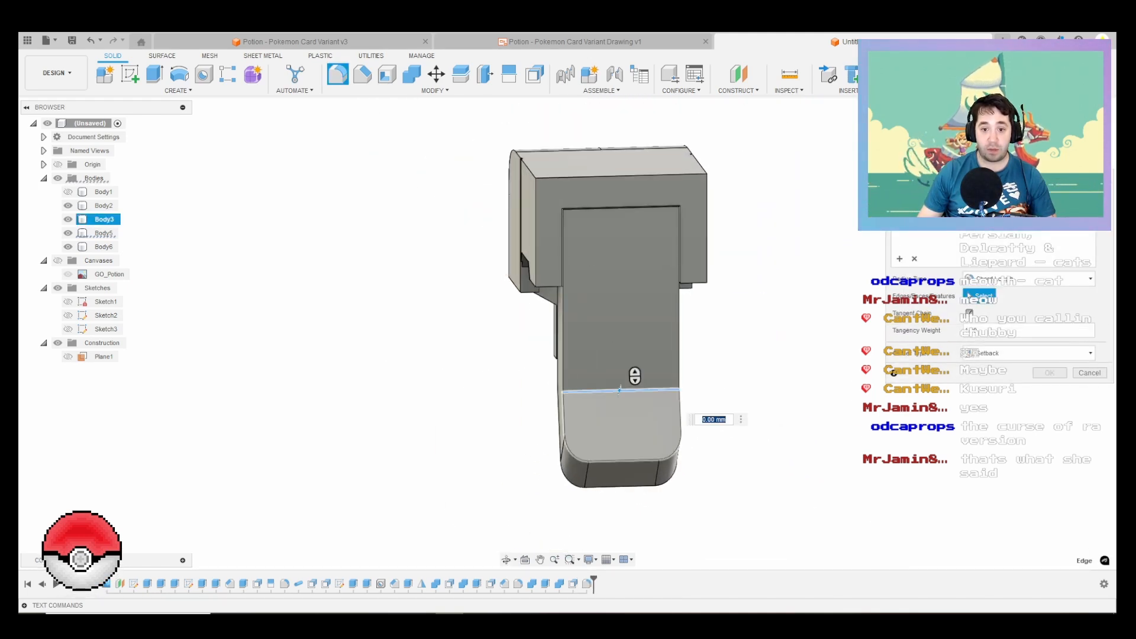
pyautogui.keyDown('shift'); pyautogui.moveTo(631, 389); pyautogui.dragTo(763, 346, button='middle'); pyautogui.keyUp('shift')
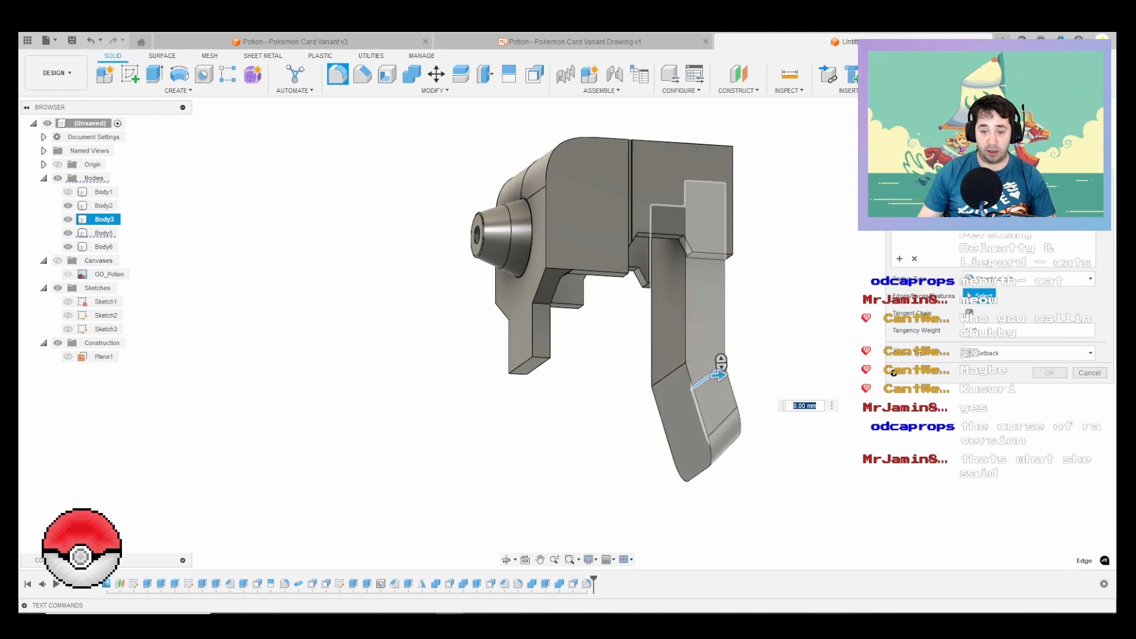
pyautogui.keyDown('shift'); pyautogui.moveTo(698, 367); pyautogui.dragTo(586, 399, button='middle'); pyautogui.keyUp('shift')
pyautogui.moveTo(705, 372); pyautogui.dragTo(714, 372)
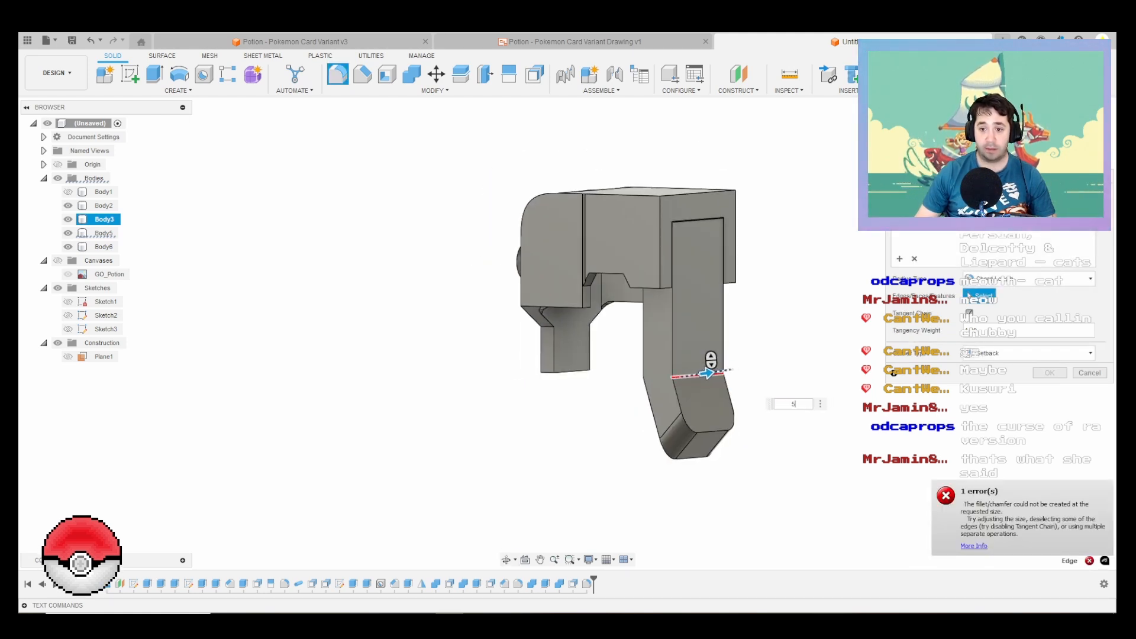
pyautogui.write('5')
pyautogui.press('Return')
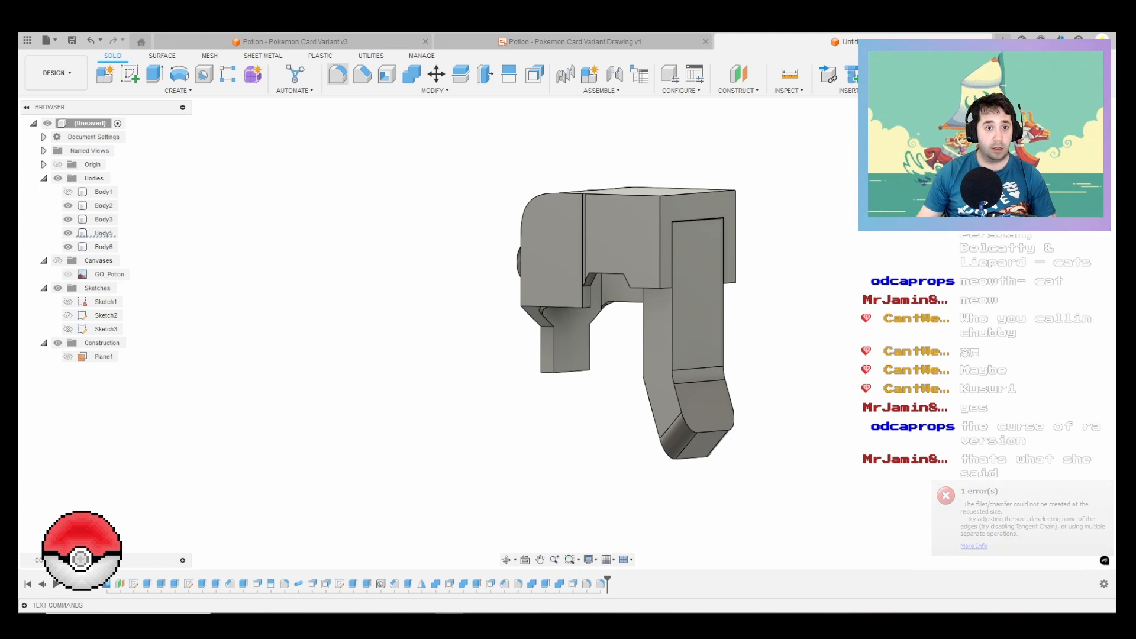
# Step: Fillet the edges around the trigger Body3's outer rear face and its inner faces above and below the bend
pyautogui.press('f')
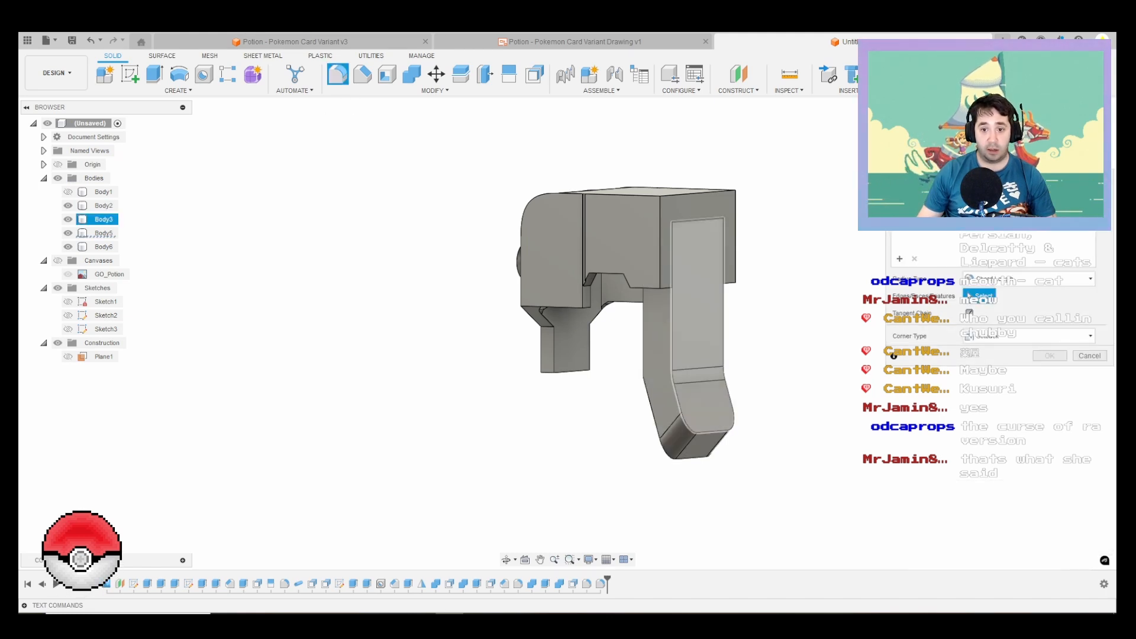
pyautogui.click(692, 307)
pyautogui.keyDown('shift'); pyautogui.moveTo(654, 287); pyautogui.dragTo(740, 255, button='middle'); pyautogui.keyUp('shift')
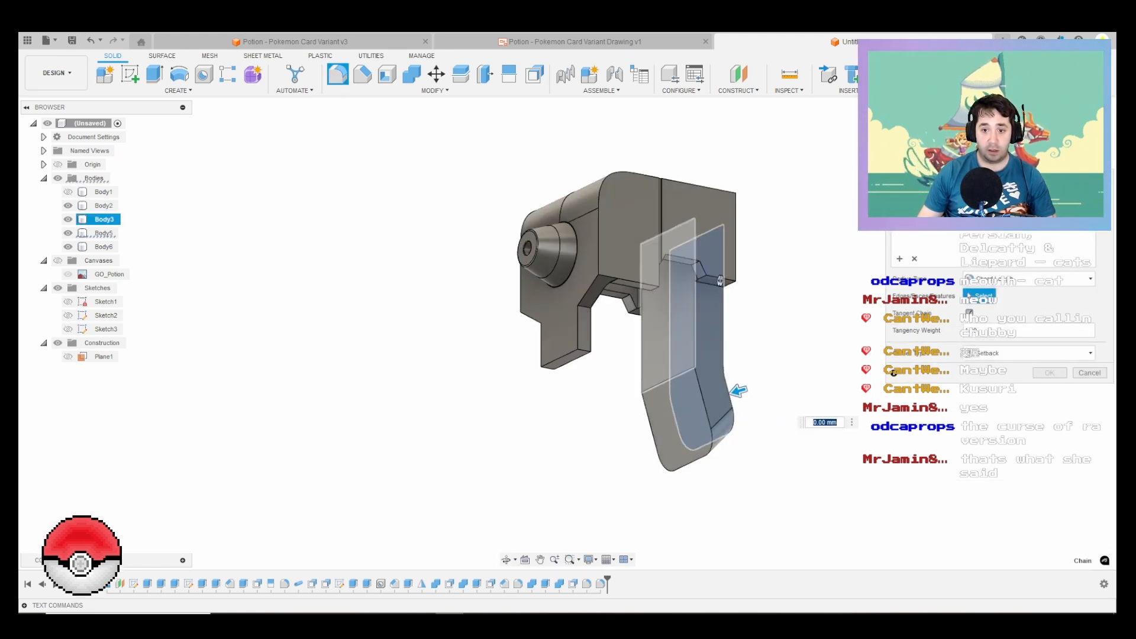
pyautogui.click(670, 320)
pyautogui.click(738, 380)
pyautogui.click(722, 432)
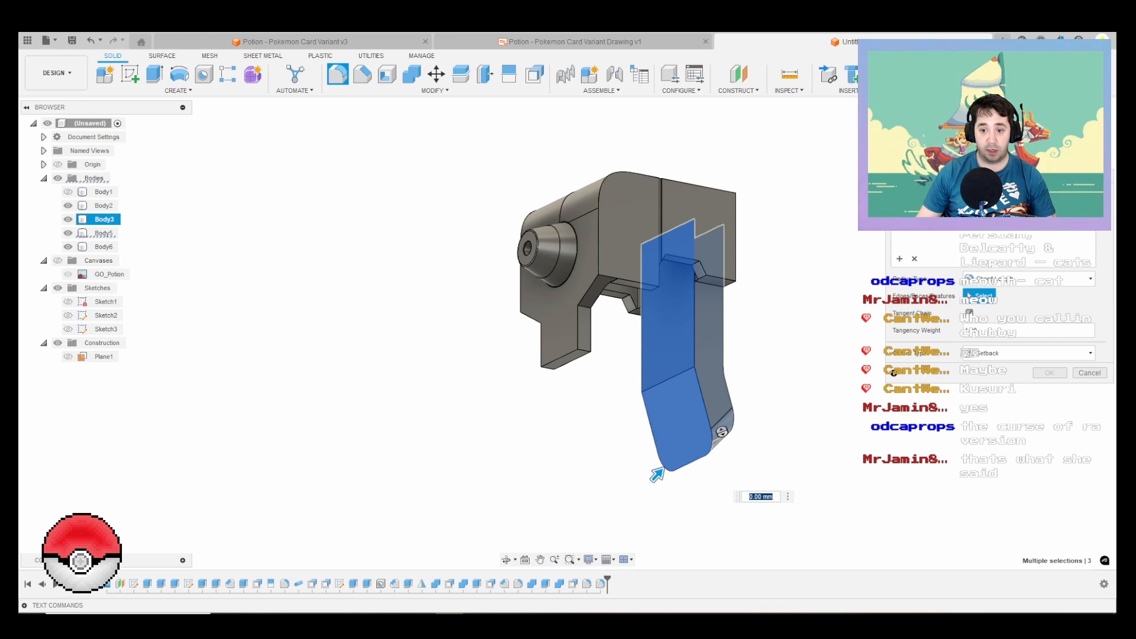
pyautogui.press('Return')
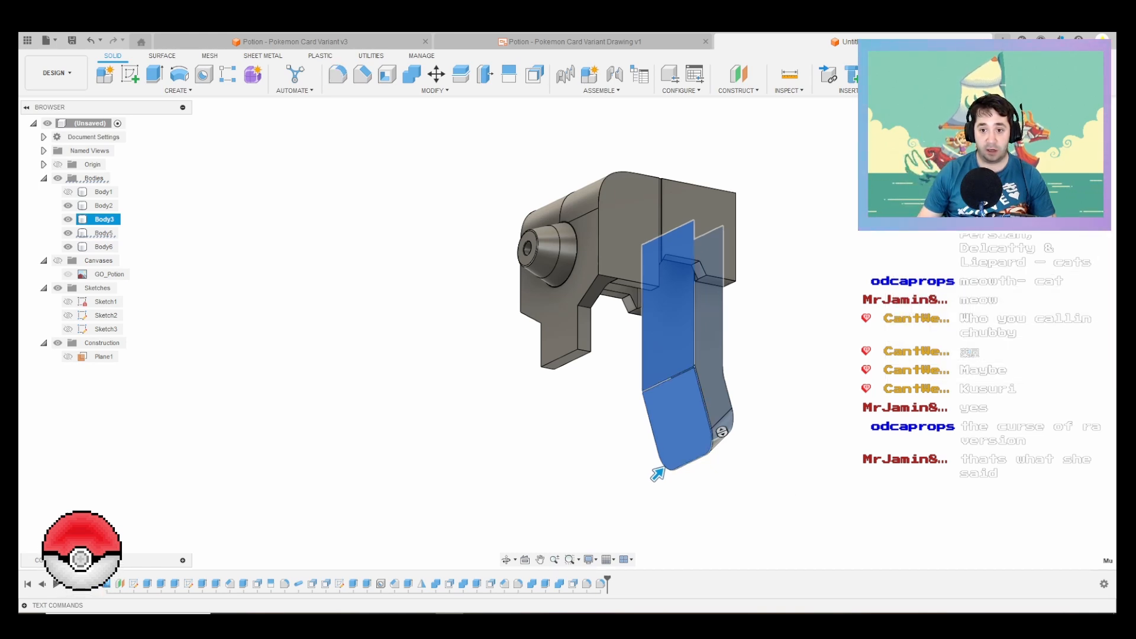
pyautogui.keyDown('shift'); pyautogui.moveTo(698, 331); pyautogui.dragTo(723, 413, button='middle'); pyautogui.keyUp('shift')
pyautogui.rightClick(877, 420)
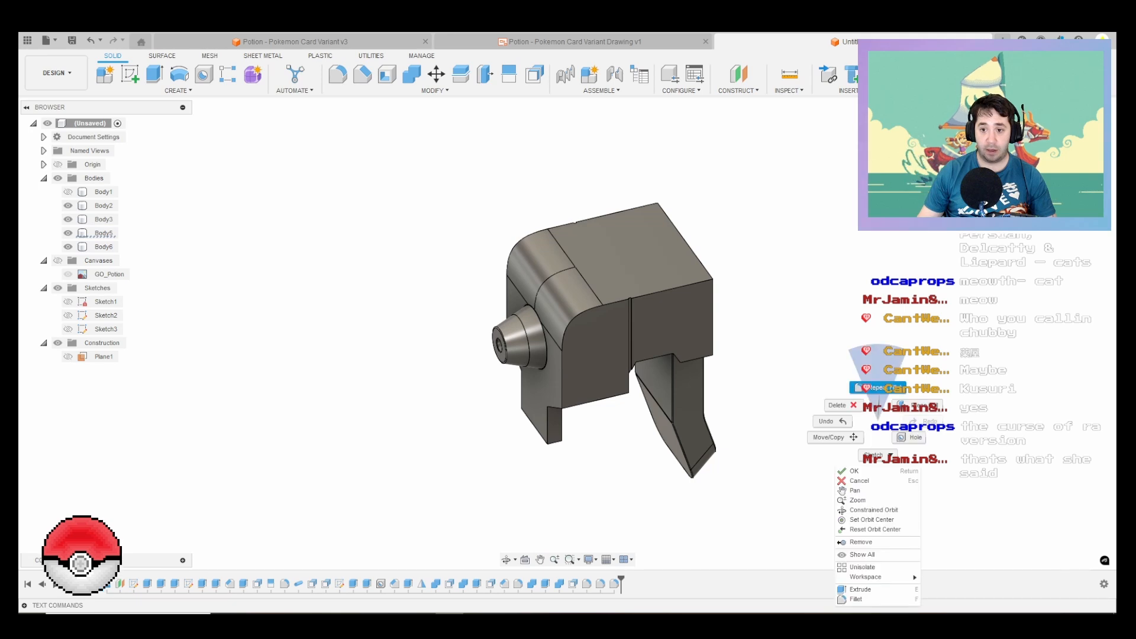
pyautogui.click(876, 388)
pyautogui.scroll(4, 565, 421)
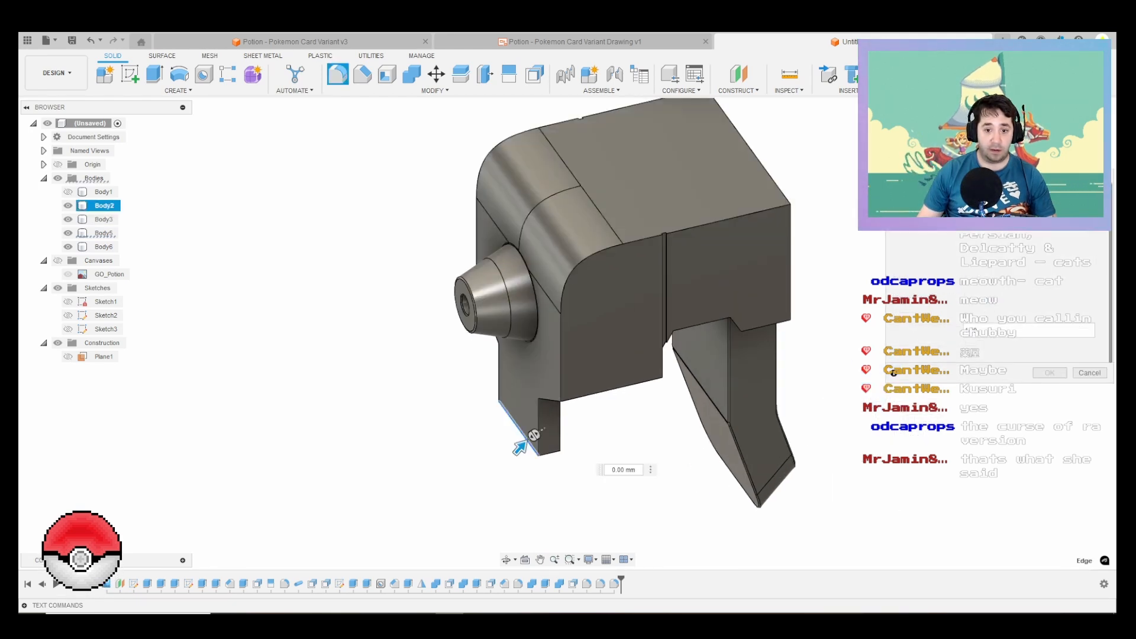
pyautogui.click(524, 436)
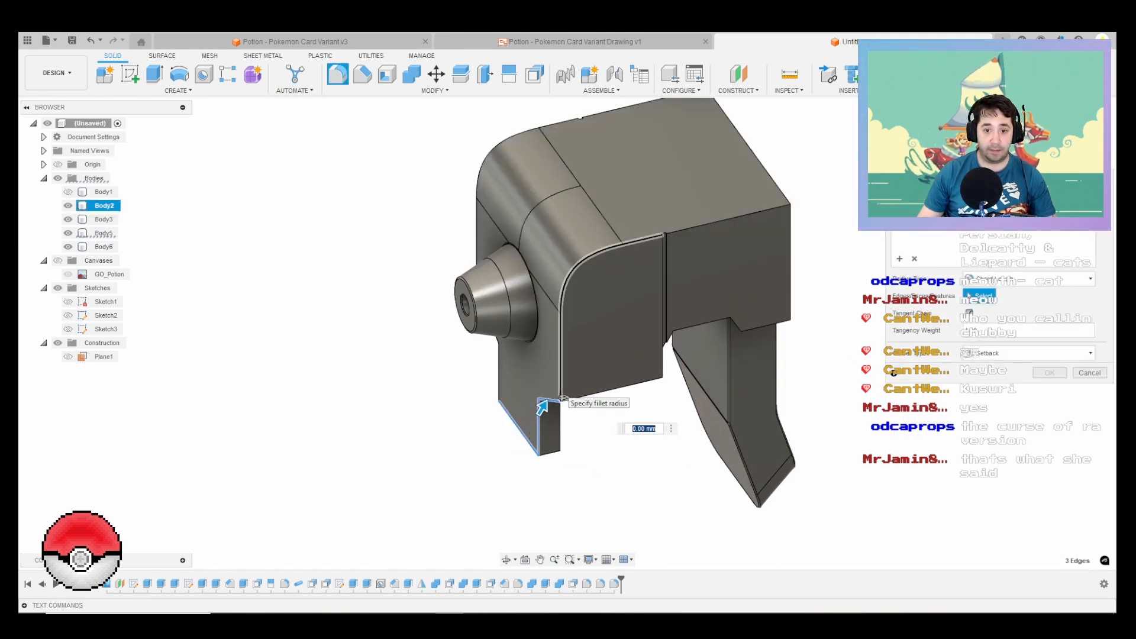
pyautogui.click(556, 394)
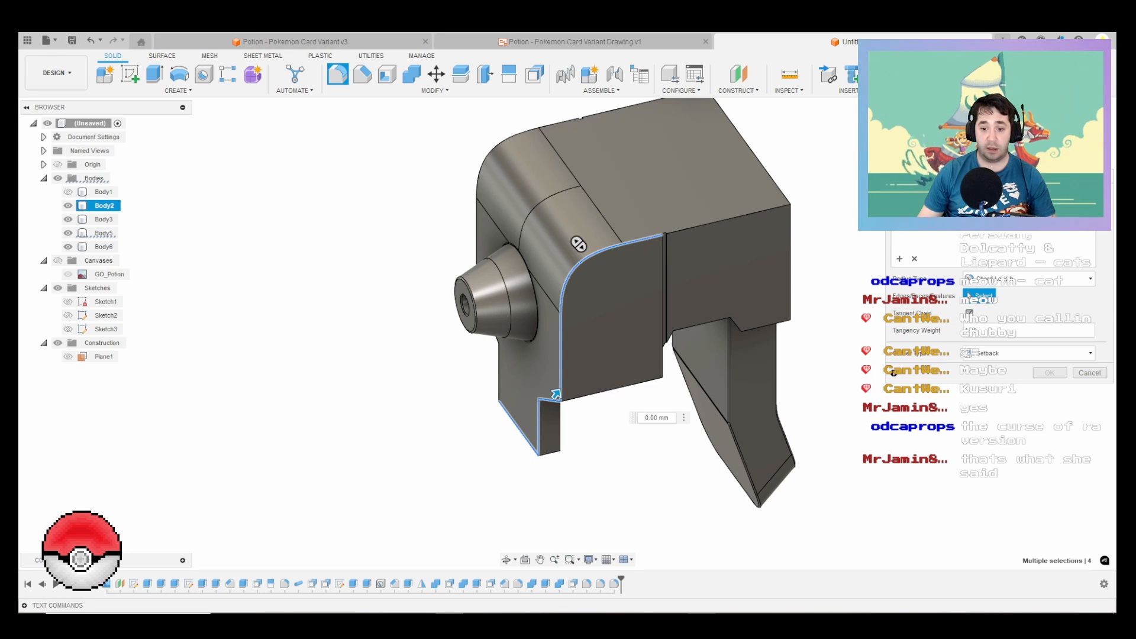
# Step: Switch to the image viewer to examine the cap's edges in GO_Potion.png, and return to the Fusion model
pyautogui.hotkey('alt', 'Tab')
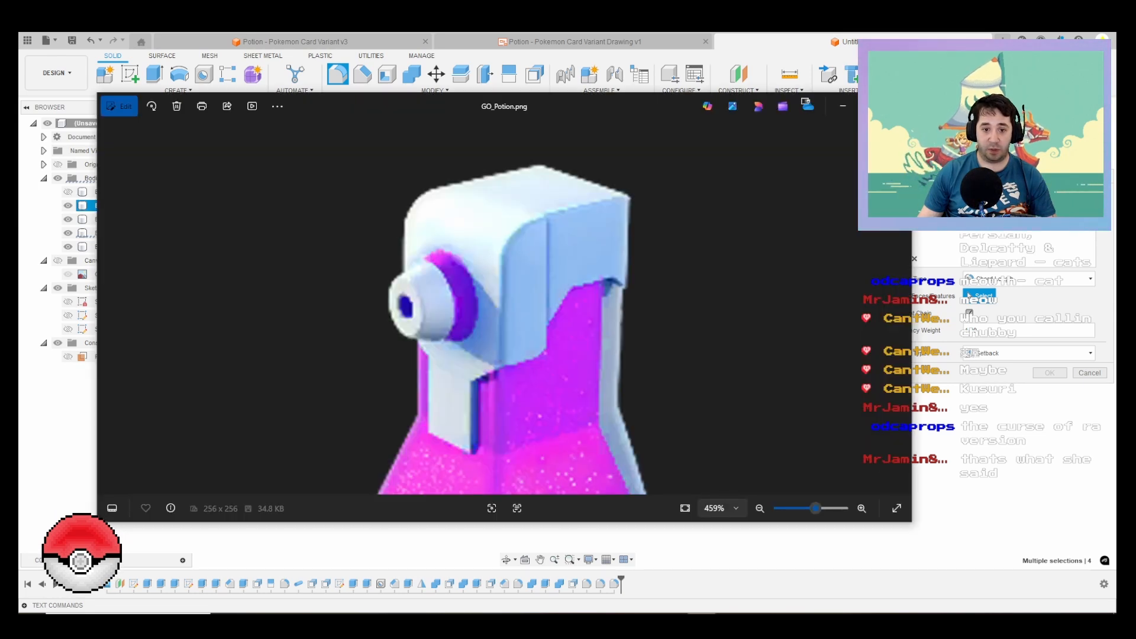
pyautogui.scroll(-6, 504, 270)
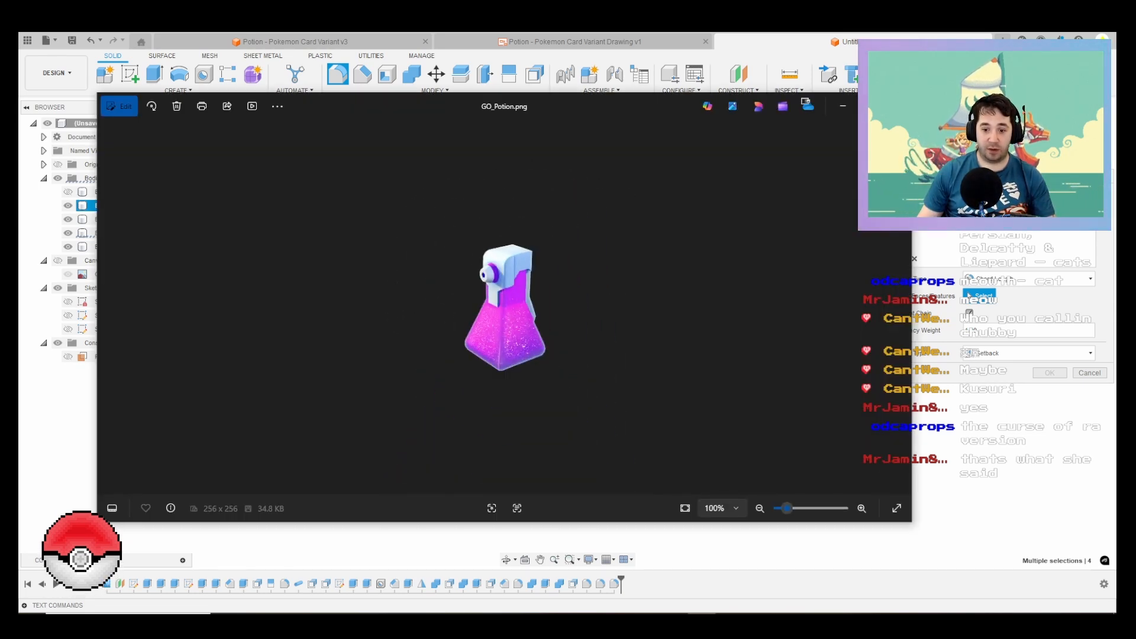
pyautogui.hotkey('alt', 'Tab')
pyautogui.press('Return')
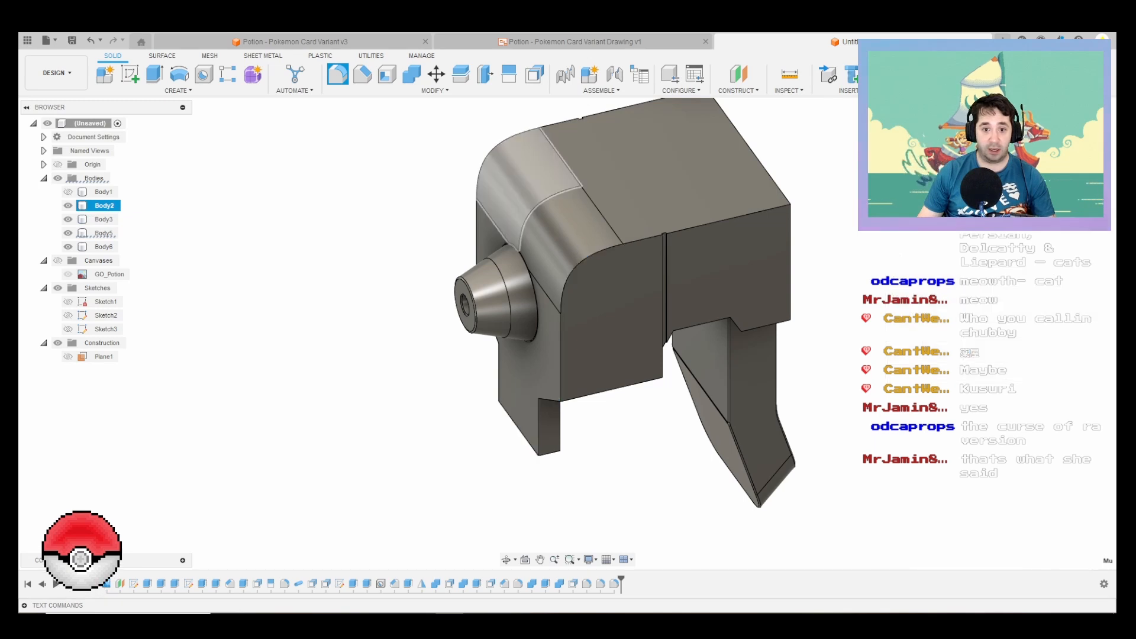
# Step: Start a fillet on the cap Body2 and select the edges outlining its front face, lower tab and top face
pyautogui.click(337, 75)
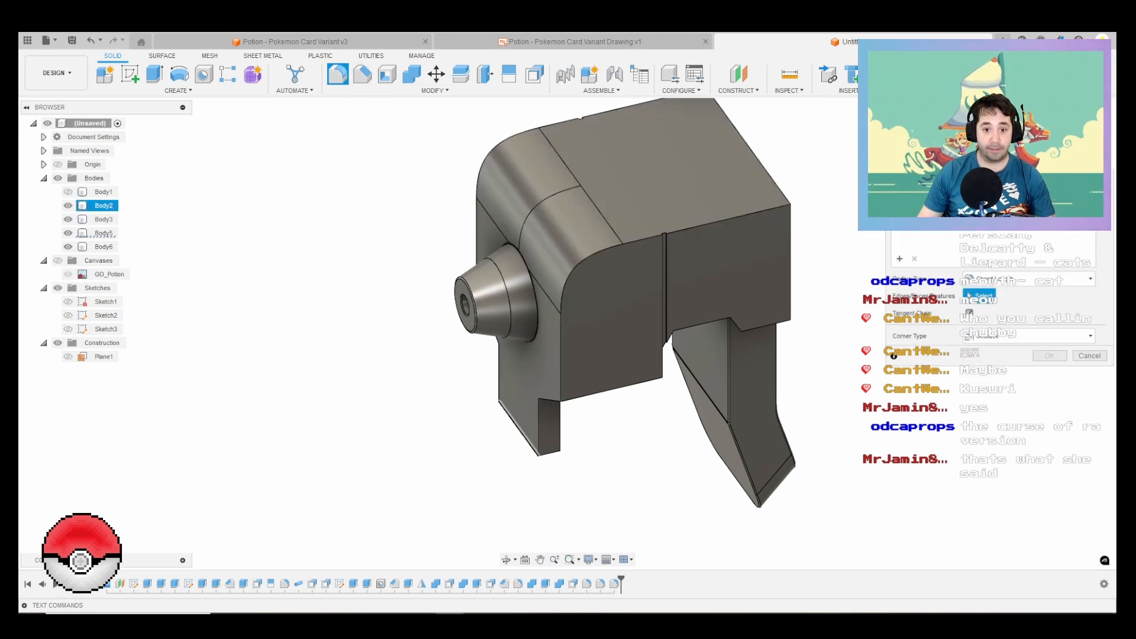
pyautogui.click(518, 427)
pyautogui.click(534, 420)
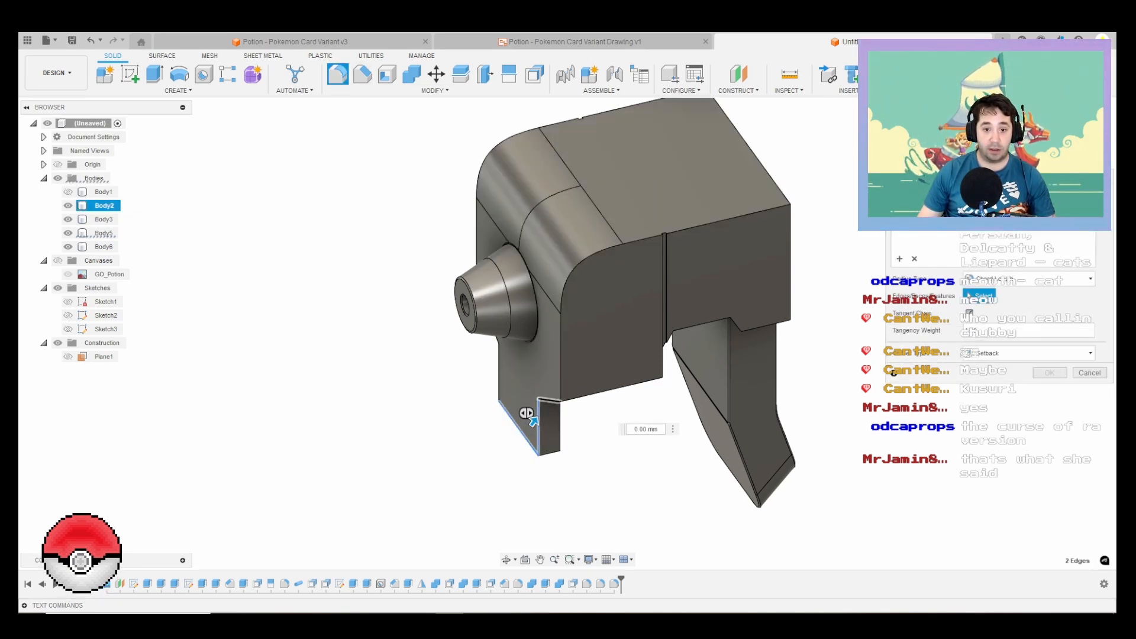
pyautogui.click(579, 244)
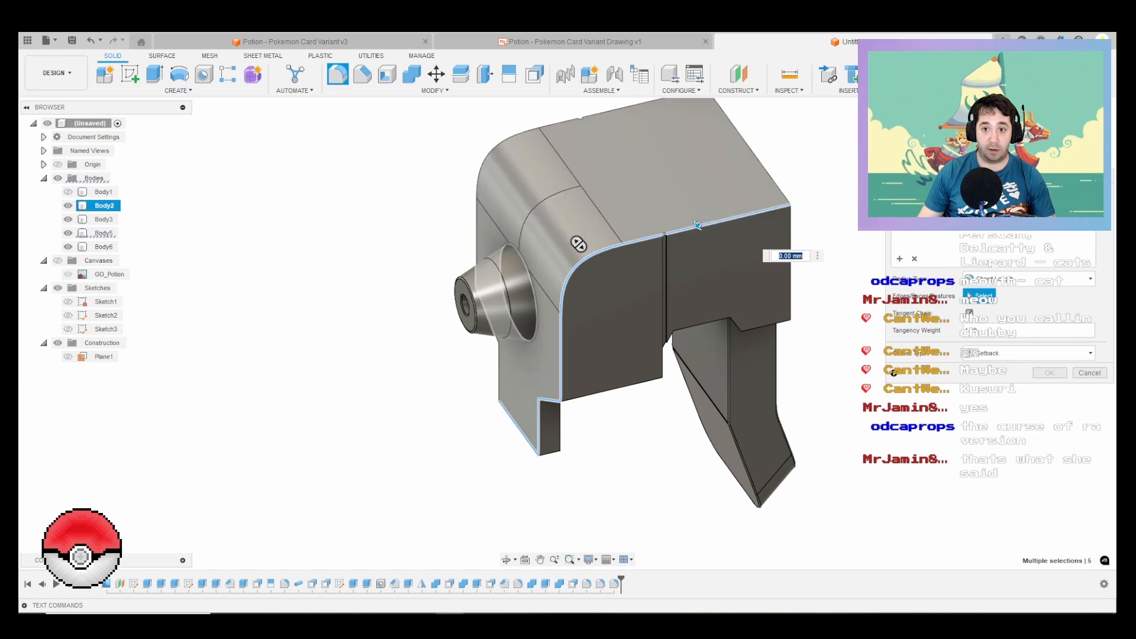
pyautogui.click(771, 167)
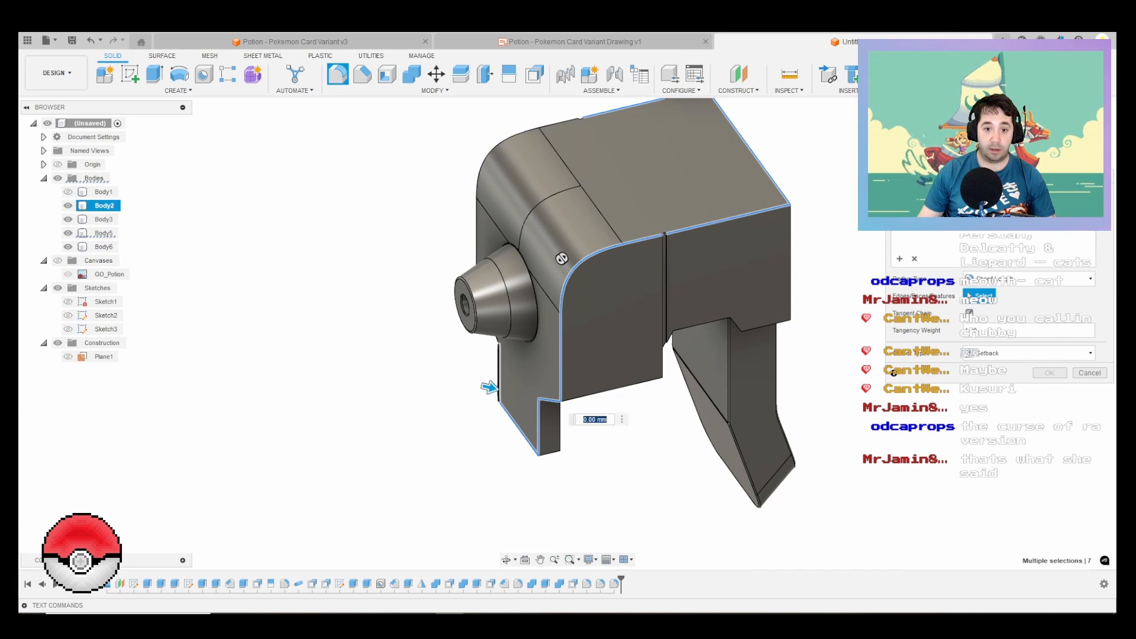
pyautogui.click(499, 372)
pyautogui.keyDown('shift'); pyautogui.moveTo(499, 372); pyautogui.dragTo(562, 354, button='middle'); pyautogui.keyUp('shift')
pyautogui.scroll(-2, 565, 356)
pyautogui.click(598, 373)
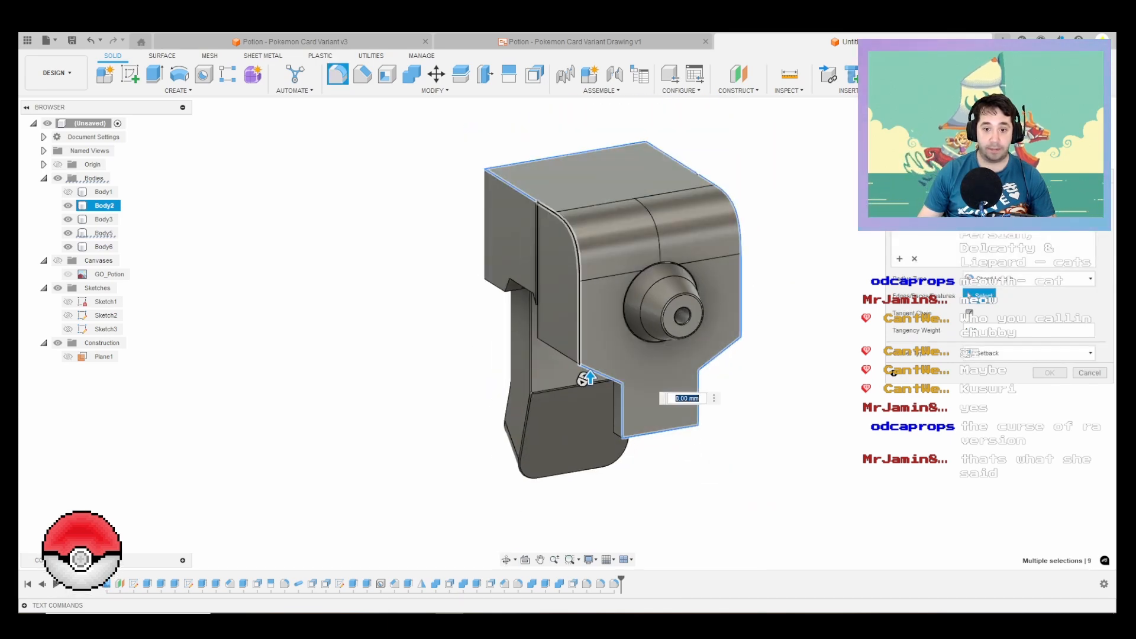
# Step: Add the short edge segments where the side grooves meet the cap's top face to the fillet selection
pyautogui.scroll(8, 584, 378)
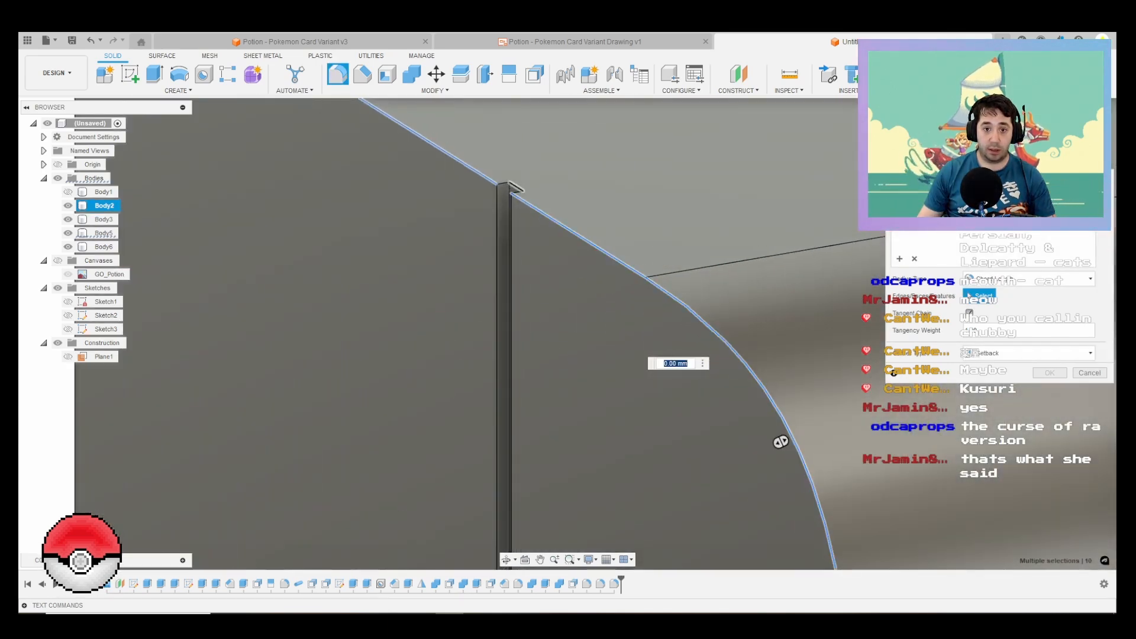
pyautogui.click(780, 442)
pyautogui.scroll(-8, 393, 348)
pyautogui.scroll(6, 698, 278)
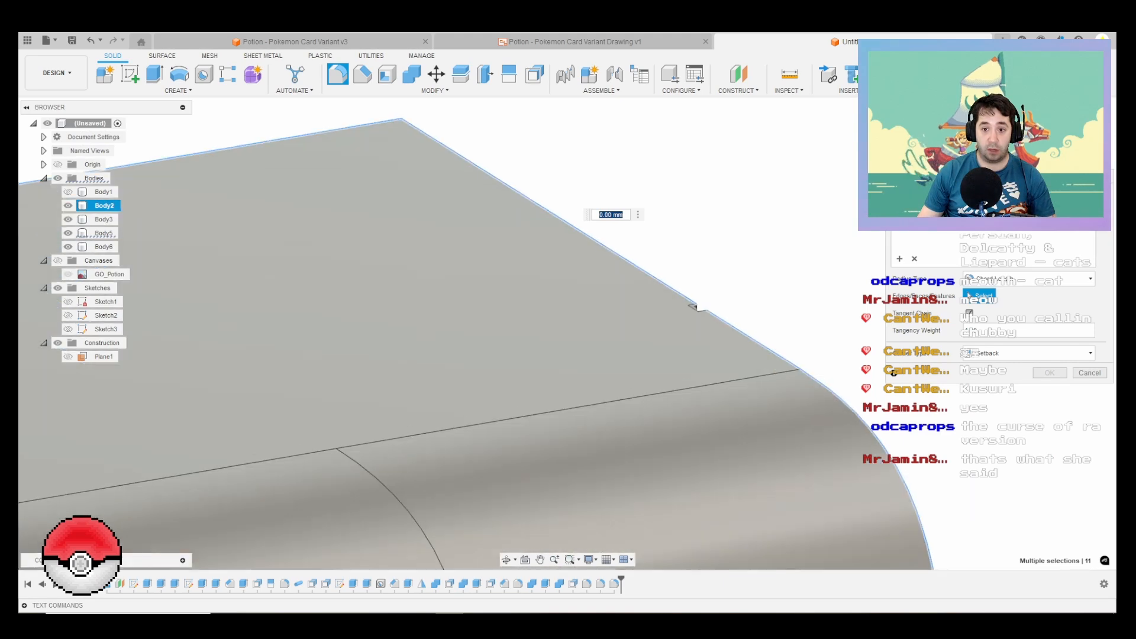
pyautogui.click(727, 323)
pyautogui.click(695, 307)
pyautogui.scroll(-8, 695, 307)
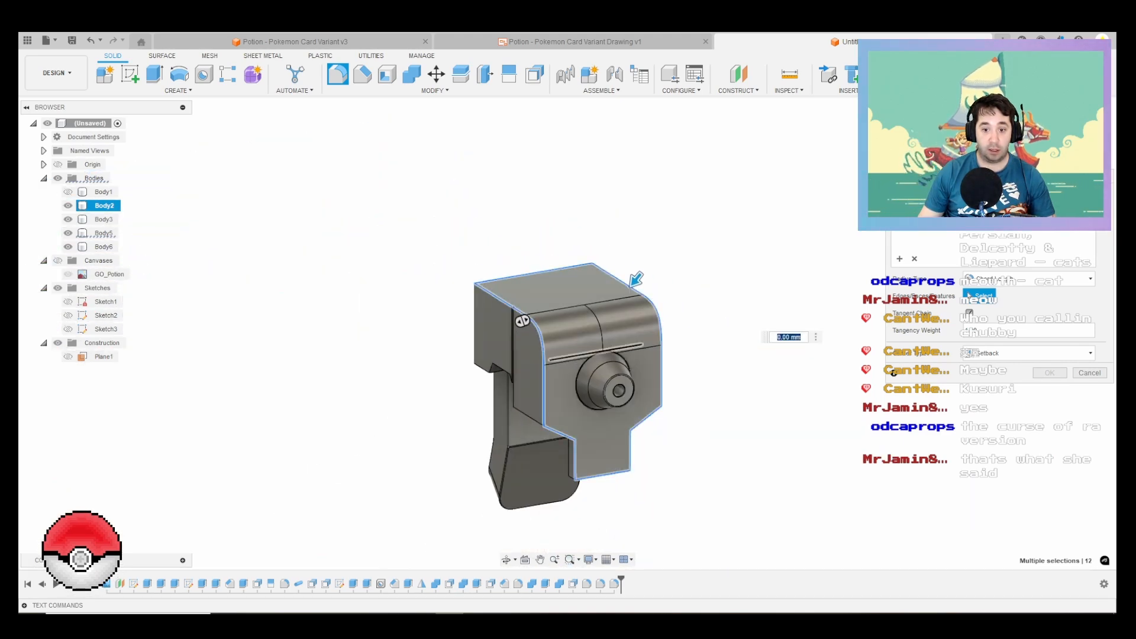
pyautogui.keyDown('shift'); pyautogui.moveTo(479, 290); pyautogui.dragTo(659, 278, button='middle'); pyautogui.keyUp('shift')
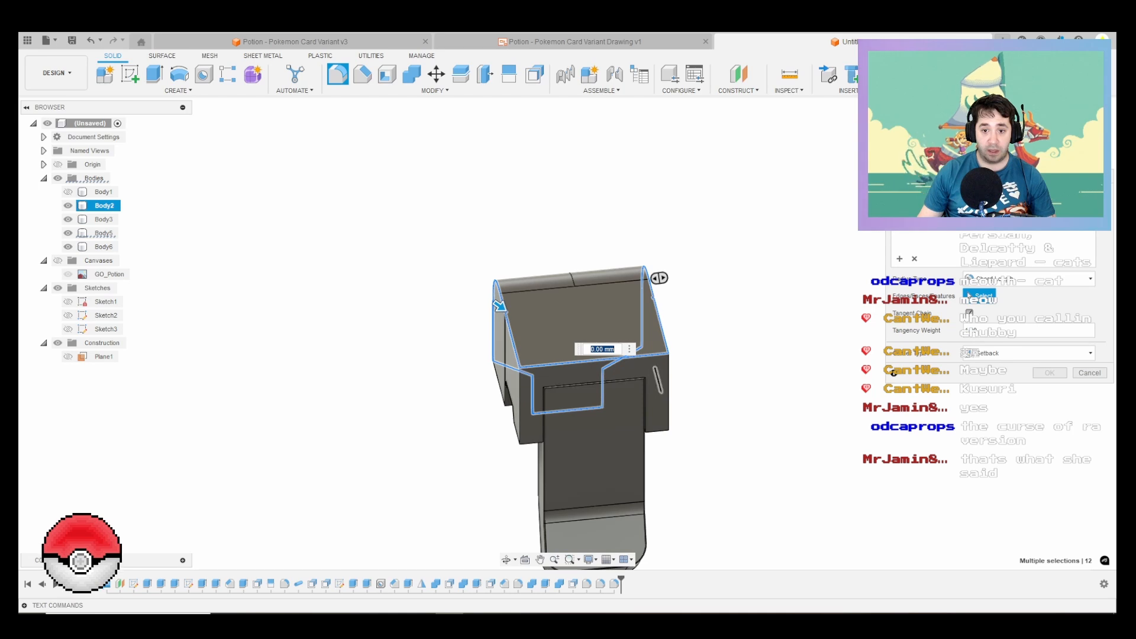
# Step: Add the cap's rear vertical corner edges and the lower rear edges beside the trigger to the fillet selection
pyautogui.click(668, 383)
pyautogui.scroll(4, 605, 377)
pyautogui.keyDown('shift'); pyautogui.moveTo(576, 361); pyautogui.dragTo(570, 333, button='middle'); pyautogui.keyUp('shift')
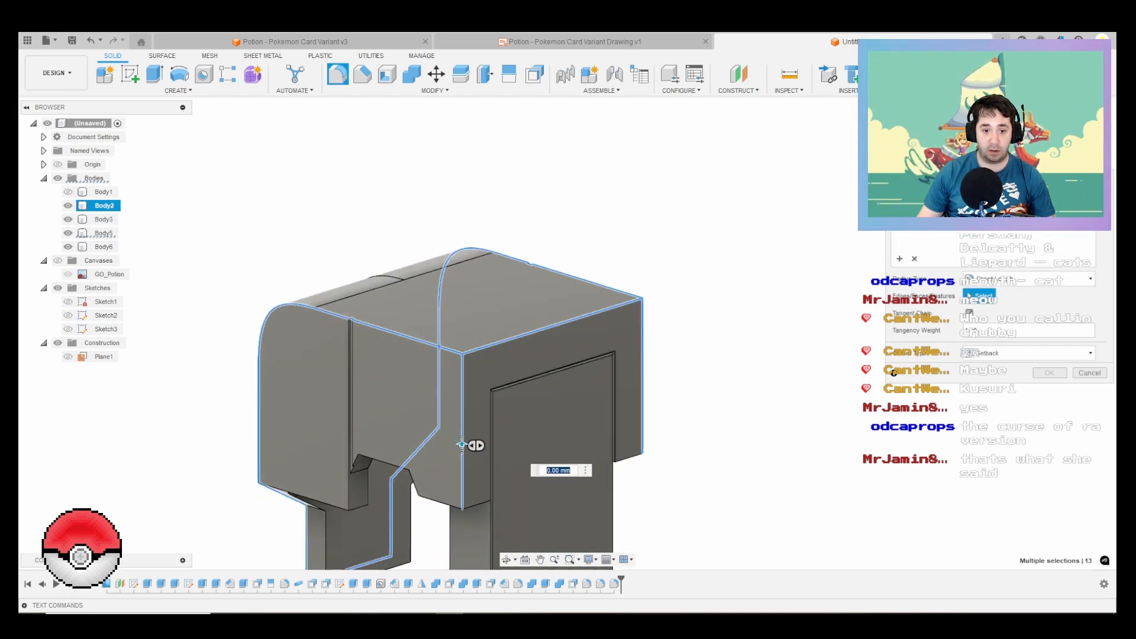
pyautogui.click(474, 505)
pyautogui.click(629, 457)
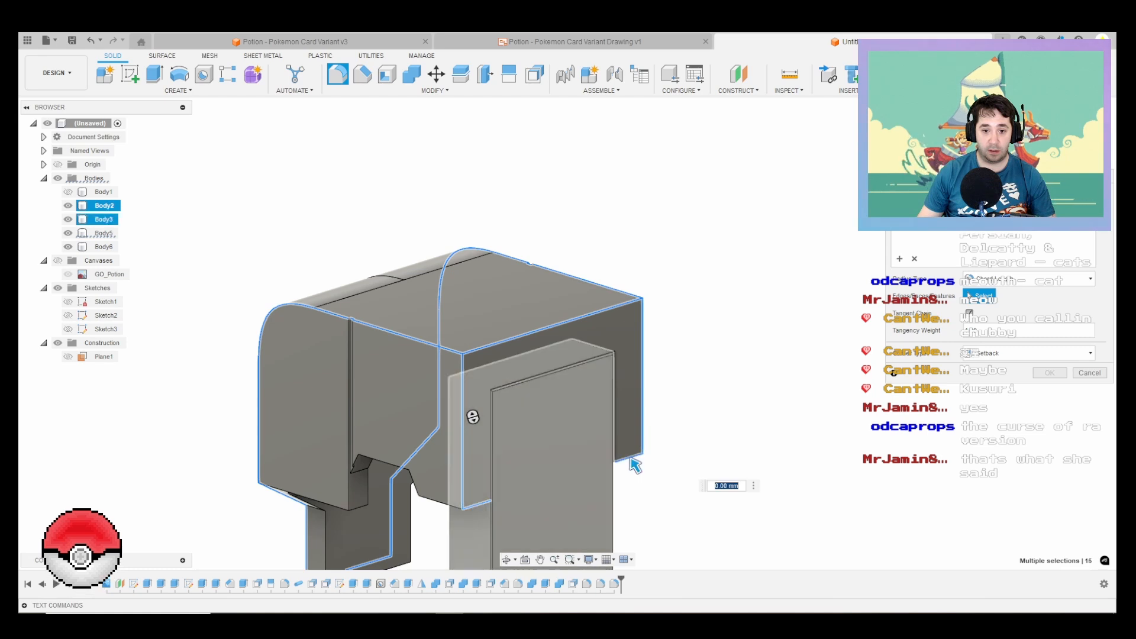
# Step: Add the underside notch edges and the lower front edge on one side of the cap to the fillet selection
pyautogui.click(433, 500)
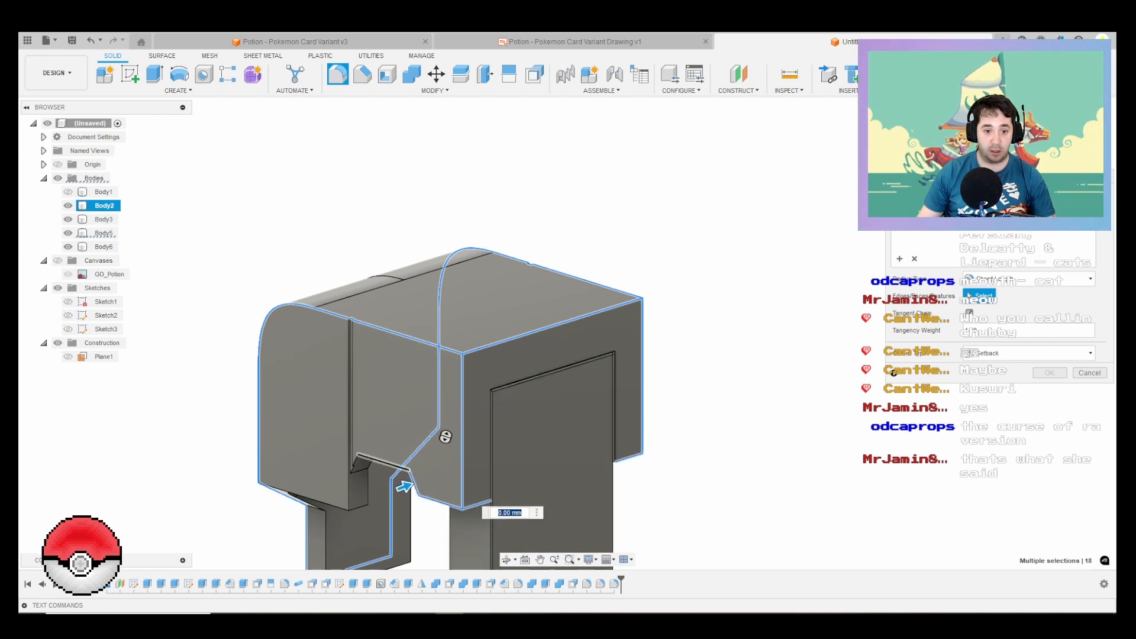
pyautogui.click(394, 475)
pyautogui.scroll(2, 393, 475)
pyautogui.click(352, 460)
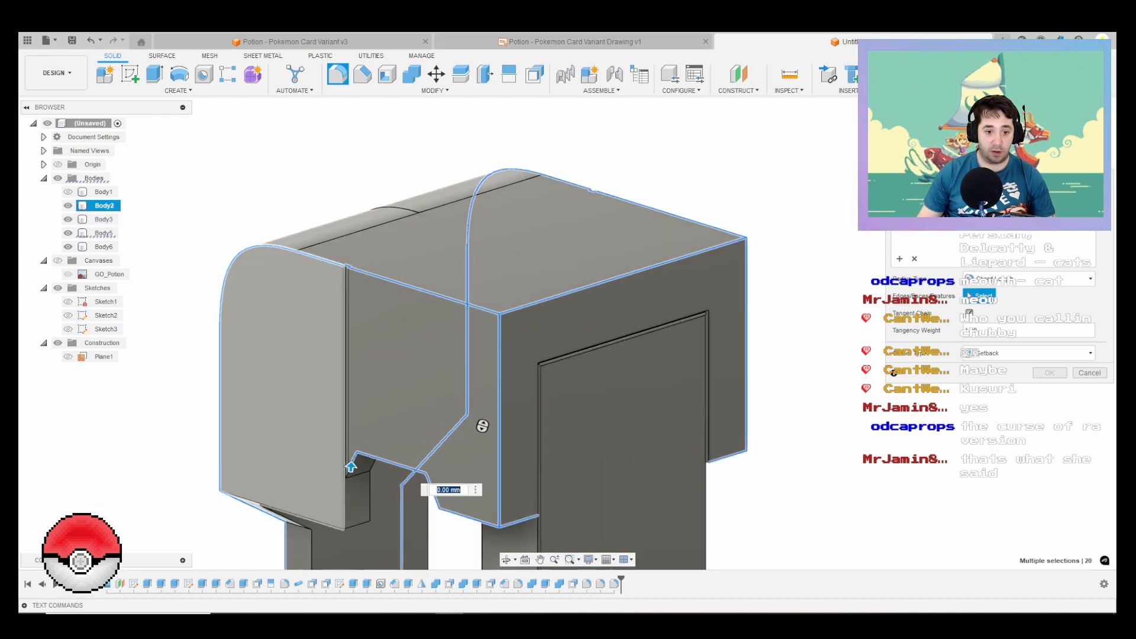
pyautogui.keyDown('shift'); pyautogui.moveTo(280, 457); pyautogui.dragTo(379, 385, button='middle'); pyautogui.keyUp('shift')
pyautogui.scroll(-1, 226, 514)
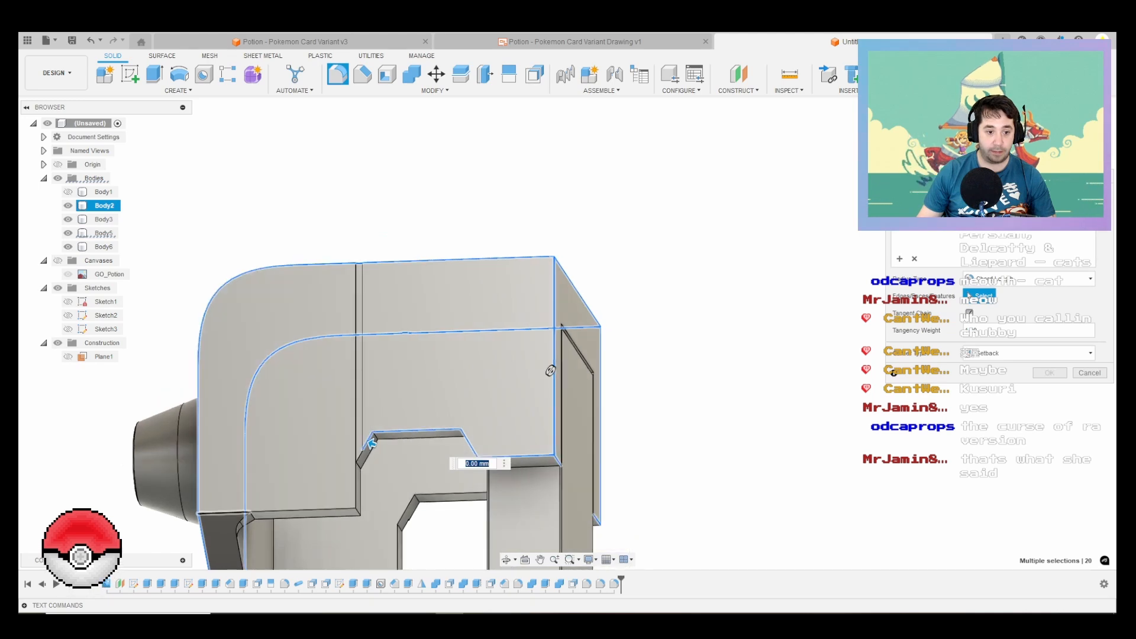
pyautogui.click(248, 510)
pyautogui.scroll(5, 249, 510)
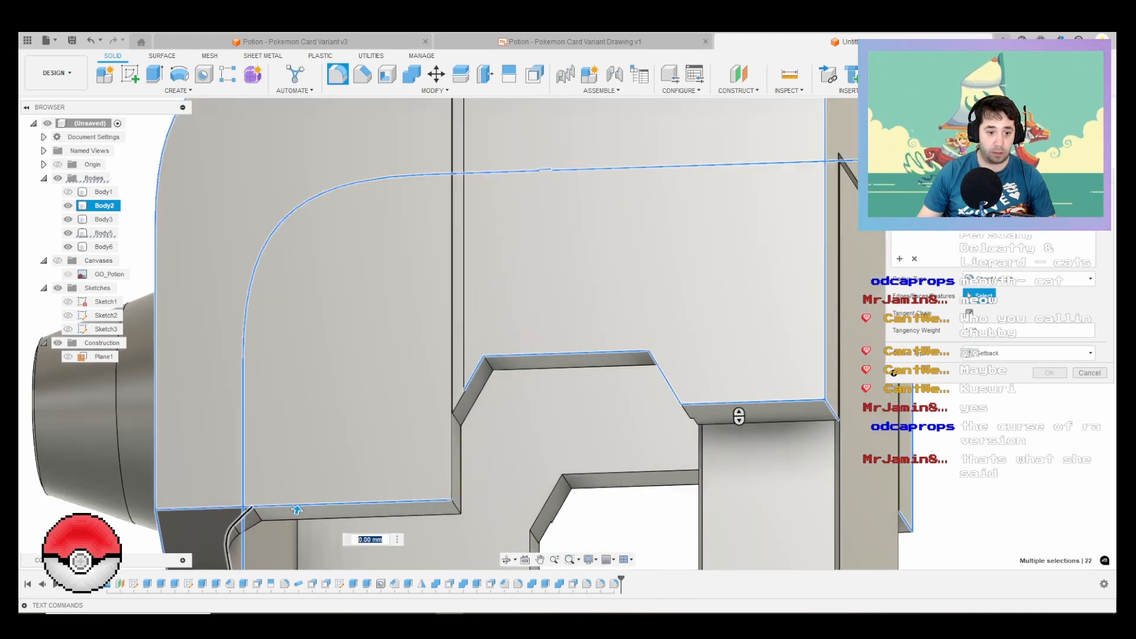
# Step: Complete the notch selection at the groove and add the matching notch and lower edges on the cap's opposite side
pyautogui.scroll(-8, 329, 467)
pyautogui.scroll(6, 330, 470)
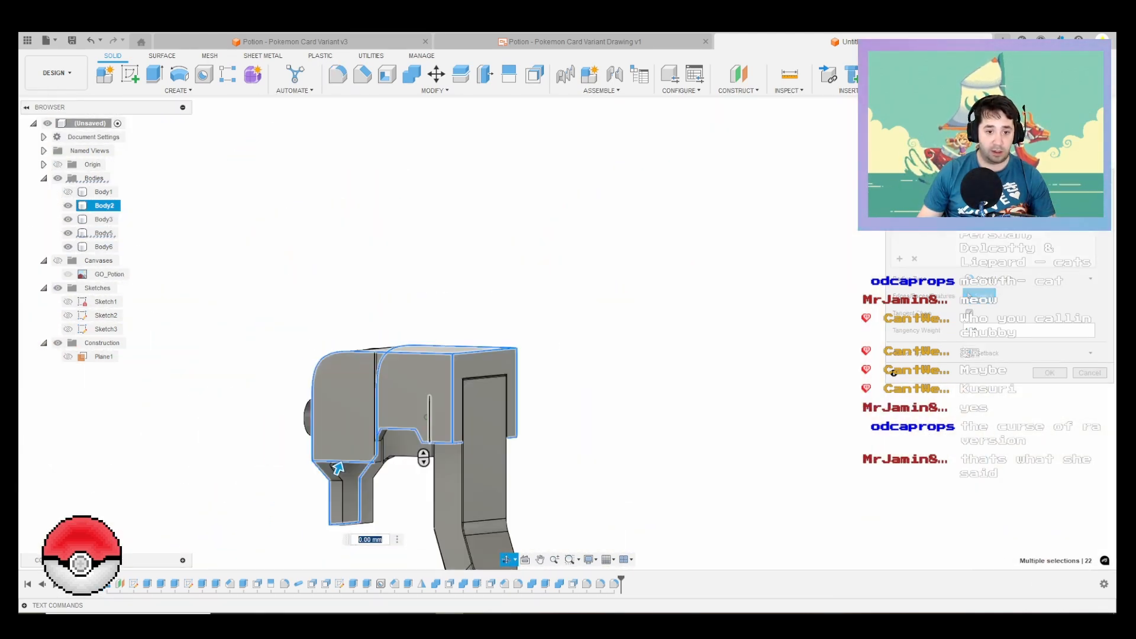
pyautogui.scroll(-6, 580, 421)
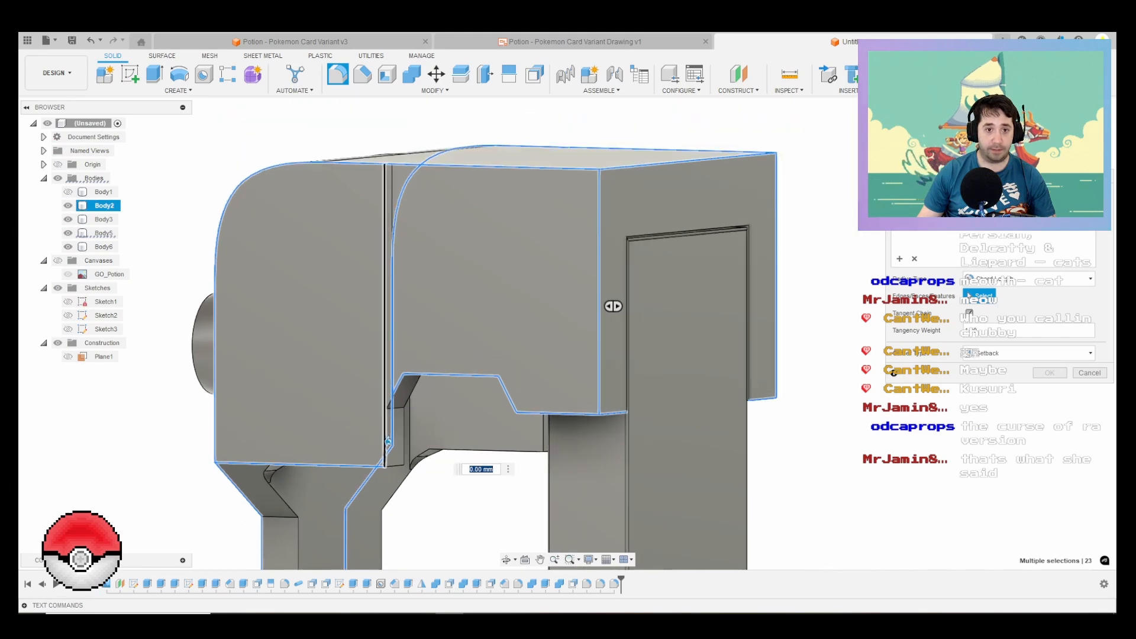
pyautogui.scroll(8, 767, 458)
pyautogui.click(766, 457)
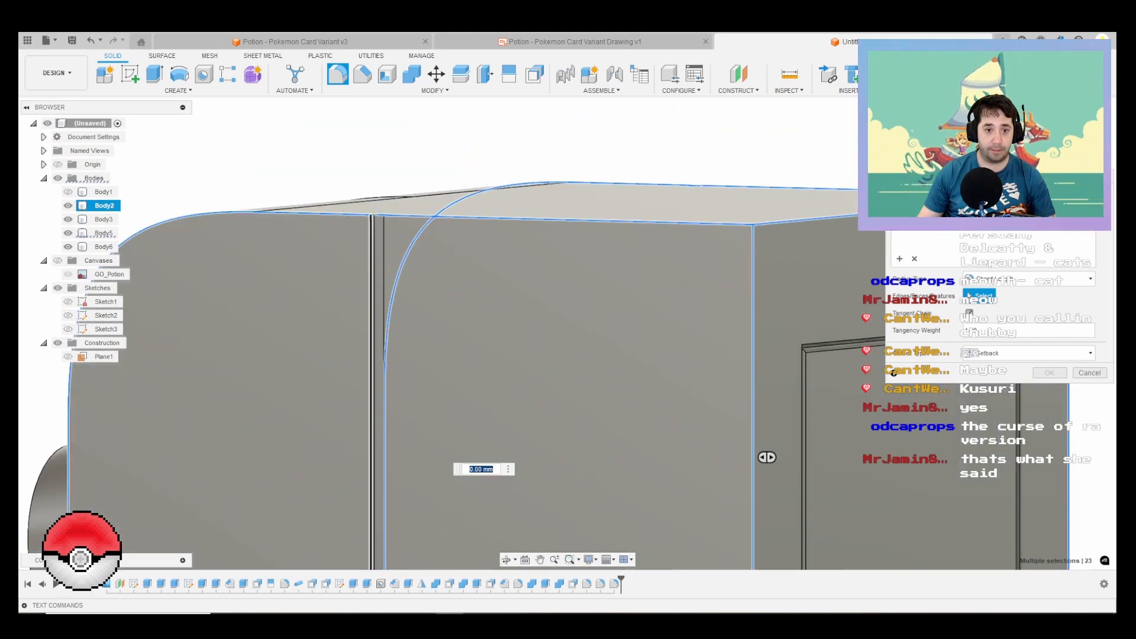
pyautogui.scroll(-5, 702, 431)
pyautogui.keyDown('shift'); pyautogui.moveTo(596, 365); pyautogui.dragTo(155, 378, button='middle'); pyautogui.keyUp('shift')
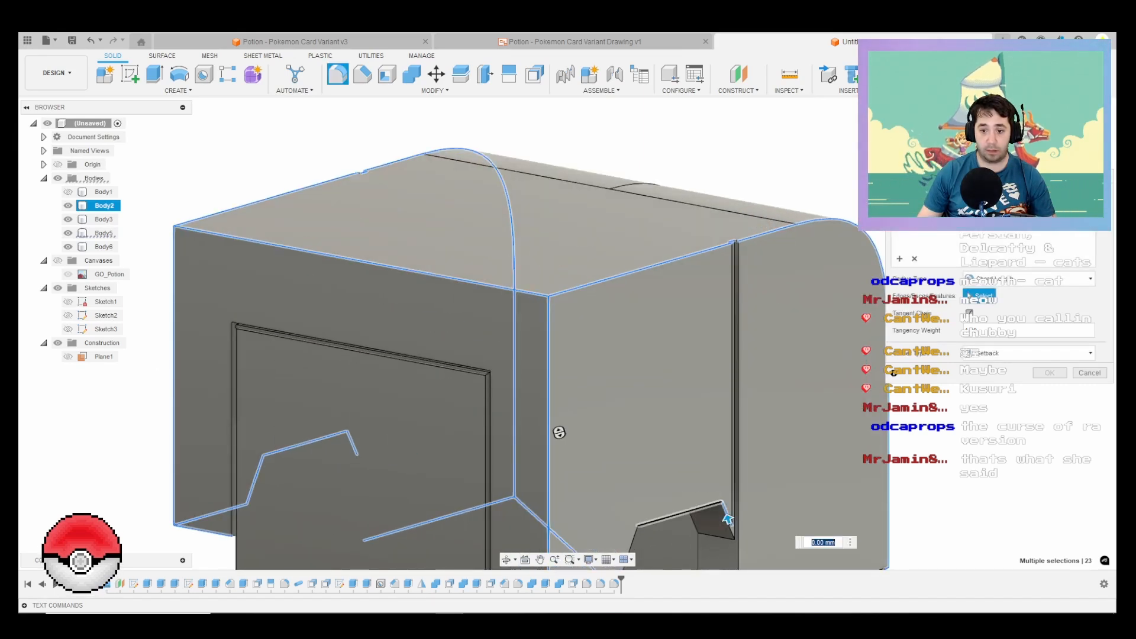
pyautogui.click(710, 506)
pyautogui.moveTo(712, 509); pyautogui.dragTo(753, 362, button='middle')
pyautogui.click(672, 404)
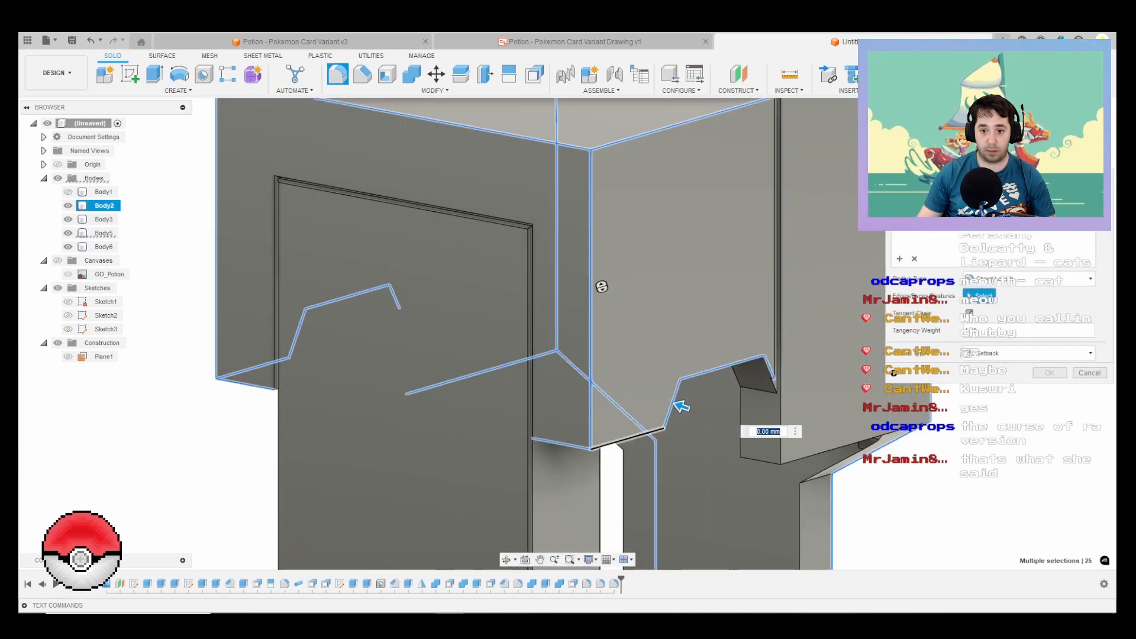
pyautogui.click(653, 435)
pyautogui.click(832, 452)
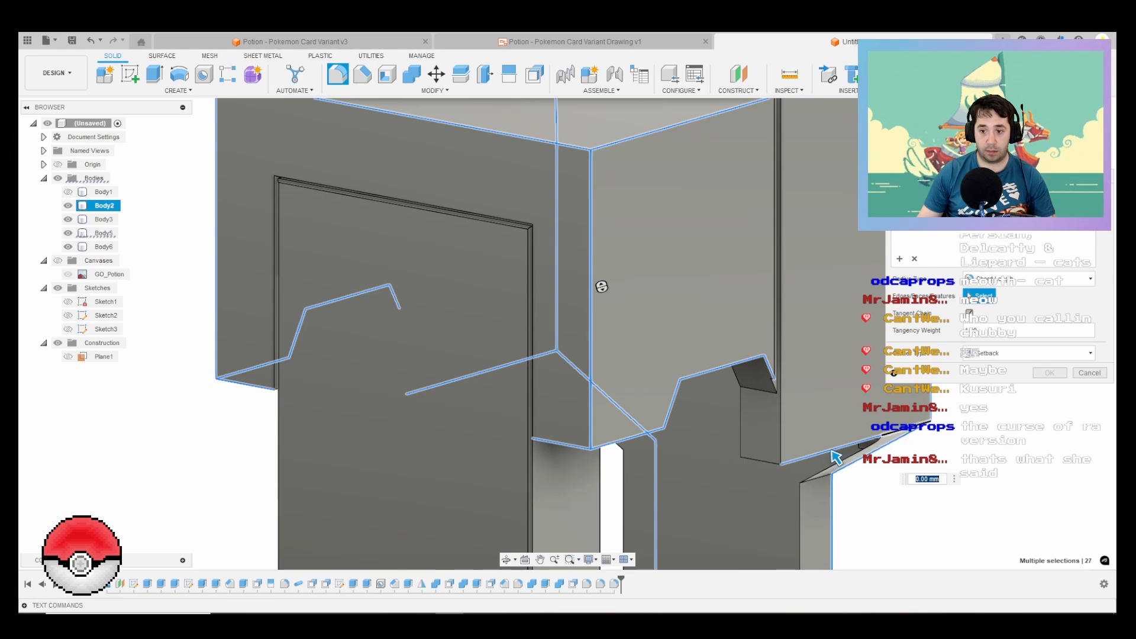
# Step: Set the fillet radius to 1 mm and deselect the cap's rear vertical corner edges and lower front side edges
pyautogui.keyDown('shift'); pyautogui.moveTo(601, 286); pyautogui.dragTo(767, 355, button='middle'); pyautogui.keyUp('shift')
pyautogui.scroll(2, 788, 365)
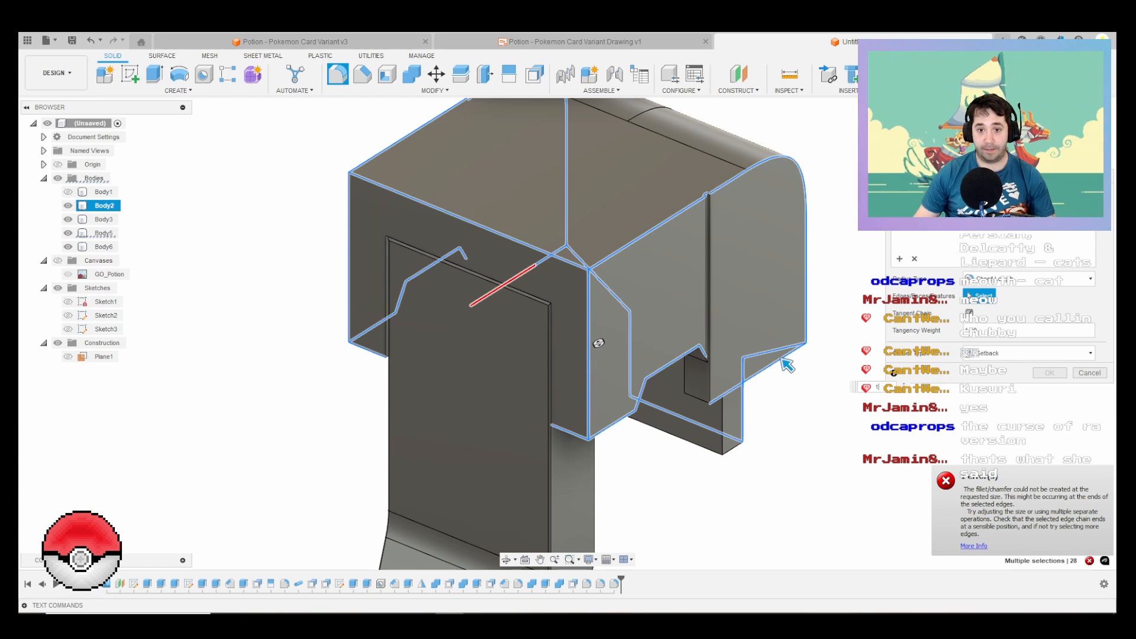
pyautogui.keyDown('shift'); pyautogui.moveTo(788, 365); pyautogui.dragTo(262, 464, button='middle'); pyautogui.keyUp('shift')
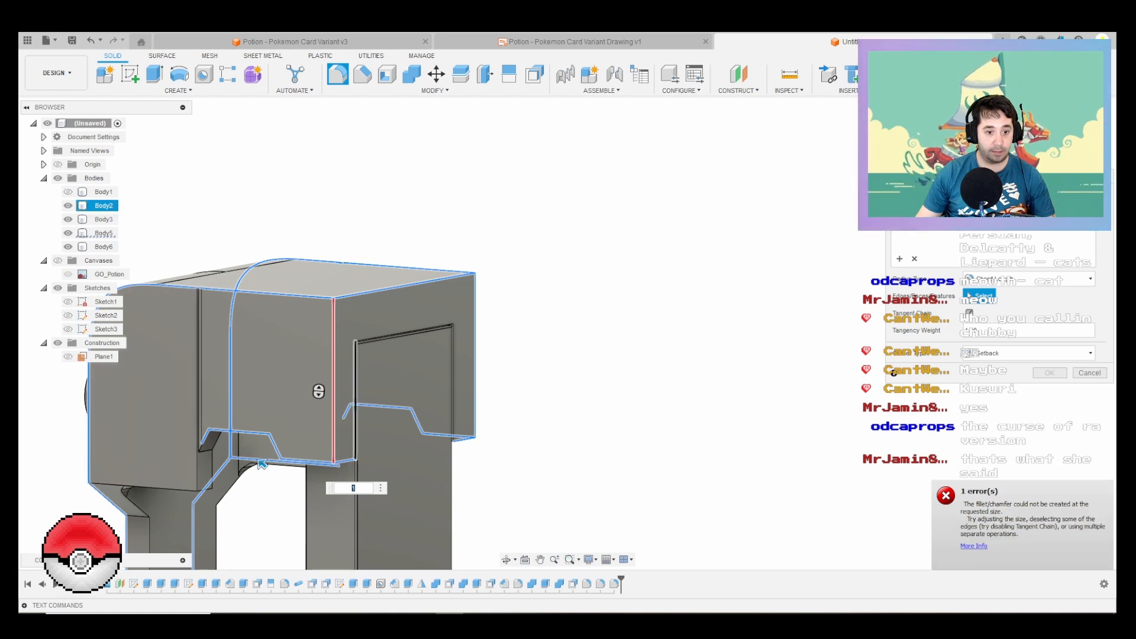
pyautogui.keyDown('shift'); pyautogui.moveTo(262, 464); pyautogui.dragTo(697, 472, button='middle'); pyautogui.keyUp('shift')
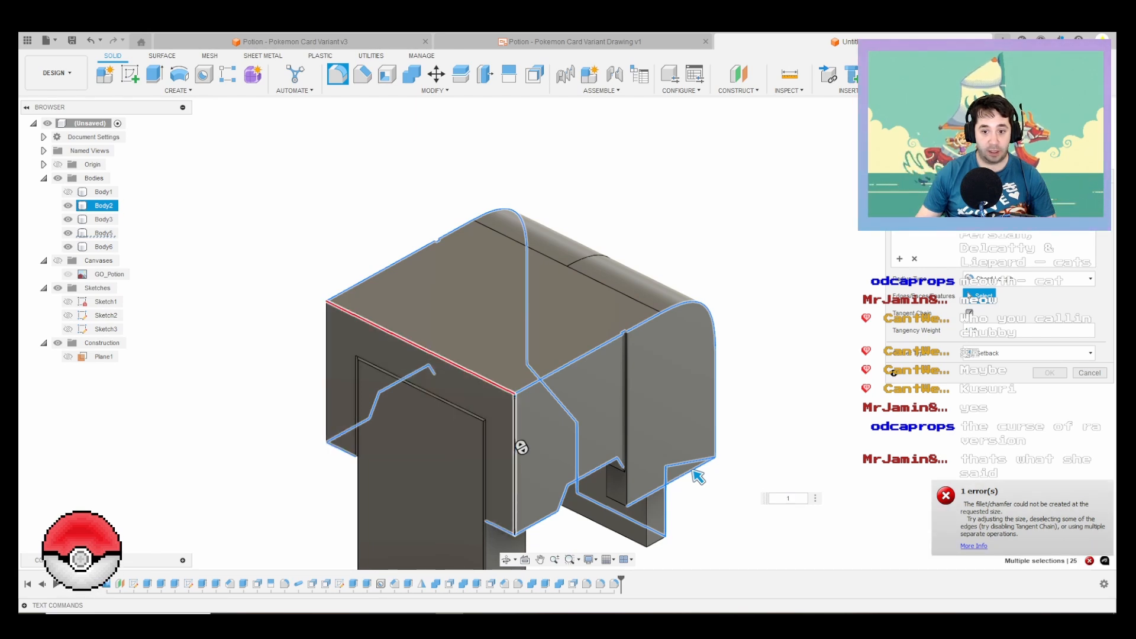
pyautogui.click(693, 471)
pyautogui.scroll(5, 698, 476)
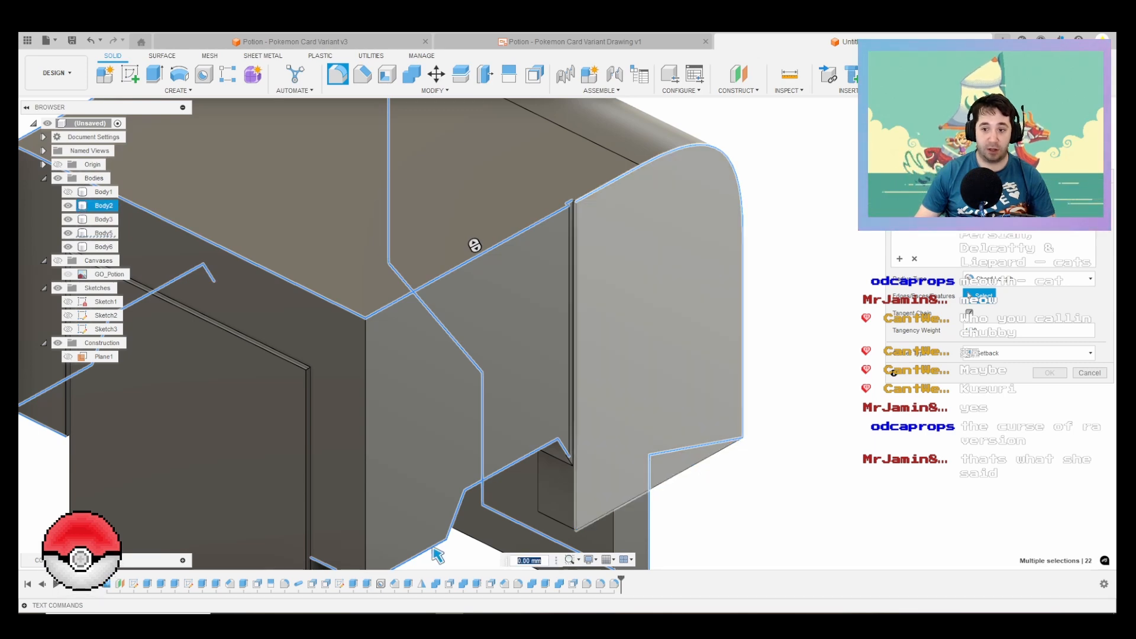
pyautogui.scroll(-5, 689, 390)
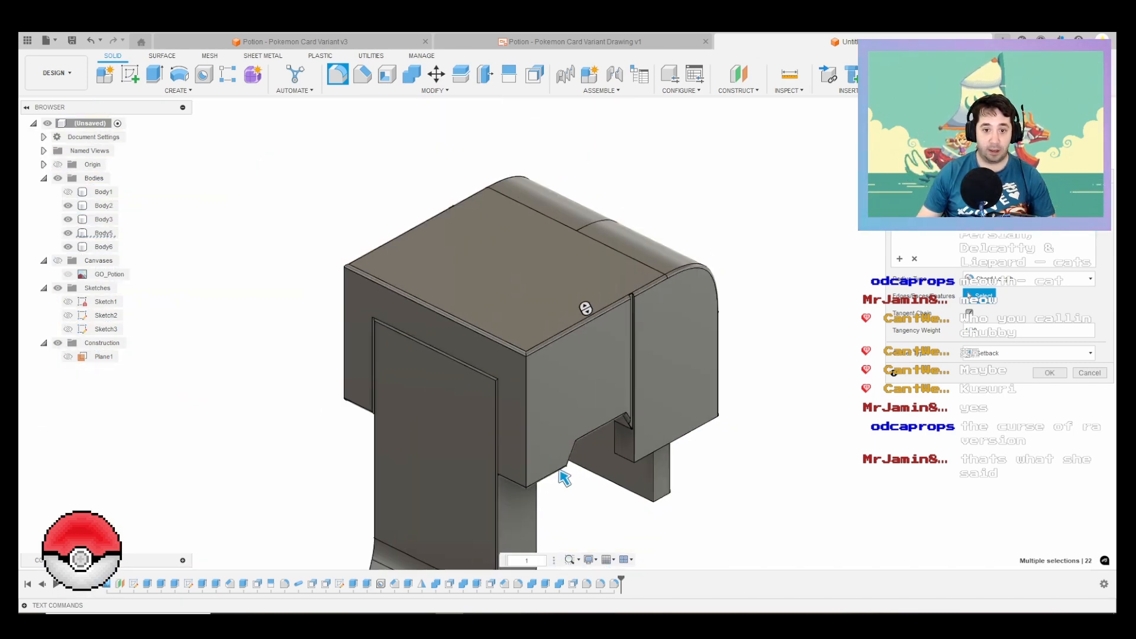
# Step: Inspect the fillet preview around the cap and apply the 1 mm fillet to the selected edges
pyautogui.keyDown('shift'); pyautogui.moveTo(689, 391); pyautogui.dragTo(689, 284, button='middle'); pyautogui.keyUp('shift')
pyautogui.keyDown('shift'); pyautogui.moveTo(586, 296); pyautogui.dragTo(599, 309, button='middle'); pyautogui.keyUp('shift')
pyautogui.keyDown('shift'); pyautogui.moveTo(583, 484); pyautogui.dragTo(594, 484, button='middle'); pyautogui.keyUp('shift')
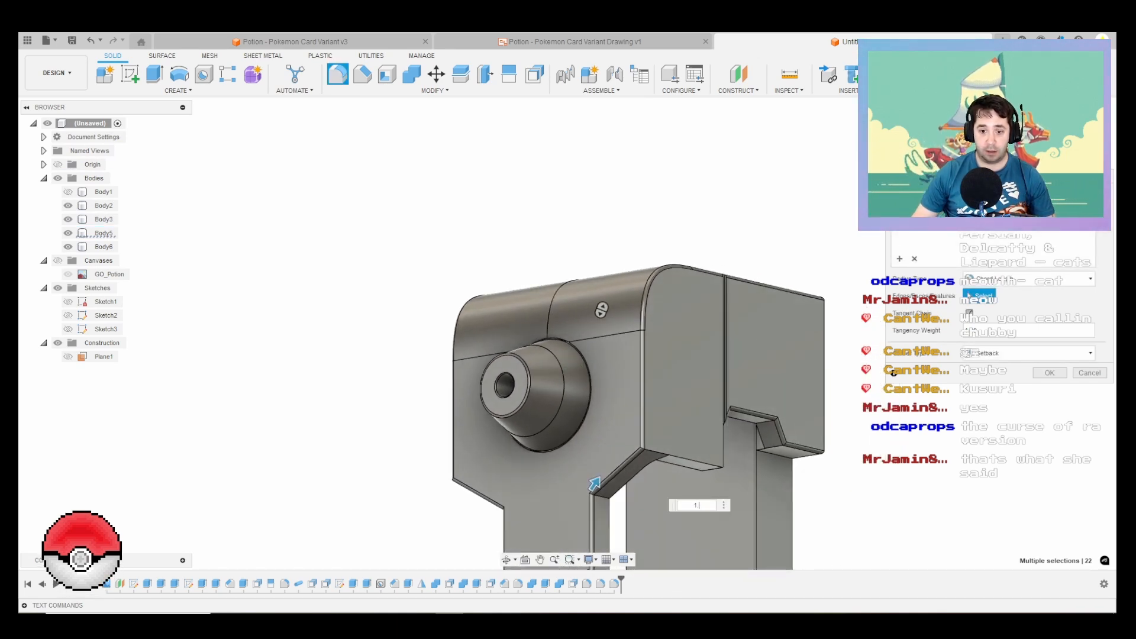
pyautogui.press('Return')
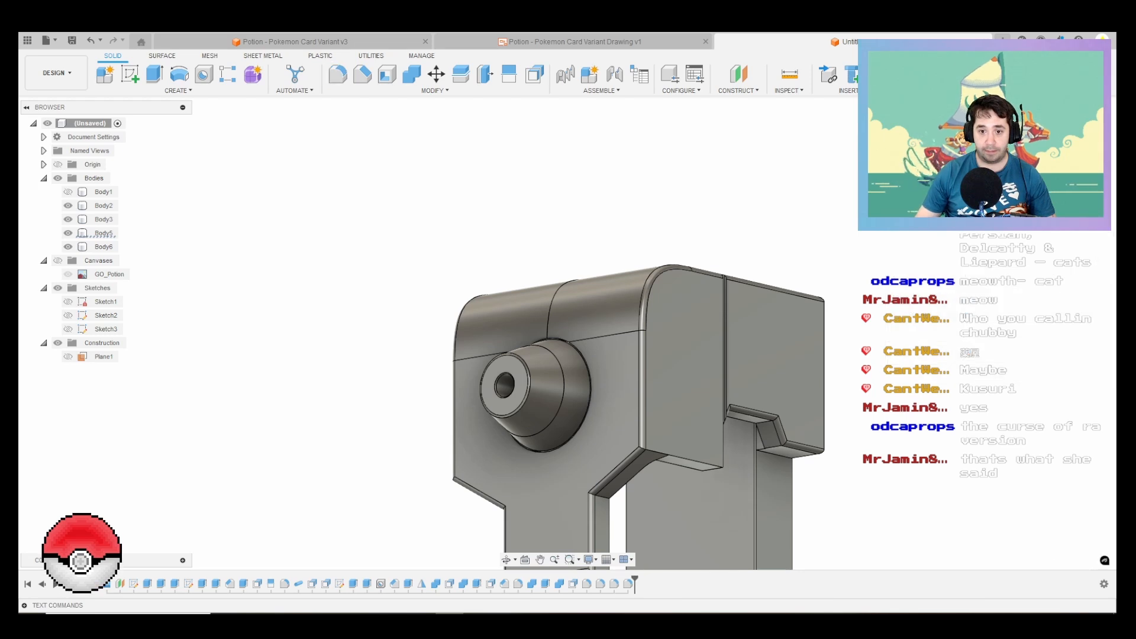
# Step: Start another fillet on the lower side edges of the cap's front section, including their short corner edges
pyautogui.rightClick(500, 191)
pyautogui.click(500, 158)
pyautogui.scroll(3, 662, 367)
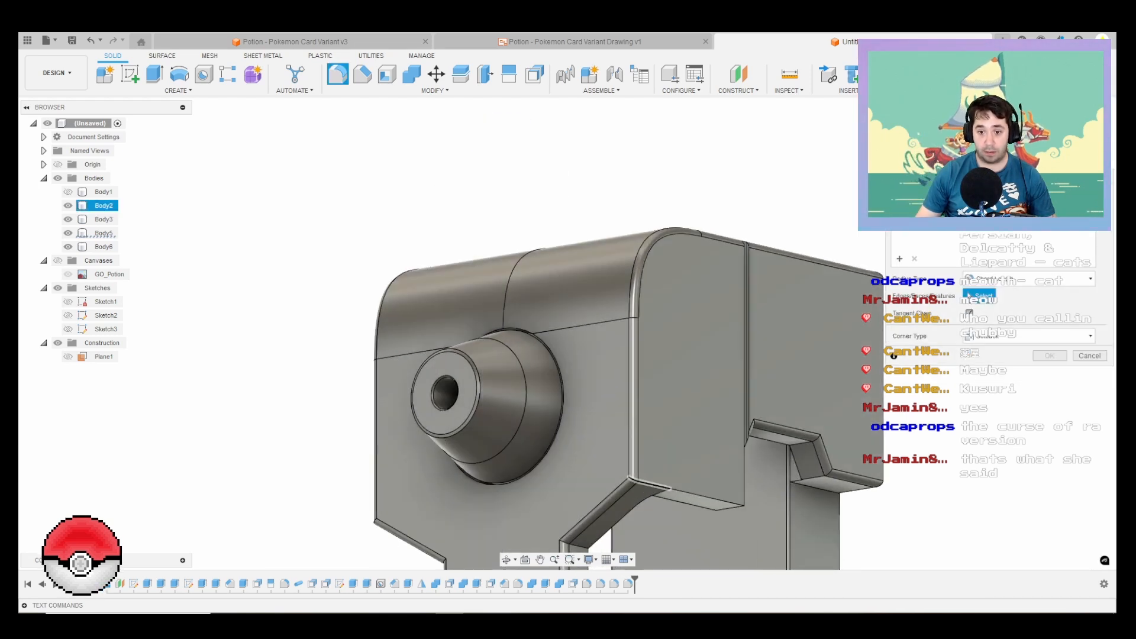
pyautogui.click(650, 483)
pyautogui.click(703, 497)
pyautogui.scroll(-2, 491, 375)
pyautogui.keyDown('shift'); pyautogui.moveTo(461, 387); pyautogui.dragTo(583, 391, button='middle'); pyautogui.keyUp('shift')
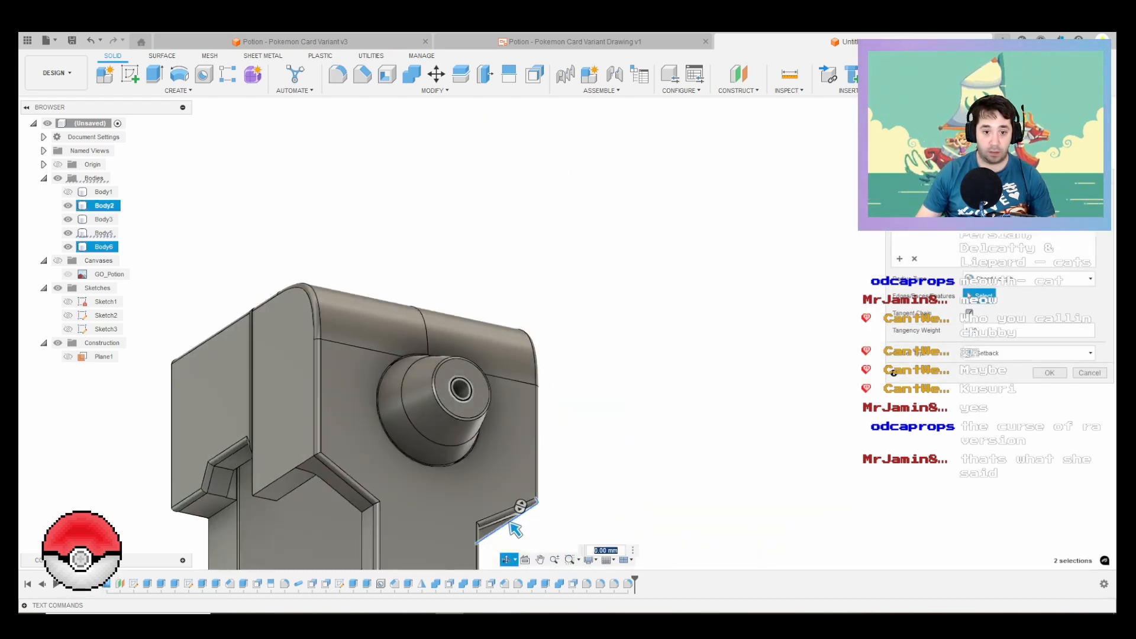
pyautogui.scroll(5, 290, 455)
pyautogui.click(290, 490)
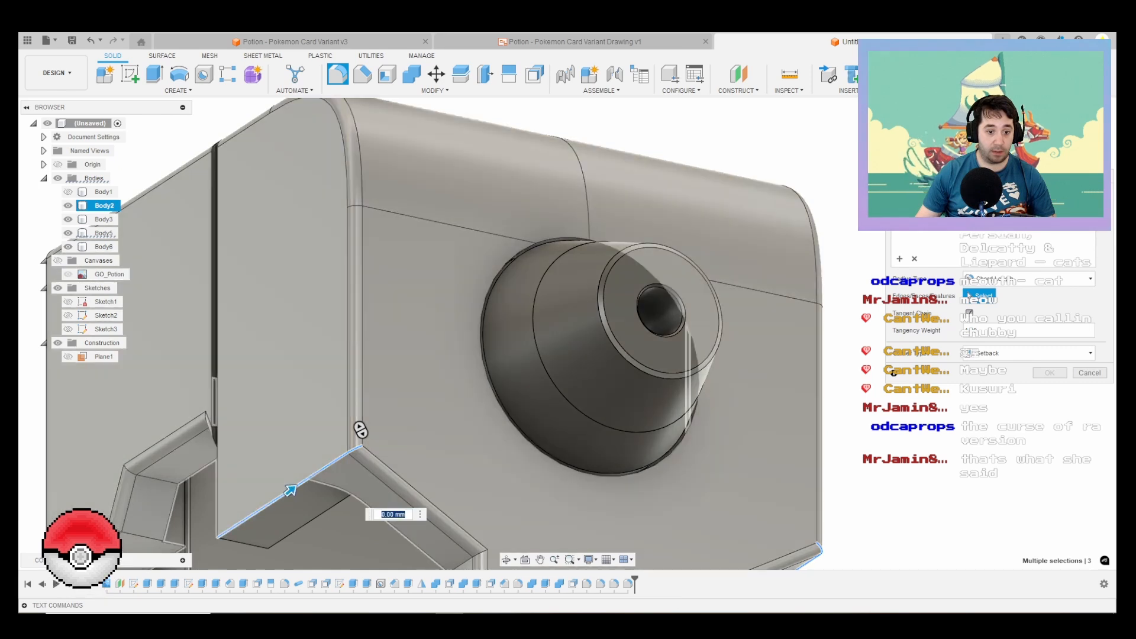
pyautogui.click(520, 388)
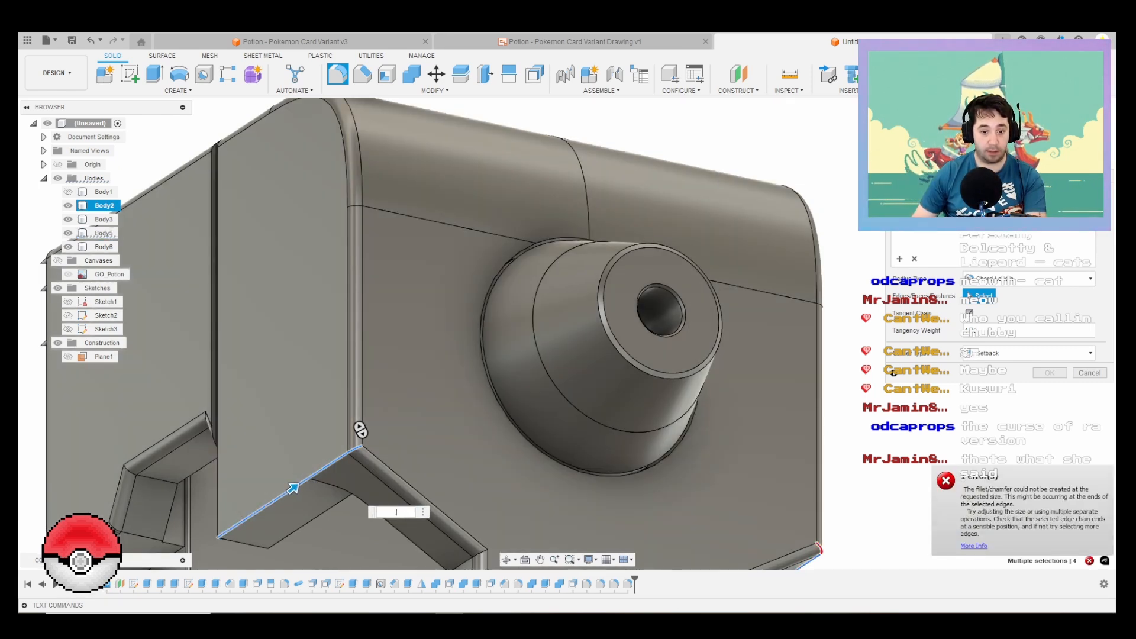
pyautogui.keyDown('shift'); pyautogui.moveTo(360, 430); pyautogui.dragTo(297, 427, button='middle'); pyautogui.keyUp('shift')
pyautogui.scroll(5, 469, 391)
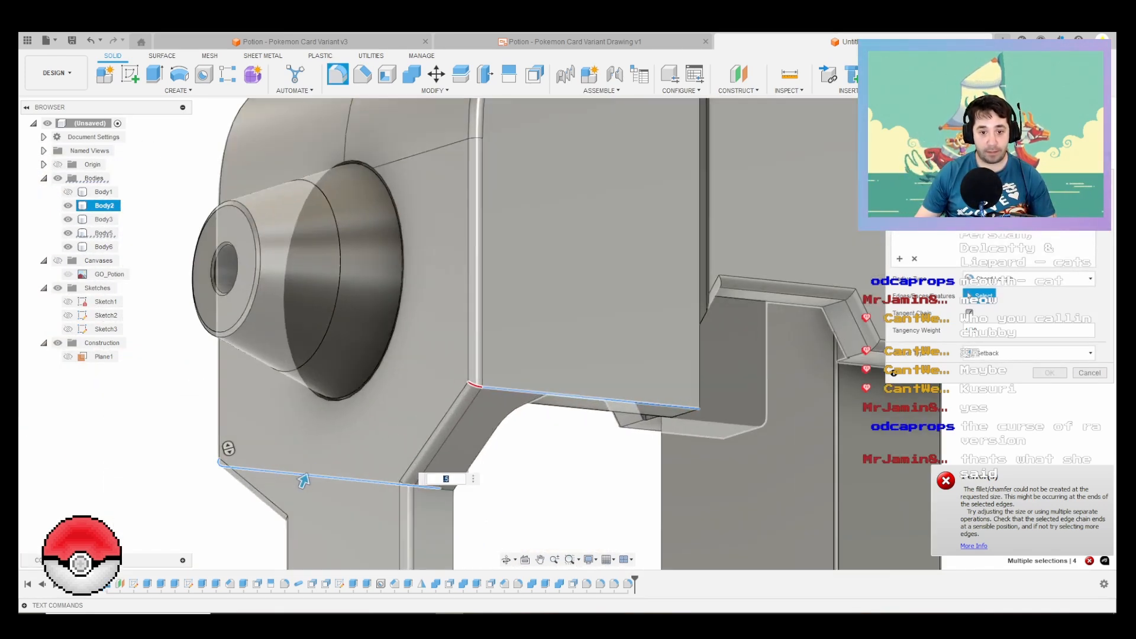
pyautogui.scroll(5, 704, 413)
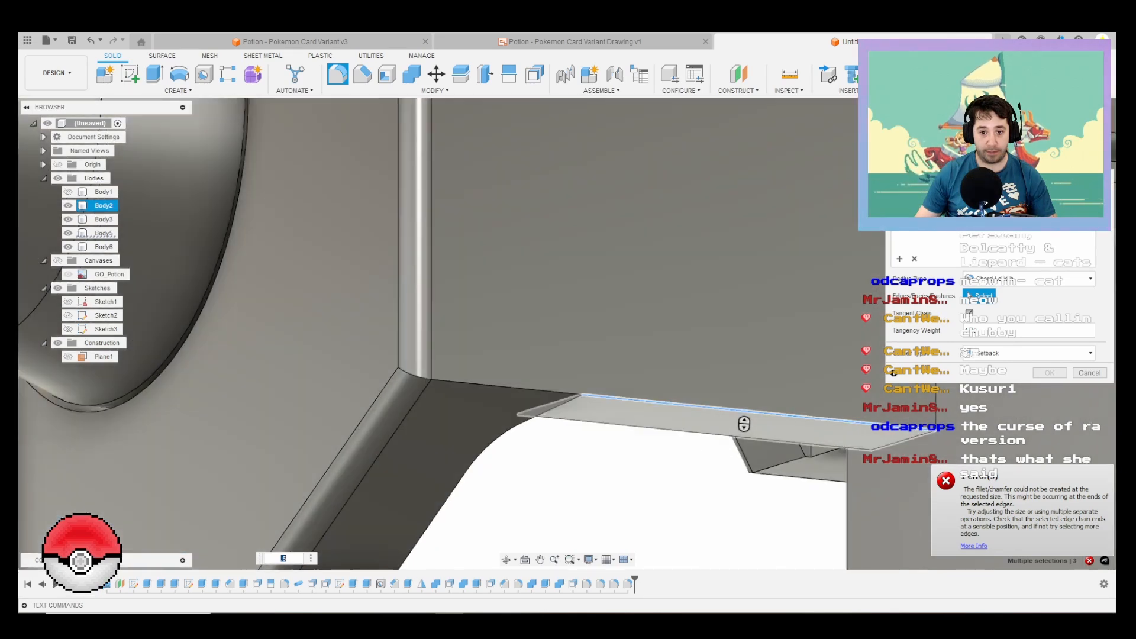
pyautogui.click(705, 407)
pyautogui.scroll(-5, 689, 331)
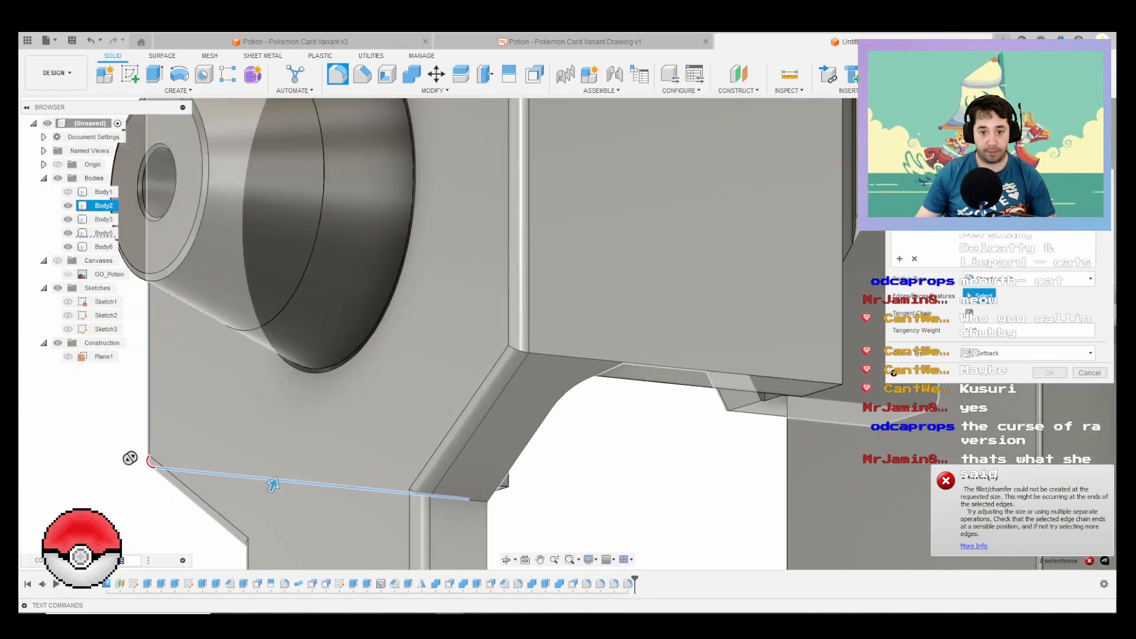
pyautogui.keyDown('shift'); pyautogui.moveTo(690, 331); pyautogui.dragTo(763, 333, button='middle'); pyautogui.keyUp('shift')
pyautogui.keyDown('shift'); pyautogui.moveTo(361, 409); pyautogui.dragTo(464, 414, button='middle'); pyautogui.keyUp('shift')
pyautogui.scroll(3, 463, 415)
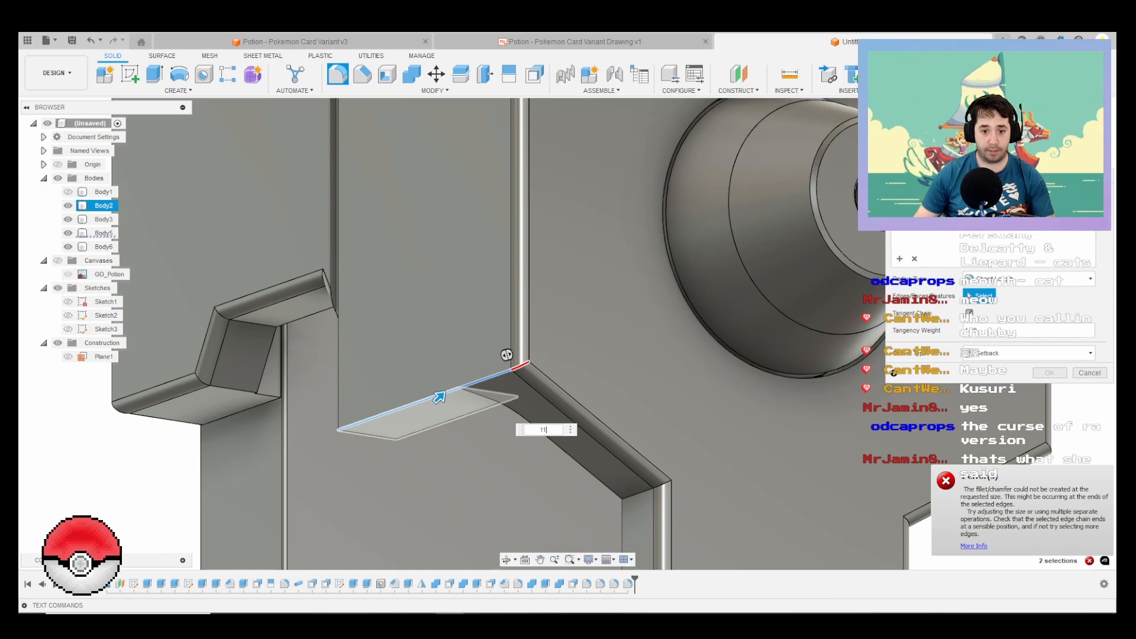
pyautogui.press('BackSpace')
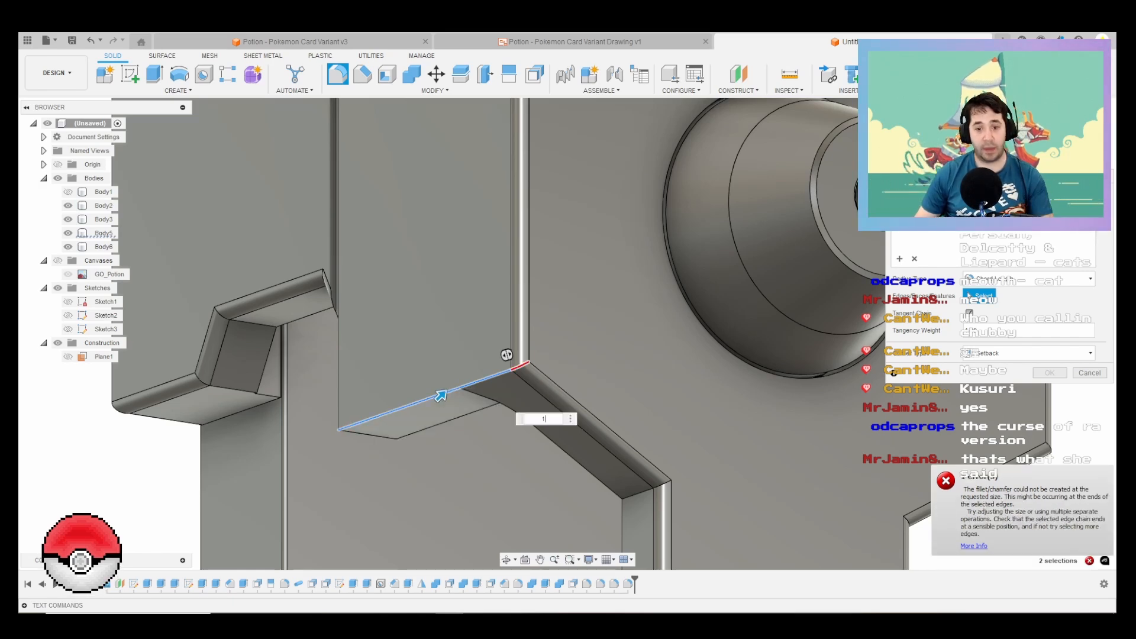
pyautogui.press('Escape')
# Step: Start a 1 mm fillet on the cap's two rear vertical corner edges and inspect the ends of those edges
pyautogui.scroll(-5, 473, 328)
pyautogui.keyDown('shift'); pyautogui.moveTo(473, 329); pyautogui.dragTo(686, 343, button='middle'); pyautogui.keyUp('shift')
pyautogui.rightClick(685, 334)
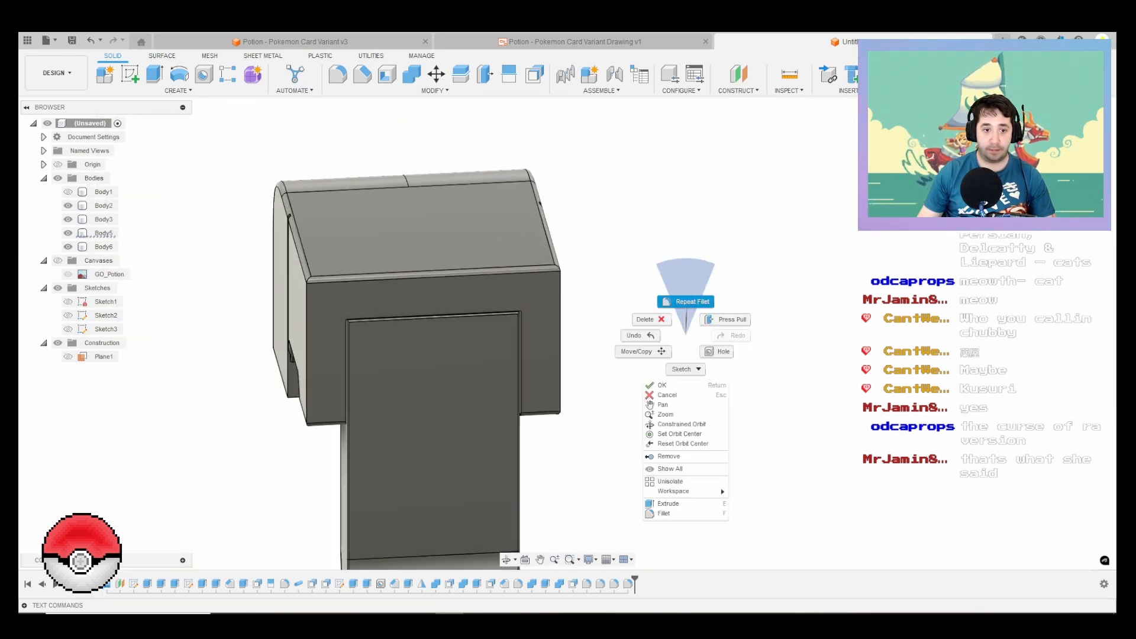
pyautogui.click(686, 302)
pyautogui.scroll(2, 318, 326)
pyautogui.click(304, 324)
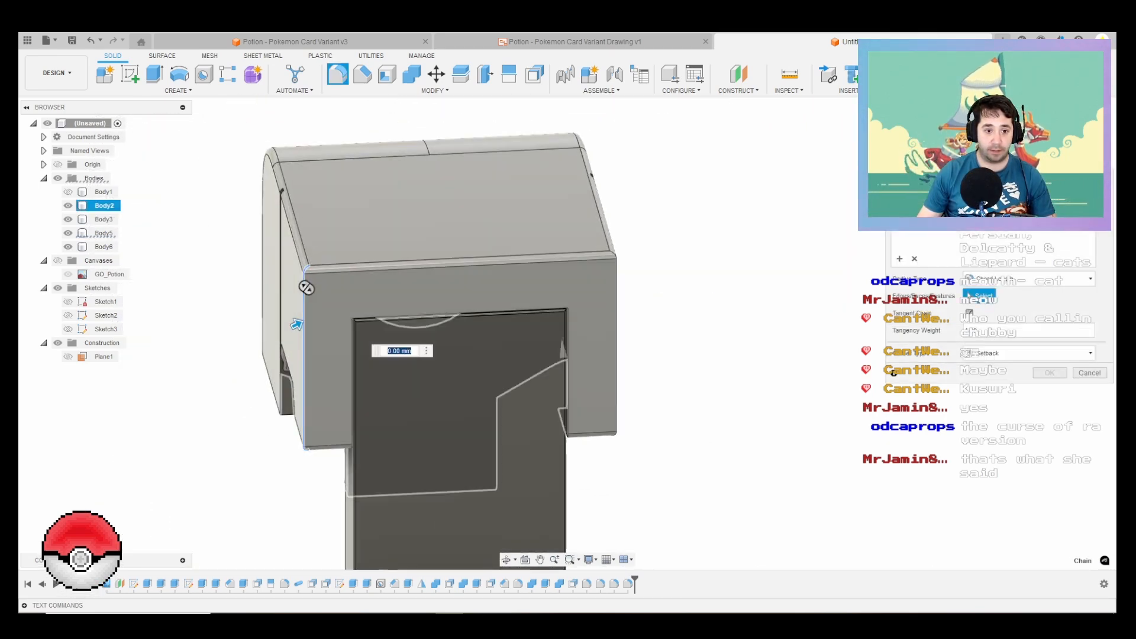
pyautogui.click(616, 323)
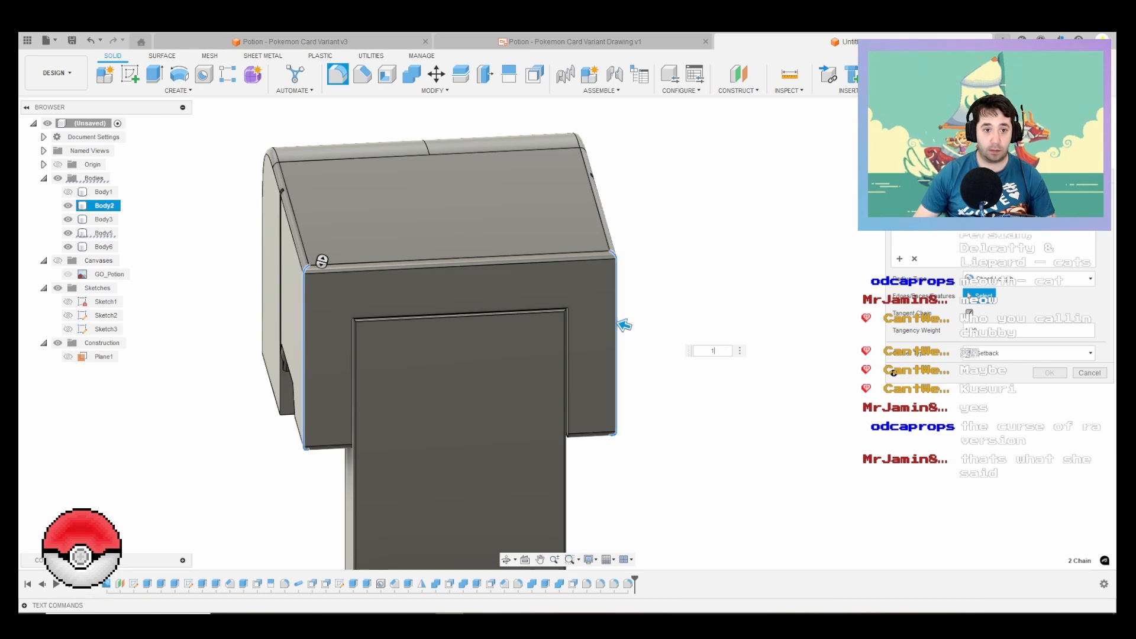
pyautogui.scroll(5, 304, 260)
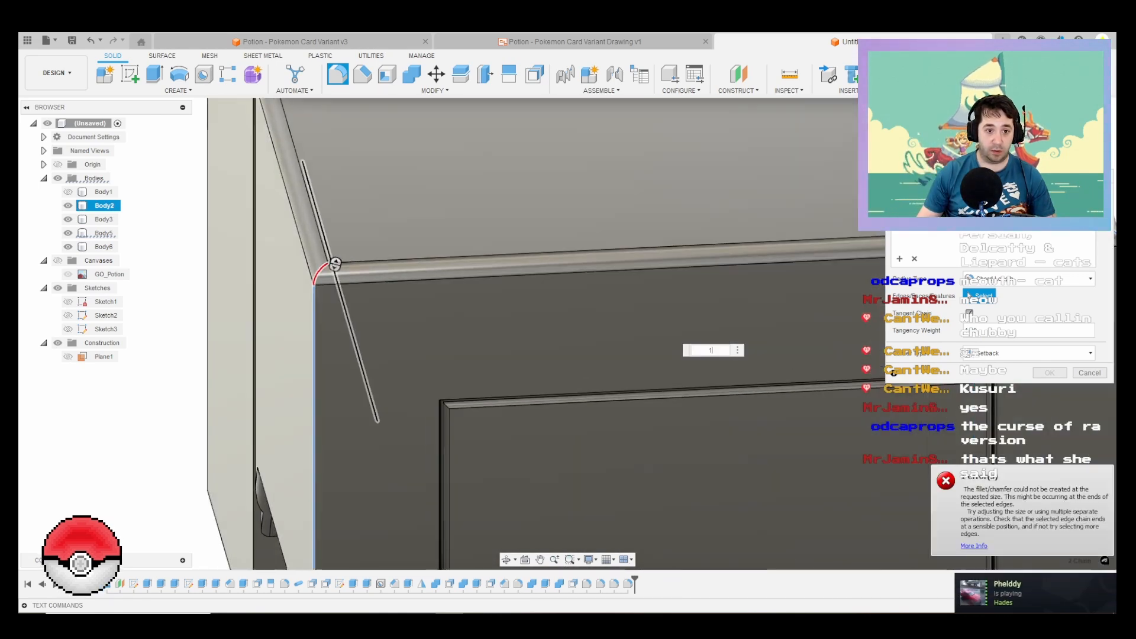
pyautogui.scroll(-5, 334, 264)
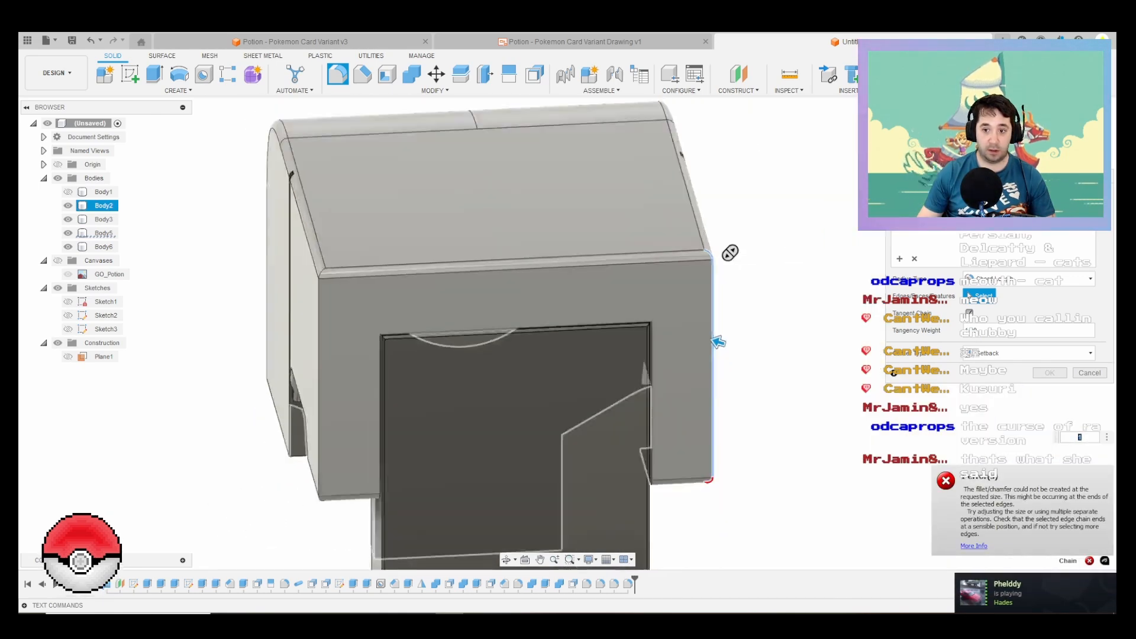
pyautogui.scroll(3, 733, 349)
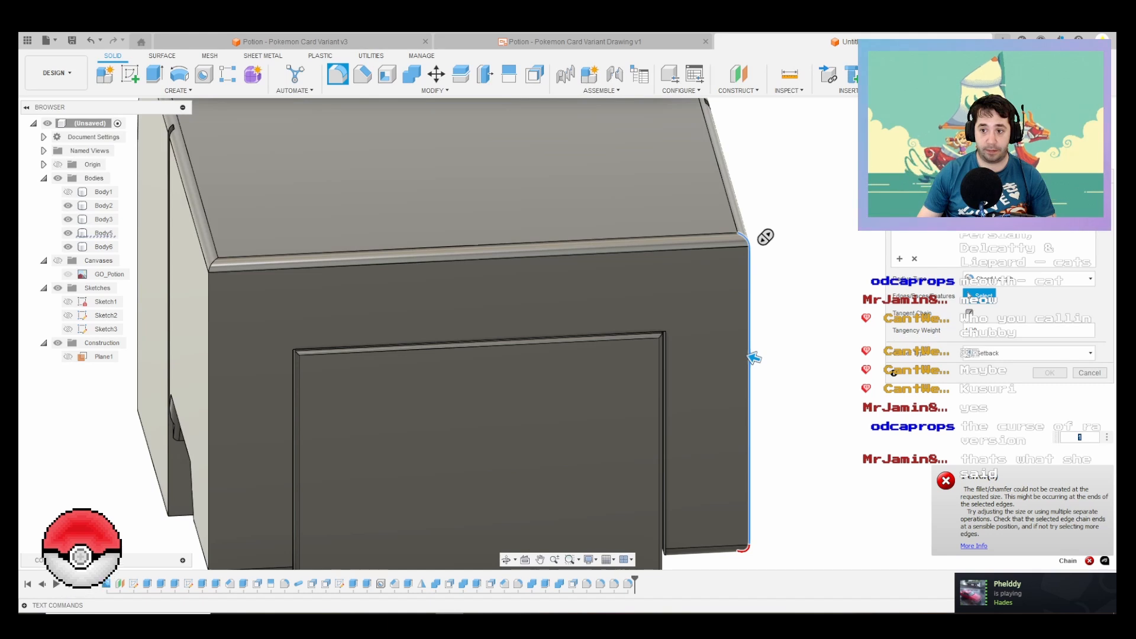
# Step: Change the fillet to a constant radius, reselect the missing rear corner edge and apply a 1 mm radius
pyautogui.click(1006, 280)
pyautogui.click(996, 293)
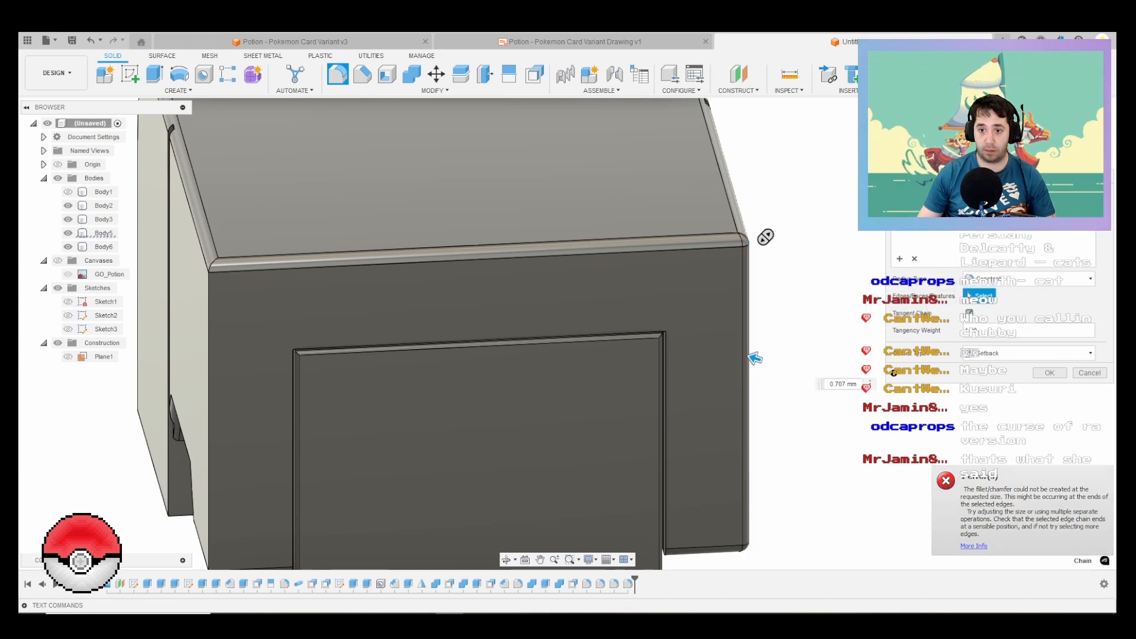
pyautogui.moveTo(755, 358); pyautogui.dragTo(756, 359)
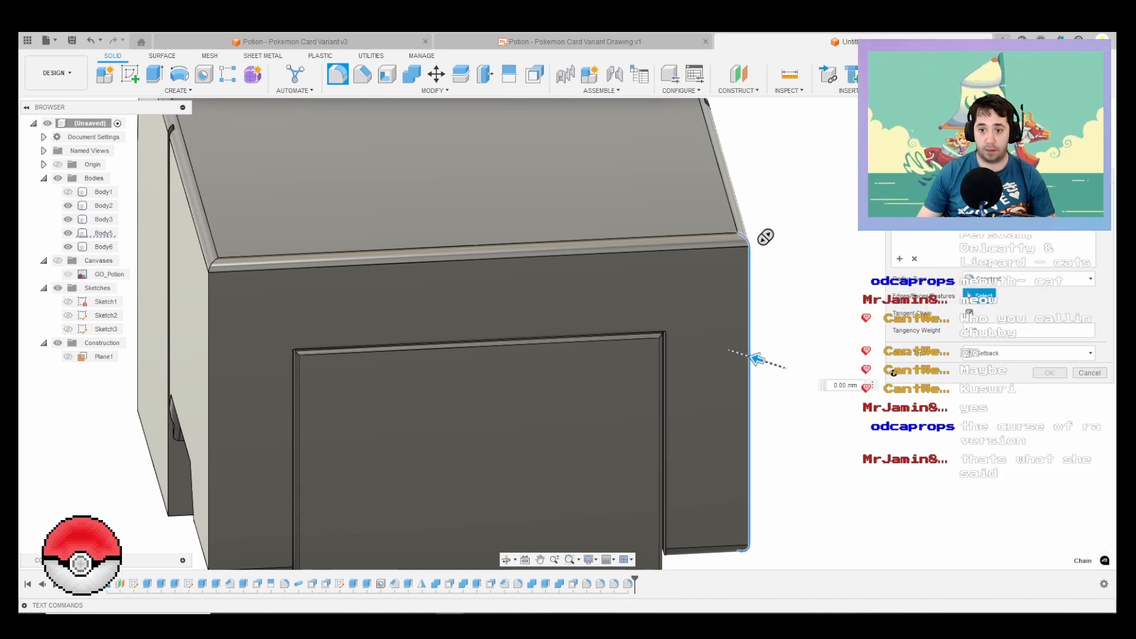
pyautogui.click(209, 279)
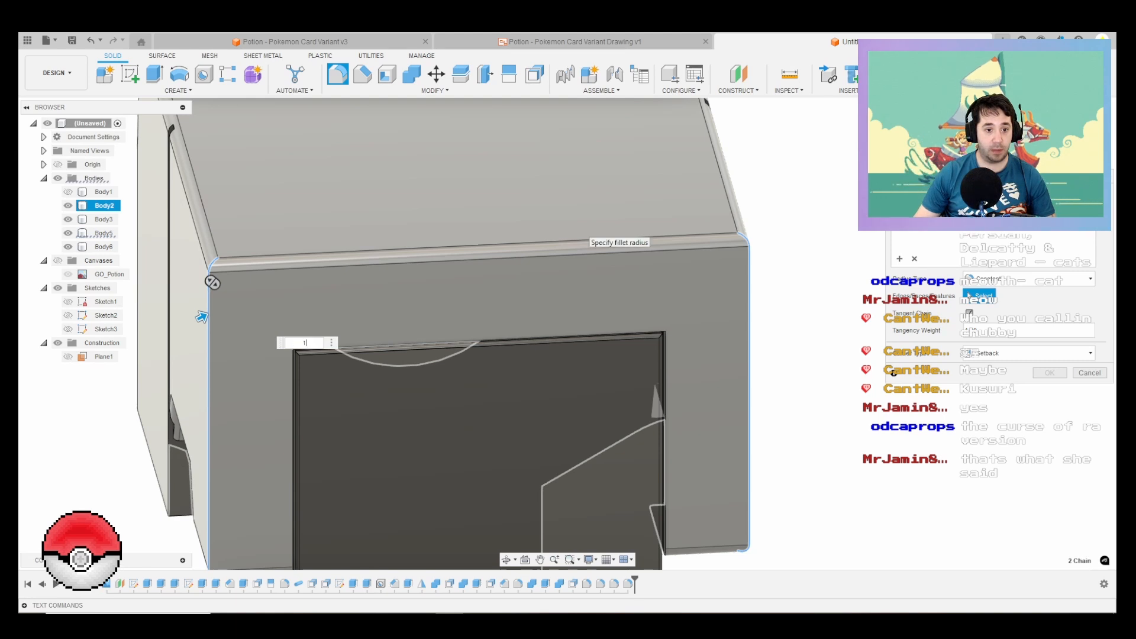
pyautogui.press('Return')
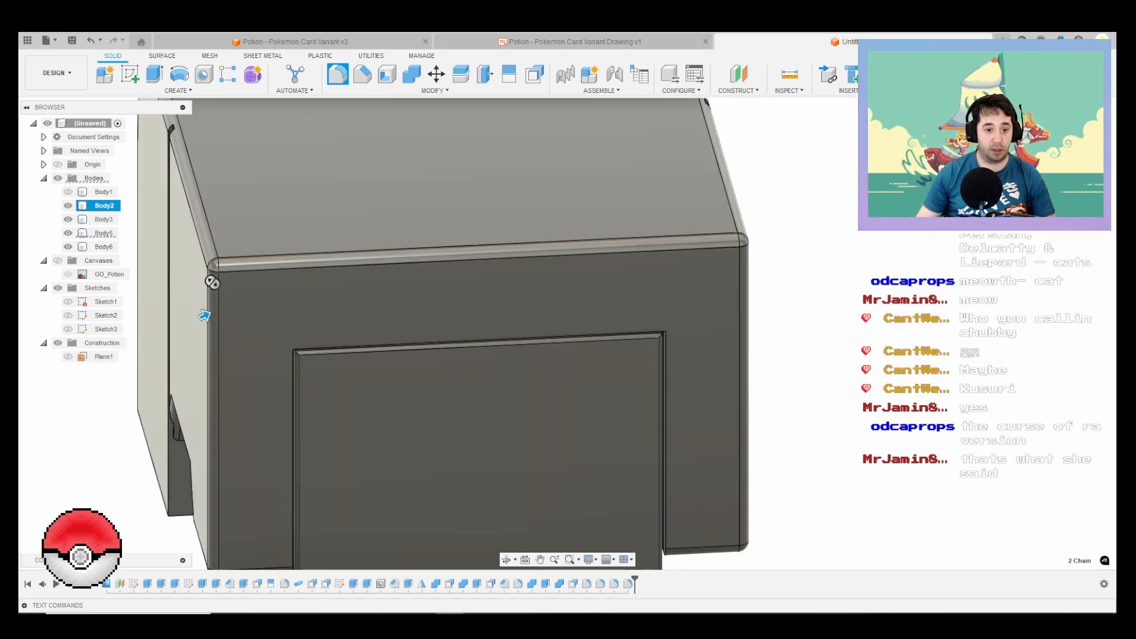
# Step: Apply a 1 mm fillet to the lower side edges of the cap's front section on both sides
pyautogui.scroll(-3, 192, 320)
pyautogui.moveTo(195, 319); pyautogui.dragTo(558, 272, button='middle')
pyautogui.rightClick(559, 272)
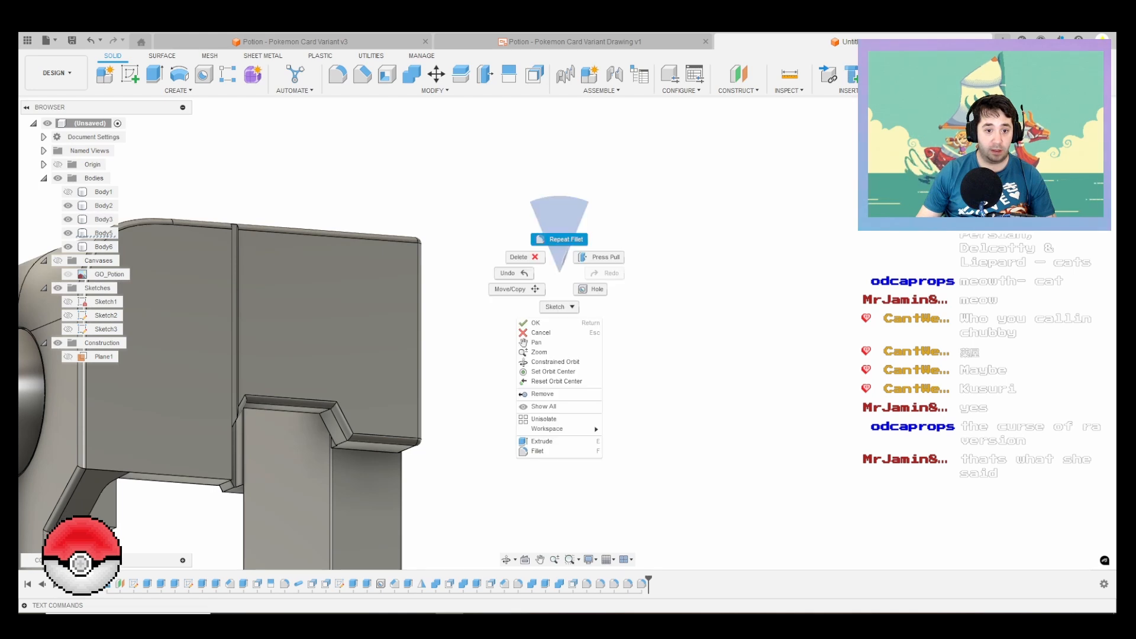
pyautogui.click(559, 239)
pyautogui.click(189, 482)
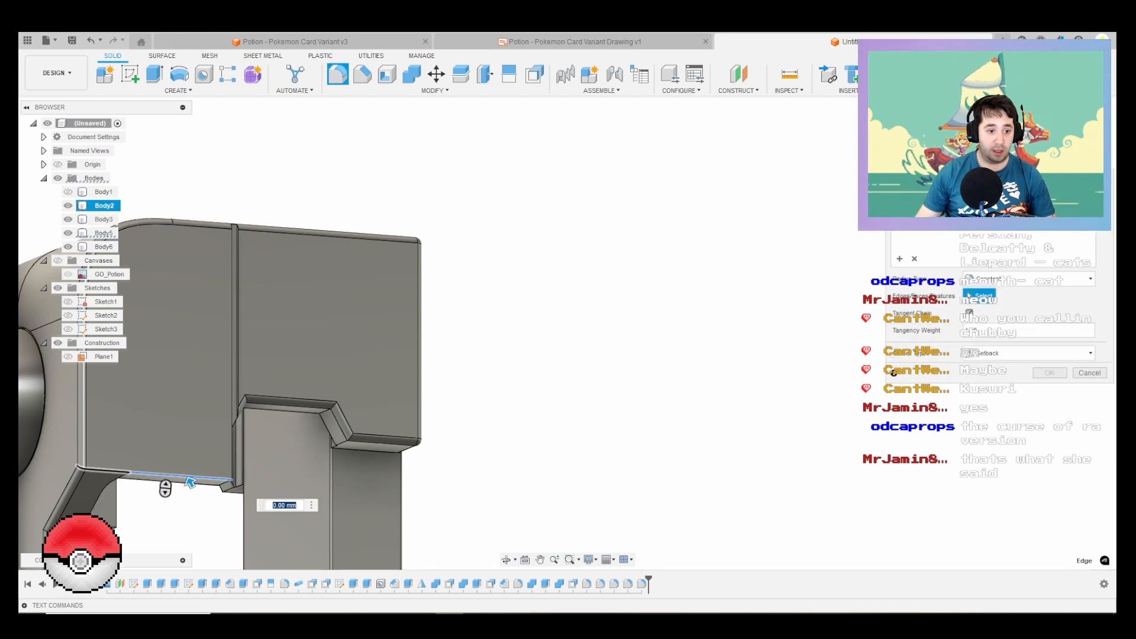
pyautogui.keyDown('shift'); pyautogui.moveTo(190, 482); pyautogui.dragTo(430, 445, button='middle'); pyautogui.keyUp('shift')
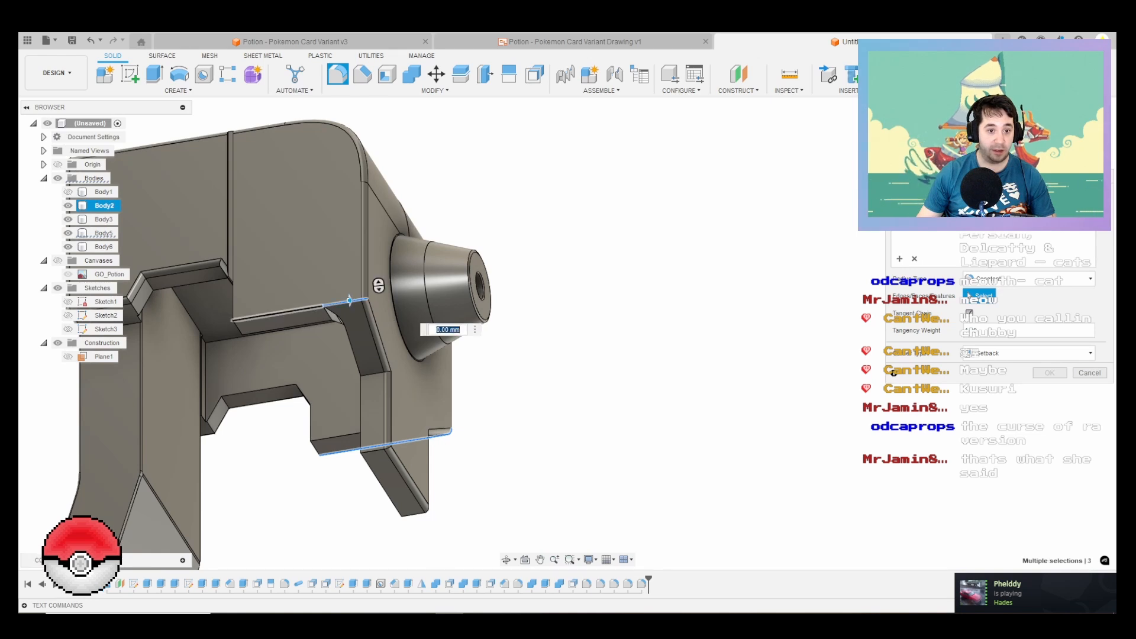
pyautogui.click(306, 310)
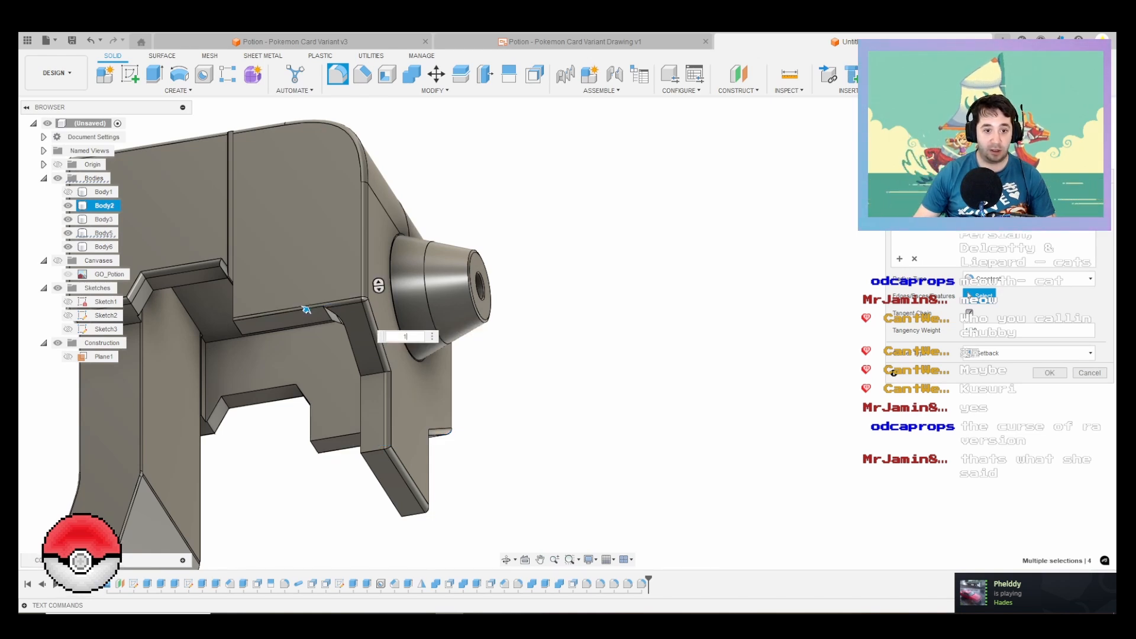
pyautogui.scroll(2, 275, 316)
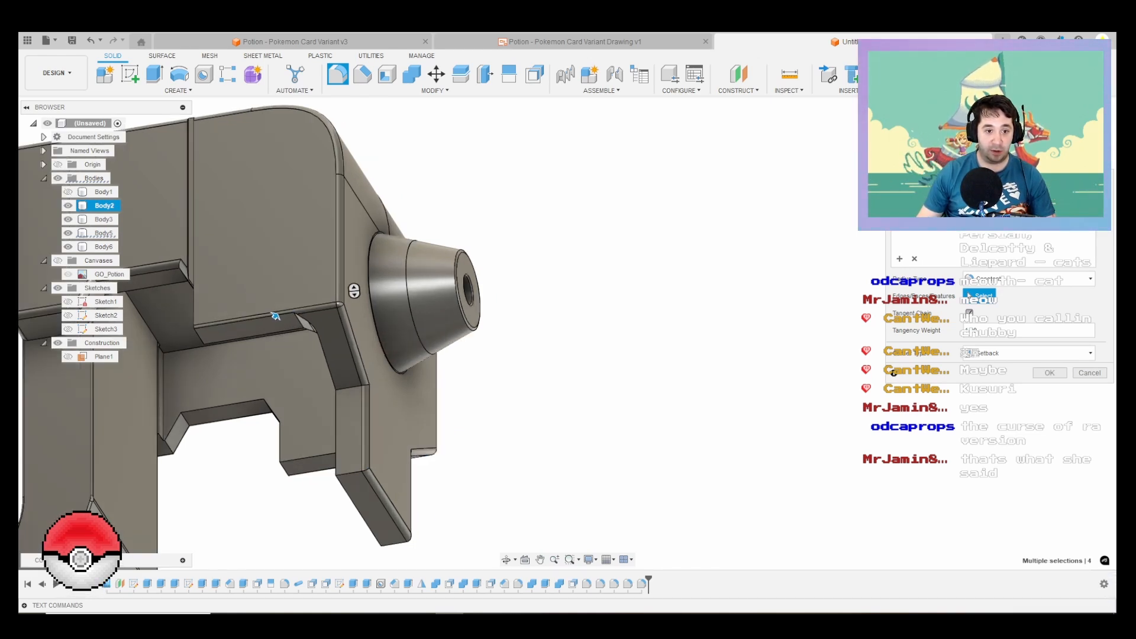
pyautogui.moveTo(275, 316)
pyautogui.keyDown('shift'); pyautogui.mouseDown(button='middle')
pyautogui.moveTo(292, 319)
pyautogui.moveTo(275, 322)
pyautogui.mouseUp(button='middle'); pyautogui.keyUp('shift')
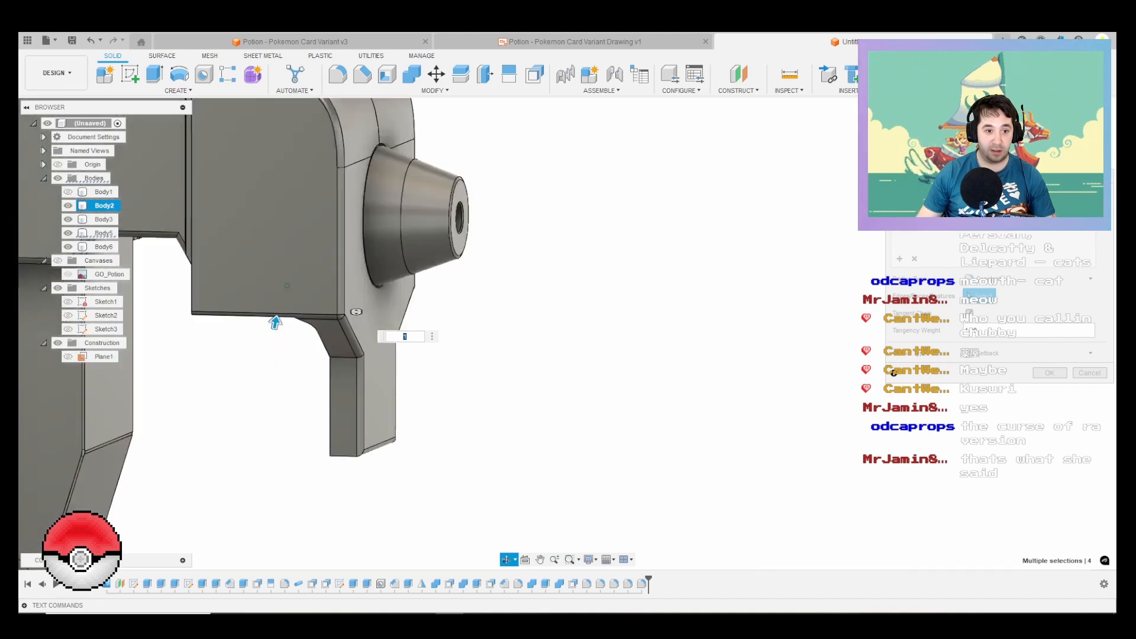
pyautogui.keyDown('shift'); pyautogui.moveTo(356, 312); pyautogui.dragTo(286, 314, button='middle'); pyautogui.keyUp('shift')
pyautogui.press('Return')
# Step: Show the bottle body, Body1, together with the cap and trigger and view the complete model from the front corner
pyautogui.scroll(-3, 387, 362)
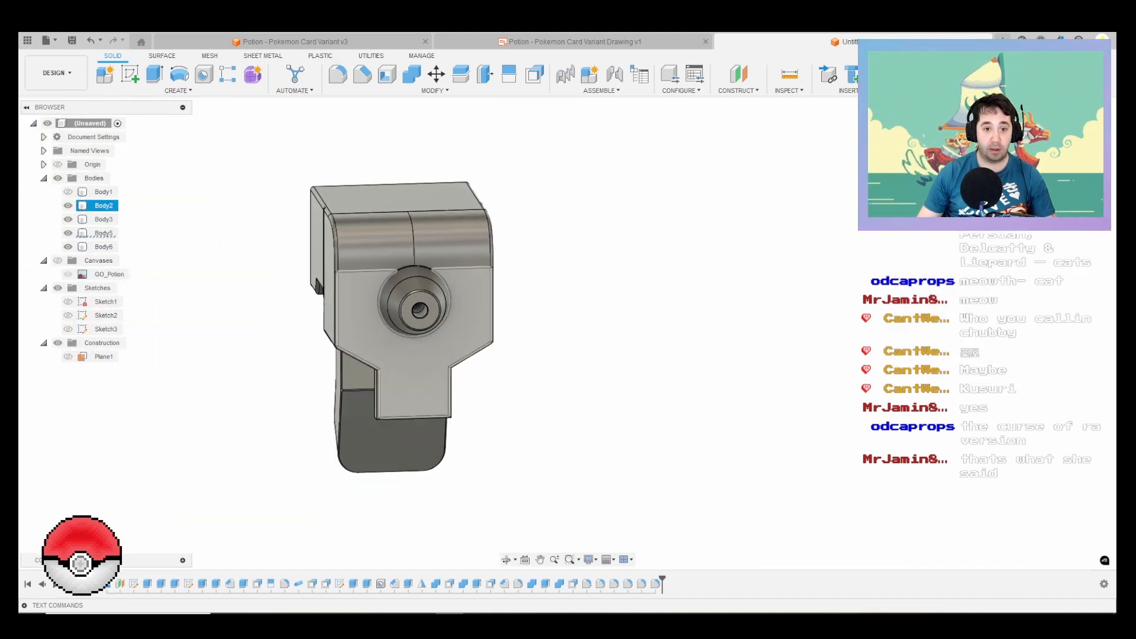
pyautogui.keyDown('shift'); pyautogui.moveTo(381, 354); pyautogui.dragTo(142, 317, button='middle'); pyautogui.keyUp('shift')
pyautogui.scroll(-1, 139, 314)
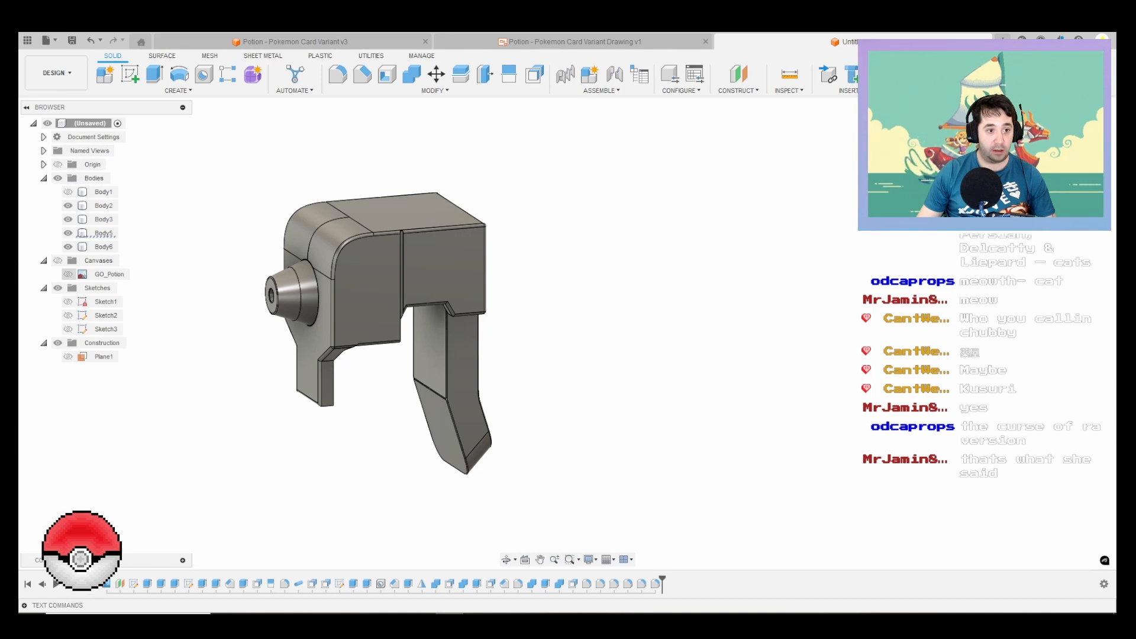
pyautogui.click(68, 192)
pyautogui.moveTo(465, 361); pyautogui.dragTo(499, 260, button='middle')
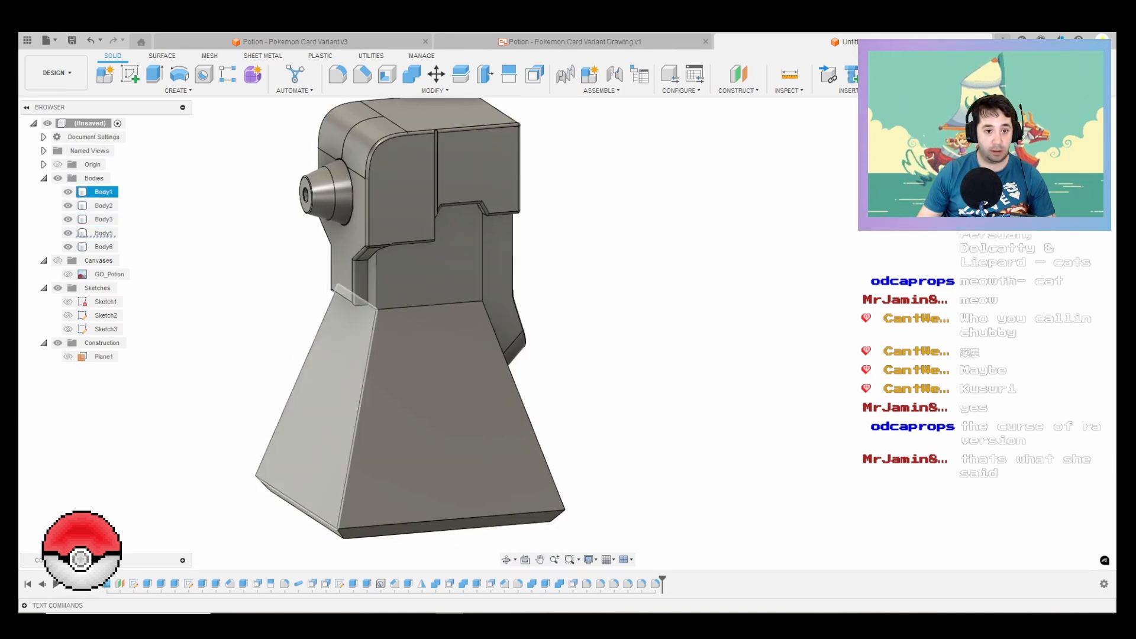
pyautogui.keyDown('shift'); pyautogui.moveTo(331, 414); pyautogui.dragTo(393, 391, button='middle'); pyautogui.keyUp('shift')
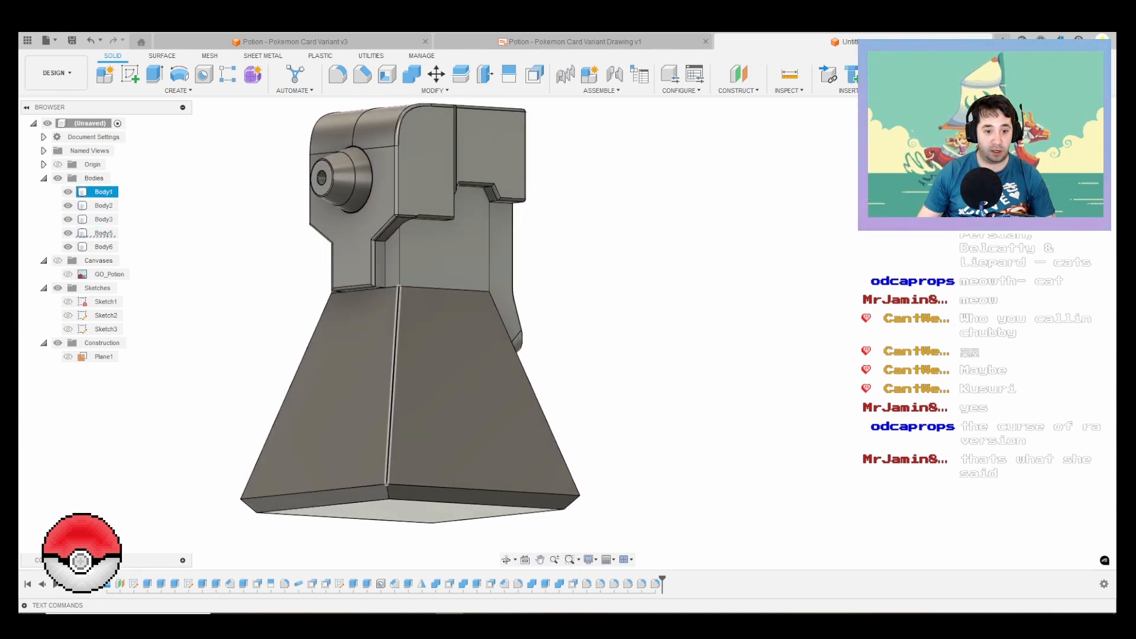
# Step: Examine the bottle's edges in the GO_Potion.png reference image and return to the model
pyautogui.click(700, 618)
pyautogui.scroll(15, 504, 307)
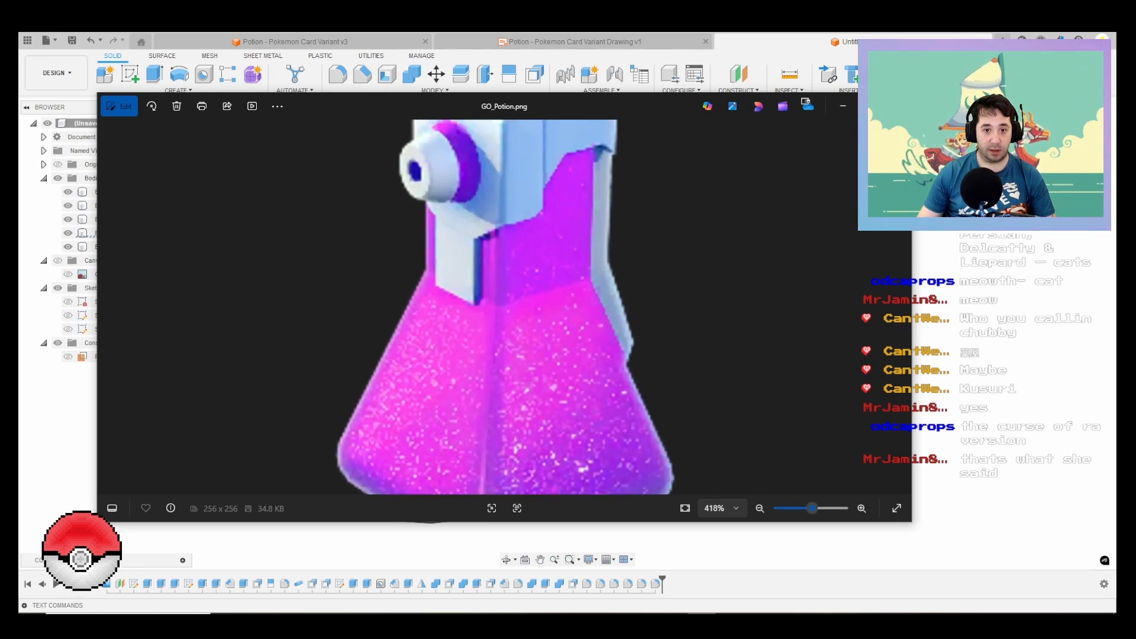
pyautogui.scroll(-5, 503, 307)
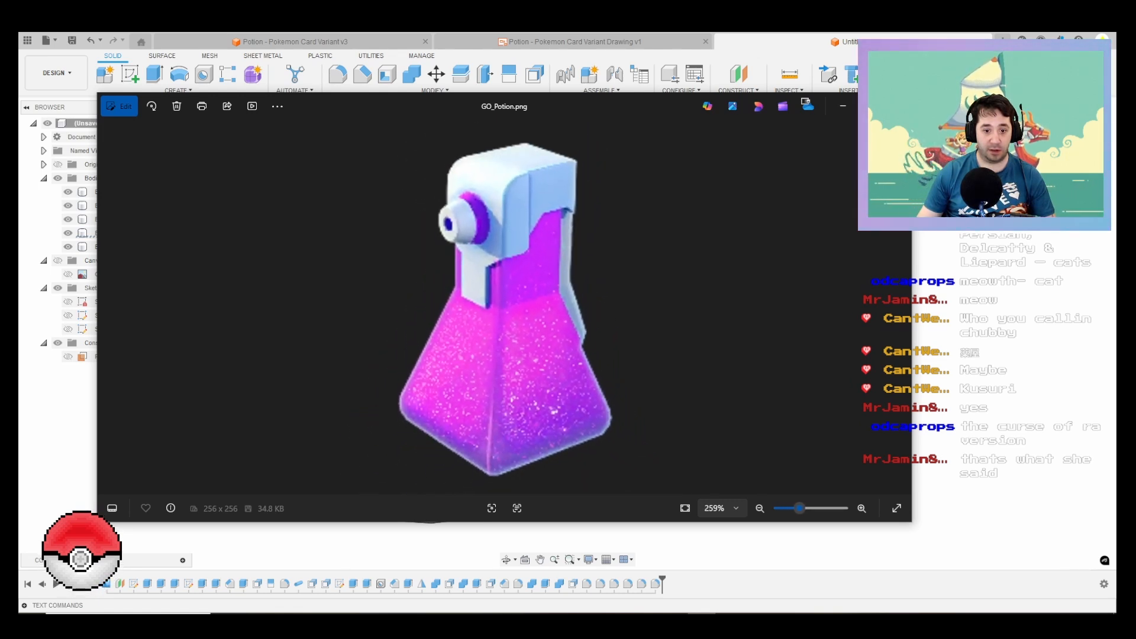
pyautogui.click(702, 626)
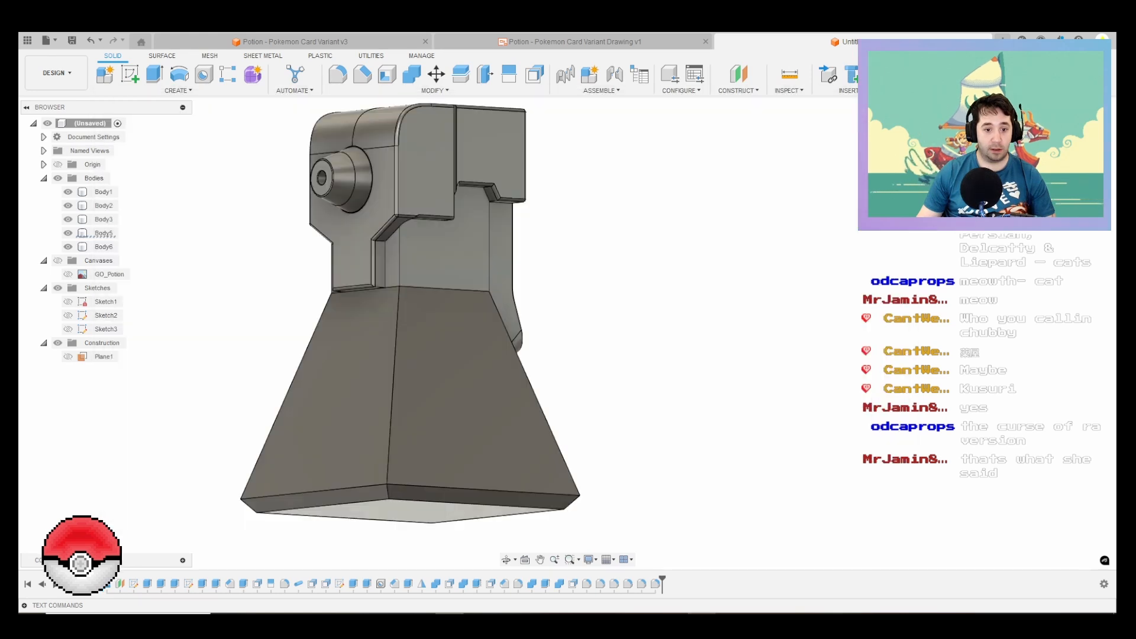
# Step: Apply a 2 mm fillet to the four edges where the bottle's sloped sides meet the angled base rim
pyautogui.click(338, 74)
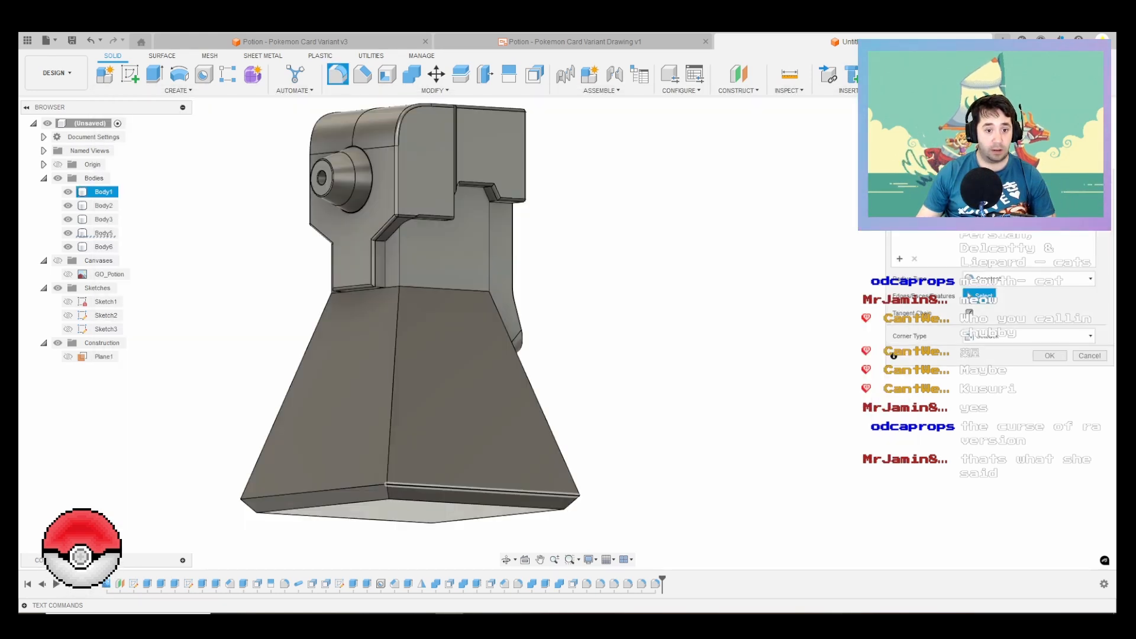
pyautogui.click(324, 482)
pyautogui.click(497, 482)
pyautogui.moveTo(497, 482); pyautogui.dragTo(543, 477, button='middle')
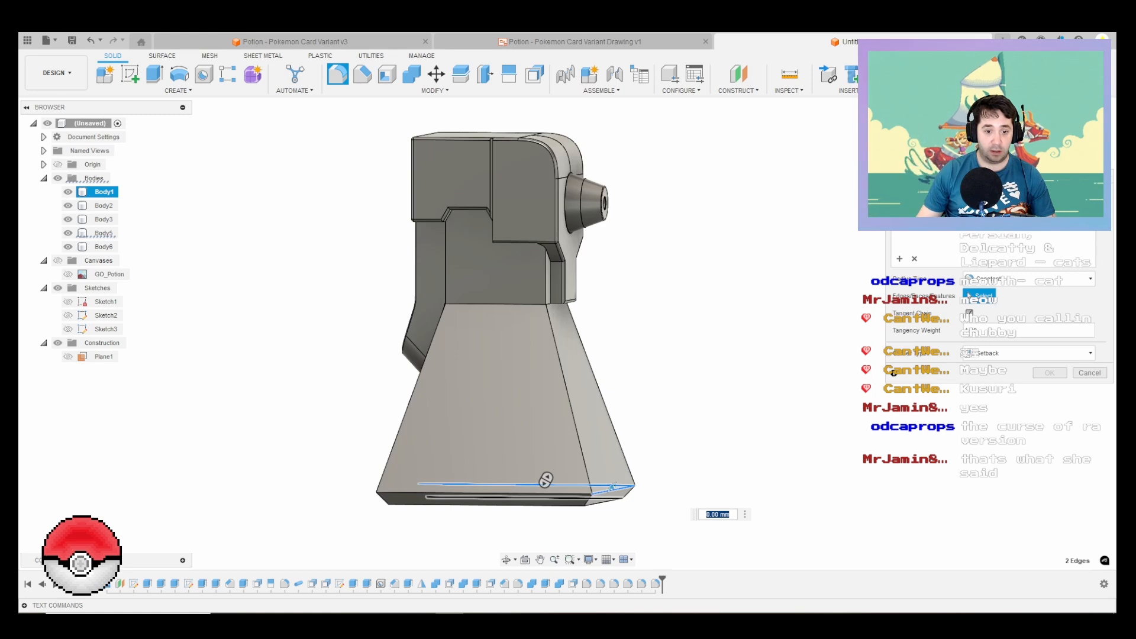
pyautogui.click(461, 493)
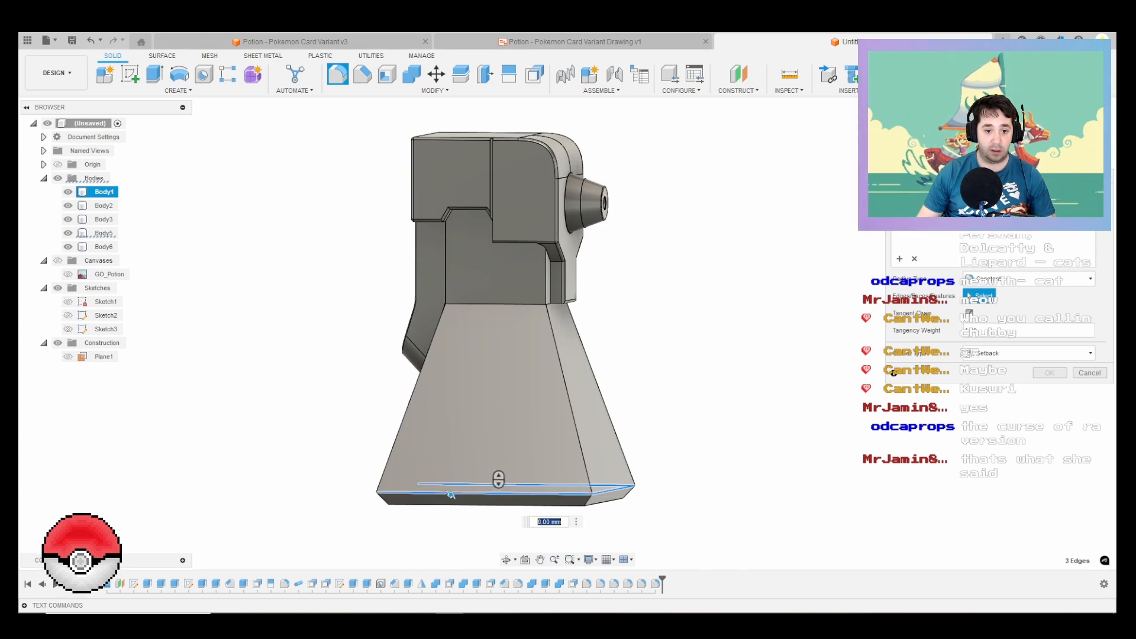
pyautogui.keyDown('shift'); pyautogui.moveTo(461, 494); pyautogui.dragTo(526, 503, button='middle'); pyautogui.keyUp('shift')
pyautogui.click(563, 506)
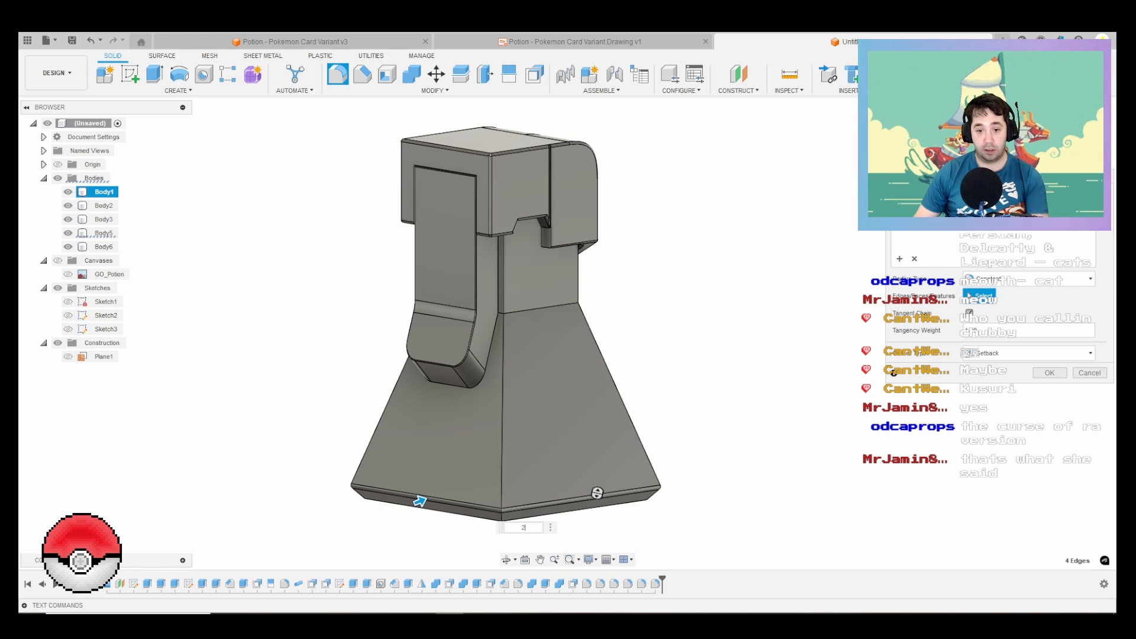
pyautogui.press('Return')
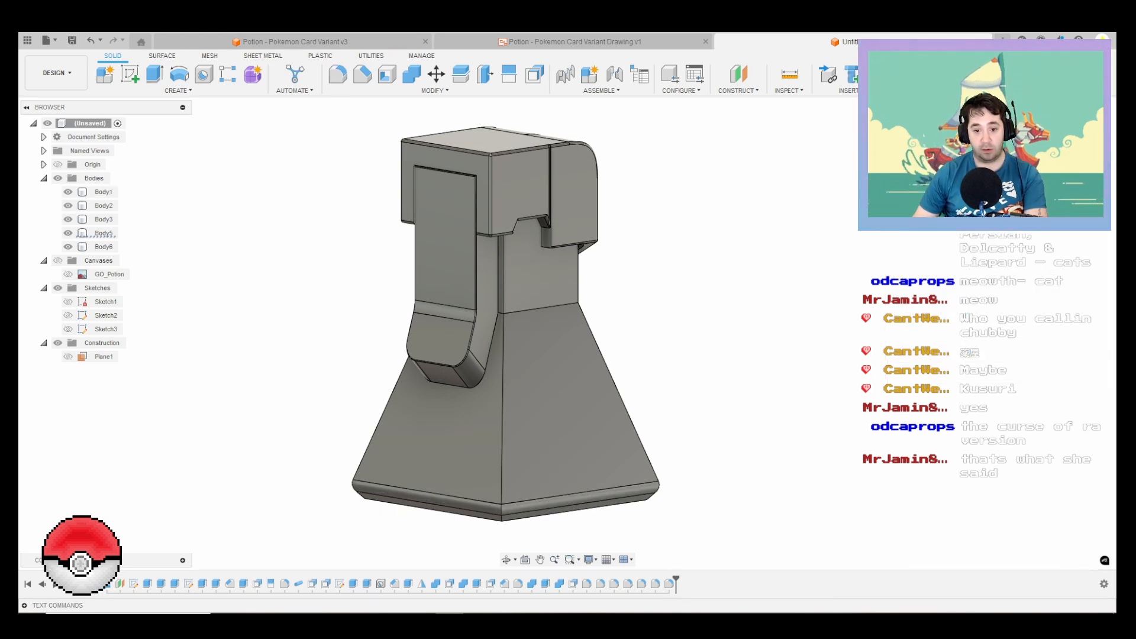
# Step: Apply a 2.5 mm fillet to the bottle's four vertical corner edges, along both the neck and the sloped sides
pyautogui.rightClick(783, 364)
pyautogui.click(783, 316)
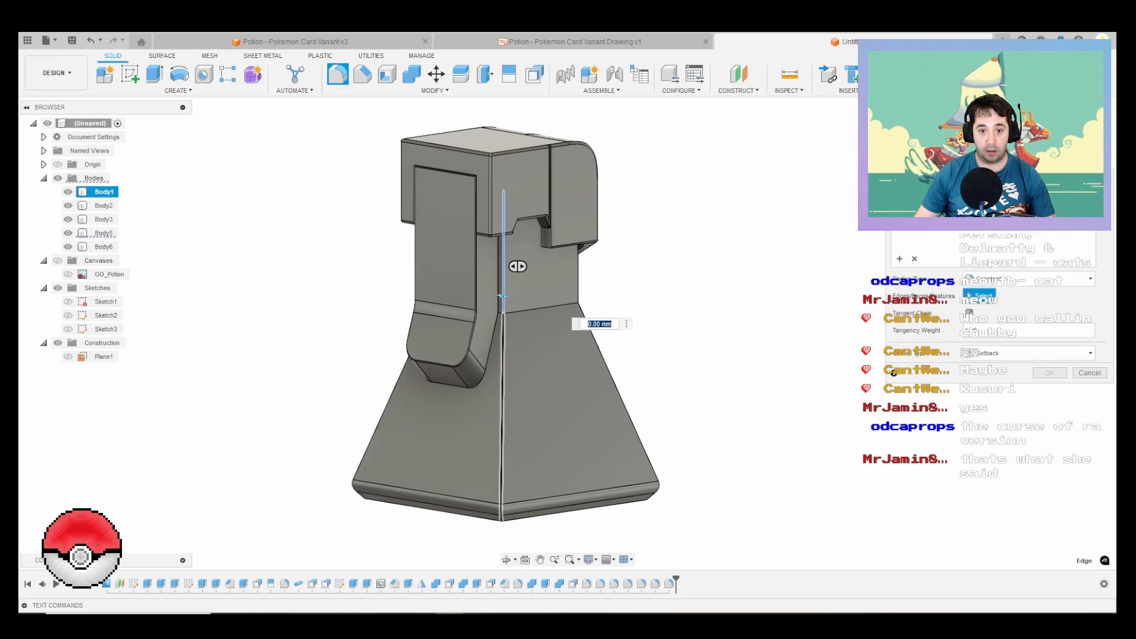
pyautogui.click(503, 337)
pyautogui.click(593, 338)
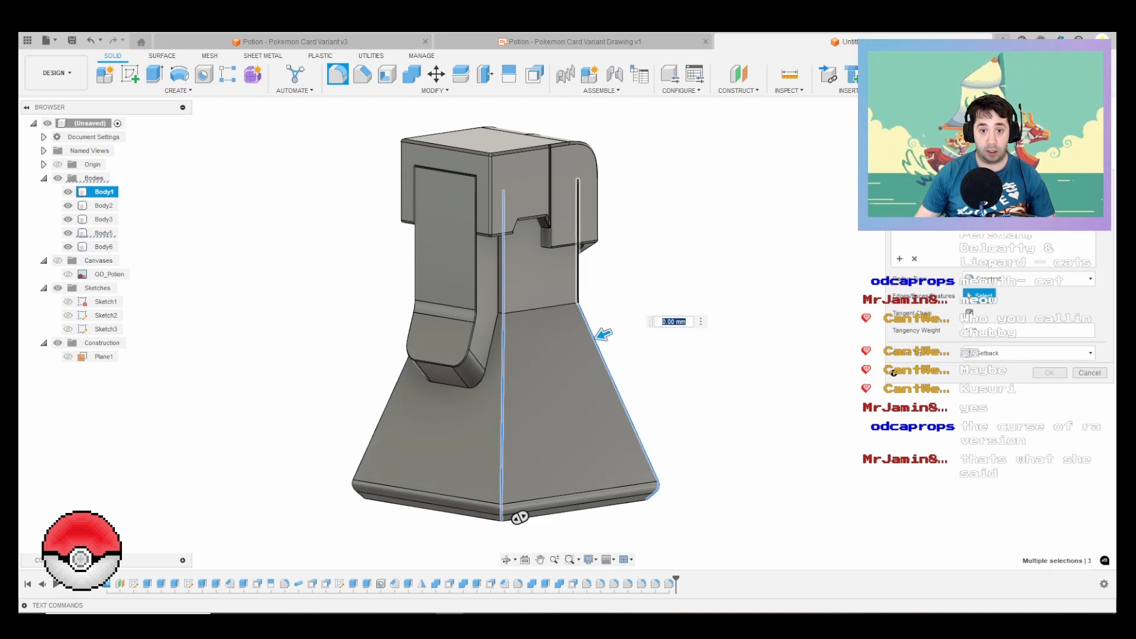
pyautogui.click(578, 274)
pyautogui.scroll(-3, 571, 279)
pyautogui.keyDown('shift'); pyautogui.moveTo(378, 331); pyautogui.dragTo(485, 279, button='middle'); pyautogui.keyUp('shift')
pyautogui.scroll(-1, 483, 280)
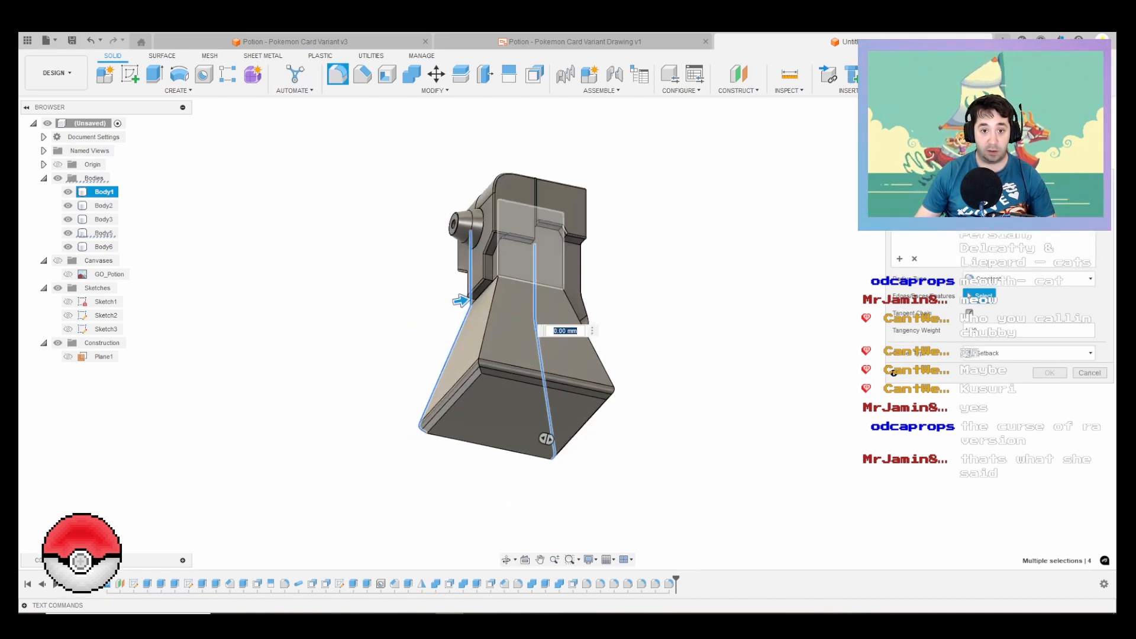
pyautogui.click(495, 253)
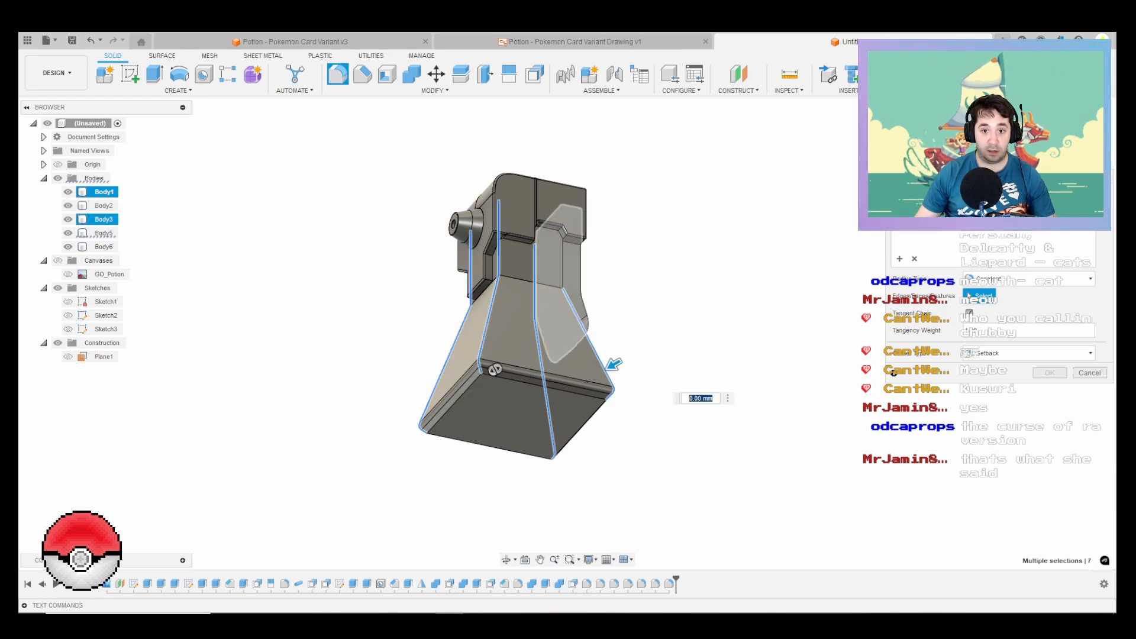
pyautogui.click(566, 276)
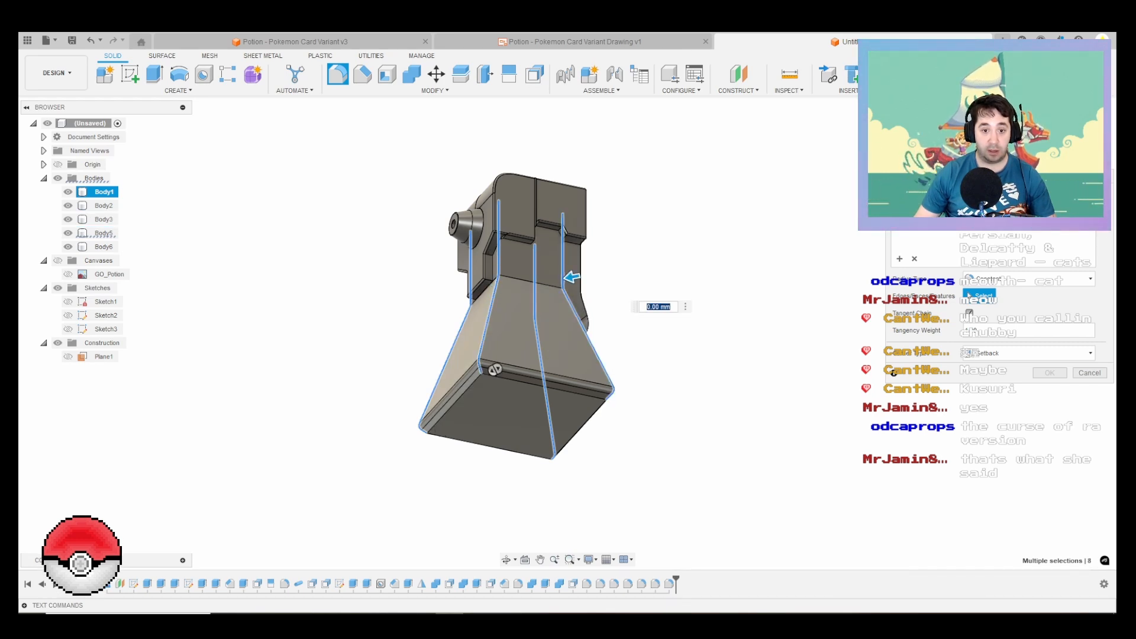
pyautogui.write('2.5')
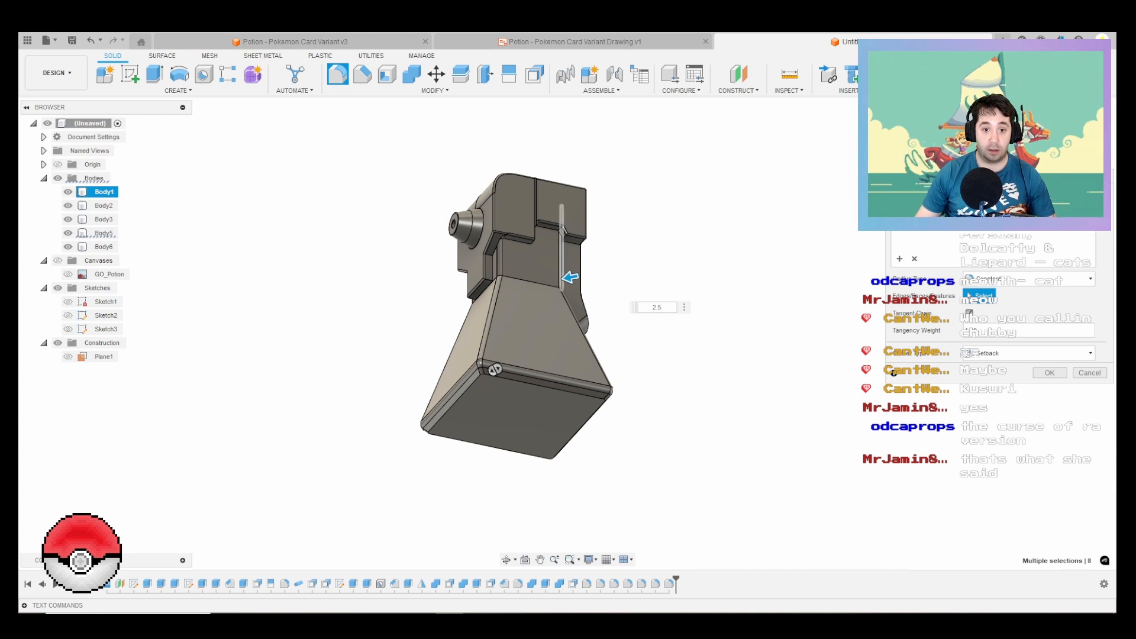
pyautogui.keyDown('shift'); pyautogui.moveTo(570, 277); pyautogui.dragTo(476, 297, button='middle'); pyautogui.keyUp('shift')
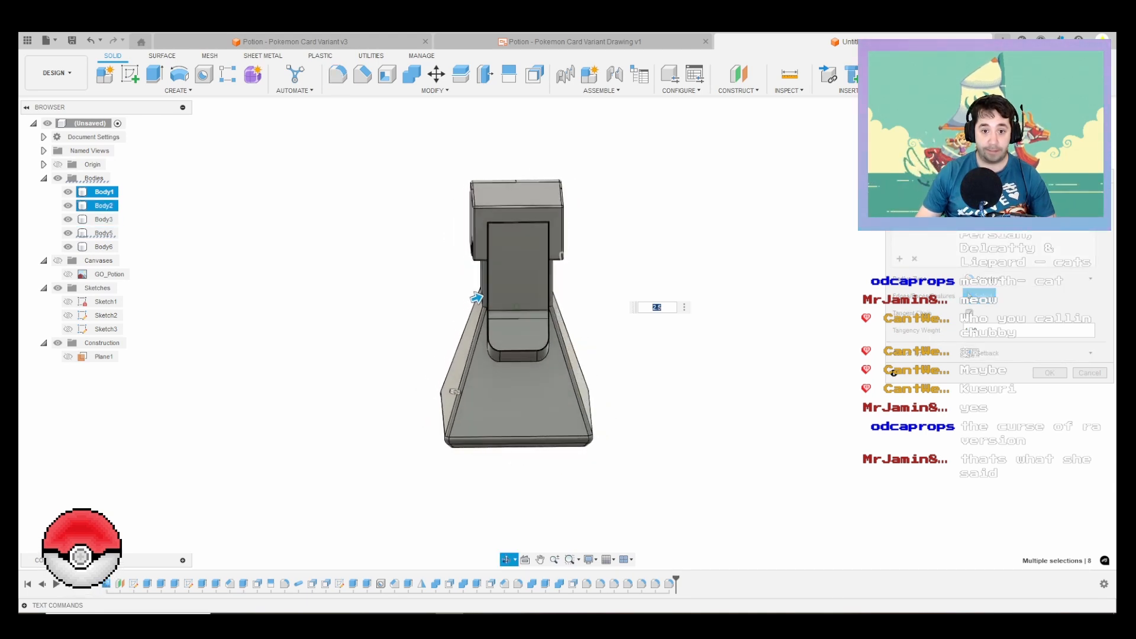
pyautogui.keyDown('shift'); pyautogui.moveTo(454, 391); pyautogui.dragTo(482, 405, button='middle'); pyautogui.keyUp('shift')
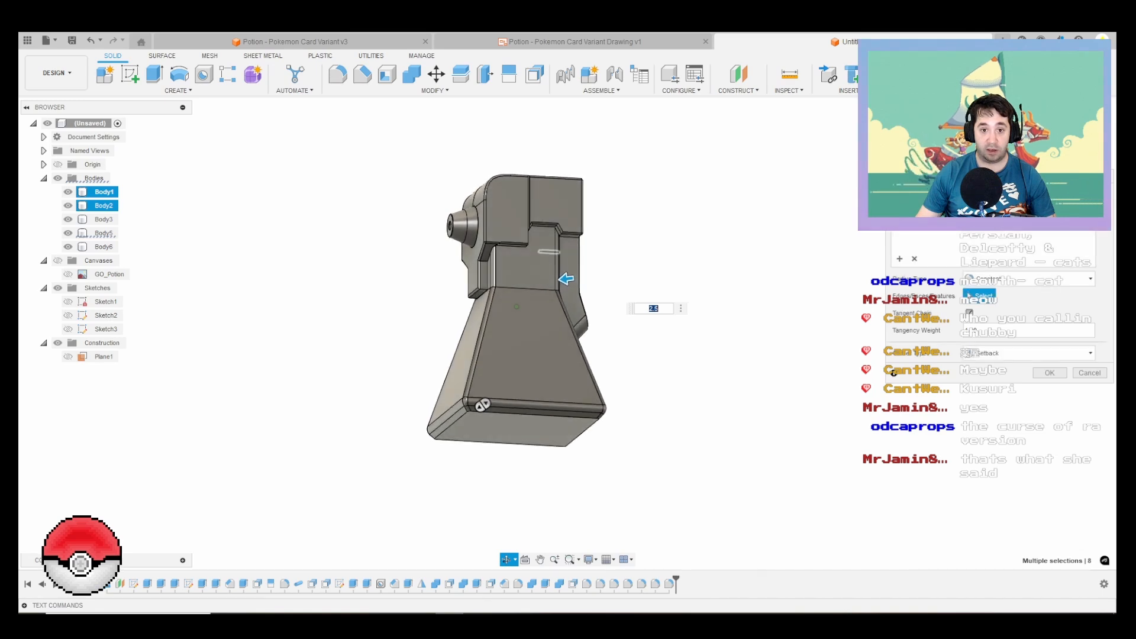
pyautogui.press('Escape')
# Step: Inspect the rounded neck corners where they meet the cap and sloped sides, ending on a full view from the nozzle side
pyautogui.scroll(8, 497, 275)
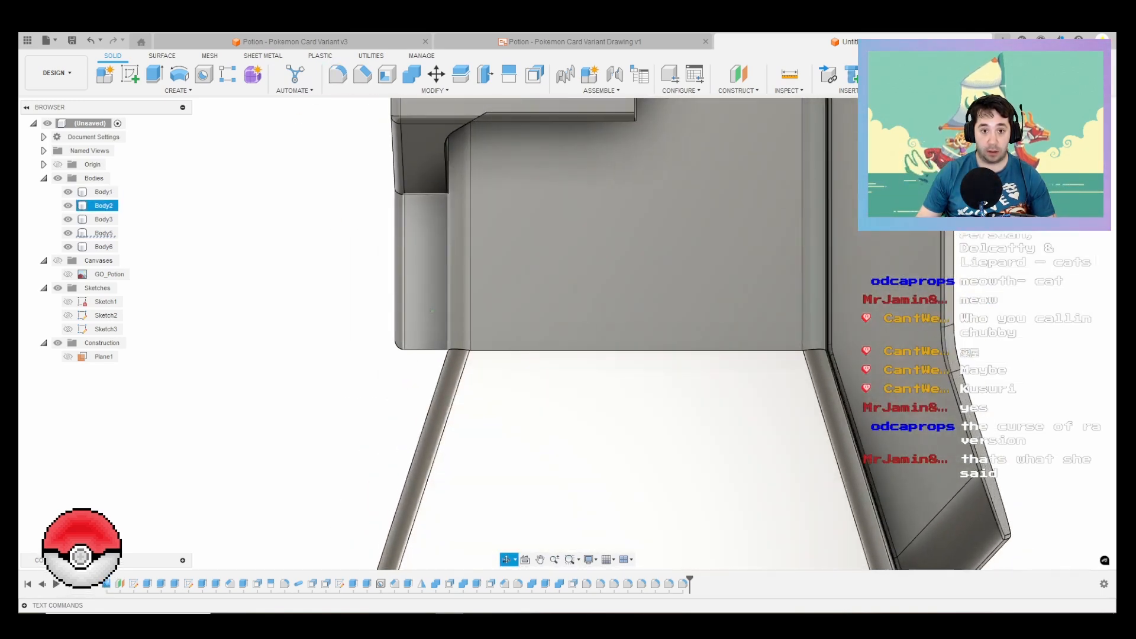
pyautogui.moveTo(431, 311)
pyautogui.keyDown('shift'); pyautogui.mouseDown(button='middle')
pyautogui.moveTo(419, 310)
pyautogui.moveTo(453, 312)
pyautogui.moveTo(435, 312)
pyautogui.mouseUp(button='middle'); pyautogui.keyUp('shift')
pyautogui.scroll(-1, 790, 248)
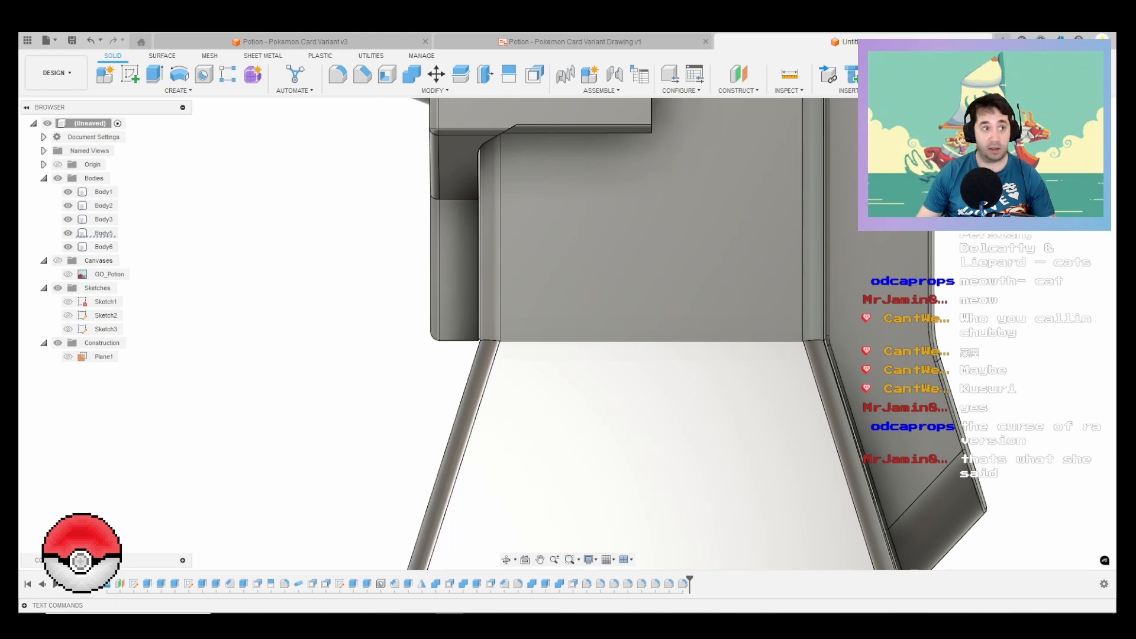
pyautogui.scroll(3, 537, 250)
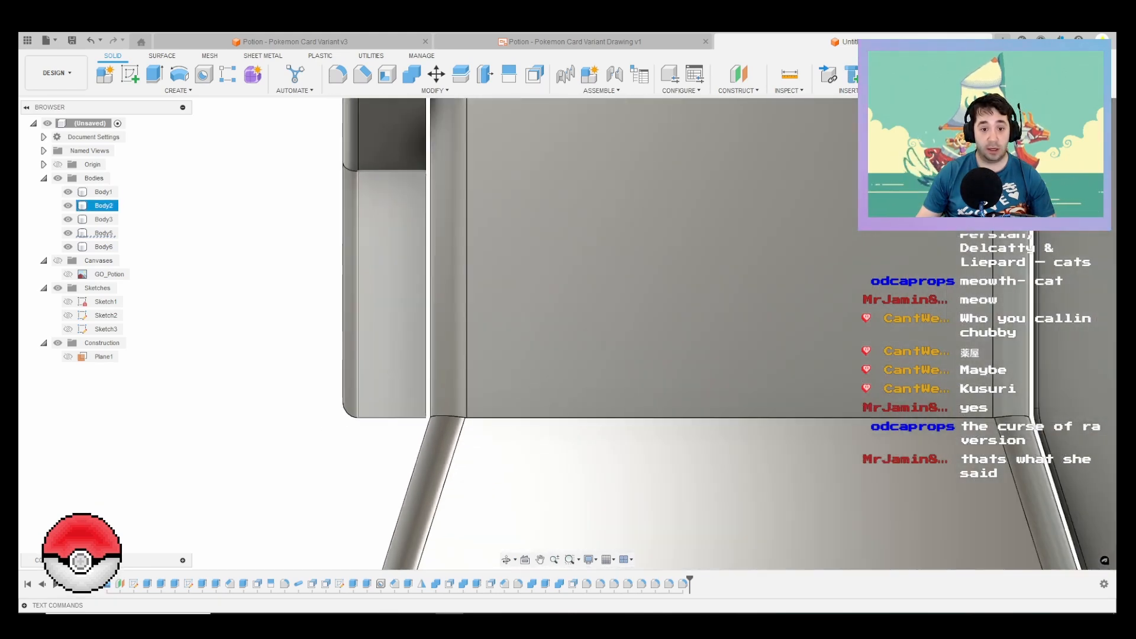
pyautogui.scroll(-8, 476, 386)
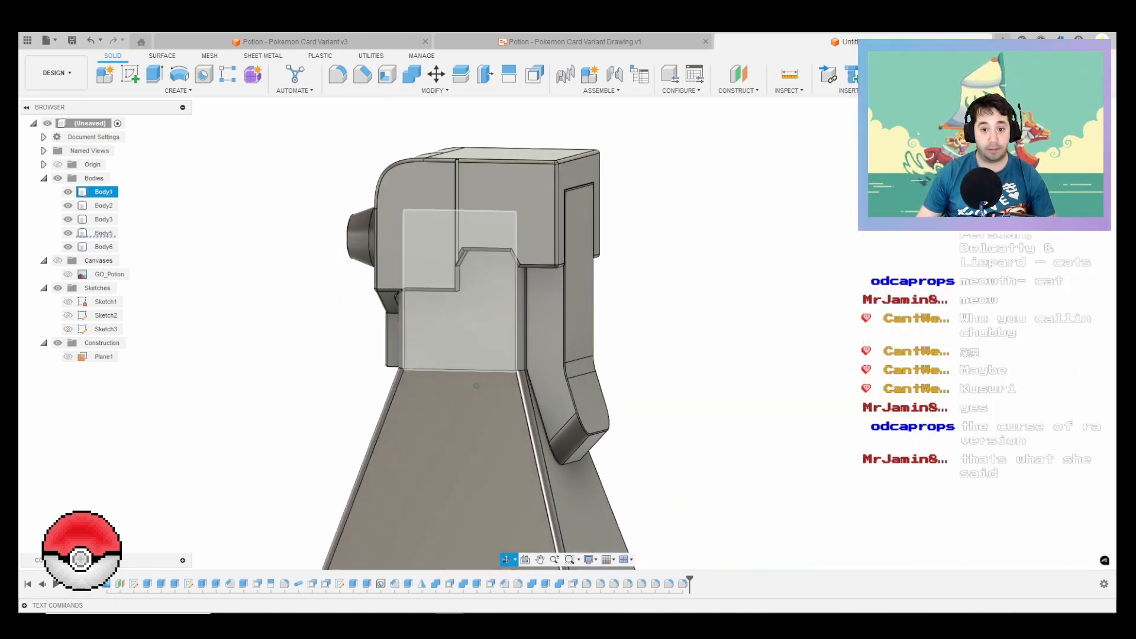
pyautogui.keyDown('shift'); pyautogui.moveTo(477, 386); pyautogui.dragTo(541, 408, button='middle'); pyautogui.keyUp('shift')
pyautogui.scroll(-3, 515, 378)
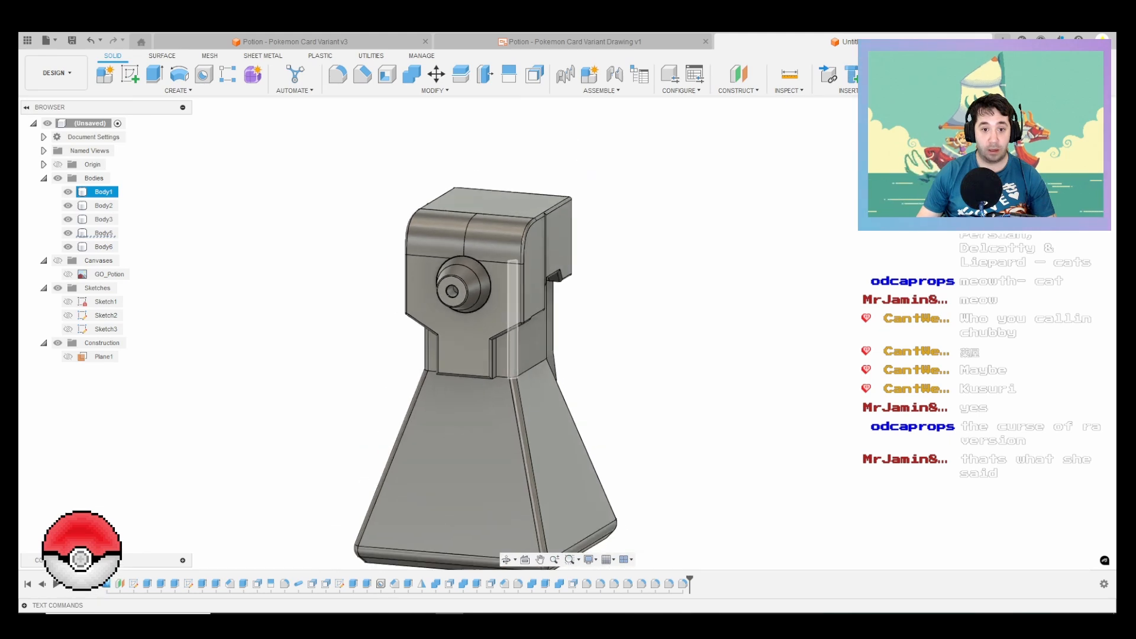
pyautogui.moveTo(513, 355); pyautogui.dragTo(575, 320, button='middle')
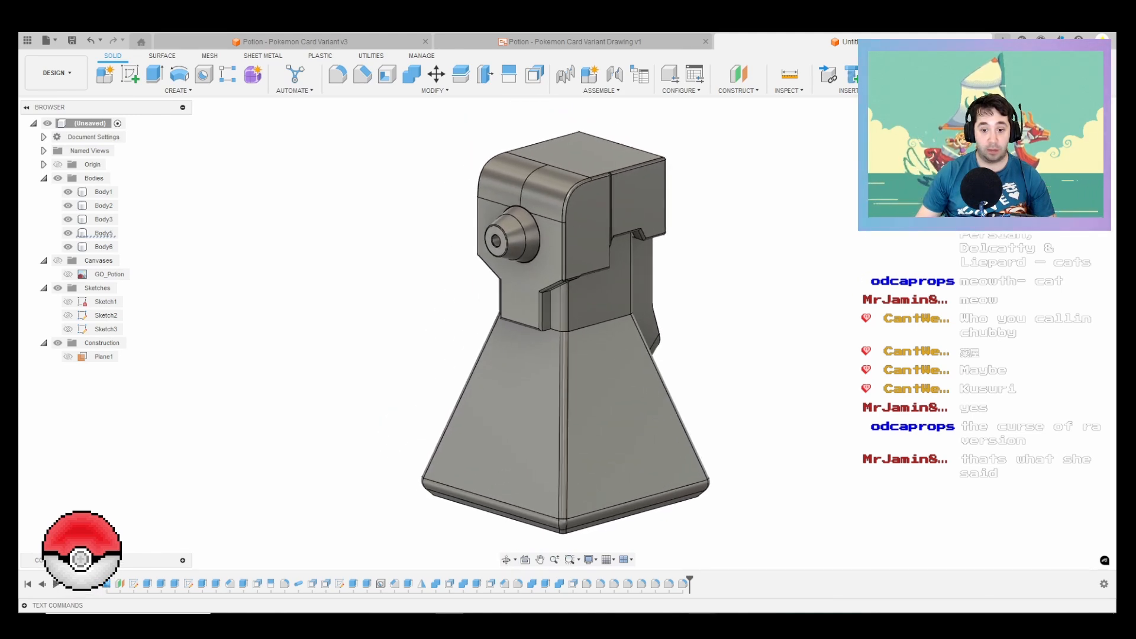
# Step: Bring up the GO_Potion.png reference image, narrow its window and place it beside the model
pyautogui.click(702, 624)
pyautogui.scroll(1, 504, 299)
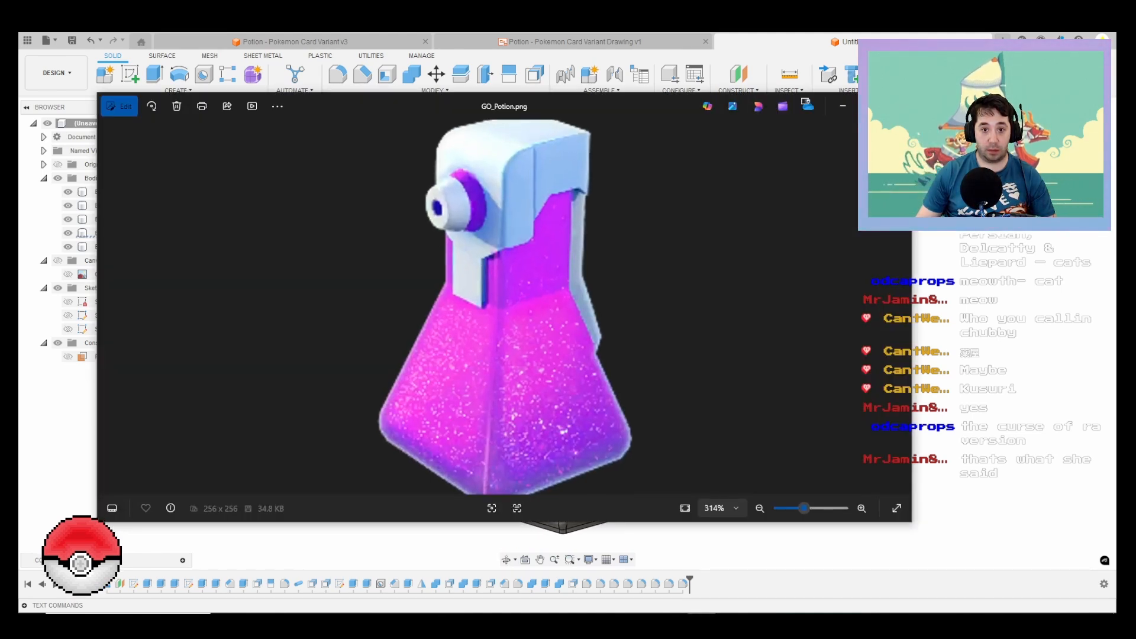
pyautogui.scroll(-3, 504, 299)
pyautogui.scroll(1, 505, 299)
pyautogui.moveTo(504, 107); pyautogui.dragTo(431, 139)
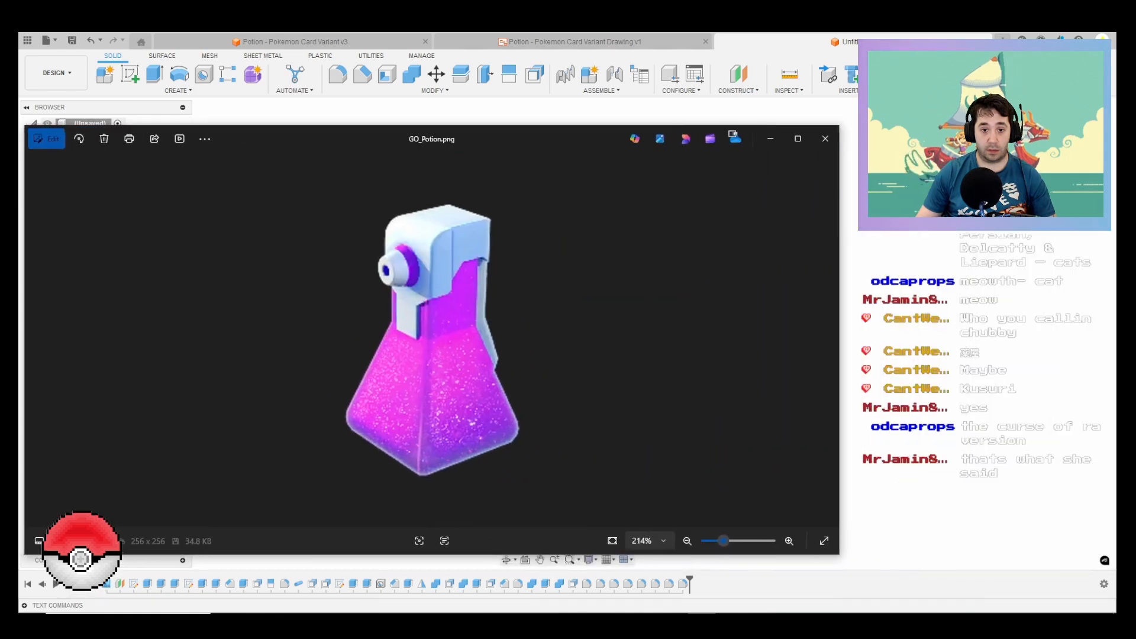
pyautogui.moveTo(838, 337); pyautogui.dragTo(483, 337)
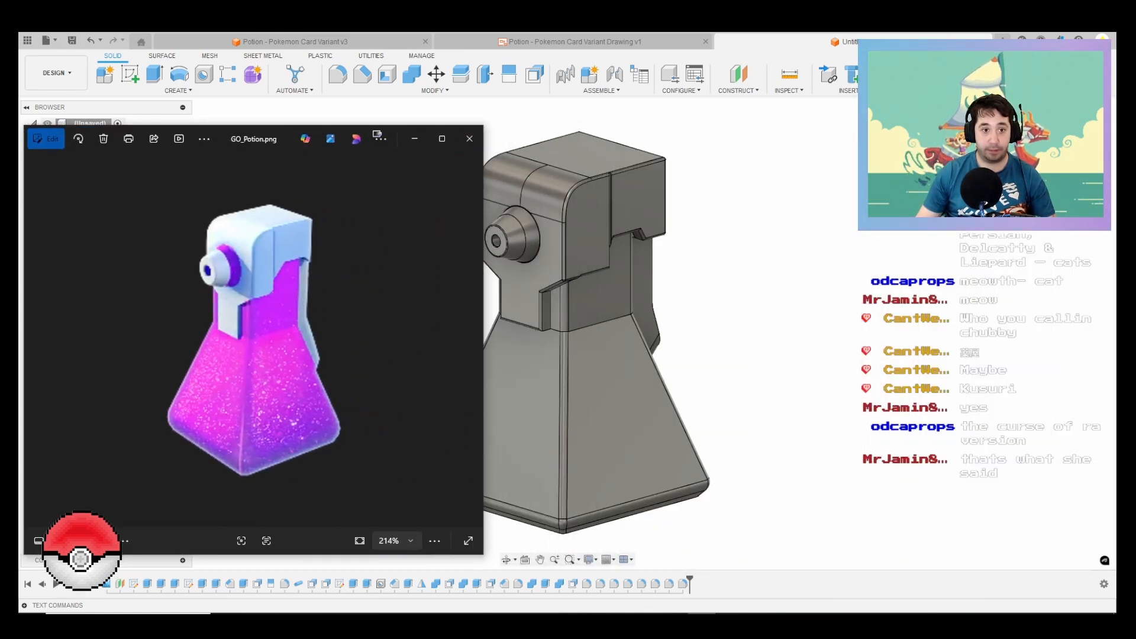
pyautogui.moveTo(284, 138); pyautogui.dragTo(951, 137)
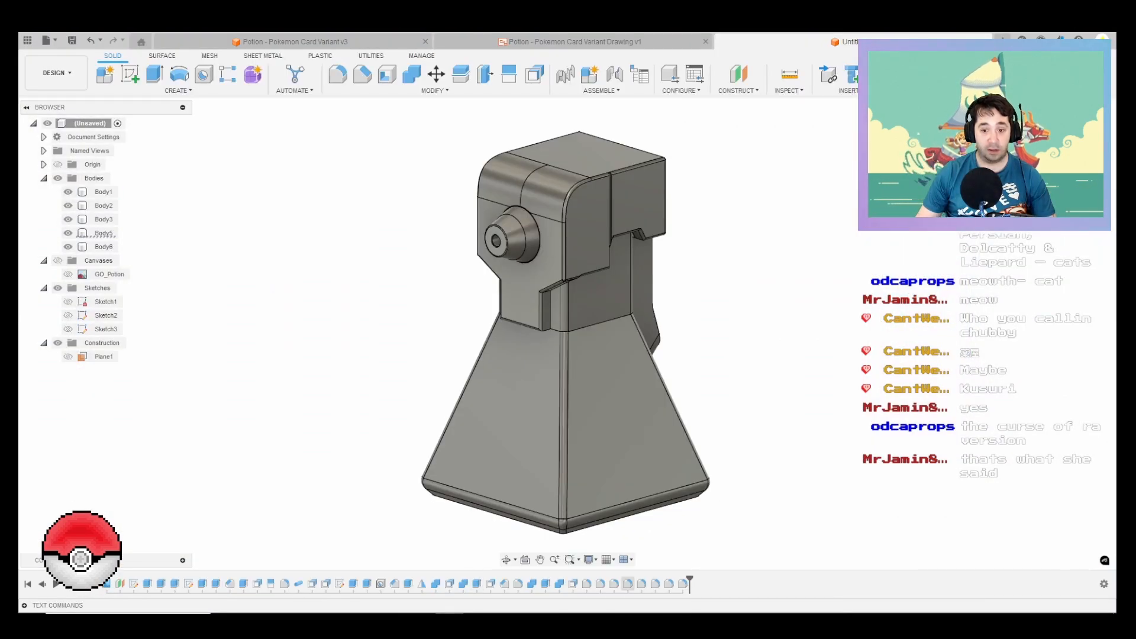
# Step: Compare the model's cap and nozzle proportions with the GO_Potion.png reference image, then return to the model
pyautogui.hotkey('alt', 'Tab')
pyautogui.hotkey('alt', 'Tab')
pyautogui.keyDown('shift'); pyautogui.moveTo(568, 278); pyautogui.dragTo(568, 286, button='middle'); pyautogui.keyUp('shift')
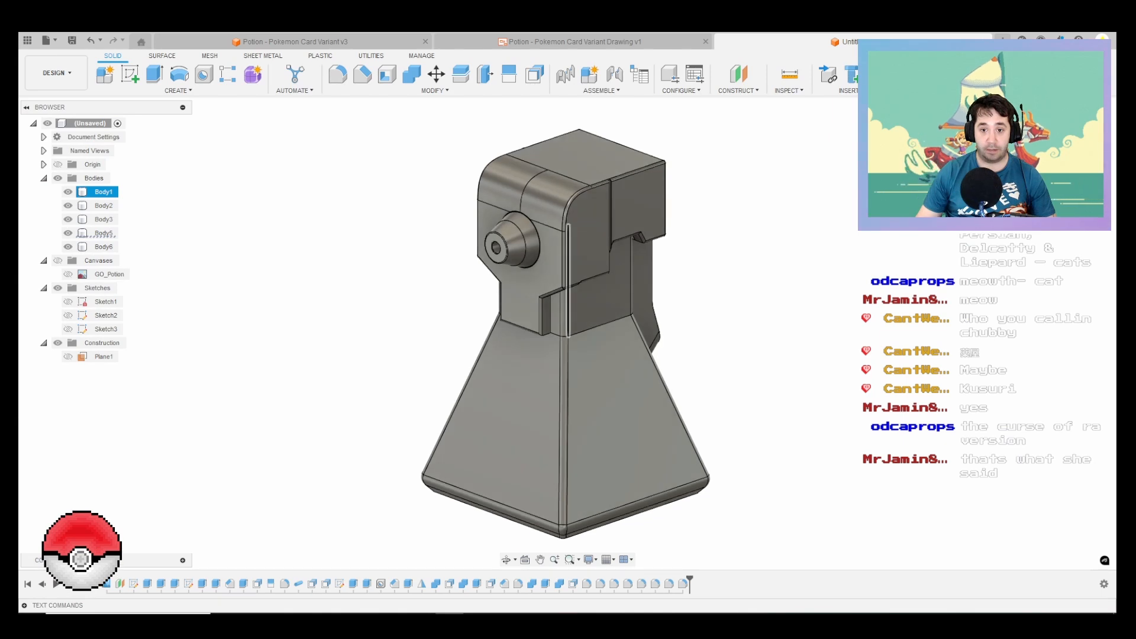
pyautogui.hotkey('alt', 'Tab')
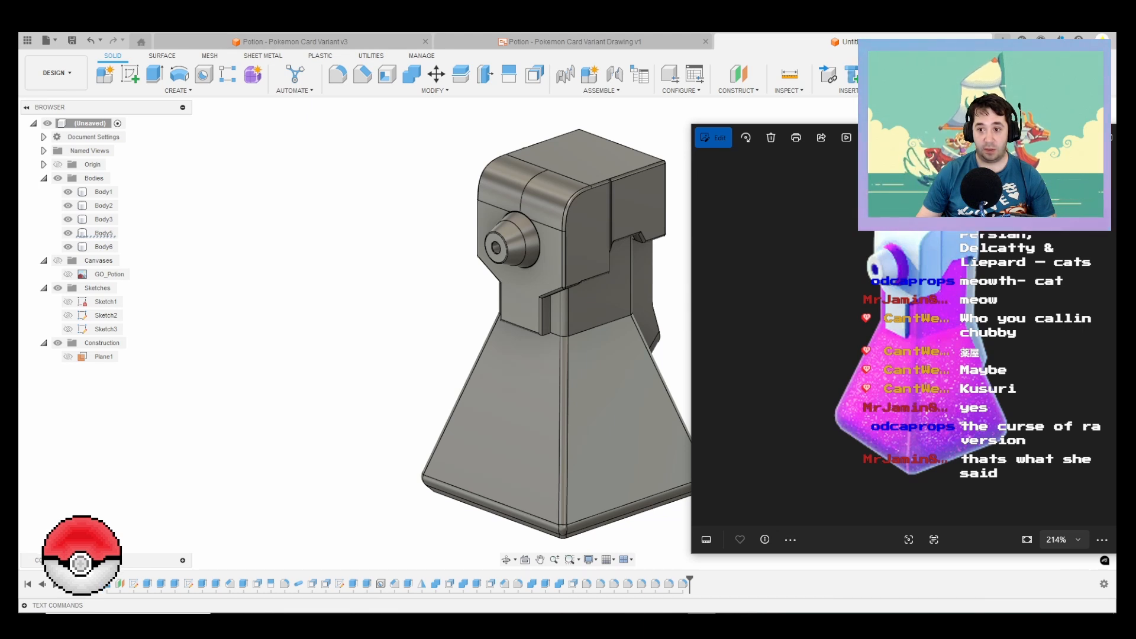
pyautogui.hotkey('alt', 'Tab')
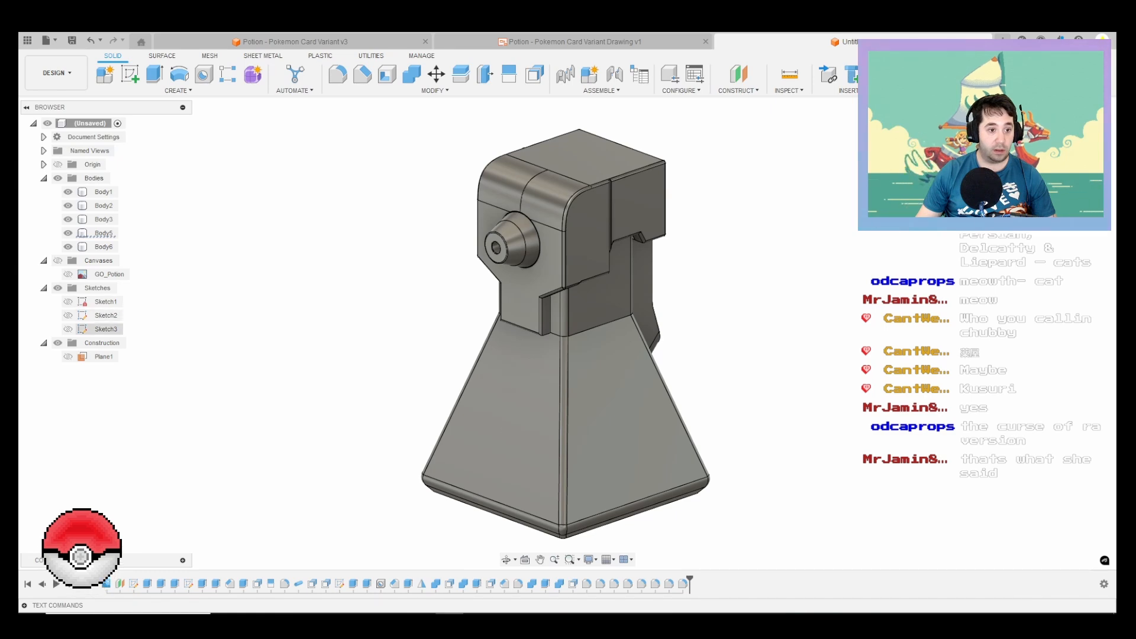
# Step: Edit Sketch3 and dimension the nozzle circle to a diameter of 27.5 mm
pyautogui.click(104, 329)
pyautogui.rightClick(113, 329)
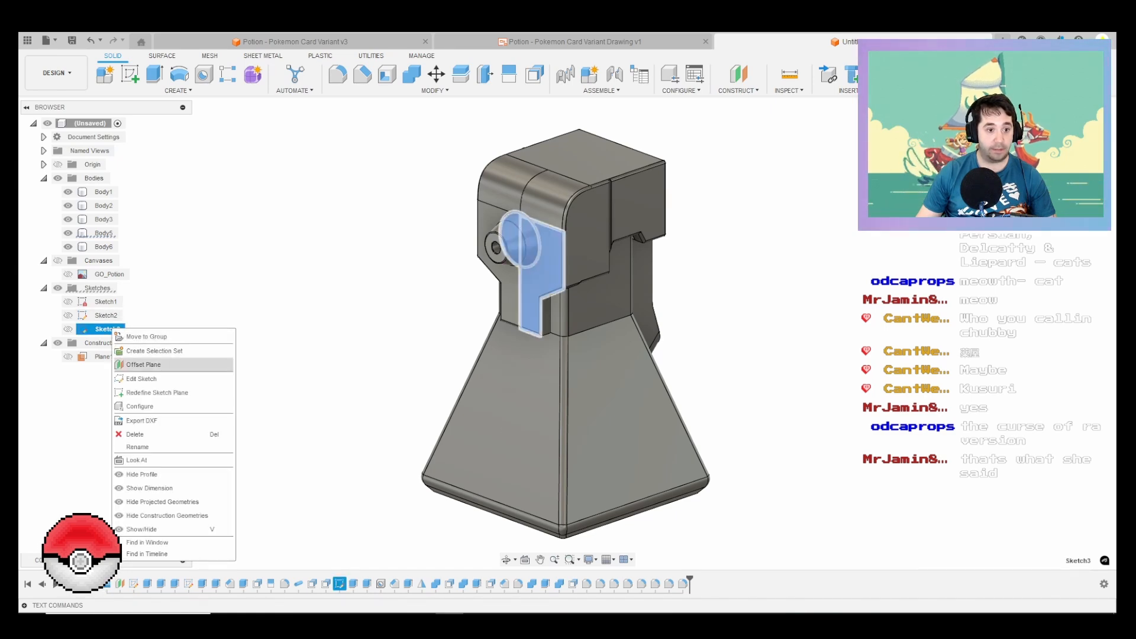
pyautogui.click(142, 378)
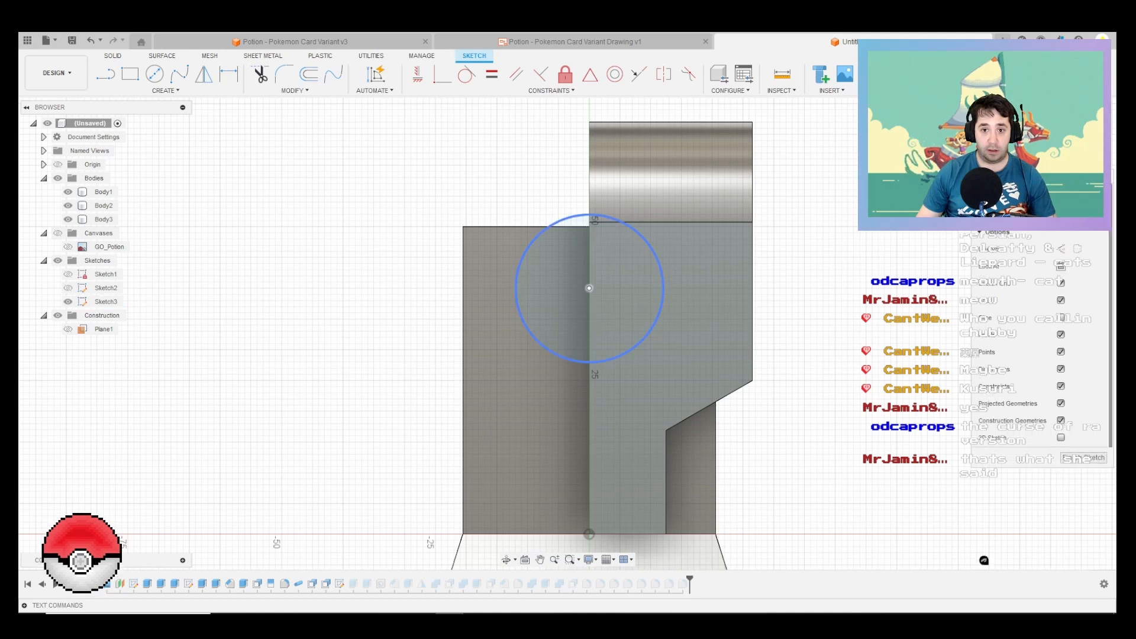
pyautogui.click(524, 323)
pyautogui.press('d')
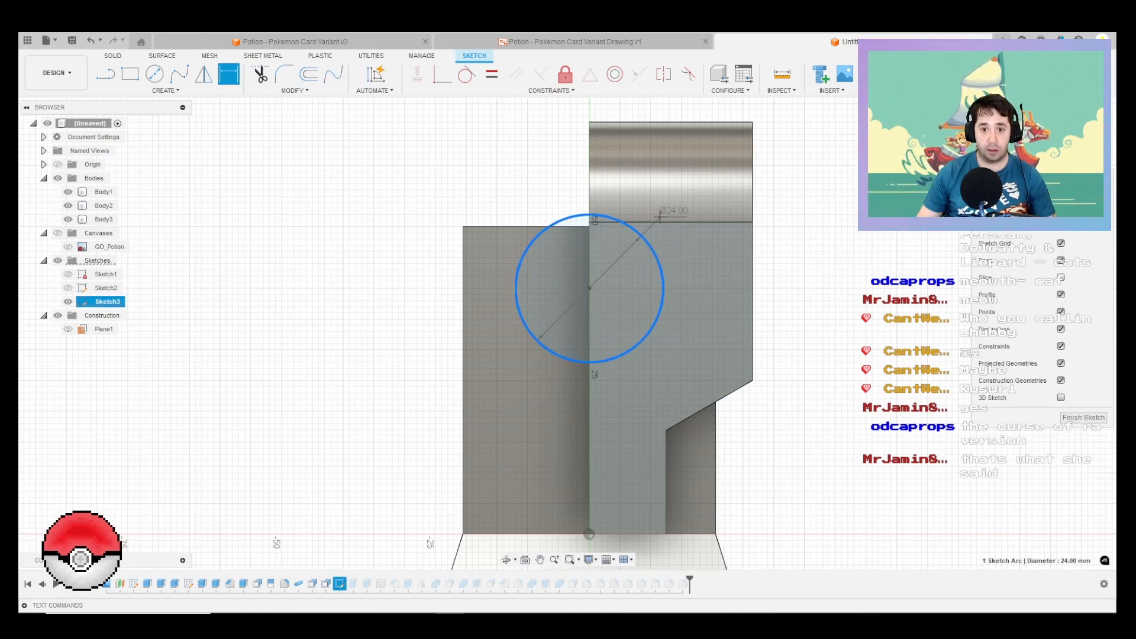
pyautogui.click(665, 190)
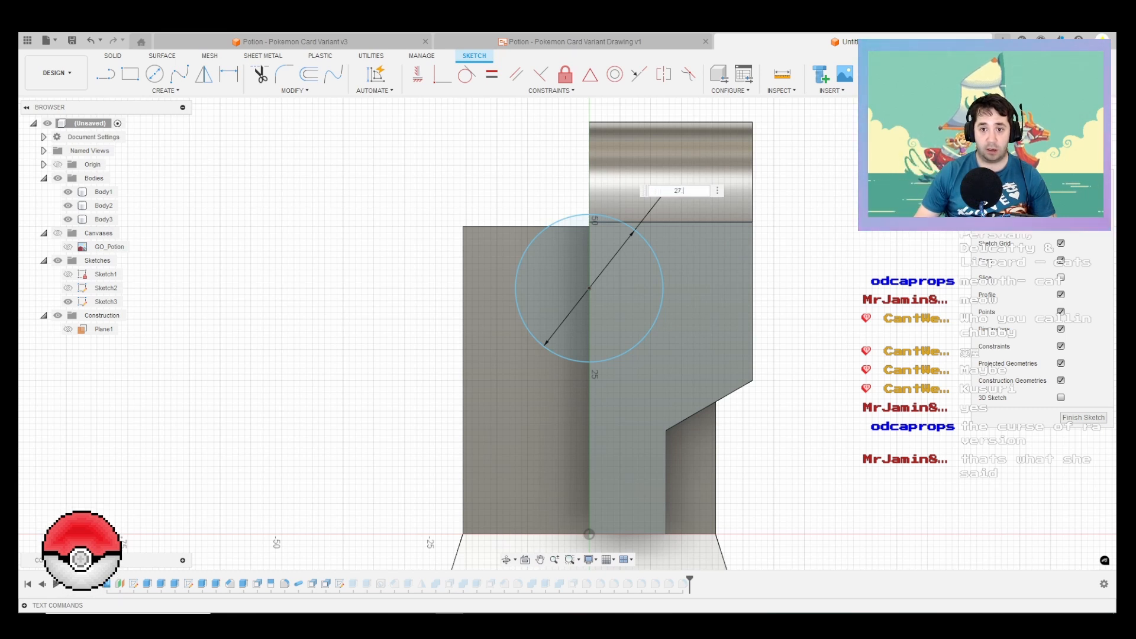
pyautogui.press('Return')
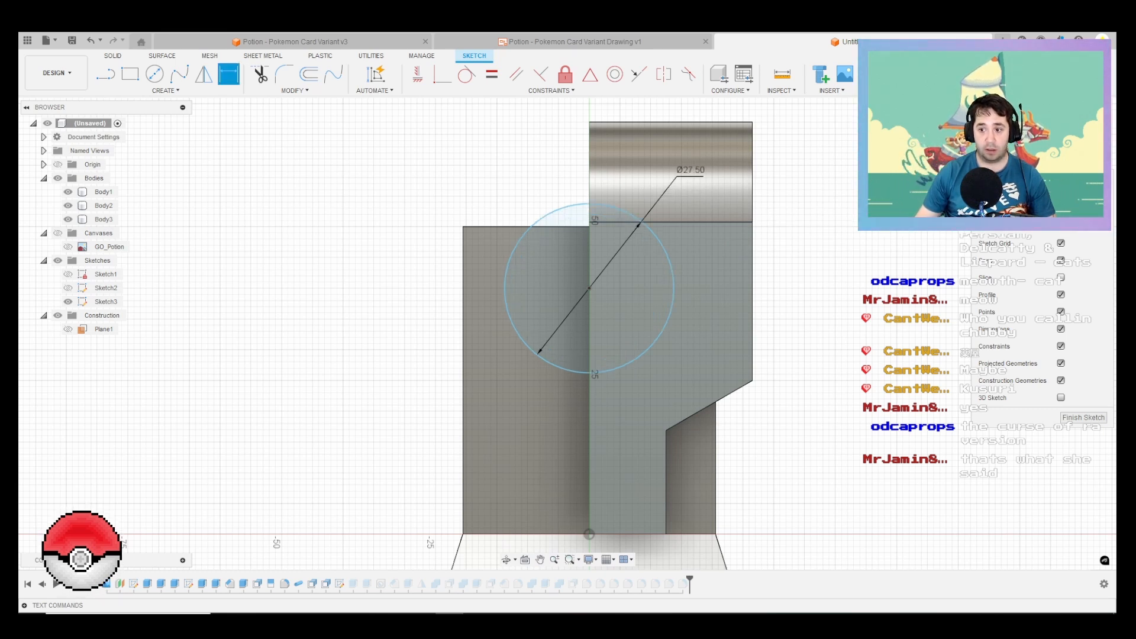
pyautogui.click(1083, 417)
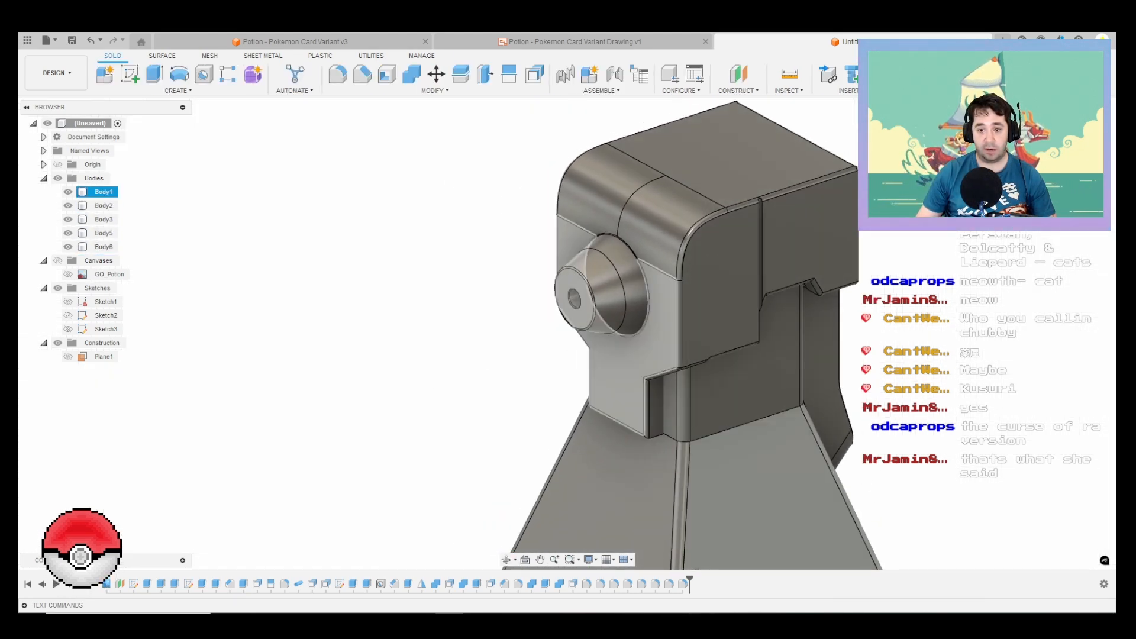
# Step: Compare the resized nozzle with the GO_Potion.png reference image from a matching view angle
pyautogui.scroll(-5, 561, 262)
pyautogui.moveTo(560, 263); pyautogui.dragTo(467, 248, button='middle')
pyautogui.scroll(2, 603, 302)
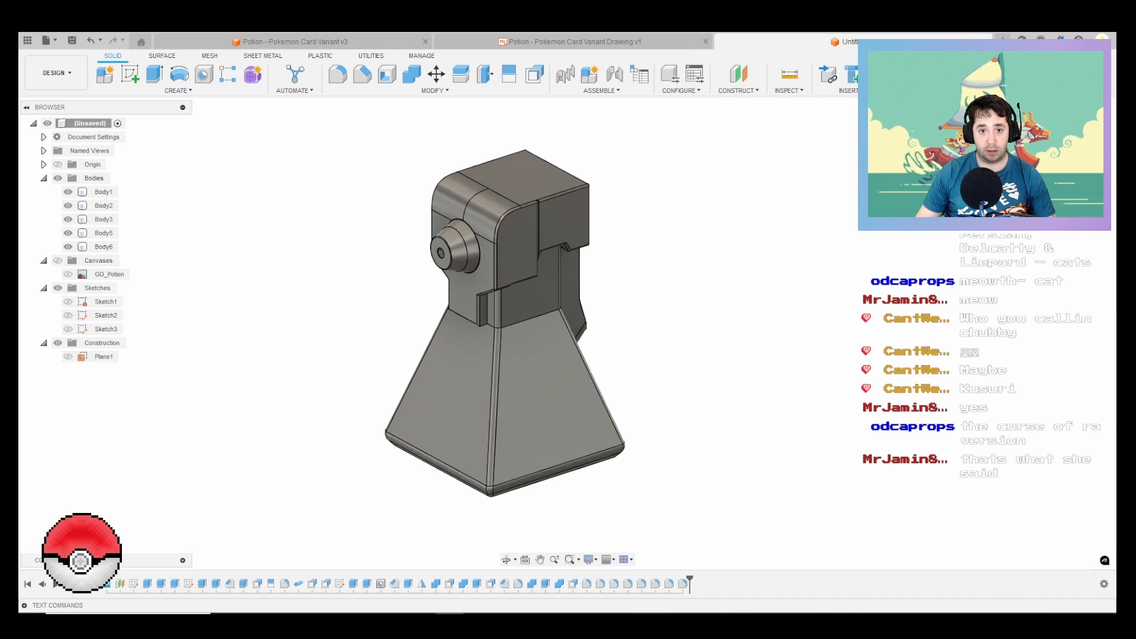
pyautogui.hotkey('alt', 'Tab')
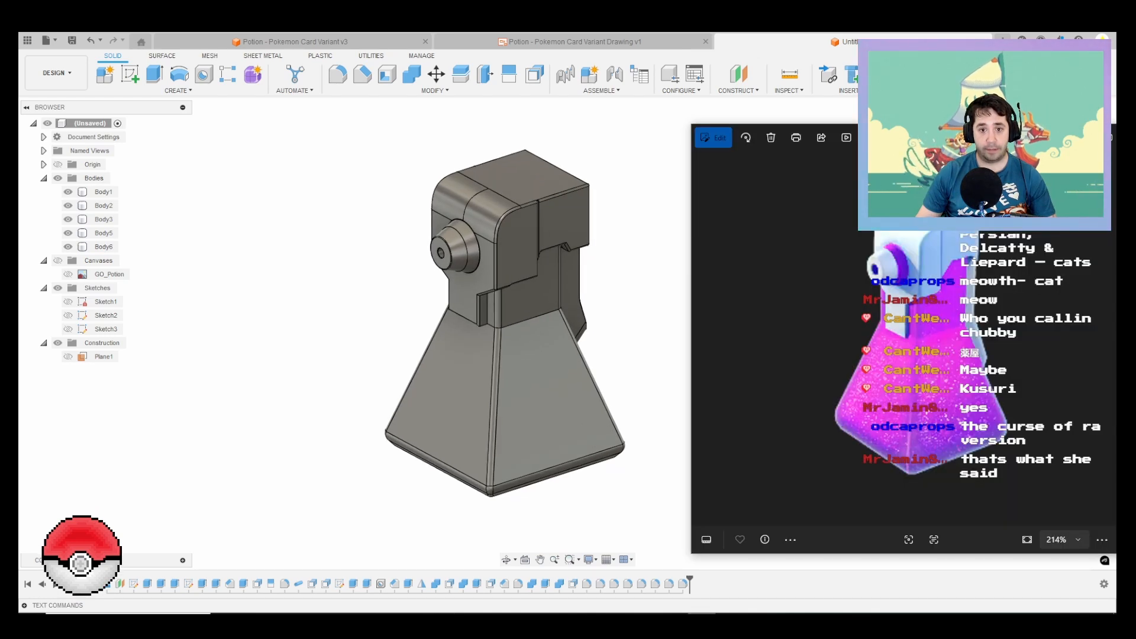
pyautogui.moveTo(593, 378); pyautogui.dragTo(570, 337, button='middle')
pyautogui.hotkey('alt', 'Tab')
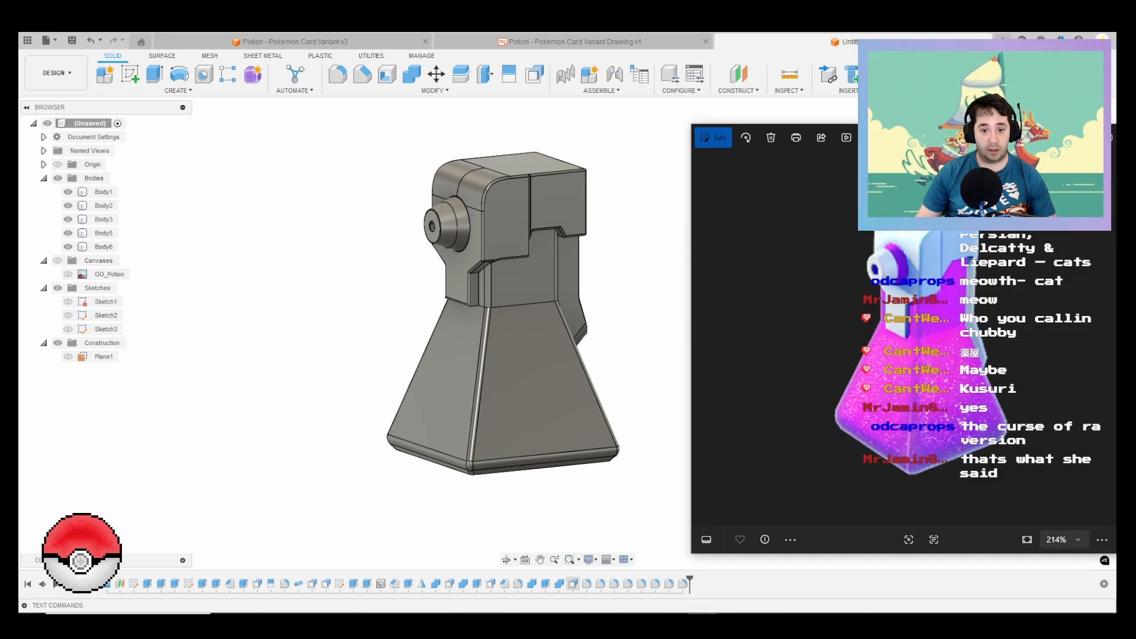
pyautogui.click(531, 584)
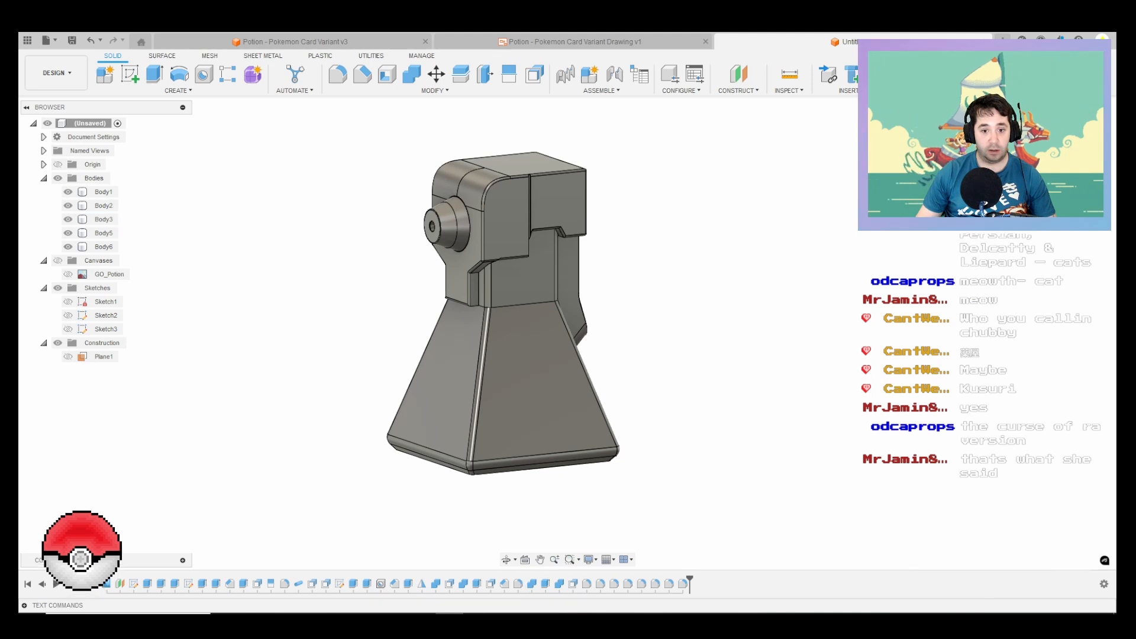
pyautogui.rightClick(531, 584)
pyautogui.click(559, 471)
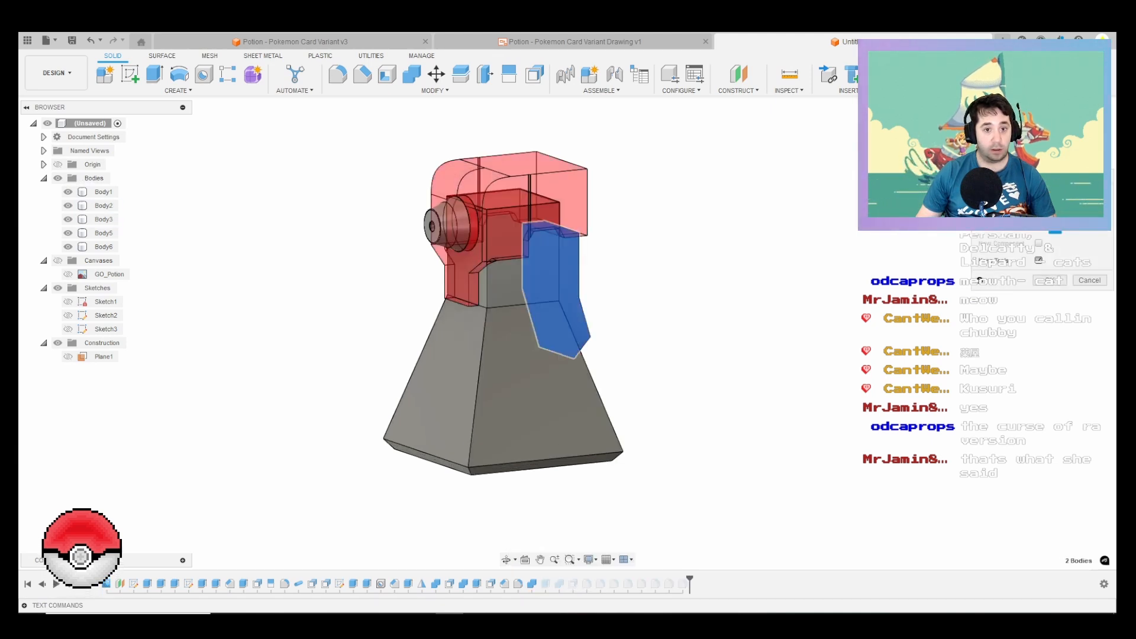
pyautogui.press('Return')
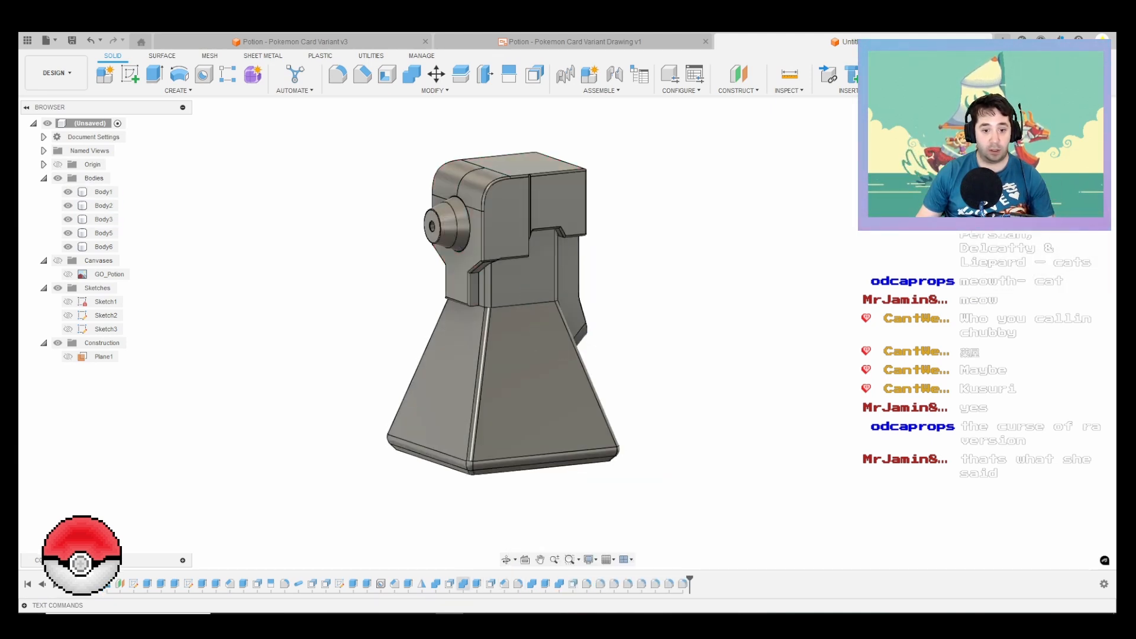
pyautogui.click(463, 583)
pyautogui.rightClick(464, 584)
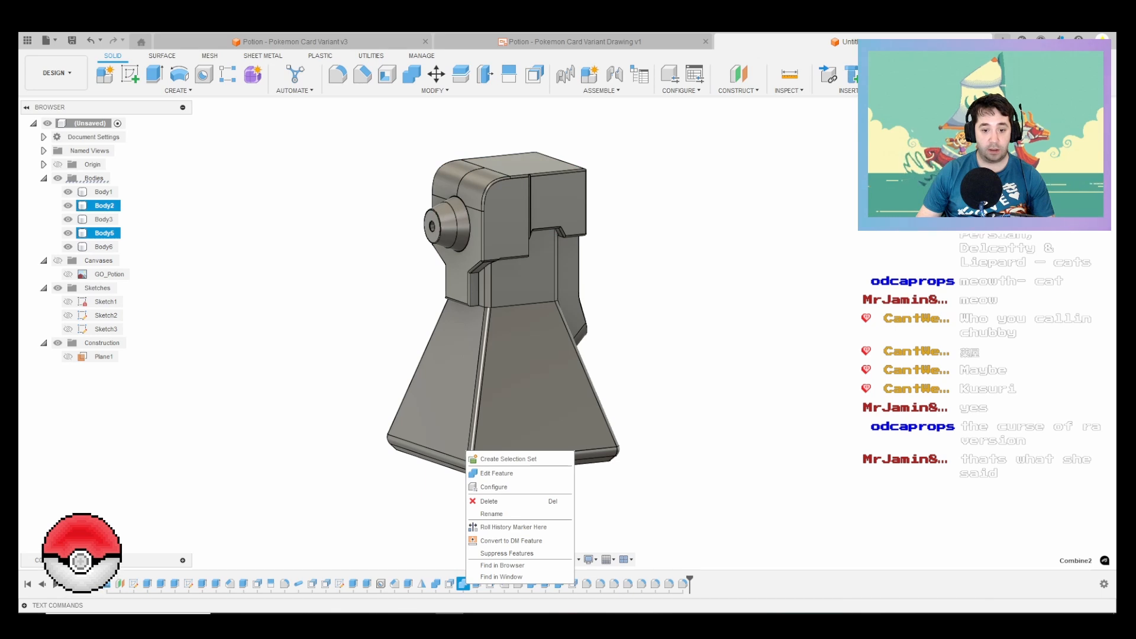
pyautogui.press('Escape')
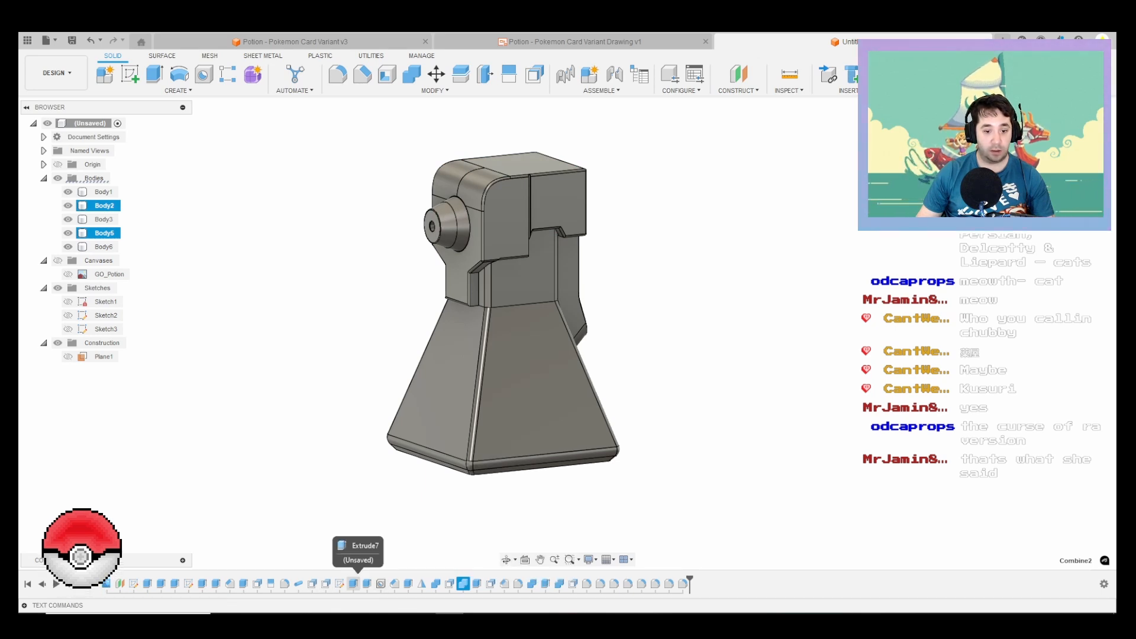
# Step: Edit the nozzle base's extrusion, Extrude7, and set its taper angle to -15 degrees
pyautogui.click(354, 584)
pyautogui.rightClick(353, 583)
pyautogui.click(380, 509)
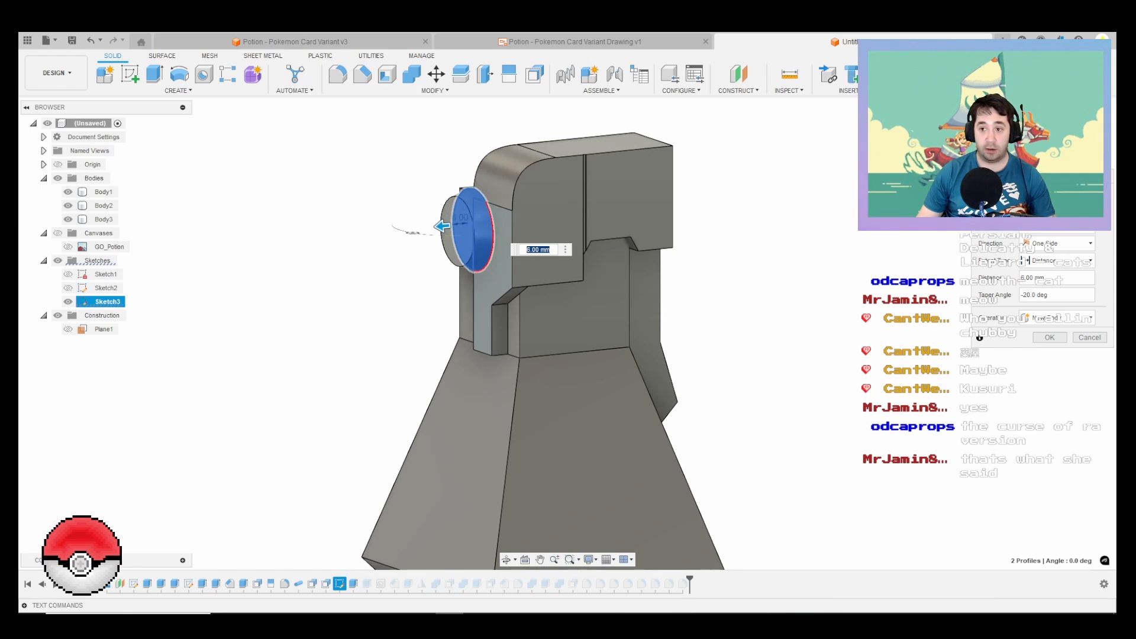
pyautogui.press('Tab')
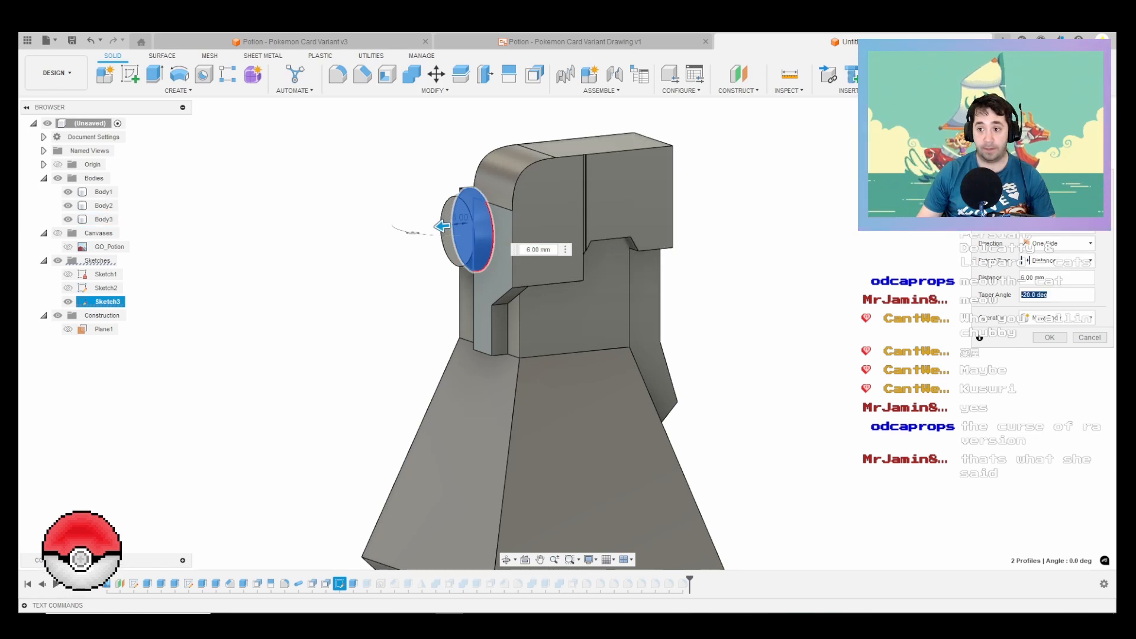
pyautogui.press('BackSpace')
pyautogui.write('-15')
pyautogui.press('Return')
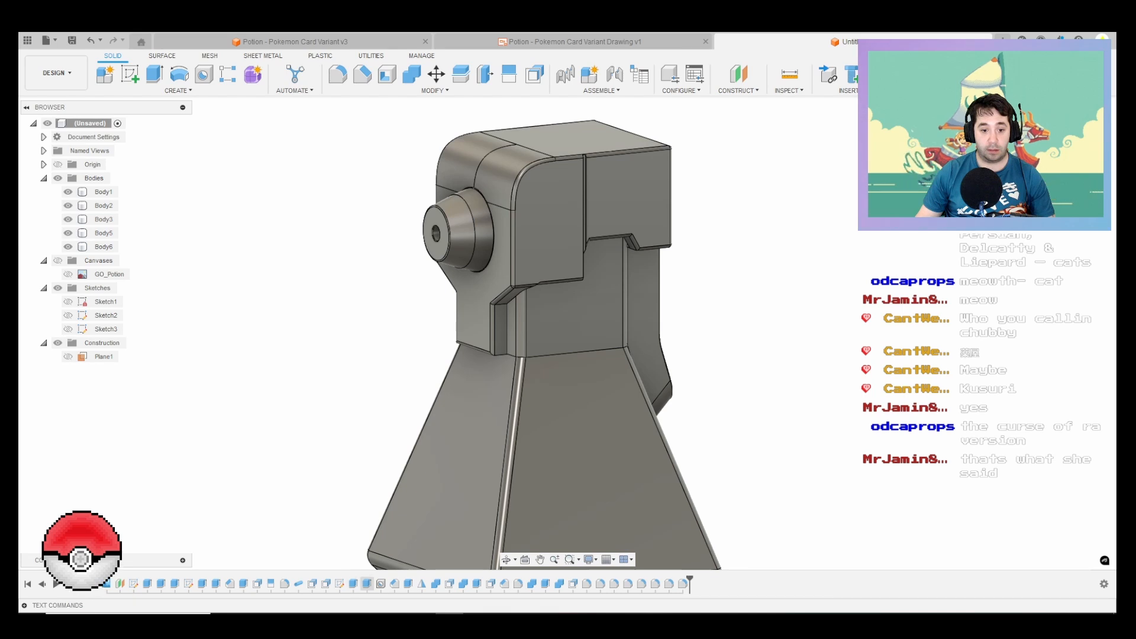
# Step: Edit the extrusion of the nozzle's front section and set its taper angle to -15 degrees
pyautogui.rightClick(367, 584)
pyautogui.click(395, 472)
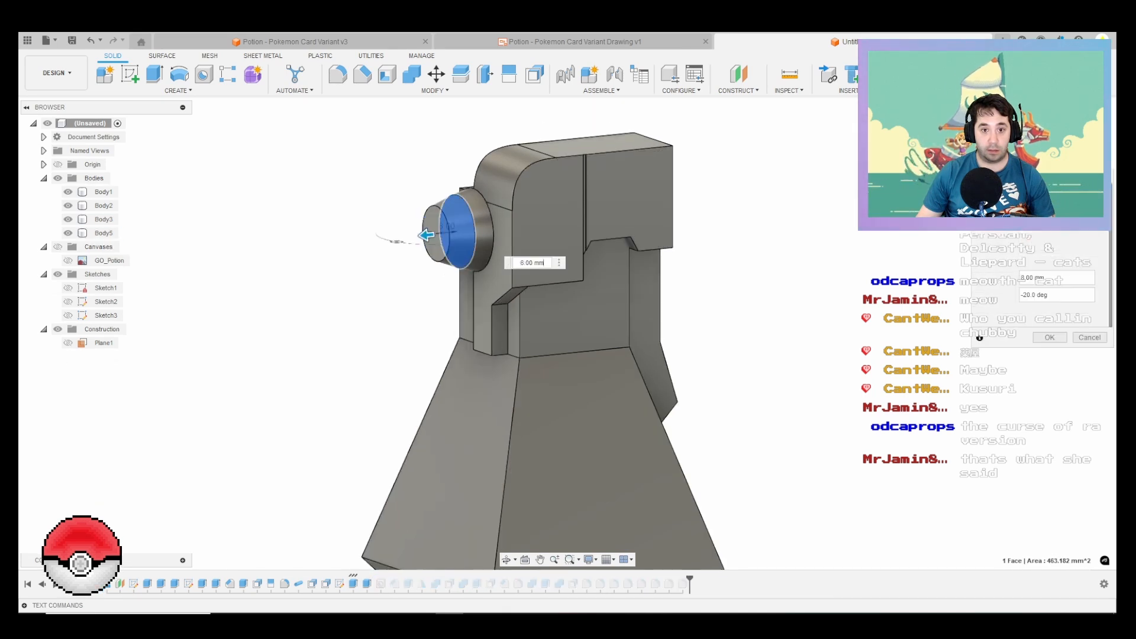
pyautogui.click(1041, 295)
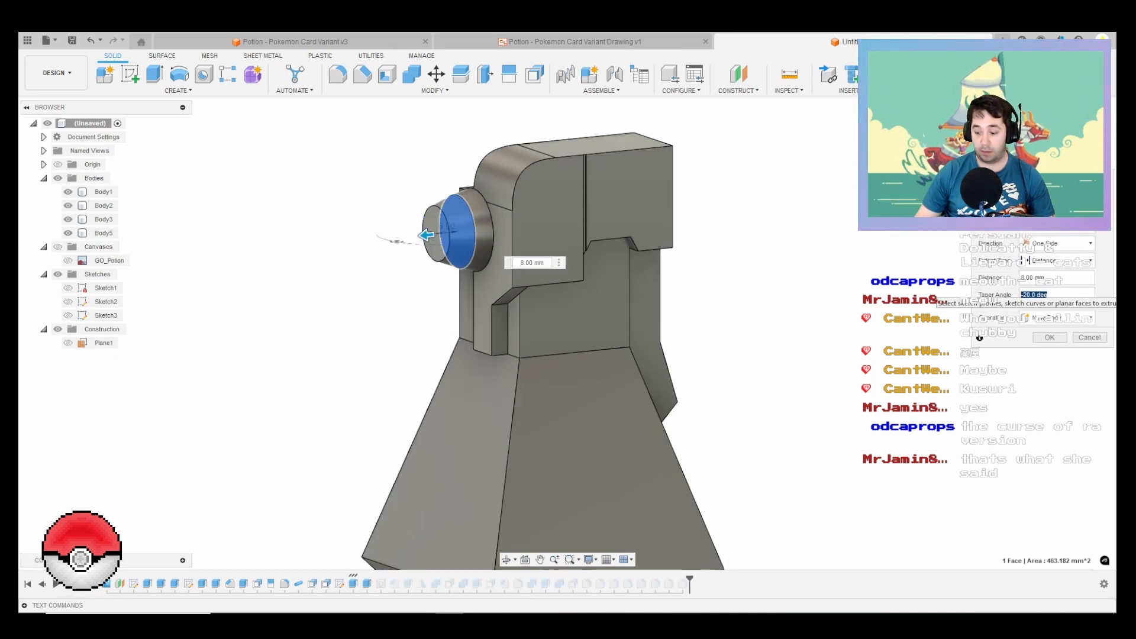
pyautogui.write('-15')
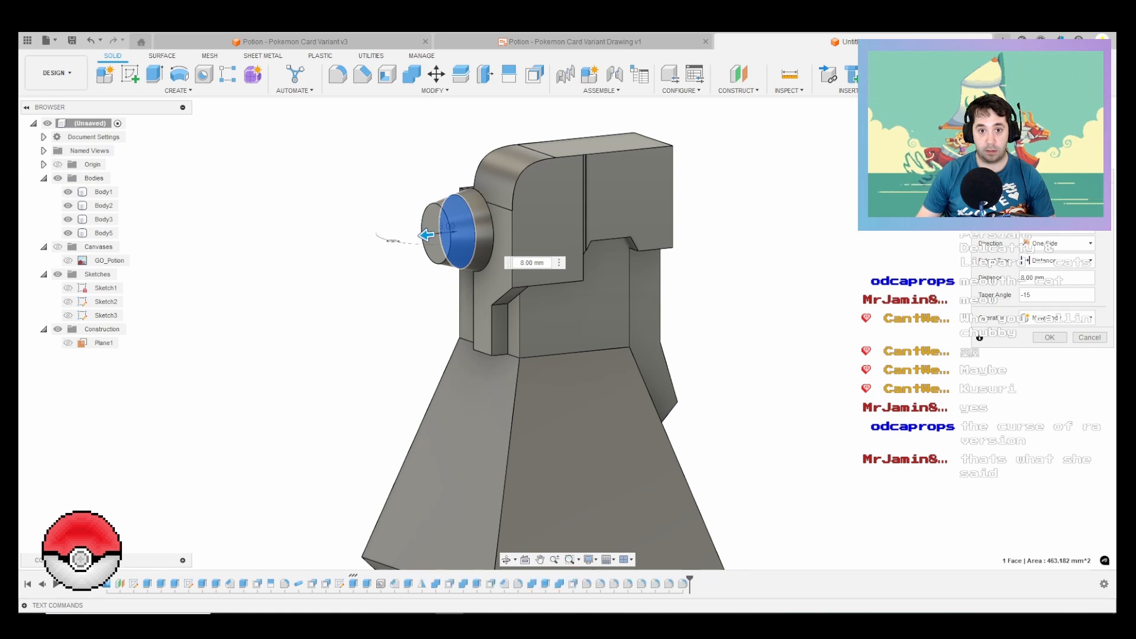
pyautogui.press('Return')
# Step: Compare the retapered nozzle and overall bottle shape with the GO_Potion.png reference image
pyautogui.click(703, 623)
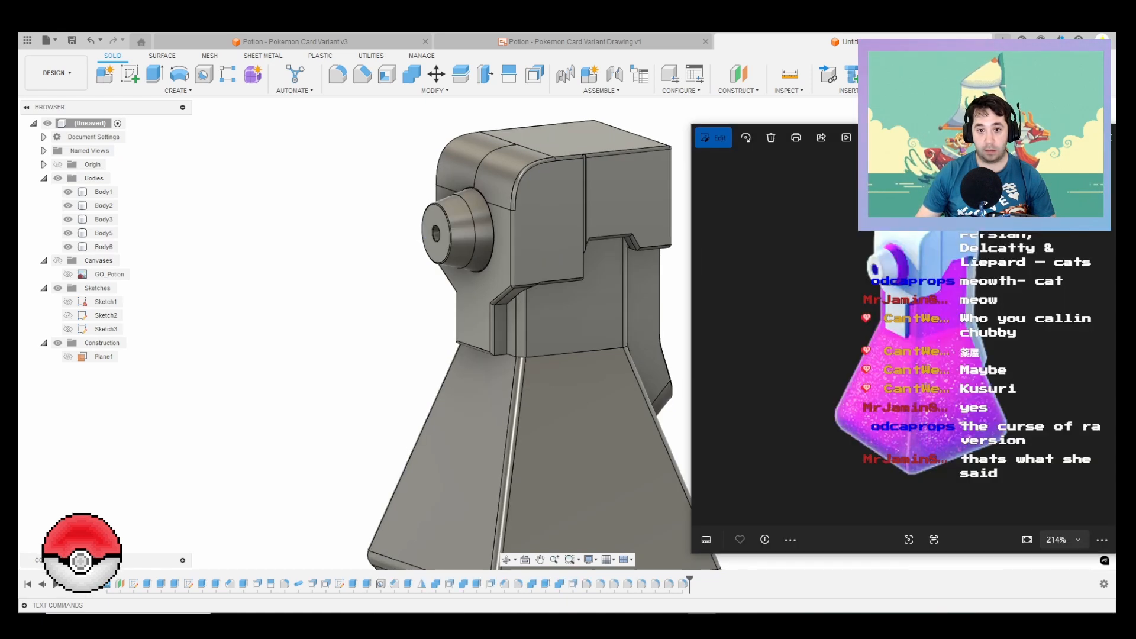
pyautogui.scroll(5, 884, 296)
pyautogui.scroll(4, 656, 278)
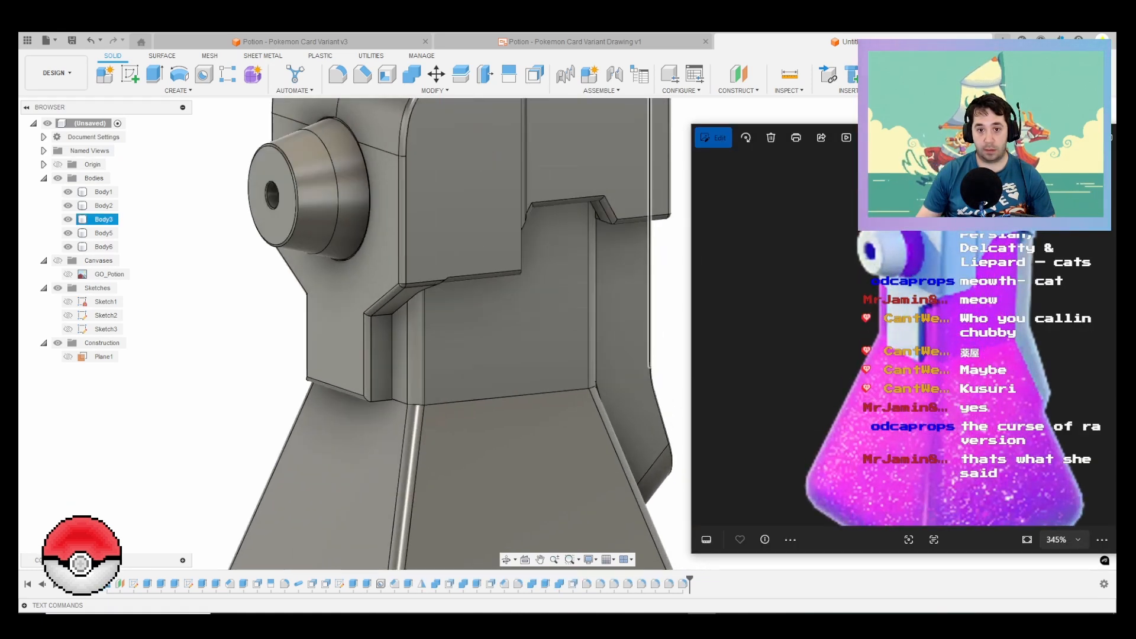
pyautogui.scroll(-4, 650, 267)
pyautogui.scroll(-4, 650, 271)
pyautogui.click(618, 296)
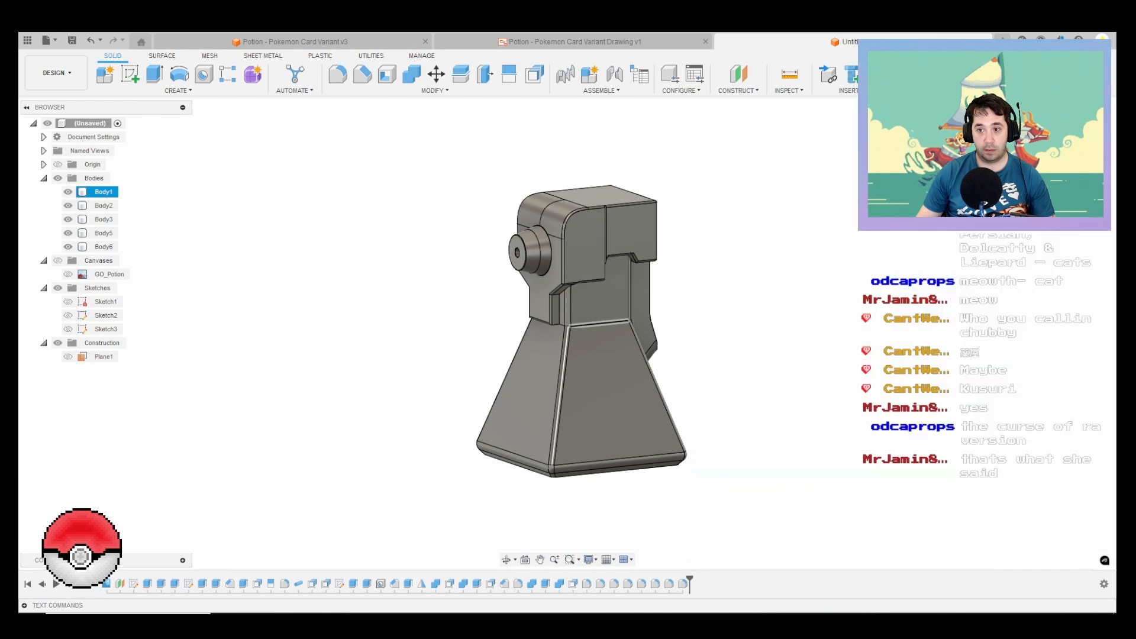
pyautogui.click(701, 623)
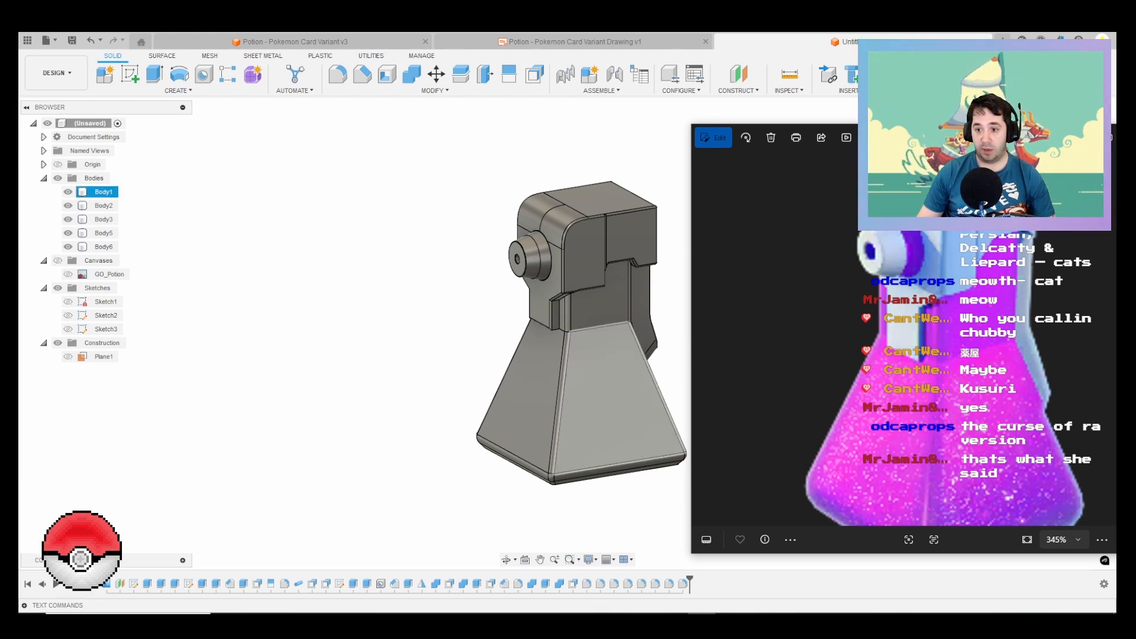
pyautogui.scroll(-3, 599, 353)
pyautogui.scroll(4, 609, 355)
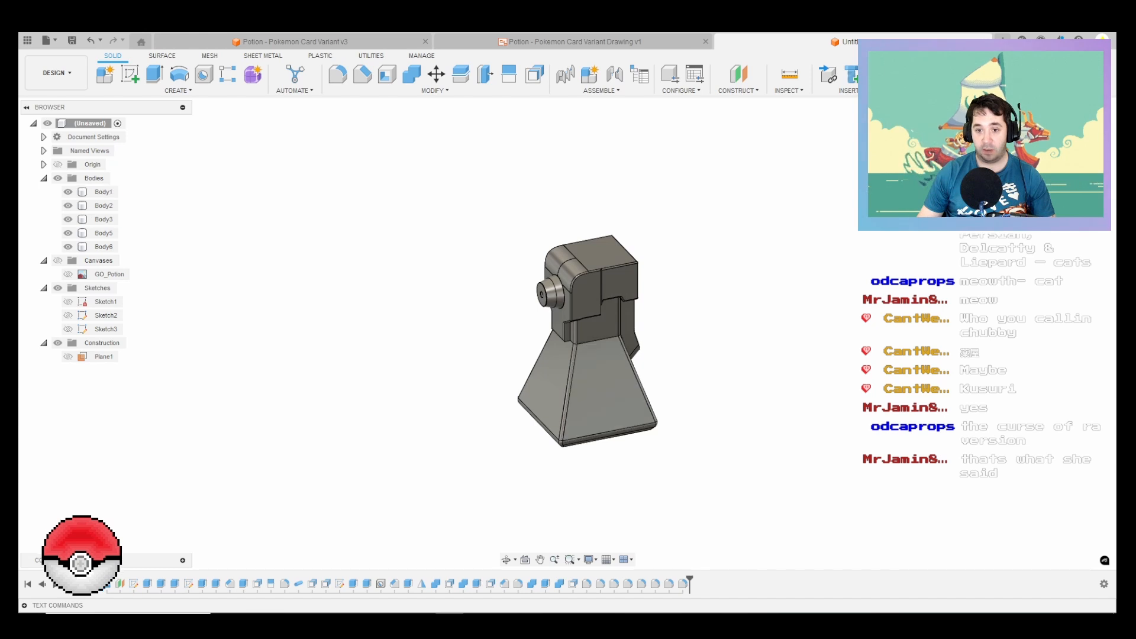
# Step: Apply the Powder Coat (Blue) appearance from the library to the nozzle's base ring
pyautogui.press('a')
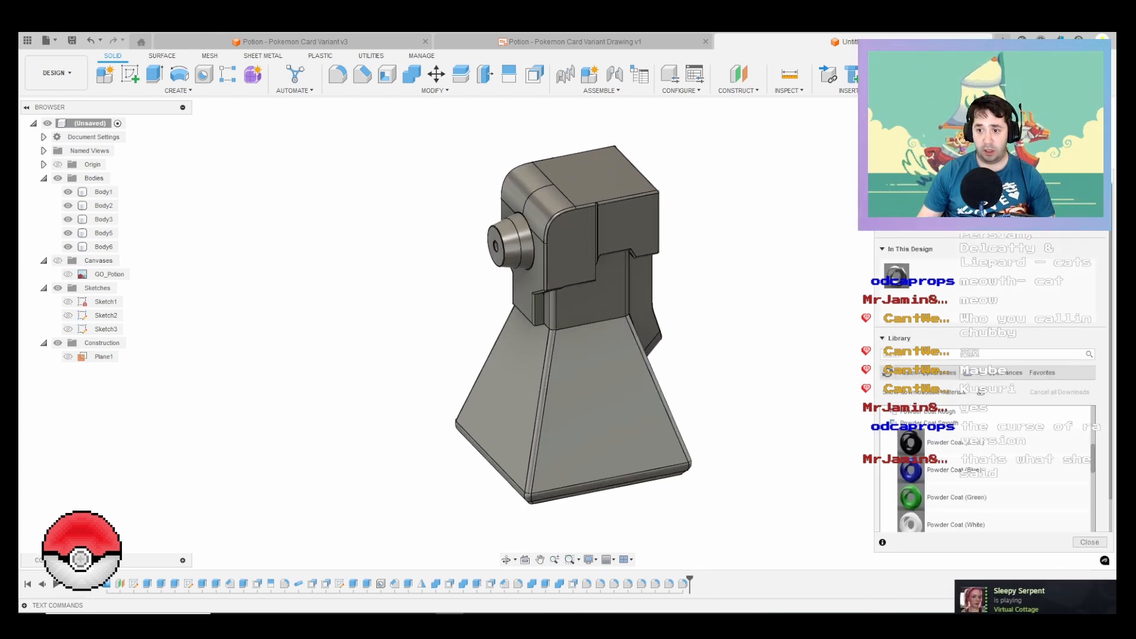
pyautogui.click(995, 373)
pyautogui.click(927, 372)
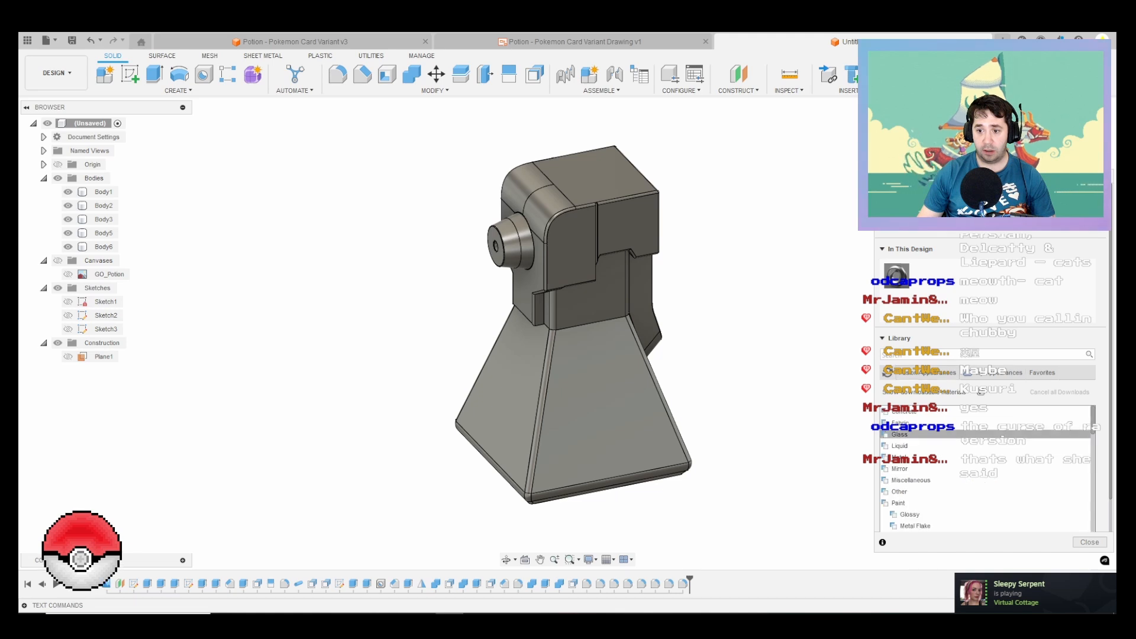
pyautogui.scroll(-4, 989, 474)
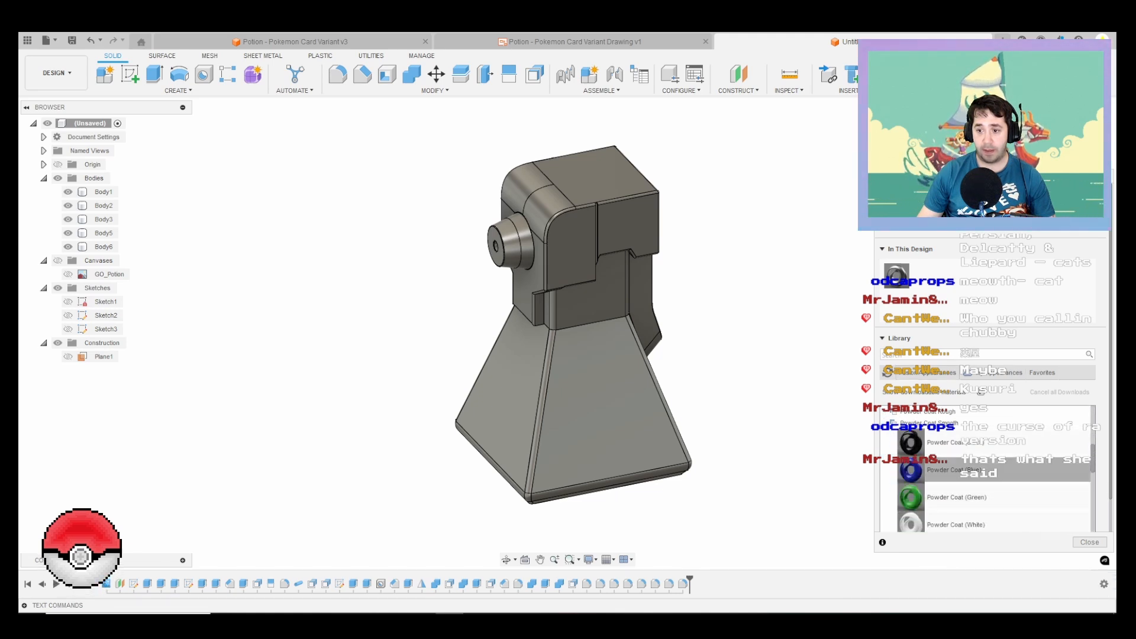
pyautogui.moveTo(911, 471); pyautogui.dragTo(522, 244)
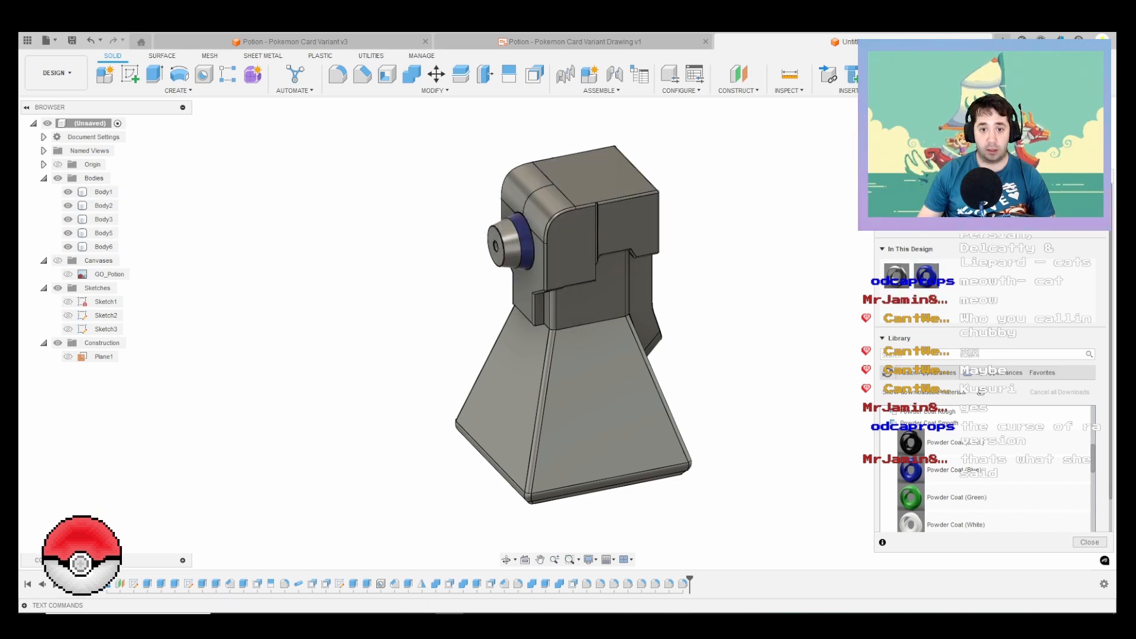
# Step: Edit the Powder Coat (Blue) appearance to a purple with RGB values 152, 56, 187
pyautogui.rightClick(926, 276)
pyautogui.click(958, 291)
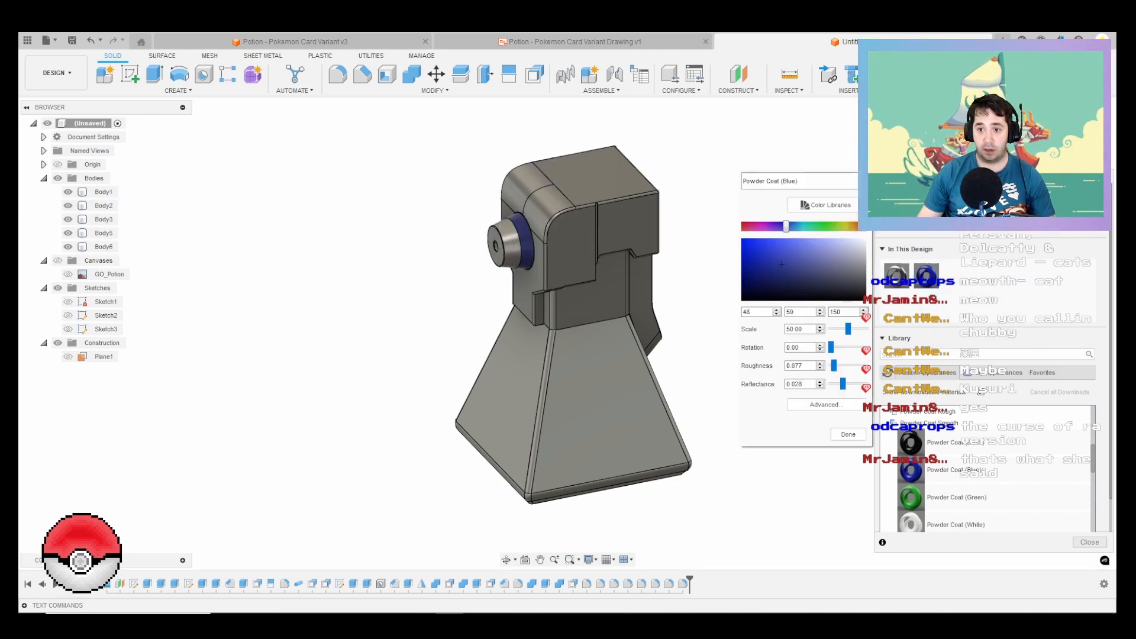
pyautogui.doubleClick(746, 312)
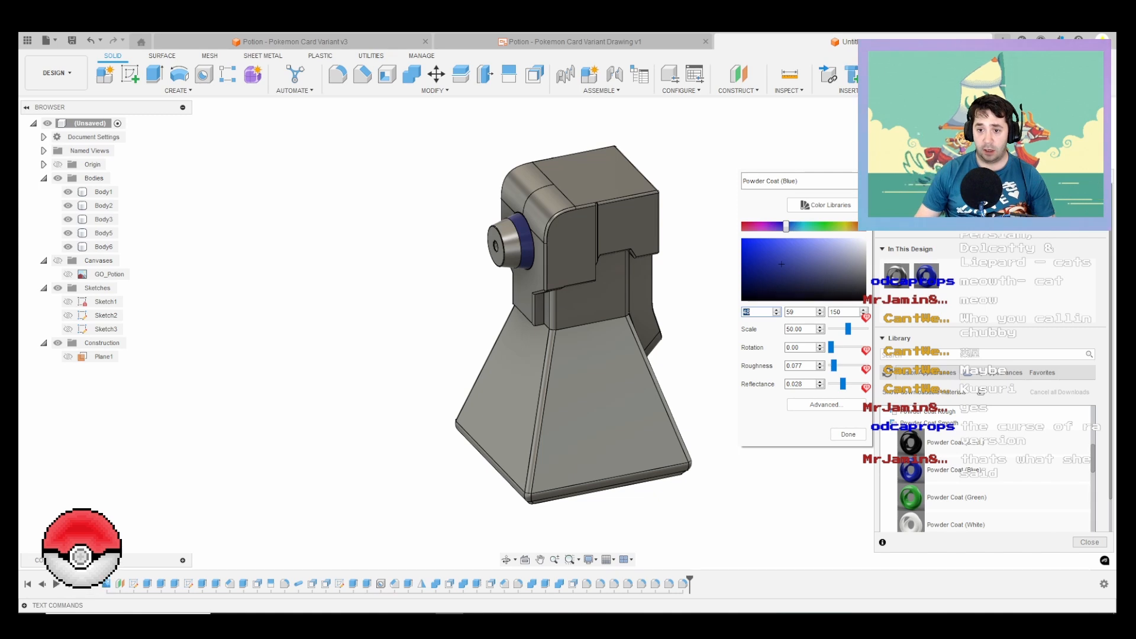
pyautogui.write('15')
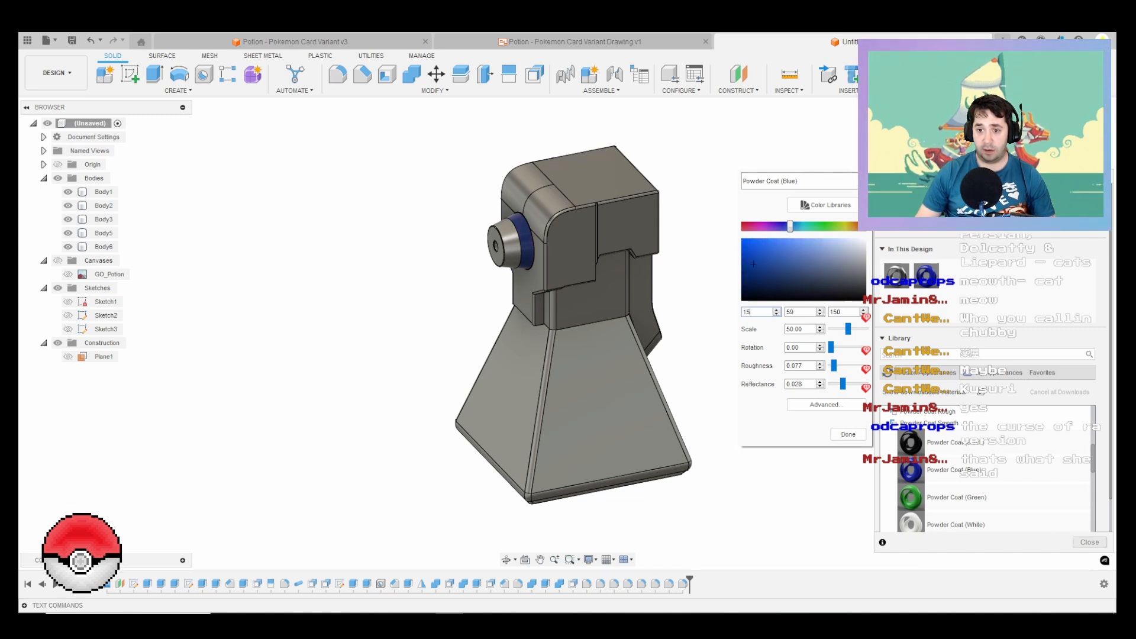
pyautogui.write('6')
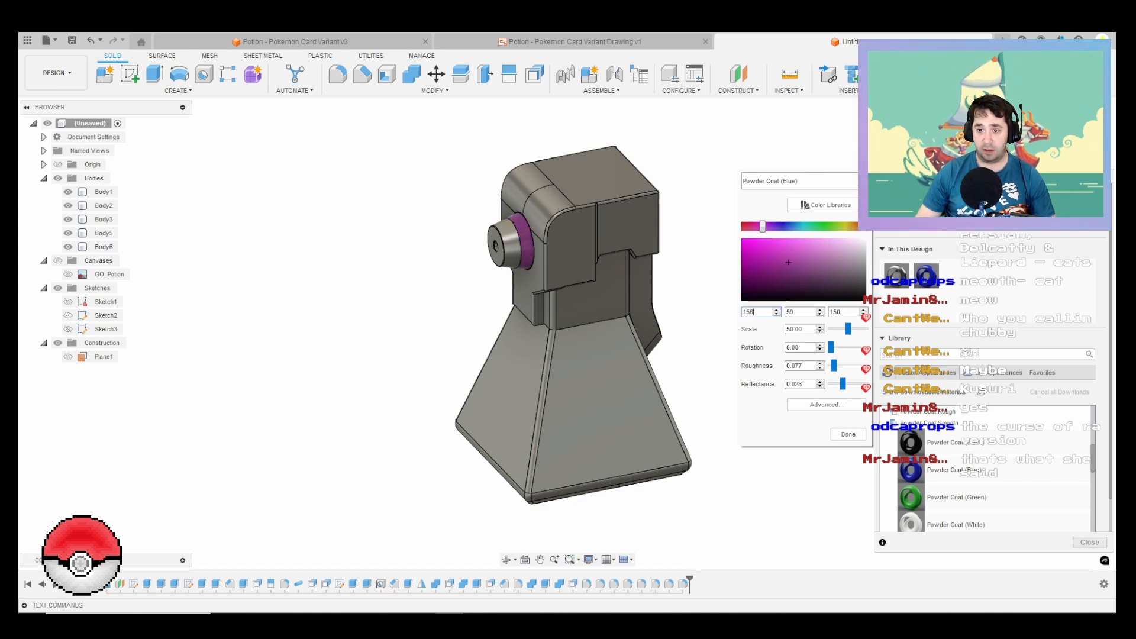
pyautogui.press('Tab')
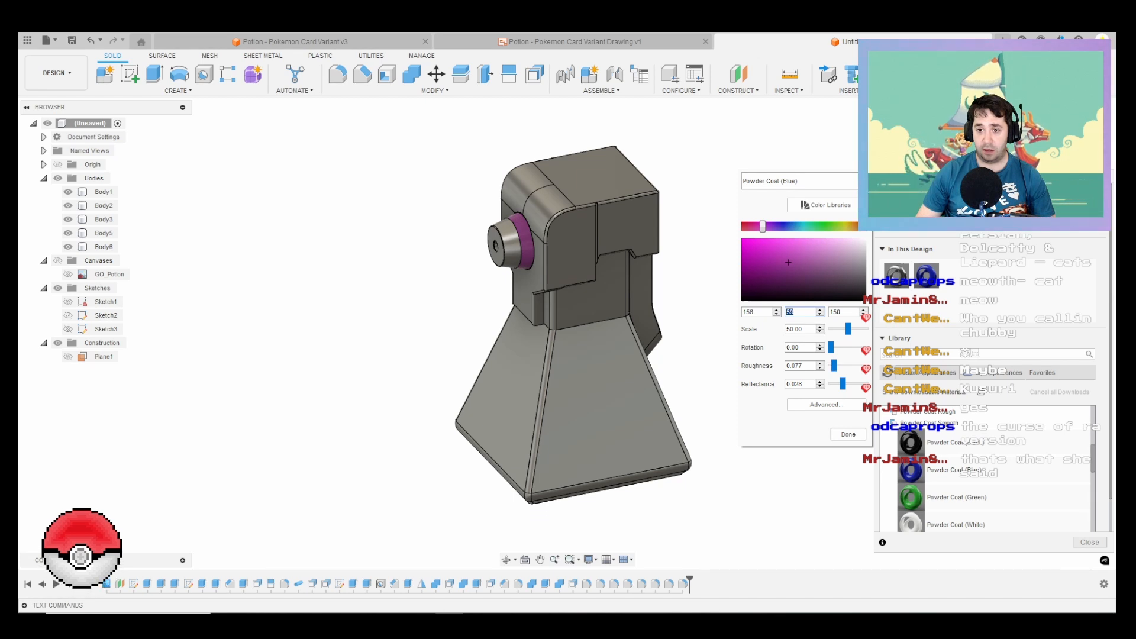
pyautogui.click(755, 312)
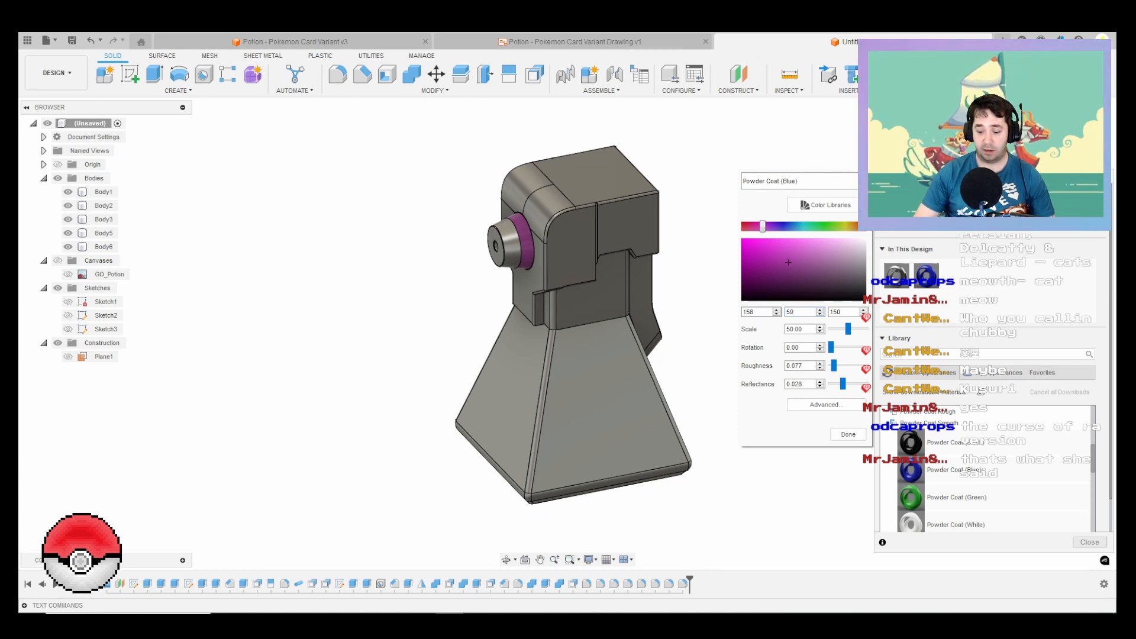
pyautogui.press('BackSpace')
pyautogui.write('2')
pyautogui.press('Tab')
pyautogui.write('56')
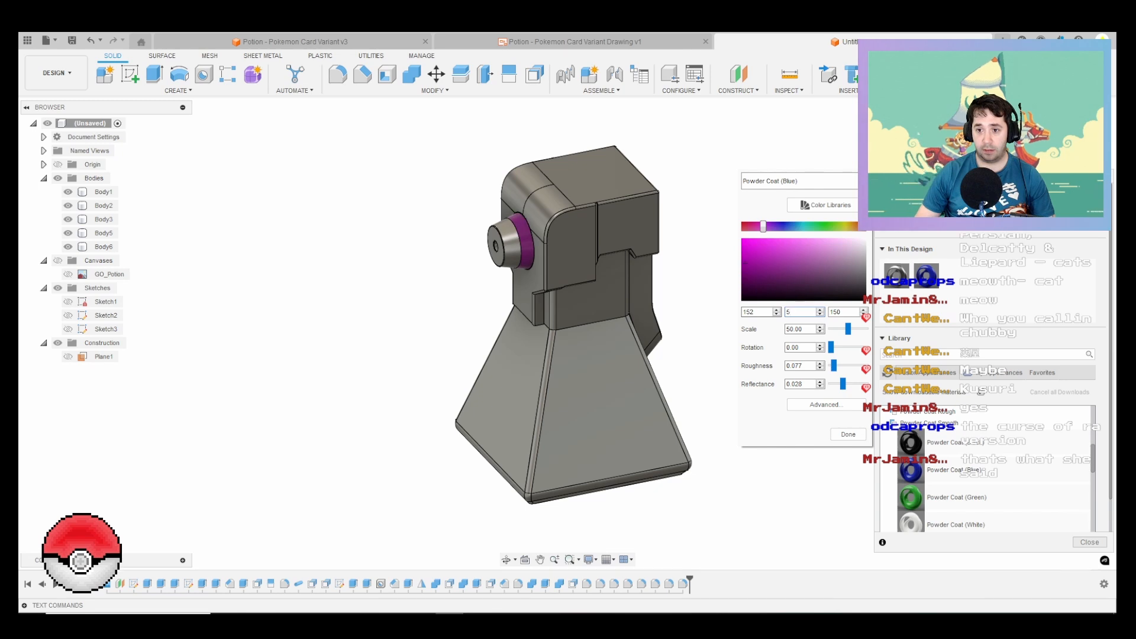
pyautogui.press('Tab')
pyautogui.write('187')
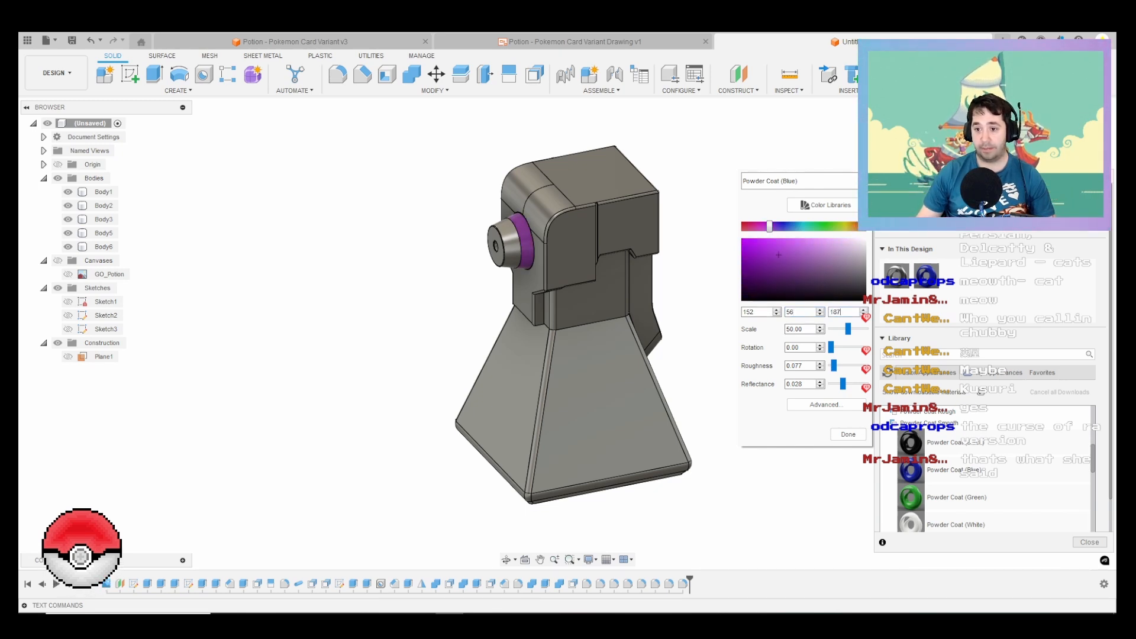
pyautogui.click(848, 435)
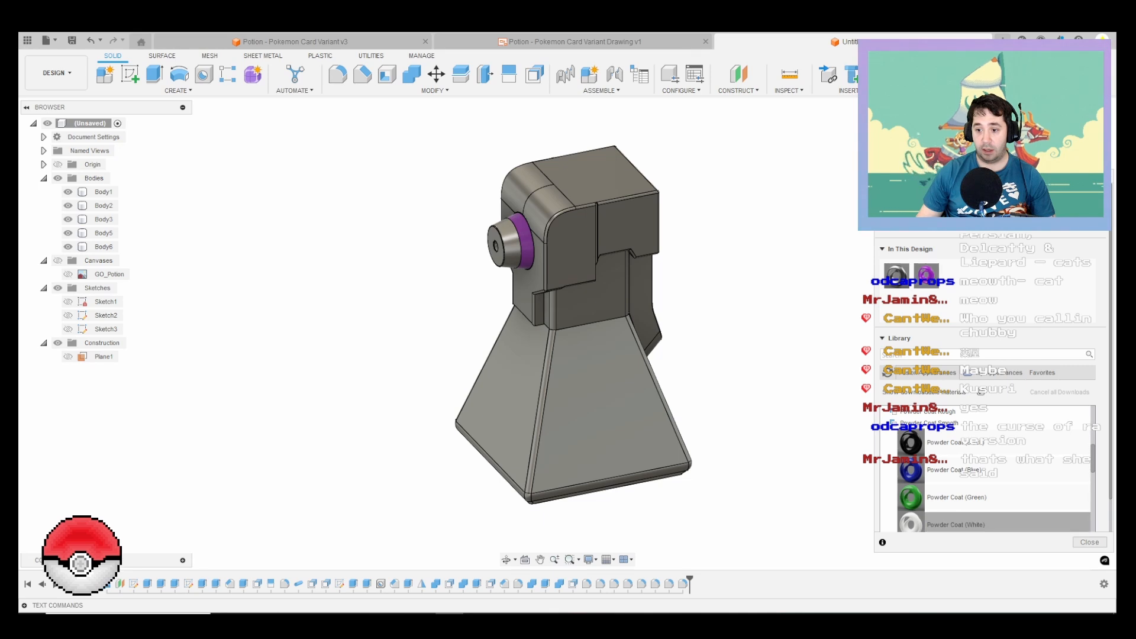
# Step: Apply the Powder Coat (White) appearance to the nozzle tip and the cap, and check the cap colour against the reference image
pyautogui.moveTo(947, 525); pyautogui.dragTo(504, 242)
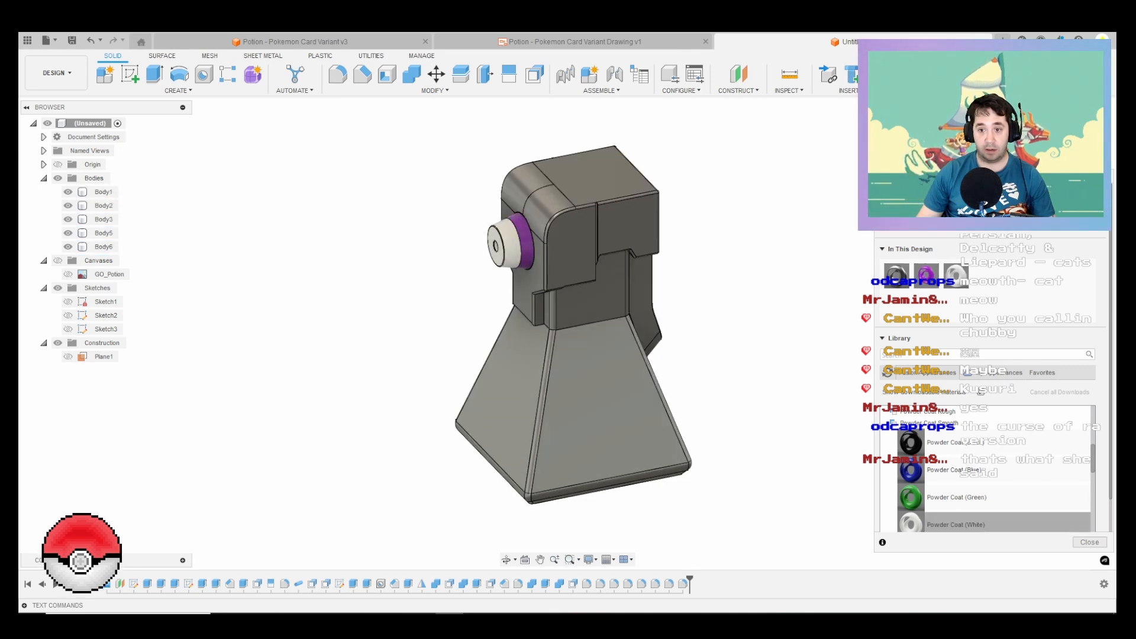
pyautogui.moveTo(946, 525); pyautogui.dragTo(615, 219)
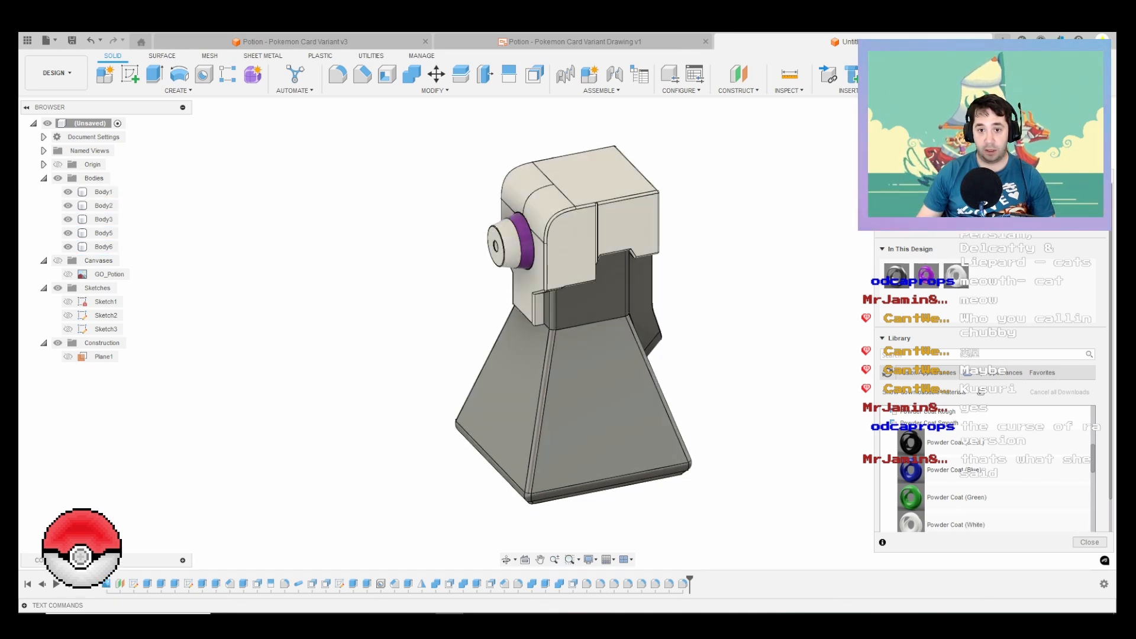
pyautogui.click(701, 624)
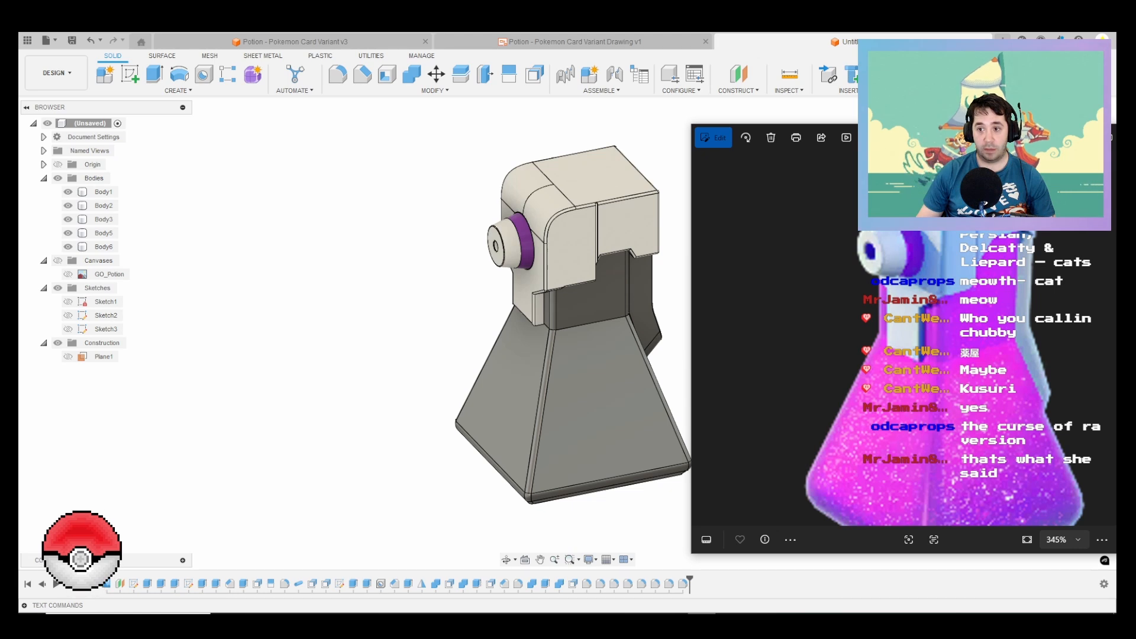
pyautogui.click(628, 223)
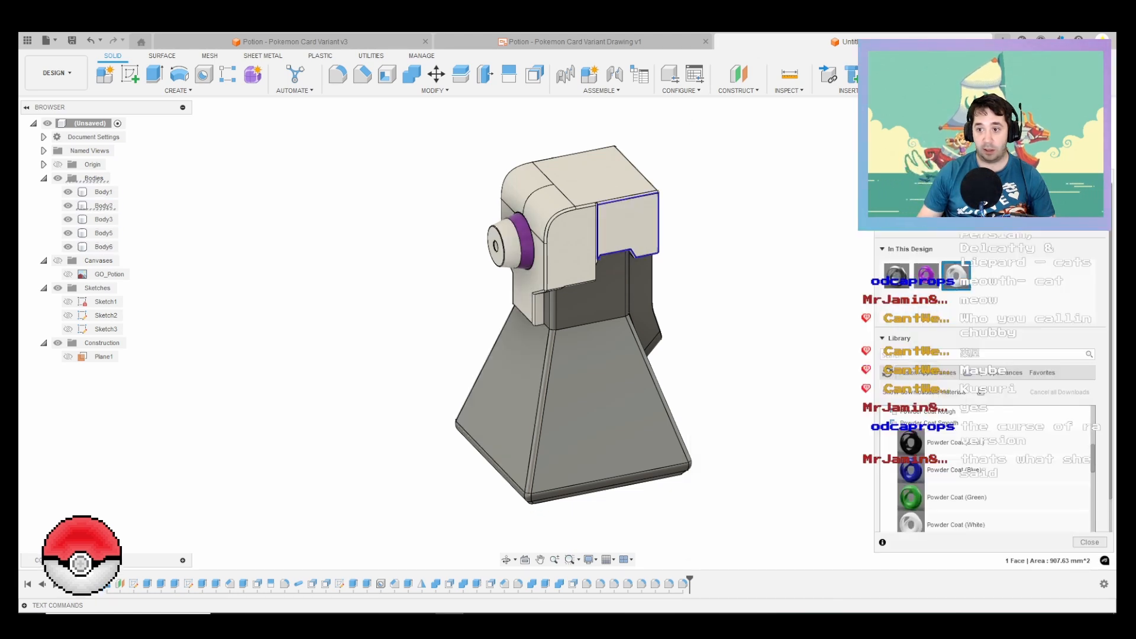
# Step: Edit the Powder Coat (White) appearance to a pale cyan with RGB values 222, 249, 250, comparing it with the reference image
pyautogui.rightClick(955, 273)
pyautogui.click(994, 281)
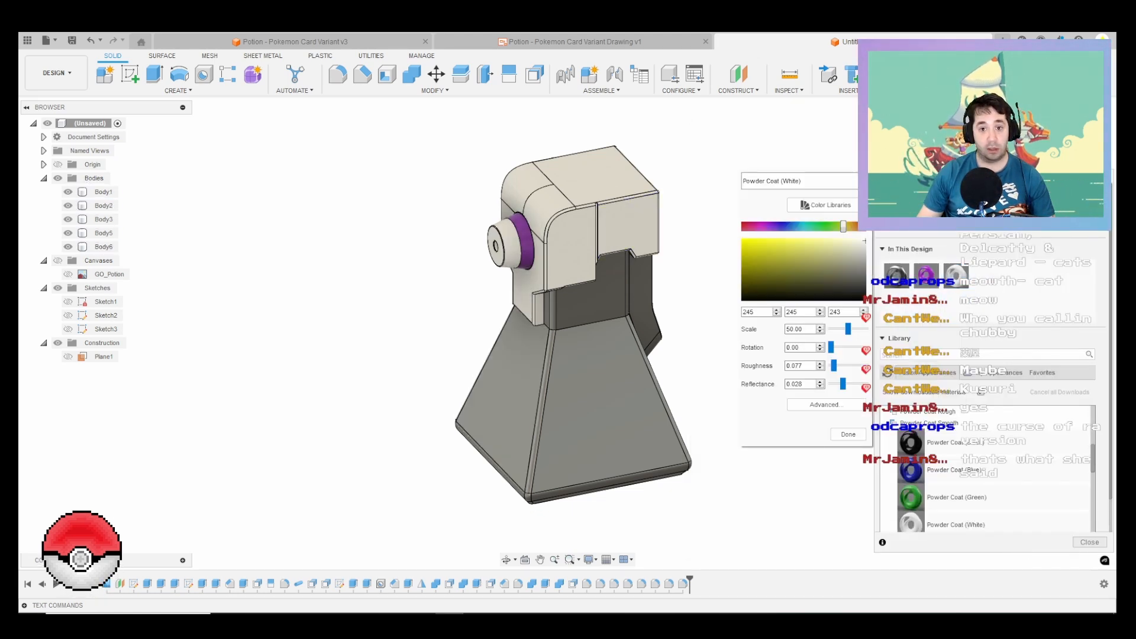
pyautogui.moveTo(843, 226)
pyautogui.mouseDown()
pyautogui.moveTo(801, 226)
pyautogui.moveTo(859, 240)
pyautogui.mouseUp()
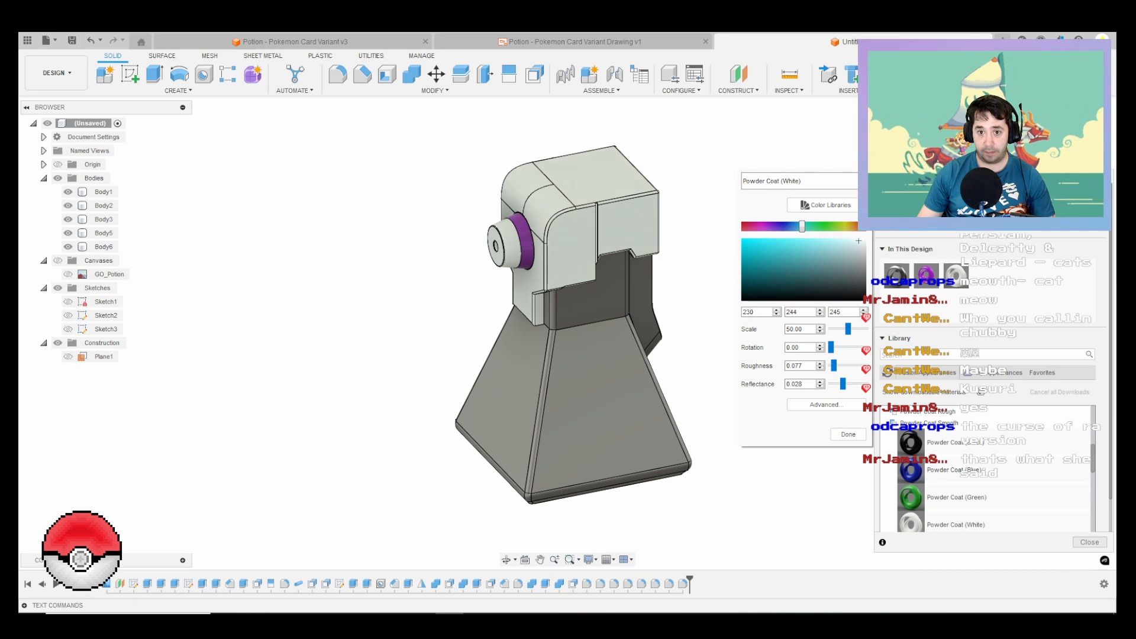
pyautogui.click(701, 620)
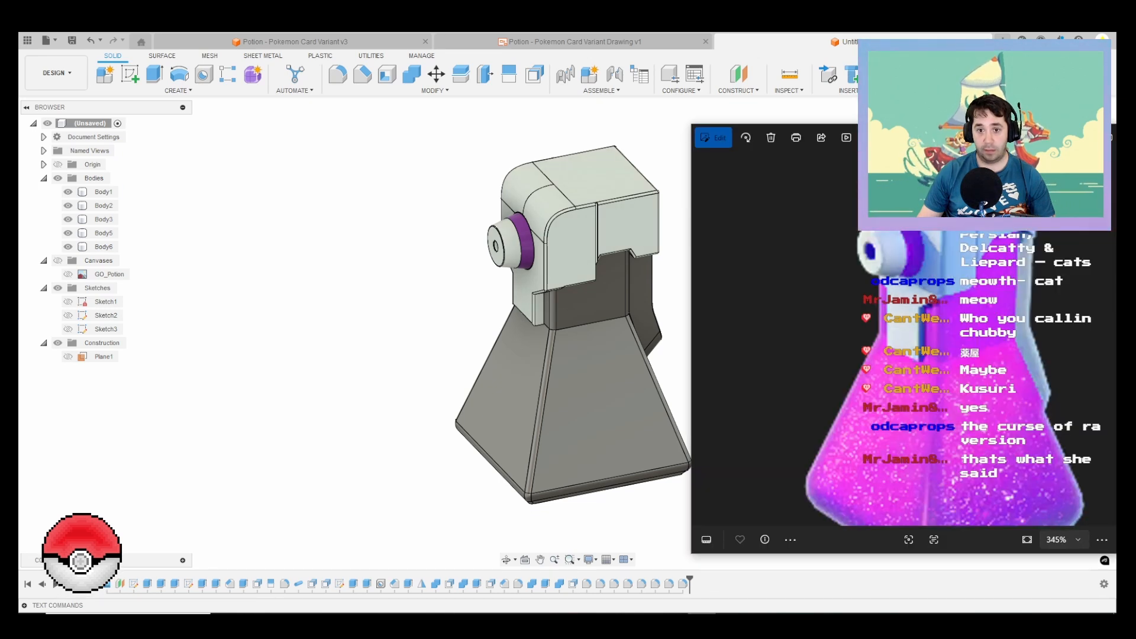
pyautogui.click(702, 620)
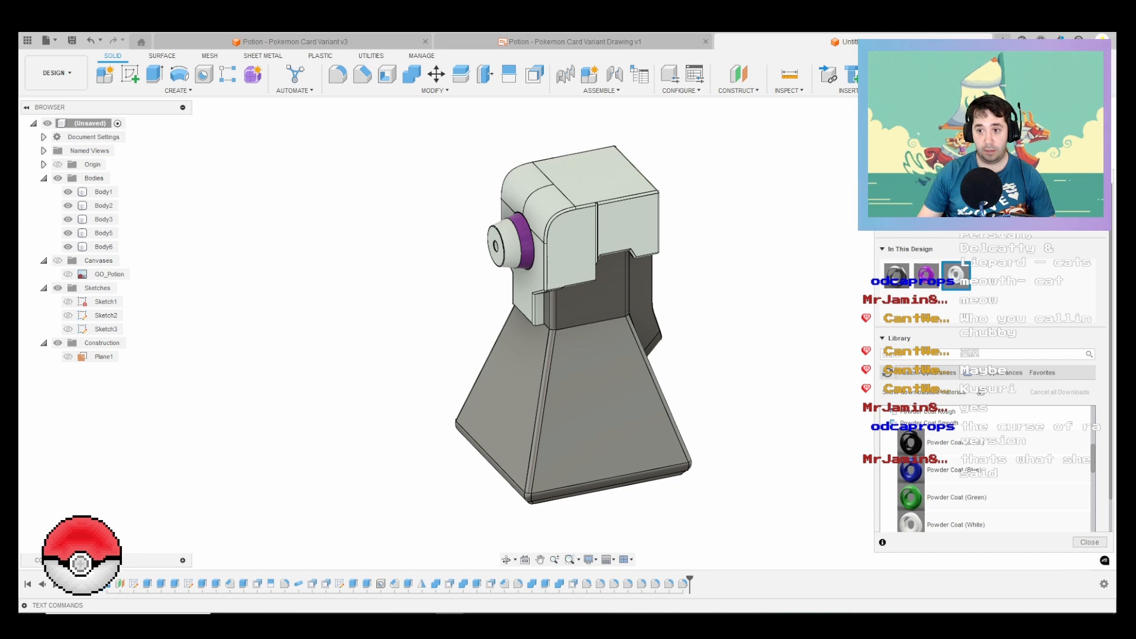
pyautogui.rightClick(963, 274)
pyautogui.click(985, 281)
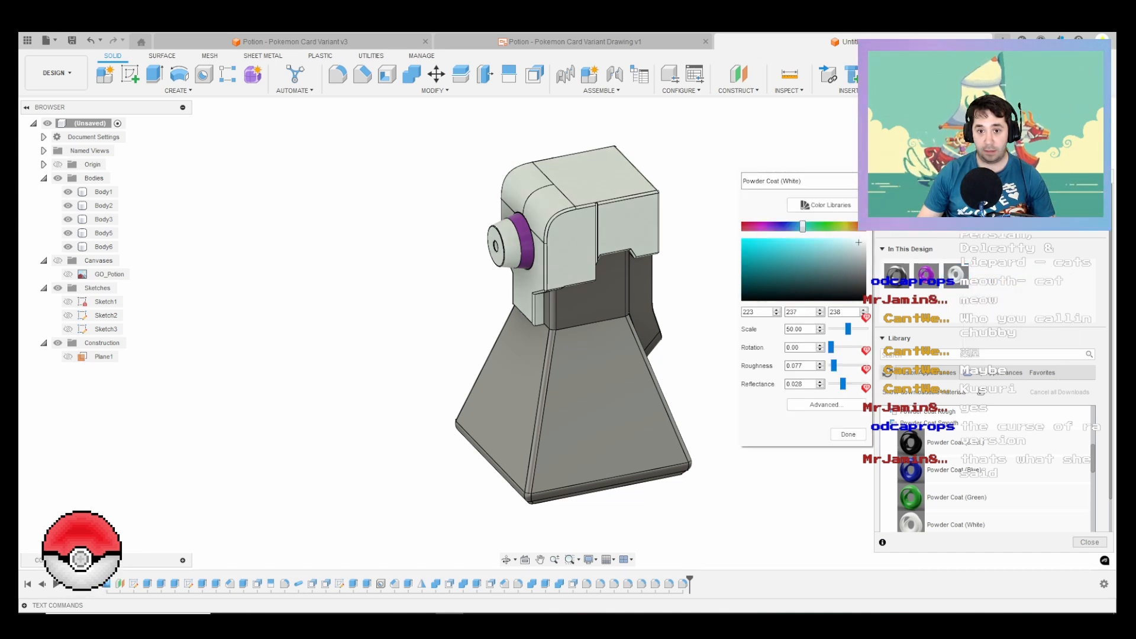
pyautogui.moveTo(854, 242)
pyautogui.mouseDown()
pyautogui.moveTo(828, 300)
pyautogui.moveTo(855, 241)
pyautogui.mouseUp()
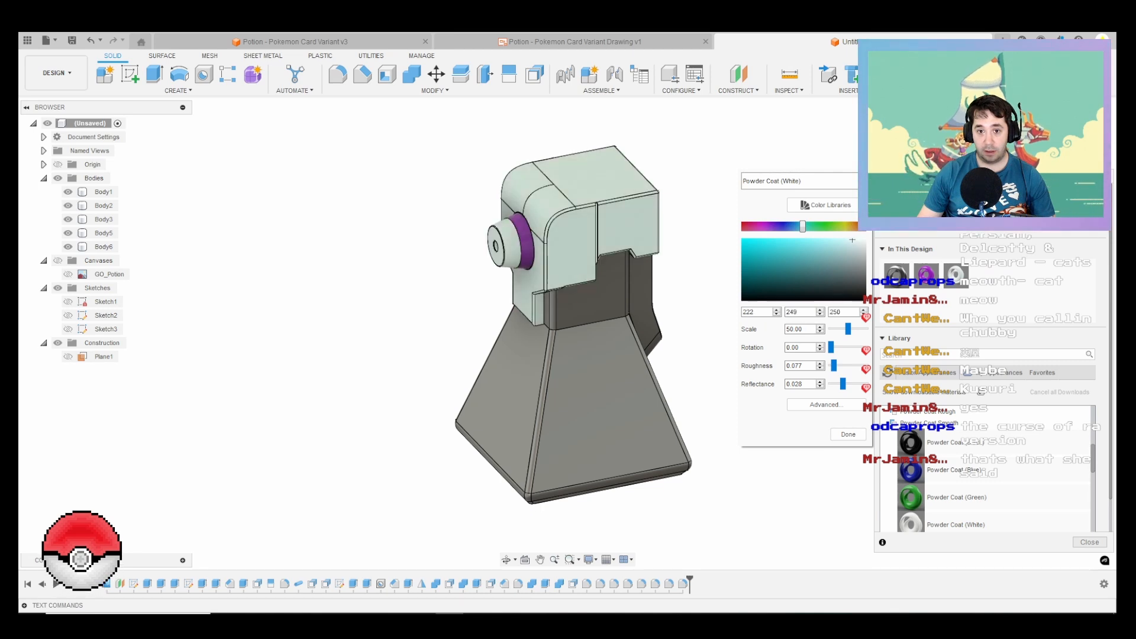
pyautogui.click(848, 434)
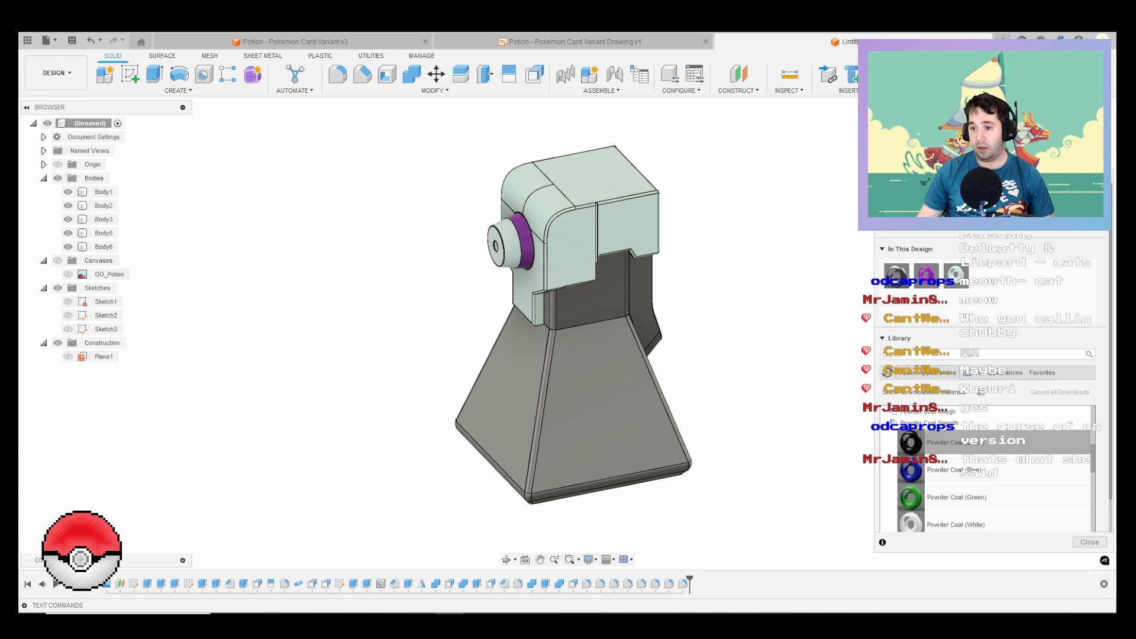
# Step: Check the bottle in the reference image and apply the Glass - Clouds appearance from the textured glass library to Body1
pyautogui.scroll(-2, 994, 467)
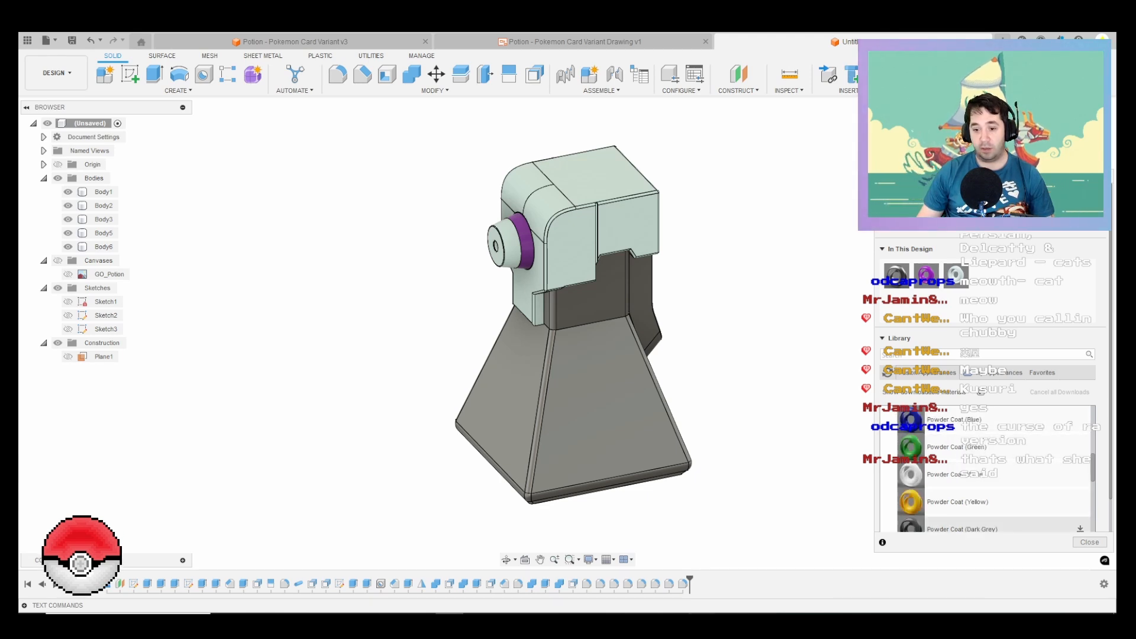
pyautogui.hotkey('alt', 'Tab')
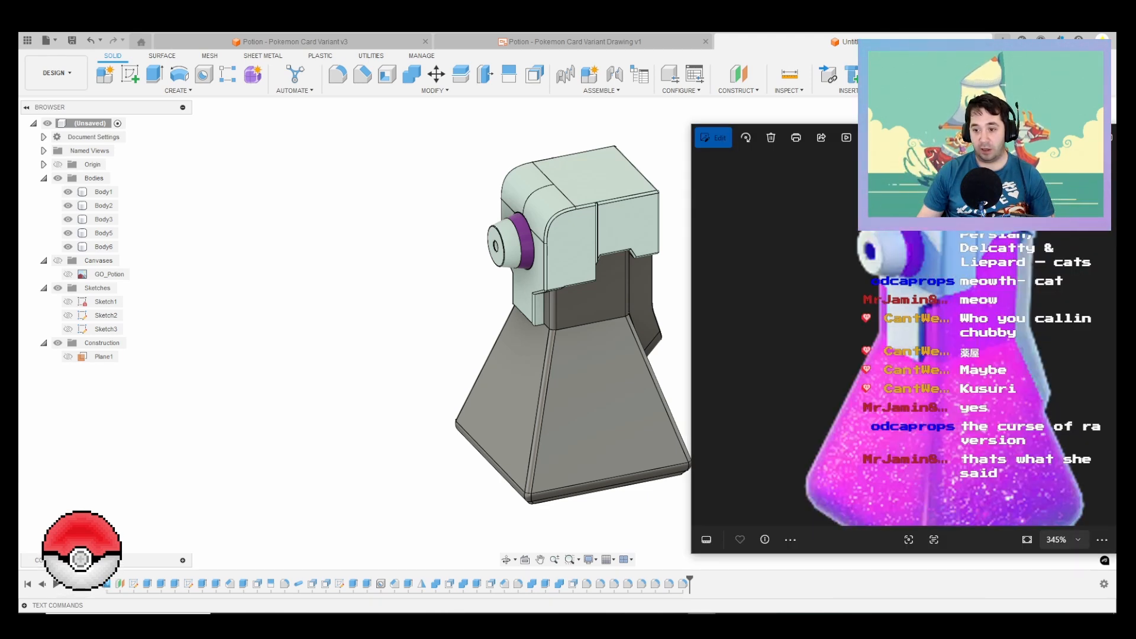
pyautogui.hotkey('alt', 'Tab')
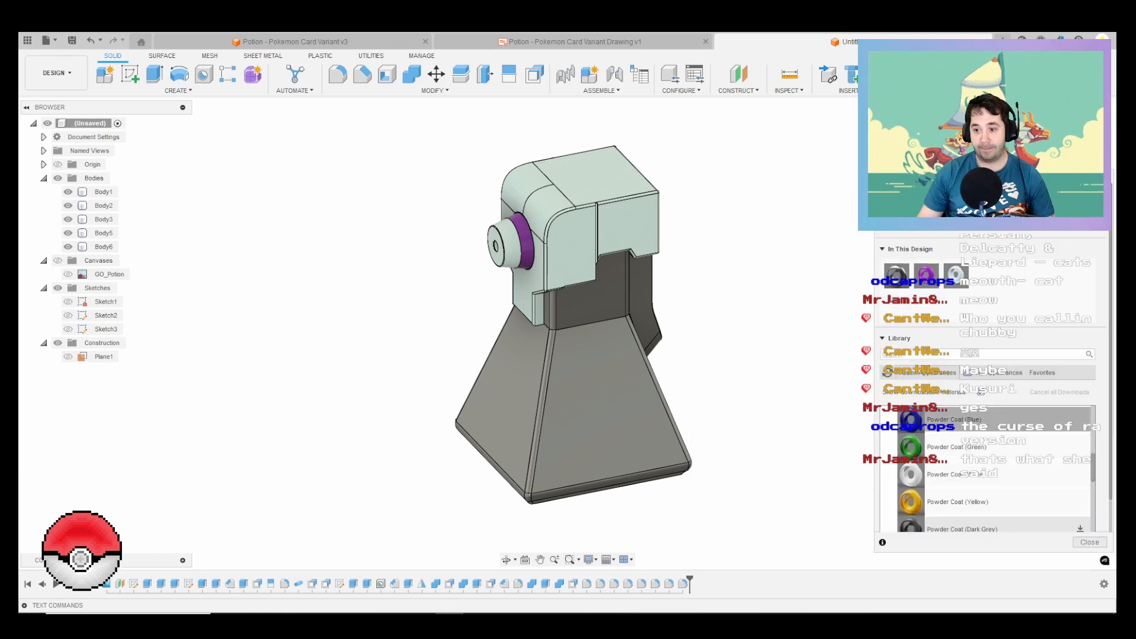
pyautogui.click(947, 469)
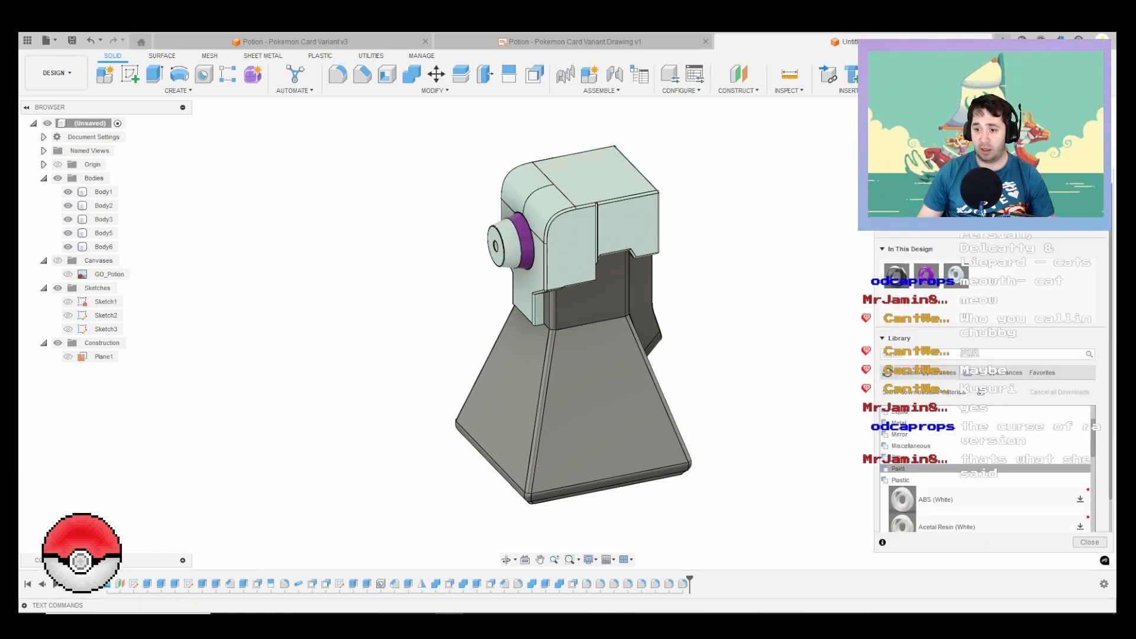
pyautogui.click(947, 479)
pyautogui.click(946, 423)
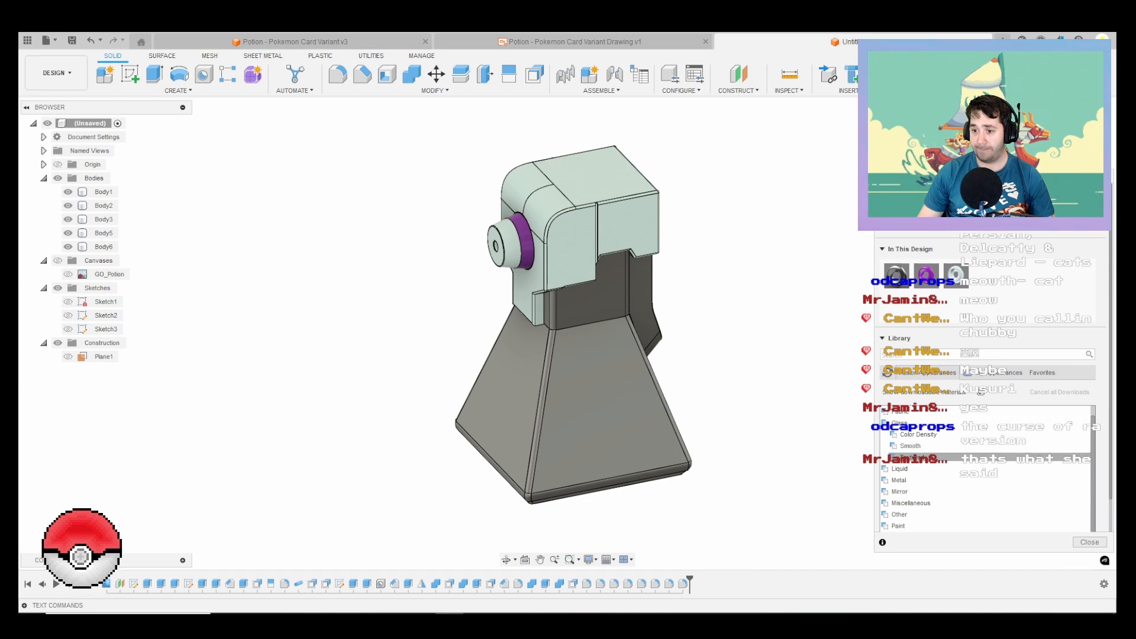
pyautogui.click(947, 457)
pyautogui.scroll(-1, 946, 461)
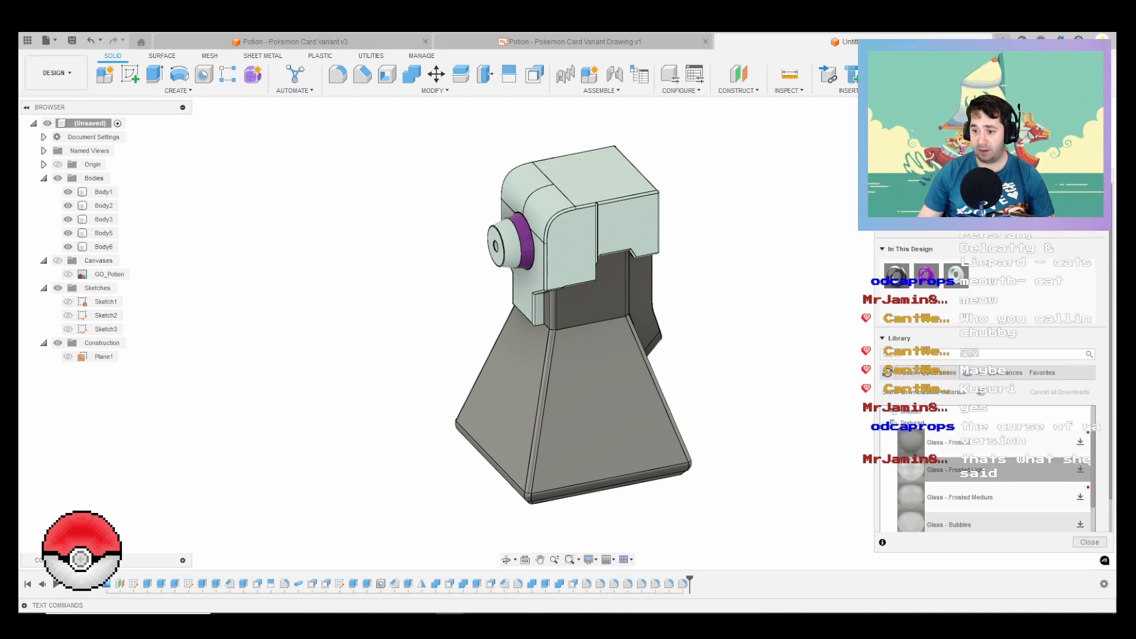
pyautogui.scroll(-2, 987, 467)
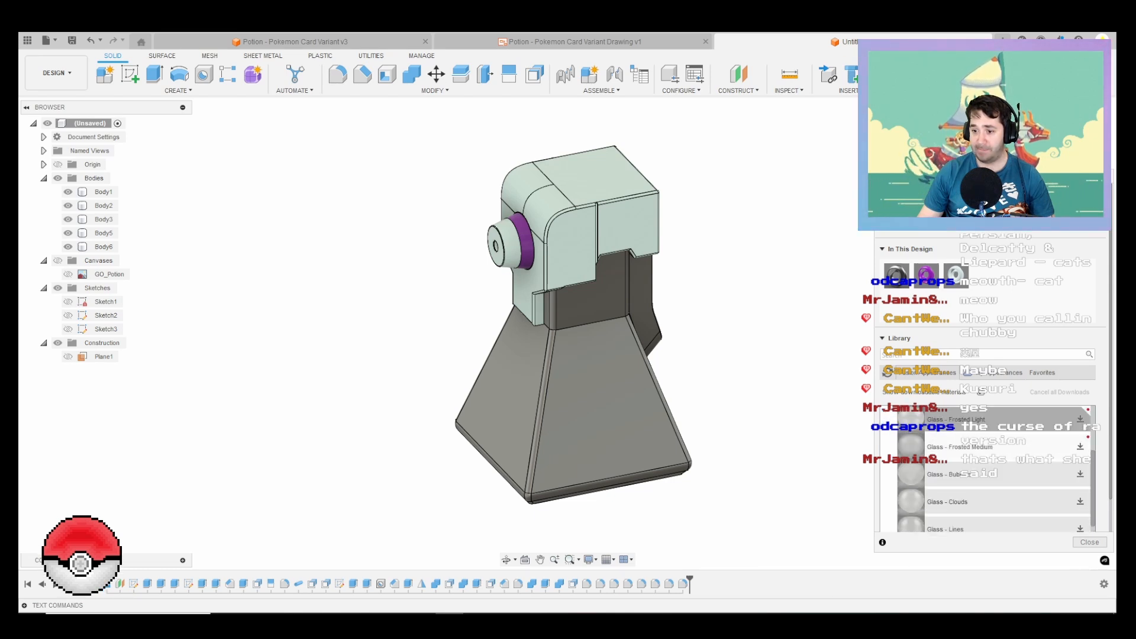
pyautogui.scroll(-3, 988, 468)
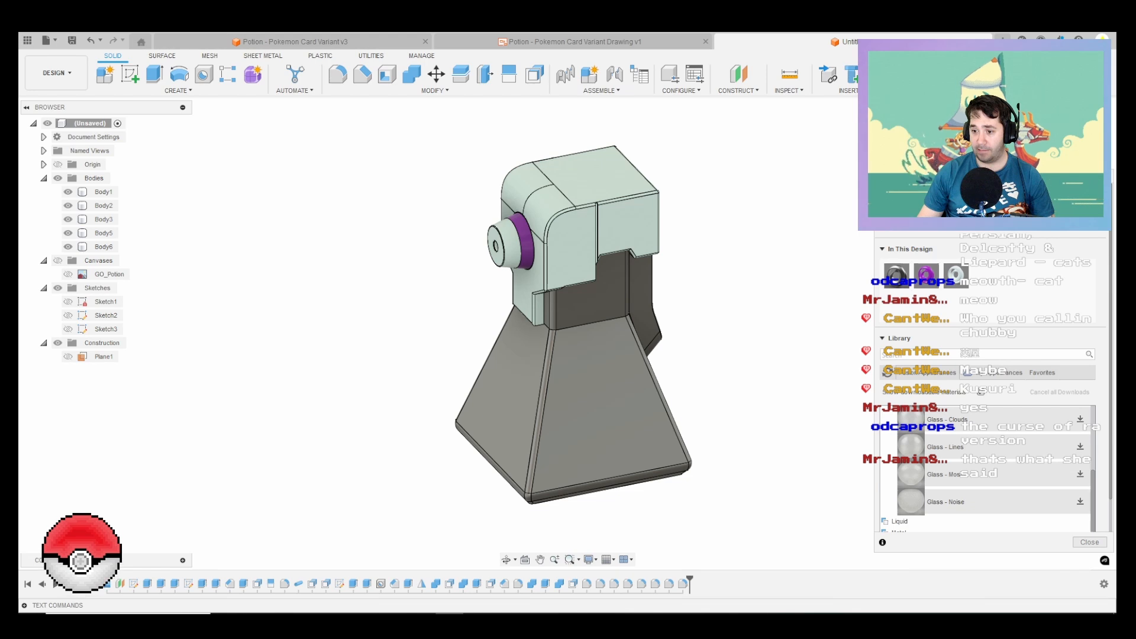
pyautogui.click(1080, 419)
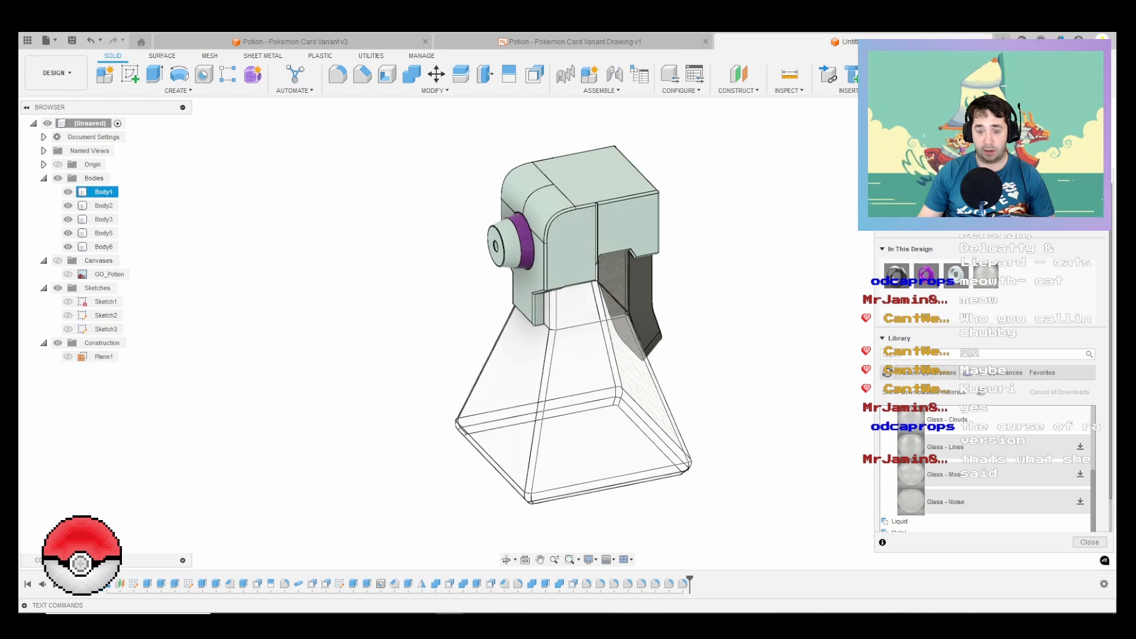
# Step: Edit the Glass - Clouds appearance to a magenta with RGB values 241, 42, 231
pyautogui.rightClick(644, 417)
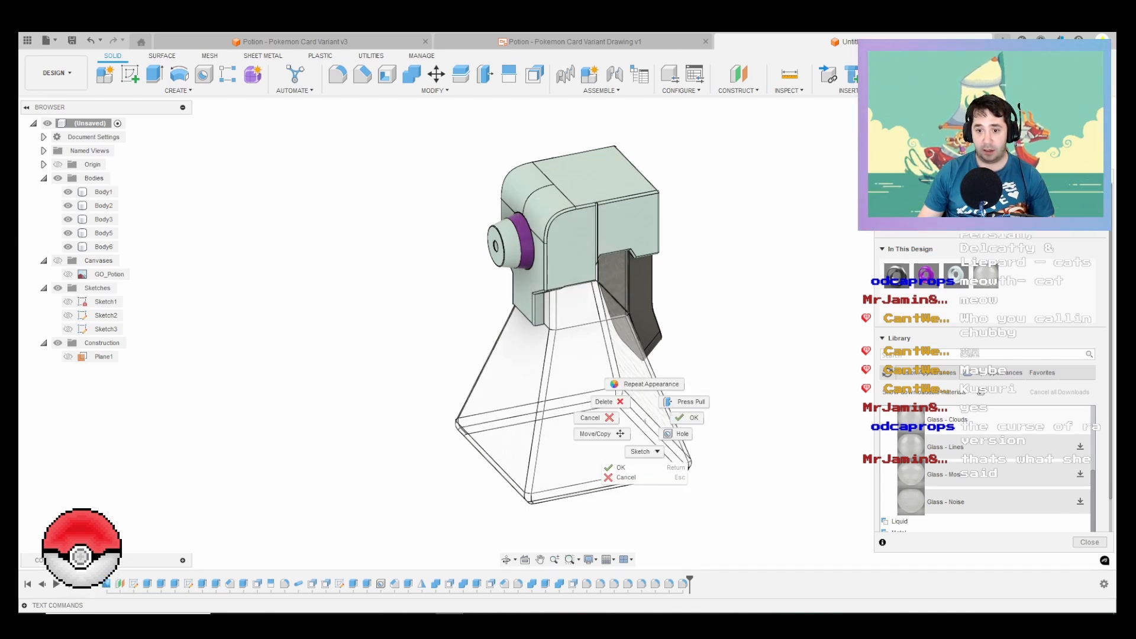
pyautogui.click(987, 276)
pyautogui.rightClick(988, 277)
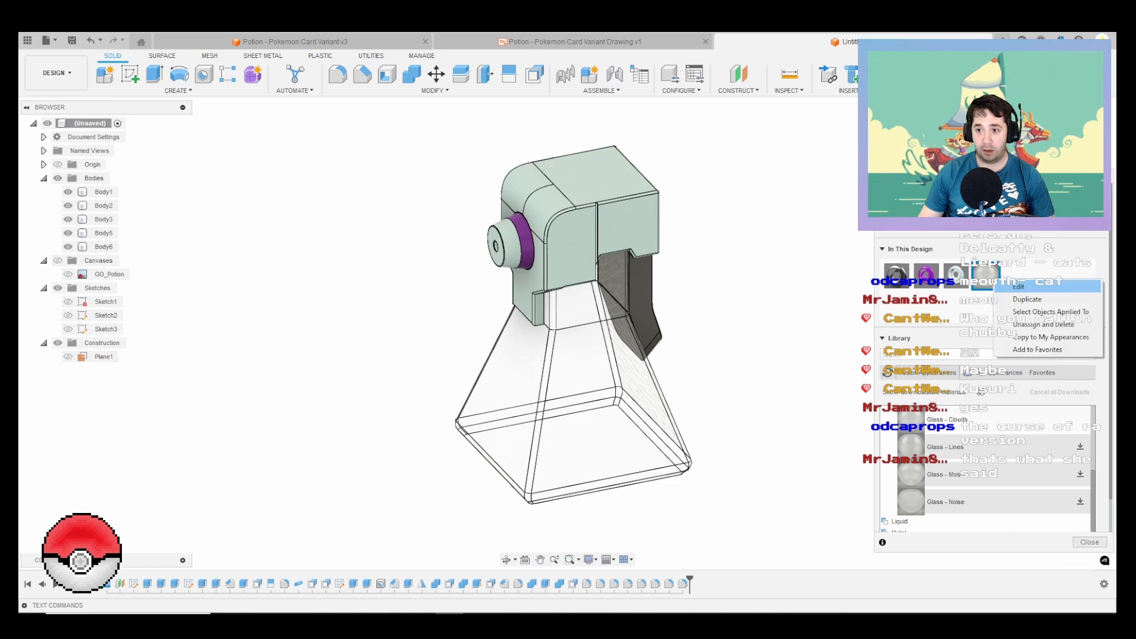
pyautogui.click(1020, 287)
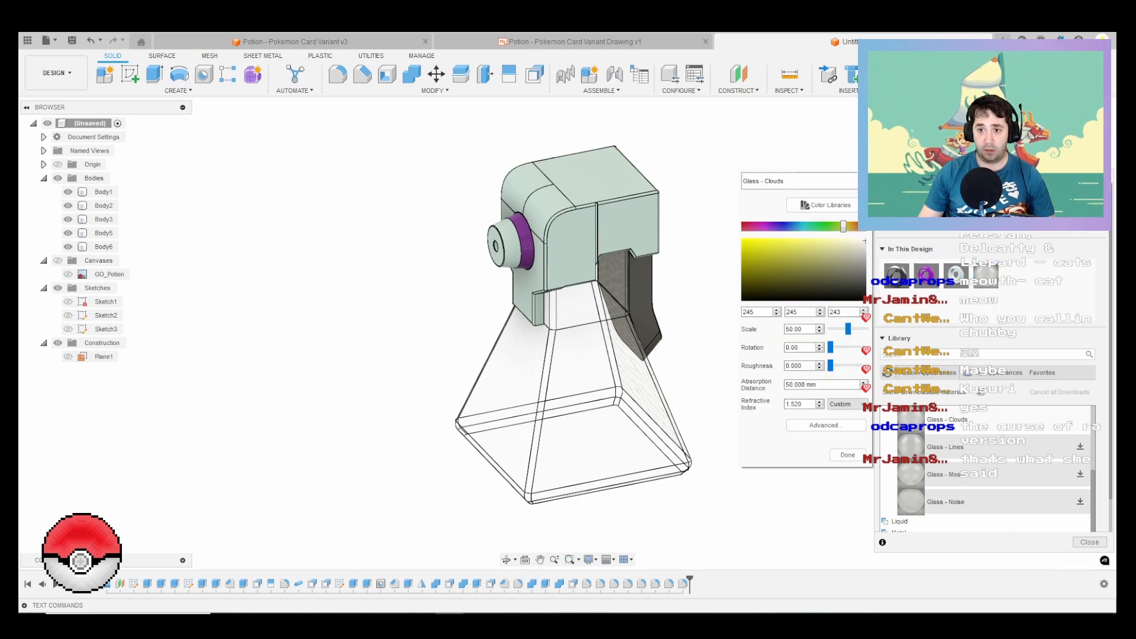
pyautogui.moveTo(843, 226); pyautogui.dragTo(762, 242)
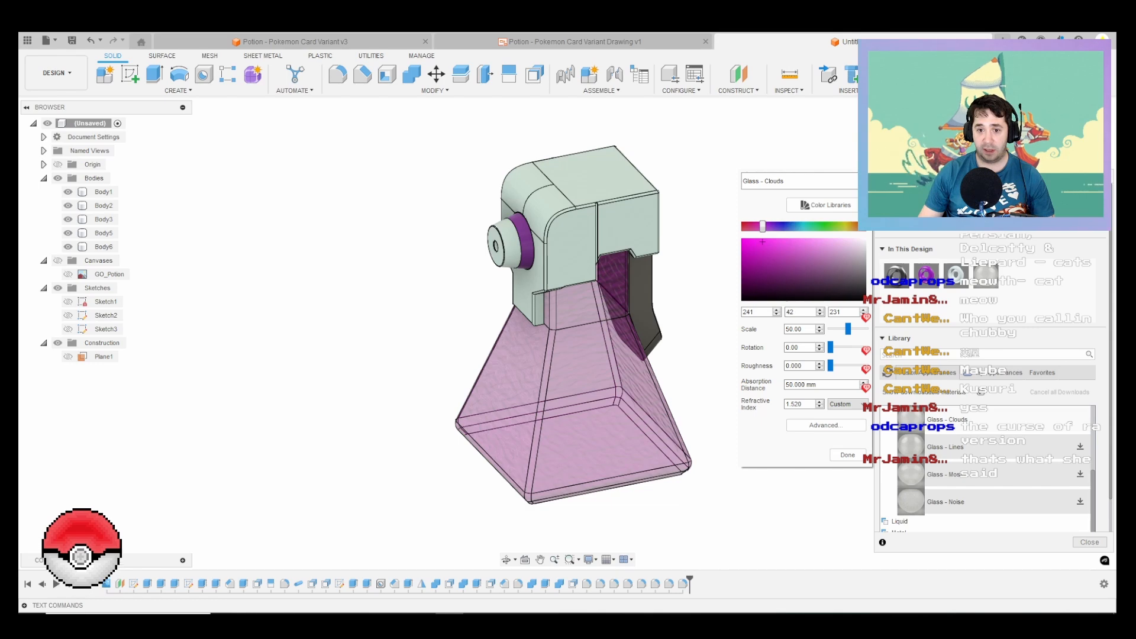
pyautogui.click(847, 454)
# Step: Set the Glass - Clouds appearance to scale 44, roughness 0.230 and an absorption distance of 200 mm
pyautogui.keyDown('shift'); pyautogui.moveTo(709, 385); pyautogui.dragTo(734, 322, button='middle'); pyautogui.keyUp('shift')
pyautogui.rightClick(985, 275)
pyautogui.click(1013, 287)
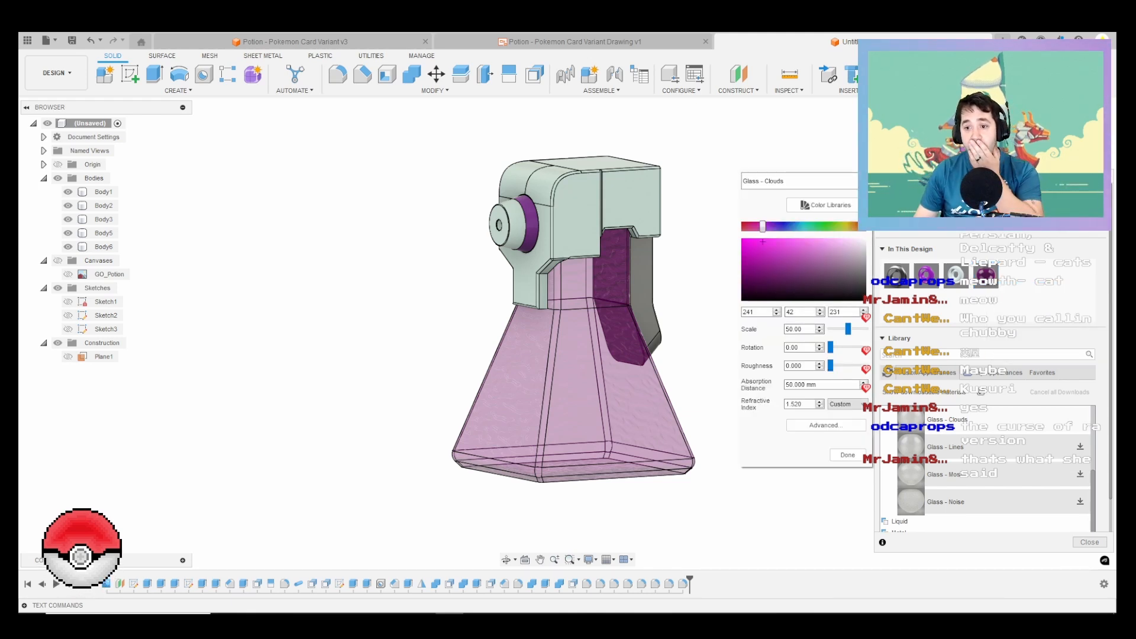
pyautogui.moveTo(847, 329); pyautogui.dragTo(838, 366)
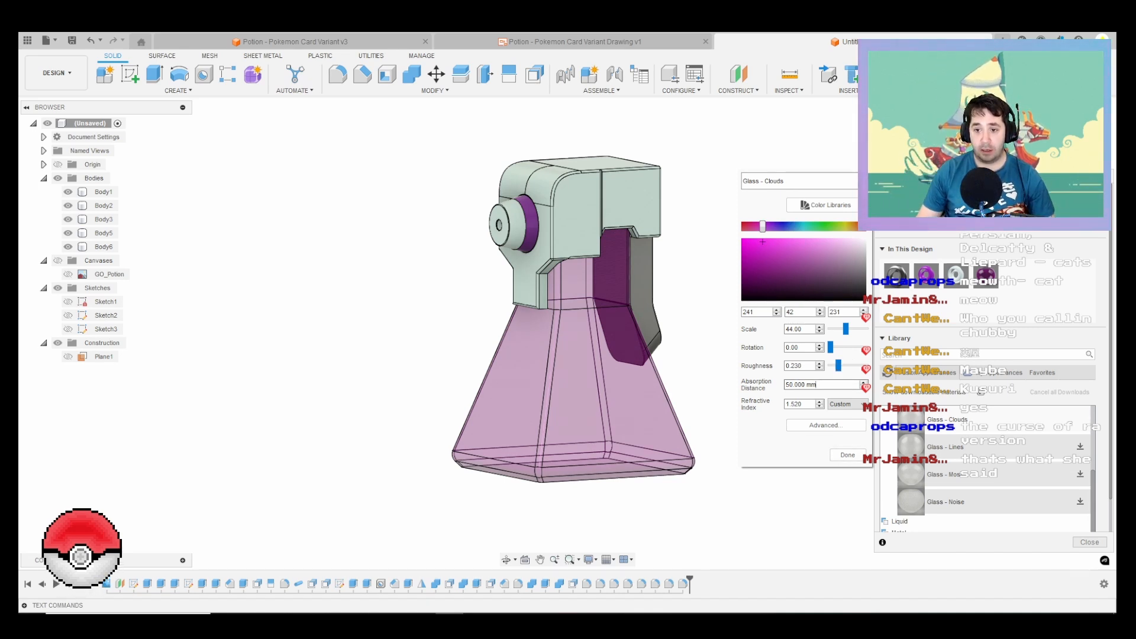
pyautogui.click(808, 385)
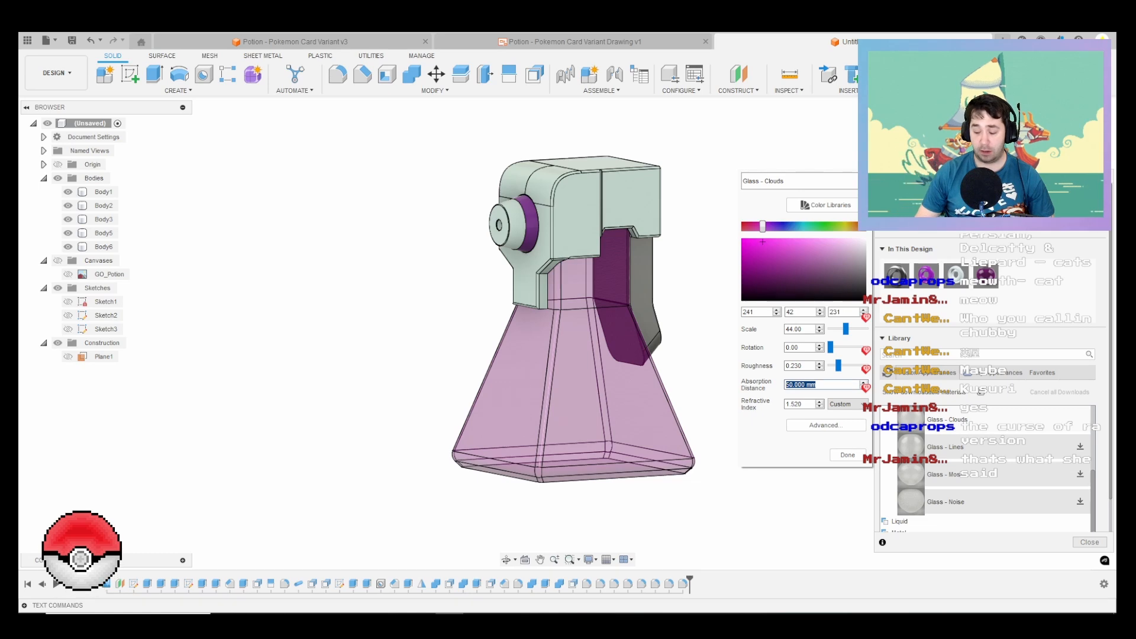
pyautogui.write('200')
pyautogui.press('Return')
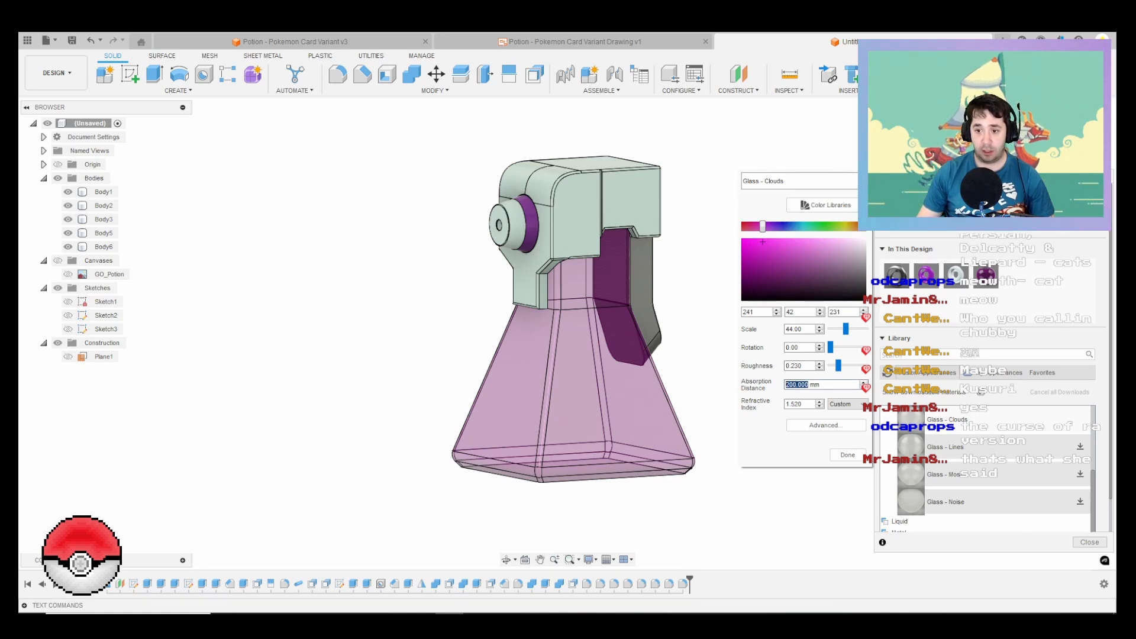
pyautogui.click(847, 455)
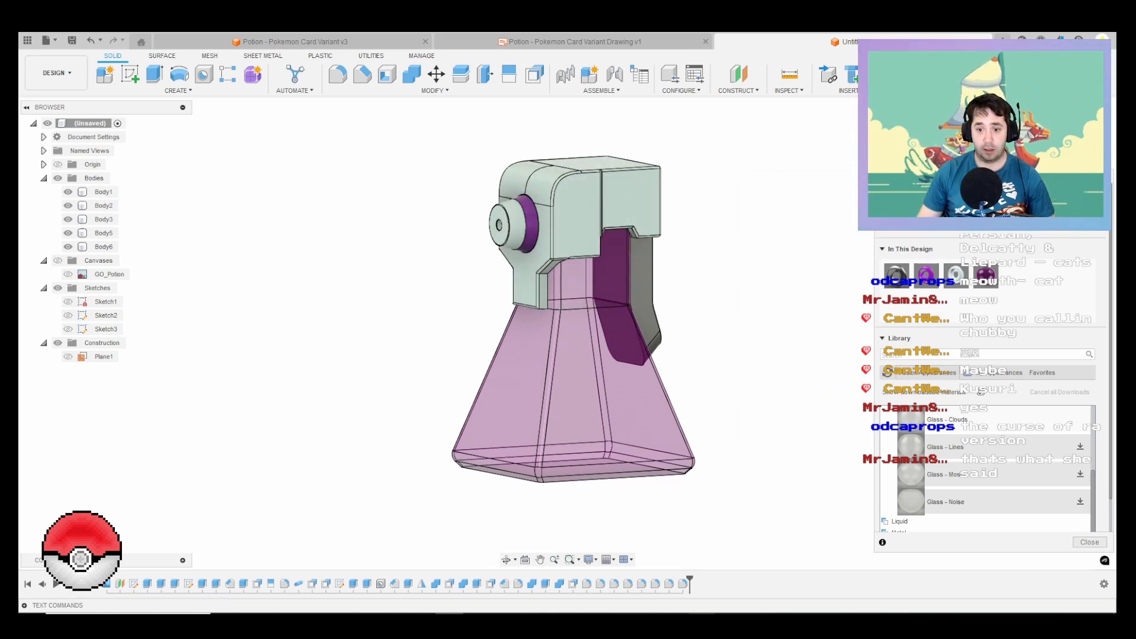
# Step: Apply the tinted Powder Coat (White) appearance to the handle piece hanging behind the bottle neck
pyautogui.click(701, 613)
pyautogui.click(702, 613)
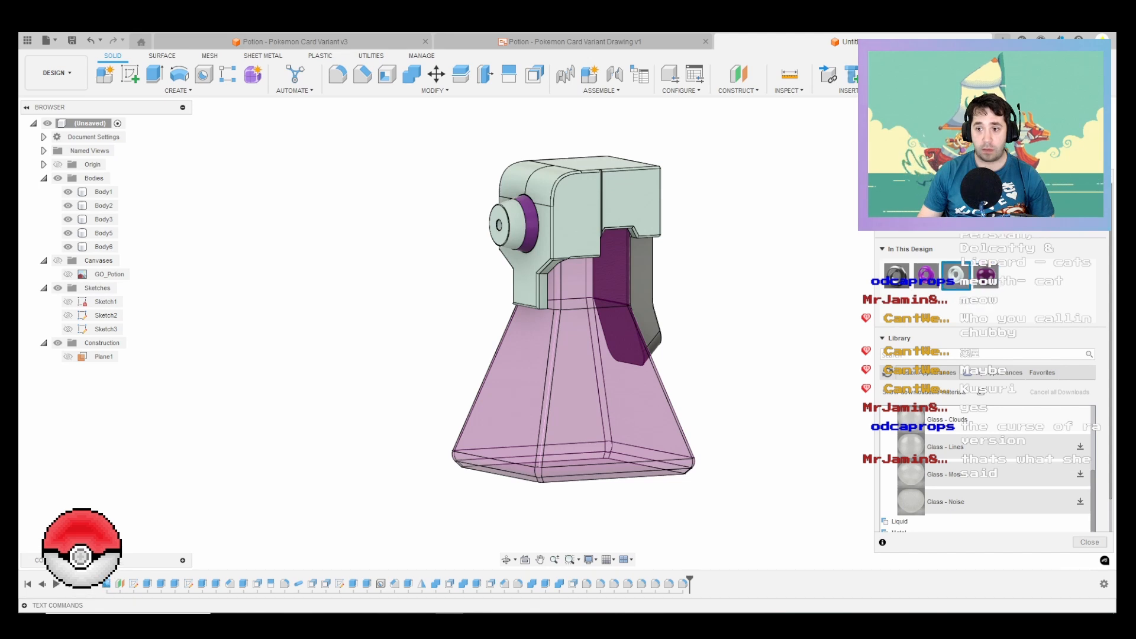
pyautogui.moveTo(956, 275); pyautogui.dragTo(644, 295)
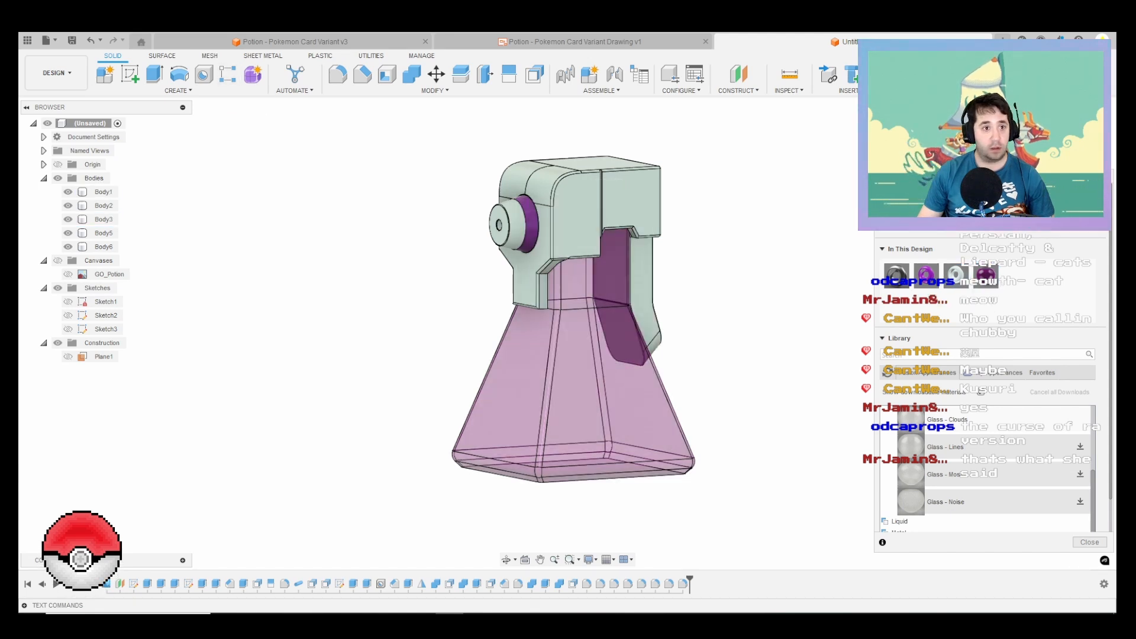
# Step: Examine the coloured bottle in the Render workspace and return to the Design workspace
pyautogui.click(56, 73)
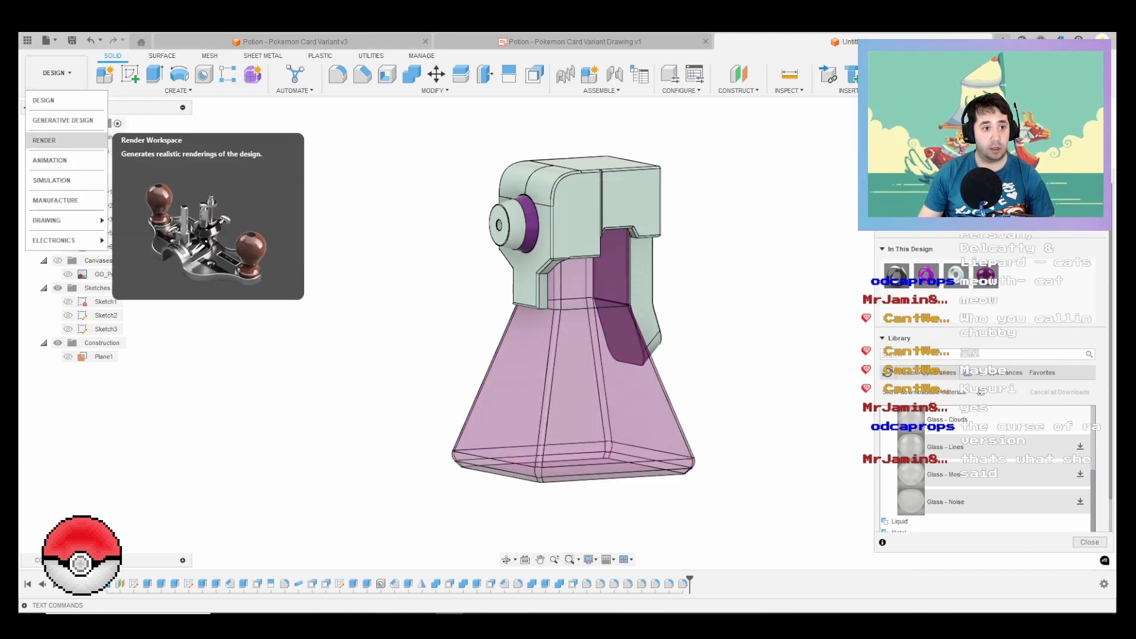
pyautogui.click(56, 140)
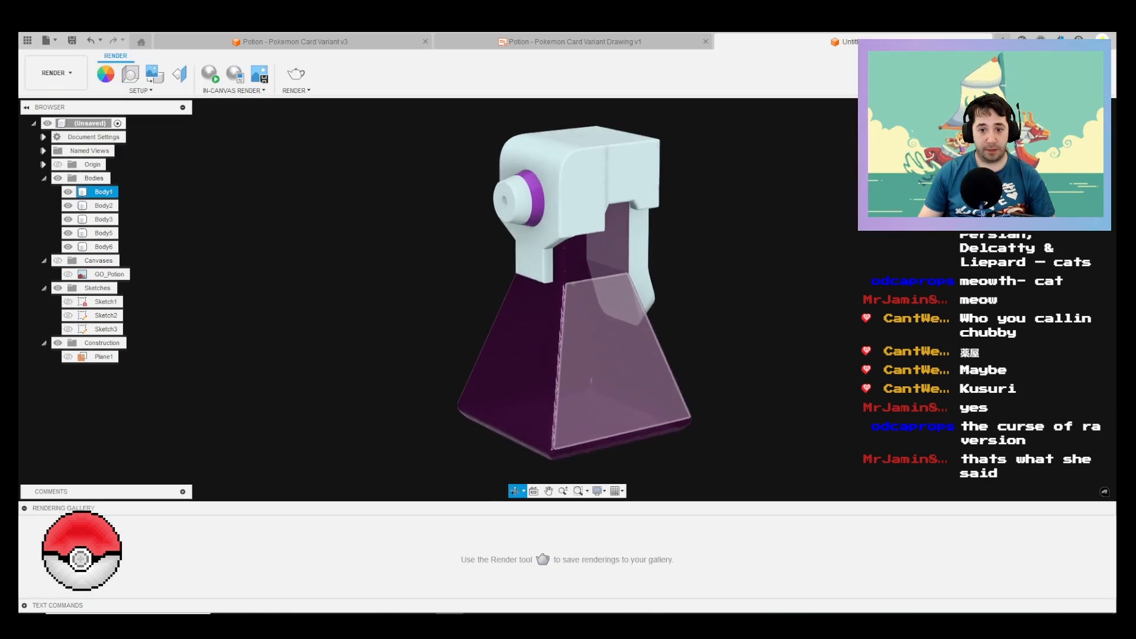
pyautogui.keyDown('shift'); pyautogui.moveTo(619, 355); pyautogui.dragTo(619, 345, button='middle'); pyautogui.keyUp('shift')
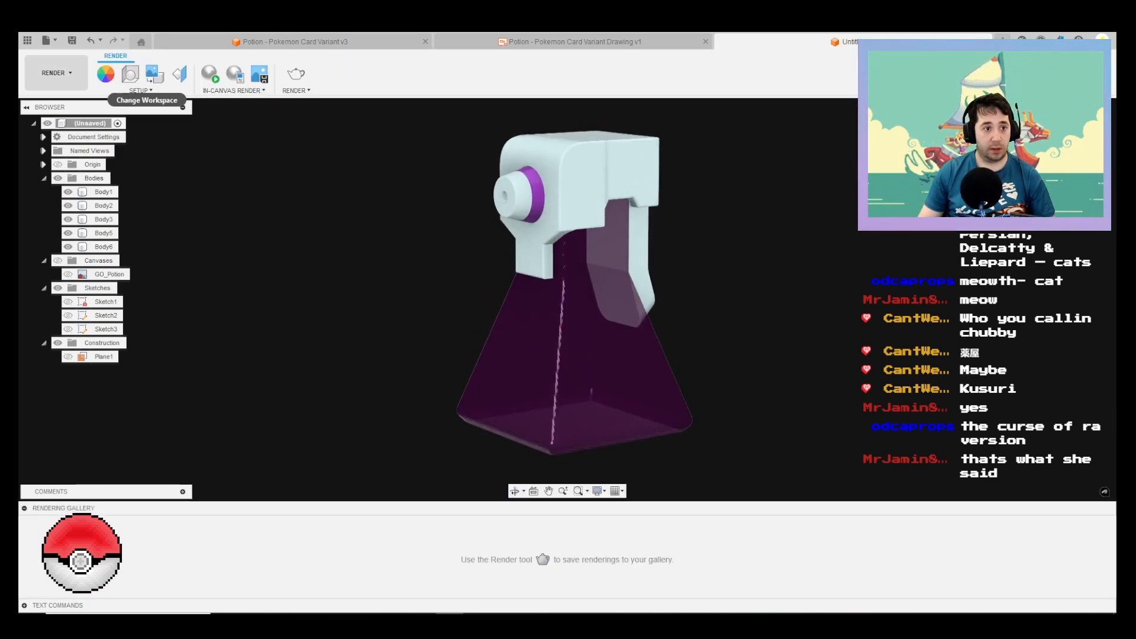
pyautogui.click(56, 73)
pyautogui.click(56, 99)
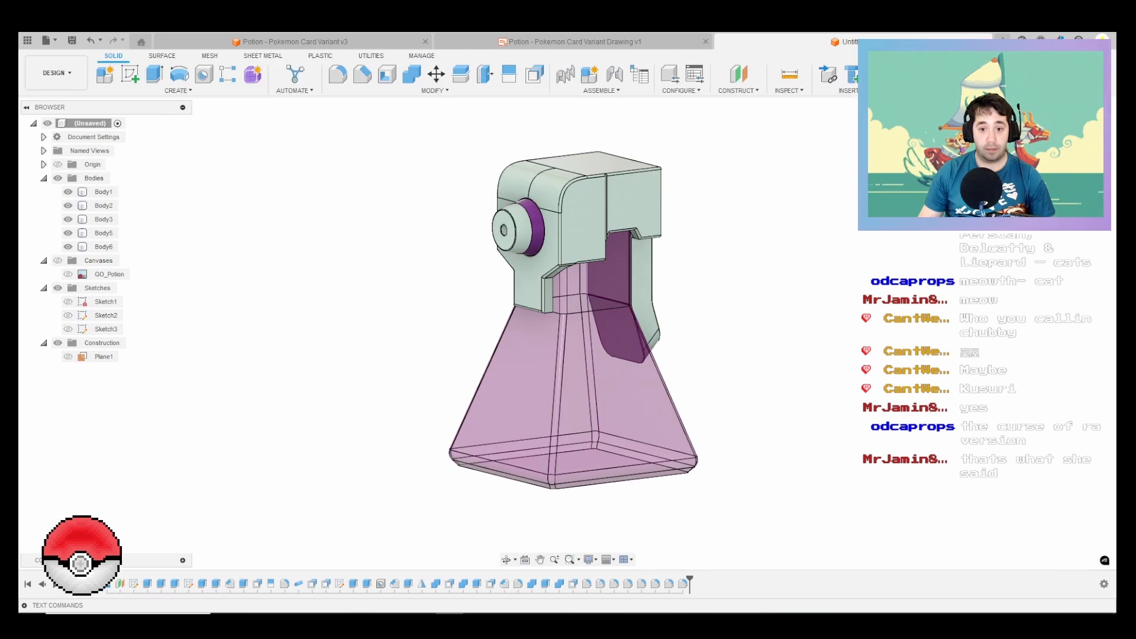
# Step: Hide Body2, Body3, Body5 and Body6 so that only the glass bottle body is shown
pyautogui.click(616, 390)
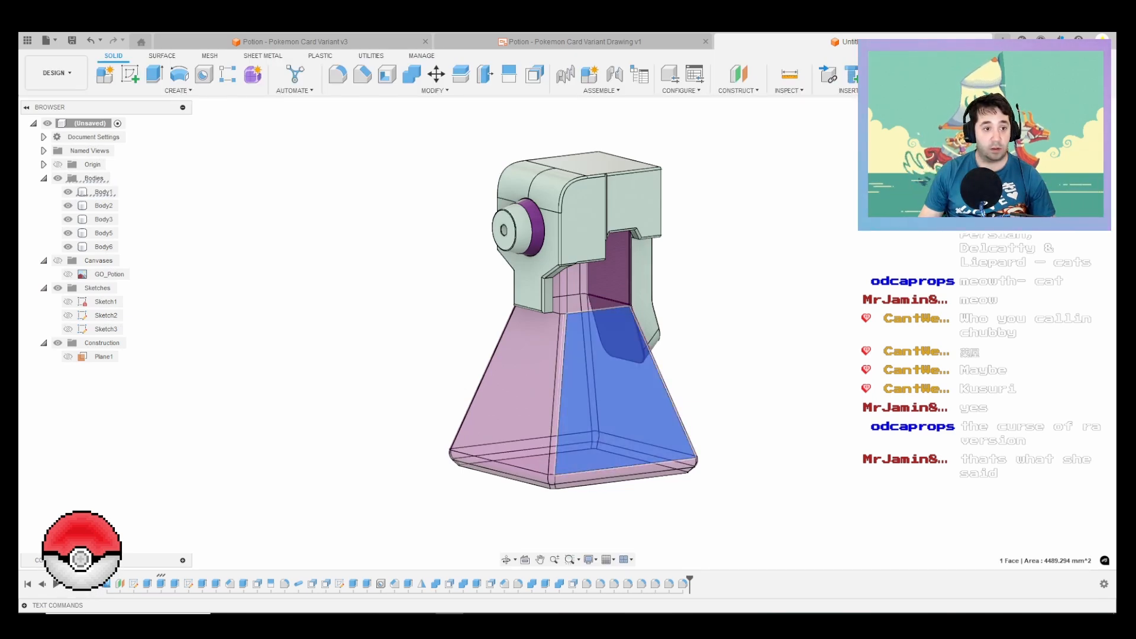
pyautogui.click(68, 205)
pyautogui.click(68, 219)
pyautogui.click(104, 232)
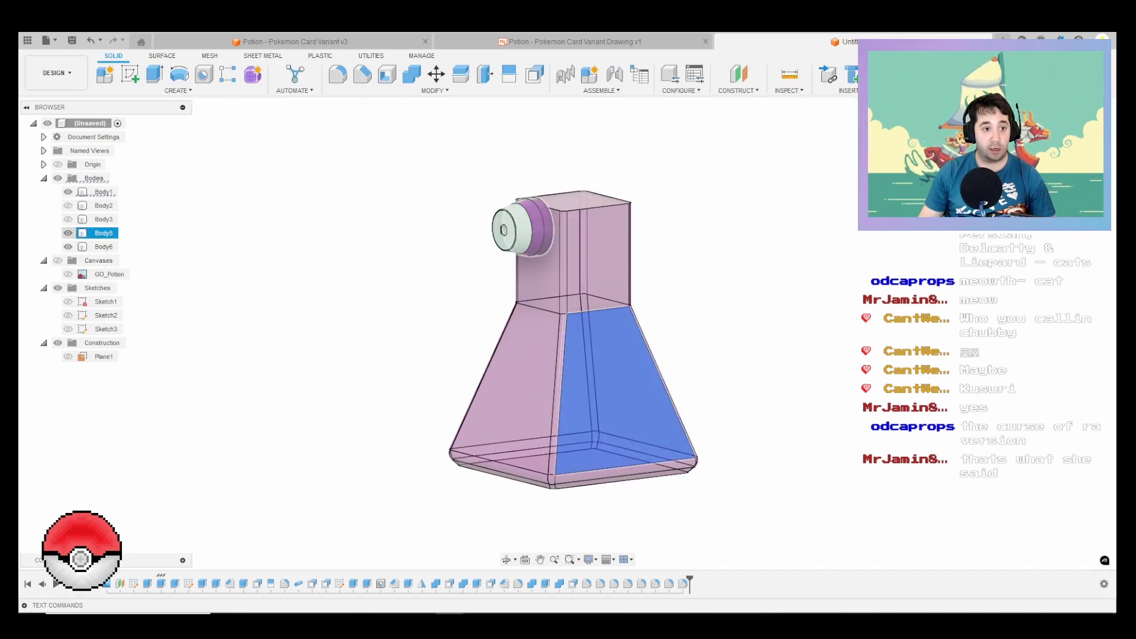
pyautogui.click(68, 233)
pyautogui.click(68, 247)
# Step: Shell the glass bottle body with a 5 mm inside thickness, removing the top face of the neck
pyautogui.keyDown('shift'); pyautogui.moveTo(578, 302); pyautogui.dragTo(576, 369, button='middle'); pyautogui.keyUp('shift')
pyautogui.click(585, 236)
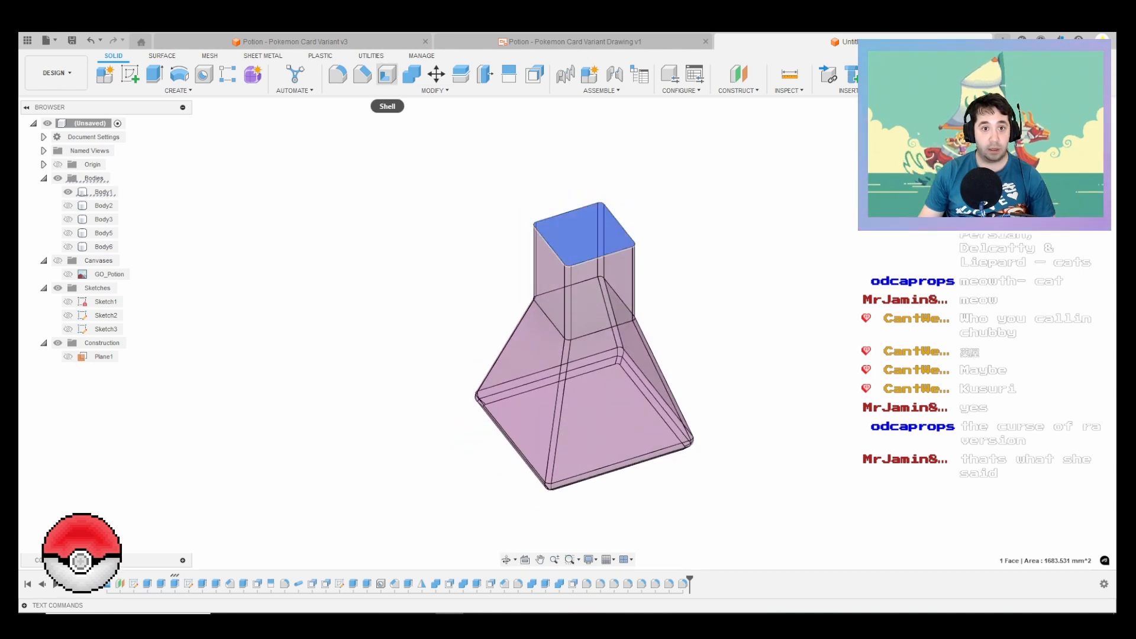
pyautogui.click(387, 75)
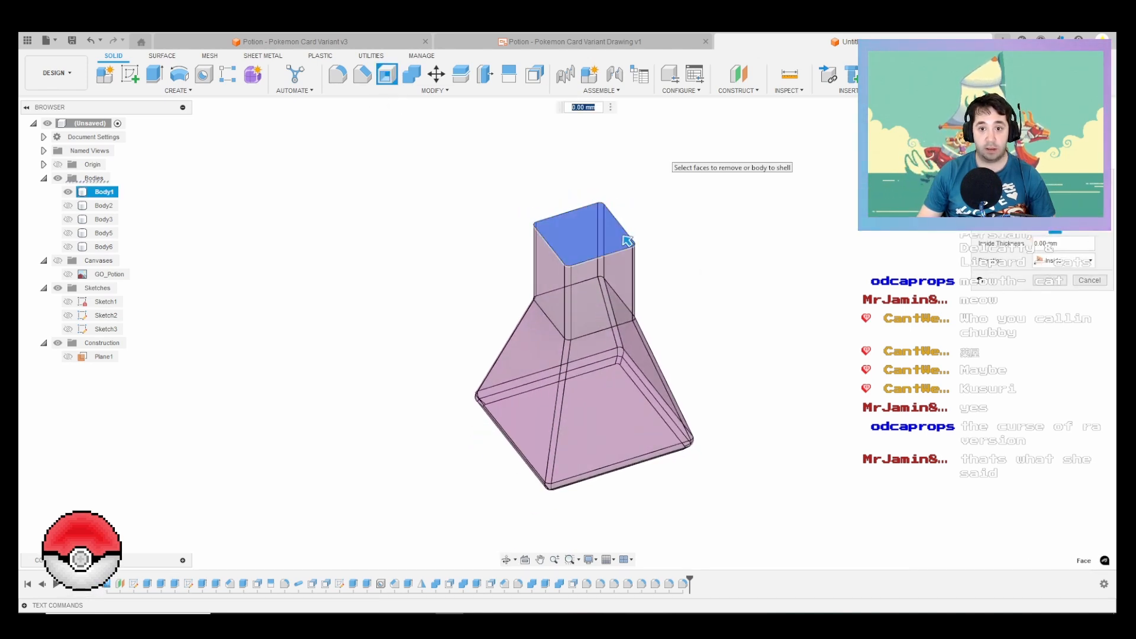
pyautogui.write('5')
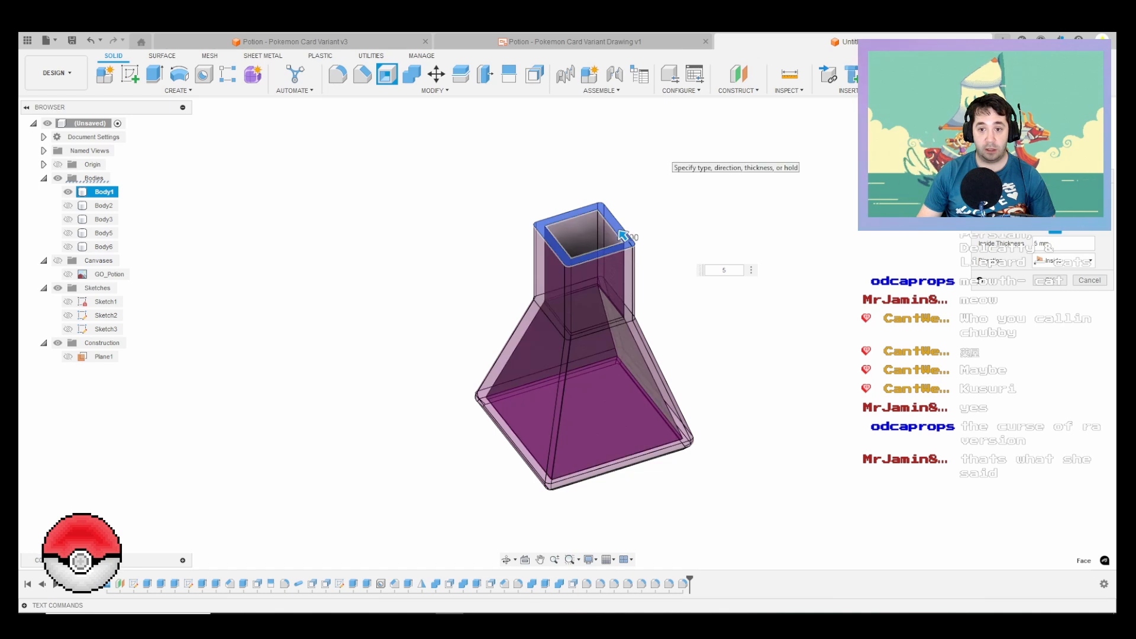
pyautogui.press('Return')
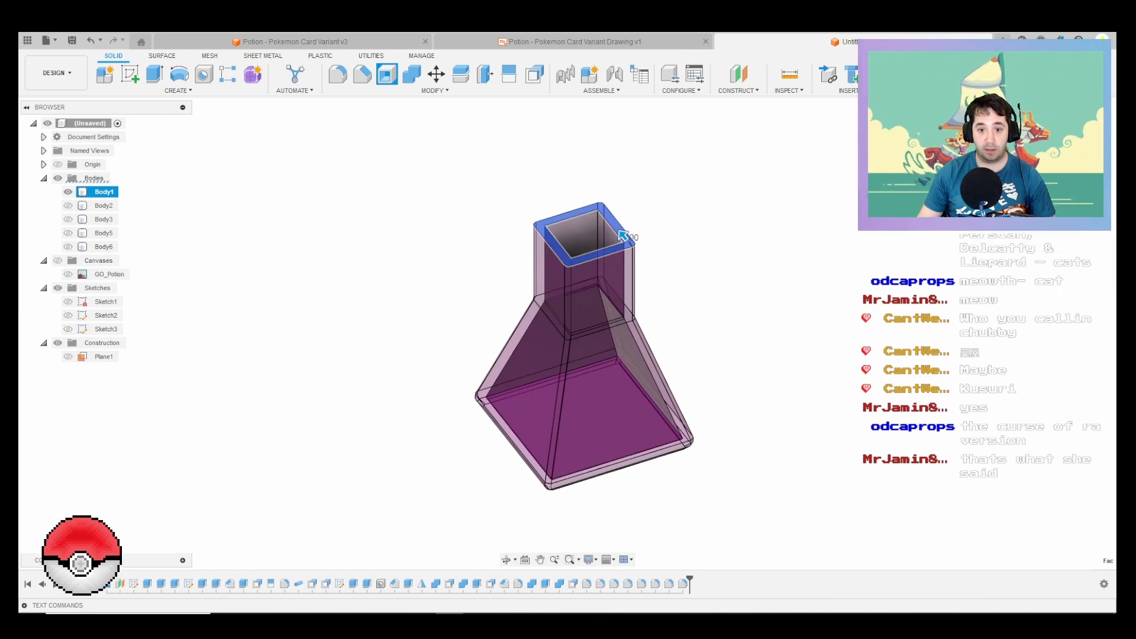
# Step: Show Sketch1 and extrude its base profile 130 mm upward through the bottle as a new body
pyautogui.moveTo(622, 236); pyautogui.dragTo(612, 210, button='middle')
pyautogui.moveTo(572, 305)
pyautogui.keyDown('shift'); pyautogui.mouseDown(button='middle')
pyautogui.moveTo(609, 305)
pyautogui.moveTo(562, 303)
pyautogui.mouseUp(button='middle'); pyautogui.keyUp('shift')
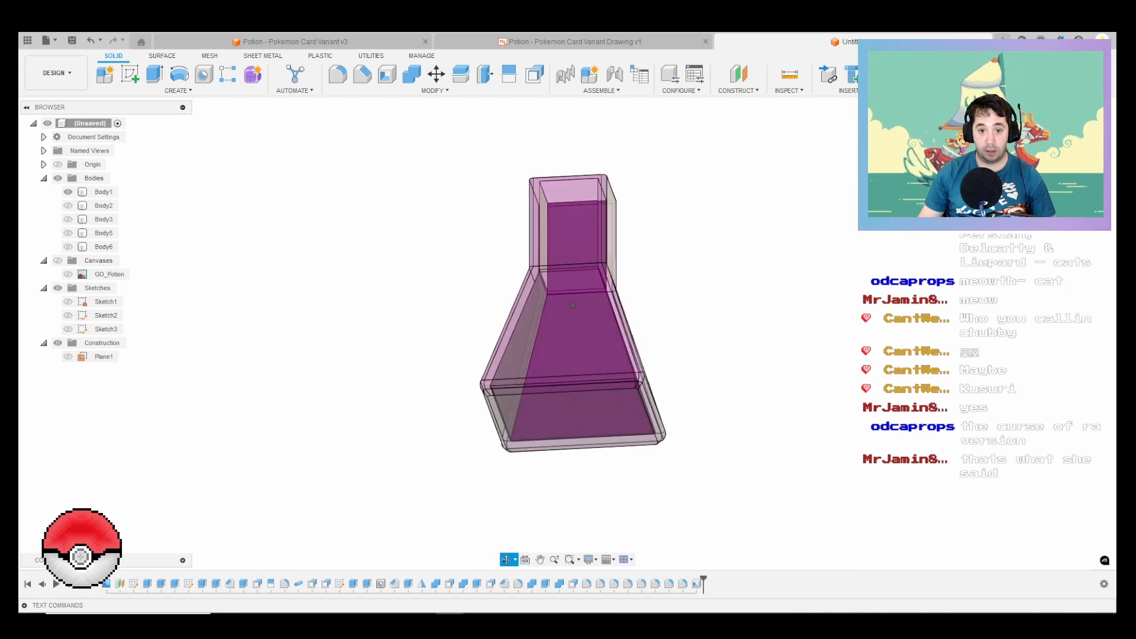
pyautogui.click(67, 302)
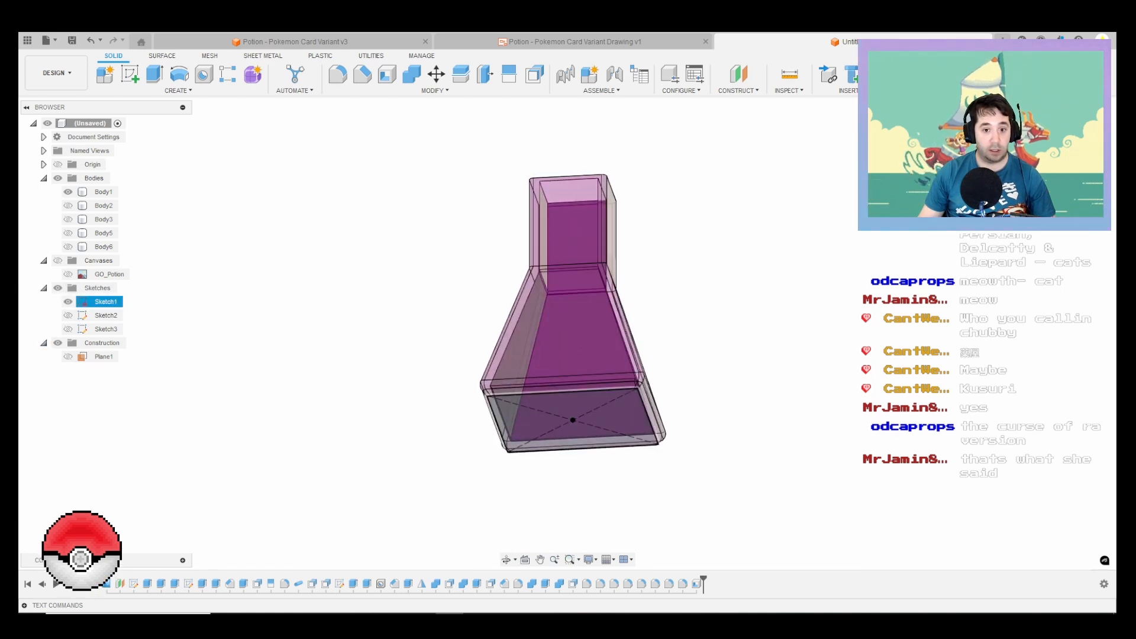
pyautogui.press('e')
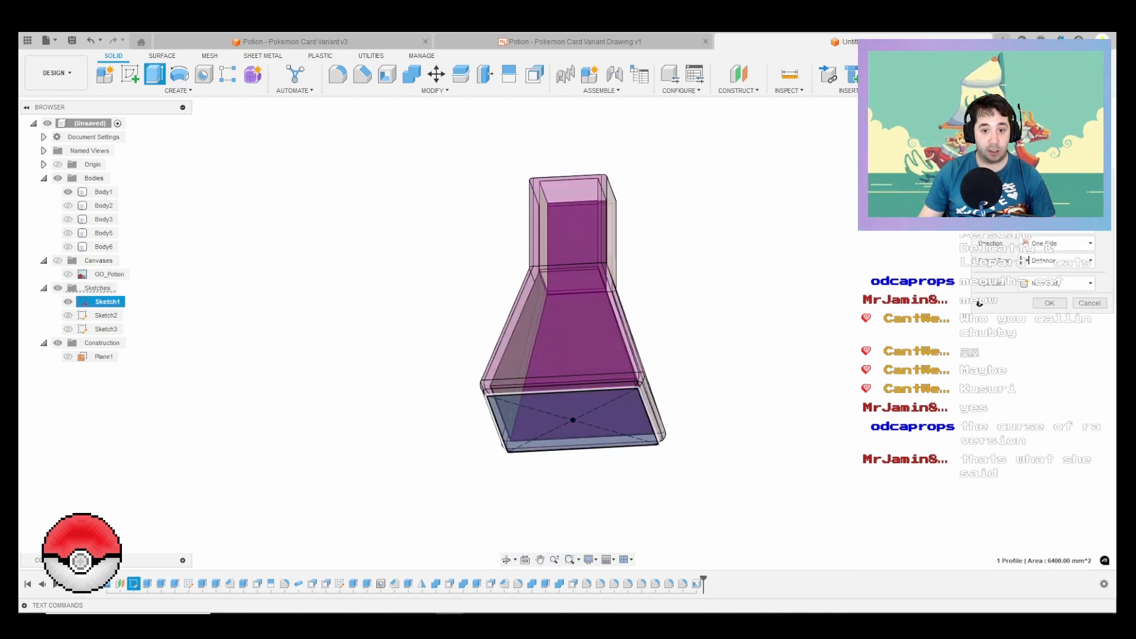
pyautogui.click(572, 414)
pyautogui.keyDown('shift'); pyautogui.moveTo(572, 414); pyautogui.dragTo(607, 381, button='middle'); pyautogui.keyUp('shift')
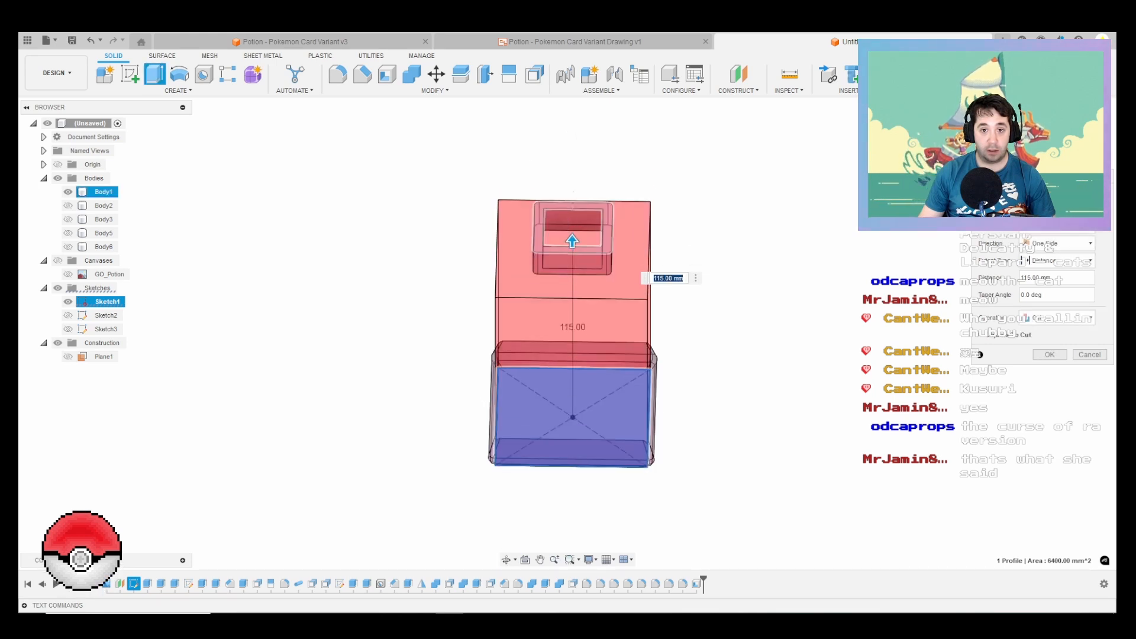
pyautogui.click(1058, 317)
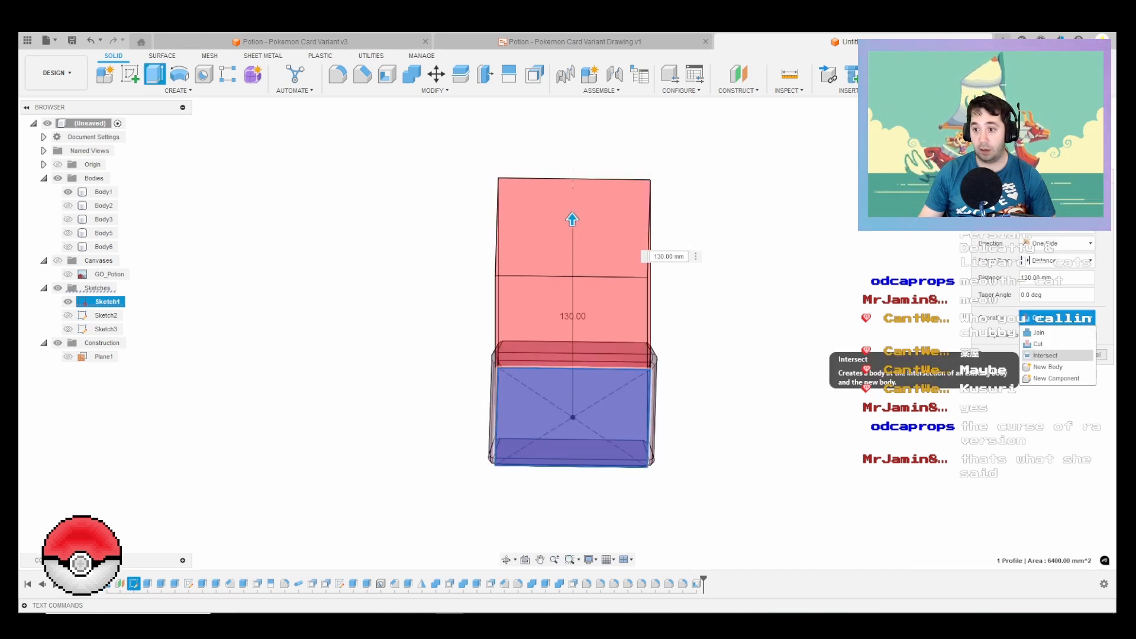
pyautogui.click(1048, 366)
pyautogui.press('Return')
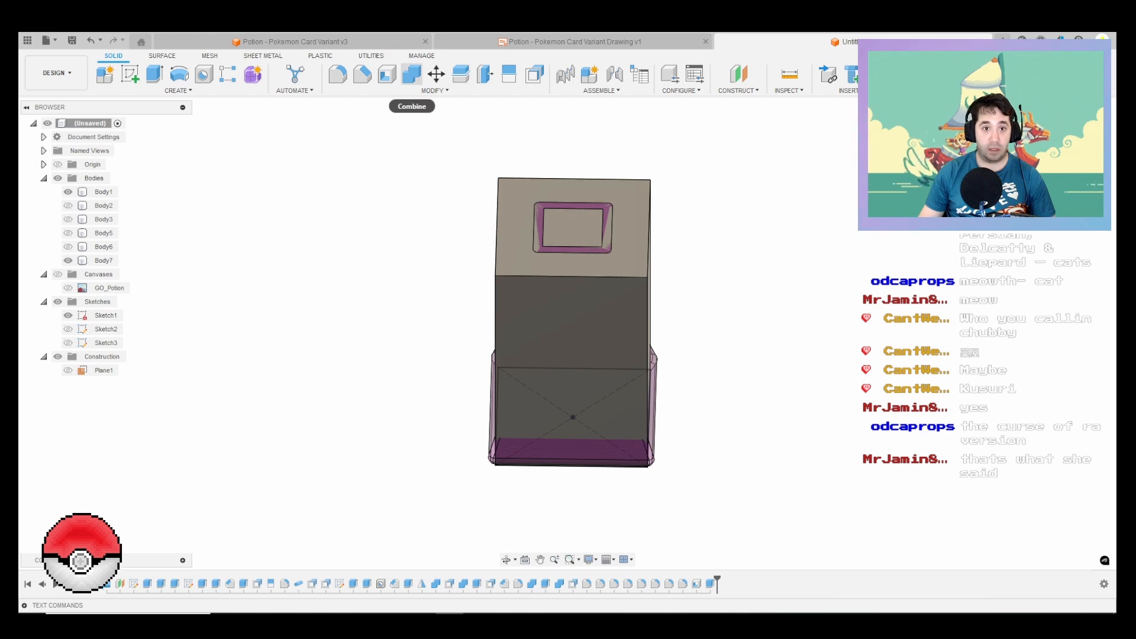
# Step: Use Combine to cut the glass bottle Body1 out of the extruded block Body7, keeping the bottle body
pyautogui.click(411, 74)
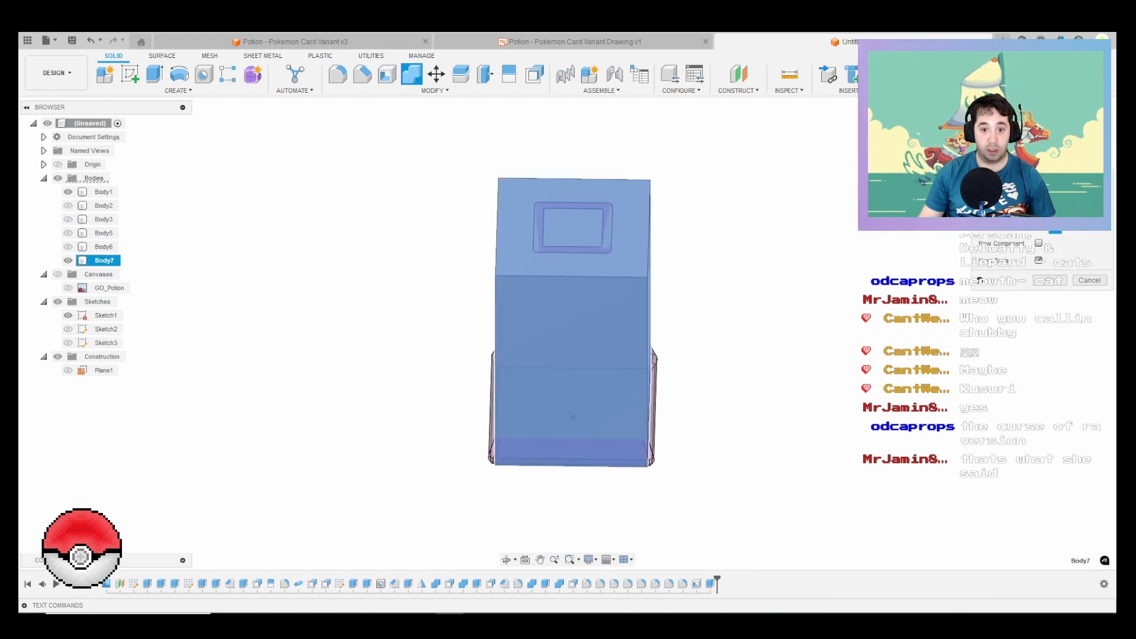
pyautogui.click(629, 212)
pyautogui.click(608, 232)
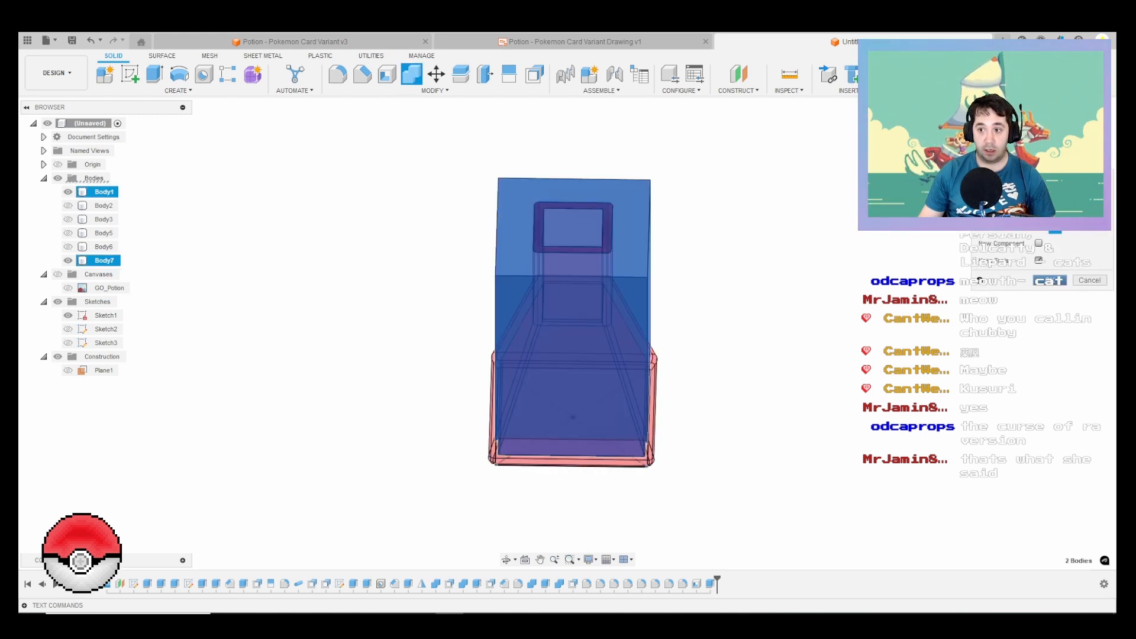
pyautogui.click(1050, 280)
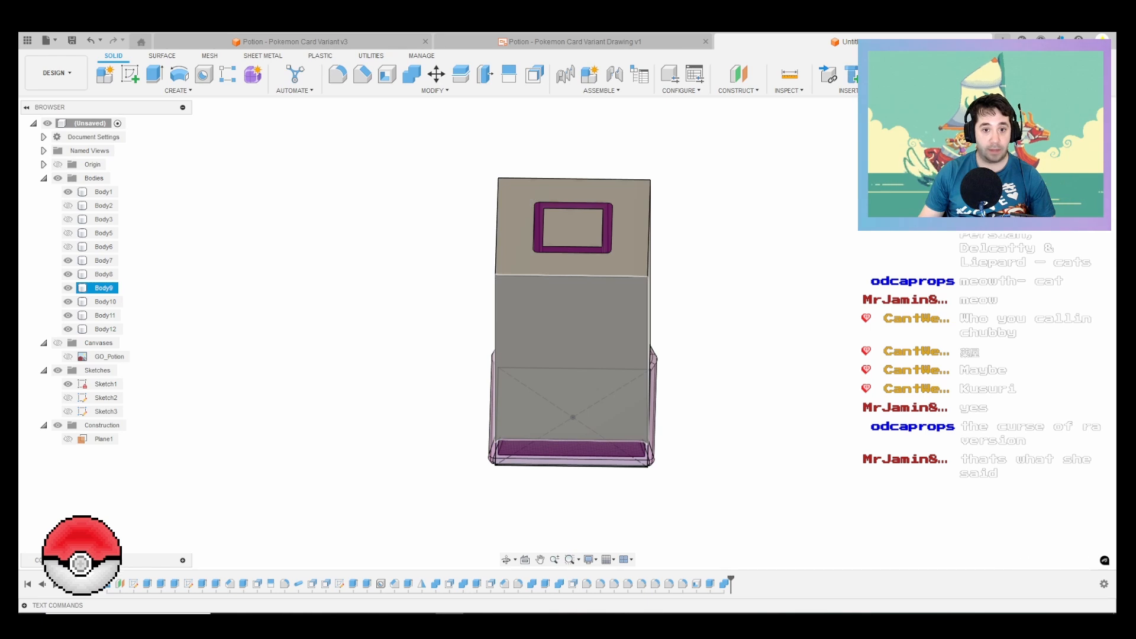
# Step: Hide the outer block piece Body9 and Sketch1 to expose the bottle
pyautogui.click(569, 343)
pyautogui.click(103, 288)
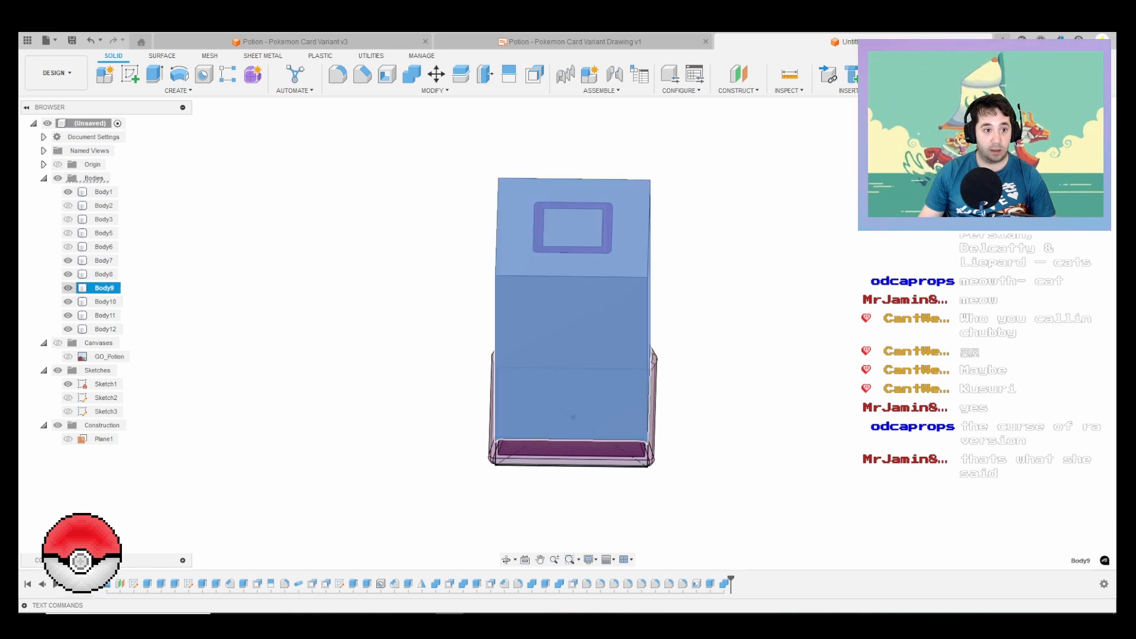
pyautogui.click(68, 288)
pyautogui.keyDown('shift'); pyautogui.moveTo(550, 497); pyautogui.dragTo(582, 404, button='middle'); pyautogui.keyUp('shift')
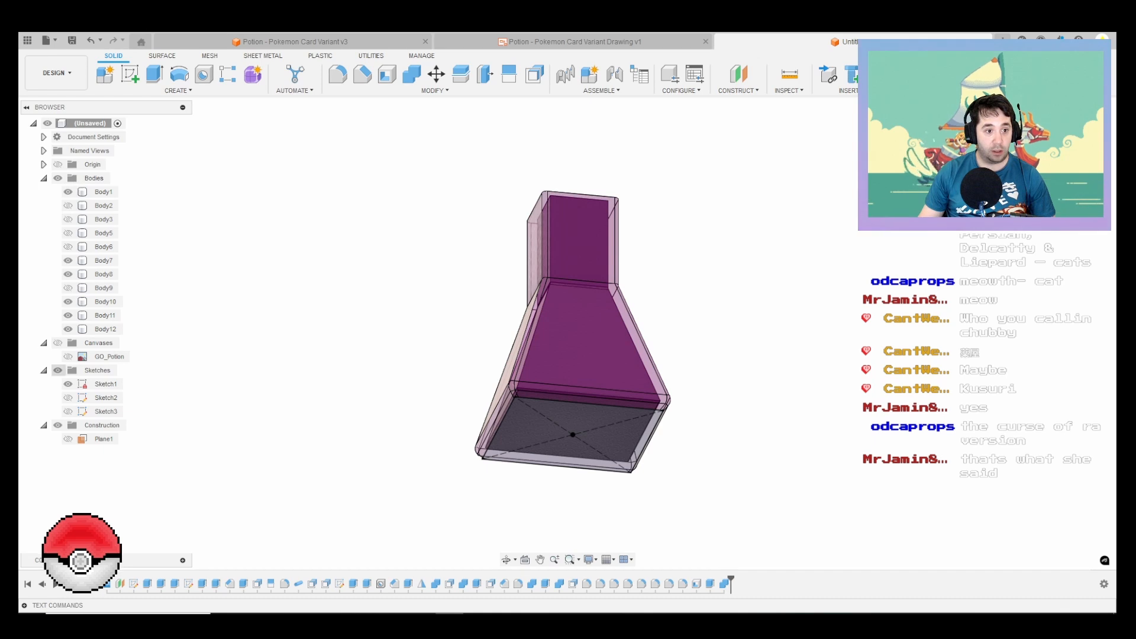
pyautogui.click(68, 384)
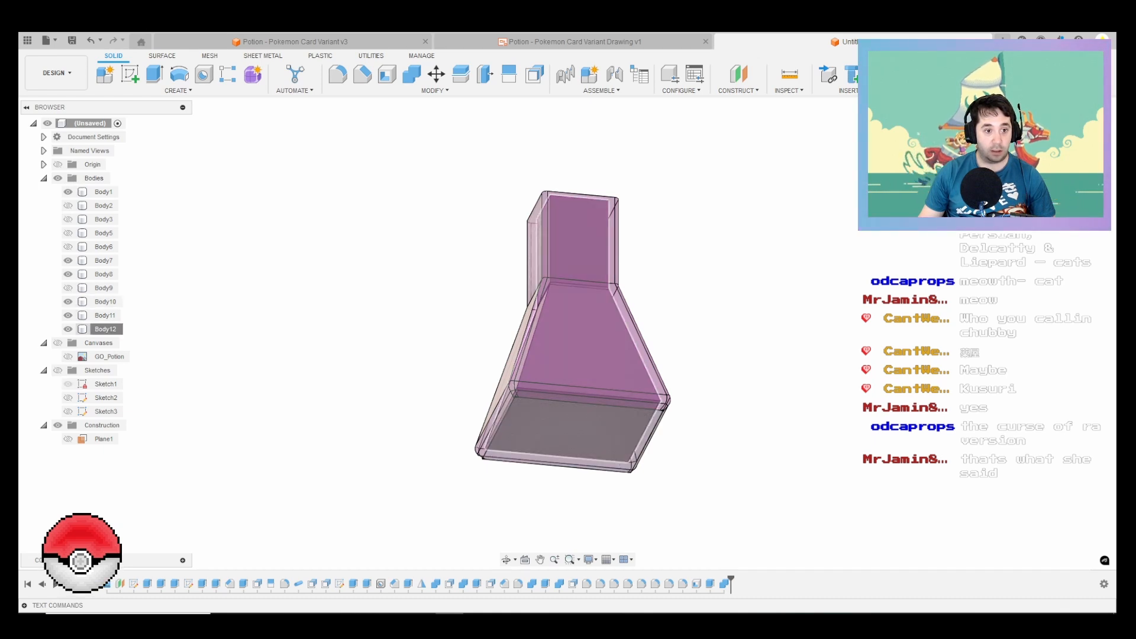
# Step: Hide the leftover pieces Body7, Body8, Body10 and Body11, keeping only the glass bottle and its inner Body12 shown
pyautogui.click(105, 329)
pyautogui.click(105, 315)
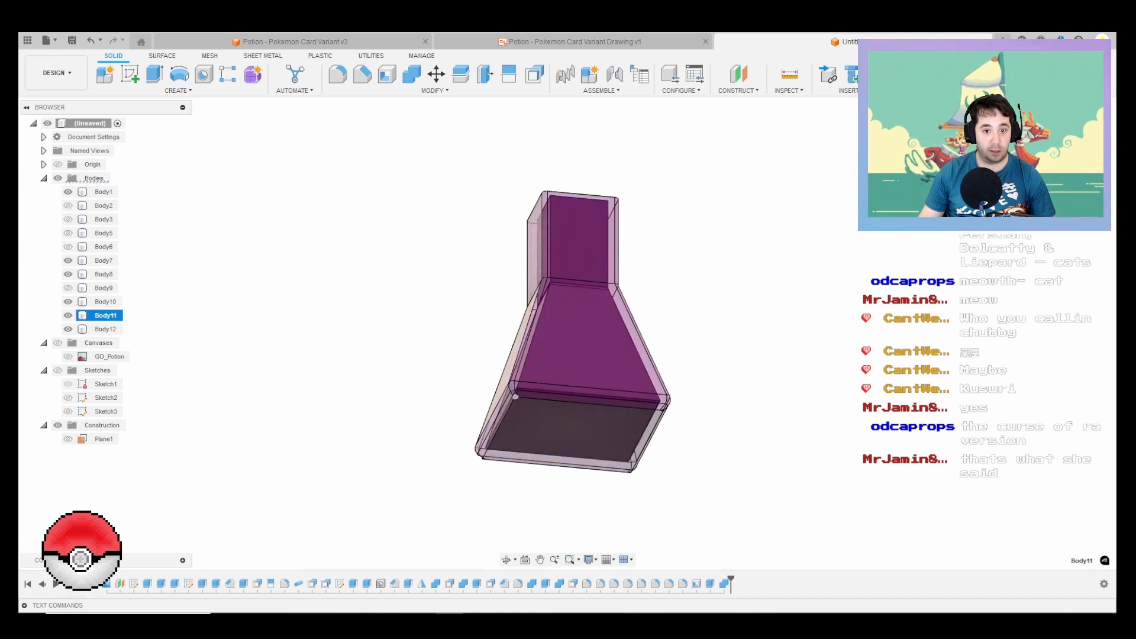
pyautogui.click(68, 315)
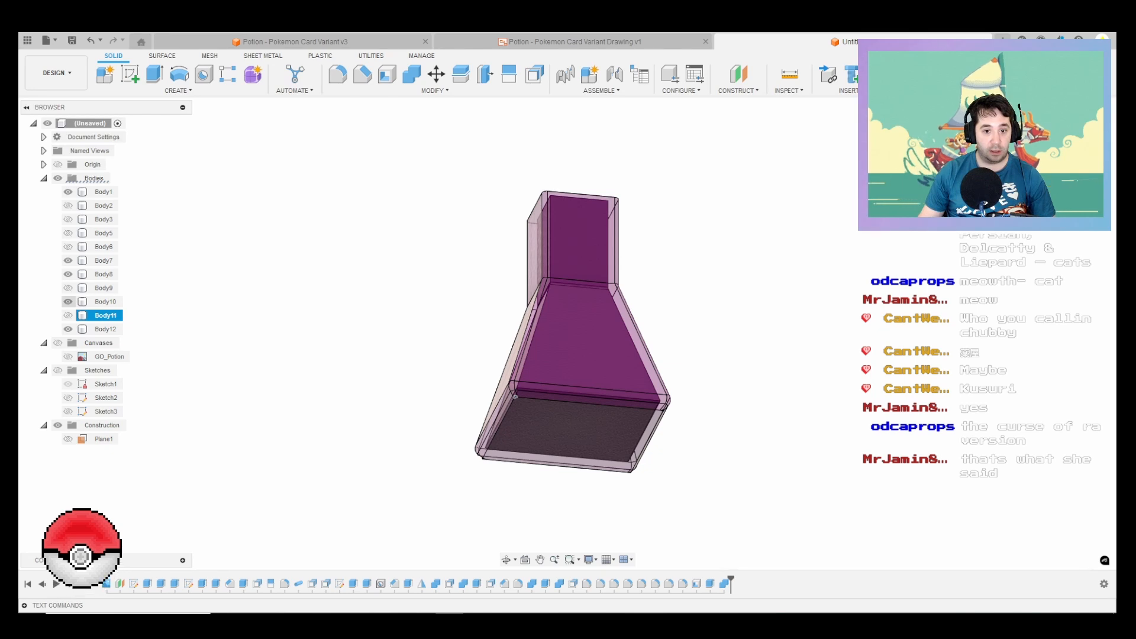
pyautogui.click(68, 302)
pyautogui.click(68, 274)
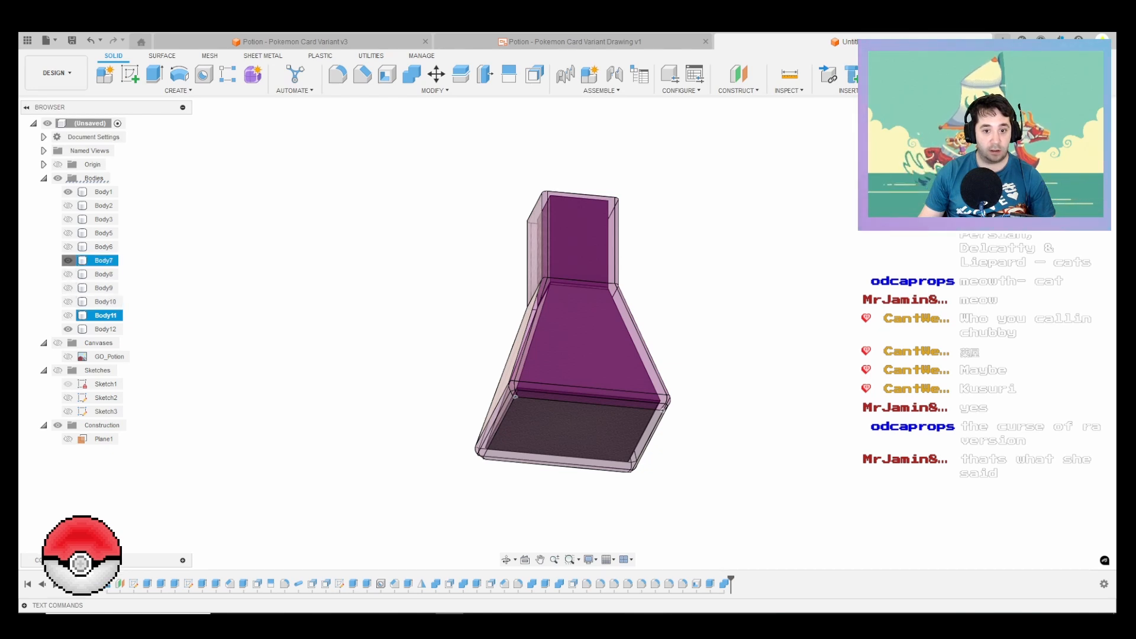
pyautogui.click(68, 260)
pyautogui.press('Escape')
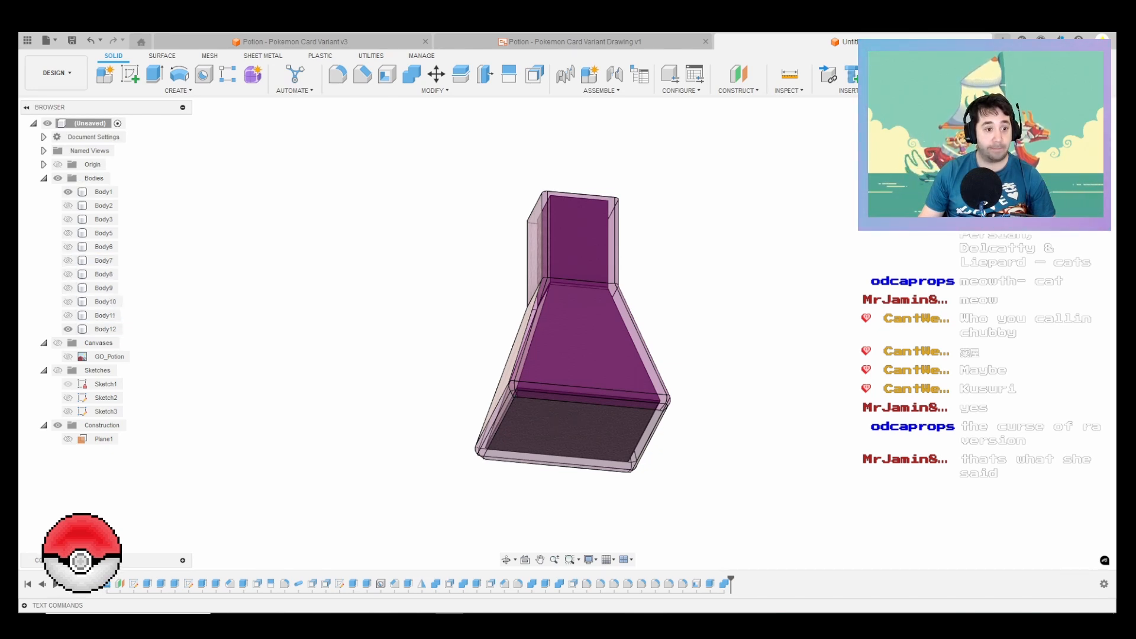
# Step: Try the Water - Swimming Pool liquid appearance on the inner Body12 and replace it with Water - Clear
pyautogui.press('a')
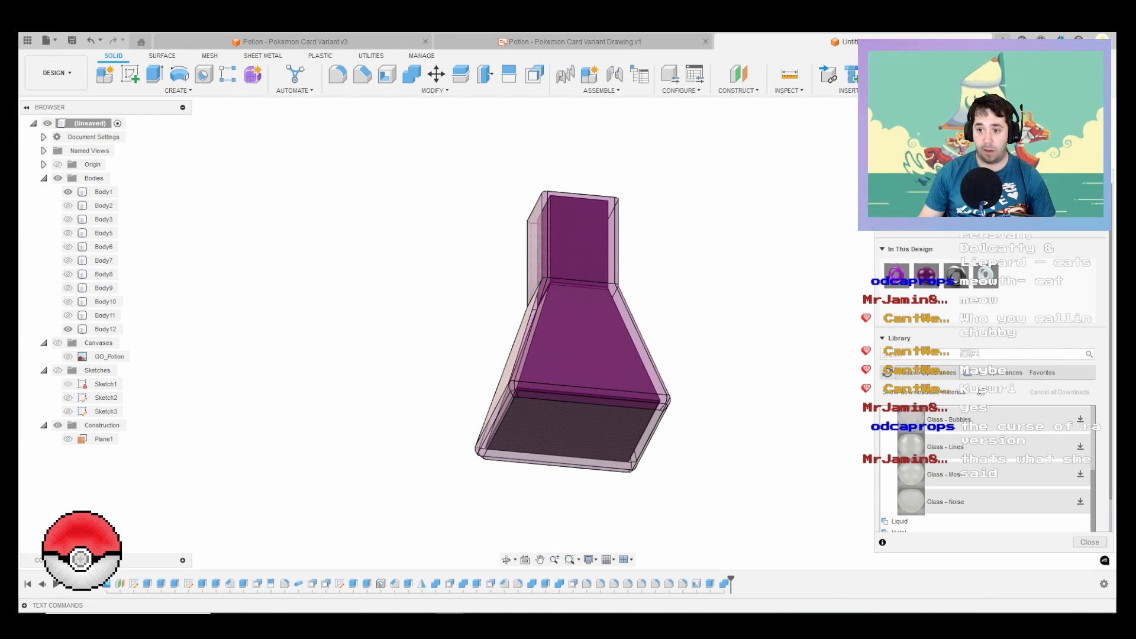
pyautogui.scroll(3, 982, 476)
pyautogui.click(905, 423)
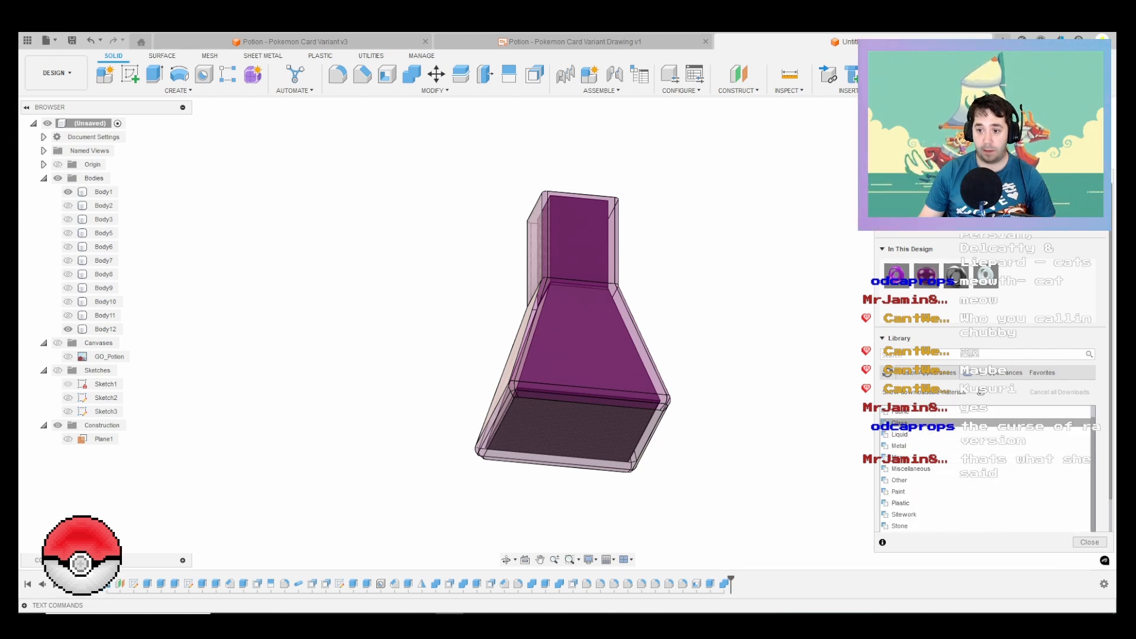
pyautogui.click(899, 435)
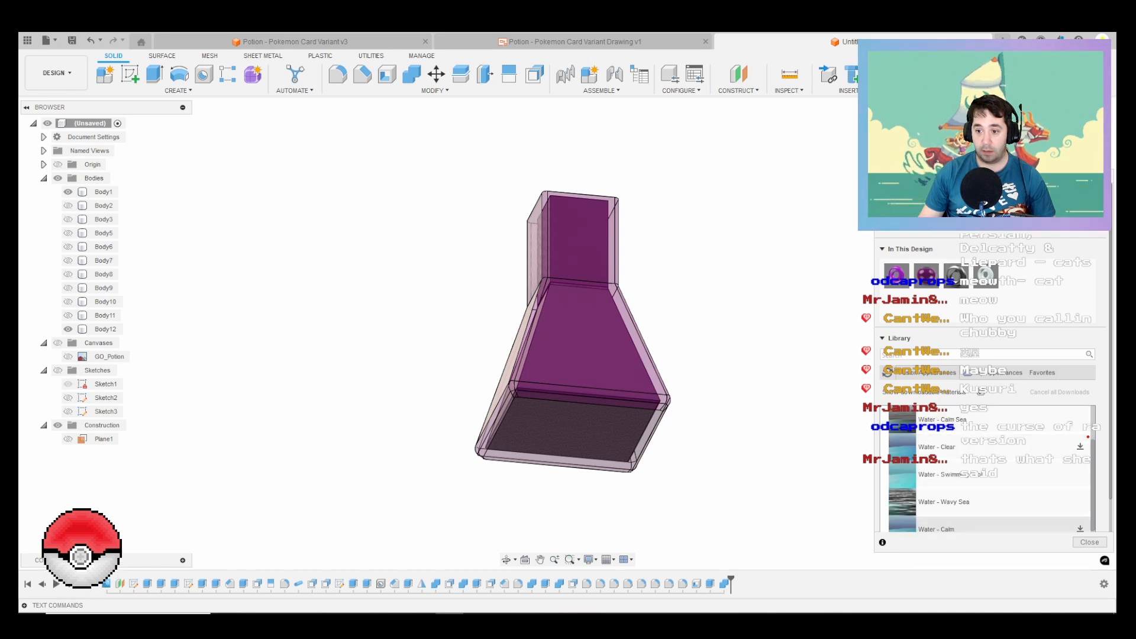
pyautogui.moveTo(574, 324); pyautogui.dragTo(596, 439, button='middle')
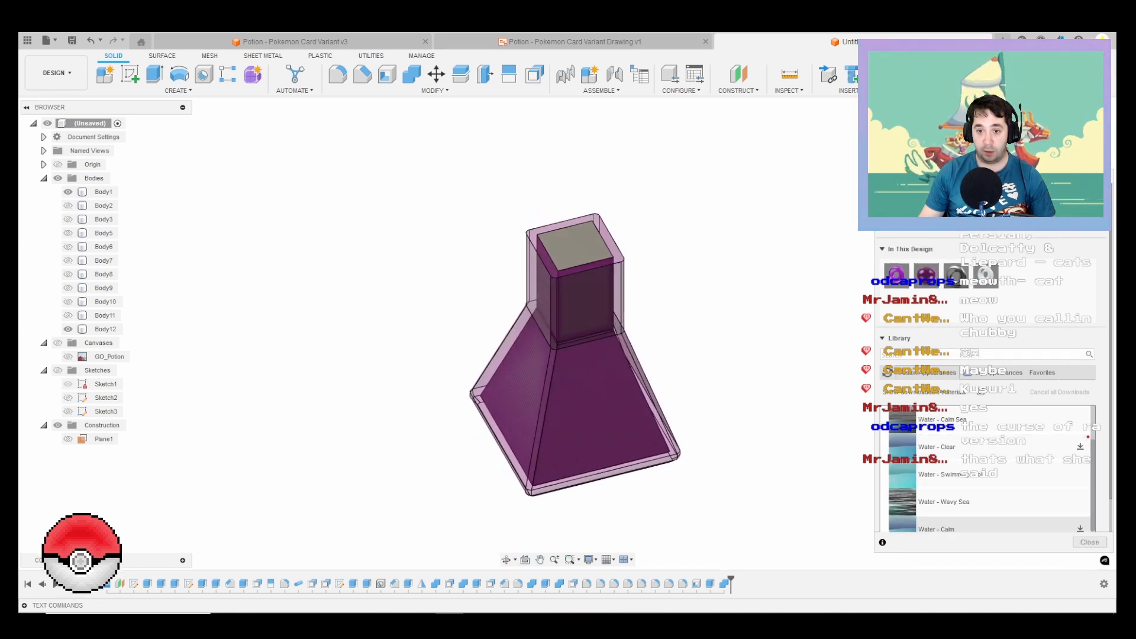
pyautogui.scroll(-2, 994, 496)
pyautogui.scroll(1, 994, 496)
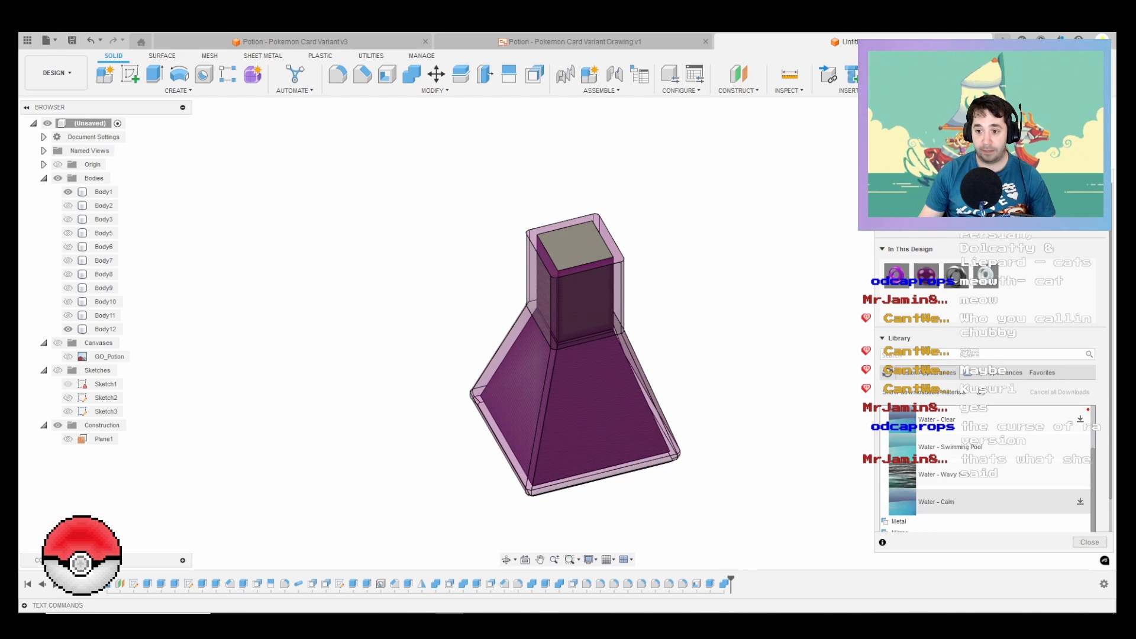
pyautogui.moveTo(958, 447); pyautogui.dragTo(104, 329)
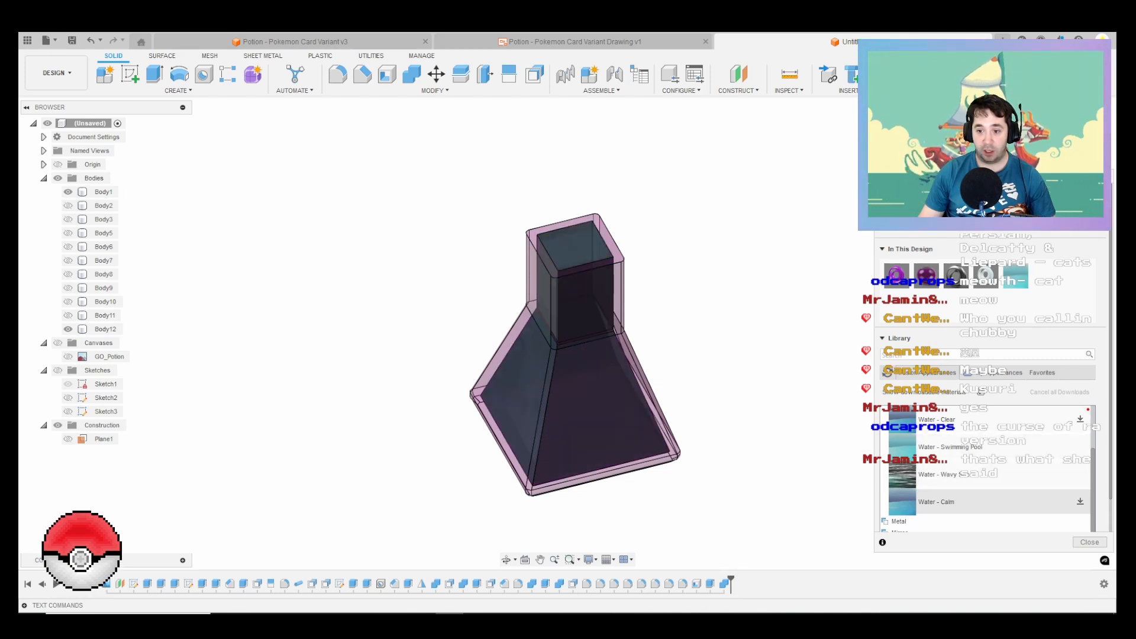
pyautogui.keyDown('shift'); pyautogui.moveTo(574, 367); pyautogui.dragTo(600, 358, button='middle'); pyautogui.keyUp('shift')
pyautogui.scroll(1, 999, 475)
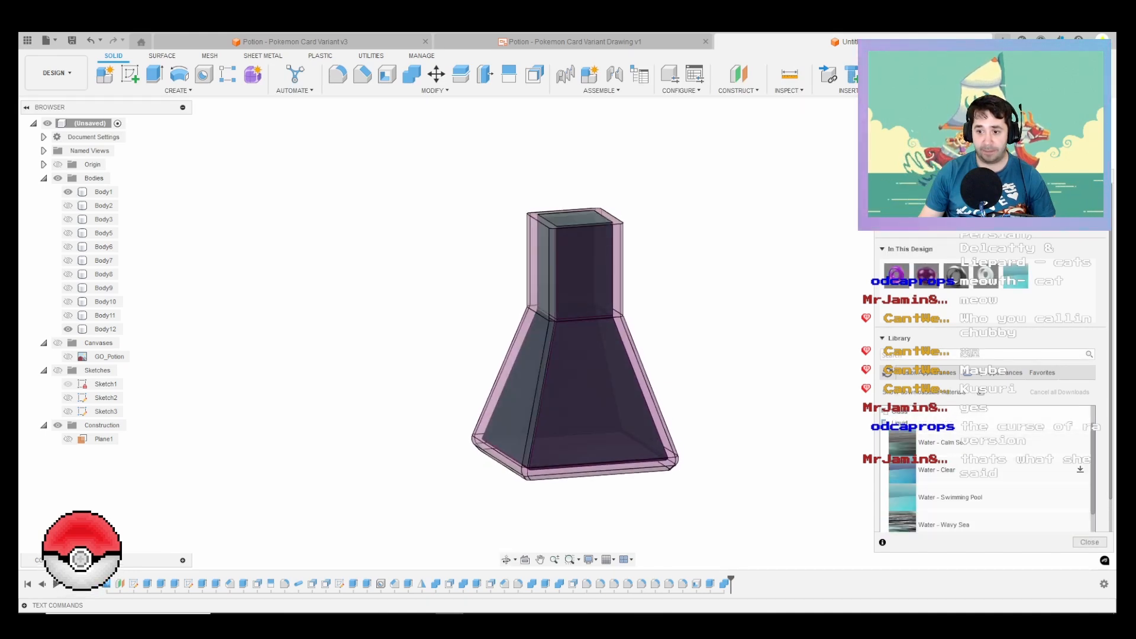
pyautogui.moveTo(902, 472); pyautogui.dragTo(105, 329)
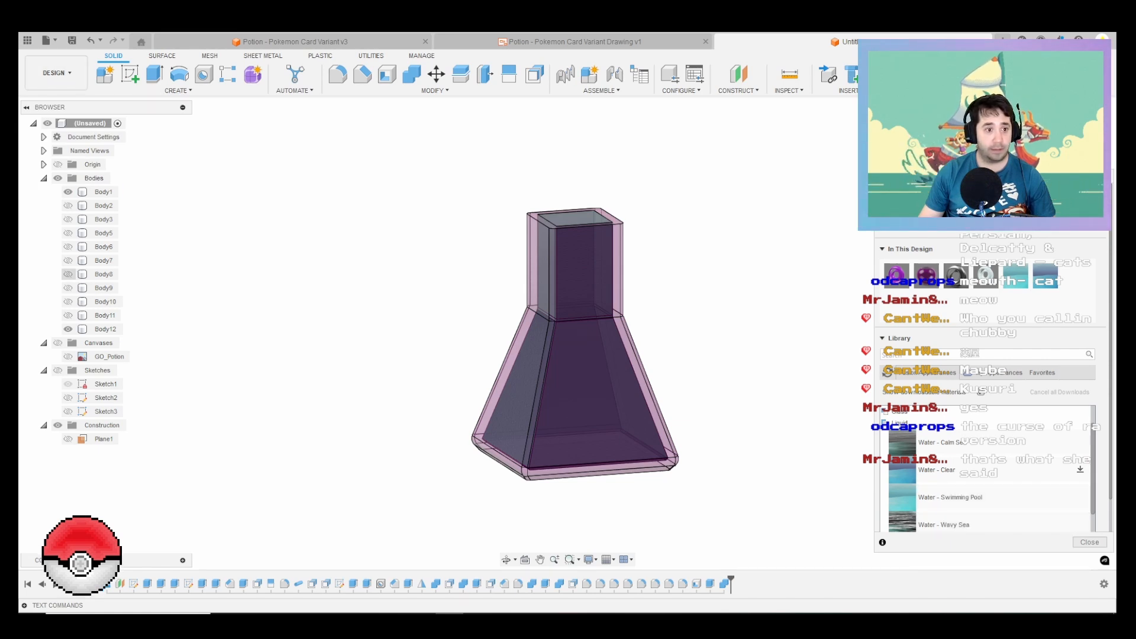
# Step: Try to show Body2, Body3, Body5 and Body6 while the appearance settings are still open
pyautogui.click(68, 205)
pyautogui.click(68, 219)
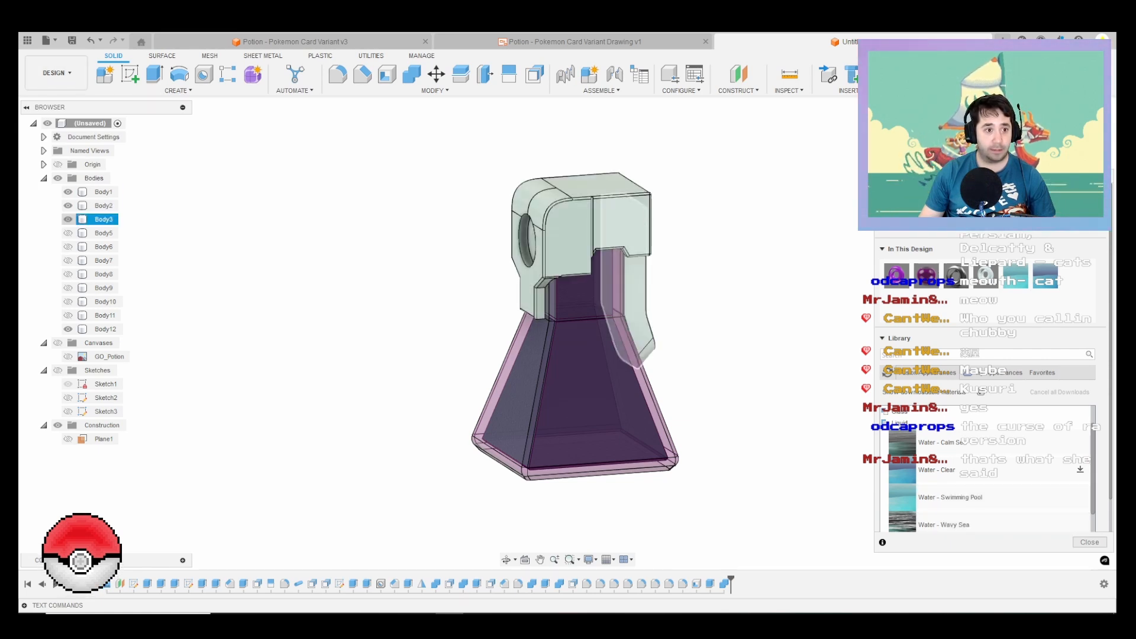
pyautogui.click(68, 232)
pyautogui.click(68, 246)
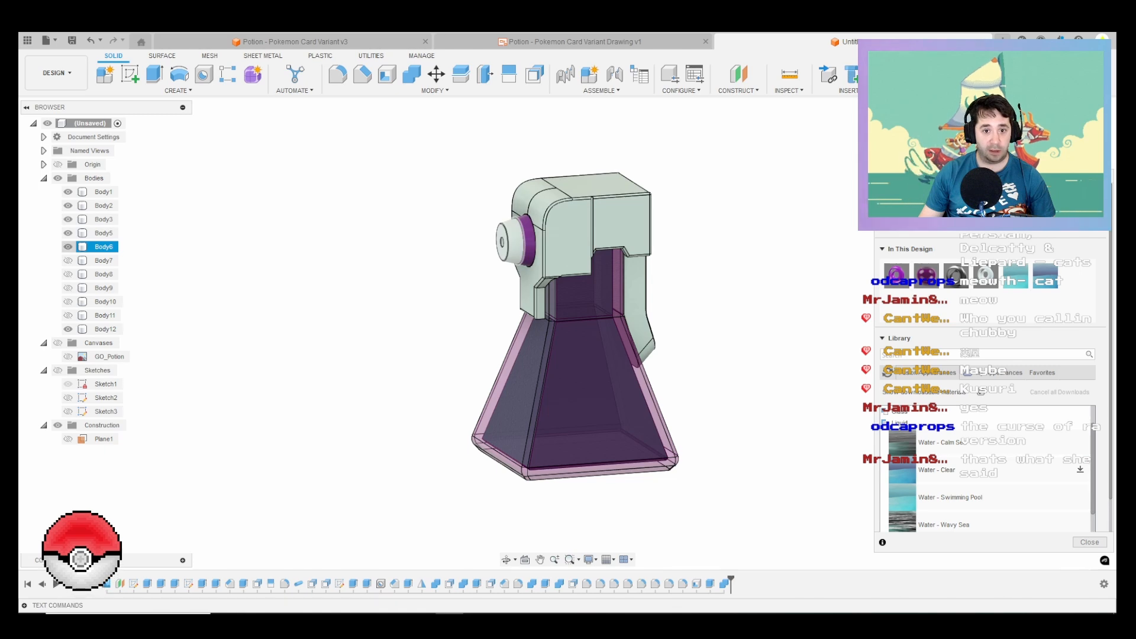
# Step: Close the appearance settings, show Body2, Body3, Body5 and Body6, and switch to the Render workspace
pyautogui.click(1089, 542)
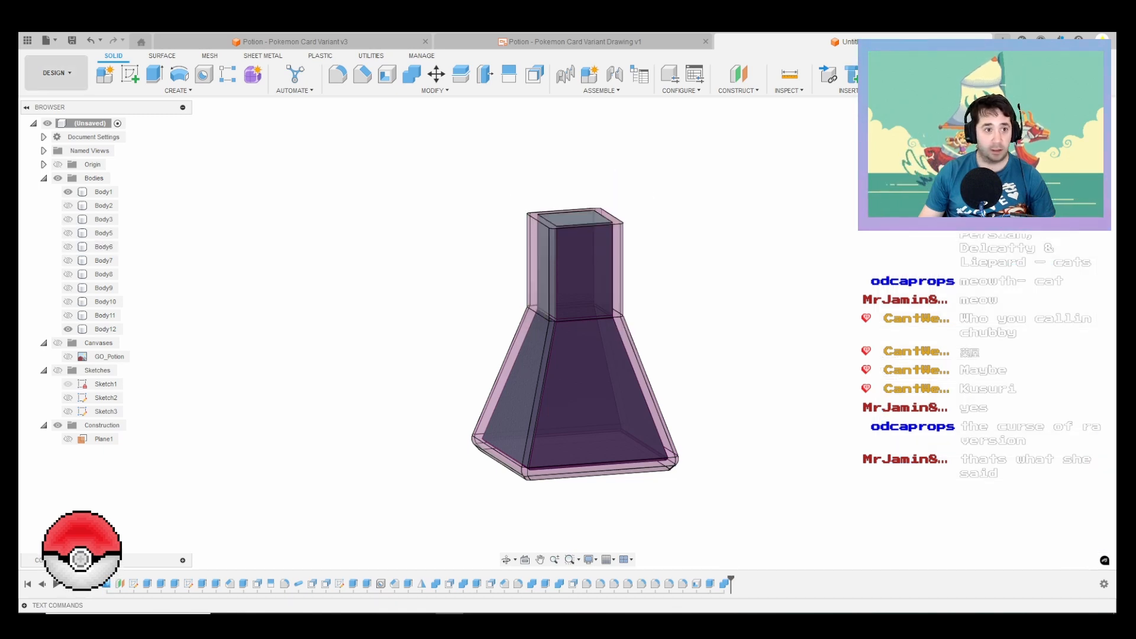
pyautogui.click(68, 205)
pyautogui.click(68, 232)
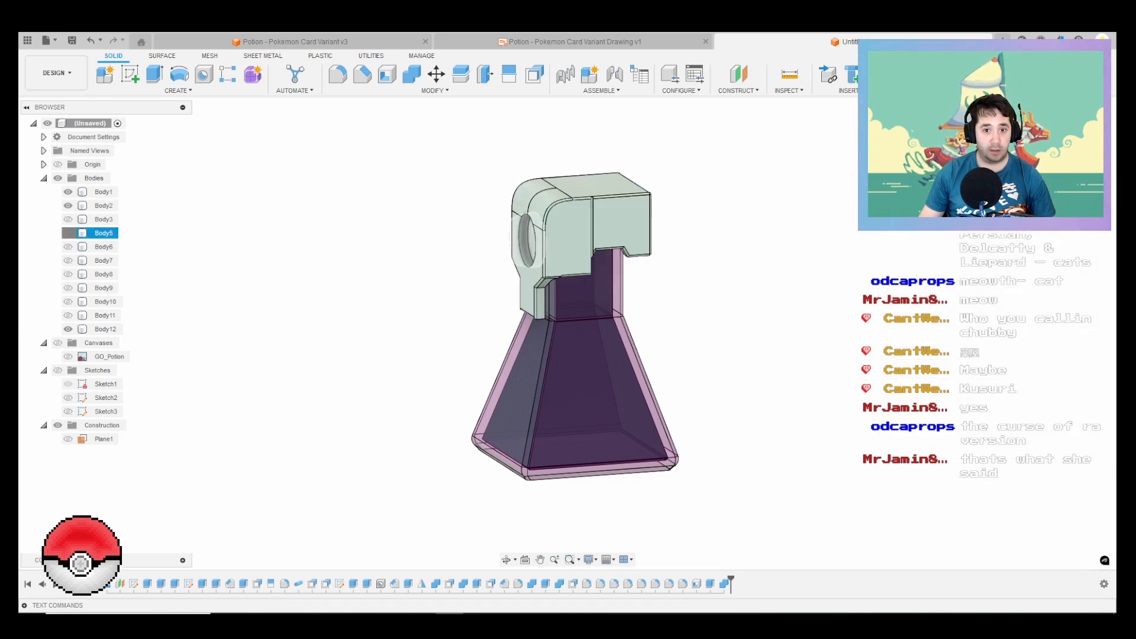
pyautogui.click(68, 219)
pyautogui.click(68, 246)
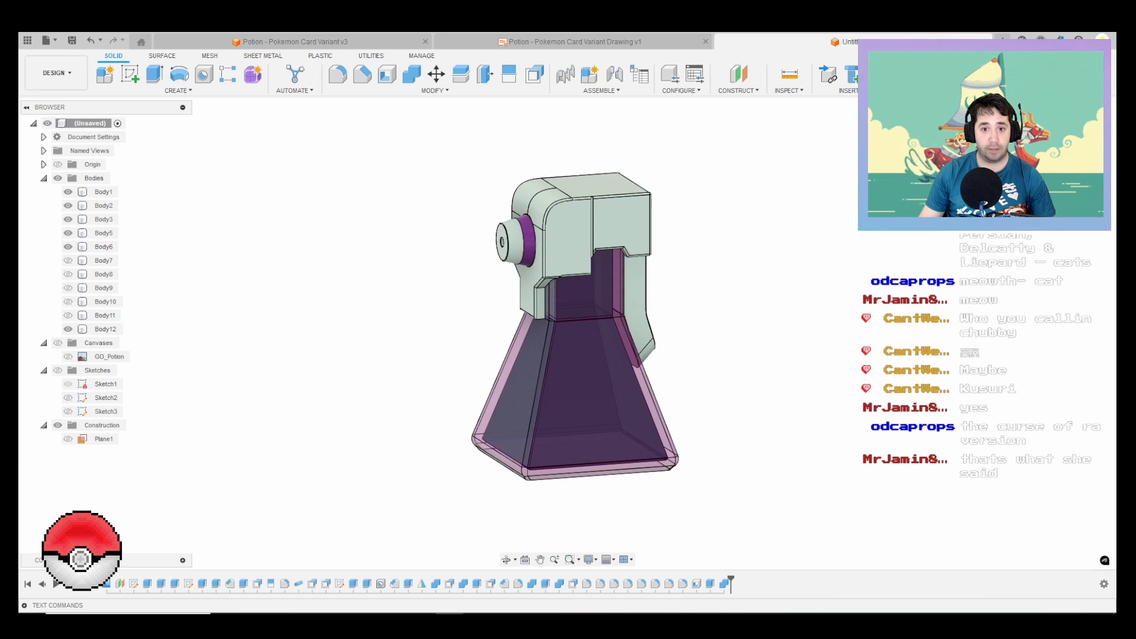
pyautogui.click(56, 73)
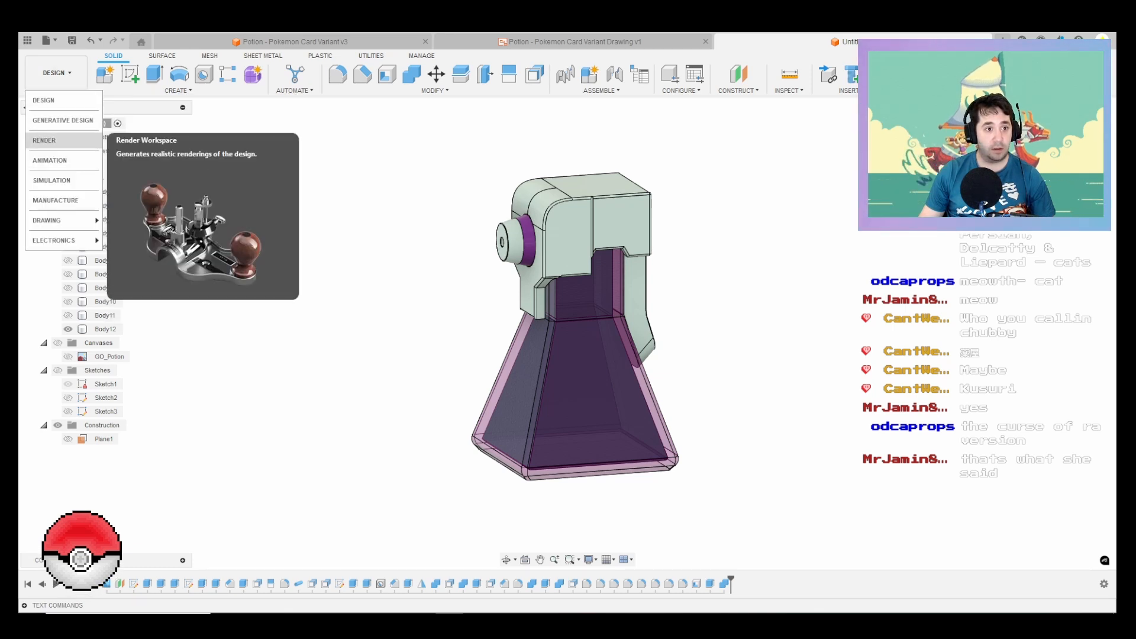
pyautogui.click(48, 141)
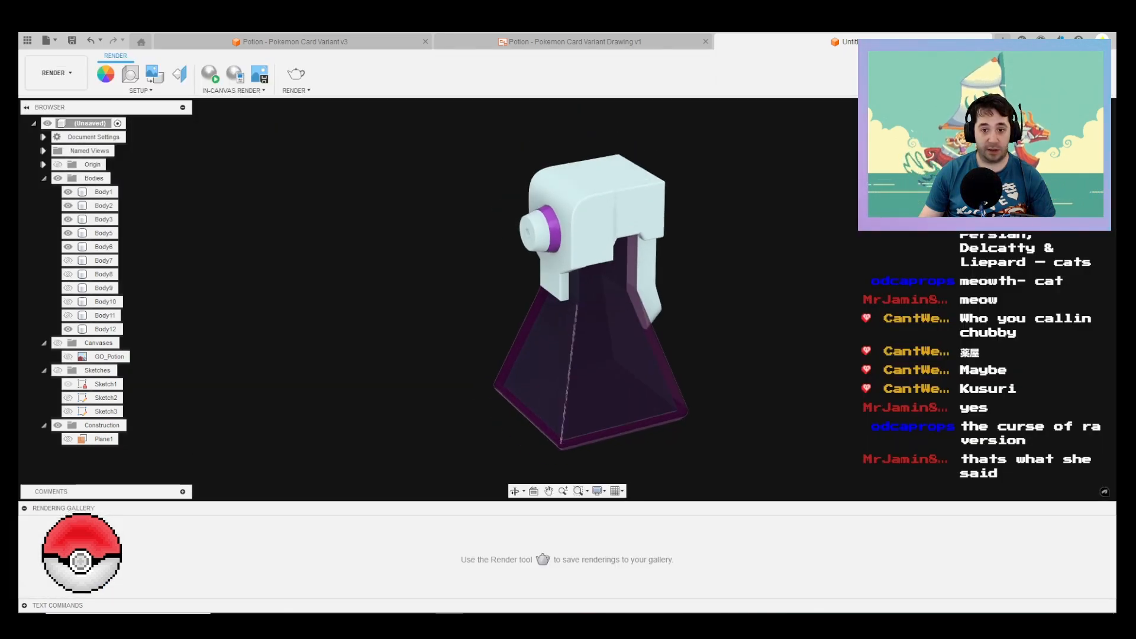
# Step: Delete the unused Water - Swimming Pool appearance from the design's appearances
pyautogui.scroll(-1, 719, 379)
pyautogui.scroll(4, 707, 373)
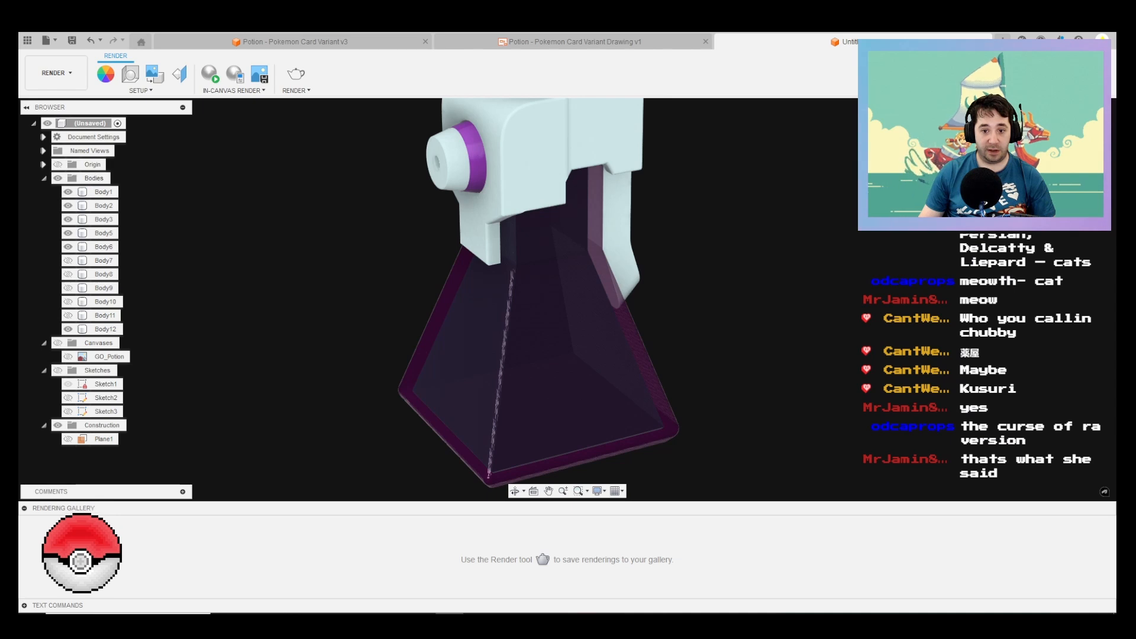
pyautogui.keyDown('shift'); pyautogui.moveTo(739, 390); pyautogui.dragTo(760, 343, button='middle'); pyautogui.keyUp('shift')
pyautogui.scroll(-2, 816, 366)
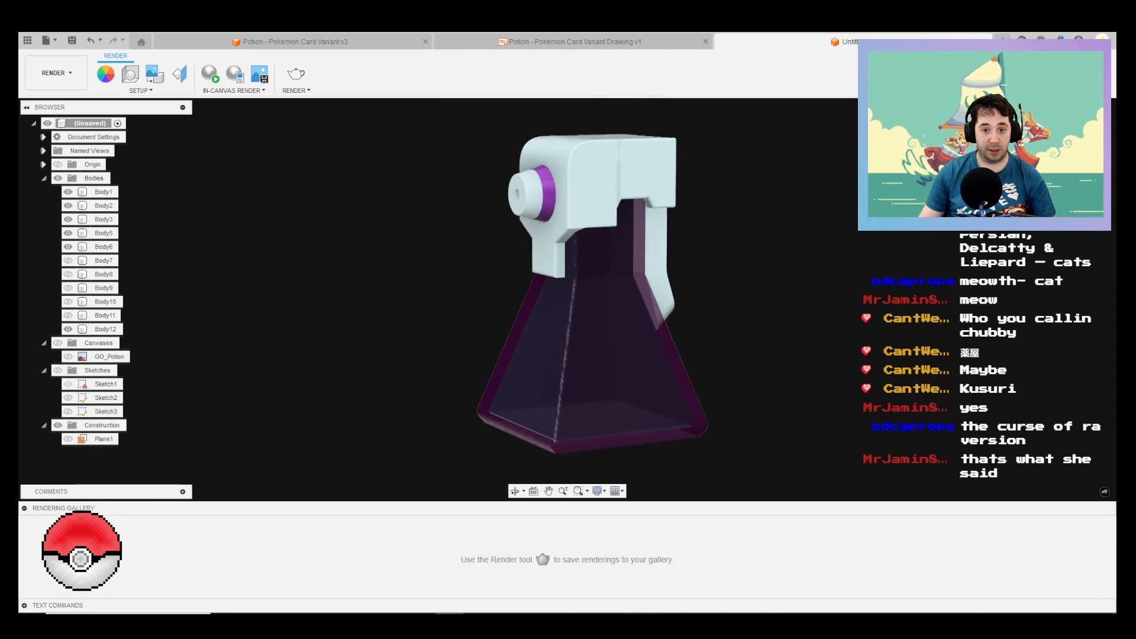
pyautogui.keyDown('shift'); pyautogui.moveTo(816, 367); pyautogui.dragTo(825, 393, button='middle'); pyautogui.keyUp('shift')
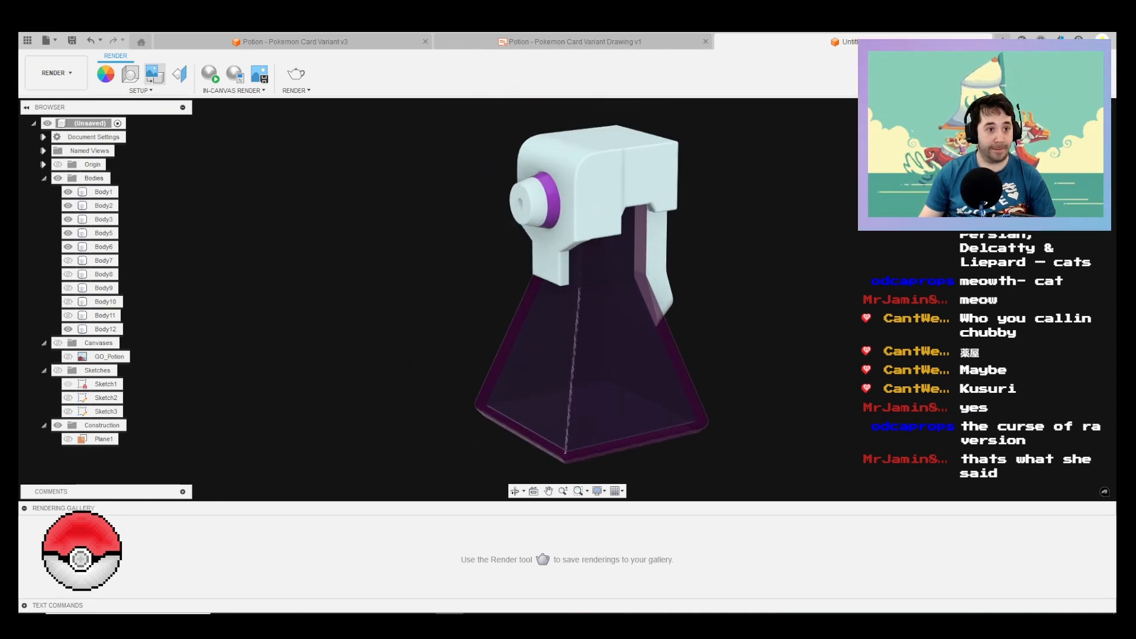
pyautogui.click(105, 74)
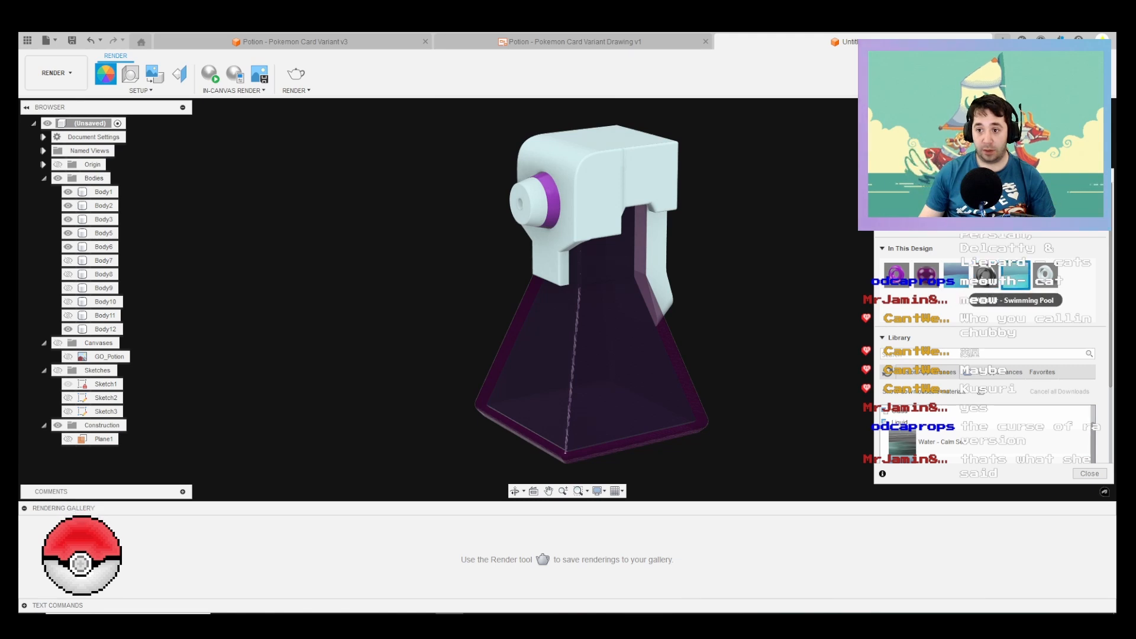
pyautogui.rightClick(1016, 284)
pyautogui.click(956, 276)
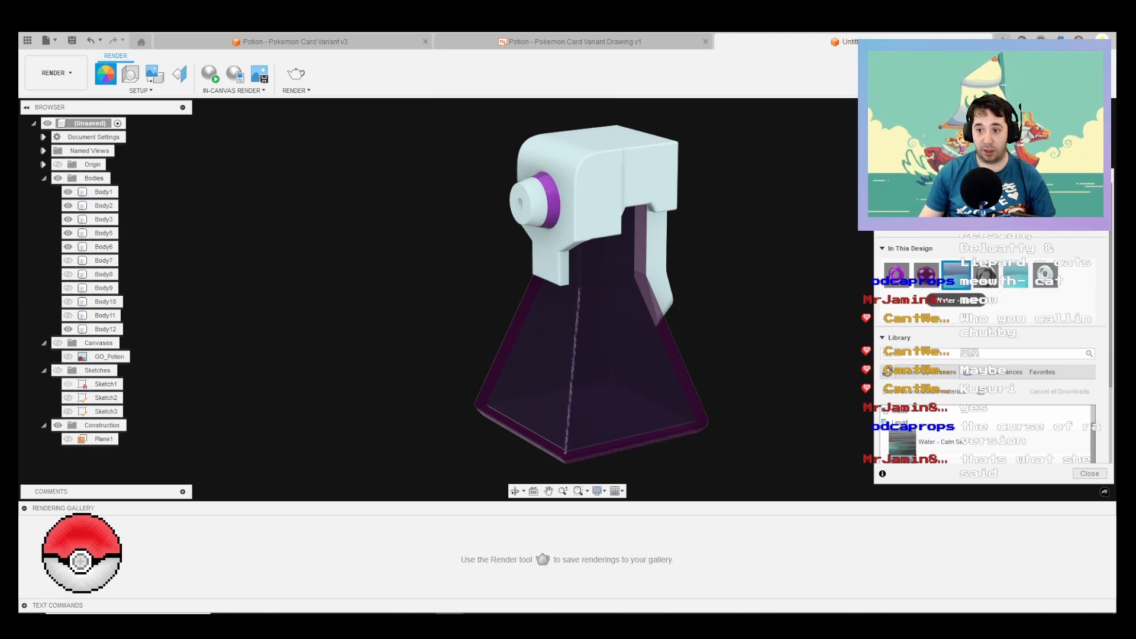
pyautogui.rightClick(1015, 278)
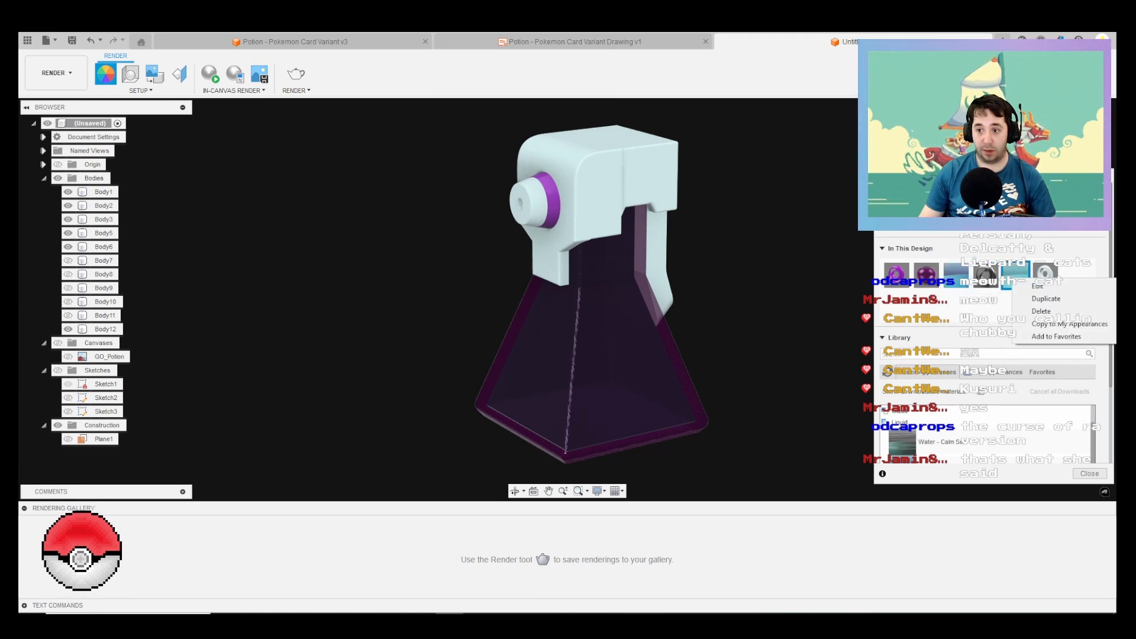
pyautogui.click(1041, 311)
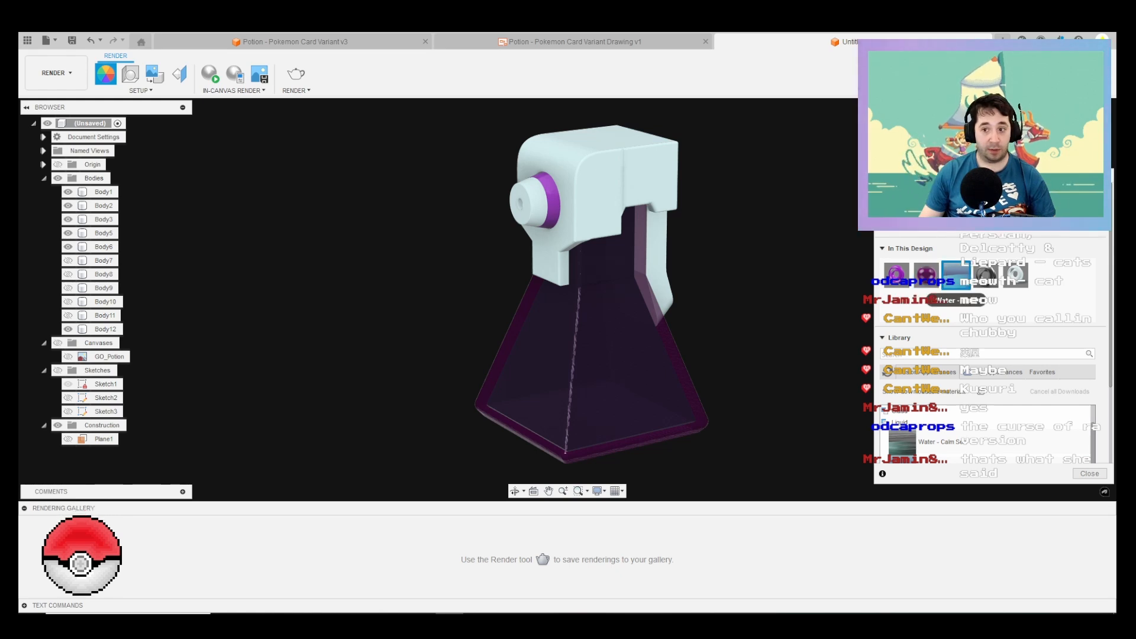
# Step: Edit the Water - Clear appearance to the lighter colour 207, 232, 238 with roughness 0.311 and a higher refractive index, and close the appearance settings
pyautogui.rightClick(954, 277)
pyautogui.click(979, 282)
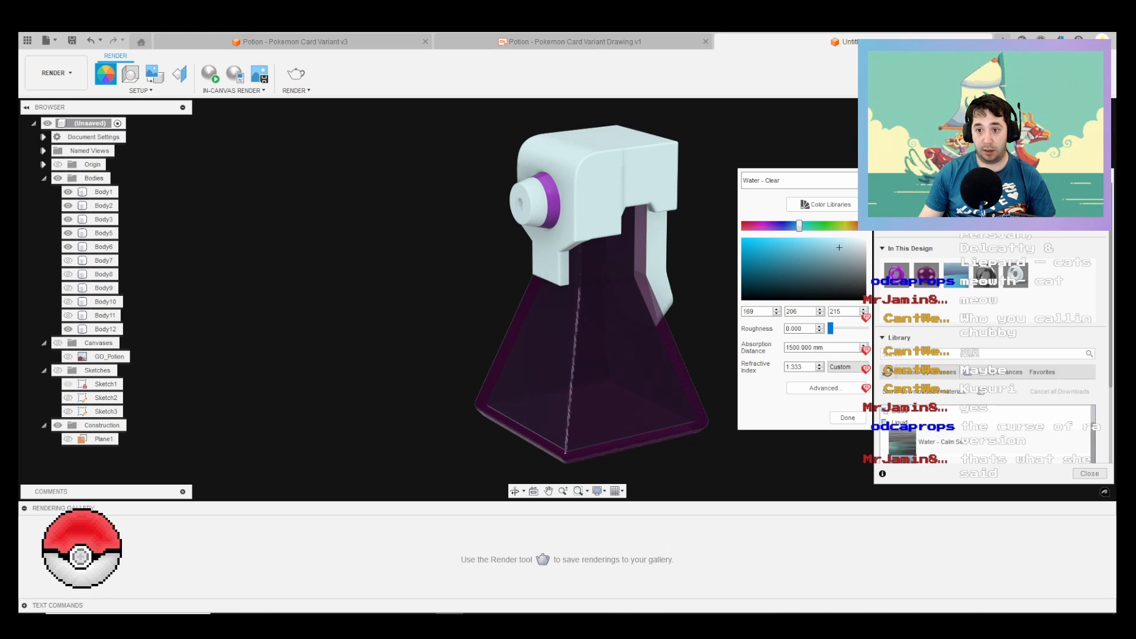
pyautogui.moveTo(839, 247); pyautogui.dragTo(850, 242)
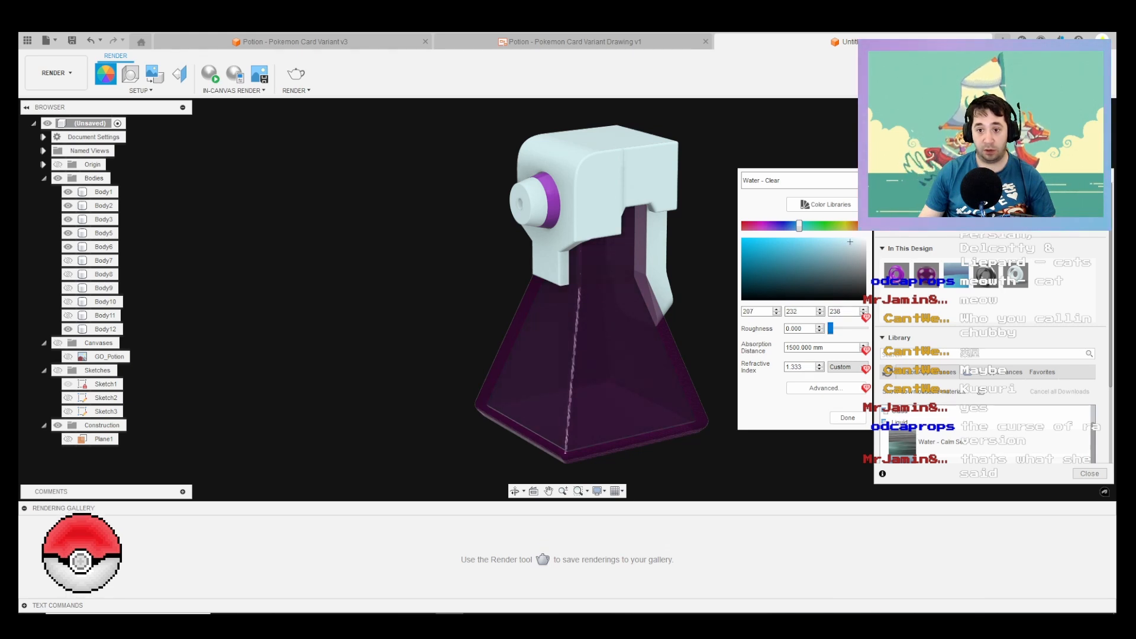
pyautogui.moveTo(830, 328); pyautogui.dragTo(840, 328)
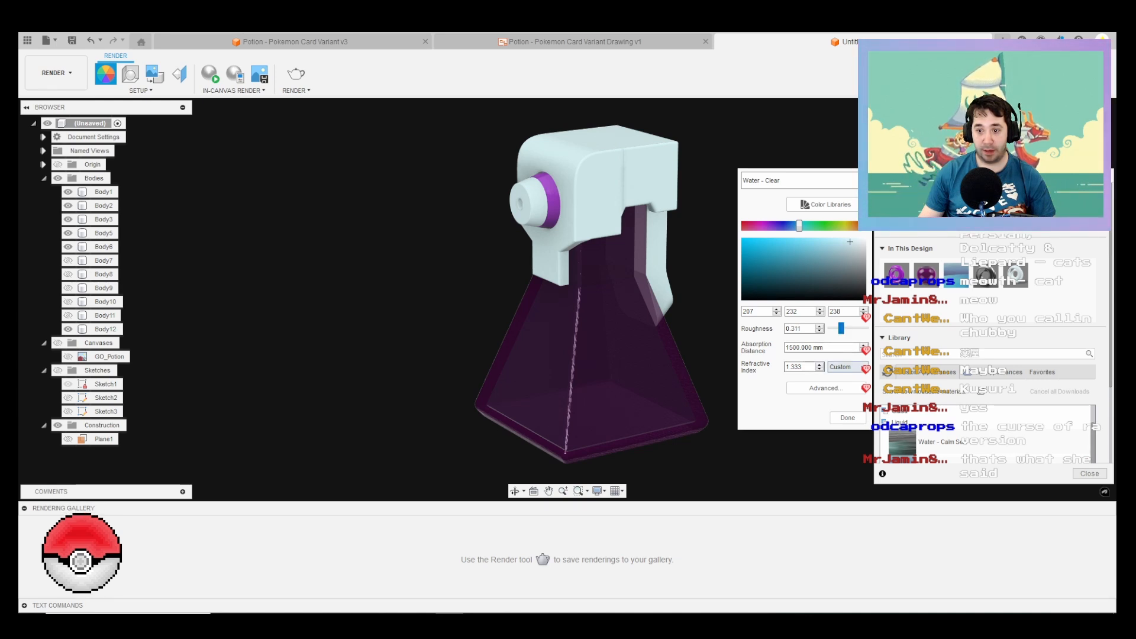
pyautogui.click(820, 364)
pyautogui.click(819, 364)
pyautogui.click(819, 364)
pyautogui.click(819, 364)
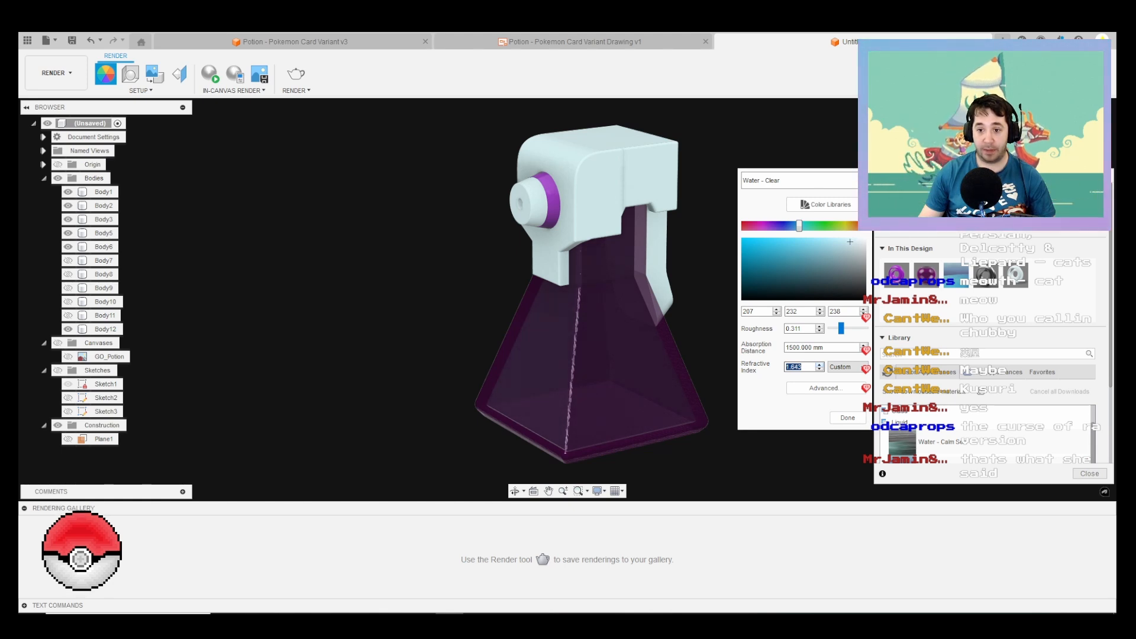
pyautogui.click(847, 417)
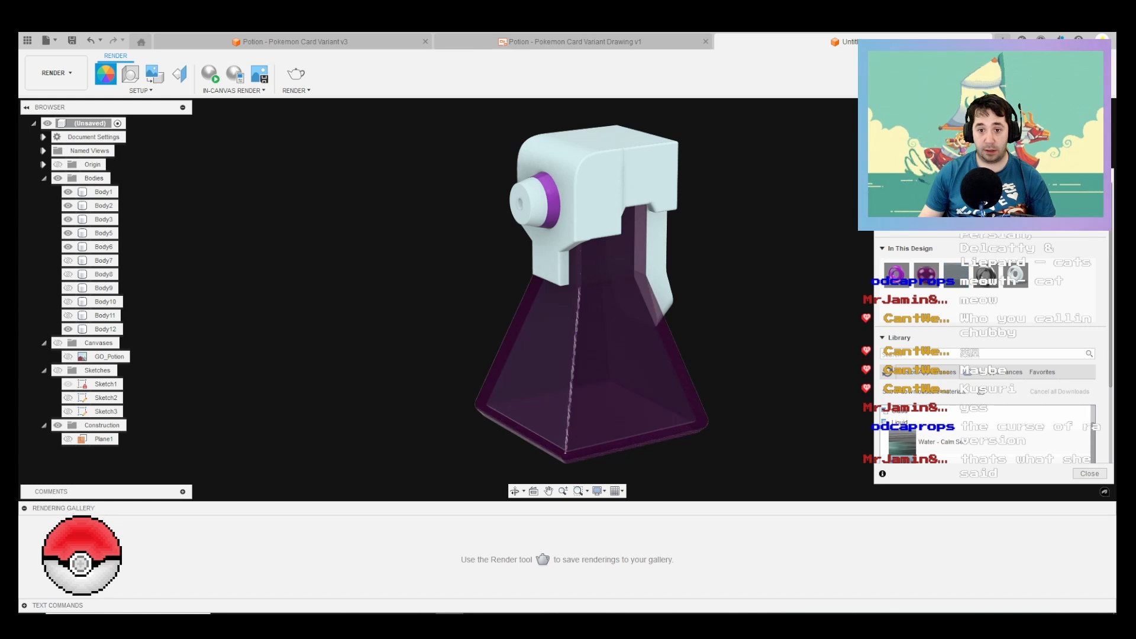
pyautogui.click(1089, 473)
# Step: Orient the bottle to match the viewing angle in the potion reference image
pyautogui.keyDown('shift'); pyautogui.moveTo(674, 284); pyautogui.dragTo(615, 317, button='middle'); pyautogui.keyUp('shift')
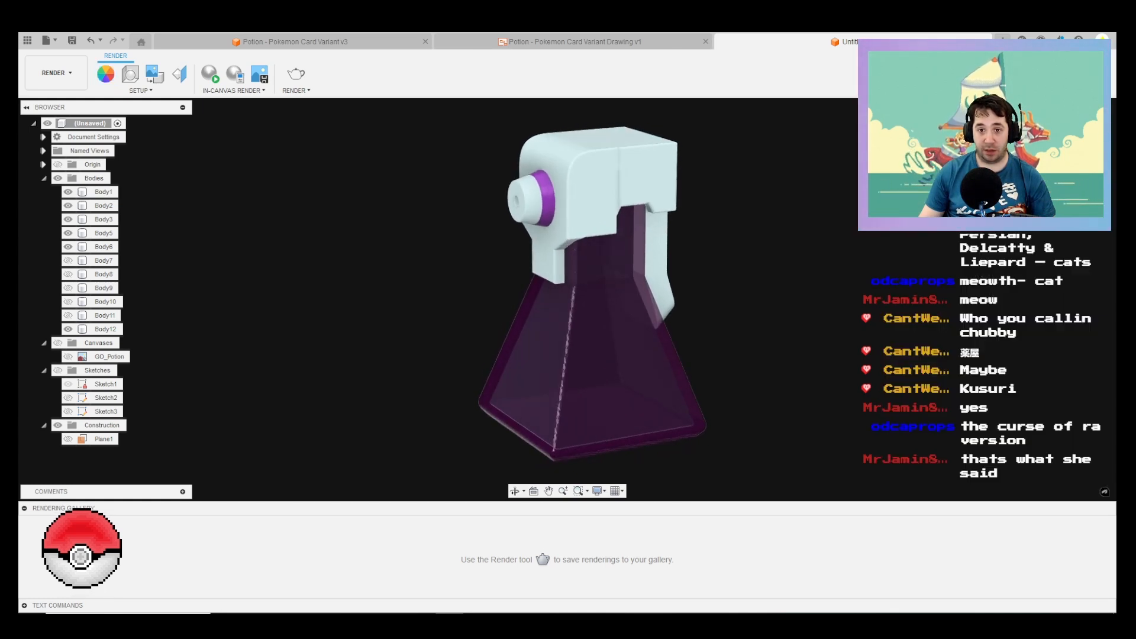
pyautogui.click(701, 621)
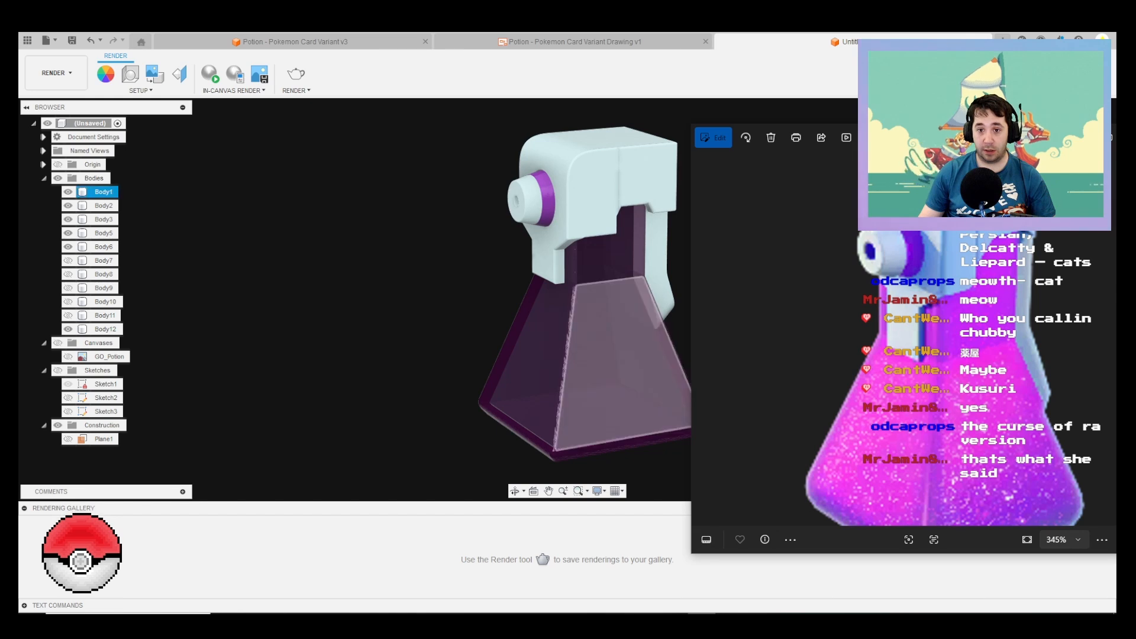
pyautogui.keyDown('shift'); pyautogui.moveTo(615, 308); pyautogui.dragTo(628, 315, button='middle'); pyautogui.keyUp('shift')
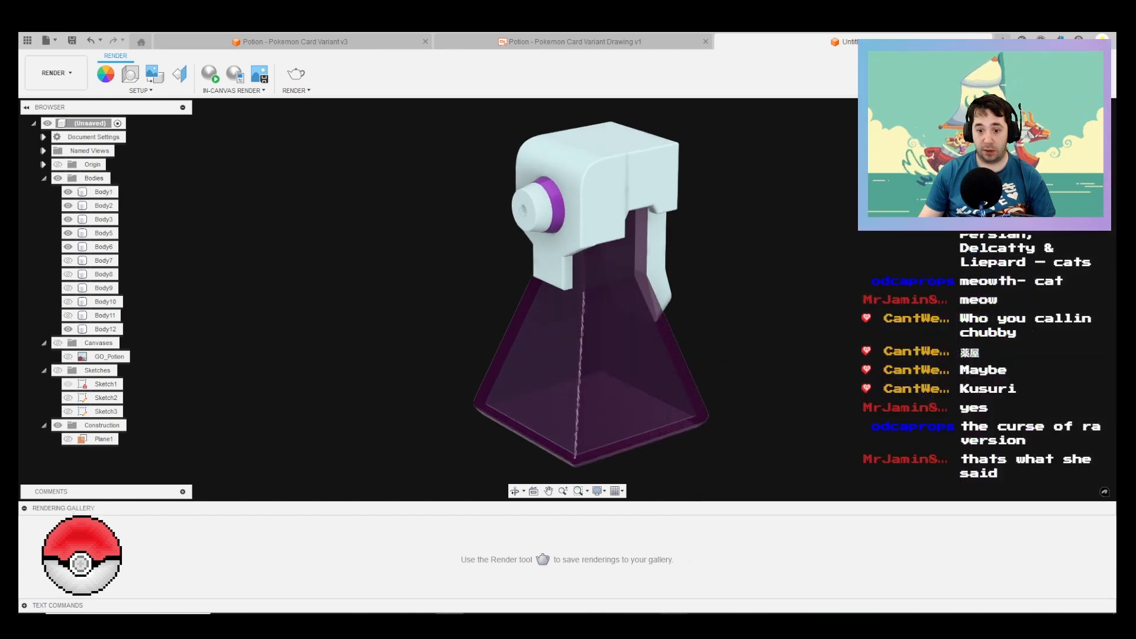
pyautogui.click(701, 621)
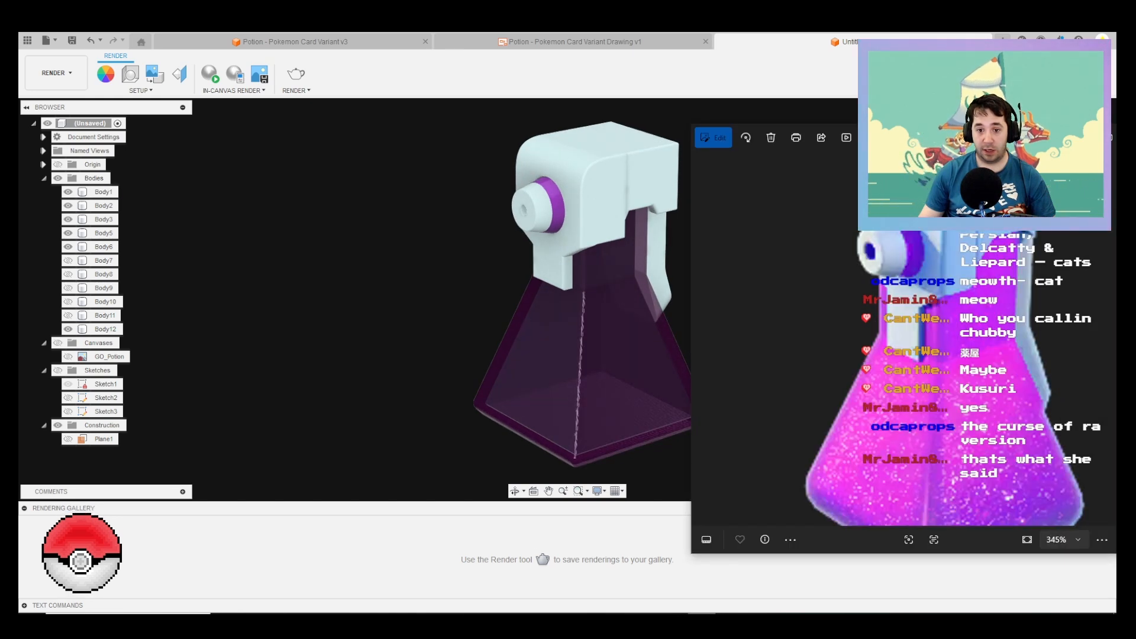
pyautogui.click(701, 621)
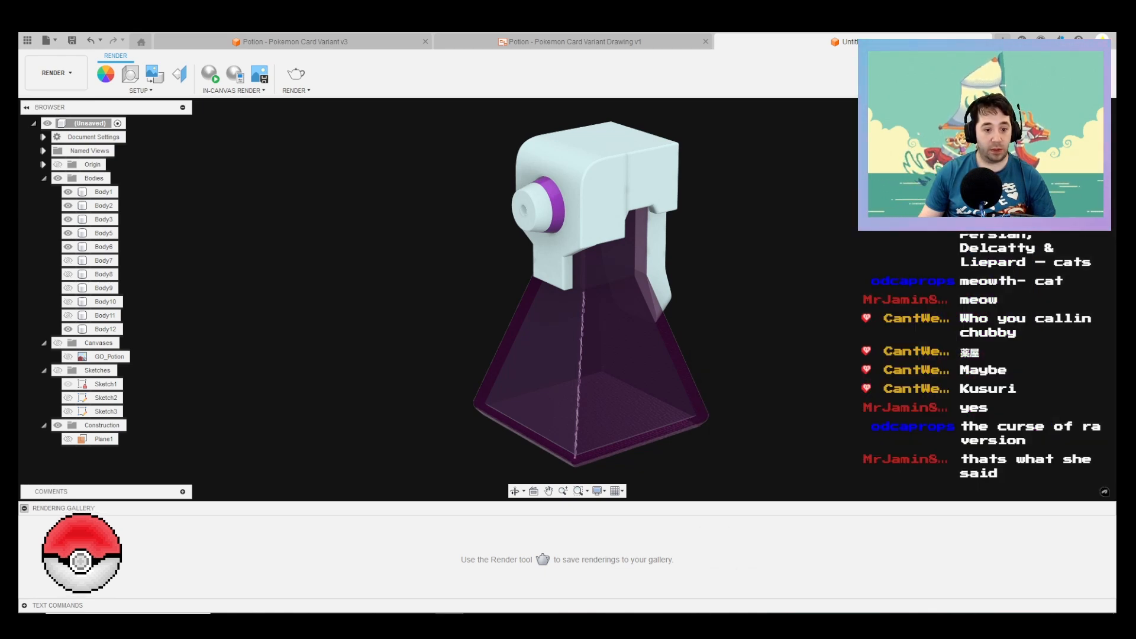
# Step: Collapse the rendering gallery, compare the enlarged view with the reference image, and start the in-canvas render
pyautogui.click(24, 508)
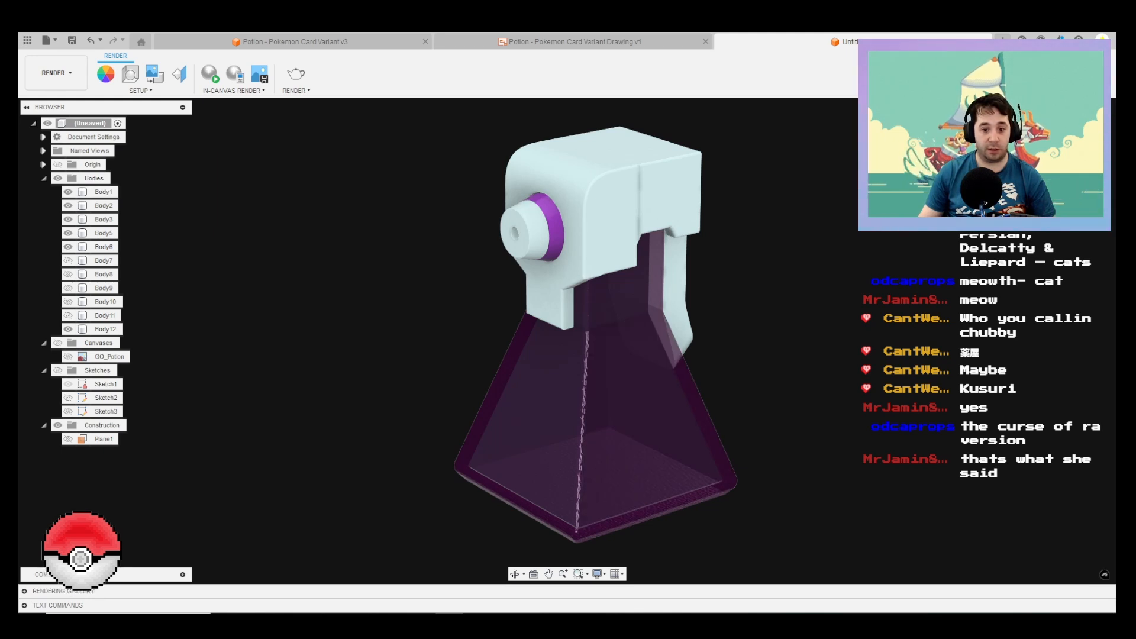
pyautogui.click(702, 613)
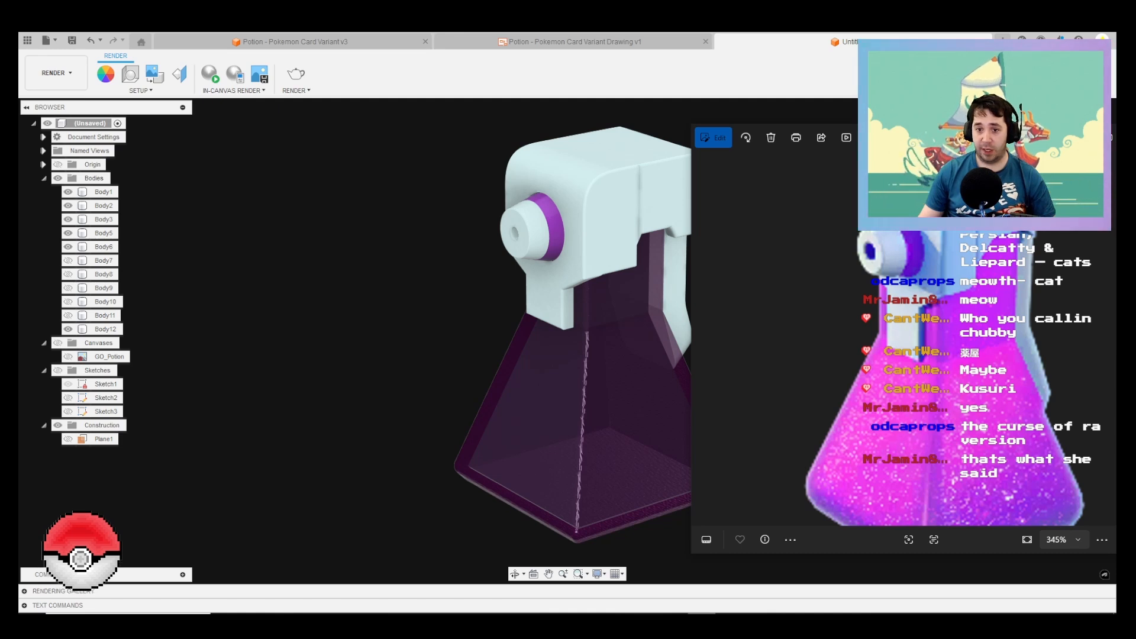
pyautogui.click(702, 613)
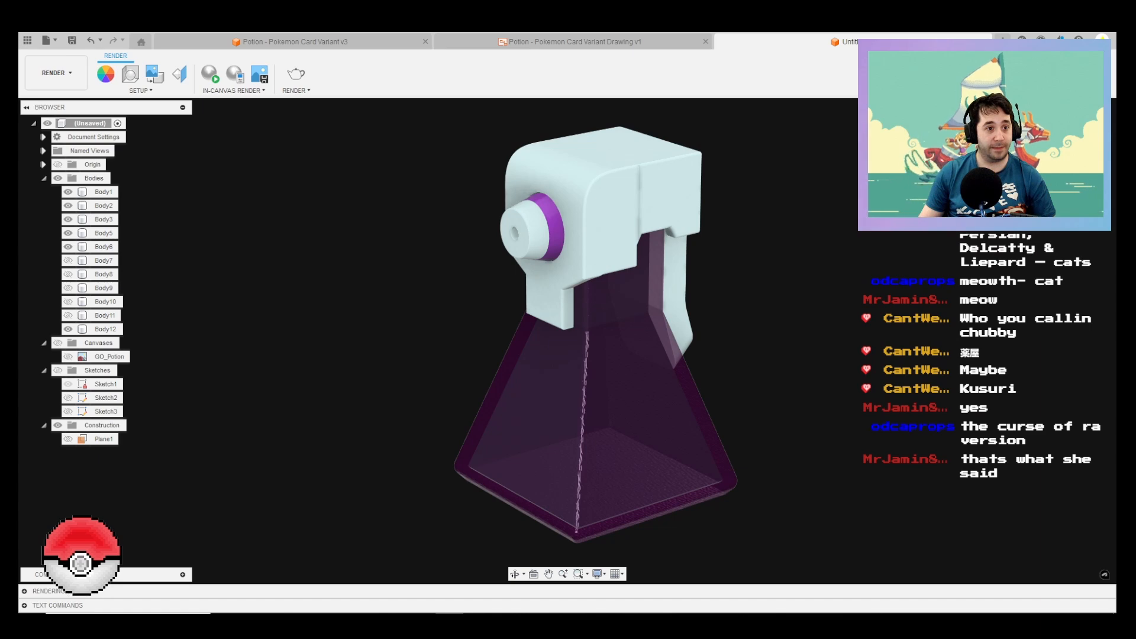
pyautogui.click(210, 74)
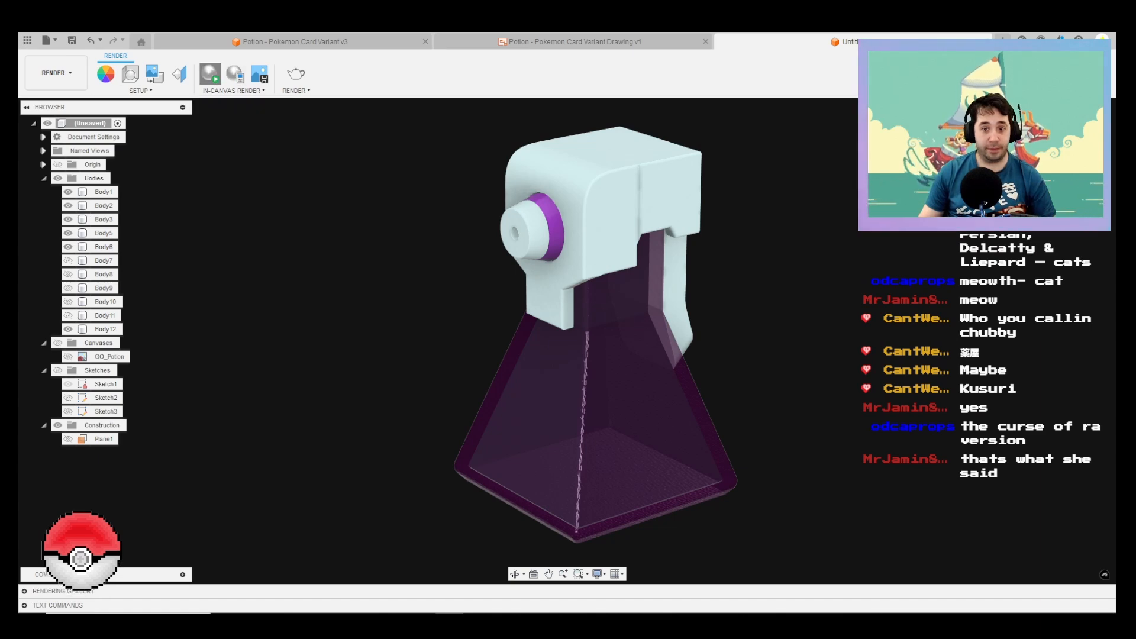
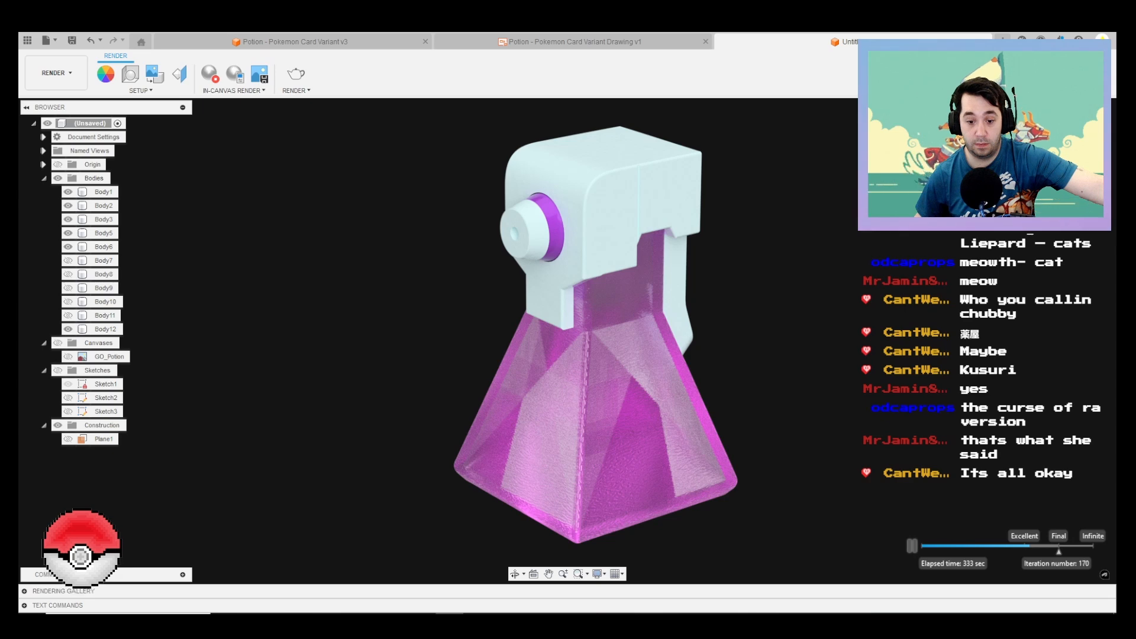
# Step: Switch to Chrome and close the leftover research tabs until the Potion (Base Set 94) Bulbapedia page is showing
pyautogui.moveTo(253, 615)
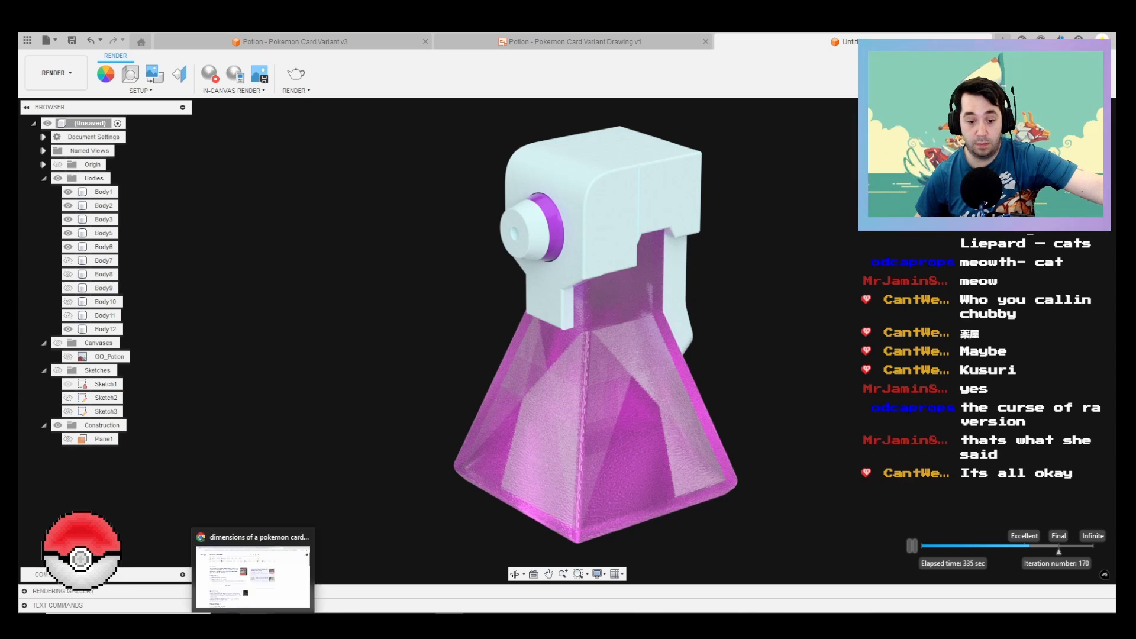
pyautogui.click(255, 575)
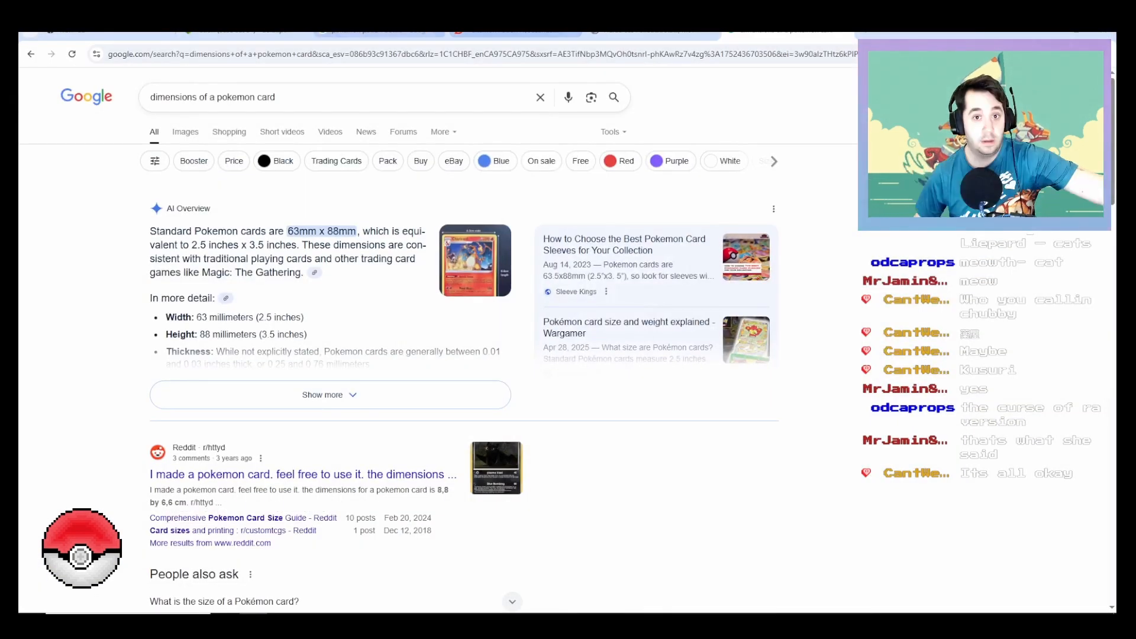
pyautogui.click(403, 31)
pyautogui.click(437, 31)
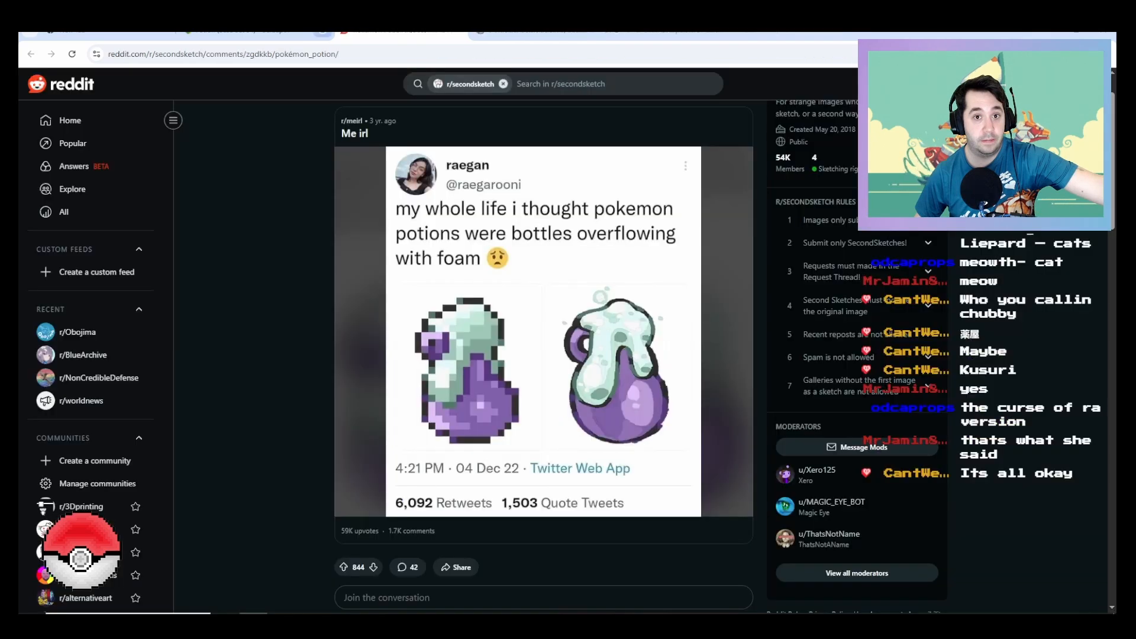
pyautogui.click(437, 30)
pyautogui.click(437, 30)
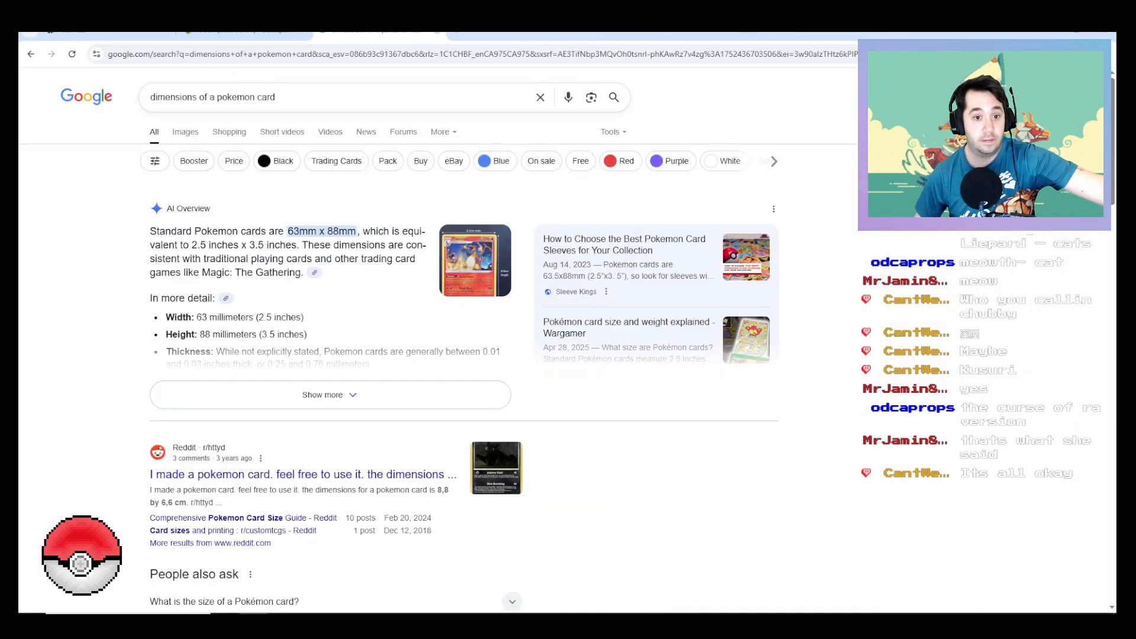
pyautogui.click(437, 30)
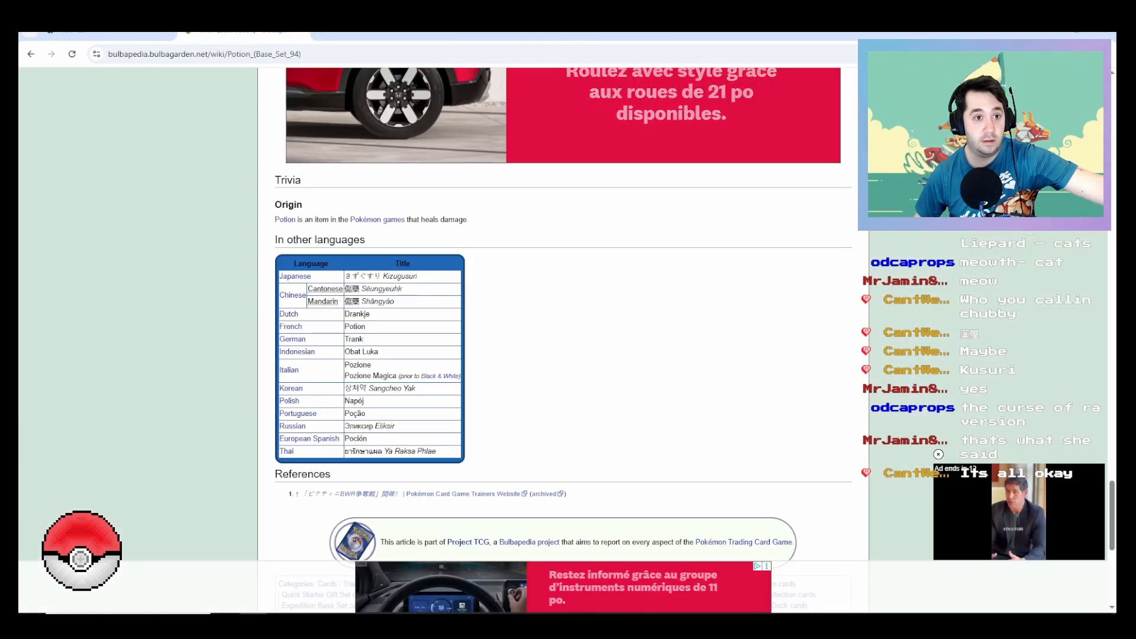
# Step: Review the Potion card gallery, open the Base Set (TCG) page, and find the Trainer cards in its set list
pyautogui.scroll(15, 562, 340)
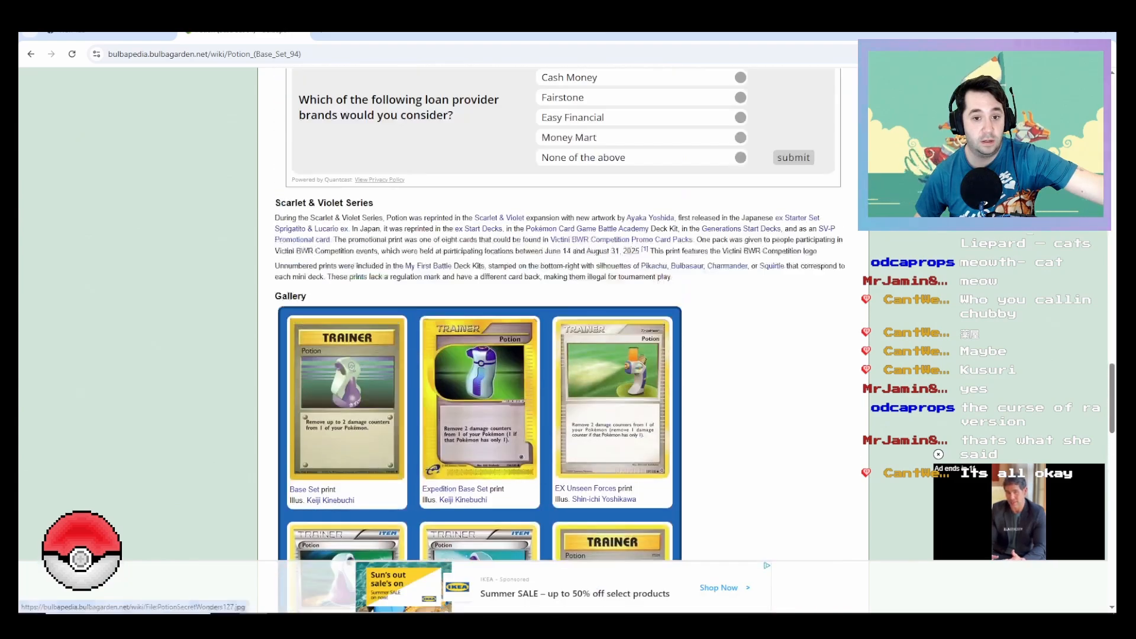
pyautogui.scroll(10, 562, 341)
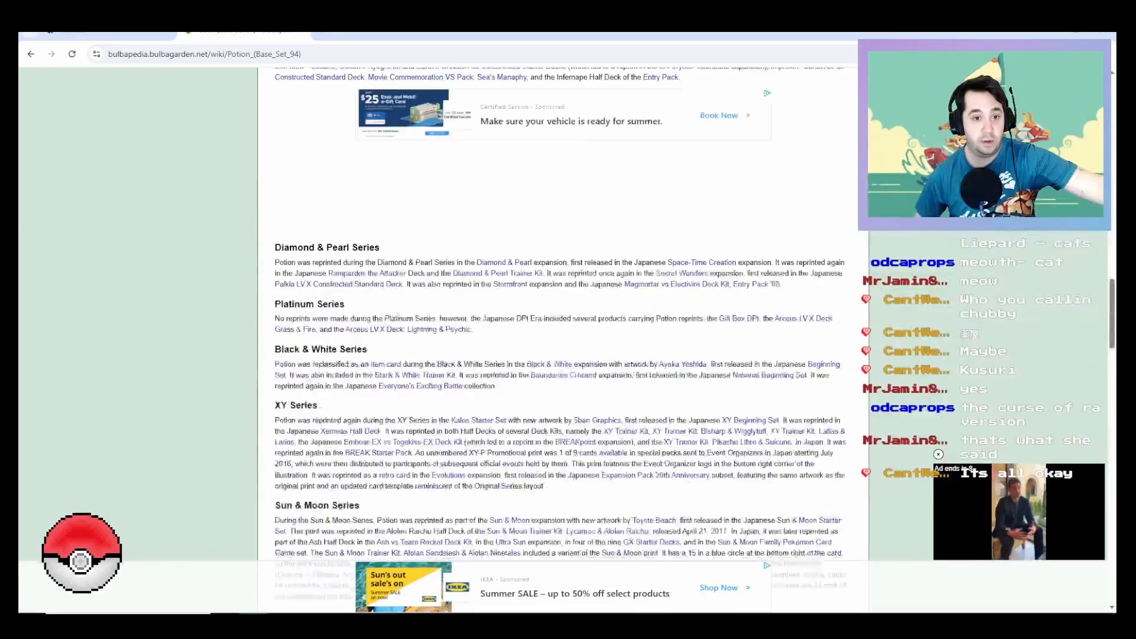
pyautogui.scroll(15, 562, 340)
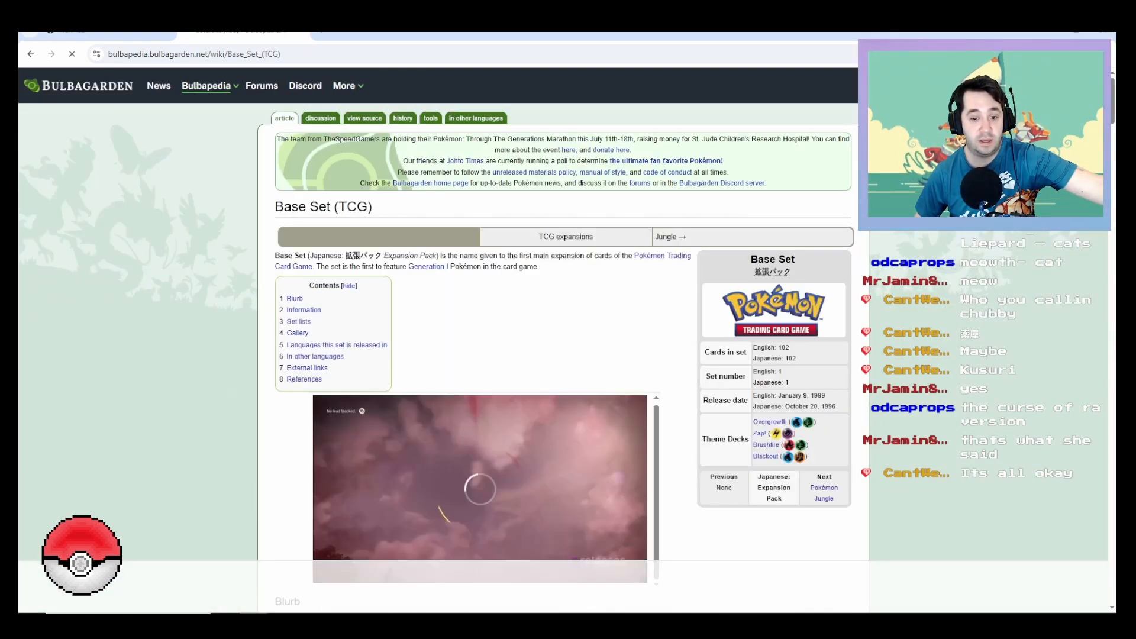
pyautogui.scroll(-8, 562, 341)
pyautogui.scroll(-20, 562, 341)
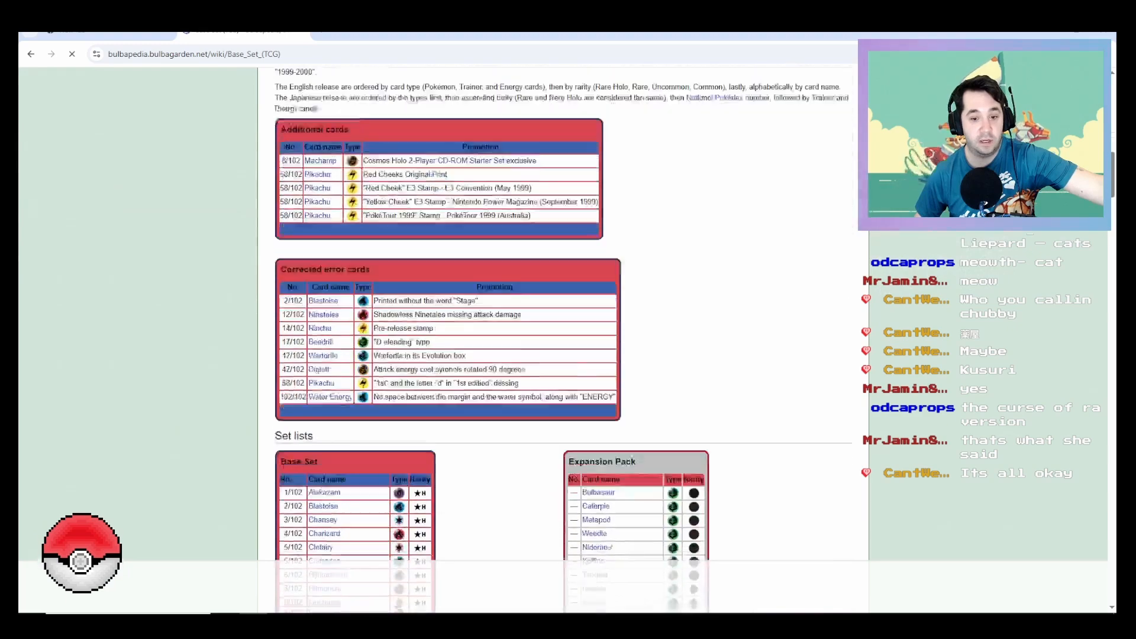
pyautogui.scroll(-10, 492, 340)
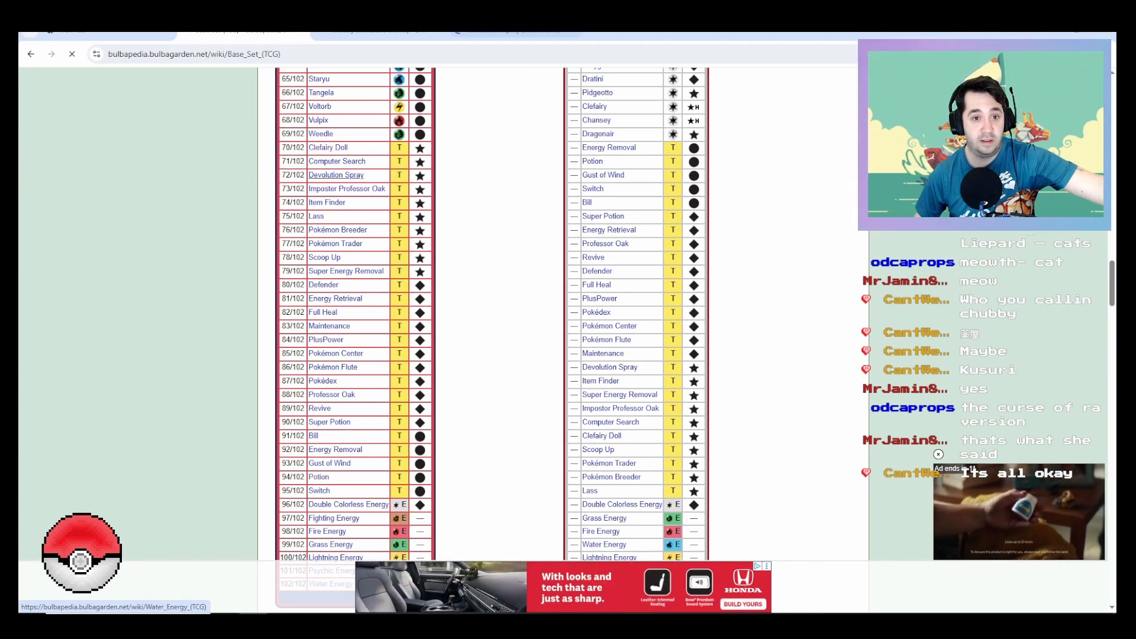
# Step: Open the Devolution Spray, Clefairy Doll and Scoop Up card pages from the Base Set list to view their artwork, and return to the list
pyautogui.click(336, 176)
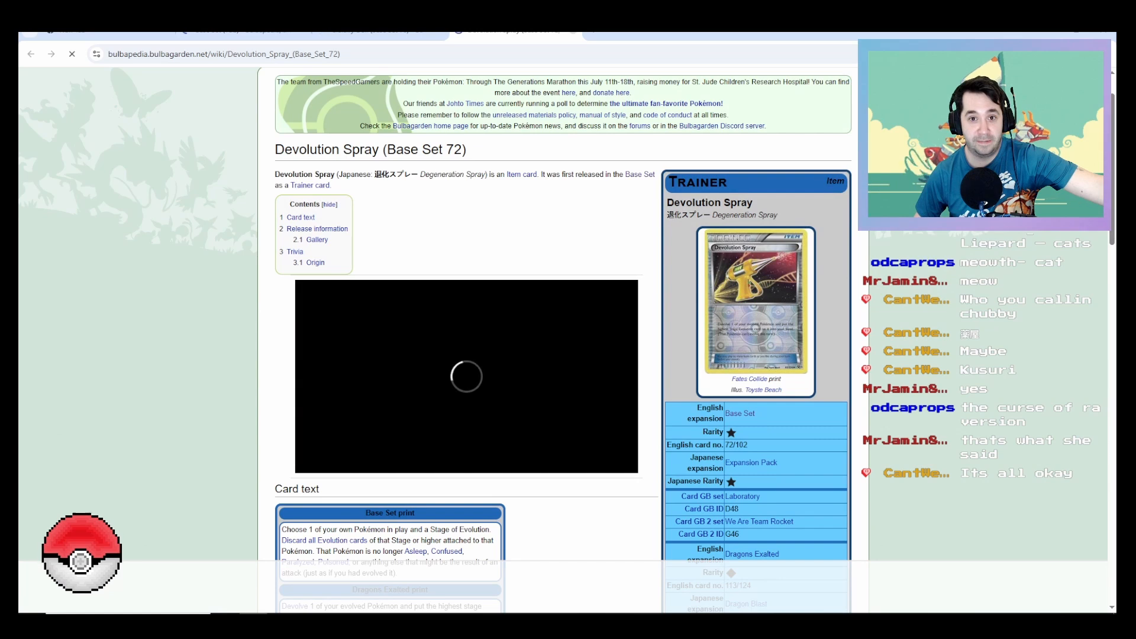
pyautogui.hotkey('ctrl', 'w')
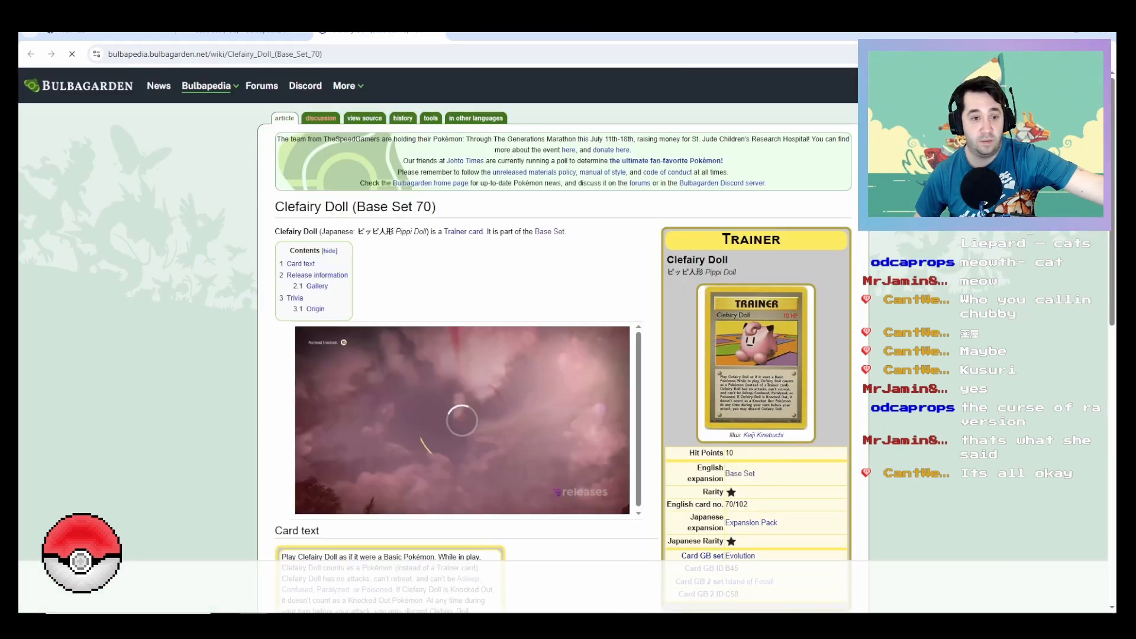
pyautogui.hotkey('ctrl', 'w')
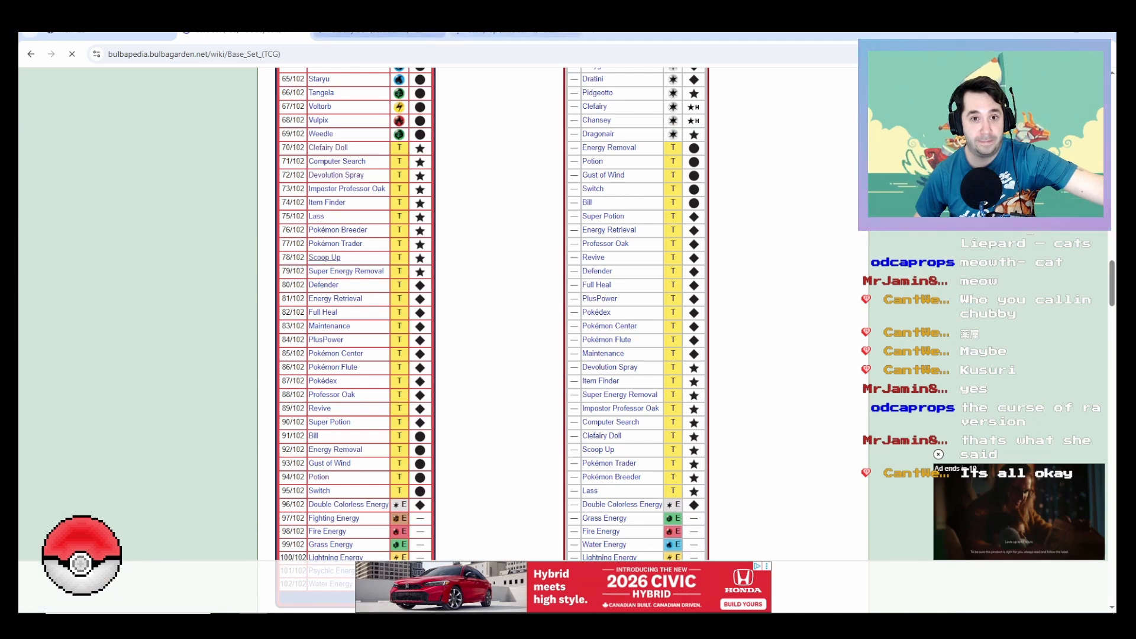
pyautogui.click(515, 35)
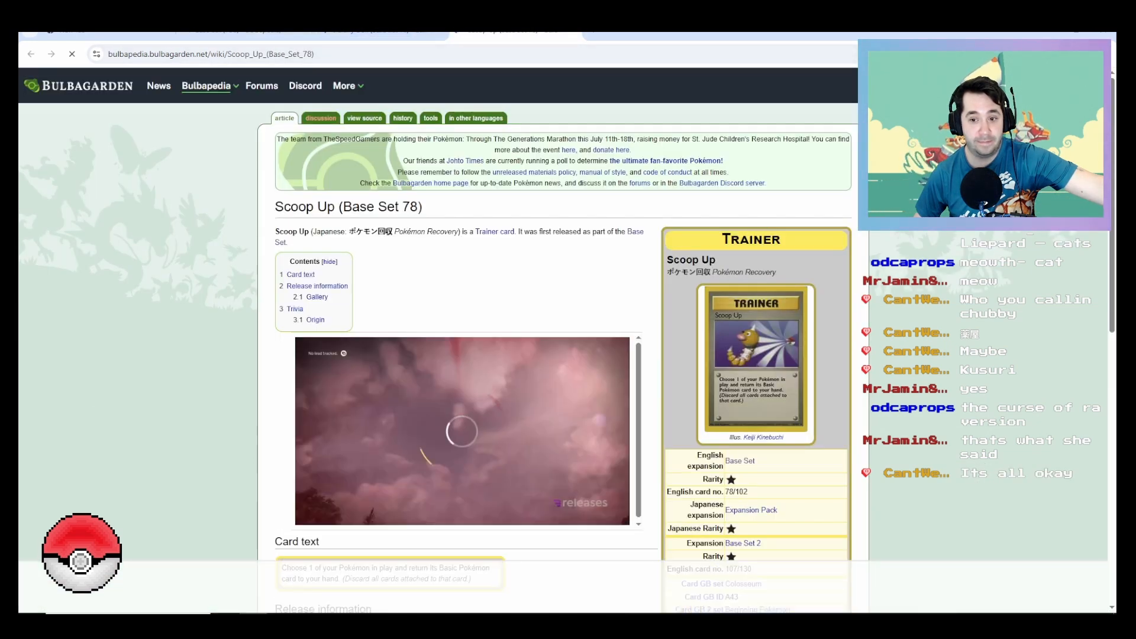
pyautogui.hotkey('ctrl', 'shift', 'Tab')
pyautogui.hotkey('ctrl', 'shift', 'Tab')
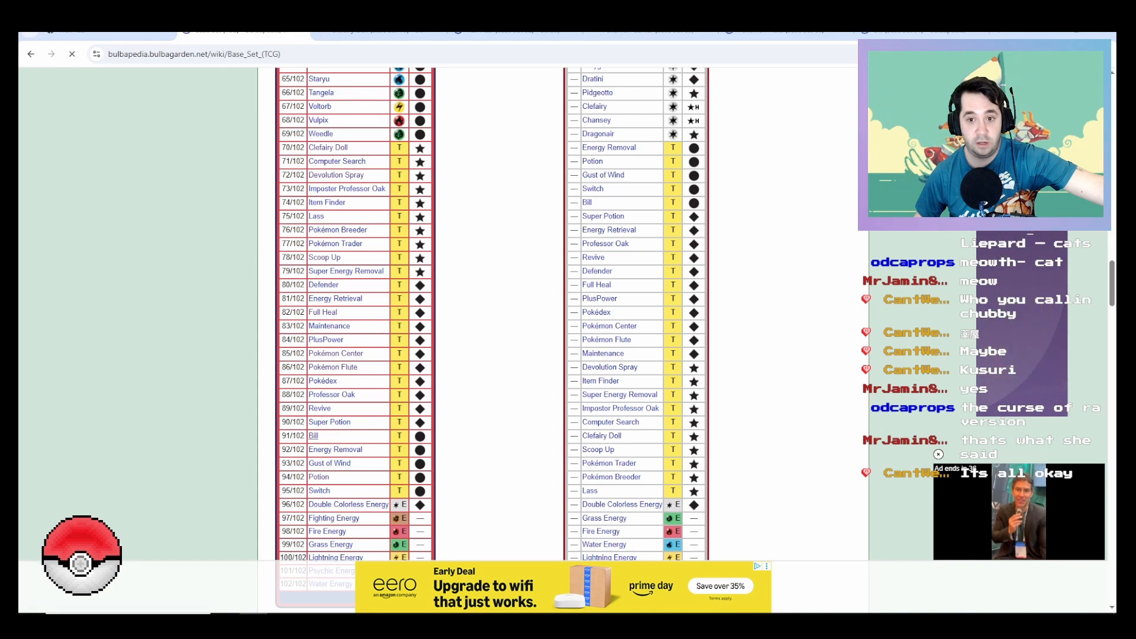
# Step: Open the Bill (Base Set 91) card page, browse its gallery prints at full size, and close the page
pyautogui.click(313, 435)
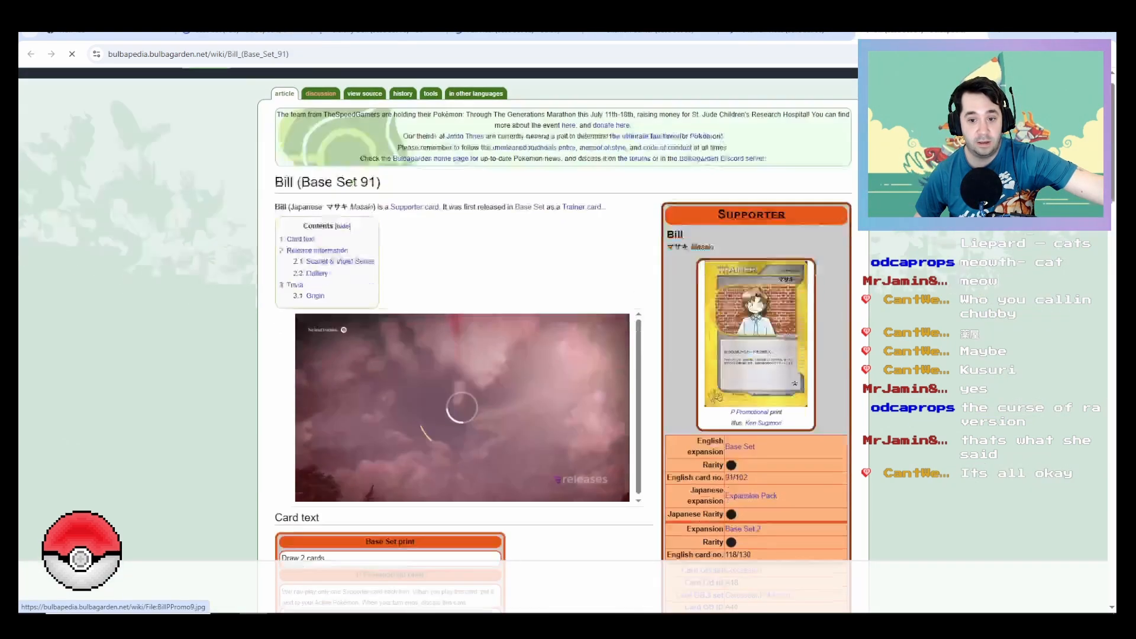
pyautogui.scroll(-15, 755, 358)
pyautogui.scroll(-8, 480, 248)
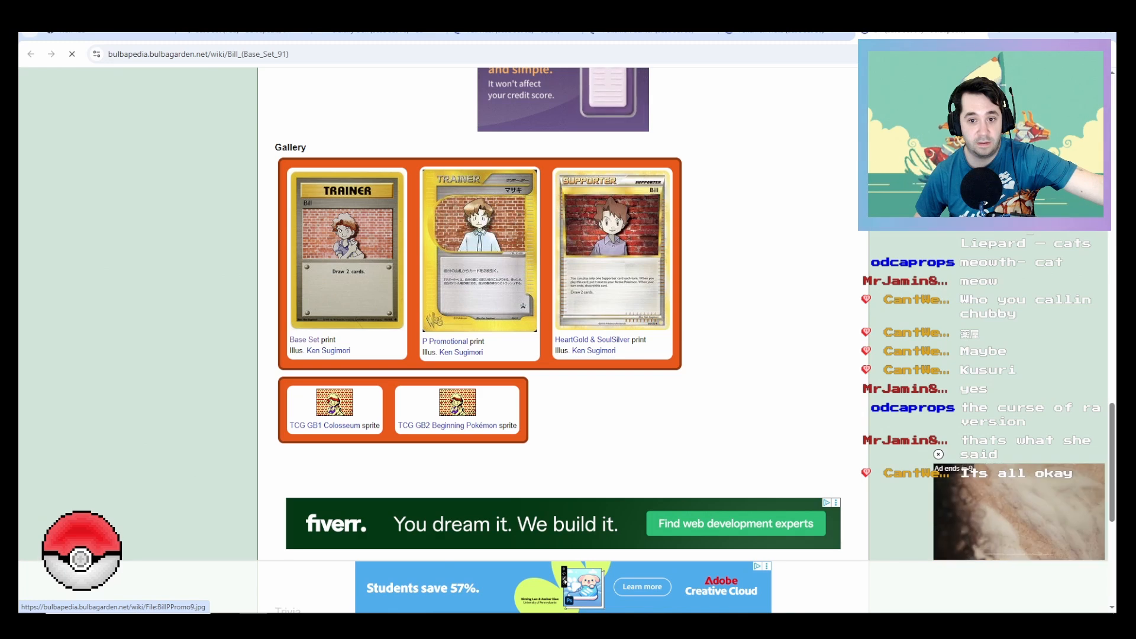
pyautogui.click(347, 249)
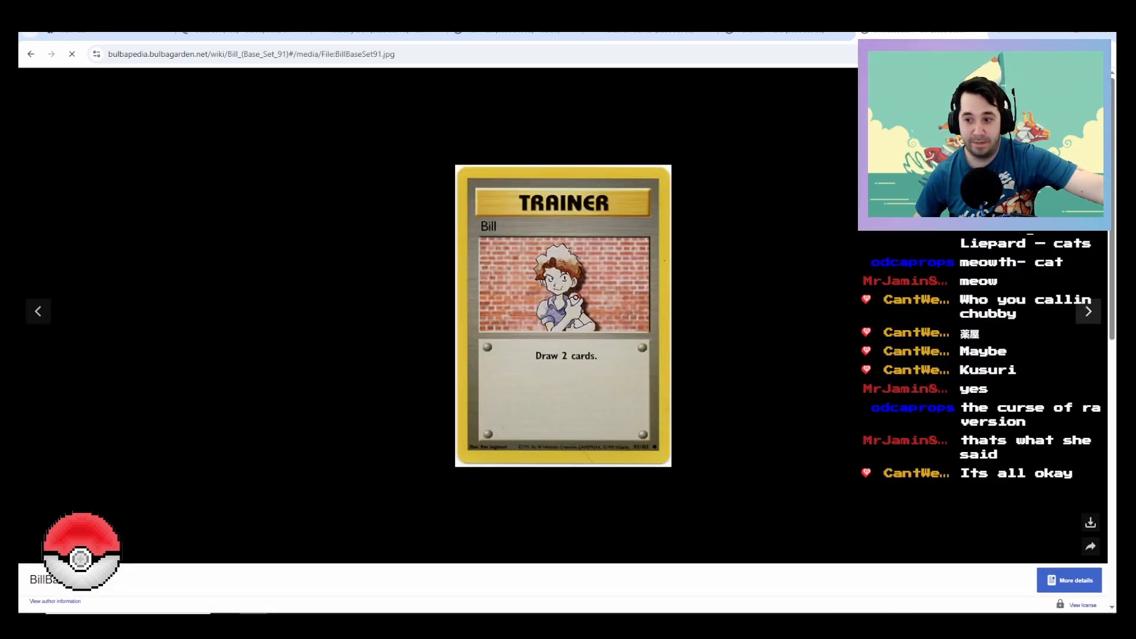
pyautogui.click(1088, 311)
pyautogui.click(1088, 311)
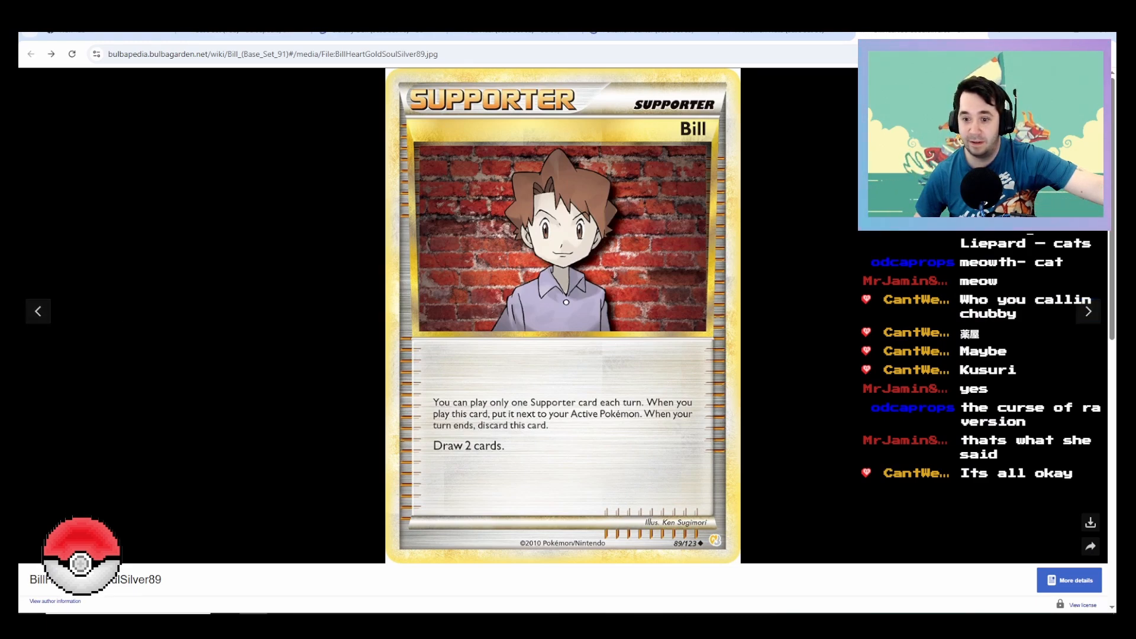
pyautogui.press('Escape')
pyautogui.scroll(-5, 563, 340)
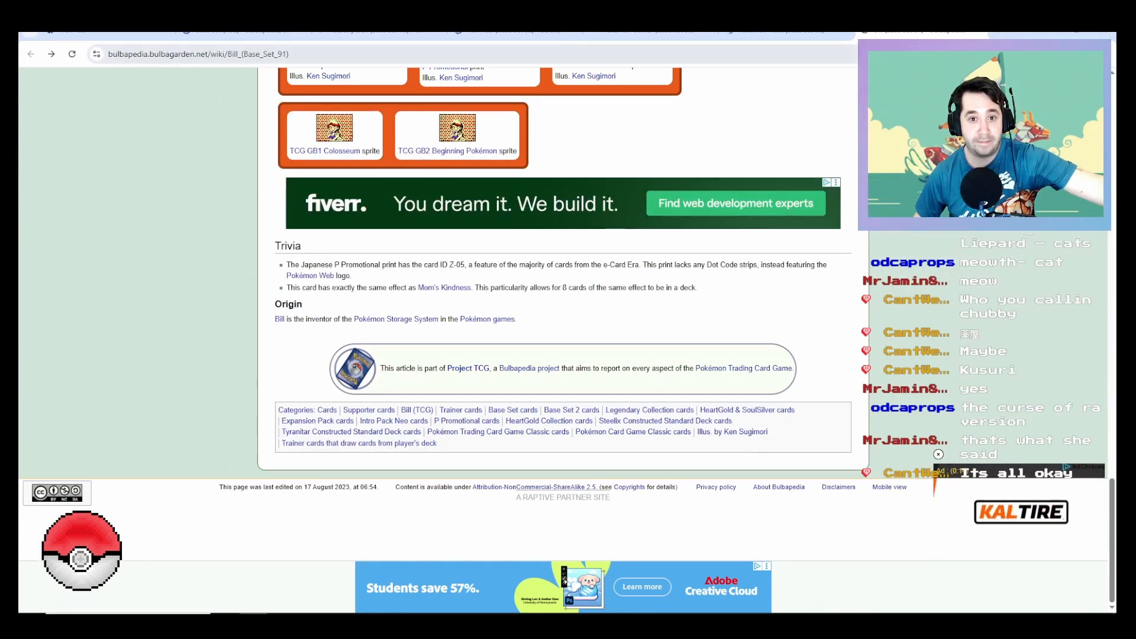
pyautogui.click(978, 31)
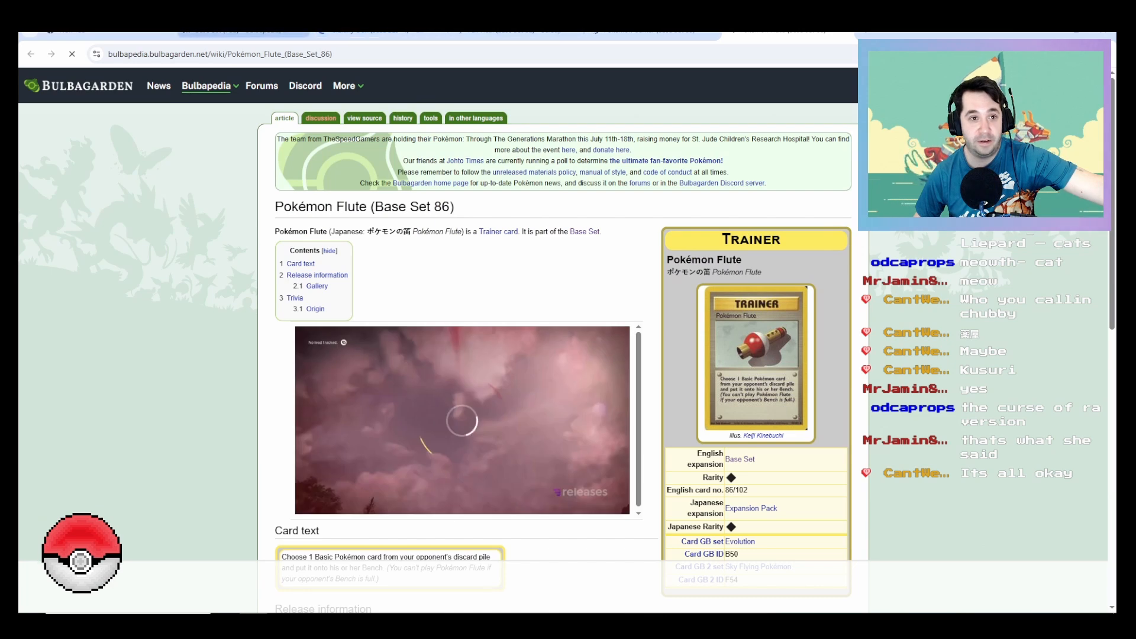
# Step: Return to the Base Set list, look through its Trainer cards for modelling candidates, and switch back to Fusion to check the render
pyautogui.click(243, 32)
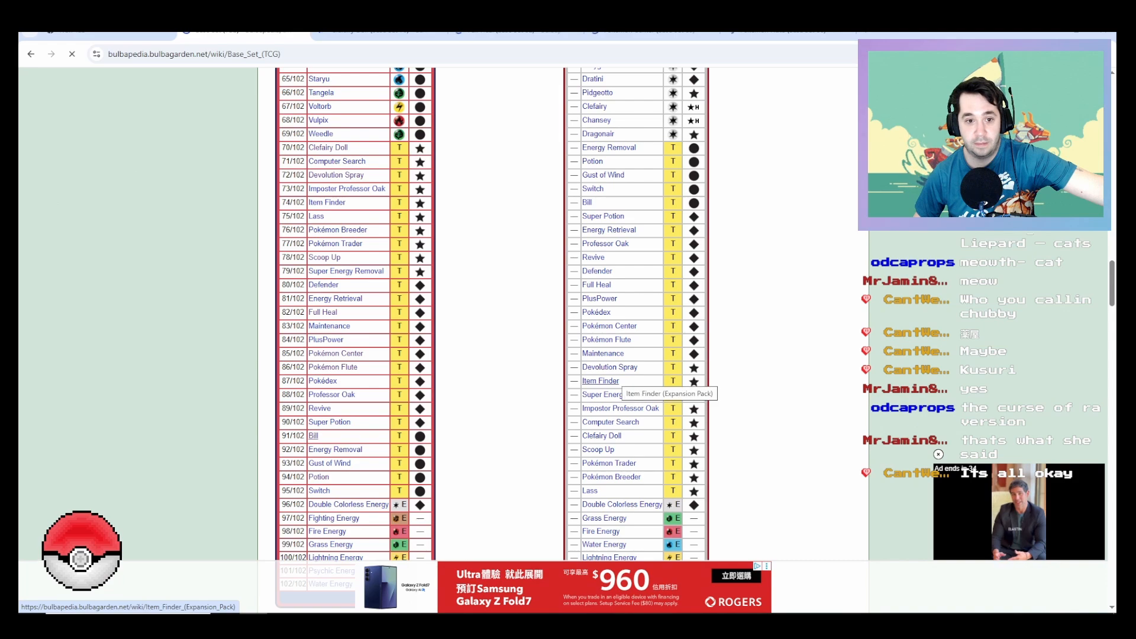
pyautogui.scroll(20, 610, 382)
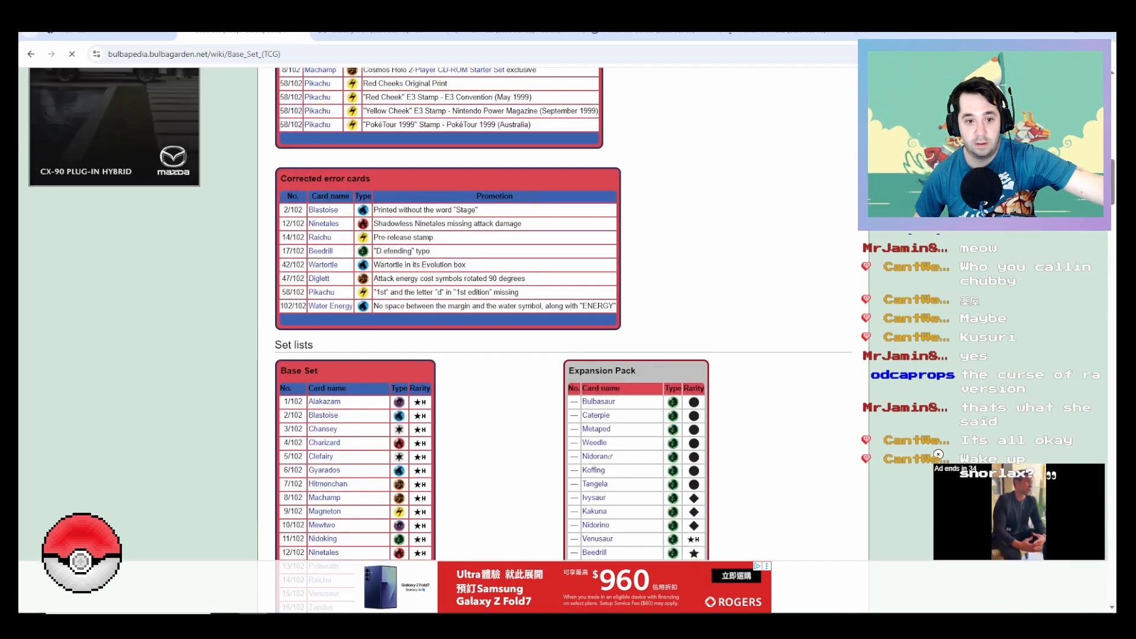
pyautogui.scroll(7, 562, 340)
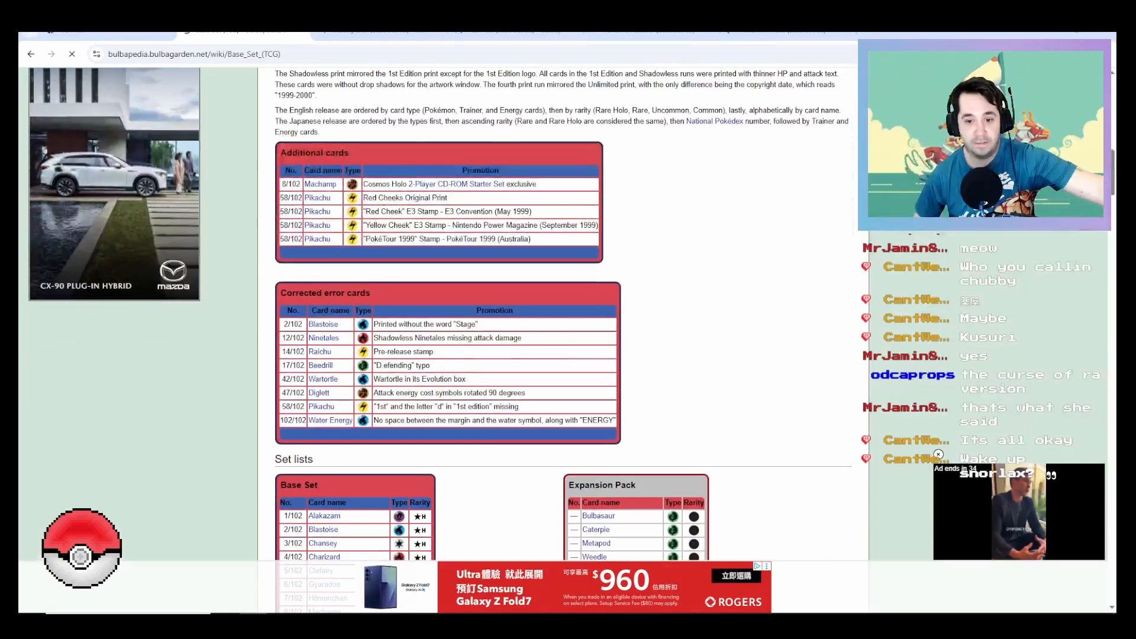
pyautogui.scroll(-6, 562, 337)
pyautogui.scroll(-11, 562, 337)
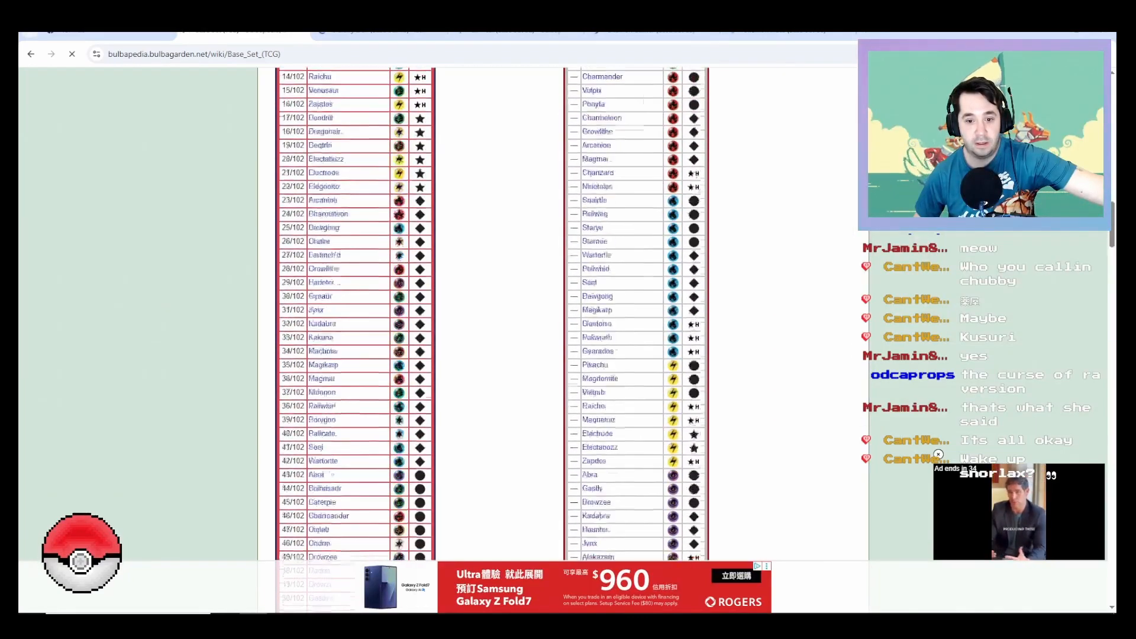
pyautogui.scroll(-6, 562, 338)
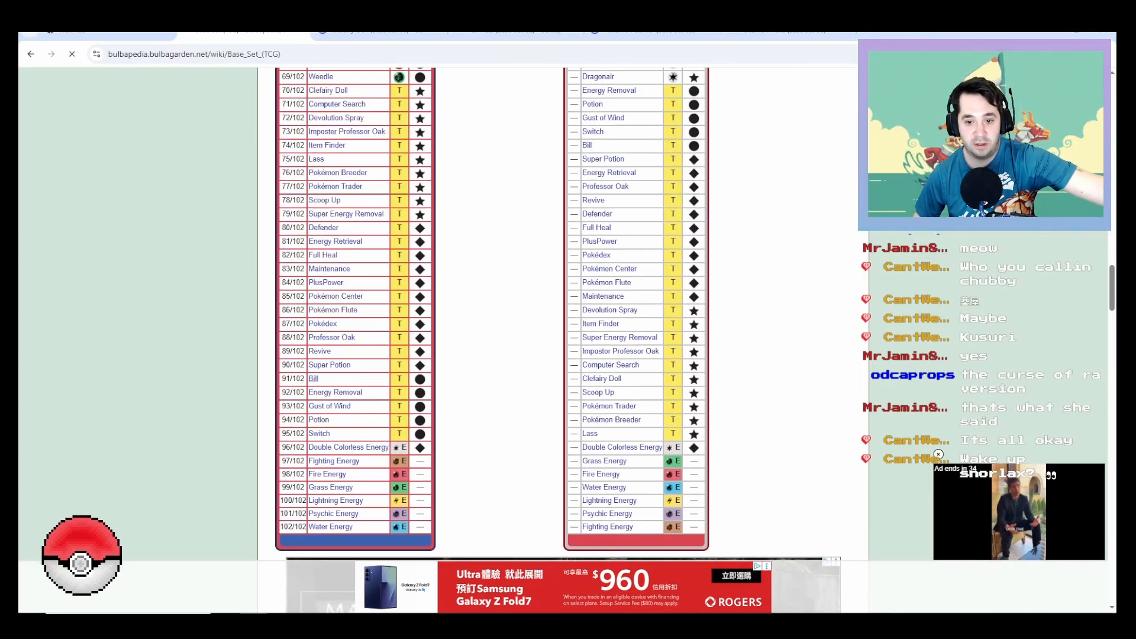
pyautogui.scroll(1, 562, 337)
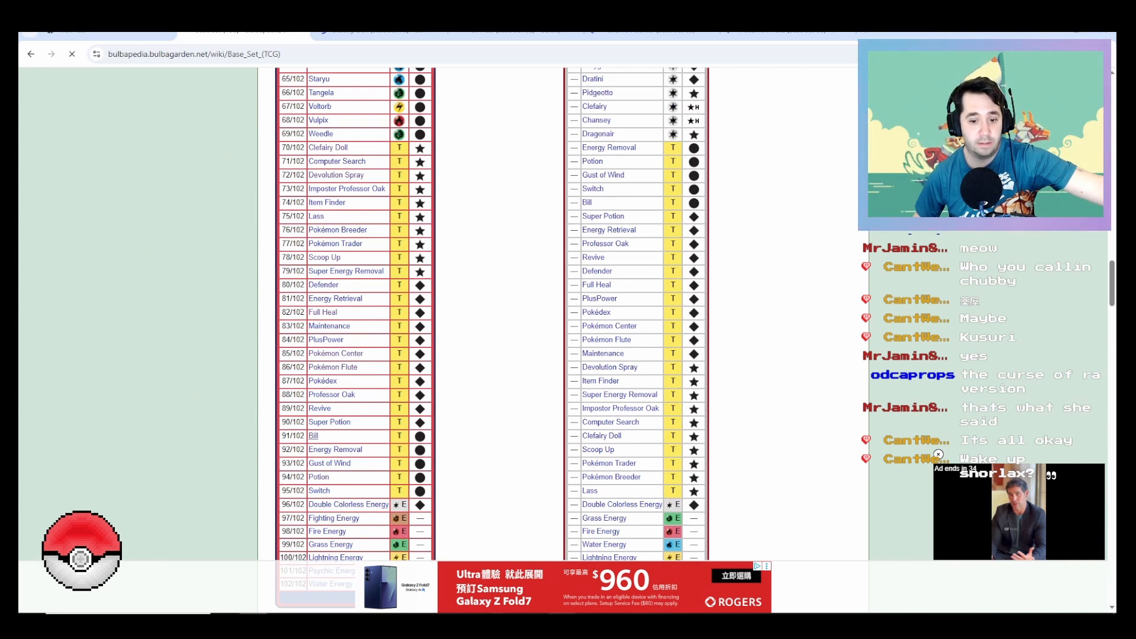
pyautogui.scroll(-5, 562, 337)
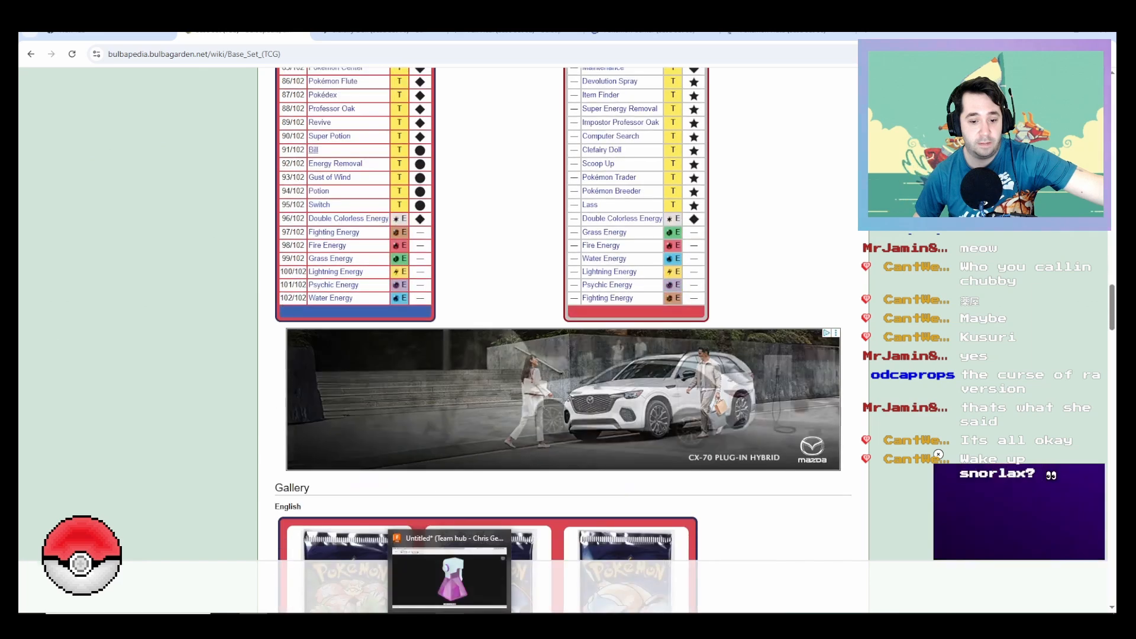
pyautogui.hotkey('alt', 'Tab')
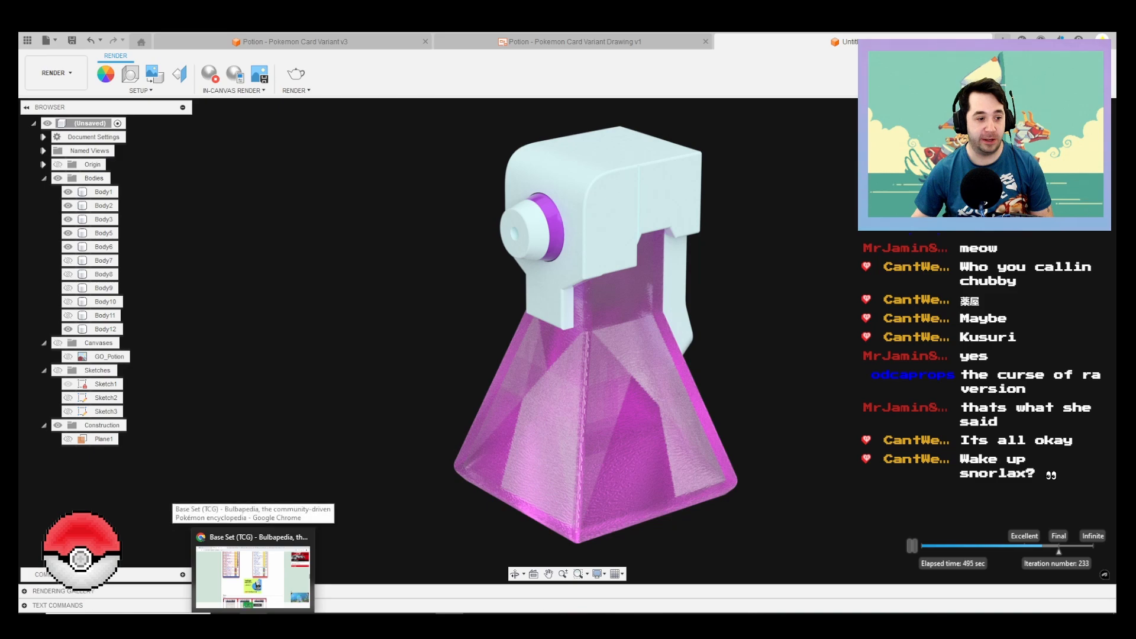
# Step: Switch back to Chrome and go through the Clefairy Doll, Full Heal, Pokémon Center and Pokémon Flute card pages, closing the ones already viewed
pyautogui.click(253, 577)
pyautogui.scroll(5, 491, 337)
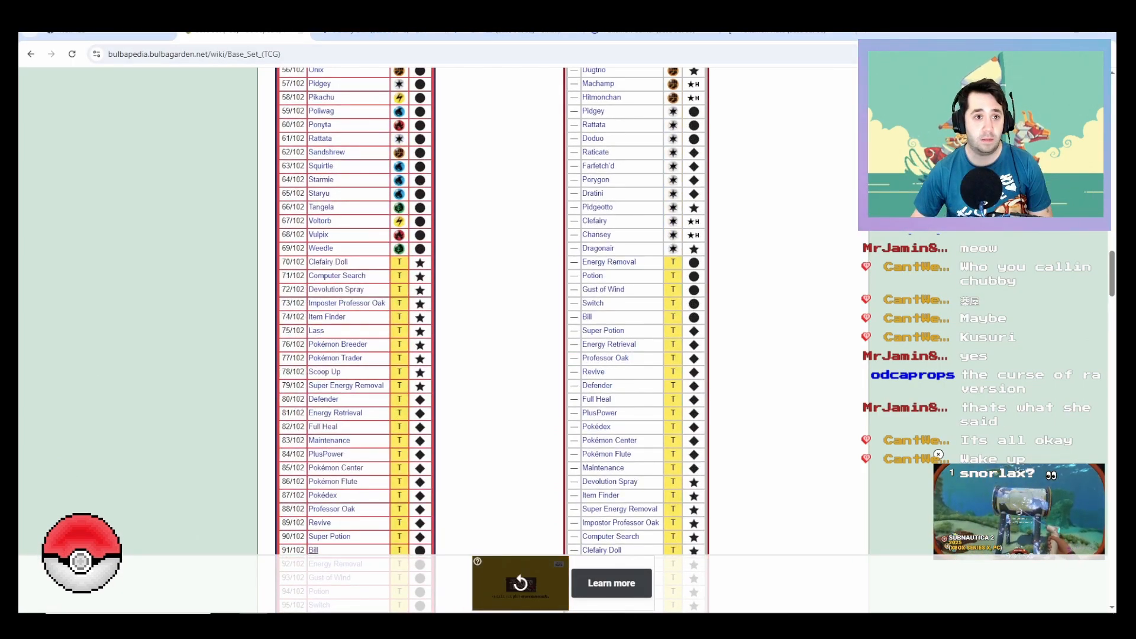
pyautogui.click(300, 31)
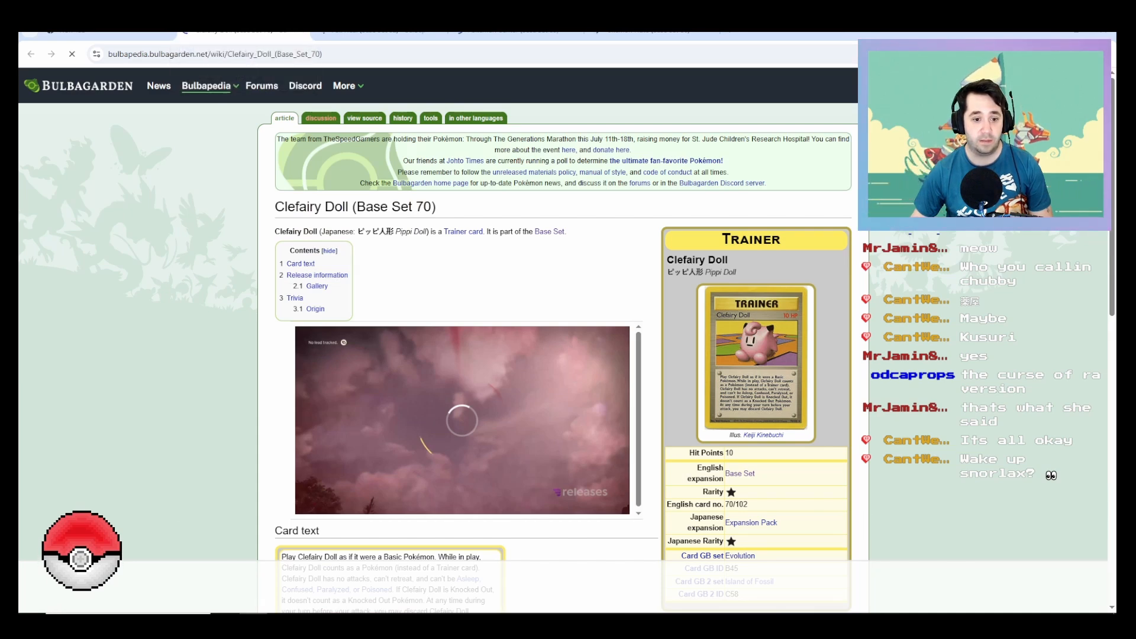
pyautogui.scroll(-5, 556, 340)
pyautogui.click(300, 30)
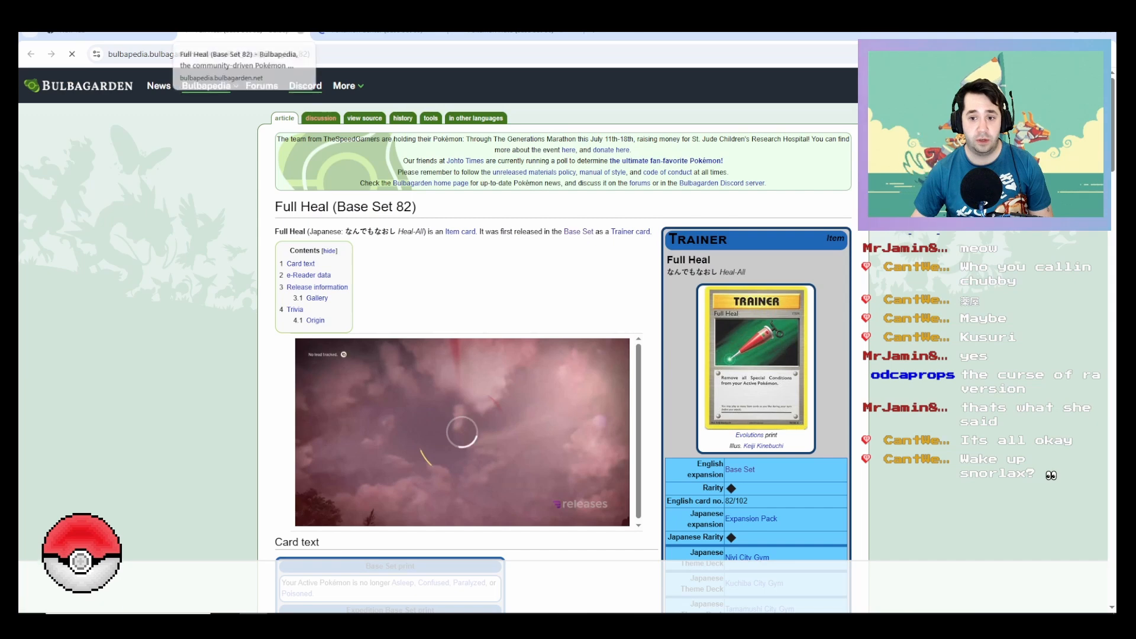
pyautogui.click(301, 30)
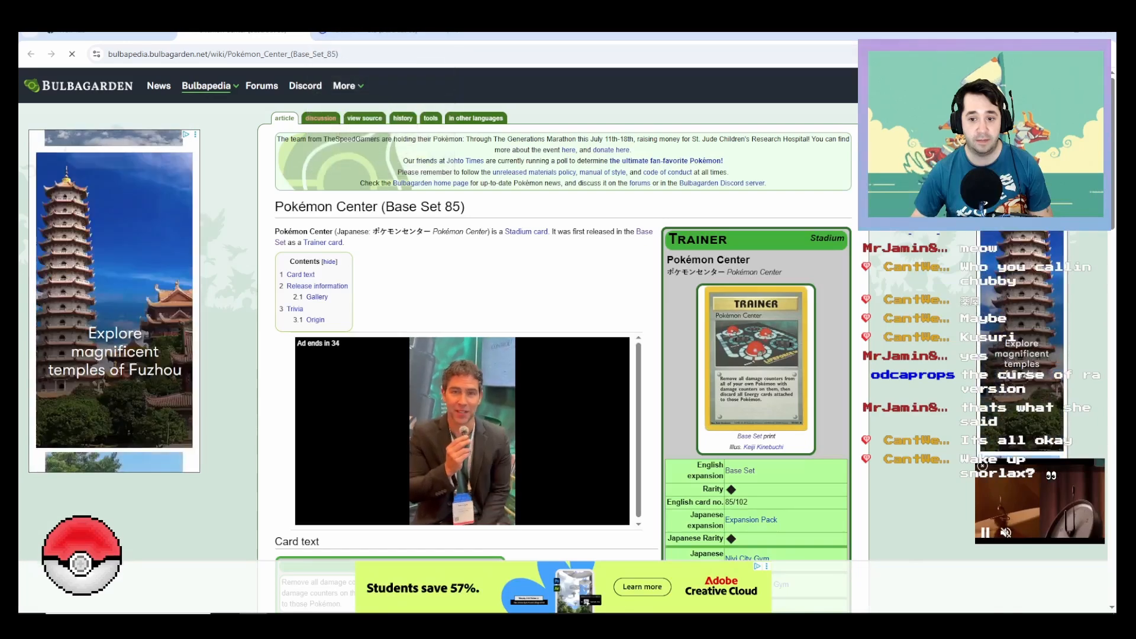
pyautogui.click(379, 33)
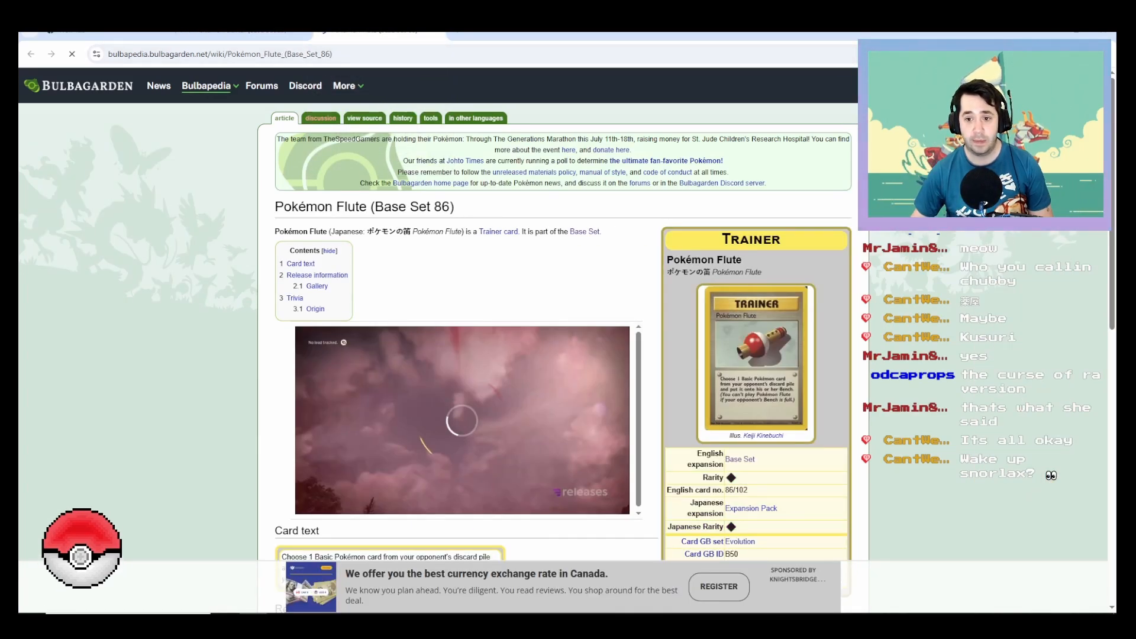
pyautogui.scroll(-3, 755, 189)
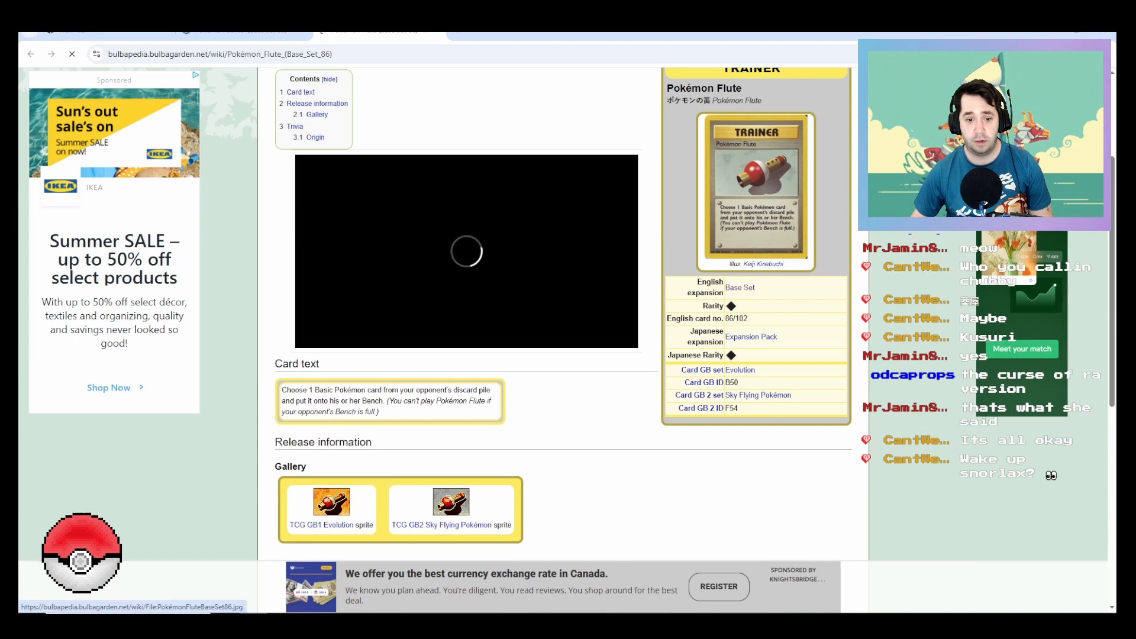
# Step: View the Pokémon Flute card artwork at full size and save the image as PokémonFluteBaseSet86 in the Costumes > Pokemon folder
pyautogui.click(756, 190)
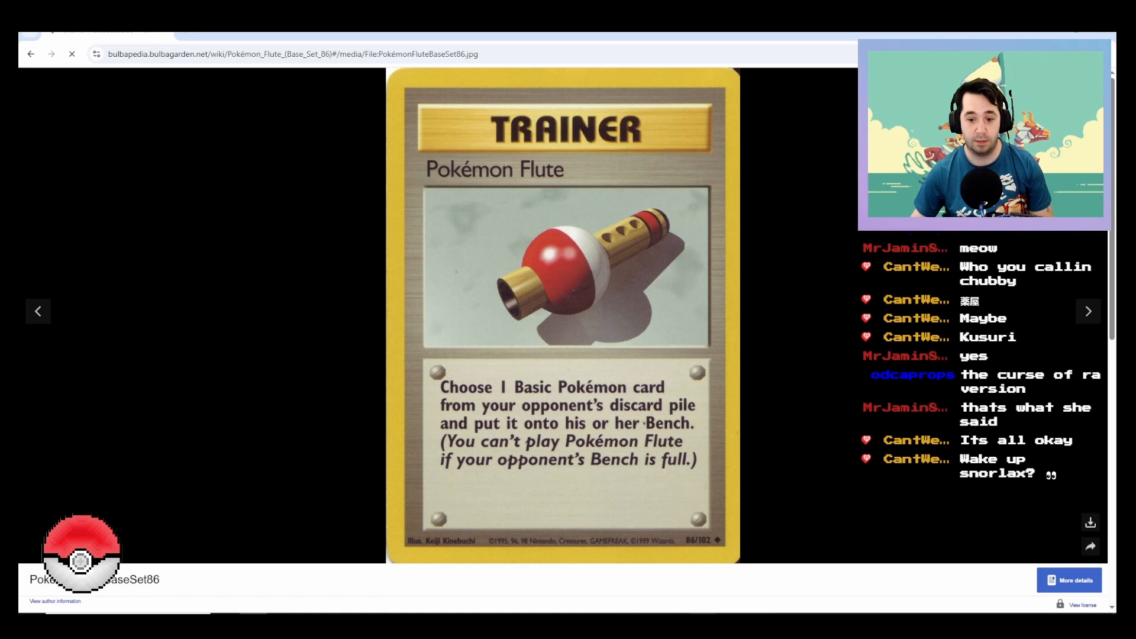
pyautogui.rightClick(598, 307)
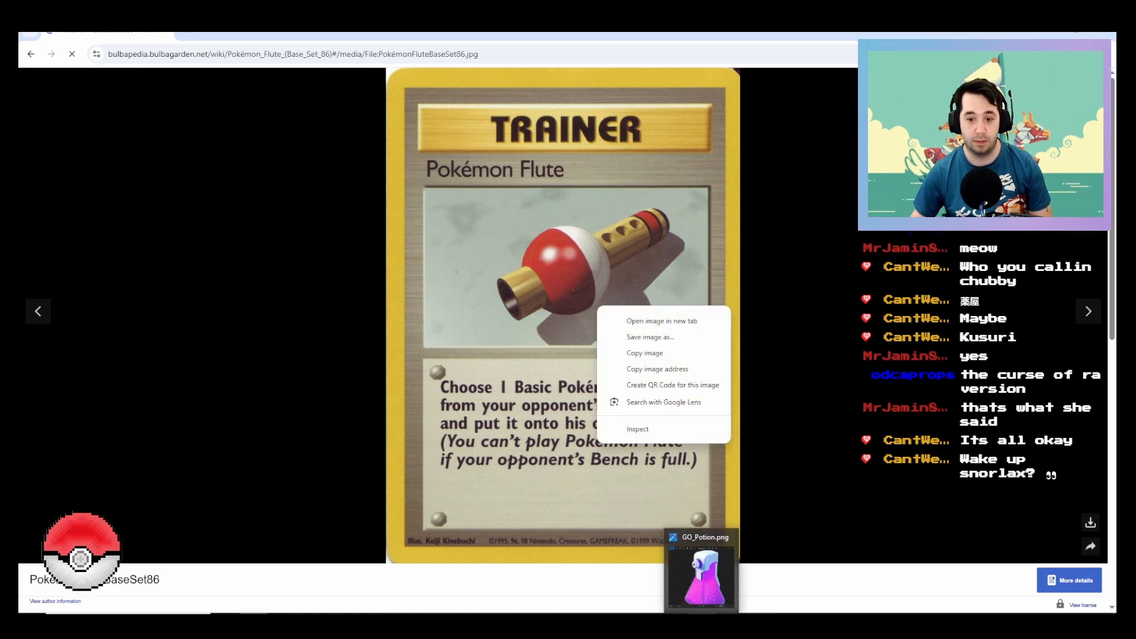
pyautogui.click(650, 336)
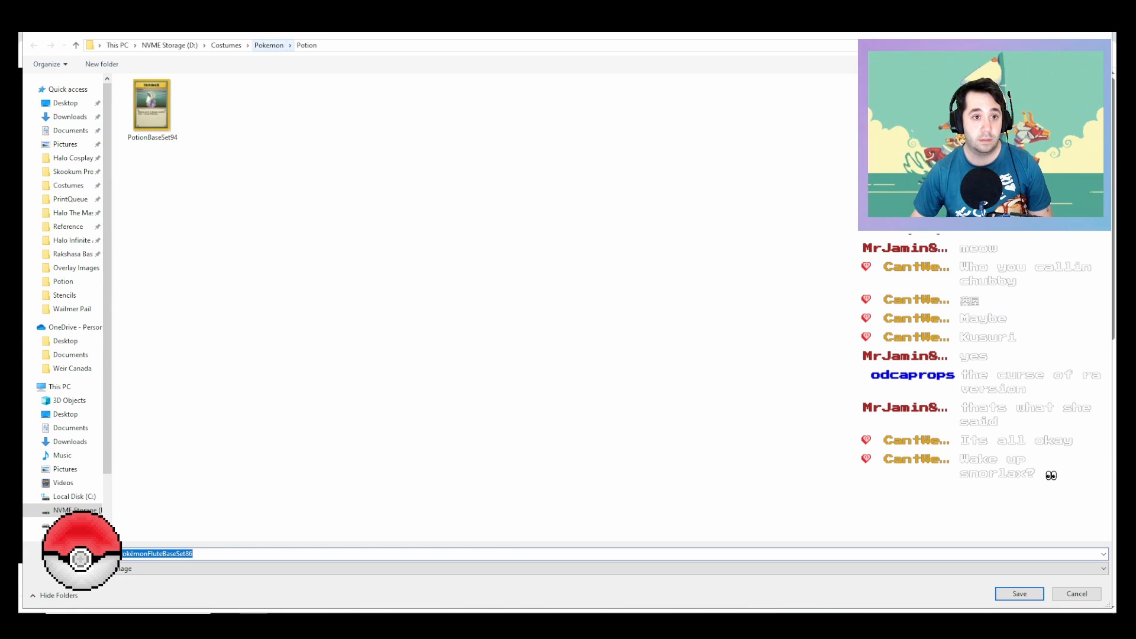
pyautogui.click(269, 45)
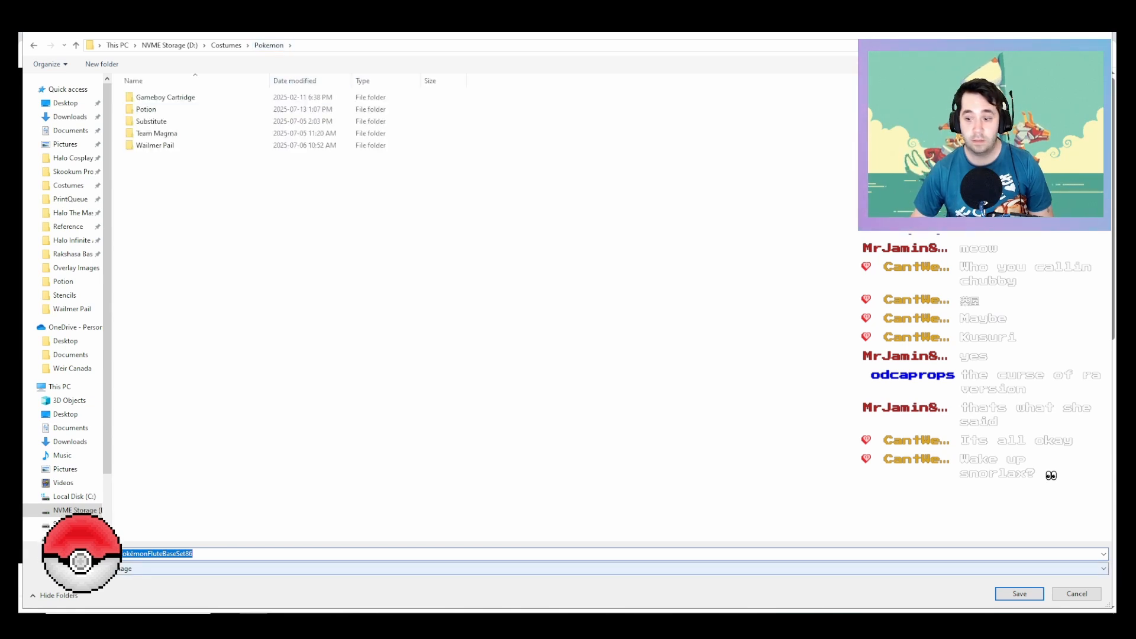
pyautogui.press('Return')
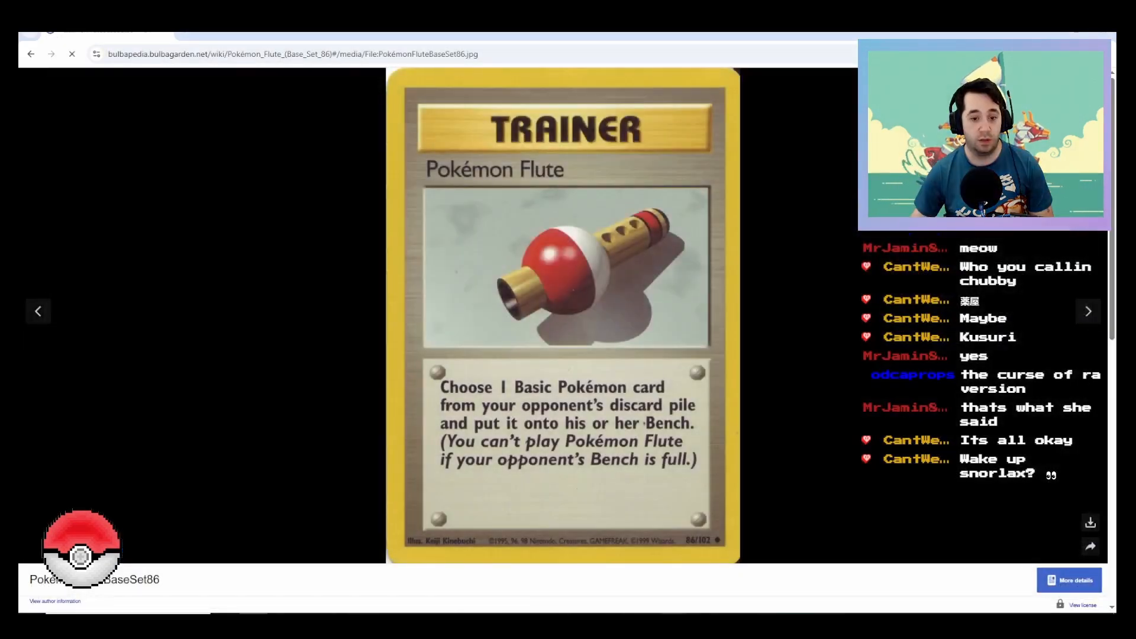
# Step: Bring up and close the GO_Potion.png reference image, and switch back to Fusion to check the potion render
pyautogui.hotkey('alt', 'Tab')
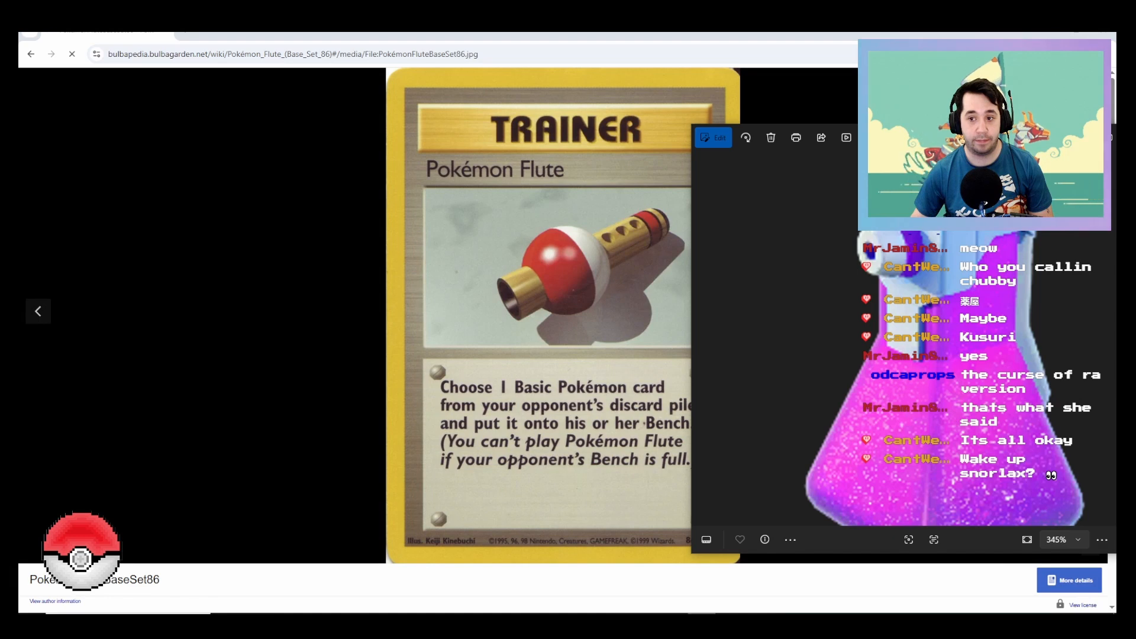
pyautogui.moveTo(1054, 135); pyautogui.dragTo(857, 145)
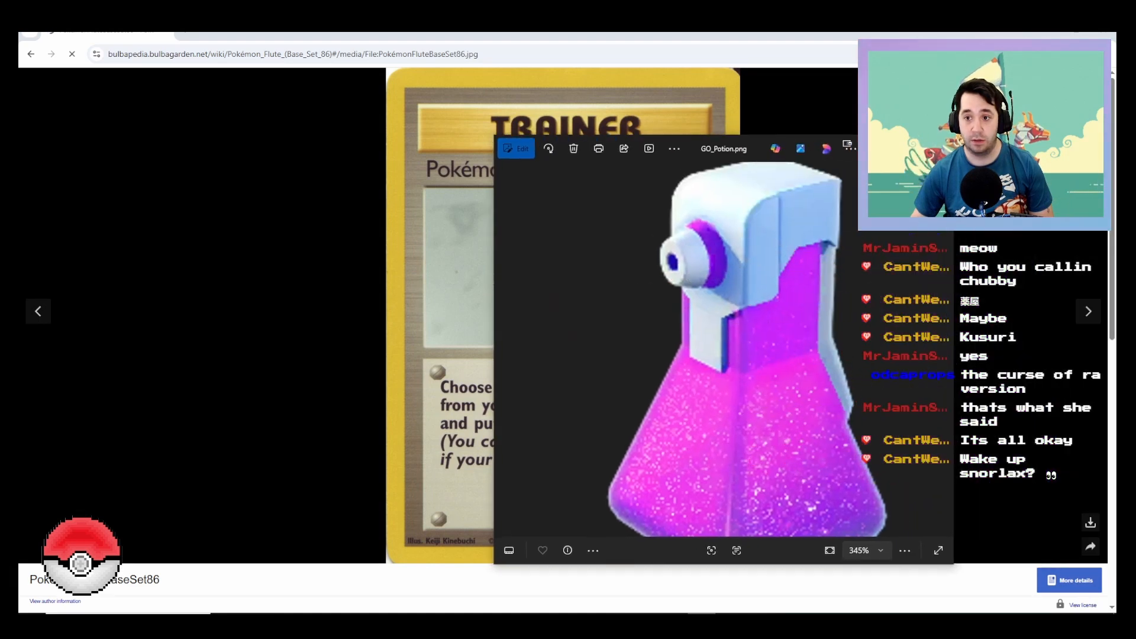
pyautogui.click(940, 146)
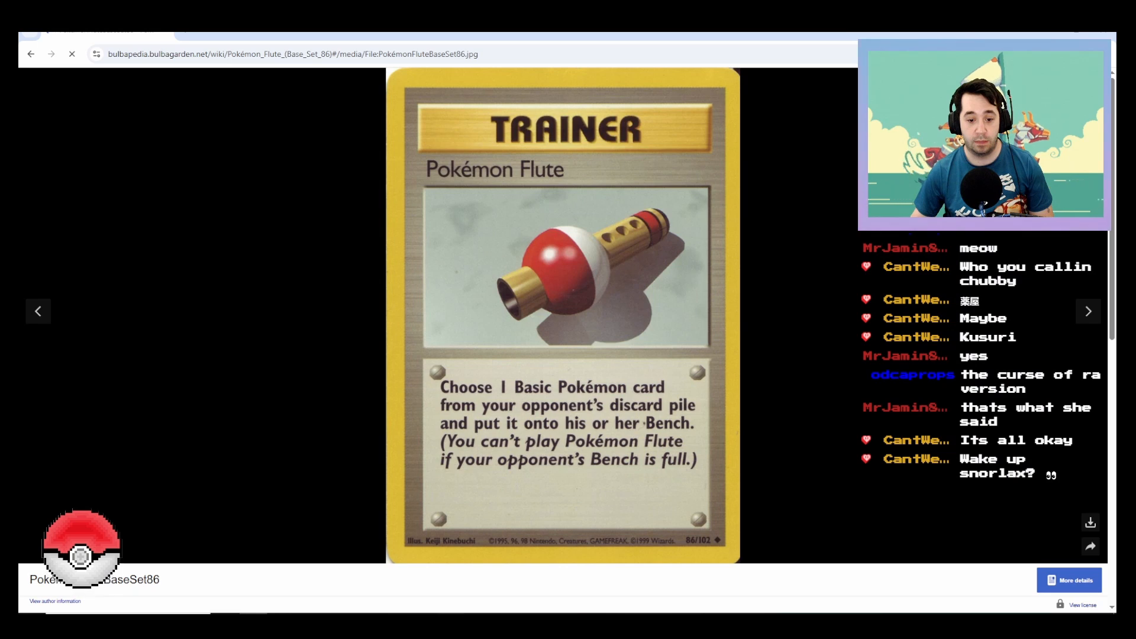
pyautogui.hotkey('alt', 'Tab')
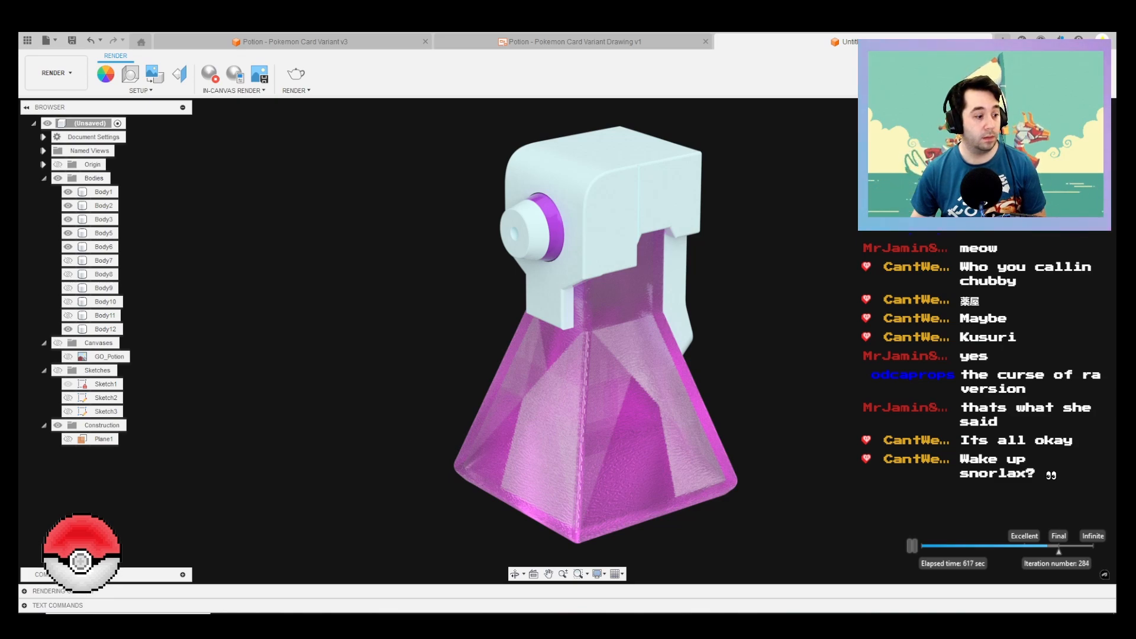
pyautogui.press('super+d')
pyautogui.press('super+d')
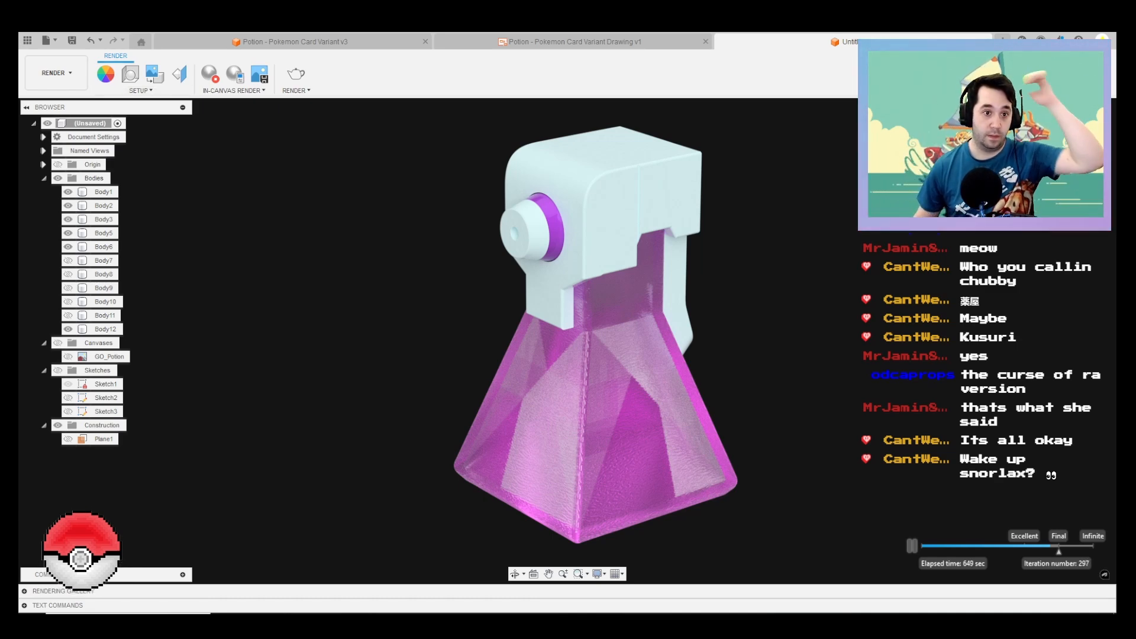
# Step: Save the render at the current document window size as the PNG "Pokemon GO Potion" in D:/Costumes/Pokemon/Potion, and stop the in-canvas render
pyautogui.click(259, 74)
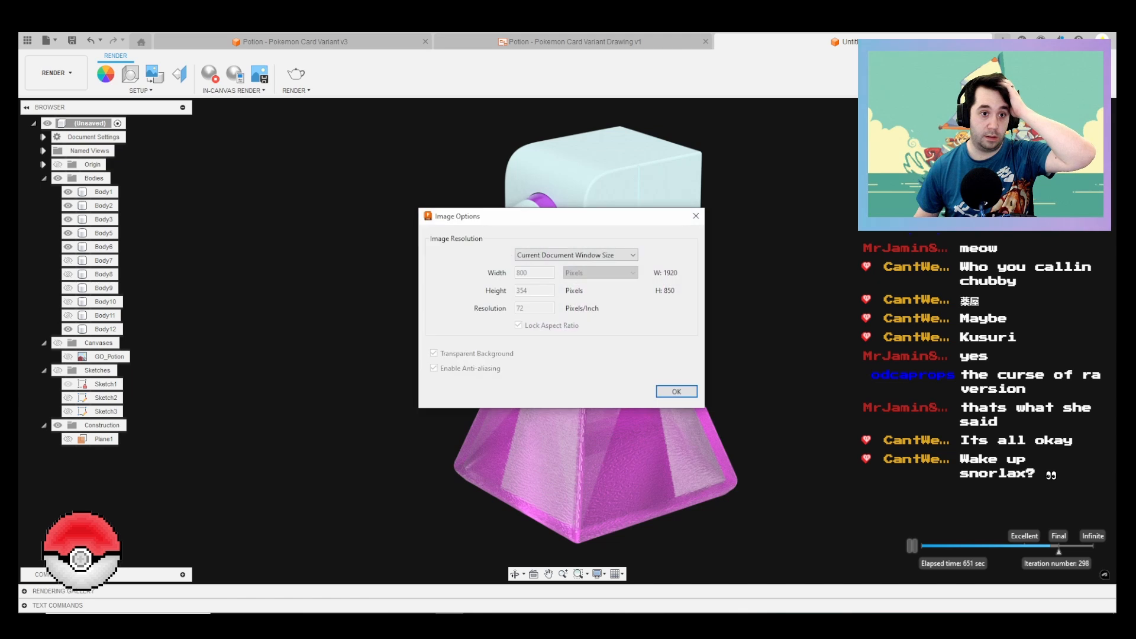
pyautogui.click(676, 392)
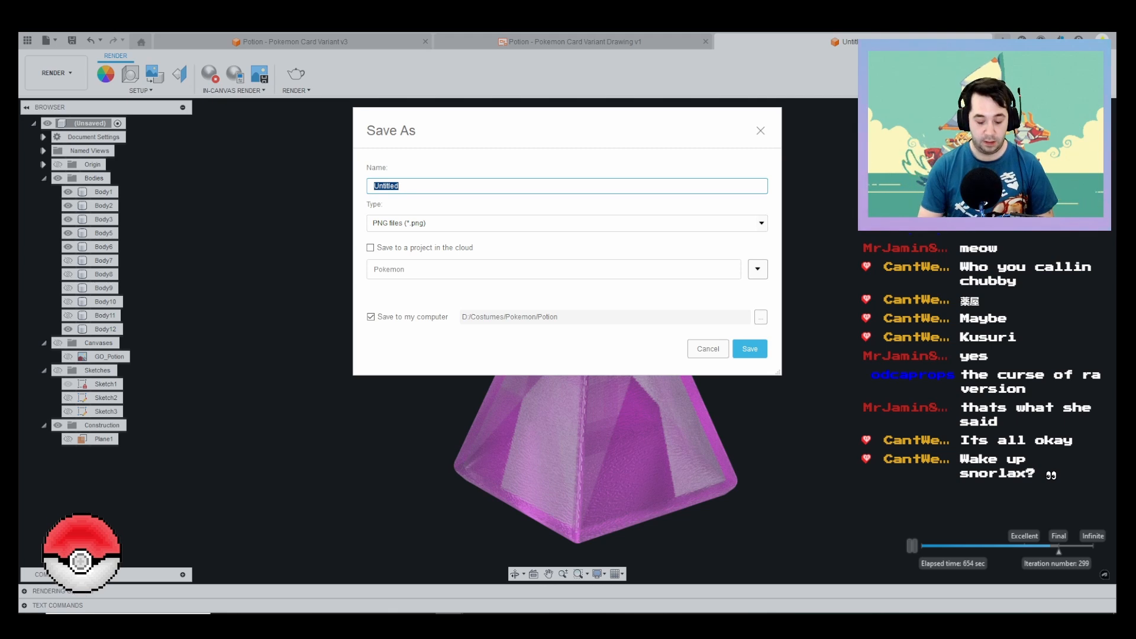
pyautogui.write('Pokemon')
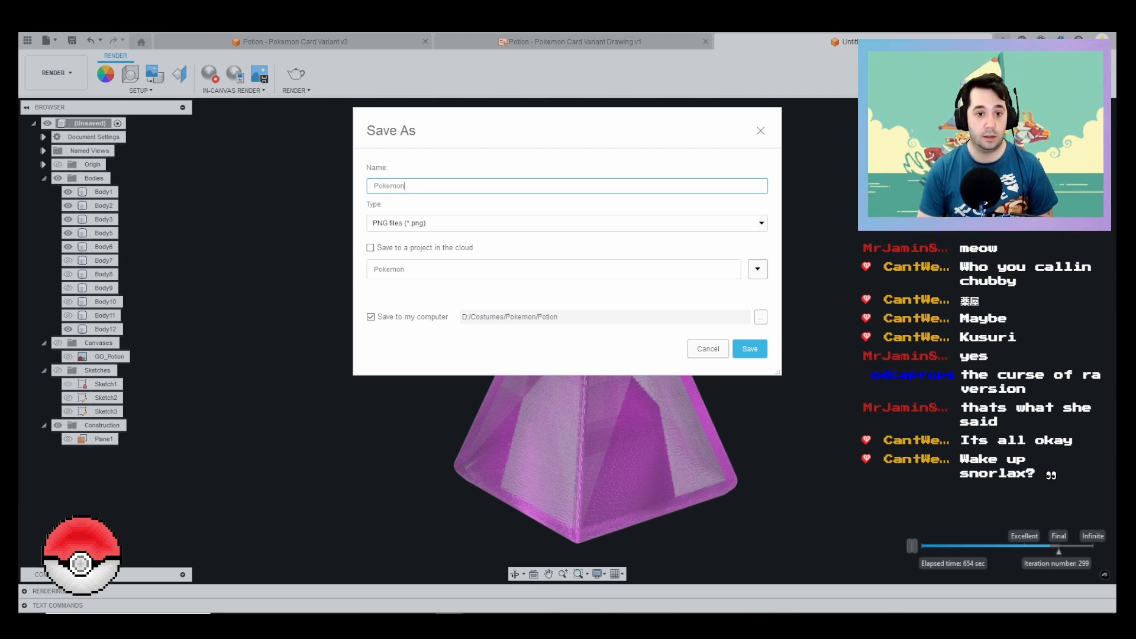
pyautogui.write(' GO')
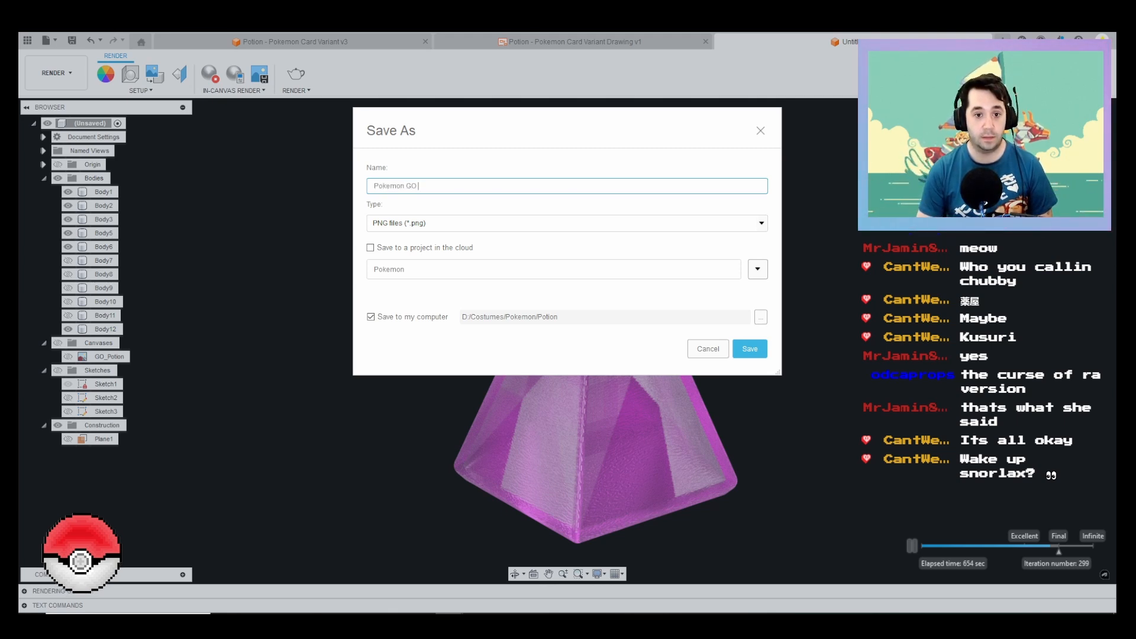
pyautogui.write(' Potion')
pyautogui.press('Return')
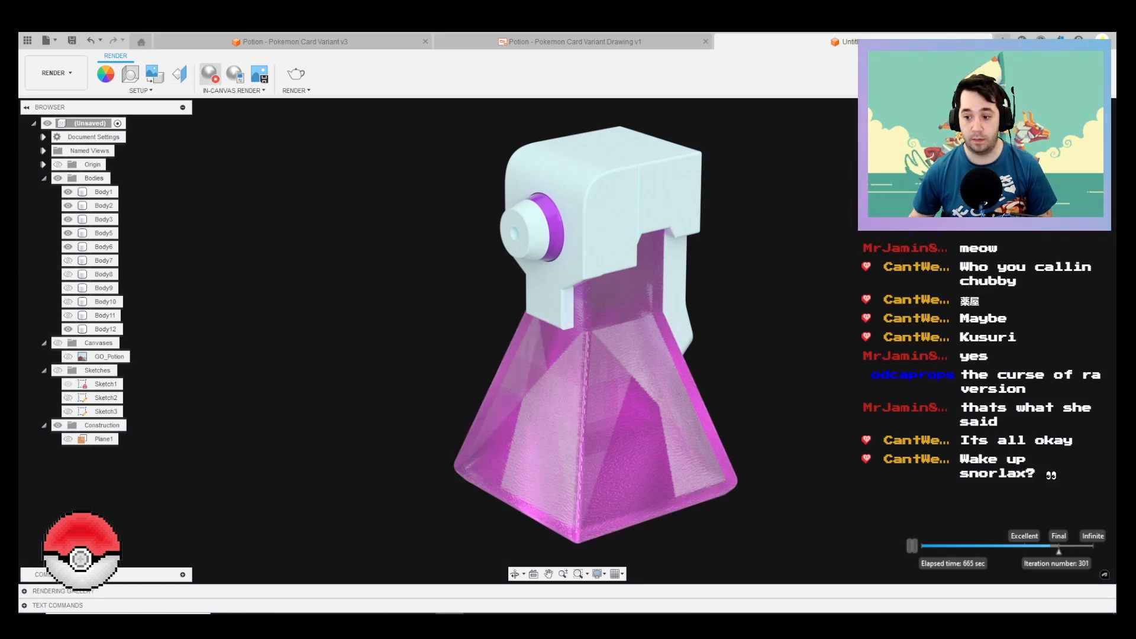
pyautogui.click(210, 74)
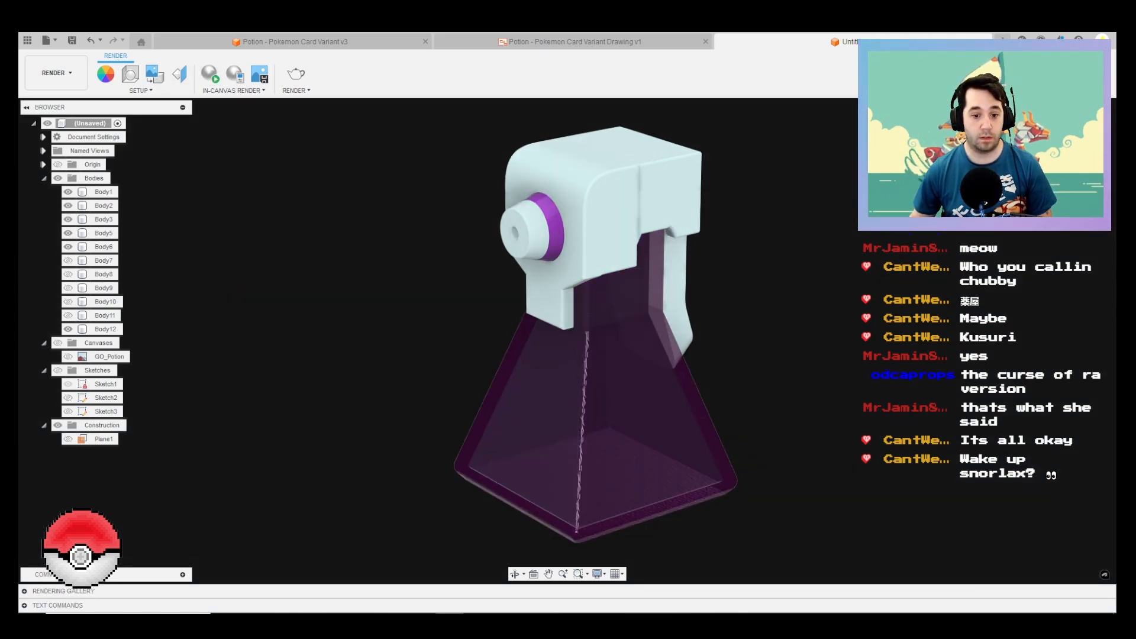
# Step: Open the saved Pokemon GO Potion image from the Potion folder, compare it with the Pokemon Card Variant render, and close the viewer and folder
pyautogui.click(309, 621)
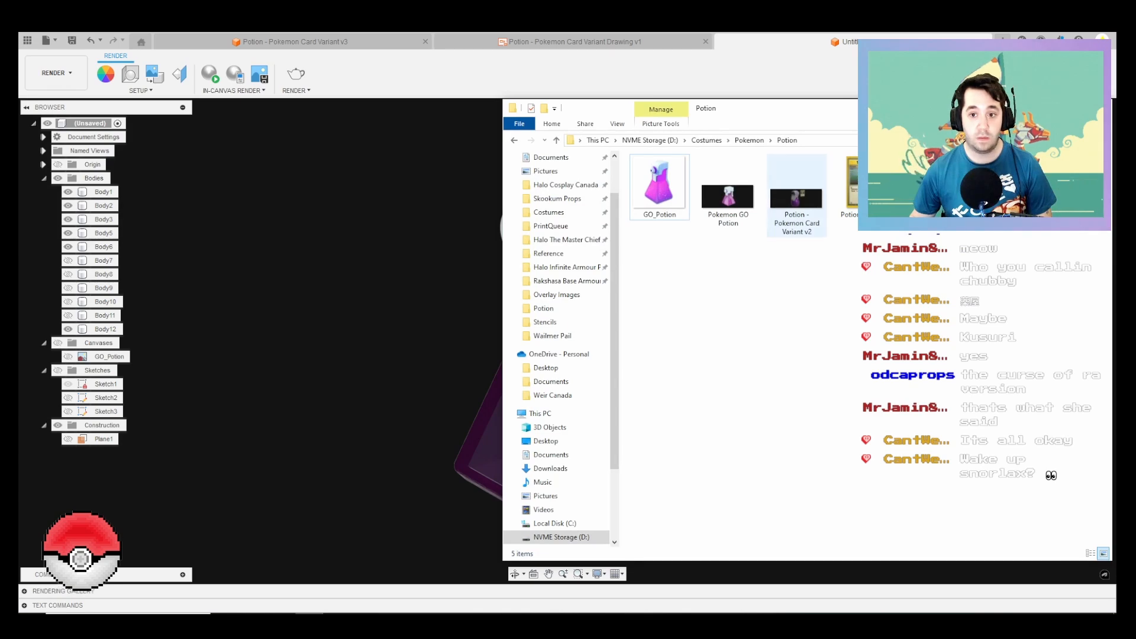
pyautogui.doubleClick(727, 197)
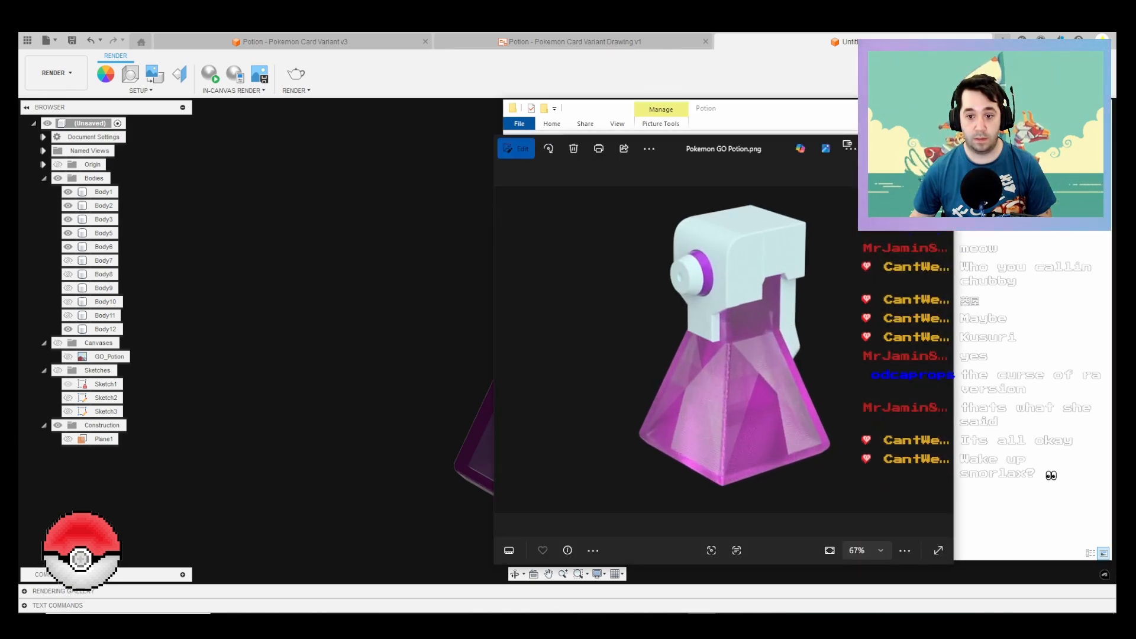
pyautogui.scroll(-4, 738, 351)
pyautogui.scroll(5, 738, 350)
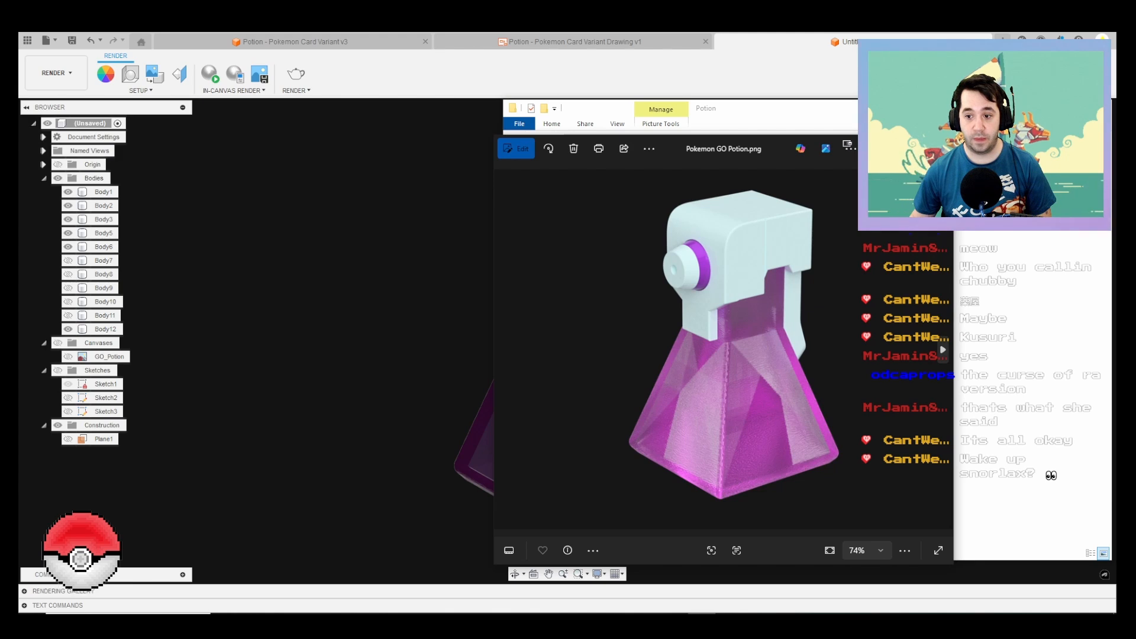
pyautogui.press('Right')
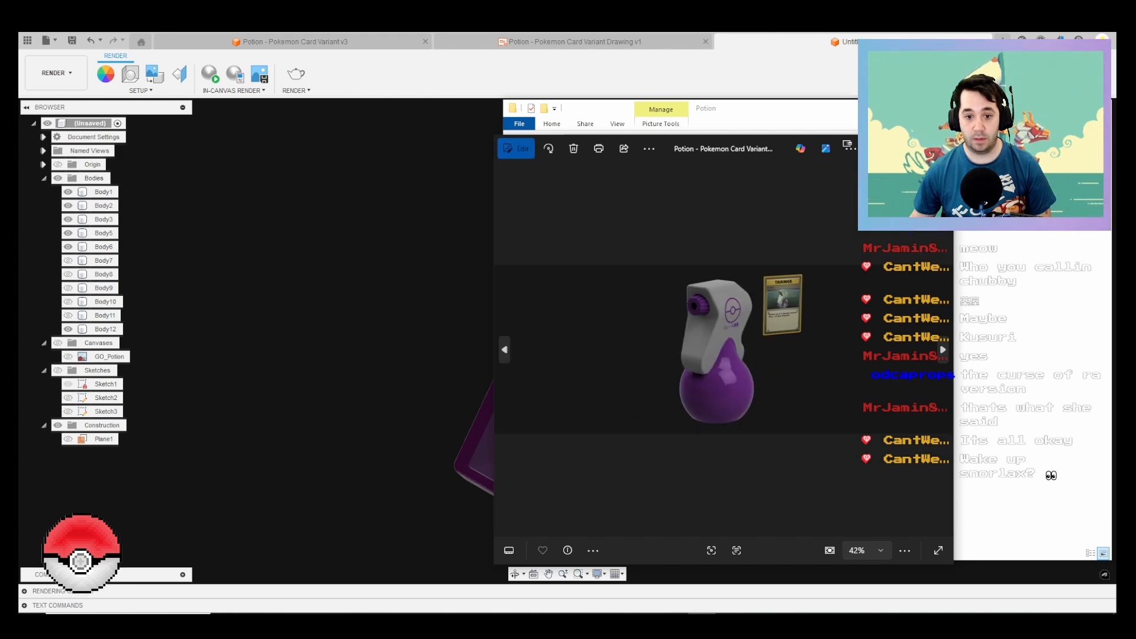
pyautogui.press('Left')
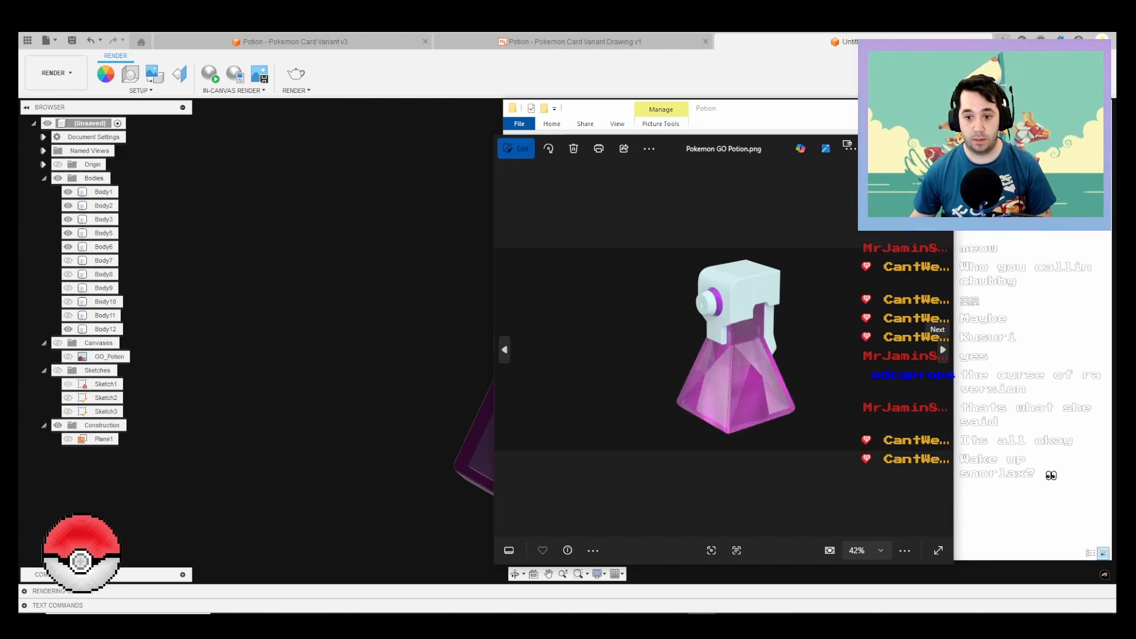
pyautogui.press('Right')
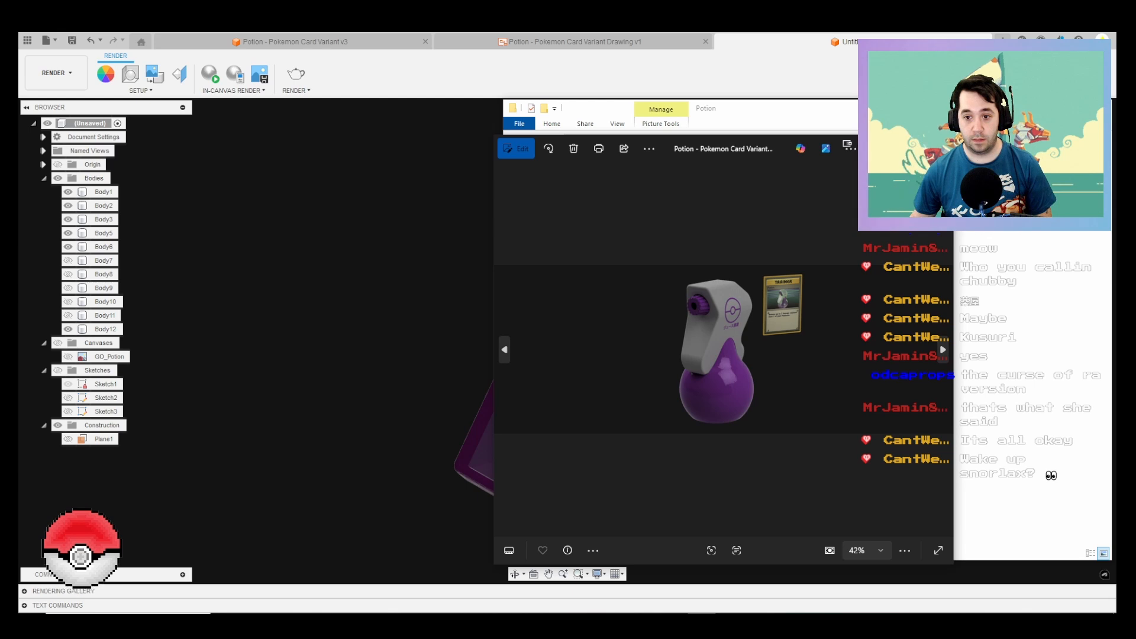
pyautogui.press('Left')
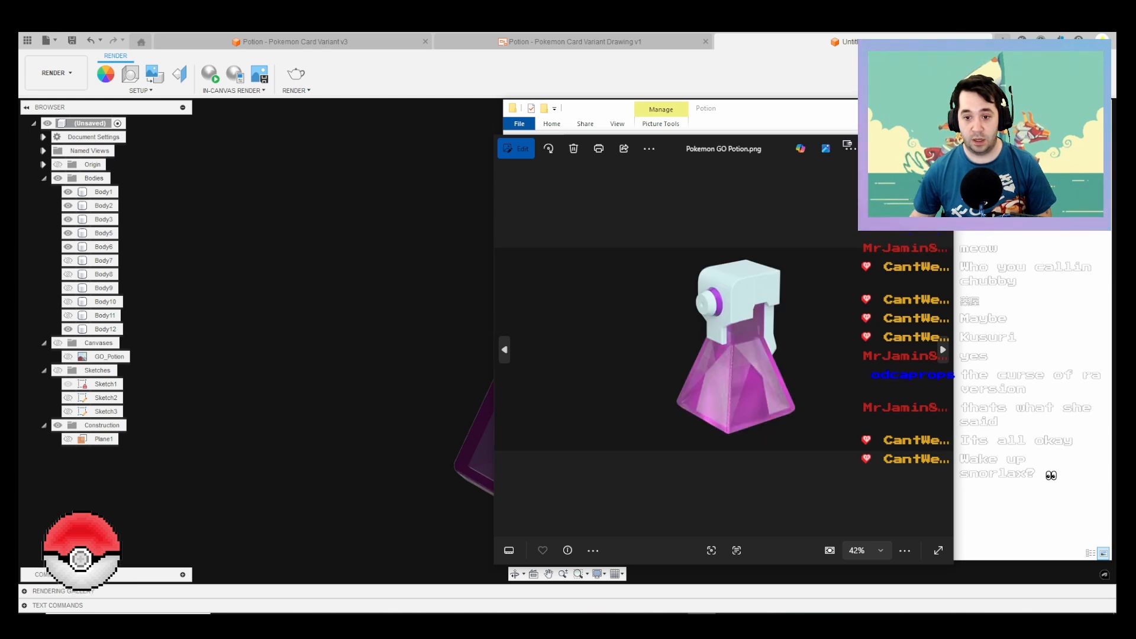
pyautogui.press('Right')
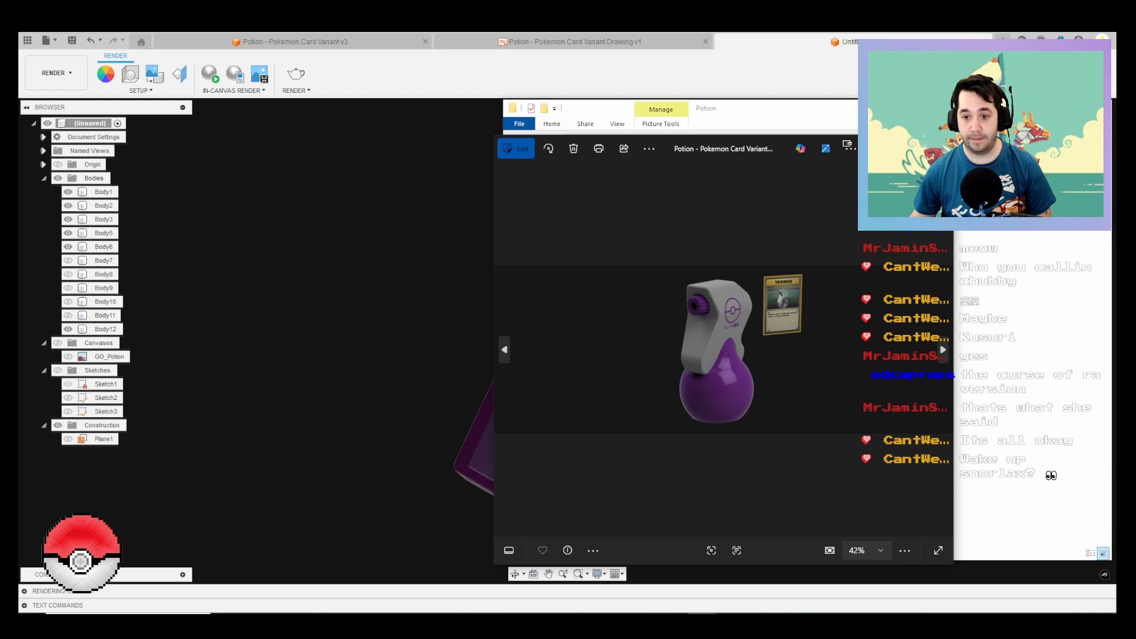
pyautogui.hotkey('alt', 'F4')
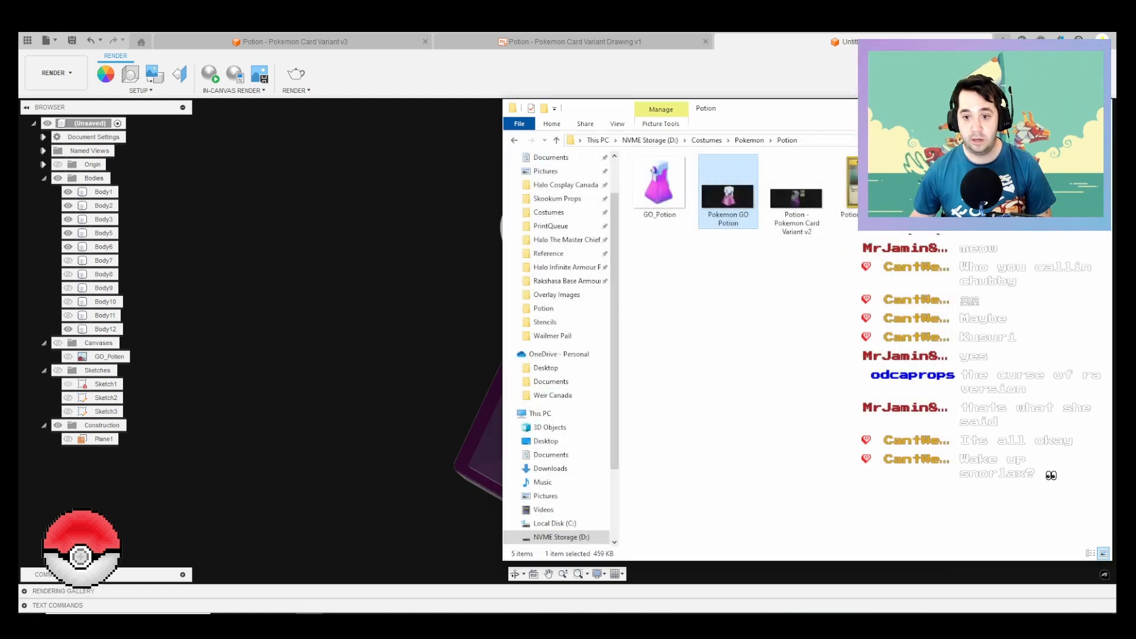
pyautogui.hotkey('alt', 'F4')
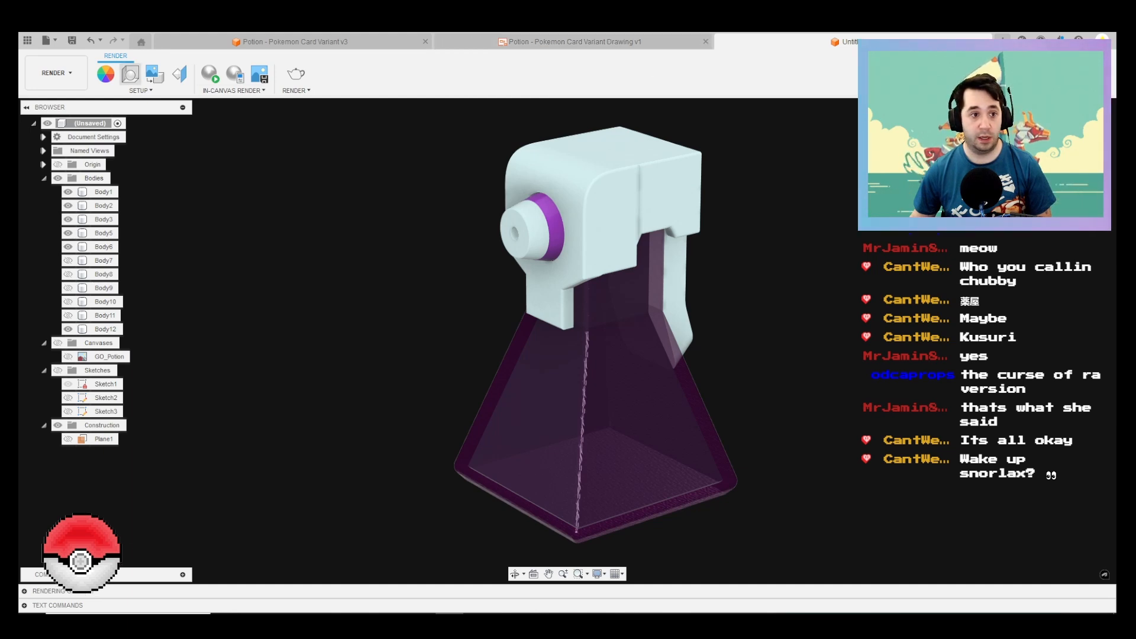
# Step: Return to the Design workspace and save the design as "Pokemon GO Potion" in the Pokemon project
pyautogui.click(56, 73)
pyautogui.click(44, 100)
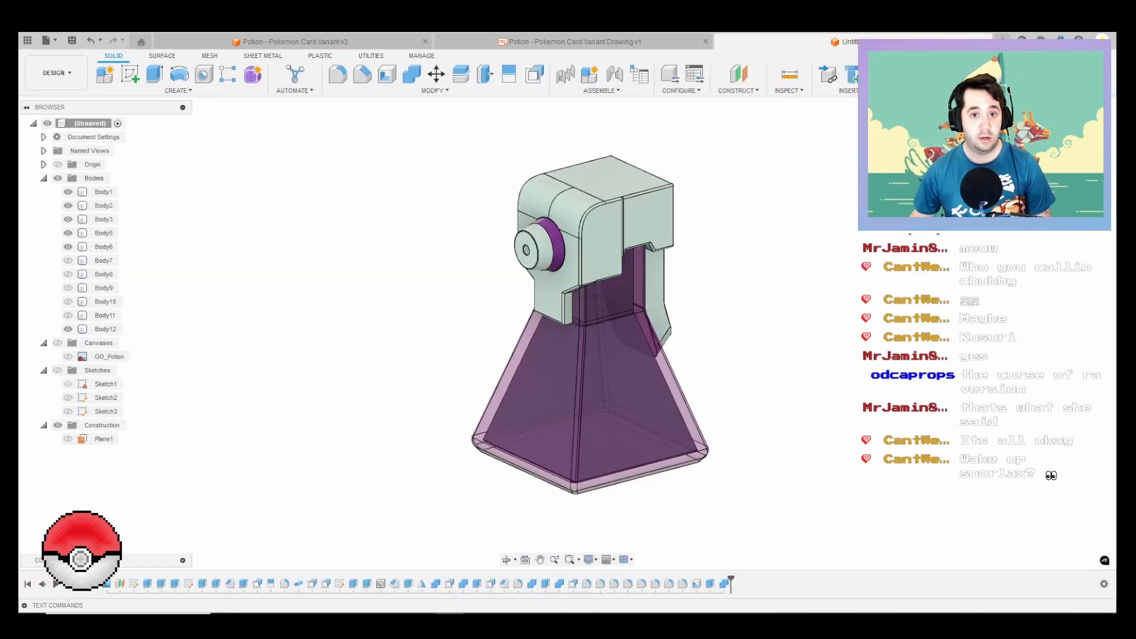
pyautogui.hotkey('ctrl', 's')
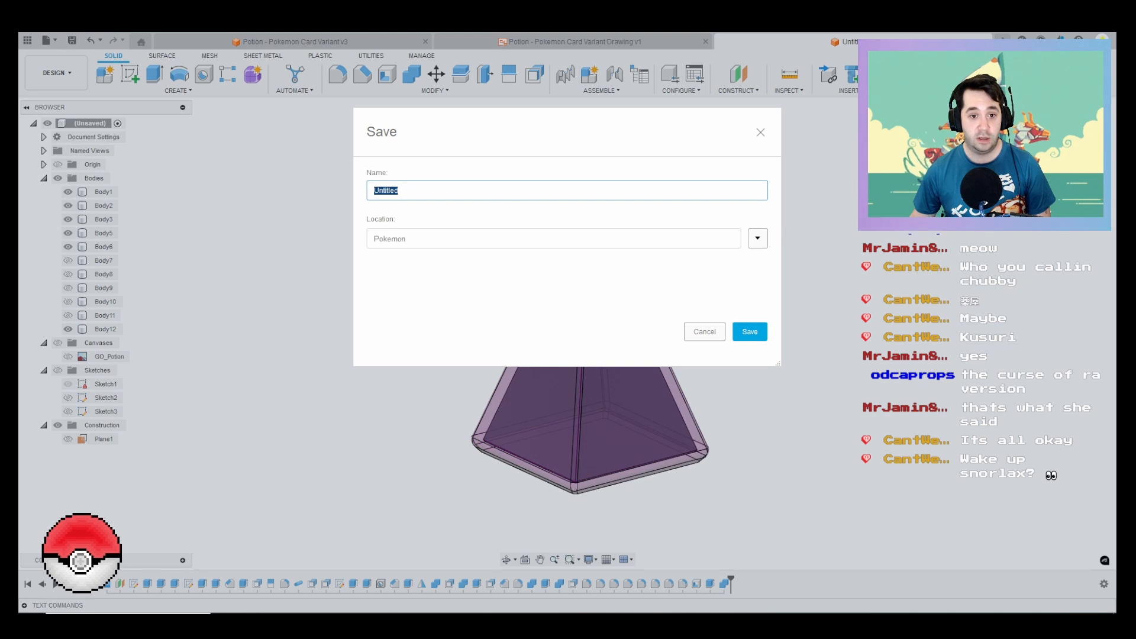
pyautogui.write('P')
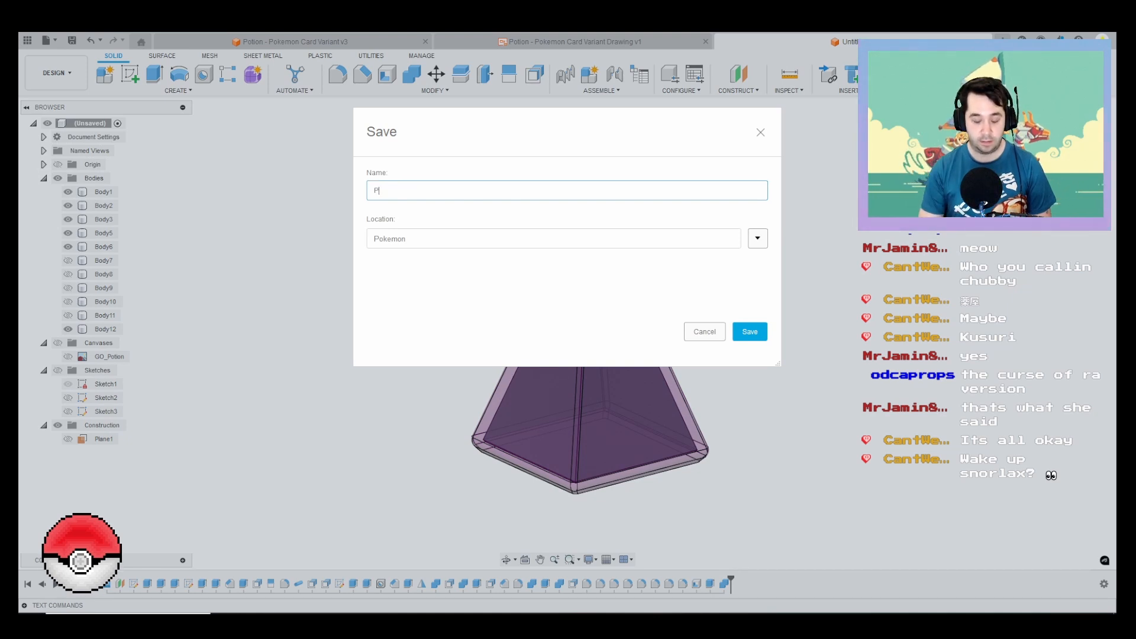
pyautogui.write('oke')
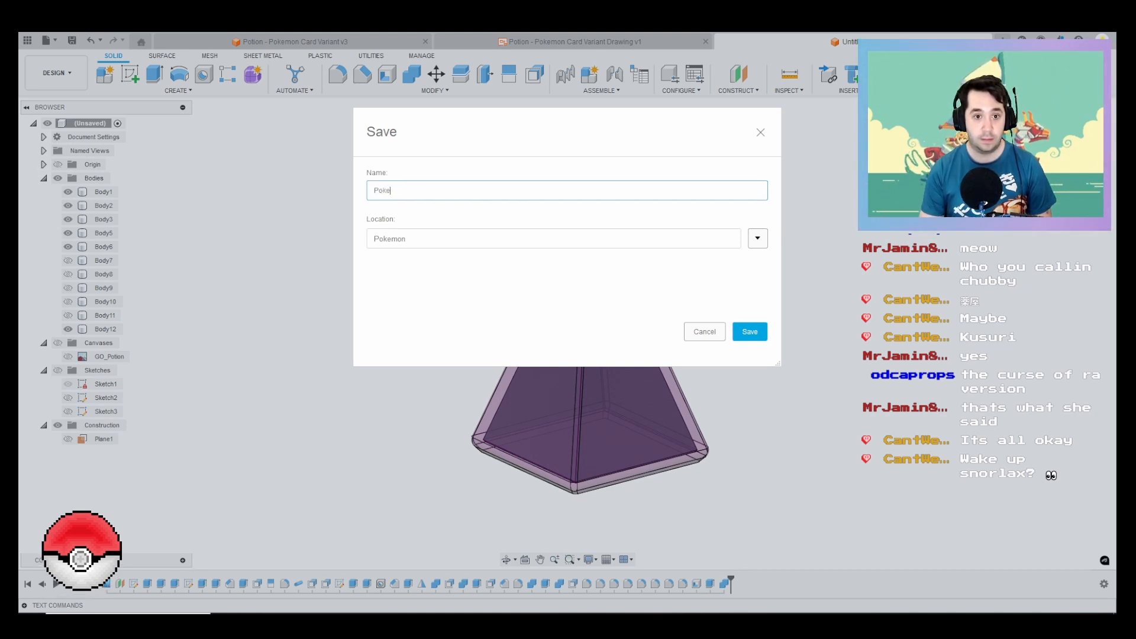
pyautogui.write('mon GO Potion')
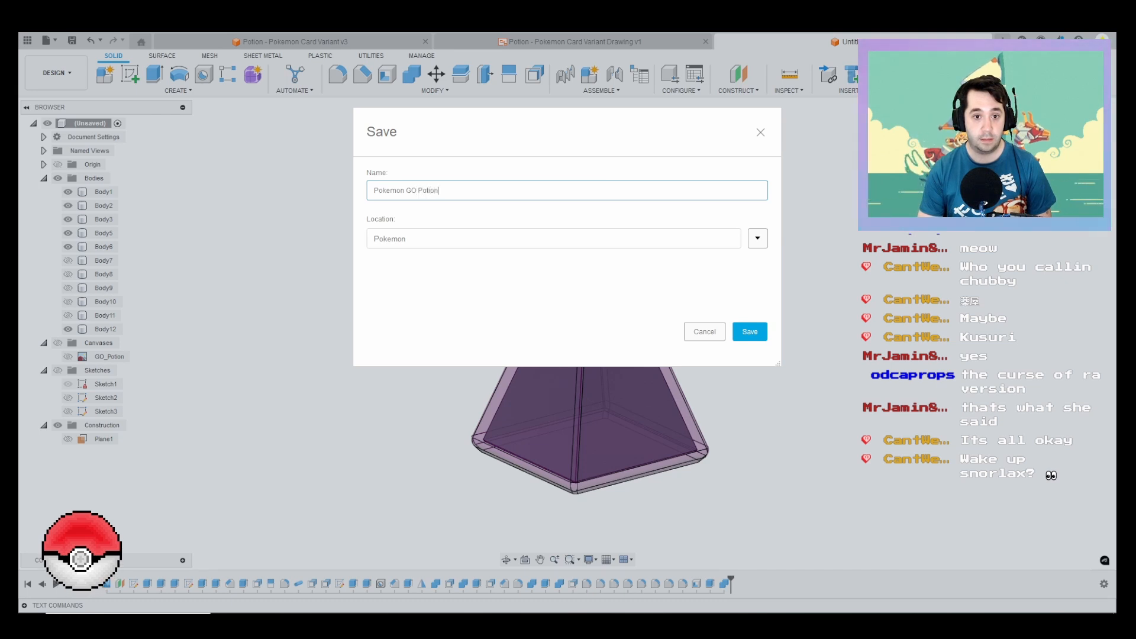
pyautogui.press('Return')
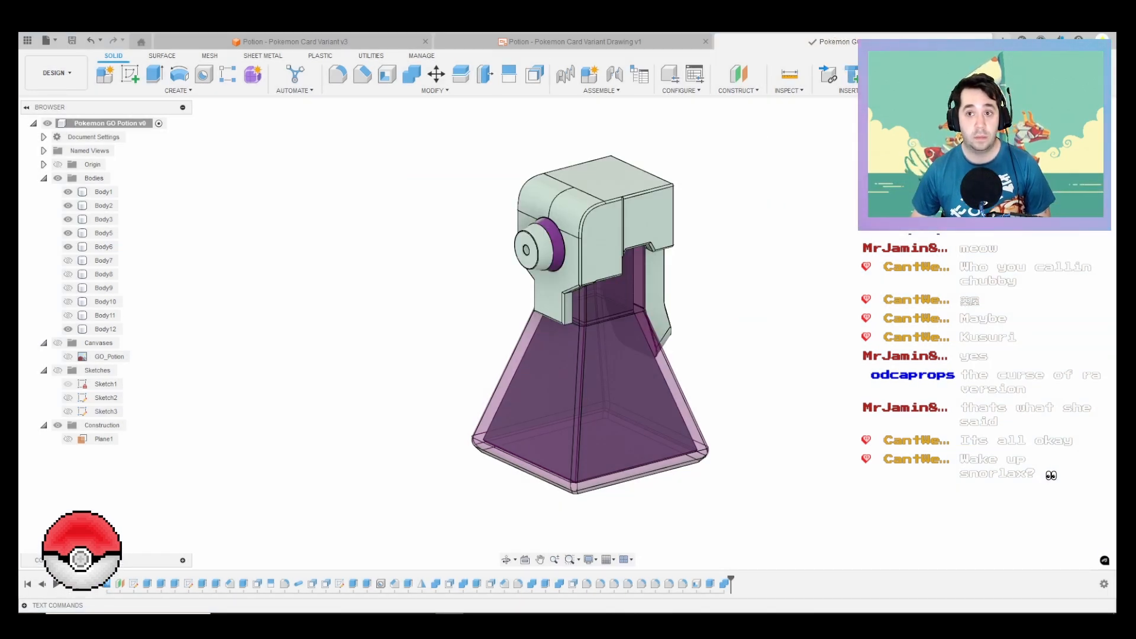
# Step: Start a new design and insert the Pokémon Flute card image as a canvas on the XY plane, enlarged to a scale of about 3.8
pyautogui.hotkey('ctrl', 'n')
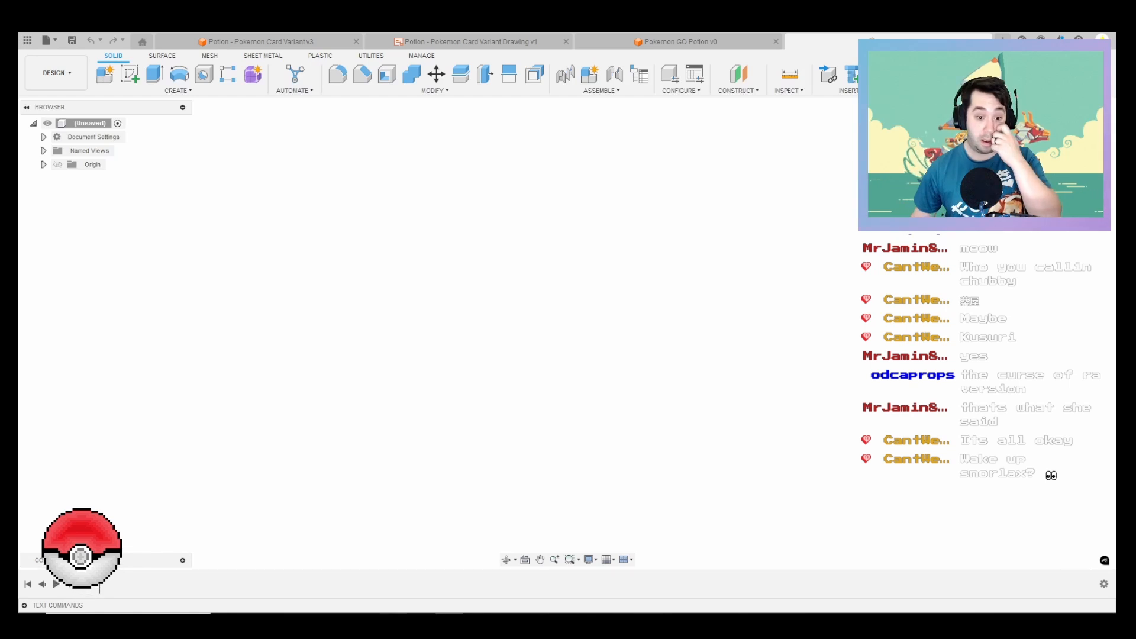
pyautogui.click(848, 90)
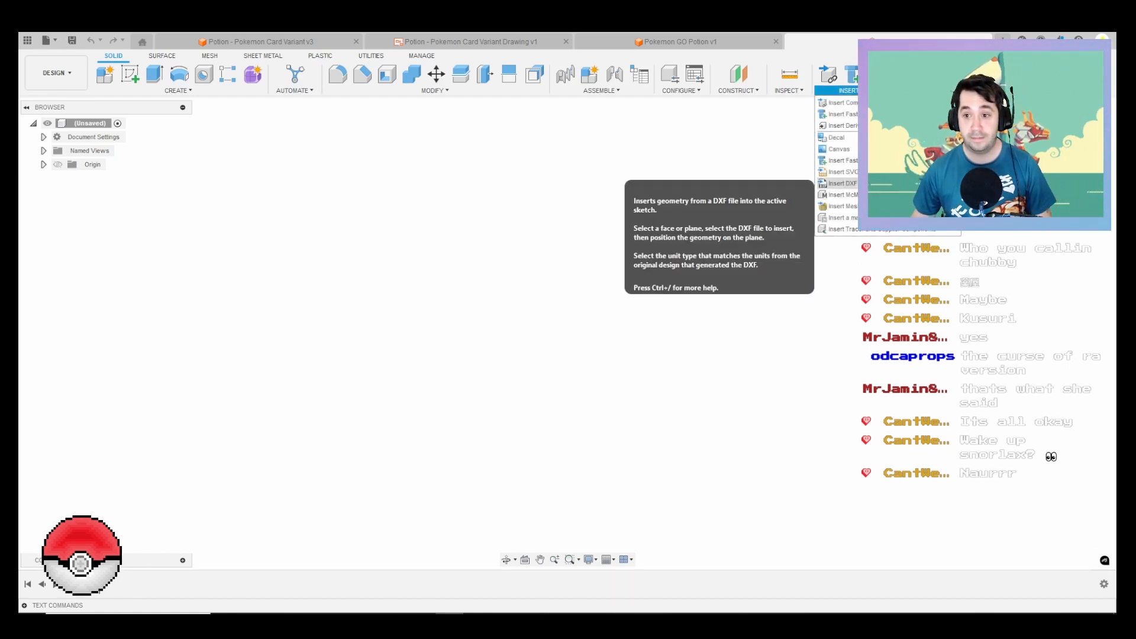
pyautogui.click(840, 102)
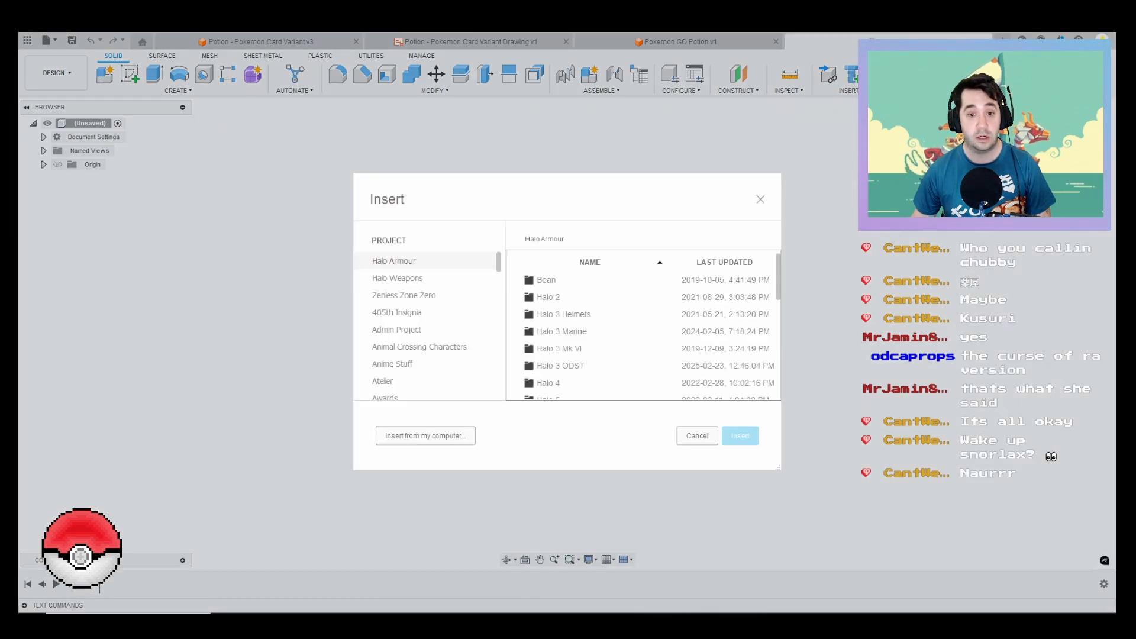
pyautogui.click(426, 435)
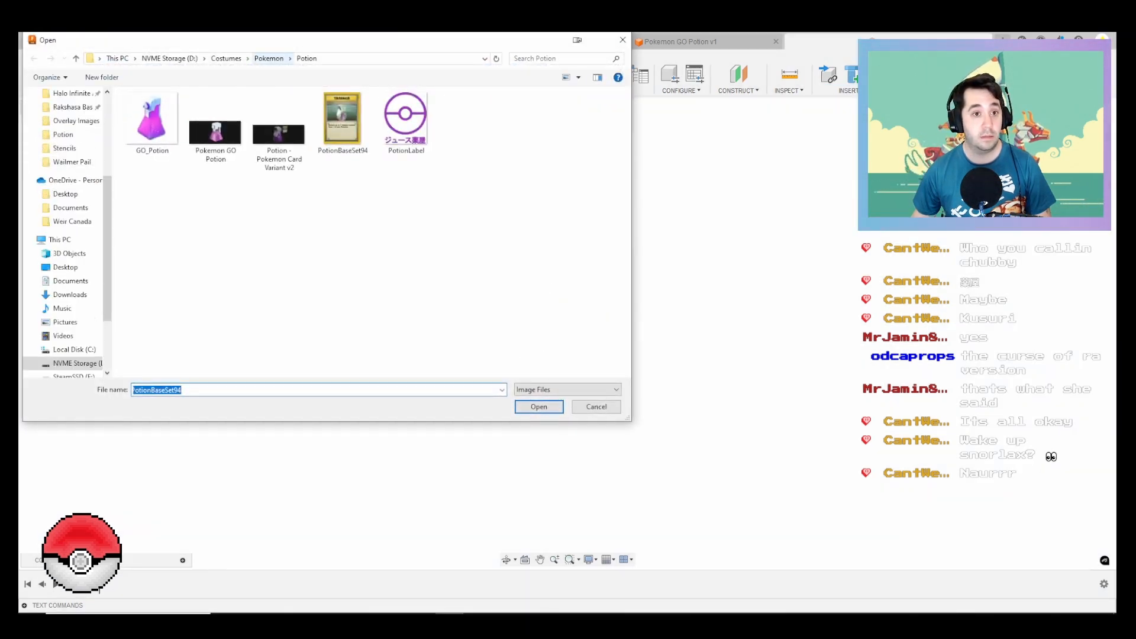
pyautogui.click(269, 58)
pyautogui.doubleClick(178, 170)
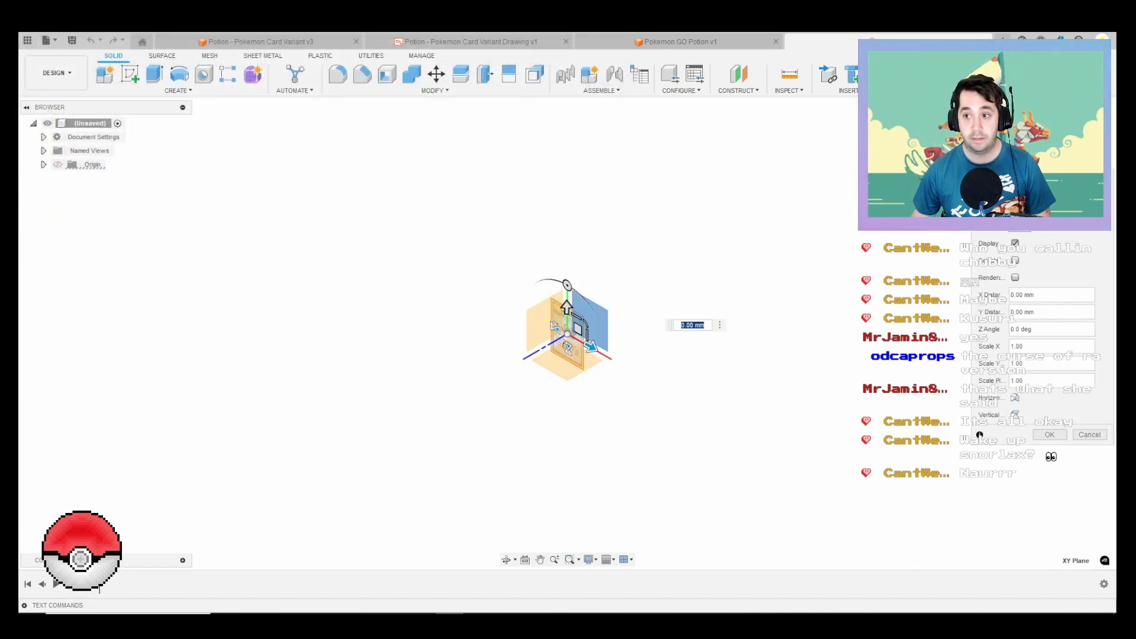
pyautogui.moveTo(593, 307); pyautogui.dragTo(599, 298)
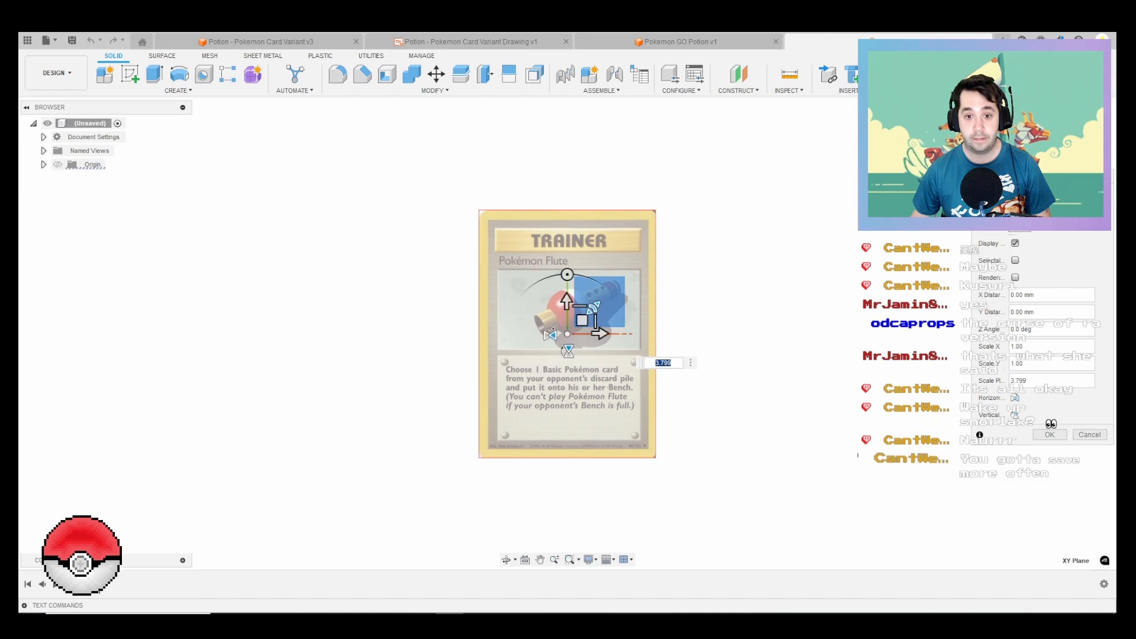
pyautogui.press('Return')
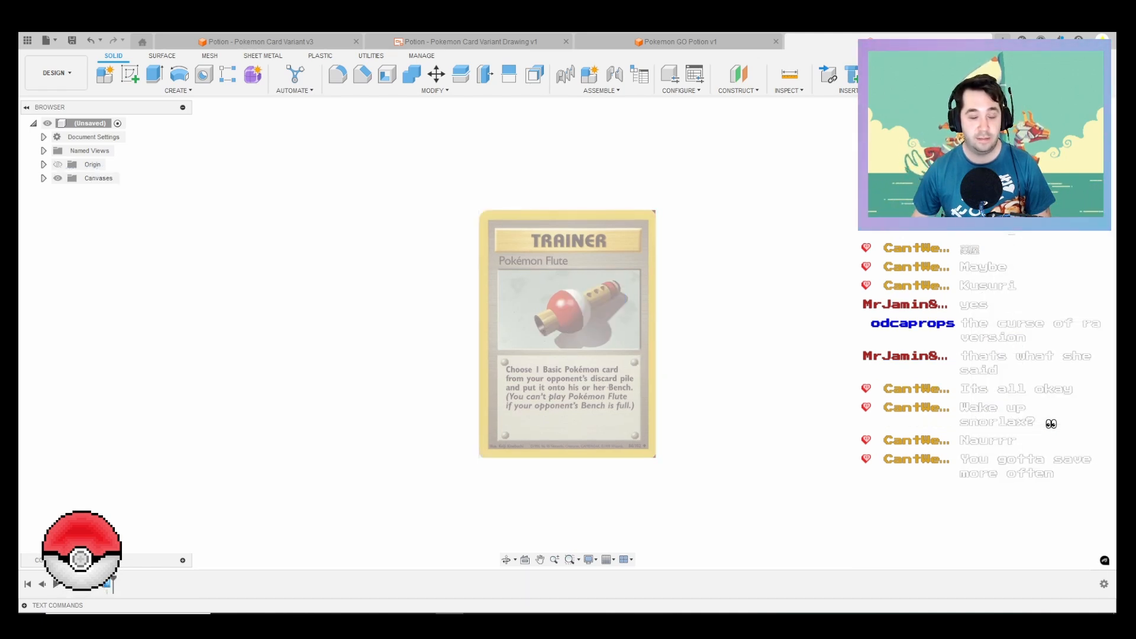
# Step: Calibrate the Pokémon Flute canvas so the flute measures 8 in from its open mouth to its far tip
pyautogui.click(43, 178)
pyautogui.click(138, 192)
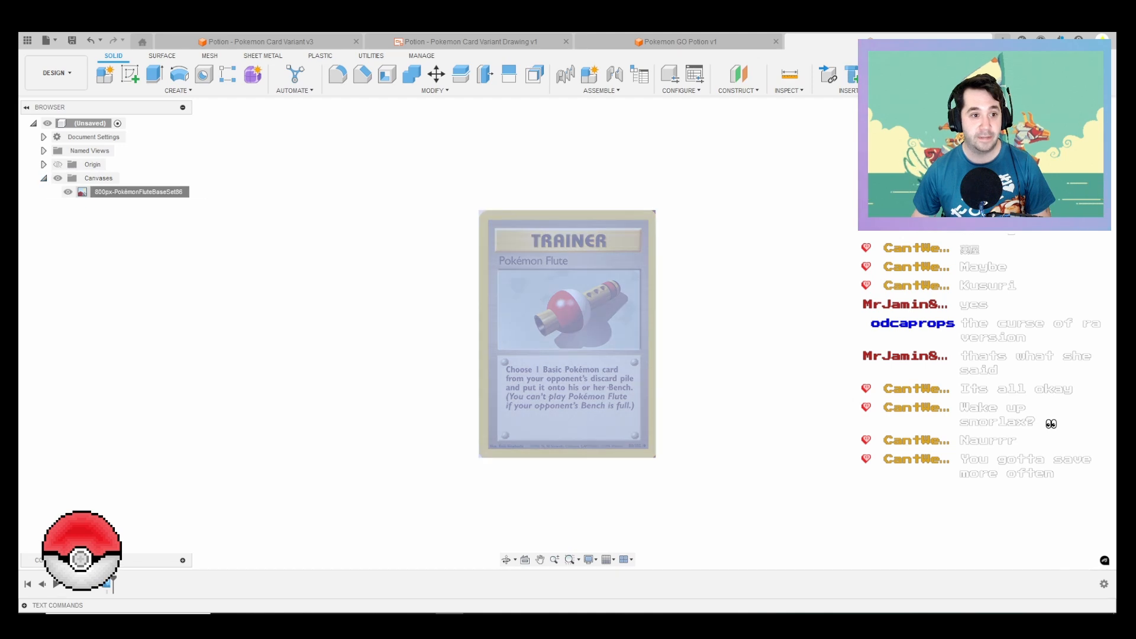
pyautogui.rightClick(111, 194)
pyautogui.click(136, 233)
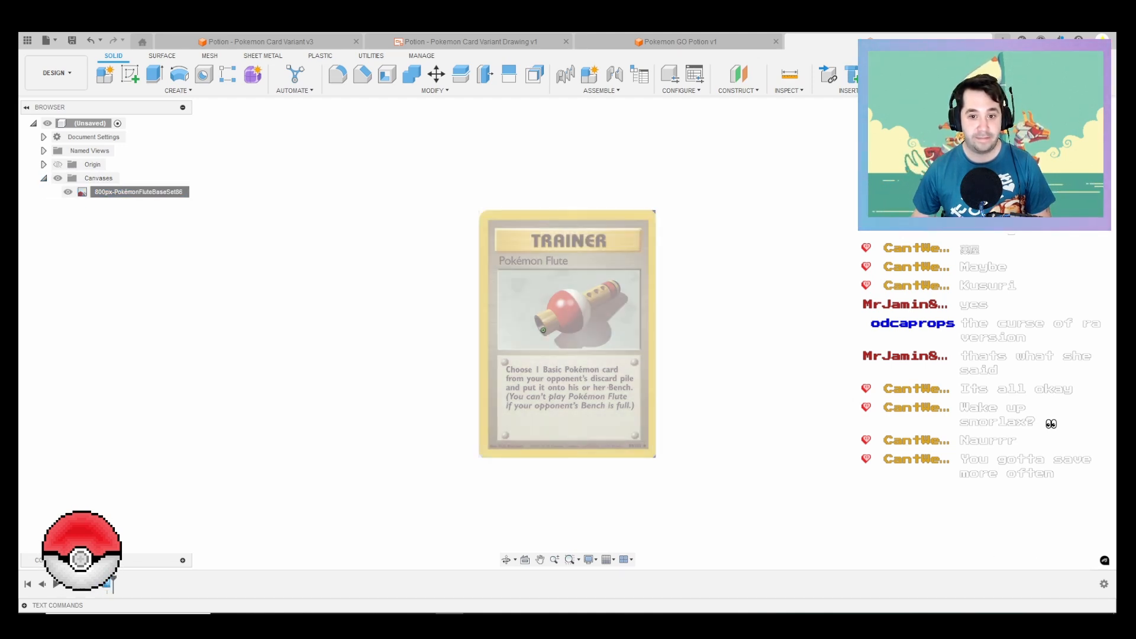
pyautogui.click(543, 330)
pyautogui.click(618, 285)
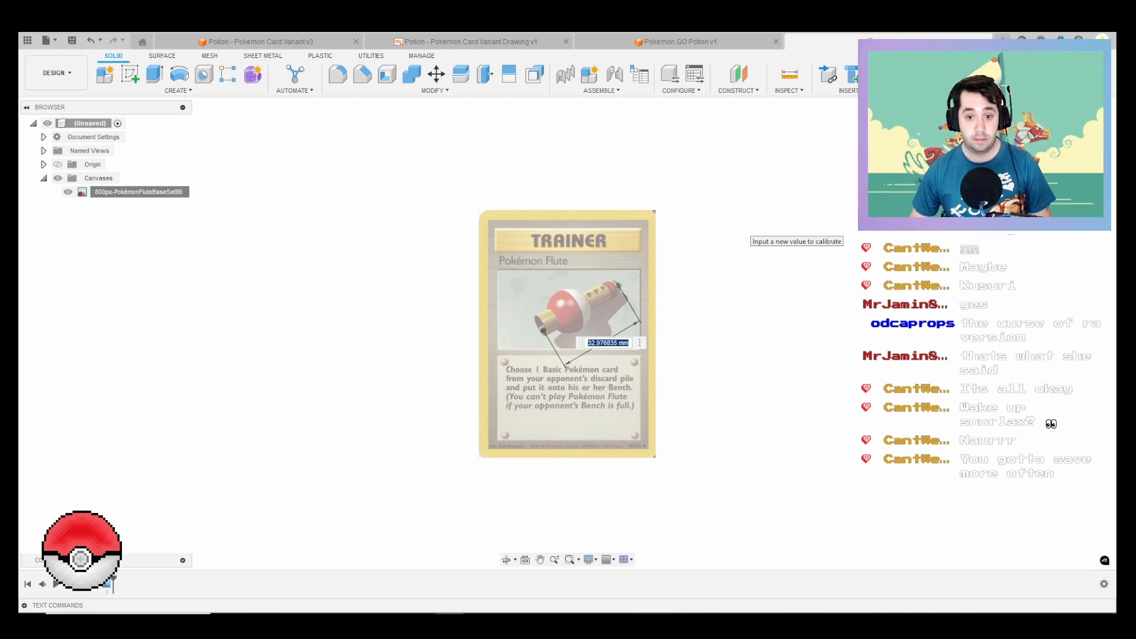
pyautogui.write('8in')
pyautogui.press('Return')
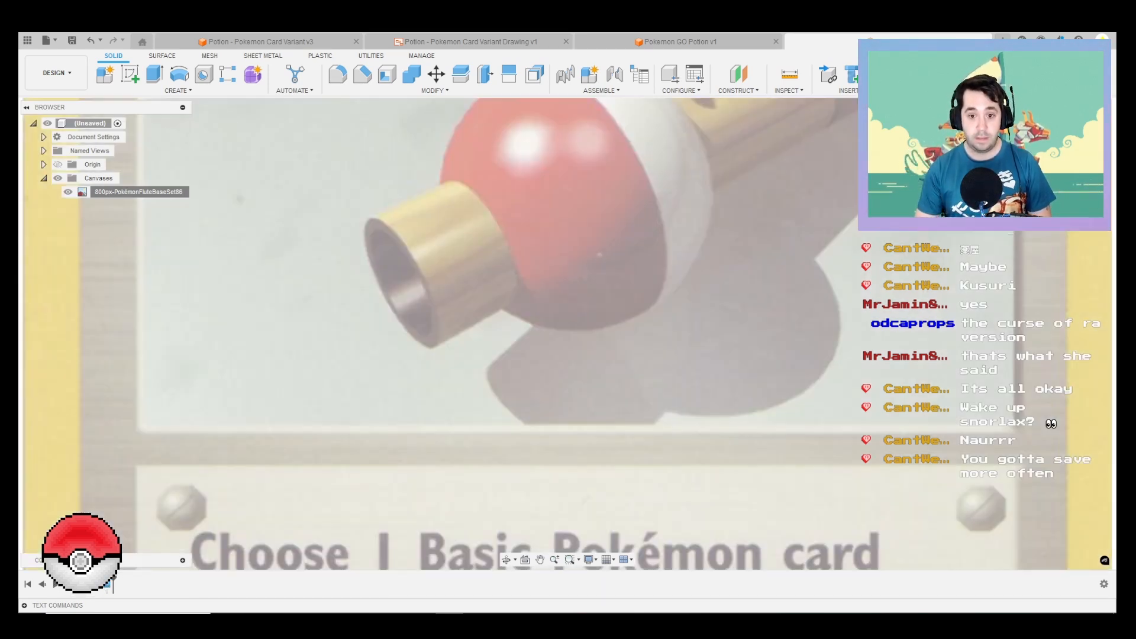
pyautogui.scroll(-5, 597, 359)
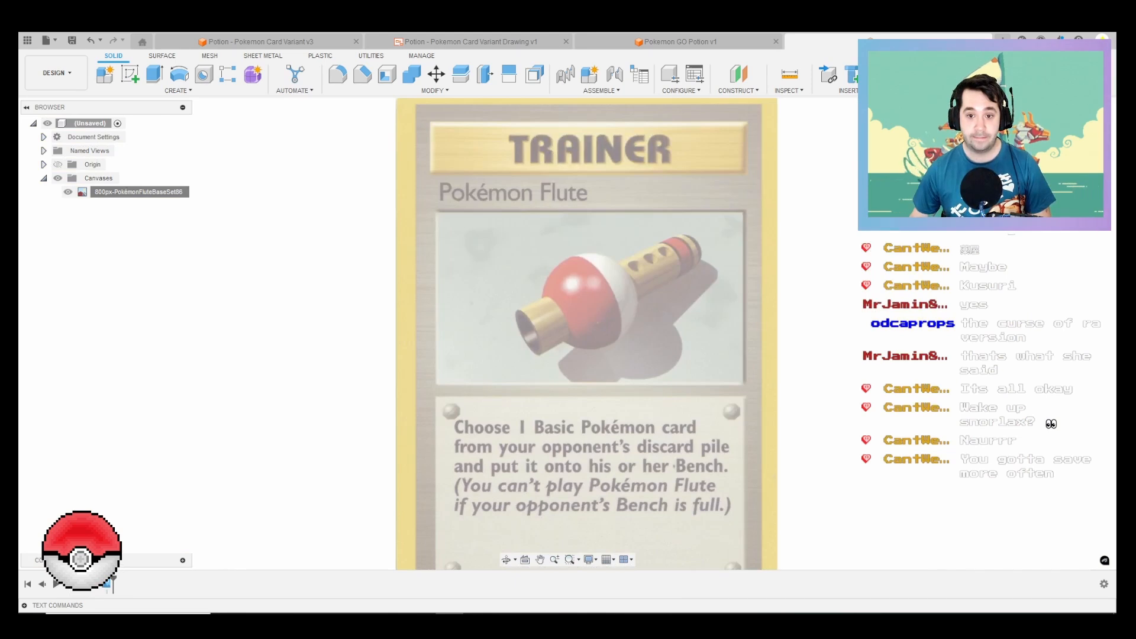
# Step: Start a sketch on the canvas's plane and draw a 100 mm diameter circle centred on the origin
pyautogui.press('l')
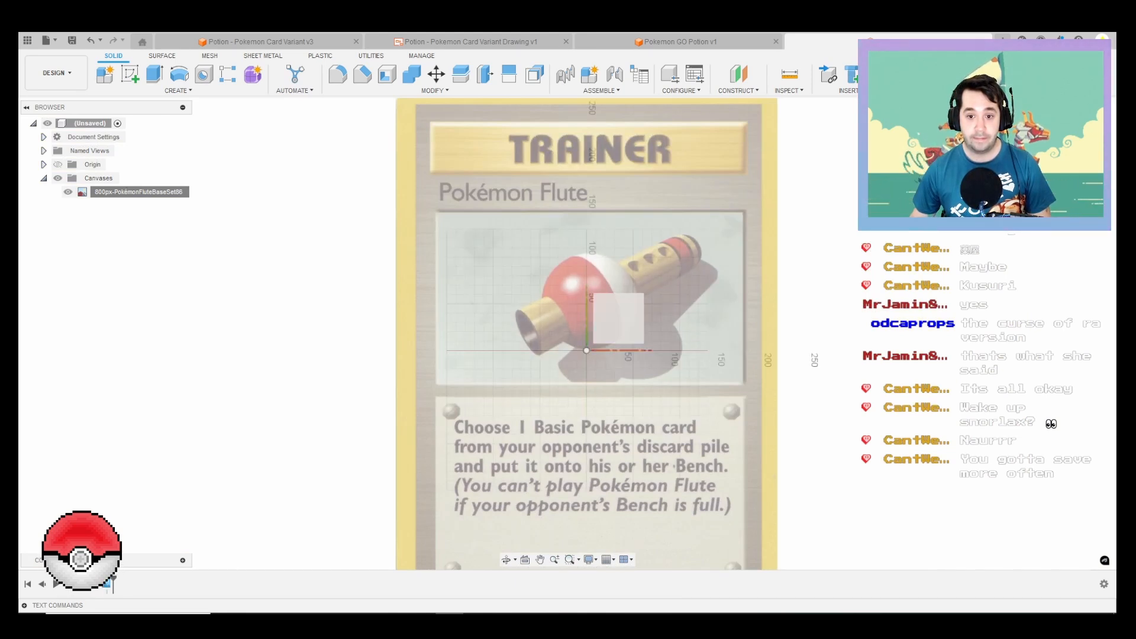
pyautogui.click(619, 319)
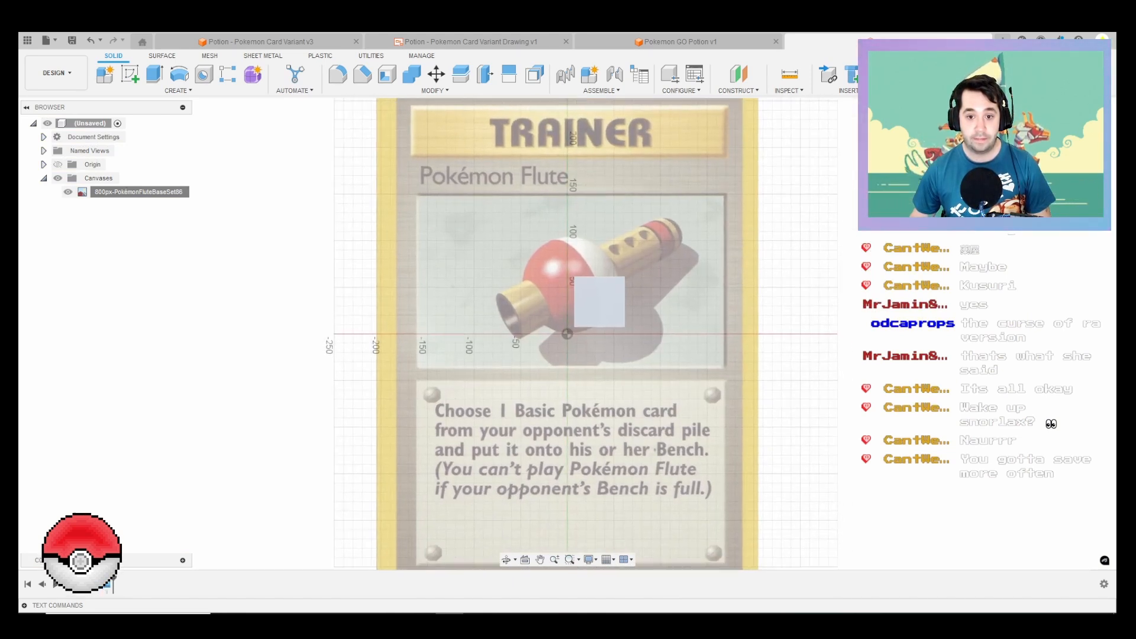
pyautogui.click(567, 334)
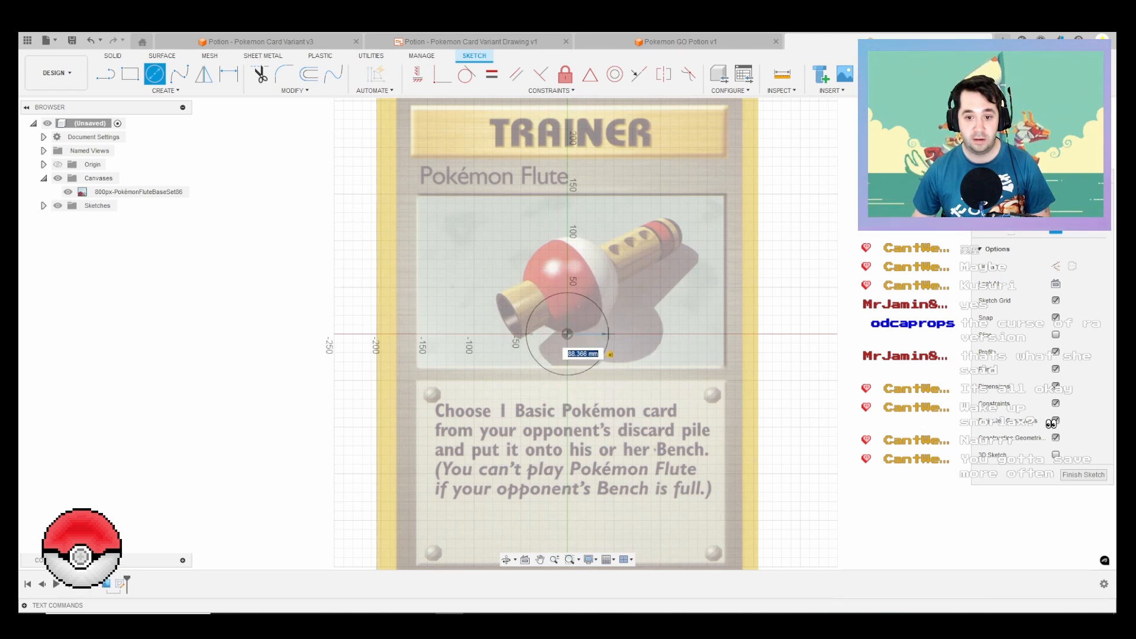
pyautogui.write('100')
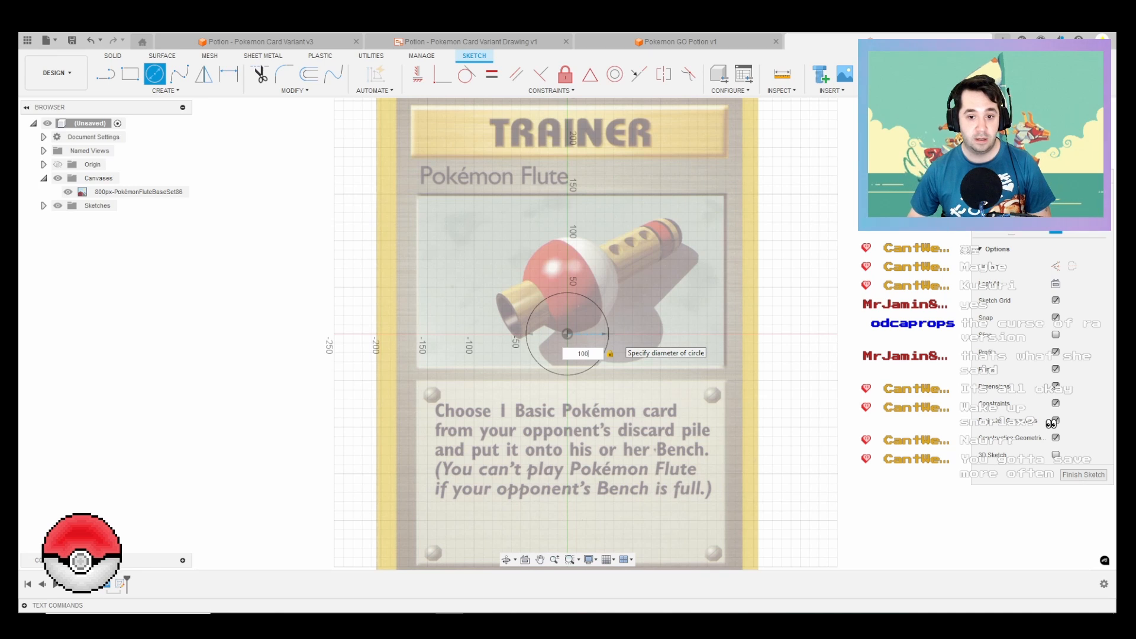
pyautogui.press('Return')
pyautogui.press('Escape')
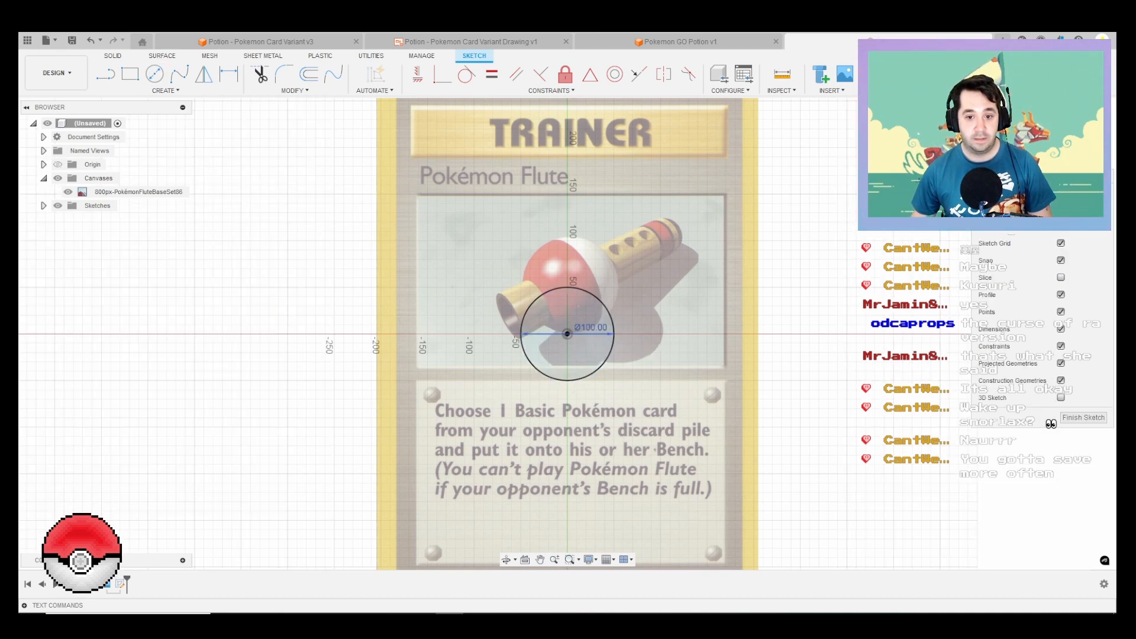
pyautogui.click(591, 327)
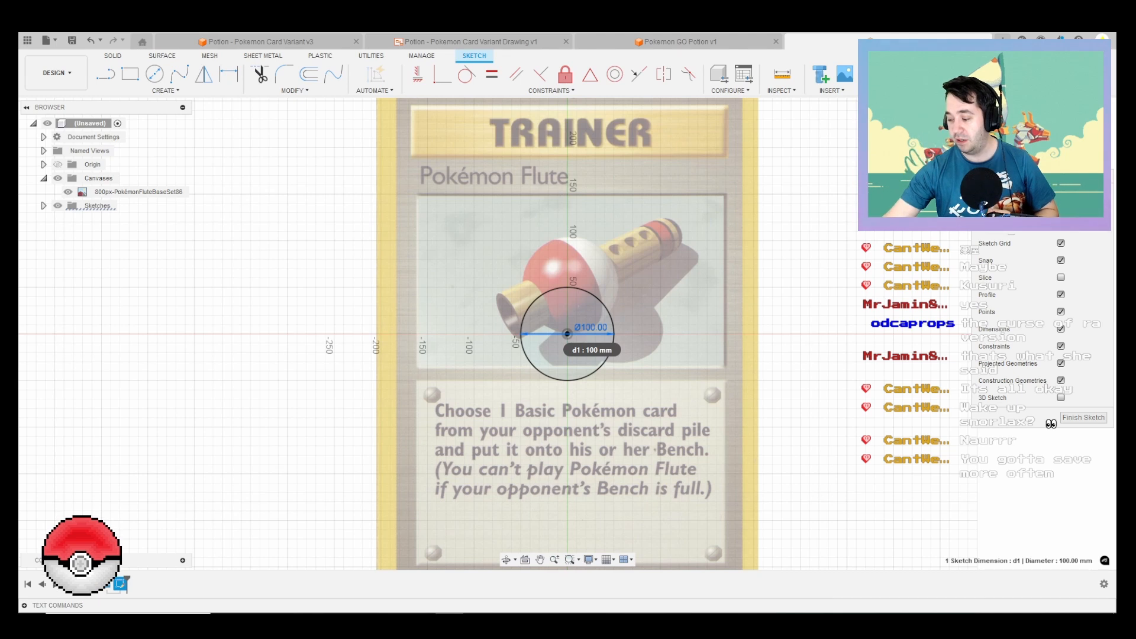
pyautogui.press('Return')
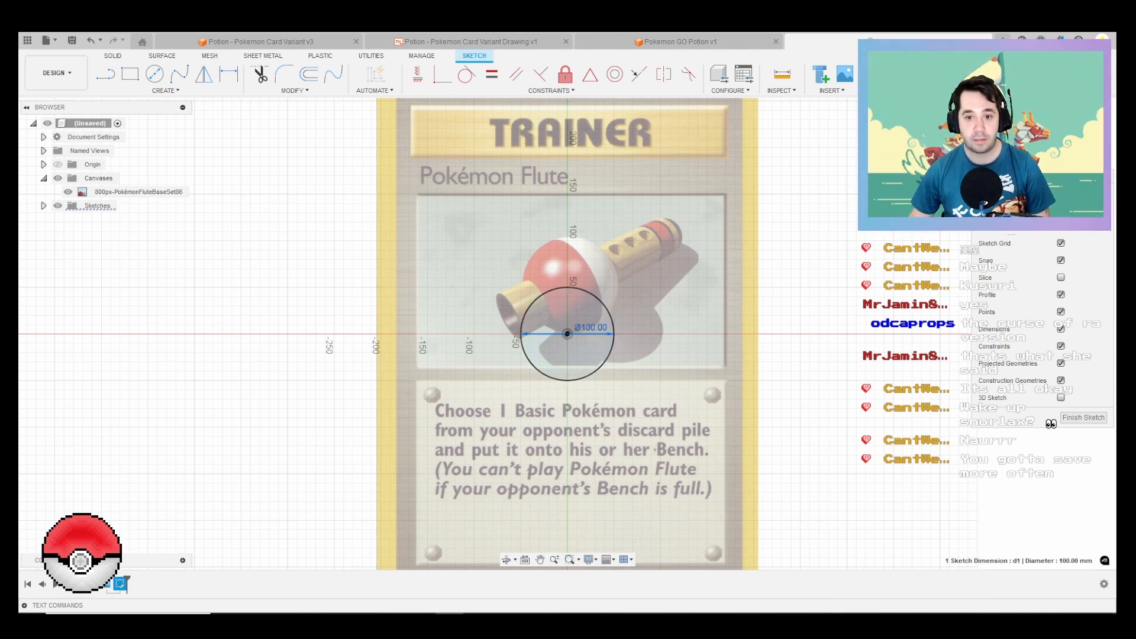
# Step: Draw the flute's slanted axis through the circle's centre, 180 mm toward the tip at about 29.7° and 75 mm toward the mouth
pyautogui.press('l')
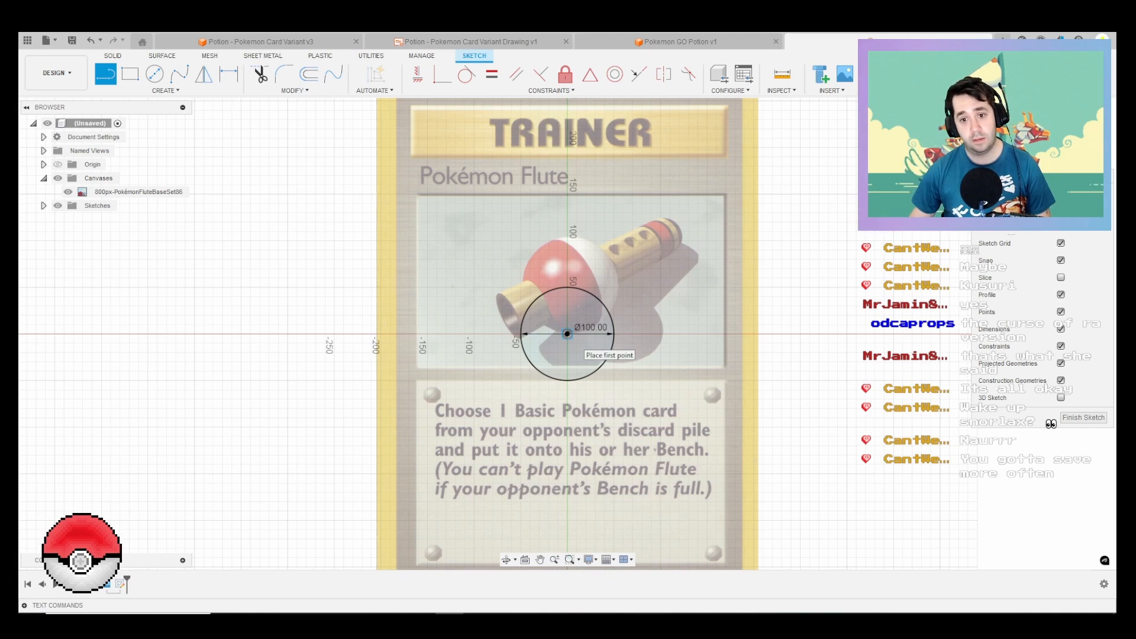
pyautogui.click(567, 334)
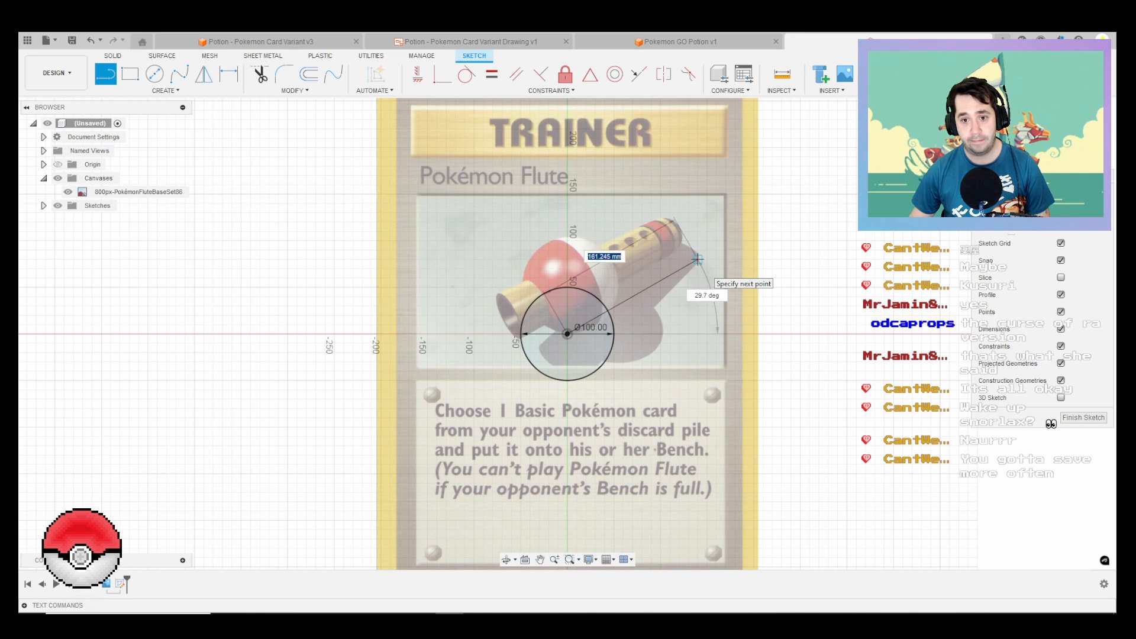
pyautogui.write('180')
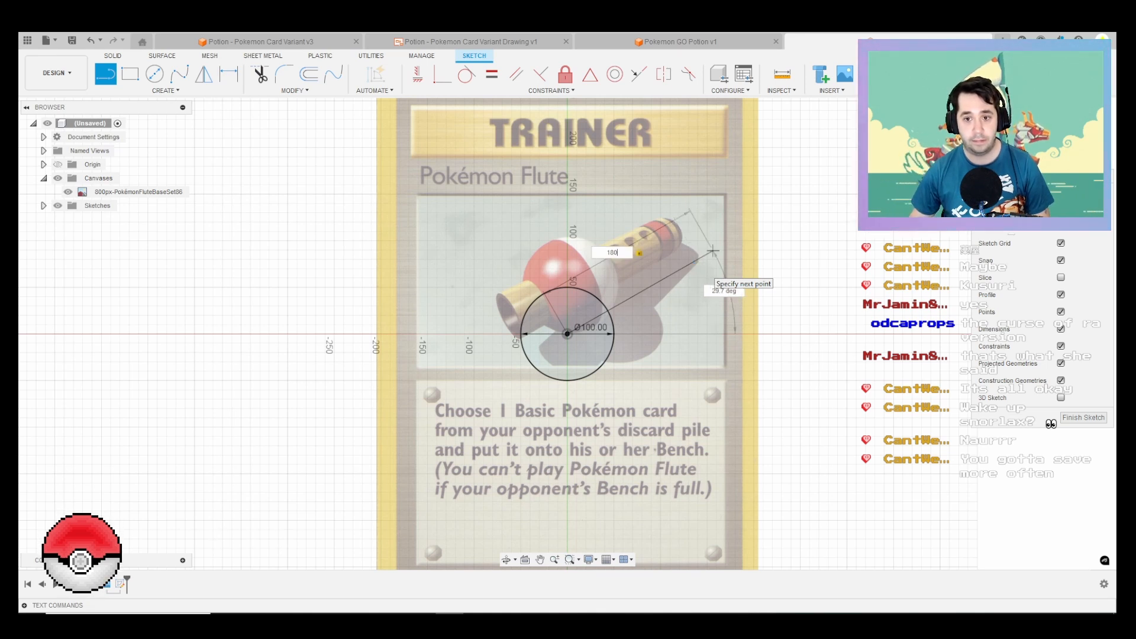
pyautogui.press('Return')
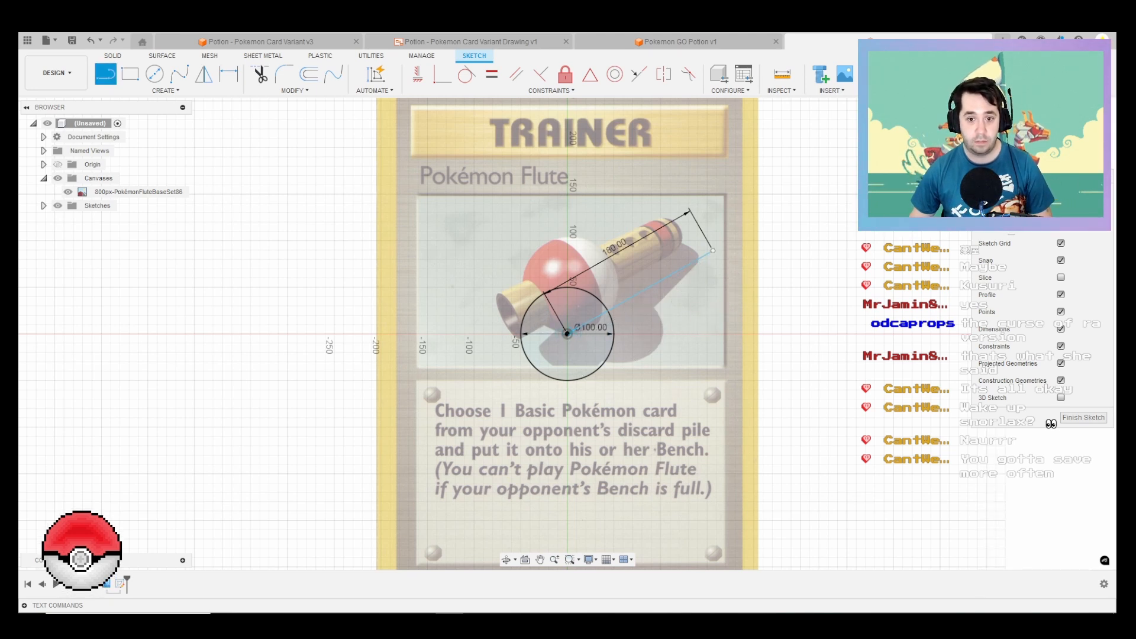
pyautogui.click(567, 334)
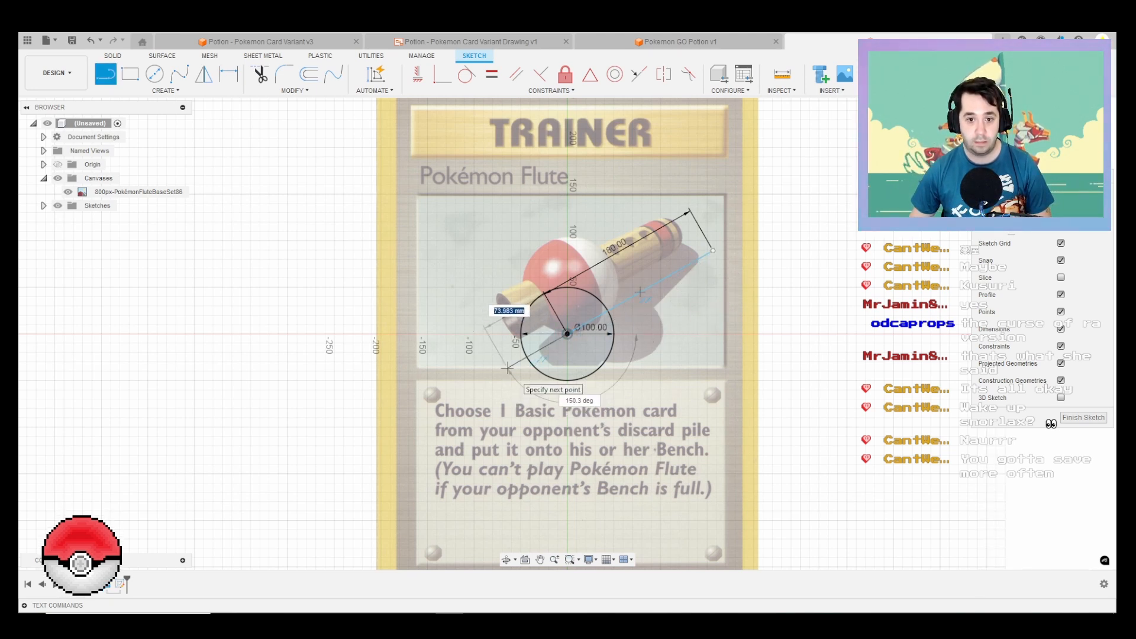
pyautogui.write('75')
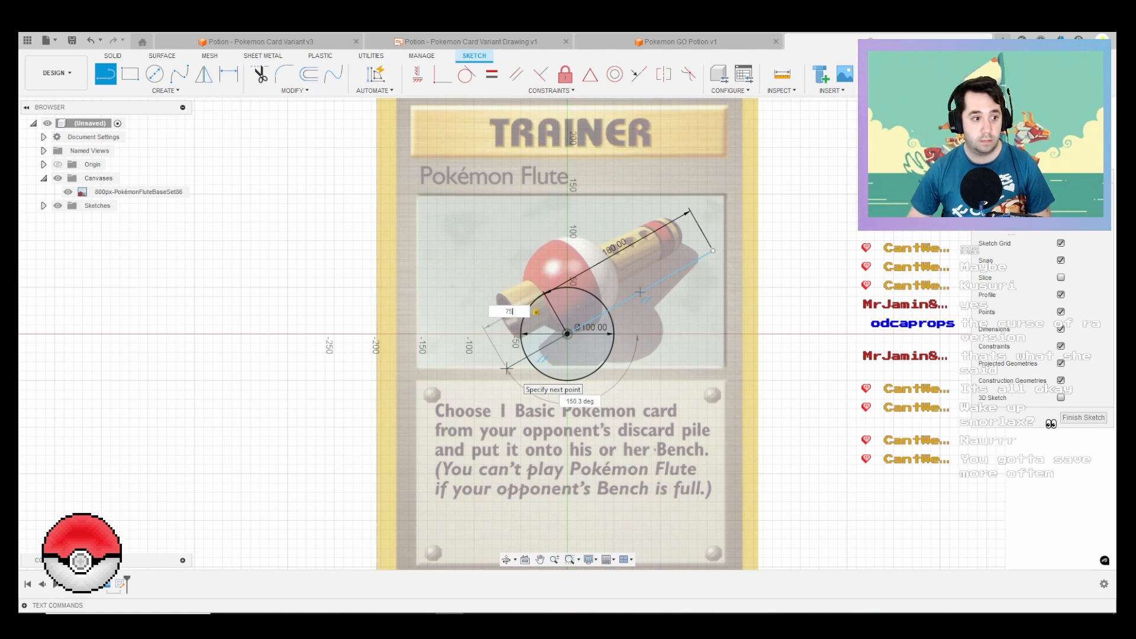
pyautogui.press('Return')
pyautogui.press('Escape')
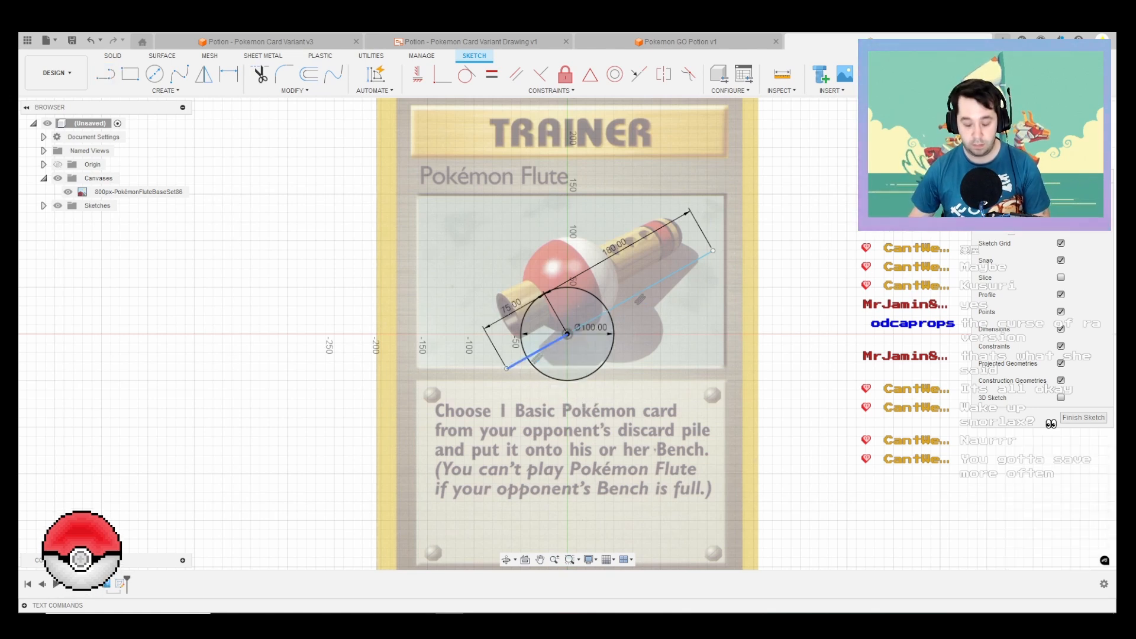
pyautogui.press('l')
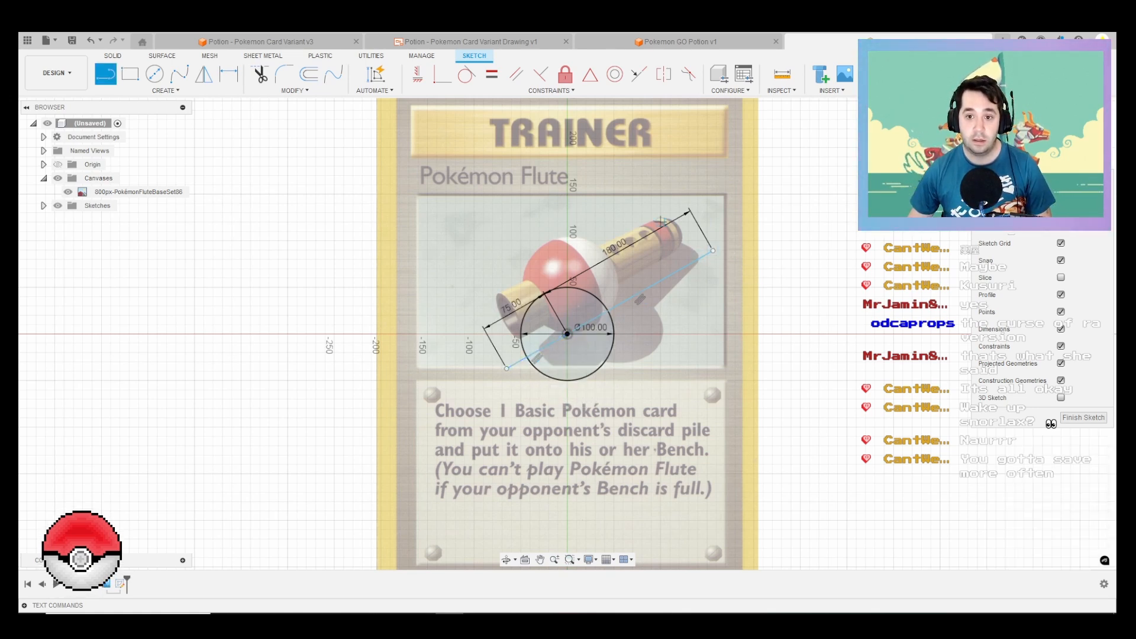
pyautogui.click(651, 223)
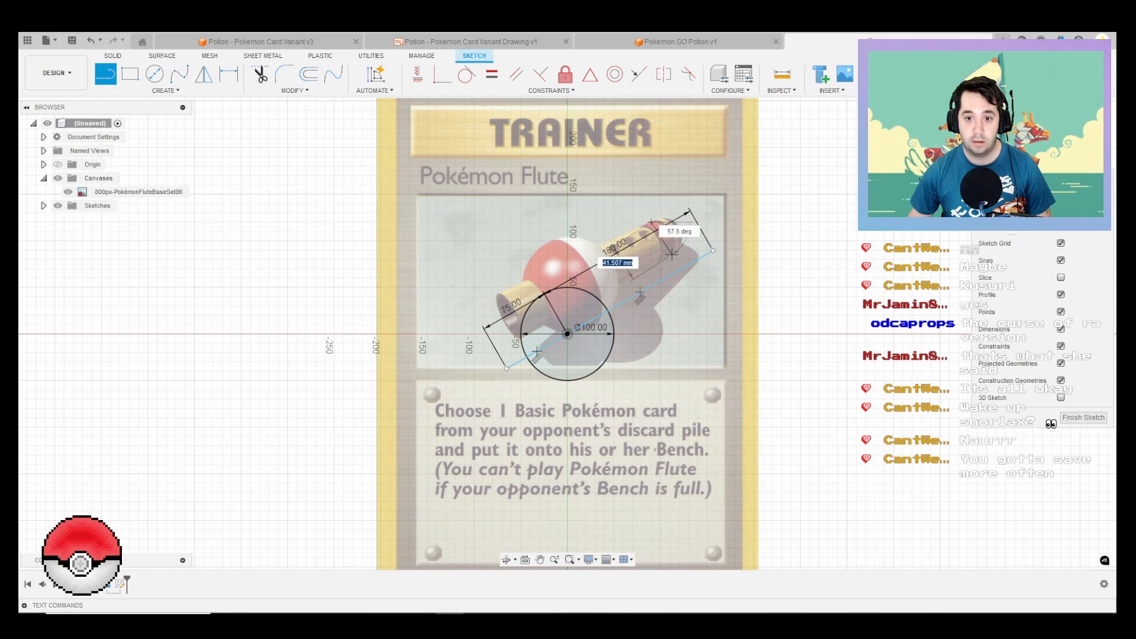
pyautogui.press('Escape')
# Step: Draw a 20 mm line perpendicular to the axis at each end and join their outer ends to close the flute tube's profile
pyautogui.press('l')
pyautogui.click(712, 250)
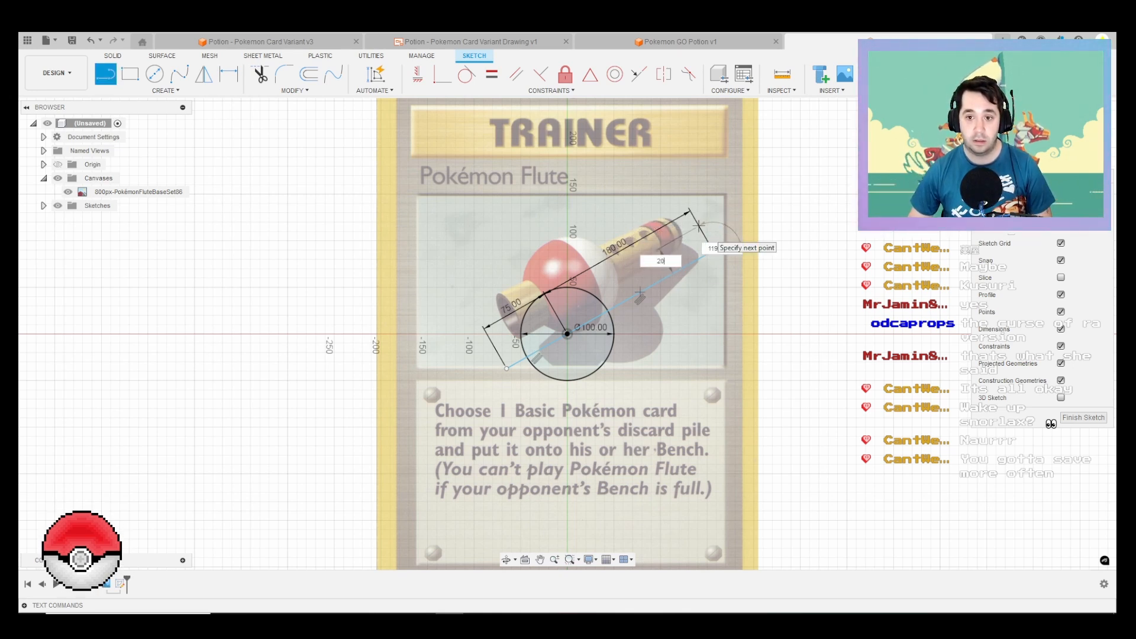
pyautogui.press('Return')
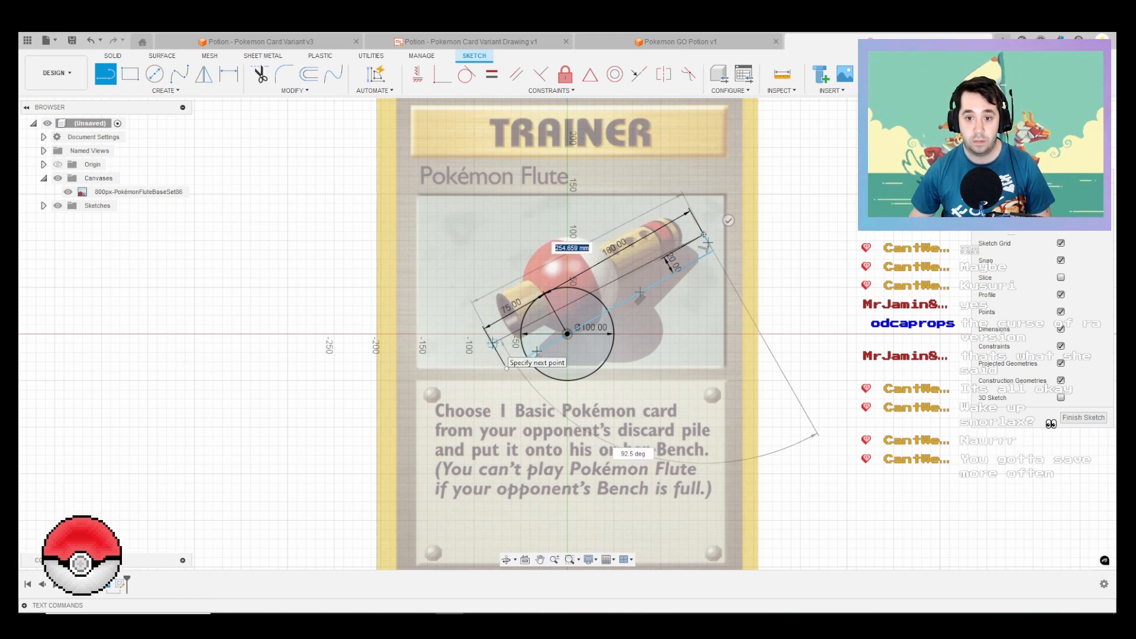
pyautogui.click(506, 368)
pyautogui.press('Escape')
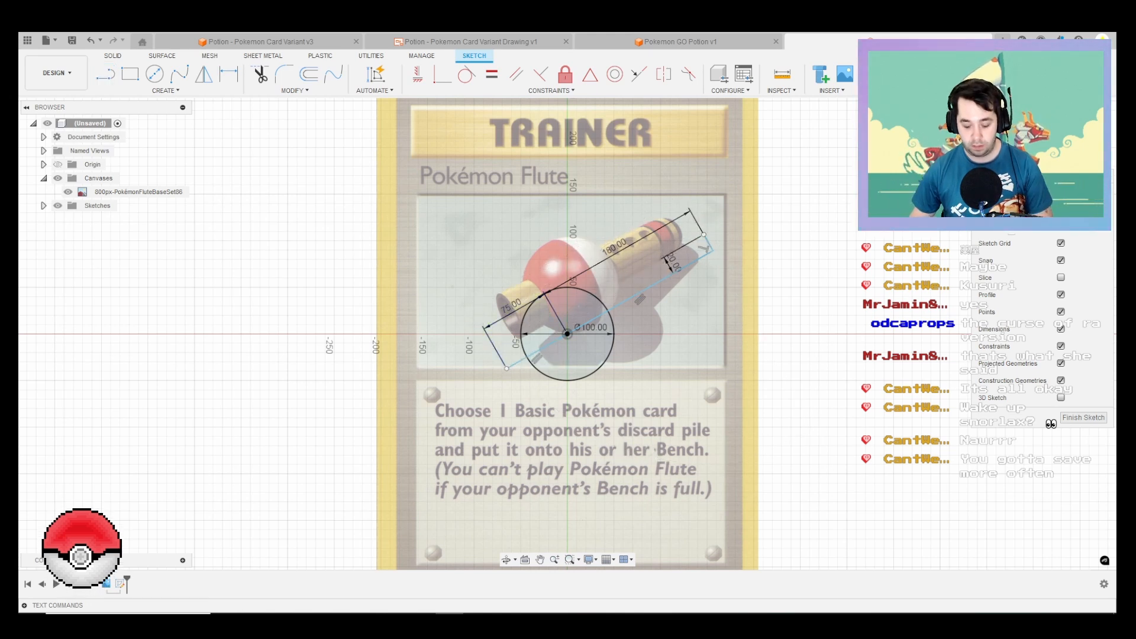
pyautogui.press('l')
pyautogui.click(506, 368)
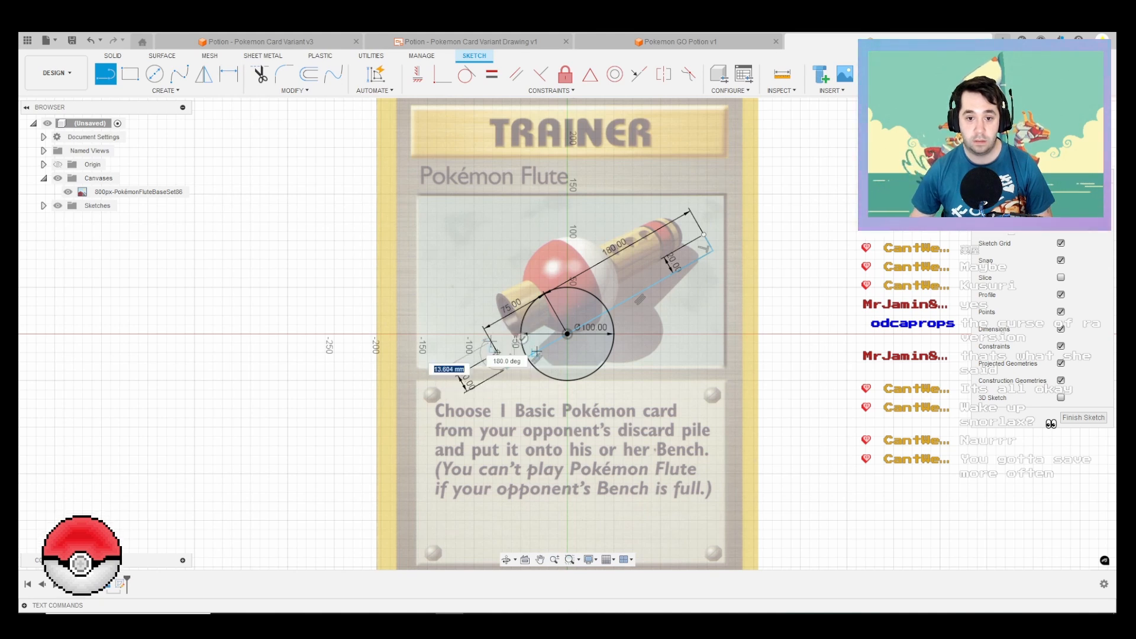
pyautogui.click(704, 235)
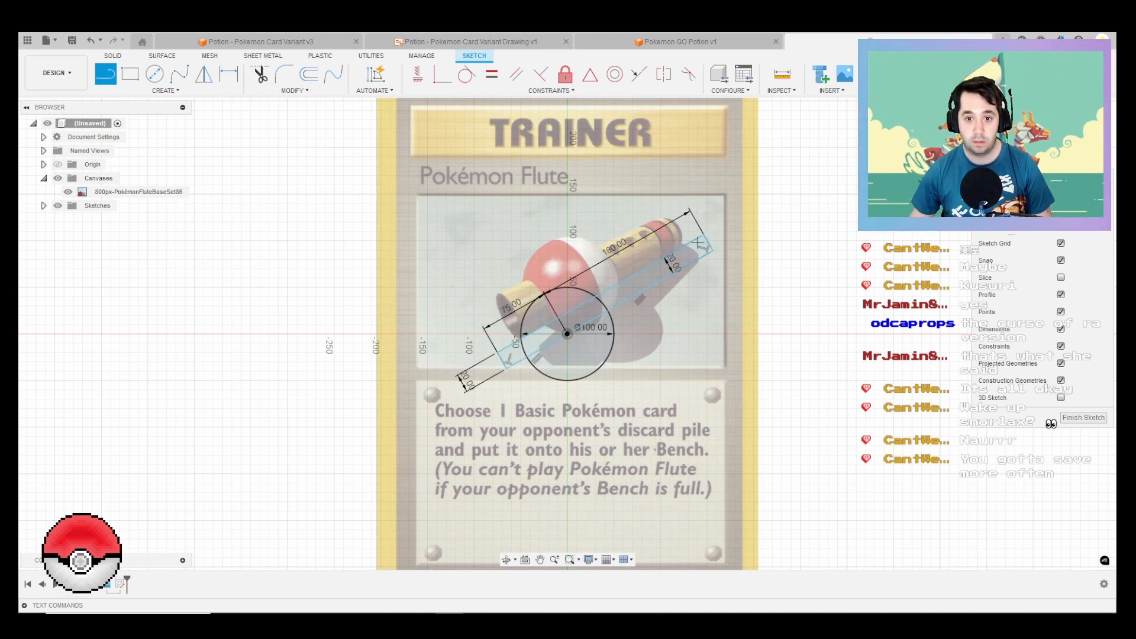
# Step: Draw a line from the circle's centre at 90° to the flute axis, extending past the circle on the profile's side
pyautogui.click(566, 335)
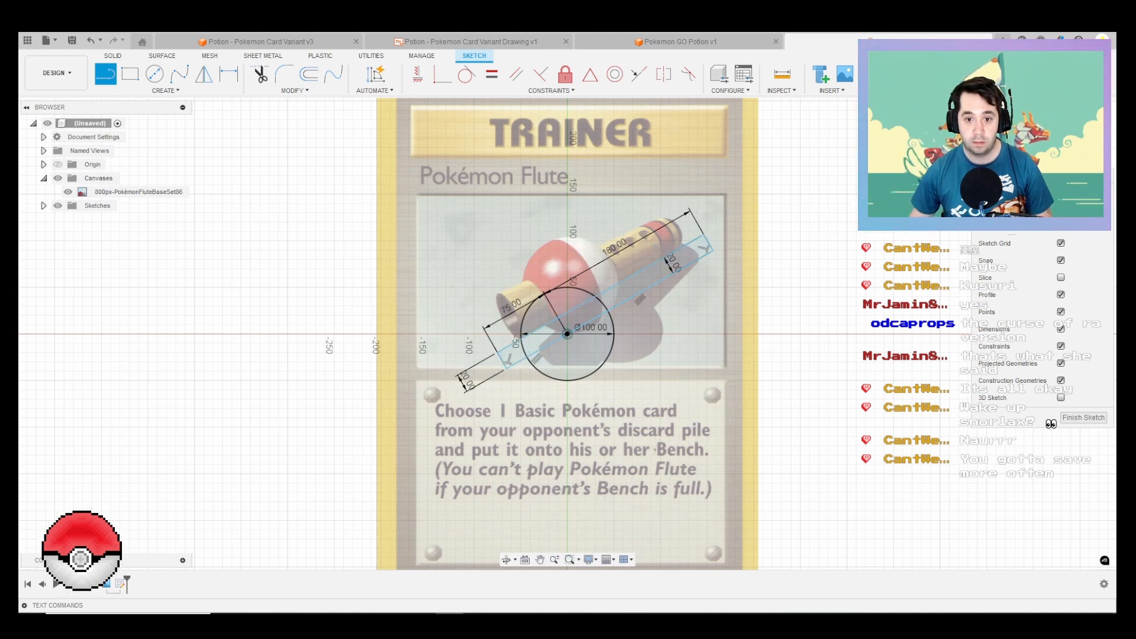
pyautogui.click(514, 242)
pyautogui.press('Escape')
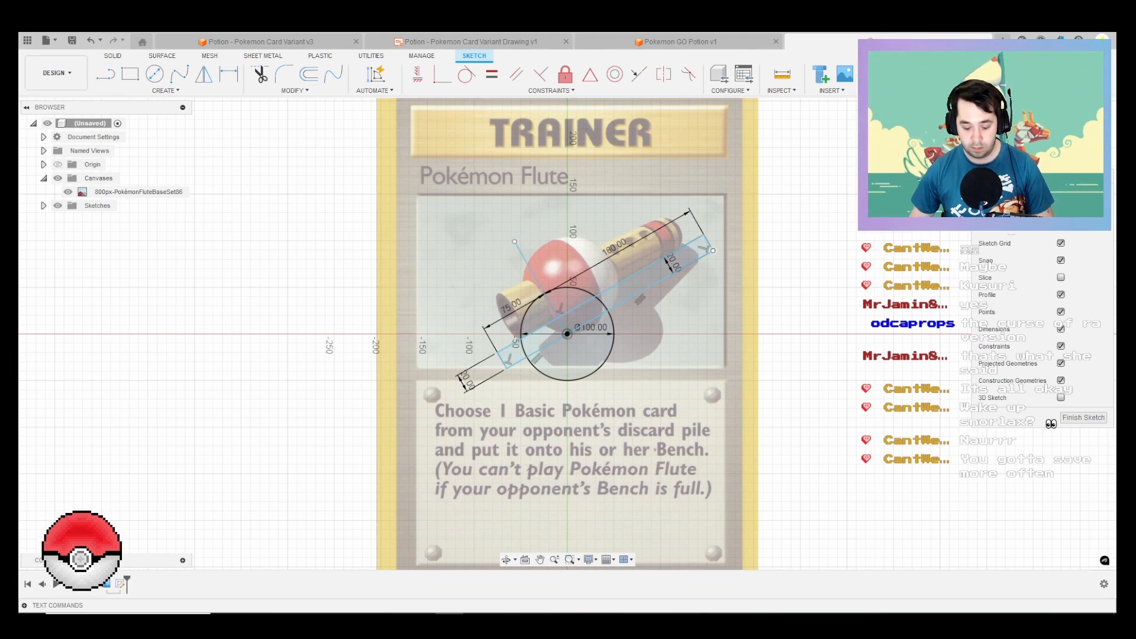
# Step: Draw a 5 mm line from the tube profile's outer tip corner toward the axis, continued by a line parallel to the axis past the mouth
pyautogui.scroll(3, 707, 260)
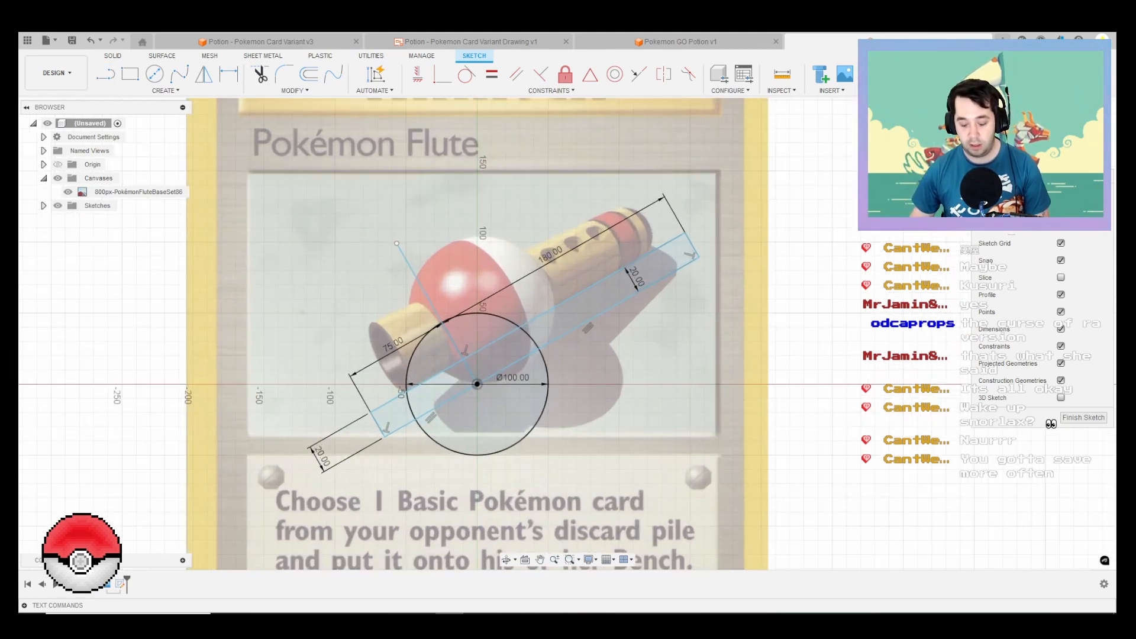
pyautogui.press('l')
pyautogui.scroll(2, 703, 239)
pyautogui.click(682, 234)
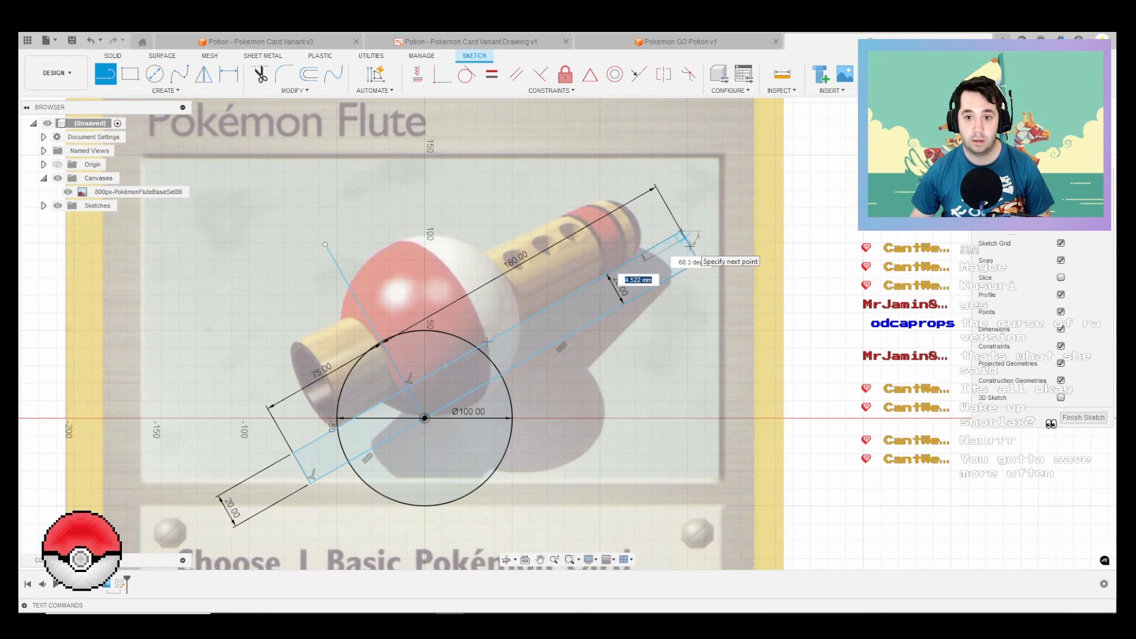
pyautogui.press('Return')
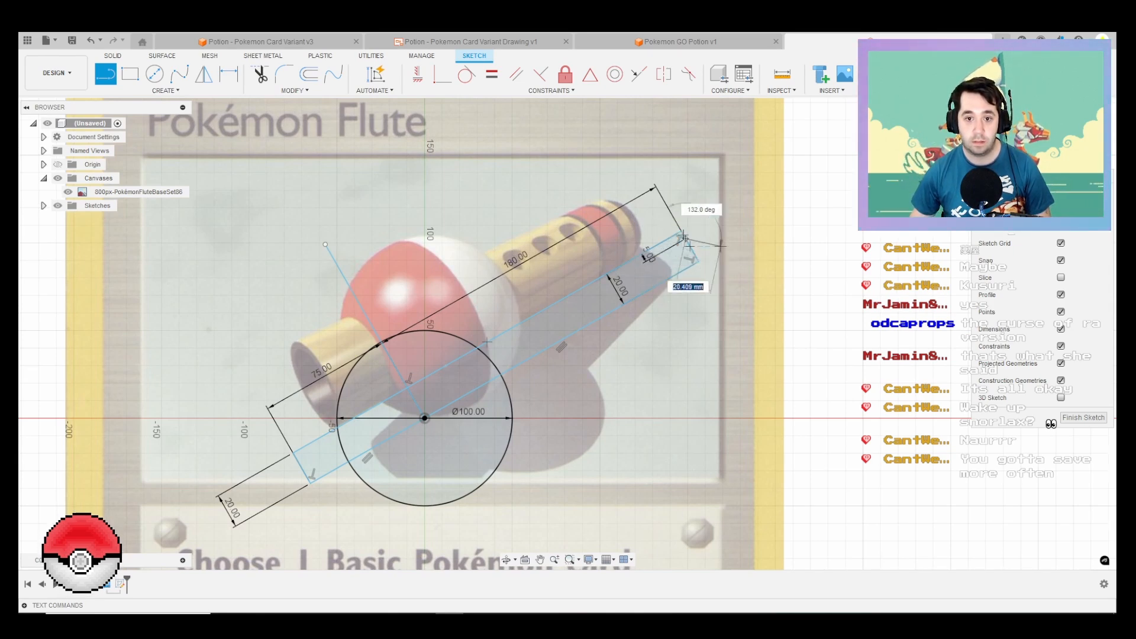
pyautogui.scroll(-2, 710, 239)
pyautogui.press('Escape')
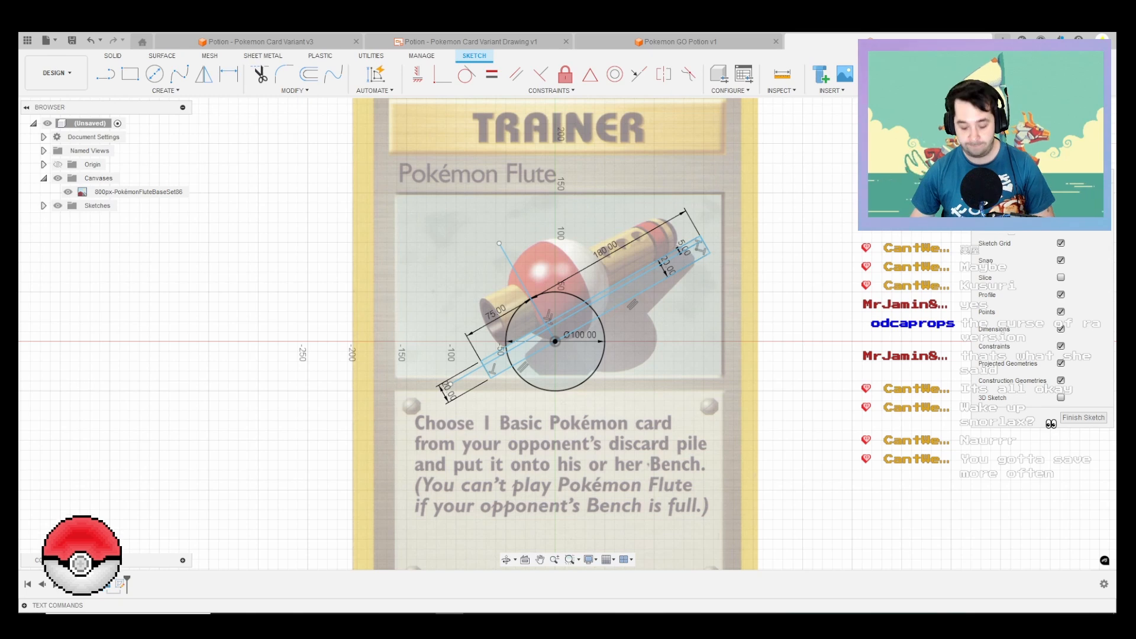
# Step: Offset the ball's circle 5 mm inward and finish the sketch
pyautogui.press('o')
pyautogui.scroll(1, 528, 267)
pyautogui.click(577, 296)
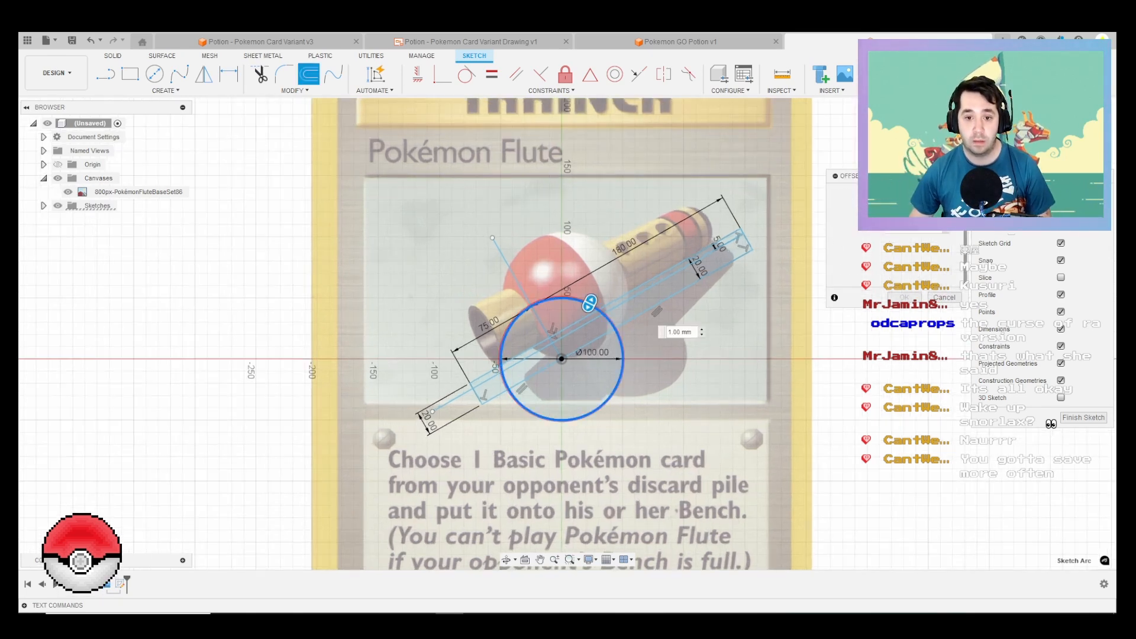
pyautogui.scroll(2, 588, 303)
pyautogui.moveTo(588, 303); pyautogui.dragTo(584, 314)
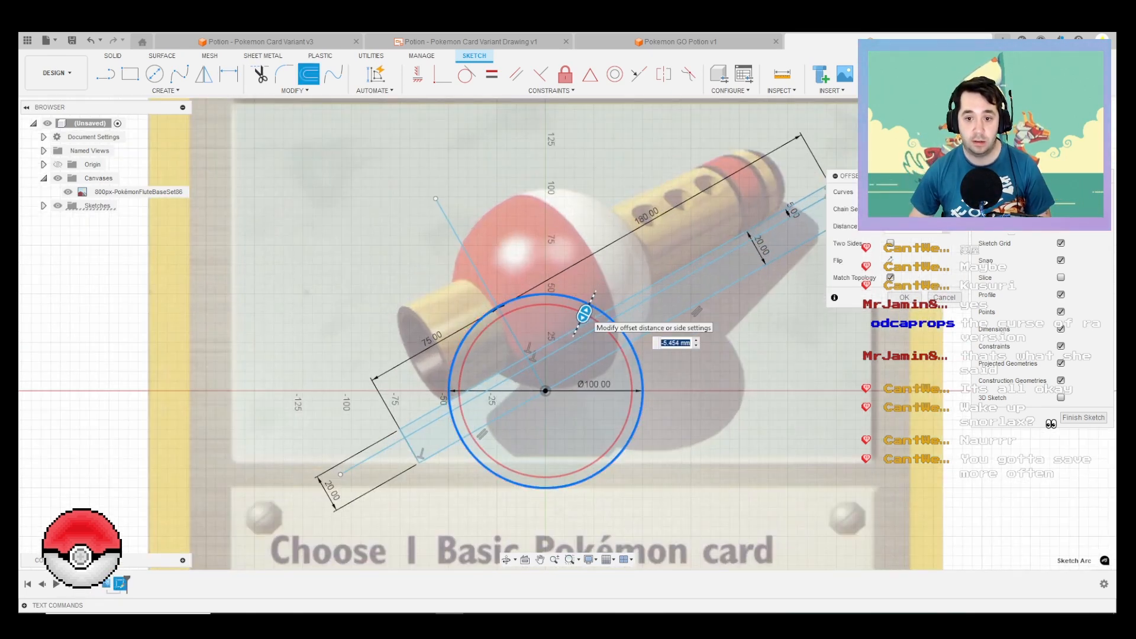
pyautogui.press('Return')
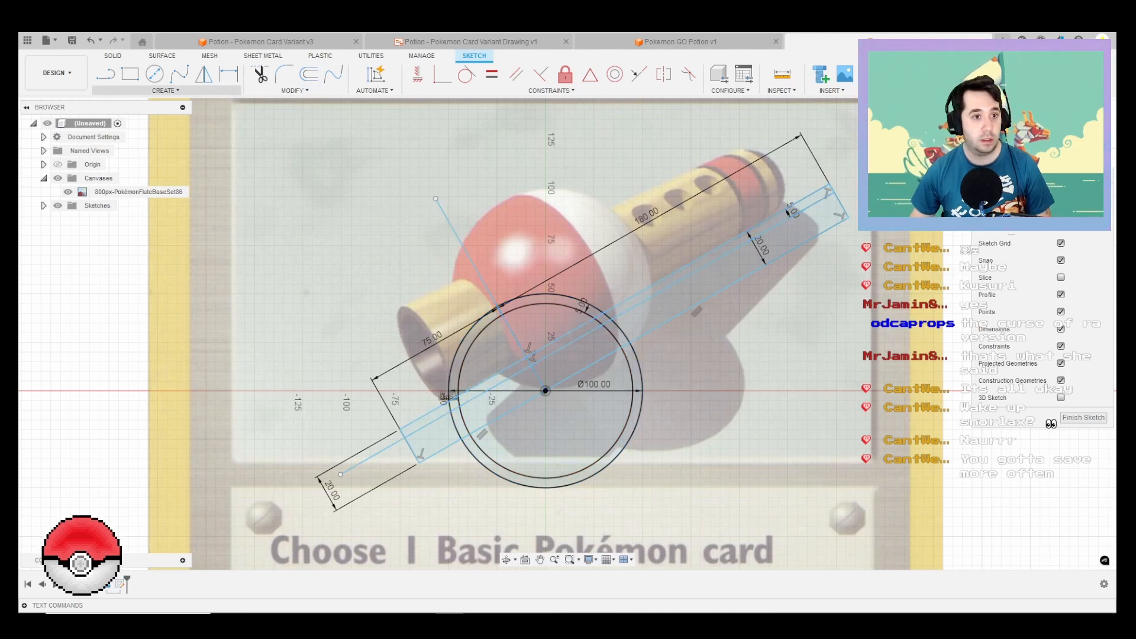
pyautogui.click(165, 91)
pyautogui.moveTo(550, 90)
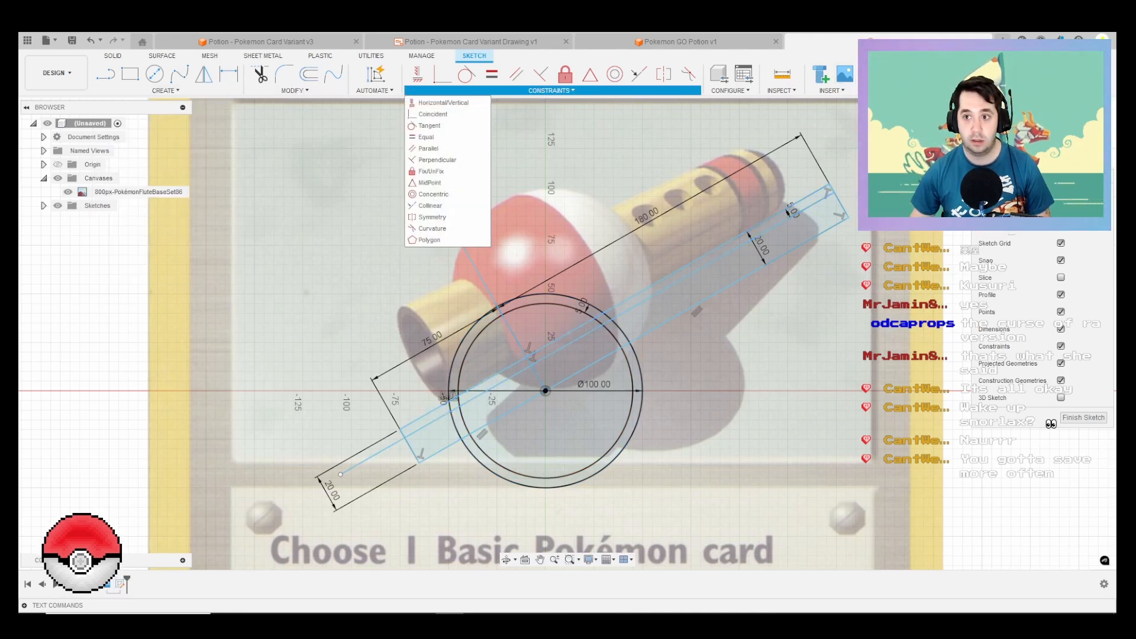
pyautogui.click(932, 74)
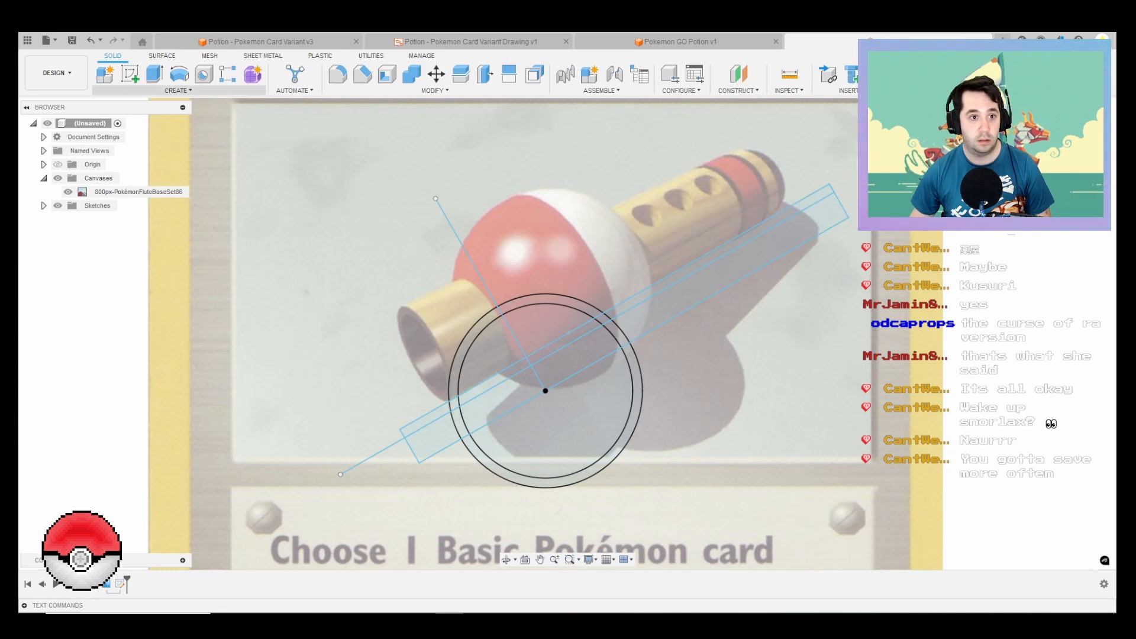
# Step: Revolve the thin wall profiles of the tube and upper ball arc 360° around the flute axis as a new body
pyautogui.click(179, 74)
pyautogui.click(425, 419)
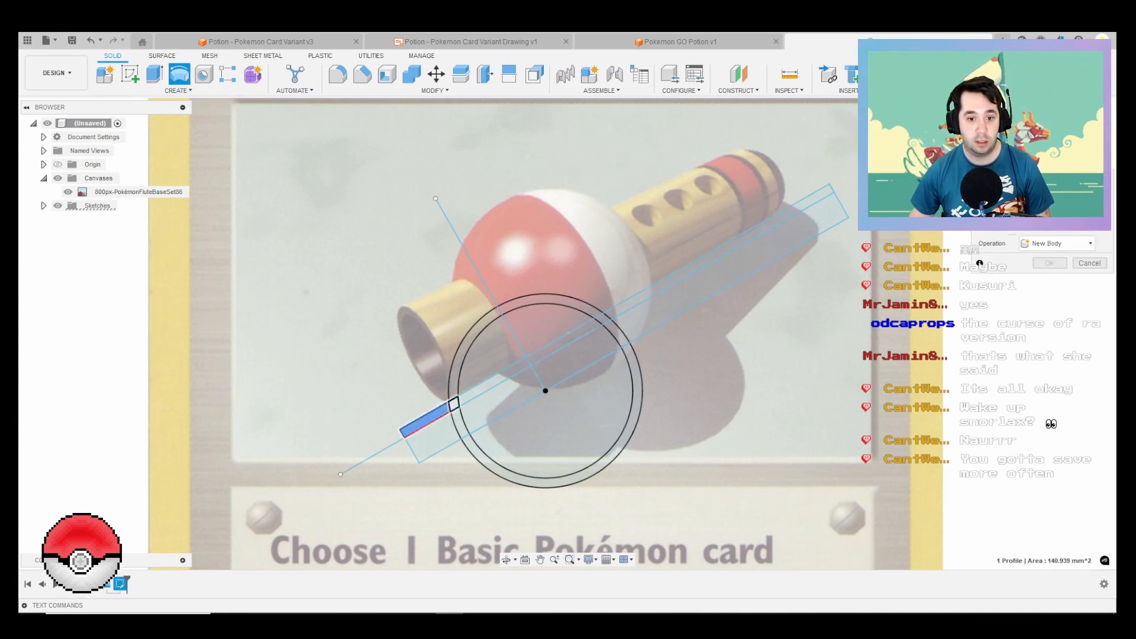
pyautogui.click(454, 404)
pyautogui.click(472, 336)
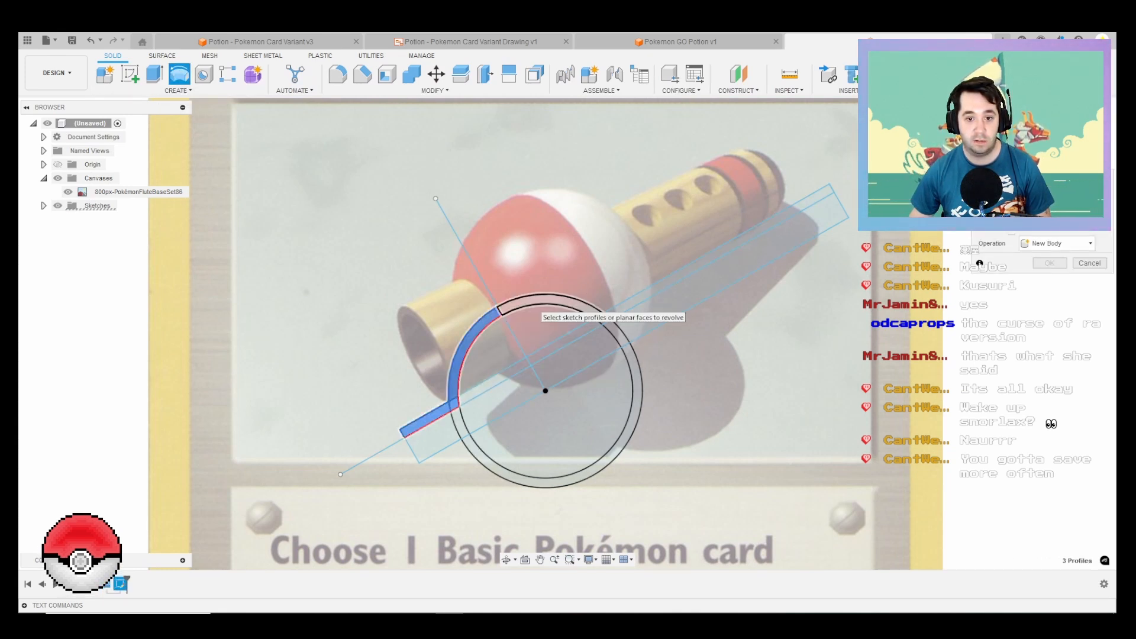
pyautogui.click(534, 299)
pyautogui.click(602, 317)
pyautogui.click(632, 302)
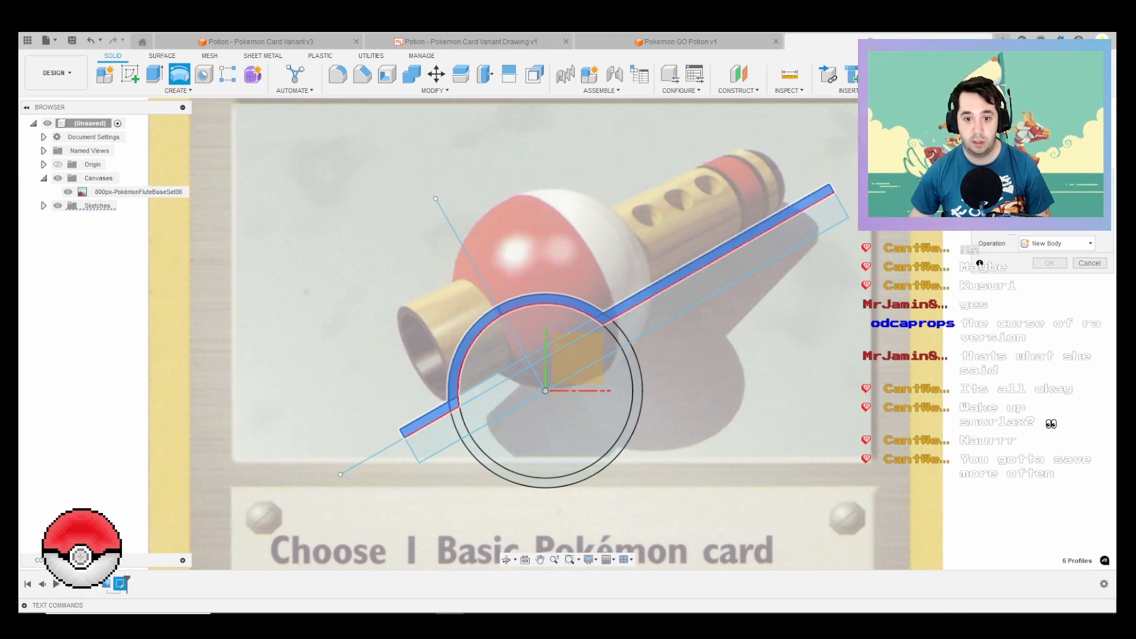
pyautogui.click(489, 423)
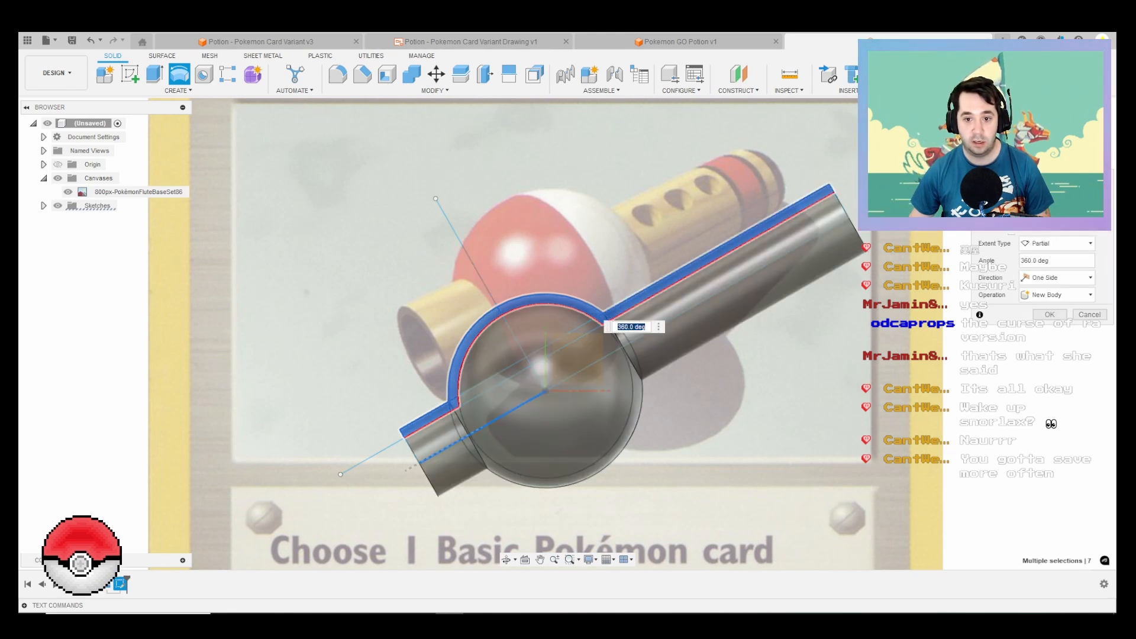
pyautogui.press('Return')
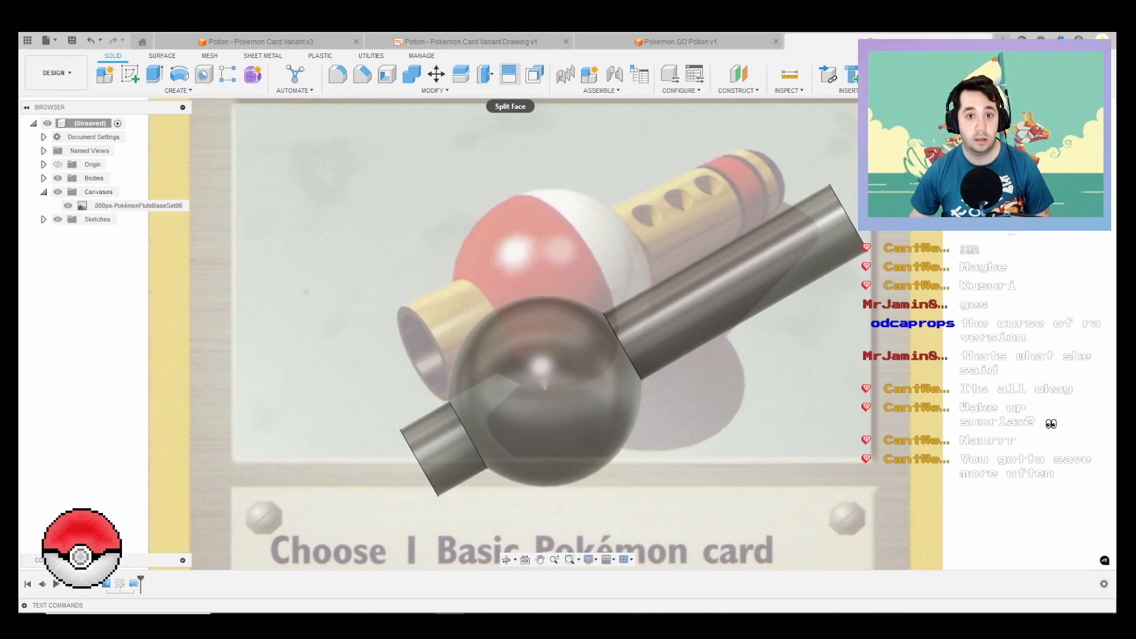
# Step: Split the ball's outer face with the sketch line perpendicular to the flute axis, making that sketch visible for selection
pyautogui.click(509, 74)
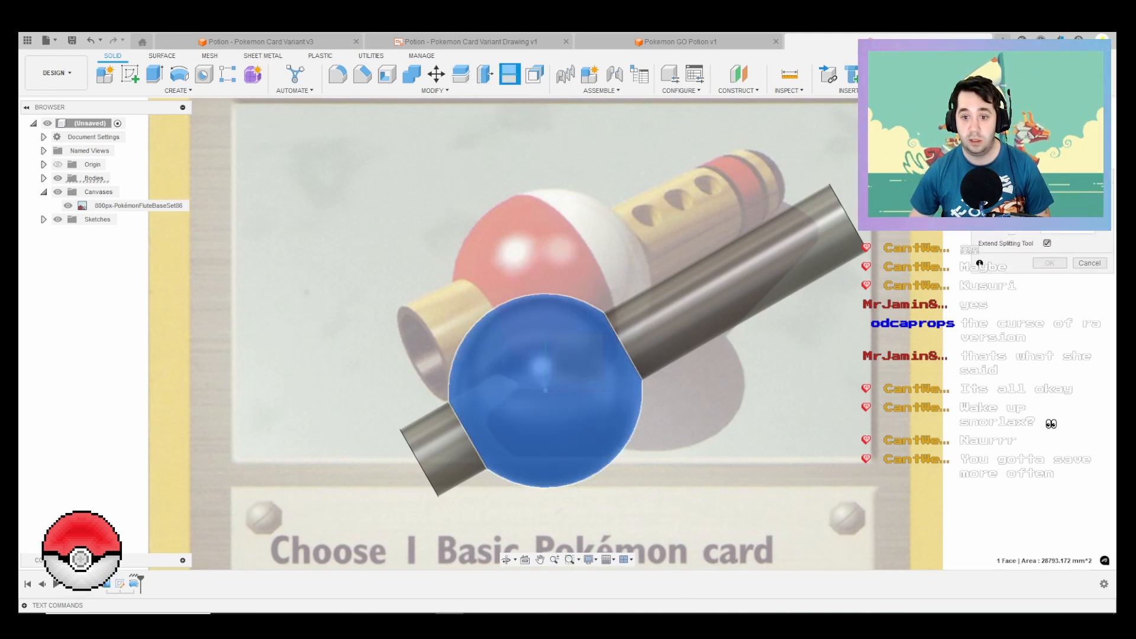
pyautogui.click(43, 218)
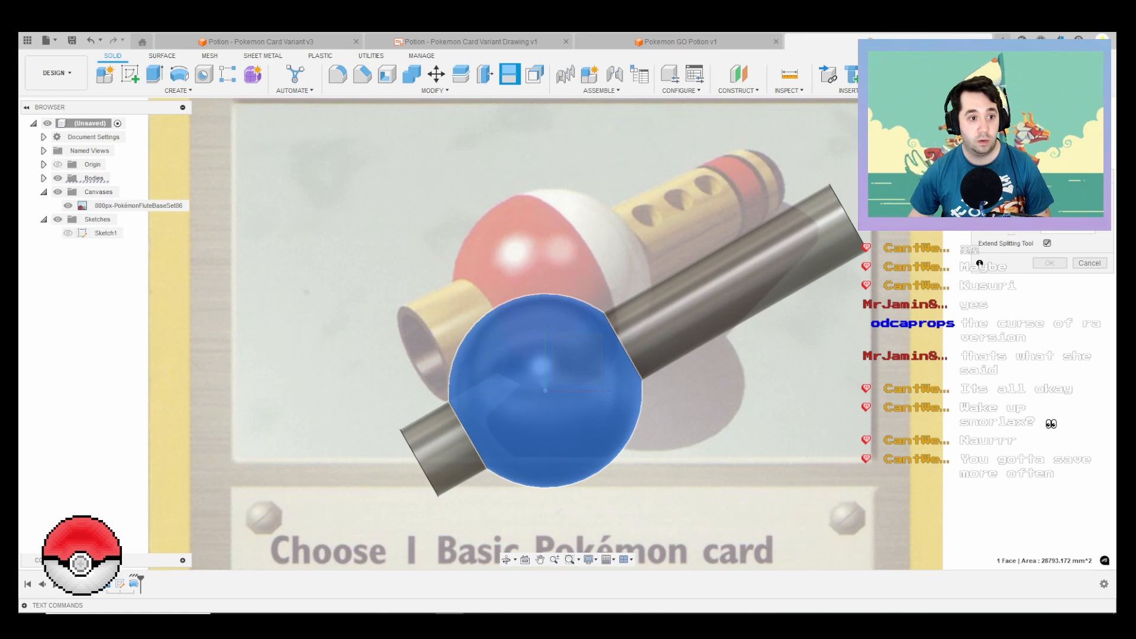
pyautogui.click(68, 232)
pyautogui.click(468, 254)
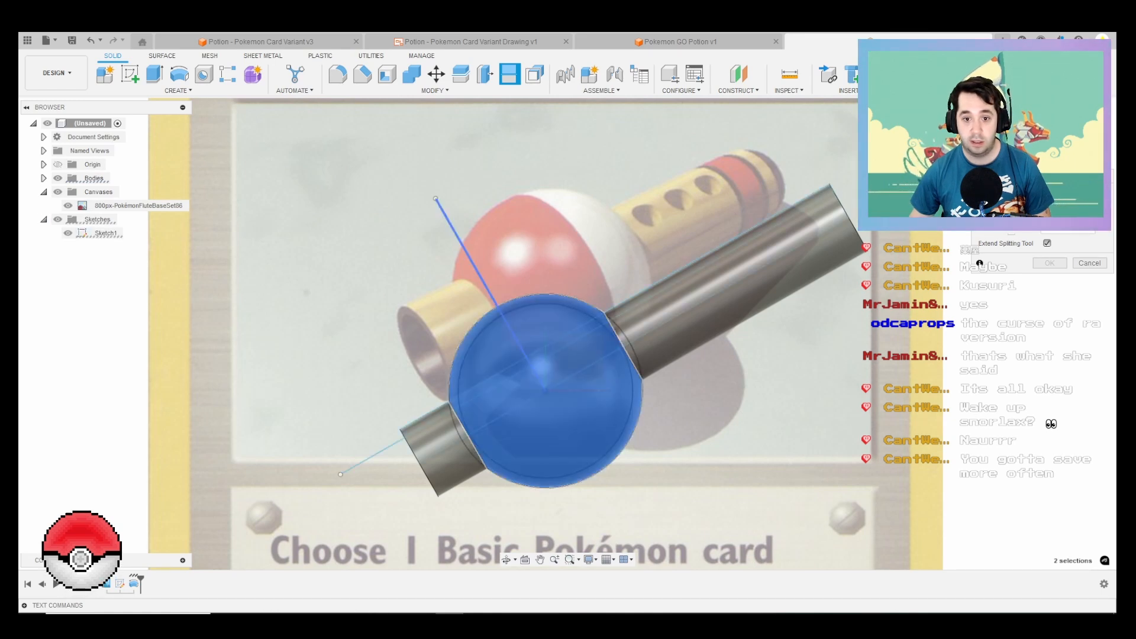
pyautogui.press('Return')
pyautogui.scroll(-4, 630, 219)
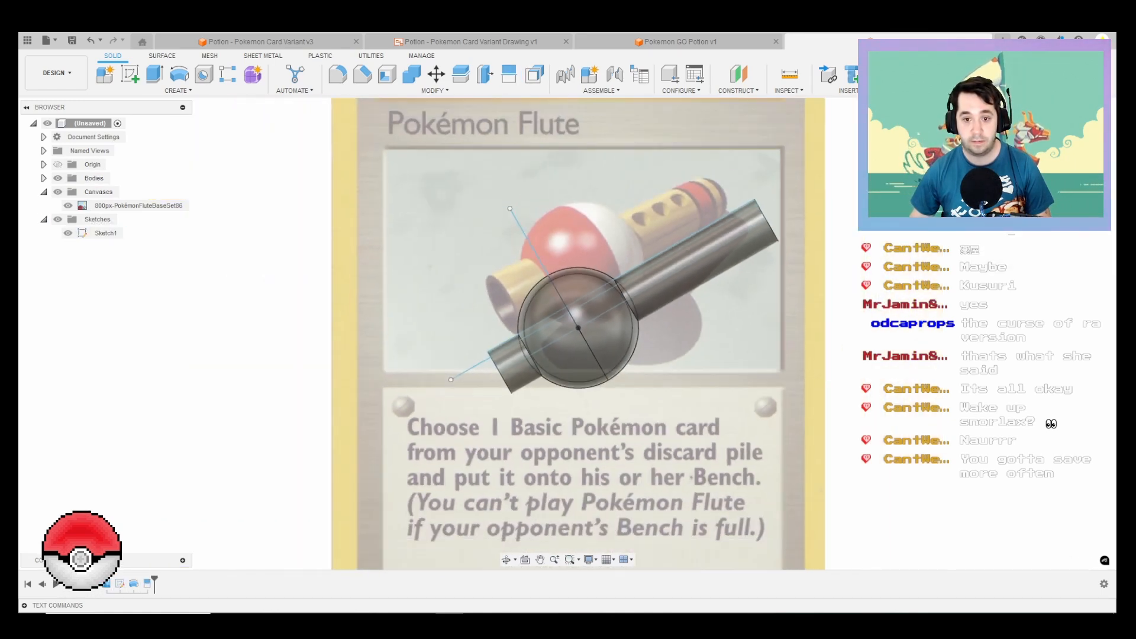
# Step: Create a construction plane offset -30 mm from the tube's tip end face, toward the ball
pyautogui.keyDown('shift'); pyautogui.moveTo(602, 247); pyautogui.dragTo(628, 274, button='middle'); pyautogui.keyUp('shift')
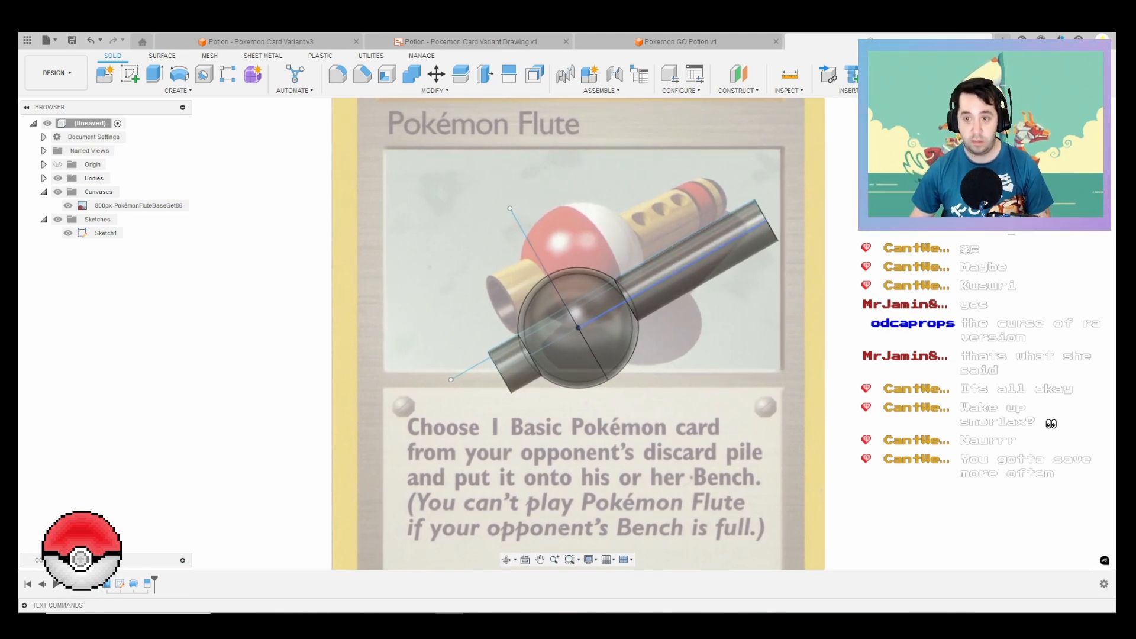
pyautogui.click(738, 74)
pyautogui.keyDown('shift'); pyautogui.moveTo(680, 254); pyautogui.dragTo(651, 275, button='middle'); pyautogui.keyUp('shift')
pyautogui.click(767, 201)
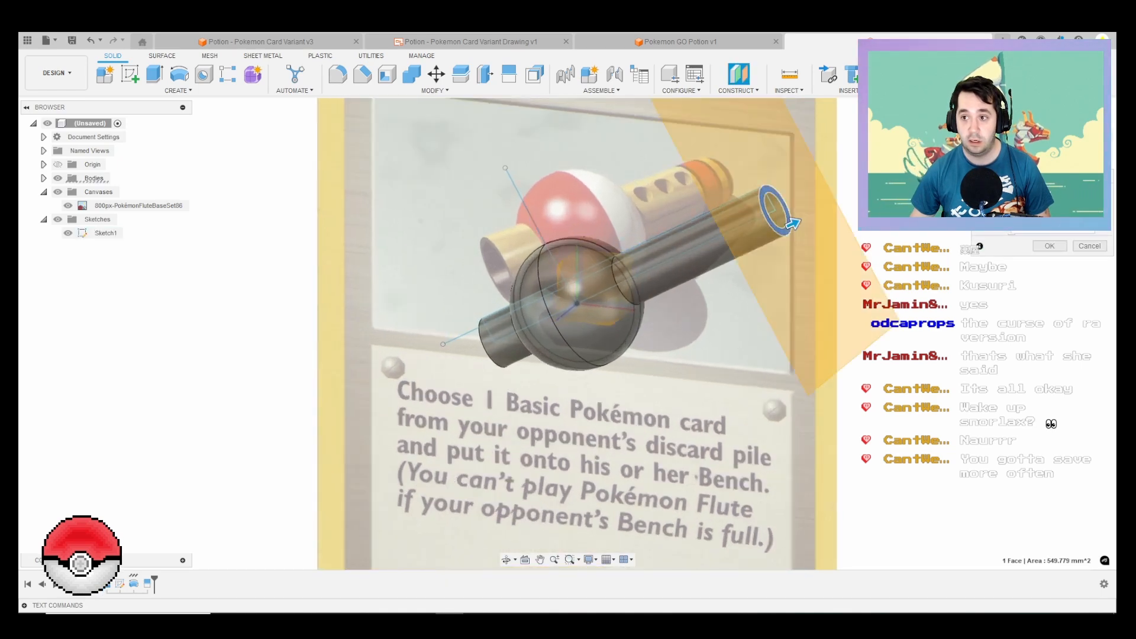
pyautogui.scroll(4, 822, 113)
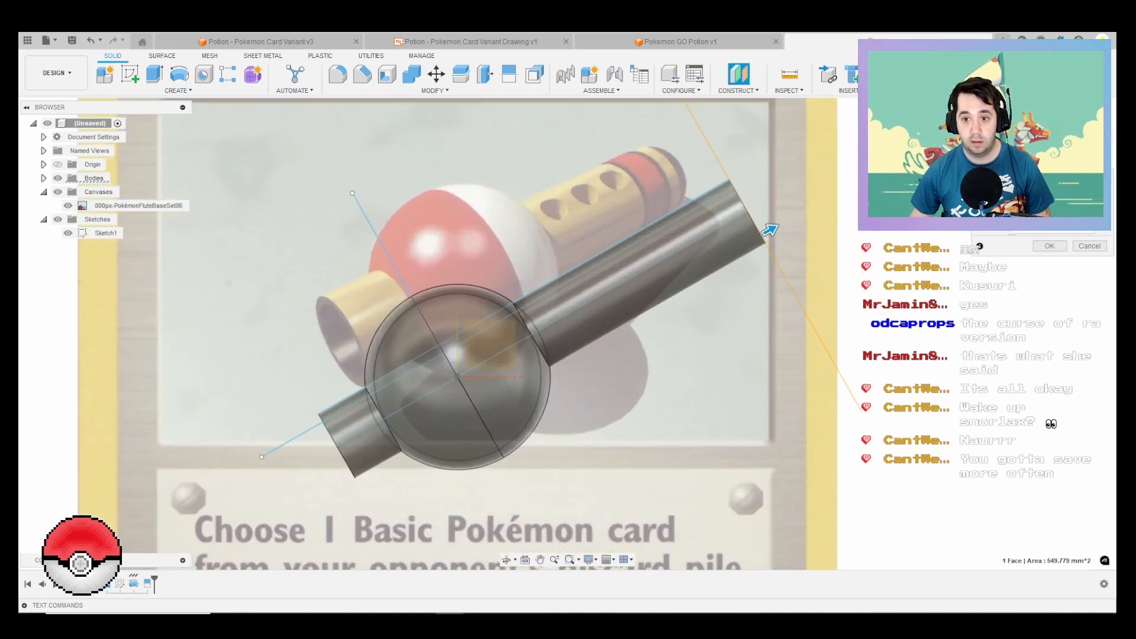
pyautogui.moveTo(769, 229); pyautogui.dragTo(711, 264)
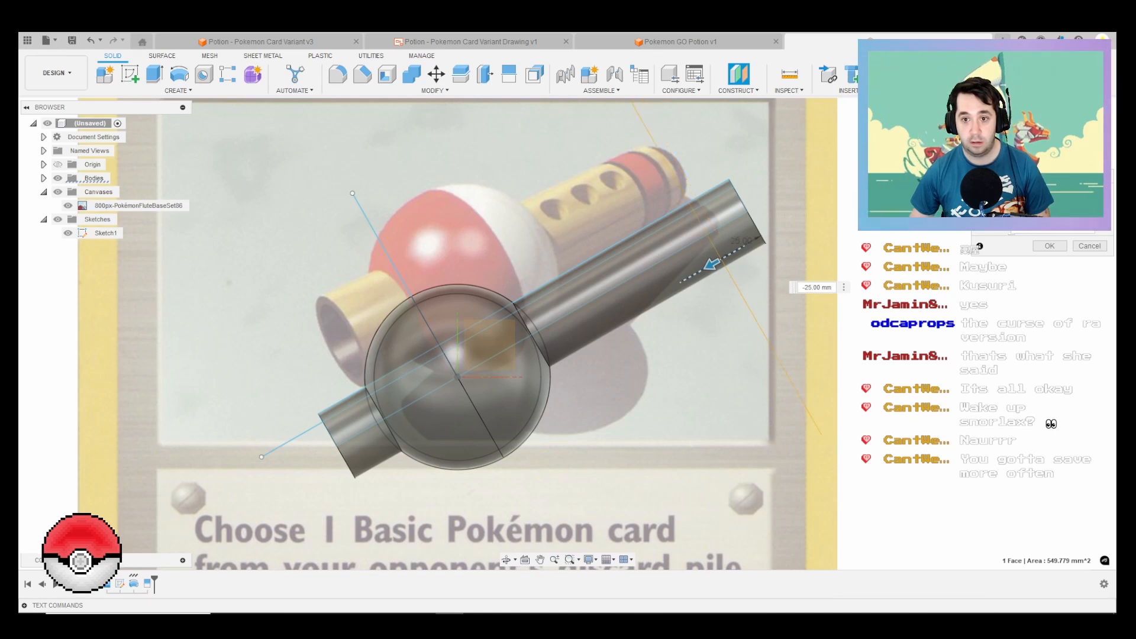
pyautogui.write('-30')
pyautogui.press('Return')
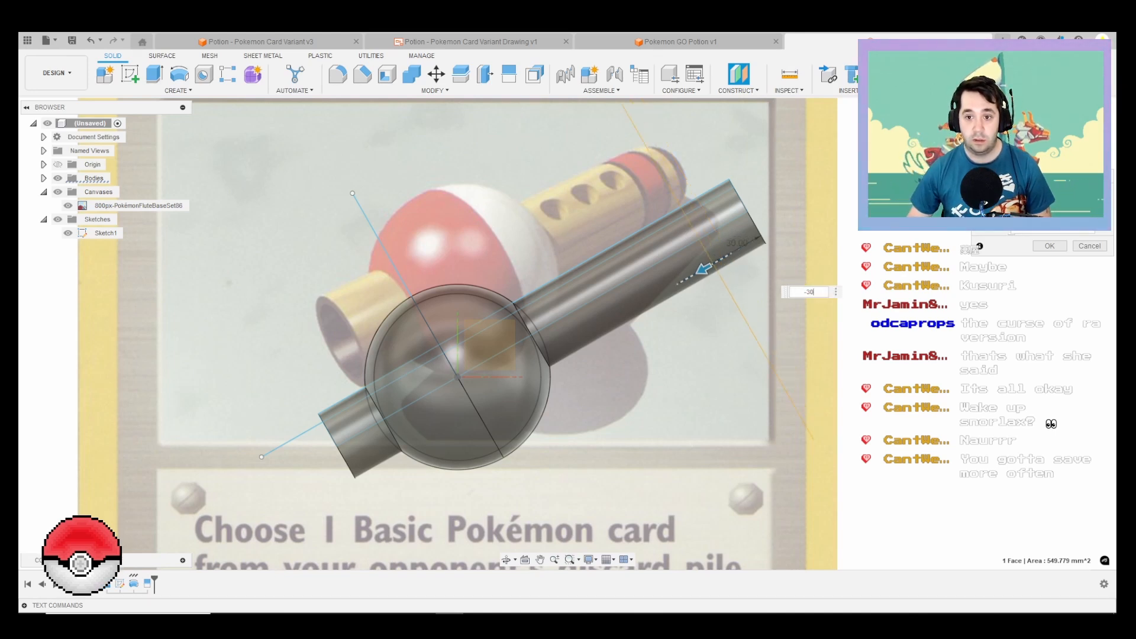
# Step: Create a second construction plane offset slightly from the first one toward the ball
pyautogui.rightClick(831, 289)
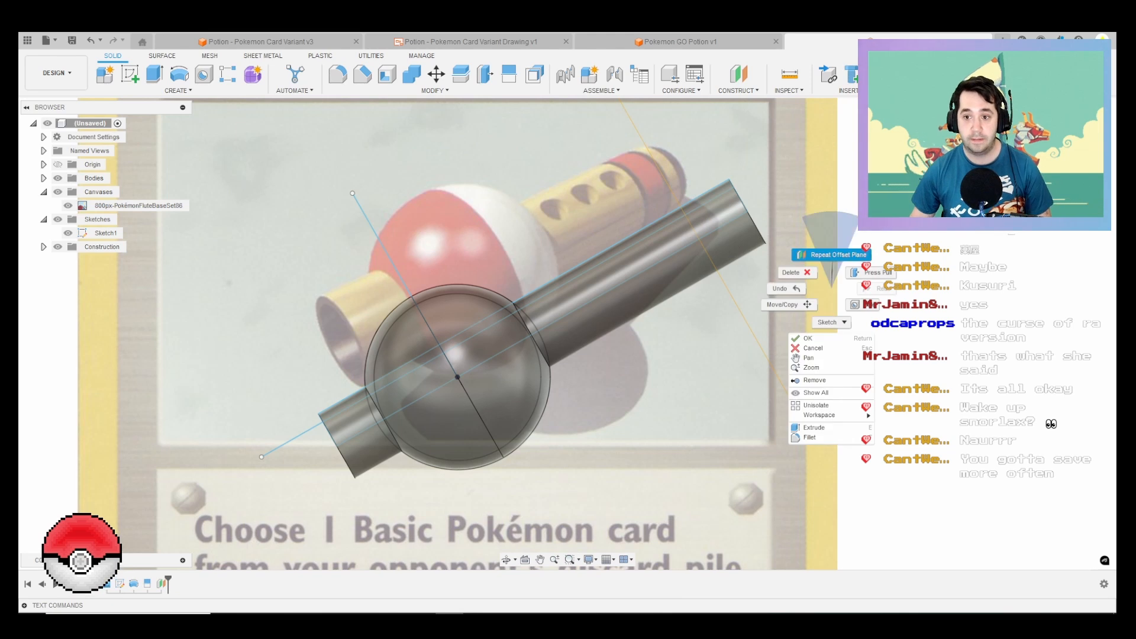
pyautogui.click(831, 255)
pyautogui.click(731, 294)
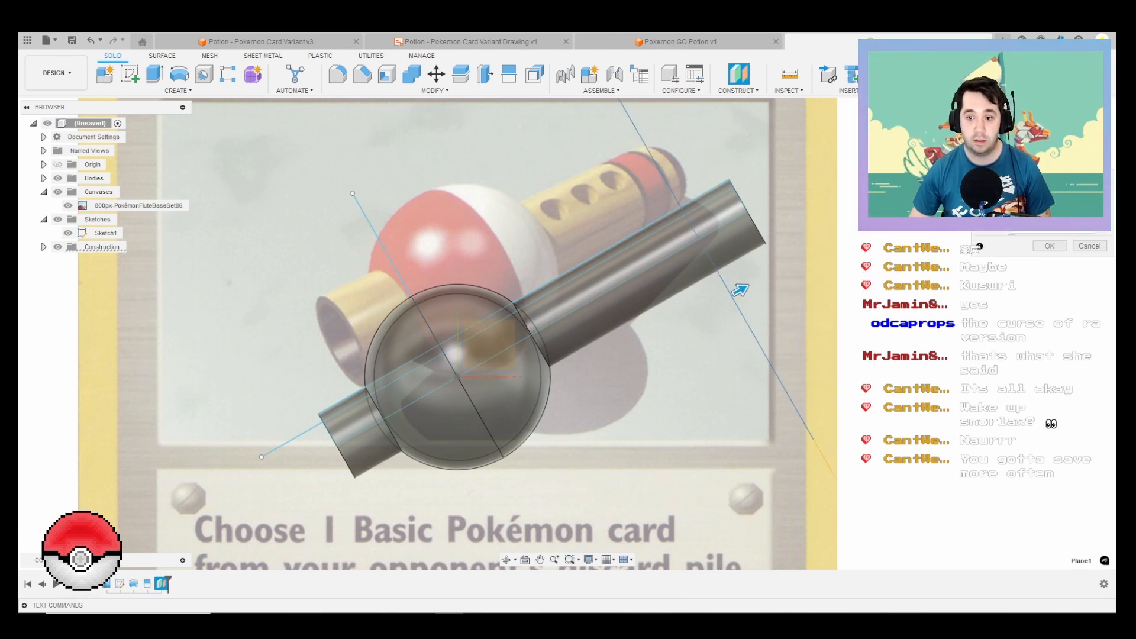
pyautogui.press('Return')
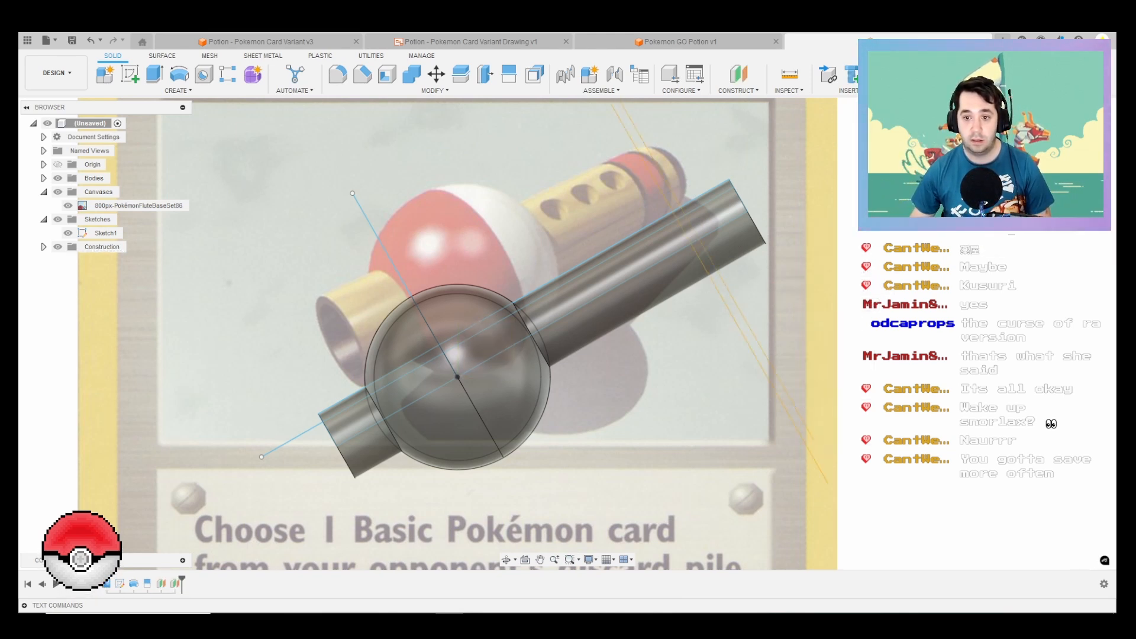
# Step: Create a third construction plane offset -20 mm from the second plane, toward the ball
pyautogui.rightClick(872, 211)
pyautogui.click(872, 178)
pyautogui.click(735, 321)
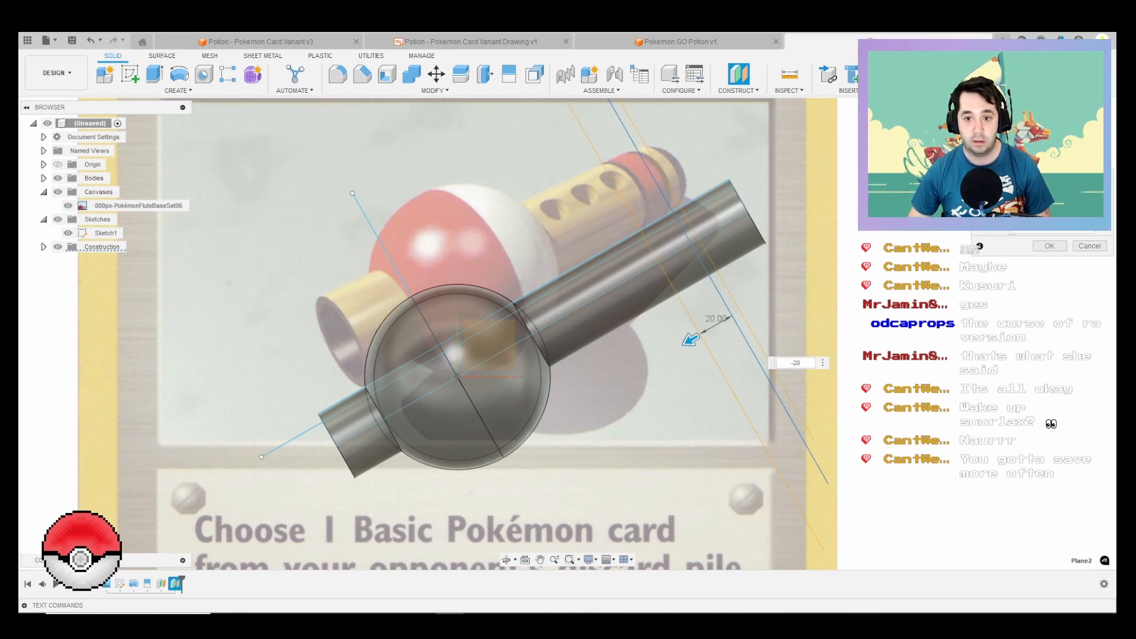
pyautogui.press('Return')
# Step: Create a fourth construction plane offset slightly from the third one toward the ball
pyautogui.rightClick(800, 281)
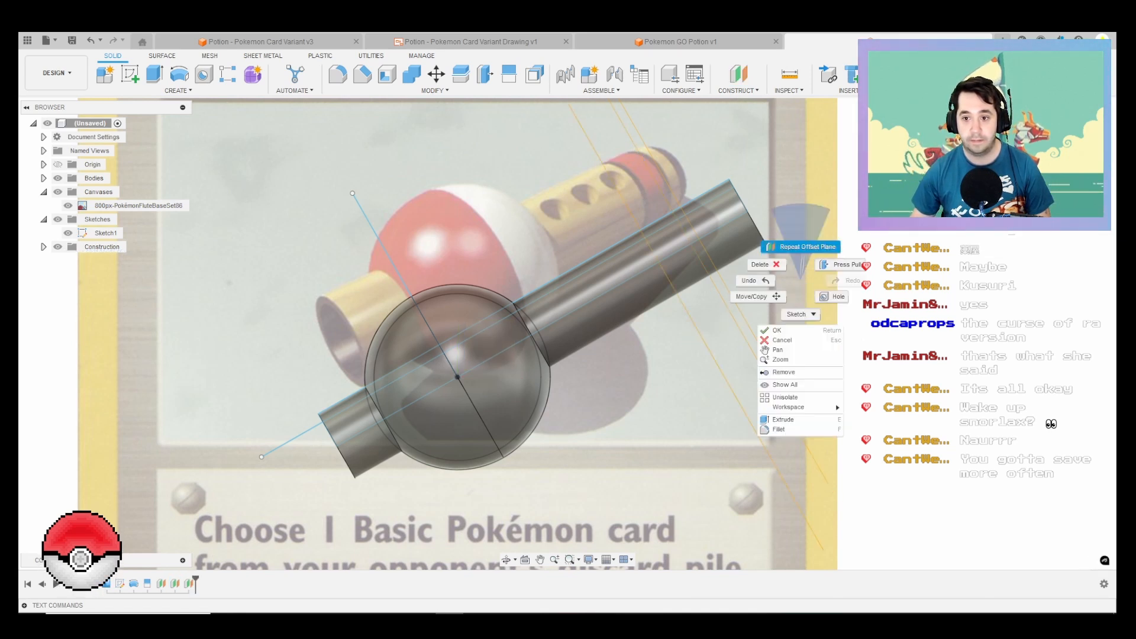
pyautogui.click(801, 247)
pyautogui.click(707, 327)
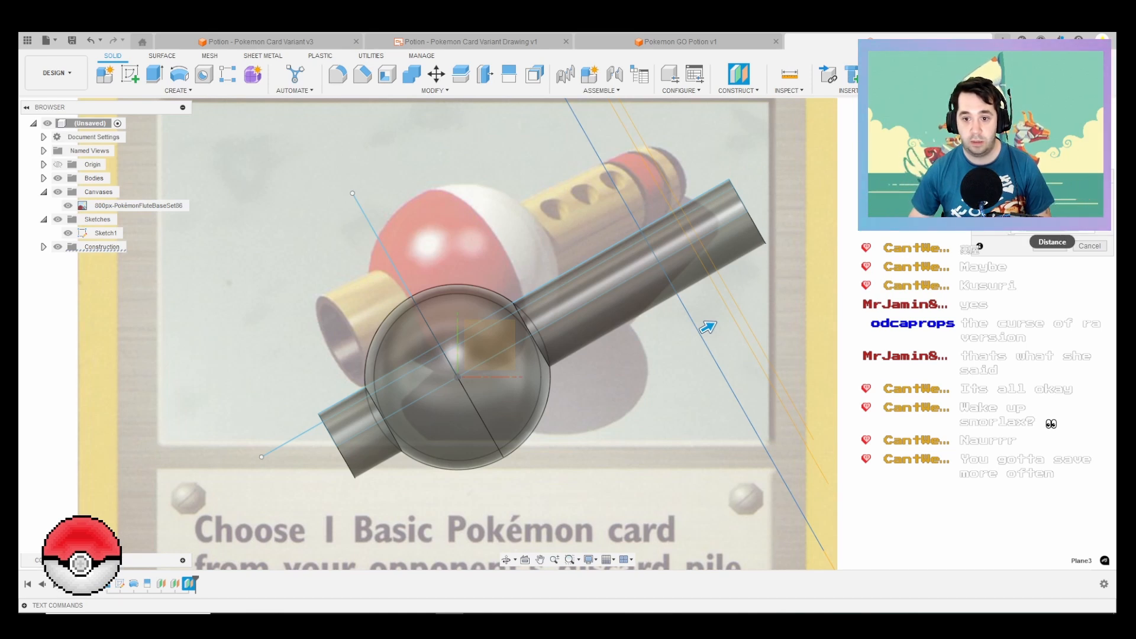
pyautogui.press('Return')
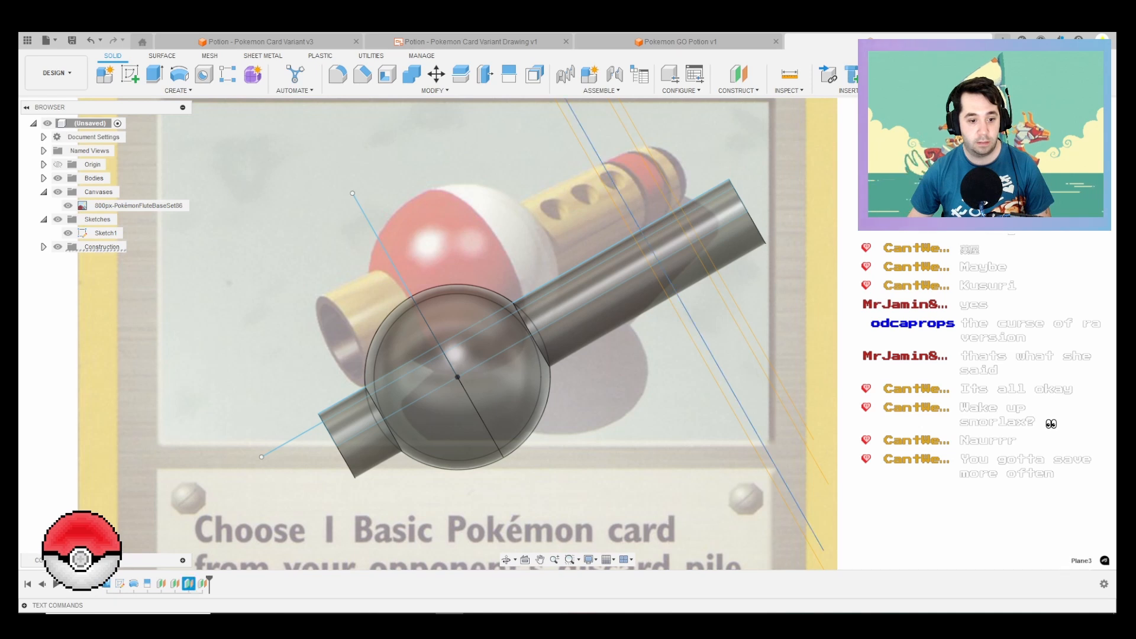
# Step: Change the third construction plane's offset from the second plane to -15 mm
pyautogui.rightClick(188, 584)
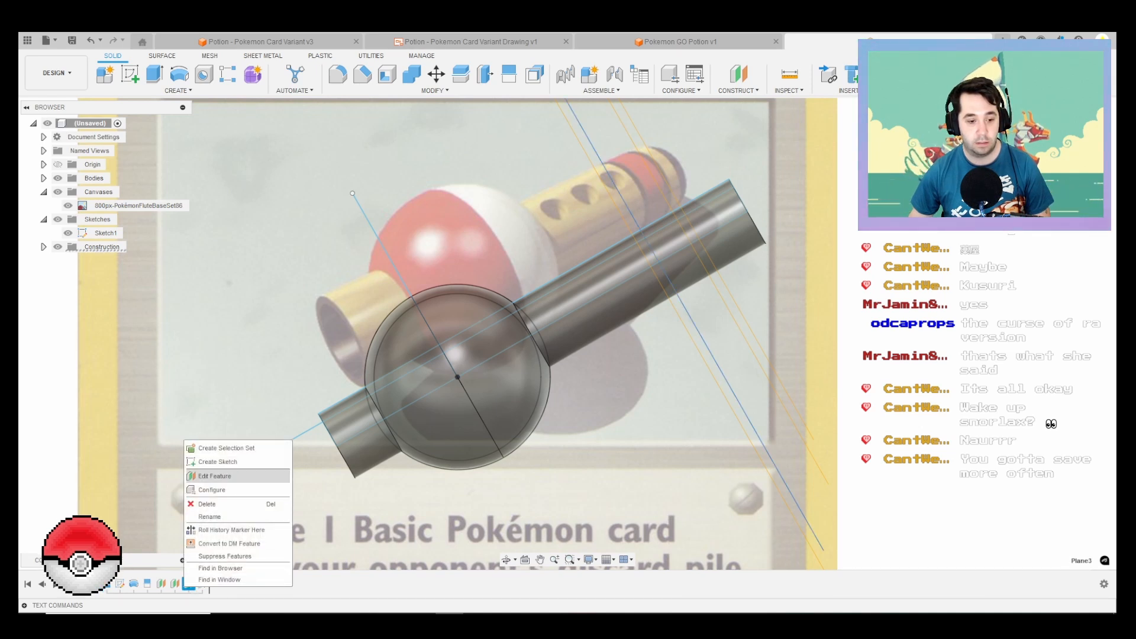
pyautogui.click(214, 476)
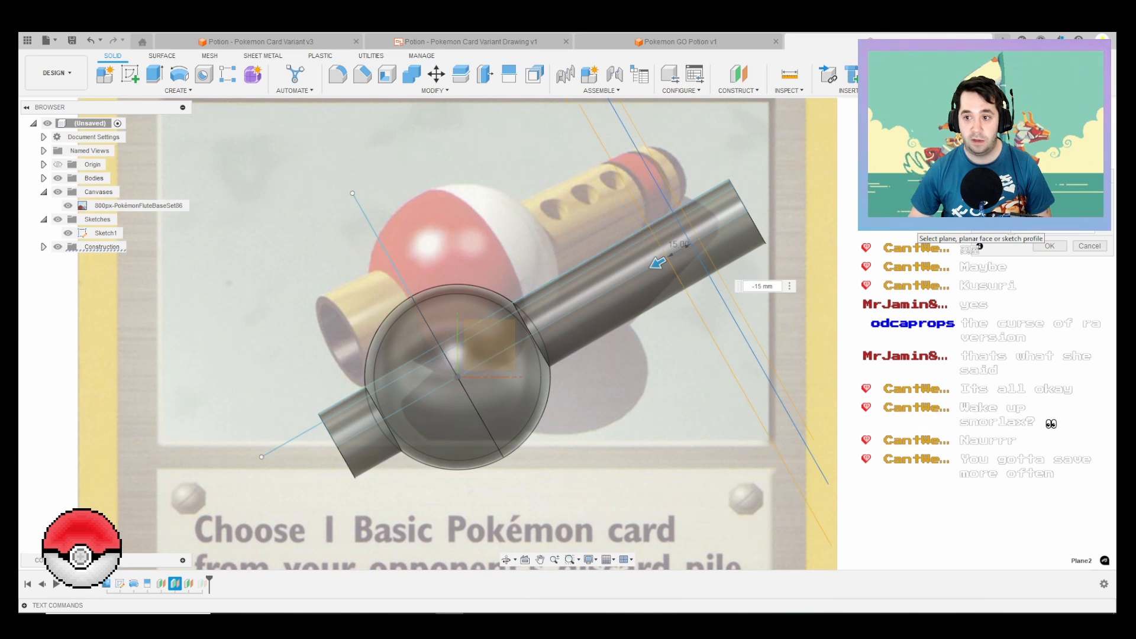
pyautogui.click(1049, 246)
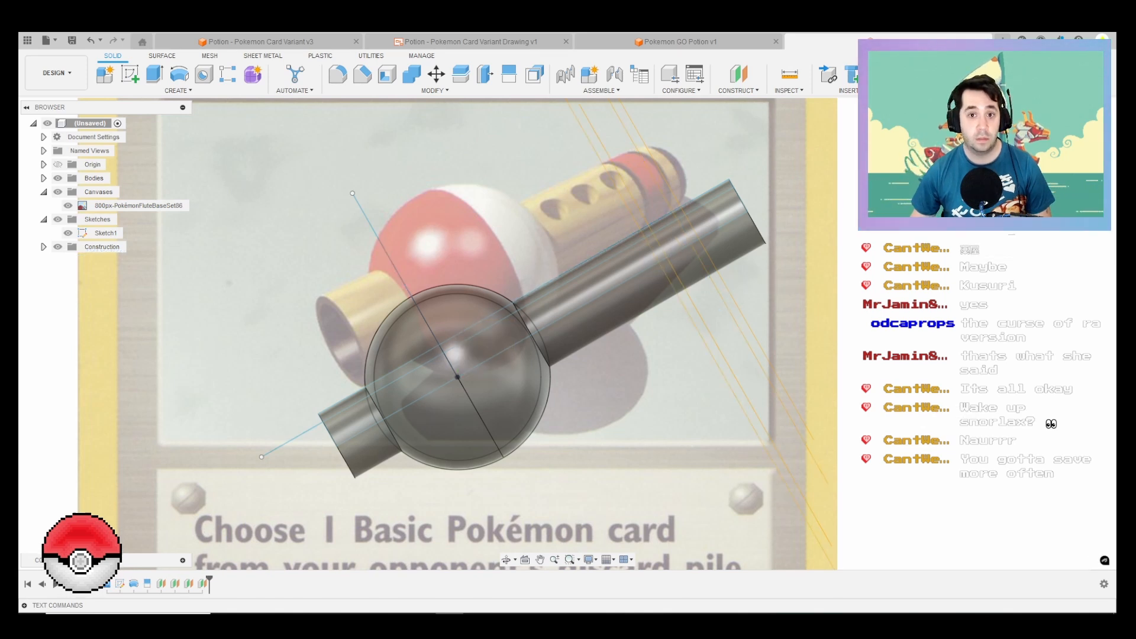
# Step: Split the long tube's face with the four offset construction planes to outline its coloured bands
pyautogui.click(509, 74)
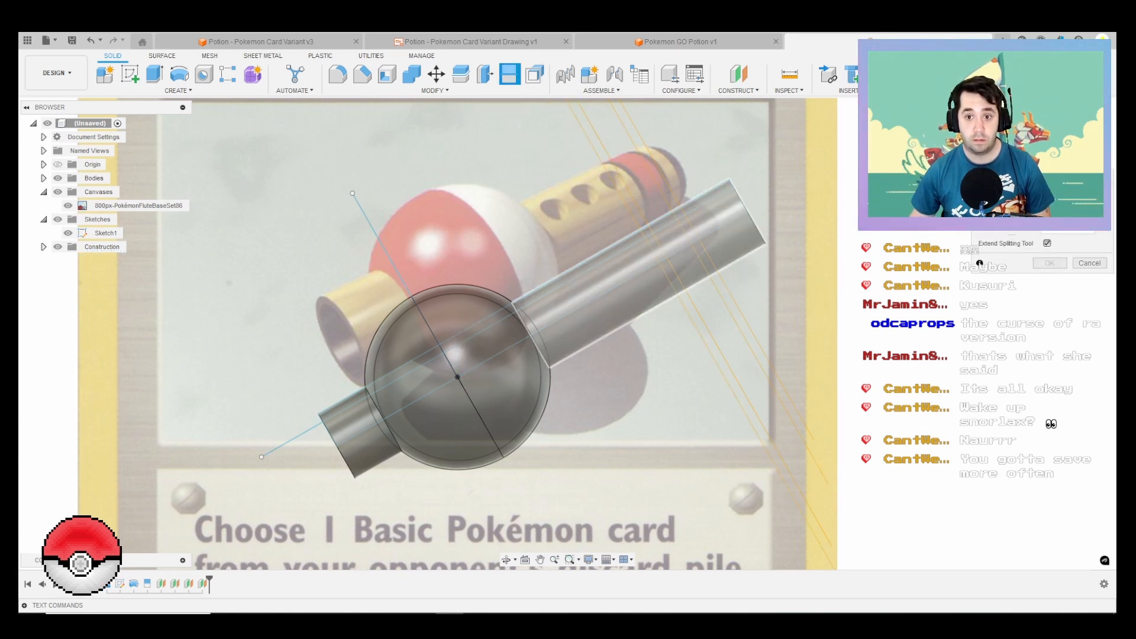
pyautogui.click(1062, 209)
pyautogui.click(733, 300)
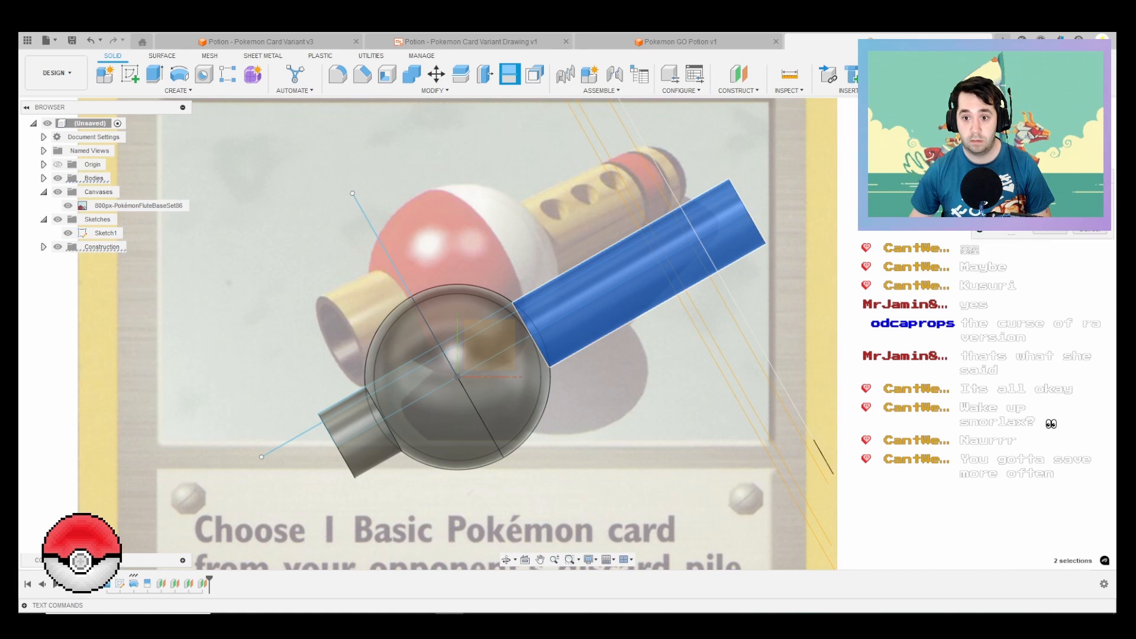
pyautogui.click(724, 301)
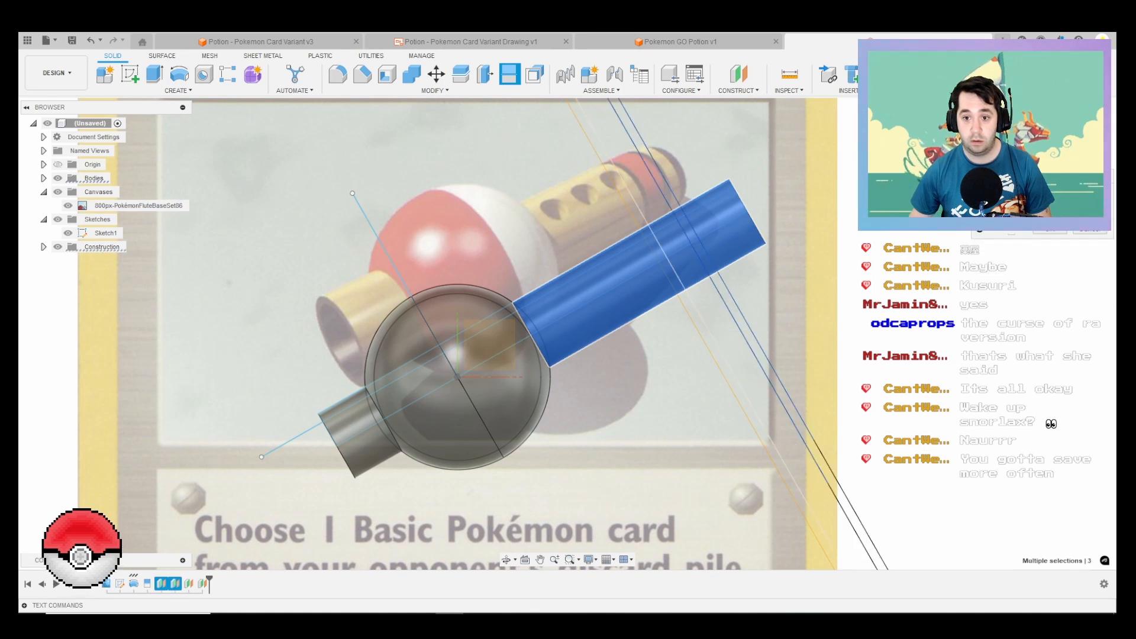
pyautogui.click(699, 314)
pyautogui.click(688, 313)
pyautogui.press('Return')
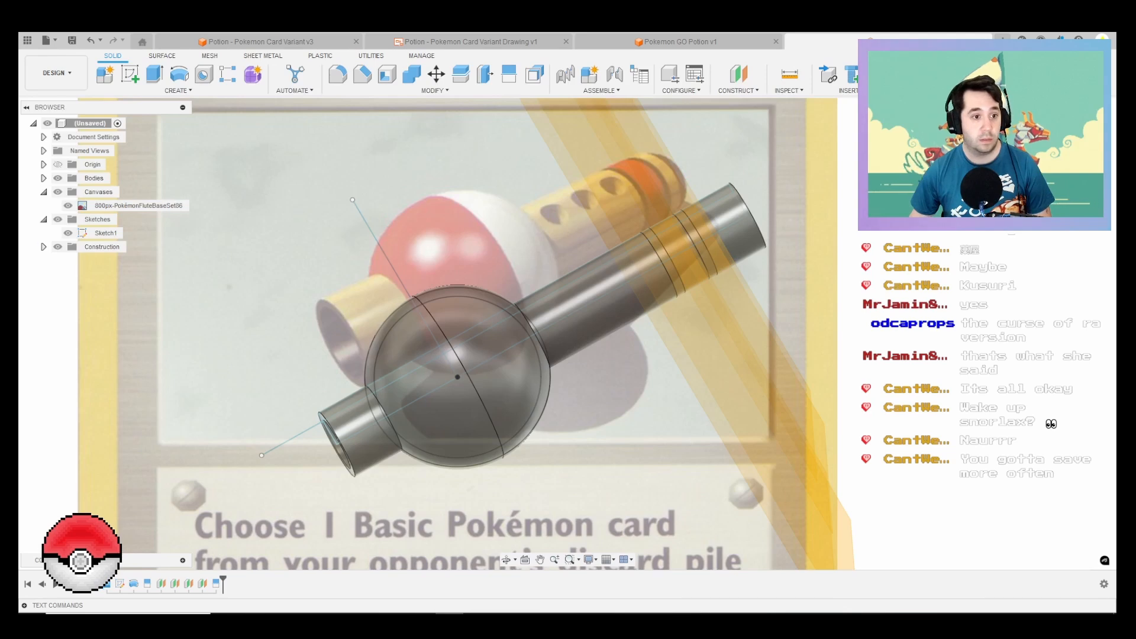
# Step: Hide the construction planes and the original profile sketch
pyautogui.click(57, 247)
pyautogui.scroll(-3, 519, 329)
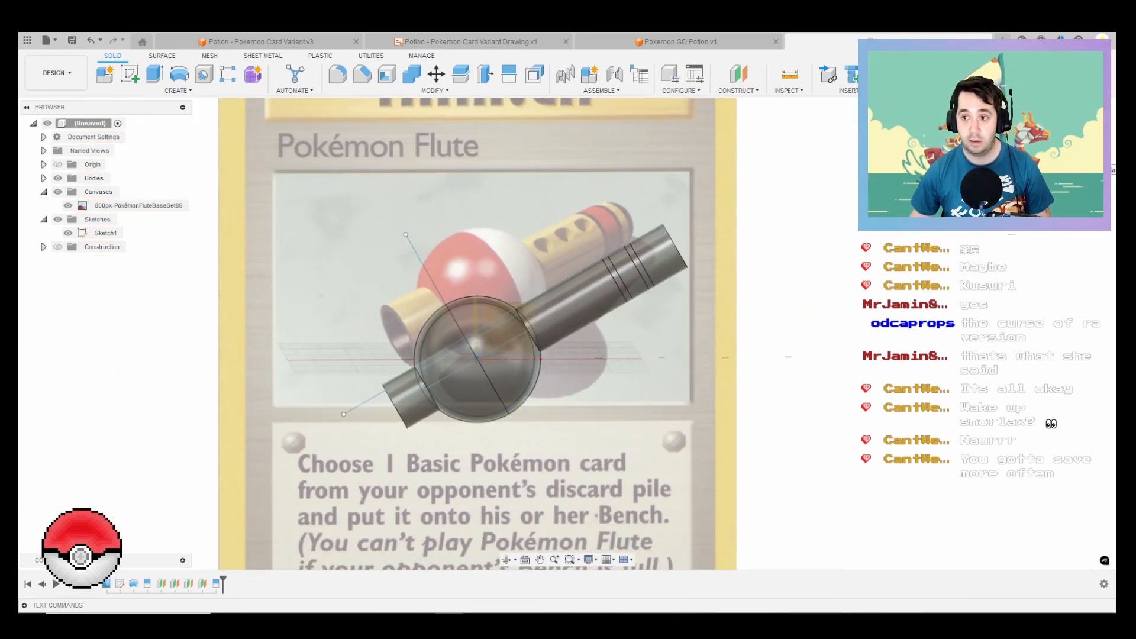
pyautogui.click(1078, 142)
pyautogui.click(105, 233)
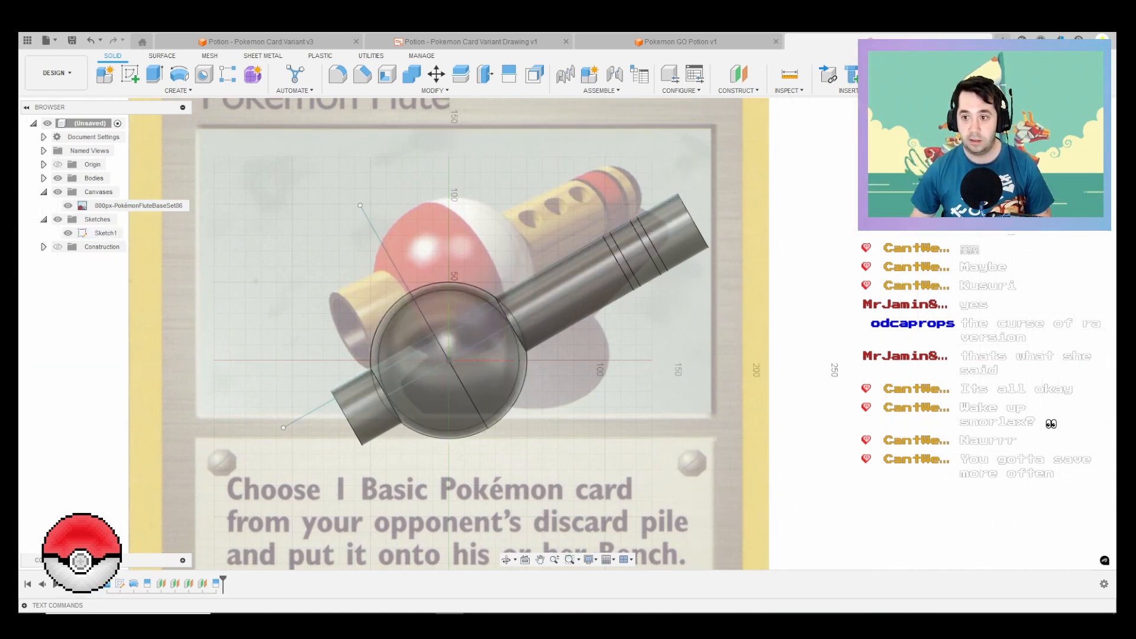
pyautogui.click(68, 234)
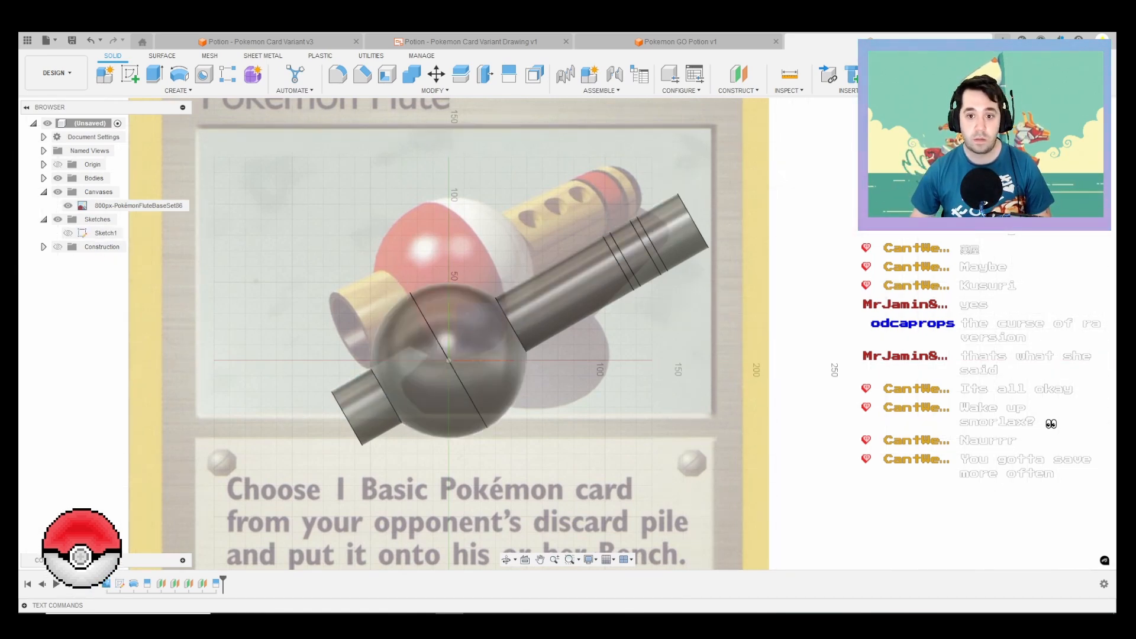
# Step: Start a new sketch and project the tube's edge at the ball and the nearest band edge into it
pyautogui.click(484, 328)
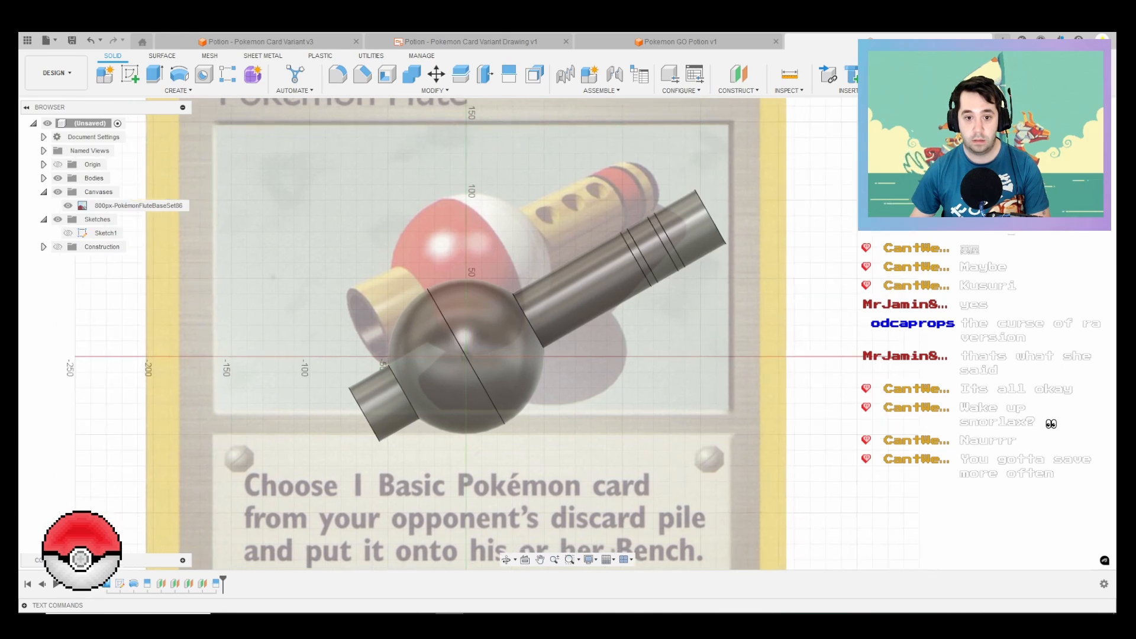
pyautogui.moveTo(556, 278); pyautogui.dragTo(504, 389, button='middle')
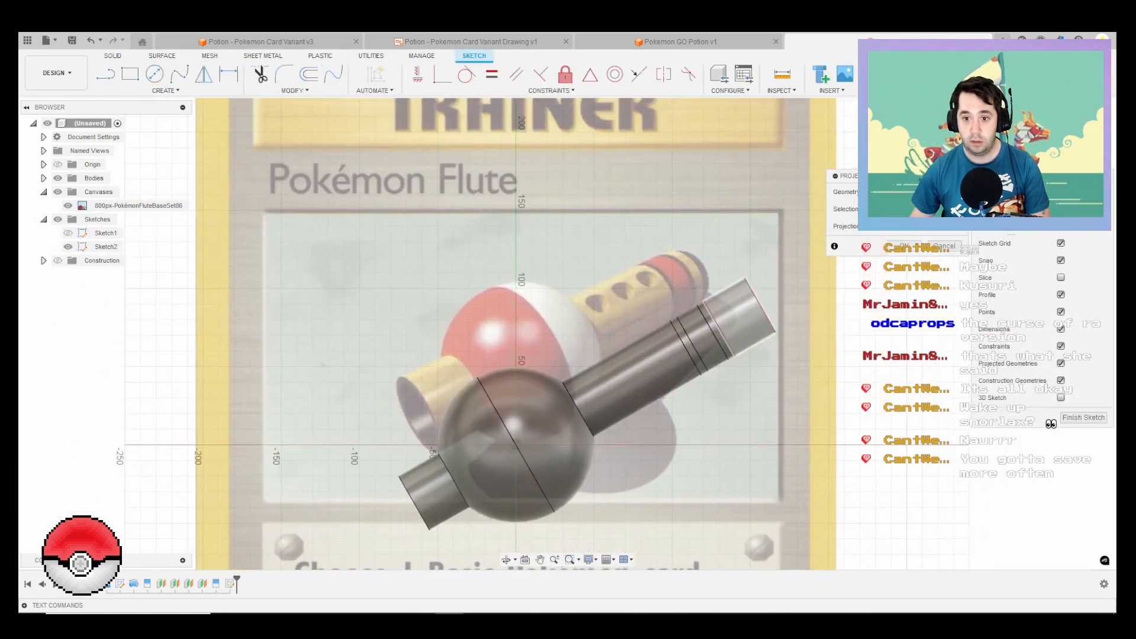
pyautogui.click(686, 348)
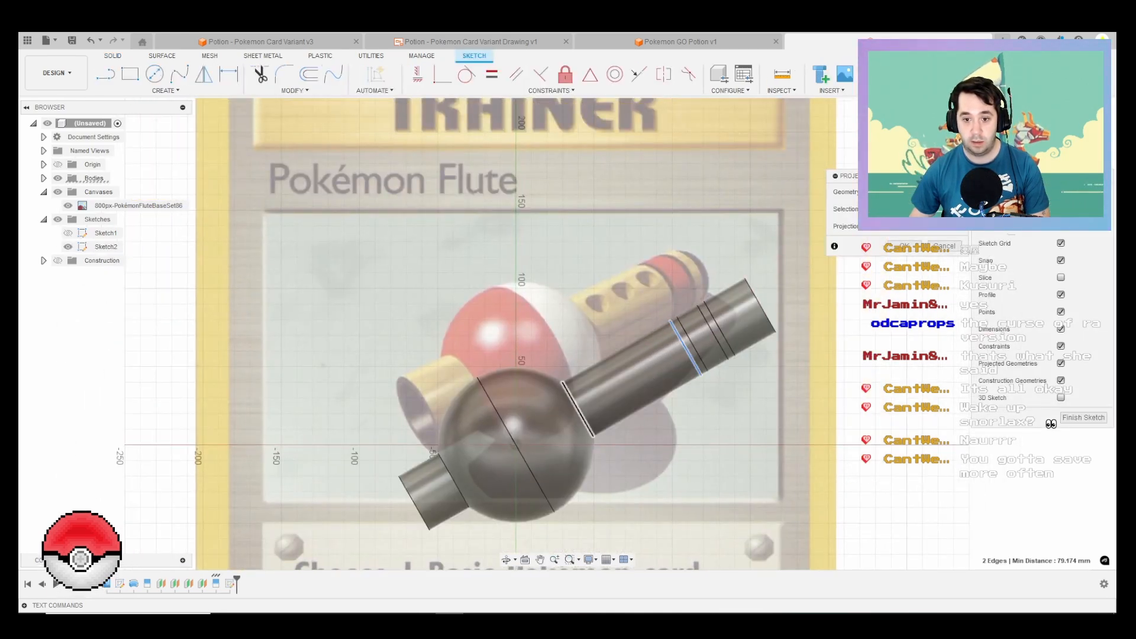
pyautogui.press('Return')
# Step: Draw a centre line along the tube between the midpoints of the two projected edges
pyautogui.press('l')
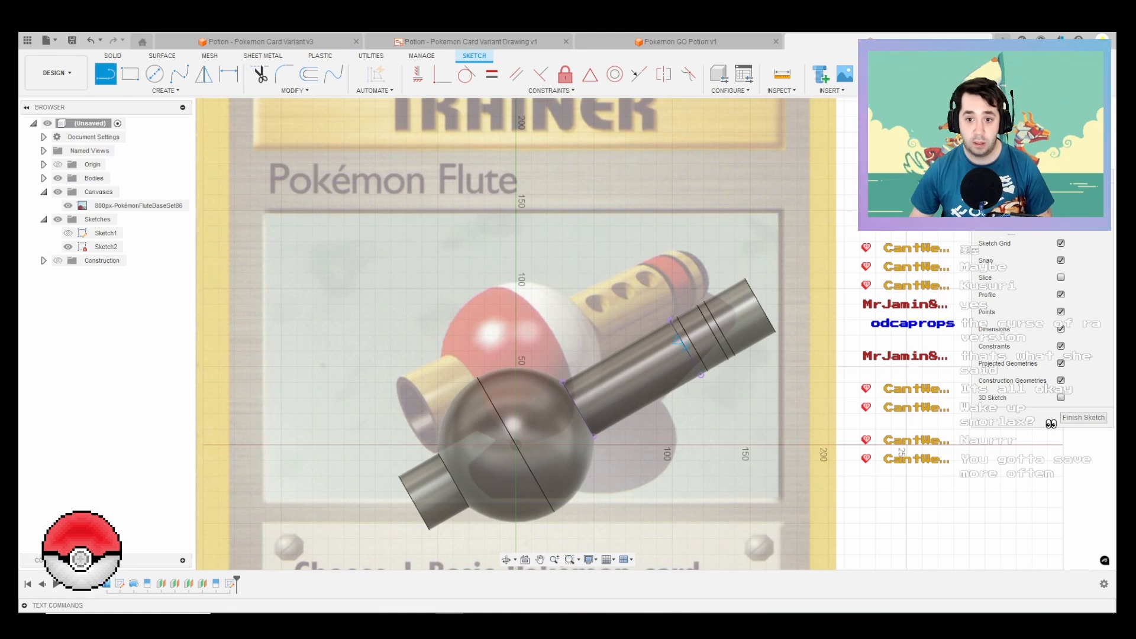
pyautogui.click(686, 348)
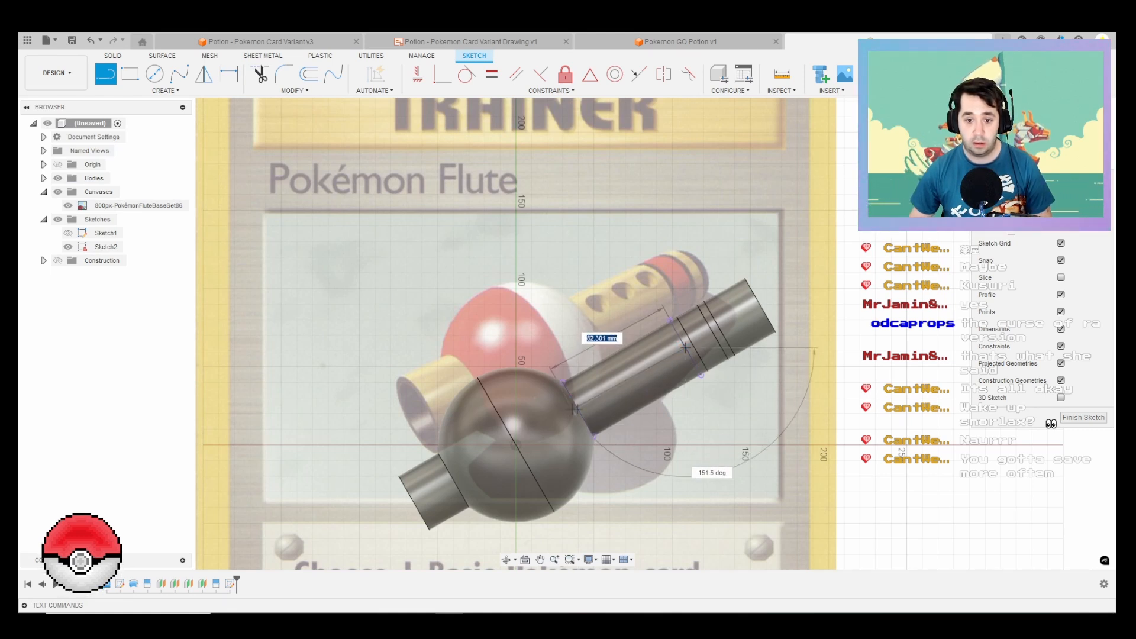
pyautogui.click(577, 407)
pyautogui.press('Escape')
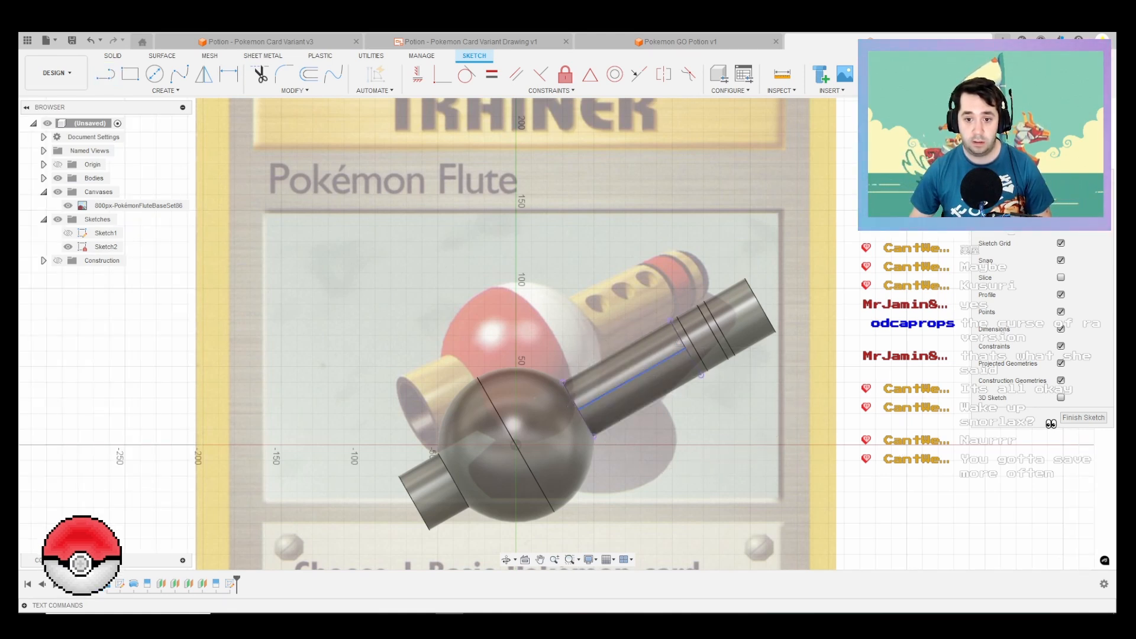
# Step: Sketch a 10 mm diameter circle centred on the centre line's midpoint
pyautogui.press('c')
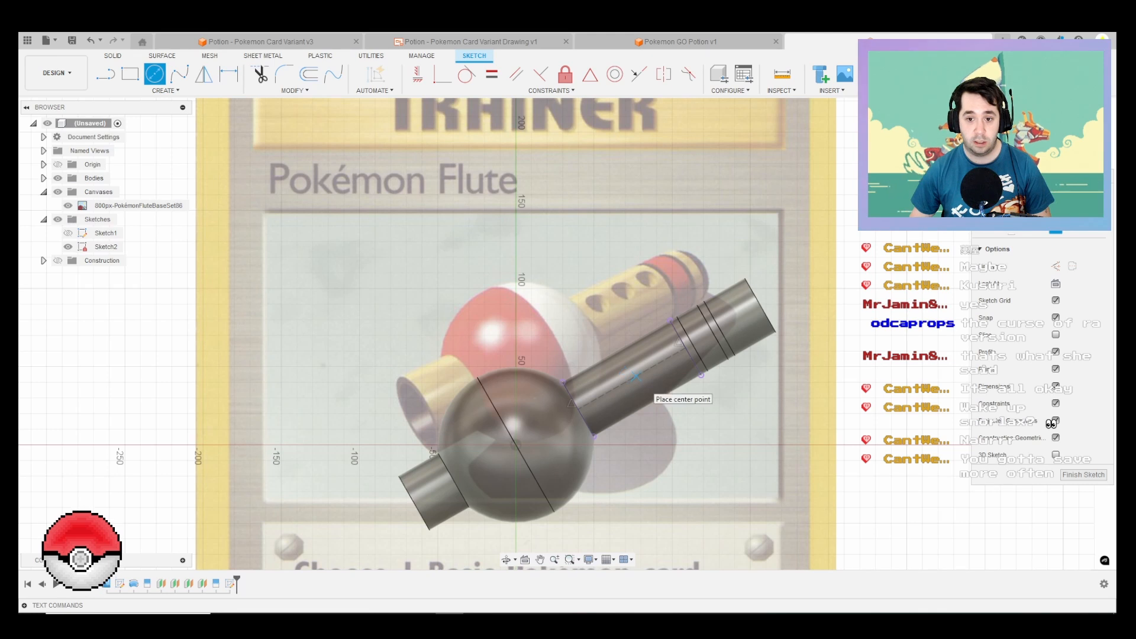
pyautogui.click(636, 375)
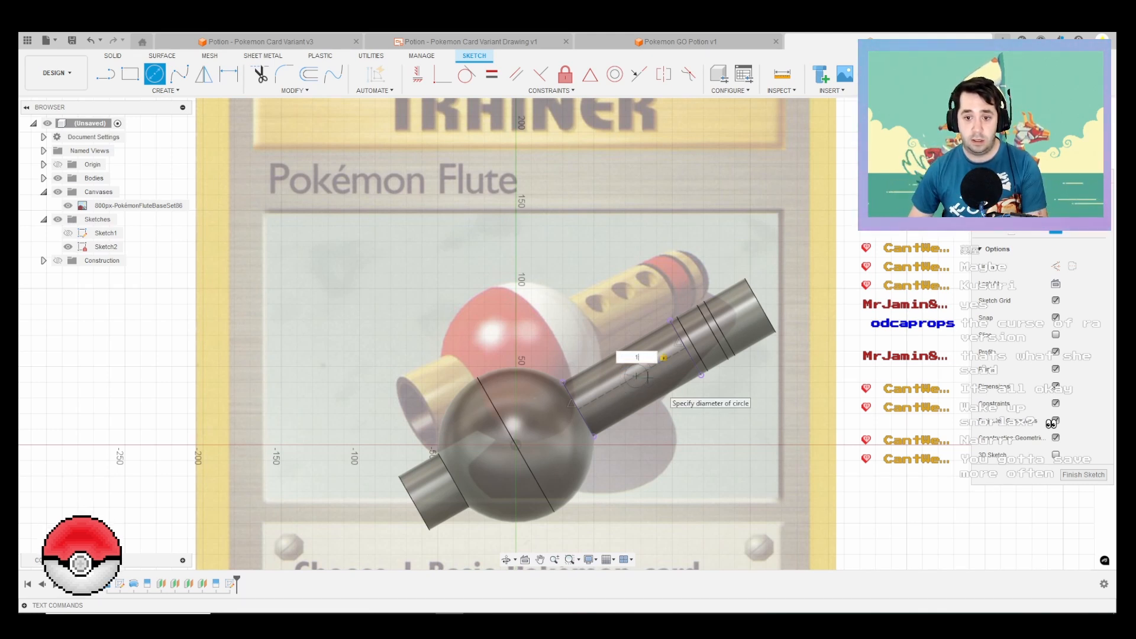
pyautogui.write('0')
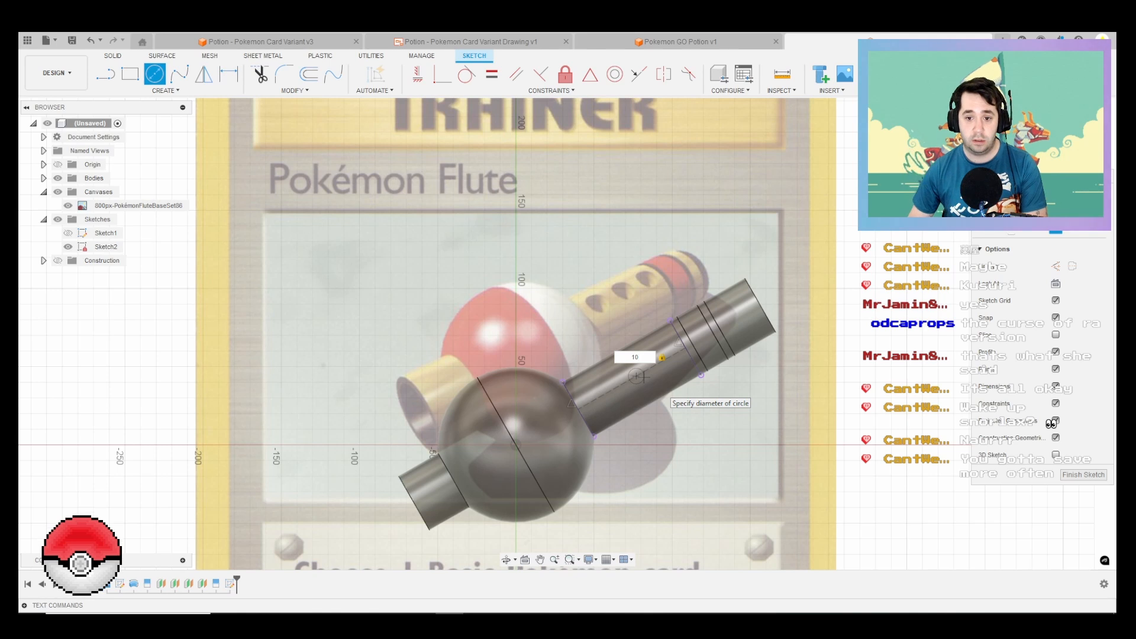
pyautogui.press('Return')
# Step: Set up a rectangular pattern of the circle along the centre line with 3 instances at a 20 mm distance
pyautogui.click(166, 91)
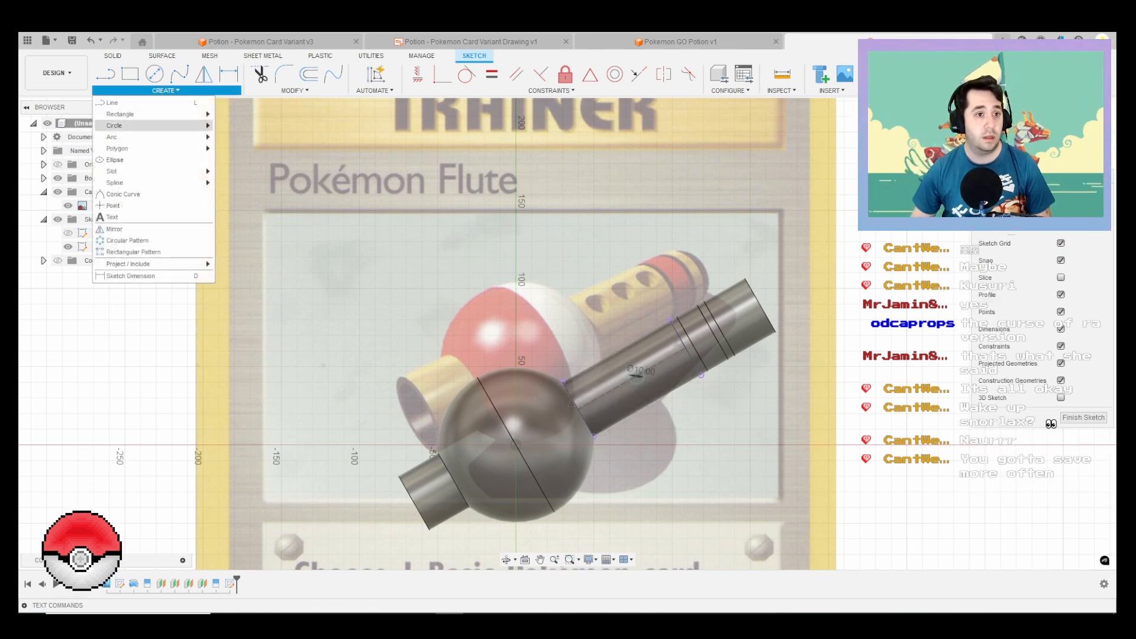
pyautogui.click(134, 252)
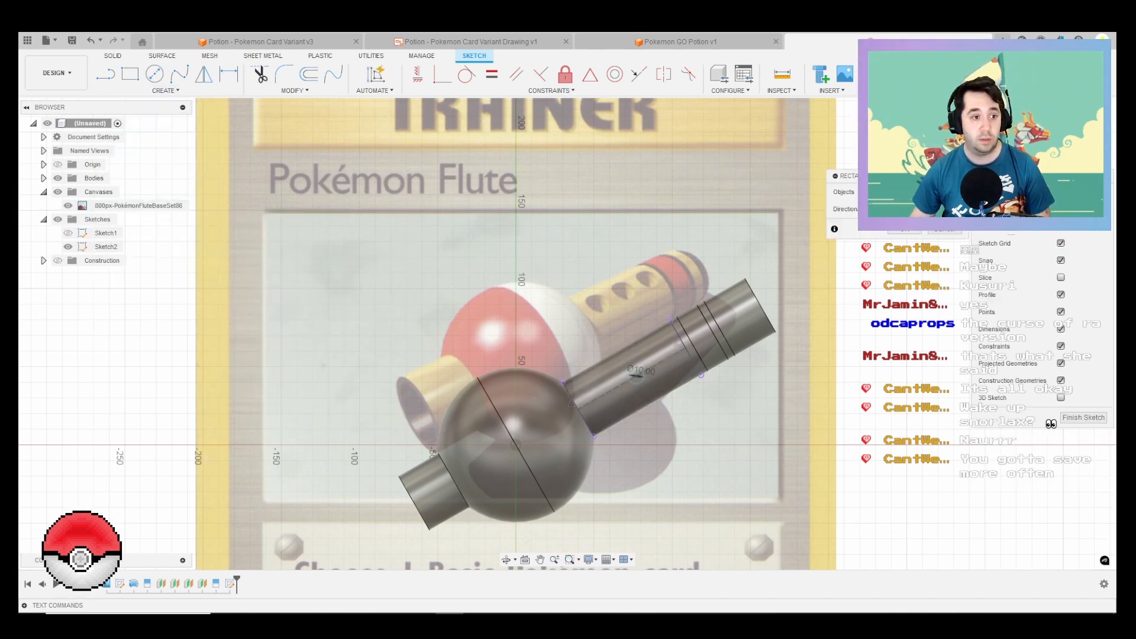
pyautogui.click(636, 375)
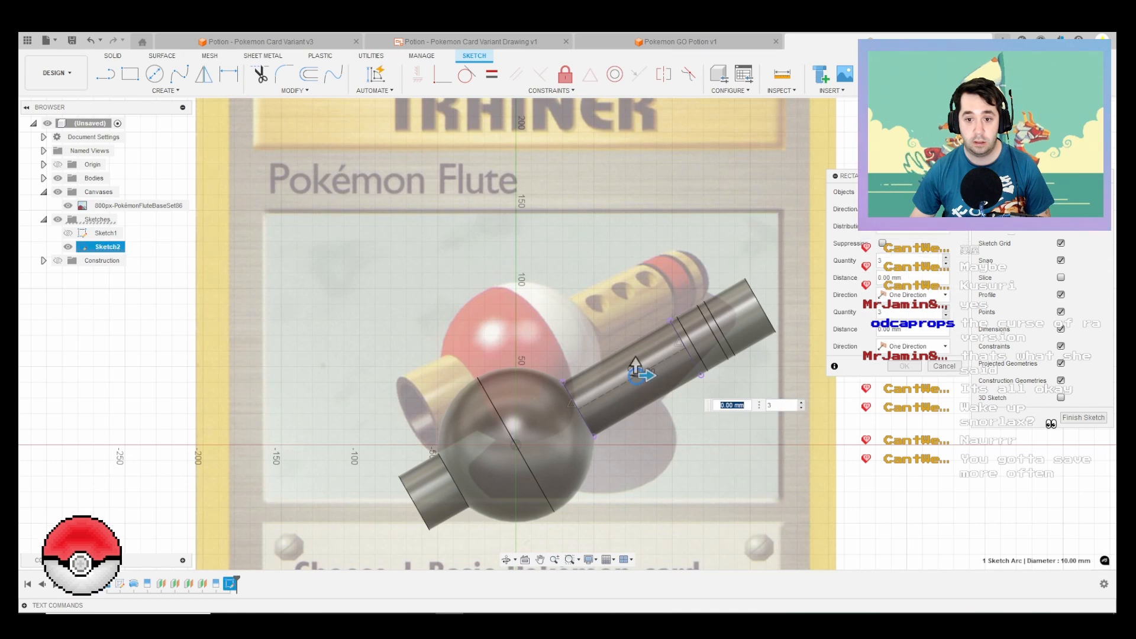
pyautogui.click(636, 371)
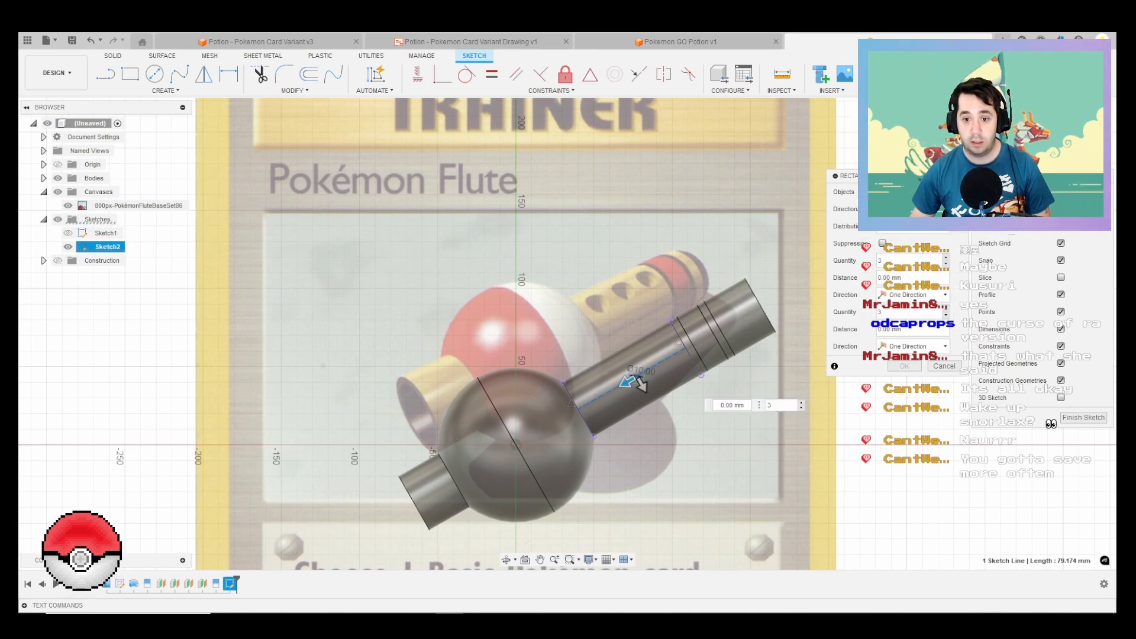
pyautogui.scroll(3, 628, 384)
pyautogui.write('20')
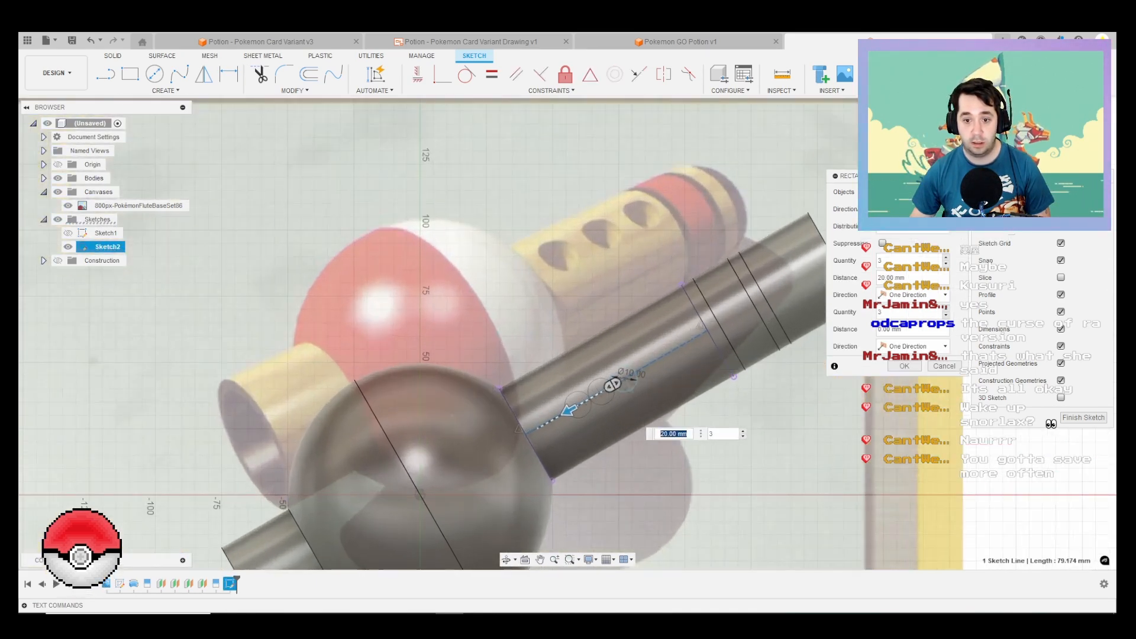
pyautogui.press('Tab')
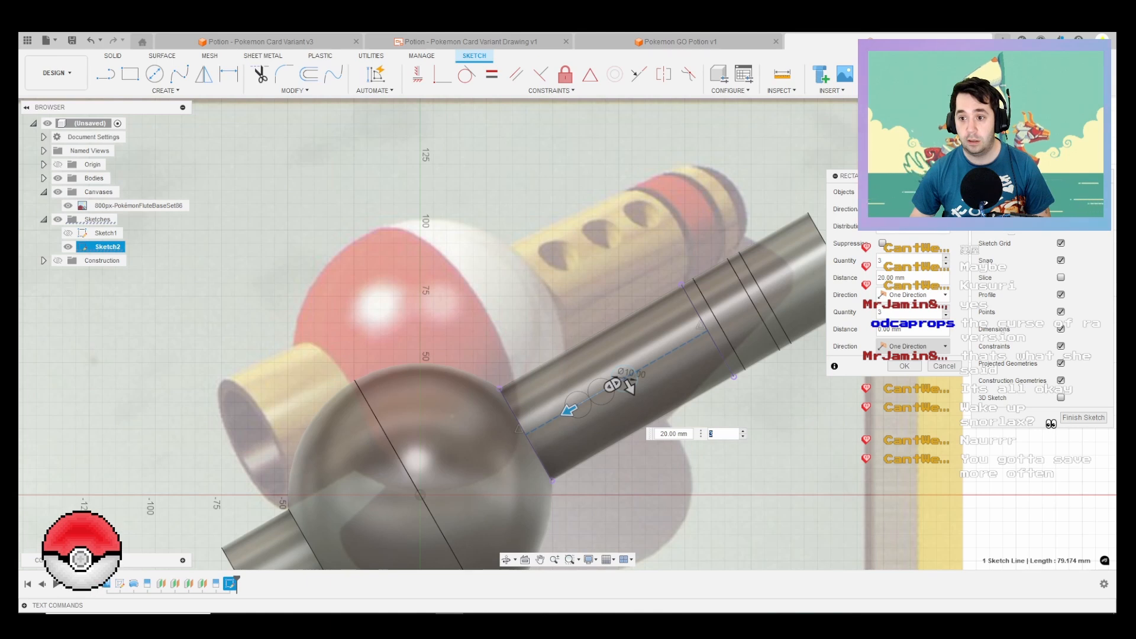
# Step: Make both directions of the circle pattern symmetric
pyautogui.click(913, 346)
pyautogui.click(911, 371)
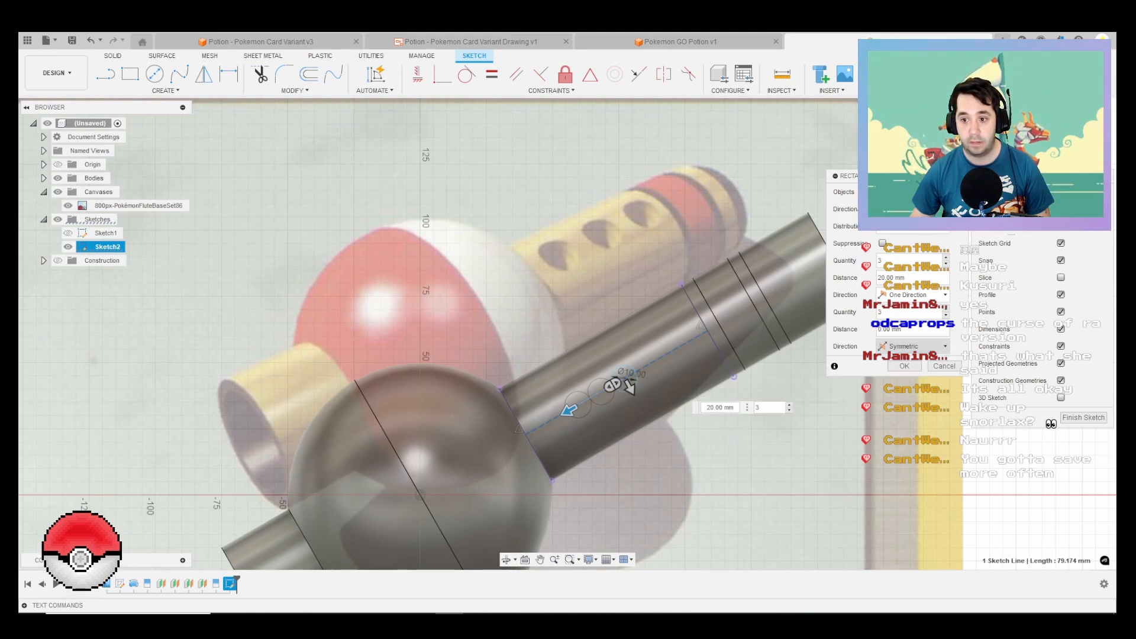
pyautogui.click(914, 295)
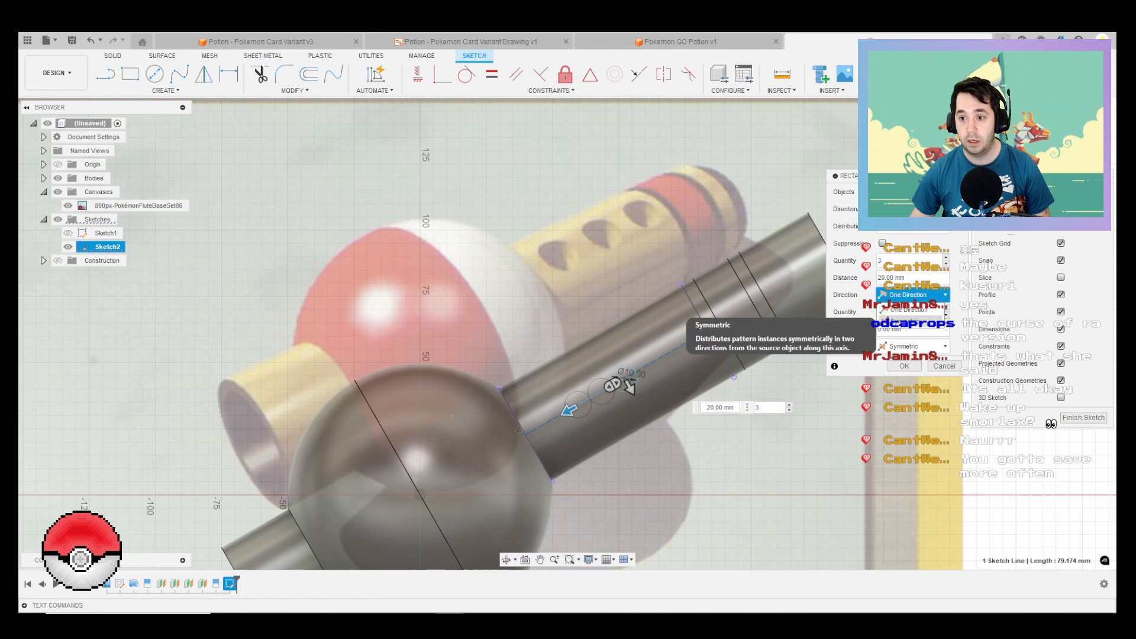
pyautogui.click(911, 324)
pyautogui.scroll(-2, 624, 379)
pyautogui.scroll(4, 621, 375)
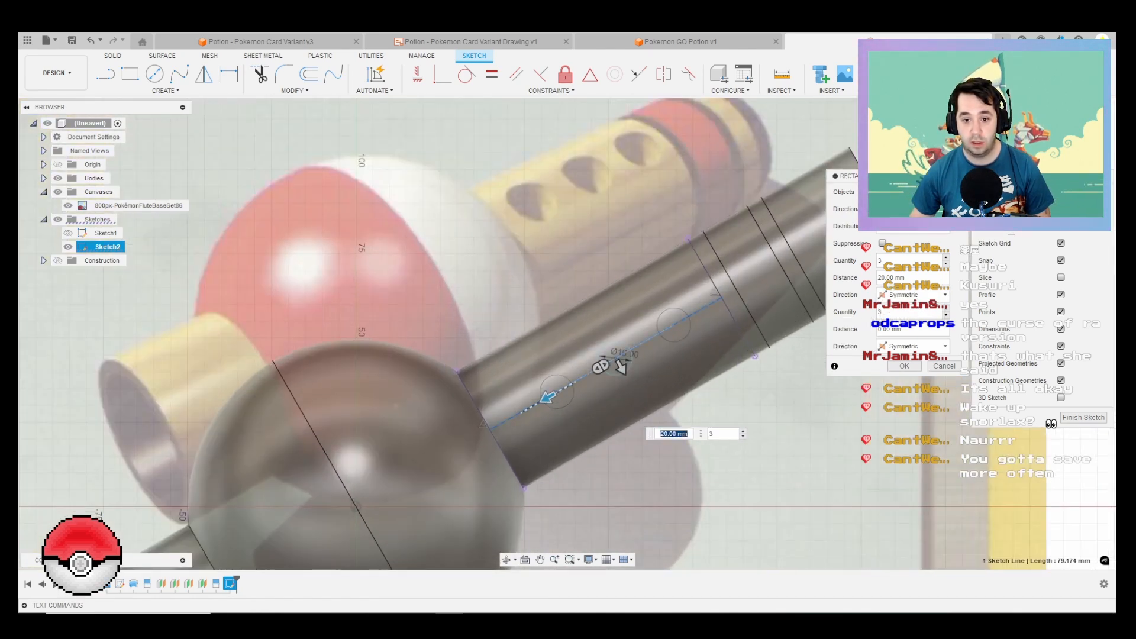
# Step: Try a 15 mm pattern distance, settle on 17.5 mm, and finish the sketch
pyautogui.write('15')
pyautogui.press('Return')
pyautogui.press('Tab')
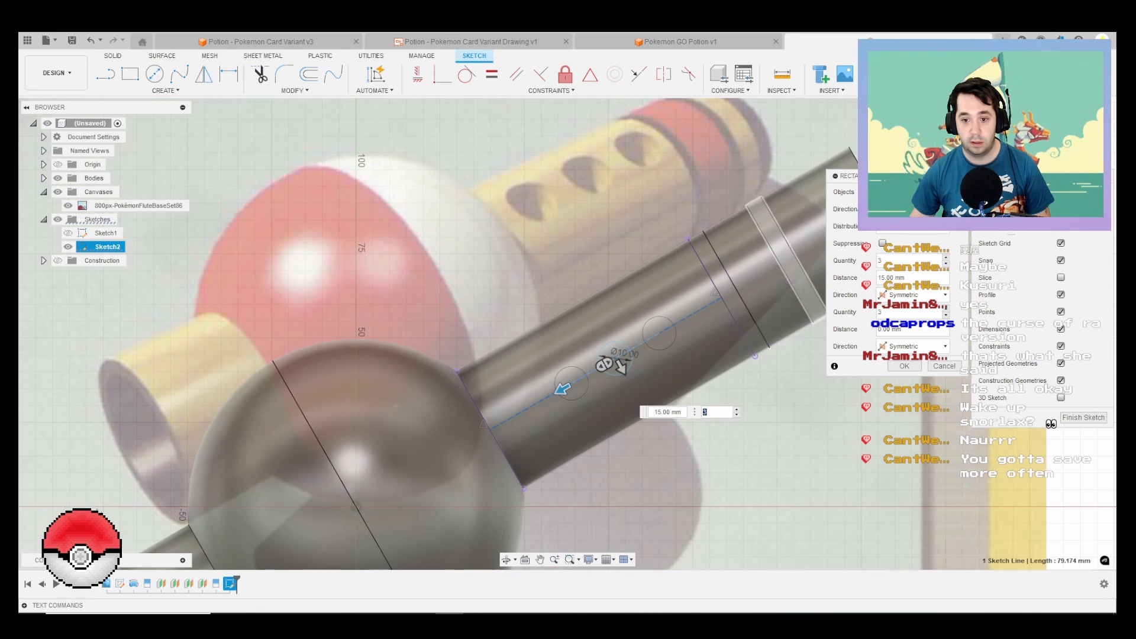
pyautogui.moveTo(906, 277); pyautogui.dragTo(814, 268)
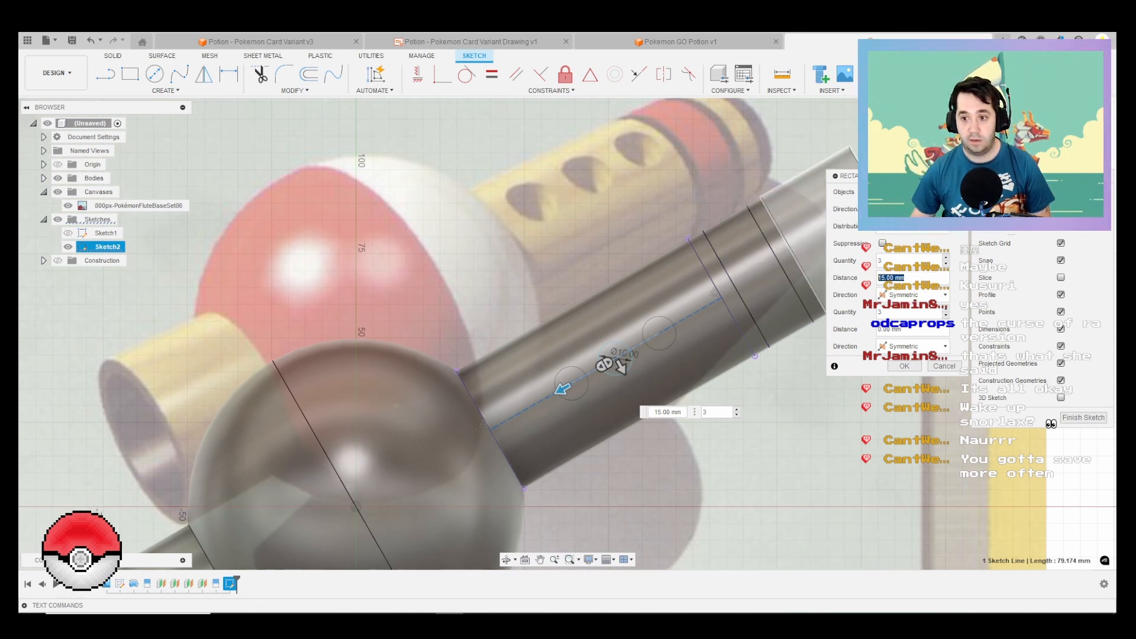
pyautogui.write('17.5')
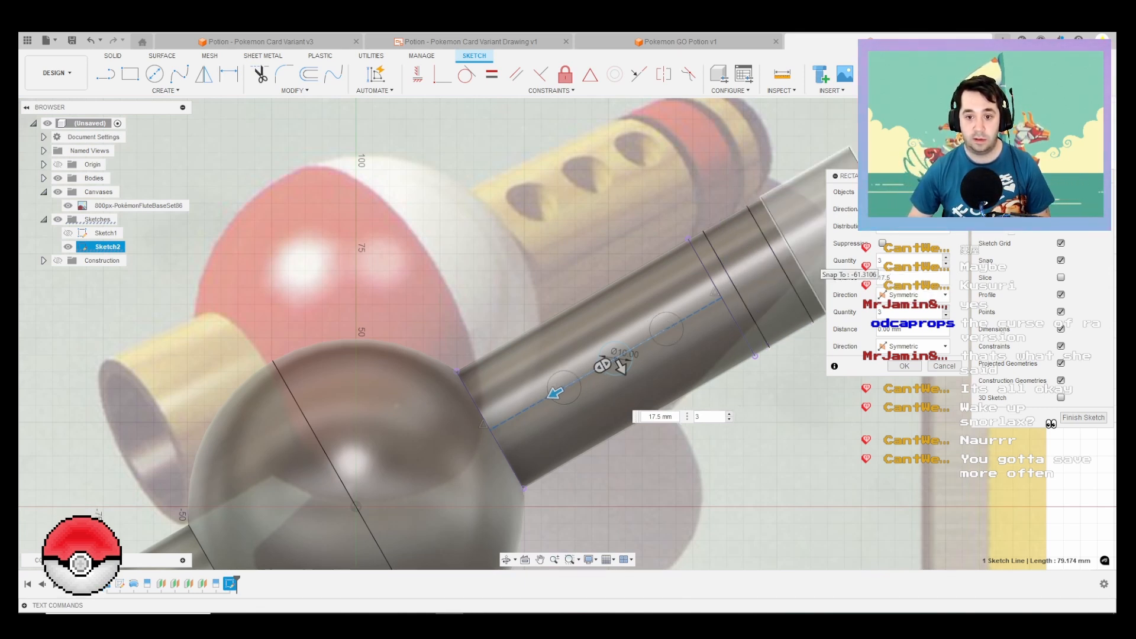
pyautogui.press('Return')
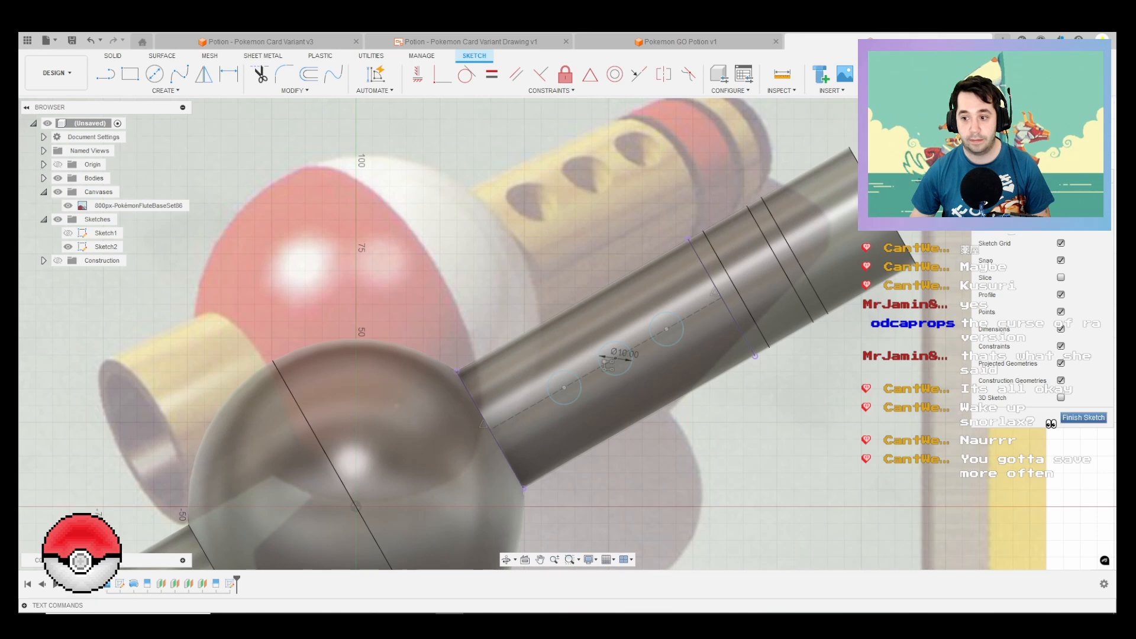
pyautogui.click(1083, 417)
# Step: Extrude the three circles outward through one side of the tube wall to cut the flute's finger holes
pyautogui.press('e')
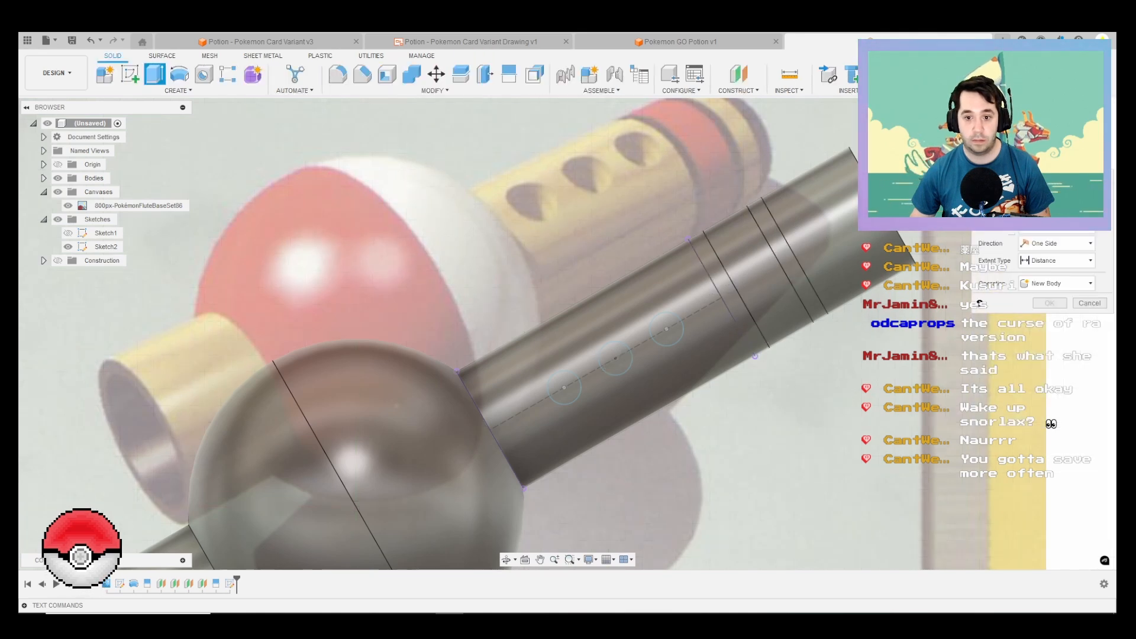
pyautogui.click(666, 329)
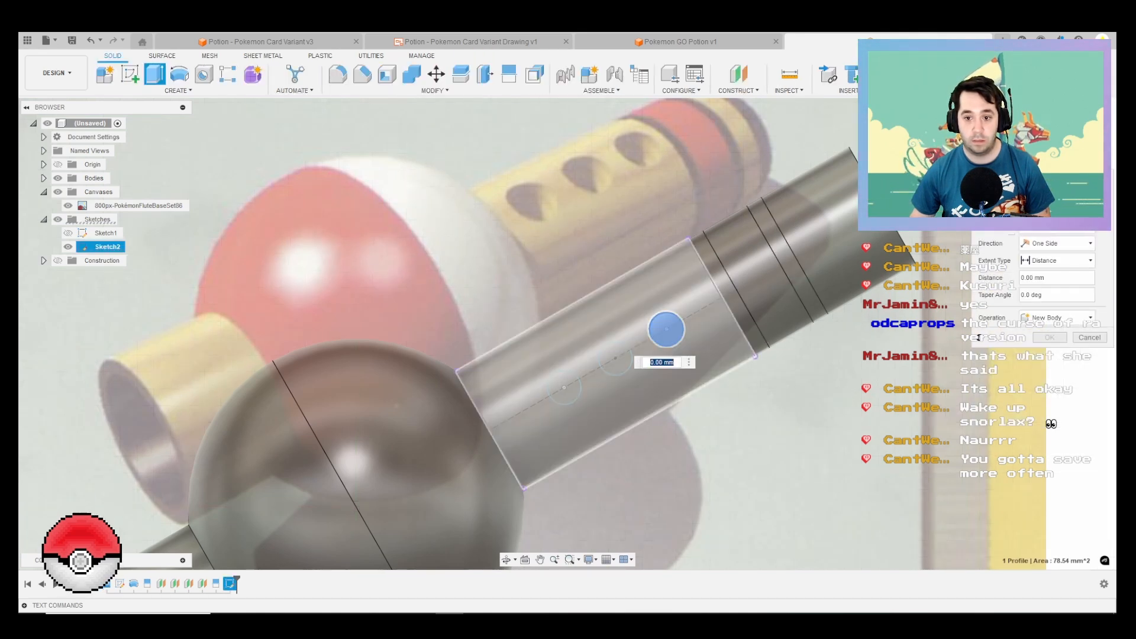
pyautogui.keyDown('shift'); pyautogui.moveTo(666, 329); pyautogui.dragTo(514, 355, button='middle'); pyautogui.keyUp('shift')
pyautogui.scroll(-1, 680, 340)
pyautogui.scroll(2, 680, 341)
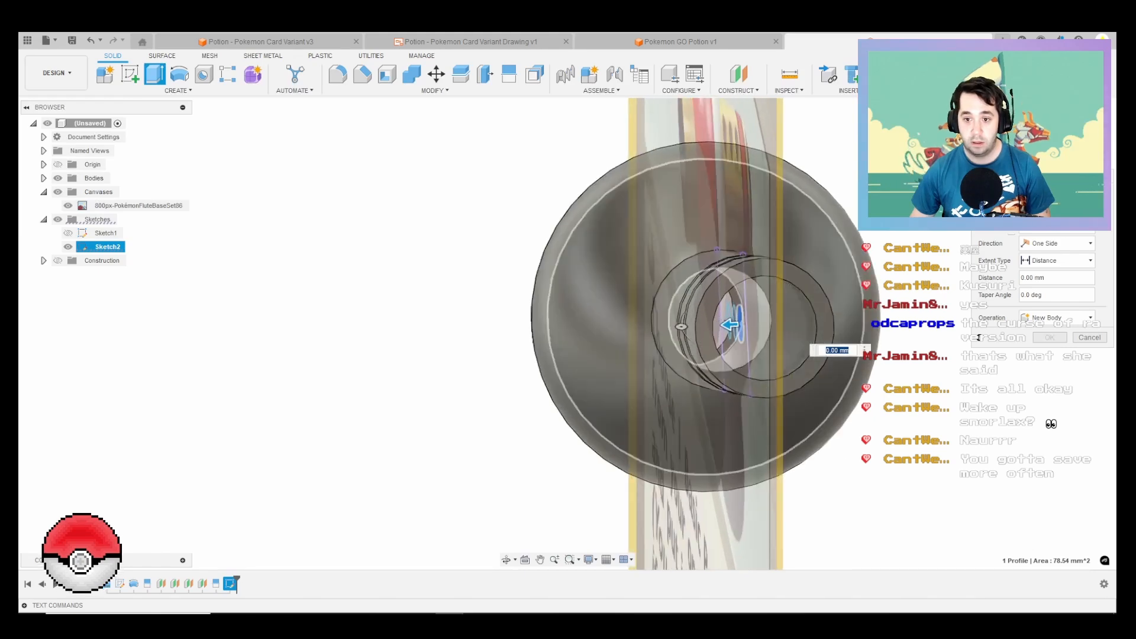
pyautogui.scroll(4, 743, 319)
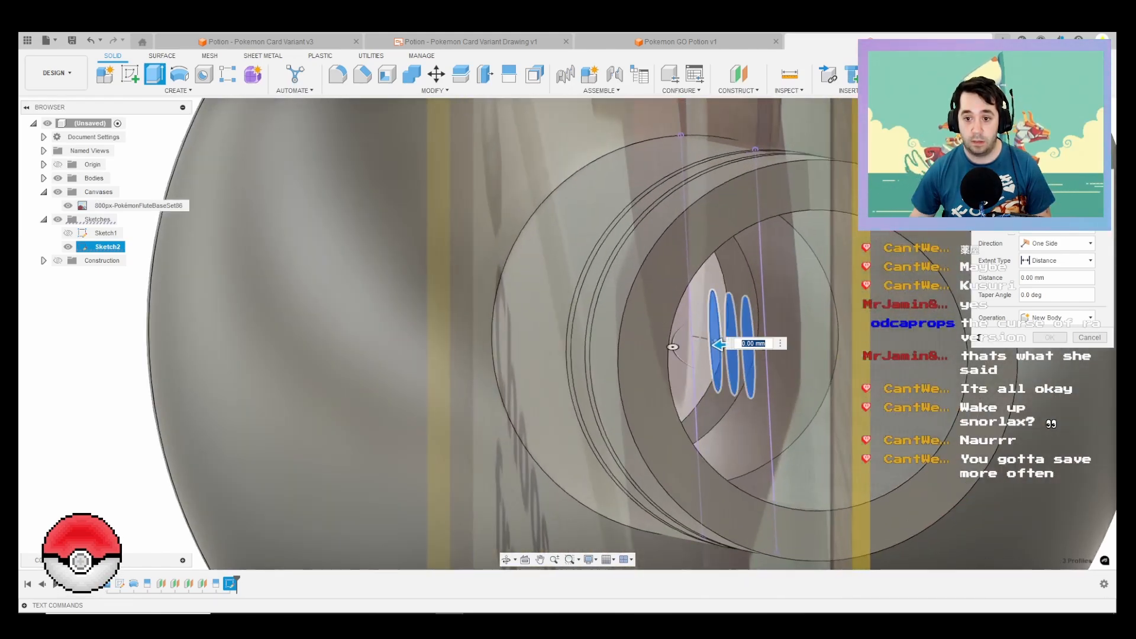
pyautogui.moveTo(719, 344); pyautogui.dragTo(393, 363)
pyautogui.press('Return')
pyautogui.scroll(-5, 343, 362)
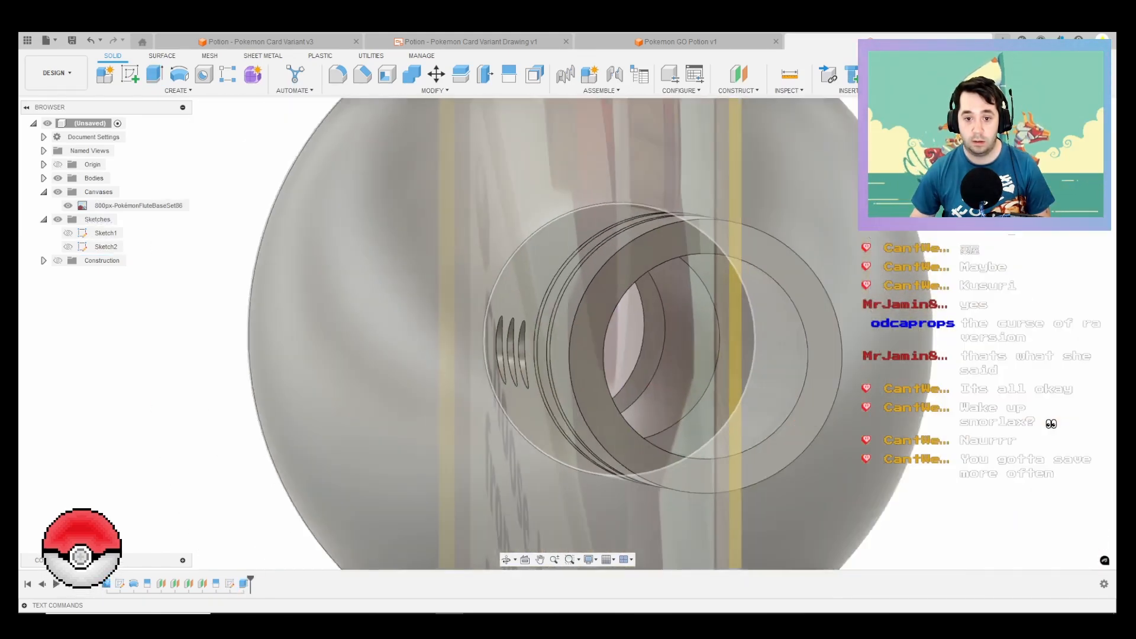
pyautogui.keyDown('shift'); pyautogui.moveTo(492, 339); pyautogui.dragTo(603, 308, button='middle'); pyautogui.keyUp('shift')
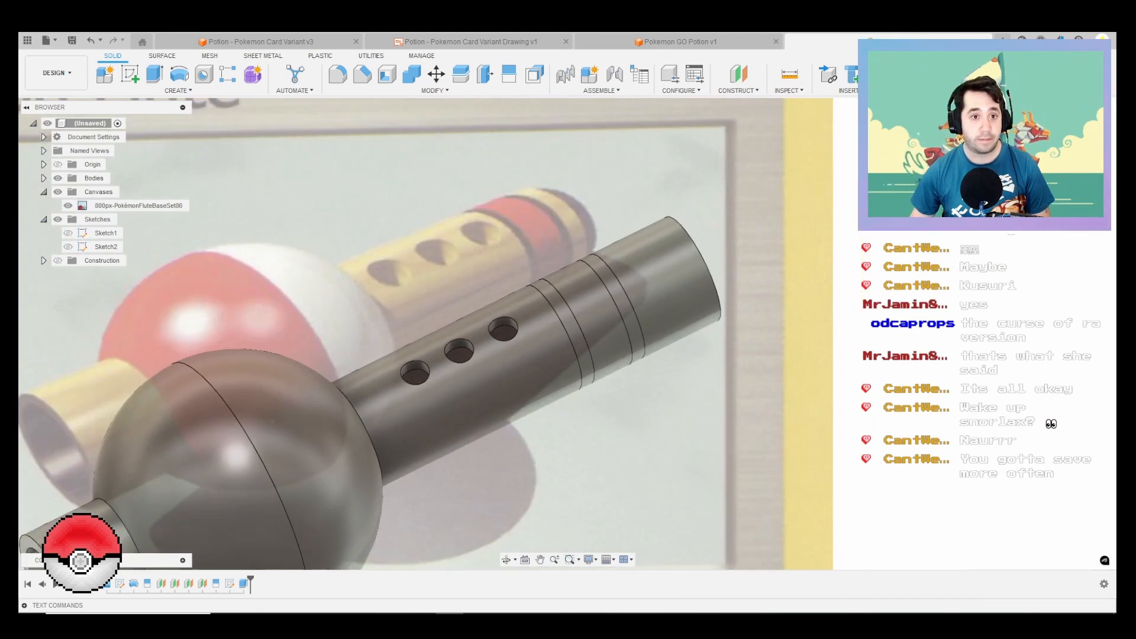
# Step: Chamfer the outer edges of the three finger holes by 2.5 mm
pyautogui.click(362, 74)
pyautogui.scroll(3, 544, 329)
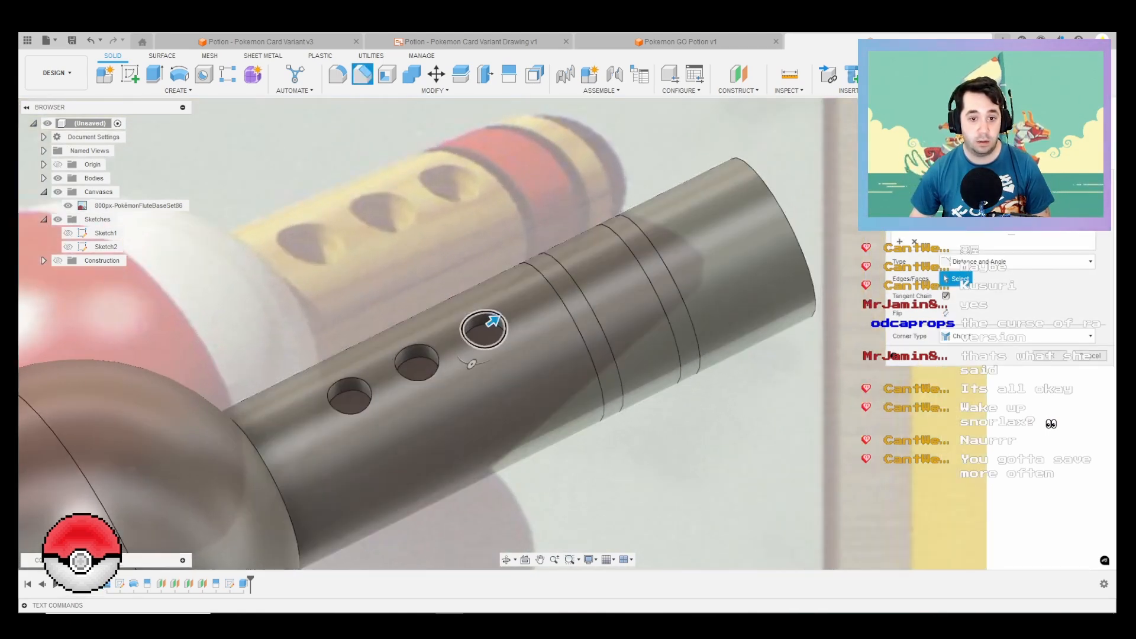
pyautogui.click(484, 319)
pyautogui.click(414, 346)
pyautogui.click(348, 379)
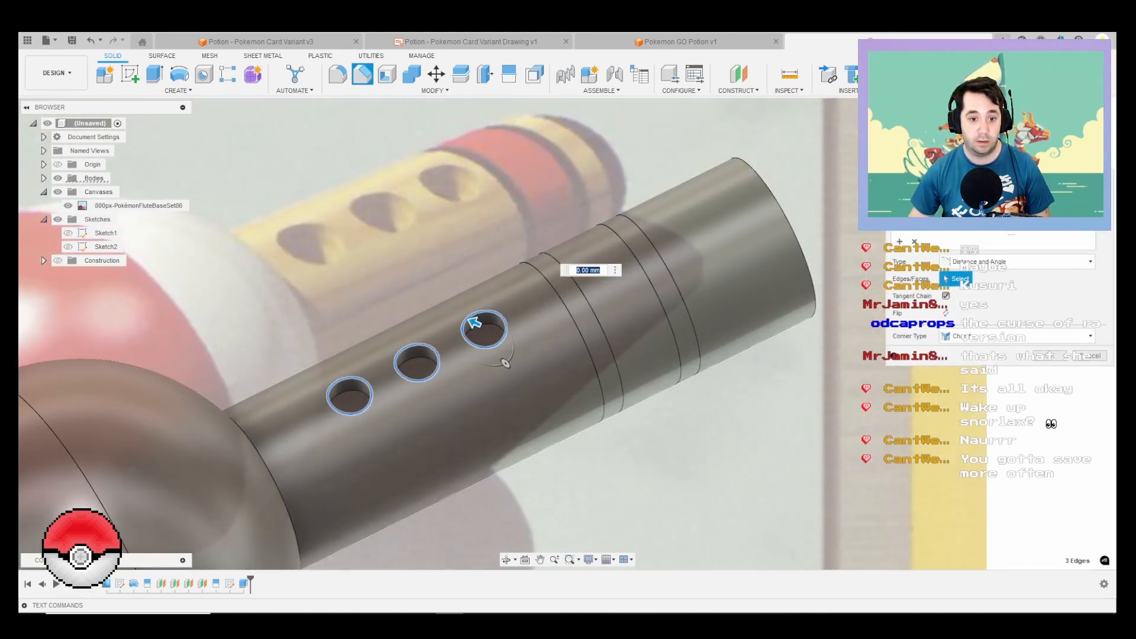
pyautogui.press('Return')
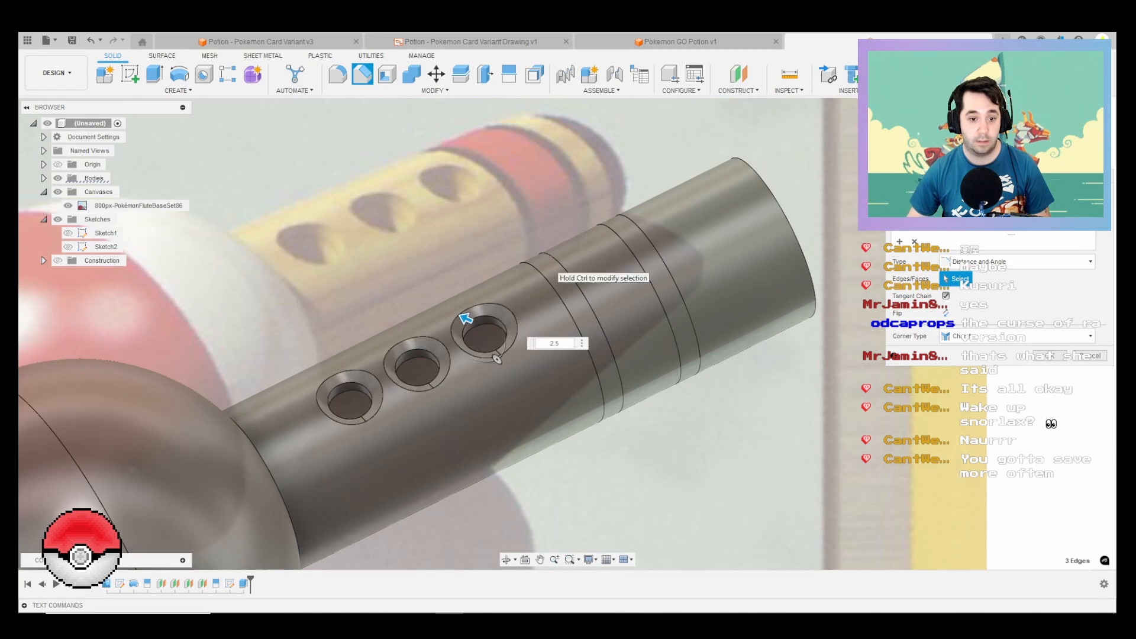
pyautogui.scroll(-3, 571, 272)
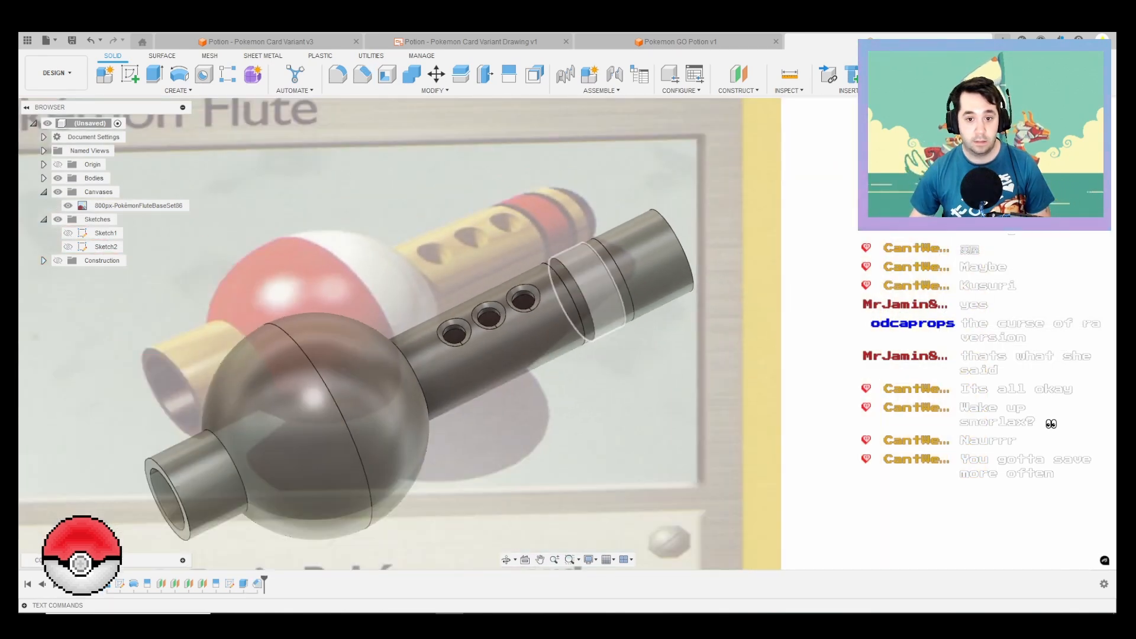
pyautogui.keyDown('shift'); pyautogui.moveTo(572, 274); pyautogui.dragTo(586, 249, button='middle'); pyautogui.keyUp('shift')
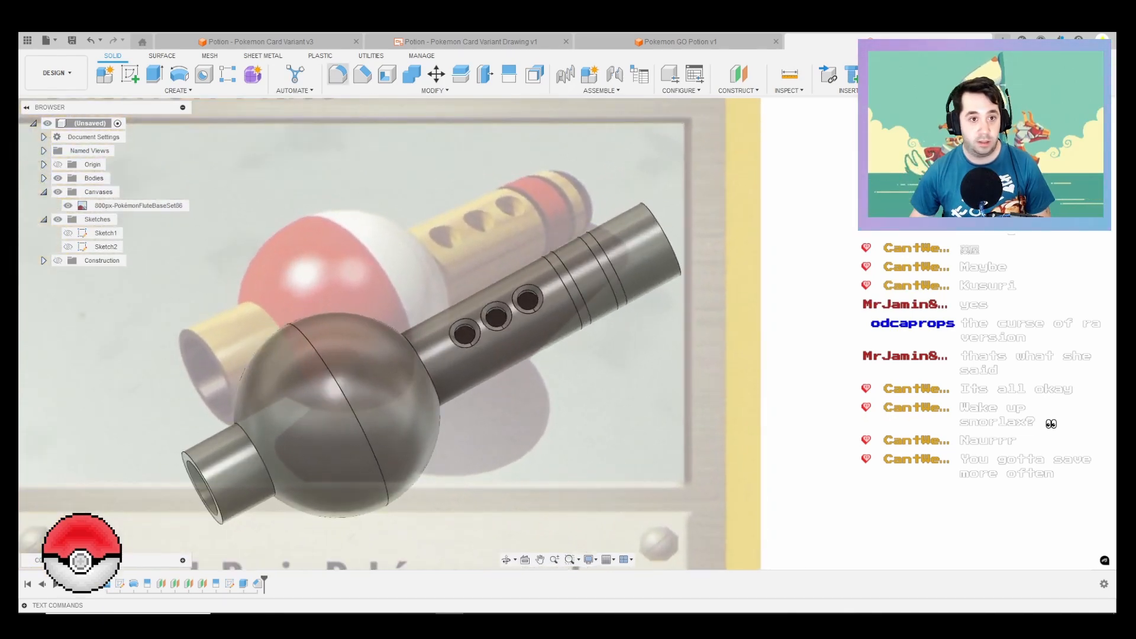
# Step: Chamfer the inner and outer edges at the open end of the short tube section
pyautogui.click(362, 73)
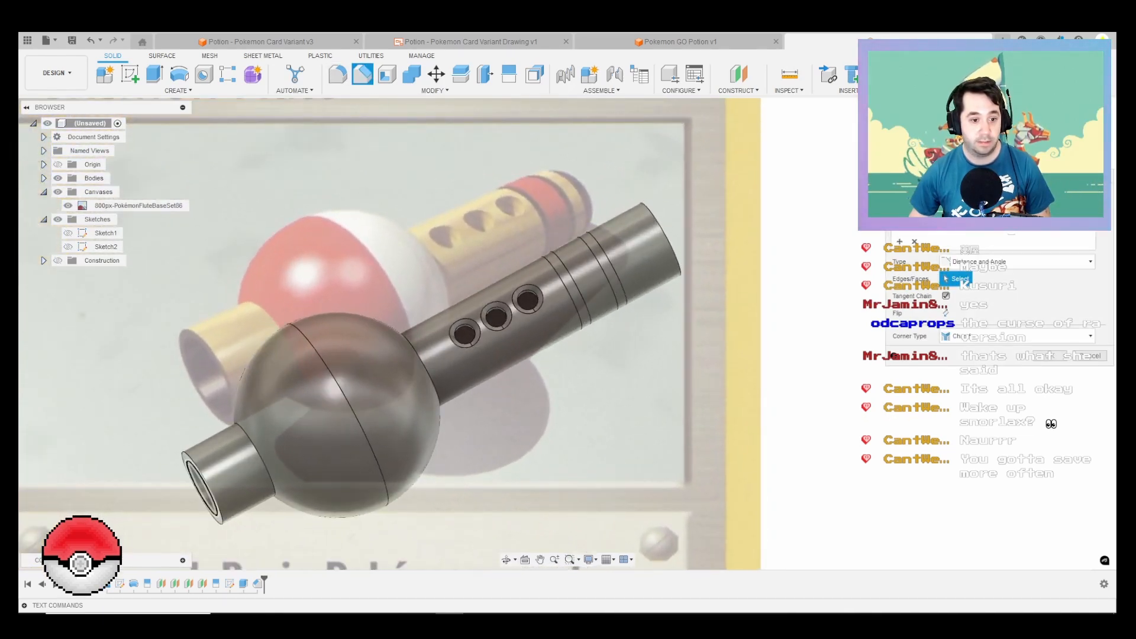
pyautogui.click(188, 473)
pyautogui.click(191, 459)
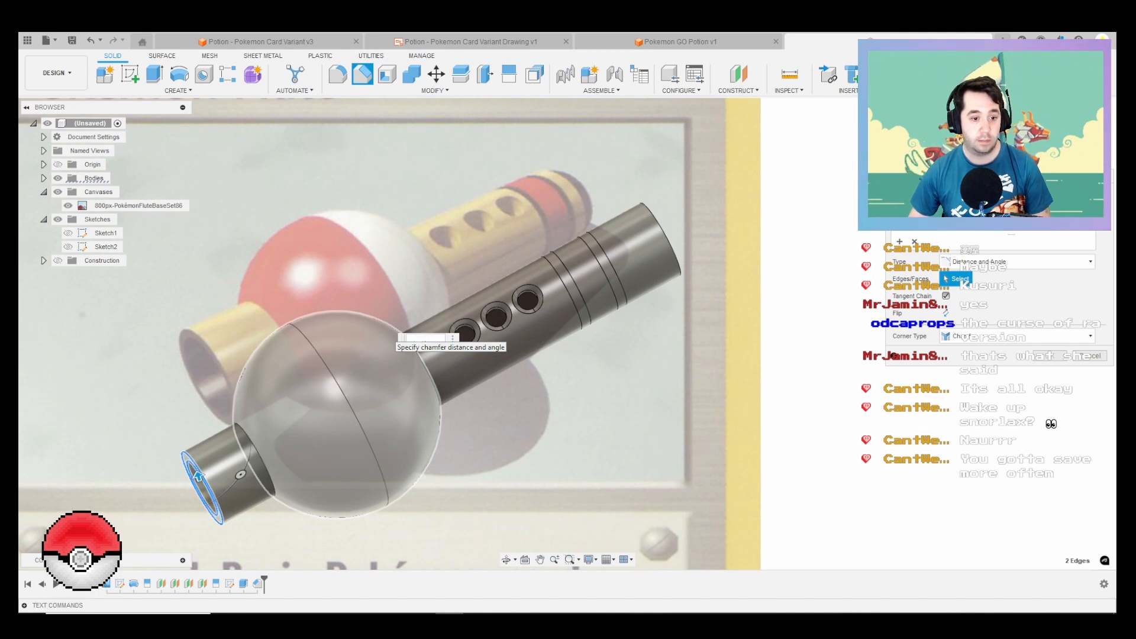
pyautogui.press('Return')
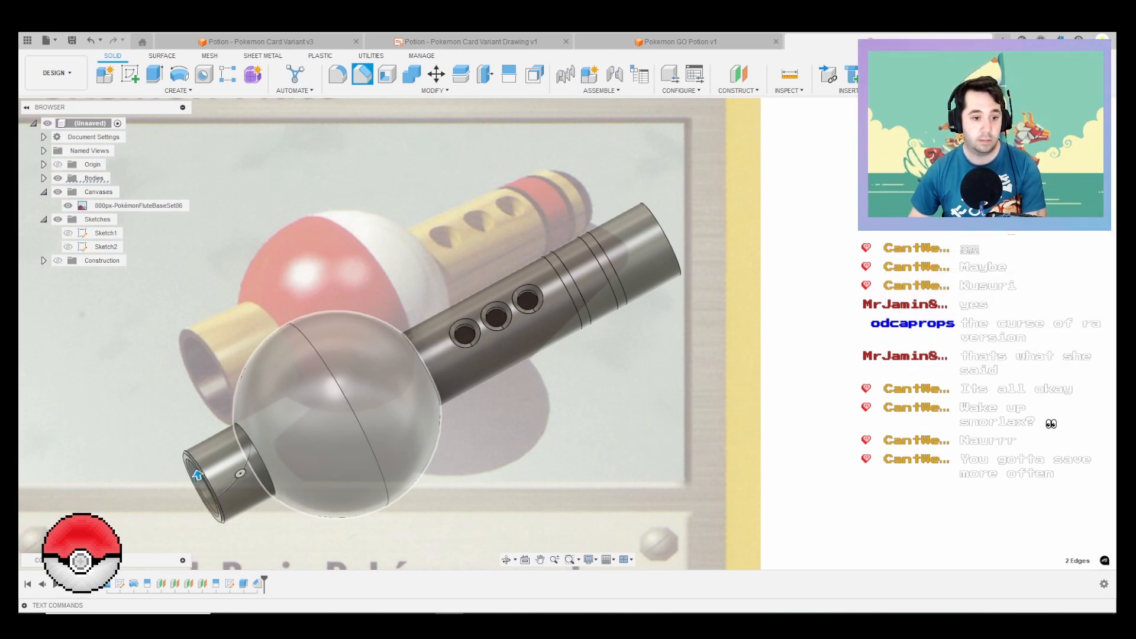
pyautogui.press('Return')
pyautogui.scroll(-3, 887, 276)
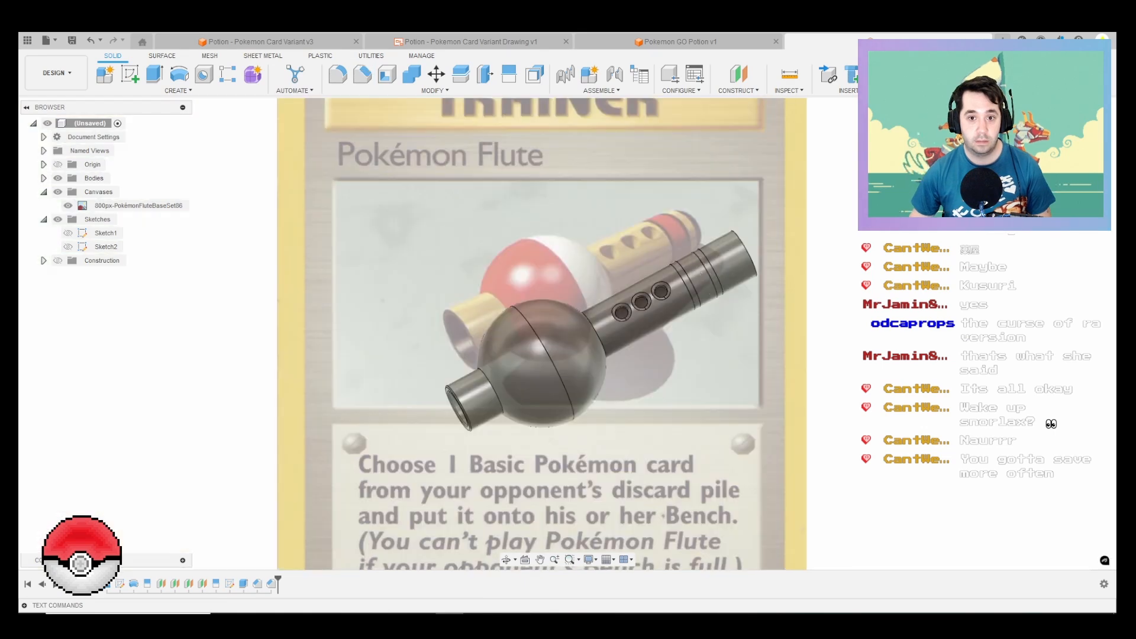
# Step: Create a construction axis through the cylindrical face of the flute's long tube
pyautogui.keyDown('shift'); pyautogui.moveTo(772, 276); pyautogui.dragTo(822, 271, button='middle'); pyautogui.keyUp('shift')
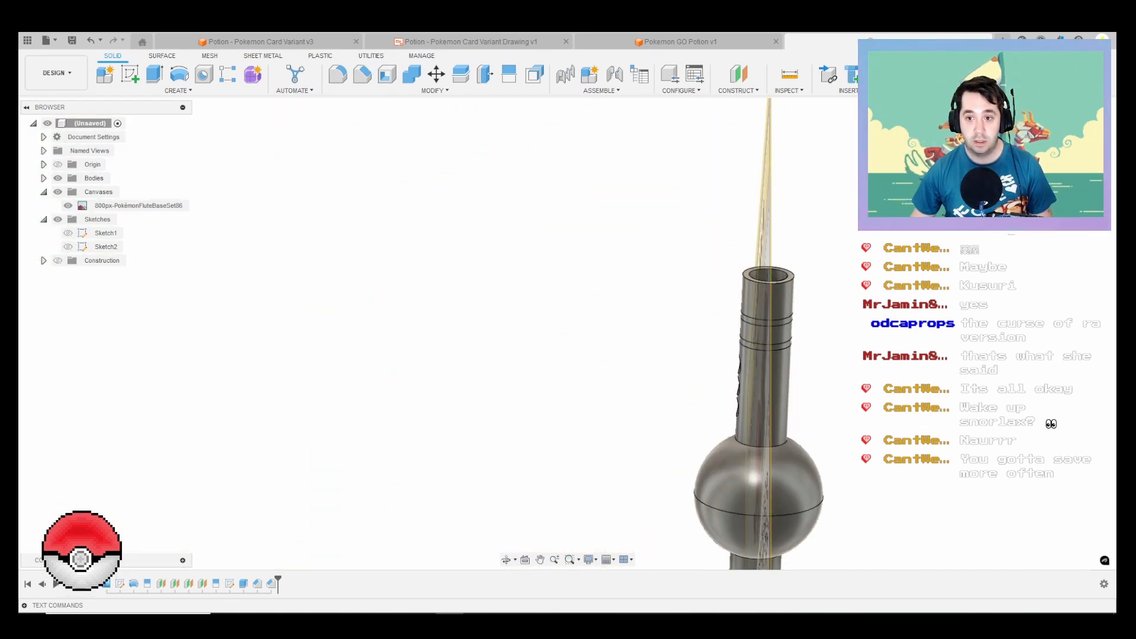
pyautogui.scroll(-1, 822, 271)
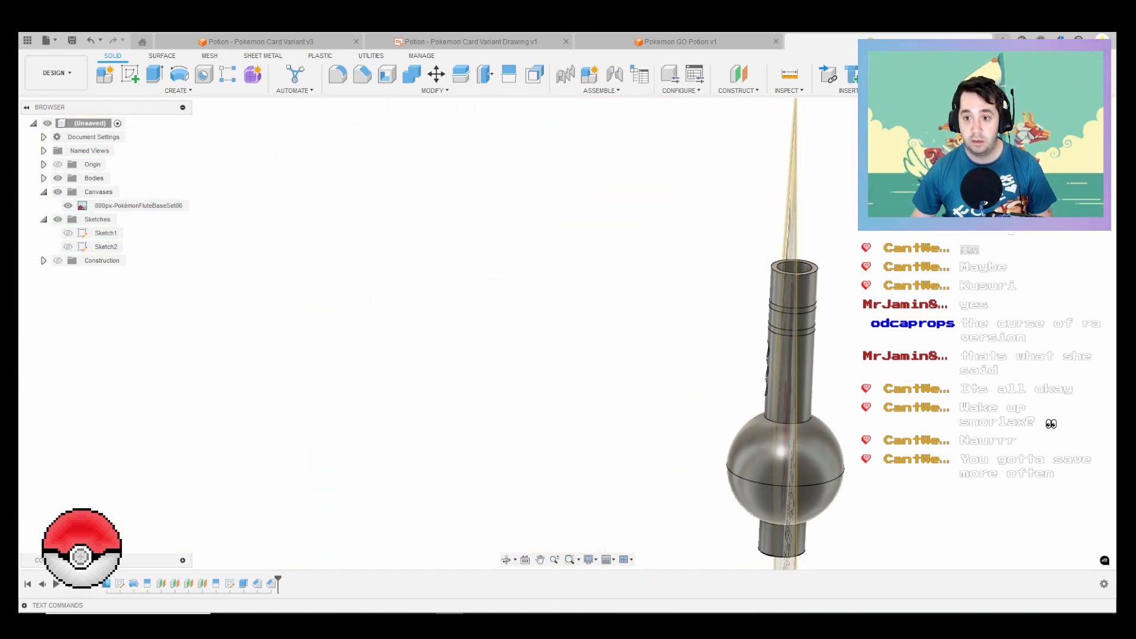
pyautogui.keyDown('shift'); pyautogui.moveTo(822, 271); pyautogui.dragTo(749, 314, button='middle'); pyautogui.keyUp('shift')
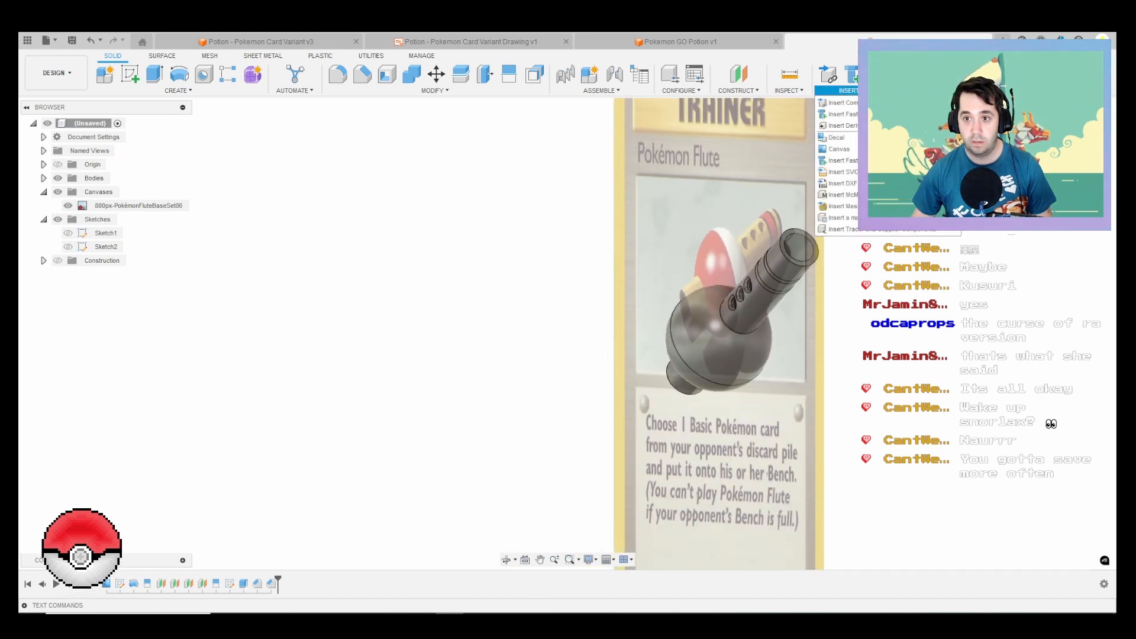
pyautogui.click(789, 90)
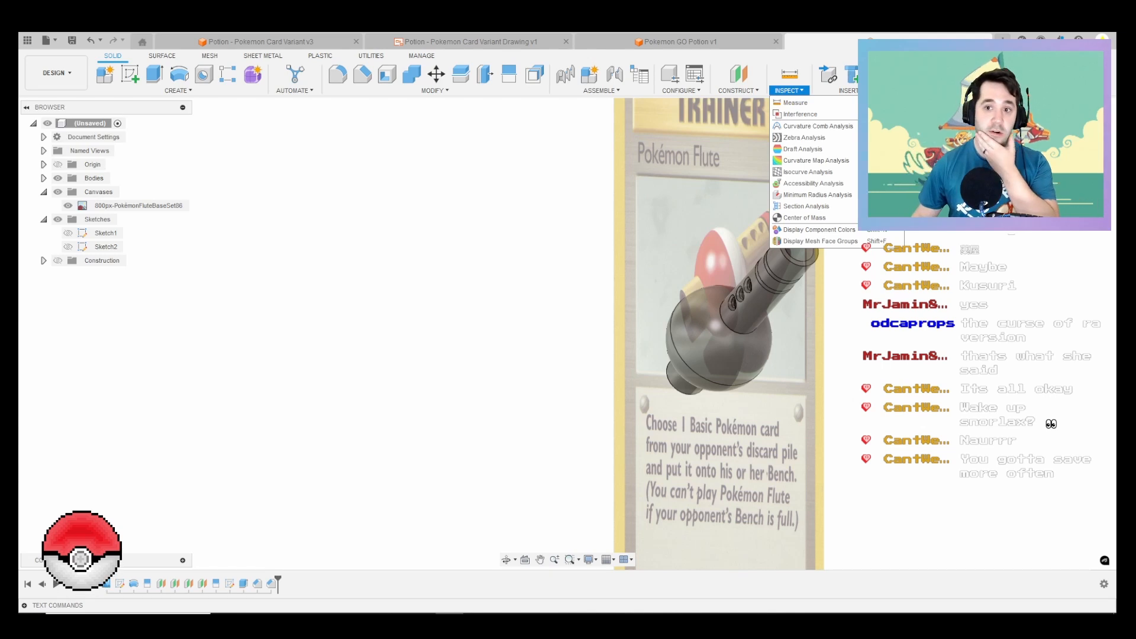
pyautogui.moveTo(738, 90)
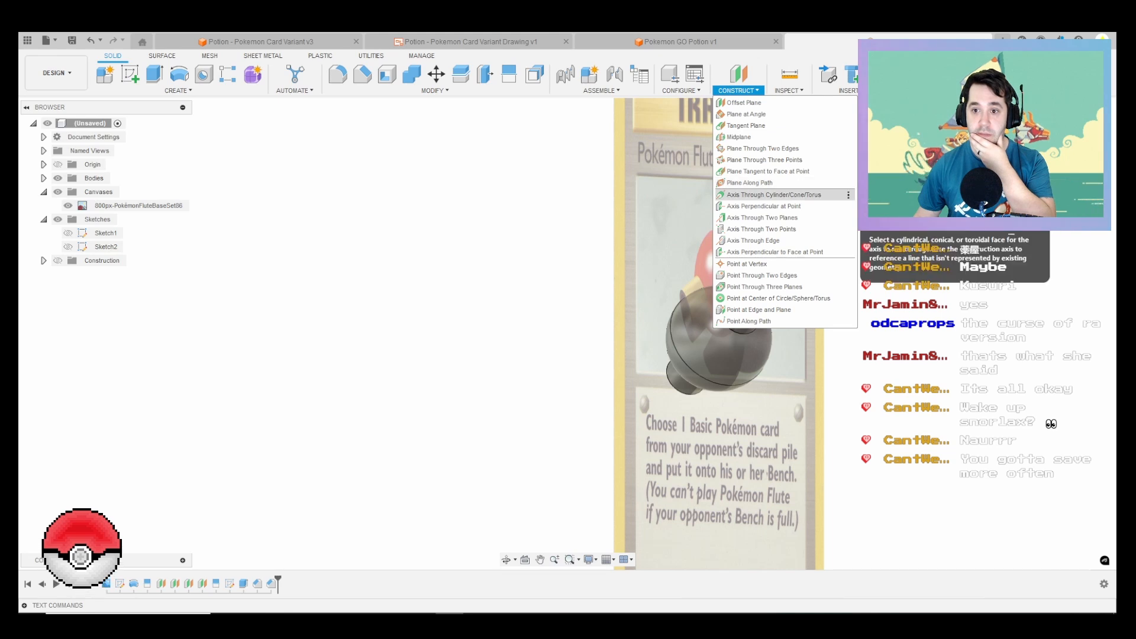
pyautogui.click(773, 195)
pyautogui.click(772, 282)
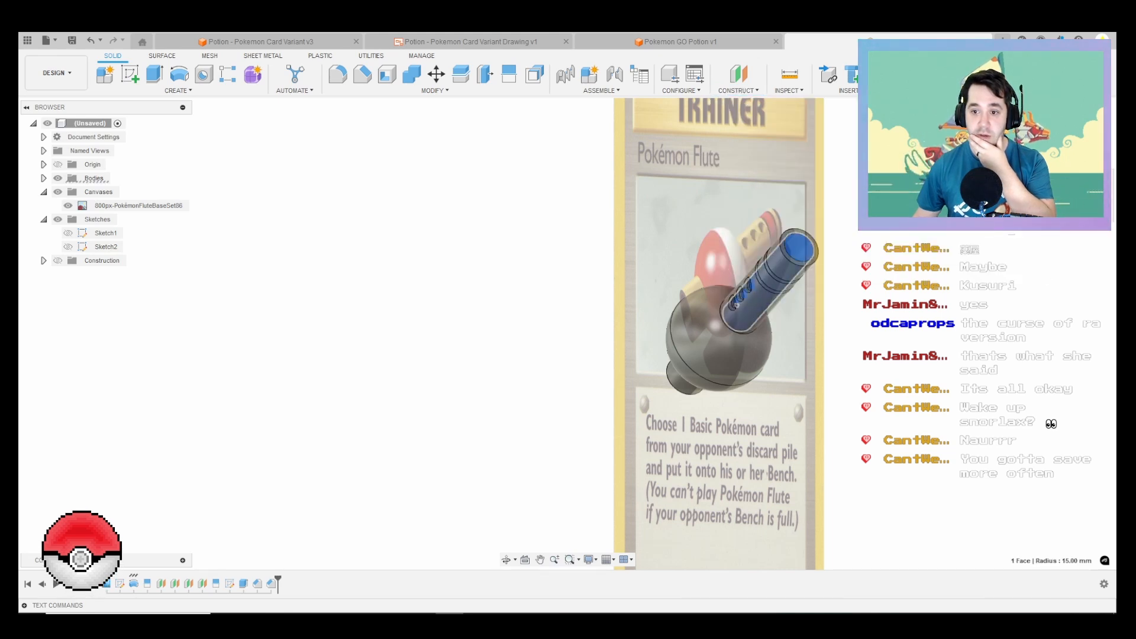
pyautogui.press('Return')
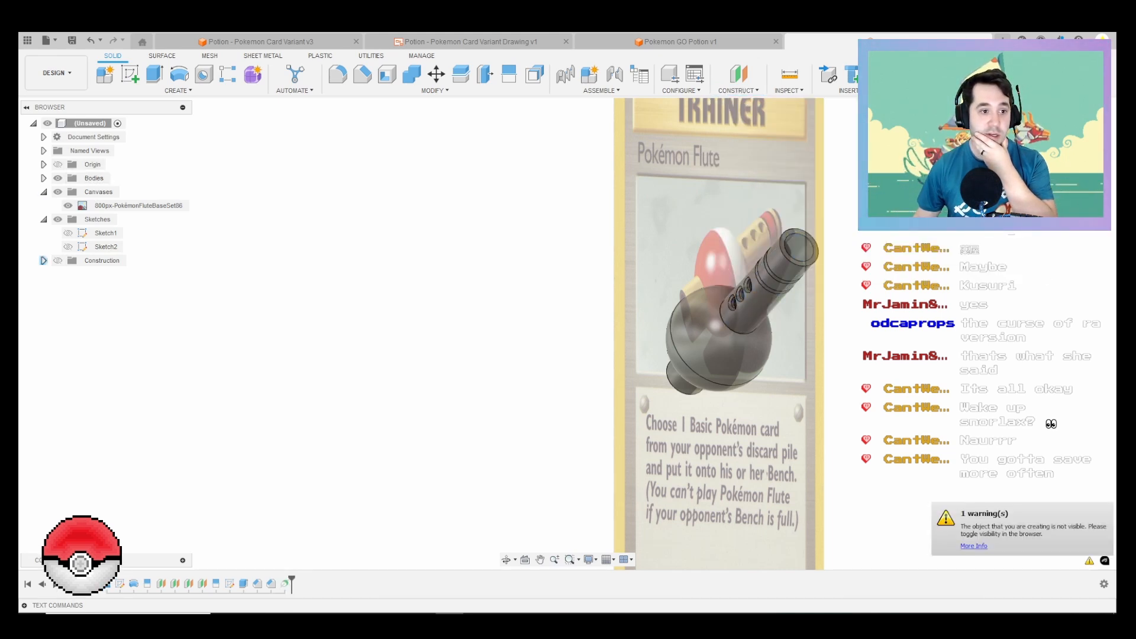
# Step: Turn on the construction geometry's visibility but hide Plane1 to Plane4, leaving only the tube axis shown
pyautogui.click(43, 260)
pyautogui.click(58, 261)
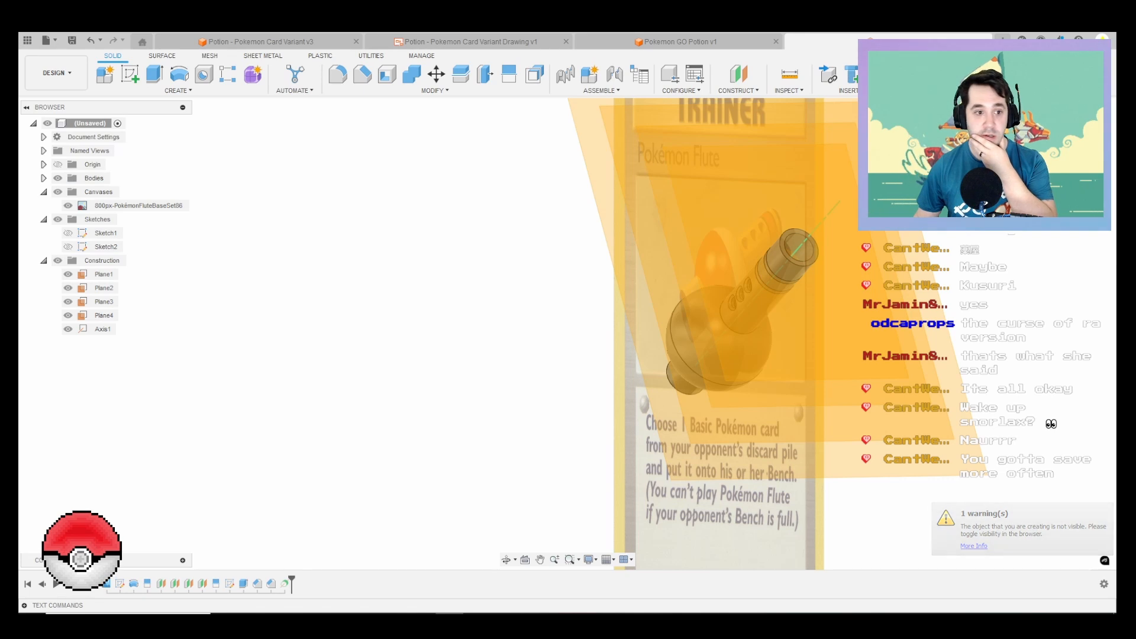
pyautogui.click(68, 274)
pyautogui.click(68, 288)
pyautogui.click(68, 315)
pyautogui.click(68, 301)
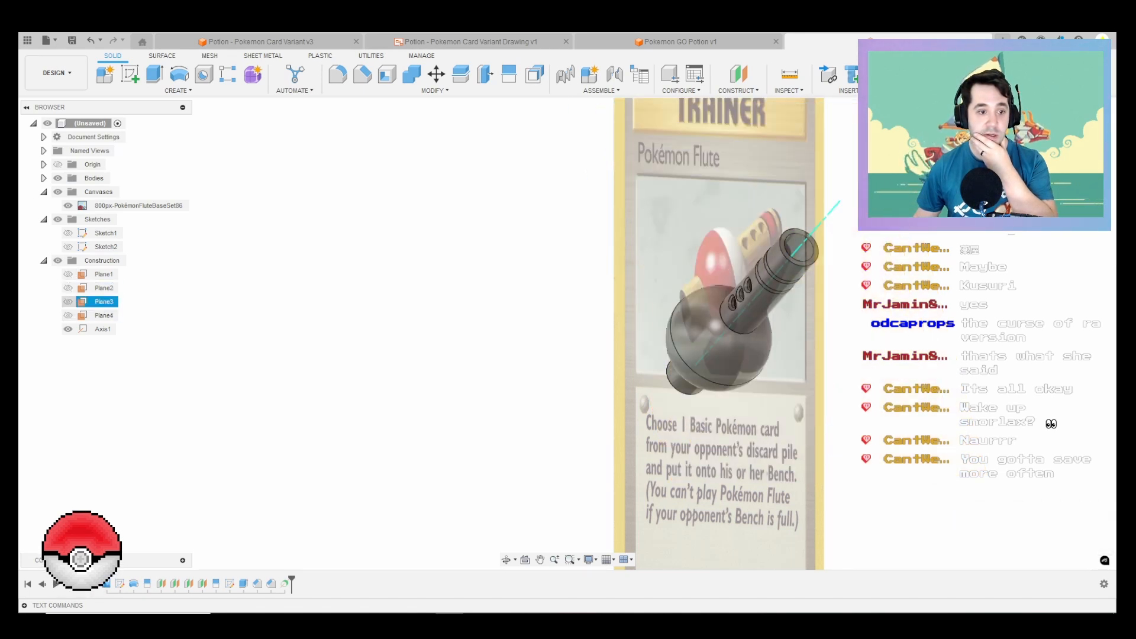
# Step: Create a plane at an angle around the tube axis, perpendicular to the card image
pyautogui.click(738, 90)
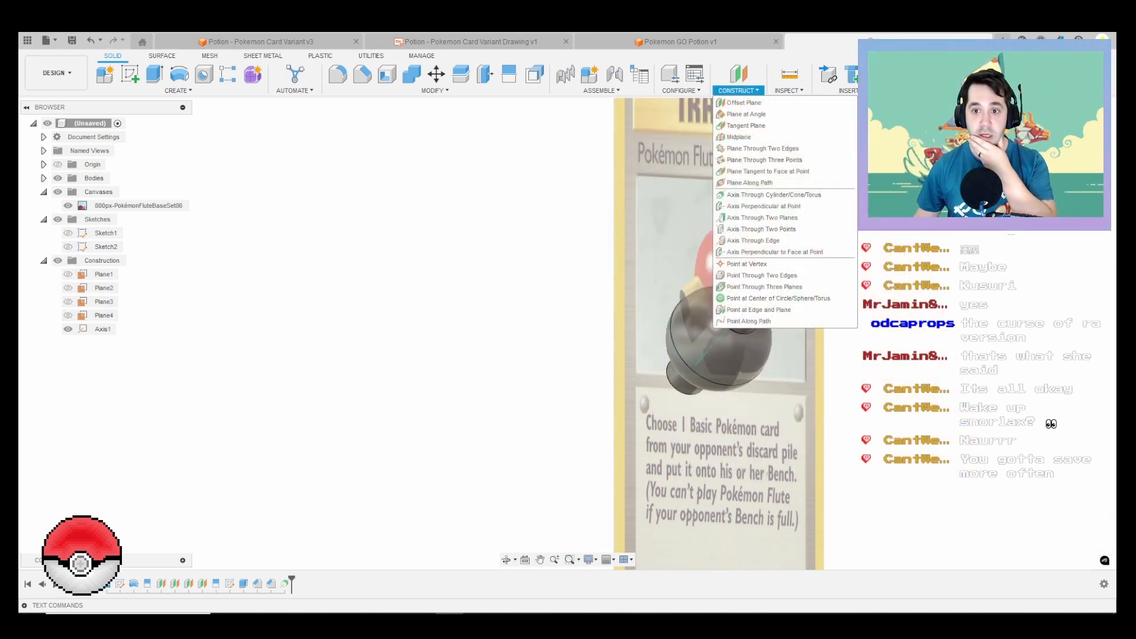
pyautogui.click(745, 114)
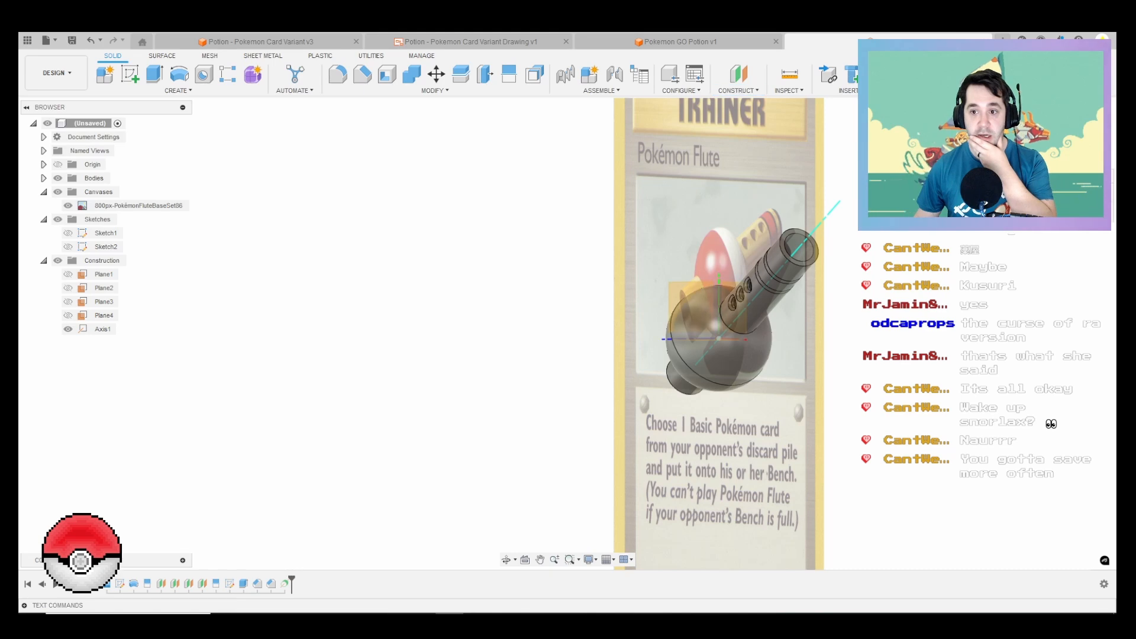
pyautogui.click(814, 230)
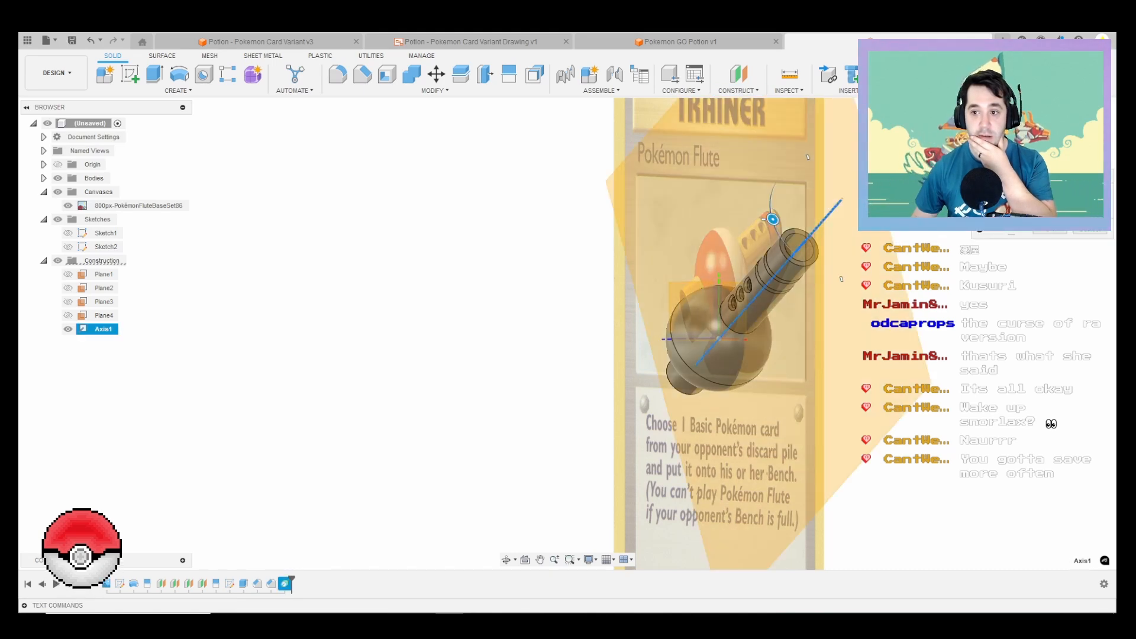
pyautogui.press('Return')
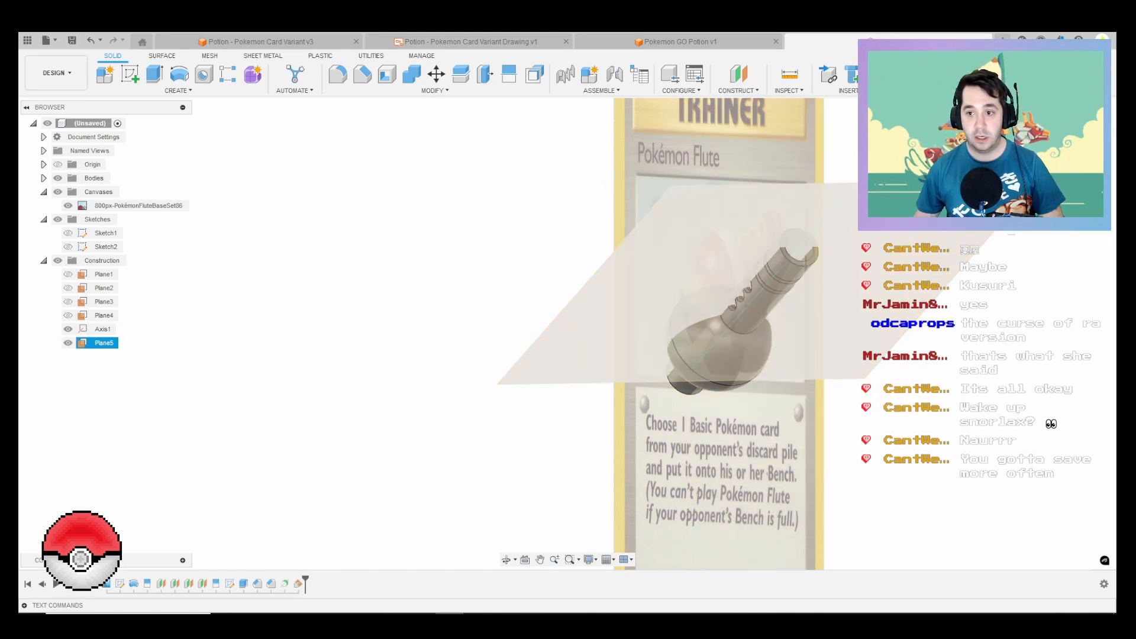
# Step: Start a sketch on the new angled plane and project the band edge nearest the open end and the whole flute body into it
pyautogui.press('l')
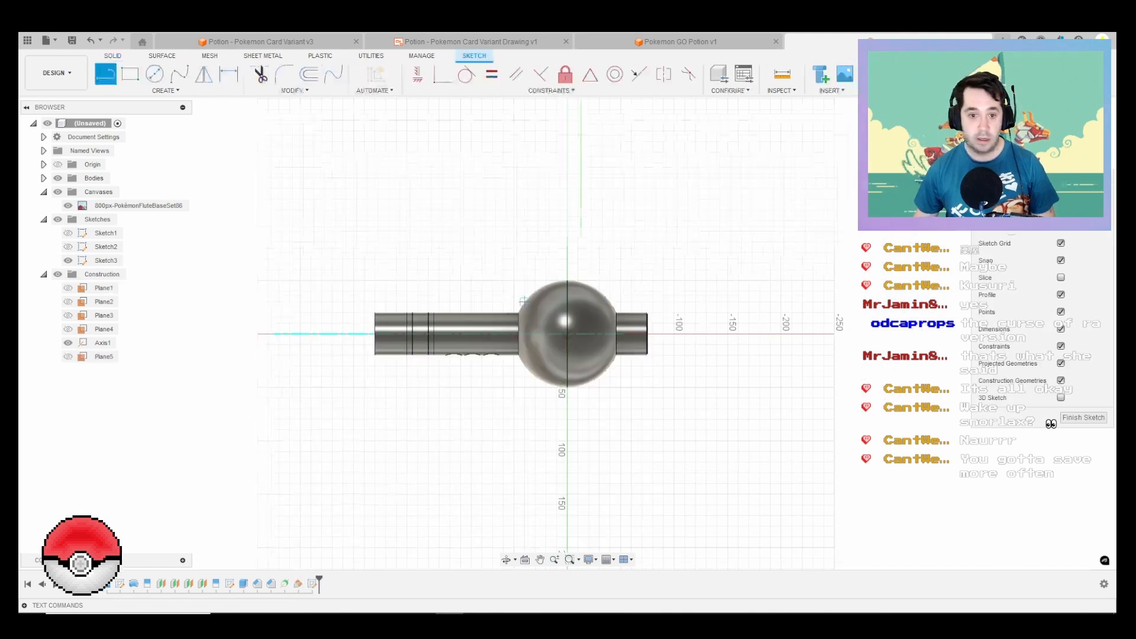
pyautogui.scroll(5, 547, 408)
pyautogui.press('p')
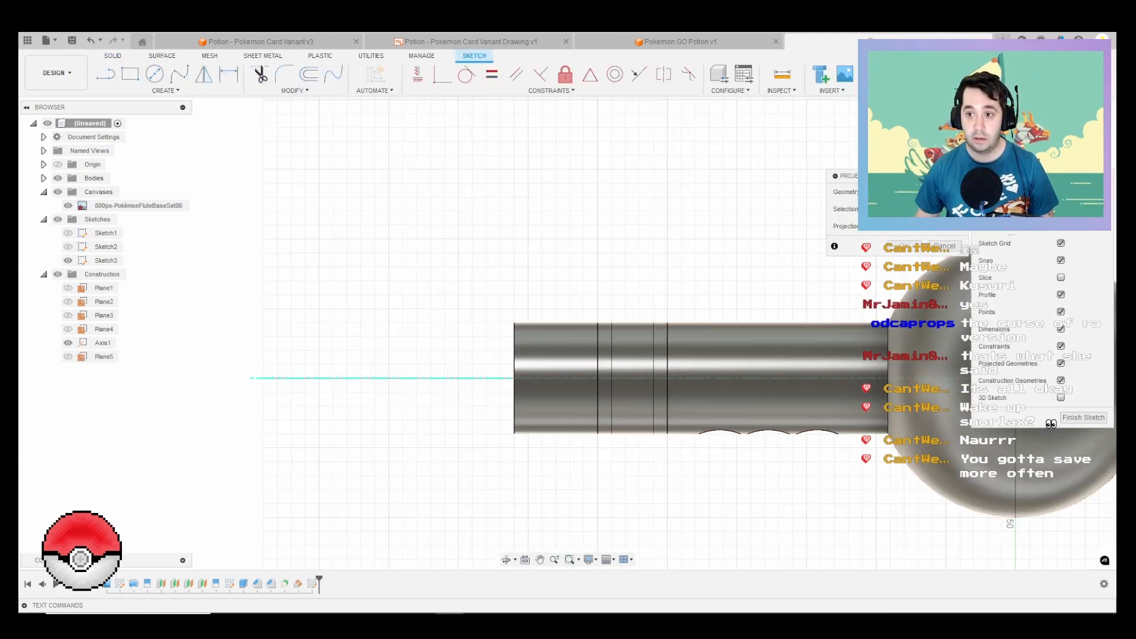
pyautogui.click(597, 390)
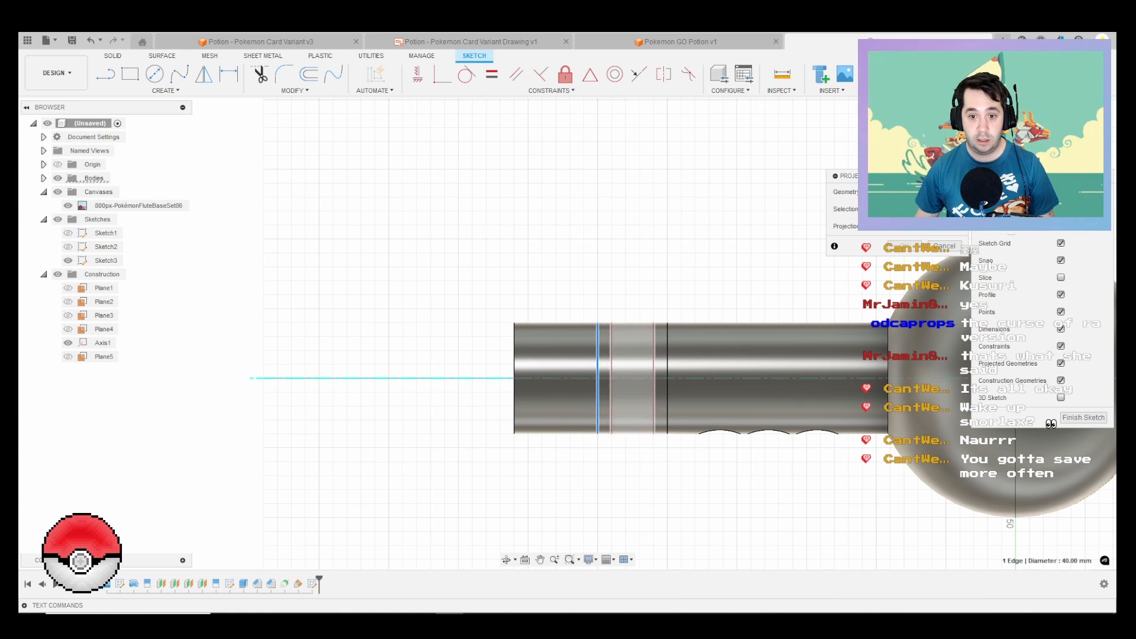
pyautogui.press('Return')
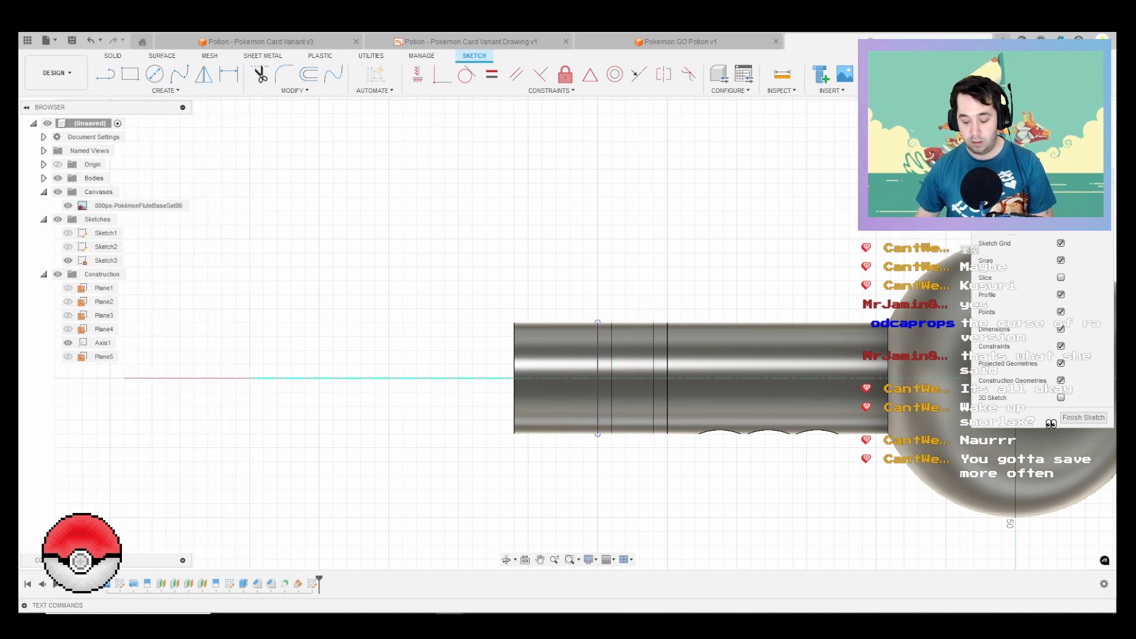
pyautogui.press('p')
pyautogui.click(904, 209)
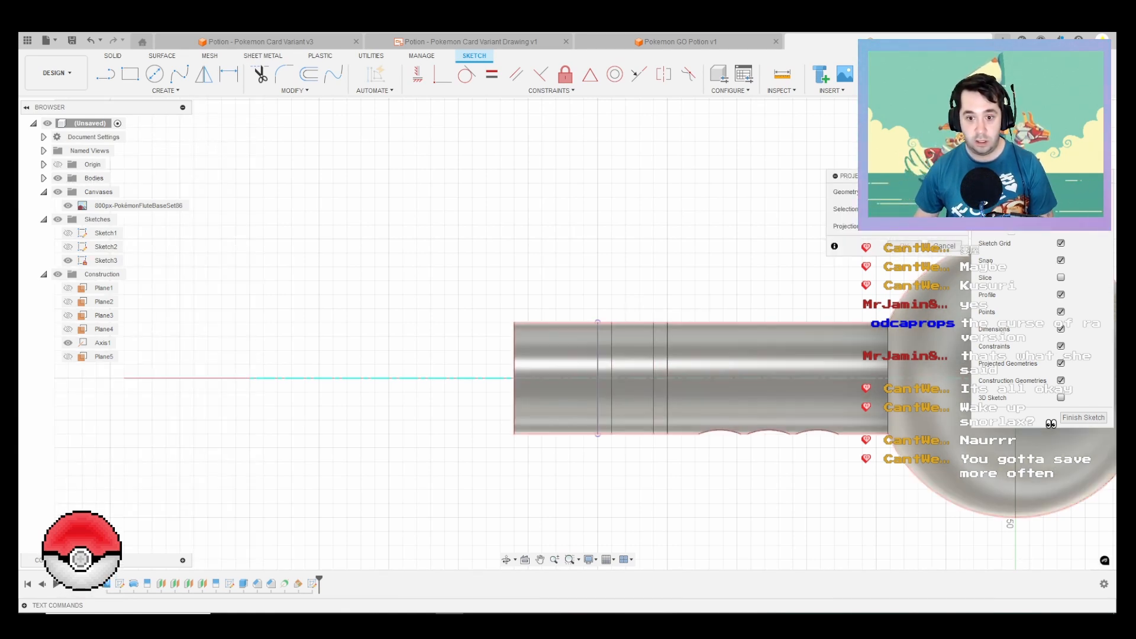
pyautogui.click(769, 355)
pyautogui.press('Return')
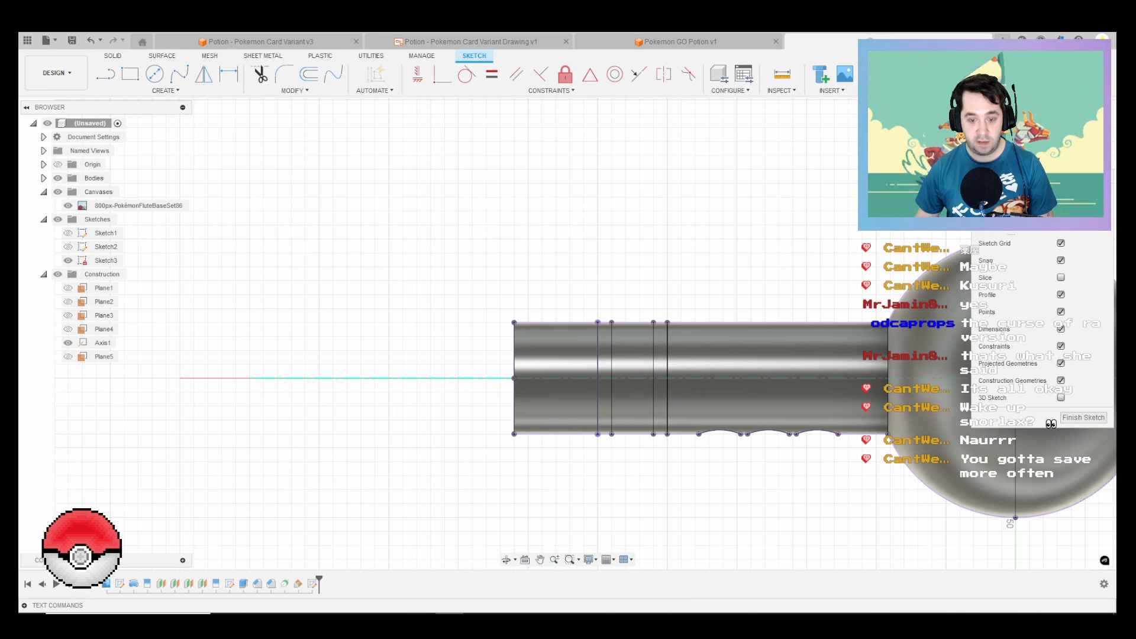
# Step: Draw a line about 15 mm long inward from the tube's outer edge, square to it, between the open end and the first band
pyautogui.press('l')
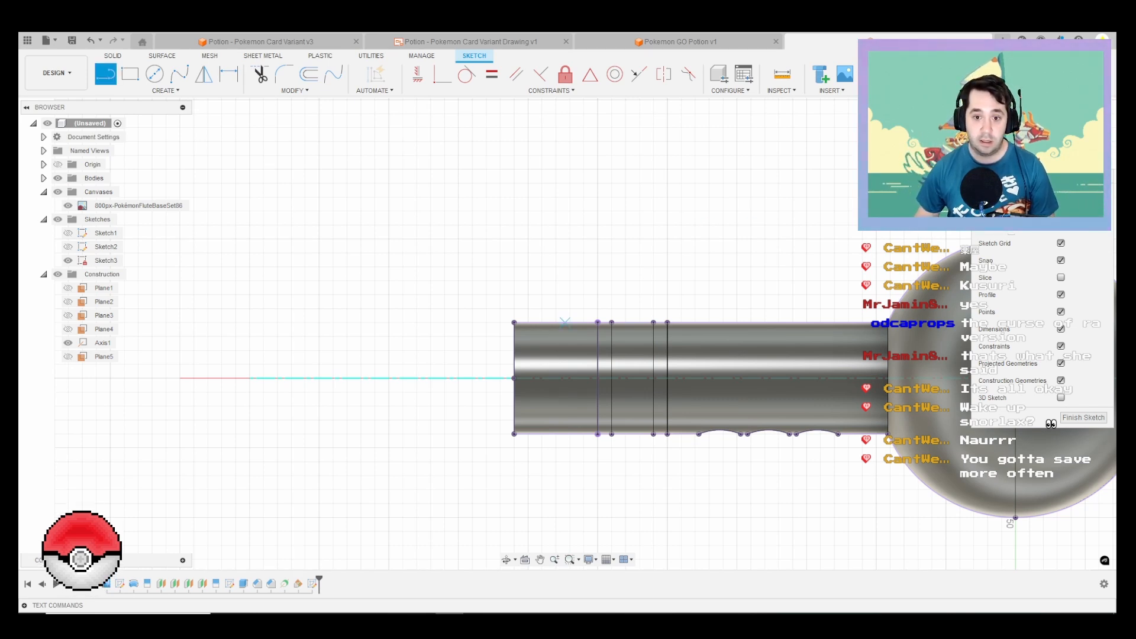
pyautogui.click(558, 323)
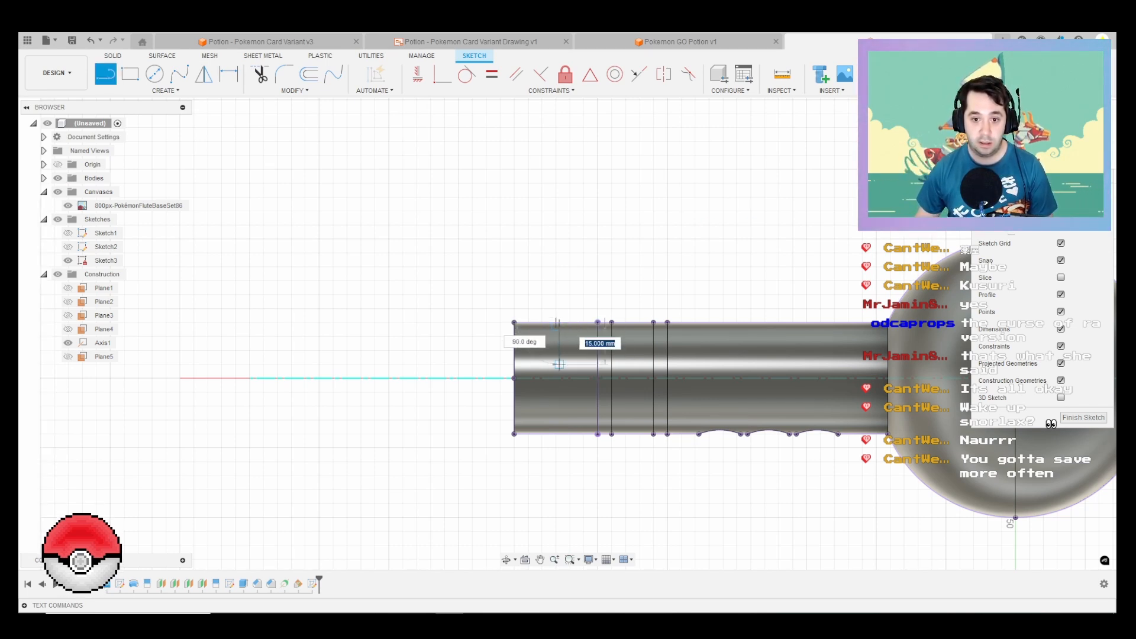
pyautogui.click(558, 364)
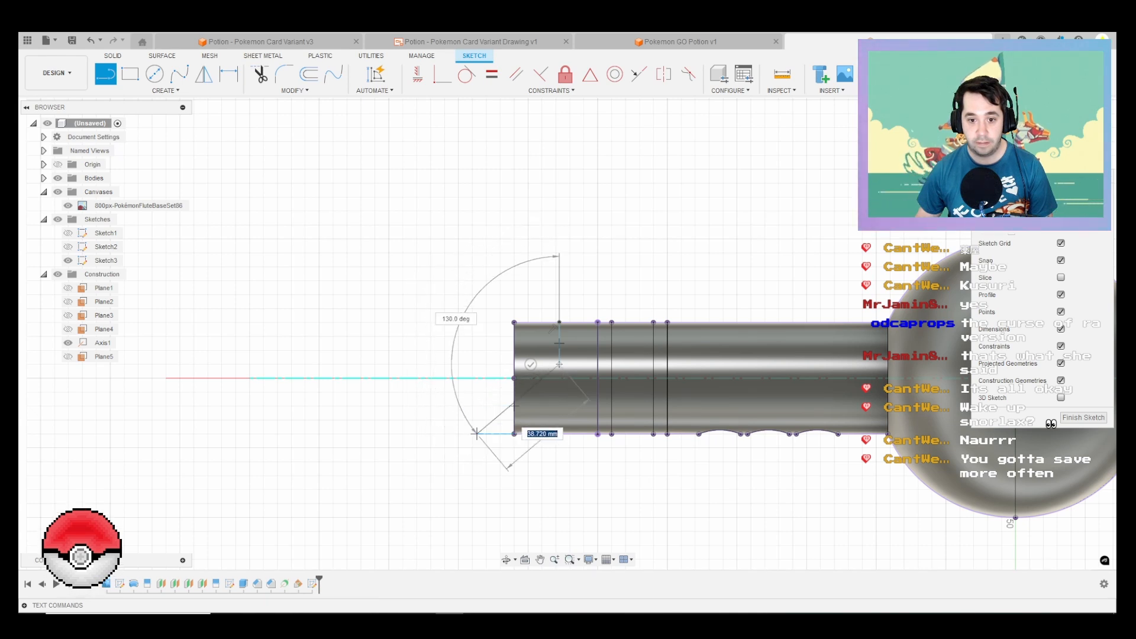
# Step: Project the inner bore edge at the long tube's open end into the sketch
pyautogui.press('p')
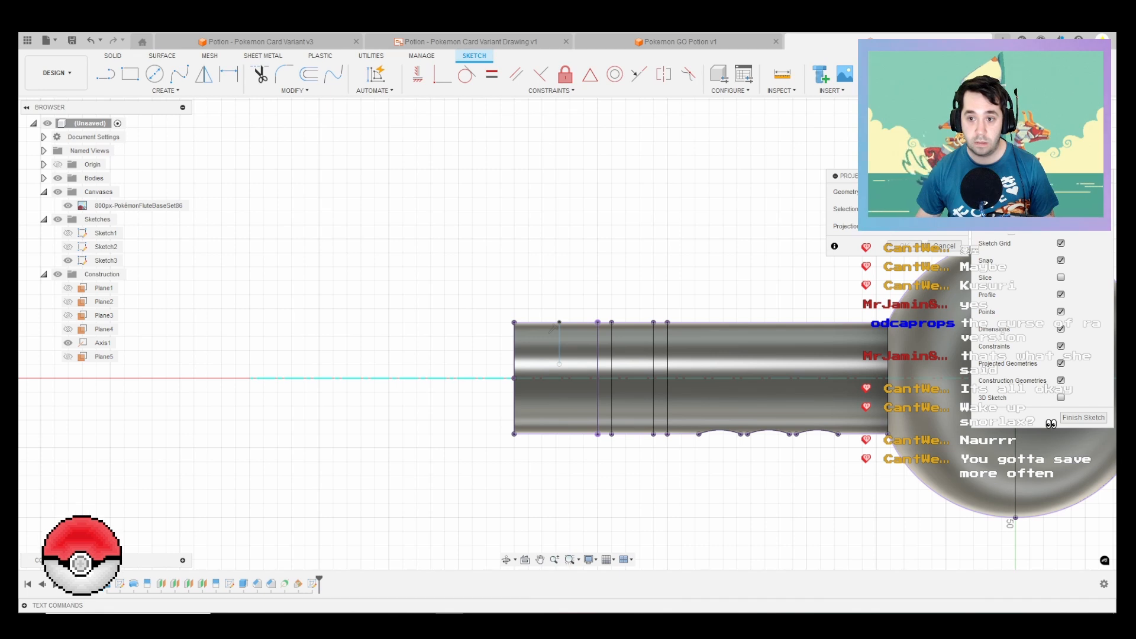
pyautogui.moveTo(520, 284)
pyautogui.keyDown('shift'); pyautogui.mouseDown(button='middle')
pyautogui.moveTo(627, 308)
pyautogui.moveTo(663, 361)
pyautogui.mouseUp(button='middle'); pyautogui.keyUp('shift')
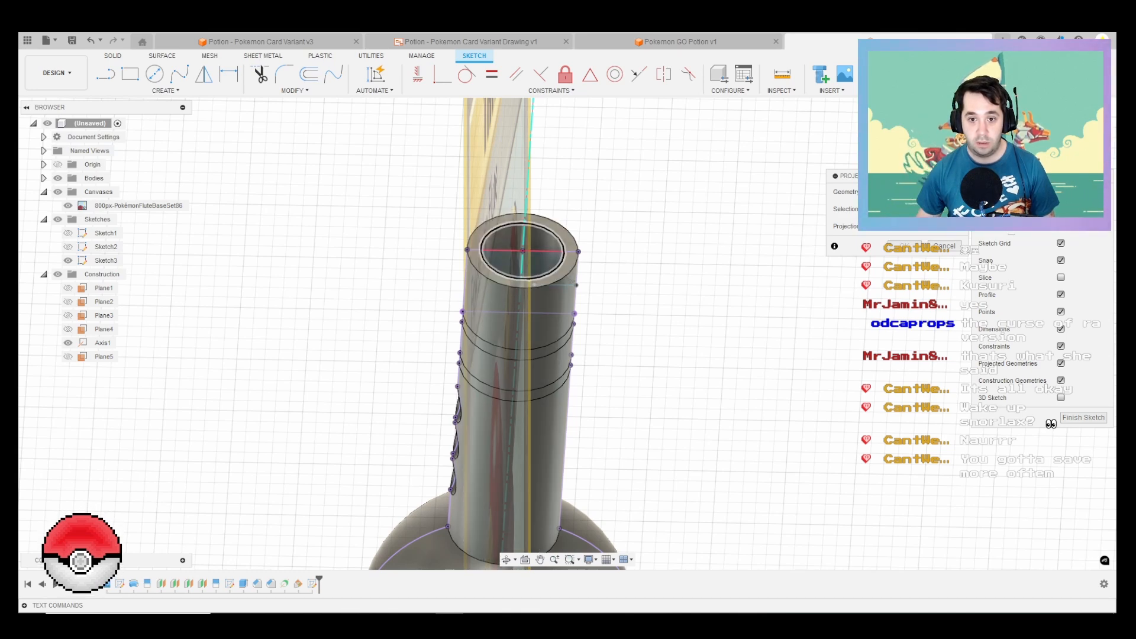
pyautogui.click(563, 256)
pyautogui.press('Return')
pyautogui.keyDown('shift'); pyautogui.moveTo(564, 255); pyautogui.dragTo(642, 219, button='middle'); pyautogui.keyUp('shift')
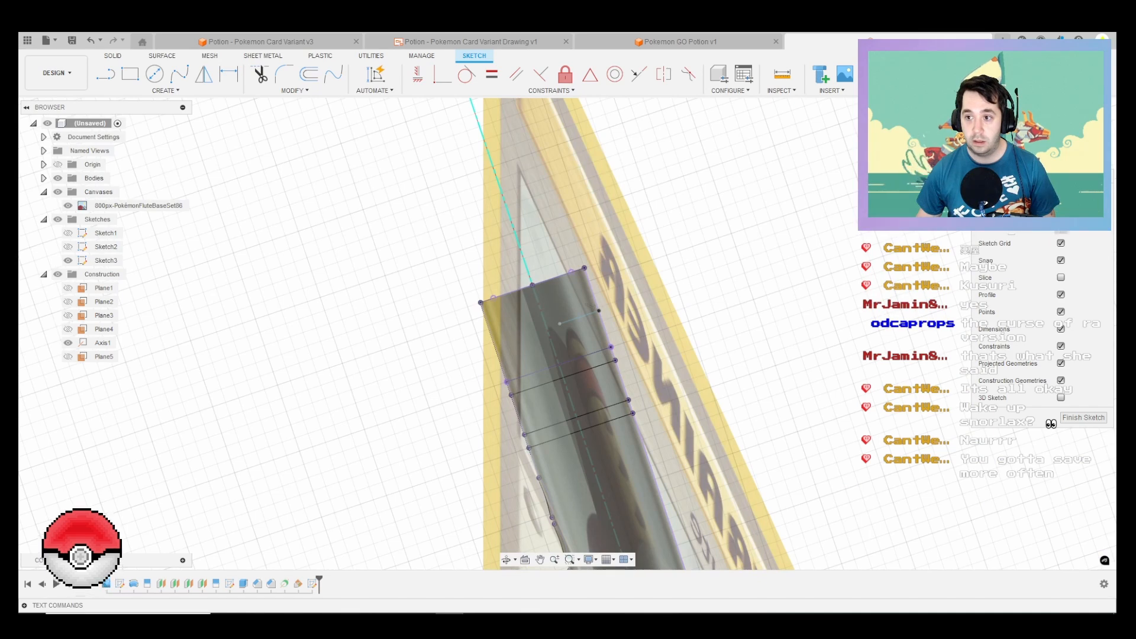
pyautogui.moveTo(177, 326)
pyautogui.mouseDown(button='middle')
pyautogui.moveTo(886, 354)
pyautogui.moveTo(865, 356)
pyautogui.mouseUp(button='middle')
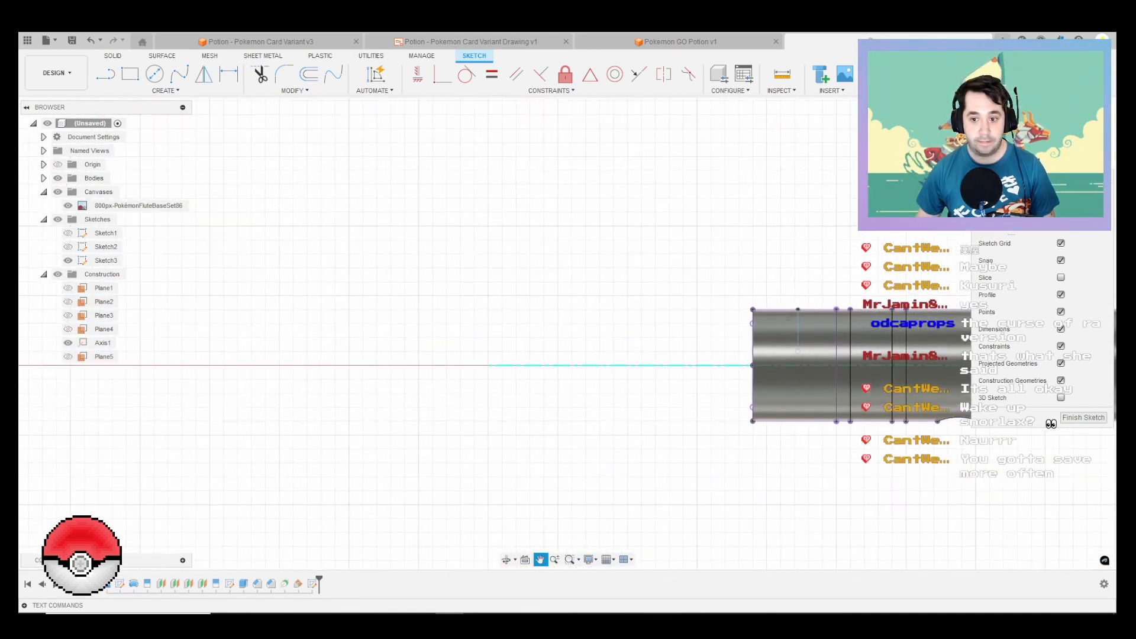
# Step: Draw a 25 mm line at 15° outward from the lower outer corner of the tube's open end
pyautogui.press('l')
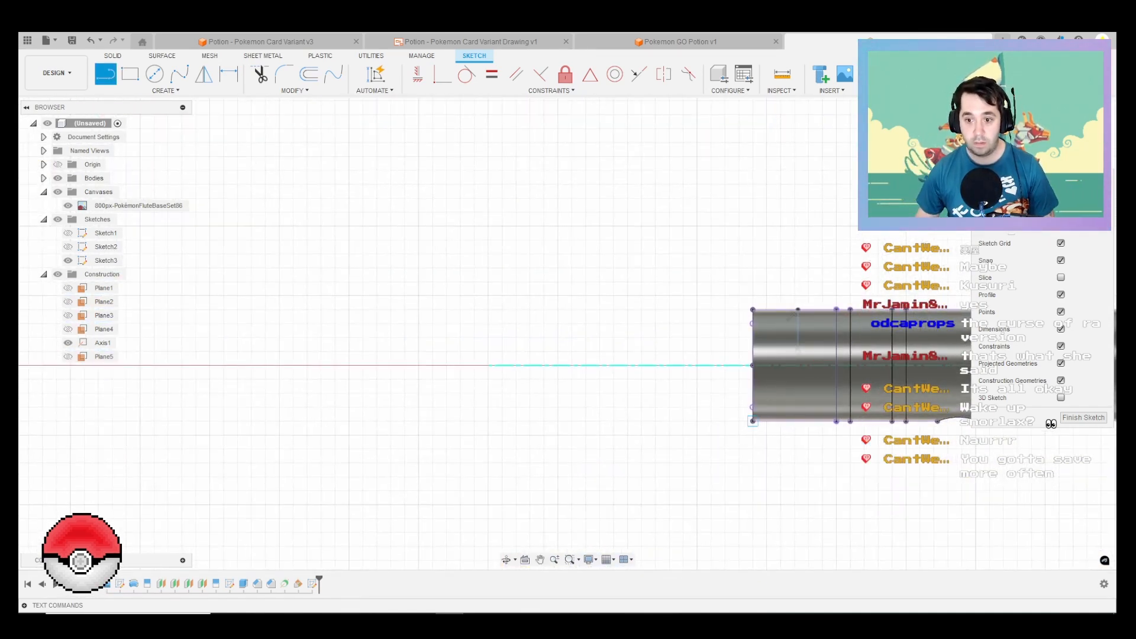
pyautogui.click(752, 421)
pyautogui.click(682, 408)
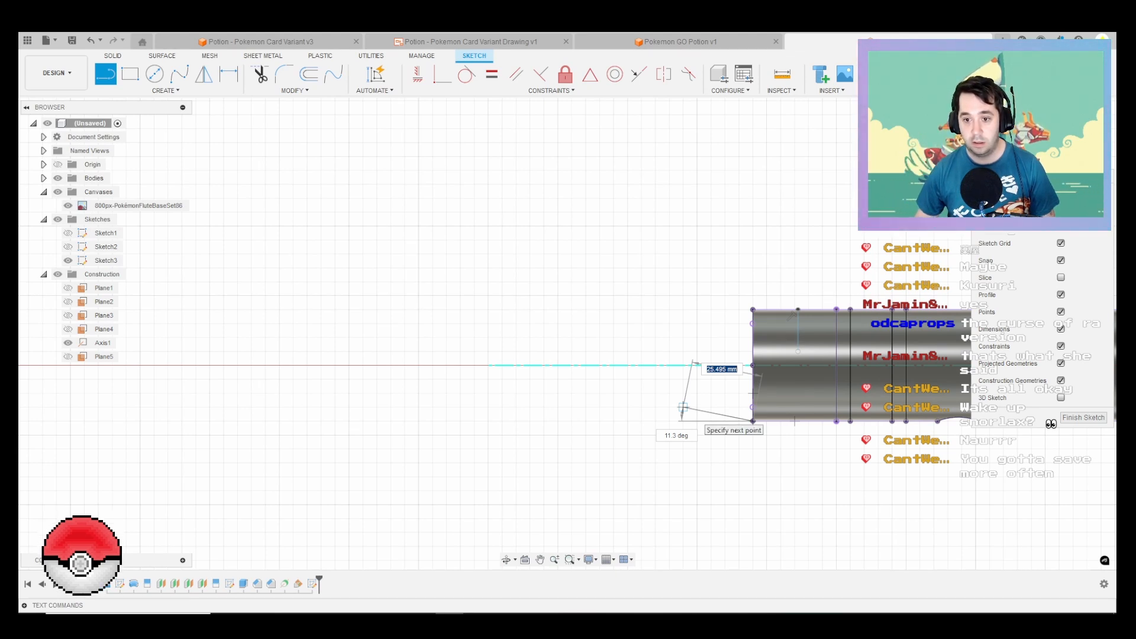
pyautogui.write('25')
pyautogui.press('Tab')
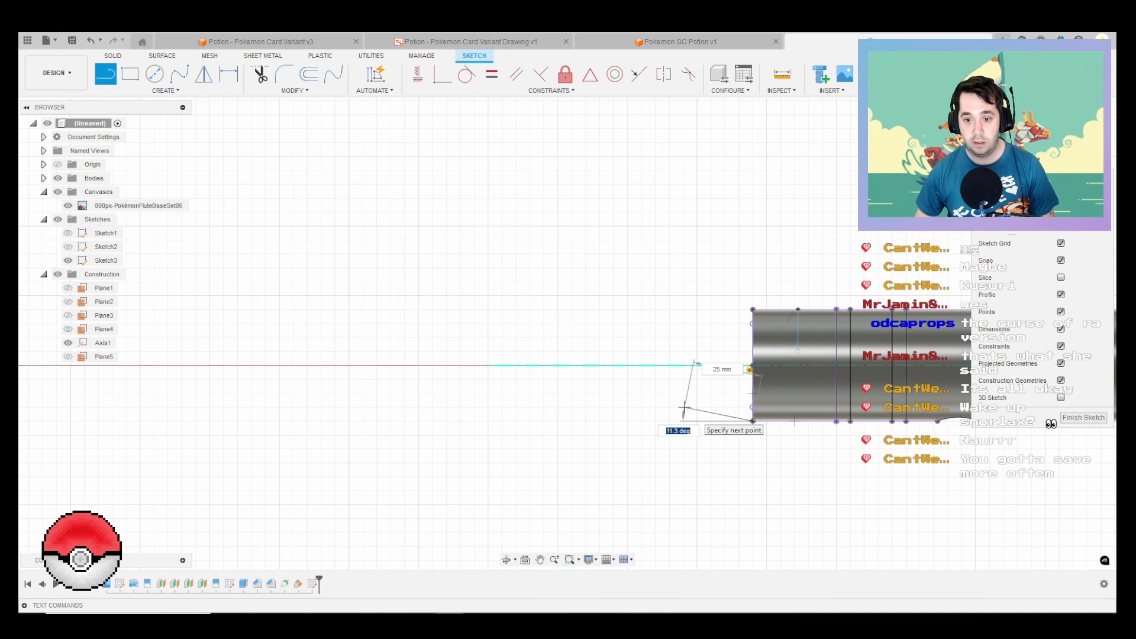
pyautogui.write('15')
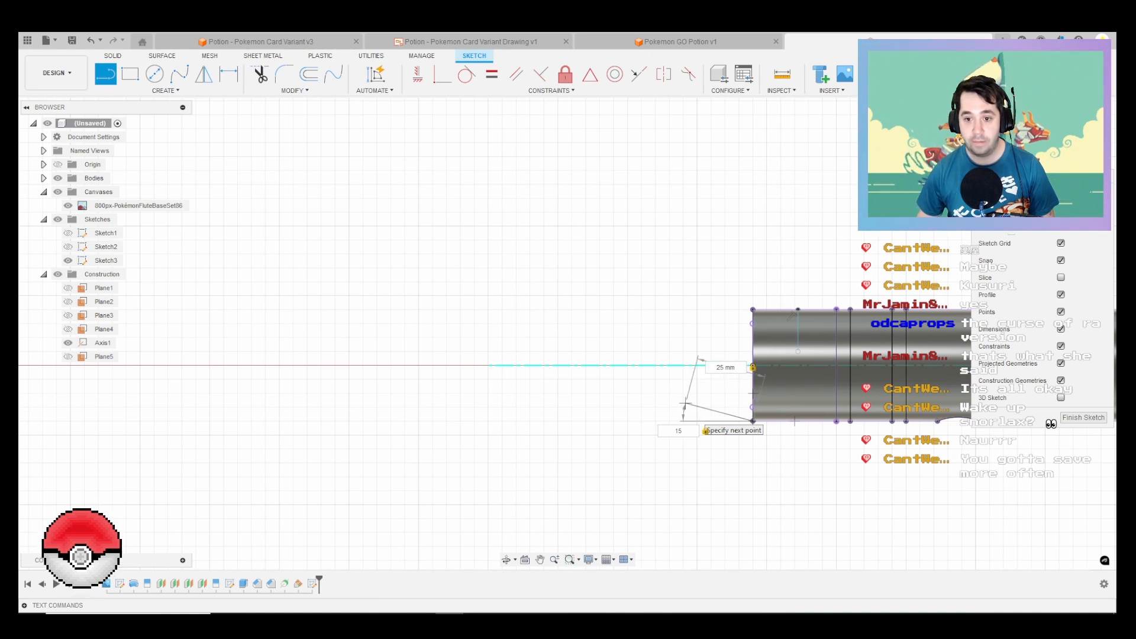
pyautogui.press('Return')
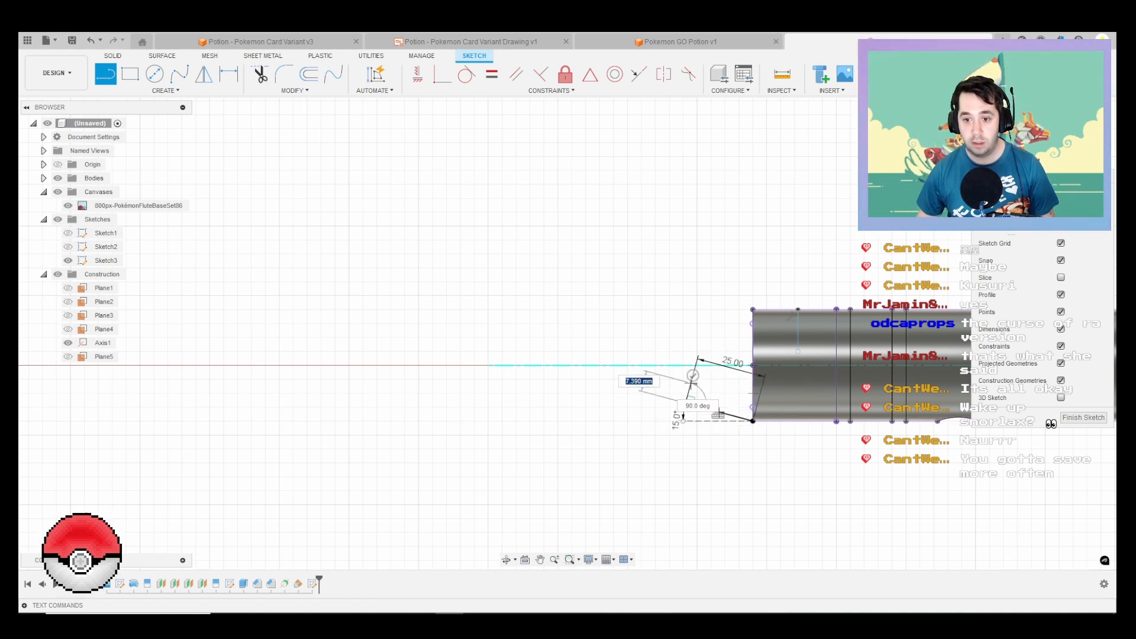
# Step: Complete the profile with a 5 mm square end edge, a closing line to the tube and two lines from the opposite corner, finishing the sketch
pyautogui.write('5')
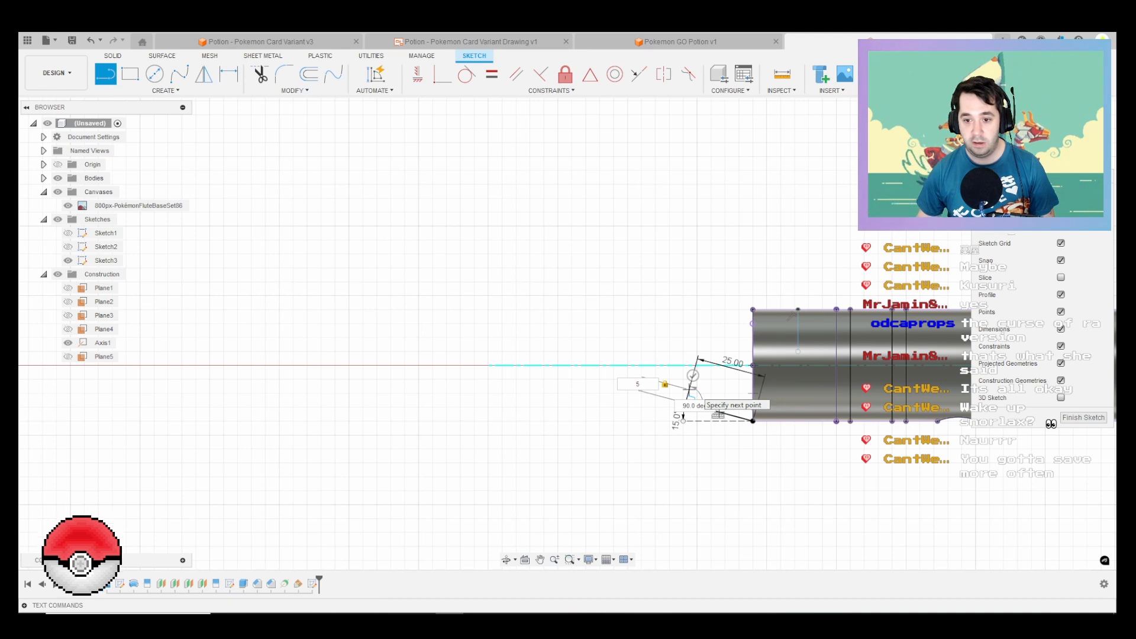
pyautogui.press('Return')
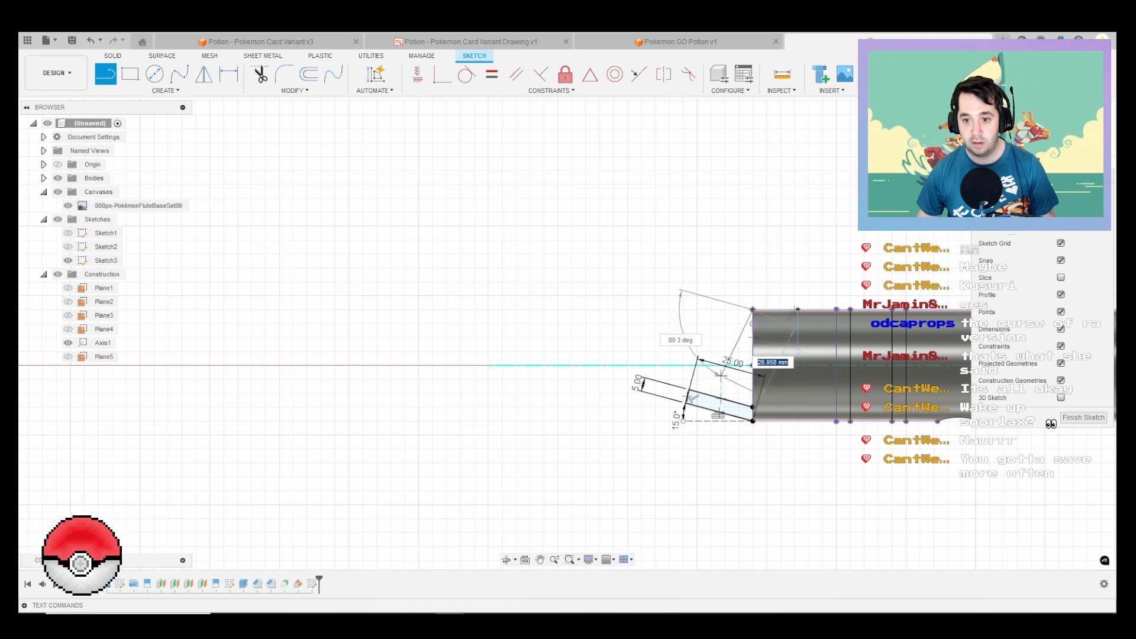
pyautogui.click(691, 390)
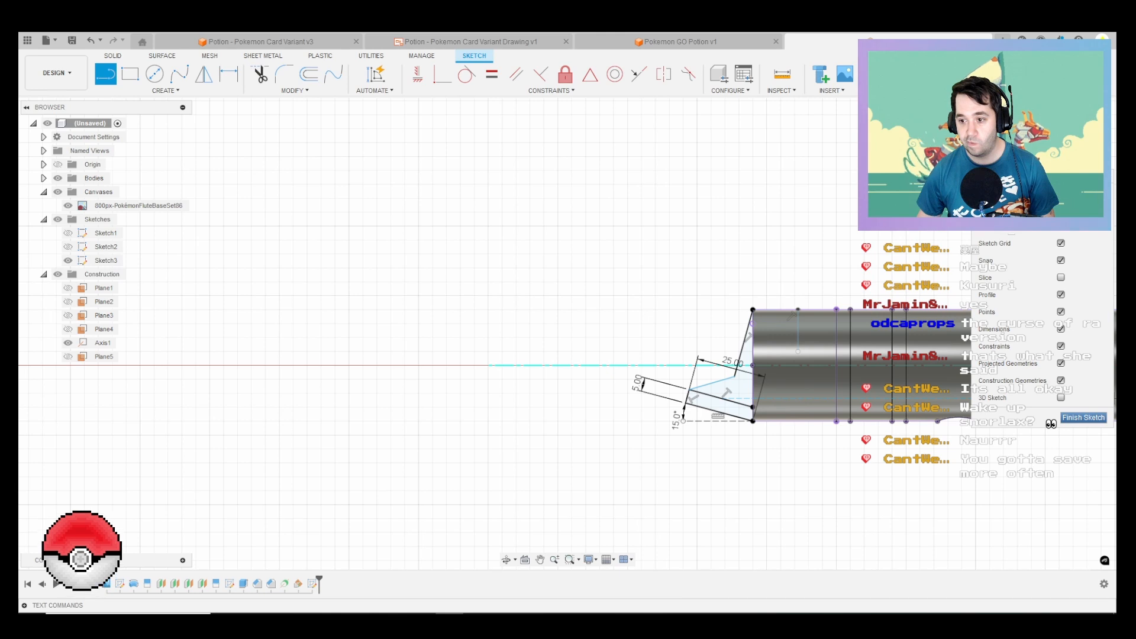
pyautogui.click(1083, 418)
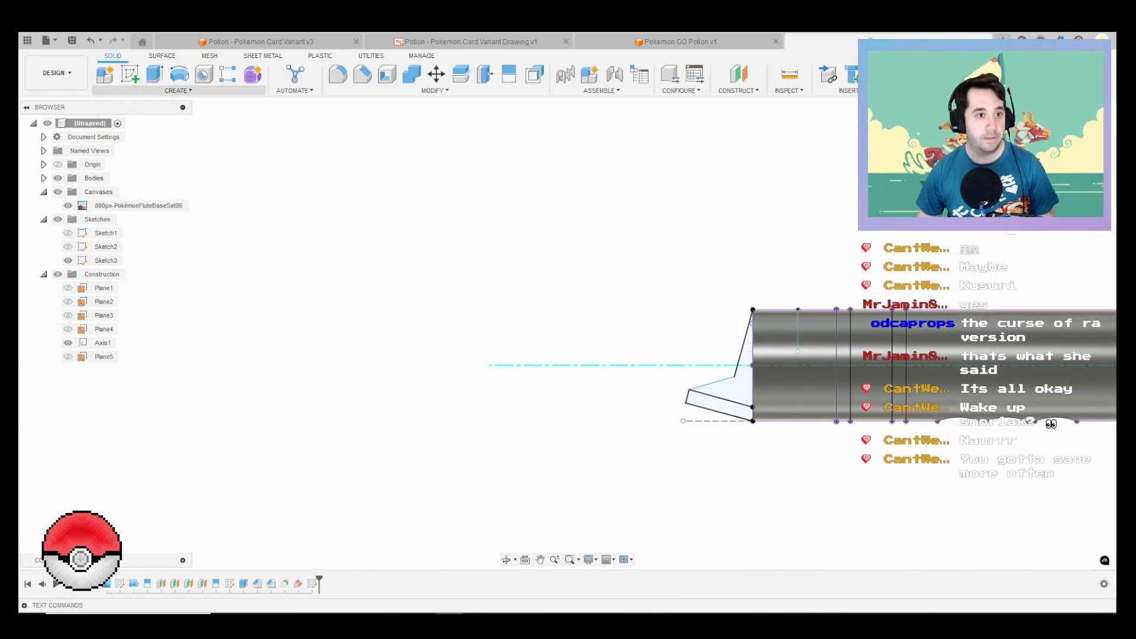
# Step: Set up a Sweep of the thin slanted strip profile along the outer circular edge of the tube's open end
pyautogui.click(177, 91)
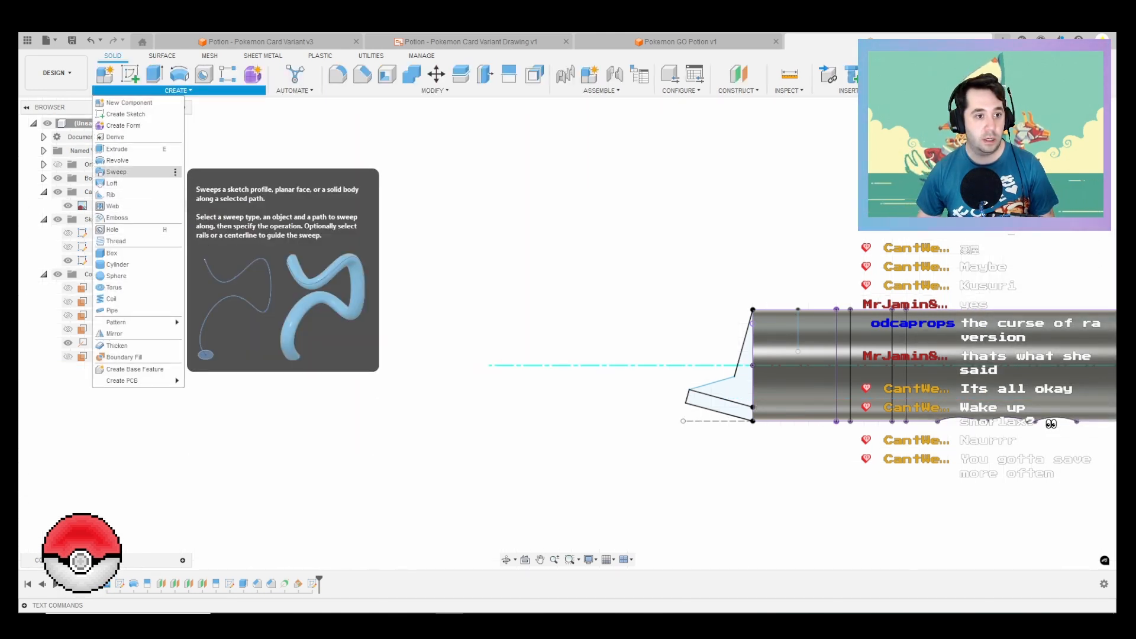
pyautogui.click(119, 160)
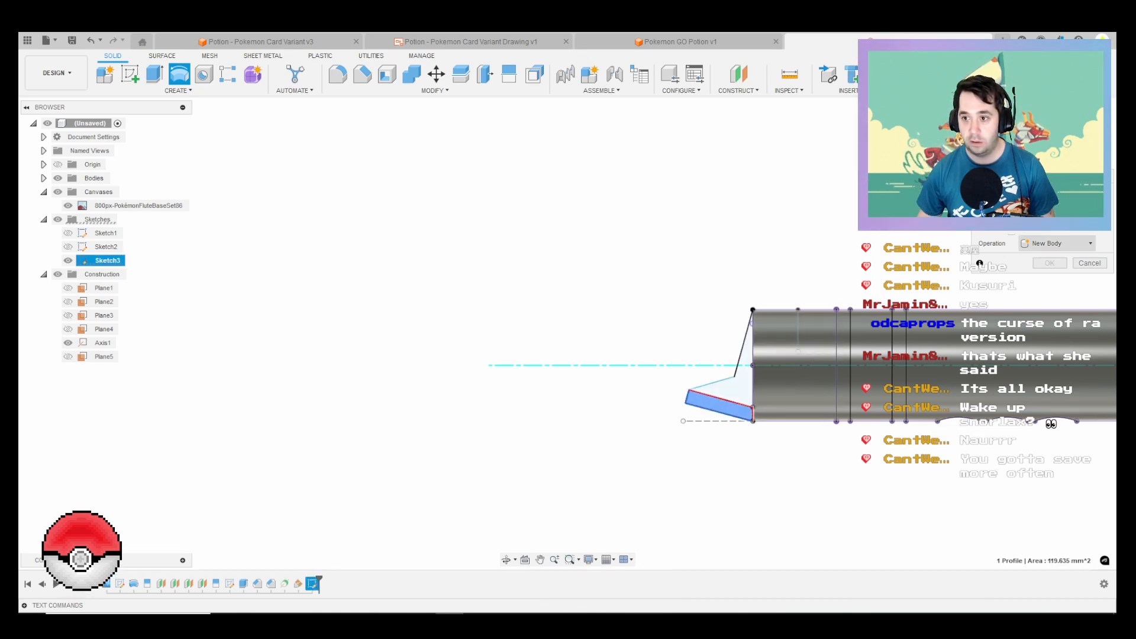
pyautogui.click(178, 91)
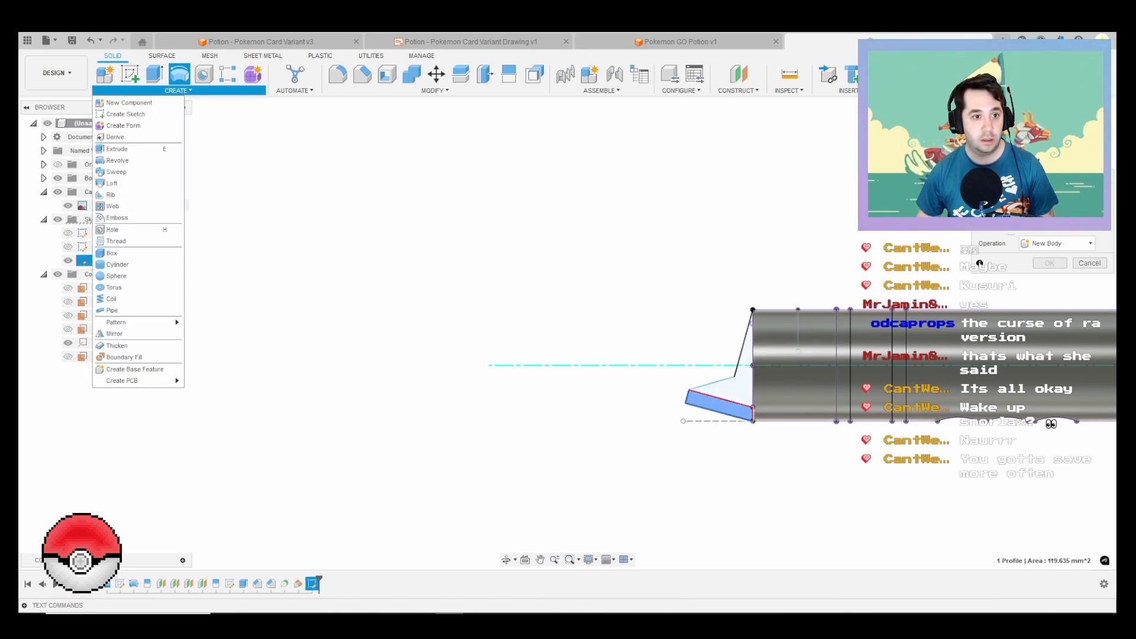
pyautogui.click(117, 171)
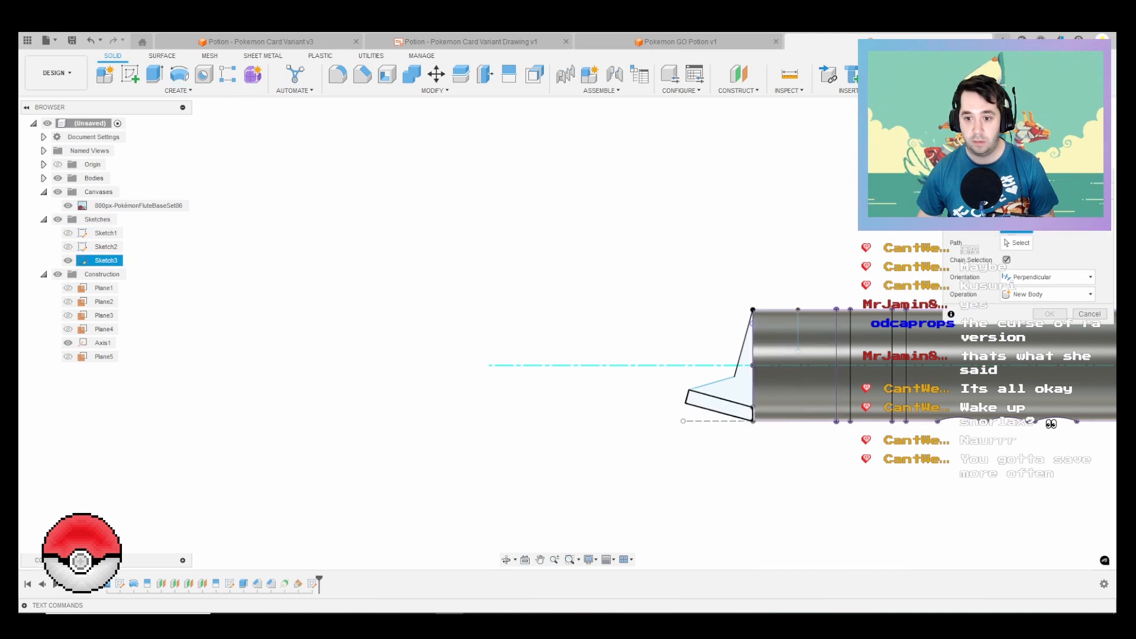
pyautogui.click(720, 406)
pyautogui.keyDown('shift'); pyautogui.moveTo(720, 407); pyautogui.dragTo(460, 324, button='middle'); pyautogui.keyUp('shift')
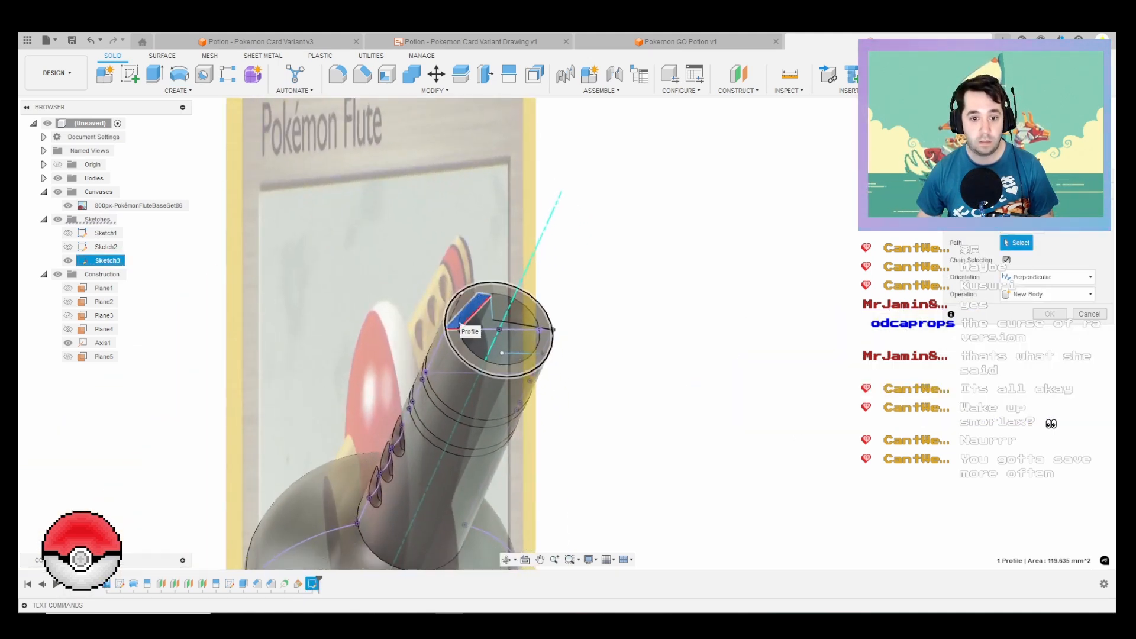
pyautogui.click(460, 325)
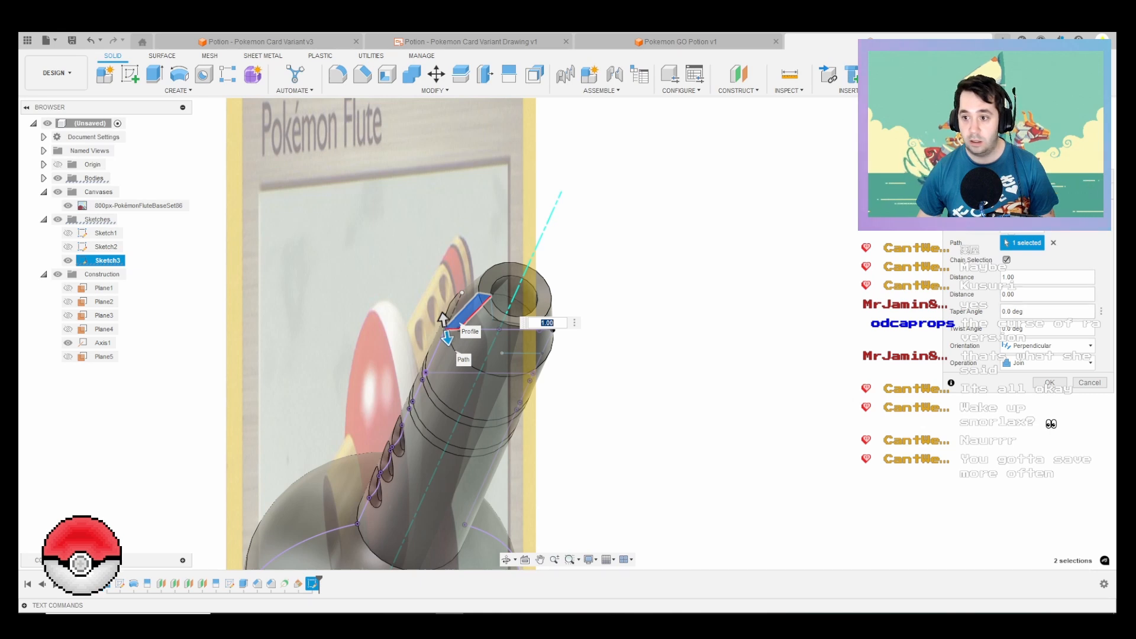
# Step: Create the sweep as a new body with a path distance of 0.2
pyautogui.click(1047, 345)
pyautogui.click(1041, 360)
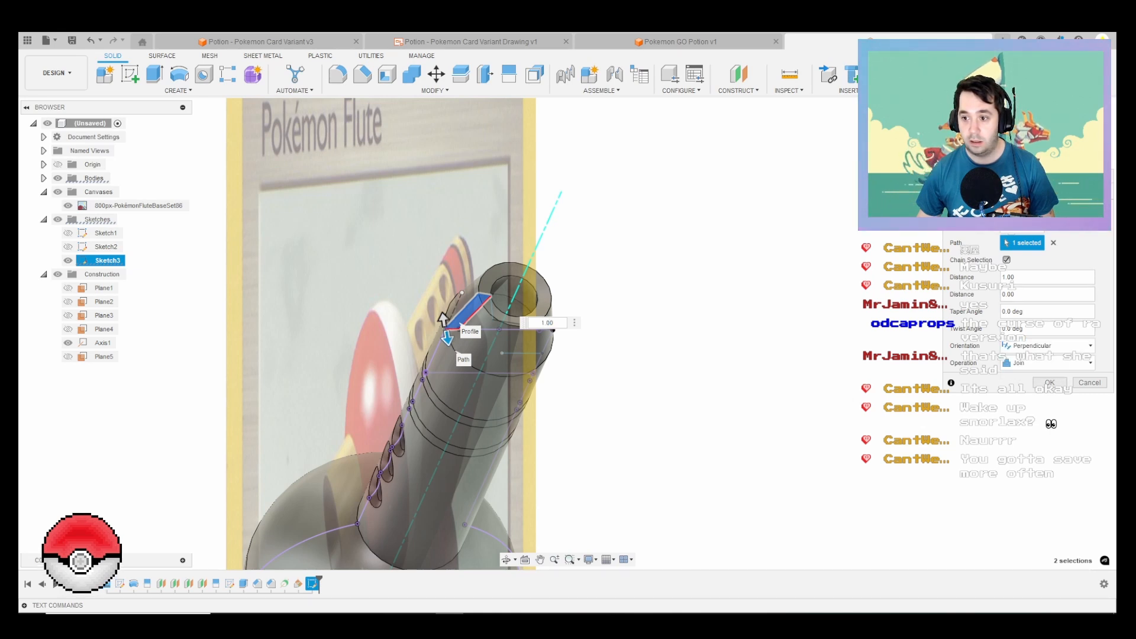
pyautogui.click(1047, 362)
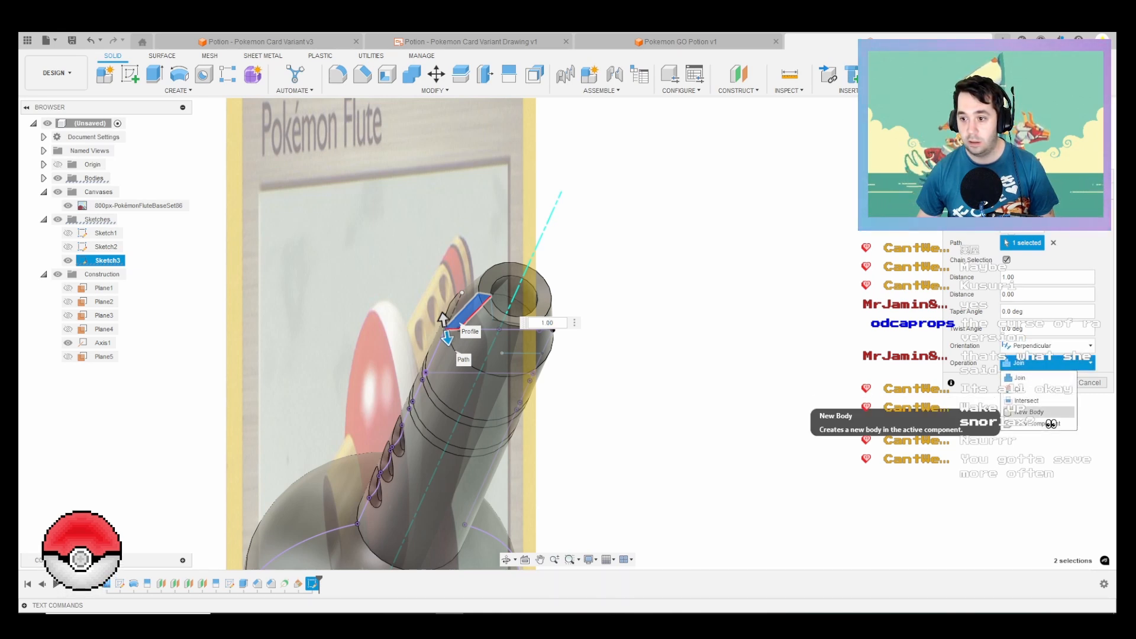
pyautogui.click(1008, 412)
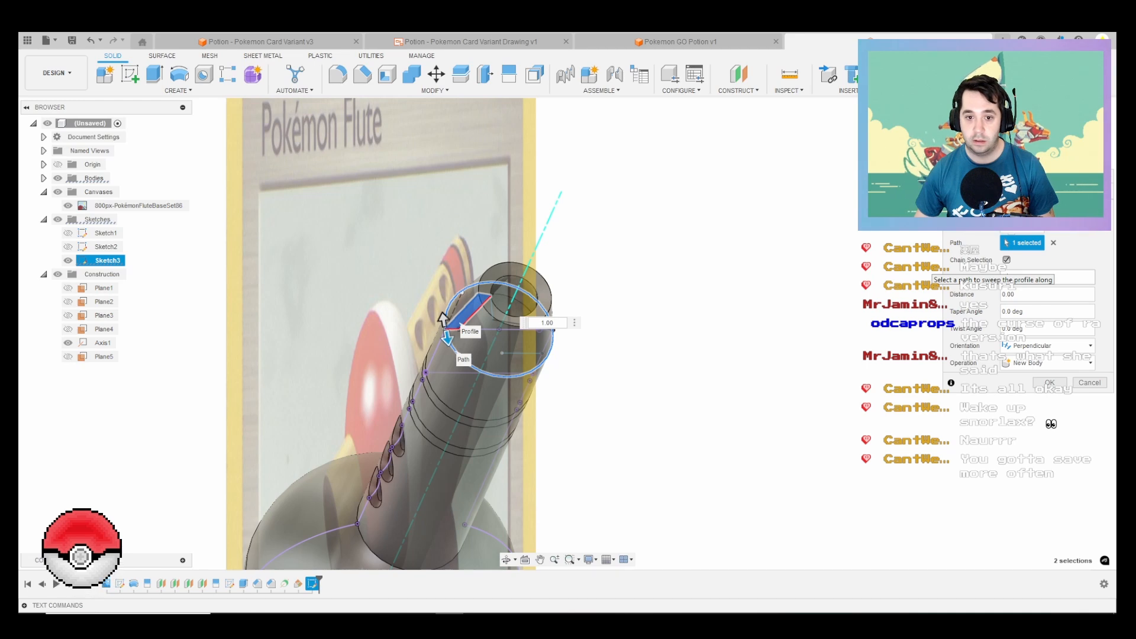
pyautogui.write('3')
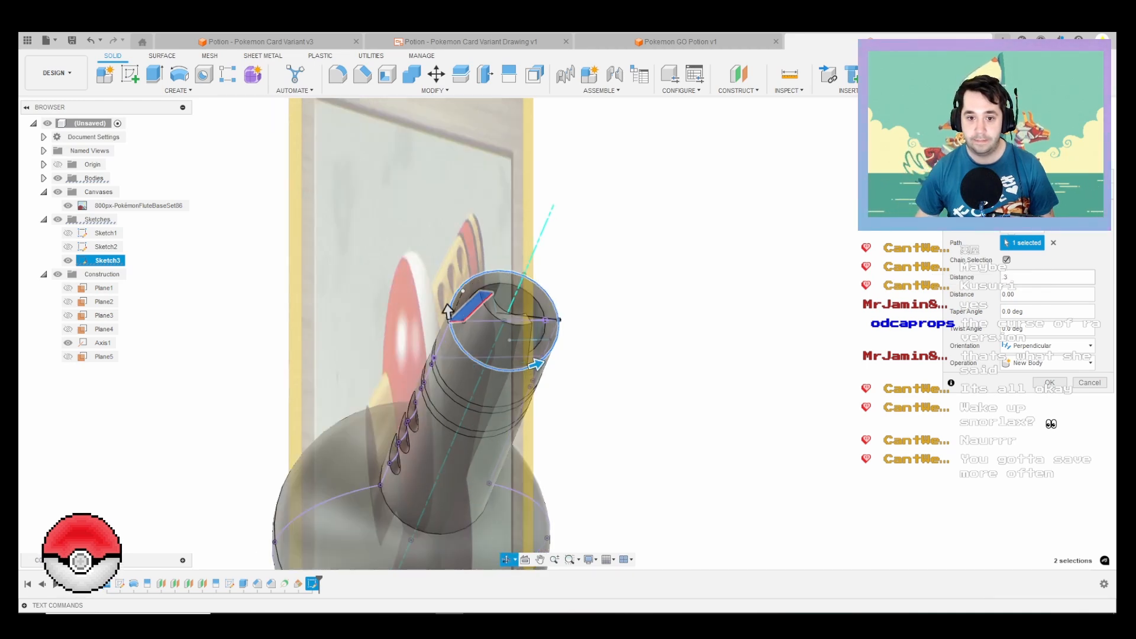
pyautogui.keyDown('shift'); pyautogui.moveTo(591, 338); pyautogui.dragTo(550, 390, button='middle'); pyautogui.keyUp('shift')
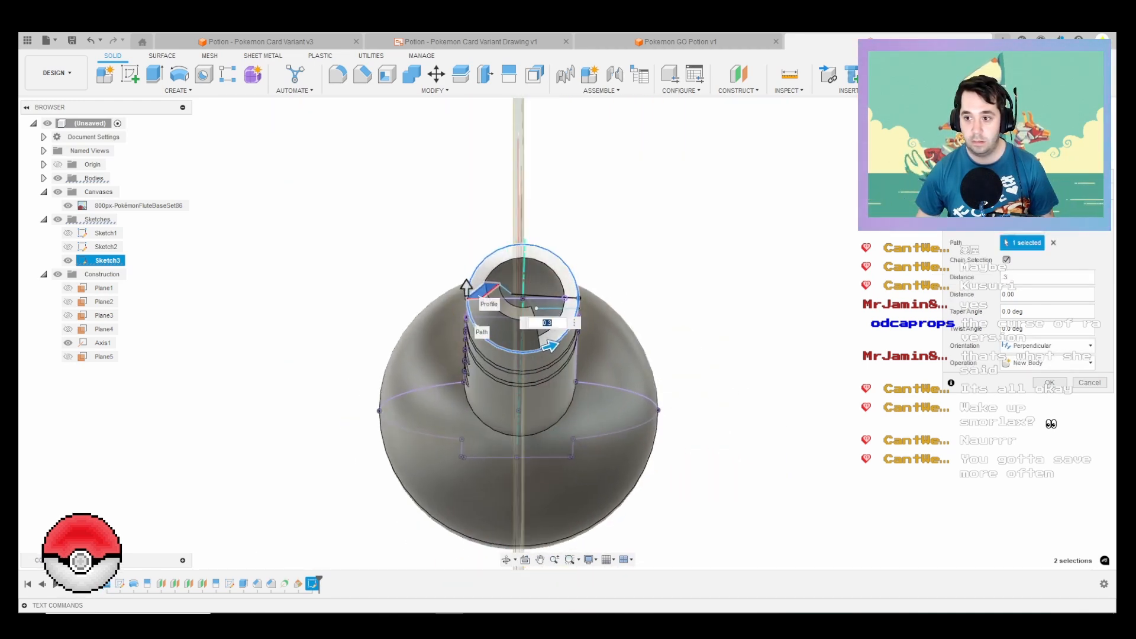
pyautogui.moveTo(1022, 277); pyautogui.dragTo(1000, 277)
pyautogui.write('.')
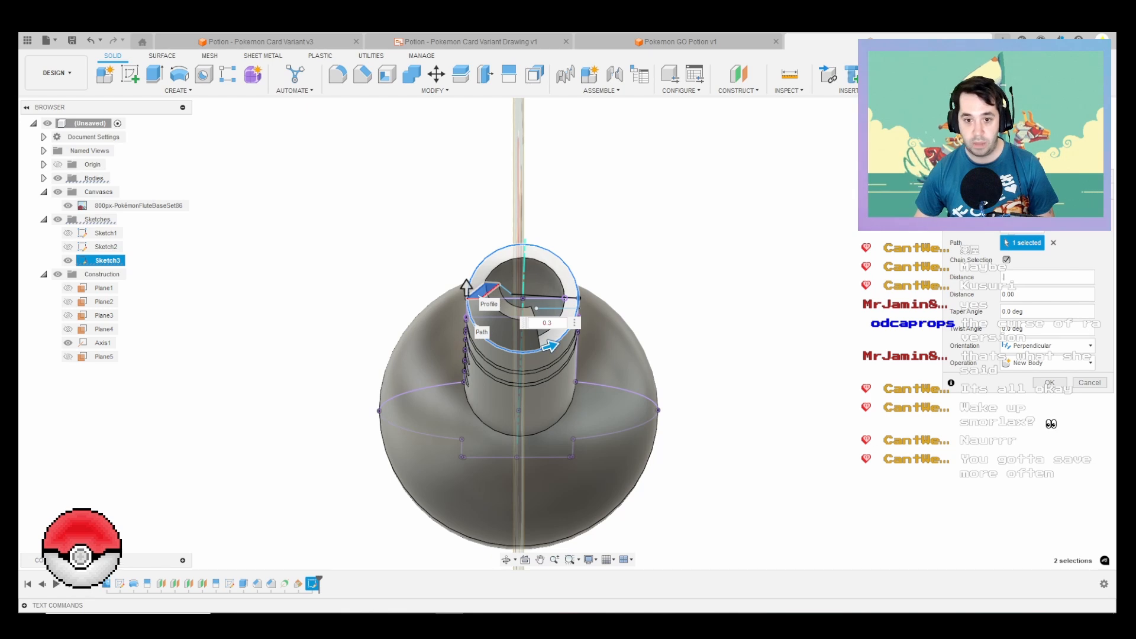
pyautogui.write('2')
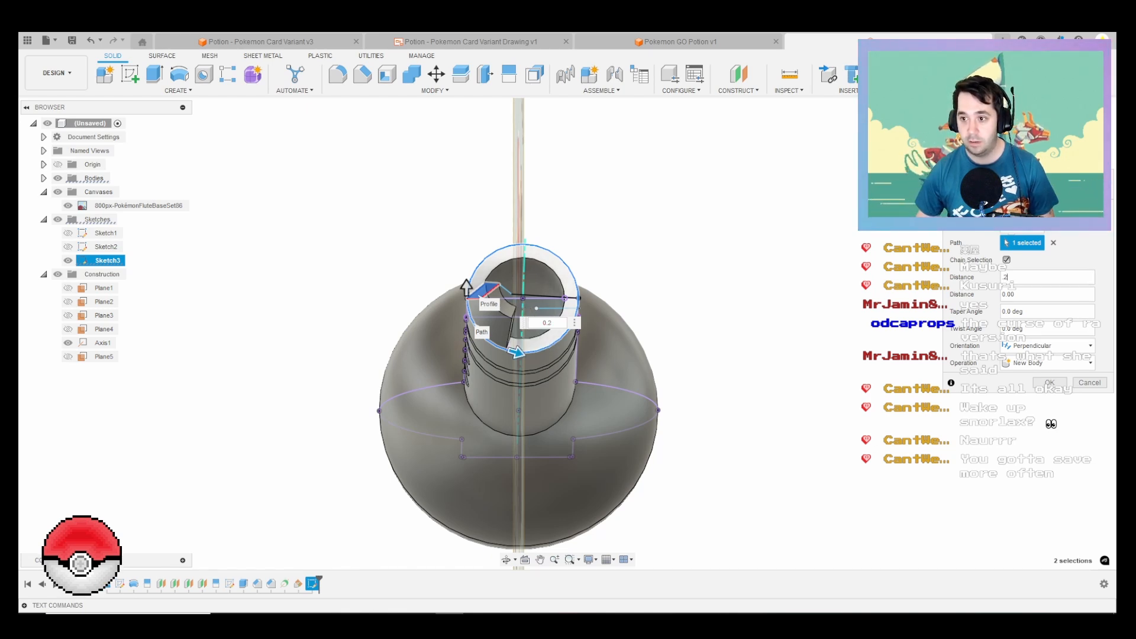
pyautogui.click(1048, 382)
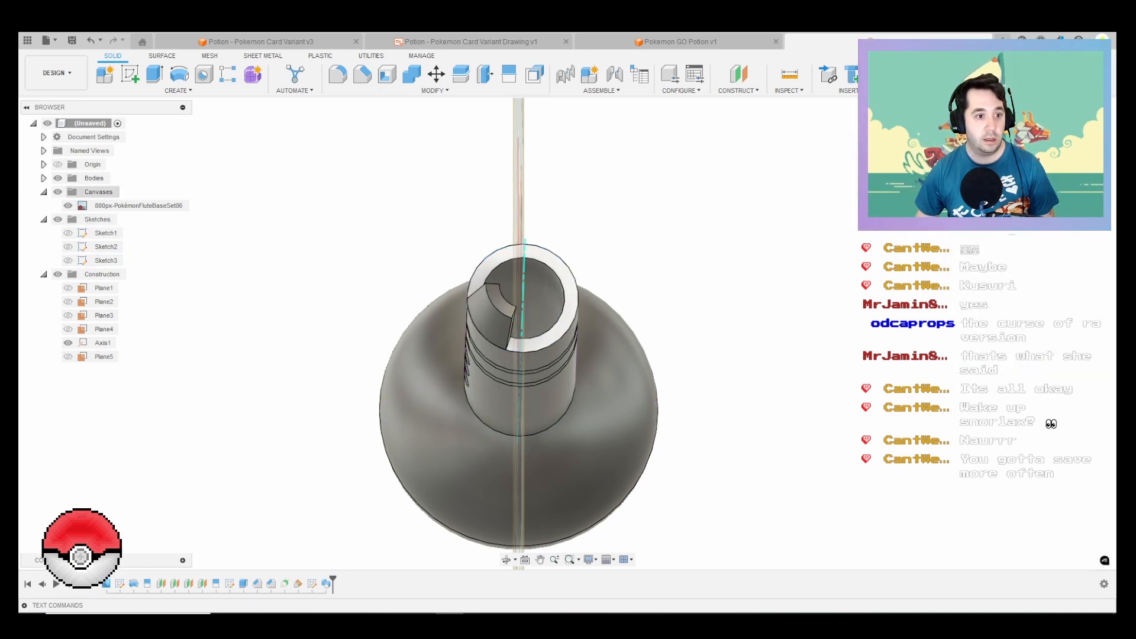
# Step: Mirror the swept lip body across the plane of its sketch profile and join both halves
pyautogui.click(178, 90)
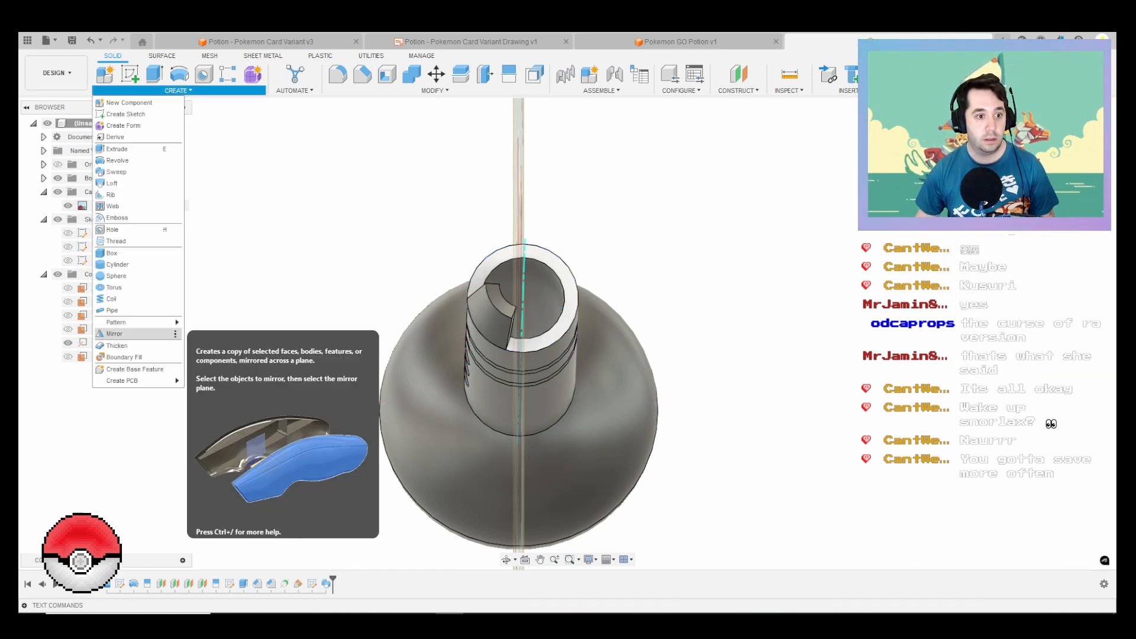
pyautogui.click(137, 333)
pyautogui.click(493, 321)
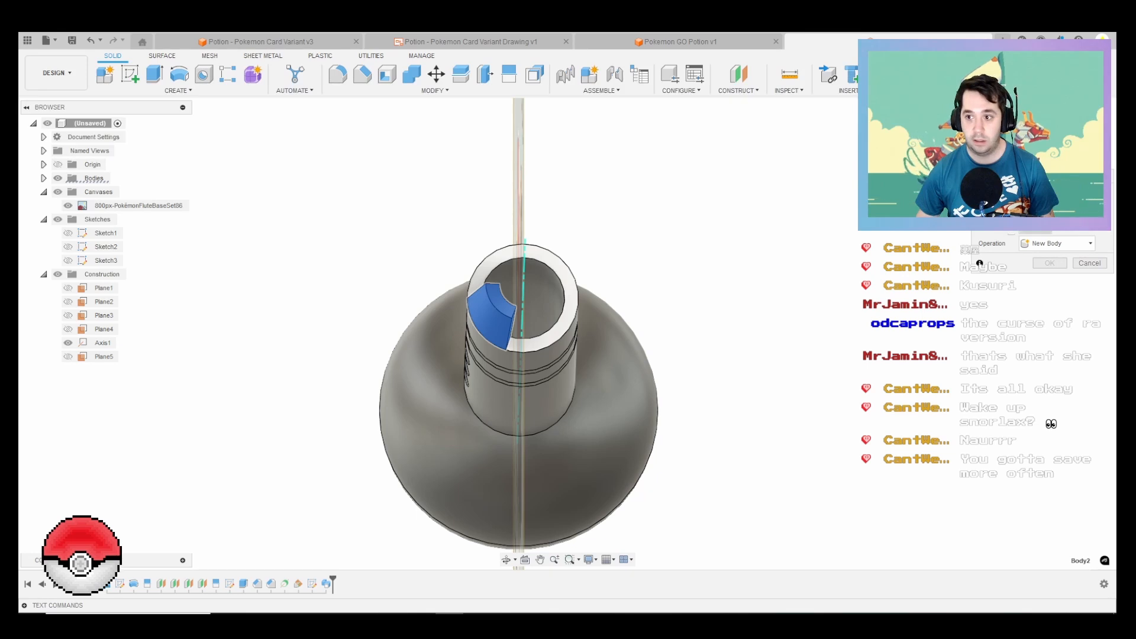
pyautogui.click(1035, 230)
pyautogui.scroll(-3, 613, 263)
pyautogui.keyDown('shift'); pyautogui.moveTo(473, 243); pyautogui.dragTo(570, 322, button='middle'); pyautogui.keyUp('shift')
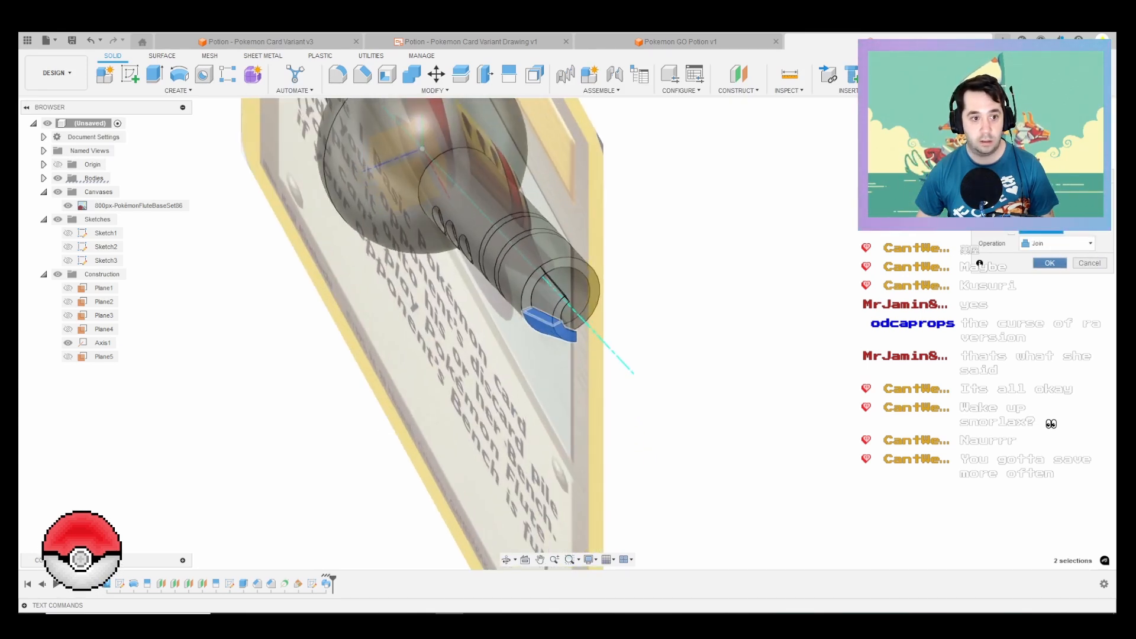
pyautogui.click(1050, 262)
# Step: Show Sketch3 and extrude the profile between the slanted strip and the tube's open end by about 19 mm
pyautogui.click(68, 260)
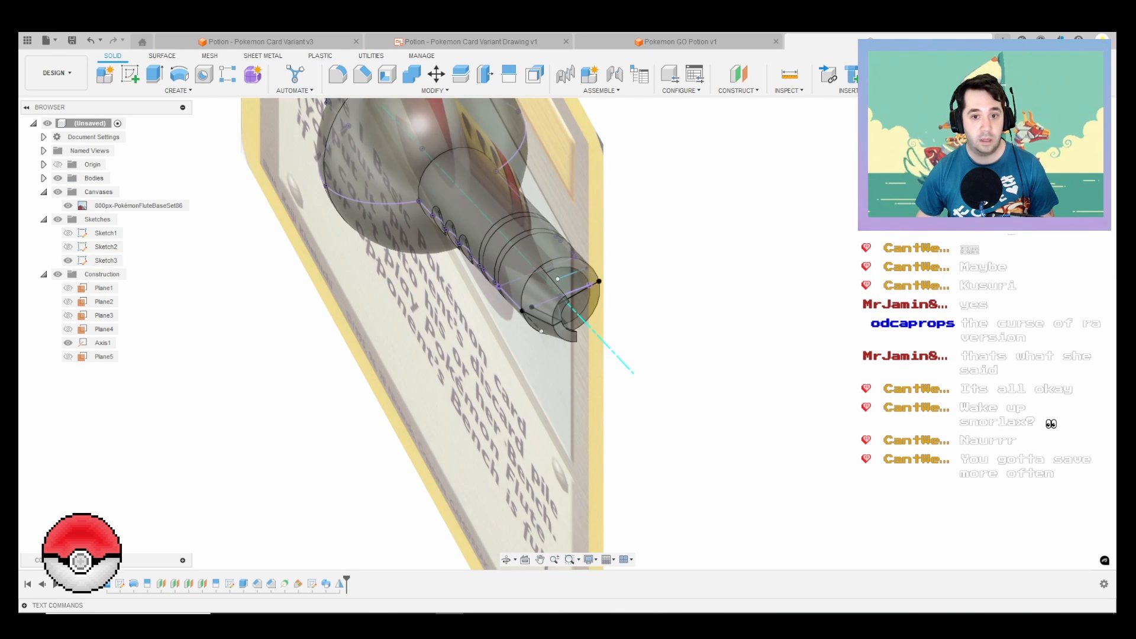
pyautogui.moveTo(592, 355)
pyautogui.keyDown('shift'); pyautogui.mouseDown(button='middle')
pyautogui.moveTo(550, 243)
pyautogui.moveTo(526, 216)
pyautogui.mouseUp(button='middle'); pyautogui.keyUp('shift')
pyautogui.press('e')
pyautogui.scroll(3, 641, 455)
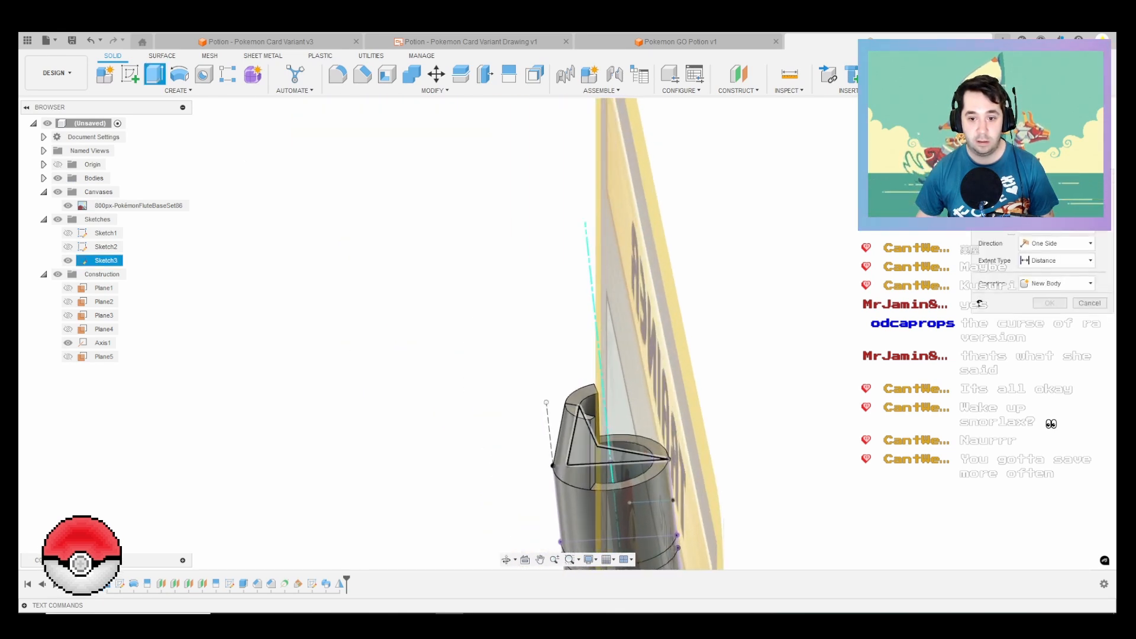
pyautogui.click(640, 457)
pyautogui.scroll(2, 641, 456)
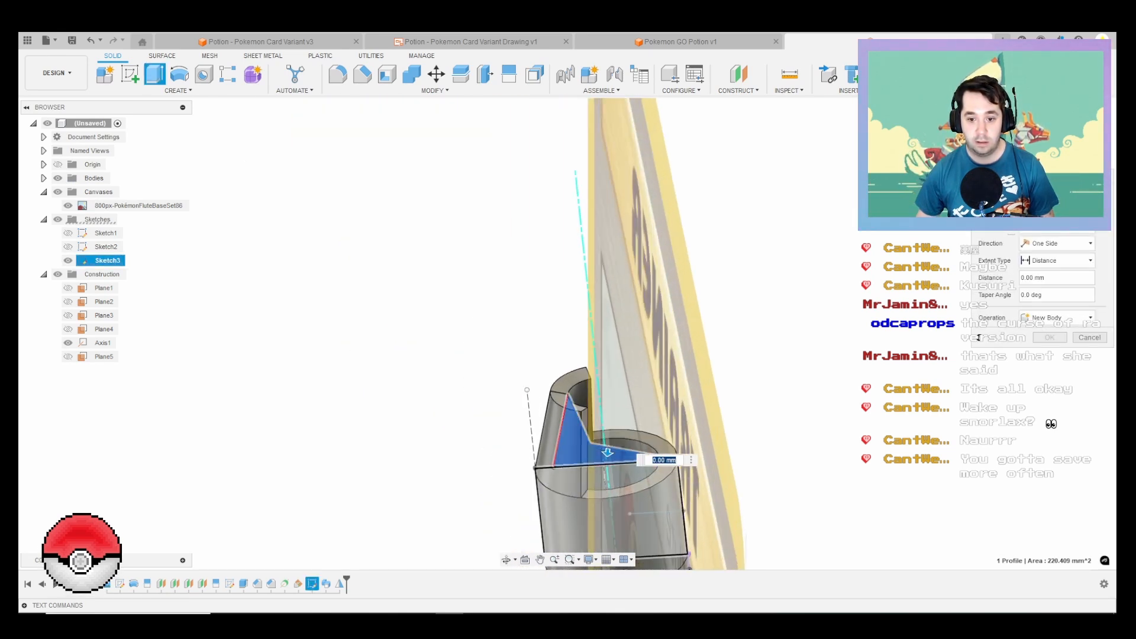
pyautogui.moveTo(607, 453); pyautogui.dragTo(608, 498)
pyautogui.keyDown('shift'); pyautogui.moveTo(608, 498); pyautogui.dragTo(674, 550, button='middle'); pyautogui.keyUp('shift')
# Step: Make the extrusion symmetric about the sketch plane and create it as a new body
pyautogui.click(1059, 243)
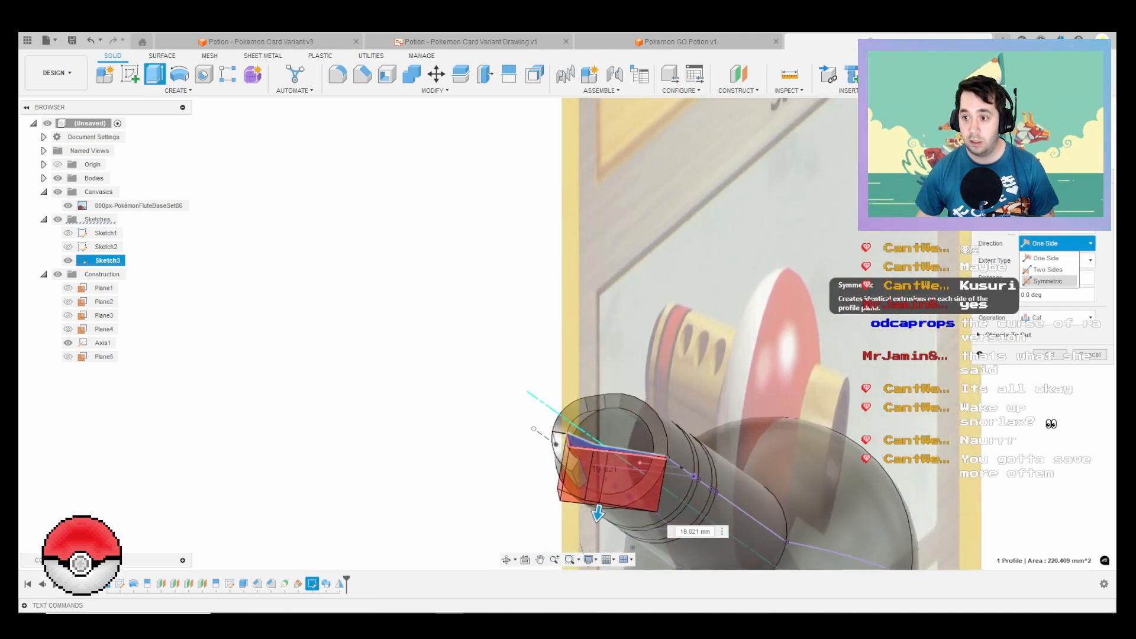
pyautogui.click(1047, 269)
pyautogui.click(1047, 280)
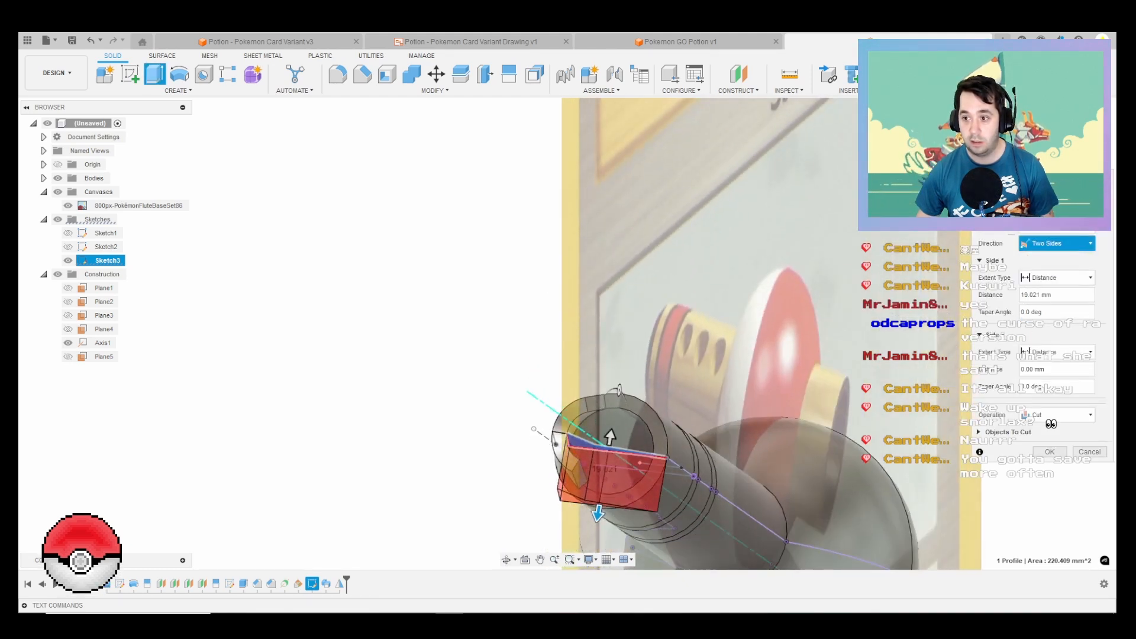
pyautogui.click(1059, 335)
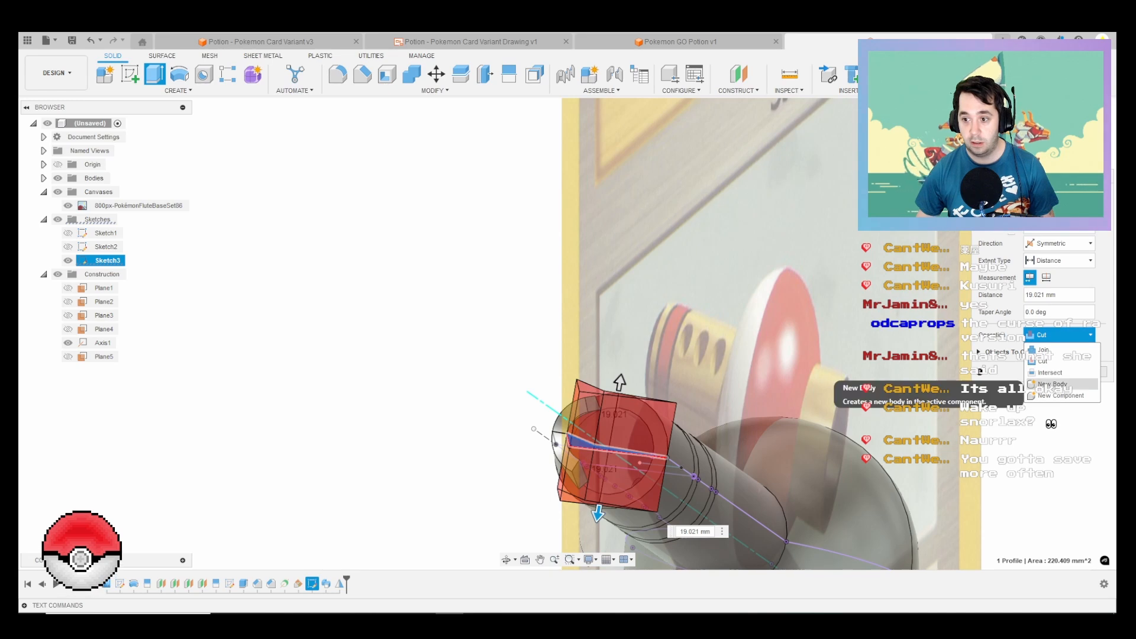
pyautogui.click(1053, 383)
pyautogui.press('Return')
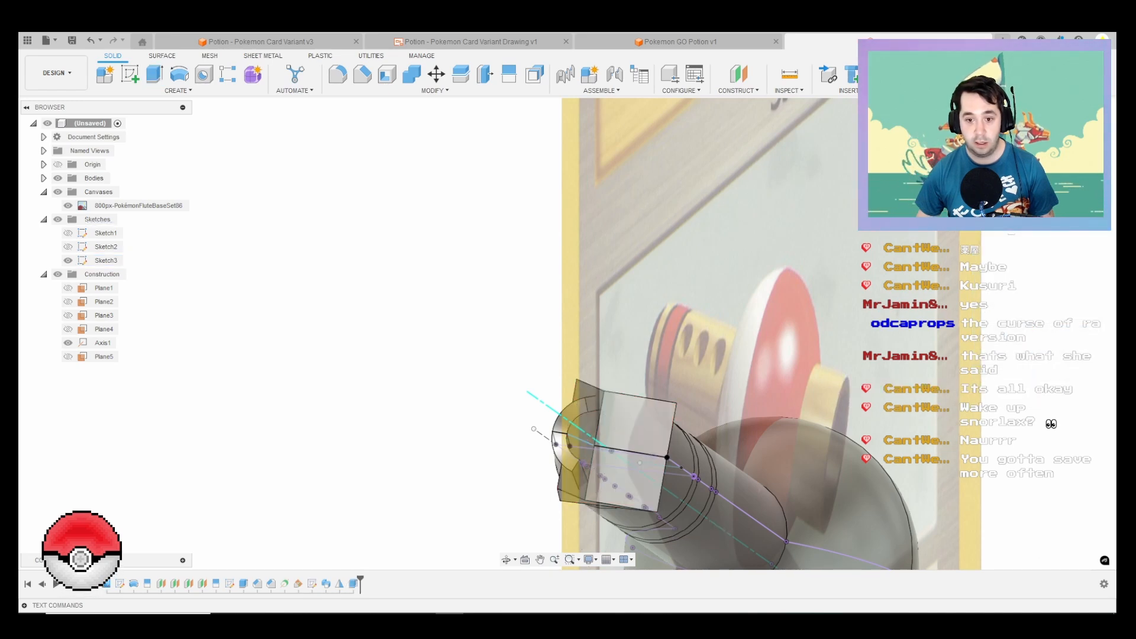
# Step: List the model's bodies and hide the new symmetric extrusion and the mirrored lip body, leaving only the flute body shown
pyautogui.keyDown('shift'); pyautogui.moveTo(739, 355); pyautogui.dragTo(573, 368, button='middle'); pyautogui.keyUp('shift')
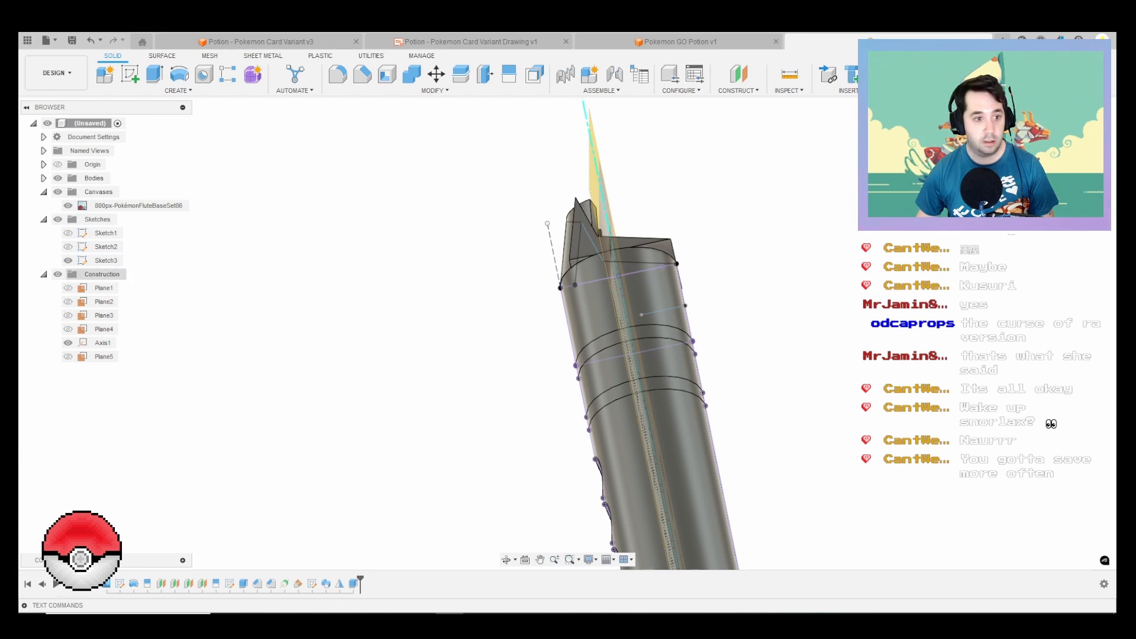
pyautogui.click(43, 178)
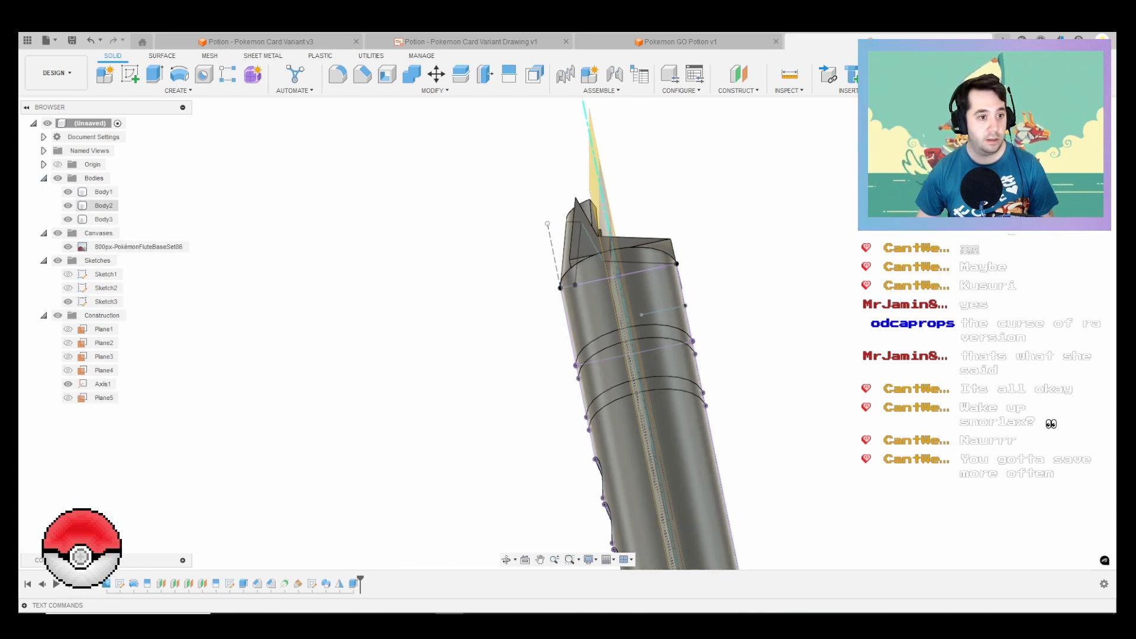
pyautogui.click(68, 219)
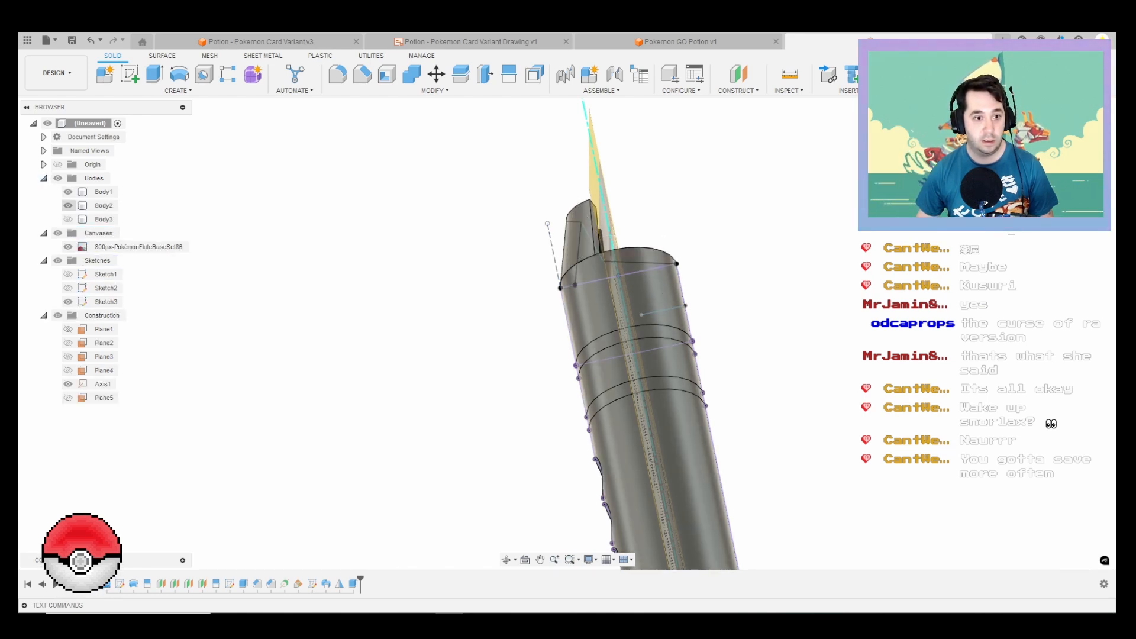
pyautogui.click(68, 205)
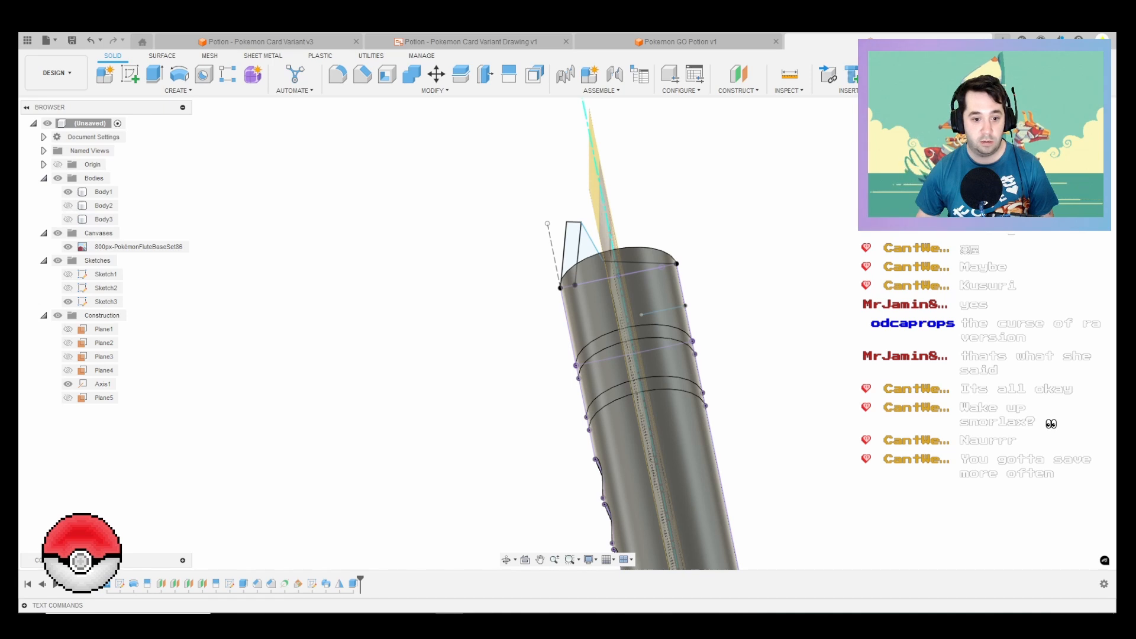
# Step: Edit the lip's mirror feature so that it creates a new body instead of joining the halves
pyautogui.rightClick(326, 584)
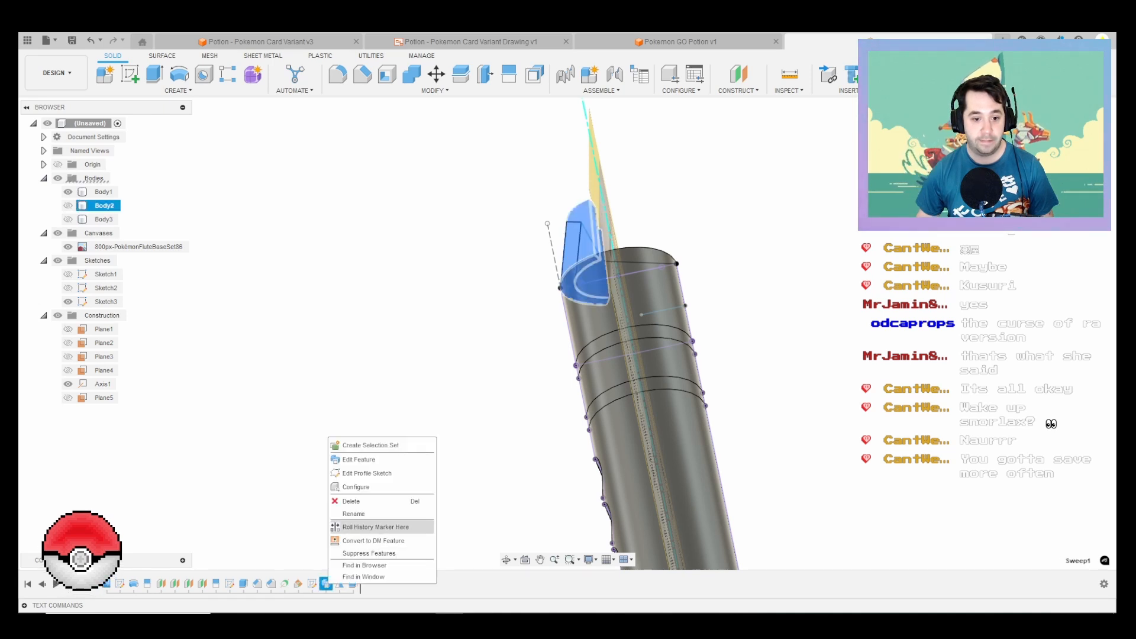
pyautogui.press('Escape')
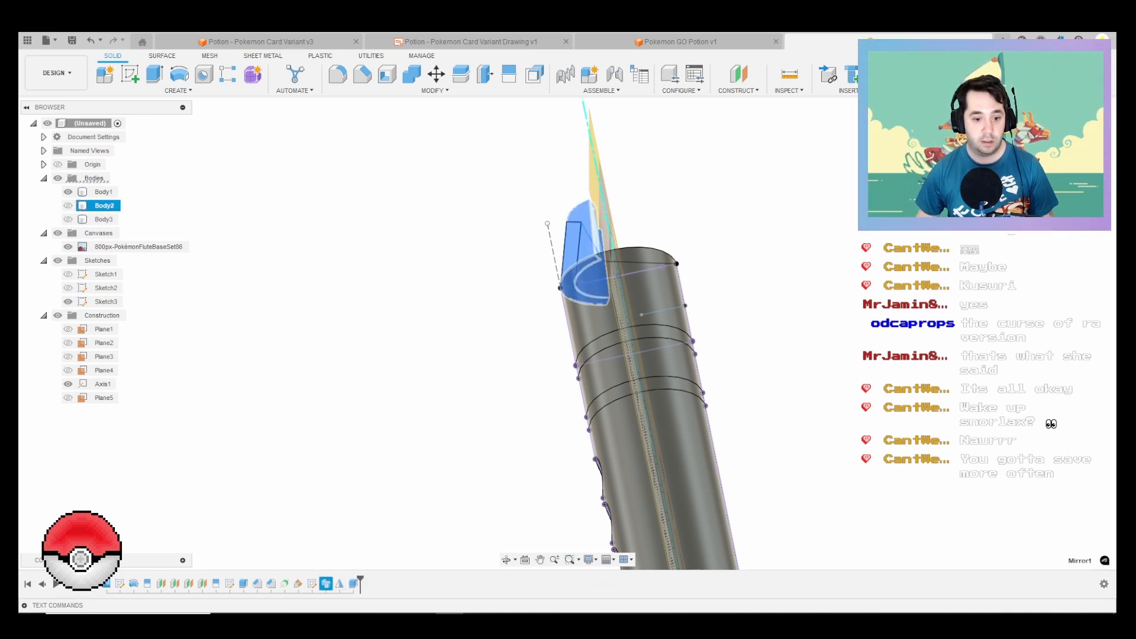
pyautogui.rightClick(339, 583)
pyautogui.click(370, 472)
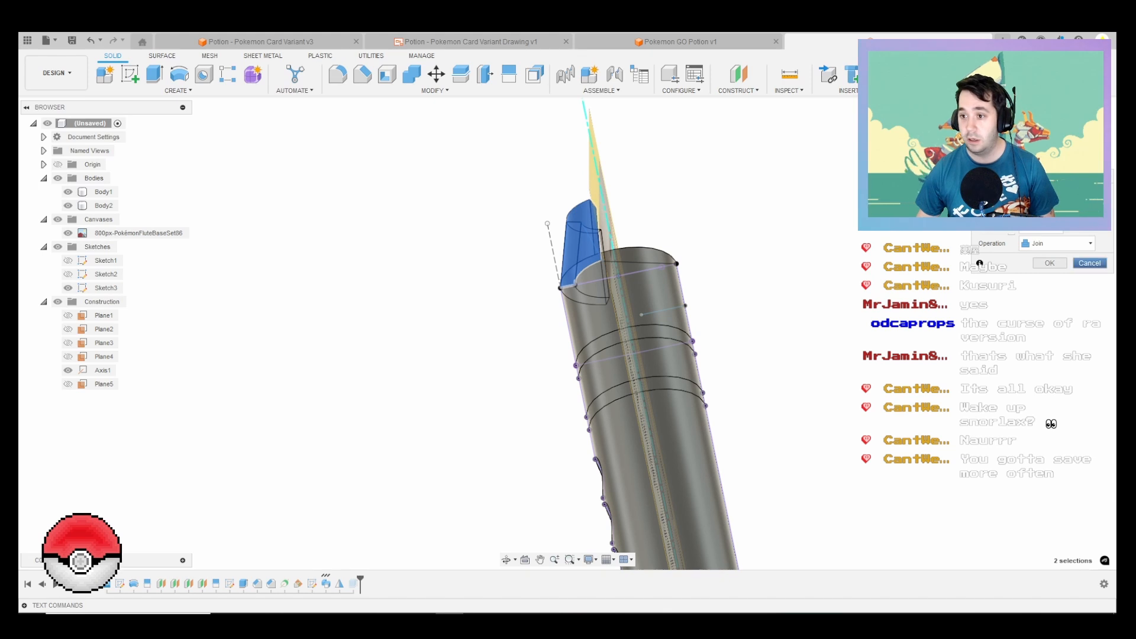
pyautogui.click(1055, 243)
pyautogui.click(1047, 258)
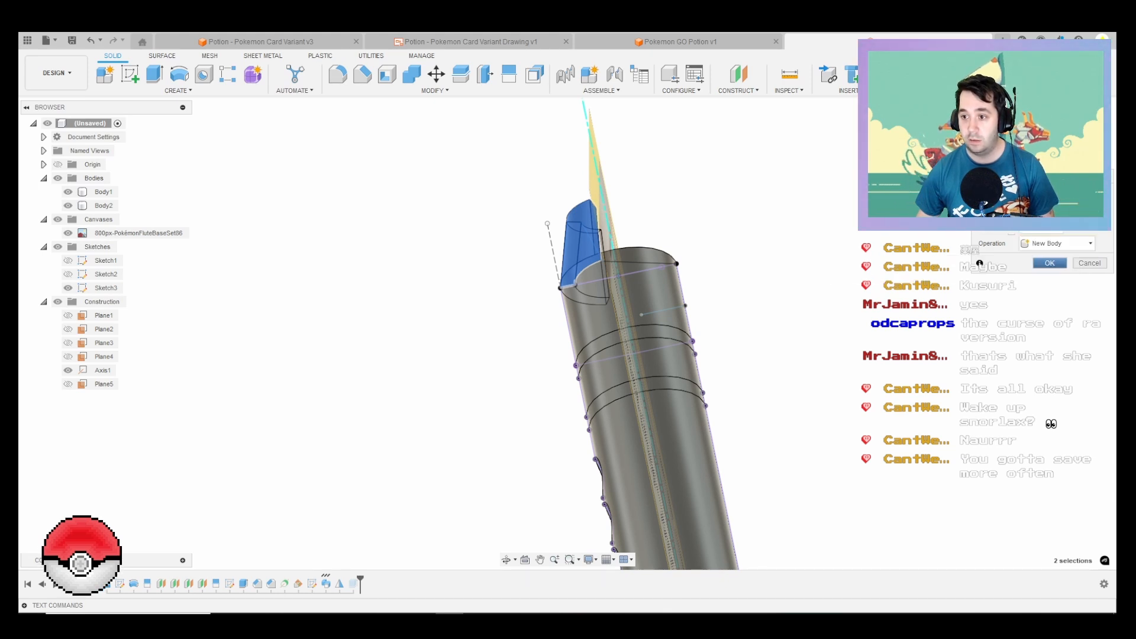
pyautogui.press('Return')
# Step: Isolate the wedge-shaped extrusion Body3 by hiding the flute body and both lip halves
pyautogui.keyDown('shift'); pyautogui.moveTo(616, 269); pyautogui.dragTo(653, 334, button='middle'); pyautogui.keyUp('shift')
pyautogui.click(68, 192)
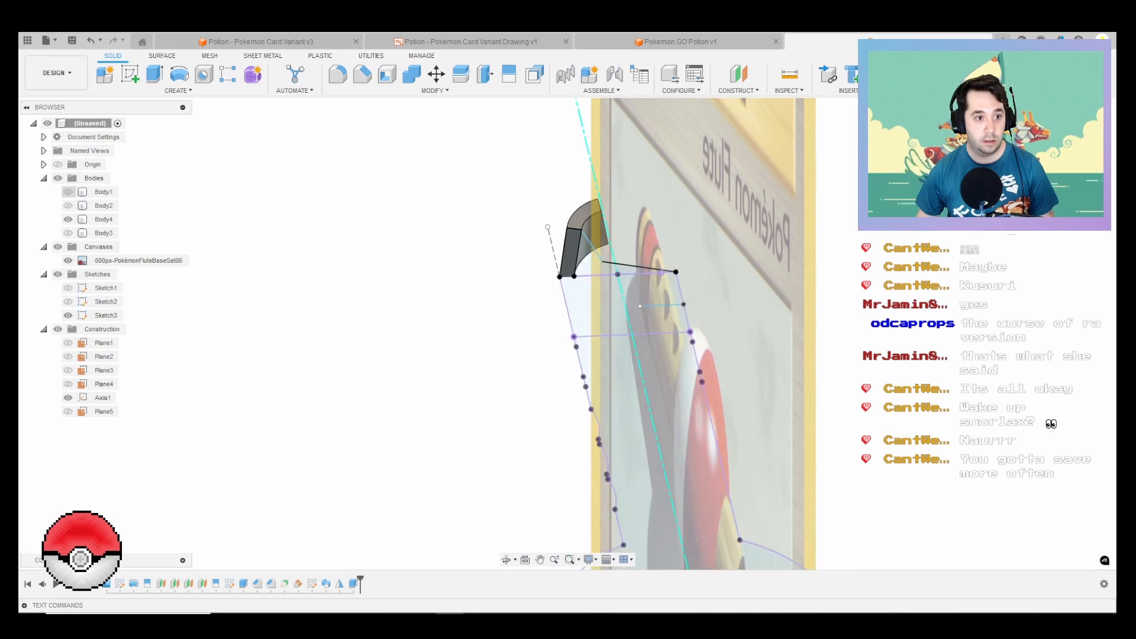
pyautogui.click(68, 233)
pyautogui.click(68, 206)
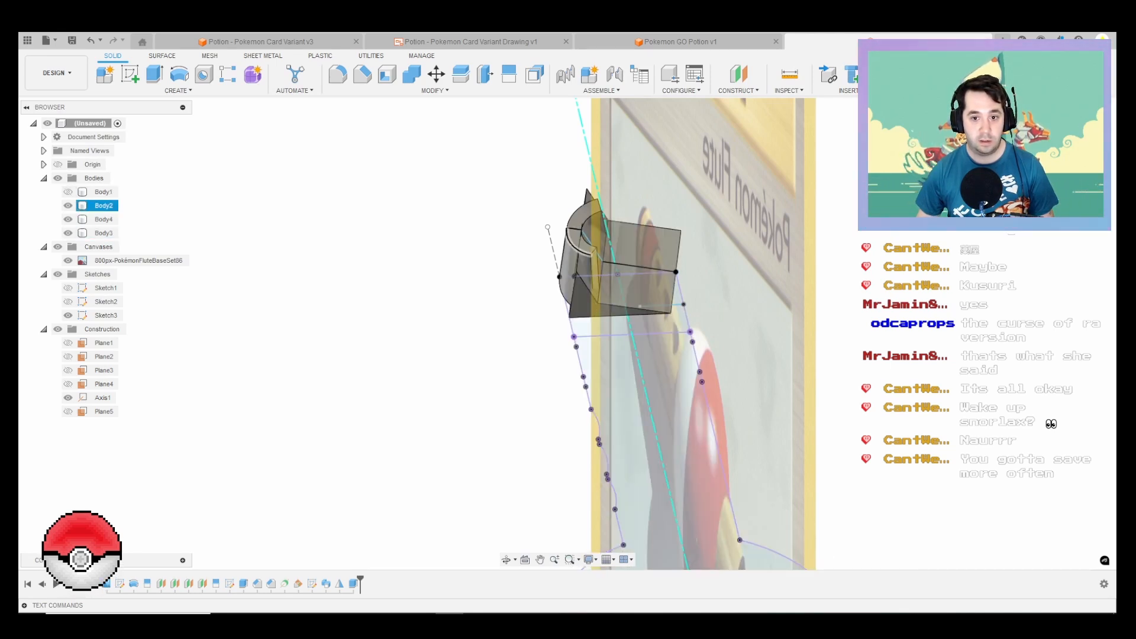
pyautogui.click(578, 275)
pyautogui.click(68, 205)
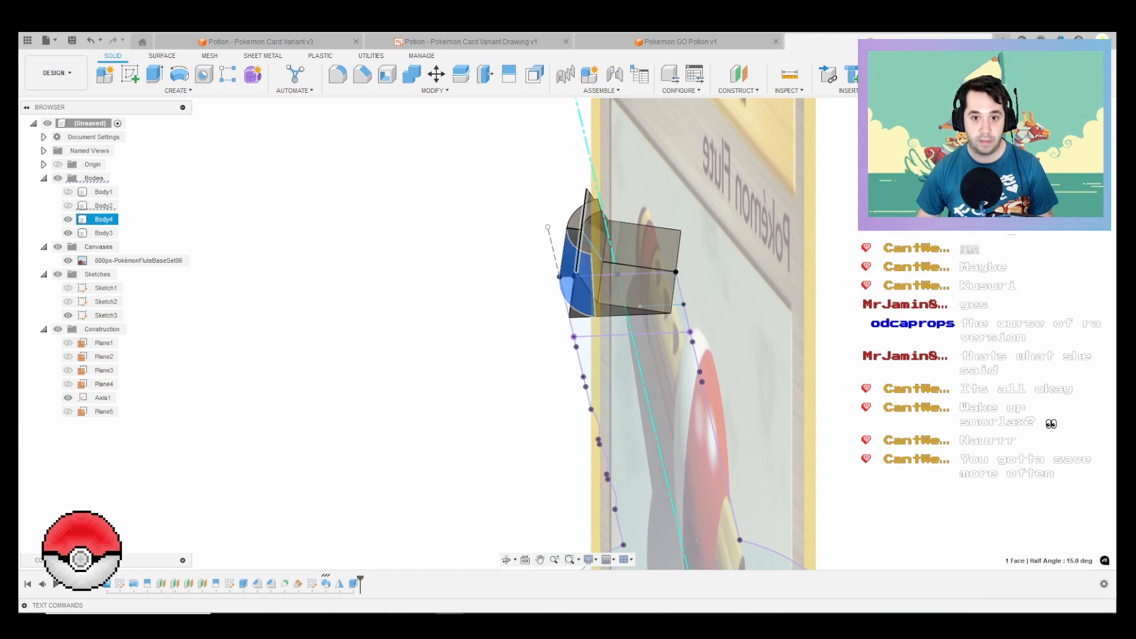
pyautogui.click(68, 220)
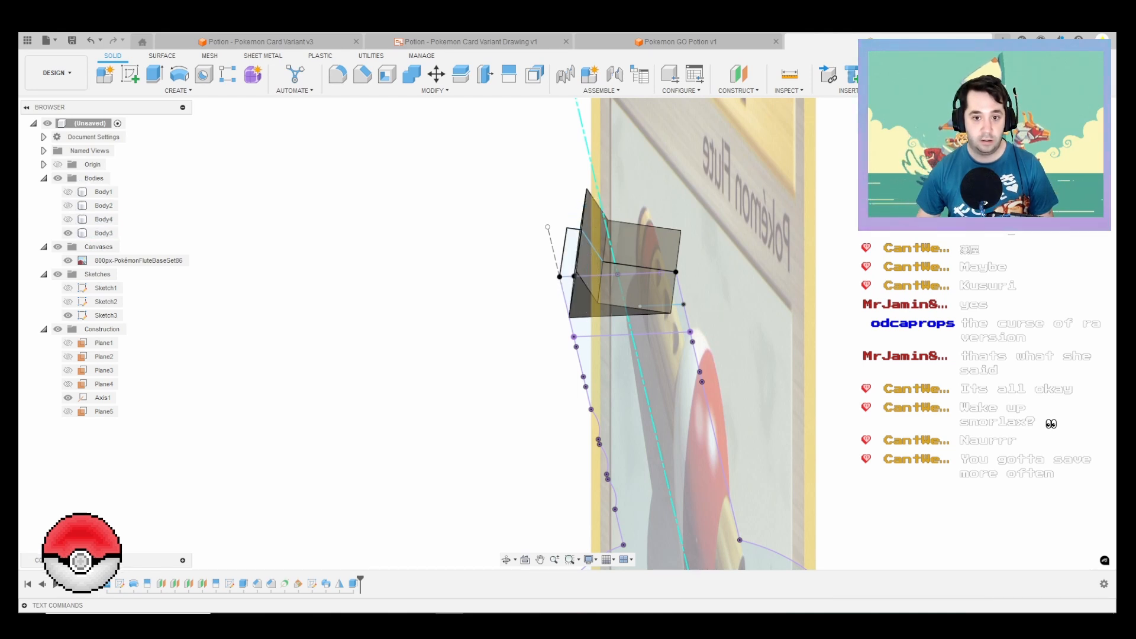
# Step: Extrude the ring face at the tube's open end 25 mm as a new body, and hide the flute body
pyautogui.press('e')
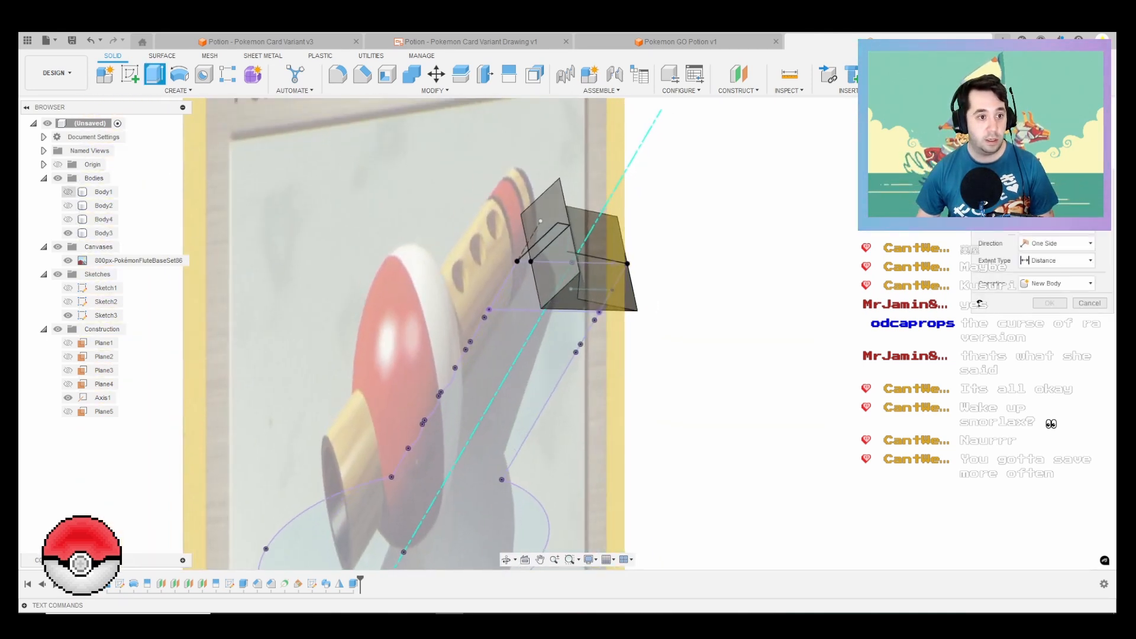
pyautogui.click(68, 191)
pyautogui.click(535, 265)
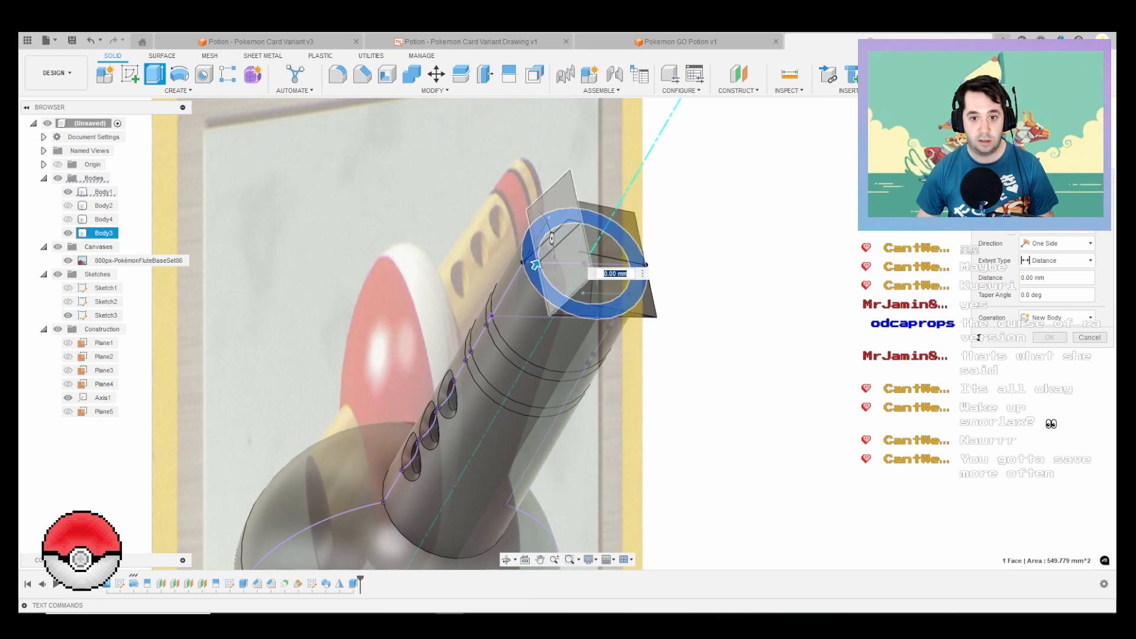
pyautogui.moveTo(536, 264); pyautogui.dragTo(562, 220)
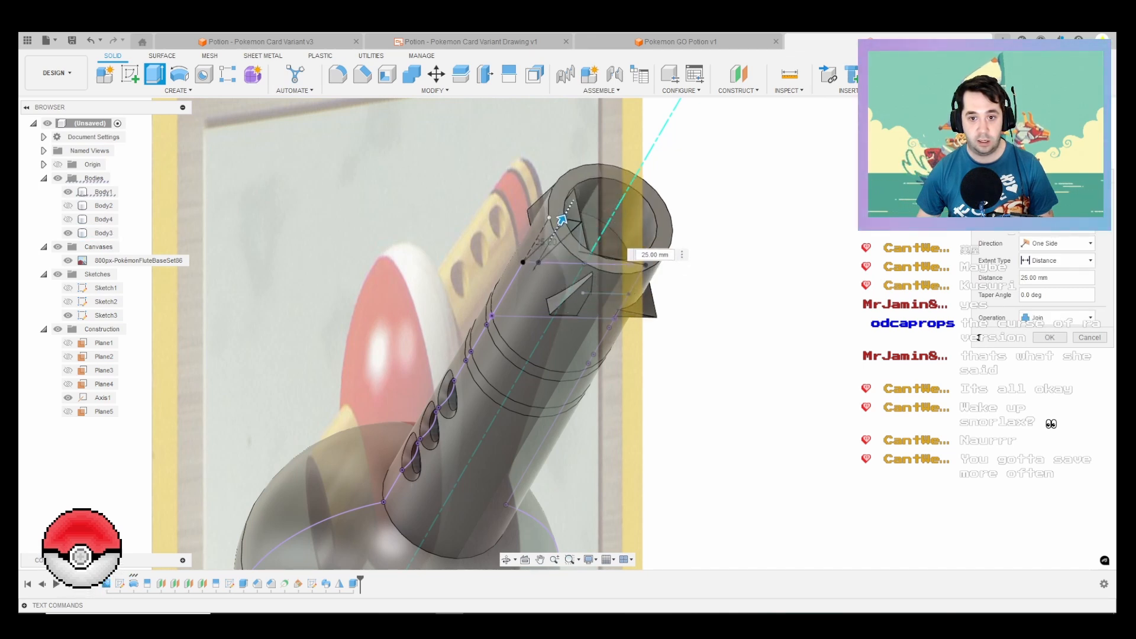
pyautogui.click(1056, 318)
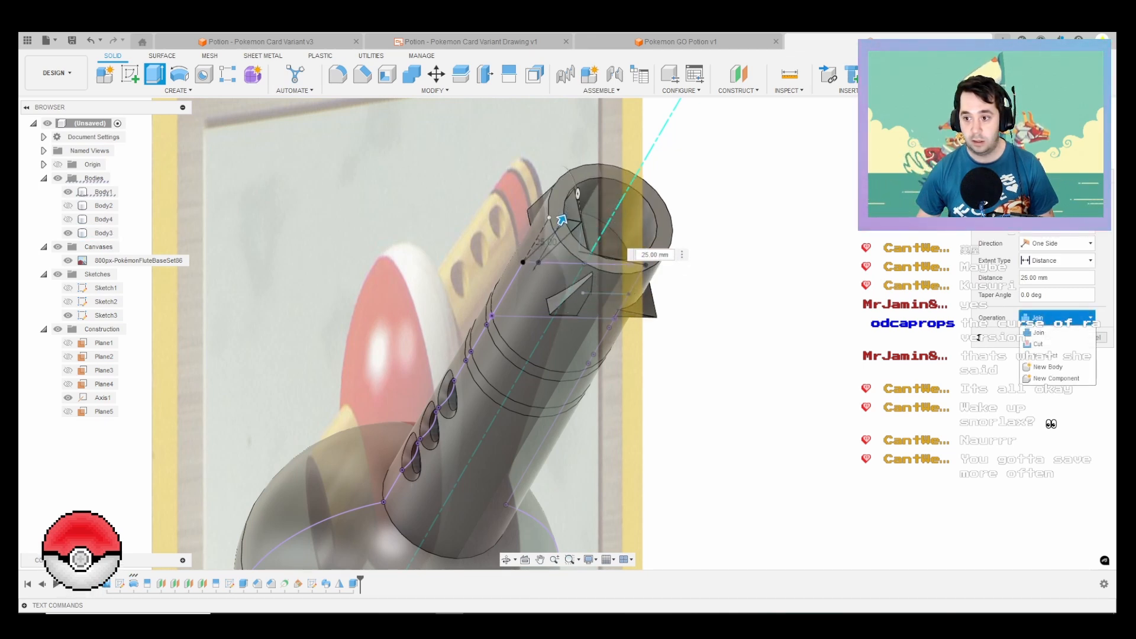
pyautogui.click(1047, 367)
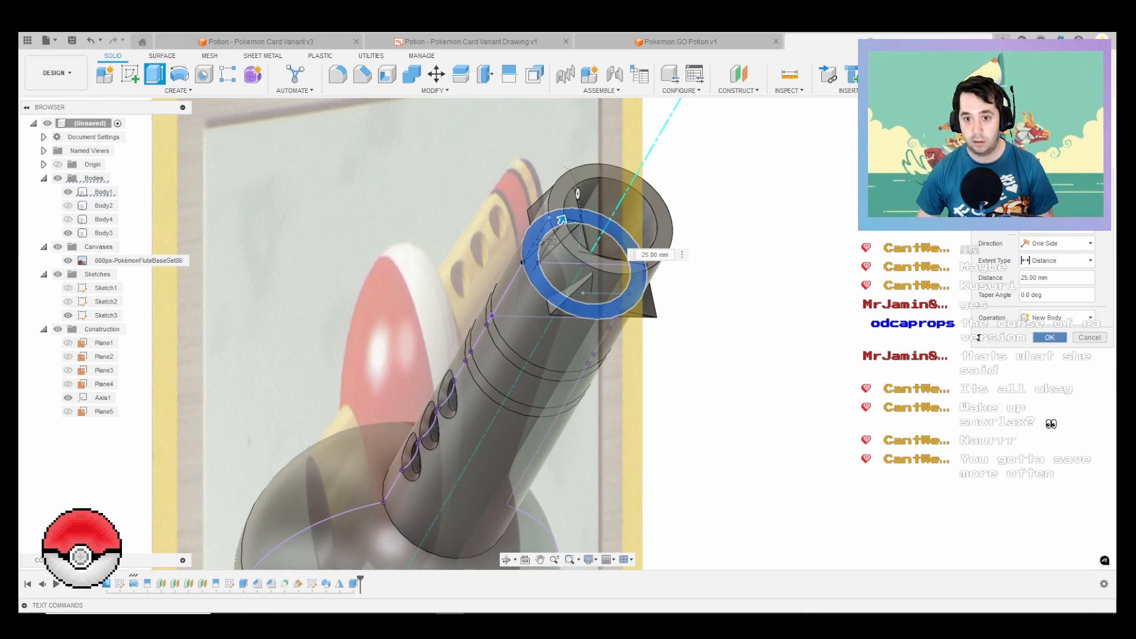
pyautogui.click(1049, 337)
pyautogui.click(68, 191)
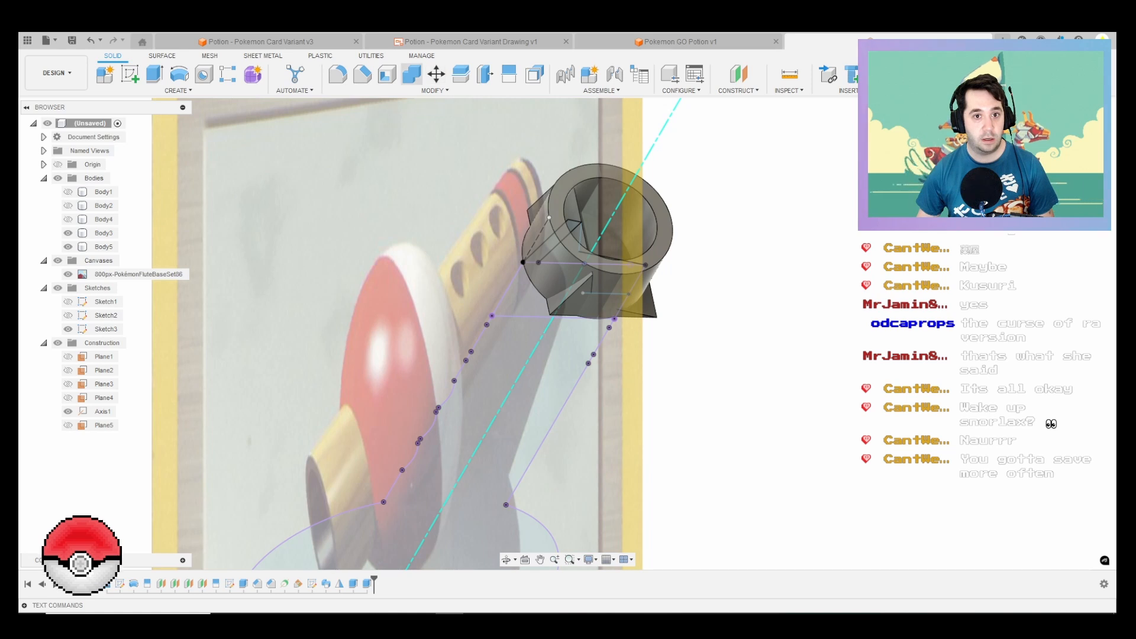
# Step: Try combining Body3 and the new ring Body5 with the Intersect operation, keeping the tool body
pyautogui.click(412, 73)
pyautogui.click(103, 233)
pyautogui.click(104, 247)
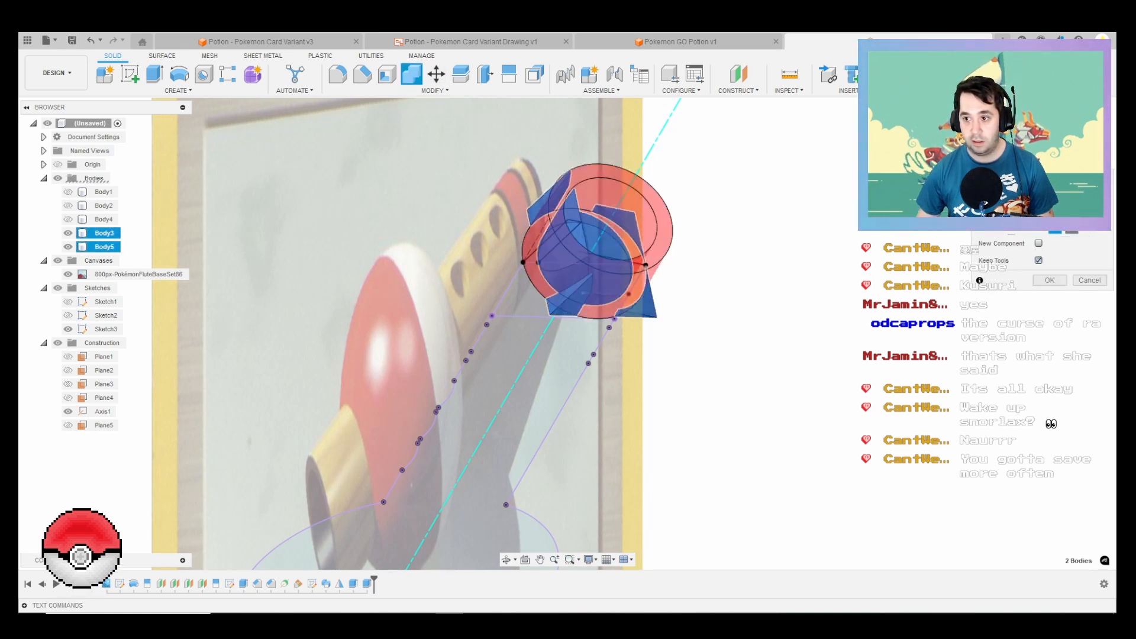
pyautogui.click(1071, 227)
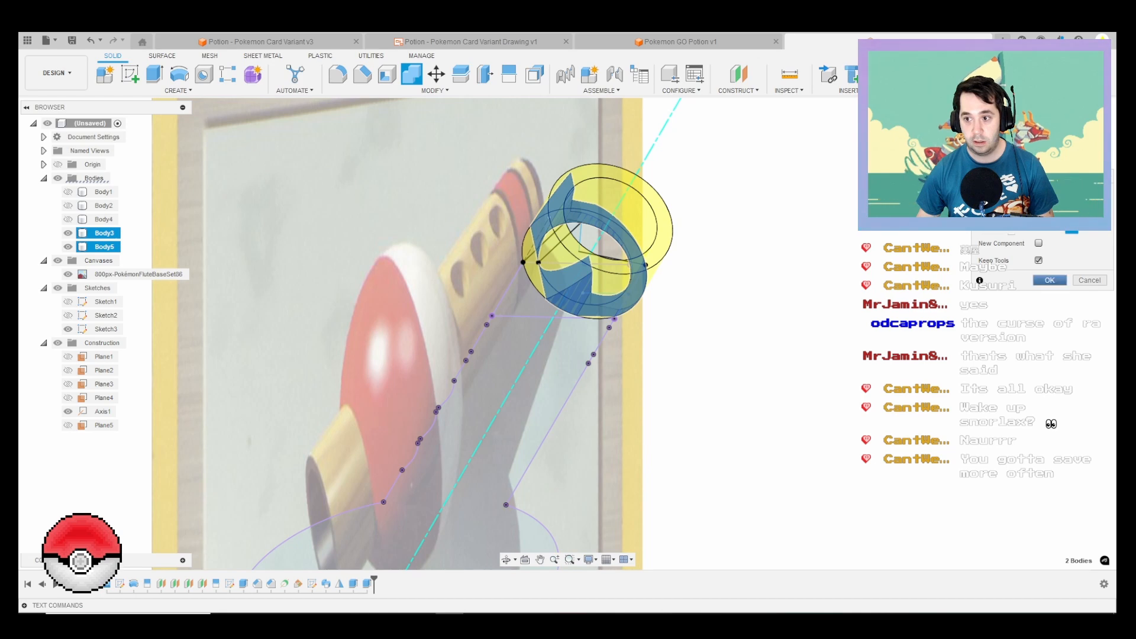
pyautogui.press('Return')
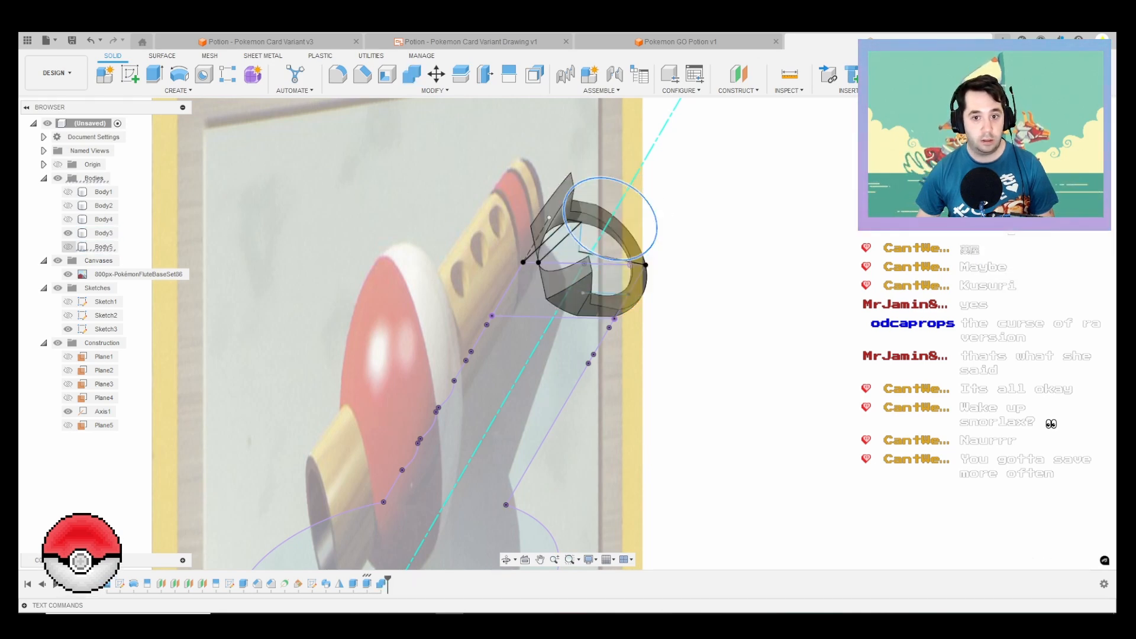
# Step: Show both lip halves beside the intersected body, and undo these visibility changes and the intersection
pyautogui.keyDown('shift'); pyautogui.moveTo(591, 255); pyautogui.dragTo(795, 251, button='middle'); pyautogui.keyUp('shift')
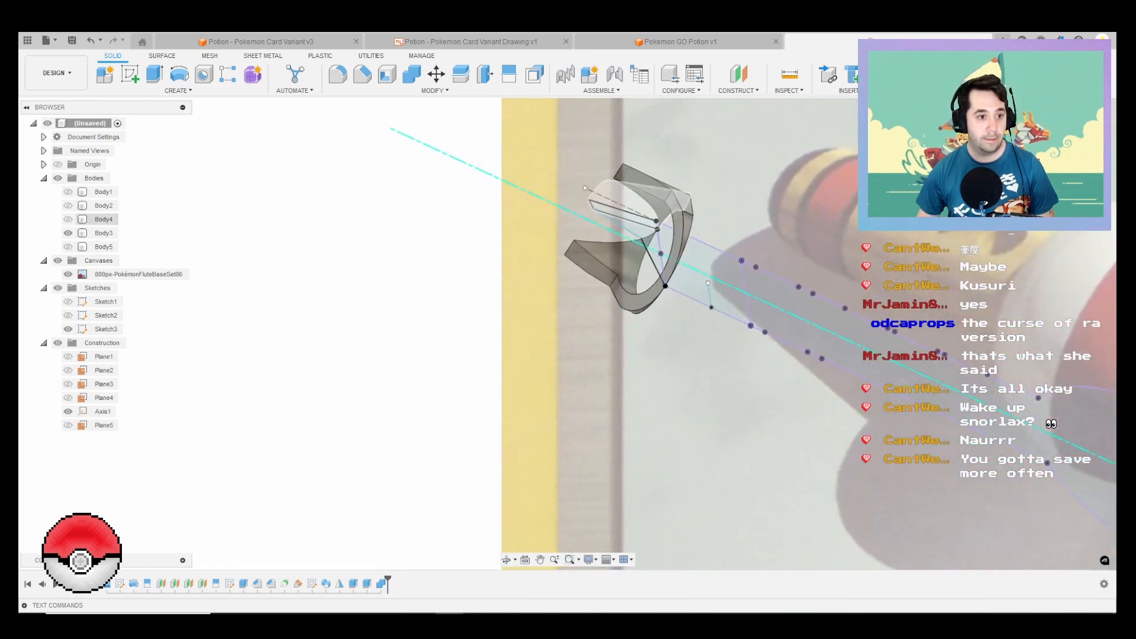
pyautogui.click(68, 219)
pyautogui.click(68, 206)
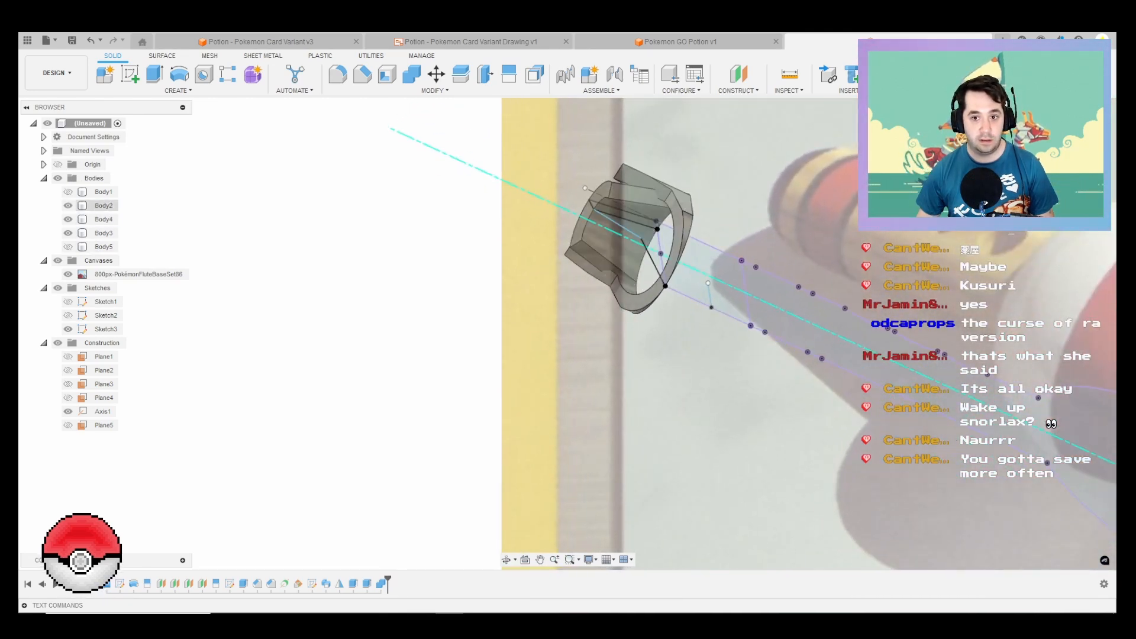
pyautogui.keyDown('shift'); pyautogui.moveTo(591, 254); pyautogui.dragTo(739, 251, button='middle'); pyautogui.keyUp('shift')
pyautogui.press('Escape')
pyautogui.hotkey('ctrl', 'z')
pyautogui.hotkey('ctrl', 'z')
pyautogui.hotkey('ctrl', 'z')
pyautogui.hotkey('ctrl', 'z')
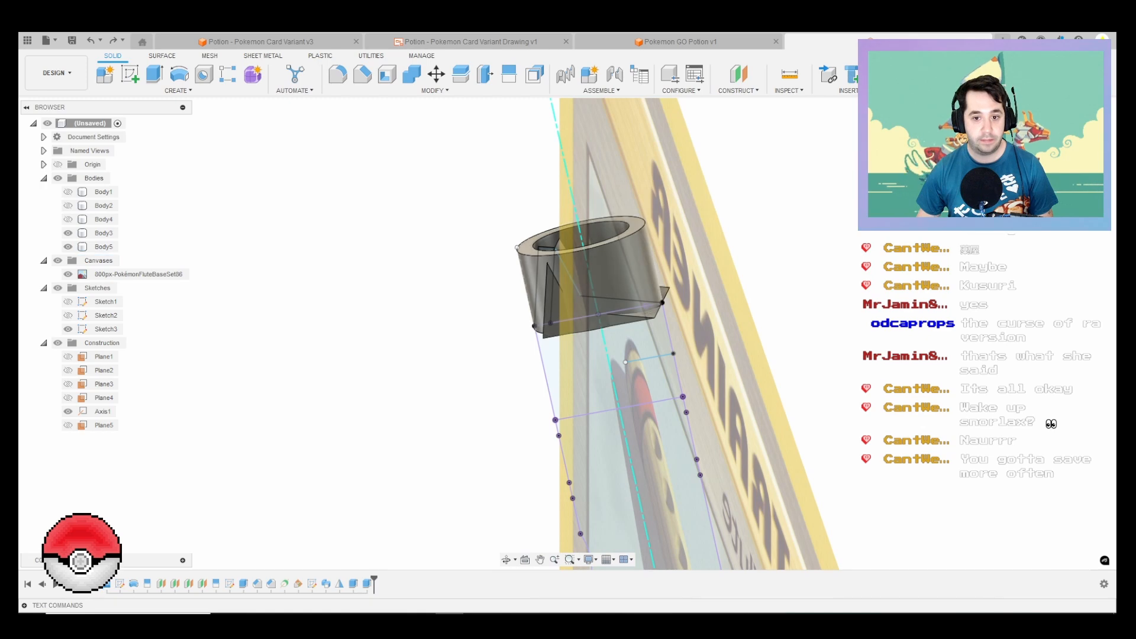
# Step: Split the extruded ring Body5 using the wedge-shaped Body3 as the splitting tool, and hide the ring's cut-off upper piece
pyautogui.keyDown('shift'); pyautogui.moveTo(598, 290); pyautogui.dragTo(724, 305, button='middle'); pyautogui.keyUp('shift')
pyautogui.scroll(-4, 720, 301)
pyautogui.moveTo(704, 355); pyautogui.dragTo(722, 264, button='middle')
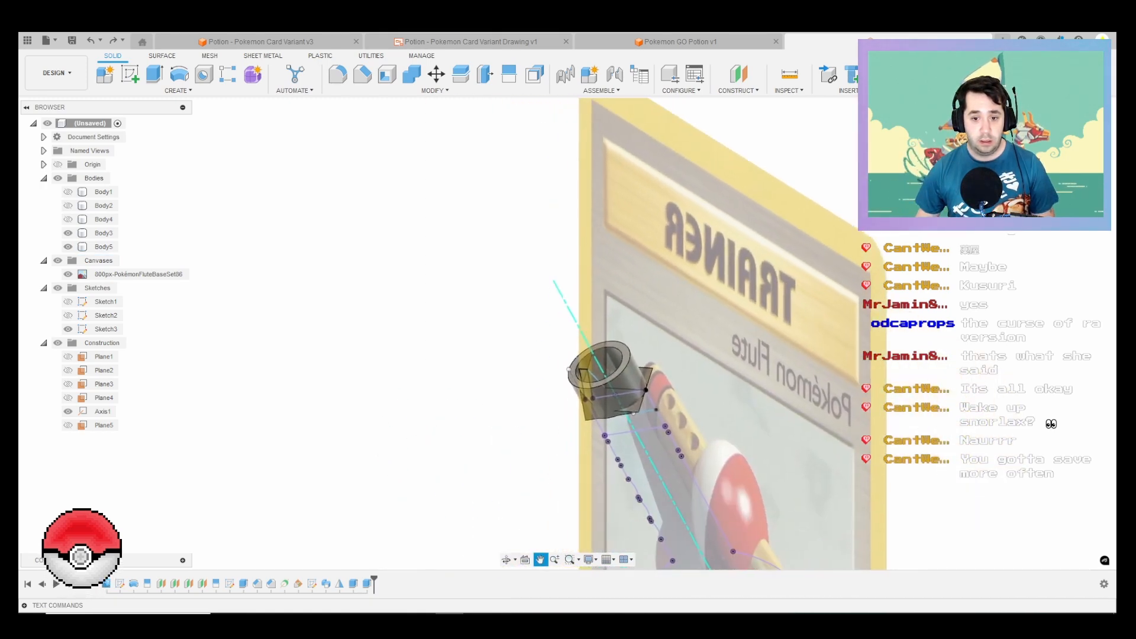
pyautogui.scroll(-1, 680, 308)
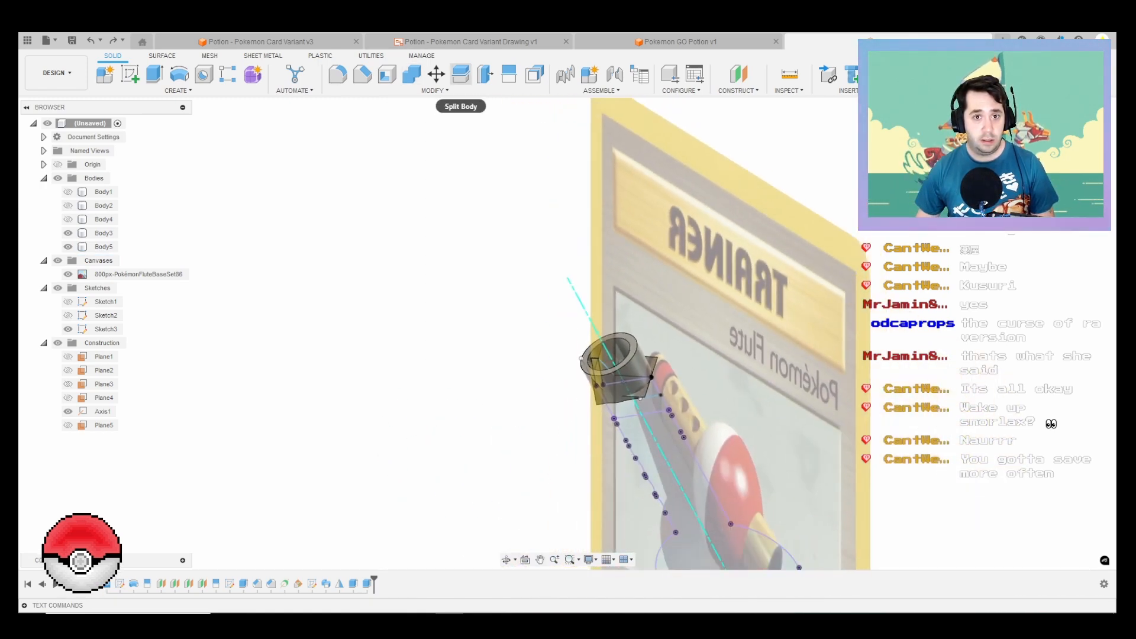
pyautogui.click(461, 74)
pyautogui.click(101, 246)
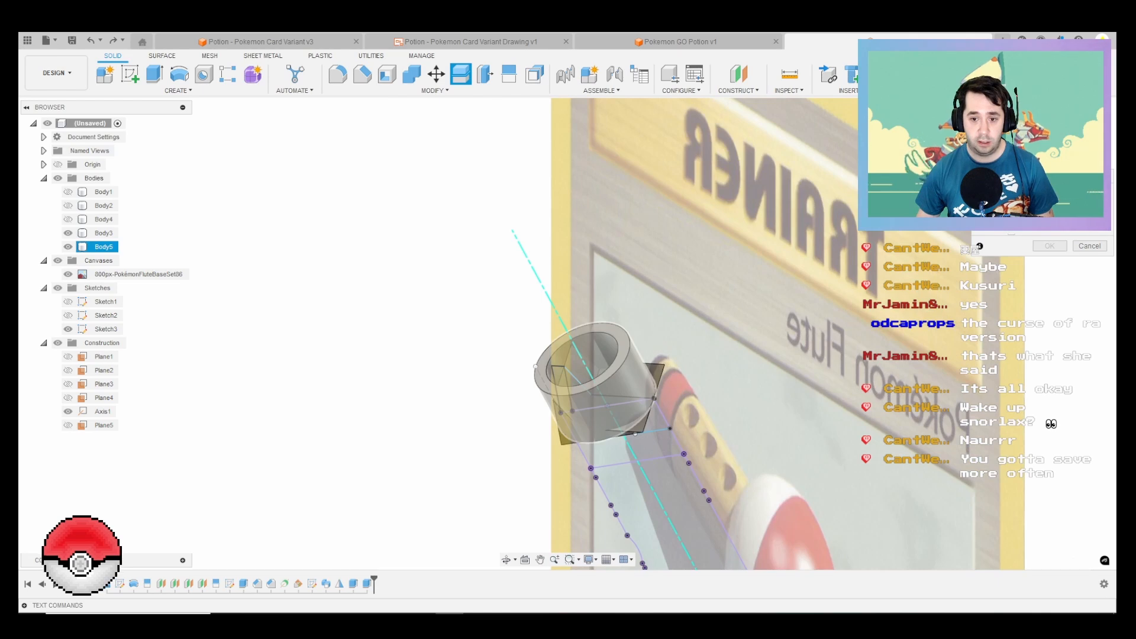
pyautogui.scroll(3, 580, 378)
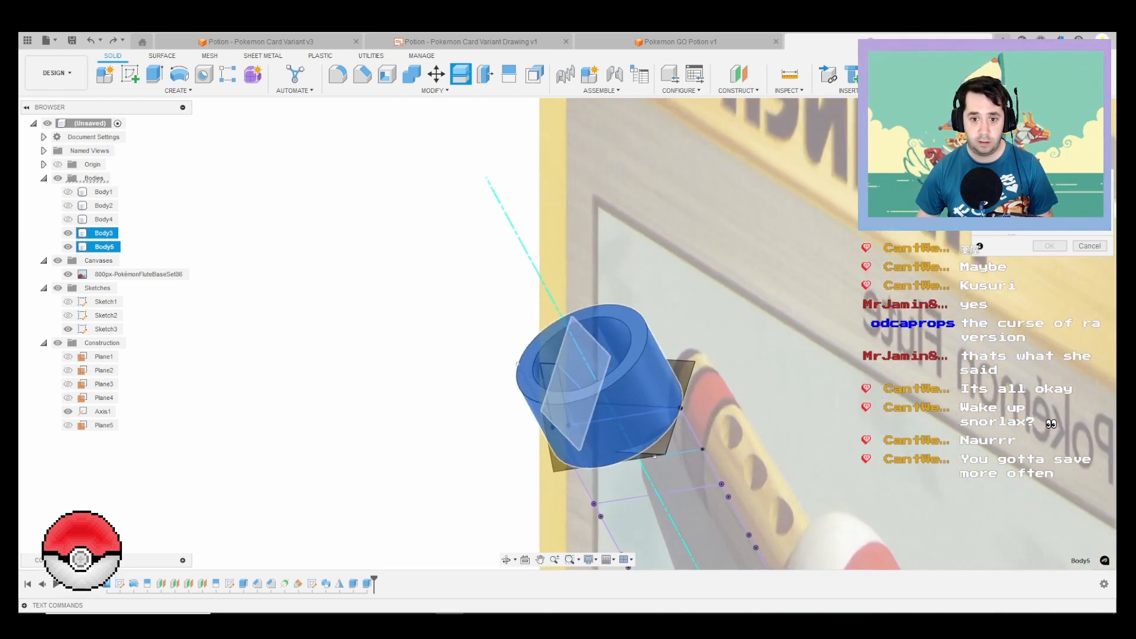
pyautogui.click(579, 380)
pyautogui.press('Return')
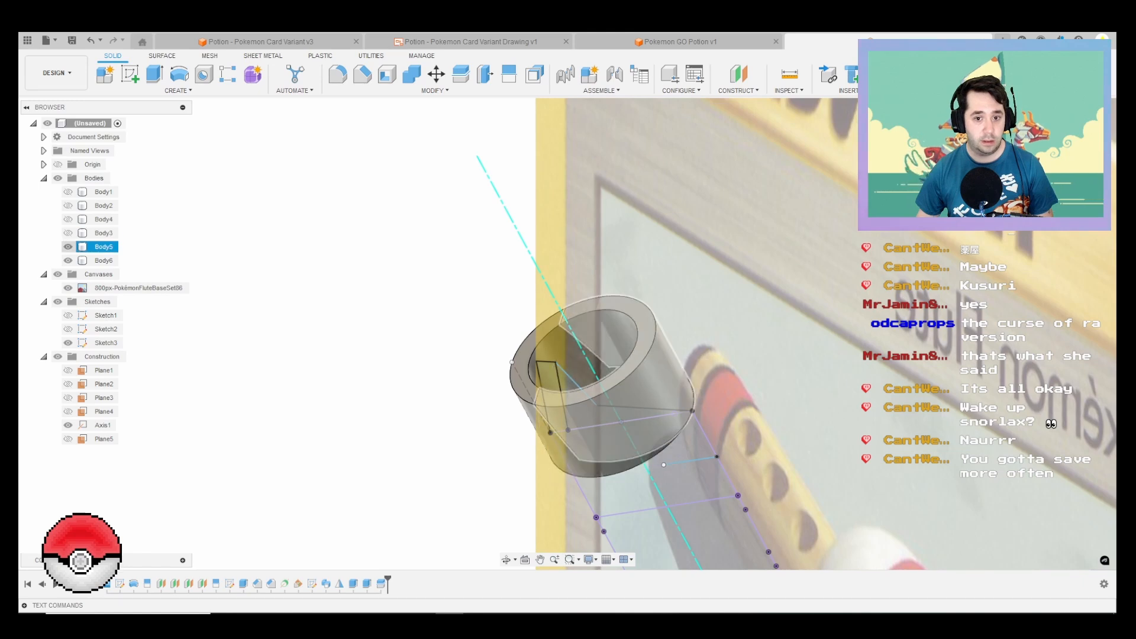
pyautogui.click(68, 246)
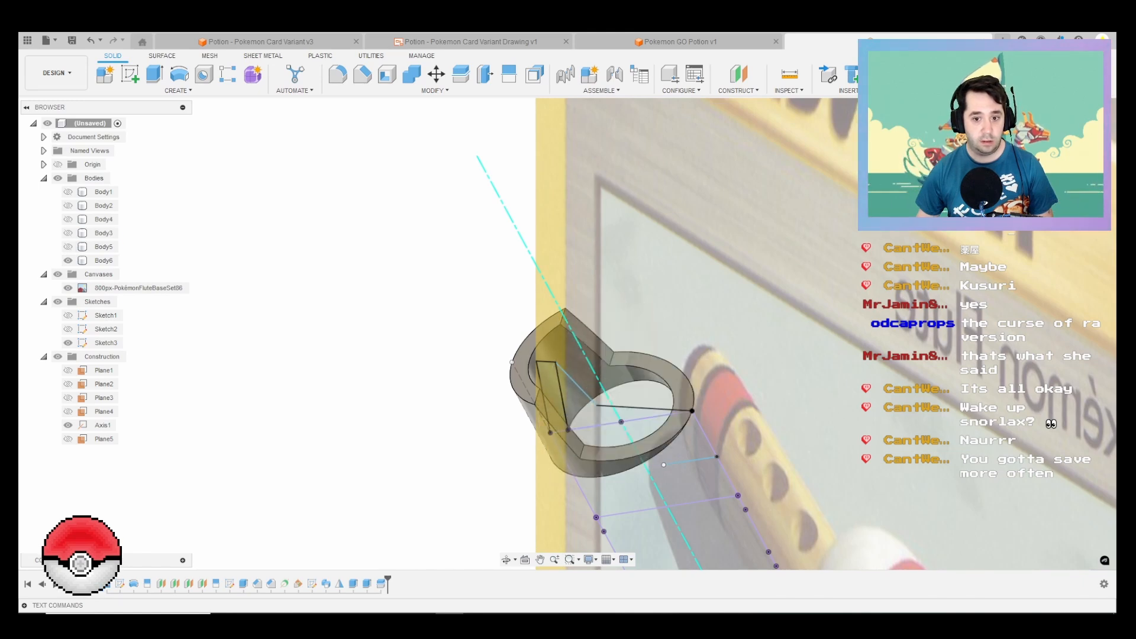
# Step: Show both swept lip halves with the split ring piece to compare their shapes, leaving Body3 hidden
pyautogui.keyDown('shift'); pyautogui.moveTo(615, 385); pyautogui.dragTo(520, 385, button='middle'); pyautogui.keyUp('shift')
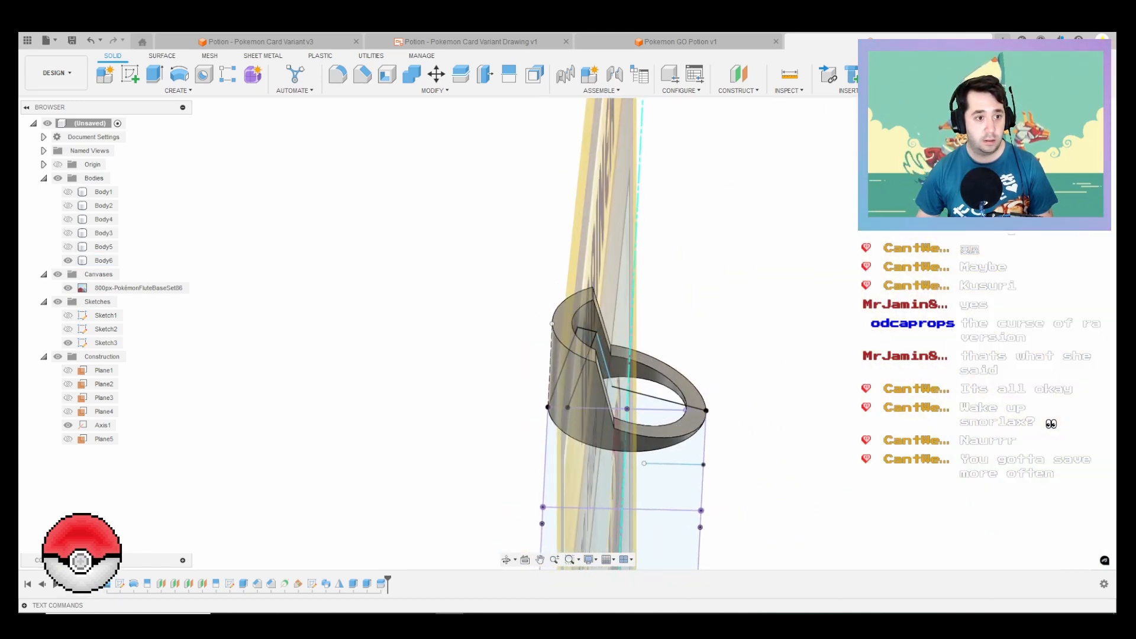
pyautogui.click(68, 218)
pyautogui.click(68, 232)
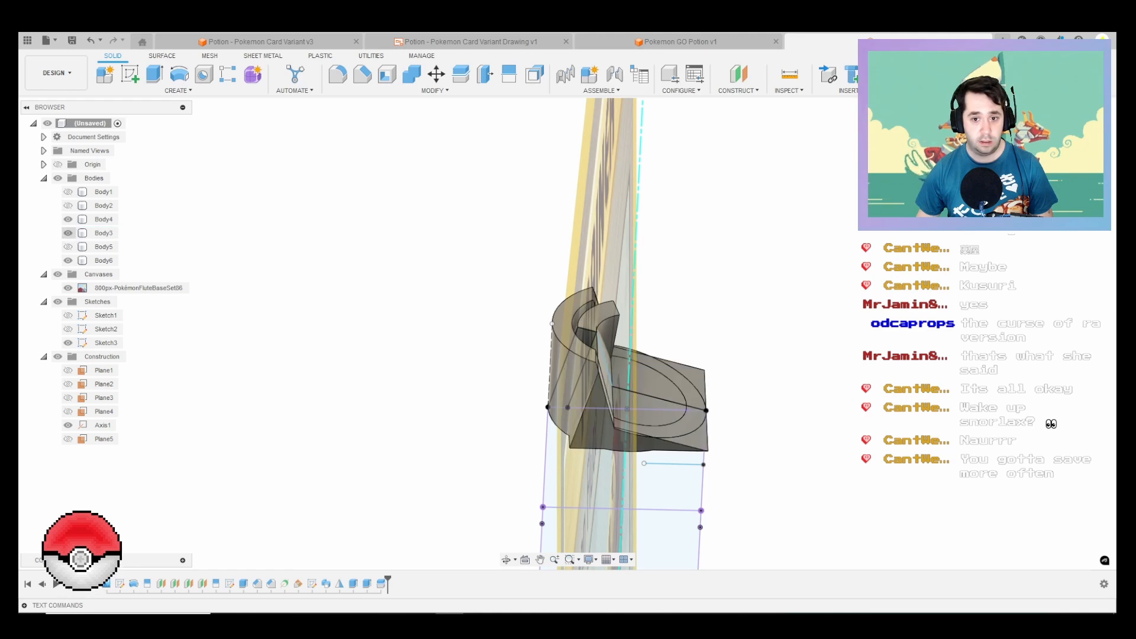
pyautogui.click(68, 232)
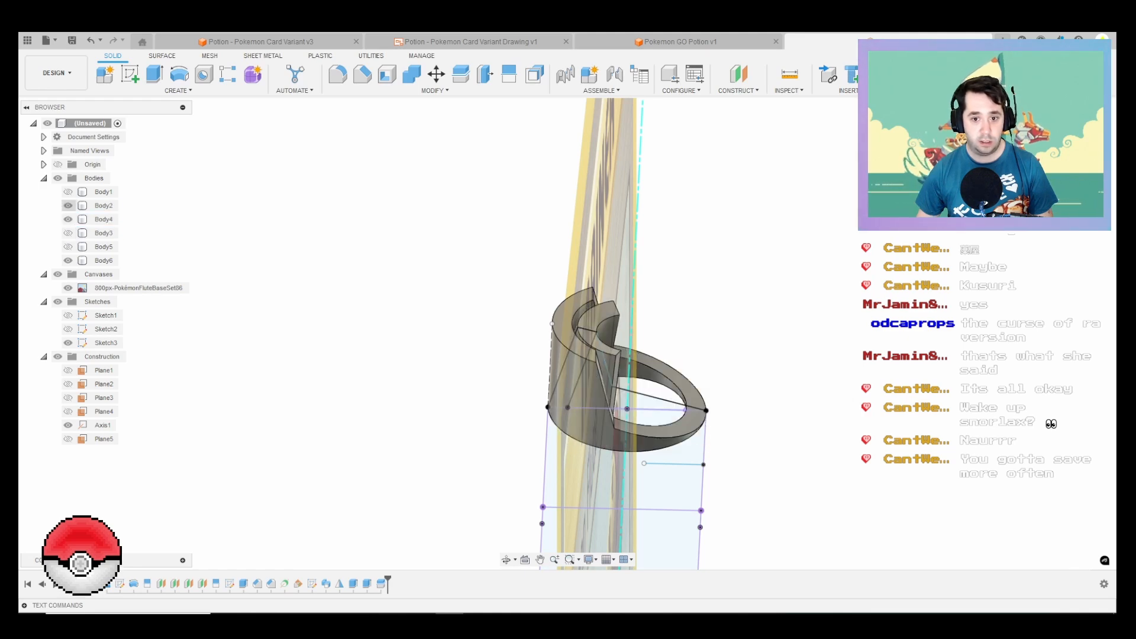
pyautogui.keyDown('shift'); pyautogui.moveTo(660, 398); pyautogui.dragTo(639, 420, button='middle'); pyautogui.keyUp('shift')
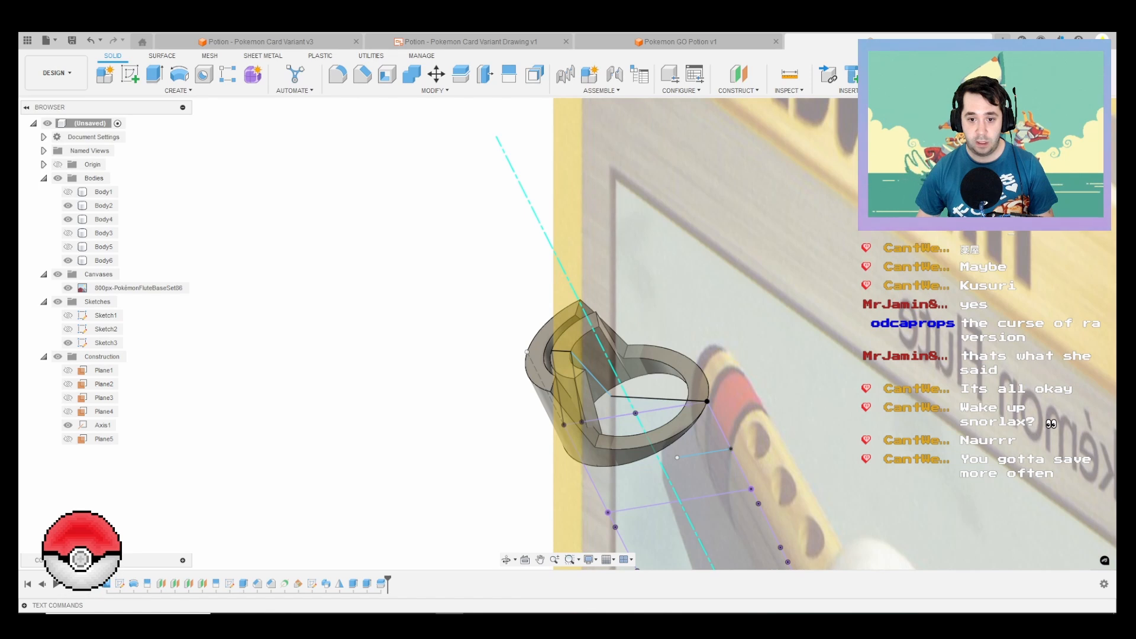
# Step: Undo the recent visibility changes, the ring split and the extrusion of ring Body5, leaving only the Body4 lip half shown
pyautogui.hotkey('ctrl', 'z')
pyautogui.hotkey('ctrl', 'z')
pyautogui.hotkey('ctrl', 'z')
pyautogui.hotkey('ctrl', 'z')
pyautogui.hotkey('ctrl', 'z')
pyautogui.hotkey('ctrl', 'z')
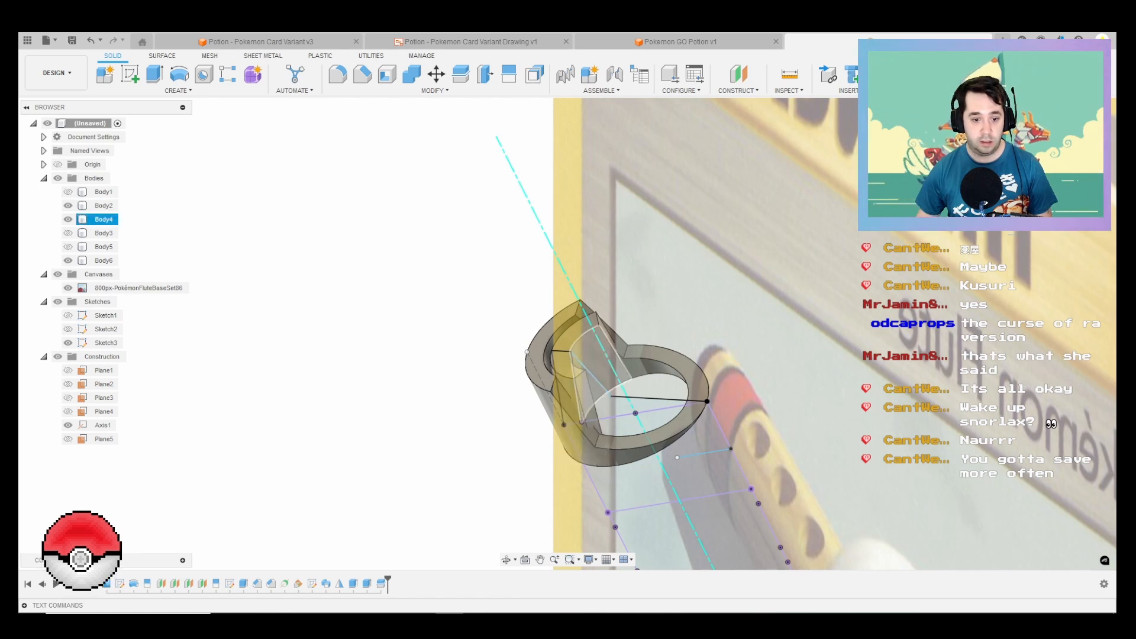
pyautogui.hotkey('ctrl', 'z')
pyautogui.hotkey('ctrl', 'z')
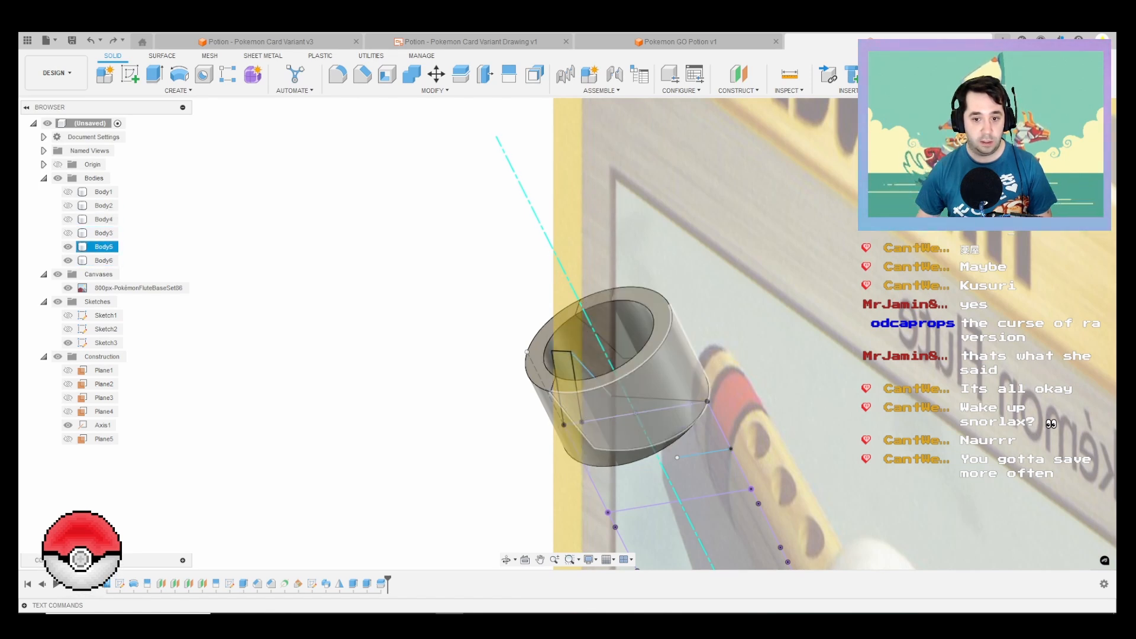
pyautogui.hotkey('ctrl', 'z')
pyautogui.hotkey('ctrl', 'z')
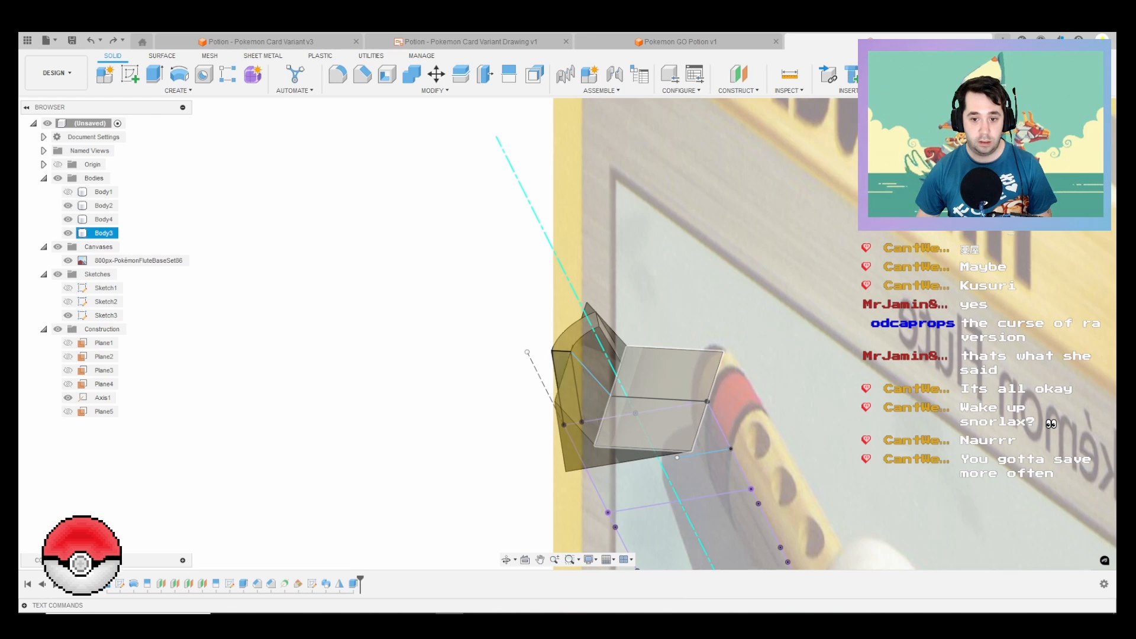
pyautogui.hotkey('ctrl', 'z')
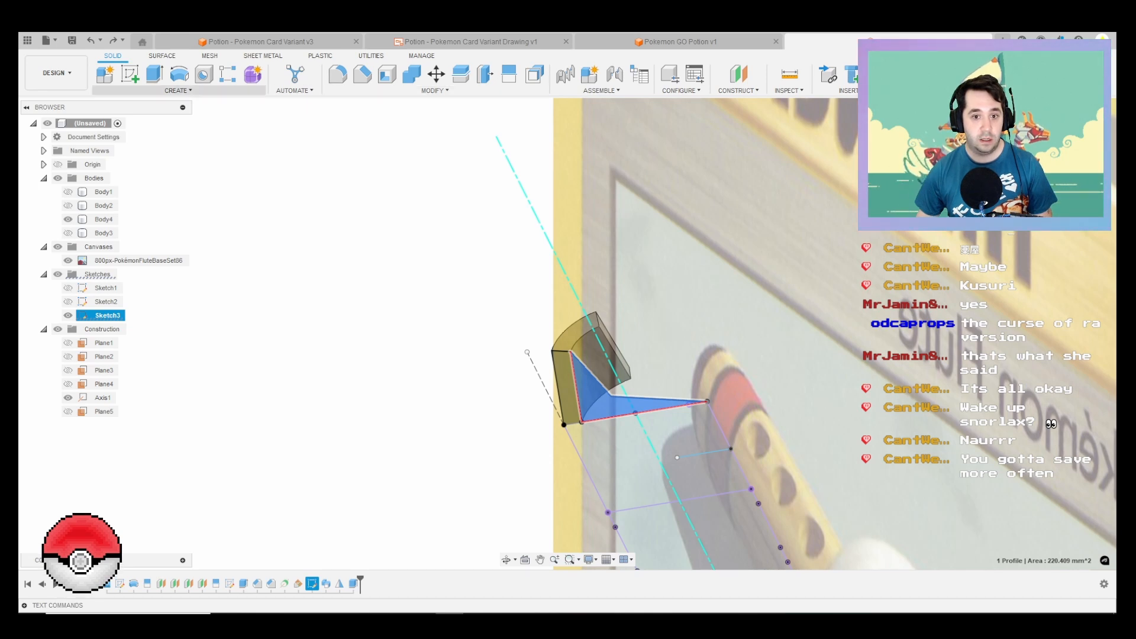
# Step: Try to revolve the selected Sketch3 profile around Axis1 as a new body, adjusting the one-sided partial angle to about 85 degrees
pyautogui.click(180, 73)
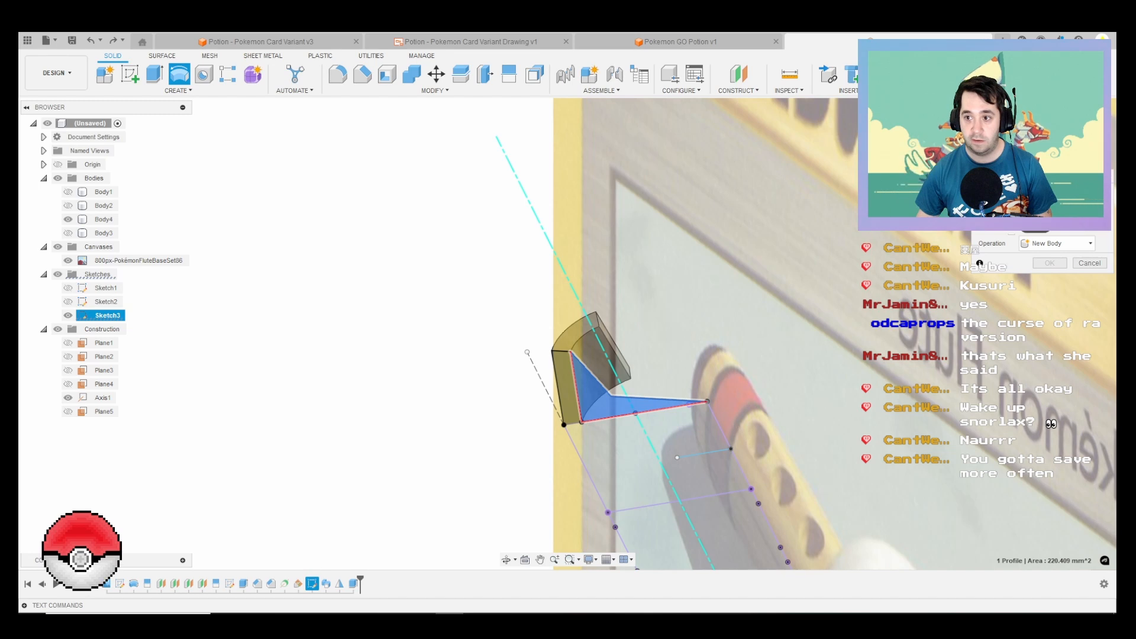
pyautogui.click(103, 397)
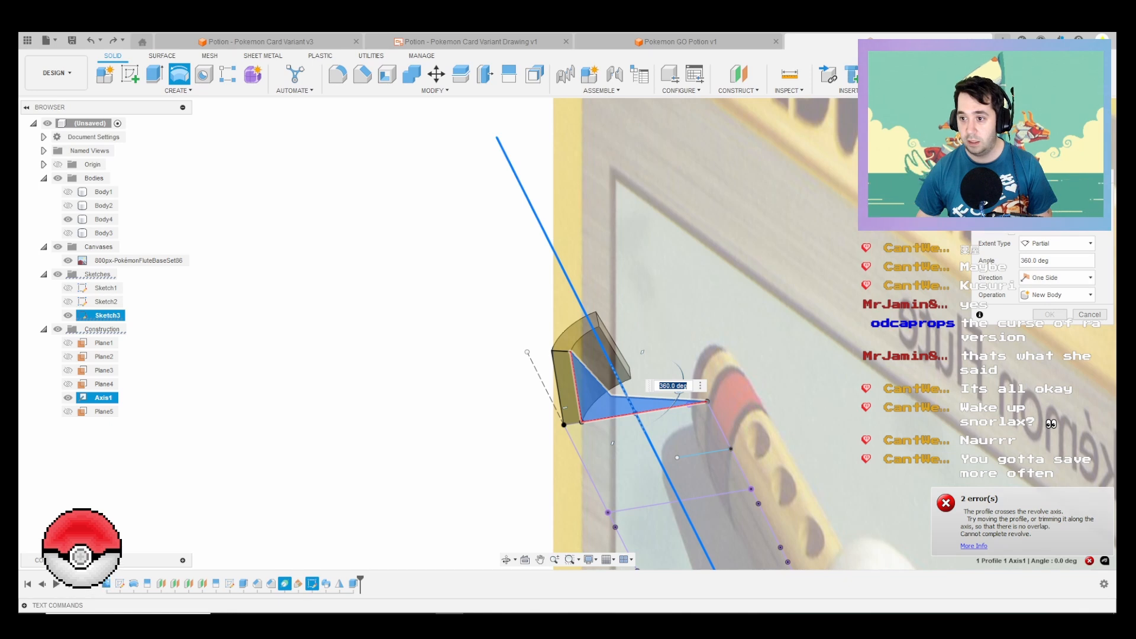
pyautogui.doubleClick(1035, 260)
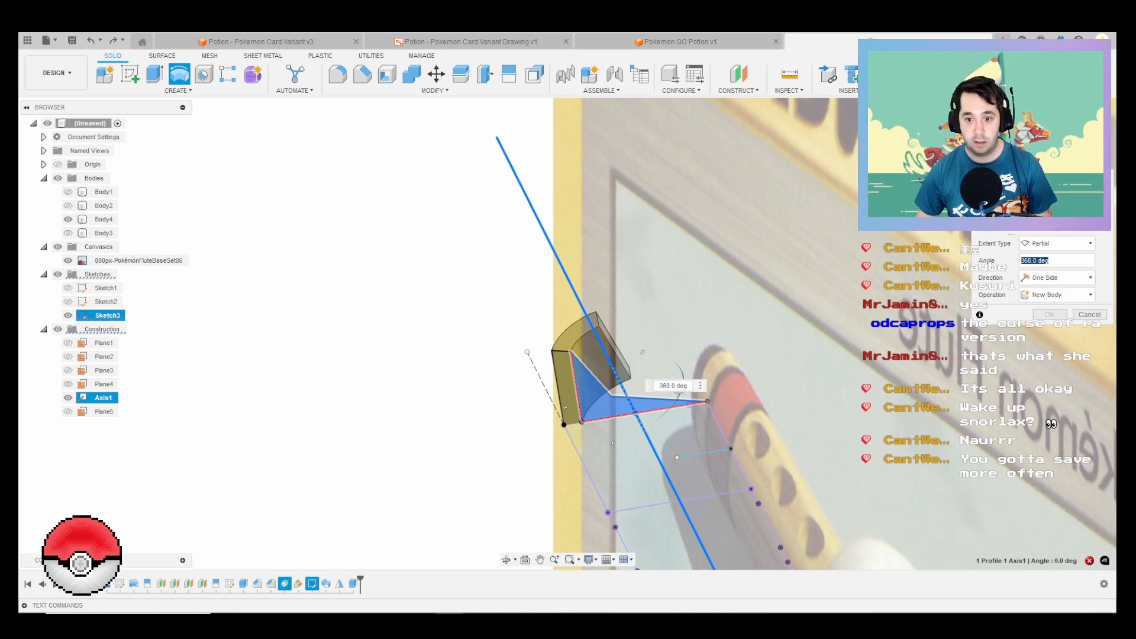
pyautogui.write('30')
pyautogui.press('Return')
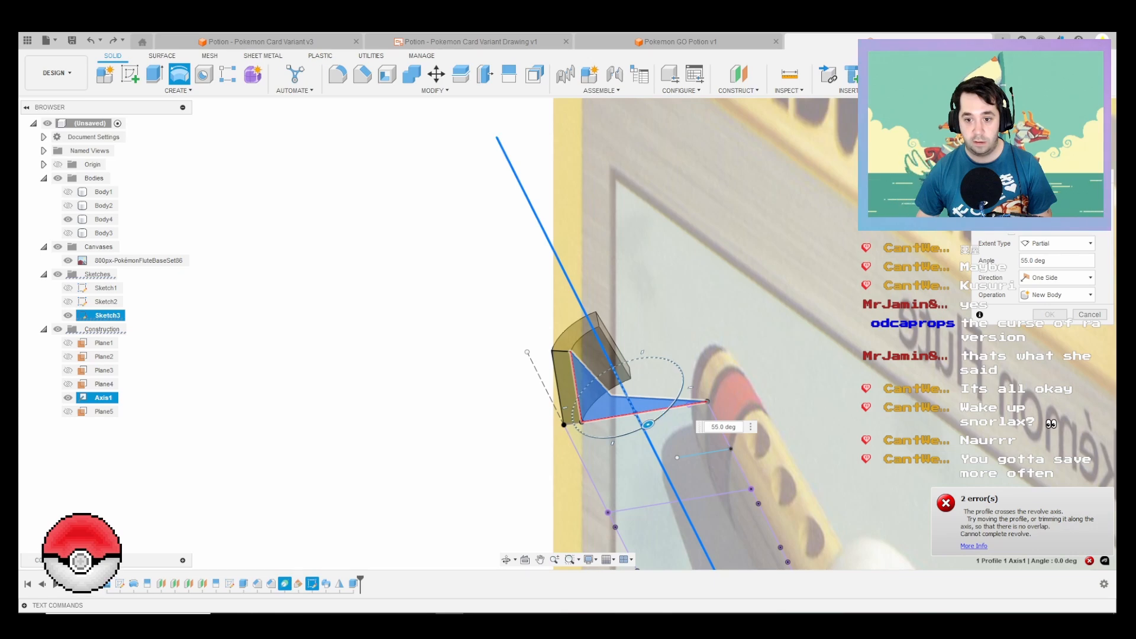
pyautogui.moveTo(648, 424); pyautogui.dragTo(620, 436)
pyautogui.keyDown('shift'); pyautogui.moveTo(620, 436); pyautogui.dragTo(637, 343, button='middle'); pyautogui.keyUp('shift')
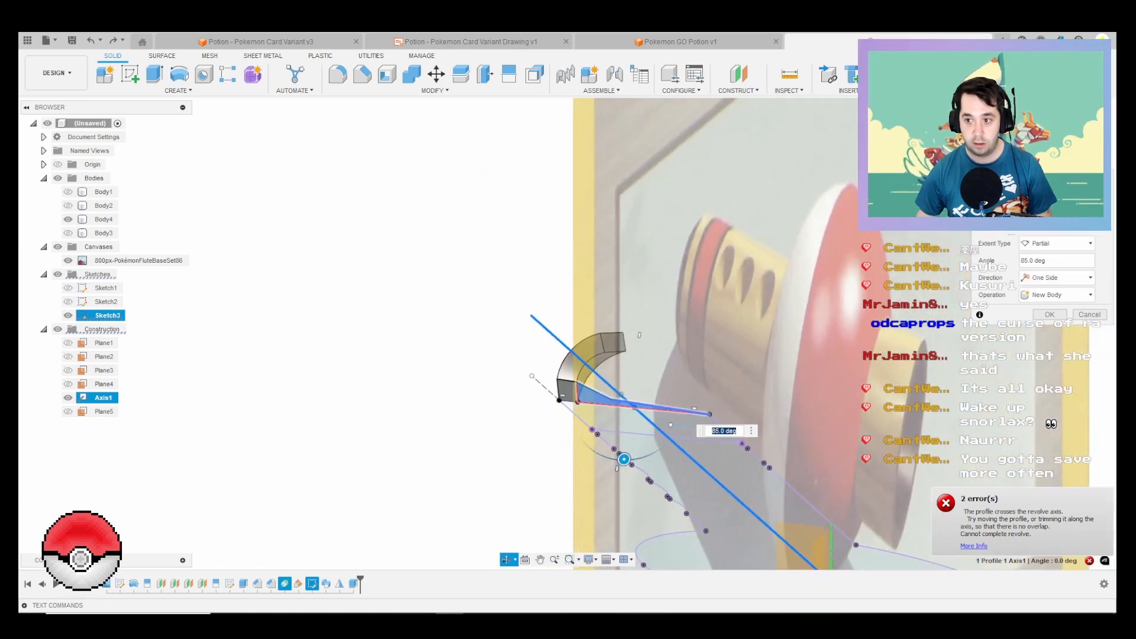
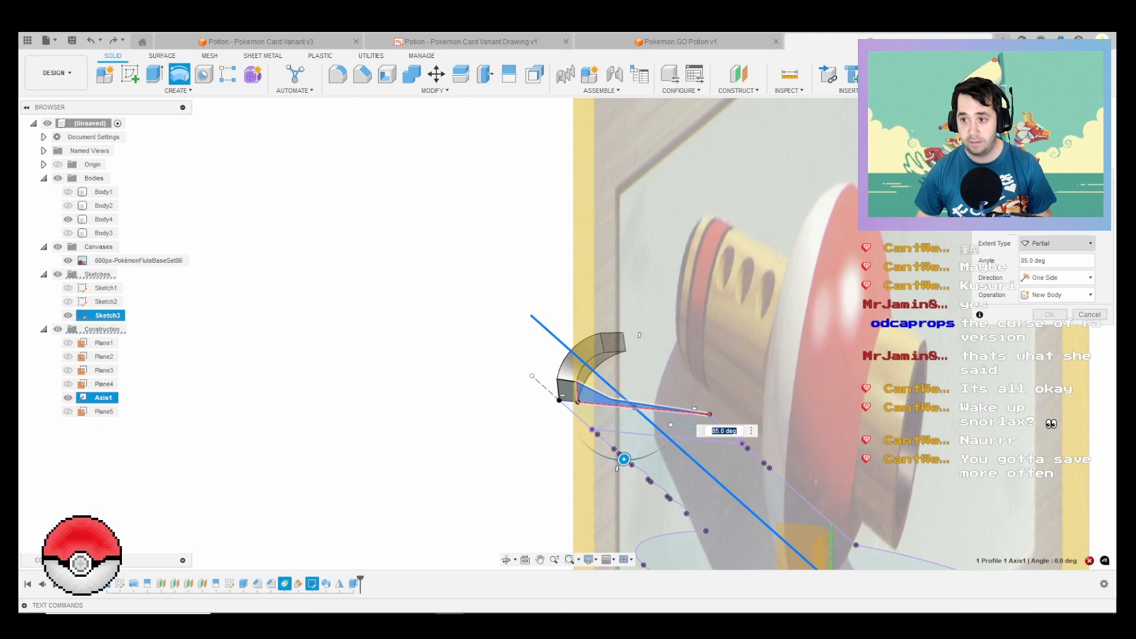
# Step: Edit Sketch3 and add a line along the axis from the vertical end line's midpoint to the slanted edge, then finish the sketch
pyautogui.press('Return')
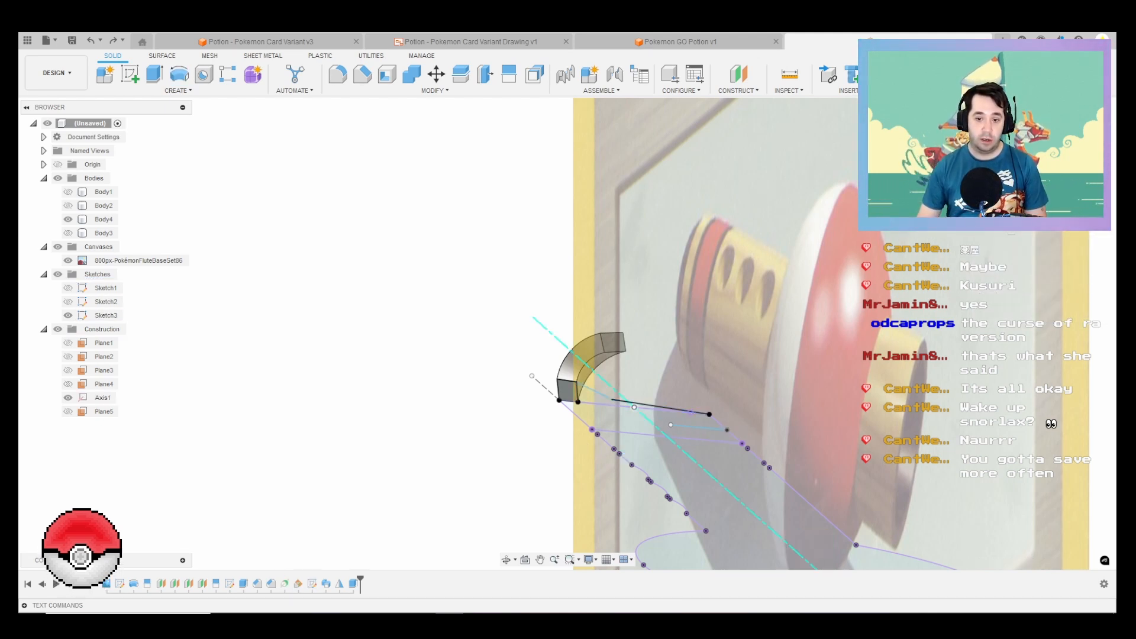
pyautogui.scroll(2, 629, 406)
pyautogui.click(615, 403)
pyautogui.rightClick(574, 398)
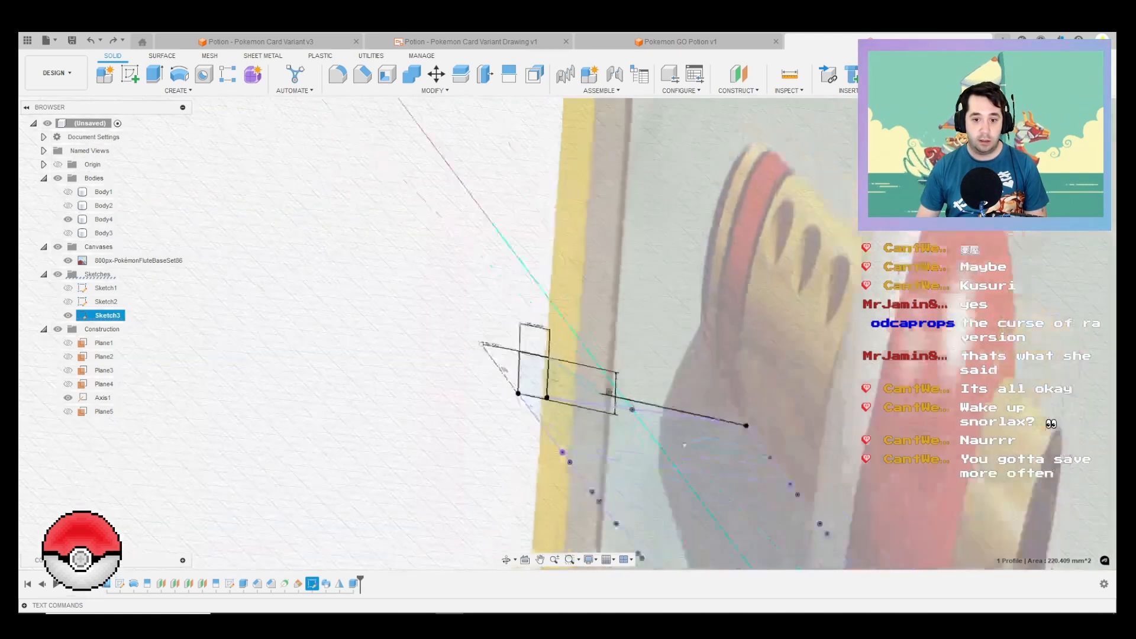
pyautogui.click(562, 490)
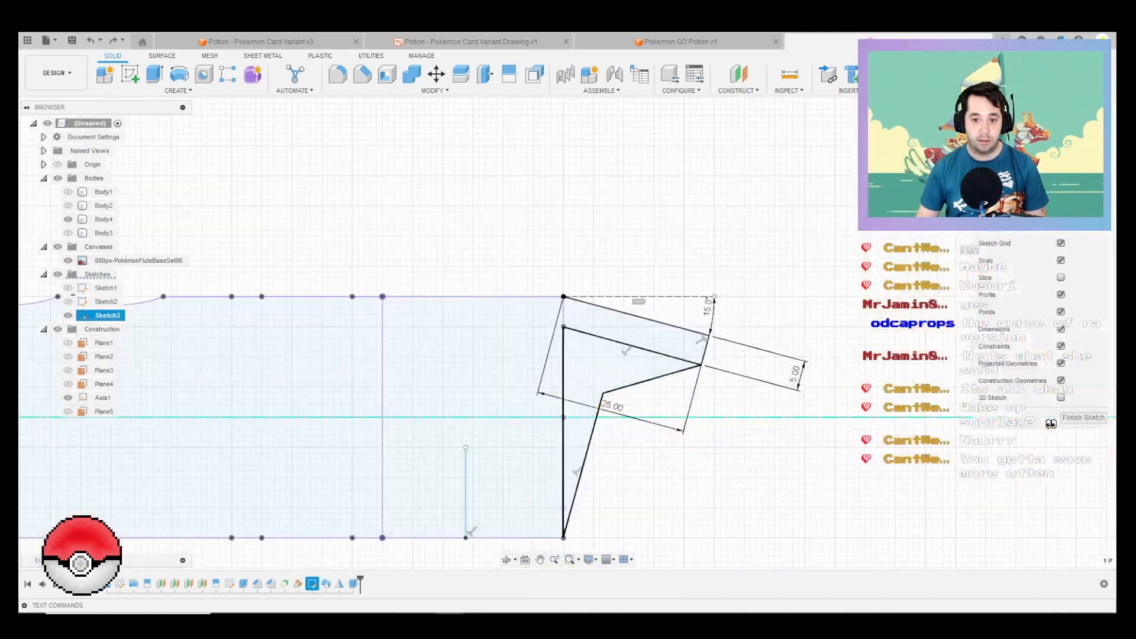
pyautogui.press('l')
pyautogui.scroll(2, 598, 429)
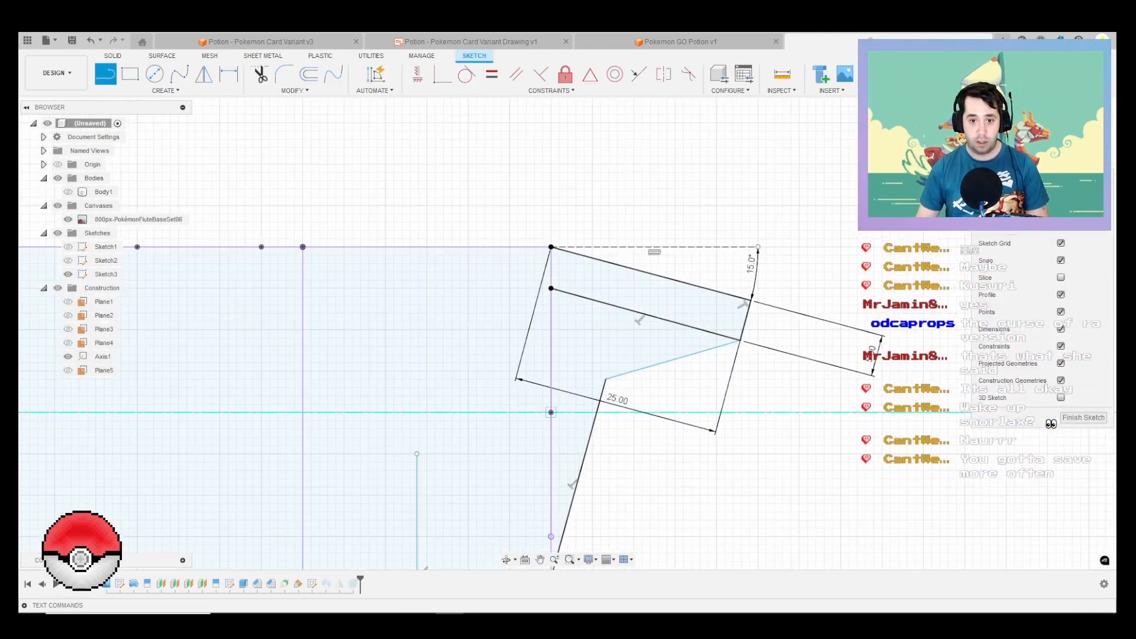
pyautogui.click(563, 417)
pyautogui.click(596, 412)
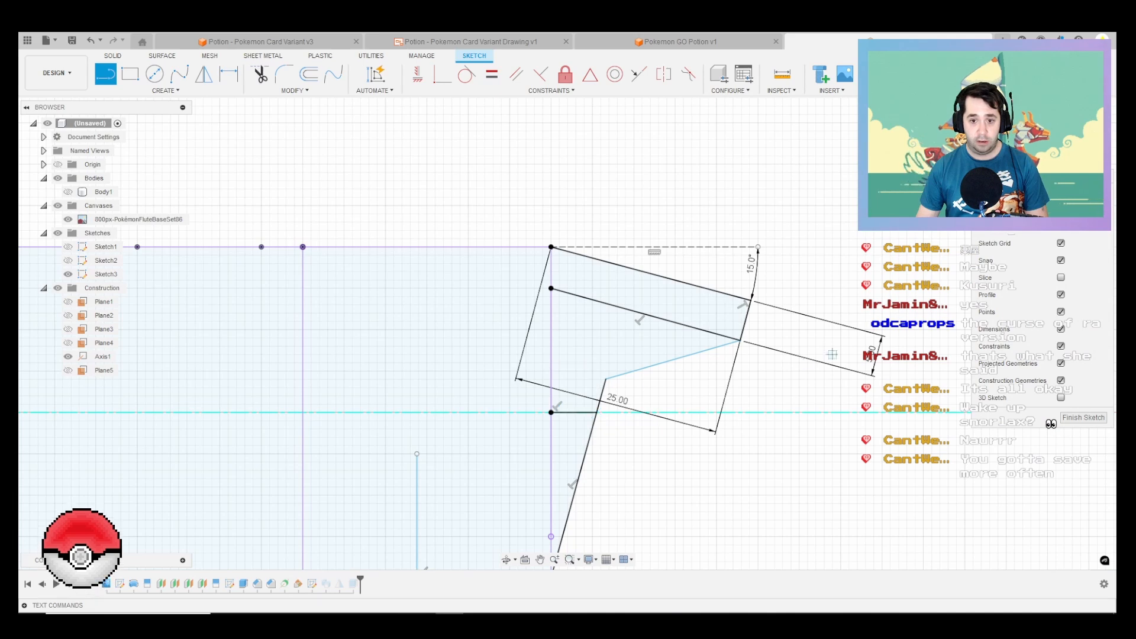
pyautogui.click(1083, 417)
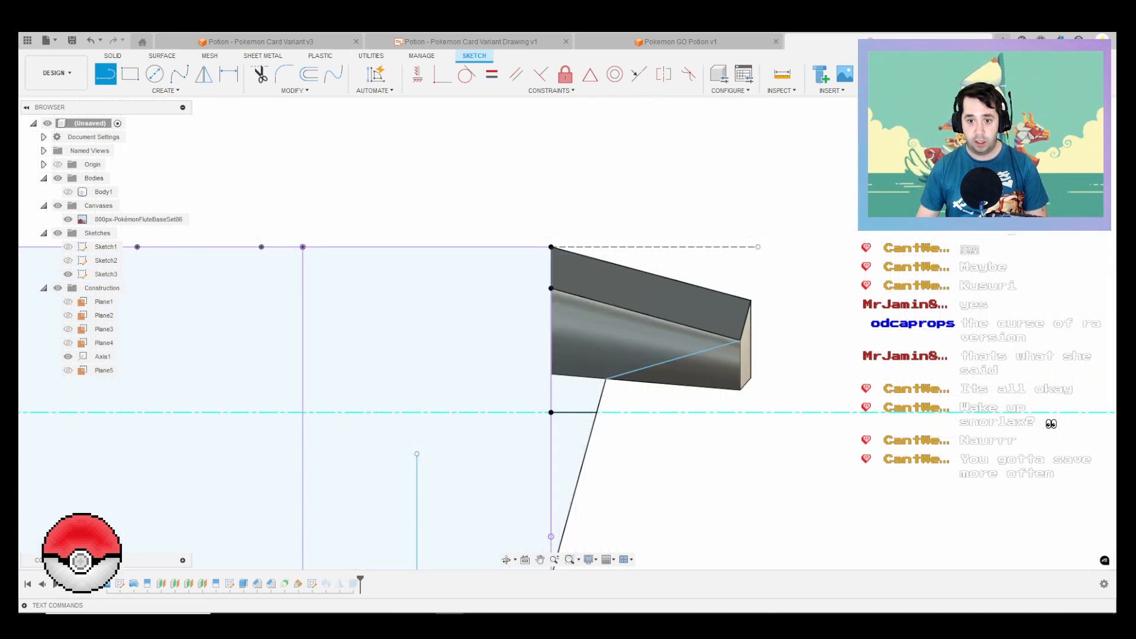
# Step: Set up a revolve of the small triangular Sketch3 profile around Axis1
pyautogui.scroll(-3, 627, 323)
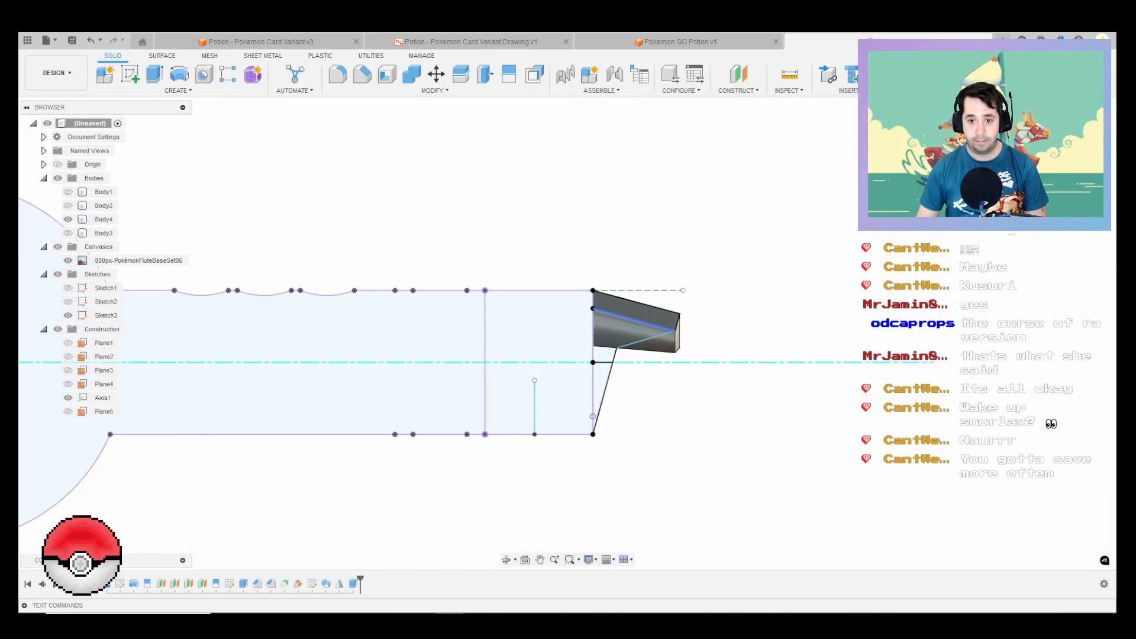
pyautogui.moveTo(633, 319)
pyautogui.keyDown('shift'); pyautogui.mouseDown(button='middle')
pyautogui.moveTo(550, 317)
pyautogui.moveTo(586, 355)
pyautogui.moveTo(594, 284)
pyautogui.mouseUp(button='middle'); pyautogui.keyUp('shift')
pyautogui.scroll(-2, 594, 278)
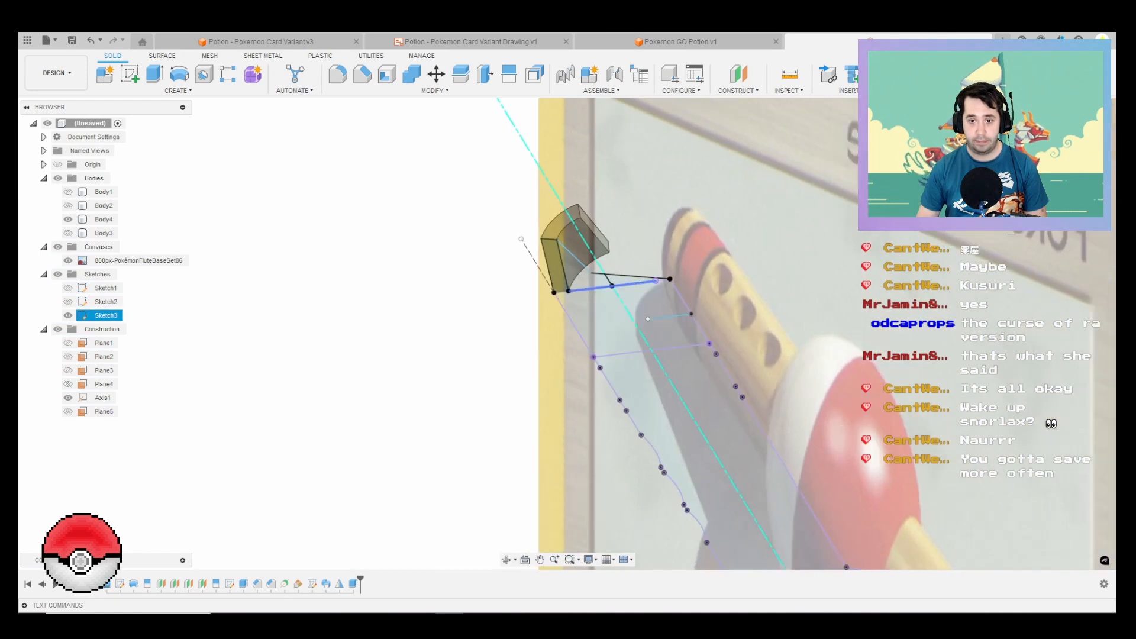
pyautogui.click(178, 90)
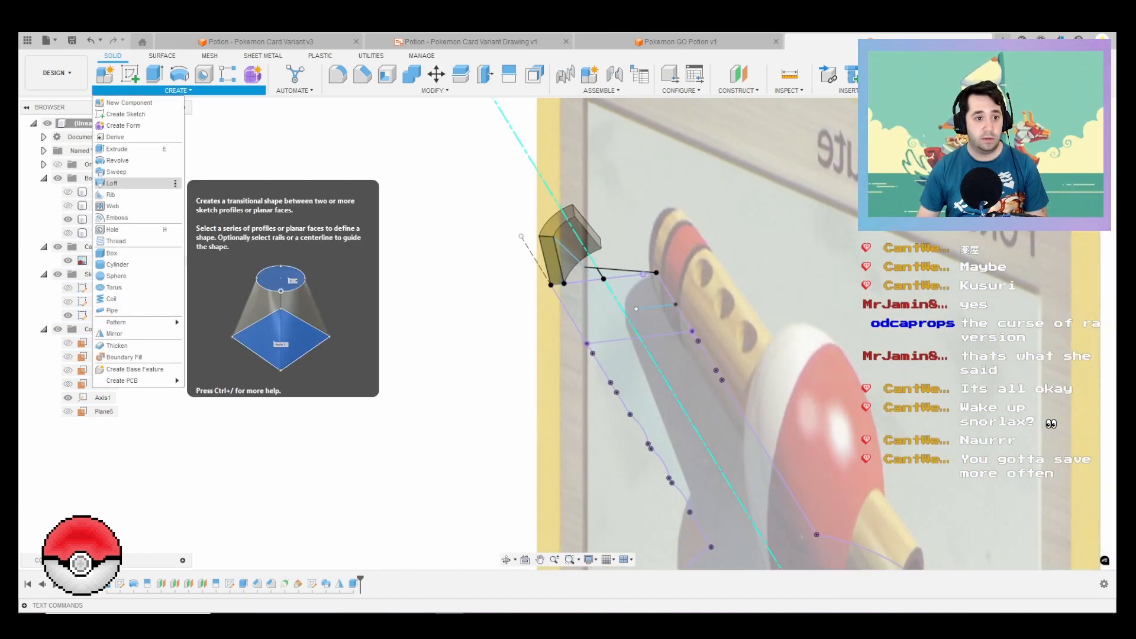
pyautogui.click(111, 184)
pyautogui.scroll(3, 600, 261)
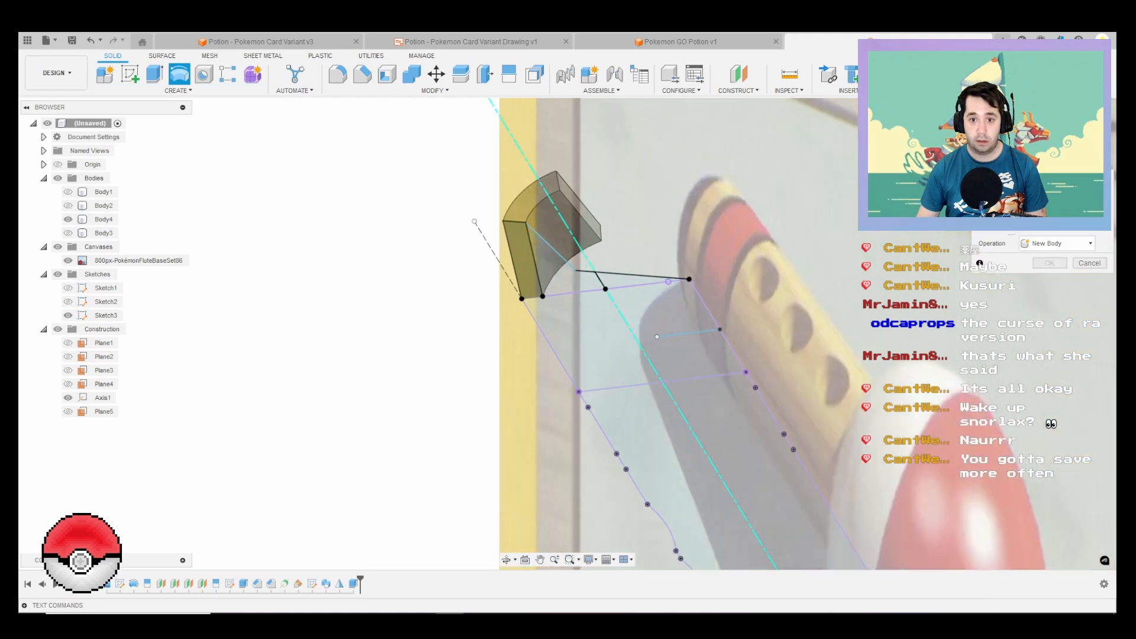
pyautogui.click(644, 279)
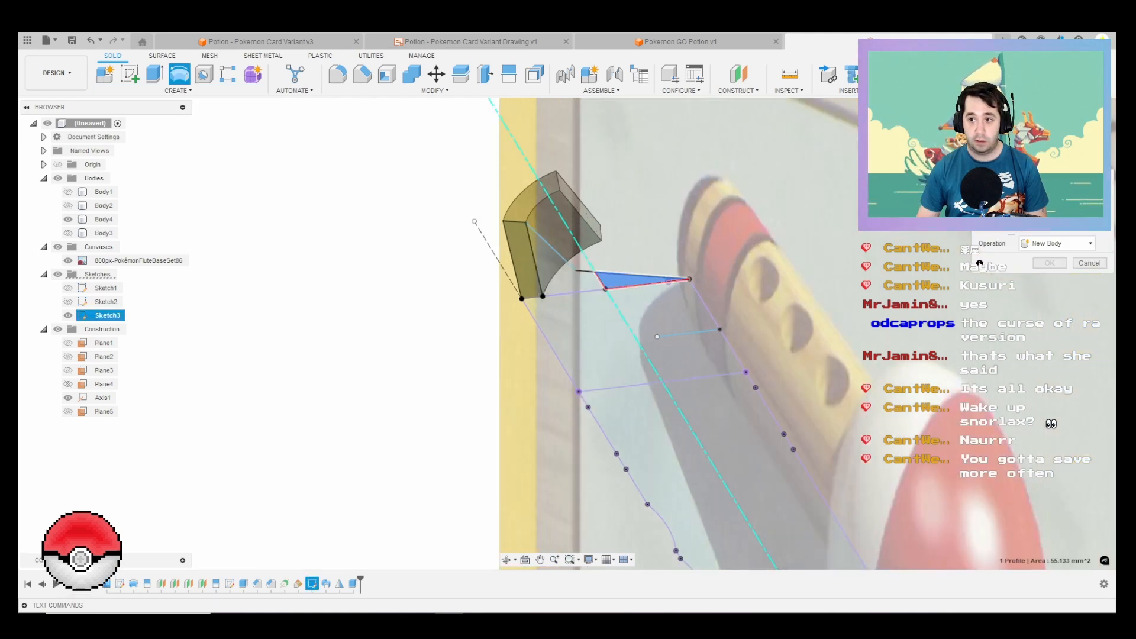
pyautogui.click(627, 325)
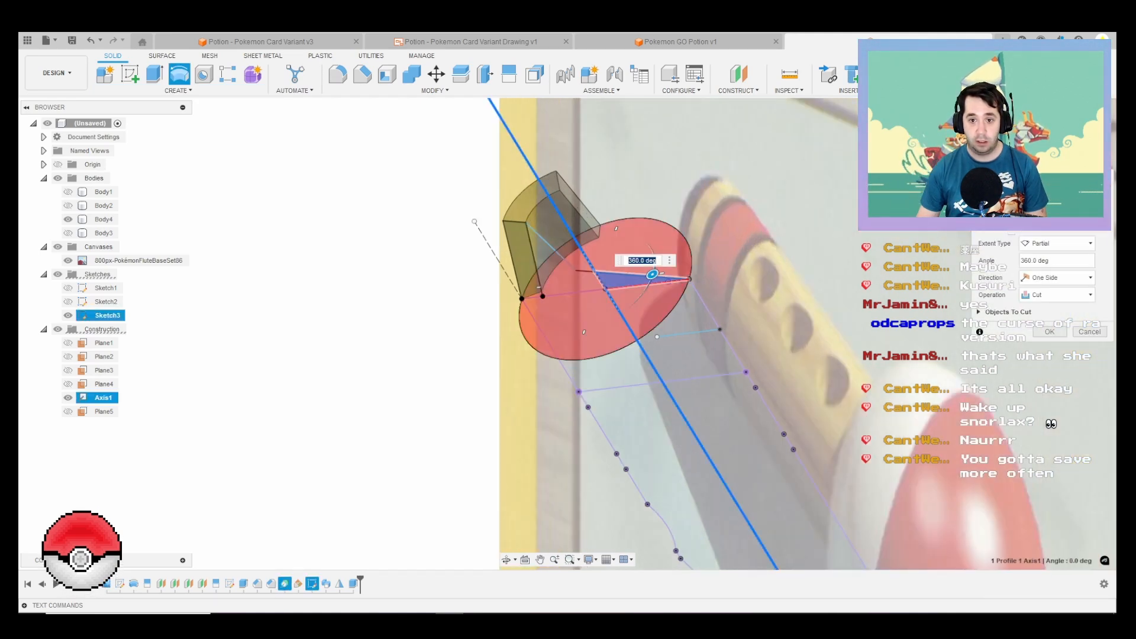
# Step: Try a partial revolve cut of 252 degrees, aligning its end with the curved mouthpiece body's end face
pyautogui.keyDown('shift'); pyautogui.moveTo(655, 273); pyautogui.dragTo(646, 295, button='middle'); pyautogui.keyUp('shift')
pyautogui.scroll(2, 646, 295)
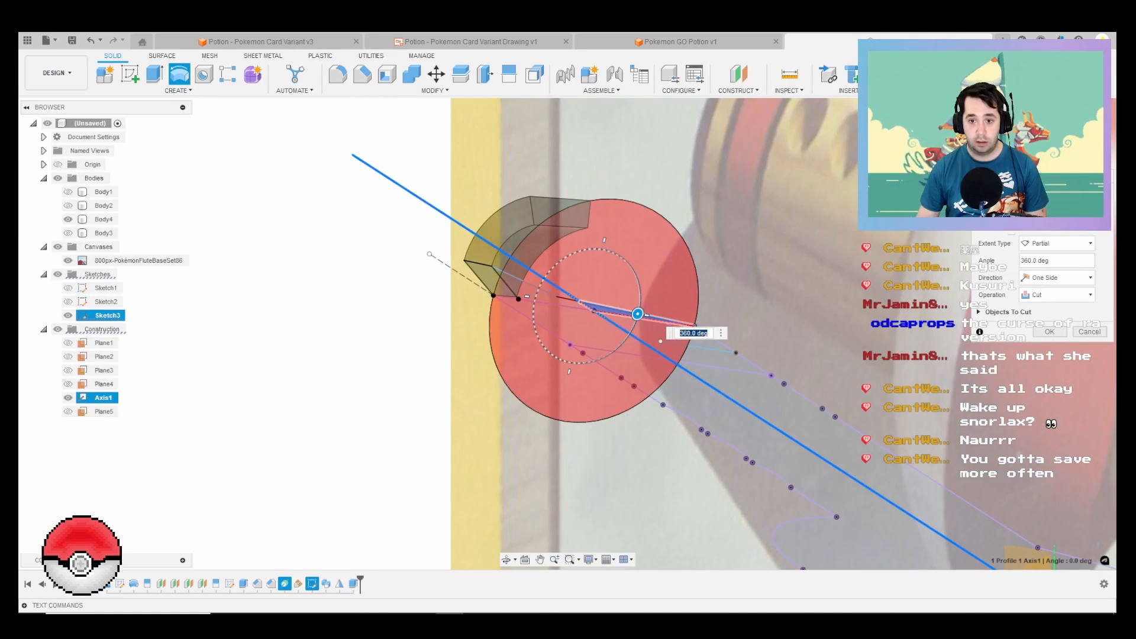
pyautogui.moveTo(638, 314); pyautogui.dragTo(588, 250)
pyautogui.scroll(3, 580, 359)
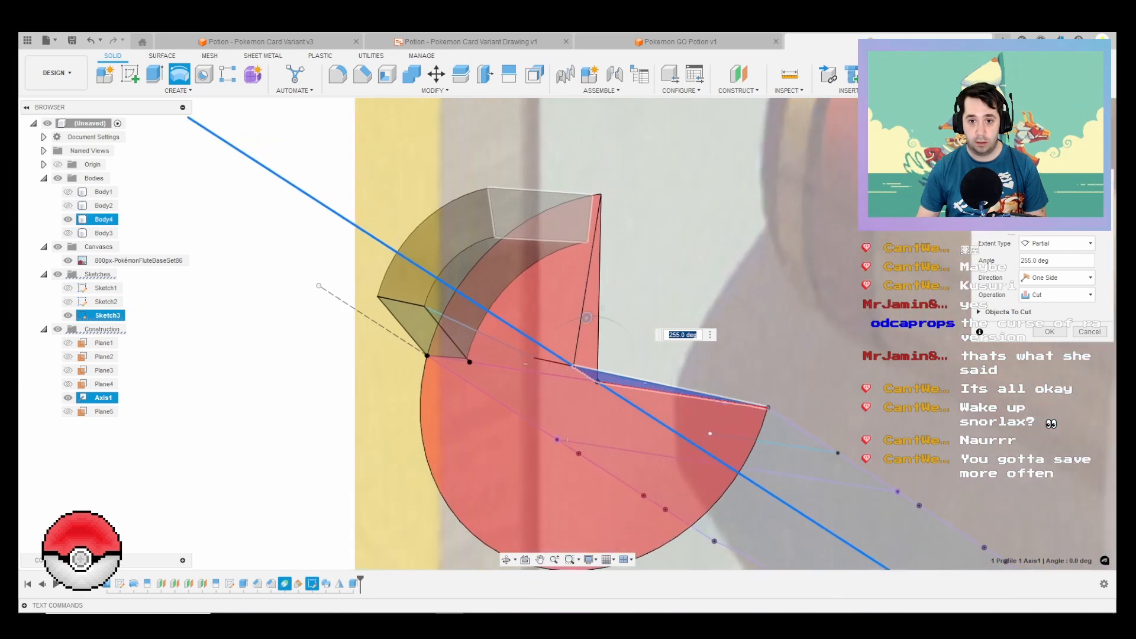
pyautogui.keyDown('shift'); pyautogui.moveTo(581, 358); pyautogui.dragTo(545, 337, button='middle'); pyautogui.keyUp('shift')
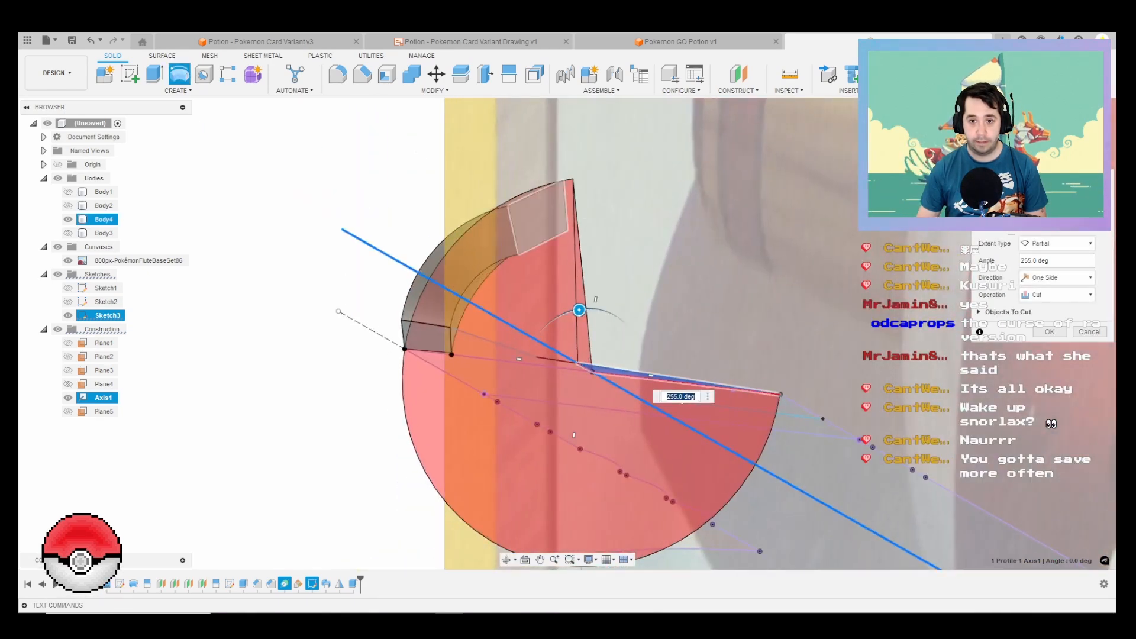
pyautogui.moveTo(579, 309); pyautogui.dragTo(576, 310)
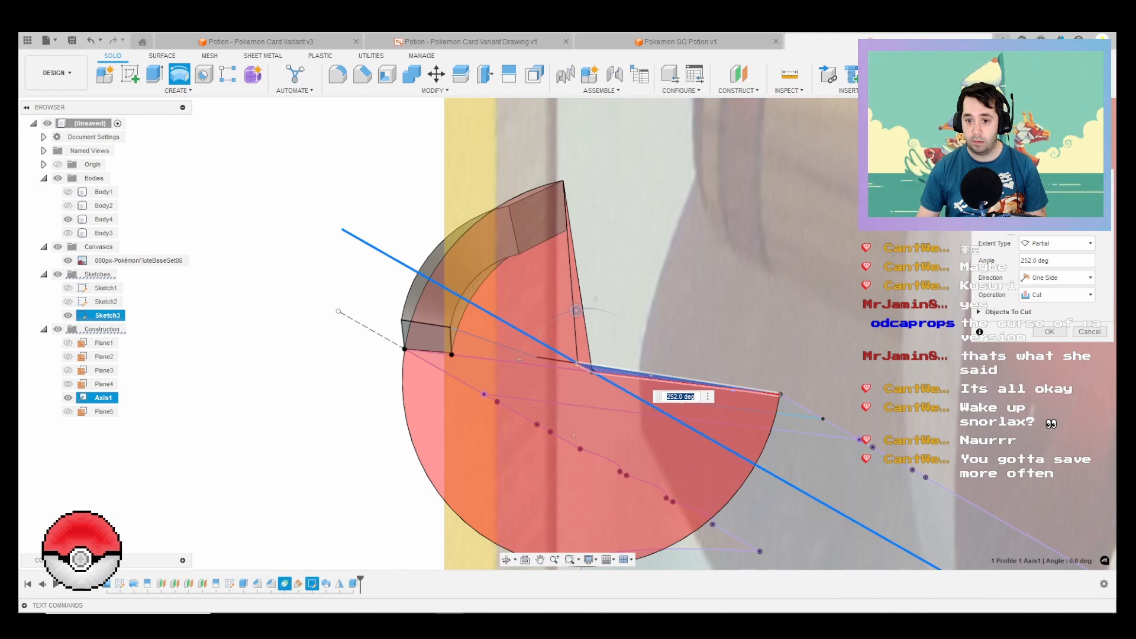
pyautogui.keyDown('shift'); pyautogui.moveTo(668, 450); pyautogui.dragTo(764, 368, button='middle'); pyautogui.keyUp('shift')
pyautogui.scroll(-5, 764, 368)
pyautogui.keyDown('shift'); pyautogui.moveTo(677, 199); pyautogui.dragTo(679, 232, button='middle'); pyautogui.keyUp('shift')
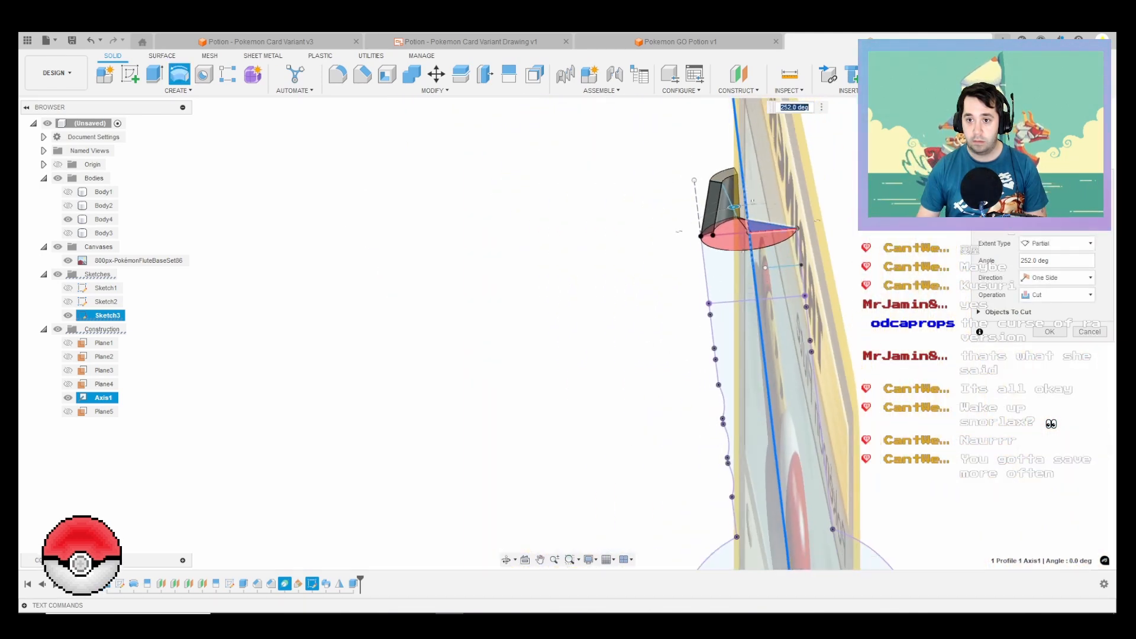
pyautogui.scroll(5, 679, 231)
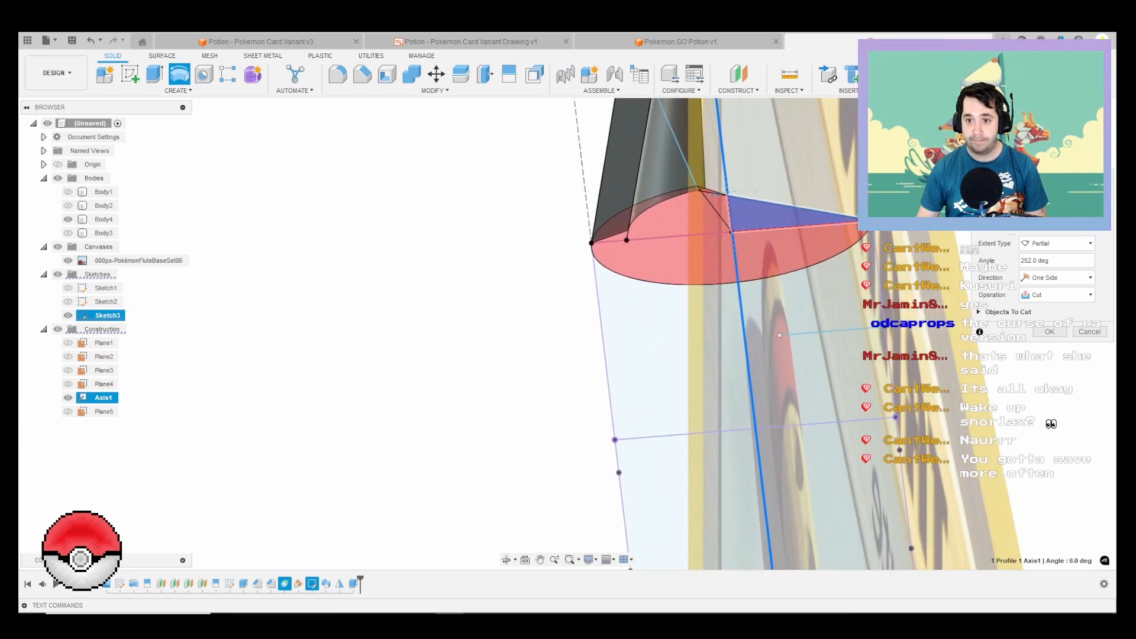
pyautogui.keyDown('shift'); pyautogui.moveTo(679, 231); pyautogui.dragTo(731, 355, button='middle'); pyautogui.keyUp('shift')
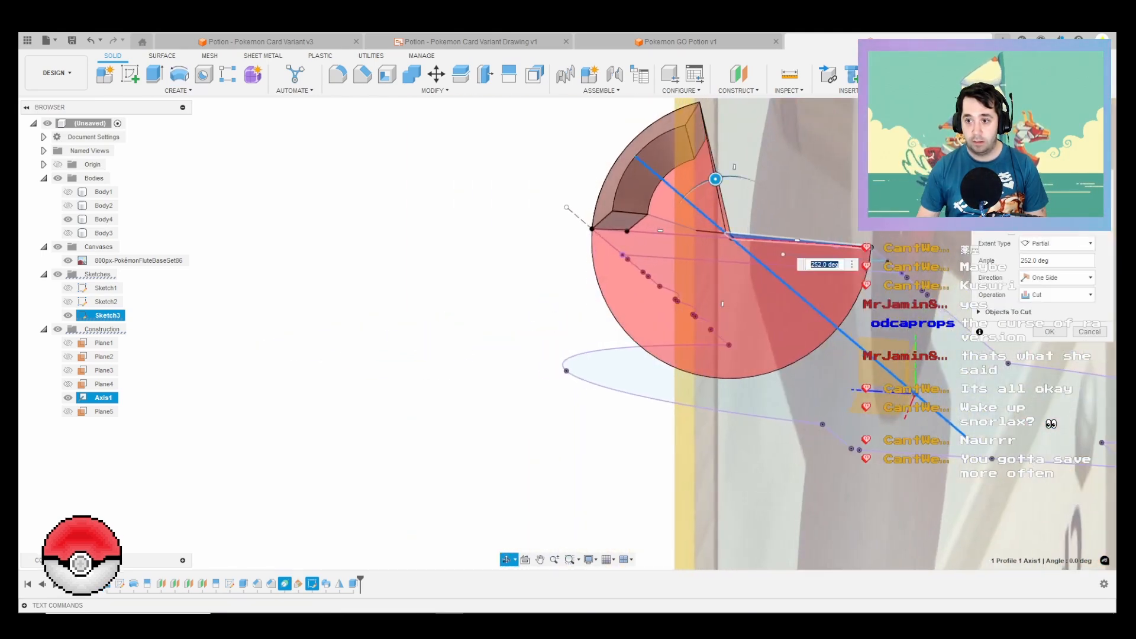
# Step: Set the revolve extent to To Object at the curved mouthpiece body's end face and create it as a new body
pyautogui.click(1057, 243)
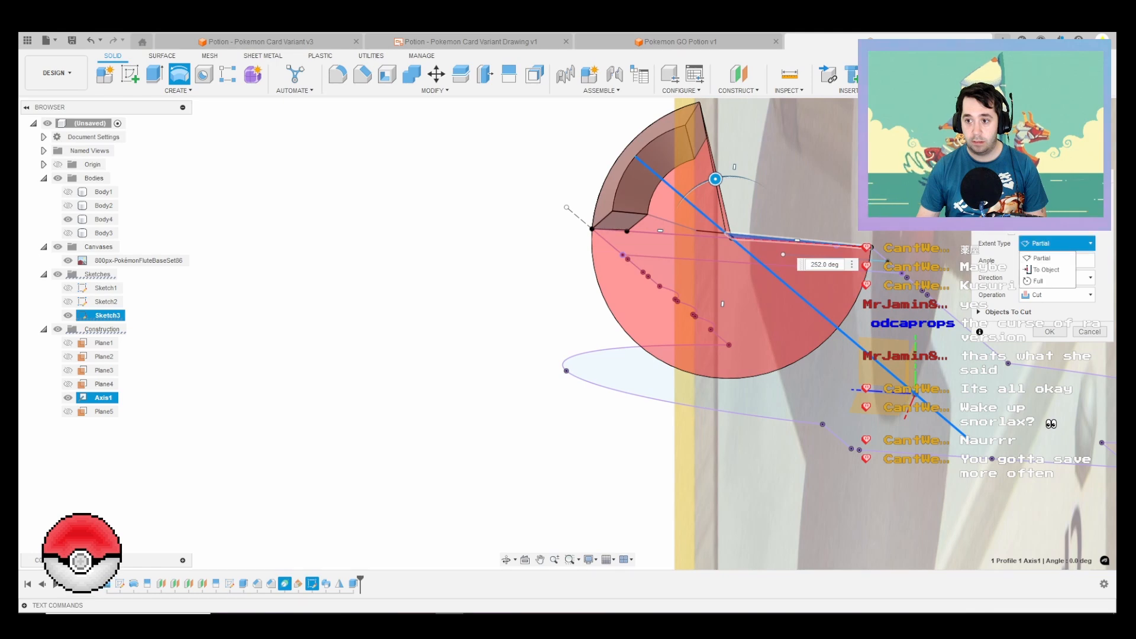
pyautogui.click(1047, 269)
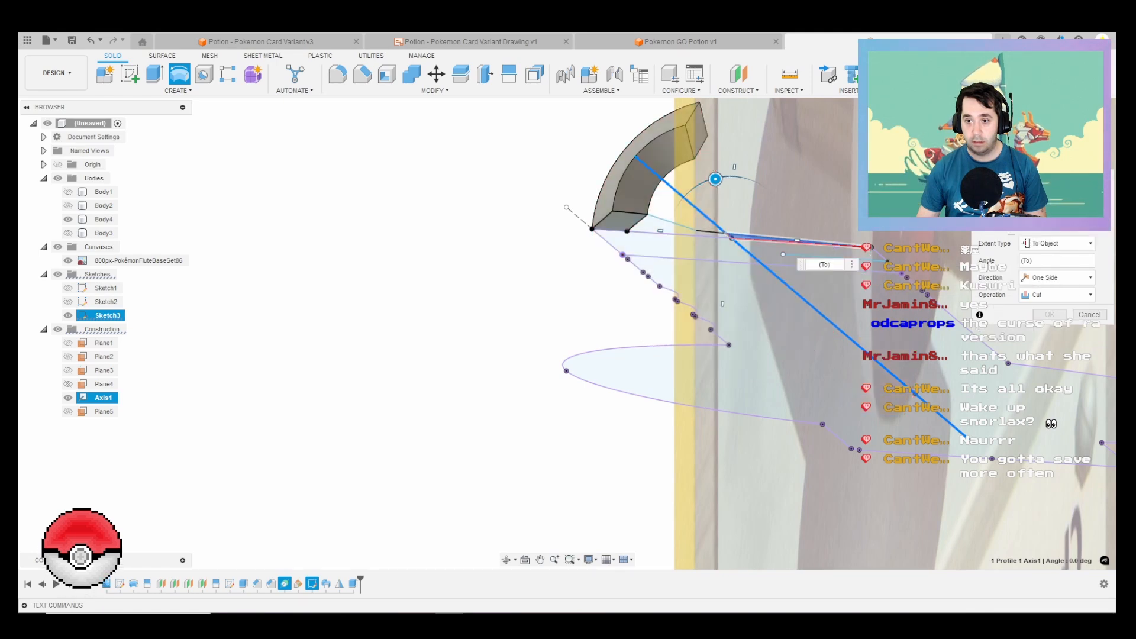
pyautogui.click(696, 131)
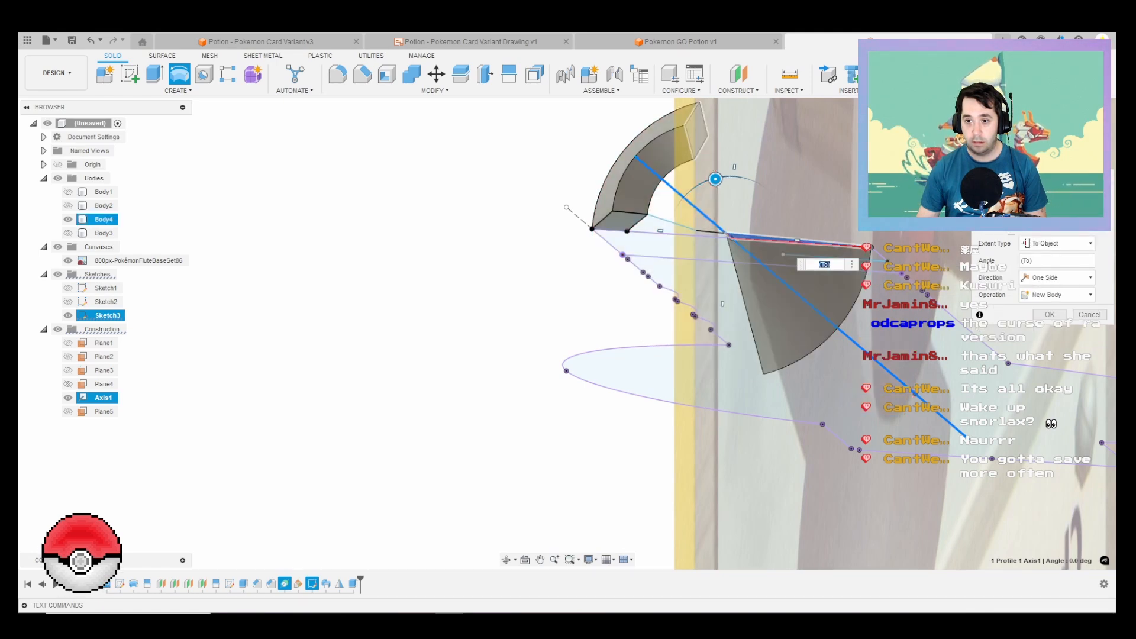
pyautogui.keyDown('shift'); pyautogui.moveTo(710, 248); pyautogui.dragTo(792, 178, button='middle'); pyautogui.keyUp('shift')
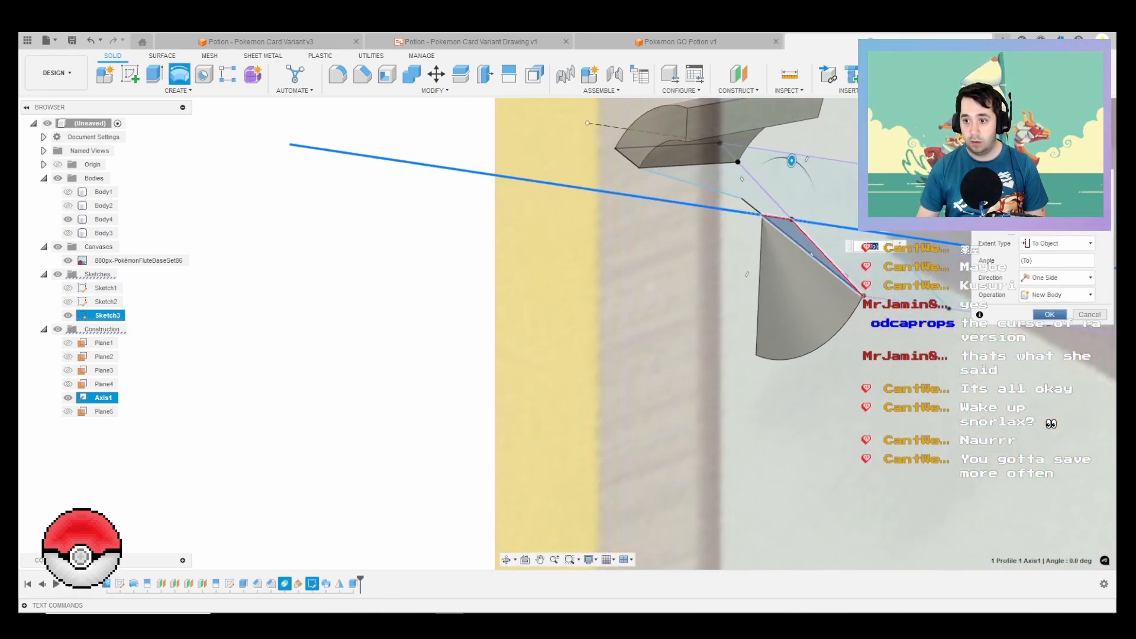
pyautogui.click(1050, 314)
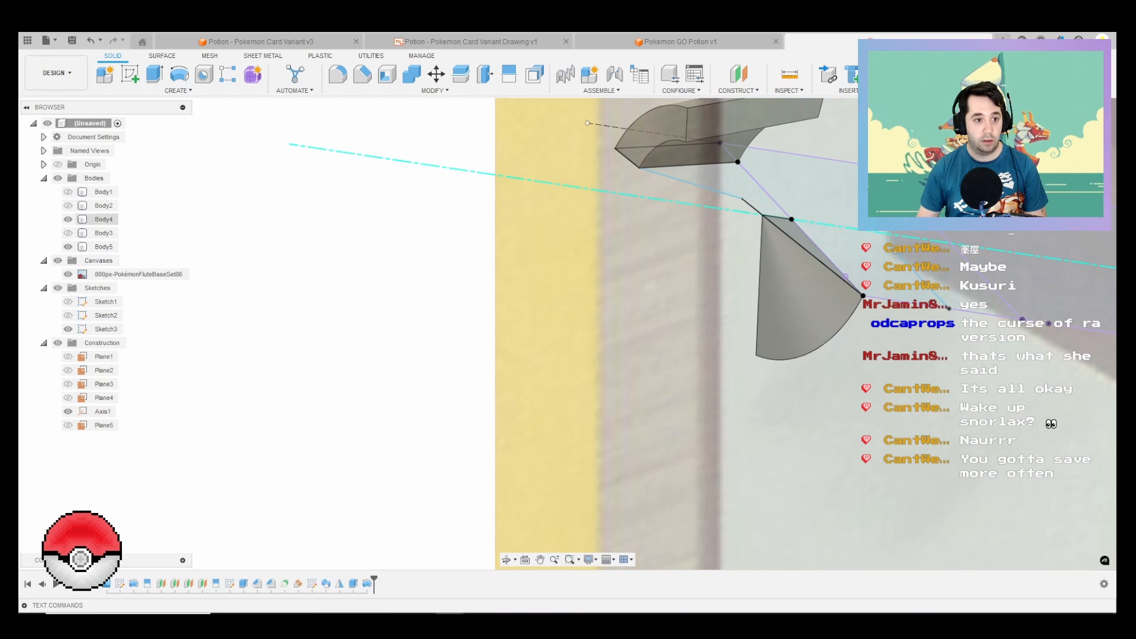
# Step: Show Body2 and set up a loft from the revolved wedge's flat face to the facing cut face of Body2
pyautogui.click(68, 205)
pyautogui.scroll(-3, 618, 349)
pyautogui.keyDown('shift'); pyautogui.moveTo(741, 342); pyautogui.dragTo(618, 346, button='middle'); pyautogui.keyUp('shift')
pyautogui.press('Escape')
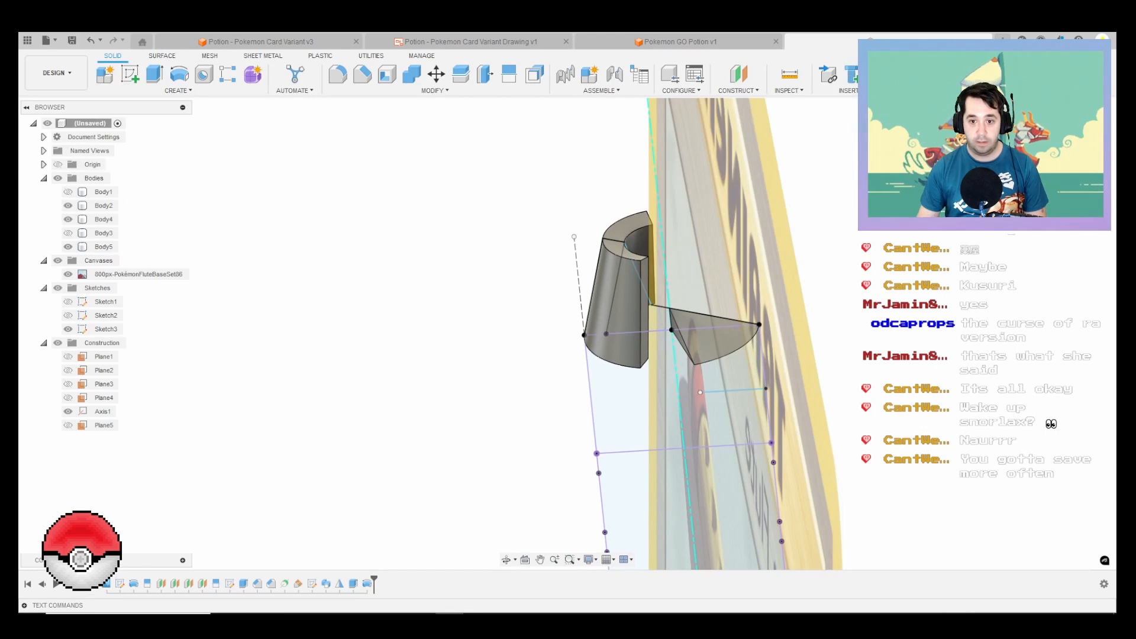
pyautogui.click(178, 90)
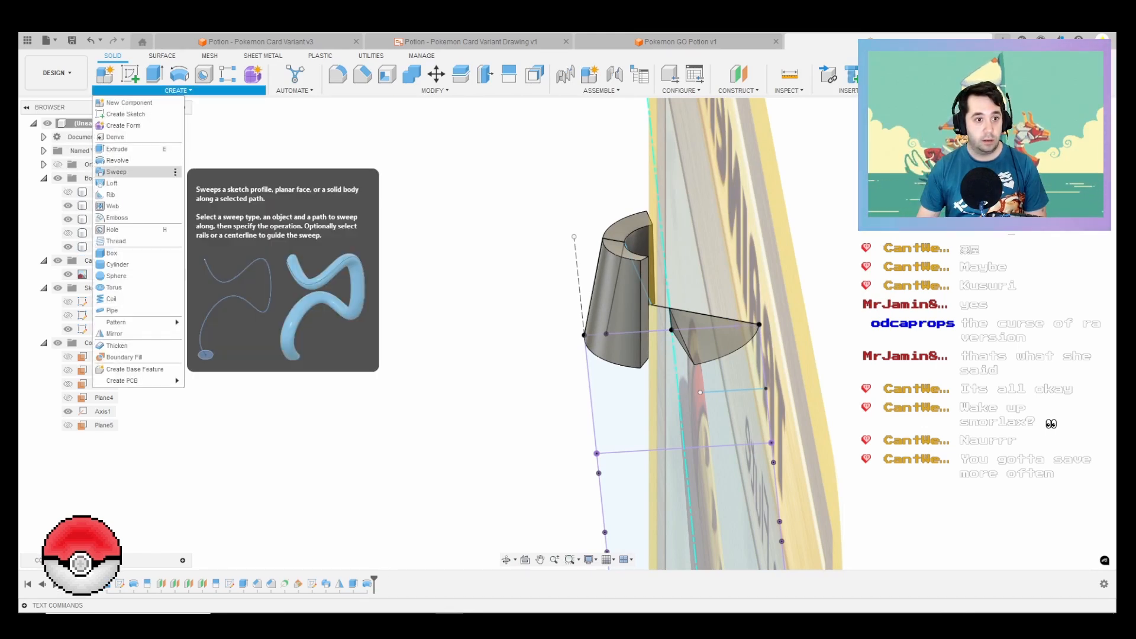
pyautogui.click(112, 183)
pyautogui.scroll(1, 680, 332)
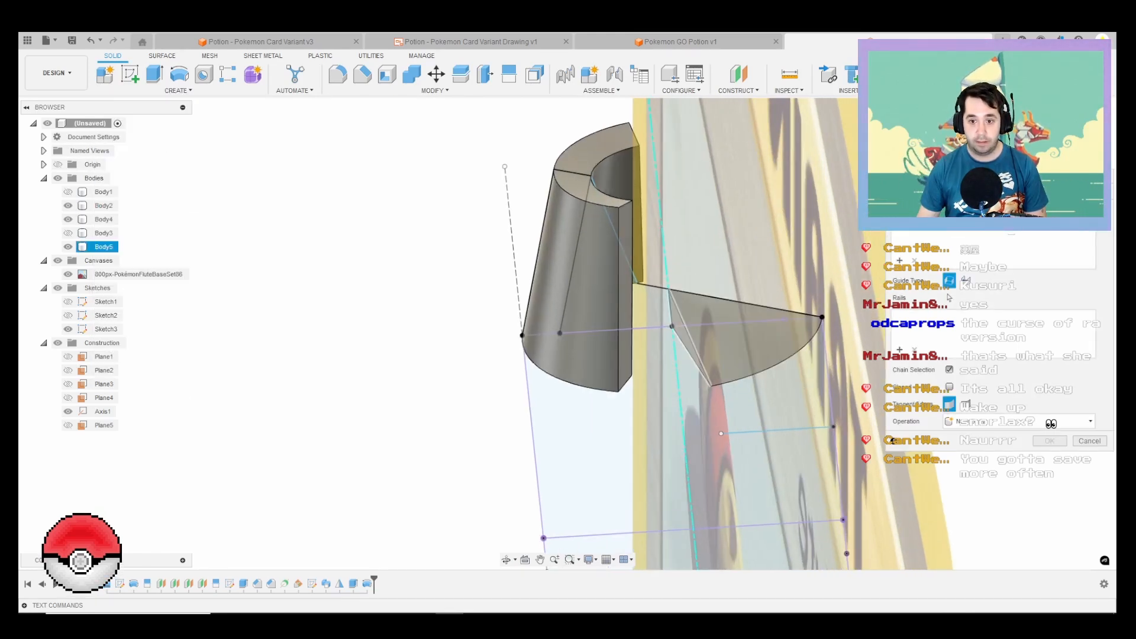
pyautogui.click(680, 332)
pyautogui.click(625, 337)
# Step: Try moving a loft mapping point on the wedge's flat face to its lower corner
pyautogui.keyDown('shift'); pyautogui.moveTo(657, 384); pyautogui.dragTo(598, 396, button='middle'); pyautogui.keyUp('shift')
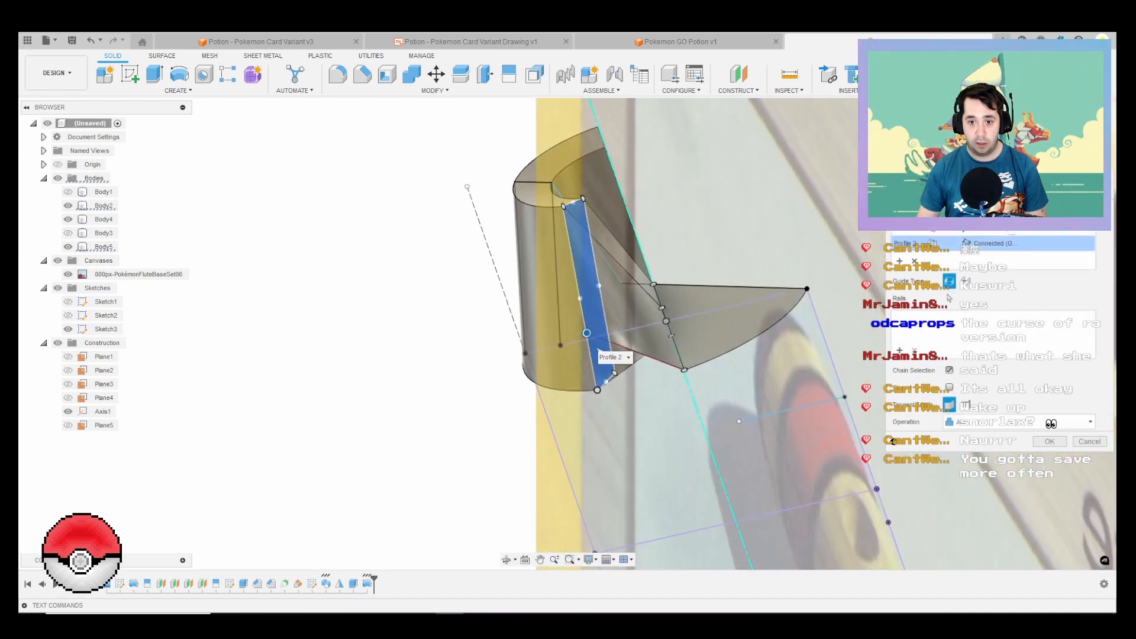
pyautogui.moveTo(641, 307)
pyautogui.keyDown('shift'); pyautogui.mouseDown(button='middle')
pyautogui.moveTo(662, 378)
pyautogui.moveTo(627, 349)
pyautogui.moveTo(650, 264)
pyautogui.moveTo(645, 213)
pyautogui.moveTo(627, 255)
pyautogui.mouseUp(button='middle'); pyautogui.keyUp('shift')
pyautogui.scroll(-2, 591, 278)
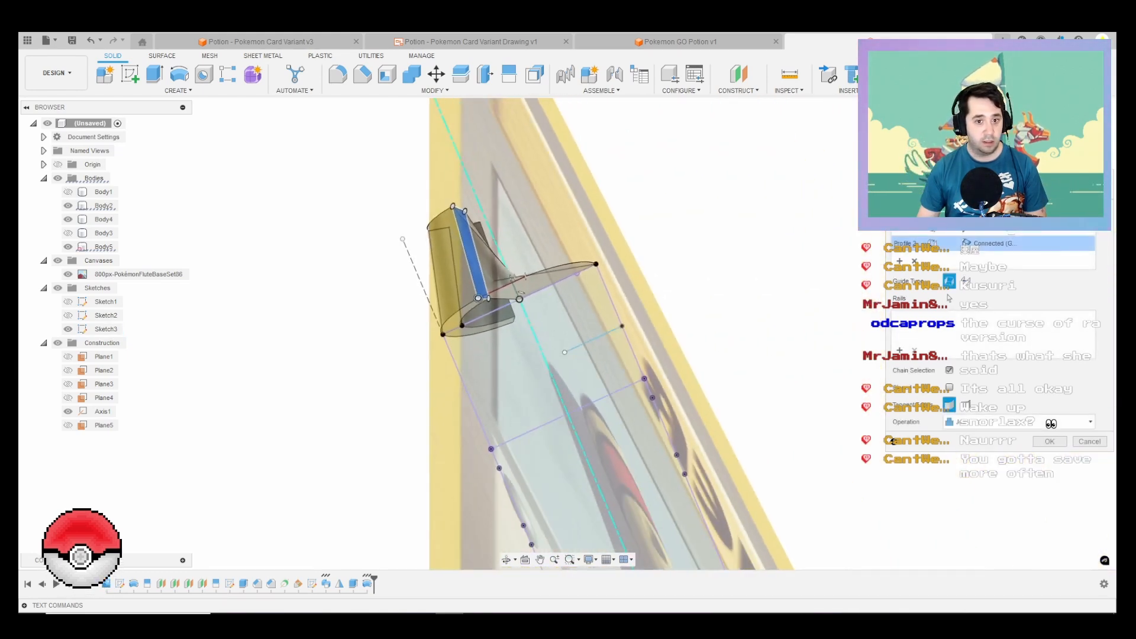
pyautogui.keyDown('shift'); pyautogui.moveTo(532, 296); pyautogui.dragTo(592, 372, button='middle'); pyautogui.keyUp('shift')
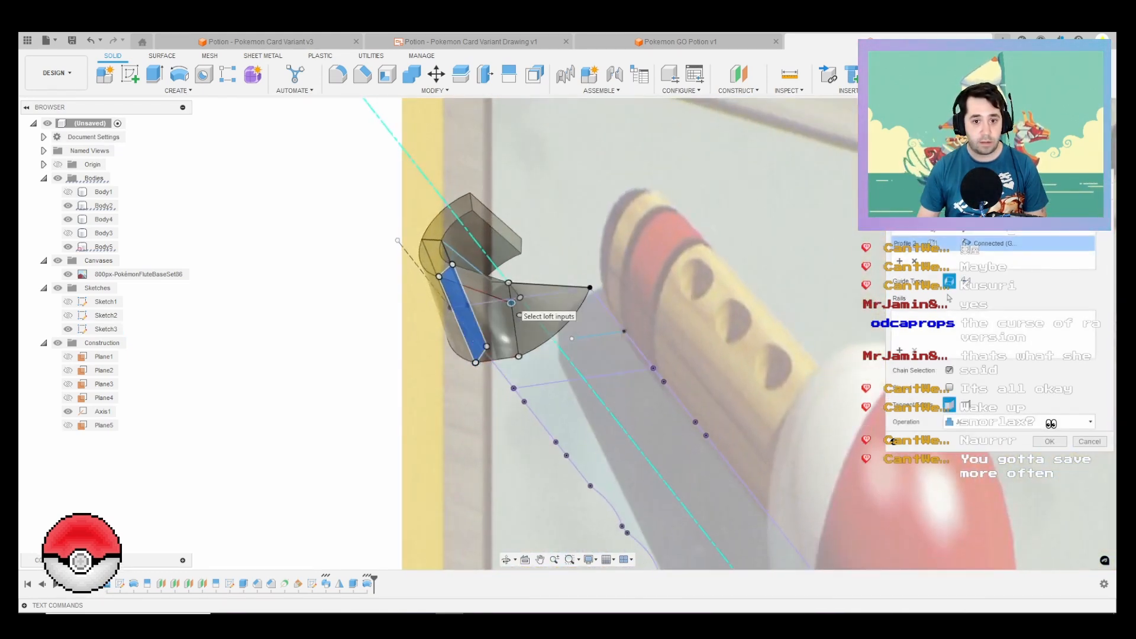
pyautogui.moveTo(513, 319); pyautogui.dragTo(519, 346)
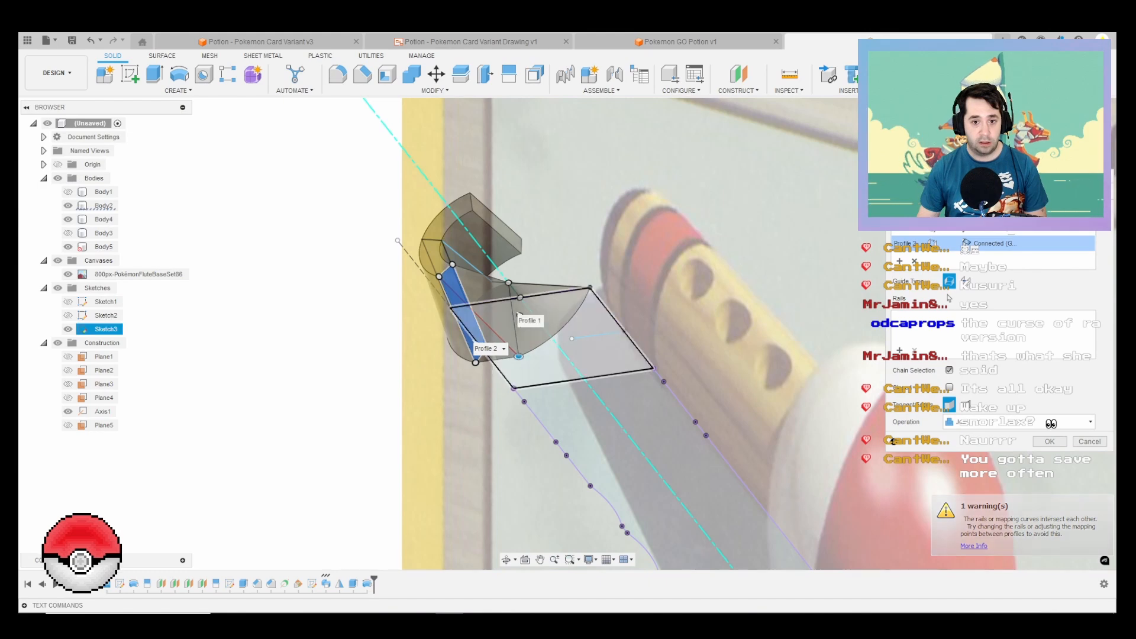
# Step: Try guiding the loft between the wedge's flat face and Body2's cut face along Body1's circular rim edge
pyautogui.keyDown('shift'); pyautogui.moveTo(568, 343); pyautogui.dragTo(284, 343, button='middle'); pyautogui.keyUp('shift')
pyautogui.moveTo(414, 343)
pyautogui.keyDown('shift'); pyautogui.mouseDown(button='middle')
pyautogui.moveTo(449, 313)
pyautogui.moveTo(568, 343)
pyautogui.moveTo(591, 403)
pyautogui.moveTo(645, 358)
pyautogui.moveTo(574, 390)
pyautogui.moveTo(503, 396)
pyautogui.moveTo(367, 385)
pyautogui.moveTo(265, 352)
pyautogui.mouseUp(button='middle'); pyautogui.keyUp('shift')
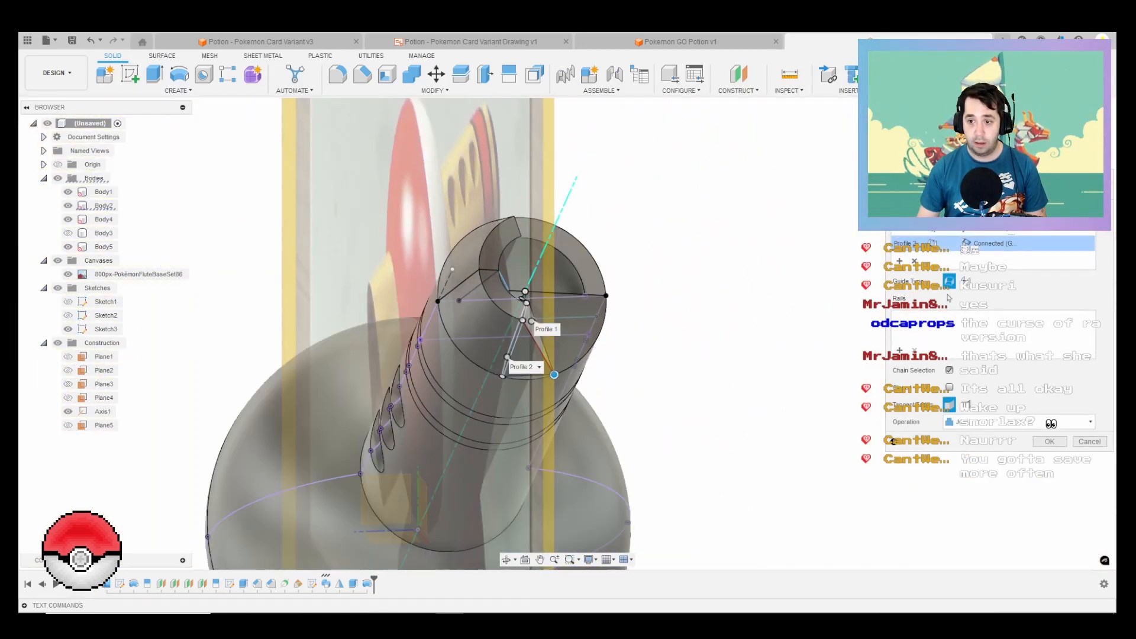
pyautogui.scroll(3, 553, 372)
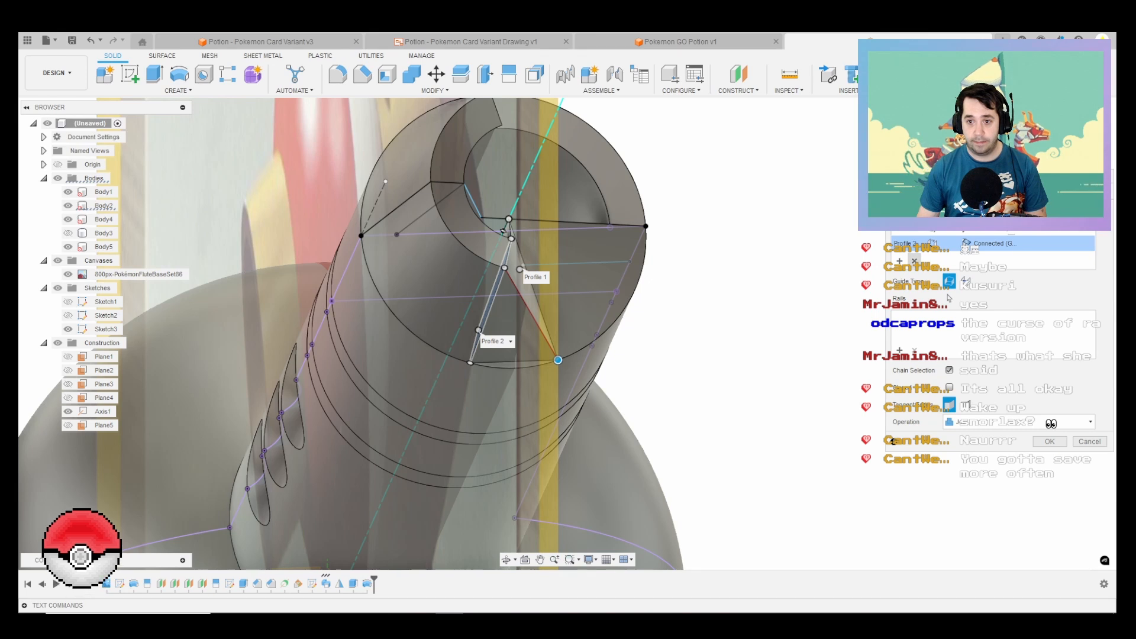
pyautogui.click(914, 261)
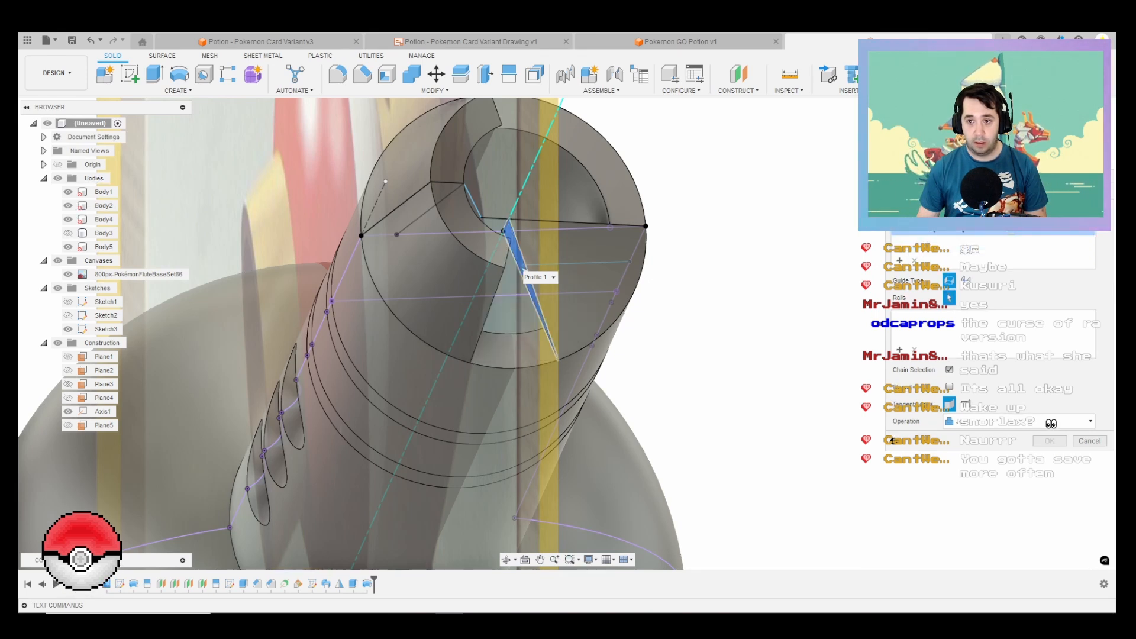
pyautogui.click(523, 368)
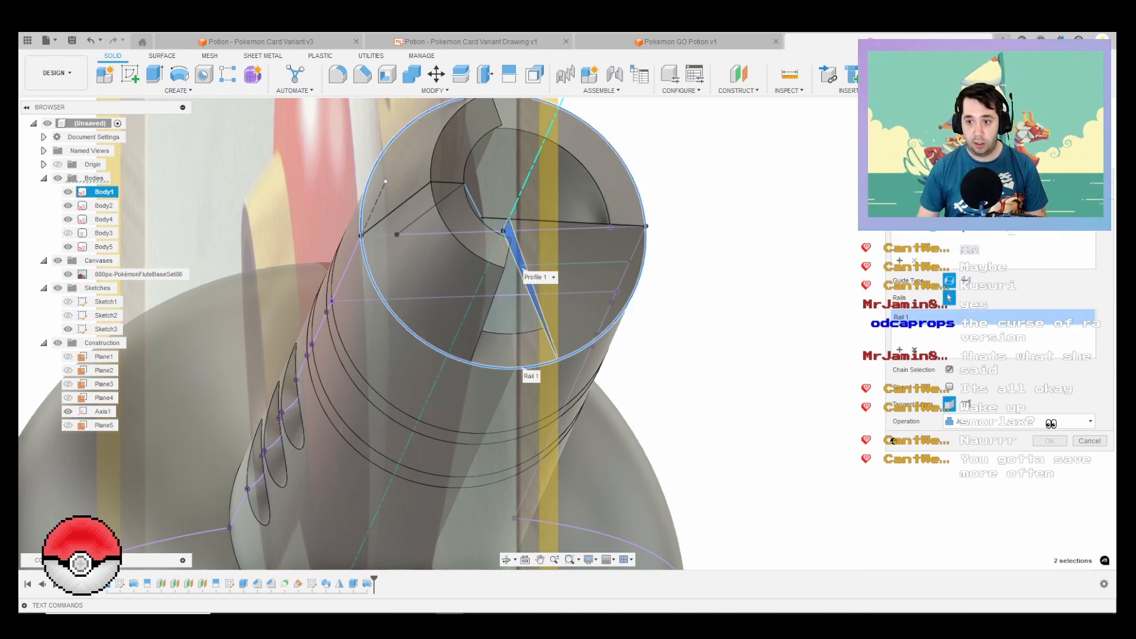
pyautogui.click(899, 260)
pyautogui.keyDown('shift'); pyautogui.moveTo(461, 296); pyautogui.dragTo(338, 300, button='middle'); pyautogui.keyUp('shift')
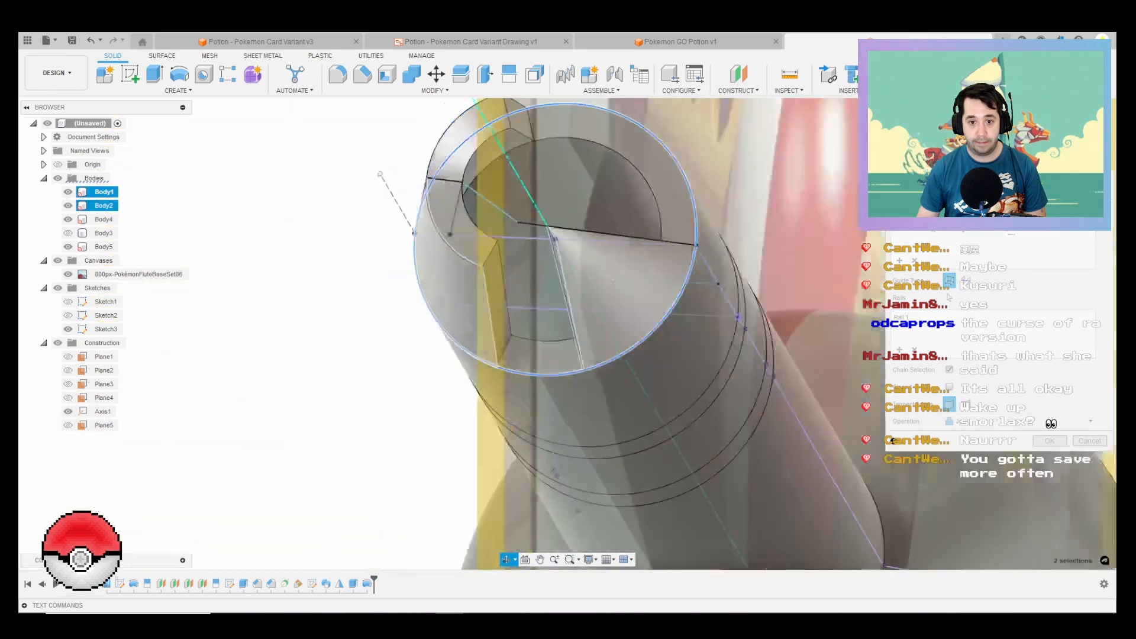
pyautogui.click(498, 305)
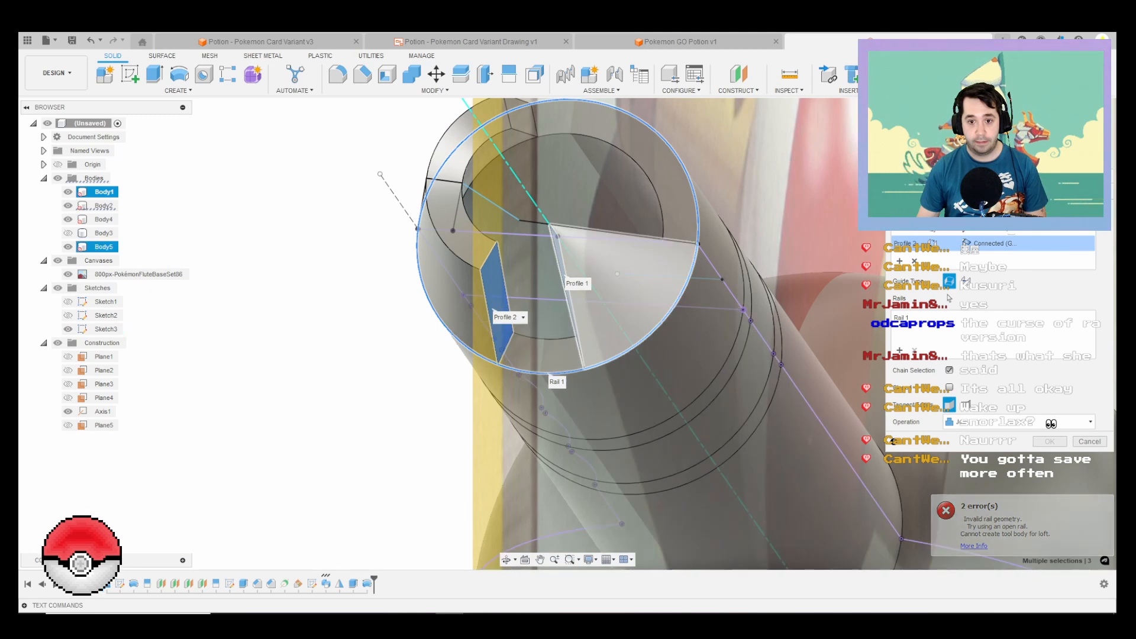
pyautogui.press('Escape')
# Step: Extrude the wedge's lower flat face by 1 mm, joined to the existing body
pyautogui.keyDown('shift'); pyautogui.moveTo(592, 330); pyautogui.dragTo(514, 266, button='middle'); pyautogui.keyUp('shift')
pyautogui.press('e')
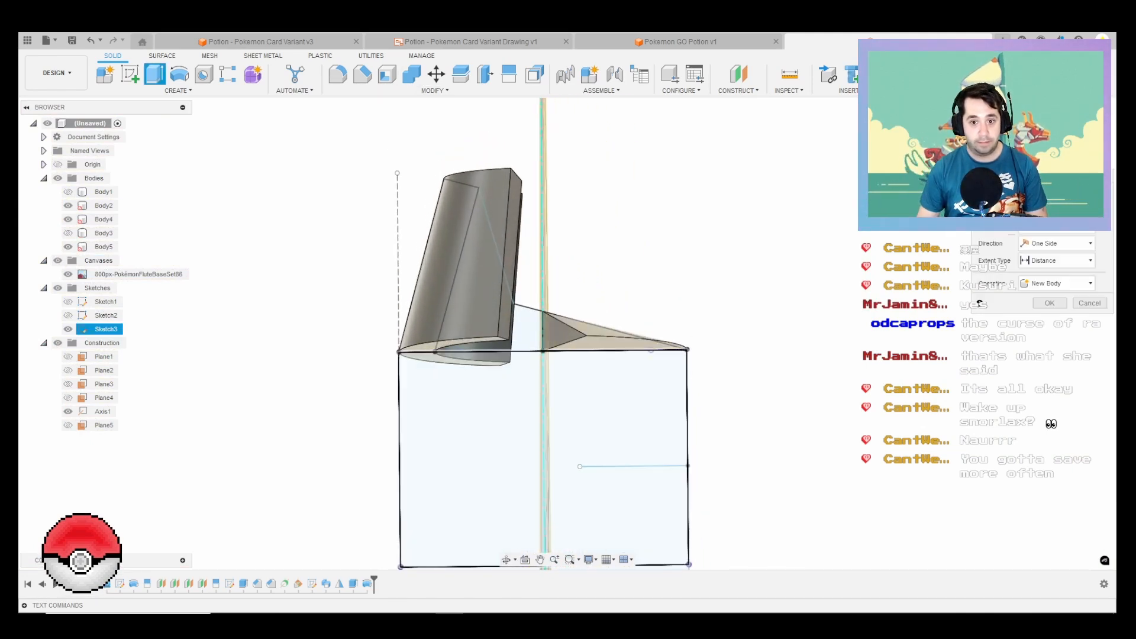
pyautogui.click(618, 345)
pyautogui.scroll(2, 615, 346)
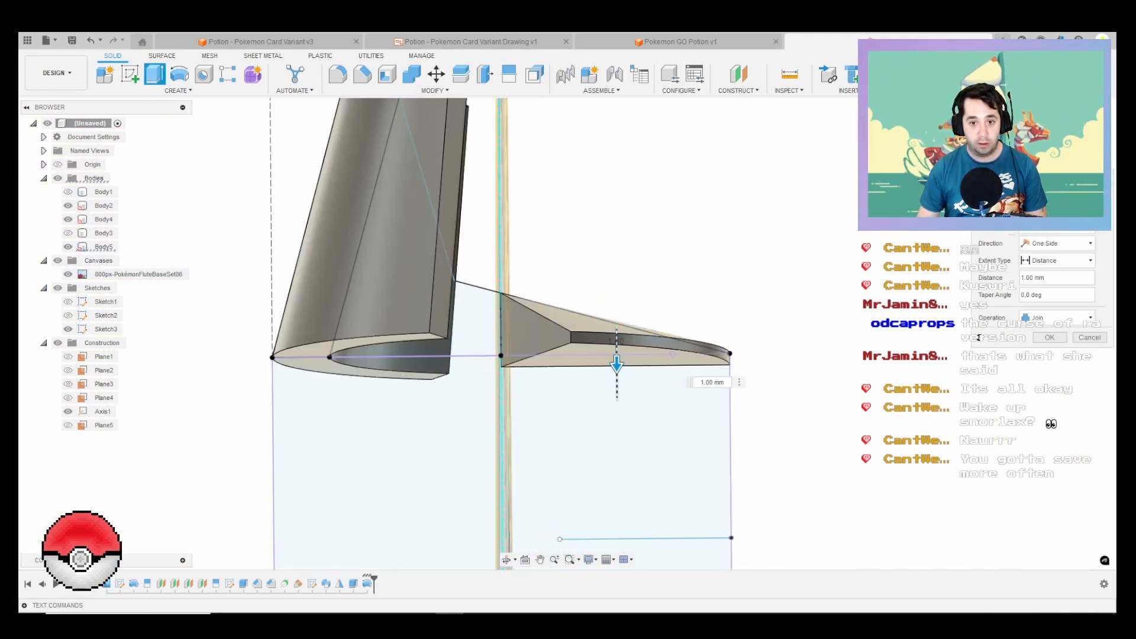
pyautogui.press('Escape')
pyautogui.click(106, 328)
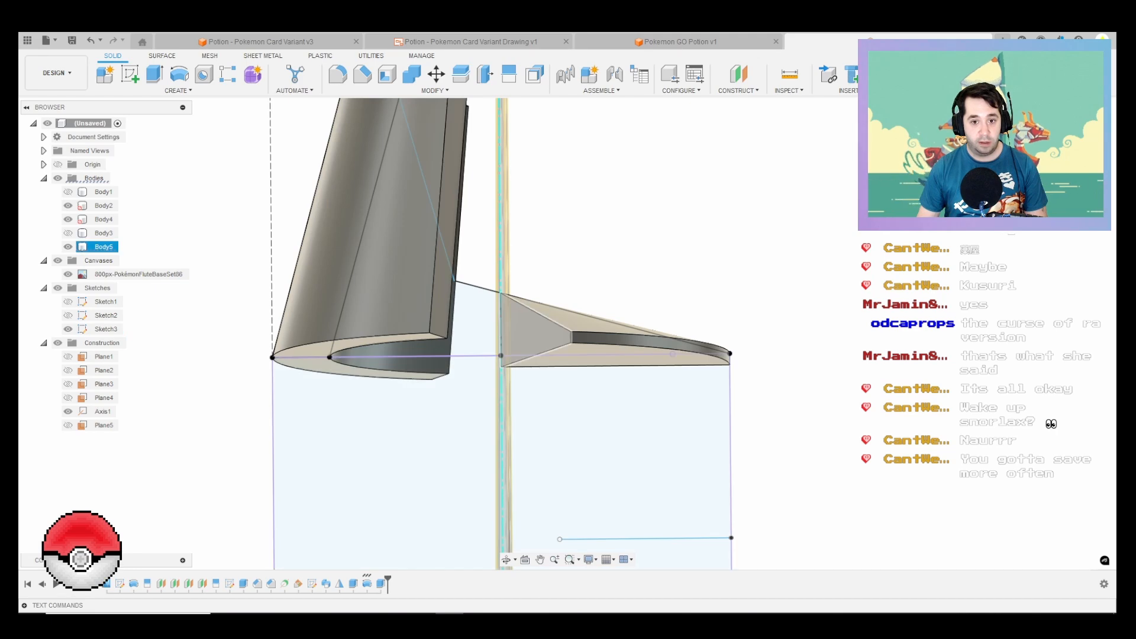
# Step: Chamfer the sharp inner corner edge of the wedge by 3 mm
pyautogui.moveTo(408, 255)
pyautogui.keyDown('shift'); pyautogui.mouseDown(button='middle')
pyautogui.moveTo(459, 305)
pyautogui.moveTo(464, 296)
pyautogui.mouseUp(button='middle'); pyautogui.keyUp('shift')
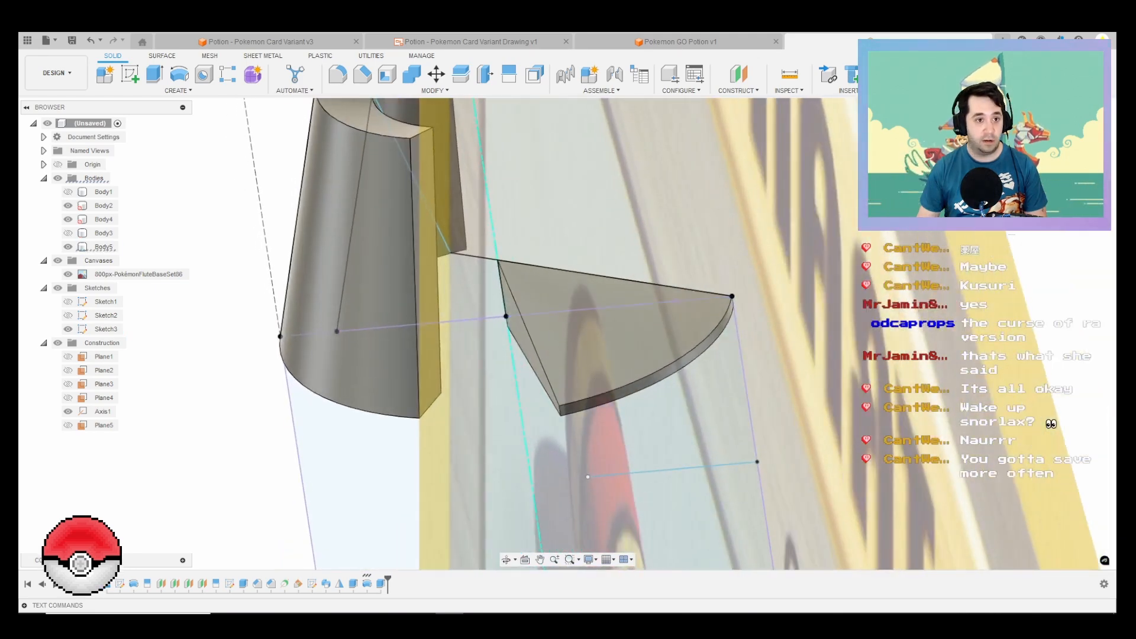
pyautogui.click(178, 90)
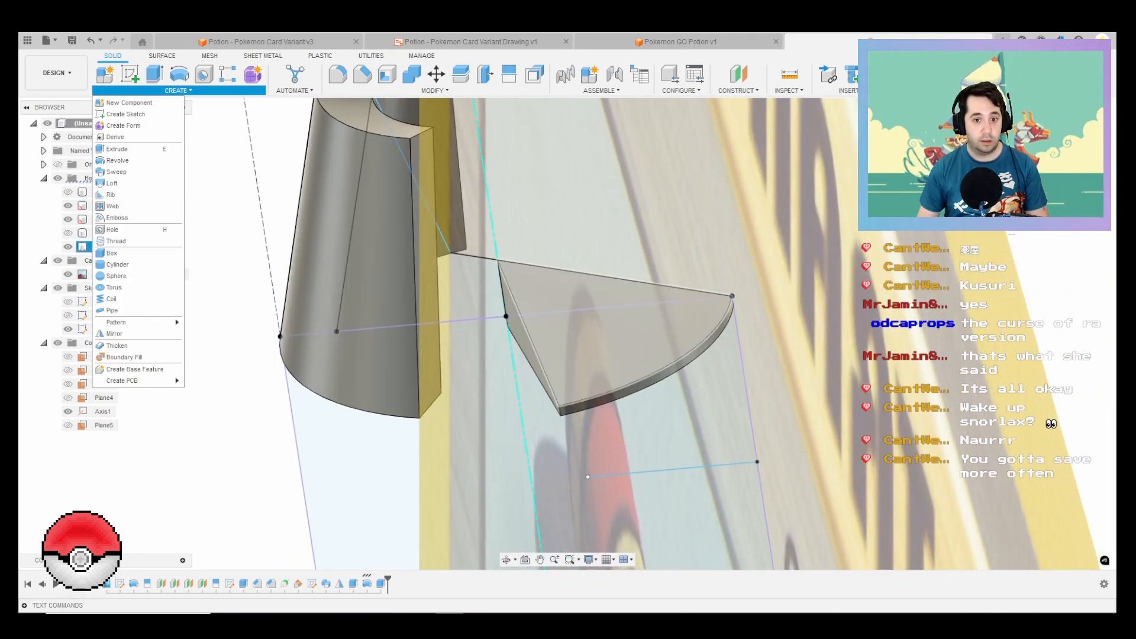
pyautogui.click(362, 74)
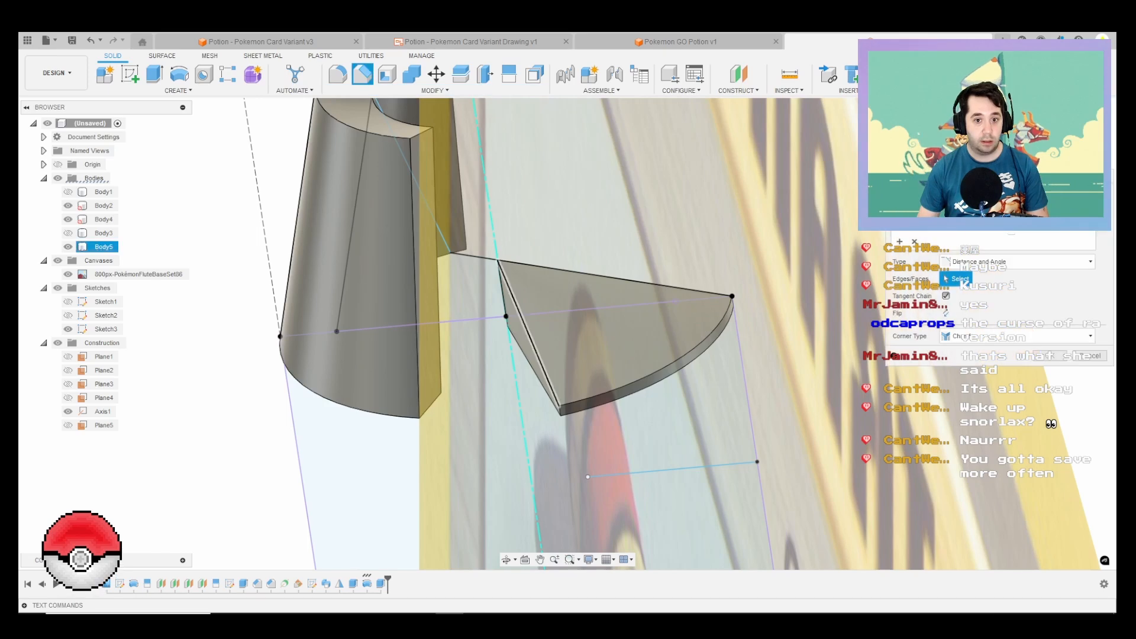
pyautogui.click(502, 296)
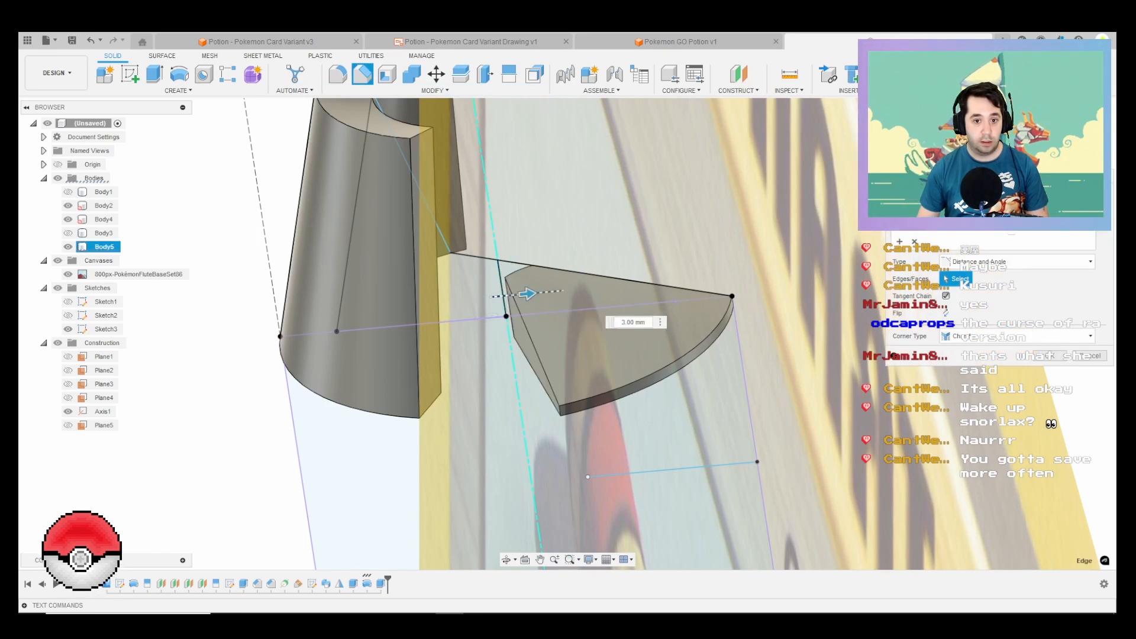
pyautogui.moveTo(513, 312)
pyautogui.keyDown('shift'); pyautogui.mouseDown(button='middle')
pyautogui.moveTo(461, 326)
pyautogui.moveTo(526, 314)
pyautogui.moveTo(517, 316)
pyautogui.mouseUp(button='middle'); pyautogui.keyUp('shift')
pyautogui.press('Return')
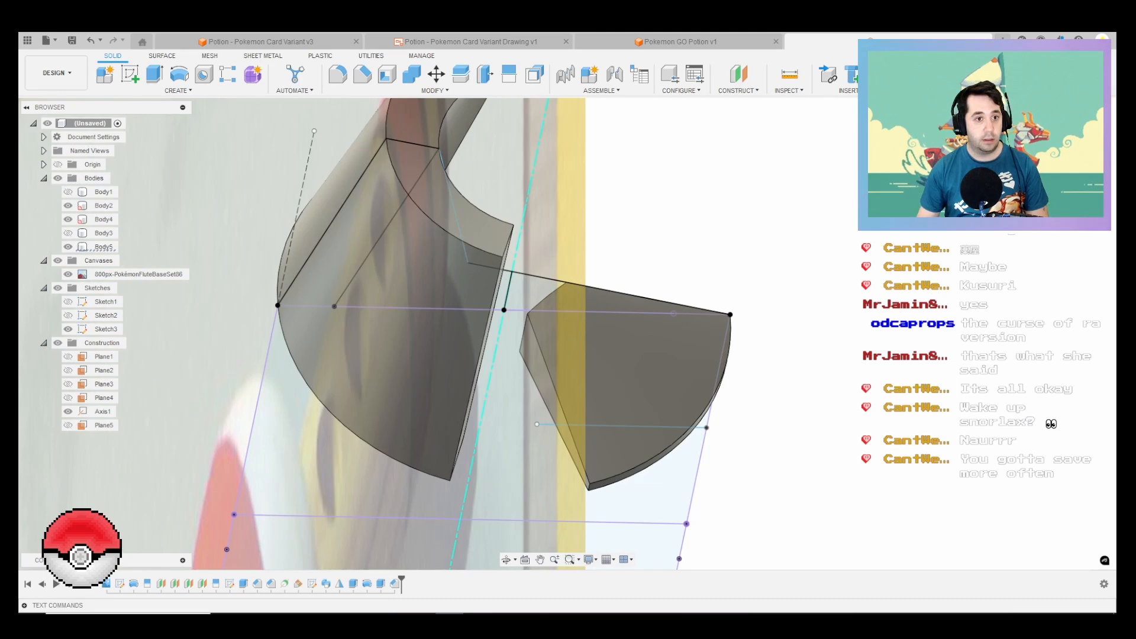
# Step: Select the wedge's long flat side face beside the chamfer and show Body1 again
pyautogui.click(178, 90)
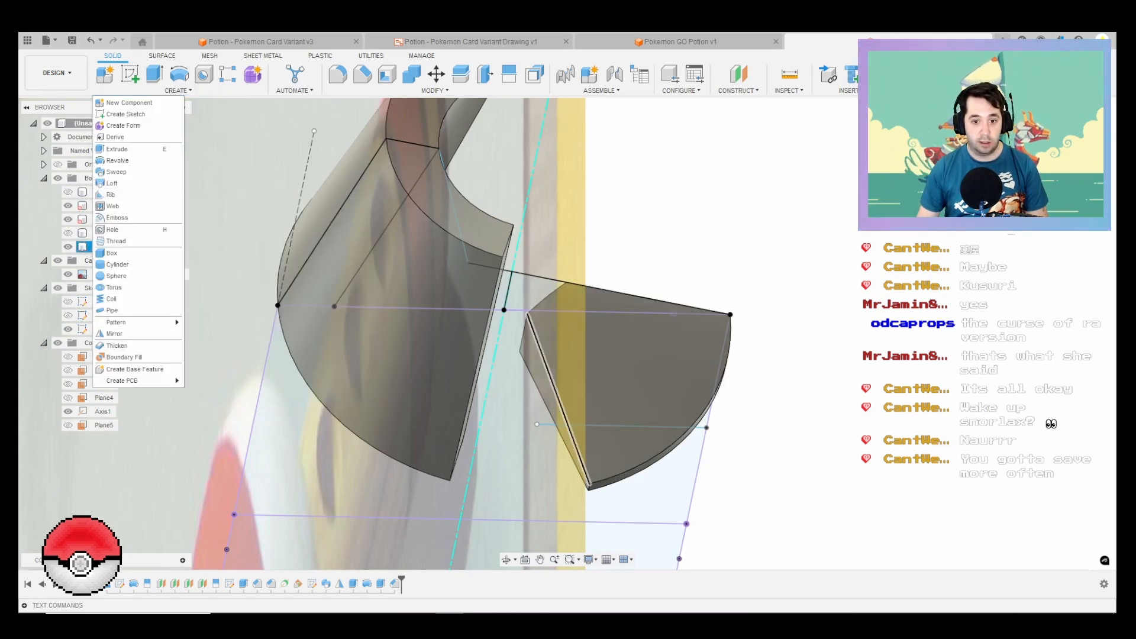
pyautogui.click(537, 364)
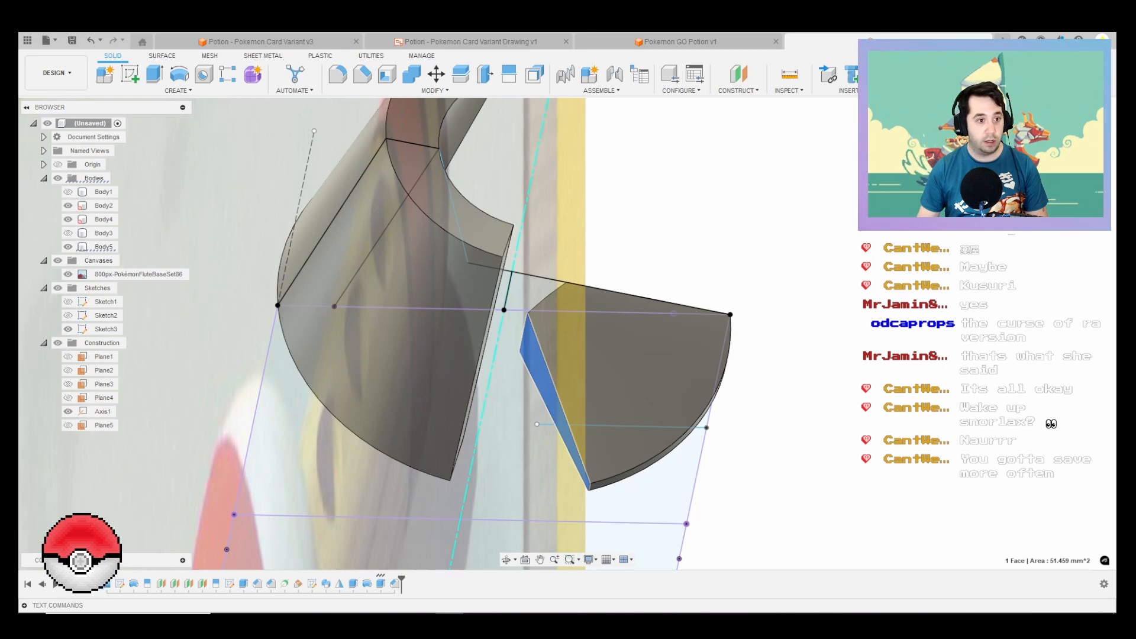
pyautogui.click(68, 192)
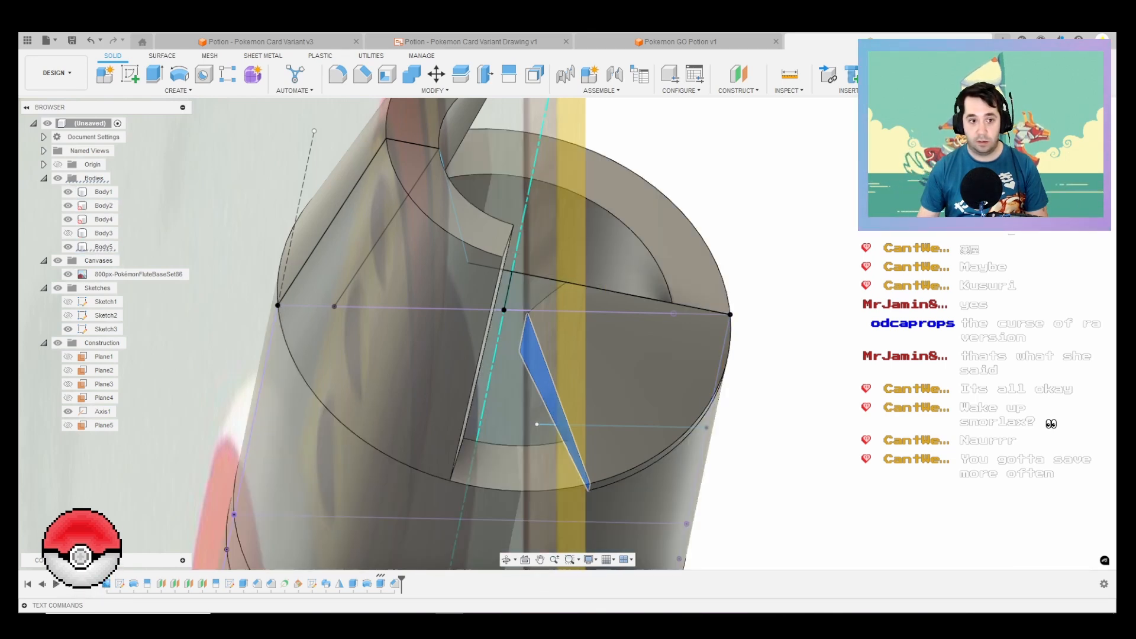
# Step: Try a new loft from the chamfered wedge's side face to Body2's cut face, using Body1's circular rim as rail
pyautogui.click(177, 90)
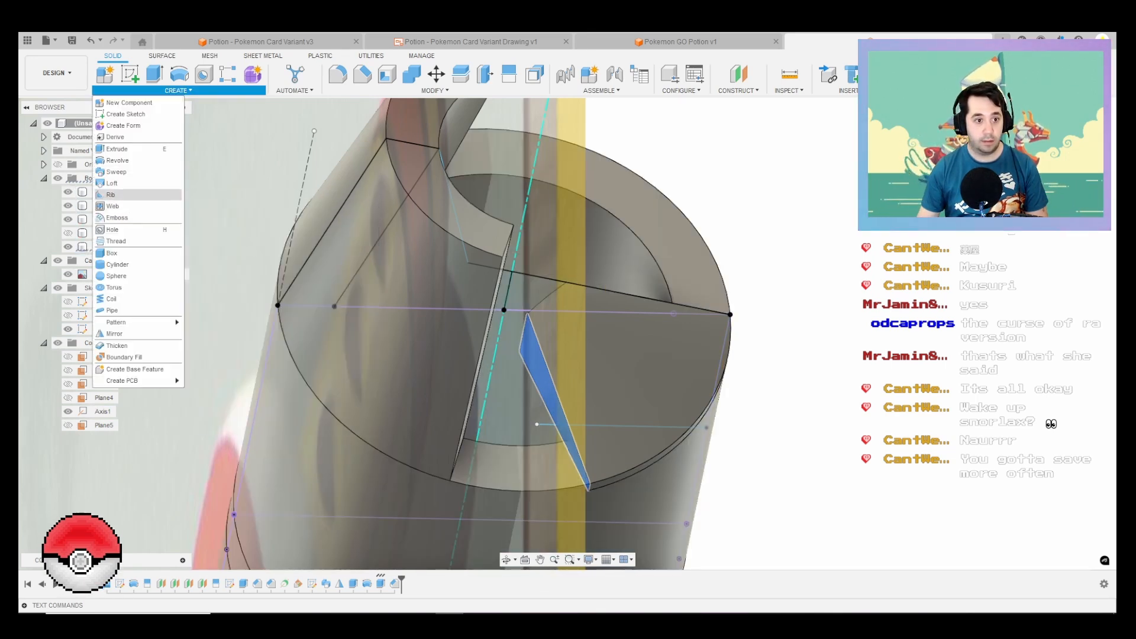
pyautogui.click(112, 183)
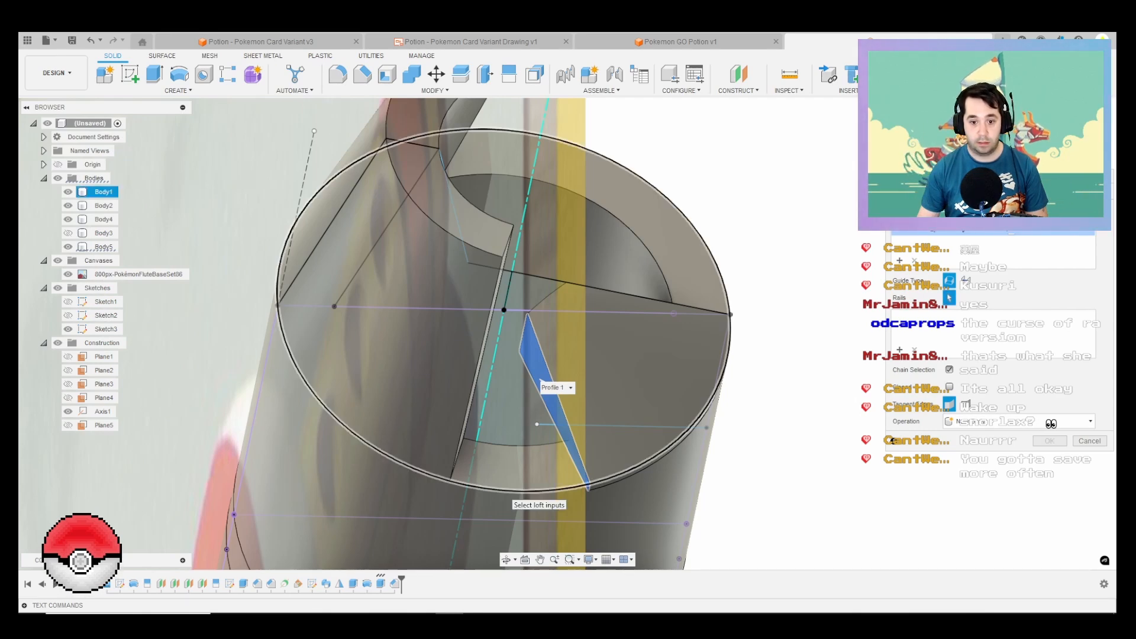
pyautogui.click(509, 490)
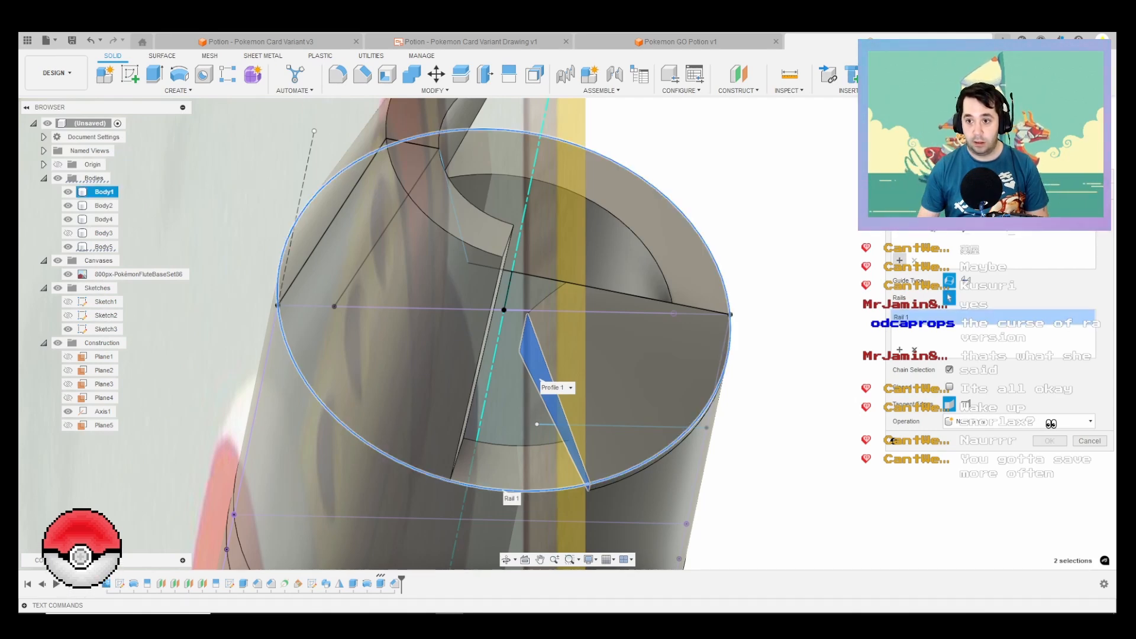
pyautogui.click(899, 261)
pyautogui.keyDown('shift'); pyautogui.moveTo(586, 479); pyautogui.dragTo(491, 444, button='middle'); pyautogui.keyUp('shift')
pyautogui.click(486, 426)
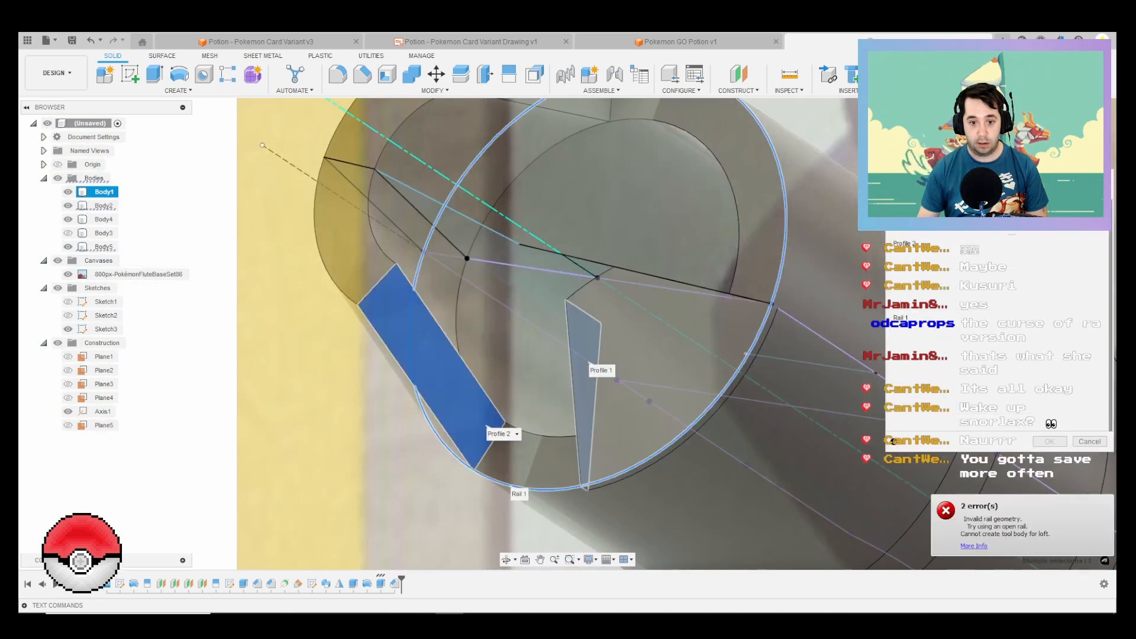
pyautogui.press('Escape')
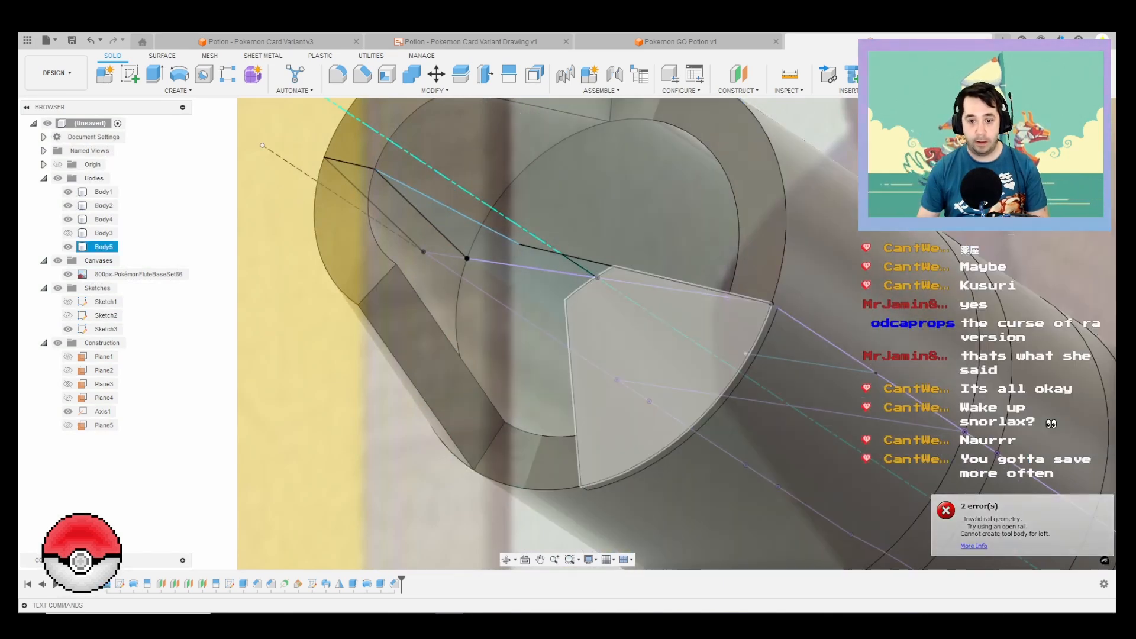
# Step: Start a sketch on the wedge's flat face and project the wedge's slanted edge and Body2's facing end edge
pyautogui.click(672, 414)
pyautogui.press('p')
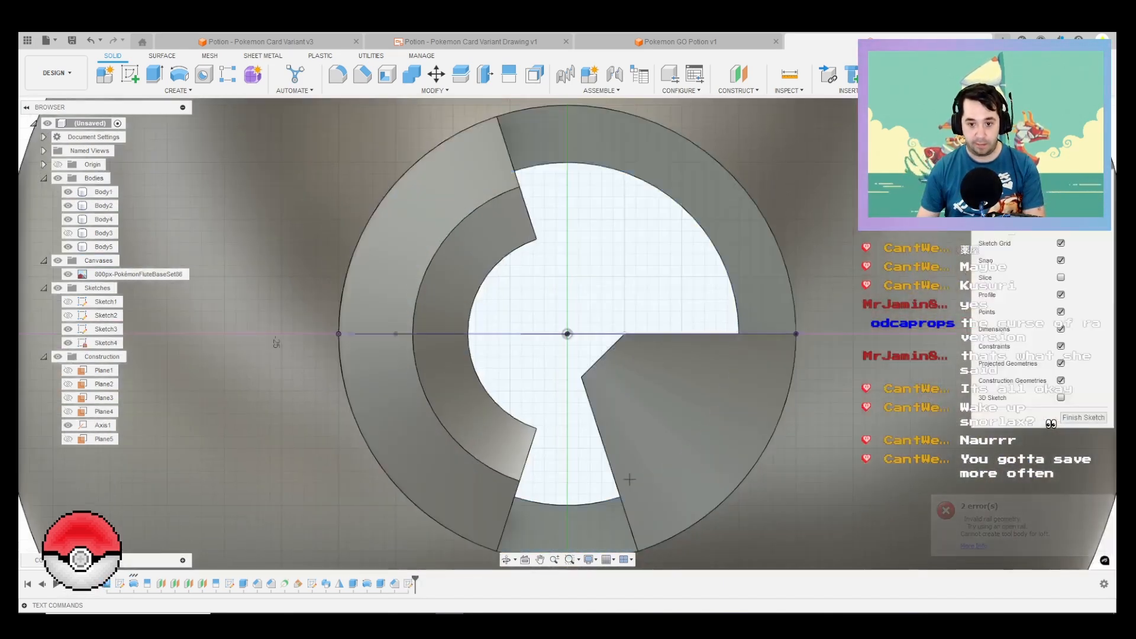
pyautogui.moveTo(629, 477); pyautogui.dragTo(633, 378, button='middle')
pyautogui.click(618, 378)
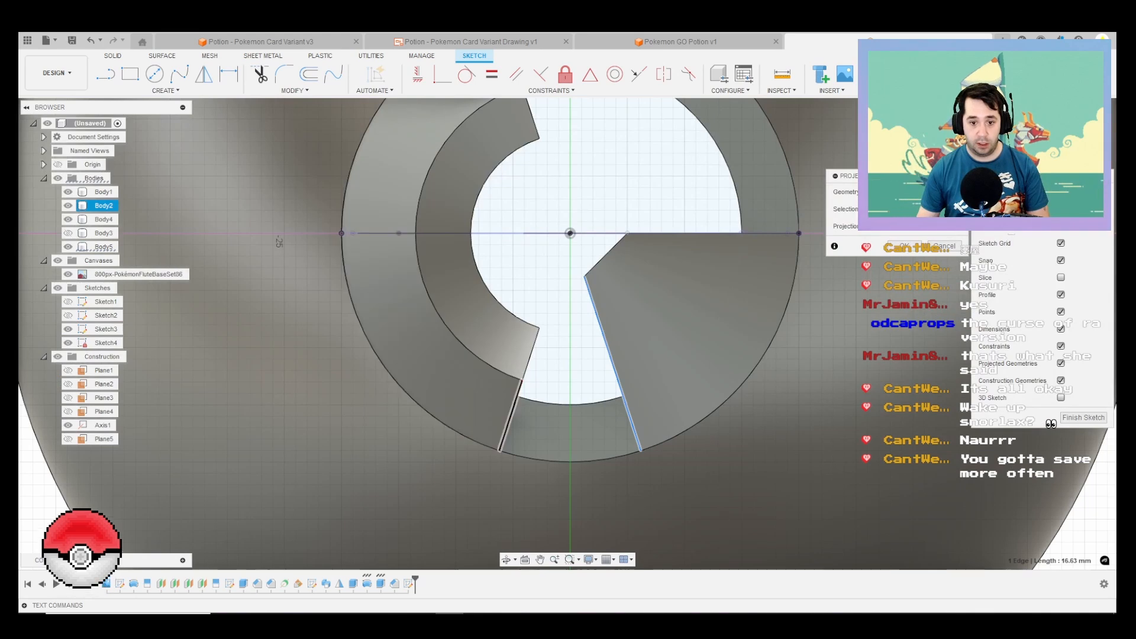
pyautogui.press('Return')
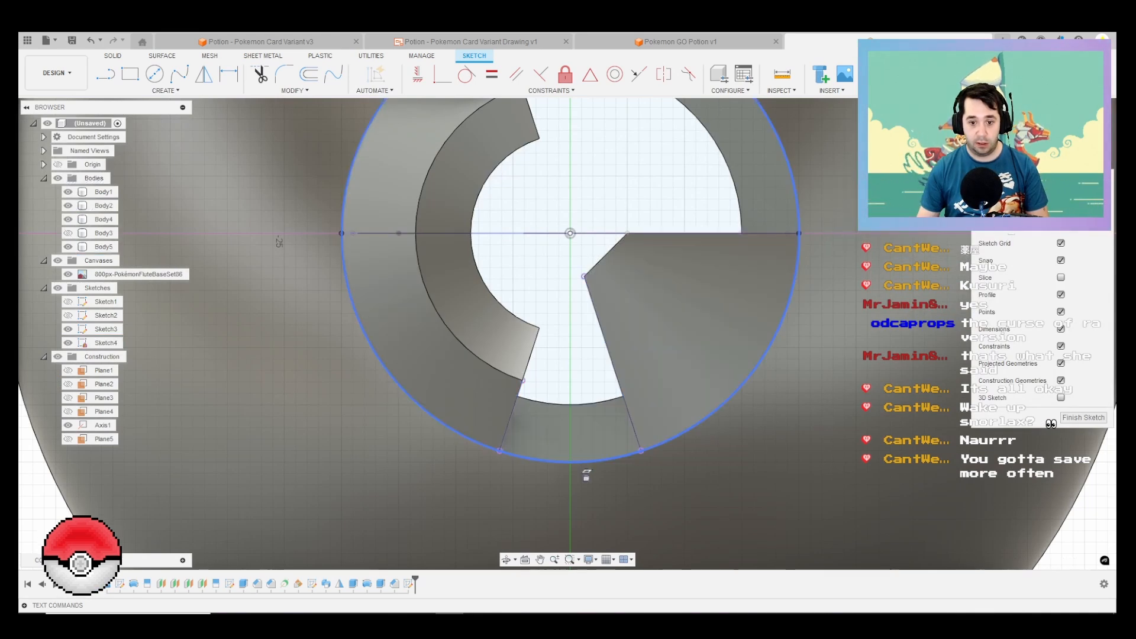
pyautogui.press('t')
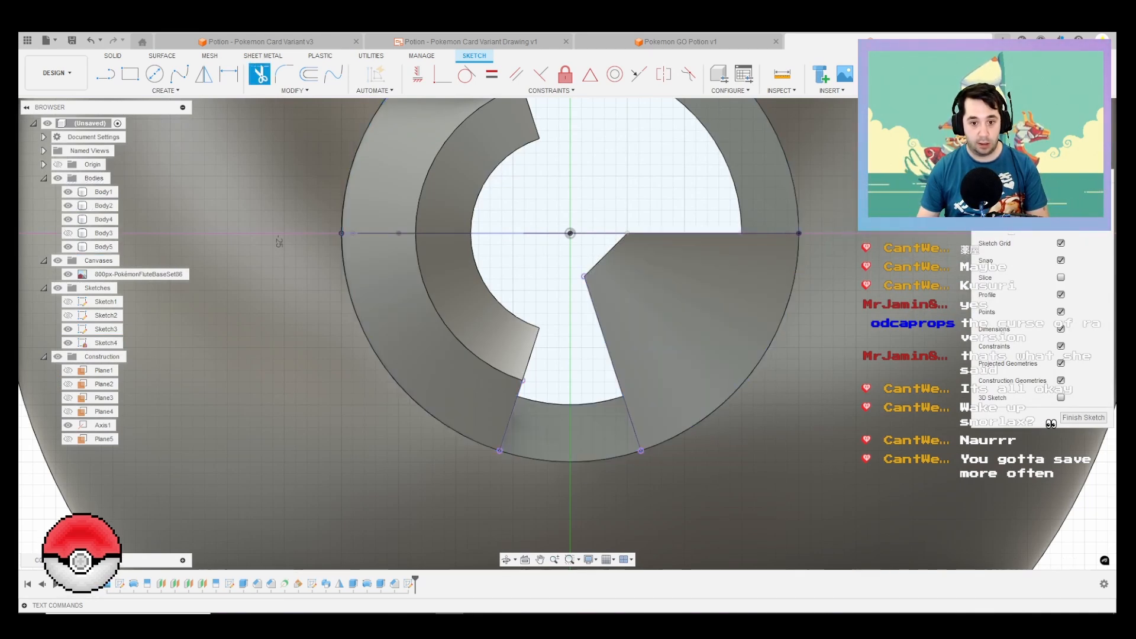
pyautogui.press('Escape')
# Step: Draw a 40 mm circle centred on the flute axis, passing through the outer end of Body2's projected edge
pyautogui.click(166, 90)
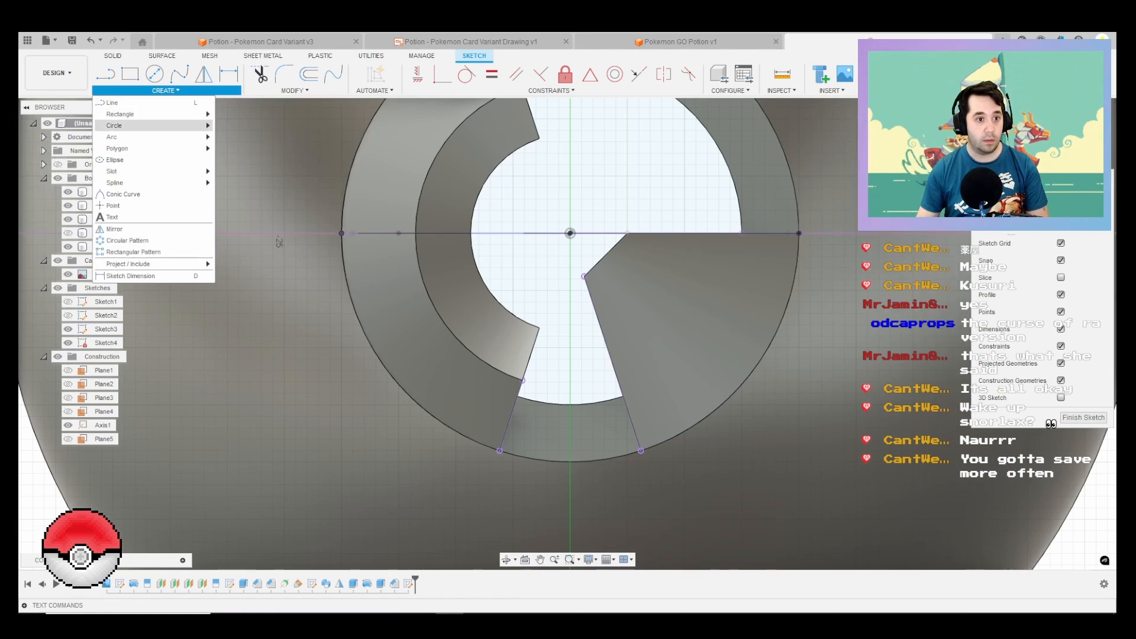
pyautogui.moveTo(155, 125)
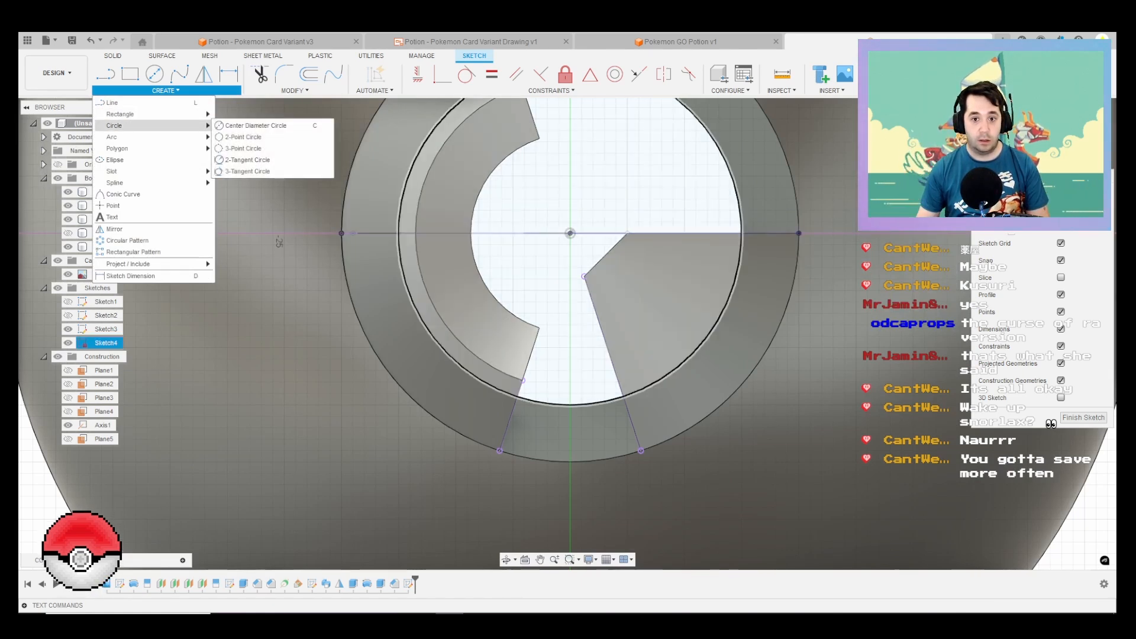
pyautogui.press('Escape')
pyautogui.press('c')
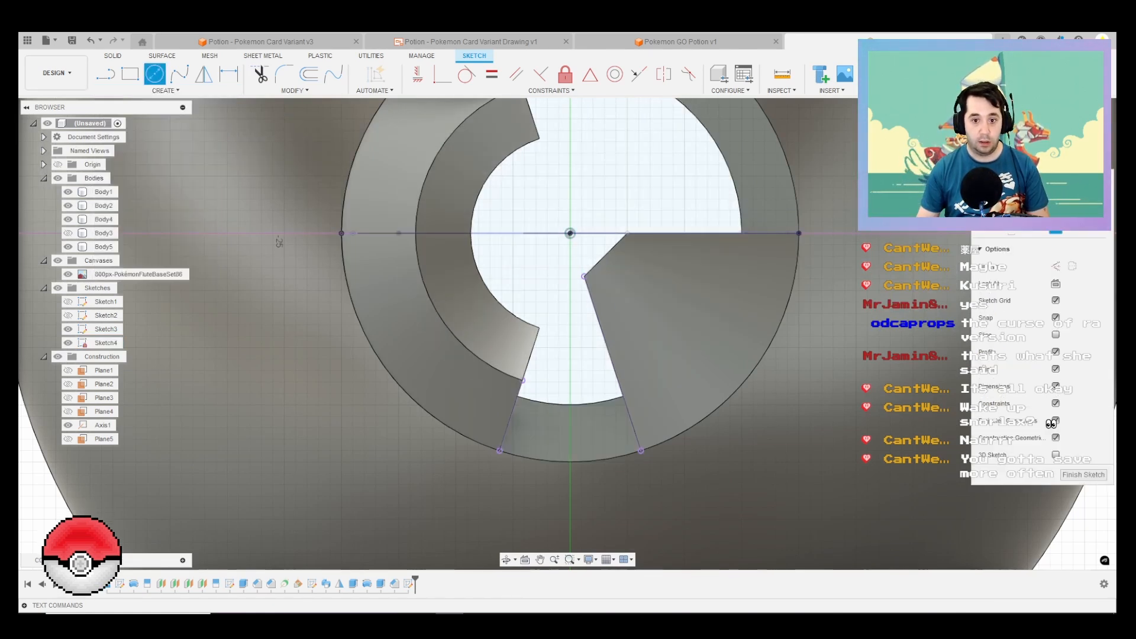
pyautogui.scroll(-3, 545, 314)
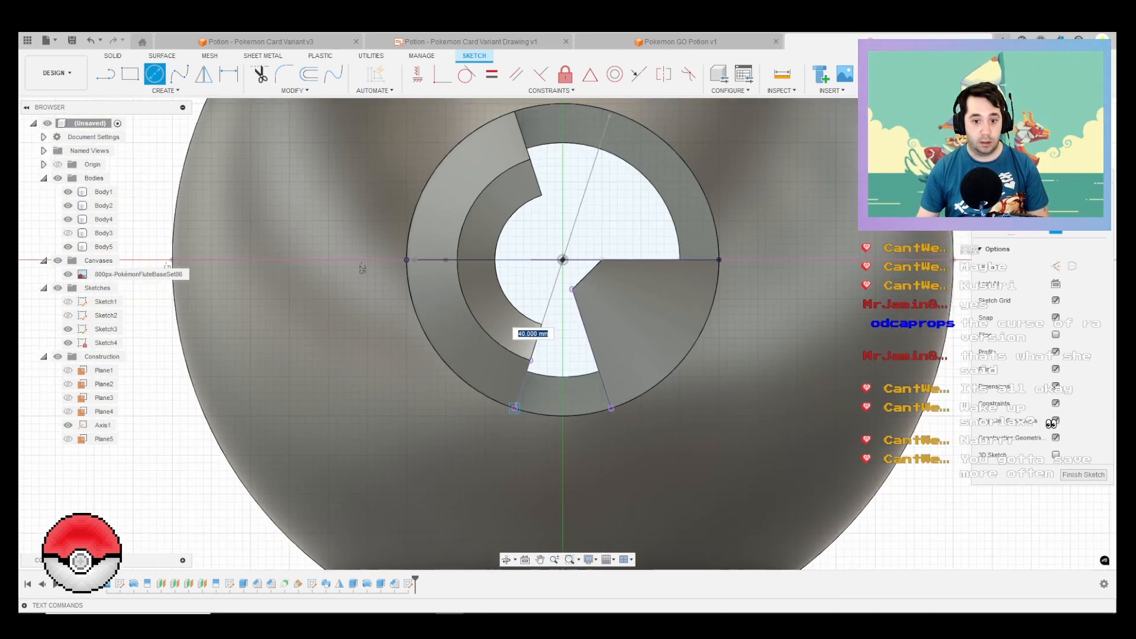
# Step: Reduce the circle to the short arc between the two projected edges and finish the sketch
pyautogui.press('t')
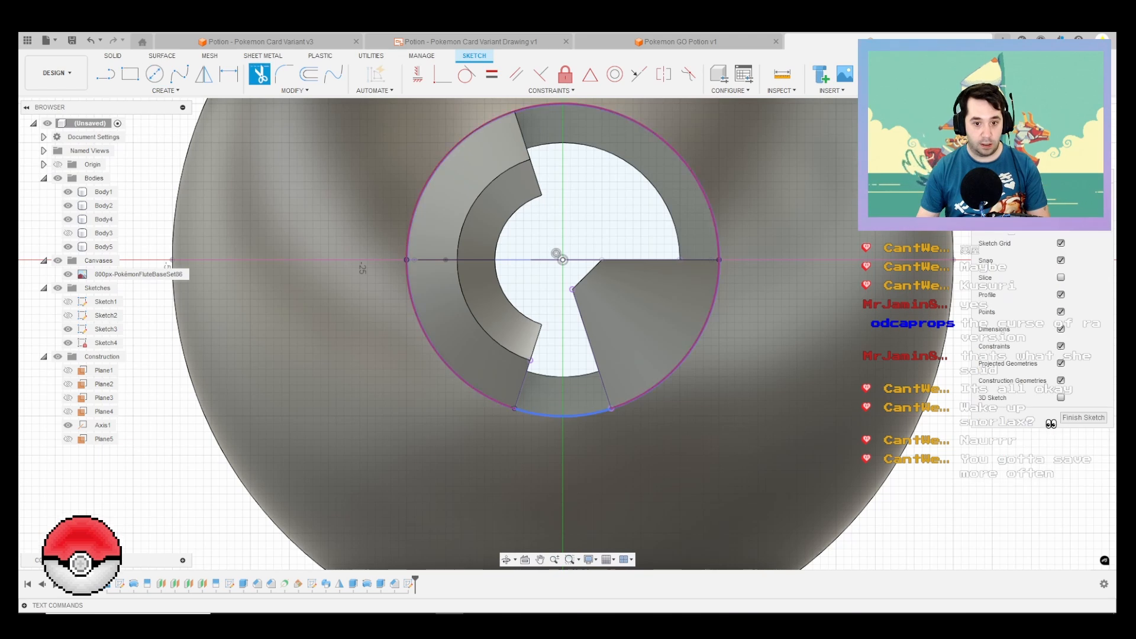
pyautogui.click(540, 414)
pyautogui.press('Escape')
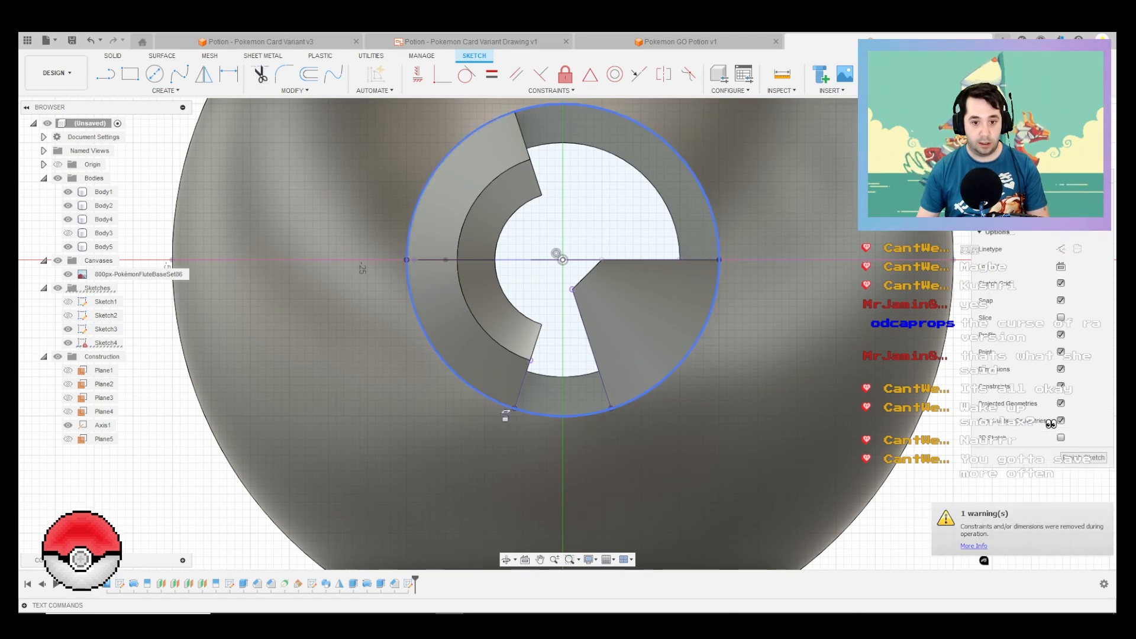
pyautogui.click(503, 407)
pyautogui.press('Delete')
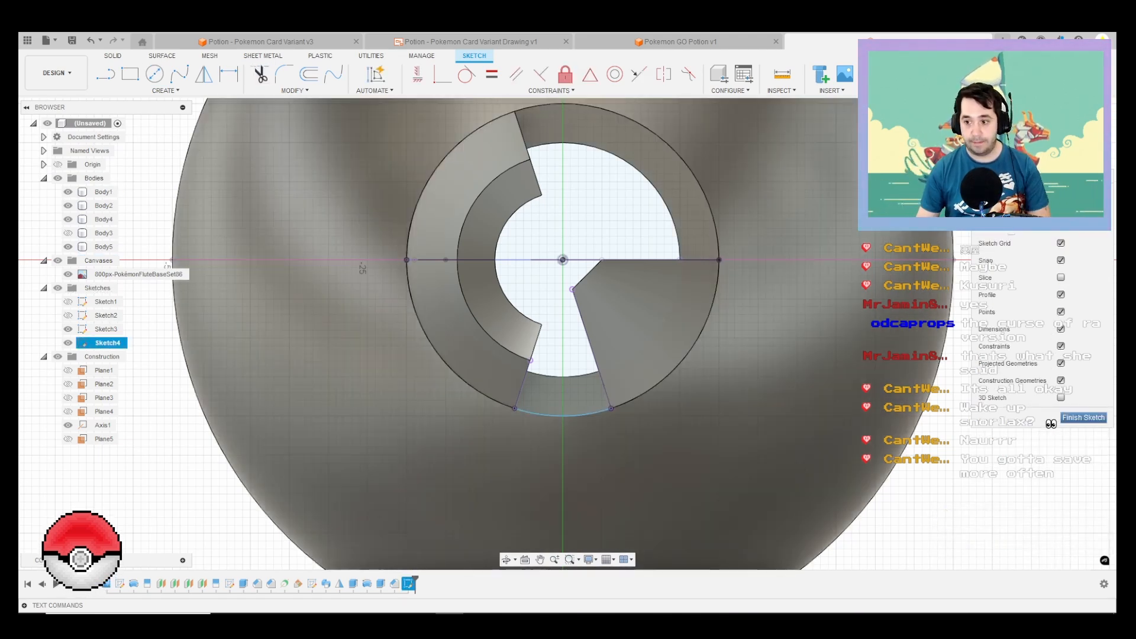
pyautogui.click(1083, 418)
pyautogui.keyDown('shift'); pyautogui.moveTo(637, 390); pyautogui.dragTo(603, 283, button='middle'); pyautogui.keyUp('shift')
pyautogui.scroll(-2, 204, 349)
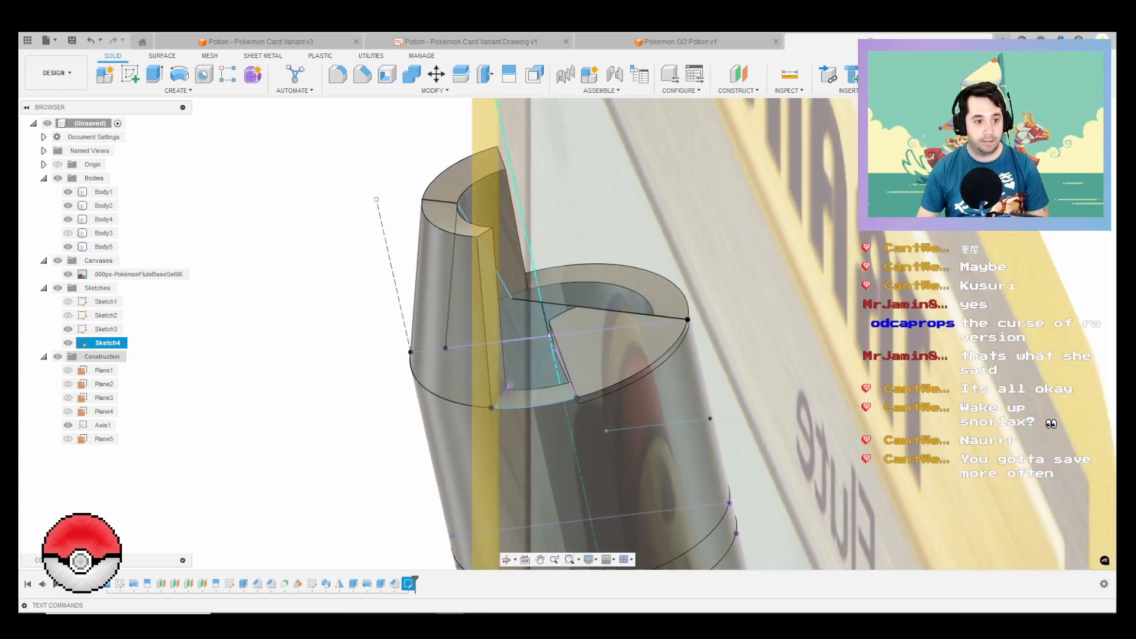
pyautogui.click(204, 74)
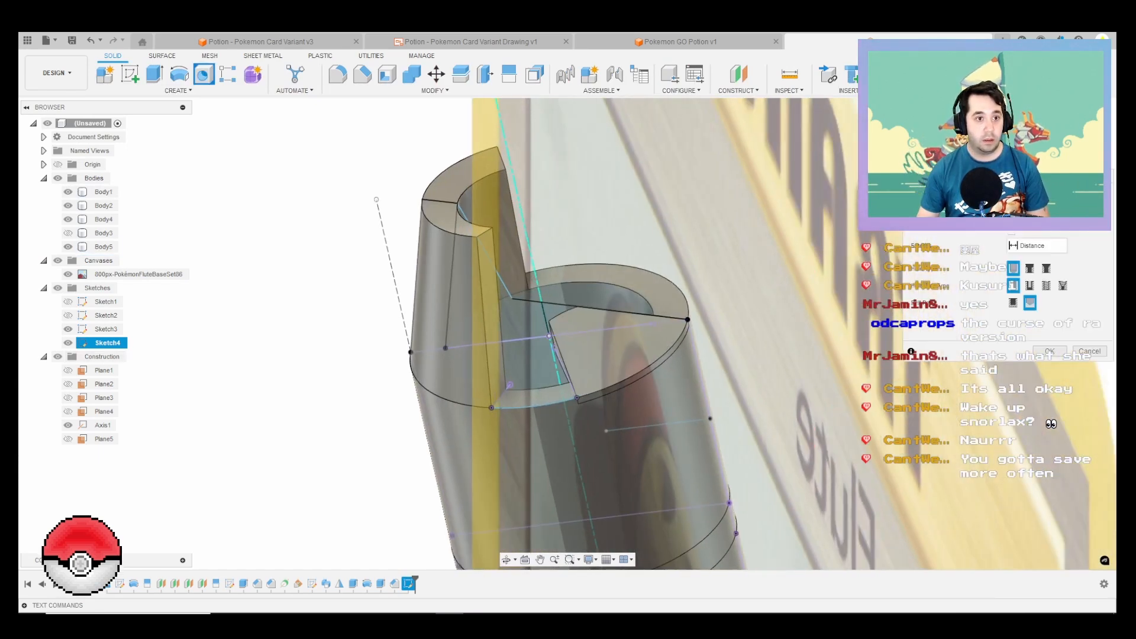
pyautogui.click(178, 90)
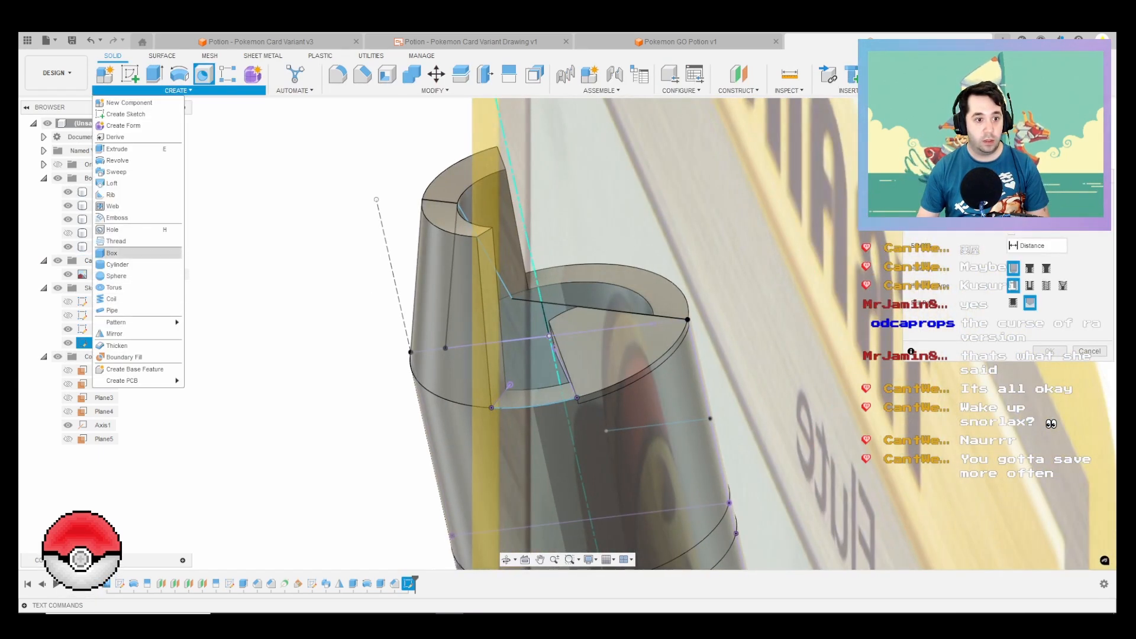
pyautogui.click(112, 183)
pyautogui.scroll(6, 555, 365)
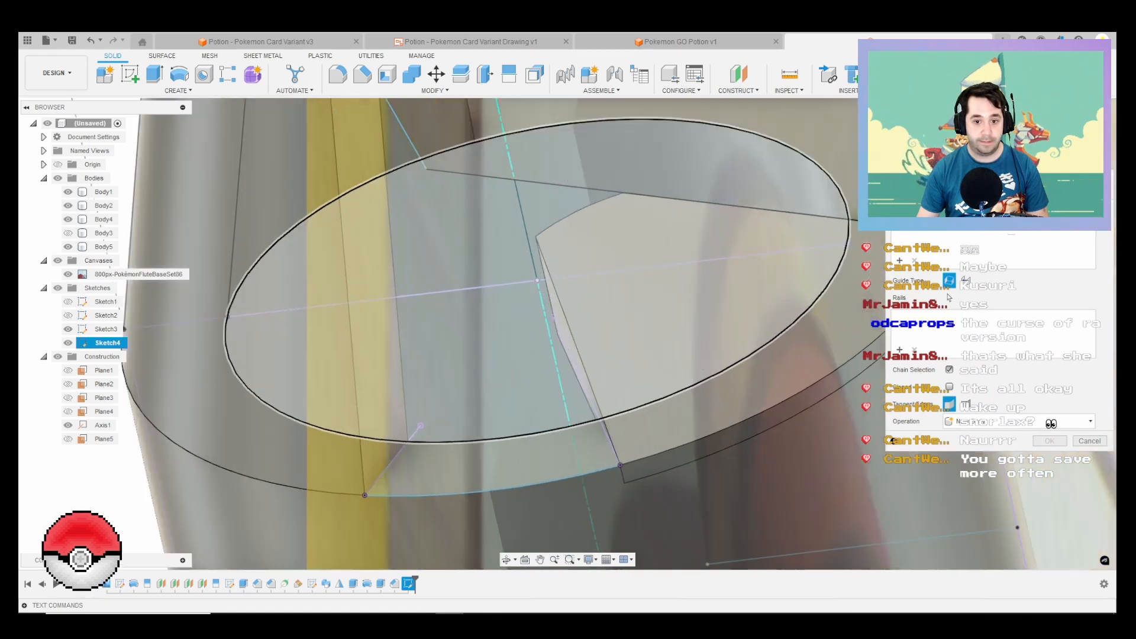
pyautogui.keyDown('shift'); pyautogui.moveTo(555, 364); pyautogui.dragTo(609, 362, button='middle'); pyautogui.keyUp('shift')
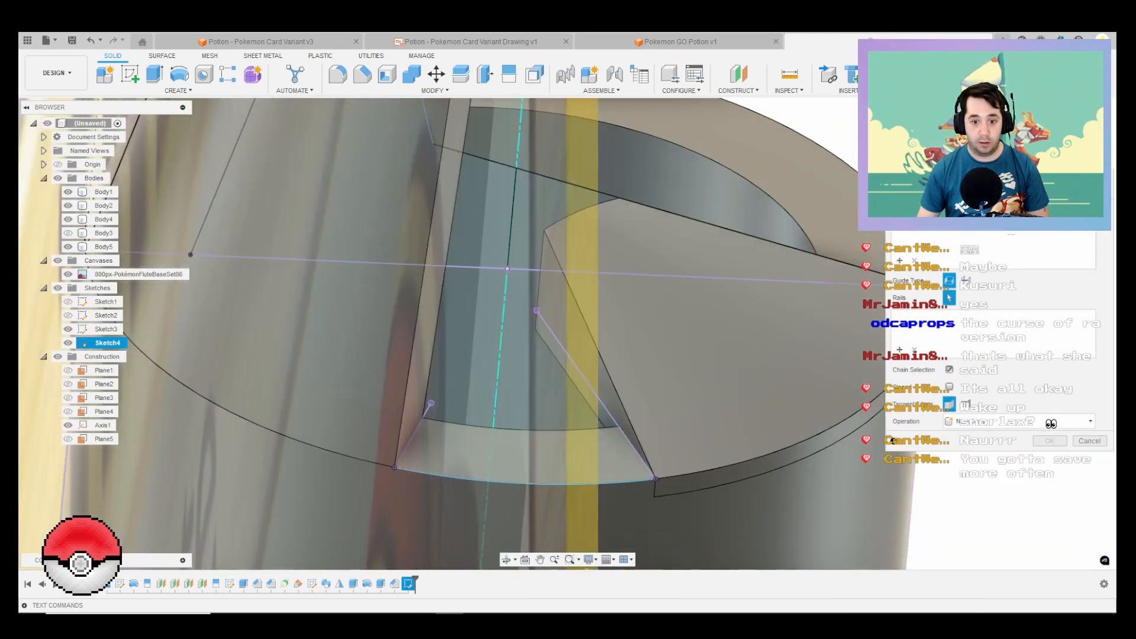
pyautogui.press('Escape')
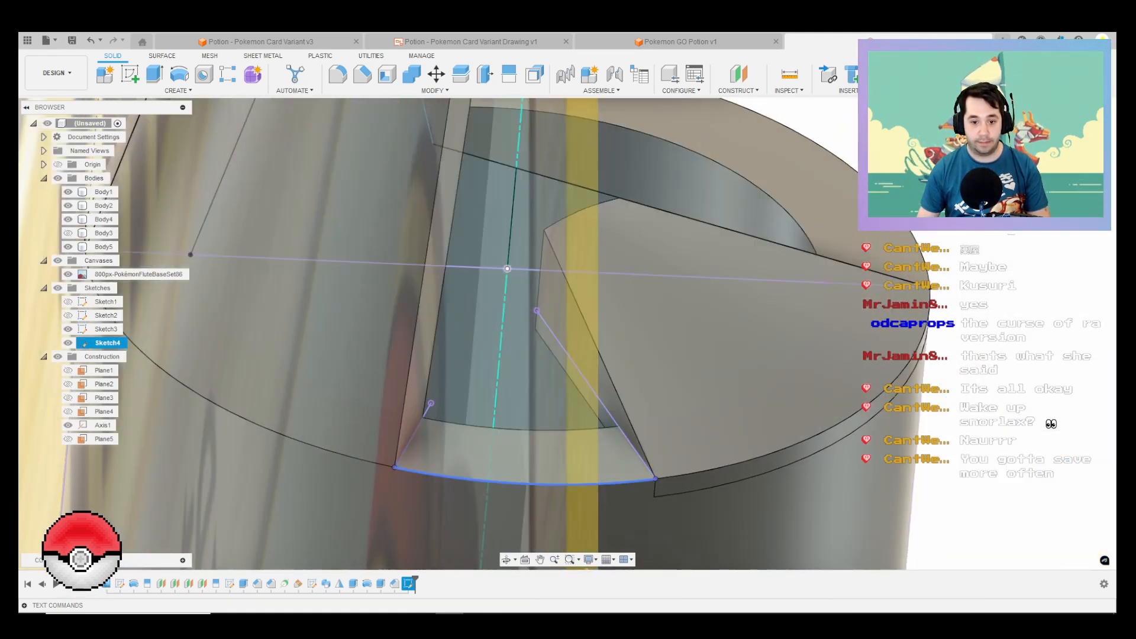
# Step: Edit the arc's sketch so the arc stands apart from the two projected edges, and finish the sketch
pyautogui.rightClick(524, 483)
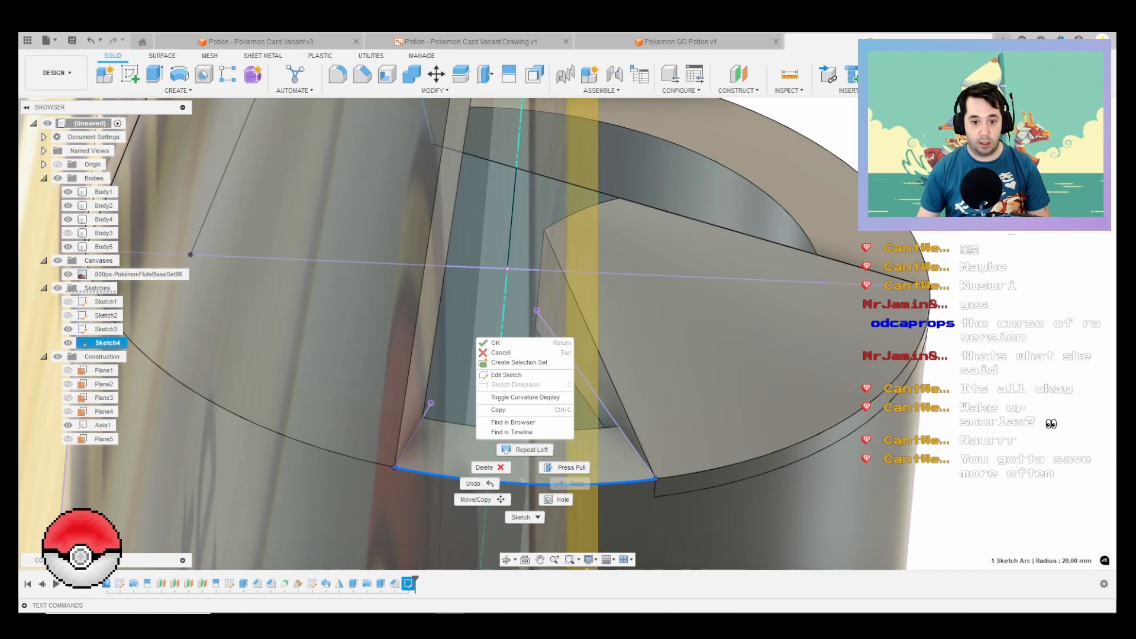
pyautogui.click(506, 375)
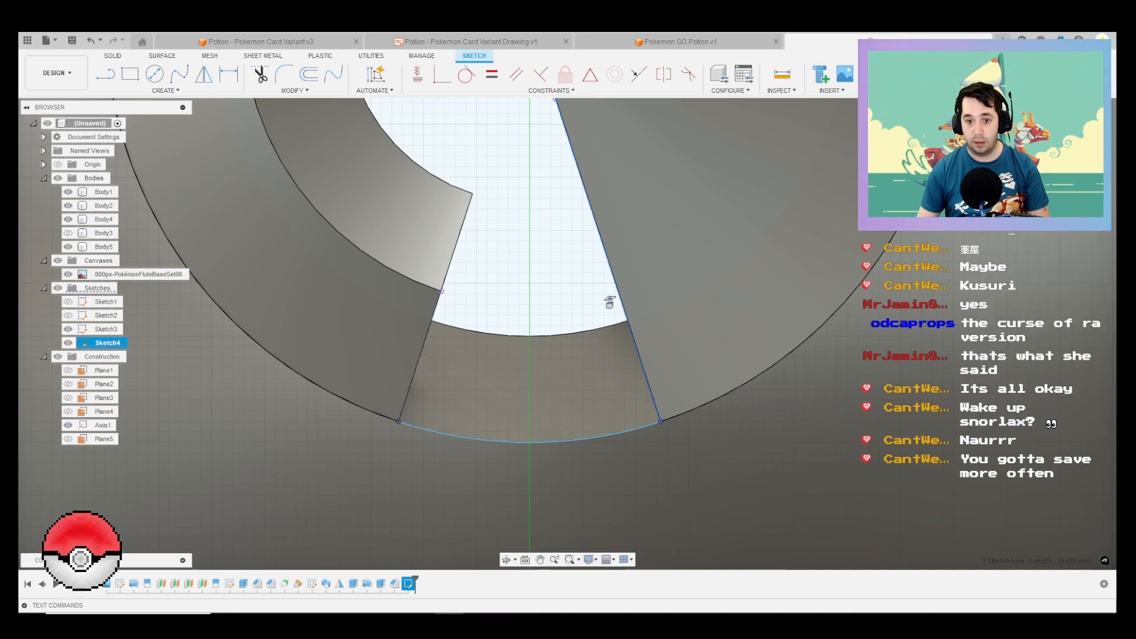
pyautogui.keyDown('shift'); pyautogui.moveTo(609, 299); pyautogui.dragTo(599, 415, button='middle'); pyautogui.keyUp('shift')
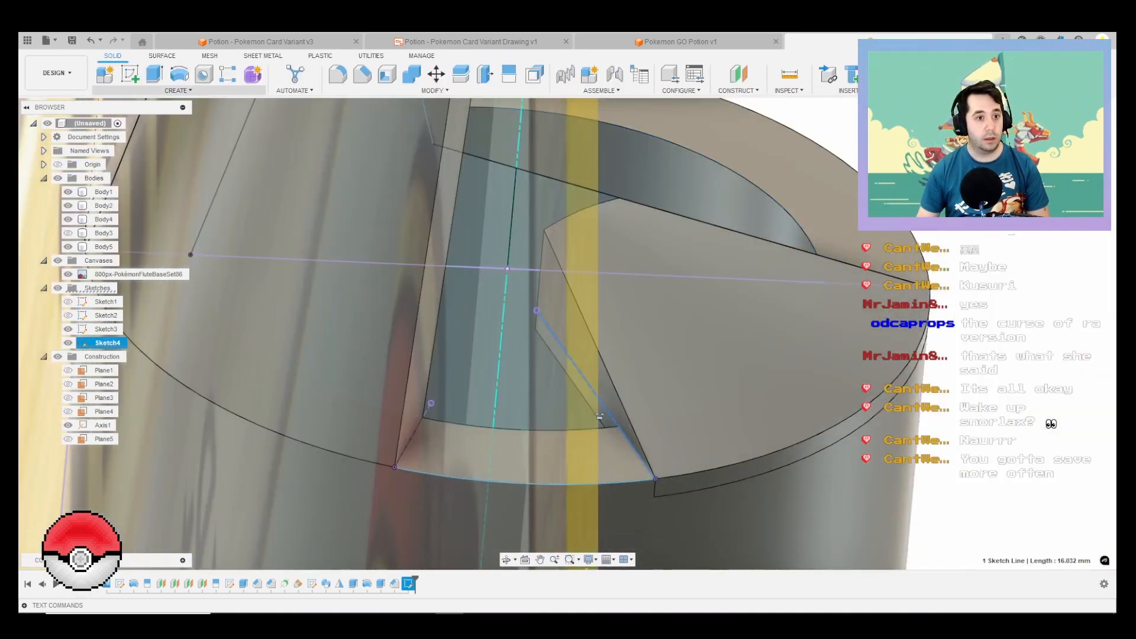
# Step: Loft from the wedge's side face to Body2's cut face as a new body, using the sketched arc as rail
pyautogui.click(178, 90)
pyautogui.click(112, 183)
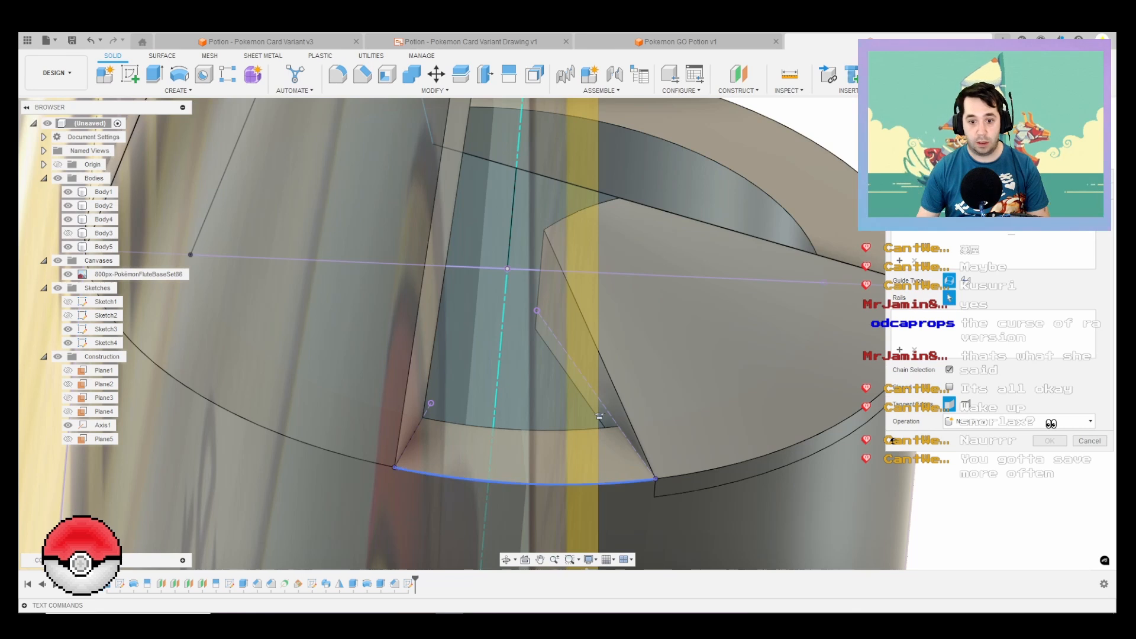
pyautogui.click(544, 484)
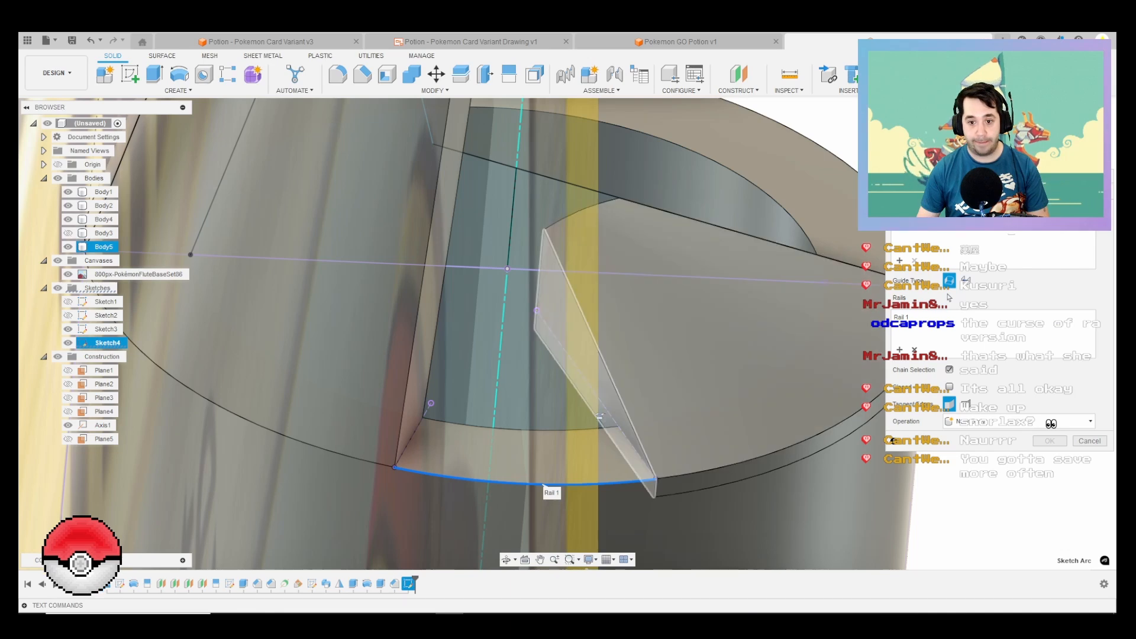
pyautogui.click(599, 417)
pyautogui.keyDown('shift'); pyautogui.moveTo(599, 417); pyautogui.dragTo(479, 373, button='middle'); pyautogui.keyUp('shift')
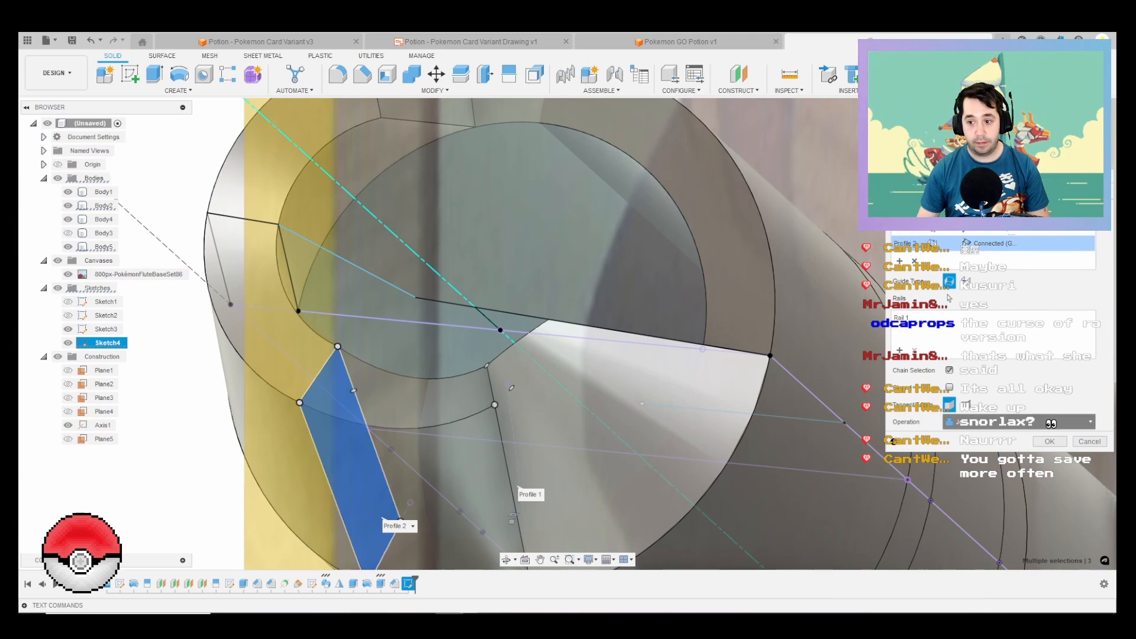
pyautogui.click(1017, 421)
pyautogui.click(976, 472)
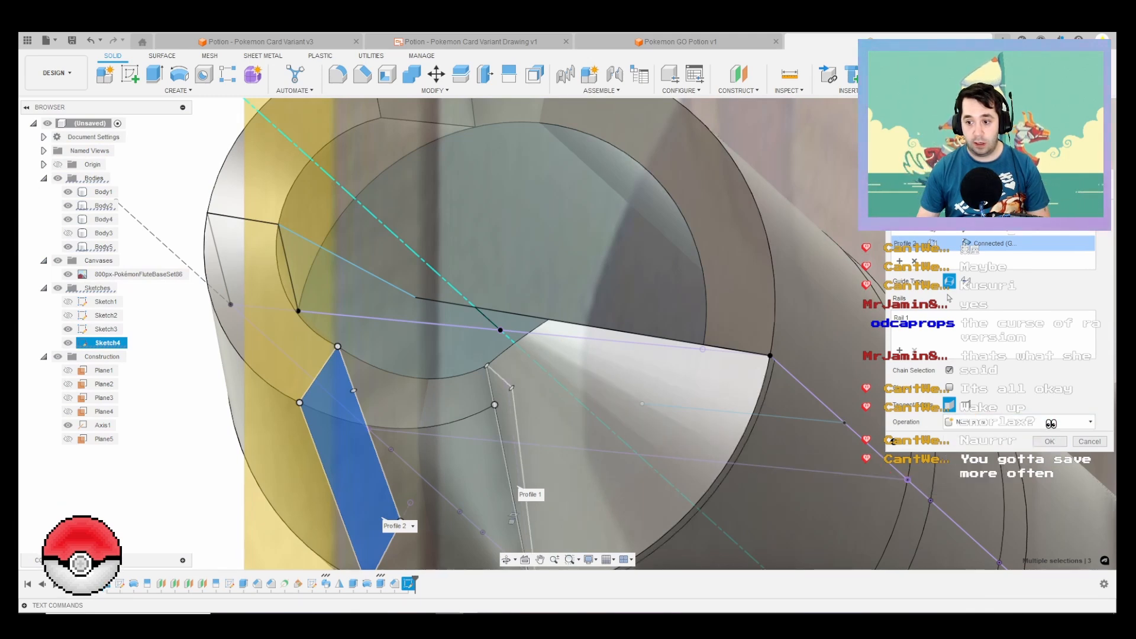
pyautogui.click(1049, 441)
pyautogui.scroll(-5, 601, 311)
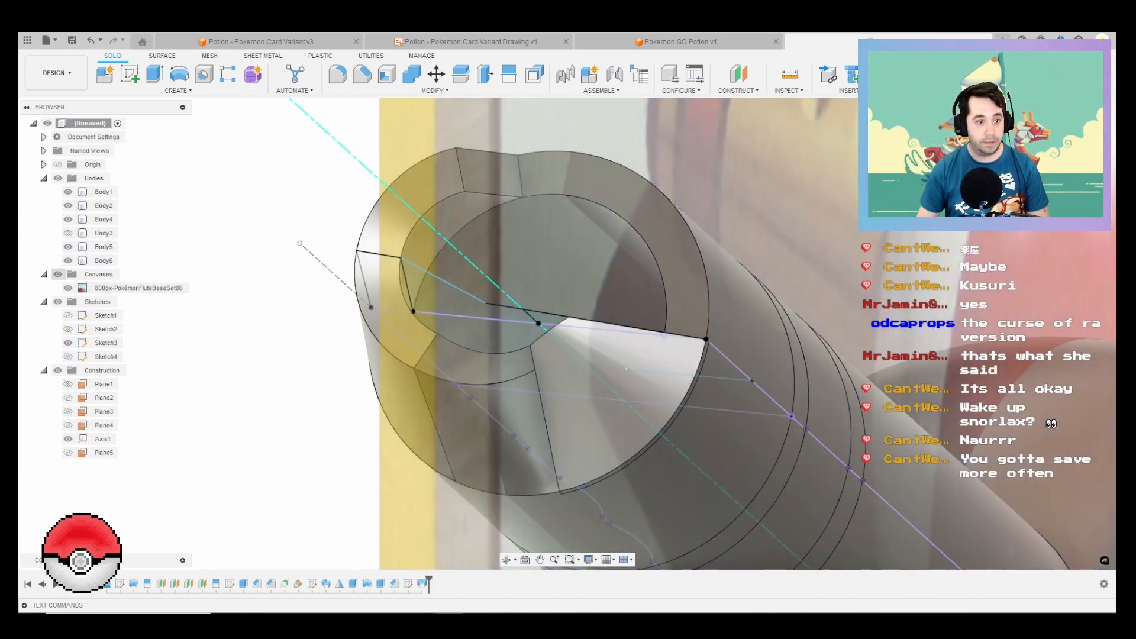
# Step: Hide the canvases, sketches and construction geometry
pyautogui.click(58, 273)
pyautogui.click(58, 301)
pyautogui.click(57, 370)
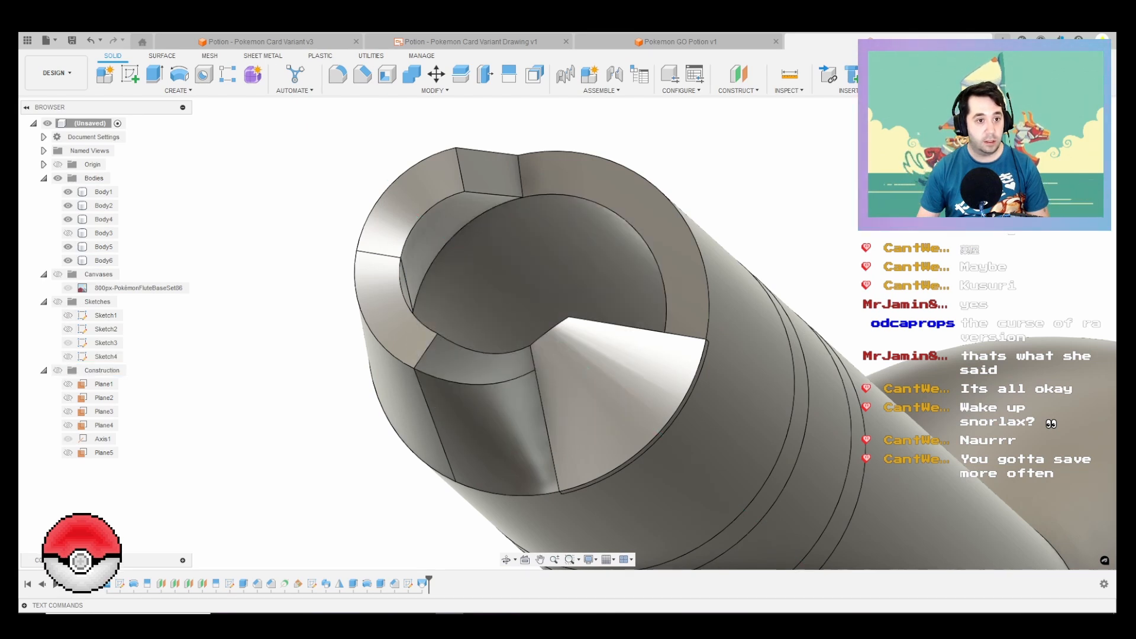
# Step: Mirror the wedge Body5 and the lofted Body6 across Plane5 as new bodies
pyautogui.click(178, 89)
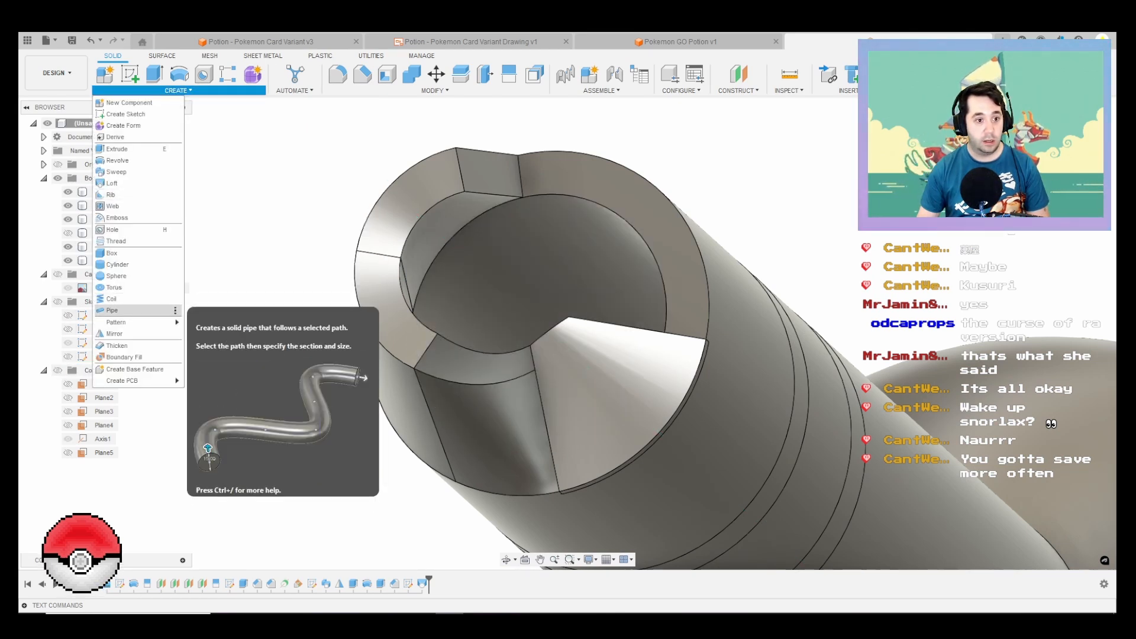
pyautogui.click(115, 334)
pyautogui.click(103, 246)
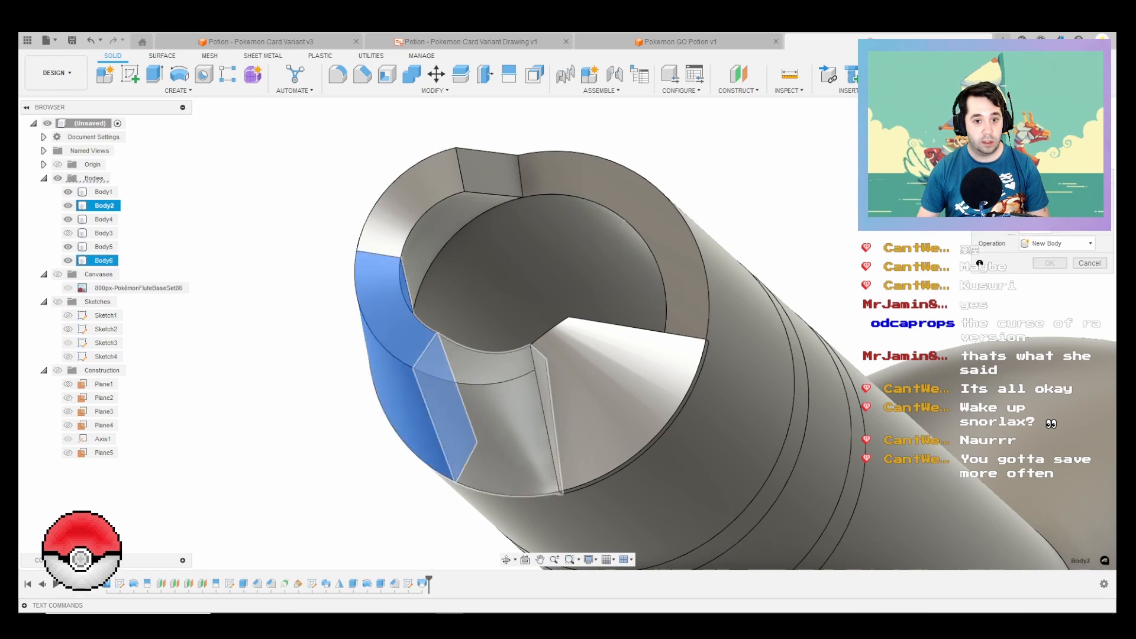
pyautogui.click(104, 260)
pyautogui.click(645, 346)
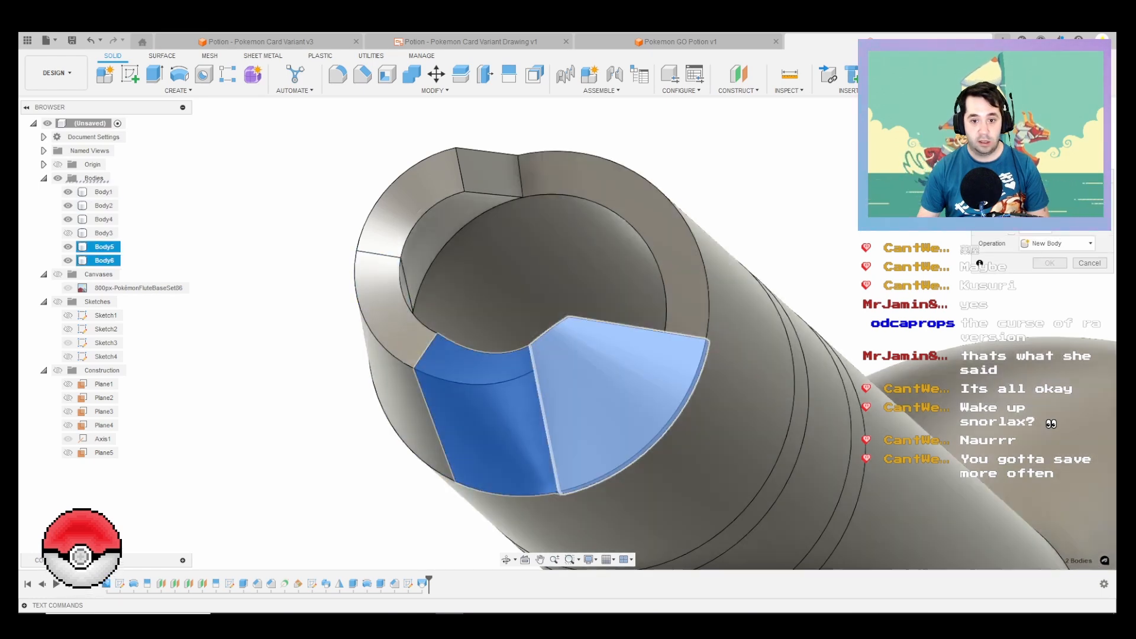
pyautogui.scroll(-3, 645, 345)
pyautogui.scroll(-2, 768, 239)
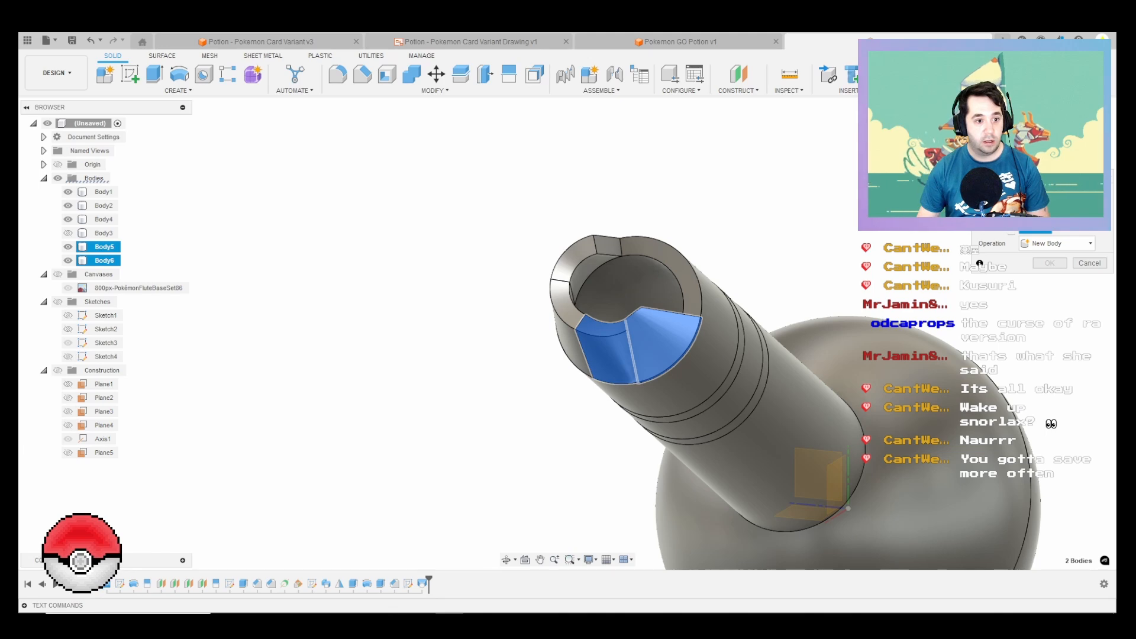
pyautogui.click(58, 370)
pyautogui.scroll(-2, 454, 375)
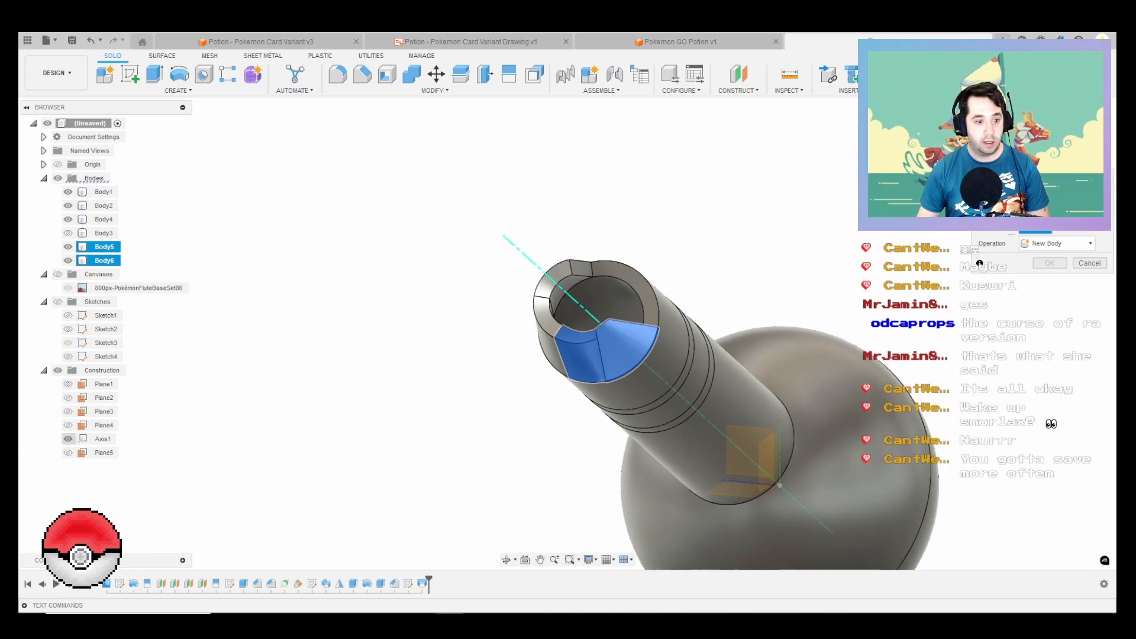
pyautogui.click(68, 452)
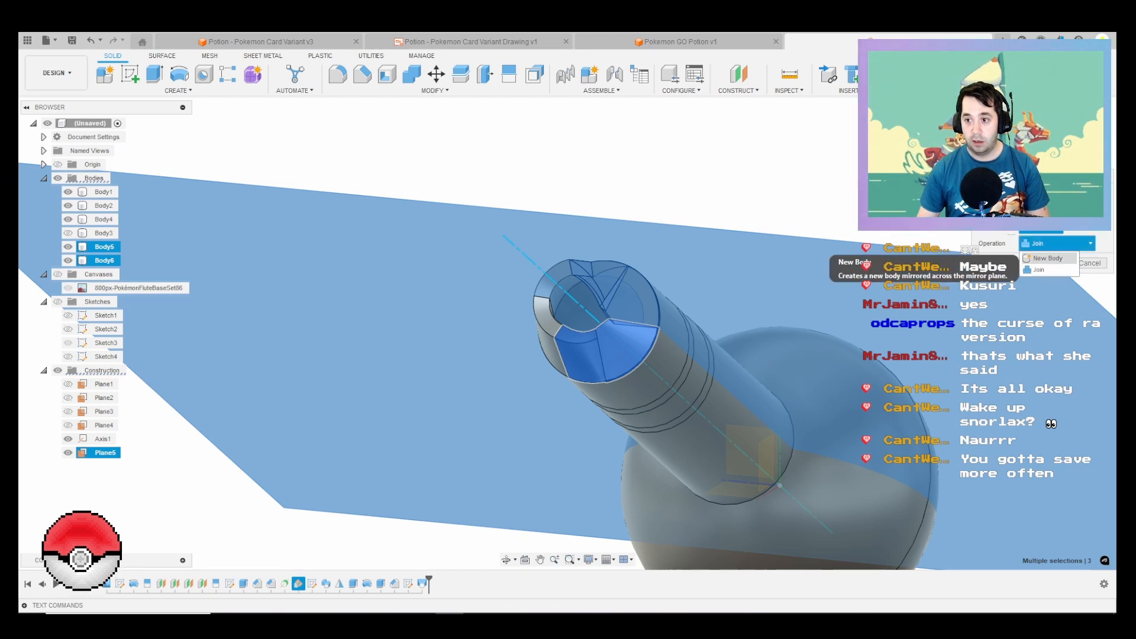
pyautogui.click(1054, 269)
pyautogui.click(1049, 263)
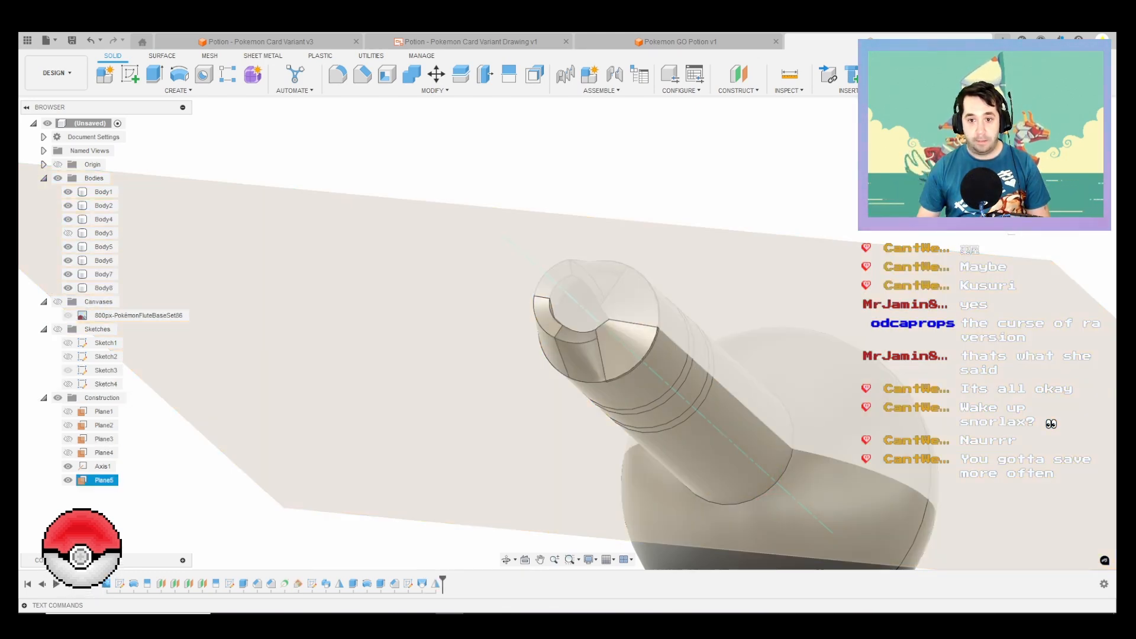
# Step: Hide the construction geometry again and collapse its folder
pyautogui.keyDown('shift'); pyautogui.moveTo(592, 355); pyautogui.dragTo(725, 320, button='middle'); pyautogui.keyUp('shift')
pyautogui.click(725, 319)
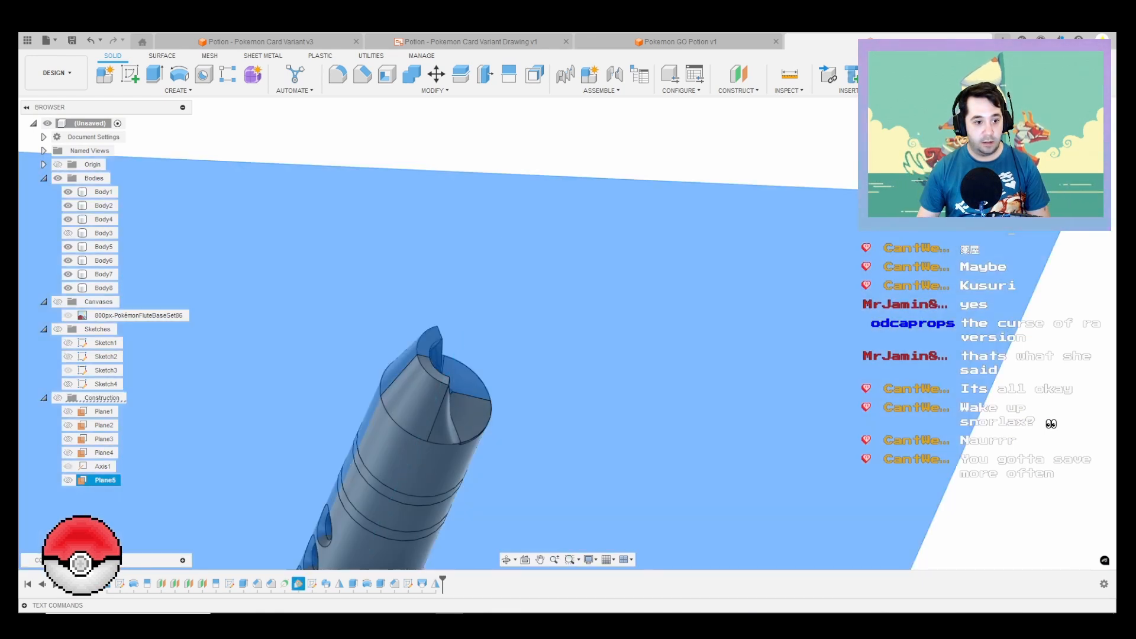
pyautogui.click(43, 397)
pyautogui.click(823, 481)
pyautogui.keyDown('shift'); pyautogui.moveTo(822, 480); pyautogui.dragTo(814, 551, button='middle'); pyautogui.keyUp('shift')
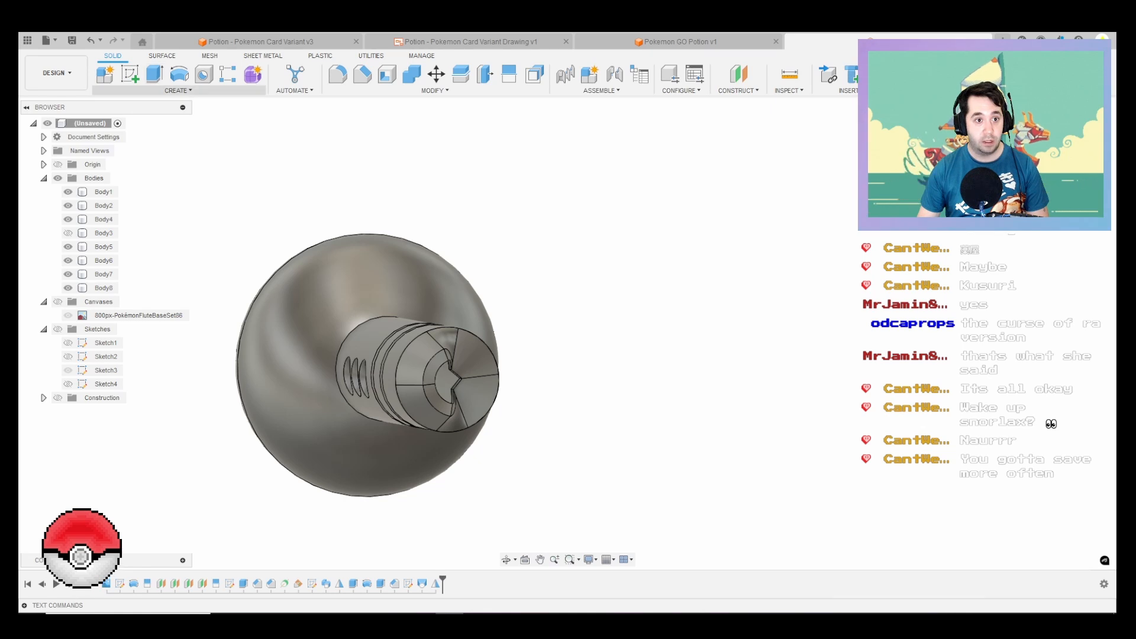
# Step: Loft between the small inner faces of the wedge and its mirrored copy with the Join operation, and hide Body1
pyautogui.click(178, 90)
pyautogui.click(109, 183)
pyautogui.scroll(8, 453, 354)
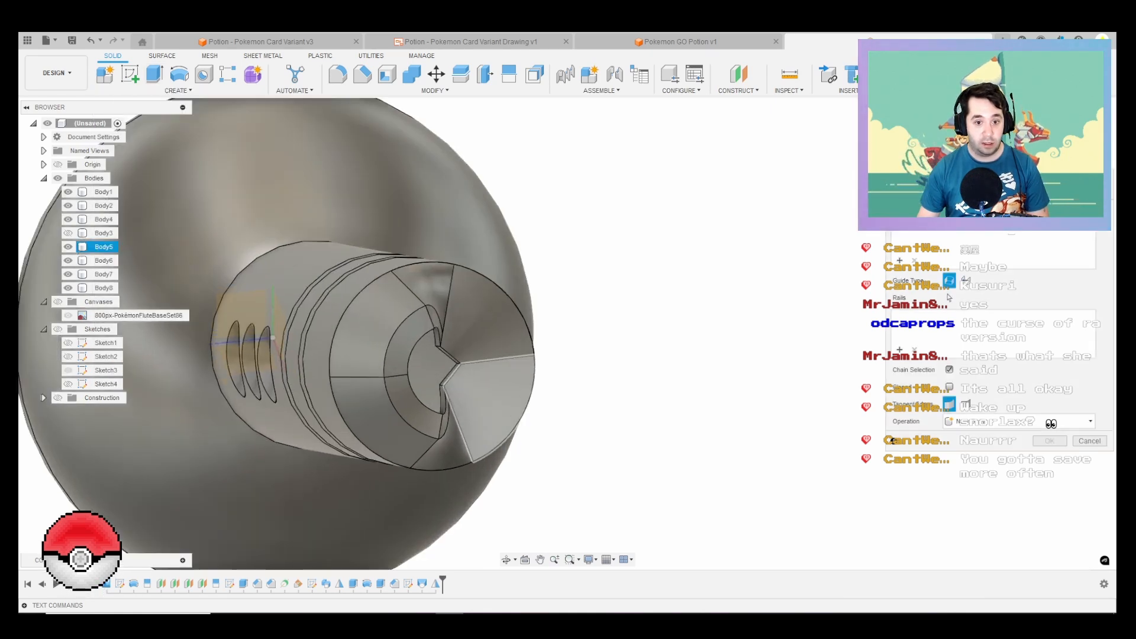
pyautogui.click(445, 342)
pyautogui.click(451, 384)
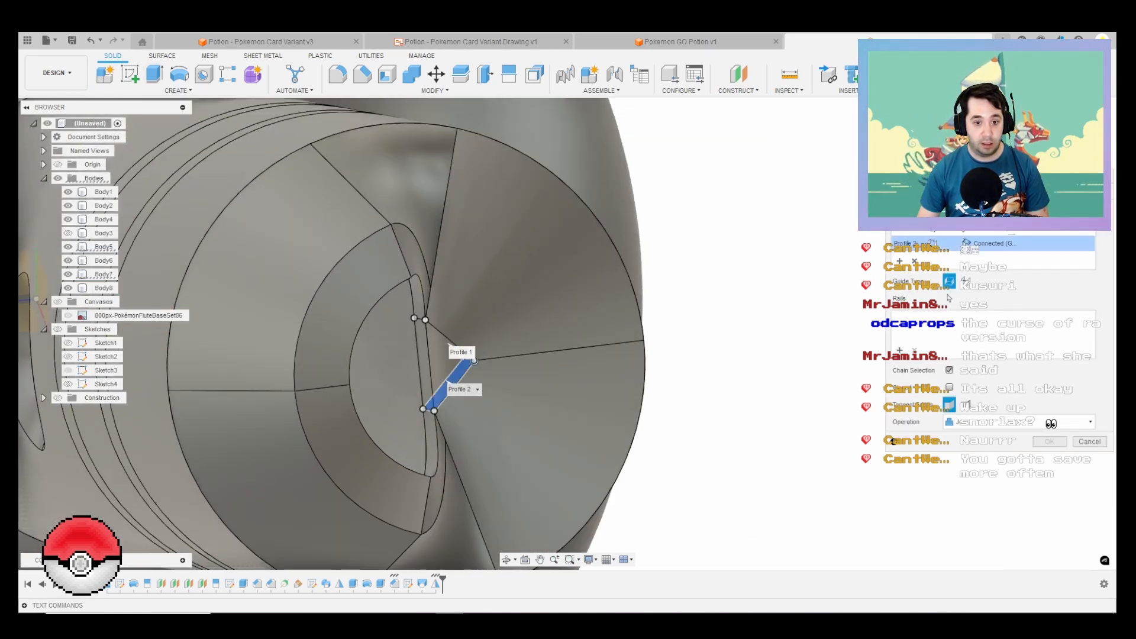
pyautogui.scroll(-3, 500, 355)
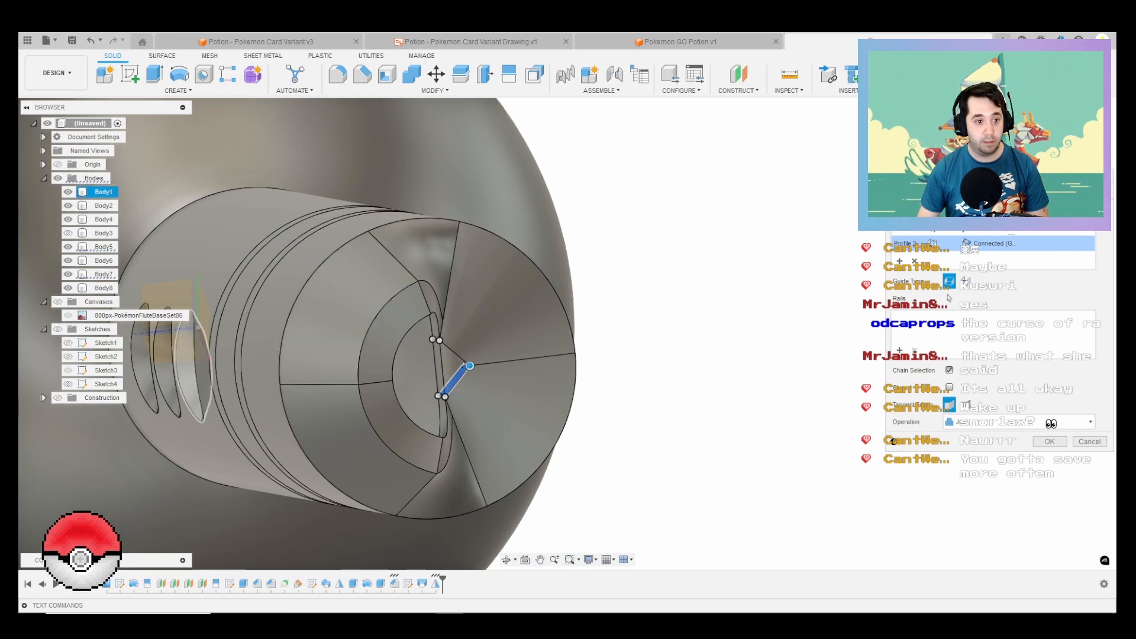
pyautogui.click(464, 364)
pyautogui.click(68, 191)
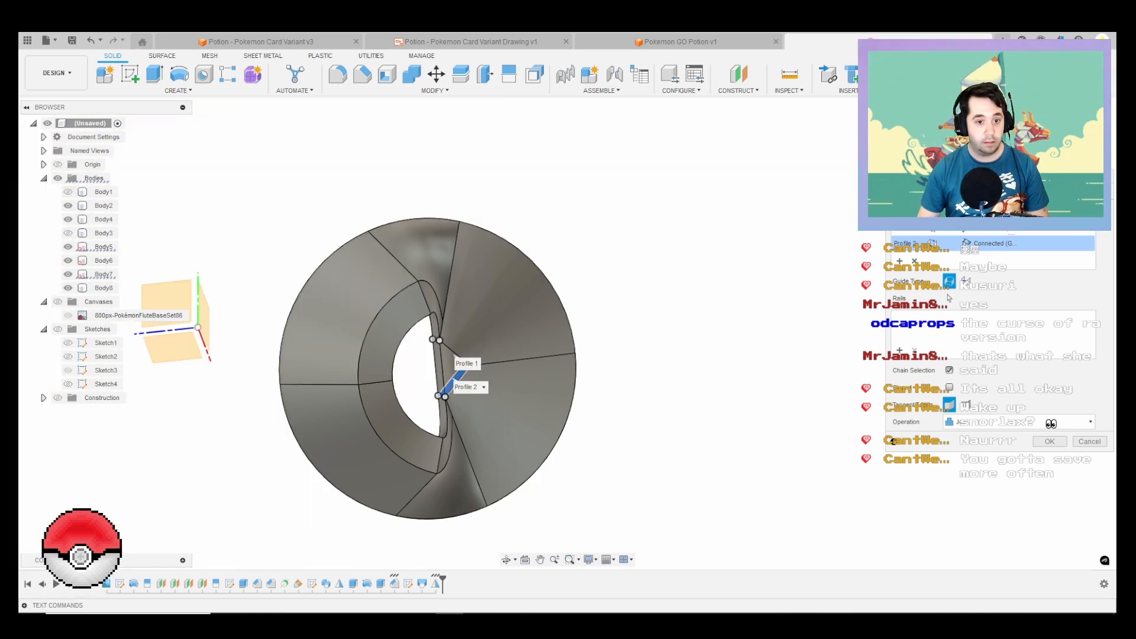
pyautogui.click(1049, 441)
pyautogui.scroll(-3, 655, 401)
pyautogui.keyDown('shift'); pyautogui.moveTo(548, 402); pyautogui.dragTo(523, 331, button='middle'); pyautogui.keyUp('shift')
pyautogui.scroll(-3, 468, 178)
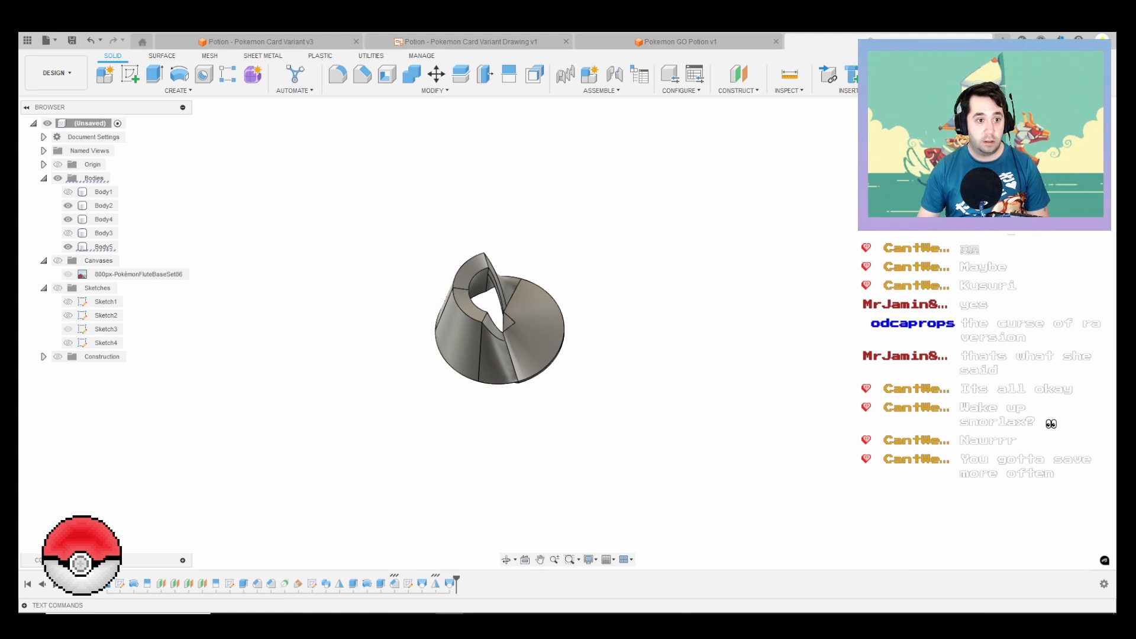
# Step: Combine Body4, Body2 and Body5 into one mouthpiece body without keeping the tool bodies
pyautogui.click(103, 219)
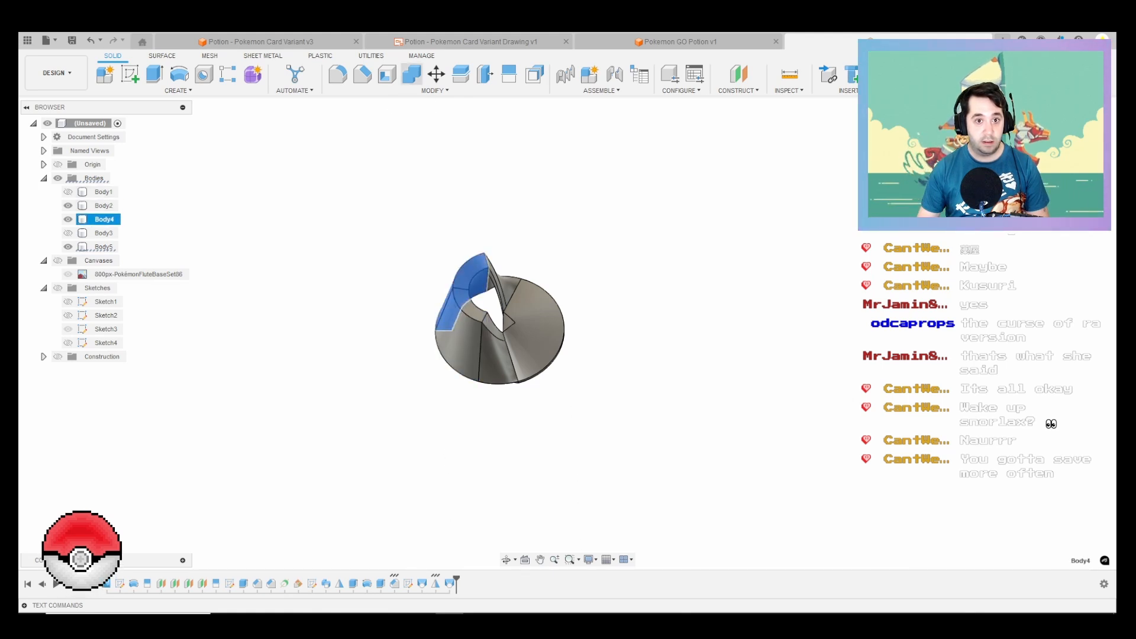
pyautogui.click(412, 74)
pyautogui.click(103, 205)
pyautogui.click(103, 247)
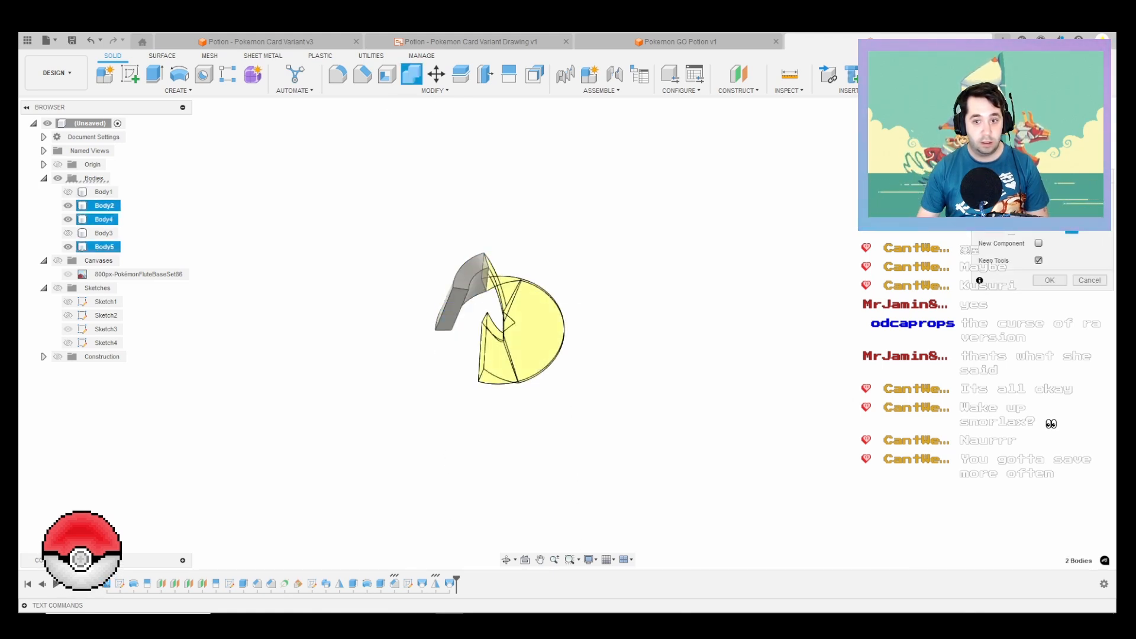
pyautogui.click(103, 219)
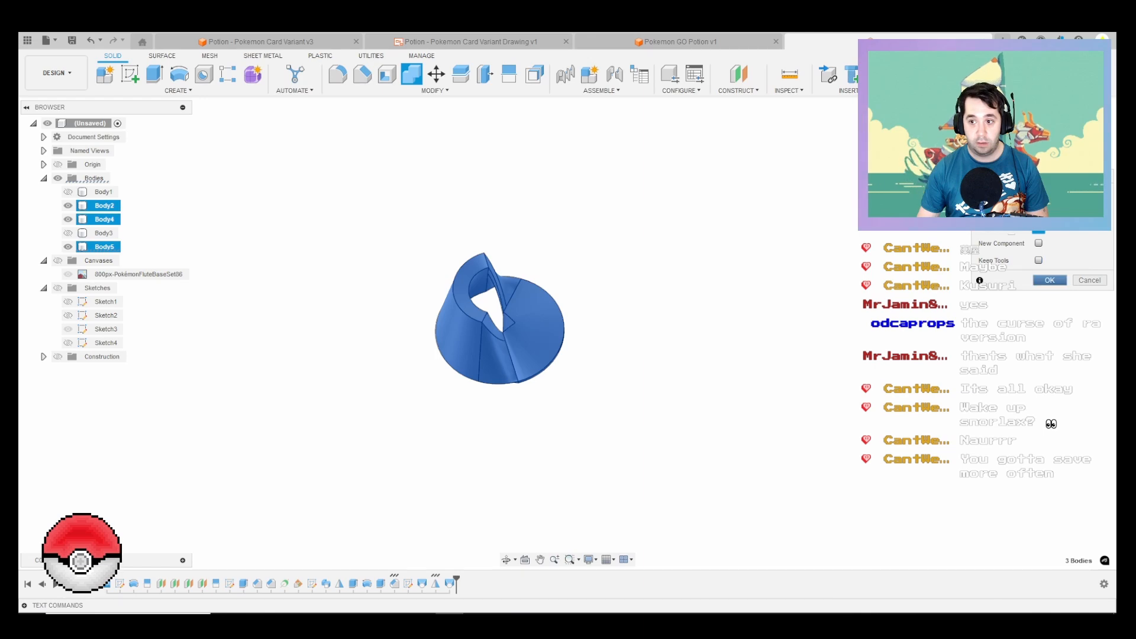
pyautogui.press('Return')
# Step: Fillet the outer edge of the mouthpiece's sloped tip with a 2 mm radius, leaving the inner edge out
pyautogui.scroll(5, 513, 325)
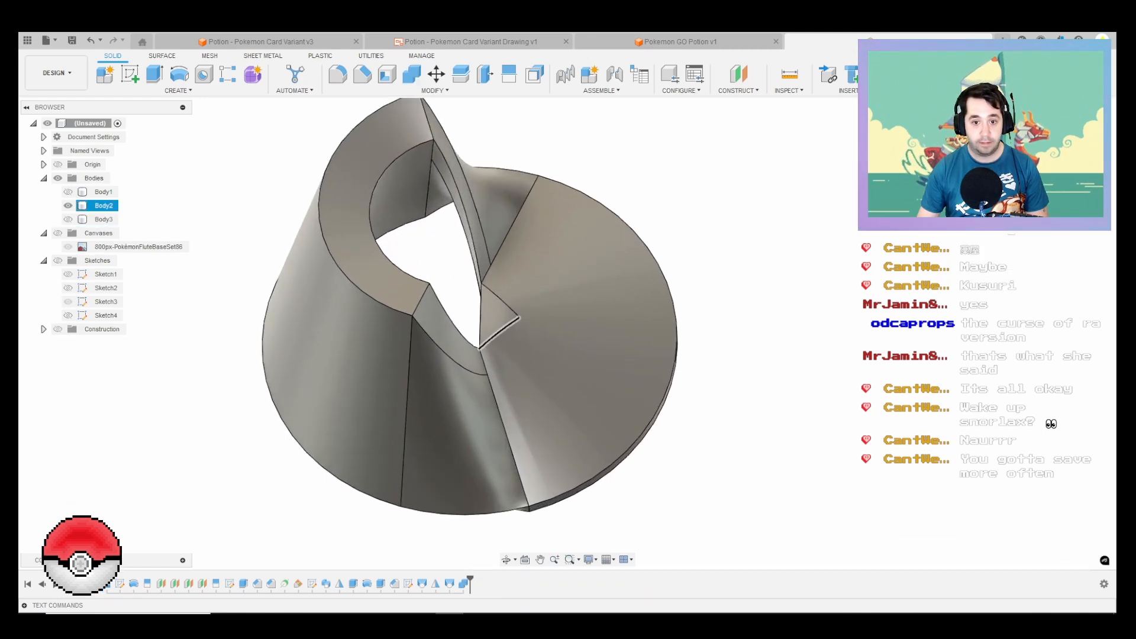
pyautogui.moveTo(501, 333)
pyautogui.keyDown('shift'); pyautogui.mouseDown(button='middle')
pyautogui.moveTo(494, 207)
pyautogui.moveTo(515, 379)
pyautogui.moveTo(500, 320)
pyautogui.mouseUp(button='middle'); pyautogui.keyUp('shift')
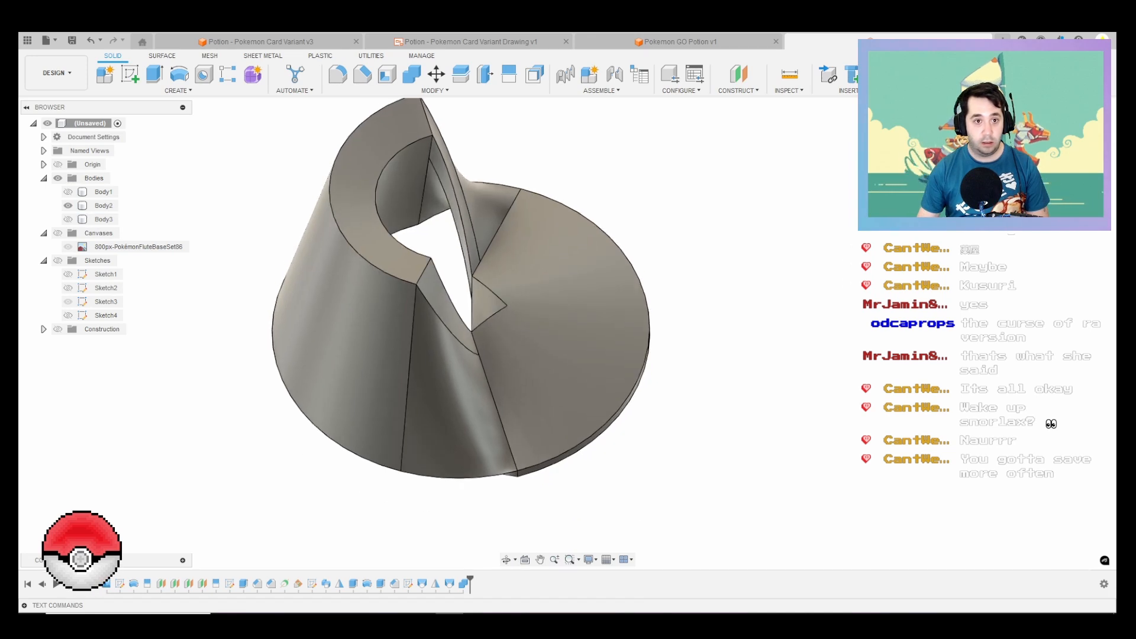
pyautogui.click(337, 74)
pyautogui.click(349, 136)
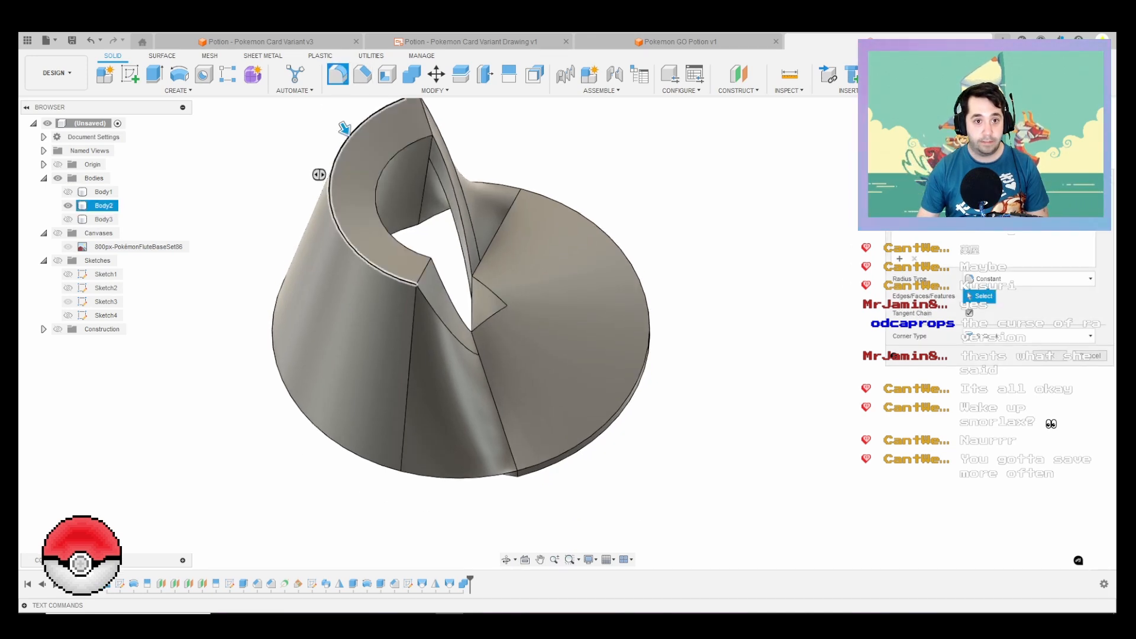
pyautogui.click(381, 218)
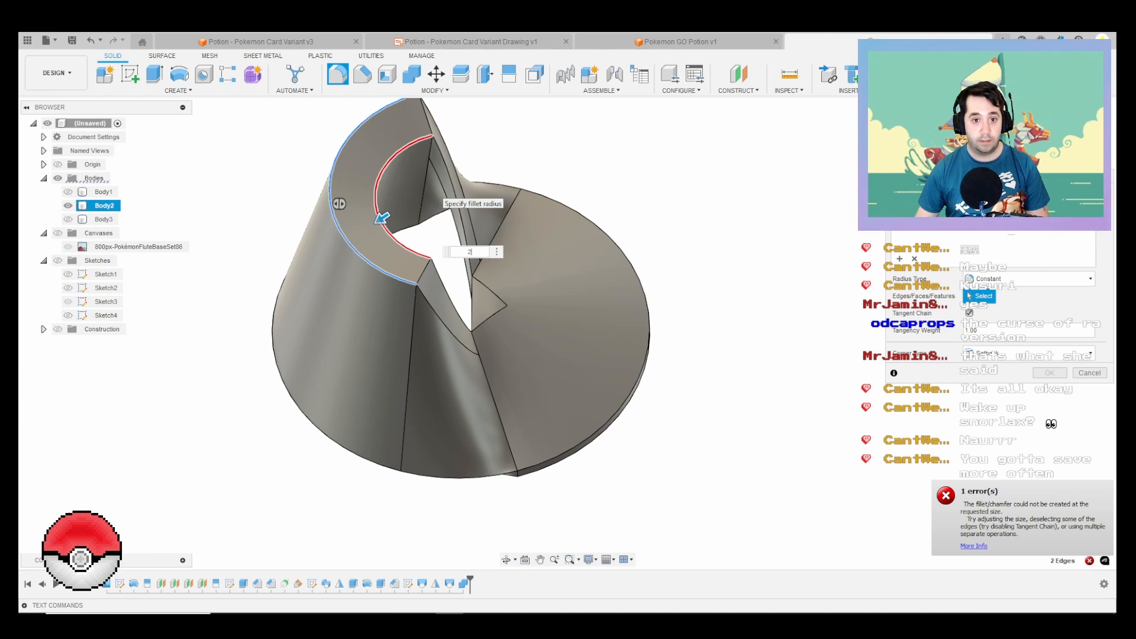
pyautogui.click(381, 218)
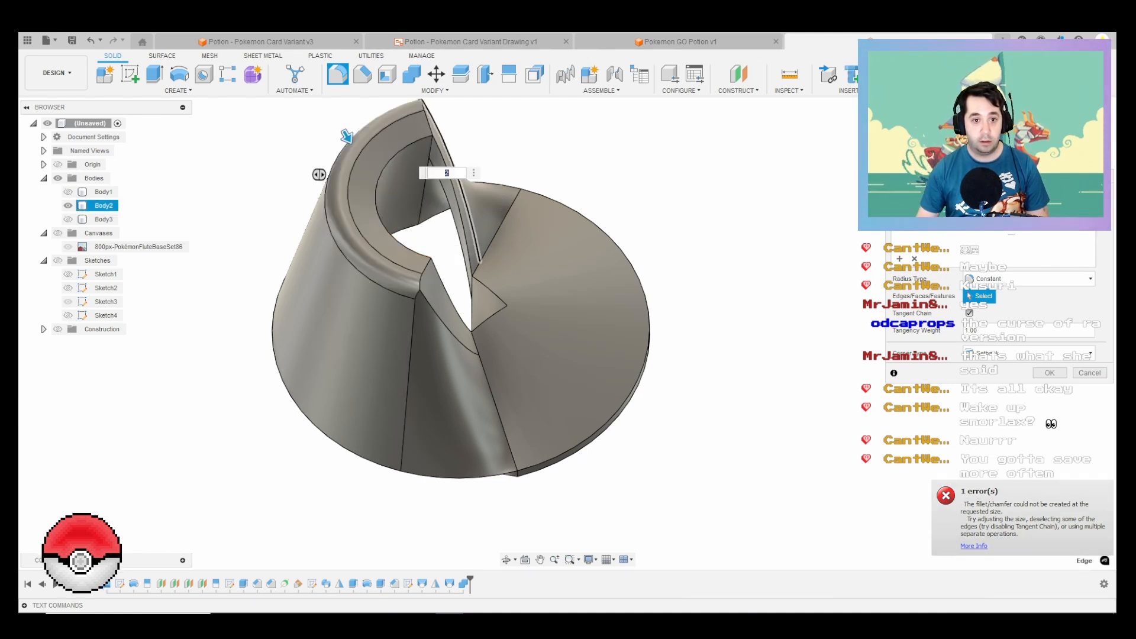
pyautogui.press('Return')
pyautogui.click(362, 74)
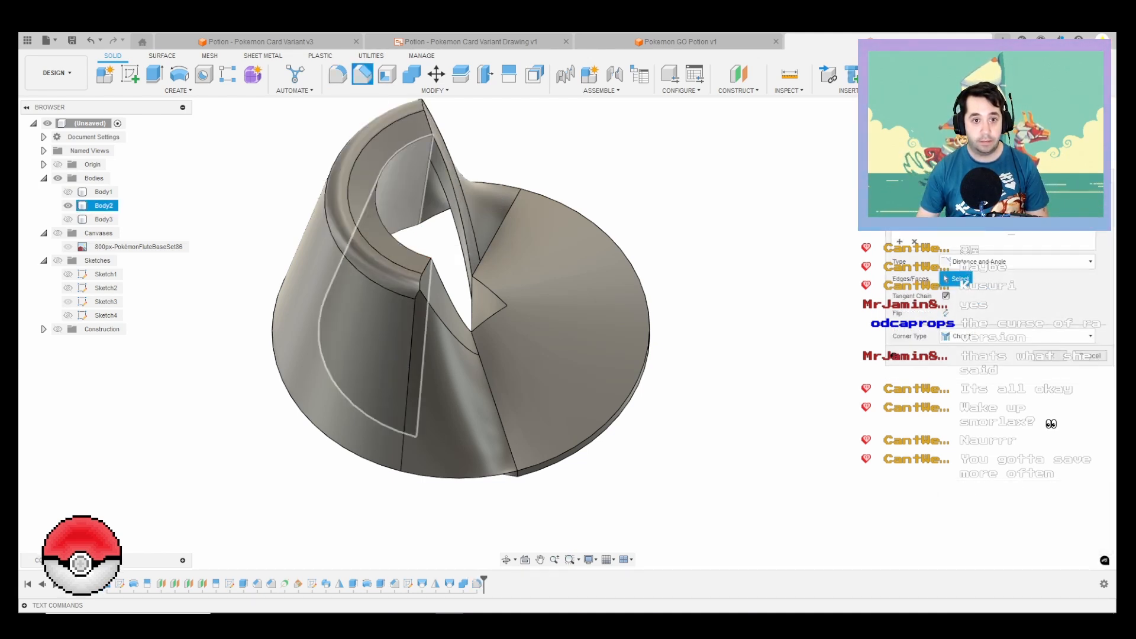
pyautogui.click(397, 160)
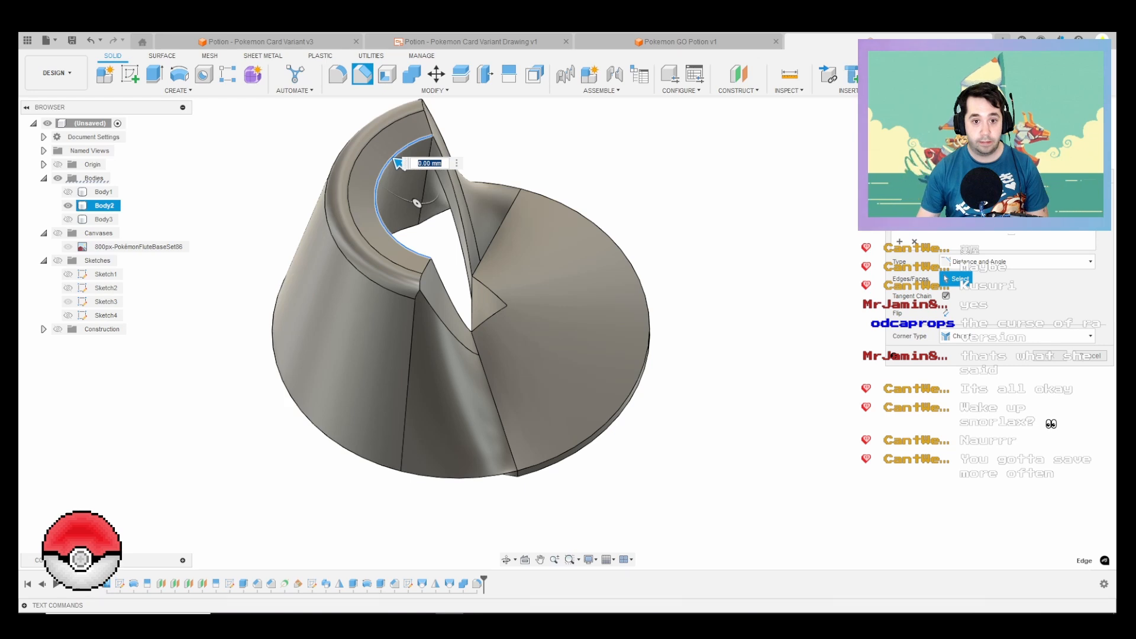
pyautogui.click(466, 236)
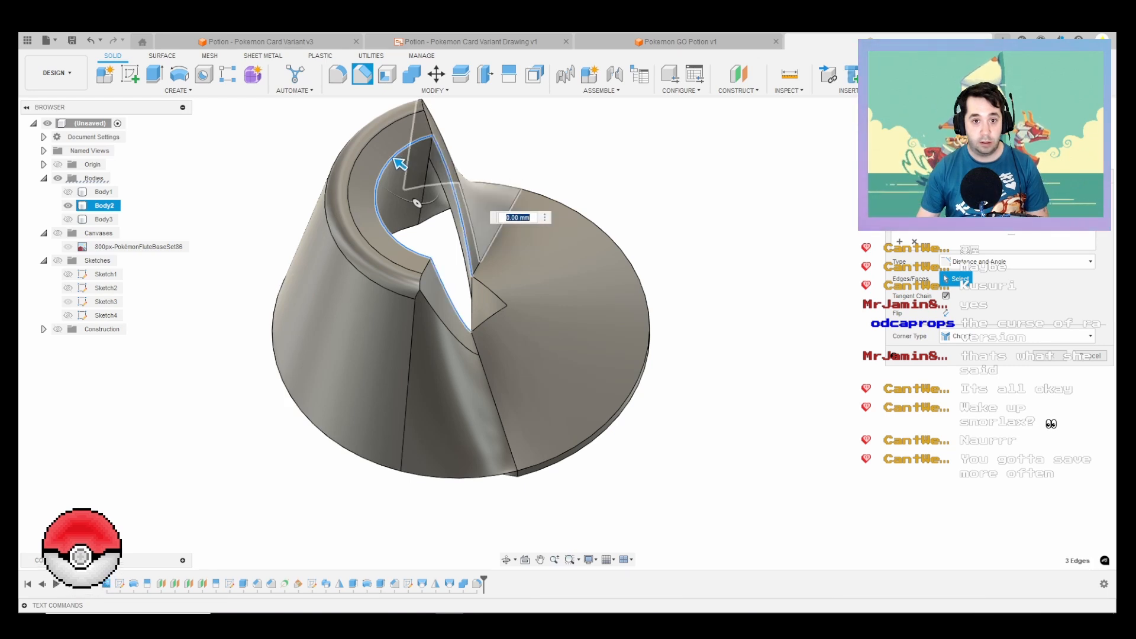
pyautogui.write('1')
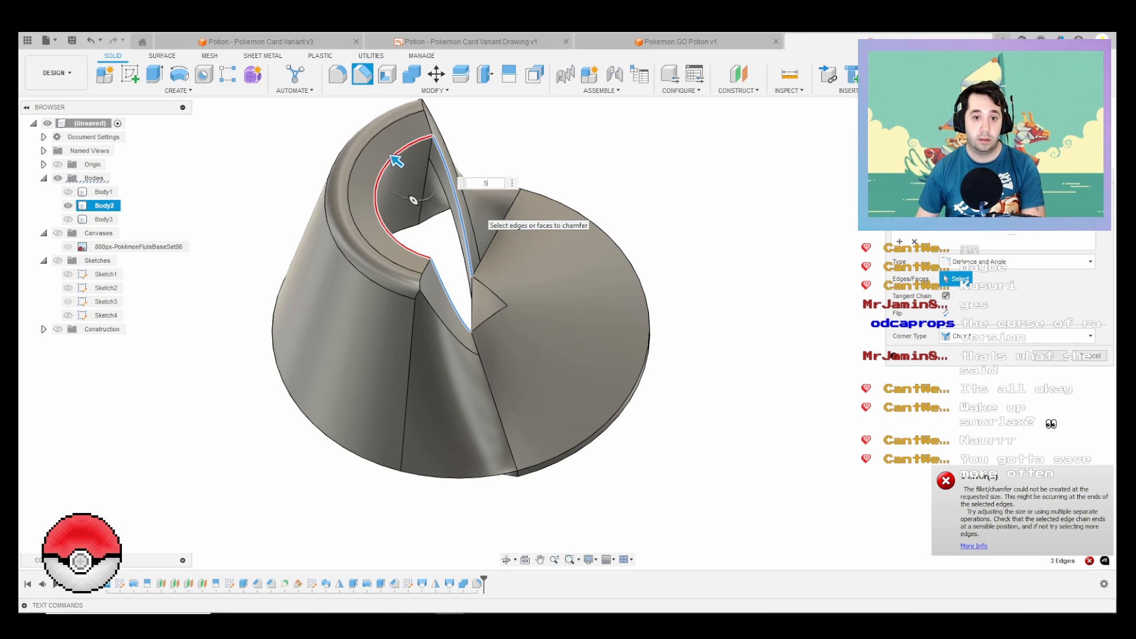
pyautogui.keyDown('shift'); pyautogui.moveTo(452, 184); pyautogui.dragTo(367, 219, button='middle'); pyautogui.keyUp('shift')
pyautogui.keyDown('shift'); pyautogui.moveTo(346, 167); pyautogui.dragTo(473, 201, button='middle'); pyautogui.keyUp('shift')
pyautogui.press('Escape')
# Step: Show Body1 together with the mouthpiece body and keep Body3 hidden
pyautogui.scroll(-4, 374, 184)
pyautogui.scroll(-2, 196, 240)
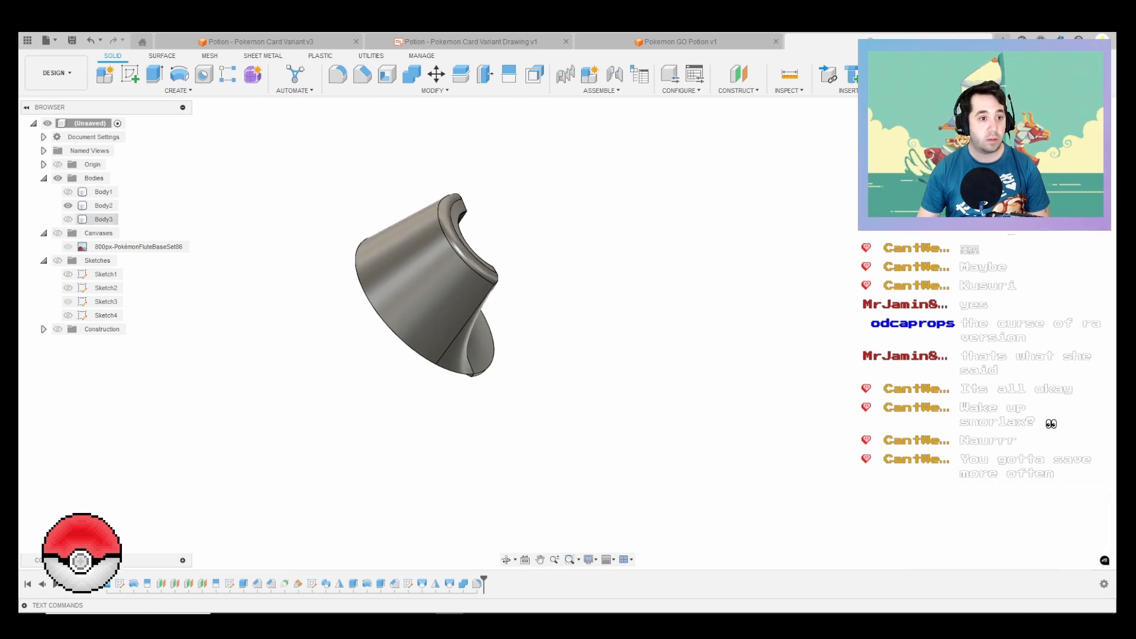
pyautogui.click(68, 219)
pyautogui.click(68, 191)
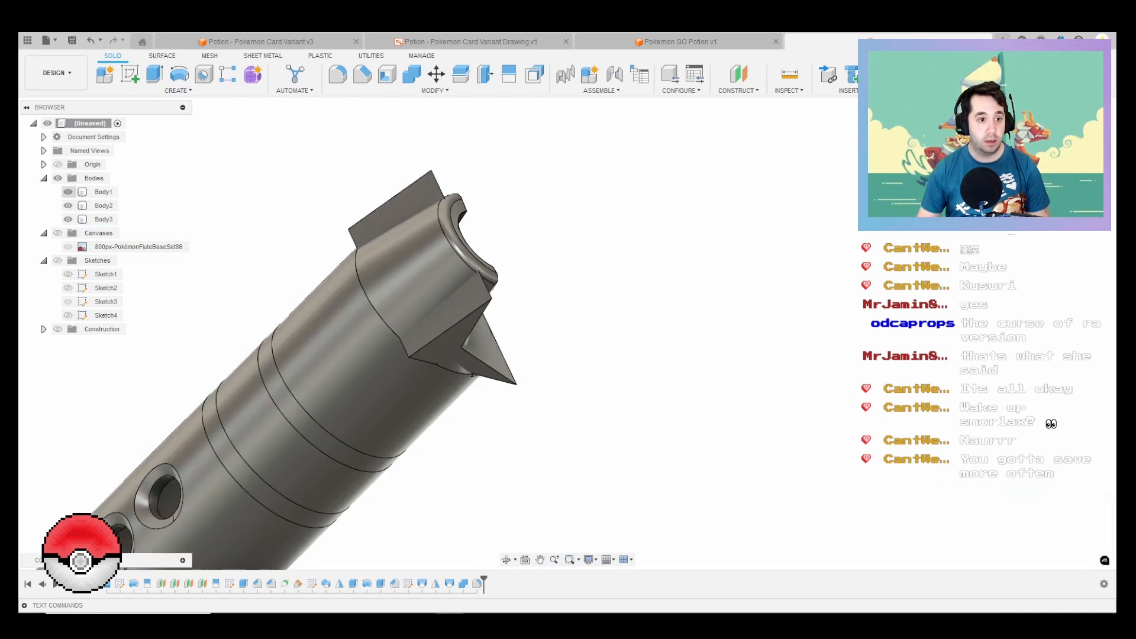
pyautogui.click(68, 219)
# Step: Bring the whole flute into view and show the Pokémon Flute card canvas behind it
pyautogui.scroll(-4, 615, 302)
pyautogui.keyDown('shift'); pyautogui.moveTo(559, 307); pyautogui.dragTo(595, 377, button='middle'); pyautogui.keyUp('shift')
pyautogui.scroll(-2, 593, 376)
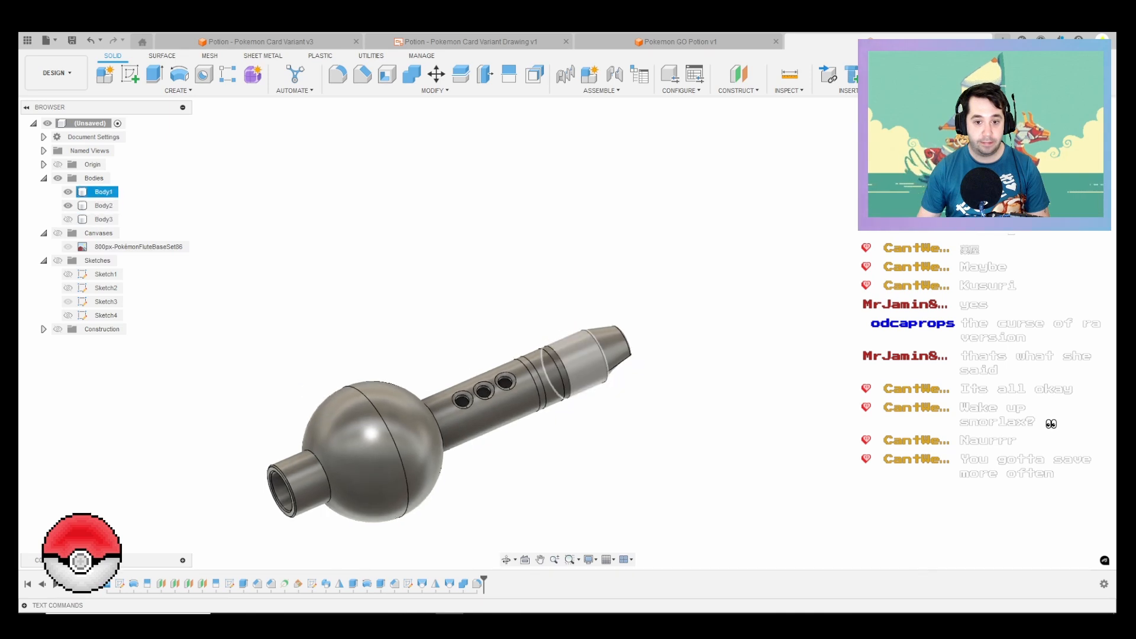
pyautogui.scroll(3, 597, 355)
pyautogui.scroll(-3, 680, 364)
pyautogui.moveTo(681, 364); pyautogui.dragTo(740, 289, button='middle')
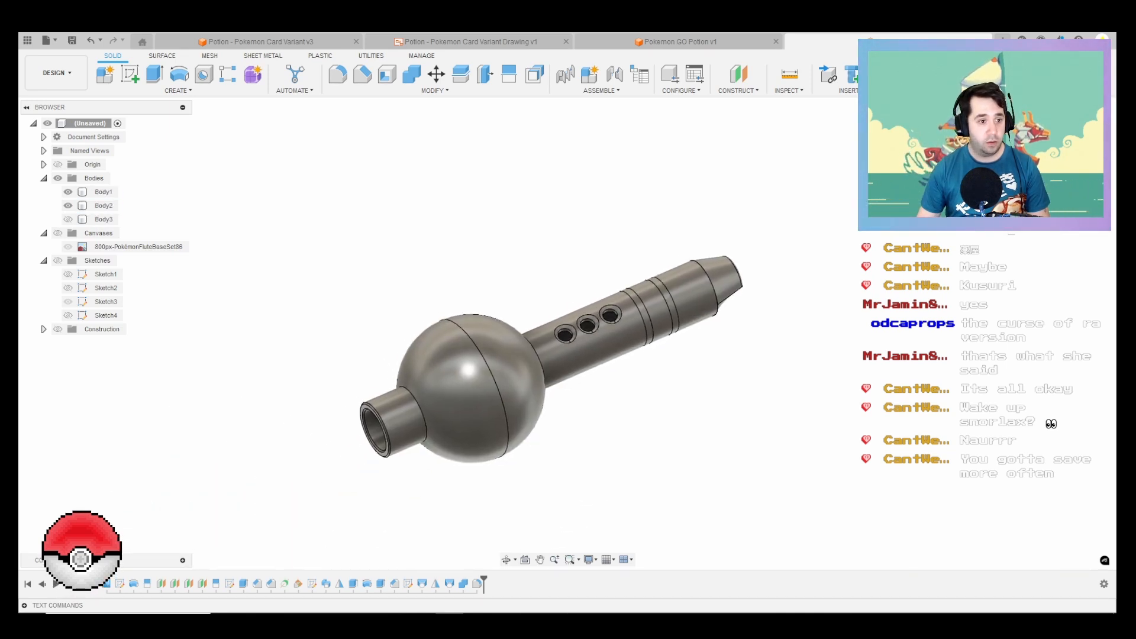
pyautogui.click(68, 247)
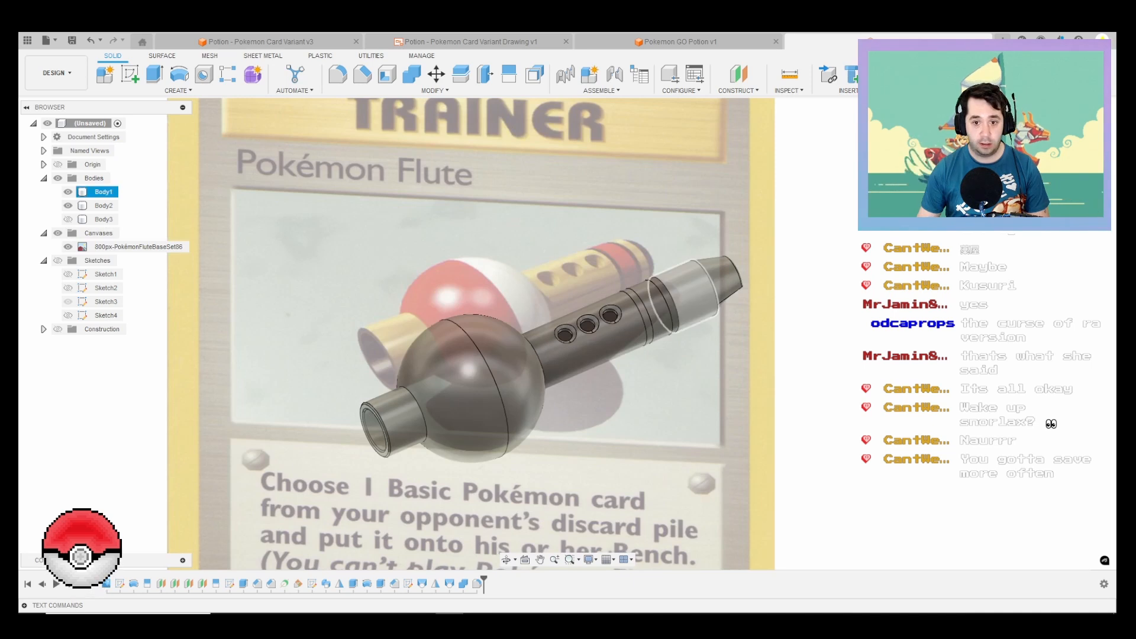
# Step: Add the white and red Powder Coat appearances from the Paint library's smooth powder coats to the design
pyautogui.press('a')
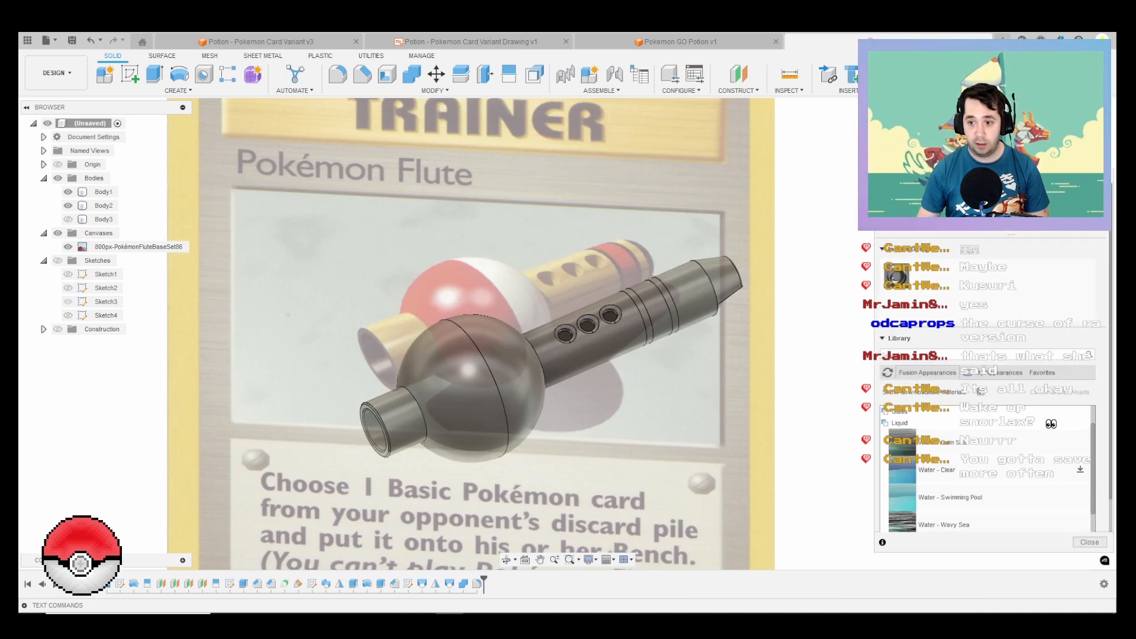
pyautogui.click(900, 422)
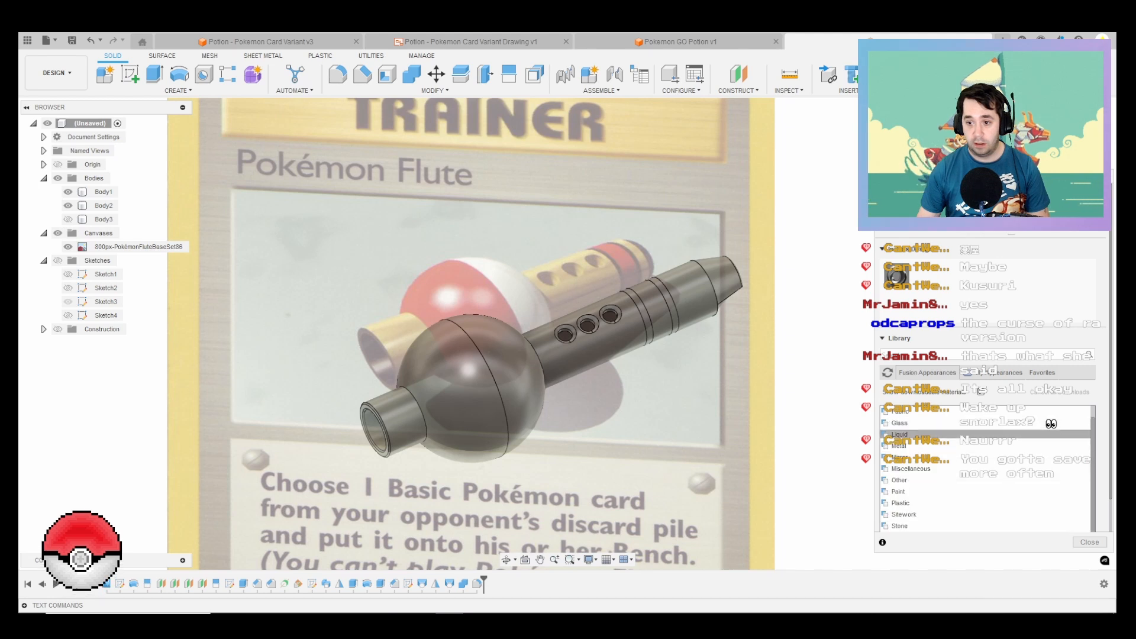
pyautogui.click(899, 491)
pyautogui.scroll(-5, 899, 492)
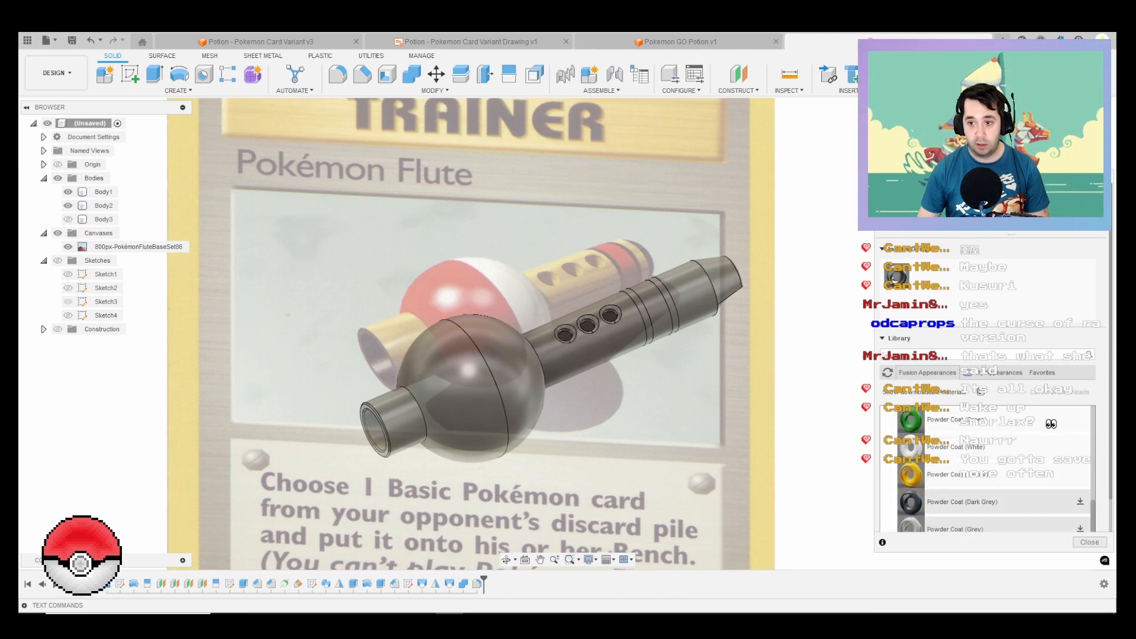
pyautogui.scroll(-3, 982, 462)
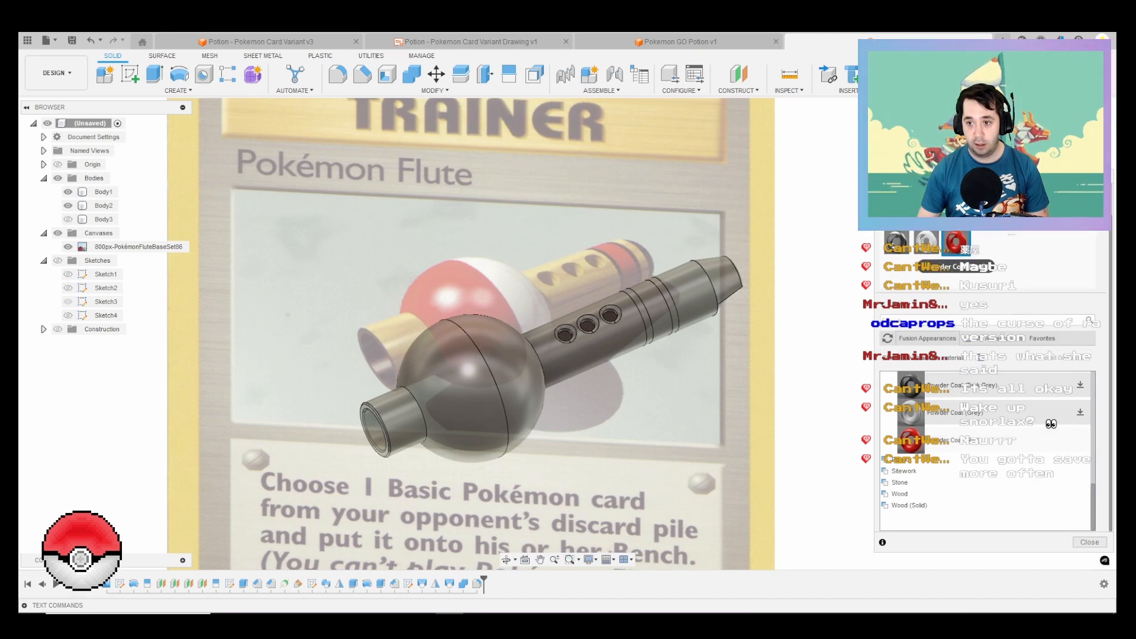
pyautogui.scroll(5, 982, 450)
pyautogui.scroll(-2, 984, 450)
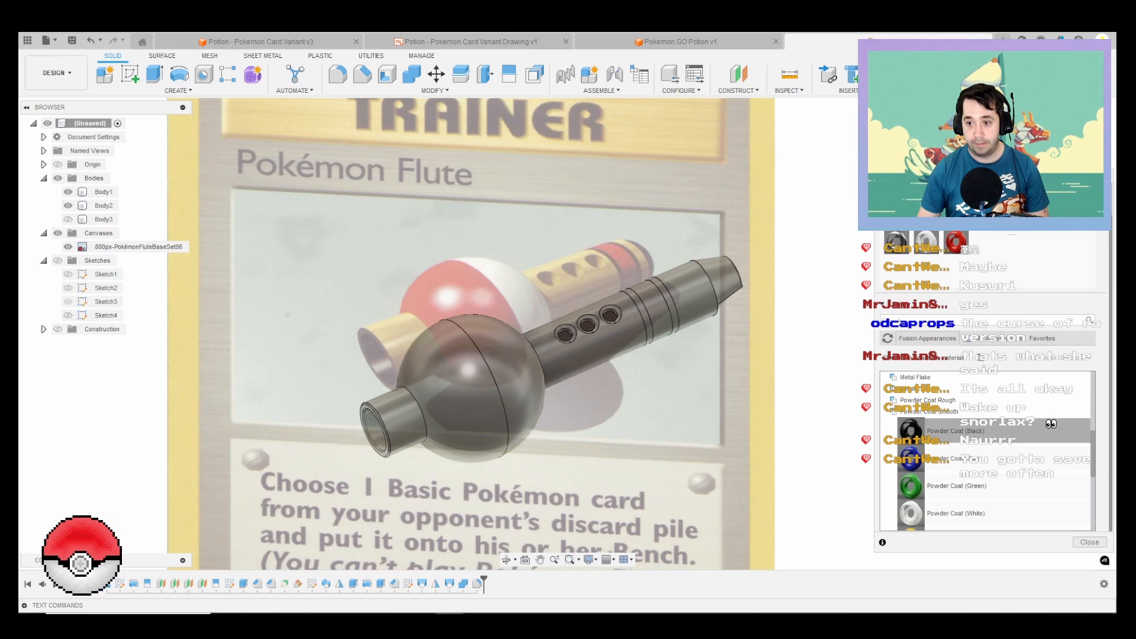
pyautogui.scroll(1, 985, 414)
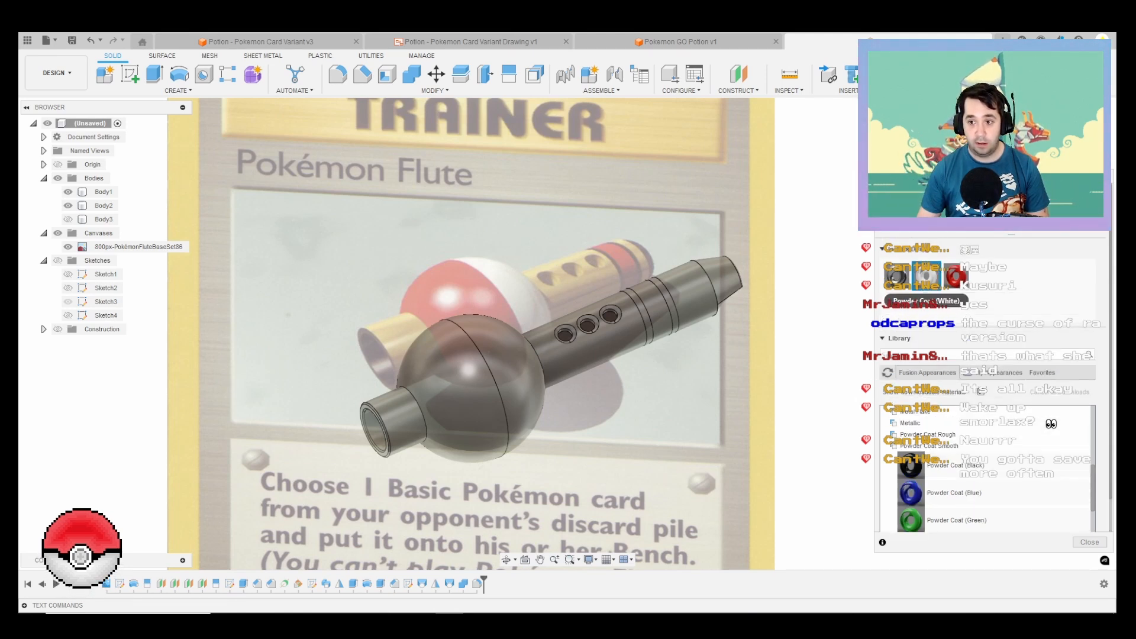
# Step: Apply white Powder Coat to the sphere half nearest the finger holes, and red to the other half and the wide band
pyautogui.moveTo(926, 276); pyautogui.dragTo(510, 361)
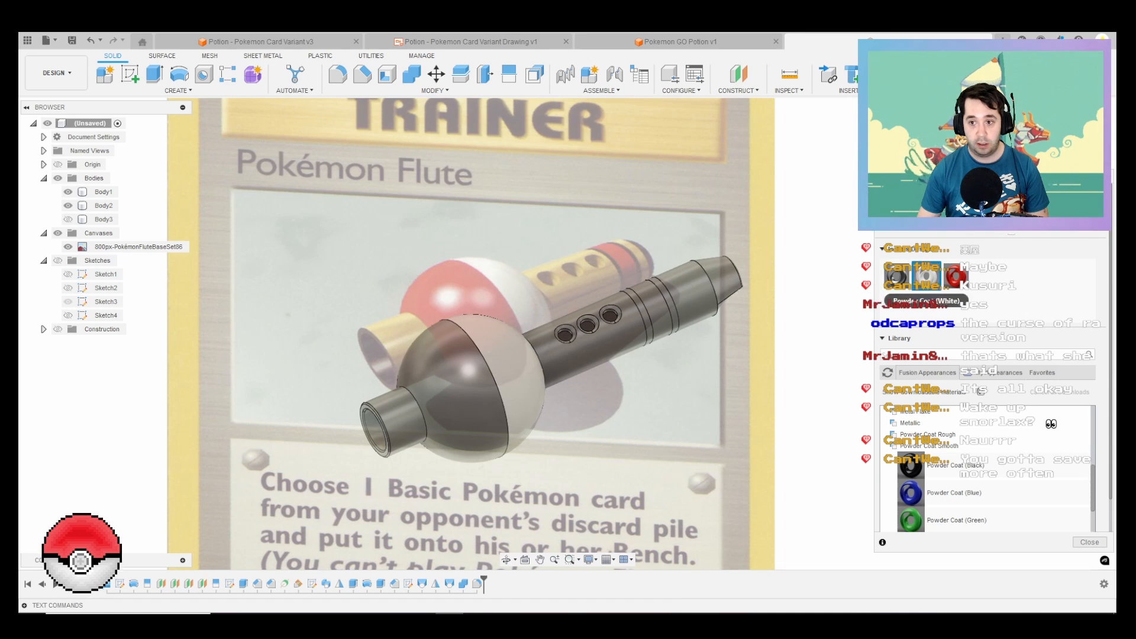
pyautogui.moveTo(955, 276); pyautogui.dragTo(459, 384)
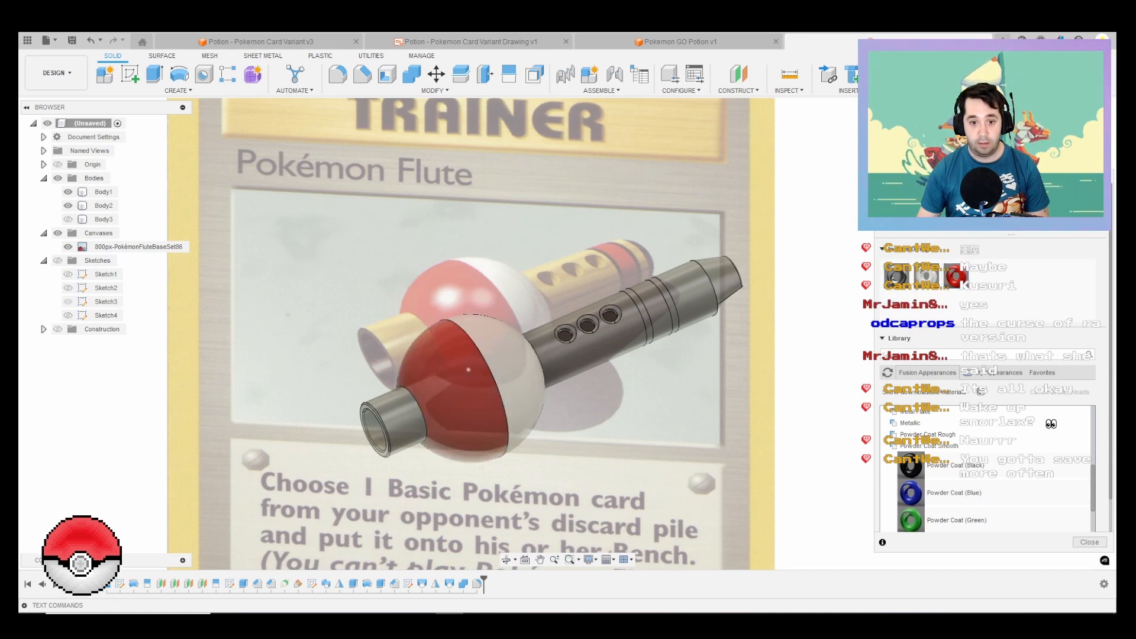
pyautogui.moveTo(955, 277); pyautogui.dragTo(657, 311)
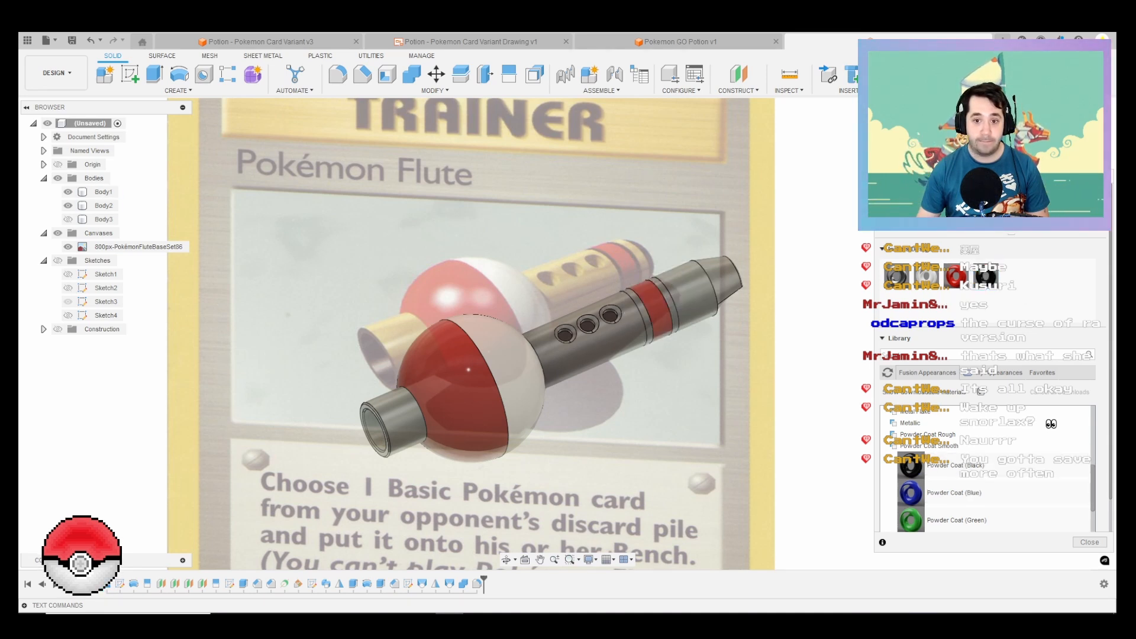
# Step: Apply black Powder Coat to the two narrow rings on either side of the red band and finish the appearance editing
pyautogui.click(103, 192)
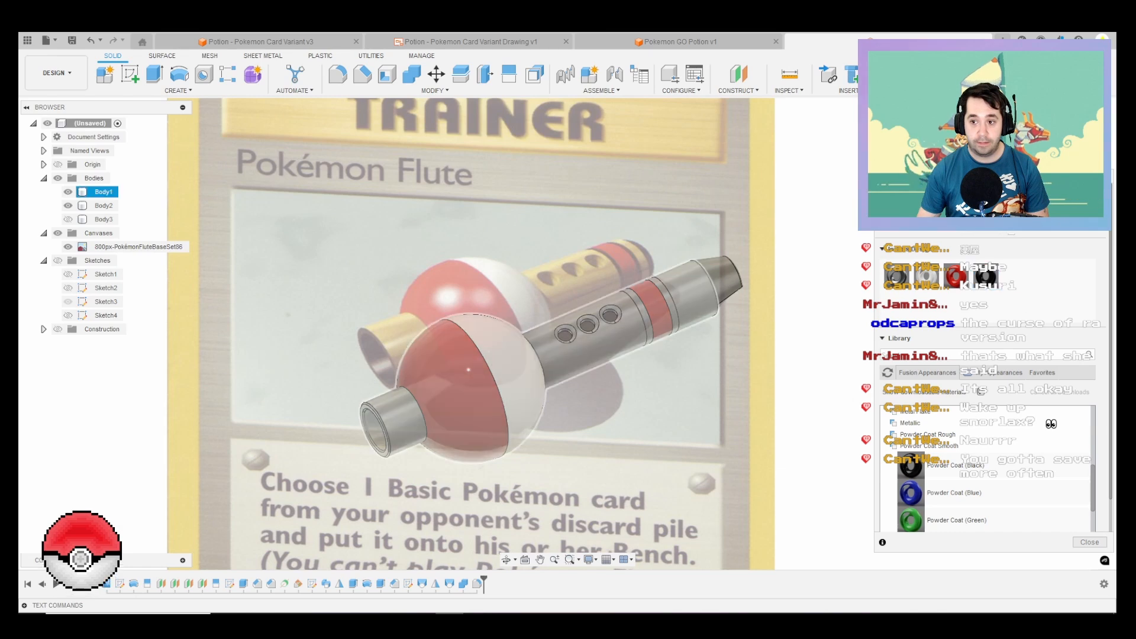
pyautogui.scroll(5, 610, 306)
pyautogui.click(710, 308)
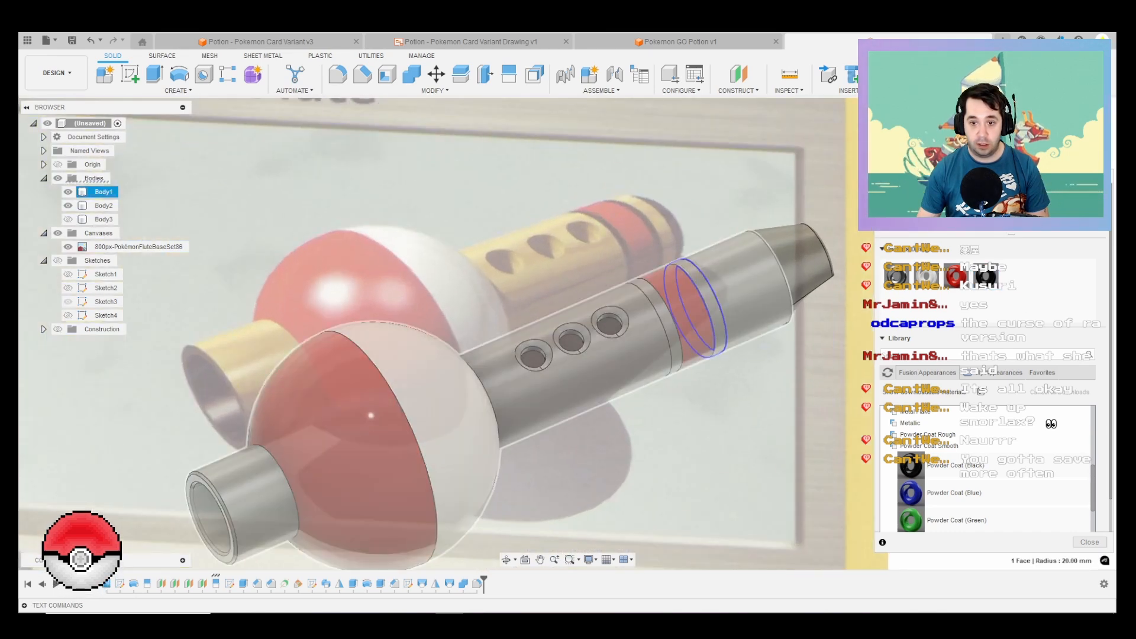
pyautogui.keyDown('ctrl'); pyautogui.click(663, 321); pyautogui.keyUp('ctrl')
pyautogui.moveTo(986, 276); pyautogui.dragTo(709, 308)
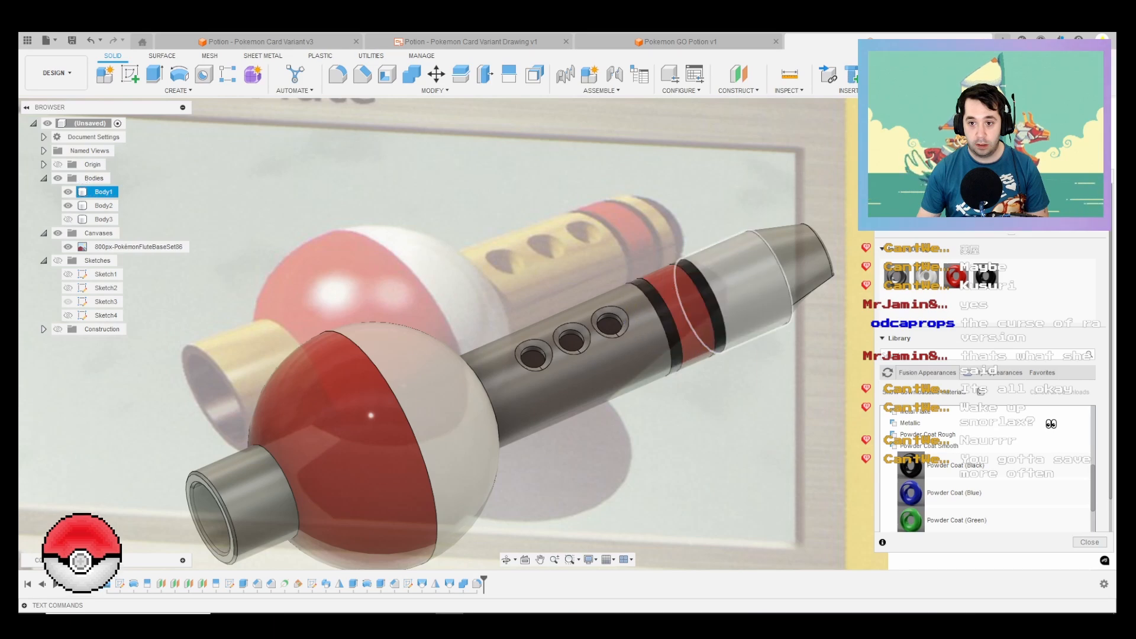
pyautogui.scroll(-5, 772, 366)
pyautogui.click(1089, 542)
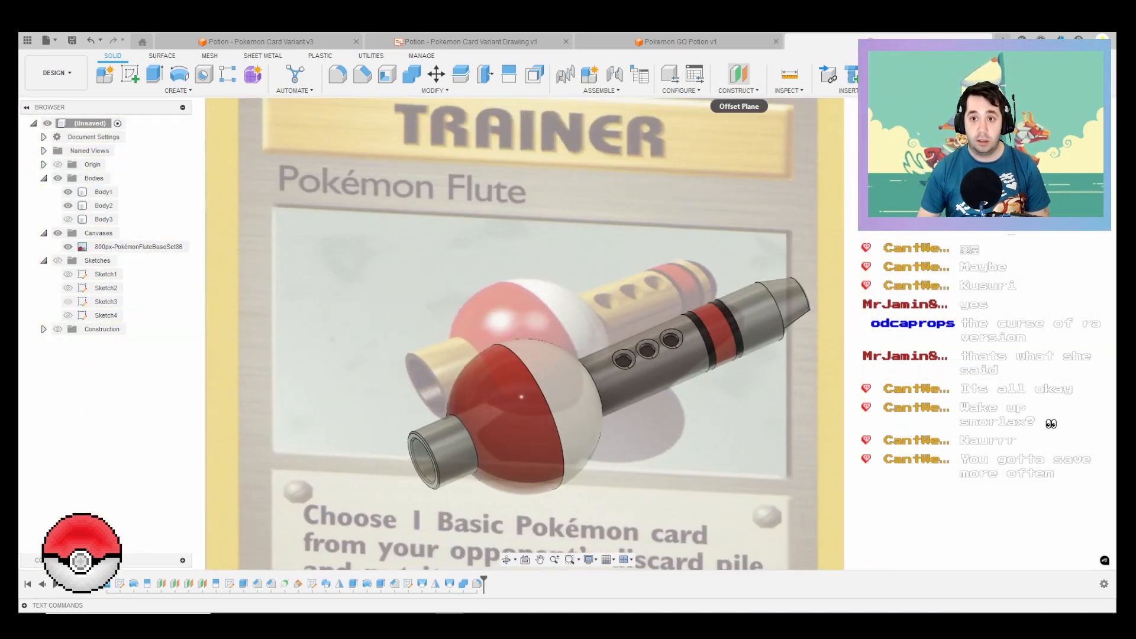
# Step: Show the construction geometry and create an offset plane 25 mm from Plane2 toward the mouthpiece
pyautogui.click(739, 74)
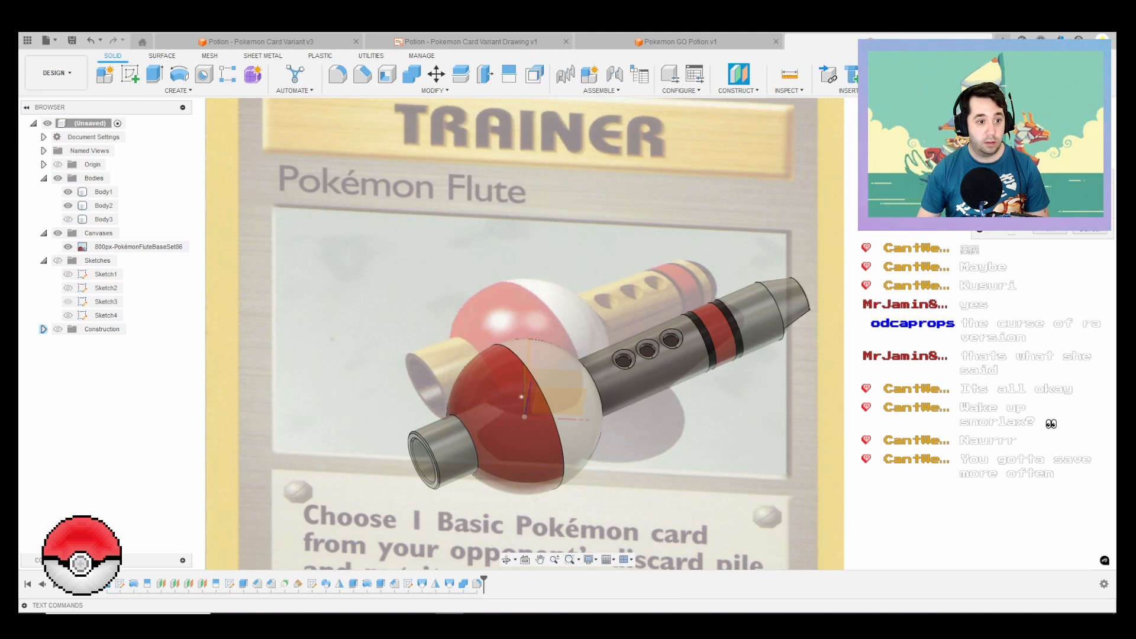
pyautogui.click(44, 329)
pyautogui.click(58, 329)
pyautogui.scroll(3, 799, 318)
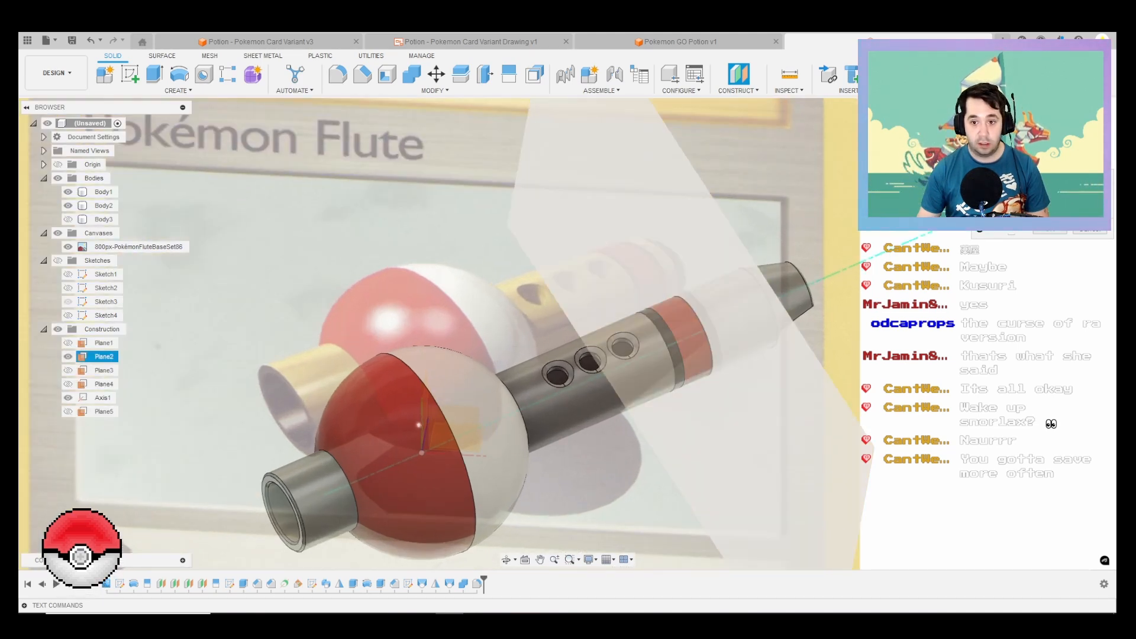
pyautogui.click(750, 378)
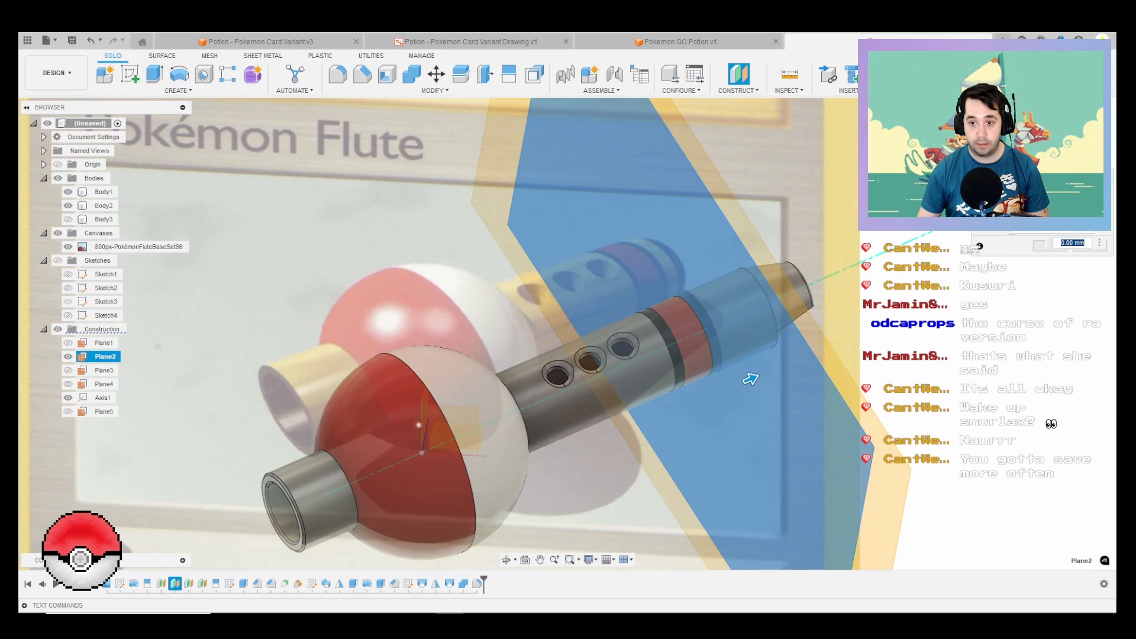
pyautogui.moveTo(750, 379); pyautogui.dragTo(797, 358)
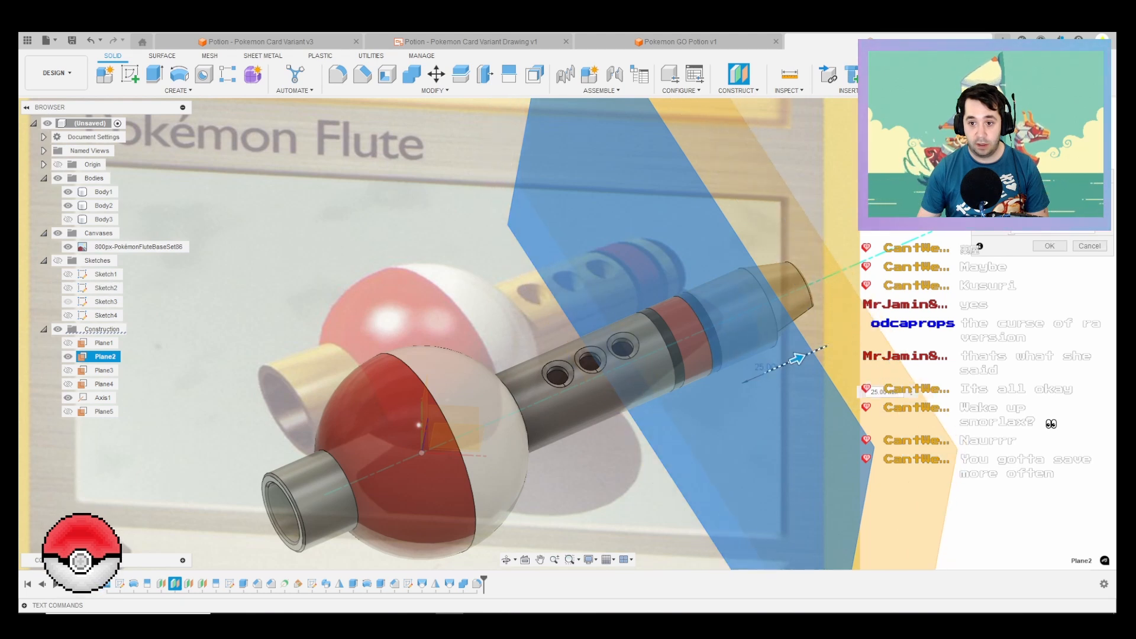
pyautogui.press('Return')
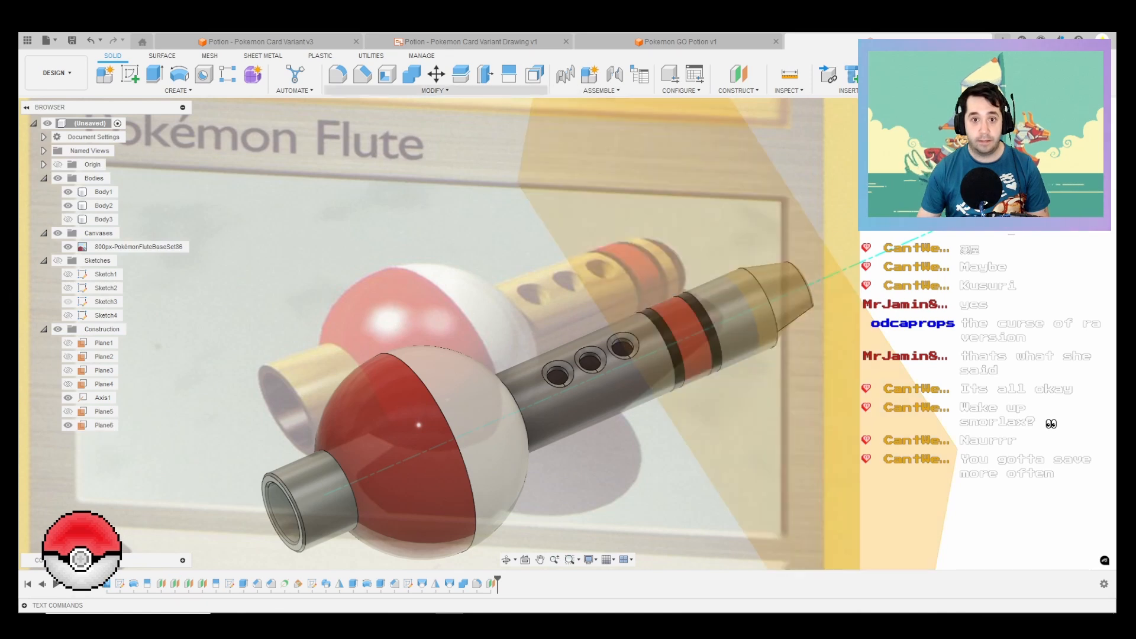
pyautogui.click(509, 74)
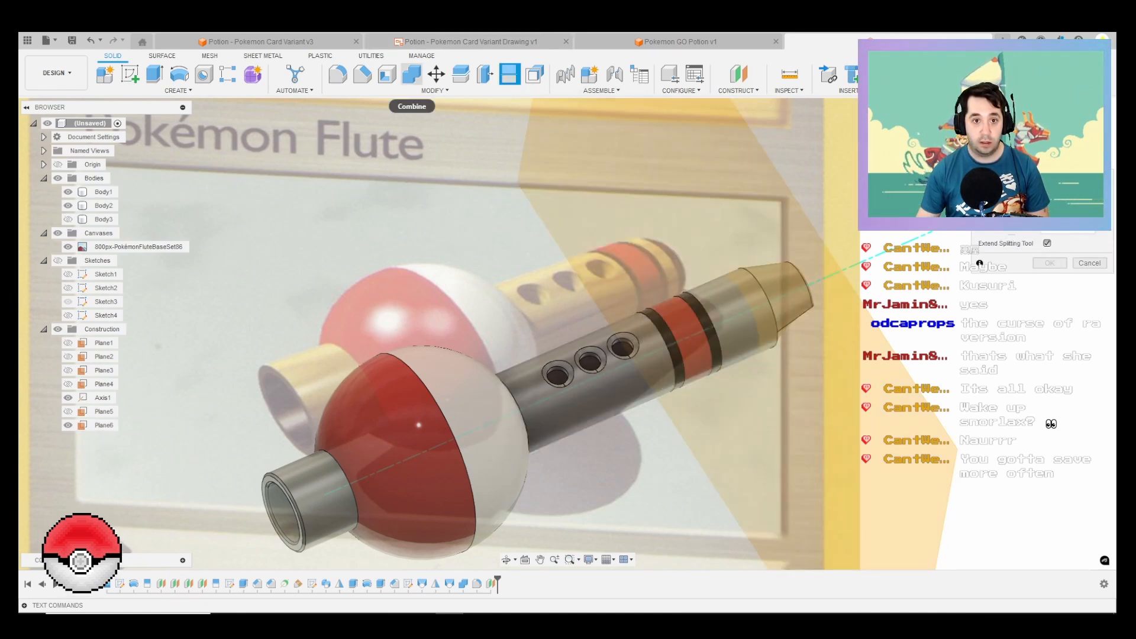
pyautogui.click(411, 74)
pyautogui.click(731, 318)
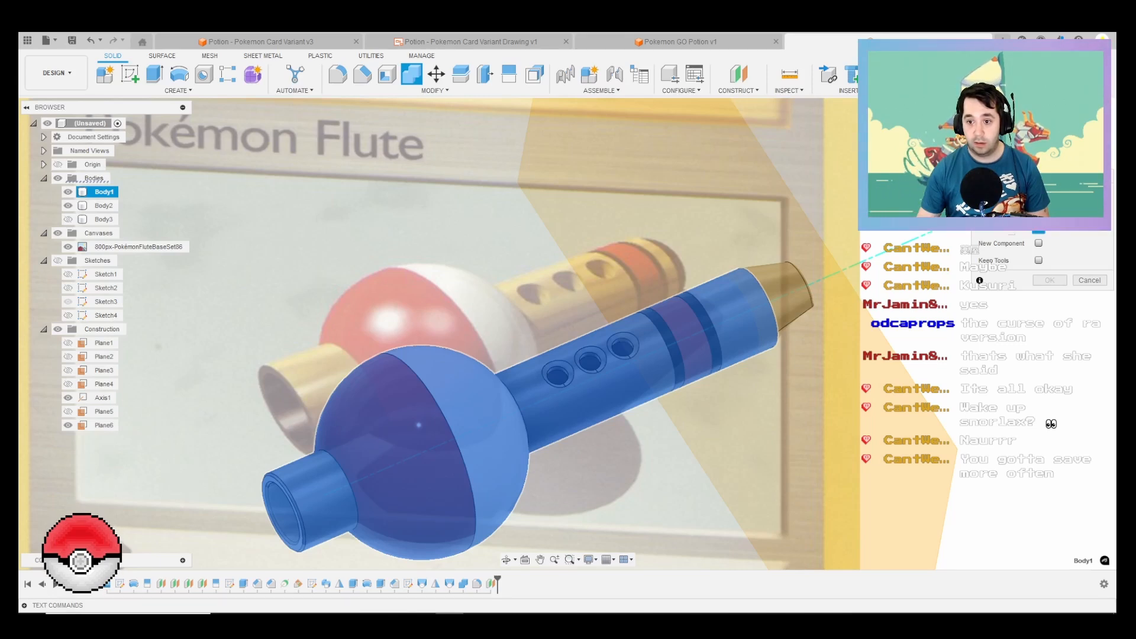
pyautogui.click(1089, 193)
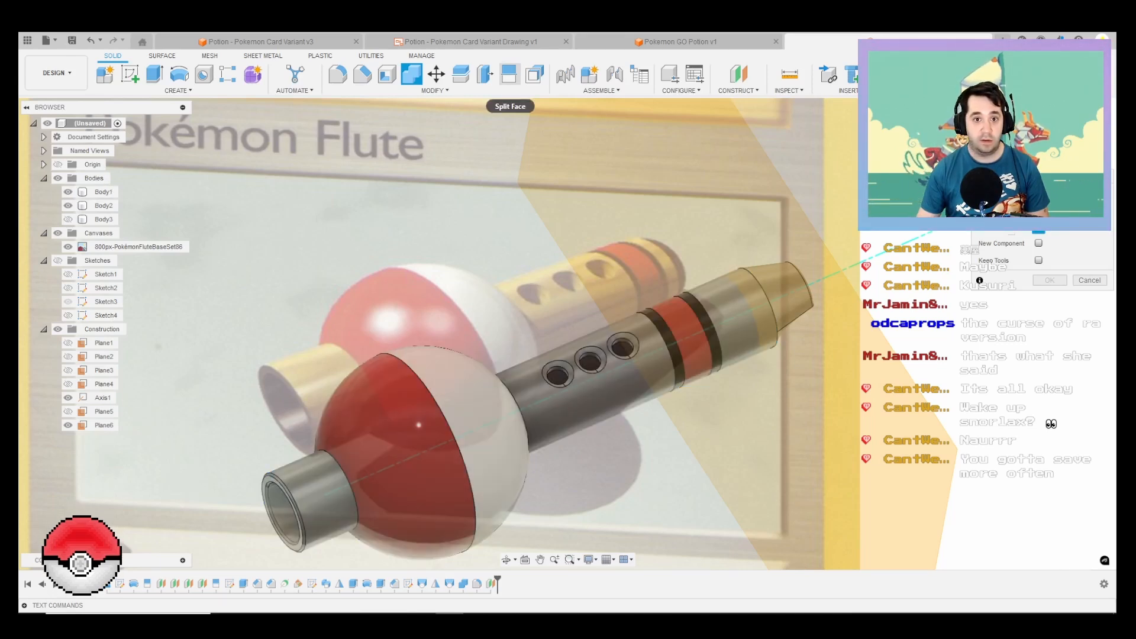
# Step: Split the flute's main body (Body1) at the offset plane near the mouthpiece using Split Body with Plane6
pyautogui.click(460, 74)
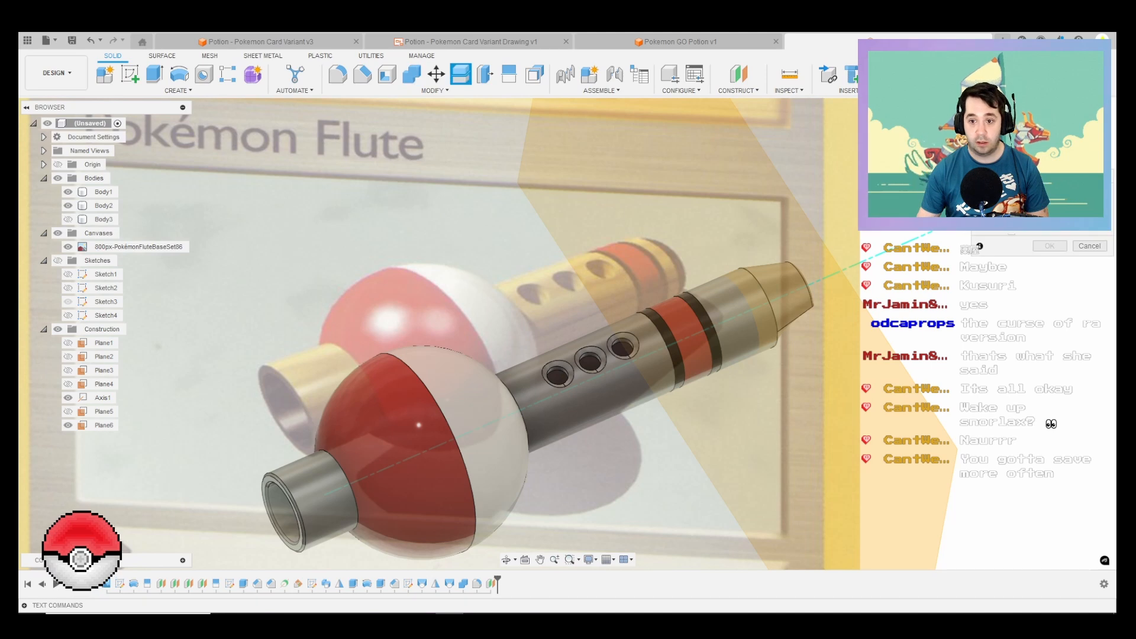
pyautogui.click(597, 390)
pyautogui.click(1068, 207)
pyautogui.click(825, 366)
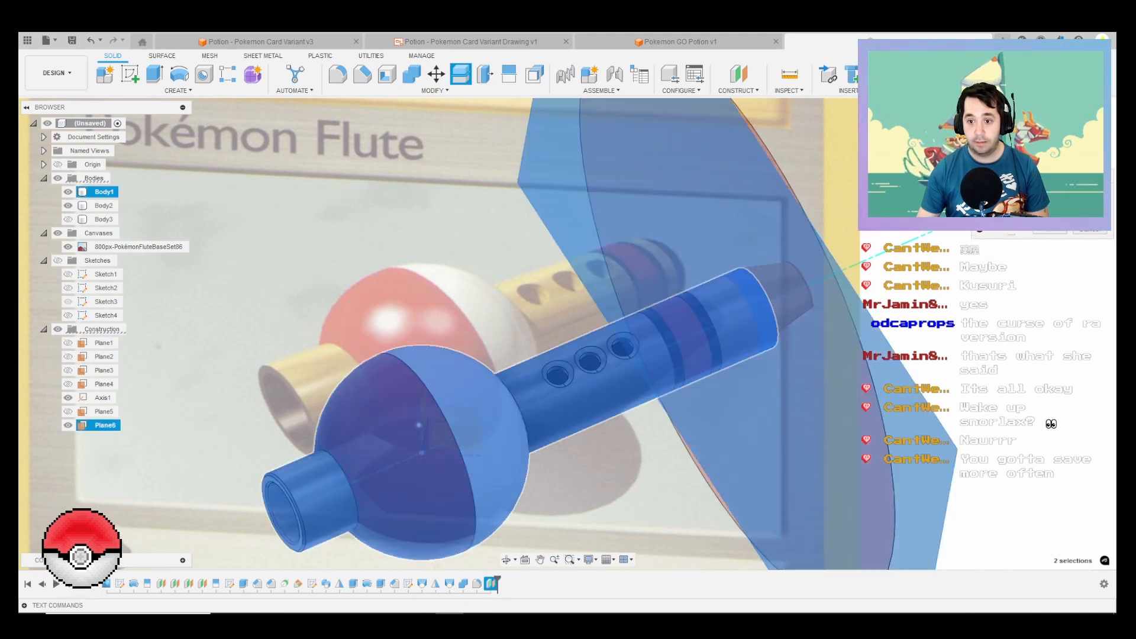
pyautogui.press('Return')
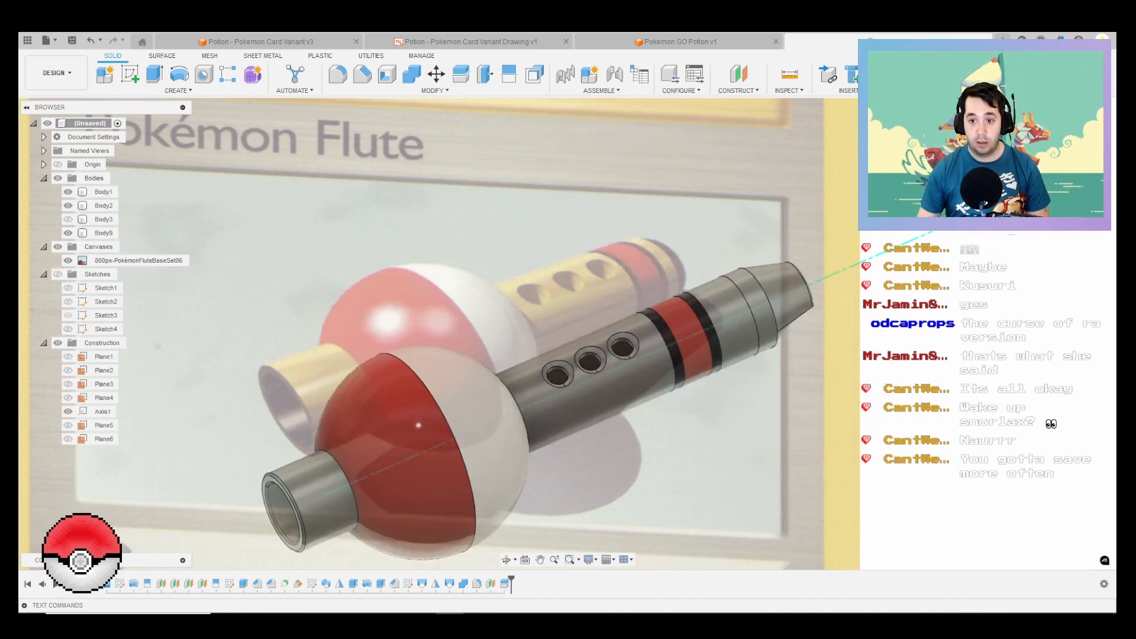
# Step: Apply black Powder Coat to the tapered mouthpiece and the newly split ring next to it
pyautogui.press('a')
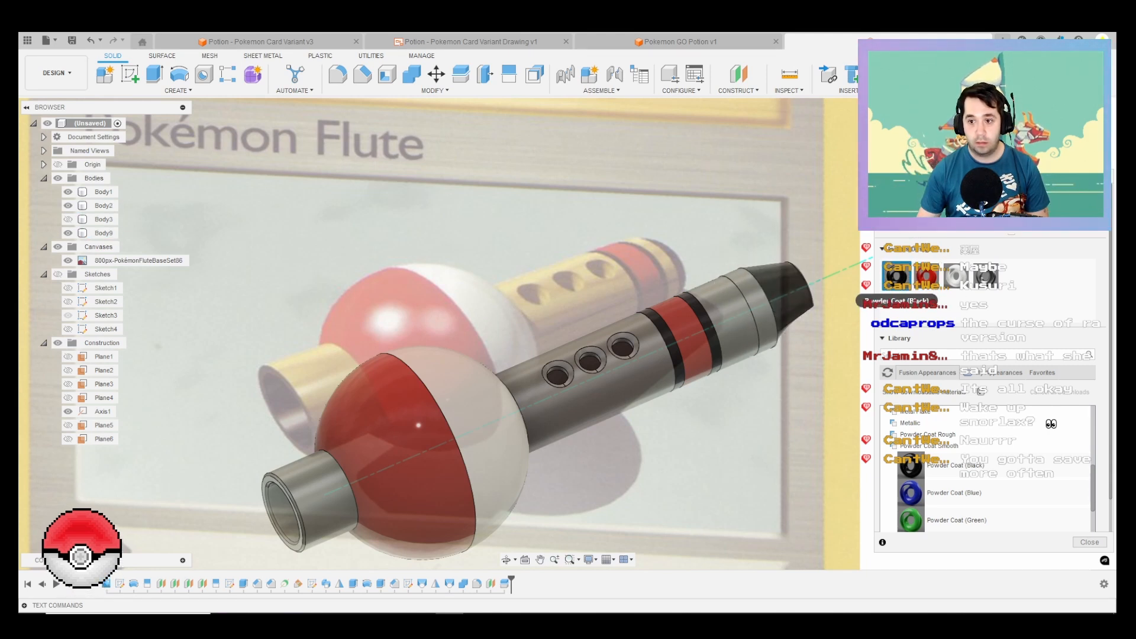
pyautogui.moveTo(896, 276); pyautogui.dragTo(763, 311)
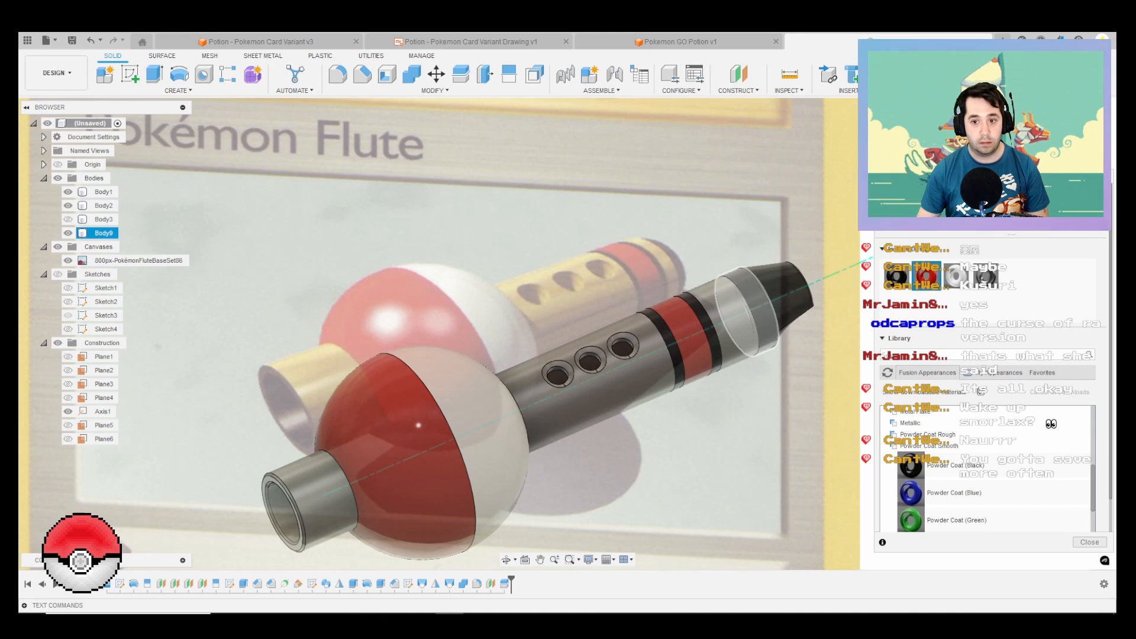
# Step: Browse the Wood appearances in the library and add Oak to the design
pyautogui.scroll(2, 947, 447)
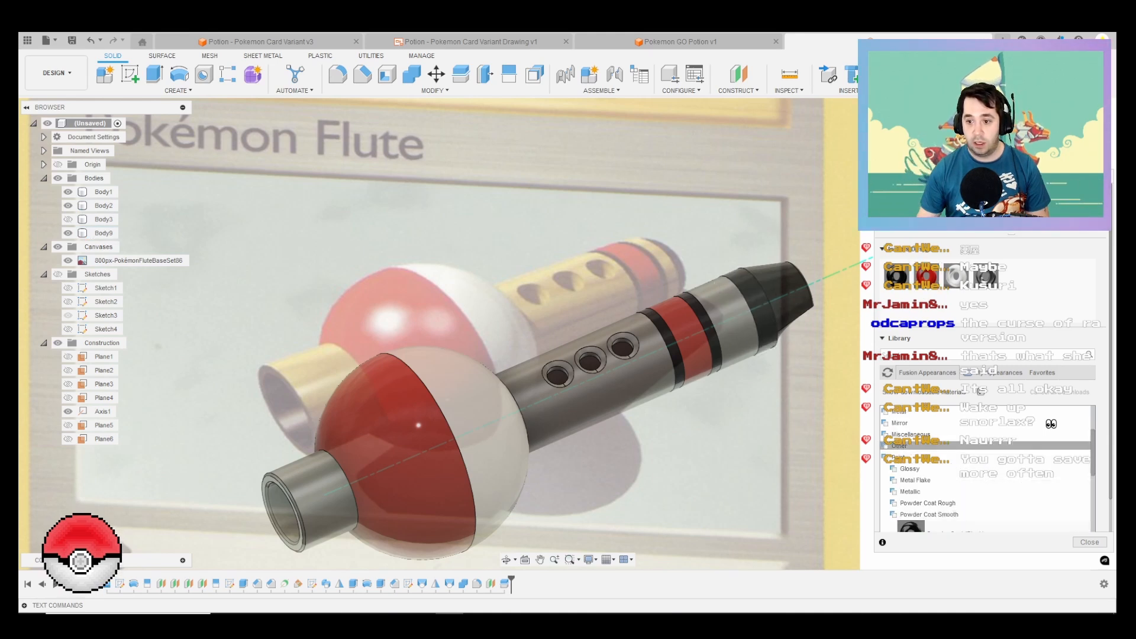
pyautogui.click(899, 457)
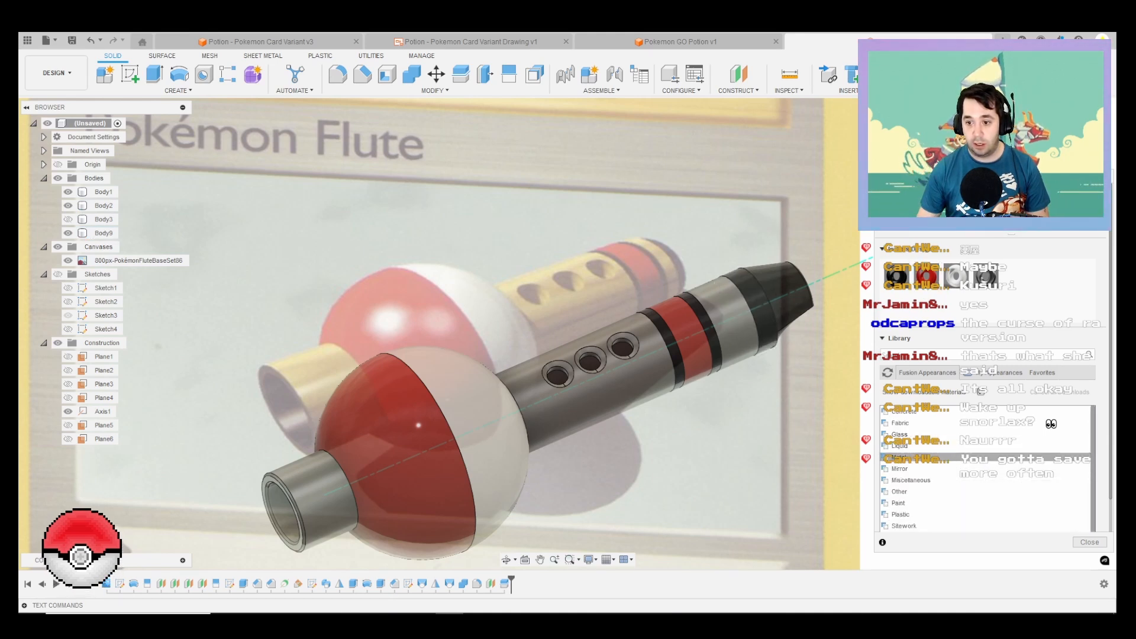
pyautogui.scroll(-3, 946, 474)
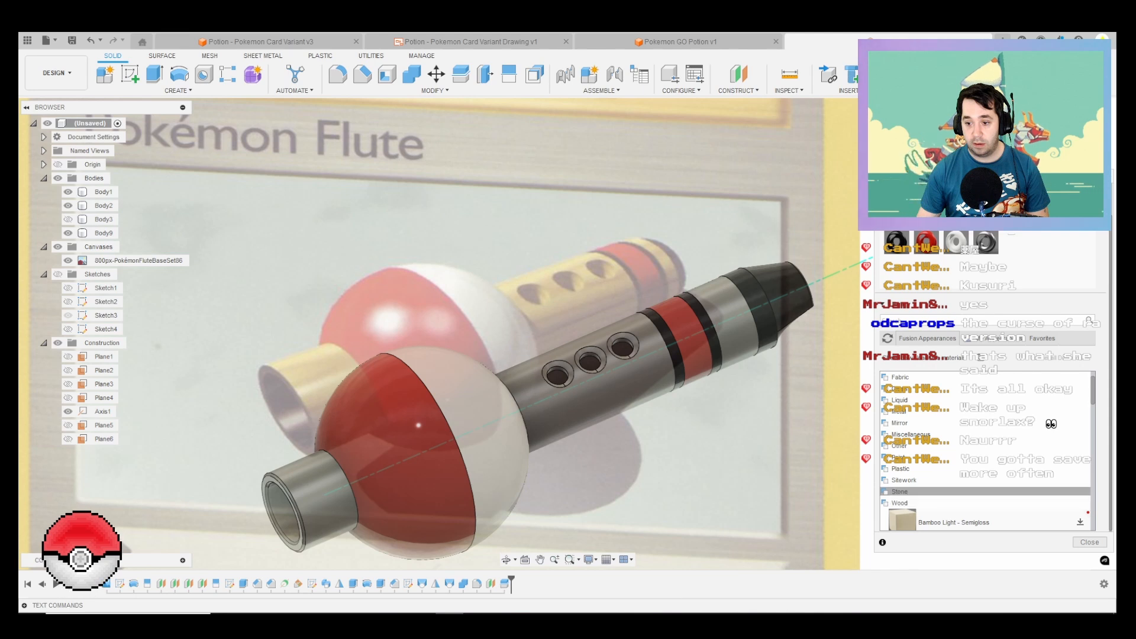
pyautogui.scroll(-3, 981, 468)
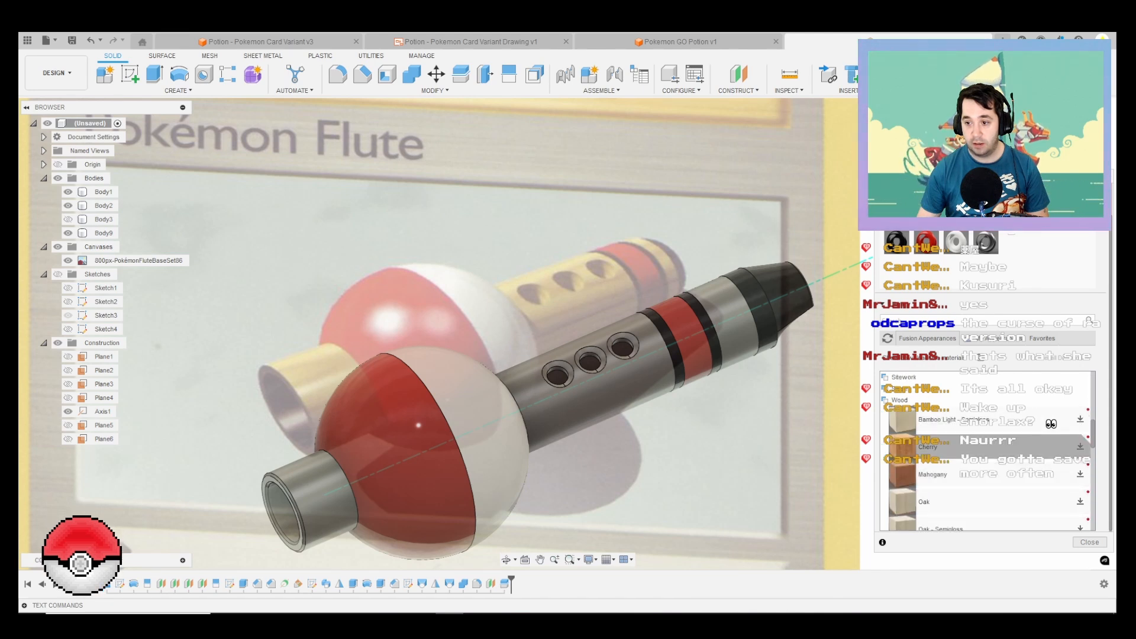
pyautogui.scroll(-3, 982, 467)
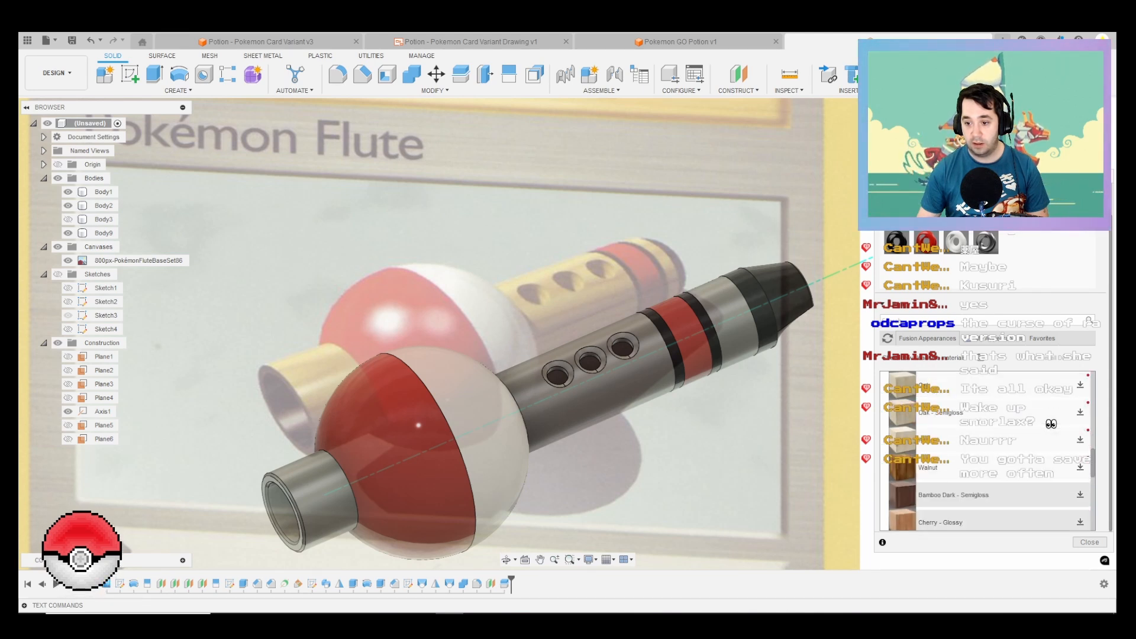
pyautogui.scroll(-3, 982, 468)
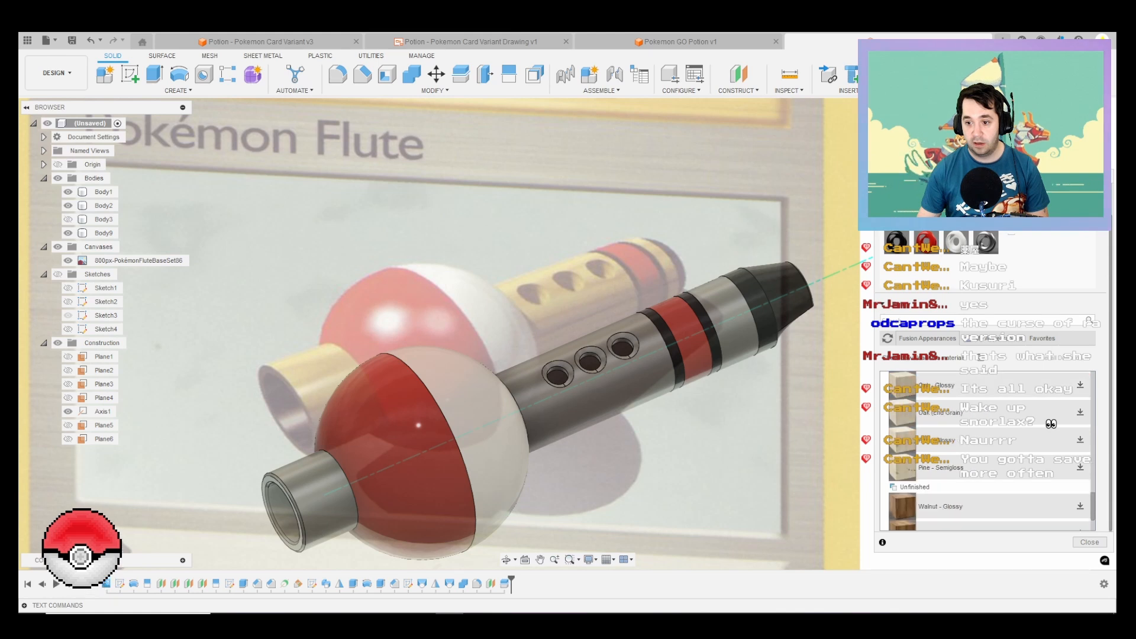
pyautogui.scroll(3, 982, 467)
pyautogui.scroll(-3, 982, 467)
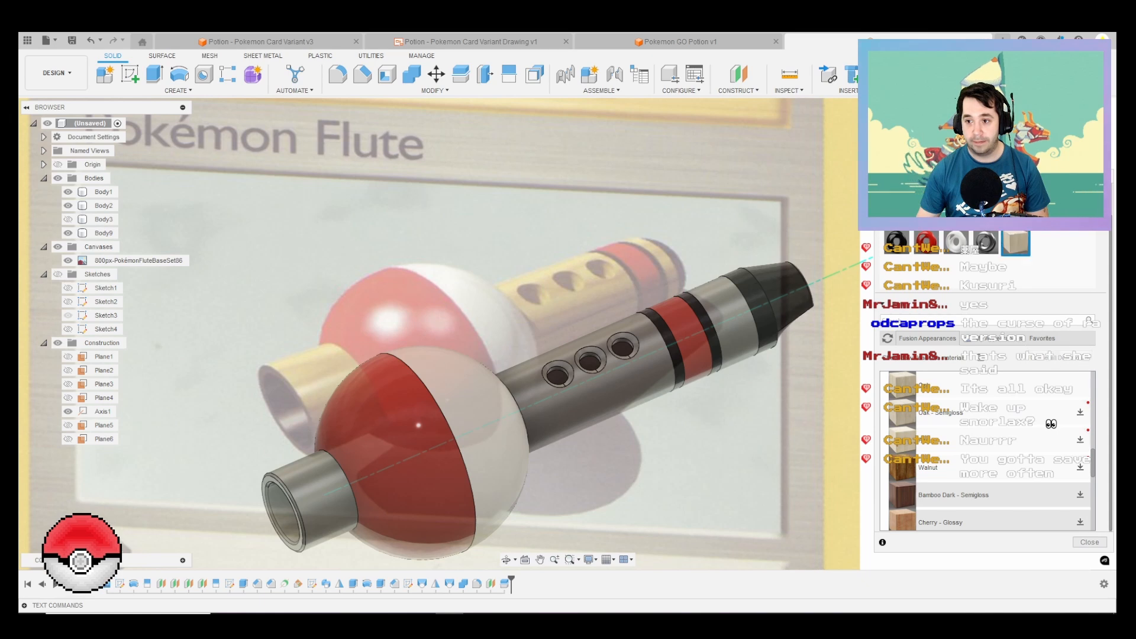
pyautogui.scroll(1, 982, 467)
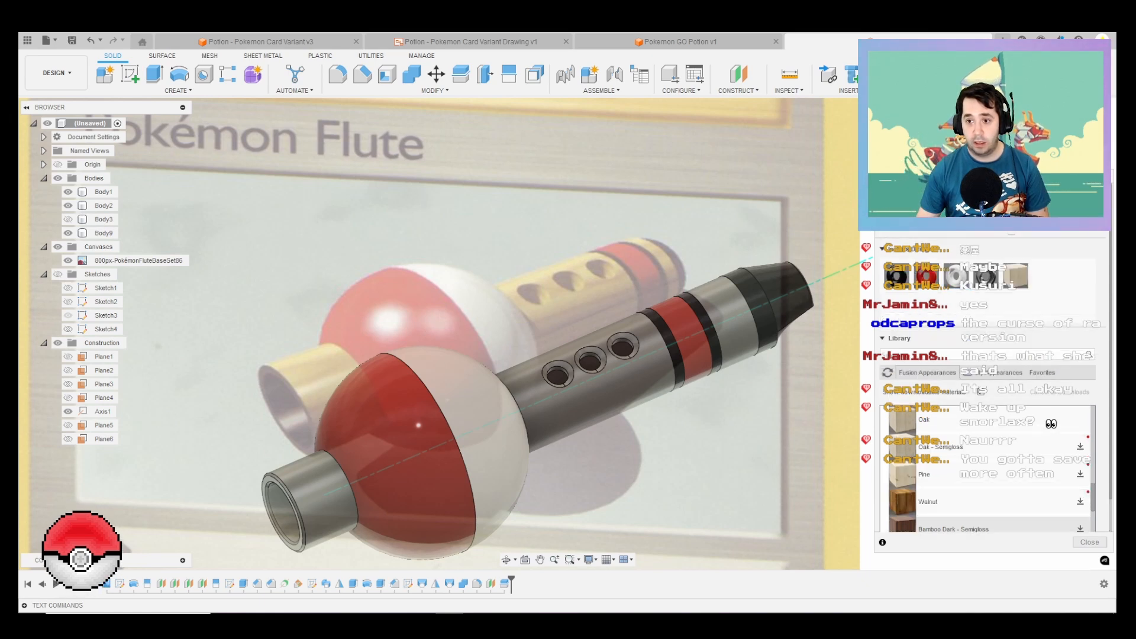
# Step: Apply Oak to the finger-hole section and the band beside the mouthpiece, and replace it with Oak - Semigloss on both
pyautogui.moveTo(1015, 275); pyautogui.dragTo(723, 320)
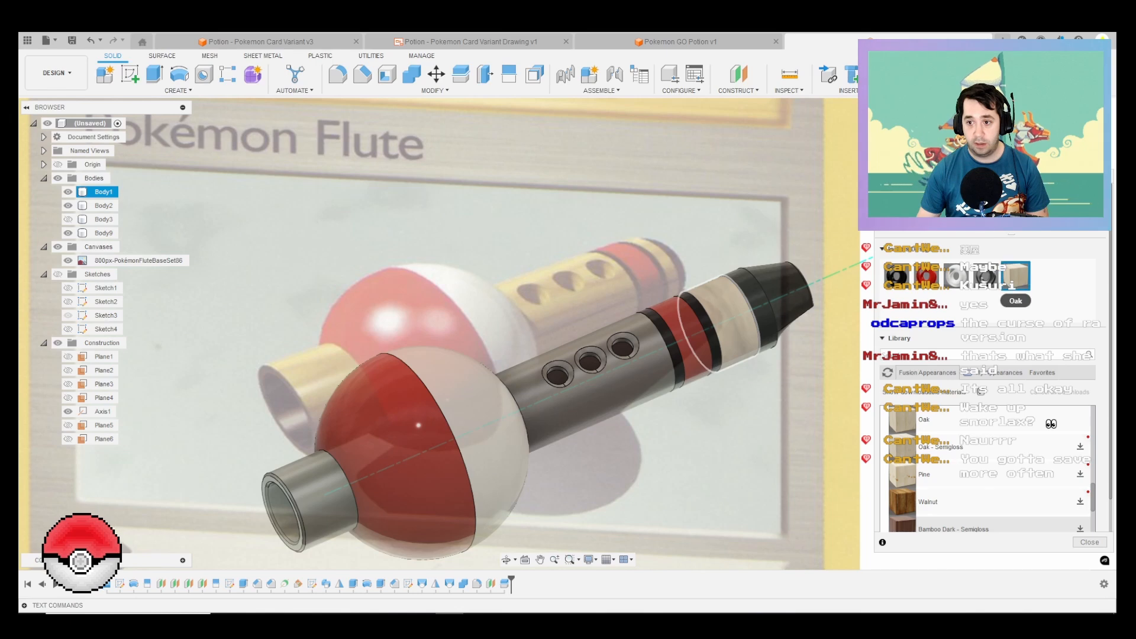
pyautogui.moveTo(1015, 276); pyautogui.dragTo(606, 391)
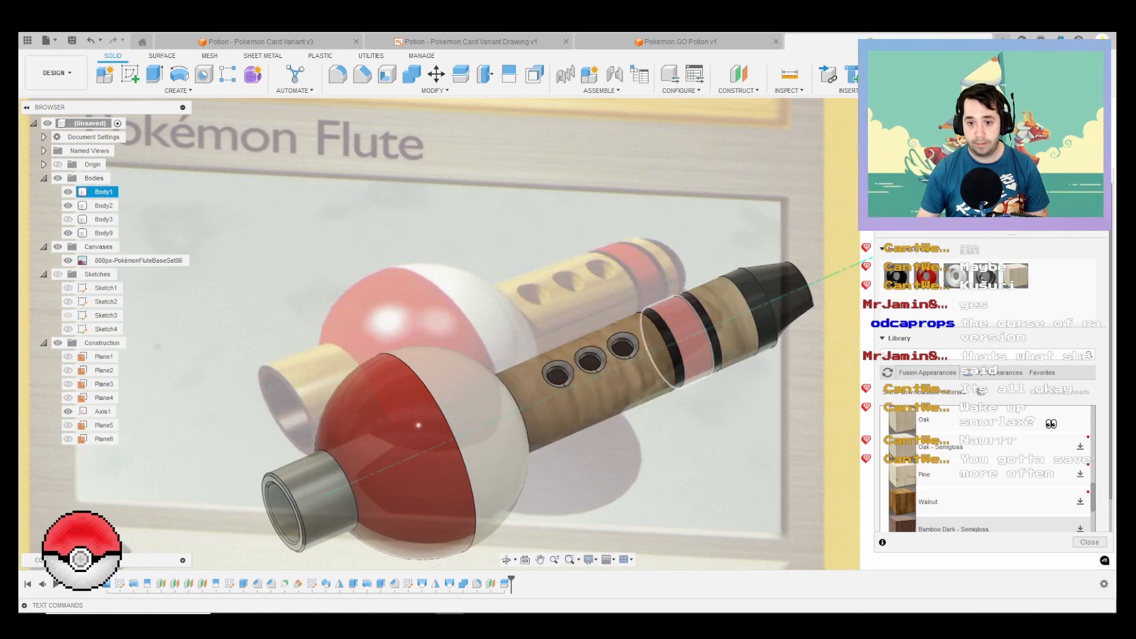
pyautogui.scroll(3, 679, 326)
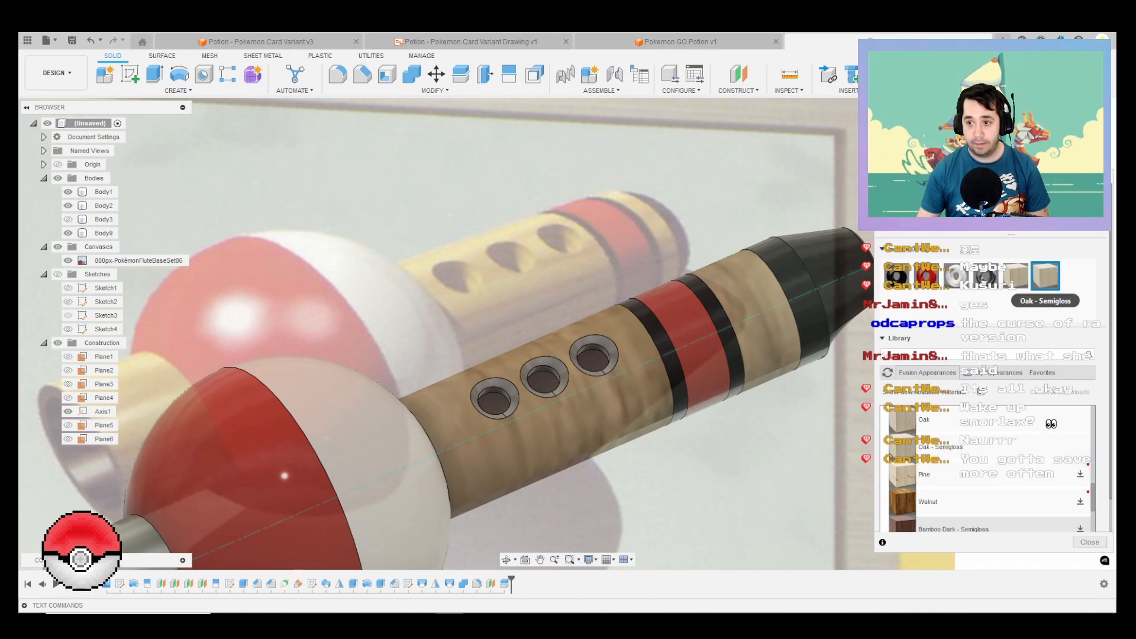
pyautogui.moveTo(1045, 275); pyautogui.dragTo(739, 319)
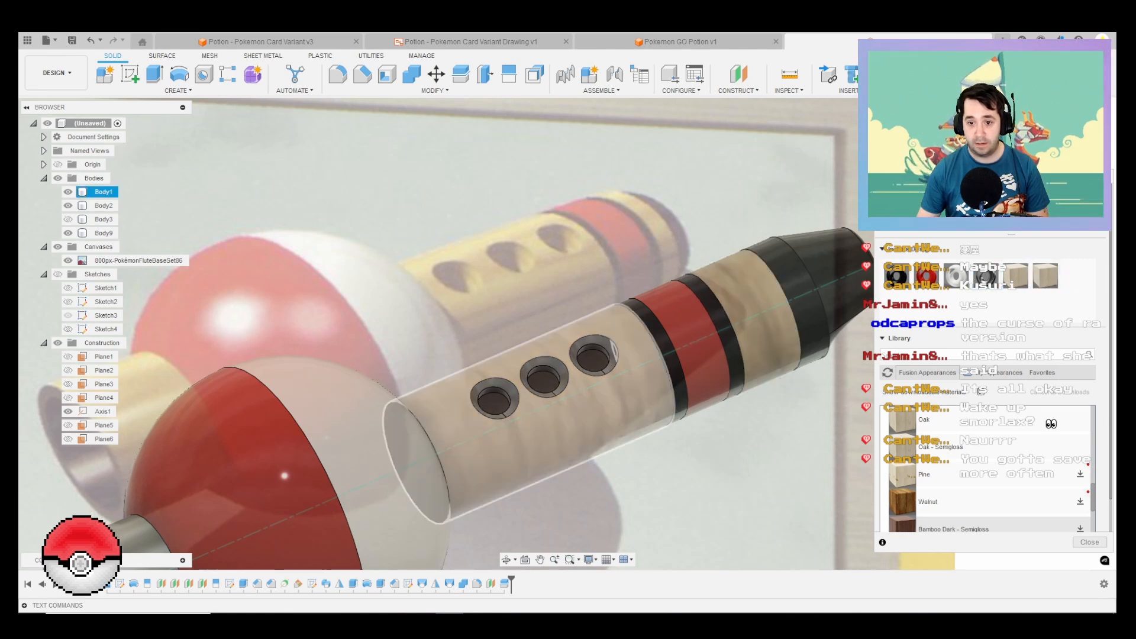
# Step: Select the countersink and inner wall faces of all three finger holes
pyautogui.scroll(3, 586, 356)
pyautogui.scroll(2, 442, 417)
pyautogui.click(444, 392)
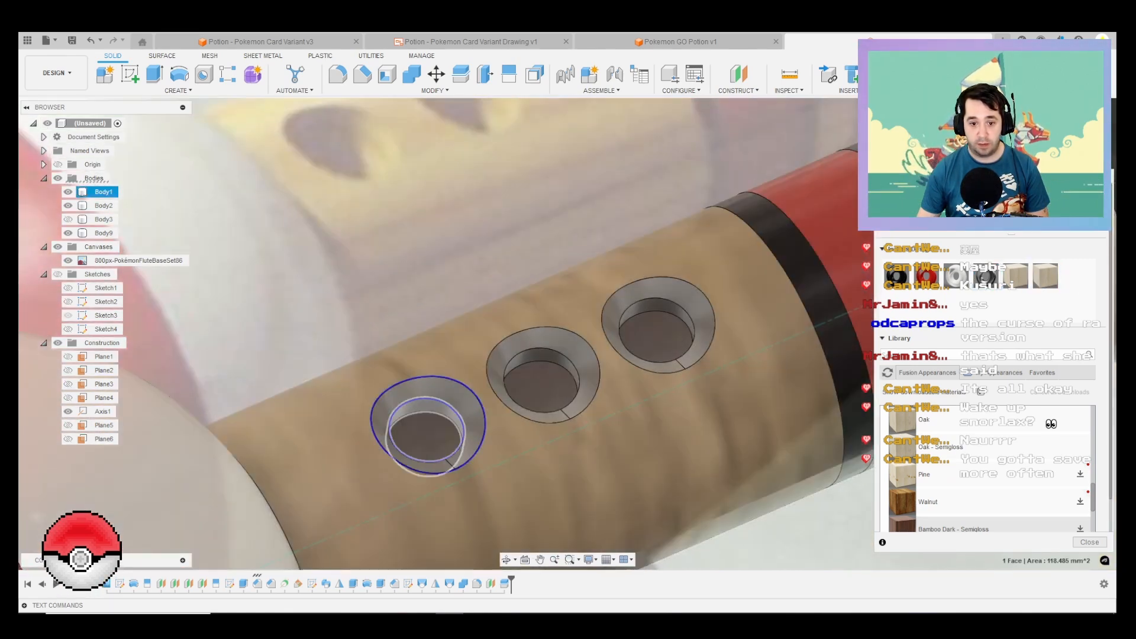
pyautogui.scroll(2, 443, 407)
pyautogui.keyDown('ctrl'); pyautogui.click(424, 403); pyautogui.keyUp('ctrl')
pyautogui.keyDown('ctrl'); pyautogui.click(578, 312); pyautogui.keyUp('ctrl')
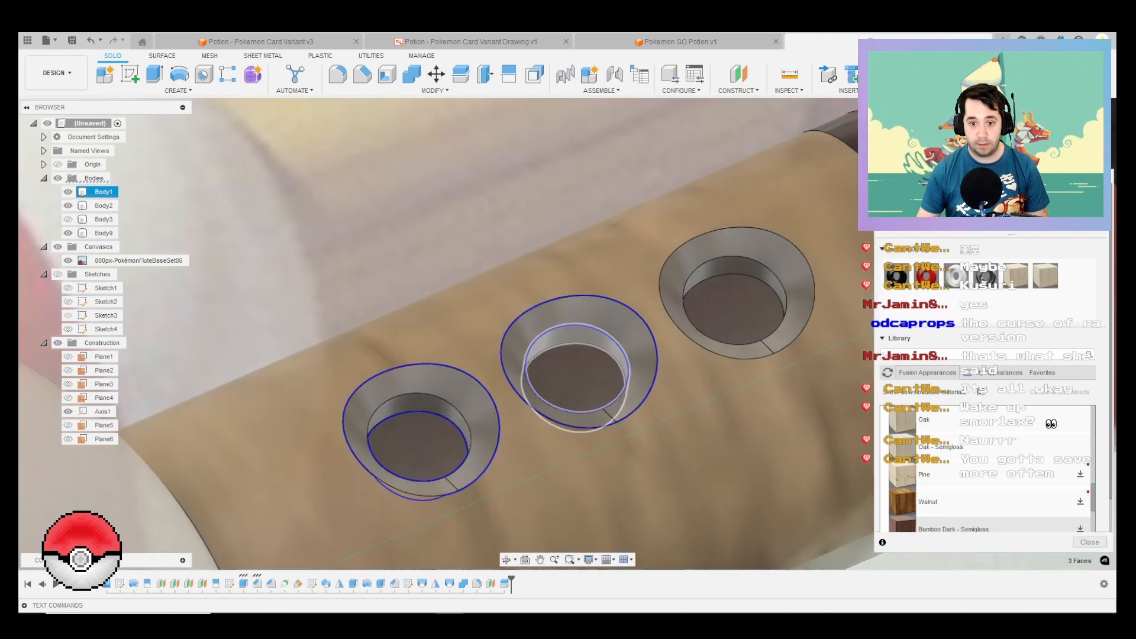
pyautogui.keyDown('ctrl'); pyautogui.click(580, 334); pyautogui.keyUp('ctrl')
pyautogui.keyDown('ctrl'); pyautogui.click(735, 265); pyautogui.keyUp('ctrl')
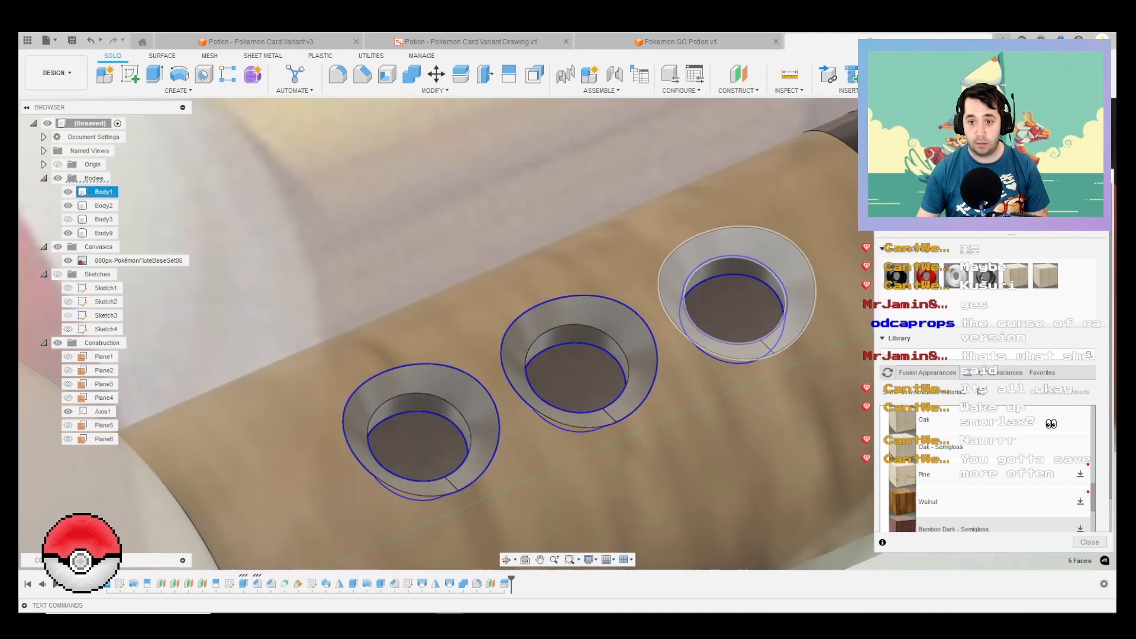
pyautogui.keyDown('ctrl'); pyautogui.click(727, 240); pyautogui.keyUp('ctrl')
# Step: Add the faces of the short open-end tube to the selection and apply Oak - Semigloss to all selected faces
pyautogui.scroll(-8, 727, 240)
pyautogui.scroll(2, 452, 399)
pyautogui.keyDown('ctrl'); pyautogui.click(436, 396); pyautogui.keyUp('ctrl')
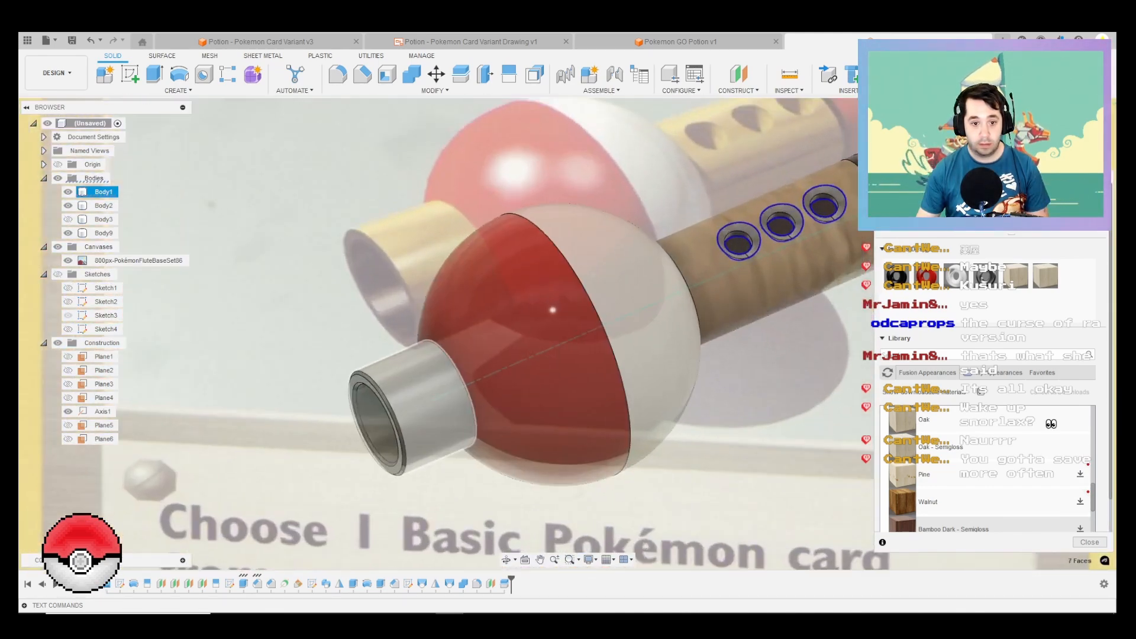
pyautogui.scroll(5, 426, 408)
pyautogui.keyDown('ctrl'); pyautogui.click(396, 382); pyautogui.keyUp('ctrl')
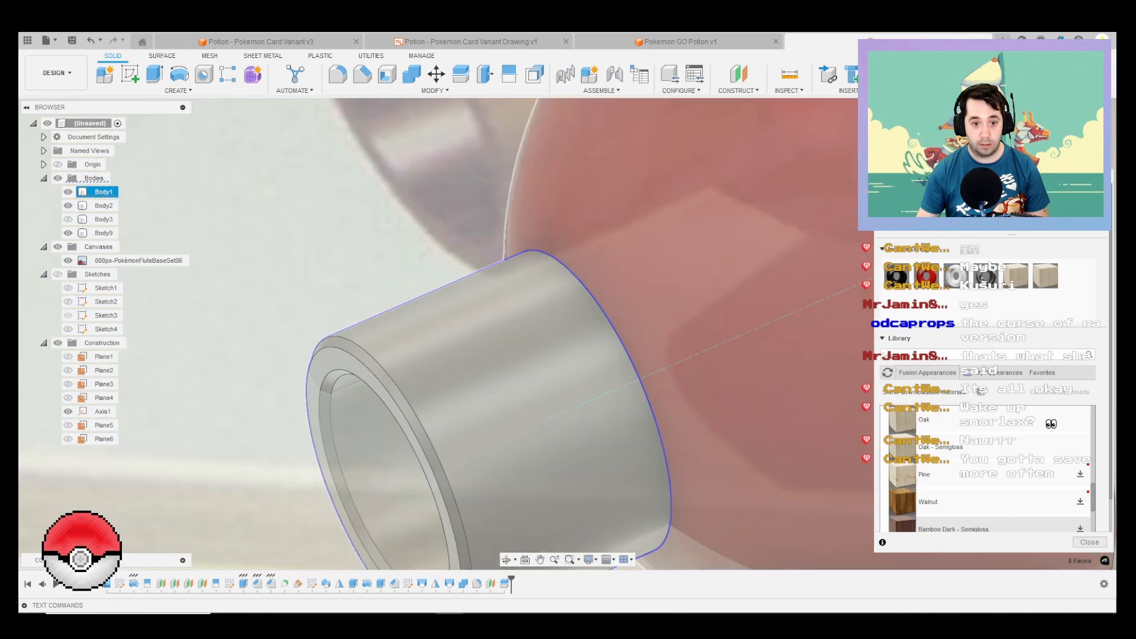
pyautogui.scroll(-4, 396, 382)
pyautogui.scroll(-3, 391, 403)
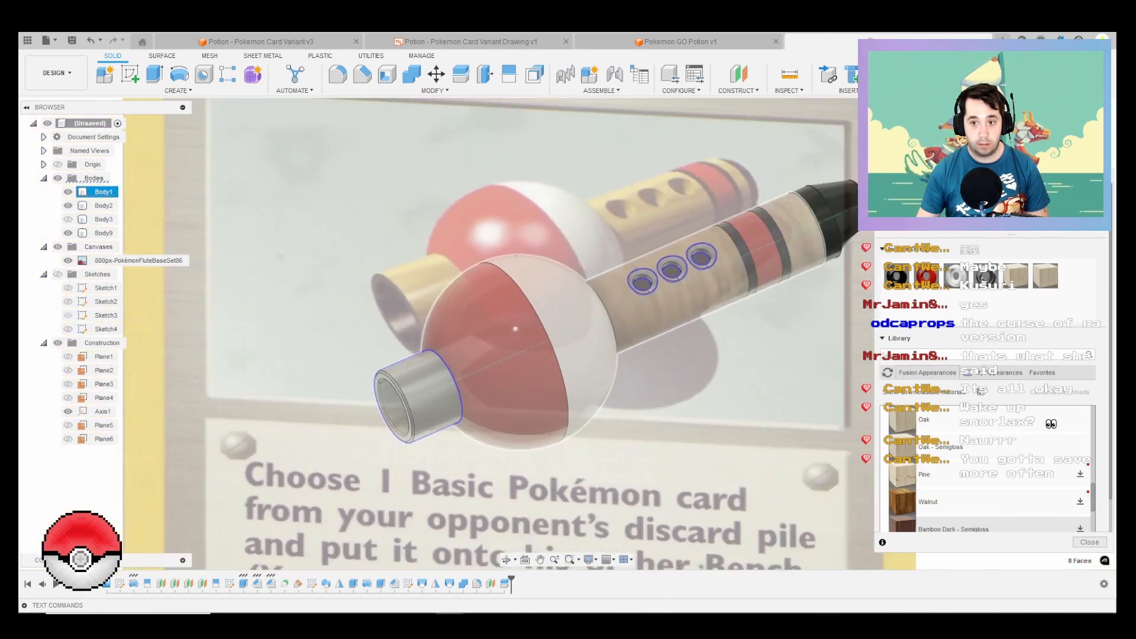
pyautogui.scroll(6, 390, 402)
pyautogui.keyDown('ctrl'); pyautogui.click(392, 408); pyautogui.keyUp('ctrl')
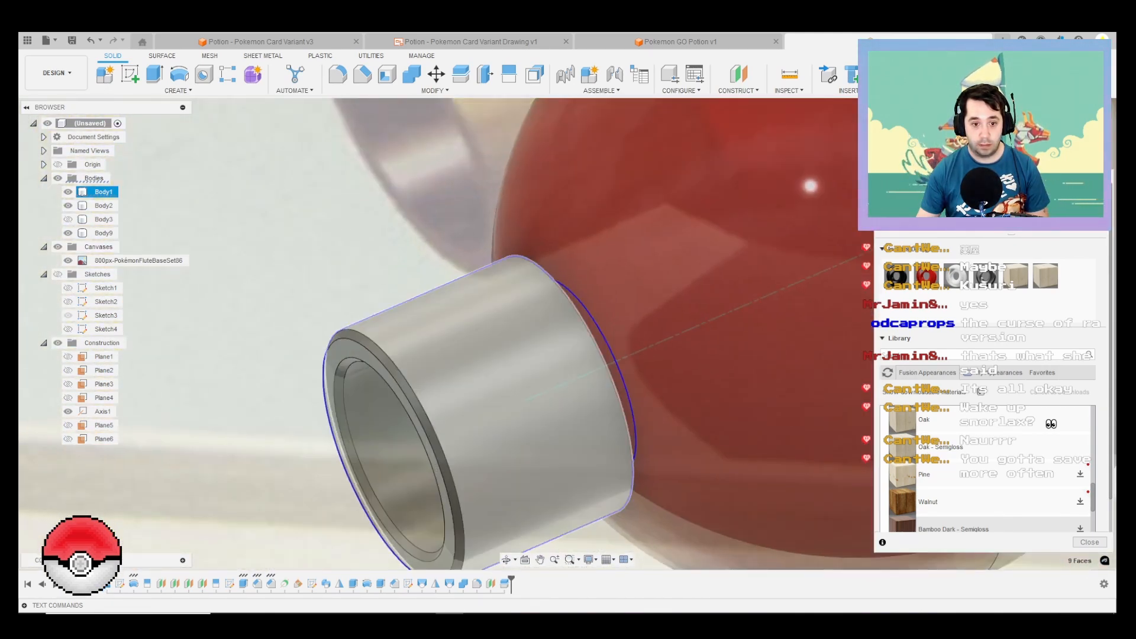
pyautogui.moveTo(1045, 276); pyautogui.dragTo(497, 402)
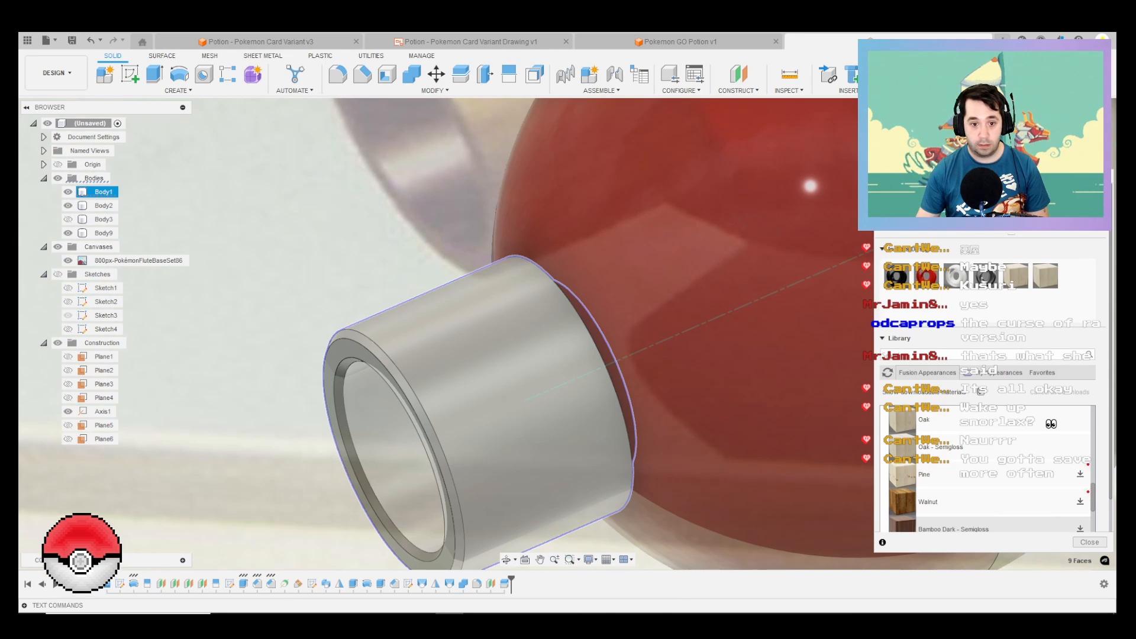
# Step: Apply black Powder Coat to the rim faces at the tube's open end
pyautogui.scroll(-4, 452, 369)
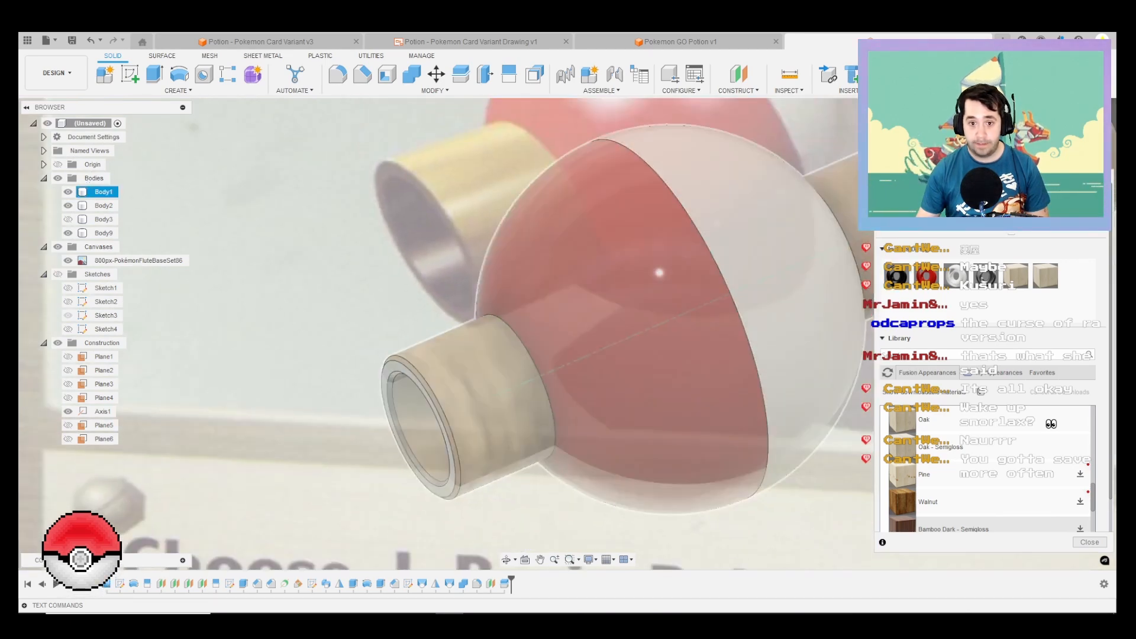
pyautogui.scroll(4, 383, 374)
pyautogui.scroll(2, 383, 374)
pyautogui.scroll(1, 408, 335)
pyautogui.keyDown('ctrl'); pyautogui.click(408, 335); pyautogui.keyUp('ctrl')
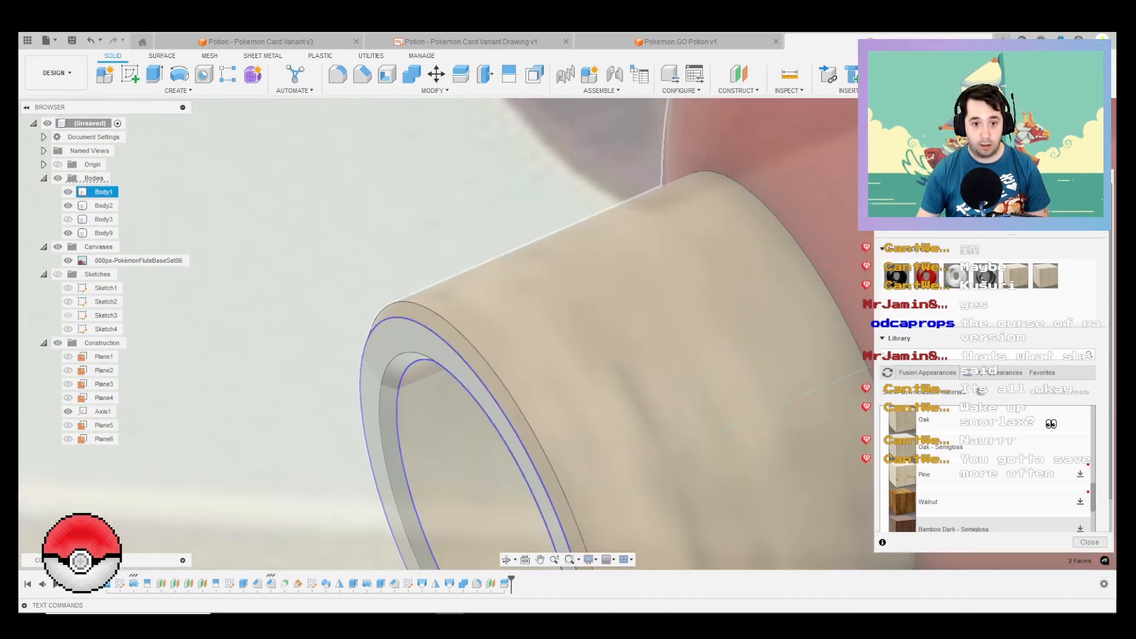
pyautogui.keyDown('ctrl'); pyautogui.click(428, 317); pyautogui.keyUp('ctrl')
pyautogui.moveTo(896, 277); pyautogui.dragTo(437, 340)
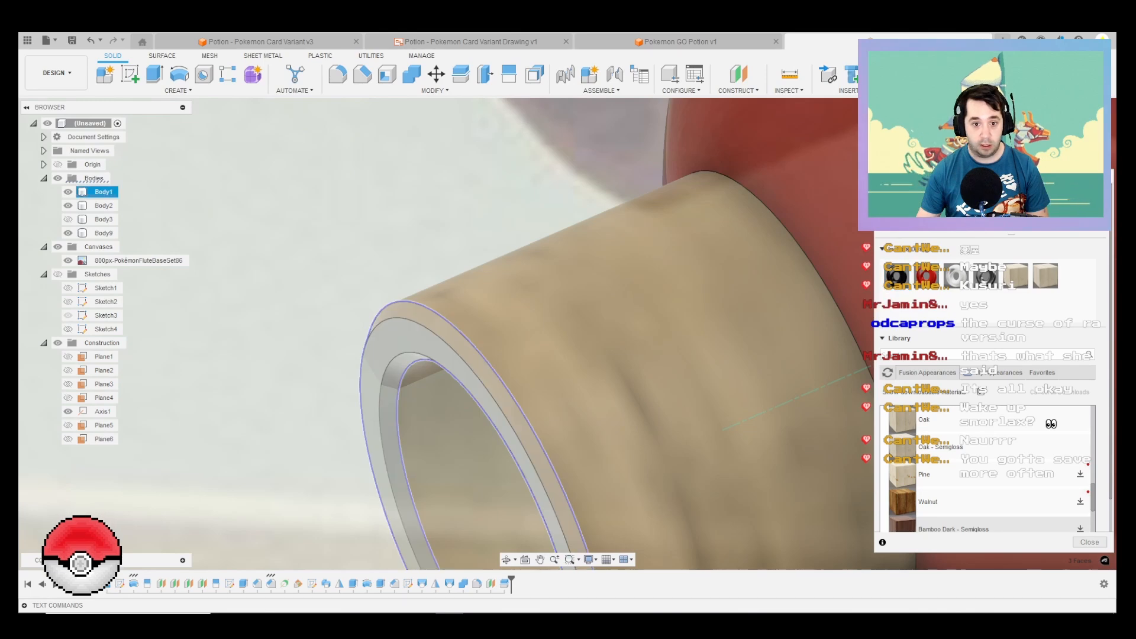
# Step: Set the Oak - Semigloss appearance's rotation to 90 and finish the appearance editing
pyautogui.scroll(-3, 437, 340)
pyautogui.scroll(-3, 354, 334)
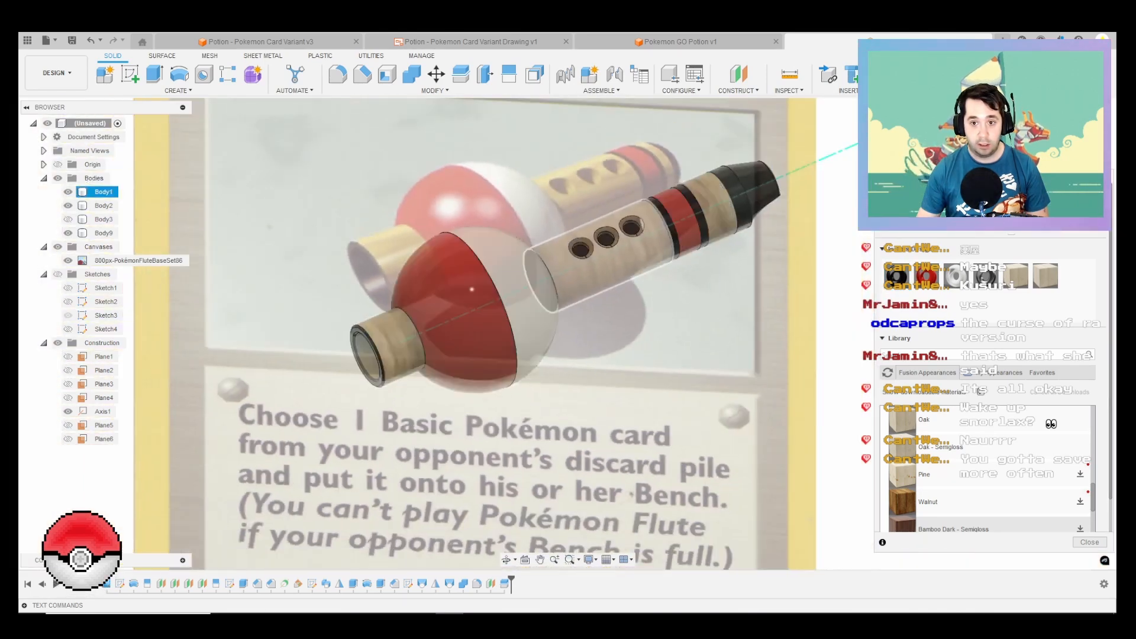
pyautogui.scroll(4, 680, 271)
pyautogui.scroll(-2, 724, 409)
pyautogui.scroll(-2, 779, 432)
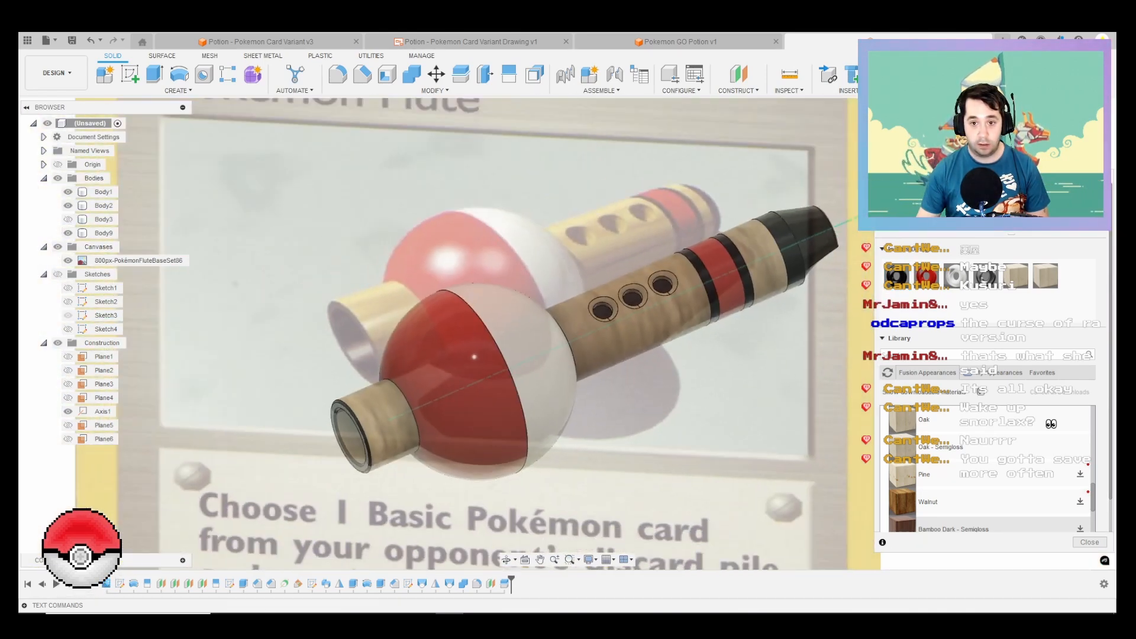
pyautogui.rightClick(1053, 274)
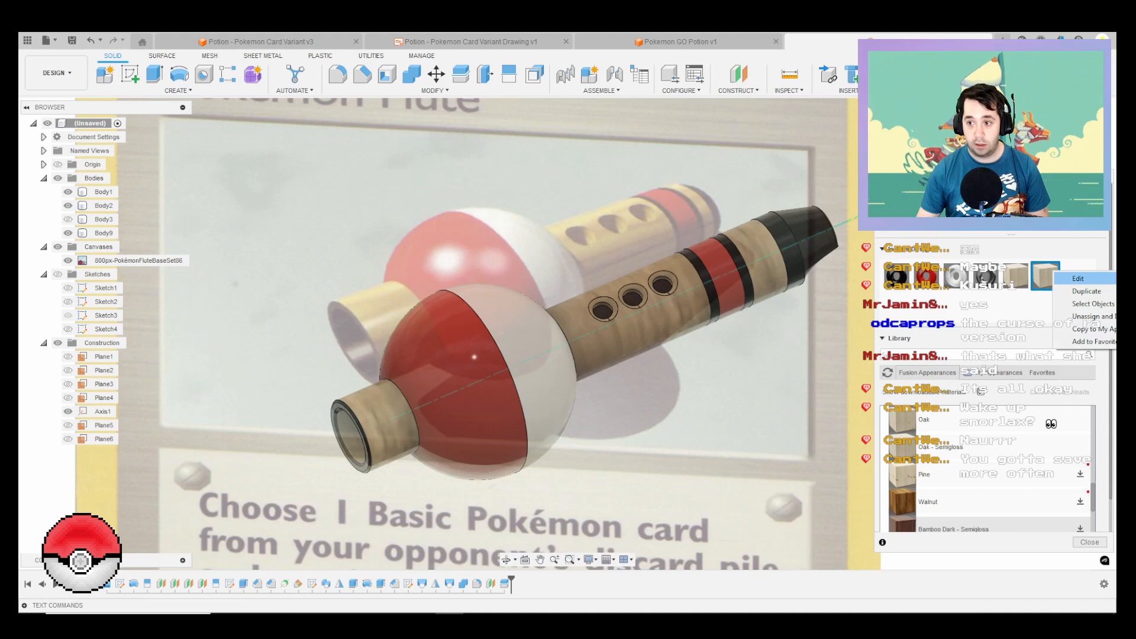
pyautogui.click(1078, 278)
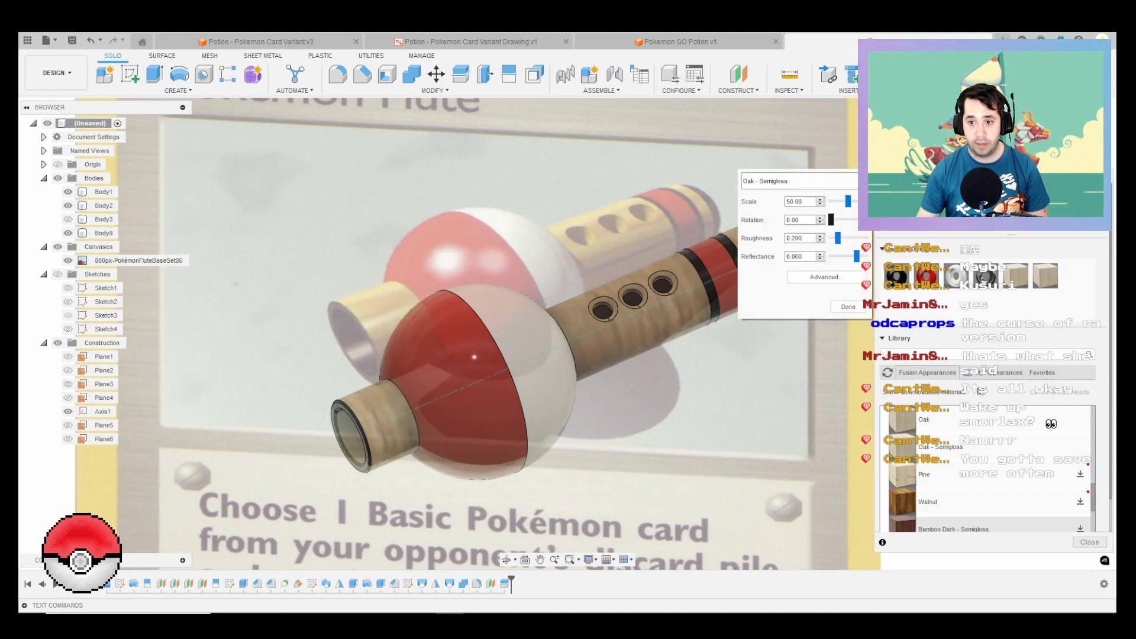
pyautogui.moveTo(831, 219); pyautogui.dragTo(840, 219)
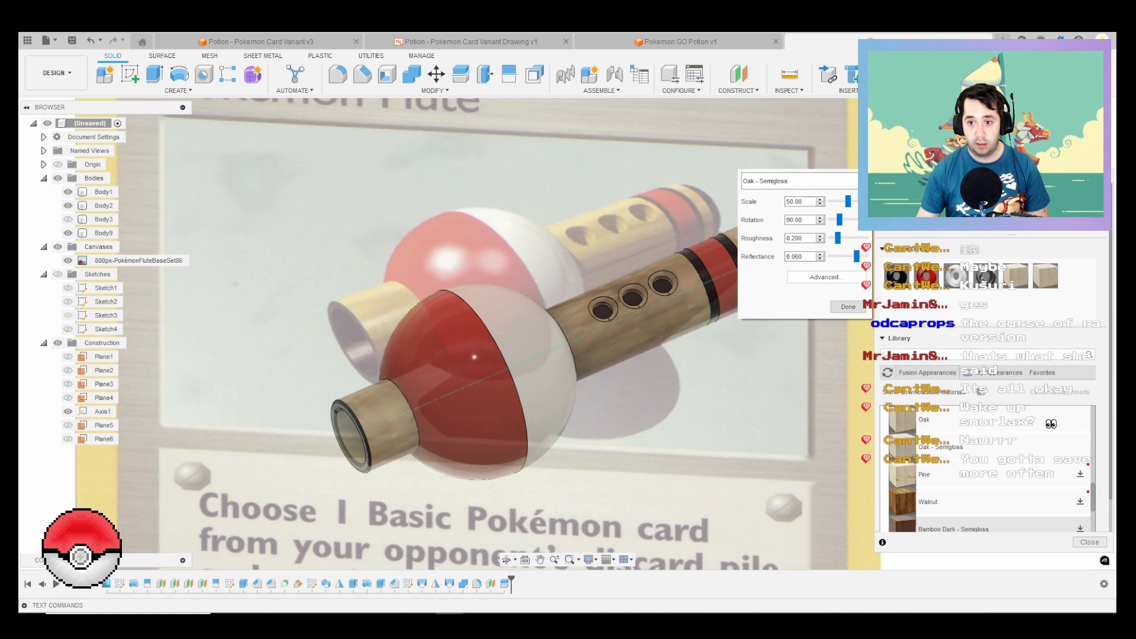
pyautogui.click(848, 307)
pyautogui.scroll(-3, 461, 355)
pyautogui.scroll(3, 462, 355)
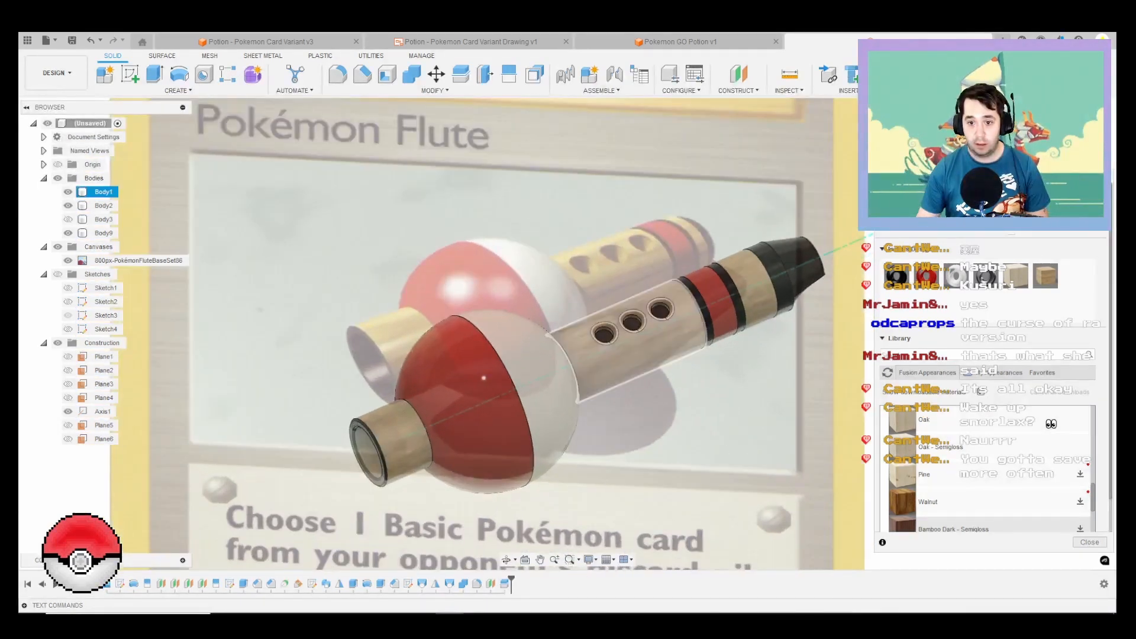
pyautogui.scroll(2, 450, 361)
pyautogui.scroll(-2, 631, 442)
pyautogui.click(1089, 542)
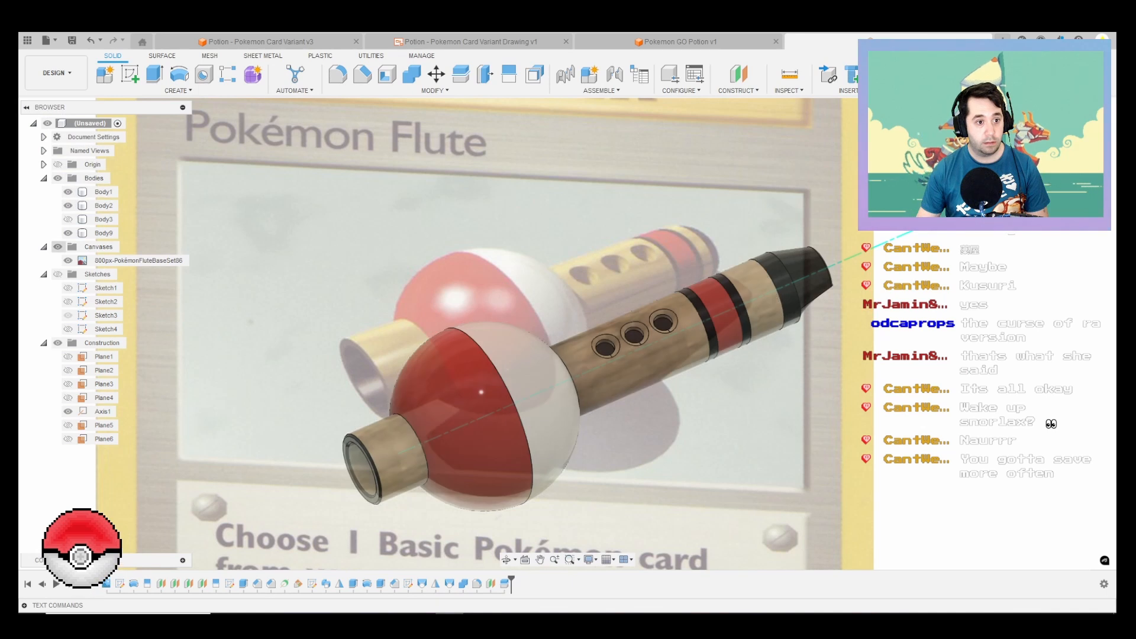
# Step: Hide the reference card canvas and all construction geometry, including the flute's centre axis
pyautogui.click(57, 246)
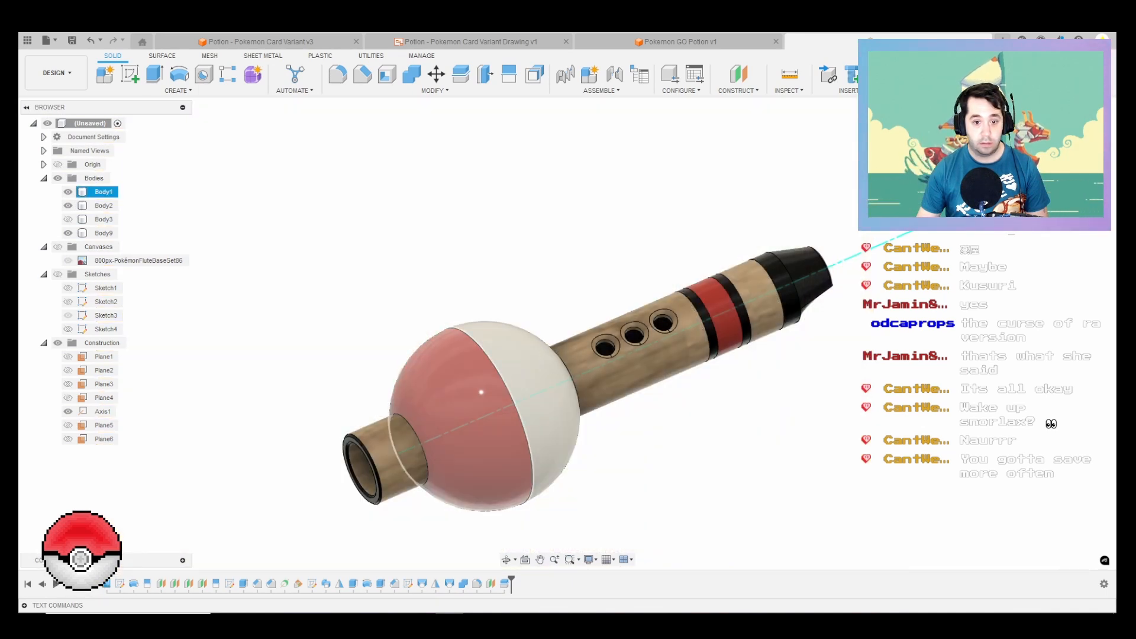
pyautogui.keyDown('shift'); pyautogui.moveTo(461, 420); pyautogui.dragTo(464, 444, button='middle'); pyautogui.keyUp('shift')
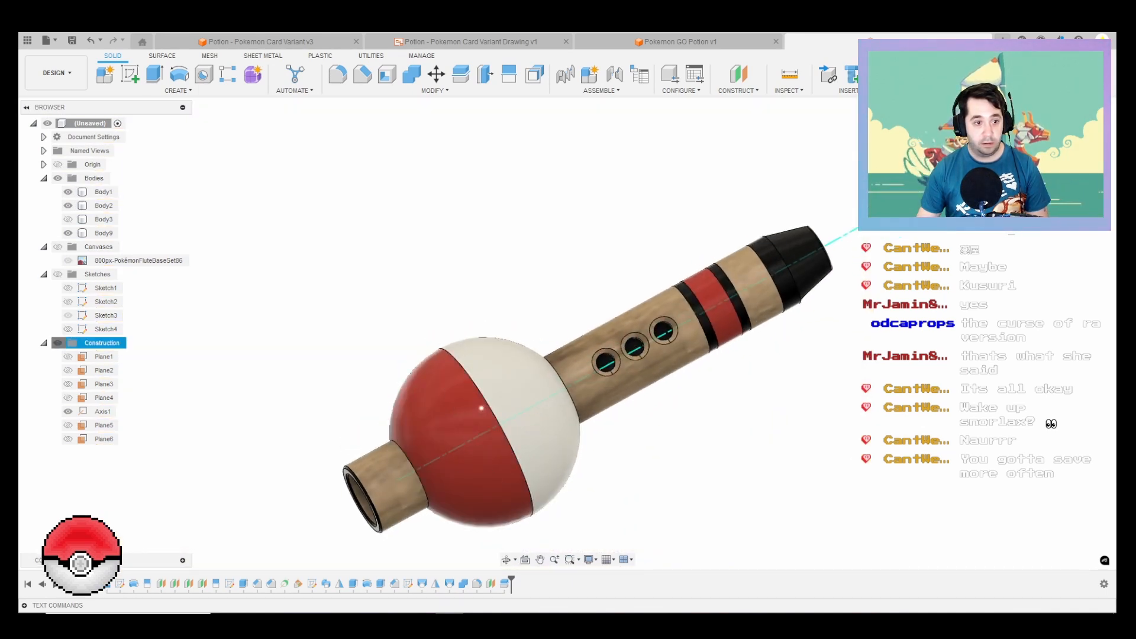
pyautogui.click(57, 343)
pyautogui.scroll(-1, 431, 376)
pyautogui.scroll(-1, 418, 370)
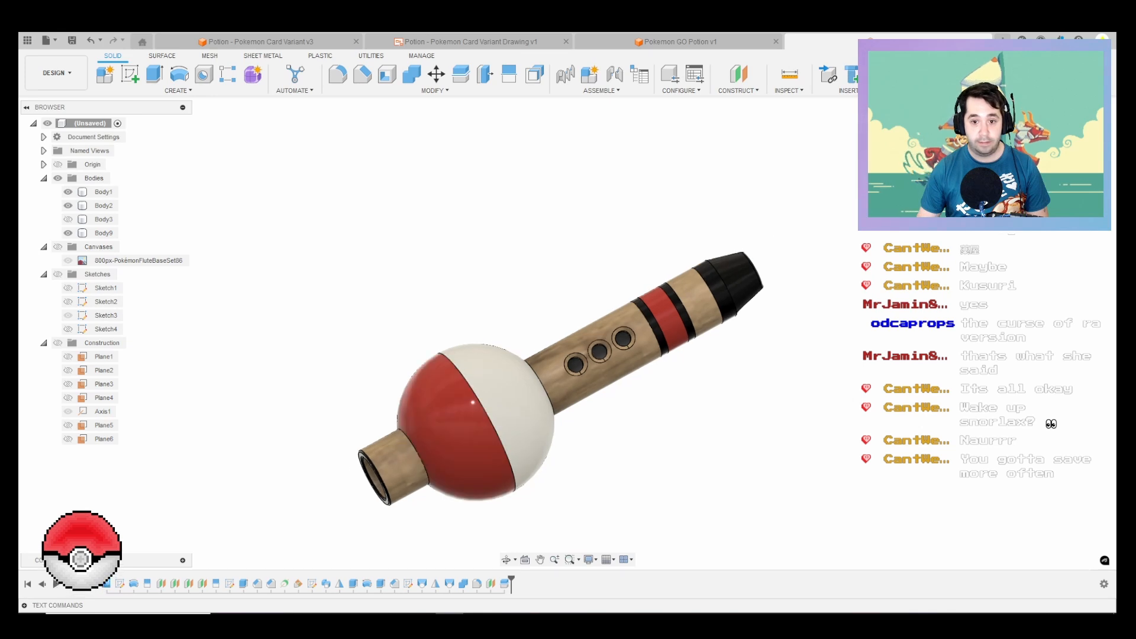
# Step: Examine the coloured flute from the open tube end and from the finger-hole side
pyautogui.keyDown('shift'); pyautogui.moveTo(419, 370); pyautogui.dragTo(455, 365, button='middle'); pyautogui.keyUp('shift')
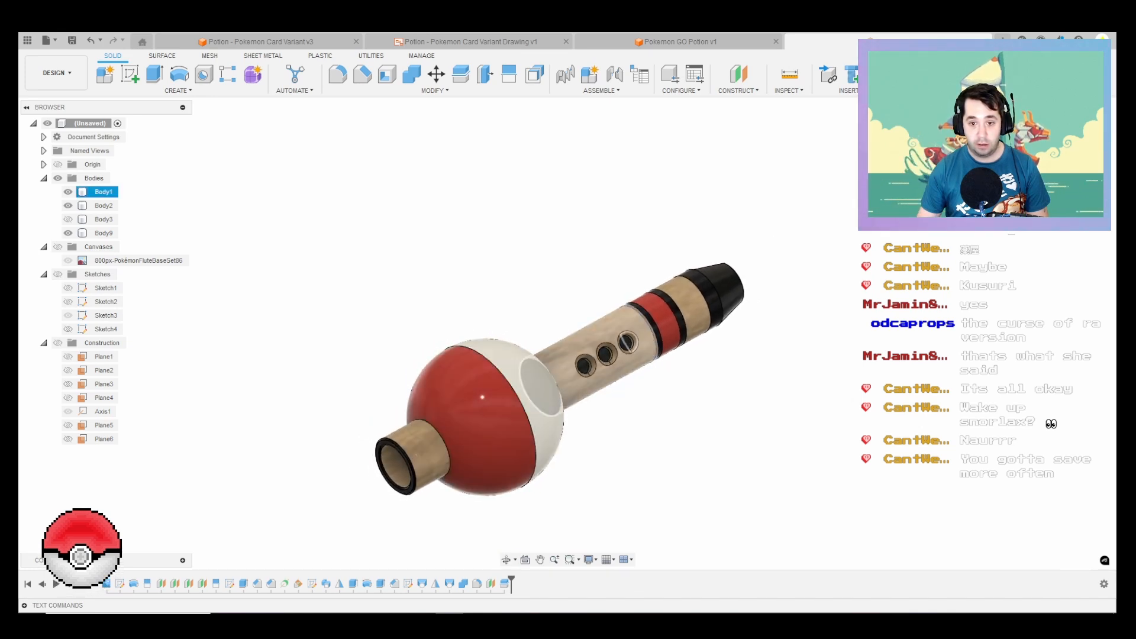
pyautogui.moveTo(559, 369); pyautogui.dragTo(695, 301, button='middle')
pyautogui.keyDown('shift'); pyautogui.moveTo(558, 447); pyautogui.dragTo(555, 414, button='middle'); pyautogui.keyUp('shift')
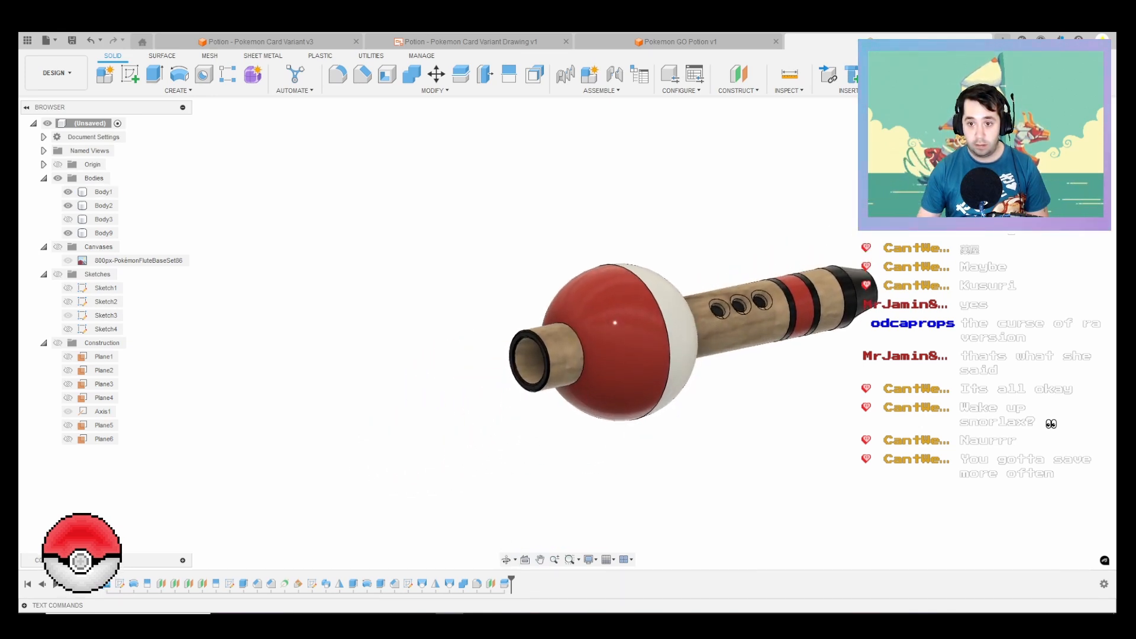
pyautogui.scroll(-2, 555, 414)
pyautogui.keyDown('shift'); pyautogui.moveTo(601, 343); pyautogui.dragTo(591, 349, button='middle'); pyautogui.keyUp('shift')
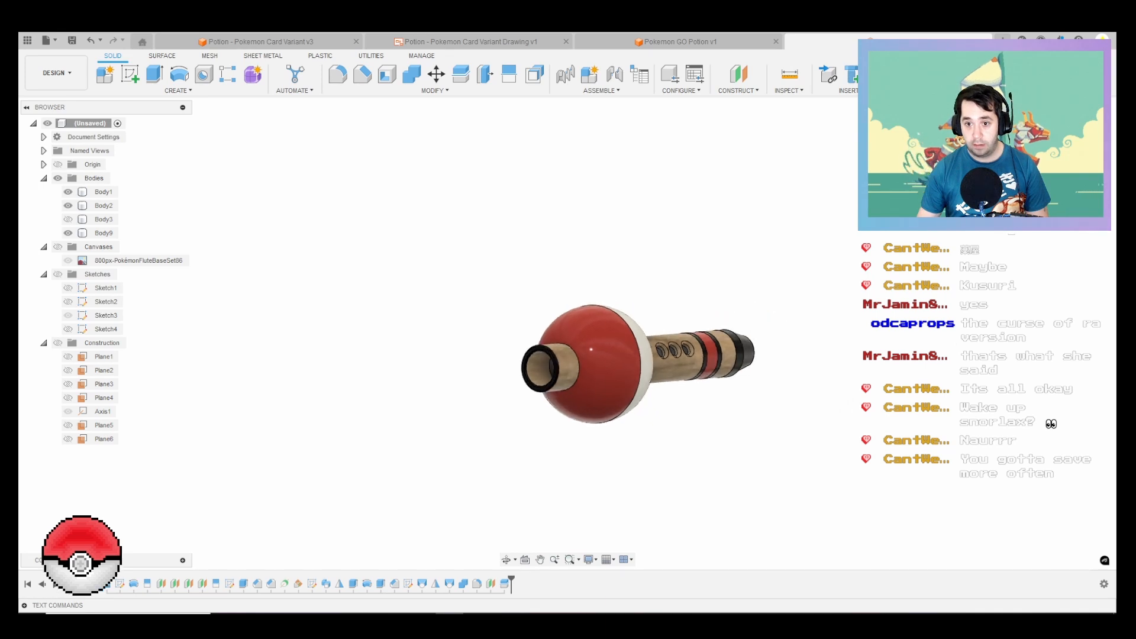
pyautogui.keyDown('shift'); pyautogui.moveTo(754, 227); pyautogui.dragTo(645, 320, button='middle'); pyautogui.keyUp('shift')
pyautogui.scroll(2, 644, 321)
pyautogui.scroll(2, 651, 322)
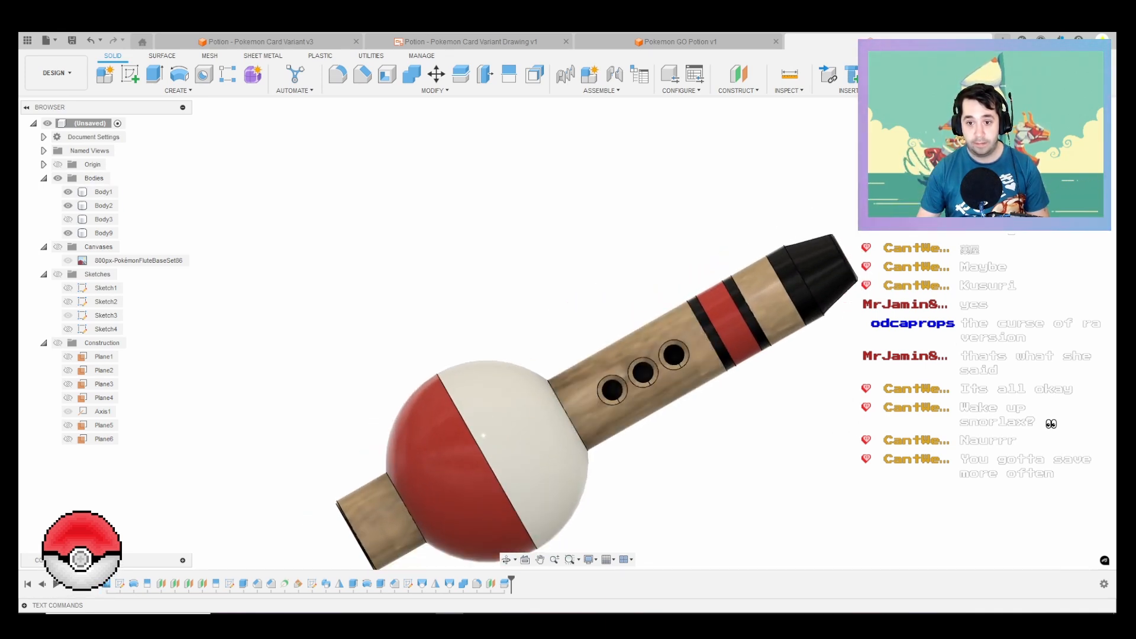
# Step: Apply the design's existing oak appearance to the inner bore surface seen through the three finger holes
pyautogui.press('a')
pyautogui.scroll(3, 698, 371)
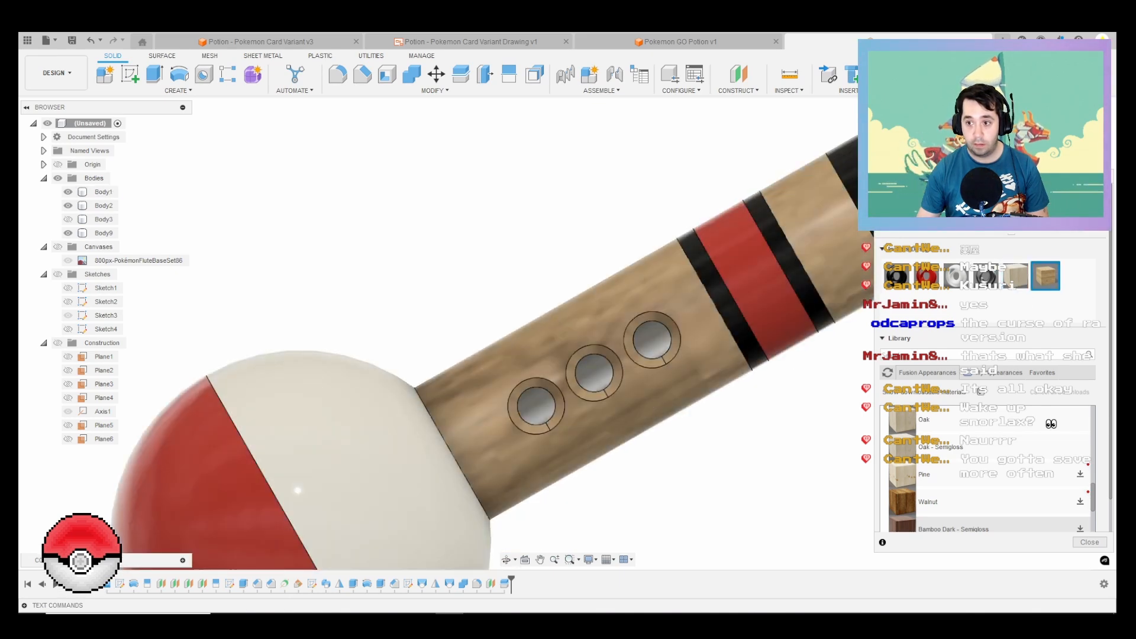
pyautogui.moveTo(1045, 276); pyautogui.dragTo(651, 340)
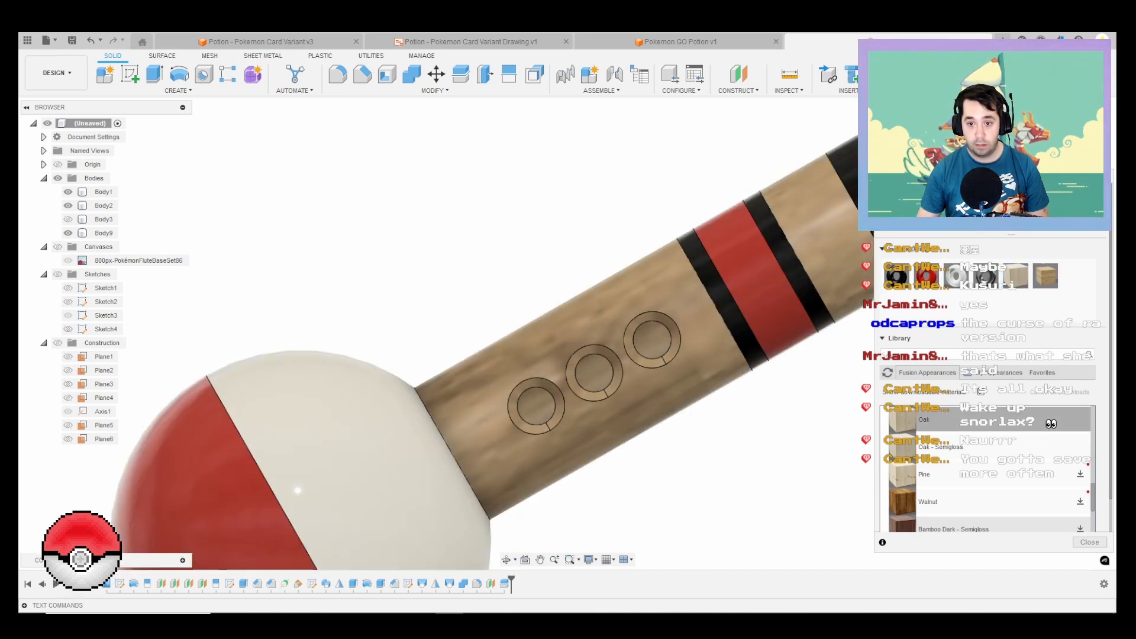
pyautogui.click(1089, 542)
pyautogui.scroll(-2, 658, 375)
pyautogui.scroll(-3, 658, 377)
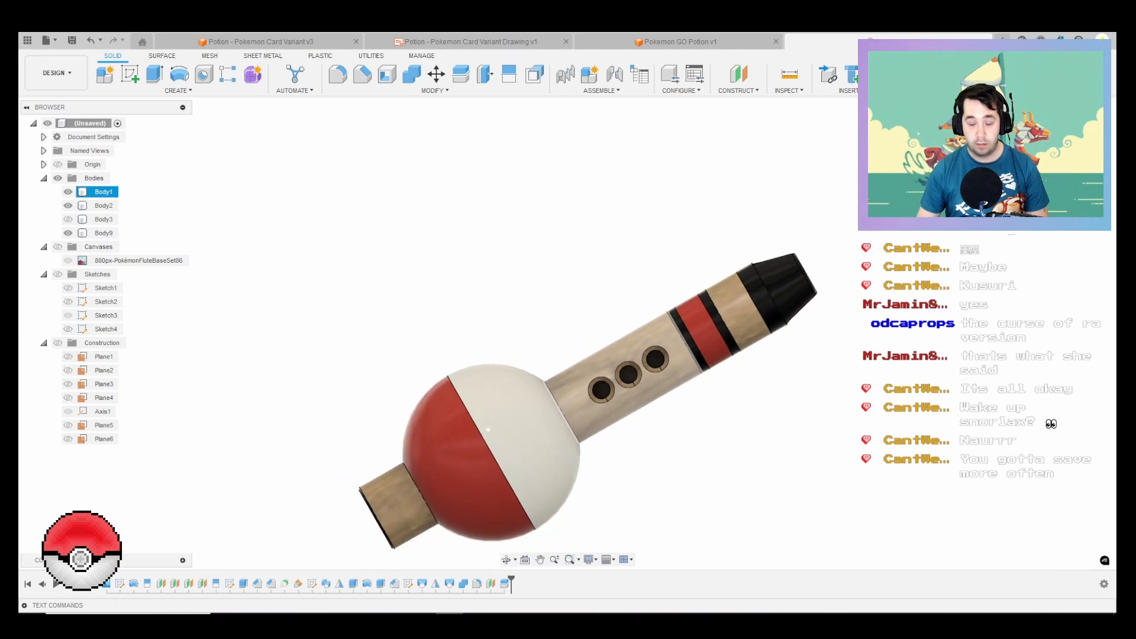
pyautogui.press('Escape')
# Step: Switch to the Render workspace and start an in-canvas render of the whole flute, angled to show the finger holes and open end
pyautogui.moveTo(658, 377); pyautogui.dragTo(675, 320, button='middle')
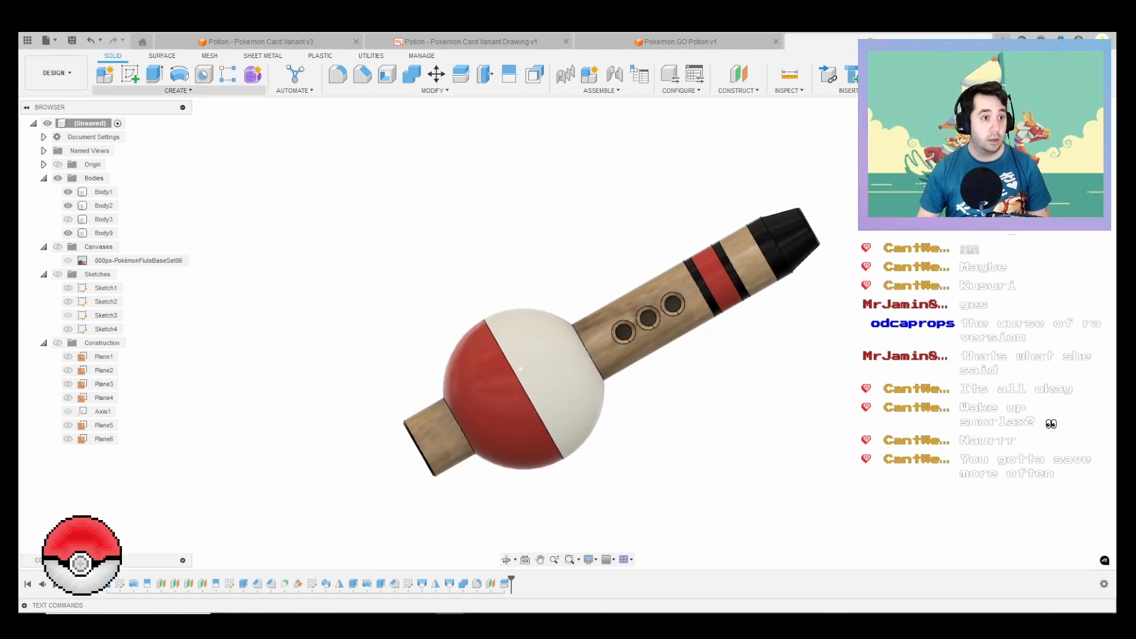
pyautogui.click(56, 72)
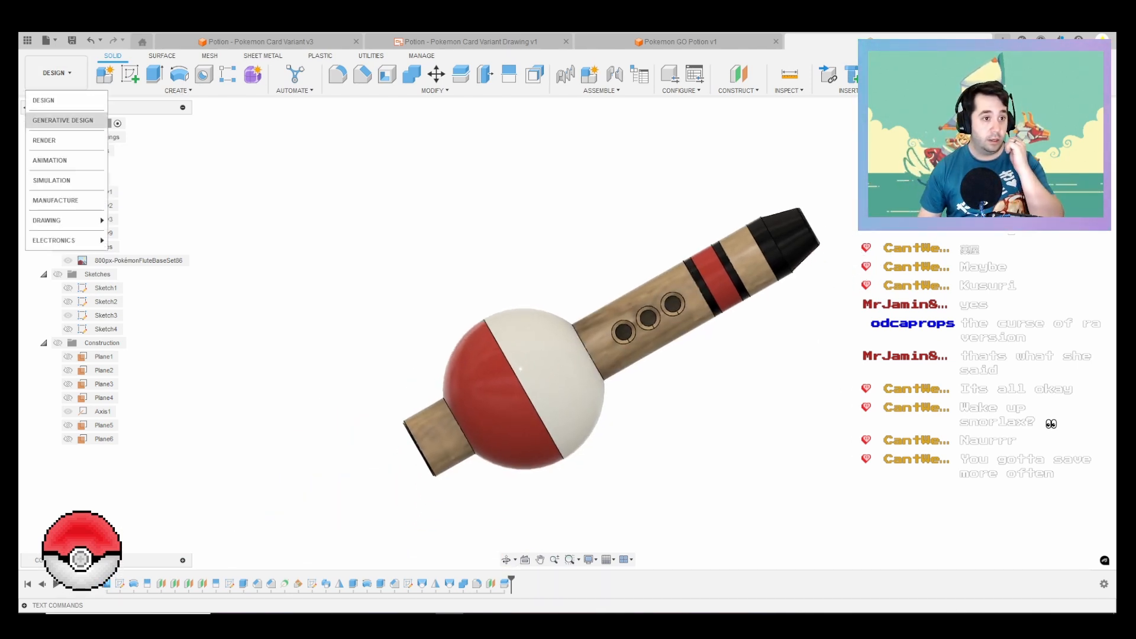
pyautogui.click(54, 140)
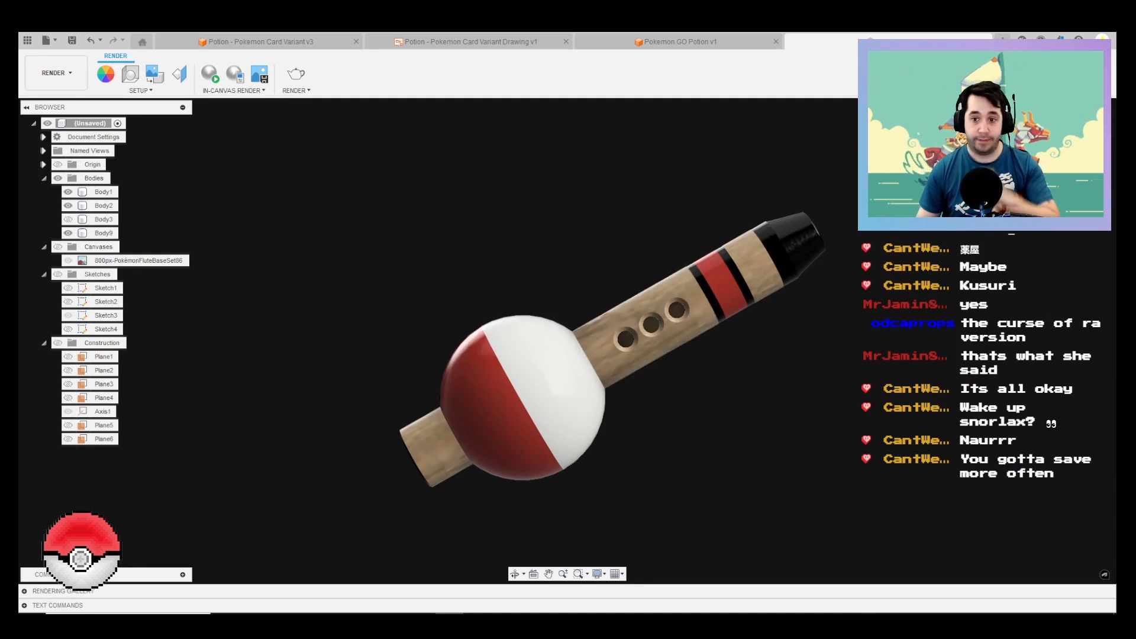
pyautogui.scroll(1, 745, 410)
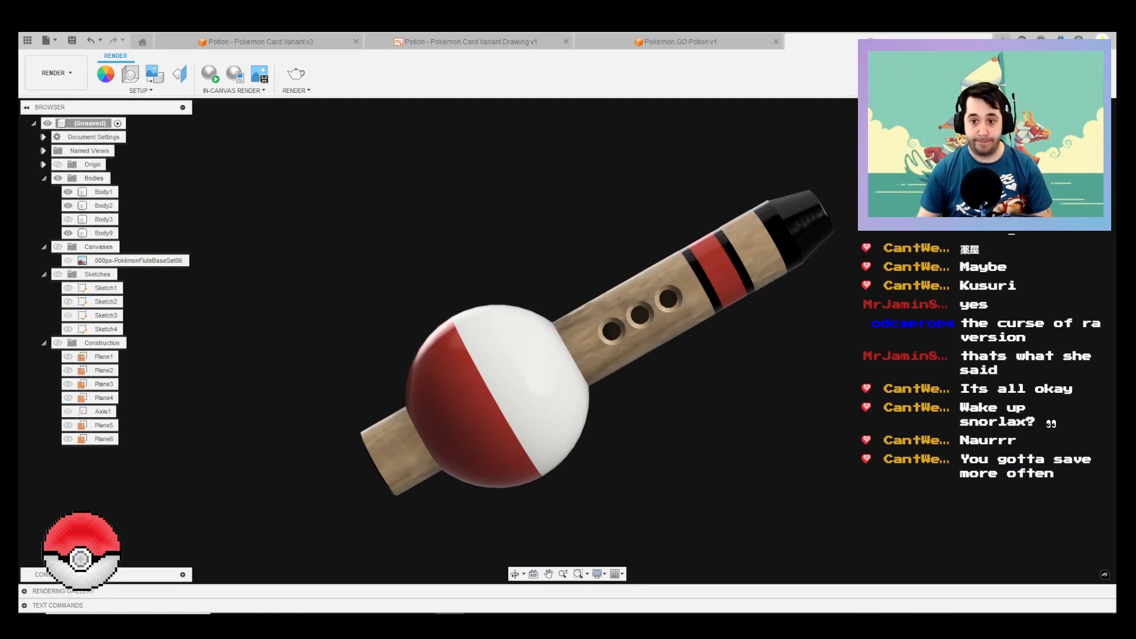
pyautogui.keyDown('shift'); pyautogui.moveTo(745, 409); pyautogui.dragTo(813, 431, button='middle'); pyautogui.keyUp('shift')
pyautogui.scroll(-1, 752, 421)
pyautogui.scroll(2, 566, 384)
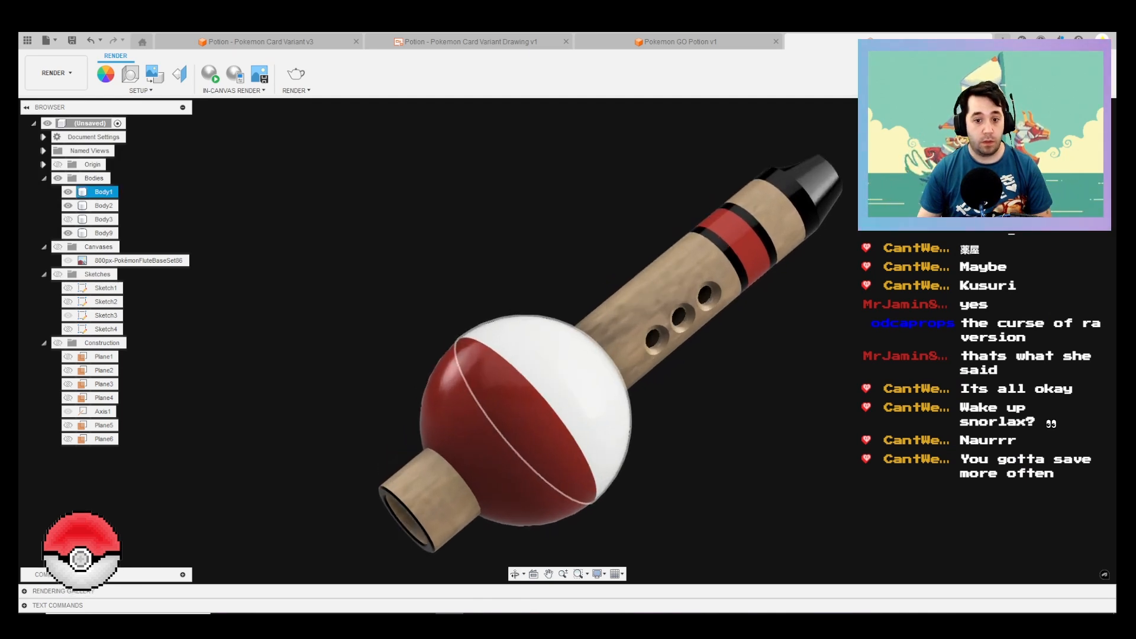
pyautogui.moveTo(566, 383)
pyautogui.mouseDown(button='middle')
pyautogui.moveTo(551, 405)
pyautogui.moveTo(533, 404)
pyautogui.moveTo(553, 400)
pyautogui.mouseUp(button='middle')
pyautogui.scroll(-2, 534, 405)
pyautogui.scroll(3, 533, 405)
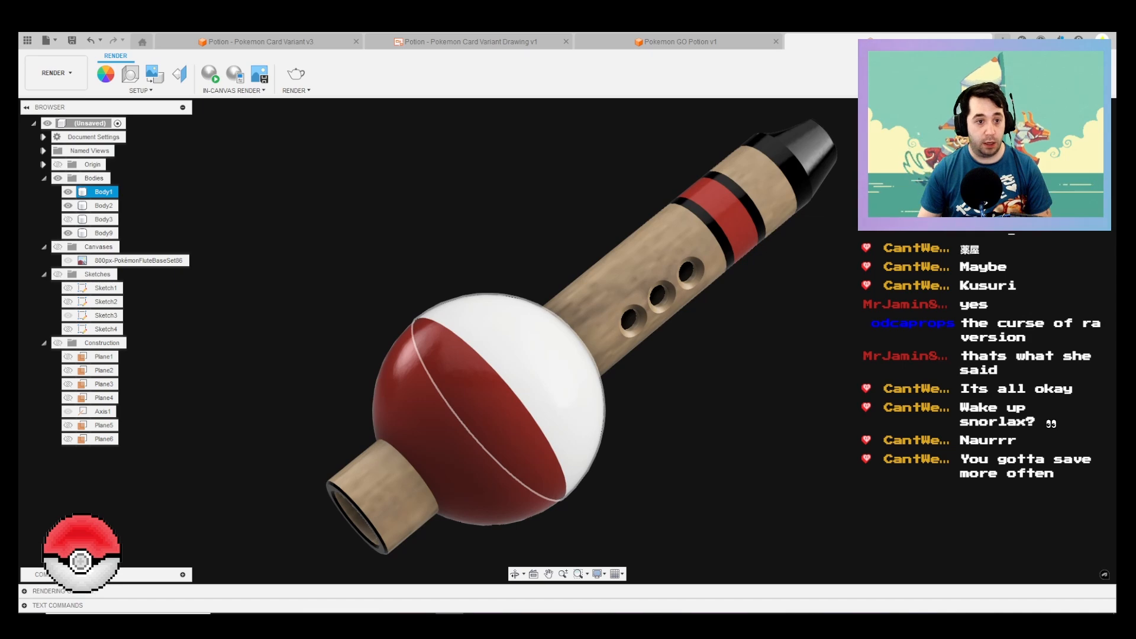
pyautogui.click(210, 73)
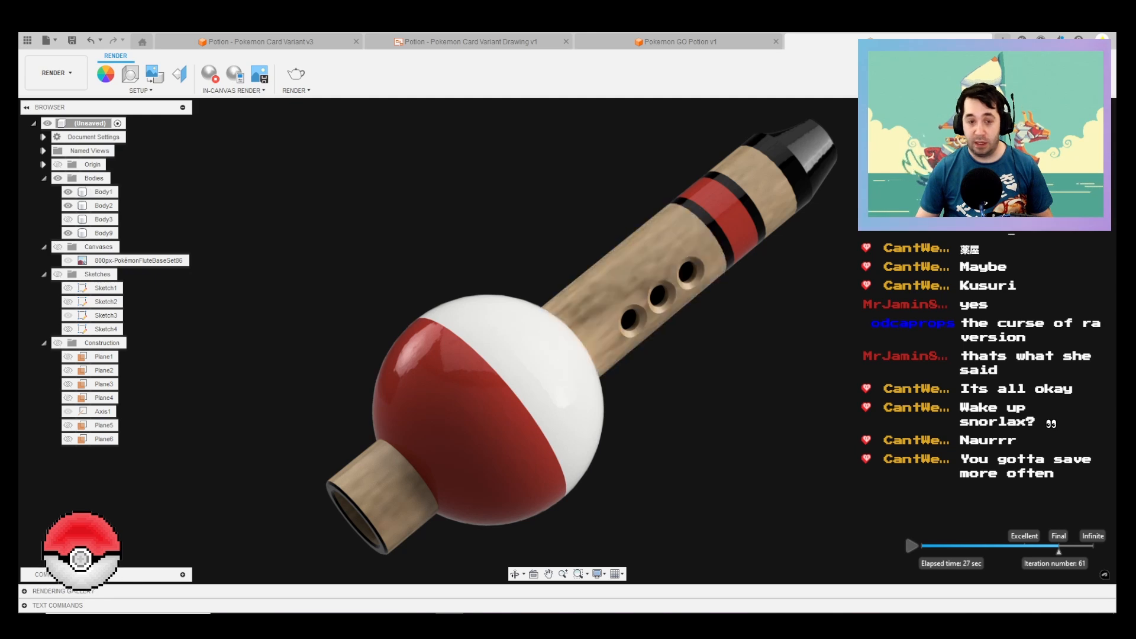
# Step: Capture the render at Current Document Window Size and save it as a PNG file in D:/Costumes/Pokemon on the computer
pyautogui.click(259, 73)
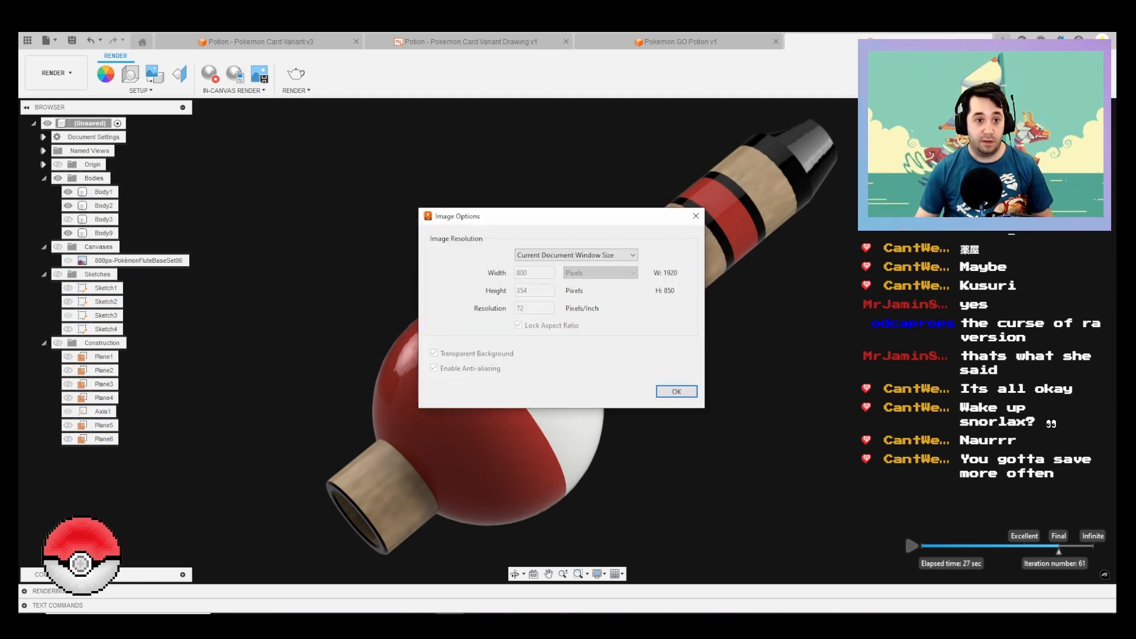
pyautogui.press('Return')
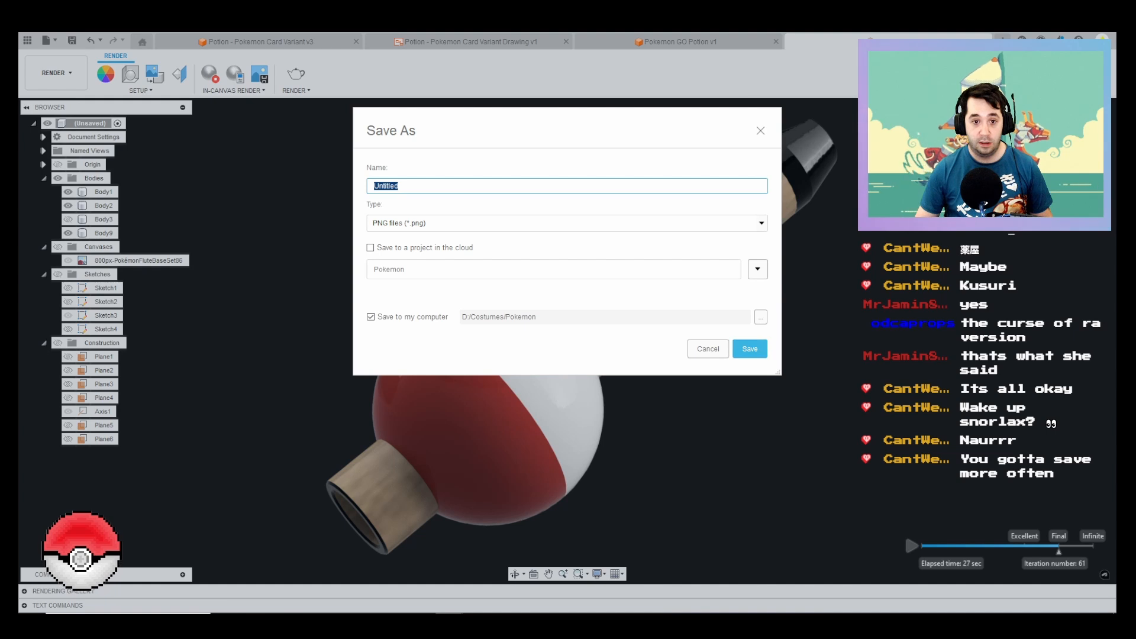
pyautogui.click(749, 349)
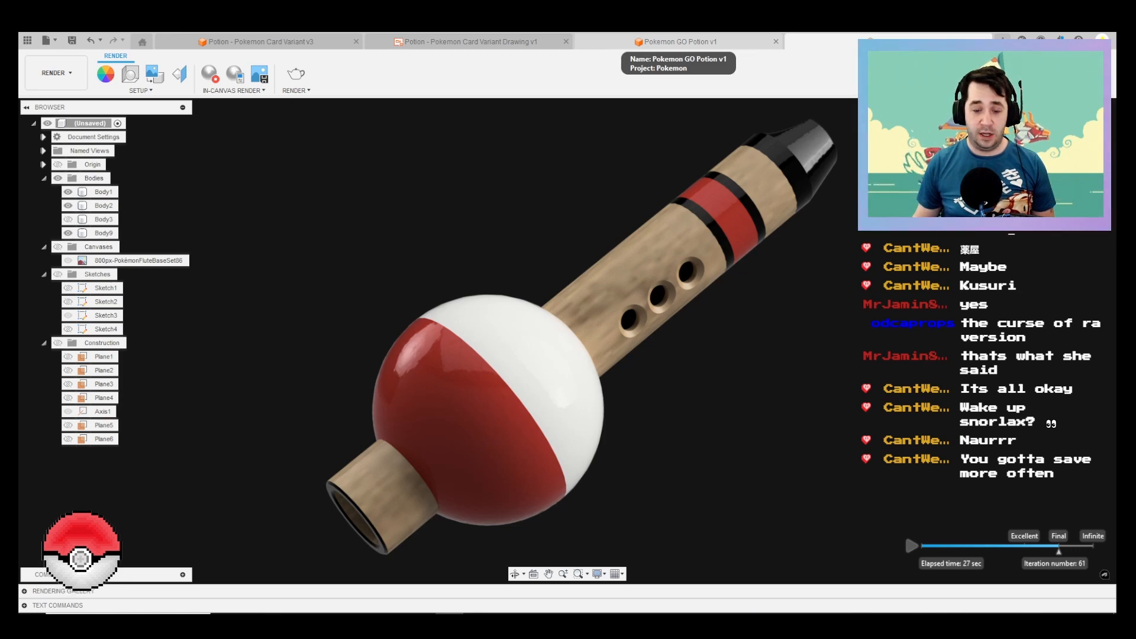
# Step: Look at the Pokemon GO Potion design, and examine the Potion - Pokemon Card Variant model from several angles
pyautogui.click(678, 41)
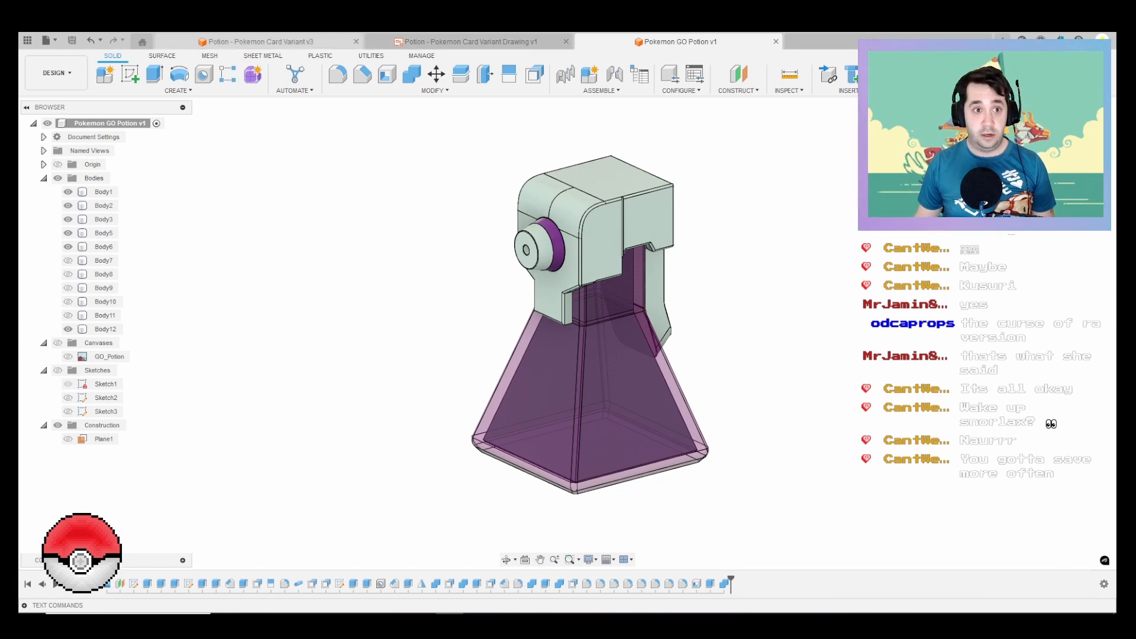
pyautogui.hotkey('ctrl', 'Tab')
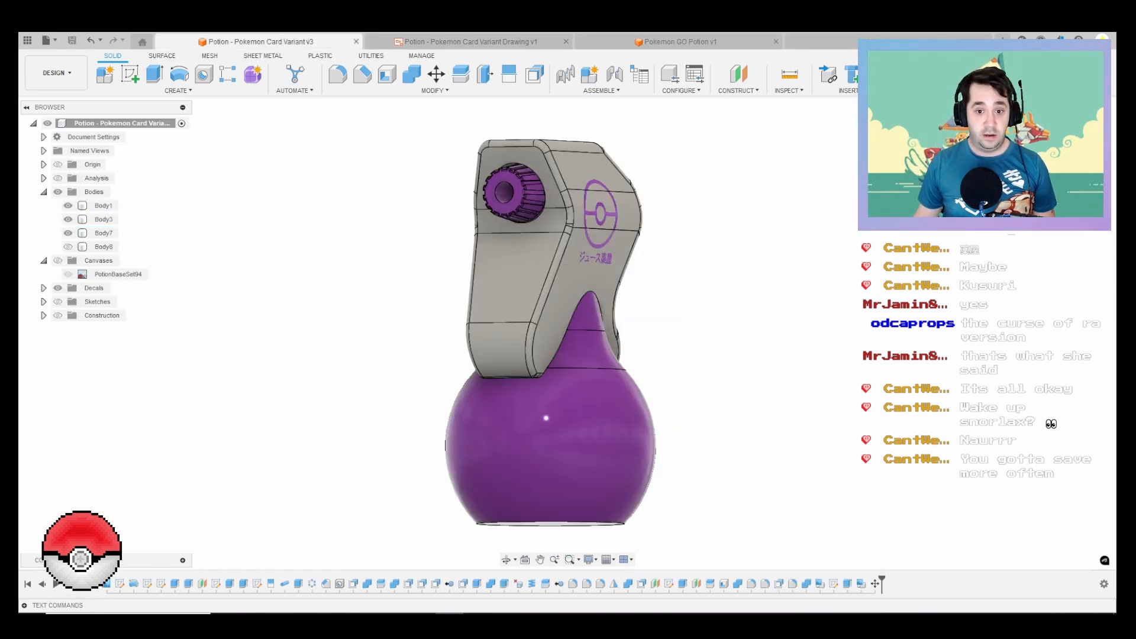
pyautogui.keyDown('shift'); pyautogui.moveTo(549, 333); pyautogui.dragTo(542, 339, button='middle'); pyautogui.keyUp('shift')
pyautogui.moveTo(592, 295); pyautogui.dragTo(640, 291, button='middle')
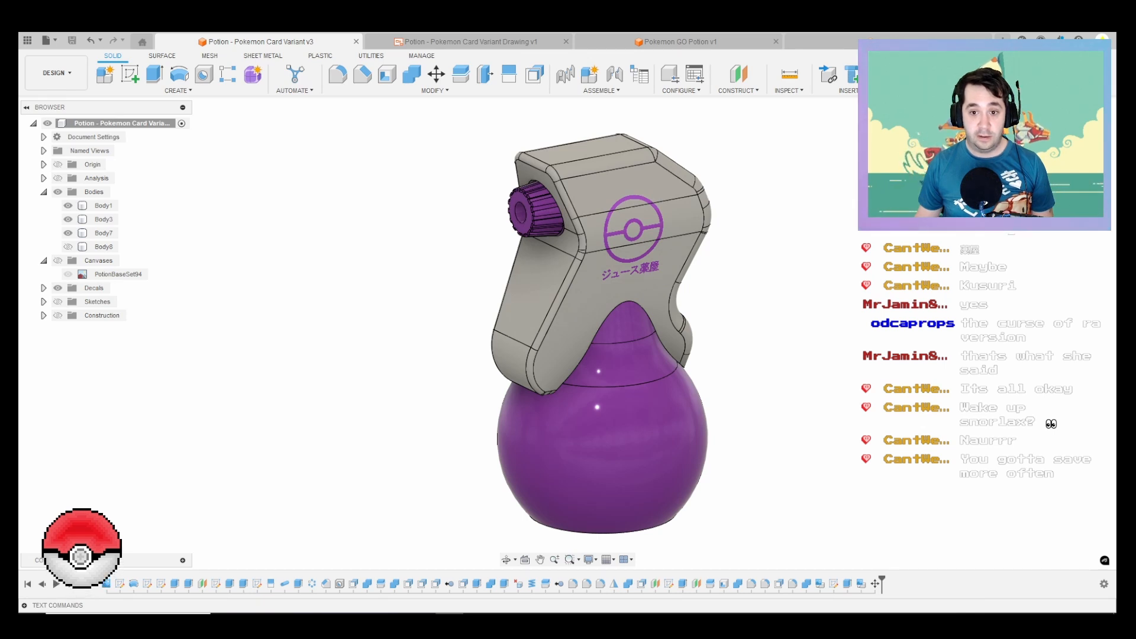
pyautogui.moveTo(835, 356)
pyautogui.keyDown('shift'); pyautogui.mouseDown(button='middle')
pyautogui.moveTo(858, 393)
pyautogui.moveTo(828, 344)
pyautogui.mouseUp(button='middle'); pyautogui.keyUp('shift')
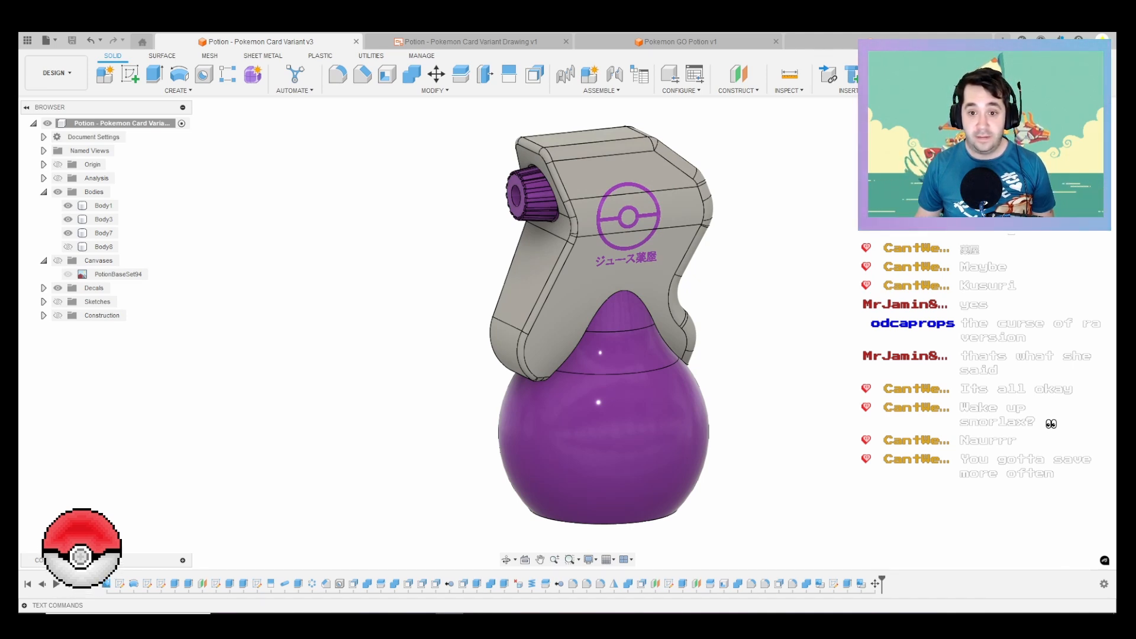
pyautogui.keyDown('shift'); pyautogui.moveTo(835, 355); pyautogui.dragTo(812, 377, button='middle'); pyautogui.keyUp('shift')
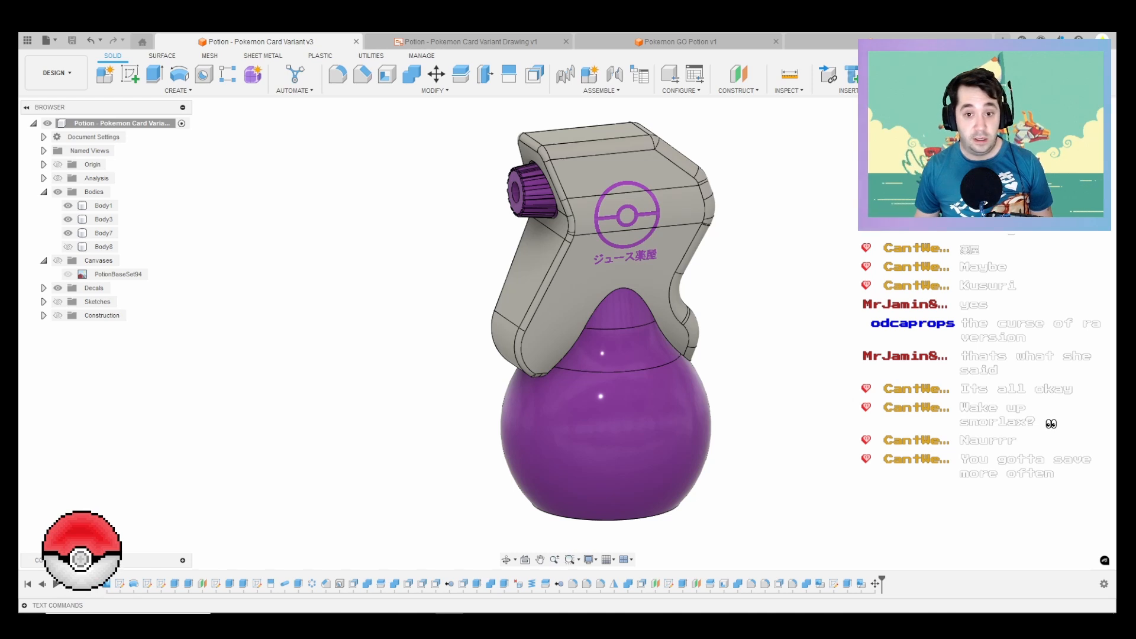
pyautogui.moveTo(812, 377); pyautogui.dragTo(778, 391, button='middle')
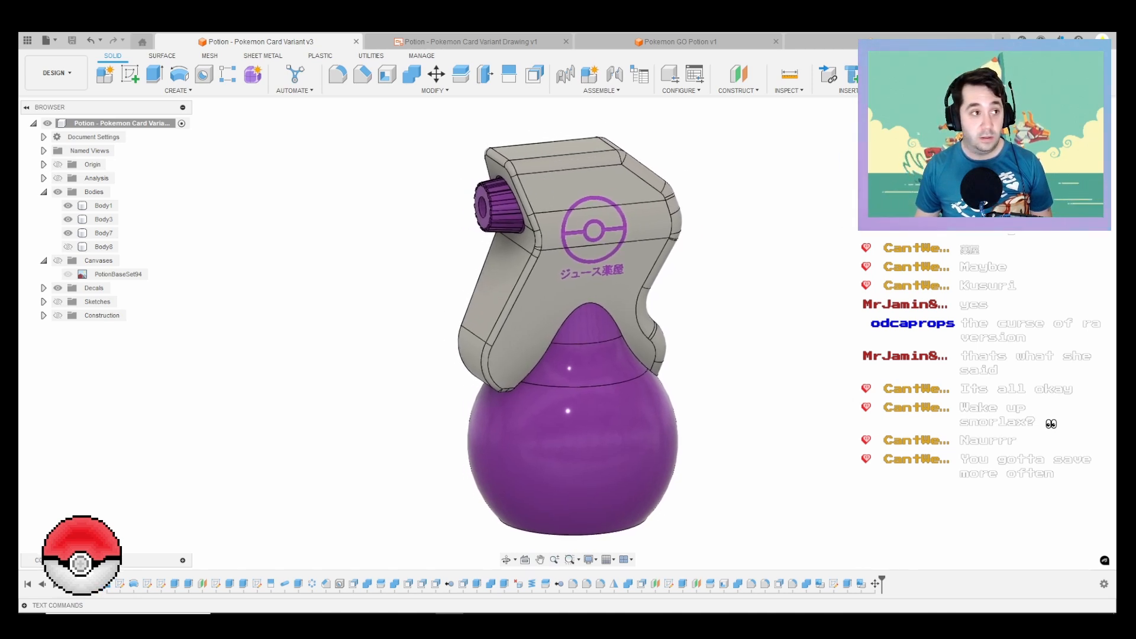